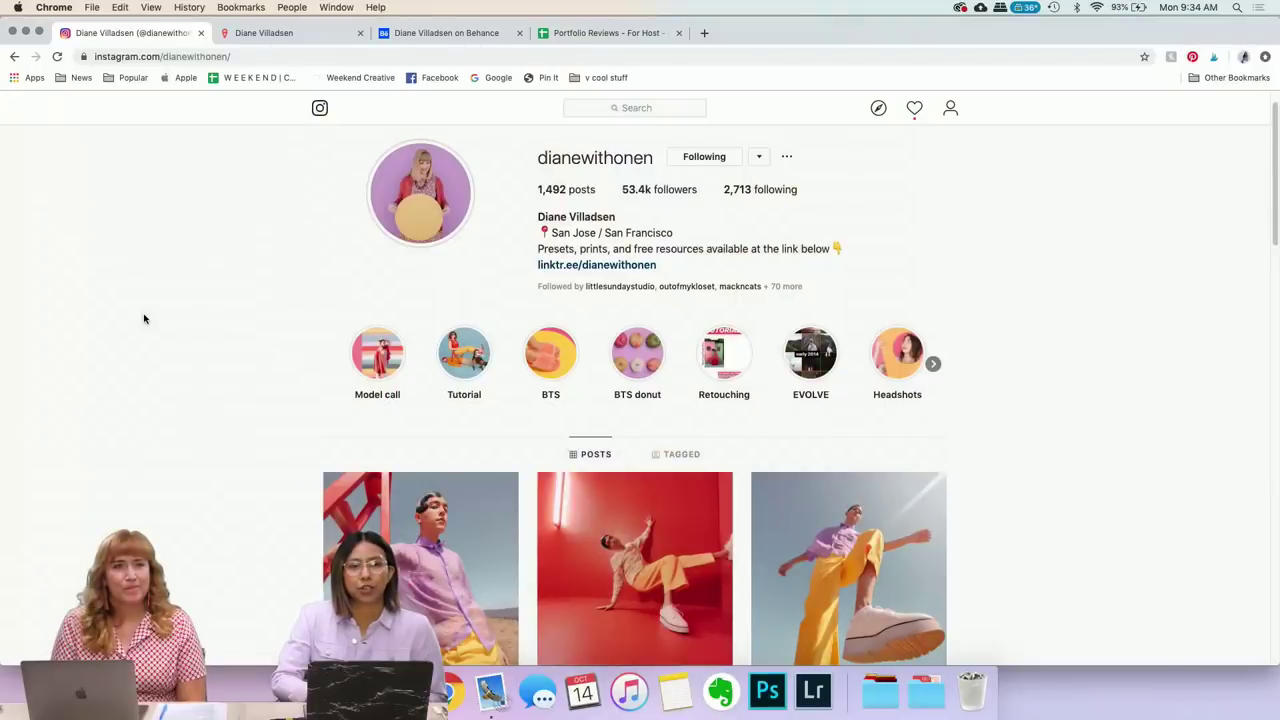
- Open the profile's first post and enlarge the page to view it bigger
scroll(144, 318, "down", 2)
scroll(144, 318, "down", 3)
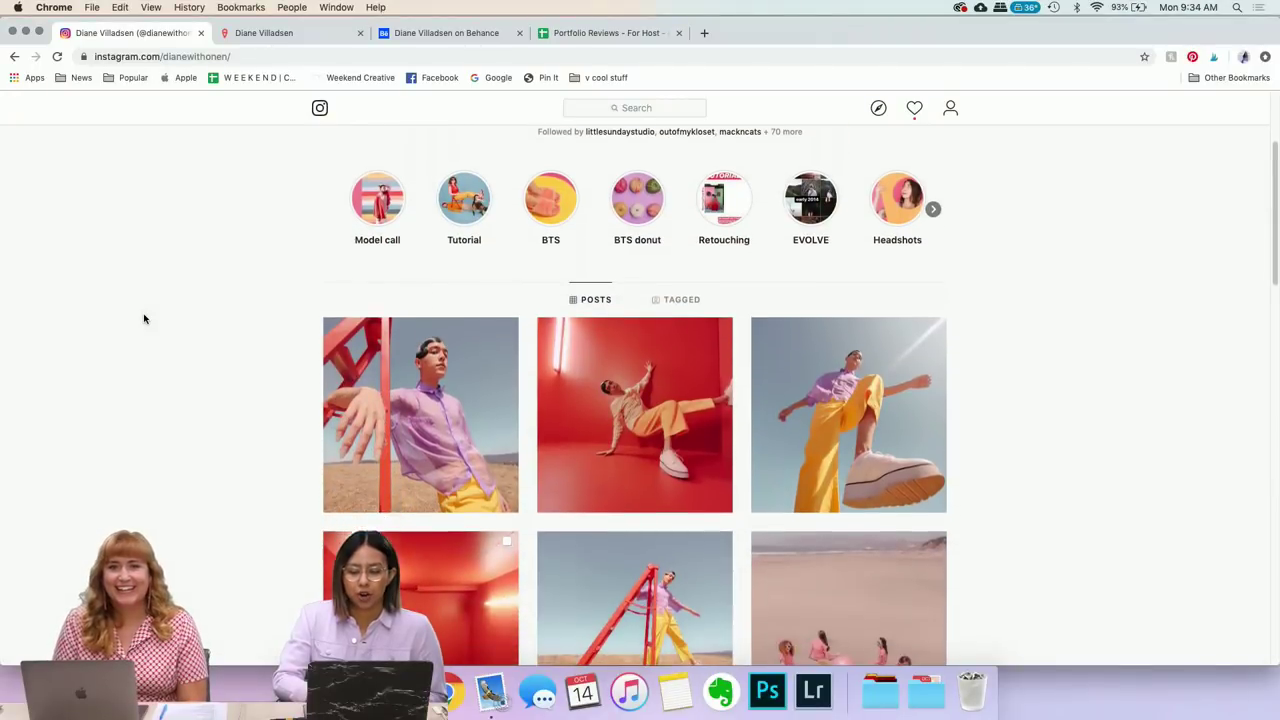
scroll(144, 318, "down", 2)
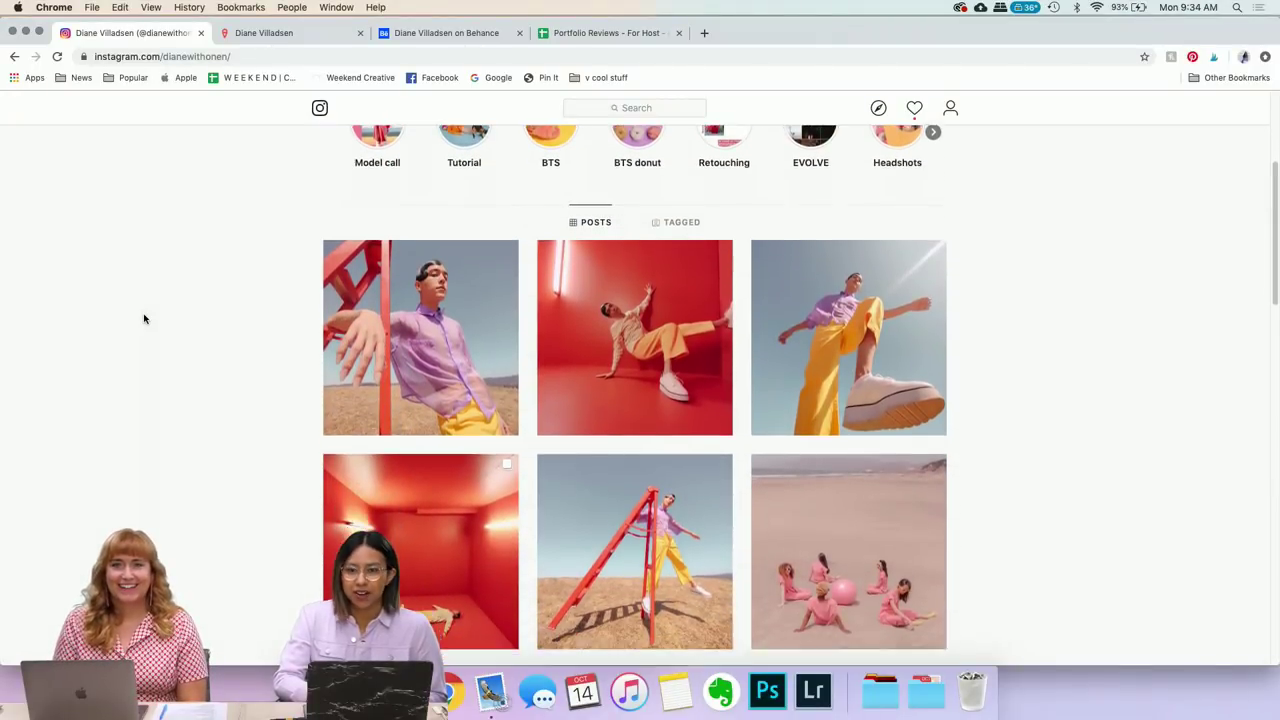
left_click(386, 268)
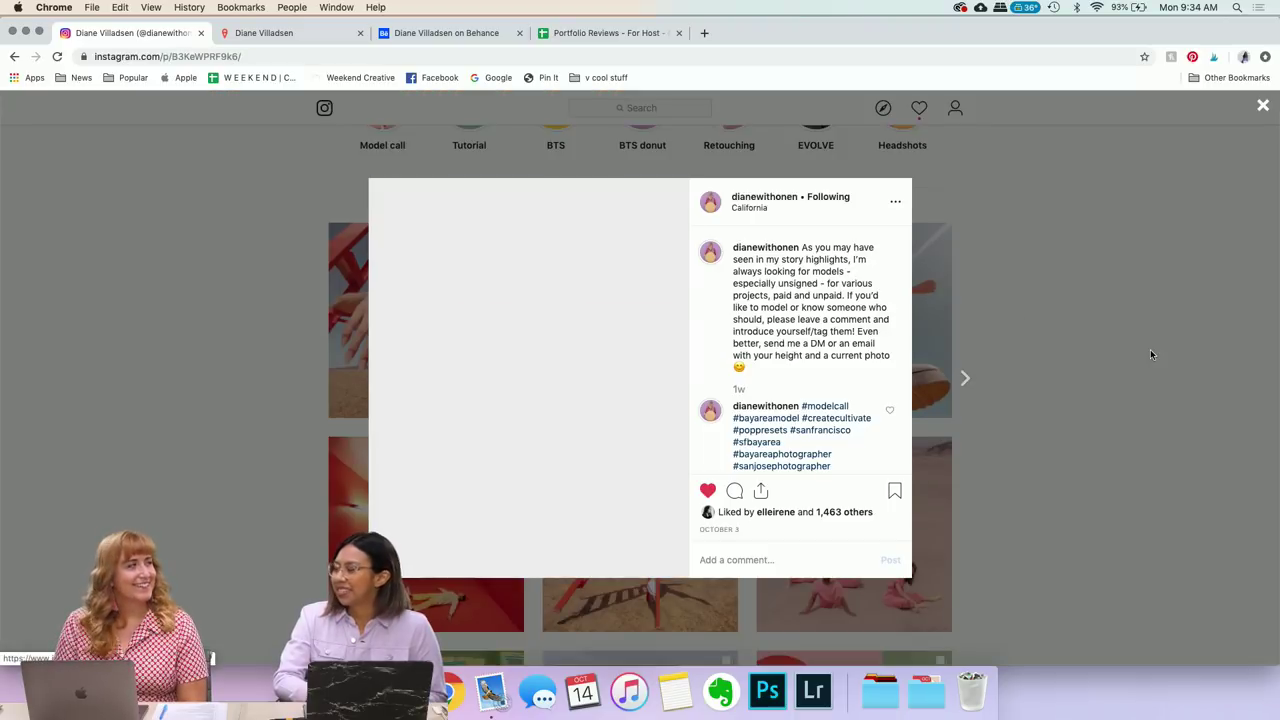
key("super+equal")
key("super+equal")
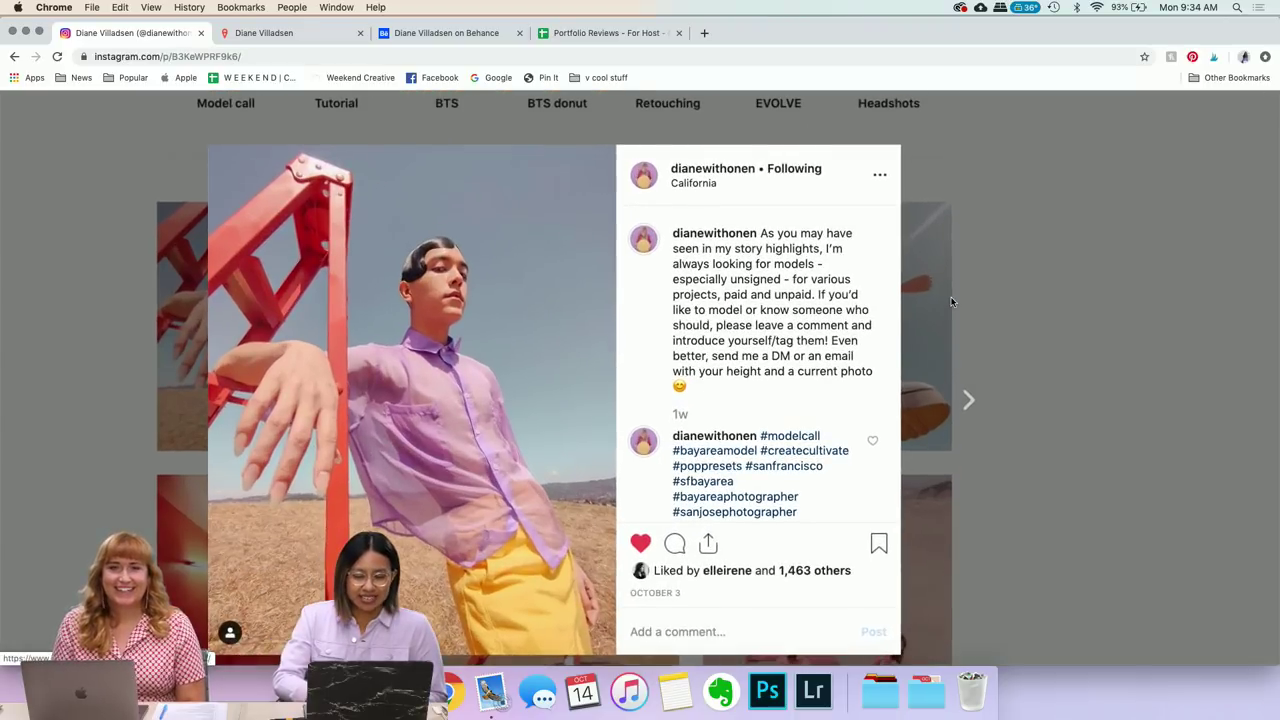
scroll(951, 301, "down", 1)
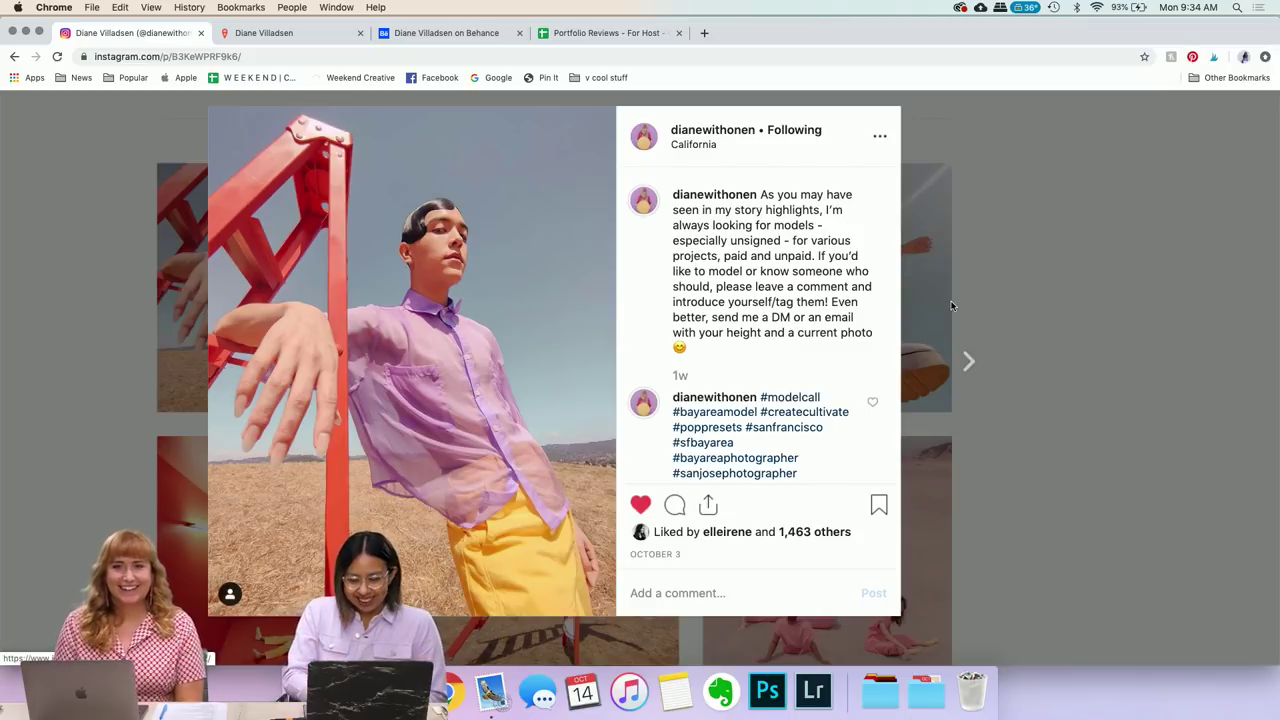
- Page through the following posts to the photo of the figure by the red ladder
left_click(969, 372)
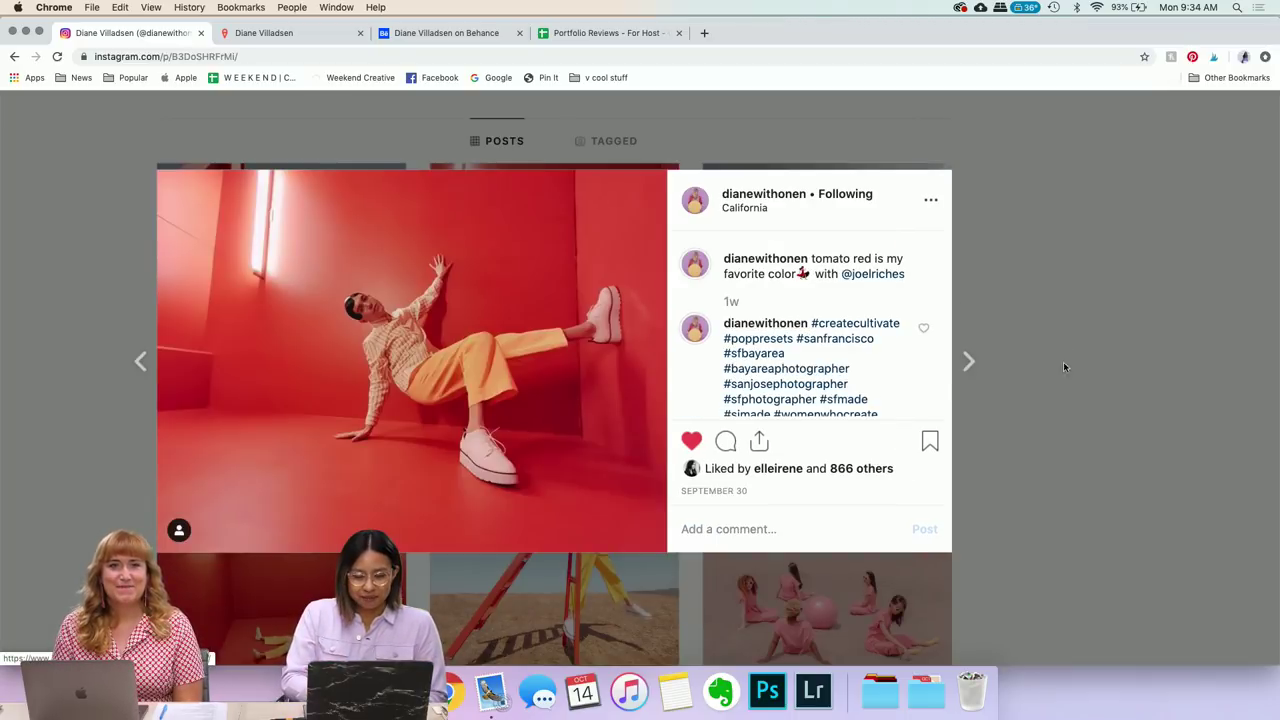
key("super+equal")
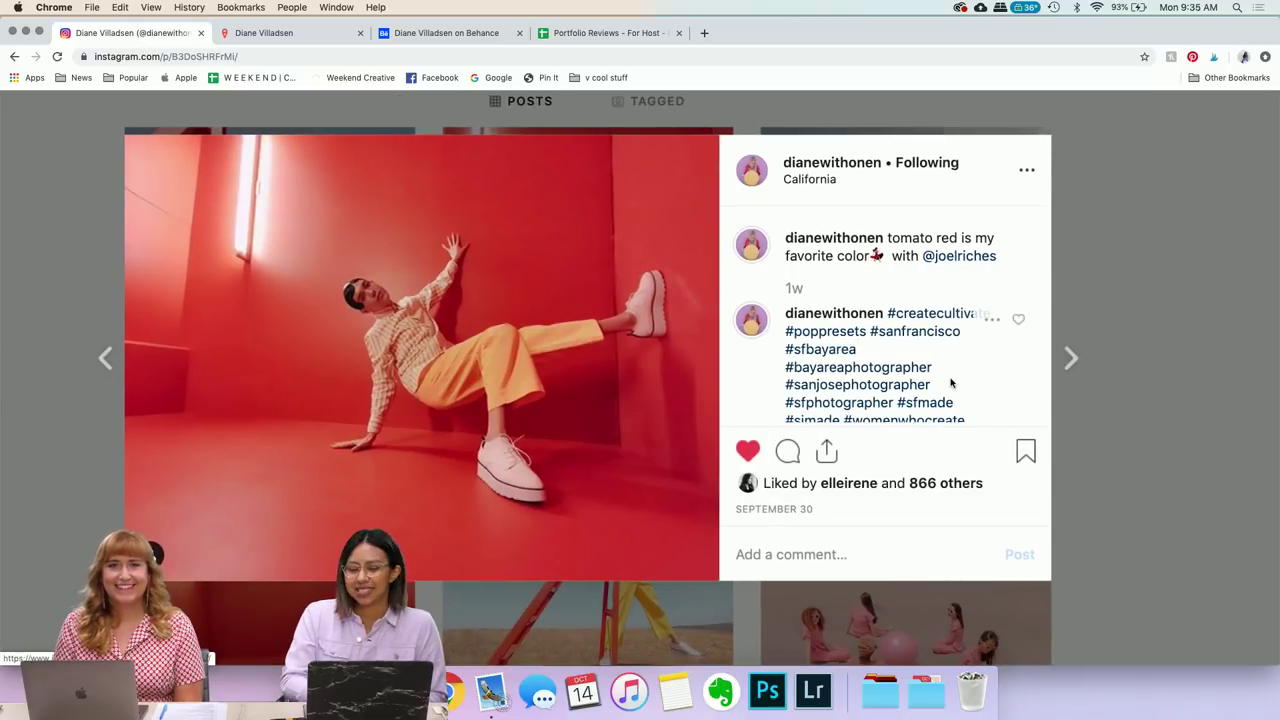
left_click(1071, 362)
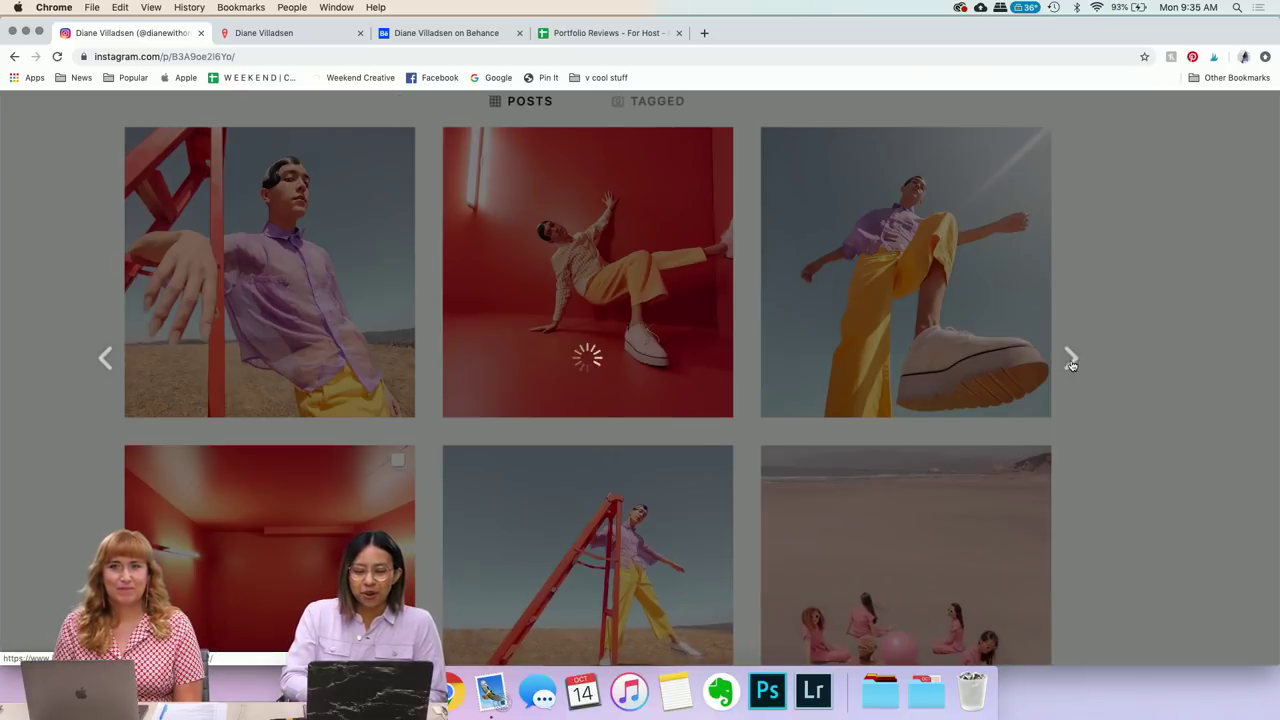
scroll(882, 350, "down", 1)
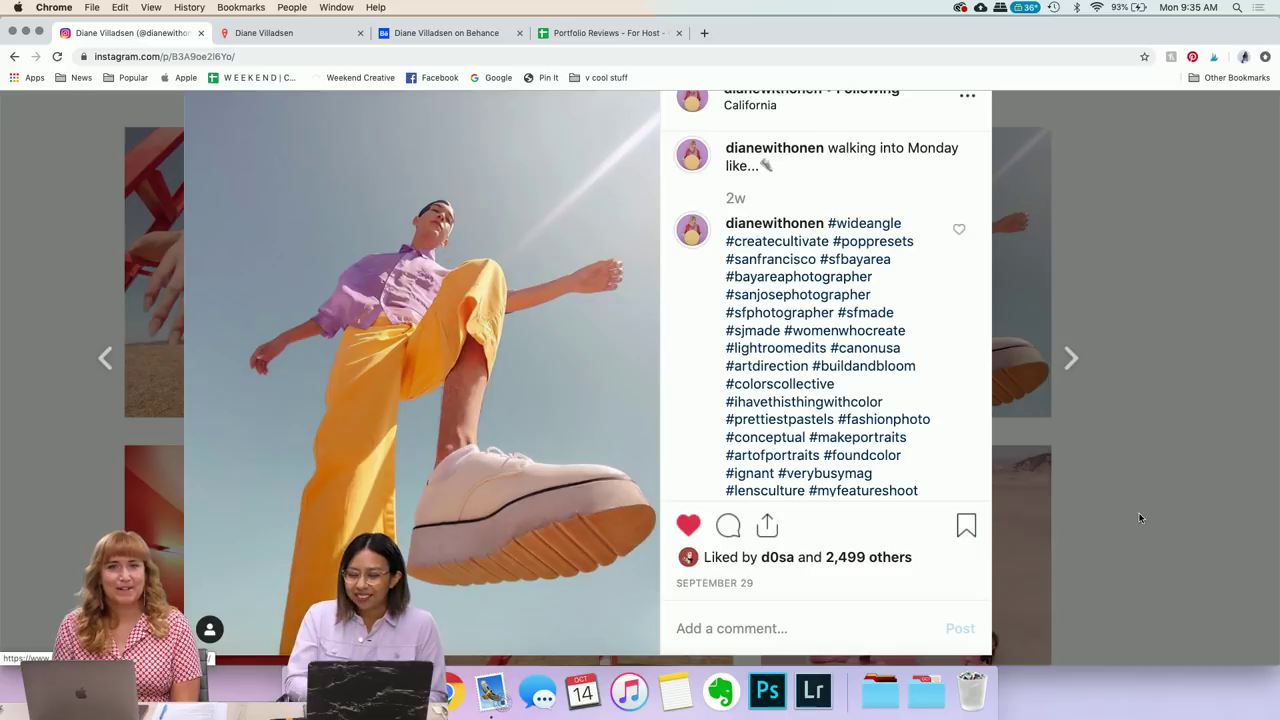
left_click(1071, 362)
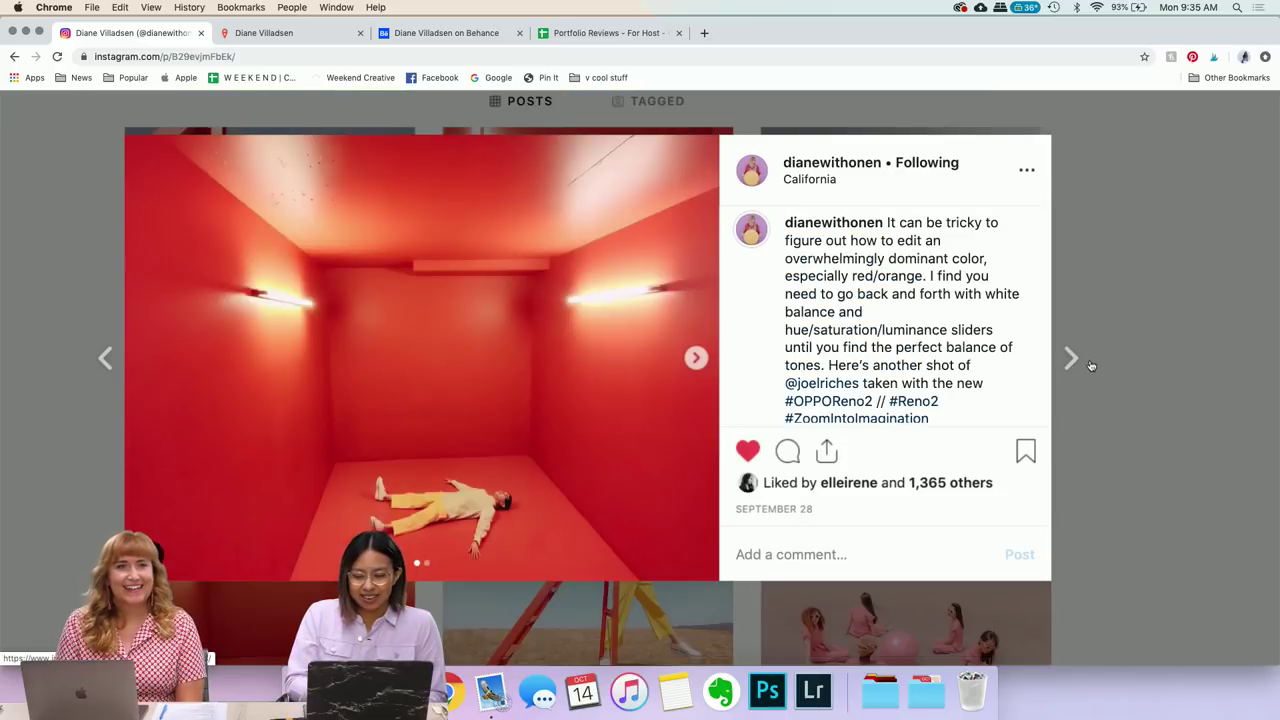
left_click(1071, 360)
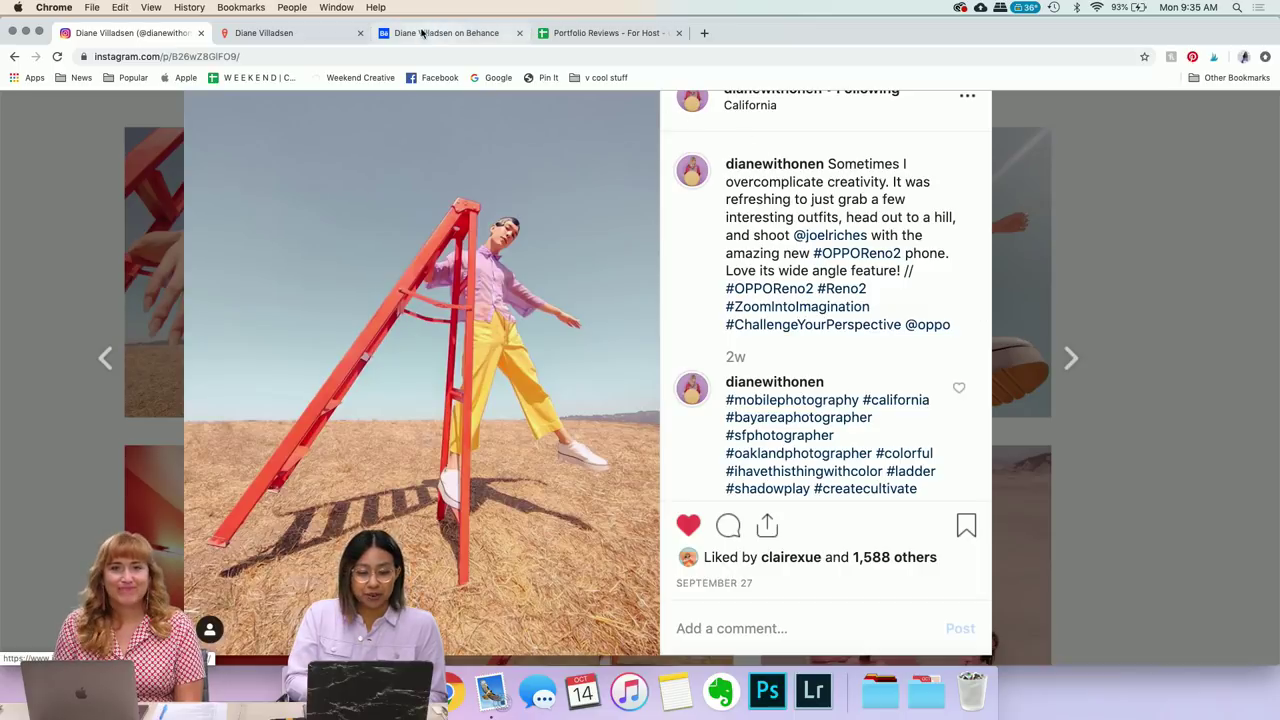
- Switch to the portfolio site tab and scroll down its colourful grid to the grapefruit shot
left_click(319, 36)
scroll(183, 346, "down", 1)
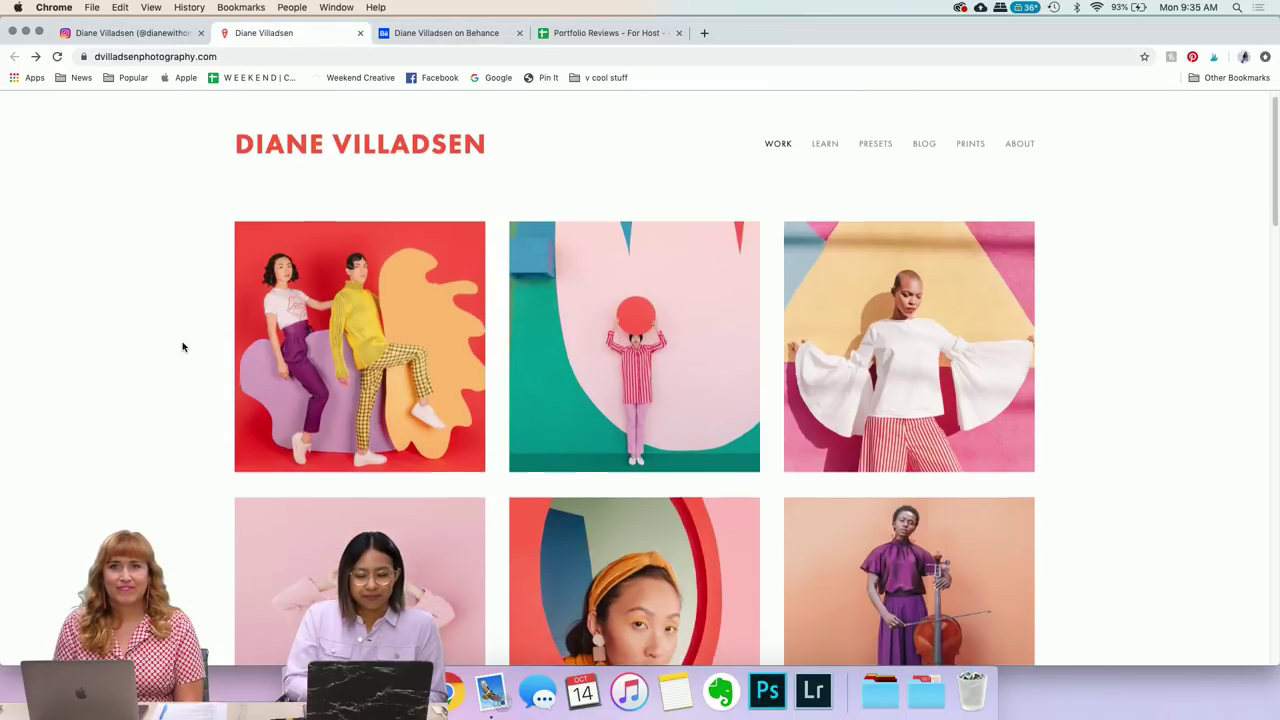
scroll(189, 340, "up", 1)
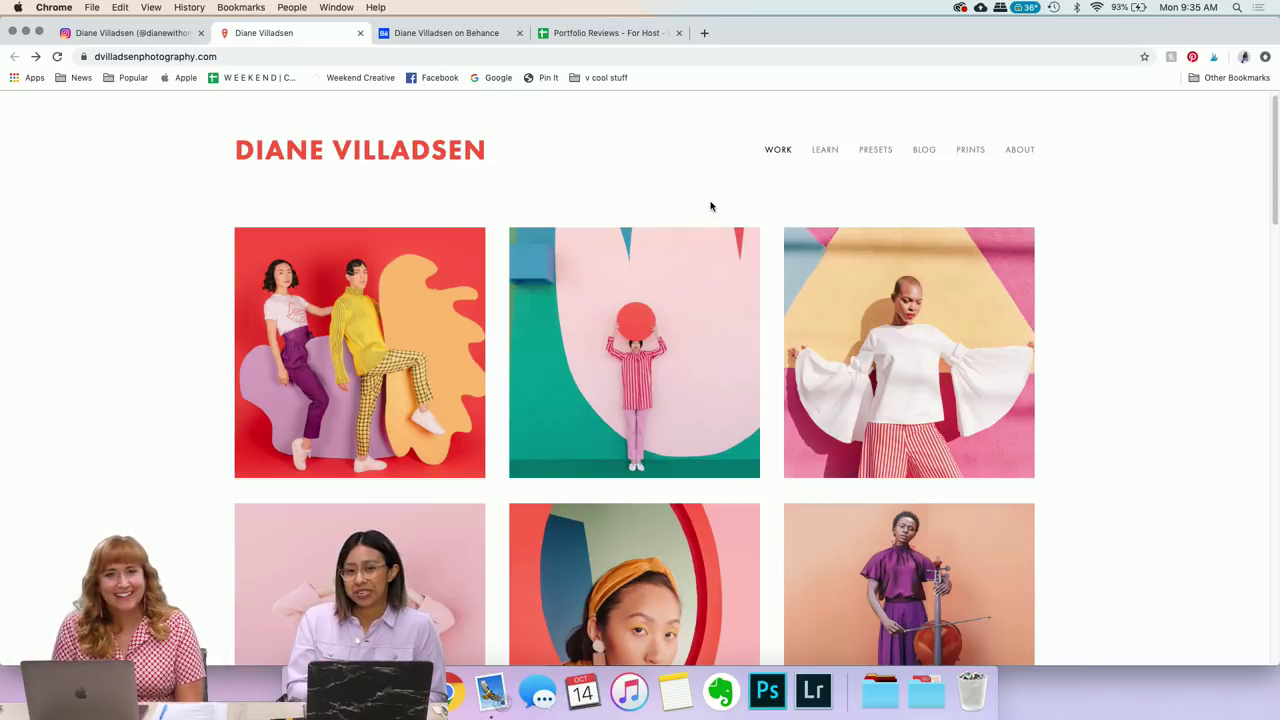
mouse_move(822, 160)
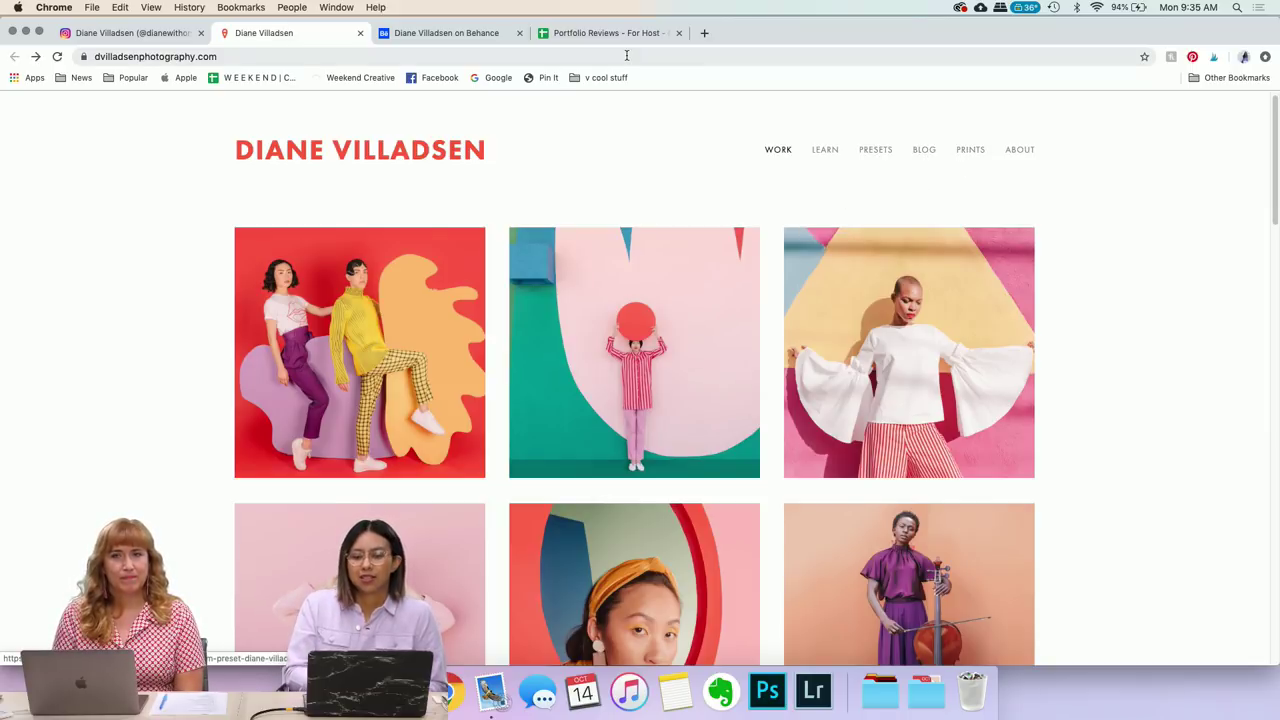
scroll(486, 163, "down", 2)
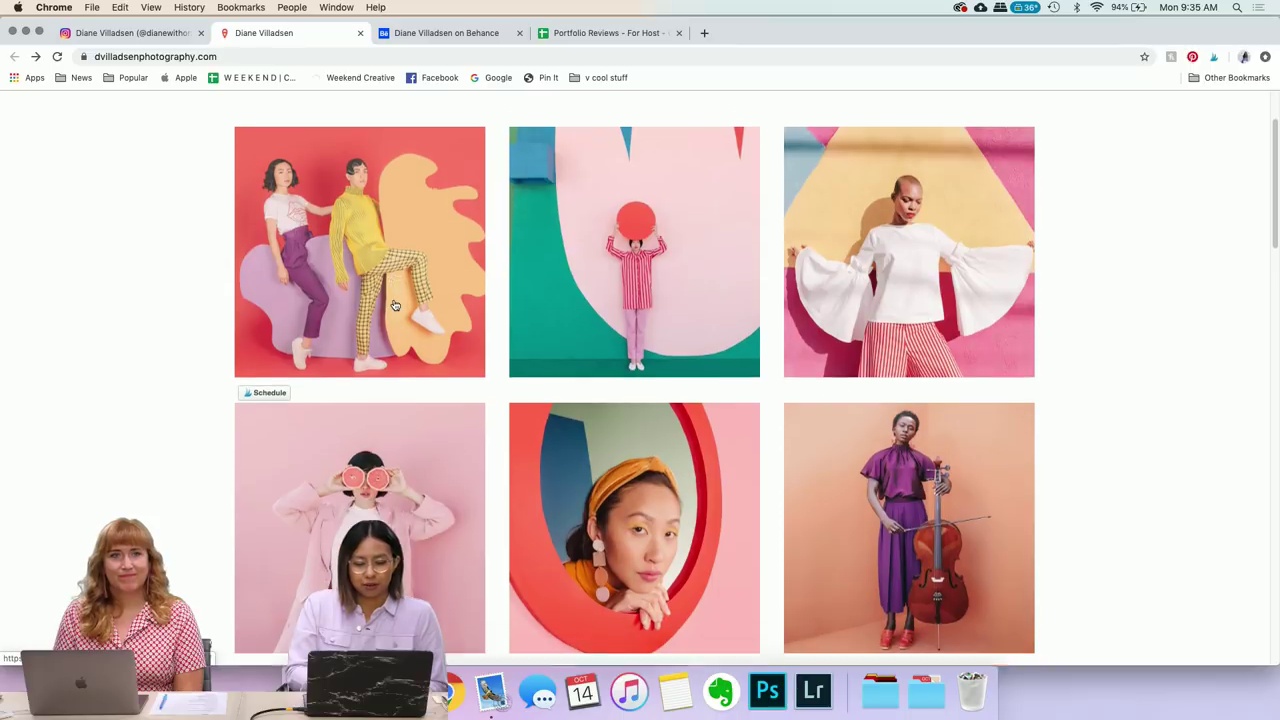
scroll(140, 354, "down", 3)
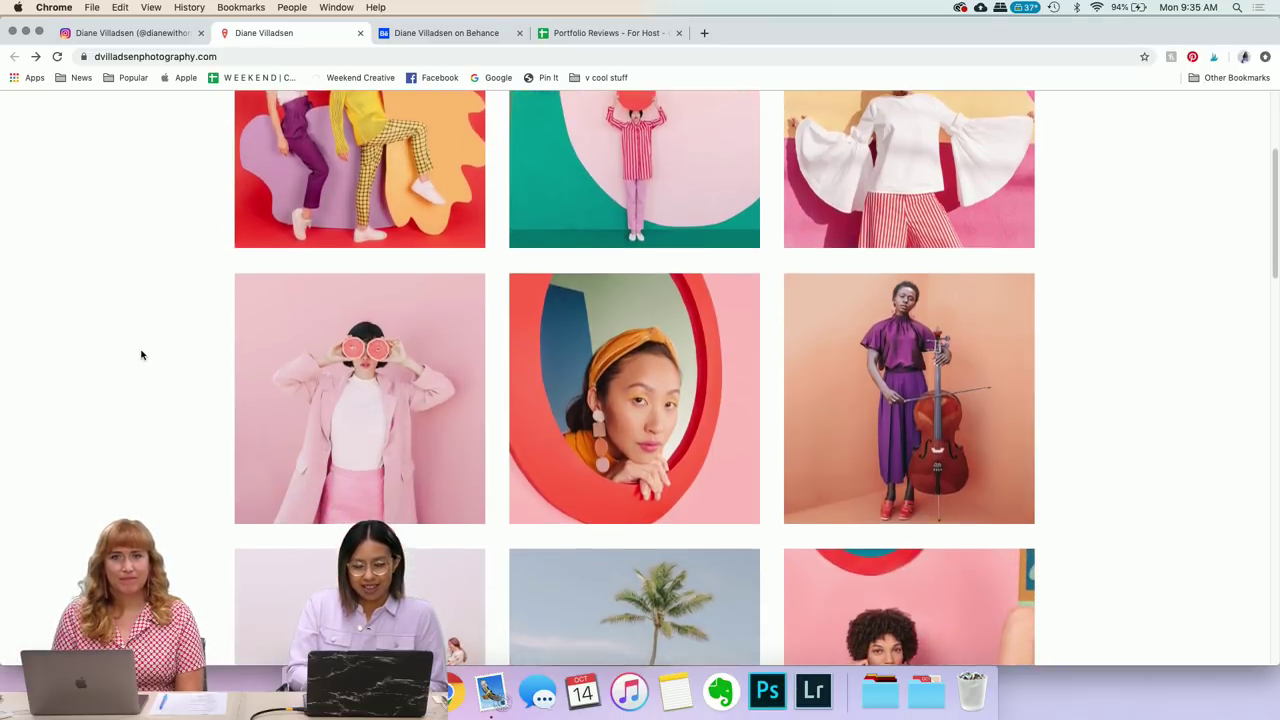
scroll(141, 354, "down", 1)
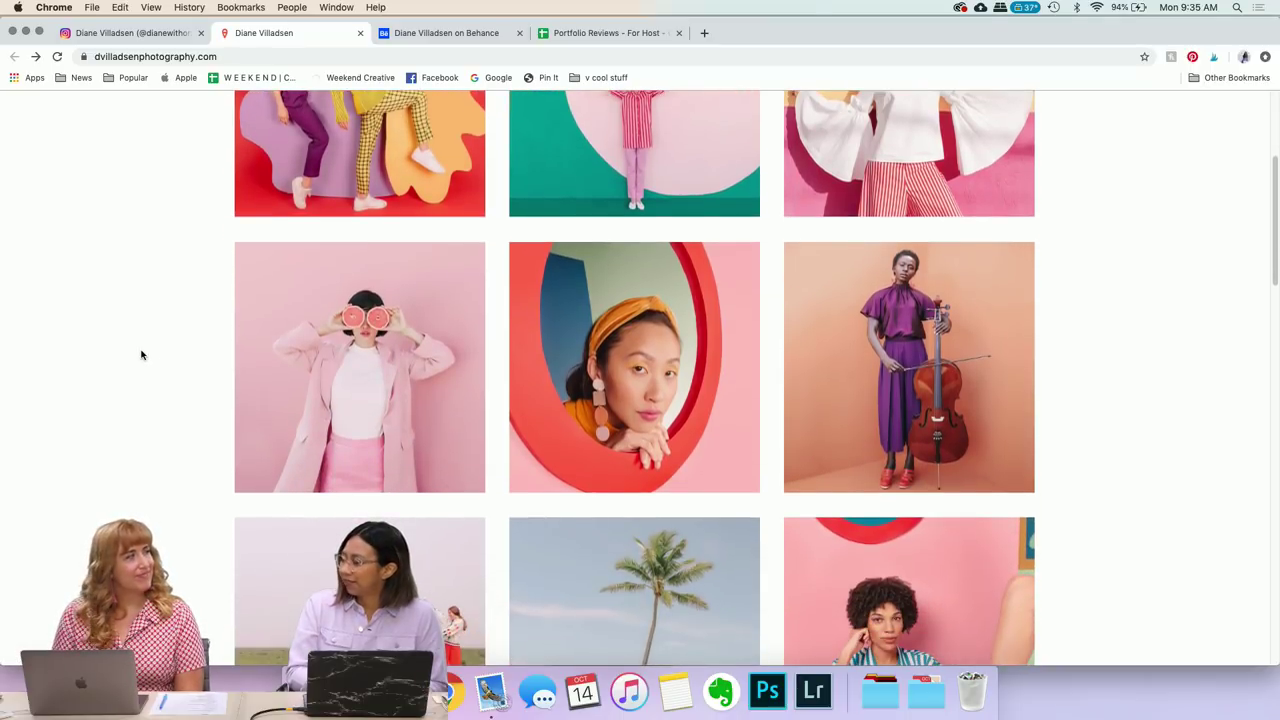
scroll(141, 354, "down", 3)
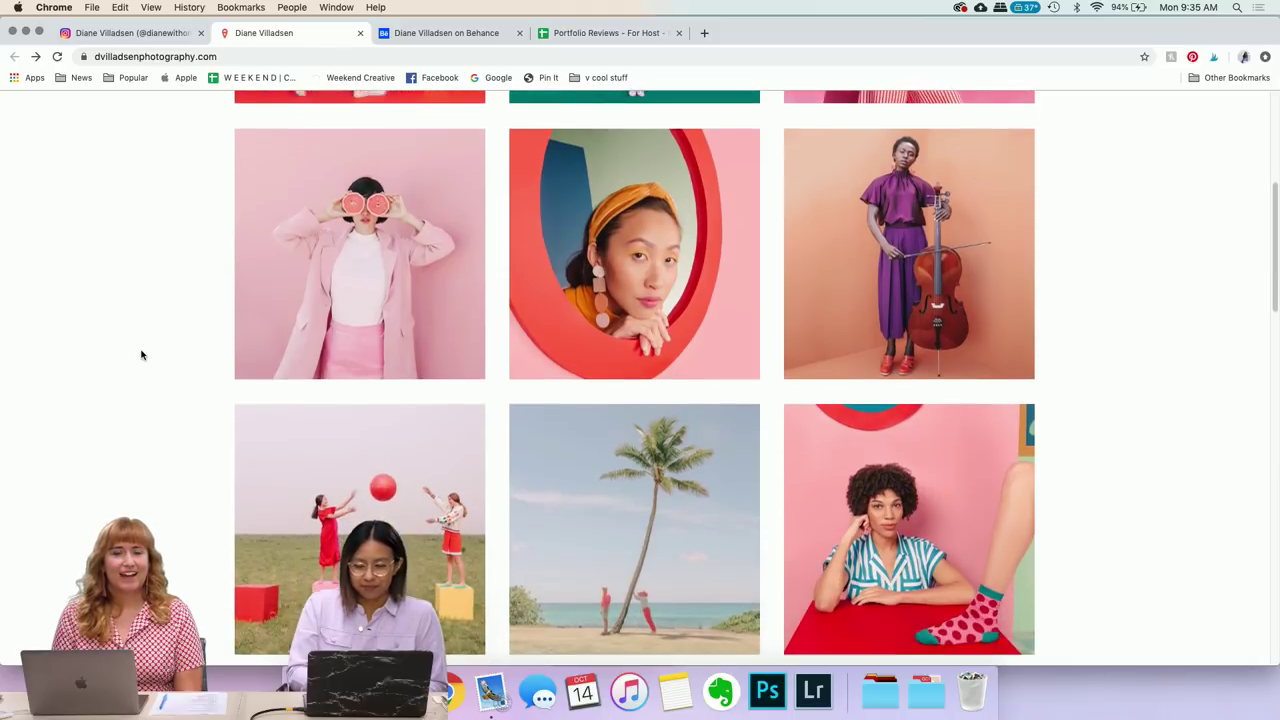
scroll(141, 354, "down", 2)
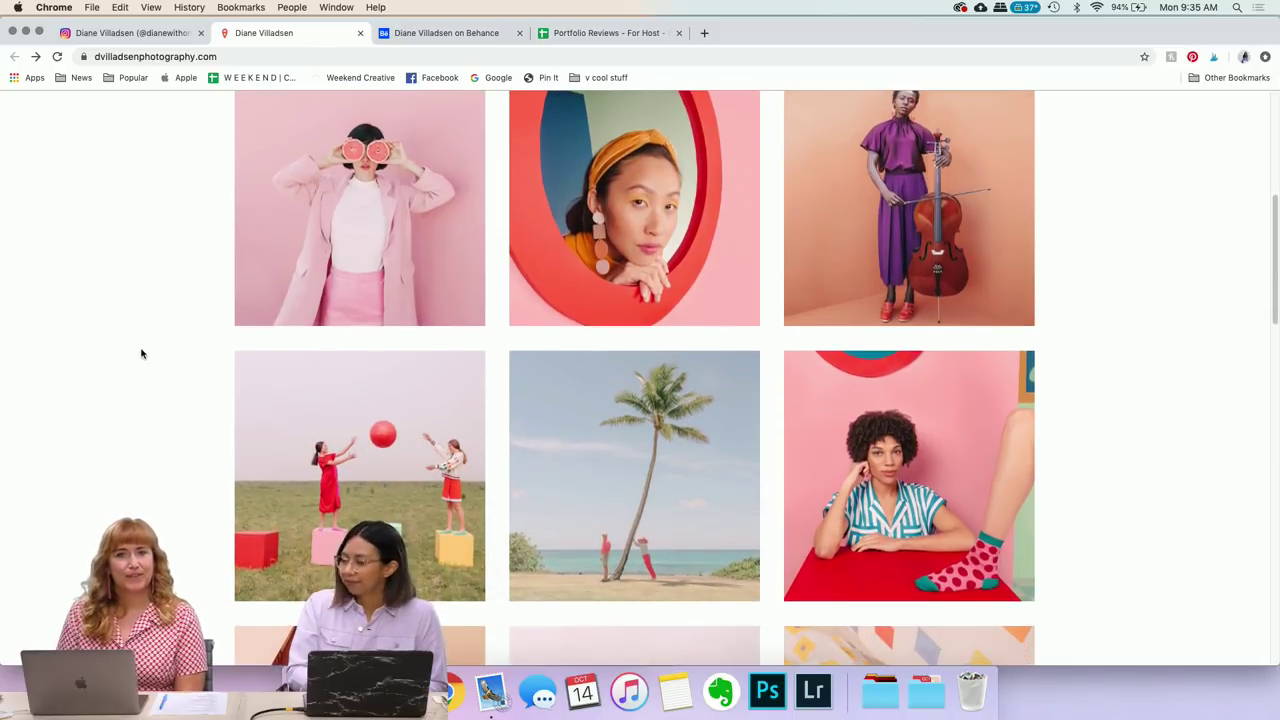
scroll(141, 354, "down", 3)
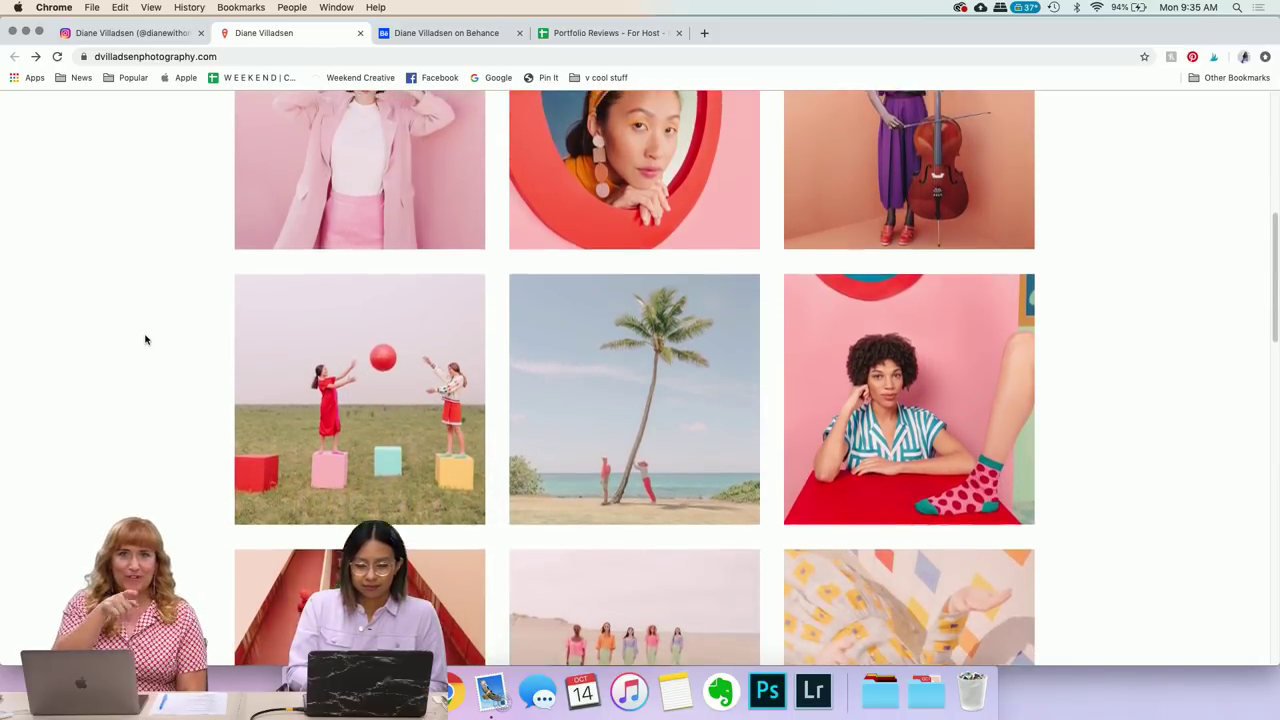
scroll(145, 340, "up", 2)
- Open the Miki San Francisco shoot page and scroll through its yellow-suit and grapefruit portraits
left_click(346, 224)
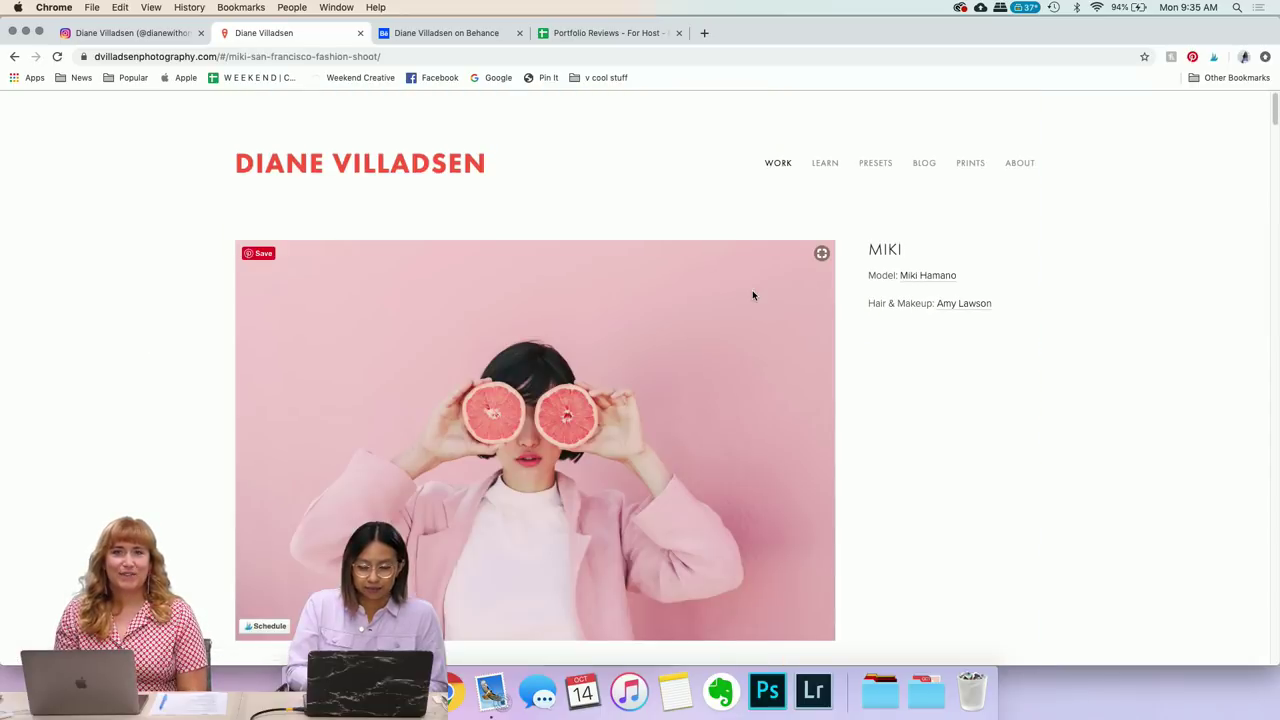
scroll(960, 430, "down", 2)
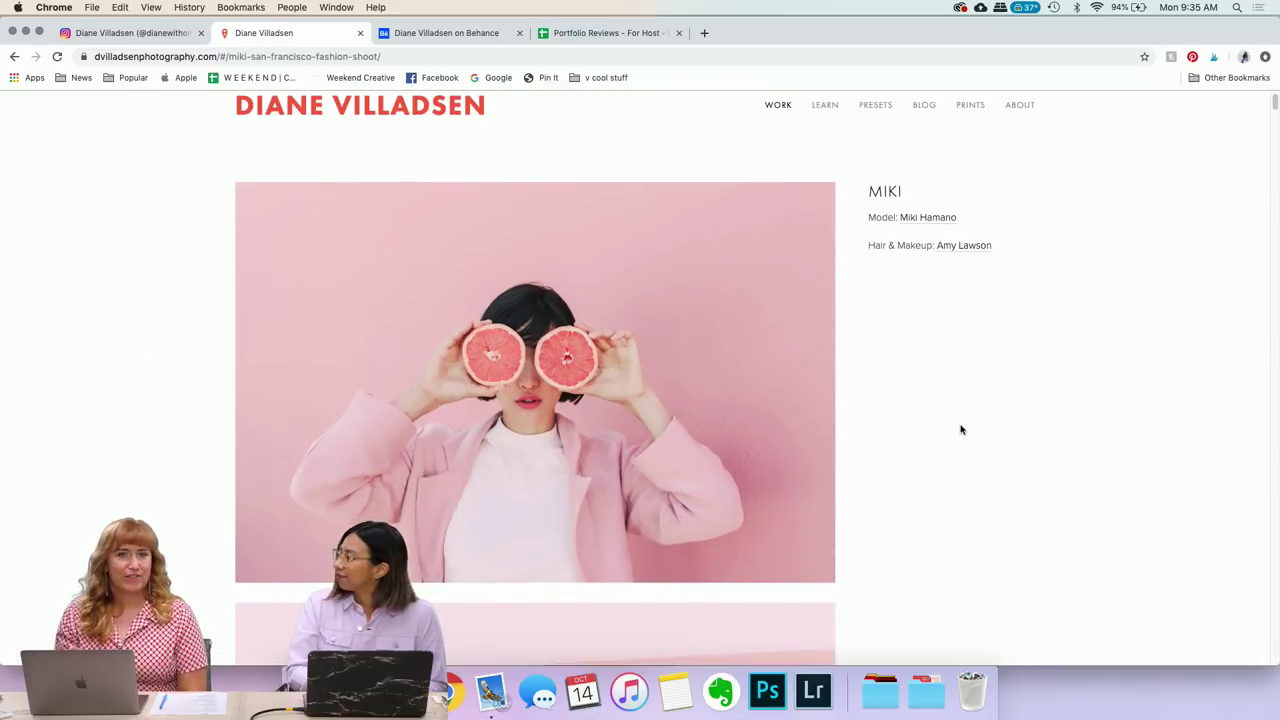
scroll(960, 430, "down", 3)
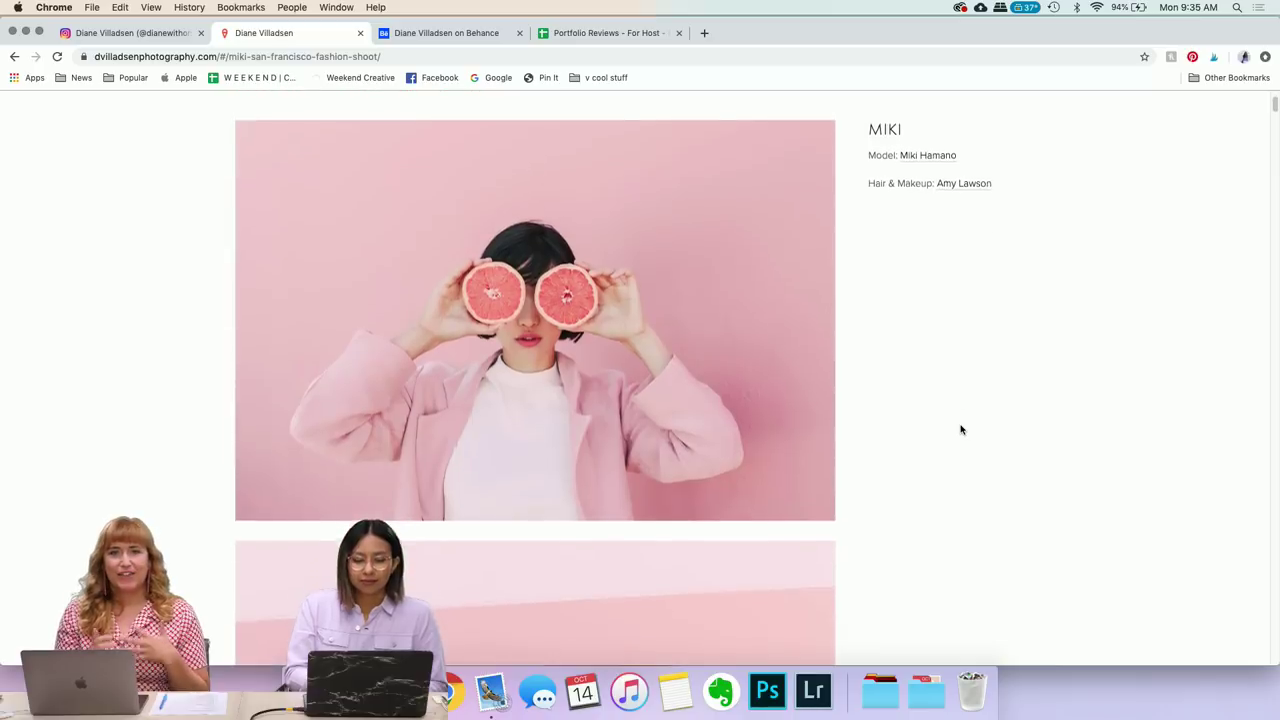
scroll(960, 430, "down", 1)
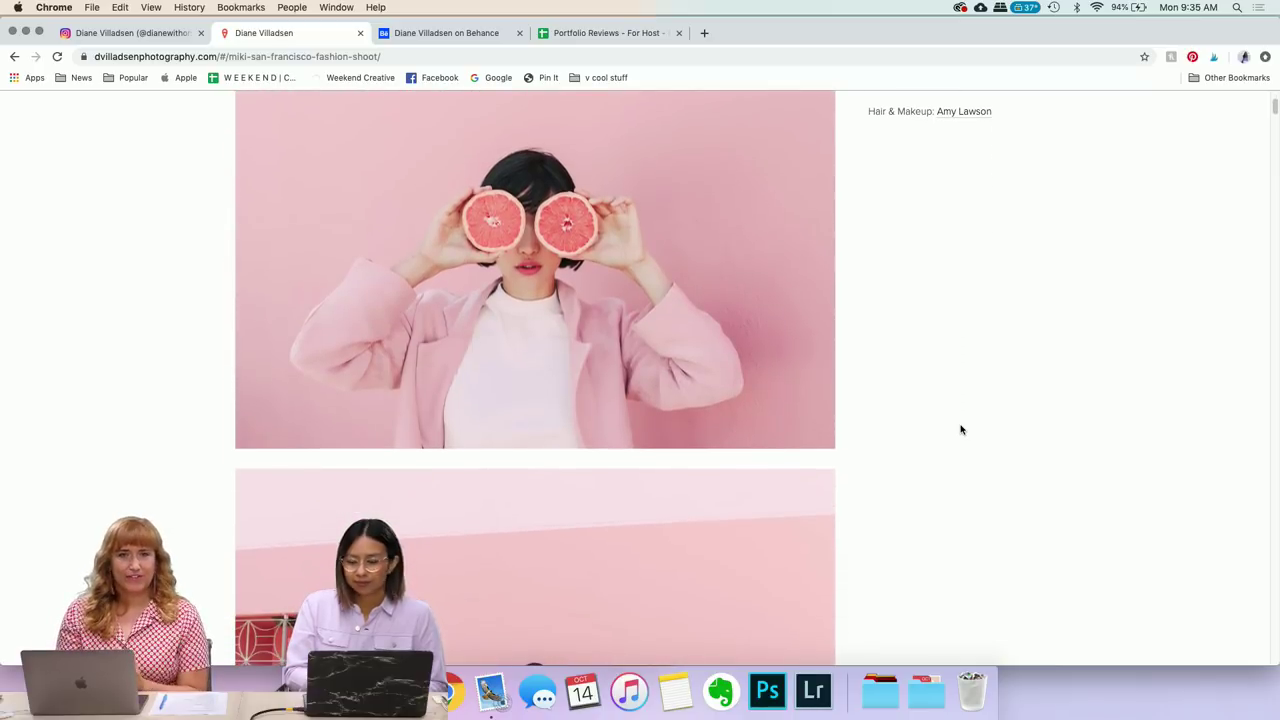
scroll(960, 430, "down", 5)
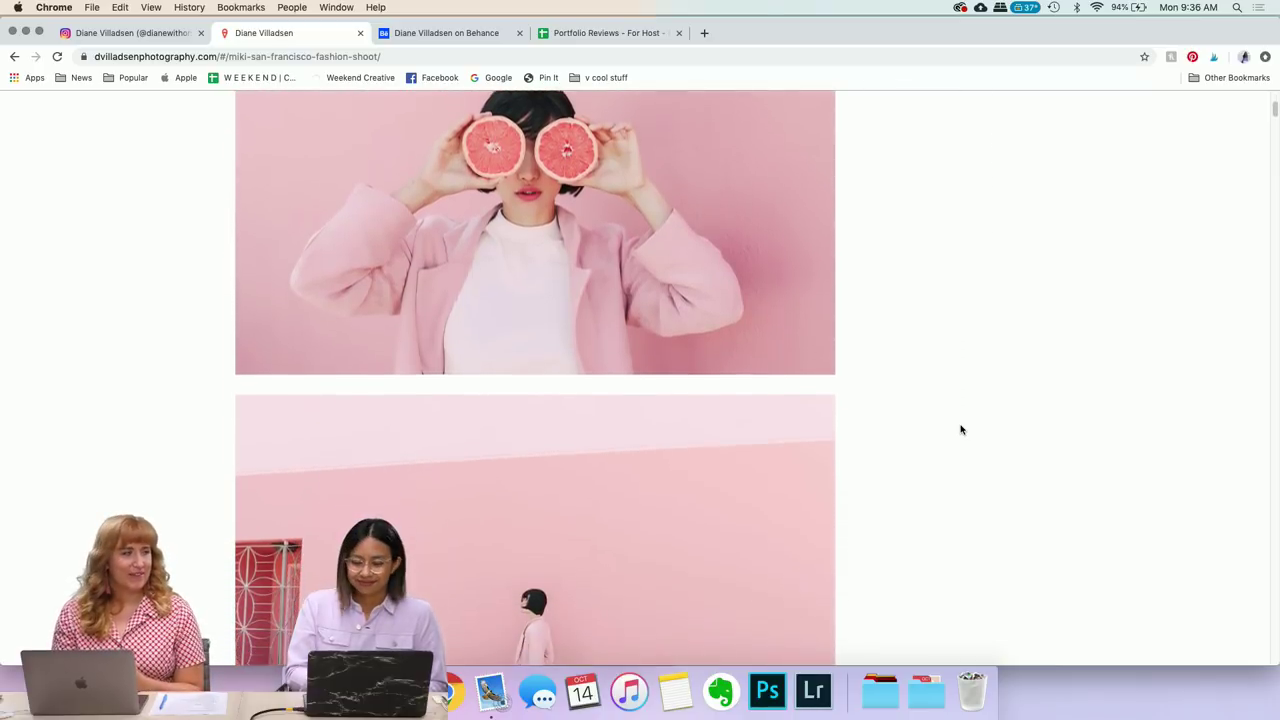
scroll(960, 430, "down", 6)
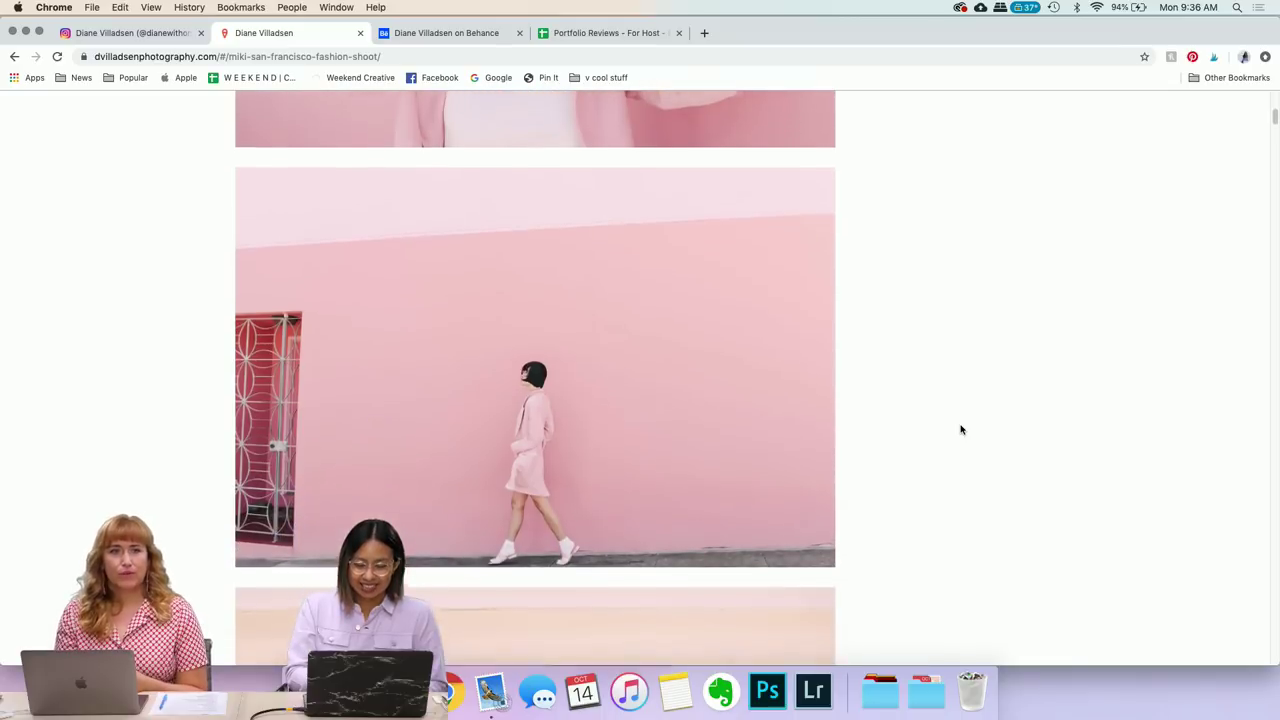
scroll(960, 430, "down", 8)
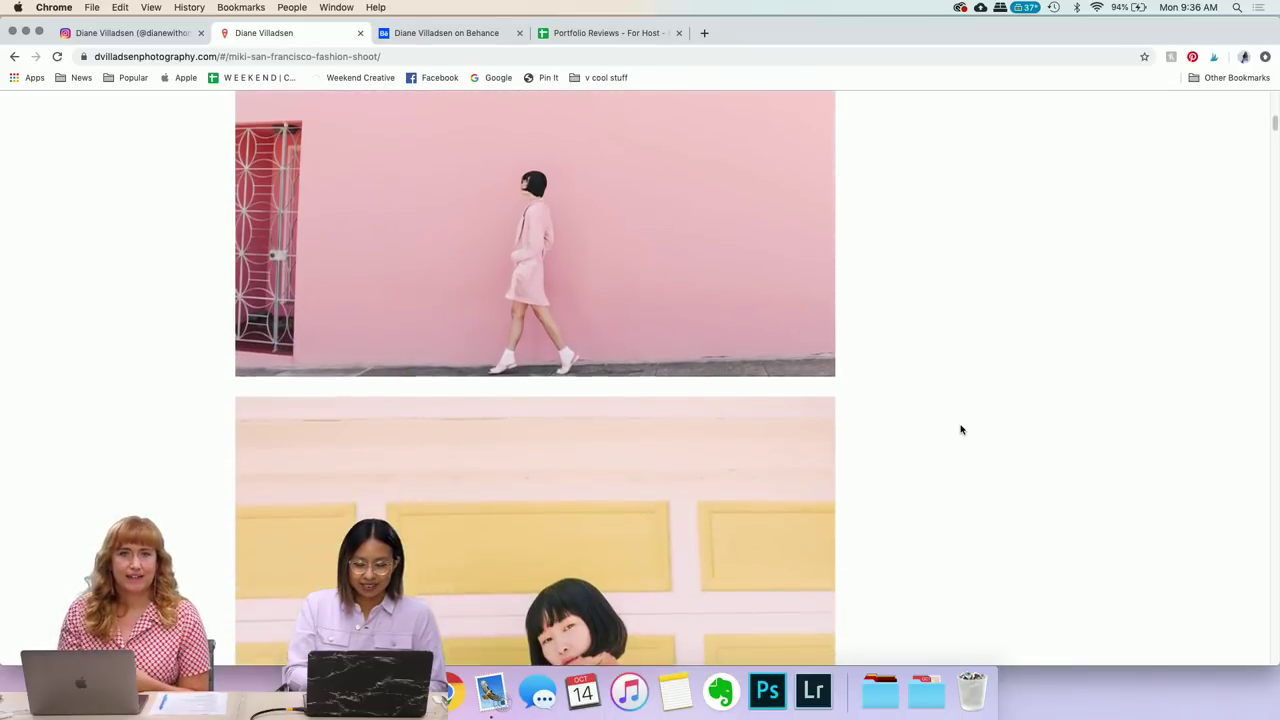
scroll(960, 430, "down", 9)
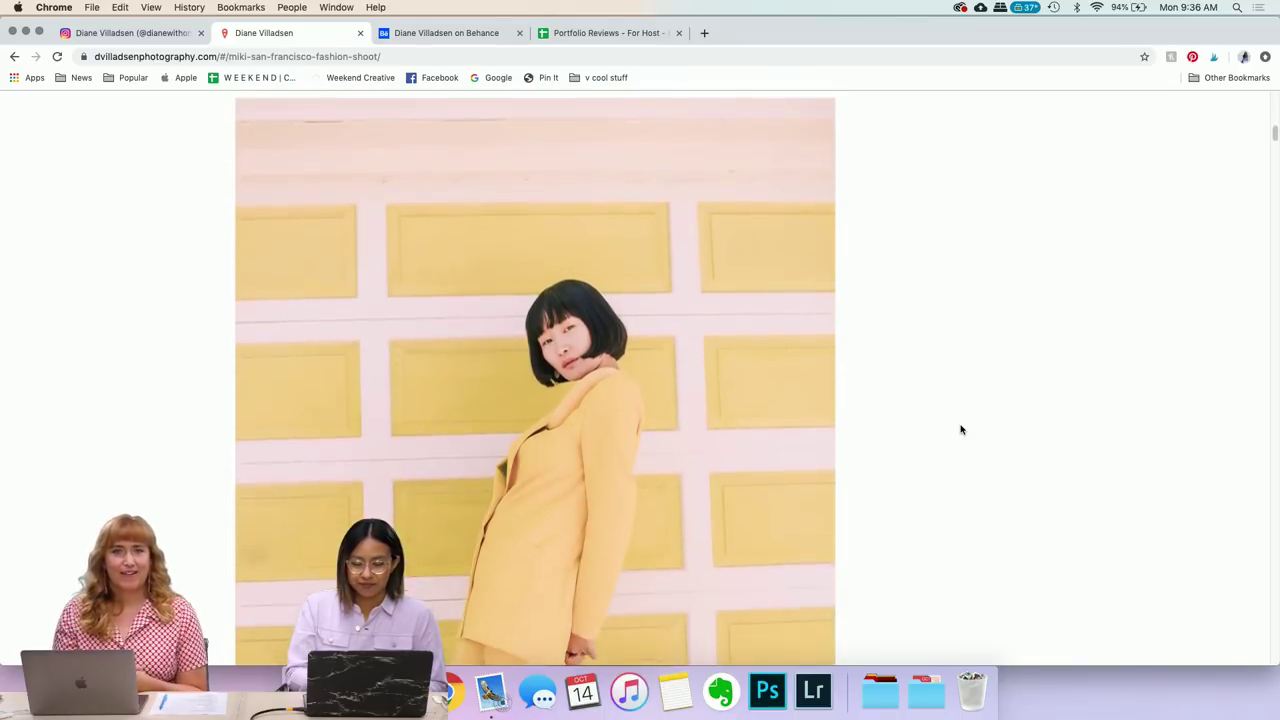
scroll(960, 430, "down", 7)
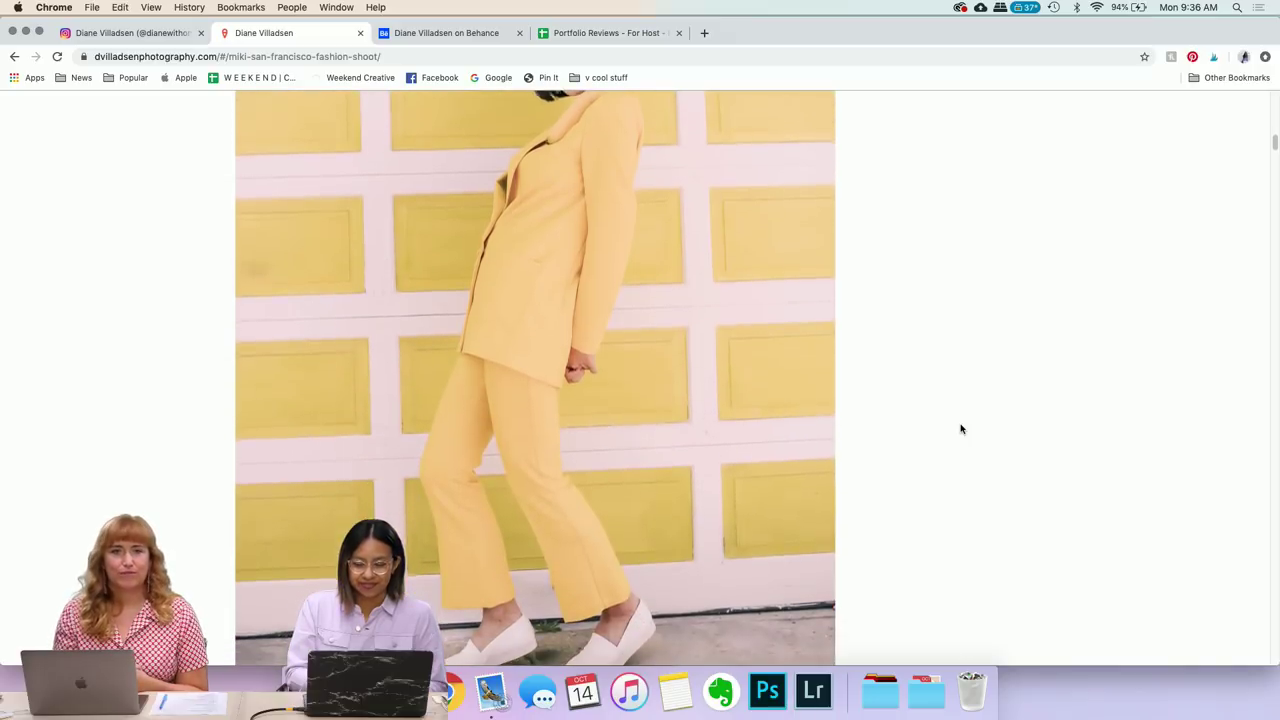
scroll(960, 429, "down", 11)
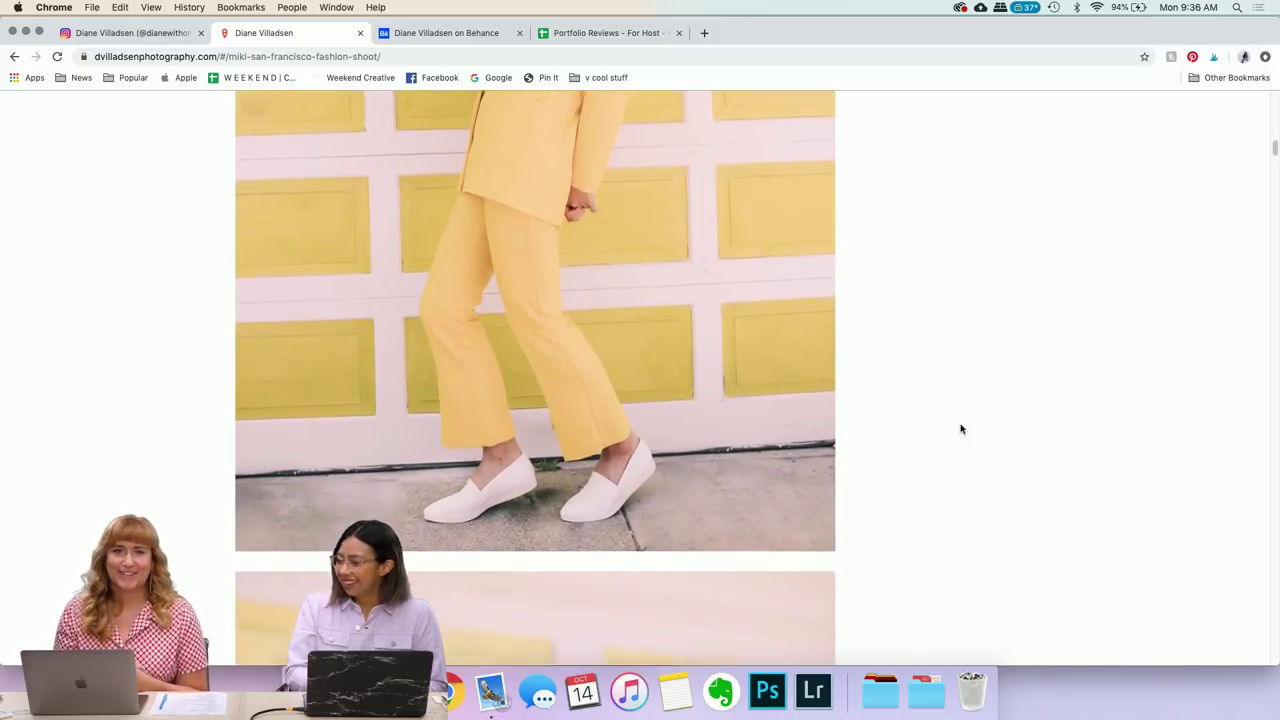
scroll(960, 429, "down", 12)
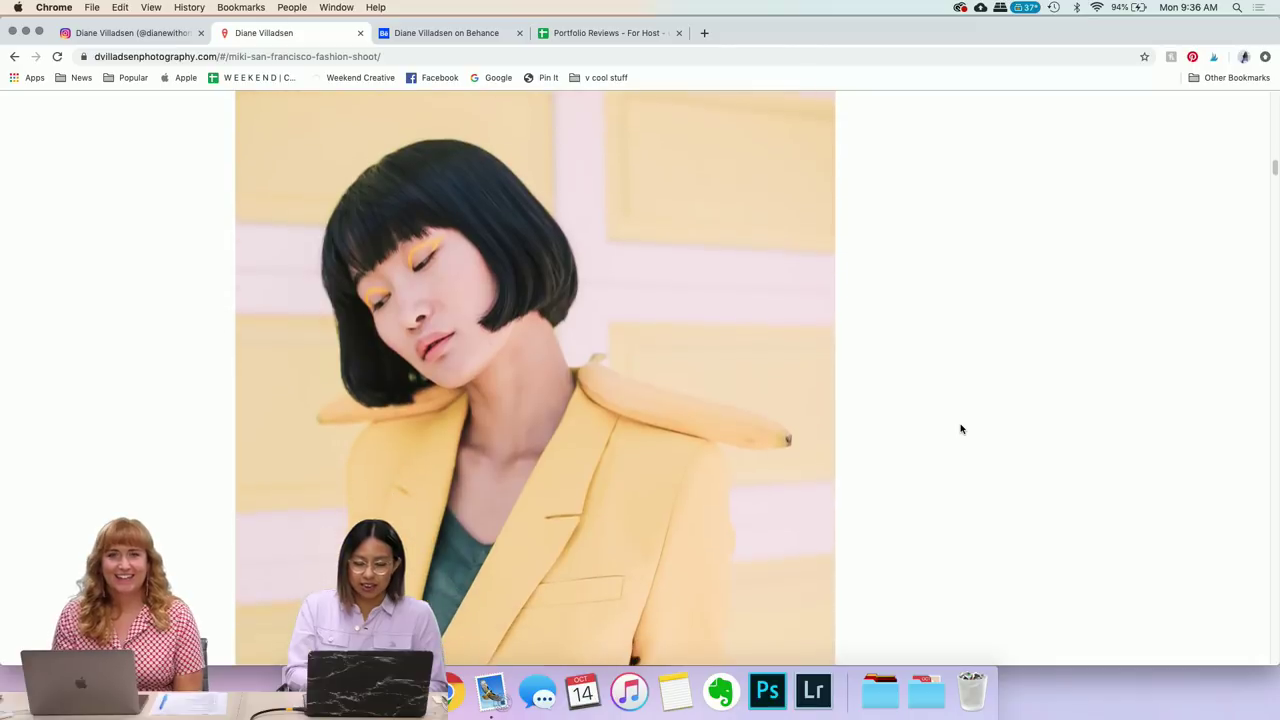
scroll(960, 429, "down", 15)
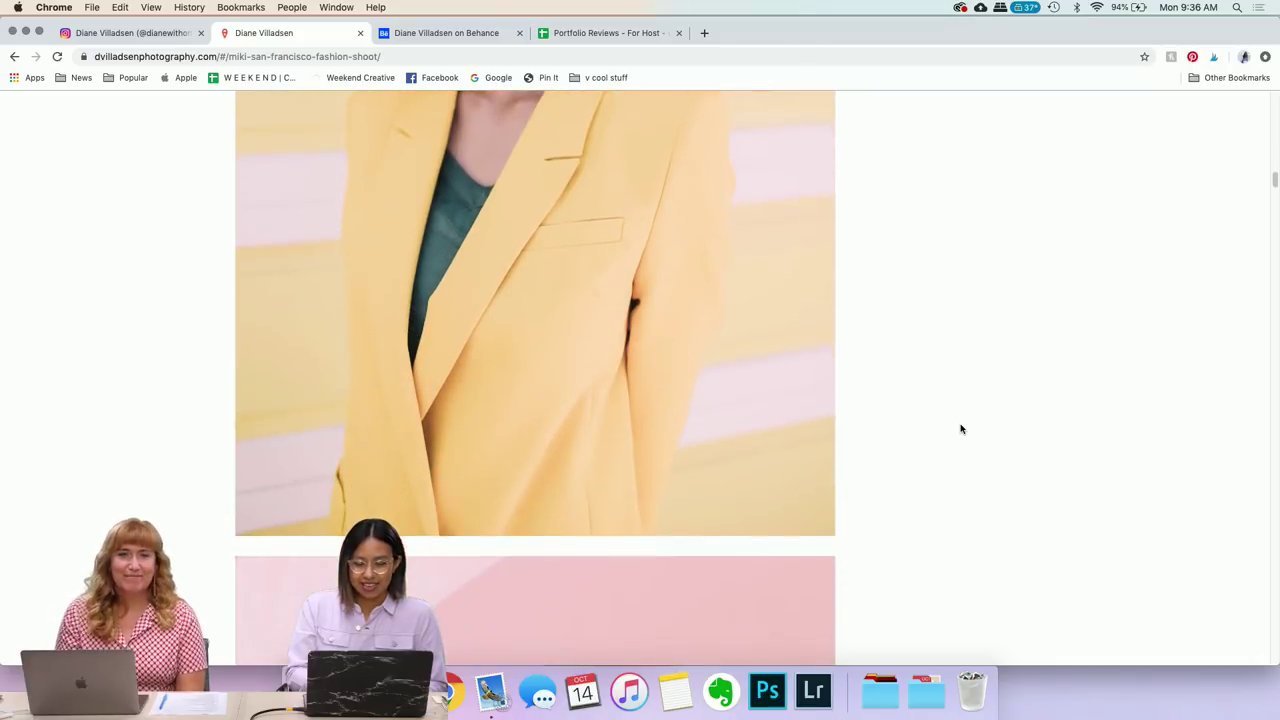
scroll(960, 429, "down", 14)
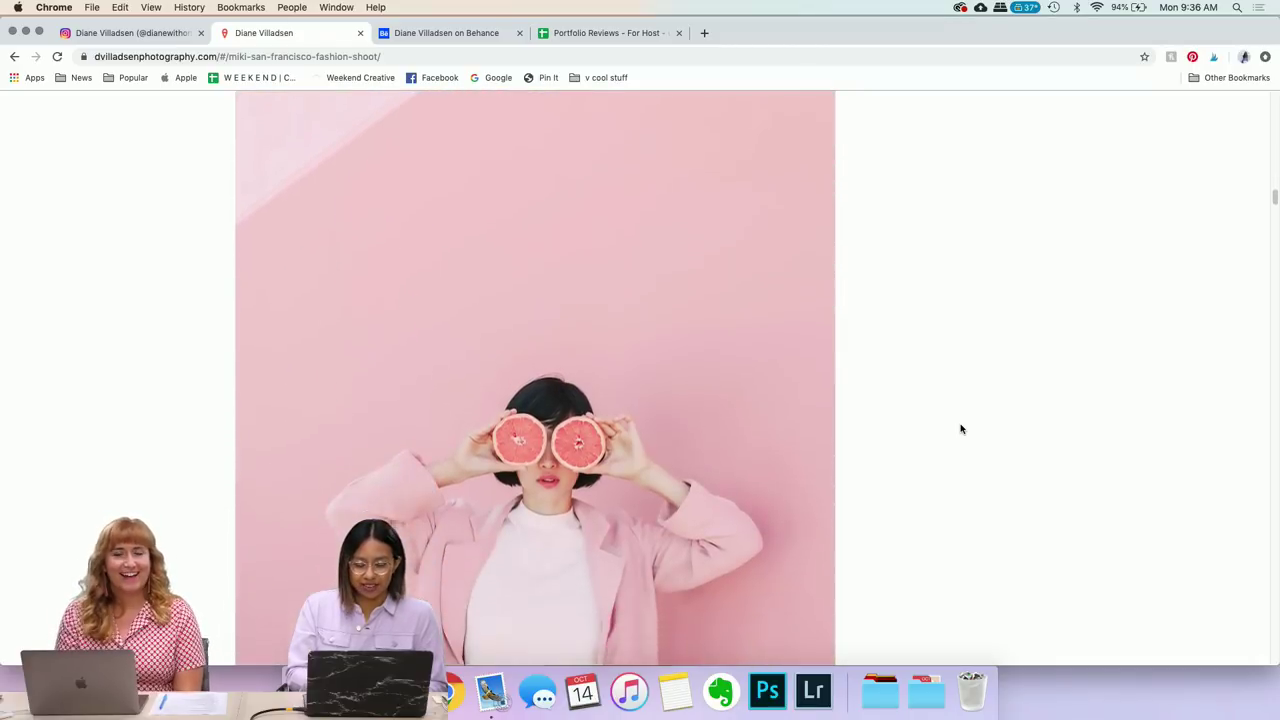
- Go back to the portfolio grid and open the hysteria-socks project to view its photos
left_click(14, 58)
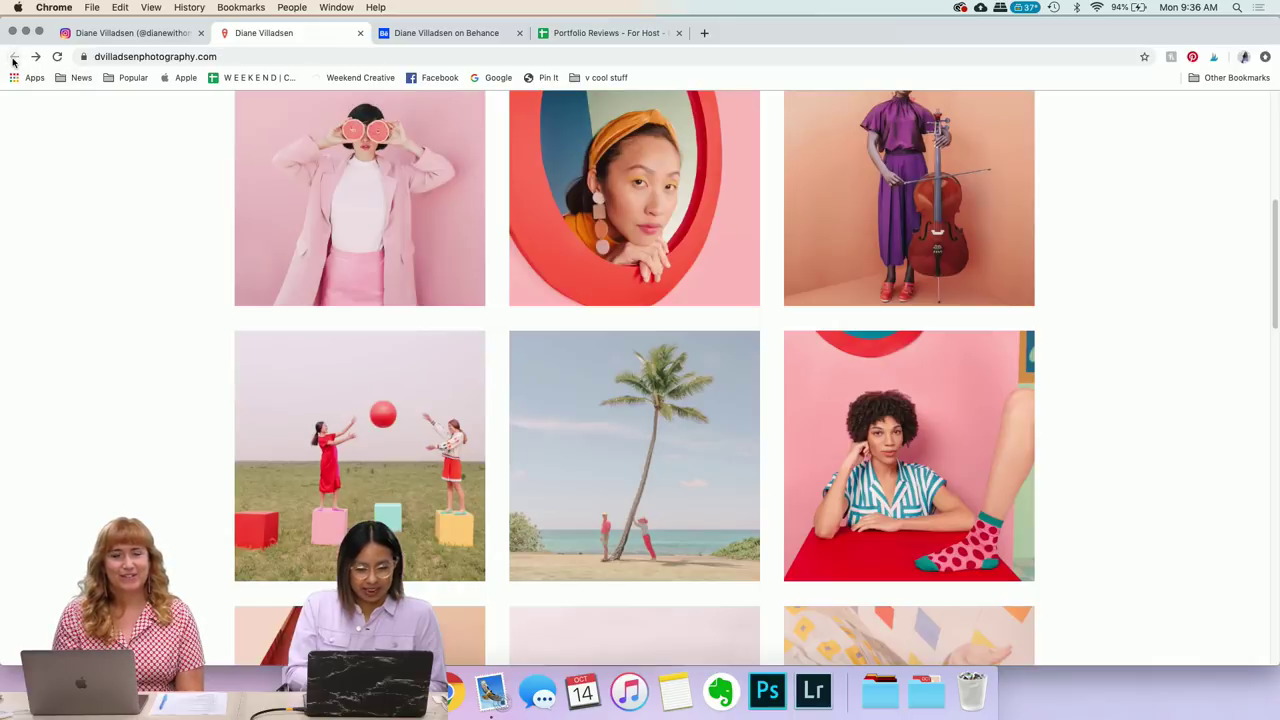
scroll(346, 320, "down", 4)
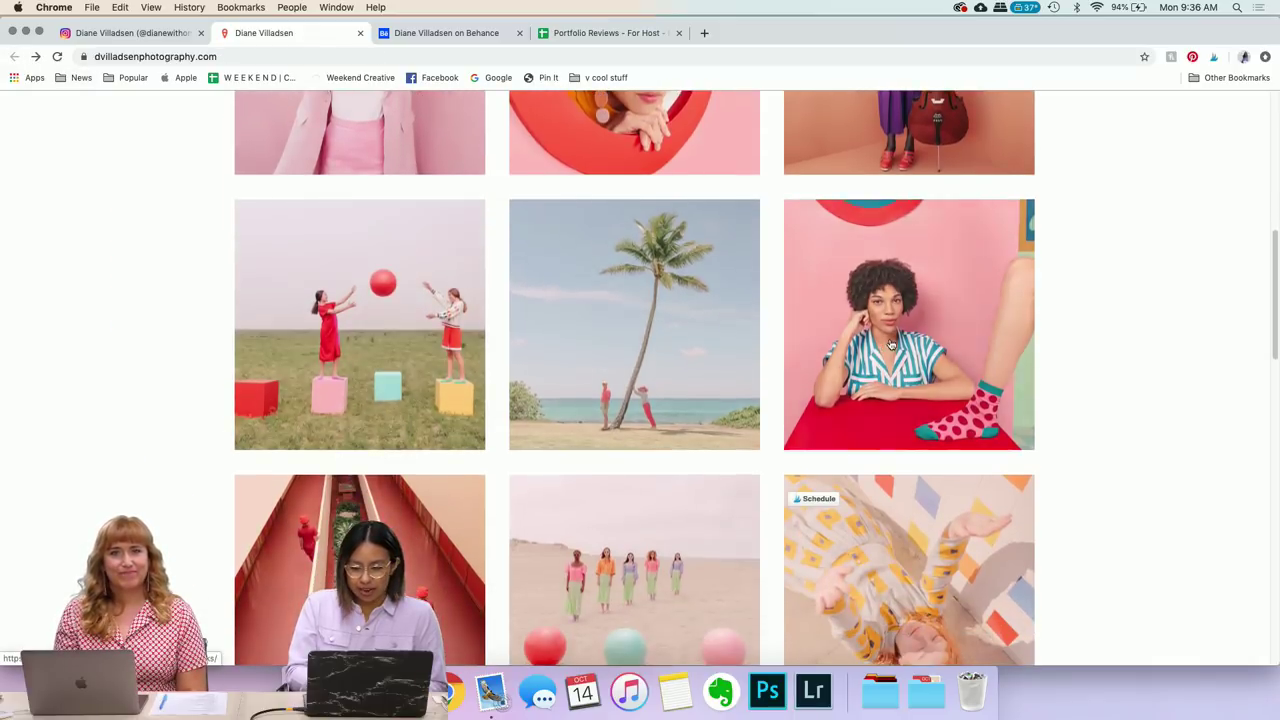
left_click(925, 355)
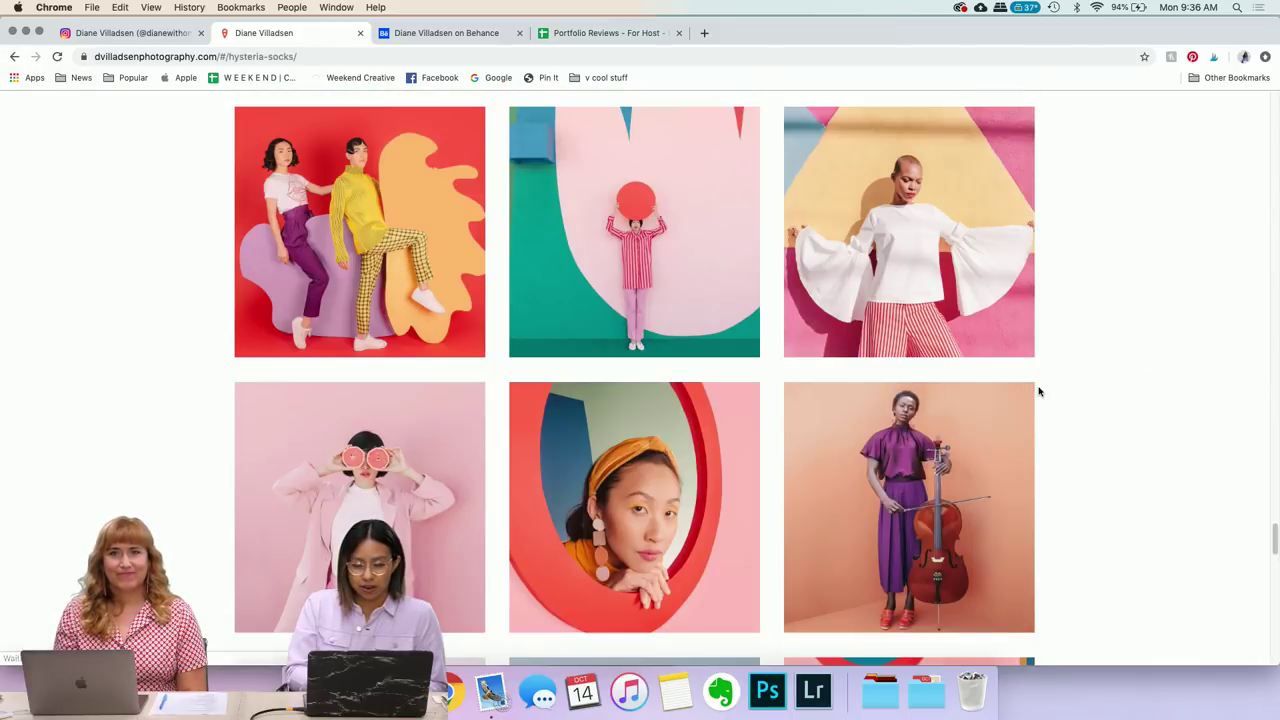
scroll(1039, 392, "up", 10)
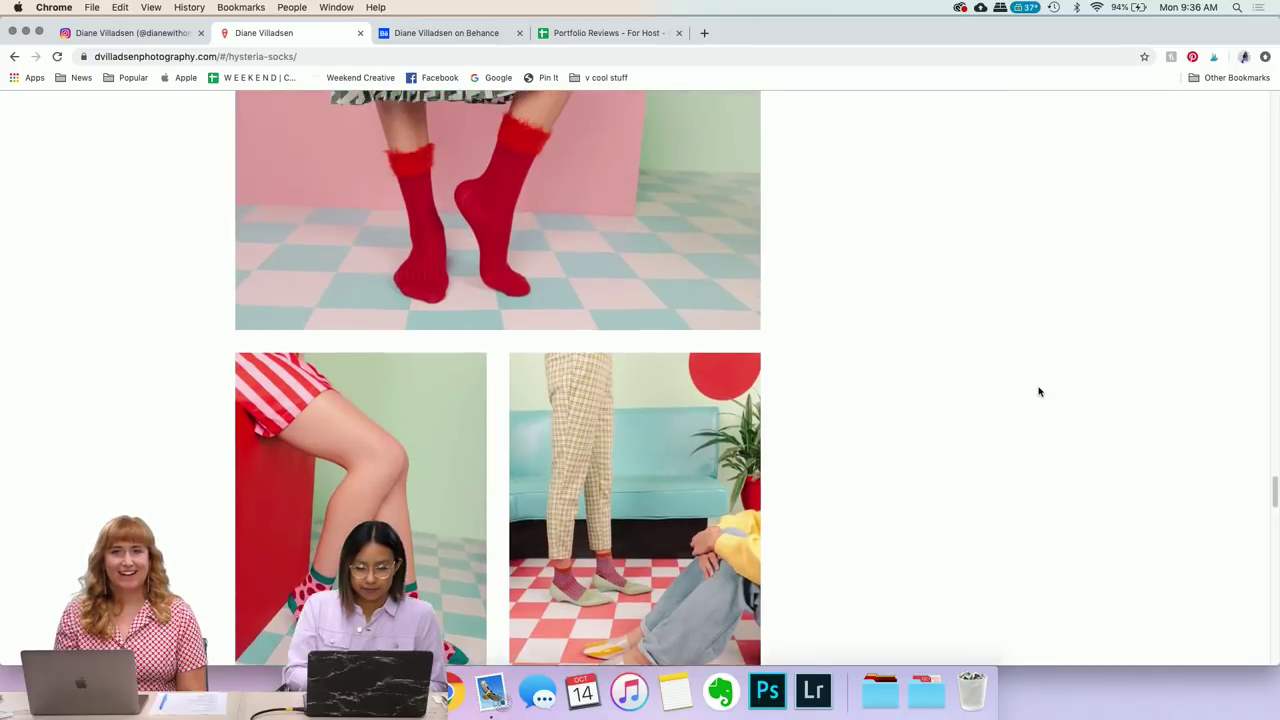
scroll(1039, 392, "up", 10)
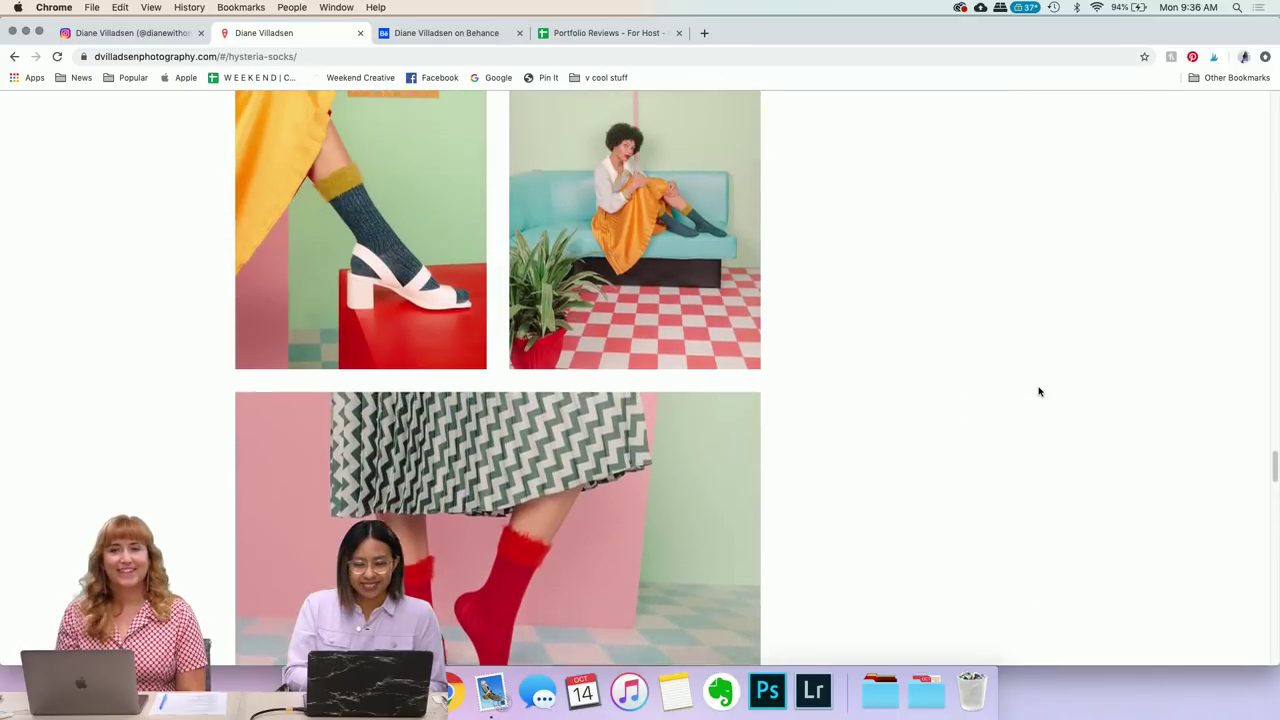
scroll(1039, 392, "up", 10)
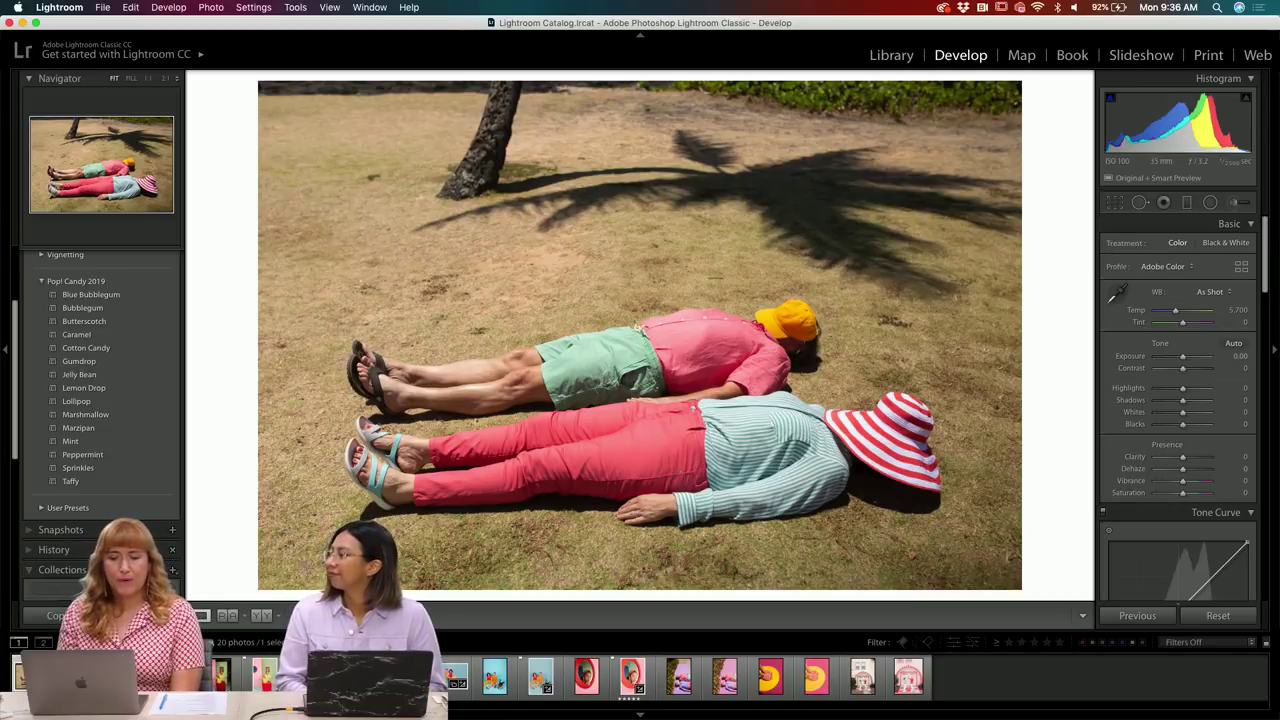
key("Right")
key("Right")
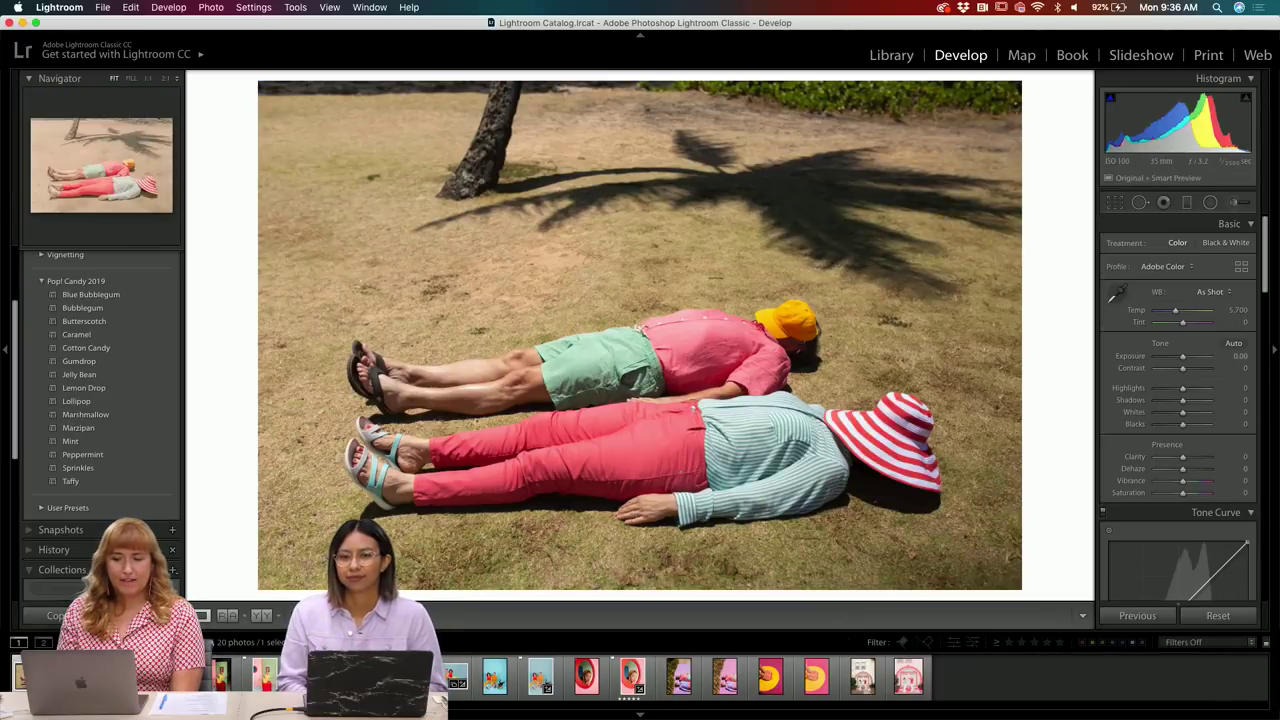
key("super+shift+v")
key("Left")
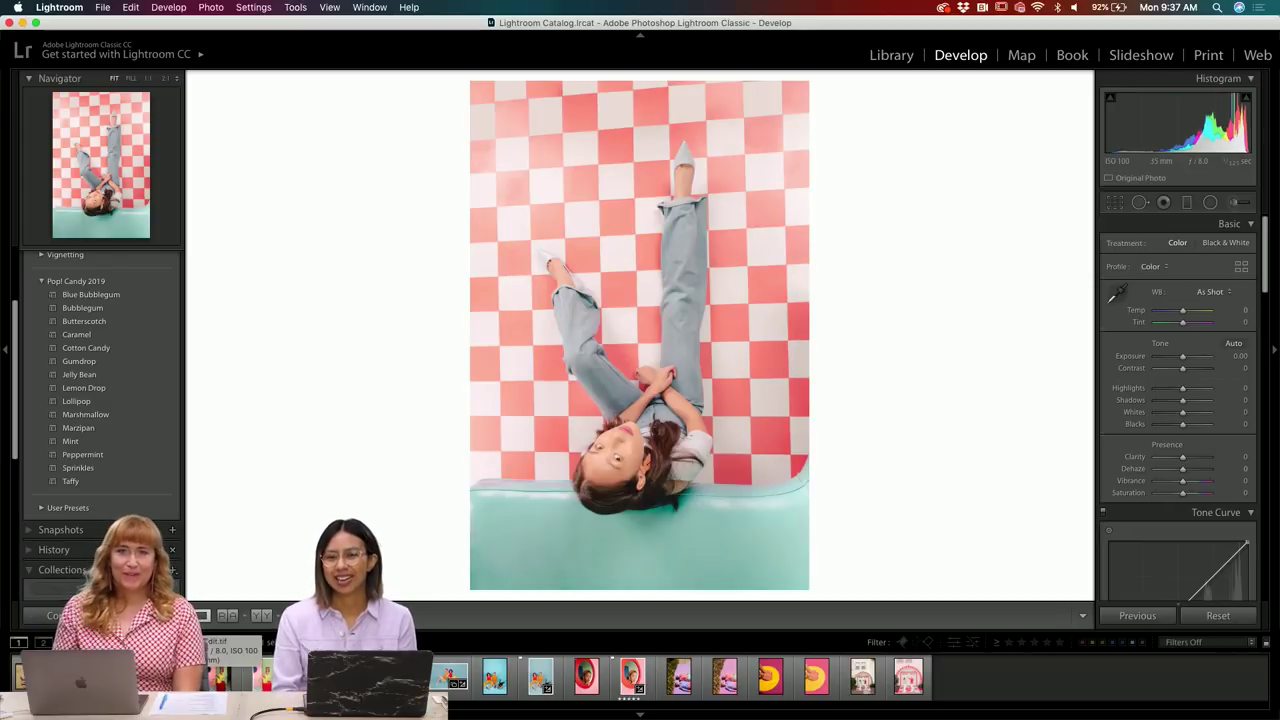
left_click(262, 678)
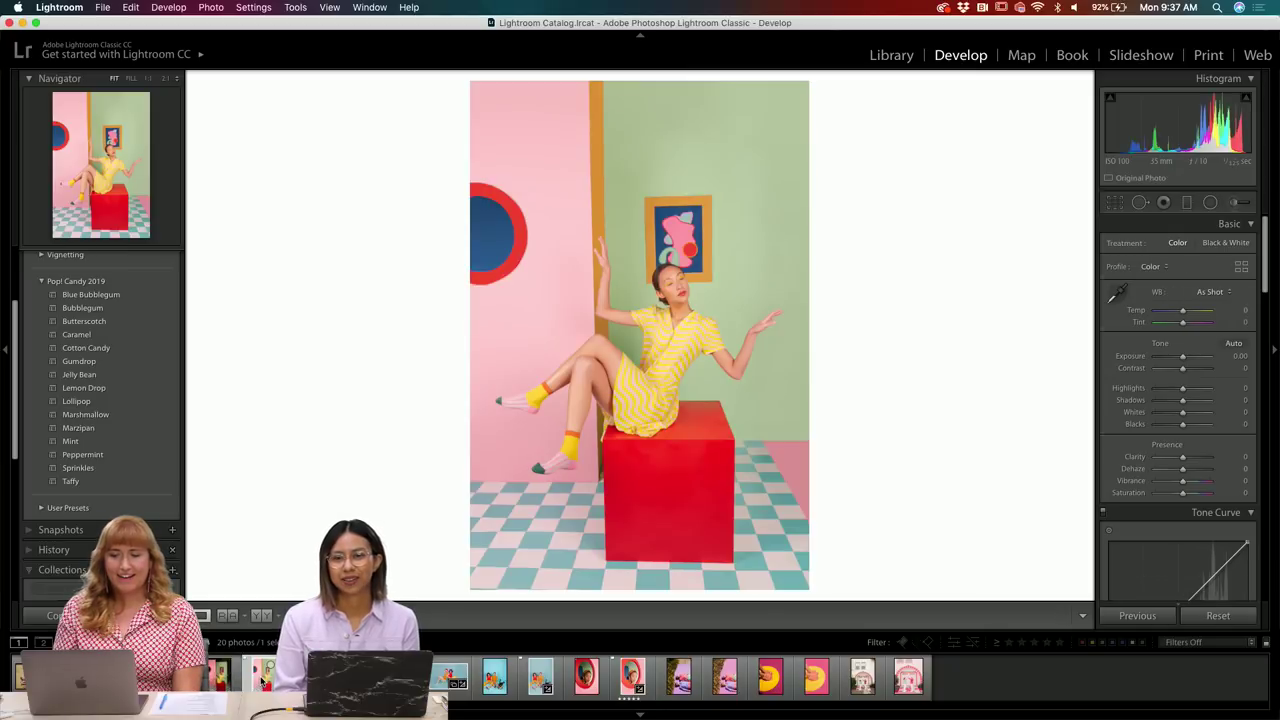
key("Right")
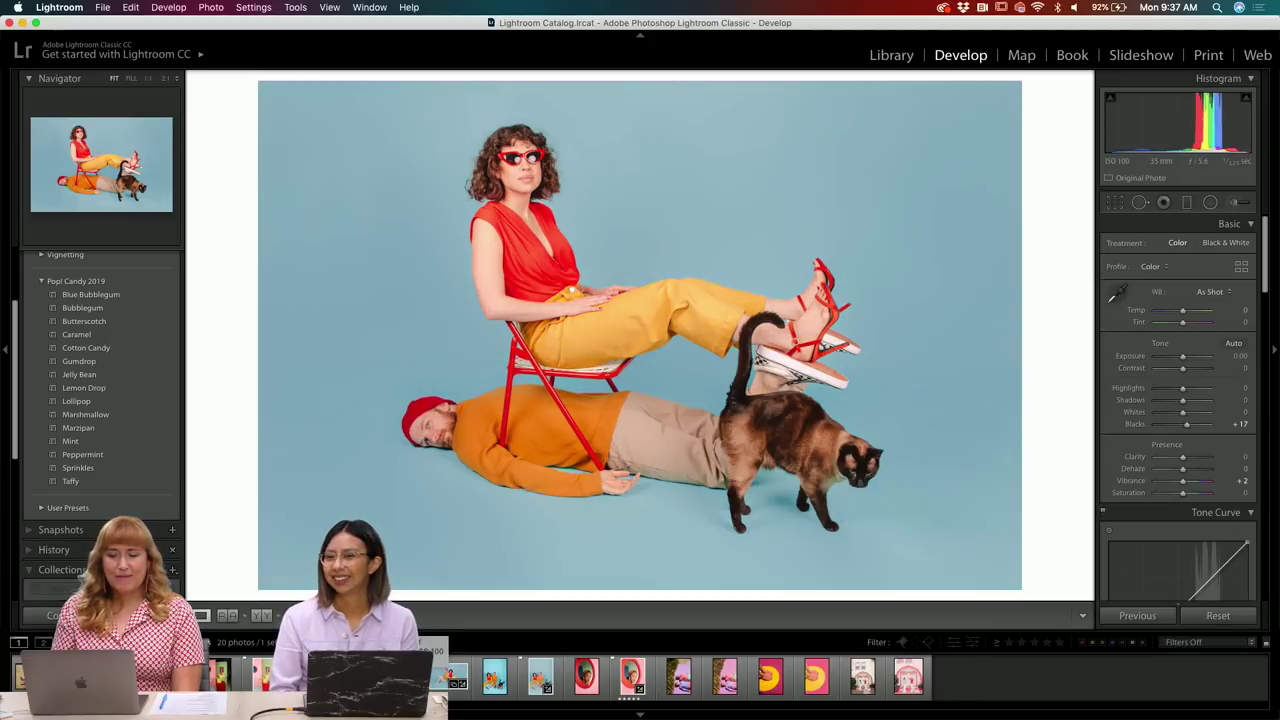
left_click(541, 678)
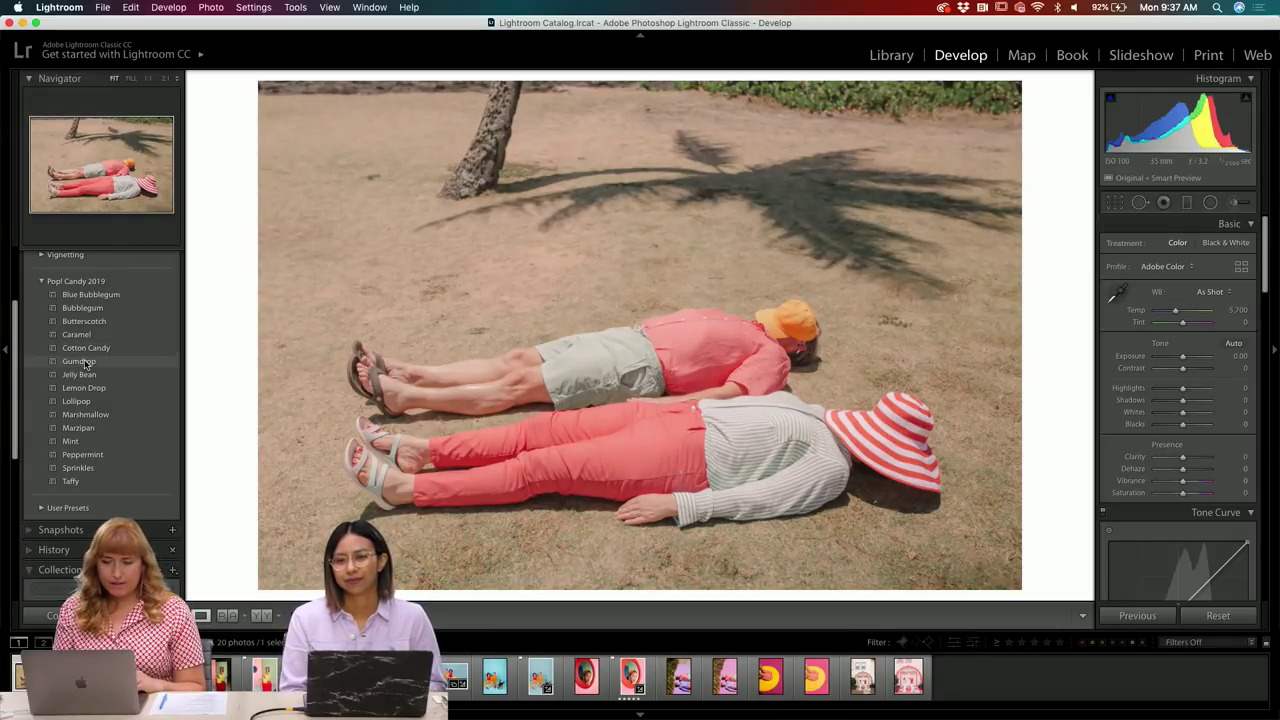
- Apply the Gumdrop preset, then set Highlights −16, Contrast −73 and Blacks +36
left_click(85, 362)
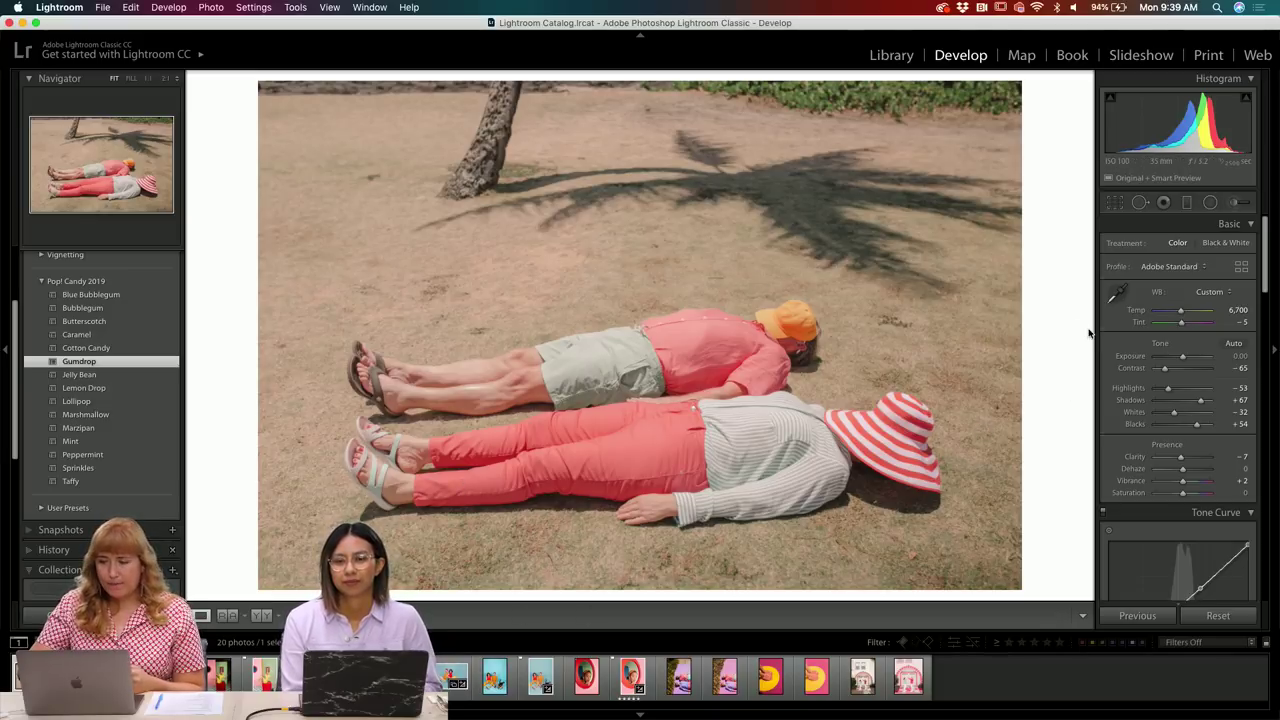
left_click(1178, 391)
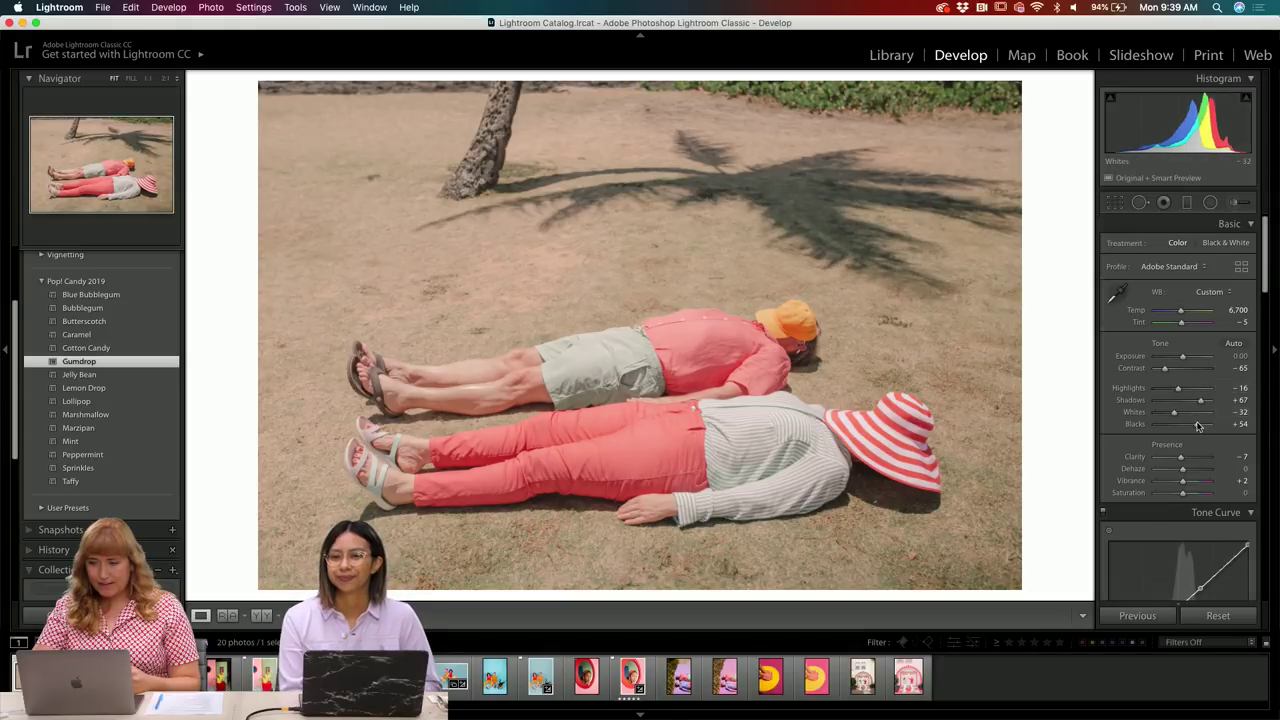
left_click(1164, 372)
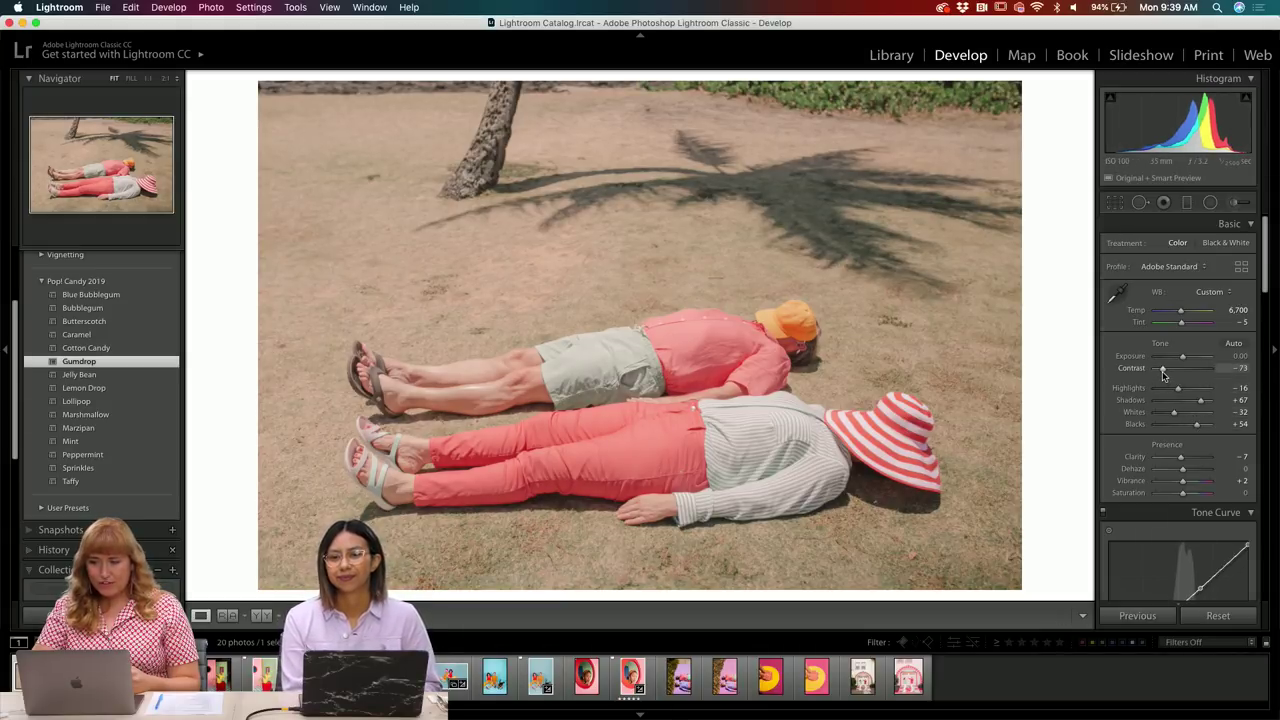
left_click(1162, 371)
left_click(1193, 425)
left_click_drag(1193, 428, 1191, 428)
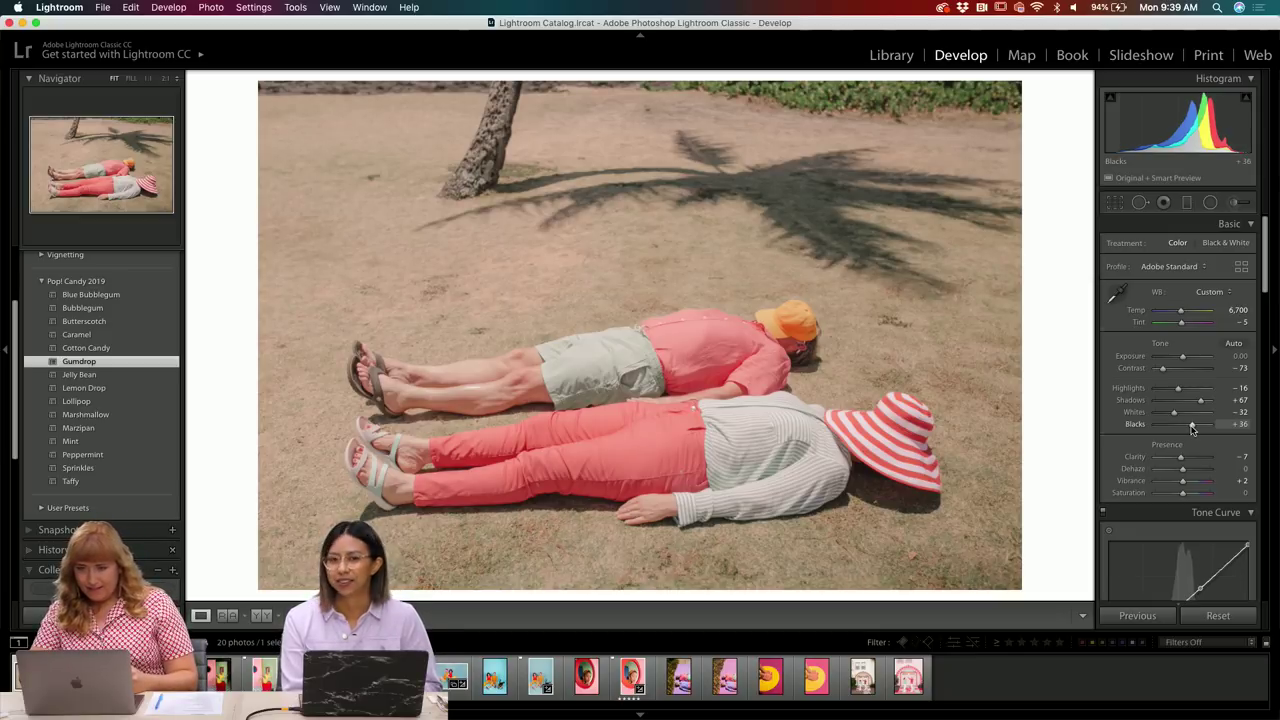
- Set Clarity to −11 in the Basic panel
left_click(1237, 203)
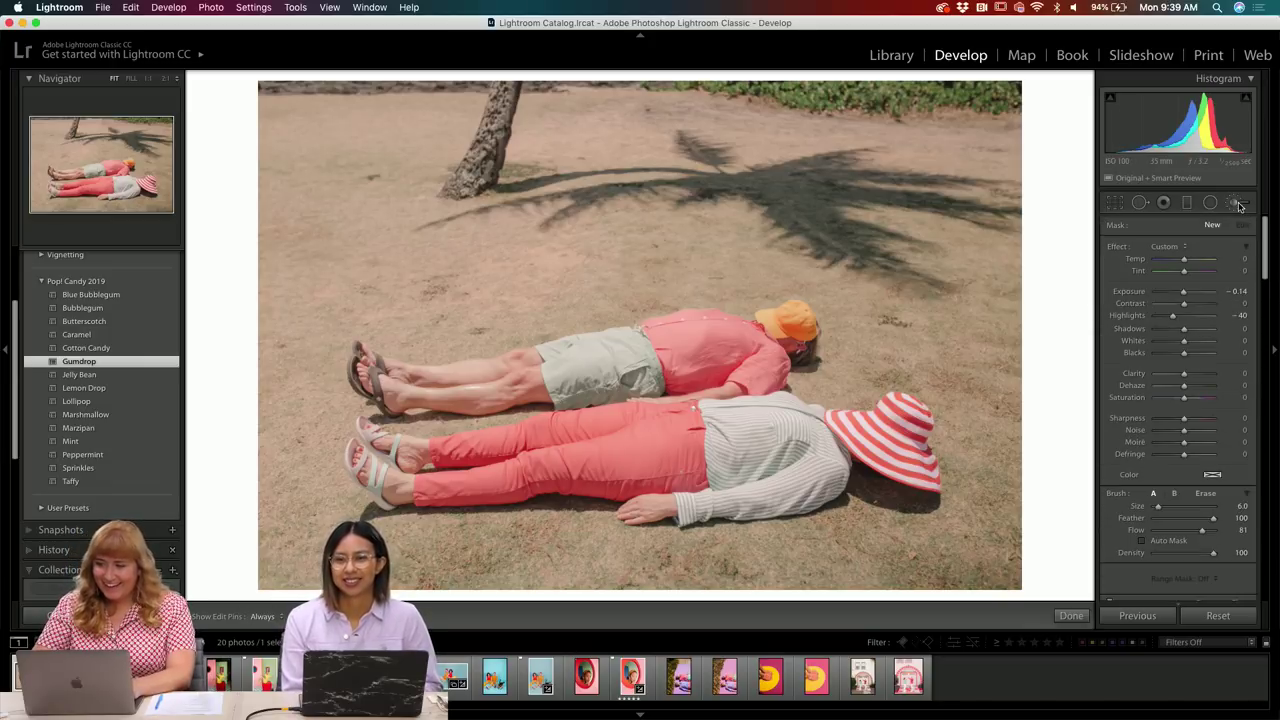
left_click(1238, 203)
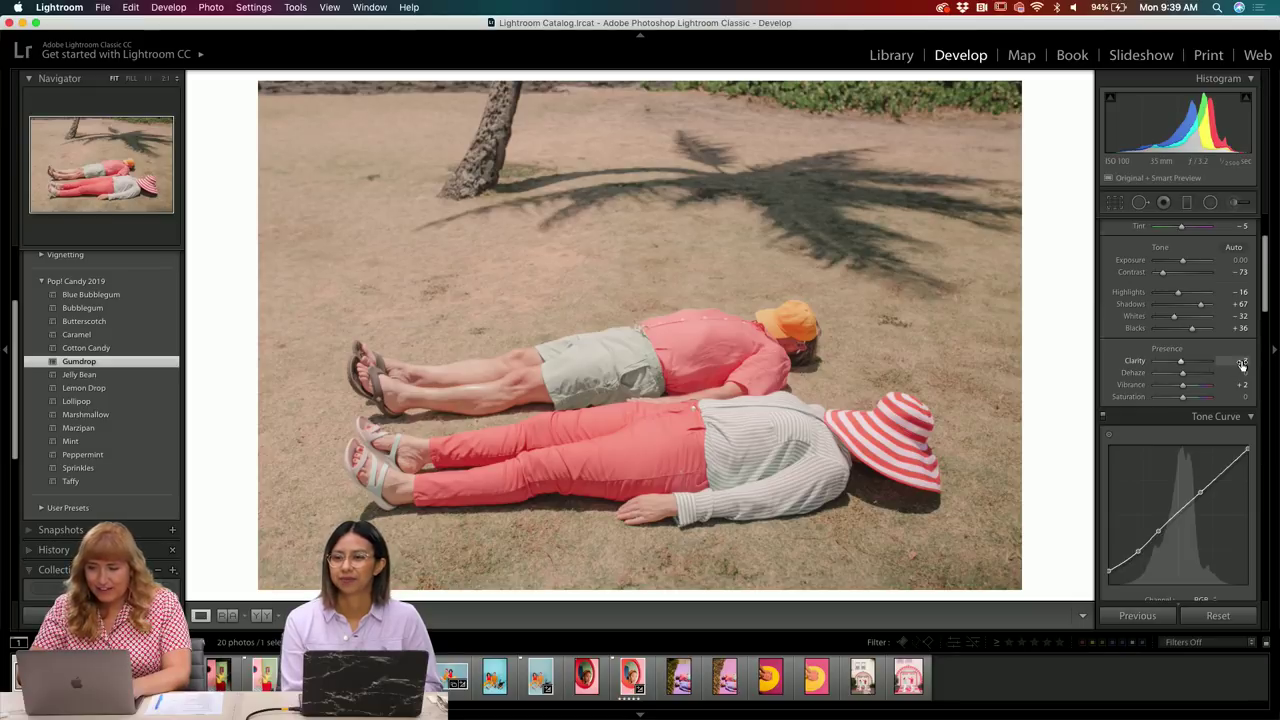
left_click(1242, 362)
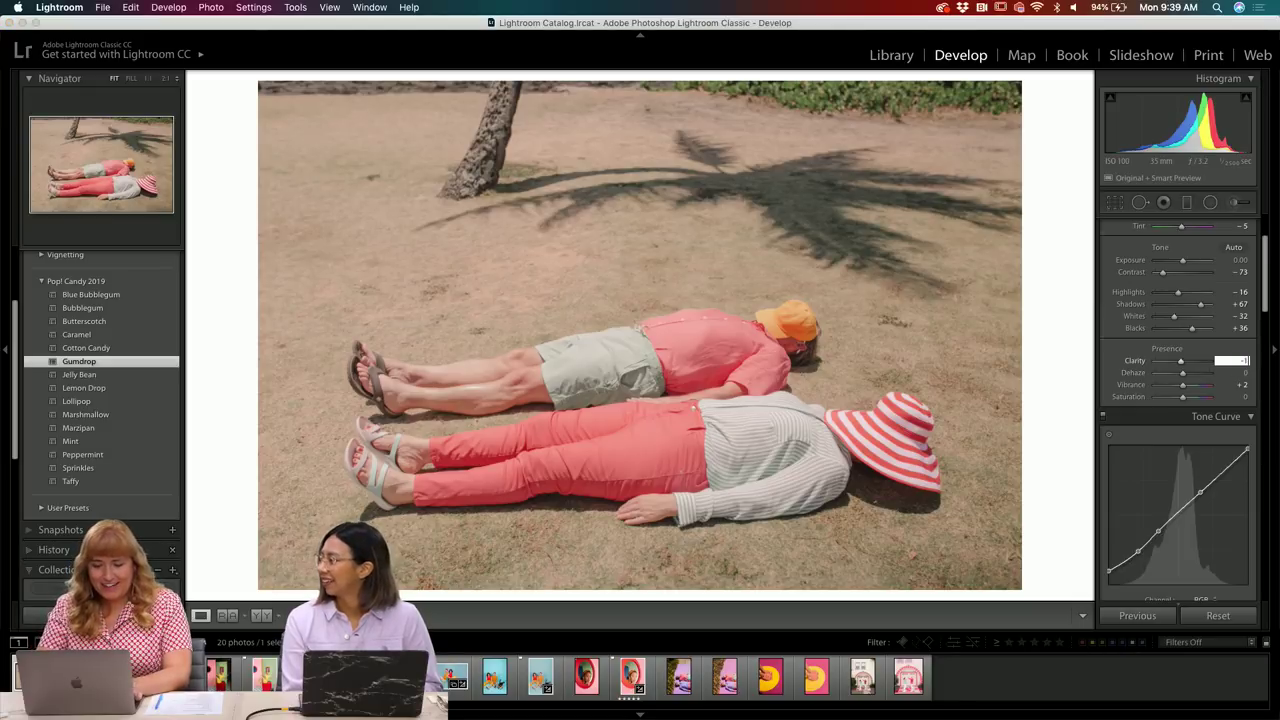
key("Return")
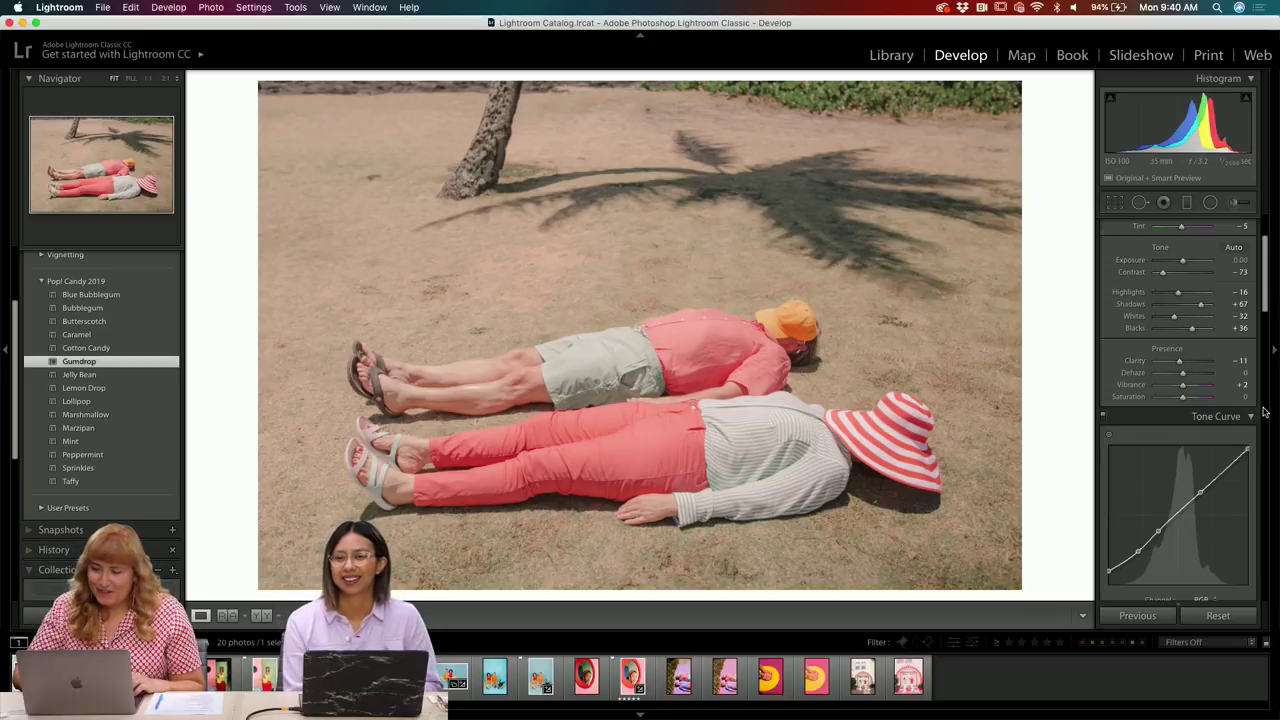
scroll(1245, 409, "up", 3)
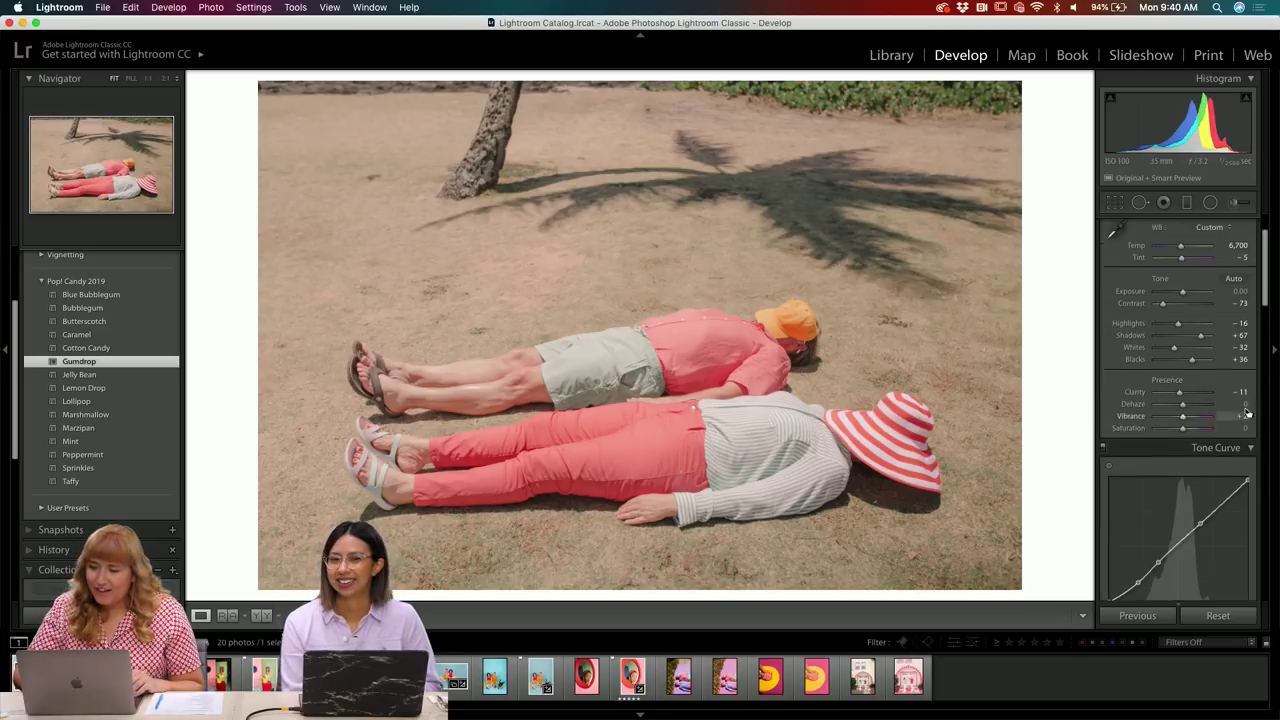
scroll(1245, 409, "down", 5)
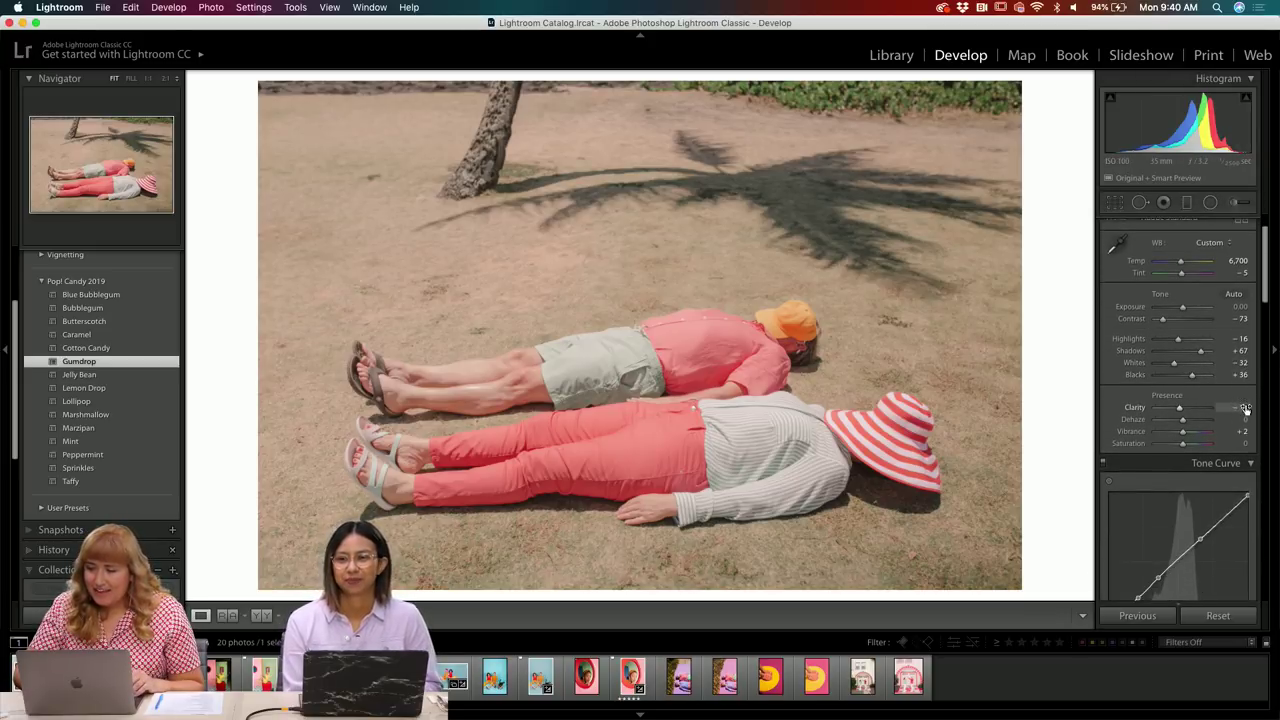
scroll(1245, 409, "down", 15)
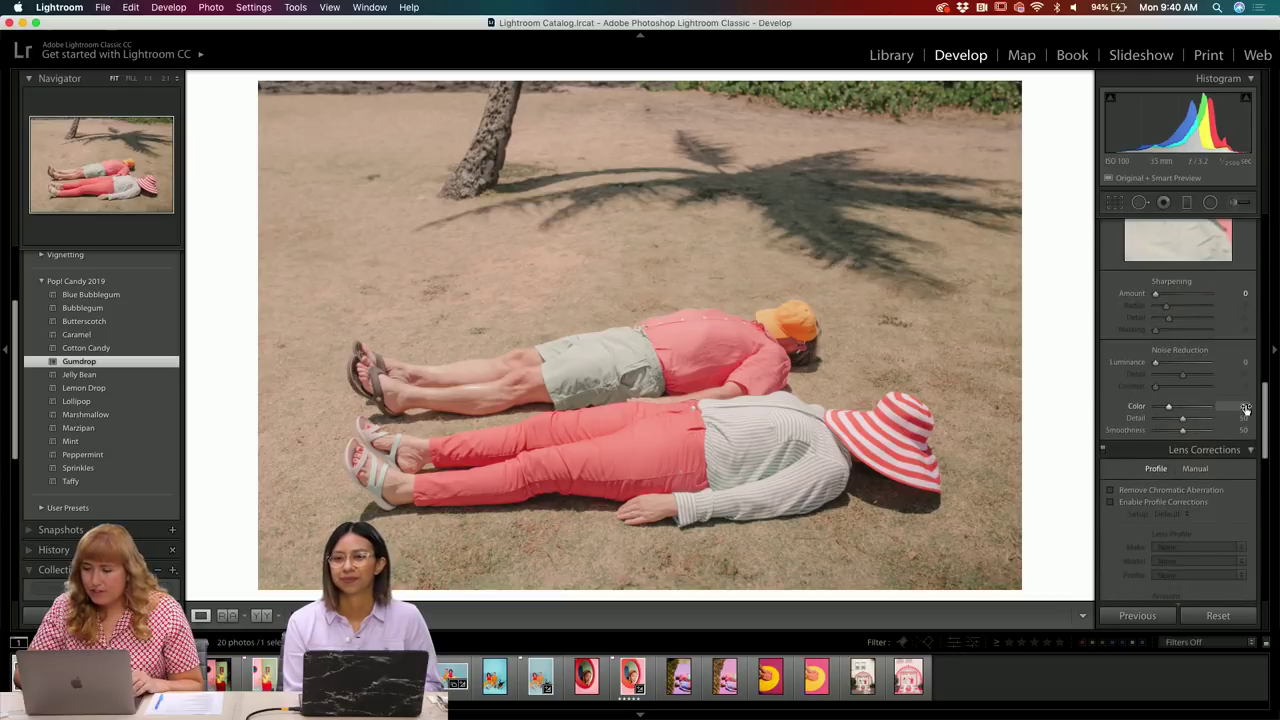
scroll(1163, 291, "up", 1)
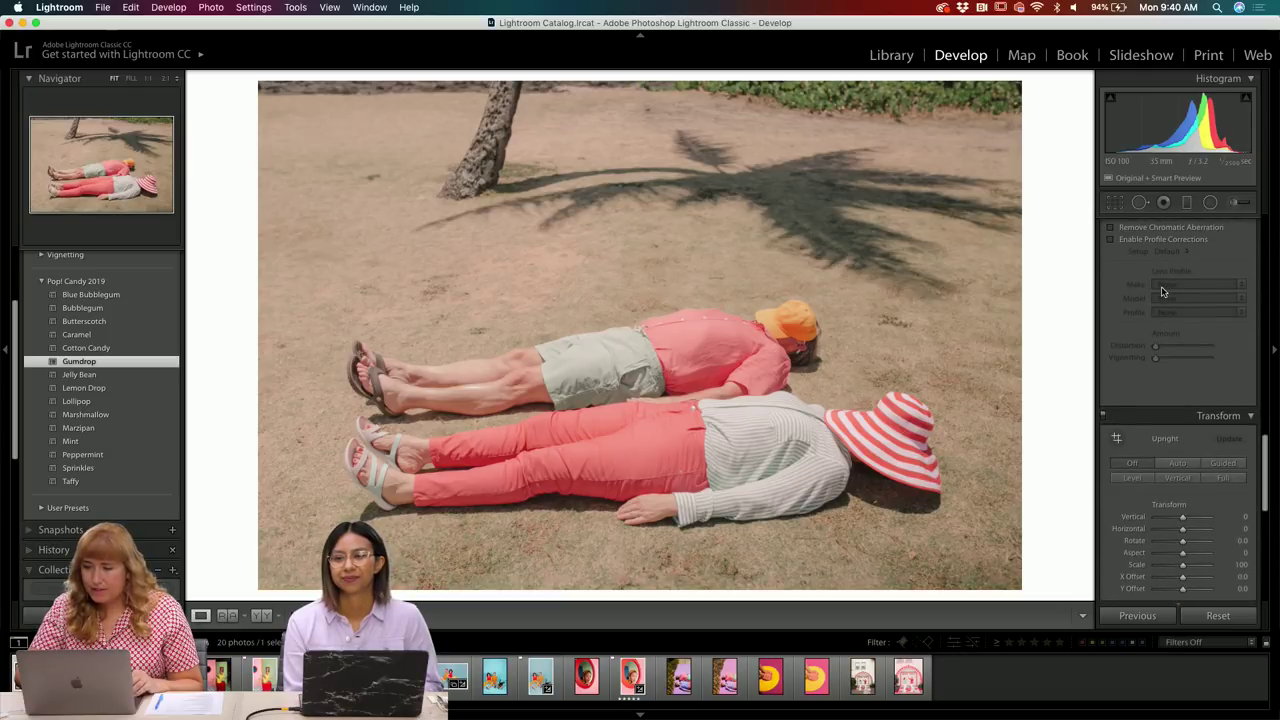
- Enable Sigma lens profile corrections and toggle the Before view to compare with the original
left_click(1135, 241)
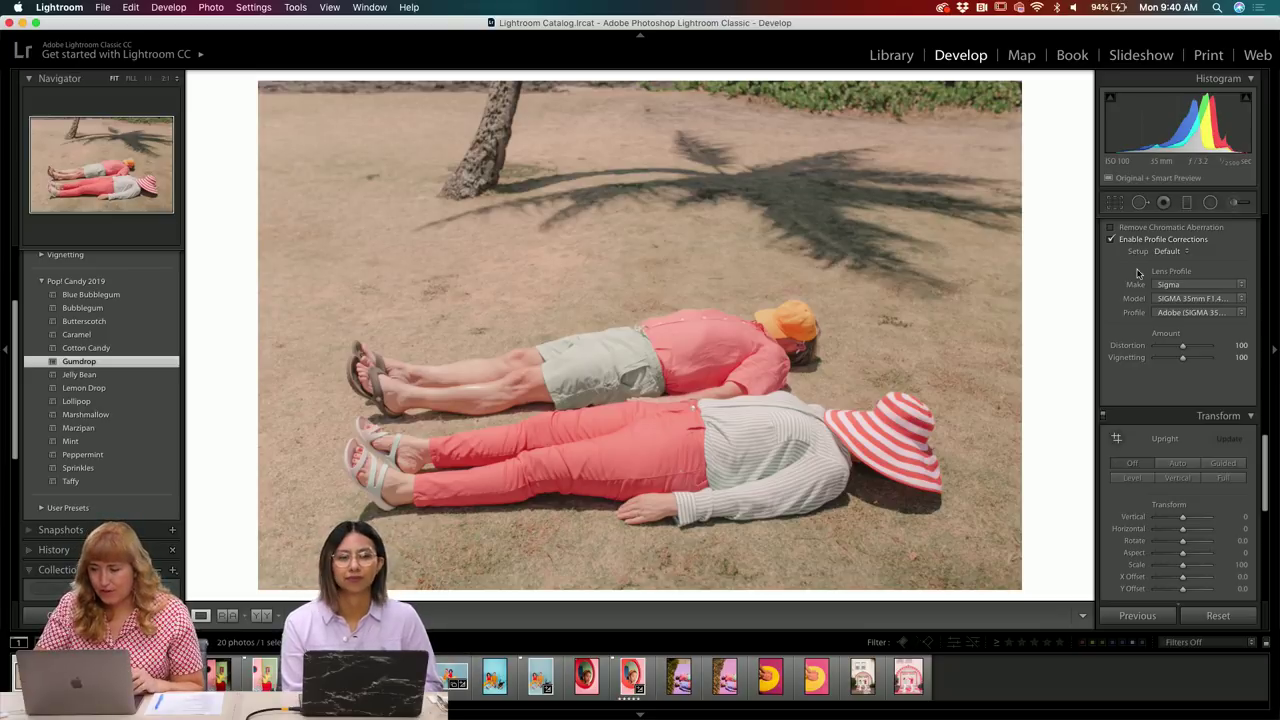
scroll(1160, 390, "up", 6)
scroll(1160, 392, "up", 8)
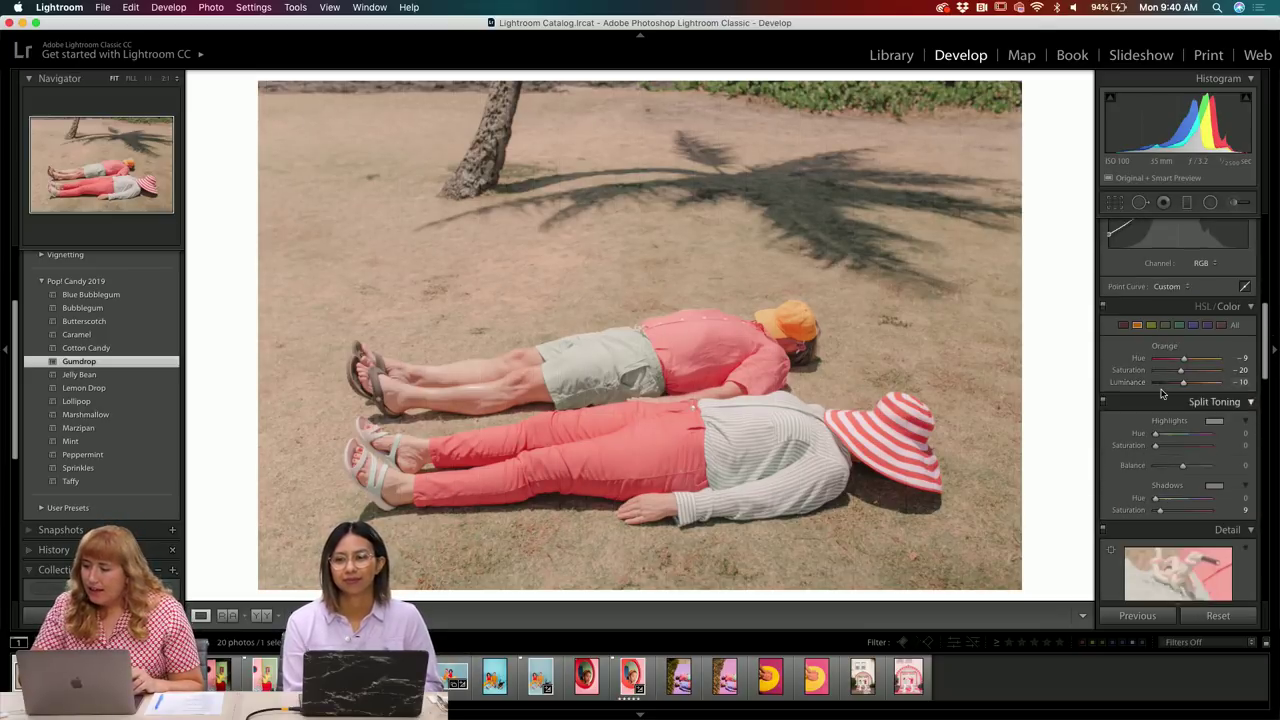
scroll(1162, 393, "up", 1)
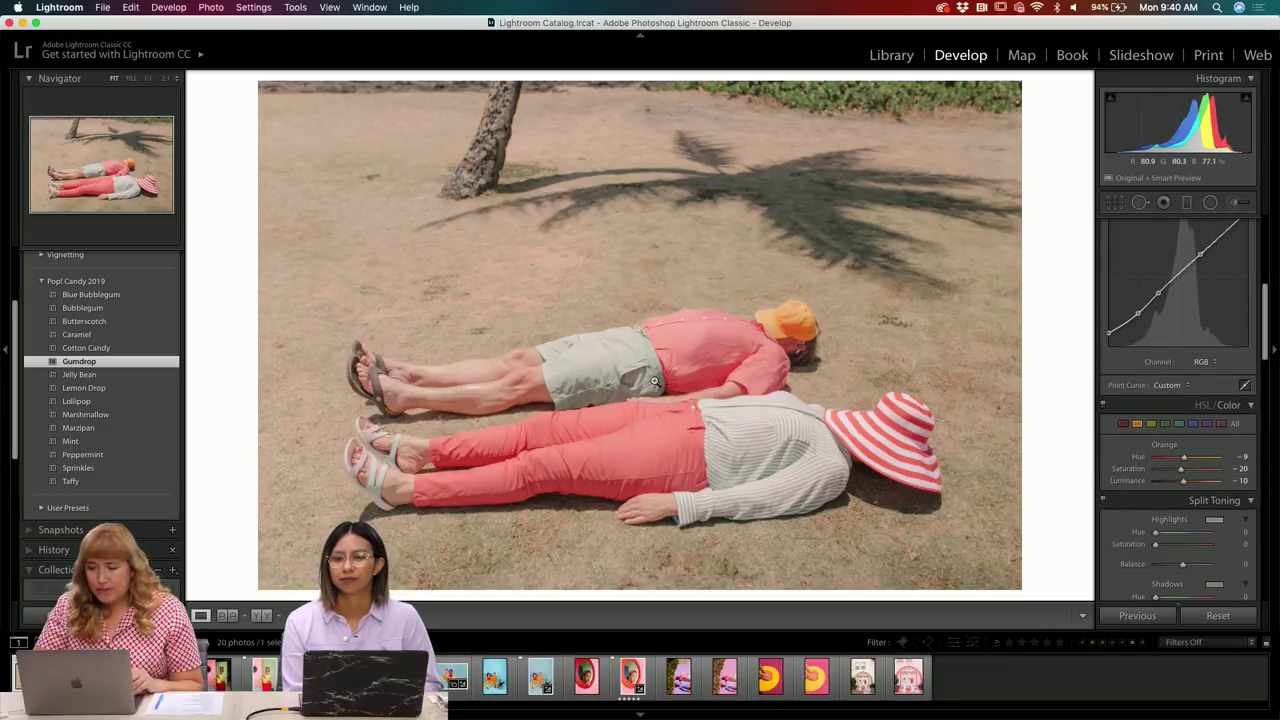
key("backslash")
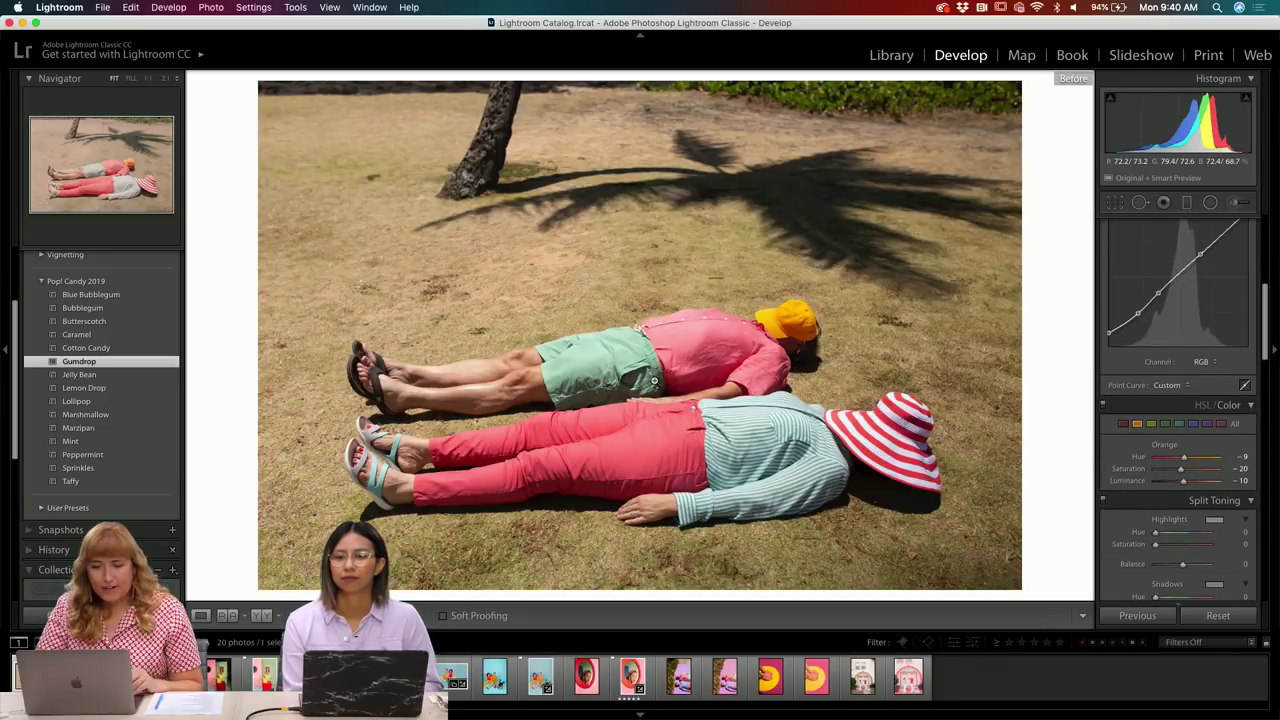
key("backslash")
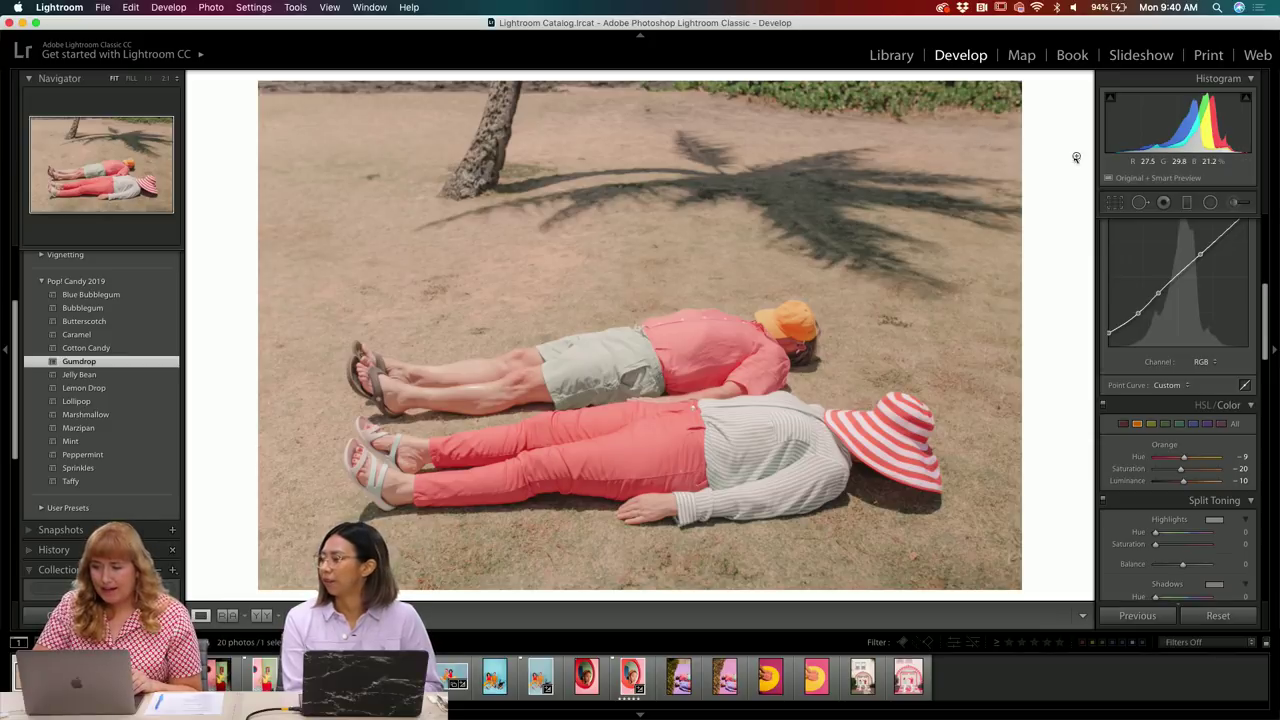
- Set up an Adjustment Brush with Temp −20, Tint −28 and Saturation 52
left_click(1237, 202)
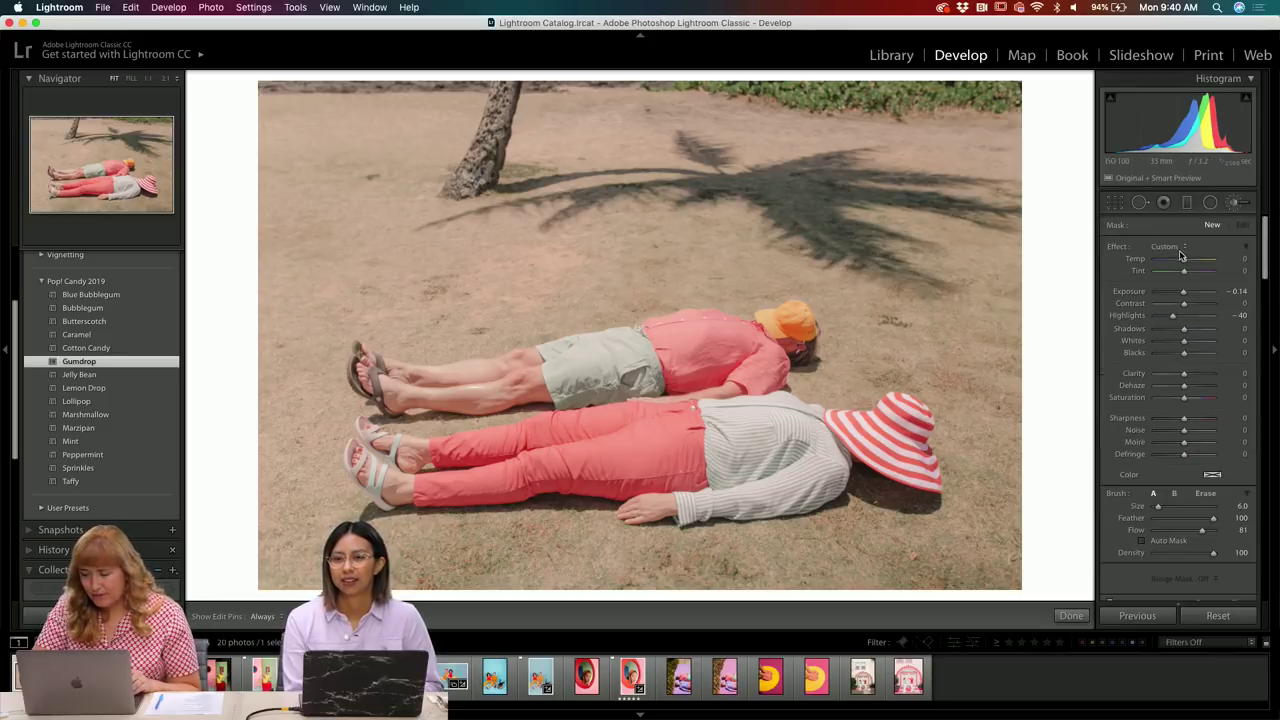
left_click(1174, 246)
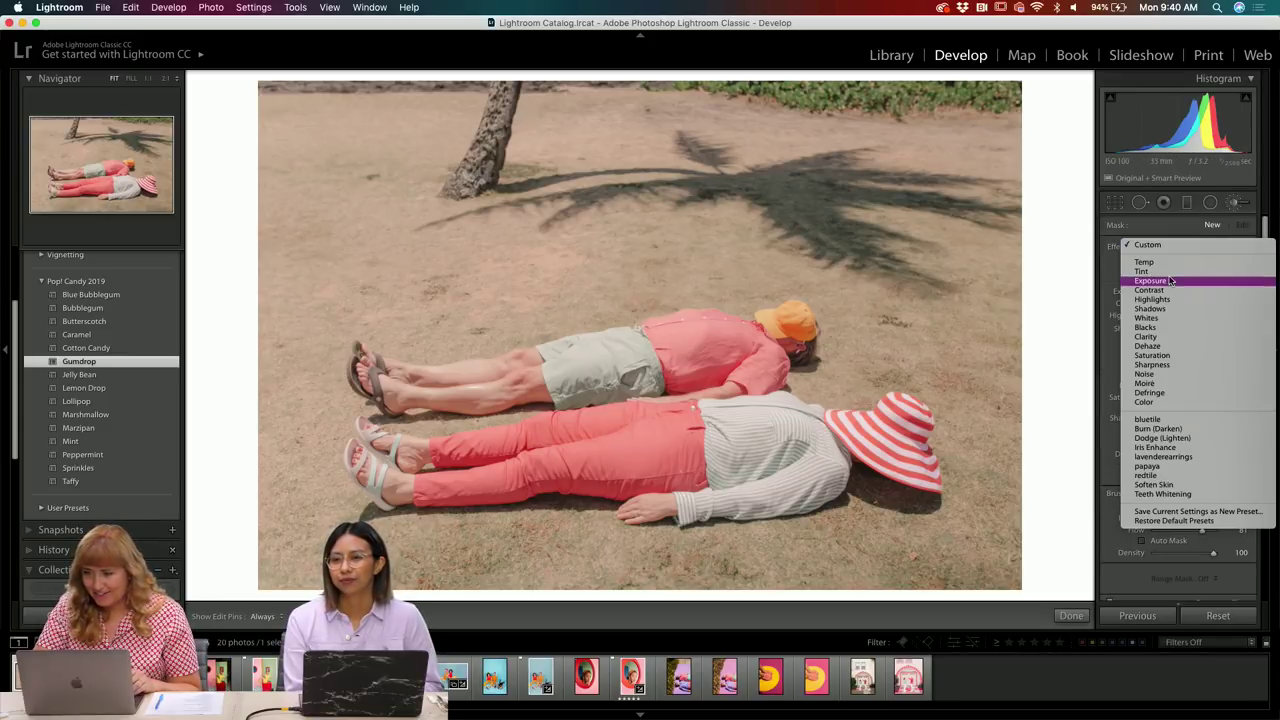
left_click(1151, 355)
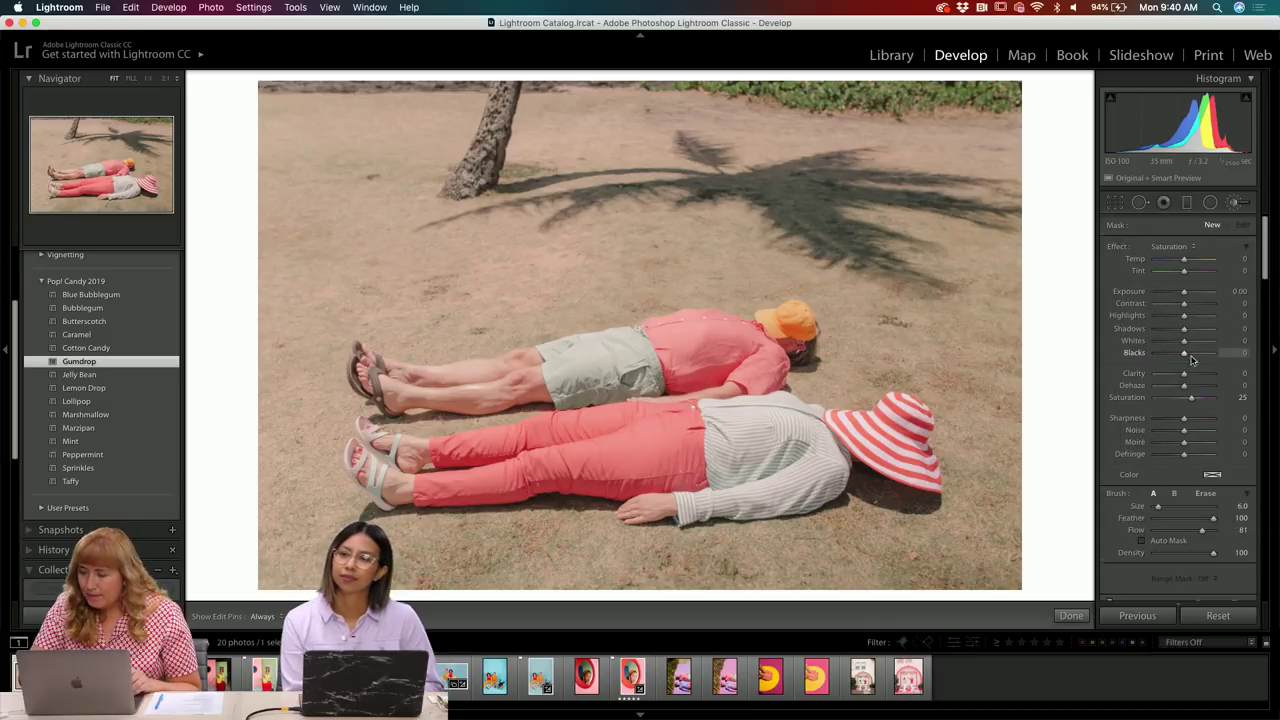
left_click_drag(1181, 277, 1181, 259)
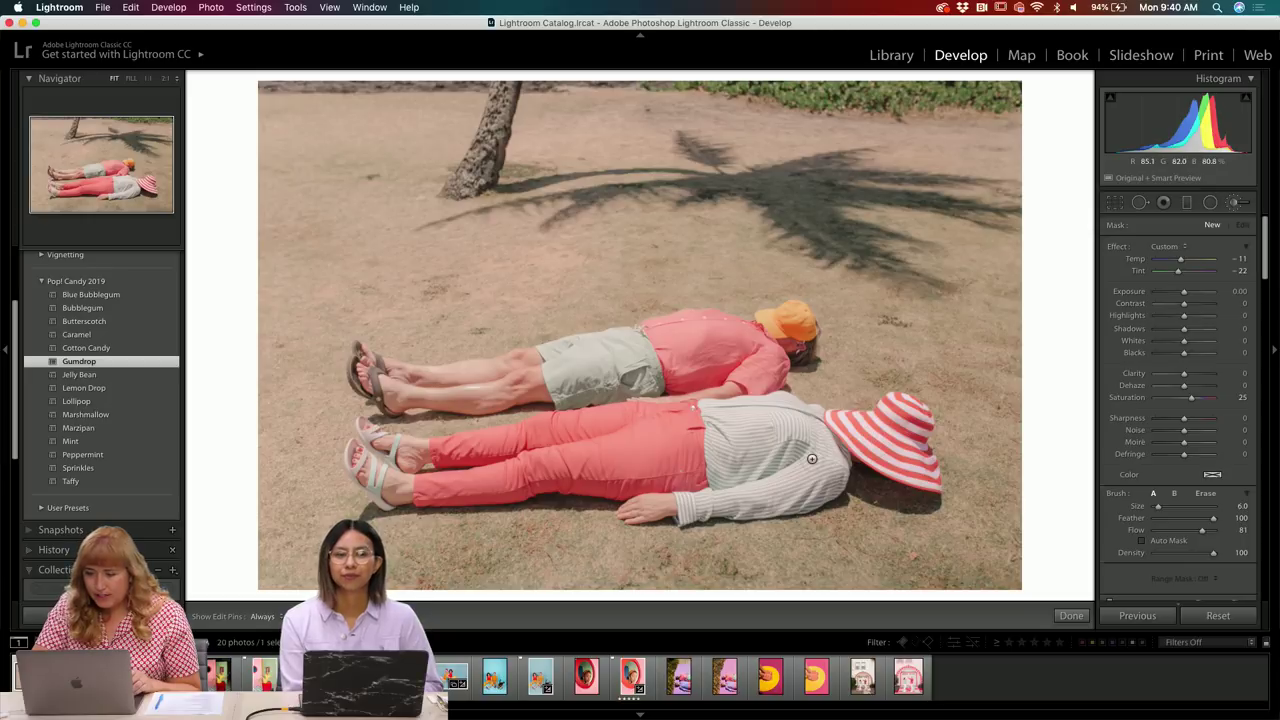
key("h")
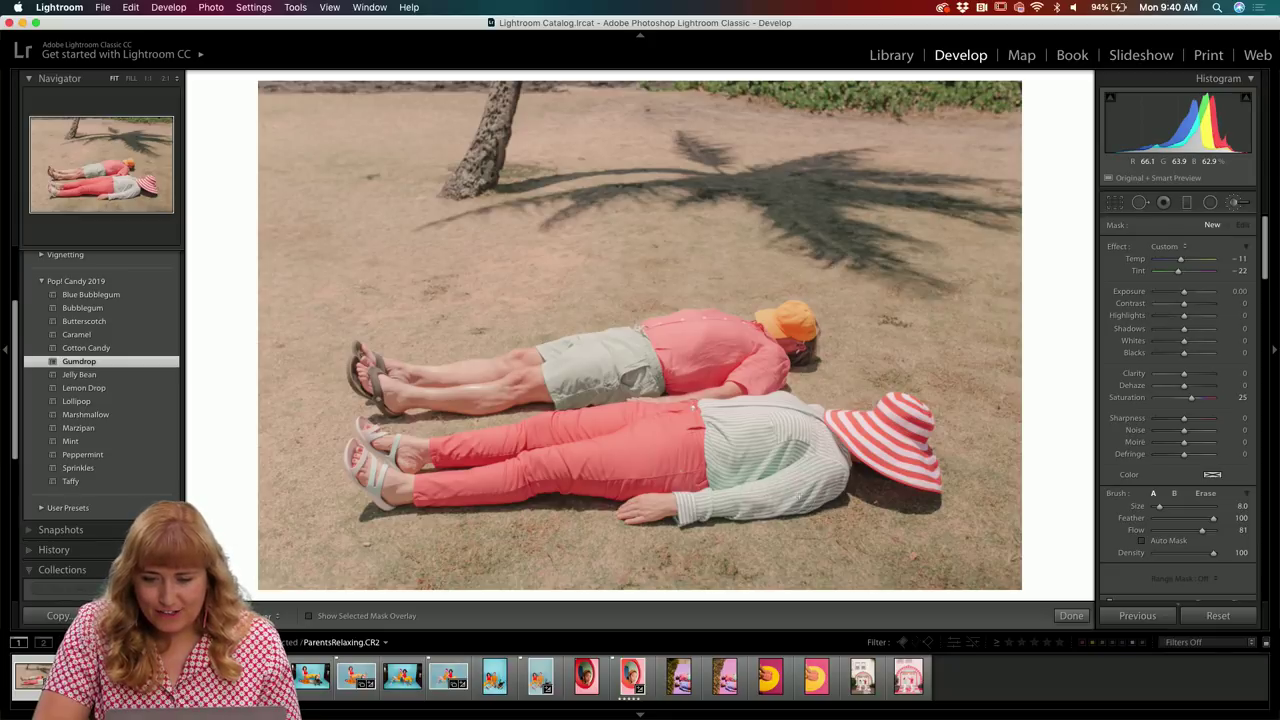
left_click(1200, 398)
left_click_drag(1178, 271, 1178, 259)
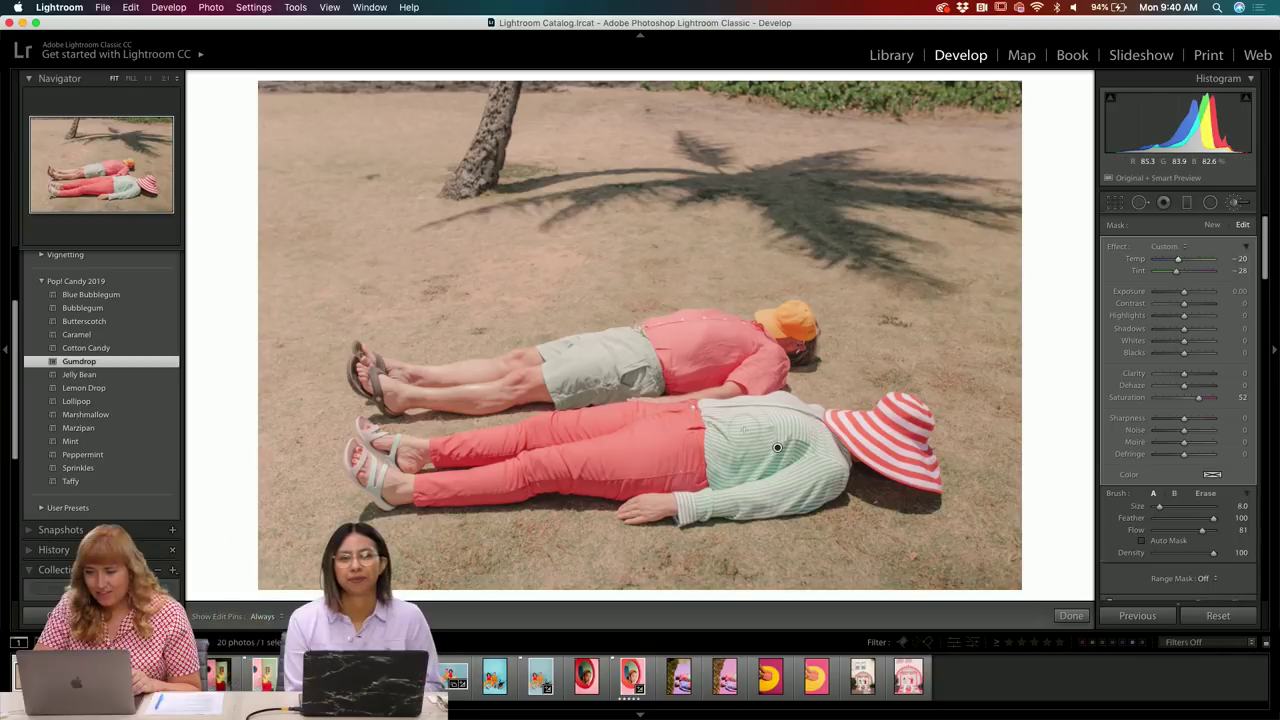
- Paint the brush over the grey sweater and khaki shorts with a smaller brush size
key("bracketleft")
key("h")
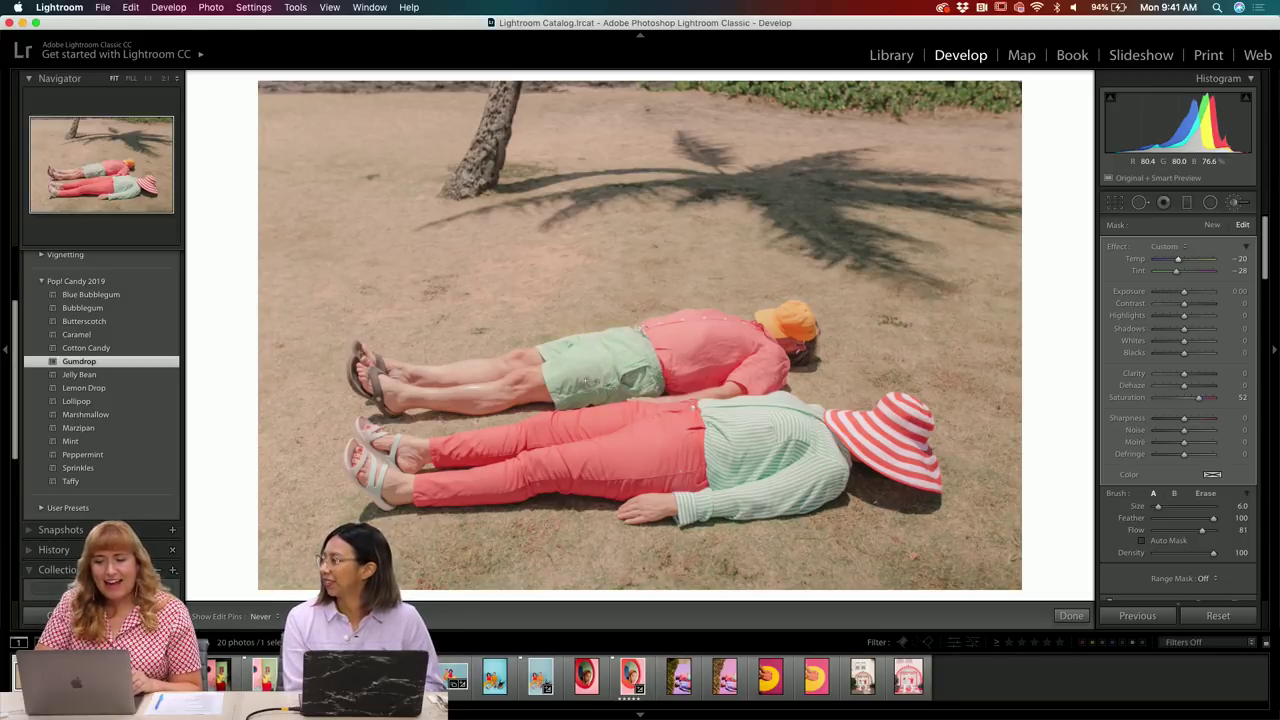
key("h")
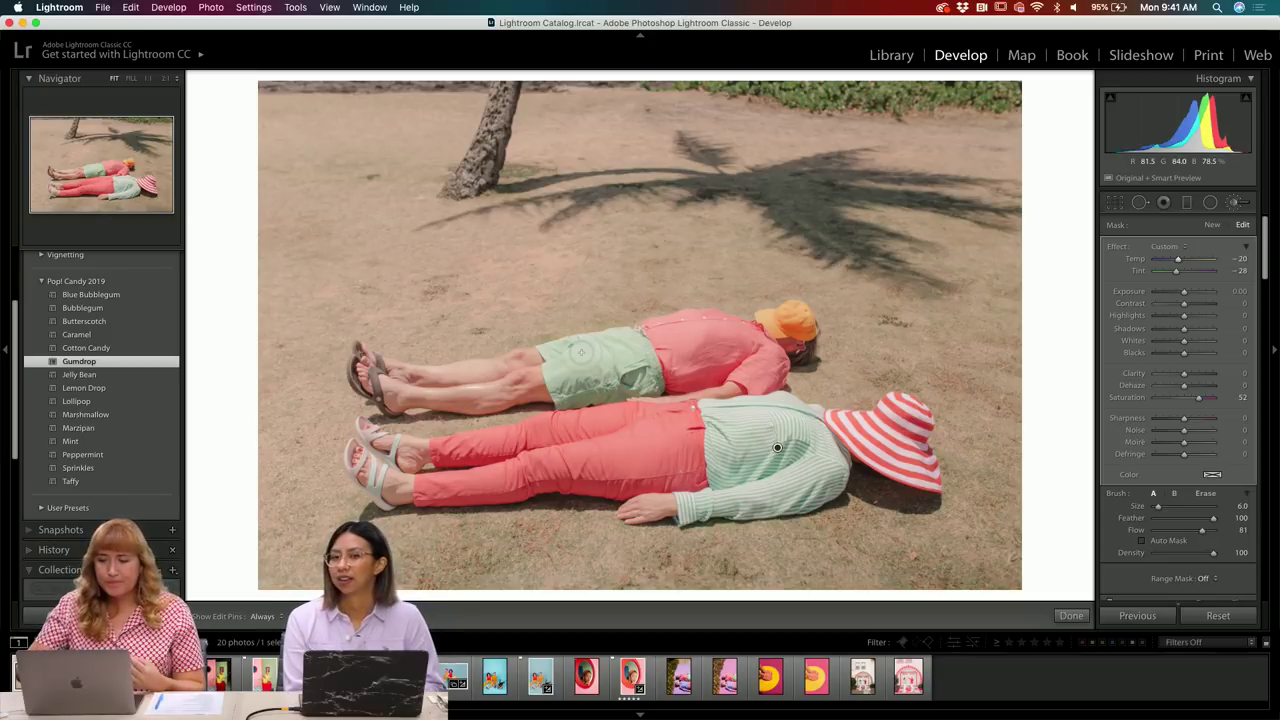
key("bracketleft")
key("bracketleft")
key("bracketleft")
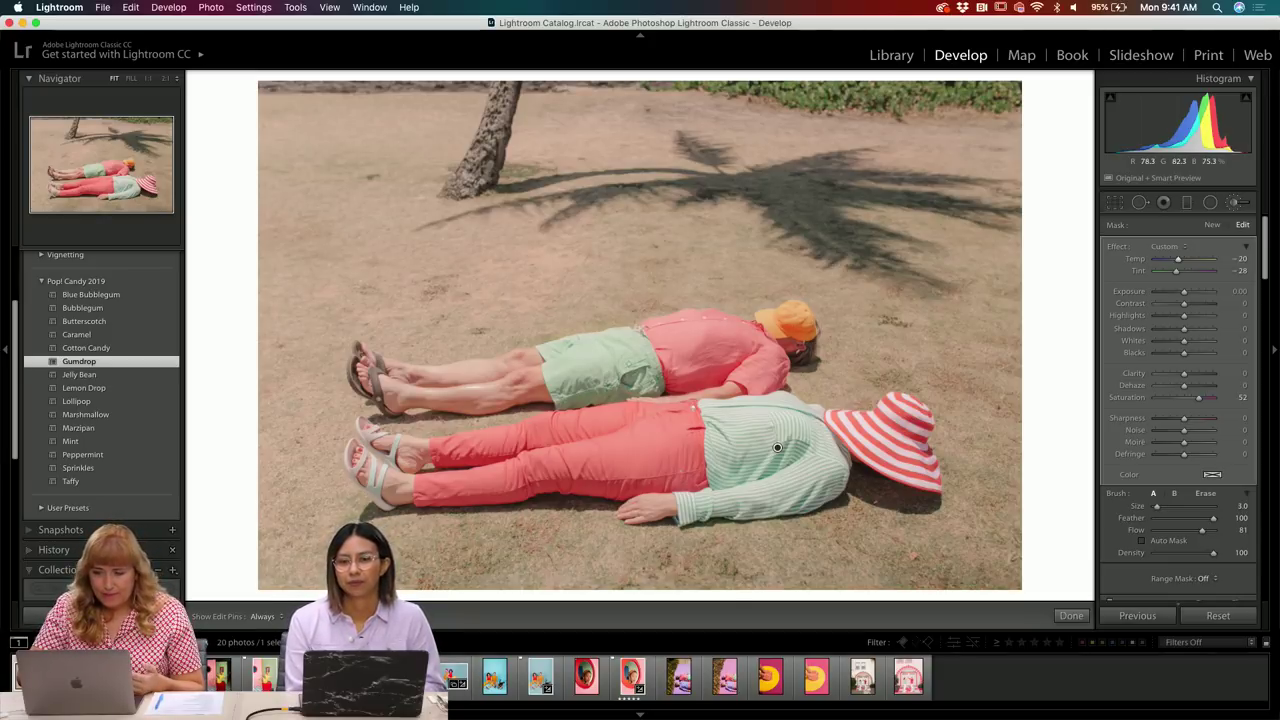
key("h")
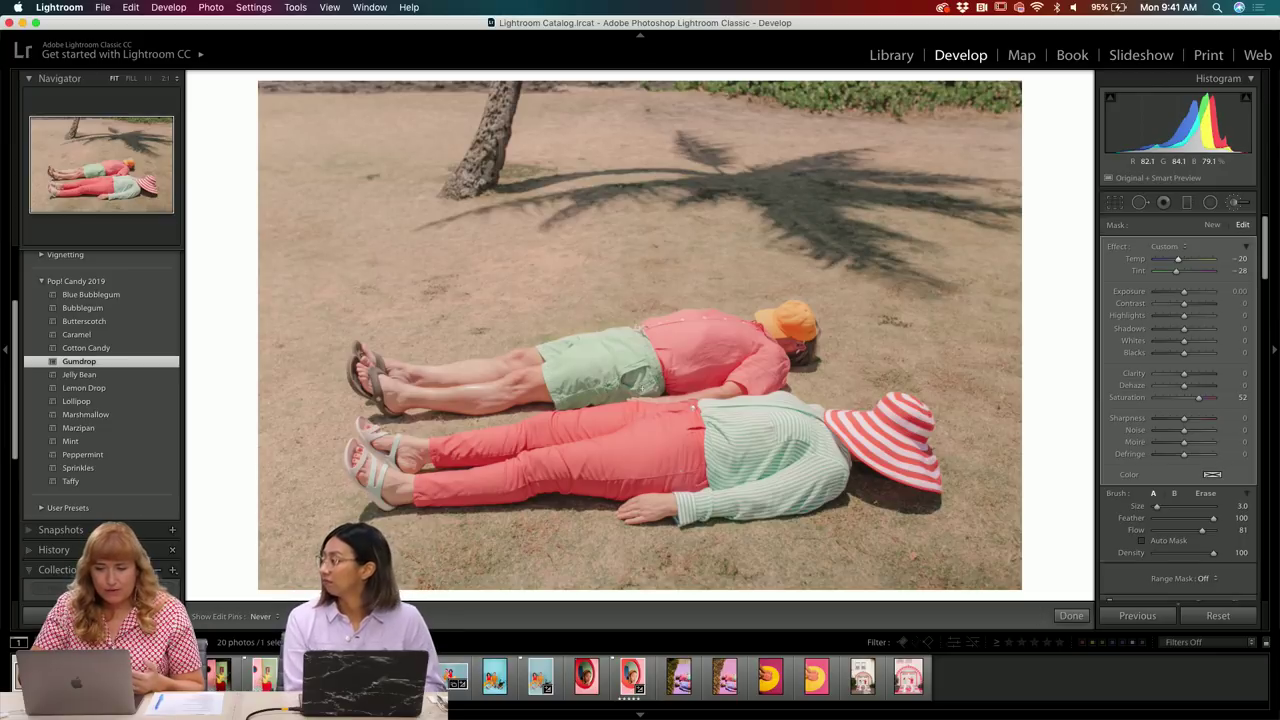
- Finish the brush adjustments, compare with the original, and set Exposure to +0.20
key("h")
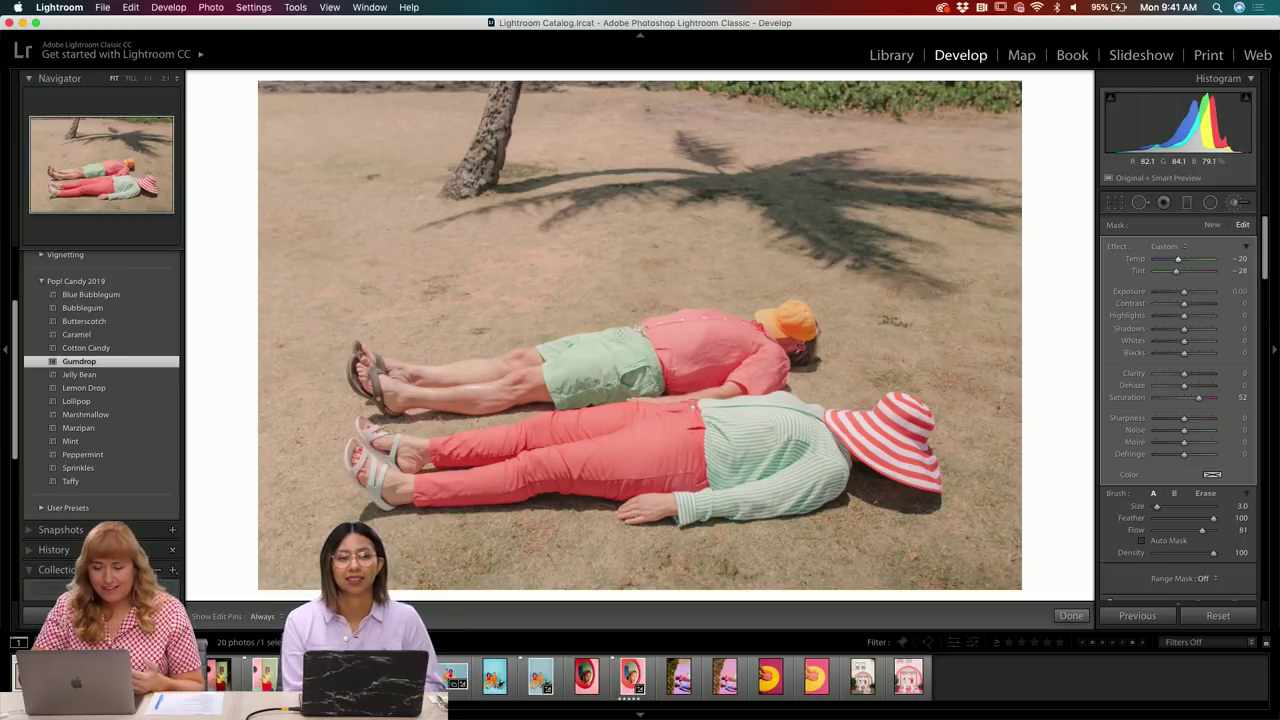
key("k")
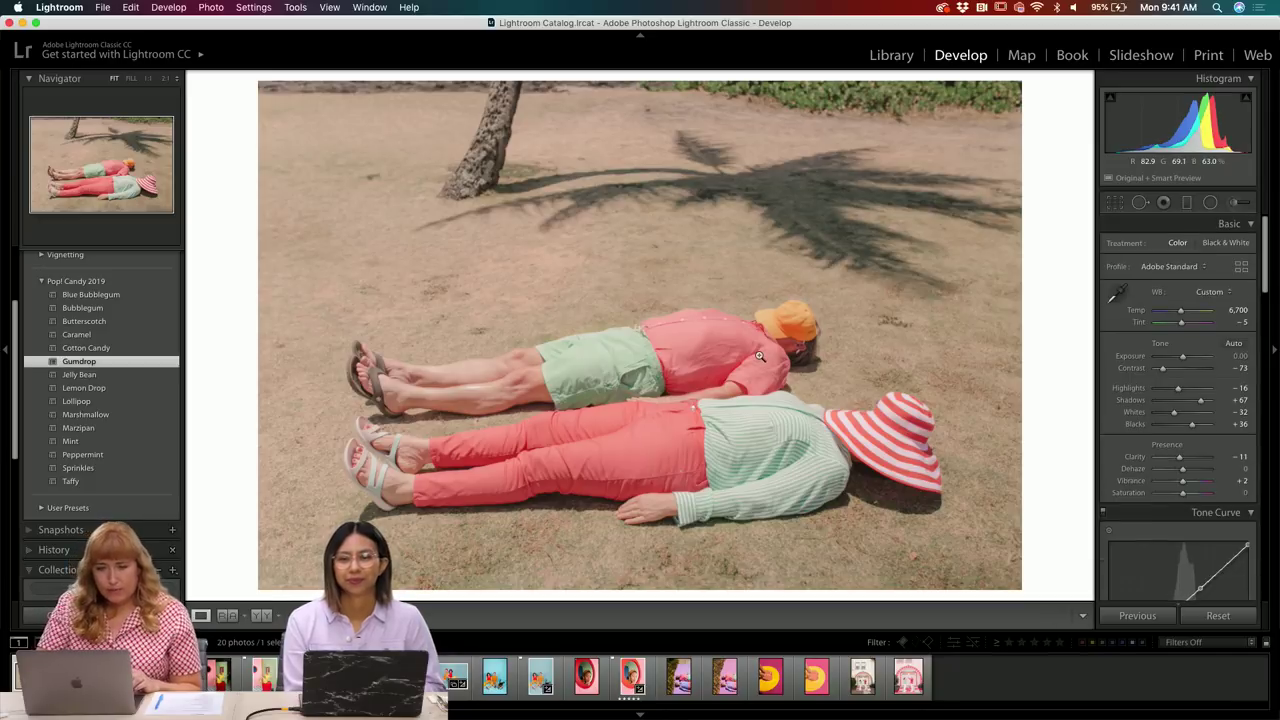
key("backslash")
key("backslash")
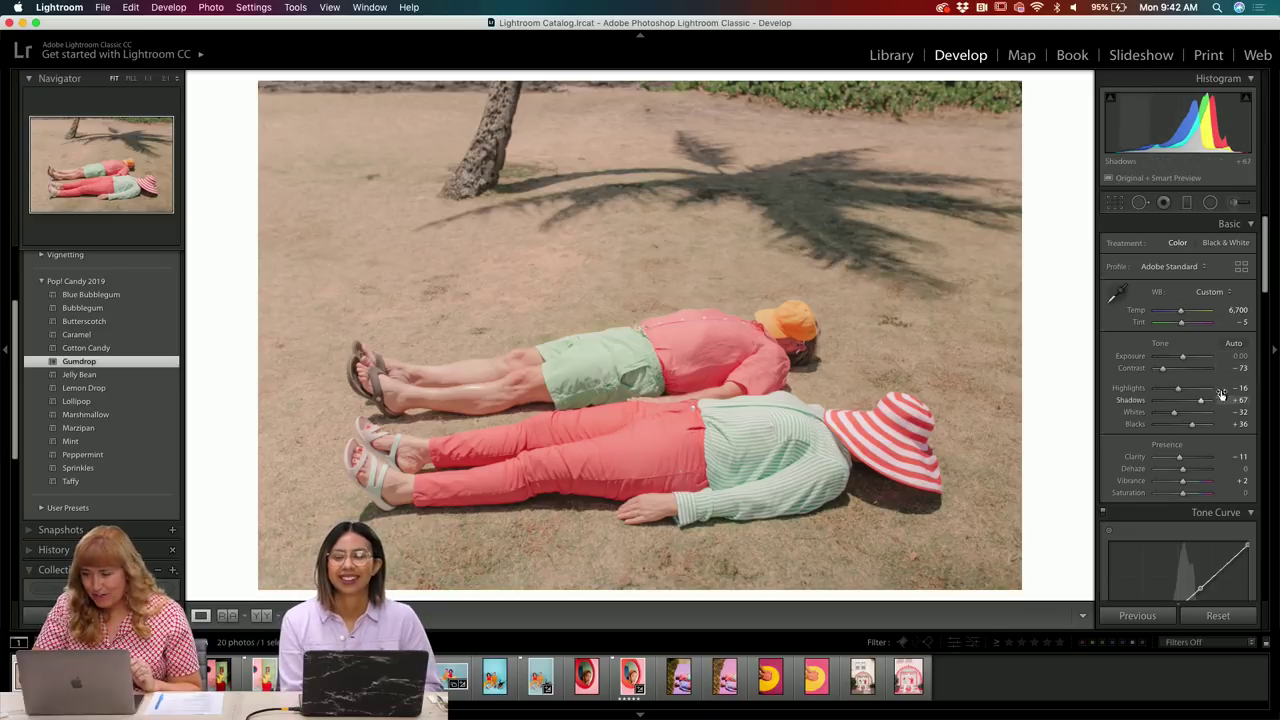
left_click(1240, 356)
type("0.2")
key("Return")
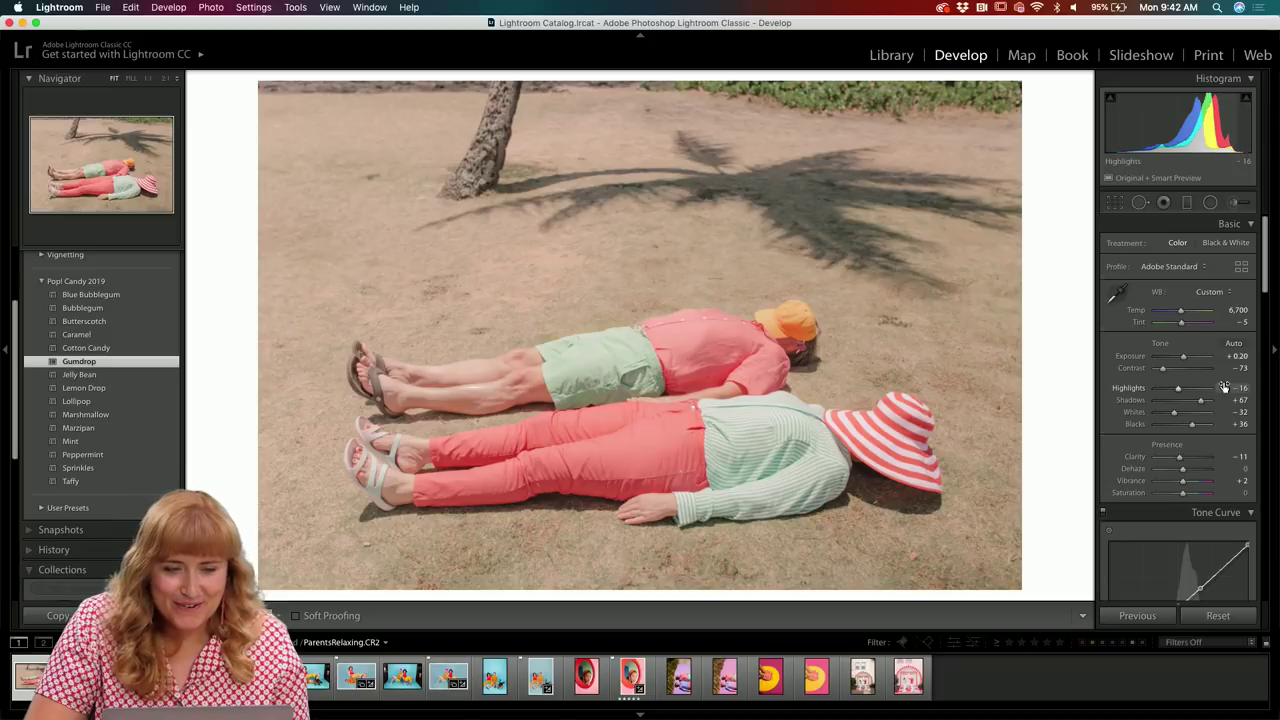
- In HSL/Color, set Red Saturation to 0 and ease the Orange desaturation
scroll(1141, 386, "down", 10)
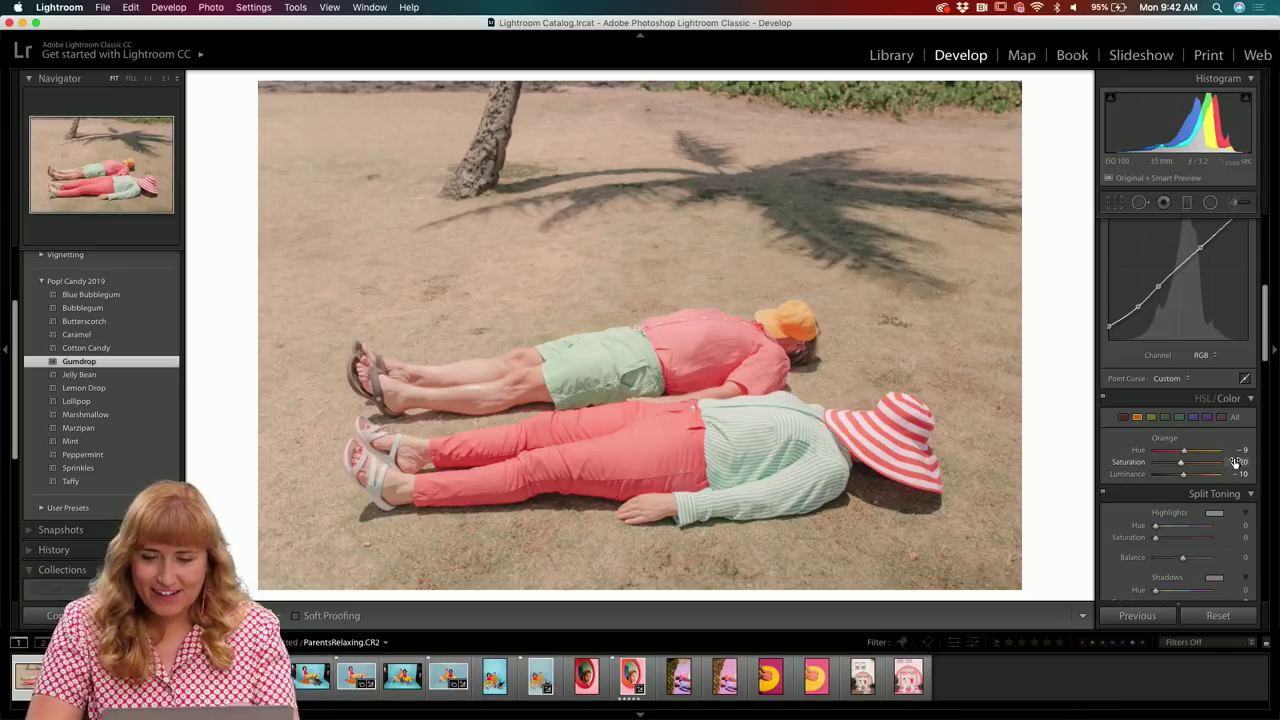
left_click(1123, 417)
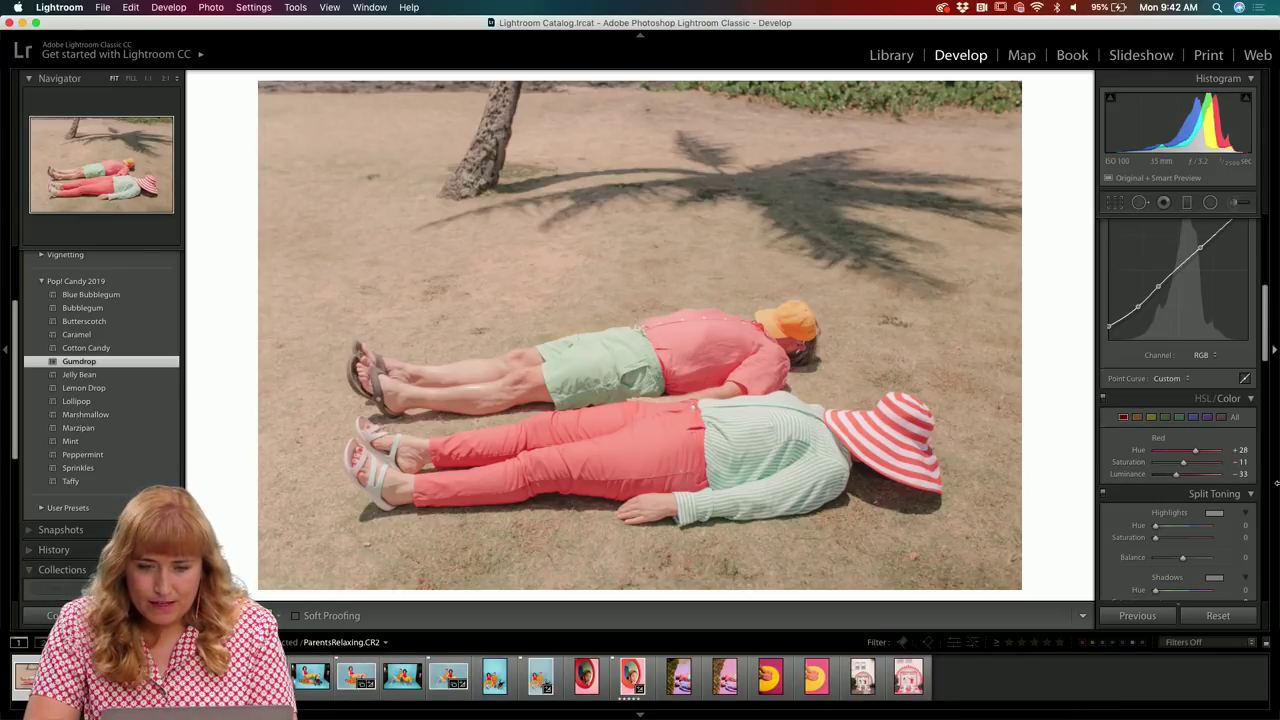
left_click(1238, 462)
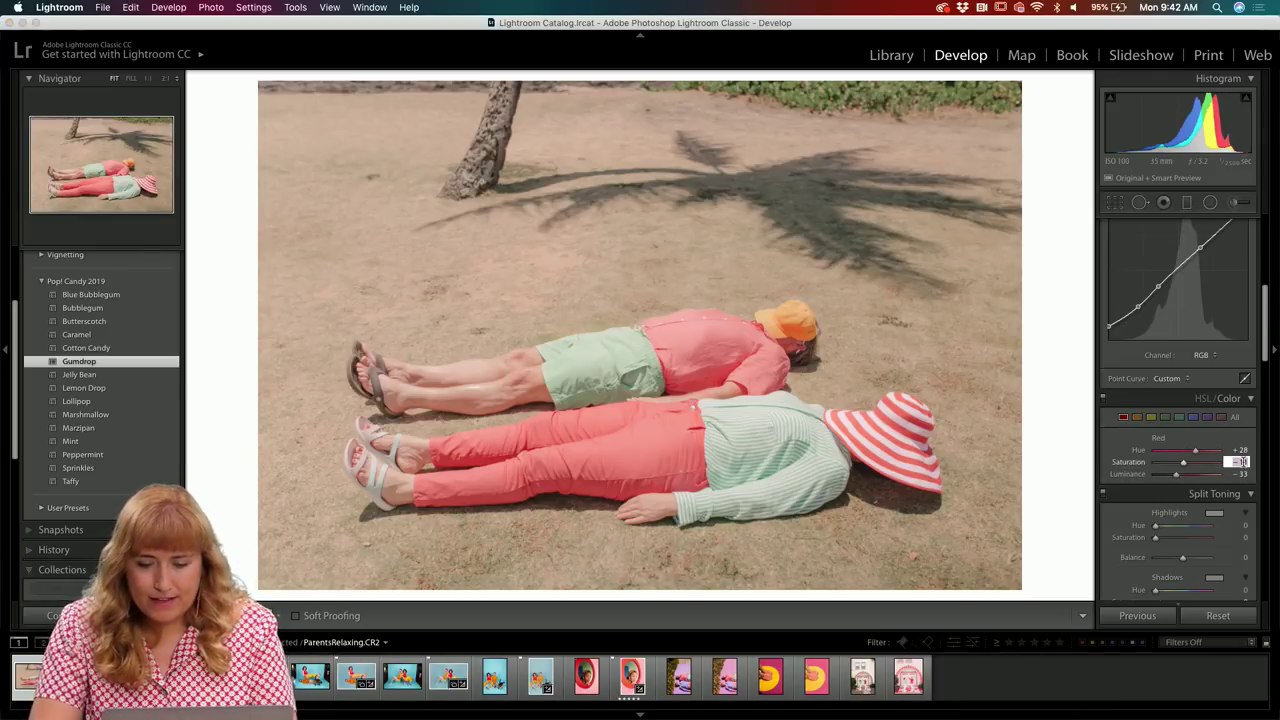
type("0")
key("Return")
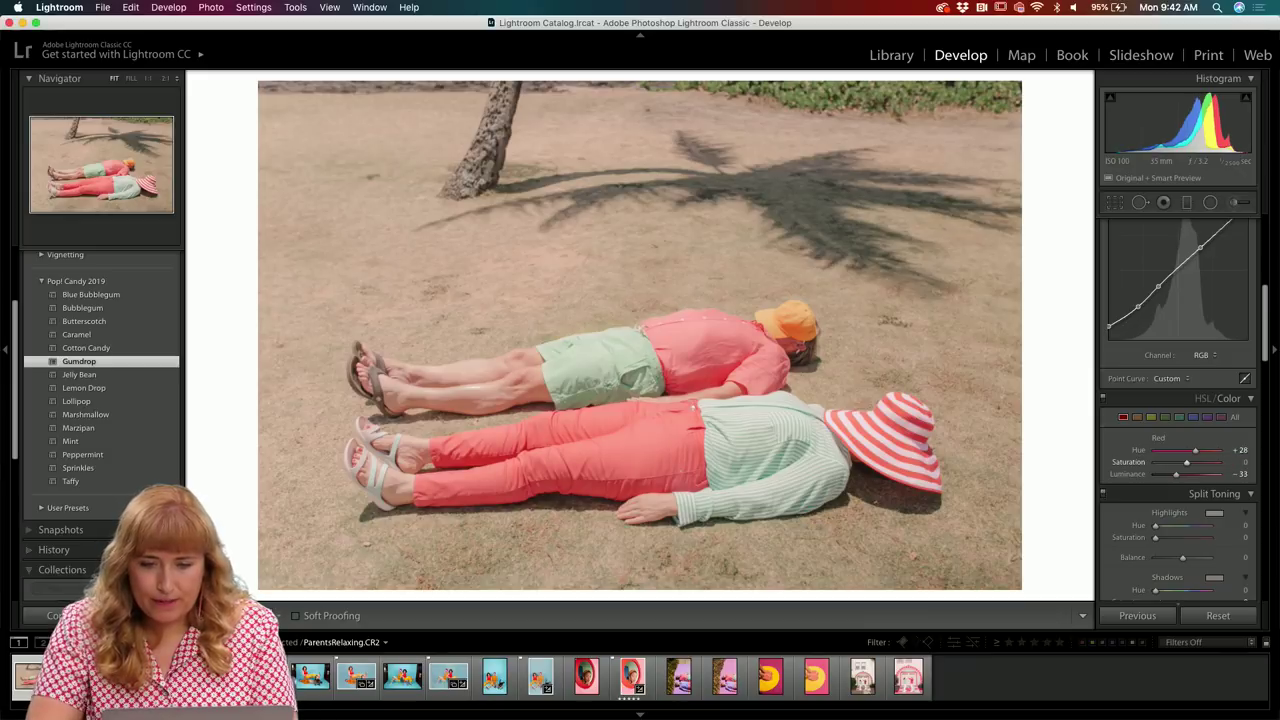
left_click(1137, 417)
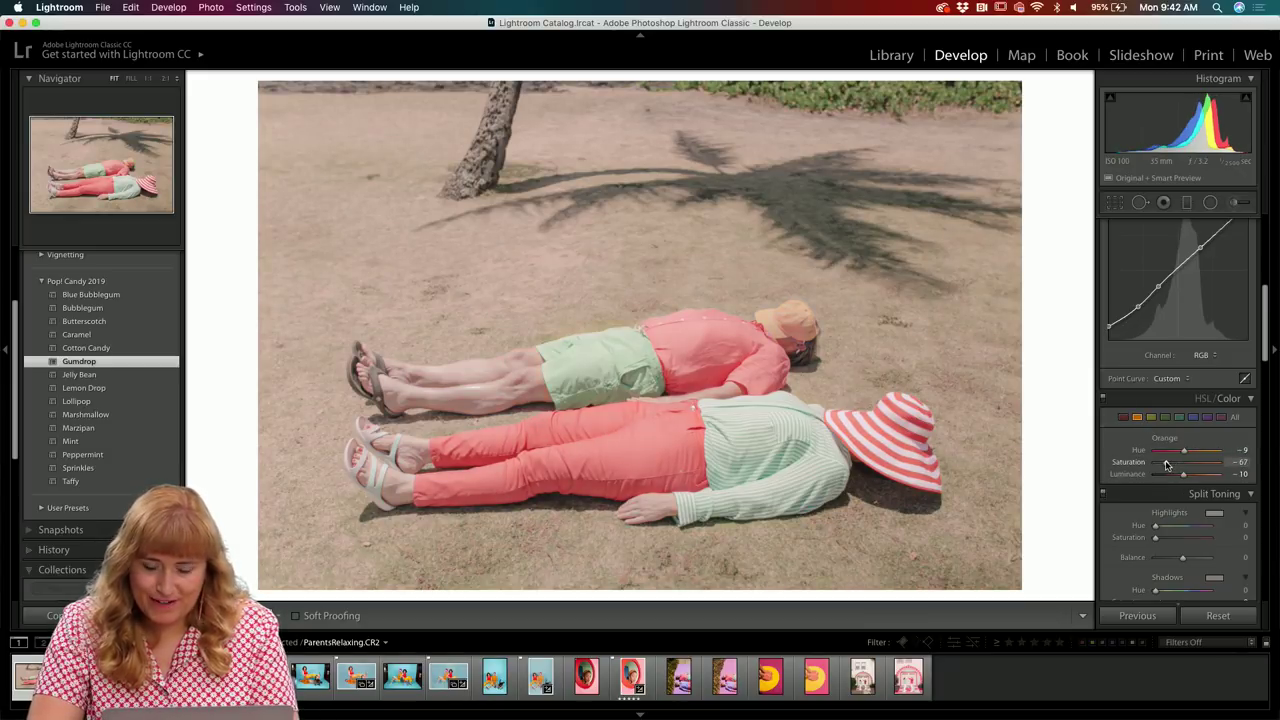
left_click_drag(1165, 465, 1180, 465)
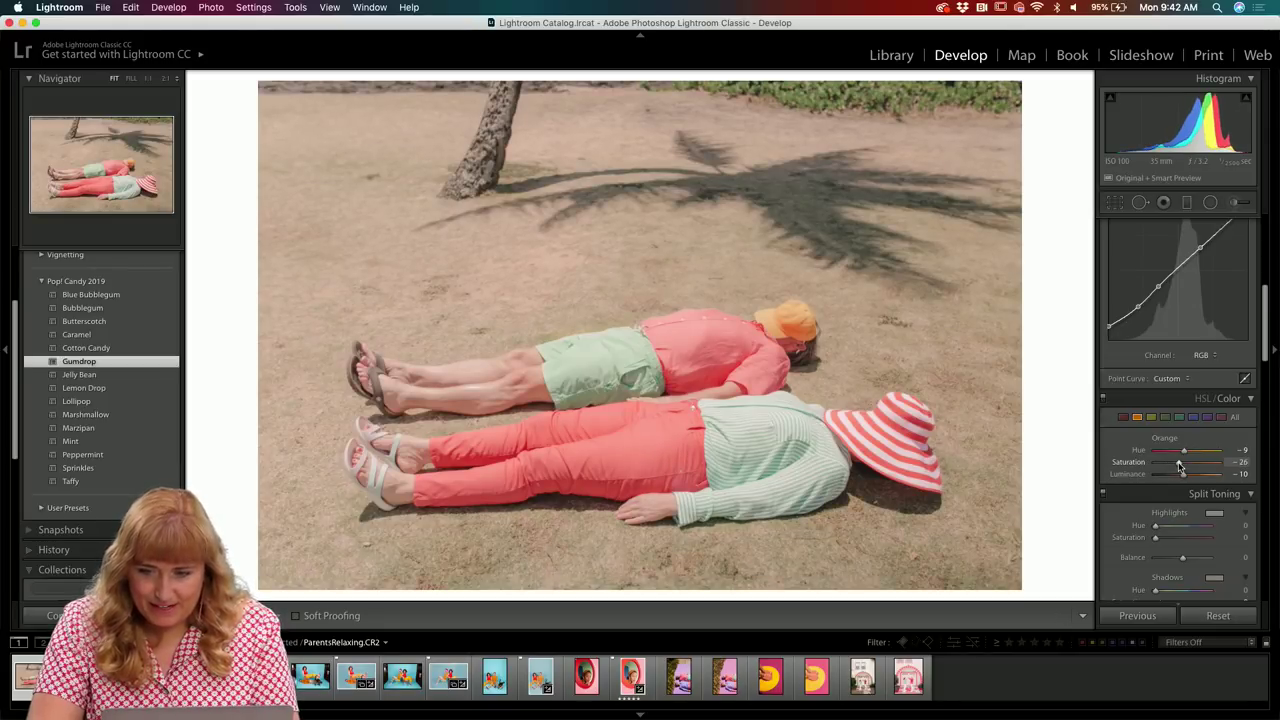
- Set Orange Hue −12, Orange Saturation −10 and Red Saturation −13
left_click(1242, 450)
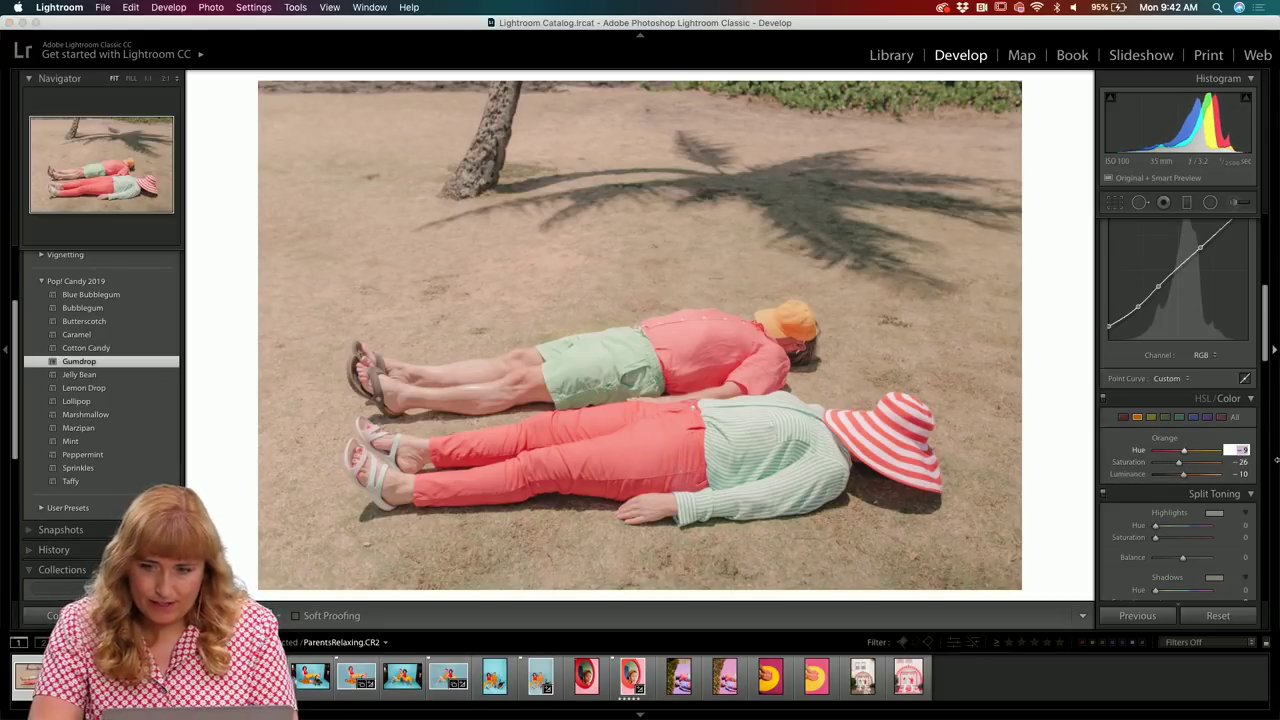
type("-12")
key("Return")
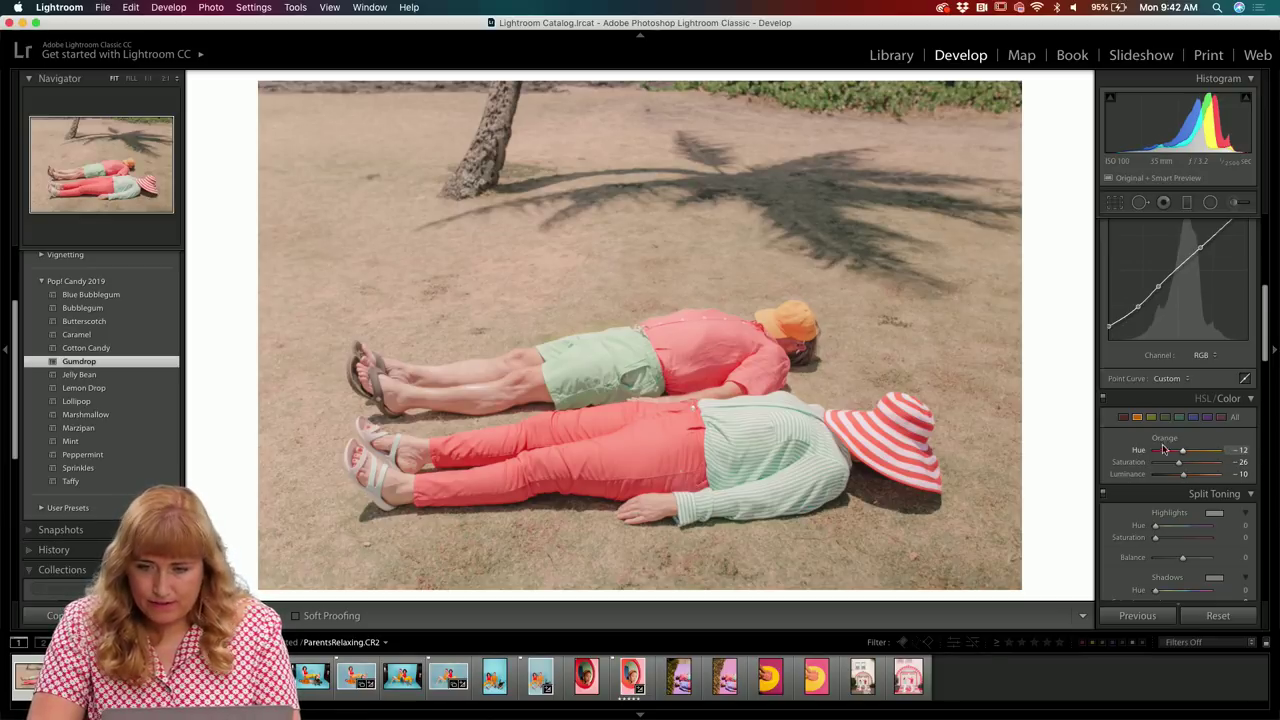
left_click(1234, 461)
type("-19")
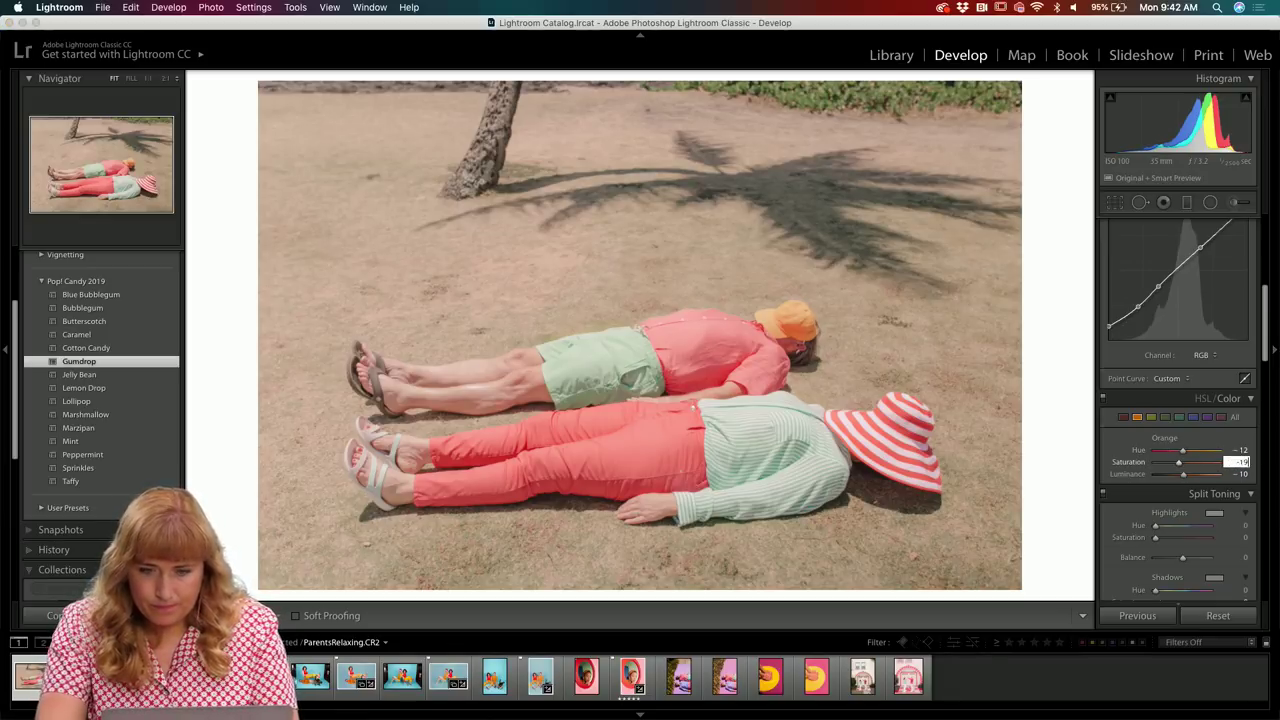
key("Return")
left_click(1240, 462)
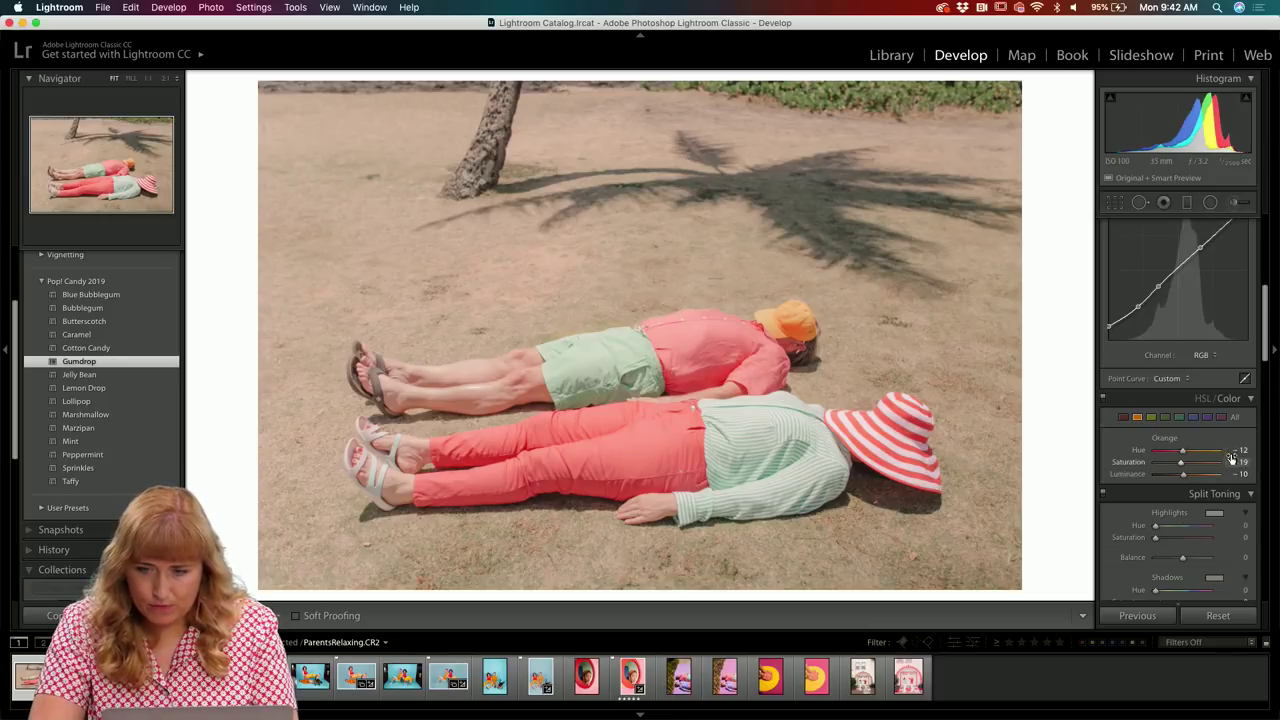
type("-10")
key("Return")
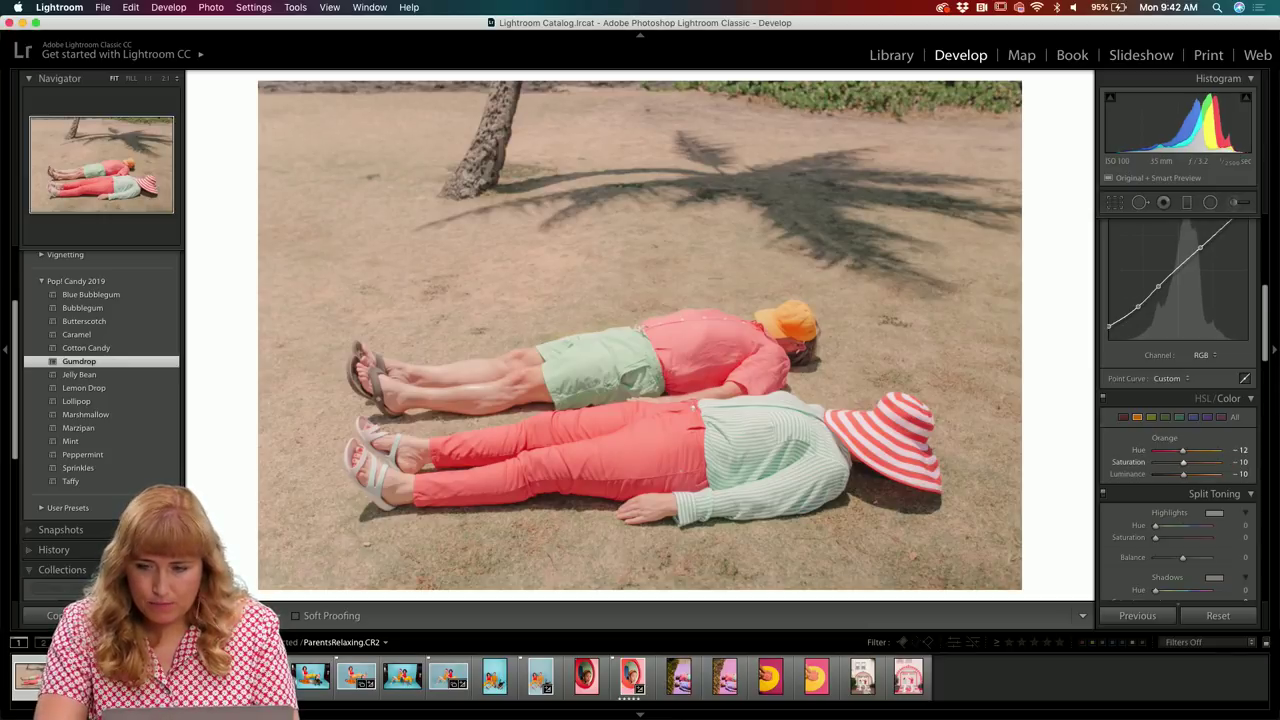
left_click(1123, 417)
left_click(1238, 461)
type("-13")
key("Return")
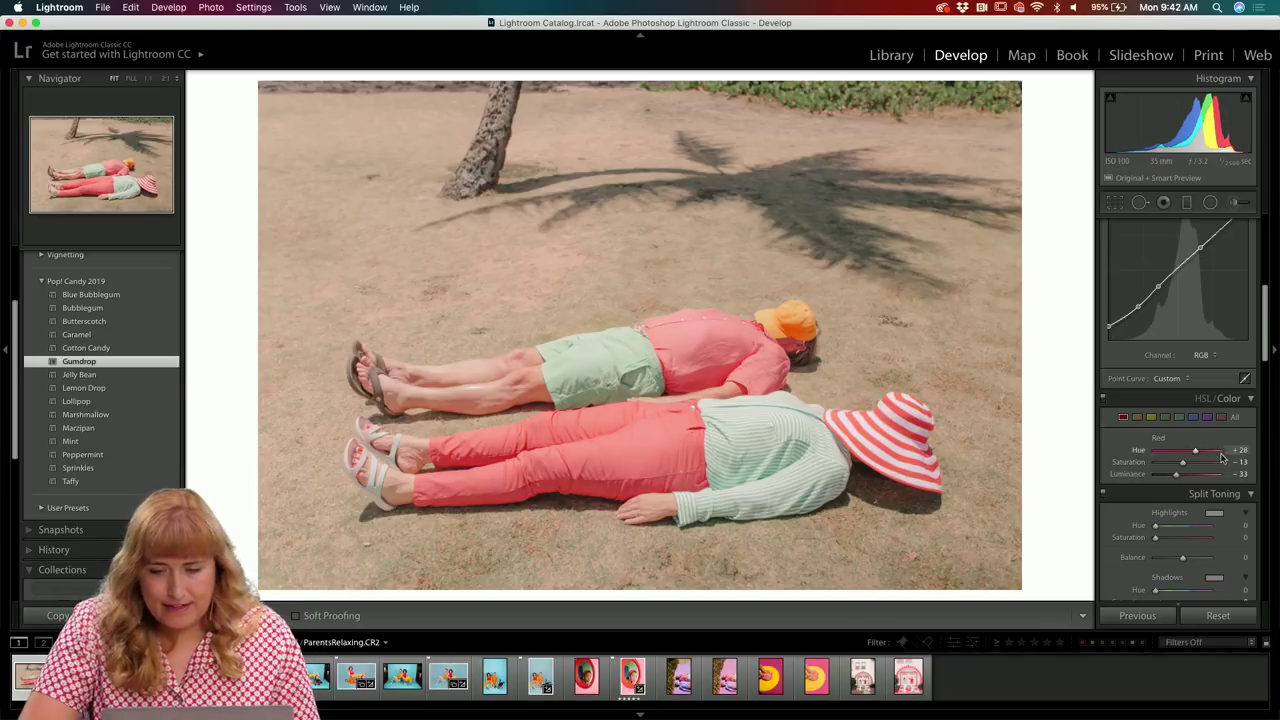
- Edit the photo in Photoshop CC 2019, keeping its embedded ProPhoto RGB profile
right_click(32, 676)
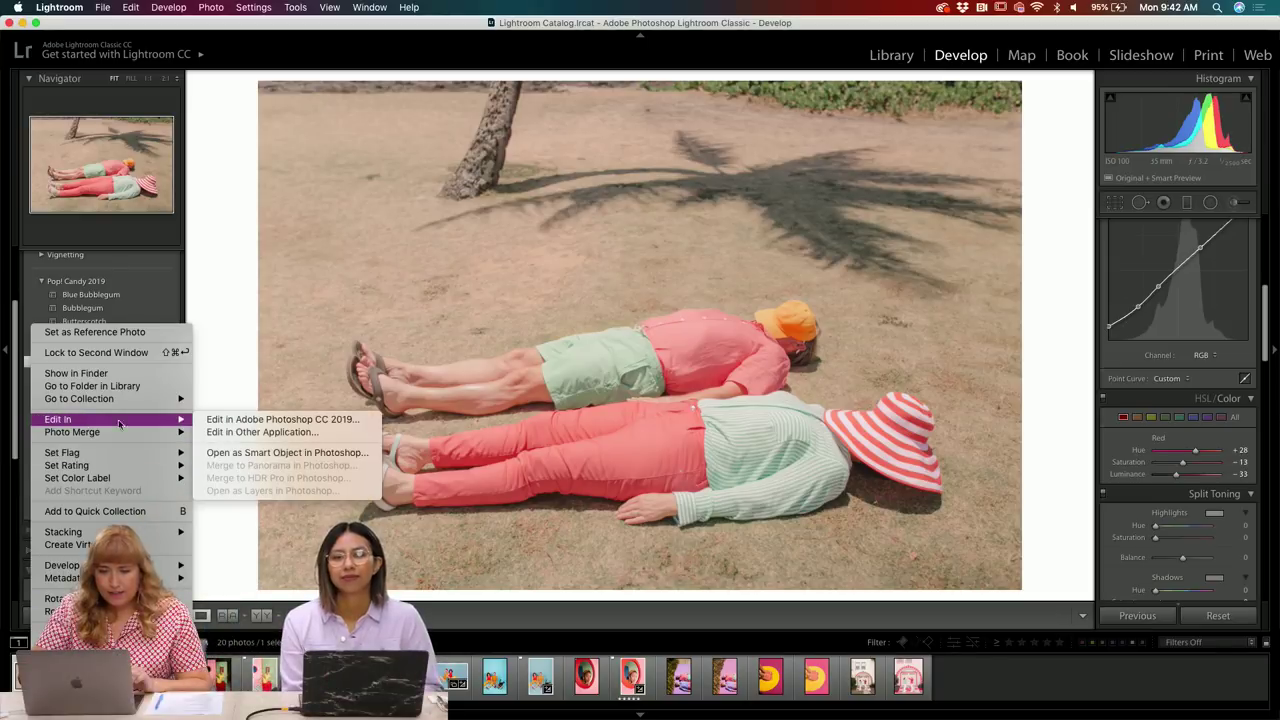
left_click(213, 419)
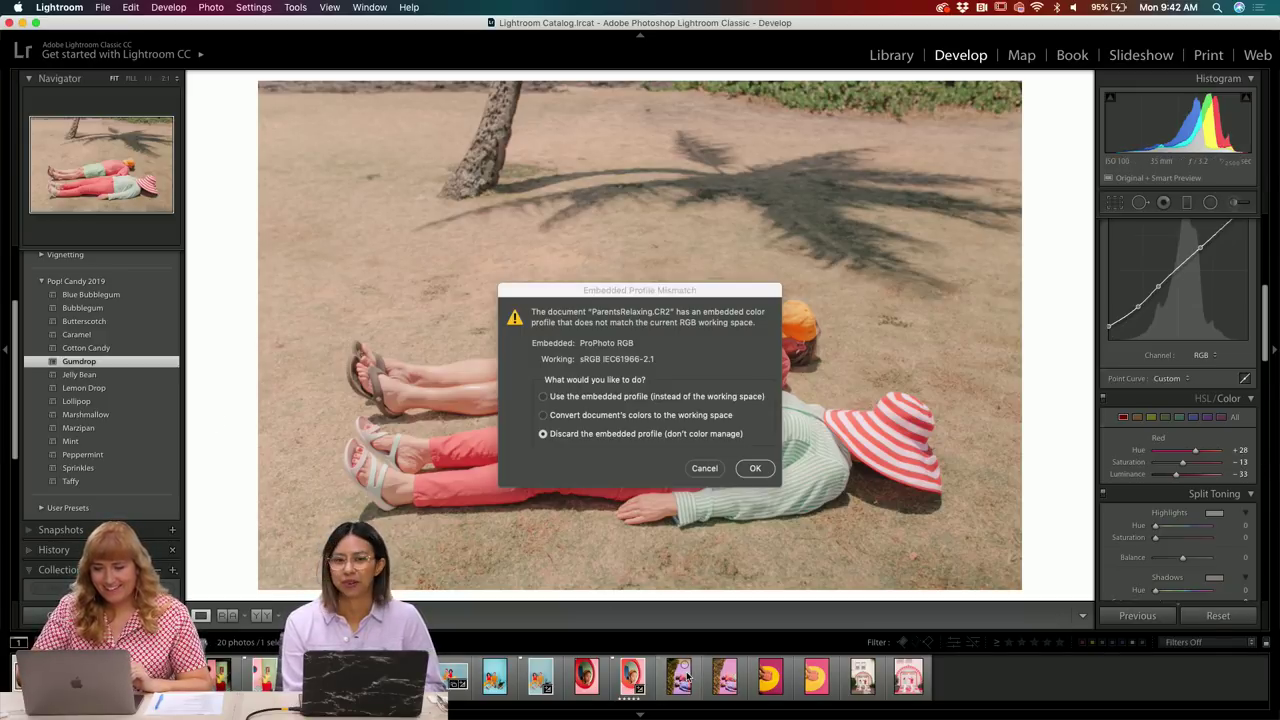
left_click(618, 400)
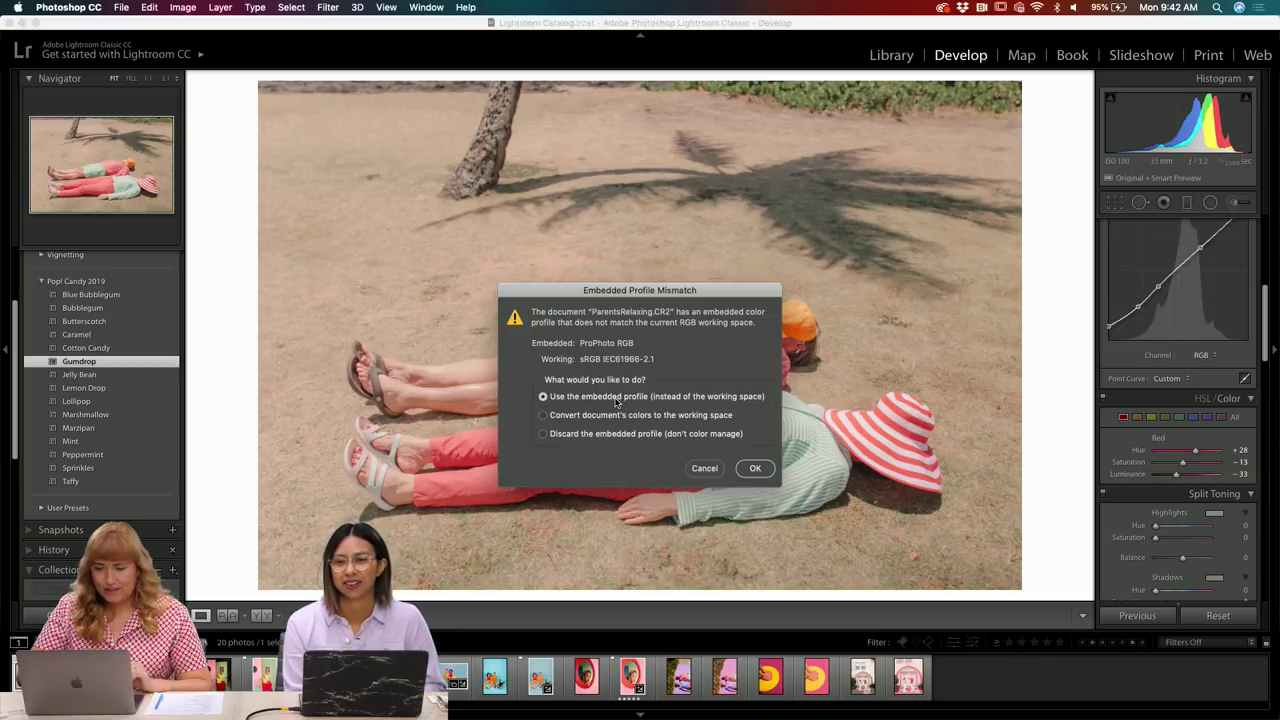
- Confirm the profile prompt to open ParentsRelaxing.CR2 and select the Healing Brush tool
left_click(752, 468)
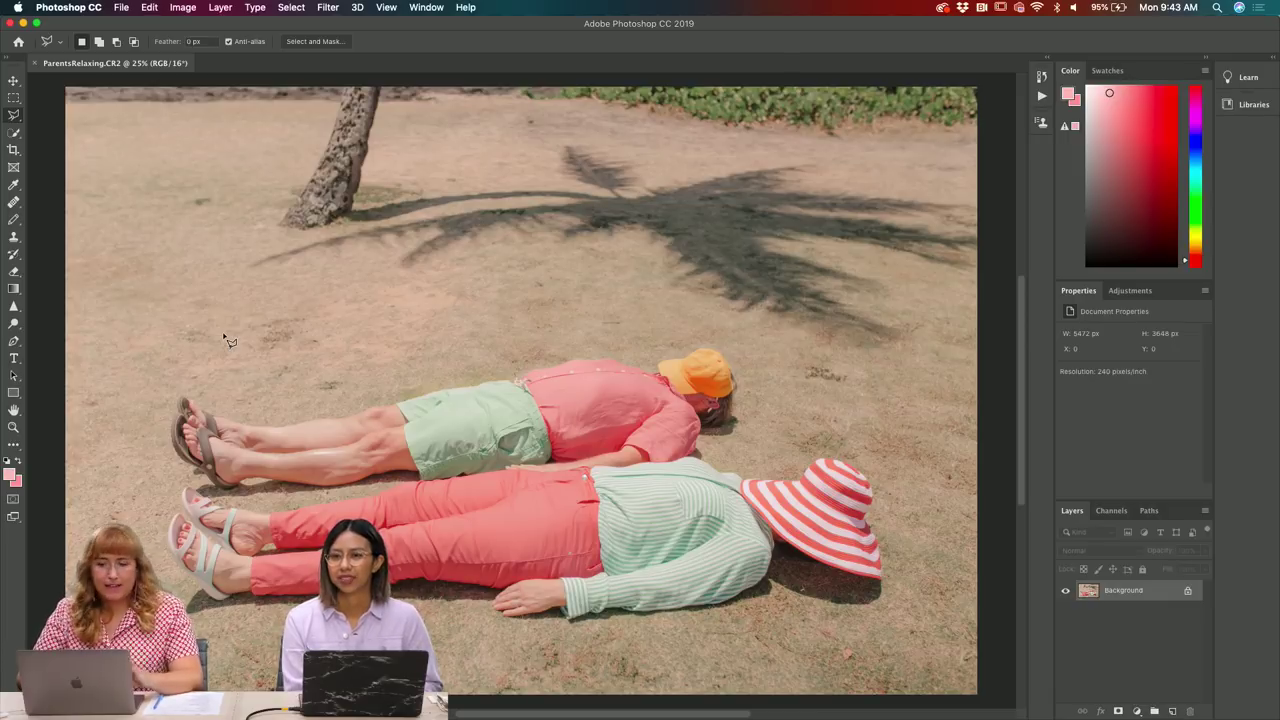
key("j")
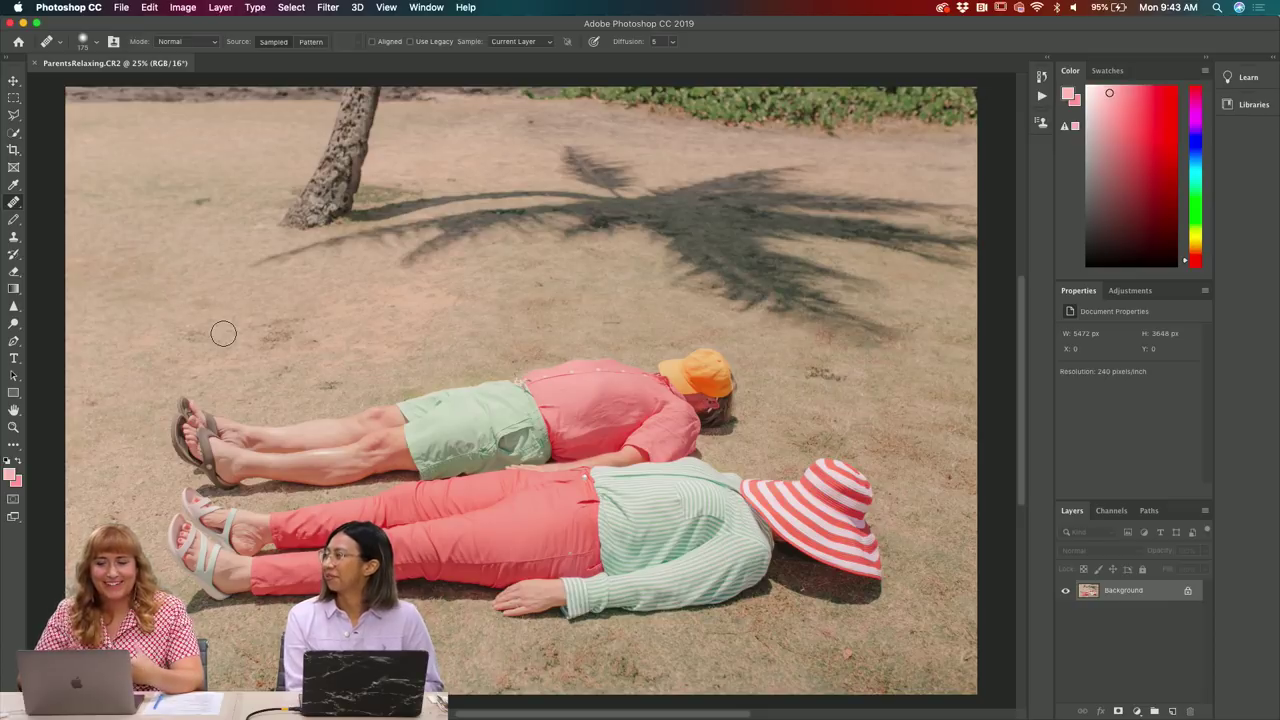
- Heal dark specks on the grass at left and on both sides of the man's head
key("bracketright")
key("bracketright")
key("bracketright")
key("bracketright")
key("bracketright")
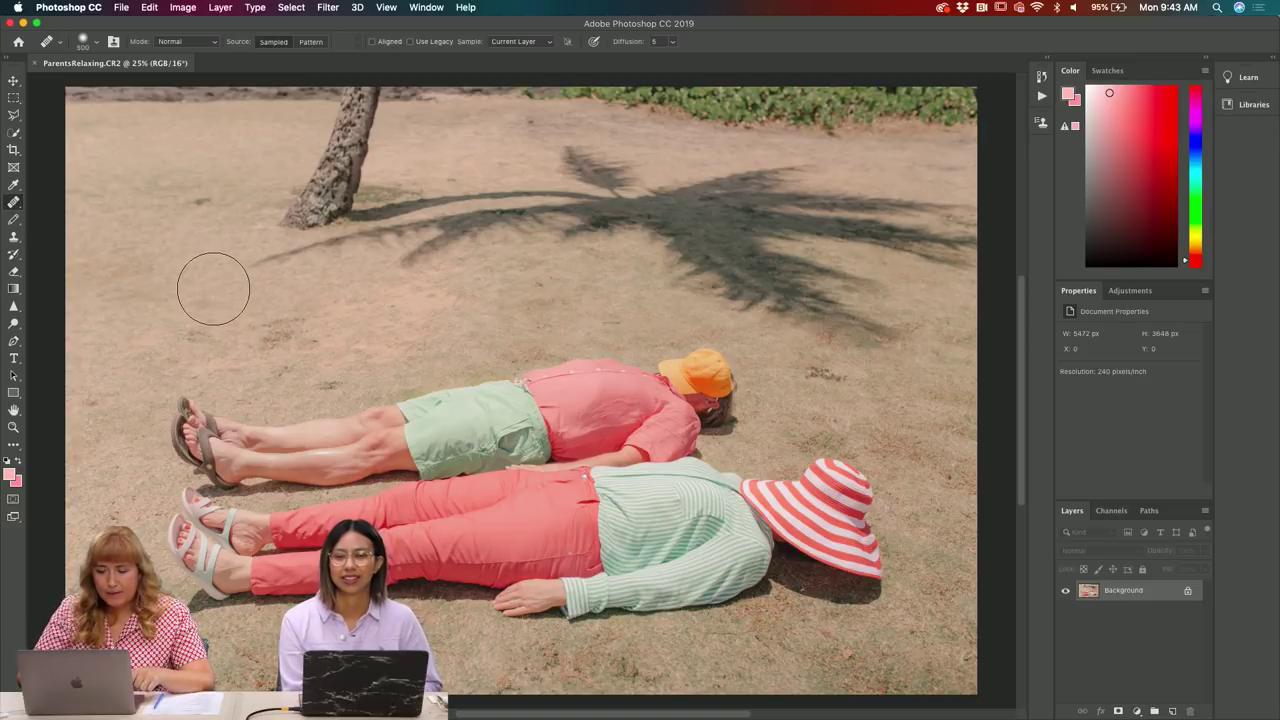
key("bracketleft")
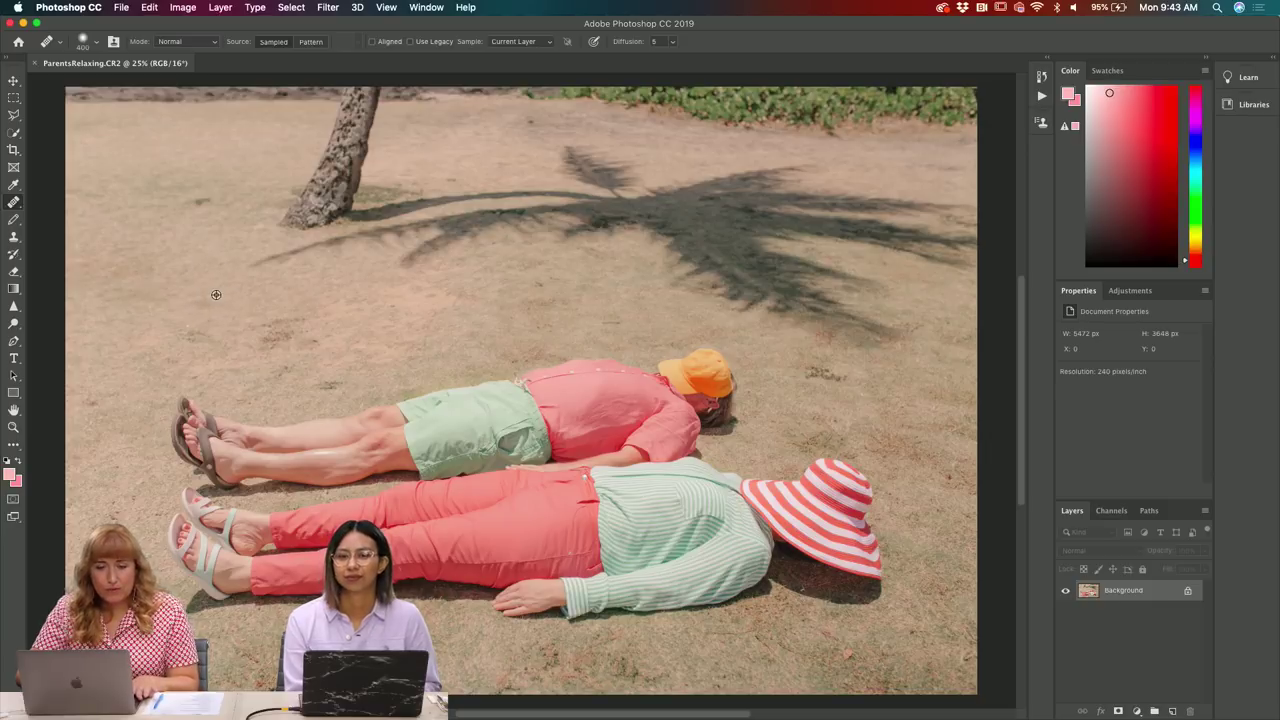
left_click(194, 334)
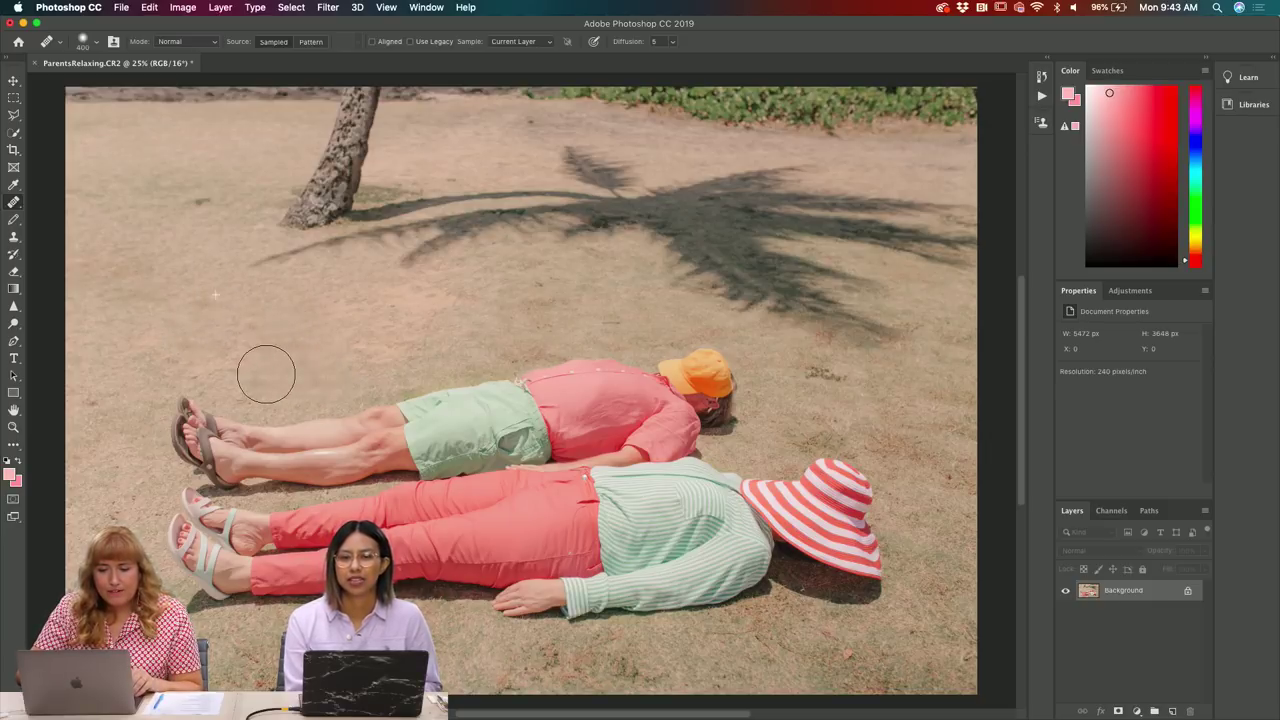
key("bracketleft")
key("bracketleft")
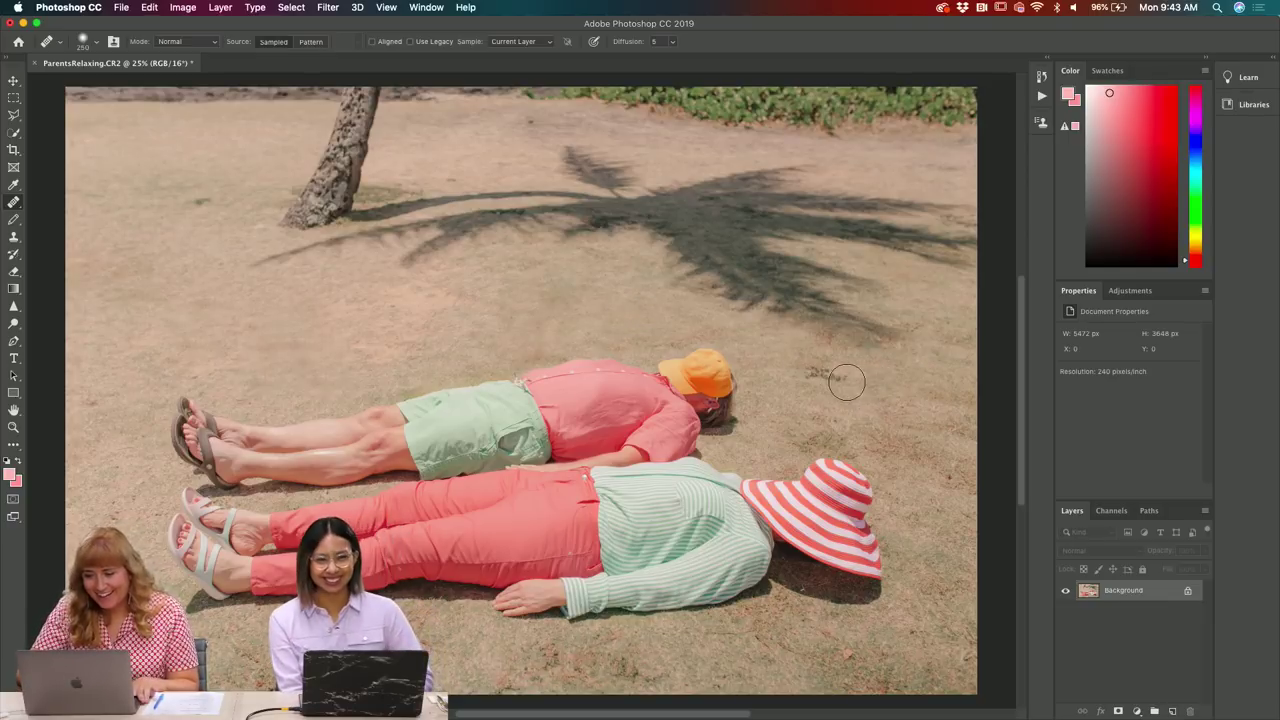
left_click(815, 373)
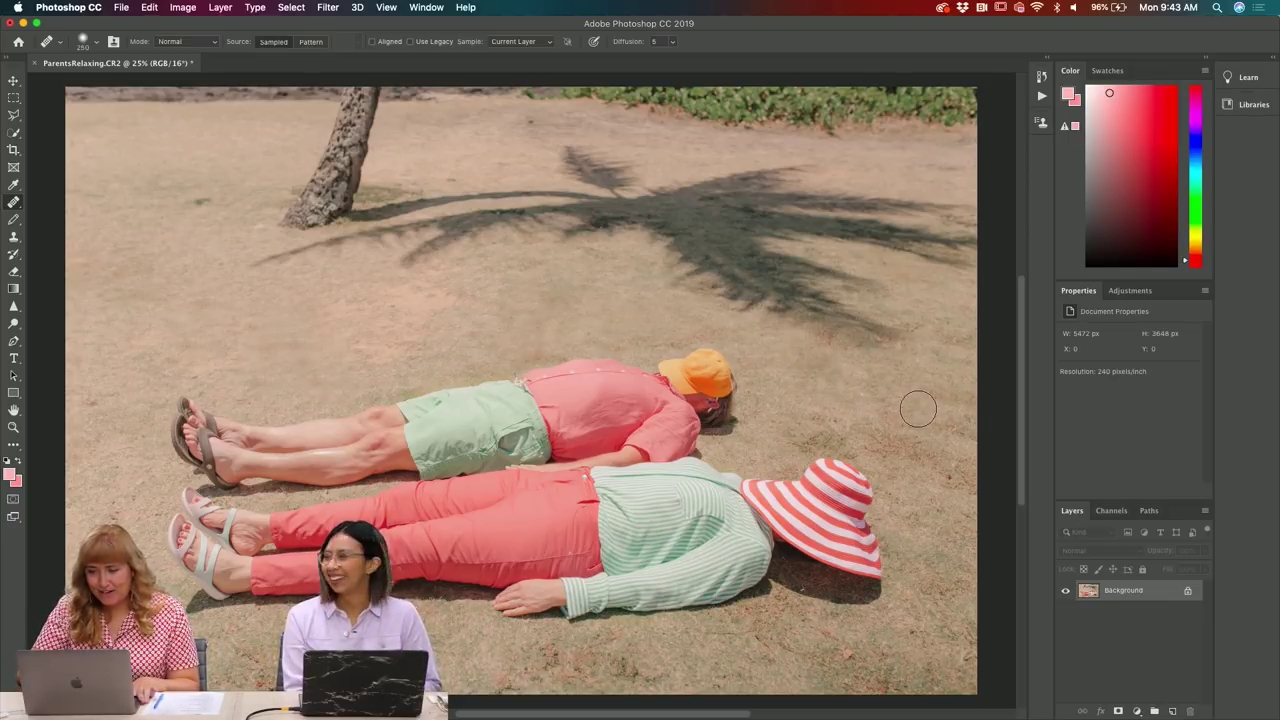
key("bracketright")
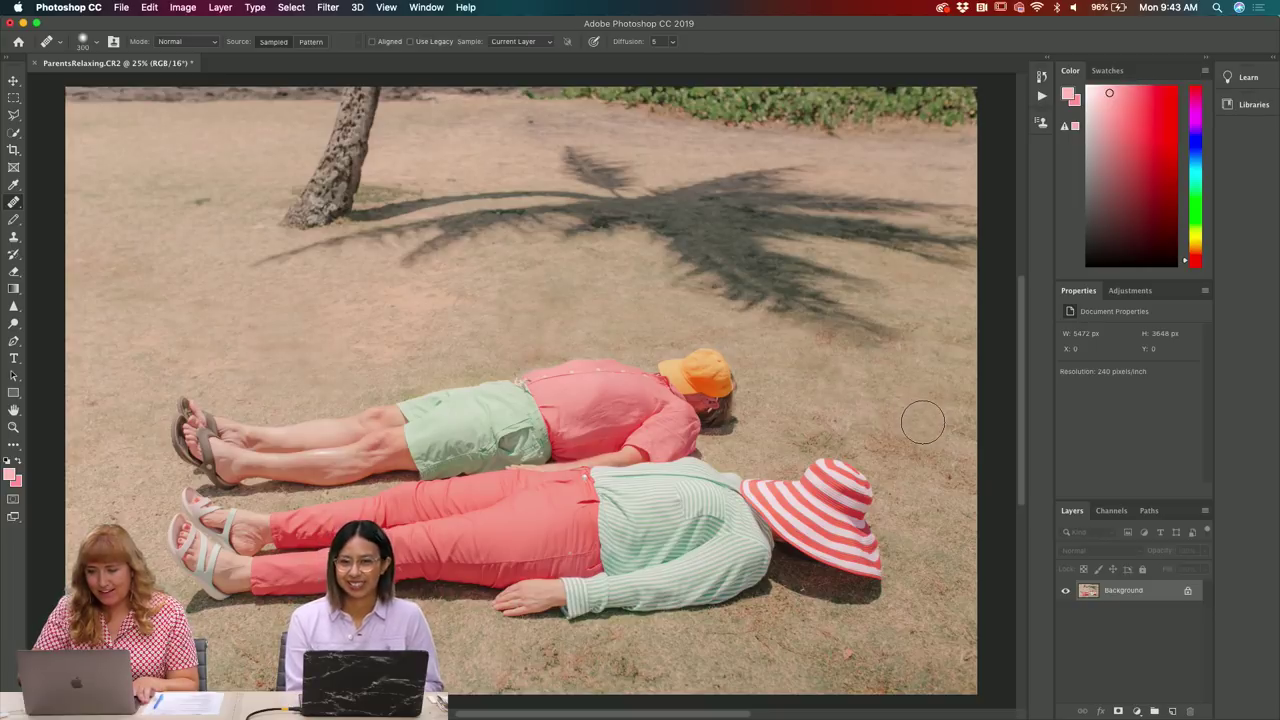
left_click(922, 422, "alt")
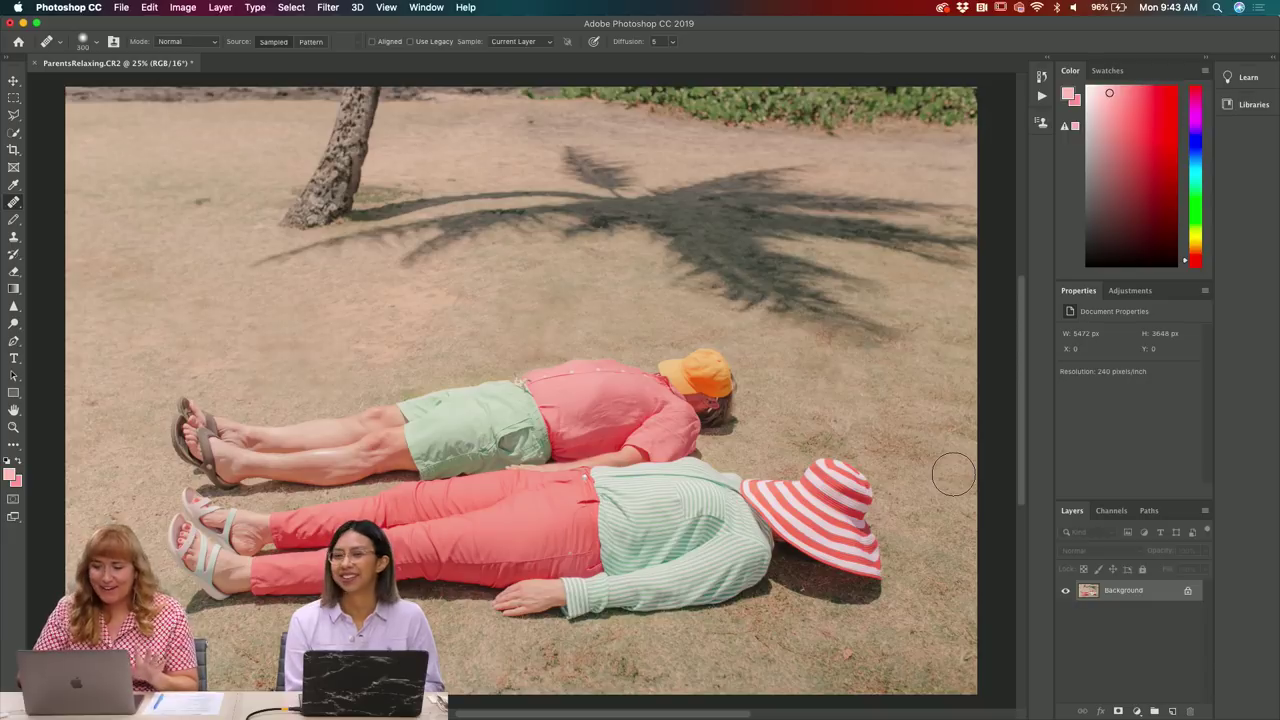
- Resize the Spot Healing Brush to about 400 px for larger ground patches
key("bracketright")
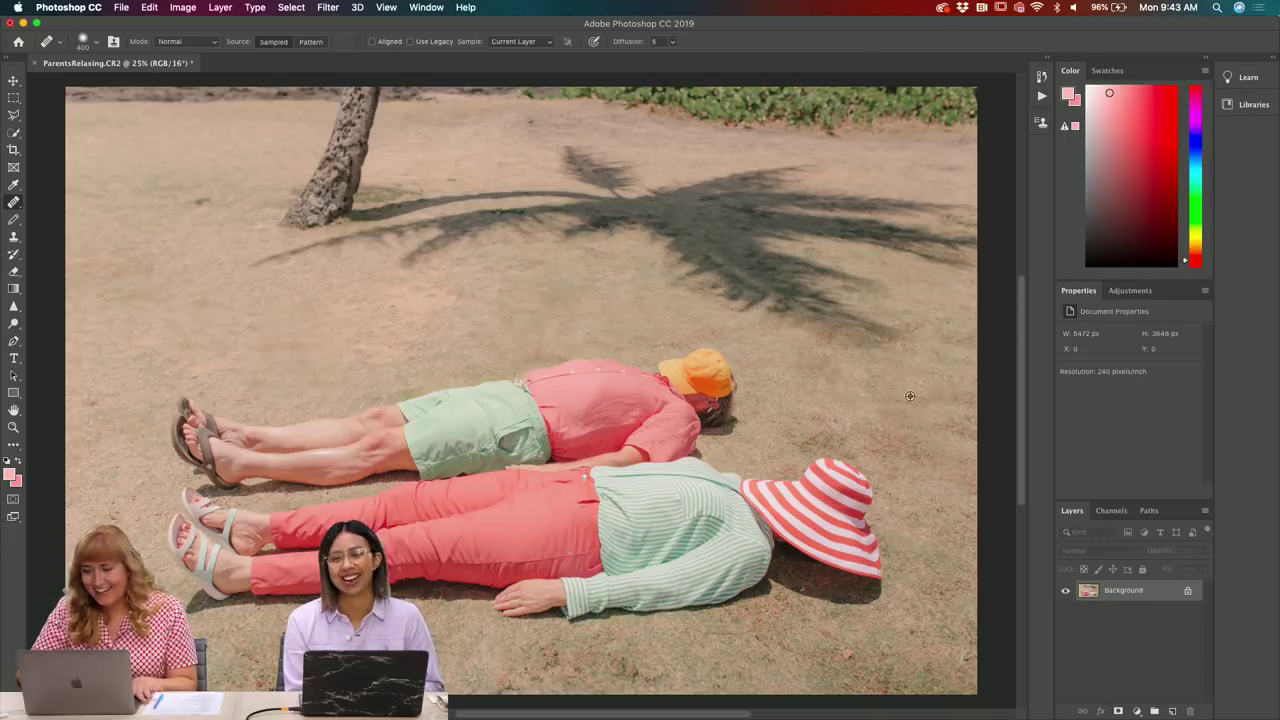
key("bracketleft")
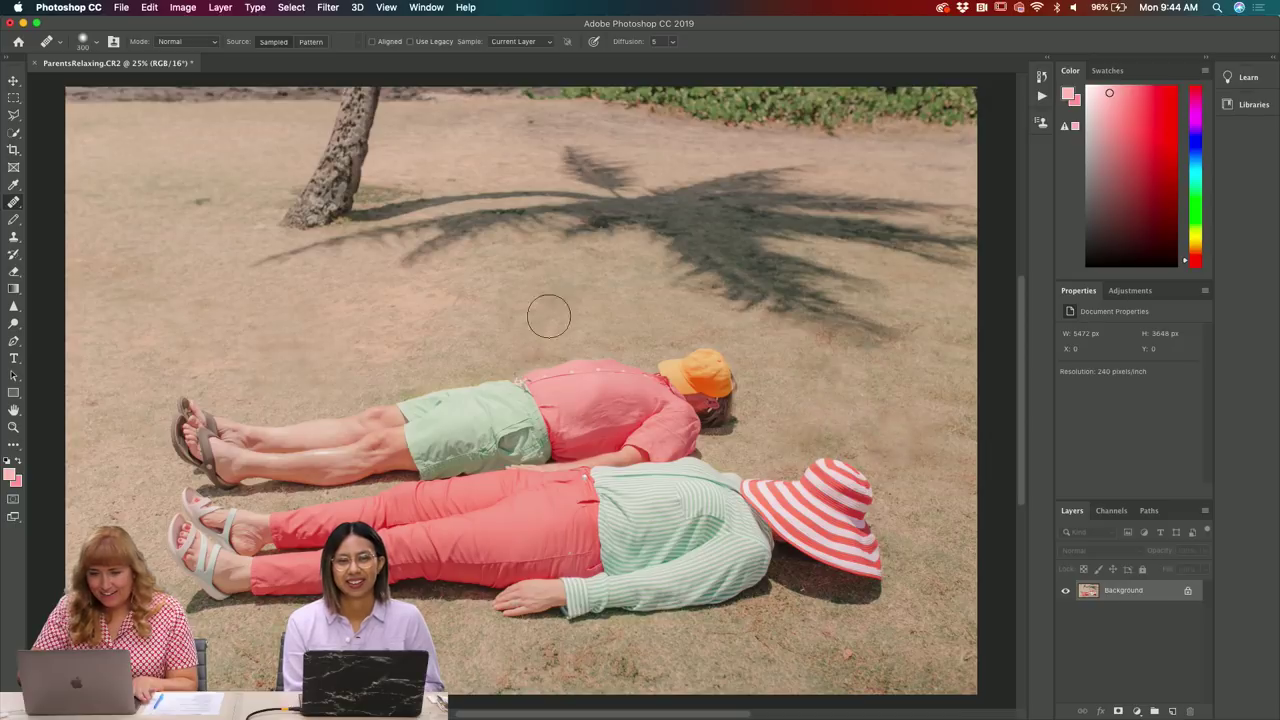
key("bracketleft")
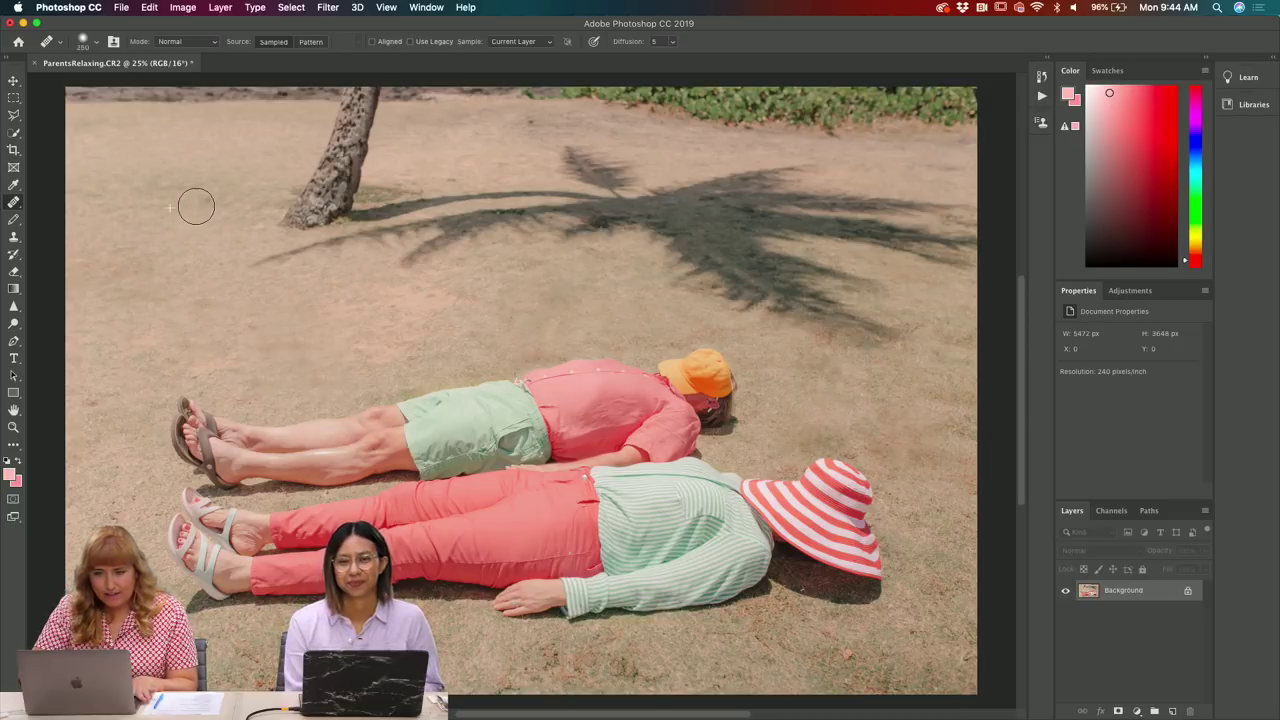
key("bracketleft")
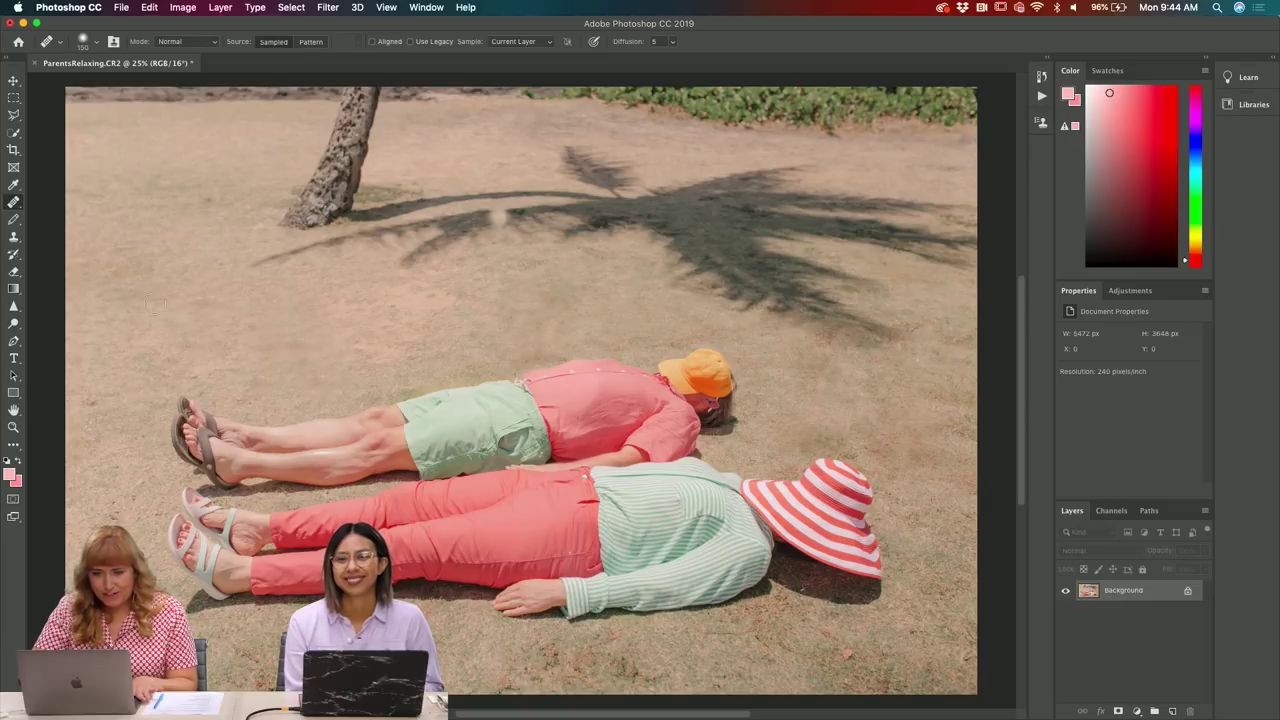
key("bracketright")
key("bracketright")
key("bracketright")
key("bracketright")
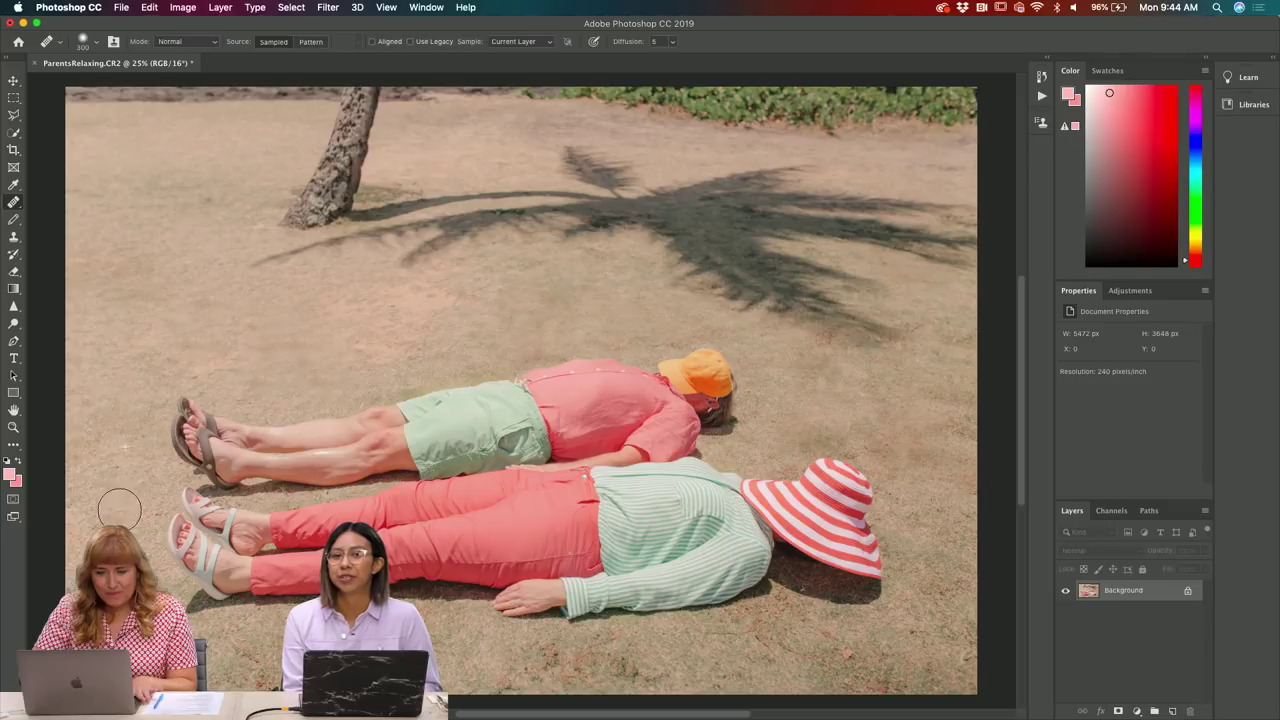
key("bracketleft")
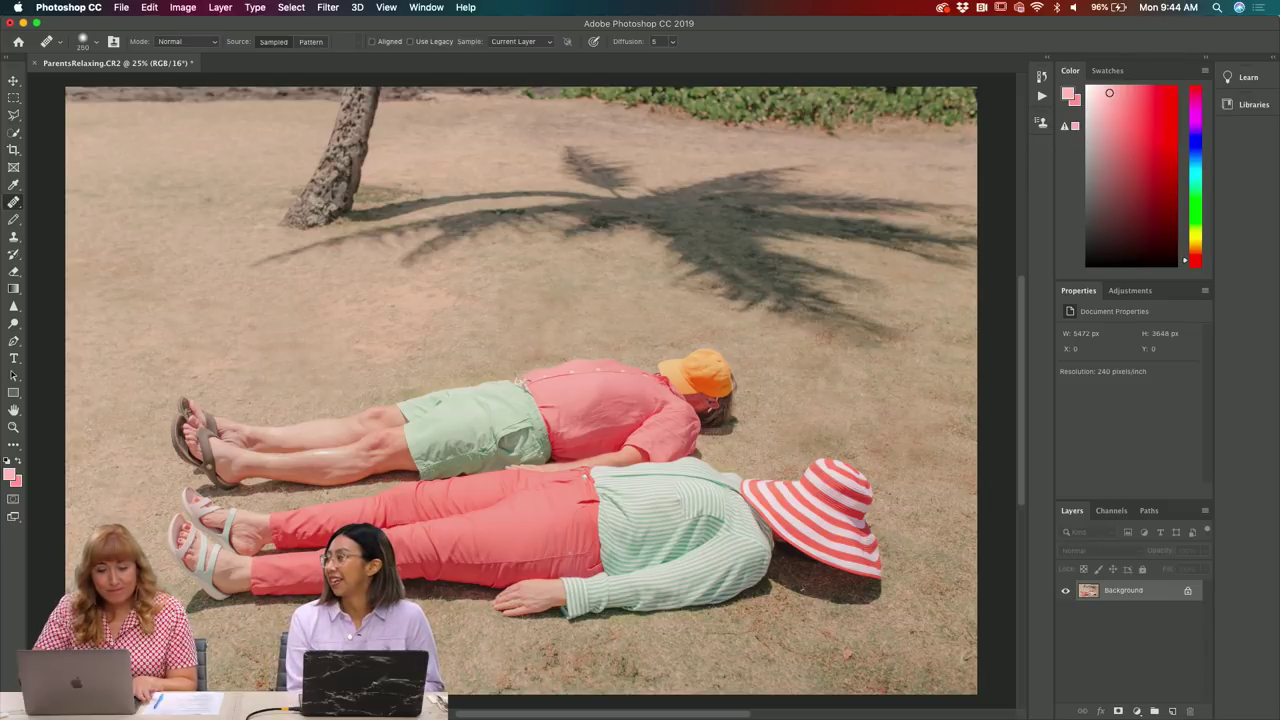
key("bracketright")
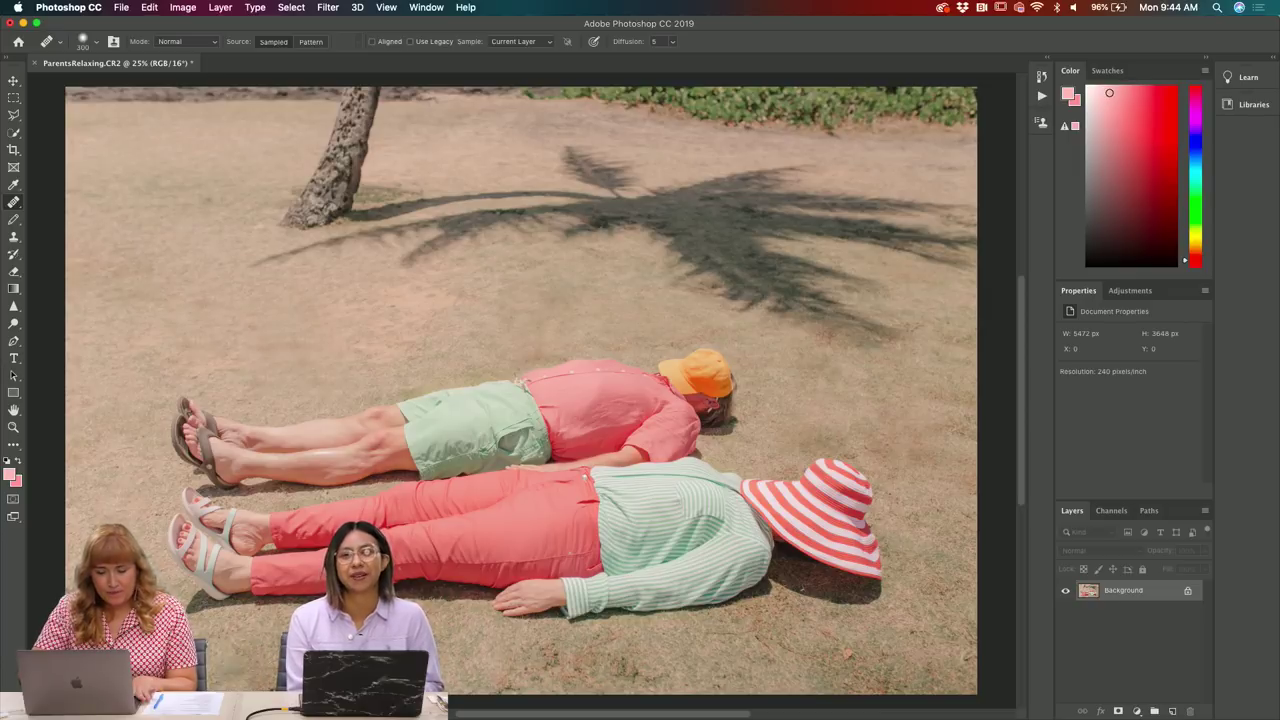
key("bracketright")
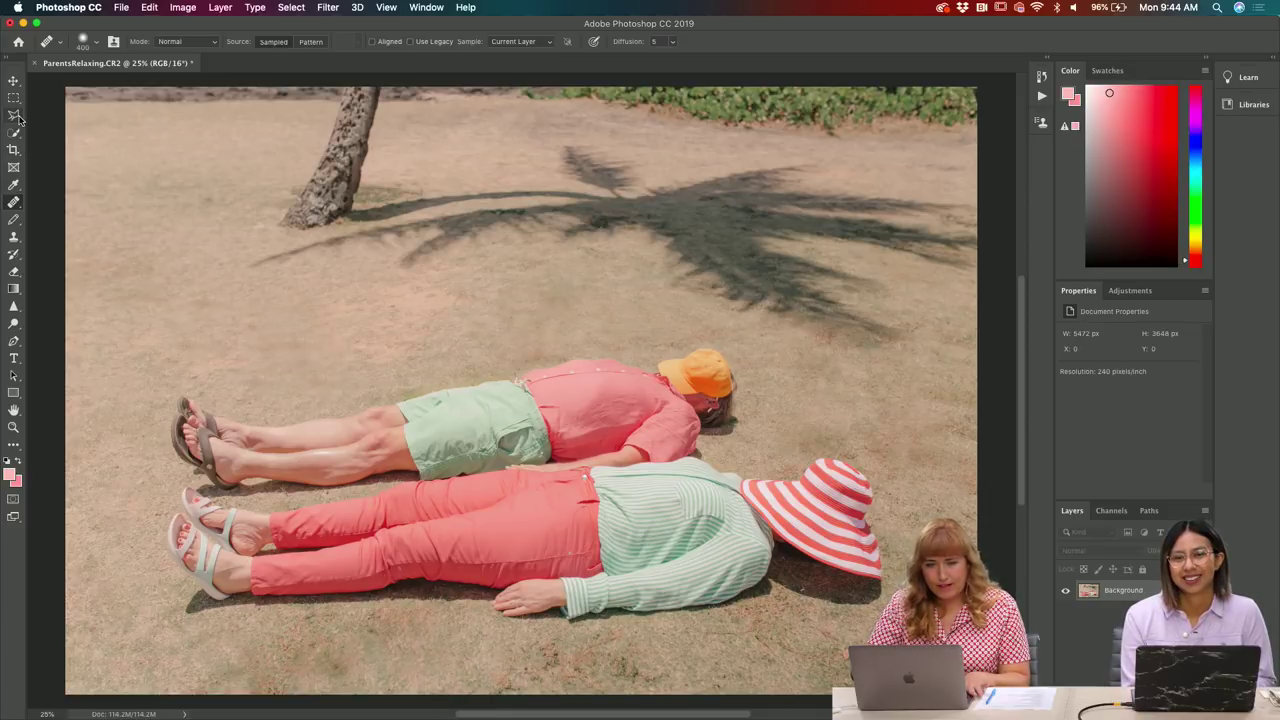
- Lasso-select the rough ground patch at the bottom edge below the couple
left_click_drag(18, 118, 58, 116)
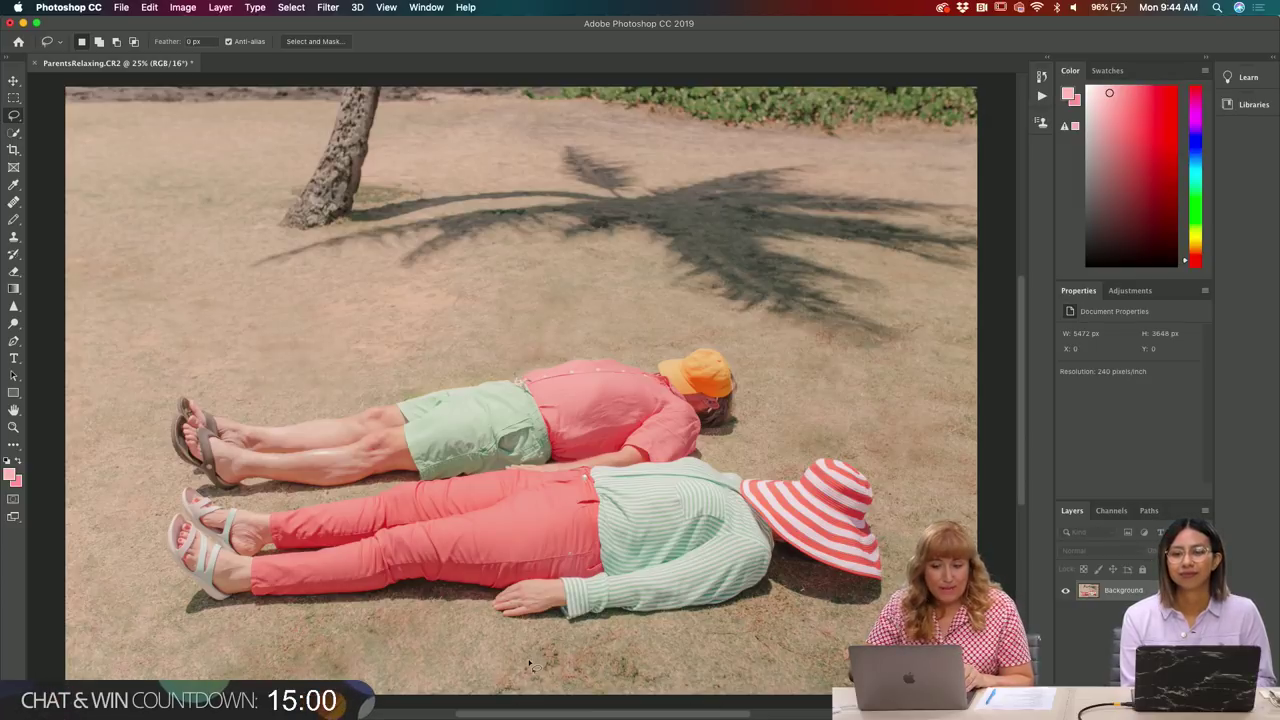
scroll(532, 663, "down", 1)
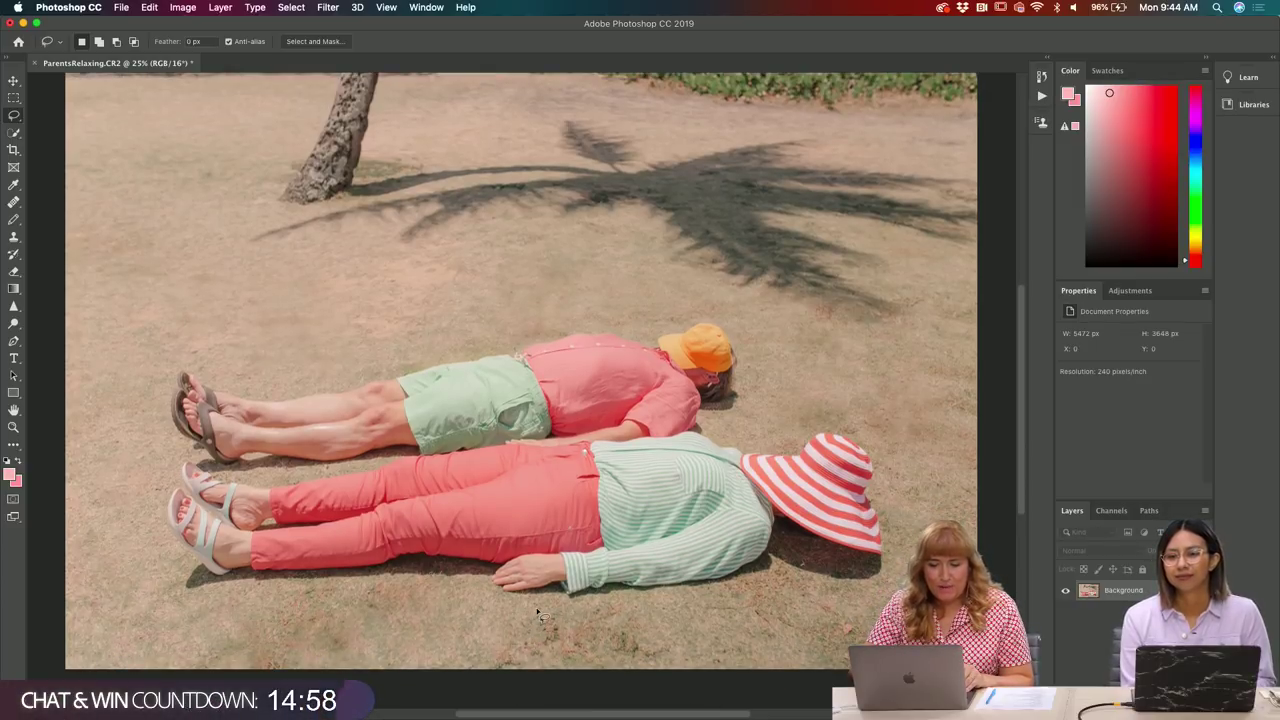
mouse_move(532, 612)
left_mouse_down()
mouse_move(488, 655)
mouse_move(675, 717)
left_mouse_up()
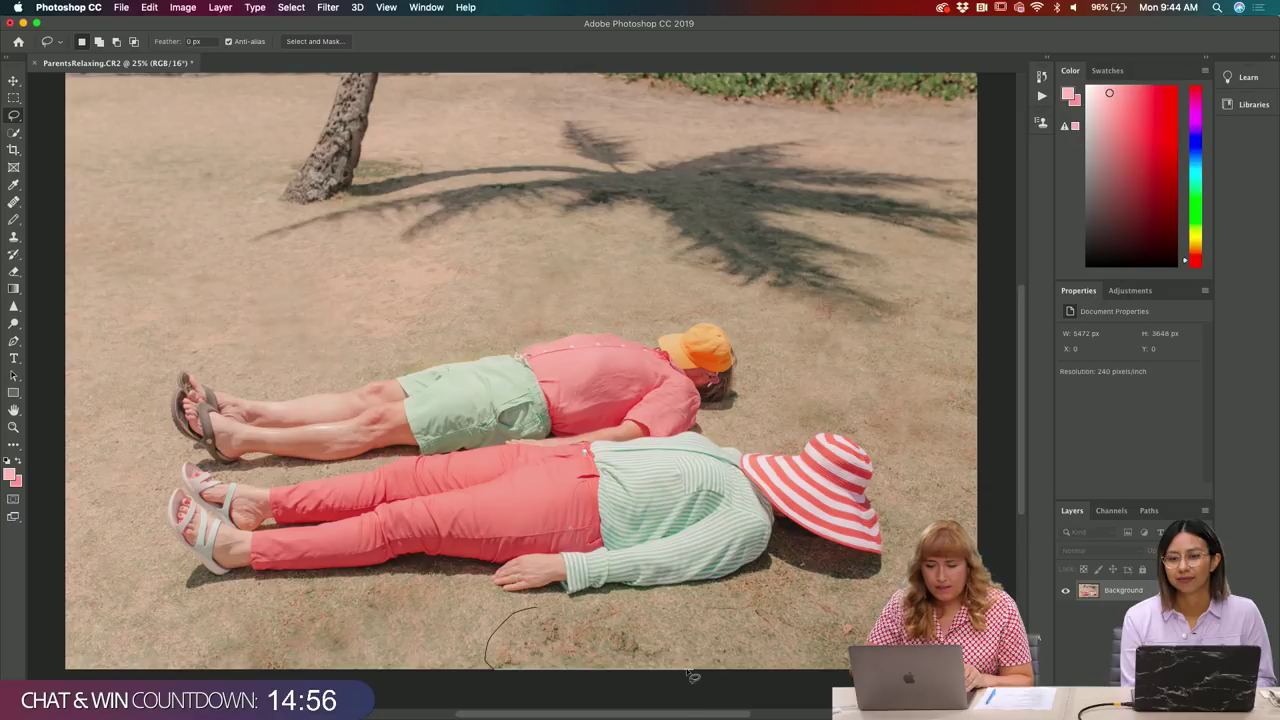
left_click_drag(641, 622, 536, 612)
- Fill the selected patch with Content-Aware contents
right_click(563, 640)
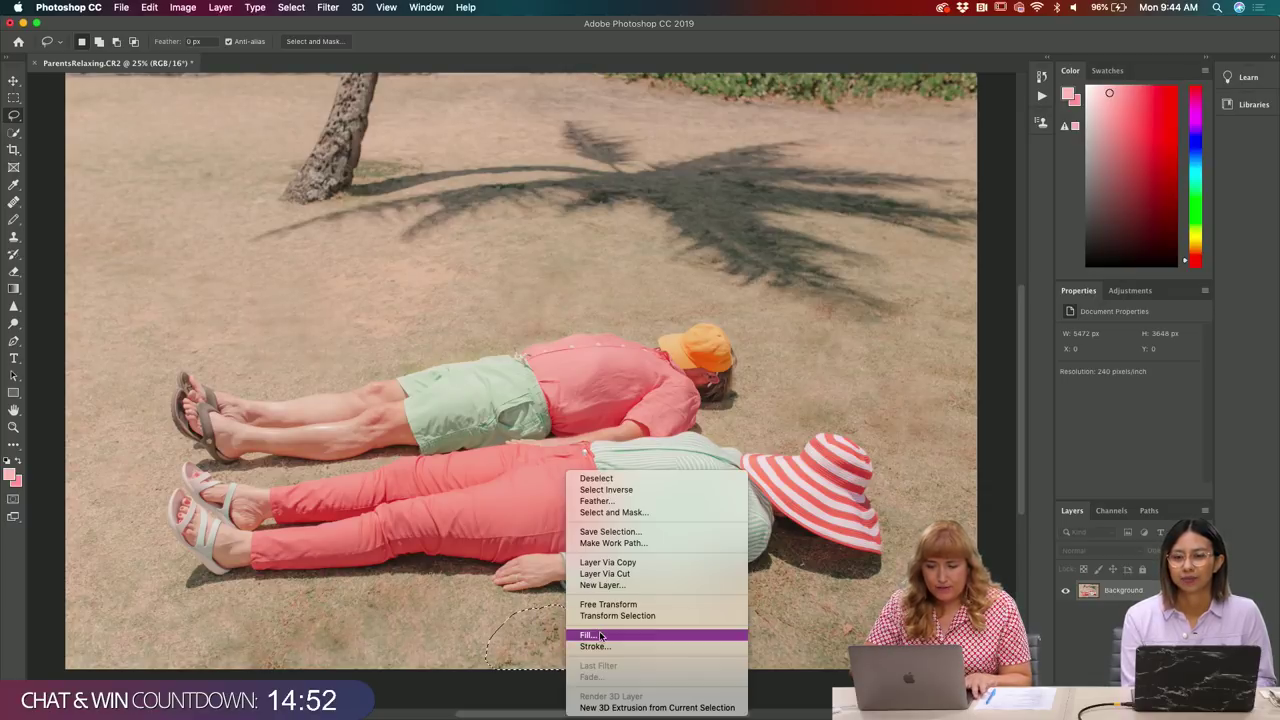
left_click(596, 634)
left_click(846, 396)
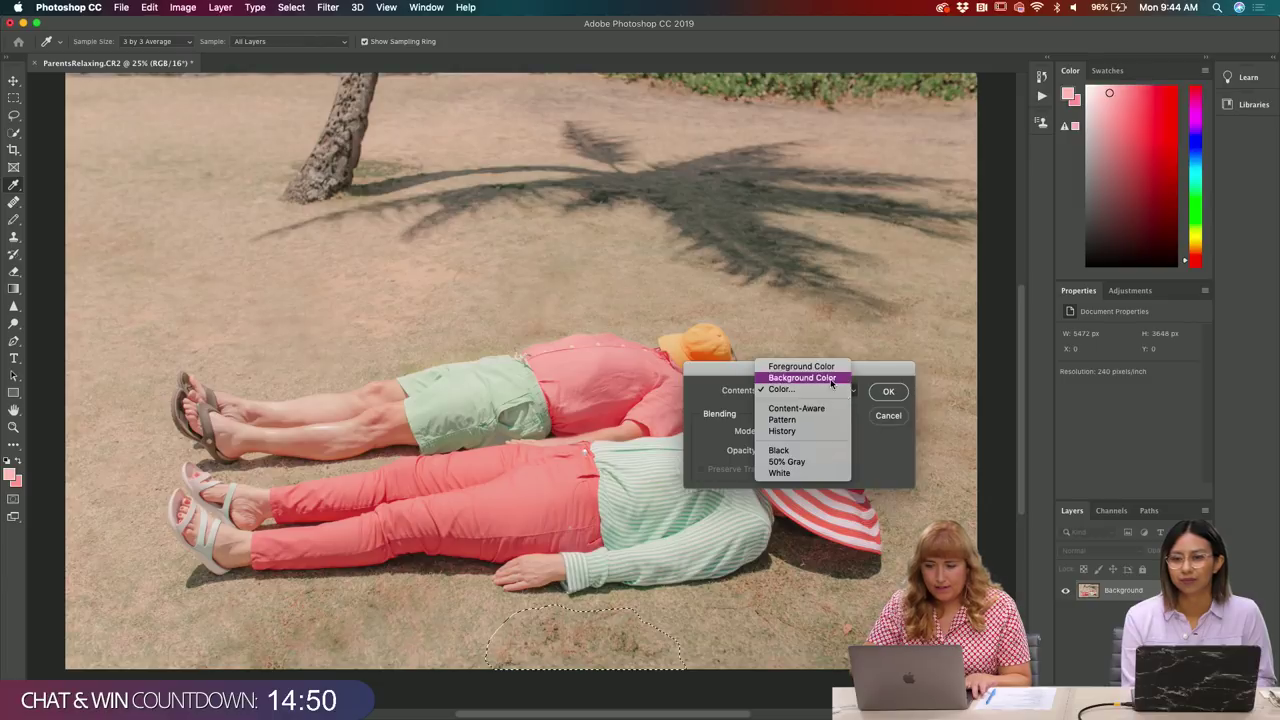
left_click(810, 408)
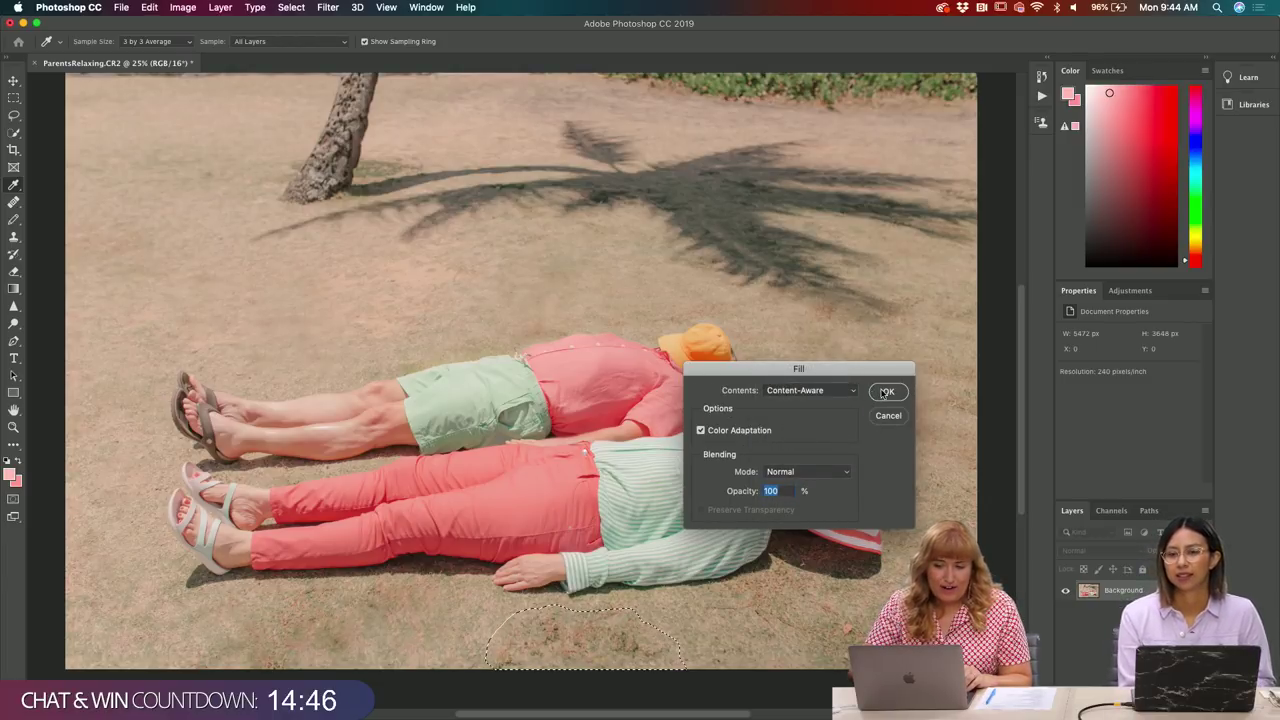
left_click(887, 390)
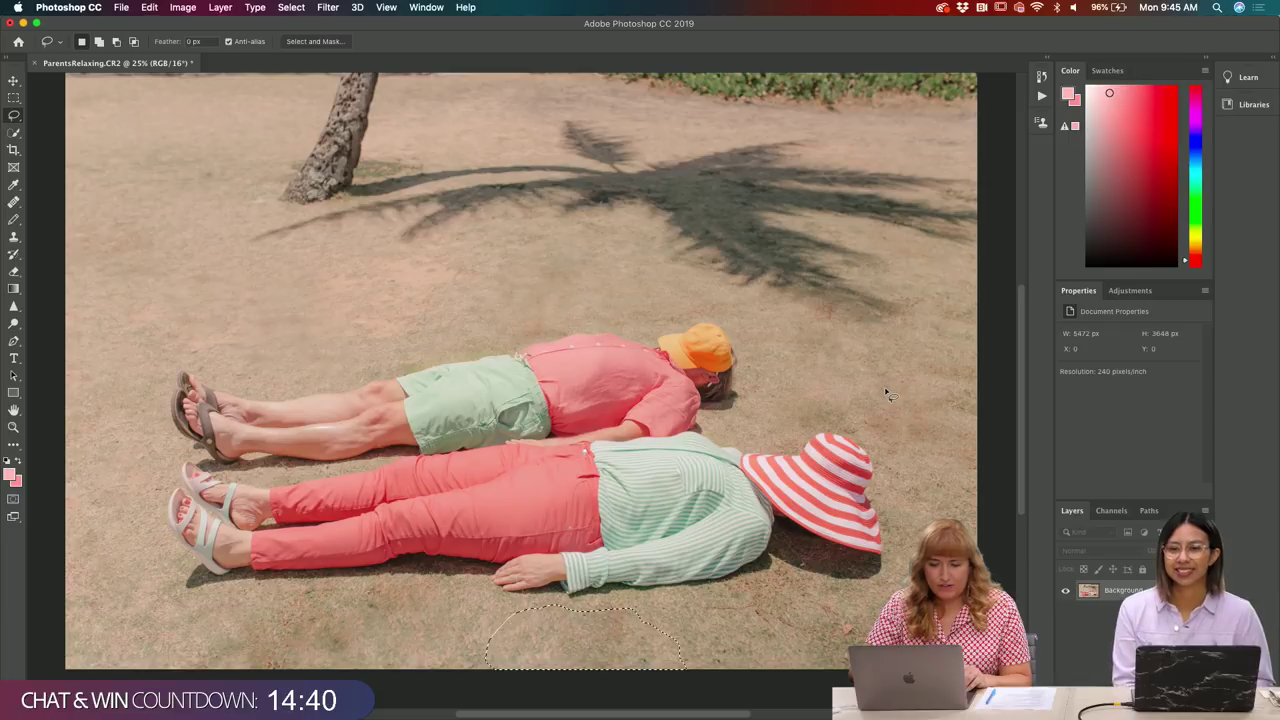
- Deselect the filled patch and heal leftover grass specks with a resized Healing Brush
key("super+d")
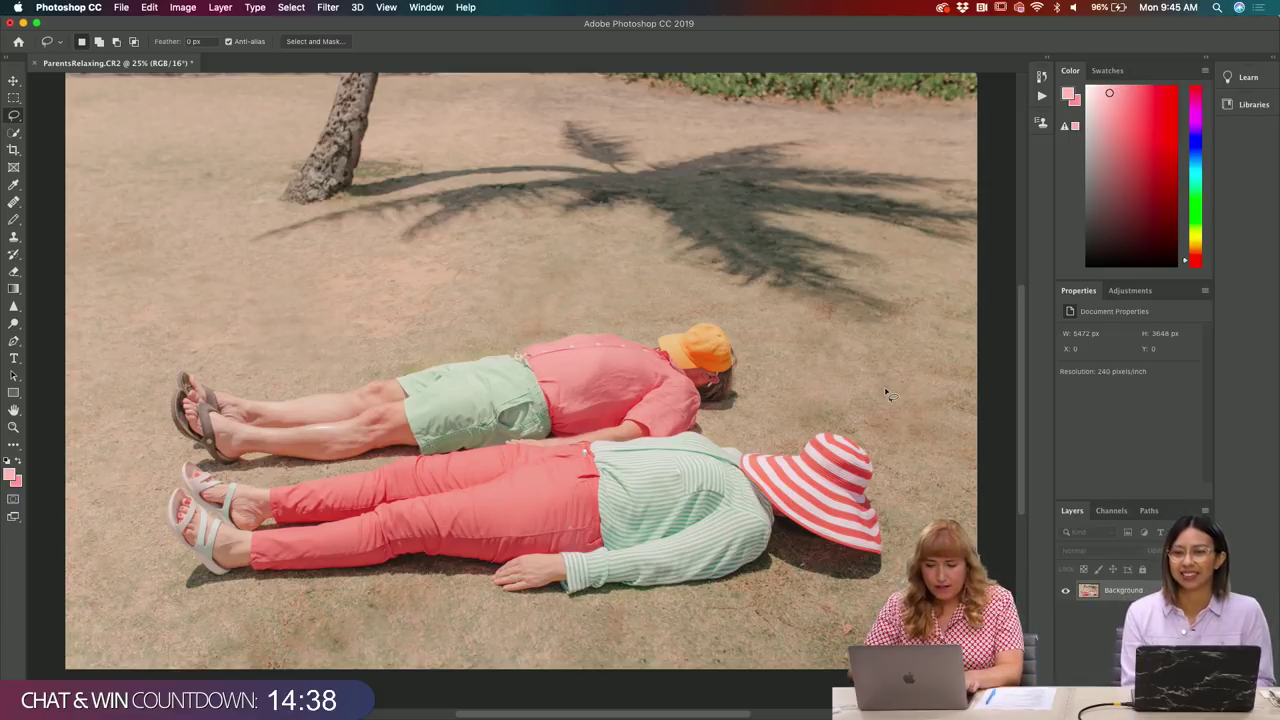
key("j")
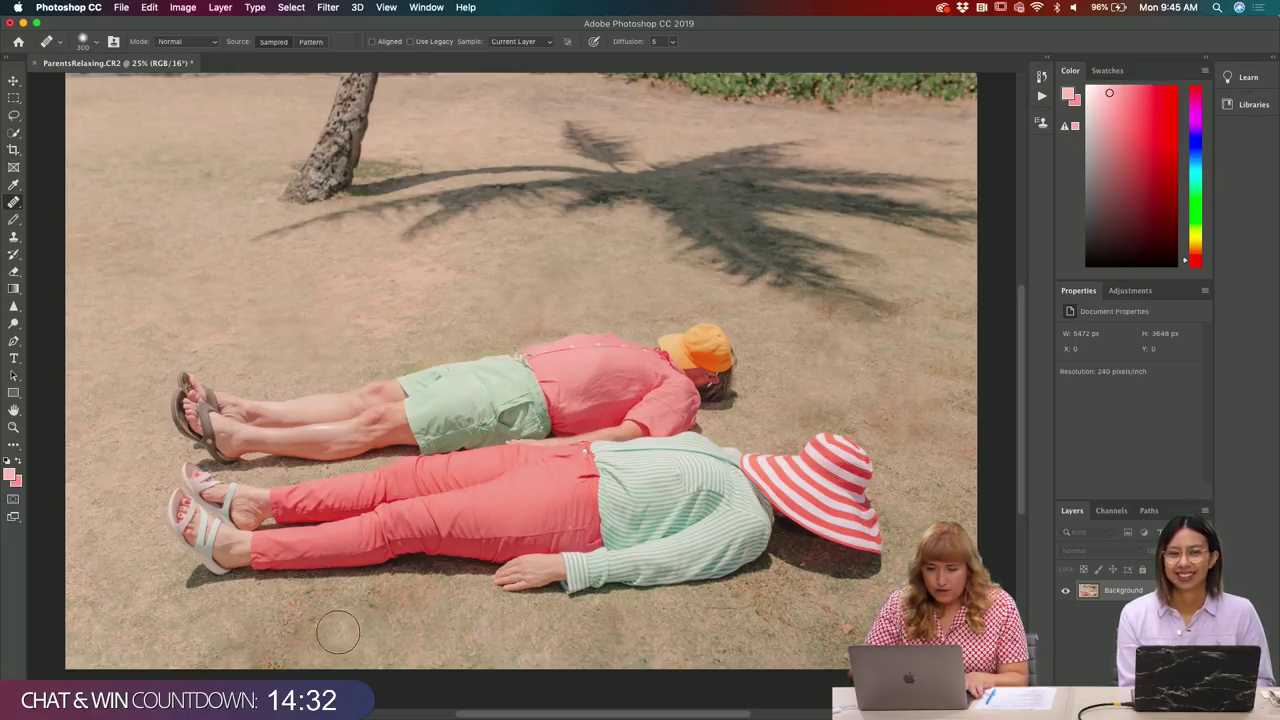
key("bracketright")
key("bracketright")
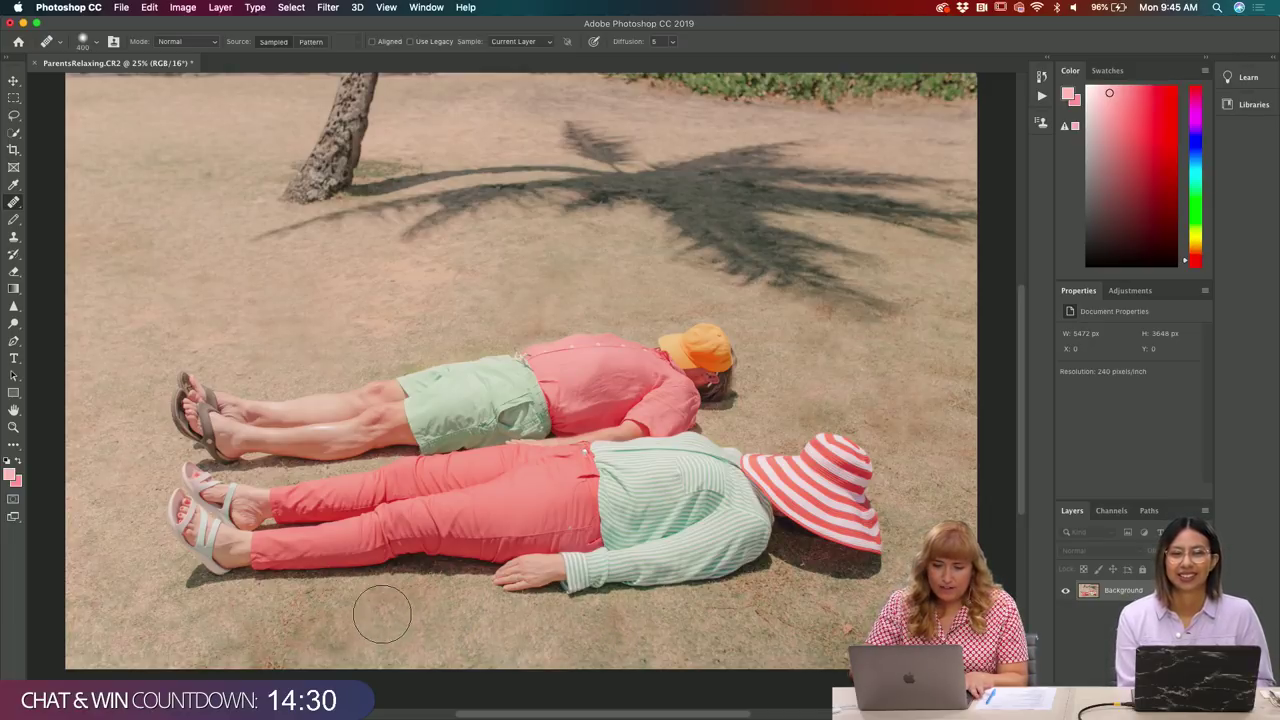
key("bracketright")
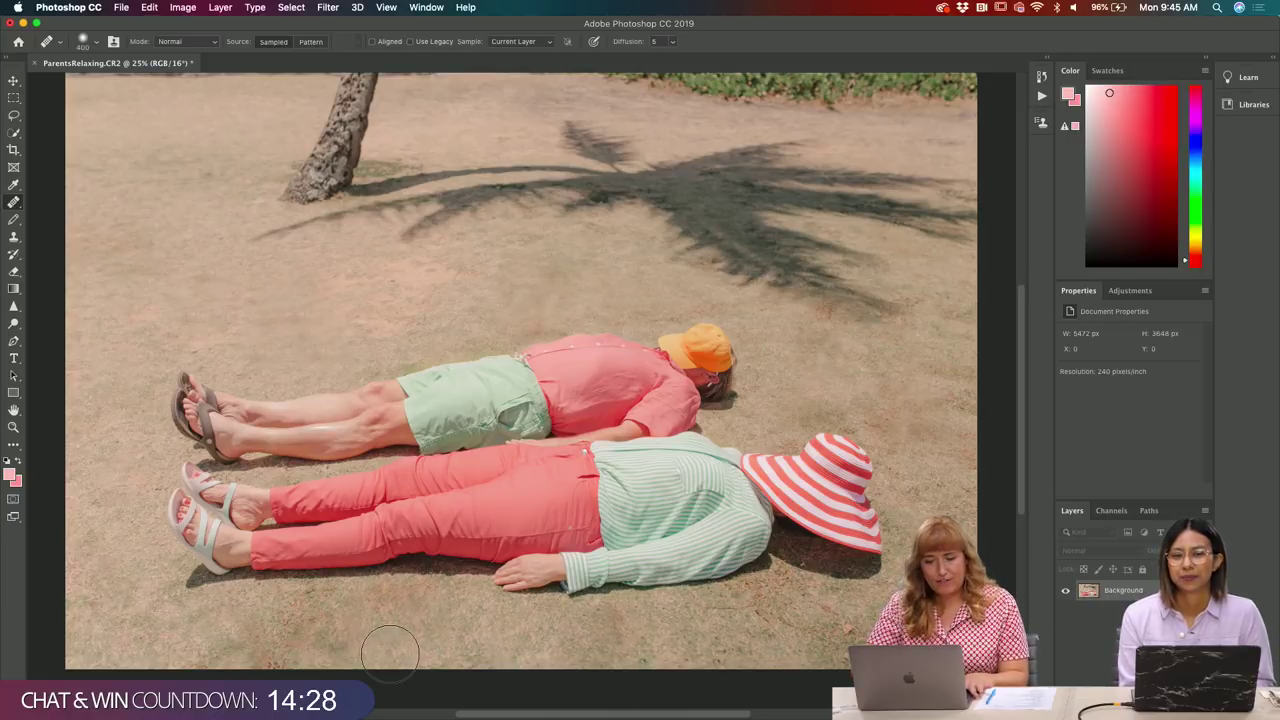
key("bracketleft")
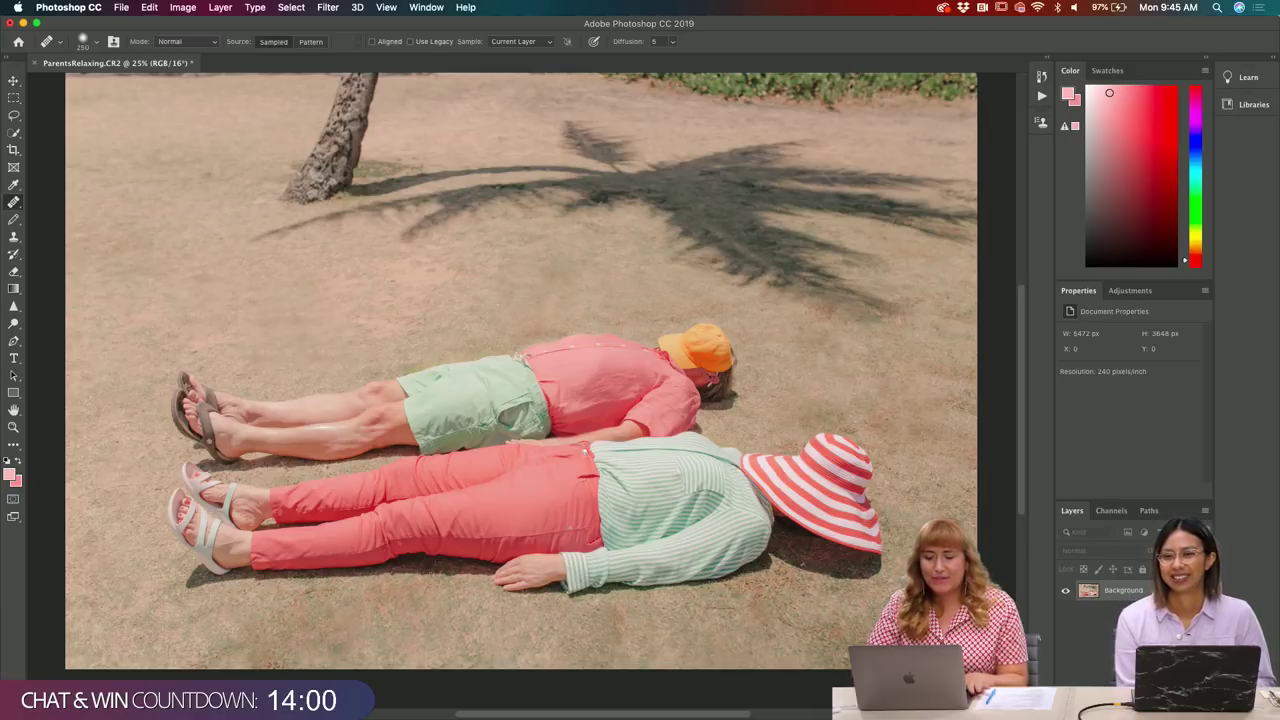
mouse_move(600, 716)
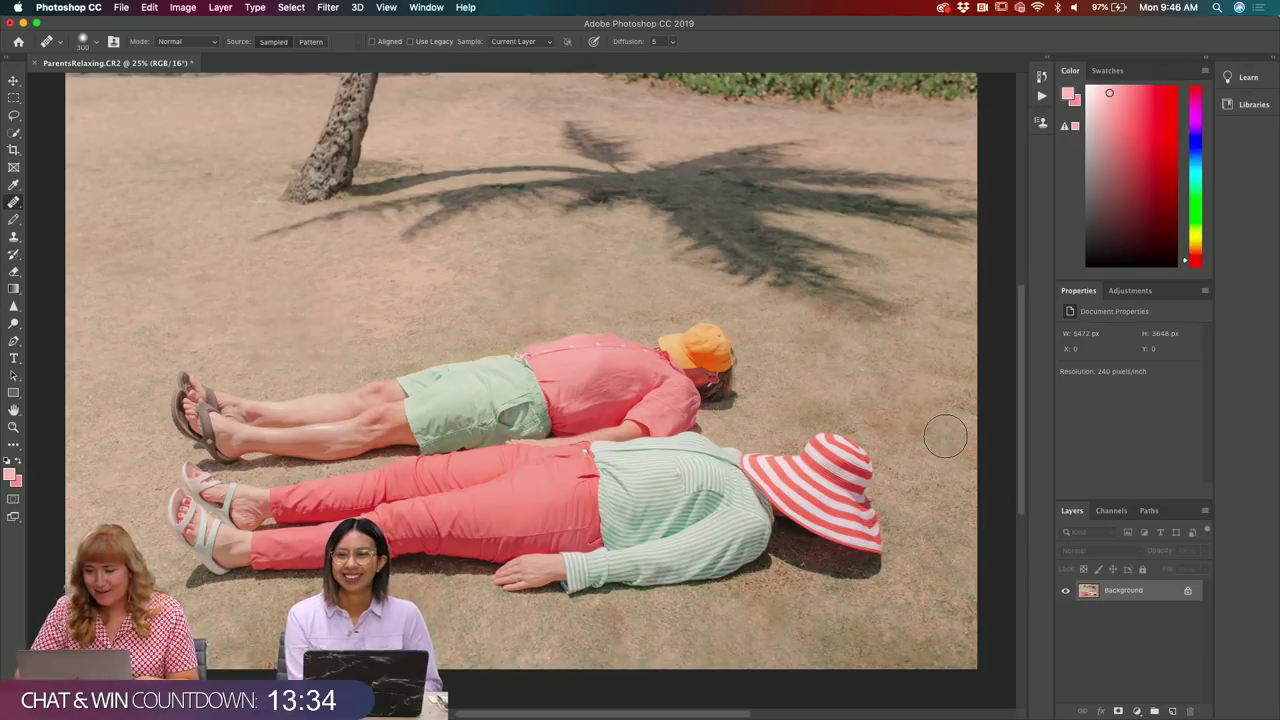
key("bracketleft")
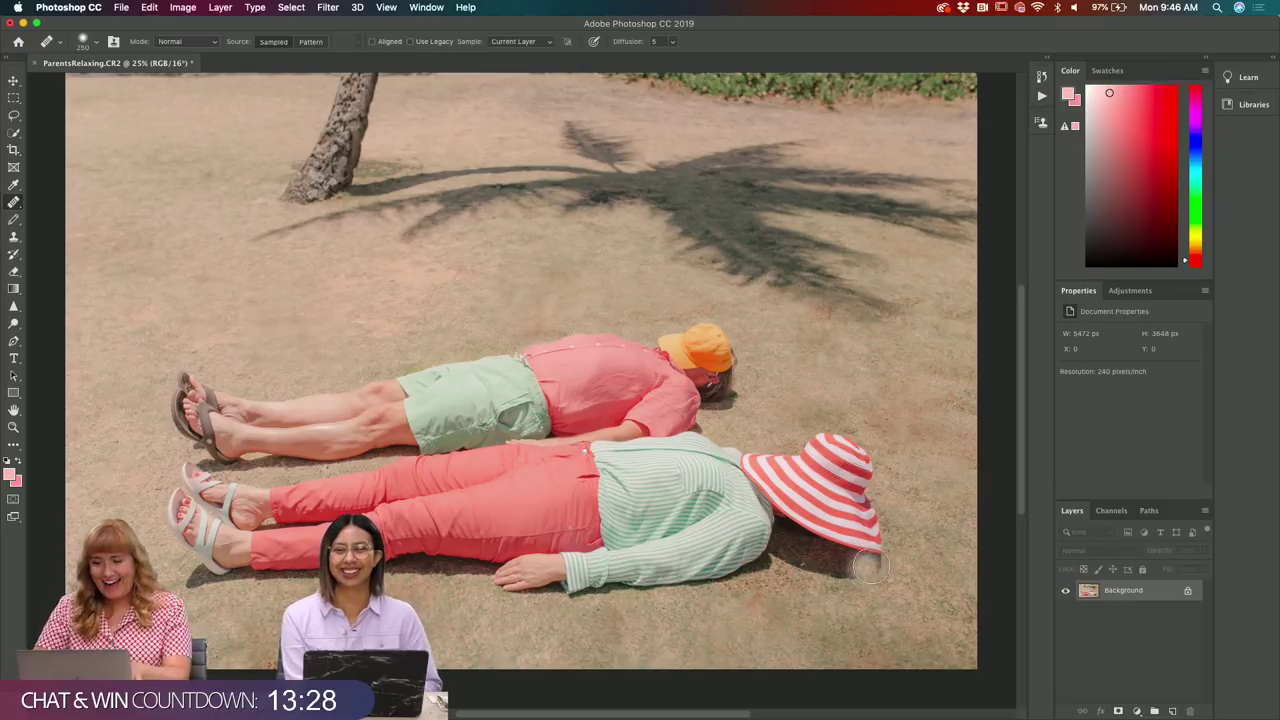
- At 100% zoom, heal out the rivet on the brown sandal strap with a 50 px brush
key("super+equal")
key("super+equal")
key("super+equal")
key("super+equal")
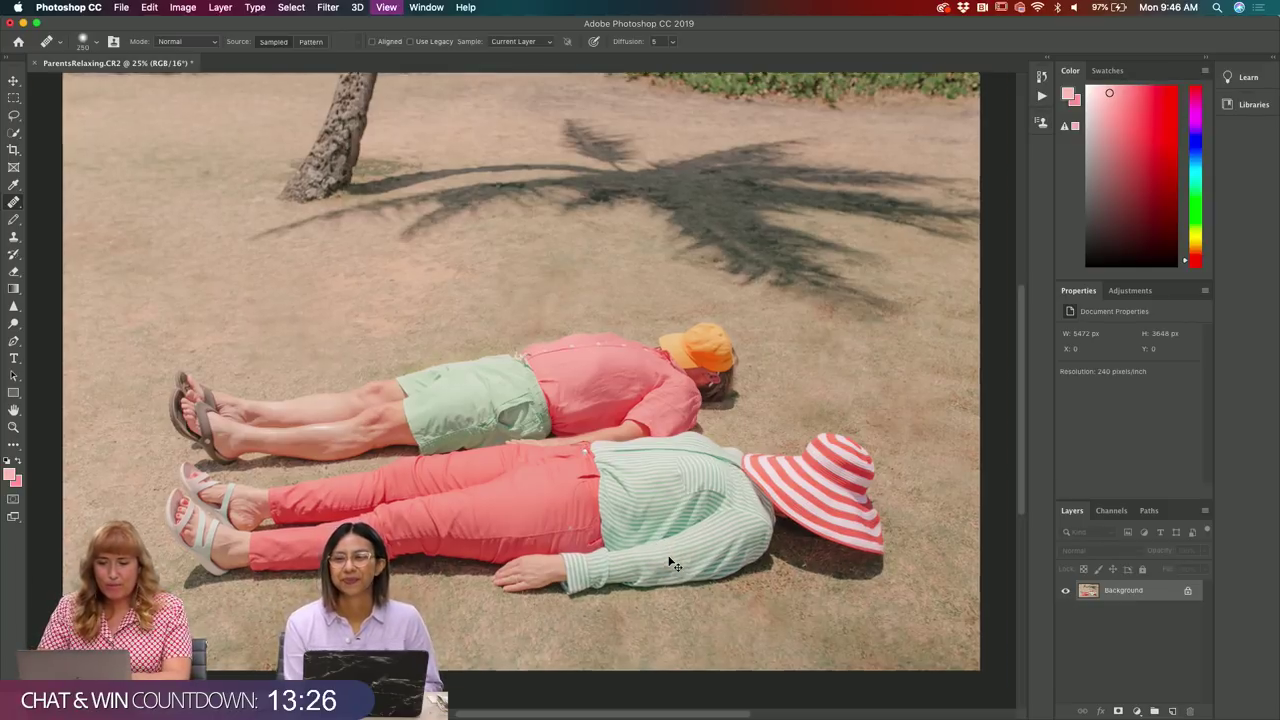
scroll(474, 540, "left", 15)
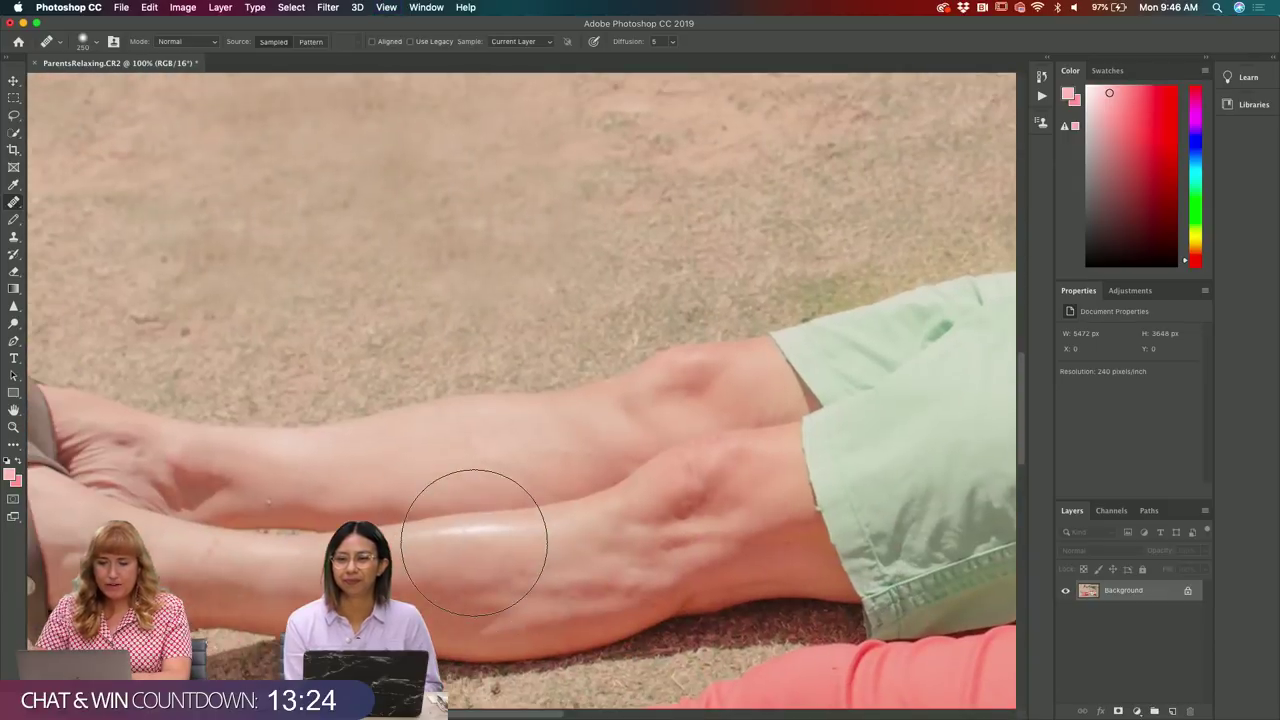
scroll(474, 548, "up", 6)
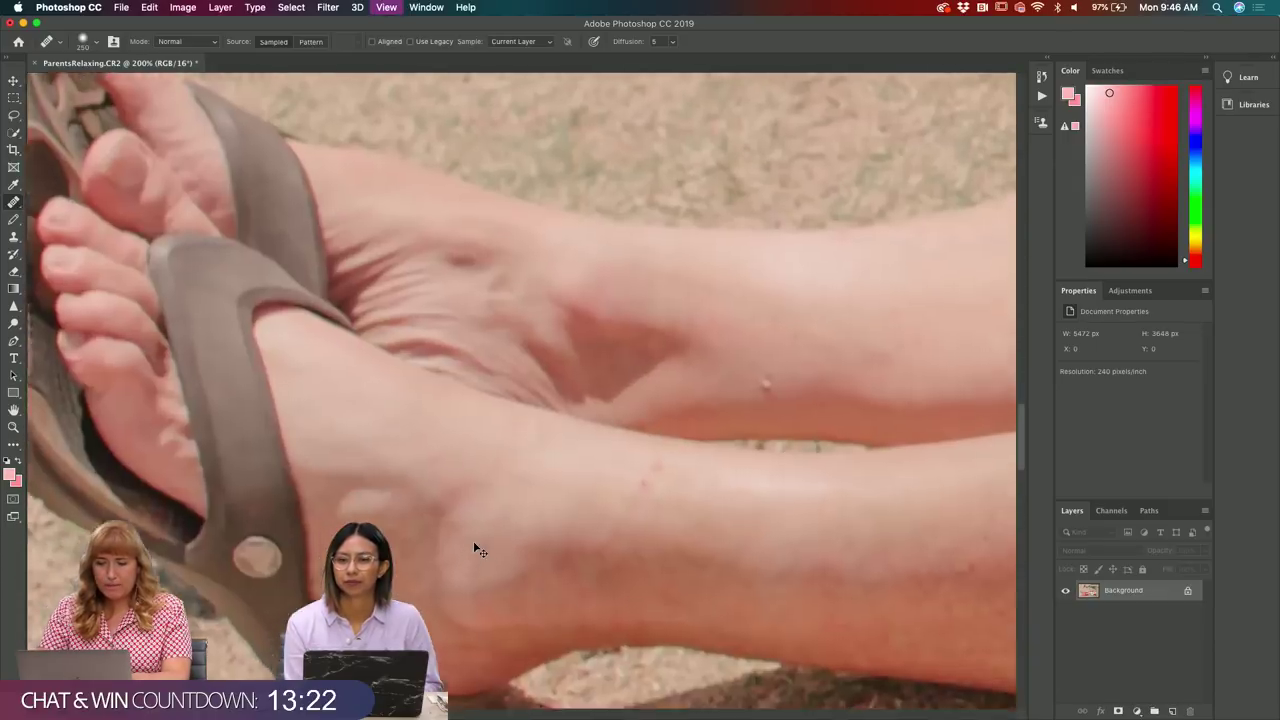
key("bracketleft")
key("bracketleft")
key("bracketleft")
key("bracketleft")
key("bracketleft")
key("bracketleft")
key("bracketleft")
key("bracketleft")
key("bracketleft")
key("bracketleft")
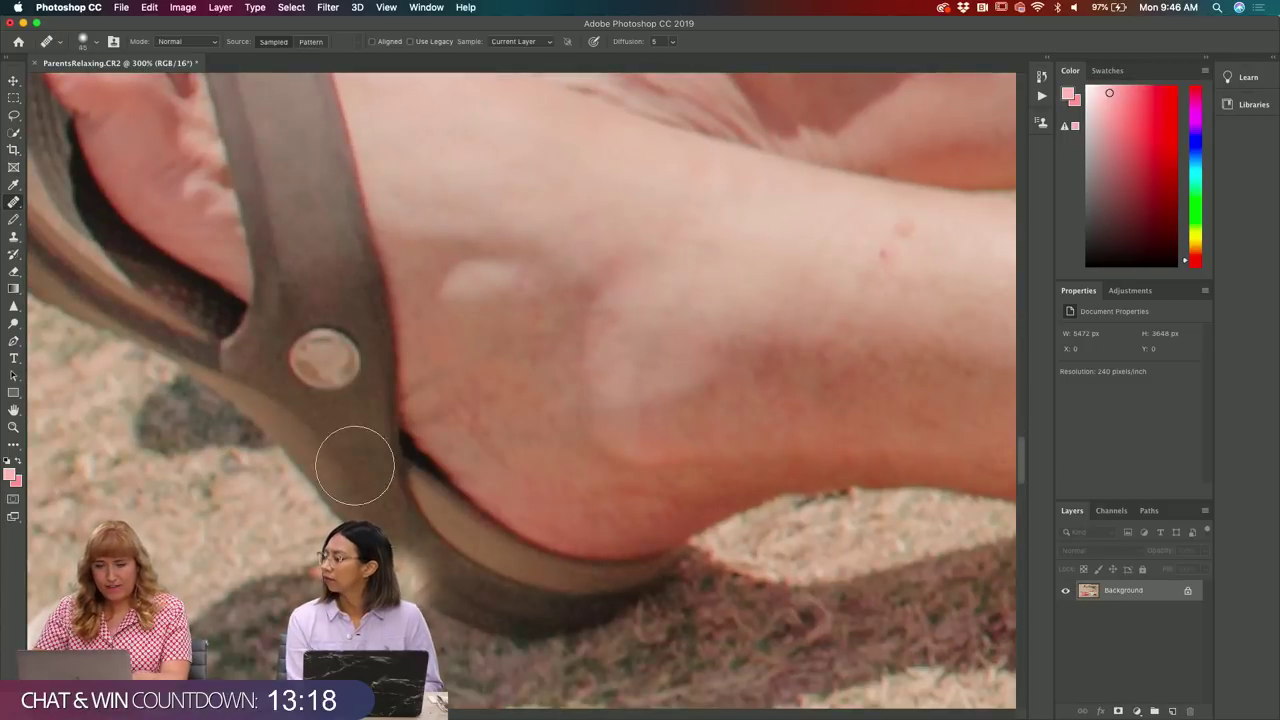
left_click(322, 270)
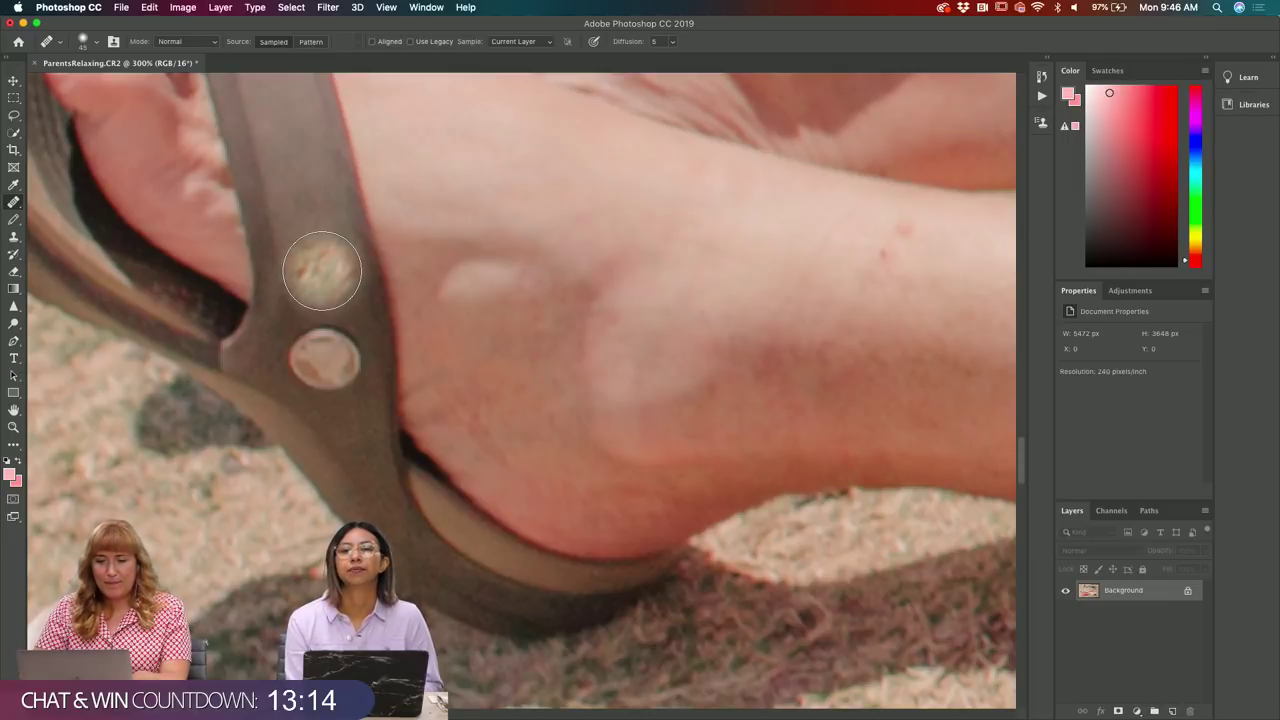
key("super+z")
mouse_move(303, 343)
left_mouse_down()
mouse_move(378, 376)
mouse_move(330, 375)
mouse_move(336, 334)
mouse_move(306, 359)
left_mouse_up()
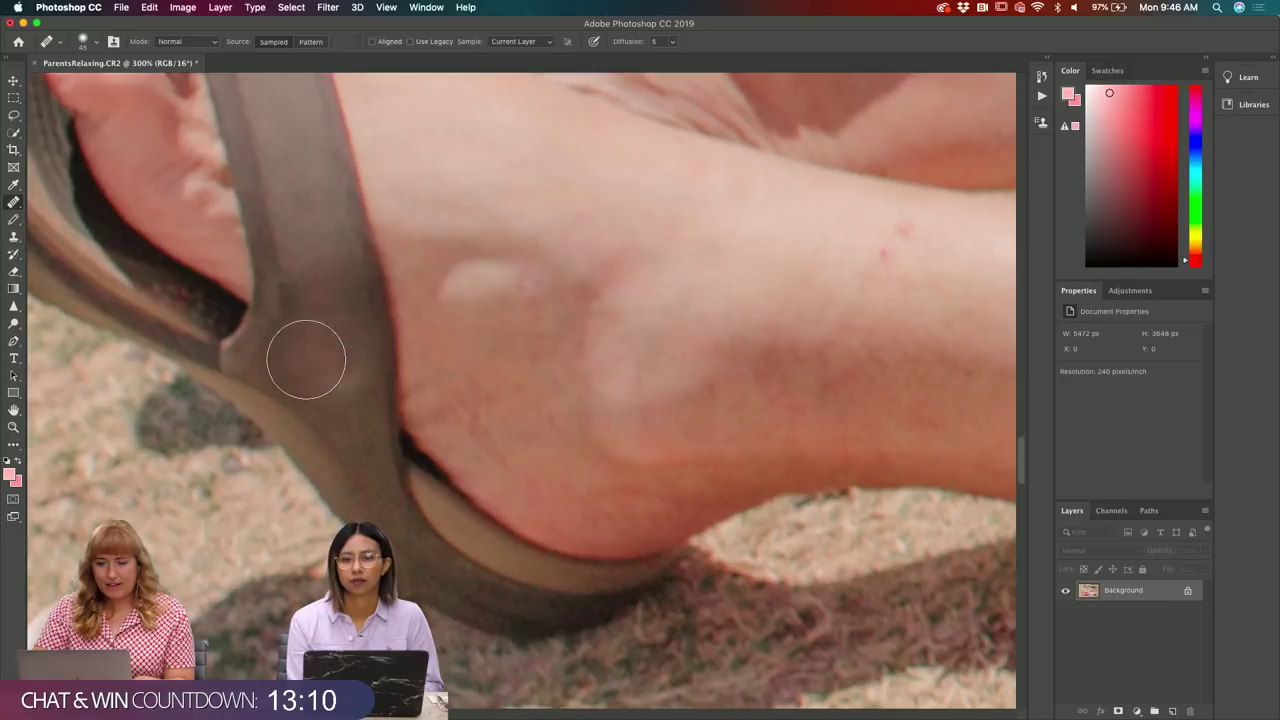
- Paint out the crocs logo and its faint traces on the white sandal strap
scroll(575, 425, "down", 15)
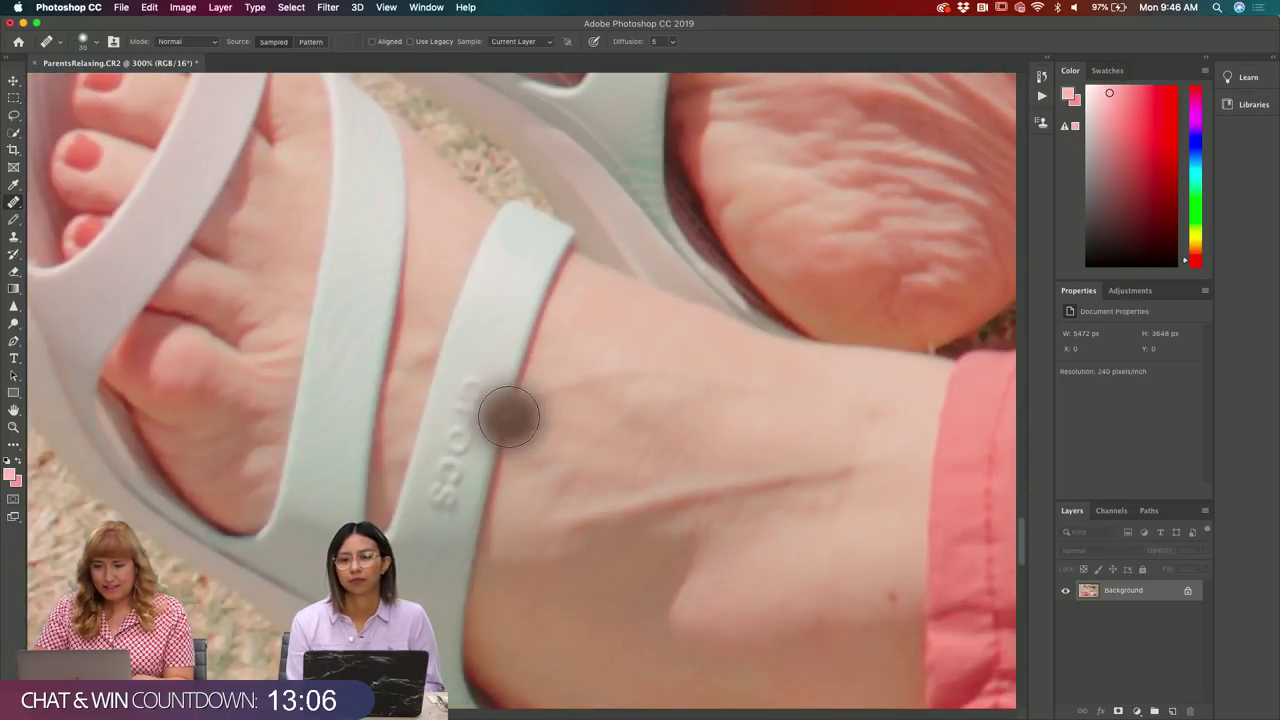
left_click_drag(483, 355, 453, 466)
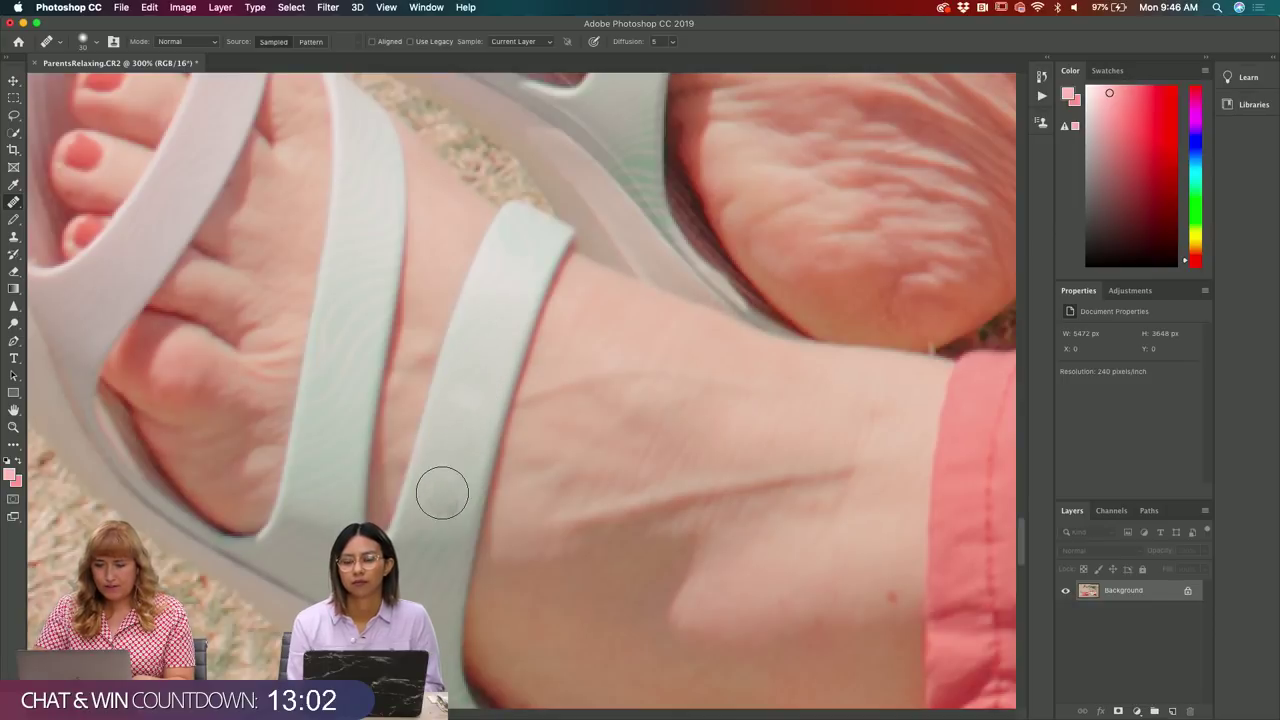
left_click(440, 494)
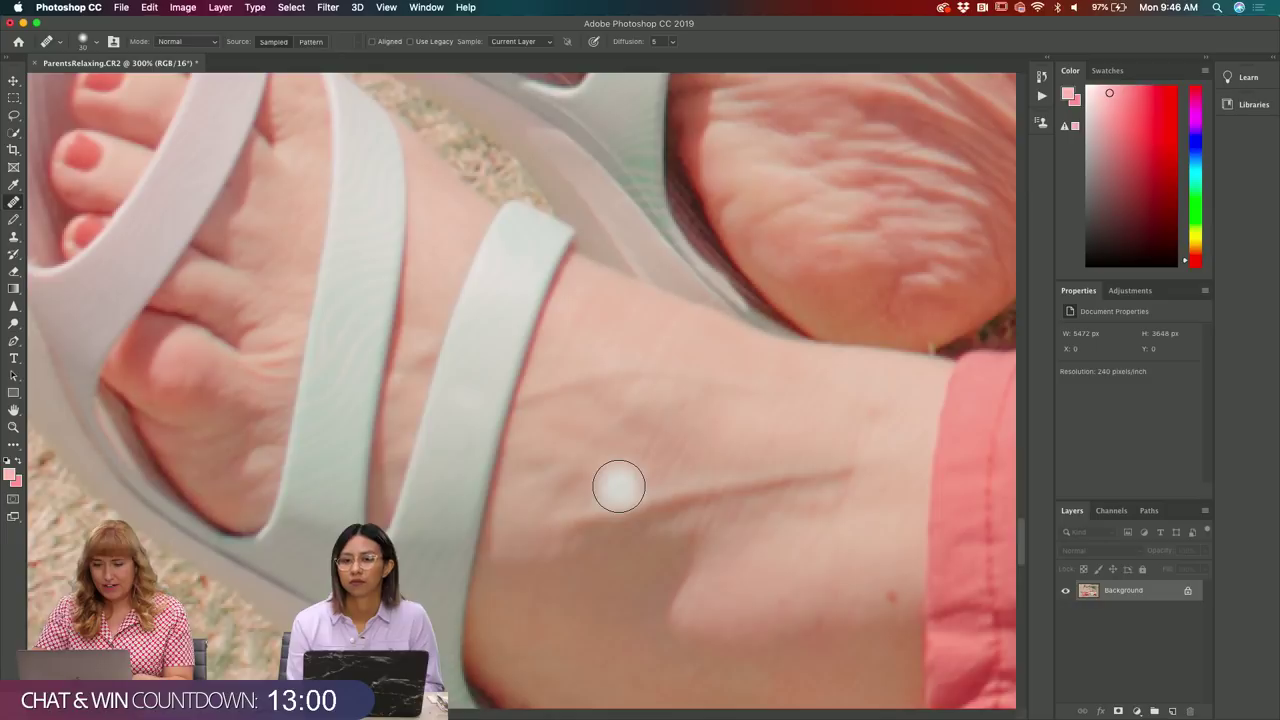
key("super+minus")
key("super+minus")
key("super+minus")
- Review the retouch, zoom out, and save the photo as ParentsRelaxing-Edit.tif
scroll(738, 493, "right", 10)
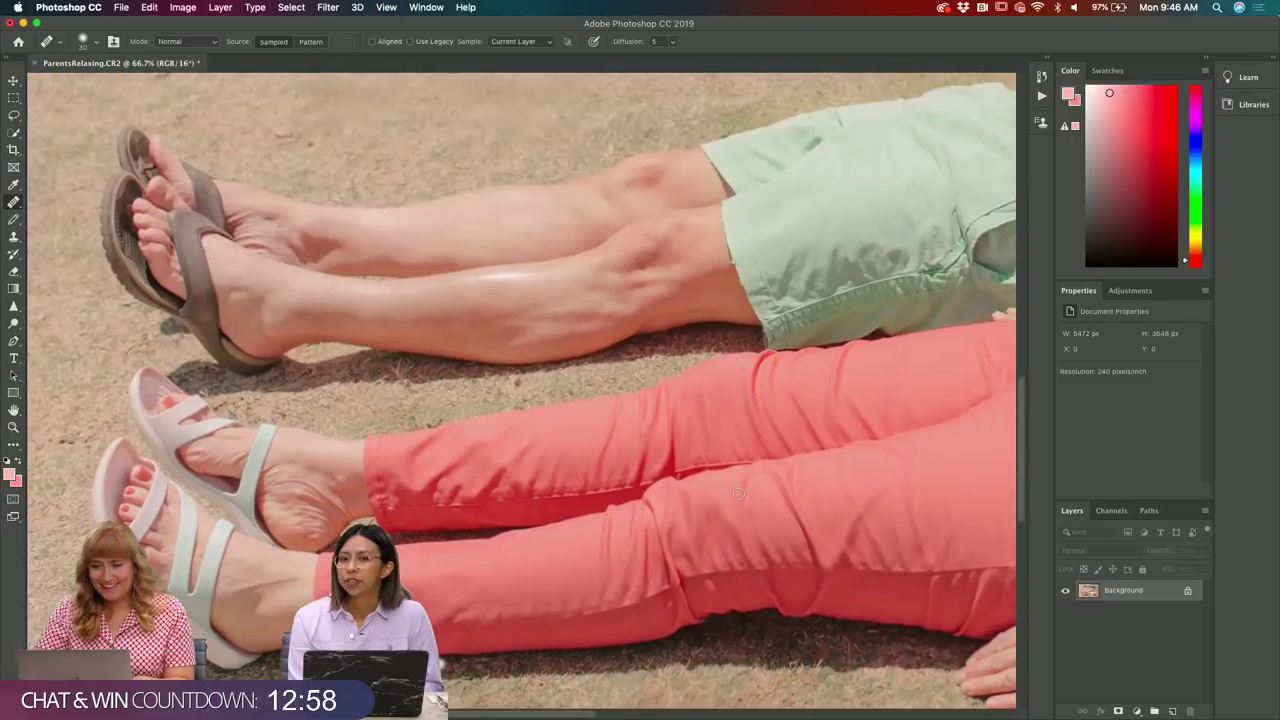
scroll(738, 493, "right", 5)
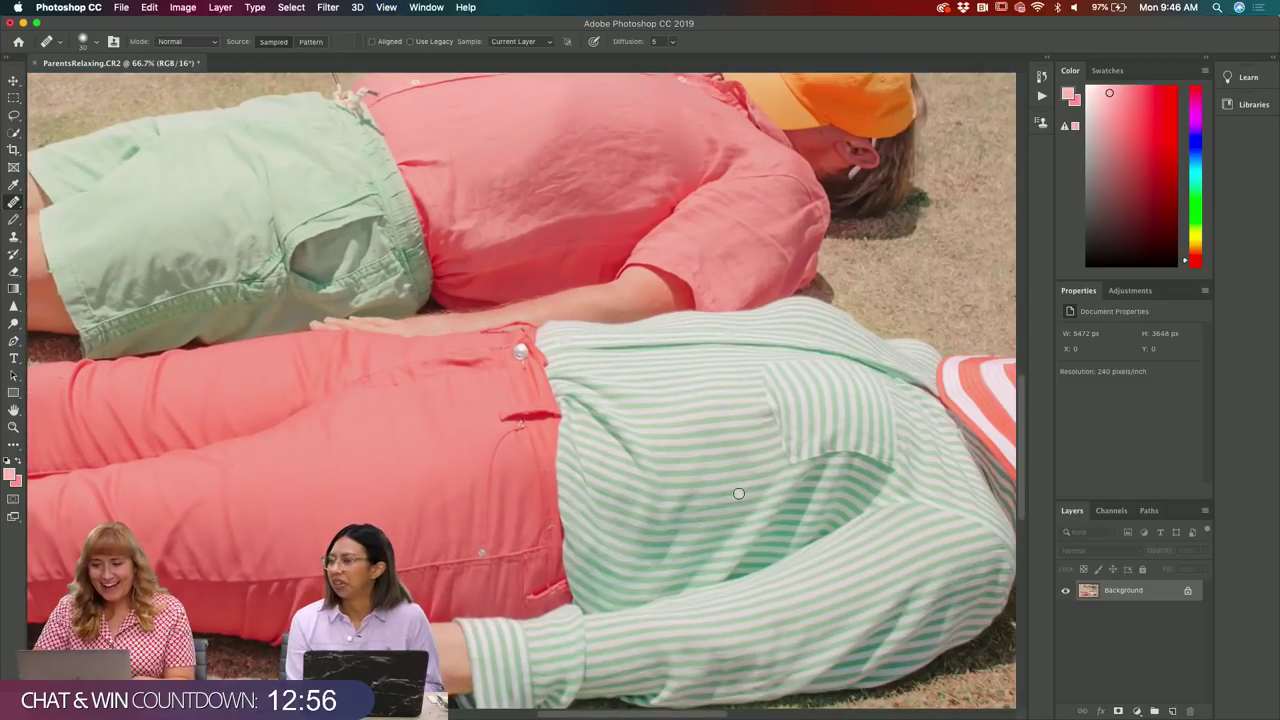
scroll(738, 493, "right", 3)
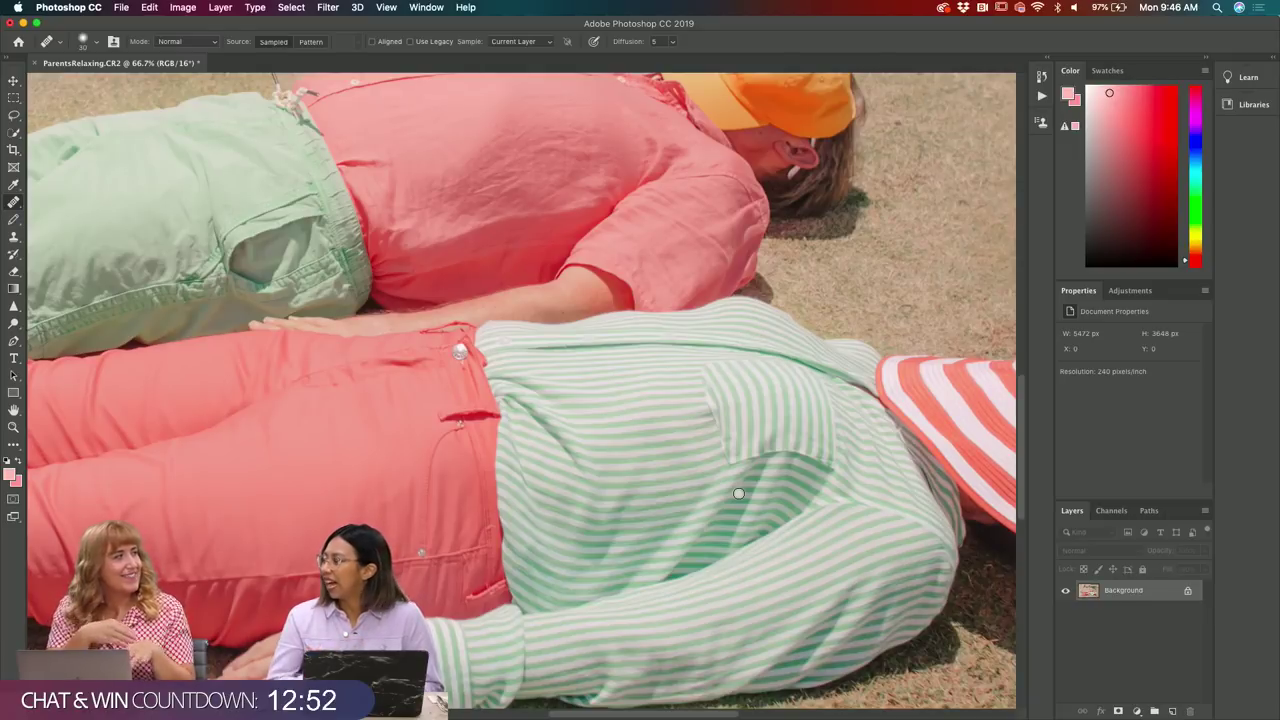
scroll(738, 493, "down", 1)
scroll(738, 493, "down", 3)
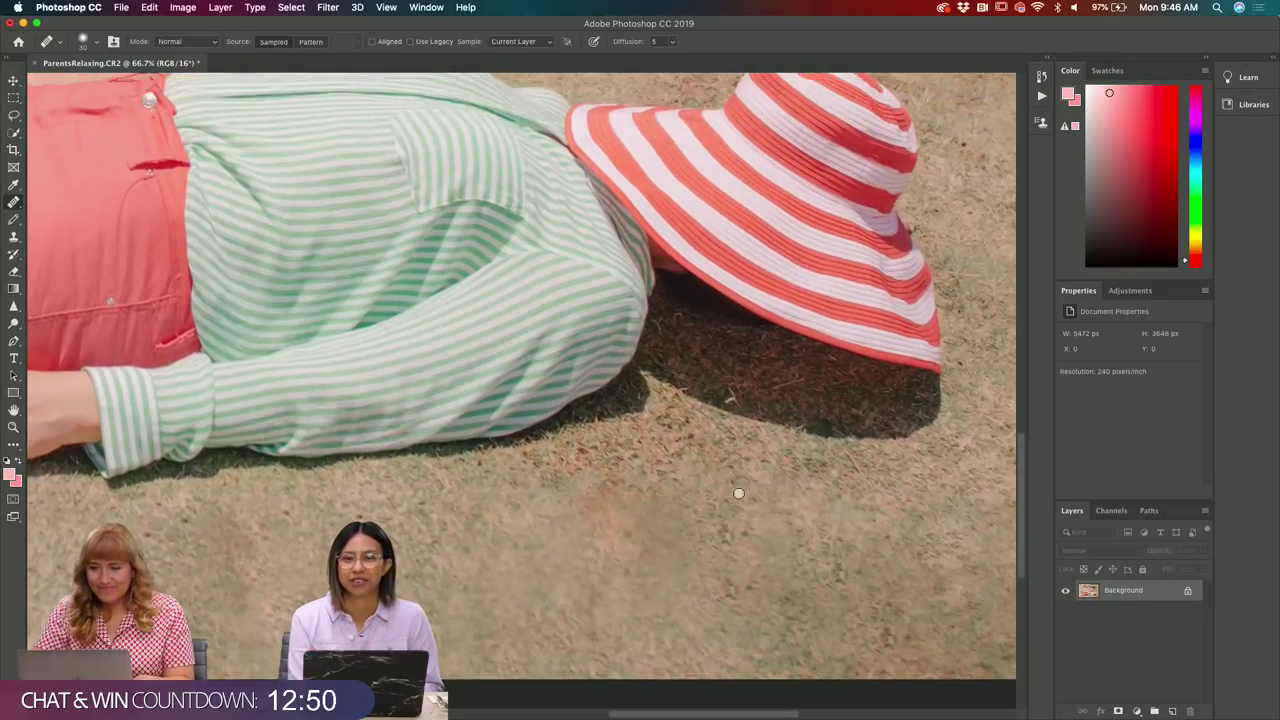
scroll(742, 500, "down", 3)
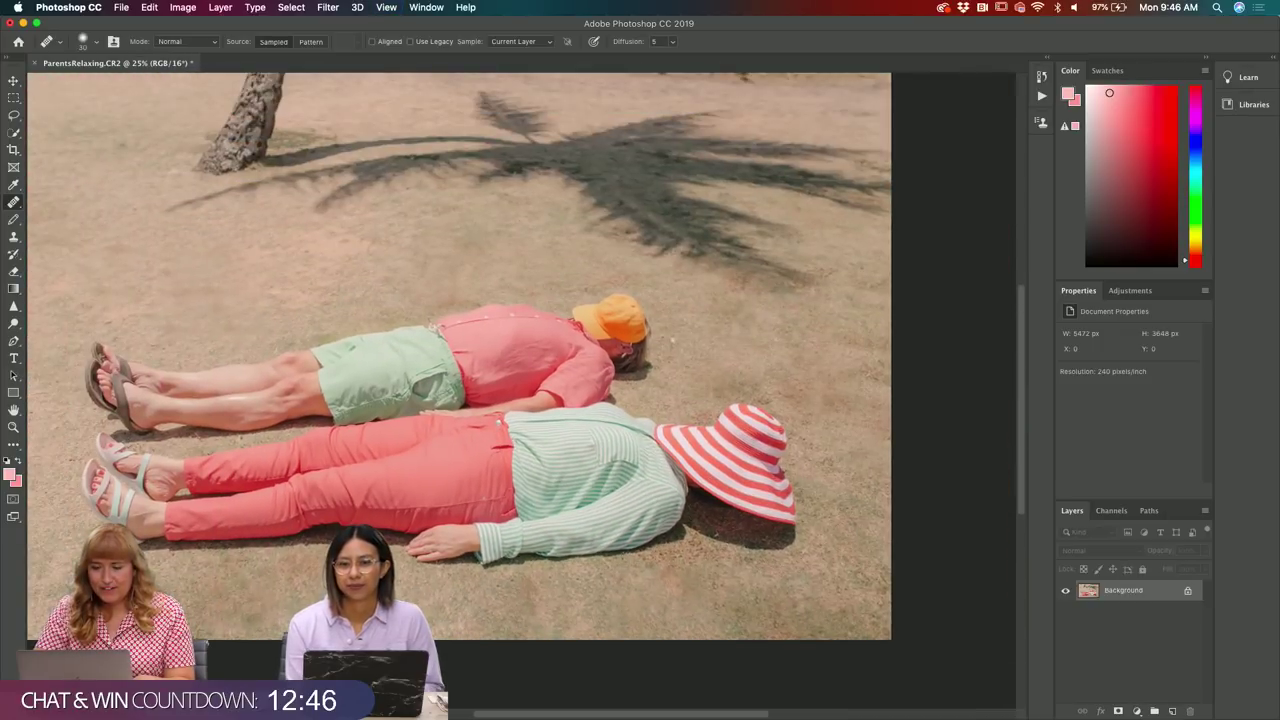
scroll(627, 358, "up", 3)
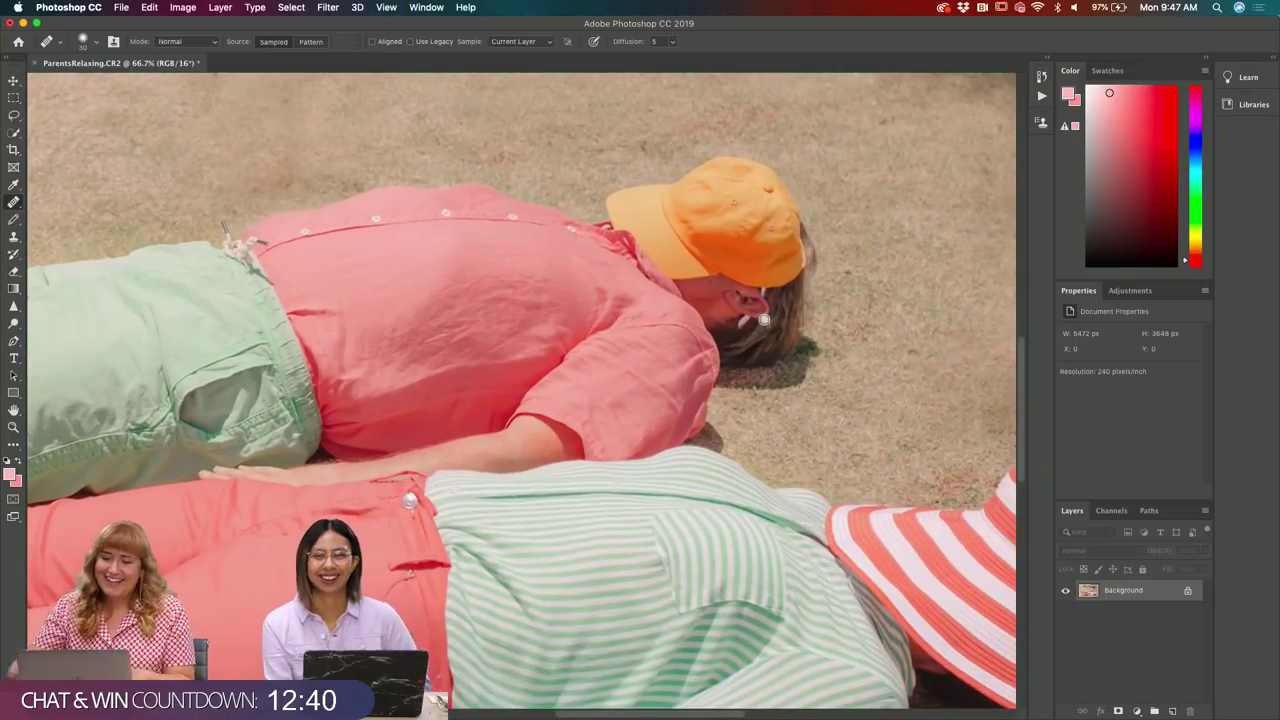
key("super+minus")
key("super+minus")
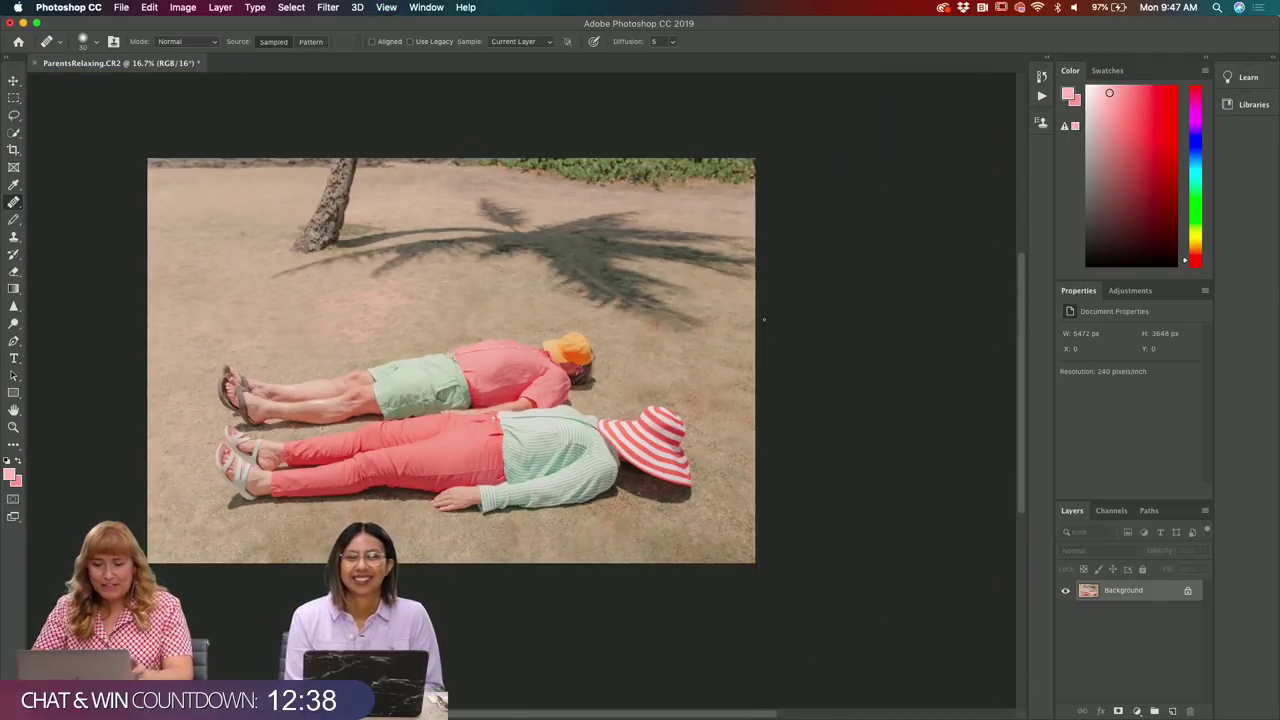
key("super+s")
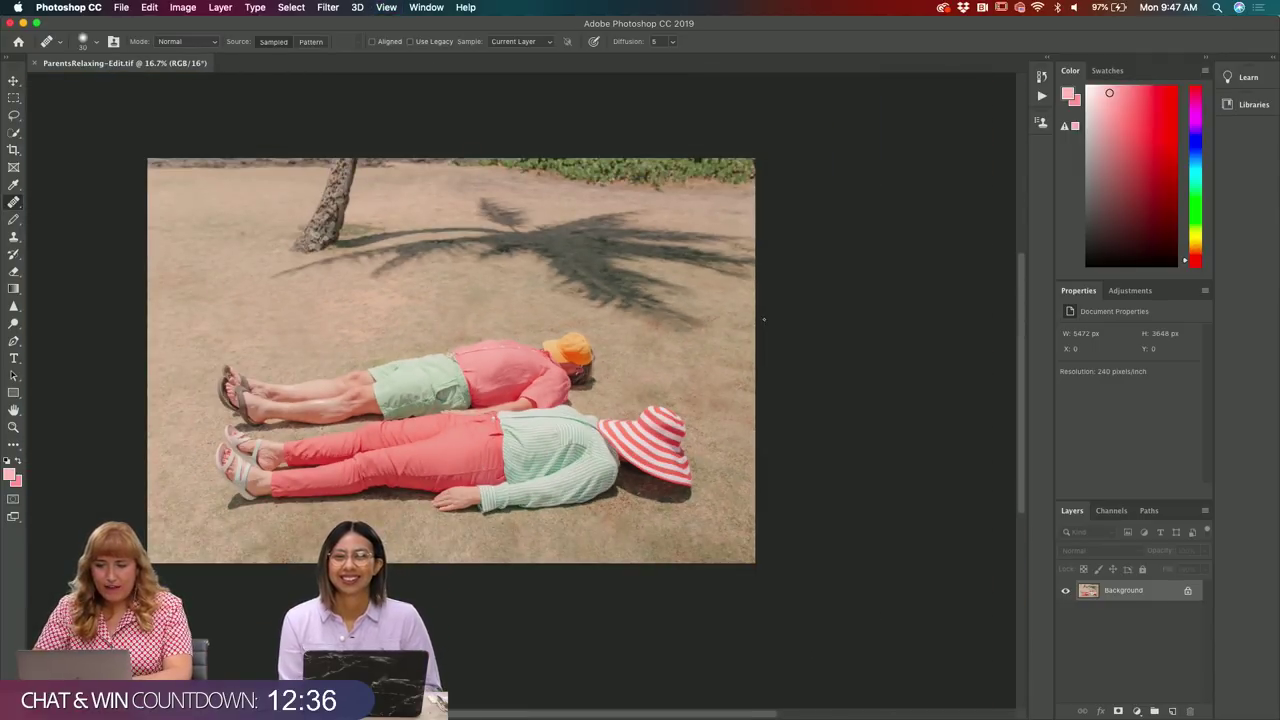
- Switch to the Lightroom Classic window through Mission Control
key("ctrl+Up")
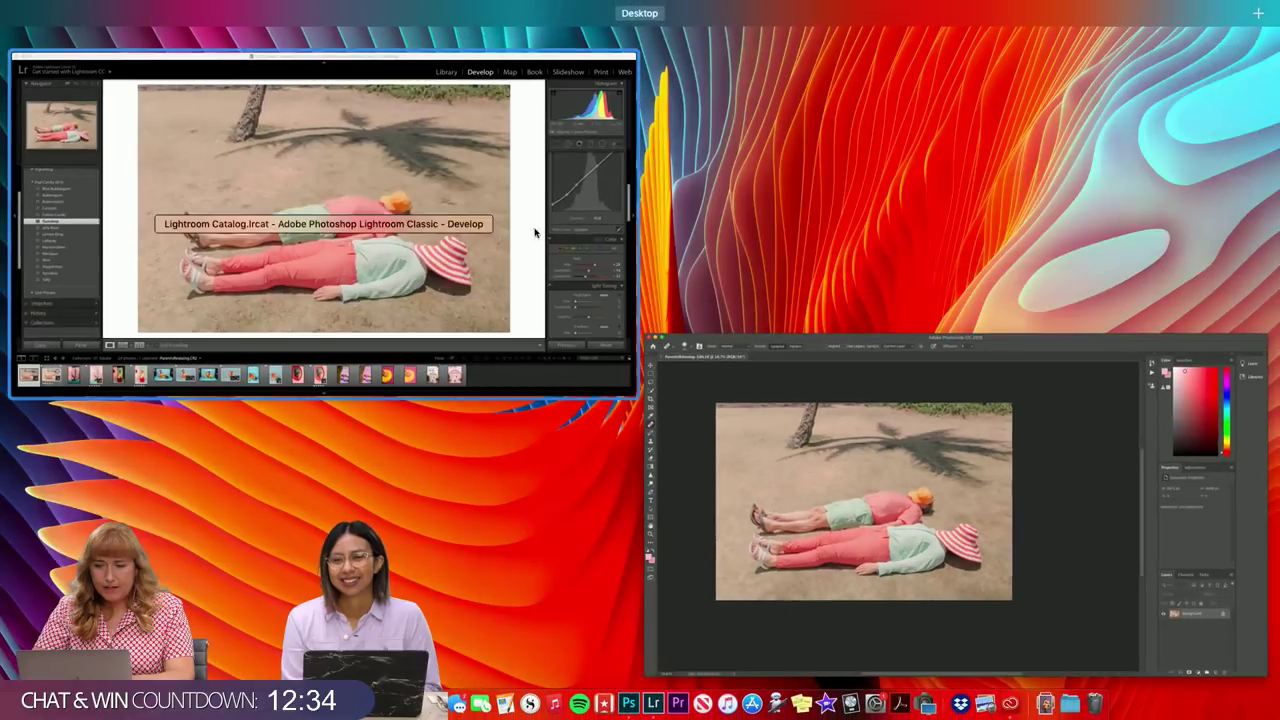
left_click(487, 226)
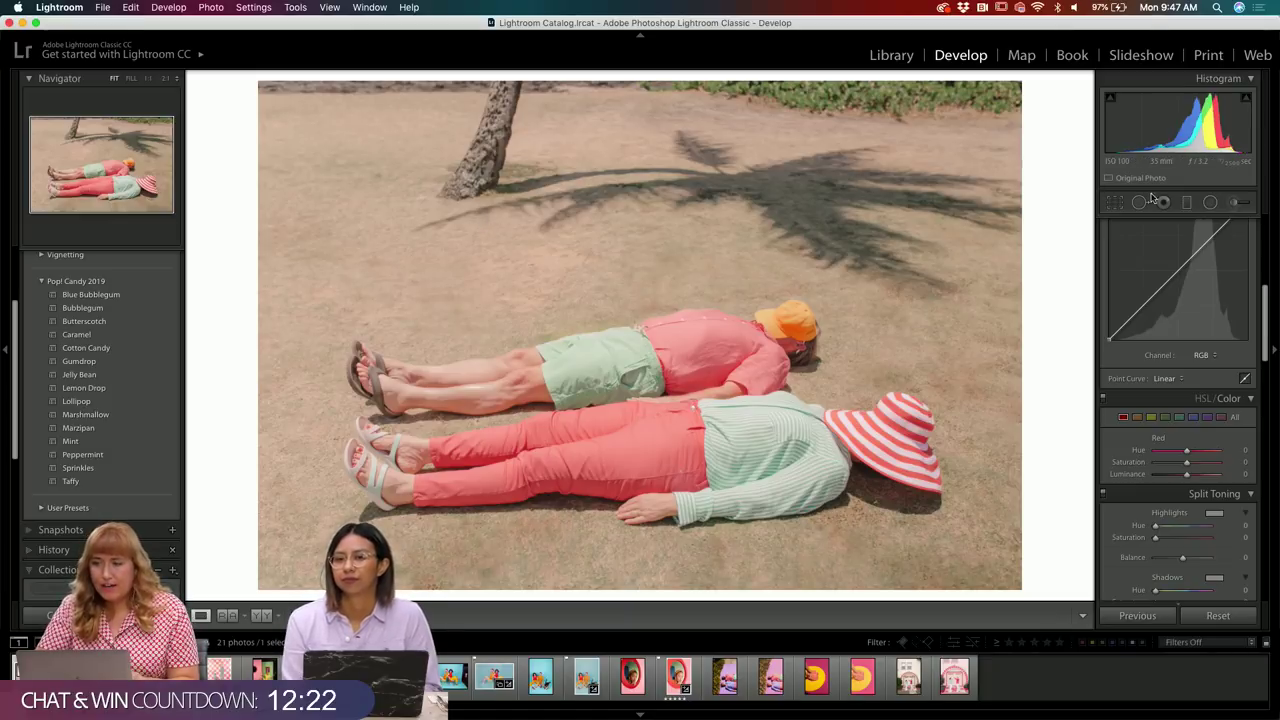
- Choose the Adjustment Brush with the Saturation effect preset, starting at -13
left_click(1233, 204)
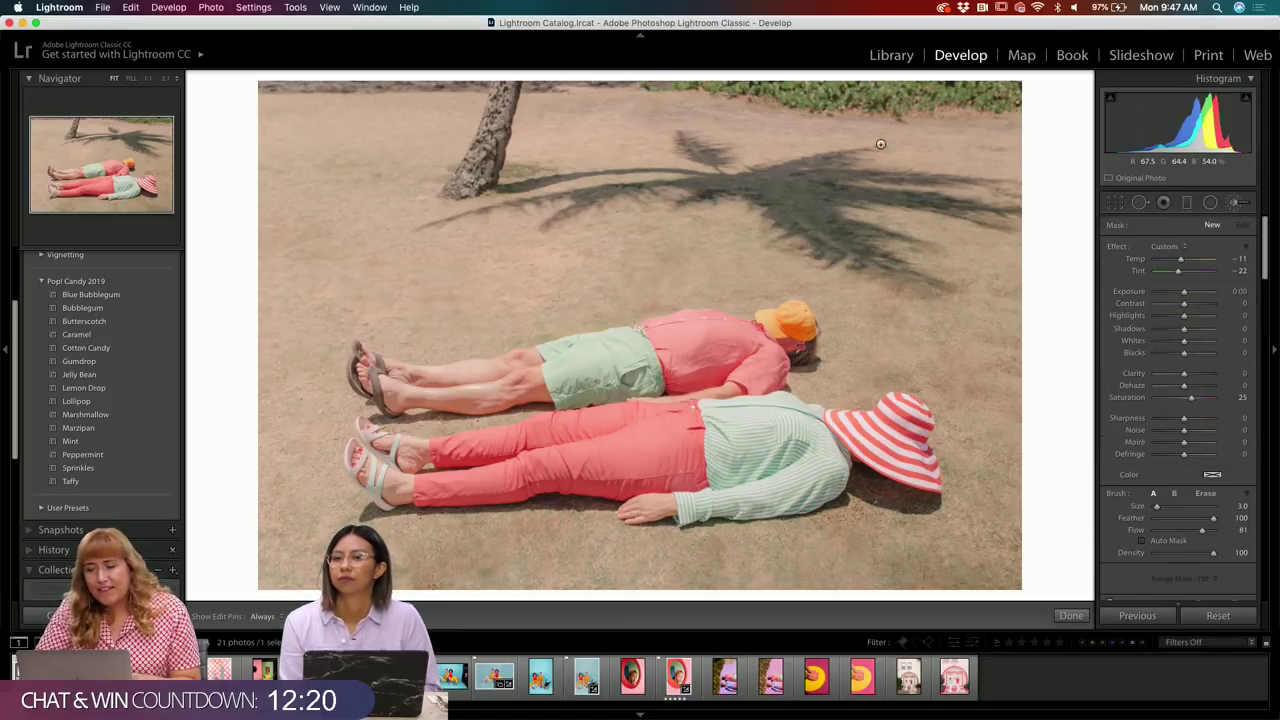
left_click(1172, 247)
left_click(1170, 356)
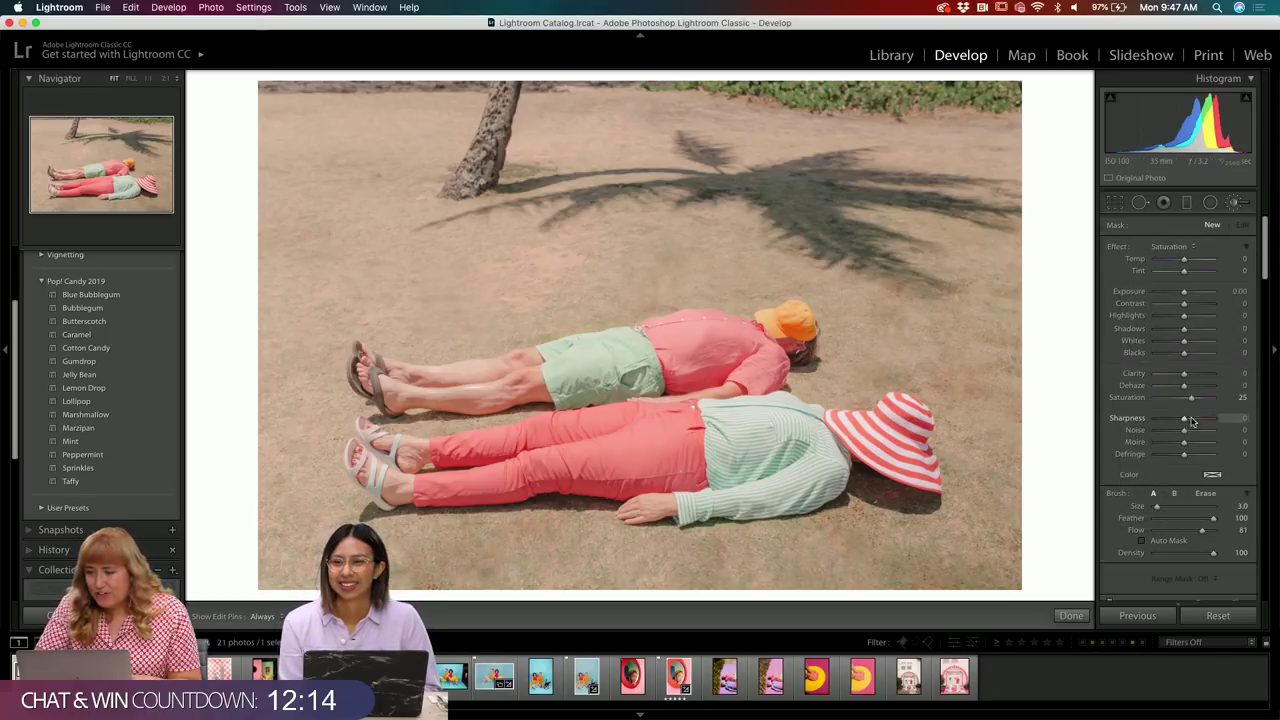
left_click_drag(1184, 403, 1180, 401)
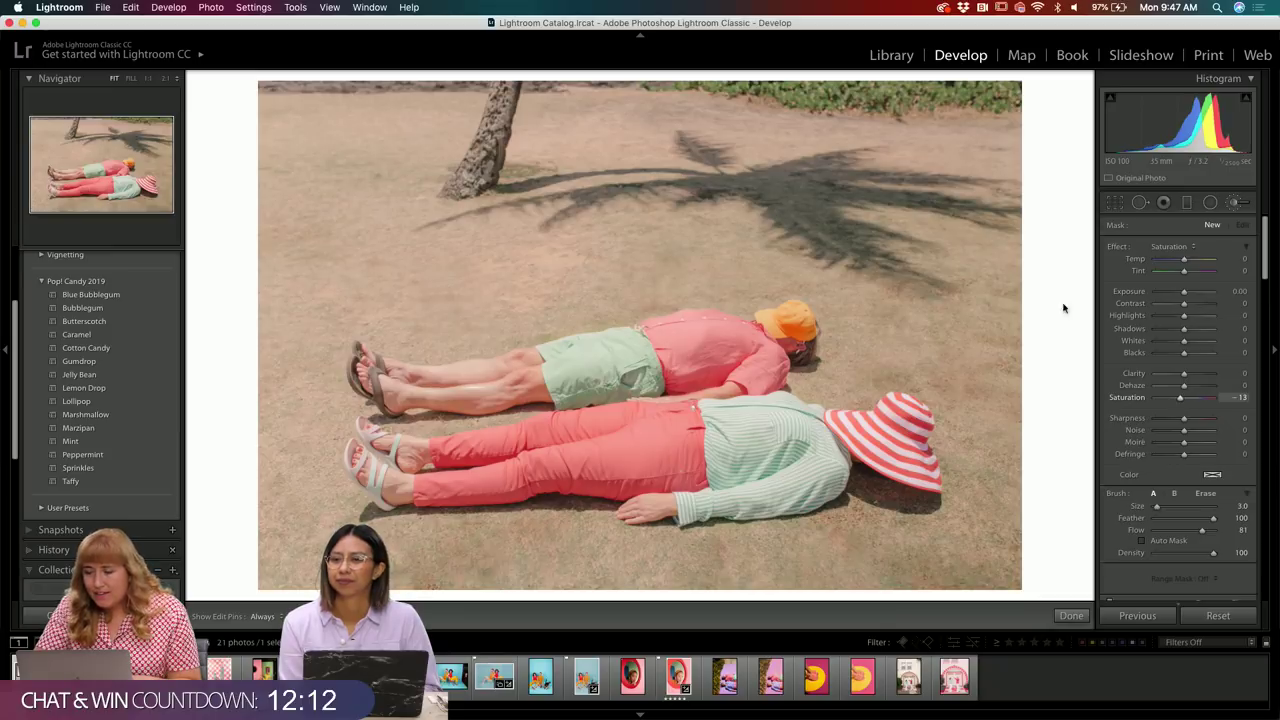
scroll(870, 175, "up", 4)
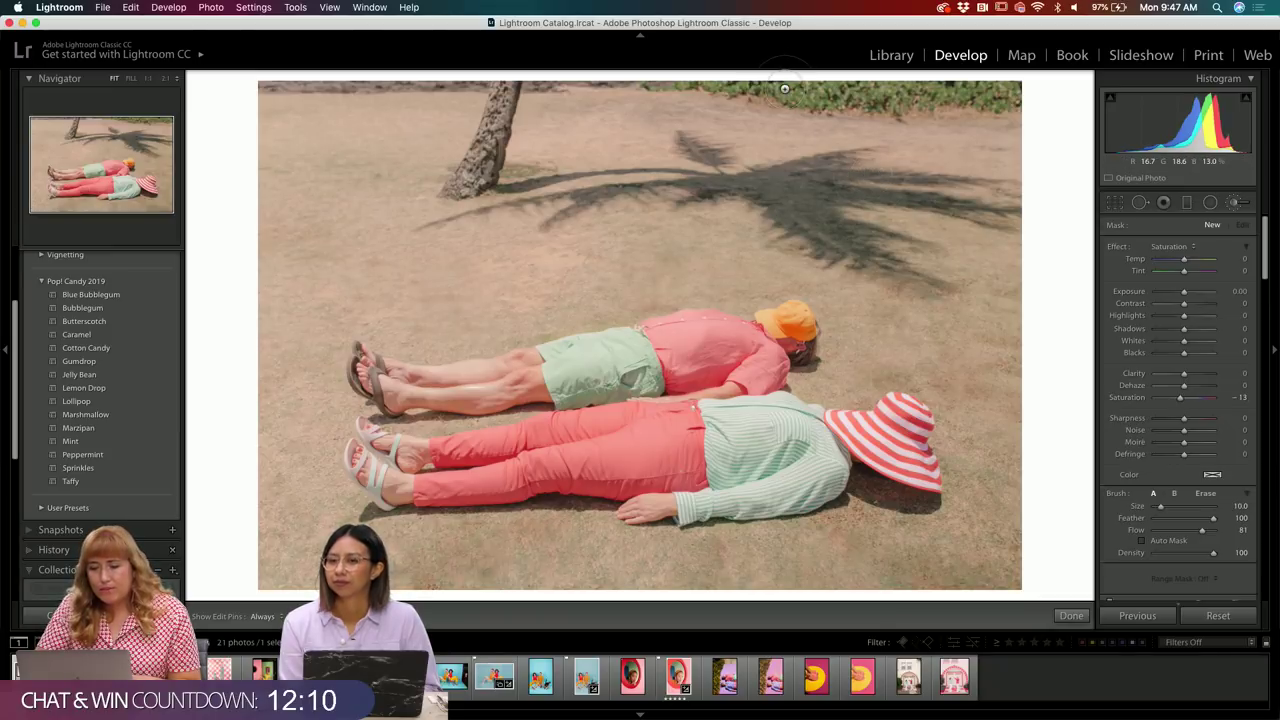
scroll(800, 95, "down", 1)
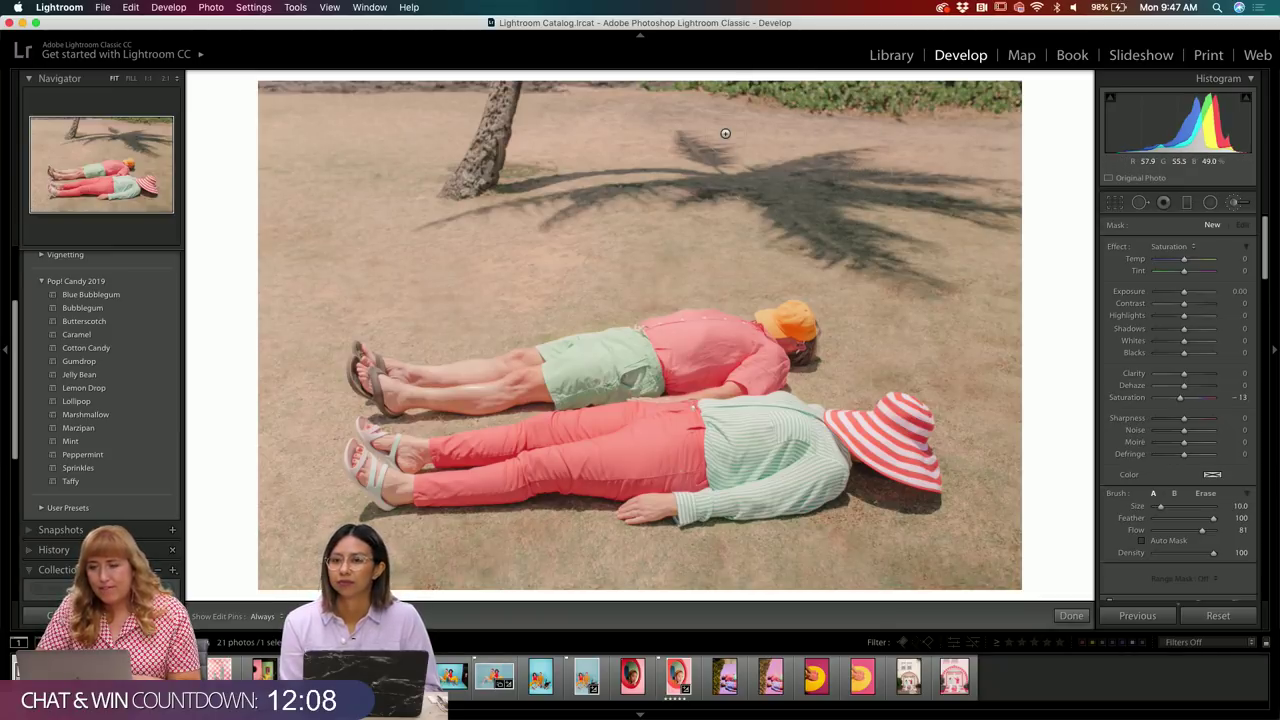
scroll(723, 129, "down", 3)
- Lower the brushed area's Saturation to -40, then compare against the Before view
key("h")
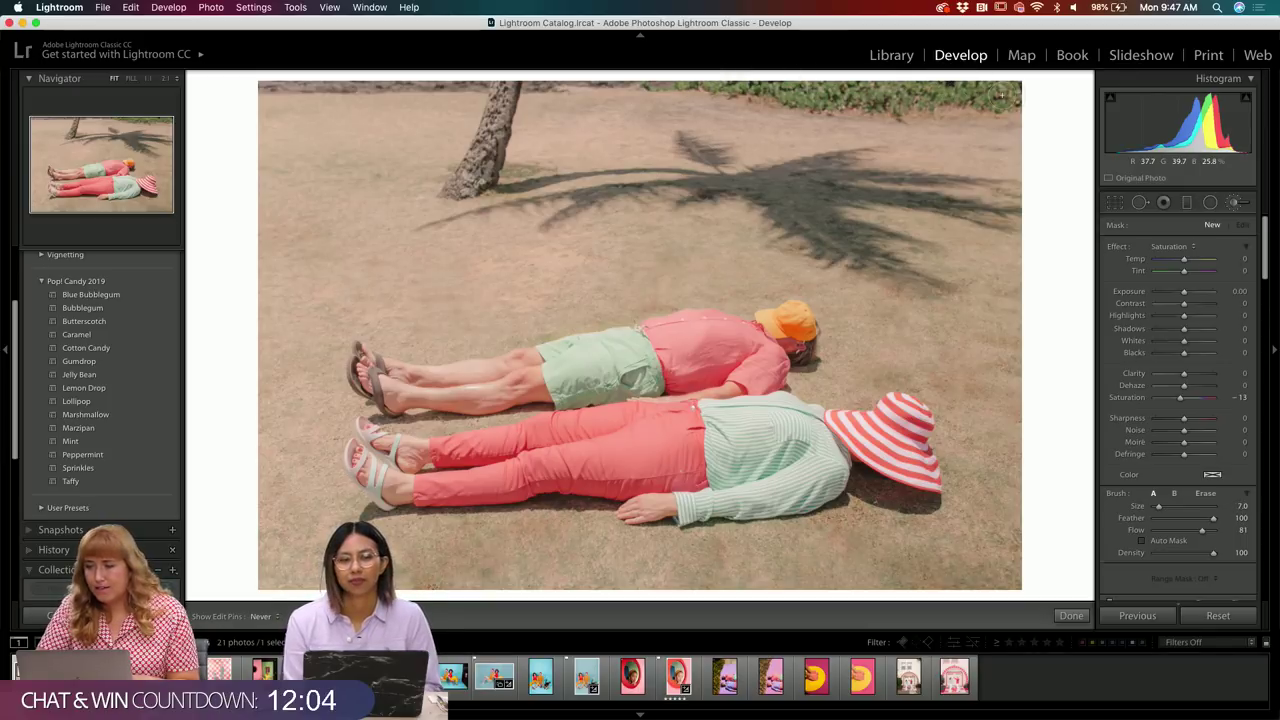
key("h")
left_click(1176, 397)
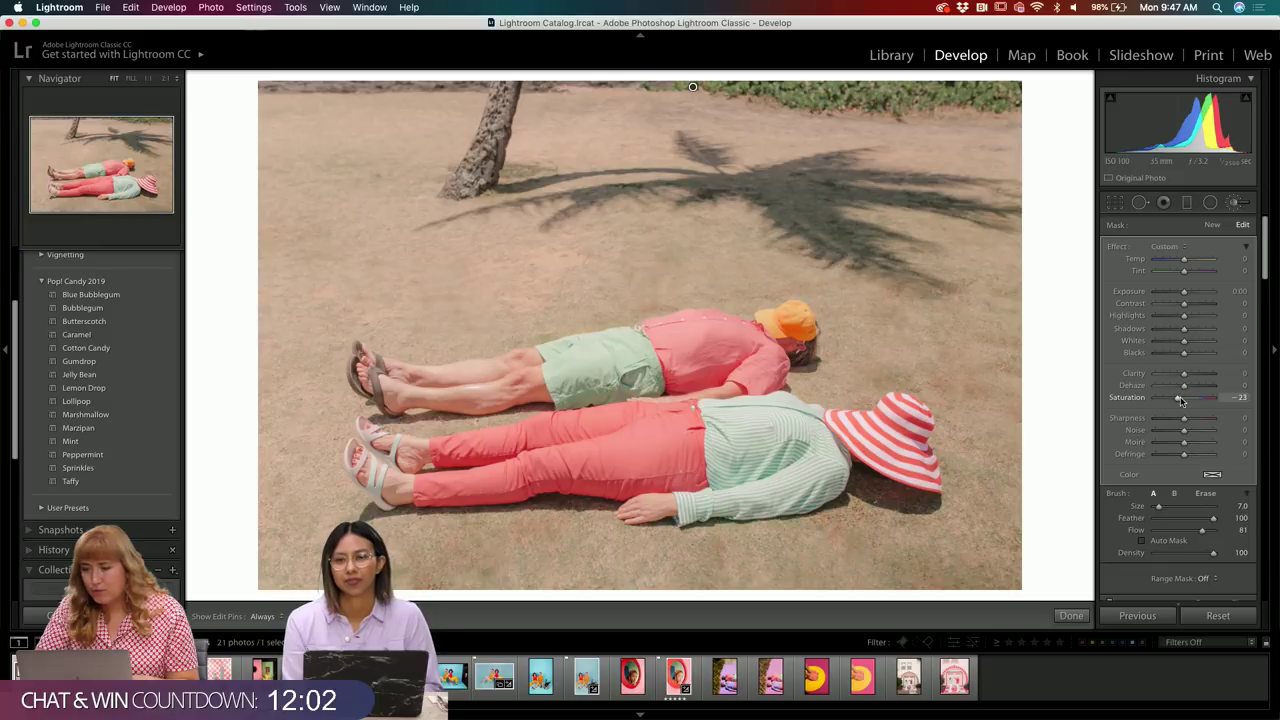
left_click_drag(1180, 400, 1176, 398)
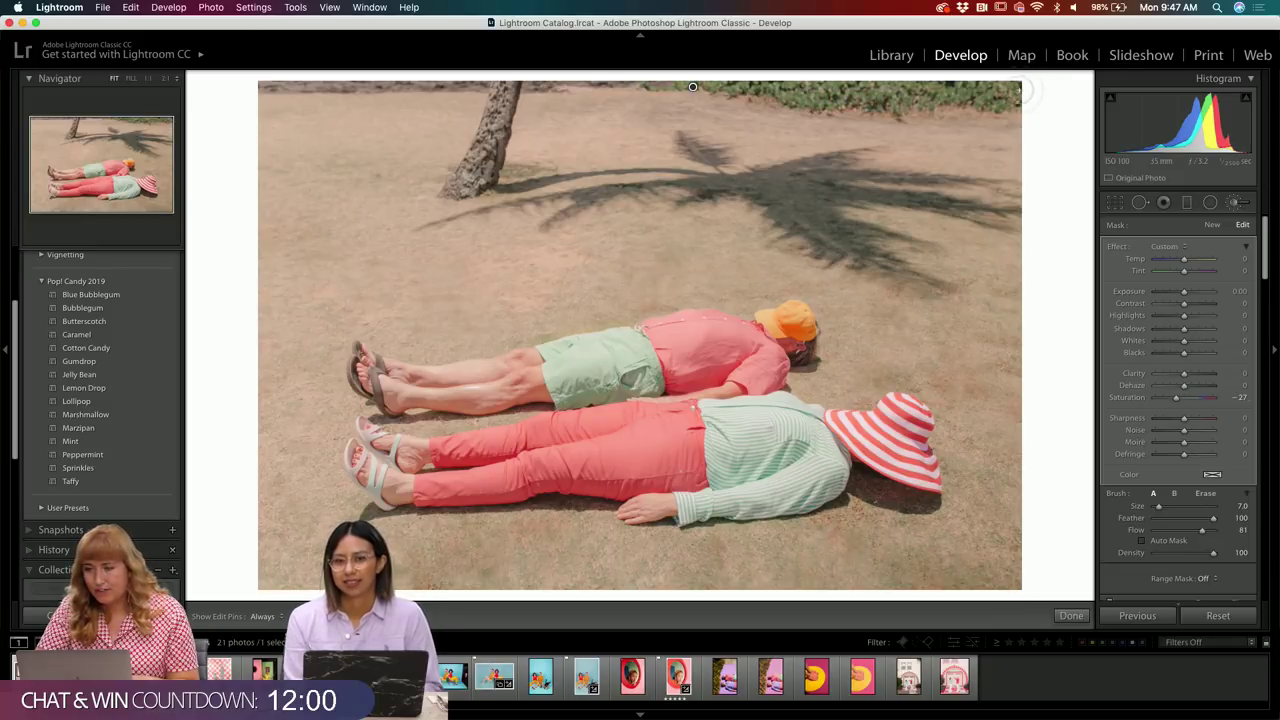
key("h")
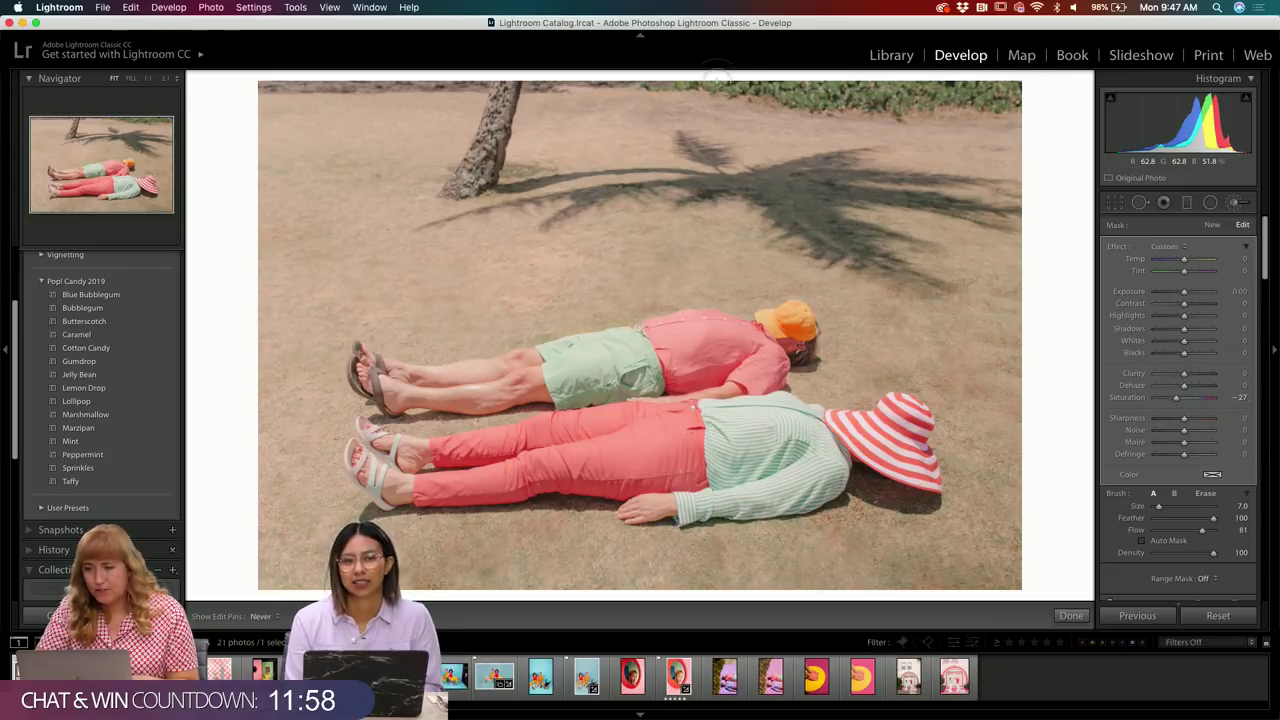
key("h")
left_click_drag(1180, 398, 1172, 398)
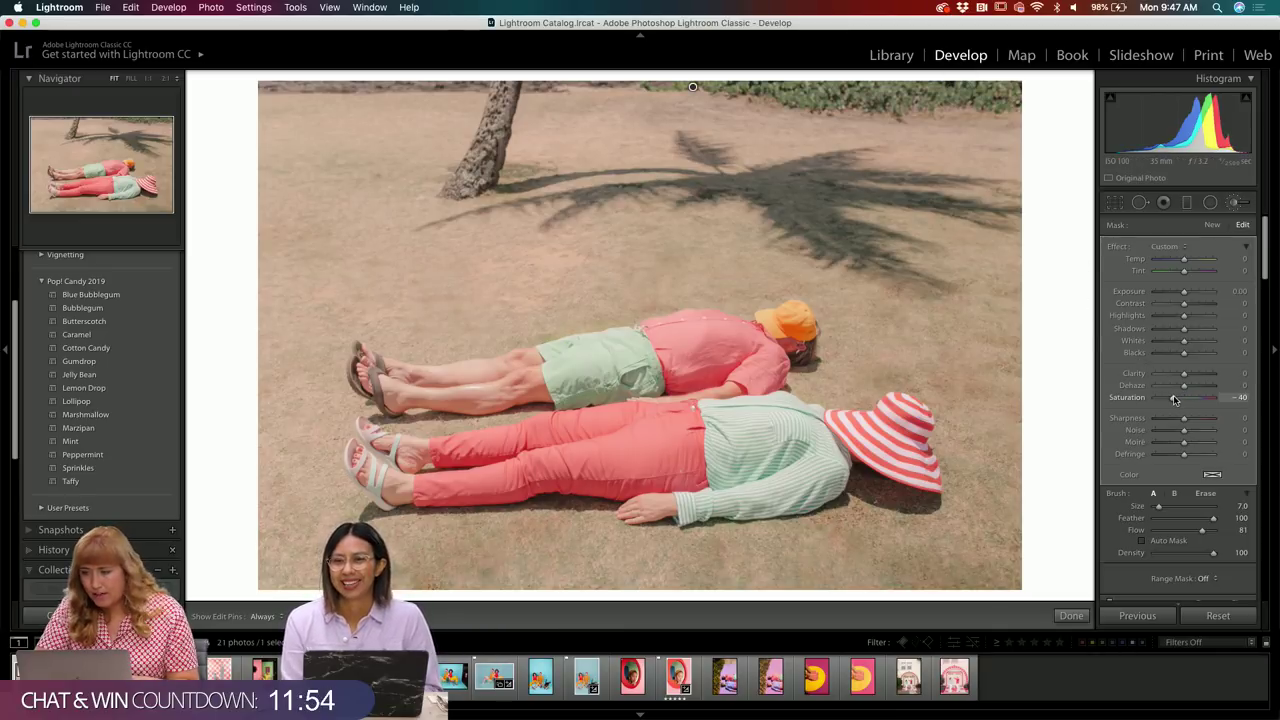
key("h")
key("h")
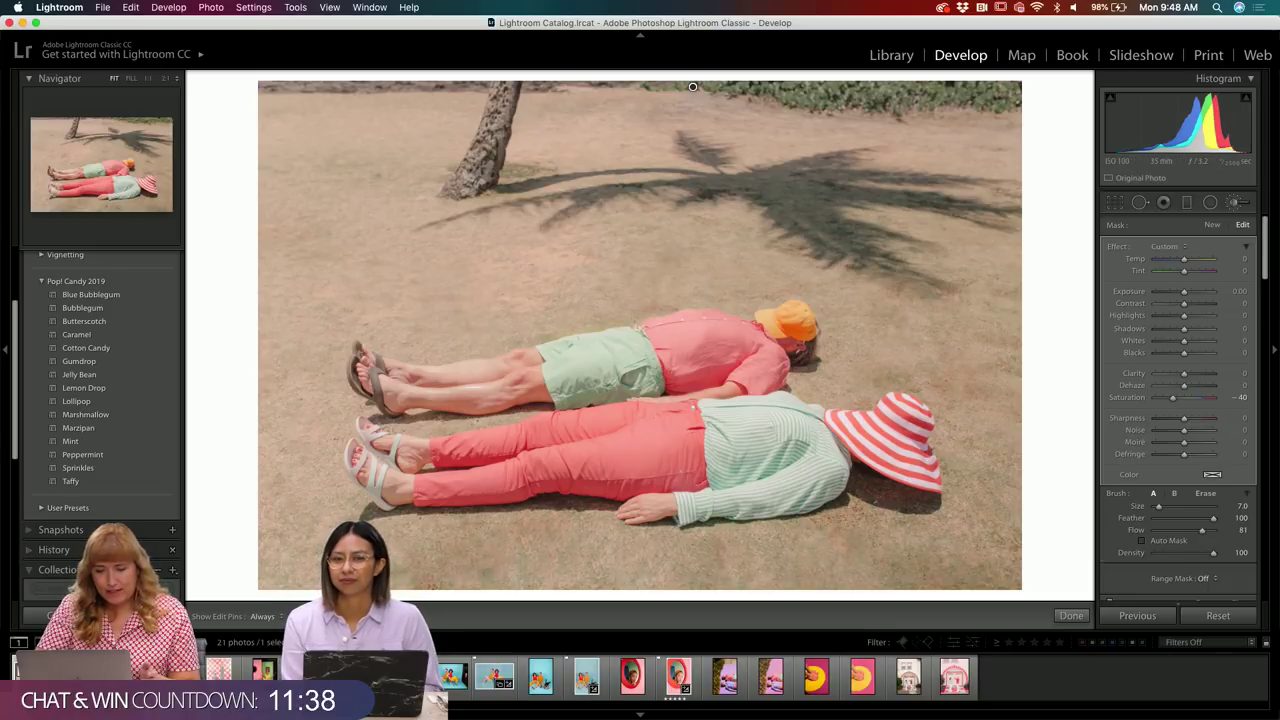
key("backslash")
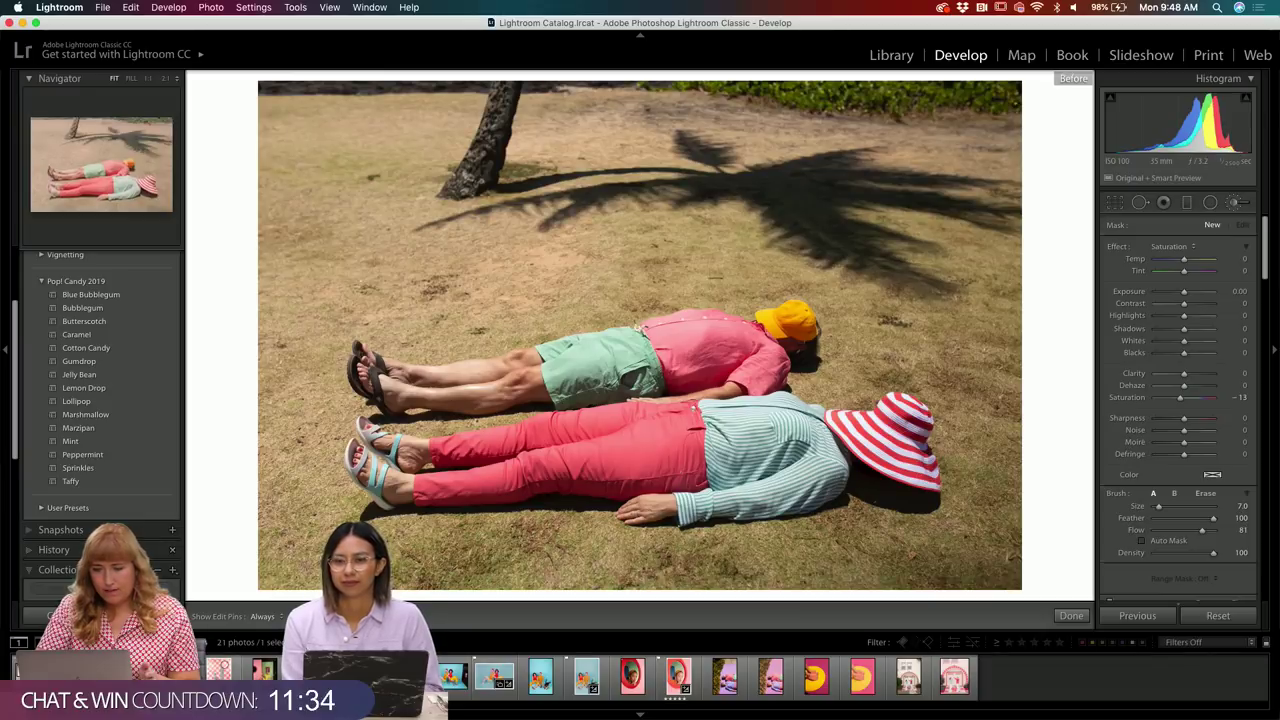
- Return from the Before view to the edited After view
key("backslash")
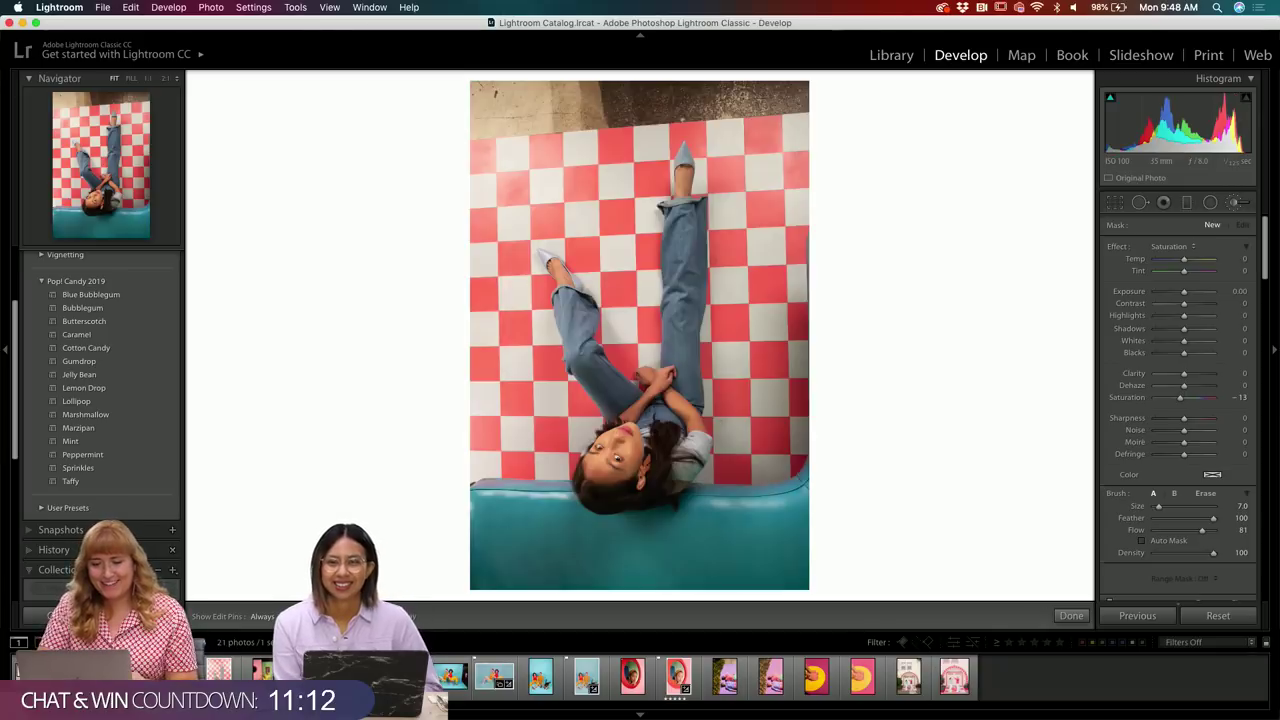
- Try the Pop! Candy 2019 Lemon Drop preset, then settle on Gumdrop
key("backslash")
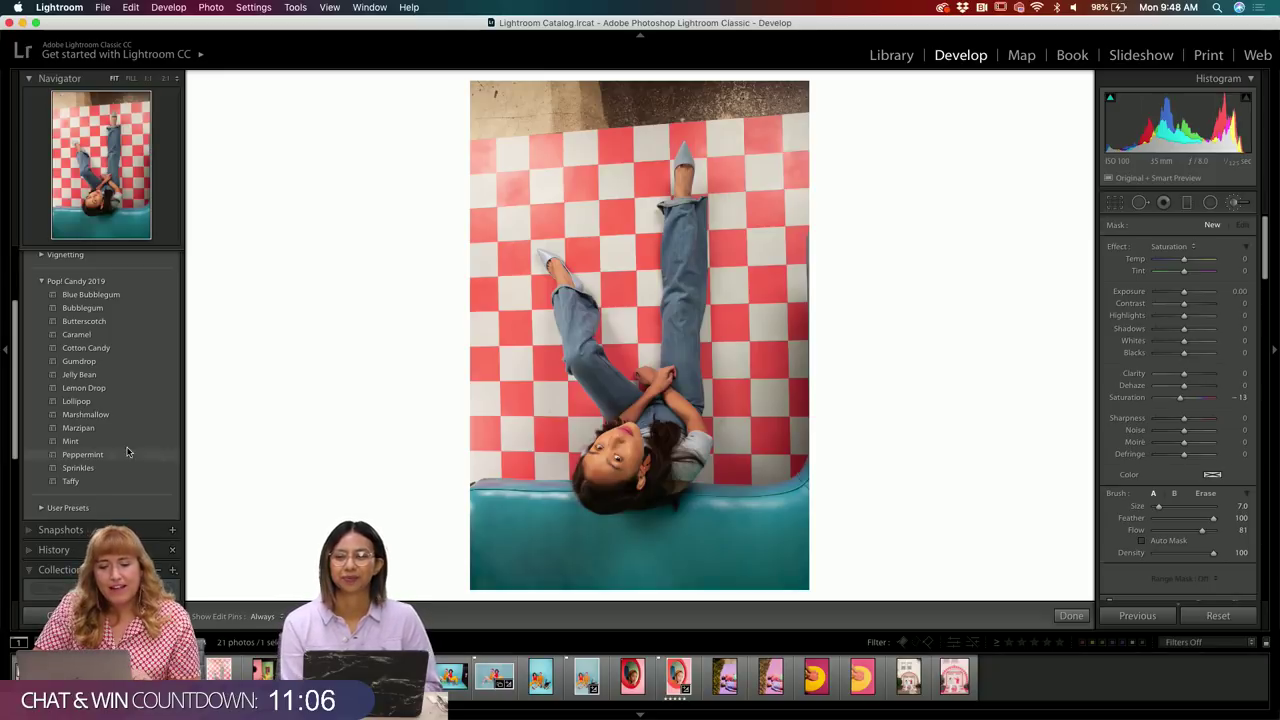
left_click(92, 360)
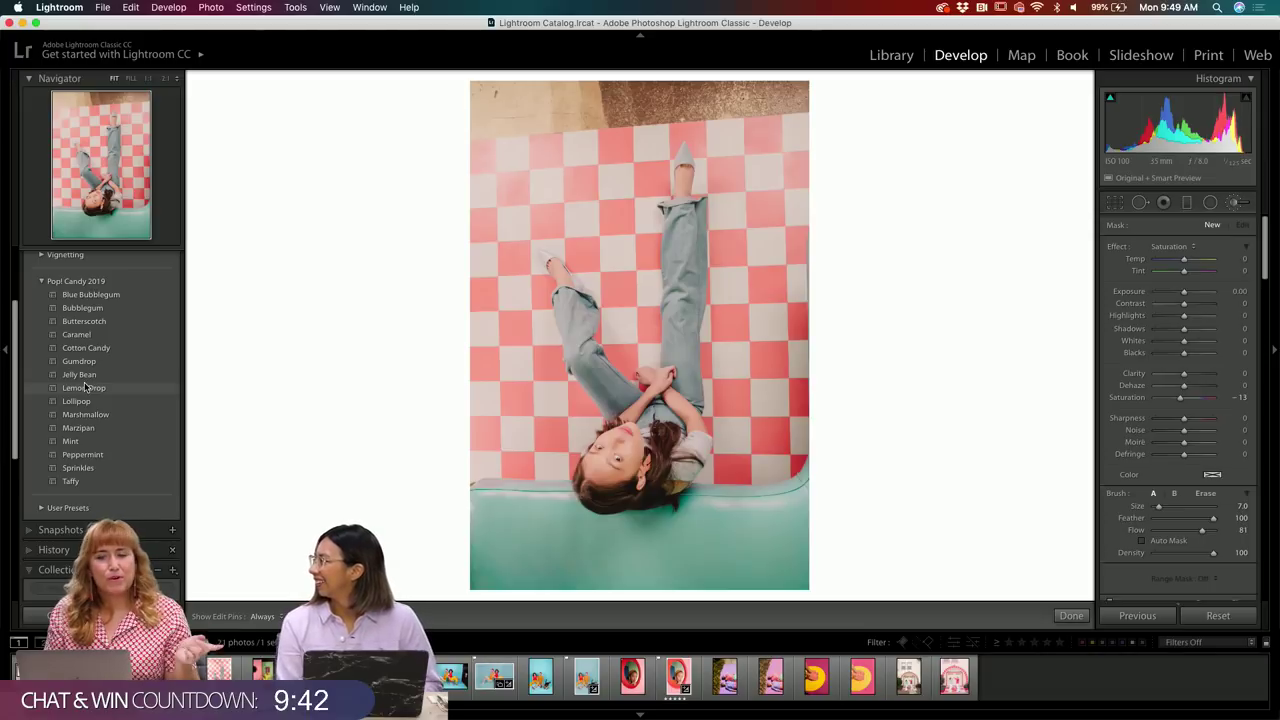
left_click(86, 387)
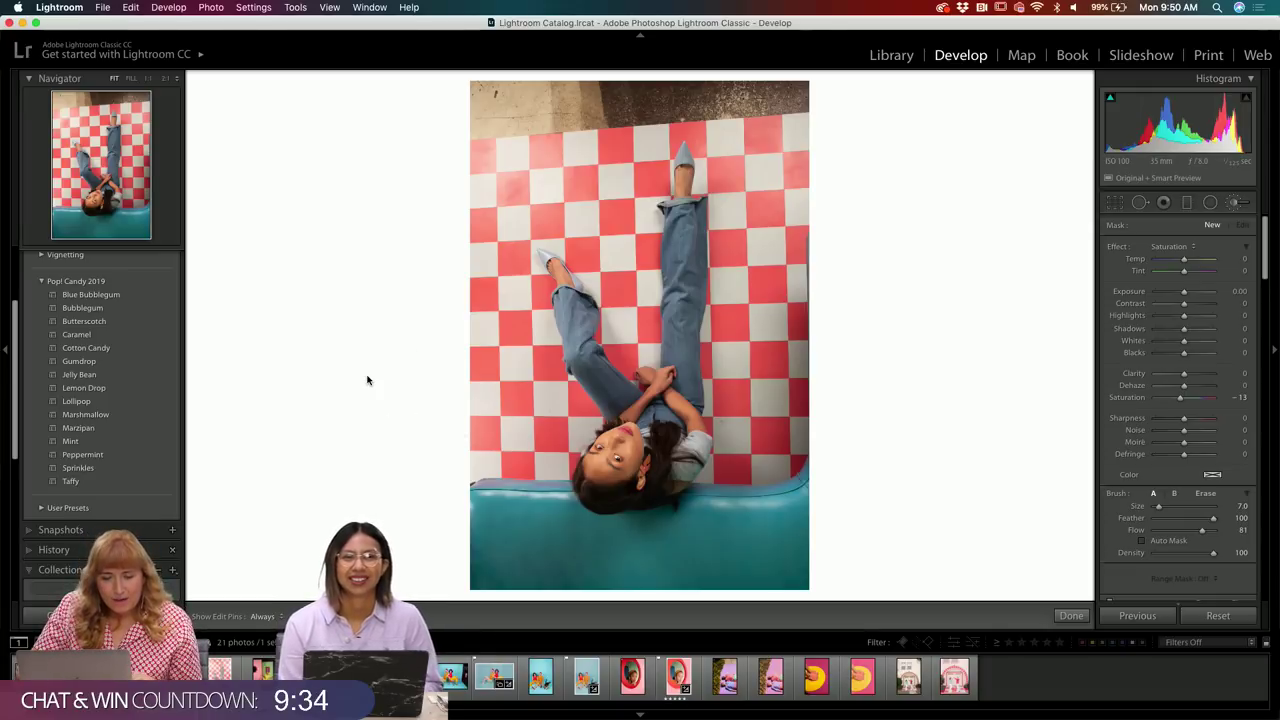
left_click(80, 362)
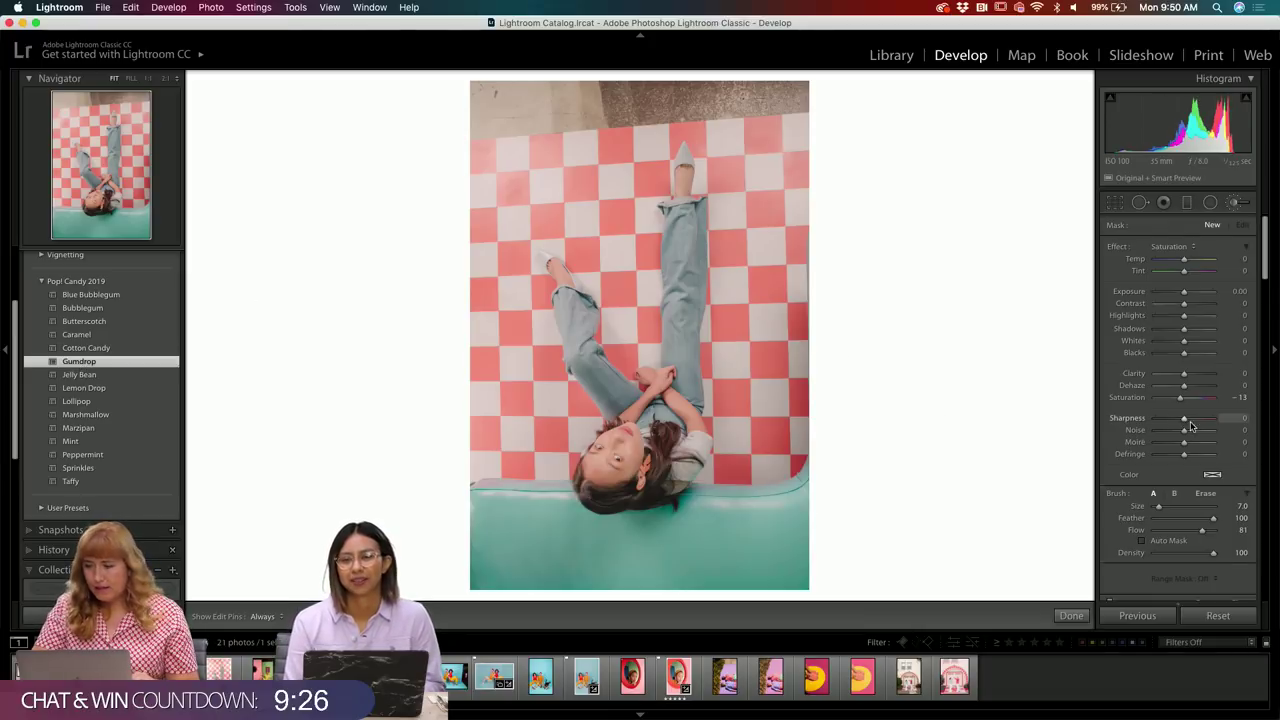
- Set Orange Saturation to -10 and Orange Luminance to -3 in HSL/Color
scroll(1185, 425, "down", 15)
scroll(1190, 427, "down", 3)
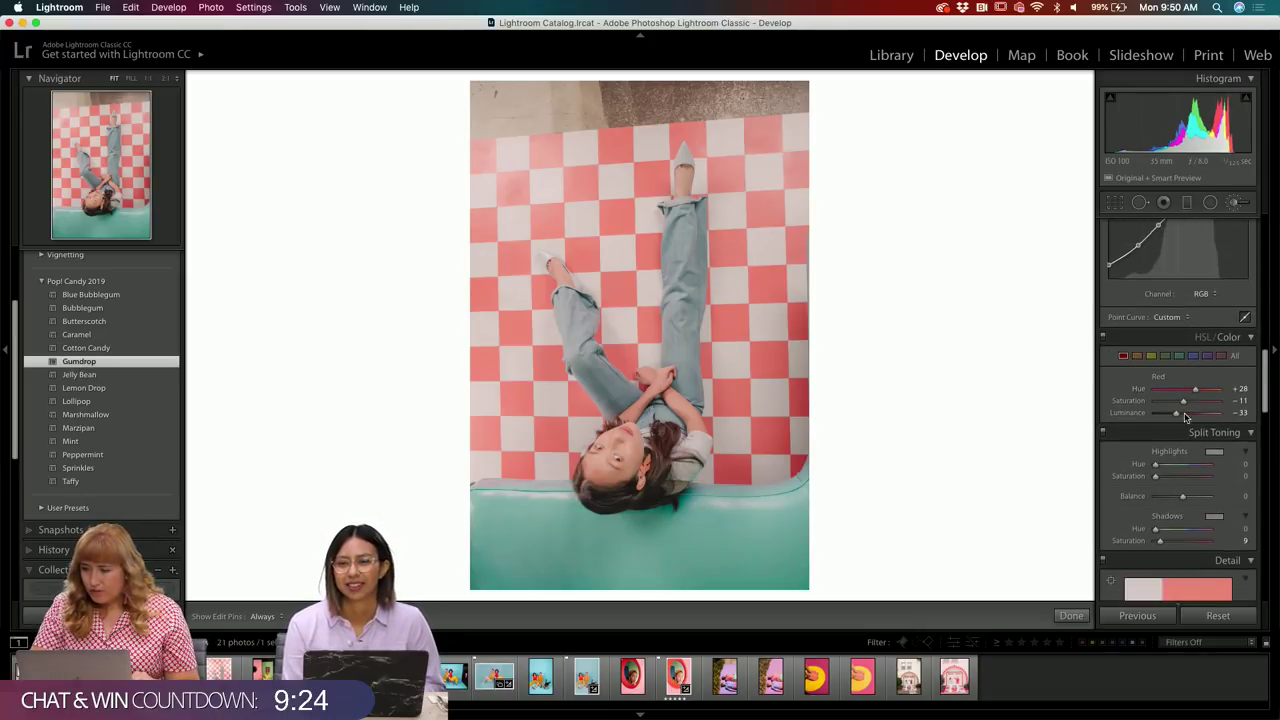
left_click(1137, 355)
left_click_drag(1241, 401, 1256, 415)
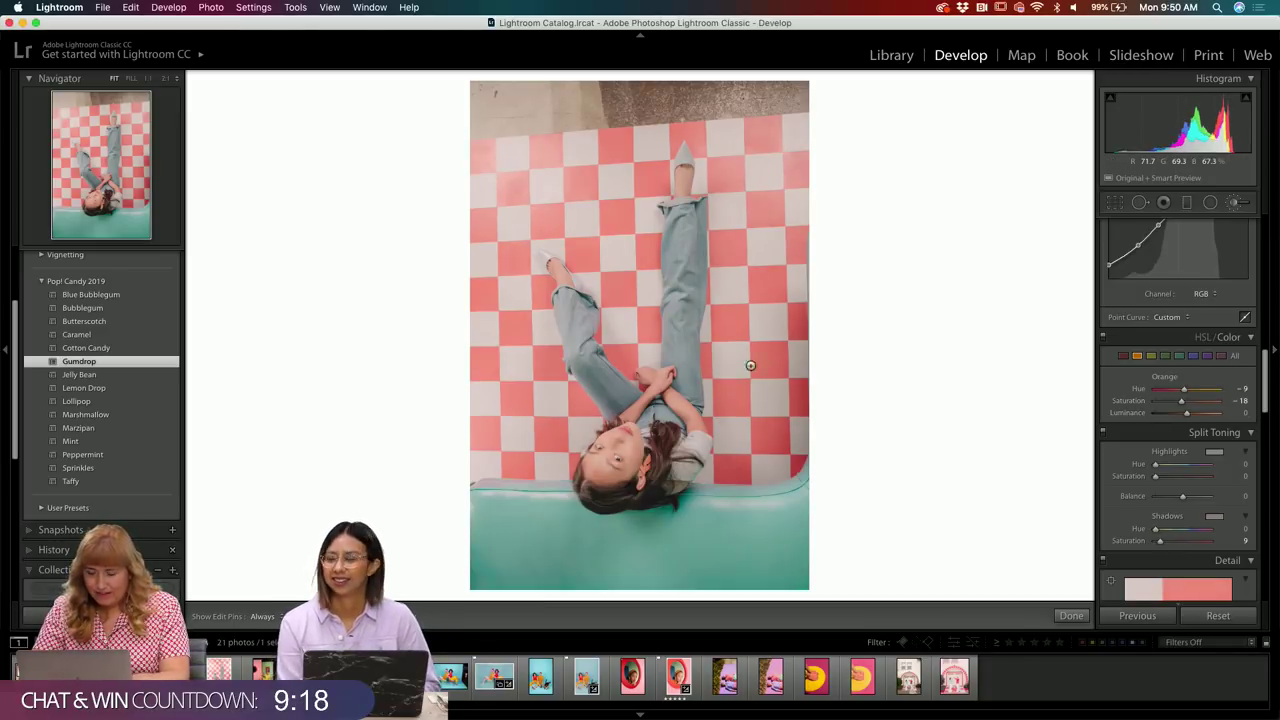
left_click(1240, 400)
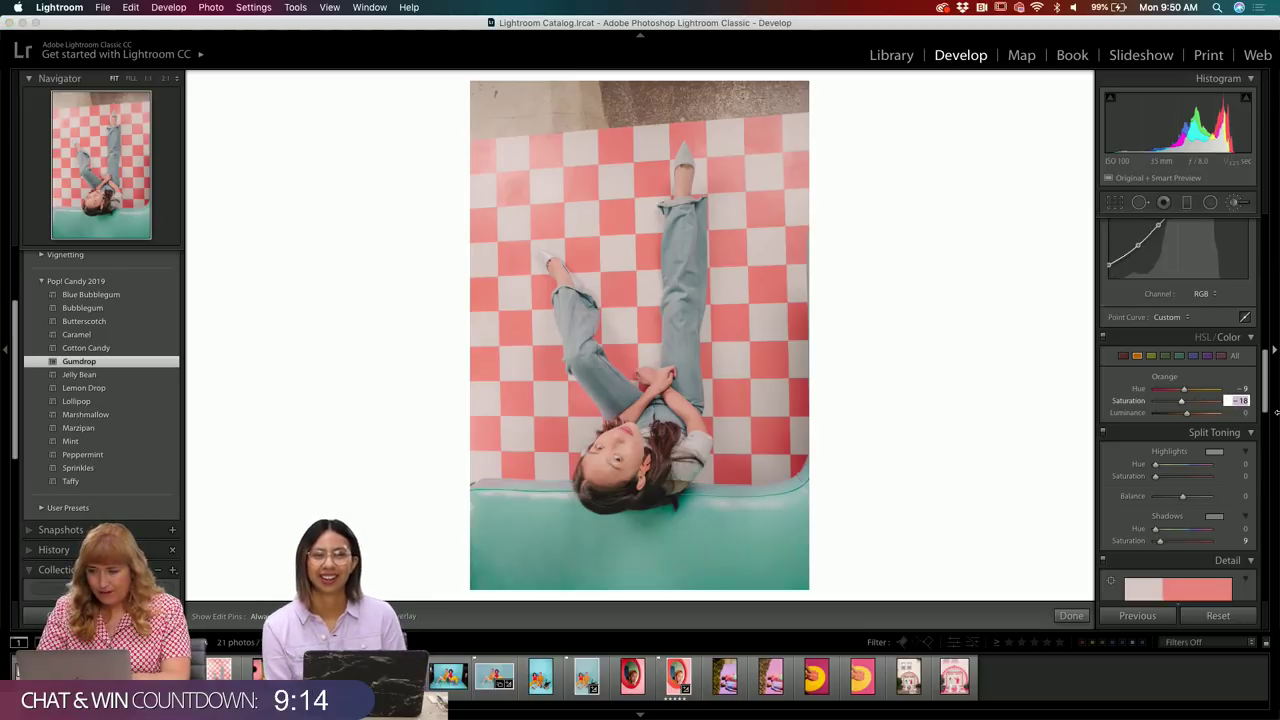
type("-10")
key("Return")
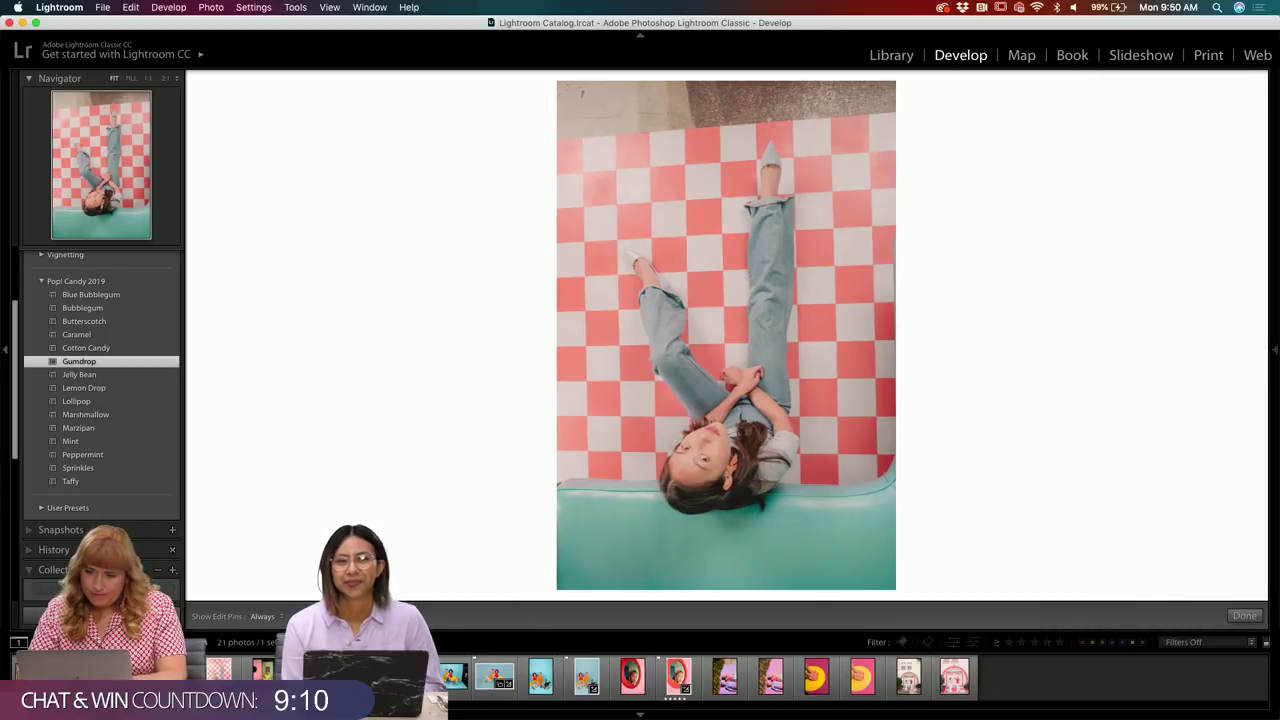
key("Tab")
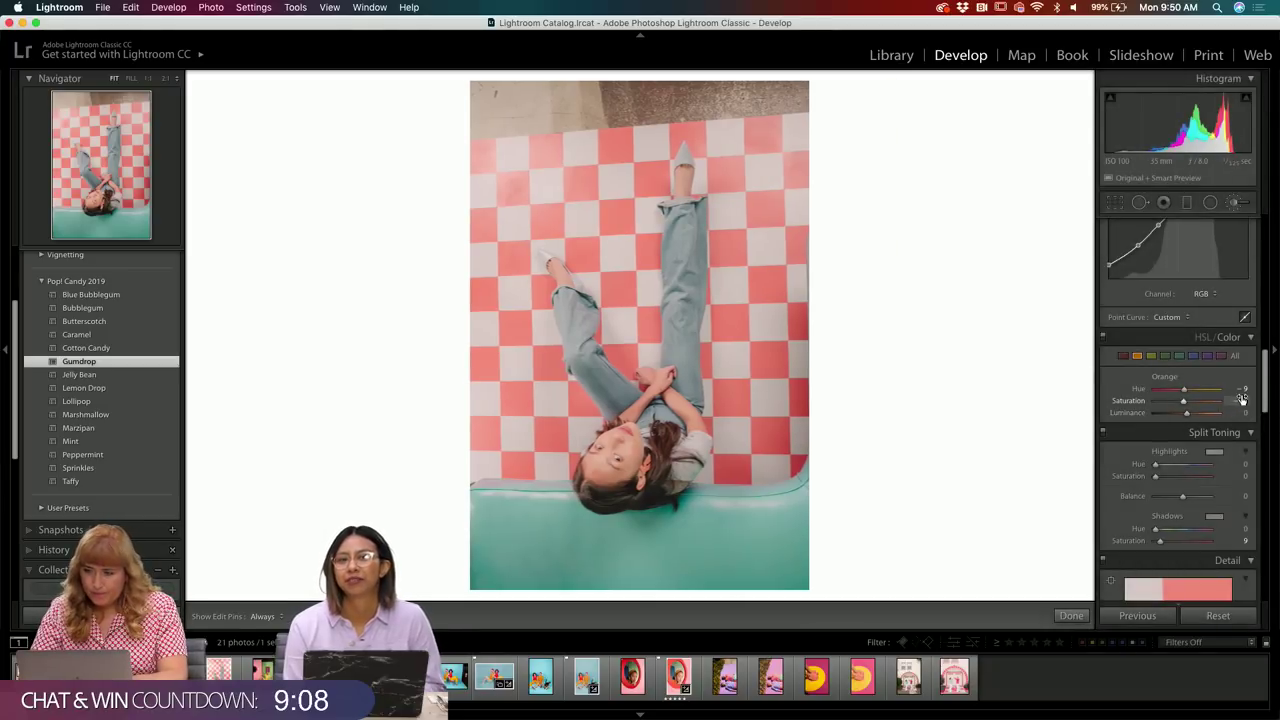
left_click(1242, 411)
type("-3")
key("Return")
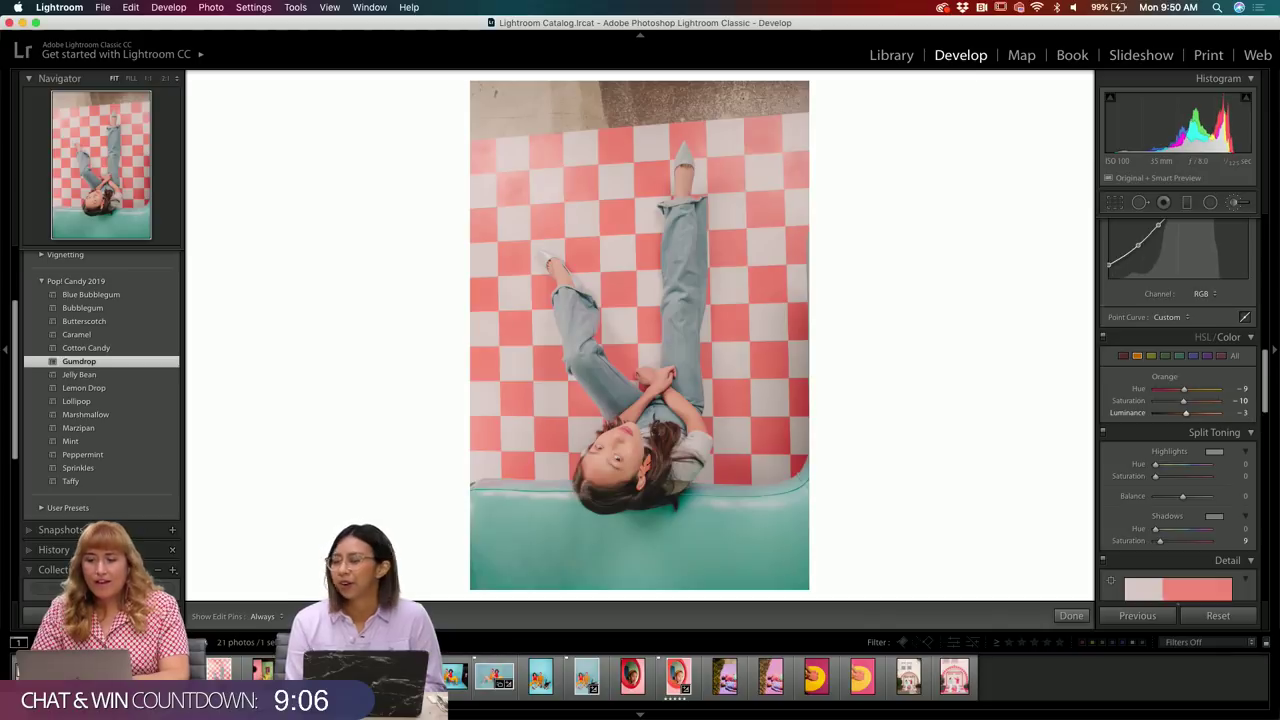
- Compare with the original, then raise Blue Saturation from -30 to -20
key("backslash")
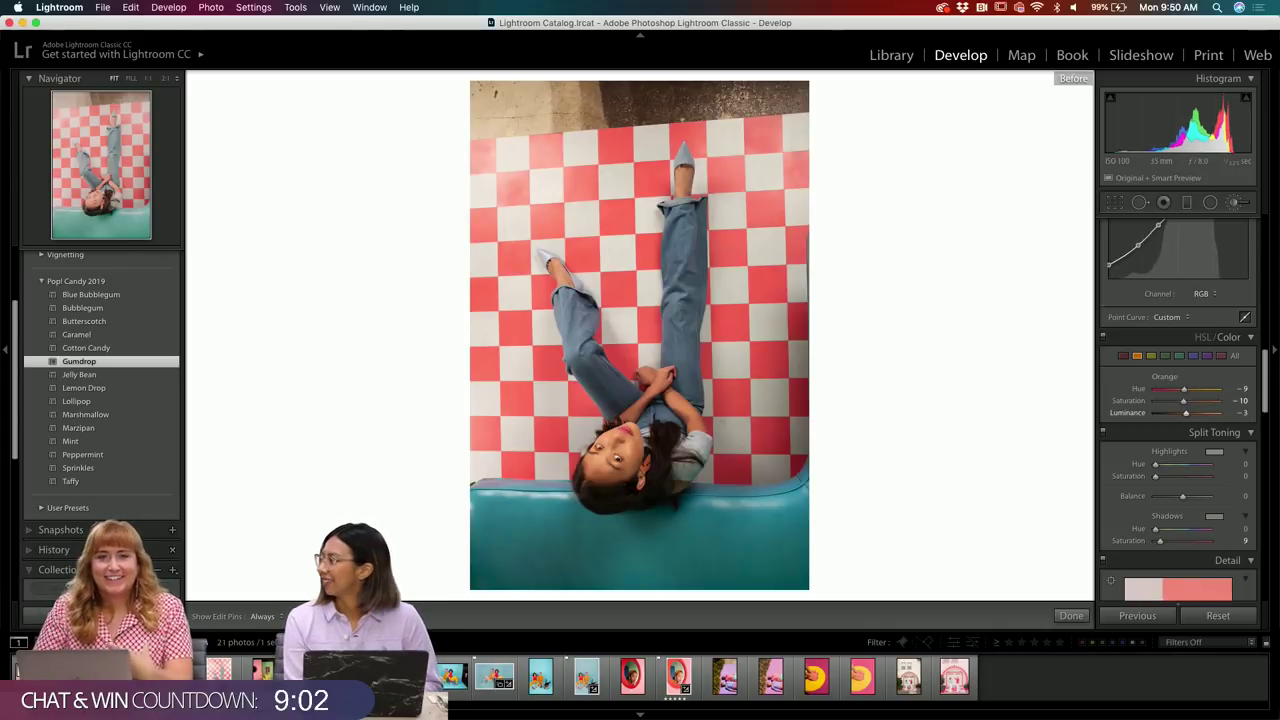
key("backslash")
key("backslash")
key("backslash")
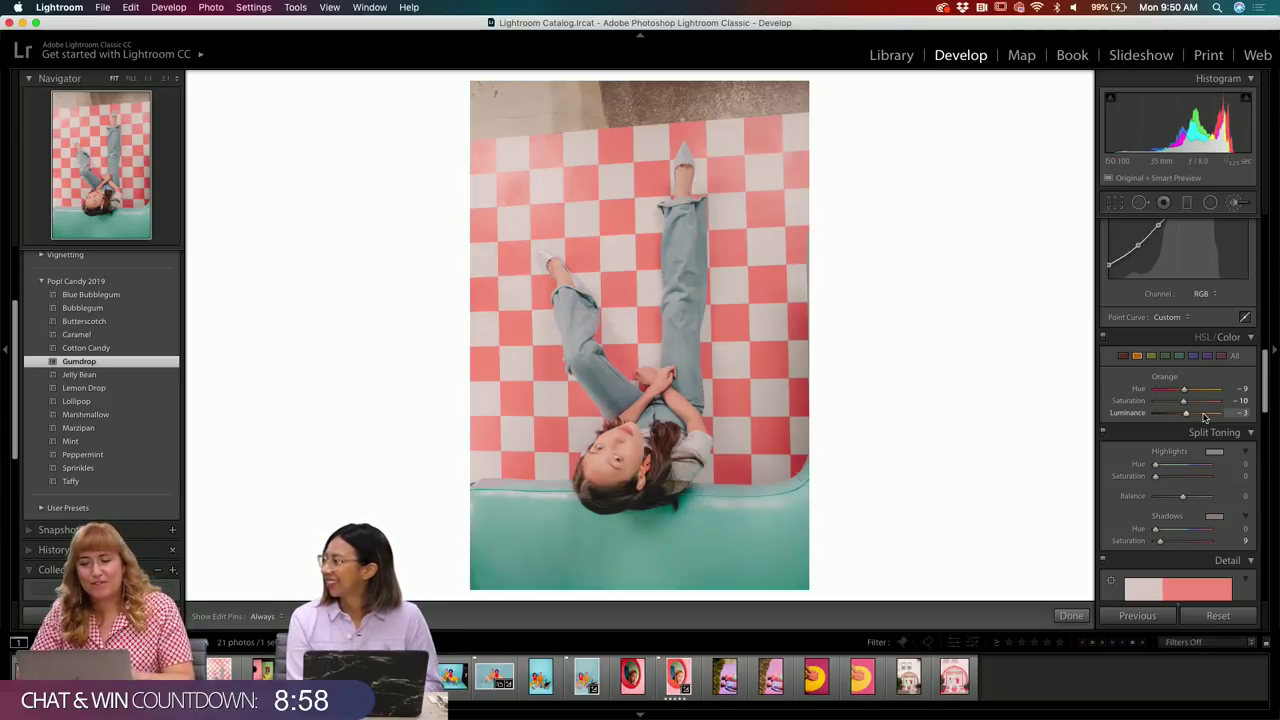
left_click(1193, 355)
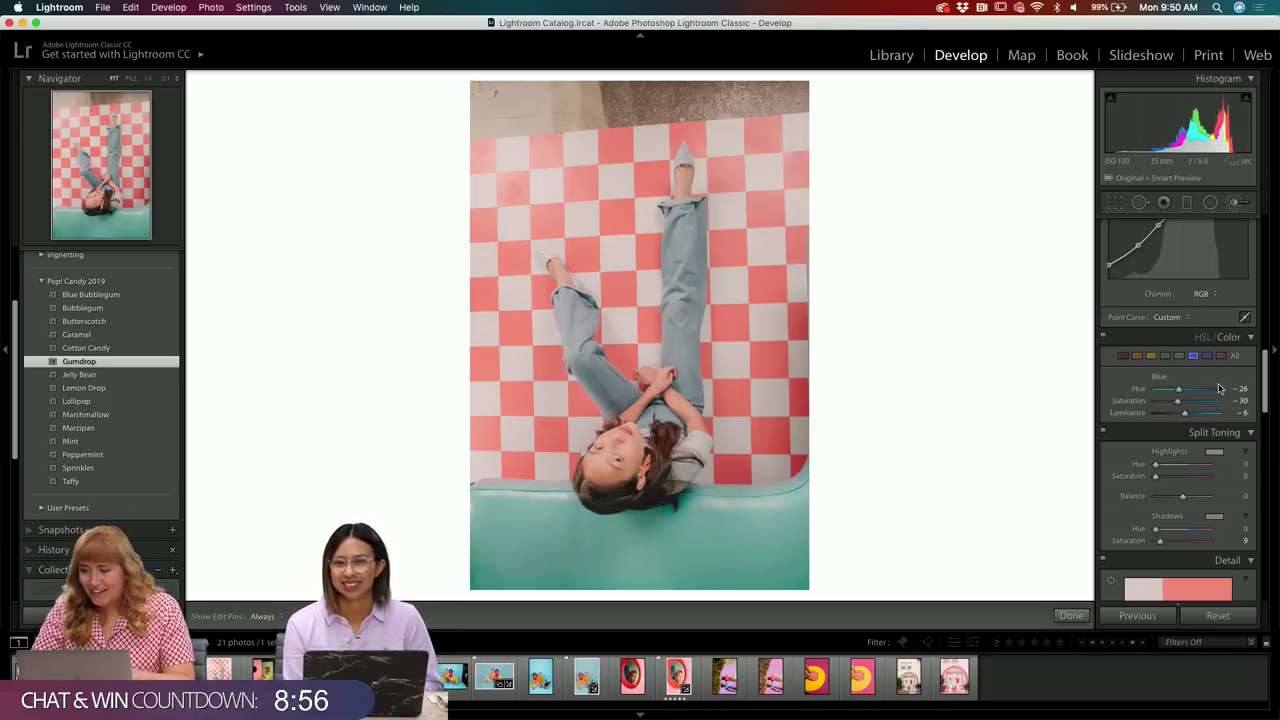
left_click_drag(1232, 399, 1246, 399)
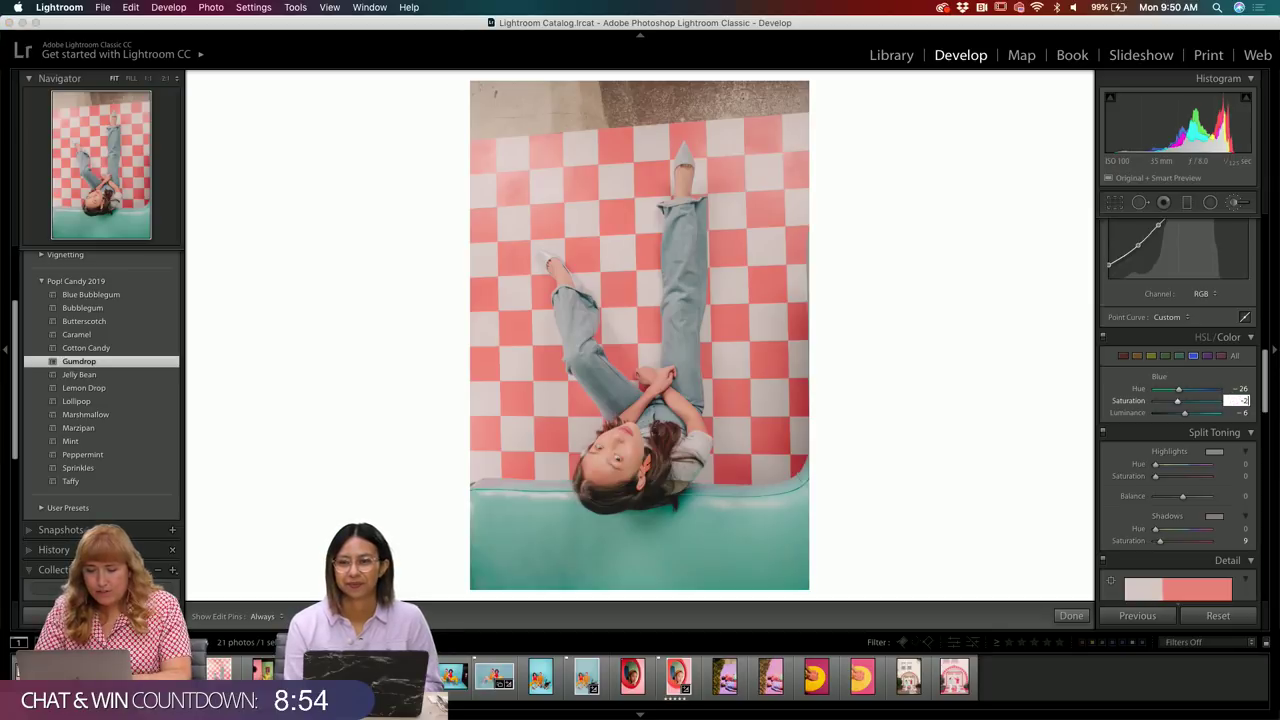
scroll(1202, 474, "down", 10)
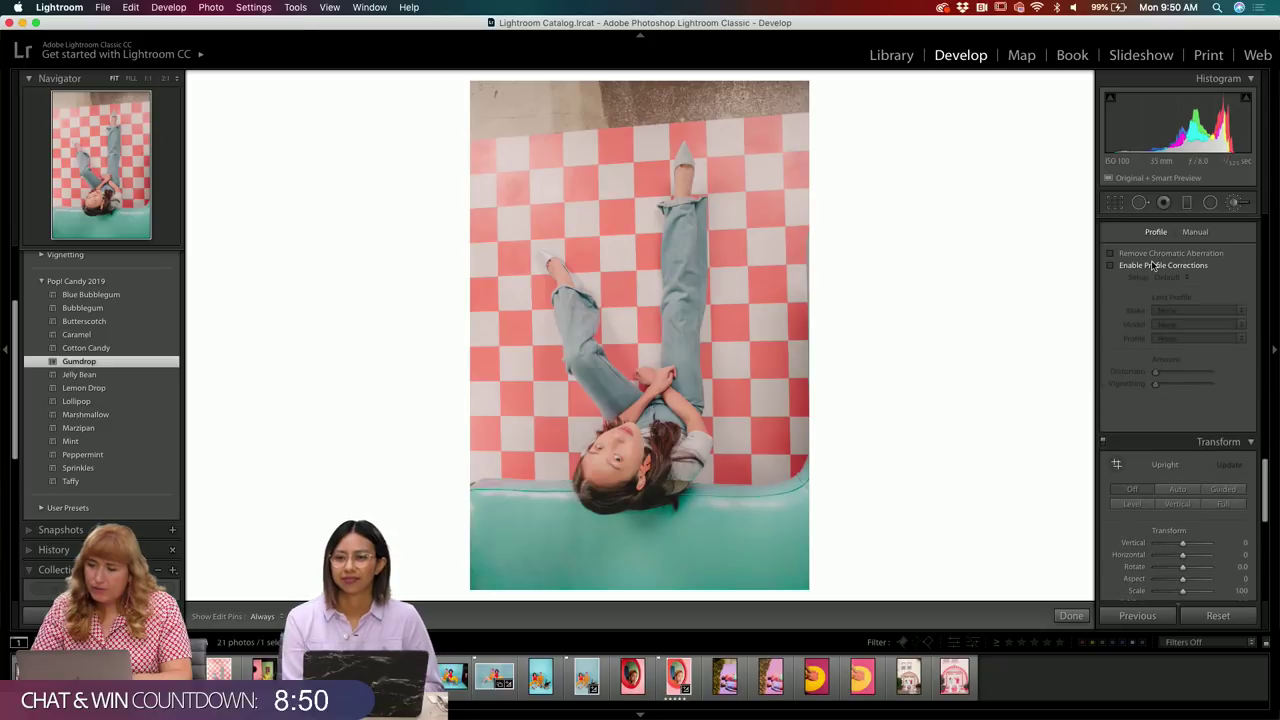
- Enable Sigma lens profile corrections with vignetting 130 and set overall Saturation to -5
left_click(1110, 265)
left_click(1191, 385)
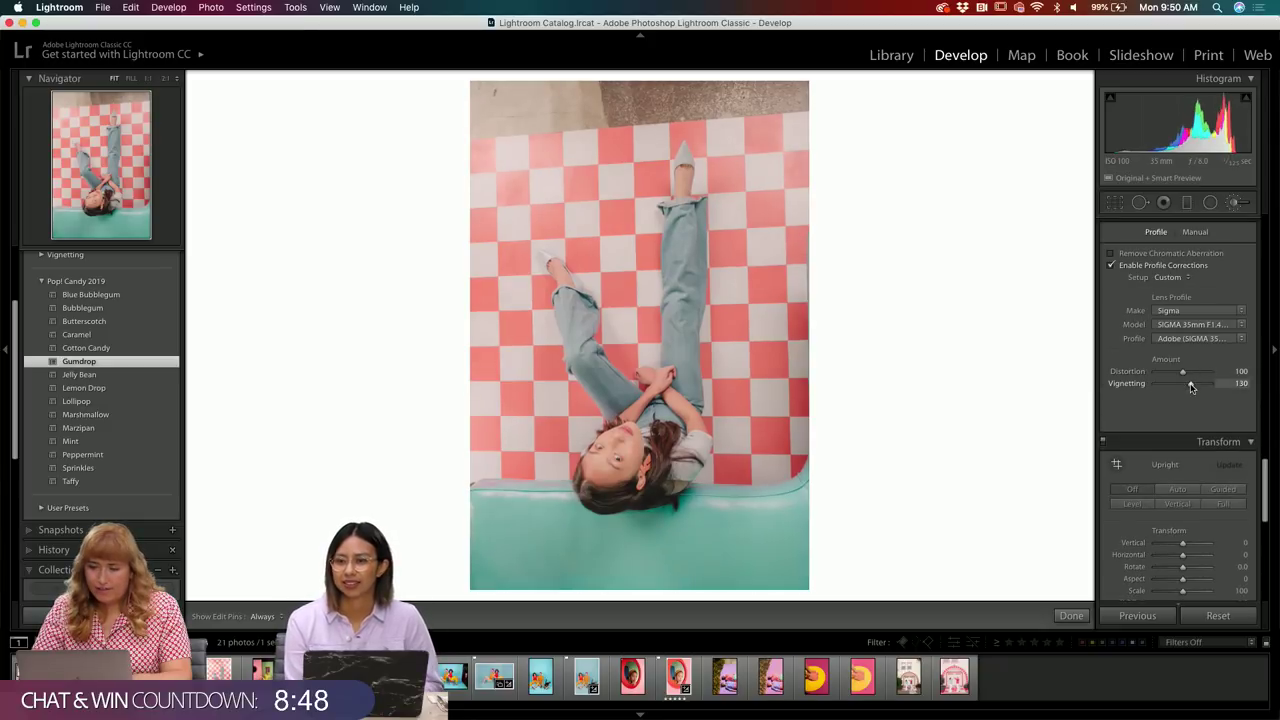
key("k")
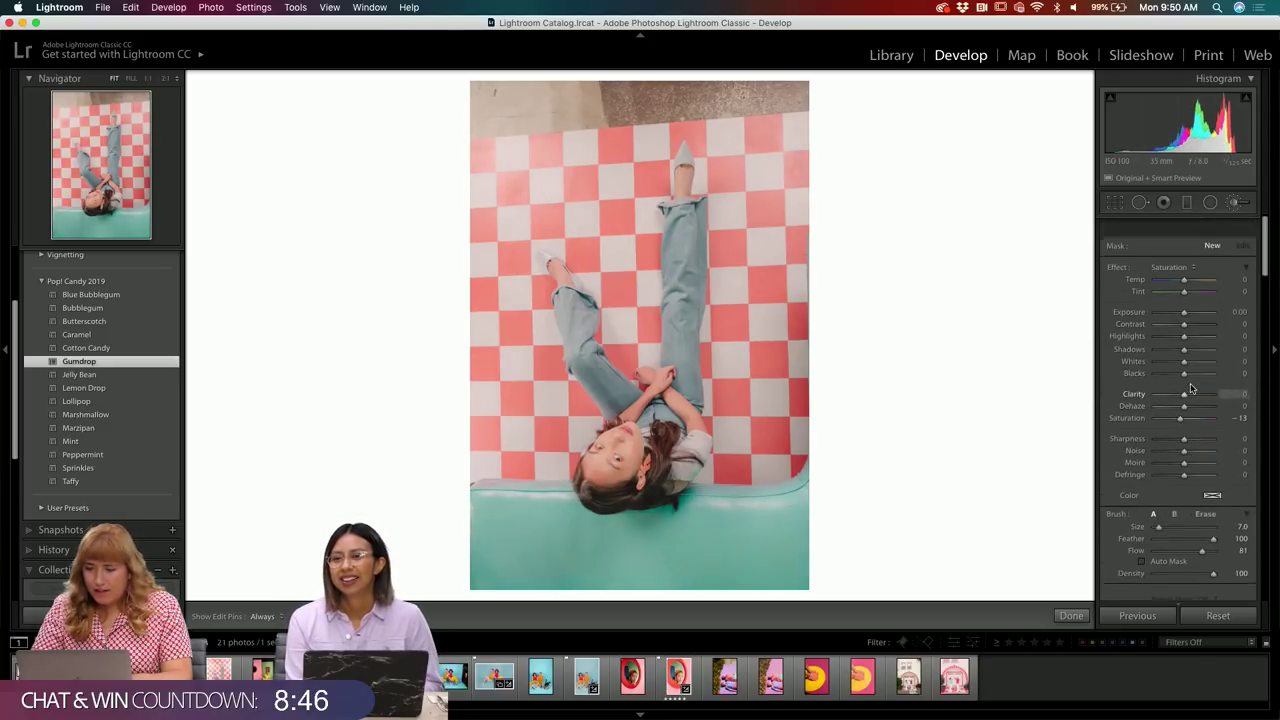
key("k")
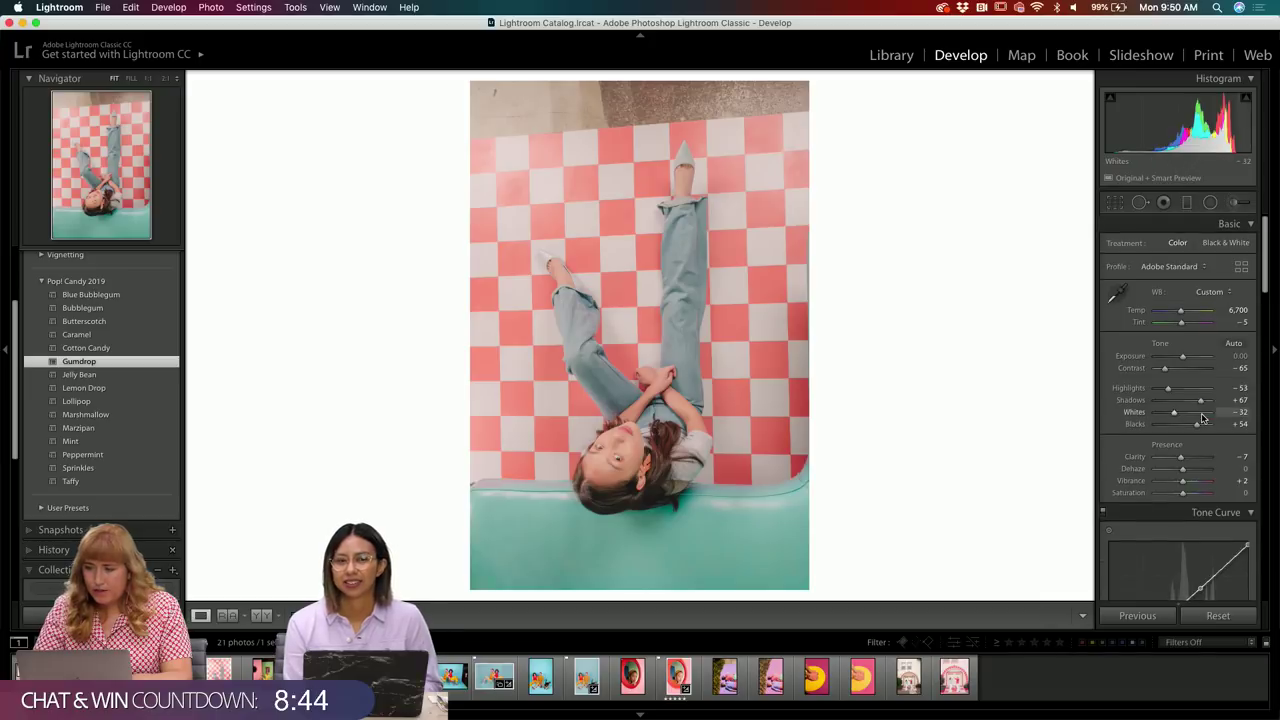
left_click(1226, 491)
type("-5")
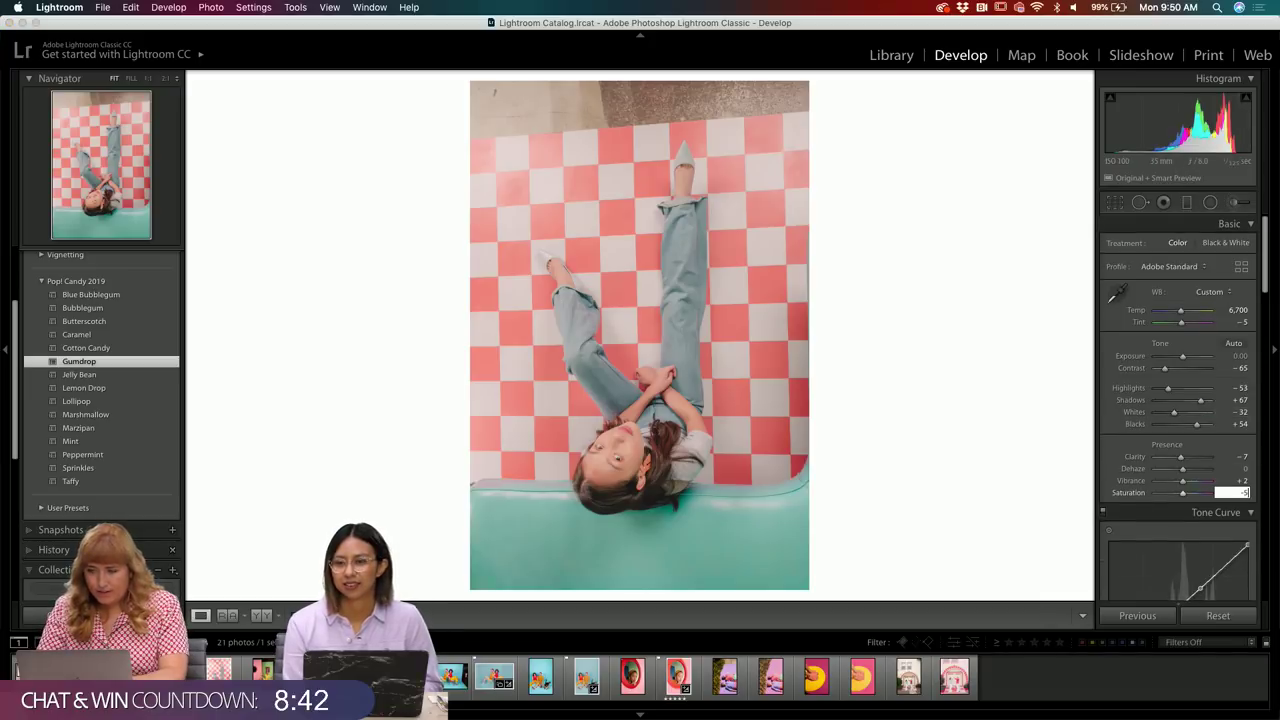
key("Return")
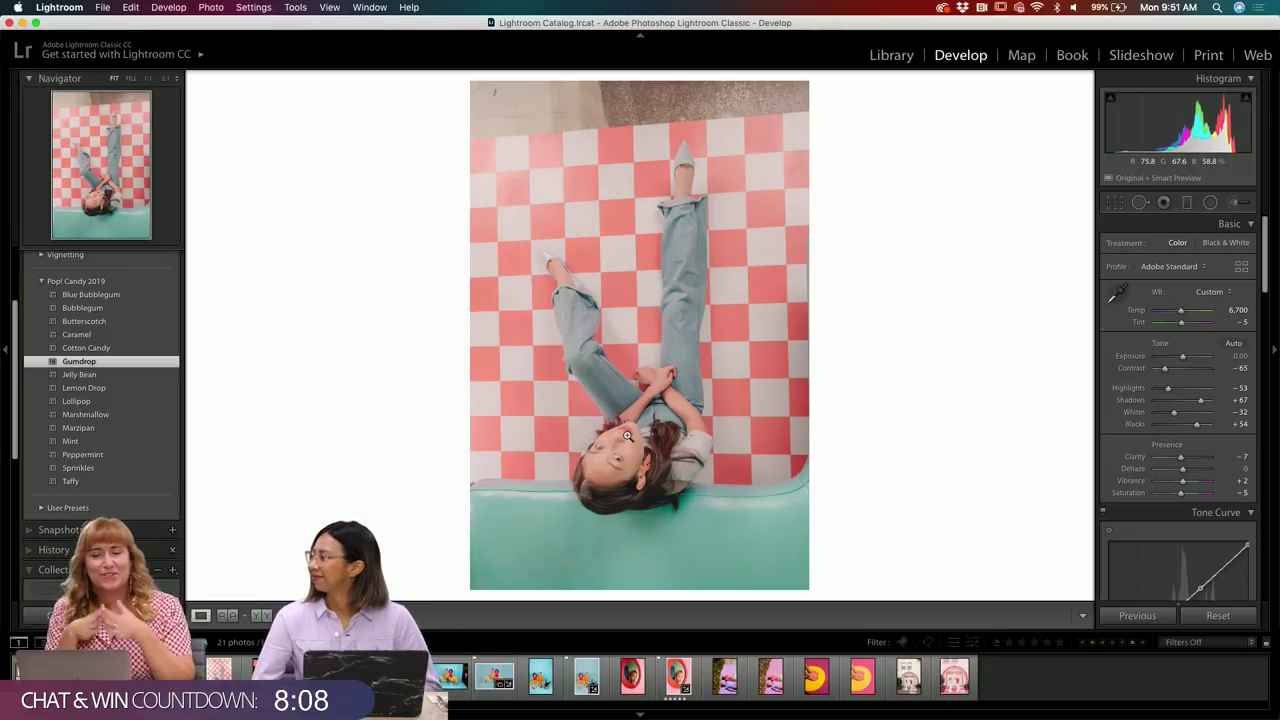
- Lower the HSL Orange Luminance to -6
scroll(1203, 425, "down", 6)
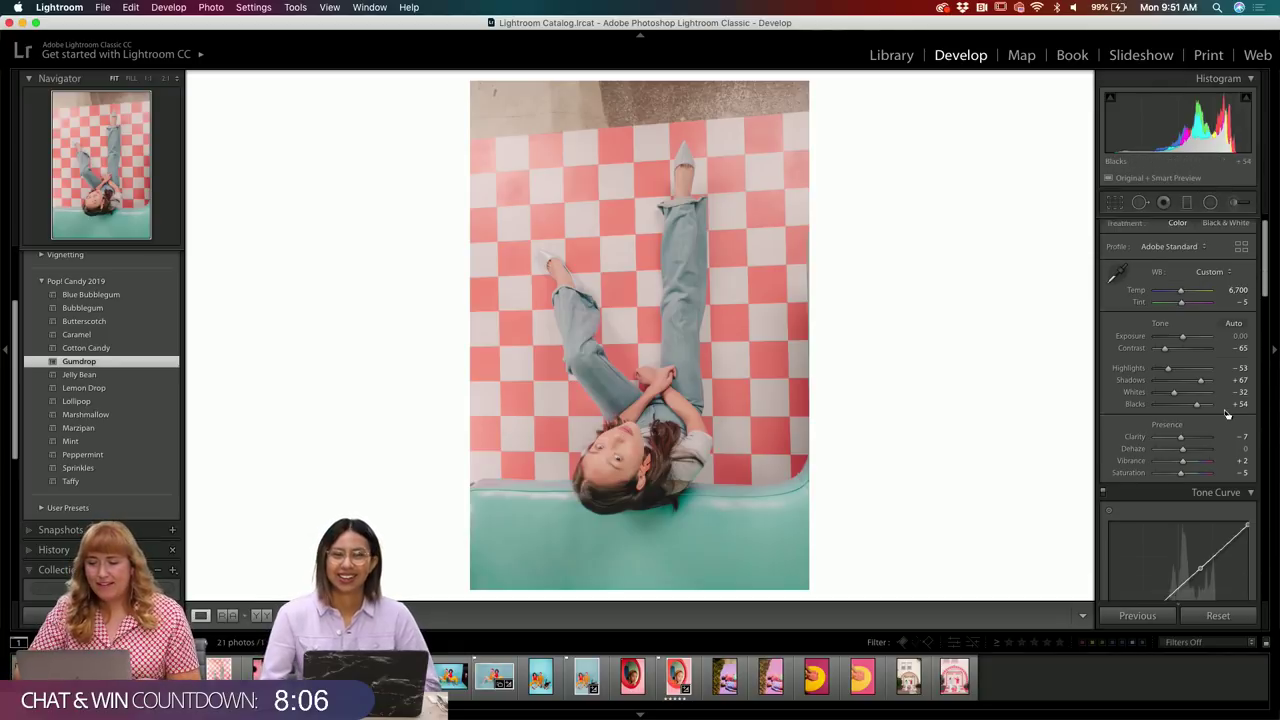
left_click(1137, 466)
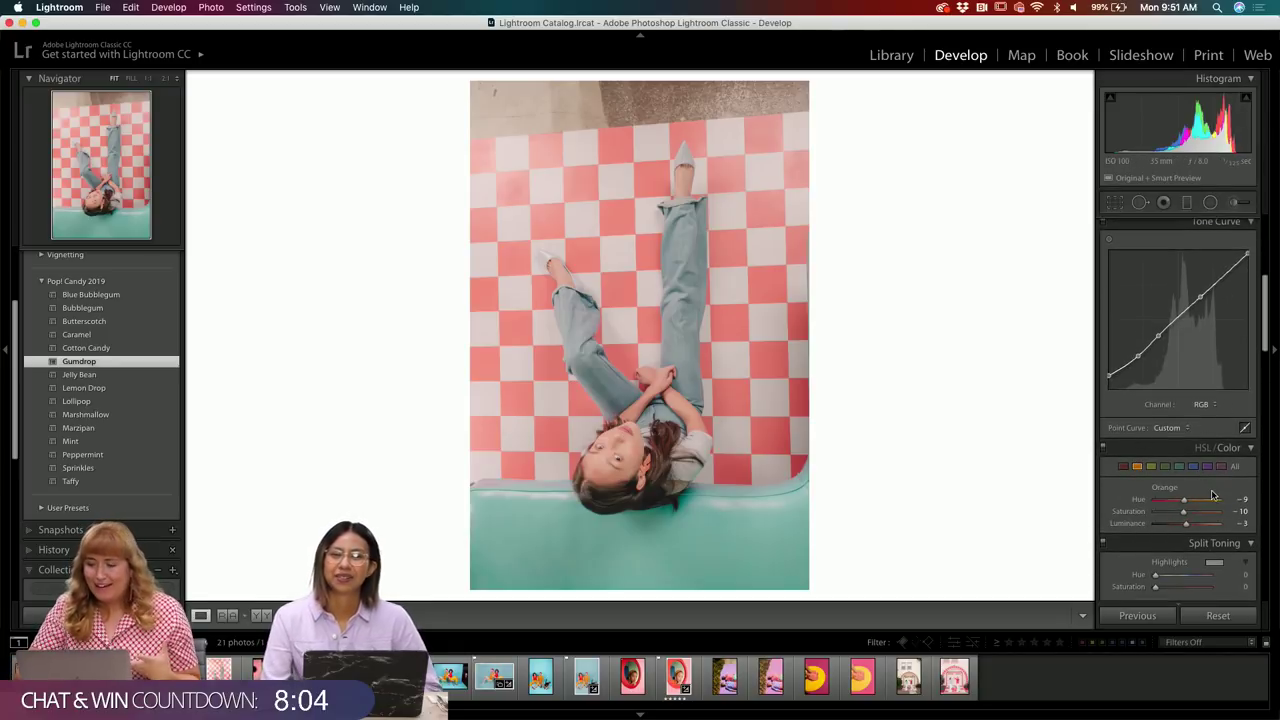
left_click(1231, 522)
type("-6")
key("Return")
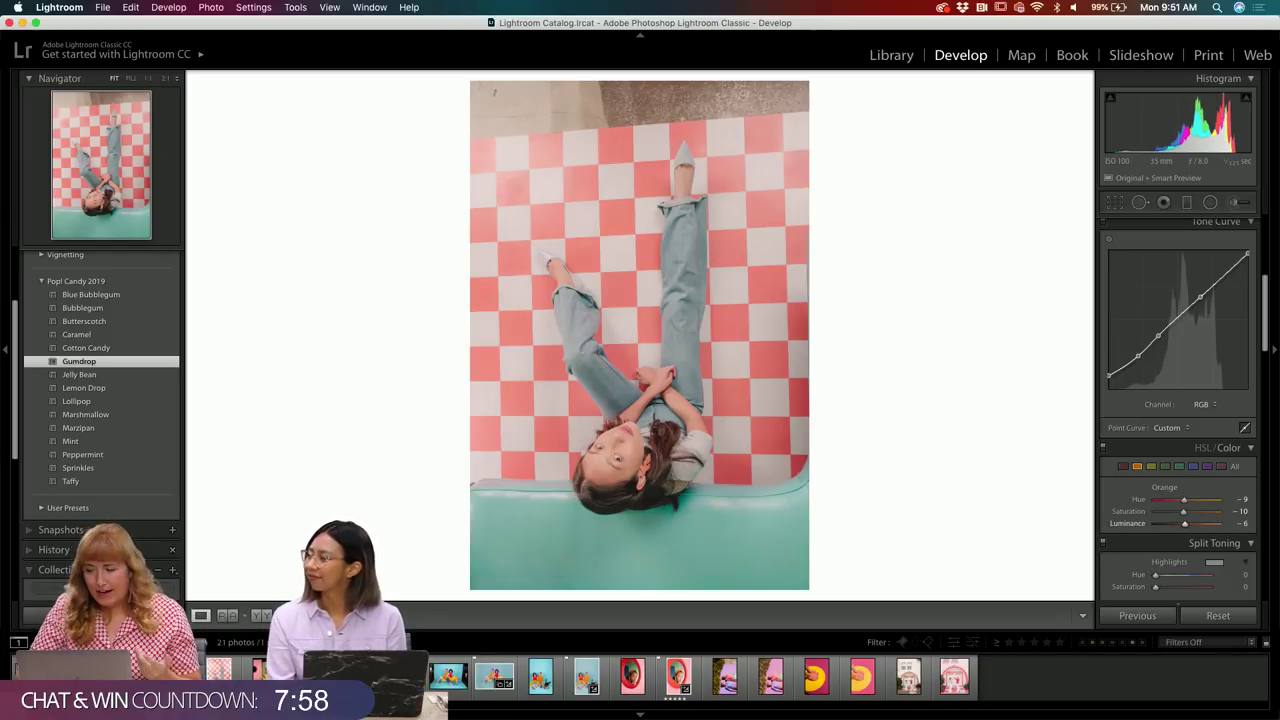
- Set Blacks to +42, compare with the original, and darken Orange Luminance to -11
scroll(1193, 440, "up", 6)
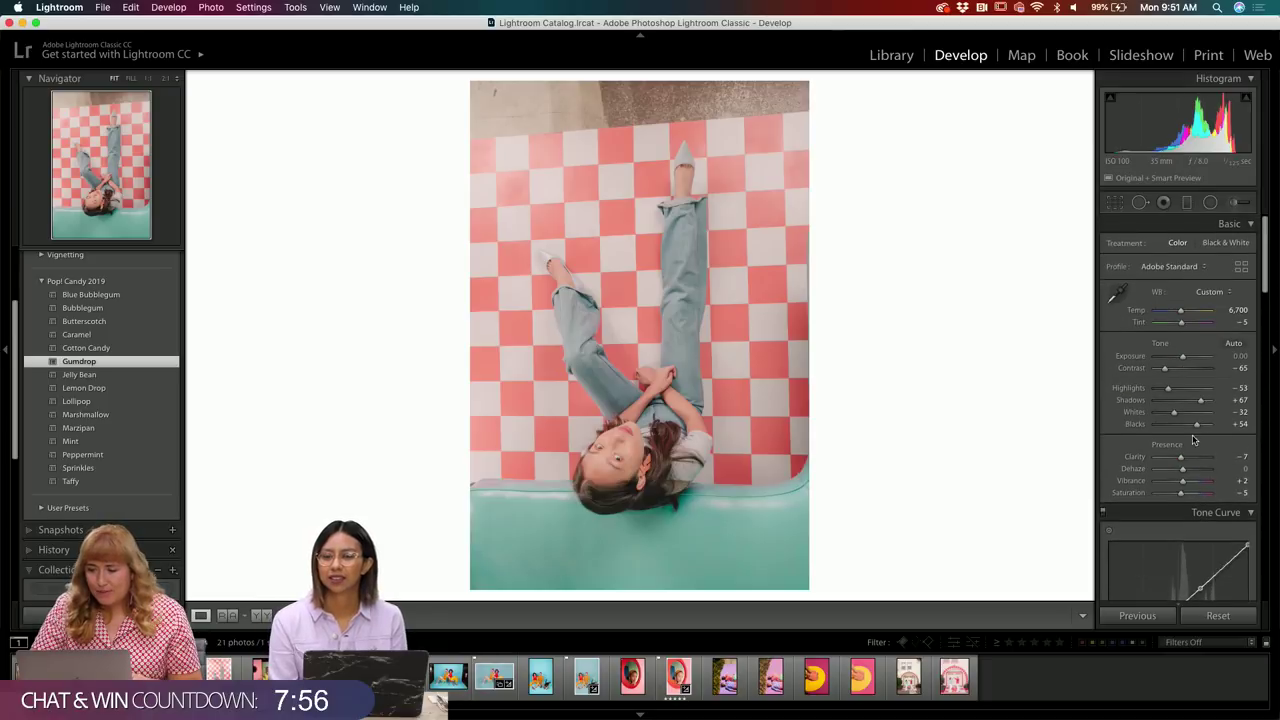
left_click_drag(1196, 425, 1193, 428)
key("backslash")
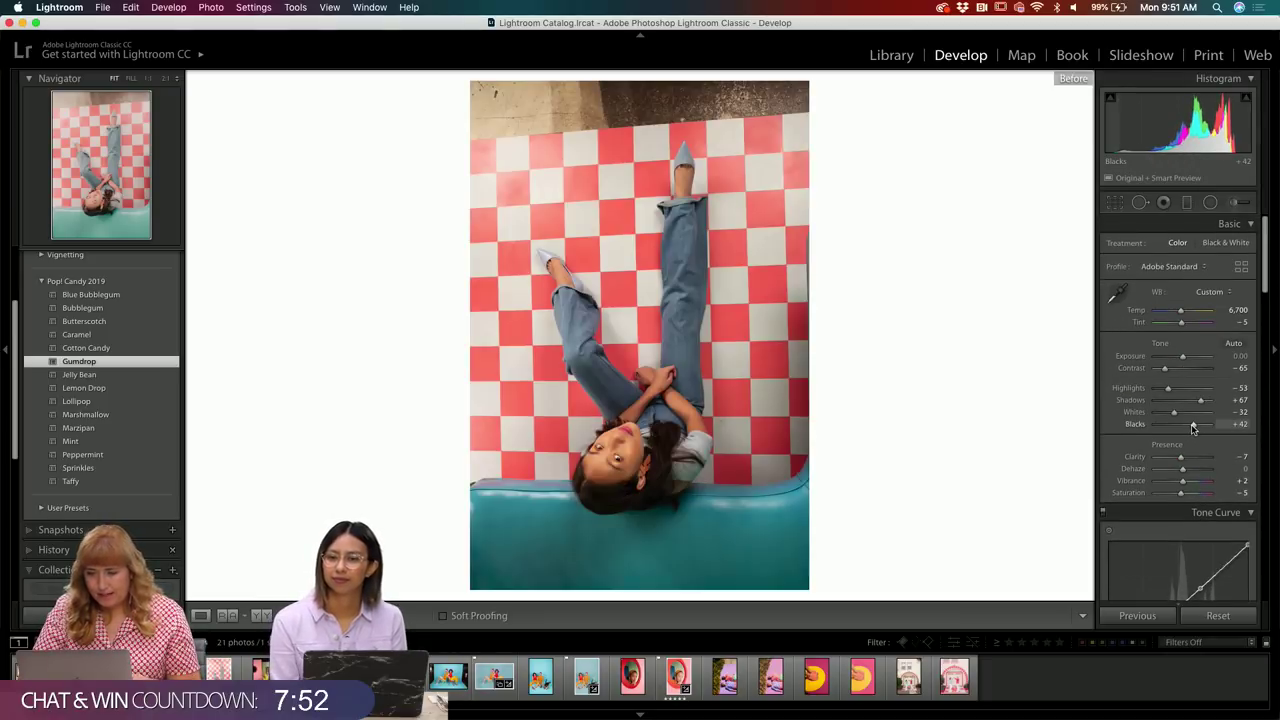
key("backslash")
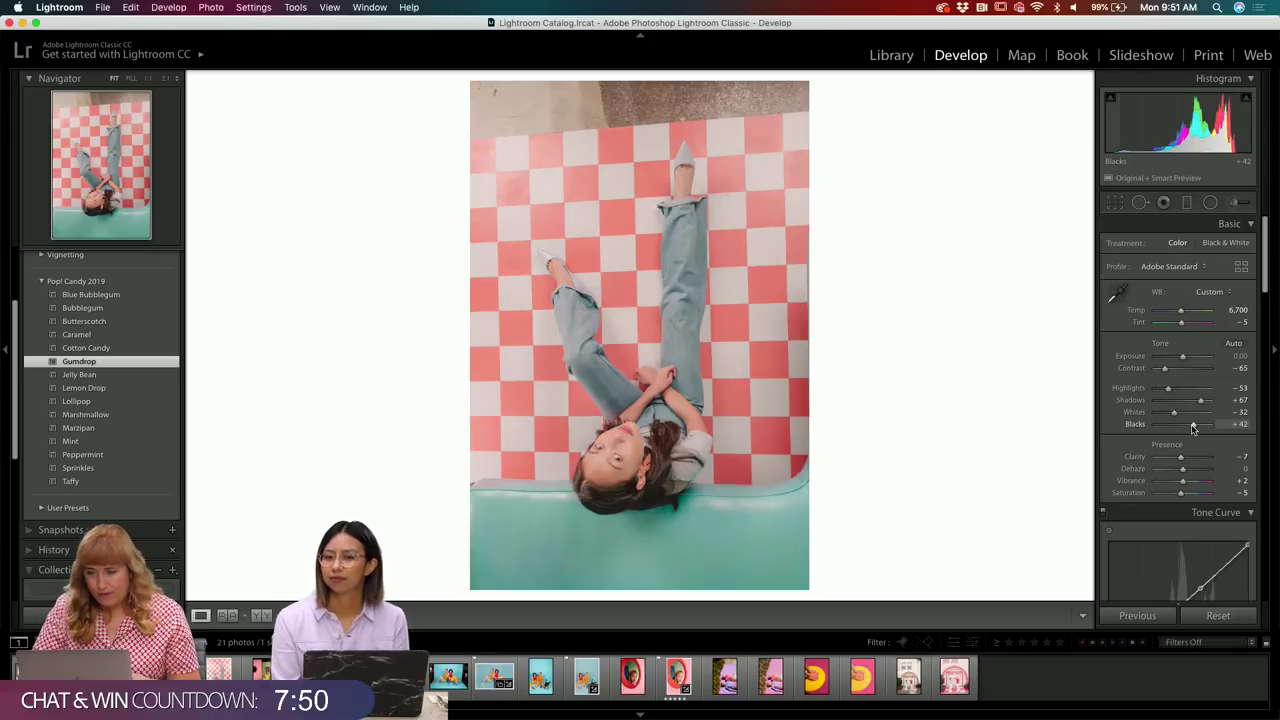
scroll(1190, 420, "down", 8)
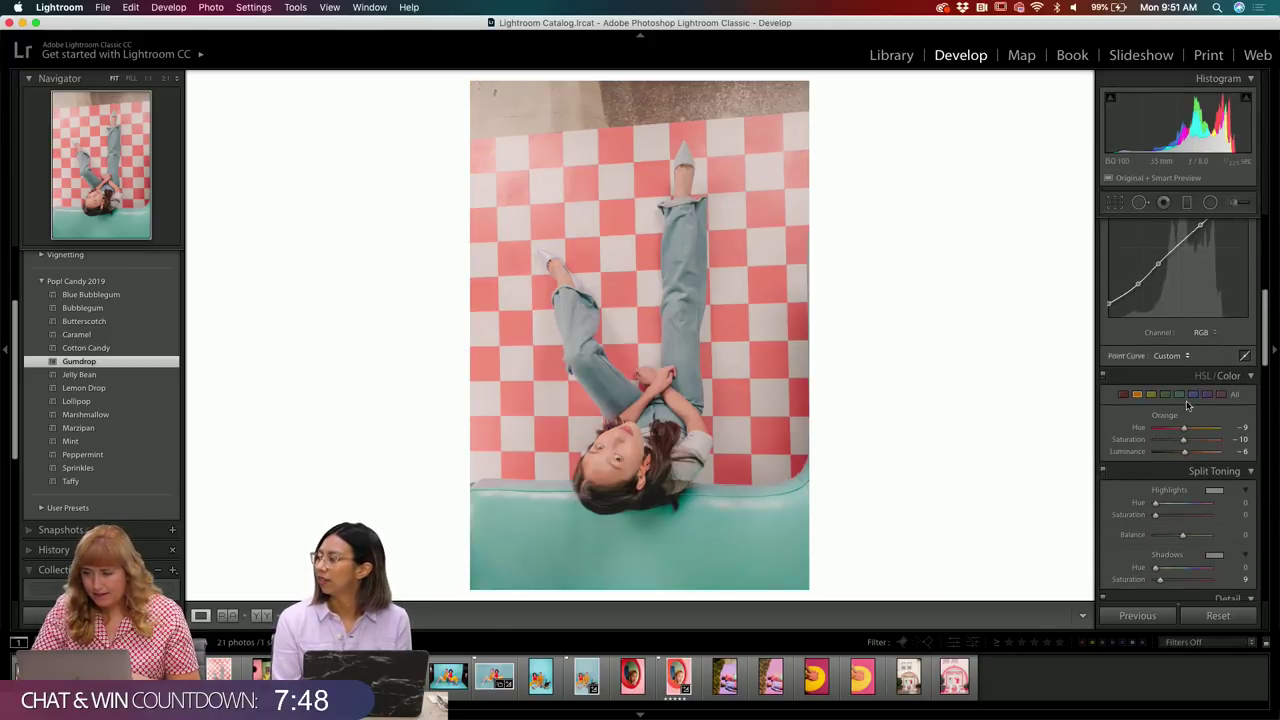
left_click_drag(1243, 451, 1251, 439)
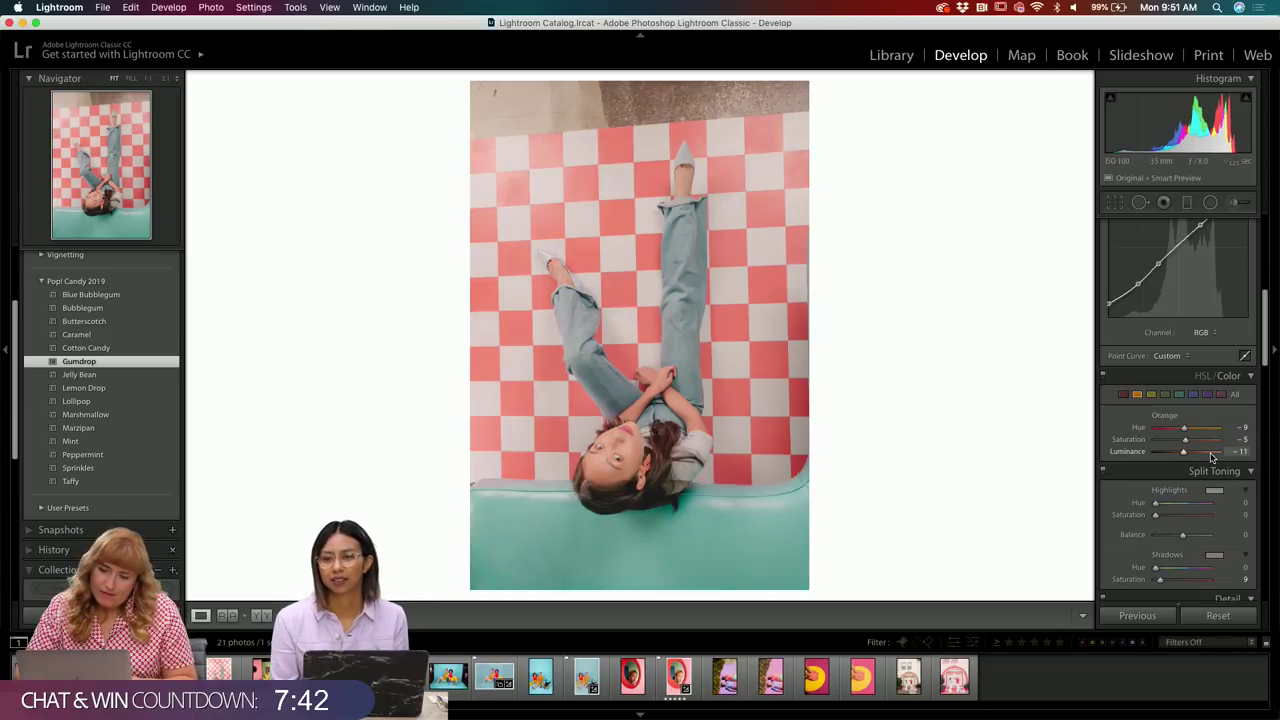
- Straighten the photo with a 0.5° crop angle and leave crop mode
scroll(1210, 454, "up", 4)
scroll(1210, 454, "up", 5)
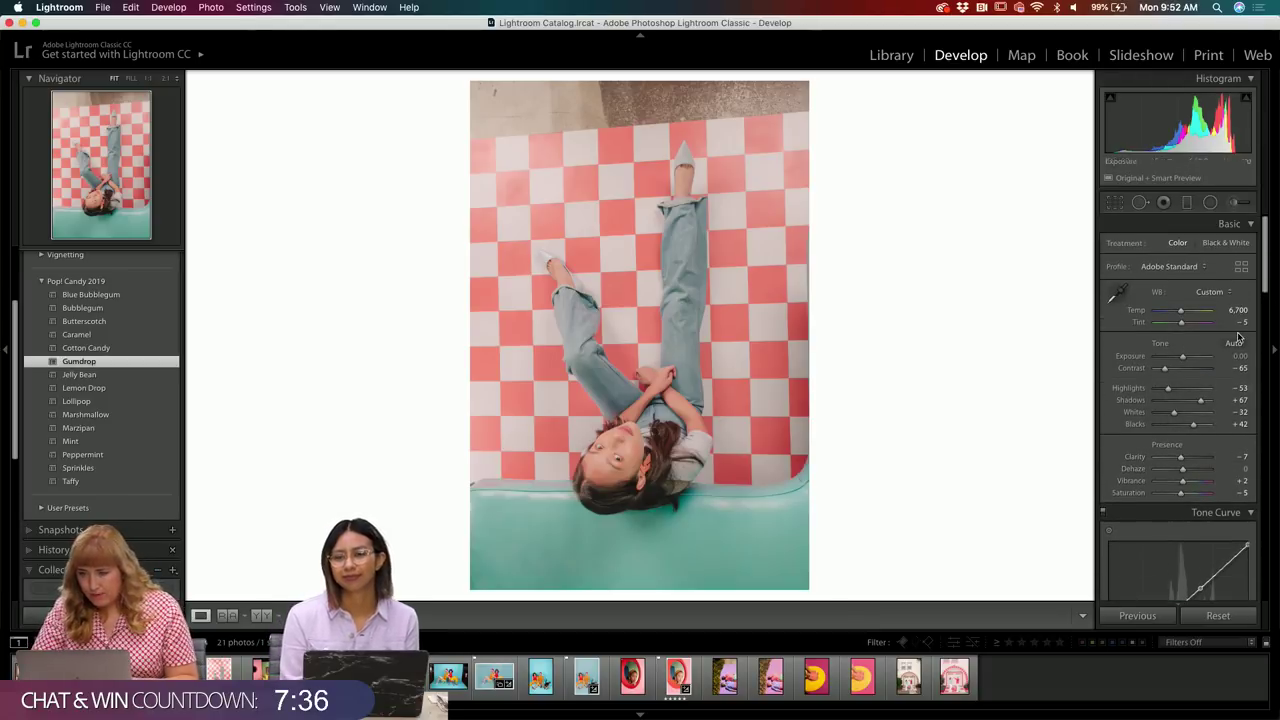
left_click(1115, 204)
left_click(1238, 284)
type("0.5")
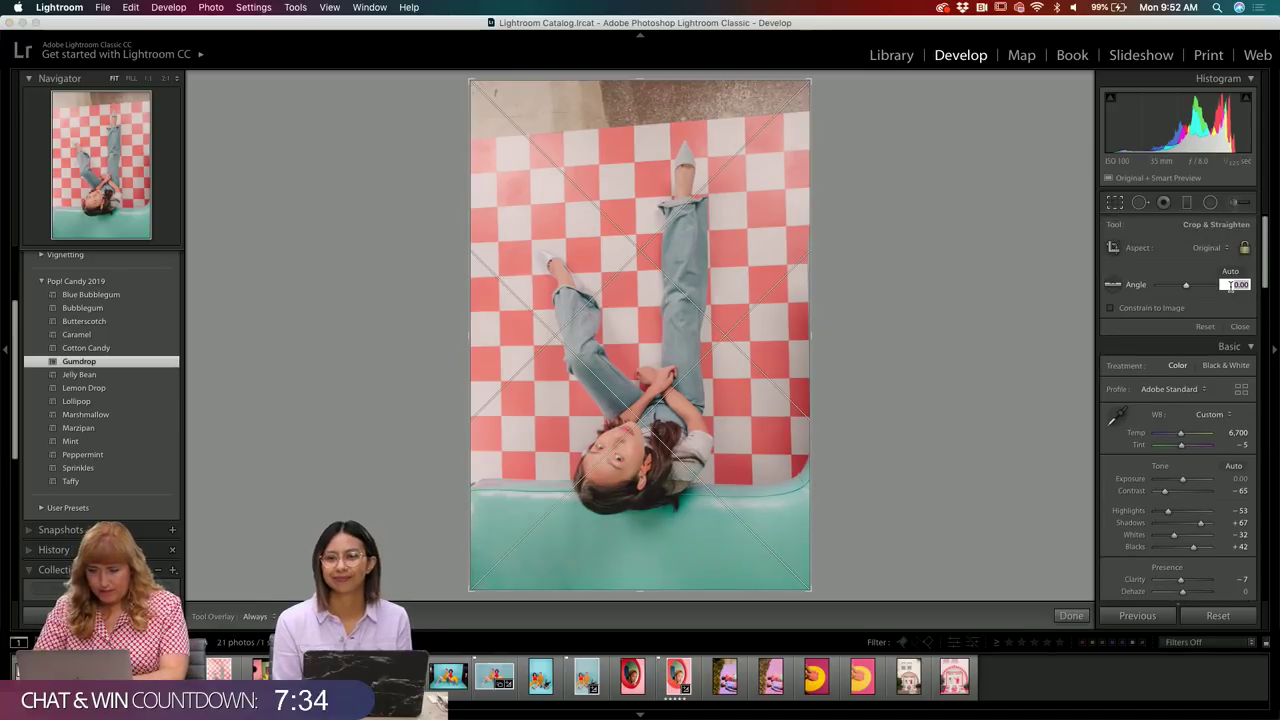
key("Return")
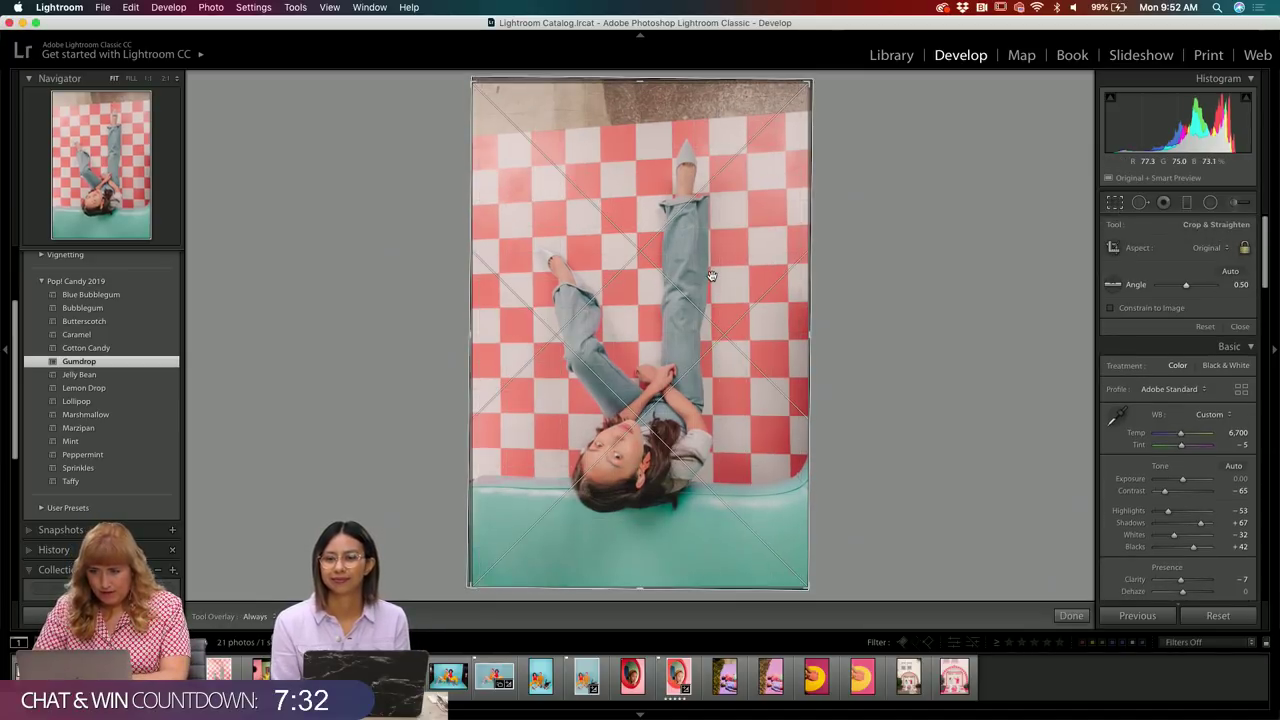
key("Return")
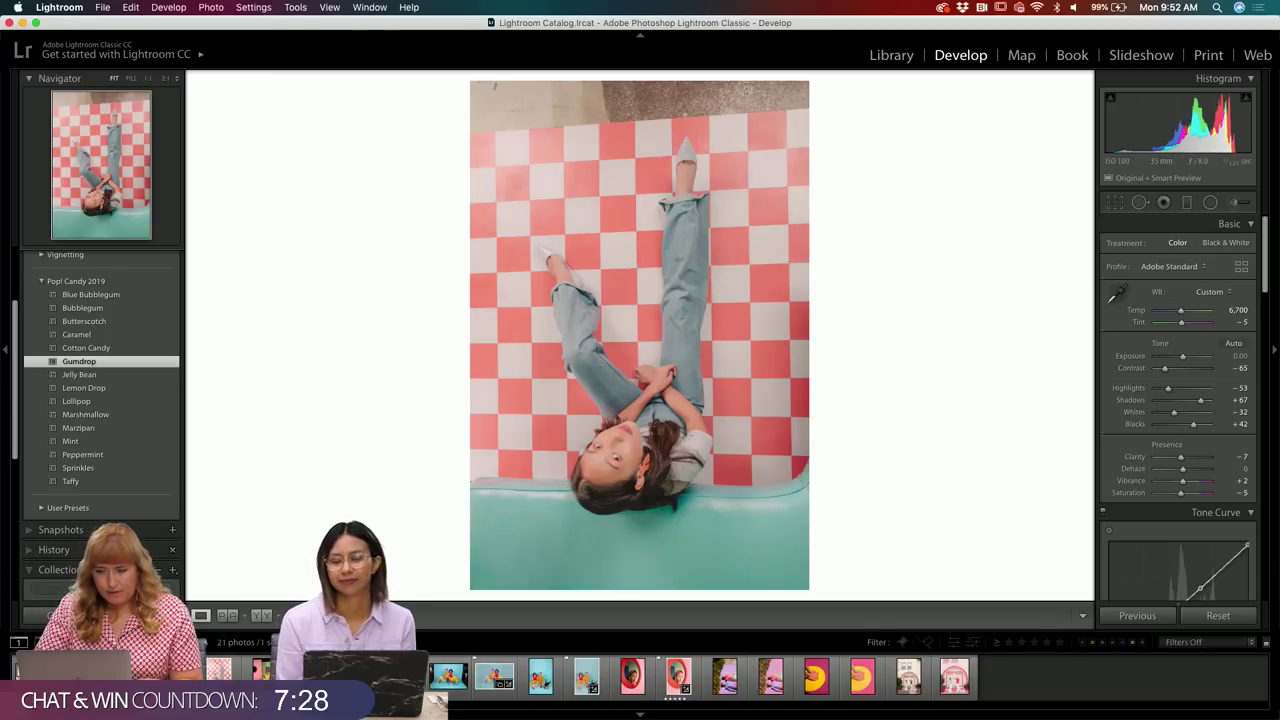
- Open the photo in Photoshop CC 2019, keeping its embedded ProPhoto RGB profile
right_click(172, 672)
mouse_move(210, 425)
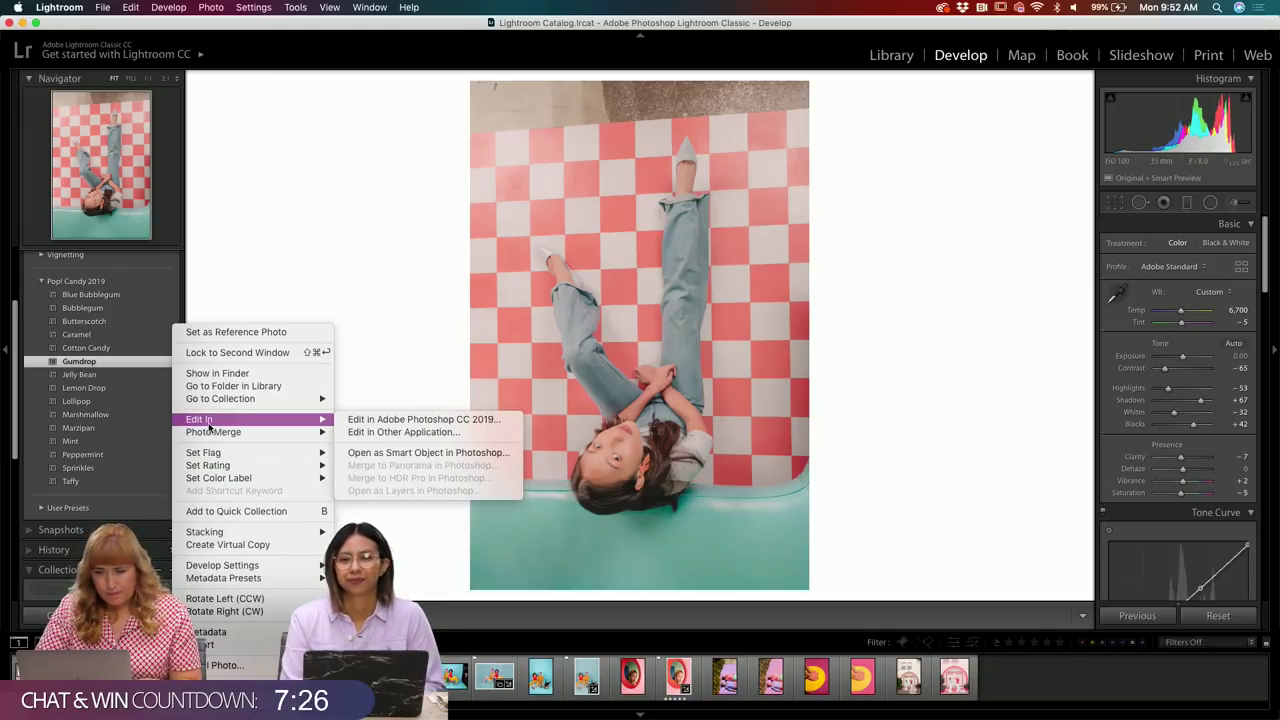
left_click(352, 420)
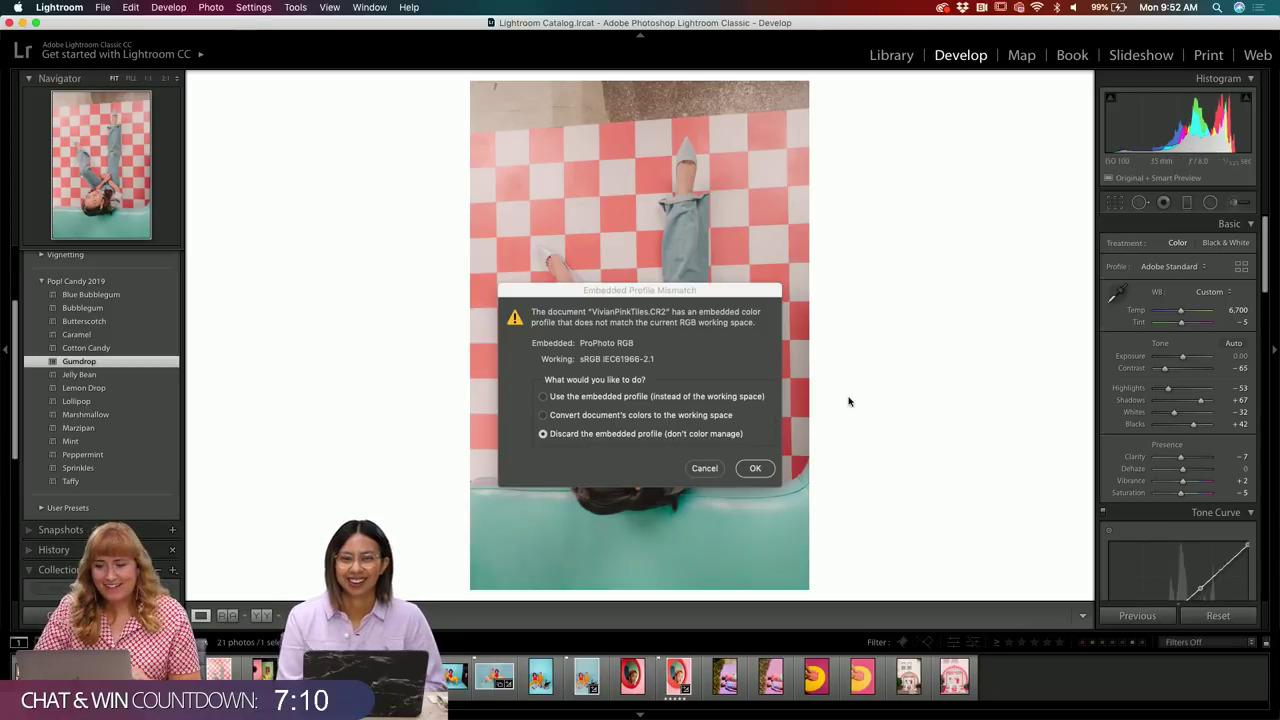
left_click(710, 396)
left_click(755, 468)
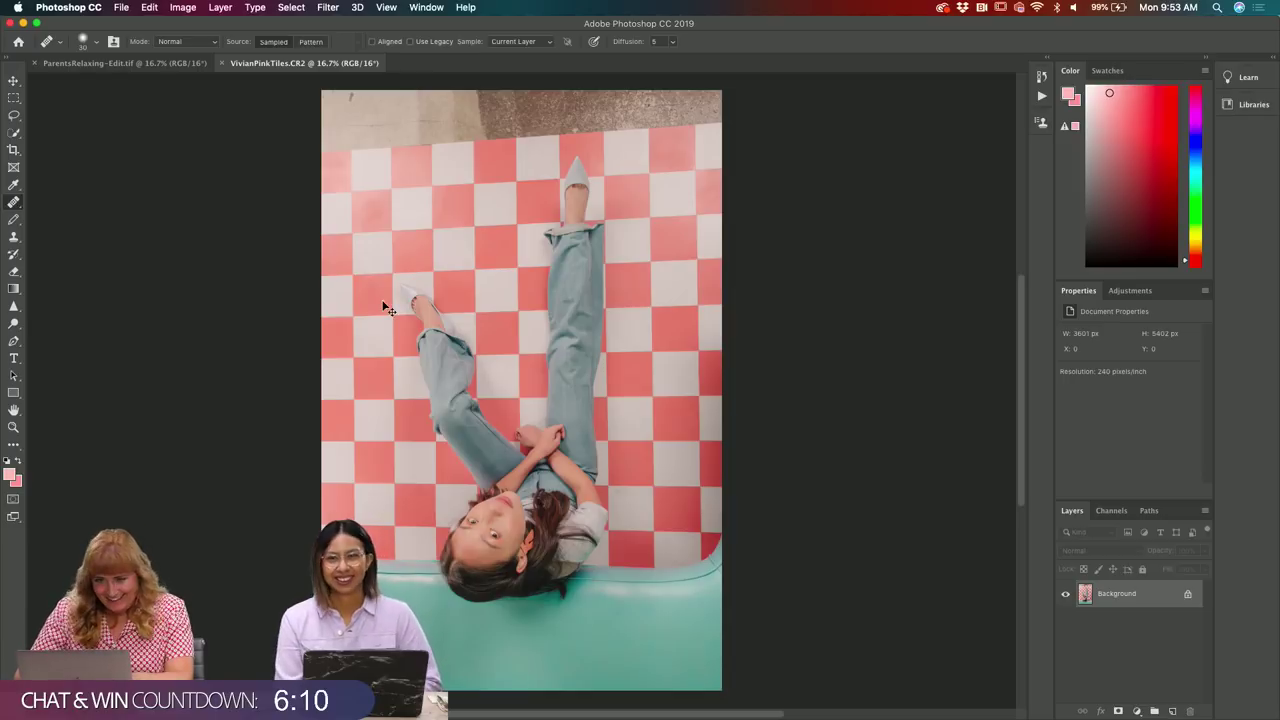
- Zoom in to inspect the tiles at full size, then zoom out to 33.3% showing the top edge
key("super+equal")
scroll(382, 301, "up", 10)
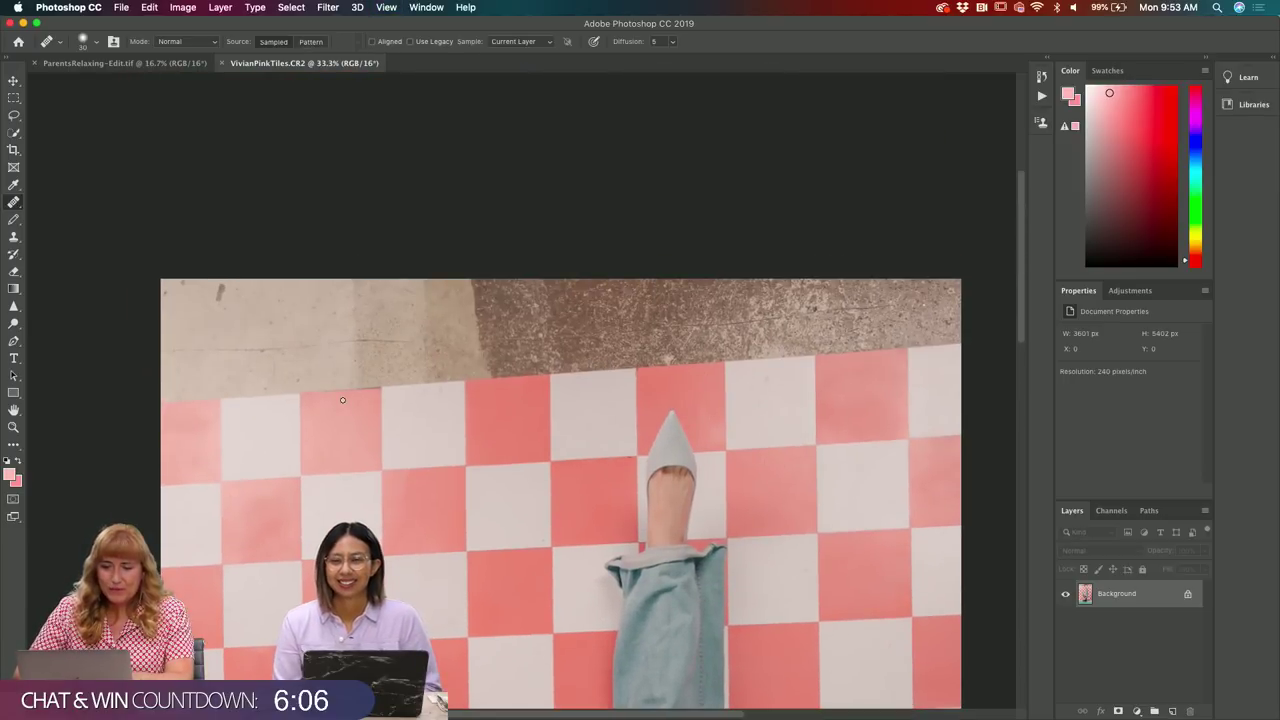
scroll(342, 400, "down", 10)
scroll(342, 400, "right", 5)
key("super+equal")
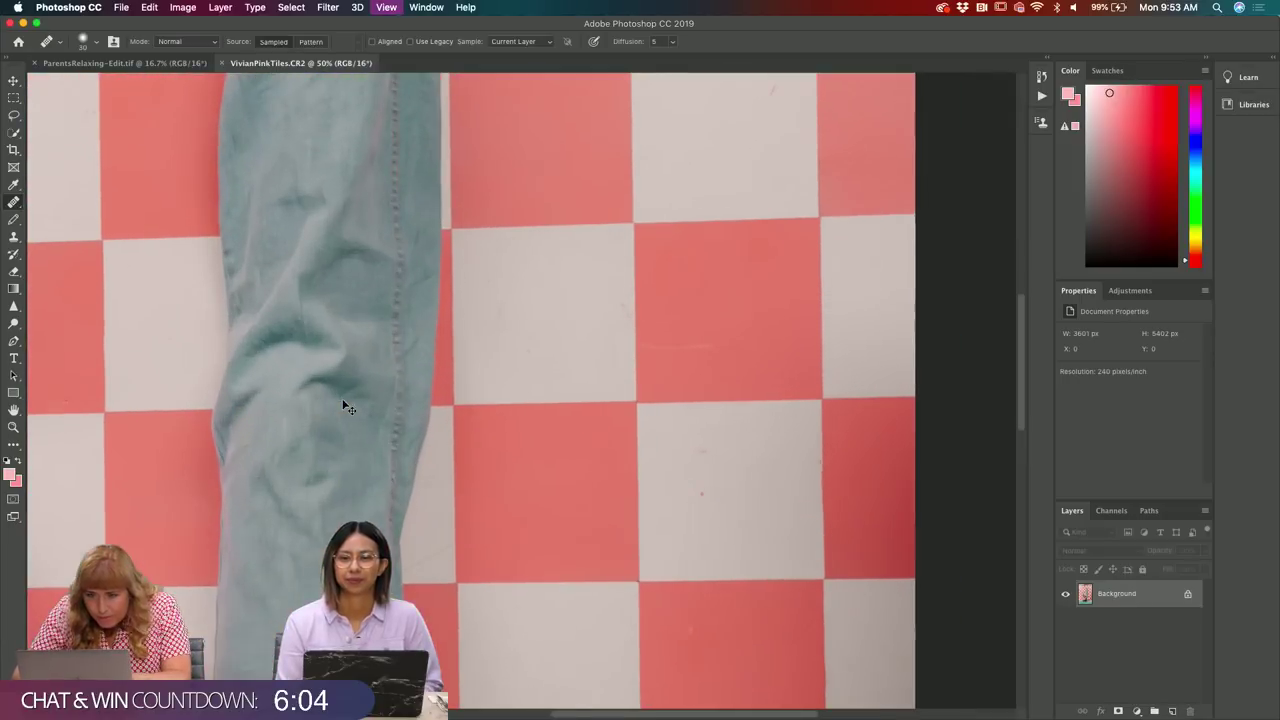
key("super+equal")
key("super+equal")
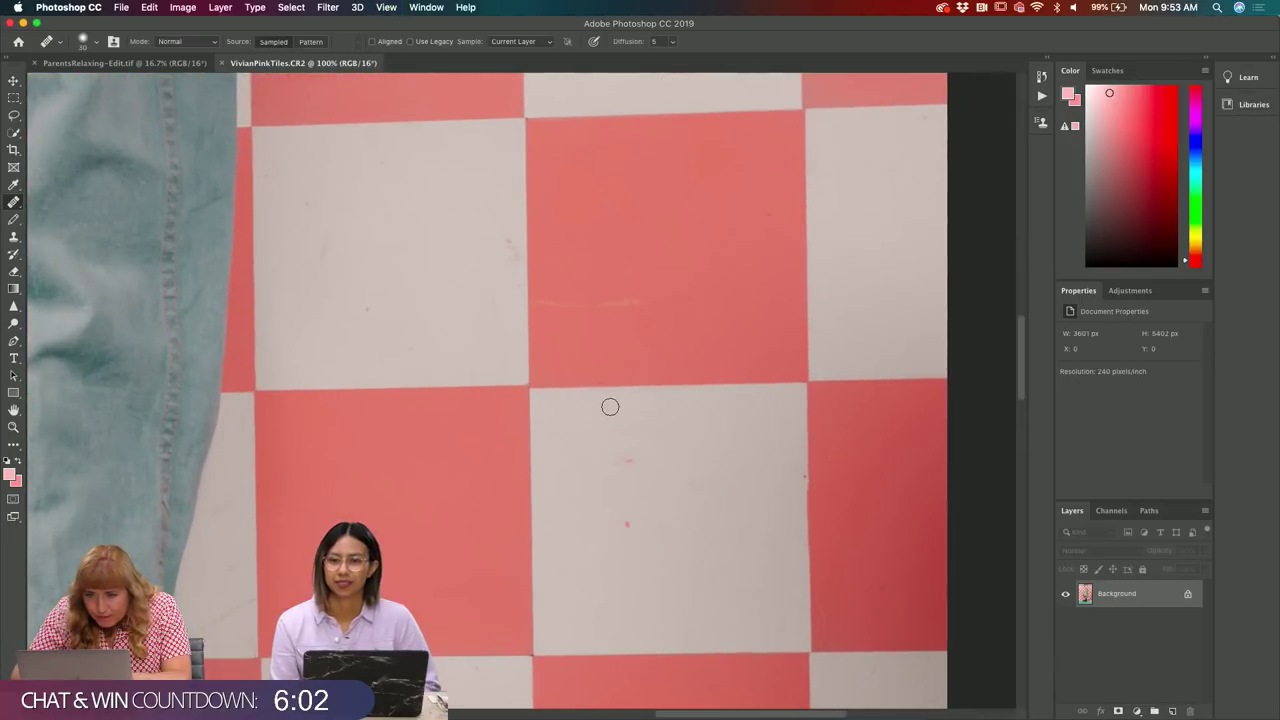
scroll(610, 407, "left", 10)
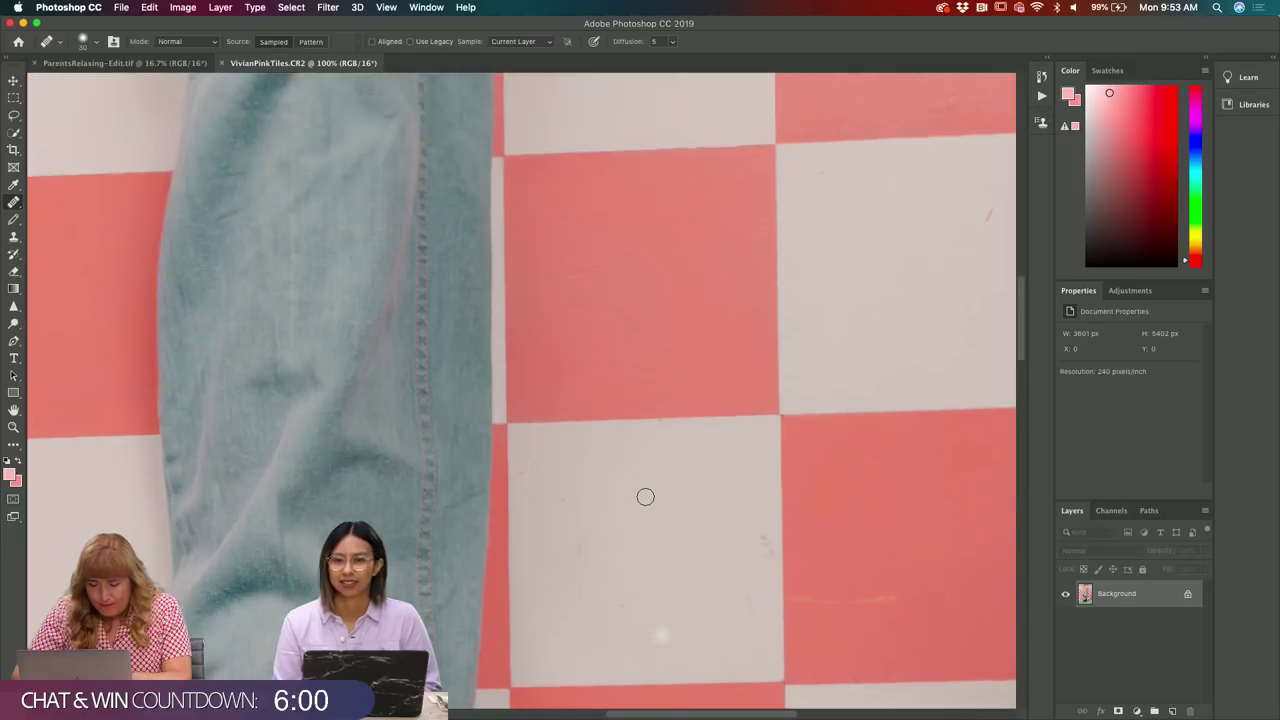
key("super+minus")
key("super+minus")
key("super+minus")
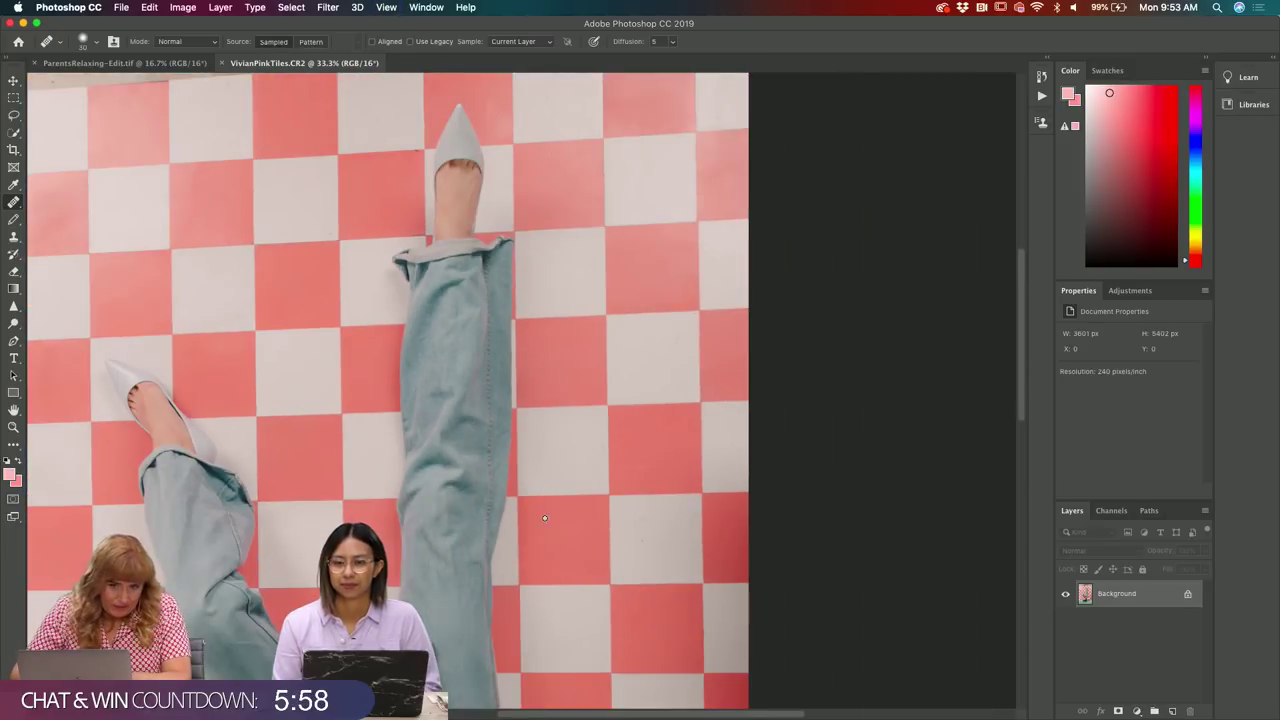
scroll(545, 517, "left", 8)
key("super+equal")
key("super+minus")
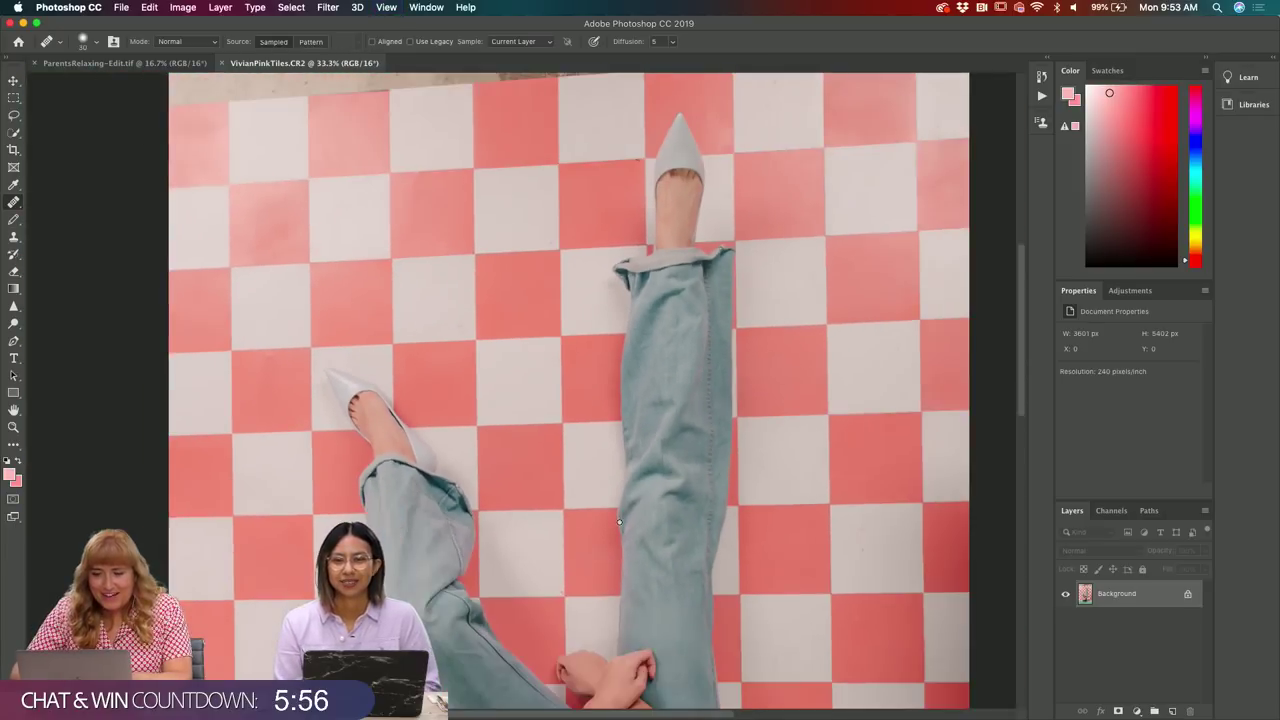
scroll(619, 521, "up", 10)
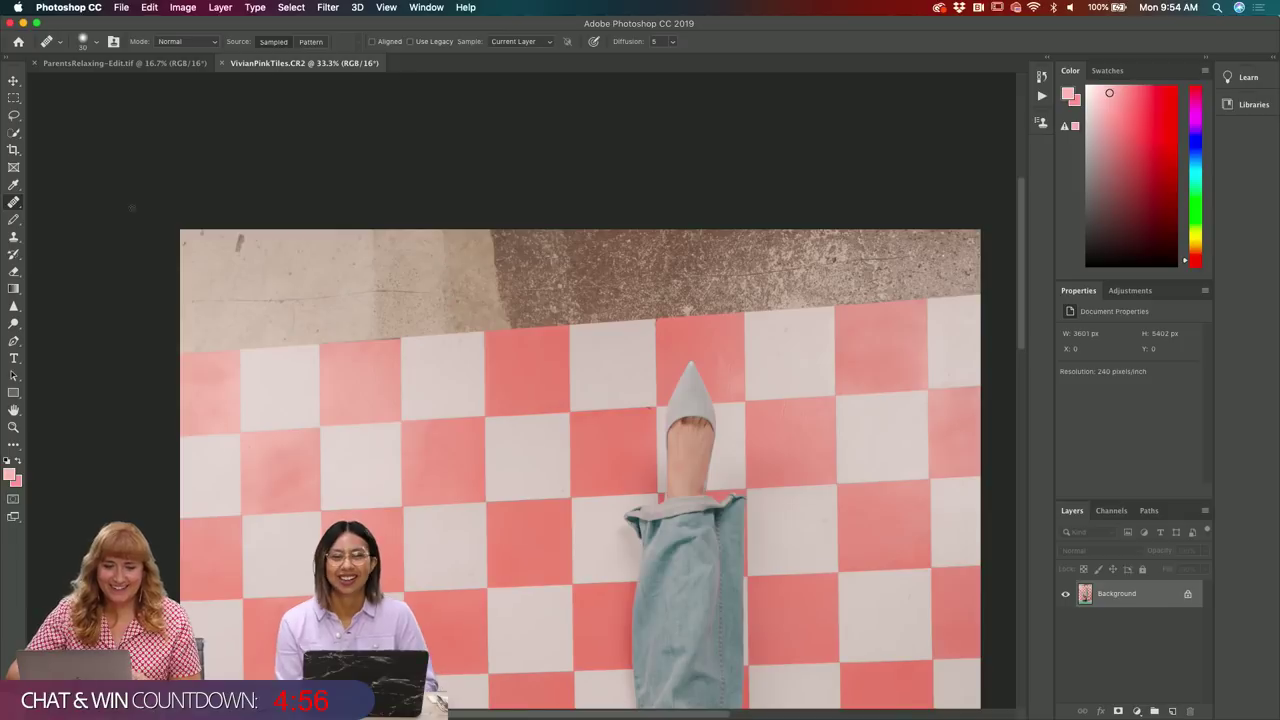
- Outline the concrete corner patch above the leftmost white tile with the Polygonal Lasso
left_click_drag(16, 118, 64, 128)
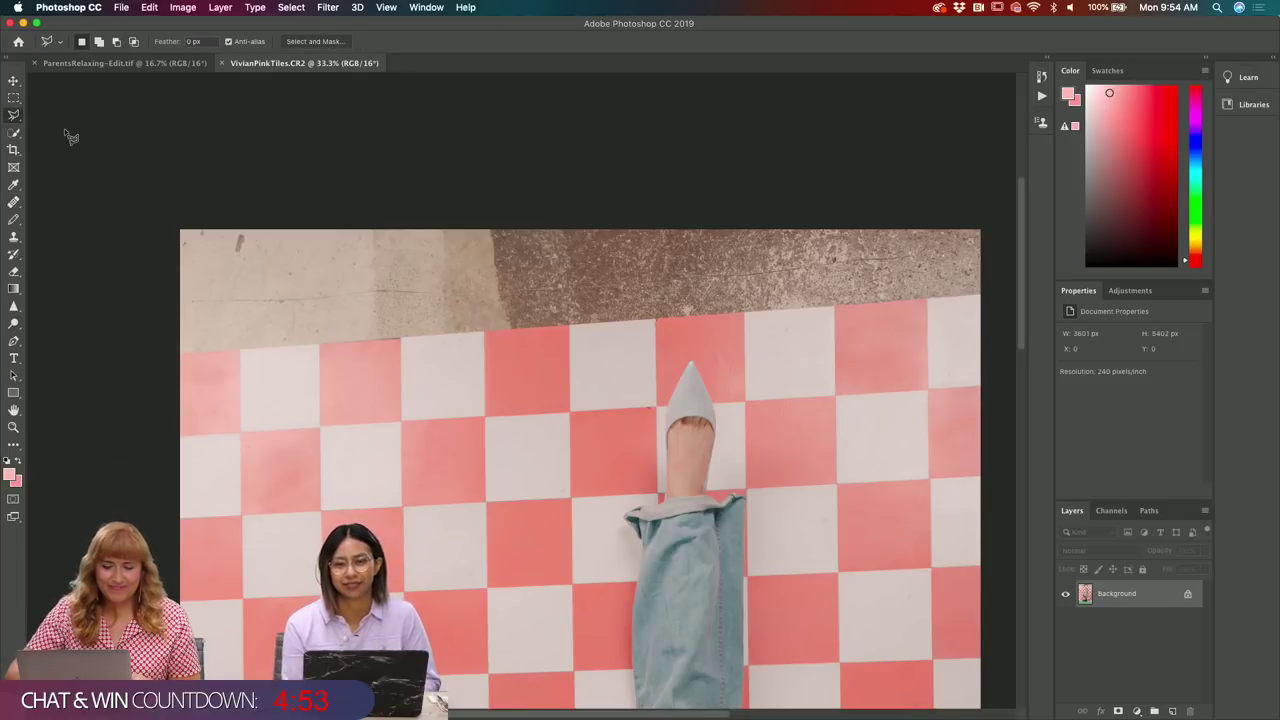
left_click(227, 352)
key("Escape")
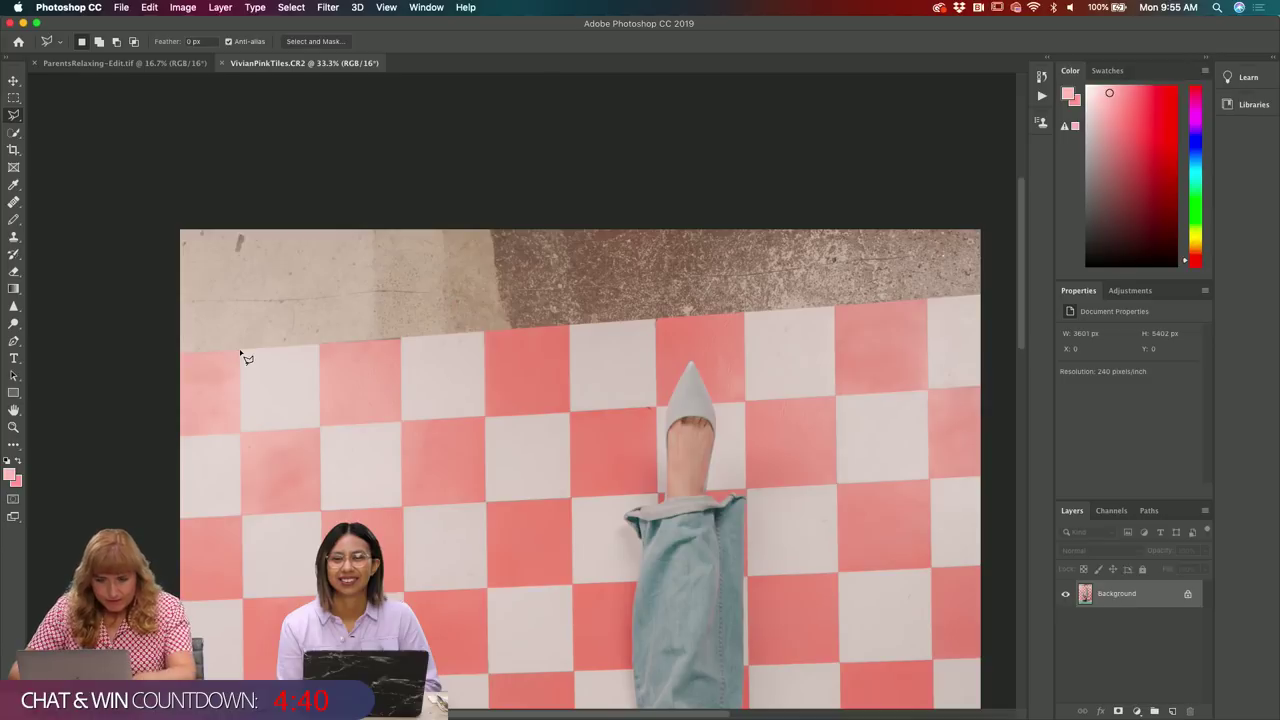
left_click(240, 351)
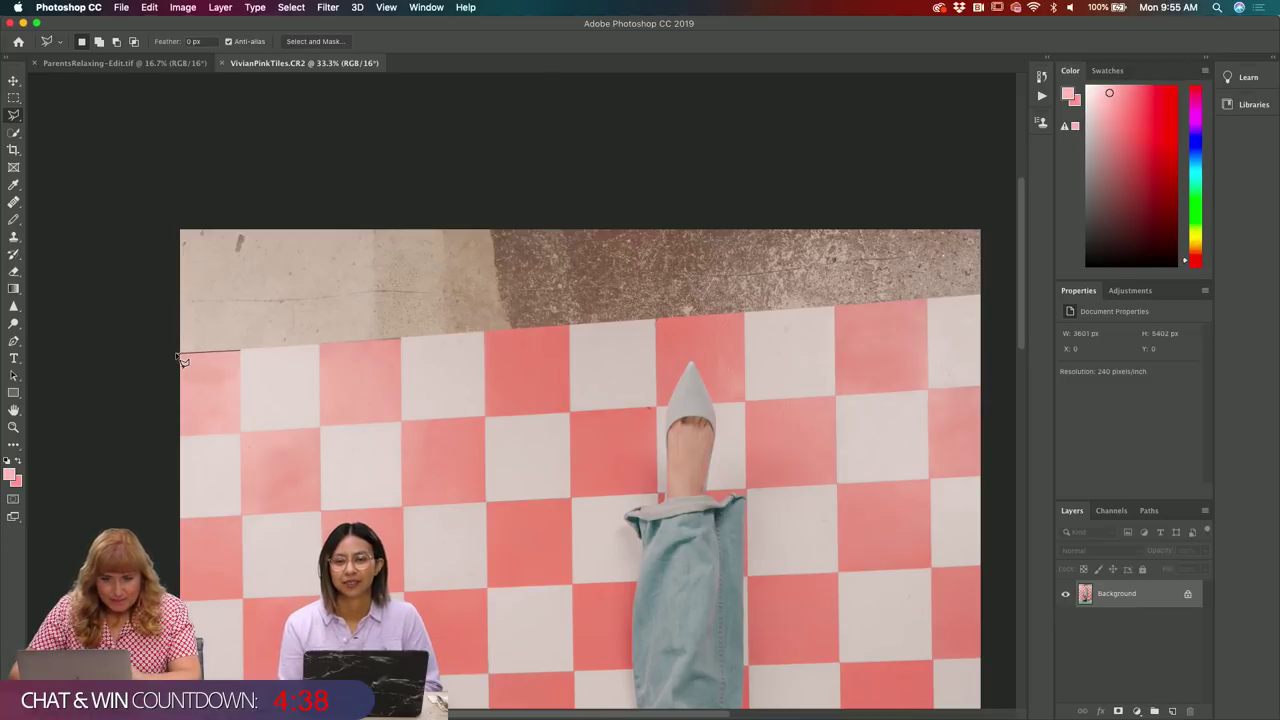
left_click(178, 353)
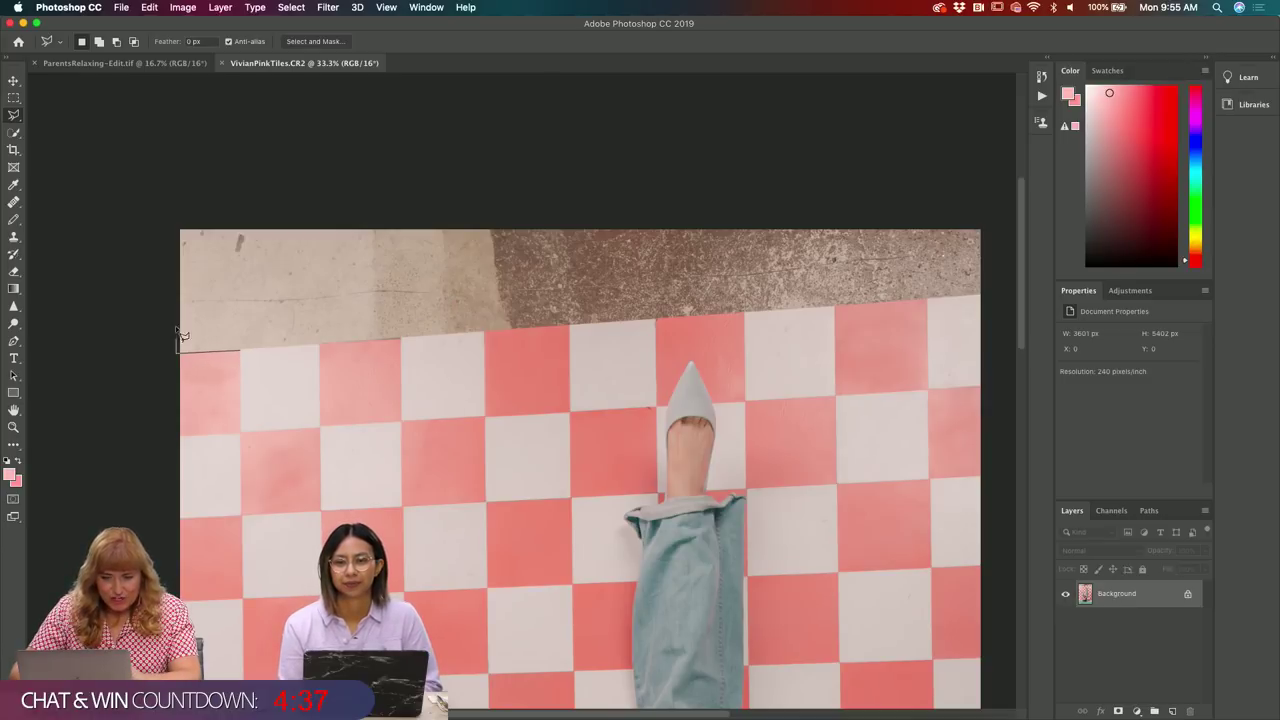
left_click(178, 270)
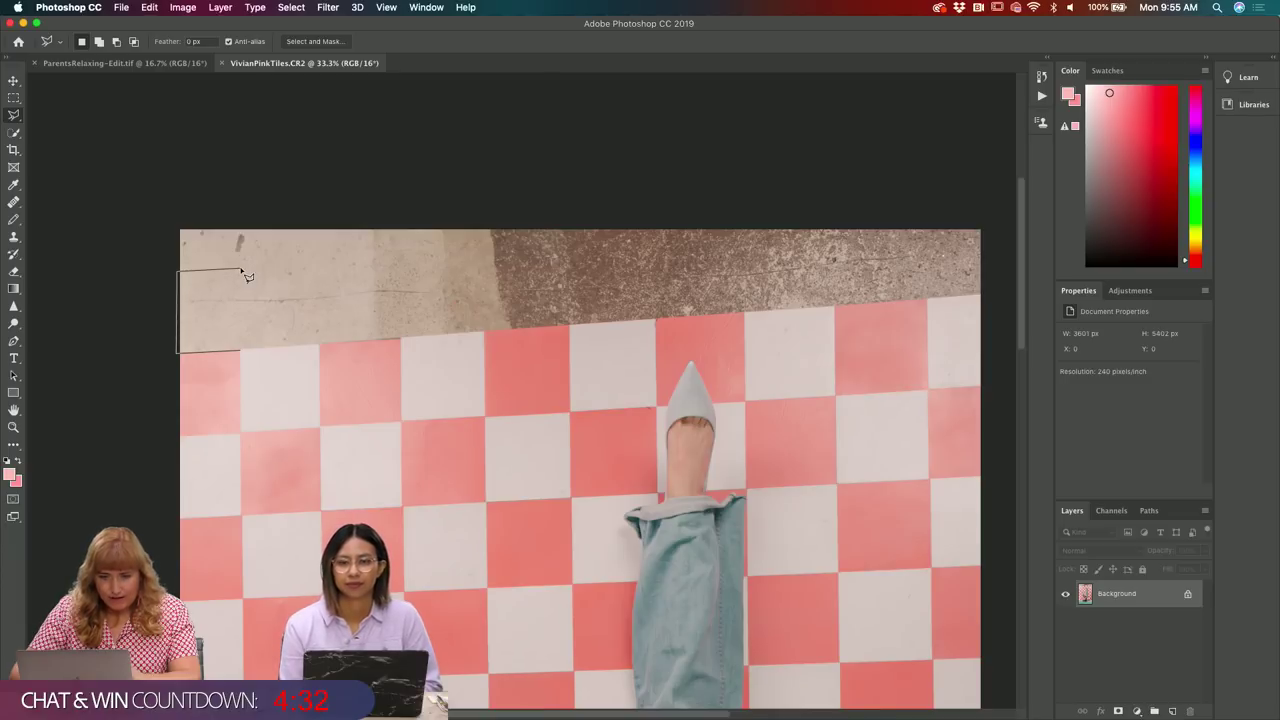
left_click(241, 268)
double_click(242, 354)
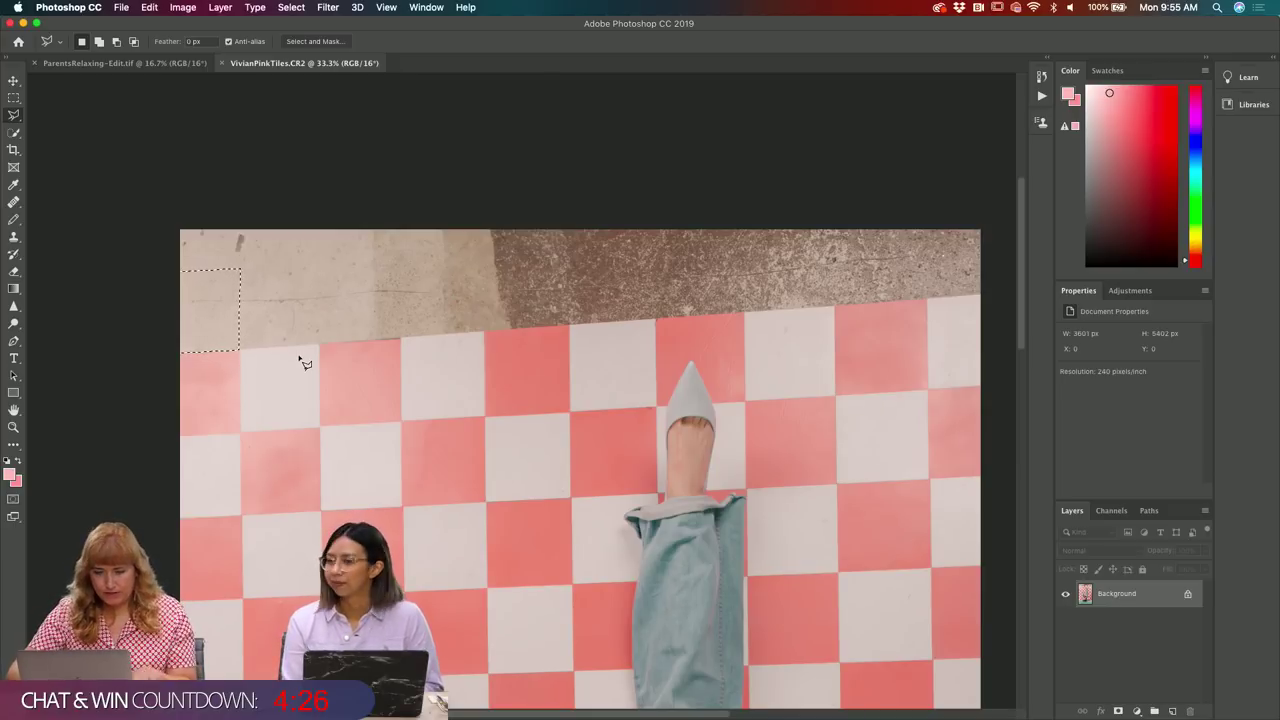
- Clone white tile texture into the selected concrete corner patch with the Clone Stamp
key("s")
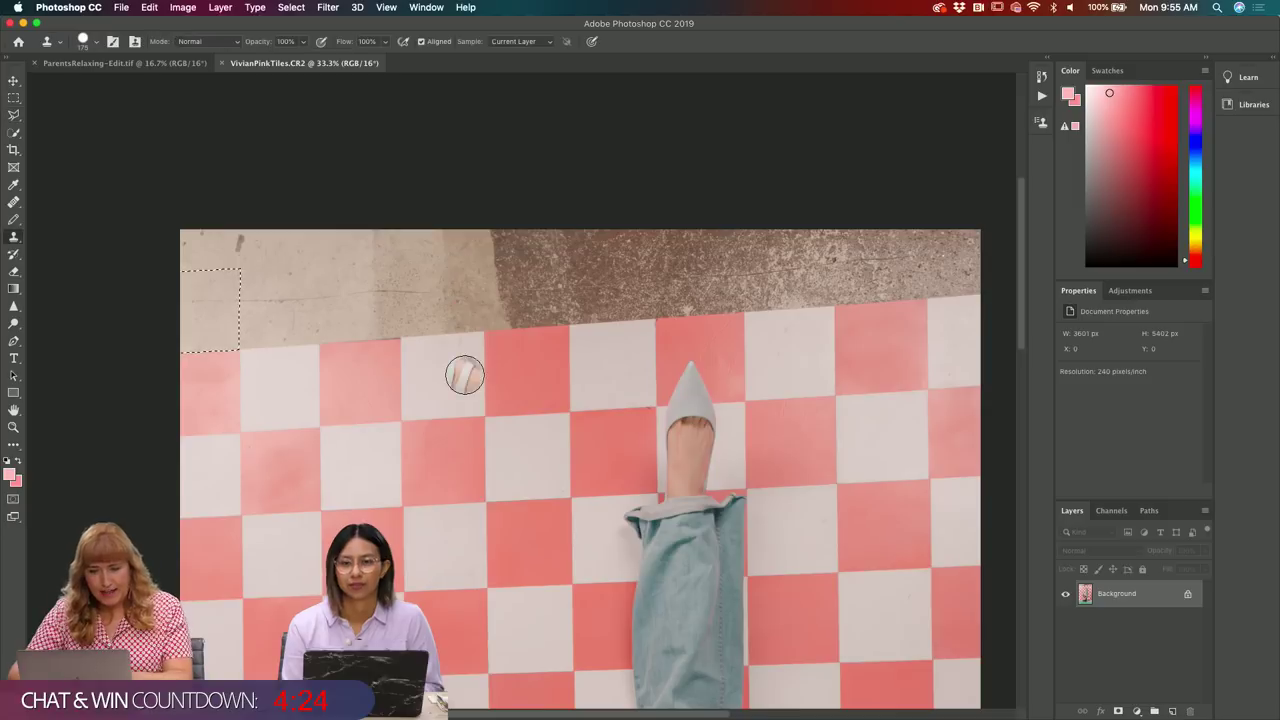
key("bracketleft")
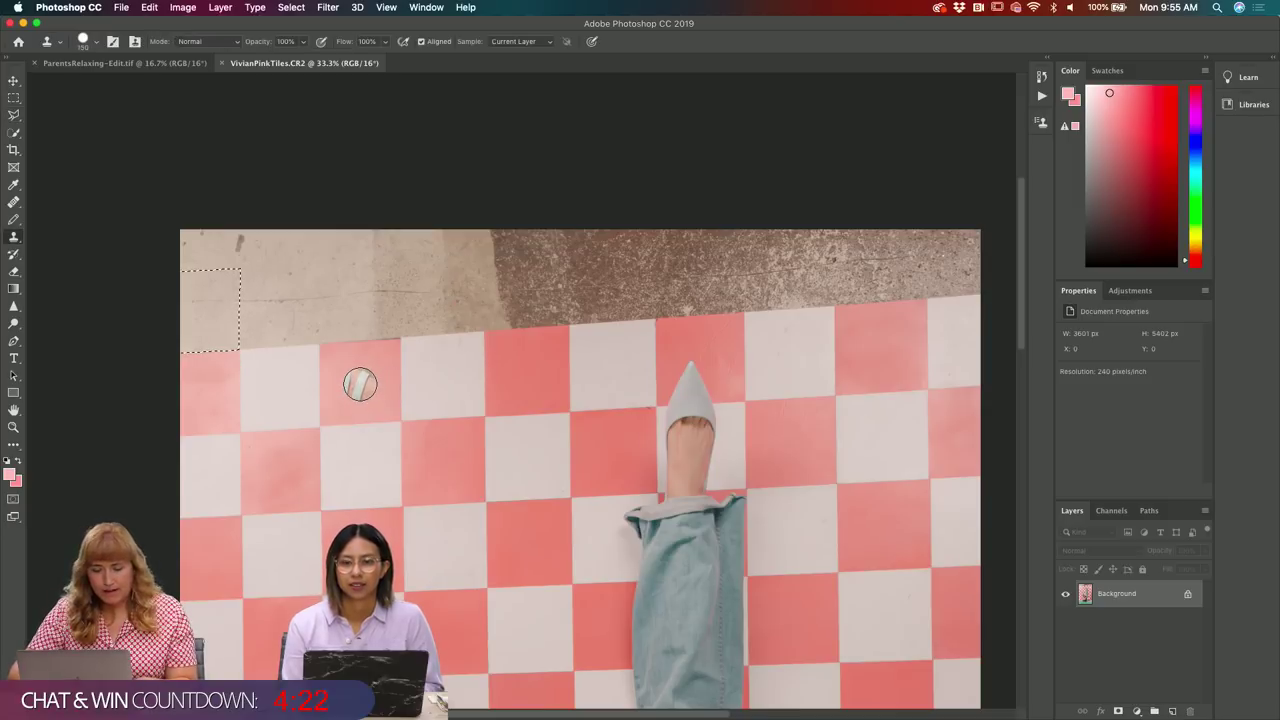
left_click(366, 394, "alt")
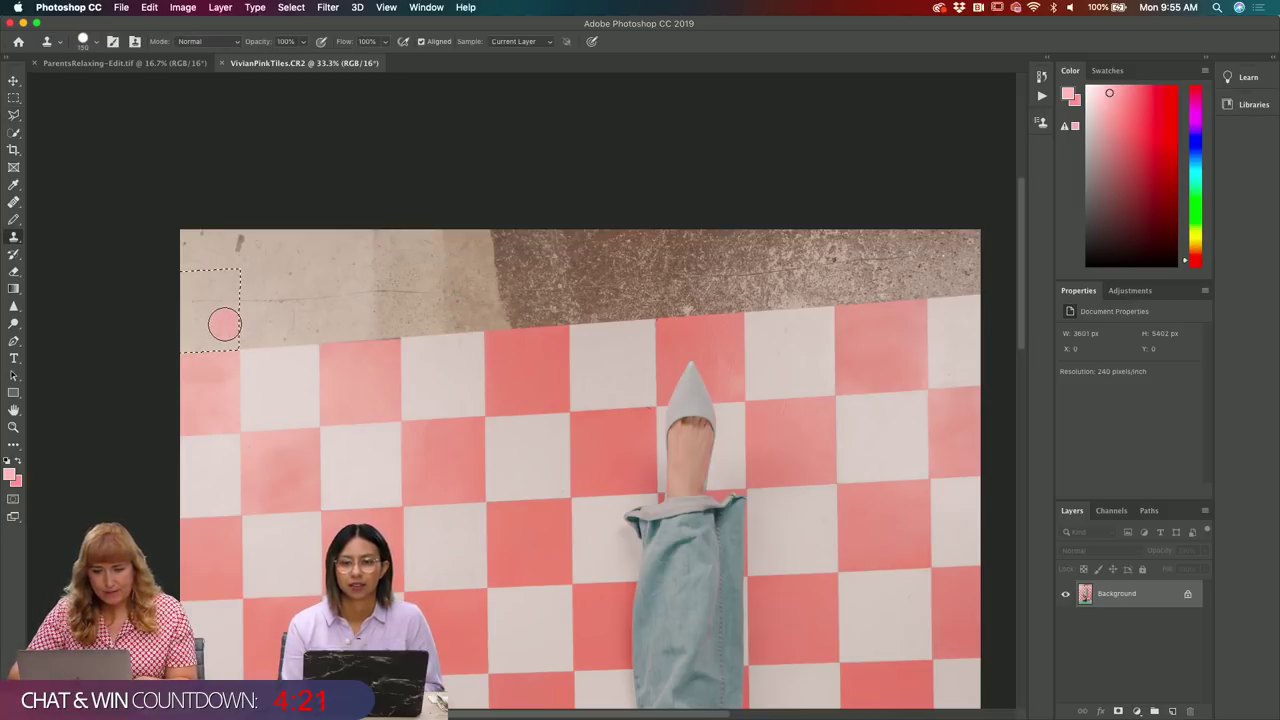
left_click(282, 390, "alt")
left_click(221, 324)
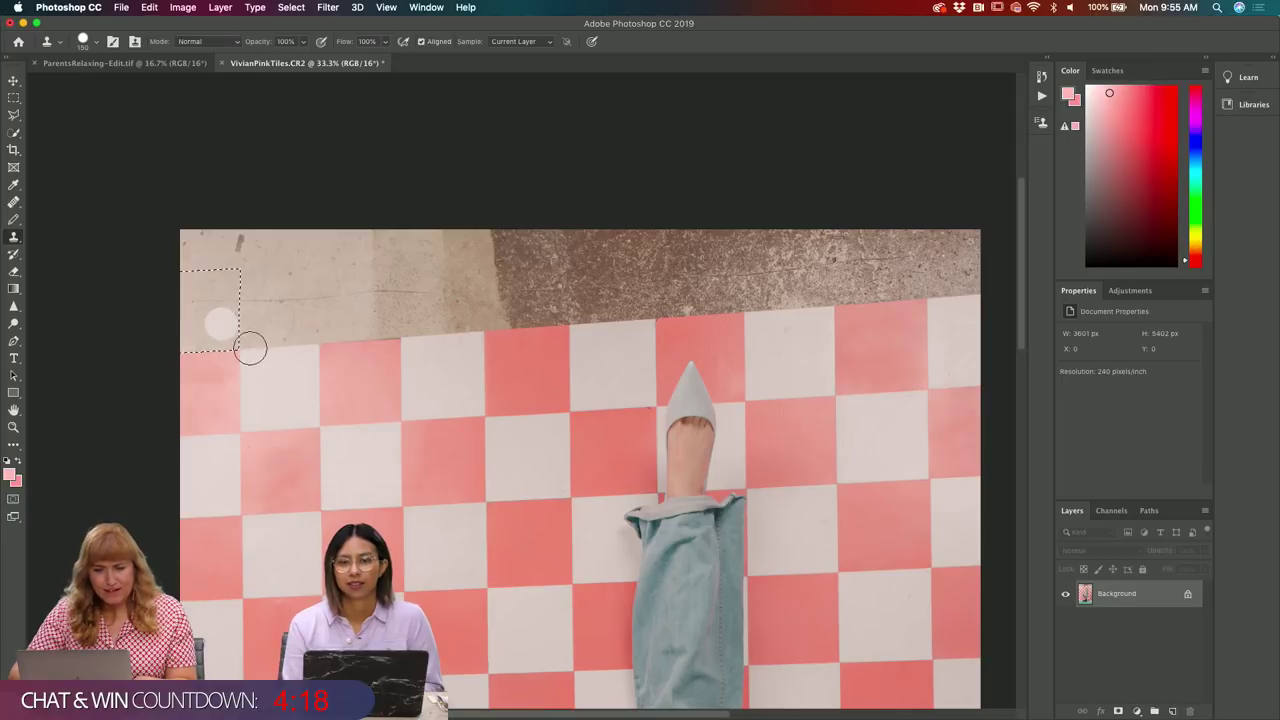
left_click(193, 340)
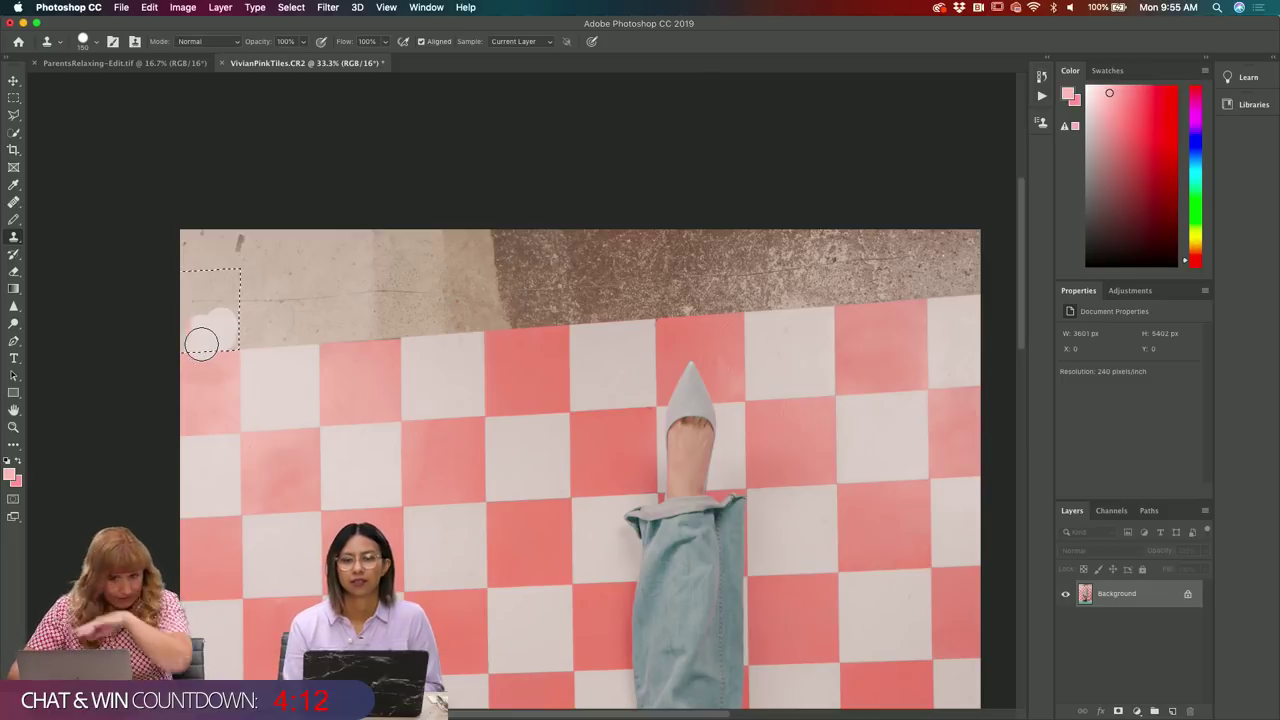
left_click_drag(220, 333, 194, 329)
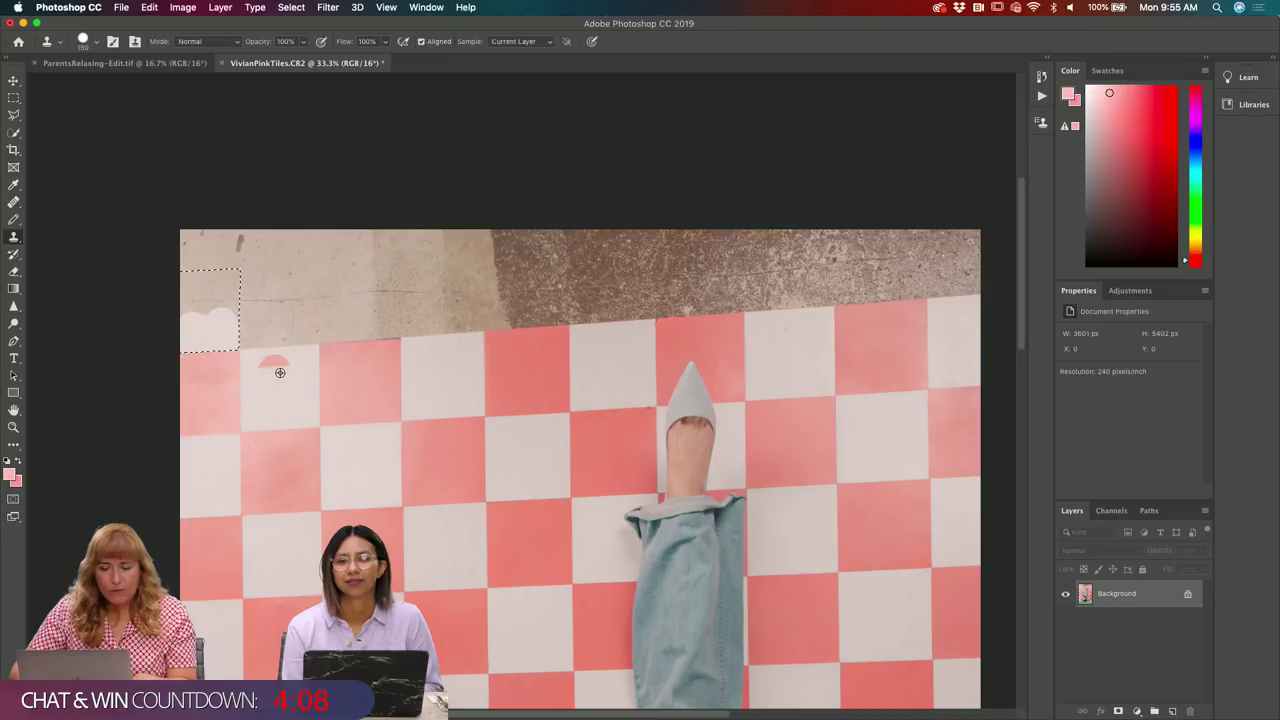
mouse_move(221, 307)
left_mouse_down()
mouse_move(211, 269)
mouse_move(194, 294)
left_mouse_up()
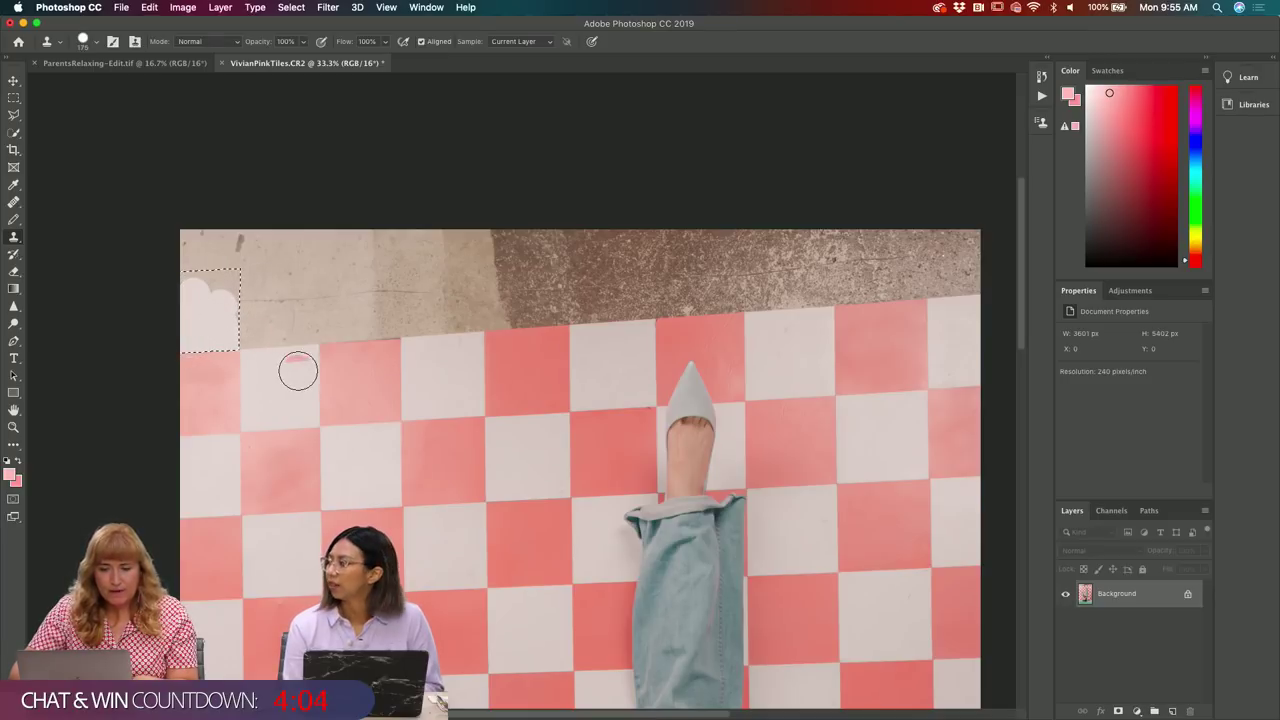
key("bracketright")
key("bracketright")
key("bracketright")
key("bracketright")
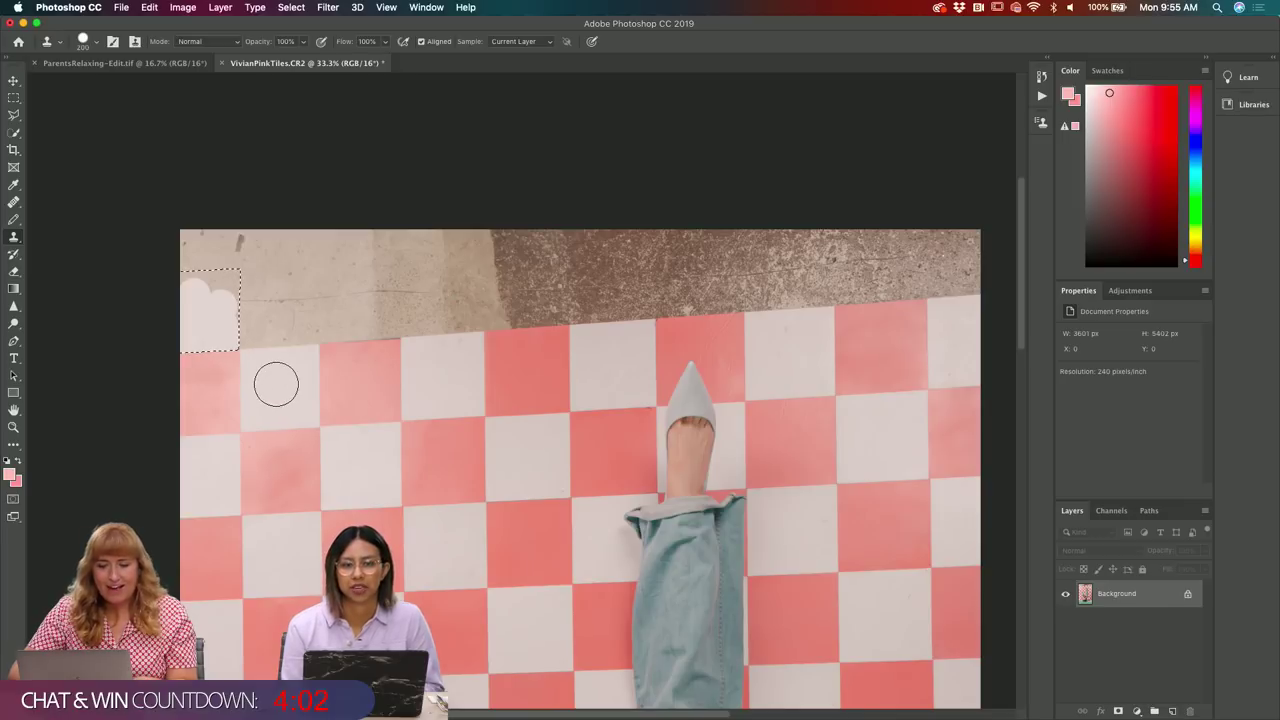
mouse_move(219, 286)
left_mouse_down()
mouse_move(189, 277)
mouse_move(180, 289)
left_mouse_up()
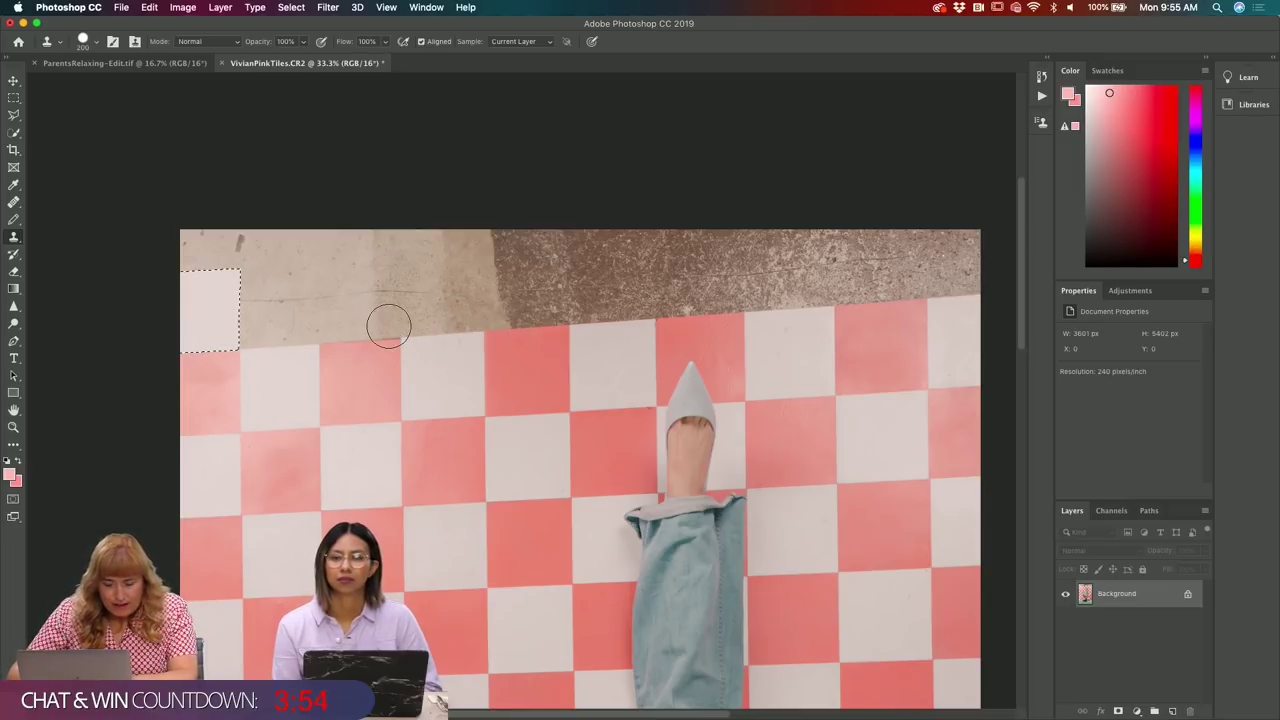
- Blend the patch with the Healing Brush, undo the pink smudge on the concrete, and zoom out
key("j")
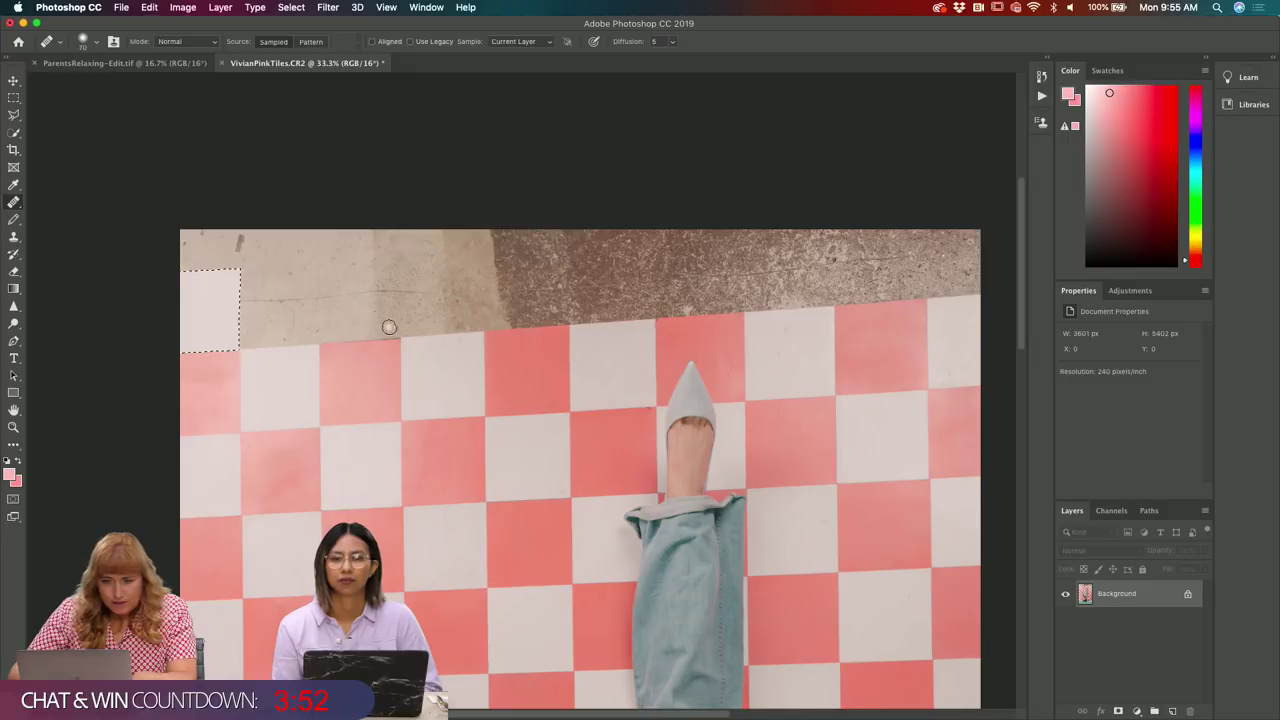
key("bracketright")
key("bracketright")
key("bracketright")
key("bracketright")
key("bracketright")
key("bracketright")
key("bracketright")
key("bracketright")
key("bracketright")
key("bracketright")
key("bracketright")
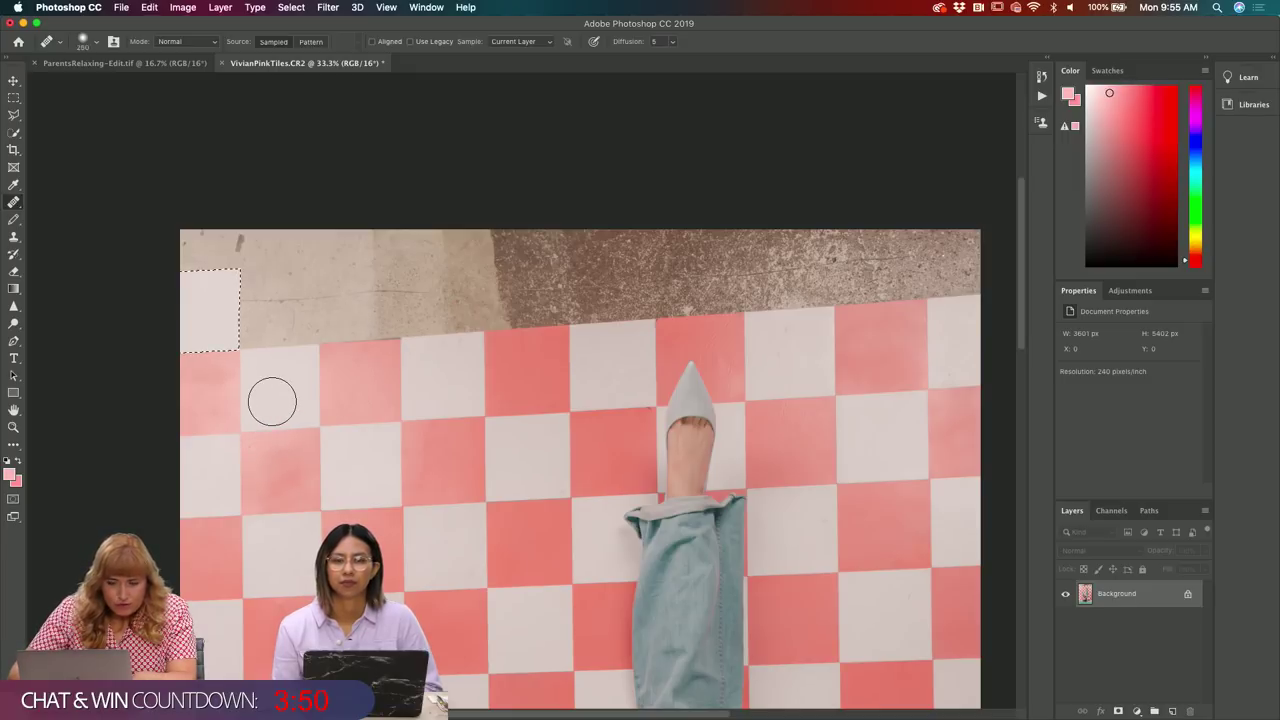
key("bracketright")
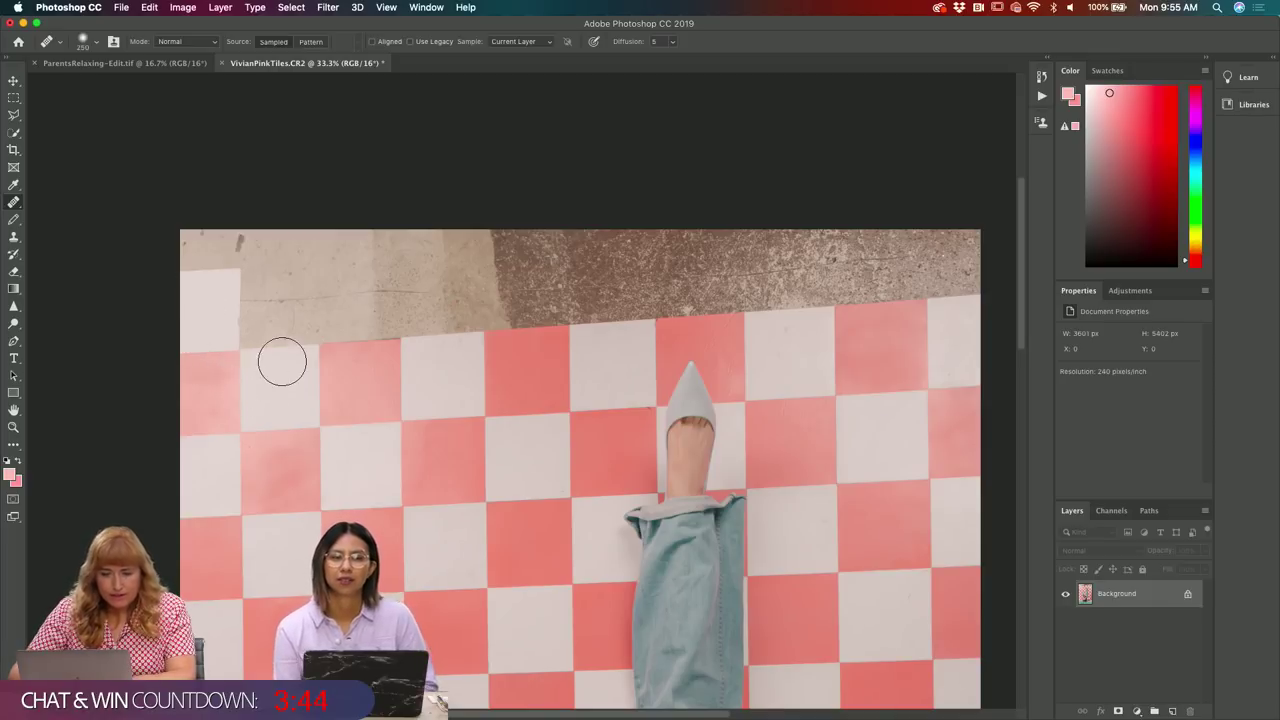
key("super+plus")
key("super+plus")
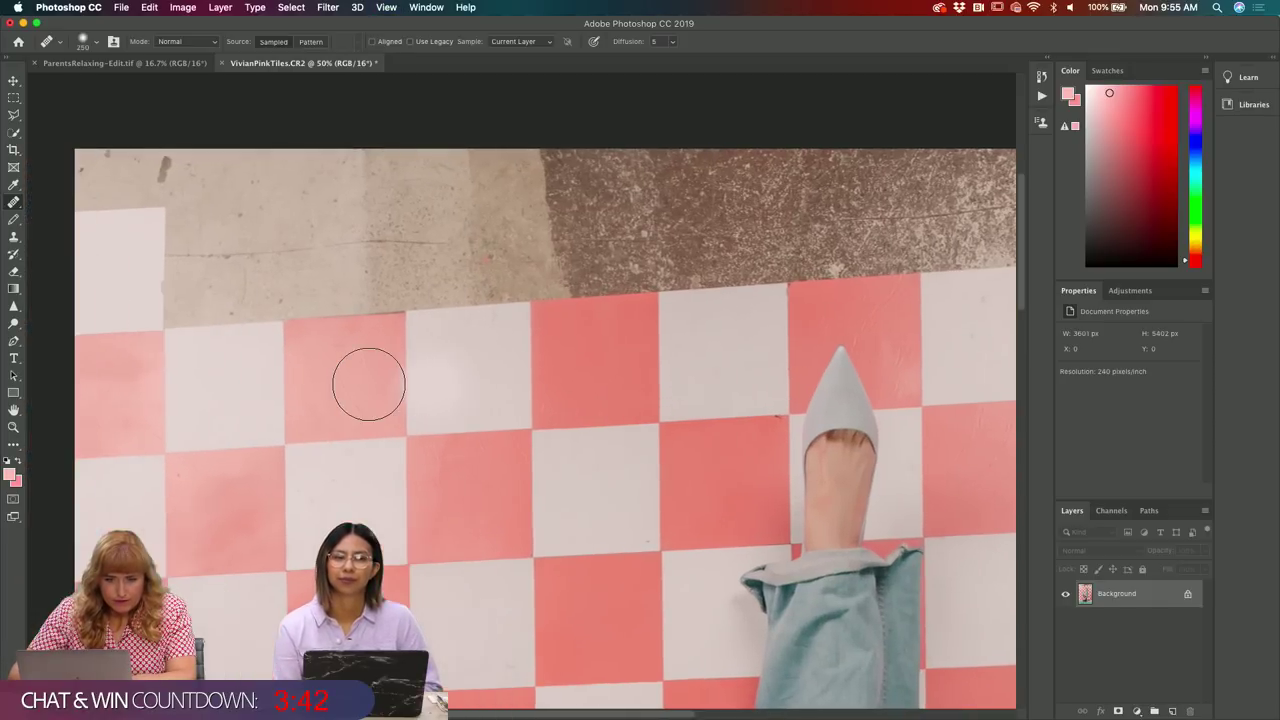
key("s")
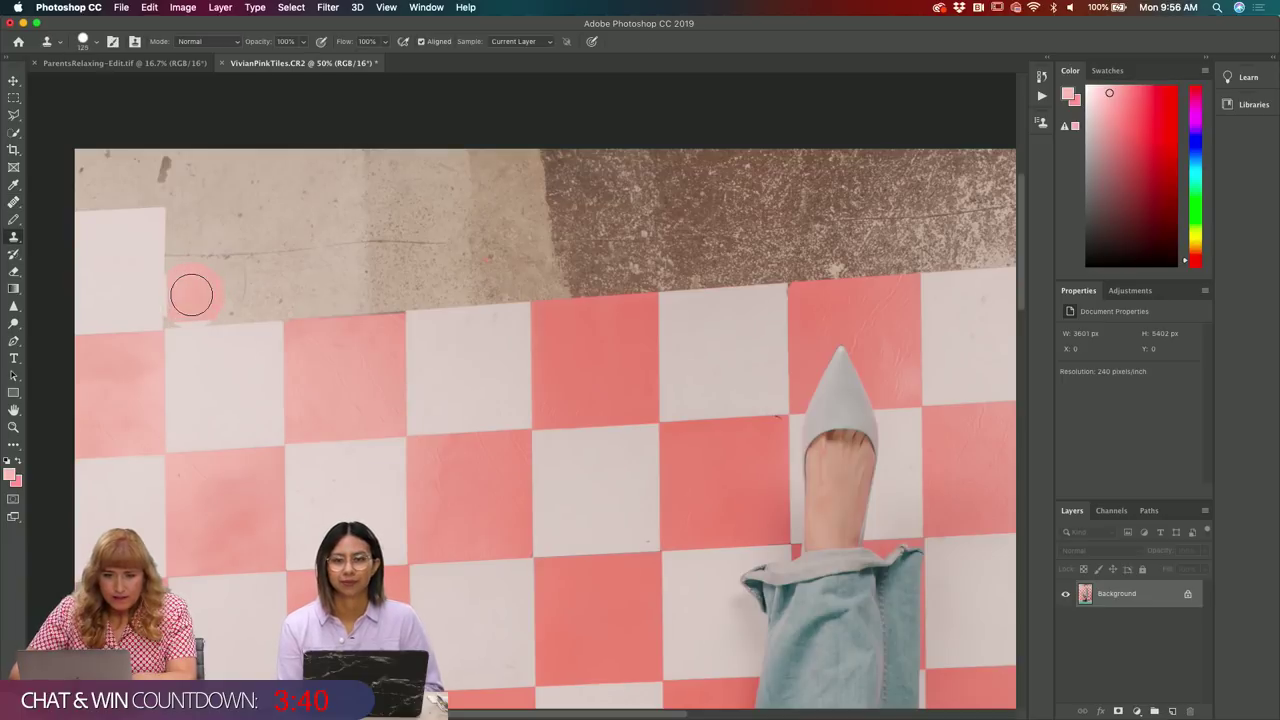
key("super+z")
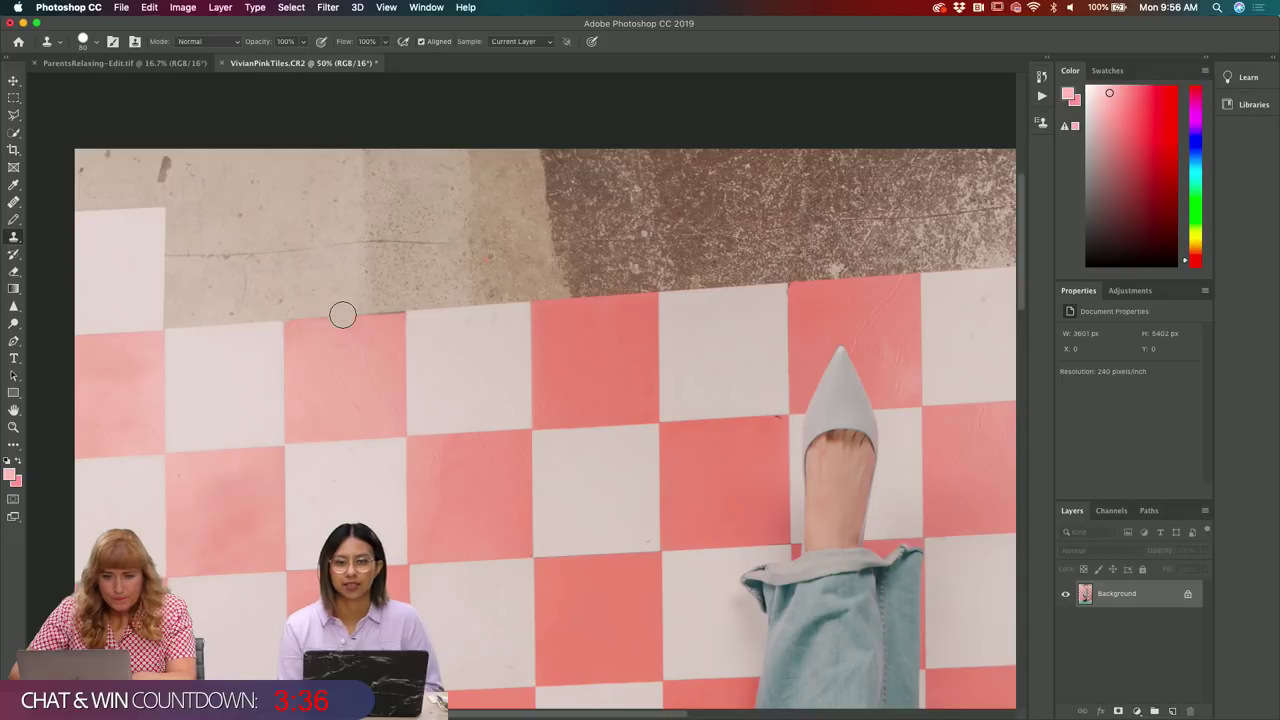
key("super+minus")
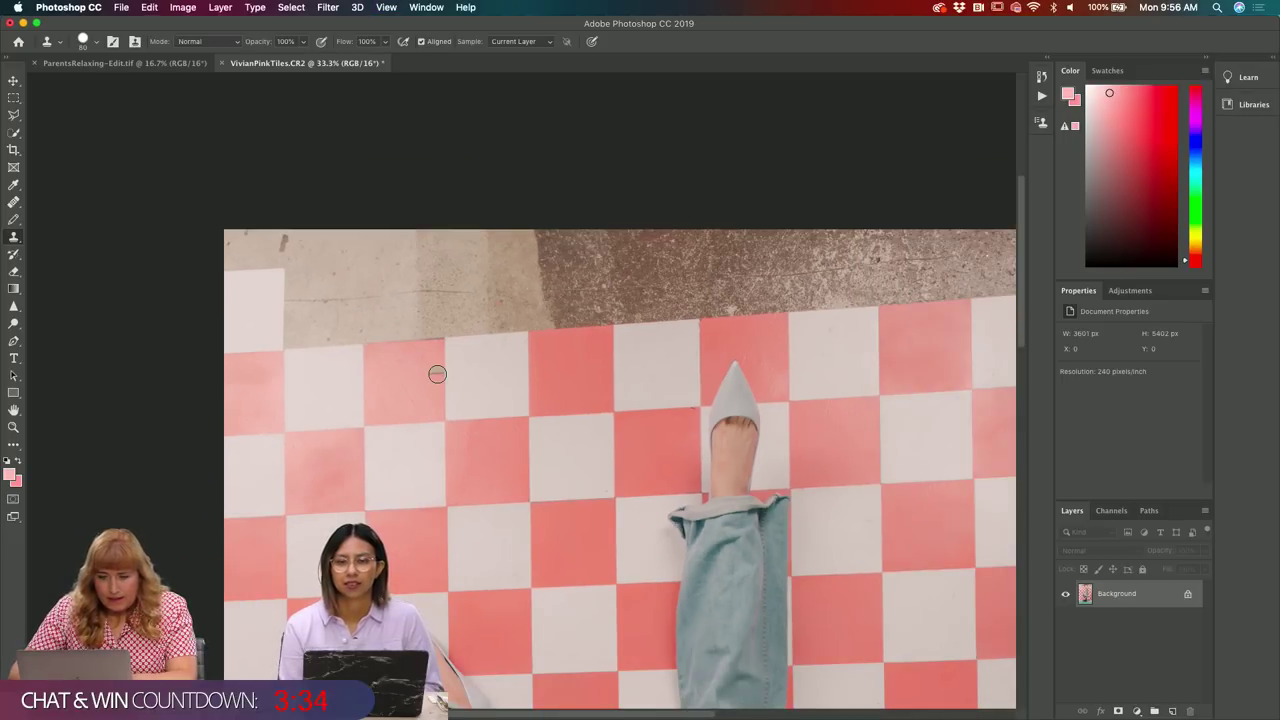
key("l")
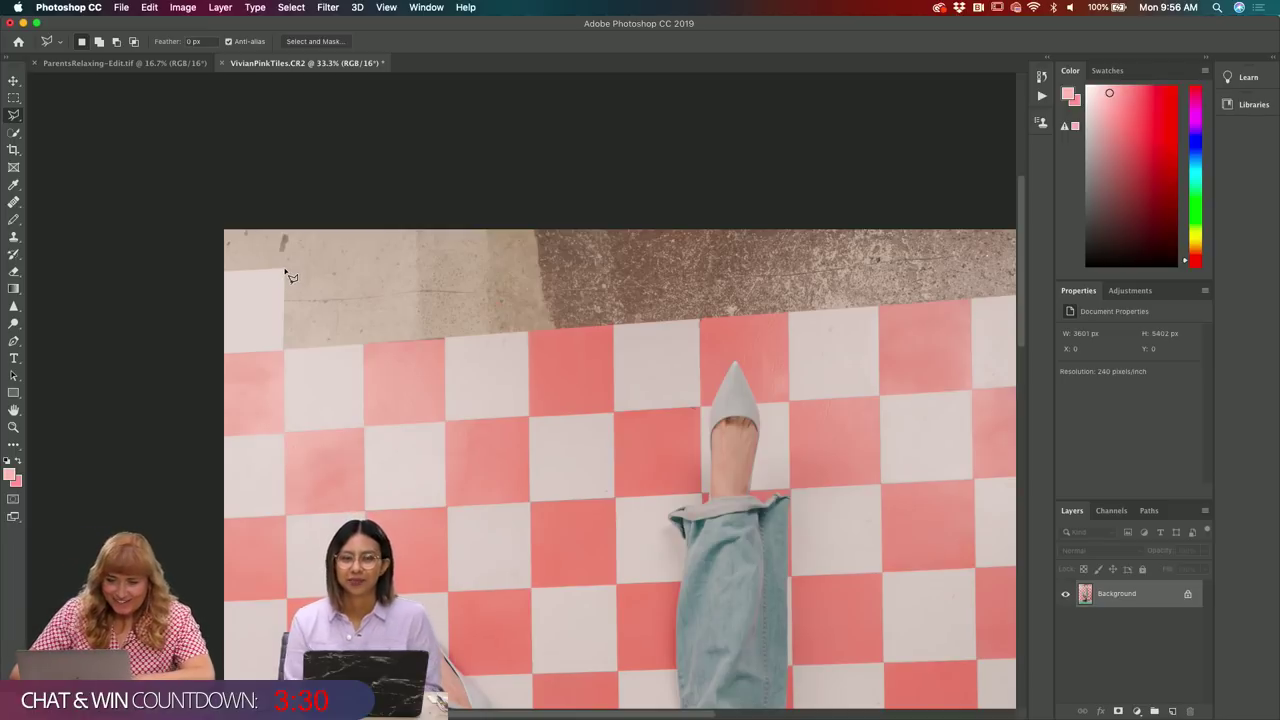
- Lasso a tile-sized concrete square and clone a pink tile into it at 250 px
mouse_move(281, 270)
left_mouse_down()
mouse_move(283, 350)
mouse_move(363, 346)
mouse_move(365, 265)
mouse_move(282, 272)
left_mouse_up()
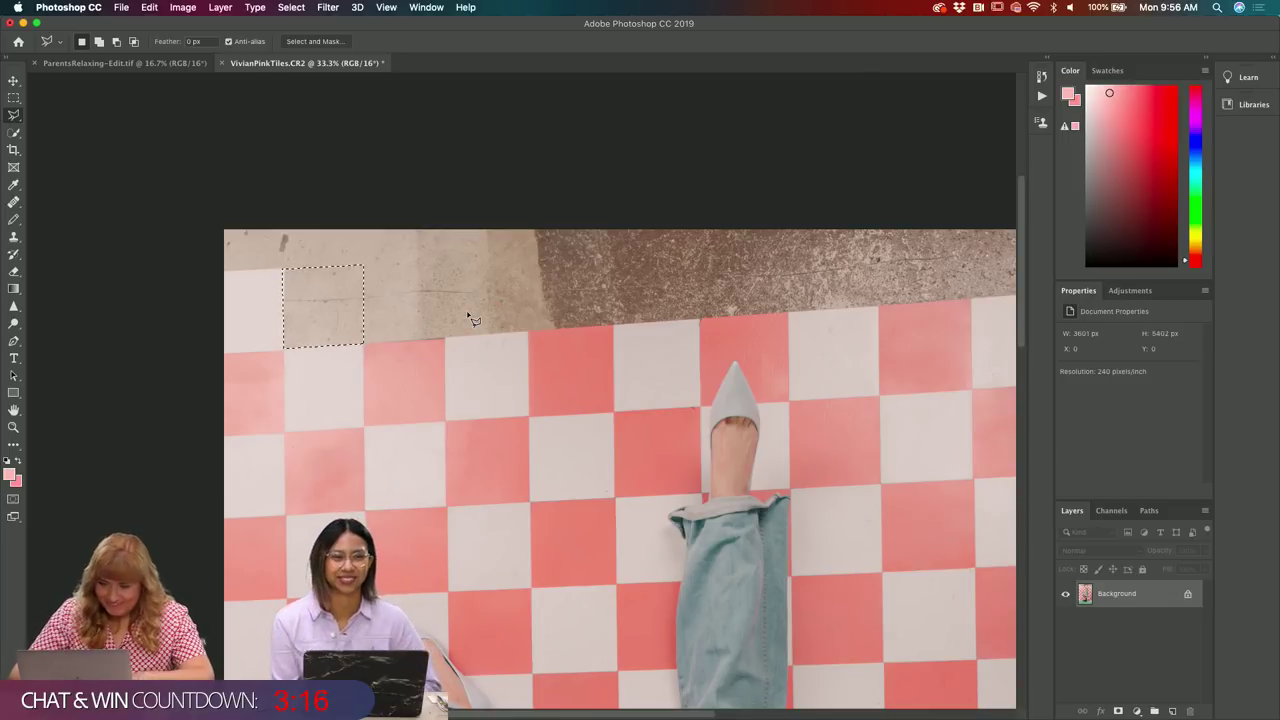
key("s")
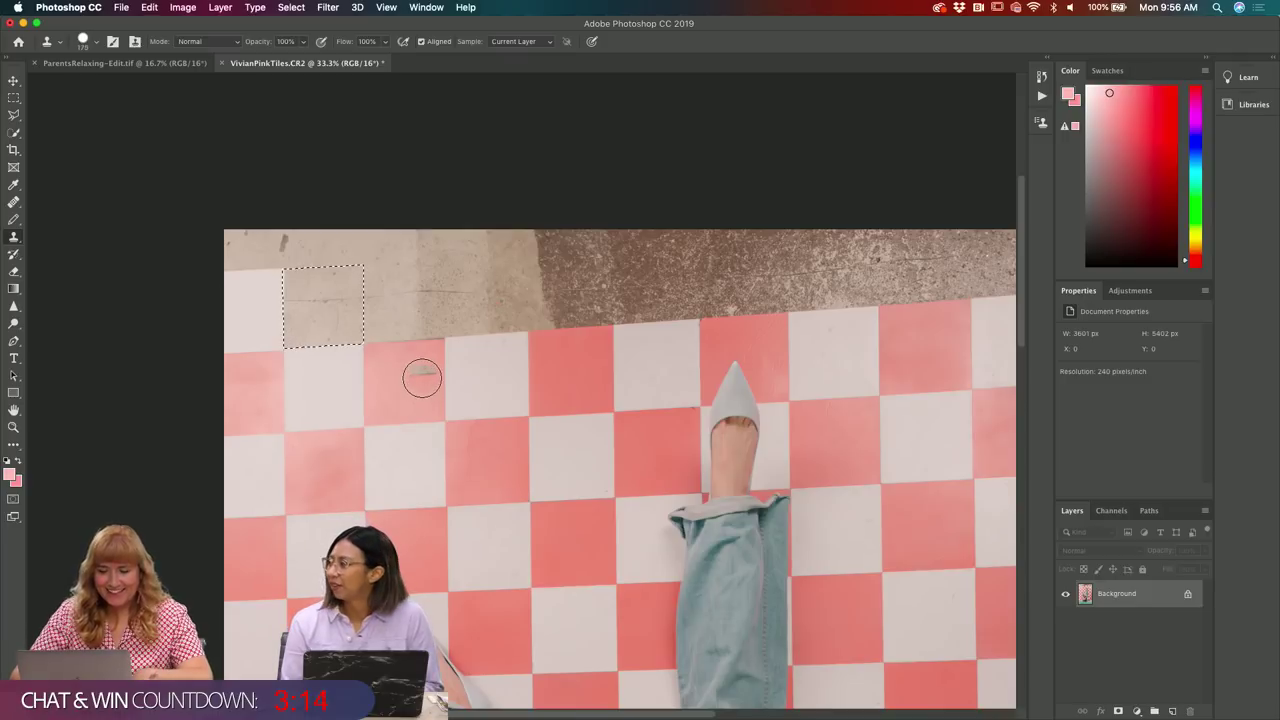
key("bracketright")
key("bracketright")
right_click(398, 364)
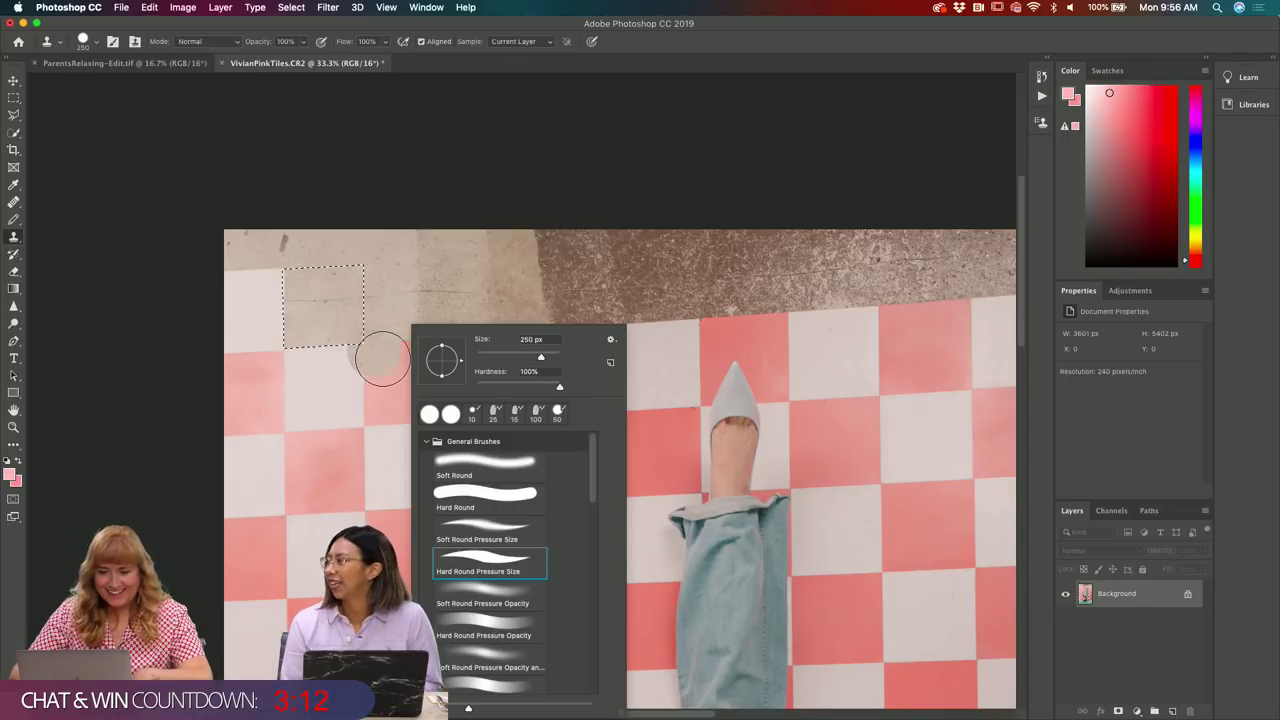
key("Escape")
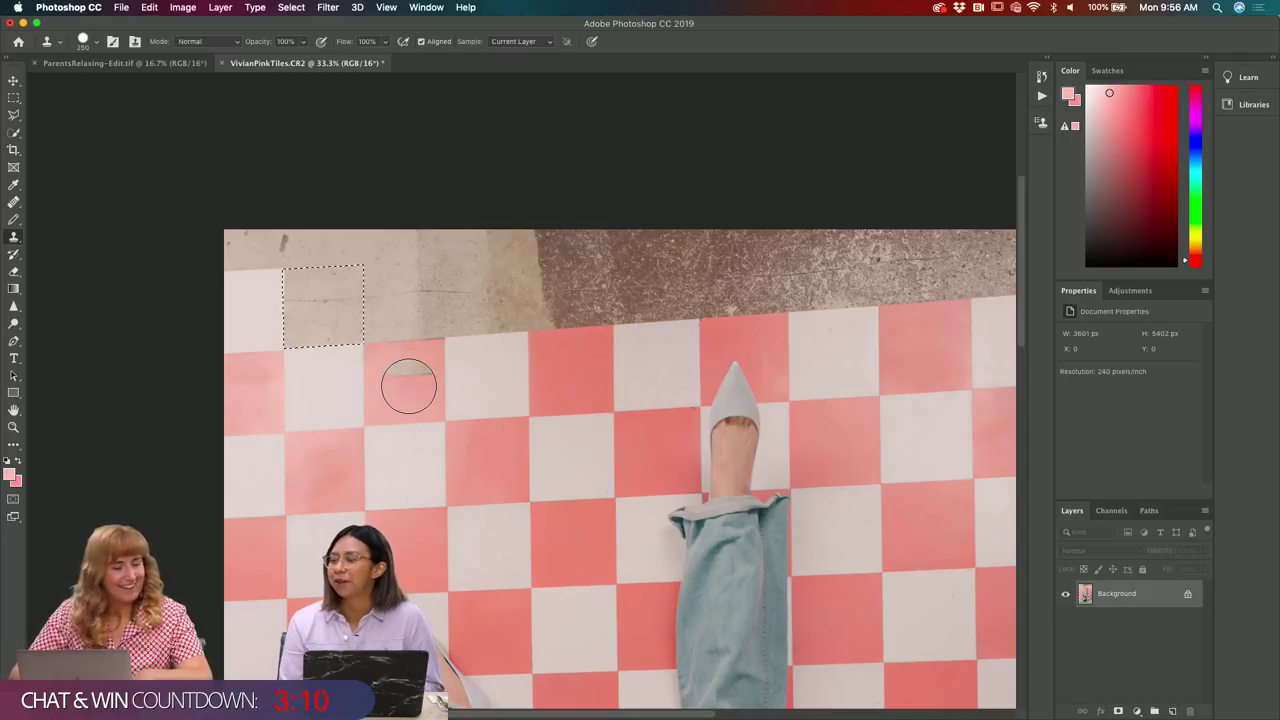
left_click(409, 383, "alt")
left_click(340, 320)
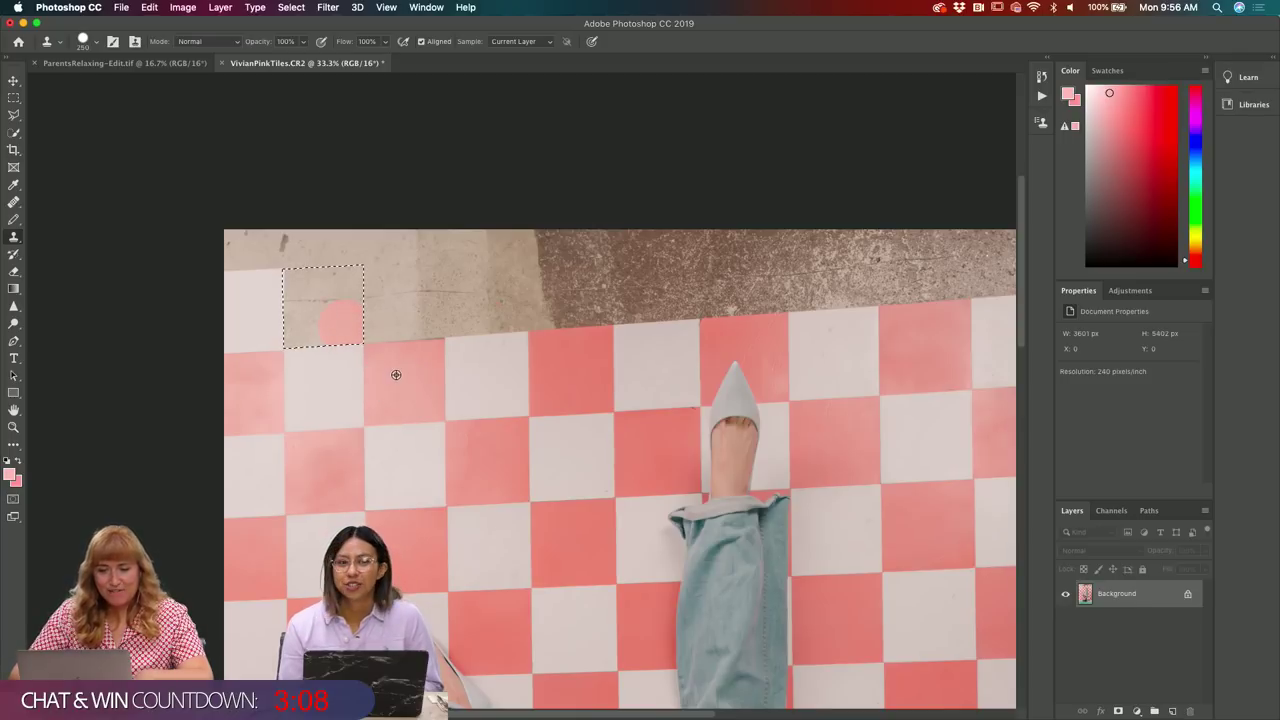
mouse_move(304, 323)
left_mouse_down()
mouse_move(340, 320)
mouse_move(294, 329)
left_mouse_up()
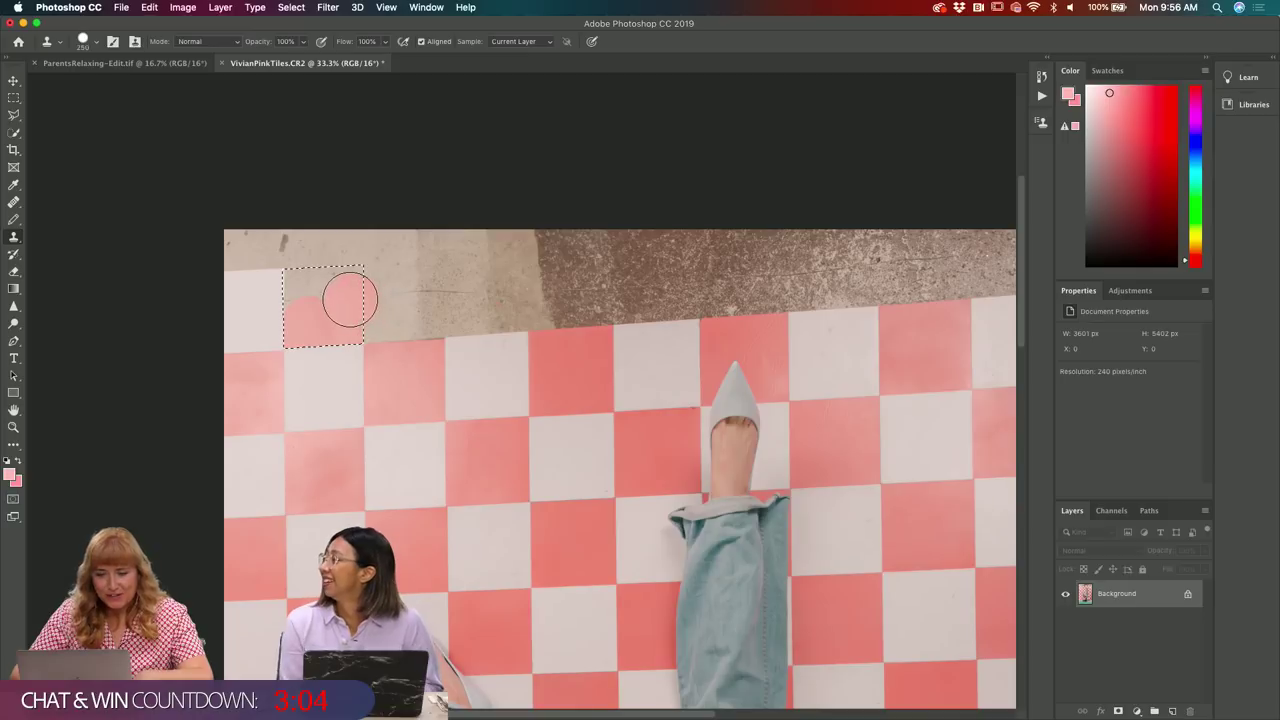
left_click_drag(341, 285, 340, 282)
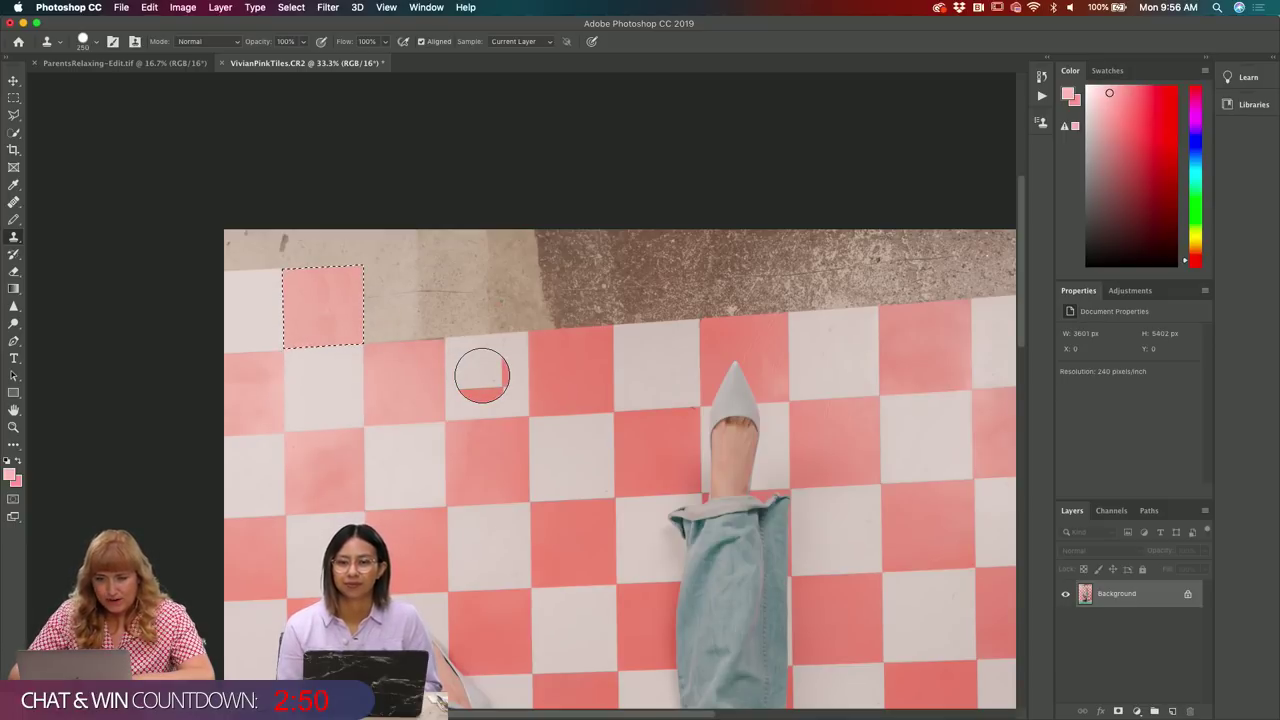
- Heal the pink blotch at 200 px and the whitish spot at 150 px, then deselect
key("j")
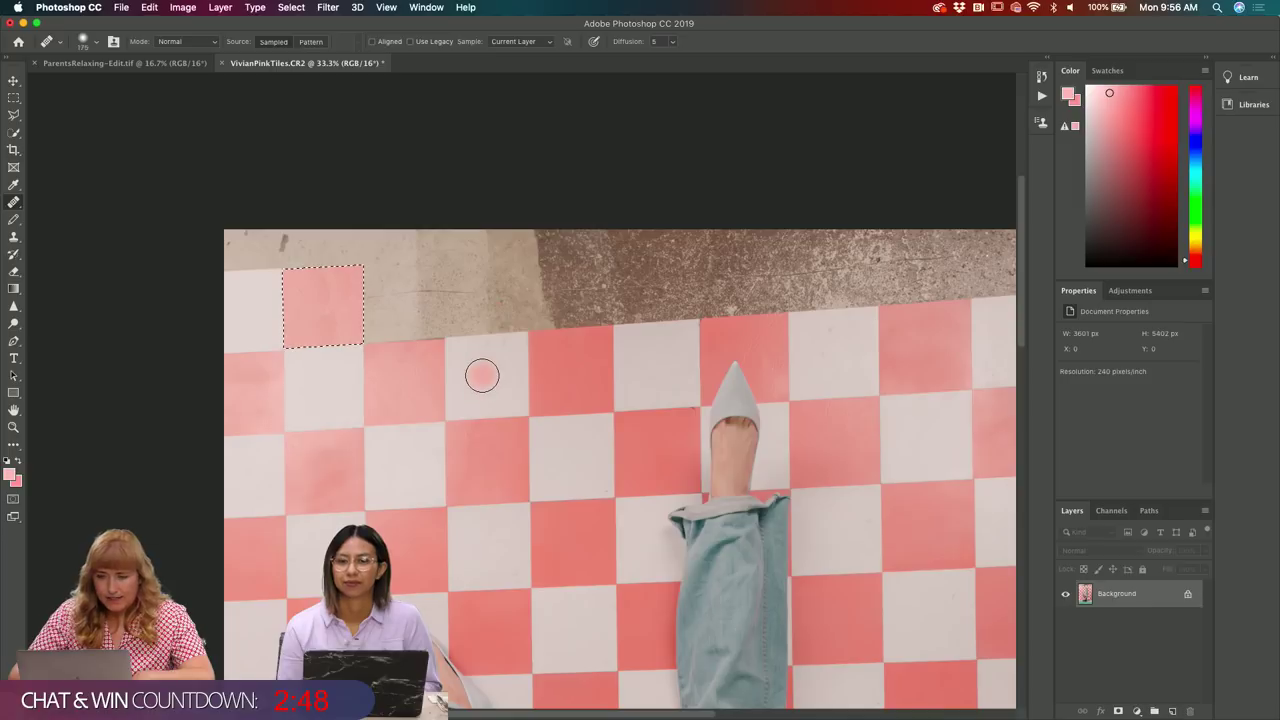
key("bracketright")
key("bracketright")
left_click_drag(318, 408, 320, 389)
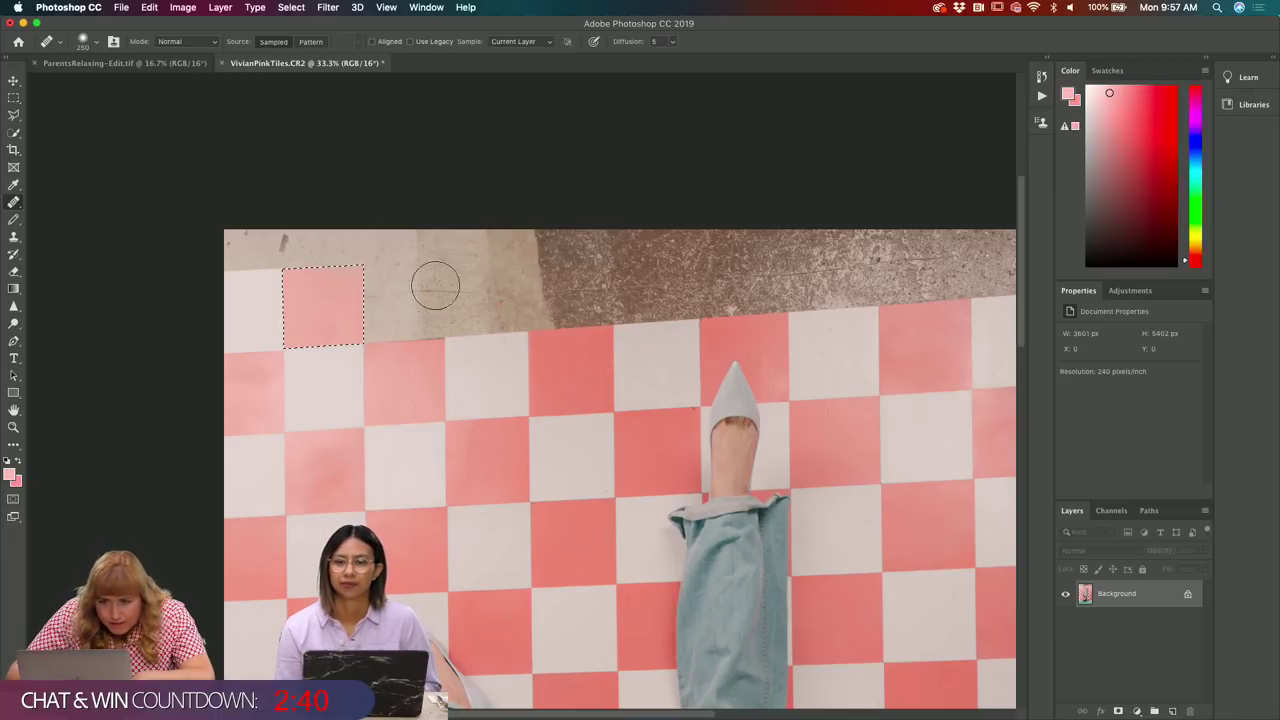
key("super+c")
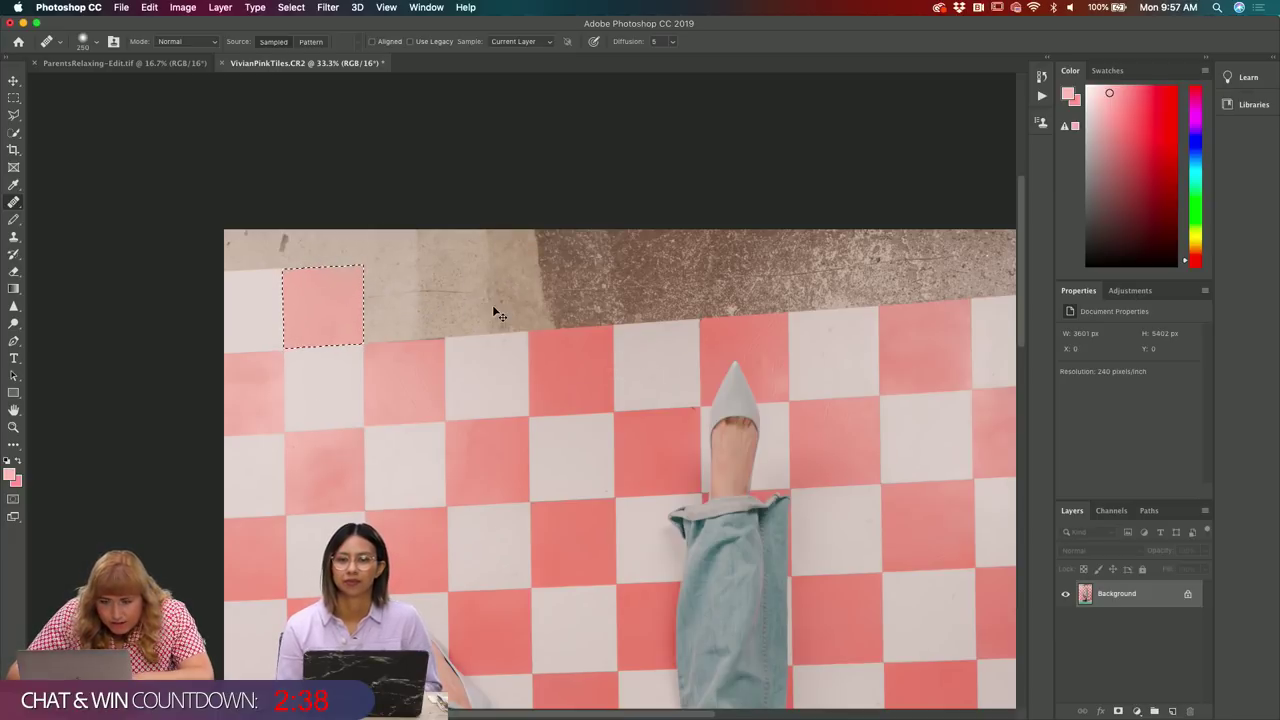
key("bracketleft")
key("bracketleft")
mouse_move(314, 311)
left_mouse_down()
mouse_move(300, 314)
mouse_move(306, 329)
mouse_move(335, 327)
left_mouse_up()
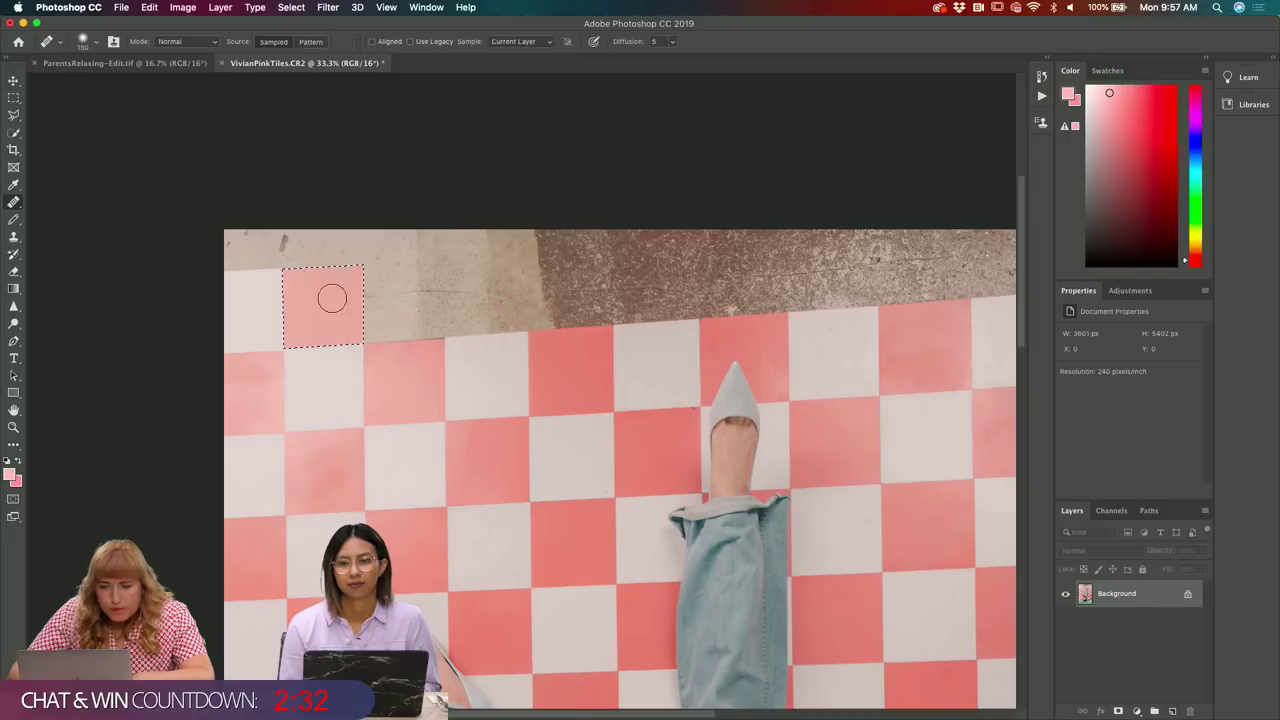
key("super+d")
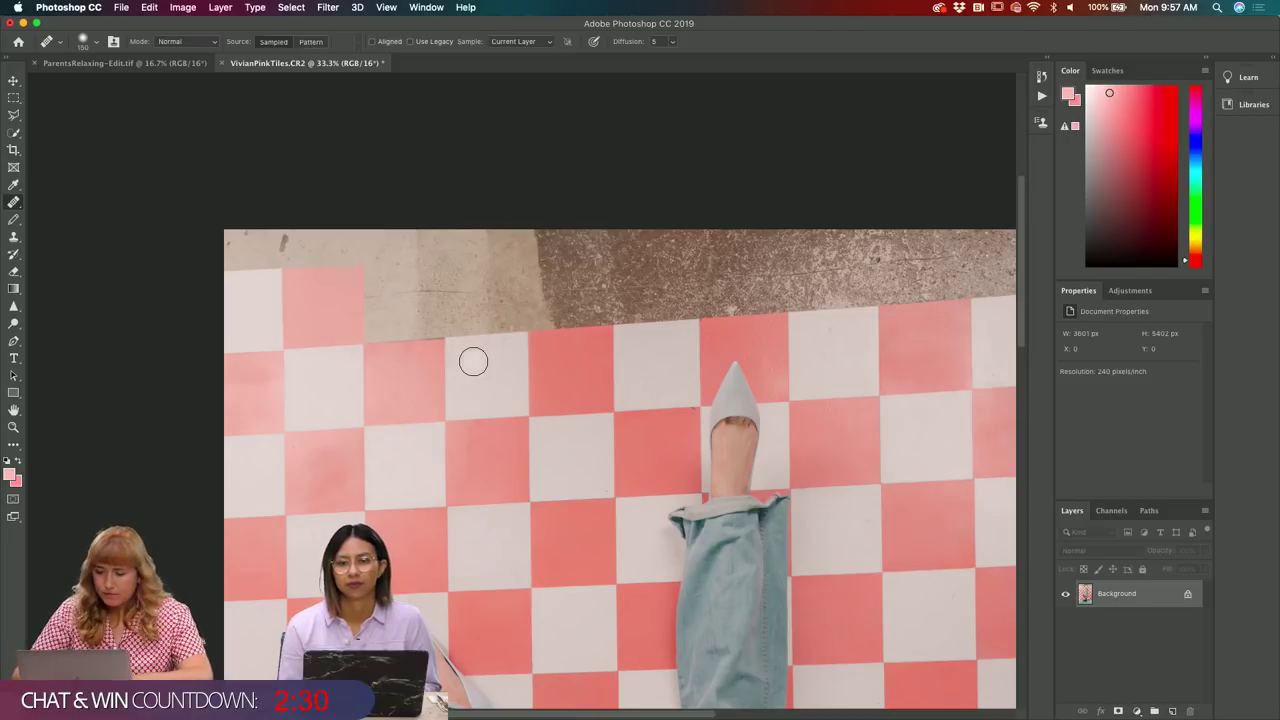
- Draw a Polygonal Lasso outline around the concrete square above the top row's white tile
key("l")
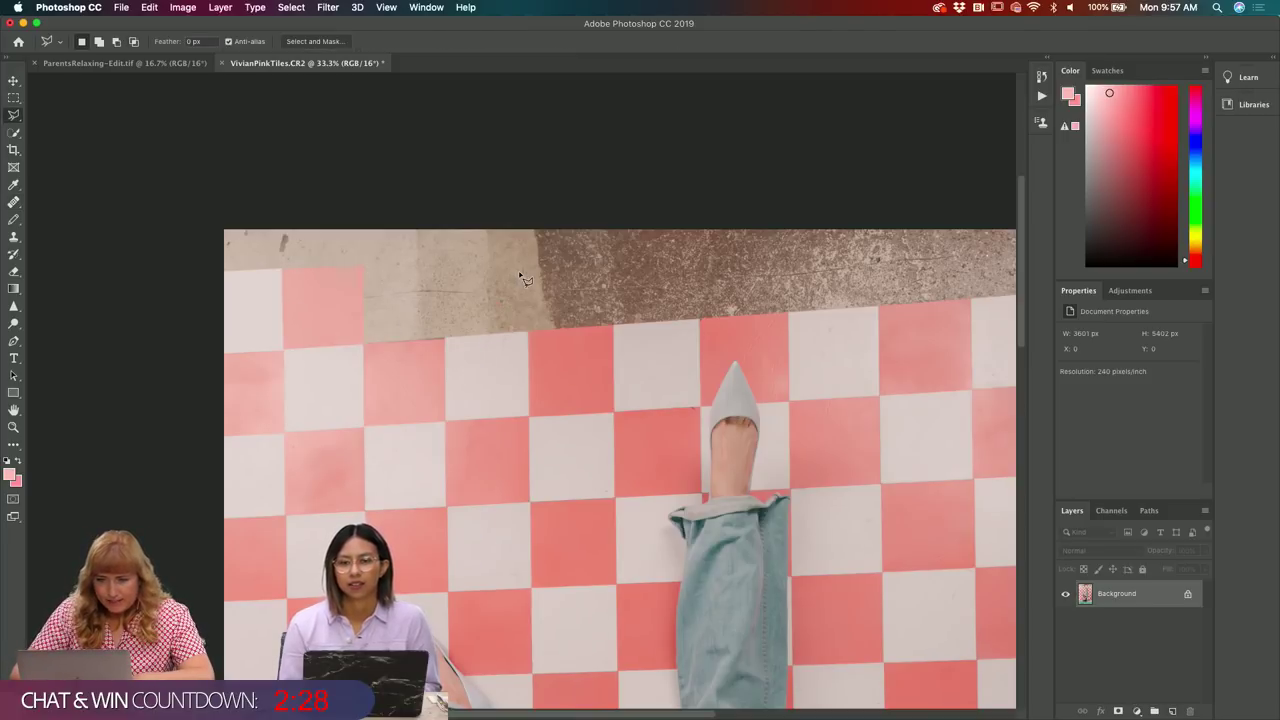
left_click(444, 339)
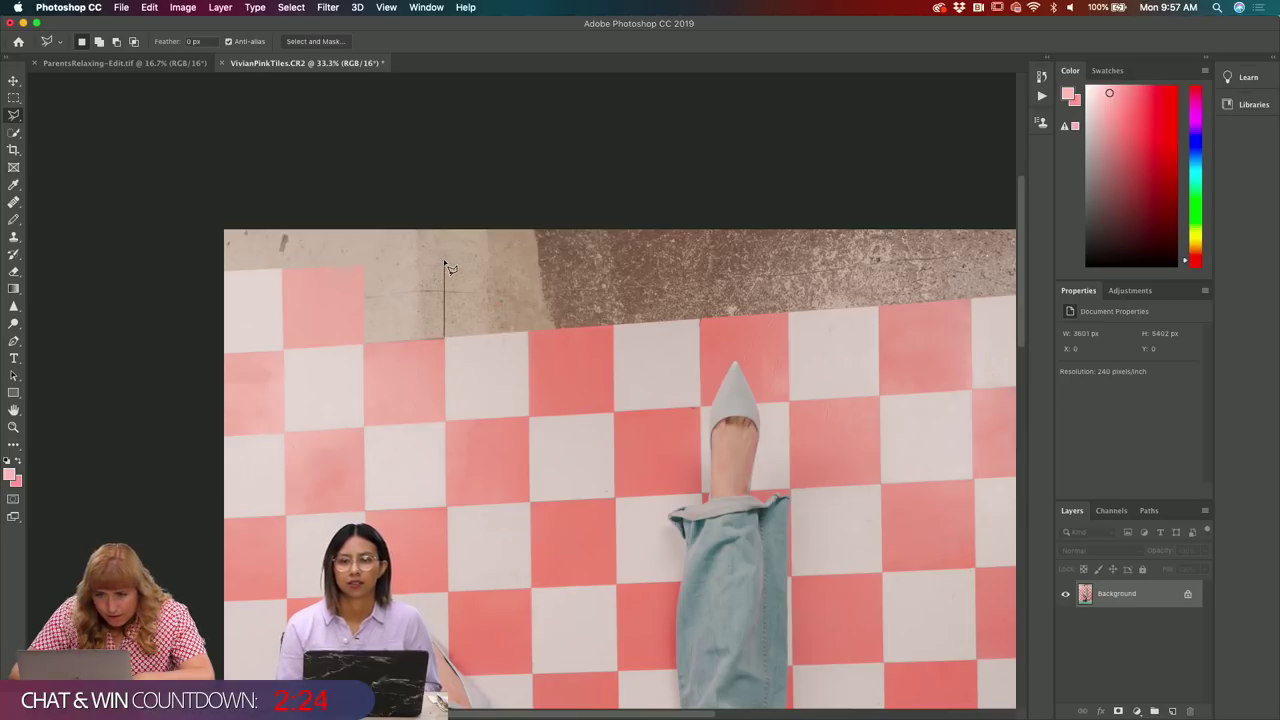
left_click(444, 260)
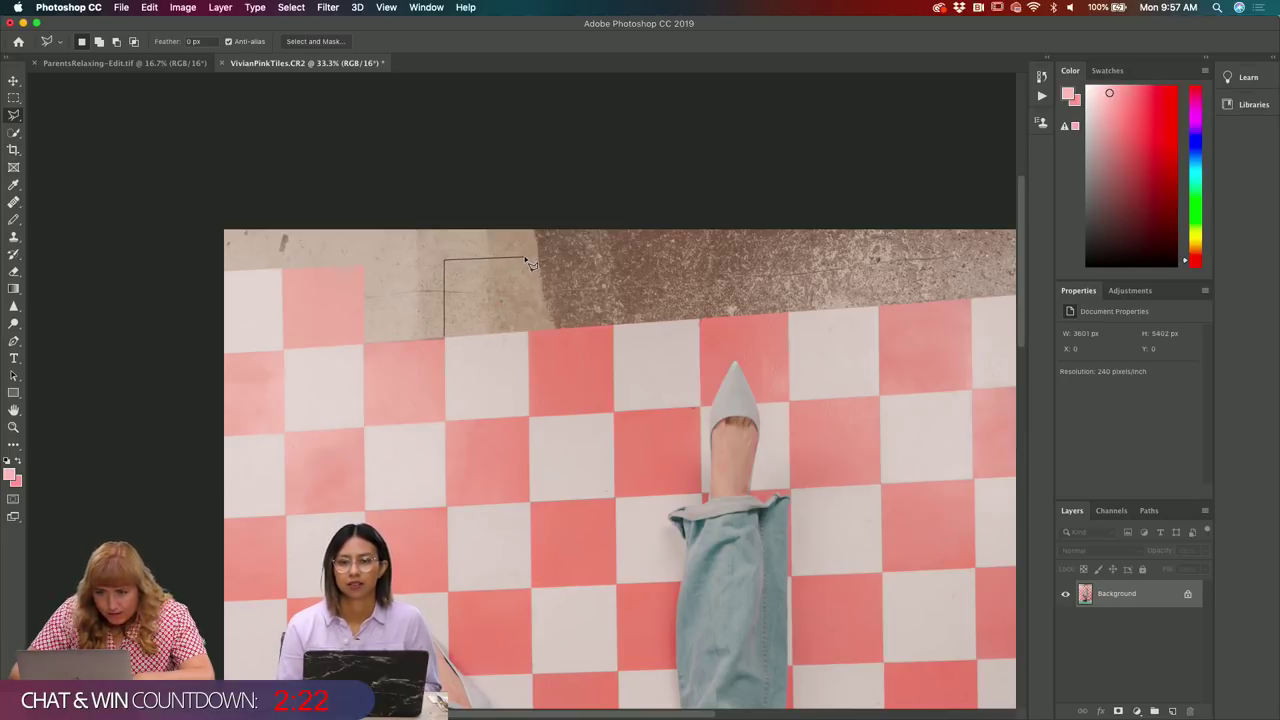
left_click(527, 258)
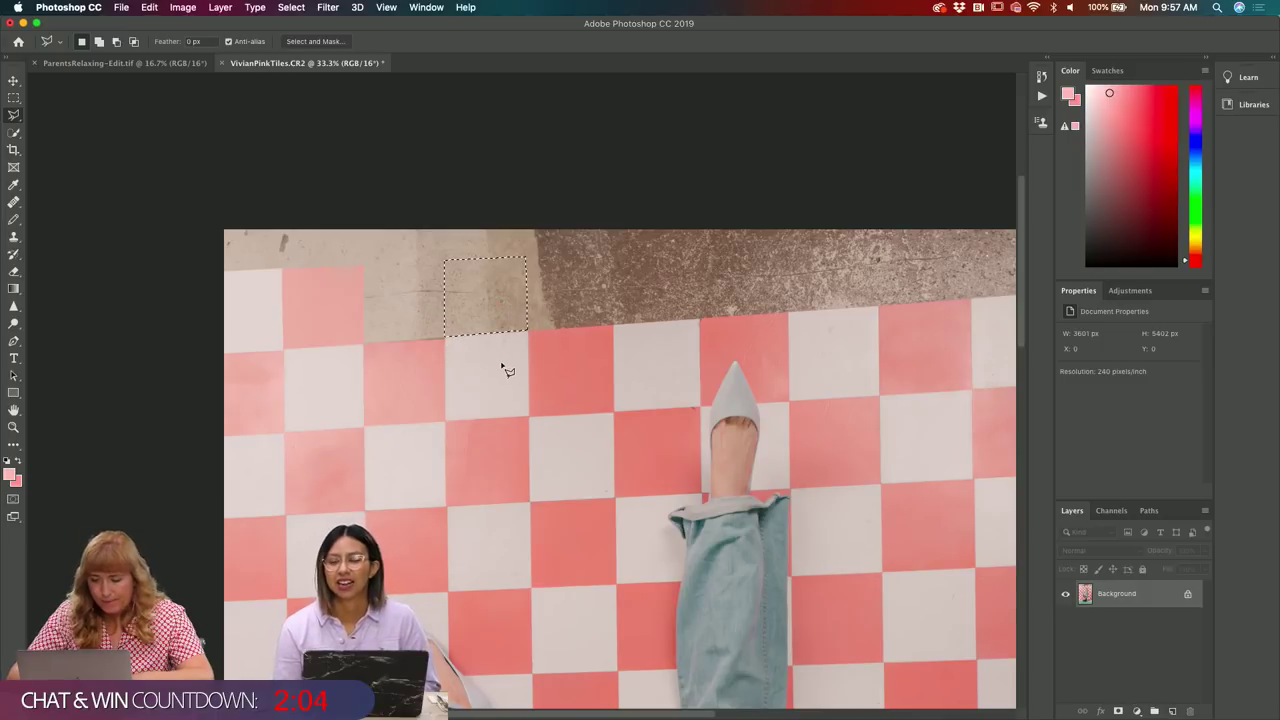
- Try the Gradient tool, then eyedrop the pink and white tile colours into the swatches
key("g")
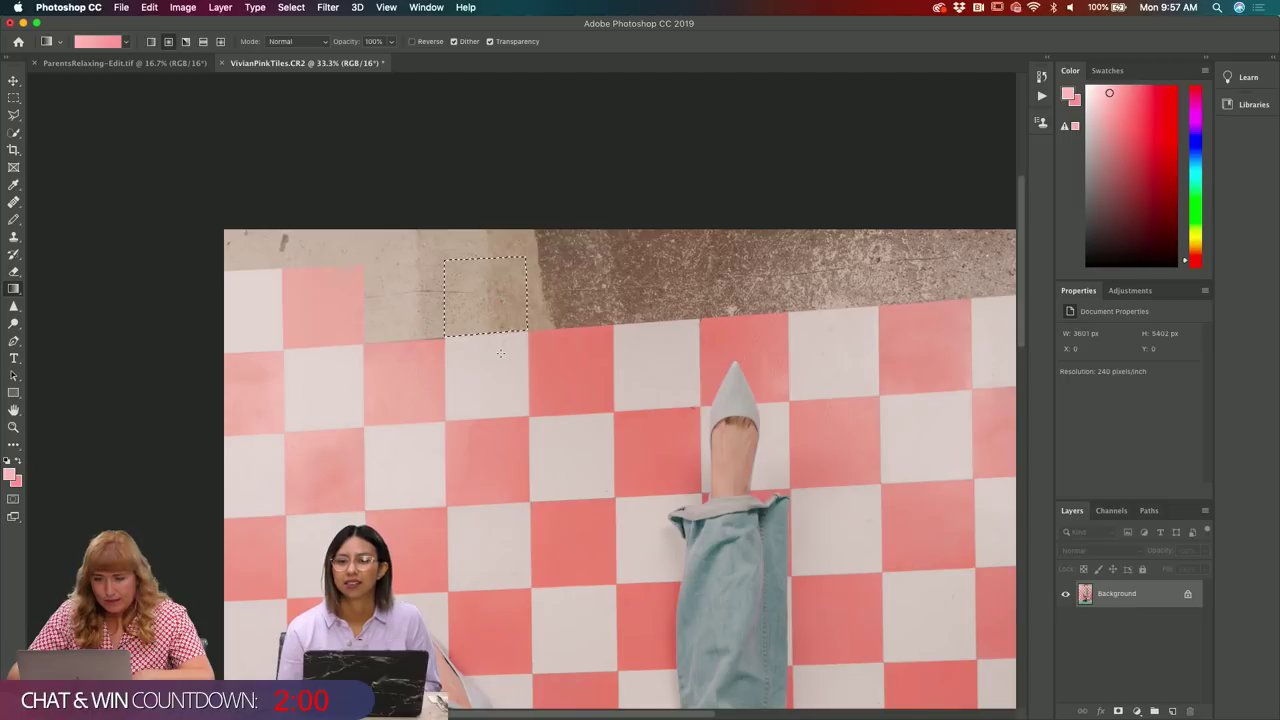
right_click(15, 289)
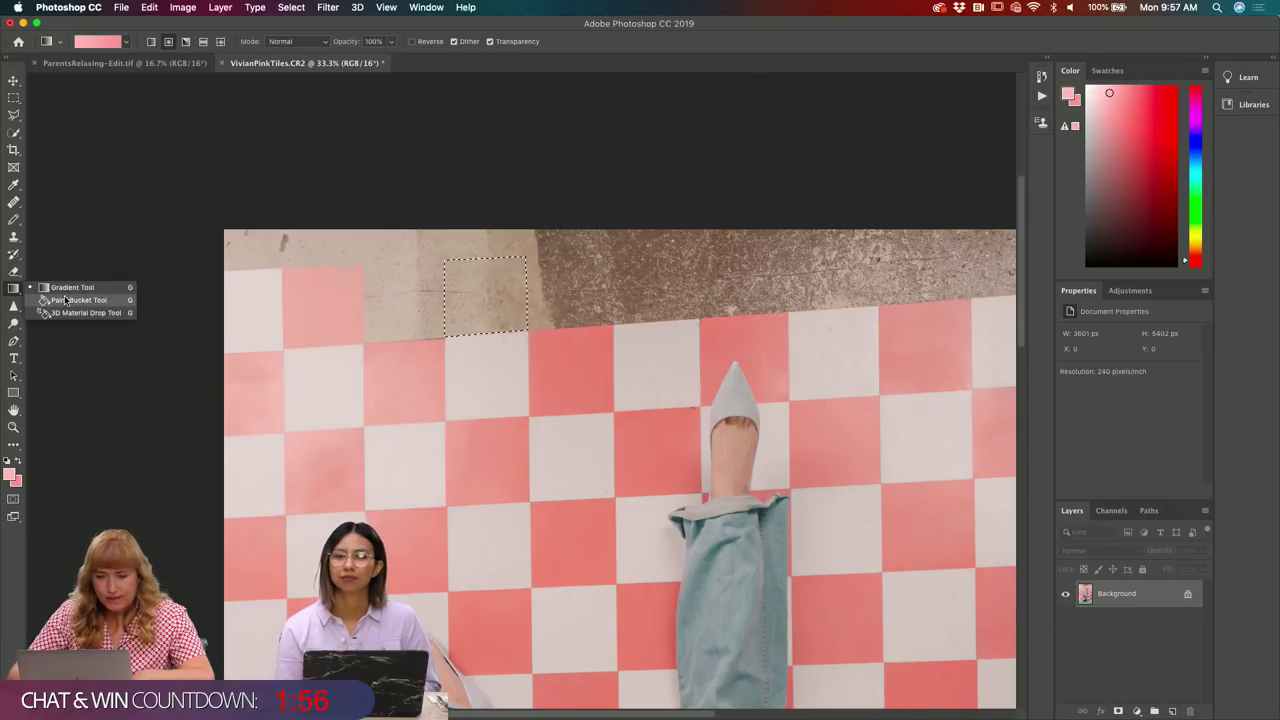
left_click(15, 289)
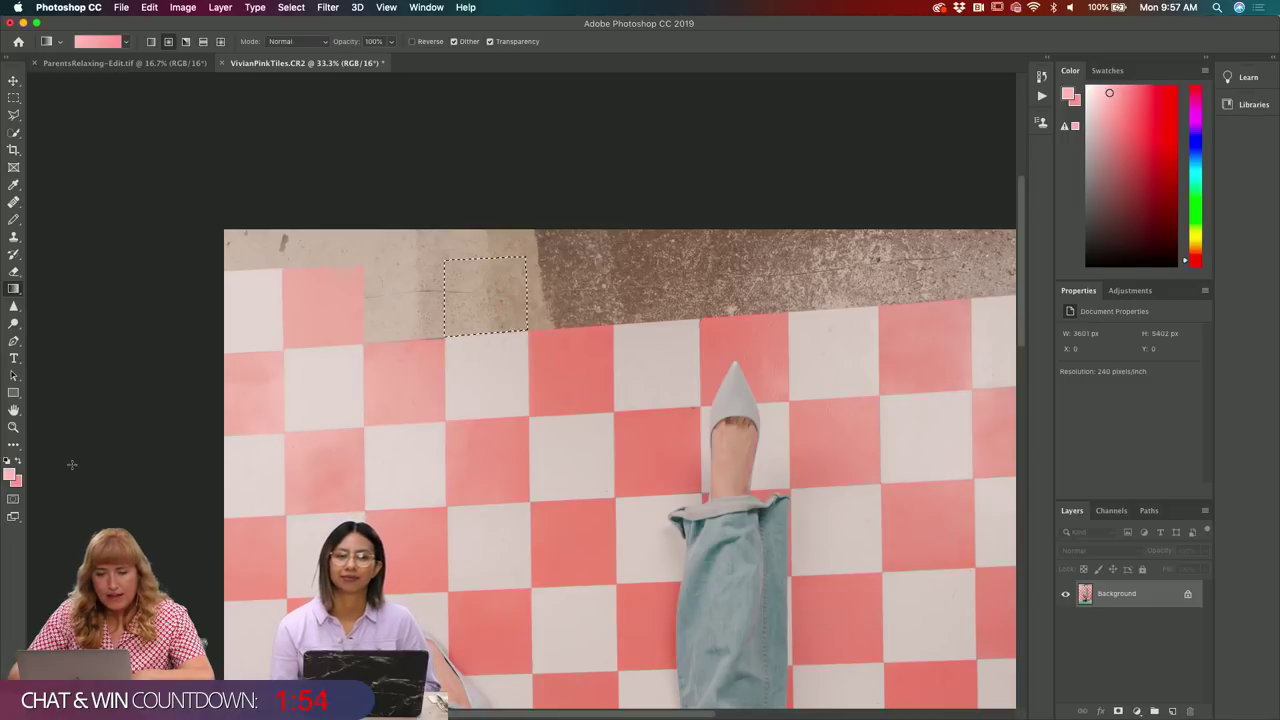
key("i")
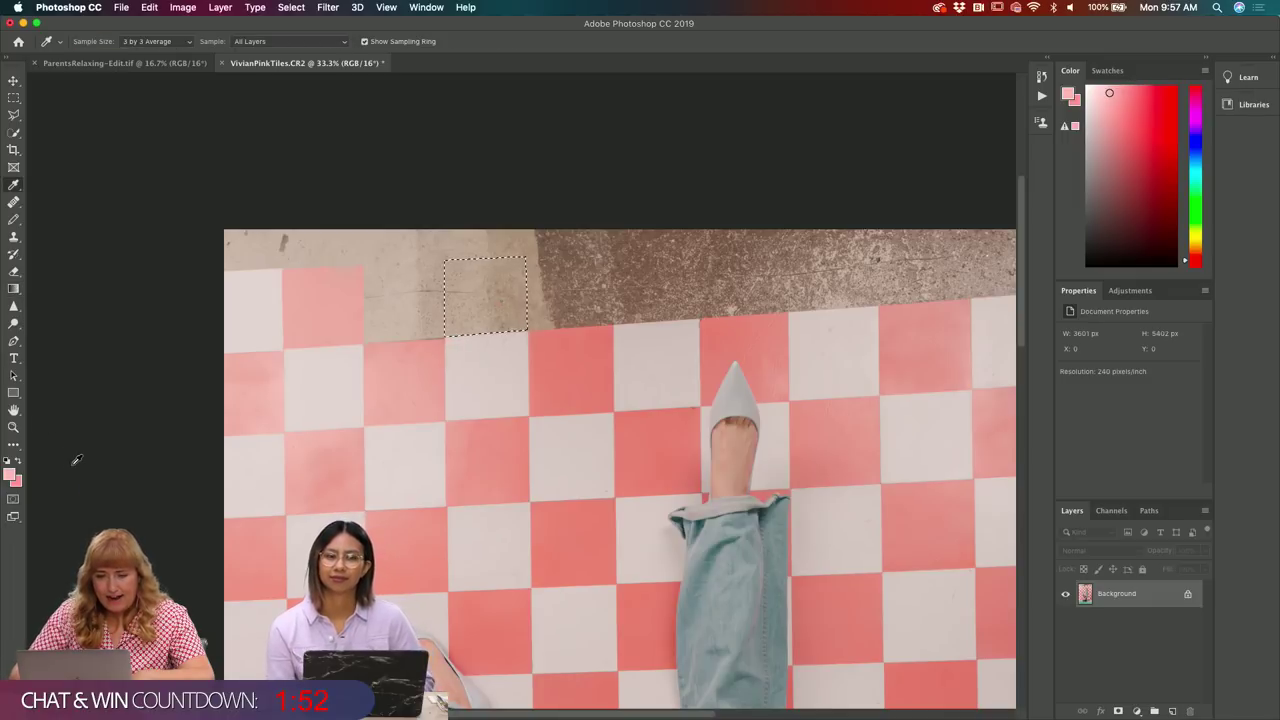
left_click(424, 348)
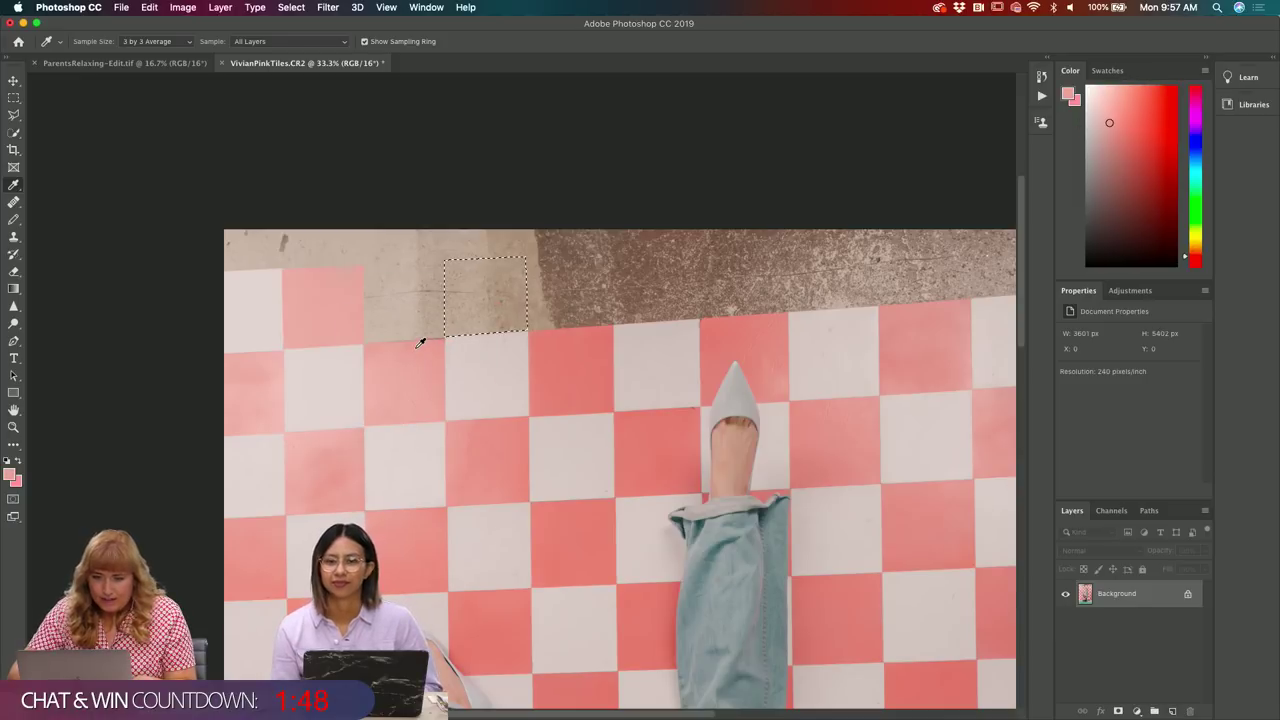
left_click(16, 482)
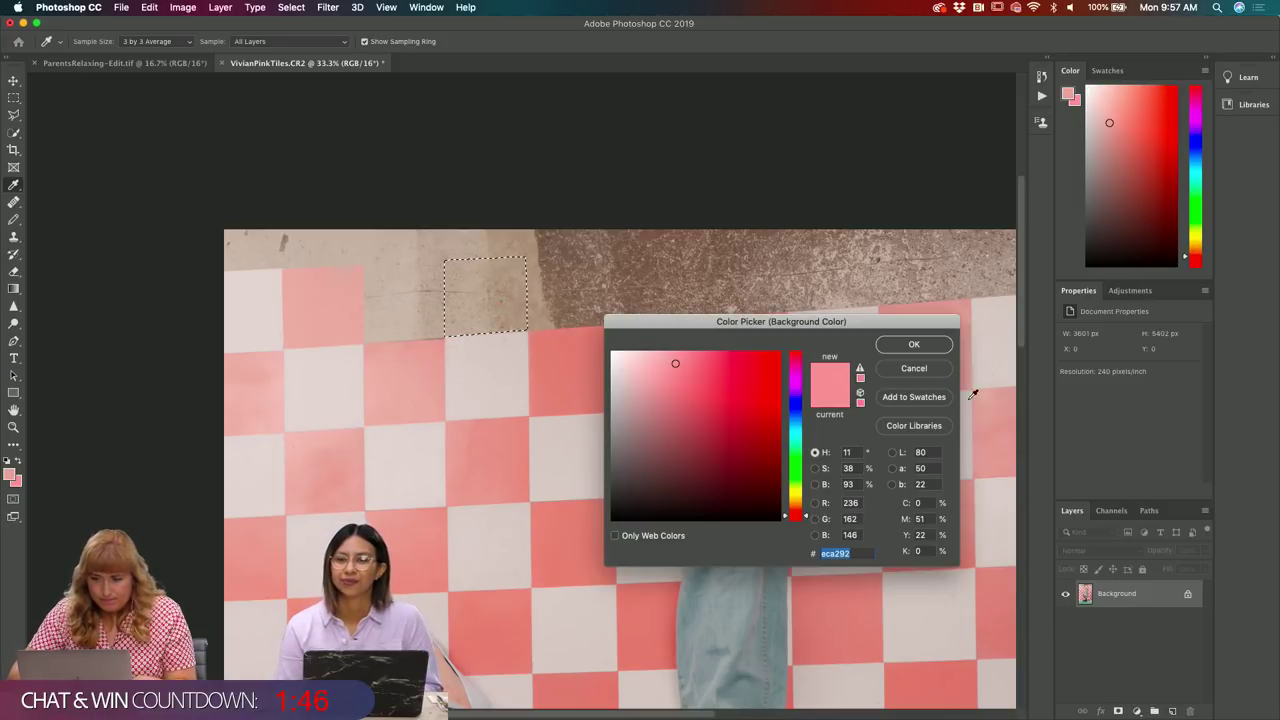
left_click(924, 347)
left_click(494, 380)
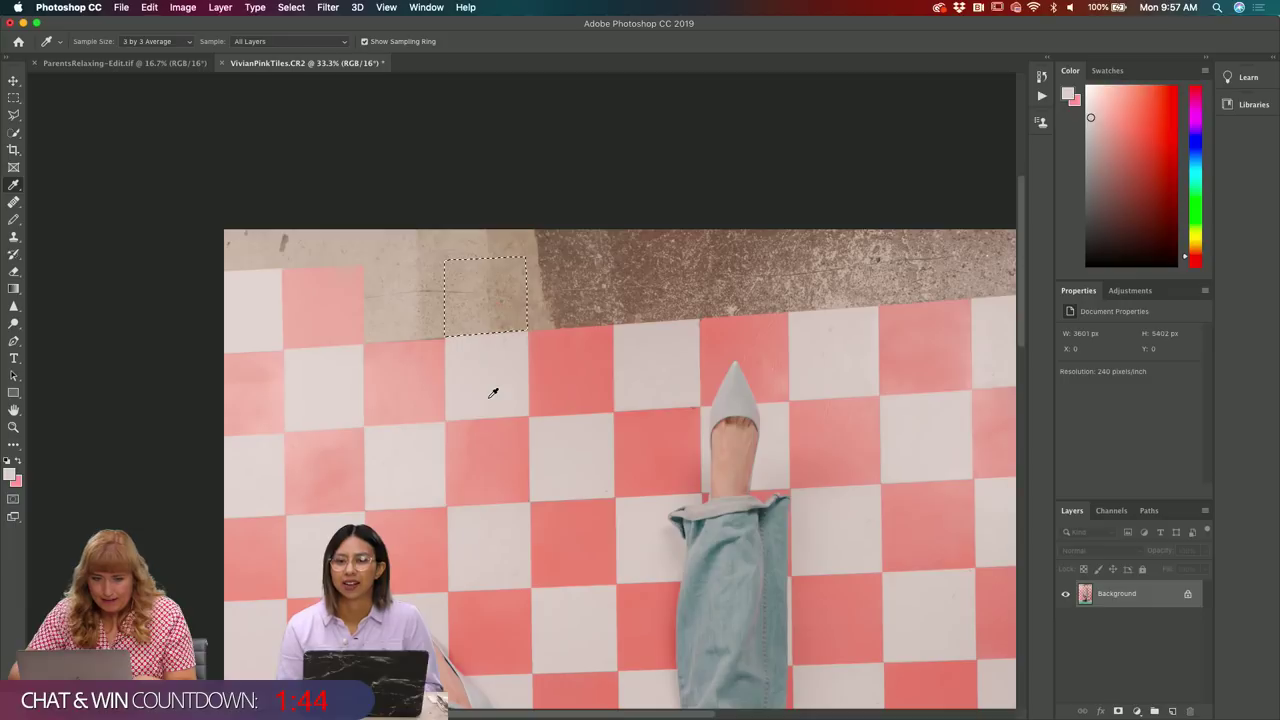
- Clear the selection and resample tiles, leaving foreground #d1cac6 and background #eca292
key("super+d")
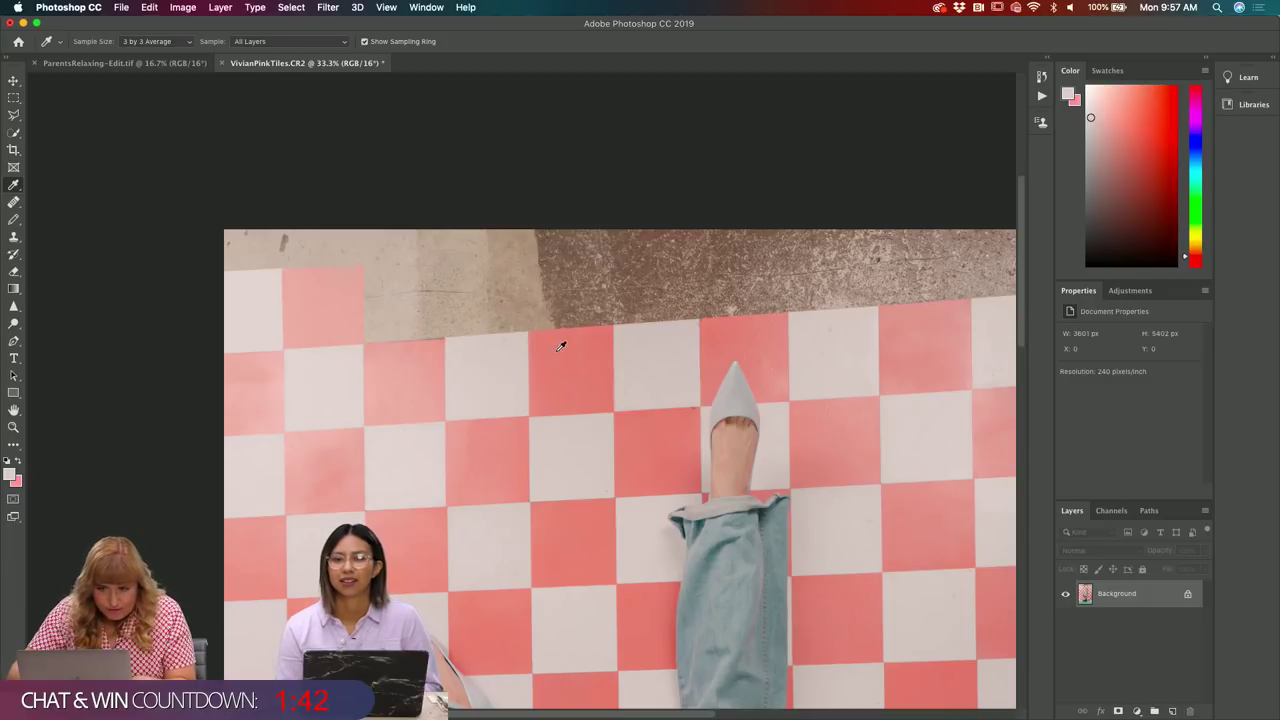
left_click(10, 478)
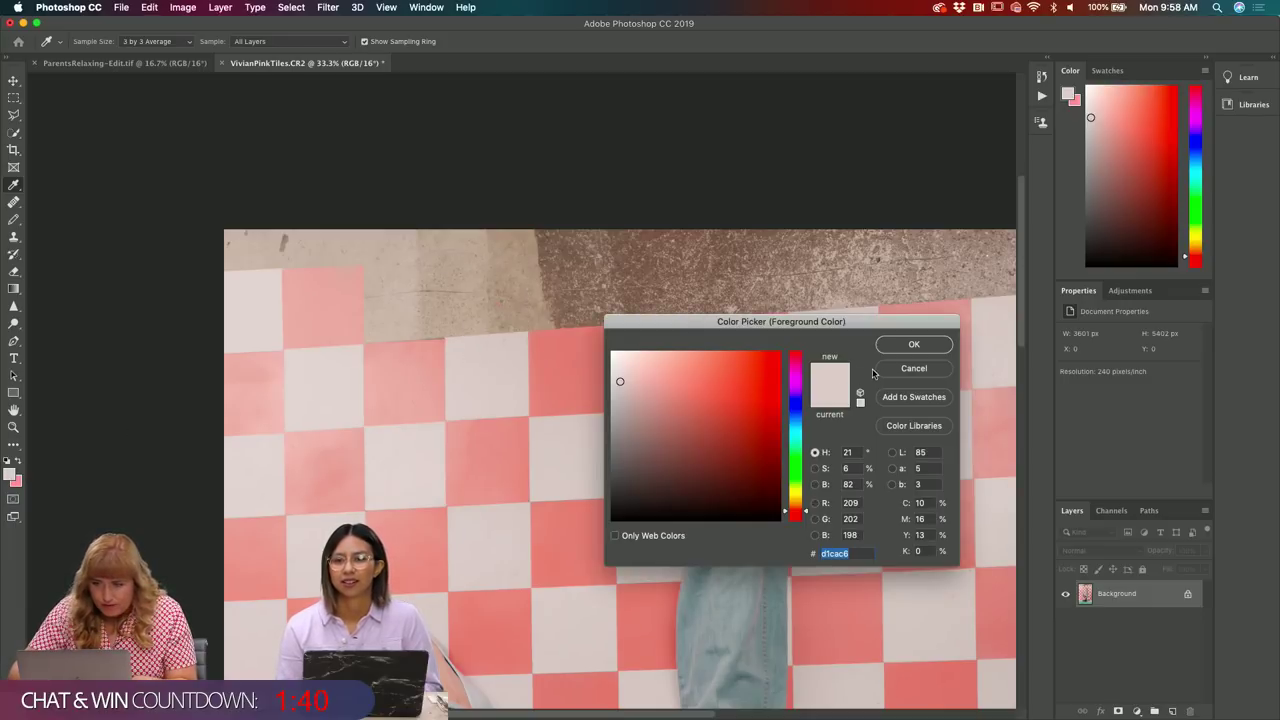
left_click(924, 347)
left_click(424, 342)
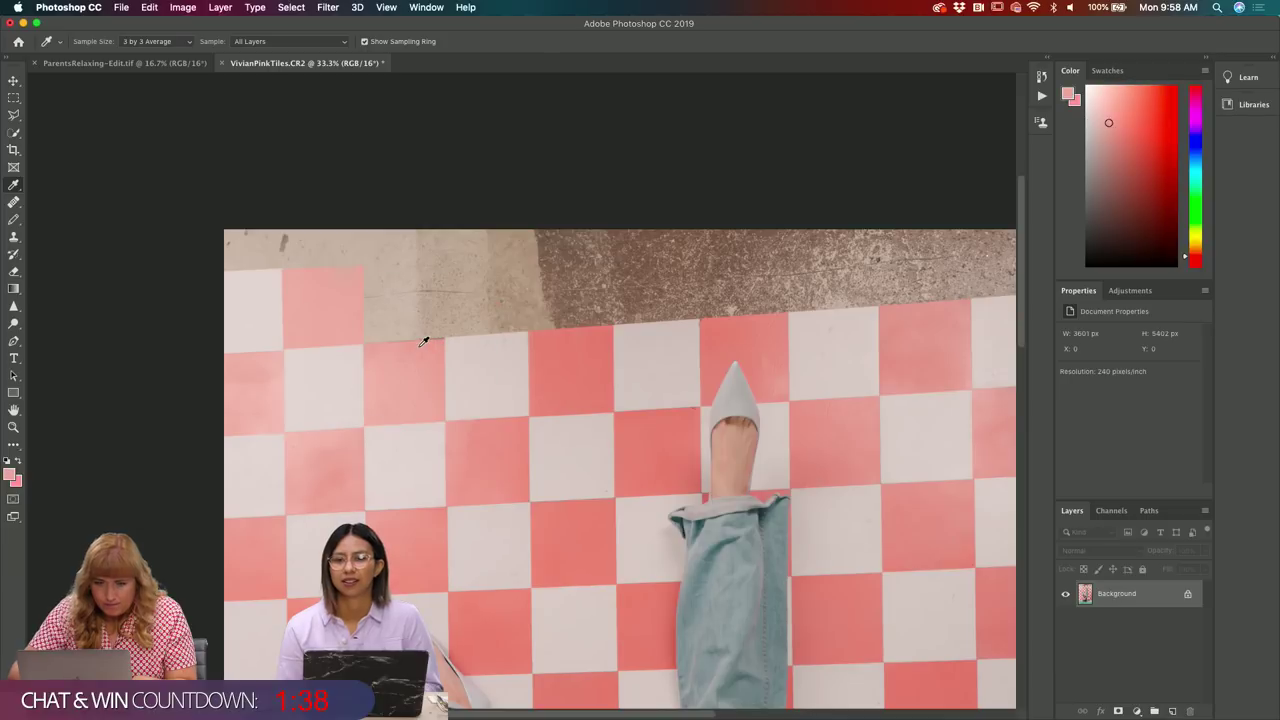
left_click(18, 485)
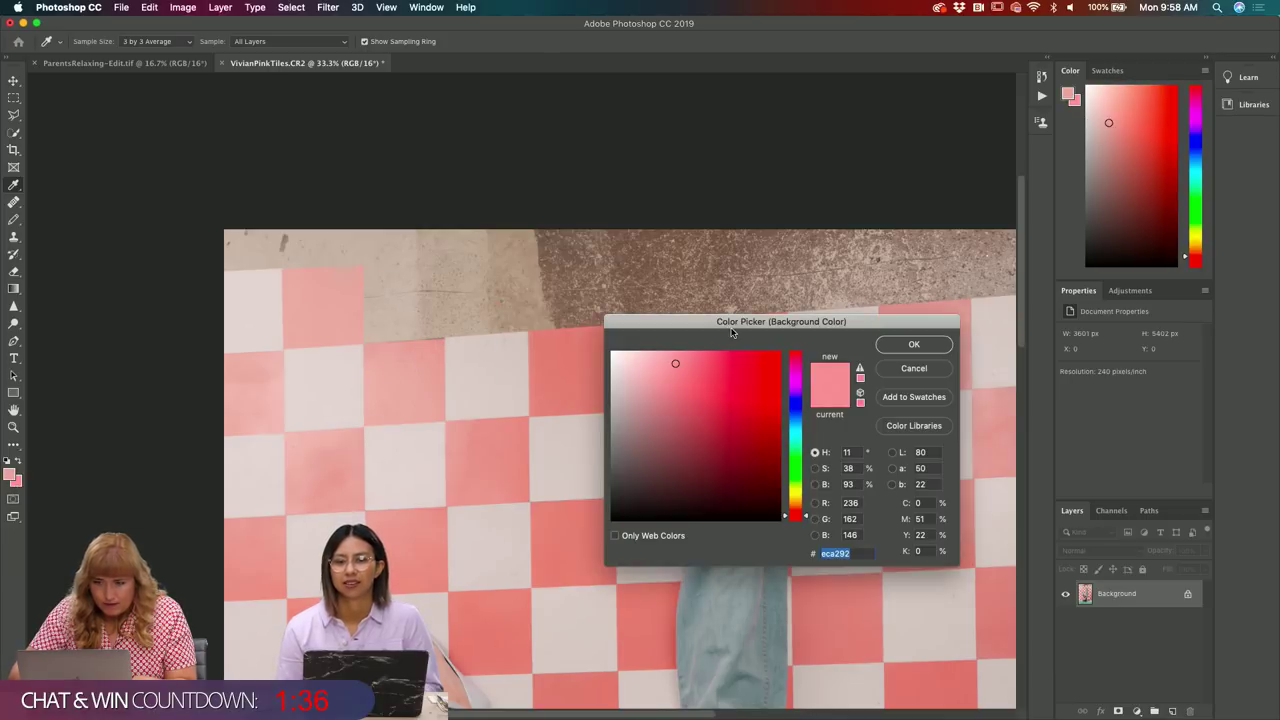
left_click(892, 347)
left_click(408, 410)
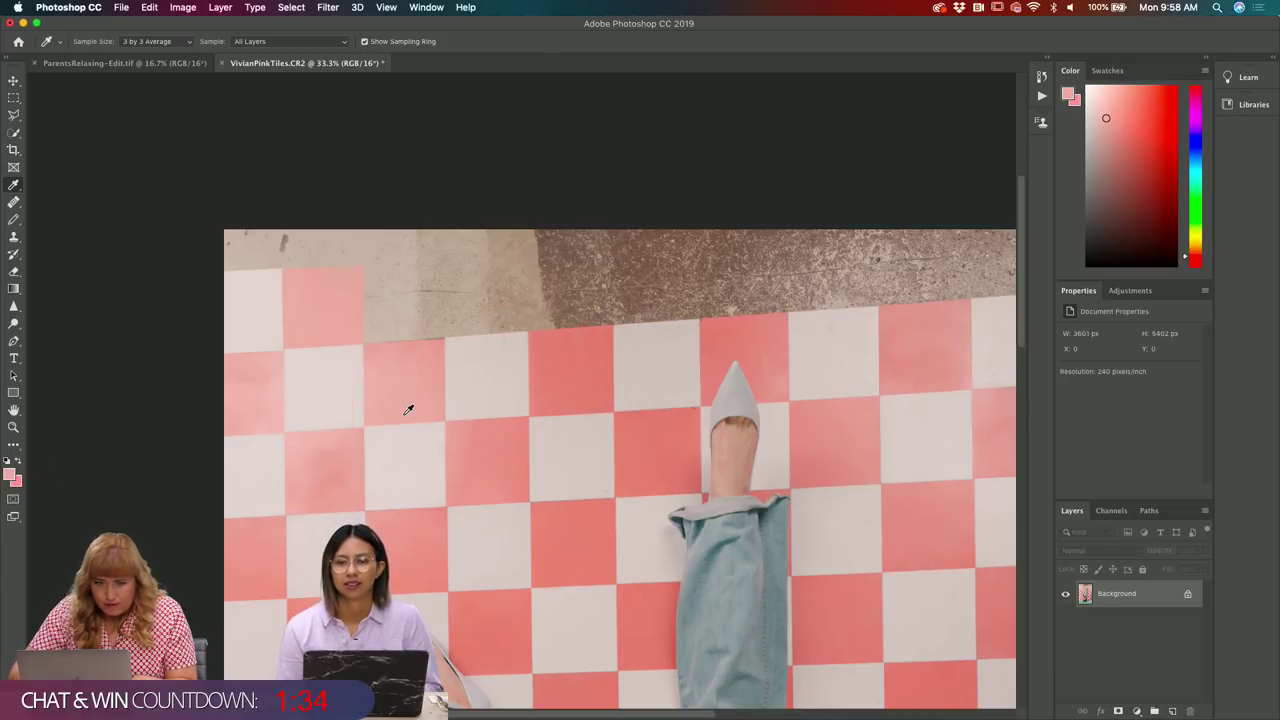
left_click(408, 410)
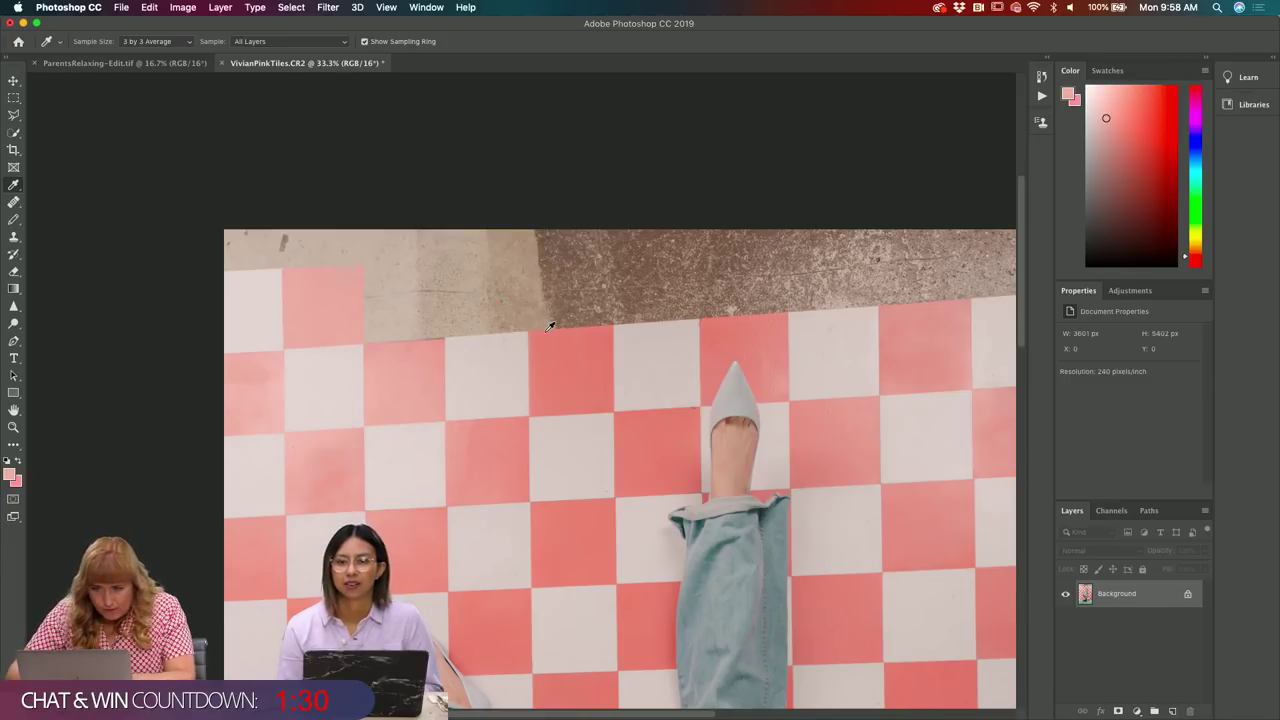
key("g")
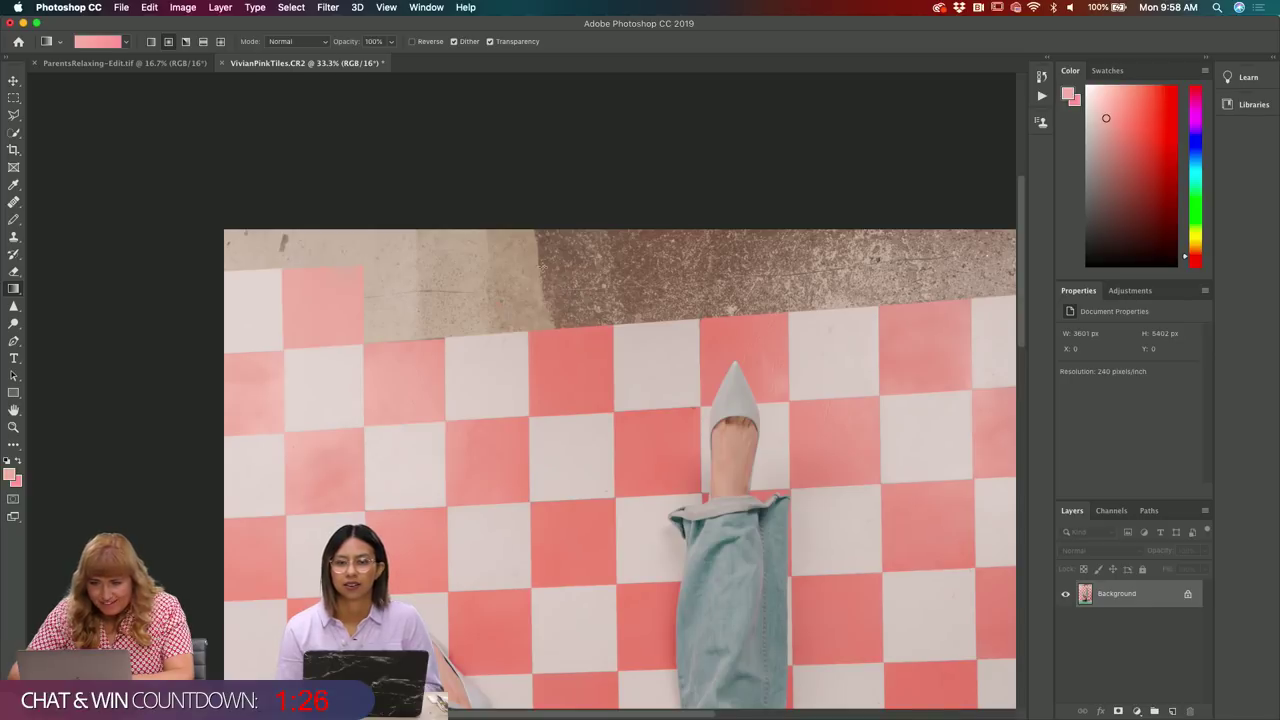
- Select a tile-sized square on the concrete above the top tile row with the Polygonal Lasso
key("l")
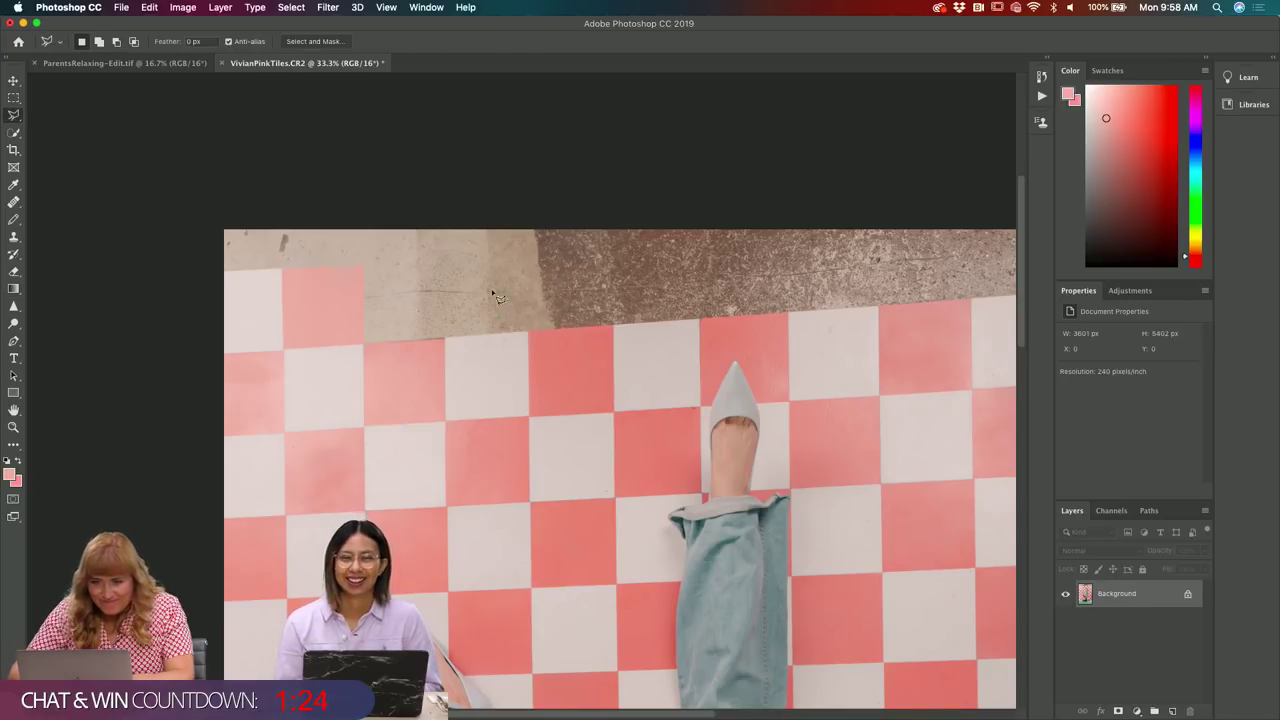
left_click(446, 339)
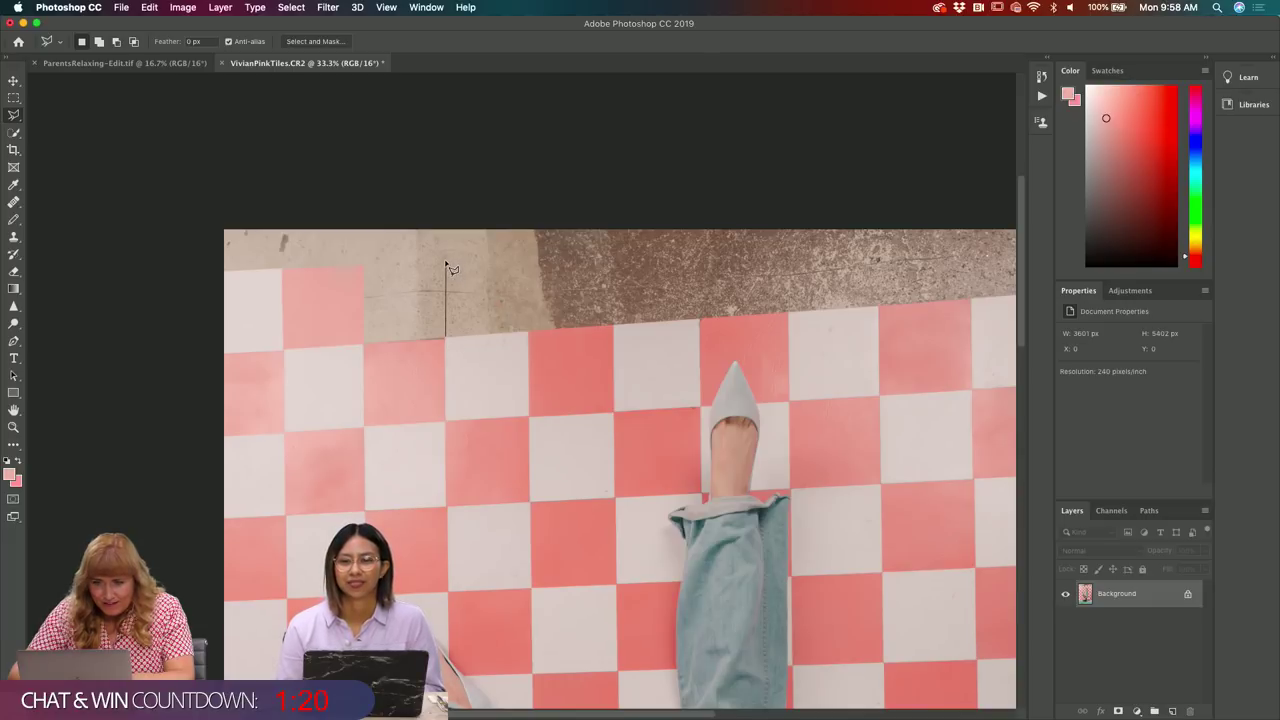
left_click(446, 262)
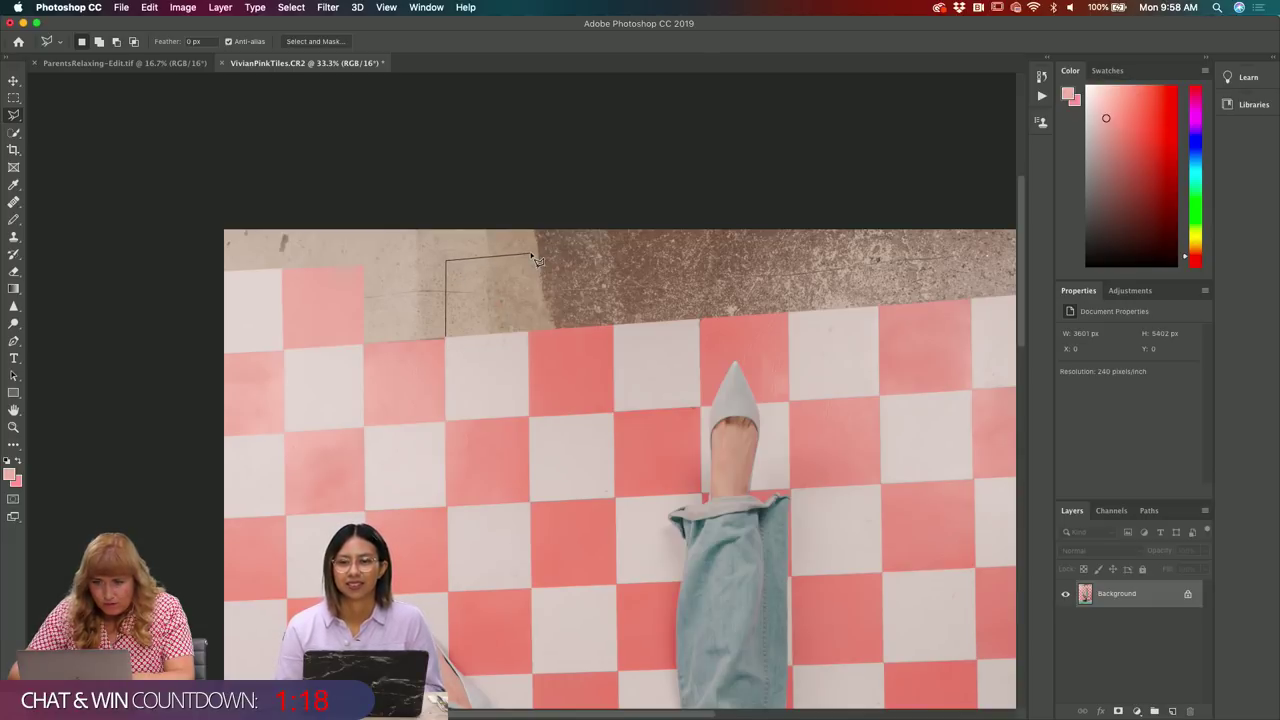
left_click(531, 254)
left_click(529, 329)
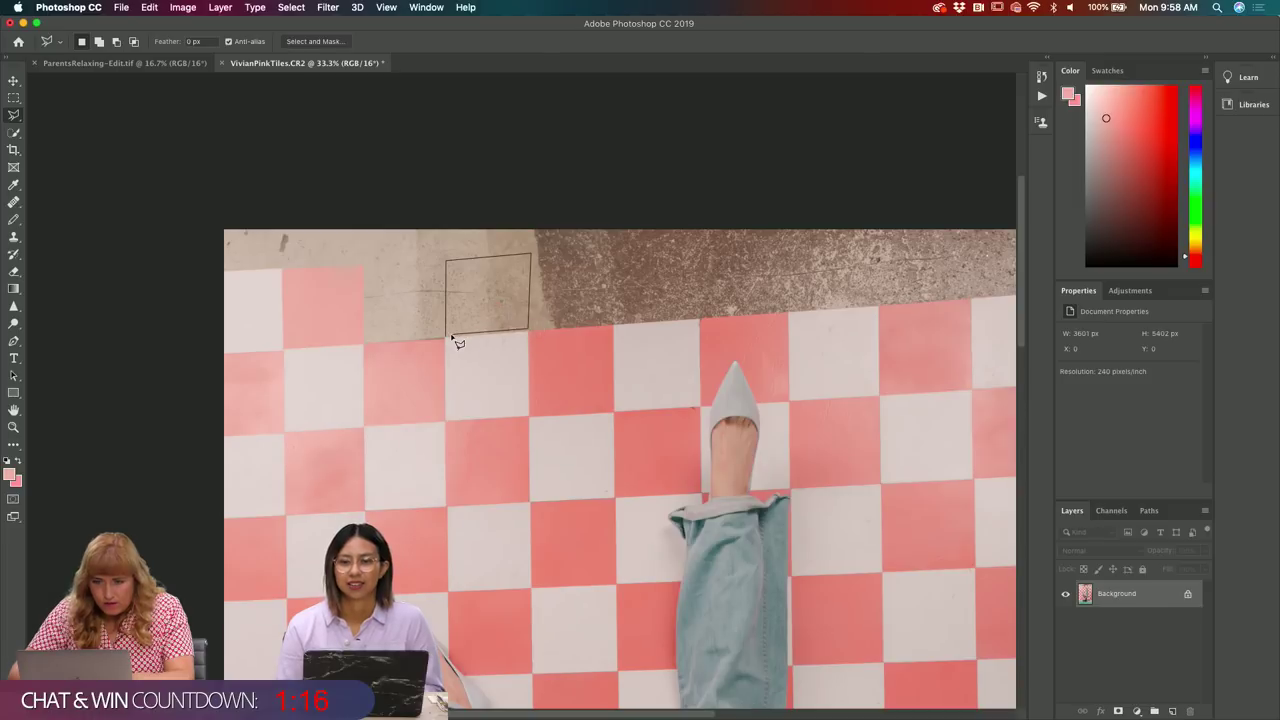
left_click(449, 342)
- Fill the square with a pink gradient and sample a lighter pink as the background colour
key("g")
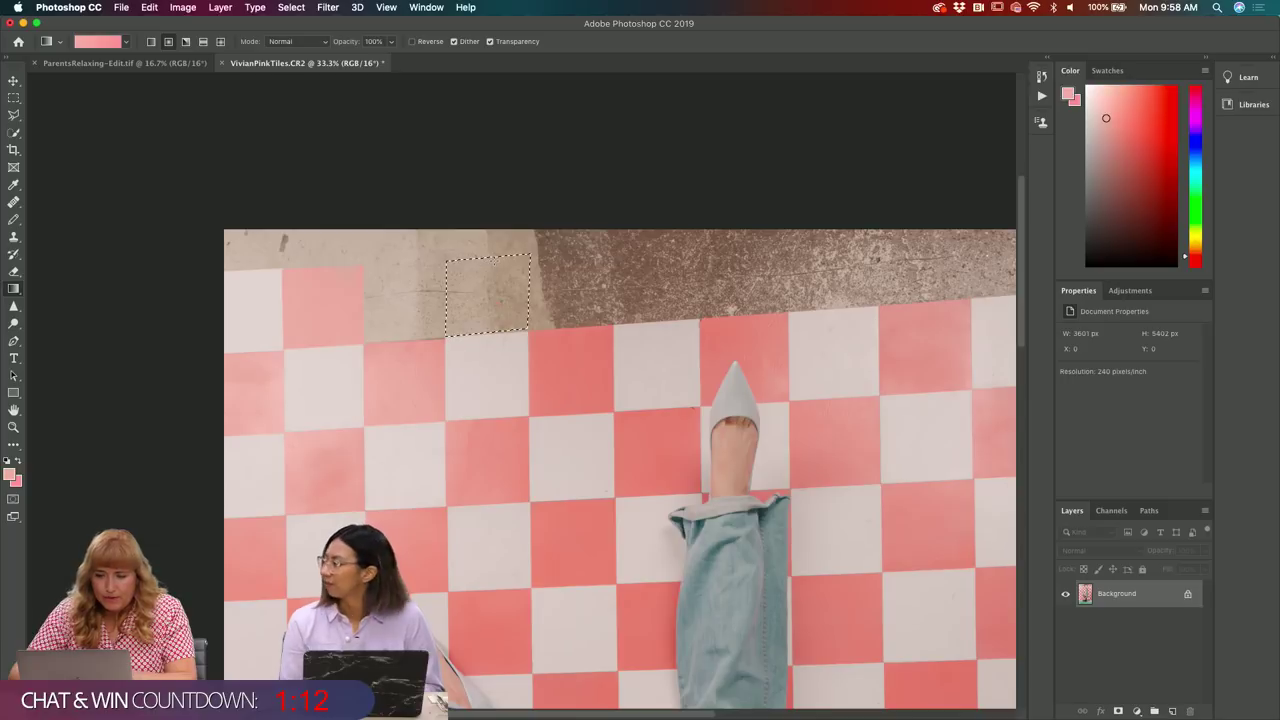
left_click_drag(493, 262, 481, 347)
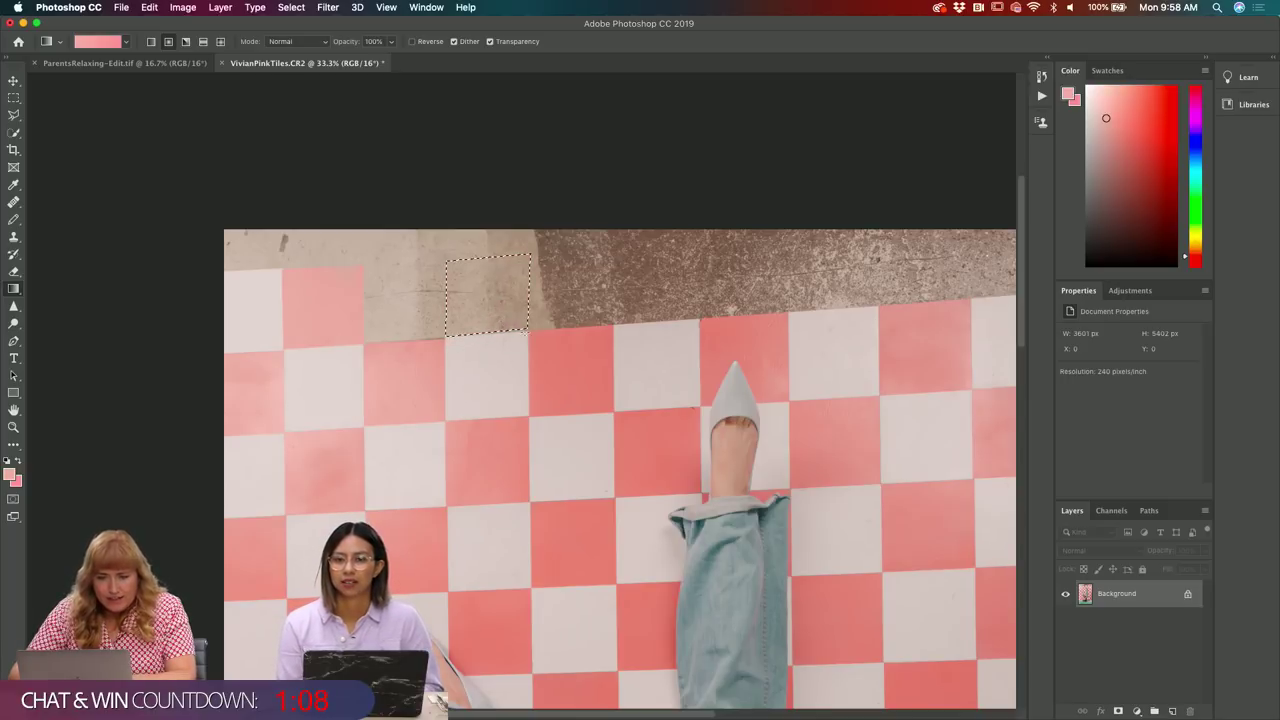
left_click(17, 484)
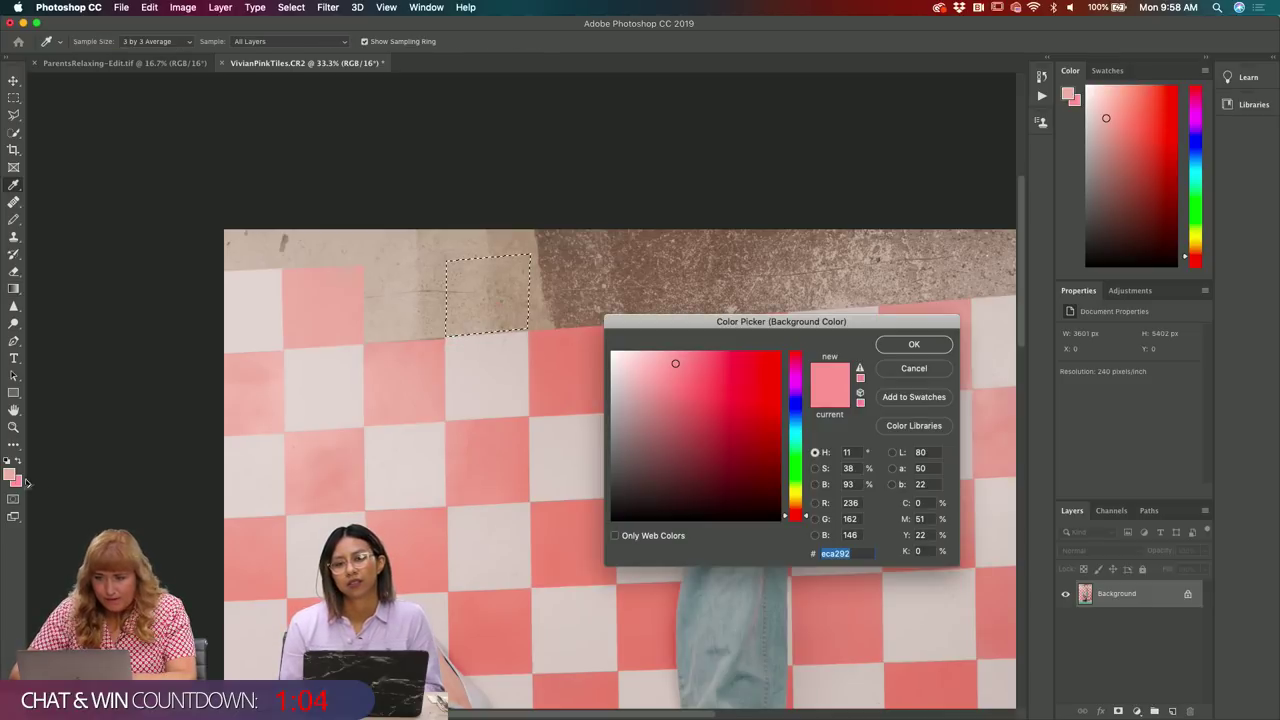
left_click(407, 417)
left_click(912, 344)
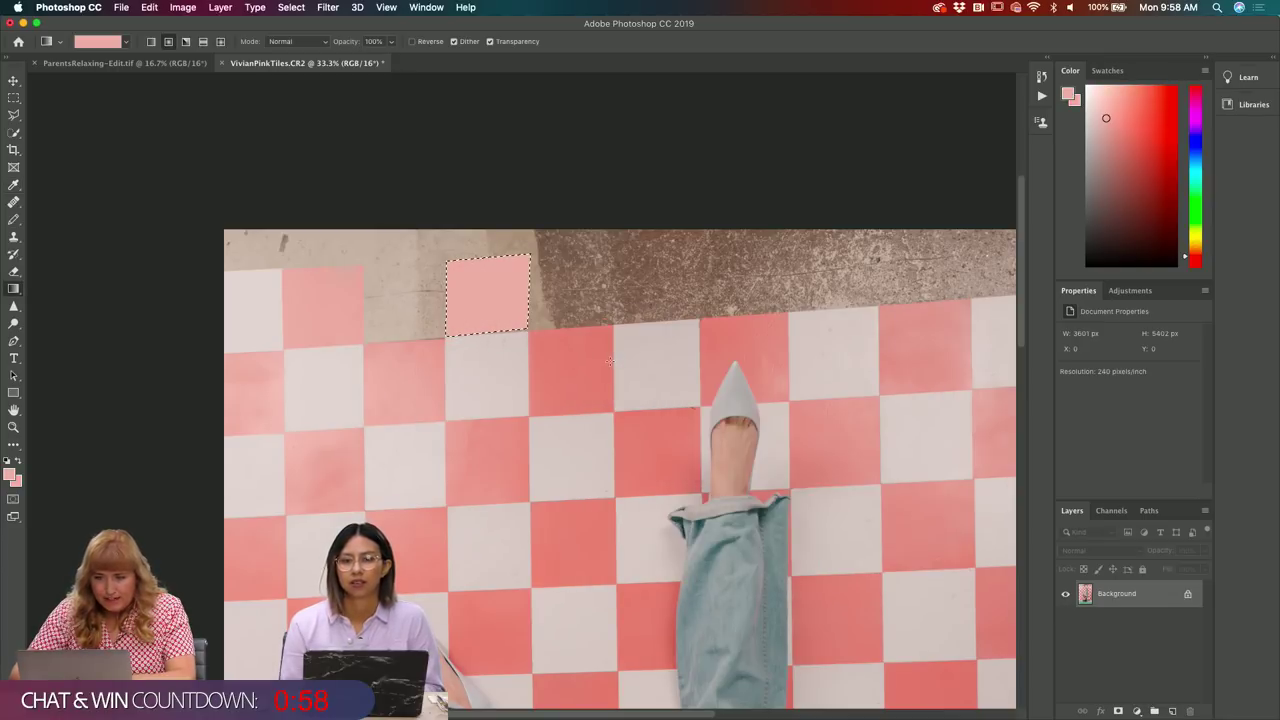
- Undo the first pink fill and sample a new foreground colour from the photo
key("ctrl+z")
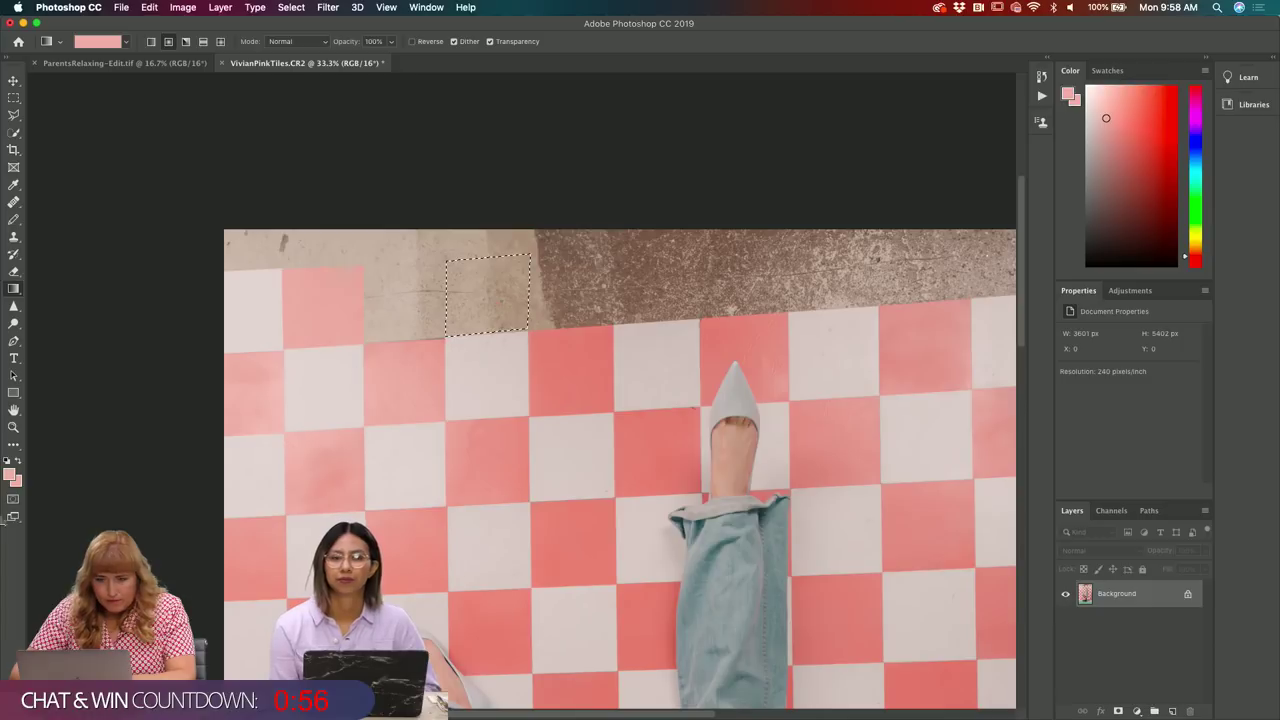
left_click(10, 474)
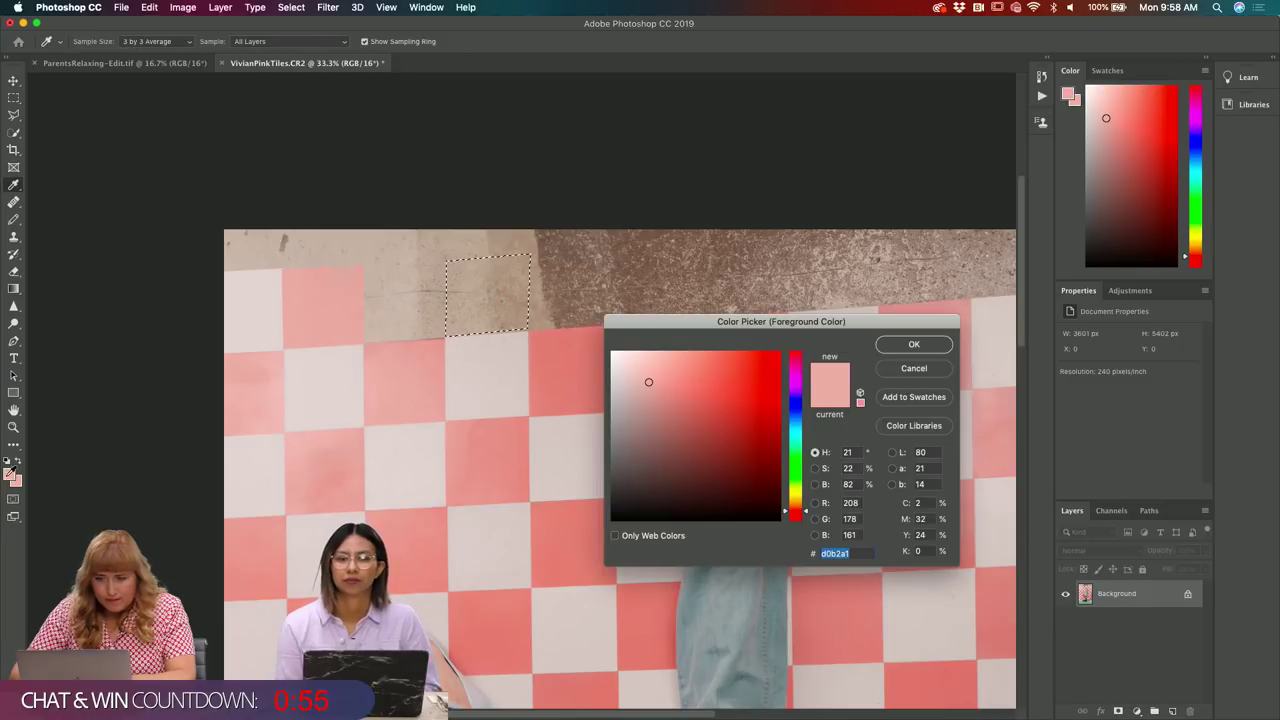
left_click(421, 349)
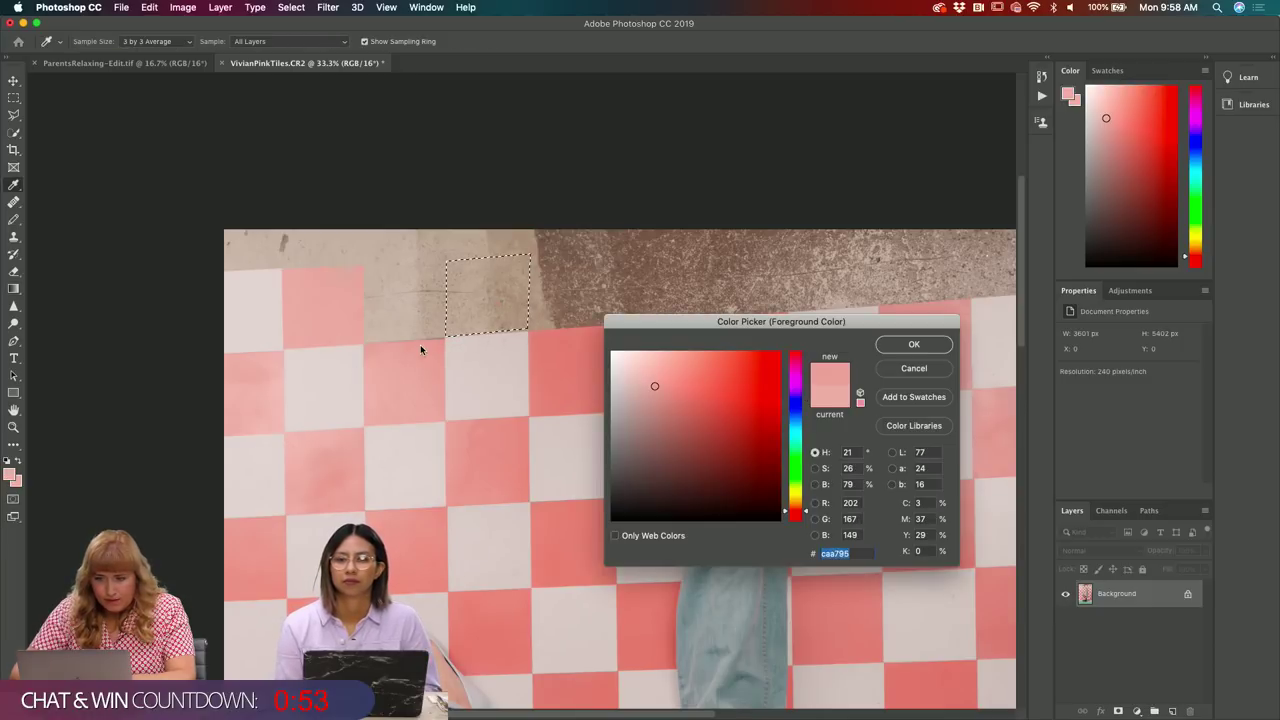
left_click(913, 344)
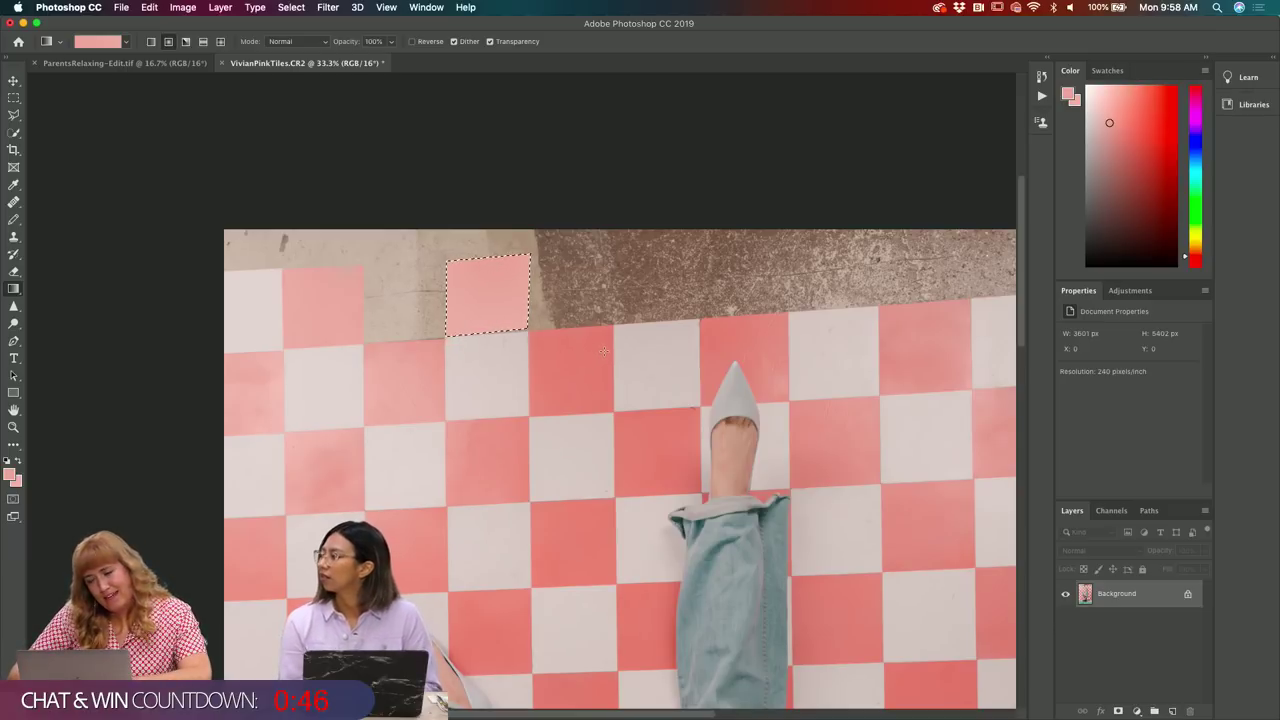
scroll(603, 351, "right", 3)
scroll(603, 351, "down", 2)
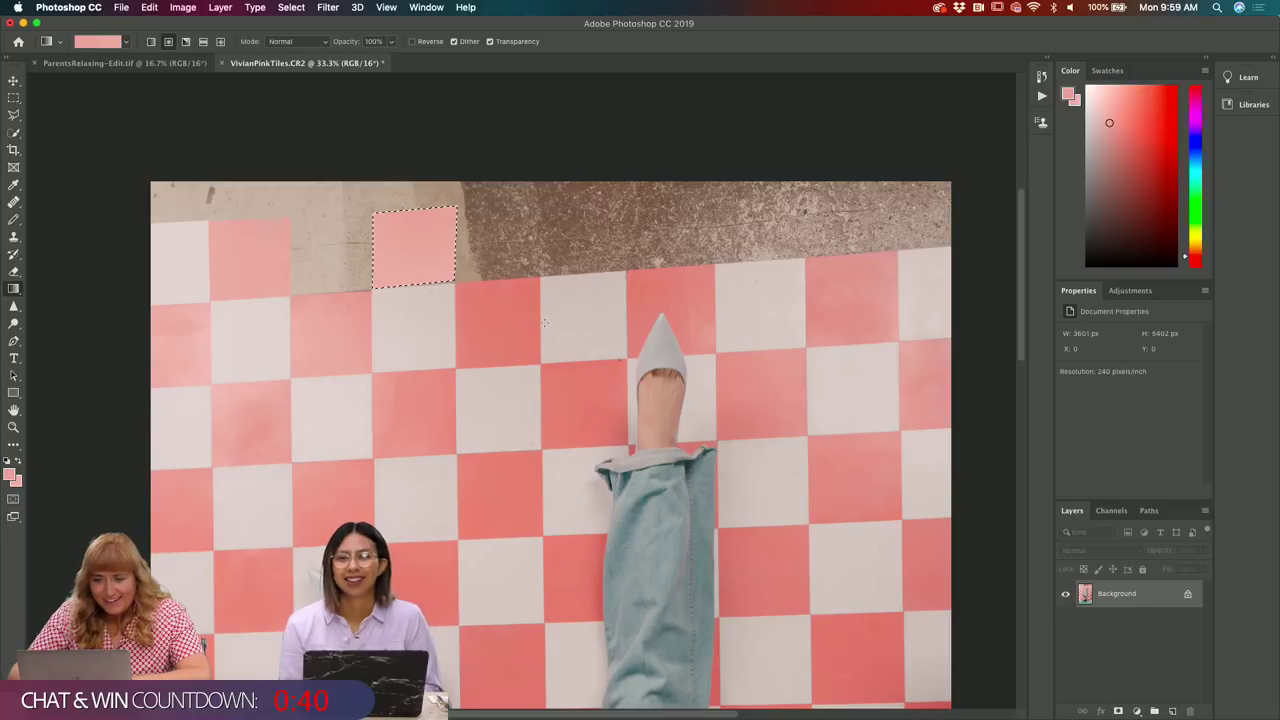
- Sample a deeper pink from a floor tile as the background colour #d1b2a2
key("i")
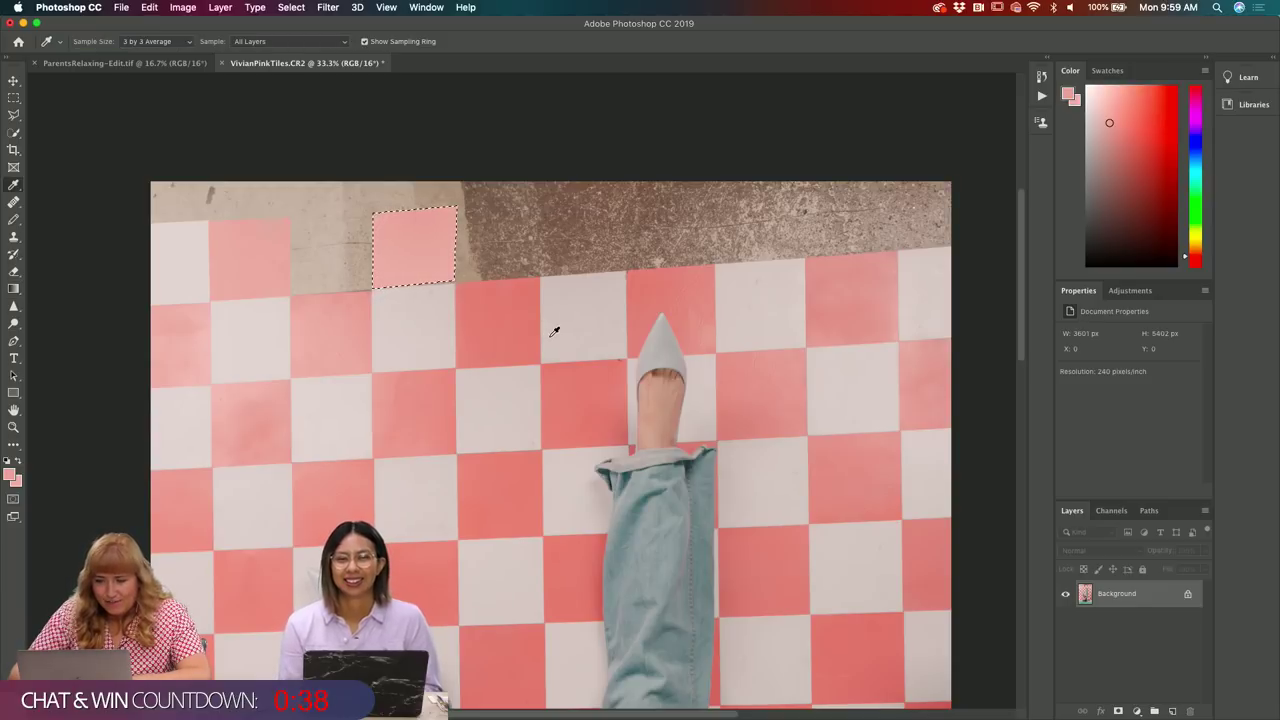
left_click(505, 289)
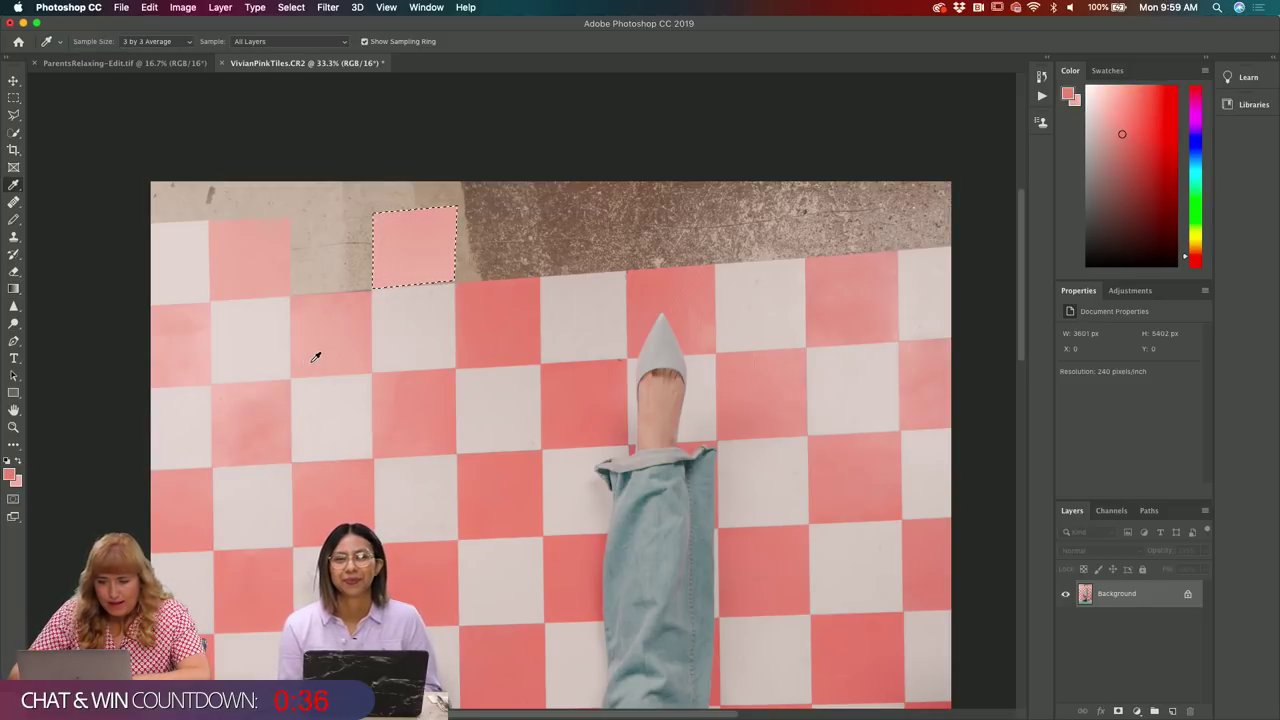
left_click(17, 484)
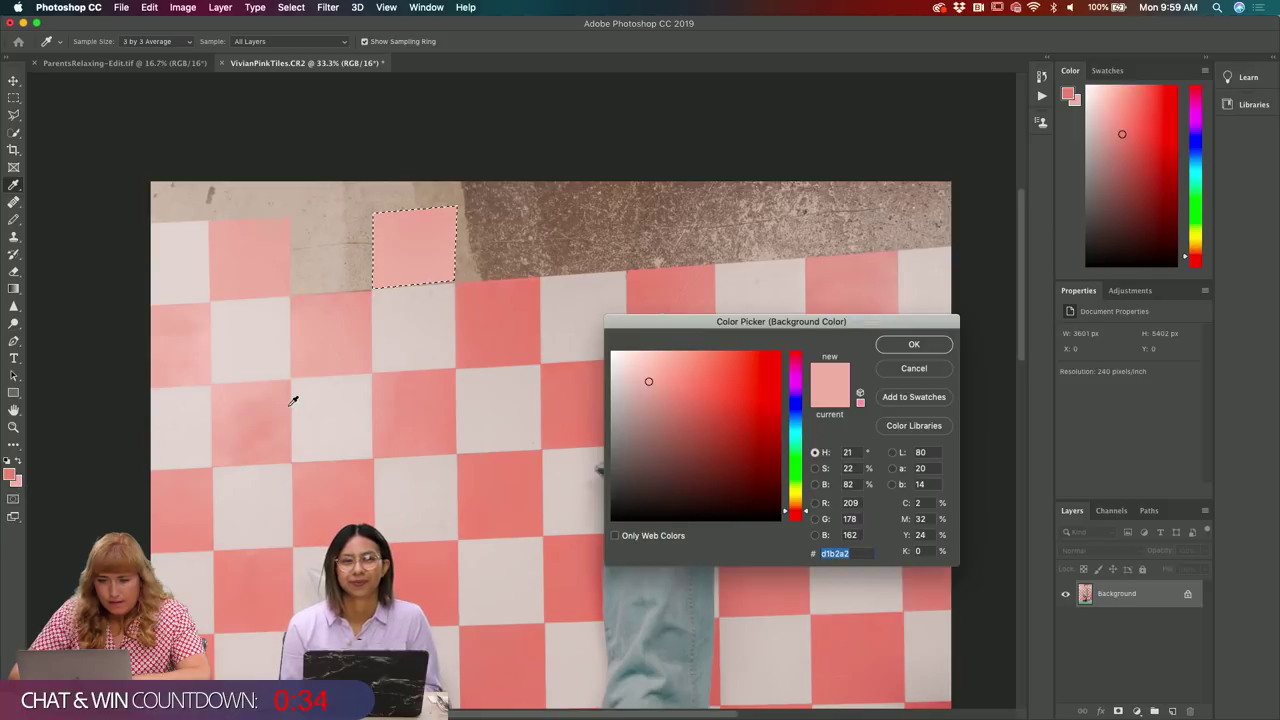
left_click(893, 346)
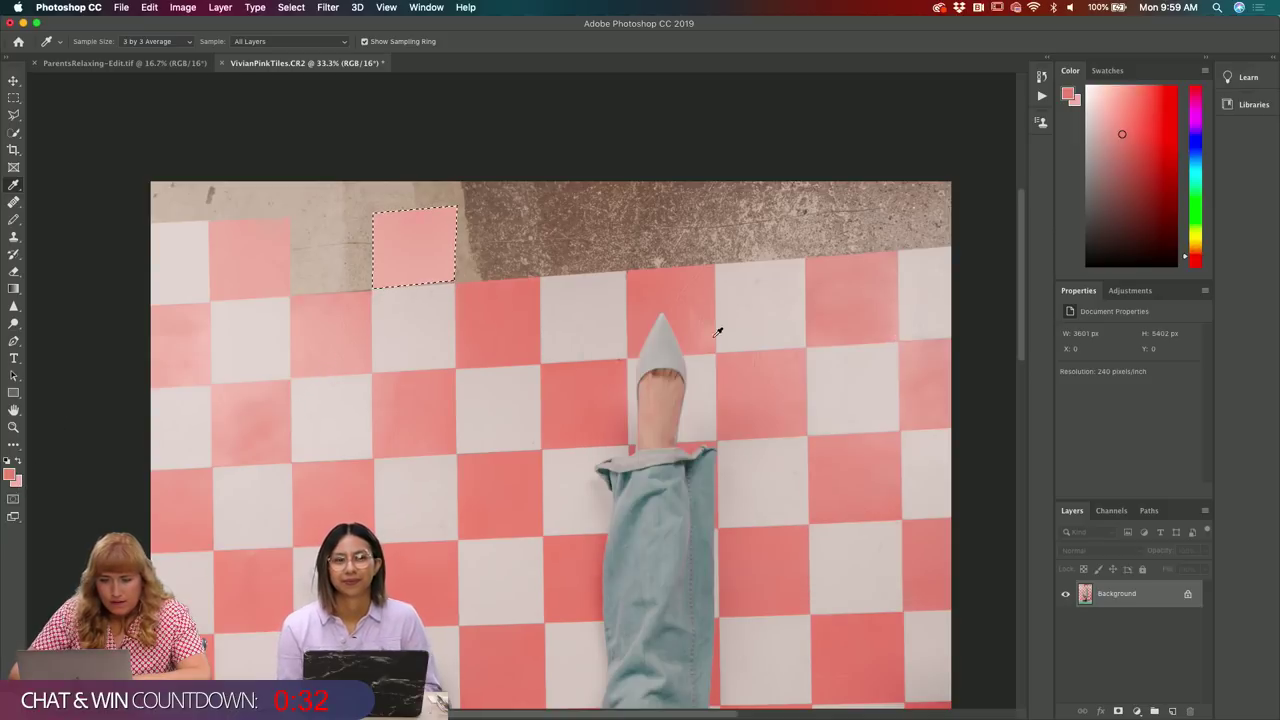
key("g")
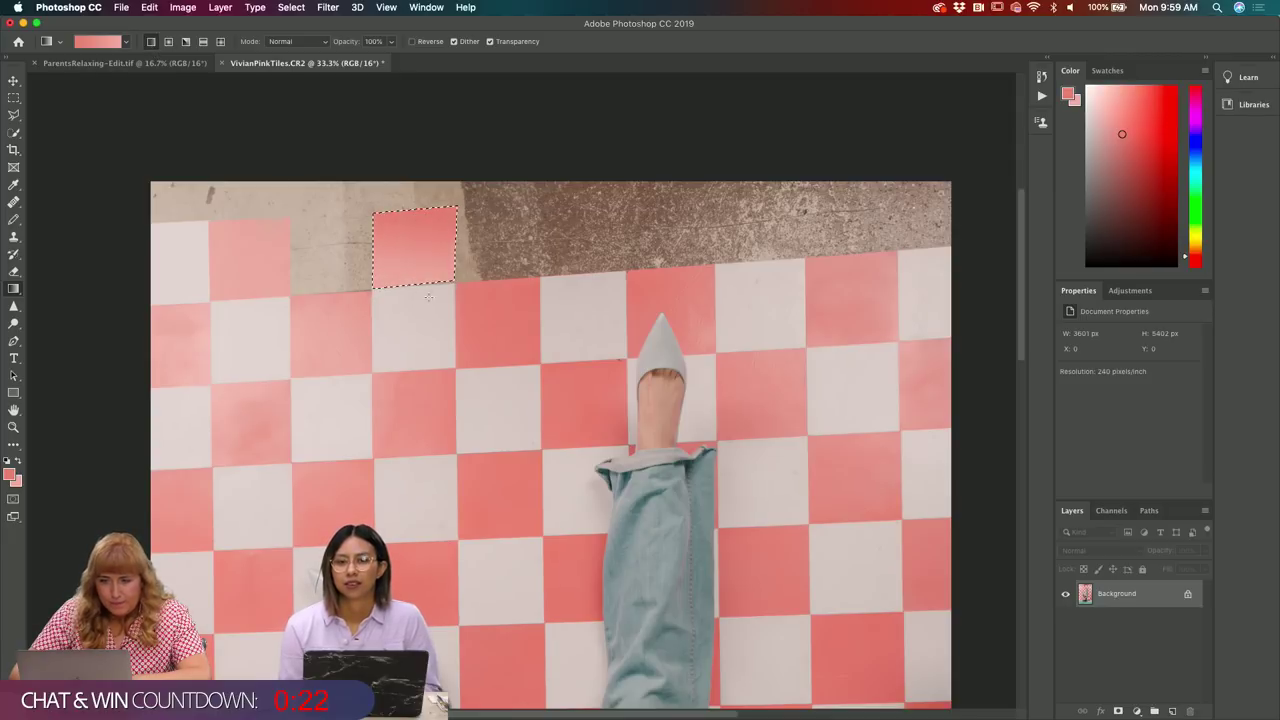
- Refill the square with a diagonal pink gradient and clear the selection
left_click_drag(444, 210, 387, 281)
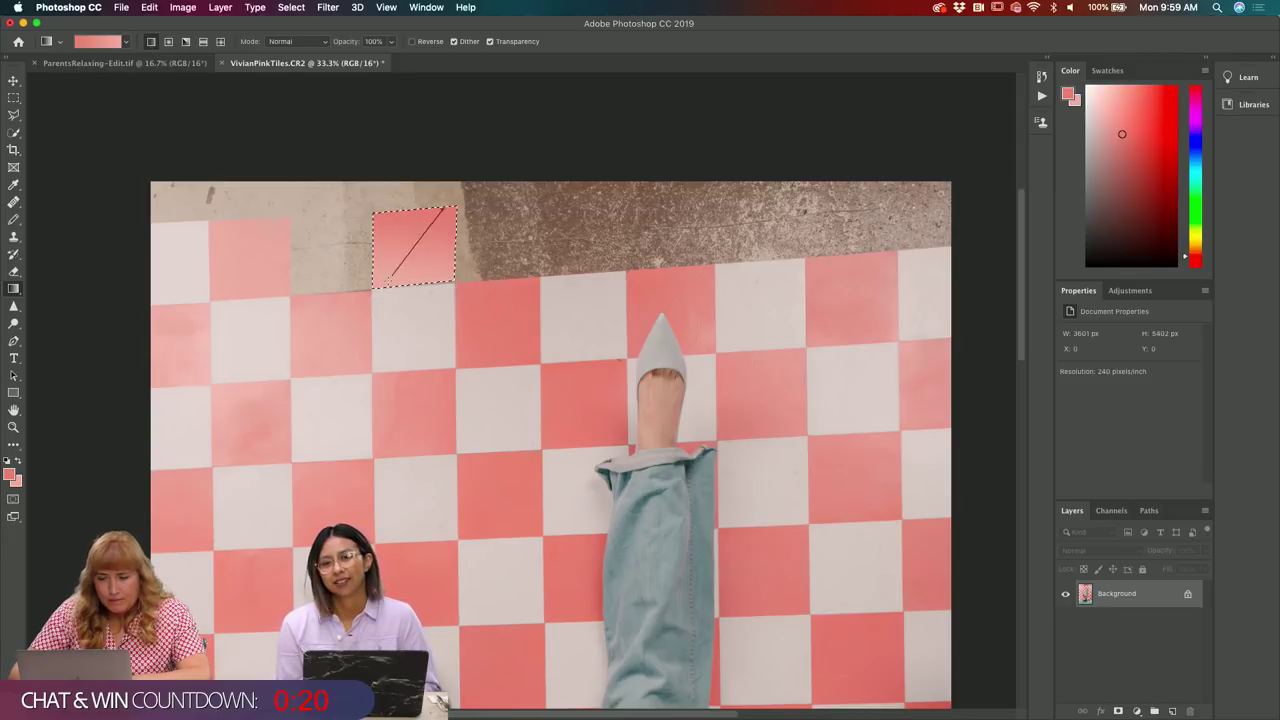
key("super+d")
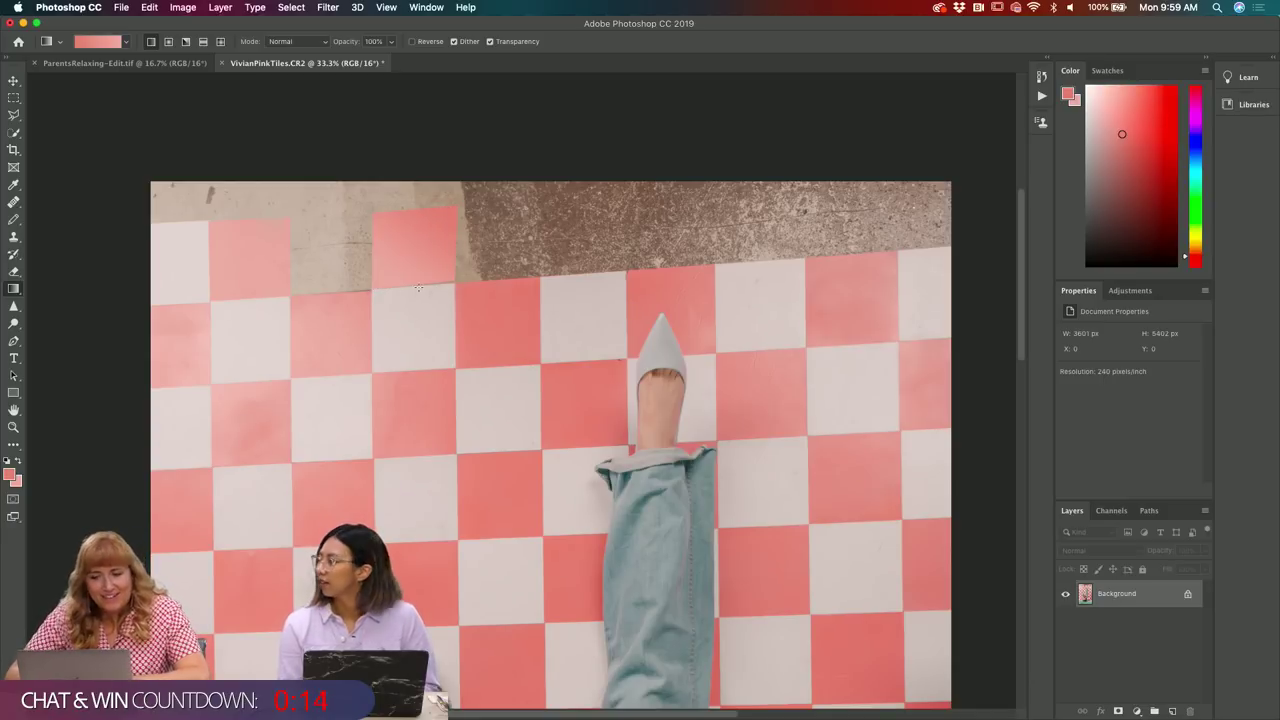
scroll(418, 288, "down", 2)
scroll(418, 288, "right", 3)
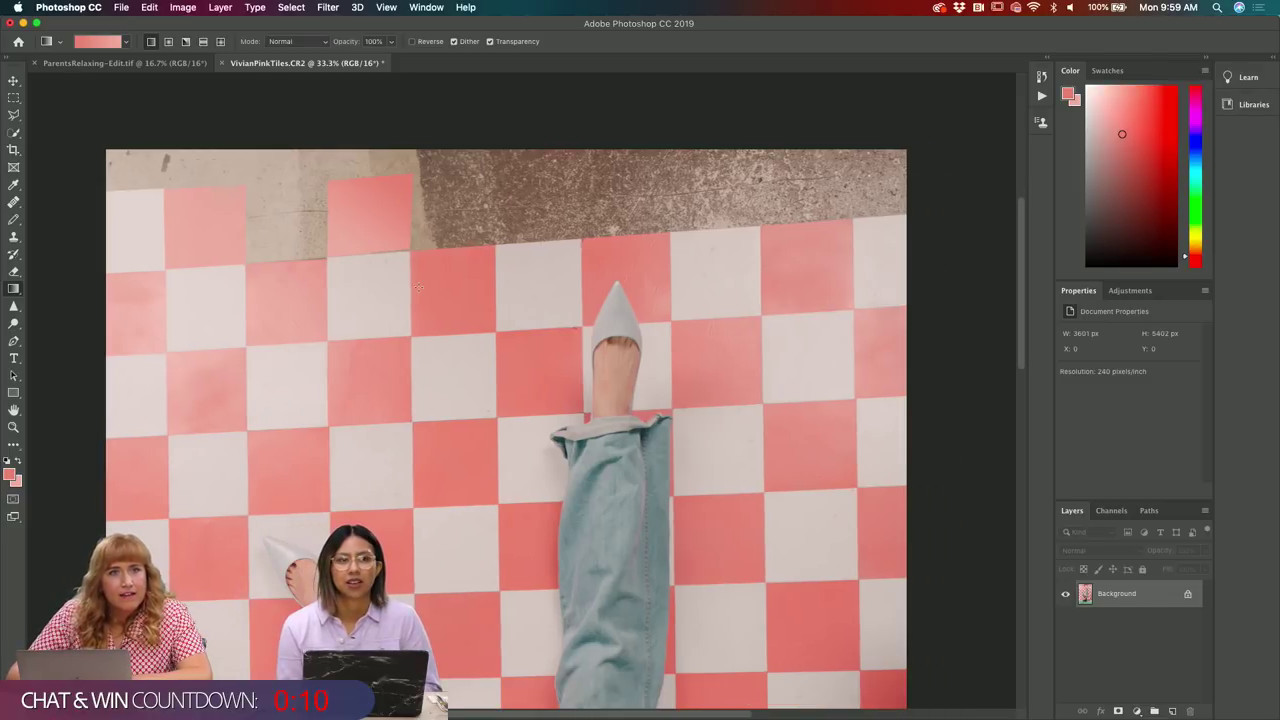
scroll(418, 288, "left", 1)
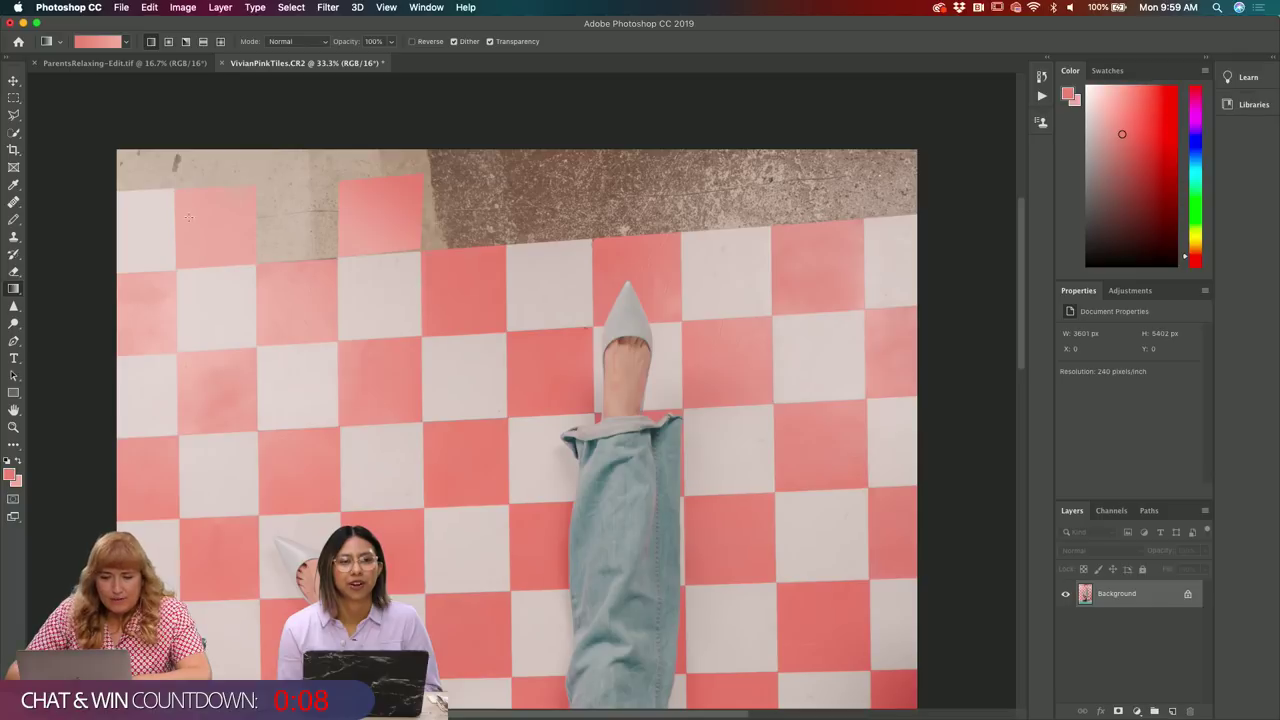
- Outline a Polygonal Lasso selection from the image's left edge to the right edge and top right of the tiles
left_click(14, 115)
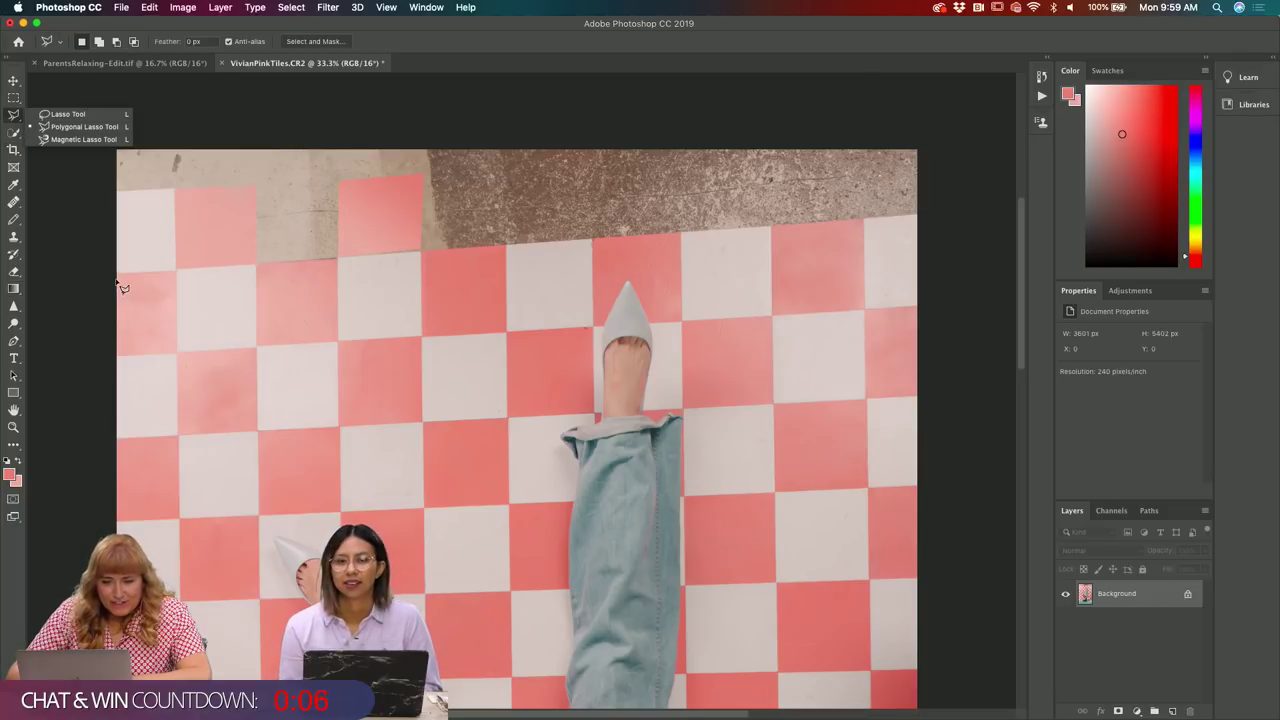
left_click(116, 358)
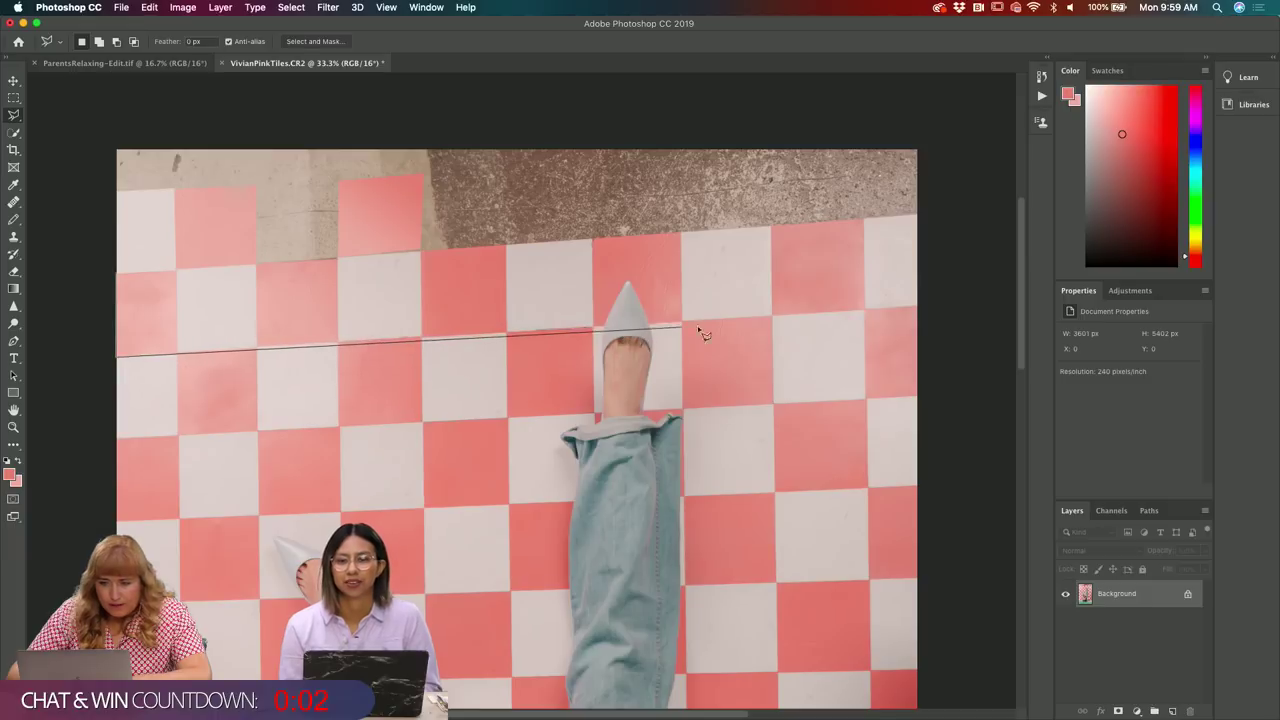
scroll(716, 326, "right", 1)
scroll(716, 326, "right", 4)
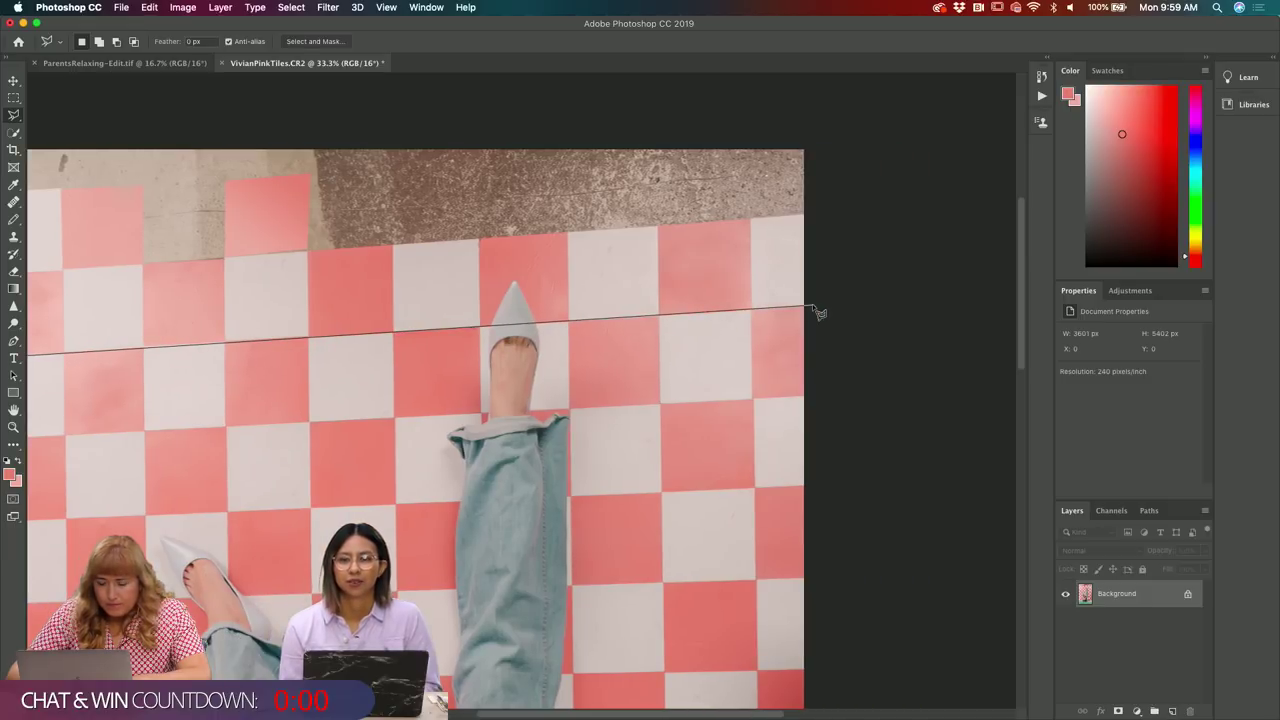
left_click(812, 306)
left_click(806, 213)
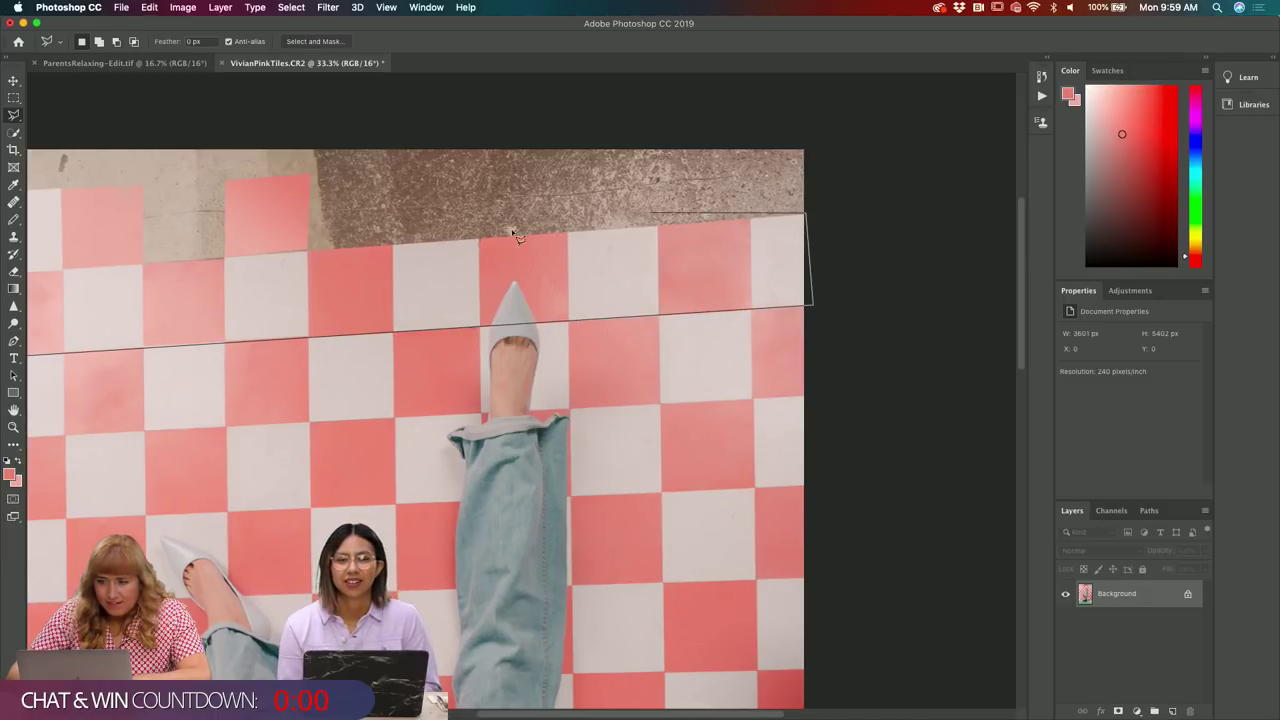
scroll(351, 271, "left", 15)
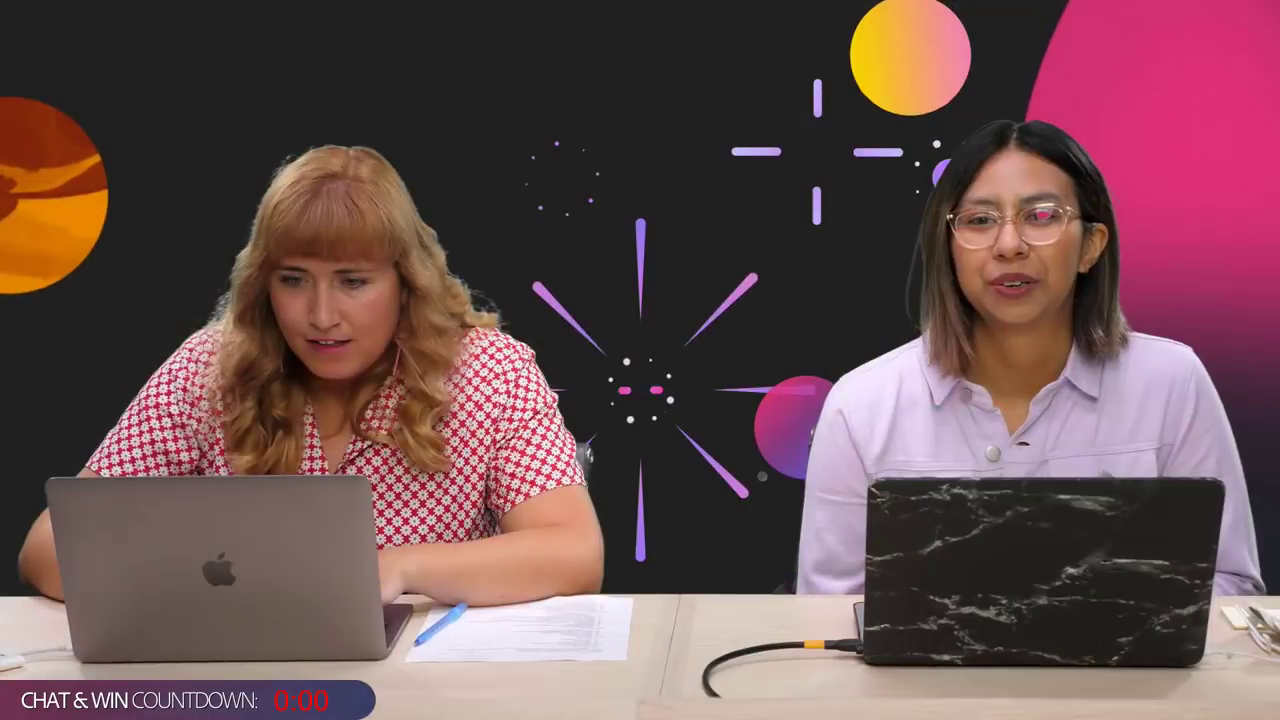
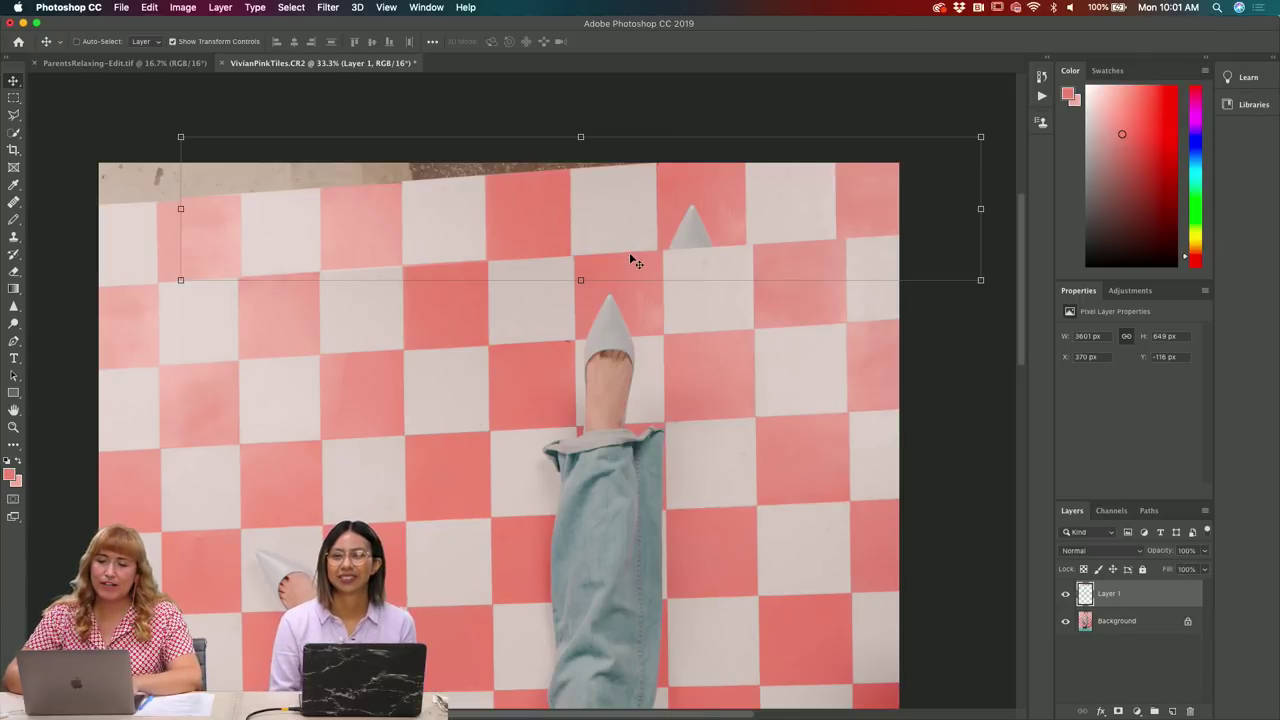
- Stretch the Layer 1 tile strip slightly wider, to about 3643 × 657 px, and commit it
key("super+t")
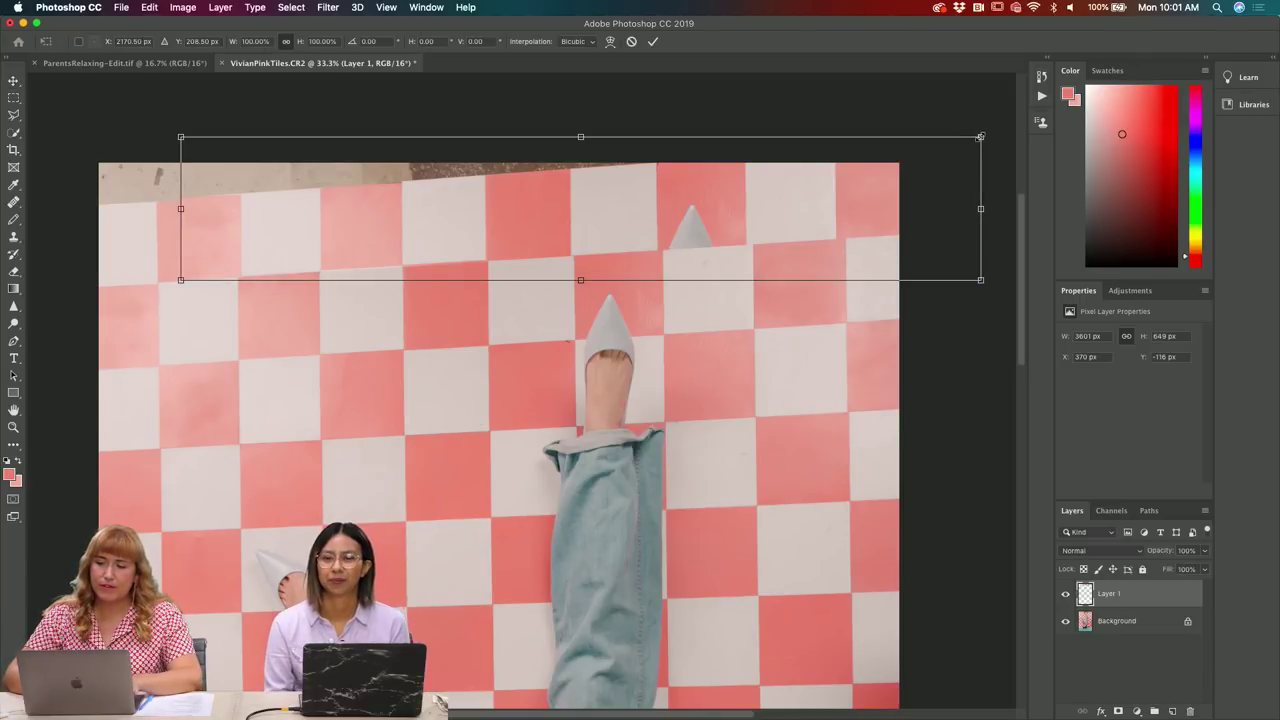
left_click_drag(981, 136, 990, 134)
key("Return")
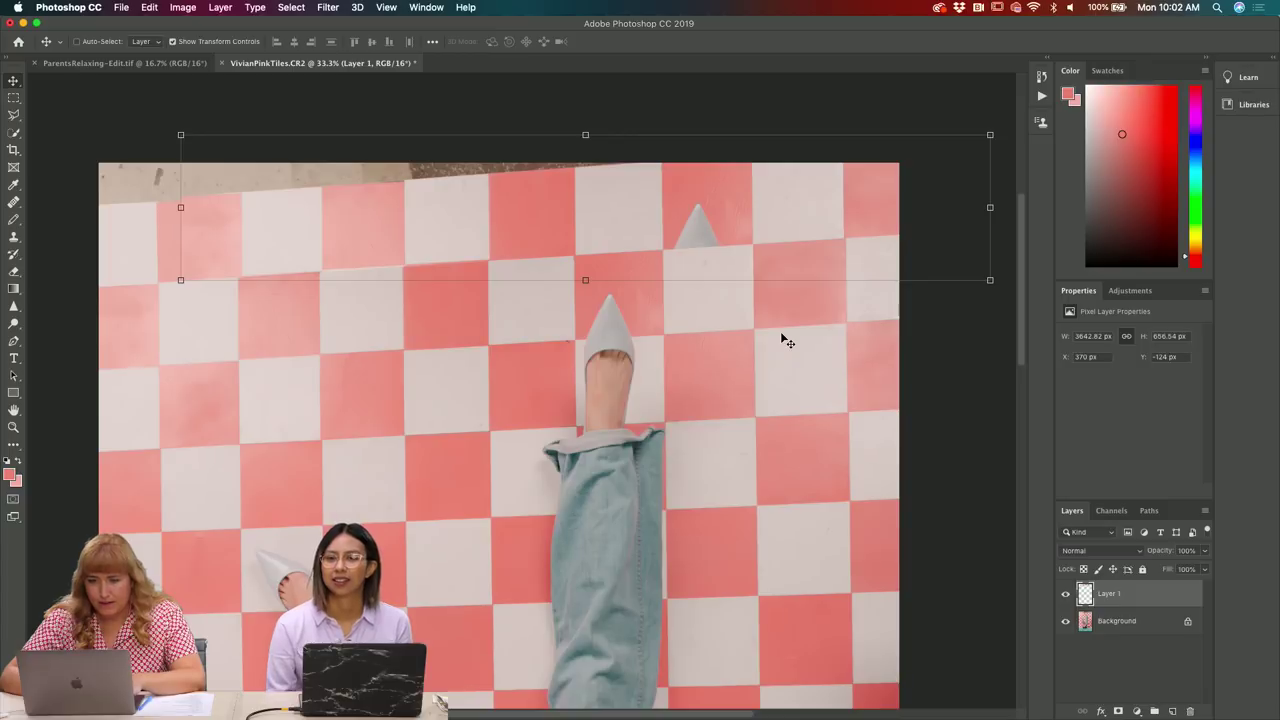
- Clone a clean pink tile sample over the stray shoe tip in the top row
key("s")
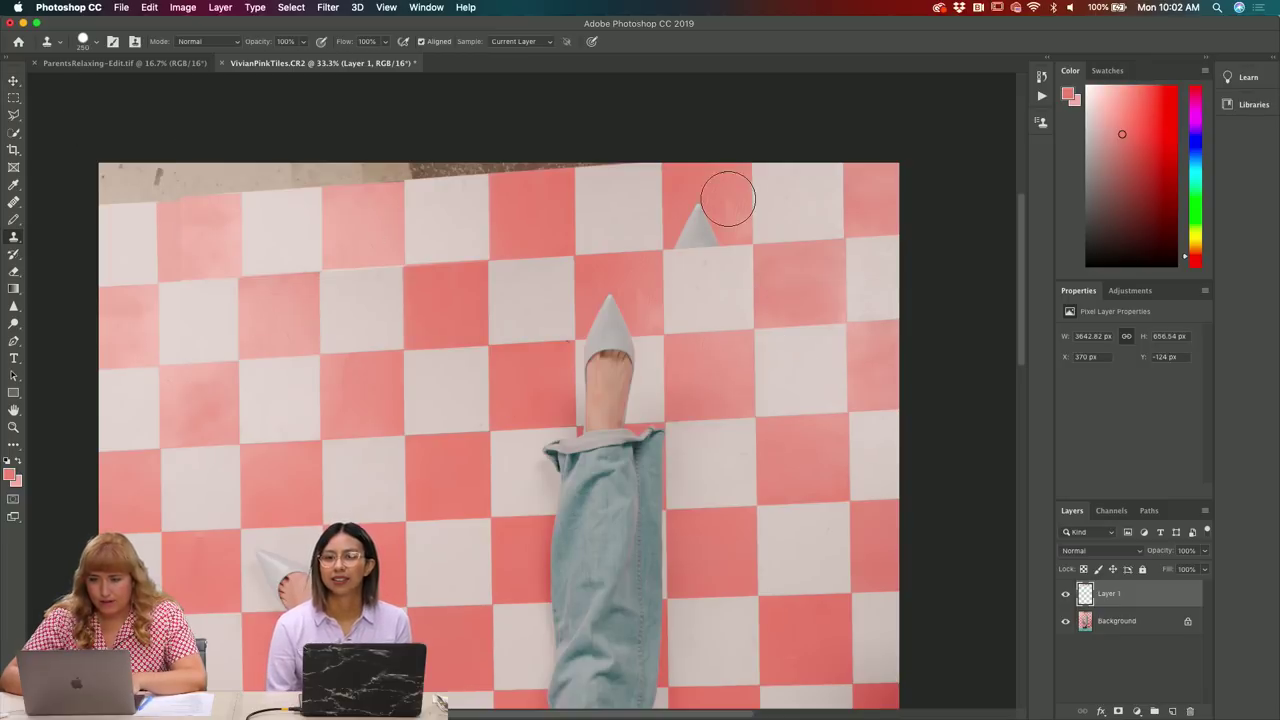
scroll(731, 194, "right", 2)
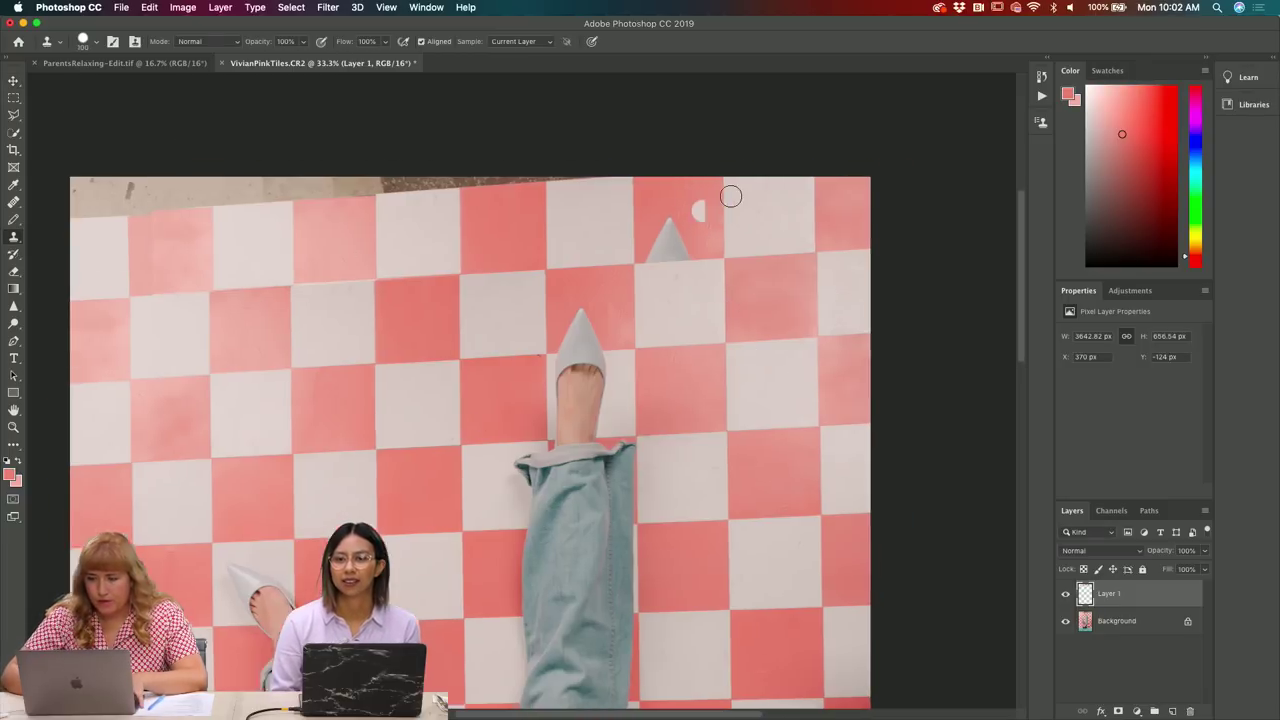
key("super+equal")
scroll(795, 322, "up", 3)
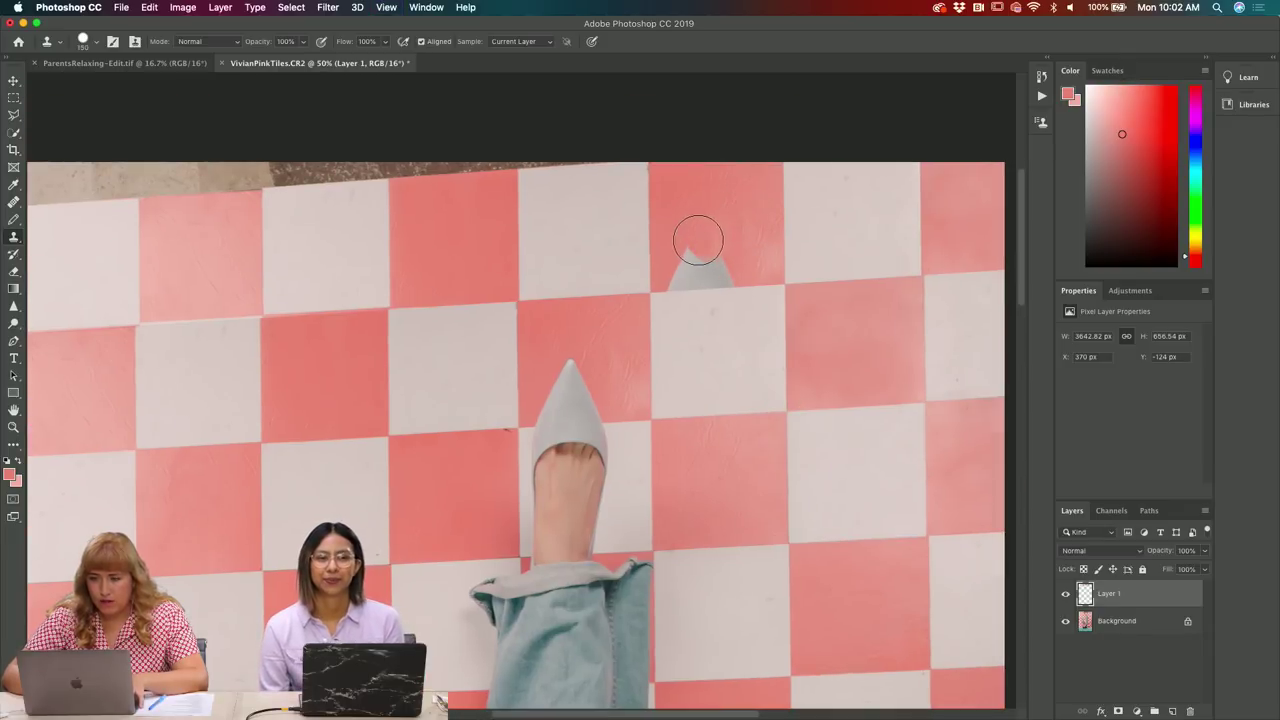
left_click(749, 210, "alt")
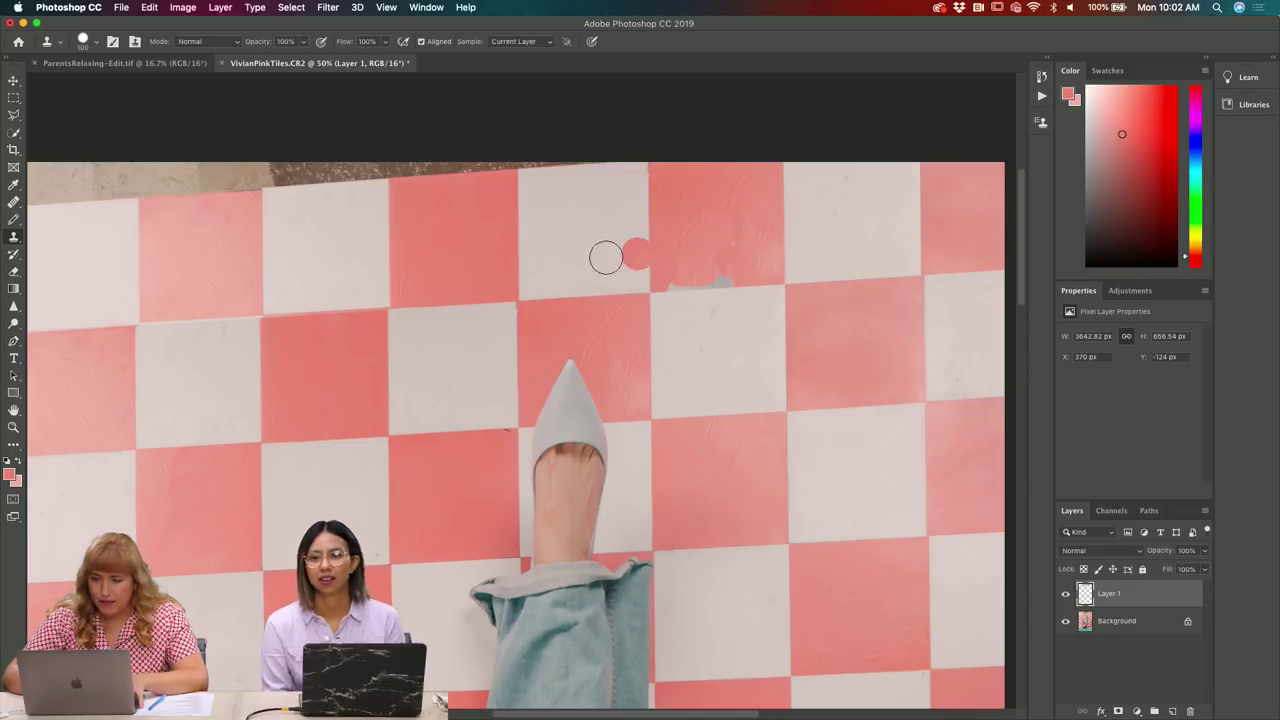
left_click(708, 297)
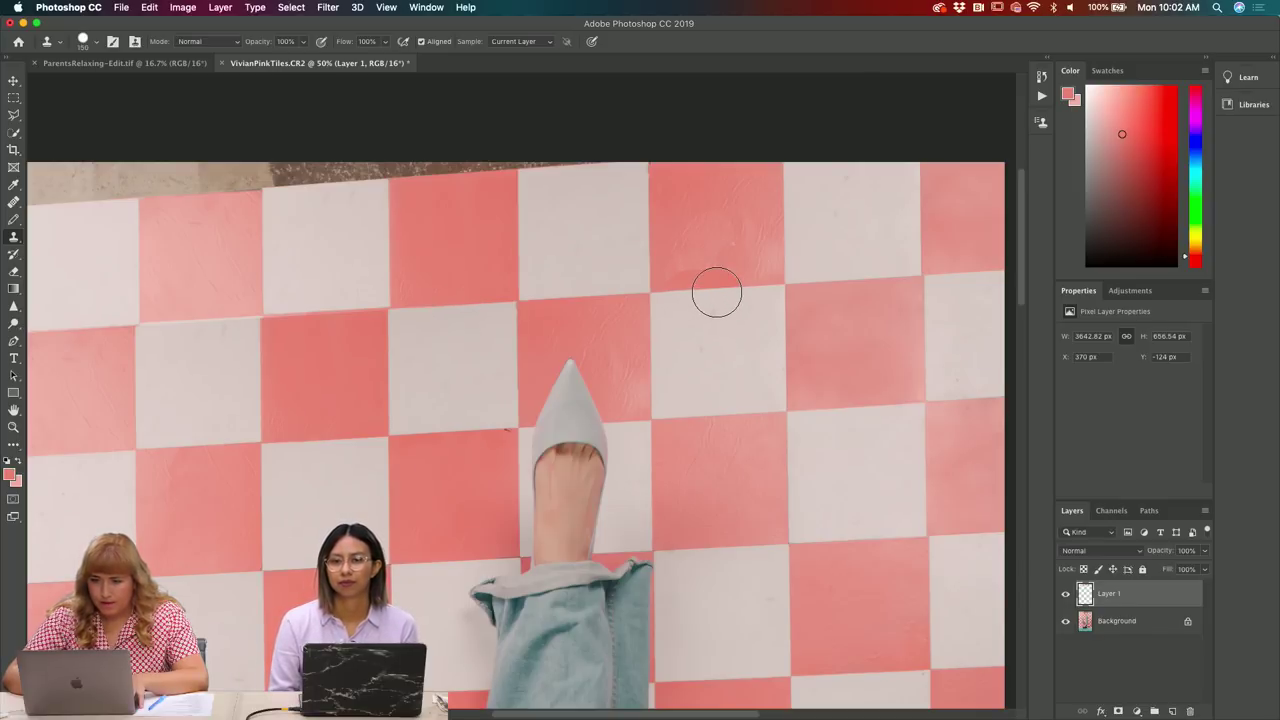
- Heal the grey smudges at the tile edge with a smaller Healing Brush, undoing a stray pink blob
key("j")
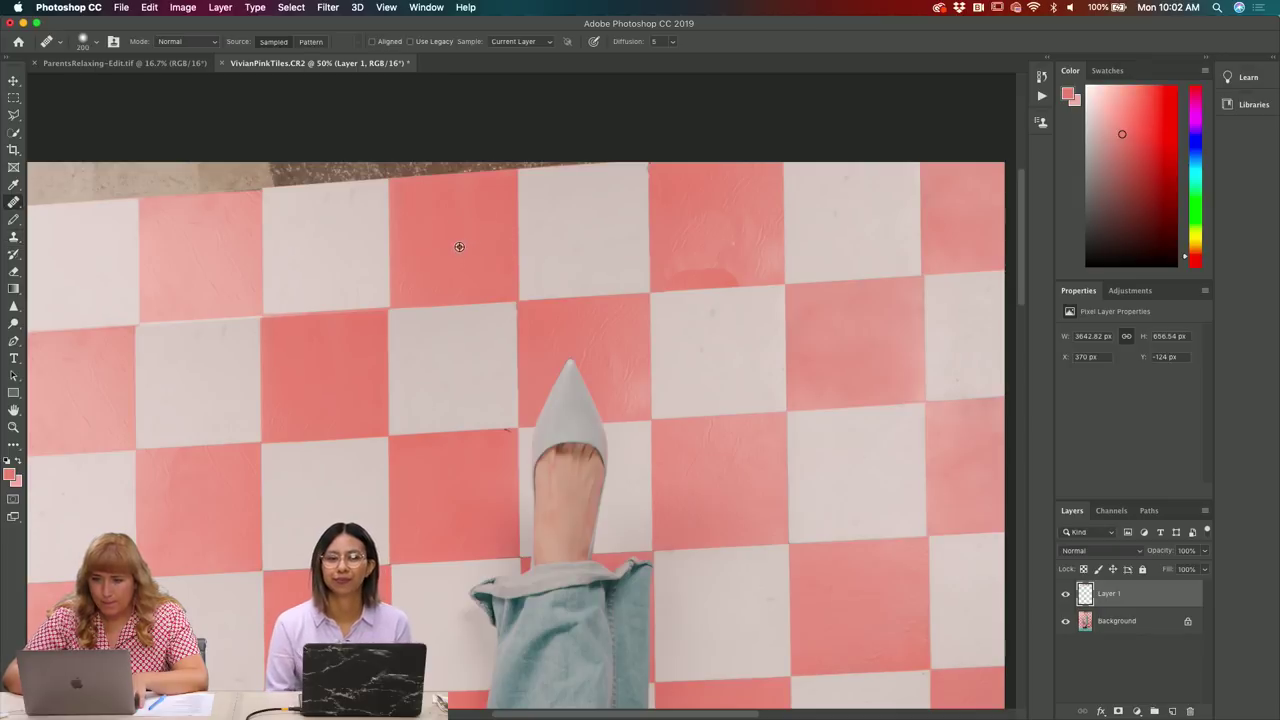
left_click_drag(688, 256, 709, 251)
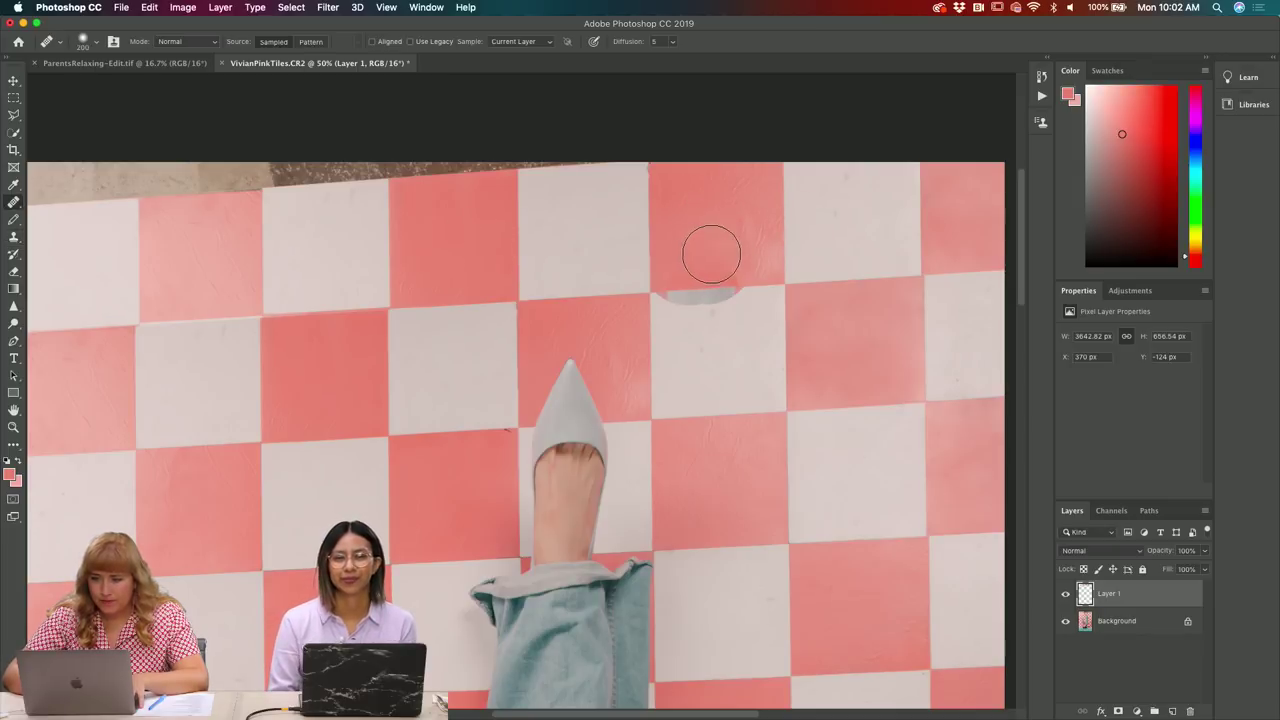
left_click(814, 243)
key("ctrl+z")
key("bracketleft")
key("bracketleft")
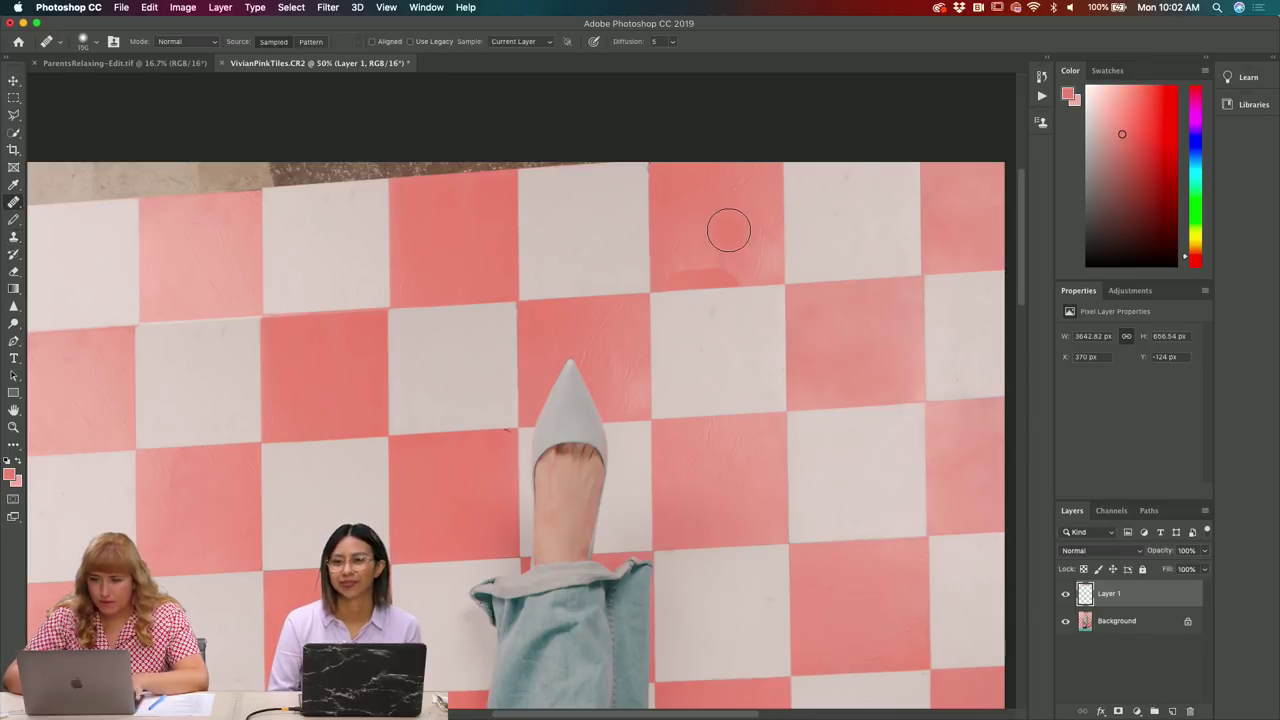
key("ctrl+z")
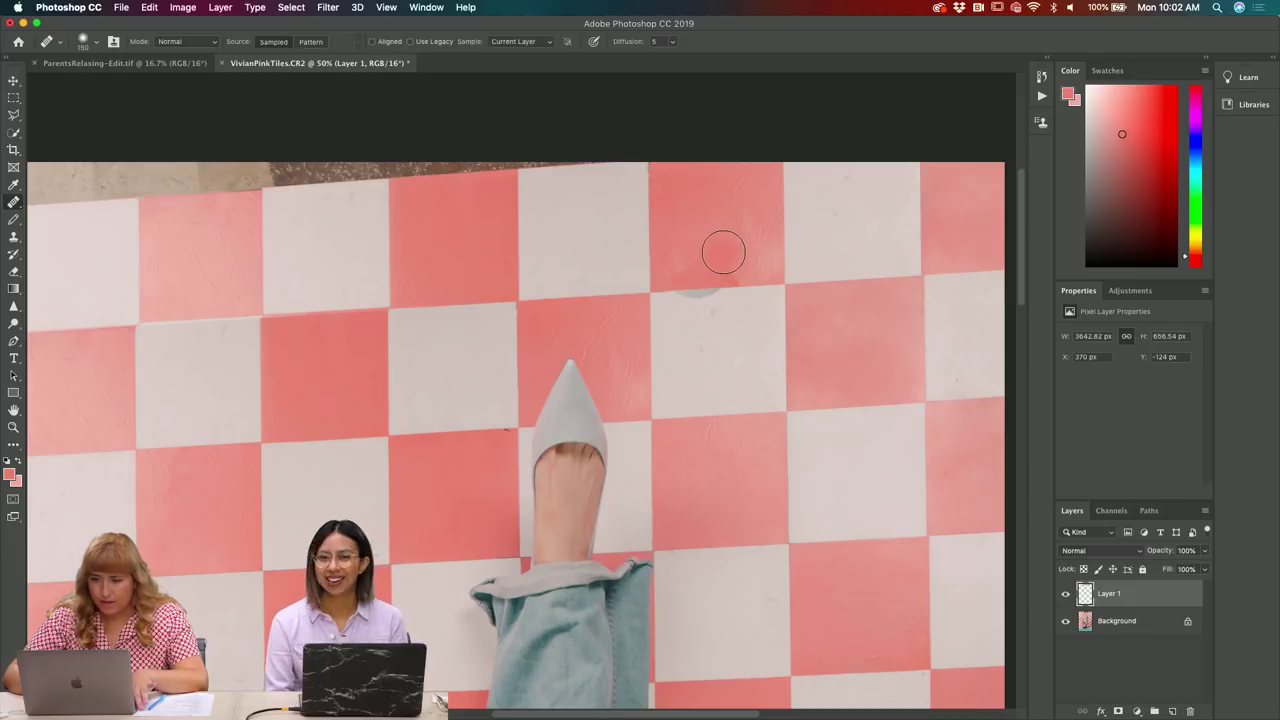
key("ctrl+shift+z")
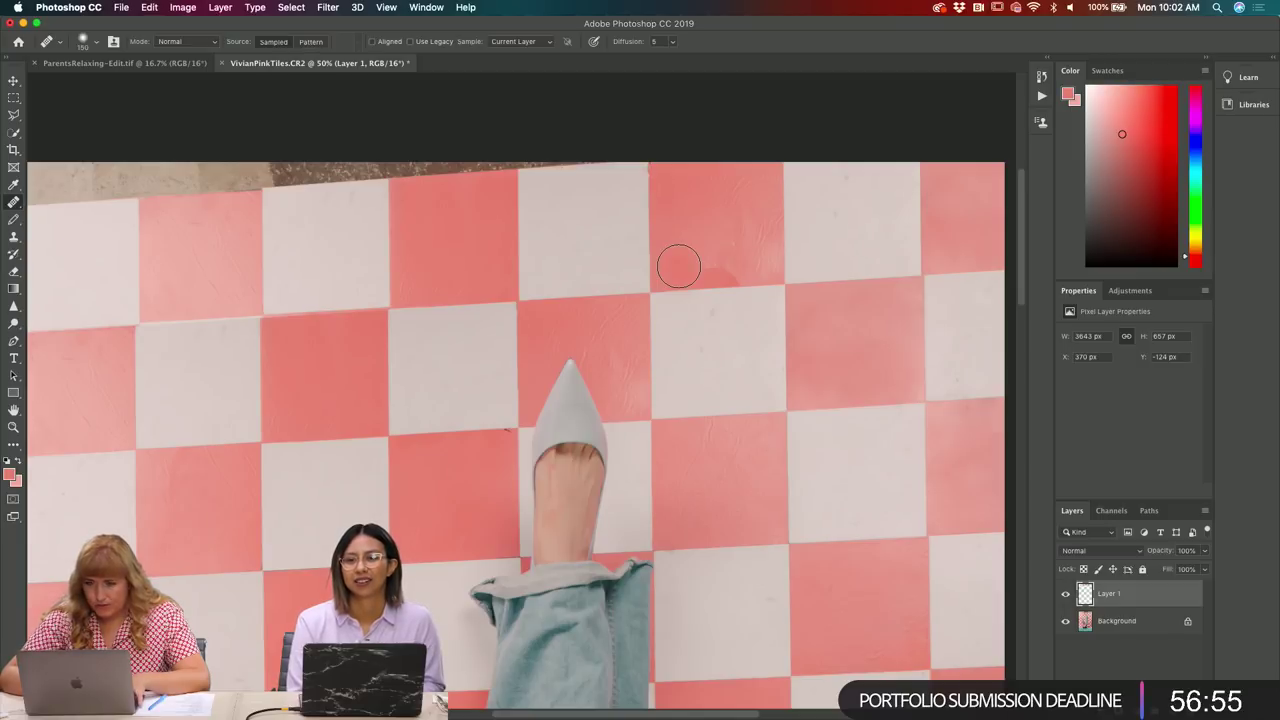
- Try a Content-Aware Fill on a freehand lasso selection of the tile, then undo it
key("l")
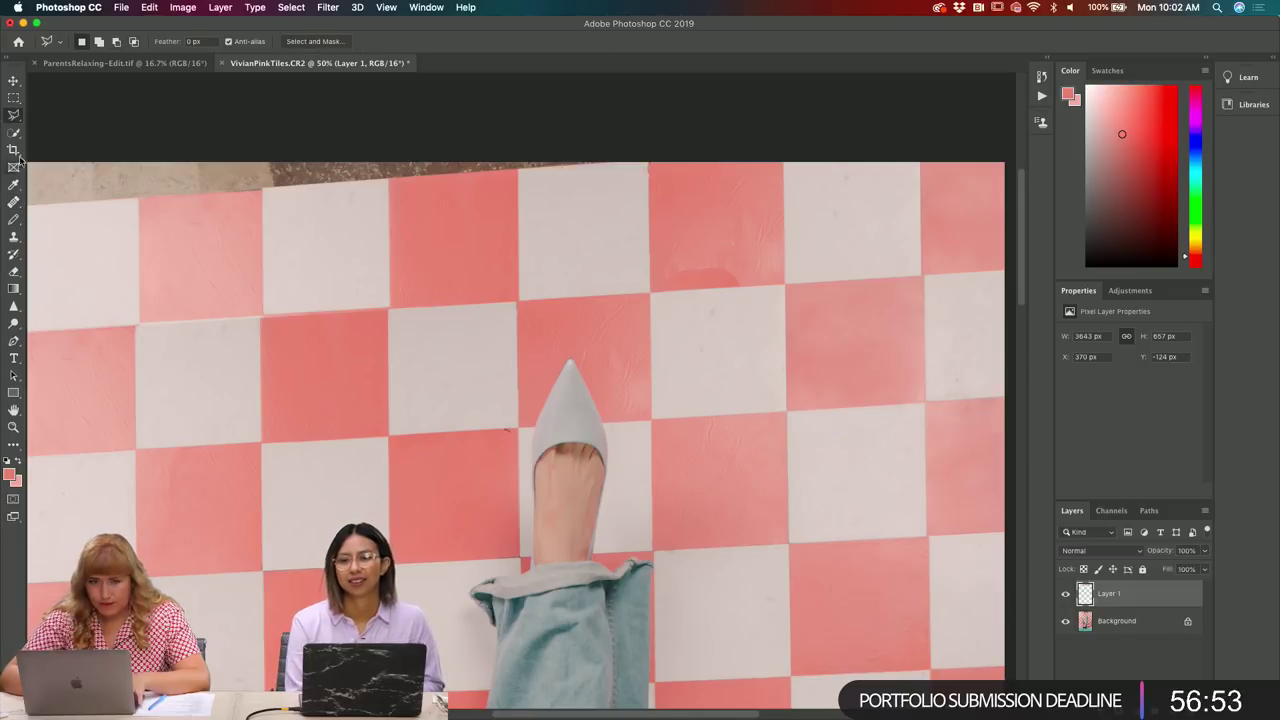
left_click(14, 116)
left_click(62, 114)
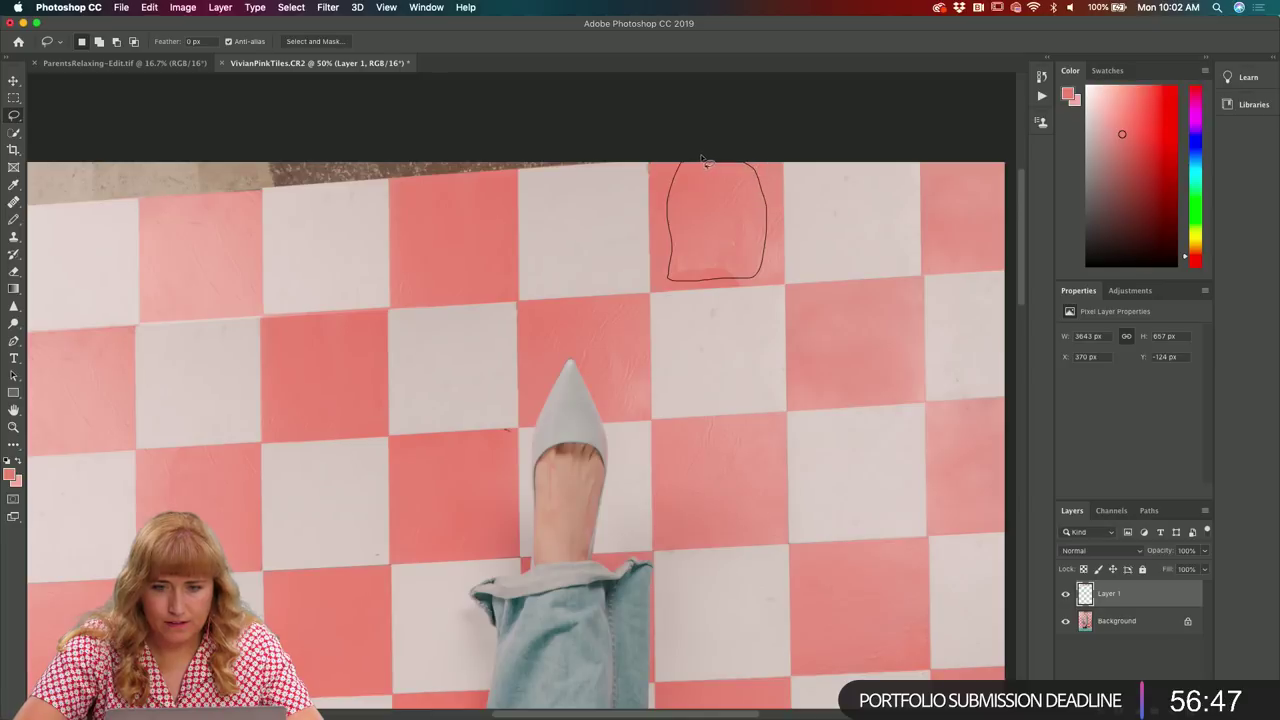
right_click(706, 203)
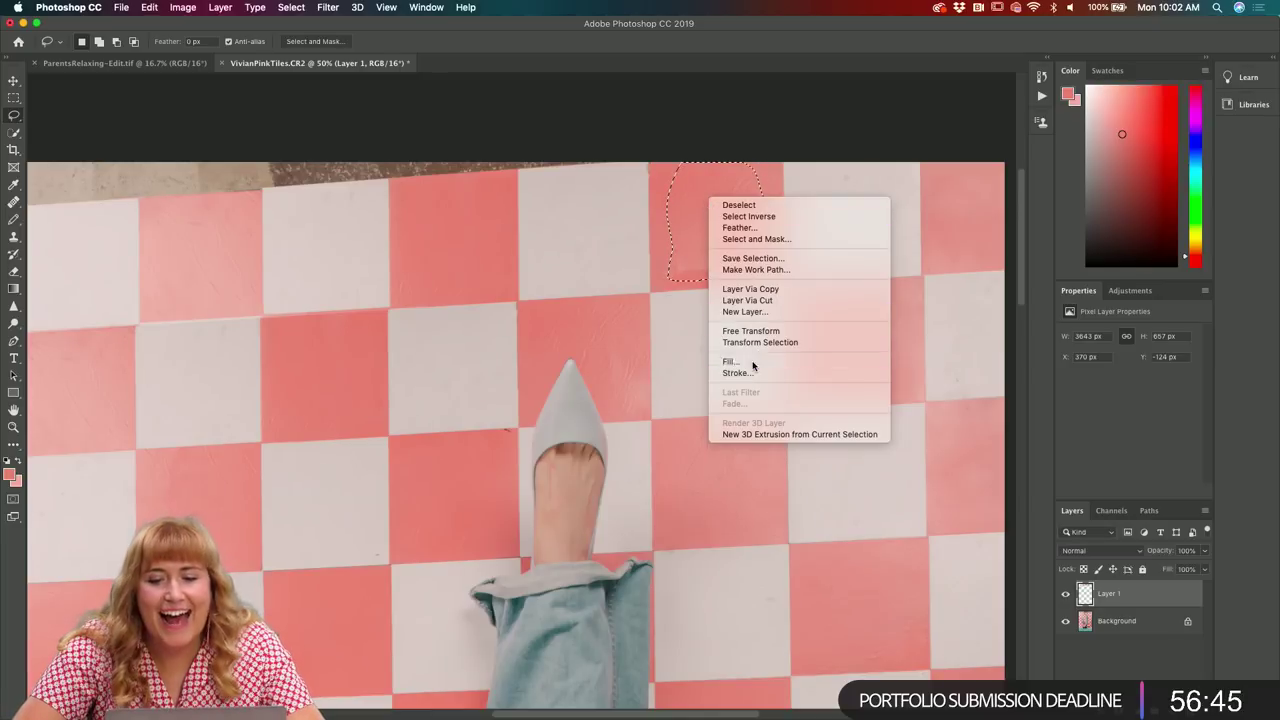
left_click(755, 356)
left_click(886, 392)
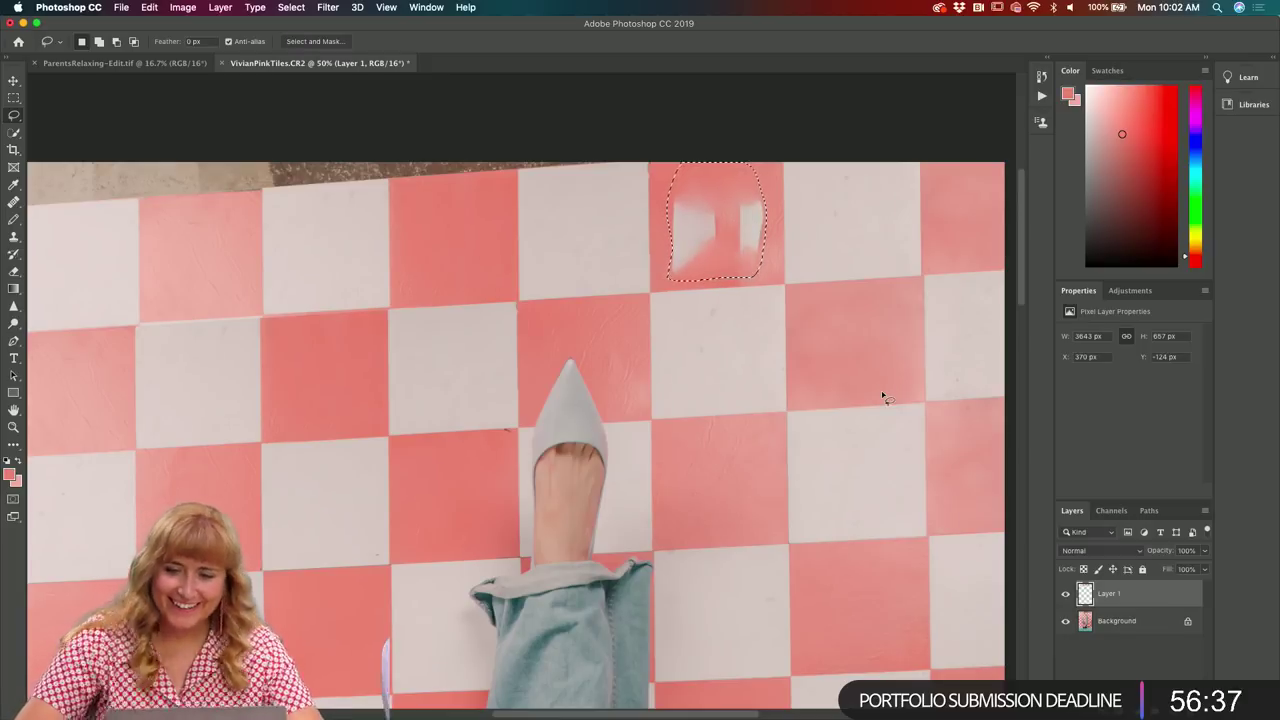
key("super+d")
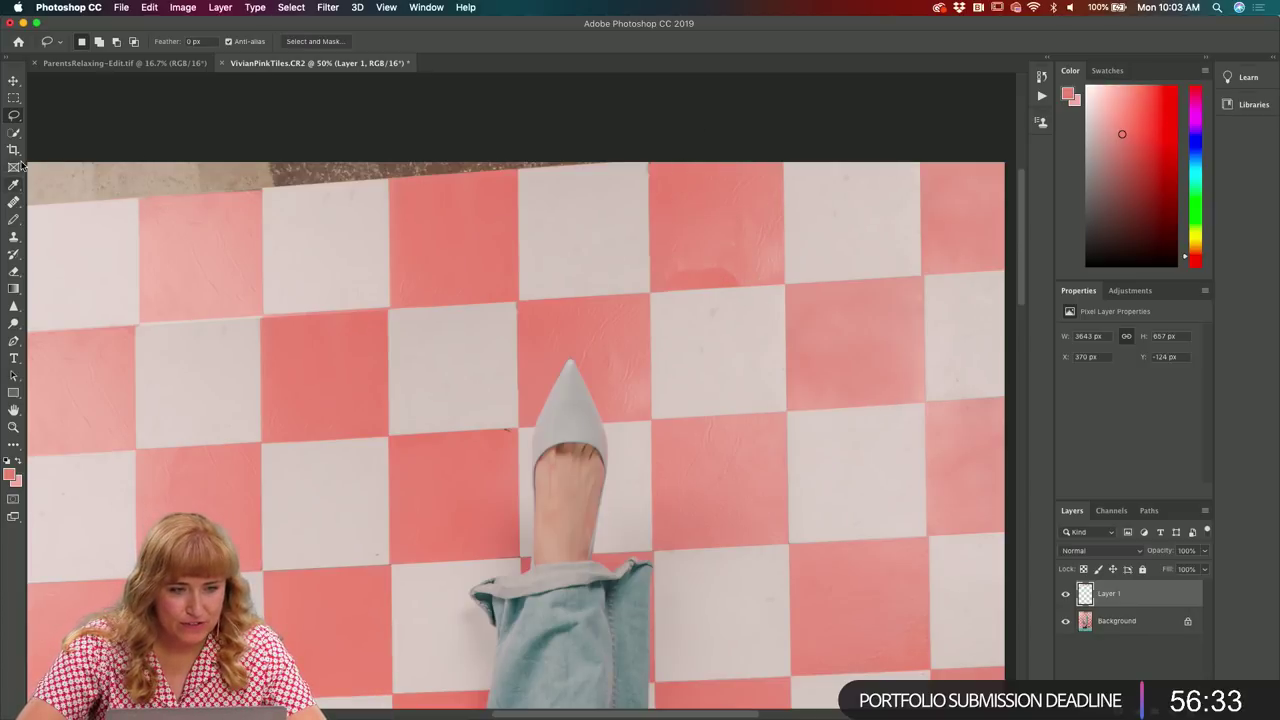
- Select the tile with the Polygonal Lasso and apply Filter > Blur > Average for flat pink
left_click_drag(20, 121, 45, 128)
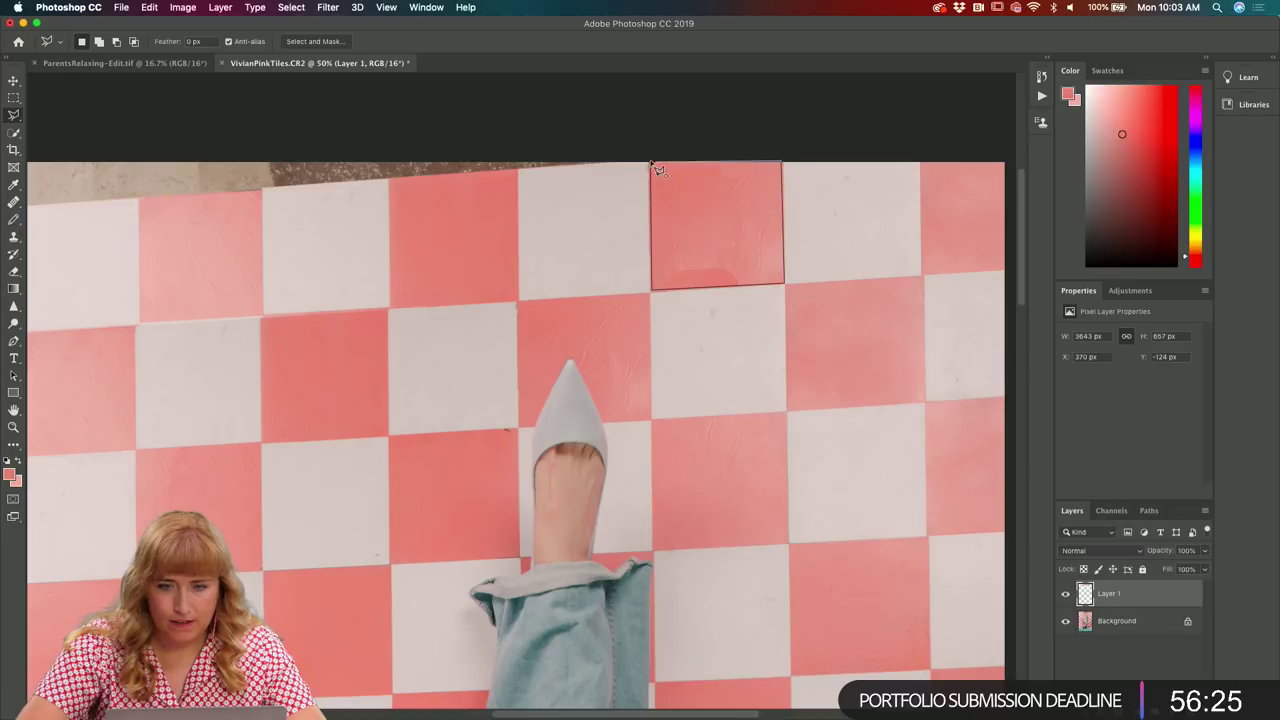
left_click(318, 6)
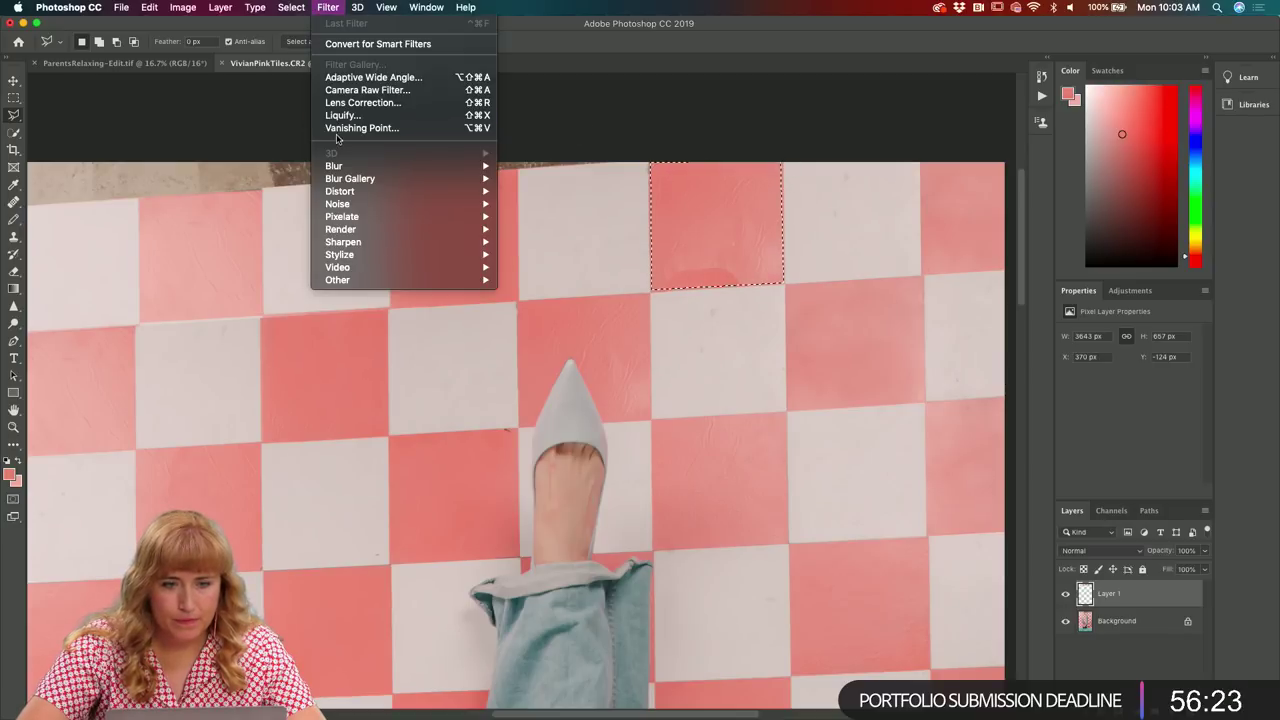
mouse_move(336, 167)
left_click(521, 167)
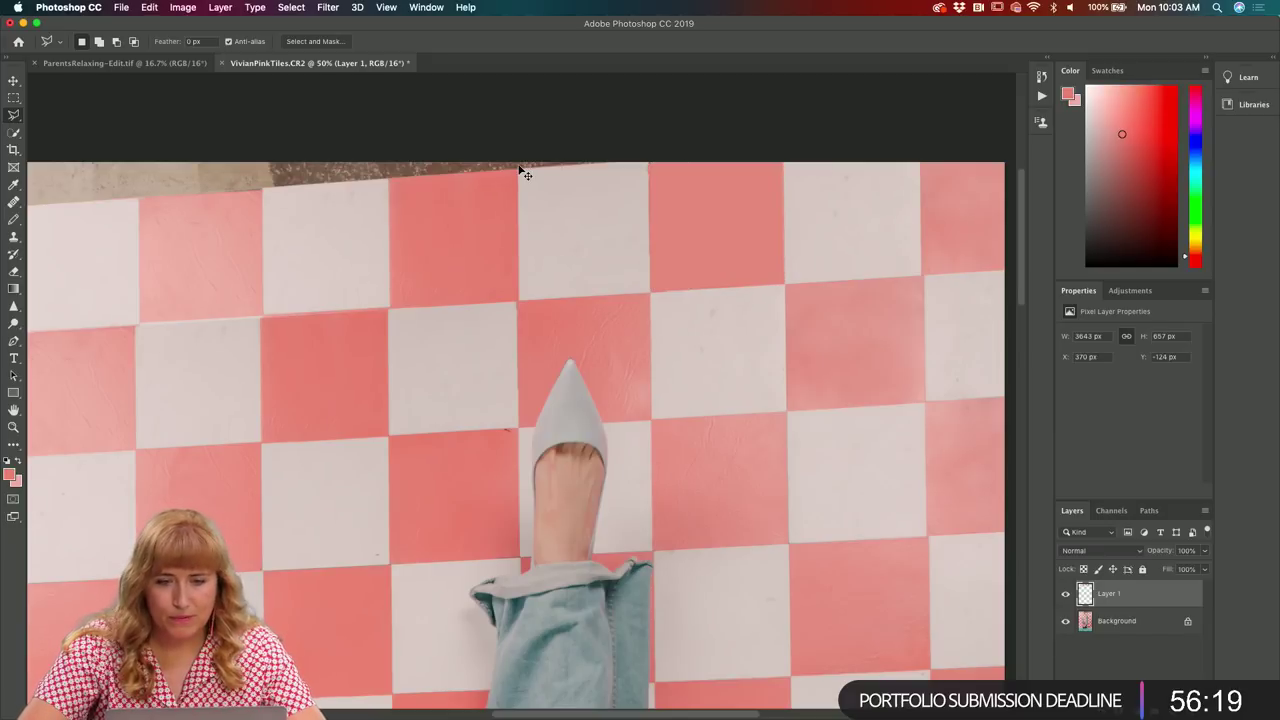
key("super+minus")
key("super+minus")
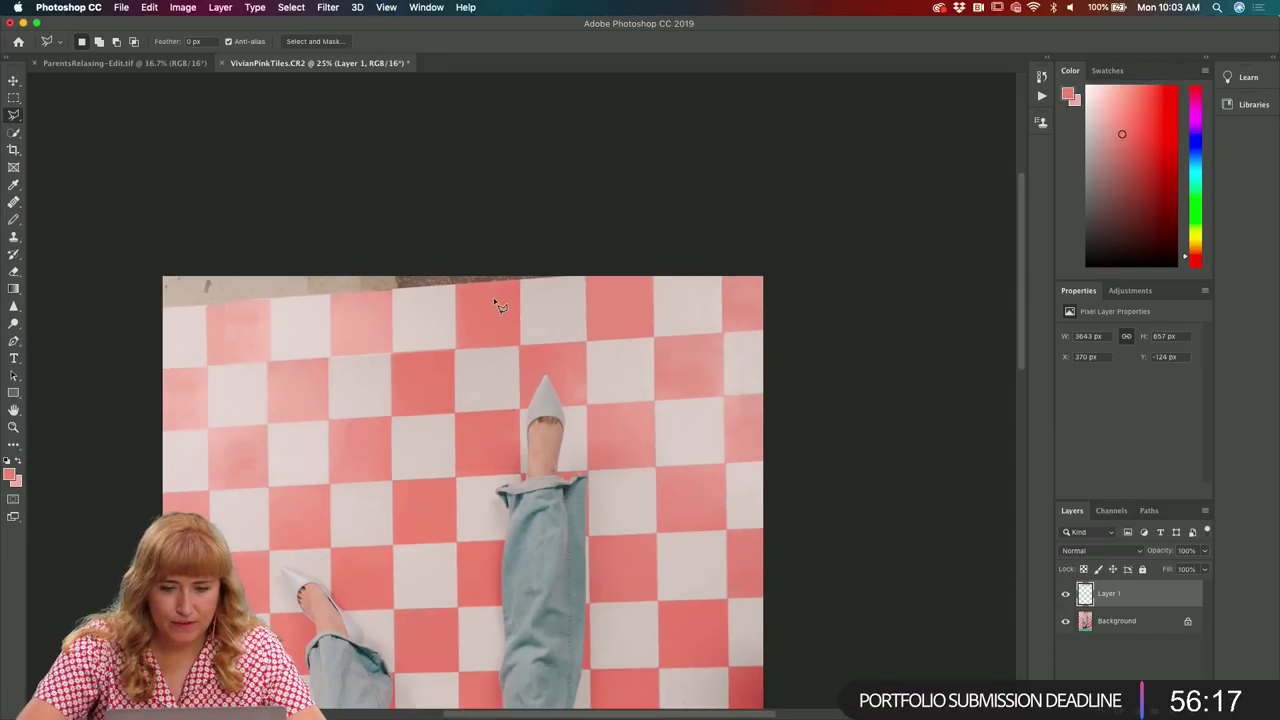
- Paste the tile strip as a new layer and move it up above the wall top
scroll(495, 300, "left", 2)
scroll(496, 303, "down", 2)
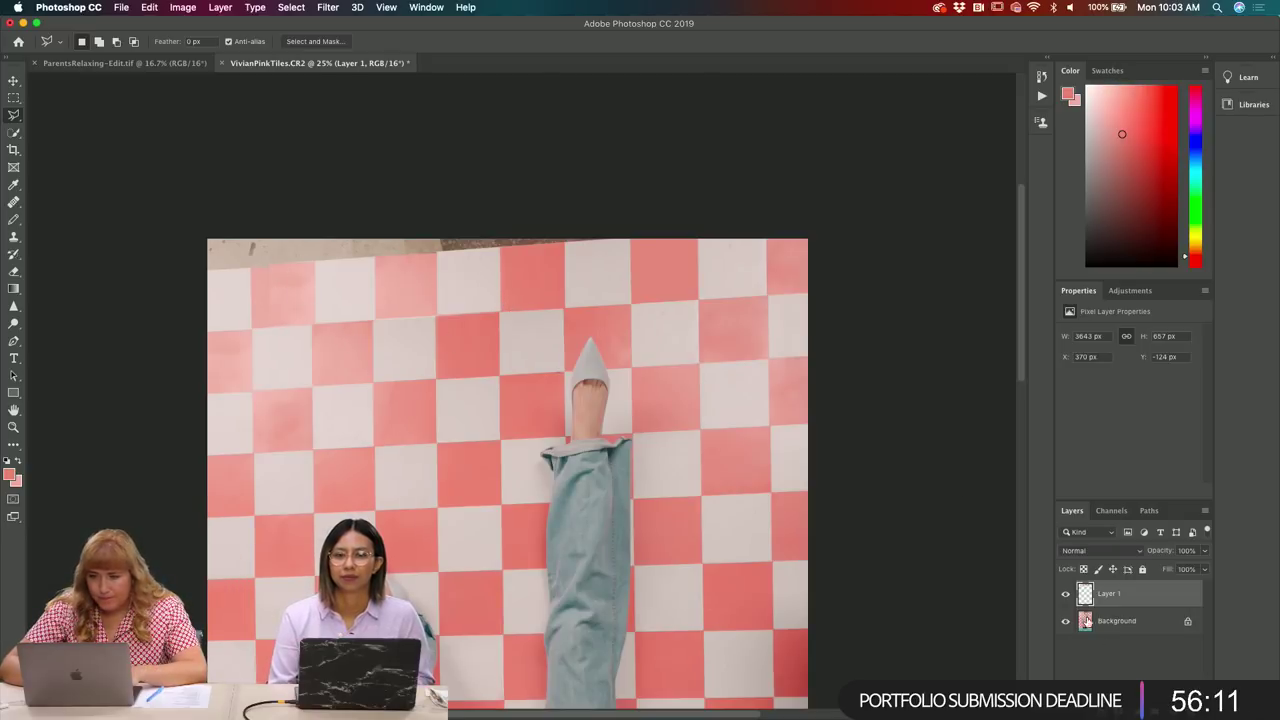
key("cmd+v")
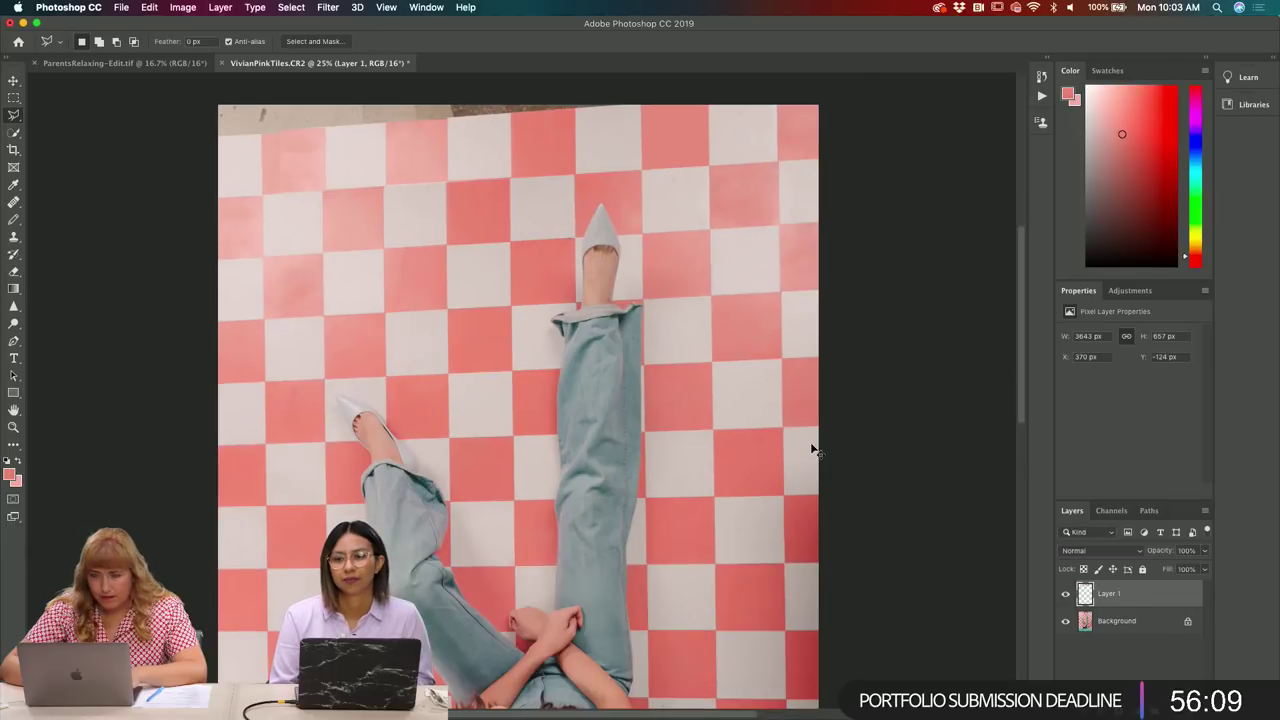
key("v")
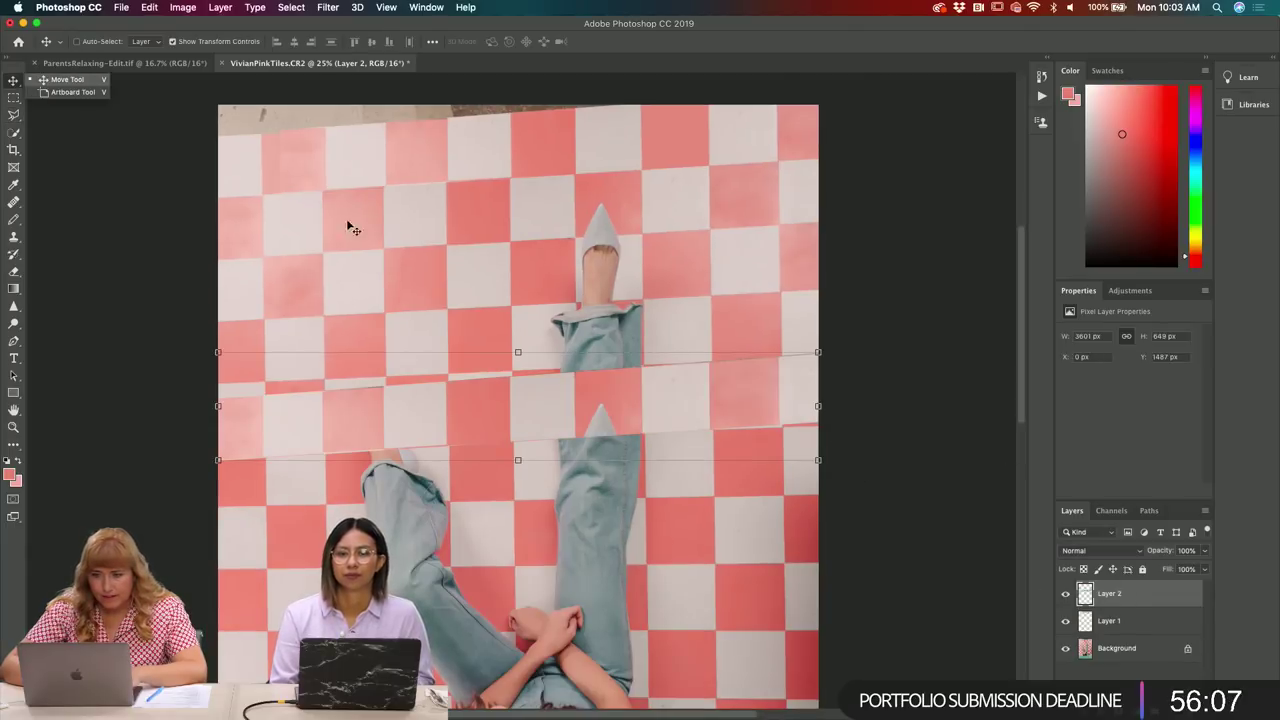
left_click_drag(640, 402, 630, 117)
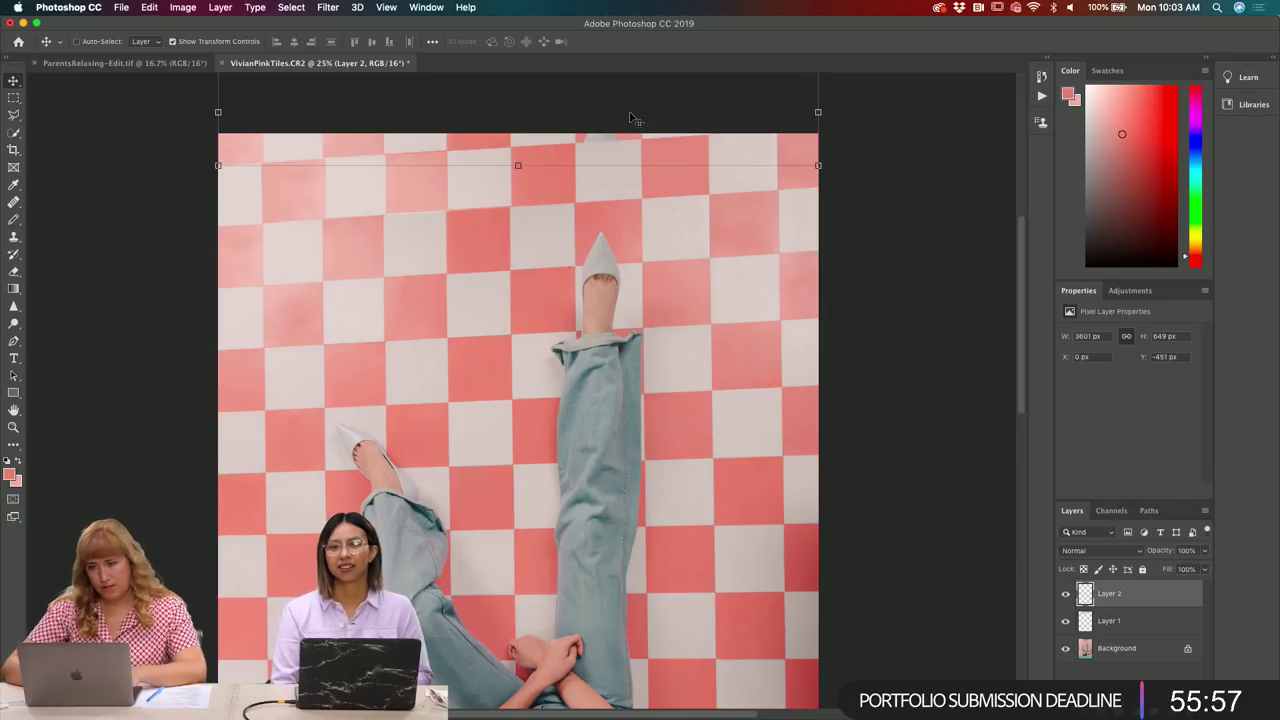
- Check the strip's placement, then flatten the image into a single Background layer
key("super+equal")
key("super+equal")
key("super+equal")
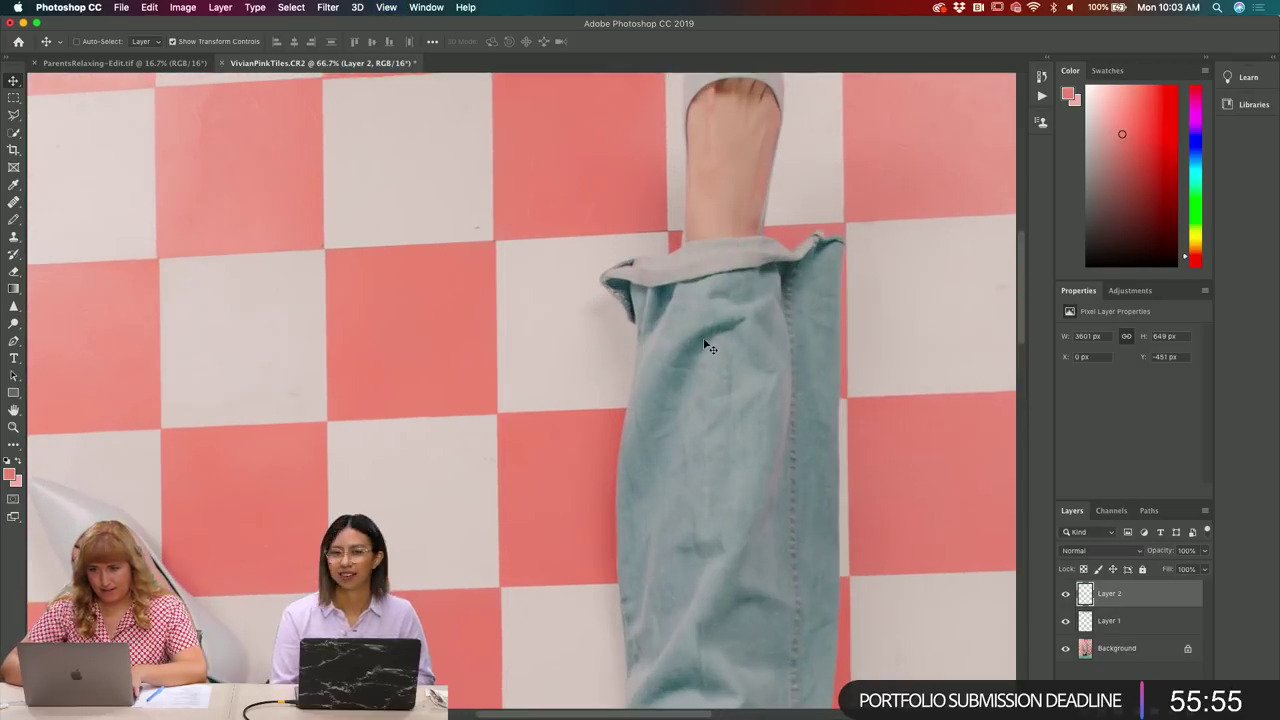
right_click(1099, 650)
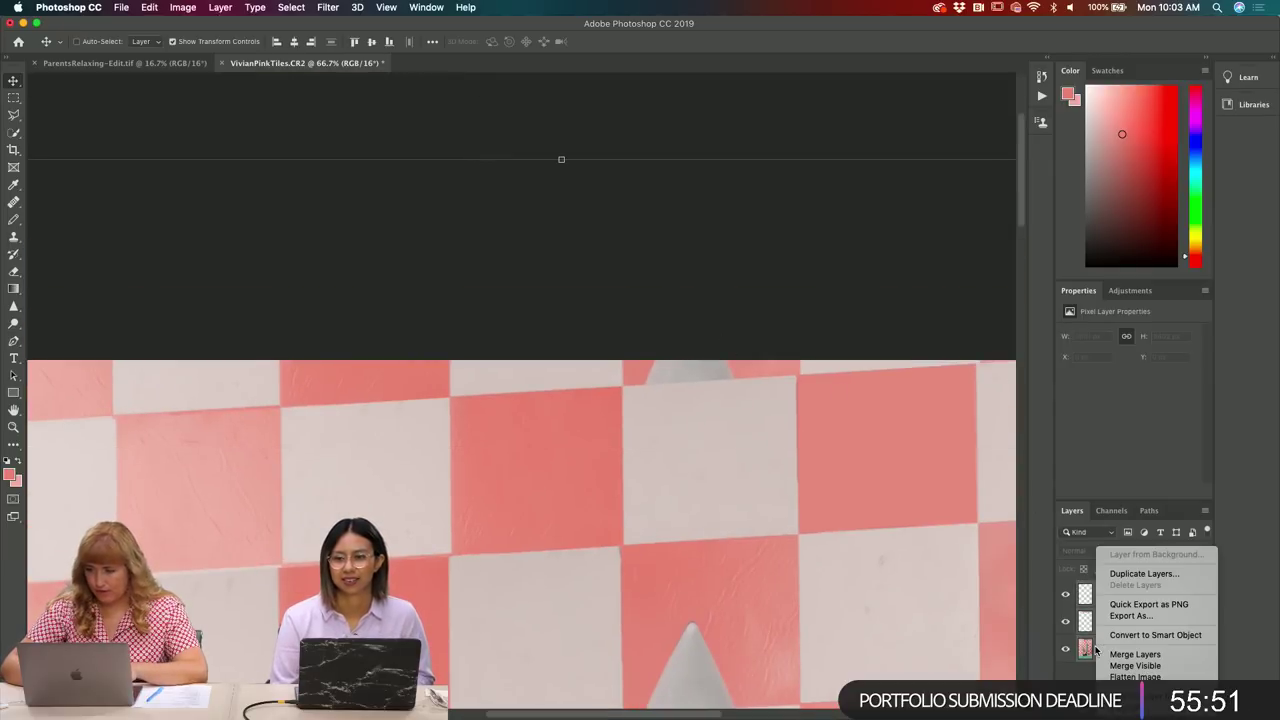
left_click(1135, 656)
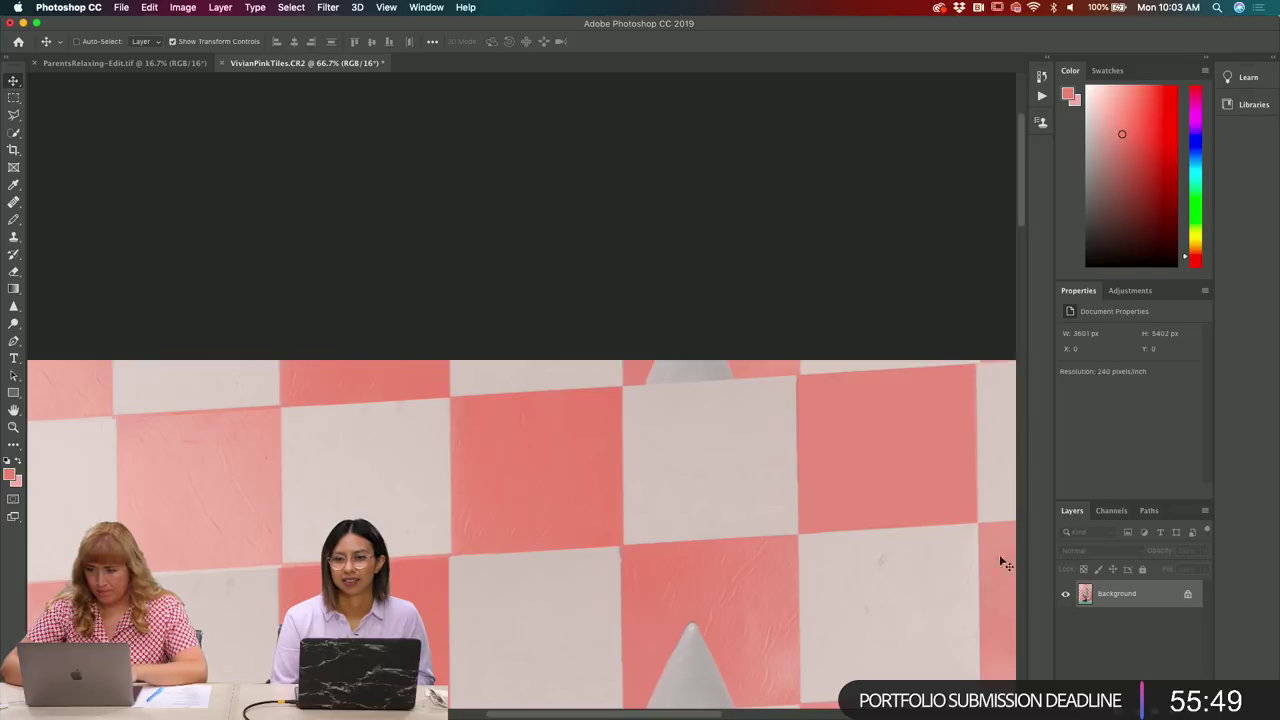
- Heal the grey shape and grey-pink boundary on the top tile with a size 200 Healing Brush
key("super+equal")
scroll(731, 549, "up", 2)
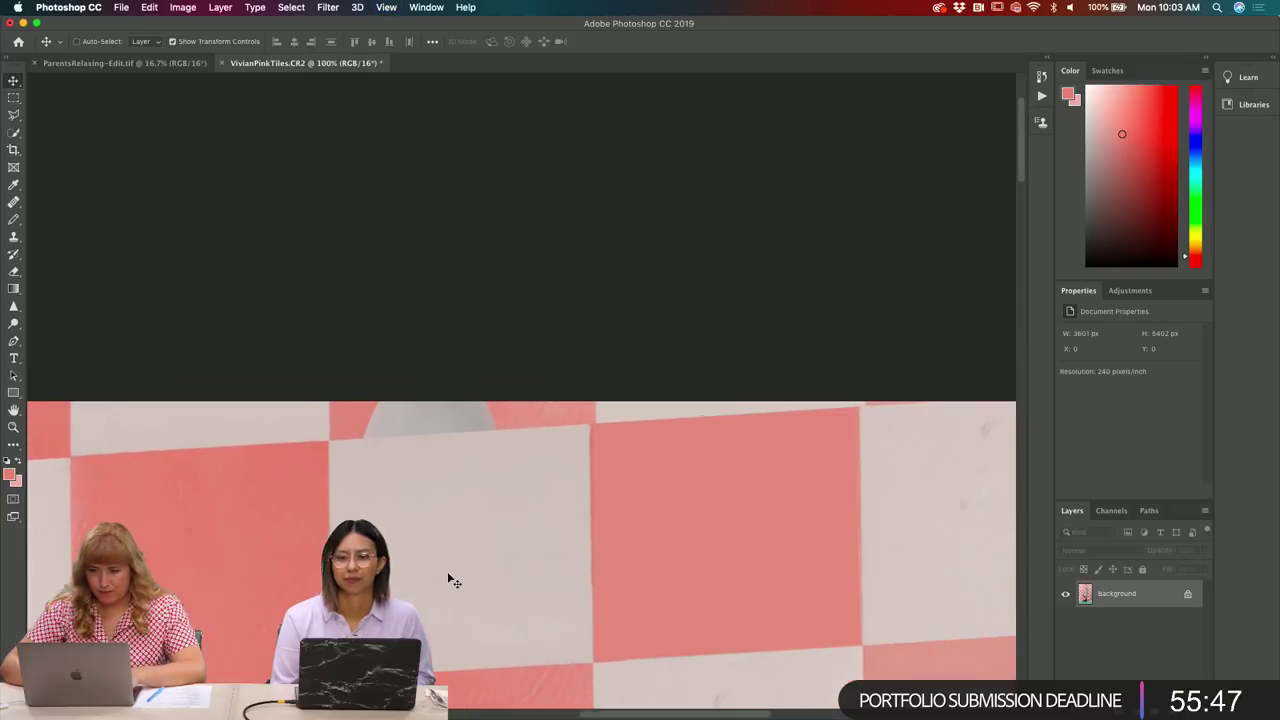
scroll(447, 571, "right", 2)
key("j")
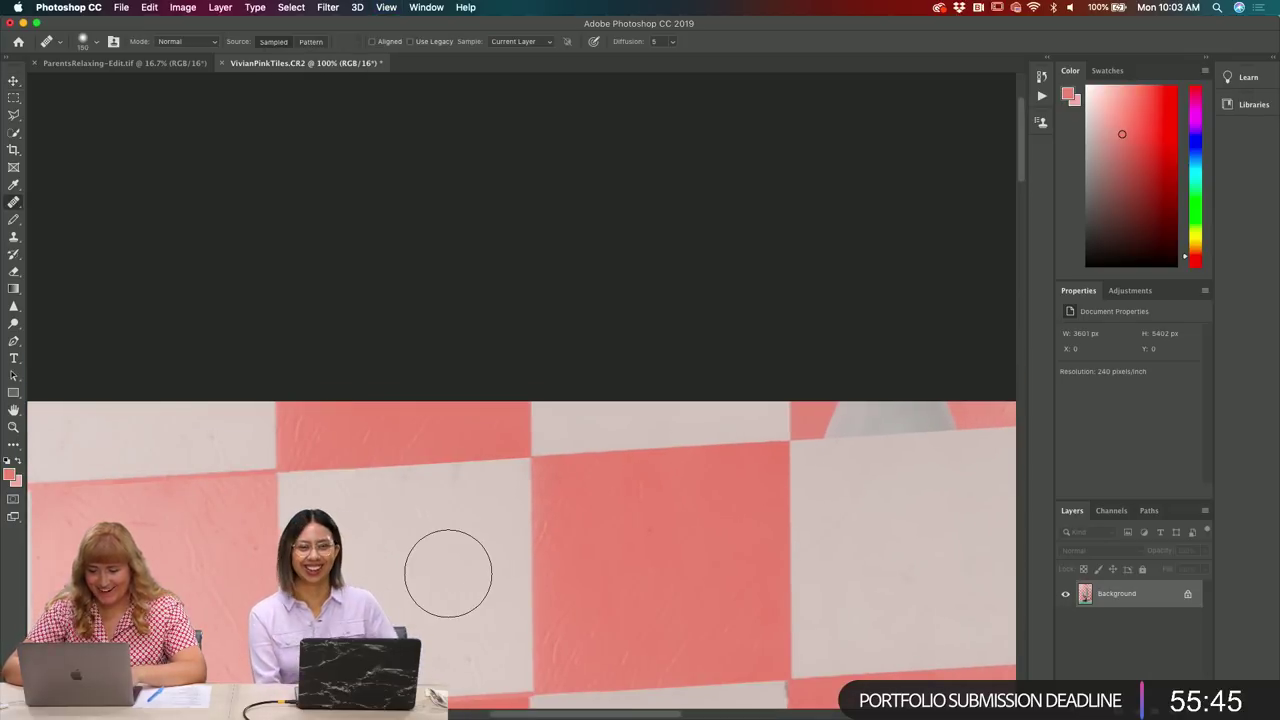
left_click_drag(447, 571, 474, 571)
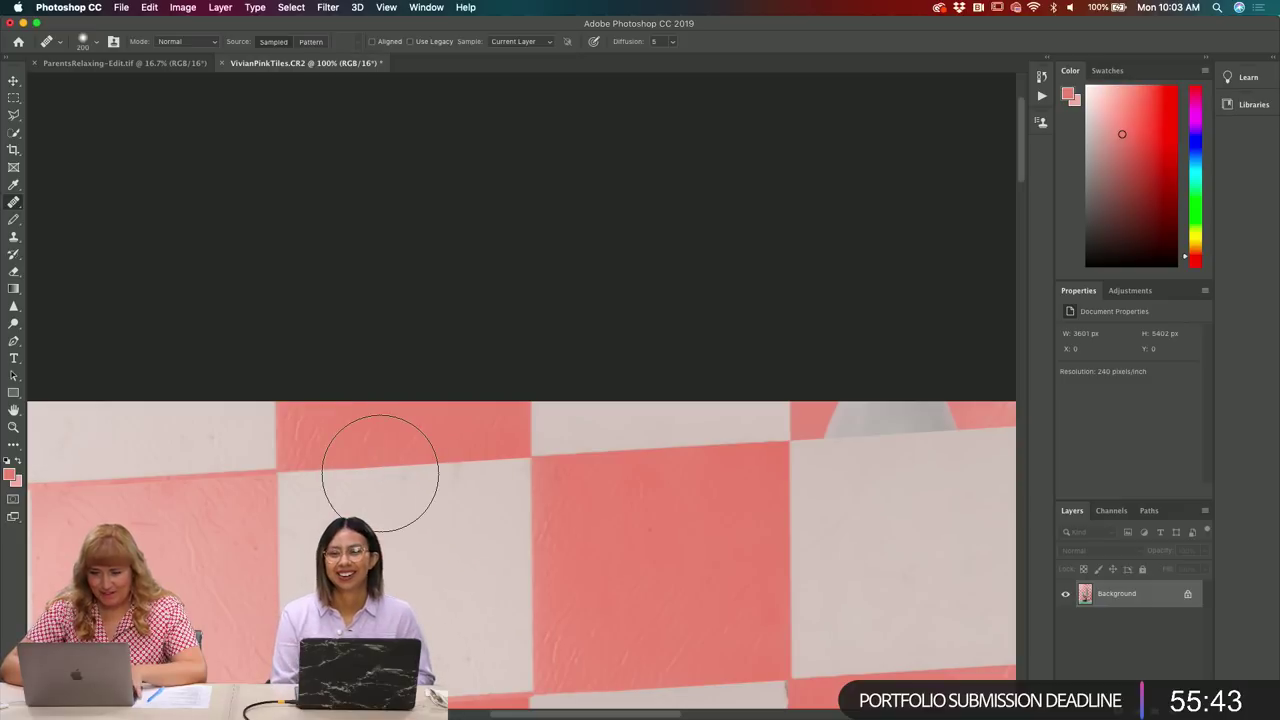
left_click_drag(891, 443, 866, 446)
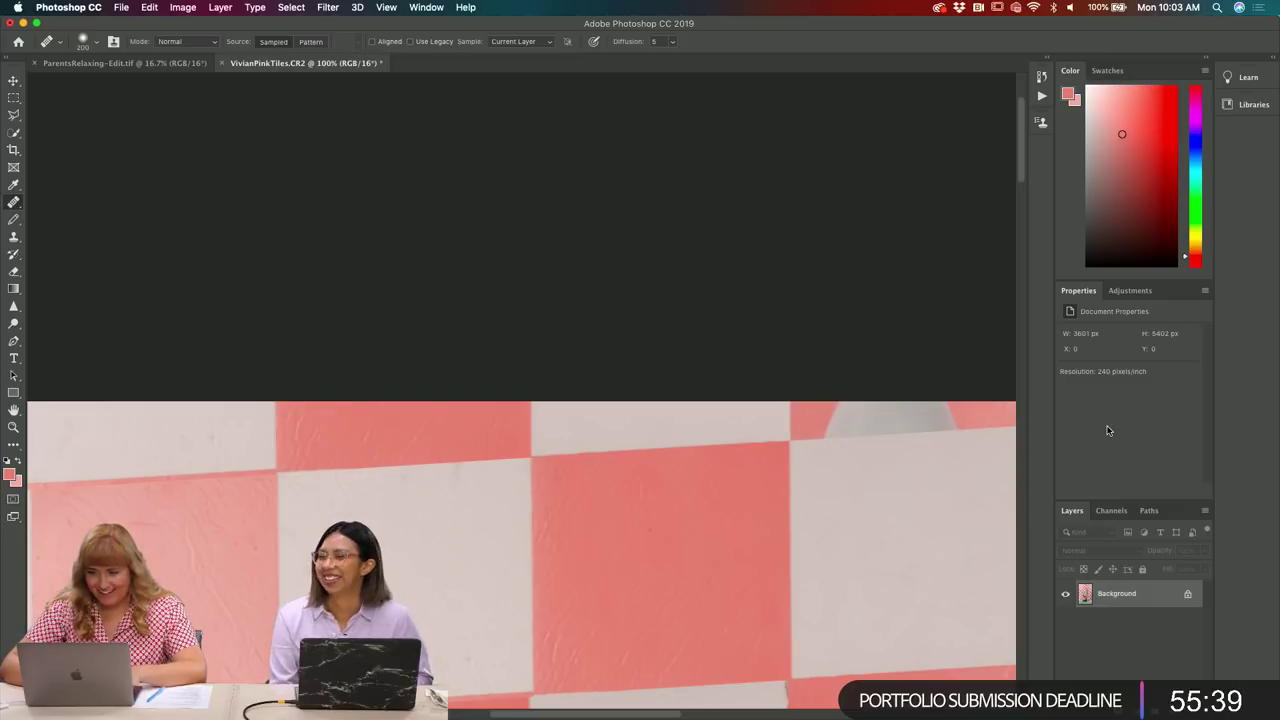
left_click(389, 460)
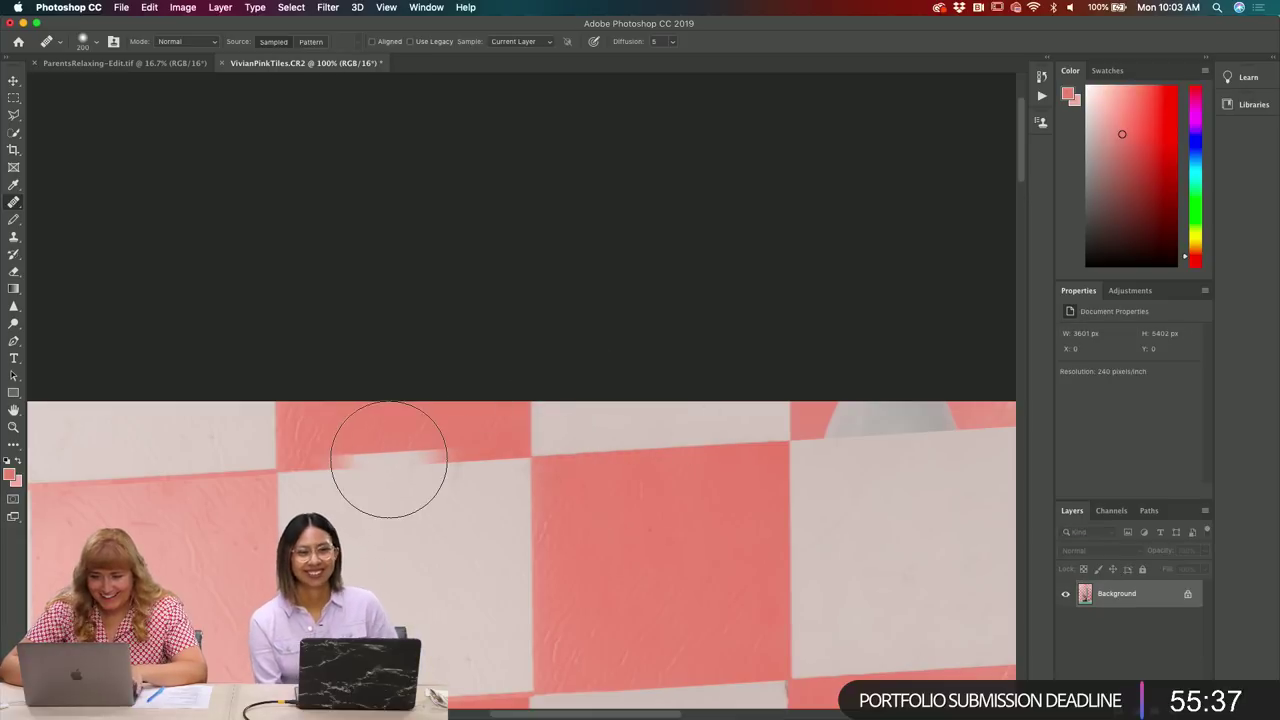
- Clone pink over the grey blob and grey streak along the top-right tile edge
key("d")
key("s")
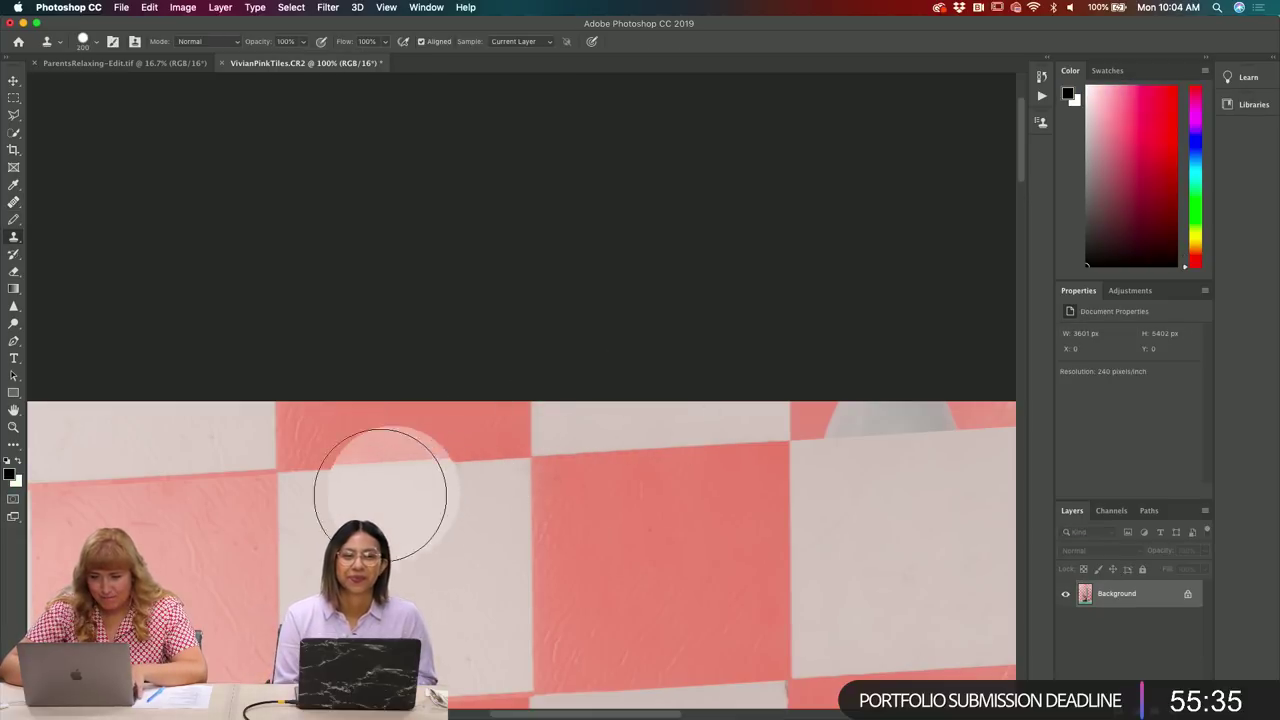
left_click(363, 480, "alt")
left_click(874, 445)
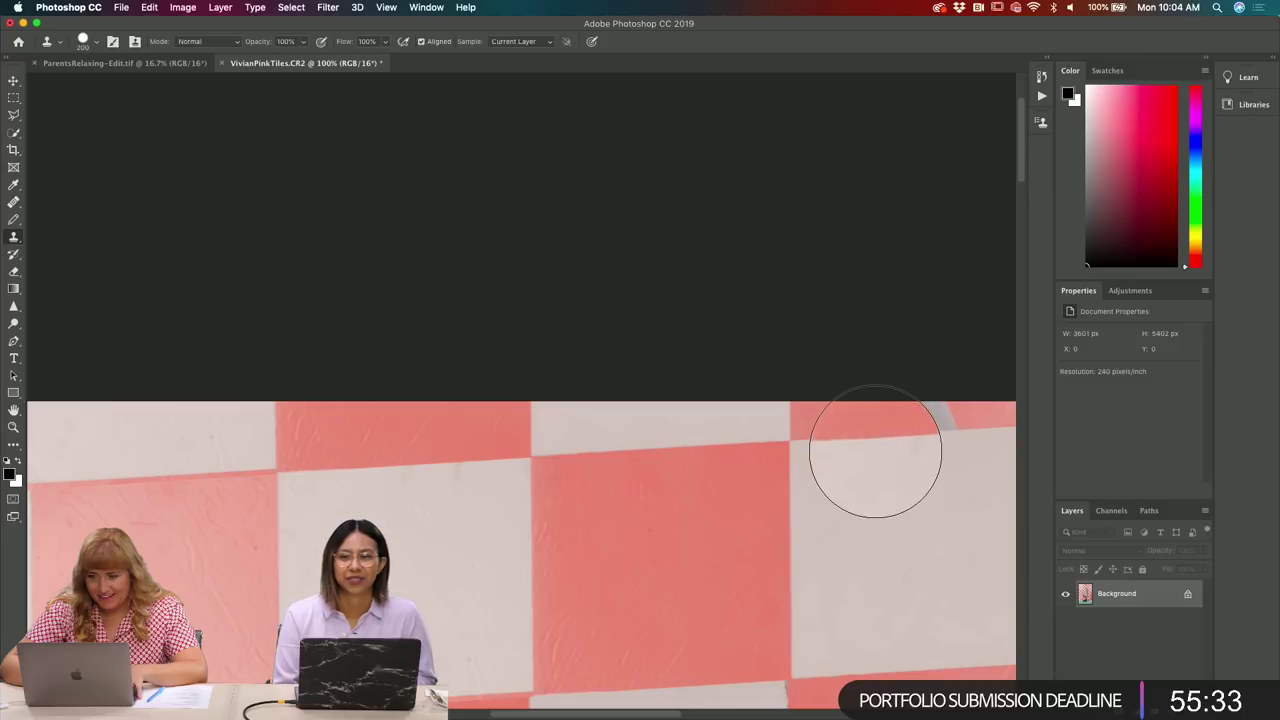
left_click(892, 446)
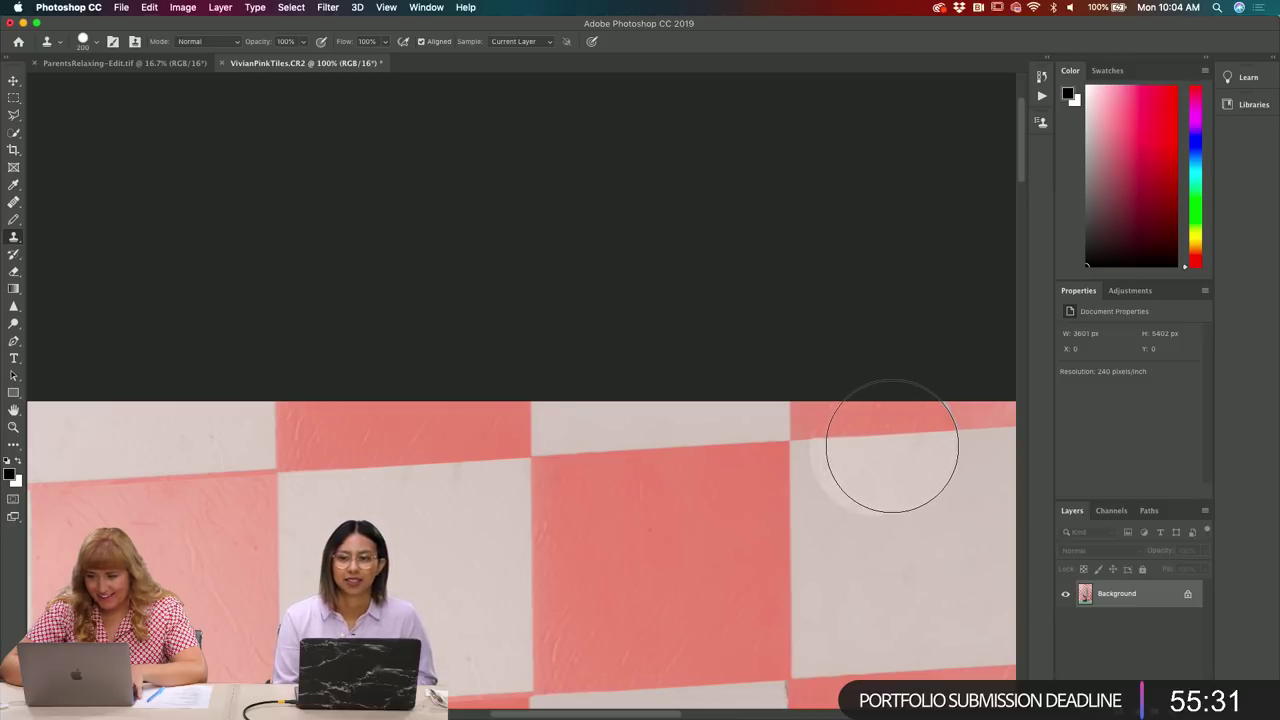
left_click(892, 446)
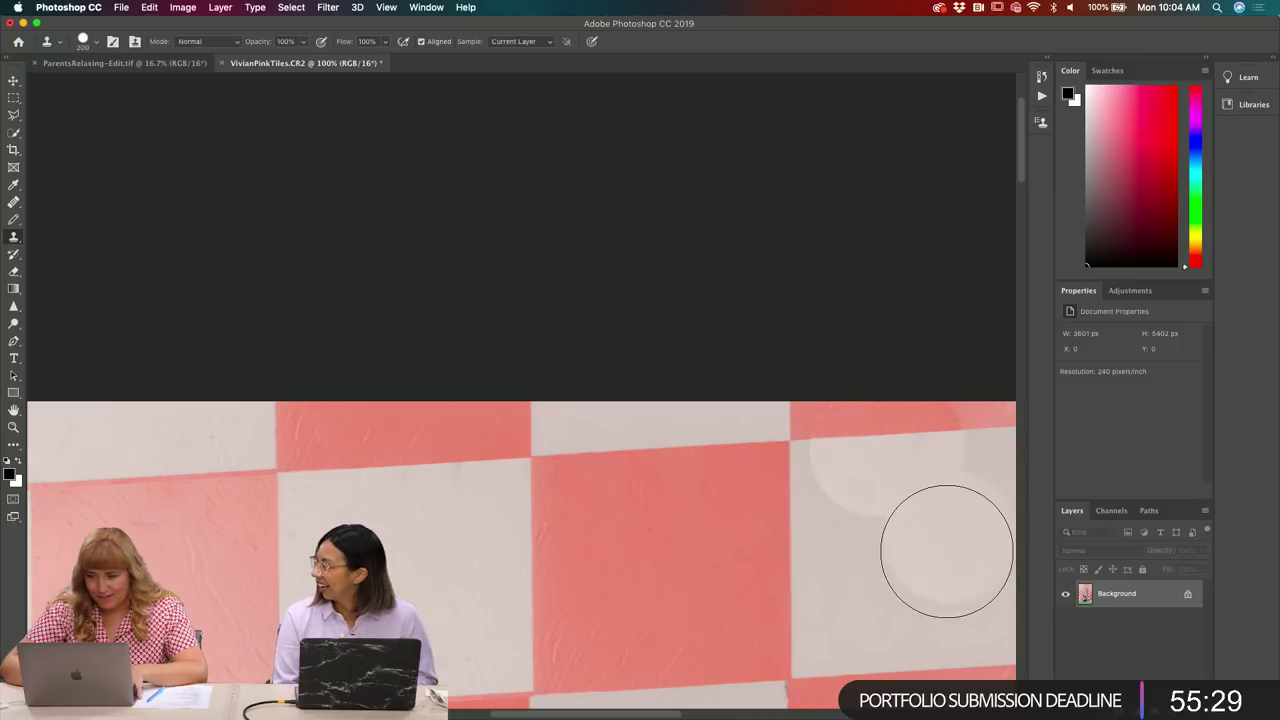
- Heal the white blotch and light-tile marks, enlarging the Healing Brush to 125 then about 175
scroll(946, 551, "right", 3)
key("j")
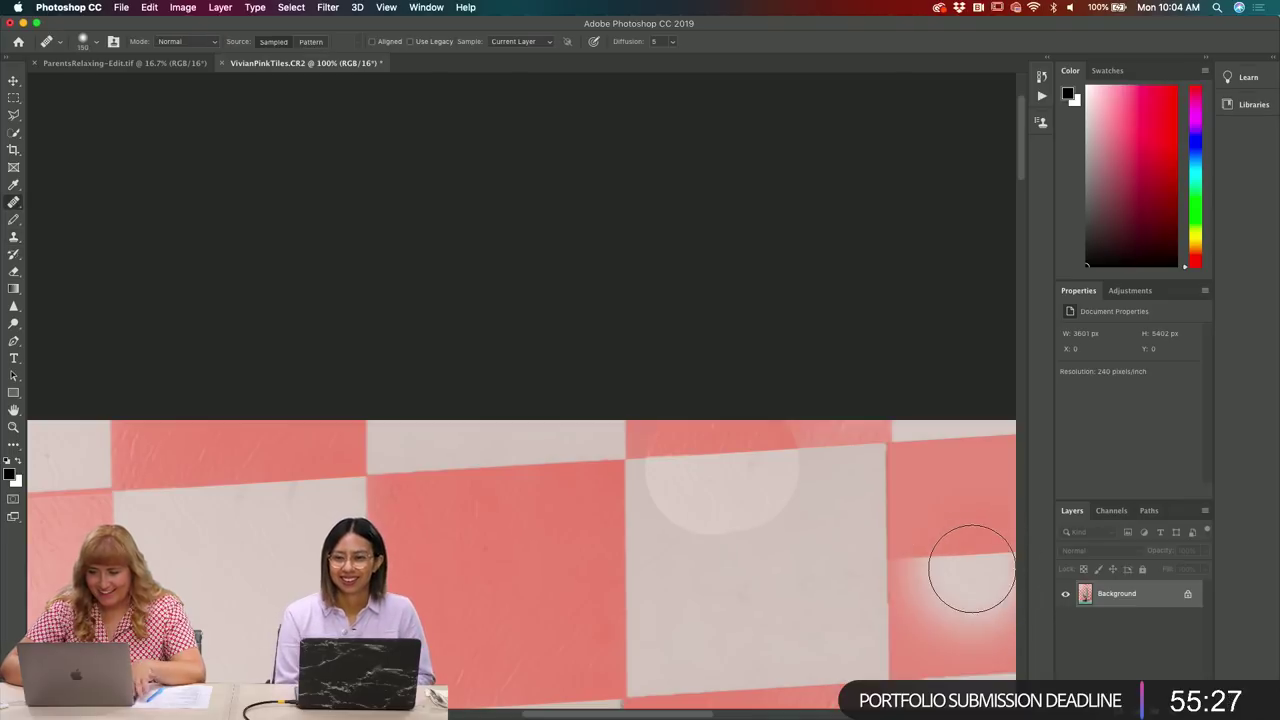
left_click(803, 579)
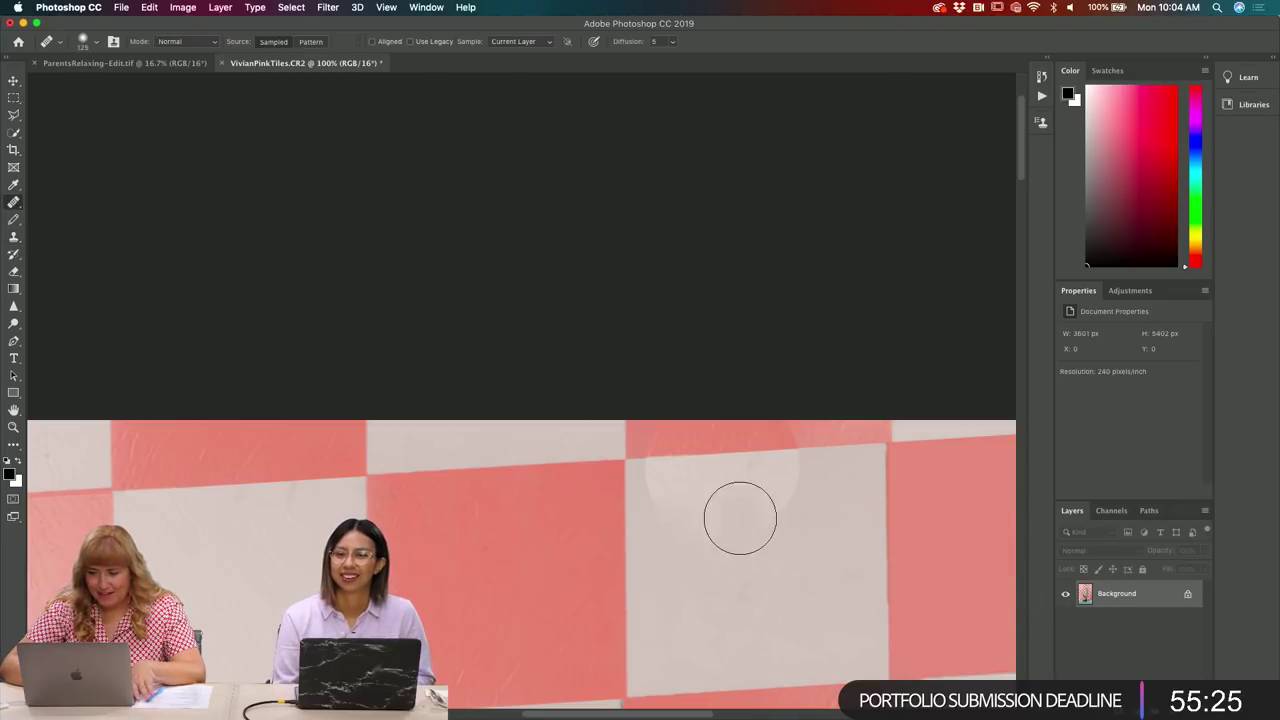
left_click_drag(740, 518, 799, 488)
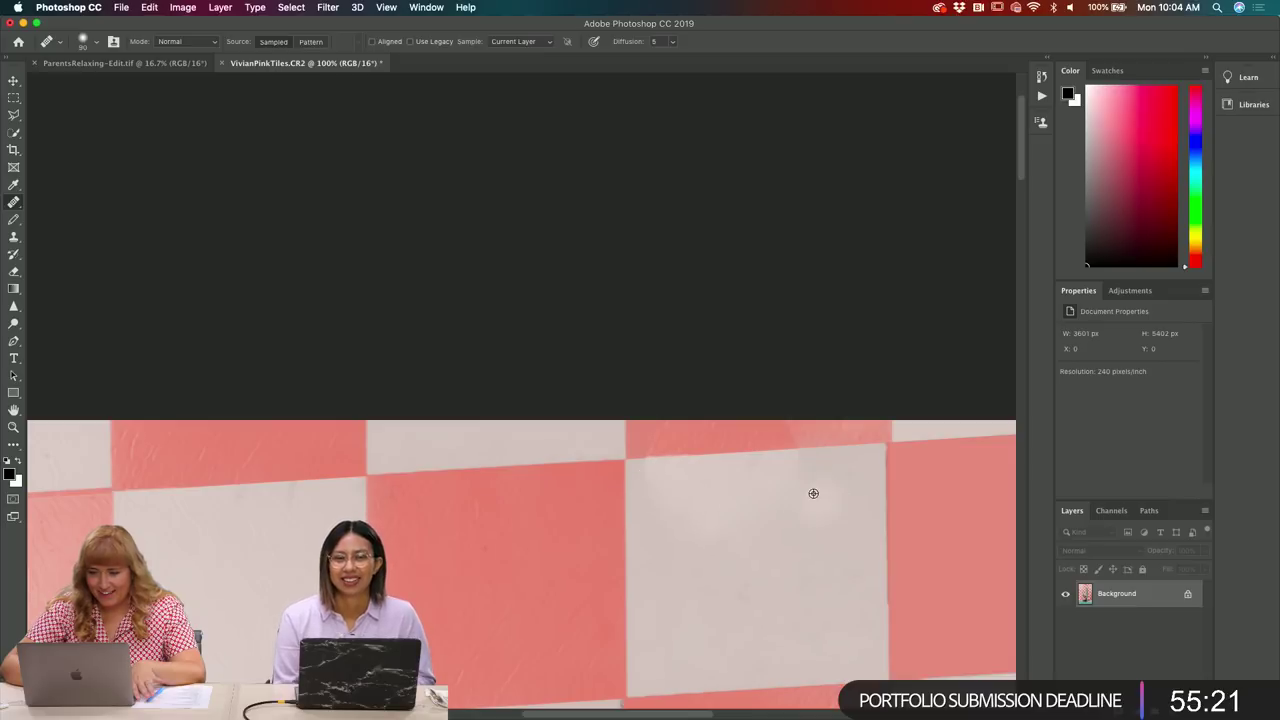
key("bracketright")
key("bracketright")
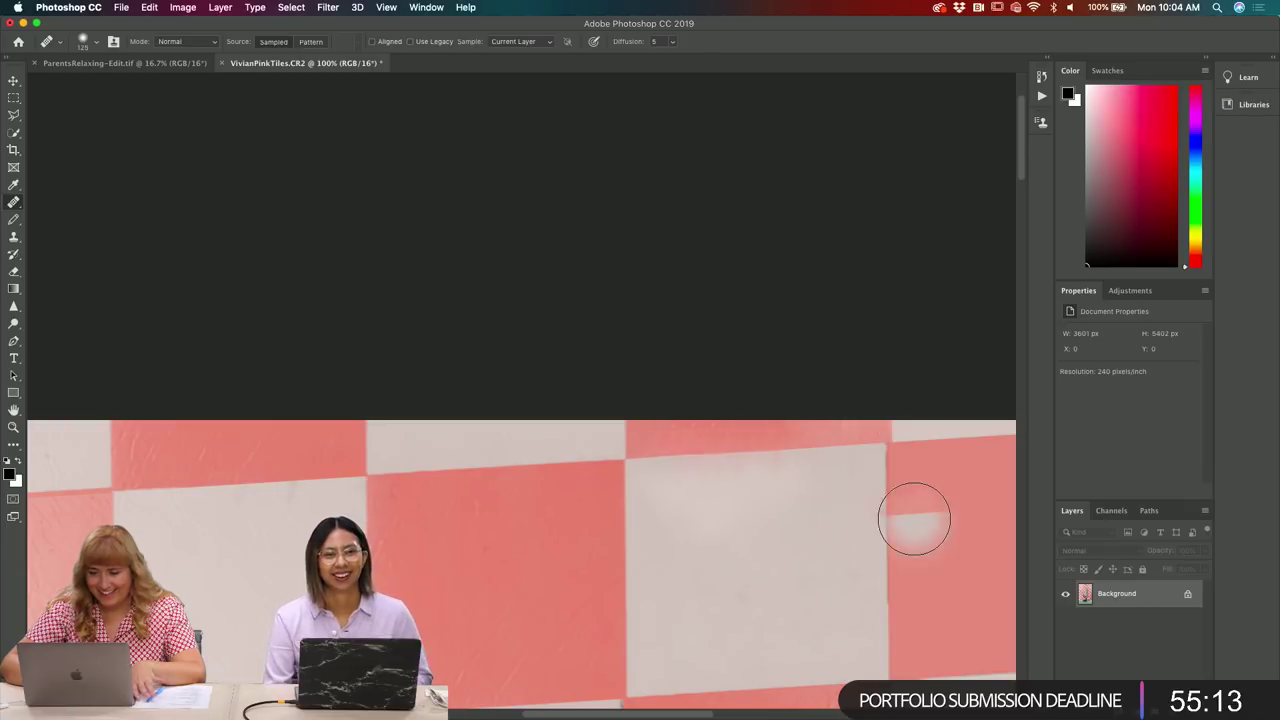
key("super+minus")
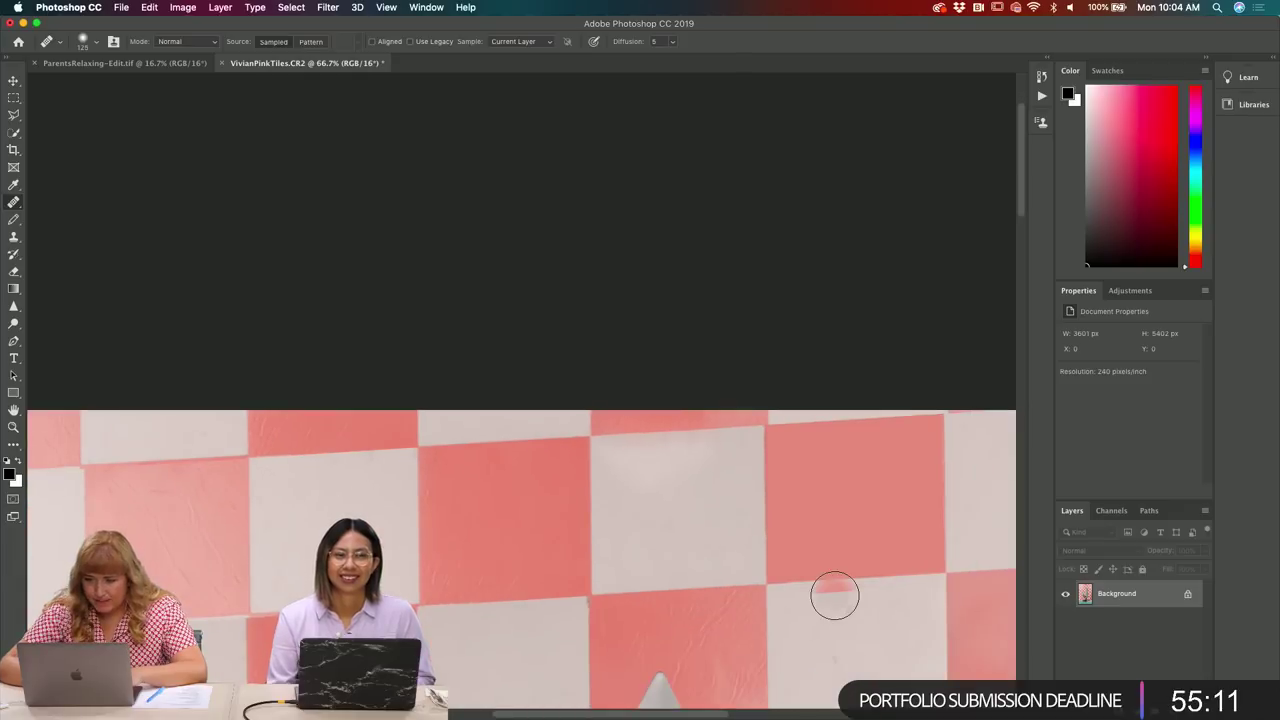
key("bracketright")
key("bracketright")
left_click_drag(714, 535, 729, 537)
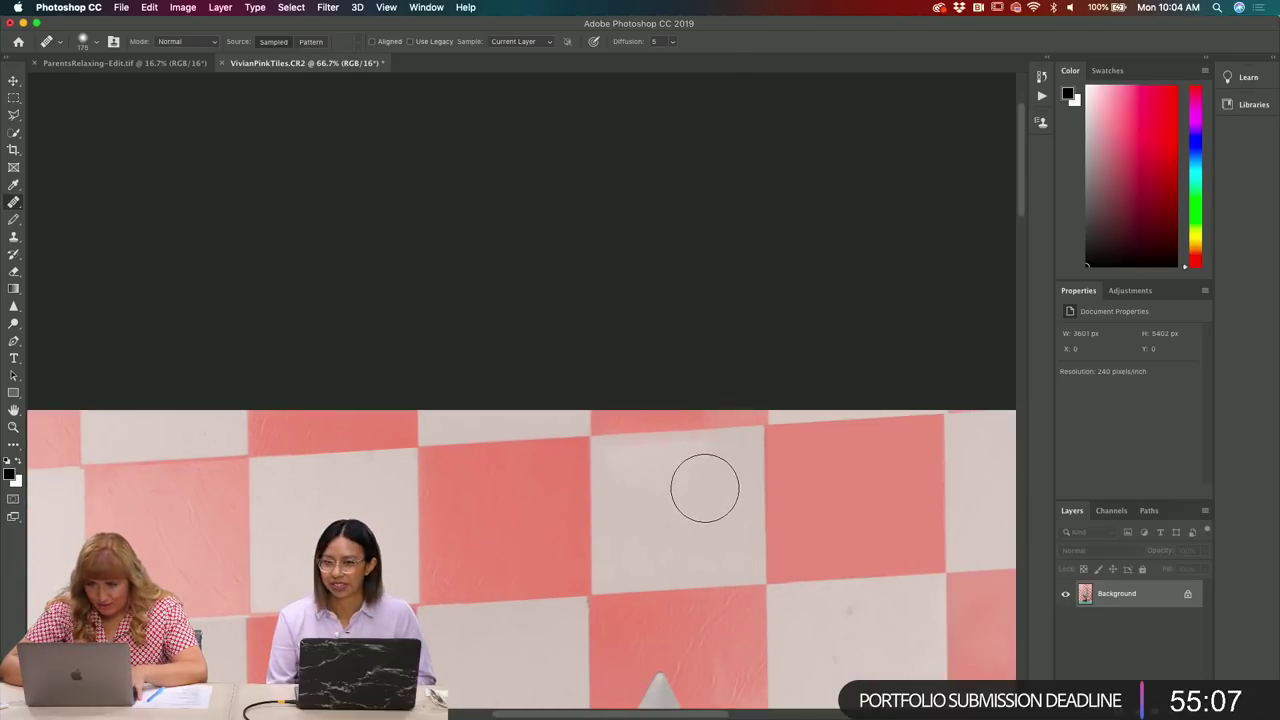
- Smooth the pink tile's edges and seams, including along its bottom
scroll(849, 634, "down", 3)
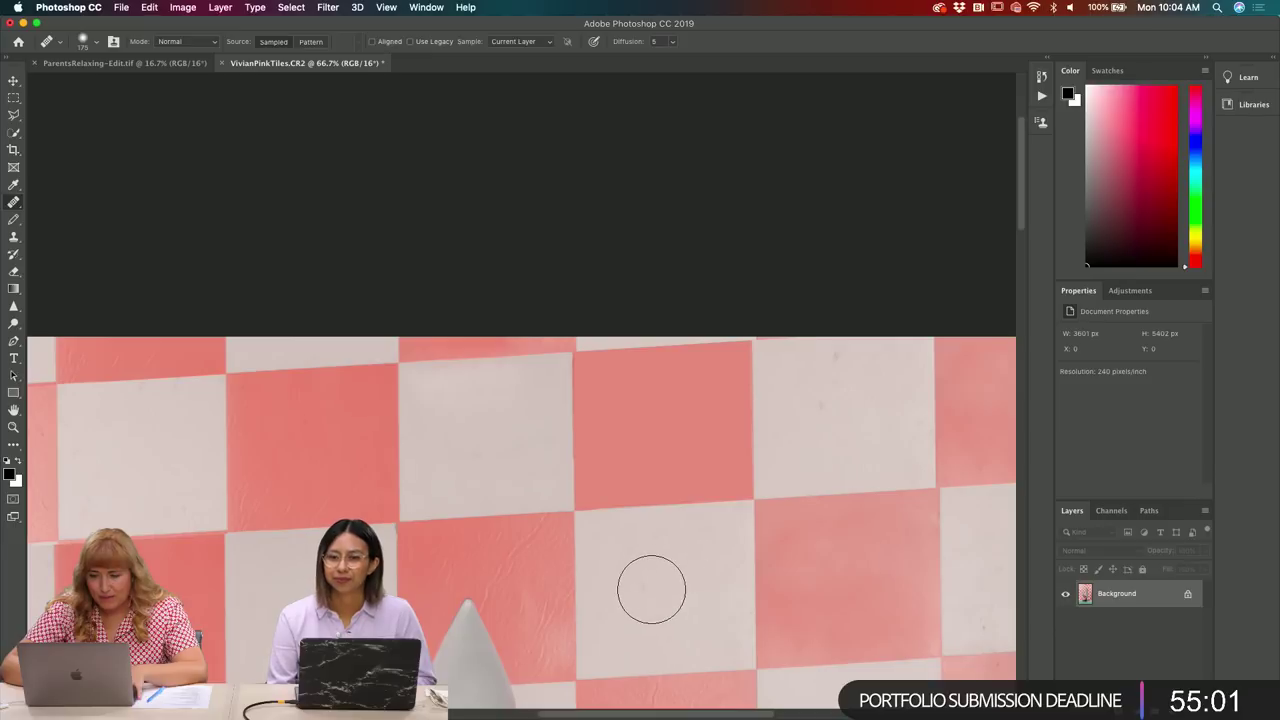
left_click_drag(785, 612, 760, 621)
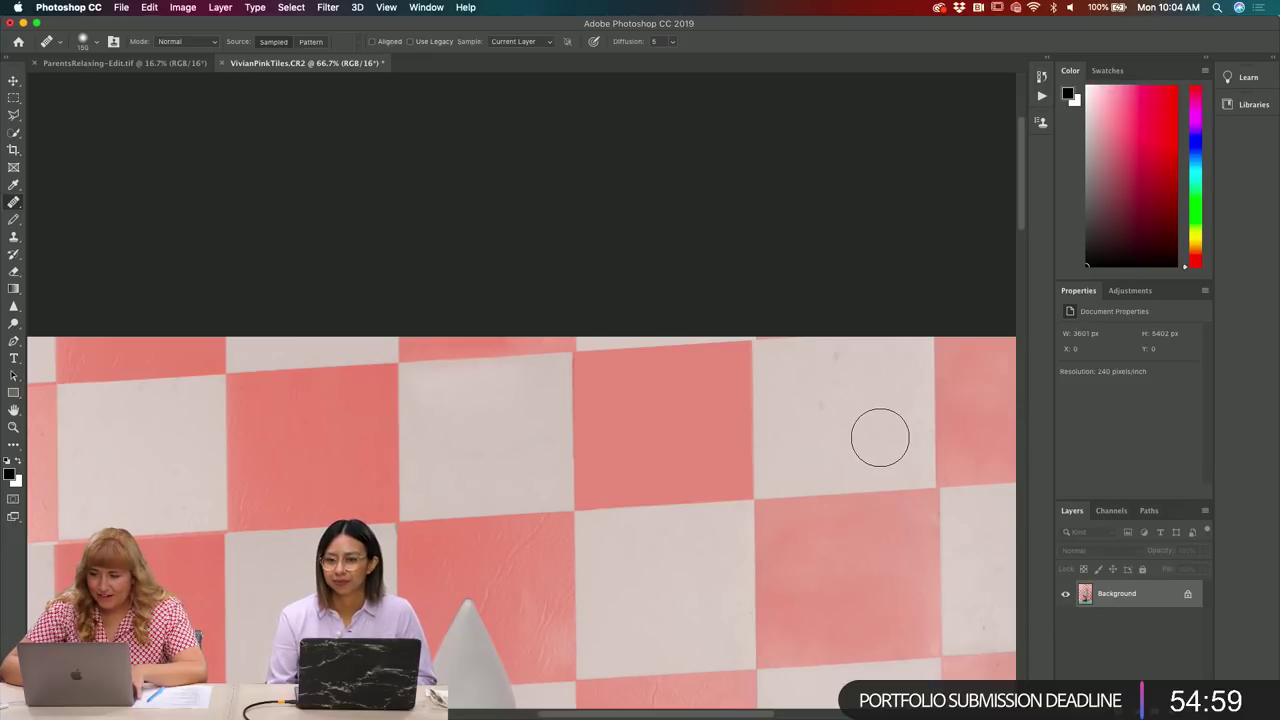
scroll(986, 430, "down", 10)
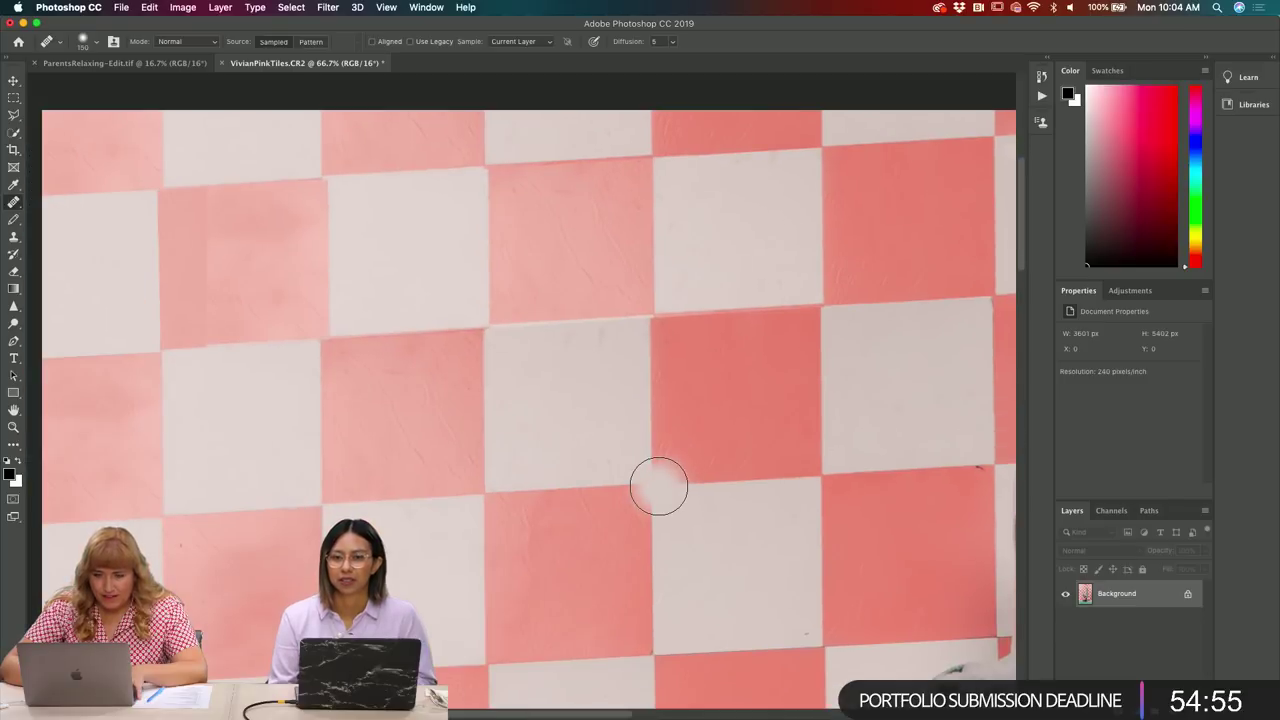
left_click(320, 280)
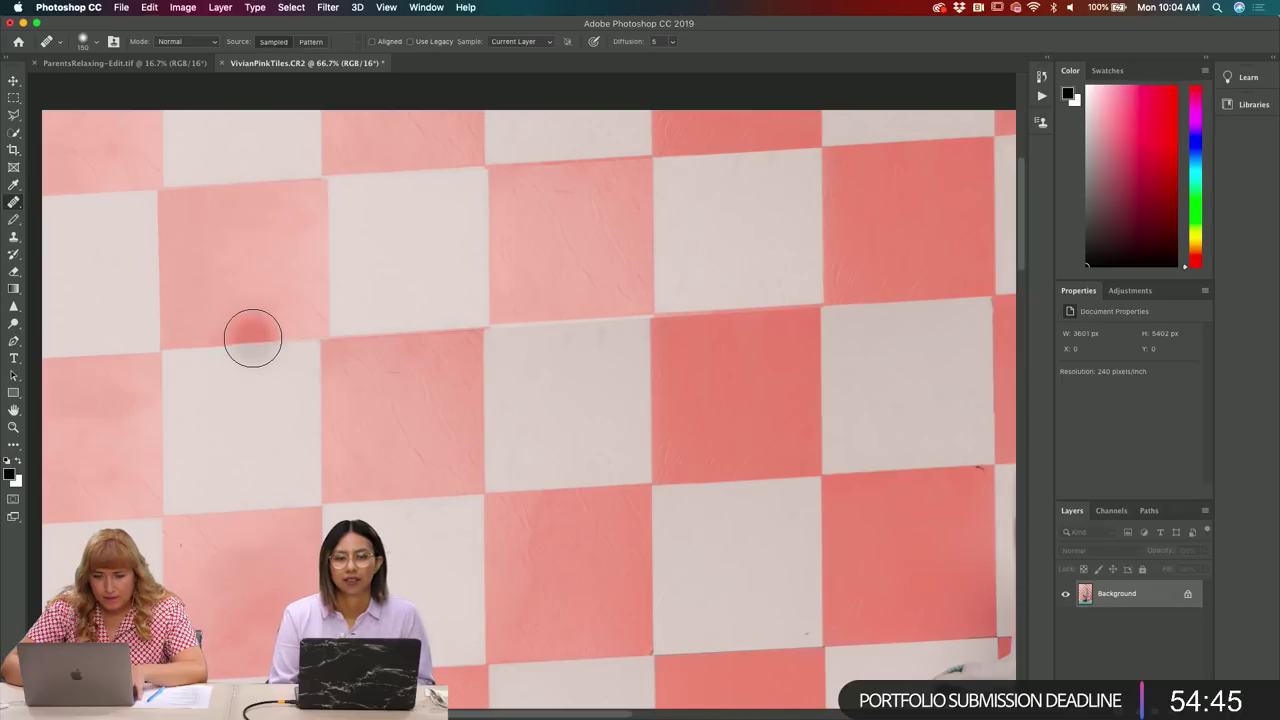
left_click_drag(777, 403, 821, 396)
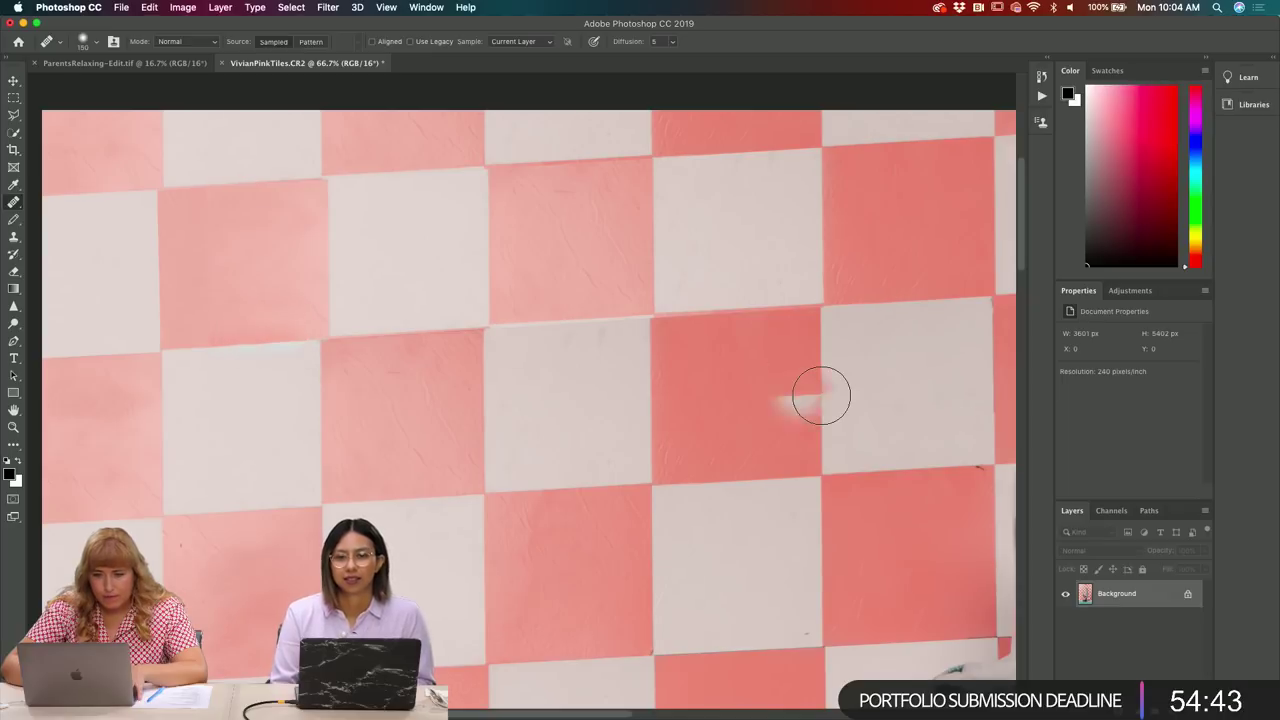
scroll(821, 396, "left", 5)
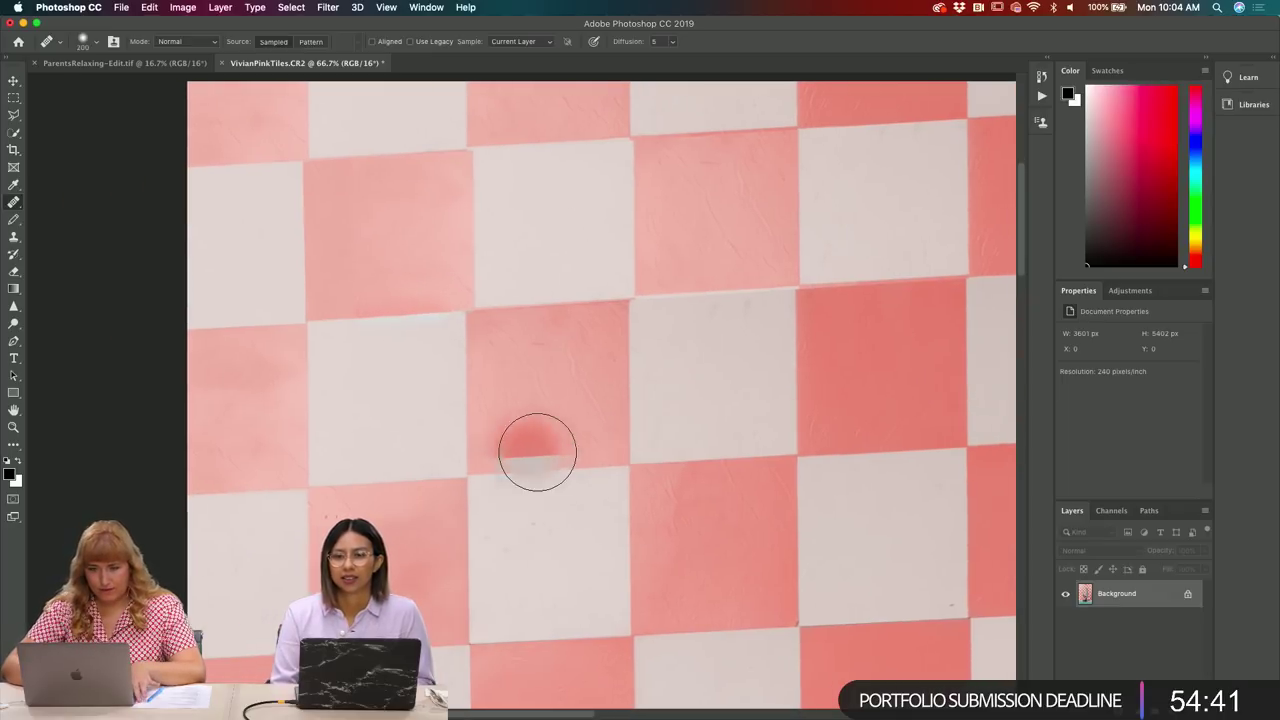
scroll(537, 452, "down", 8)
scroll(537, 452, "right", 5)
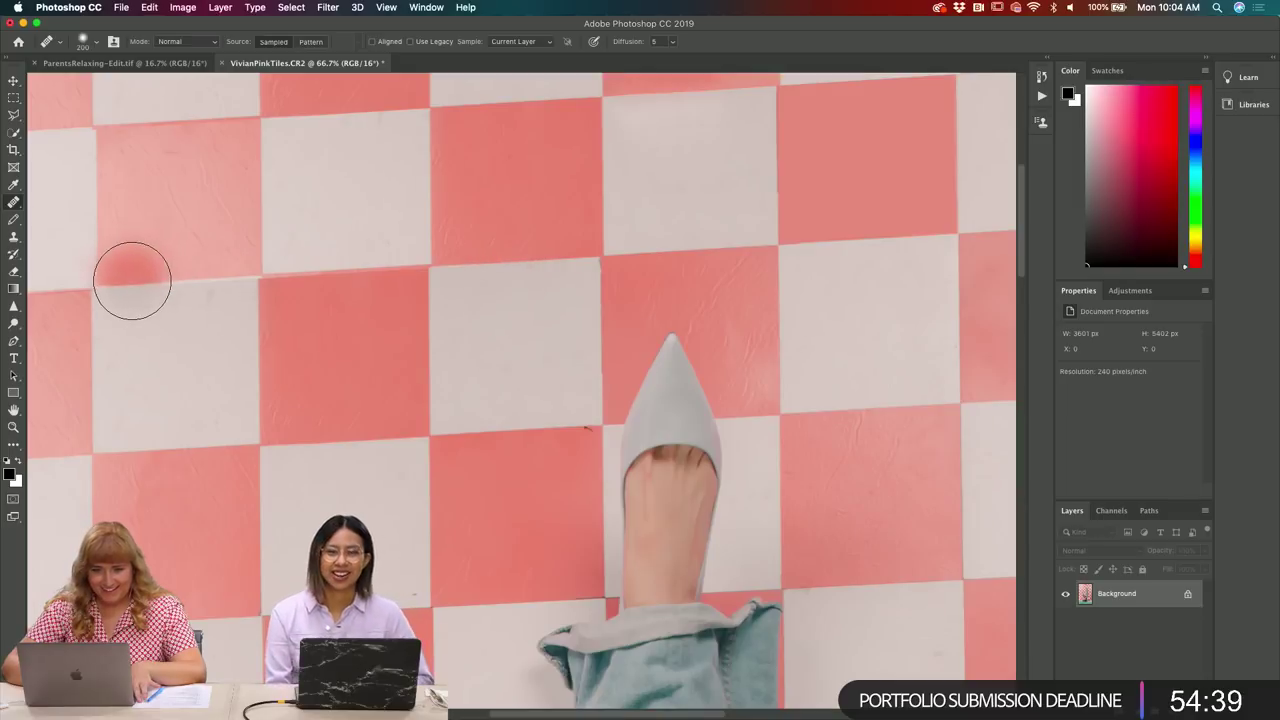
left_click_drag(132, 281, 217, 275)
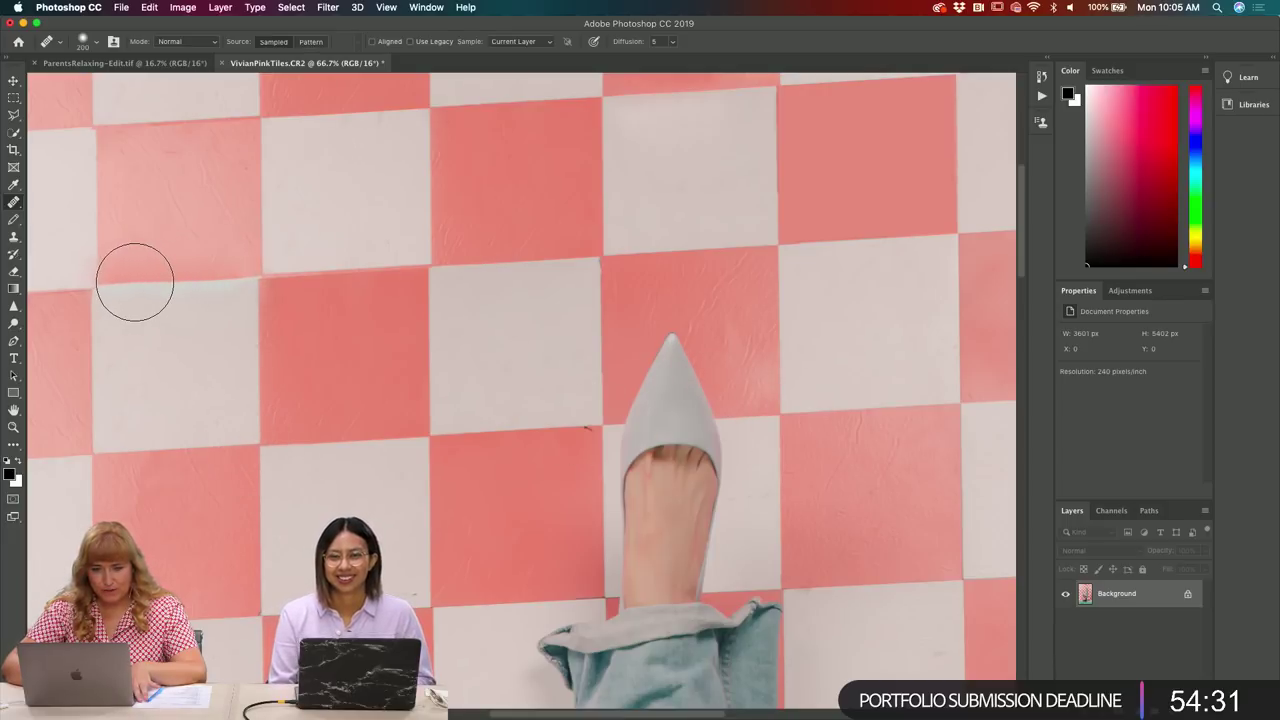
- Sample a clean tile area and heal remaining spots near the seams and on the pink tile
scroll(491, 463, "right", 5)
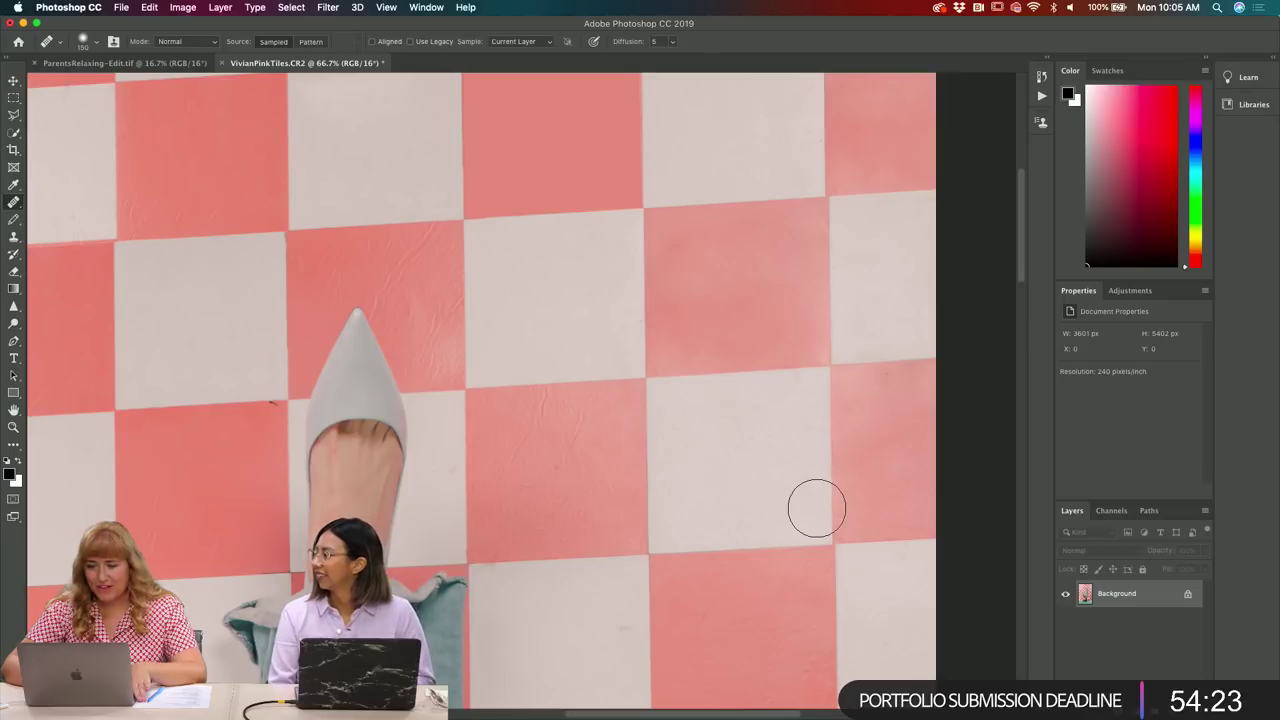
left_click(734, 300)
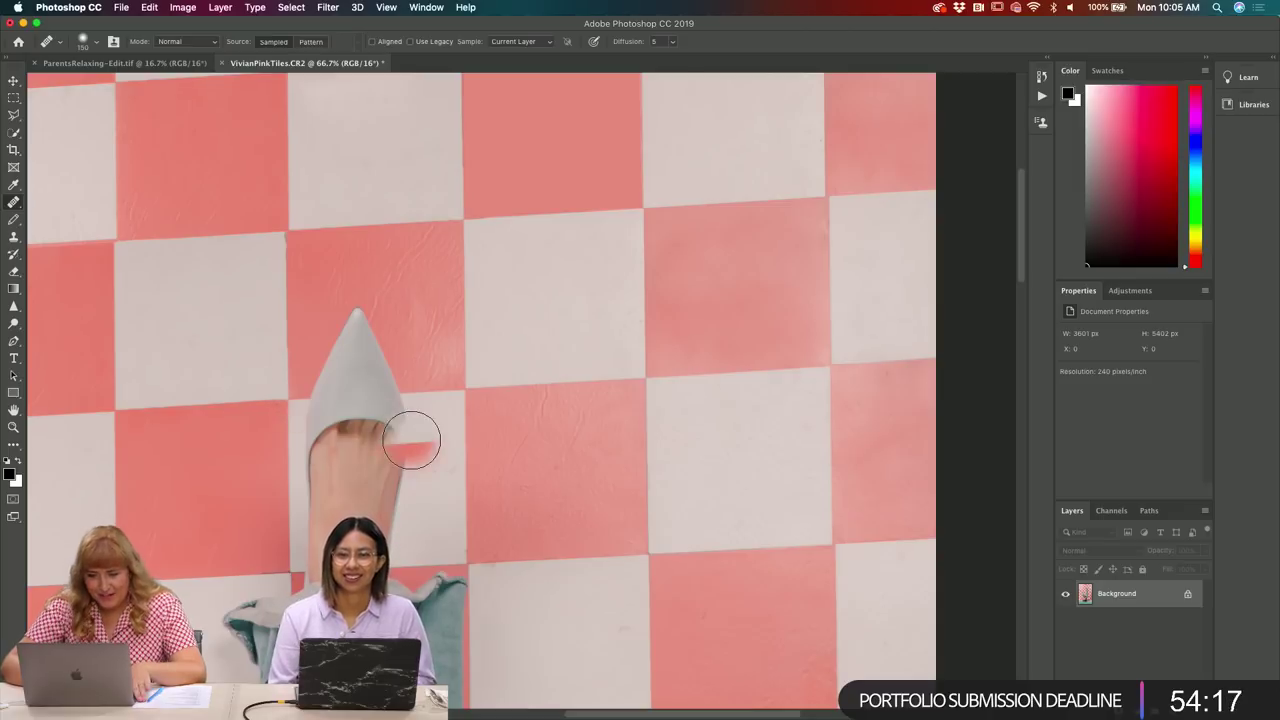
scroll(408, 440, "down", 5)
scroll(408, 440, "left", 5)
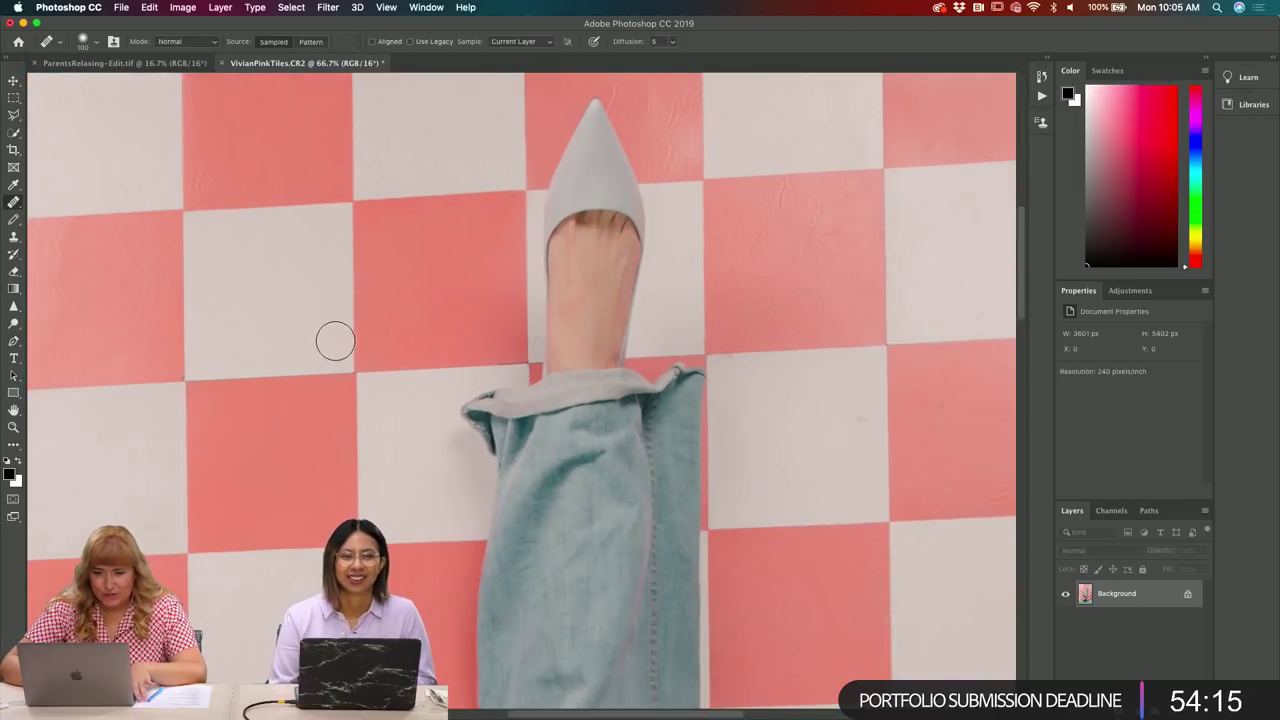
scroll(244, 370, "down", 3)
scroll(244, 370, "left", 2)
left_click(242, 375)
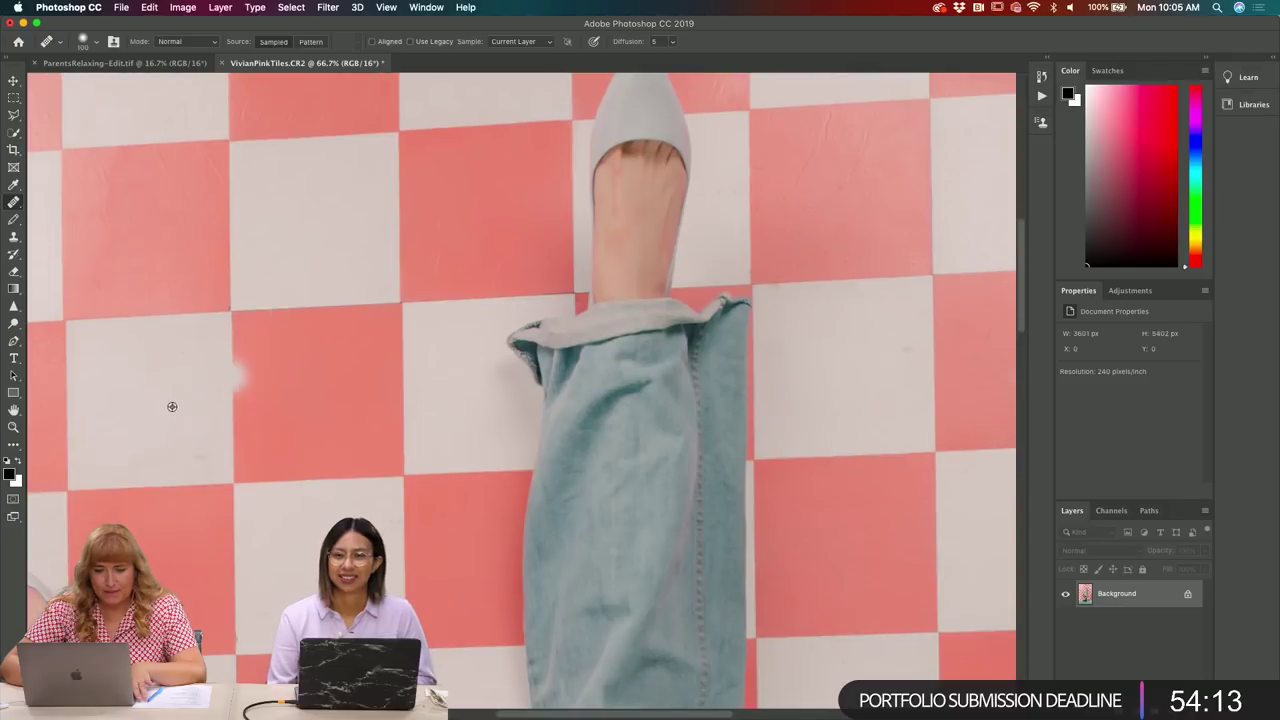
scroll(251, 437, "left", 5)
scroll(251, 437, "down", 1)
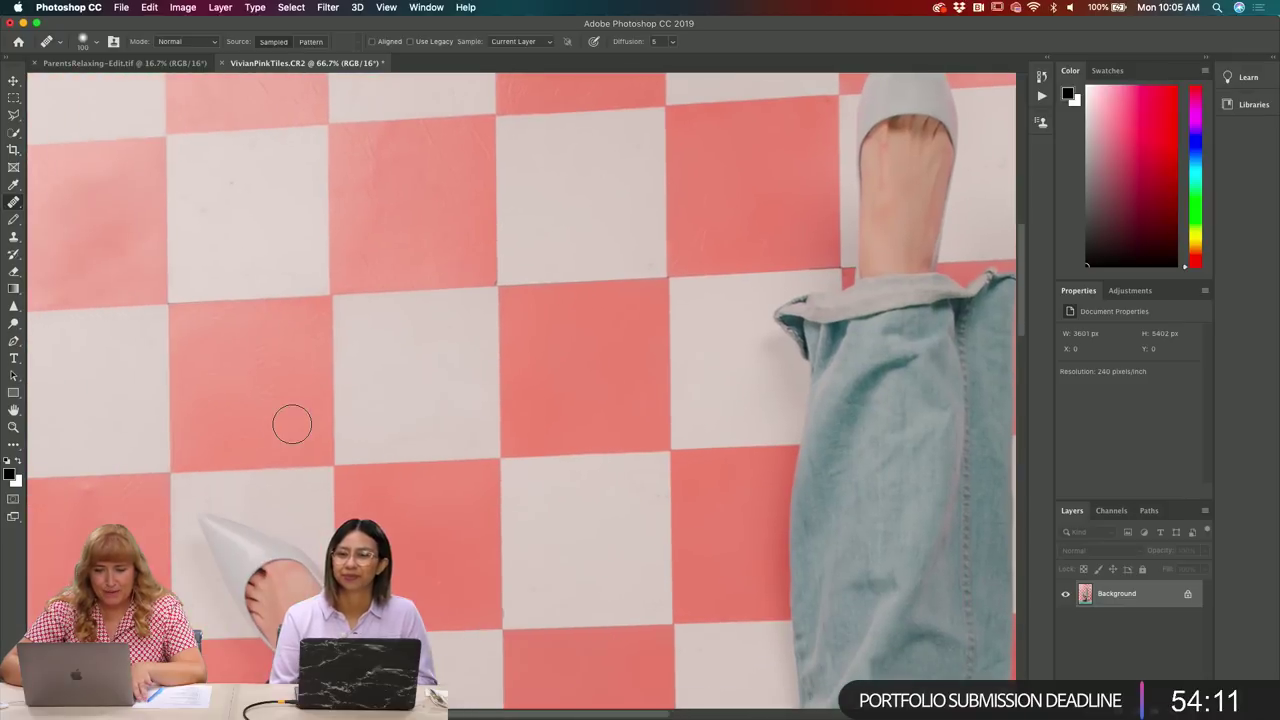
left_click(282, 440)
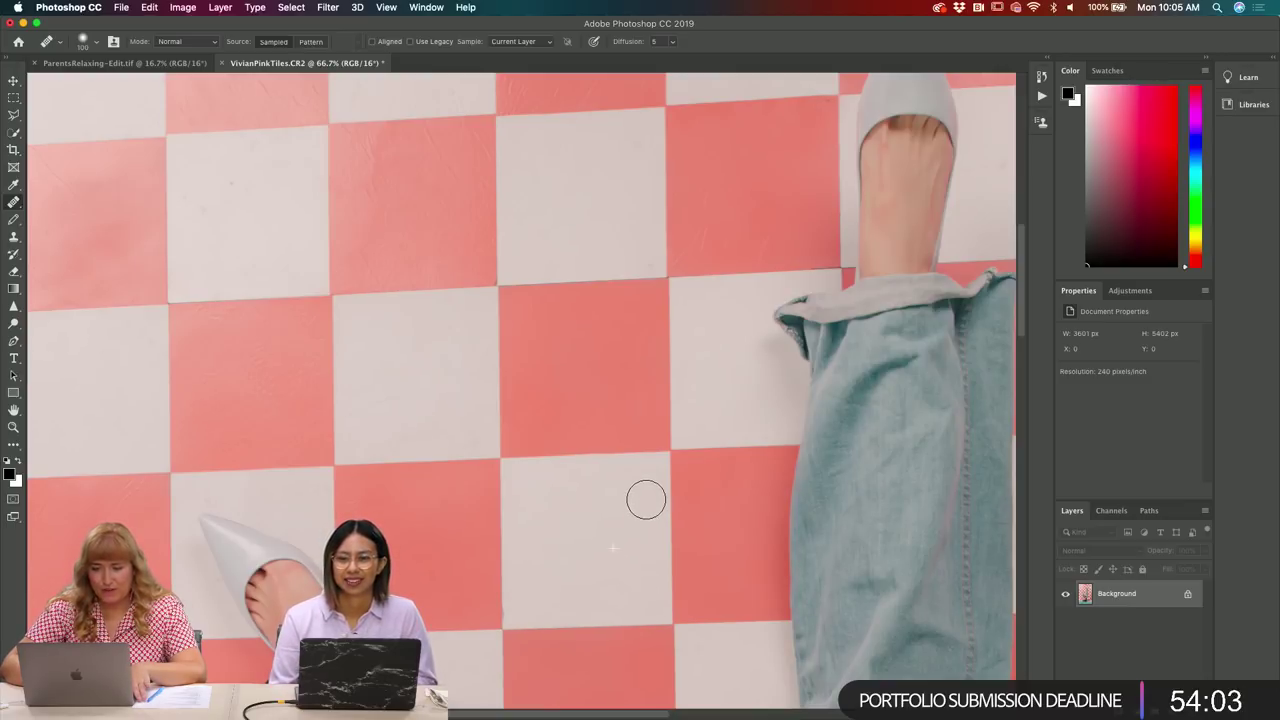
scroll(543, 543, "left", 5)
scroll(543, 543, "down", 2)
left_click(543, 545)
scroll(543, 545, "down", 8)
- Spot-heal specks on the wall tiles beside the jeans and a mark near the bench edge
left_click(542, 547)
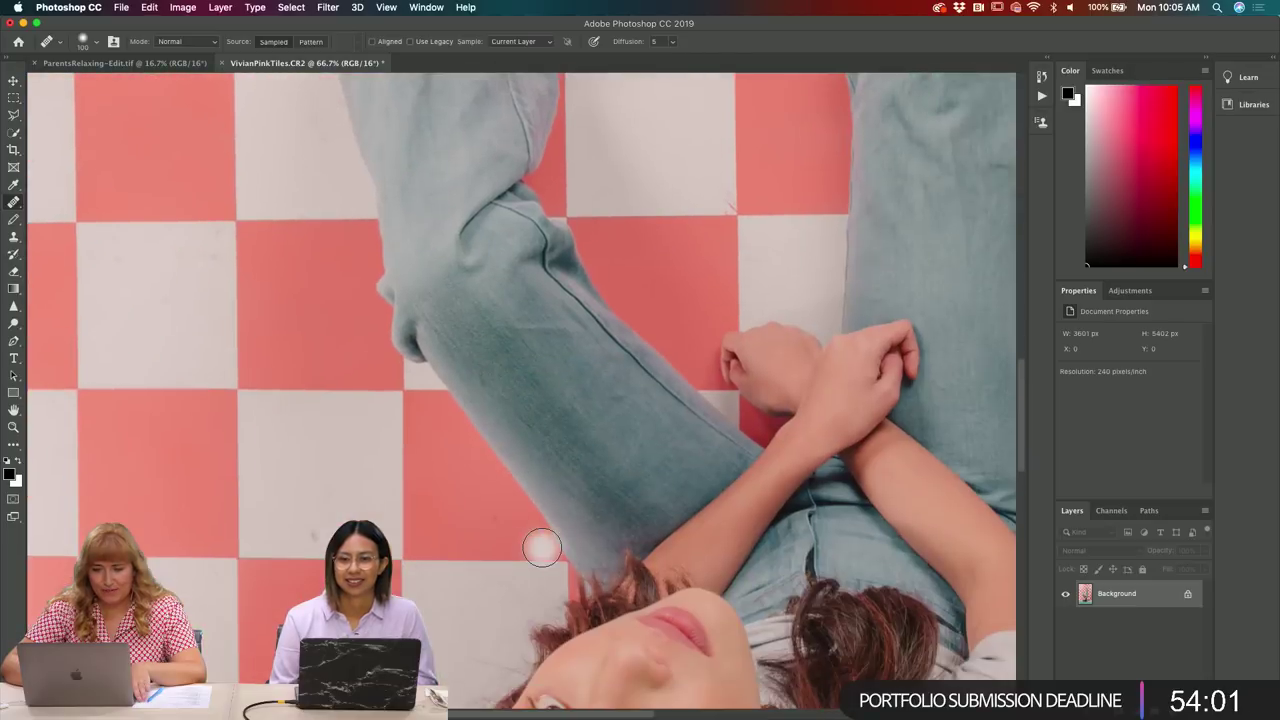
key("alt+bracketright")
key("Return")
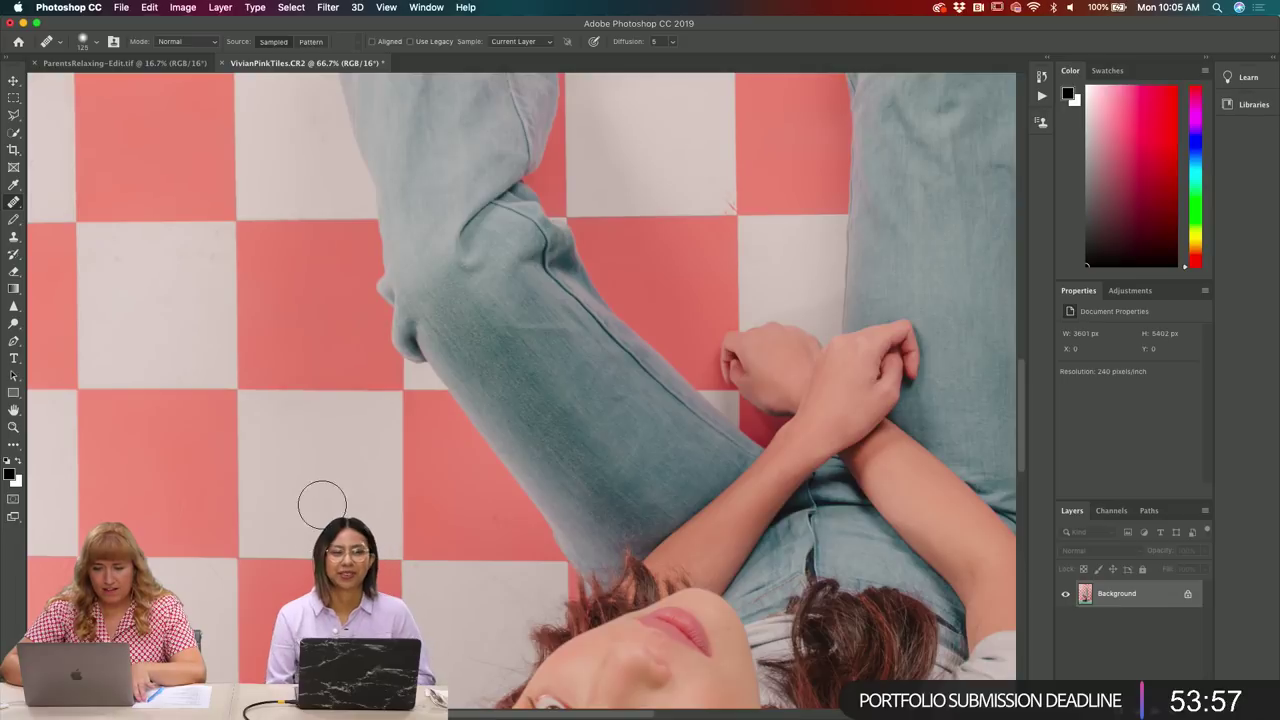
scroll(378, 510, "down", 3)
scroll(378, 510, "left", 2)
left_click(537, 406)
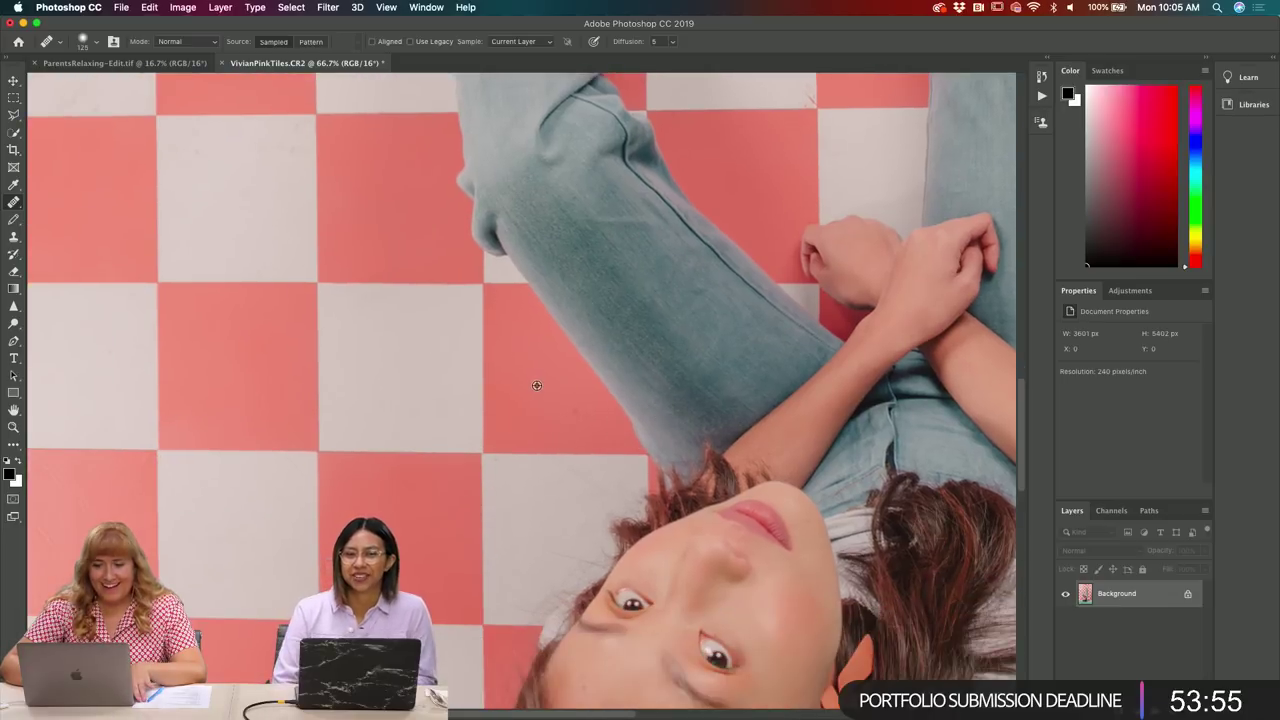
left_click(688, 461)
scroll(366, 443, "left", 10)
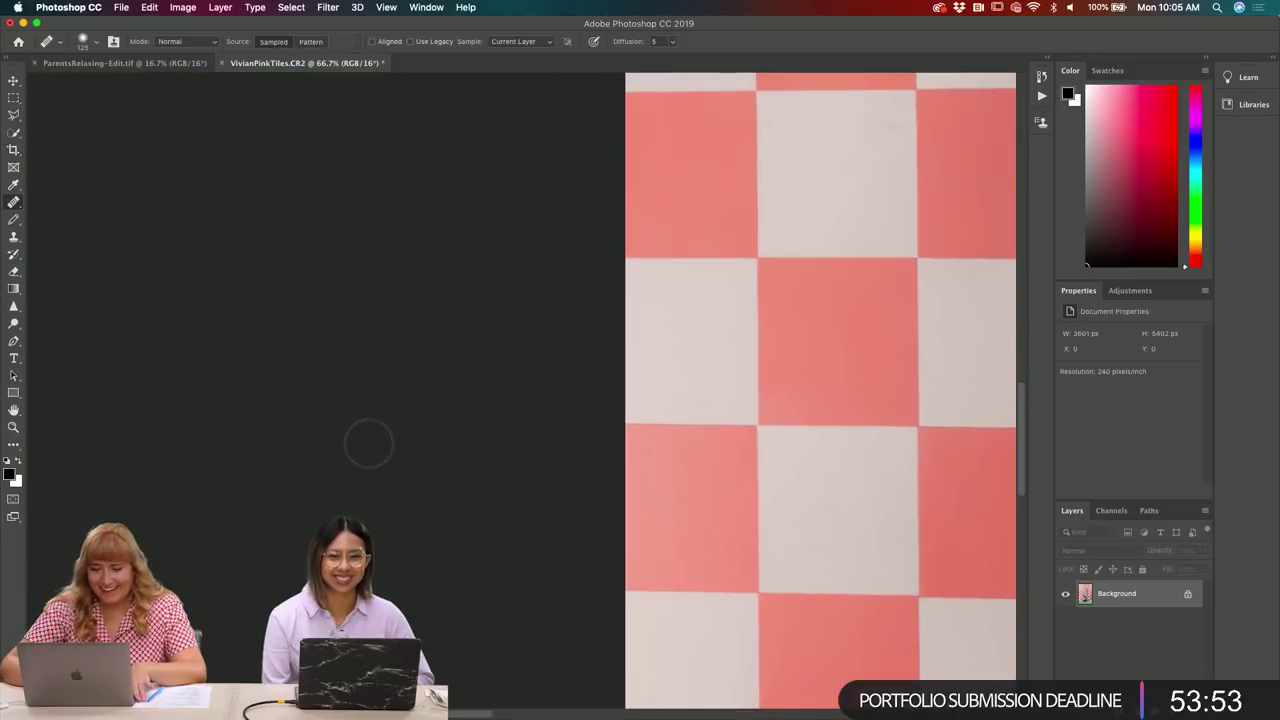
left_click(571, 383)
left_click(674, 403)
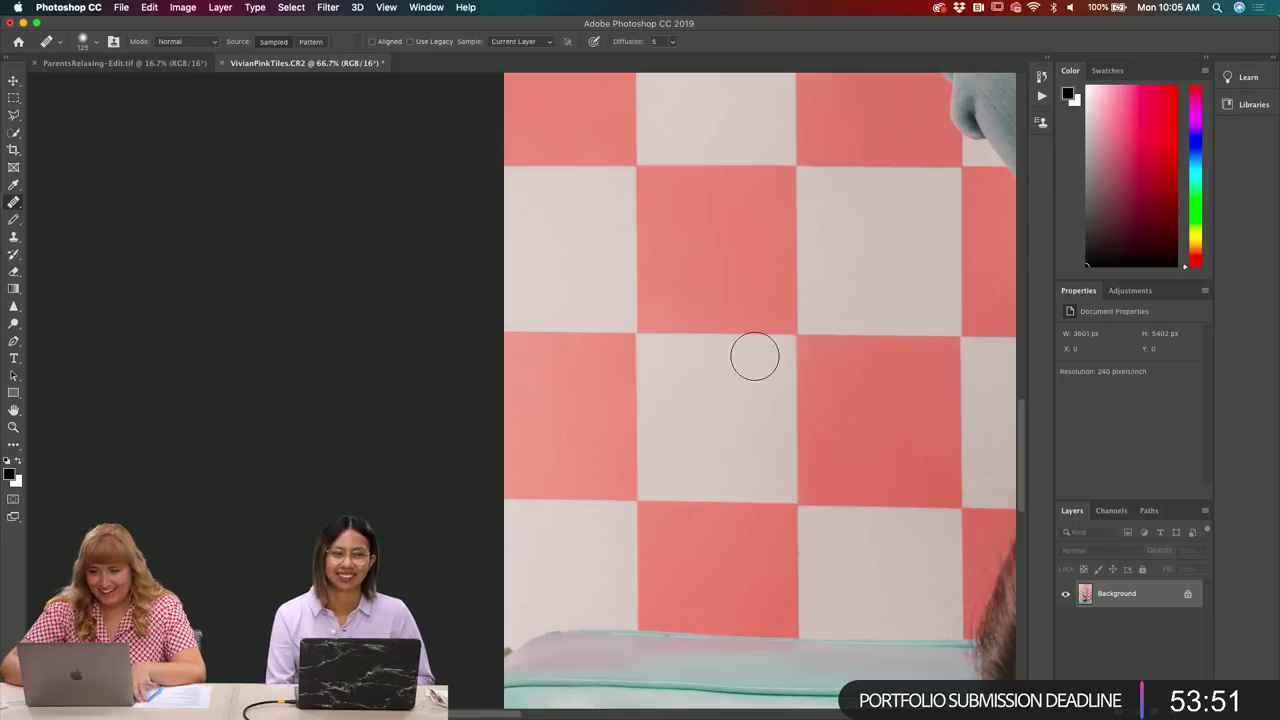
left_click(697, 571)
- Enlarge the healing brush to 200 and heal a blemish on the teal bench
scroll(697, 575, "down", 12)
scroll(697, 575, "right", 9)
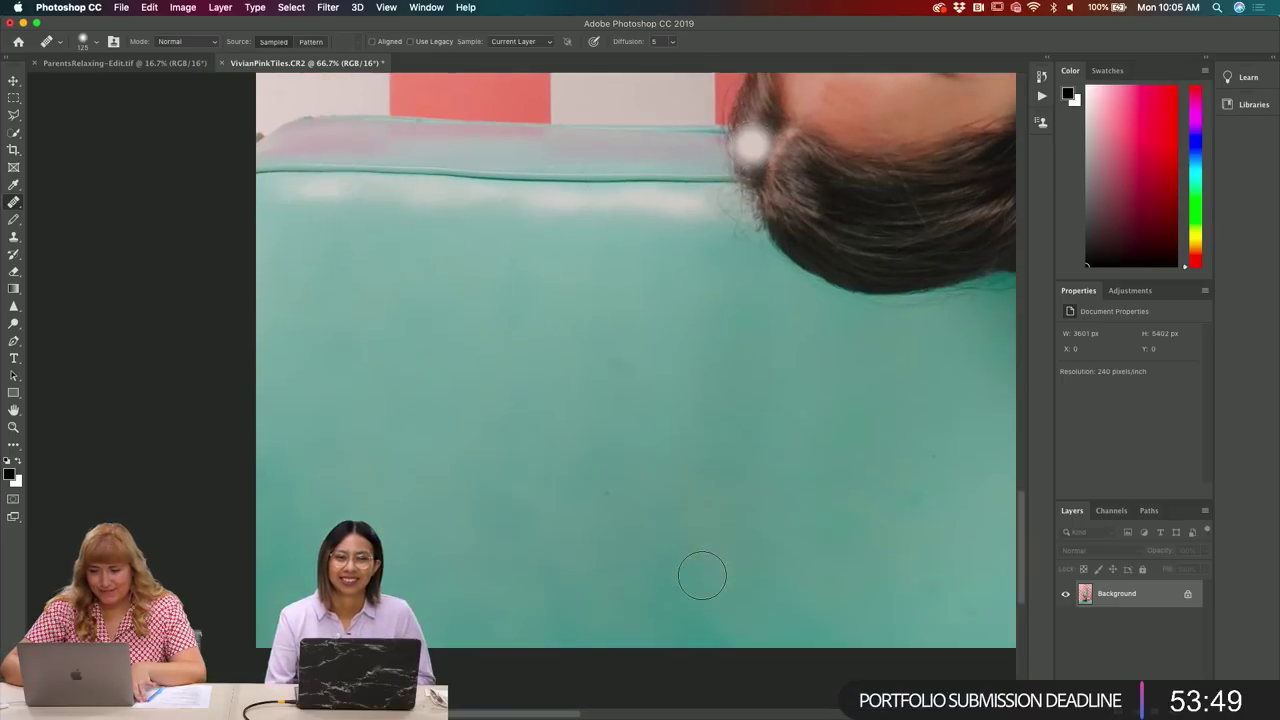
scroll(702, 575, "right", 18)
scroll(702, 575, "down", 10)
key("bracketright")
key("bracketright")
key("bracketright")
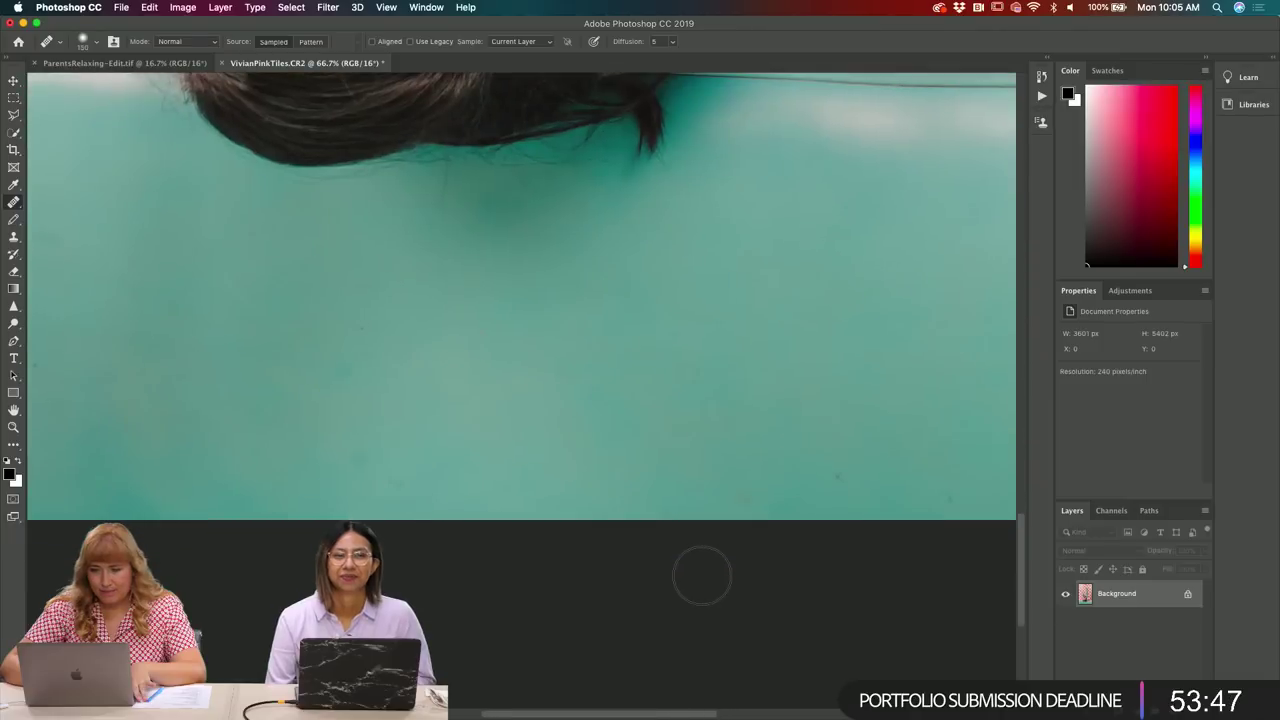
left_click(466, 500)
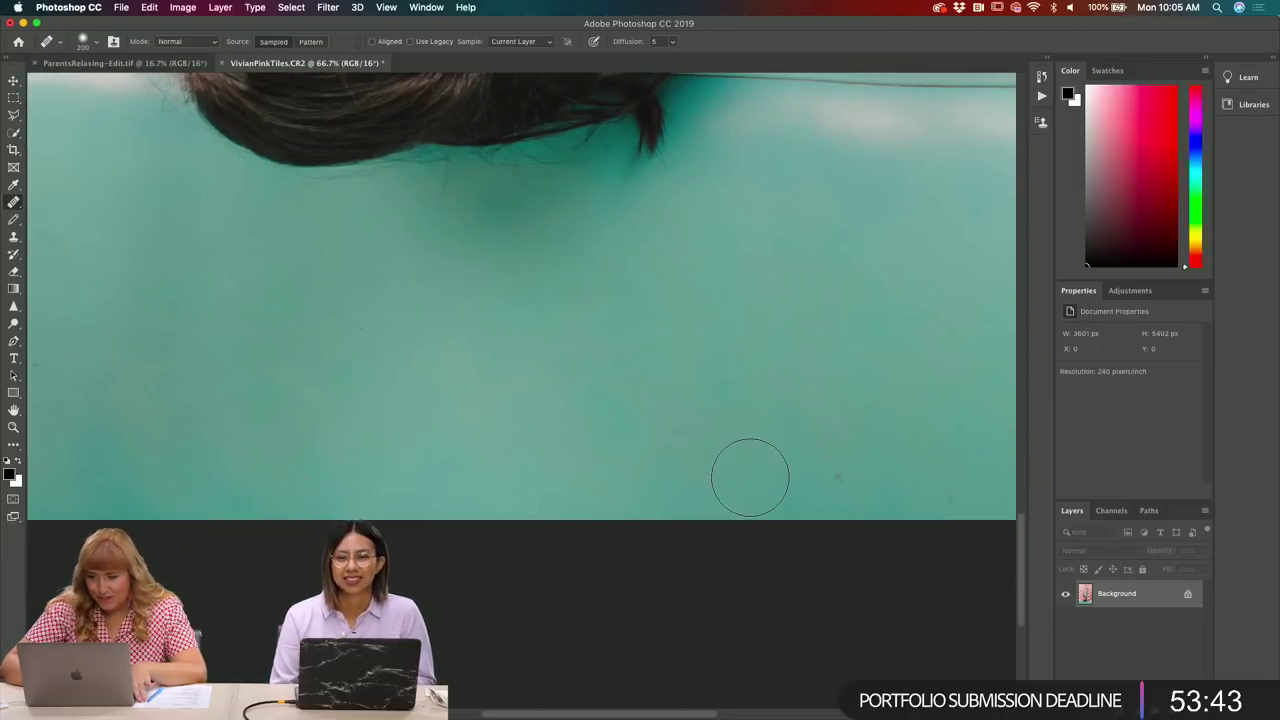
- Heal a white-tile speck and red-tile marks beside the teal pipe at brush size 125
scroll(936, 493, "up", 15)
scroll(940, 491, "right", 10)
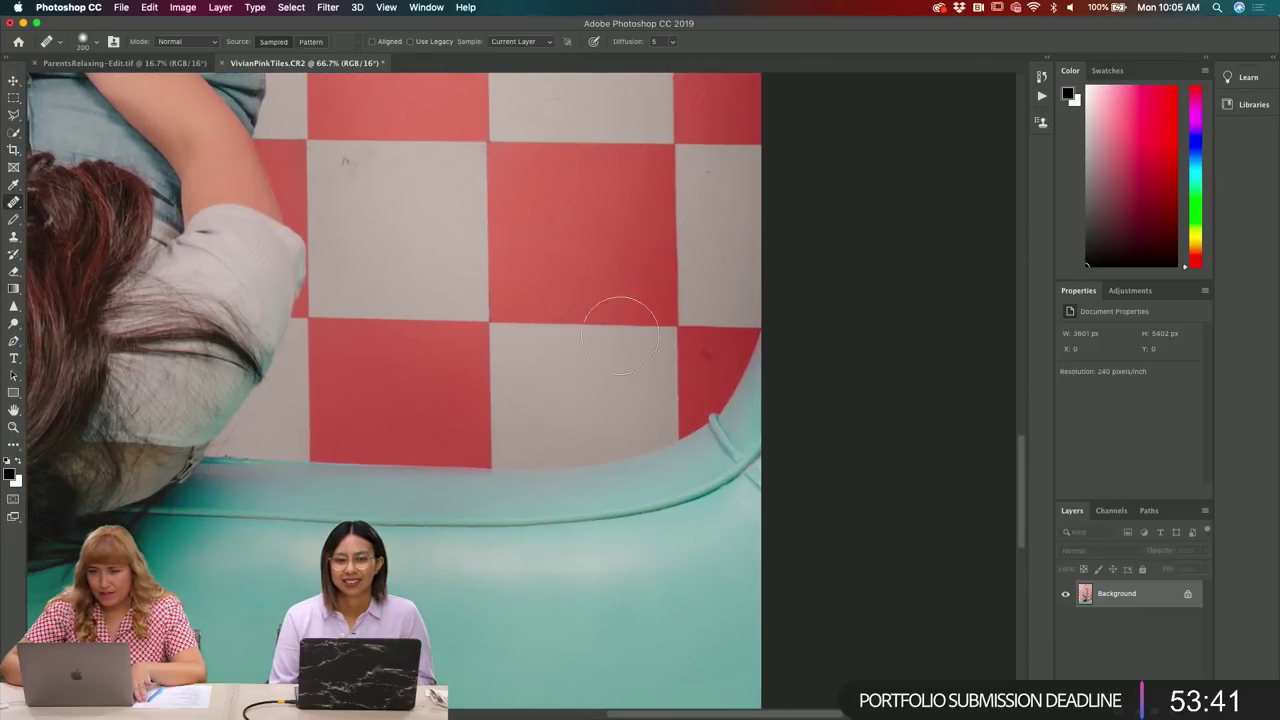
left_click(425, 258)
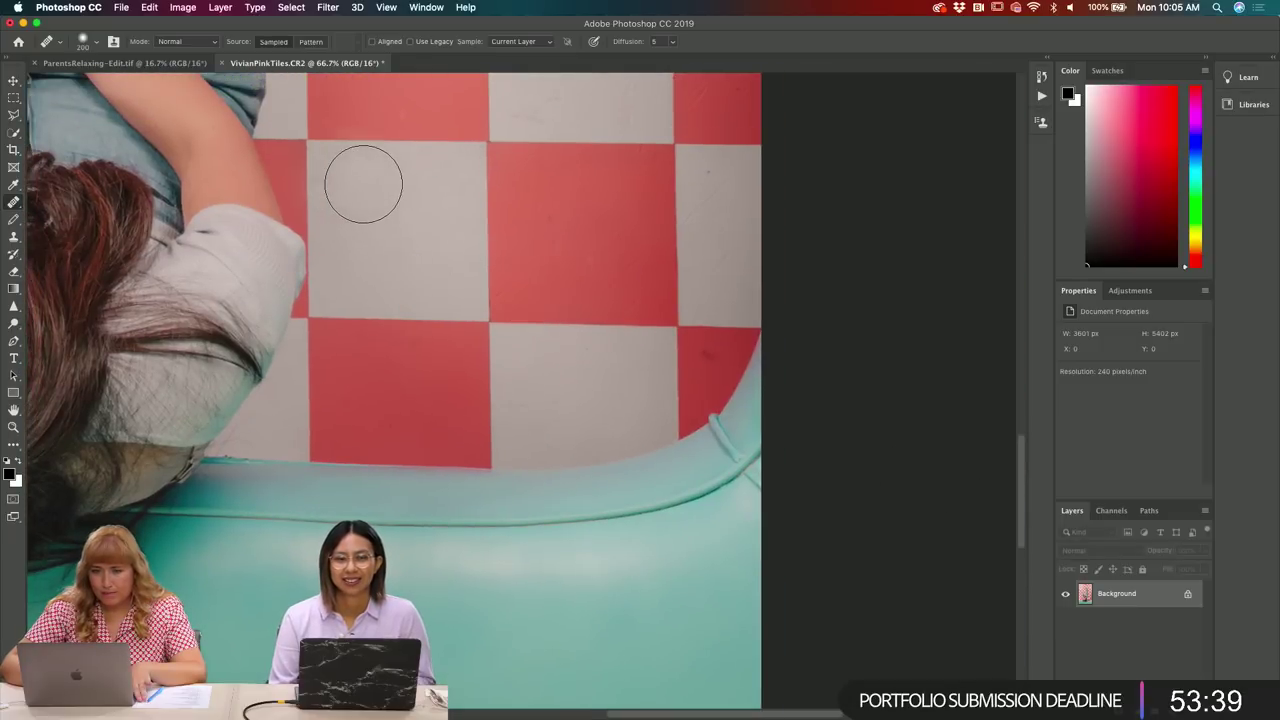
left_click(684, 364)
key("bracketleft")
key("bracketleft")
key("bracketleft")
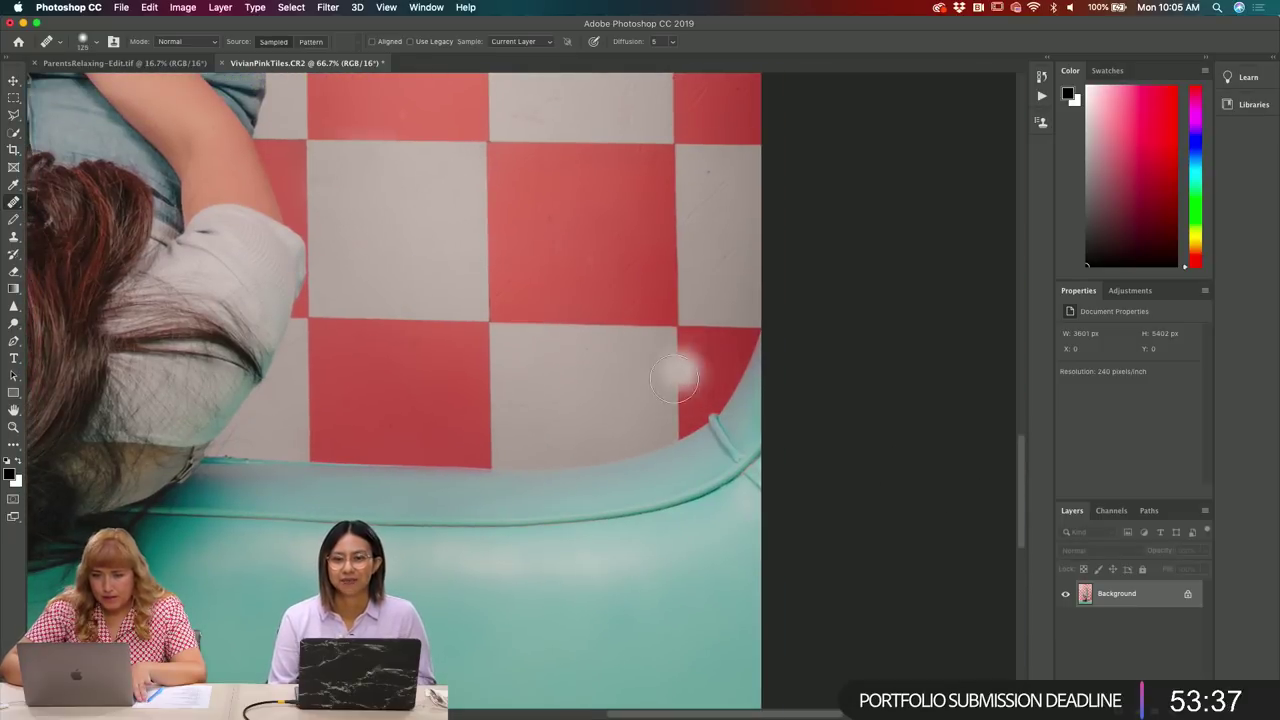
left_click(698, 405)
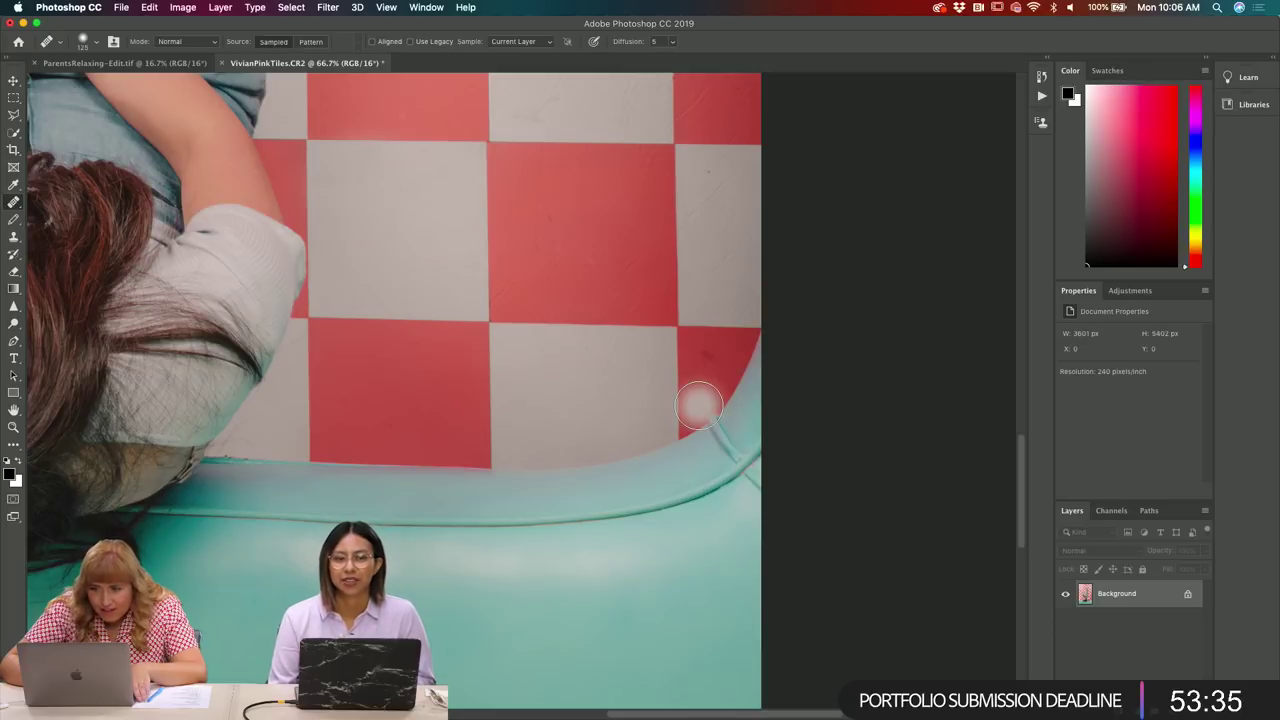
scroll(705, 358, "up", 5)
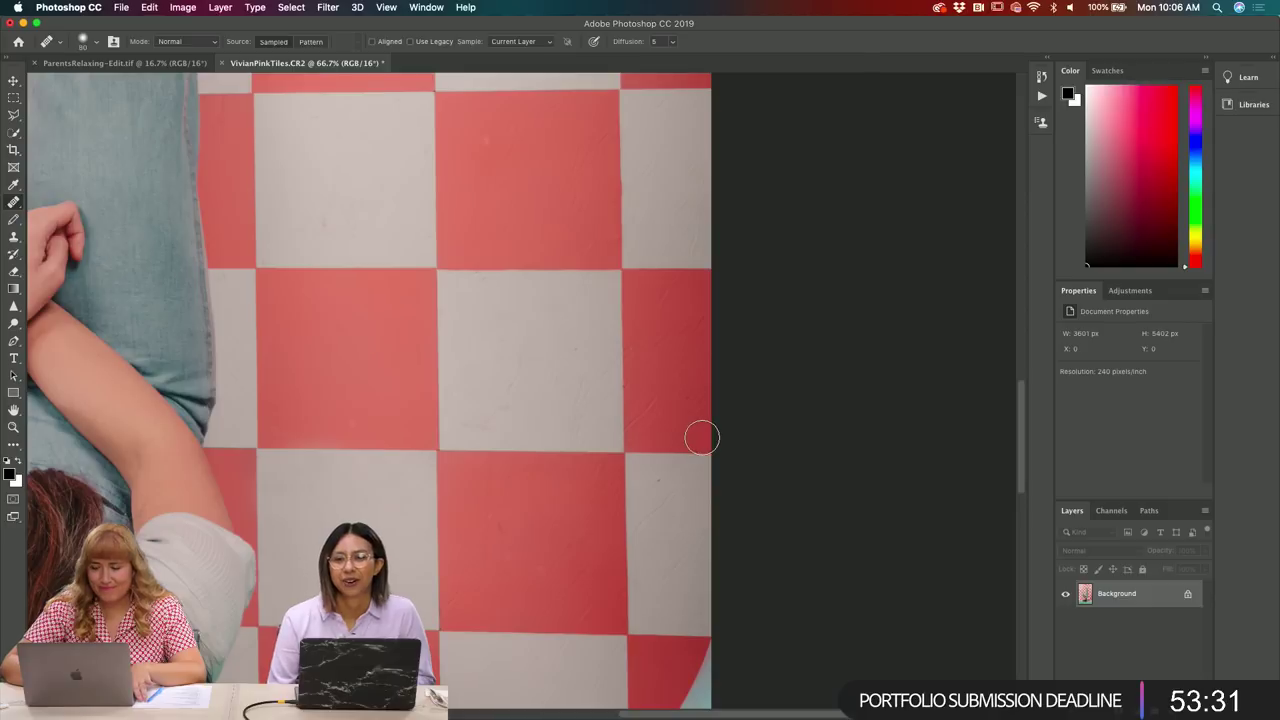
- Heal specks on the red tile and a streak across the white tile at brush size 150
left_click(529, 320)
left_click(486, 191)
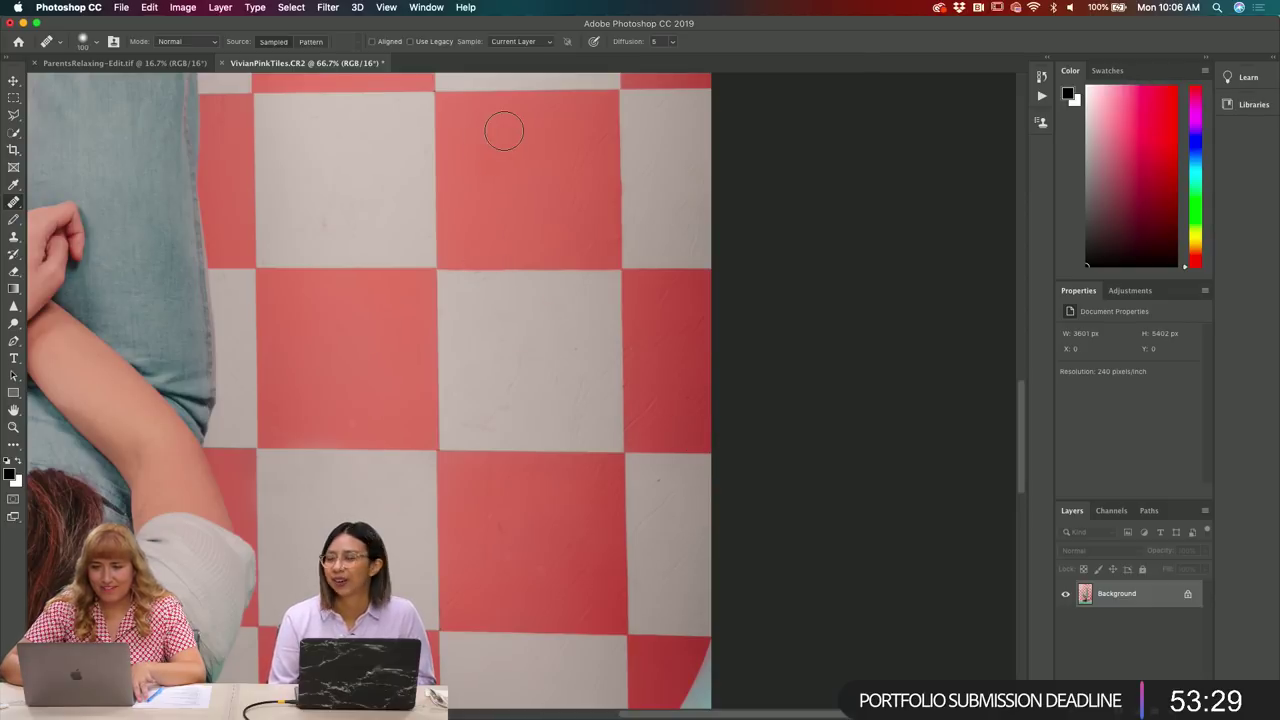
key("]")
key("]")
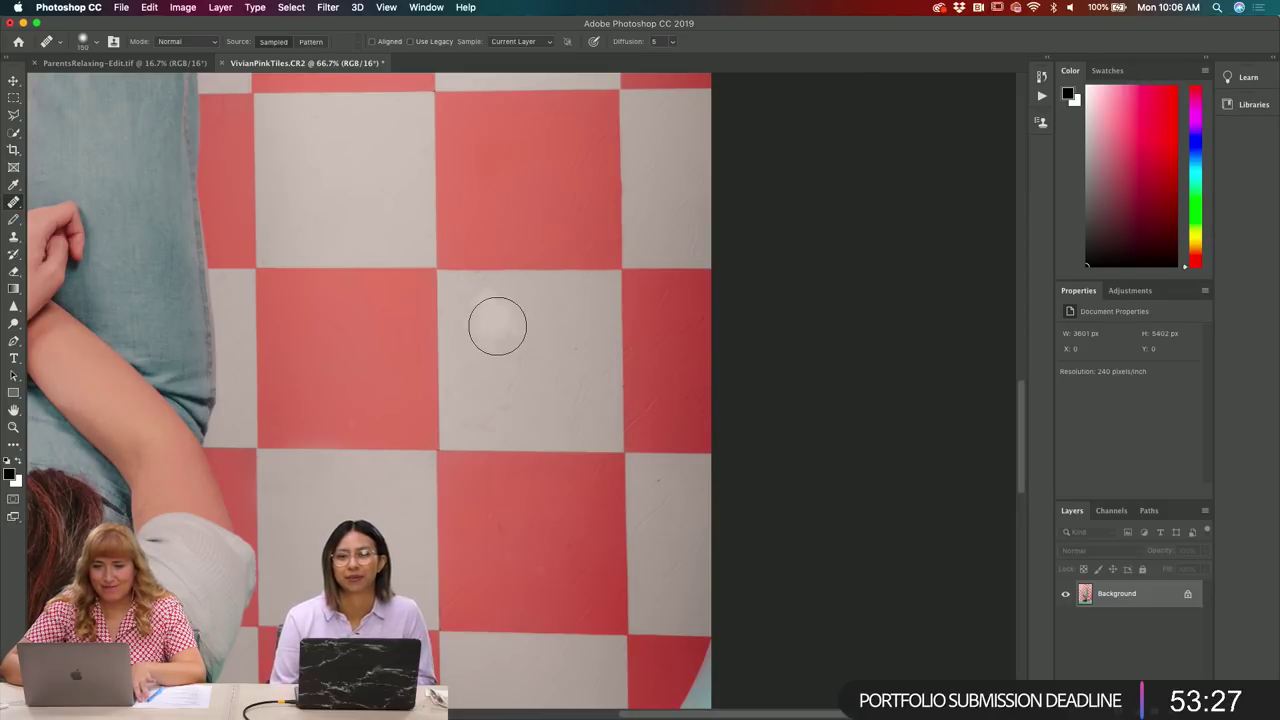
scroll(494, 323, "up", 3)
left_click(497, 178)
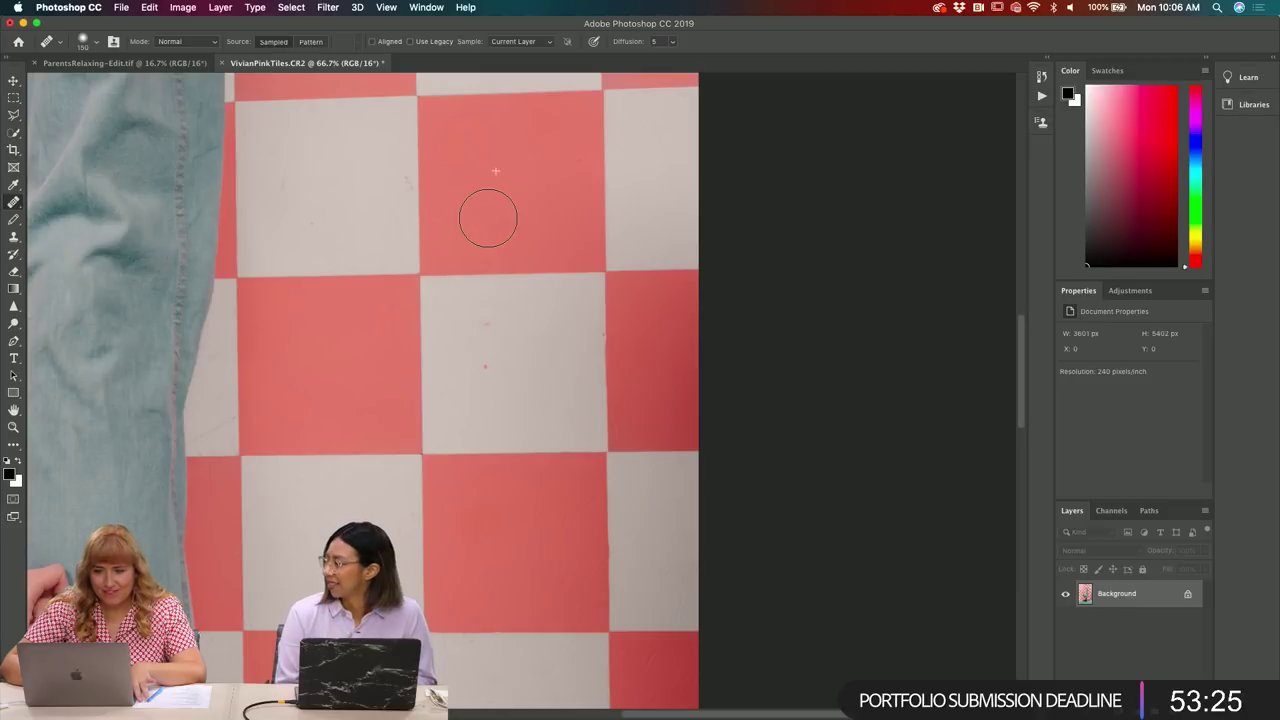
mouse_move(388, 192)
left_mouse_down()
mouse_move(357, 151)
mouse_move(368, 160)
left_mouse_up()
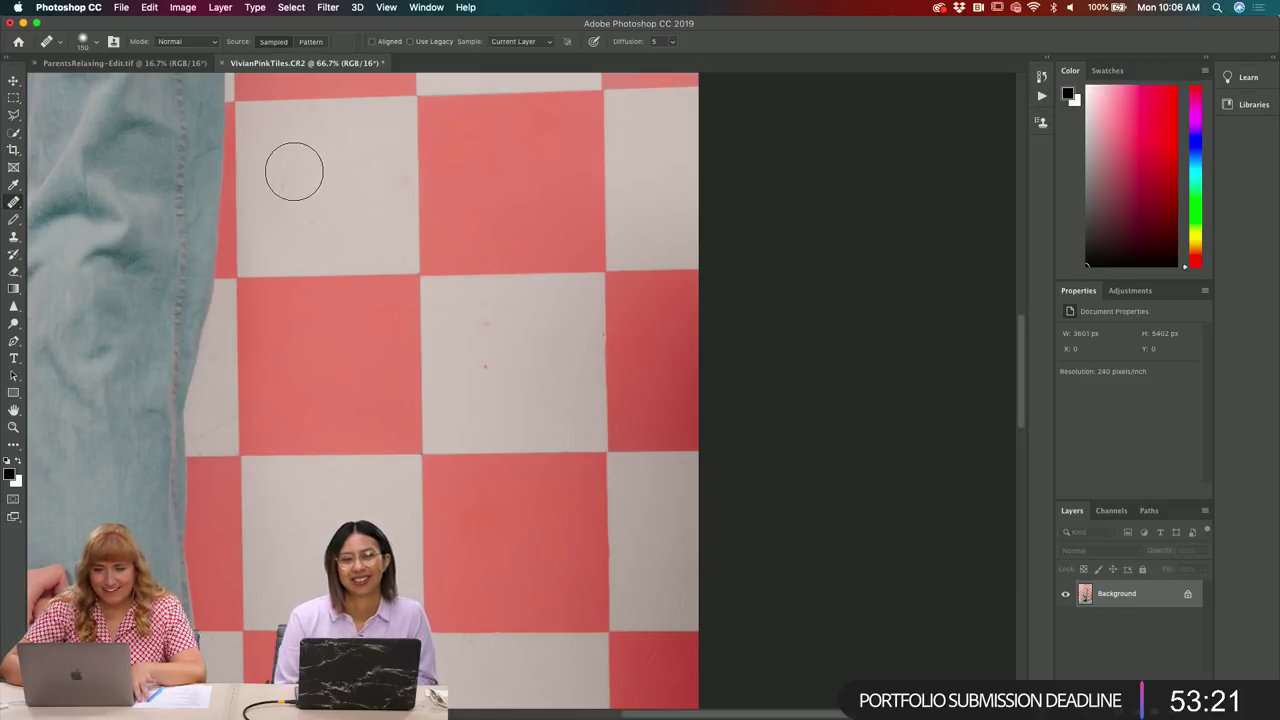
- Heal the remaining marks at the tile edge and on the pink tile further up
scroll(537, 300, "up", 3)
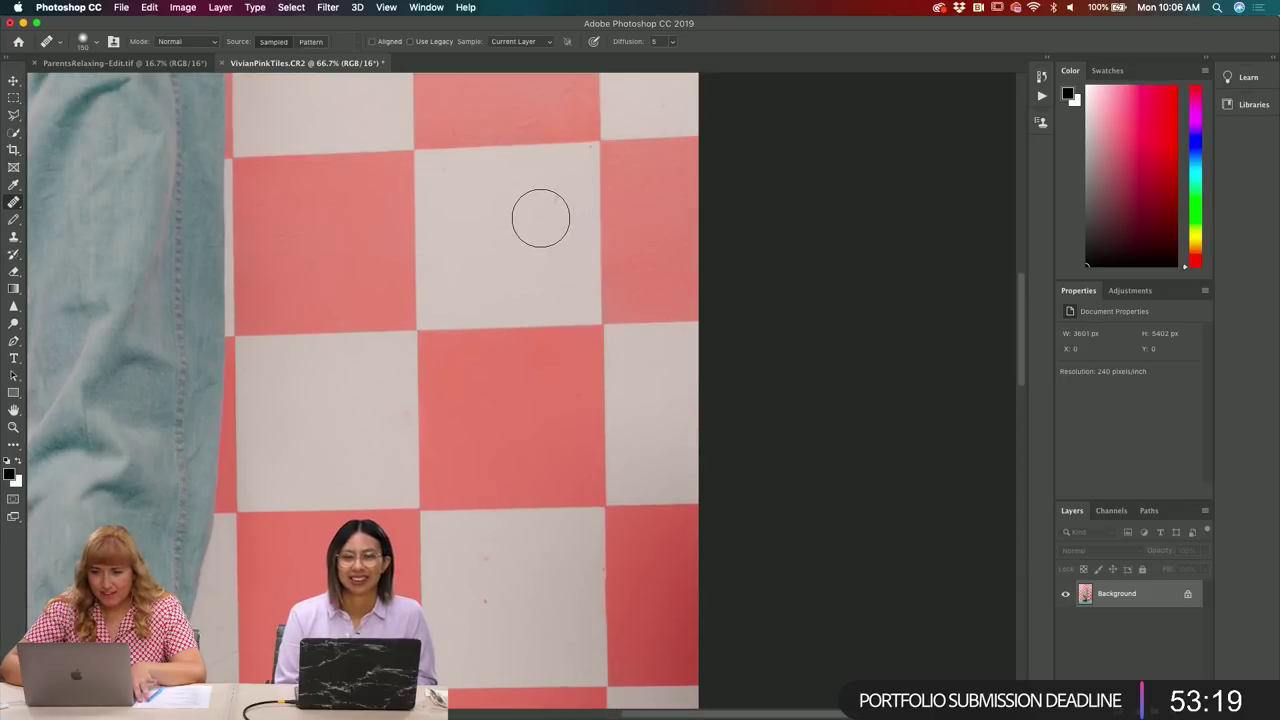
left_click(530, 340)
scroll(543, 366, "up", 3)
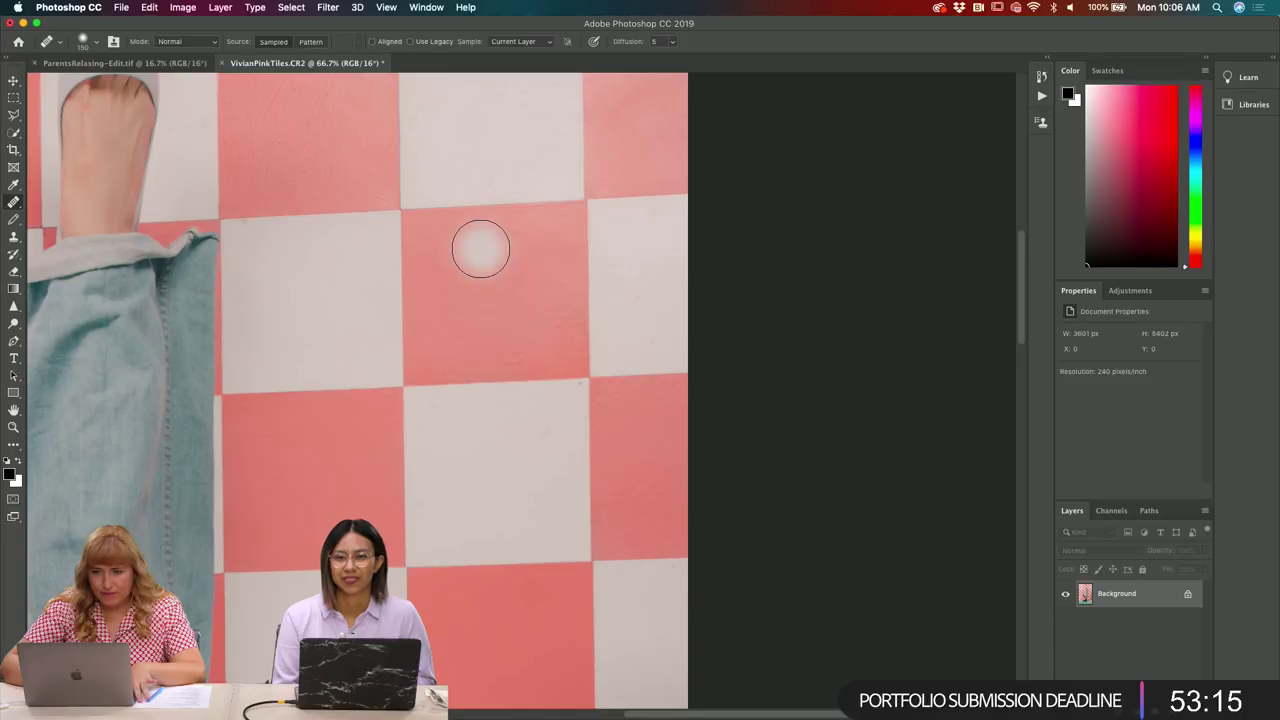
scroll(470, 238, "up", 2)
scroll(477, 283, "up", 3)
left_click(477, 283)
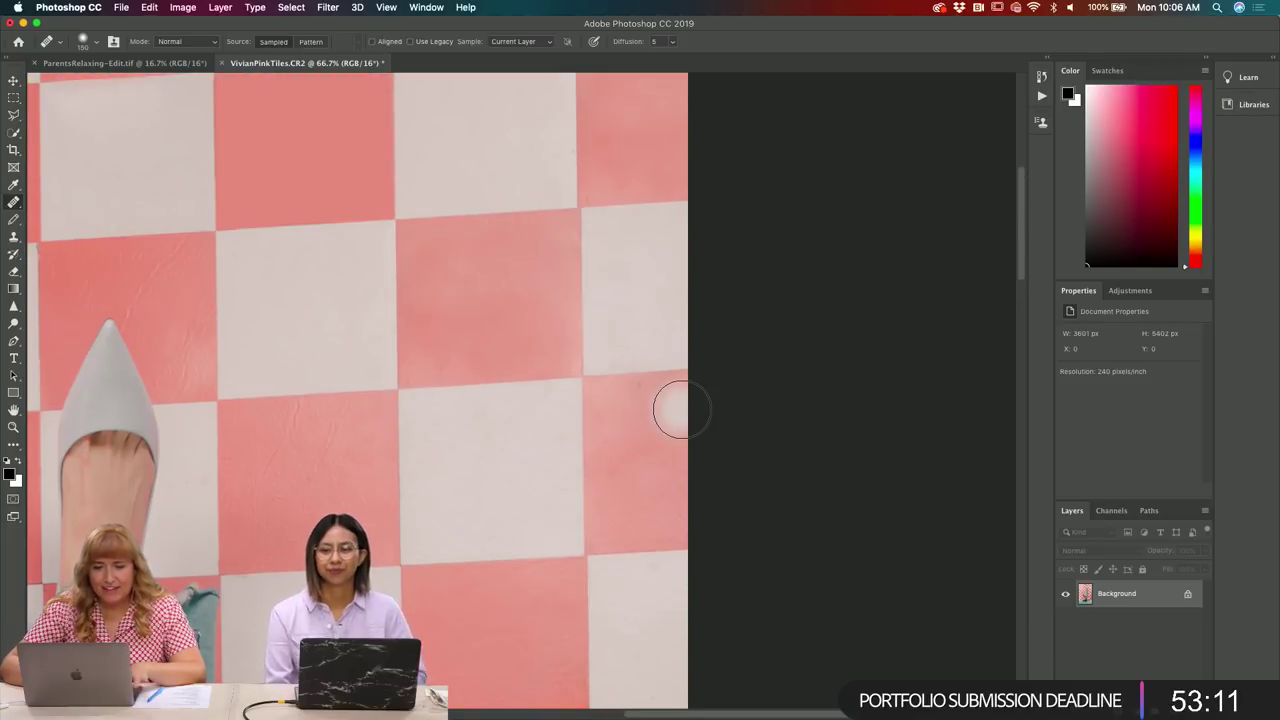
left_click(385, 322)
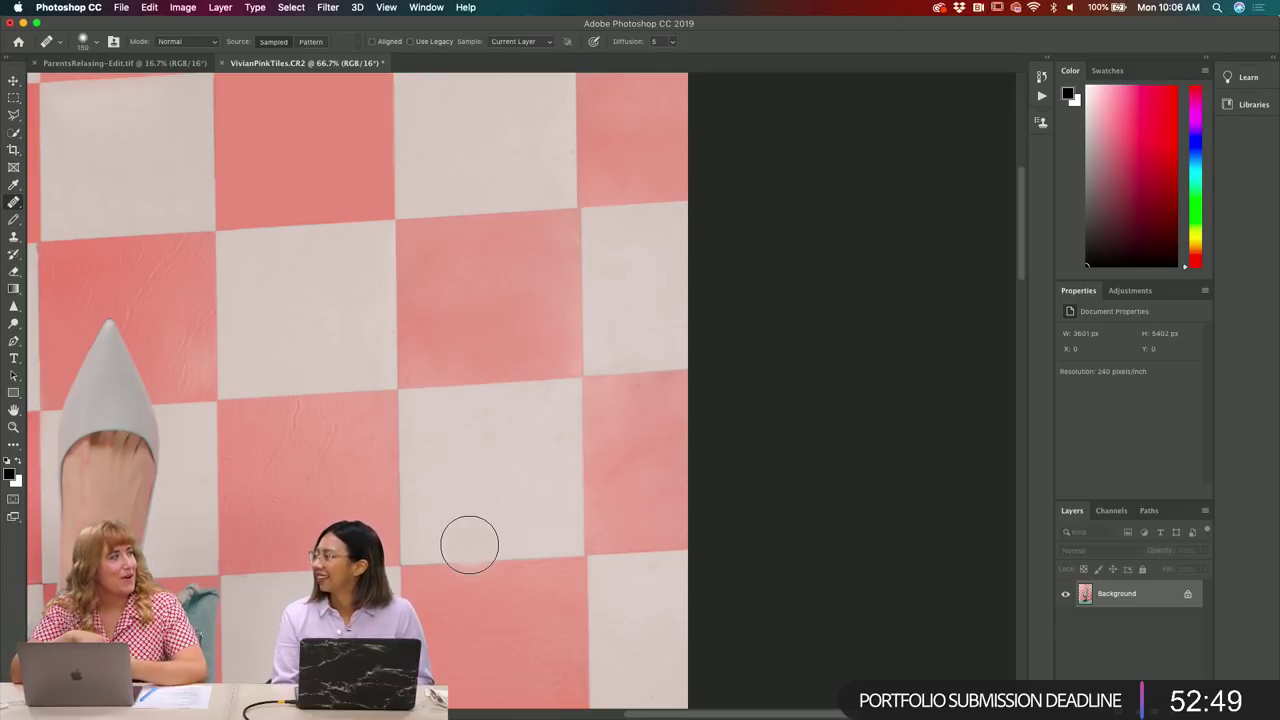
- Heal the smudged upper tile edge with the brush enlarged to 200
scroll(469, 545, "up", 4)
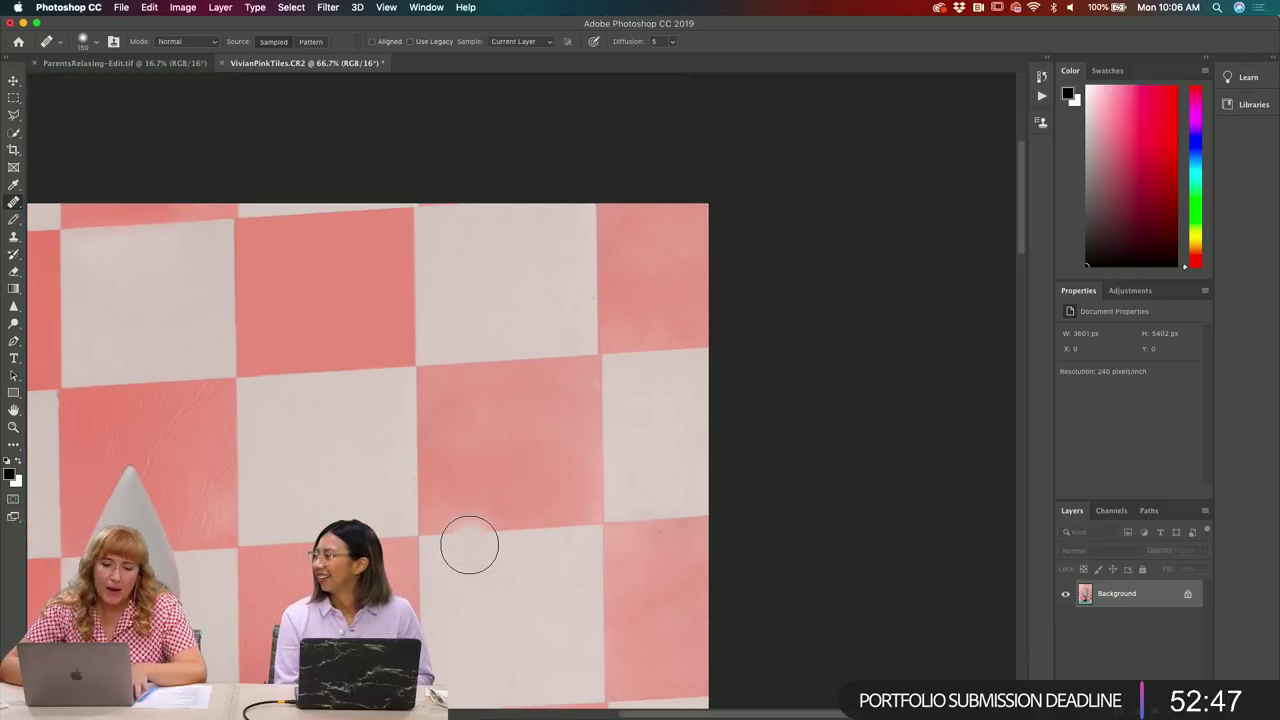
scroll(422, 556, "left", 1)
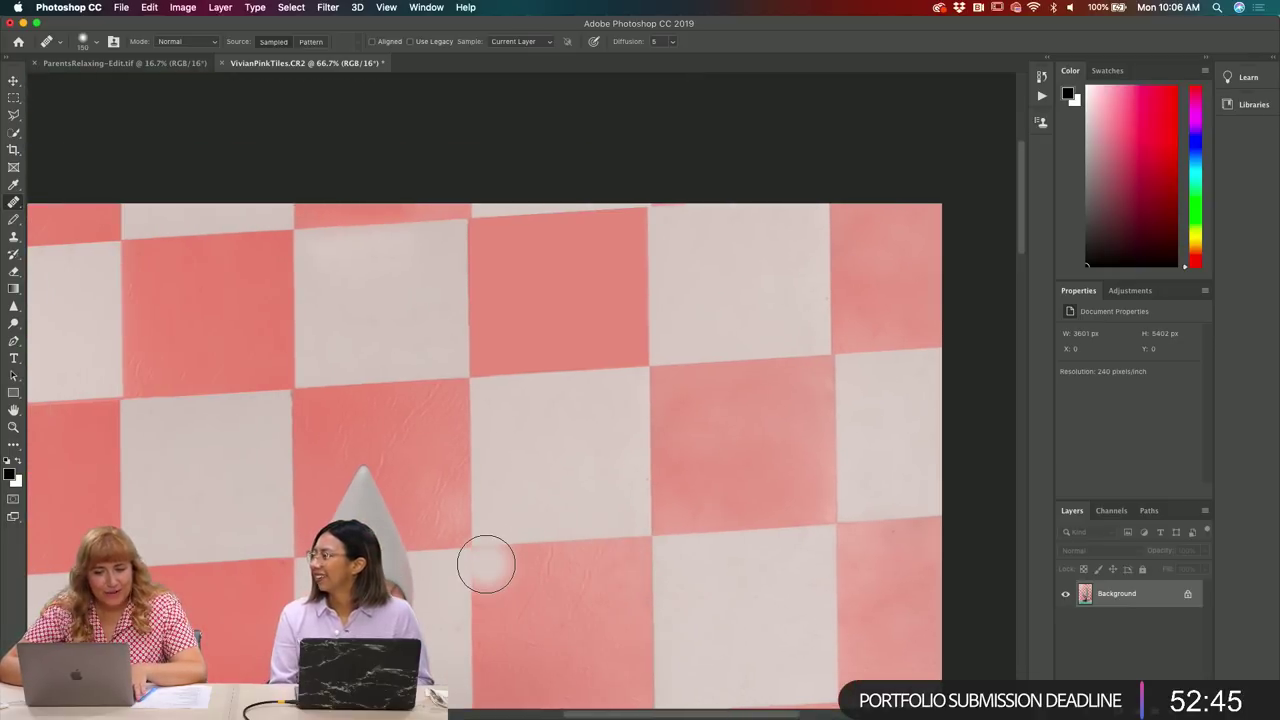
key("bracketright")
key("bracketright")
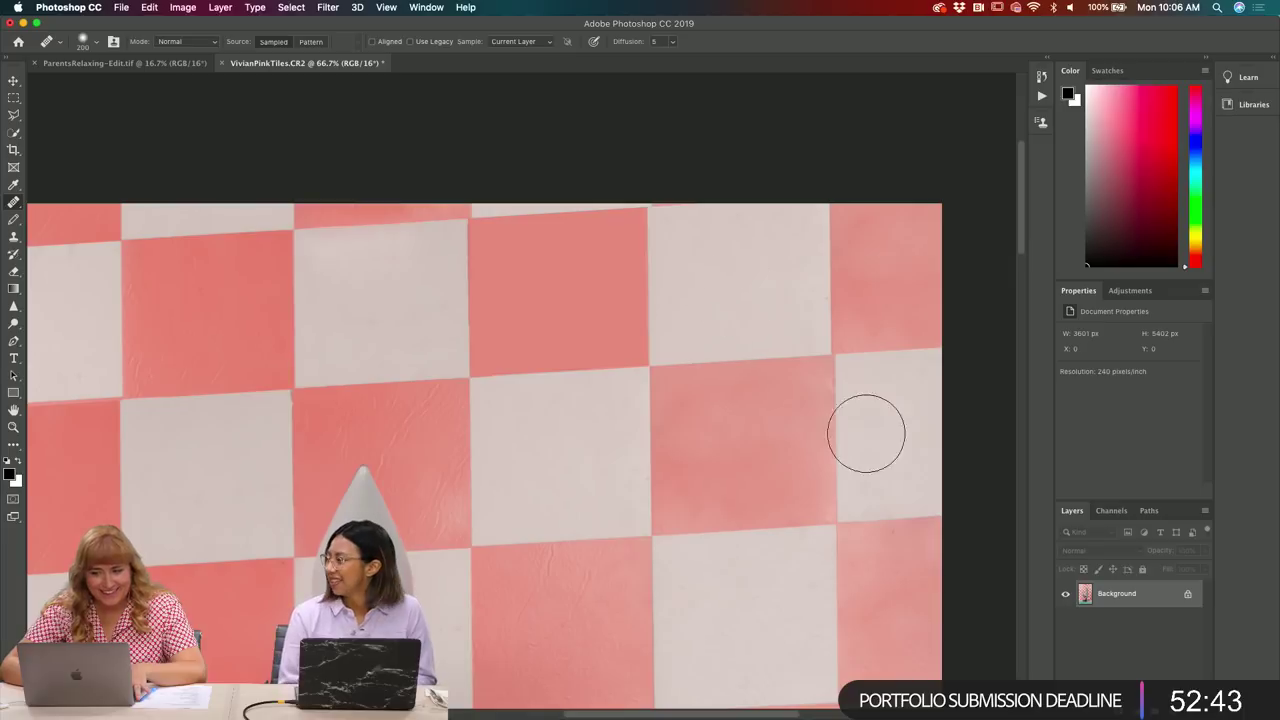
scroll(866, 434, "left", 5)
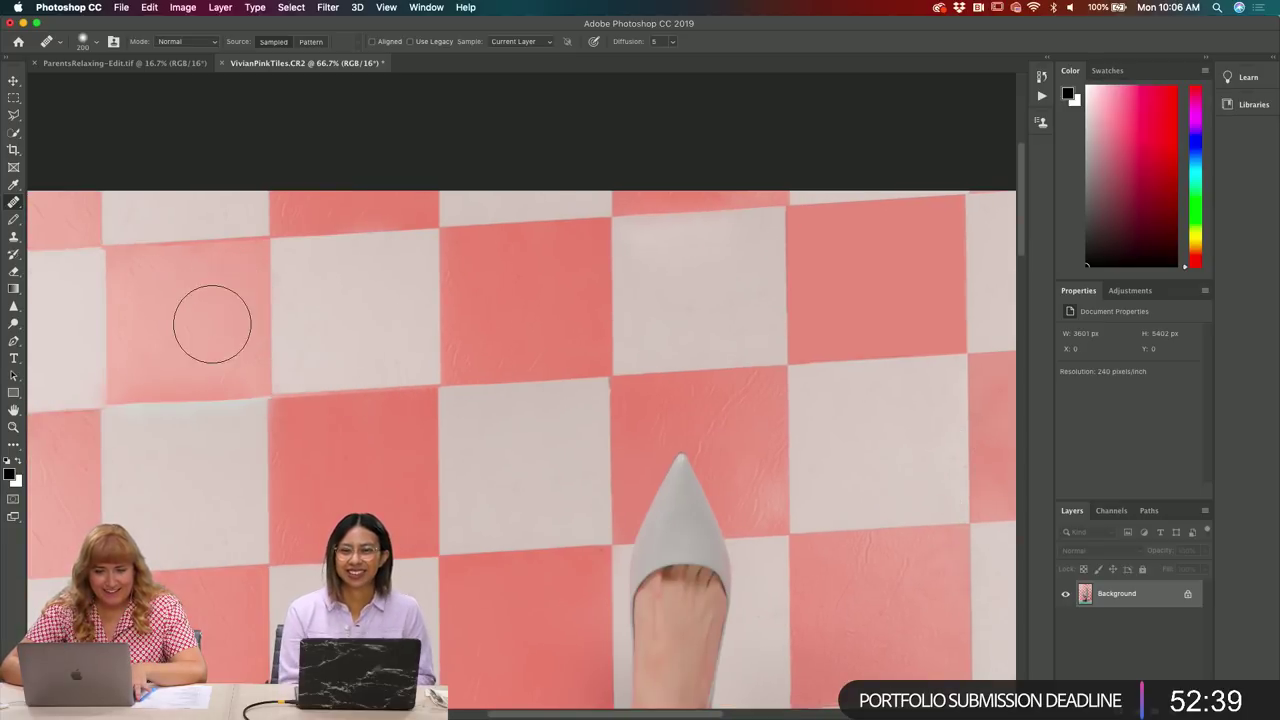
left_click_drag(370, 400, 463, 414)
scroll(463, 414, "left", 4)
scroll(463, 414, "down", 3)
left_click(463, 413)
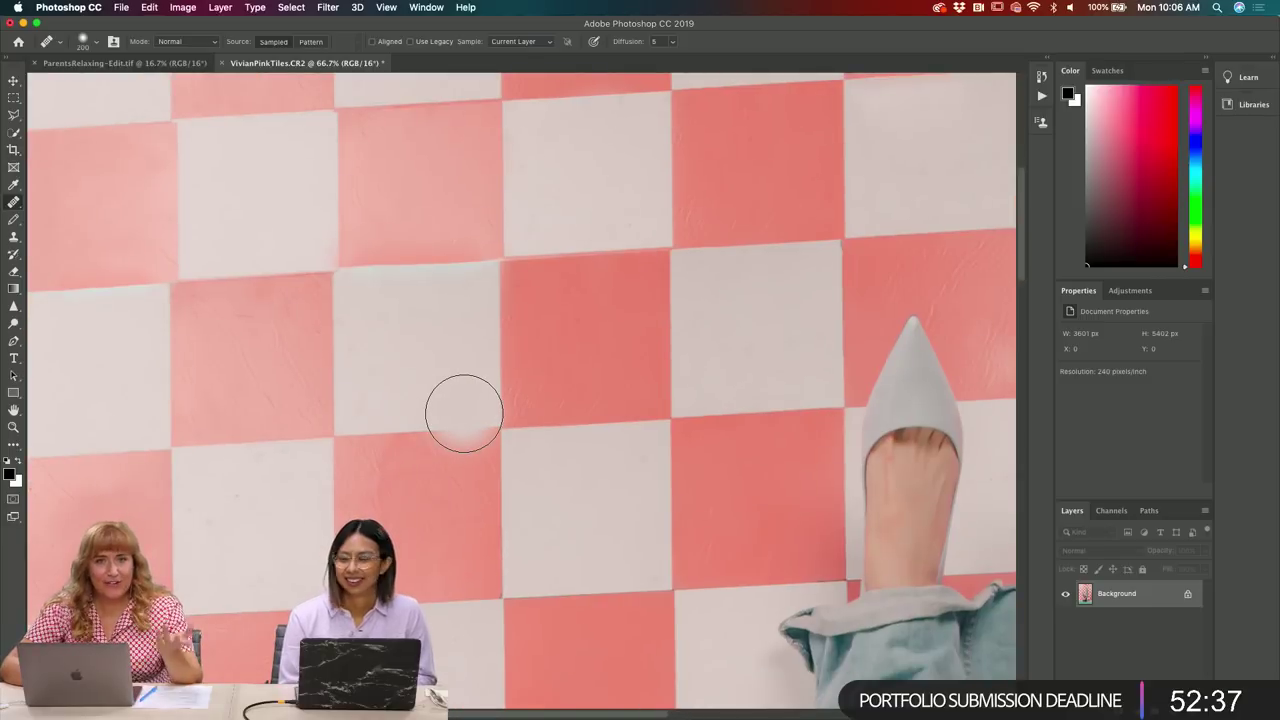
left_click(460, 415)
- Heal a blotch and a spot on the pink tile
scroll(363, 471, "down", 2)
scroll(363, 471, "left", 1)
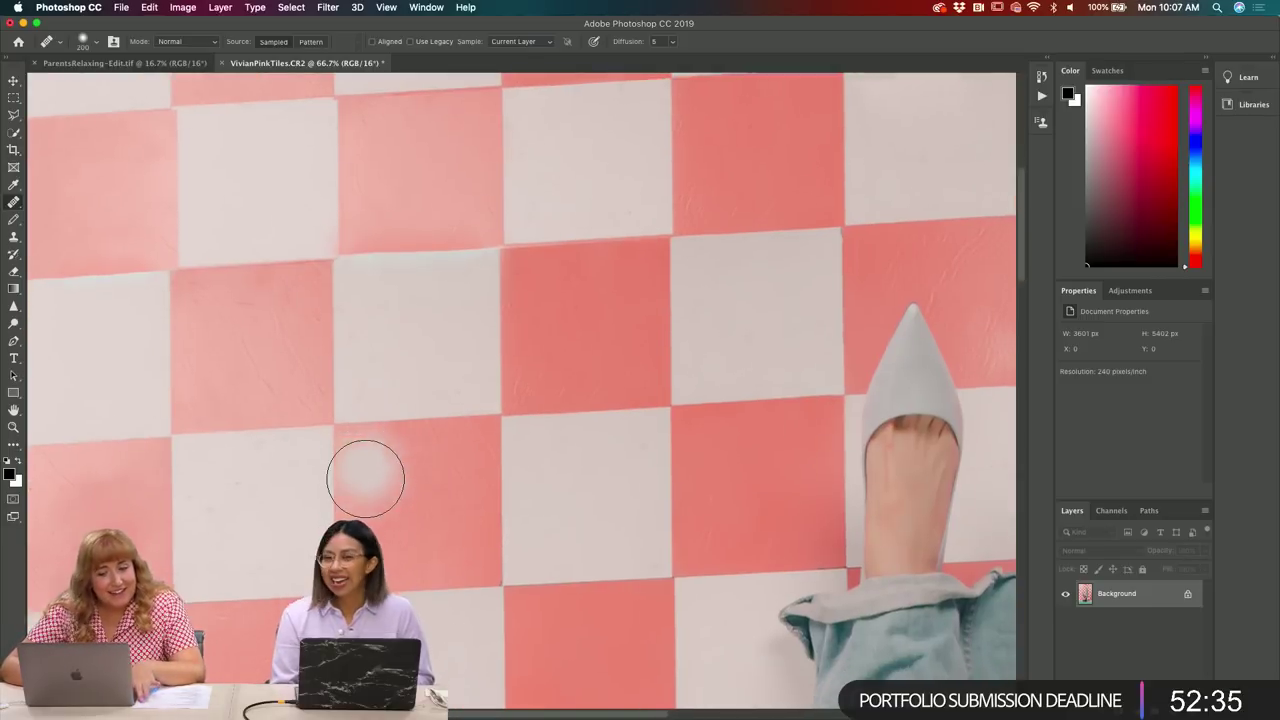
left_click_drag(320, 320, 277, 323)
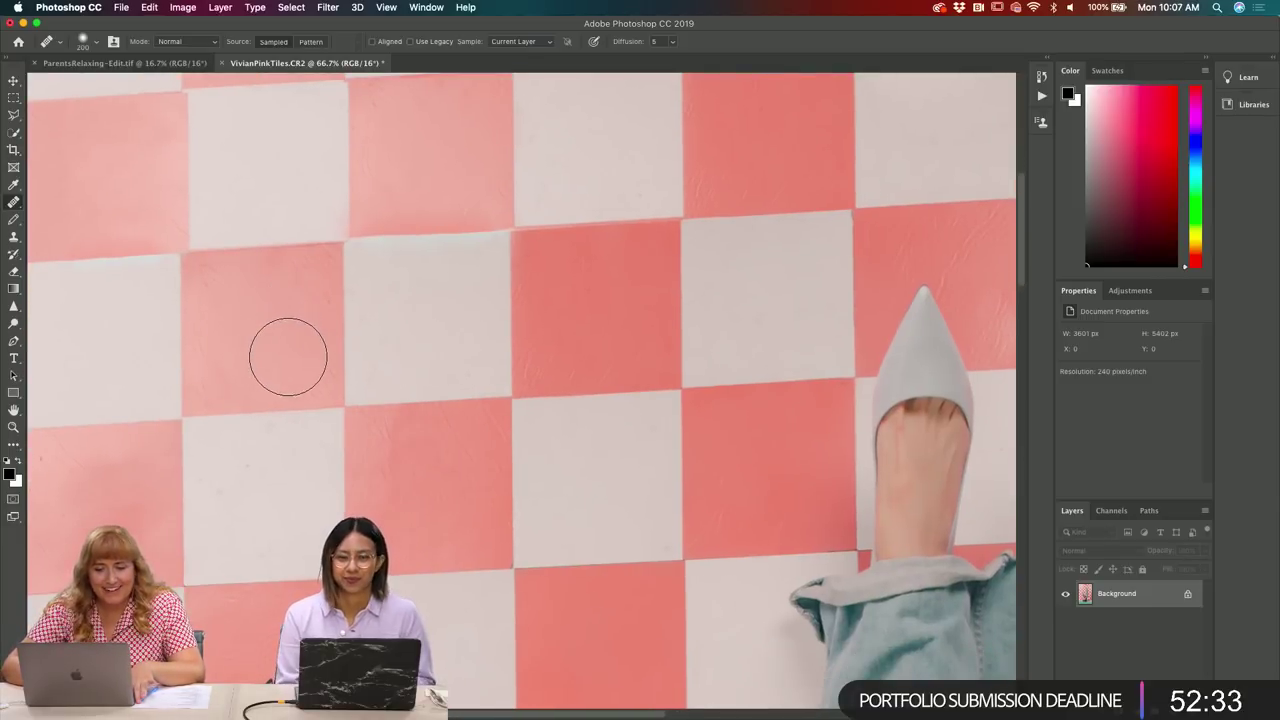
left_click(316, 356)
scroll(316, 356, "down", 3)
scroll(316, 356, "left", 3)
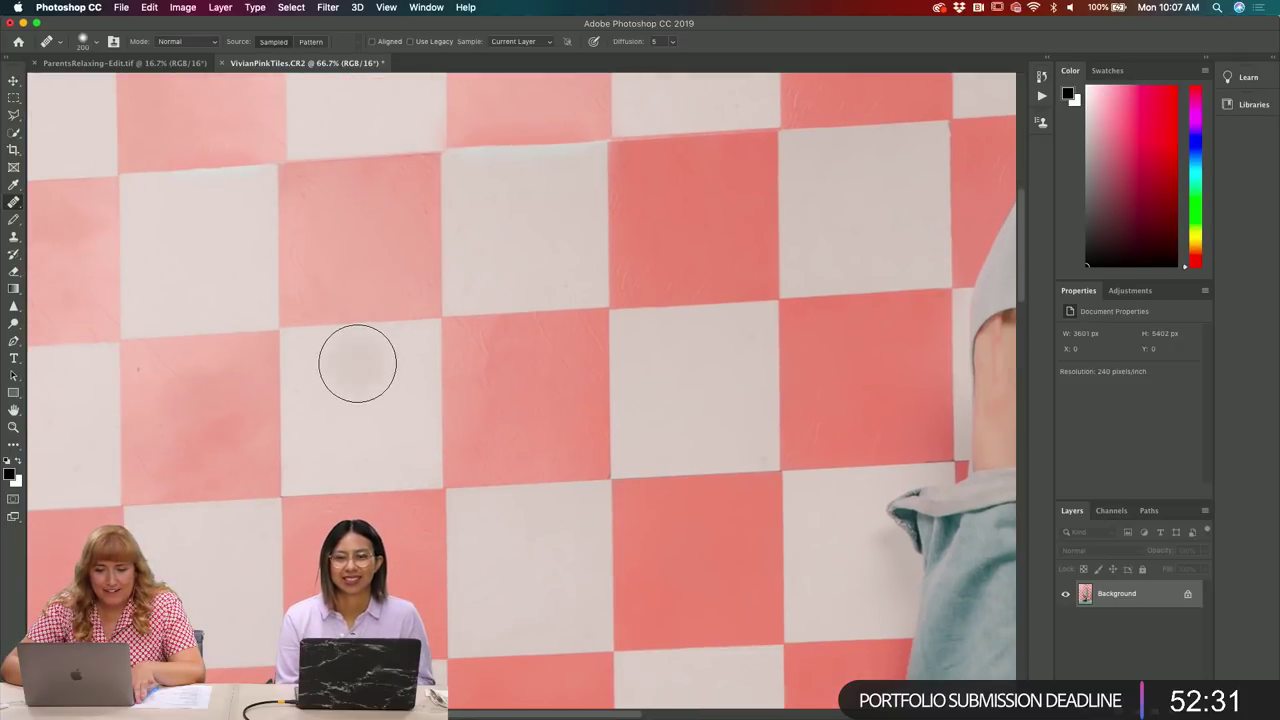
scroll(601, 543, "down", 5)
scroll(600, 529, "down", 5)
- Heal the mark on the jeans leg and zoom out to view the whole photo
left_click_drag(606, 540, 632, 557)
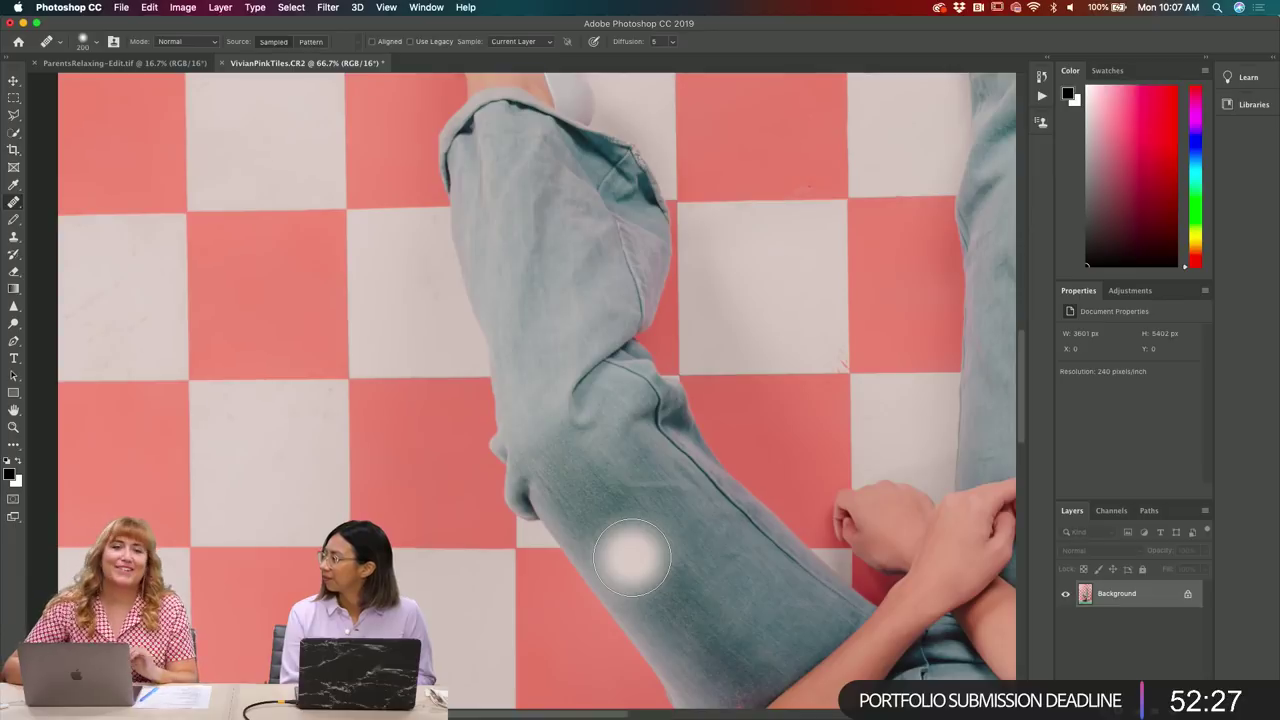
scroll(632, 557, "down", 3)
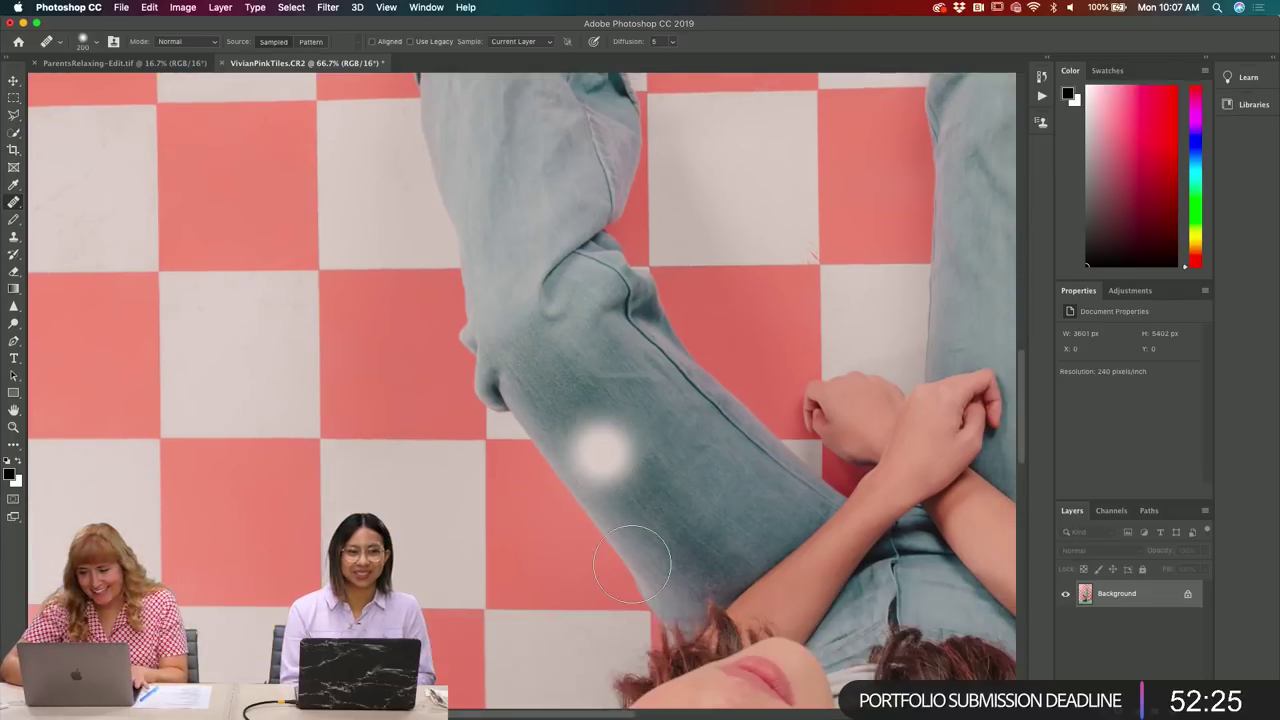
scroll(632, 557, "right", 6)
key("ctrl+minus")
key("ctrl+minus")
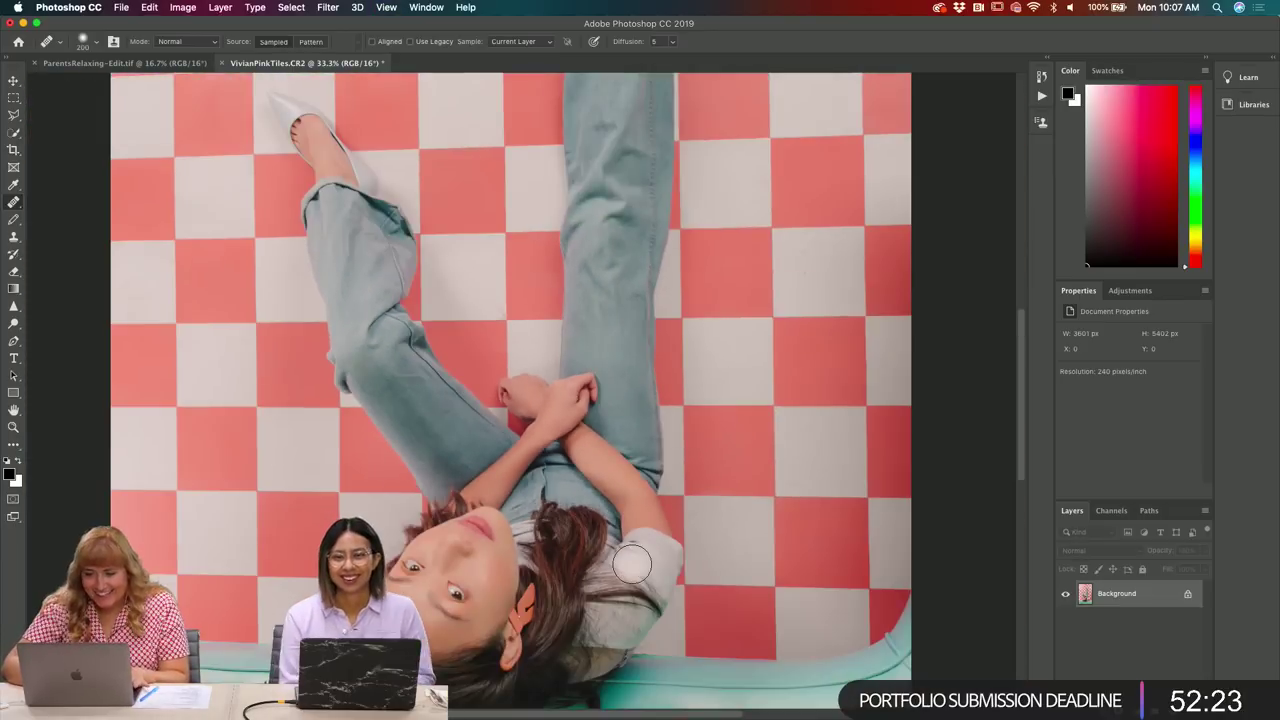
scroll(632, 570, "down", 3)
key("ctrl+minus")
key("ctrl+minus")
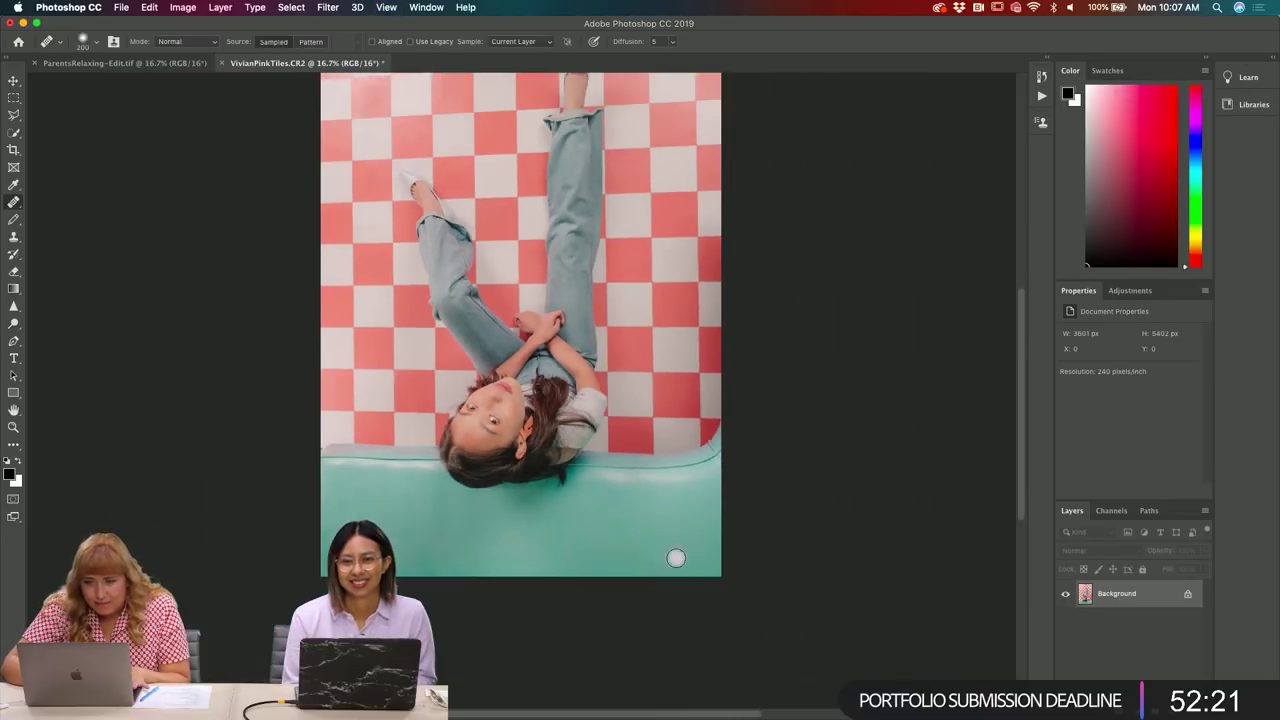
- Zoom in on the tiled wall, enlarge the Spot Healing Brush to 250 px, and heal the blotch on the pink tile
scroll(676, 558, "up", 2)
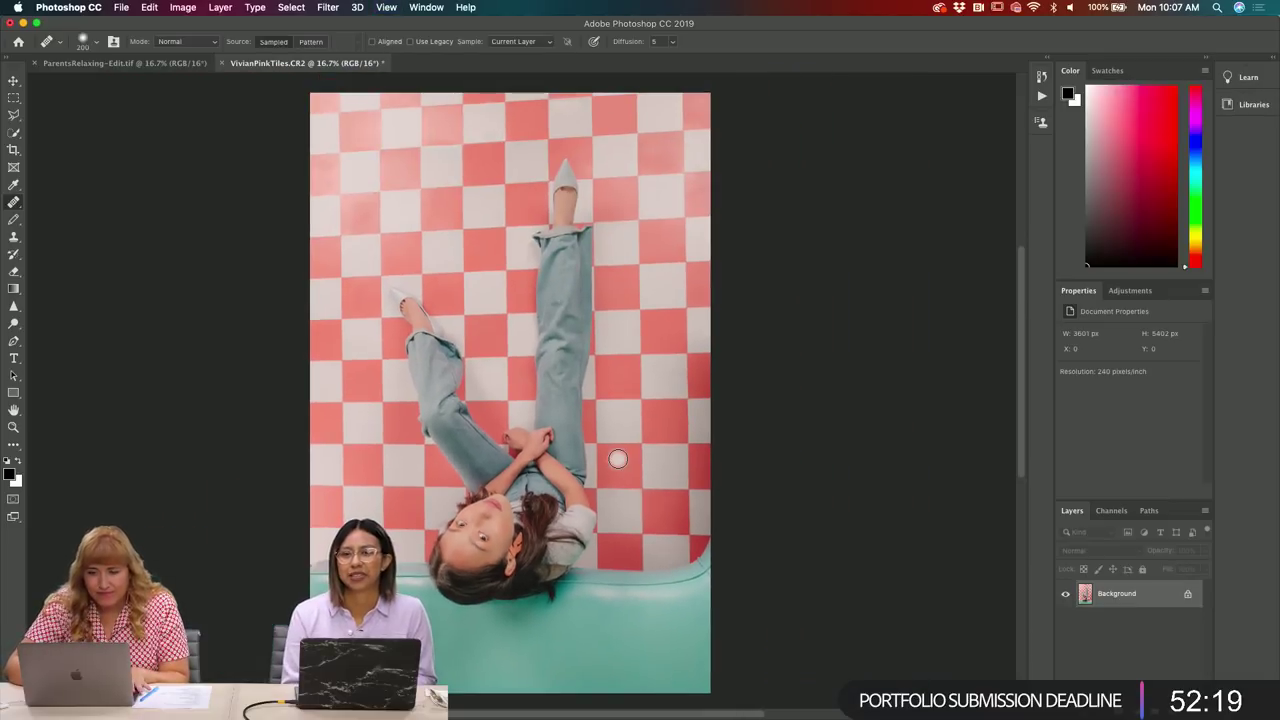
key("ctrl+plus")
key("ctrl+plus")
scroll(488, 459, "up", 3)
scroll(488, 459, "left", 2)
key("bracketright")
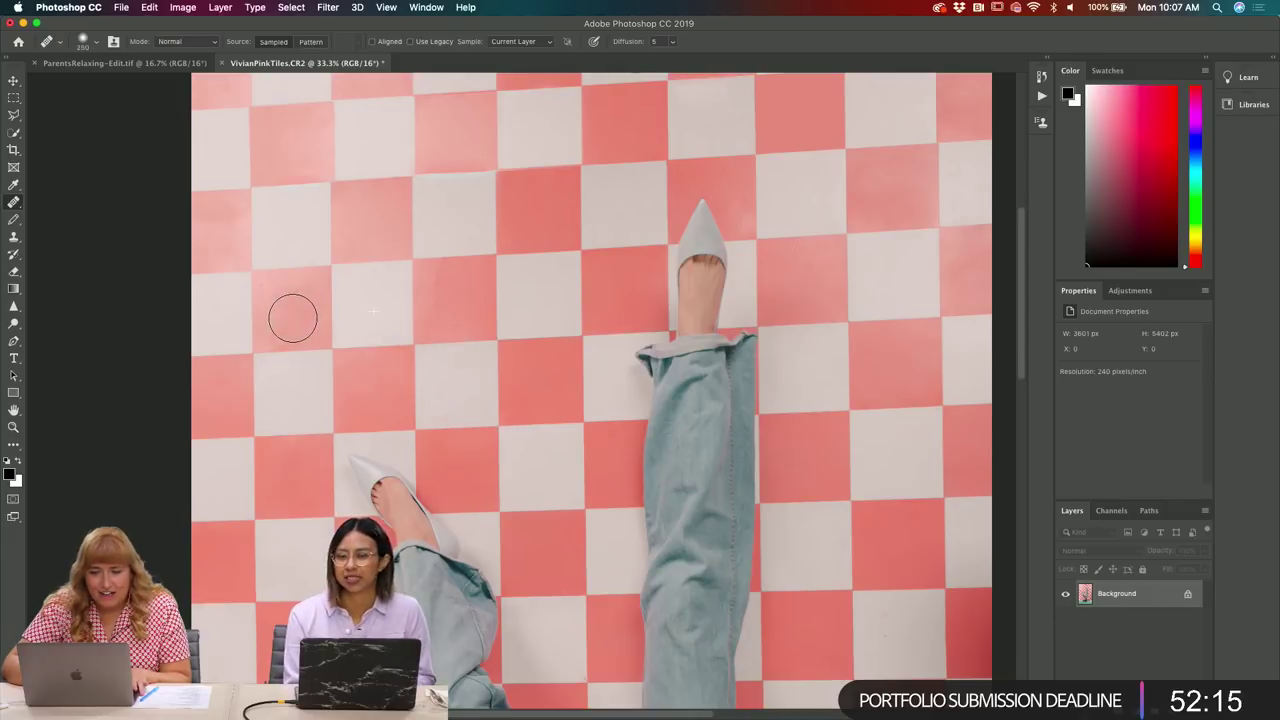
left_click(294, 305)
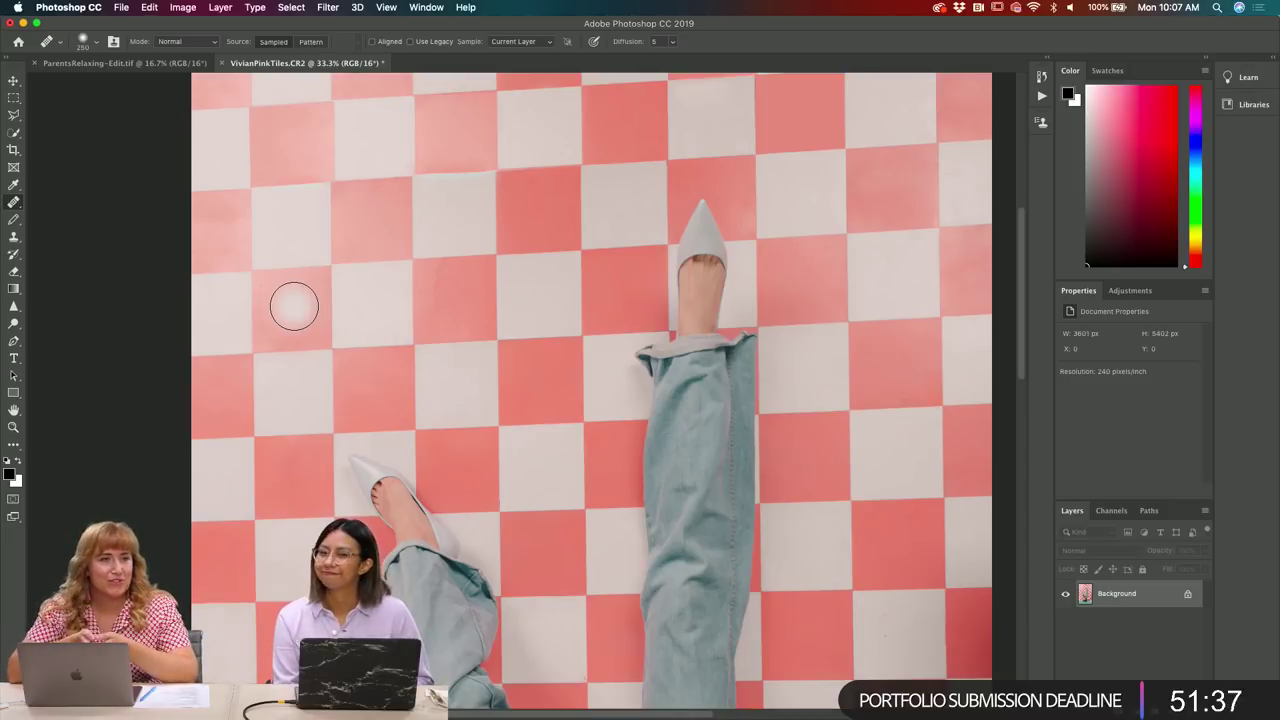
- Pan across the checkered wall to check that the pink tiles look clean
scroll(354, 346, "up", 3)
scroll(354, 346, "right", 2)
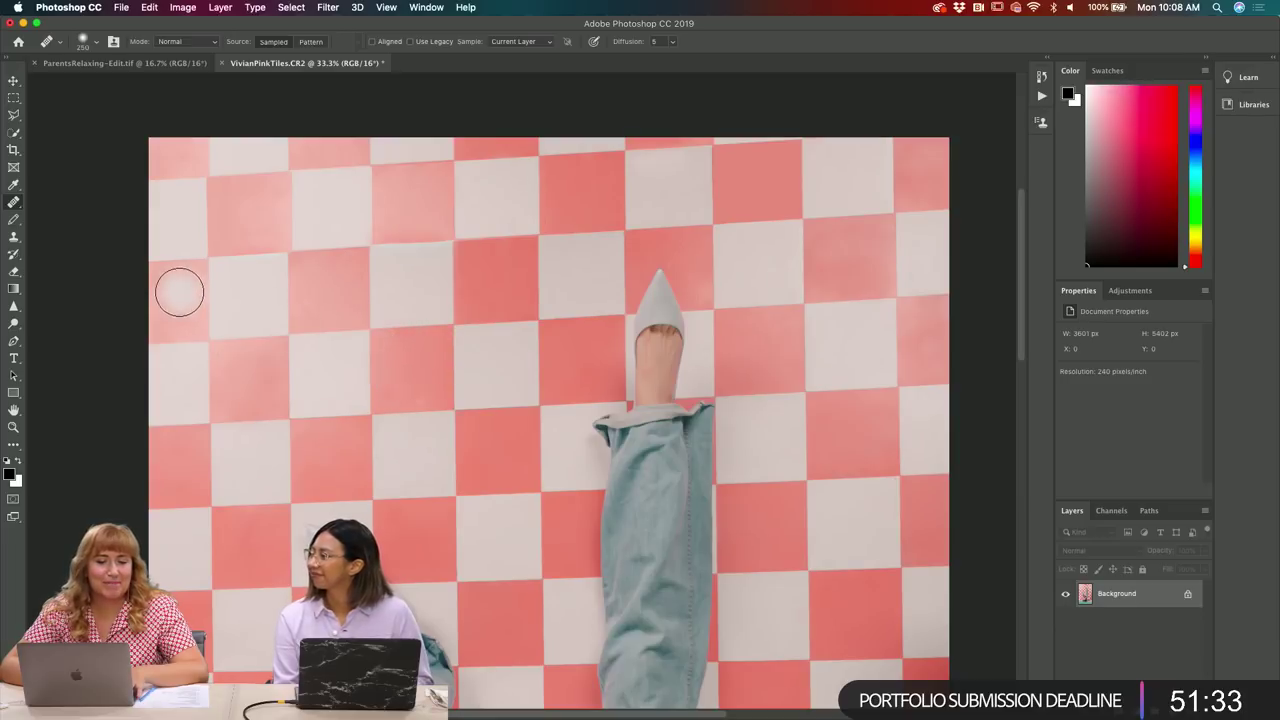
scroll(346, 340, "down", 3)
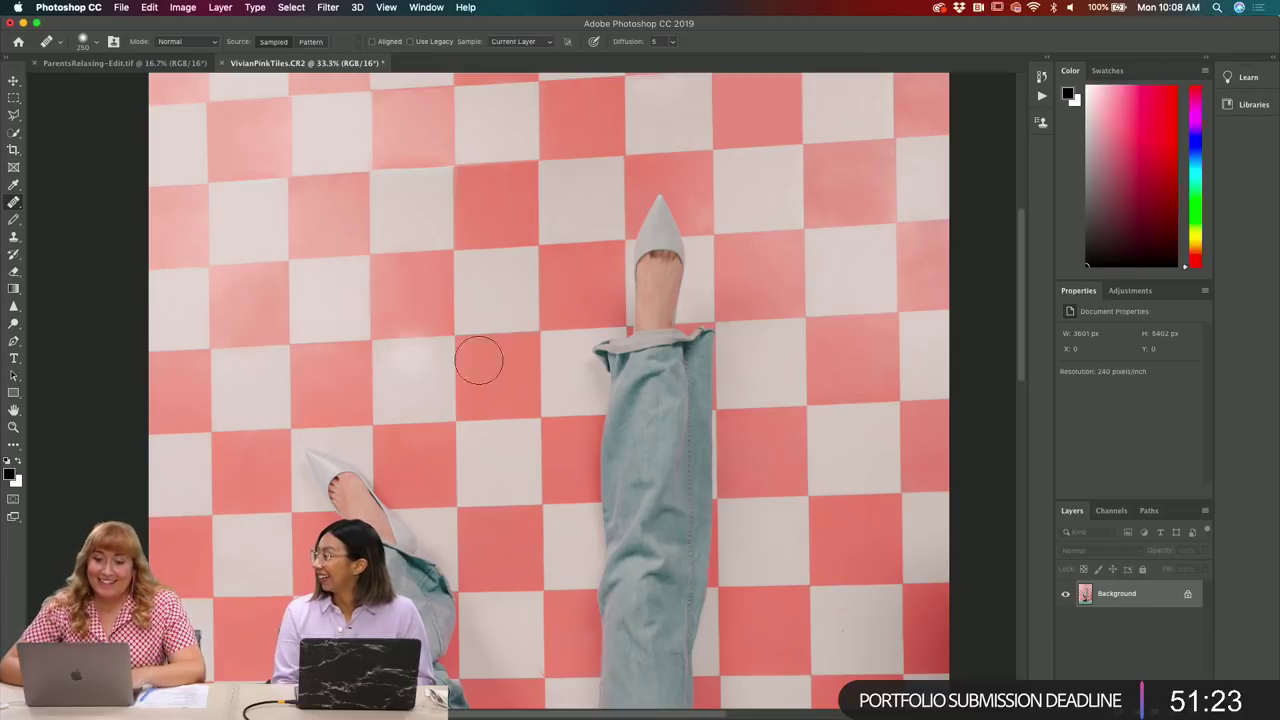
scroll(690, 484, "down", 5)
scroll(690, 484, "right", 2)
scroll(690, 484, "down", 8)
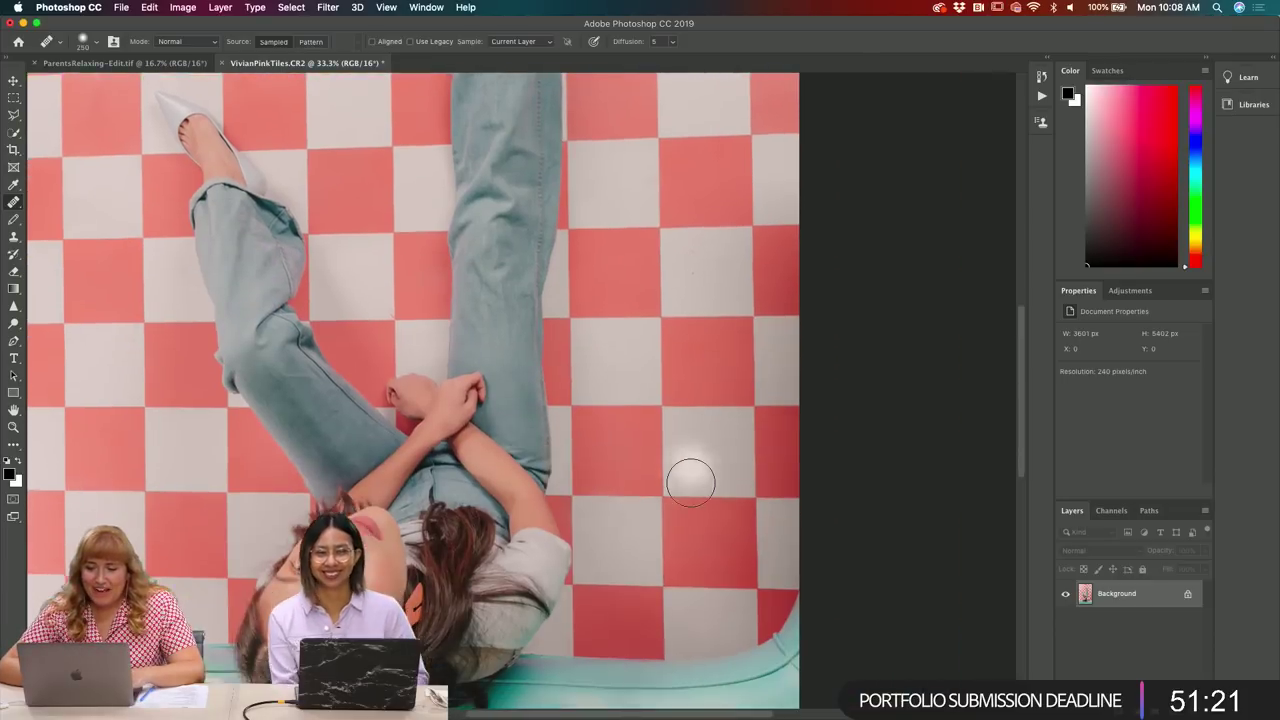
scroll(690, 484, "left", 3)
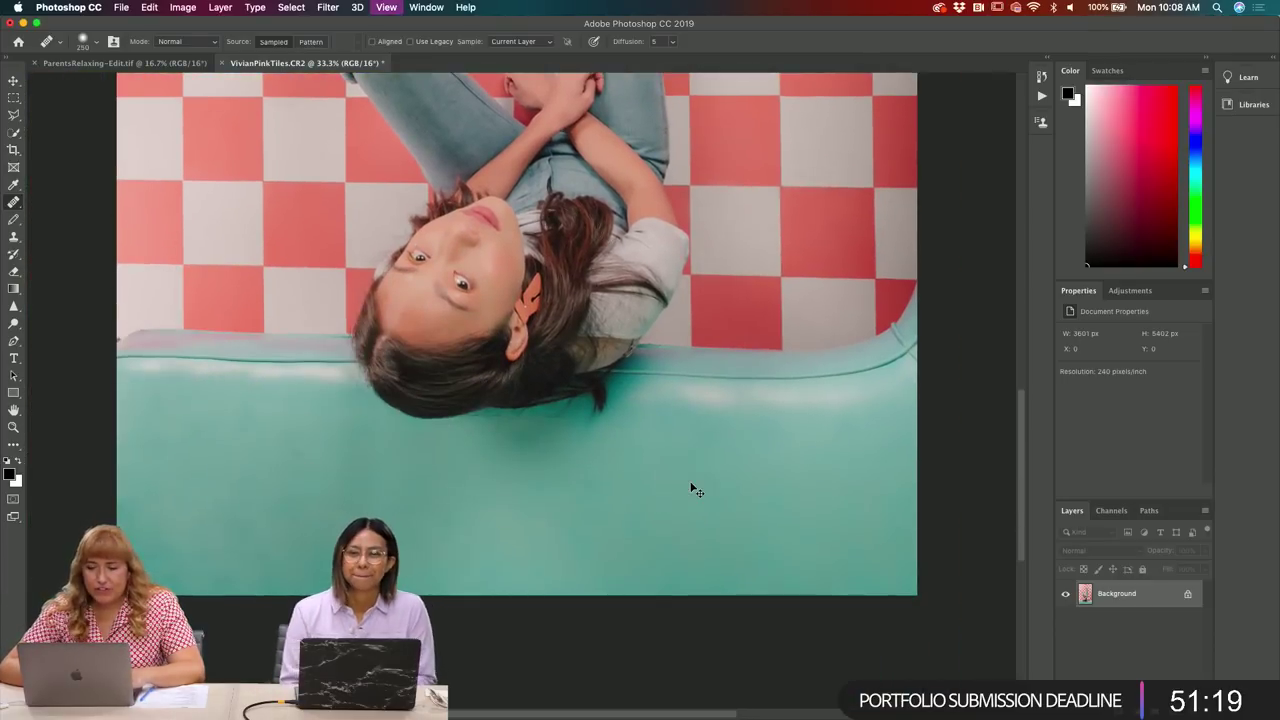
scroll(690, 484, "down", 1)
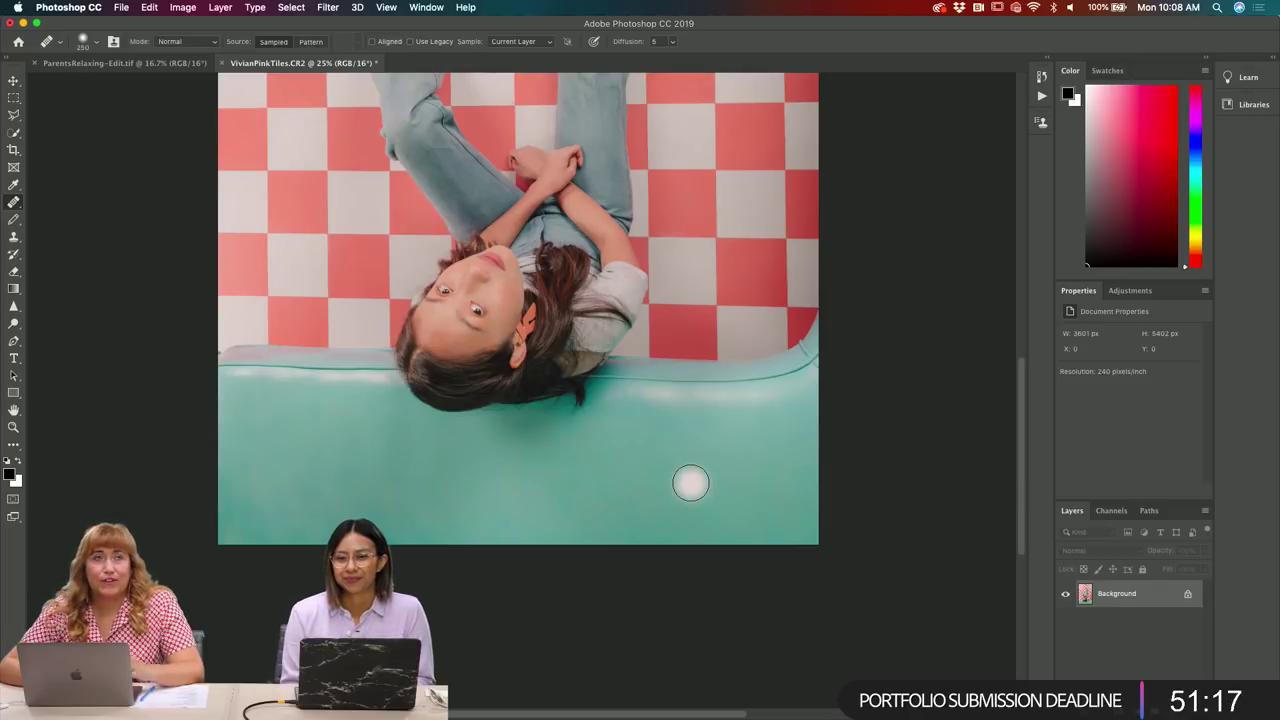
scroll(690, 484, "up", 10)
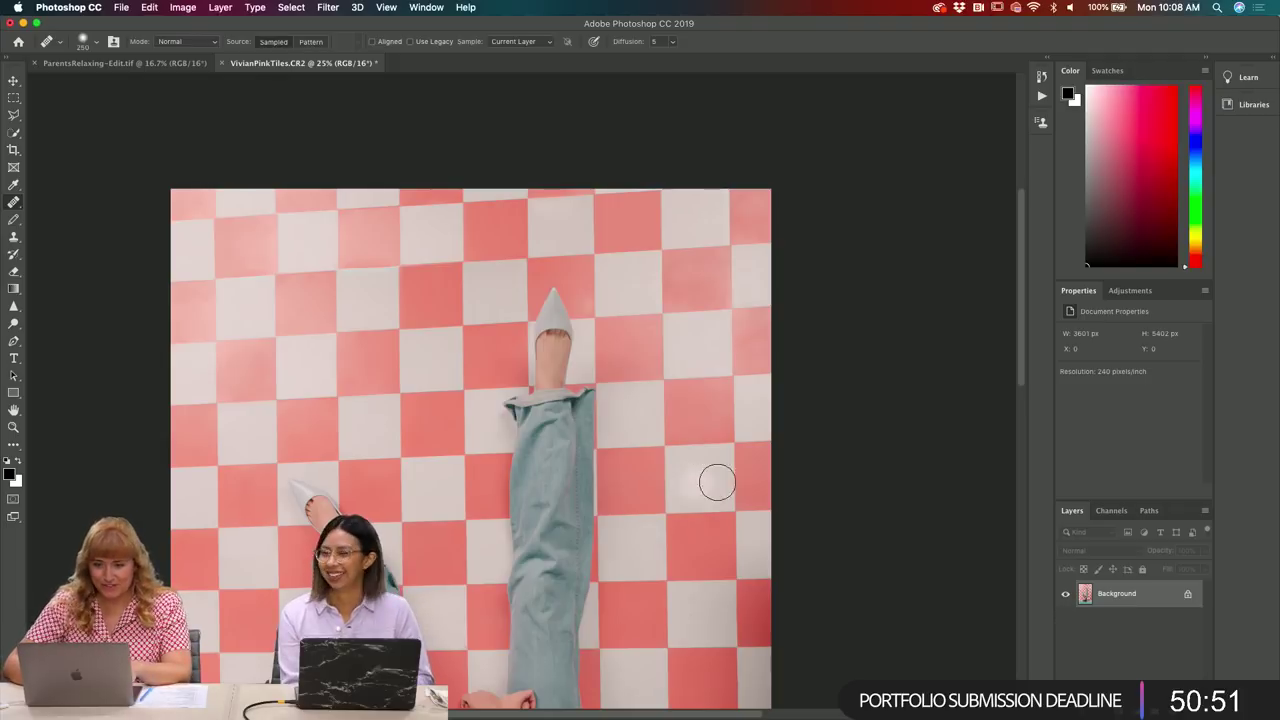
- Fit the photo in view, save it as VivianPinkTiles-Edit.tif, and bring Lightroom to the front
key("super+minus")
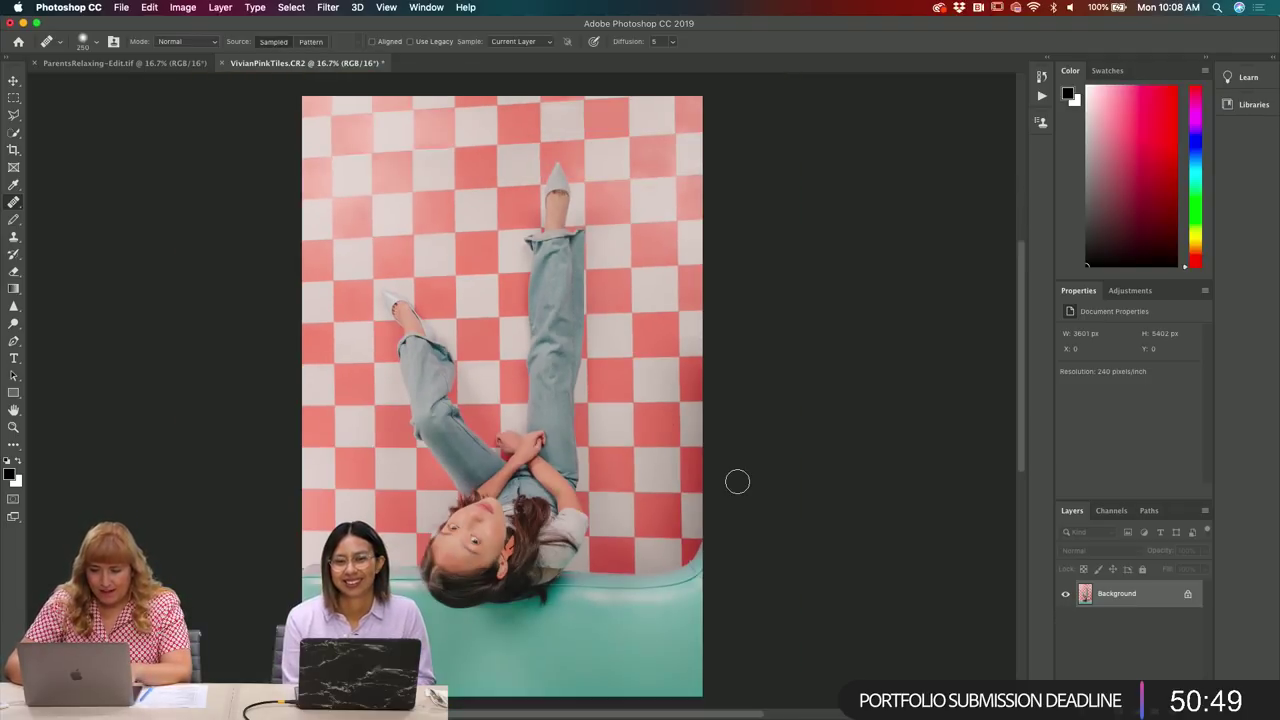
scroll(740, 485, "up", 1)
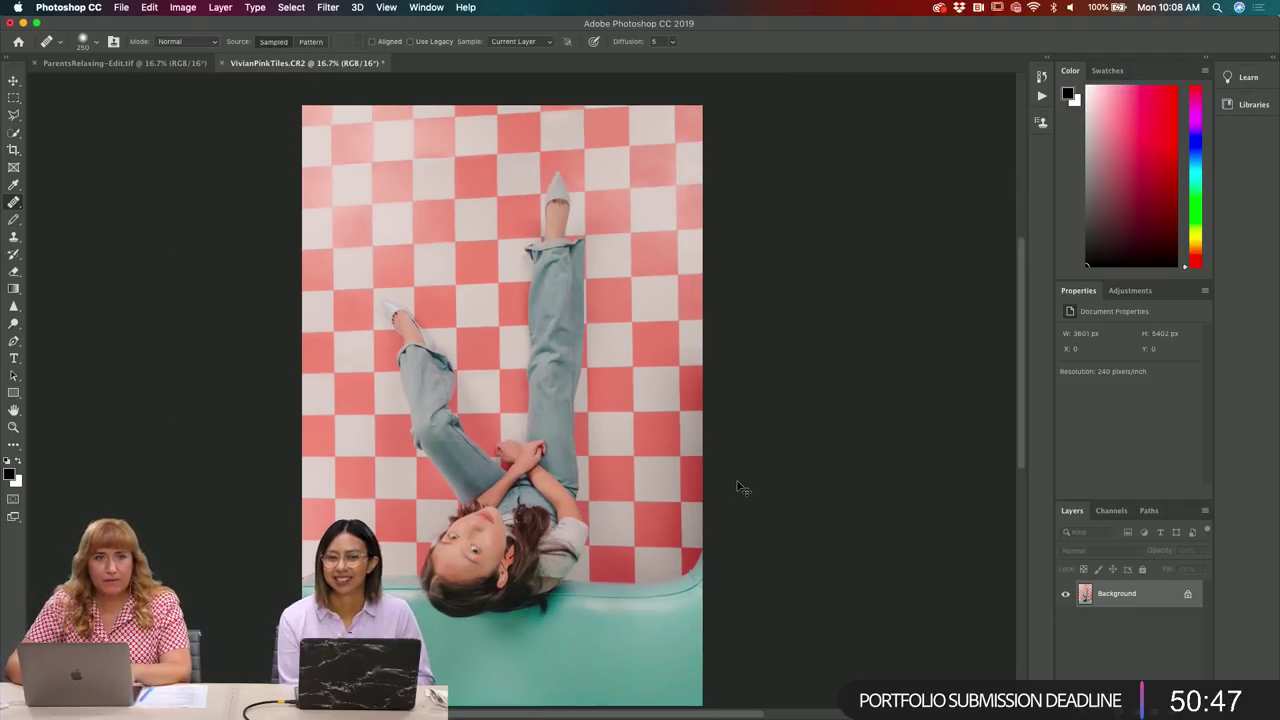
key("super+s")
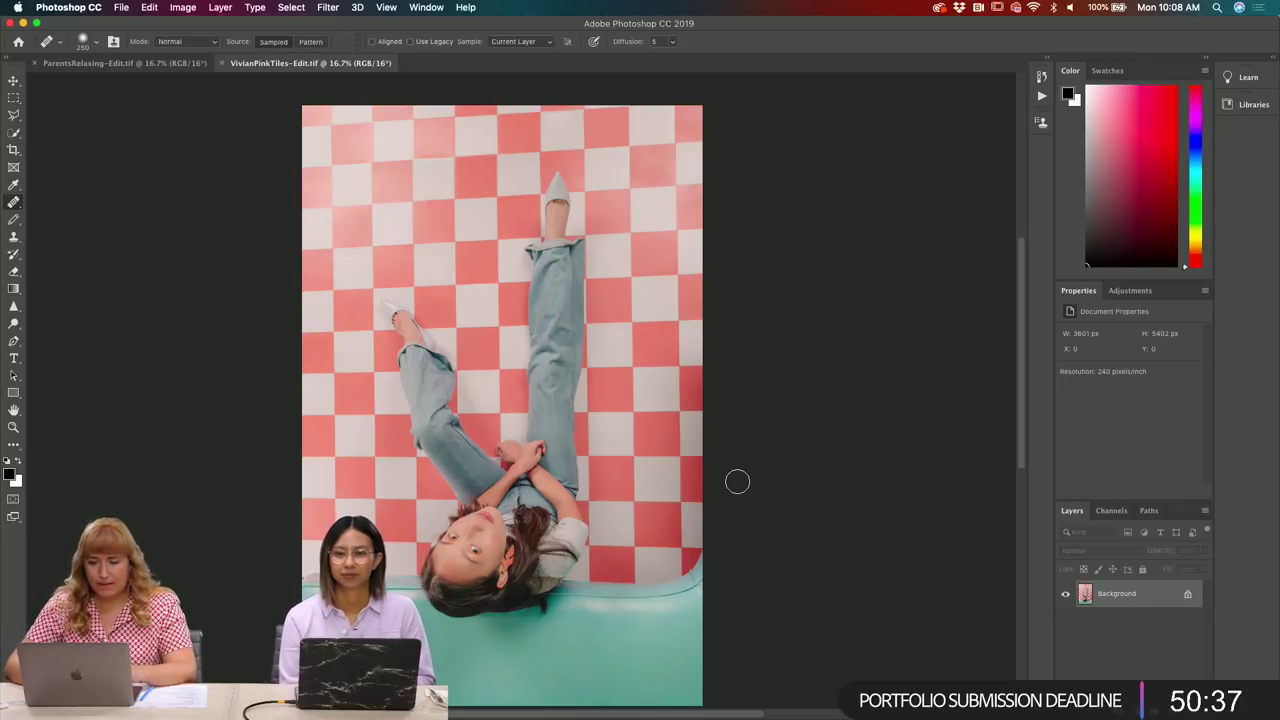
key("ctrl+Up")
left_click(473, 285)
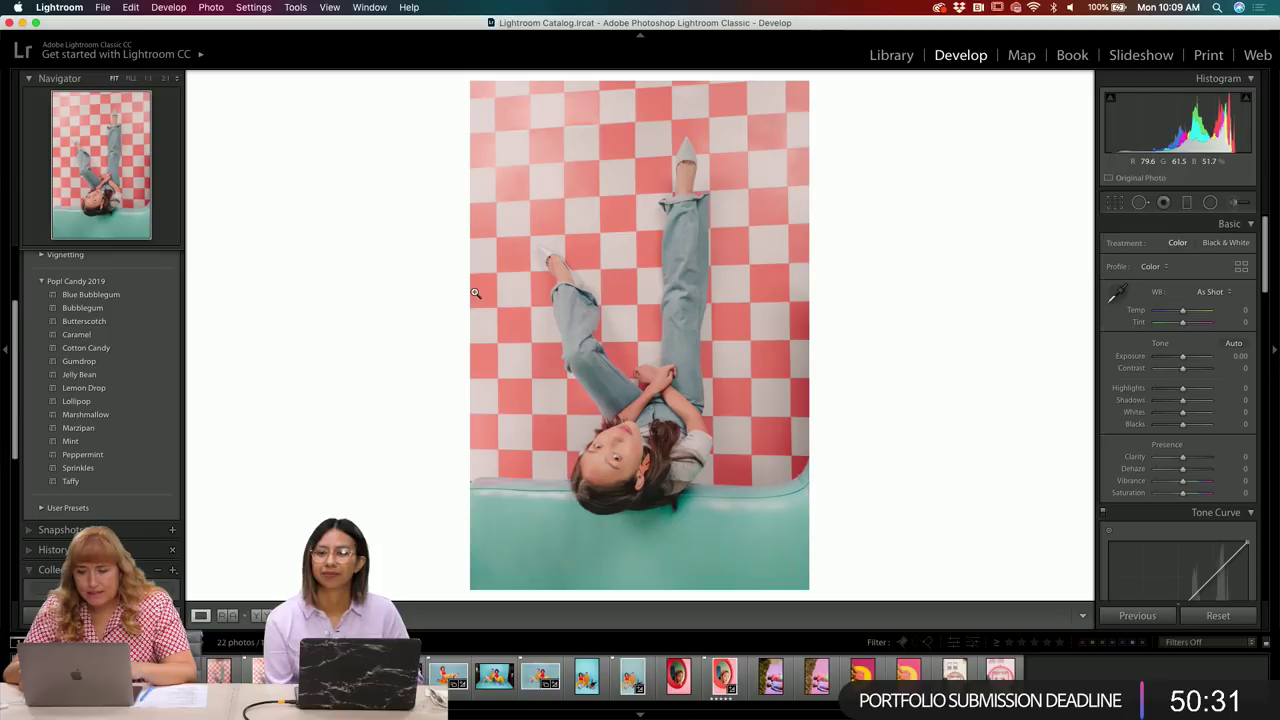
- Reset the tile photo's adjustments, compare the edited TIFF with the original, then move to the yellow-dress photo
key("super+z")
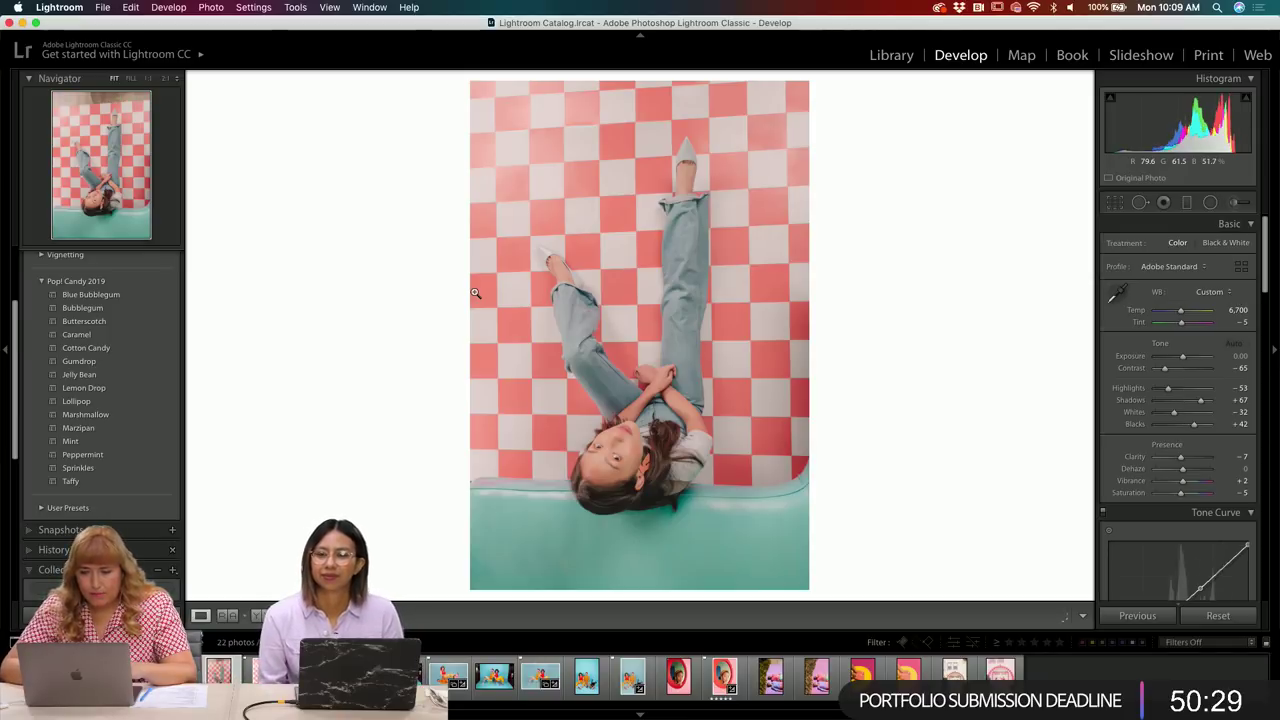
left_click(1218, 615)
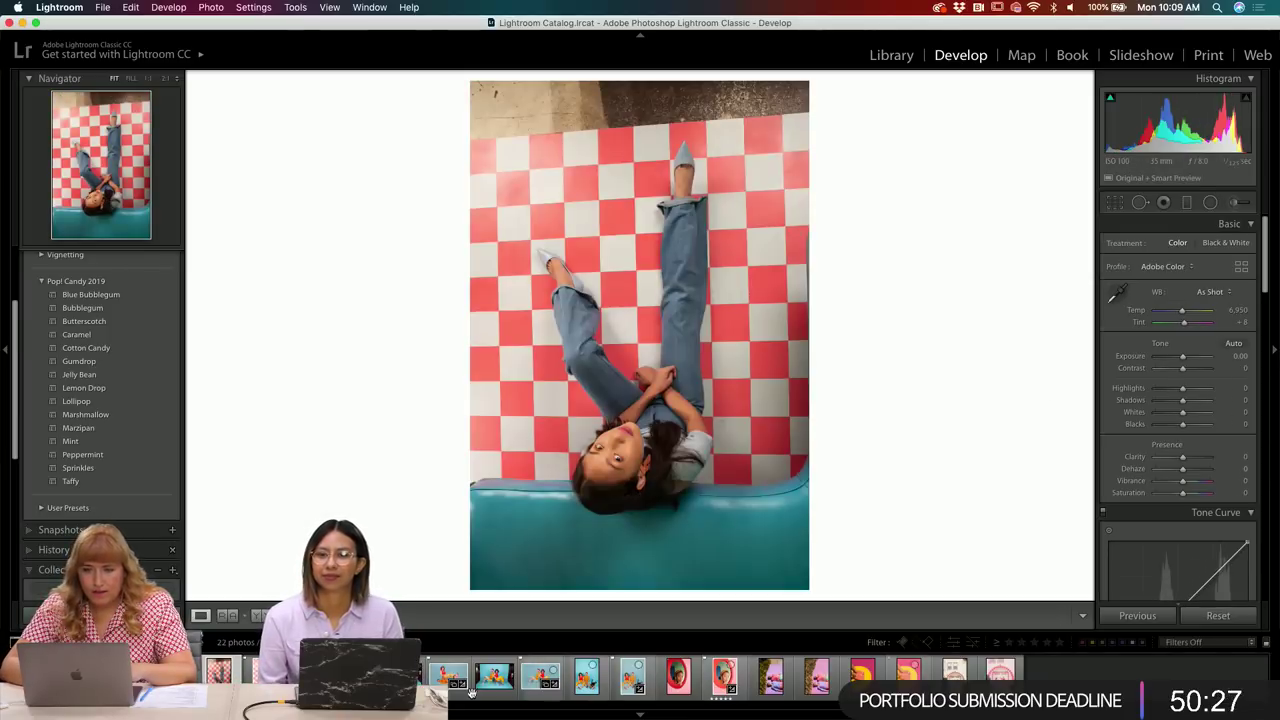
key("Right")
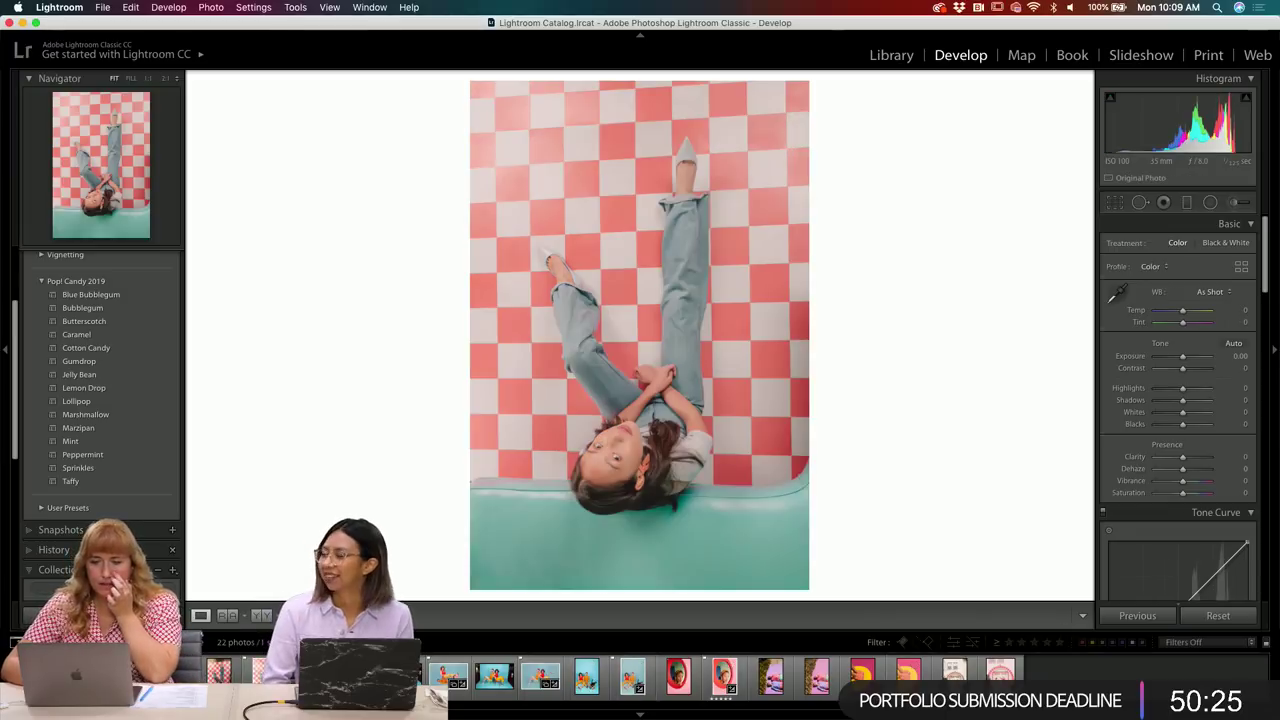
key("Left")
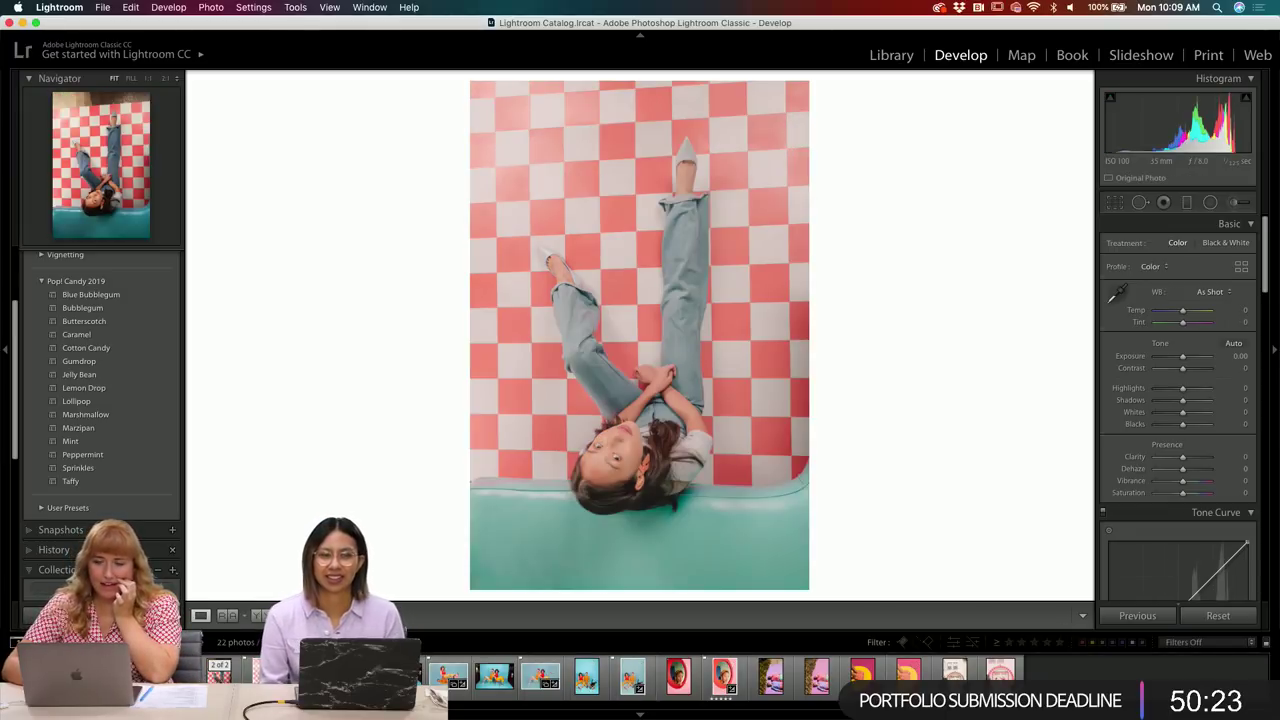
key("Right")
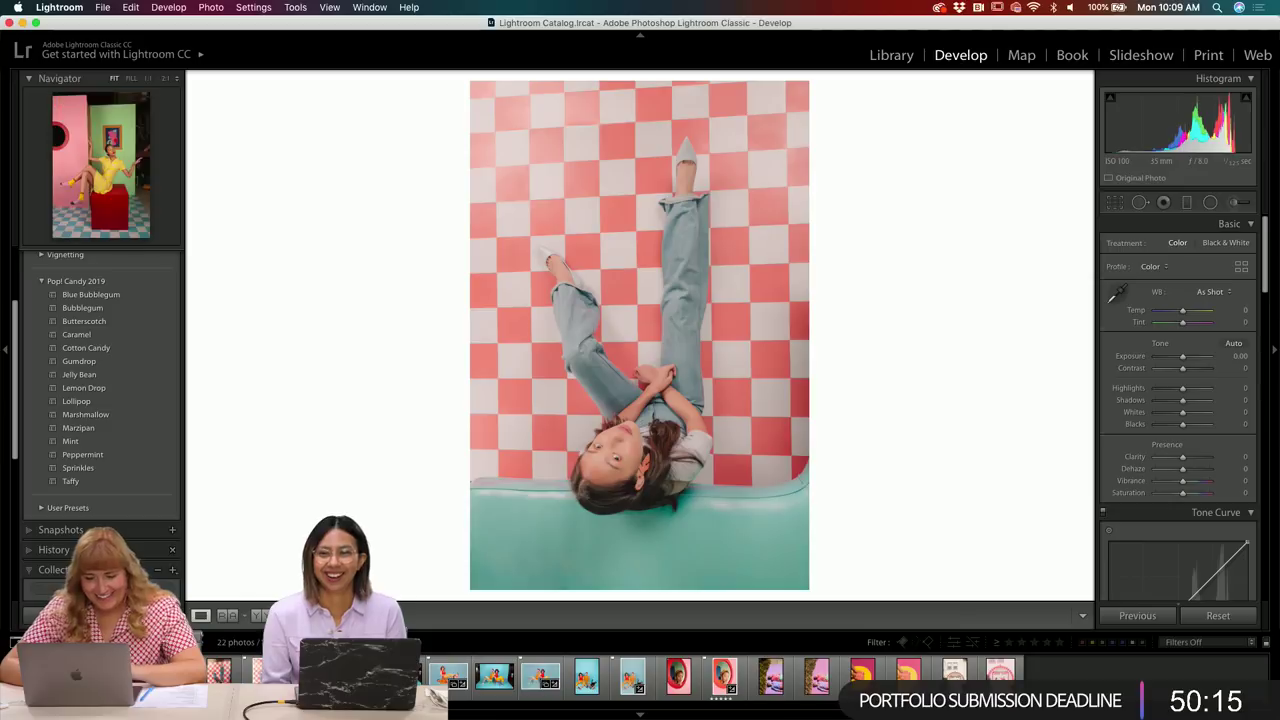
key("Right")
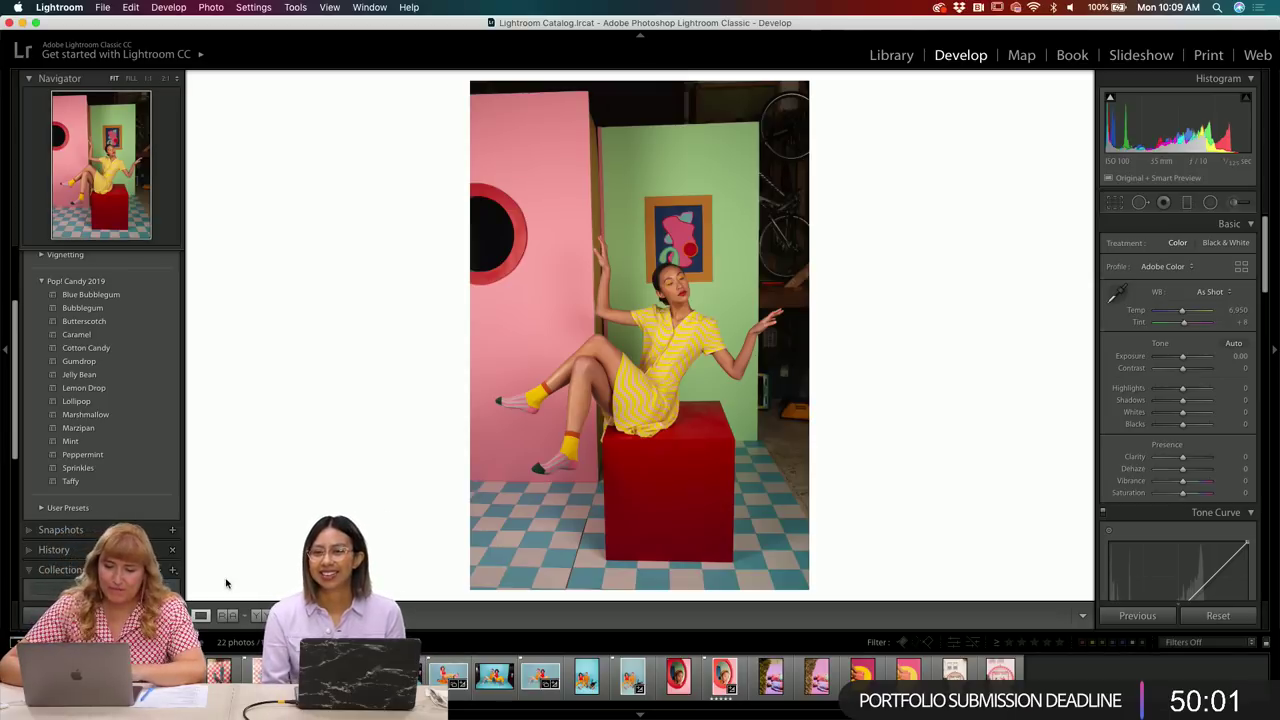
- Preview the Taffy, Jelly Bean, Gumdrop, Cotton Candy, Butterscotch and Bubblegum presets, then apply Gumdrop
left_click(151, 479)
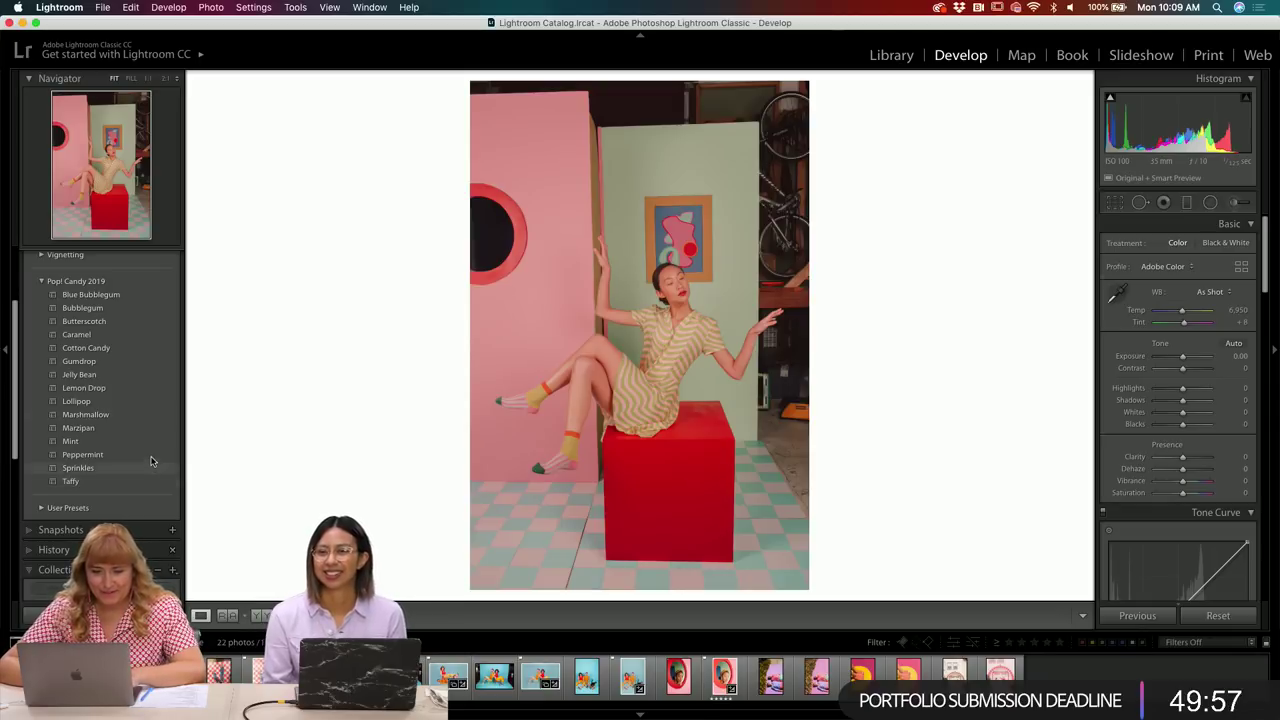
left_click(120, 375)
left_click(115, 362)
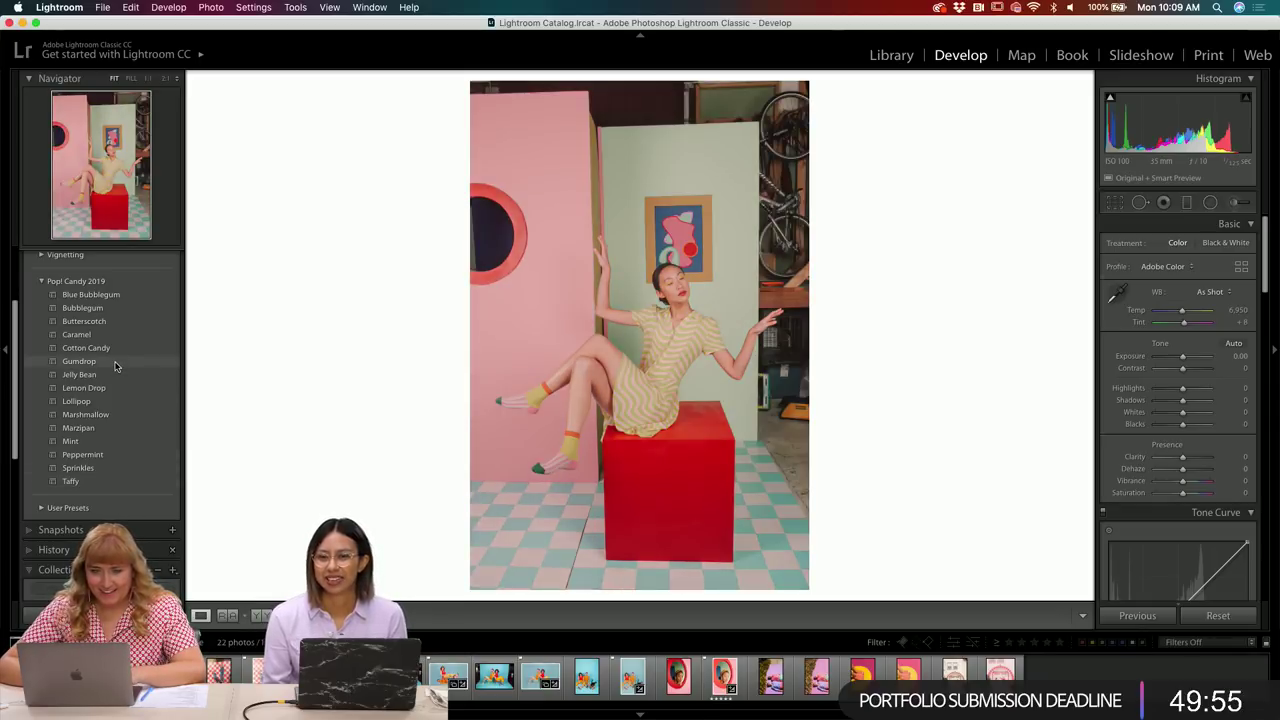
left_click(110, 345)
left_click(108, 327)
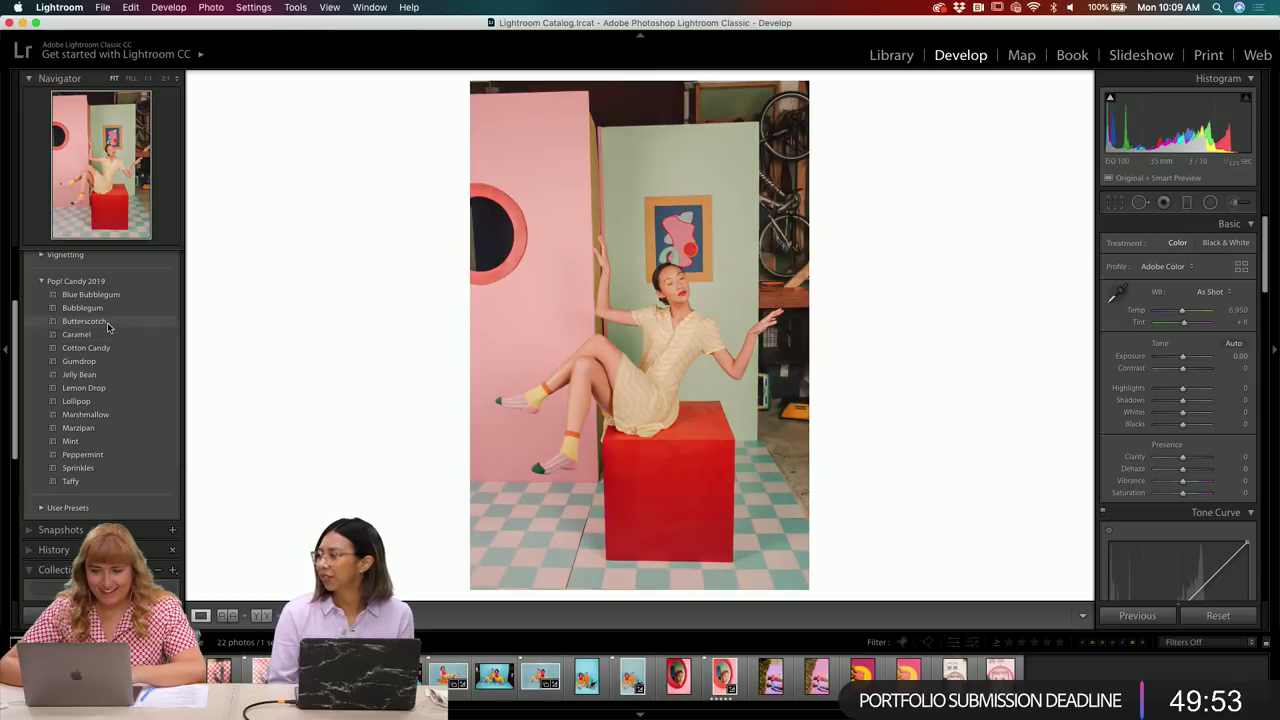
left_click(105, 312)
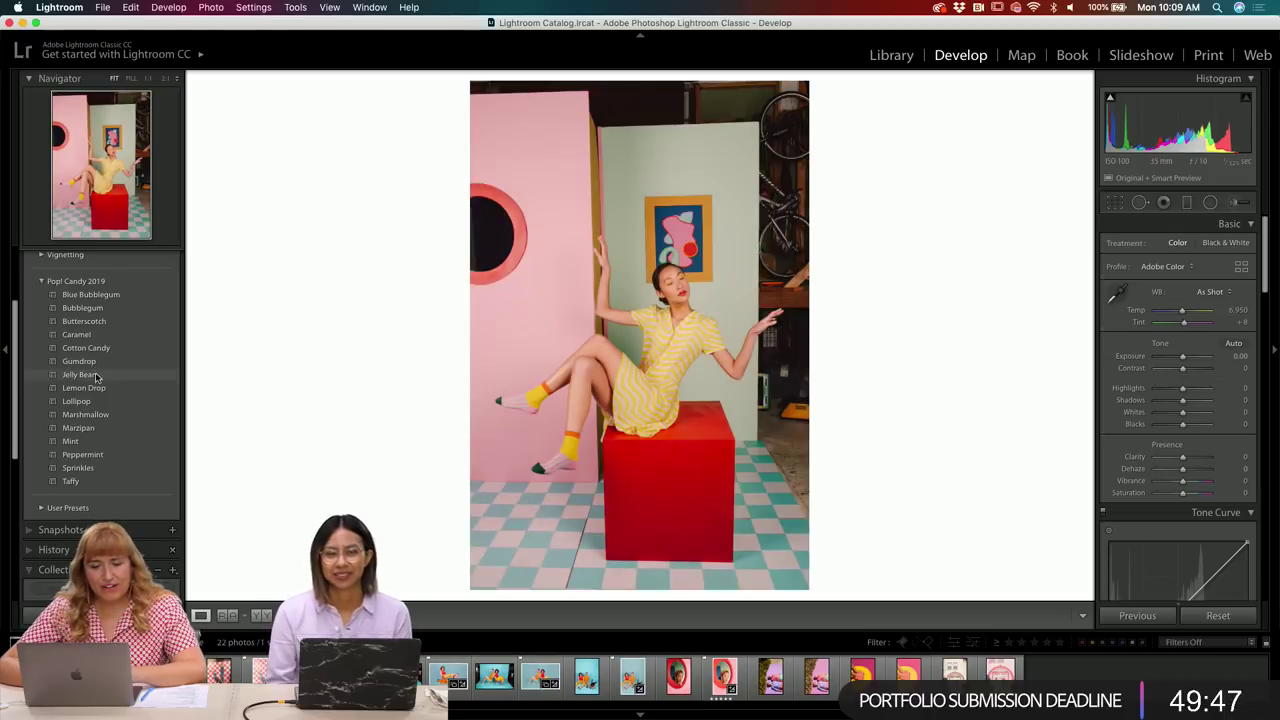
left_click(94, 366)
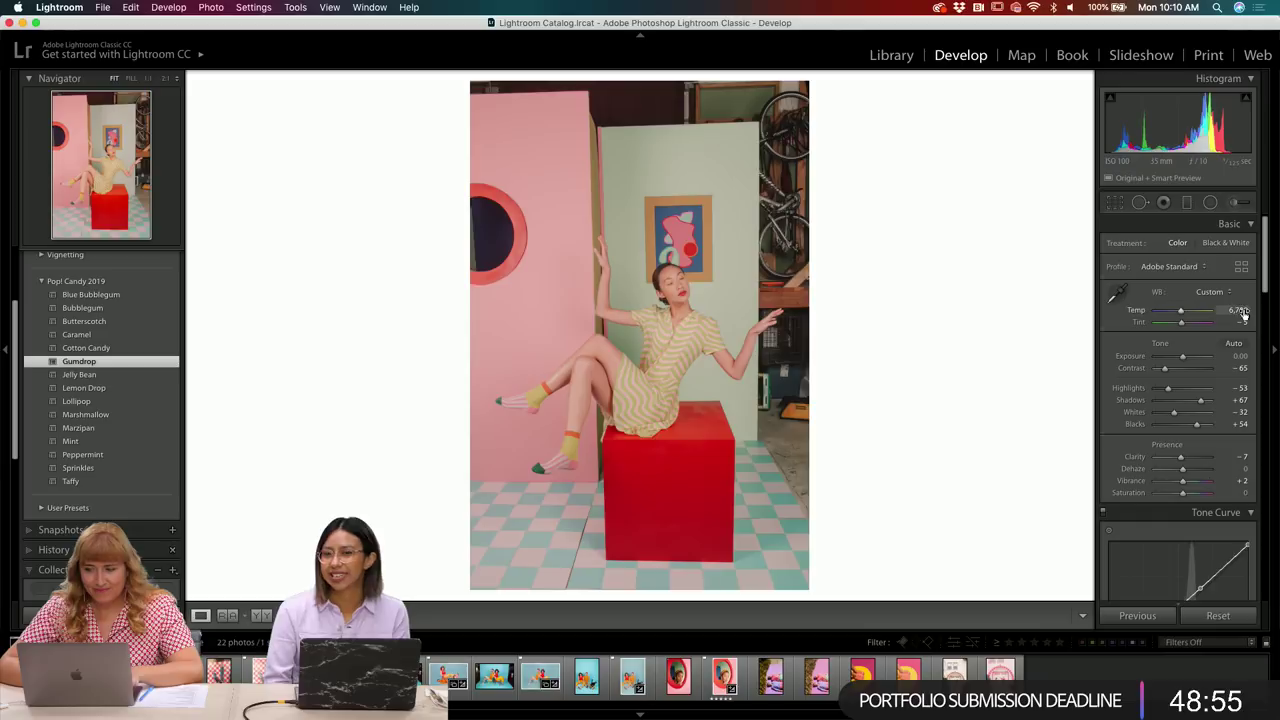
- Set Yellow Hue to -7 and Yellow Saturation to -24 in HSL/Color, then inspect the dress at 1:1
scroll(1233, 349, "down", 5)
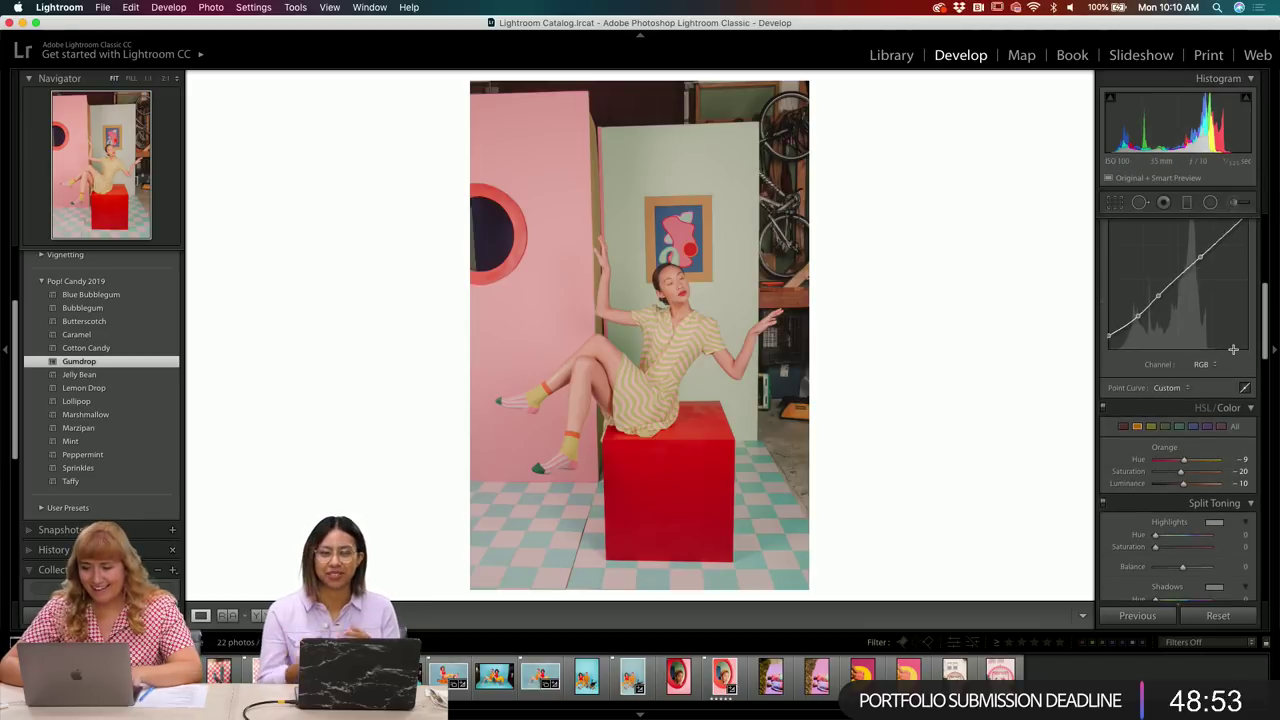
left_click(1151, 426)
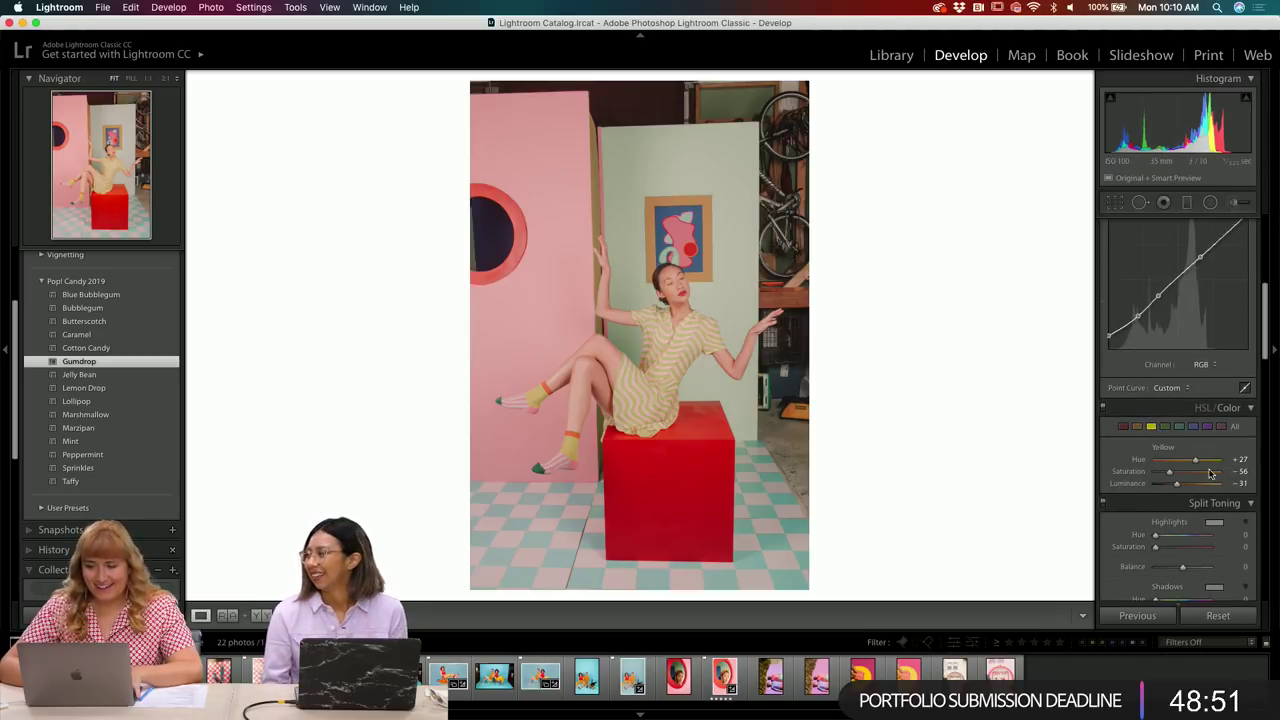
left_click_drag(1168, 472, 1188, 465)
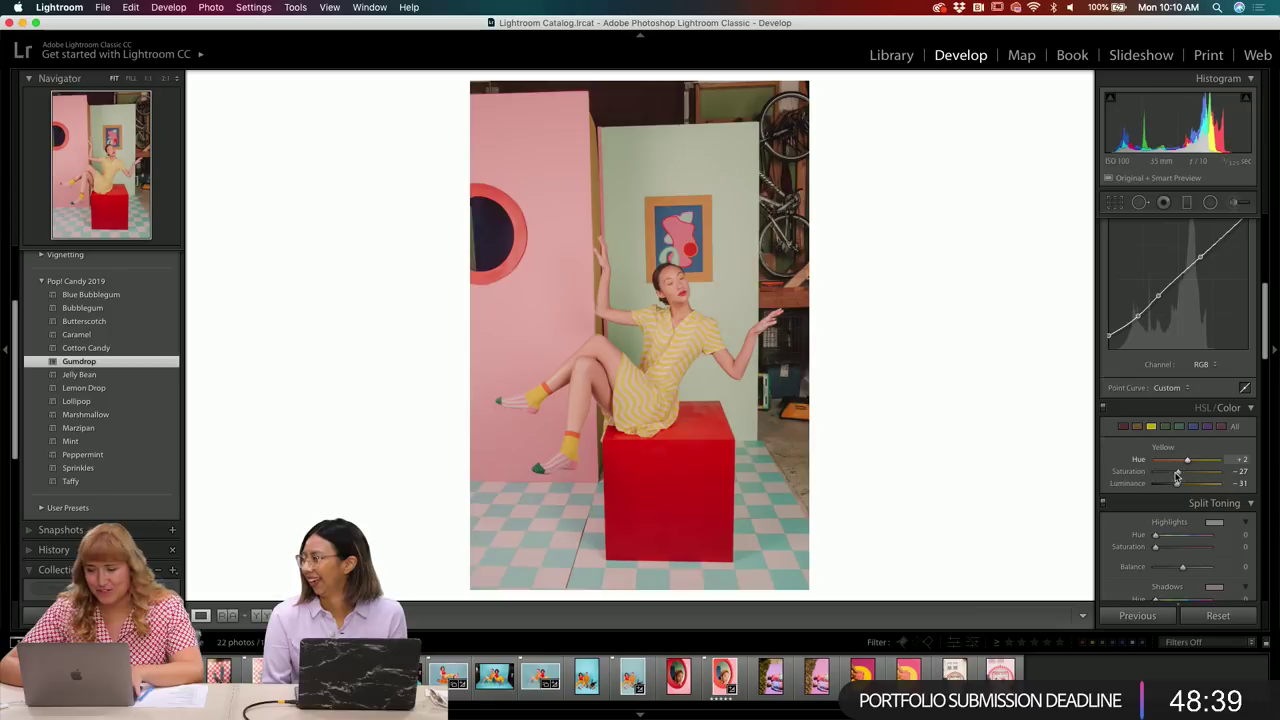
left_click_drag(1182, 477, 1184, 464)
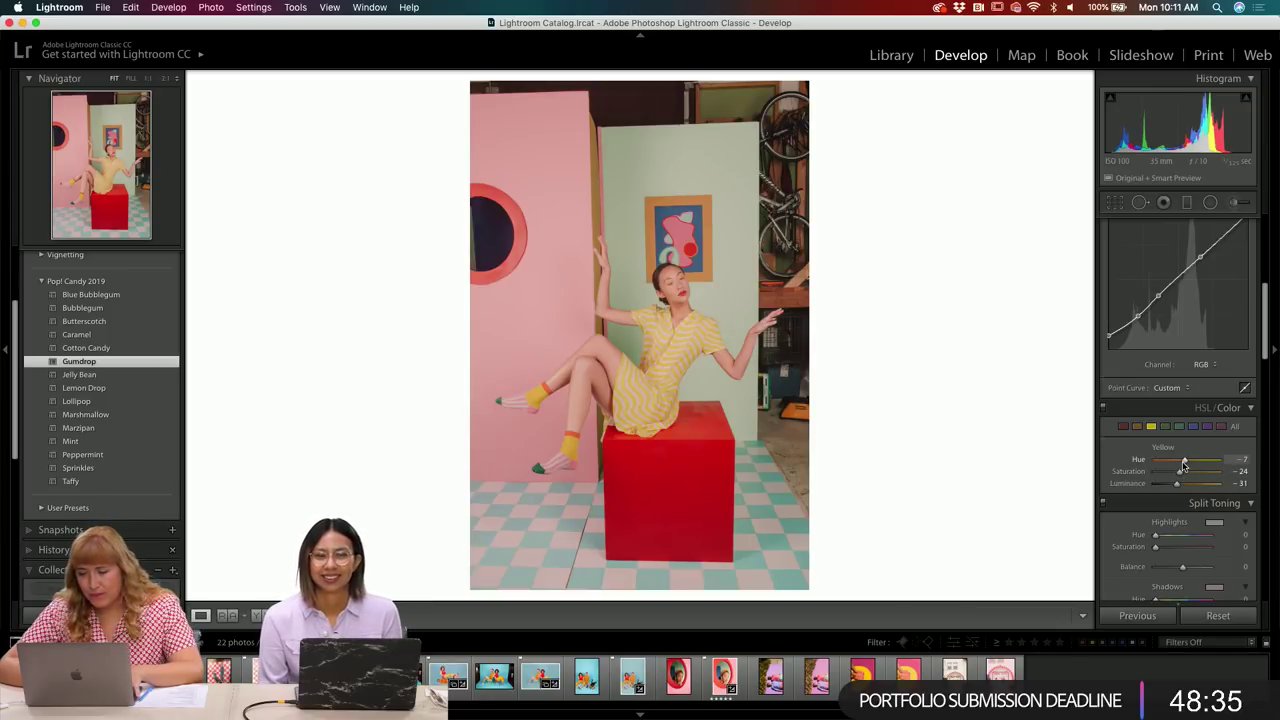
left_click(698, 385)
left_click_drag(687, 368, 686, 419)
- Toggle Before/After twice to compare the edit with the original
key("backslash")
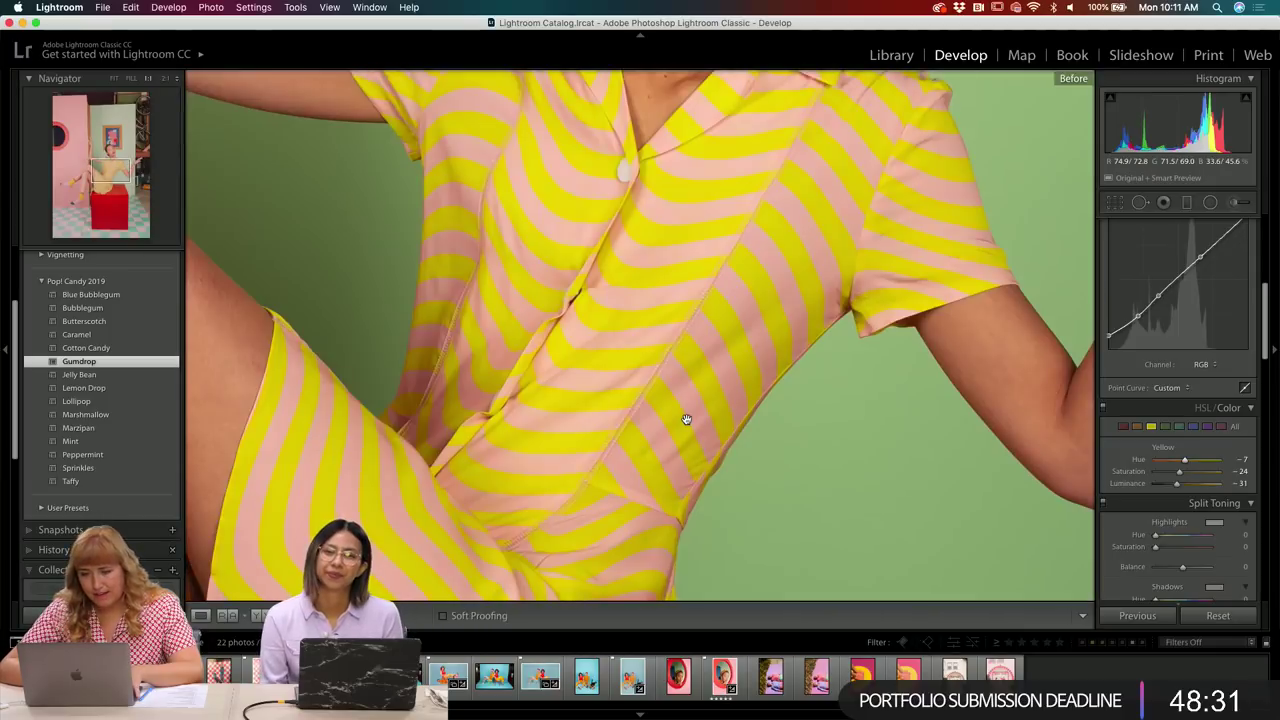
key("backslash")
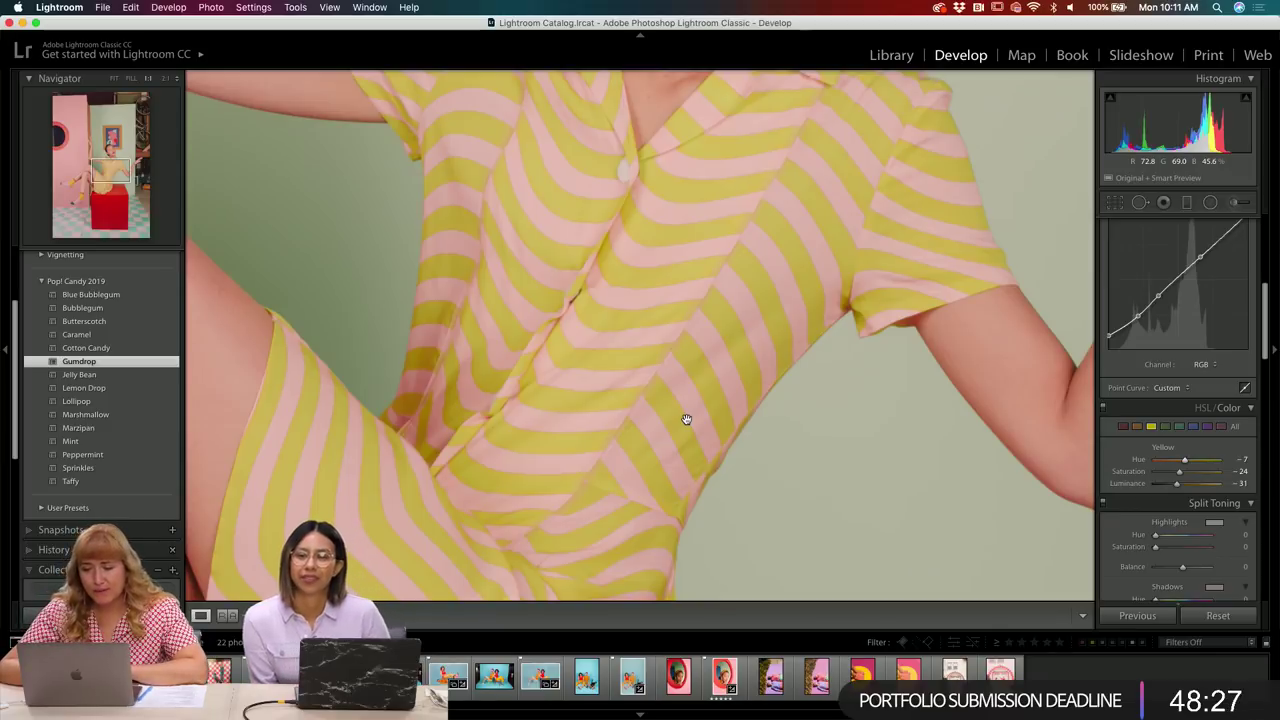
key("backslash")
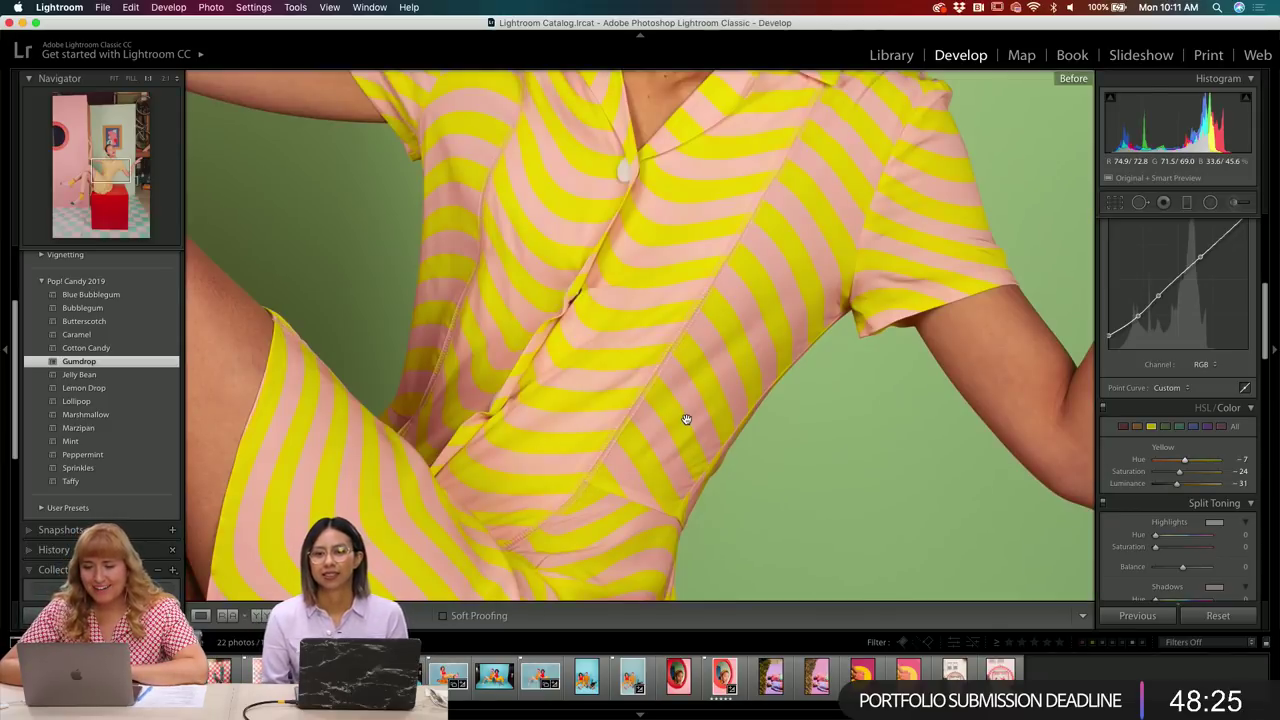
key("backslash")
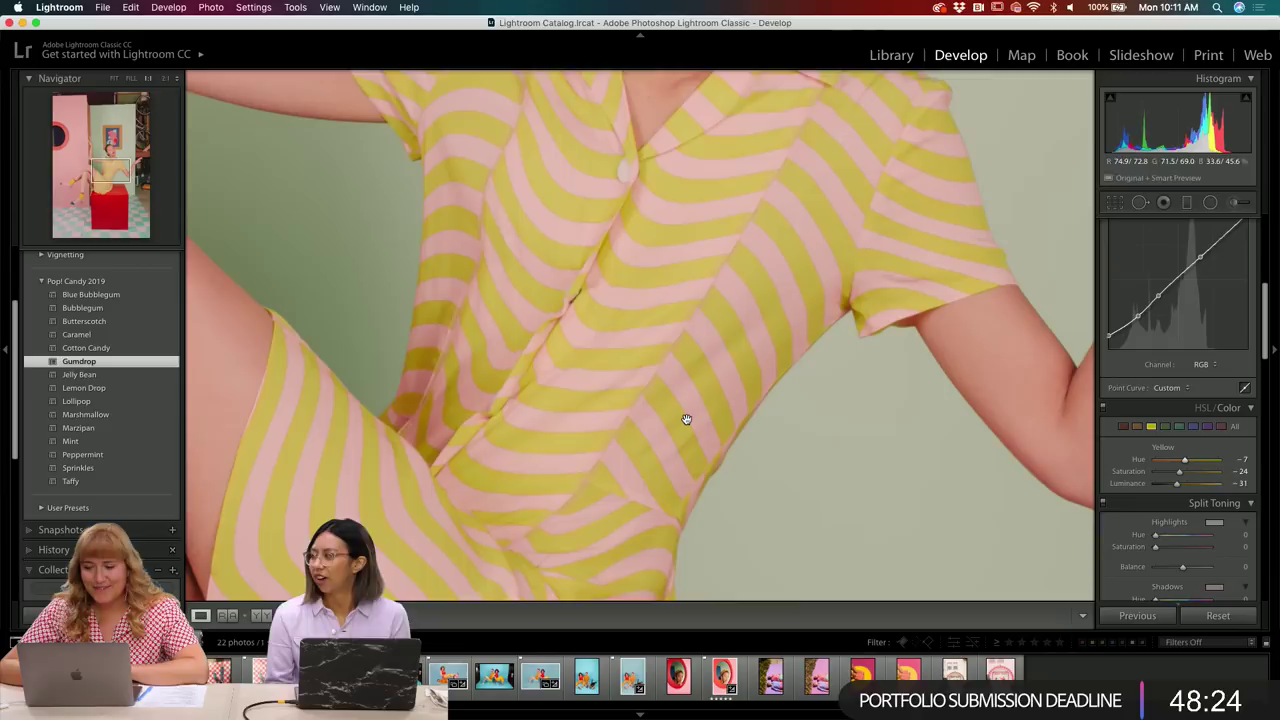
- Raise Yellow Luminance, tweak yellow saturation, then change the Red Saturation slider
left_click(1187, 486)
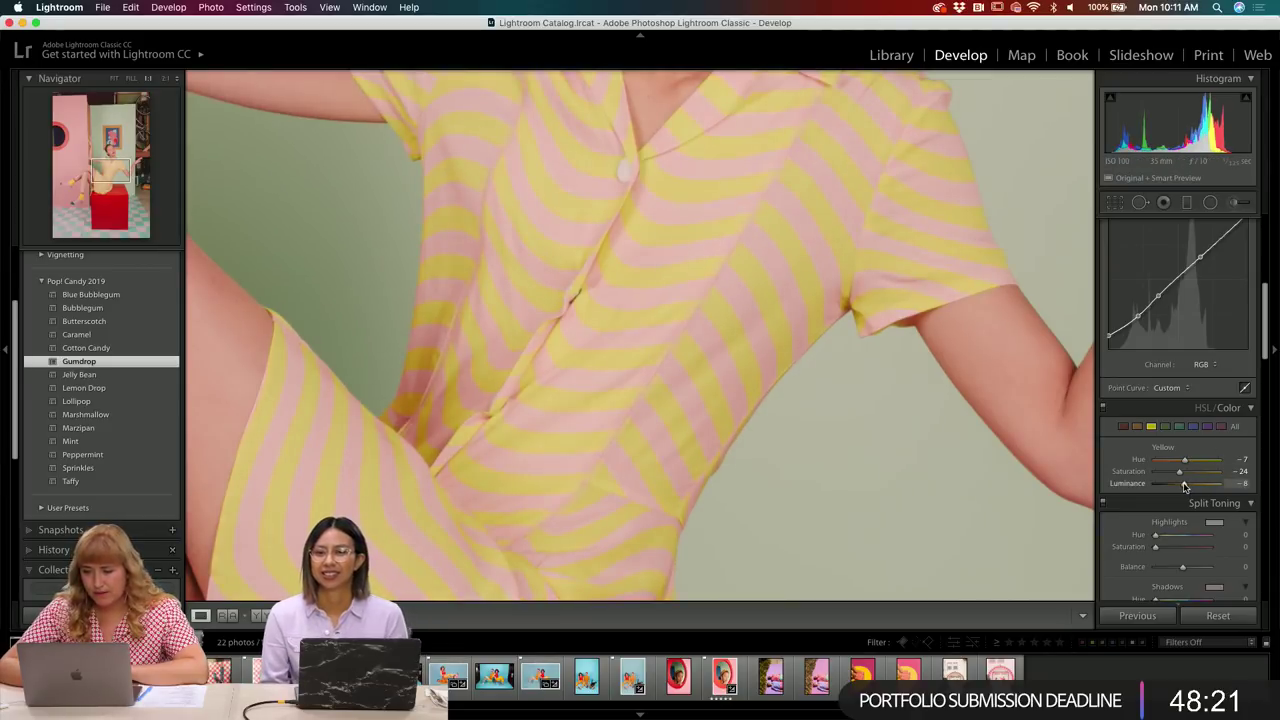
left_click(115, 80)
mouse_move(1179, 471)
left_mouse_down()
mouse_move(1196, 472)
mouse_move(1179, 484)
mouse_move(1181, 472)
left_mouse_up()
left_click(651, 320)
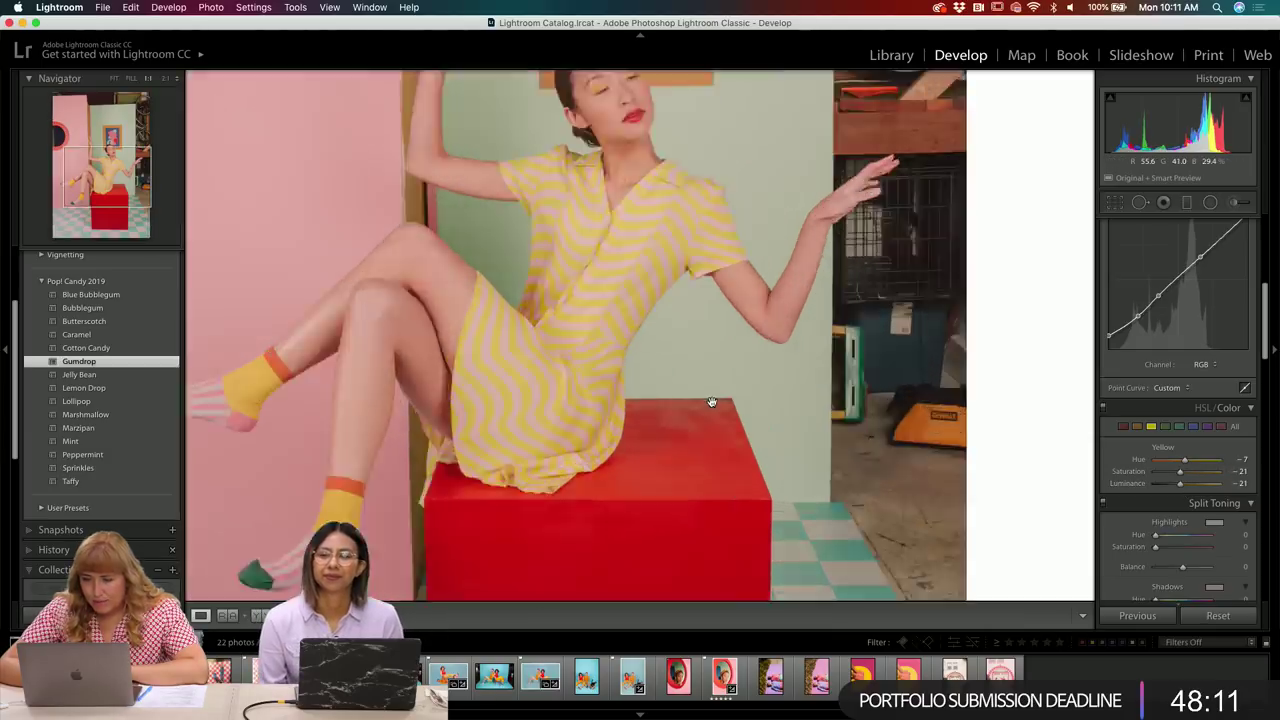
left_click_drag(563, 263, 740, 403)
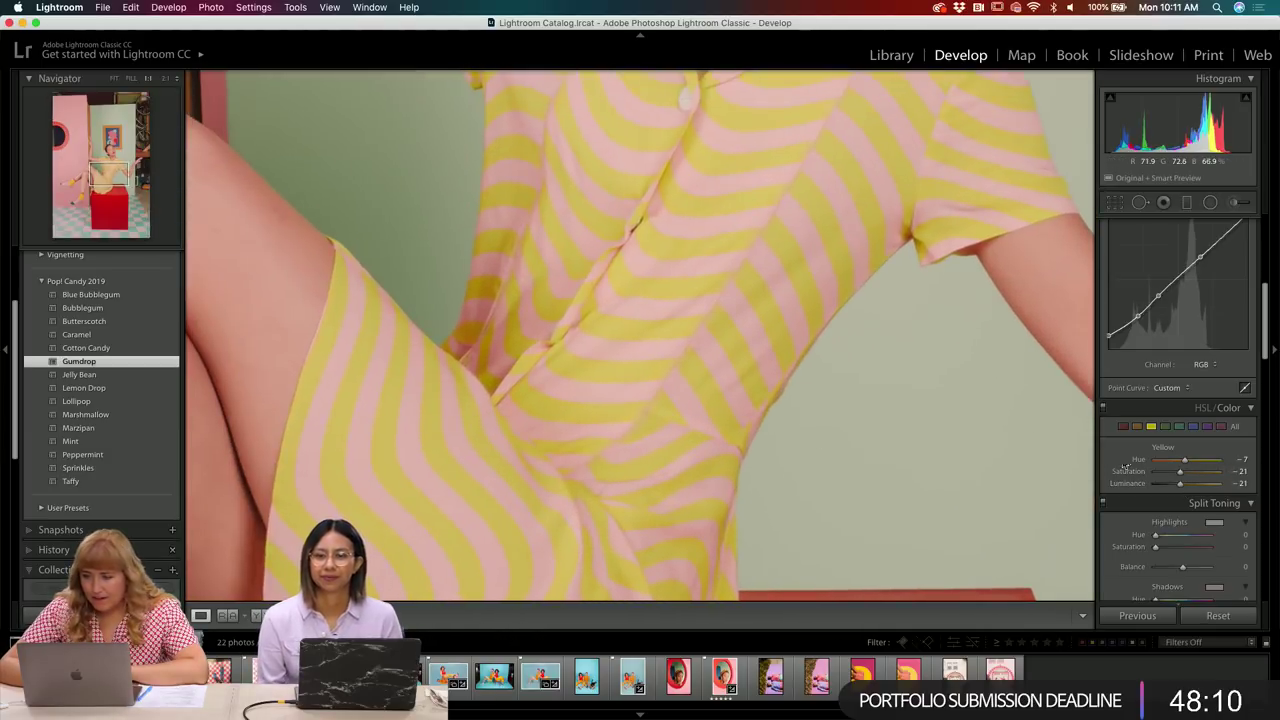
left_click(1123, 426)
left_click_drag(1197, 472, 1063, 486)
- Restore colour to the pinks and reds, lower Orange Saturation to about -19, and set Yellow Saturation to 0
left_click(121, 78)
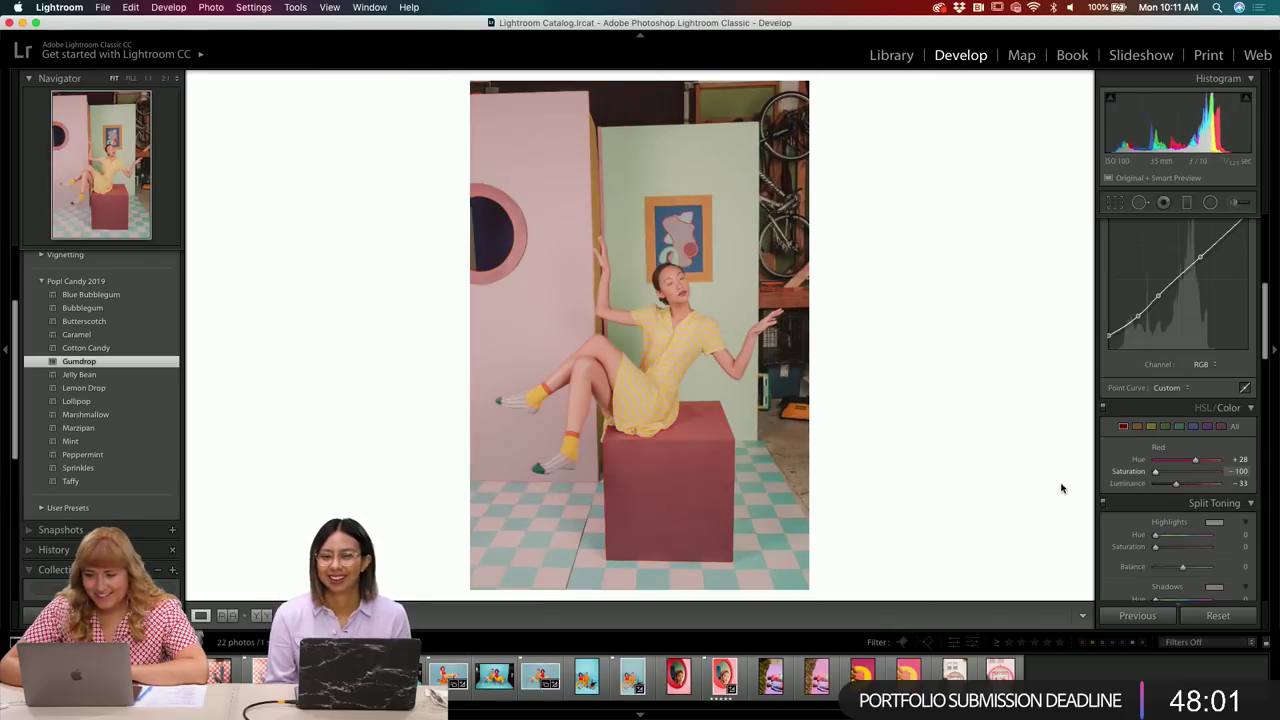
left_click_drag(1155, 471, 1276, 482)
left_click(1137, 426)
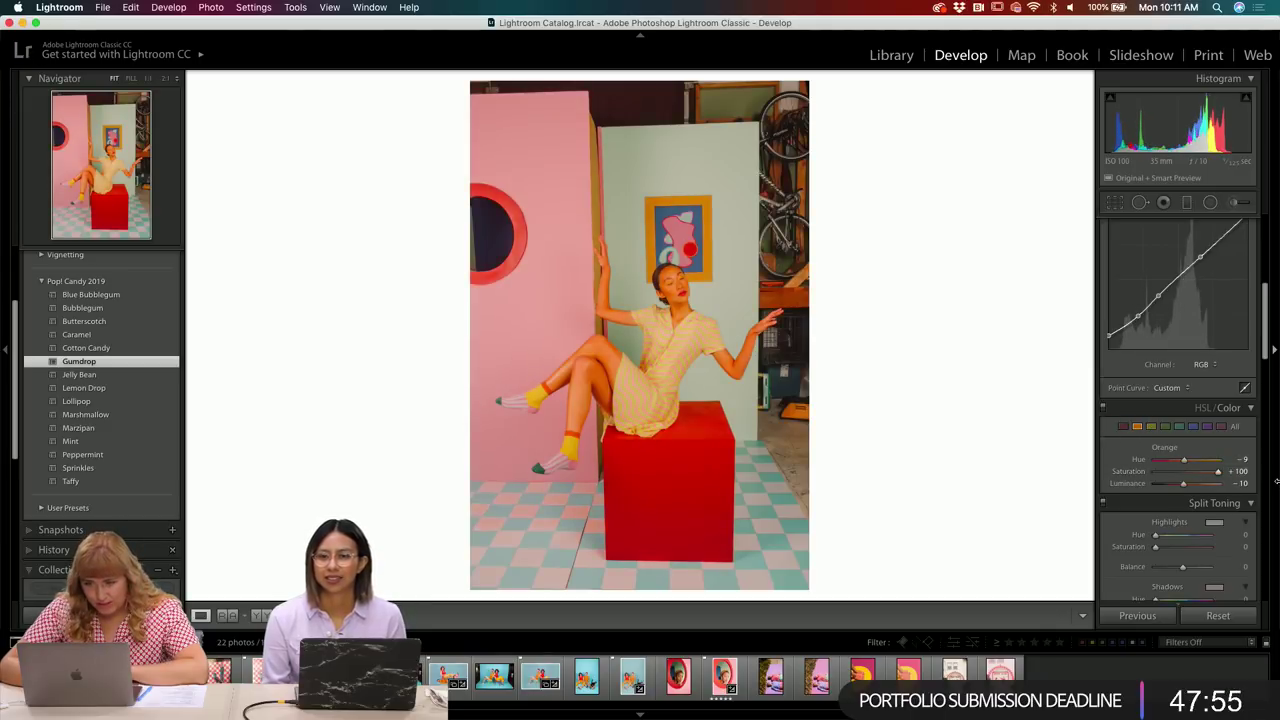
left_click(1181, 474)
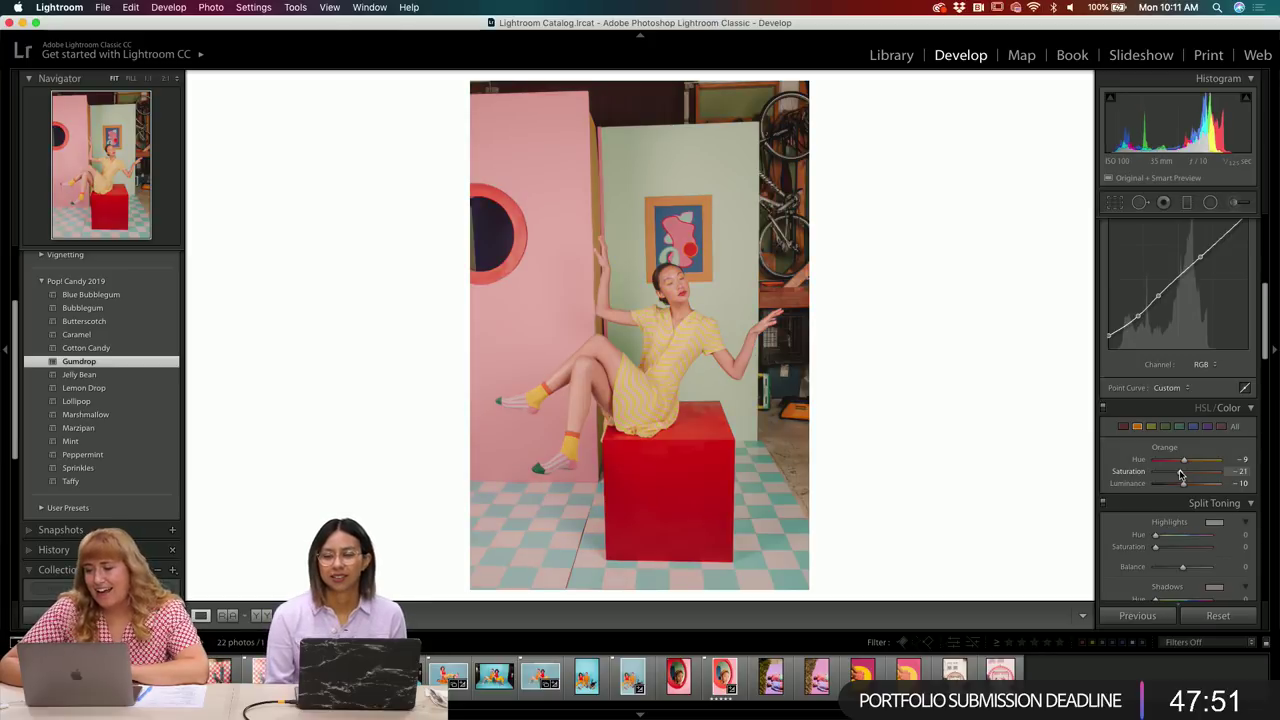
left_click(1181, 474)
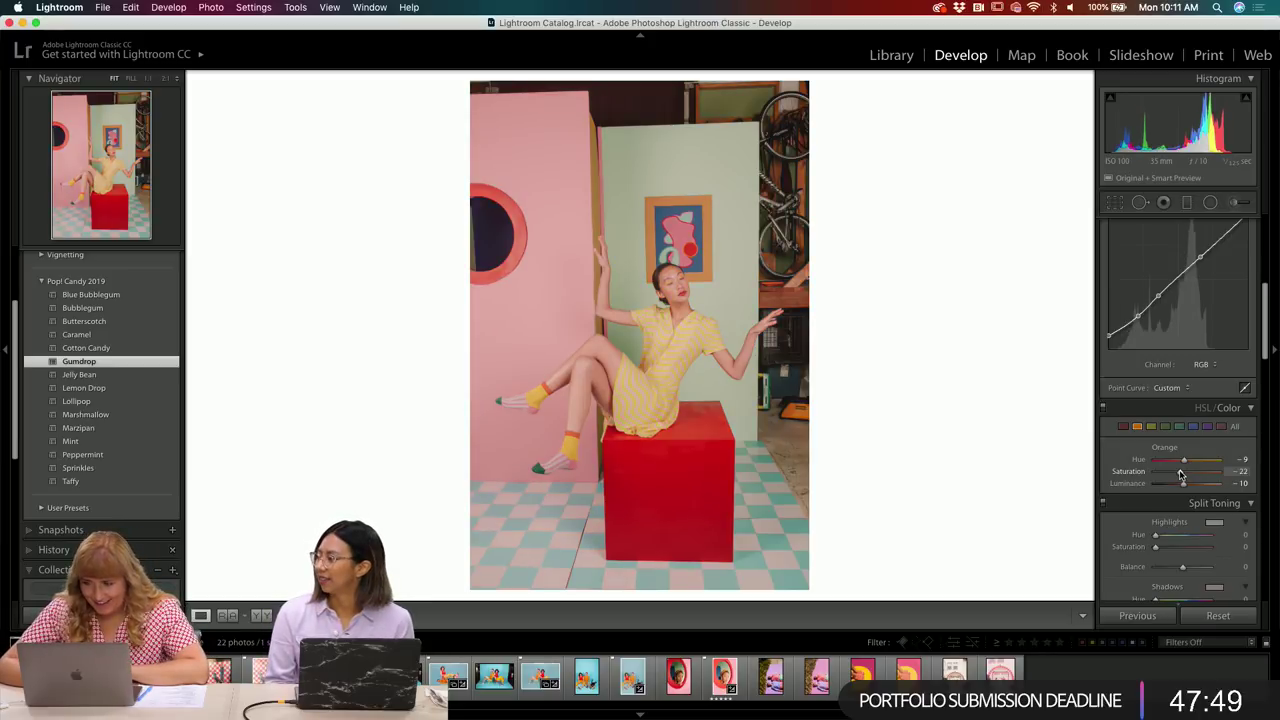
left_click_drag(1181, 474, 1182, 474)
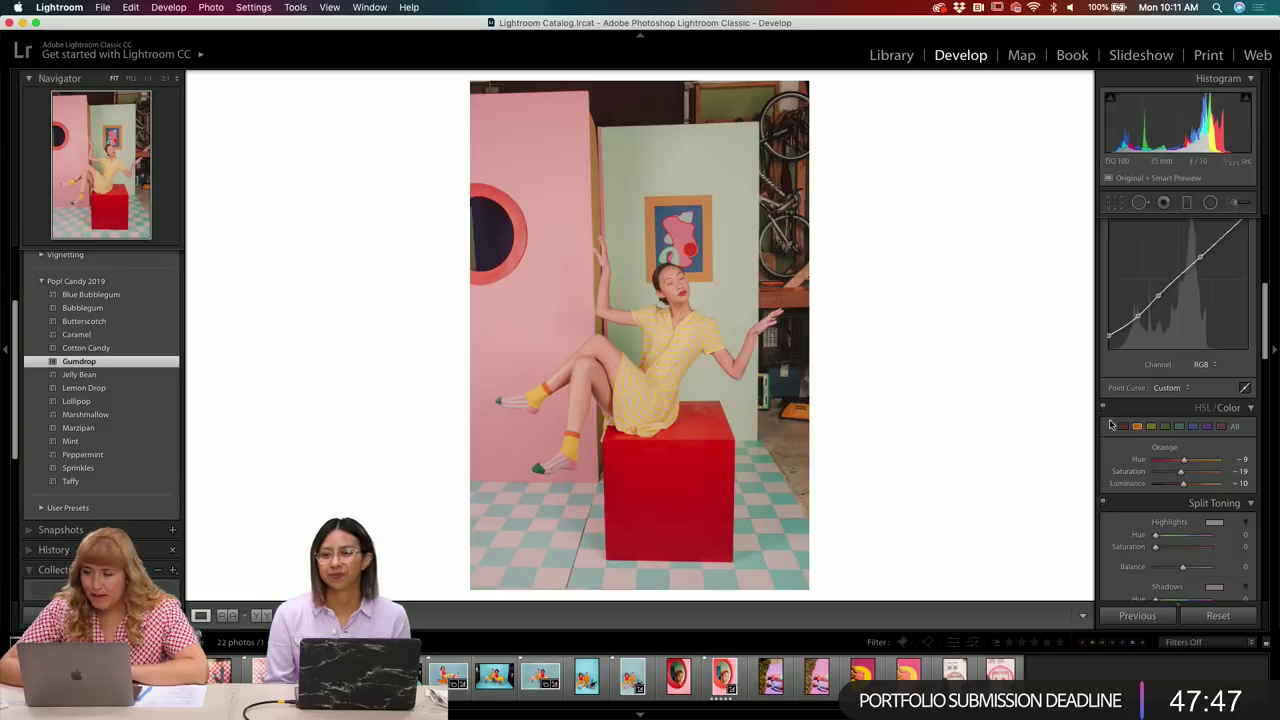
left_click(1151, 426)
left_click(1189, 474)
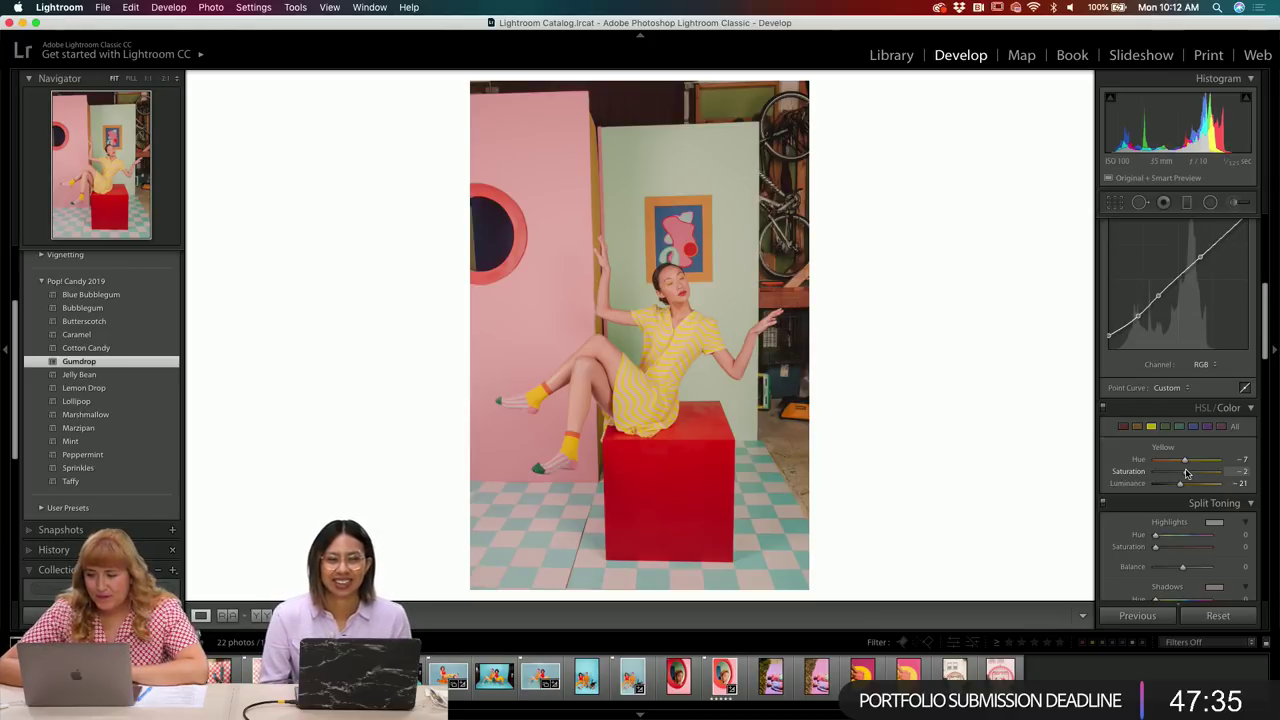
left_click_drag(1187, 473, 1183, 460)
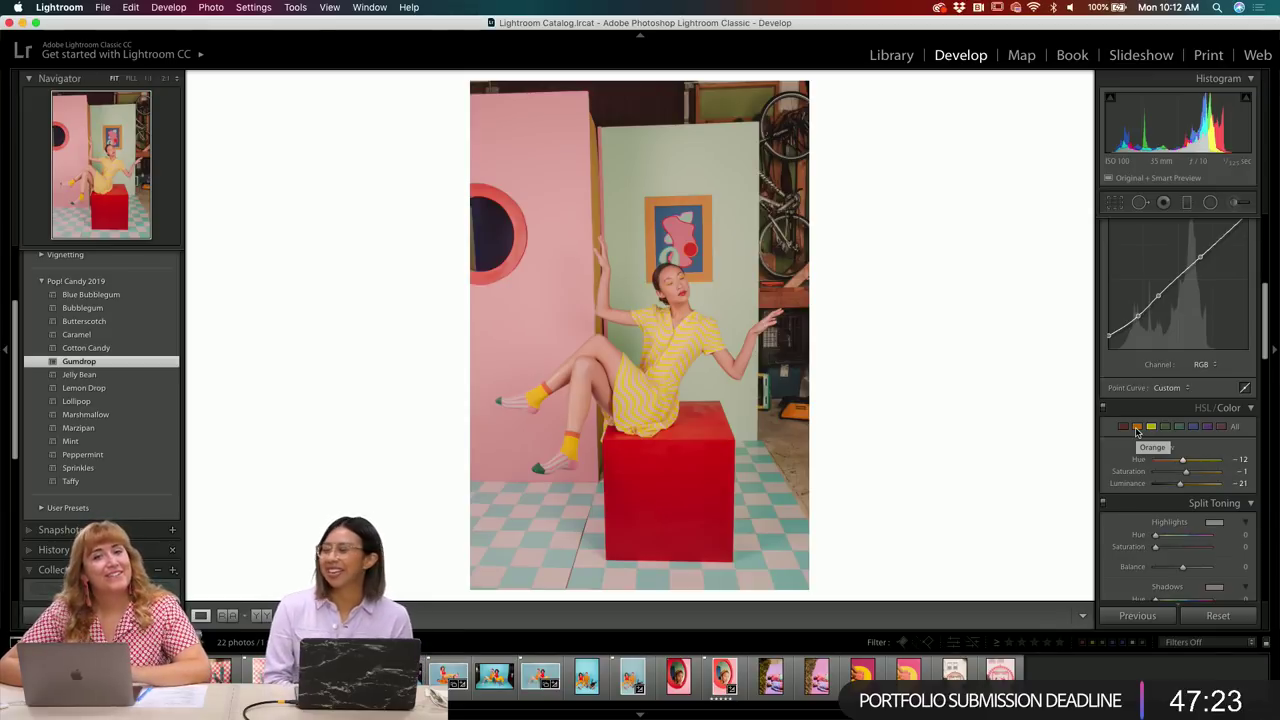
- Lower Orange Saturation slightly, then set Red Hue to about +31 and Red Saturation to about -30
left_click(1136, 427)
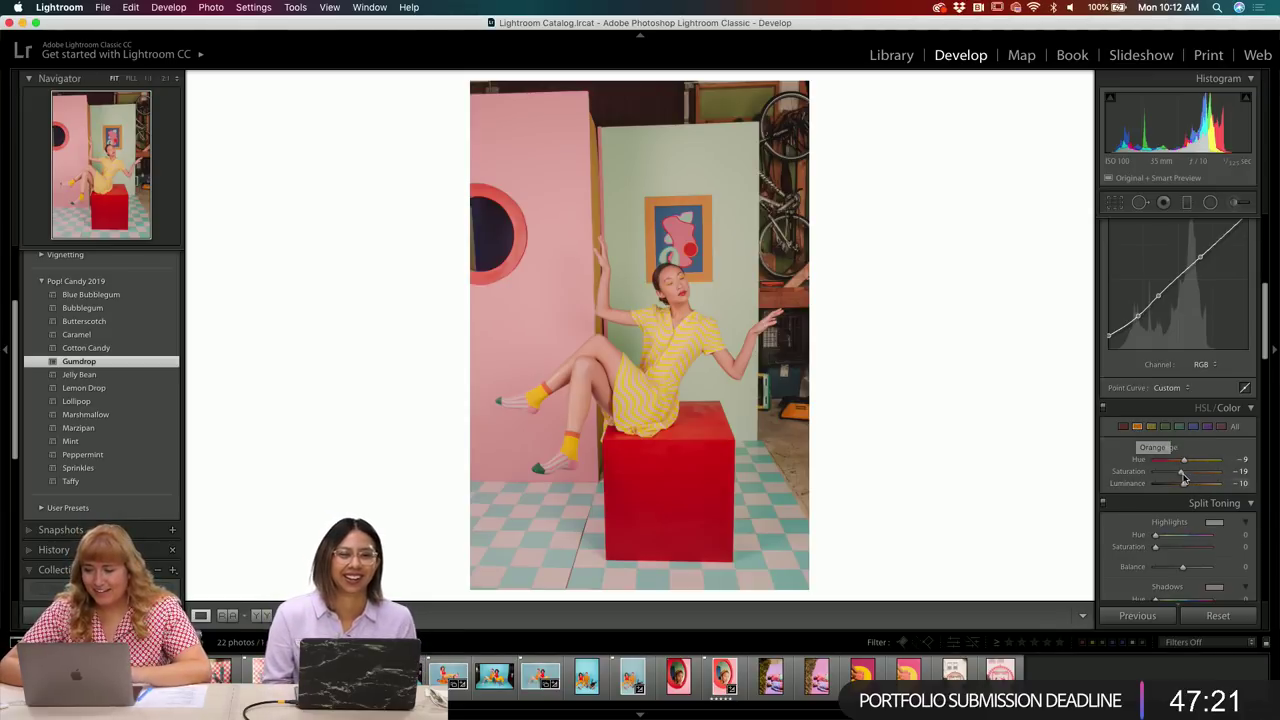
left_click_drag(1183, 478, 1185, 479)
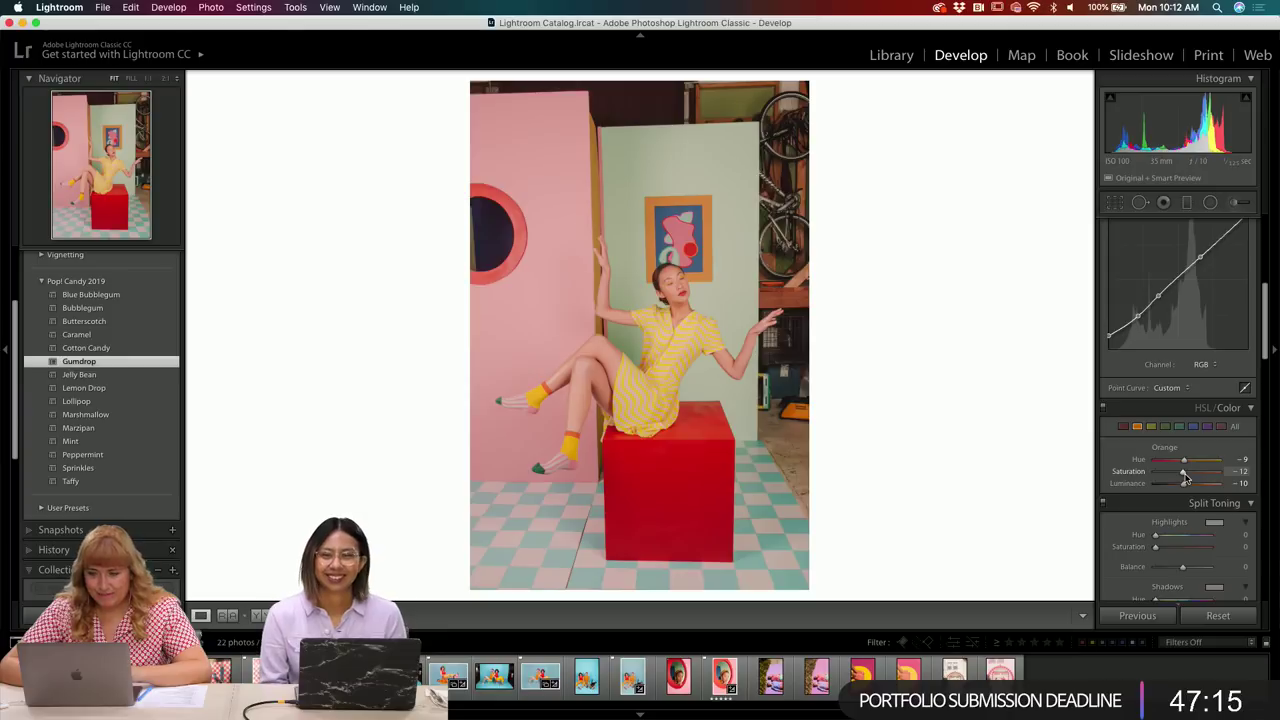
left_click(1123, 426)
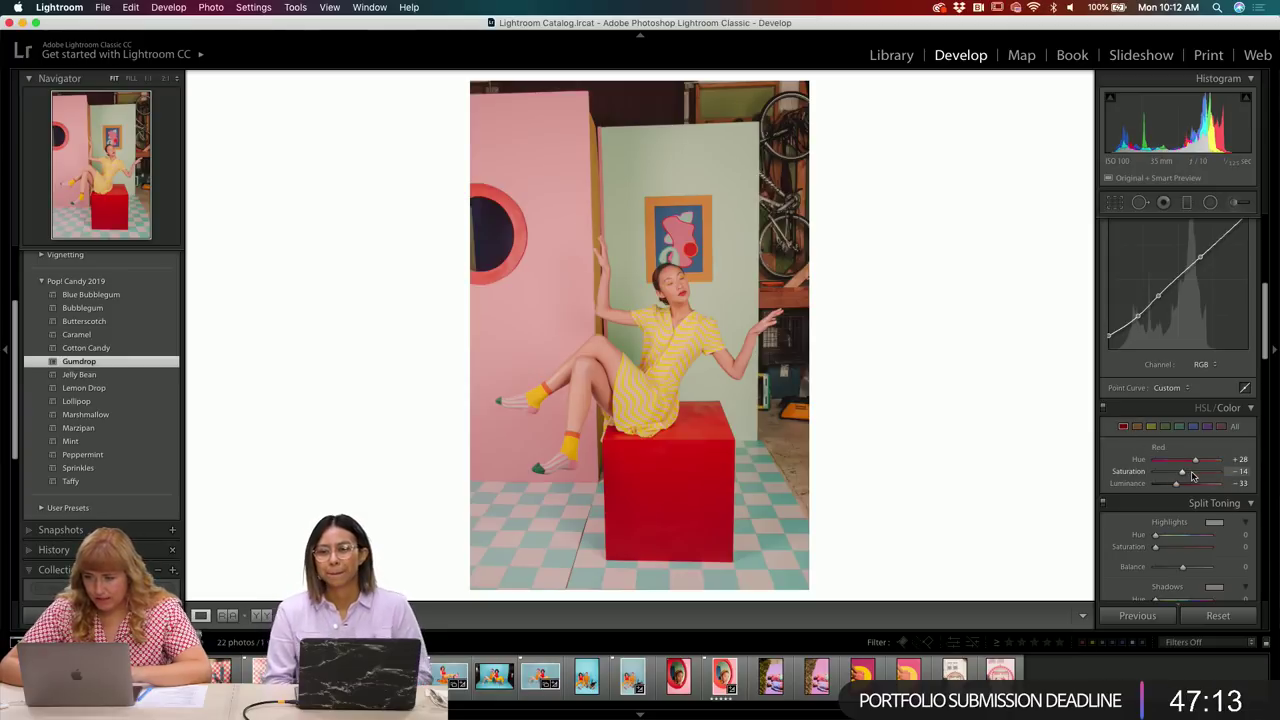
left_click_drag(1185, 477, 1175, 480)
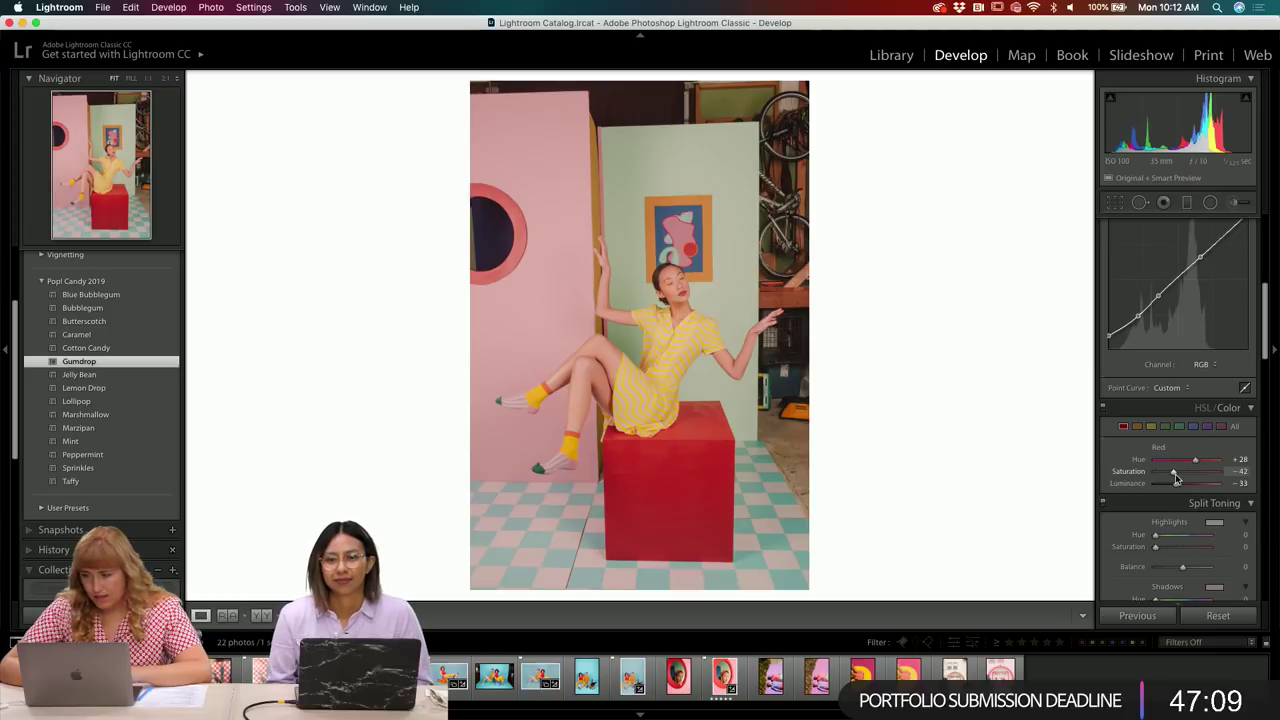
left_click_drag(1199, 464, 1201, 465)
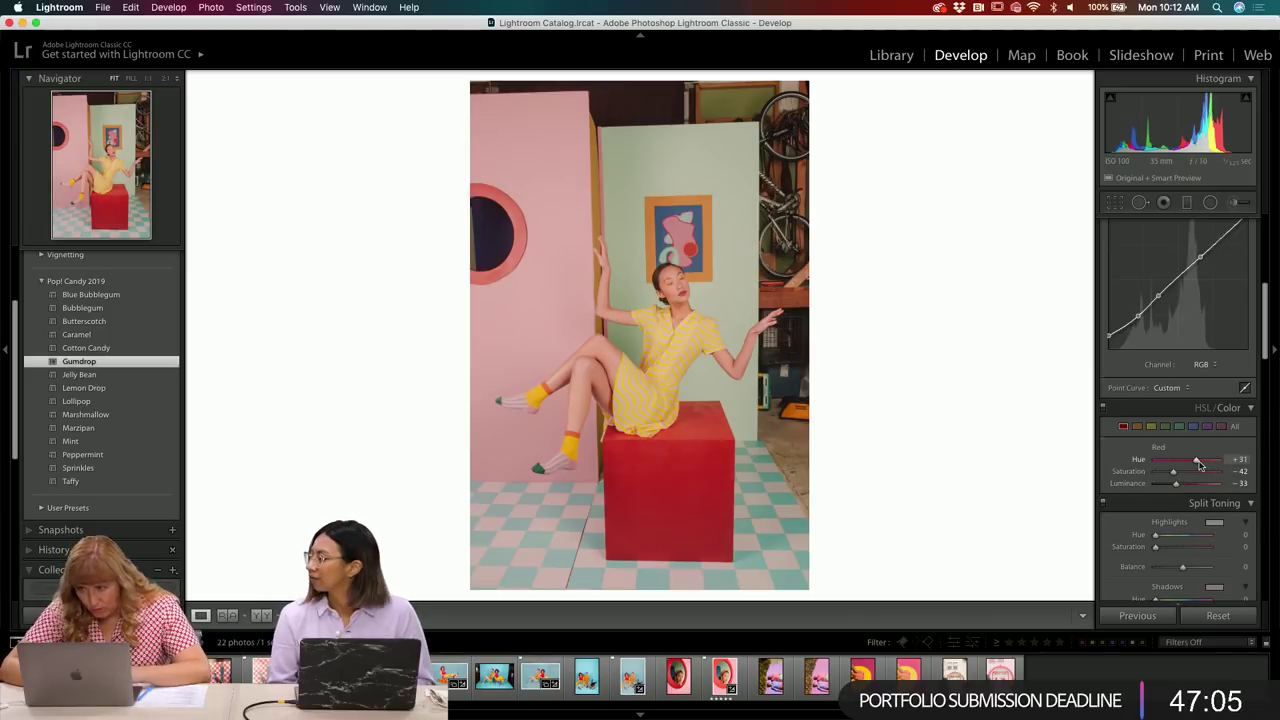
left_click_drag(1175, 477, 1180, 479)
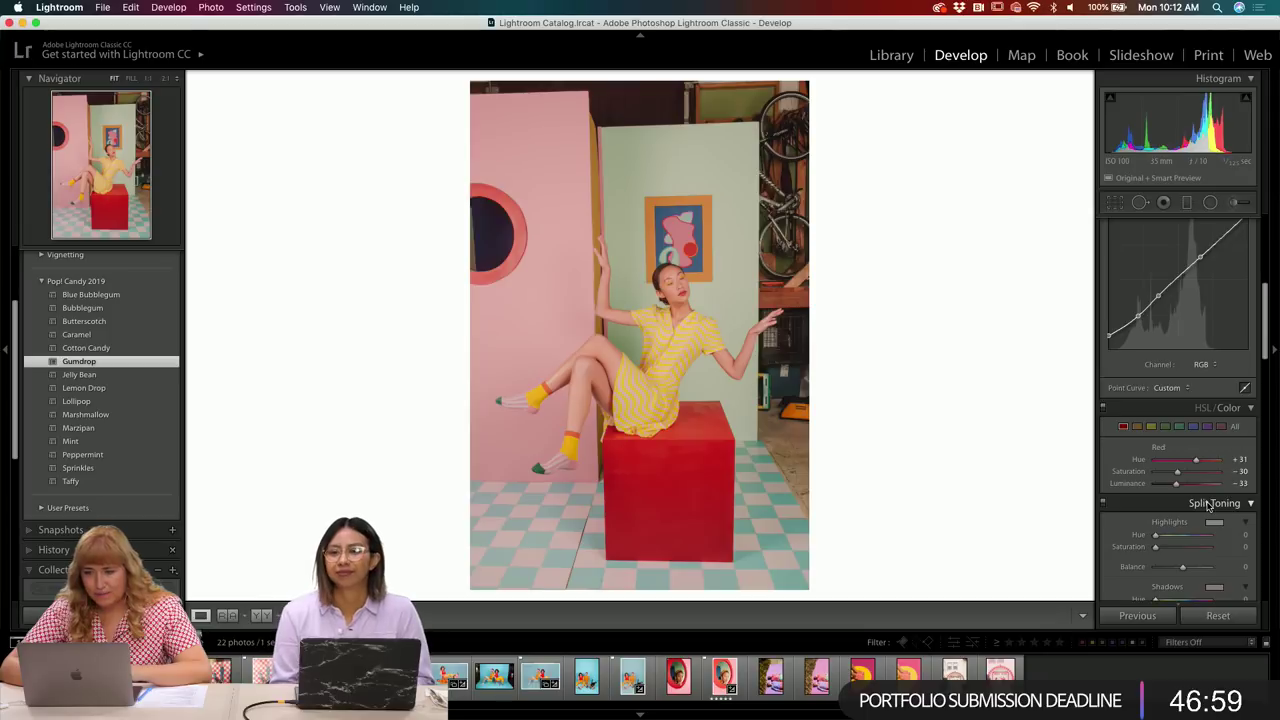
- Set Green Saturation -34 and Luminance -8, and Blue Hue -26, Saturation -30, Luminance -1
left_click(1166, 427)
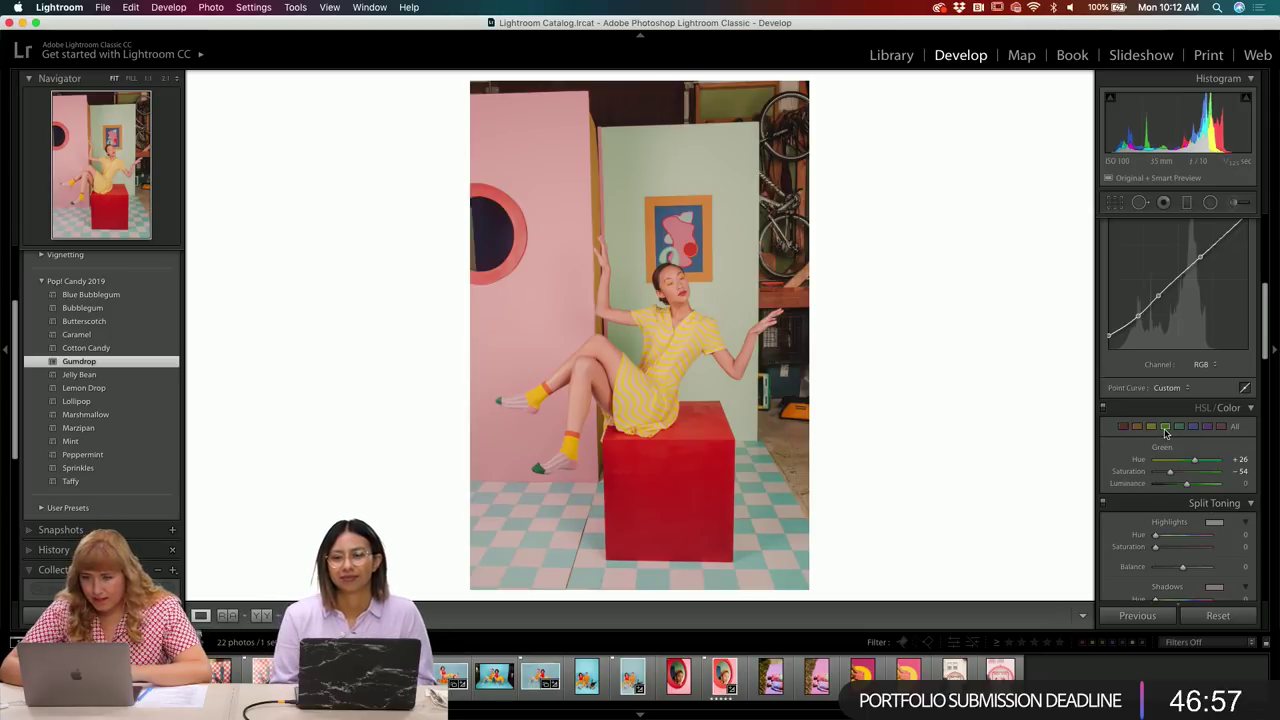
left_click(1180, 486)
left_click_drag(1180, 490, 1176, 478)
left_click(1177, 472)
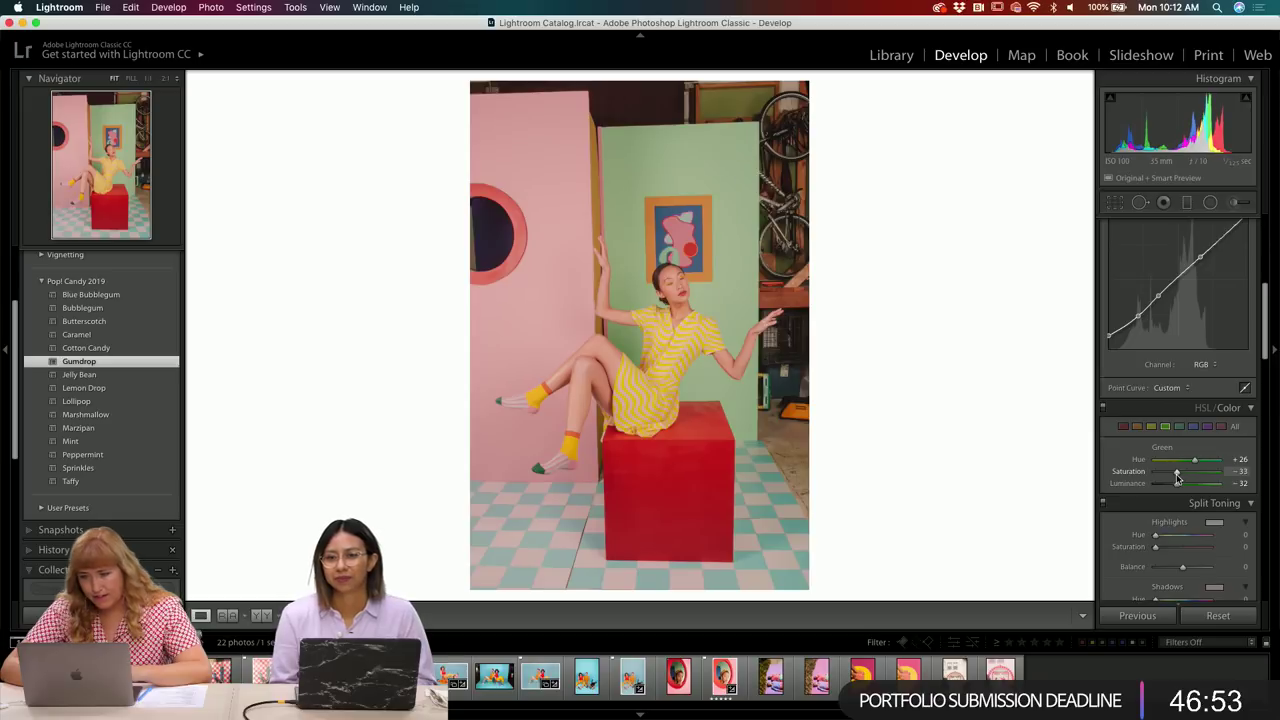
left_click(1183, 485)
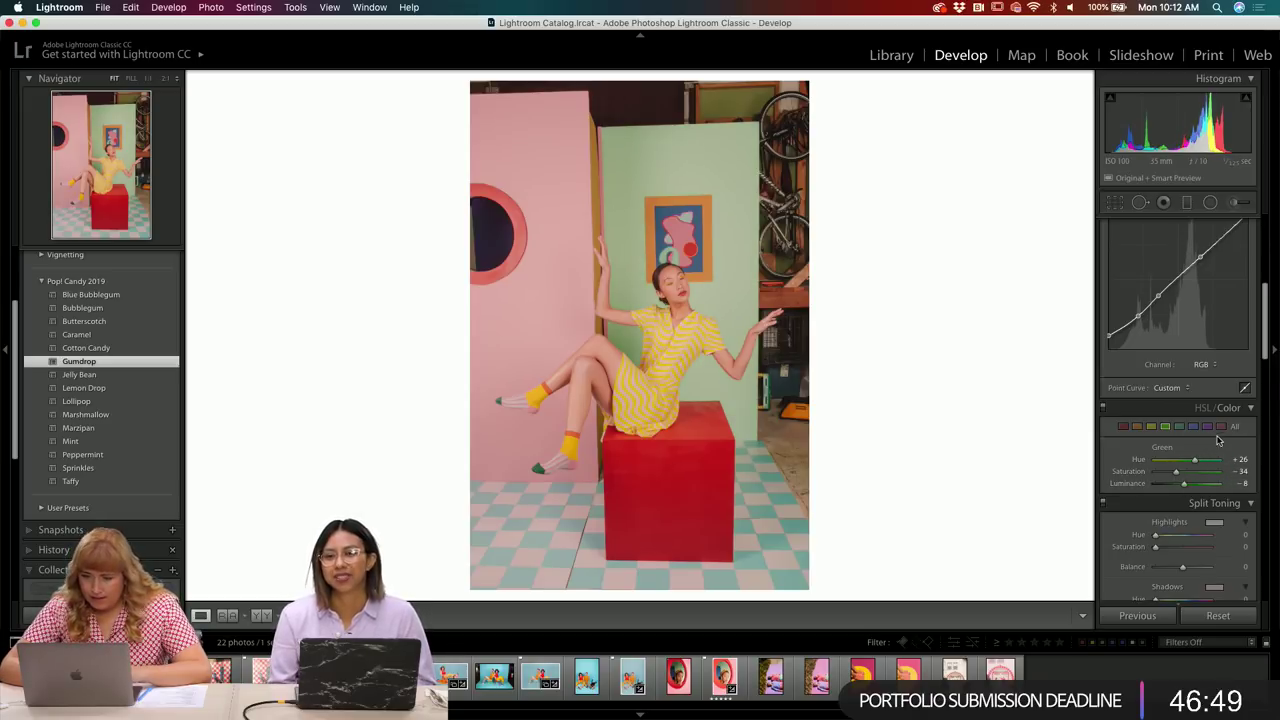
left_click(1192, 428)
left_click_drag(1198, 487, 1185, 486)
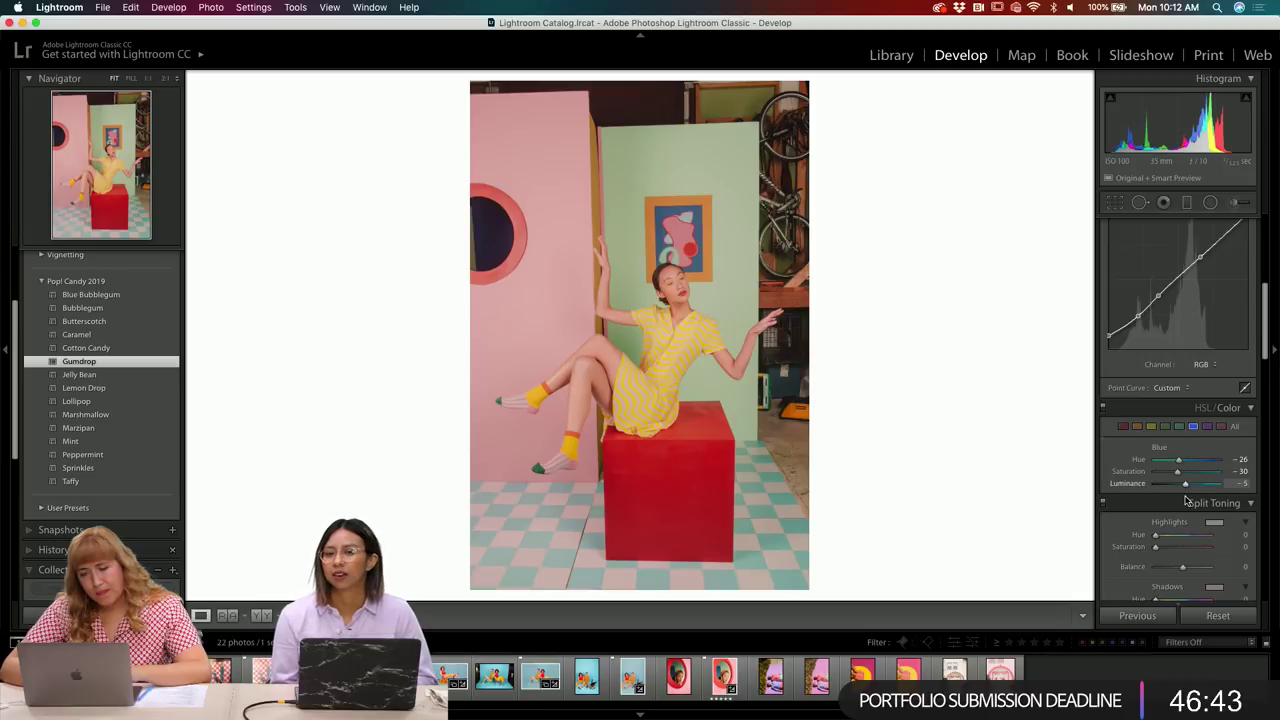
left_click_drag(1187, 500, 1188, 501)
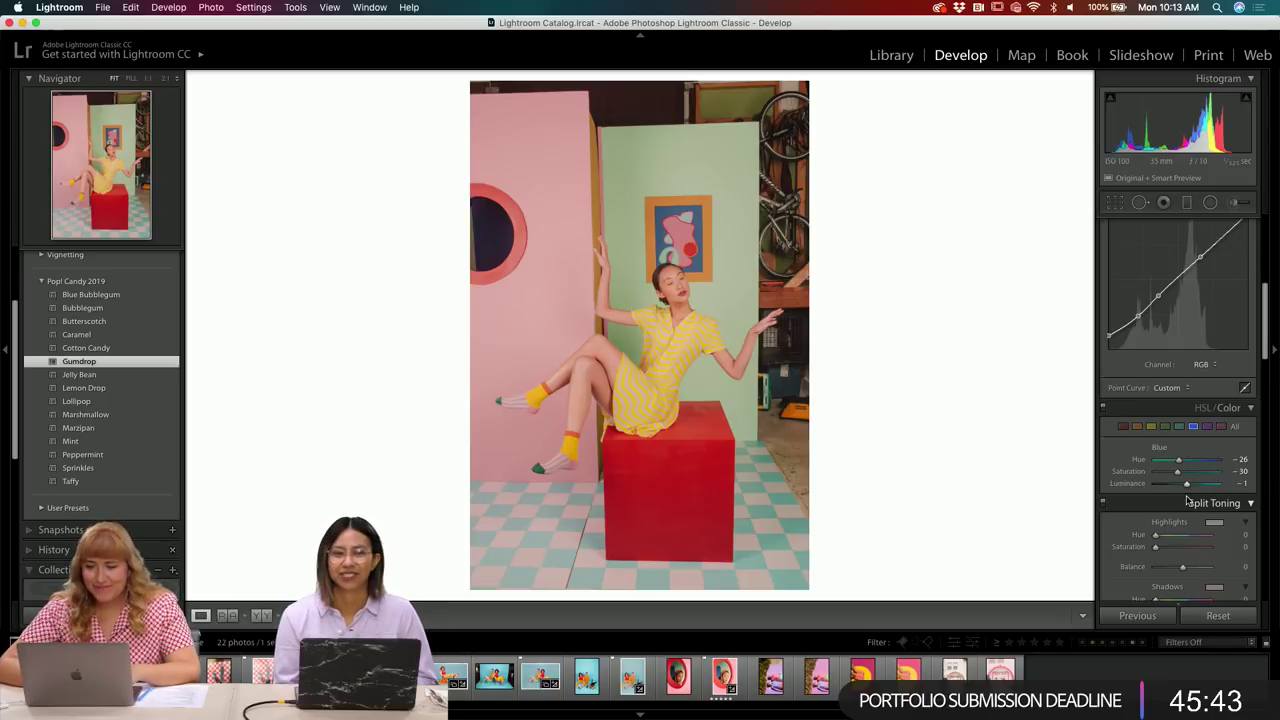
- Set overall Saturation to -2 and white balance Temperature to 6,600
scroll(1232, 492, "up", 10)
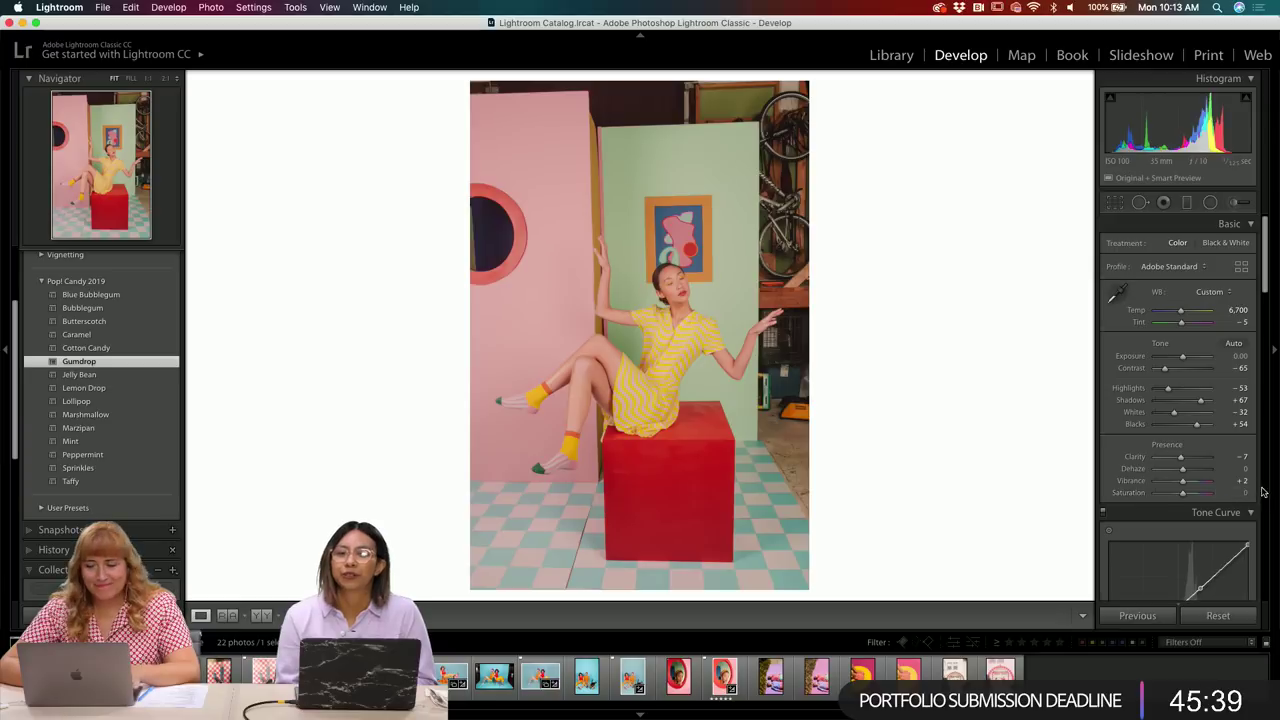
left_click(1245, 492)
type("-2")
key("Return")
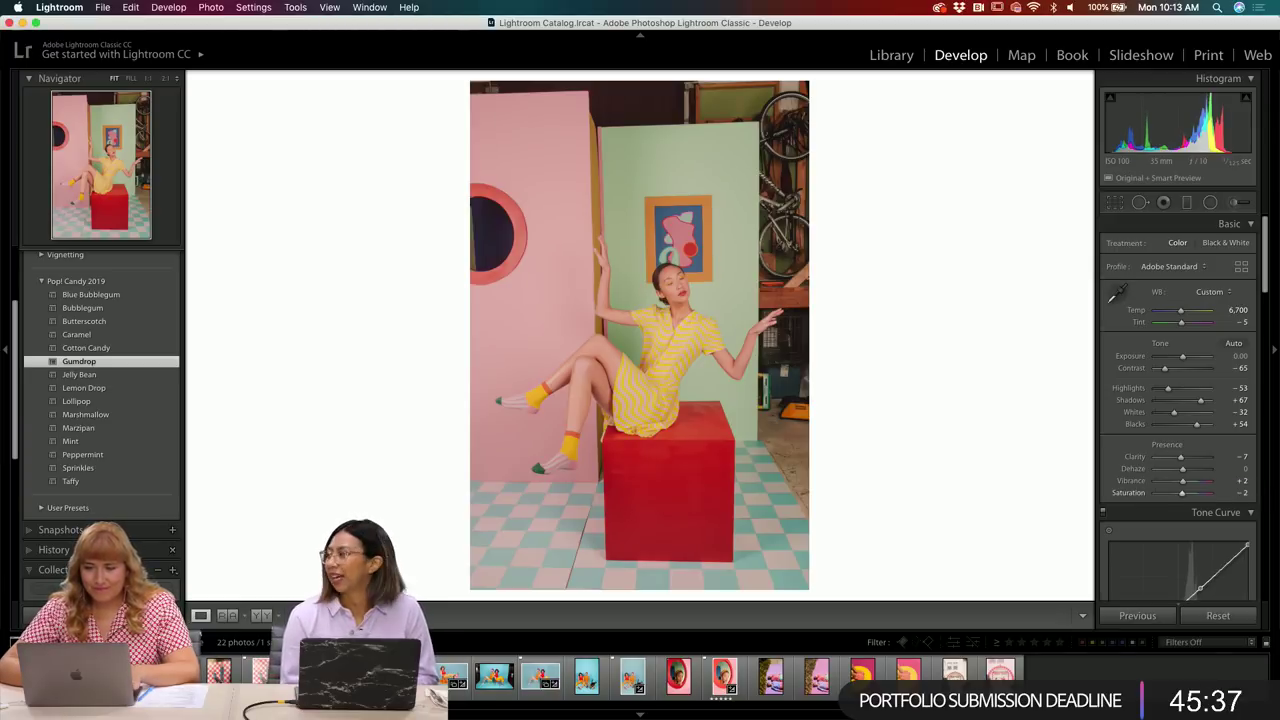
left_click(1236, 310)
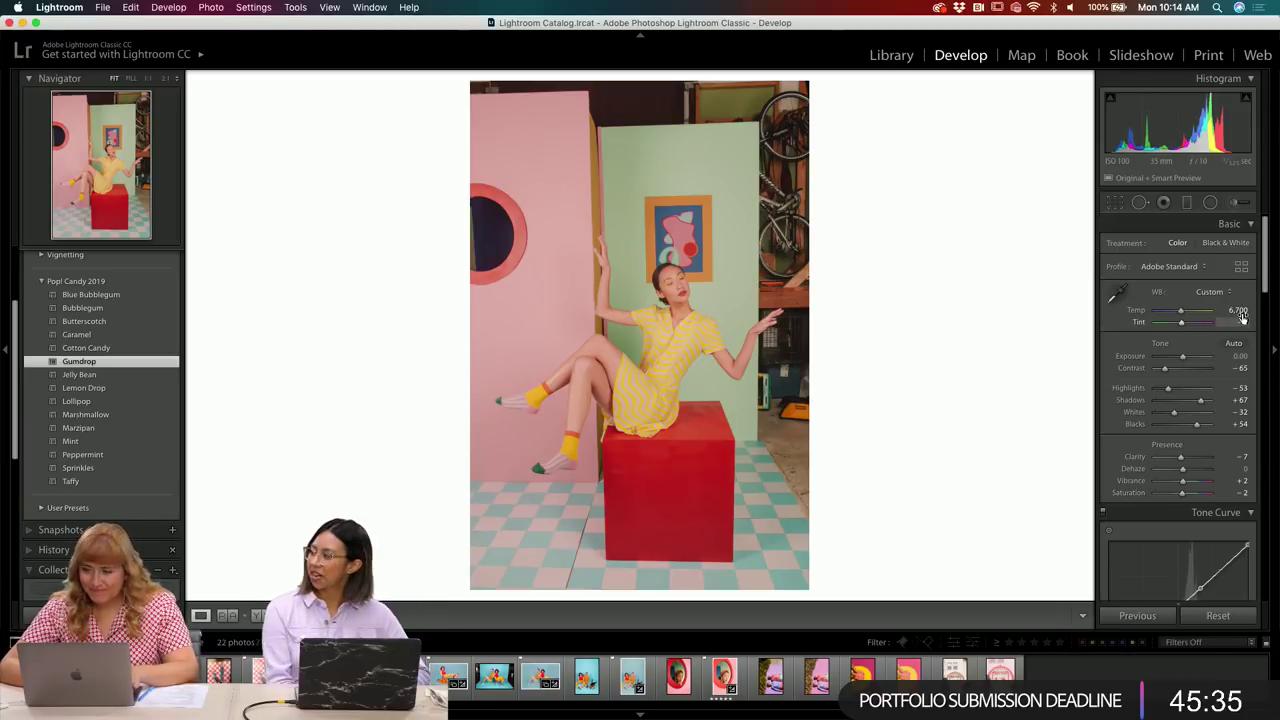
type("660")
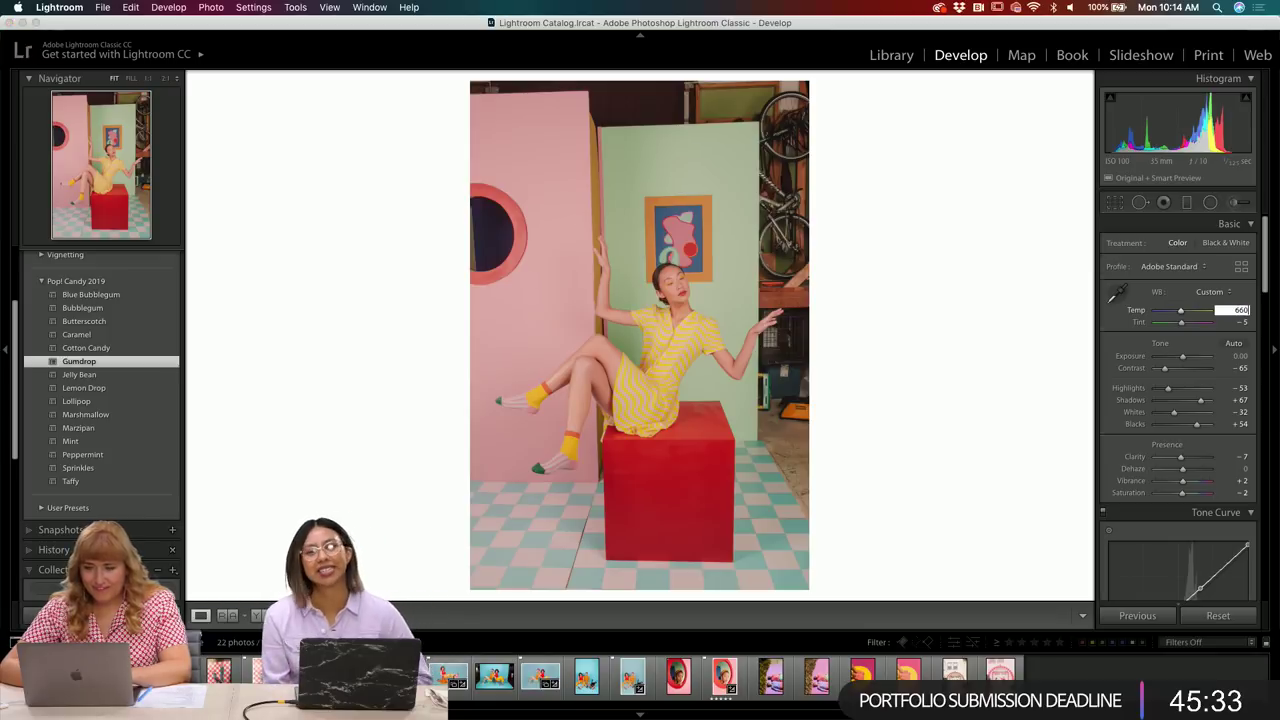
key("Return")
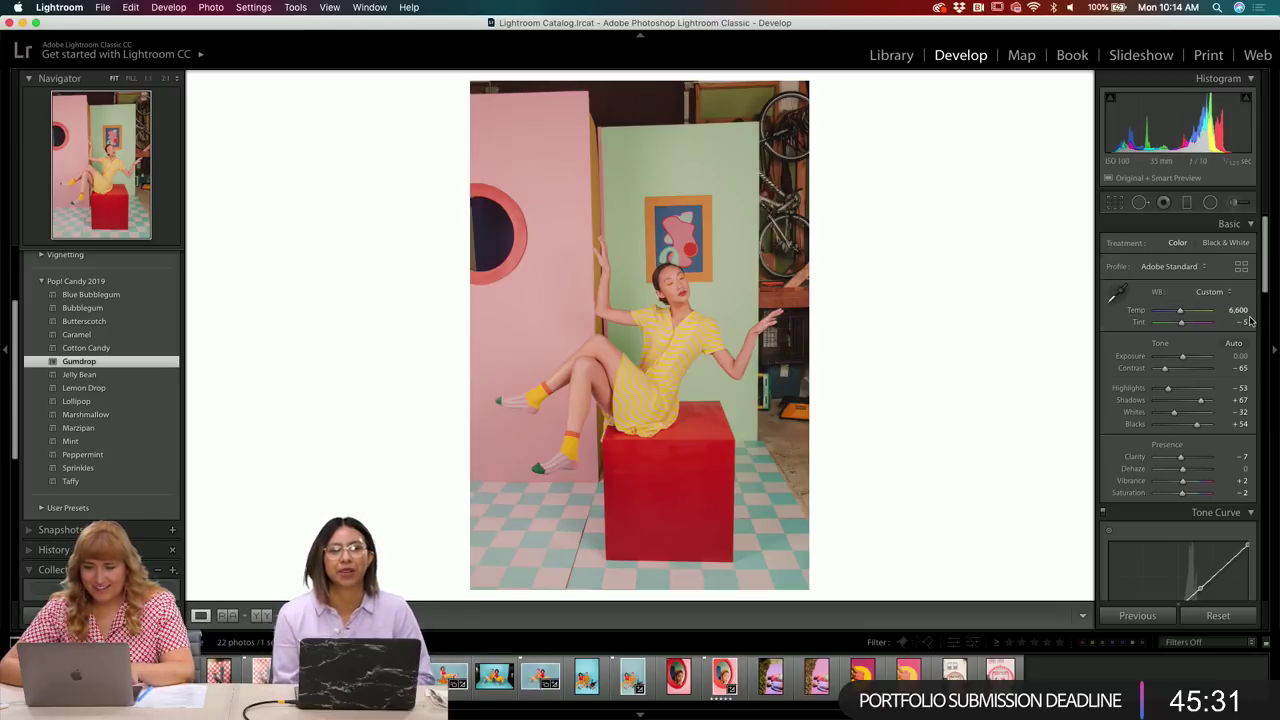
- Finish the crop and enable the Sigma lens profile corrections
left_click(1114, 203)
left_click(1234, 284)
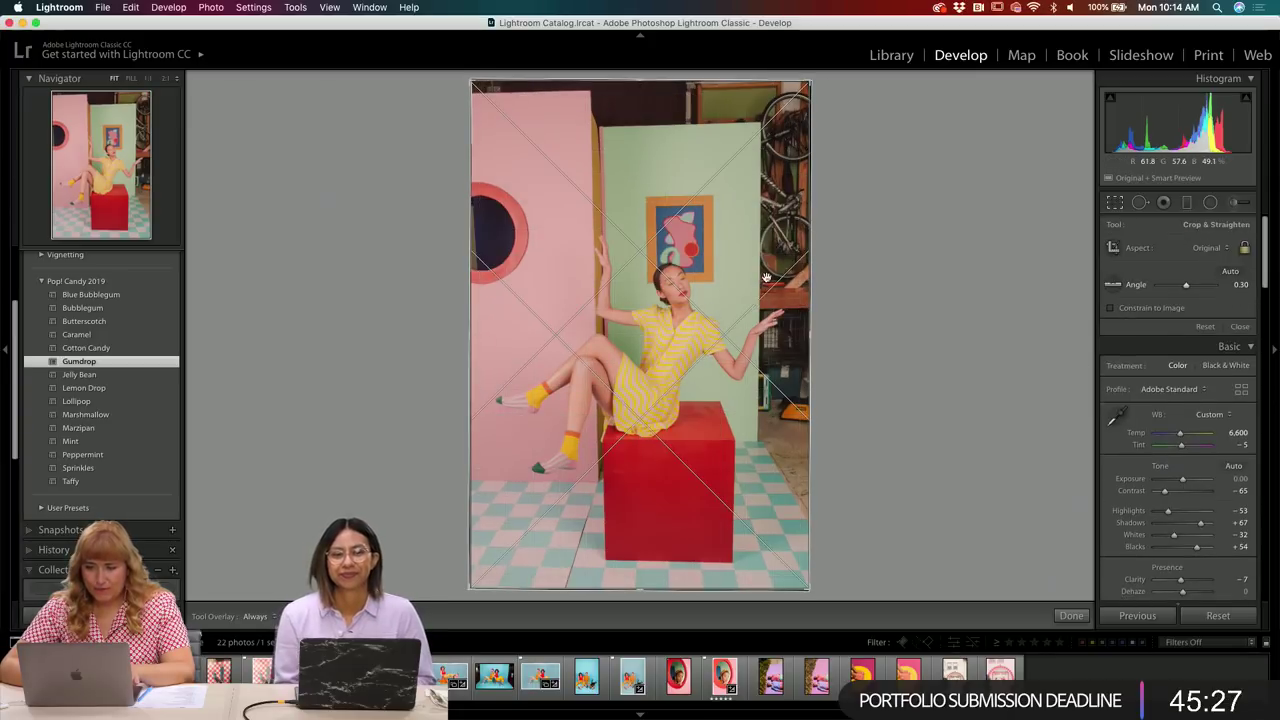
key("Return")
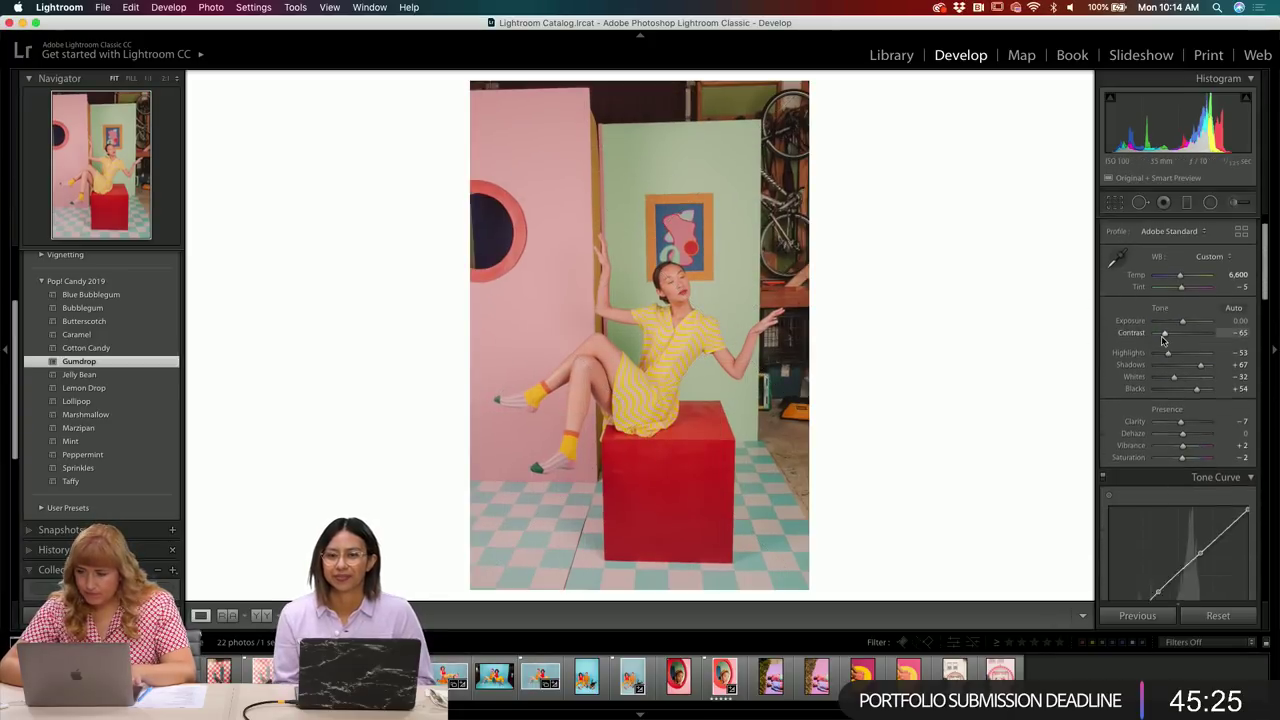
scroll(1160, 345, "down", 15)
left_click(1156, 343)
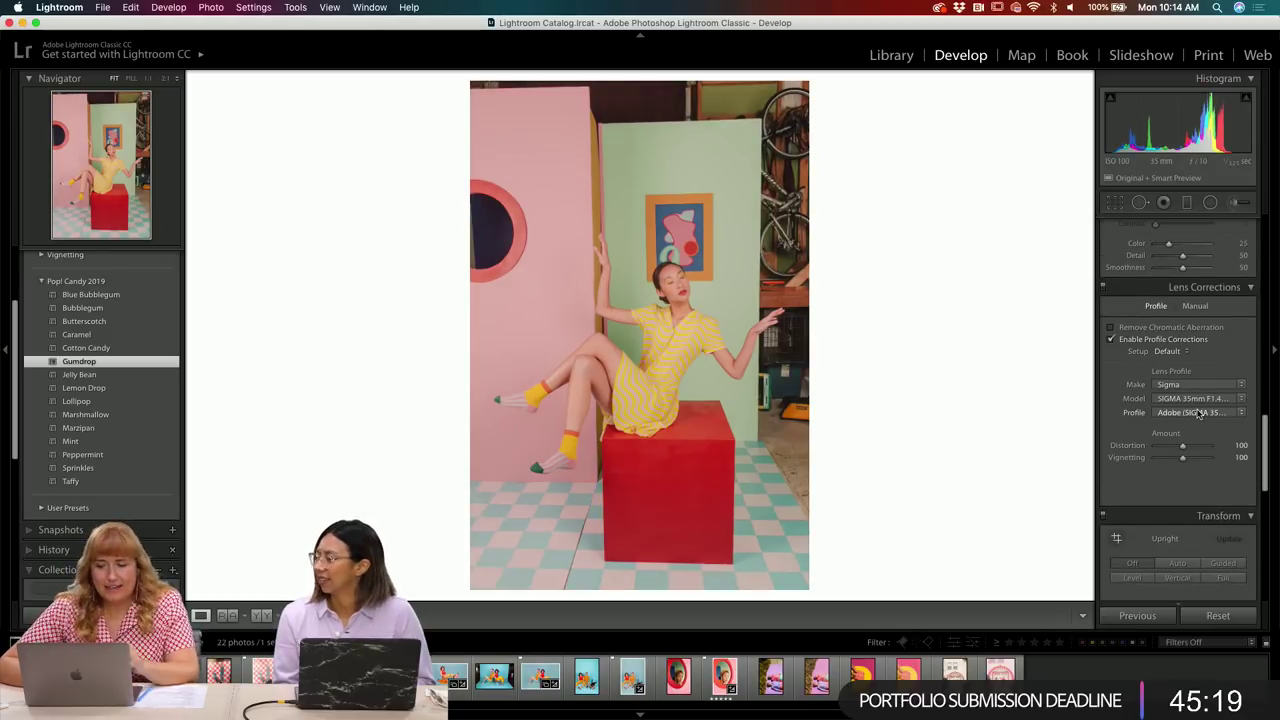
scroll(1199, 414, "up", 5)
scroll(1199, 414, "up", 4)
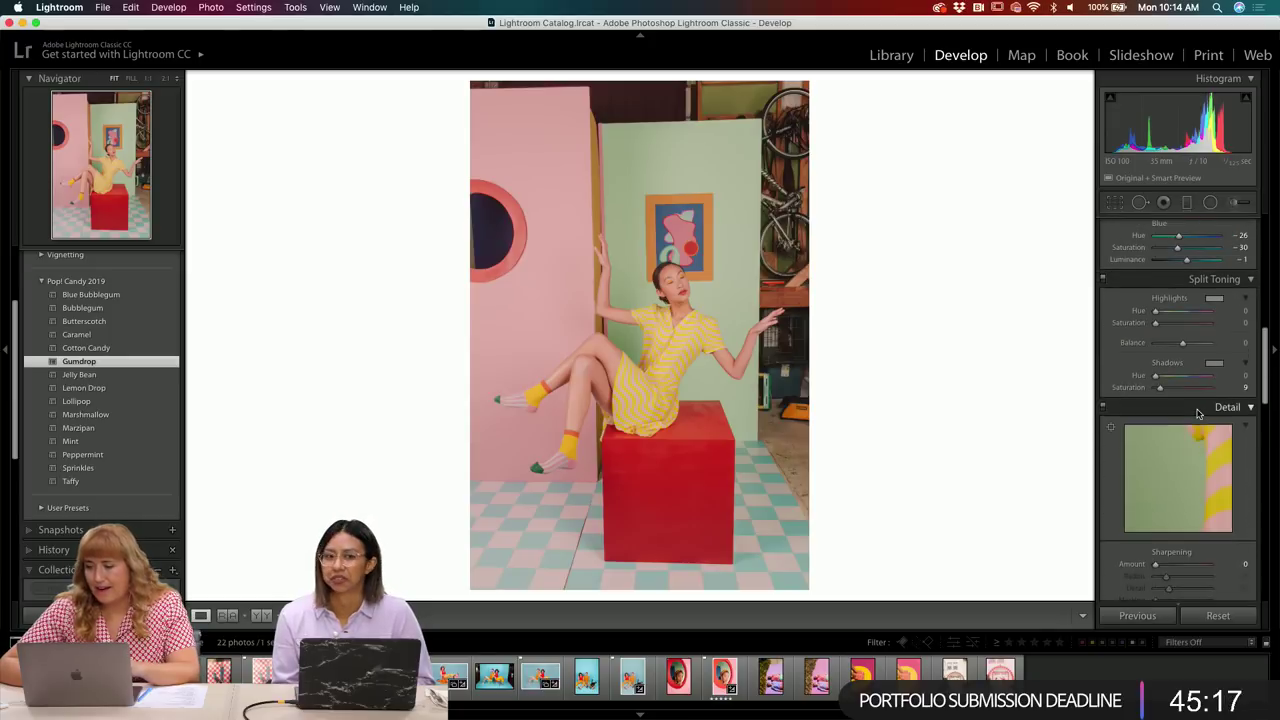
left_click(1243, 398)
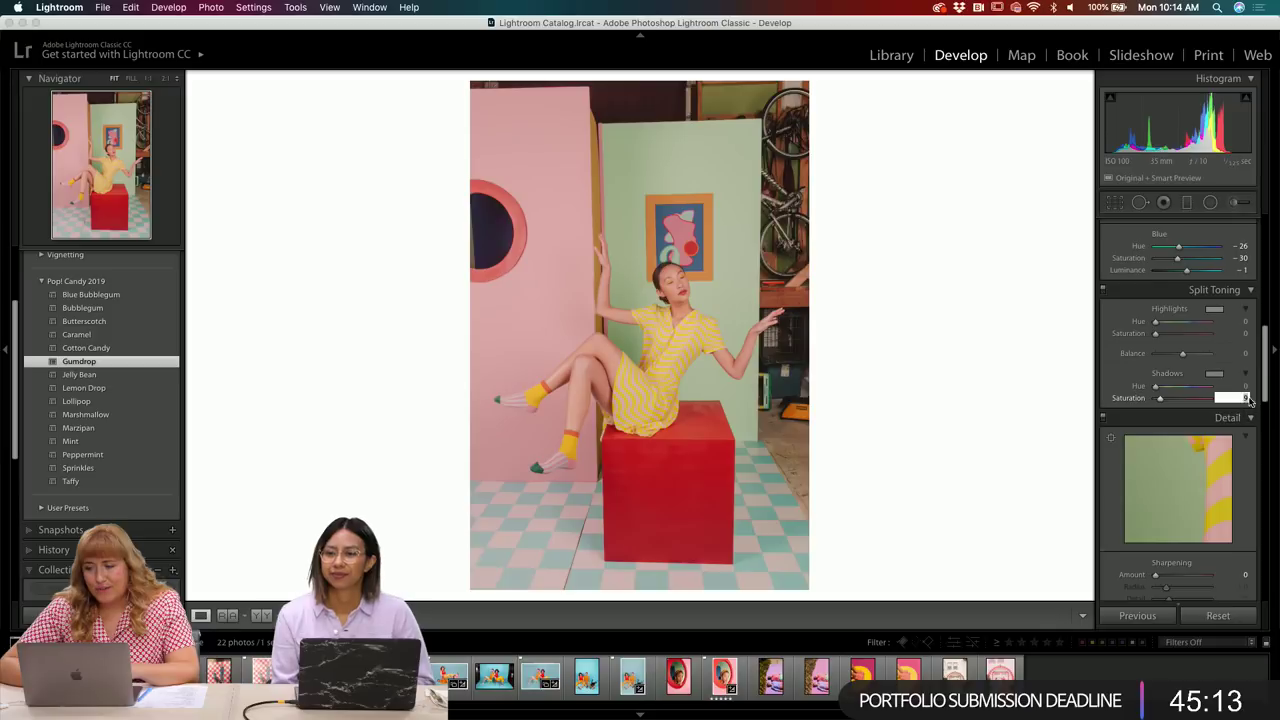
type("30")
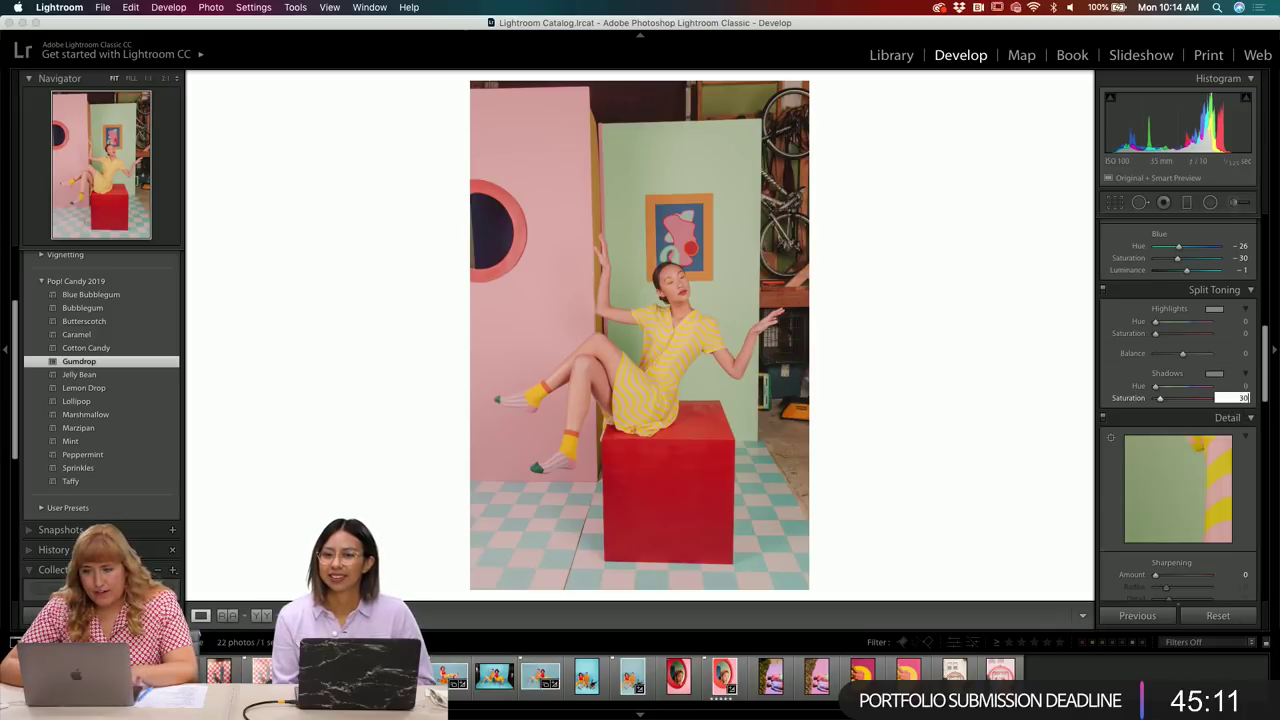
key("Return")
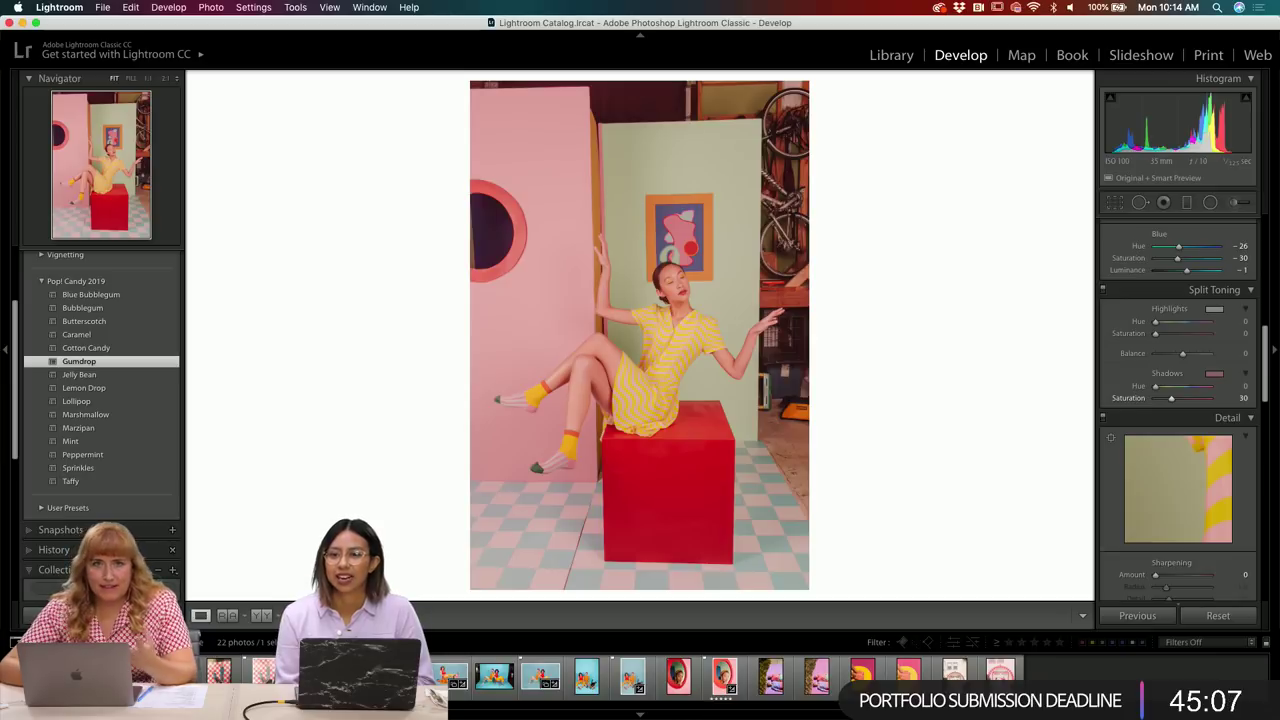
left_click(1232, 398)
type("9")
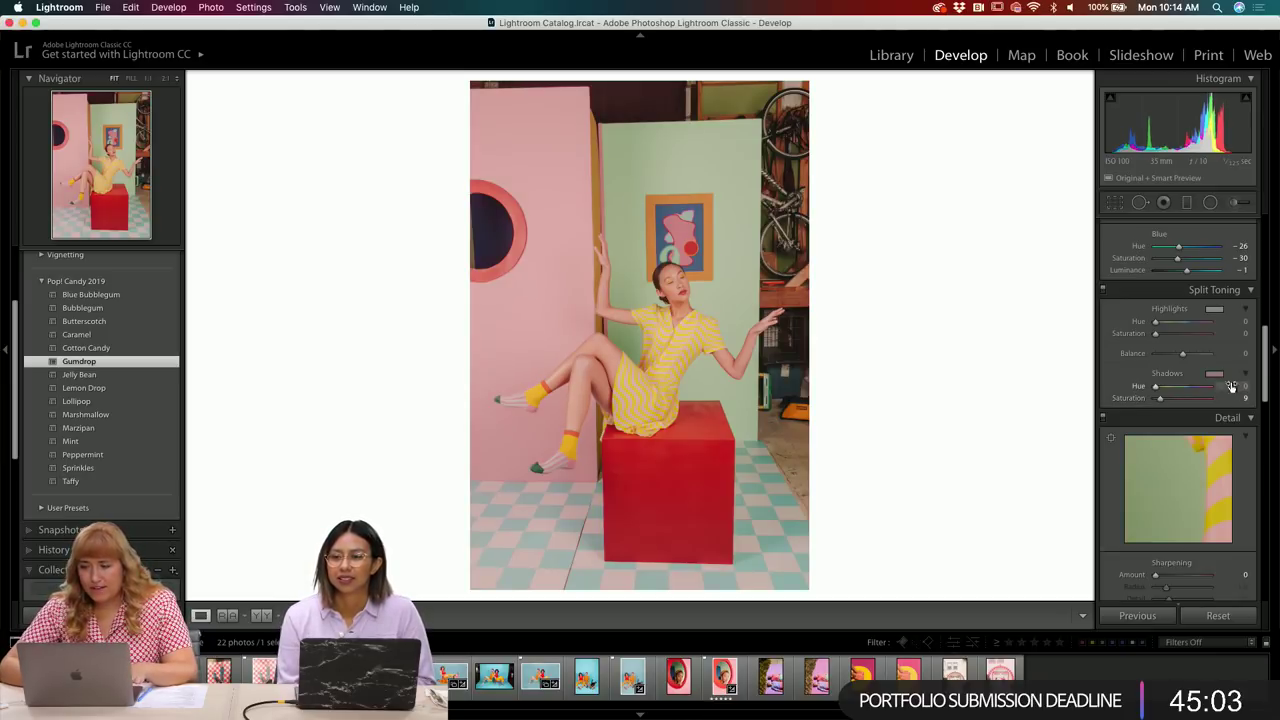
key("Return")
left_click(1214, 373)
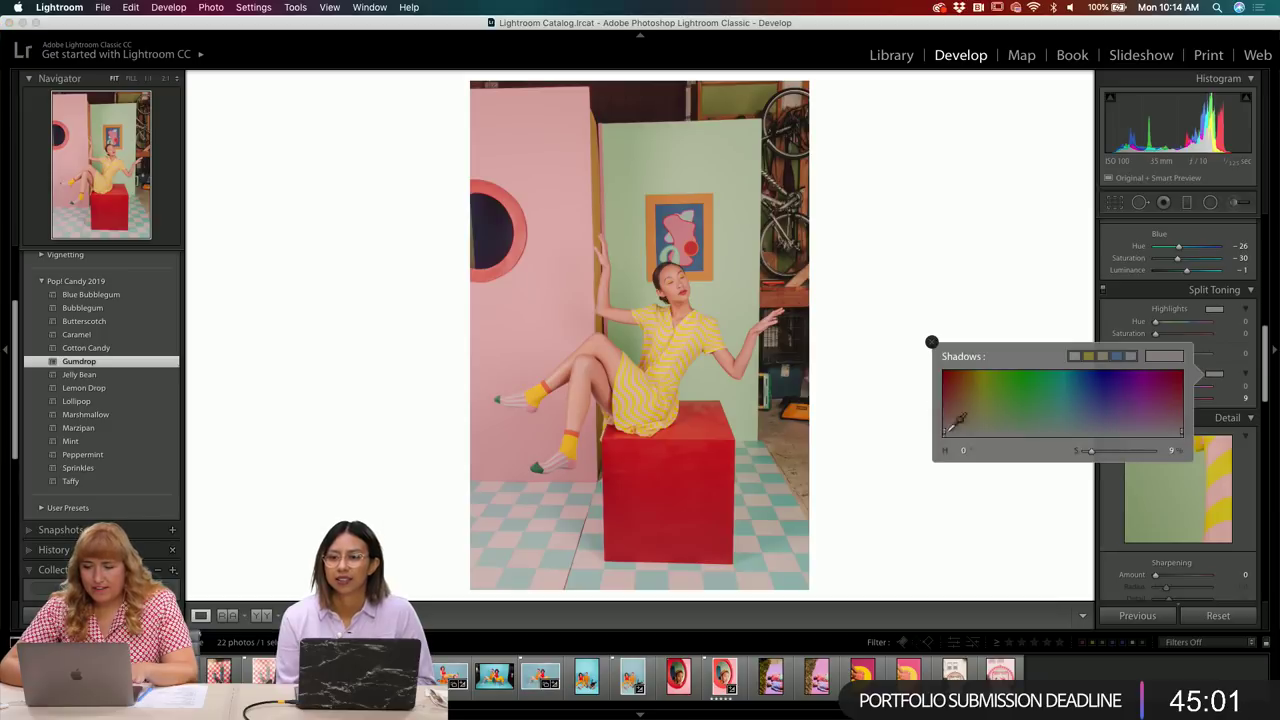
left_click(1240, 378)
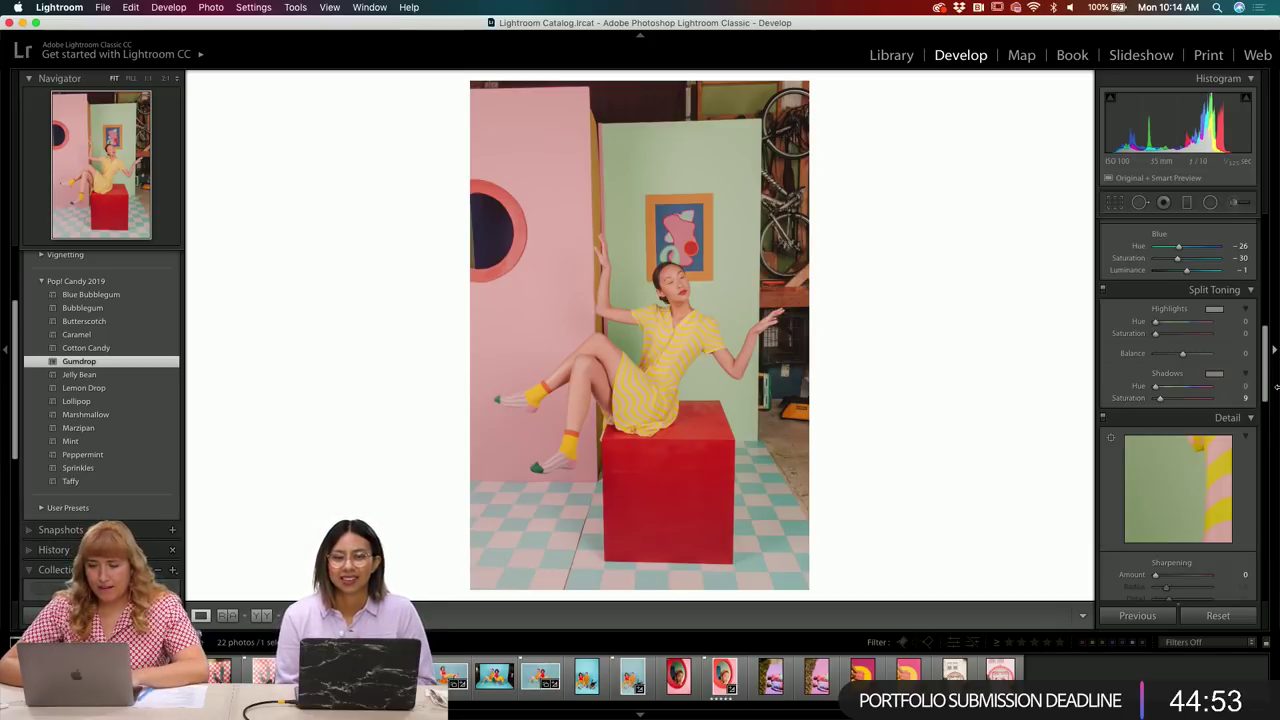
left_click_drag(1155, 333, 1115, 336)
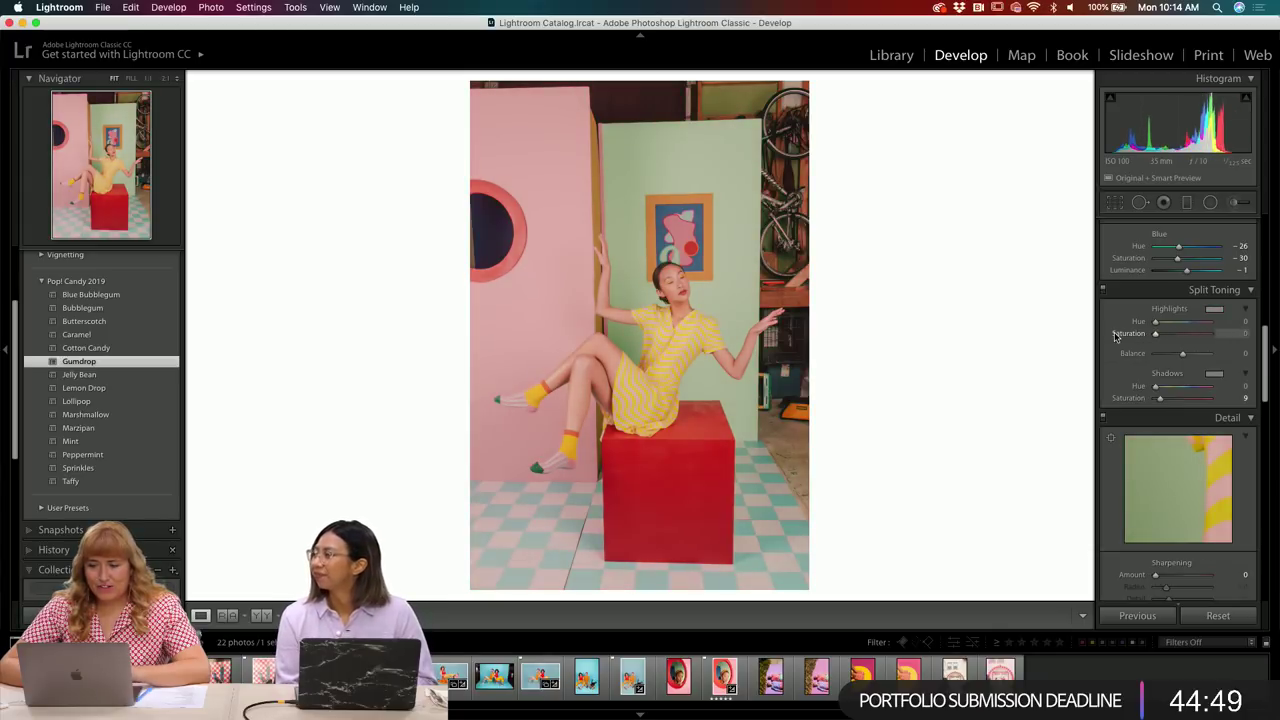
- Compare with the original, then send the photo to Edit in Adobe Photoshop CC 2019
key("backslash")
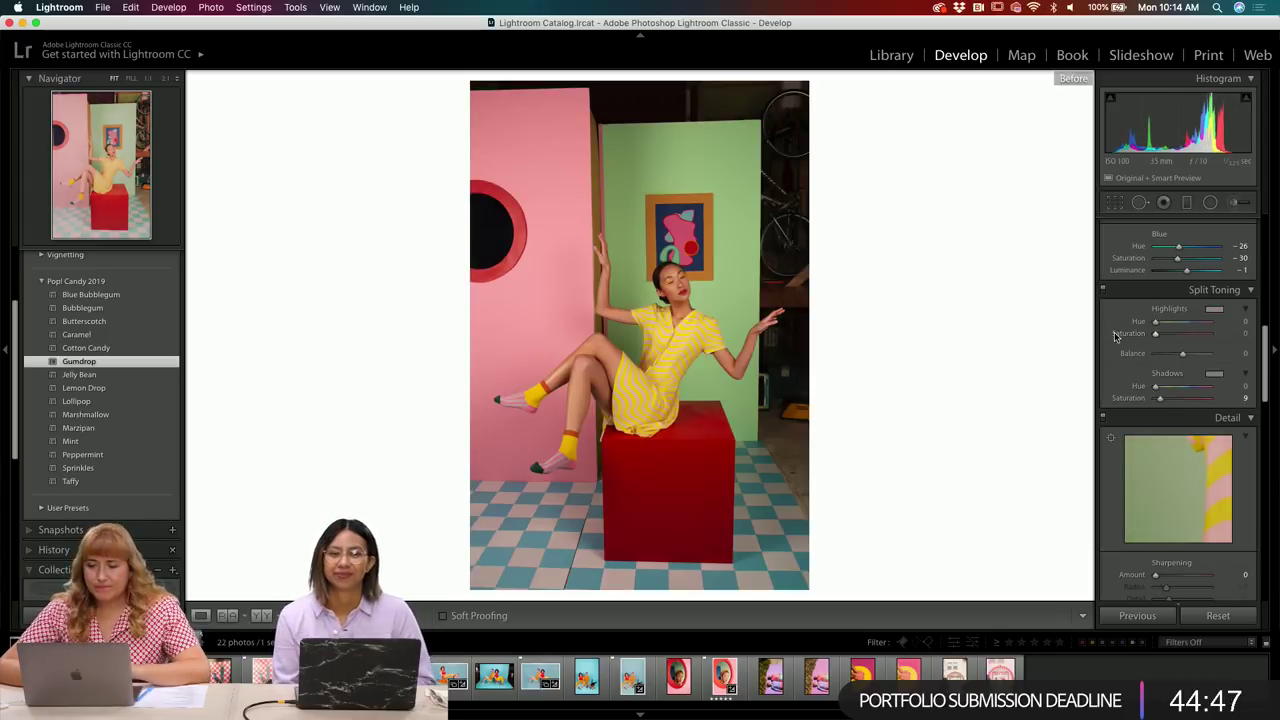
key("backslash")
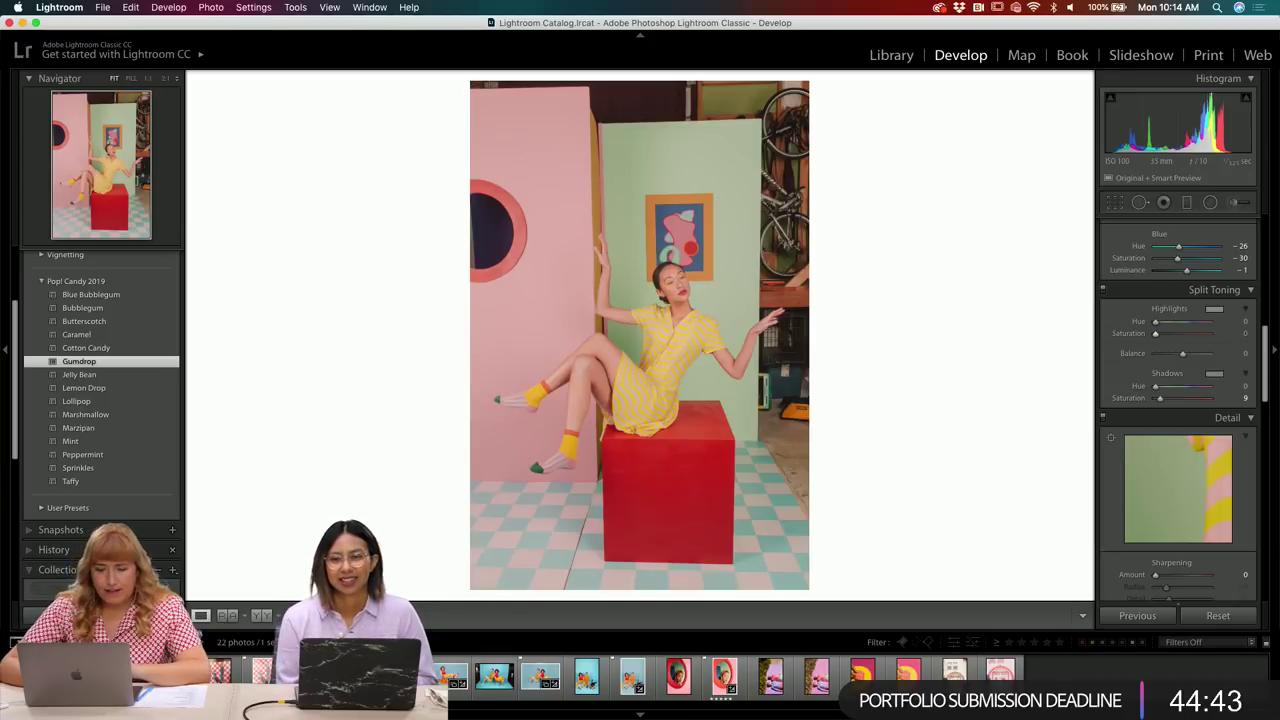
right_click(310, 325)
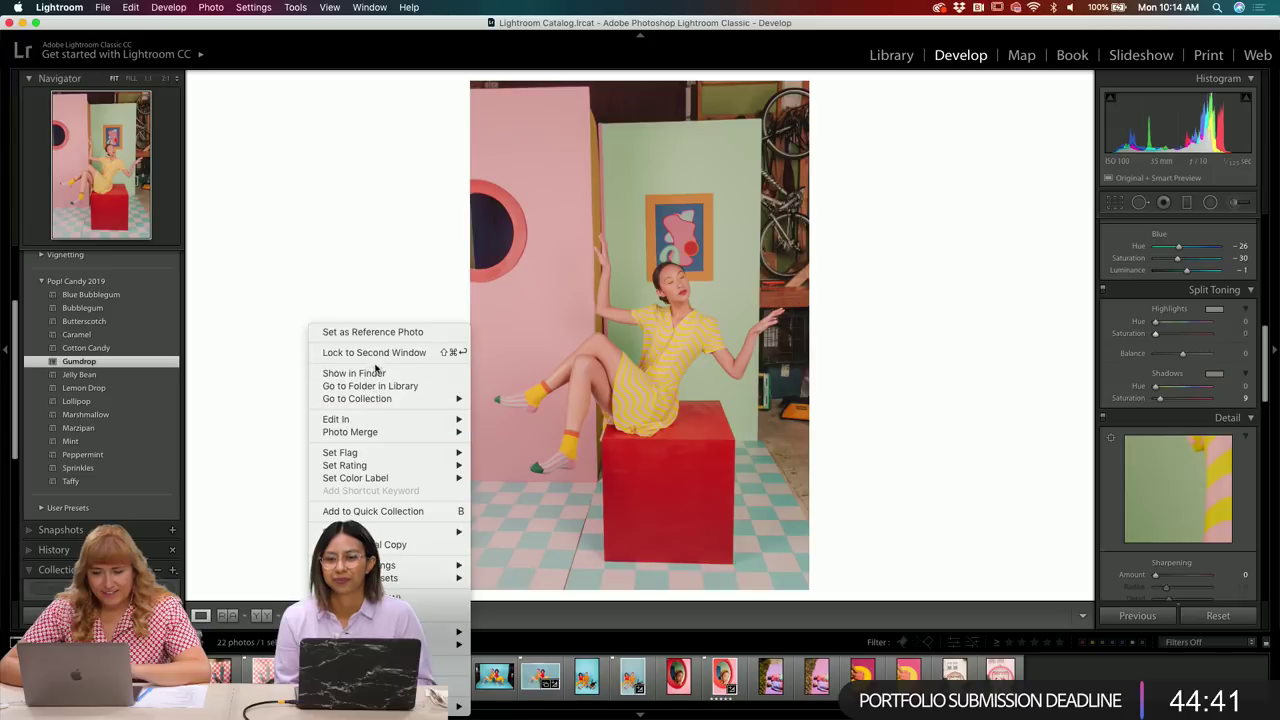
mouse_move(363, 420)
left_click(493, 419)
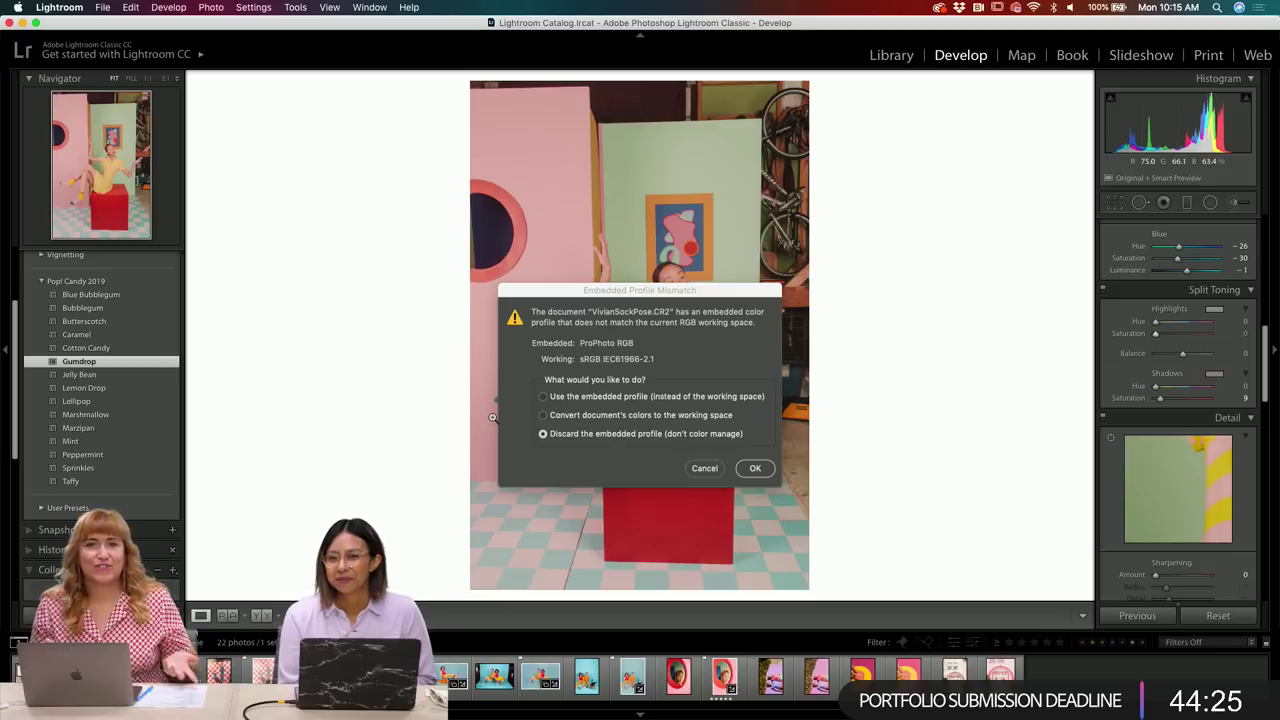
- Choose Use the embedded profile (ProPhoto RGB) in the mismatch dialog and confirm
left_click(655, 396)
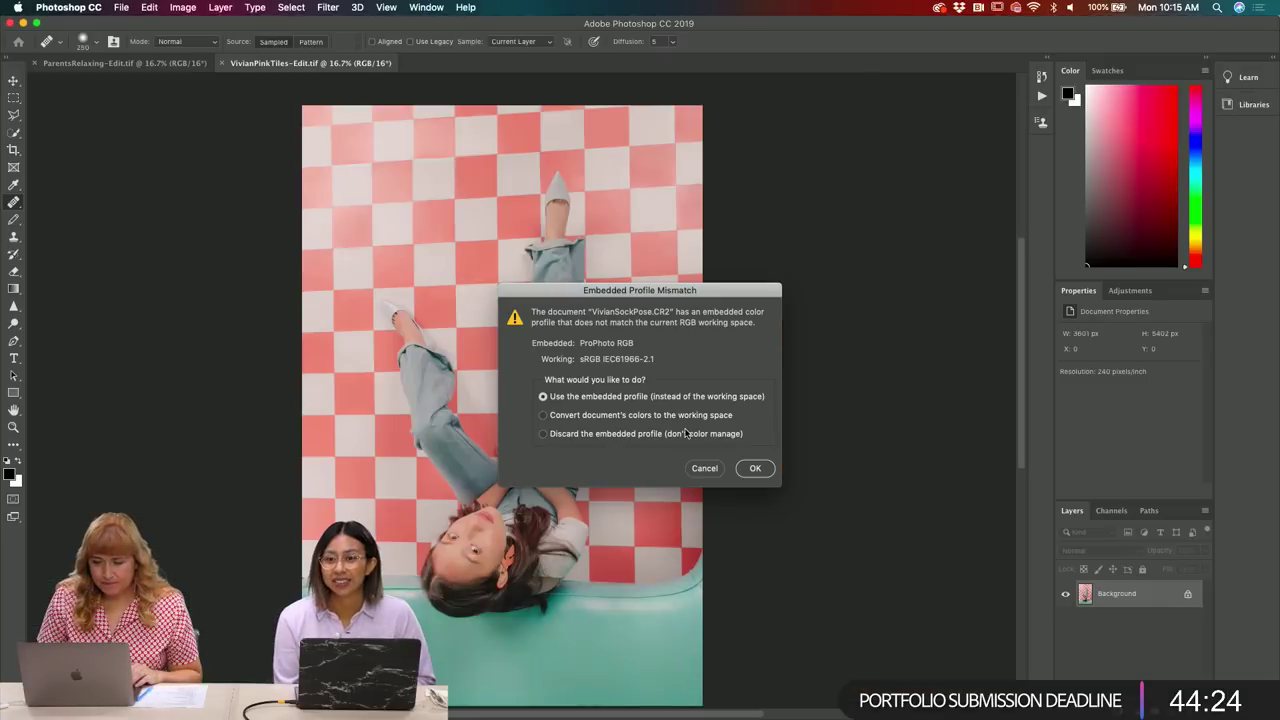
left_click(748, 468)
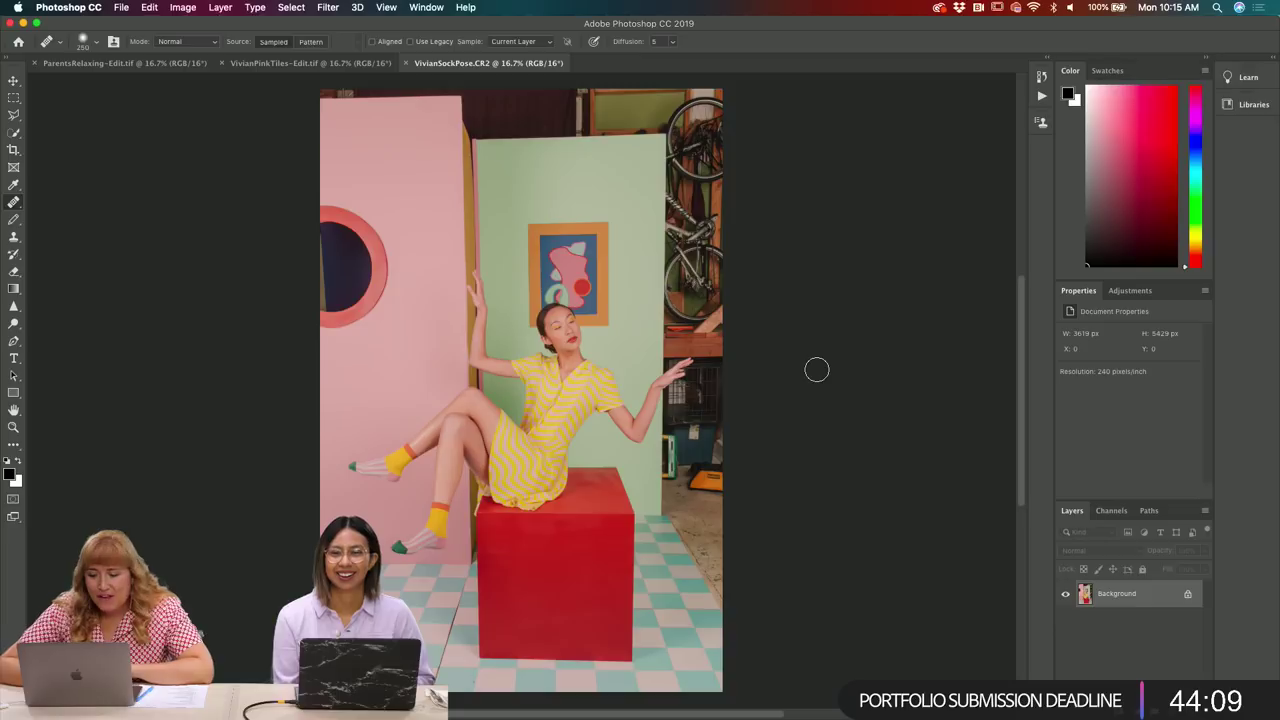
- At 33.3% zoom, heal away the bright highlight inside the dark porthole circle
key("super+equal")
scroll(430, 367, "left", 5)
scroll(430, 367, "up", 2)
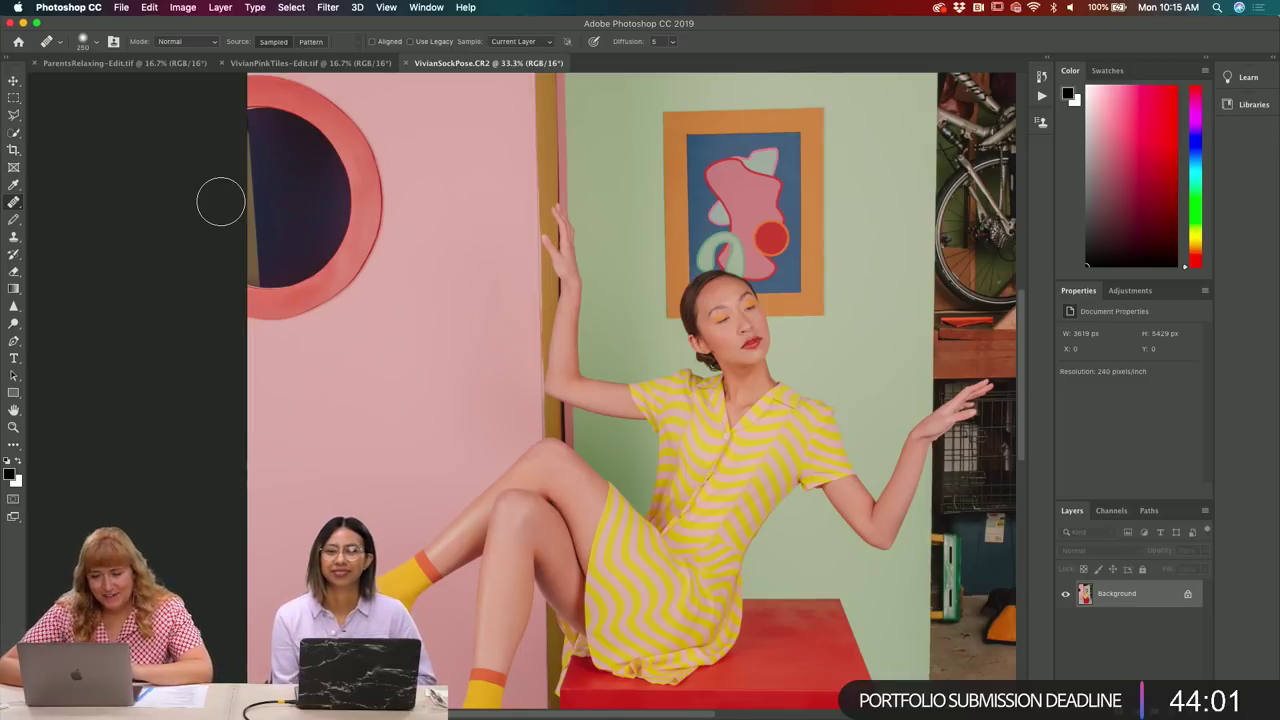
mouse_move(220, 202)
left_mouse_down()
mouse_move(220, 177)
mouse_move(263, 183)
mouse_move(265, 160)
mouse_move(259, 188)
left_mouse_up()
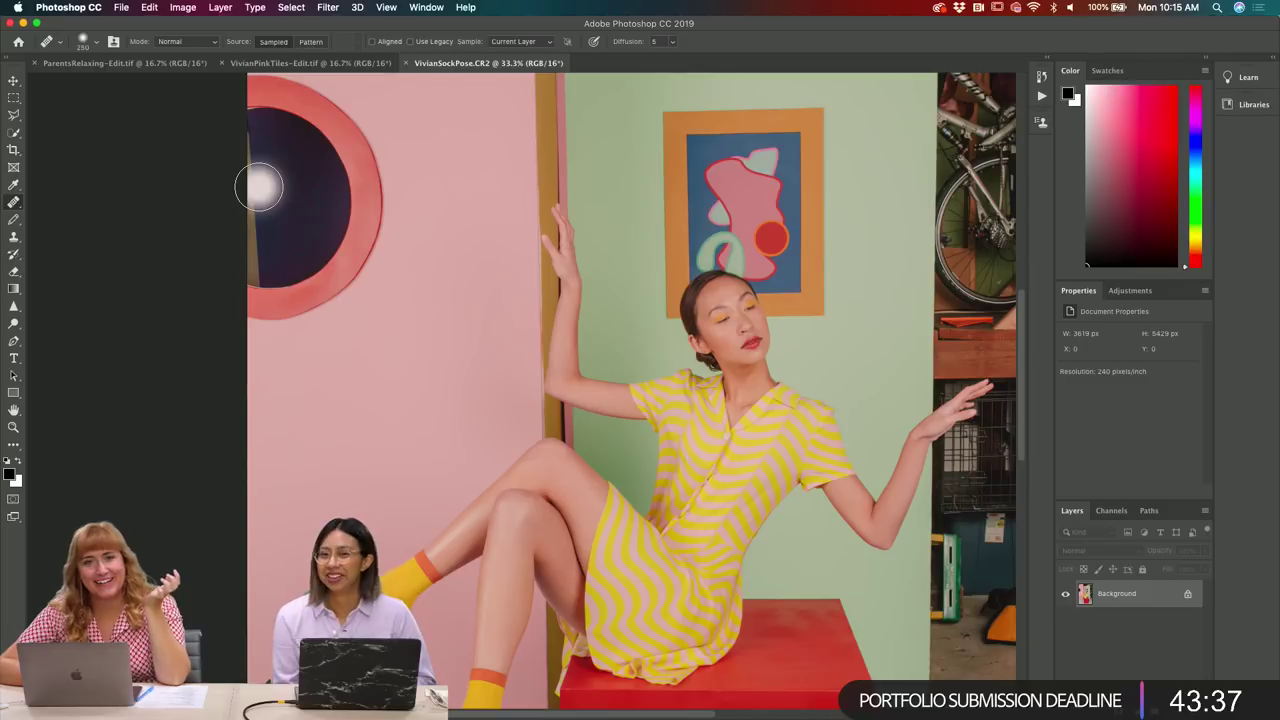
mouse_move(260, 187)
left_mouse_down()
mouse_move(280, 212)
mouse_move(319, 203)
mouse_move(268, 240)
left_mouse_up()
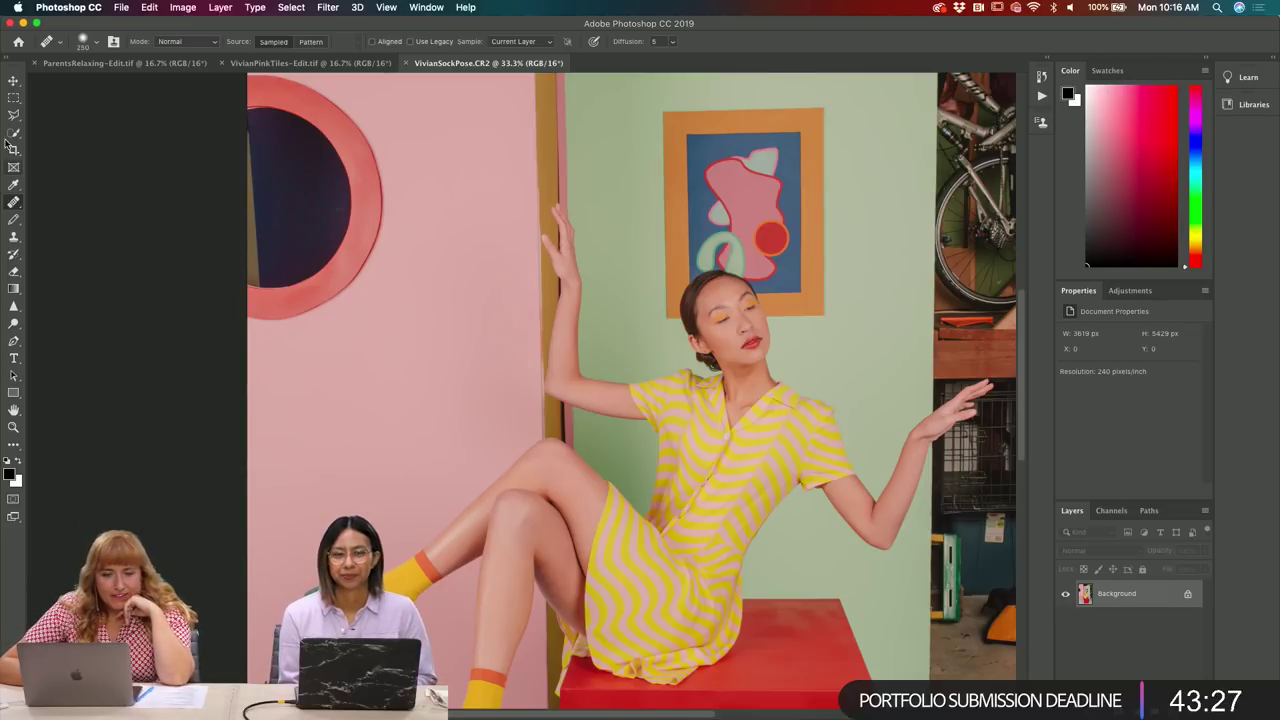
- Quick-select the dark navy porthole interior with an enlarged selection brush
right_click(14, 132)
left_click(239, 202)
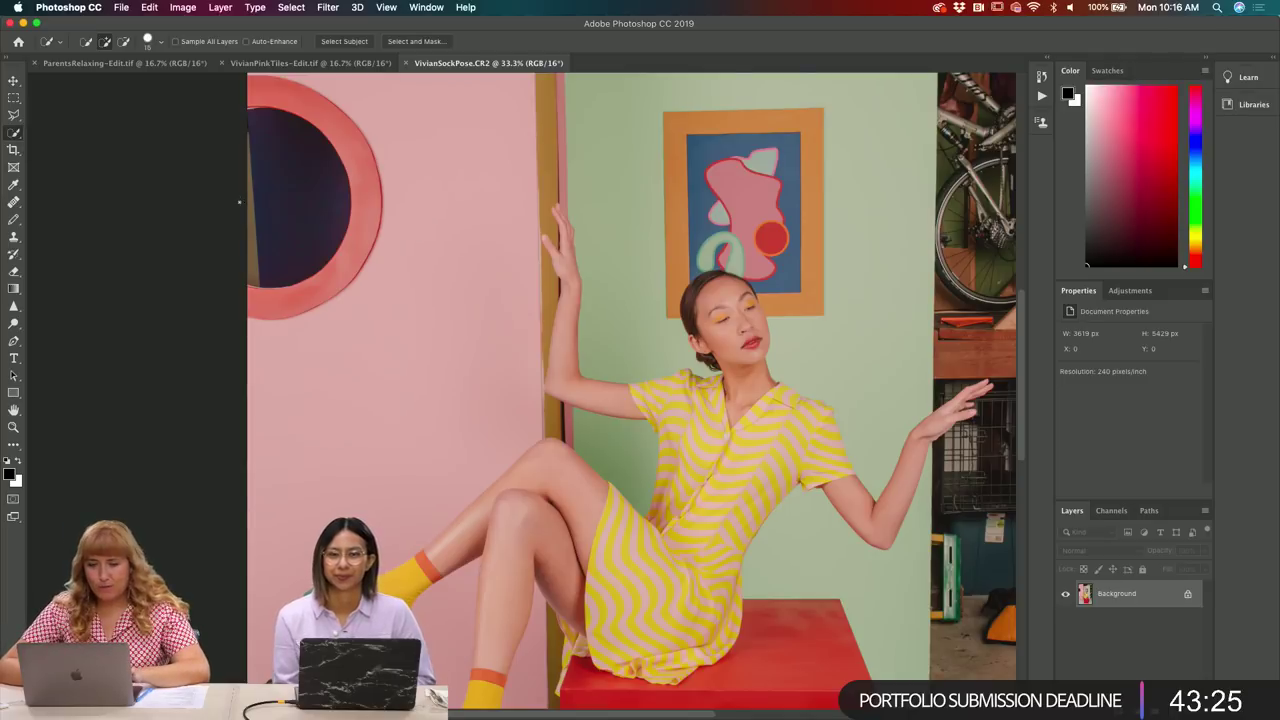
key("bracketright")
key("bracketright")
key("bracketright")
key("bracketright")
key("bracketright")
key("bracketright")
key("bracketright")
key("bracketright")
key("bracketright")
key("bracketright")
key("bracketright")
key("bracketright")
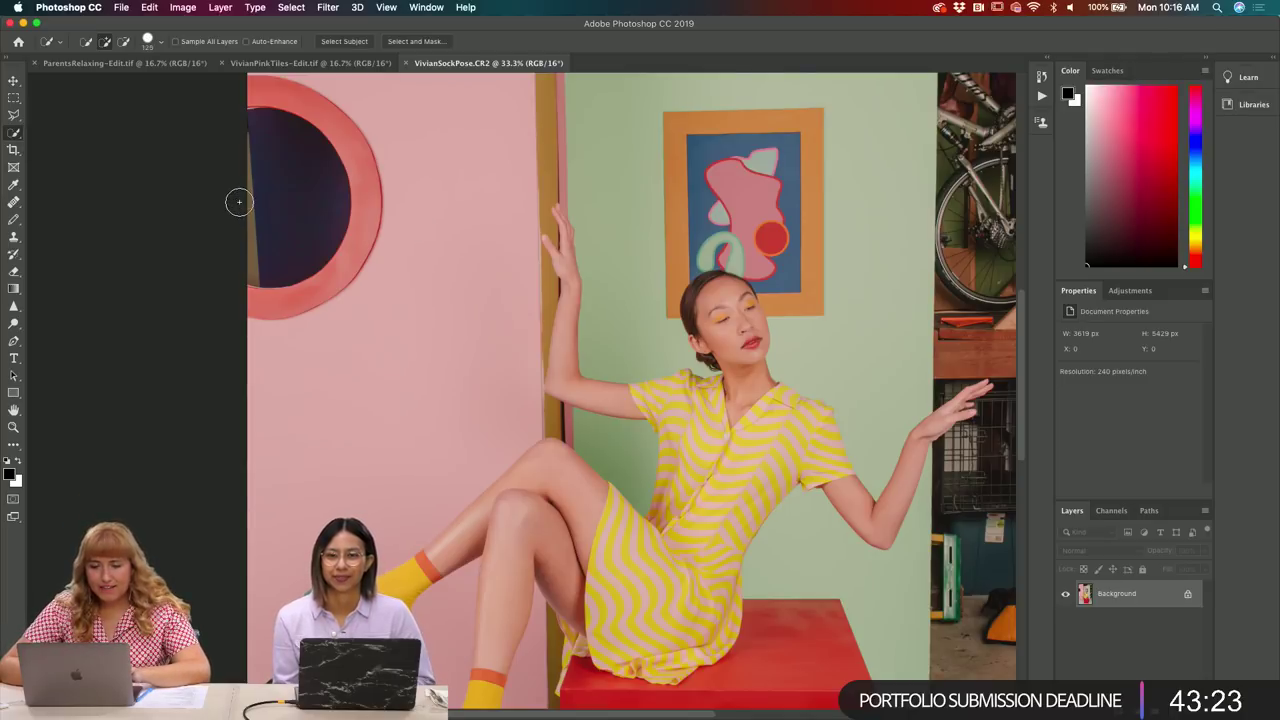
left_click_drag(256, 217, 261, 216)
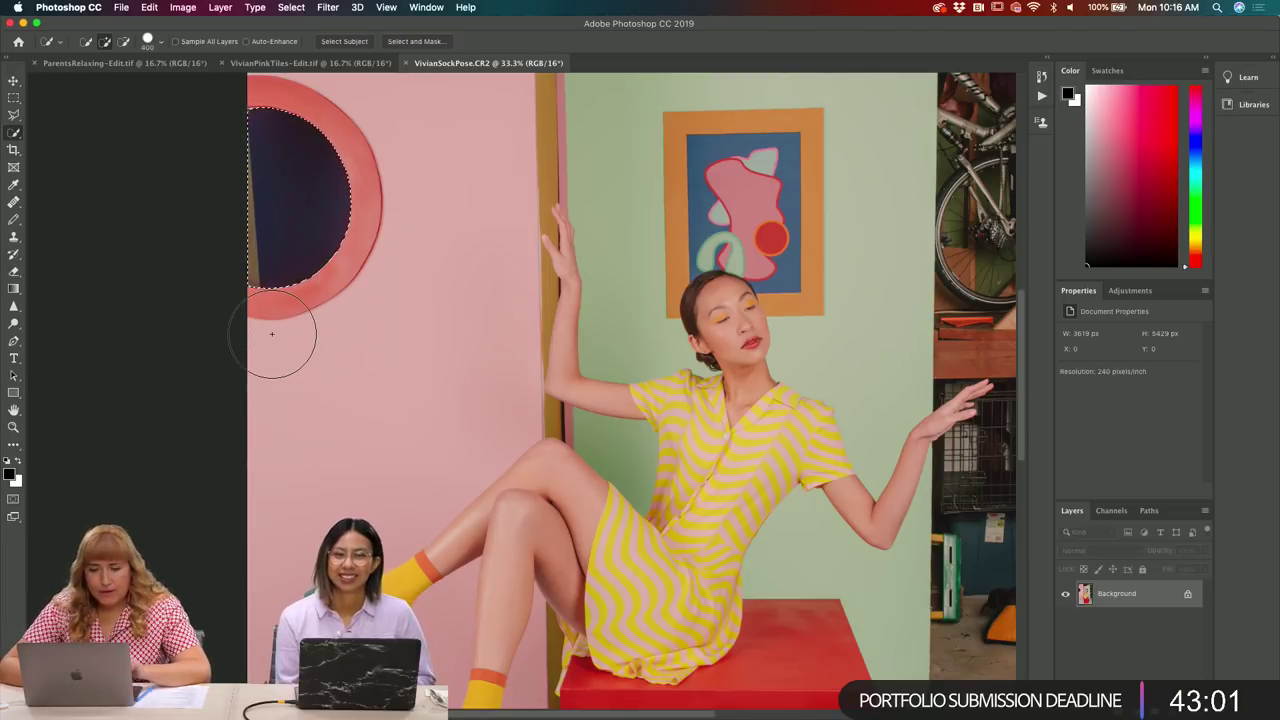
- Set the foreground colour to the blue sampled from the painting
left_click(10, 476)
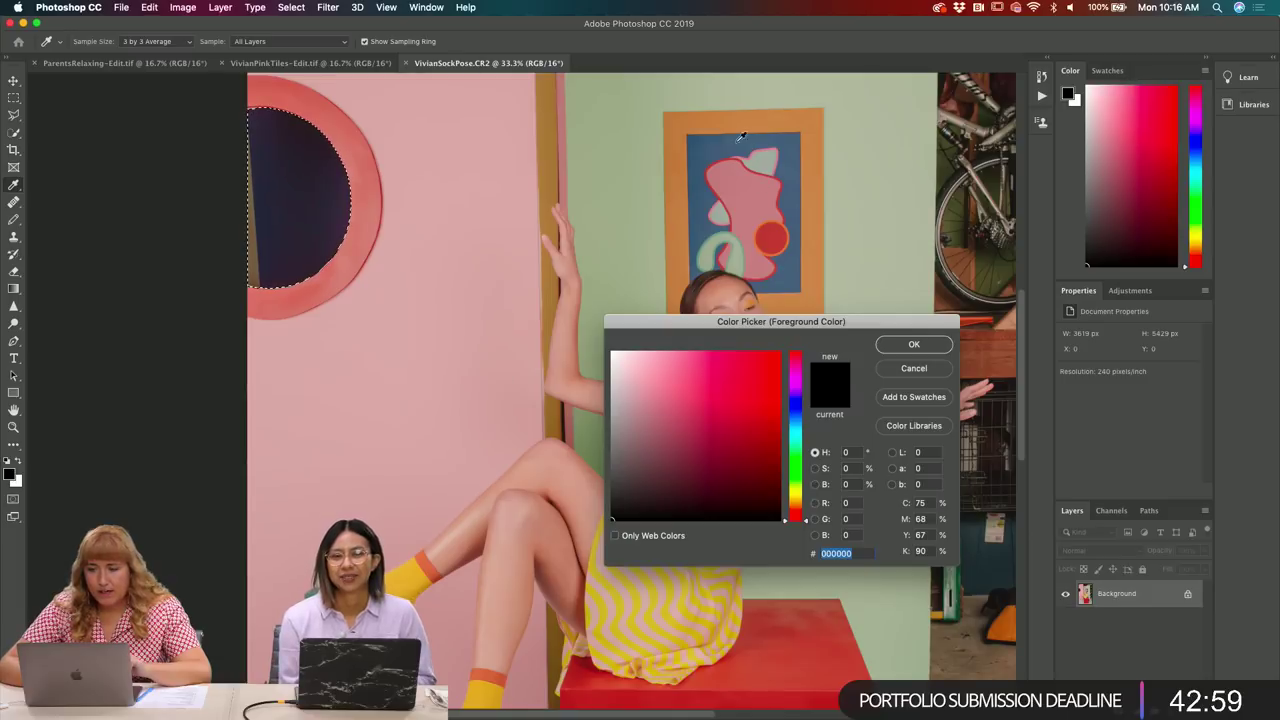
left_click(708, 139)
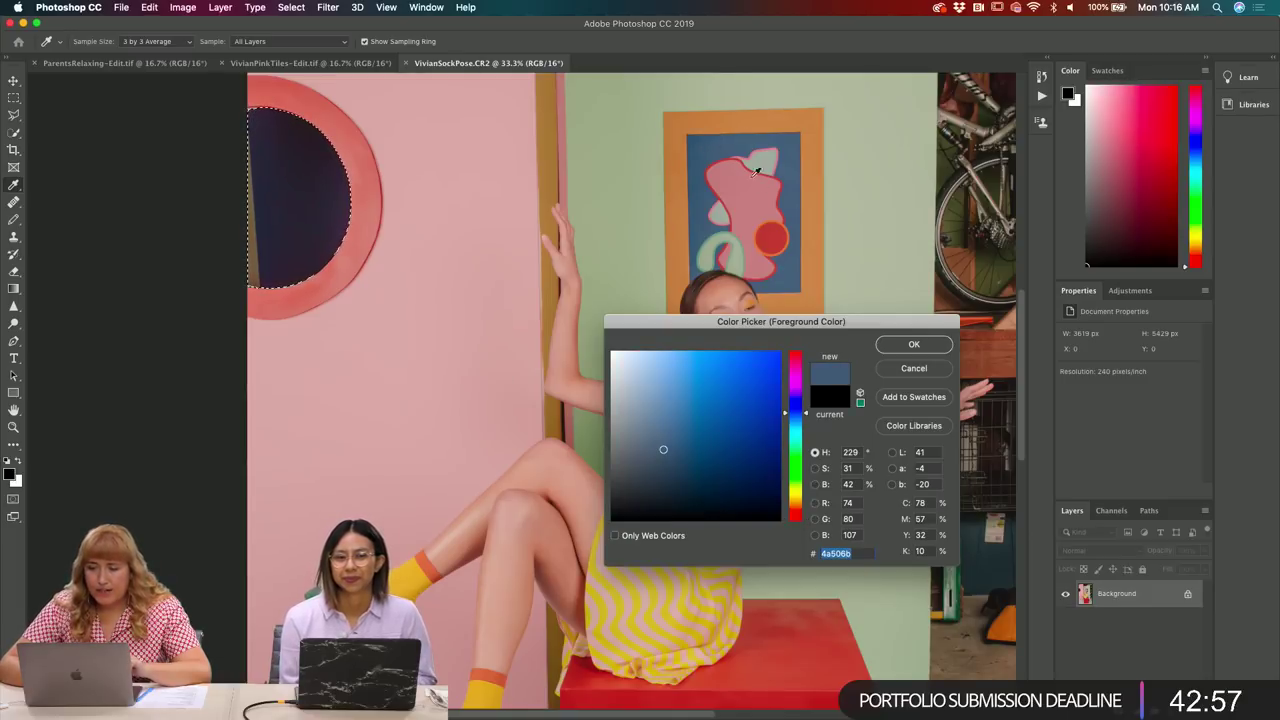
left_click(913, 344)
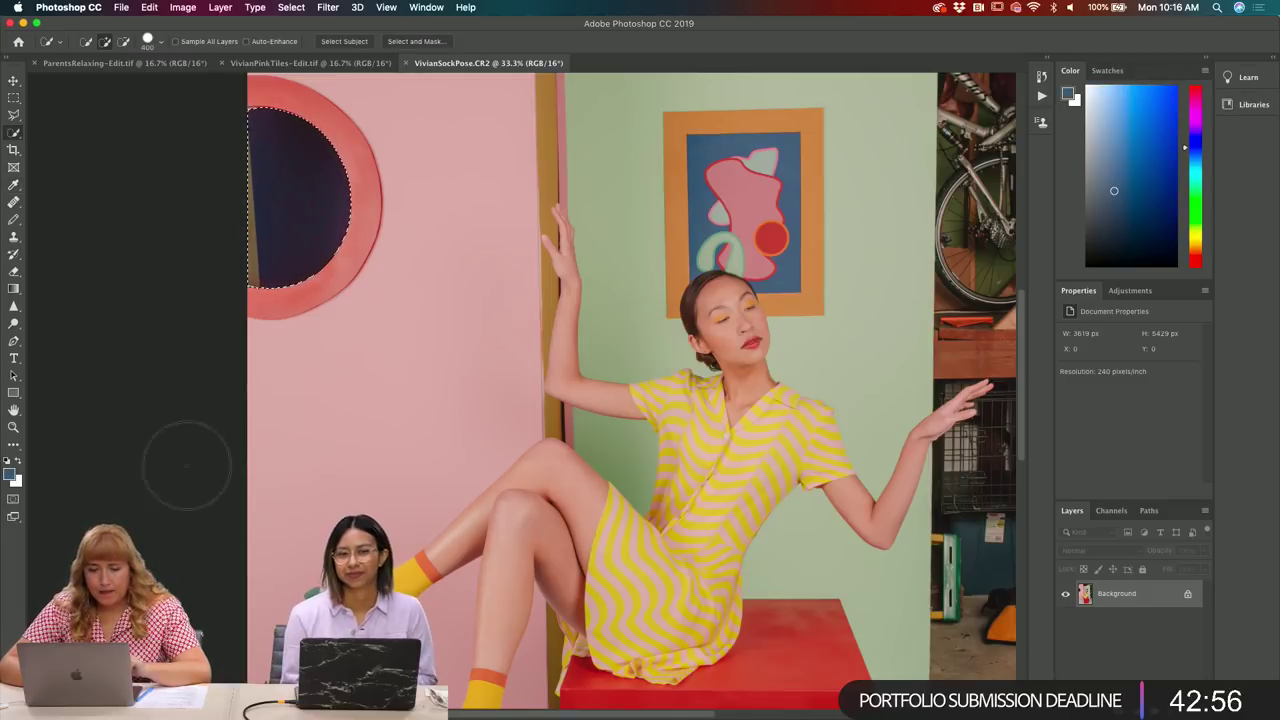
- Set the background colour to the painting's blue darkened to navy 303445
left_click(17, 482)
left_click(730, 138)
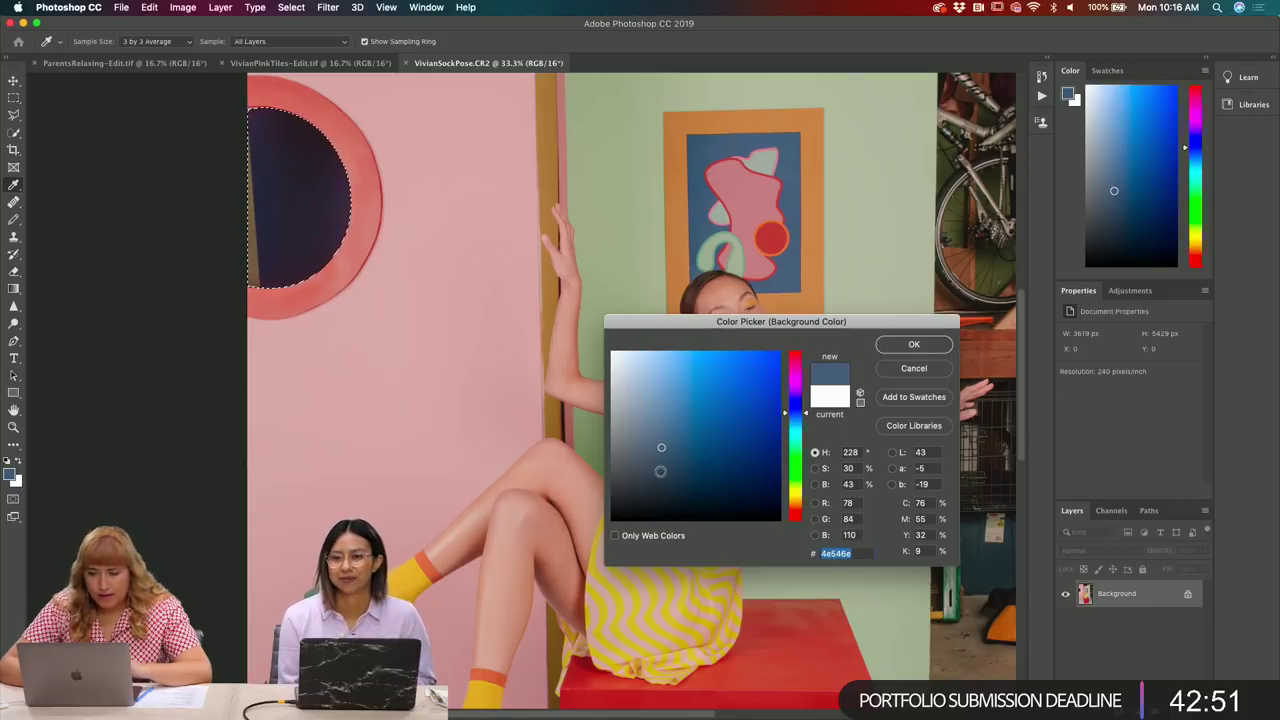
left_click(663, 474)
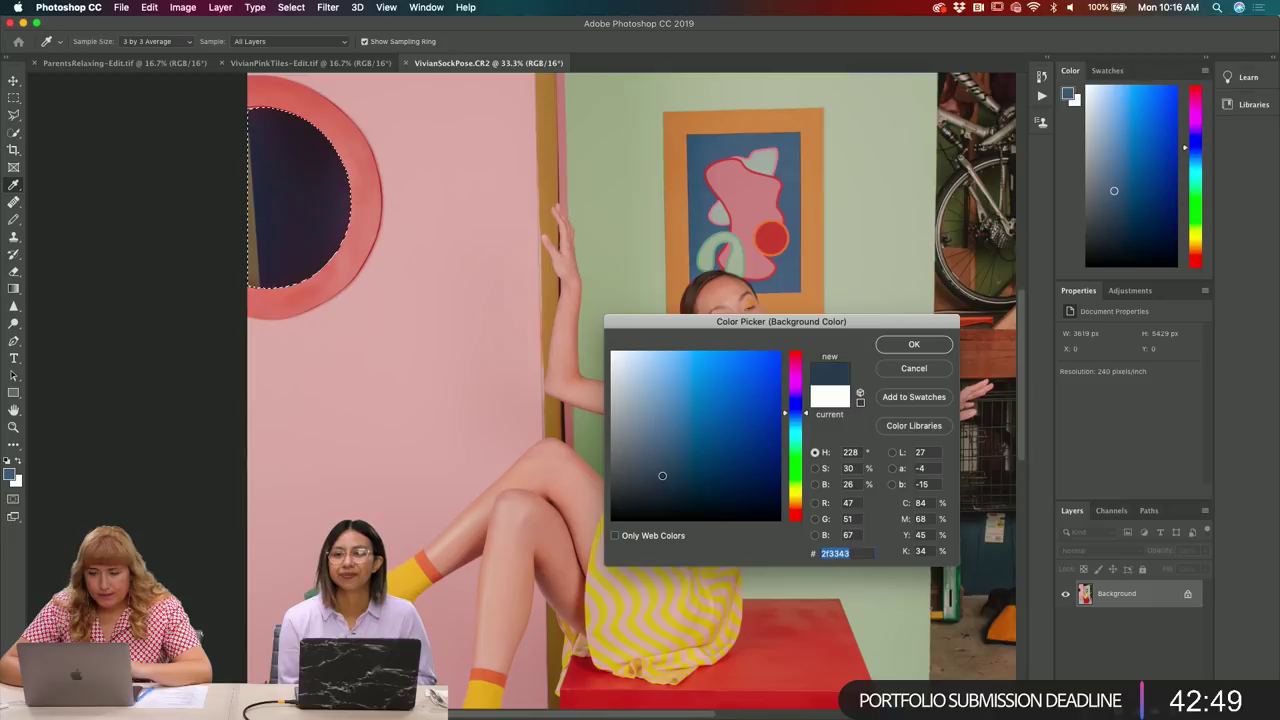
left_click(896, 349)
key("w")
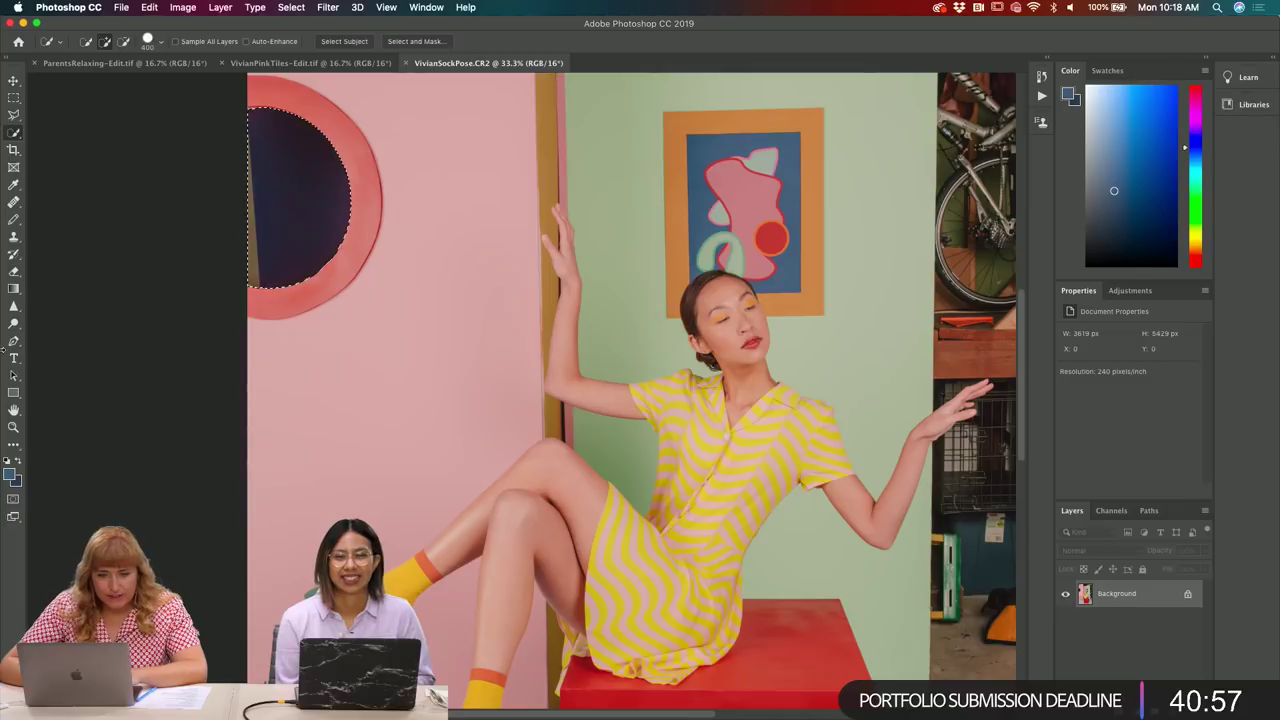
- Fill the circle with a bottom-to-top blue gradient, redrawing it lighter, then zoom out
left_click(14, 289)
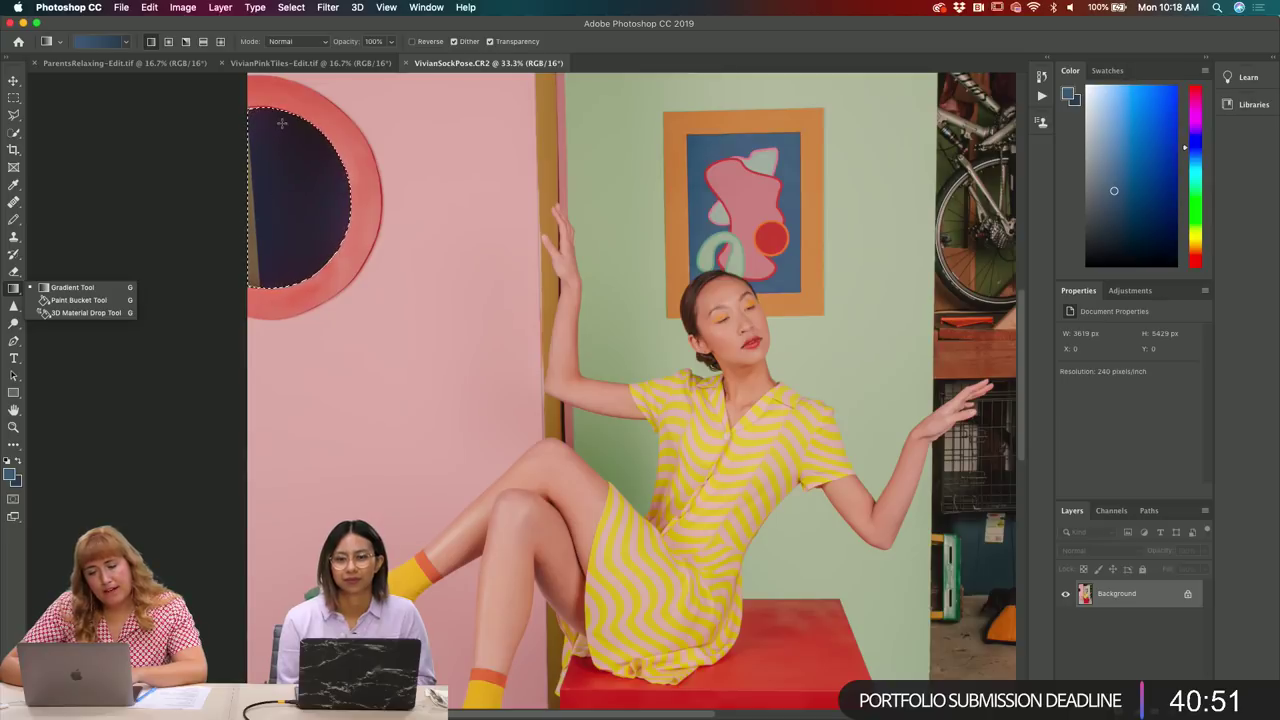
left_click(281, 264)
left_click_drag(270, 190, 426, 483)
key("super+z")
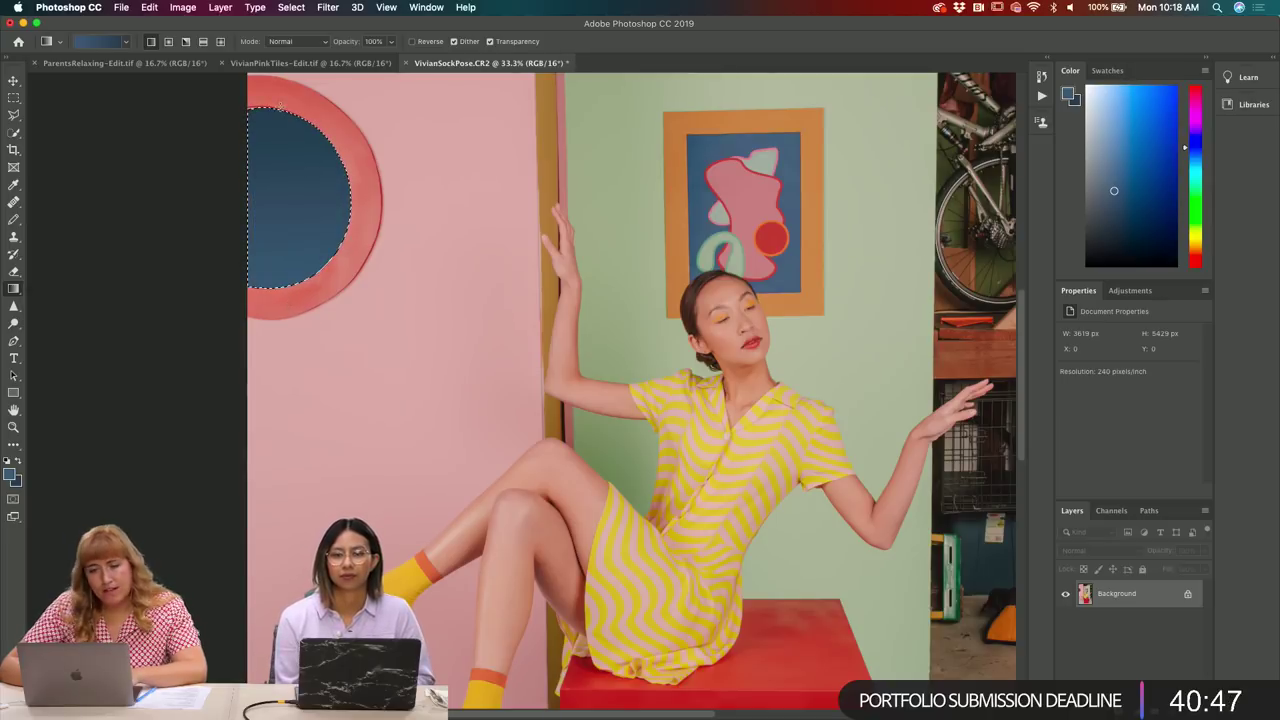
scroll(426, 483, "up", 3)
key("super+z")
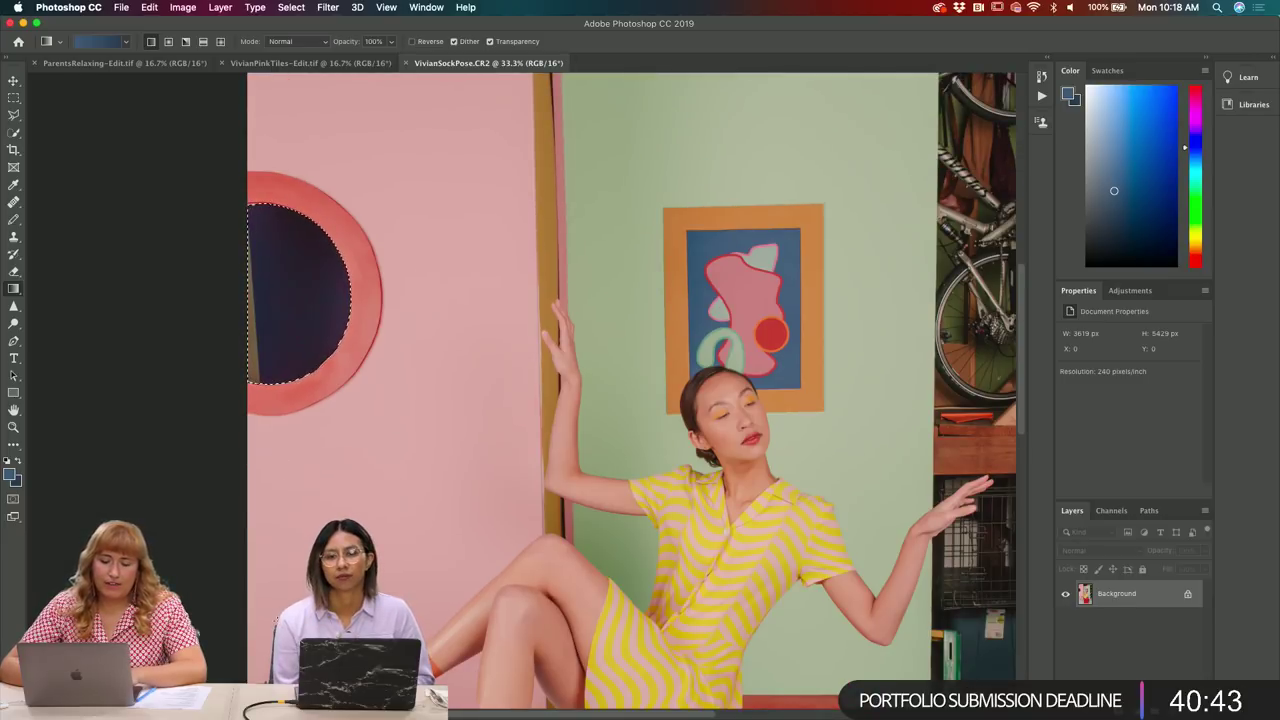
scroll(280, 528, "up", 1)
left_click_drag(277, 690, 293, 101)
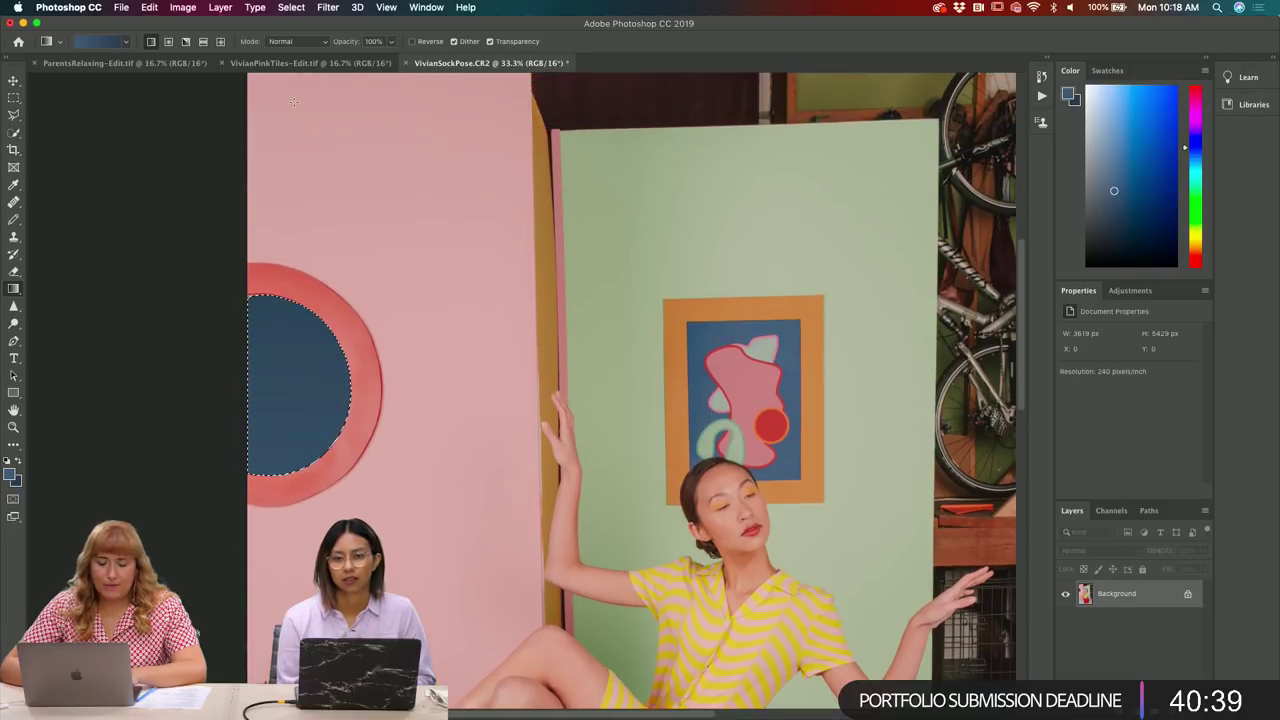
key("super+z")
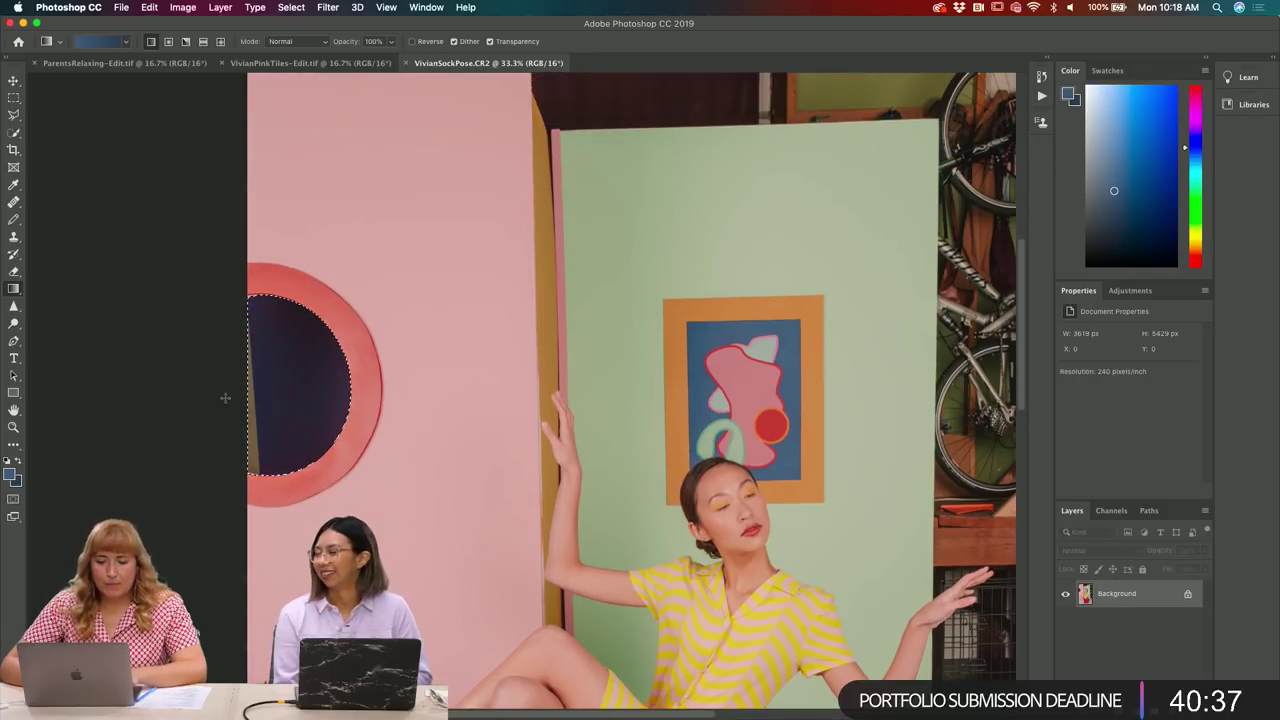
left_click_drag(263, 481, 266, 292)
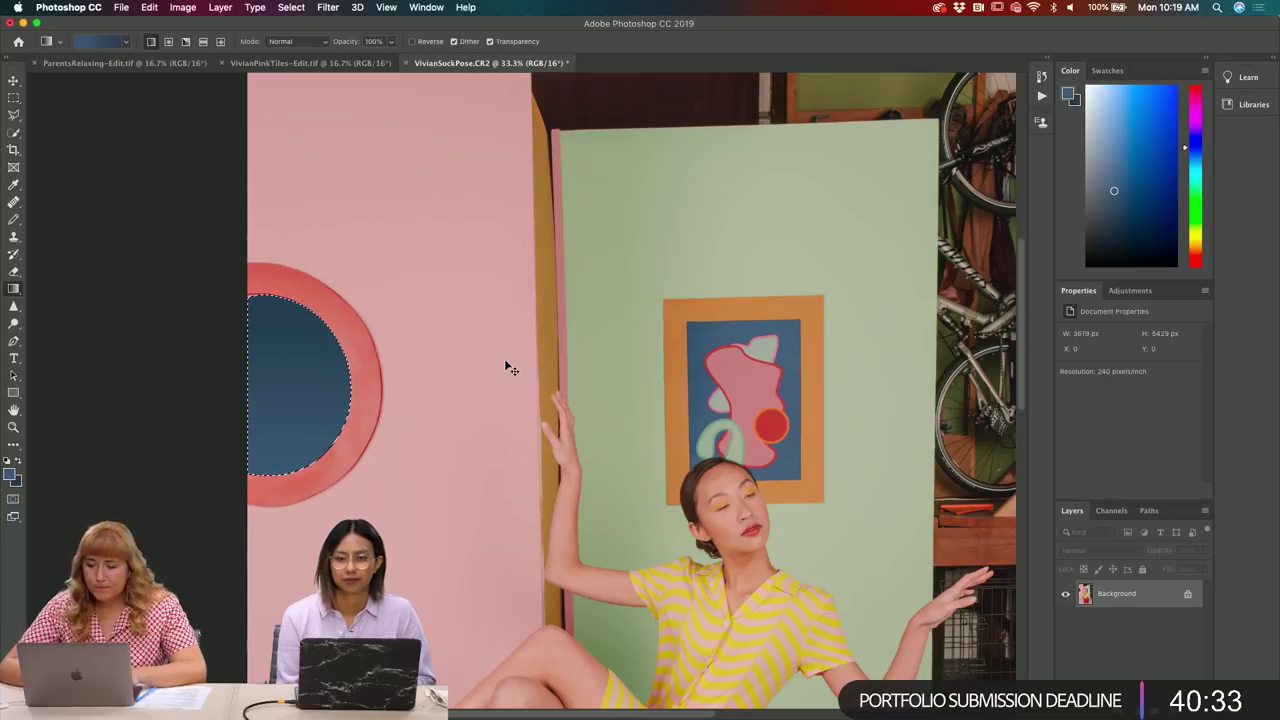
key("super+minus")
key("super+minus")
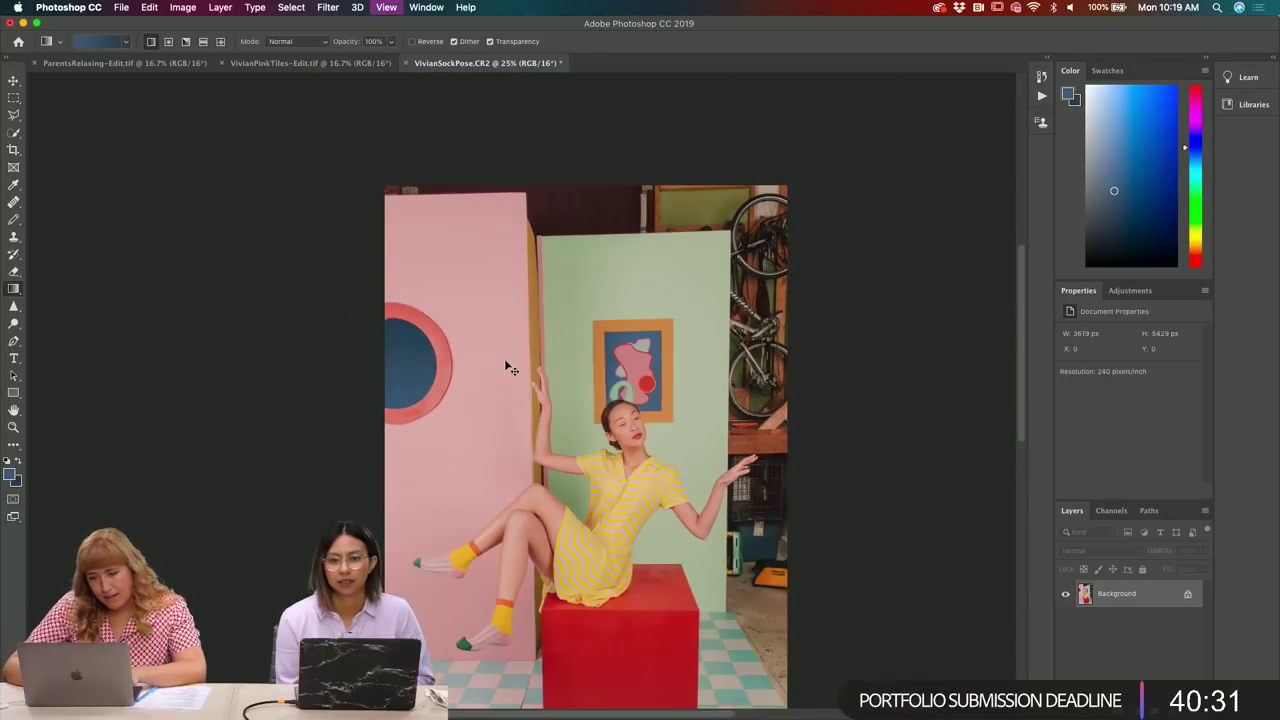
scroll(504, 358, "down", 3)
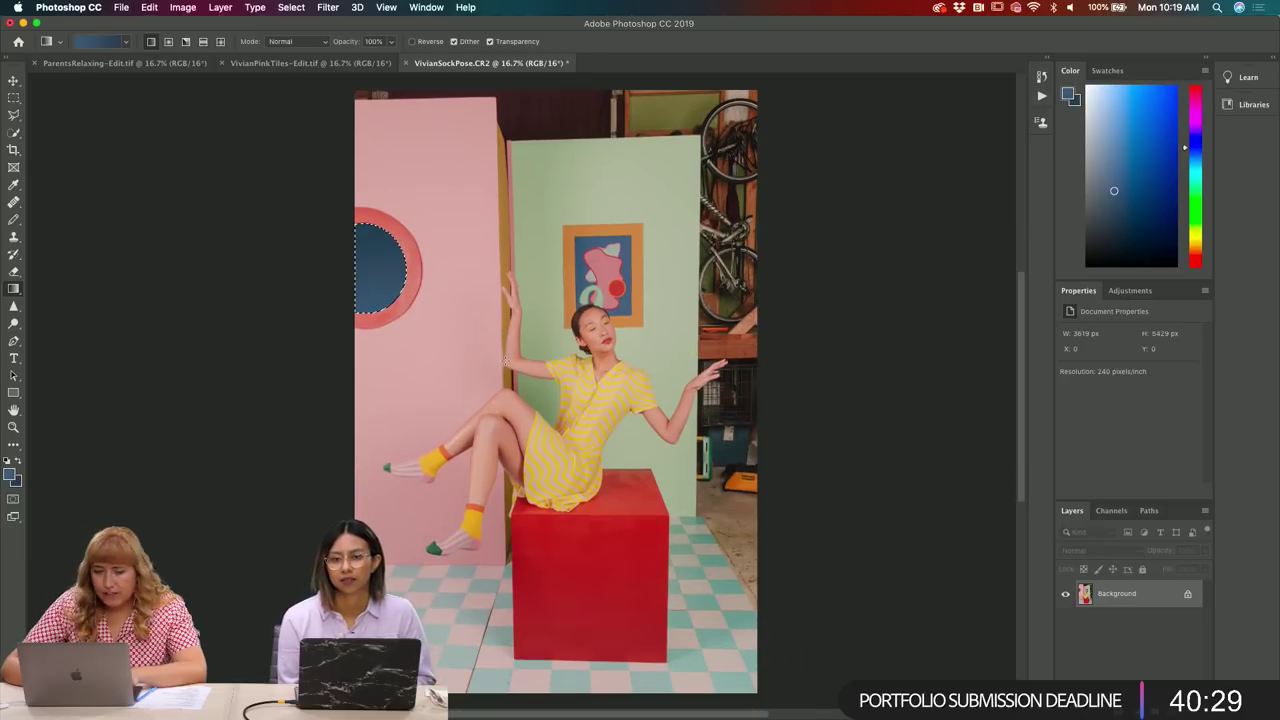
- Set the foreground colour to a brighter, slightly teal blue 4c5b74
left_click(11, 475)
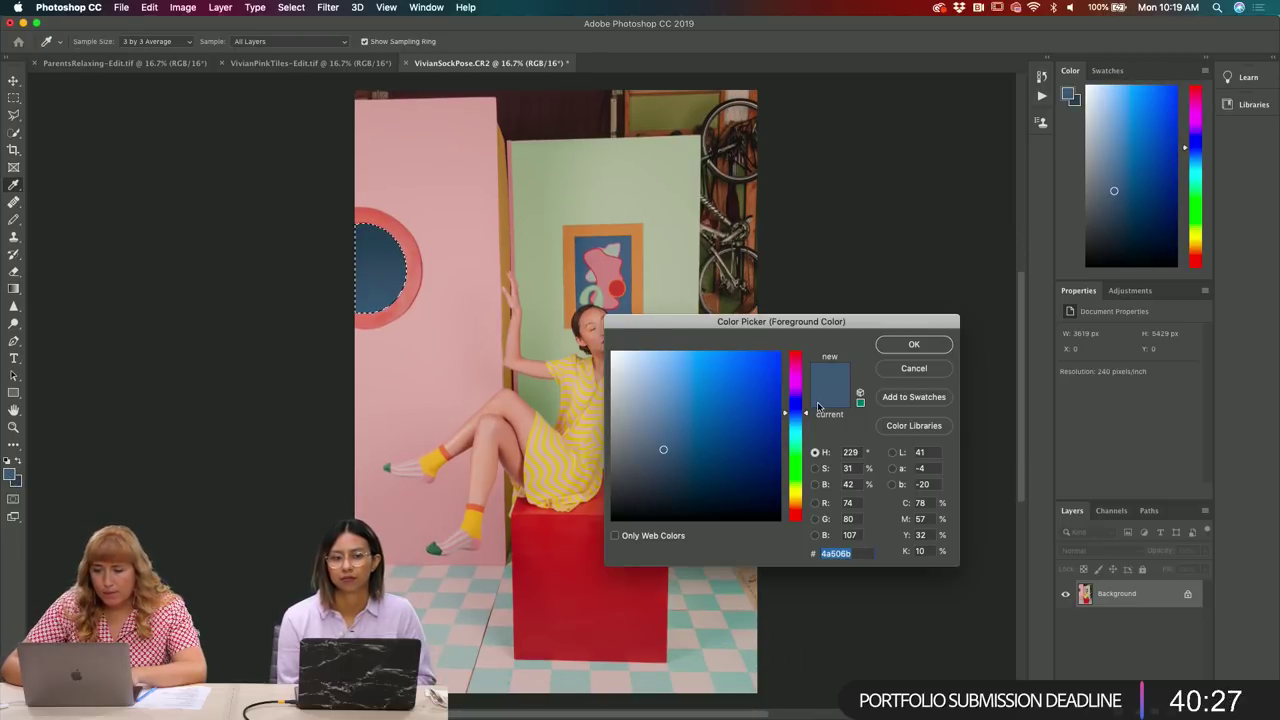
left_click_drag(805, 415, 805, 418)
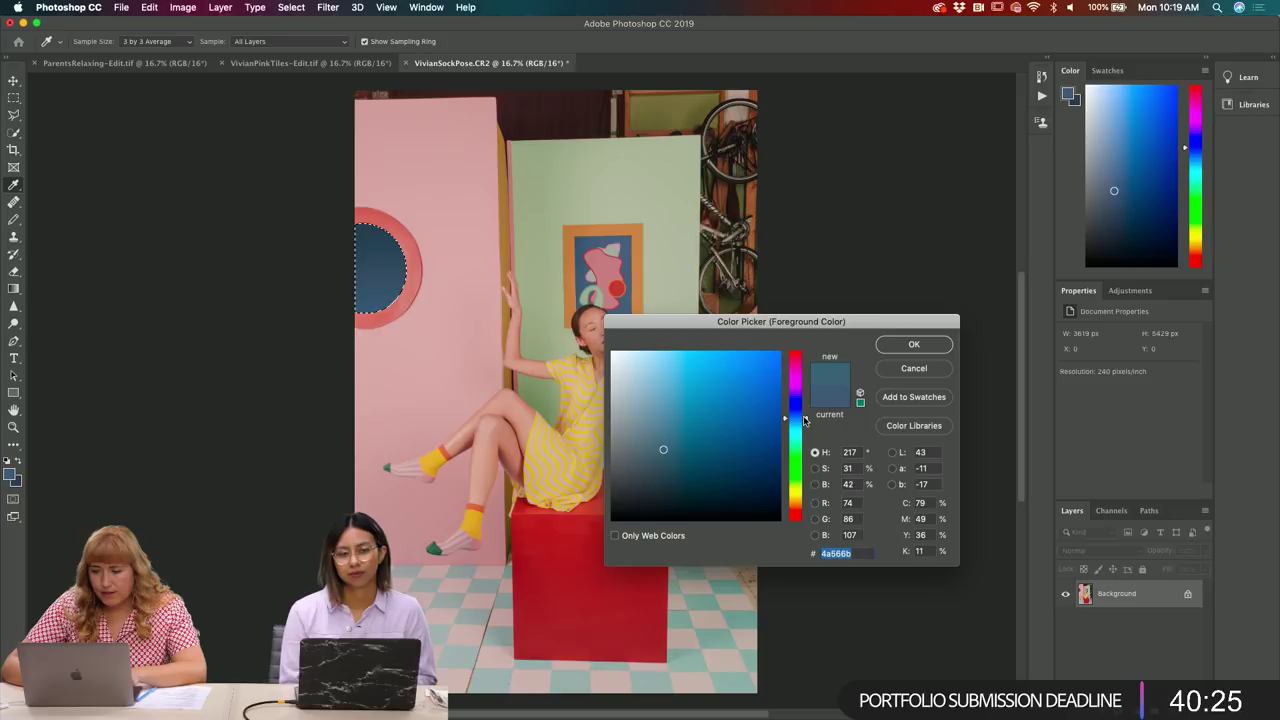
left_click_drag(664, 449, 669, 443)
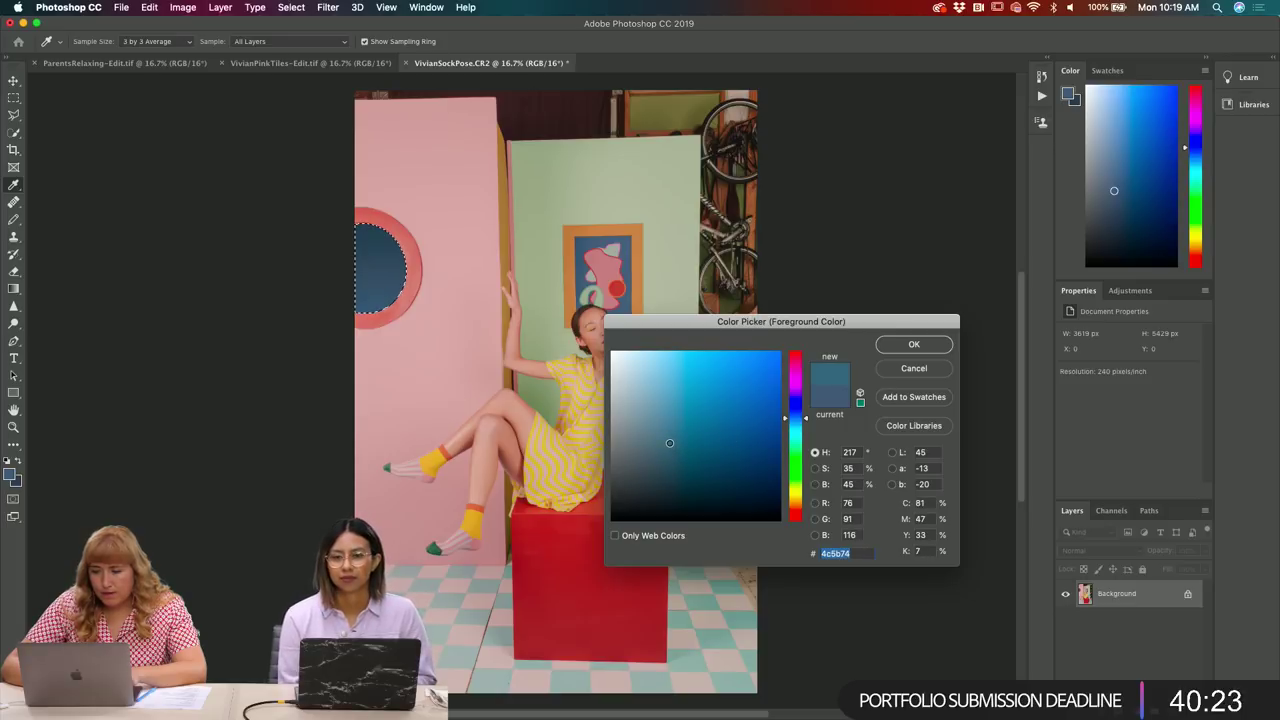
left_click(926, 345)
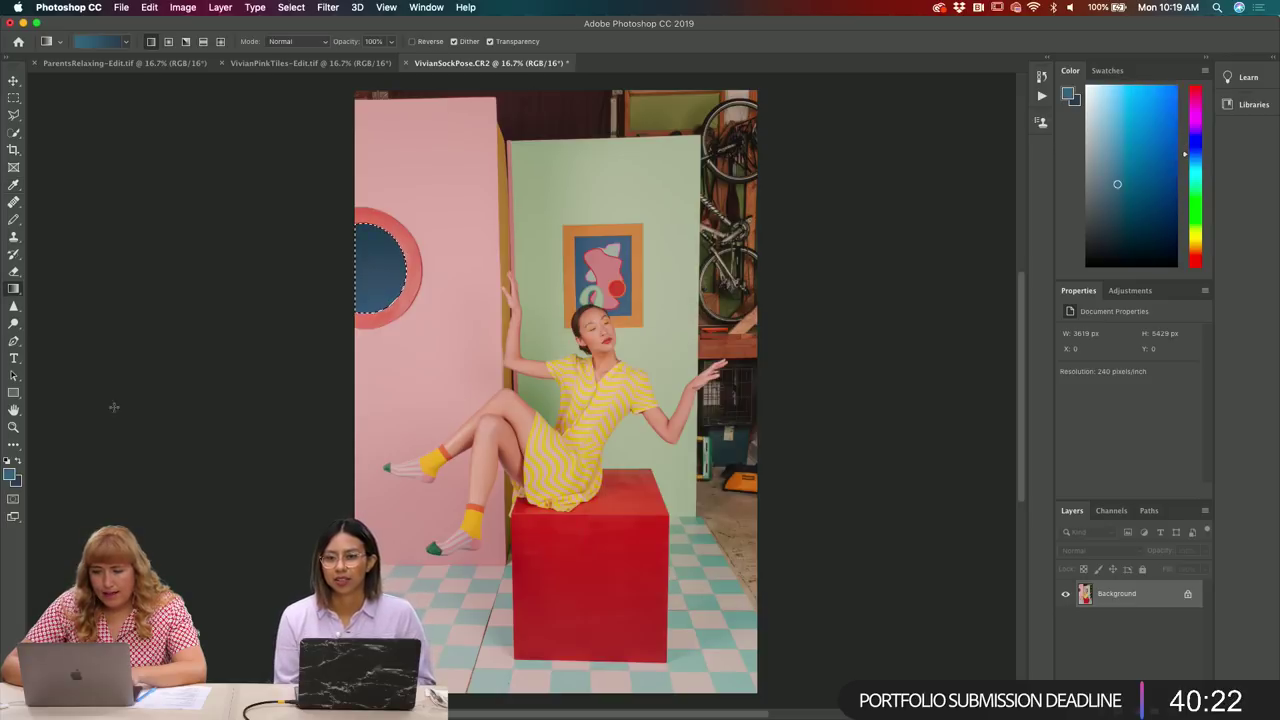
- Set the background colour to a darker navy 343e4f
left_click(17, 482)
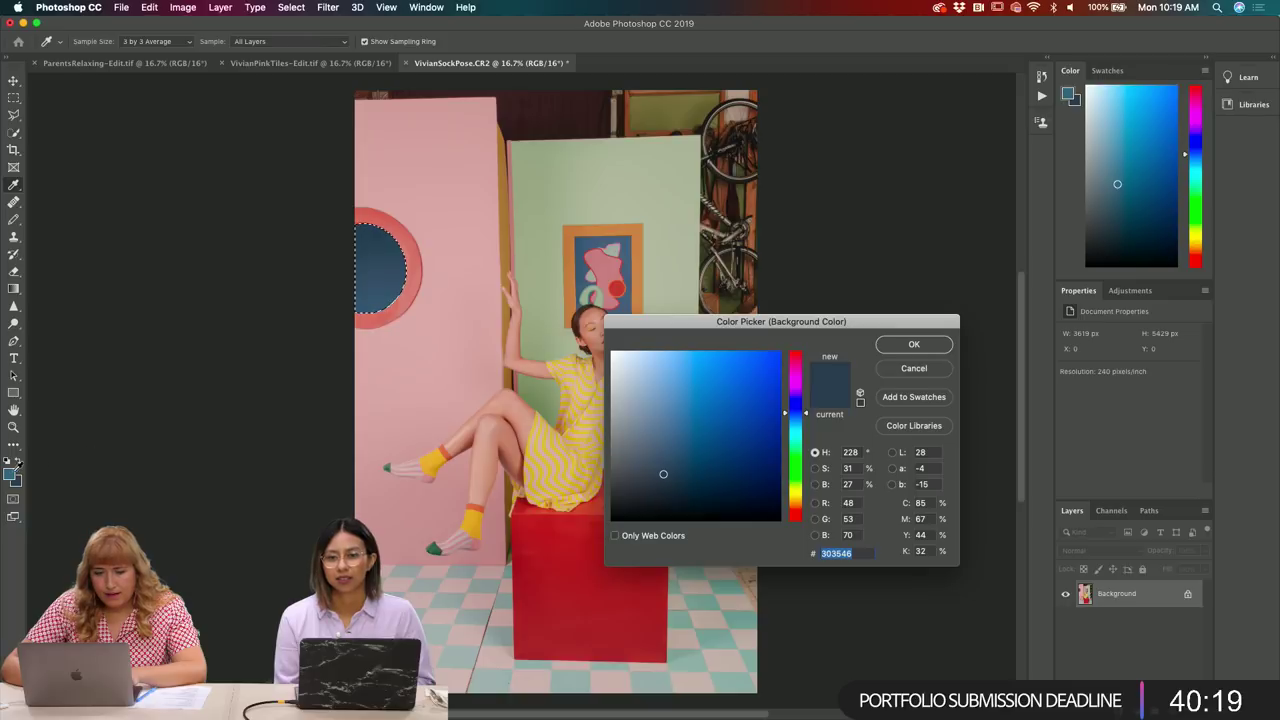
left_click(12, 468)
left_click(669, 467)
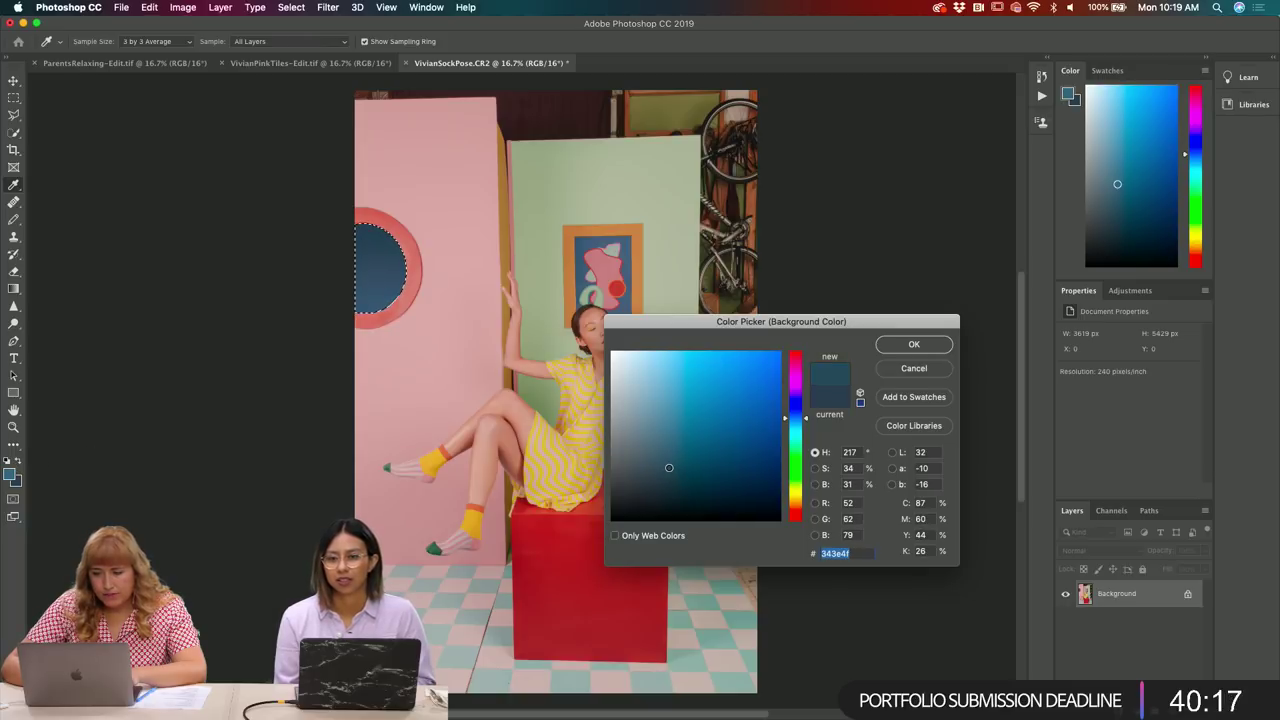
left_click(914, 344)
- Fill the circle with the navy-teal gradient, deselect, and zoom in on the porthole
key("g")
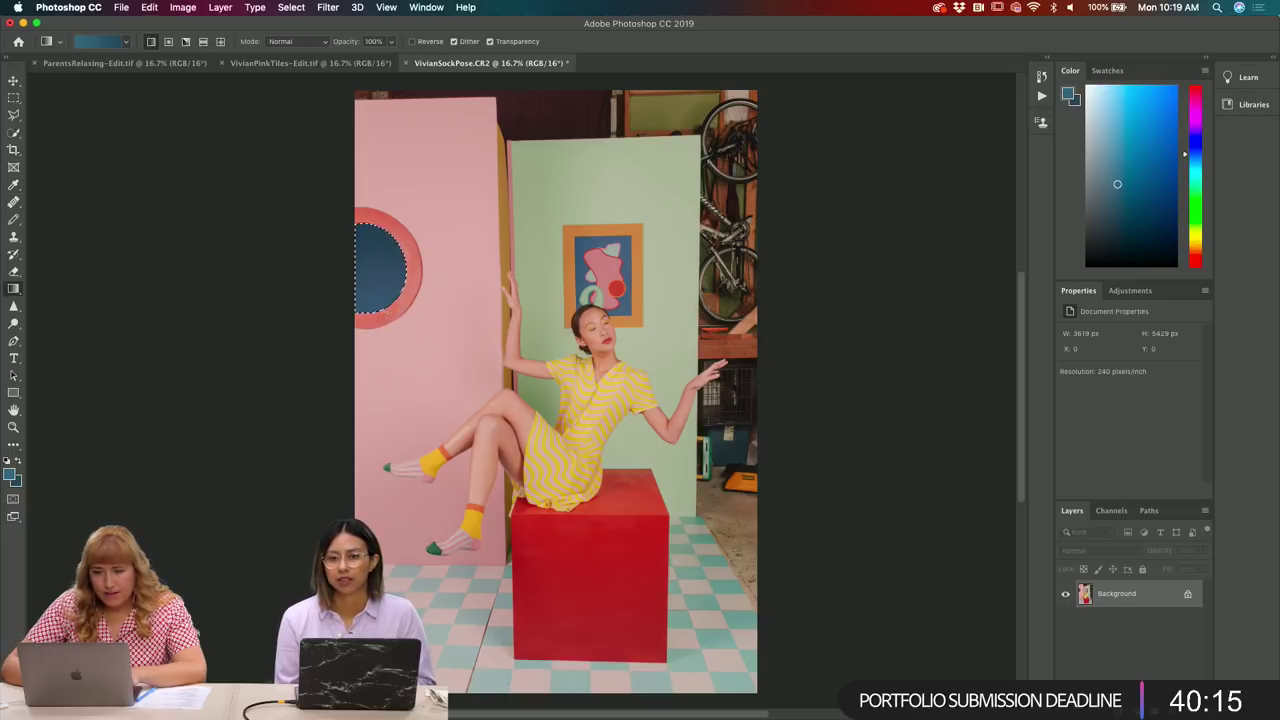
mouse_move(373, 212)
left_mouse_down()
mouse_move(371, 323)
mouse_move(371, 214)
left_mouse_up()
key("super+d")
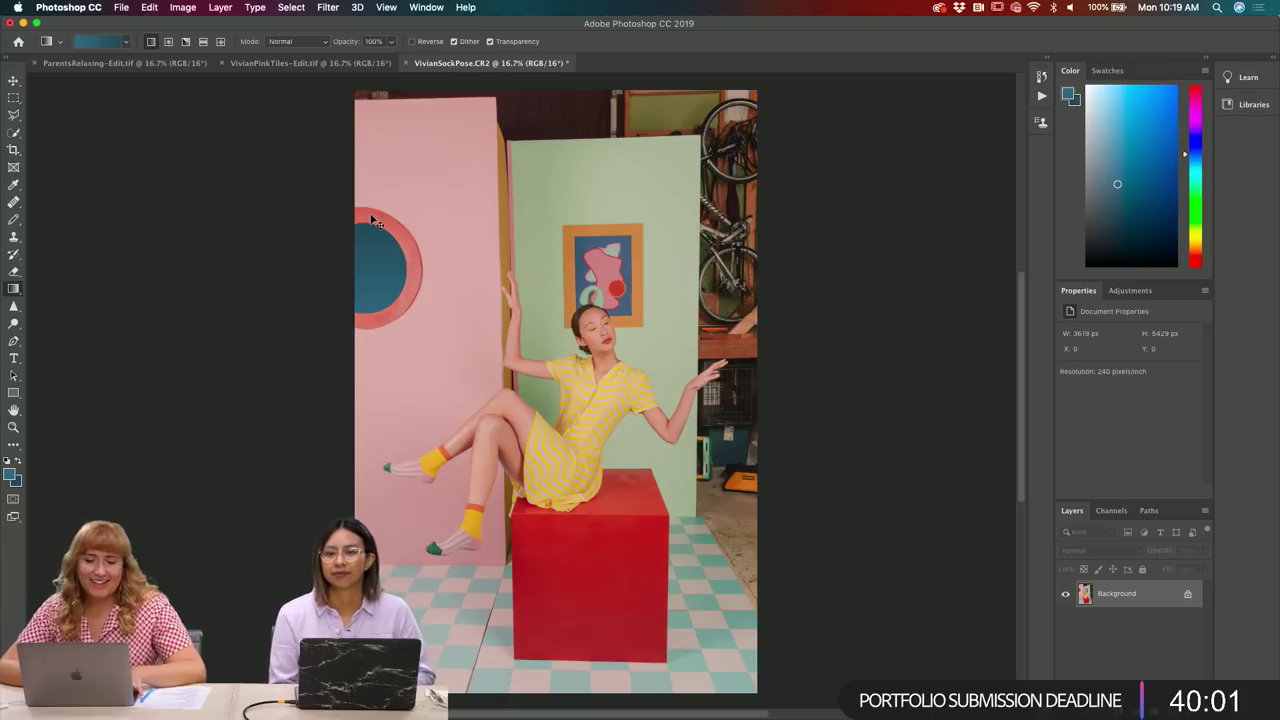
key("super+equal")
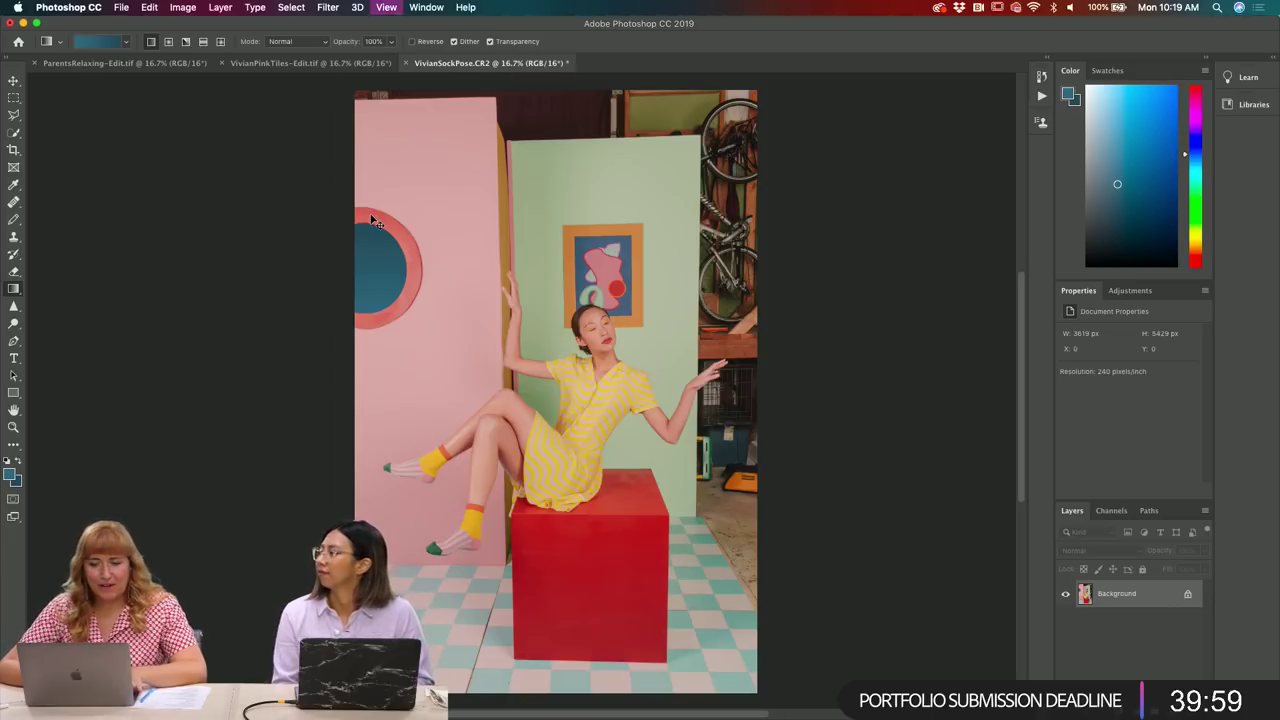
key("super+equal")
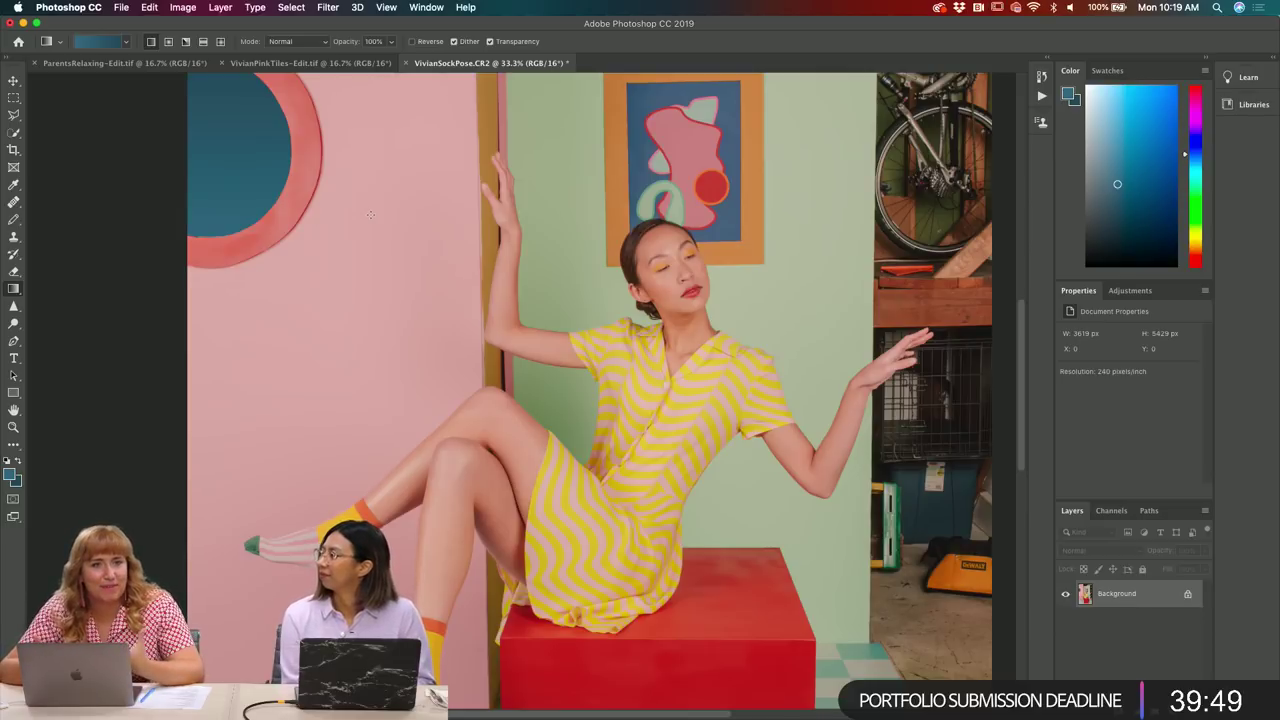
scroll(370, 214, "up", 3)
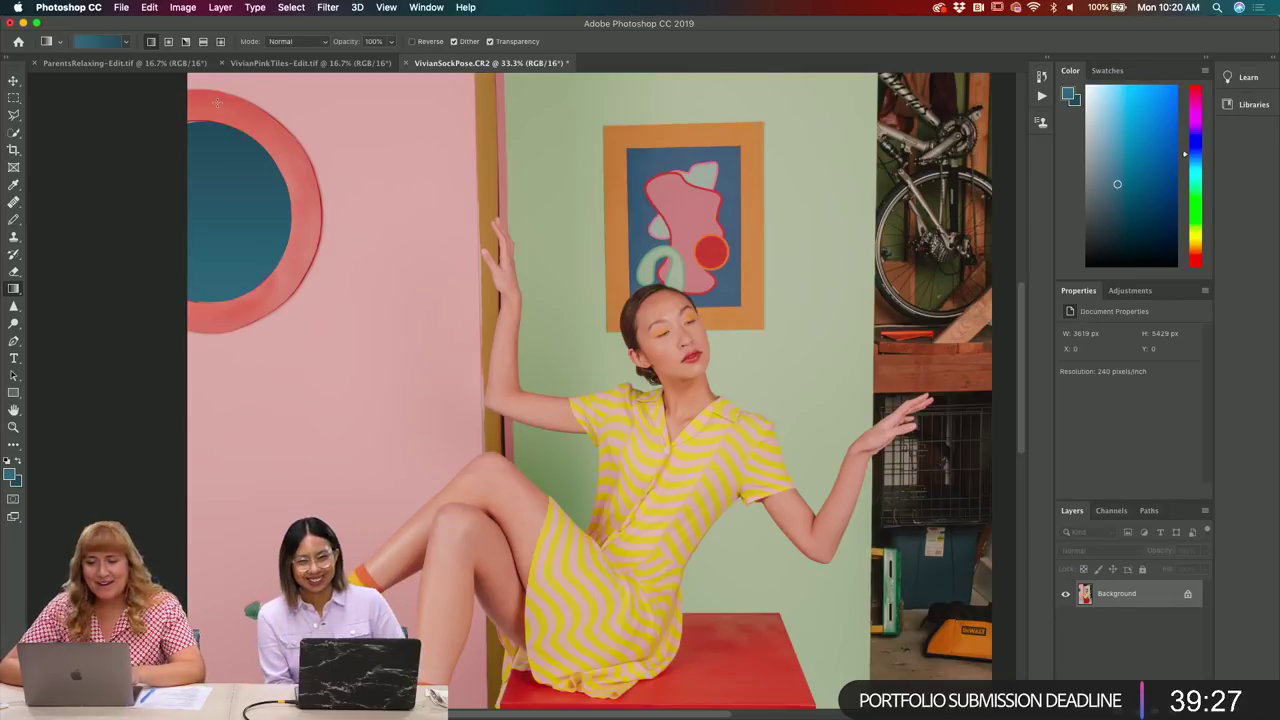
- Quick-select the coral ring with a smaller brush along its top, outer edge and bottom
key("w")
key("bracketleft")
key("bracketleft")
key("bracketleft")
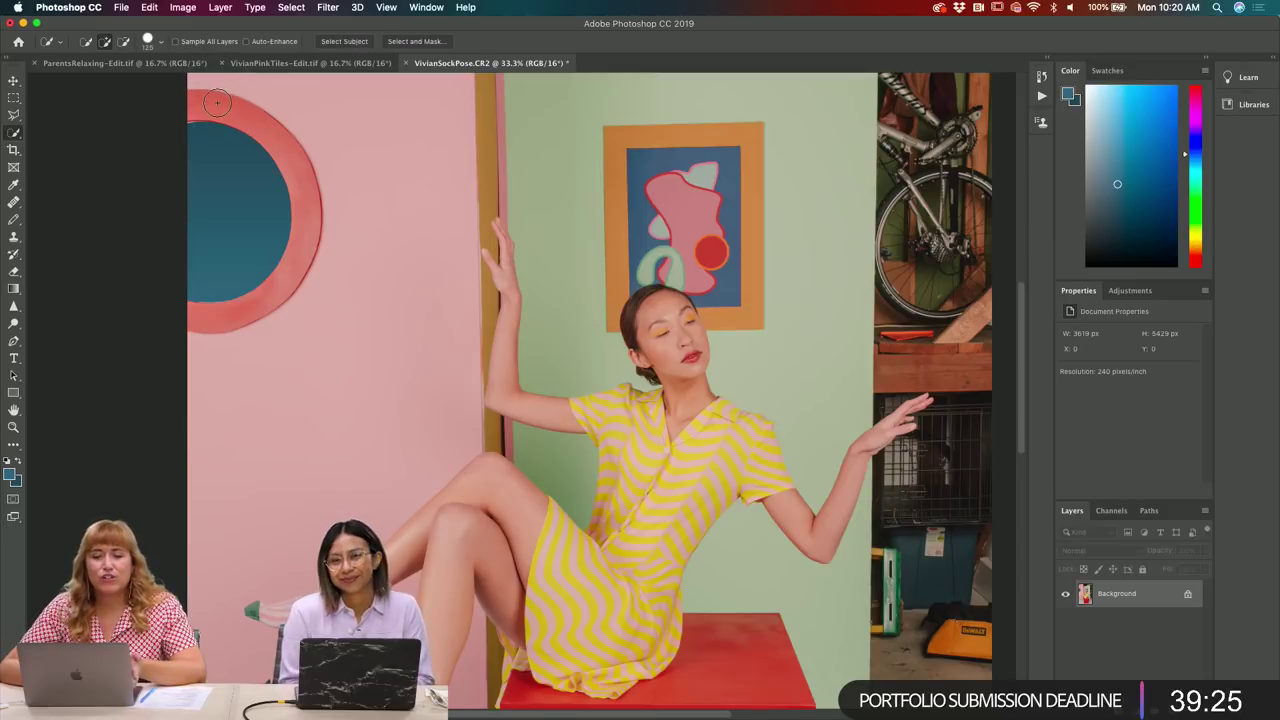
left_click_drag(205, 105, 218, 105)
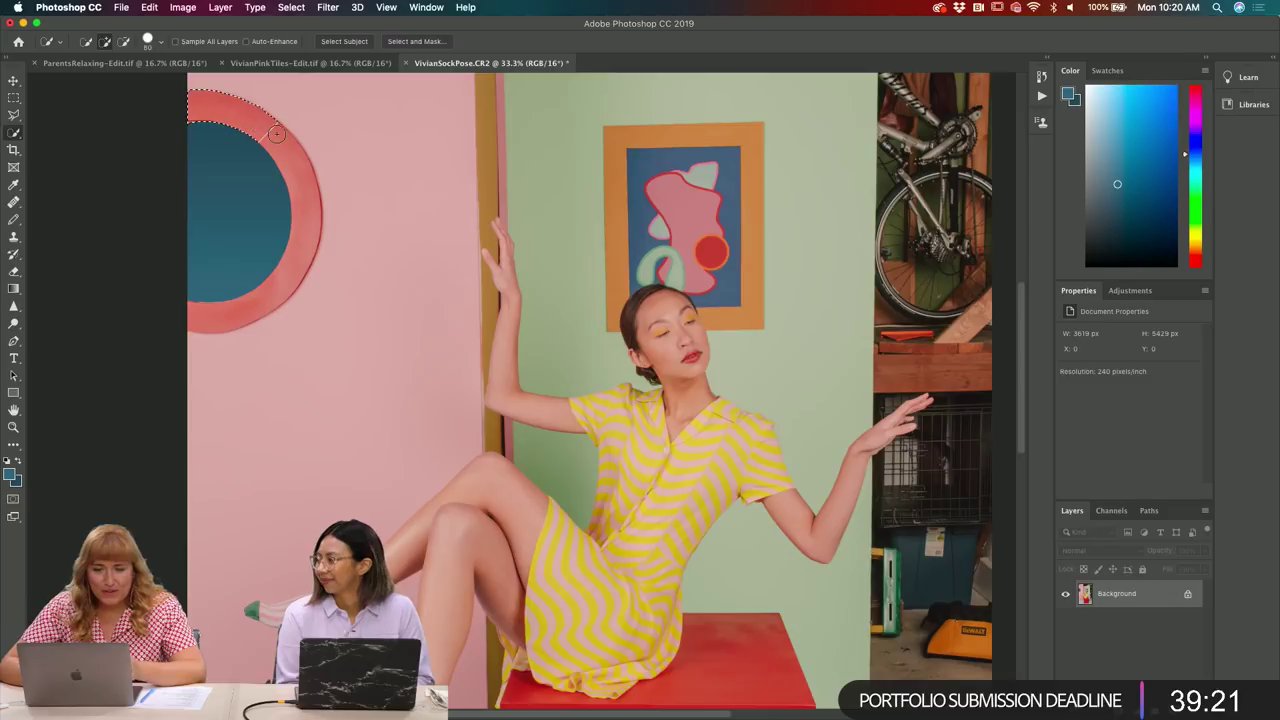
left_click_drag(288, 149, 296, 237)
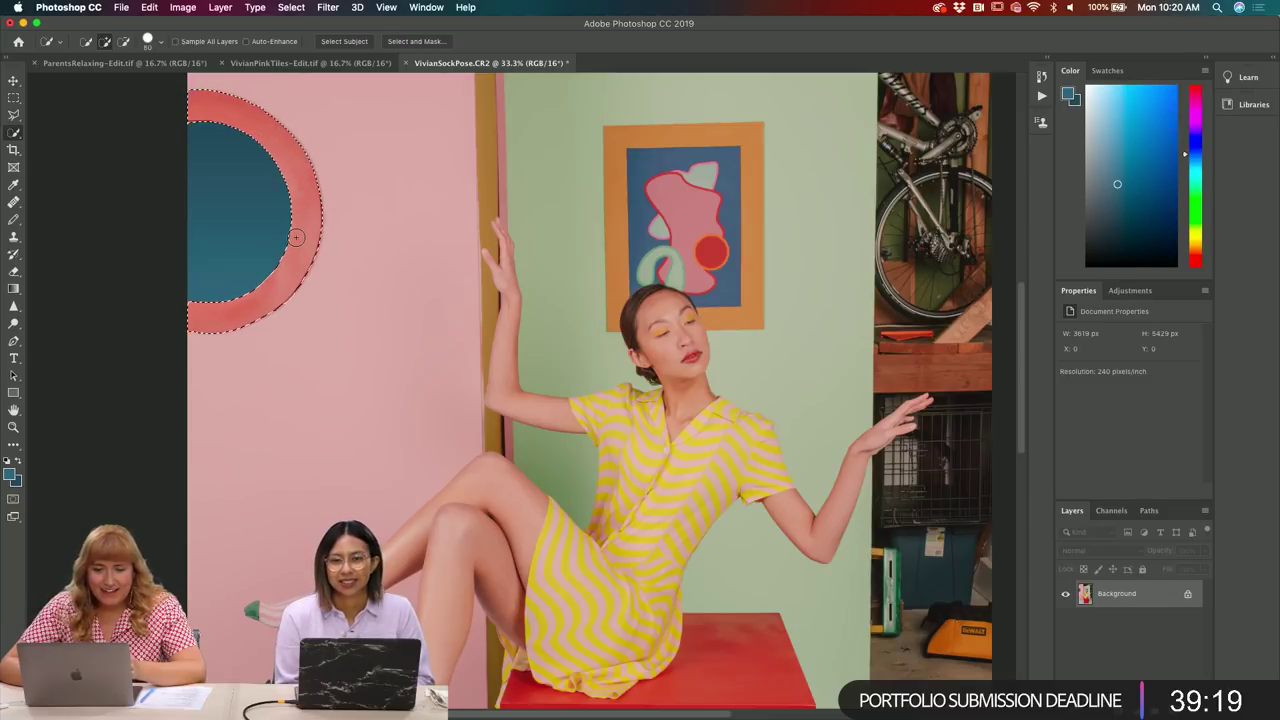
mouse_move(303, 287)
left_mouse_down()
mouse_move(230, 352)
mouse_move(250, 312)
left_mouse_up()
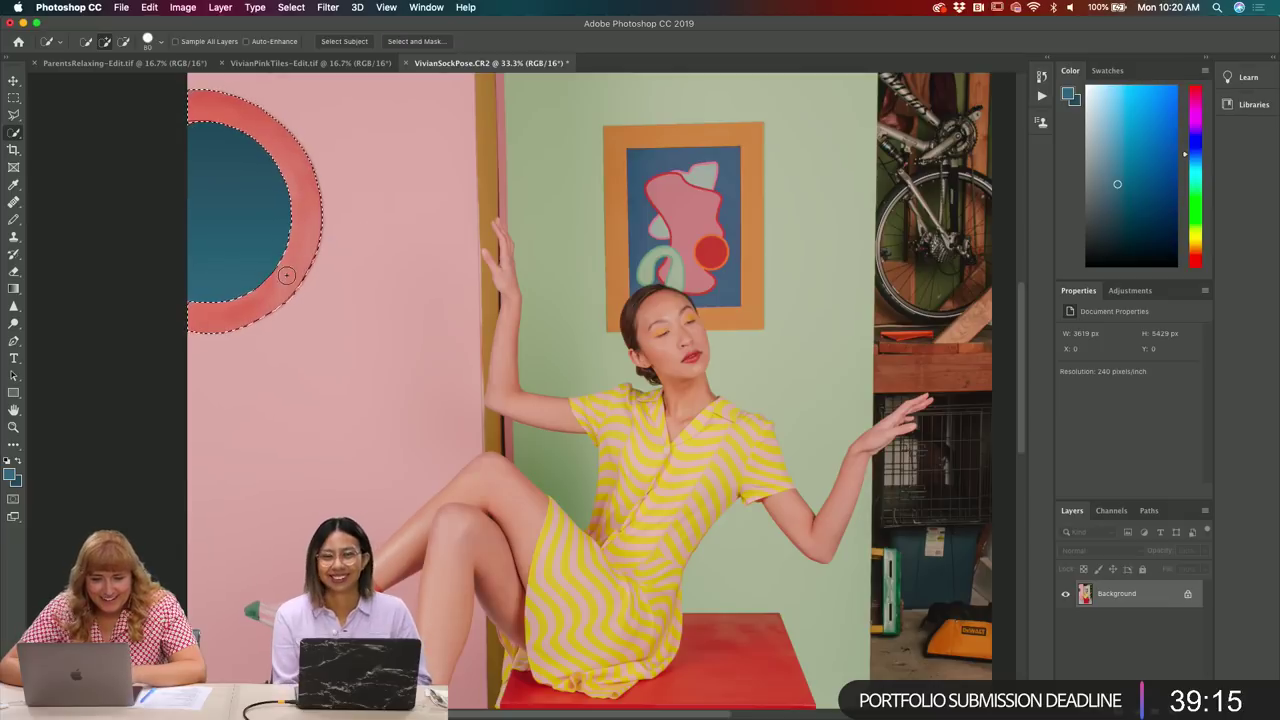
key("alt")
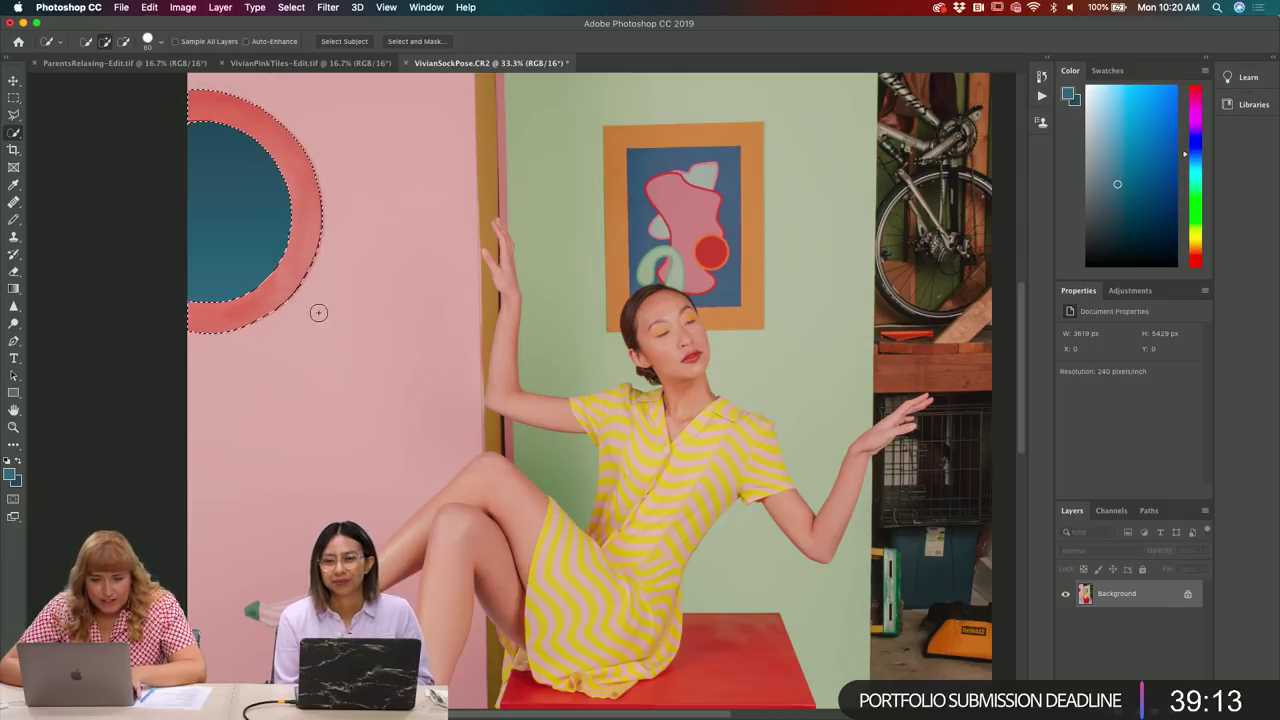
key("alt")
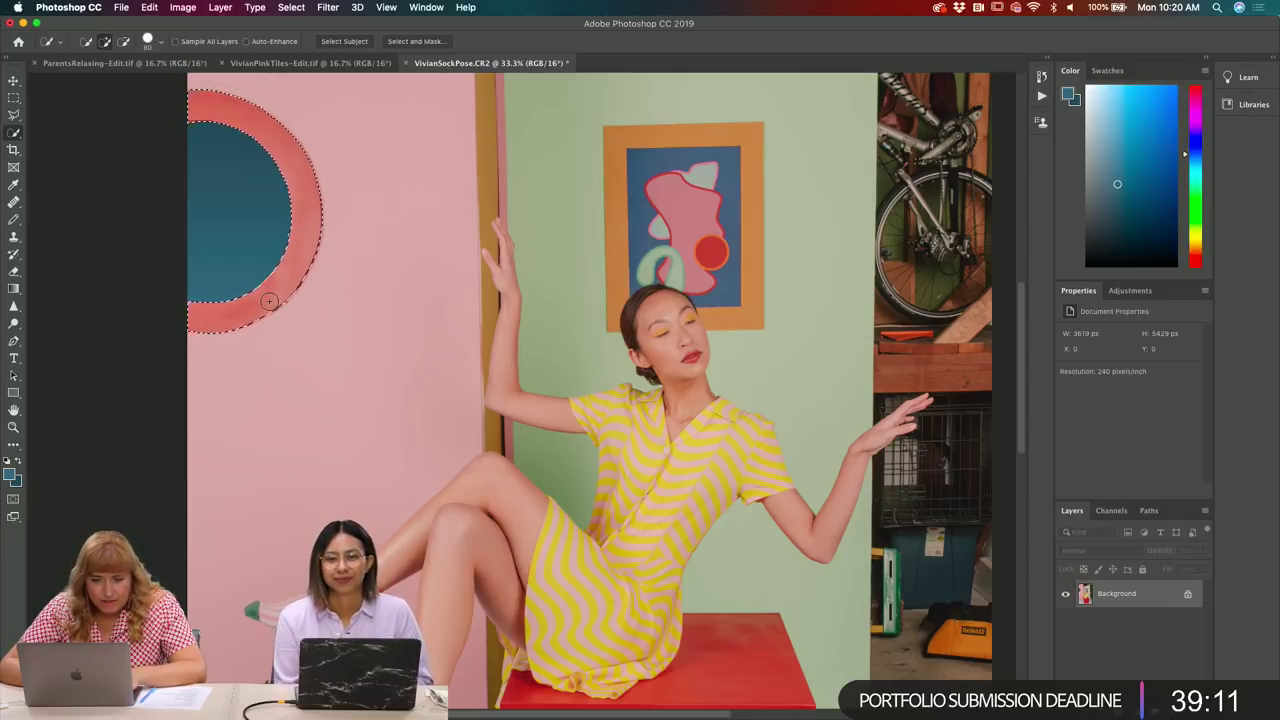
scroll(297, 325, "up", 3)
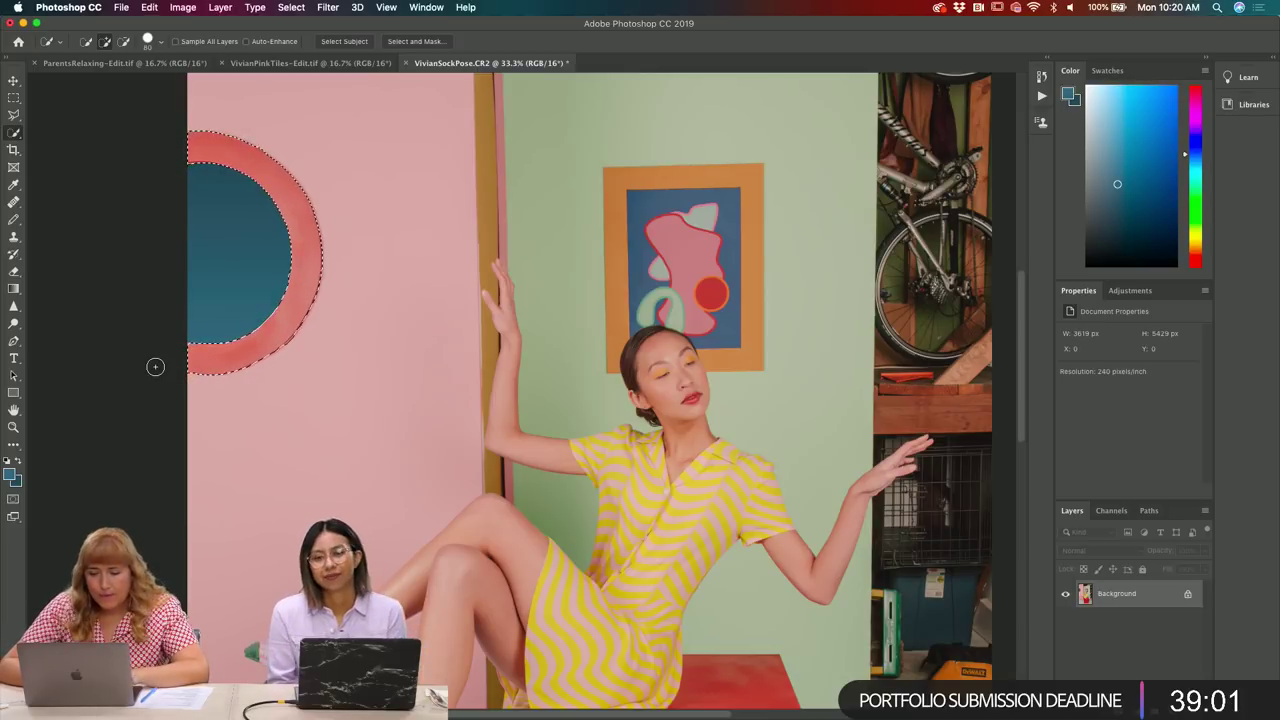
- Sample the rim's coral red as foreground and deepen it to a richer red
key("i")
left_click(241, 346)
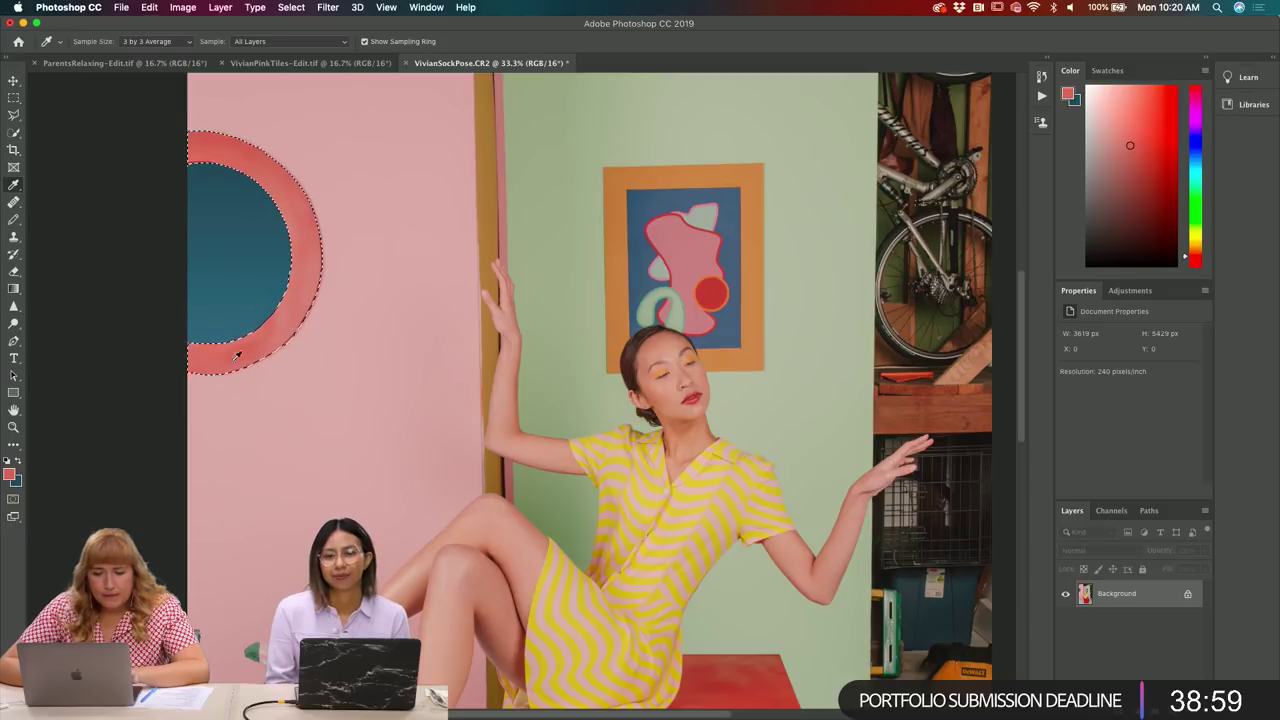
left_click(12, 475)
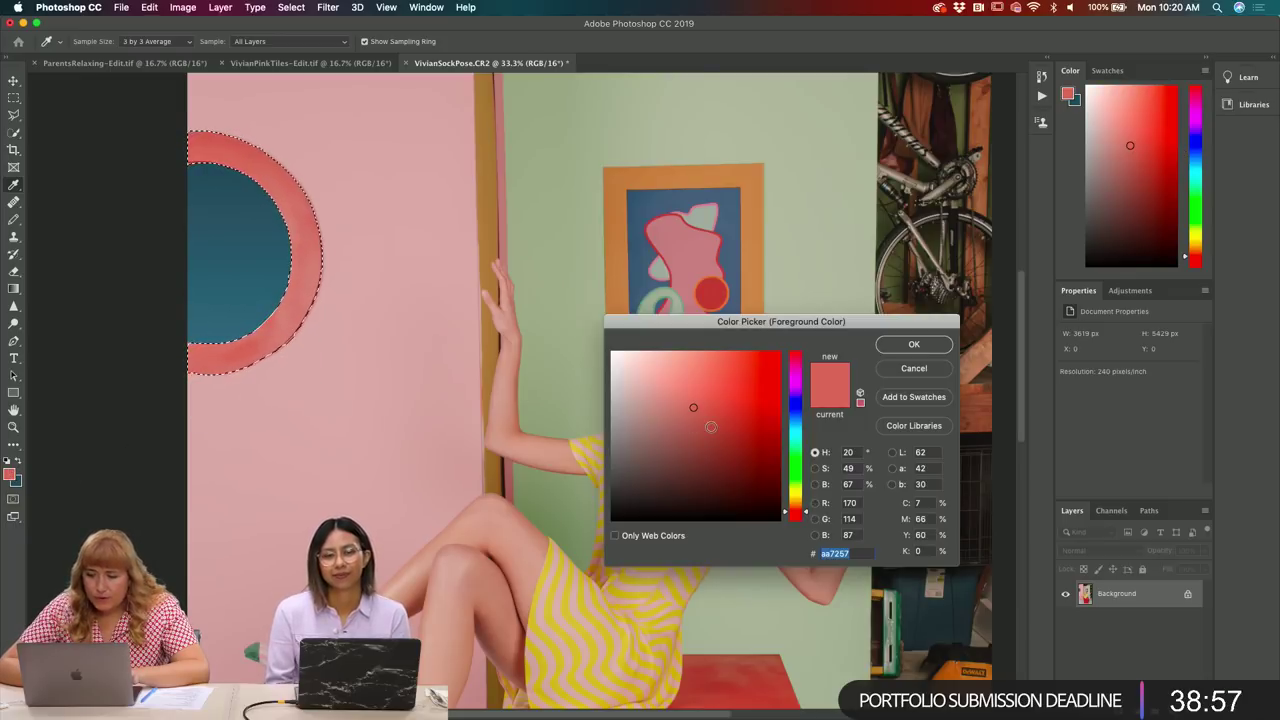
mouse_move(710, 425)
left_mouse_down()
mouse_move(726, 420)
mouse_move(715, 411)
left_mouse_up()
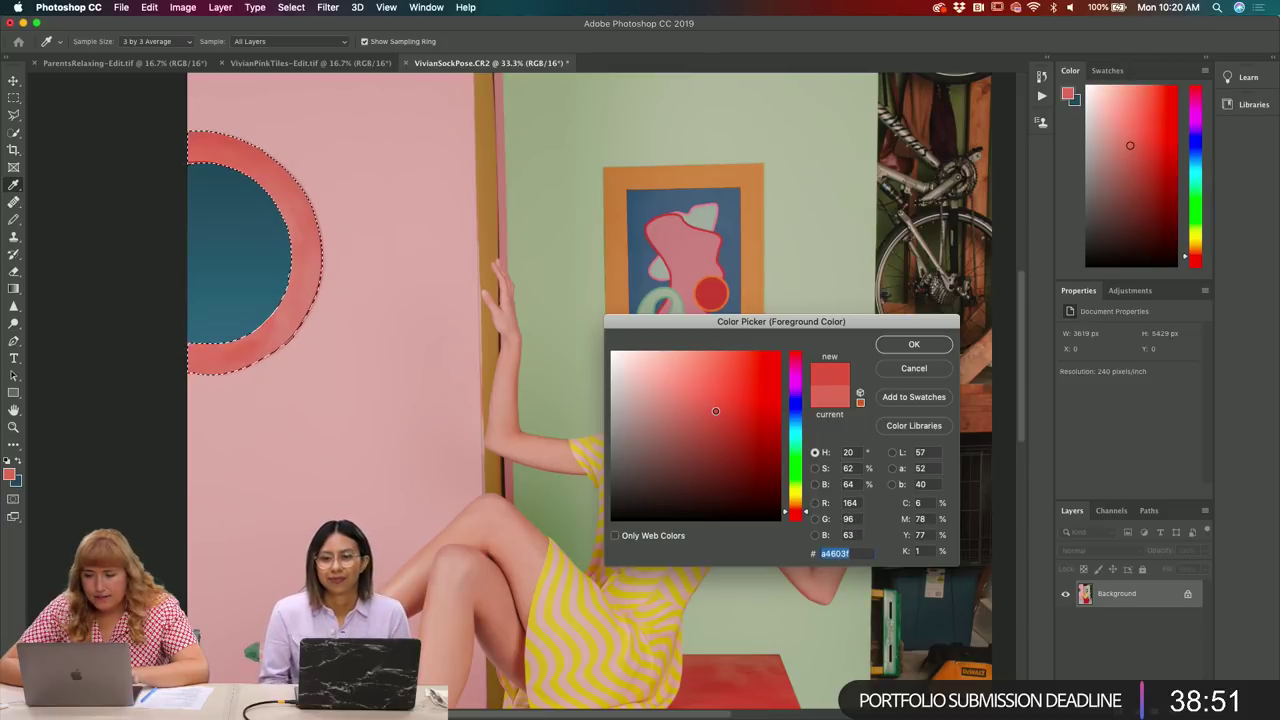
left_click(925, 345)
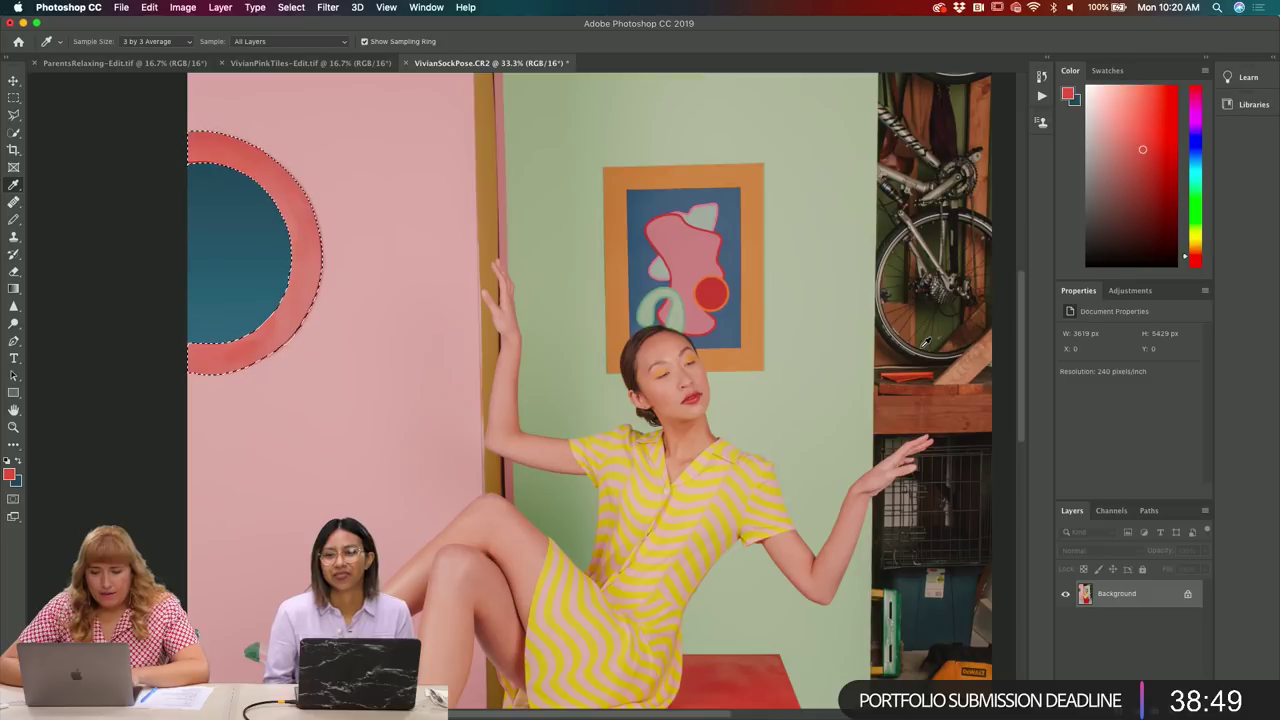
- Use a larger brush set to 50% opacity
key("b")
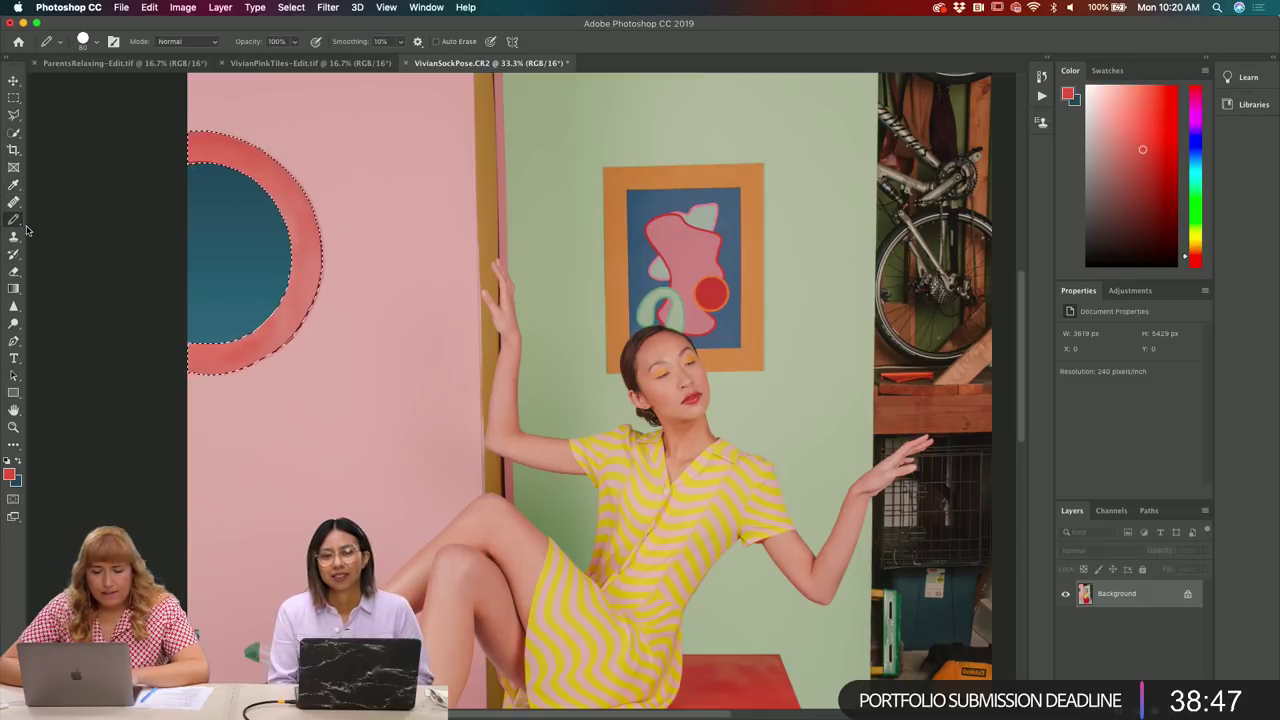
key("bracketright")
key("bracketright")
key("bracketright")
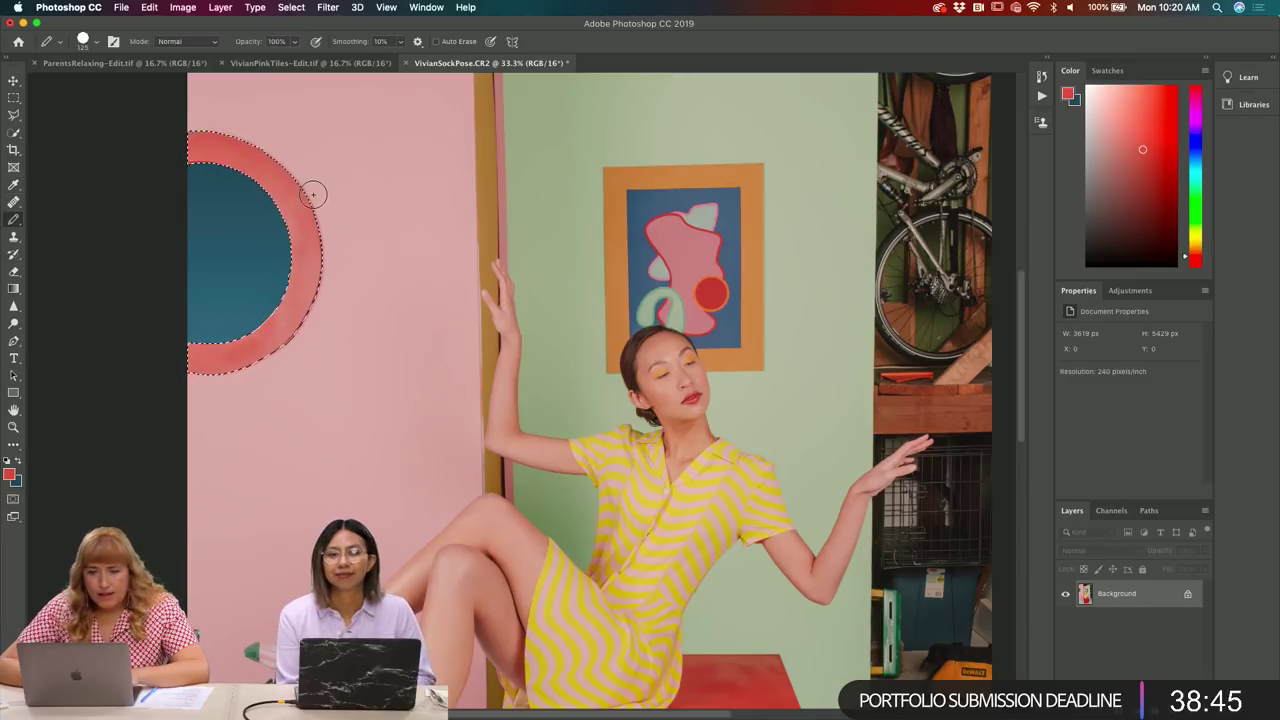
key("bracketright")
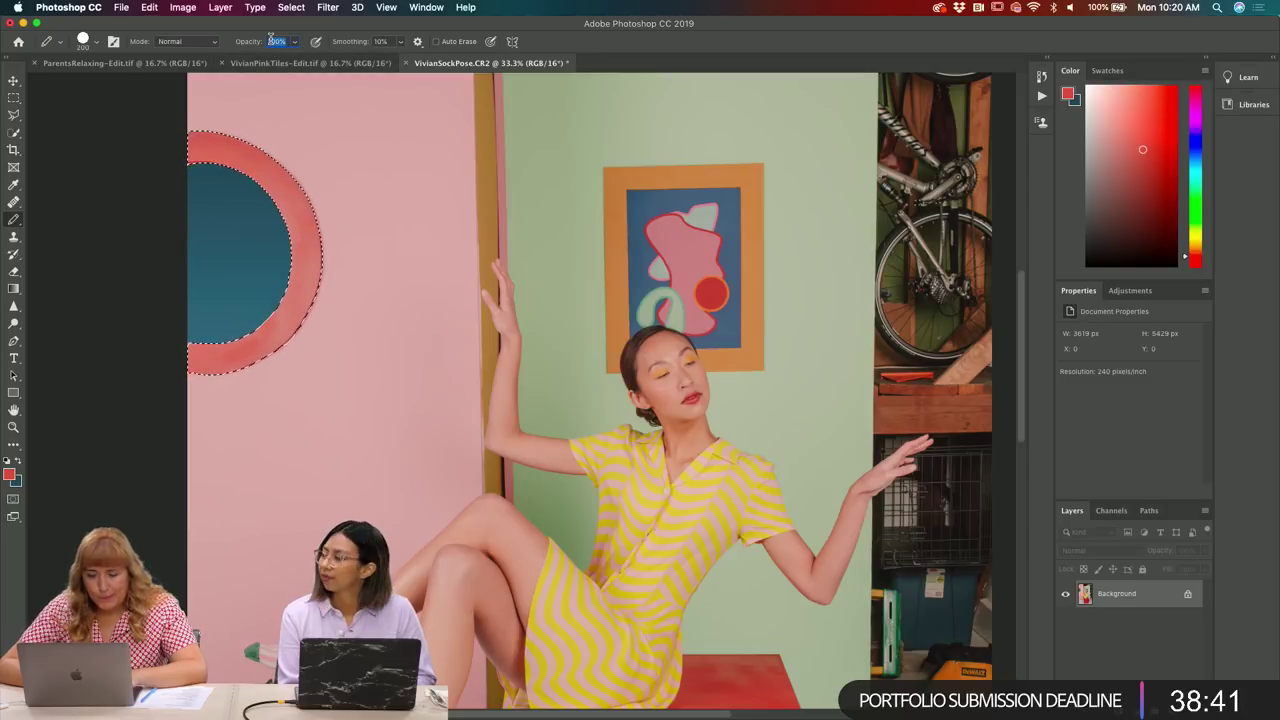
type("0")
key("Return")
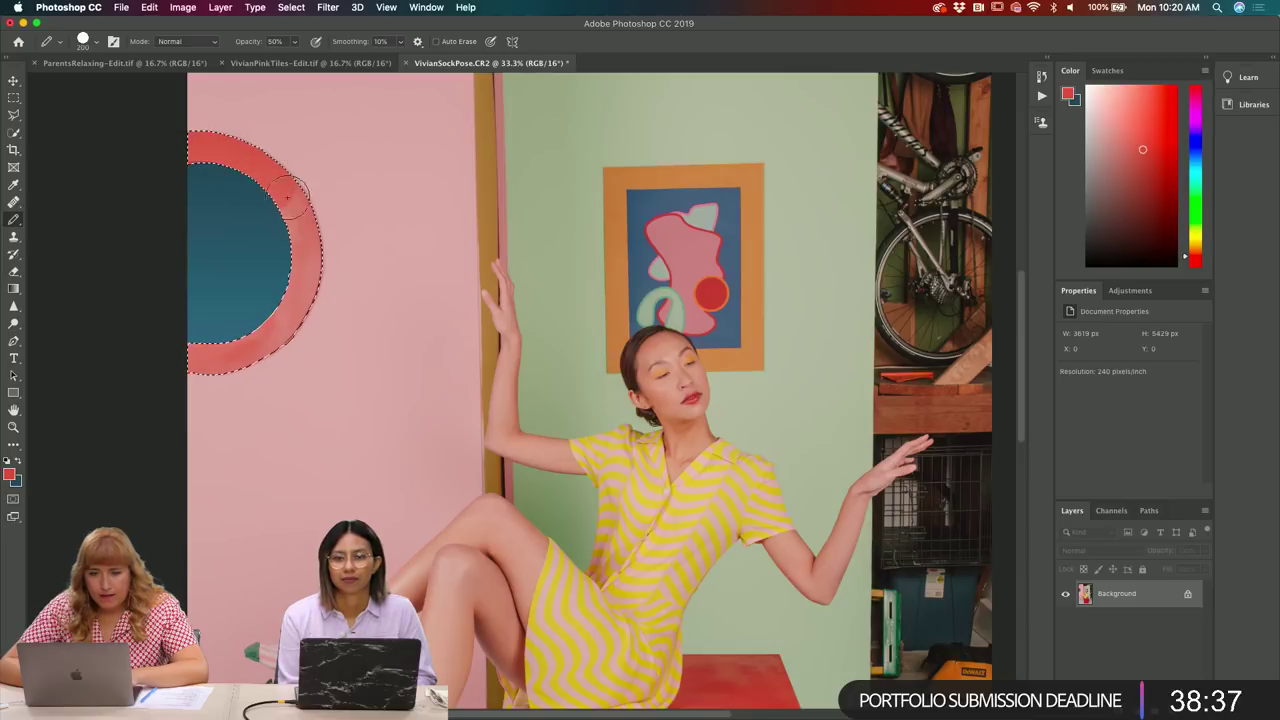
- Choose the Soft Round brush preset and try a red stroke on the ring's upper right, undoing it
left_click(92, 44)
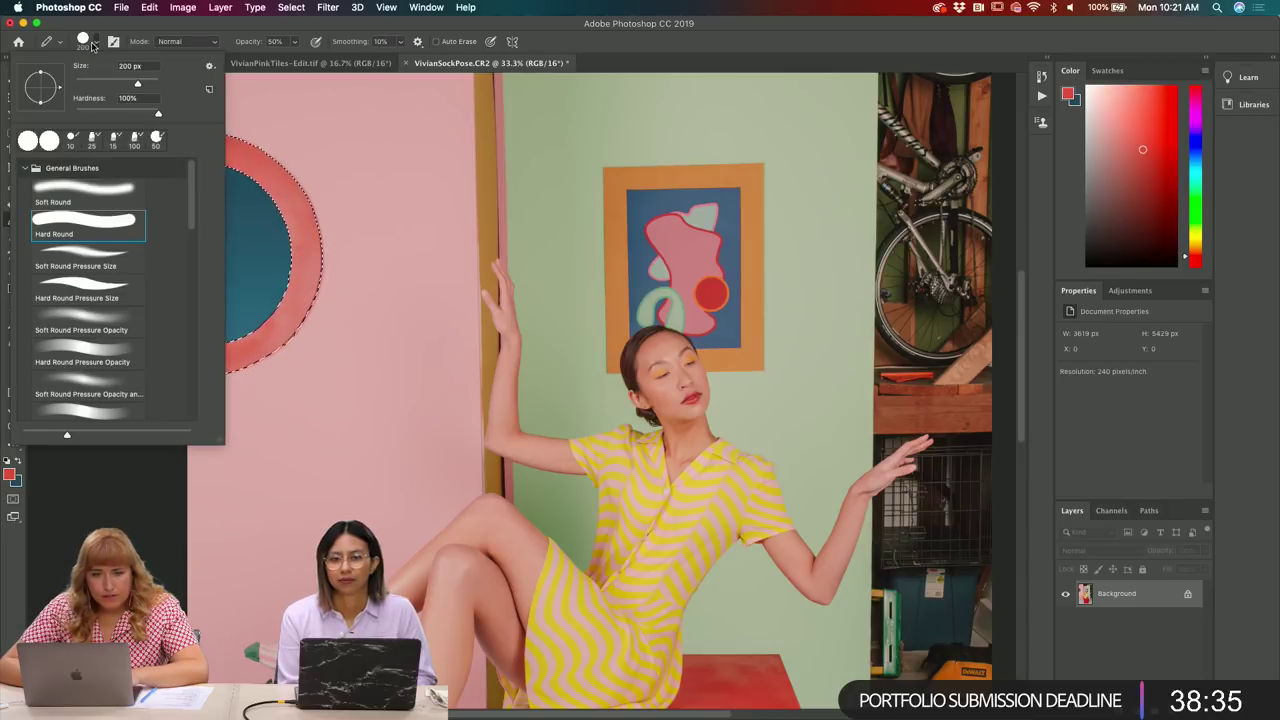
double_click(100, 199)
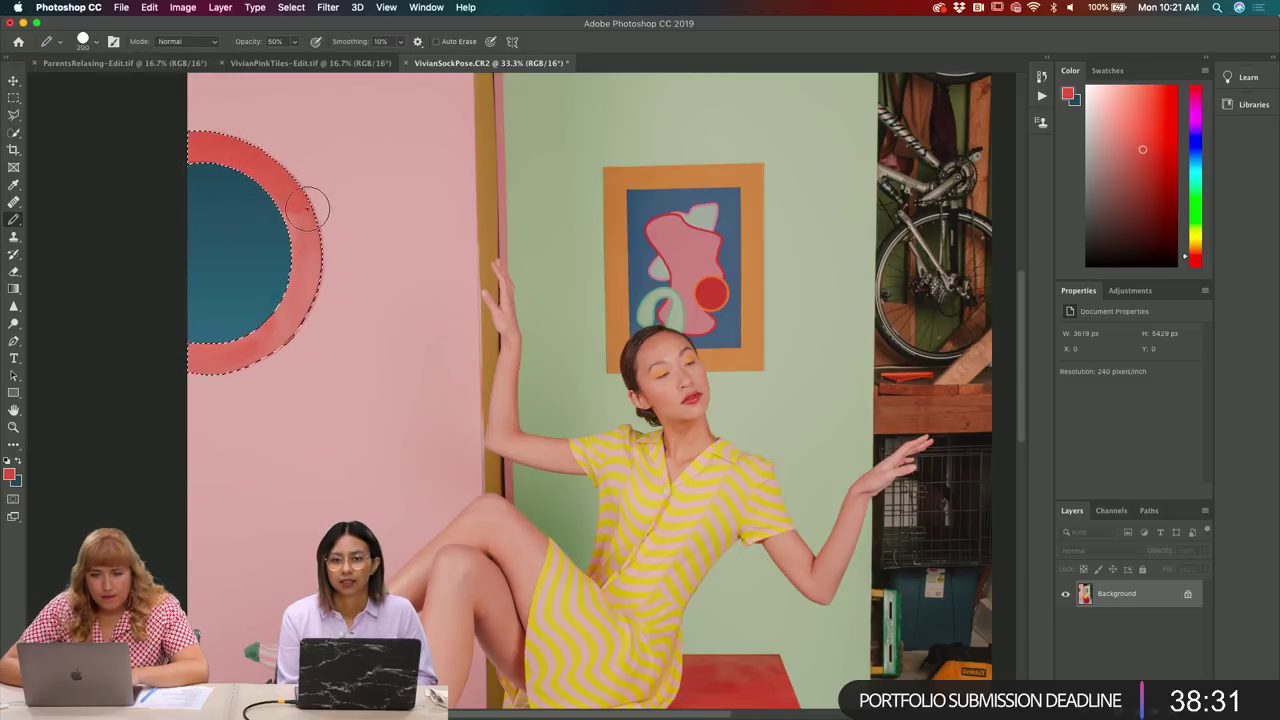
left_click(89, 44)
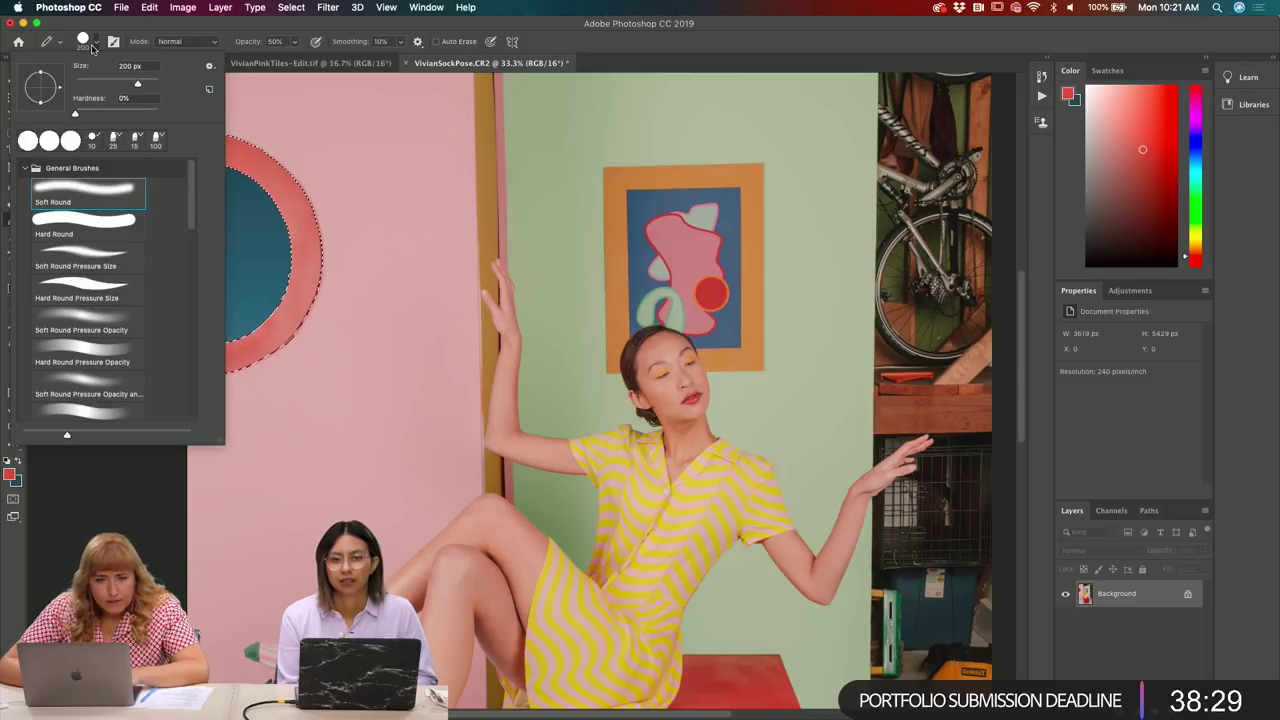
double_click(84, 191)
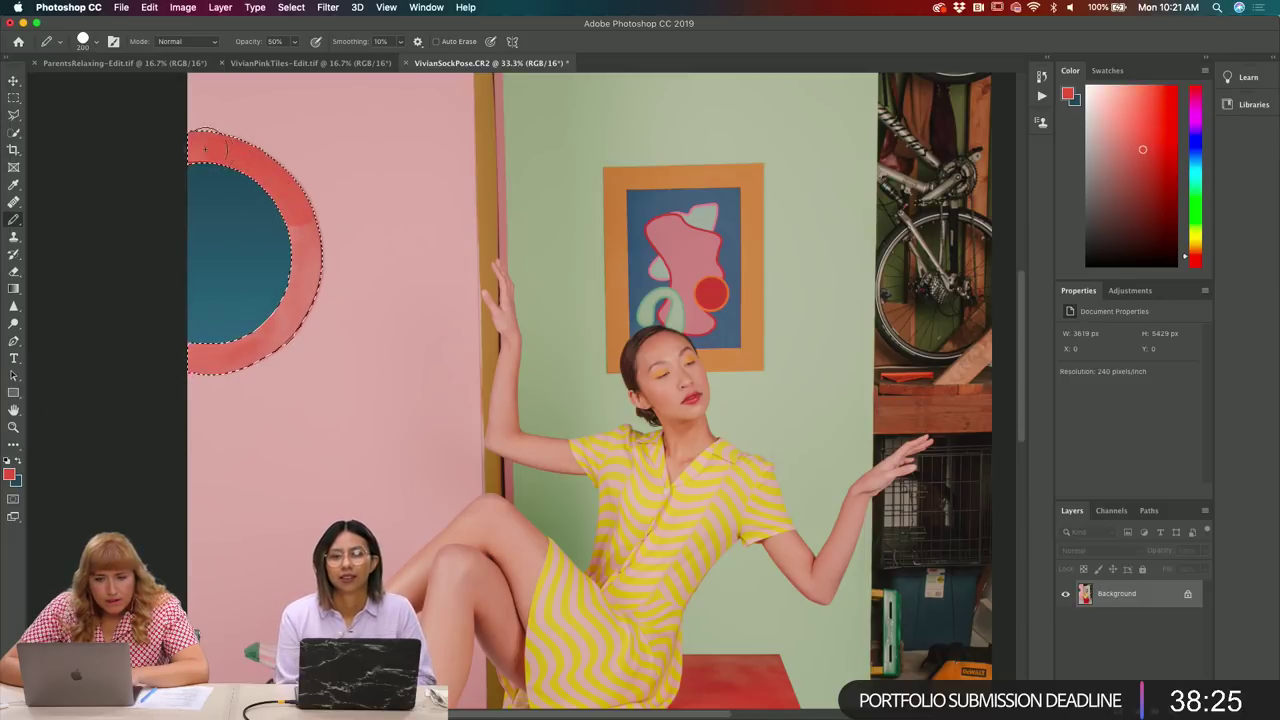
left_click(94, 45)
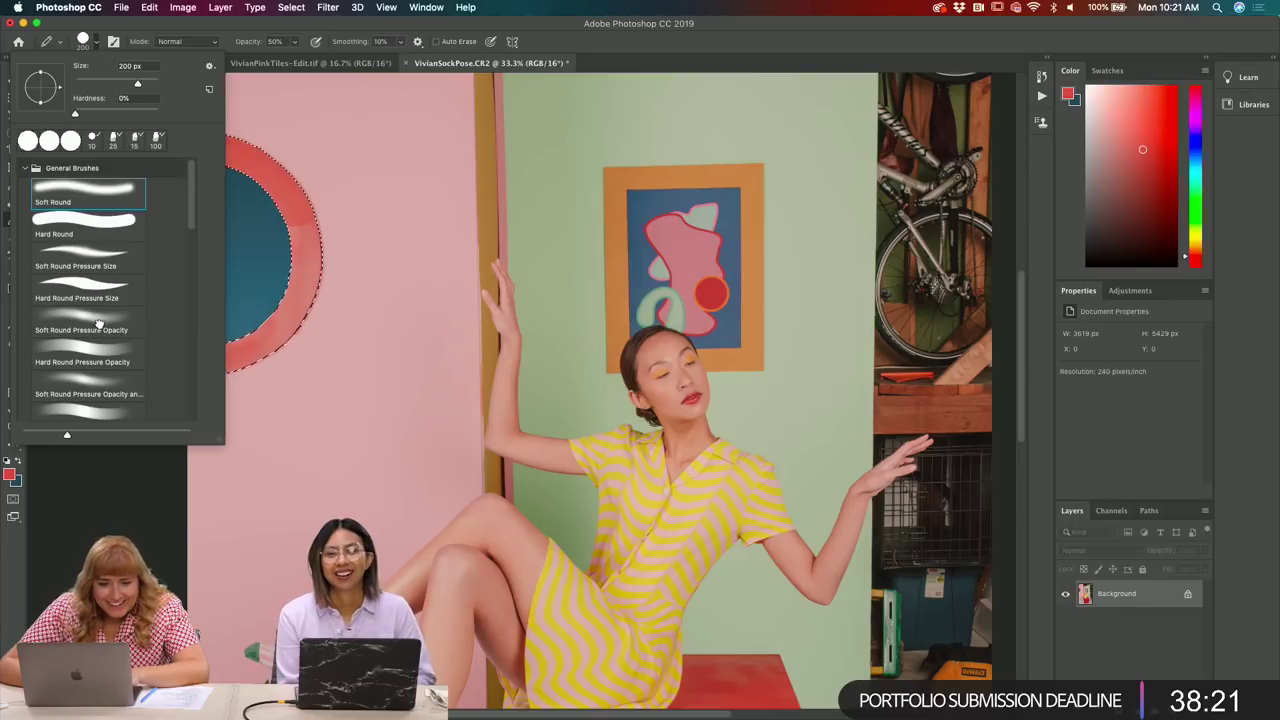
left_click(242, 217)
mouse_move(242, 217)
left_mouse_down()
mouse_move(285, 217)
mouse_move(308, 246)
left_mouse_up()
key("super+z")
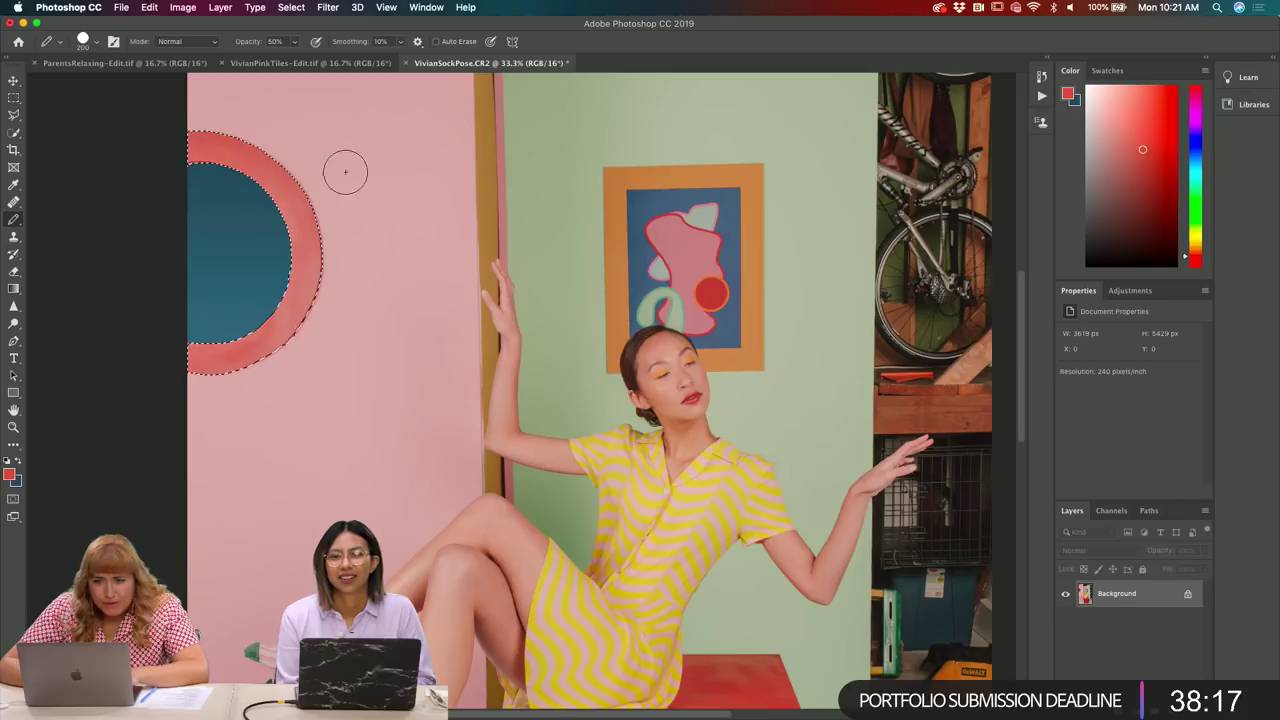
- Switch to the Soft Round Pressure Opacity preset and test a darker stroke, then undo it
left_click(97, 44)
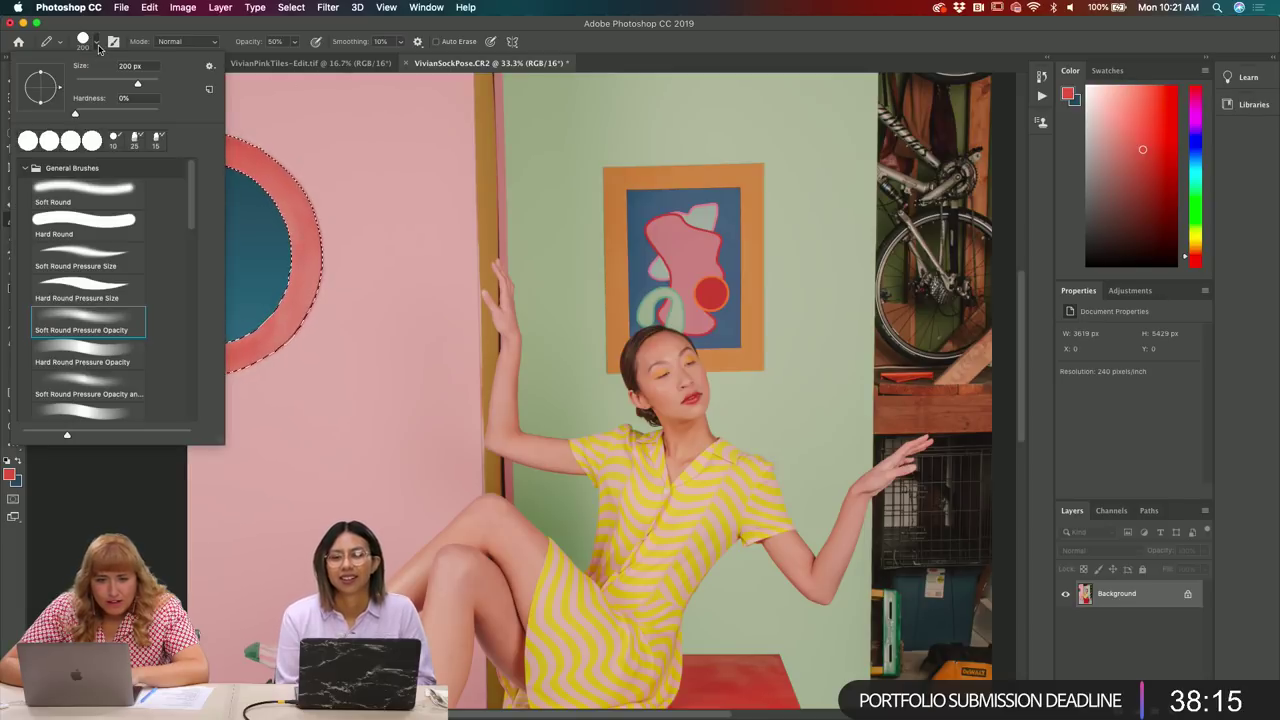
scroll(130, 268, "down", 4)
scroll(130, 268, "down", 1)
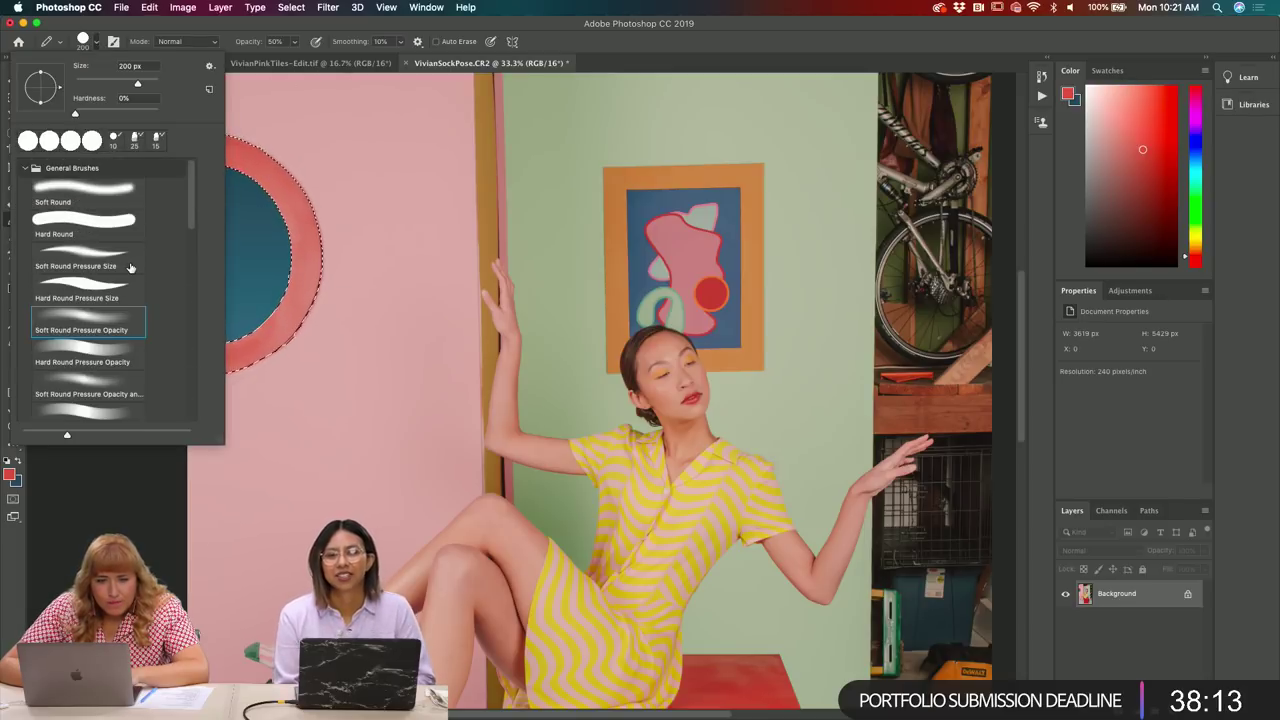
double_click(92, 322)
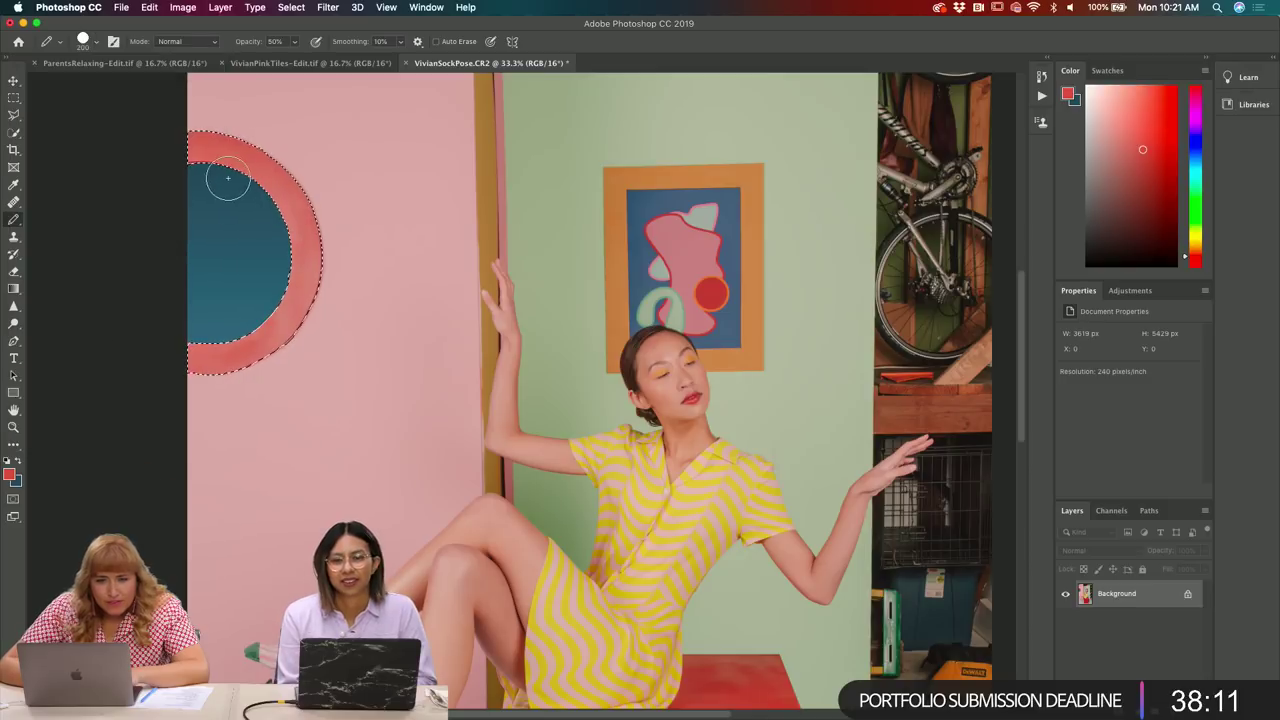
mouse_move(305, 232)
left_mouse_down()
mouse_move(290, 318)
mouse_move(263, 337)
left_mouse_up()
key("super+z")
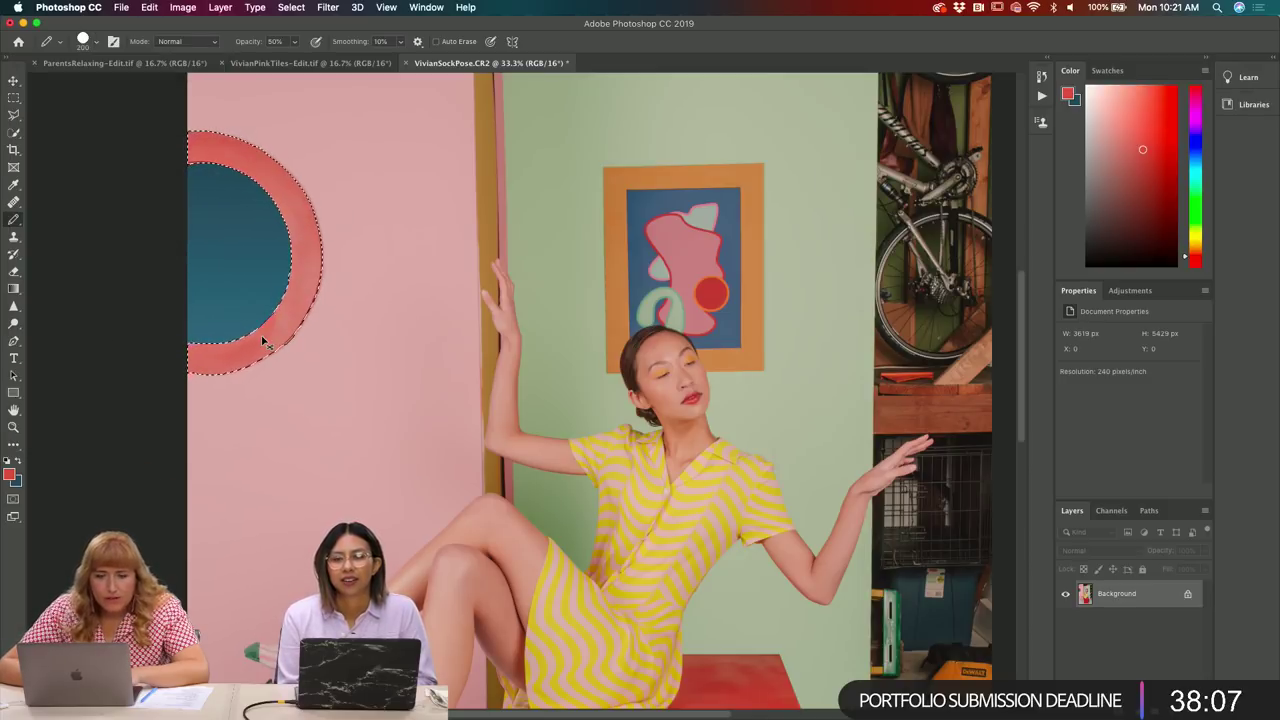
- Paint the whole ring an even red with a 300 px brush, then deselect
key("bracketright")
key("bracketright")
mouse_move(213, 357)
left_mouse_down()
mouse_move(270, 329)
mouse_move(300, 286)
mouse_move(306, 241)
mouse_move(255, 172)
left_mouse_up()
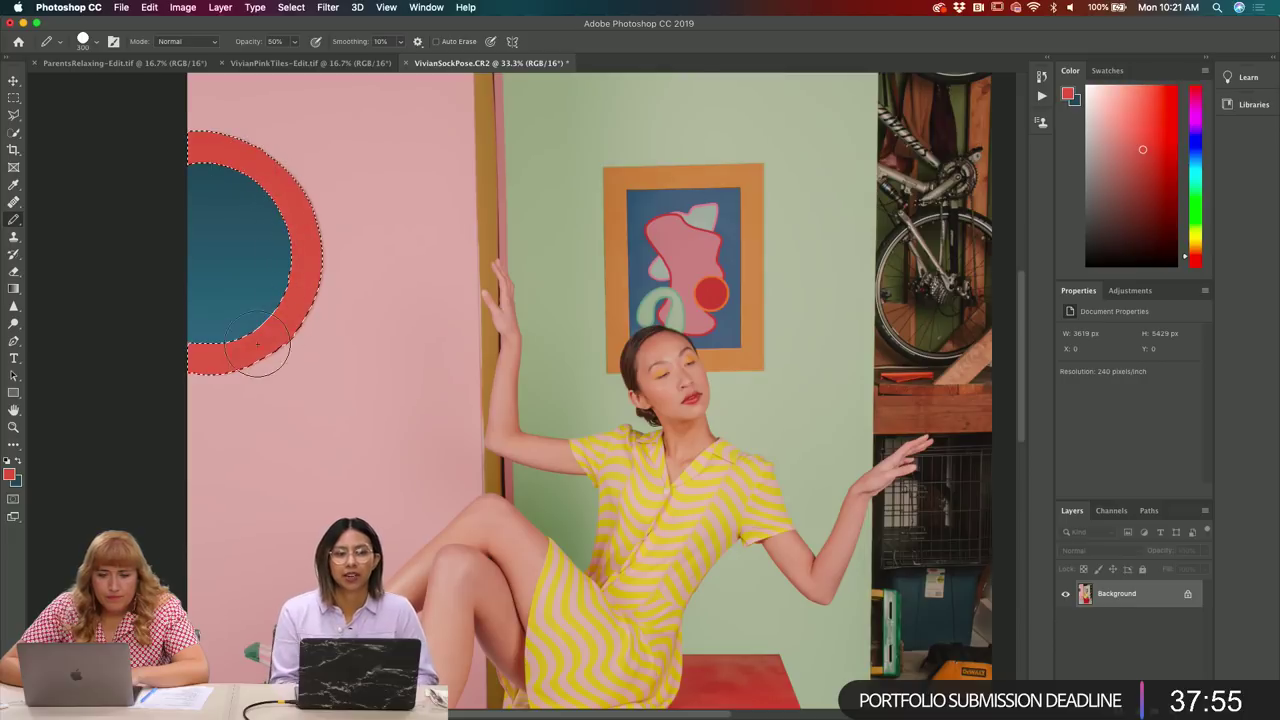
key("super+d")
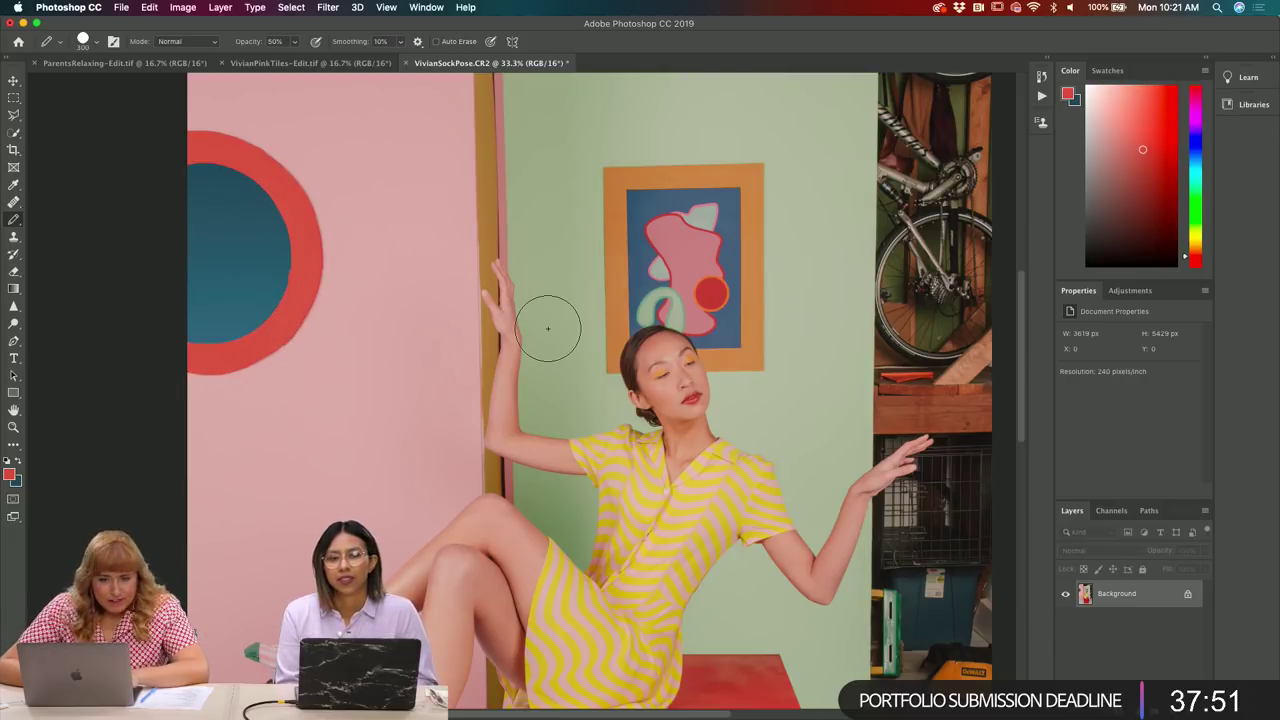
key("super+z")
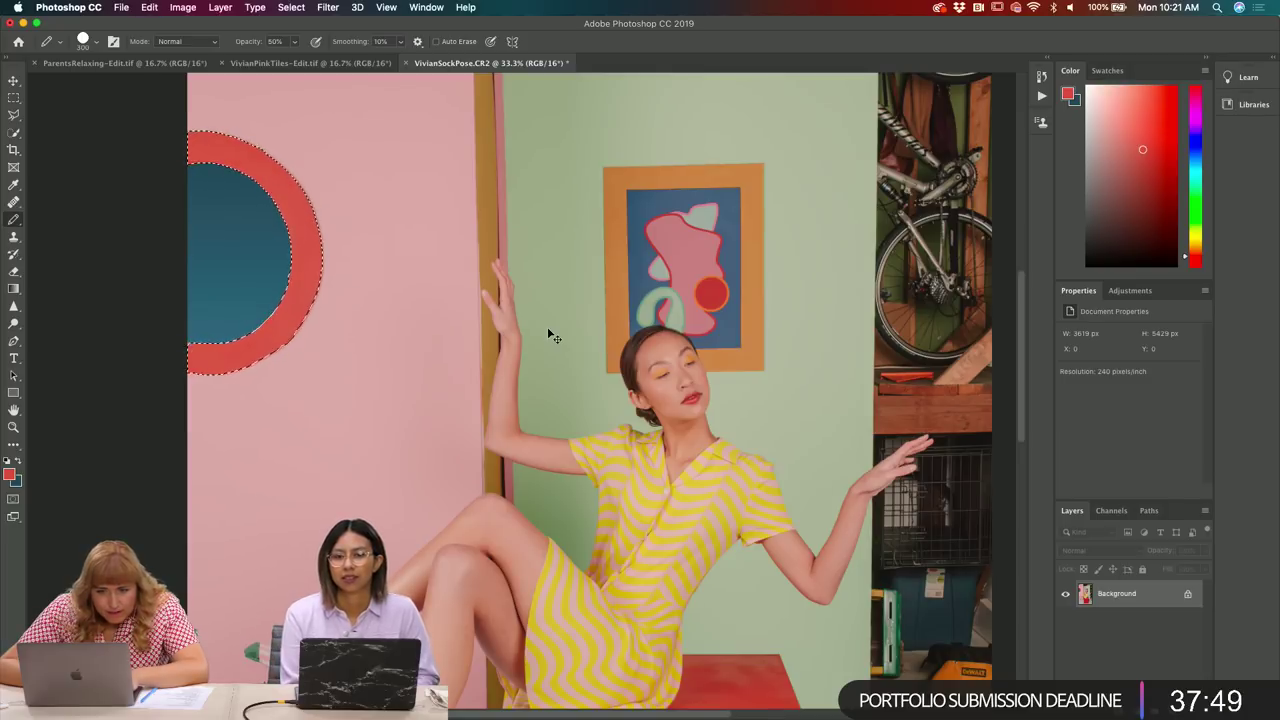
key("super+d")
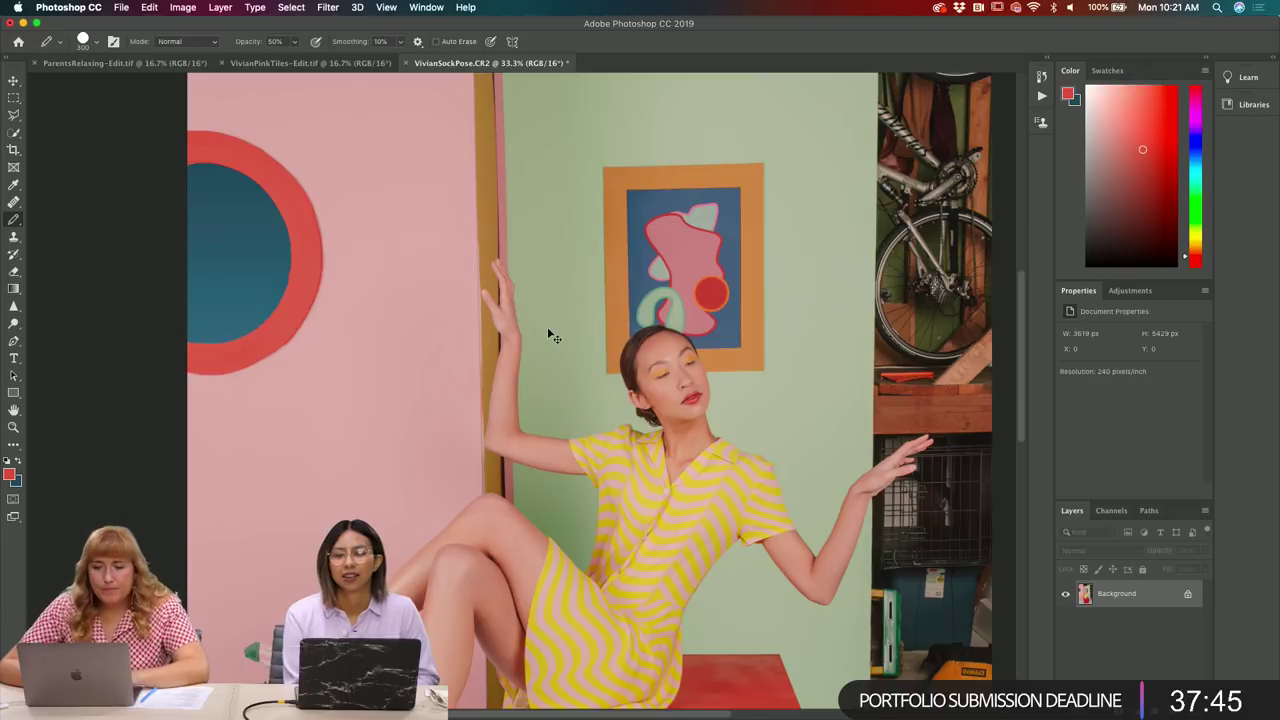
- Zoom in on the ring and pink wall and set up a small Clone Stamp brush
key("super+plus")
key("super+plus")
scroll(339, 415, "left", 3)
key("bracketleft")
key("bracketleft")
key("bracketleft")
key("bracketleft")
key("bracketleft")
key("bracketleft")
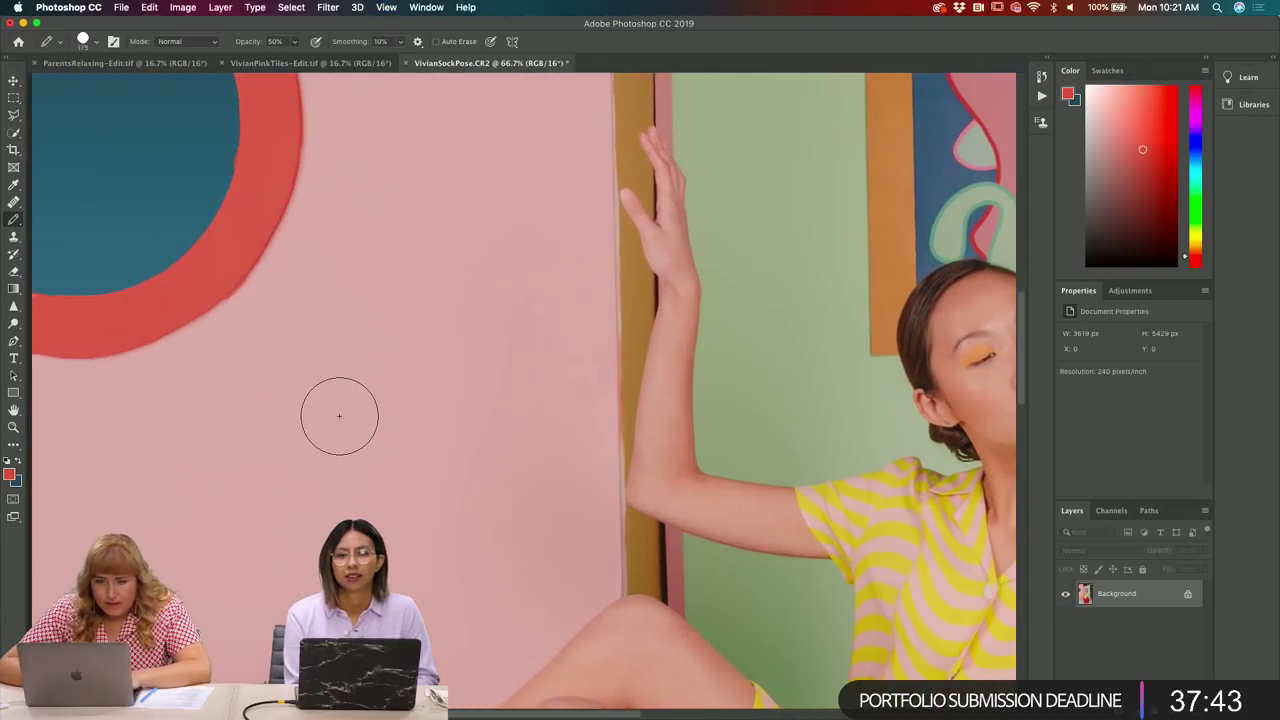
scroll(339, 415, "left", 3)
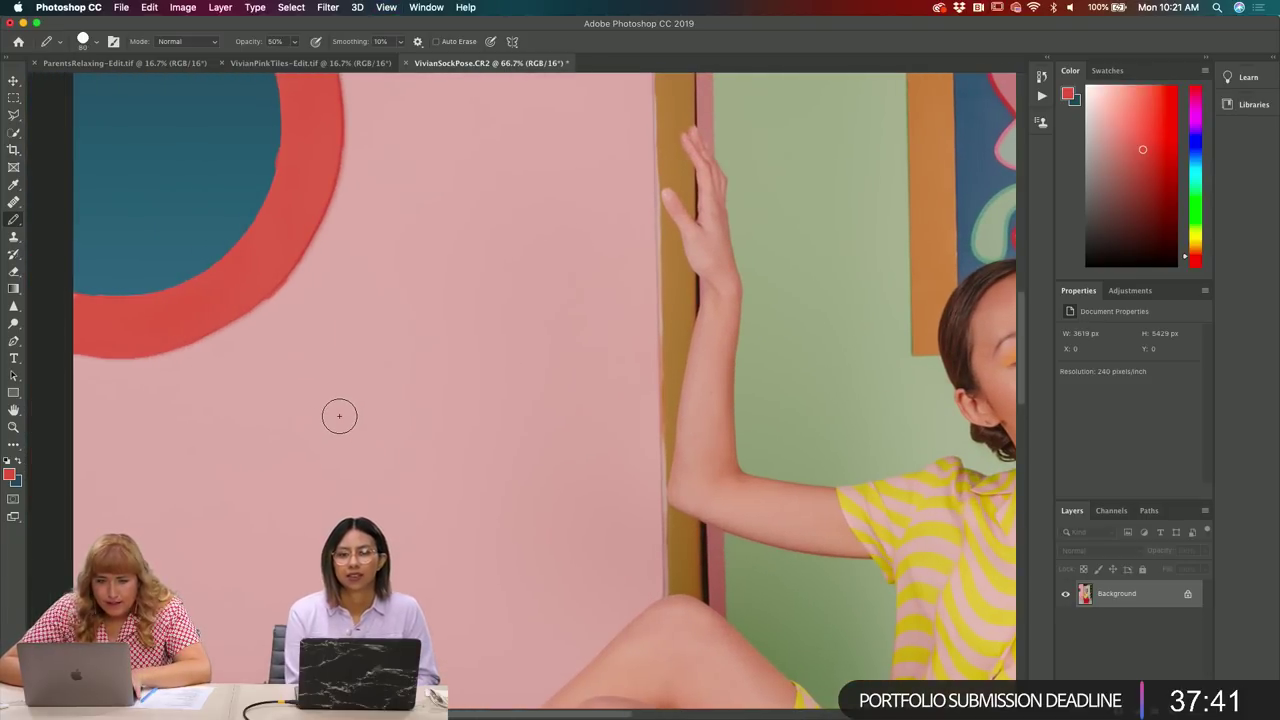
scroll(339, 415, "up", 3)
key("s")
left_click_drag(278, 320, 277, 323)
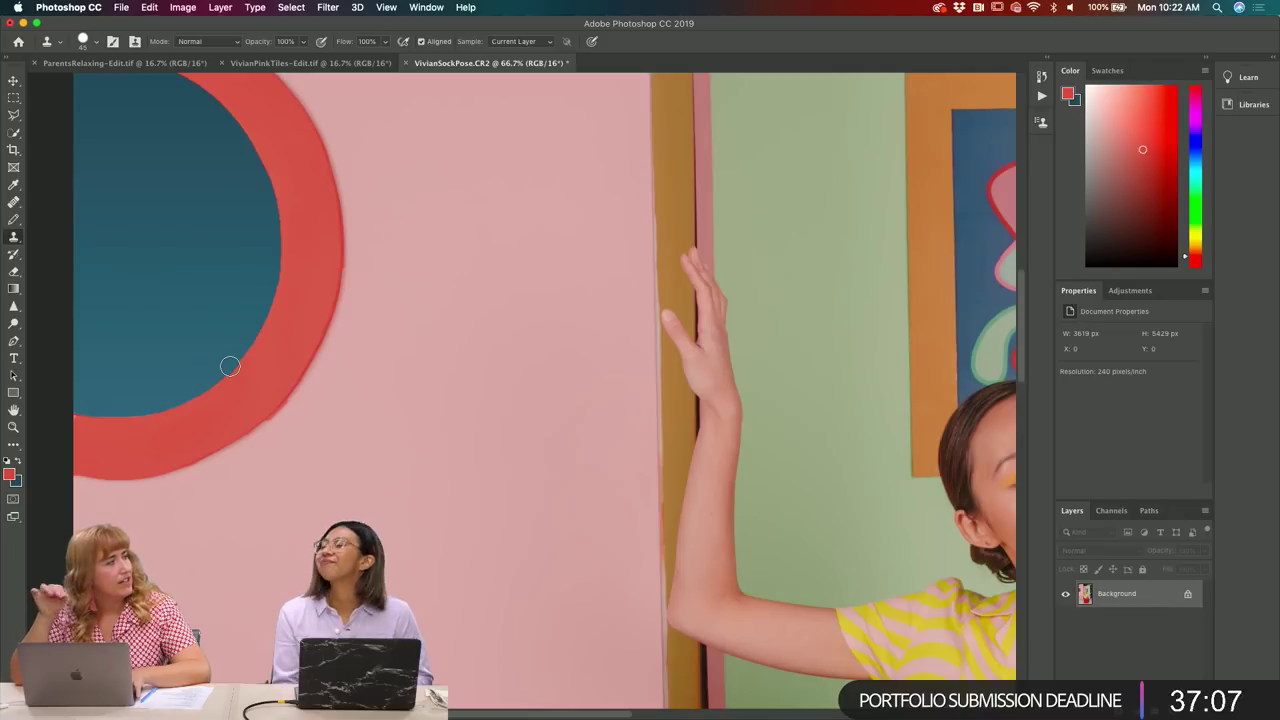
key("ctrl+Up")
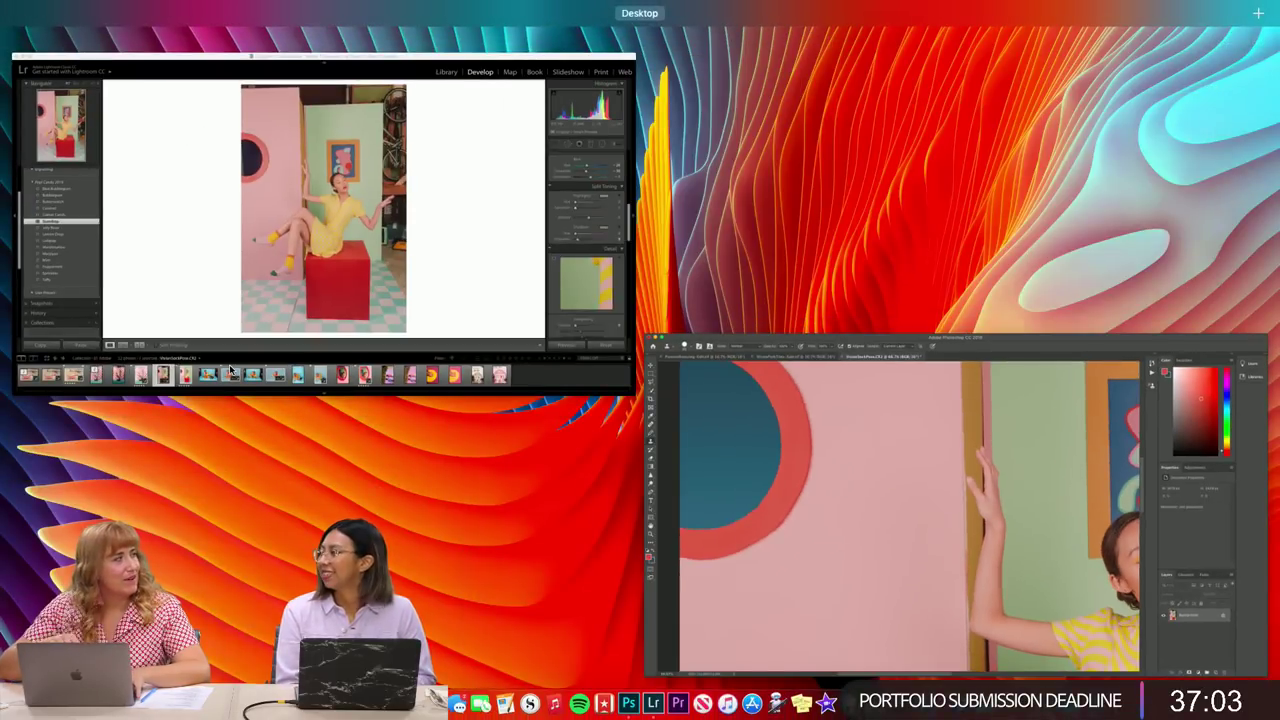
left_click(750, 412)
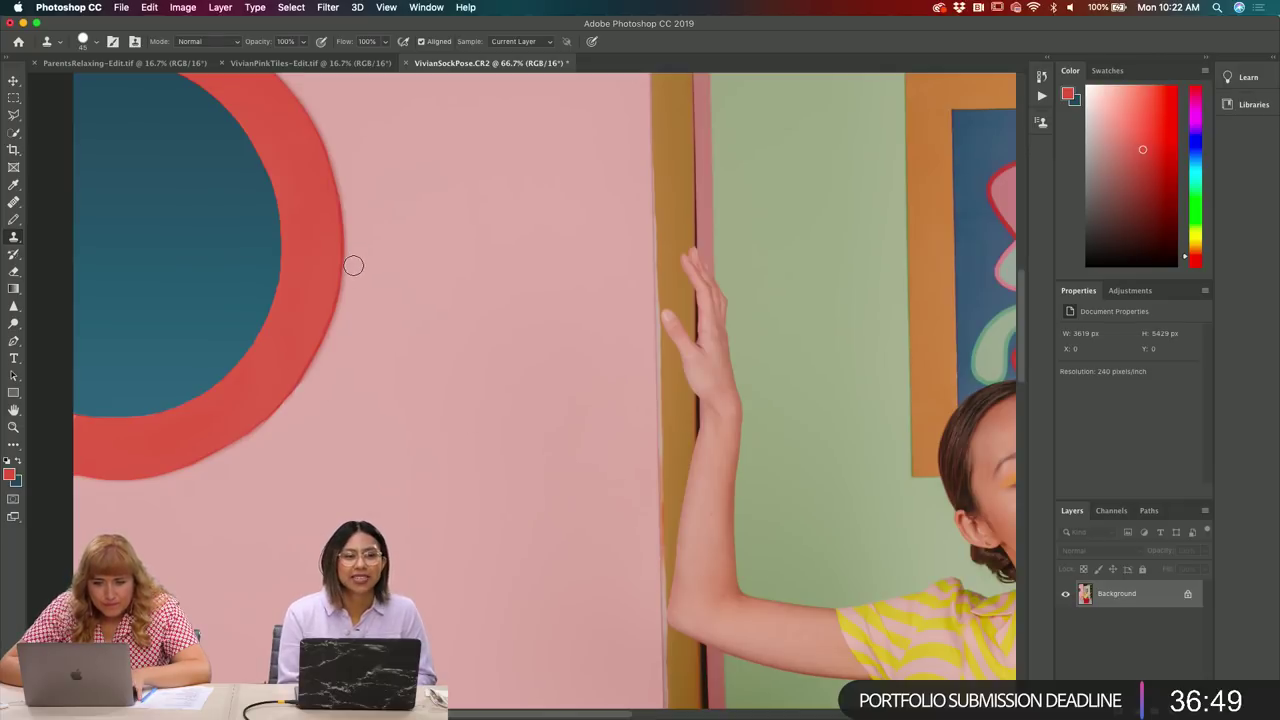
scroll(371, 249, "up", 5)
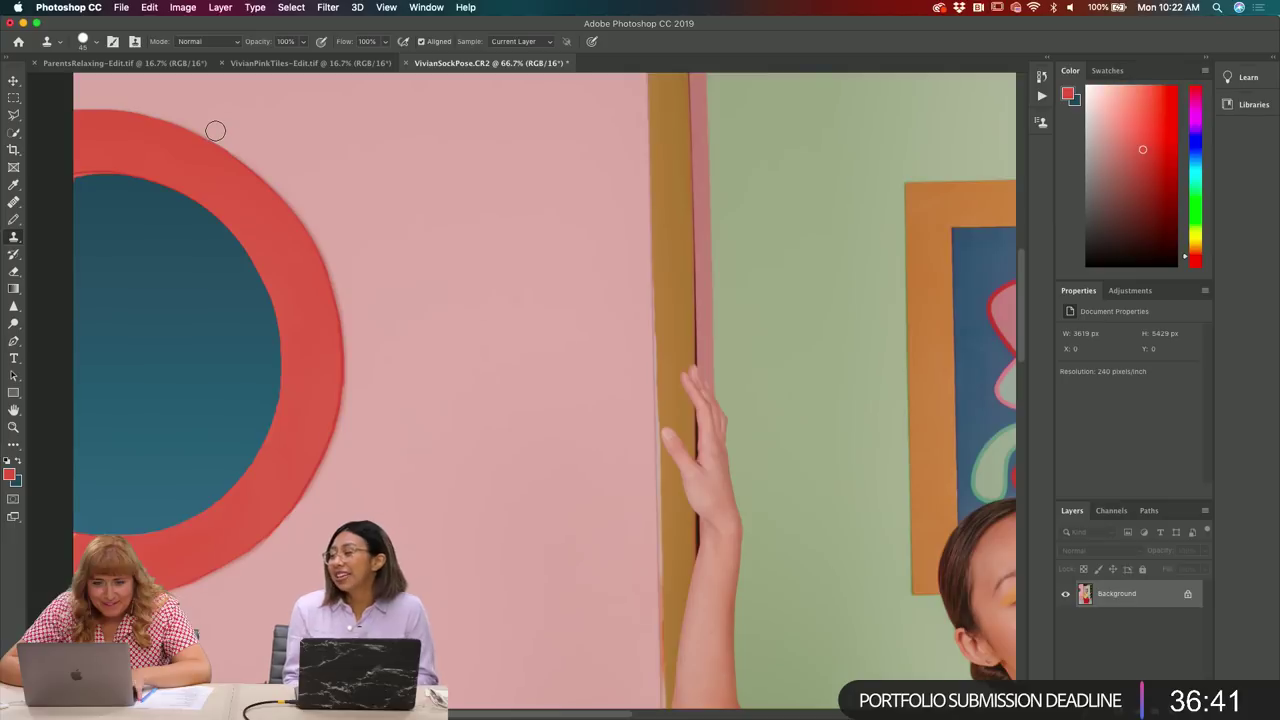
left_click(85, 190, "alt")
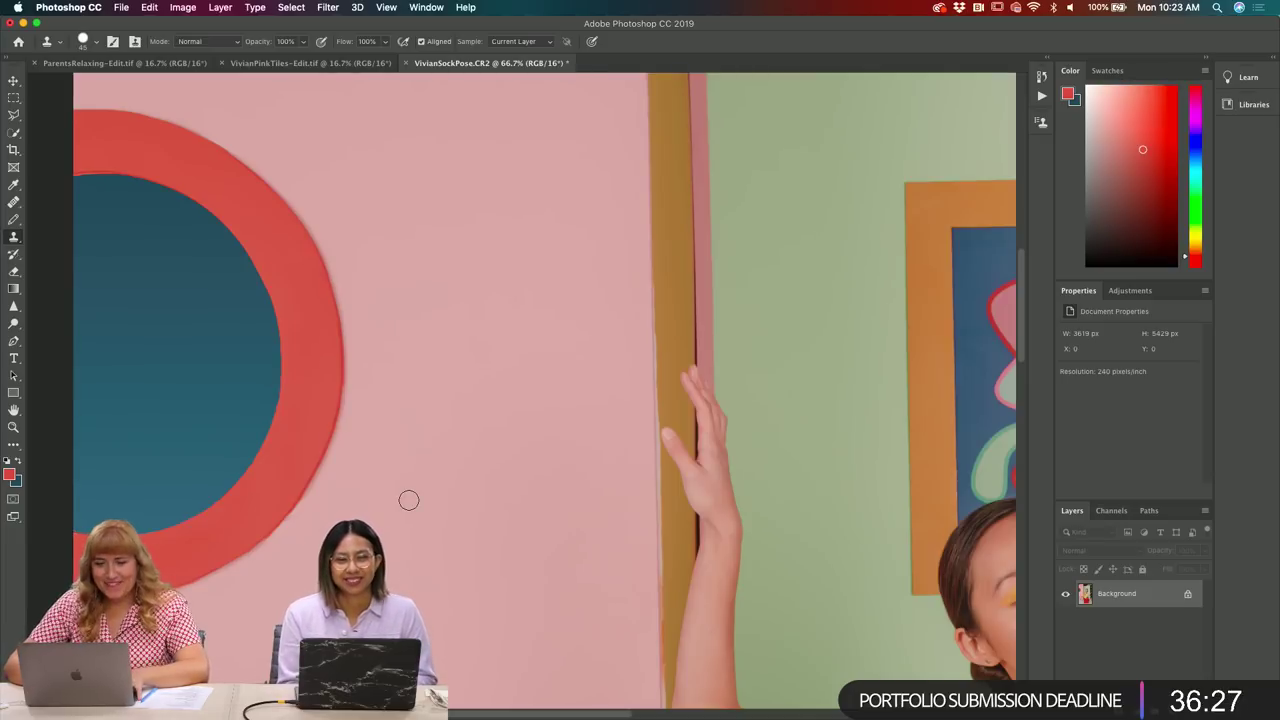
scroll(409, 503, "down", 1)
key("super+minus")
key("super+minus")
key("super+minus")
key("super+minus")
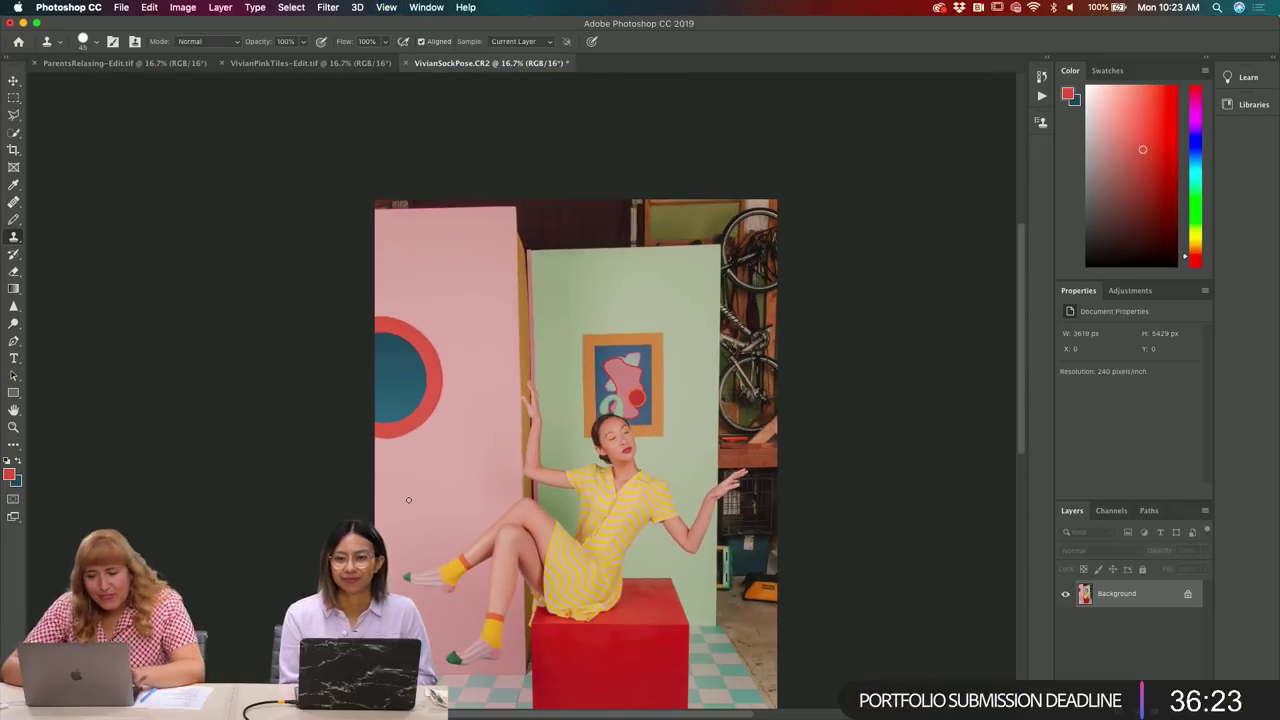
- Scroll the canvas to bring the top of the pink wall into view
scroll(408, 499, "down", 3)
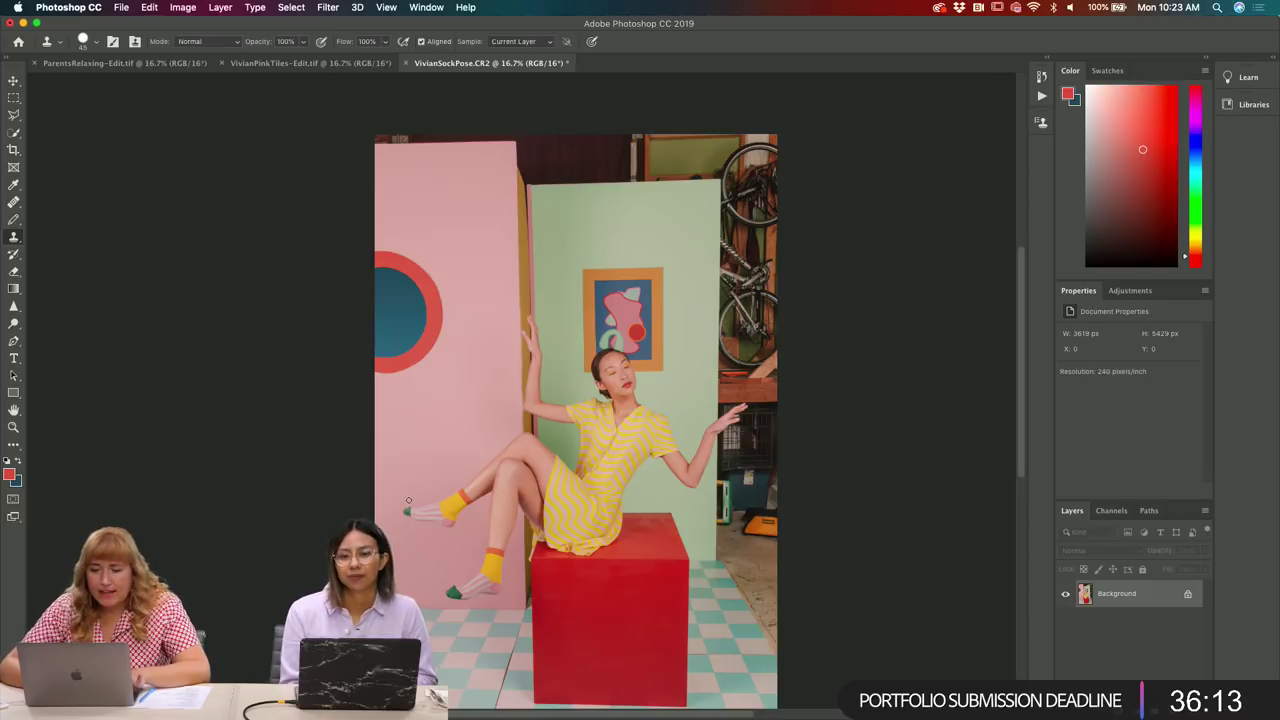
scroll(409, 505, "down", 5)
scroll(409, 505, "right", 5)
scroll(408, 500, "up", 3)
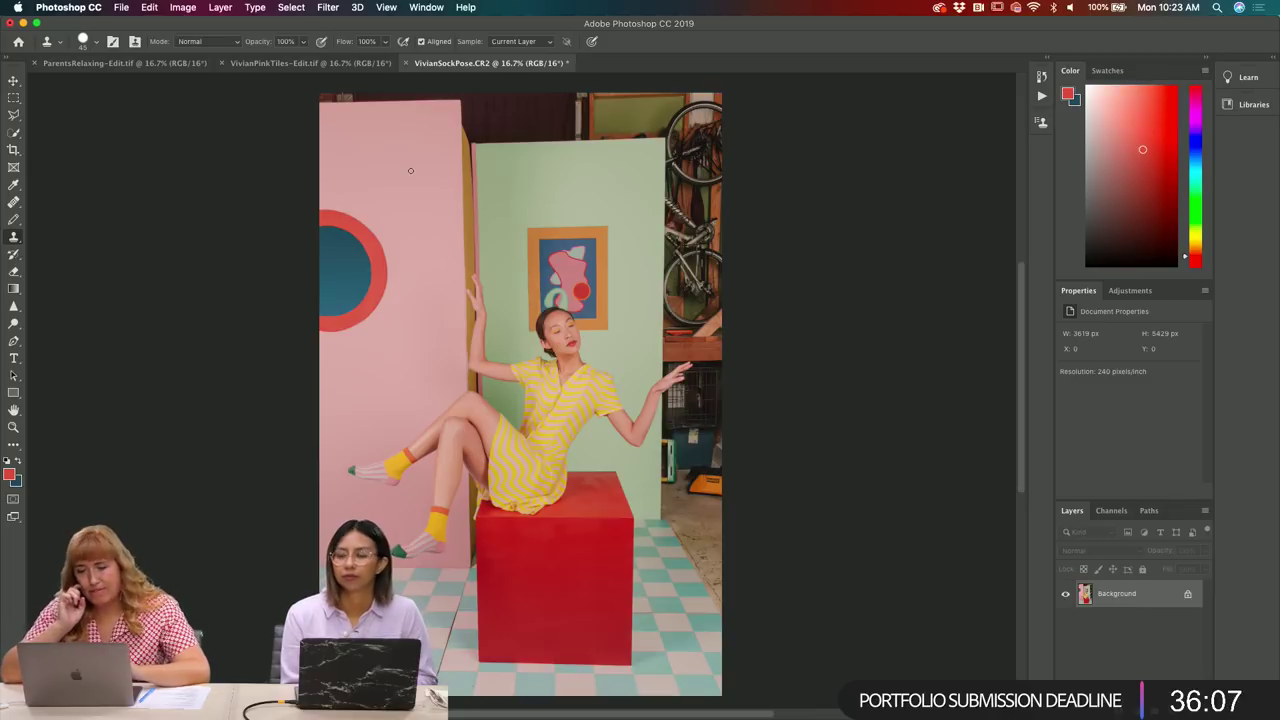
scroll(410, 170, "up", 3)
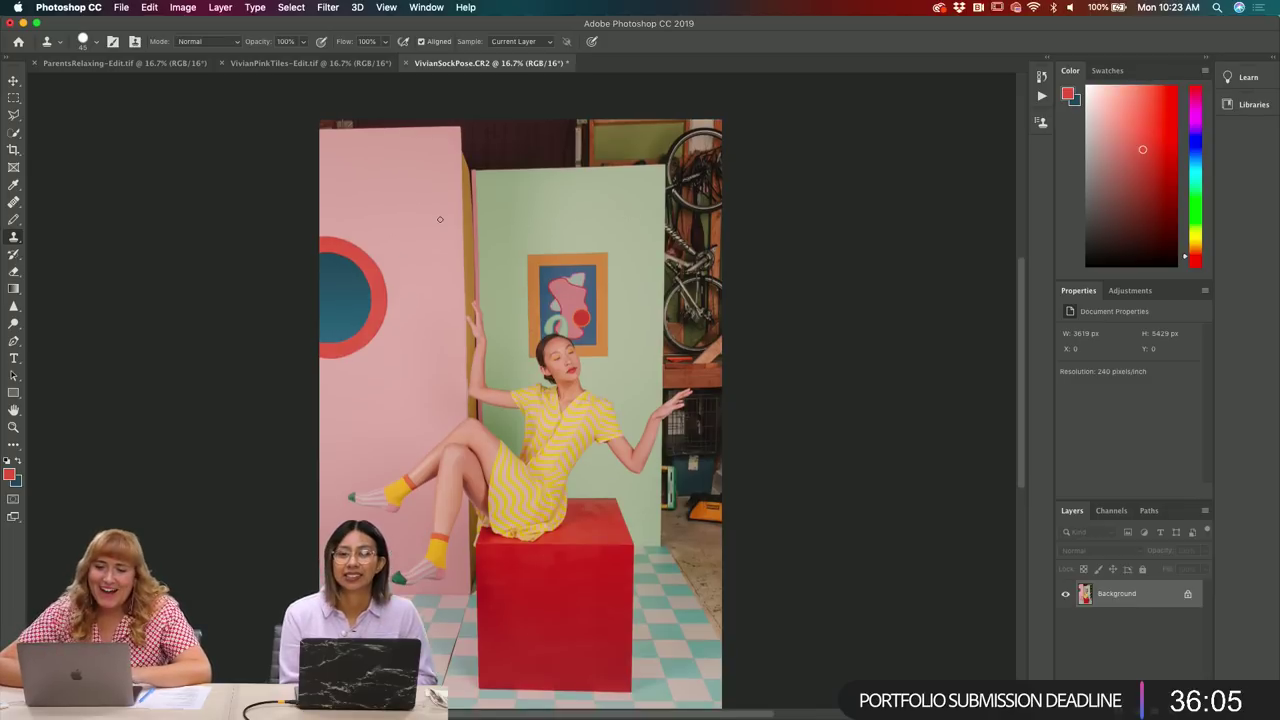
- Outline the empty strip above the pink wall with a polygonal lasso selection
left_click(14, 119)
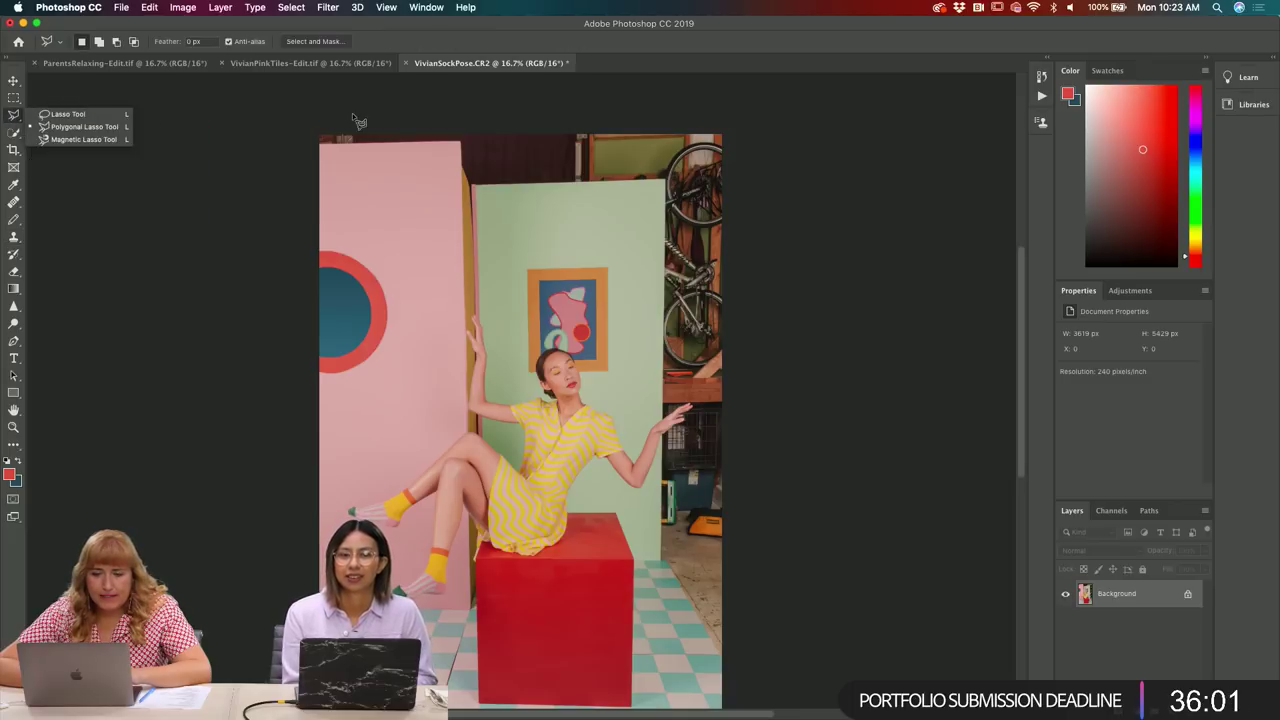
left_click(316, 129)
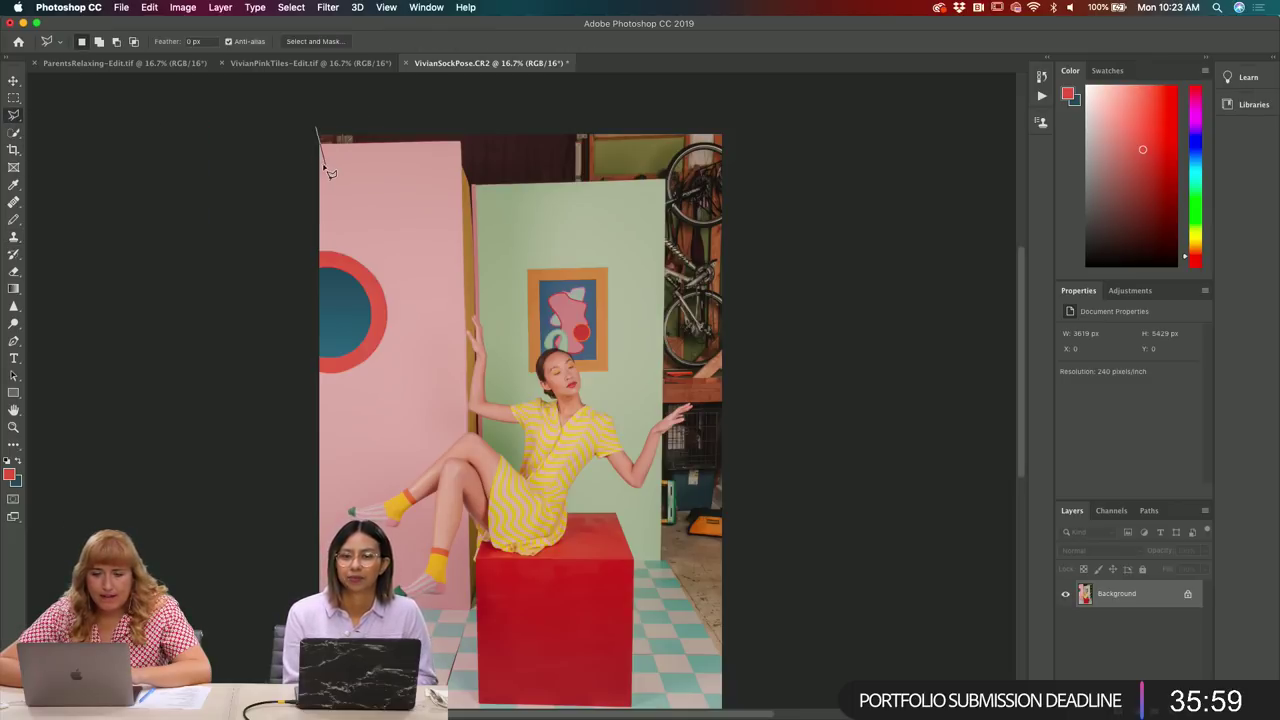
left_click(317, 163)
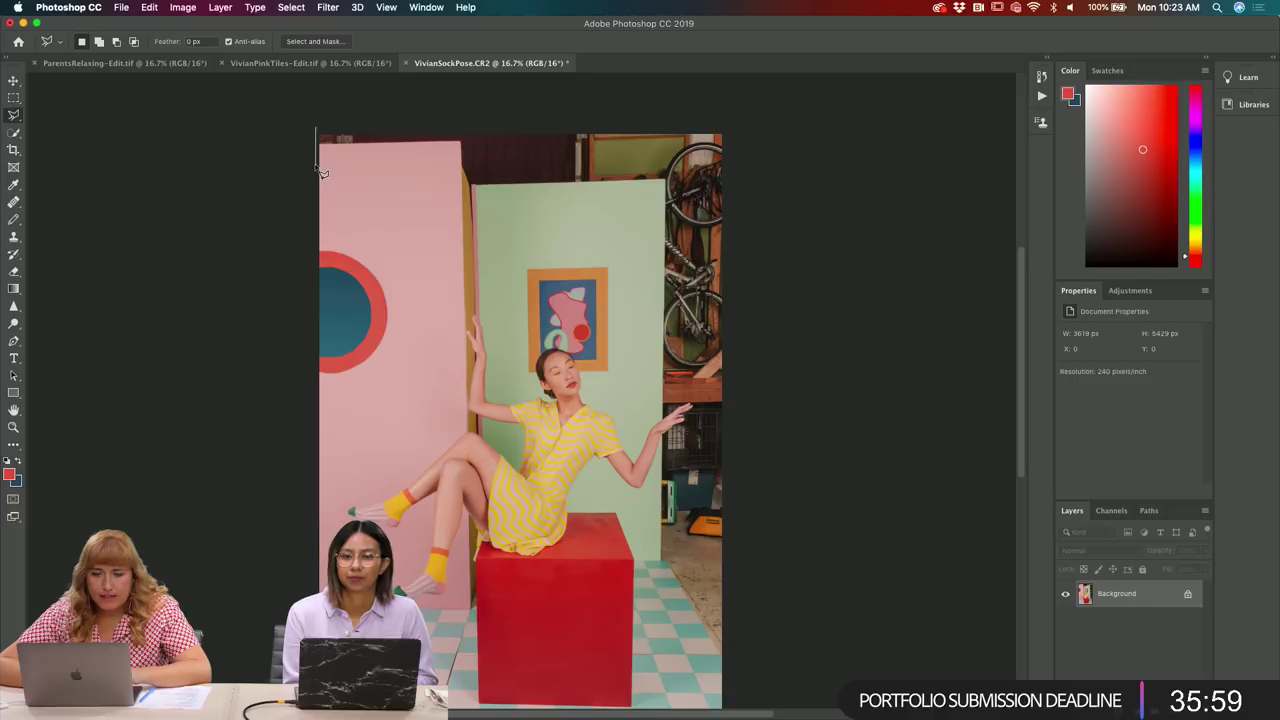
left_click(461, 161)
left_click(462, 135)
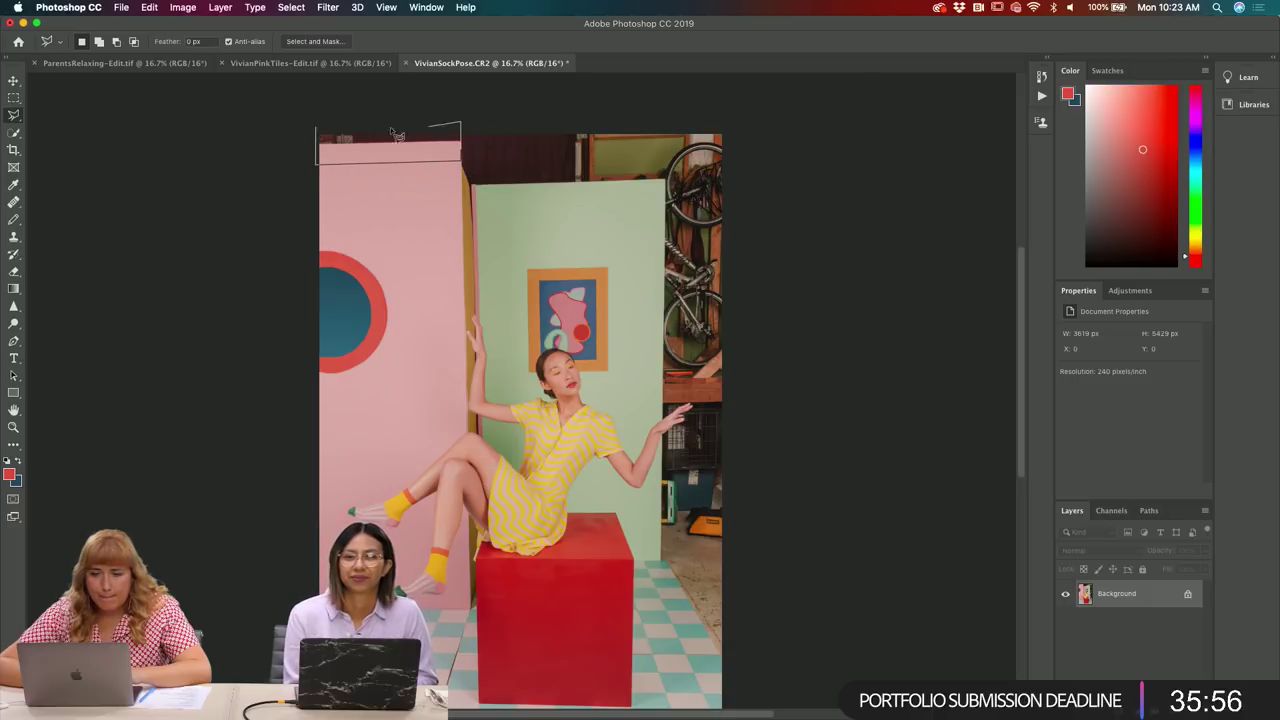
left_click(321, 133)
- Sample the pink wall colour as the foreground colour
key("s")
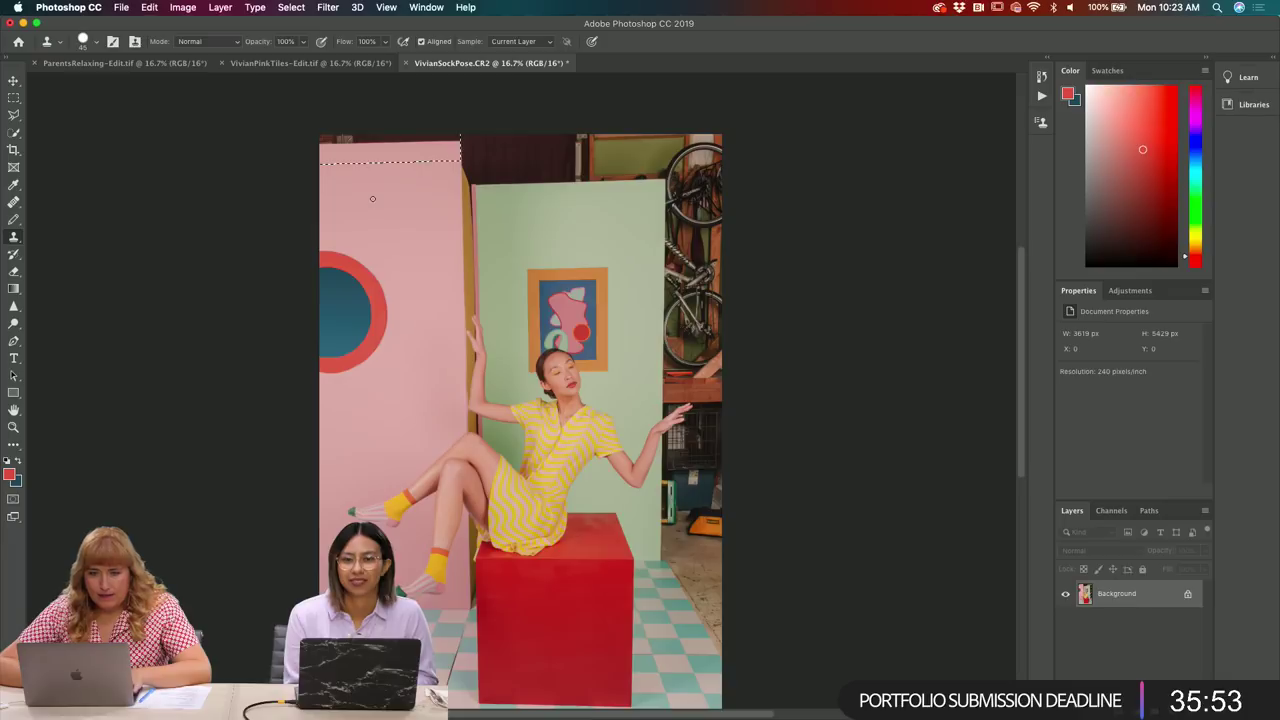
key("bracketright")
key("bracketright")
key("bracketright")
key("bracketright")
key("bracketright")
key("bracketright")
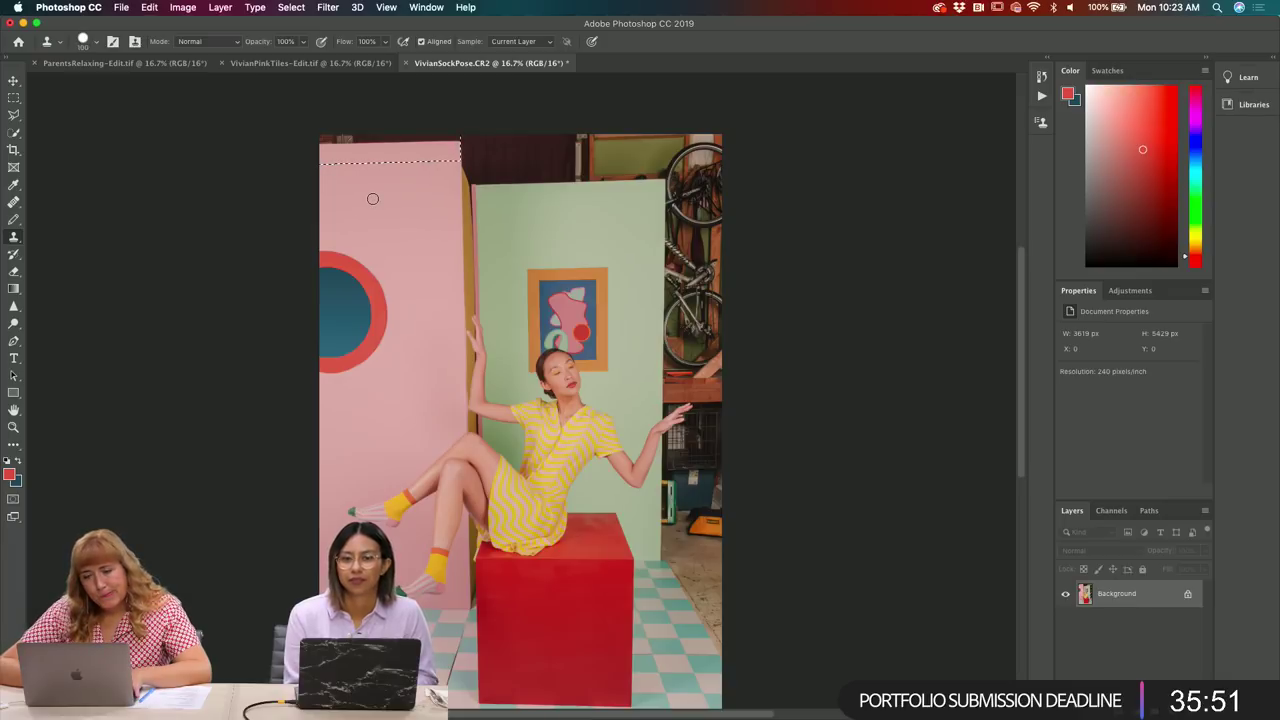
key("i")
left_click(349, 156)
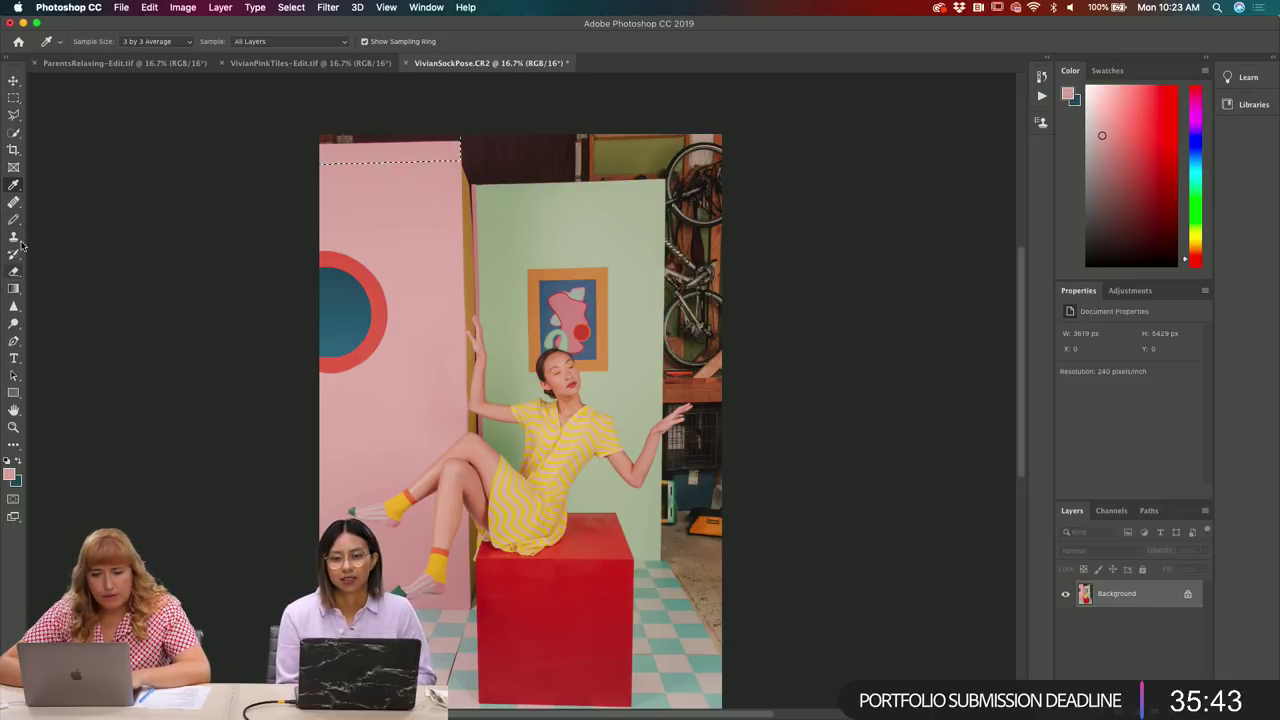
- Try the Paint Bucket tool, then return to the selection tool without changes
left_click(13, 288)
left_click(70, 297)
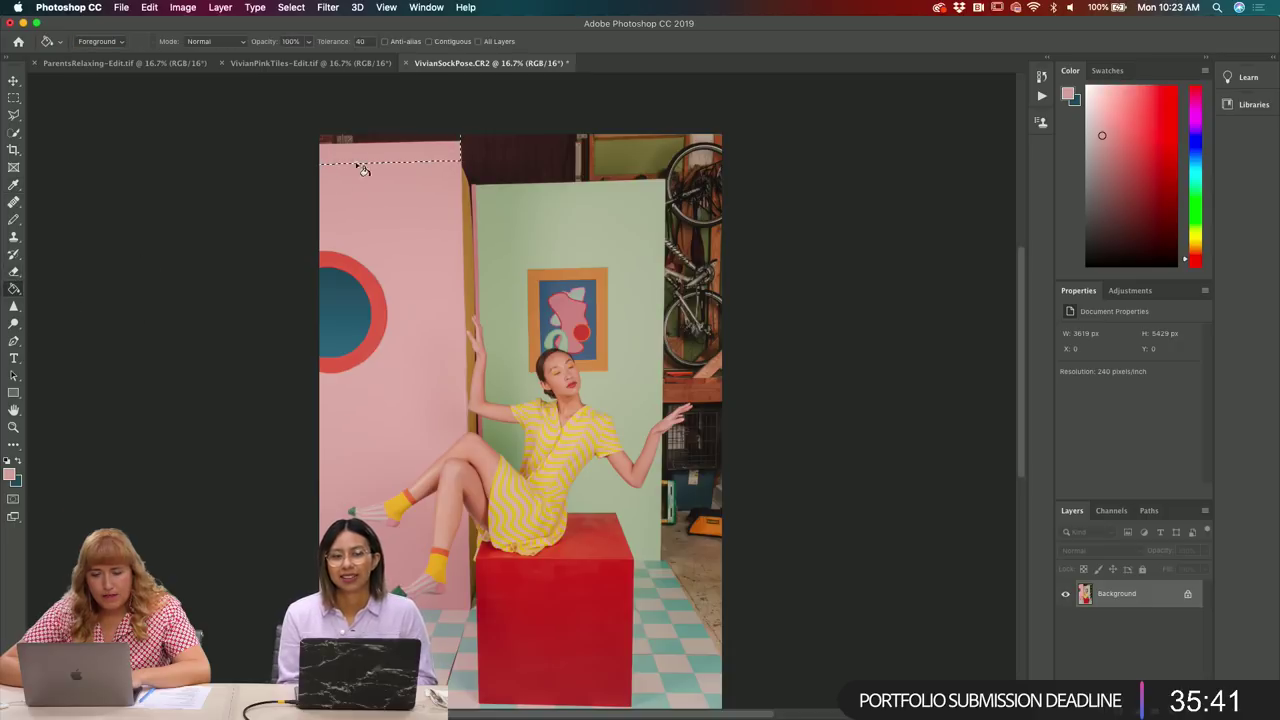
right_click(372, 145)
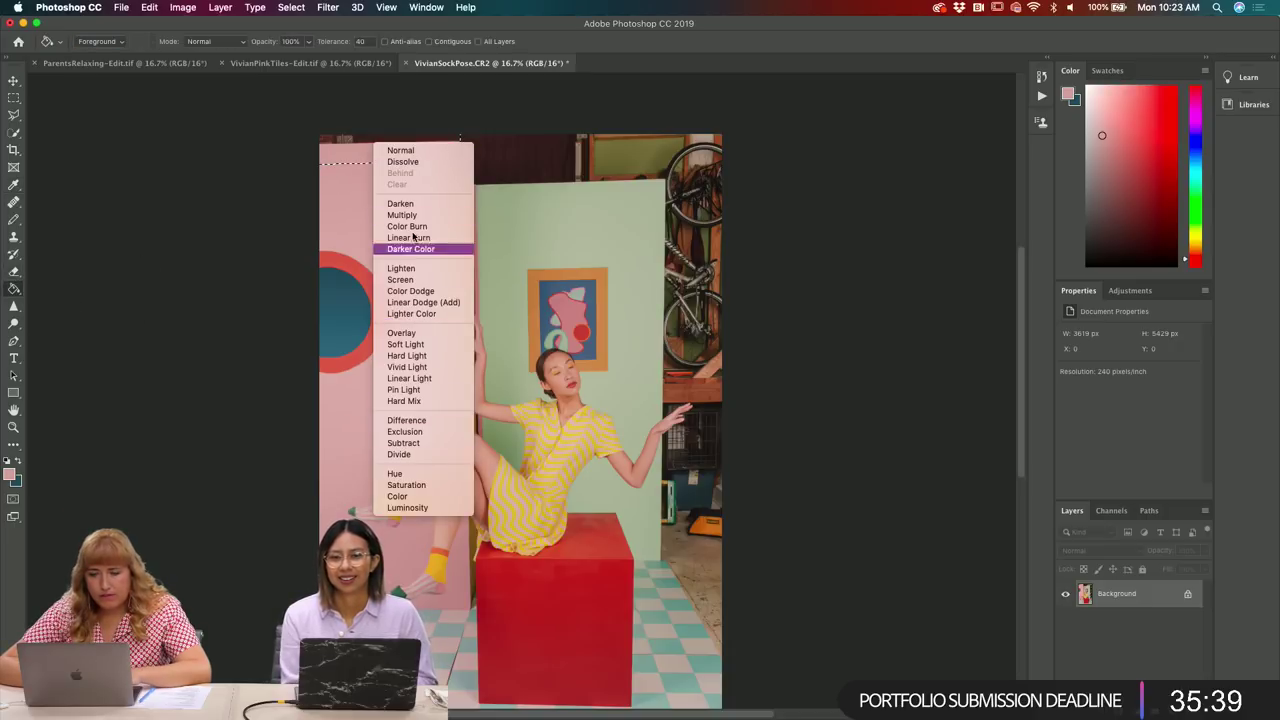
left_click(254, 211)
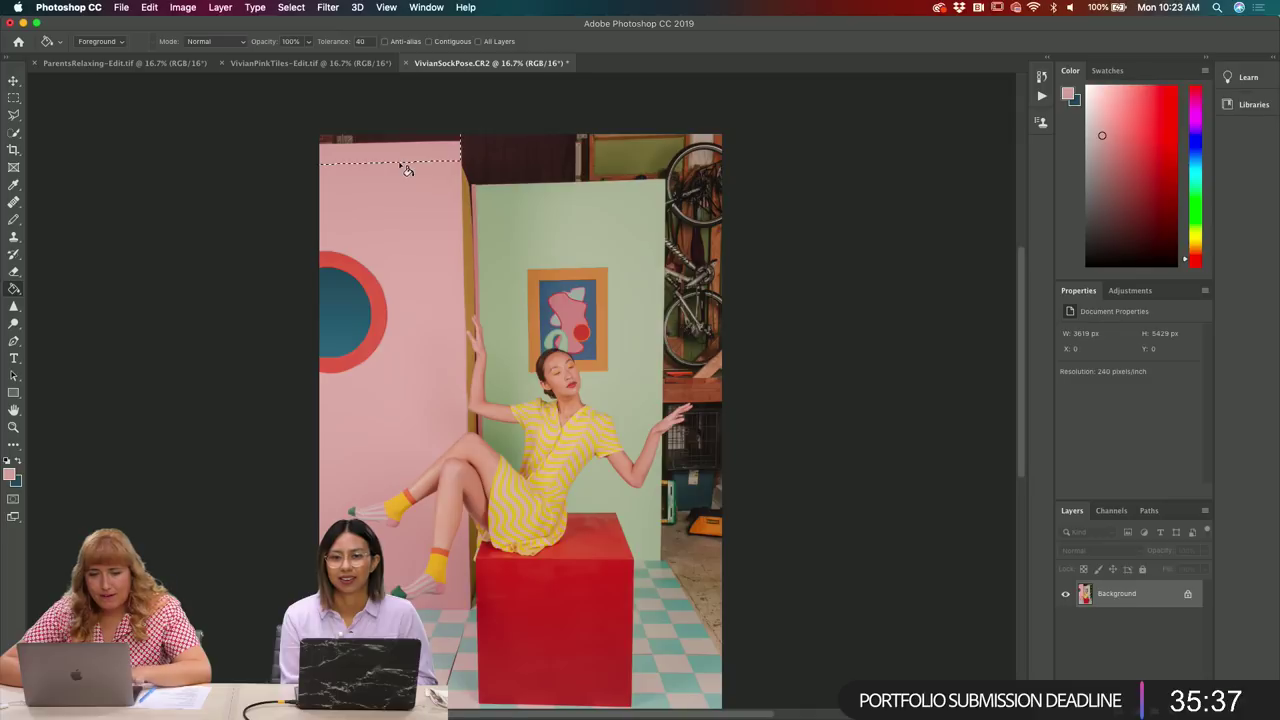
key("v")
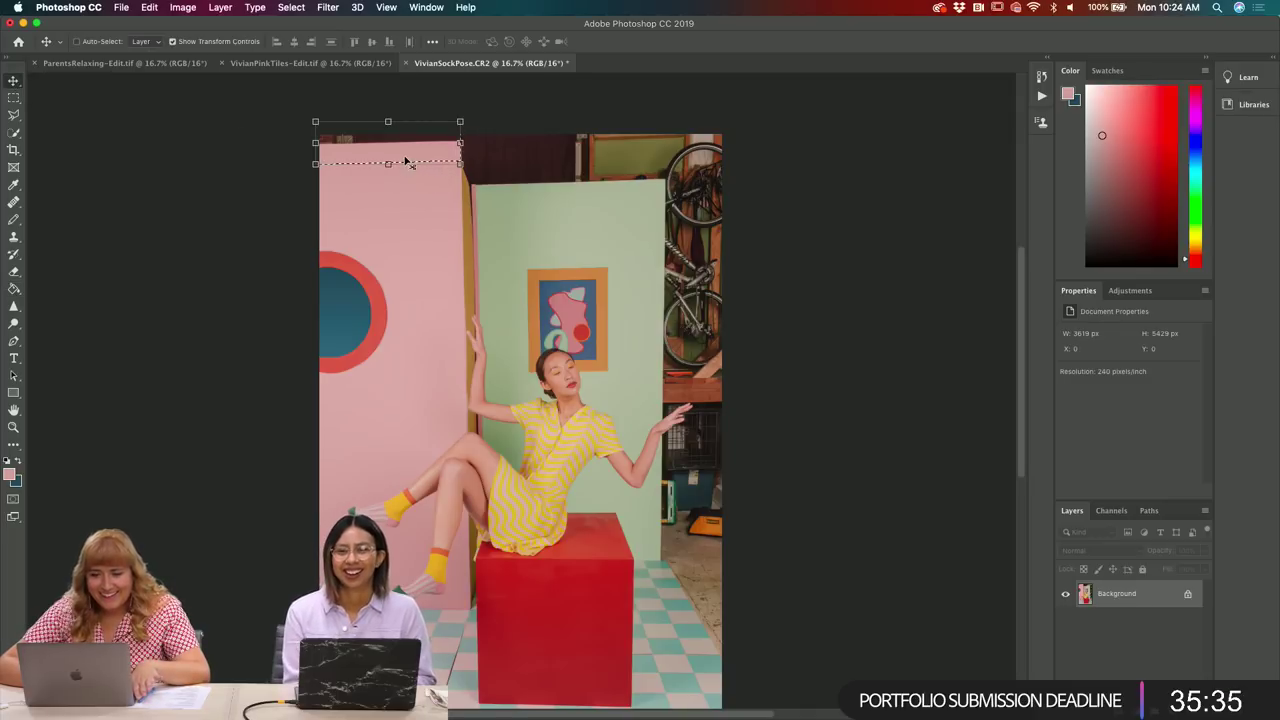
left_click(14, 115)
- Fill the selected strip with the sampled pink colour b79e95
right_click(368, 147)
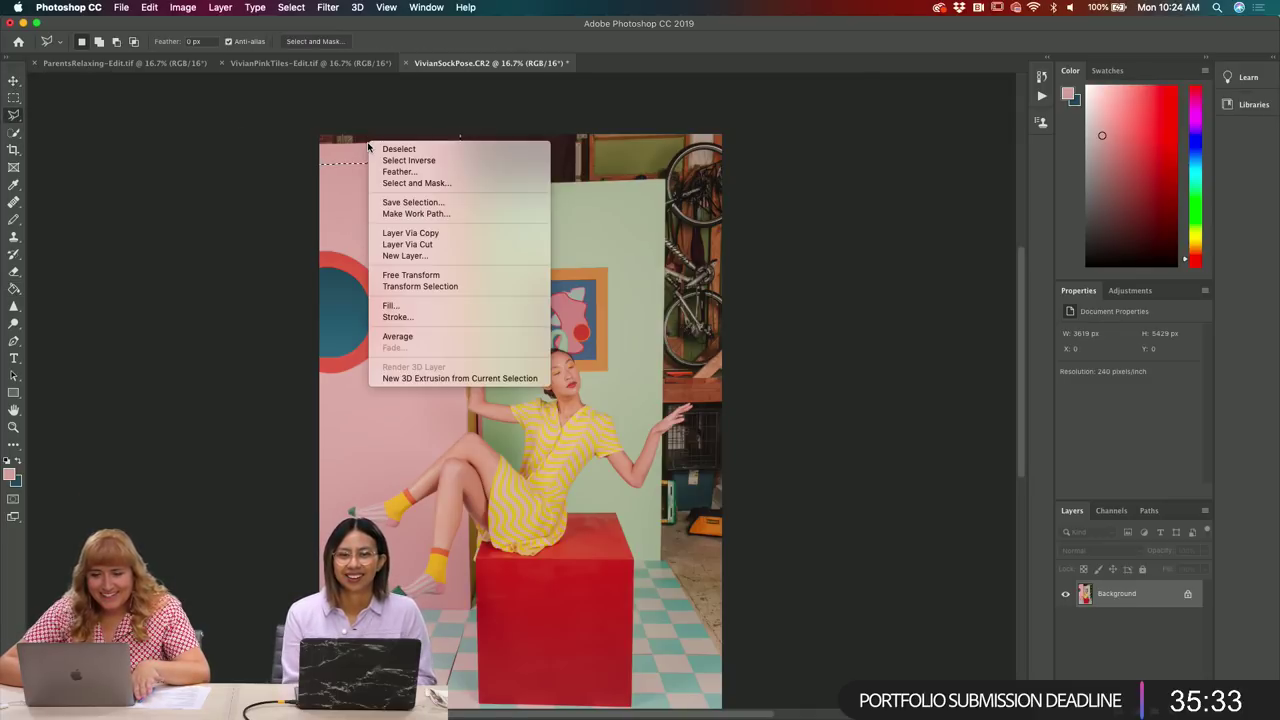
left_click(441, 305)
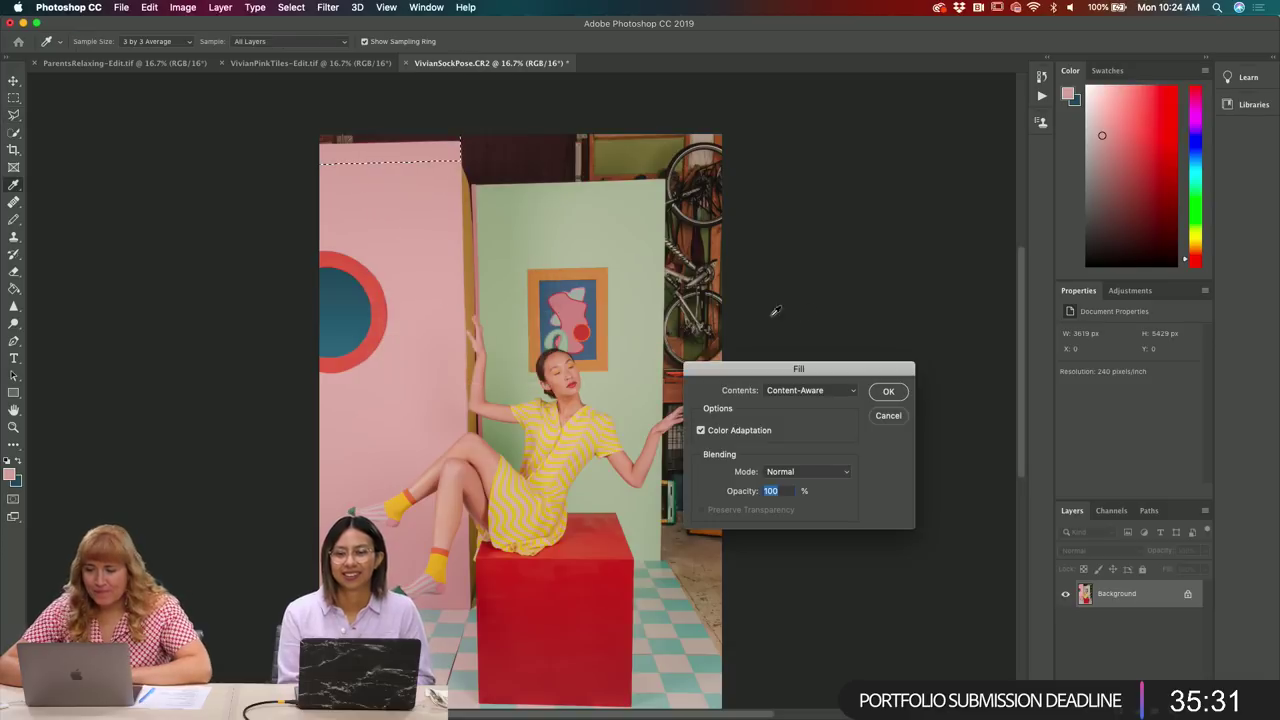
left_click(782, 395)
left_click(776, 371)
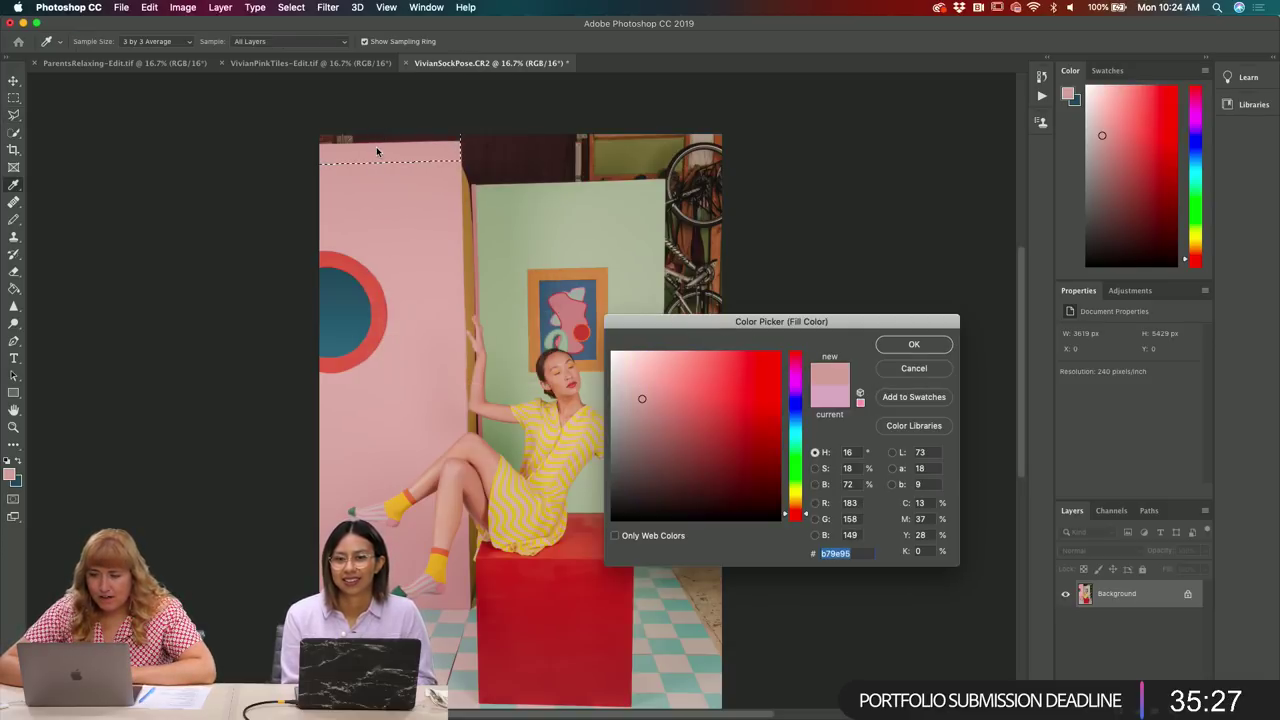
left_click(916, 341)
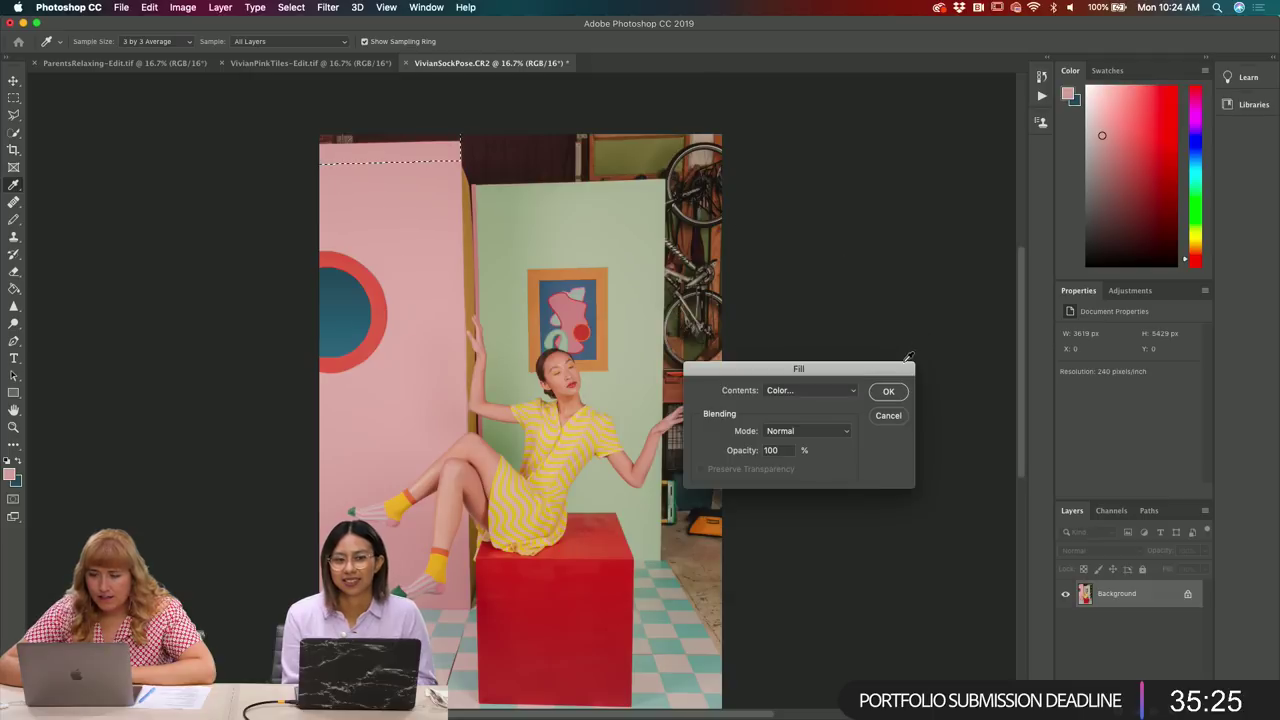
left_click(888, 392)
- Zoom in and blend the filled top into the pink wall with the Healing Brush
key("l")
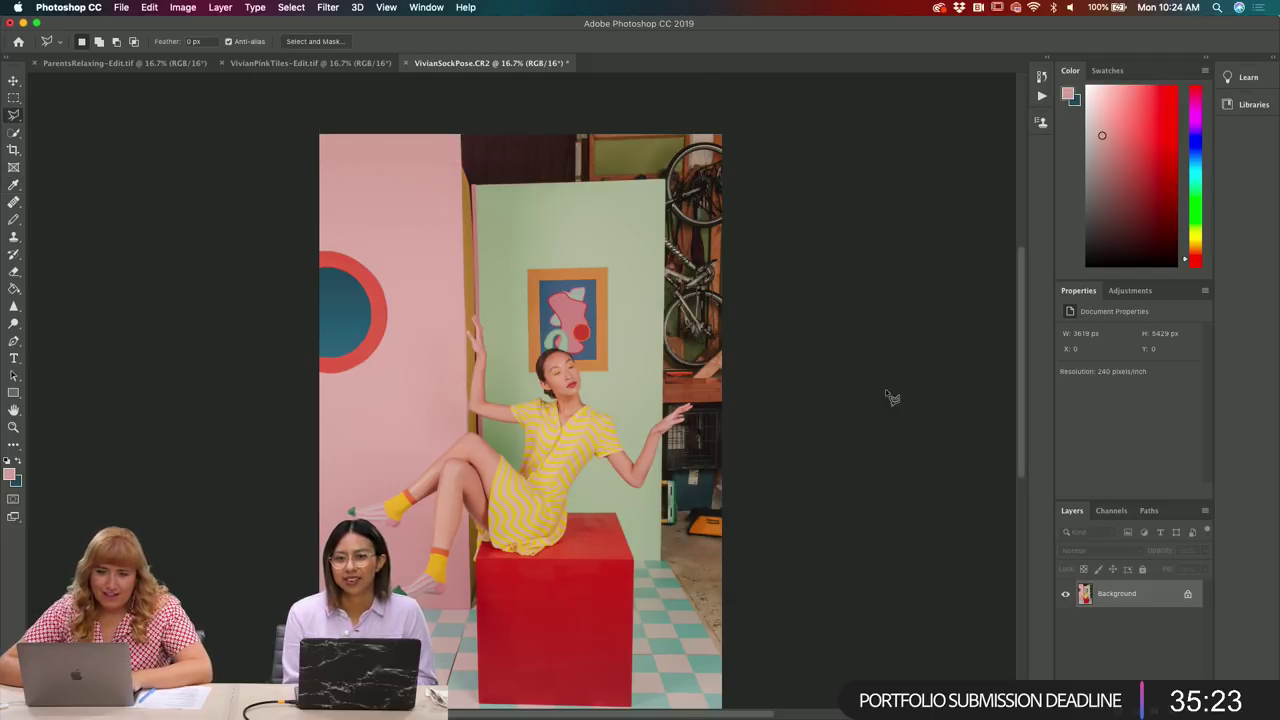
key("super+equal")
key("super+equal")
scroll(594, 457, "up", 5)
scroll(535, 515, "down", 3)
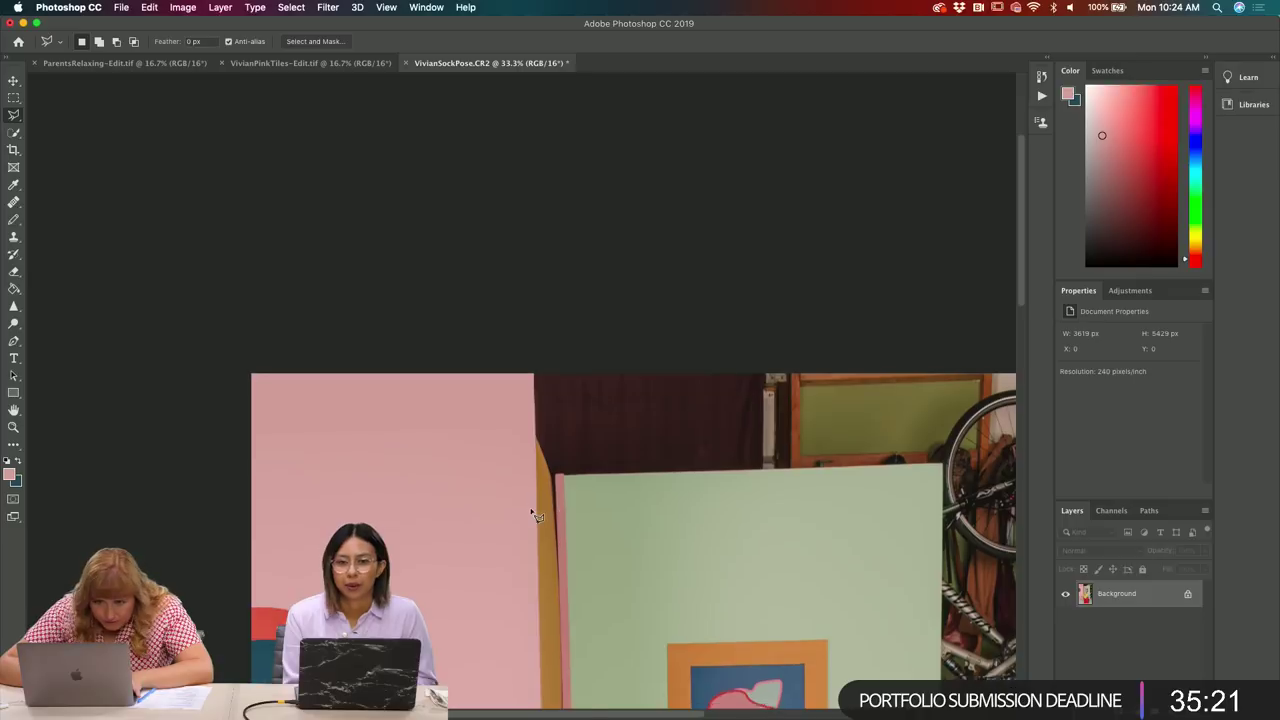
key("j")
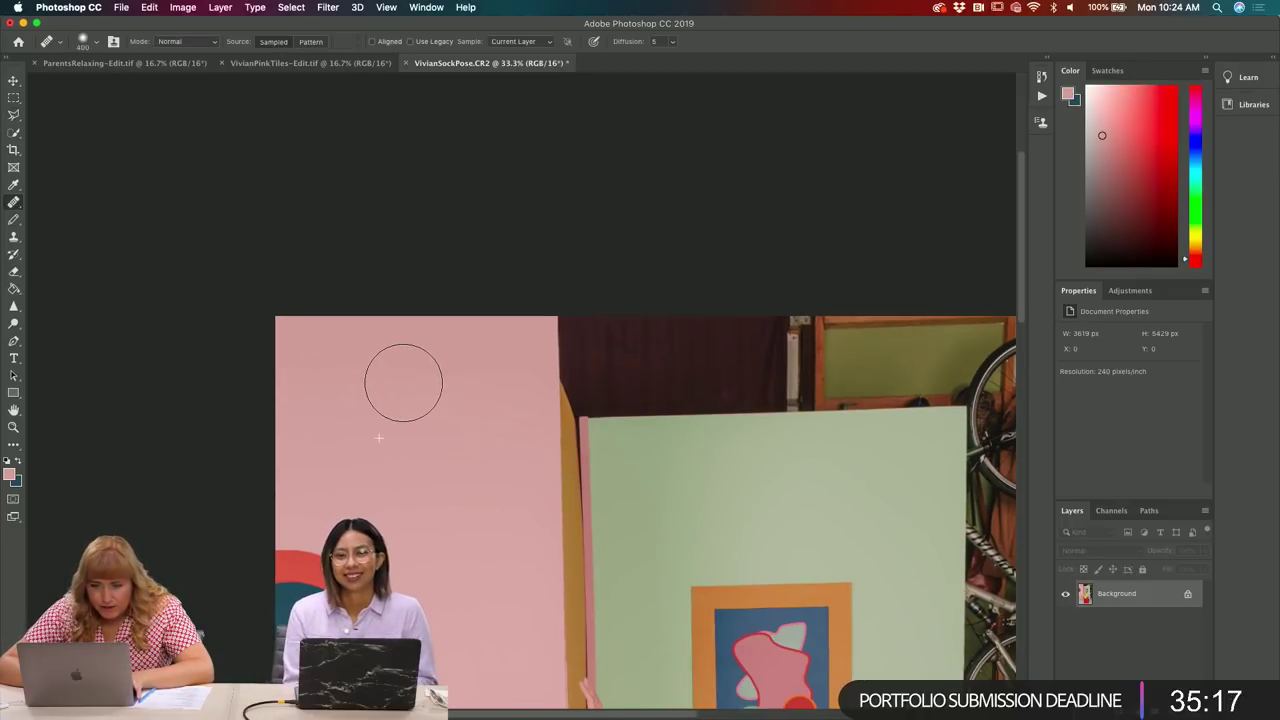
left_click_drag(493, 381, 510, 378)
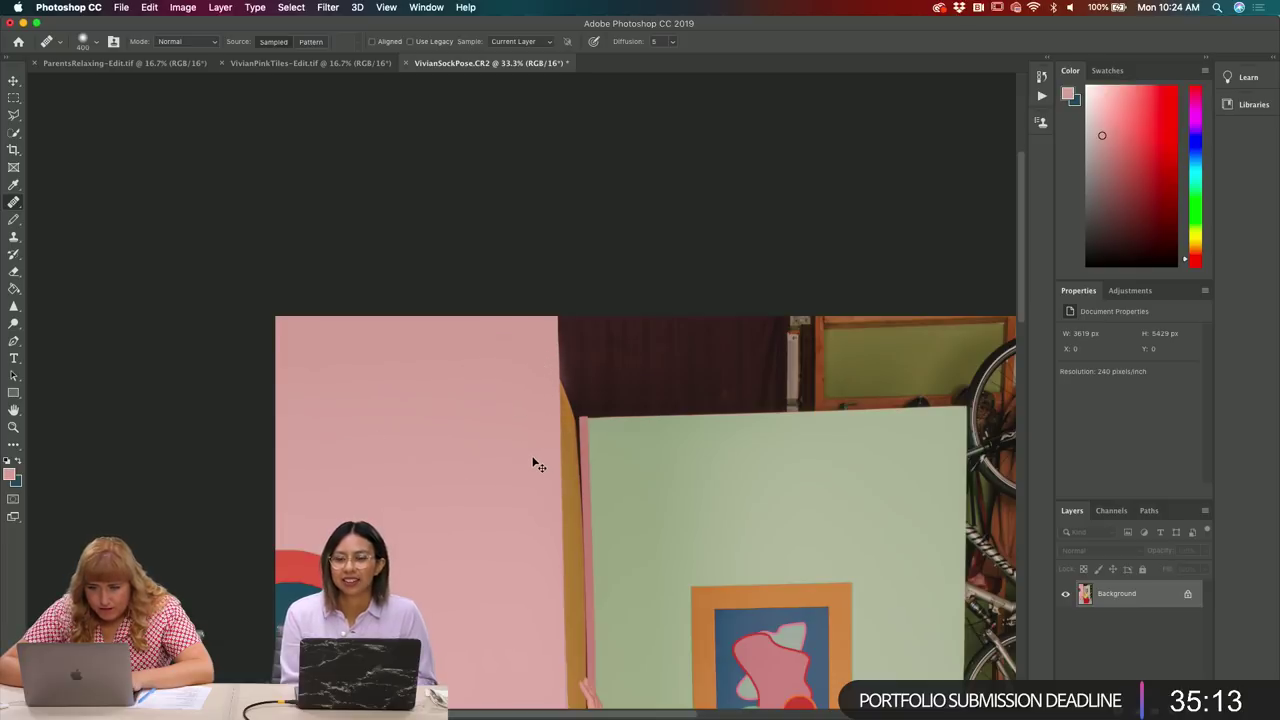
- Zoom back out to 16.7% to view the whole photo
key("super+minus")
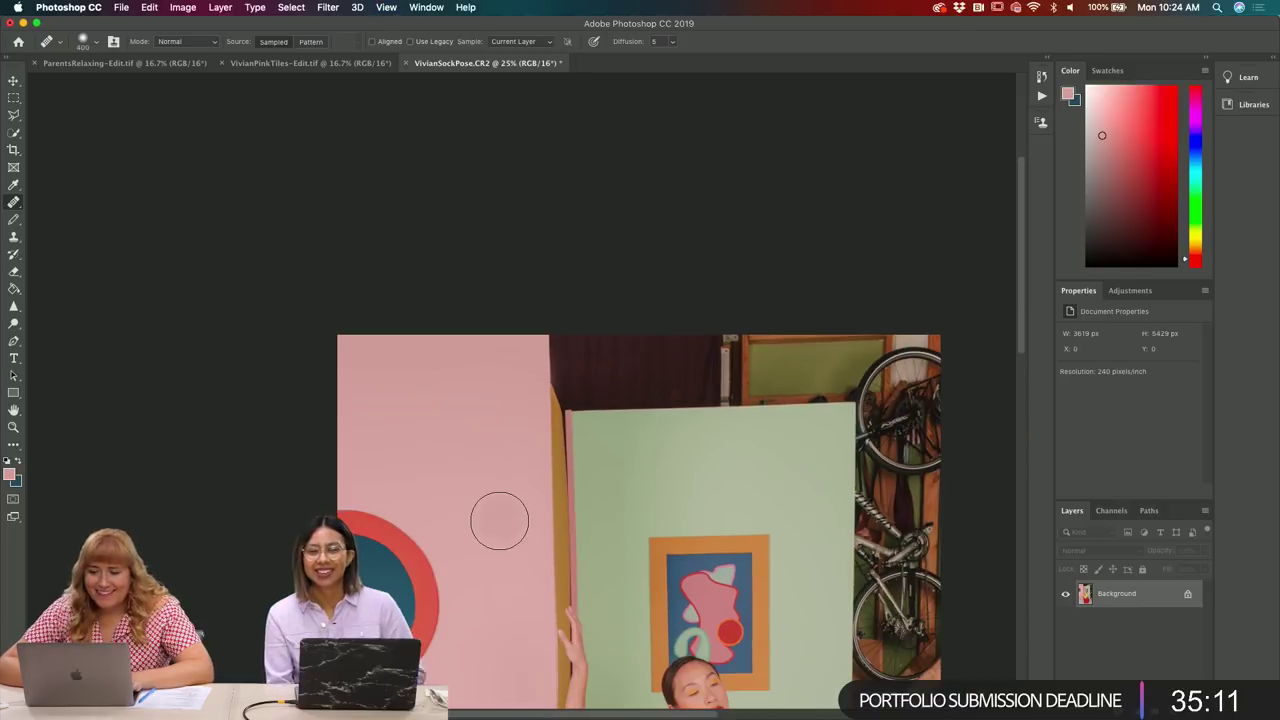
scroll(499, 520, "down", 2)
scroll(499, 520, "right", 4)
key("super+minus")
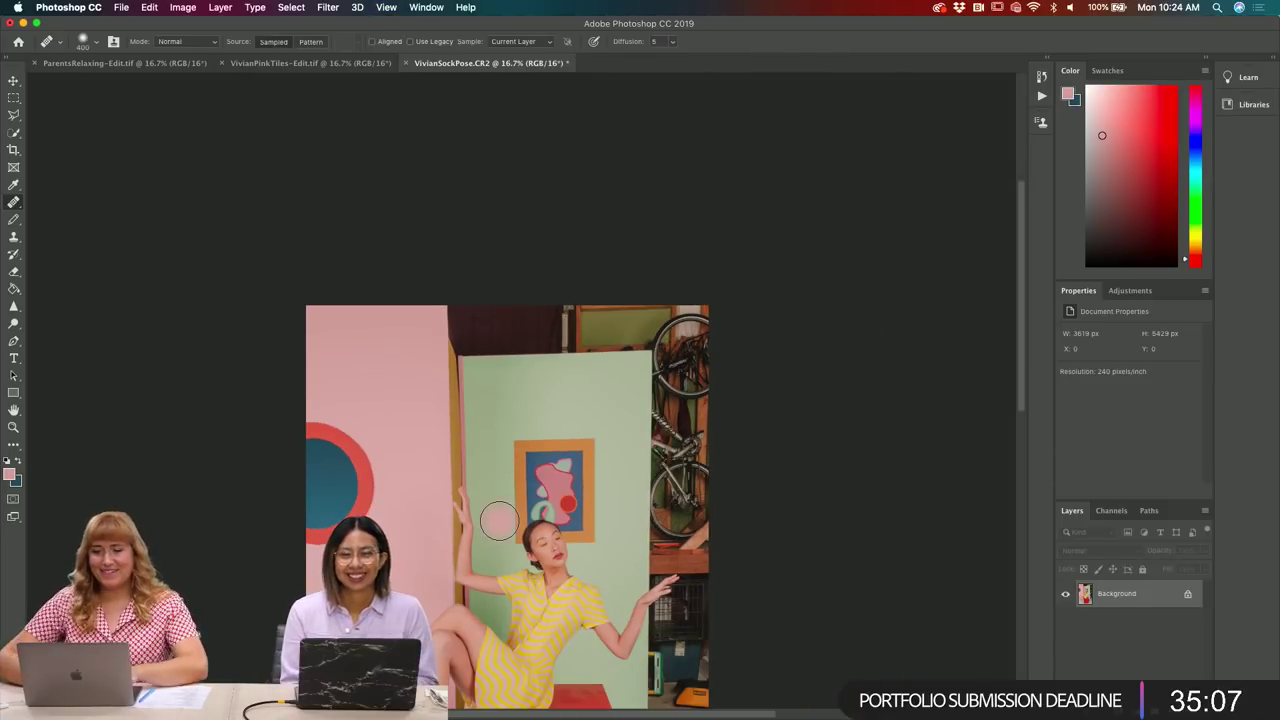
scroll(499, 520, "down", 5)
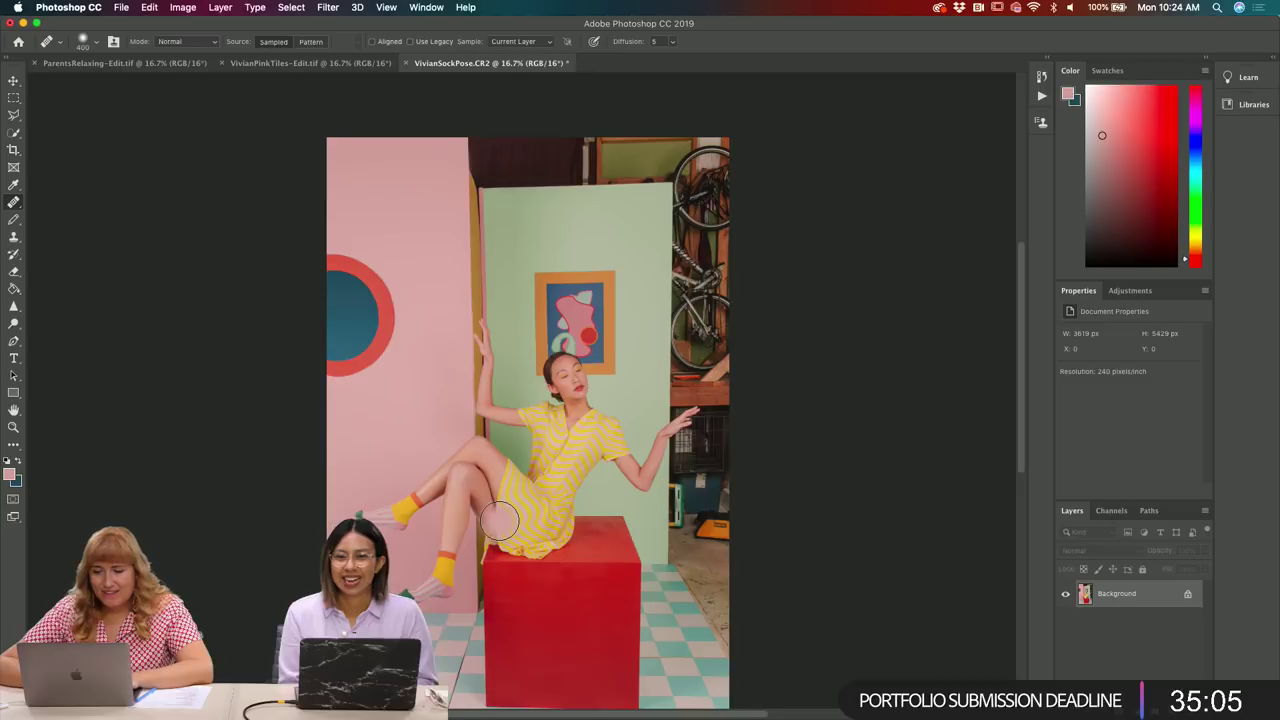
scroll(499, 520, "right", 2)
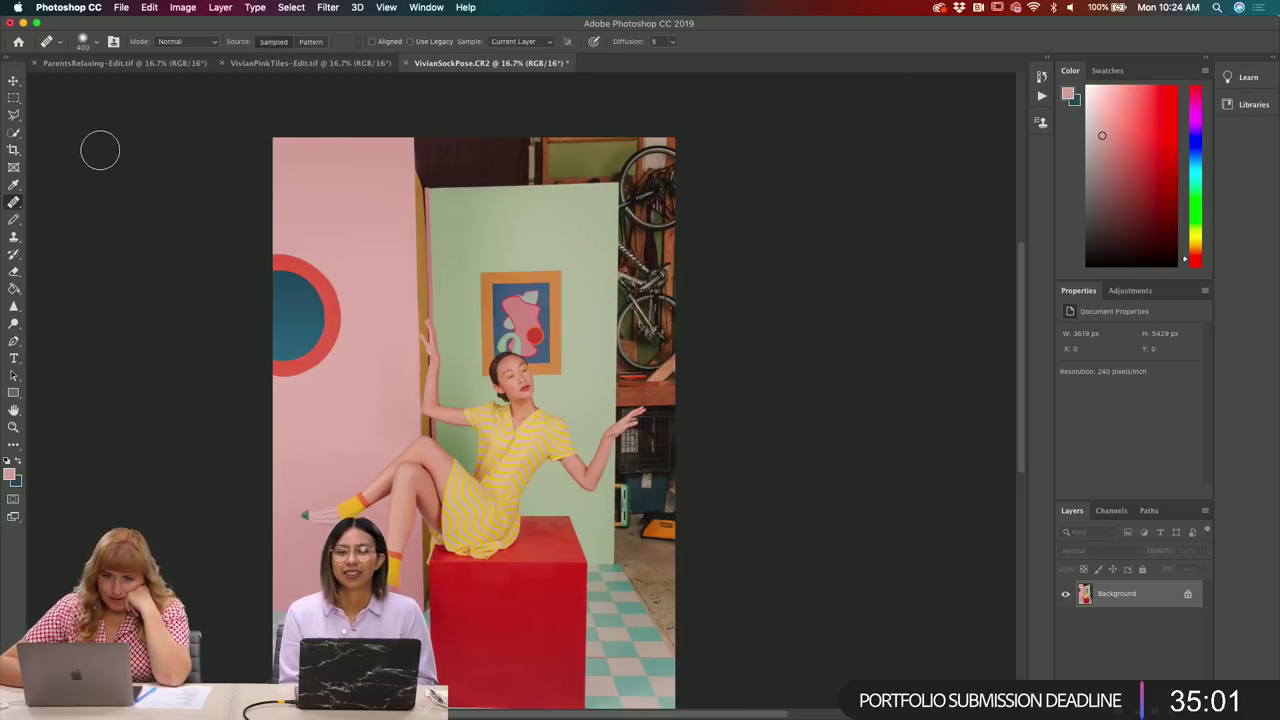
left_click(14, 116)
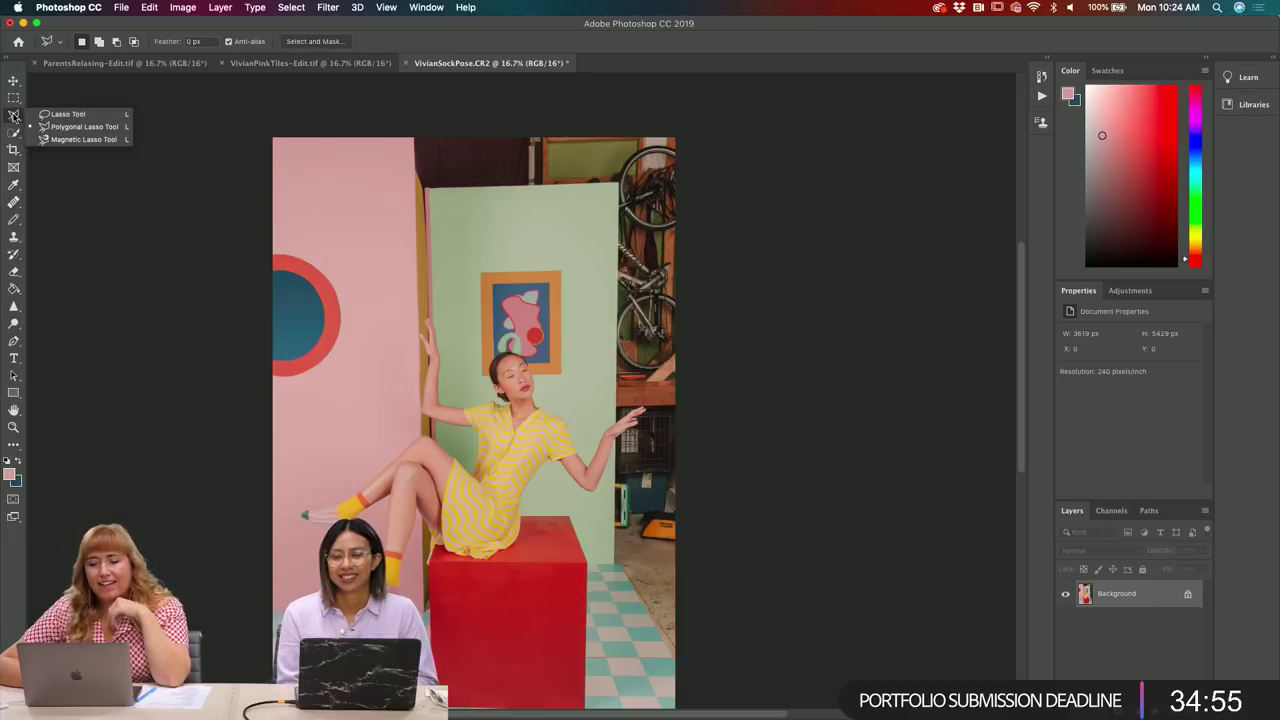
left_click(430, 188)
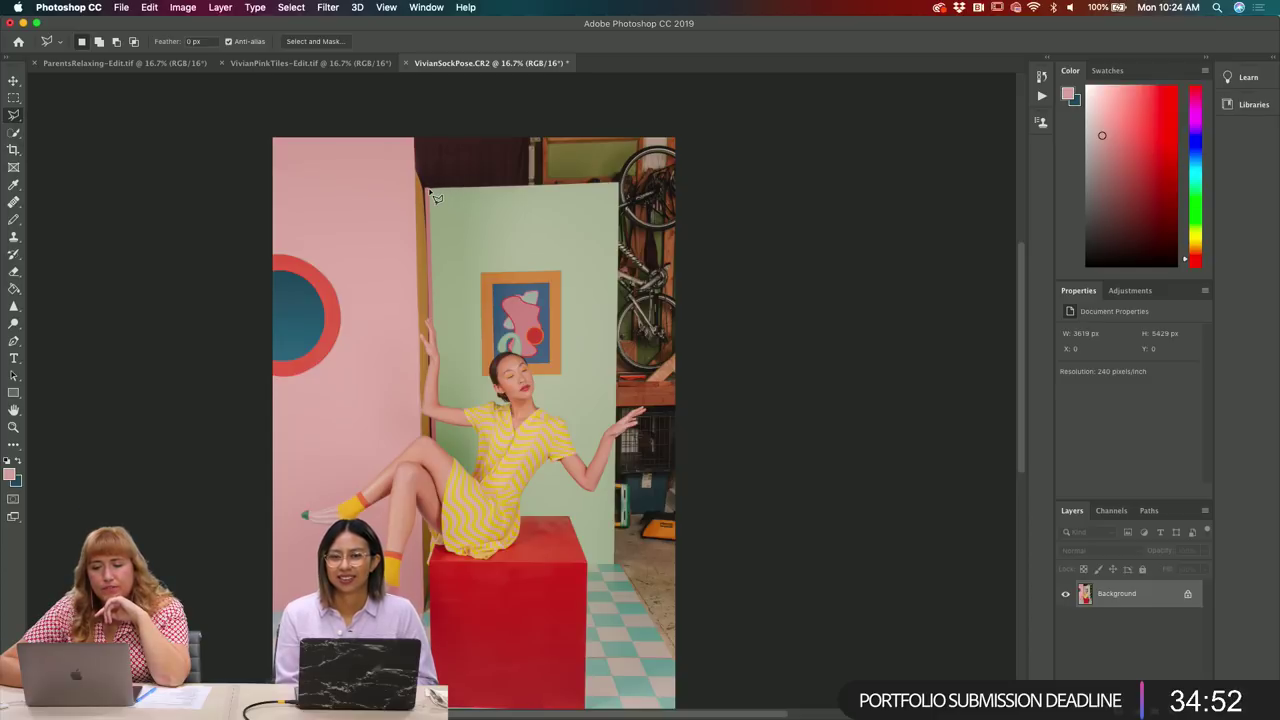
left_click(430, 126)
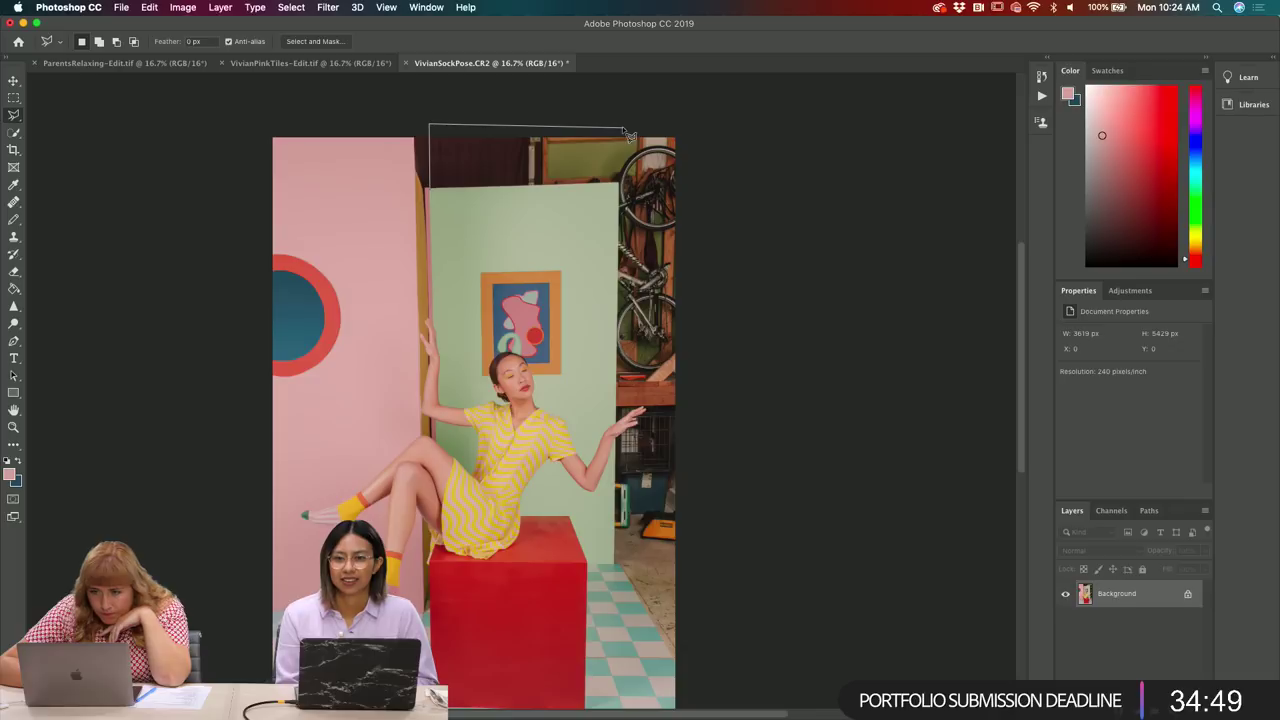
left_click(682, 125)
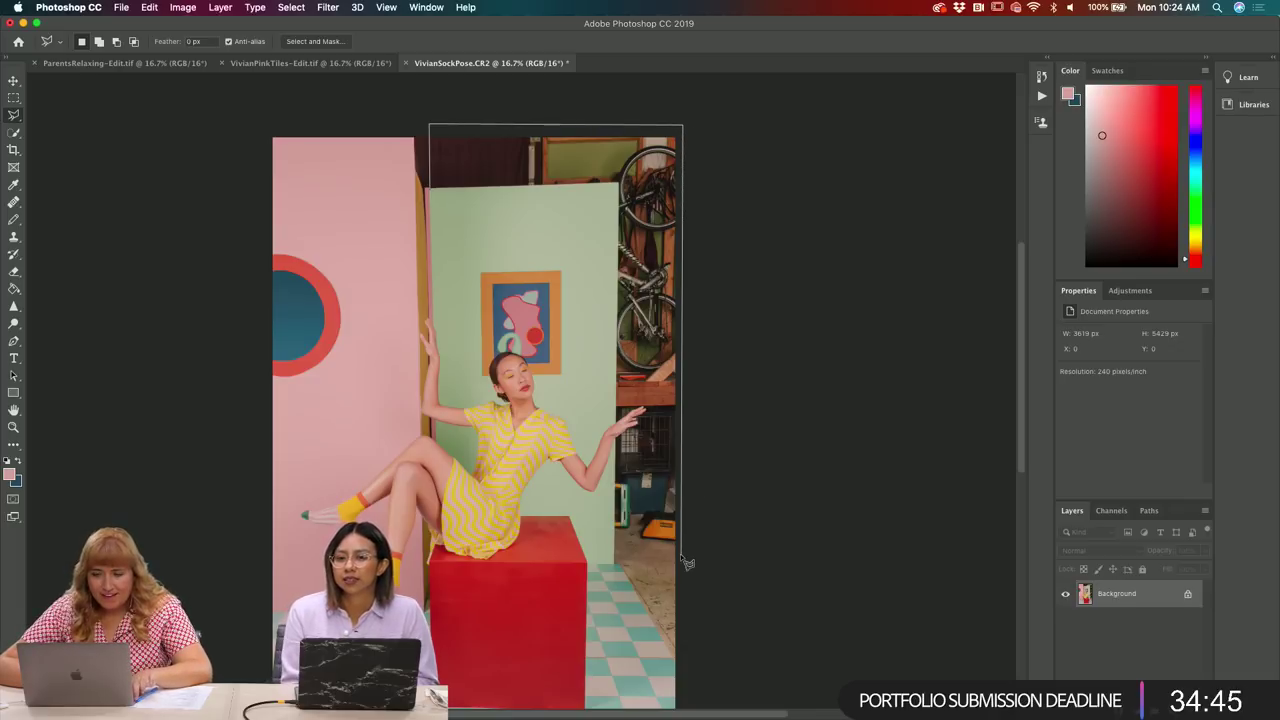
key("Escape")
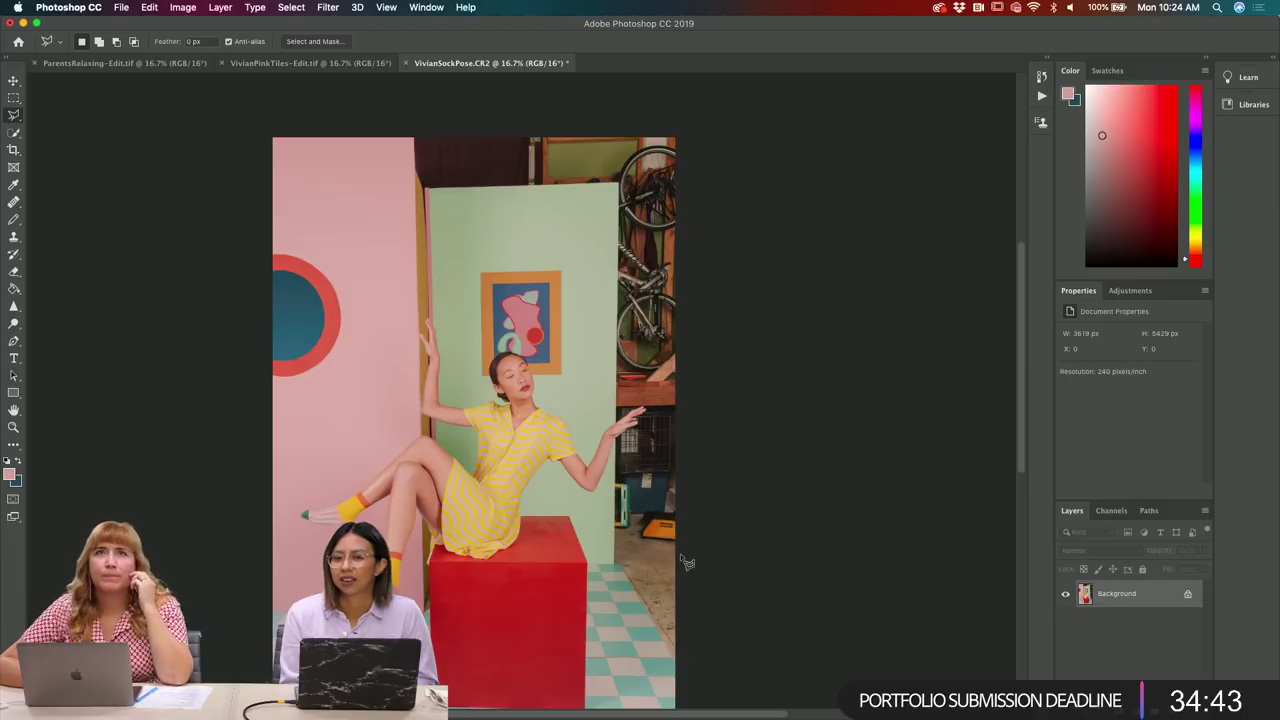
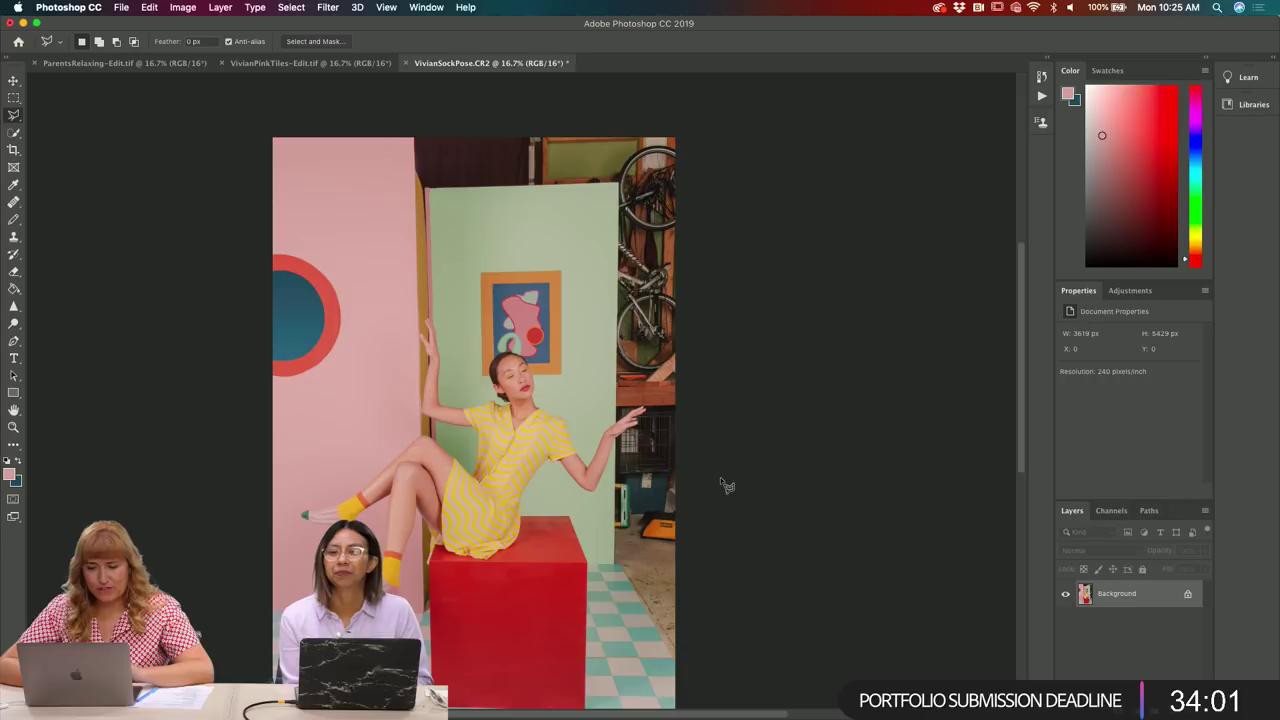
- Auto-select the seated woman with Quick Selection's Select Subject, then zoom in to 33.3%
scroll(727, 485, "down", 2)
scroll(727, 485, "right", 1)
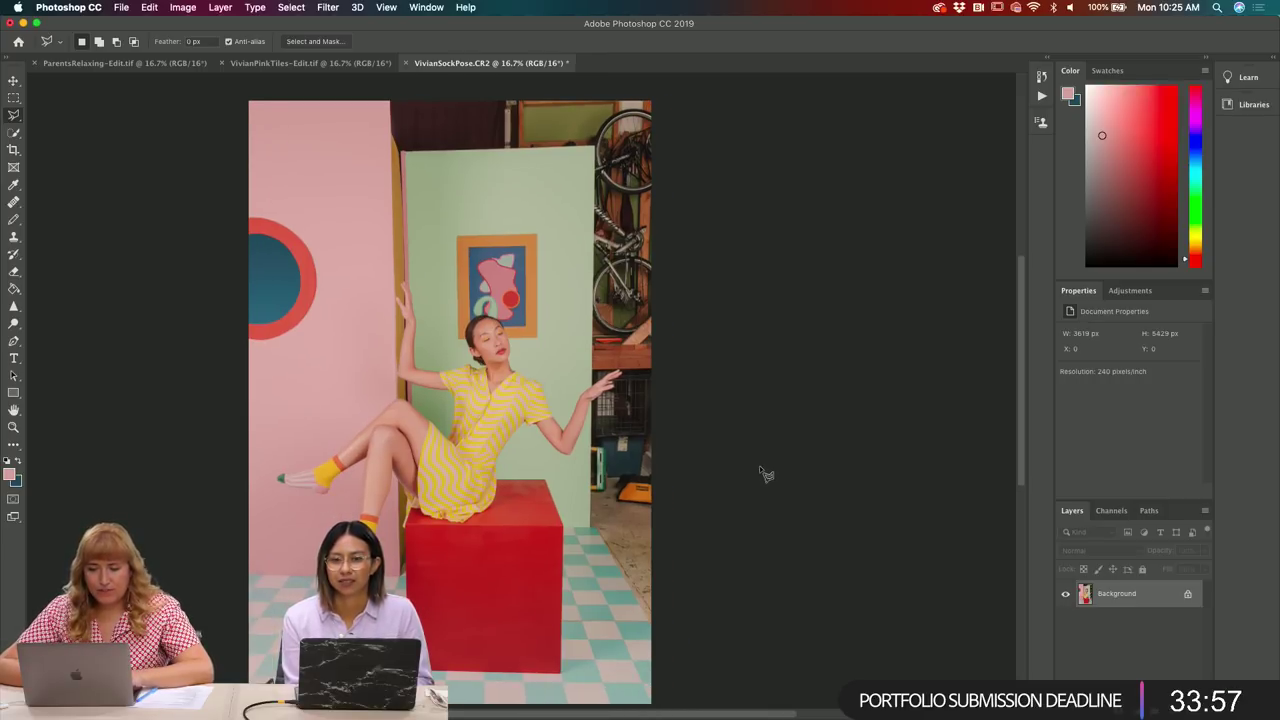
key("w")
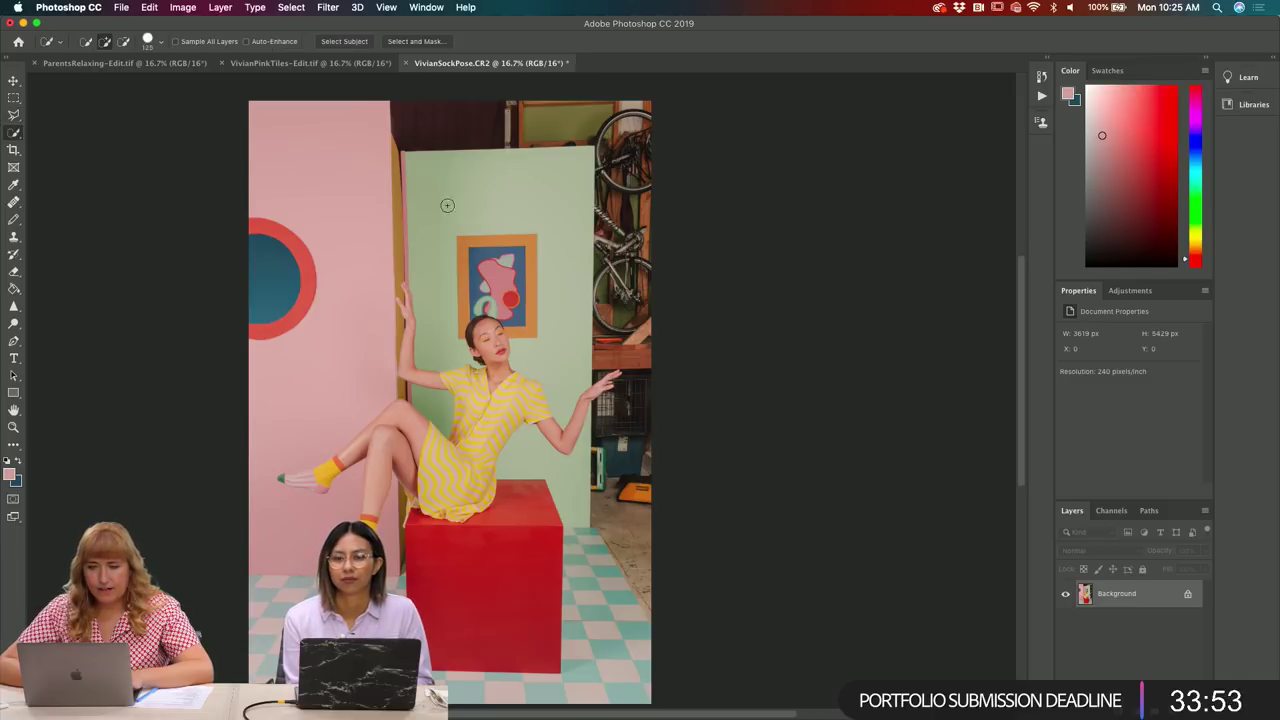
left_click(354, 44)
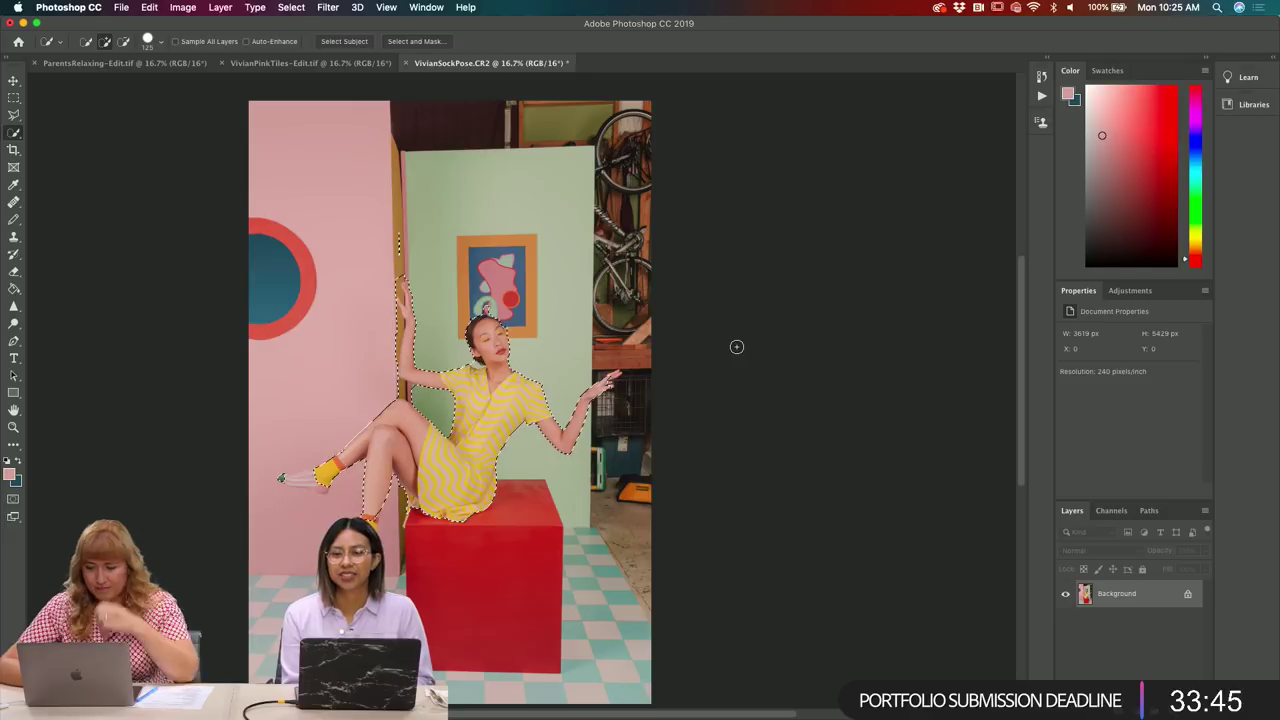
key("super+equal")
key("super+equal")
- Add the woman's left arm and torso to the selection, shrinking the brush
scroll(722, 365, "down", 2)
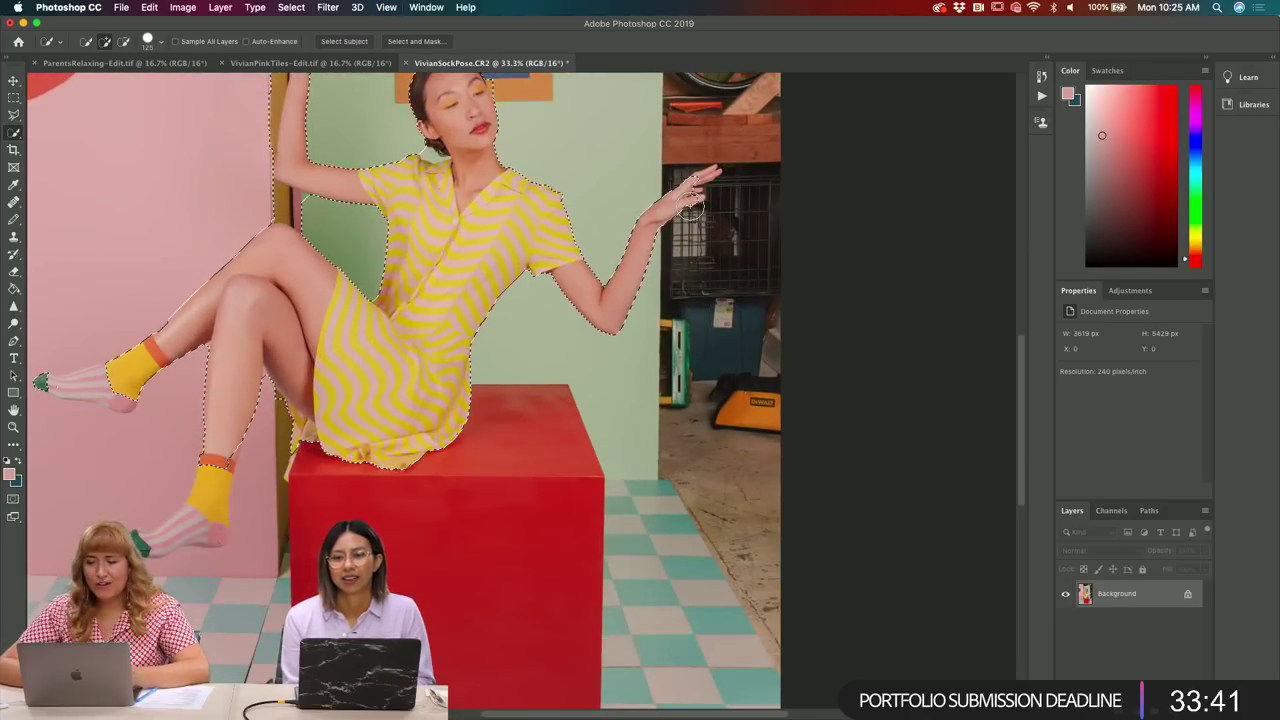
left_click(402, 220)
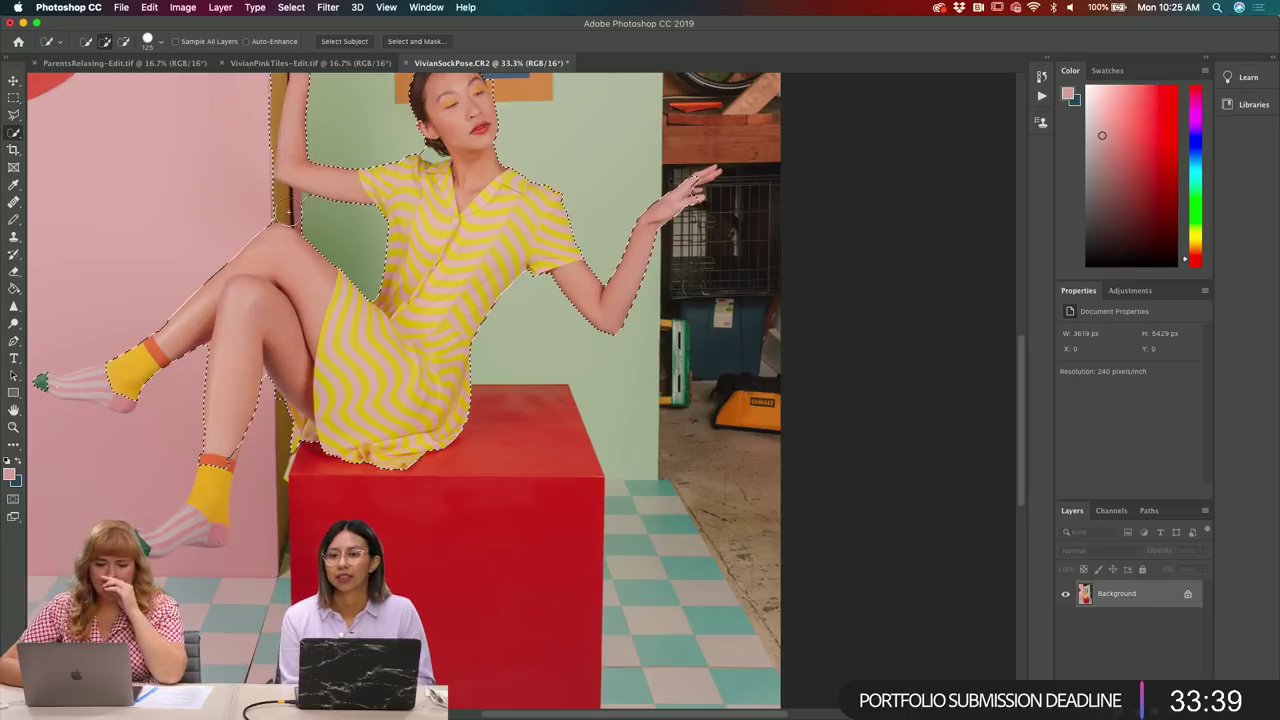
key("bracketleft")
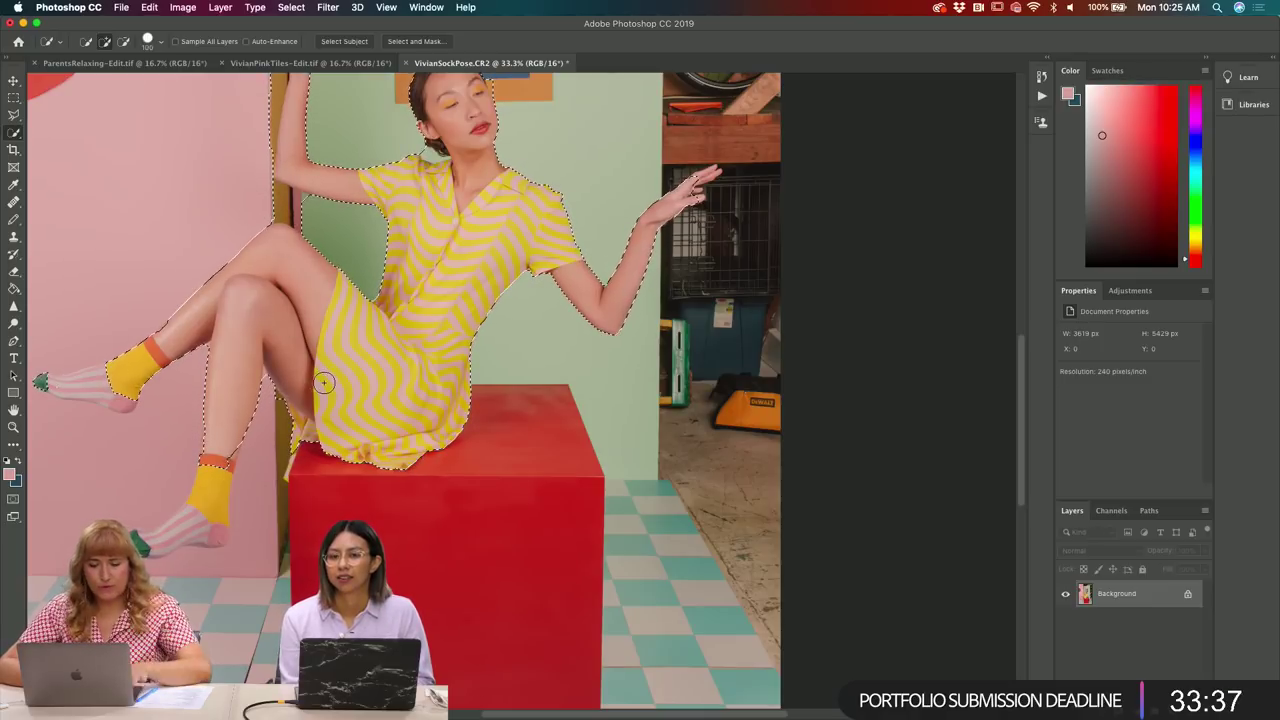
key("alt")
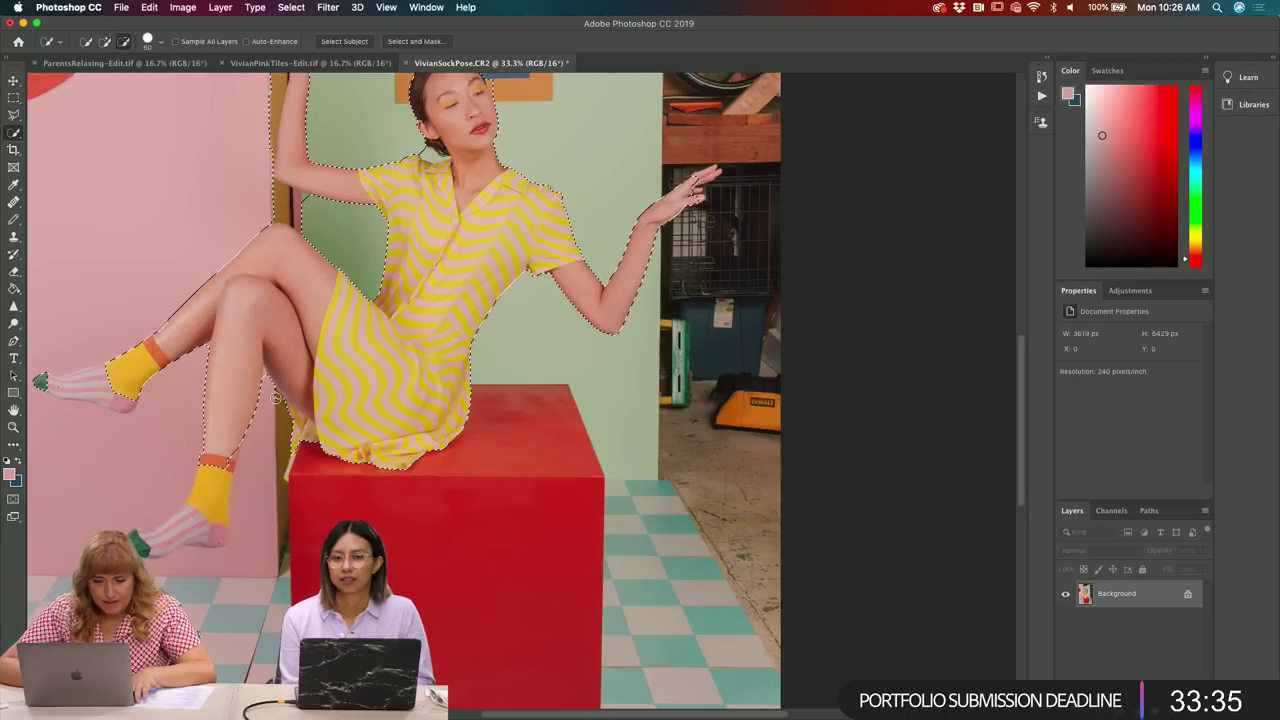
key("p")
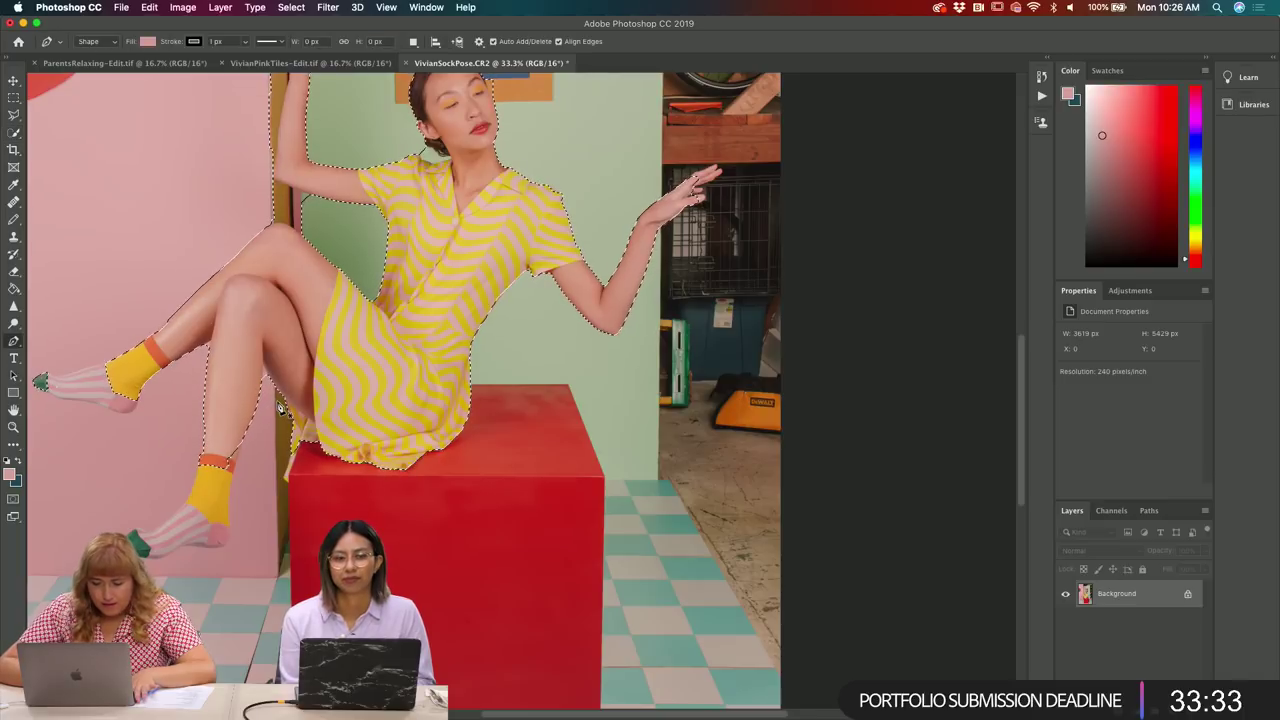
left_click(13, 132)
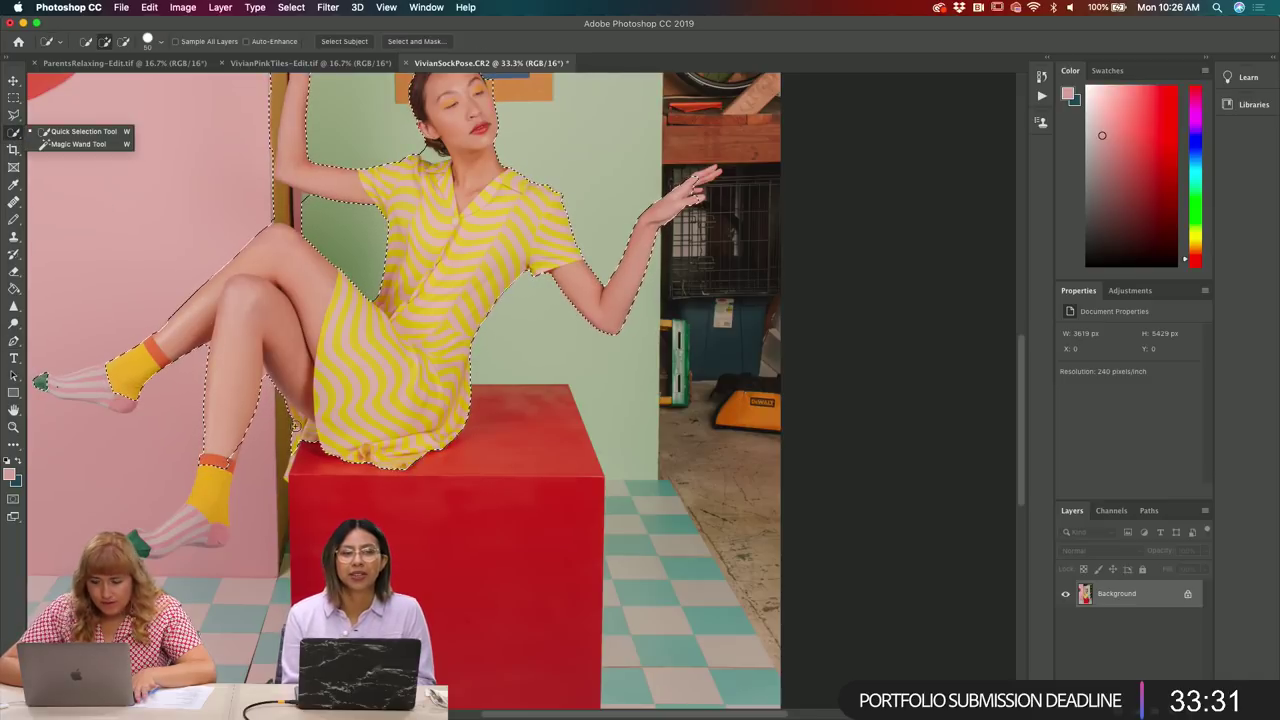
key("bracketleft")
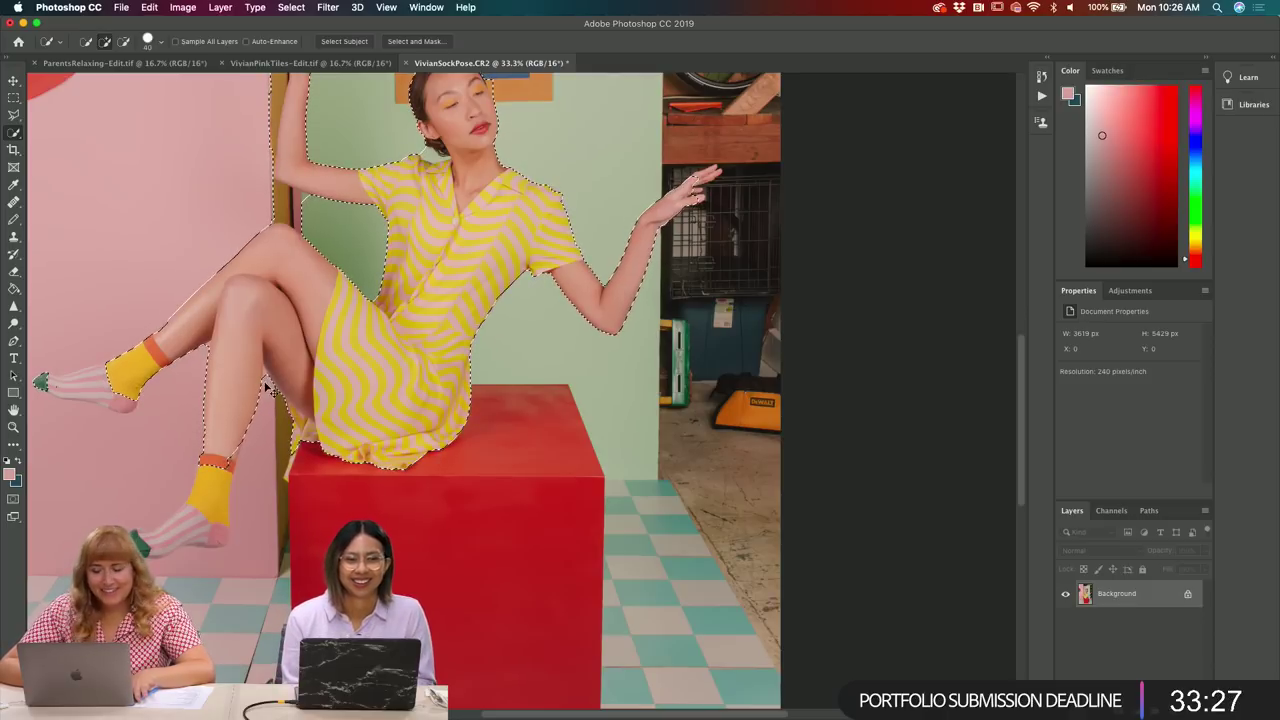
- Refine the selection edges along the dress, legs and the raised foot's striped sock
key("super+equal")
key("super+equal")
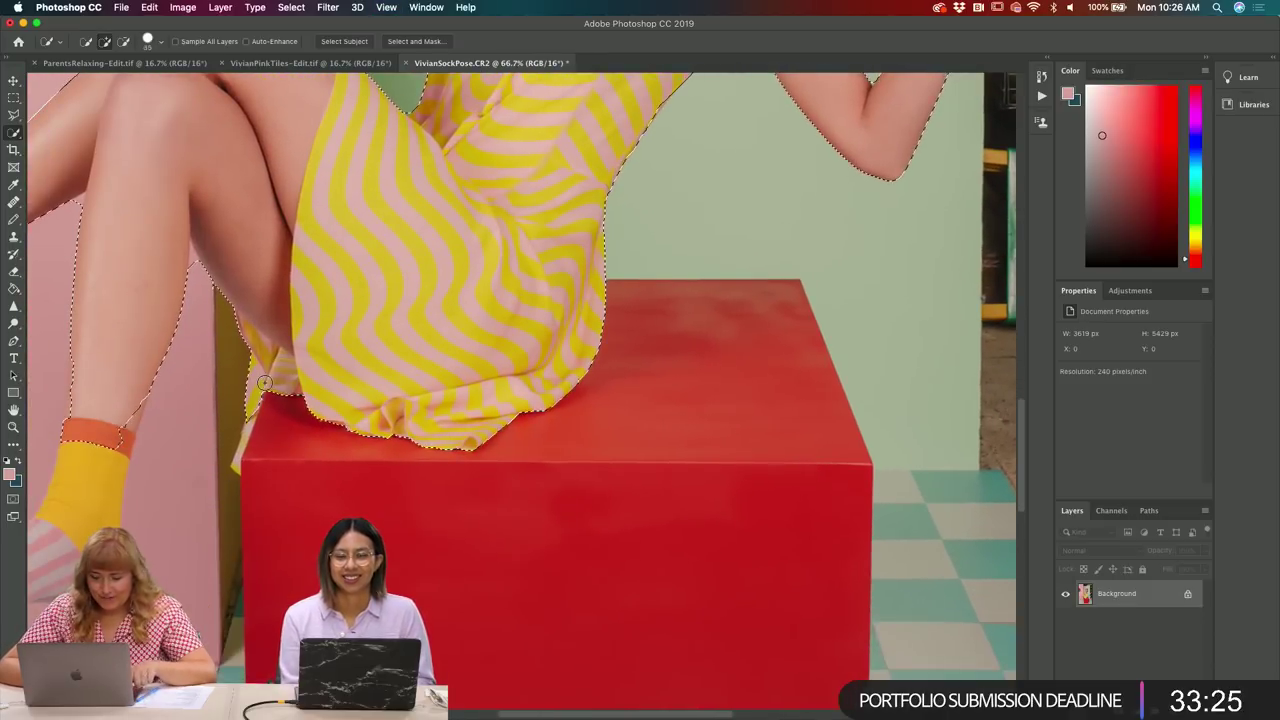
key("bracketleft")
key("bracketleft")
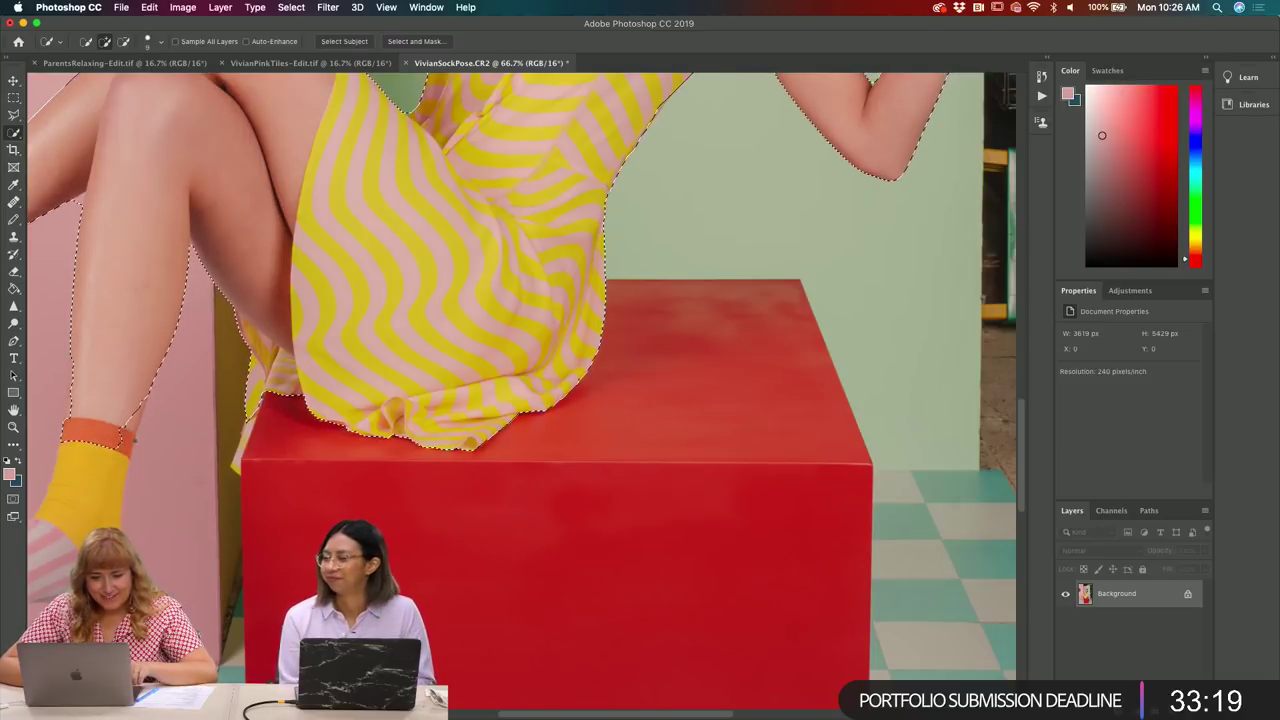
scroll(131, 437, "up", 4)
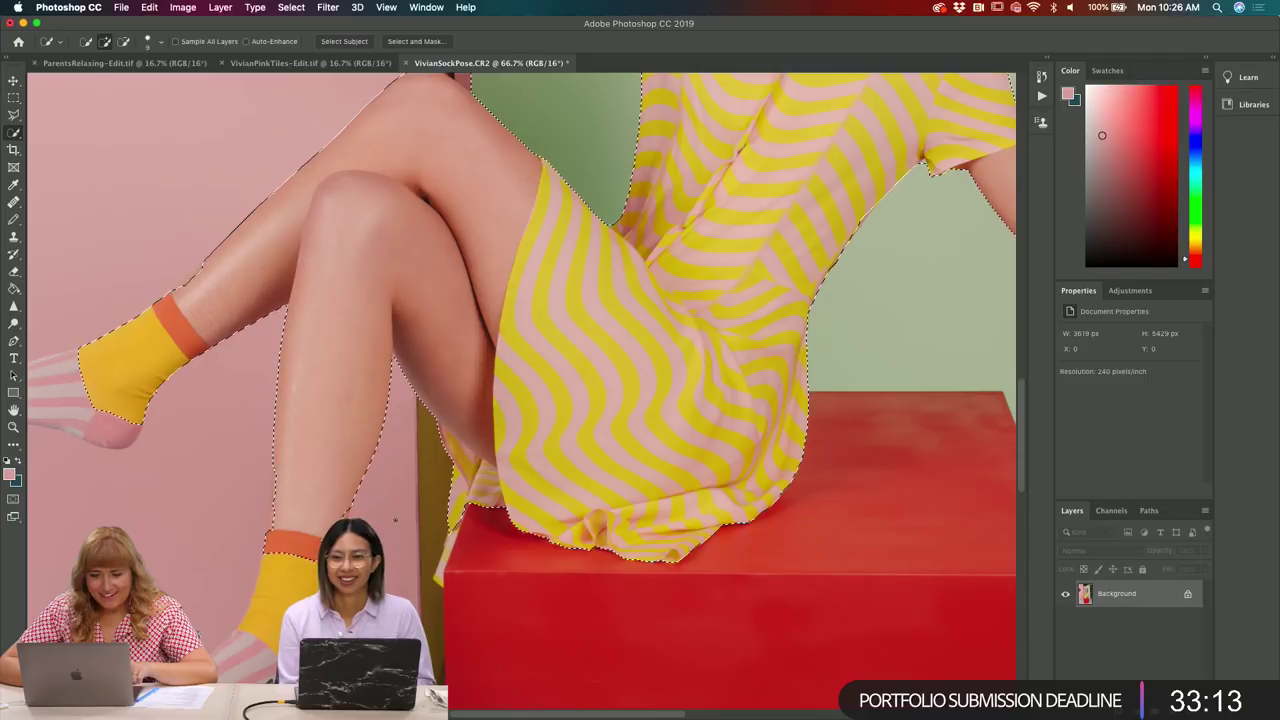
scroll(565, 200, "down", 3)
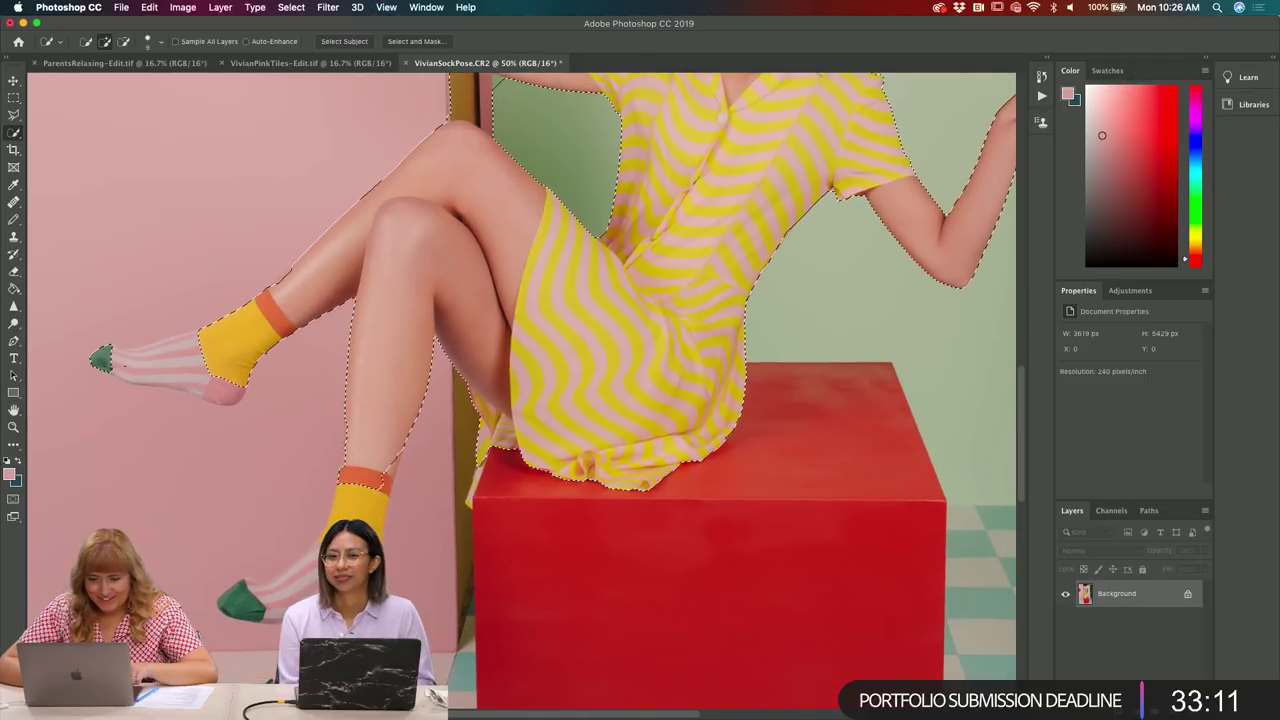
key("bracketright")
key("bracketright")
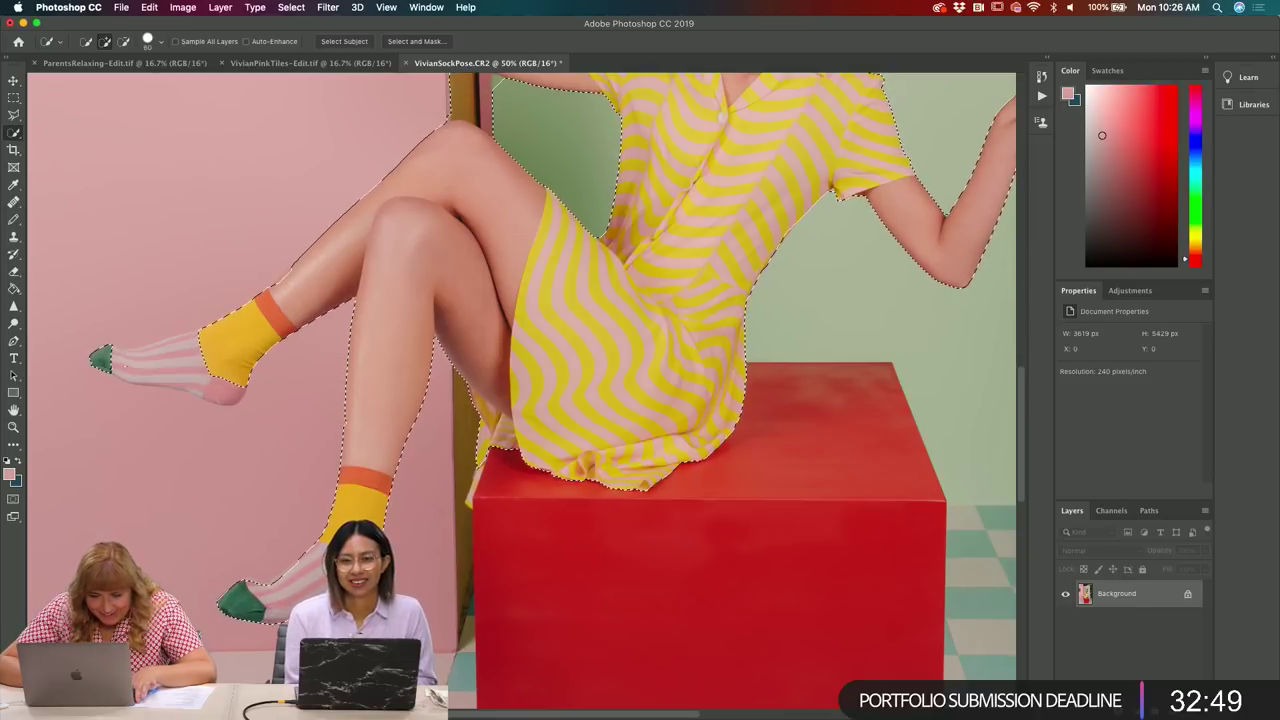
key("alt")
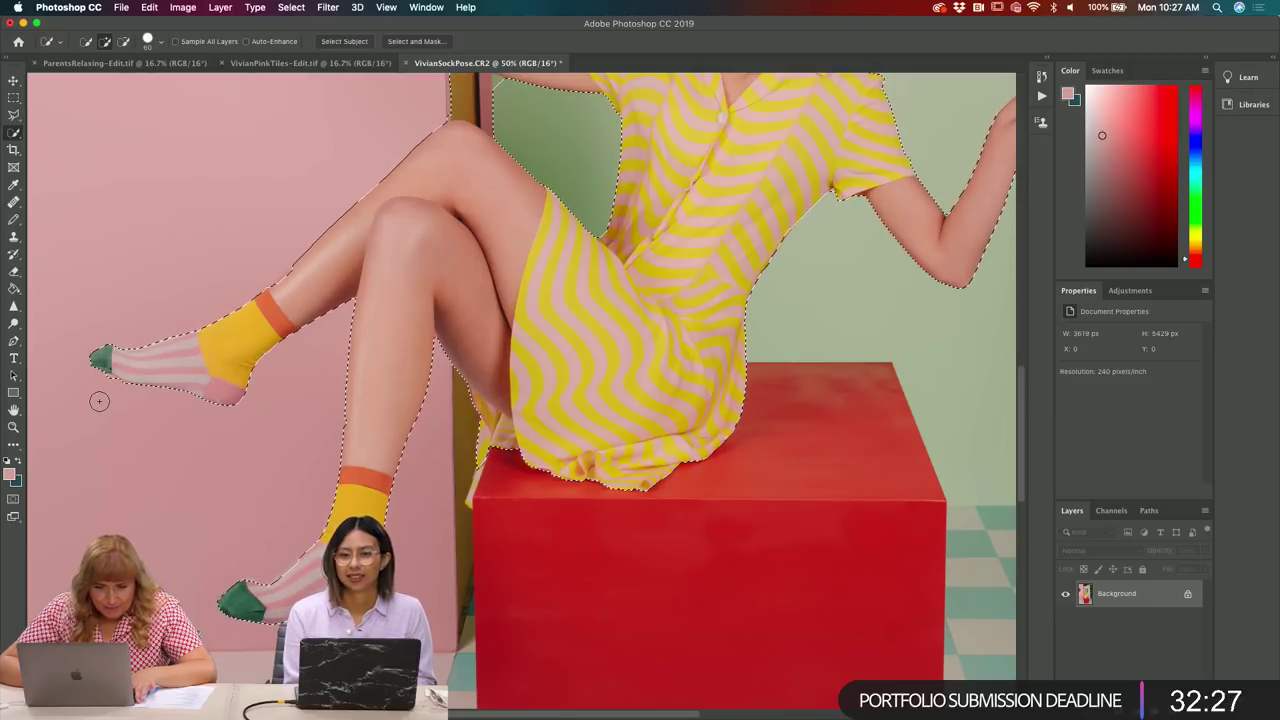
key("alt")
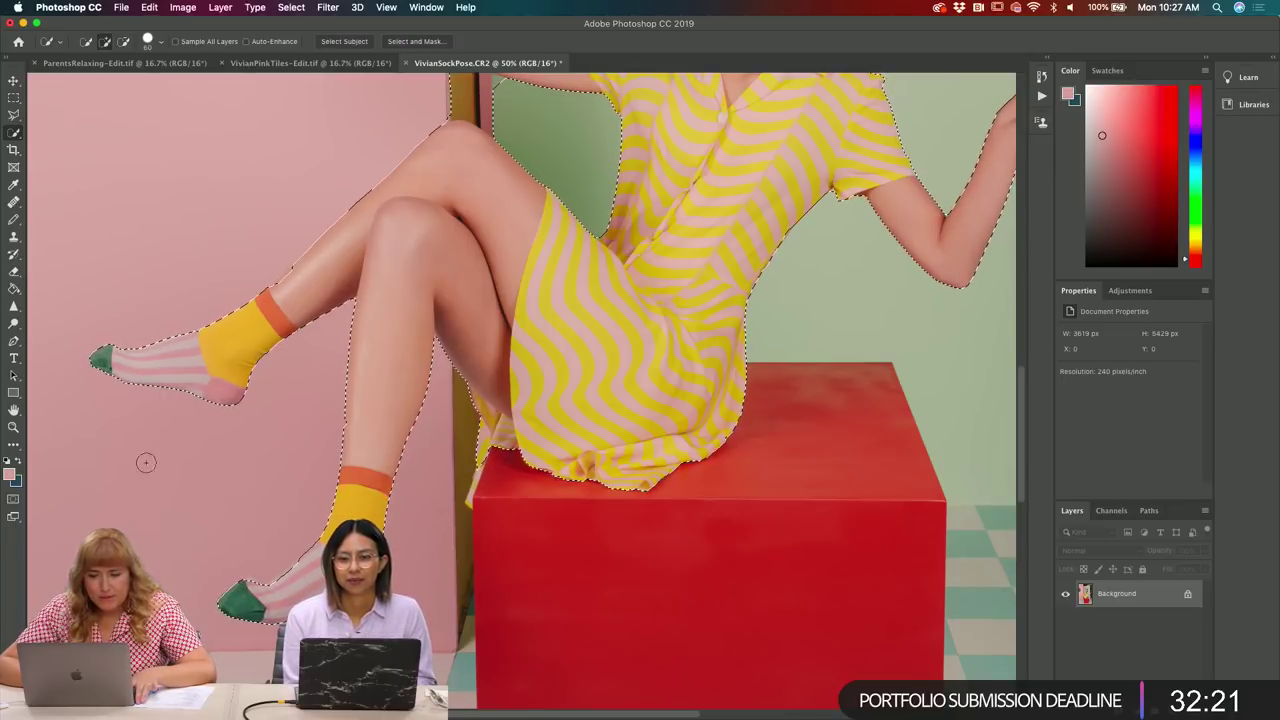
- Tighten the selection around the arm and thigh and subtract background along the hair
scroll(706, 528, "up", 5)
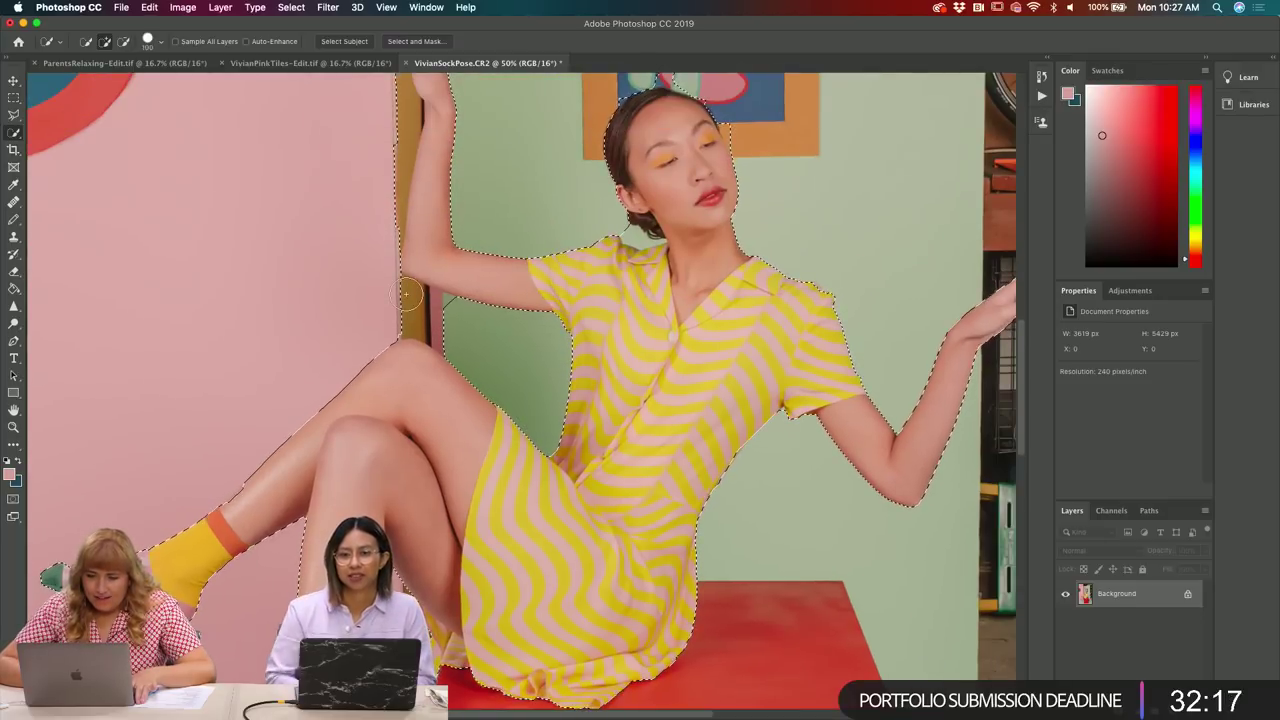
left_click_drag(404, 316, 440, 322)
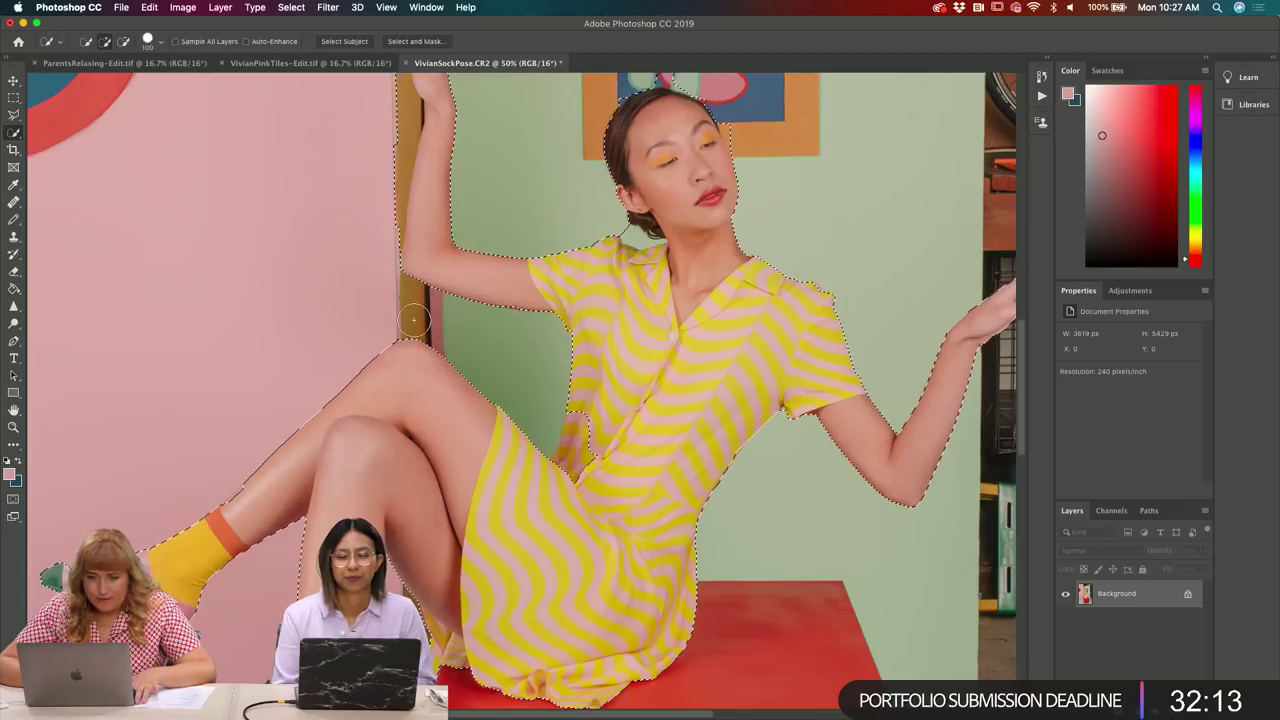
scroll(400, 325, "up", 3)
key("bracketleft")
key("bracketleft")
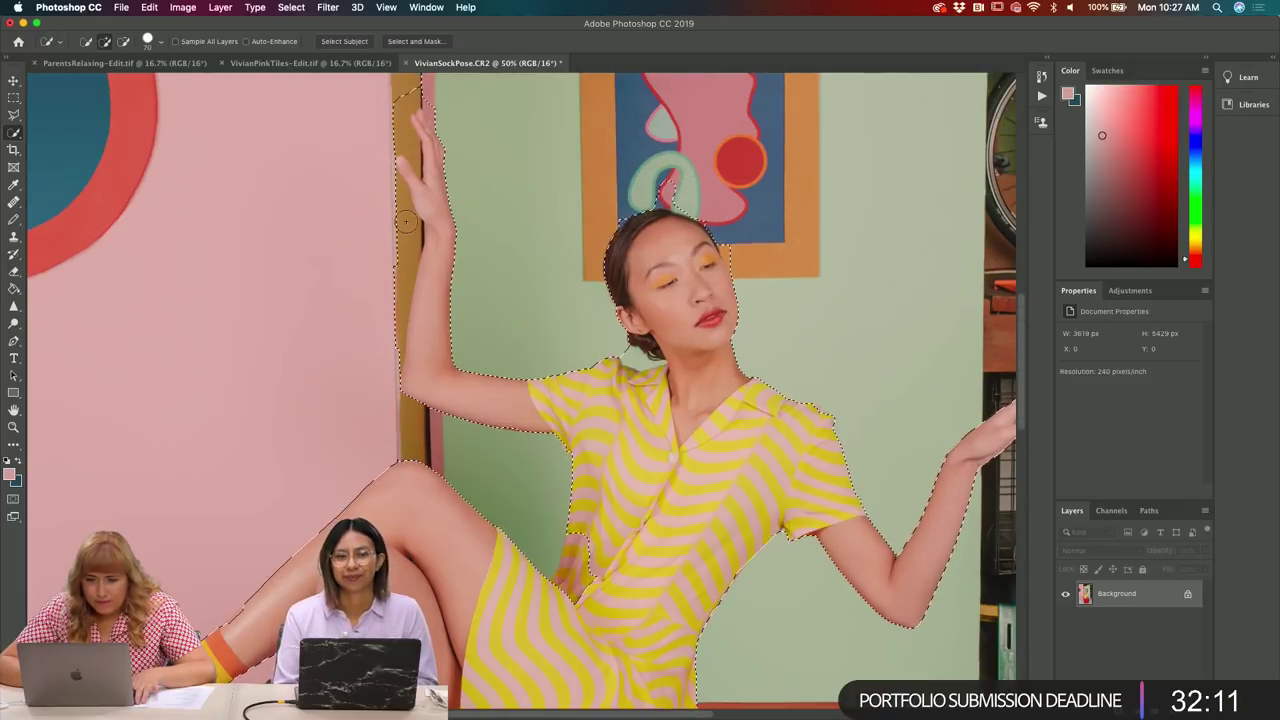
key("alt")
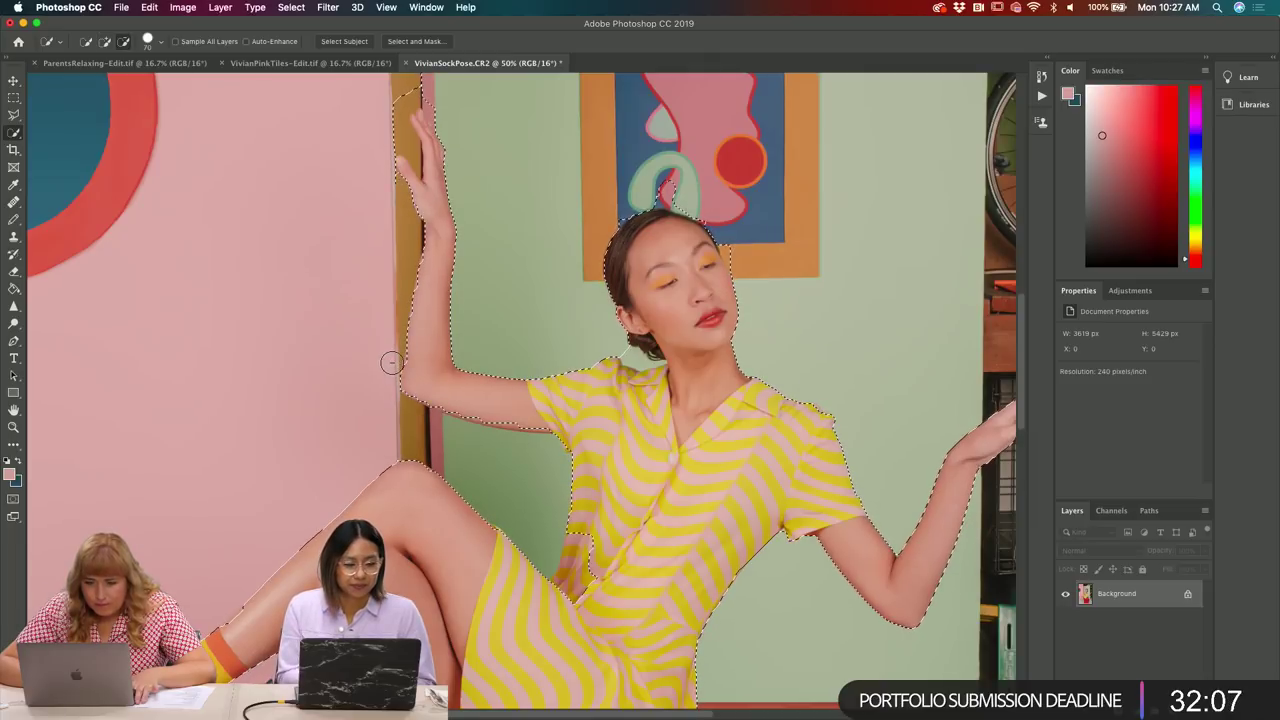
key("bracketleft")
key("bracketleft")
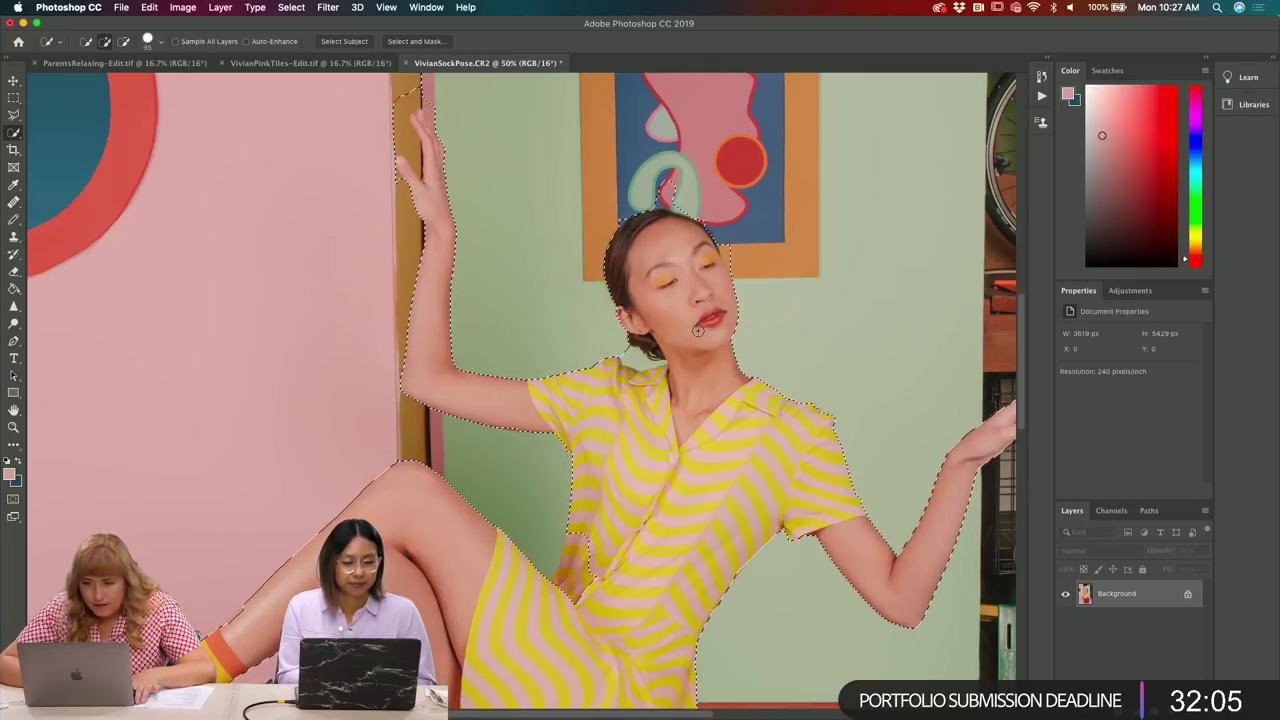
key("bracketleft")
key("bracketleft")
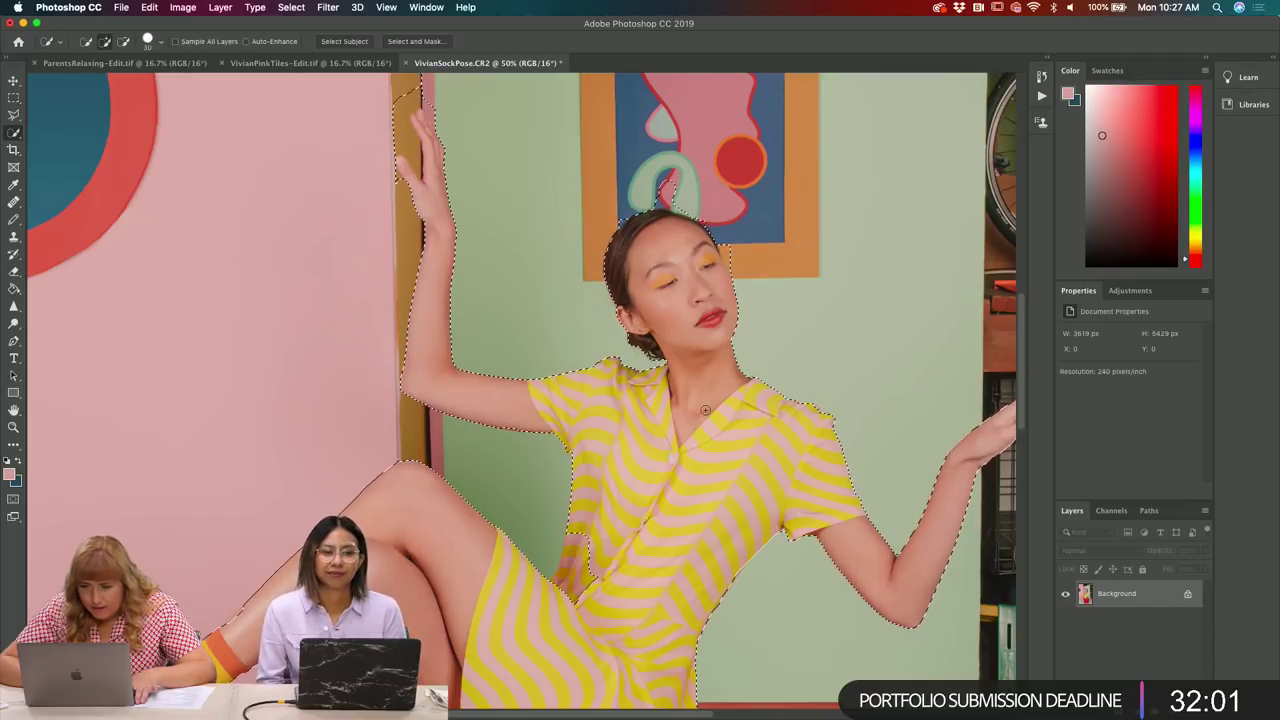
scroll(705, 410, "up", 2)
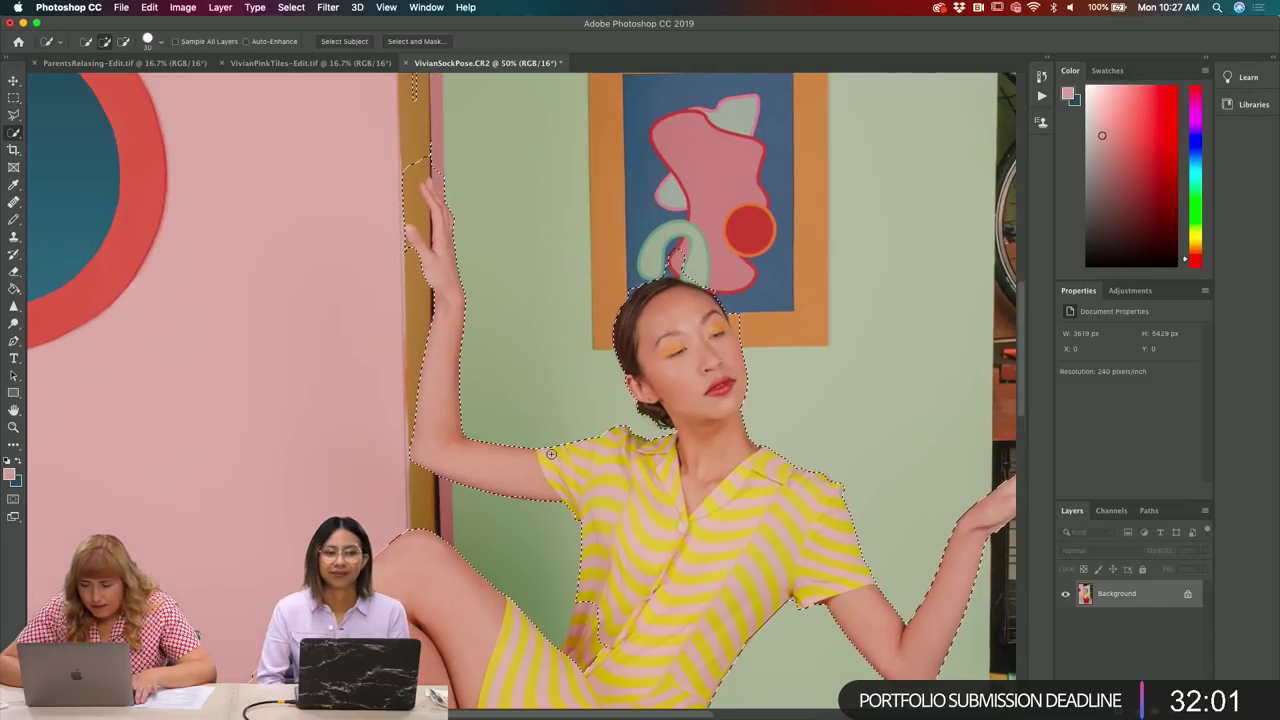
- Trim background near the raised fingertips and add the whole raised arm to the selection
left_click(408, 230, "alt")
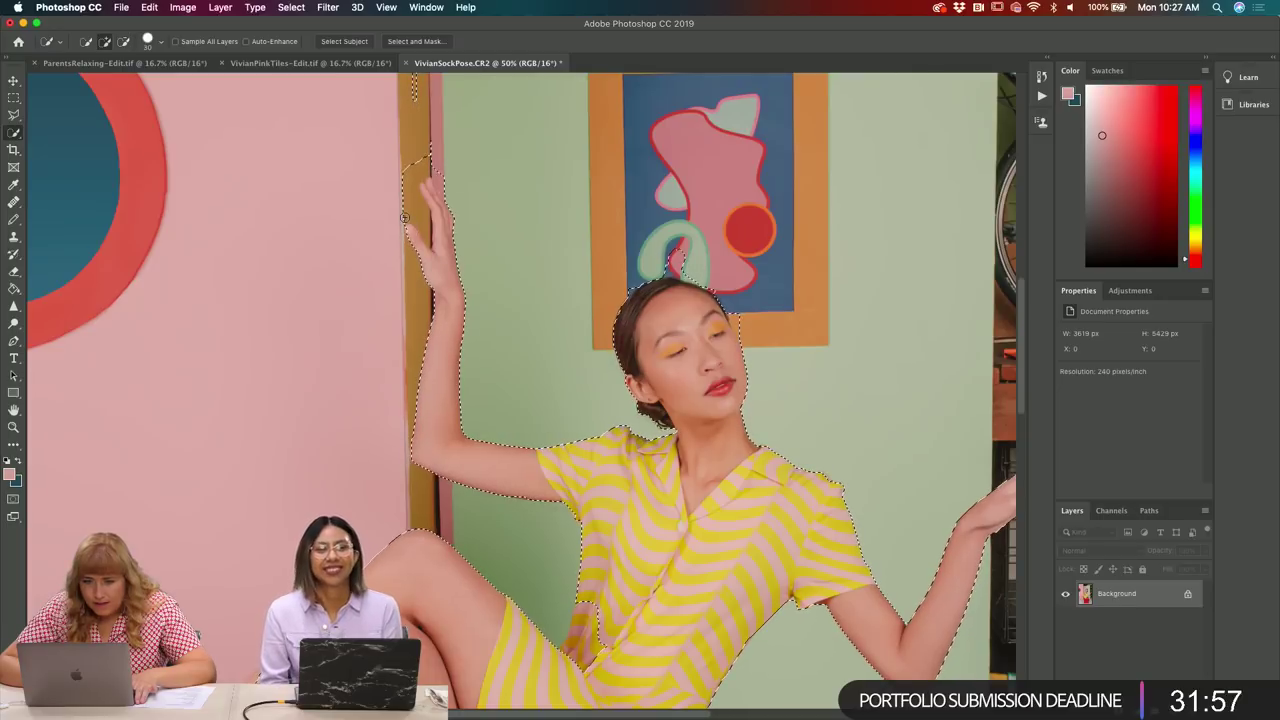
key("alt")
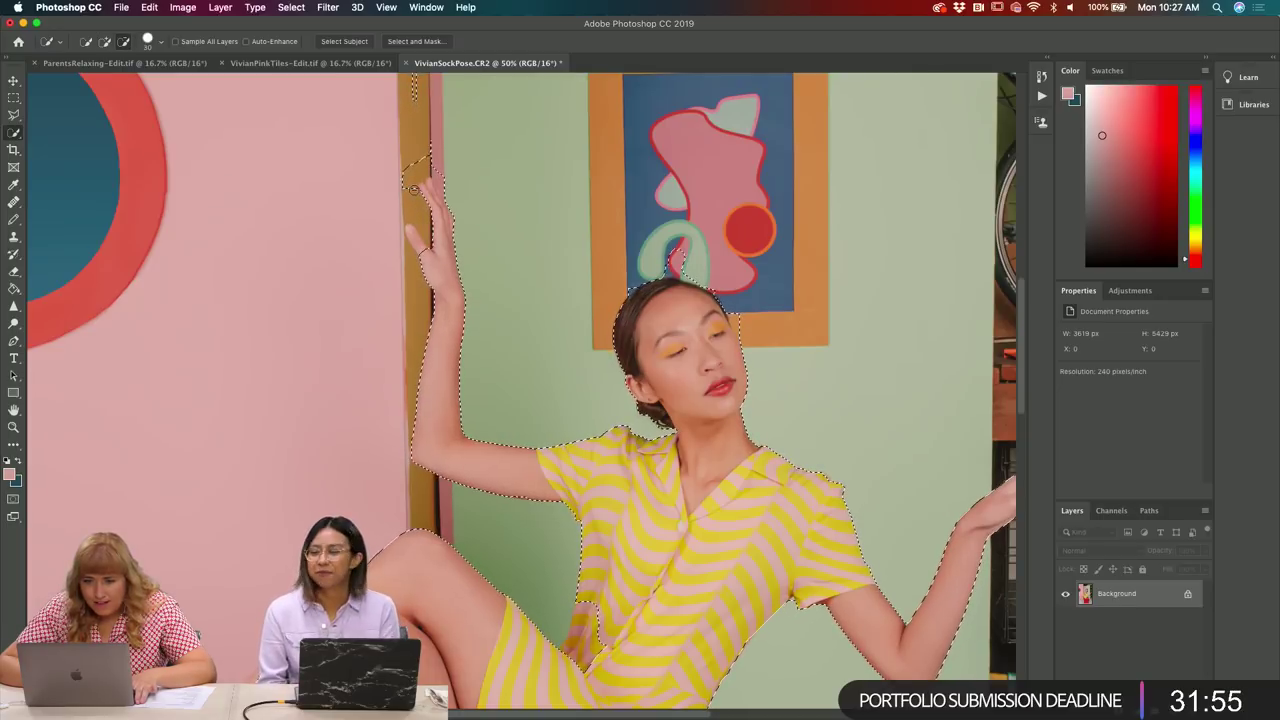
left_click(444, 186, "alt")
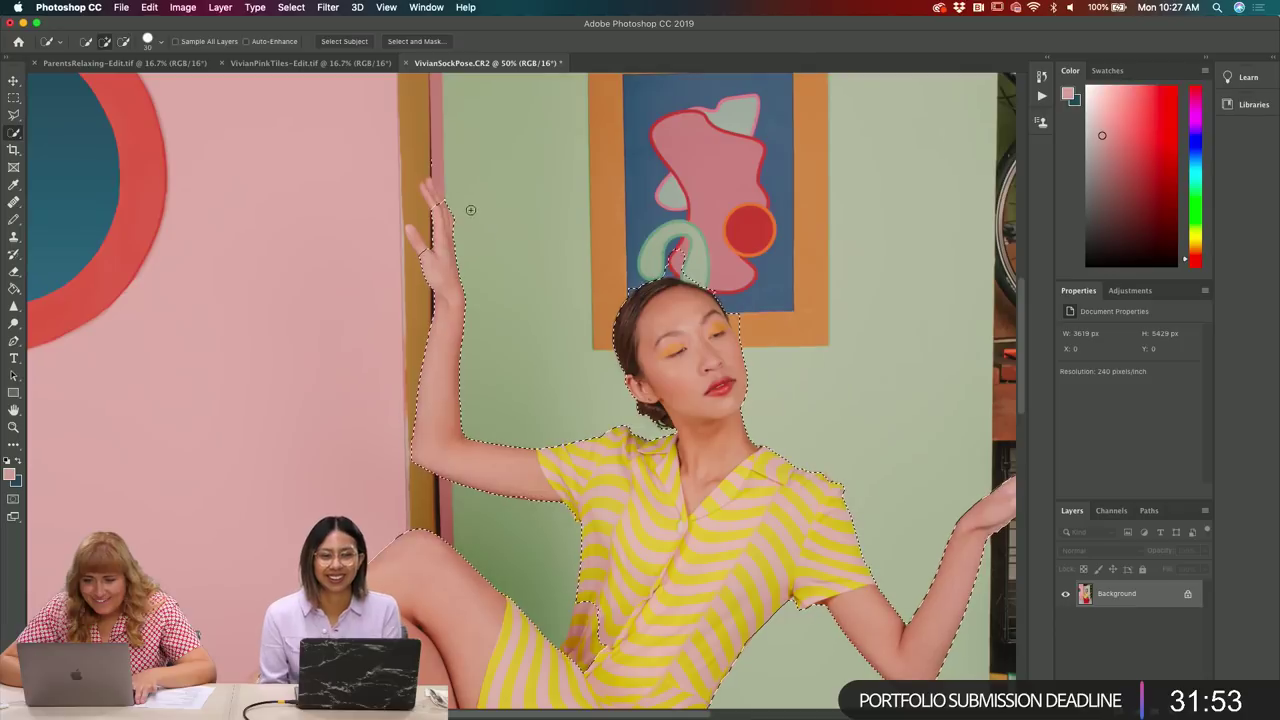
key("bracketleft")
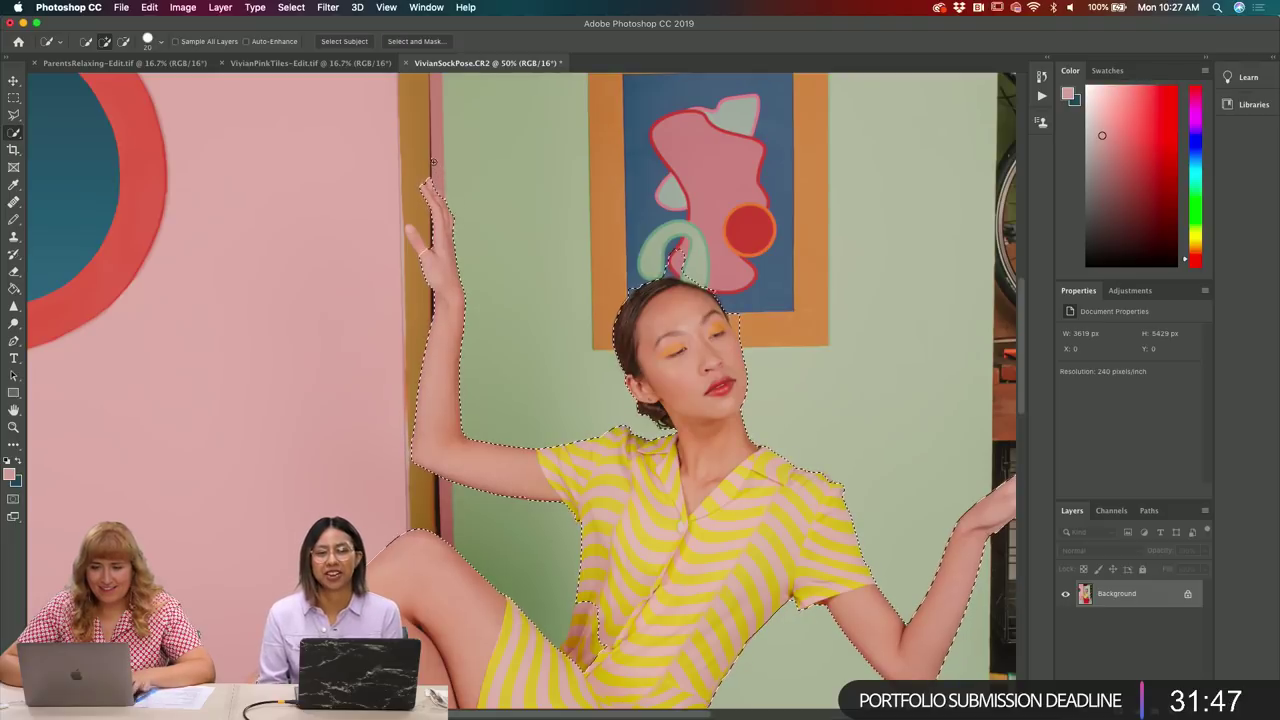
left_click(446, 215)
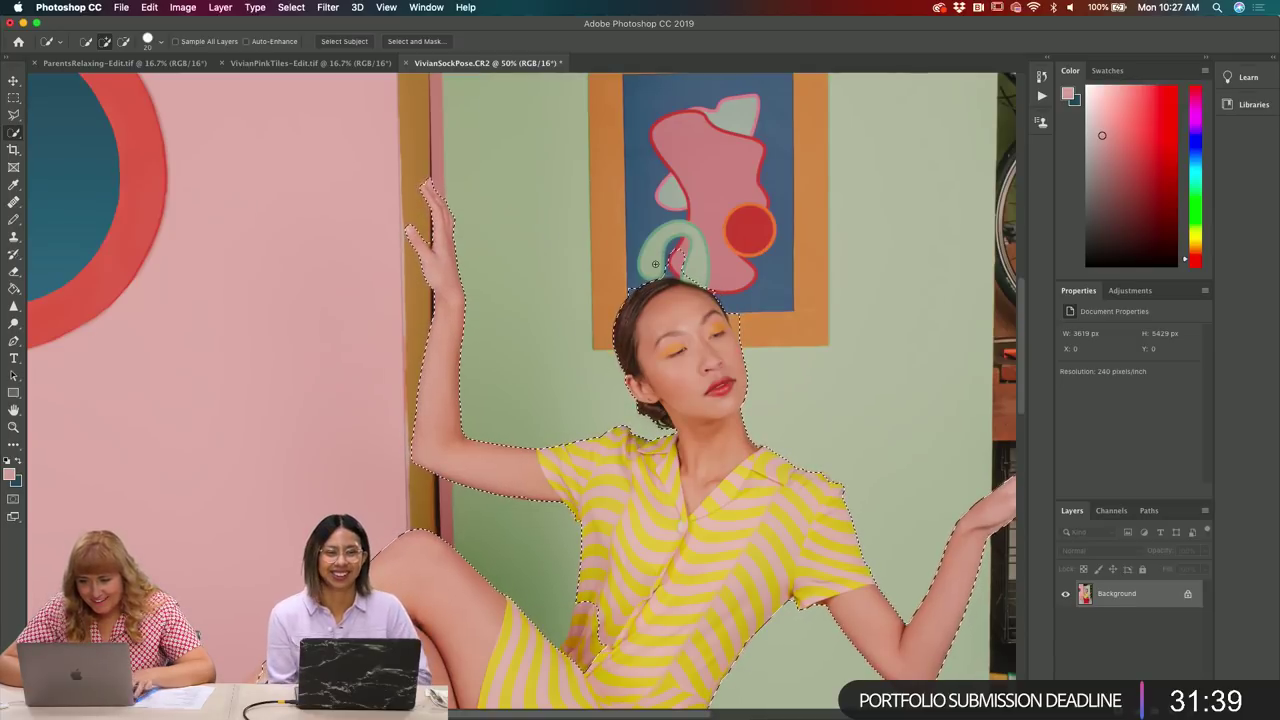
key("alt")
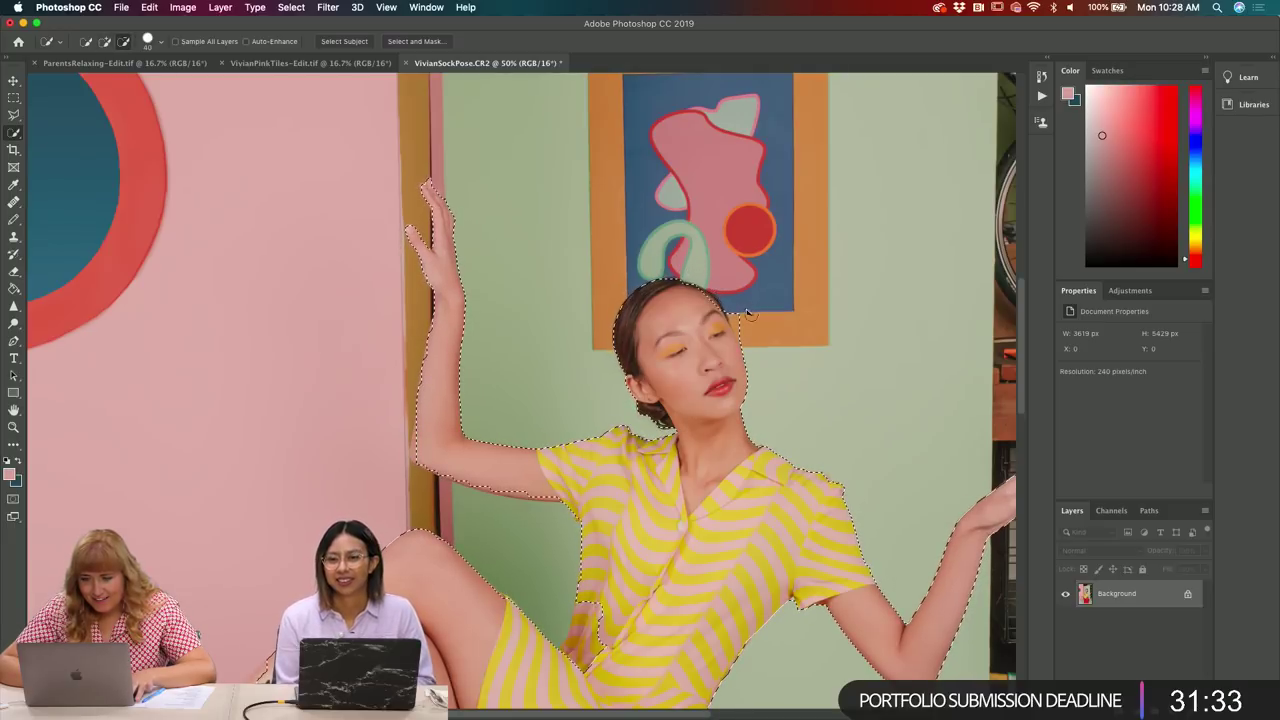
key("alt")
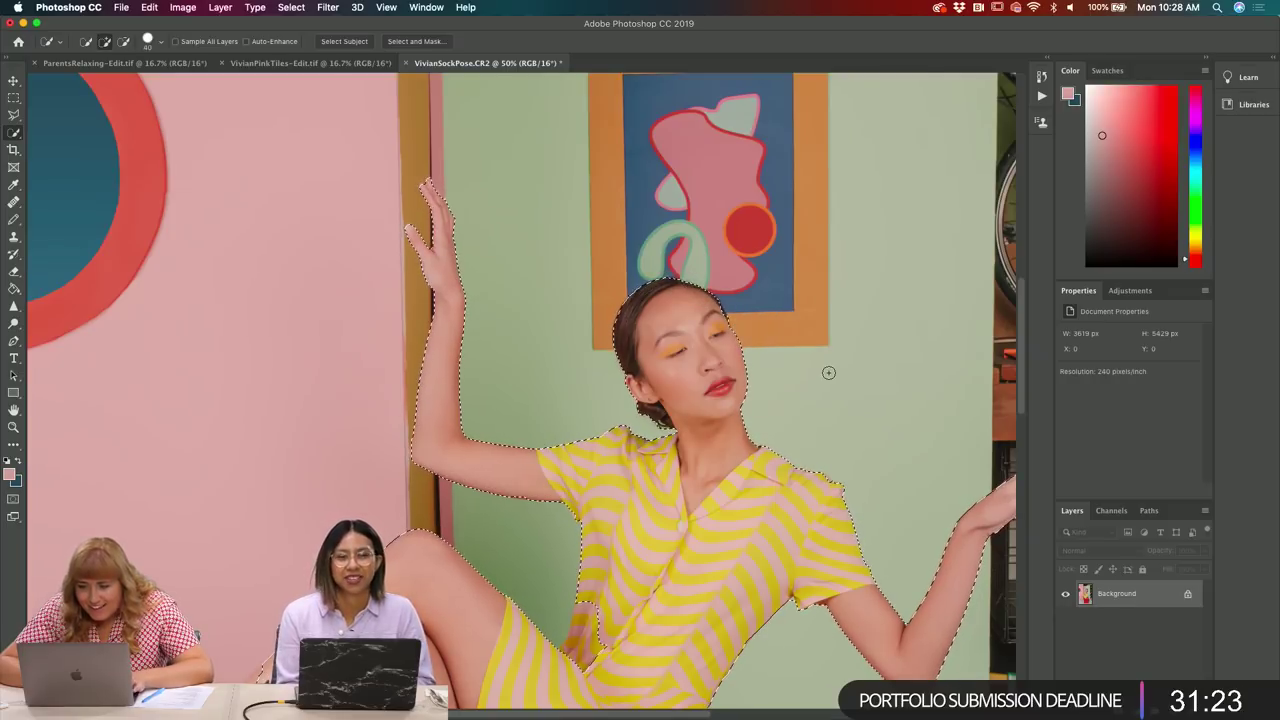
- Add the notch at the dress waist to the selection
scroll(800, 456, "down", 3)
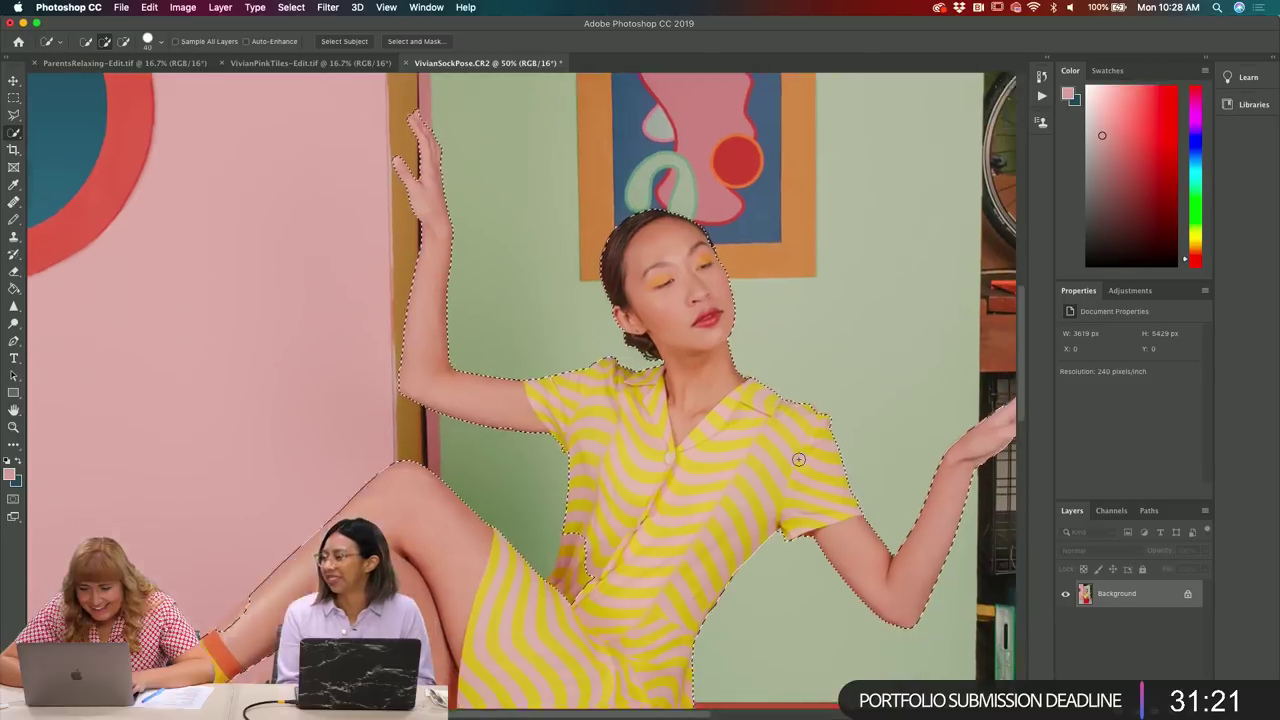
scroll(785, 467, "down", 3)
scroll(770, 482, "up", 3)
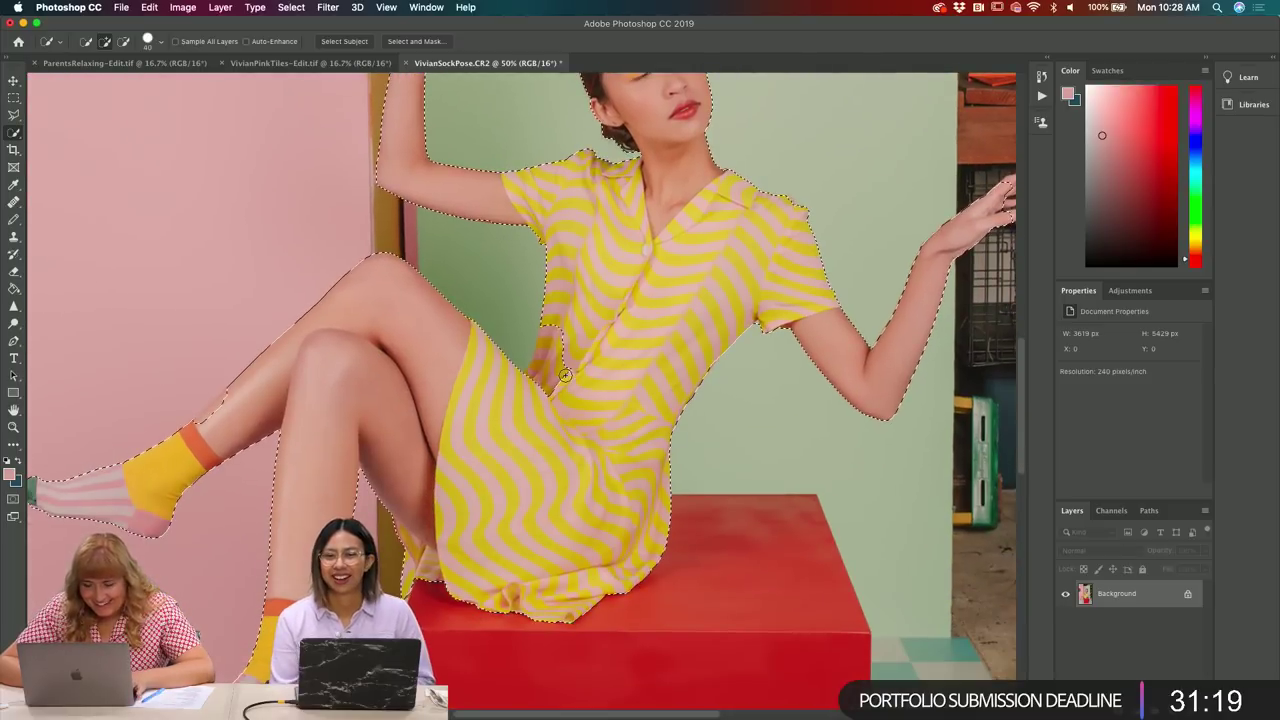
left_click_drag(550, 378, 580, 318)
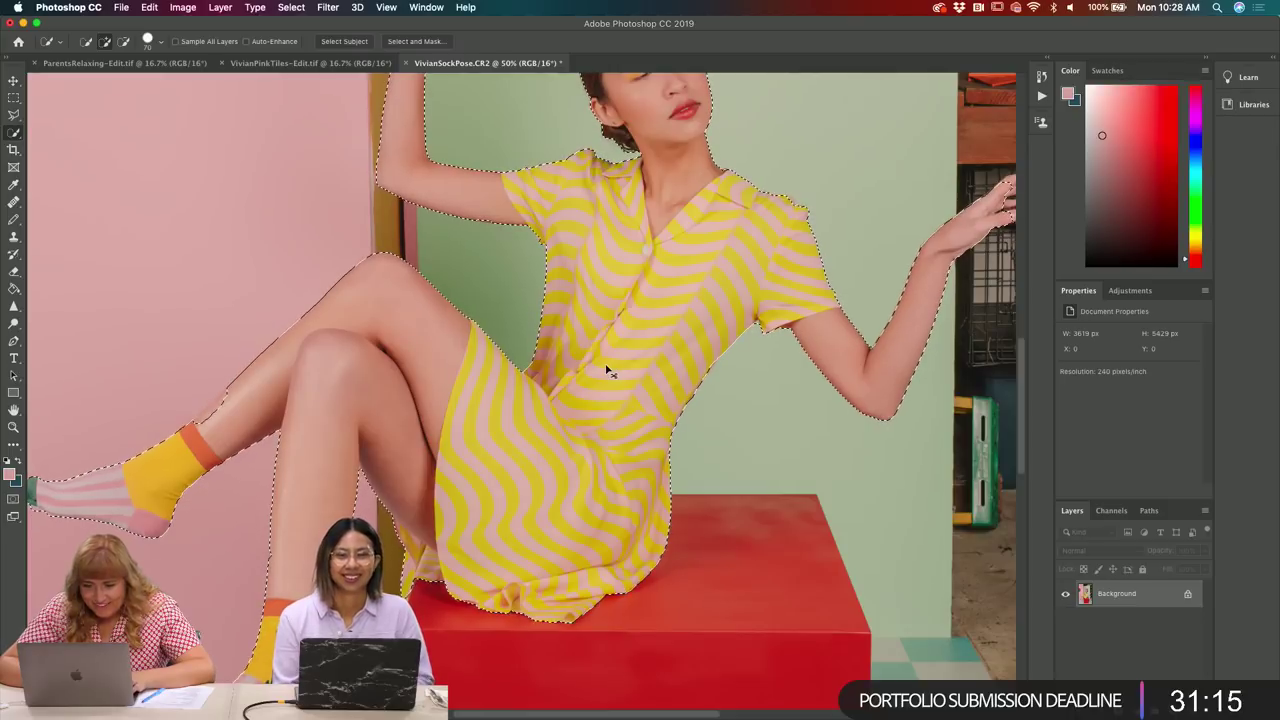
scroll(456, 511, "down", 3)
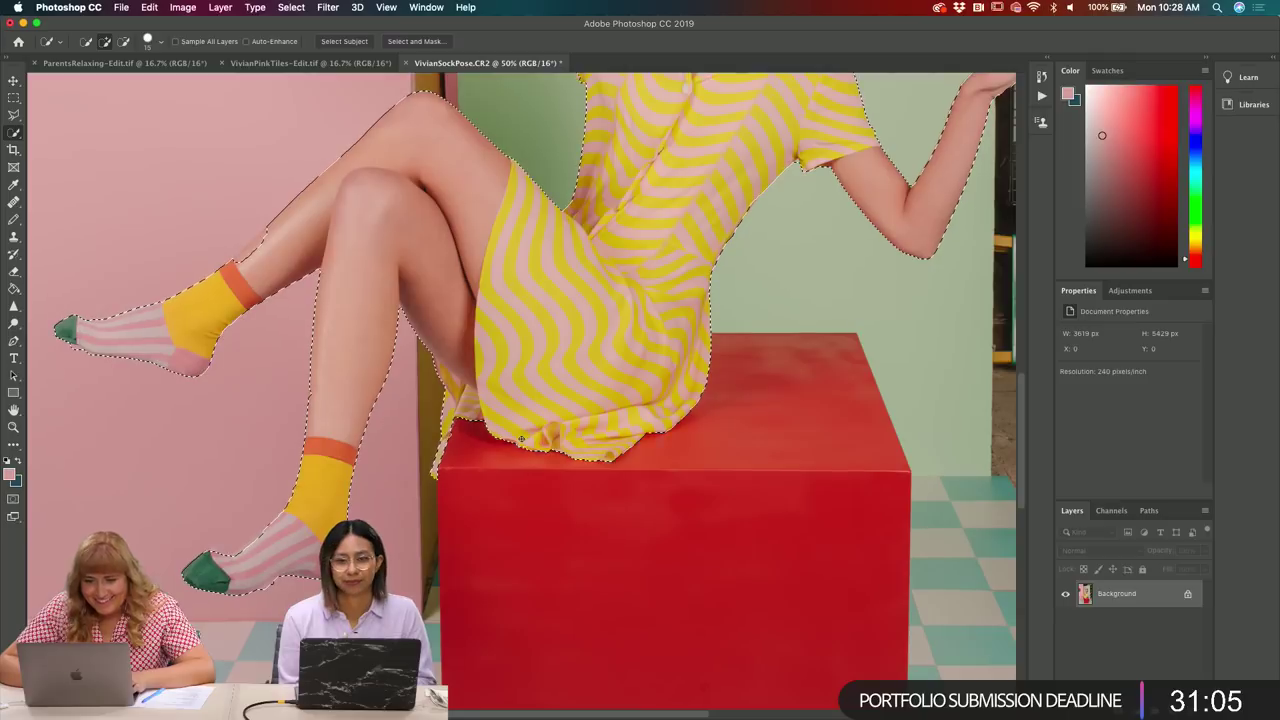
scroll(285, 296, "up", 5)
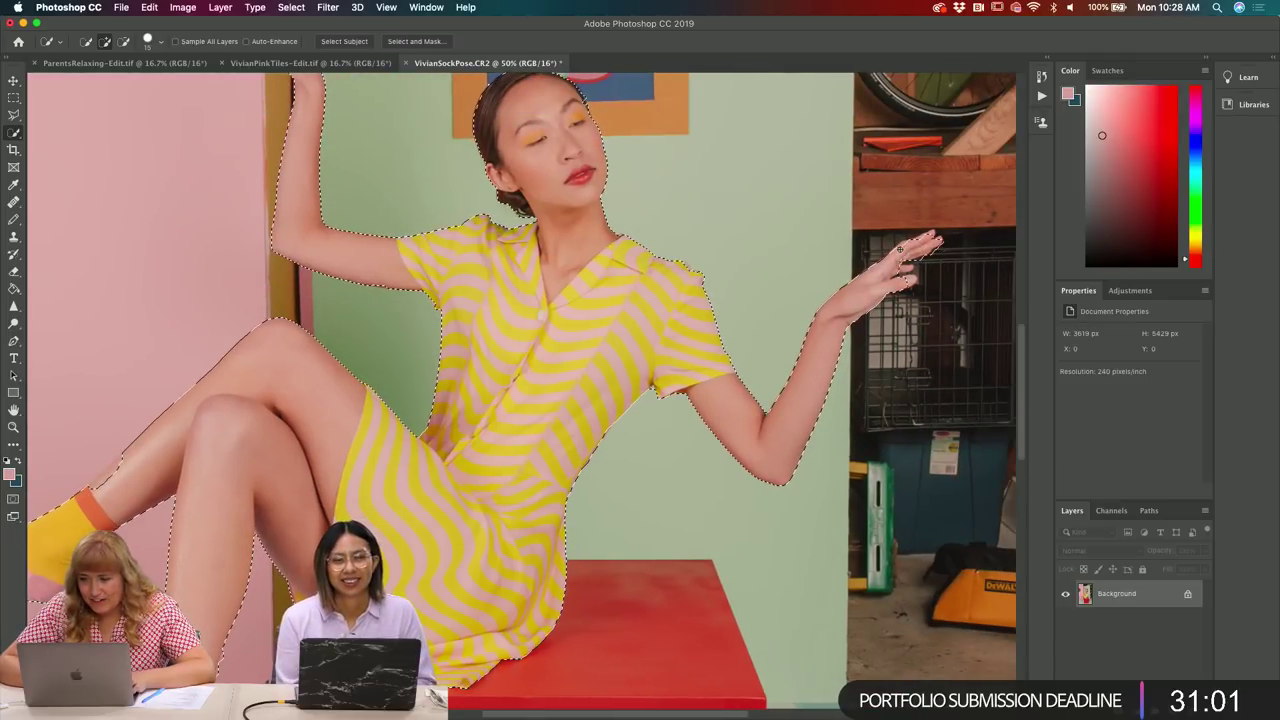
- Reshape the selection edge along the upper fingers of the raised hand with a smaller brush
key("bracketleft")
key("bracketleft")
key("bracketleft")
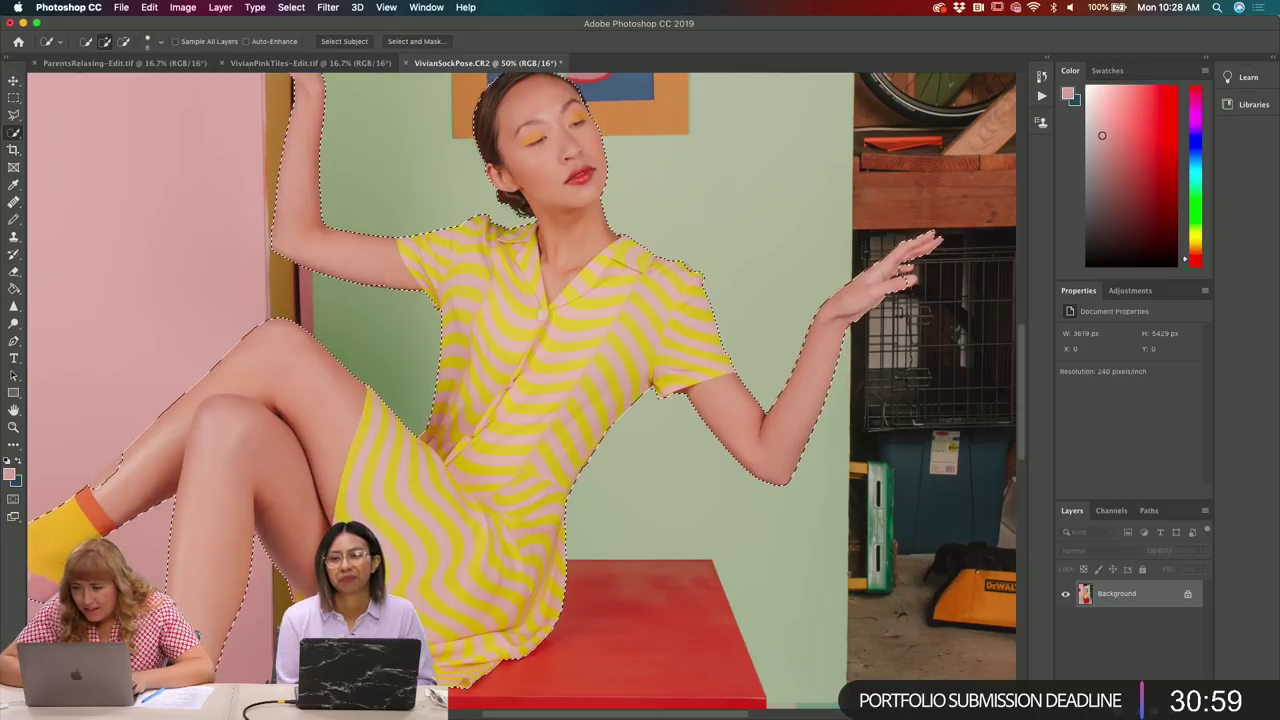
scroll(910, 270, "up", 3)
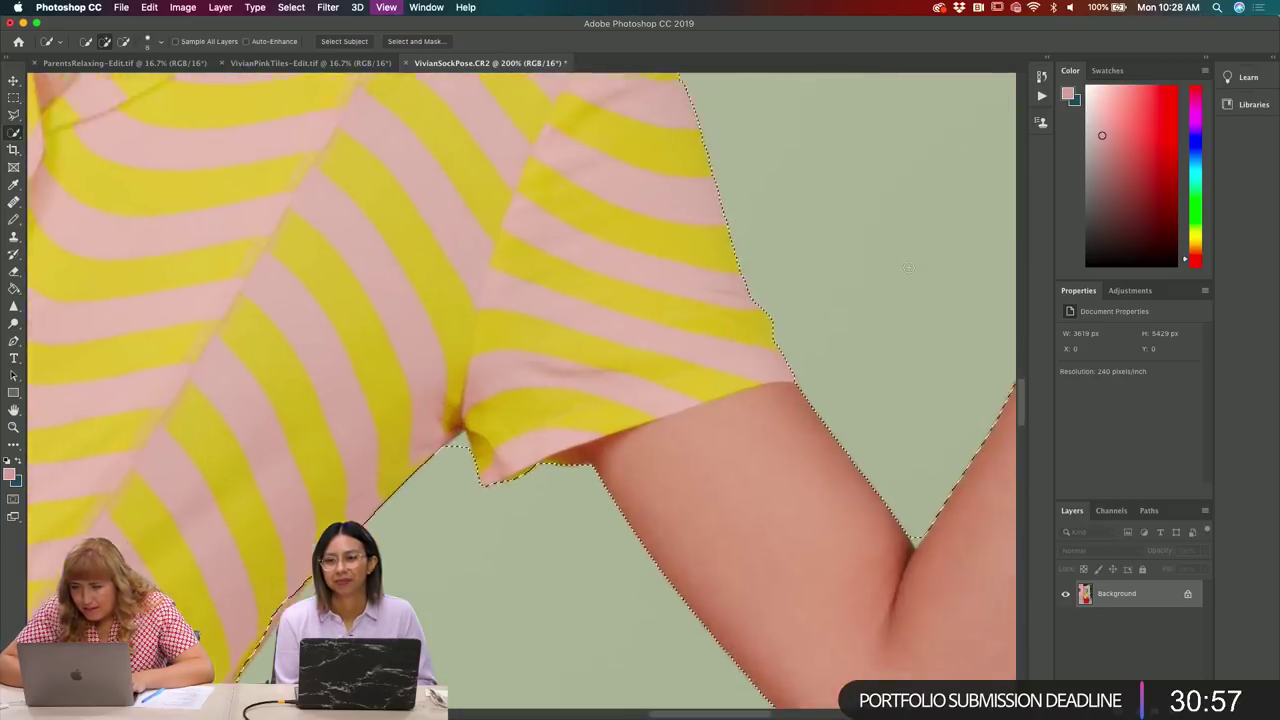
scroll(908, 266, "right", 3)
key("bracketright")
key("bracketright")
key("bracketright")
key("bracketright")
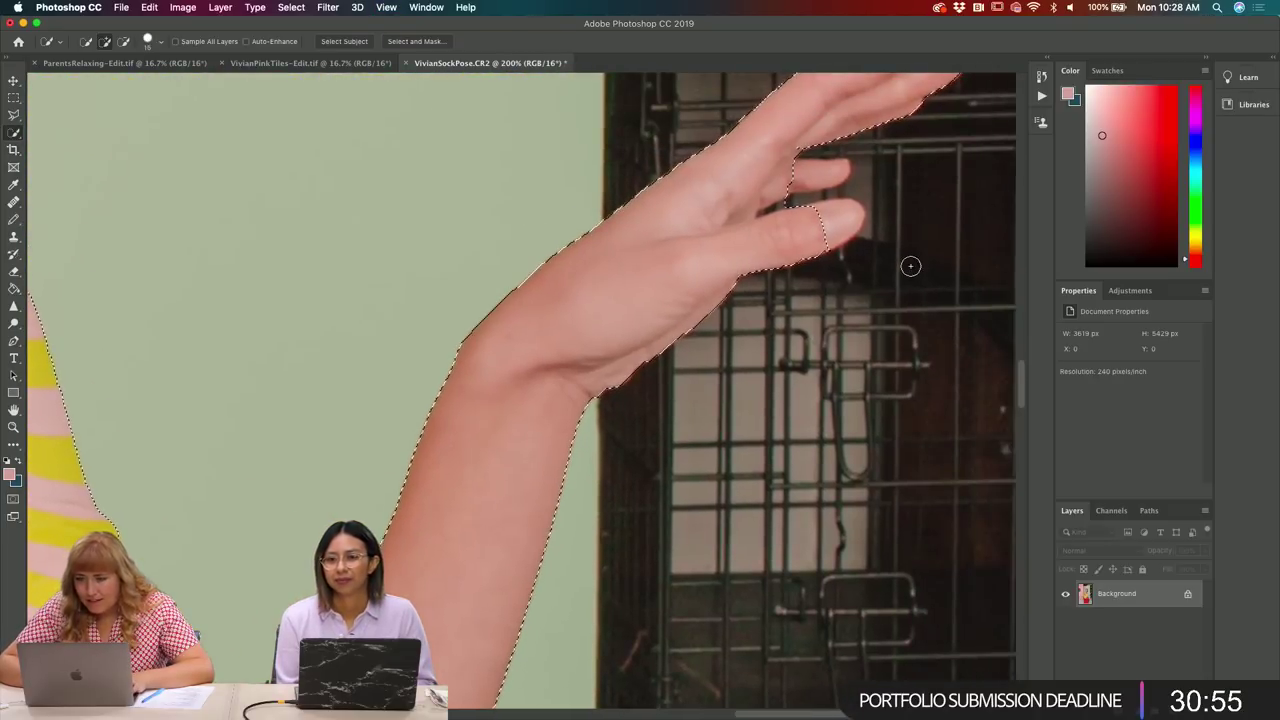
key("bracketleft")
mouse_move(837, 217)
left_mouse_down("alt")
mouse_move(830, 172)
mouse_move(811, 168)
left_mouse_up("alt")
key("bracketleft")
key("bracketleft")
key("bracketleft")
key("bracketleft")
key("bracketleft")
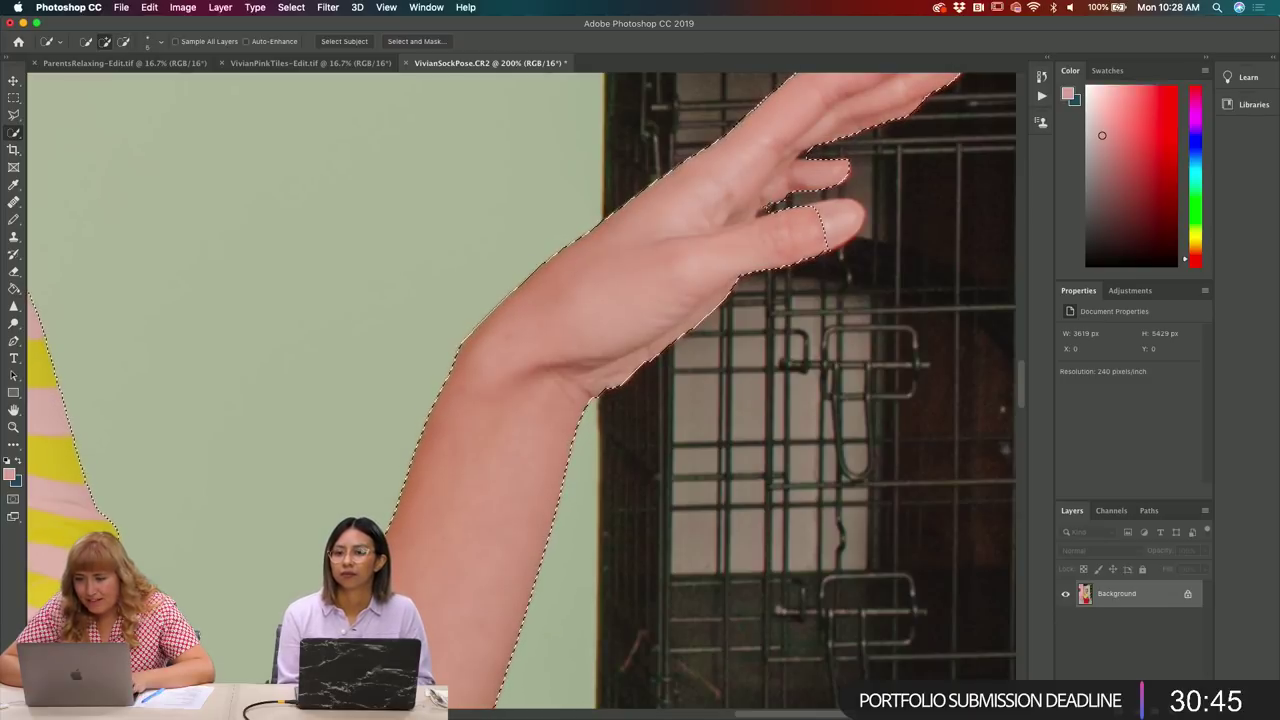
key("alt")
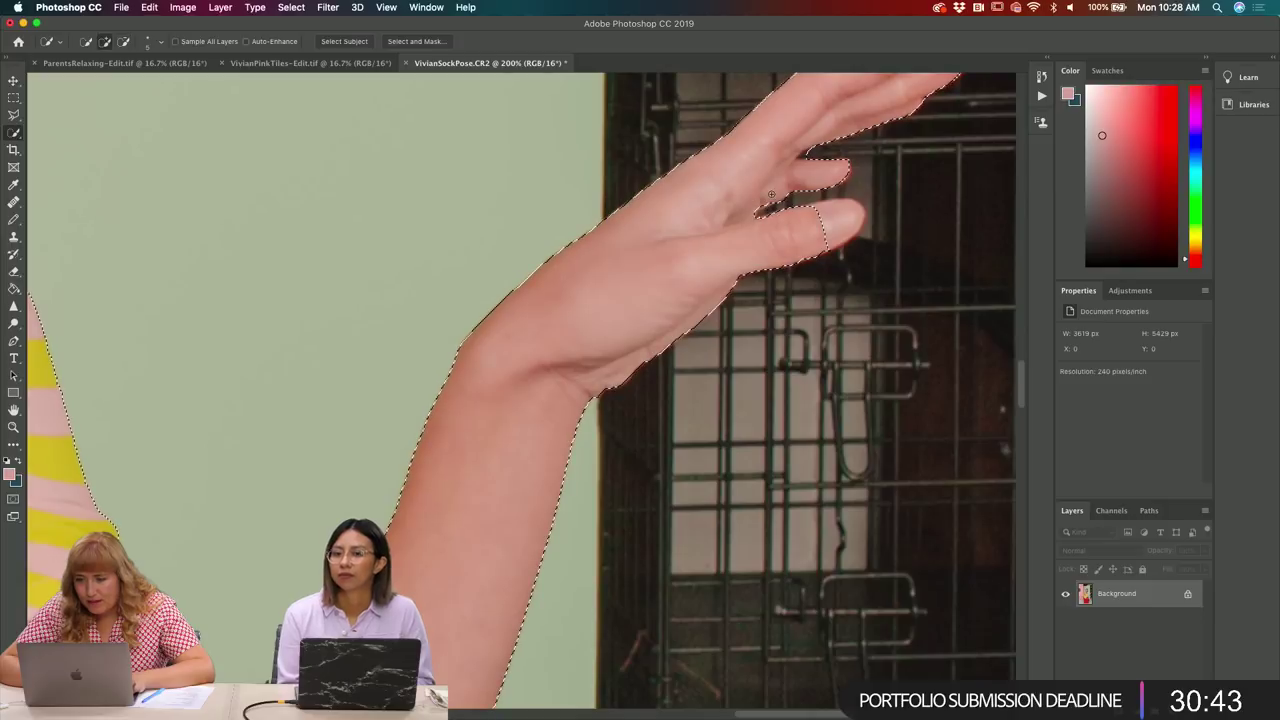
- Extend the selection to the ring-finger and index-finger tips
scroll(800, 250, "up", 5)
scroll(800, 250, "right", 3)
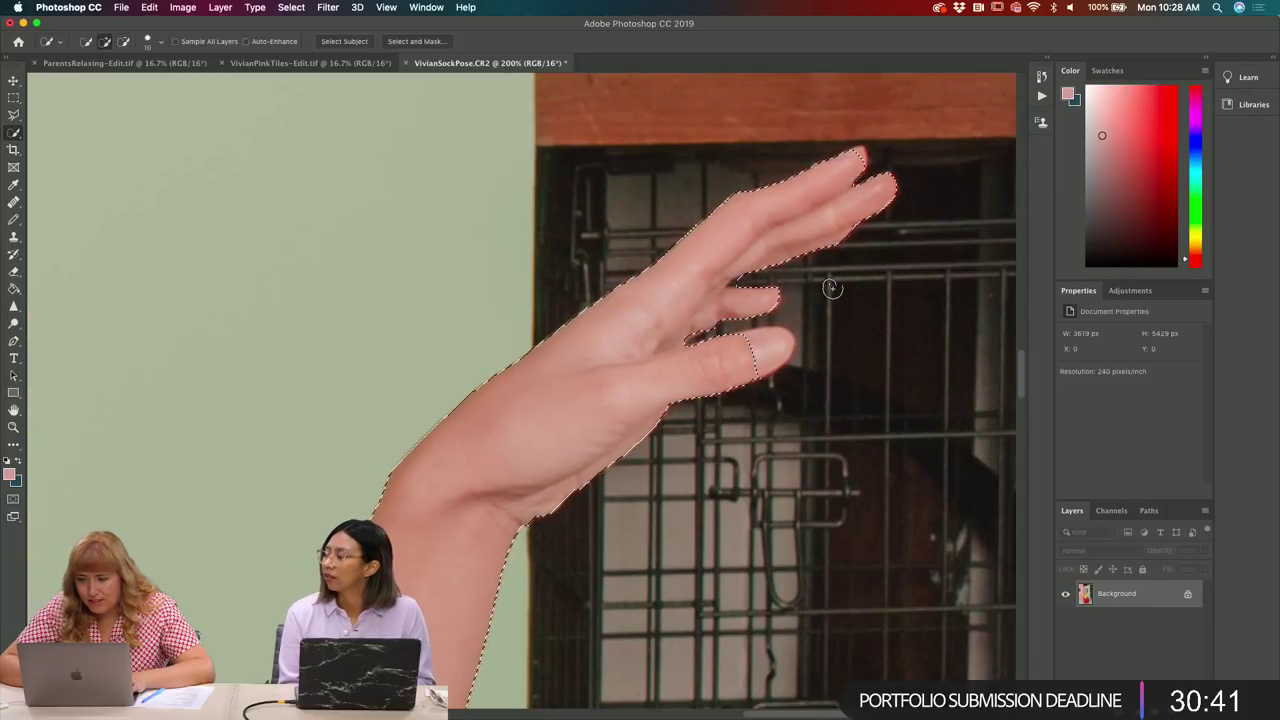
key("]")
left_click(770, 343)
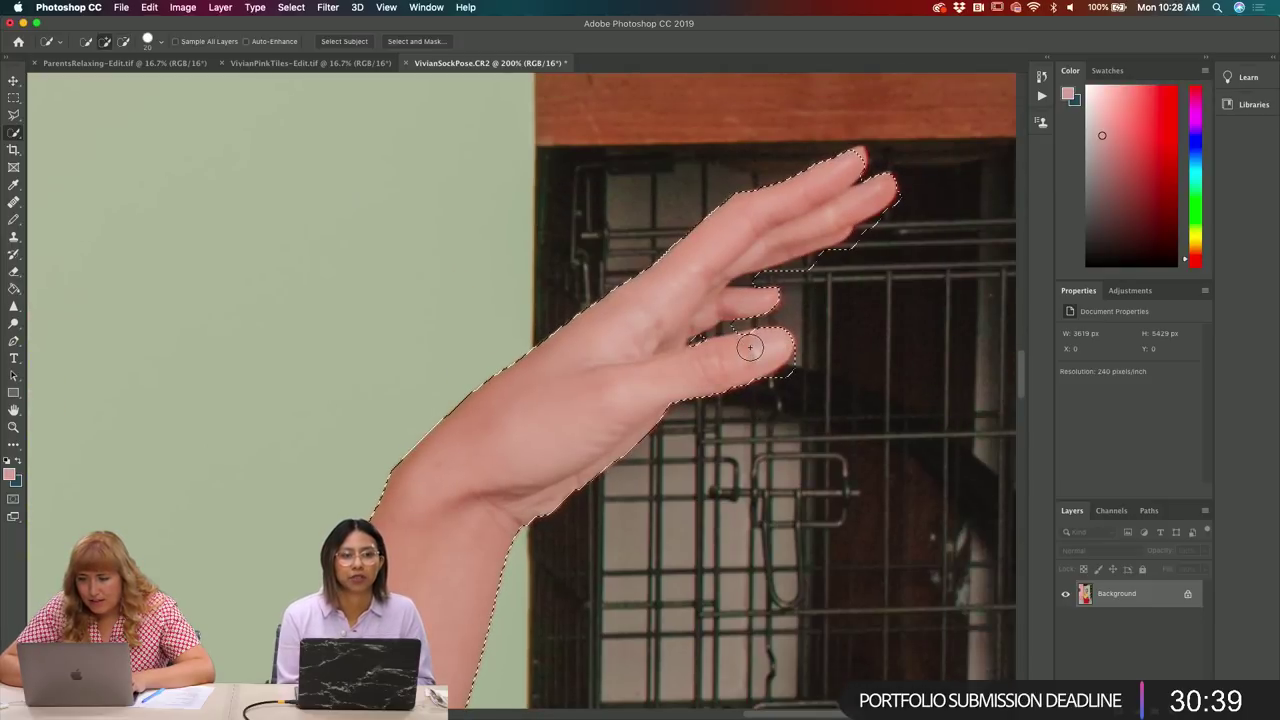
left_click(752, 346)
scroll(820, 445, "up", 2)
scroll(820, 445, "right", 1)
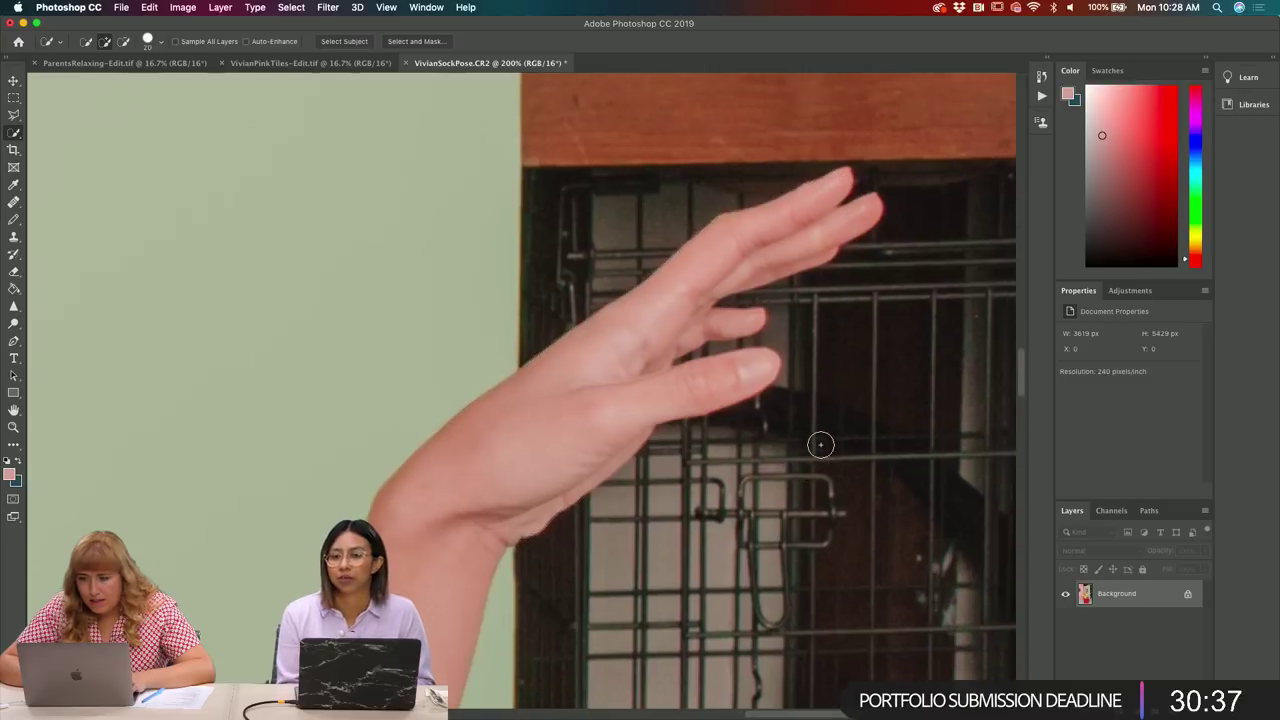
key("[")
key("[")
key("[")
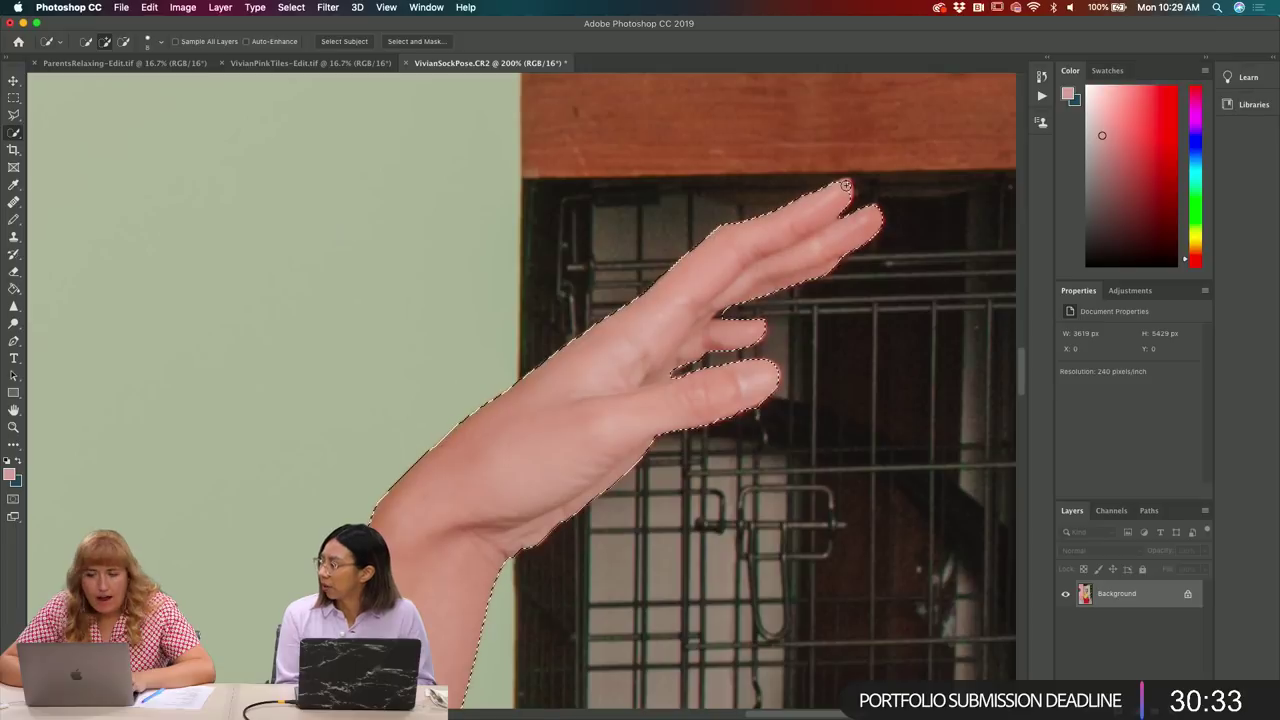
left_click(845, 188)
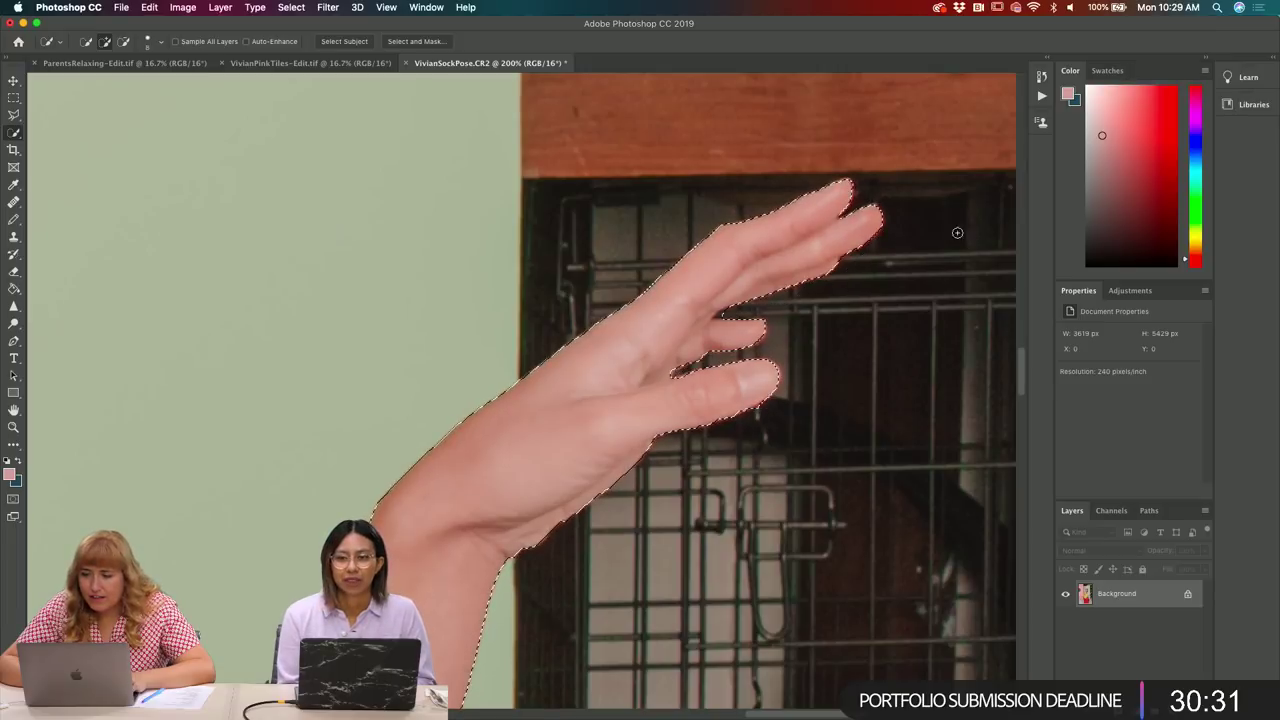
- Zoom out to check the selection along the whole raised arm and elbow
scroll(823, 329, "down", 10)
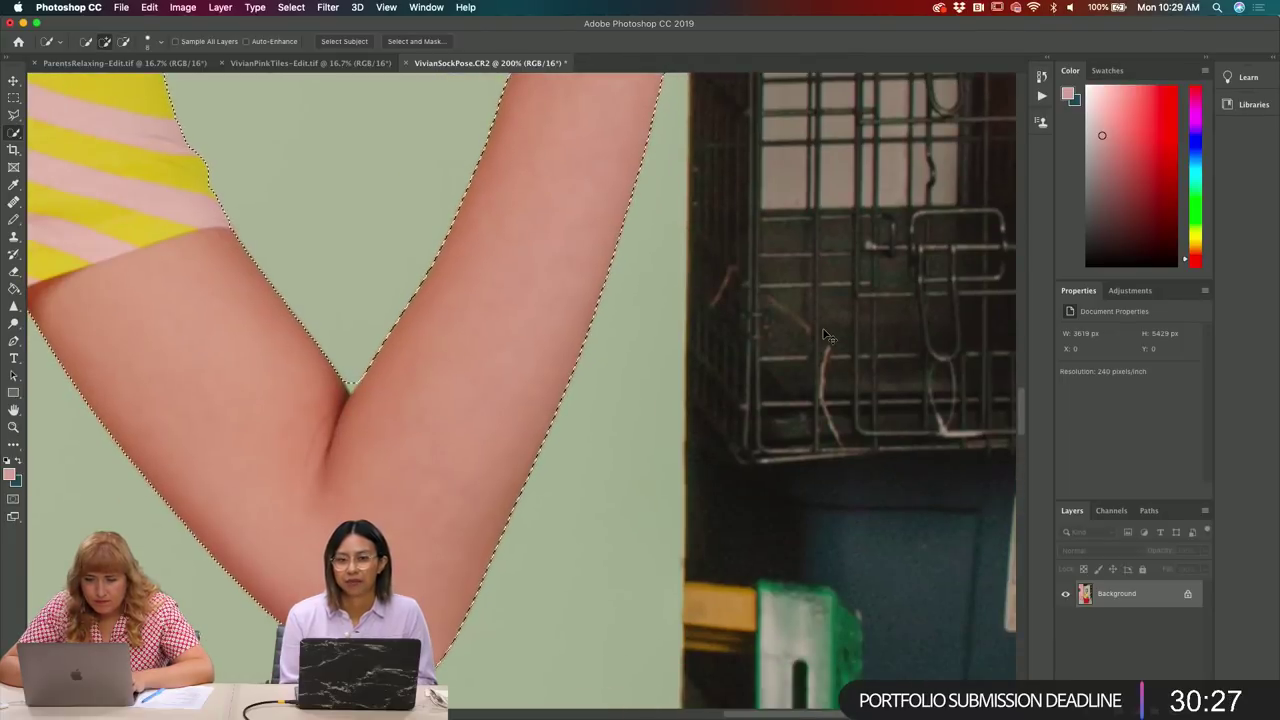
left_click_drag(823, 329, 464, 433)
scroll(464, 433, "up", 1)
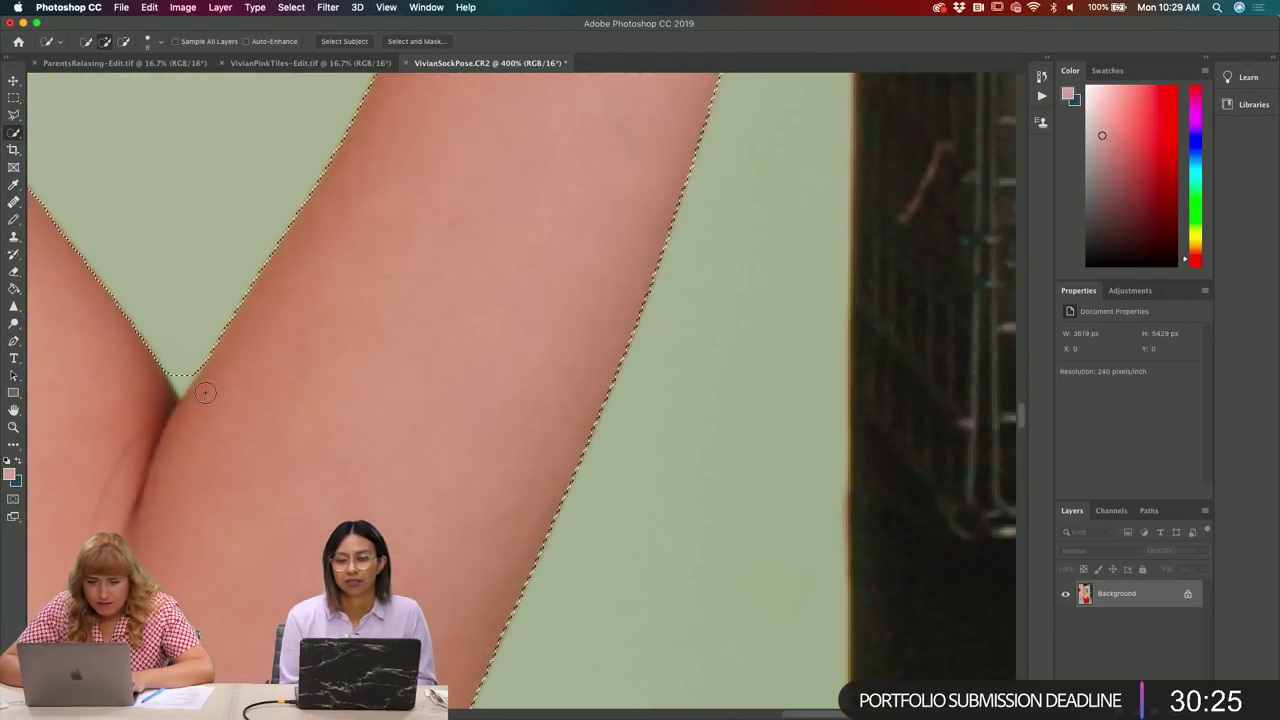
scroll(254, 382, "down", 2)
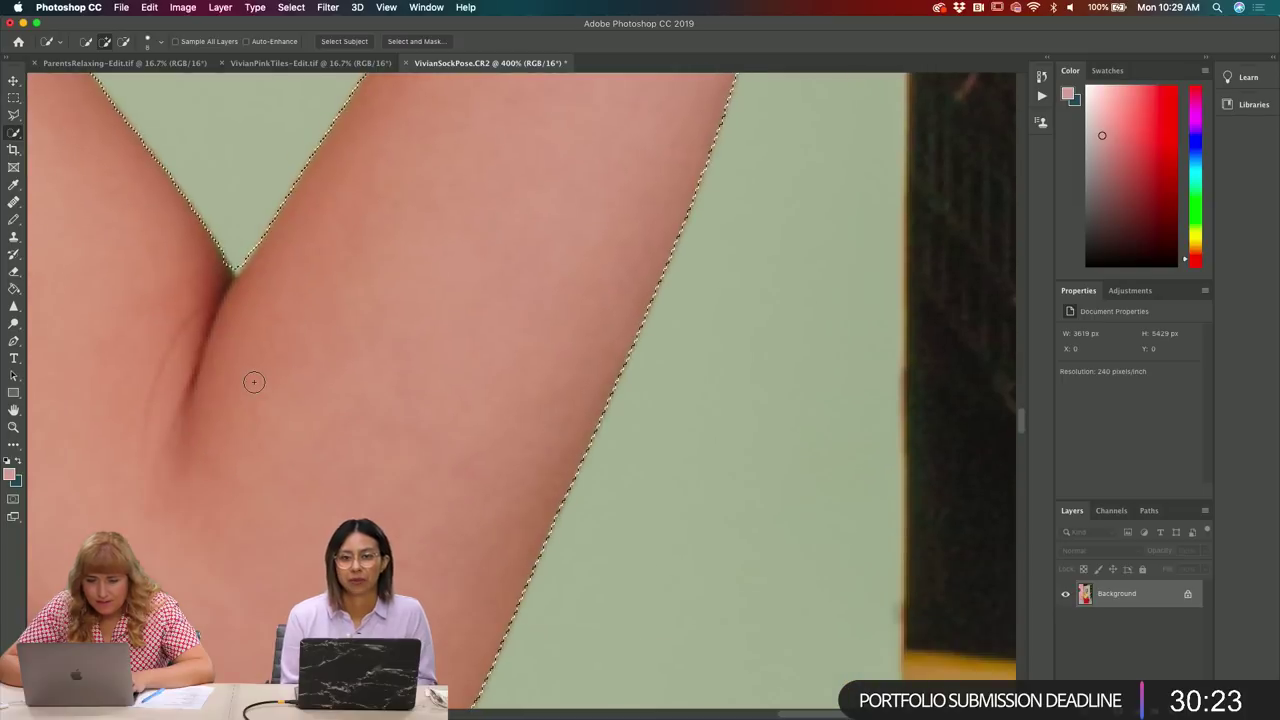
scroll(317, 454, "down", 3)
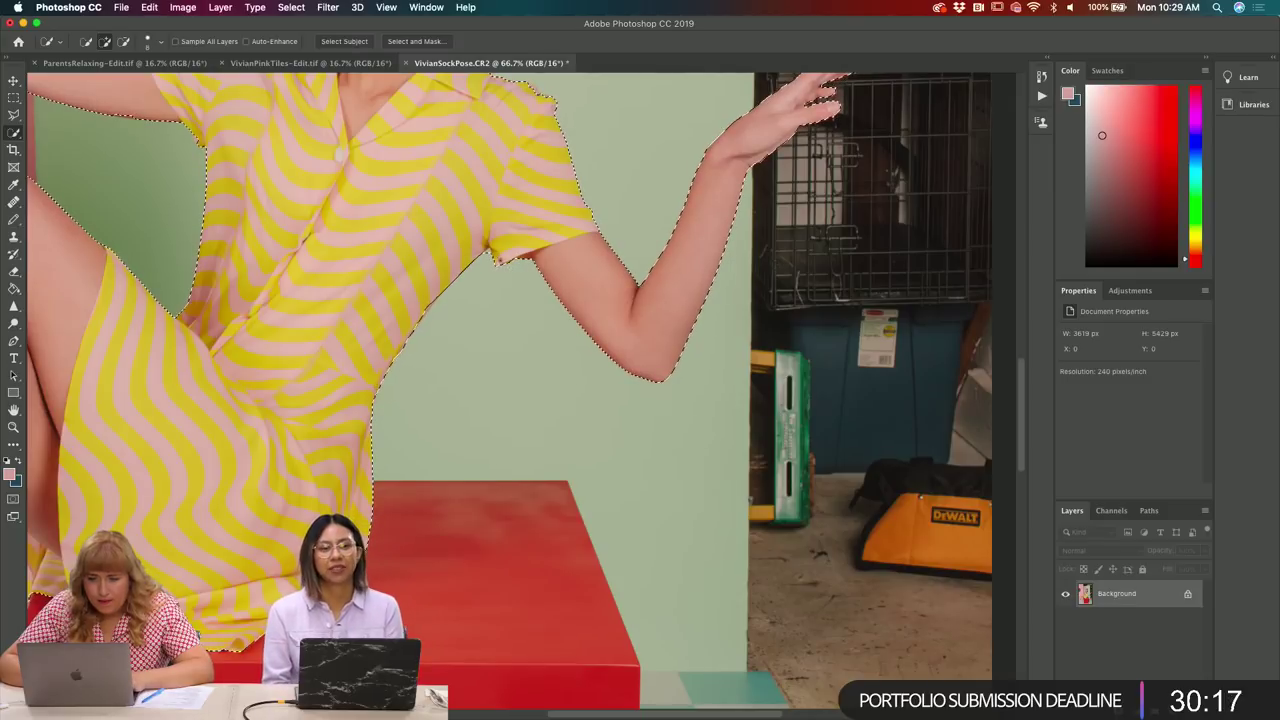
- Fix the selection edge at the armpit and copy the woman onto a new Layer 1 with Cmd+J
left_click(505, 262, "alt")
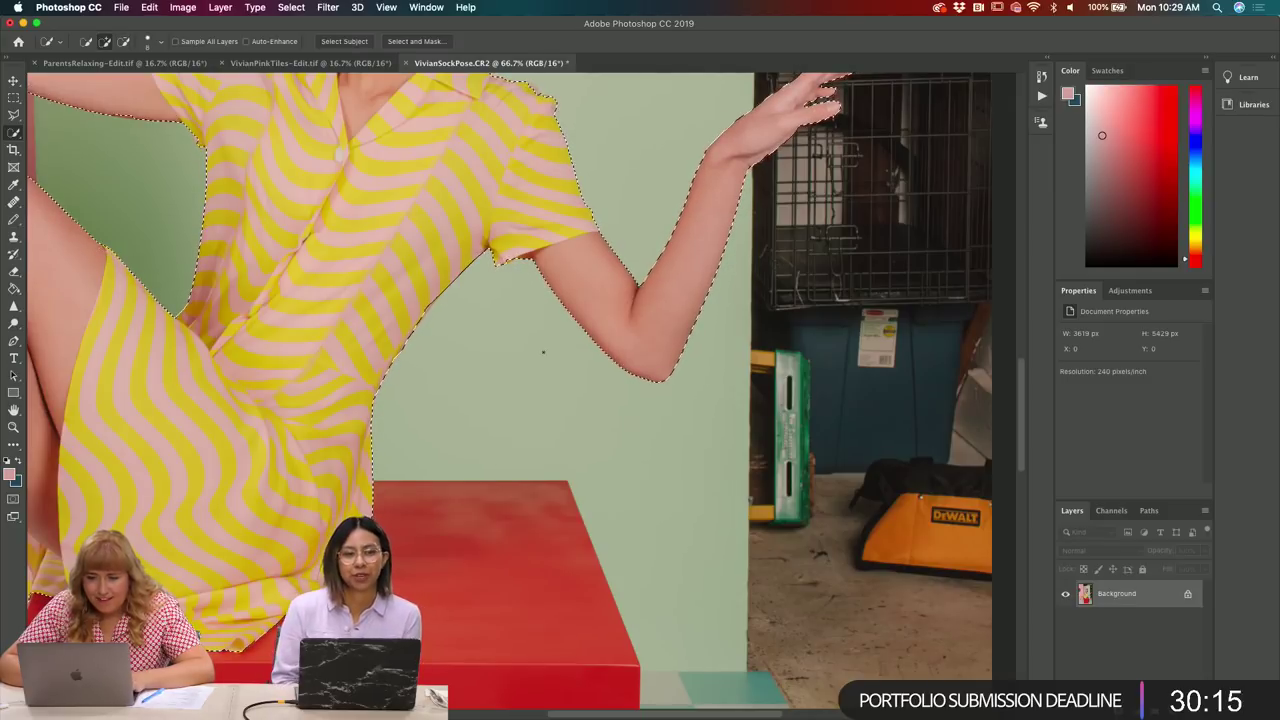
scroll(485, 405, "left", 5)
scroll(485, 405, "down", 1)
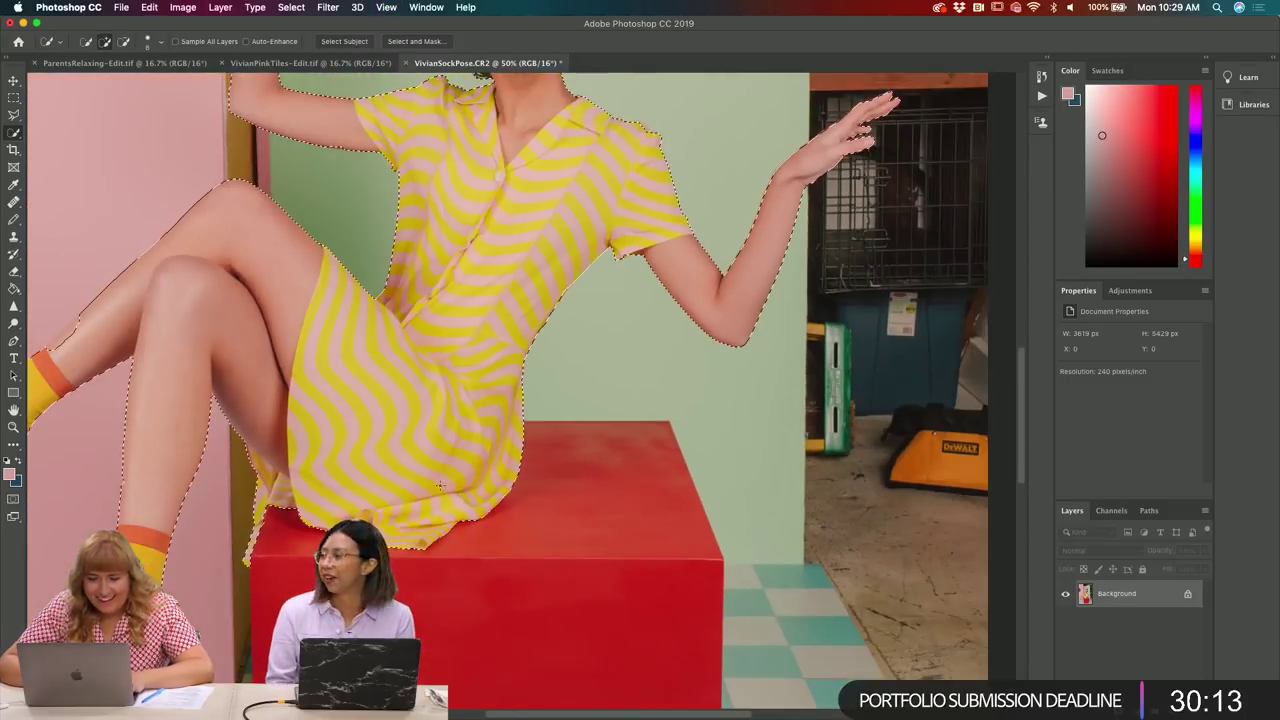
scroll(470, 440, "left", 2)
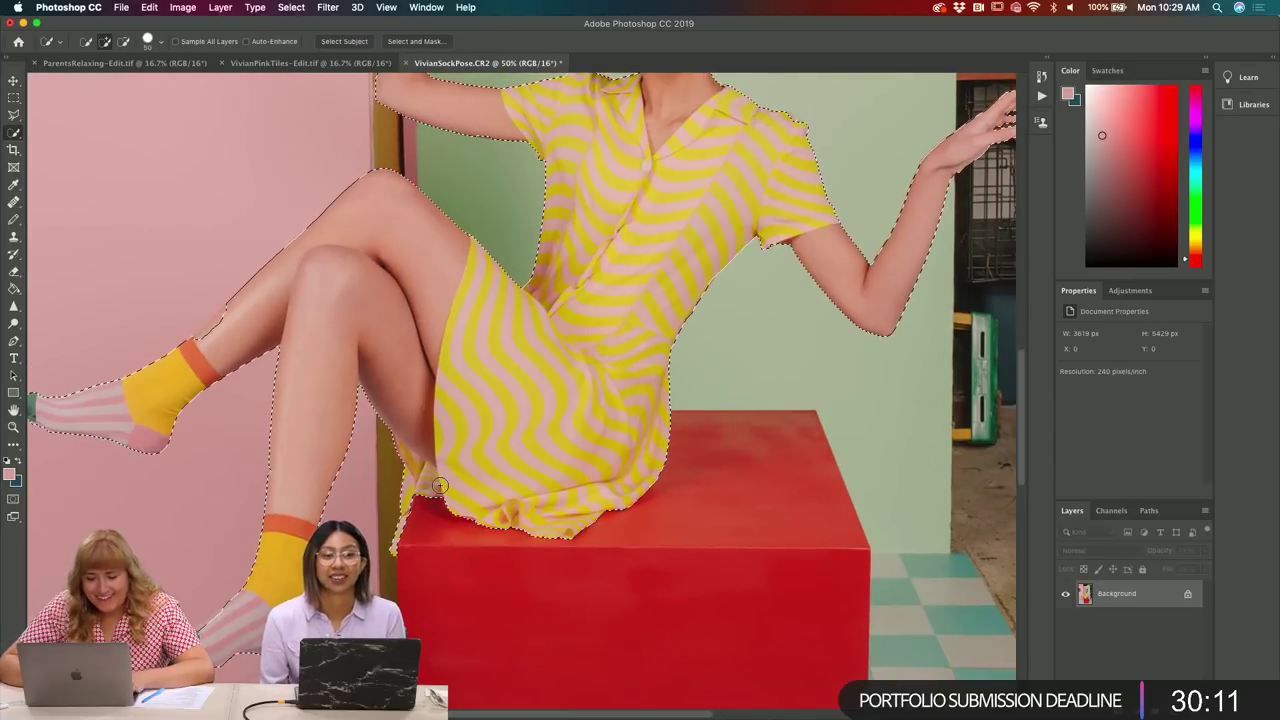
scroll(440, 485, "up", 5)
scroll(440, 485, "up", 2)
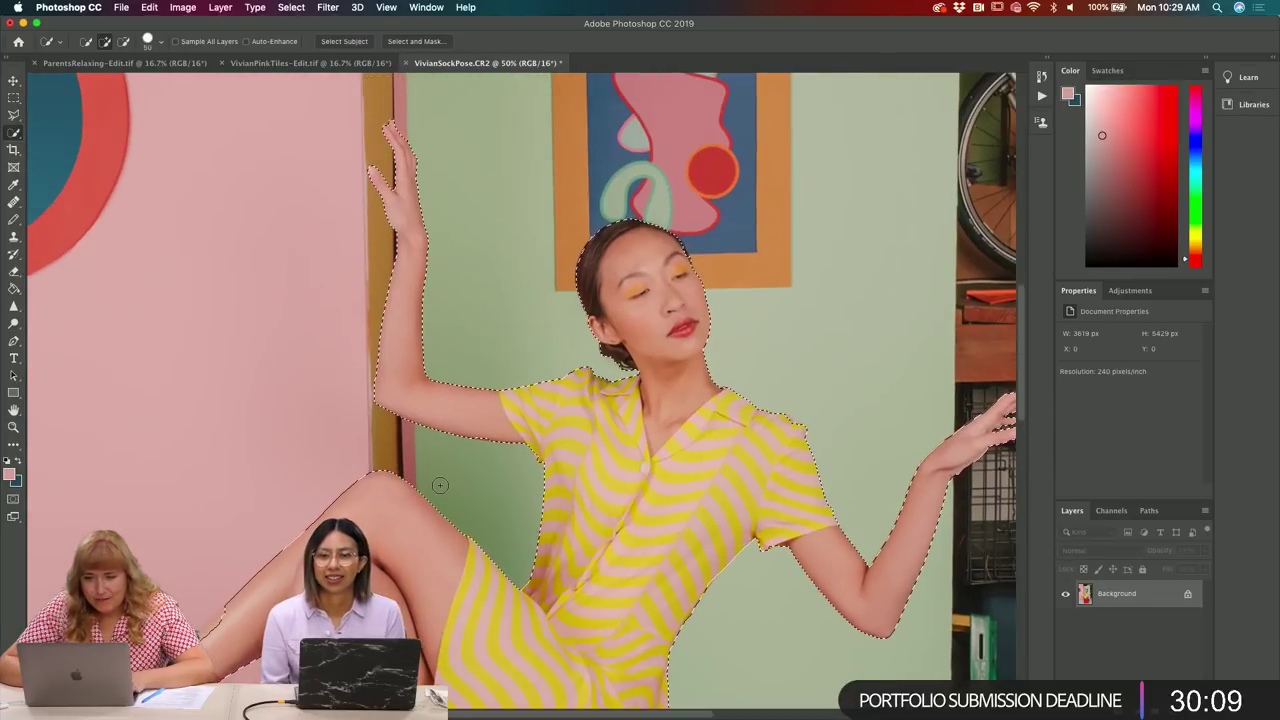
scroll(440, 485, "down", 8)
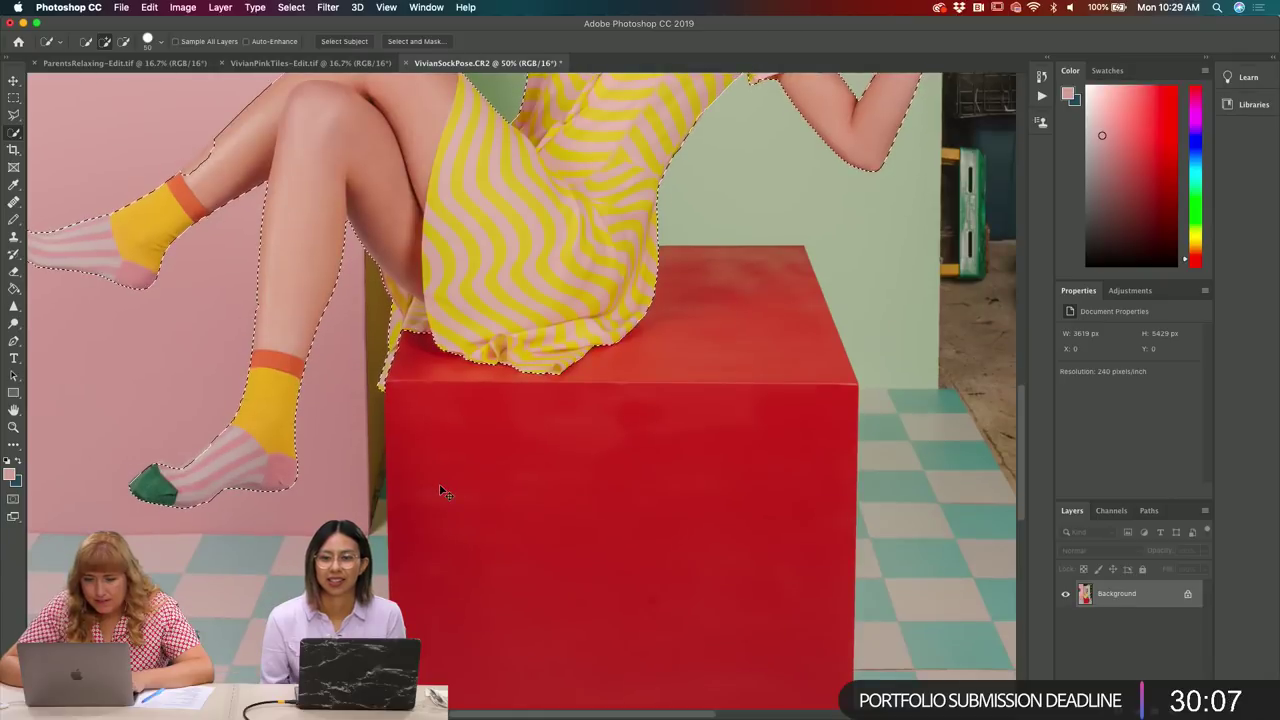
scroll(440, 485, "down", 1)
scroll(440, 485, "left", 3)
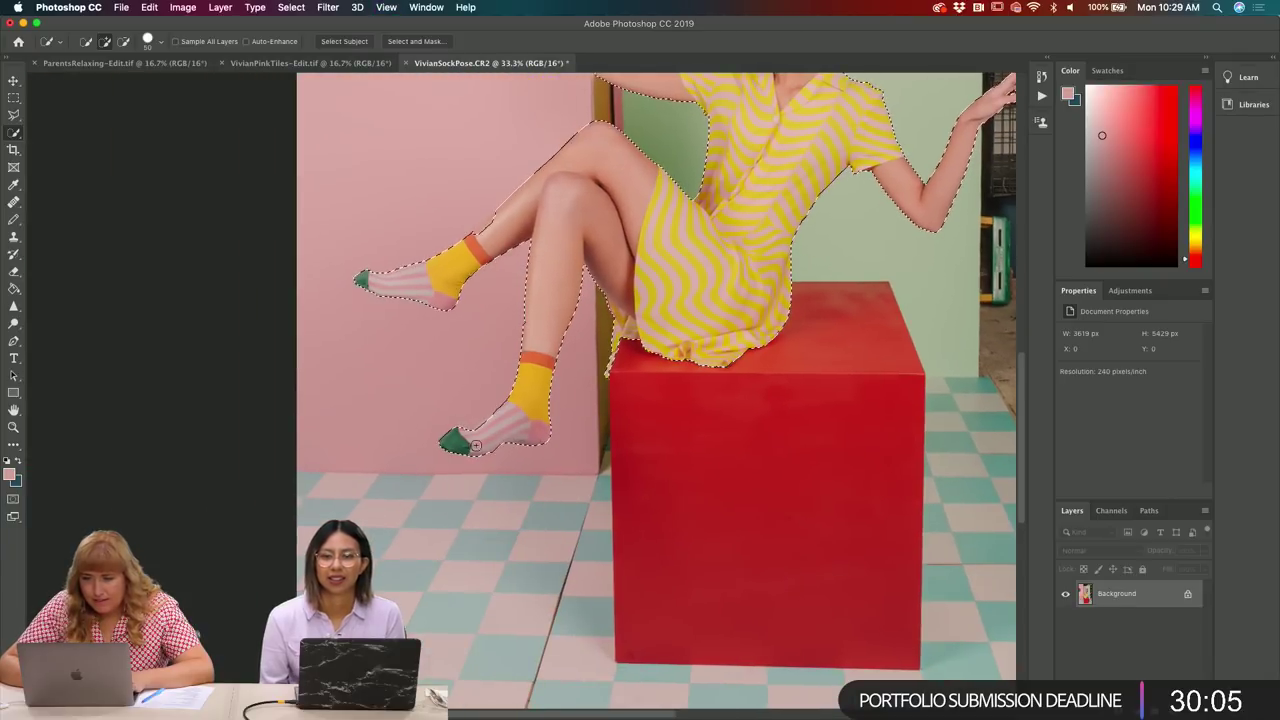
scroll(439, 483, "up", 5)
scroll(439, 483, "right", 4)
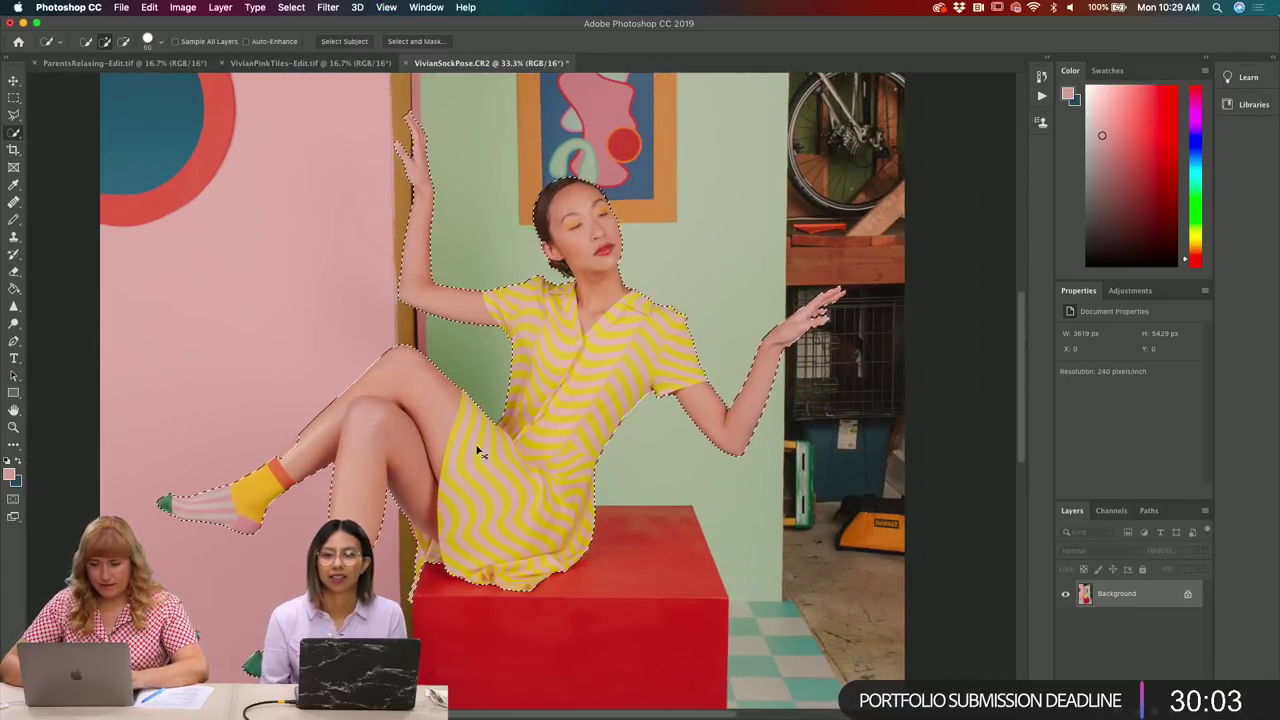
key("super+j")
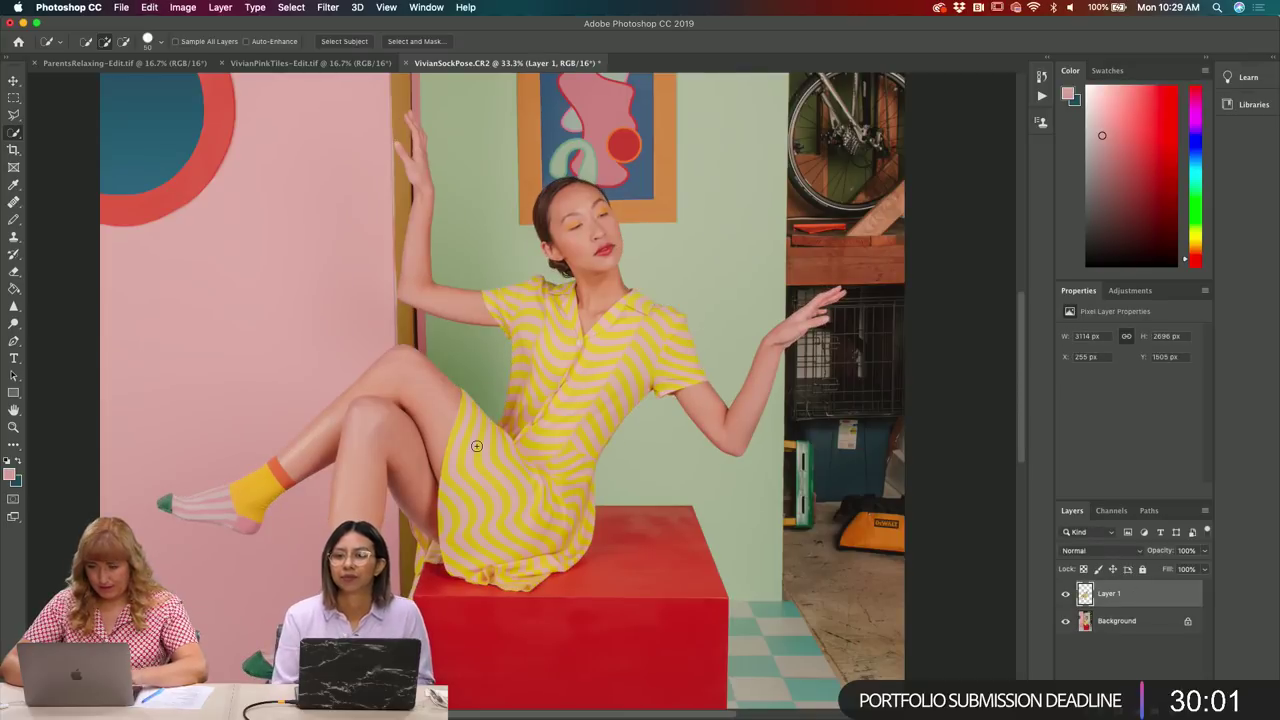
- Toggle the Background layer off and back on, zoom out, and make Background the active layer
left_click(1064, 621)
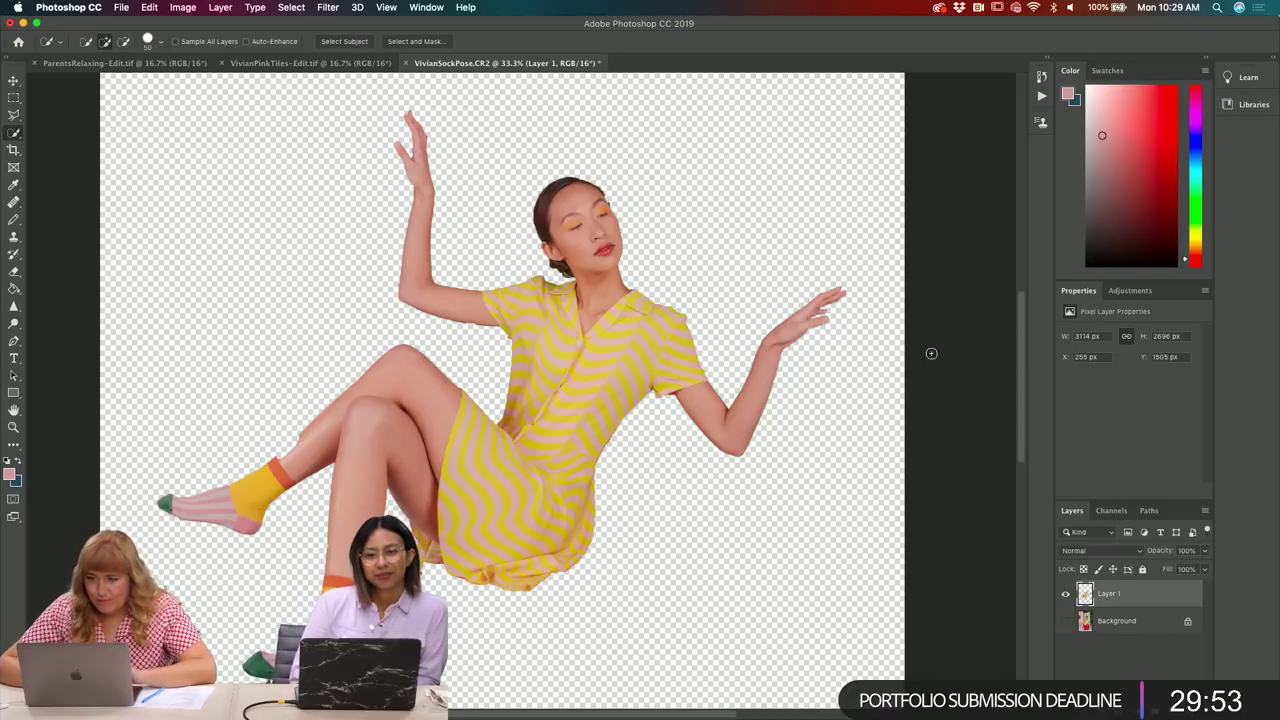
left_click(1065, 620)
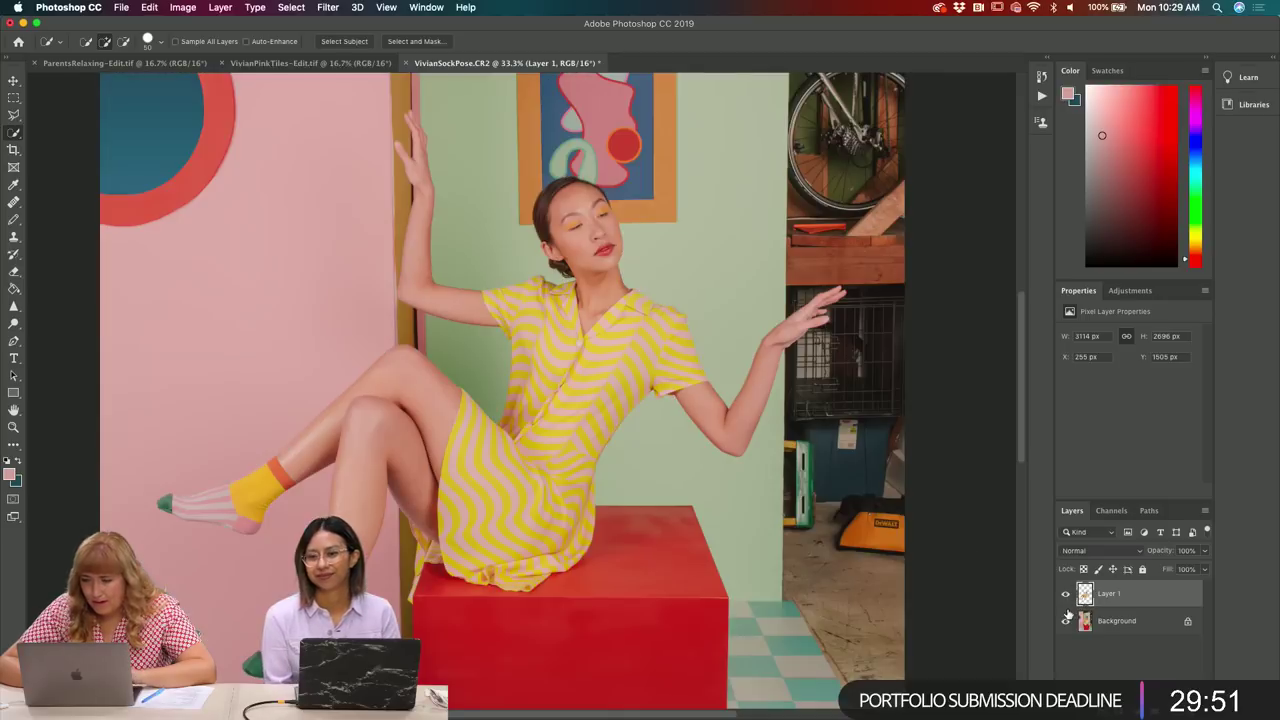
scroll(842, 521, "down", 2)
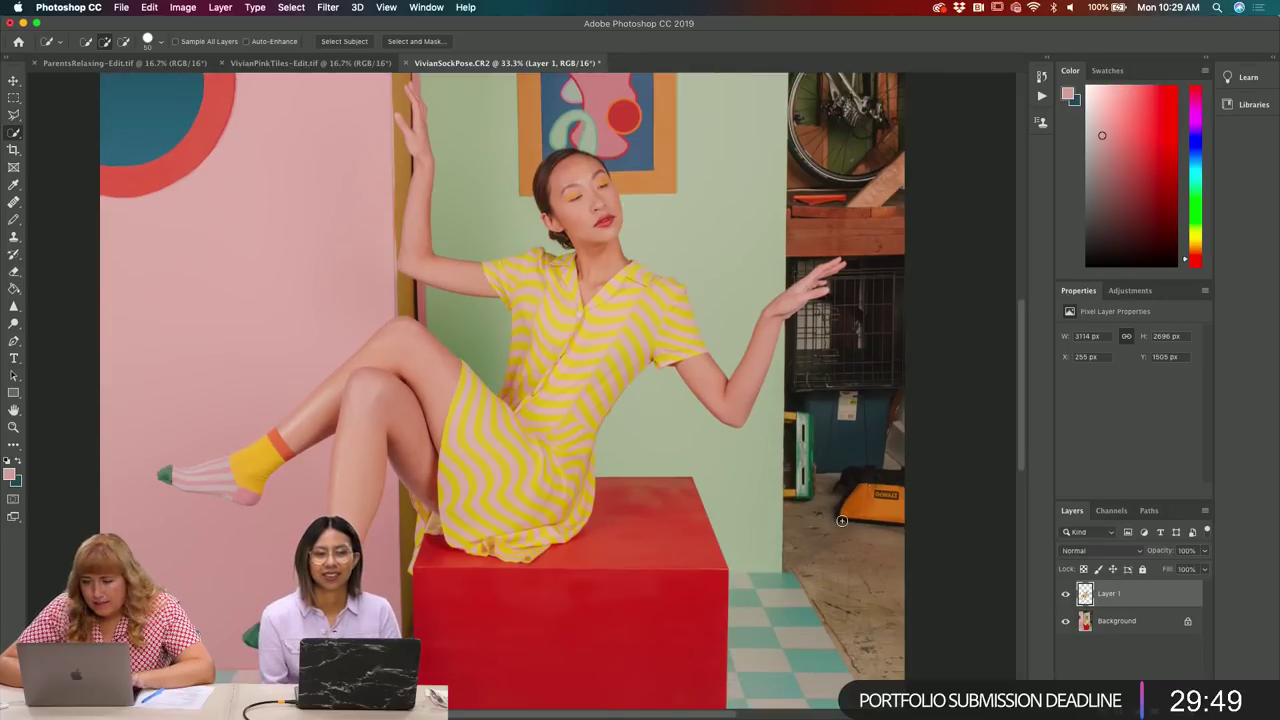
key("super+minus")
scroll(832, 557, "right", 5)
scroll(832, 557, "up", 3)
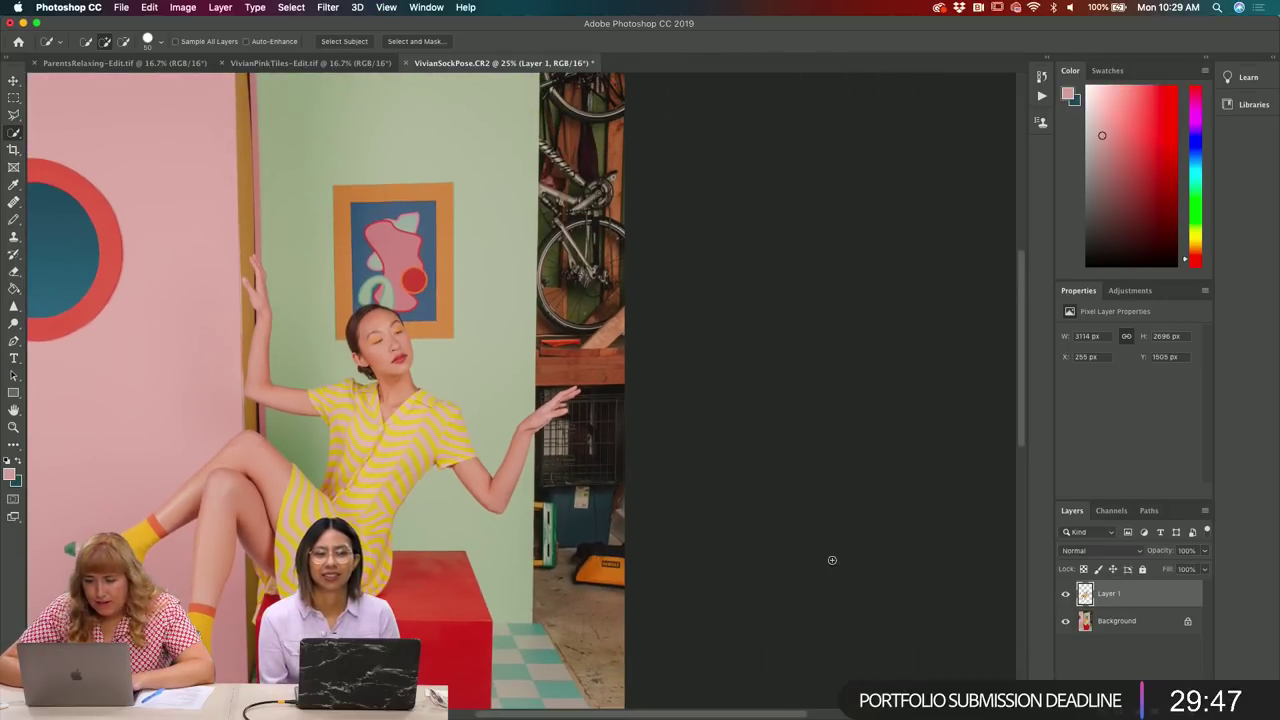
left_click(1086, 624)
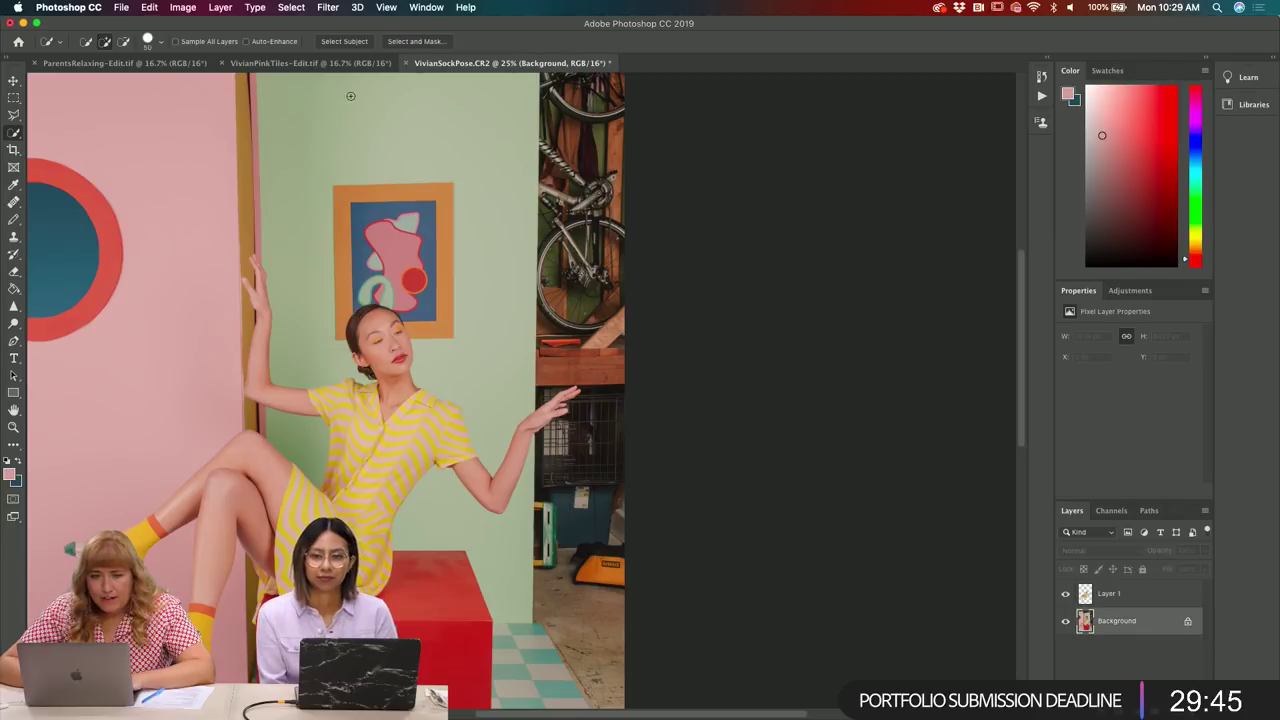
left_click(13, 114)
- Trace a closed polygonal lasso around the area above the green wall and the right garage strip
key("super+minus")
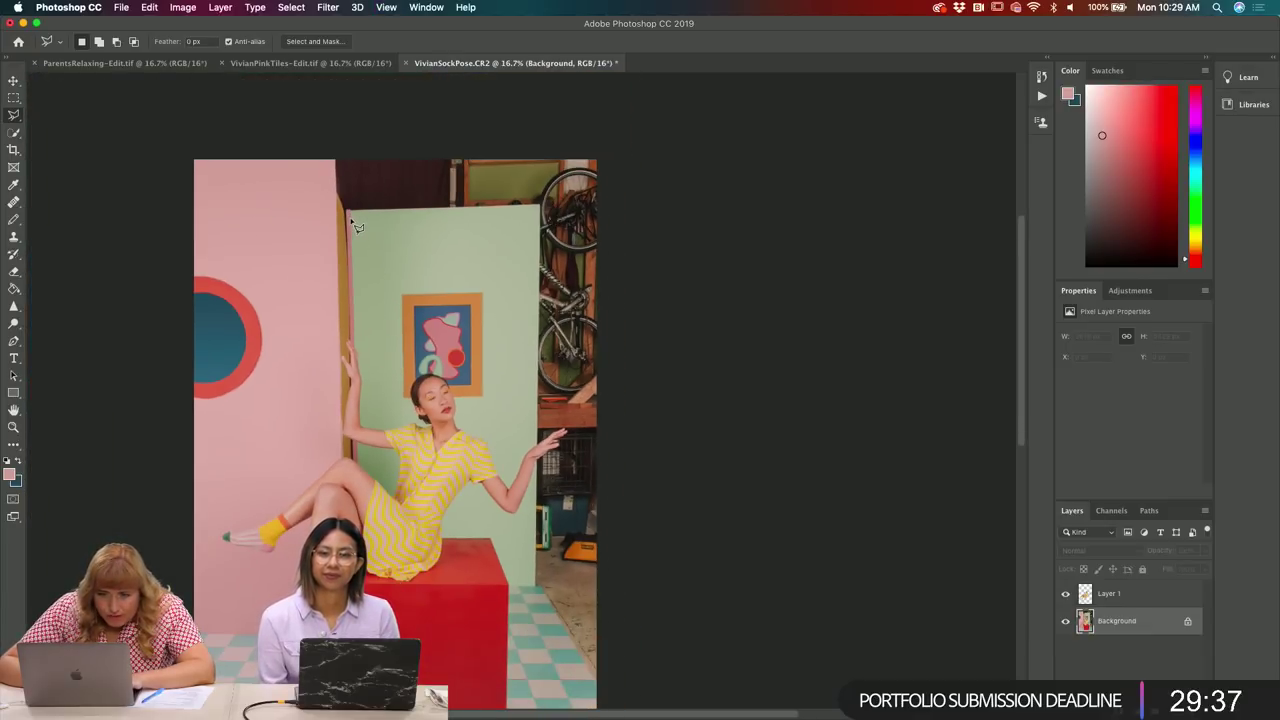
left_click(349, 131)
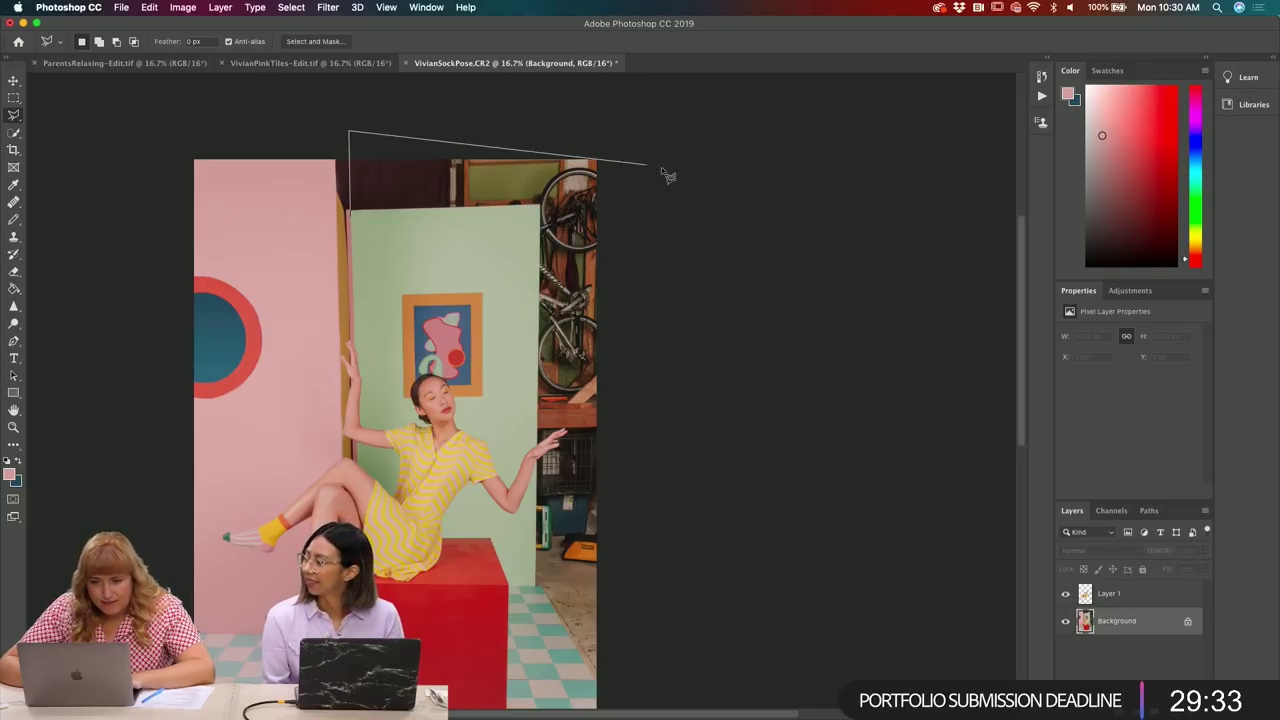
left_click(618, 153)
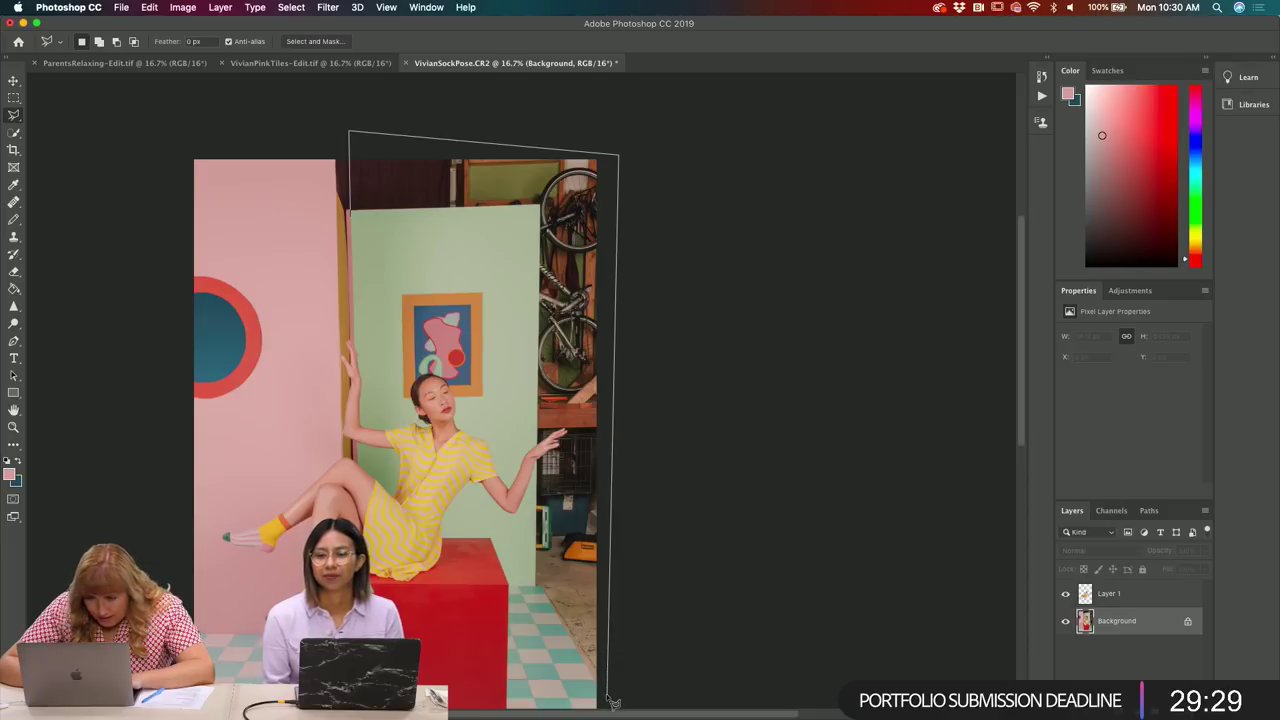
left_click(606, 589)
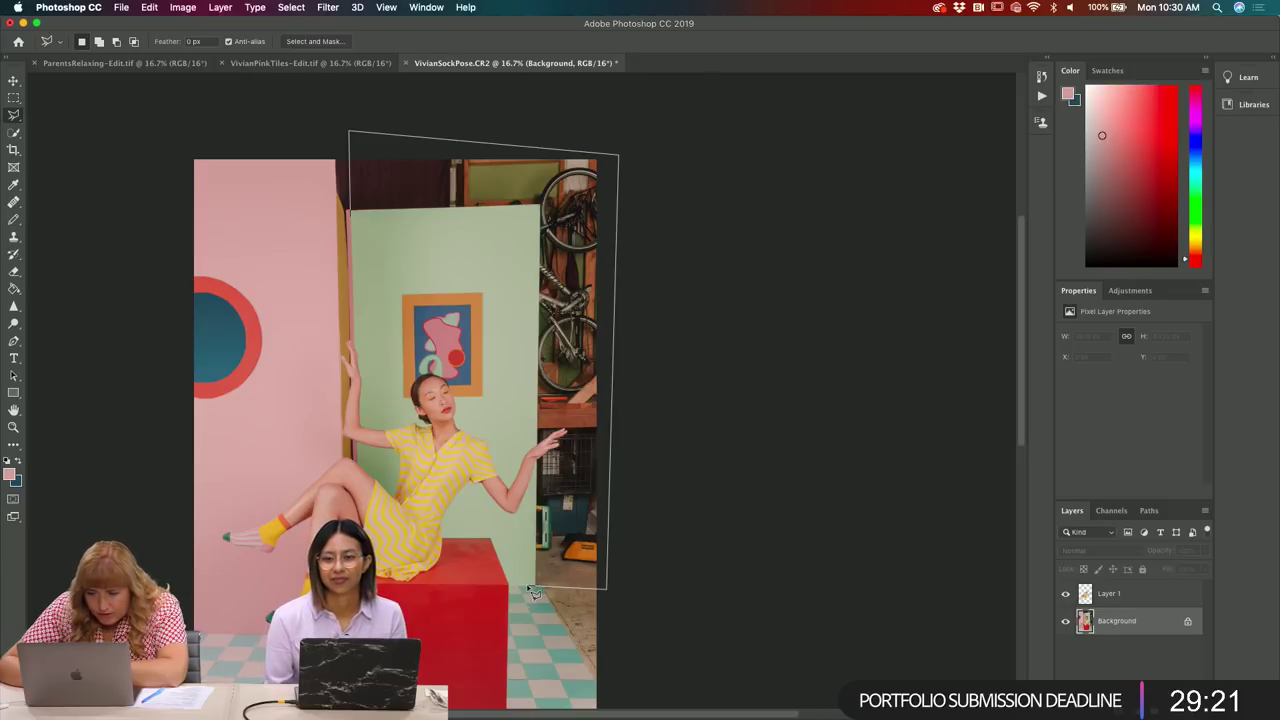
left_click(529, 586)
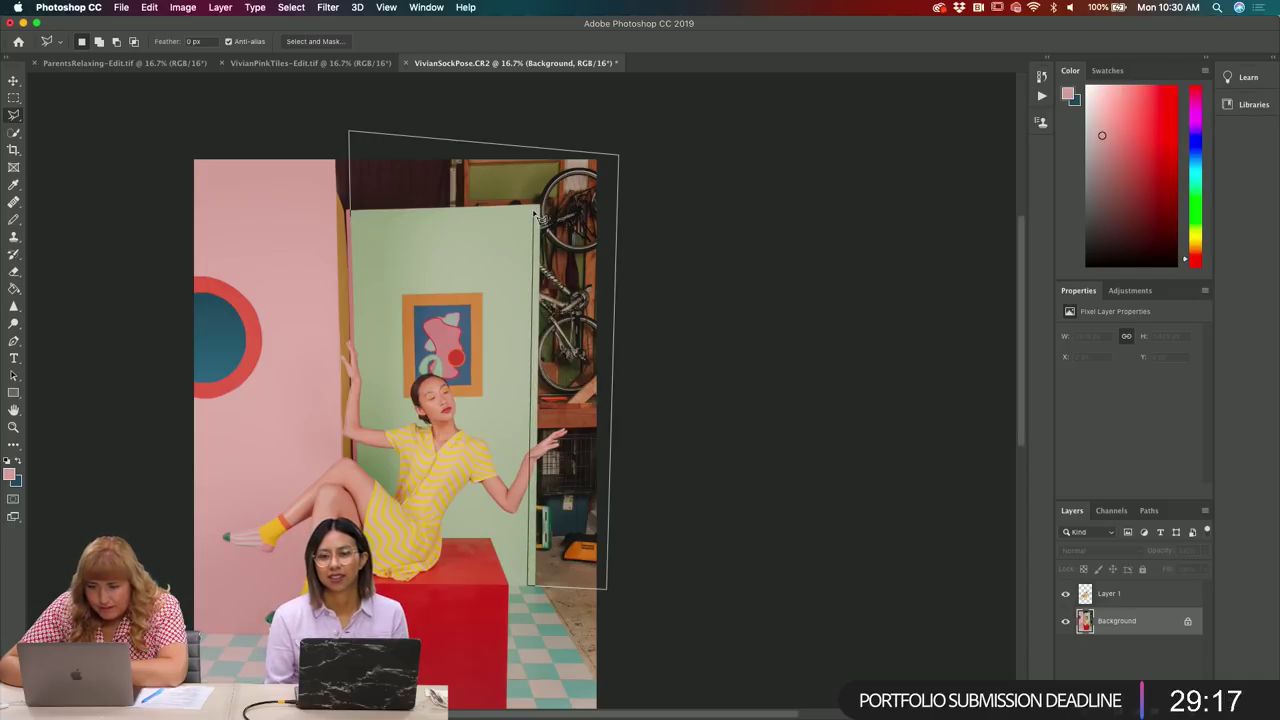
left_click(535, 212)
double_click(352, 216)
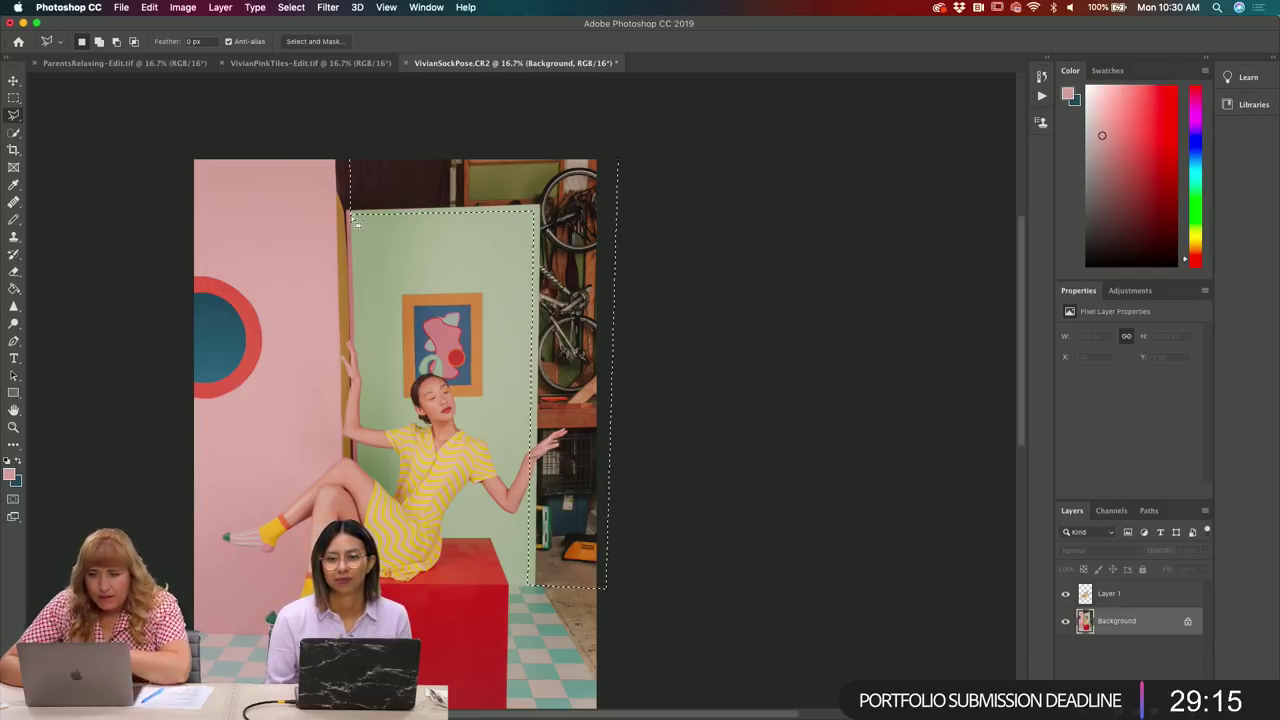
- Attempt filling the selection from the context menu, undoing the unwanted pink fill twice
right_click(521, 180)
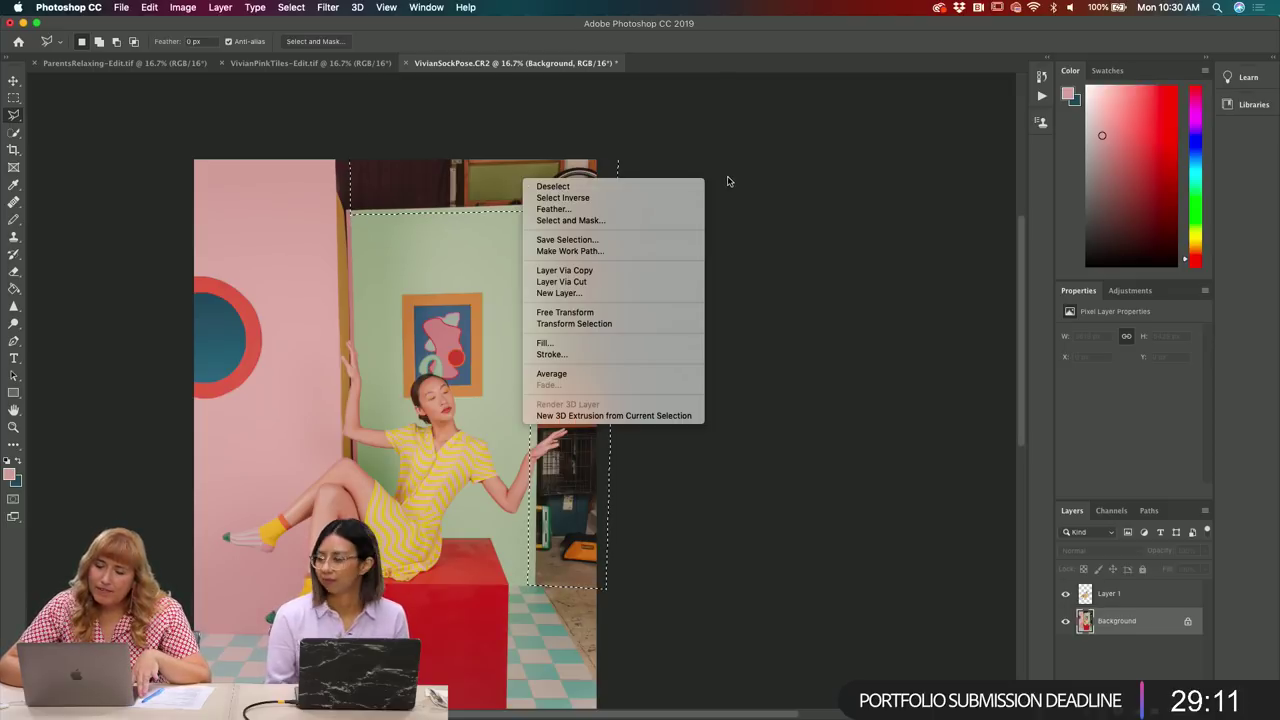
left_click(564, 345)
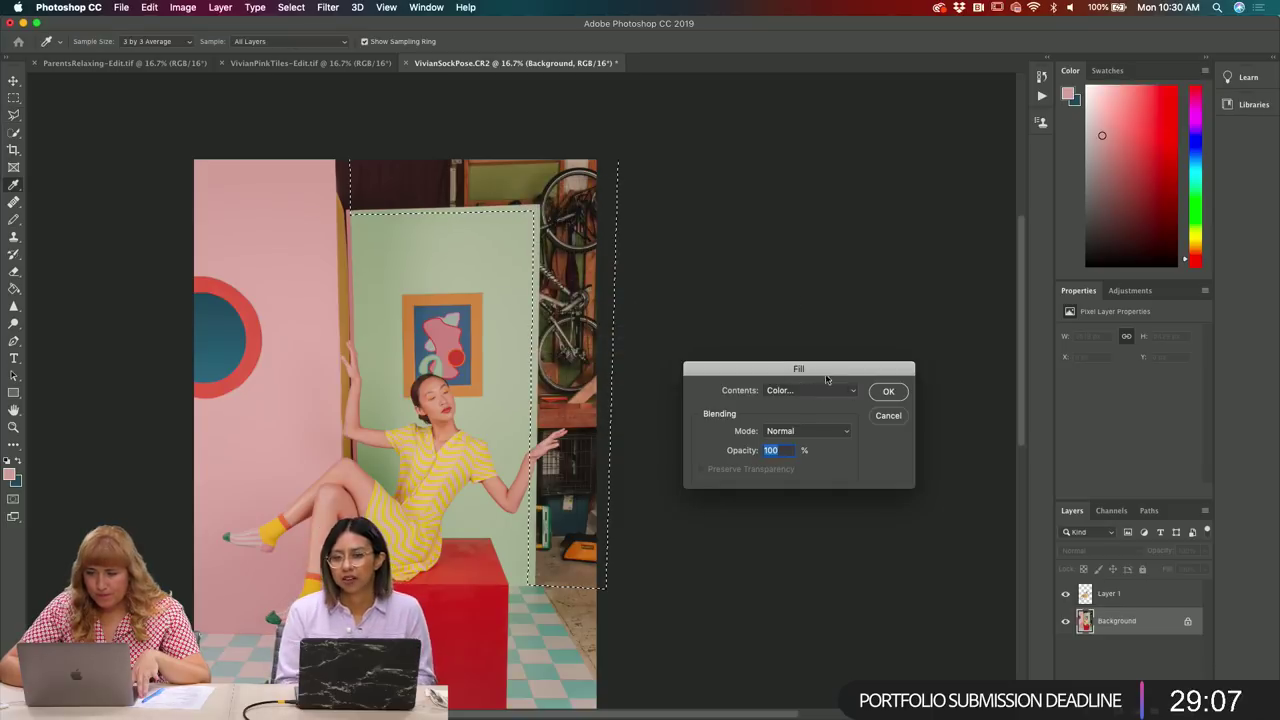
left_click(530, 210)
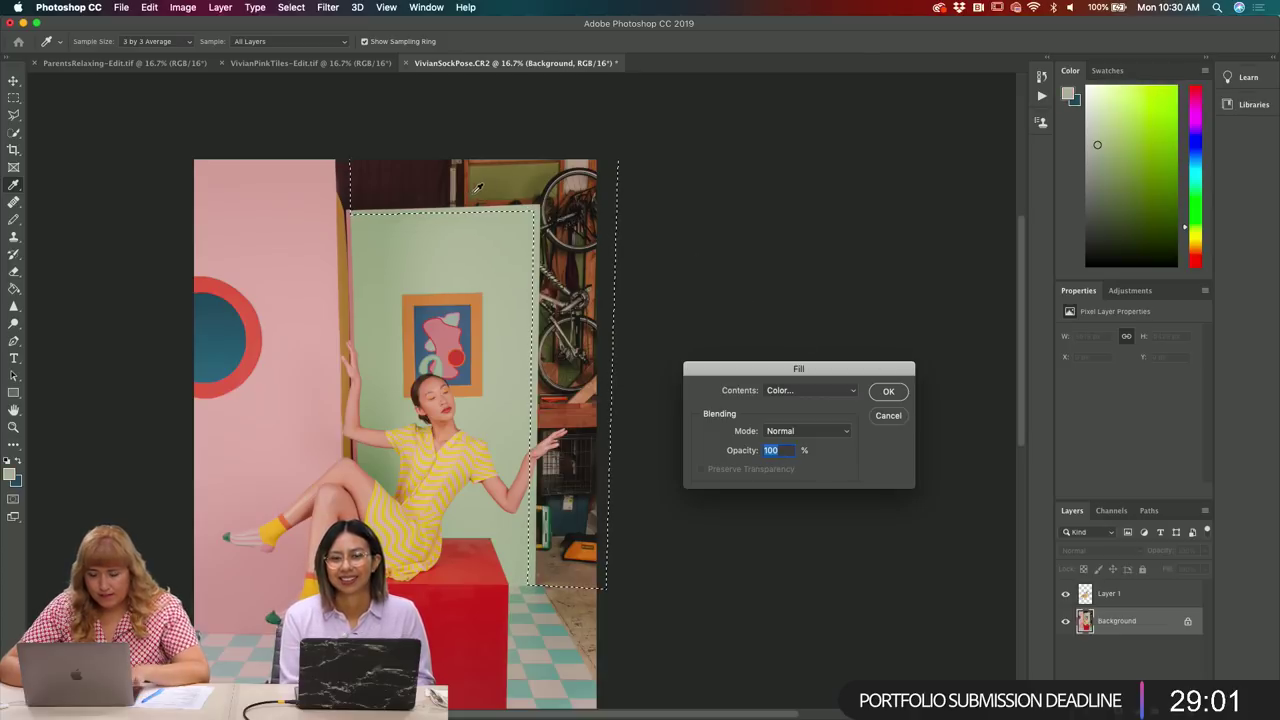
left_click(887, 392)
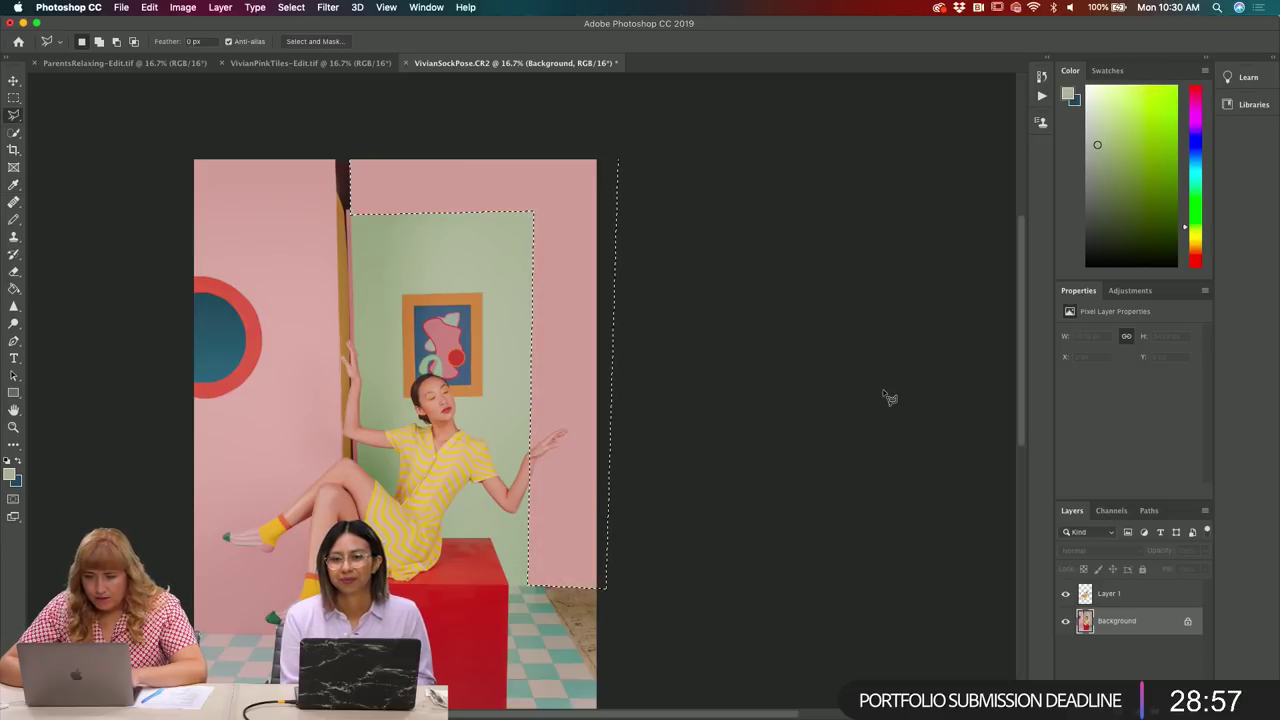
key("super+z")
key("l")
right_click(576, 298)
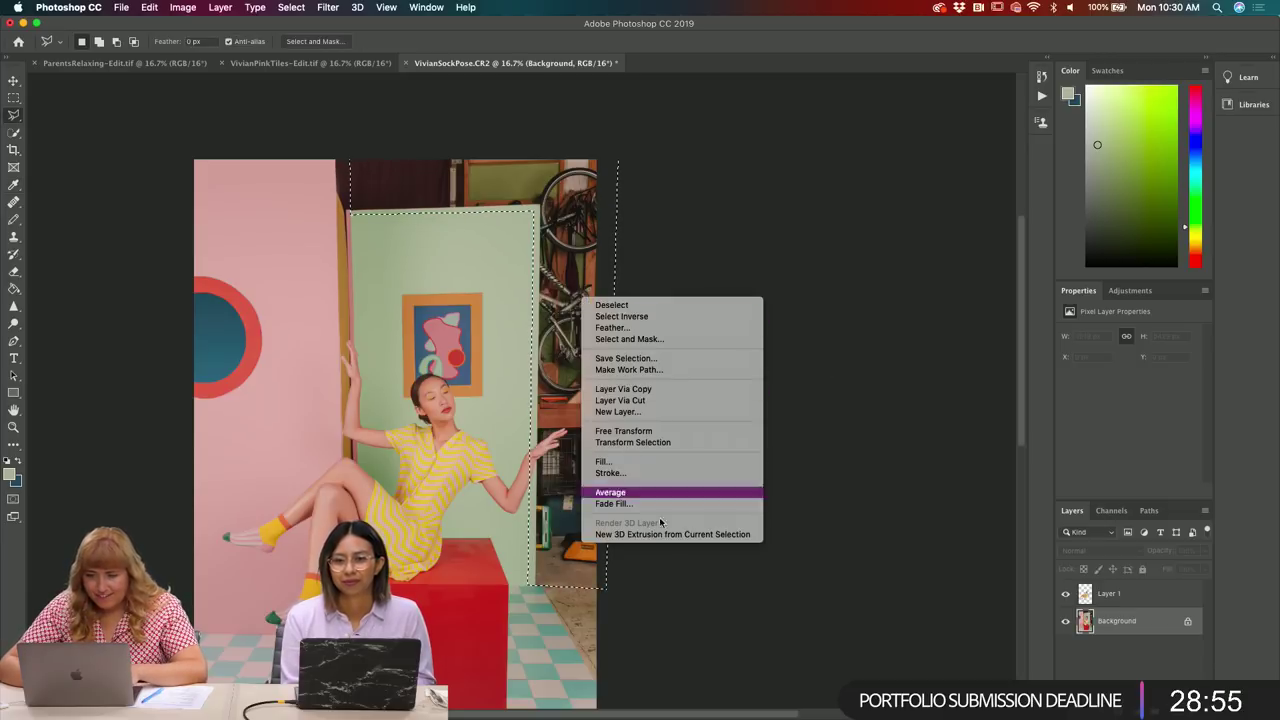
left_click(640, 453)
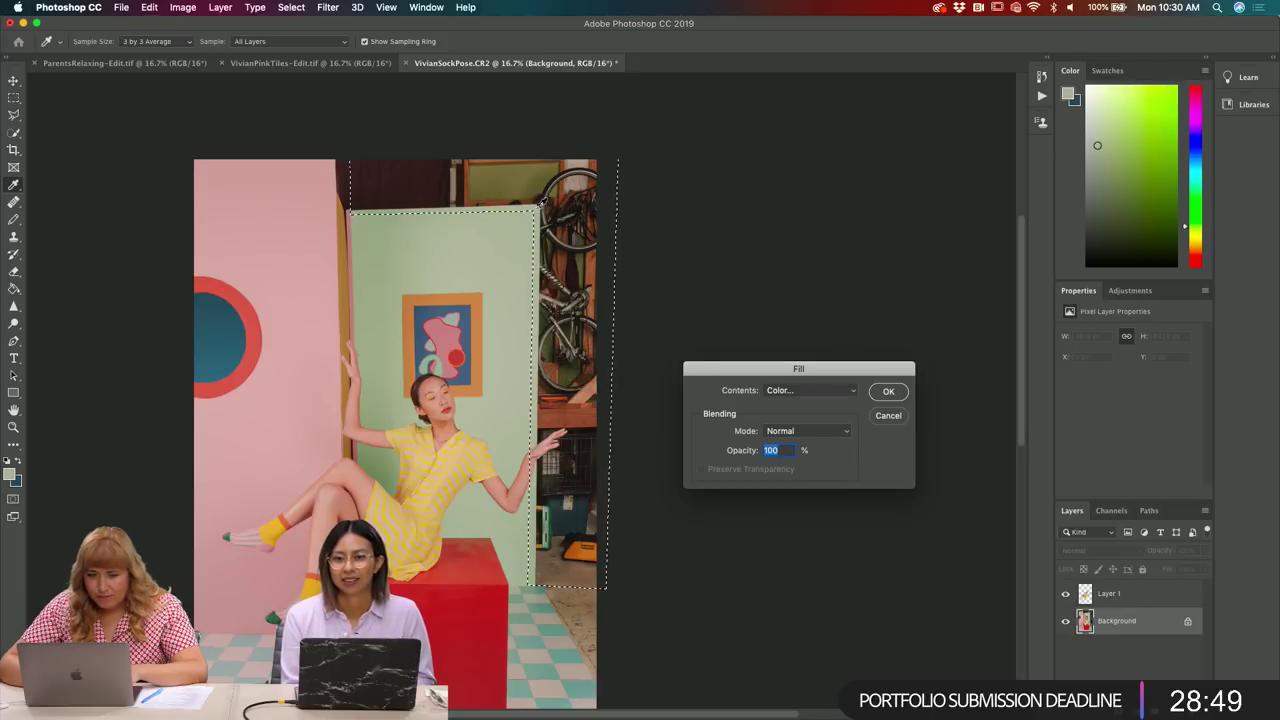
left_click(885, 392)
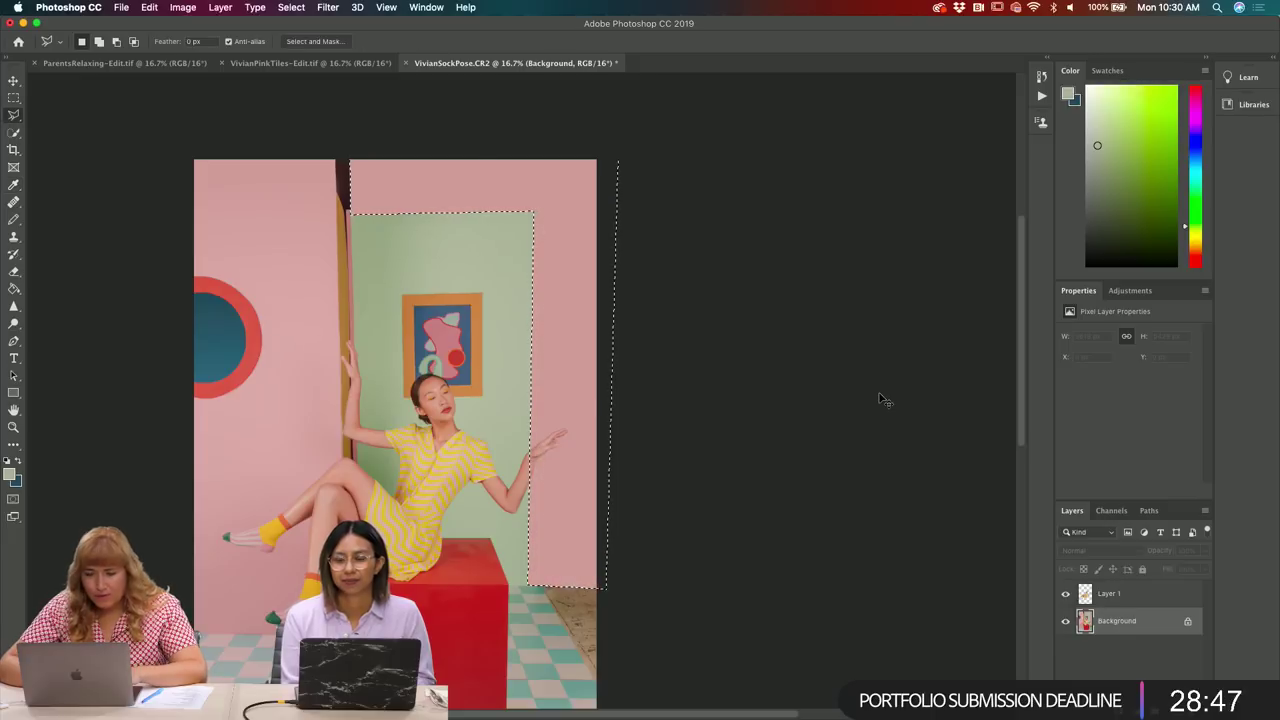
key("super+z")
key("l")
- Fill the selection with a custom colour sampled from the green wall, then deselect
right_click(532, 205)
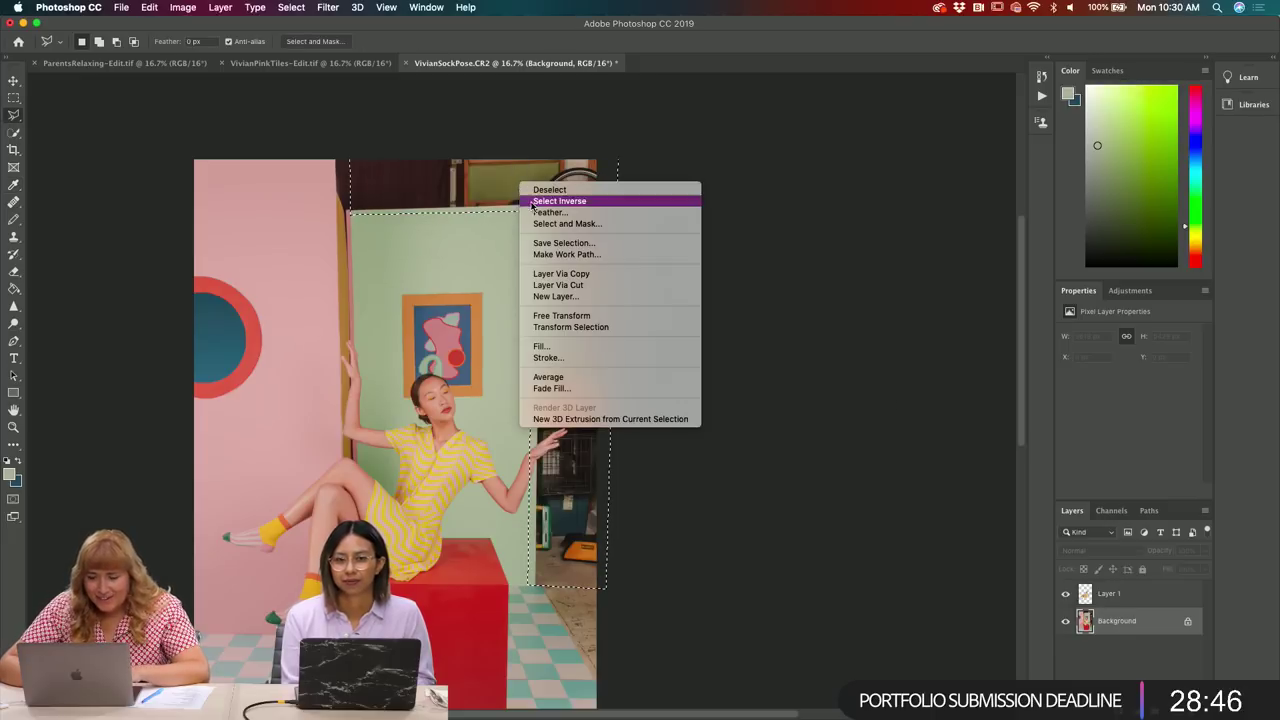
left_click(545, 346)
left_click(817, 392)
left_click(792, 390)
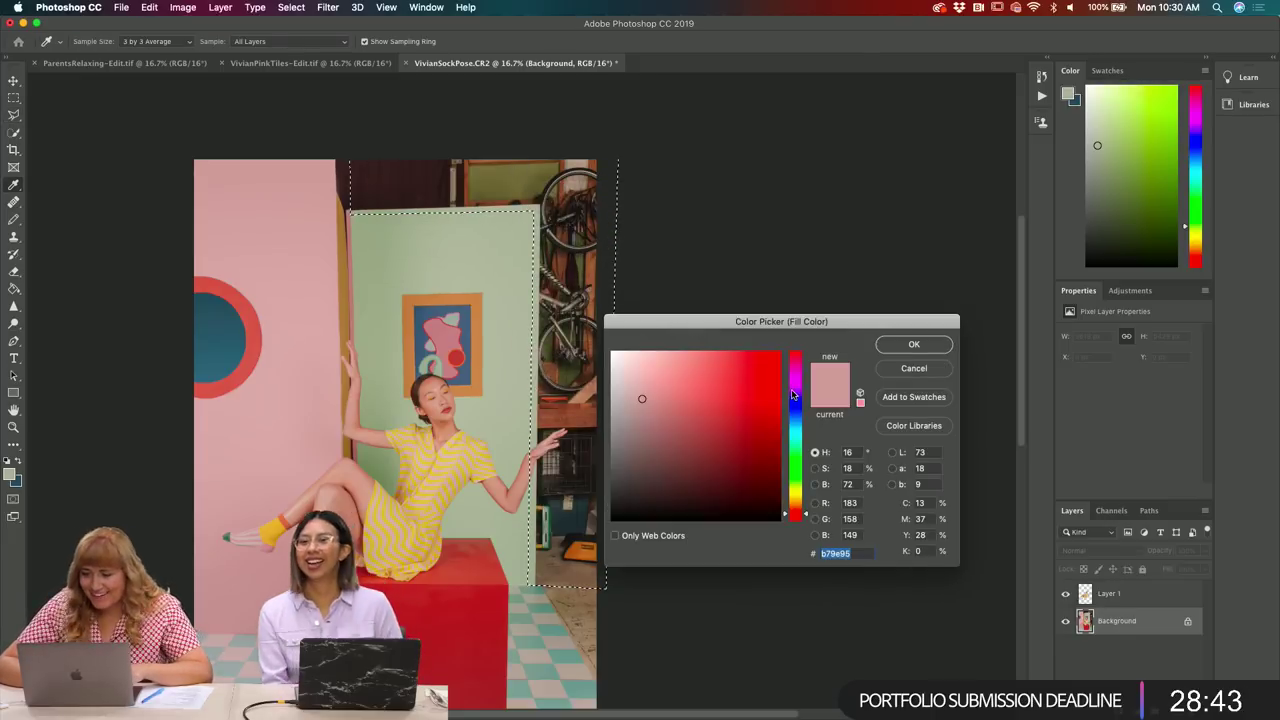
left_click(538, 210)
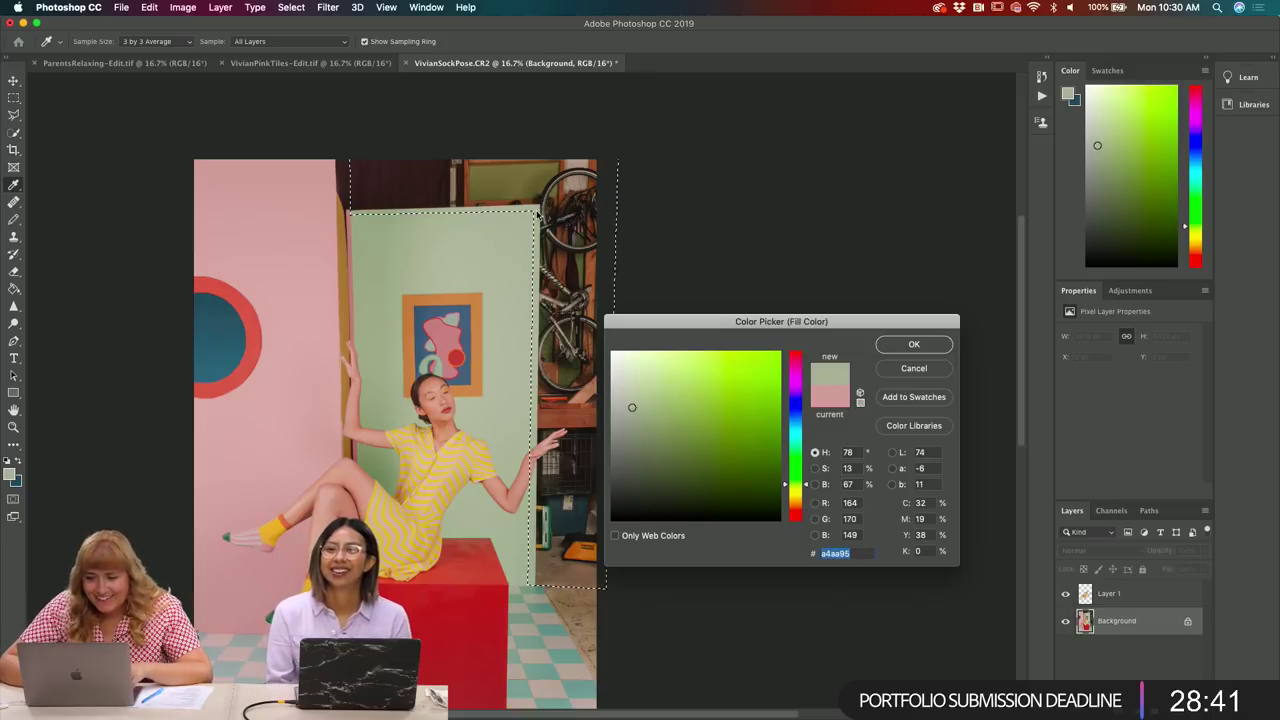
left_click(910, 345)
left_click(888, 391)
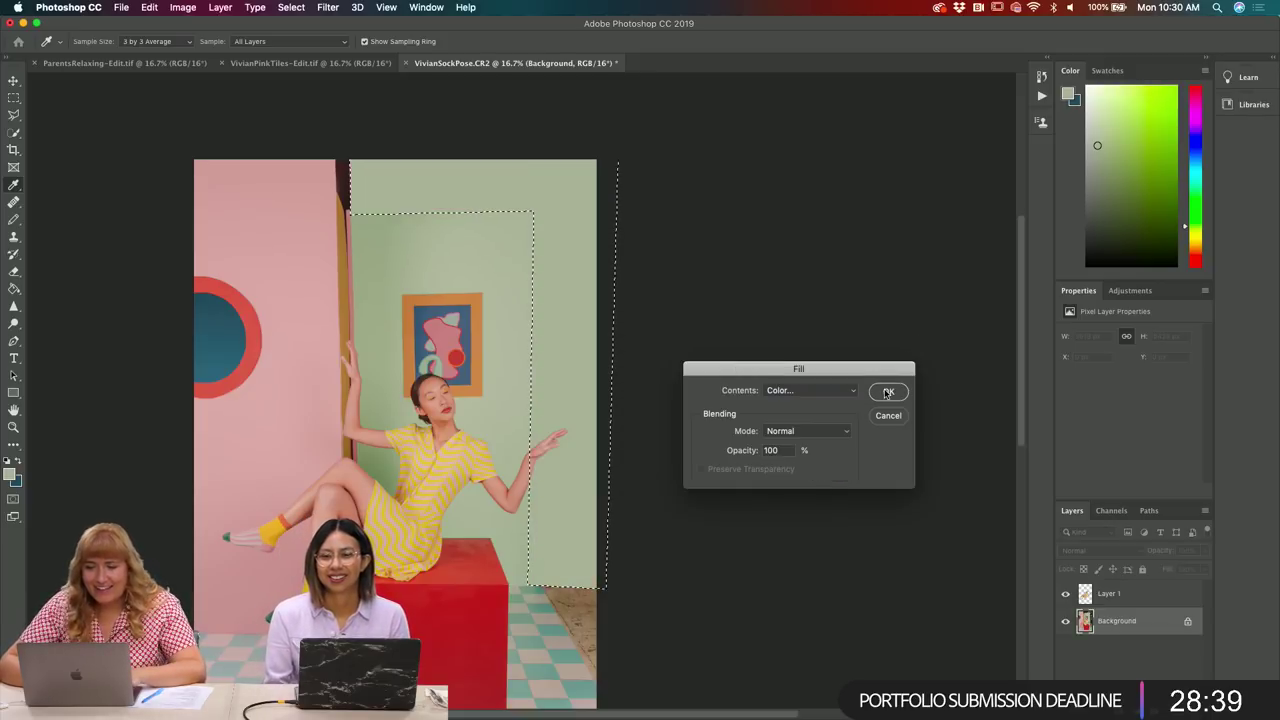
key("l")
key("ctrl+d")
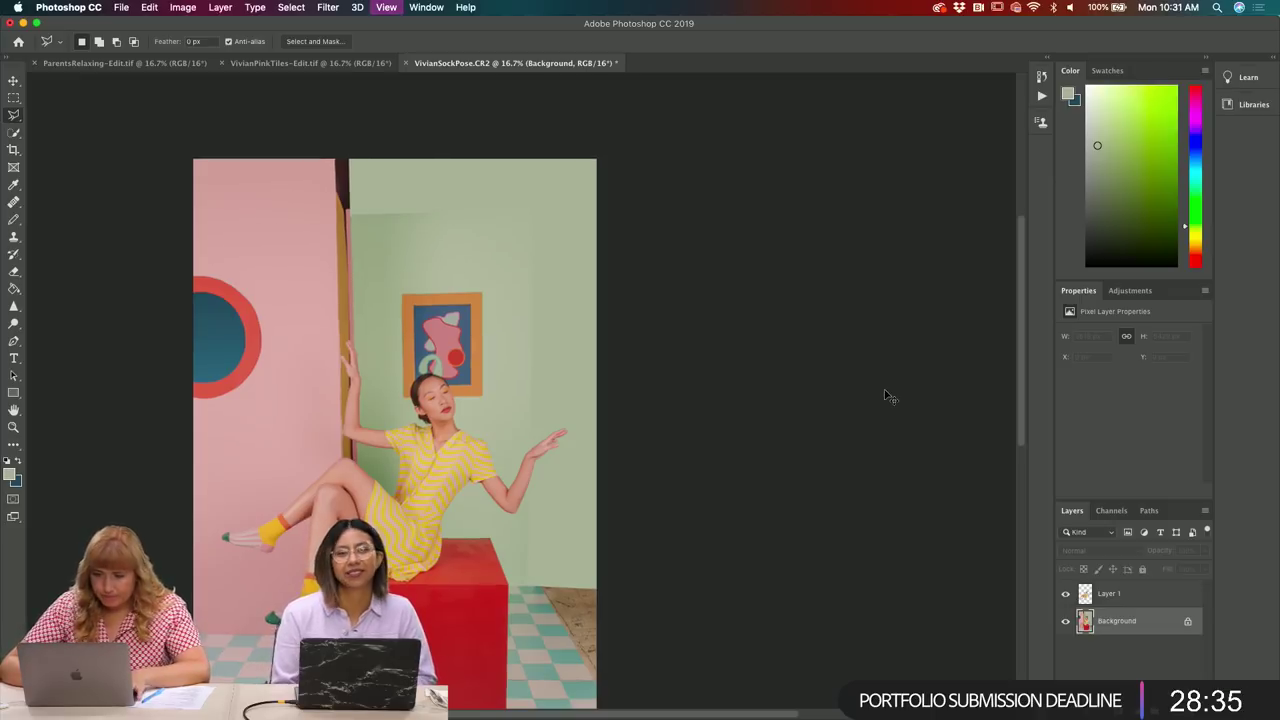
- Draw a rectangular marquee across the top of the green wall
key("ctrl+plus")
key("ctrl+minus")
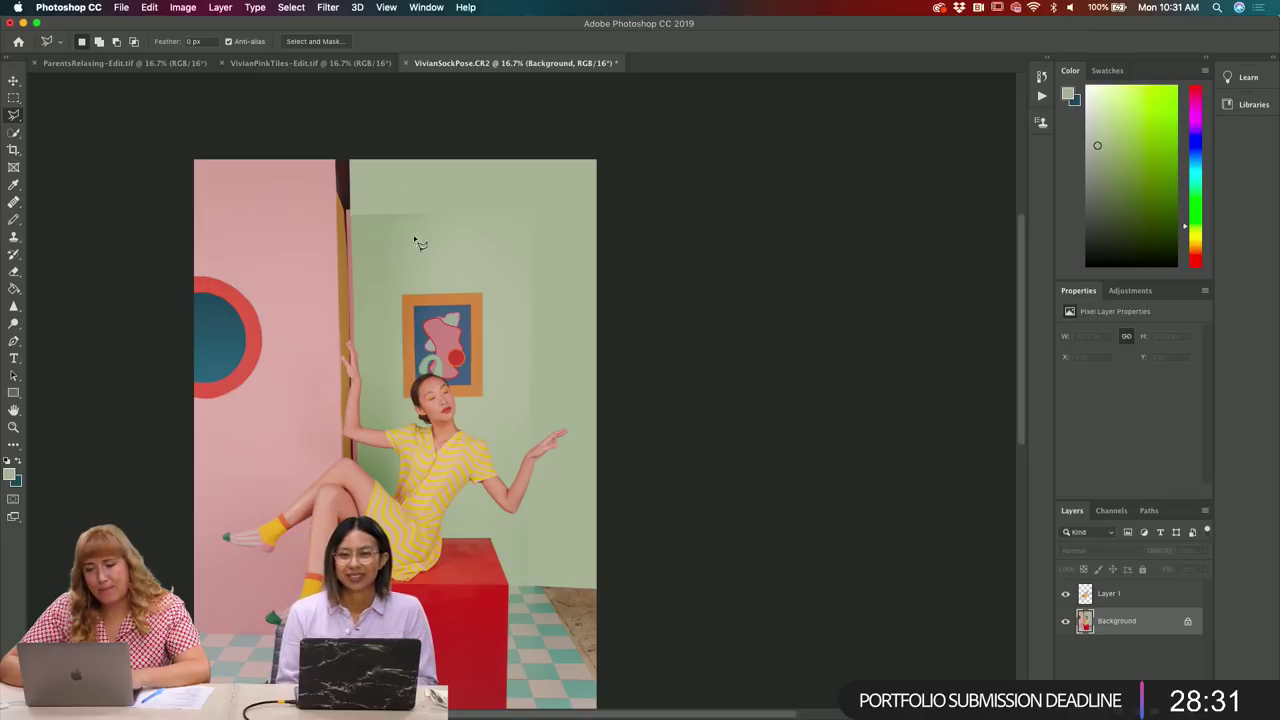
left_click(12, 97)
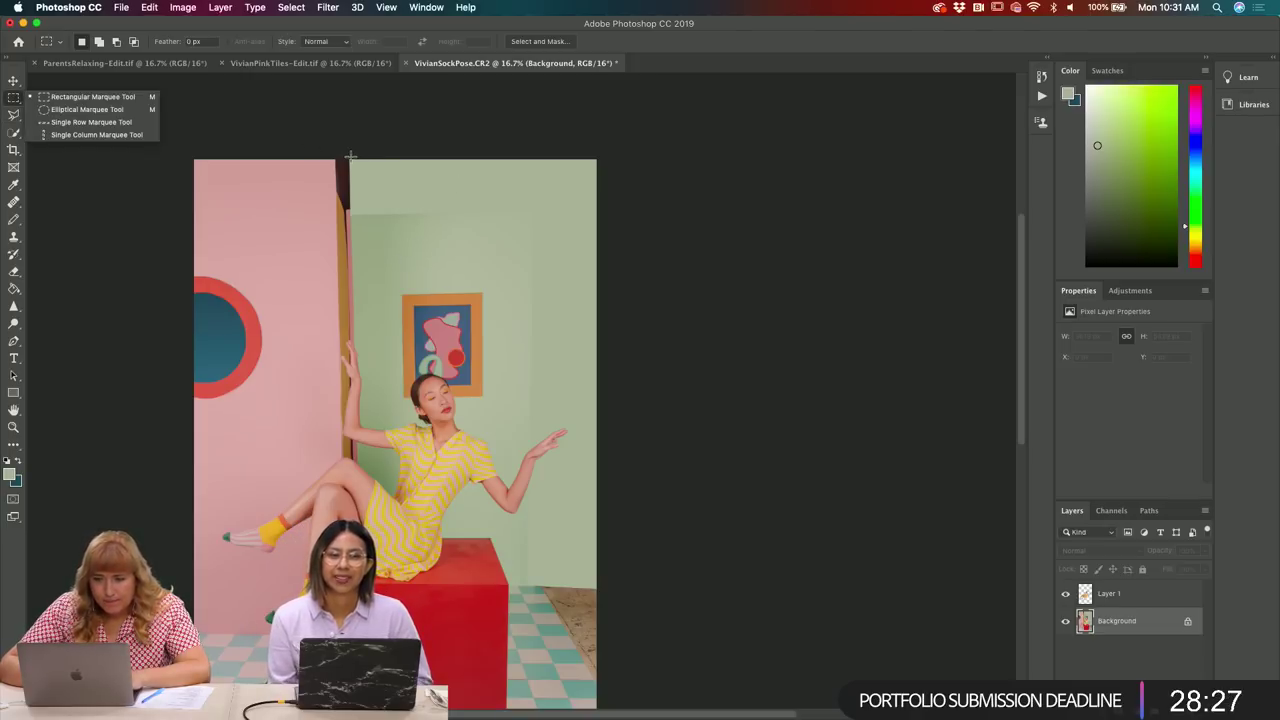
left_click(349, 155)
key("ctrl+plus")
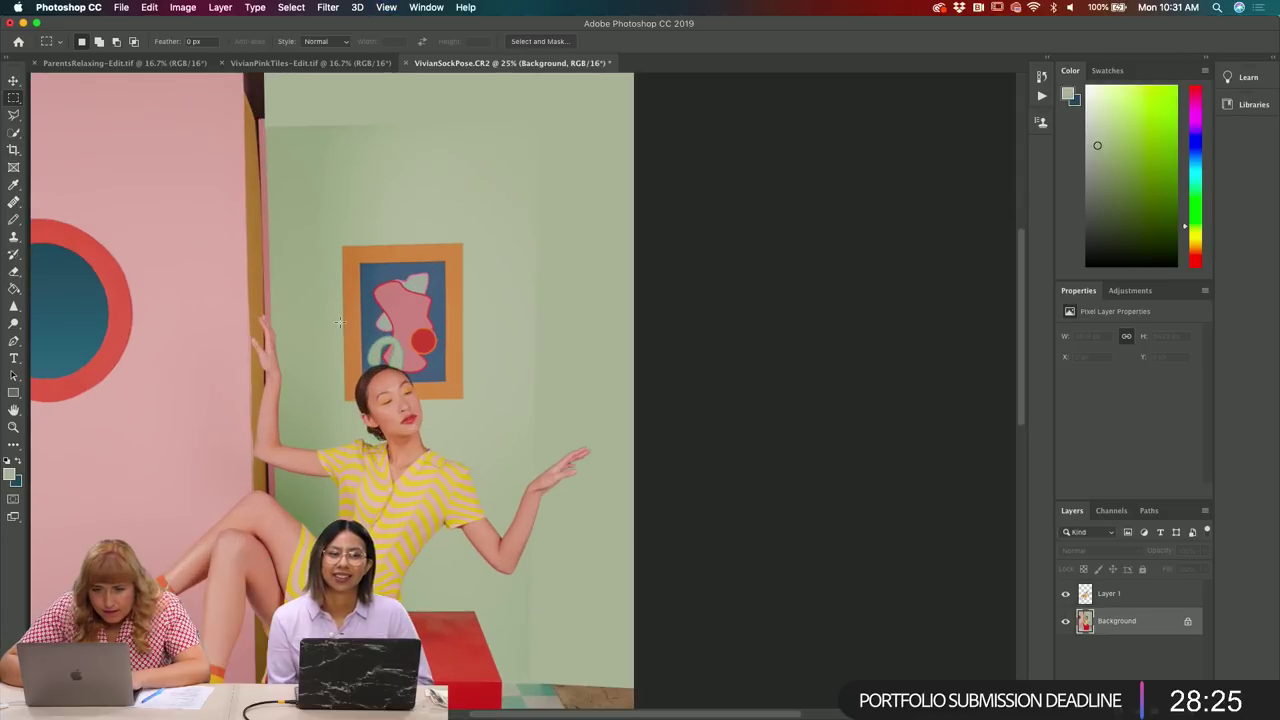
left_click_drag(265, 139, 493, 239)
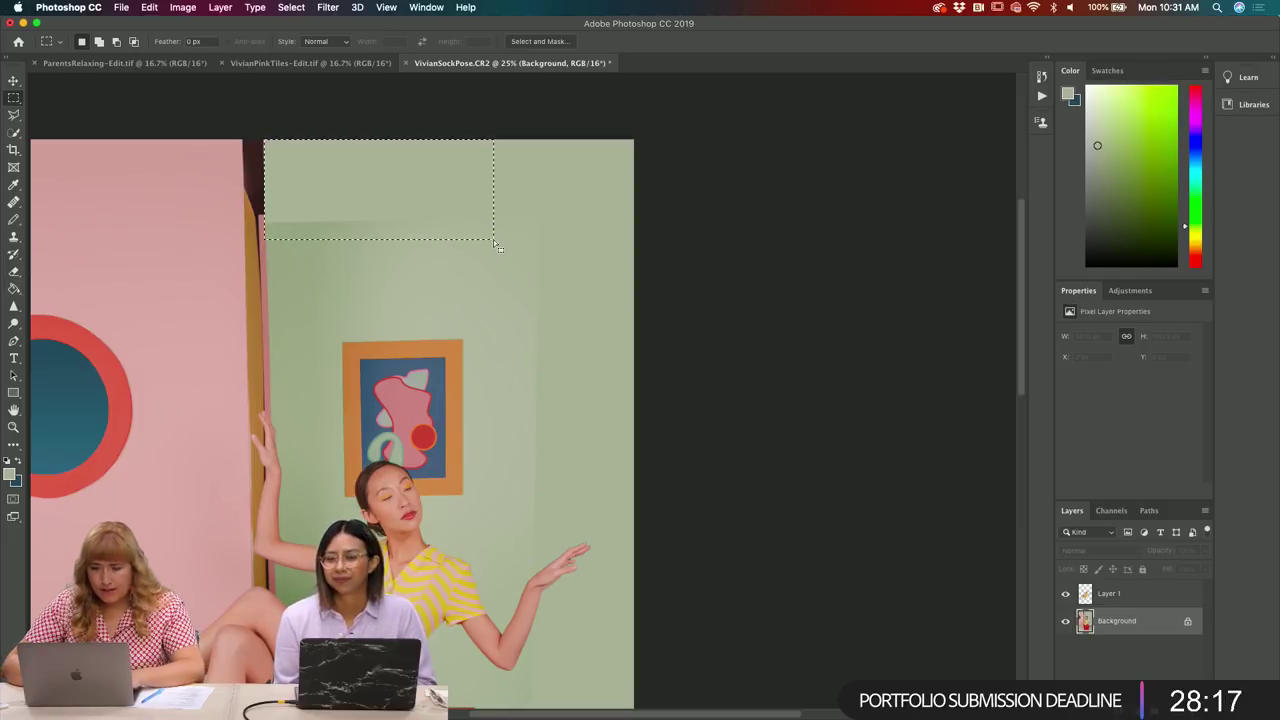
- Sample the wall green just below the rectangle as the foreground colour
key("i")
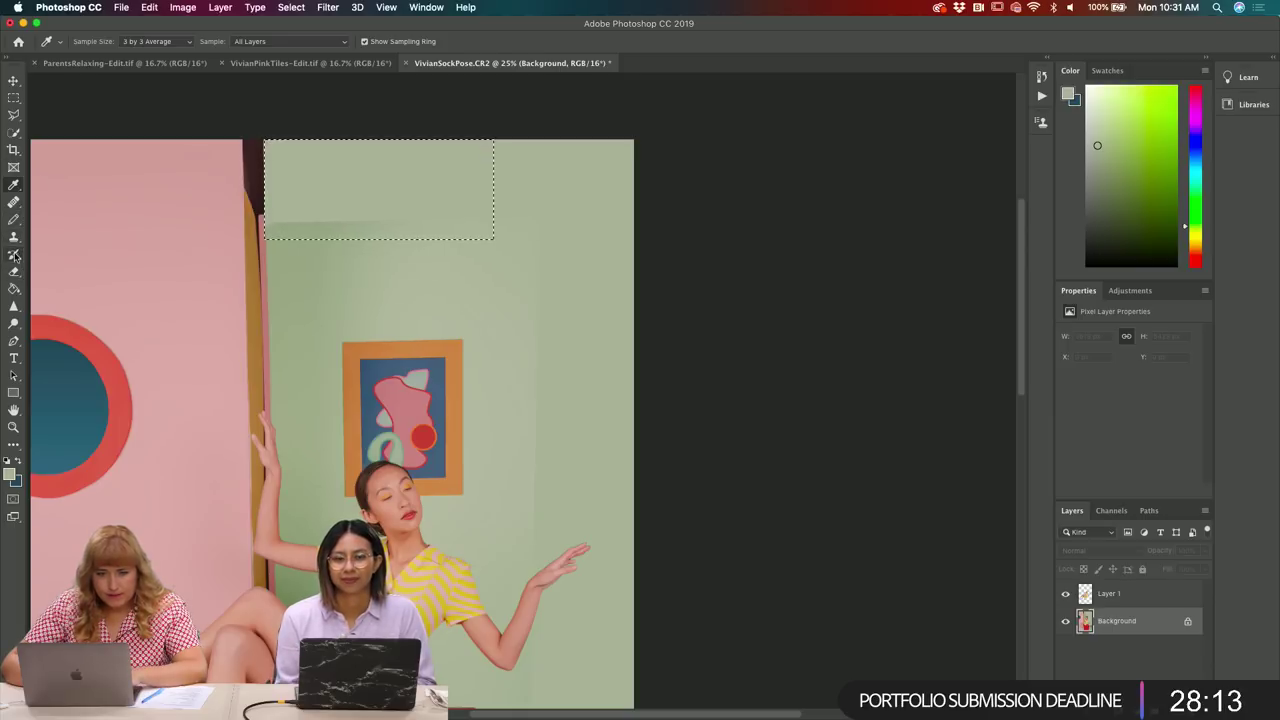
left_click(14, 289)
left_click(72, 287)
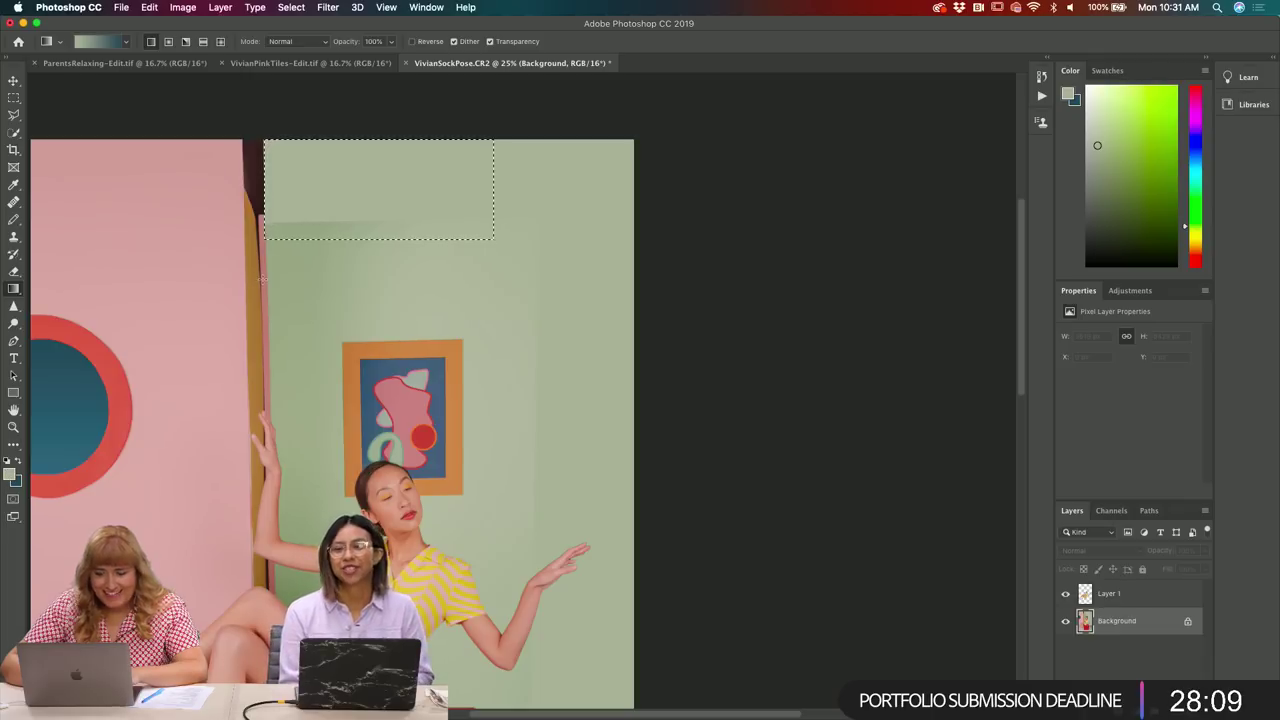
key("i")
left_click(278, 224)
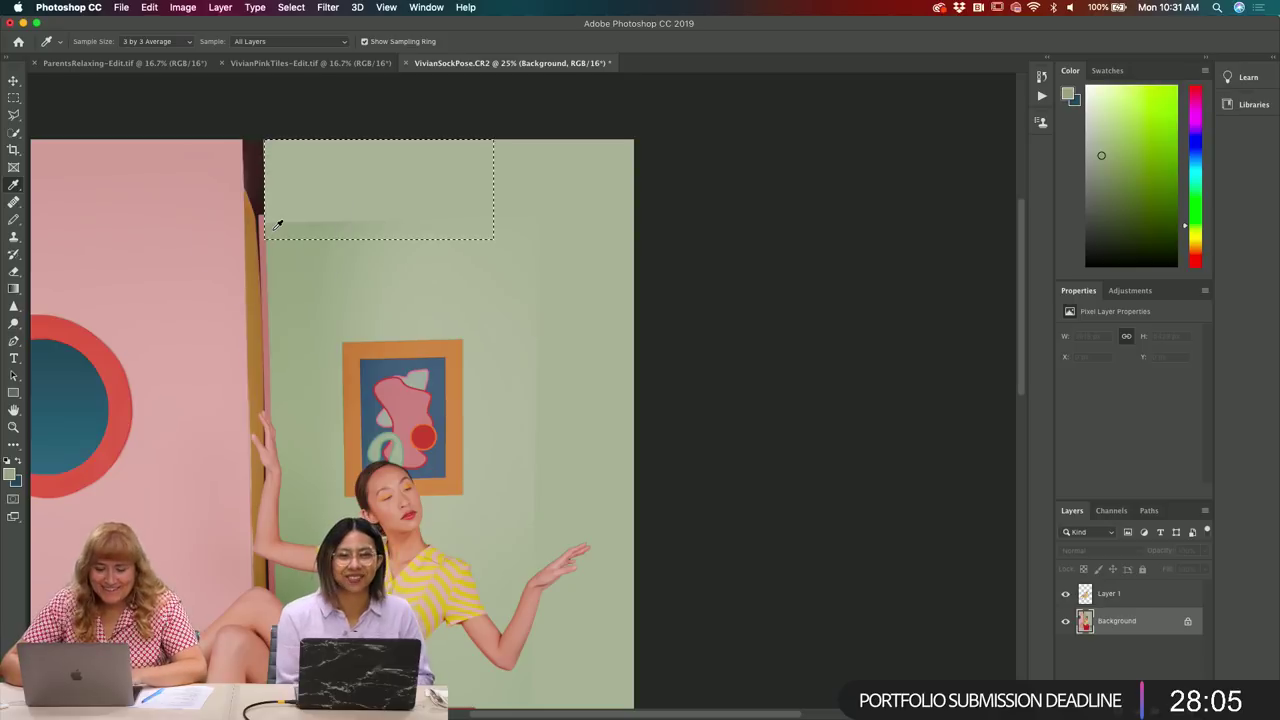
- Apply a gradient across the wall-top strip, then undo the green-to-teal result
left_click(11, 476)
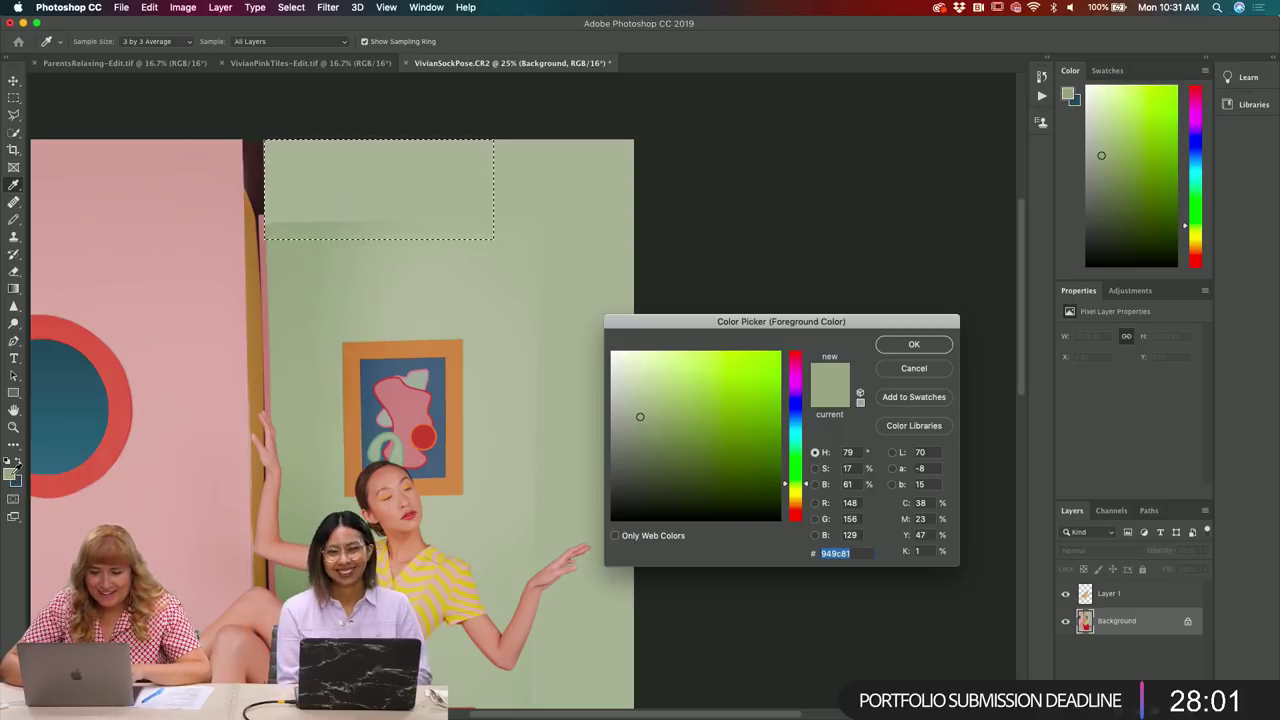
left_click(913, 345)
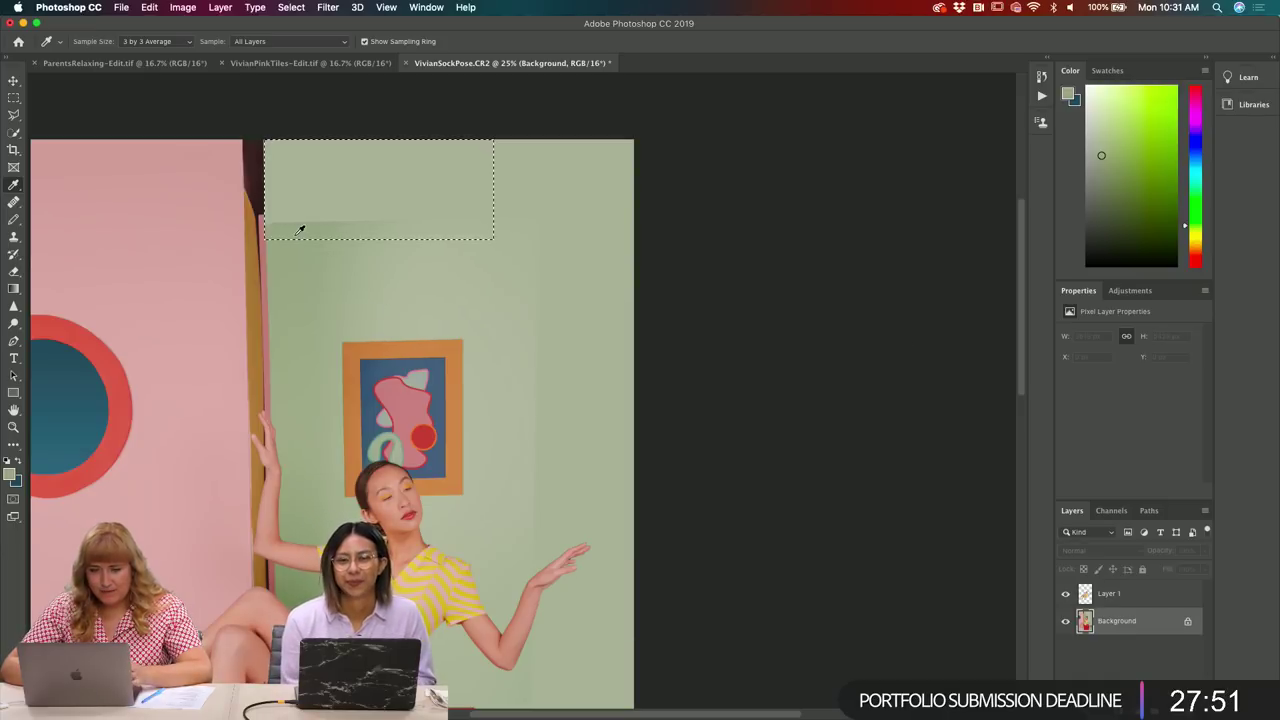
key("g")
left_click_drag(300, 190, 489, 188)
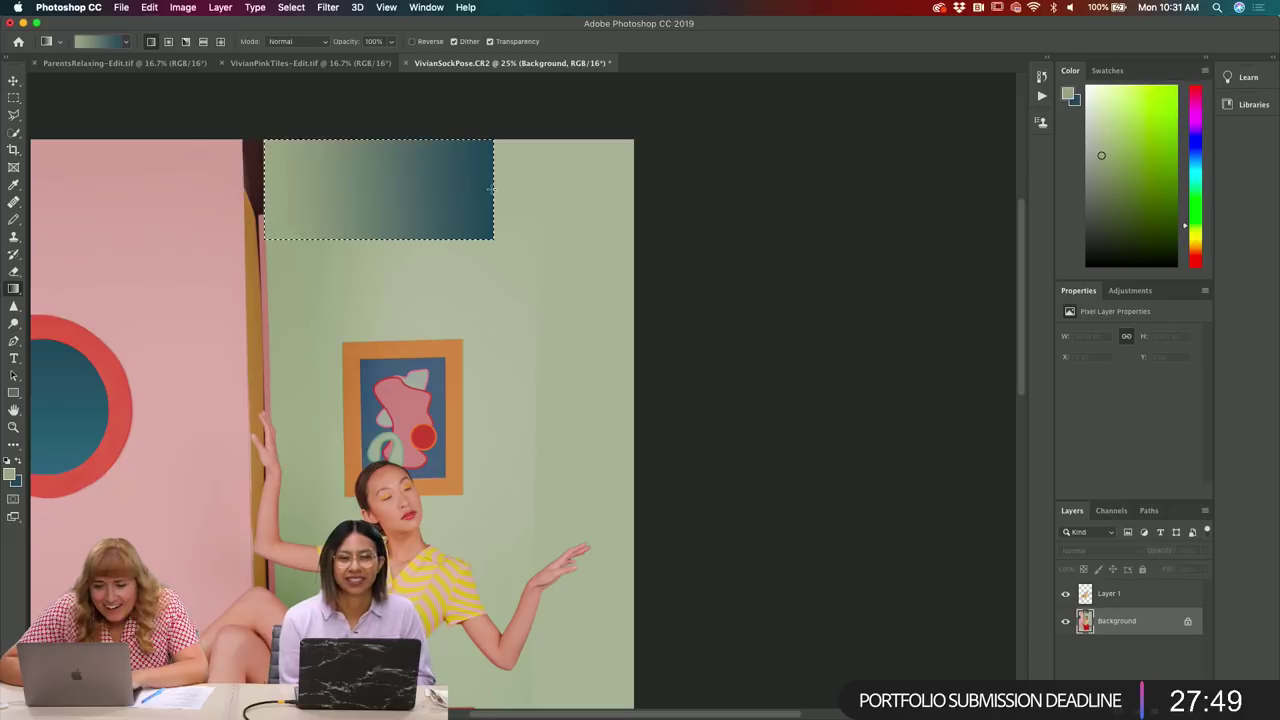
key("ctrl+z")
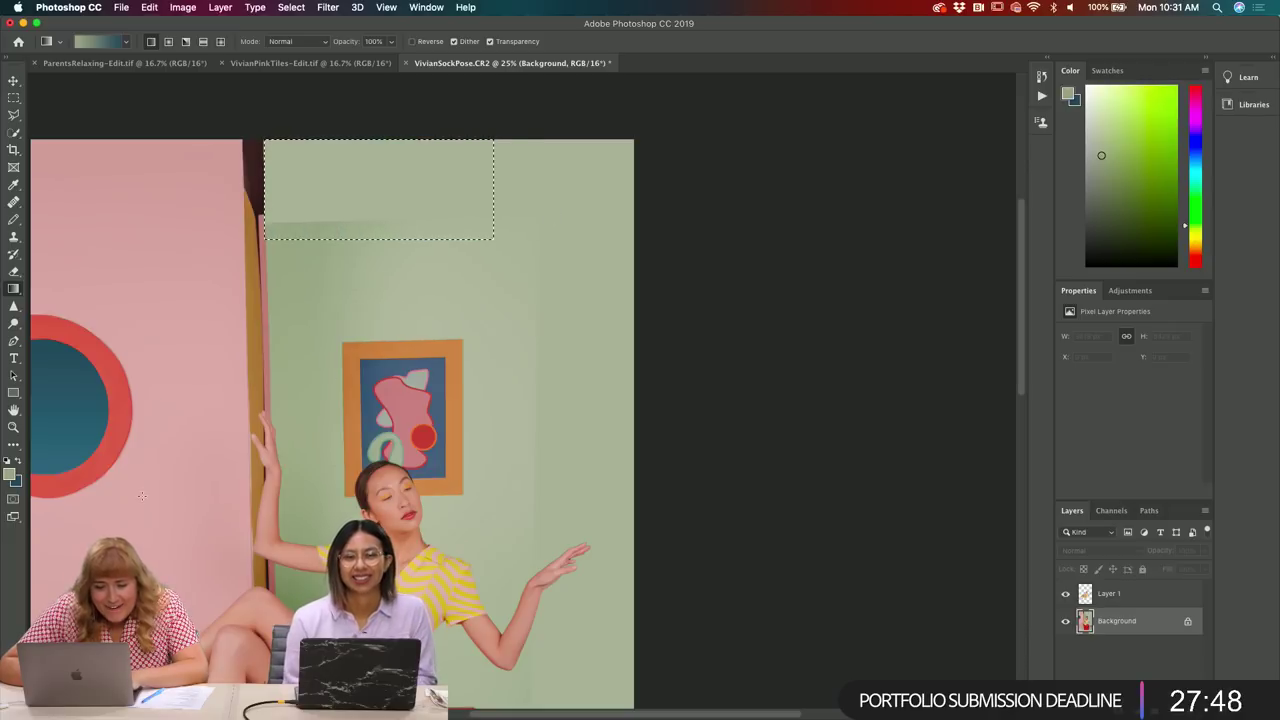
- Set sampled wall greens as foreground and background, apply a green-to-green gradient, then deselect
left_click(11, 477)
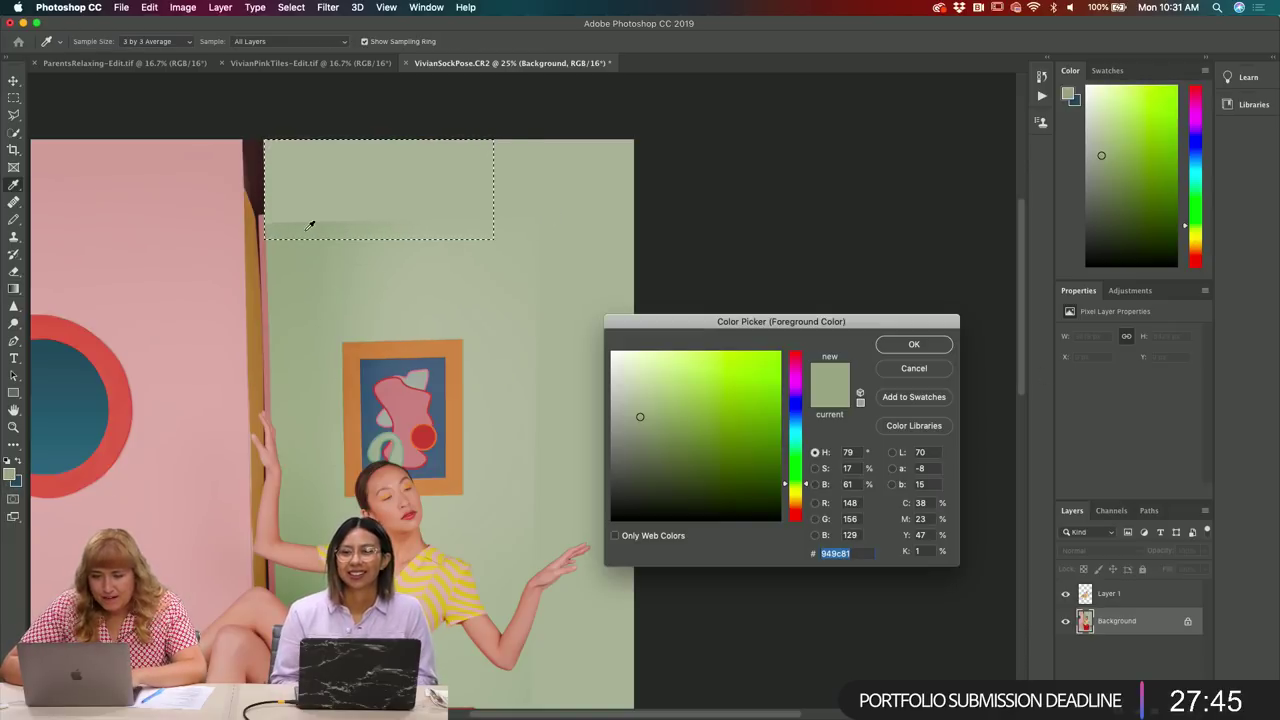
left_click(913, 344)
left_click(17, 483)
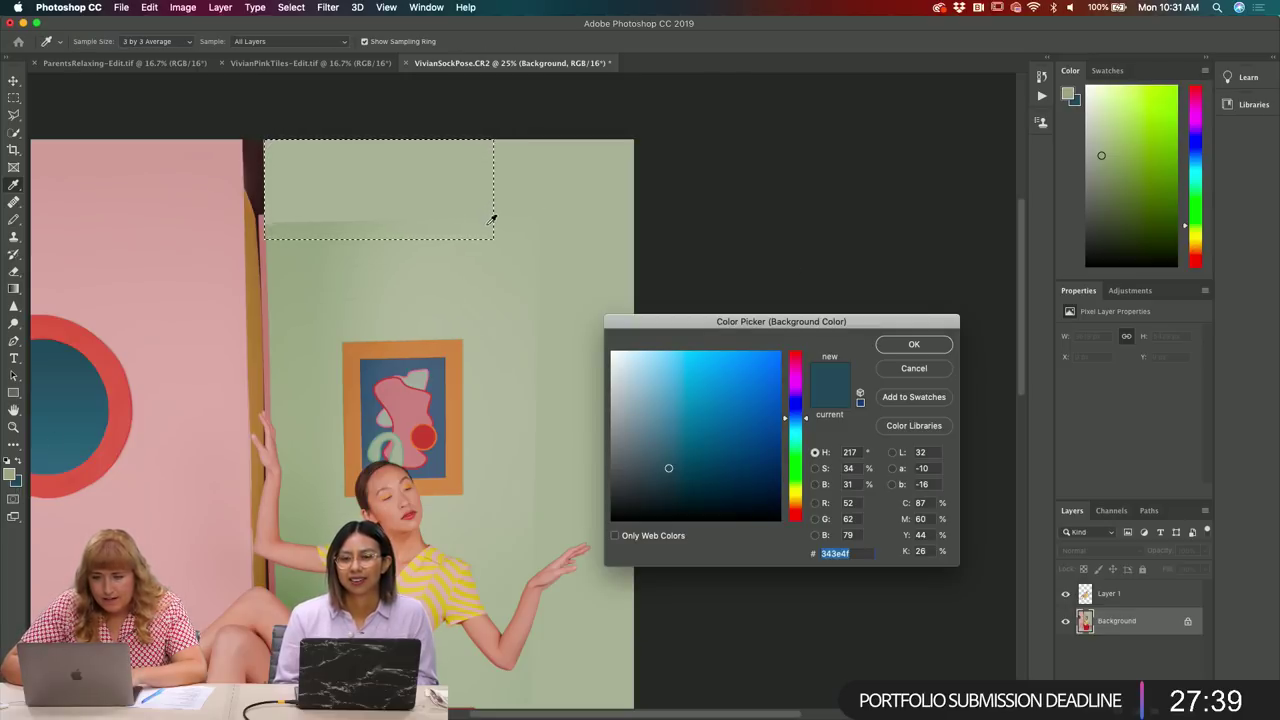
left_click(491, 213)
left_click(914, 344)
key("g")
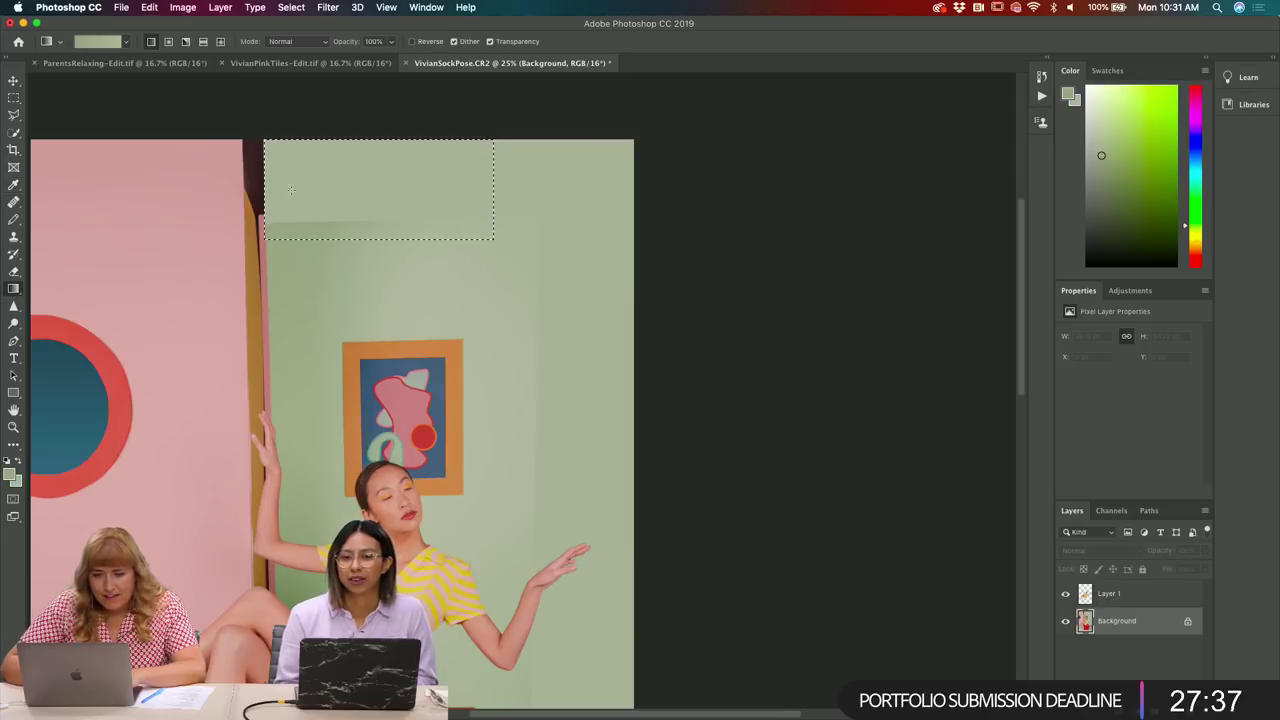
left_click_drag(417, 191, 518, 186)
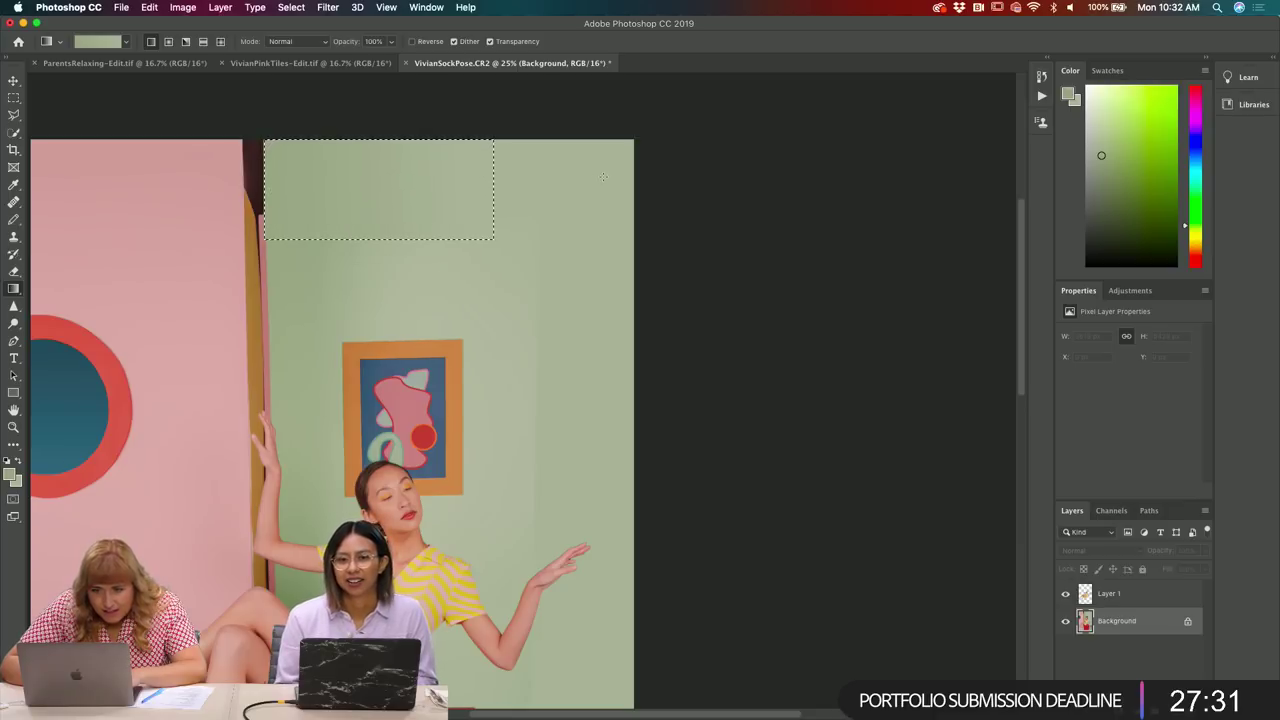
key("super+d")
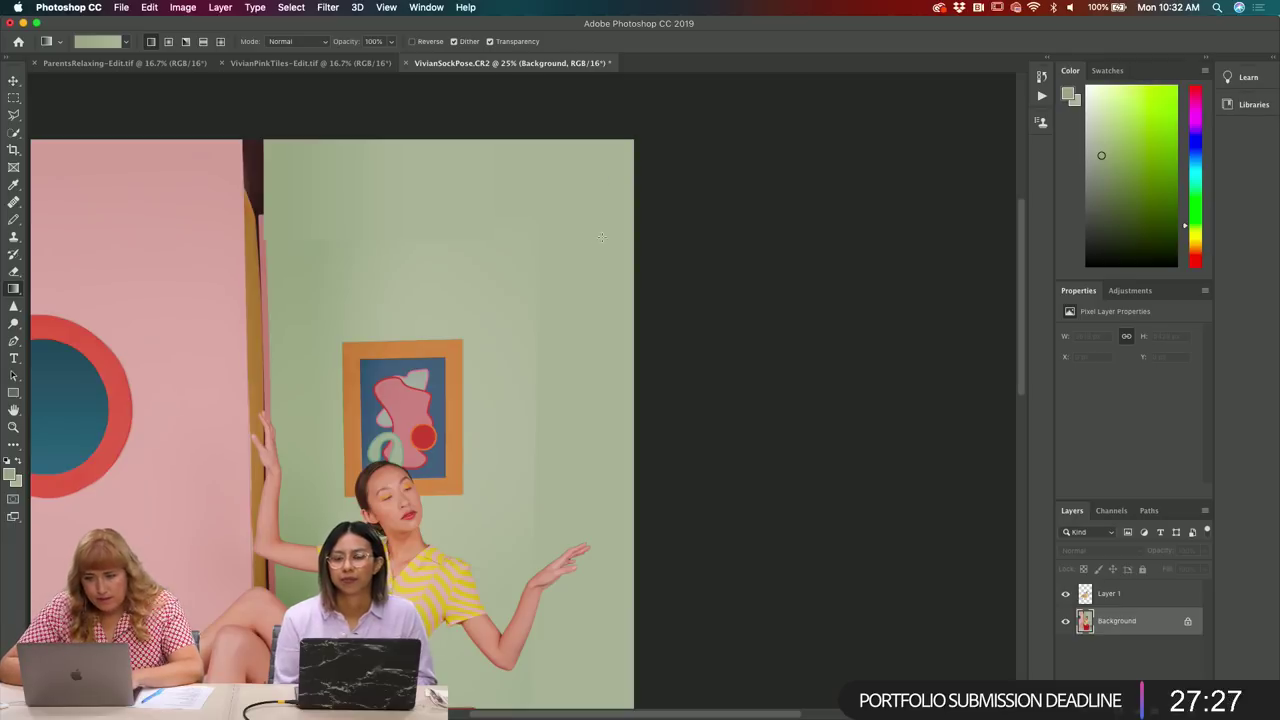
key("j")
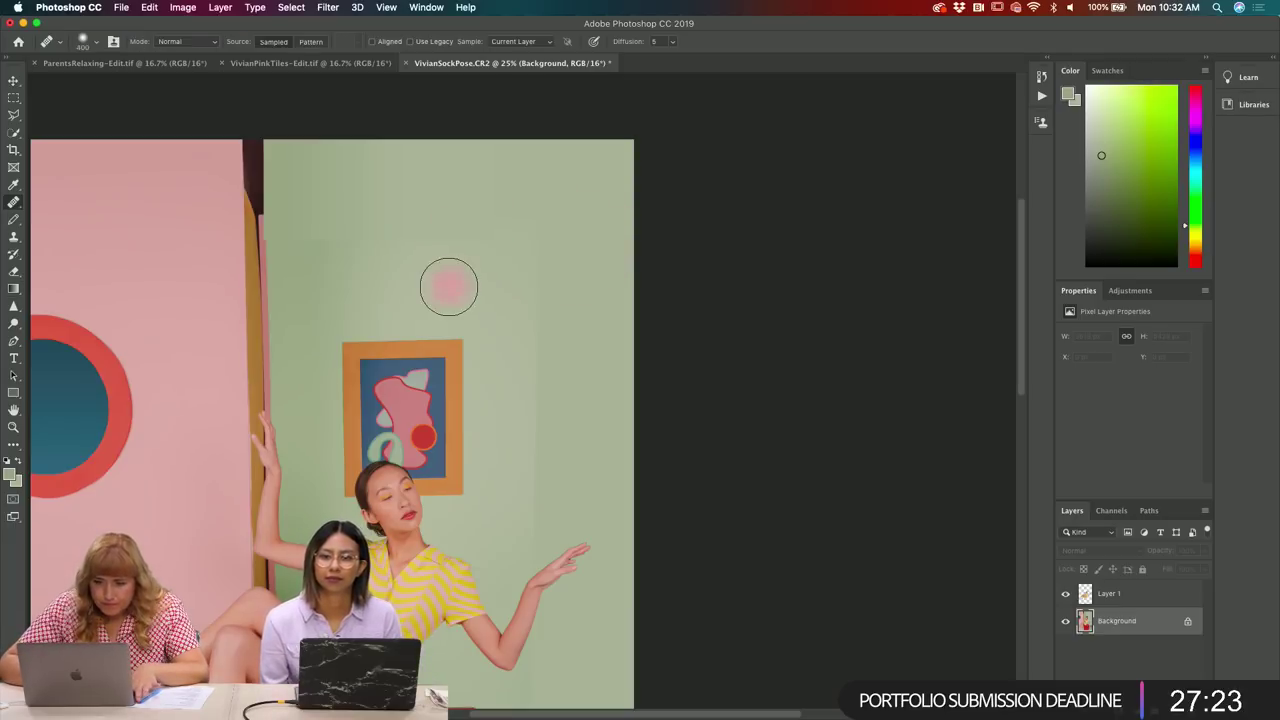
key("bracketright")
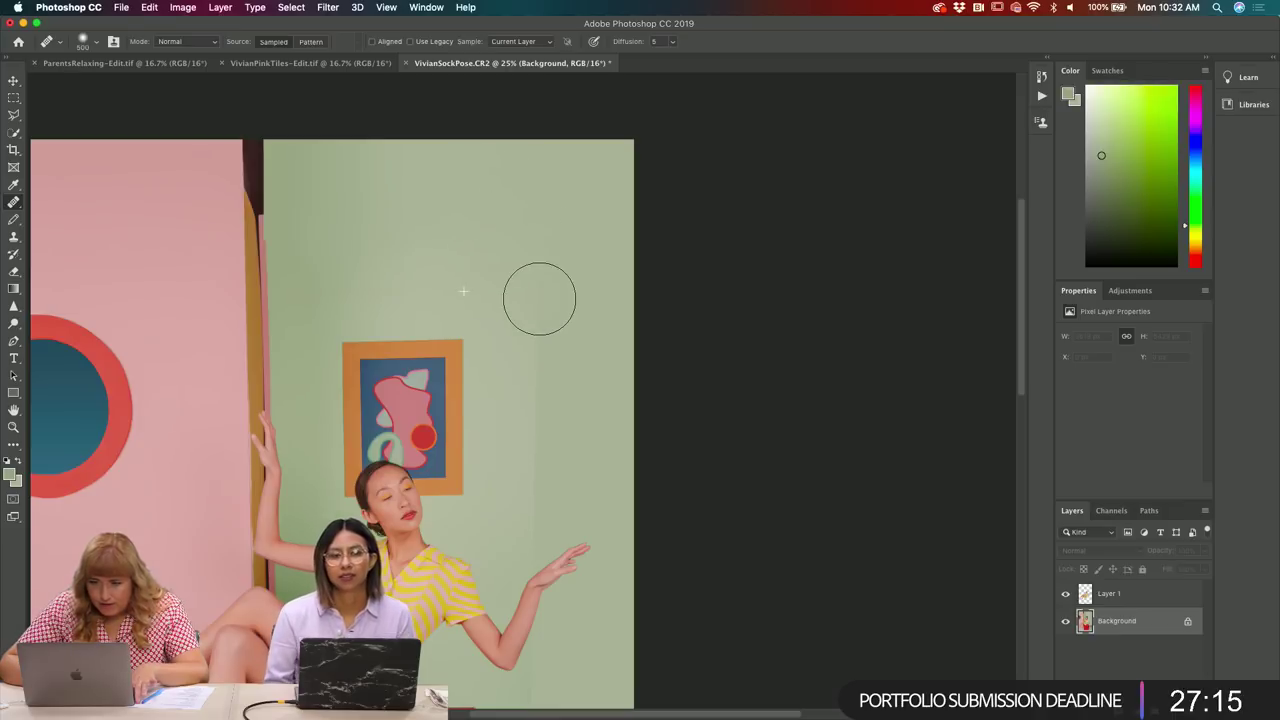
scroll(537, 400, "down", 5)
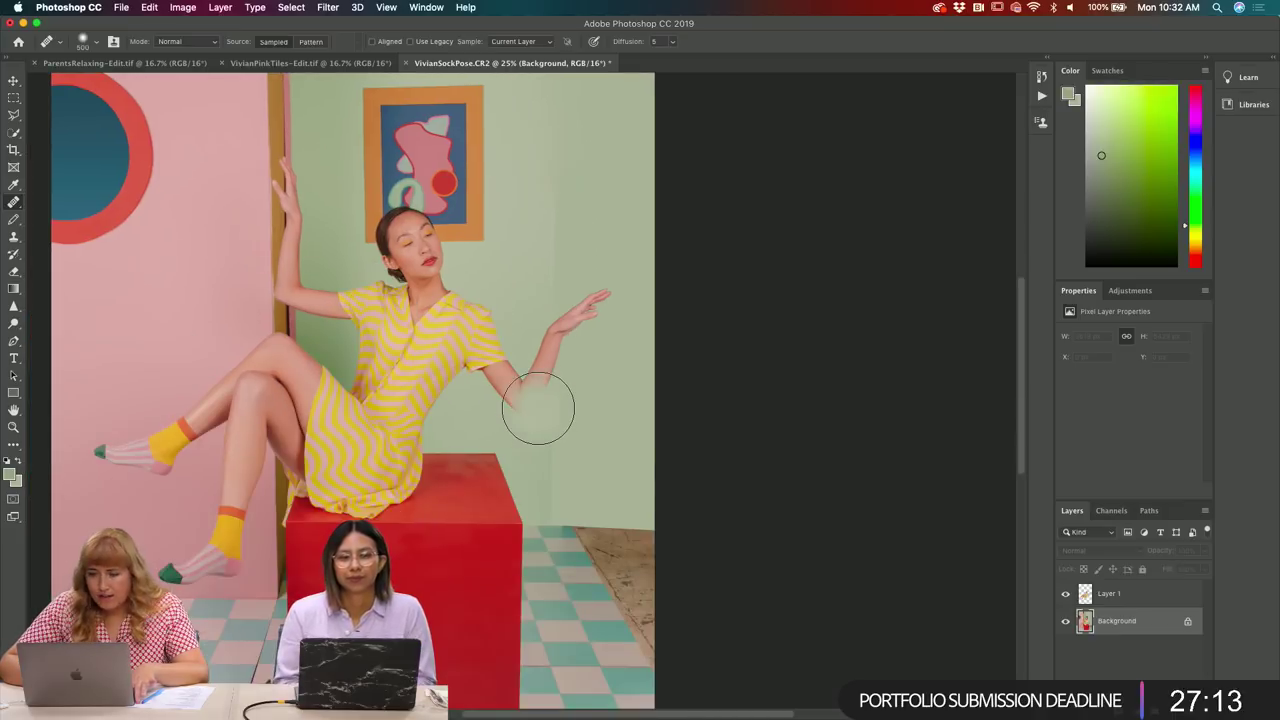
scroll(537, 407, "up", 5)
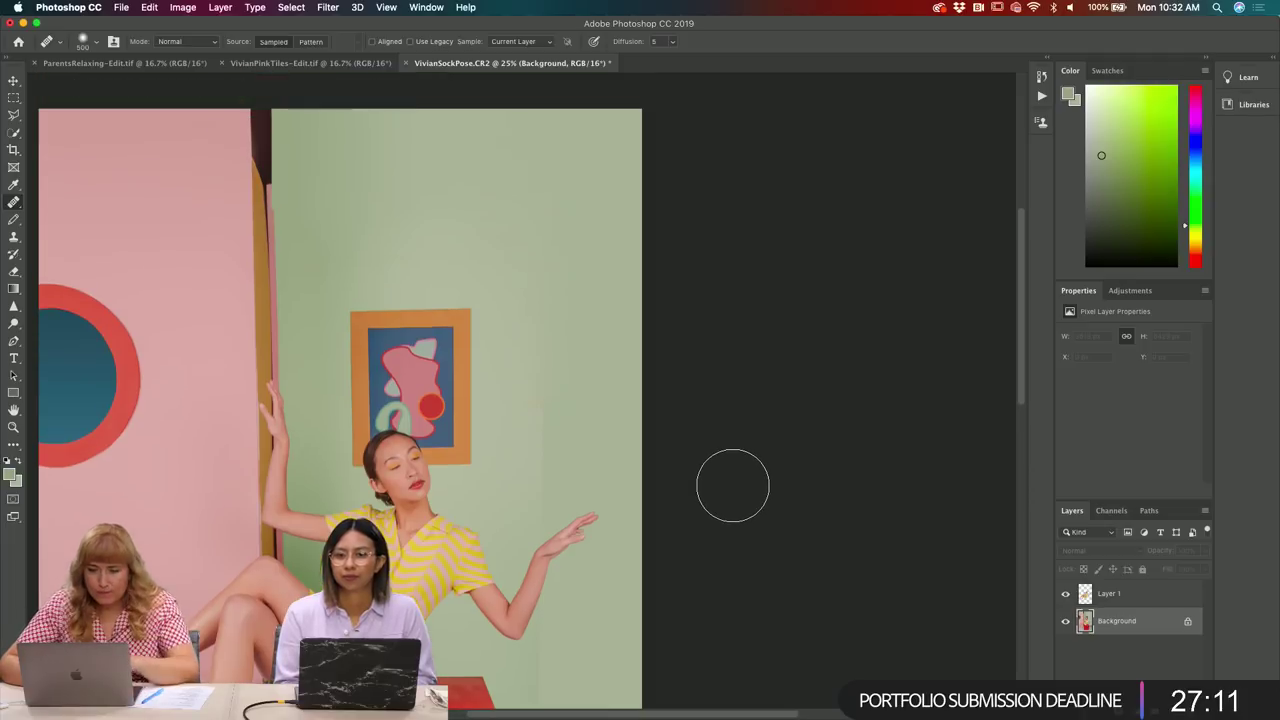
left_click(15, 98)
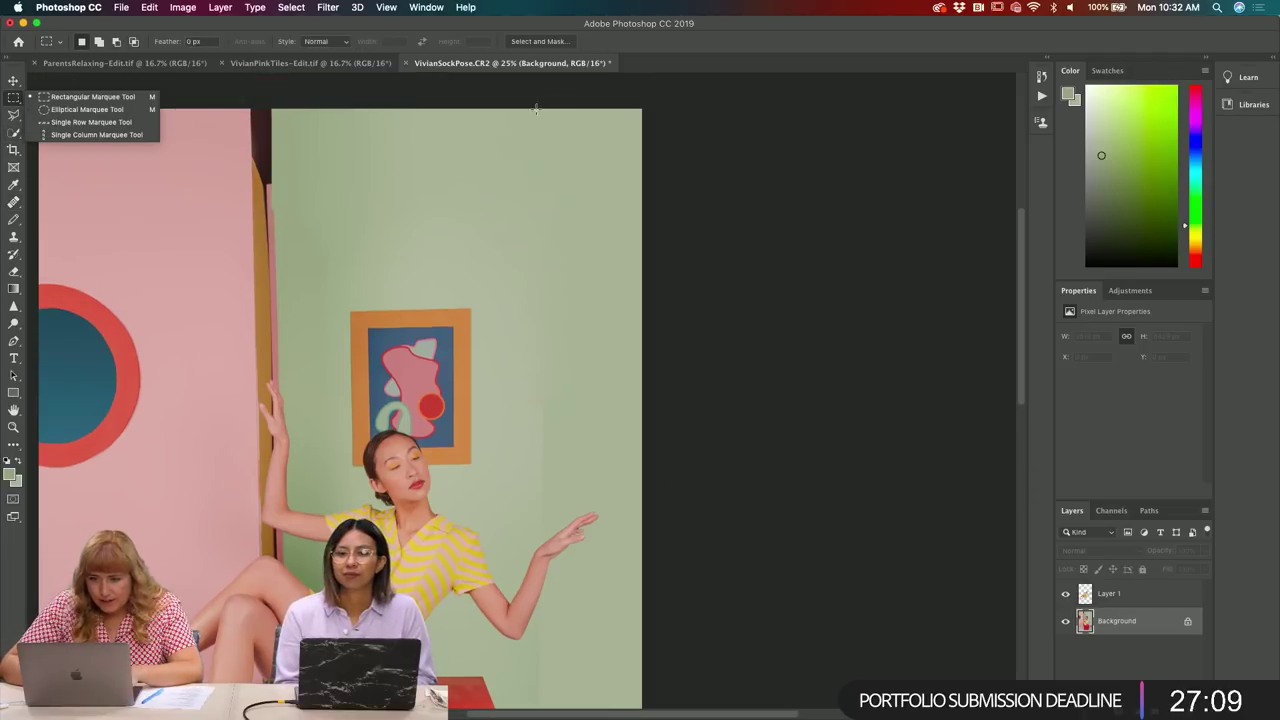
- Marquee the right-hand green wall strip top to bottom, then lasso the floor area out of it
left_click(619, 268)
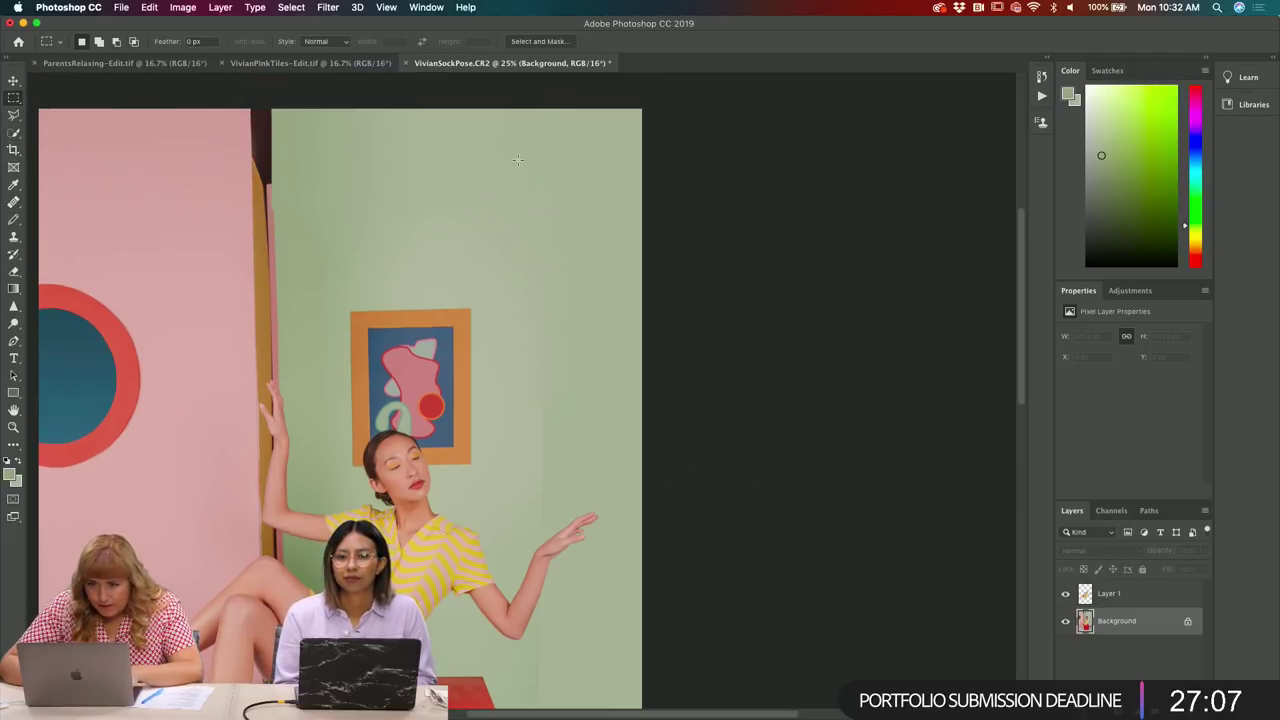
left_click_drag(542, 147, 662, 646)
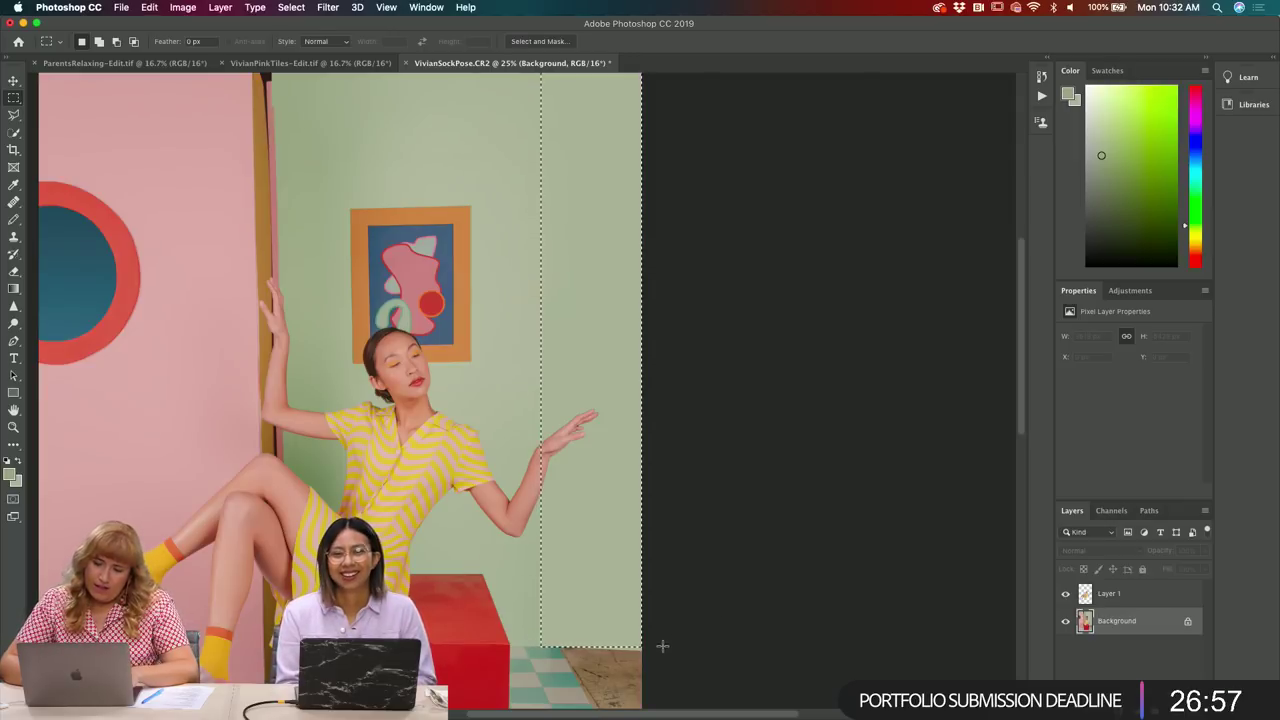
left_click(15, 119)
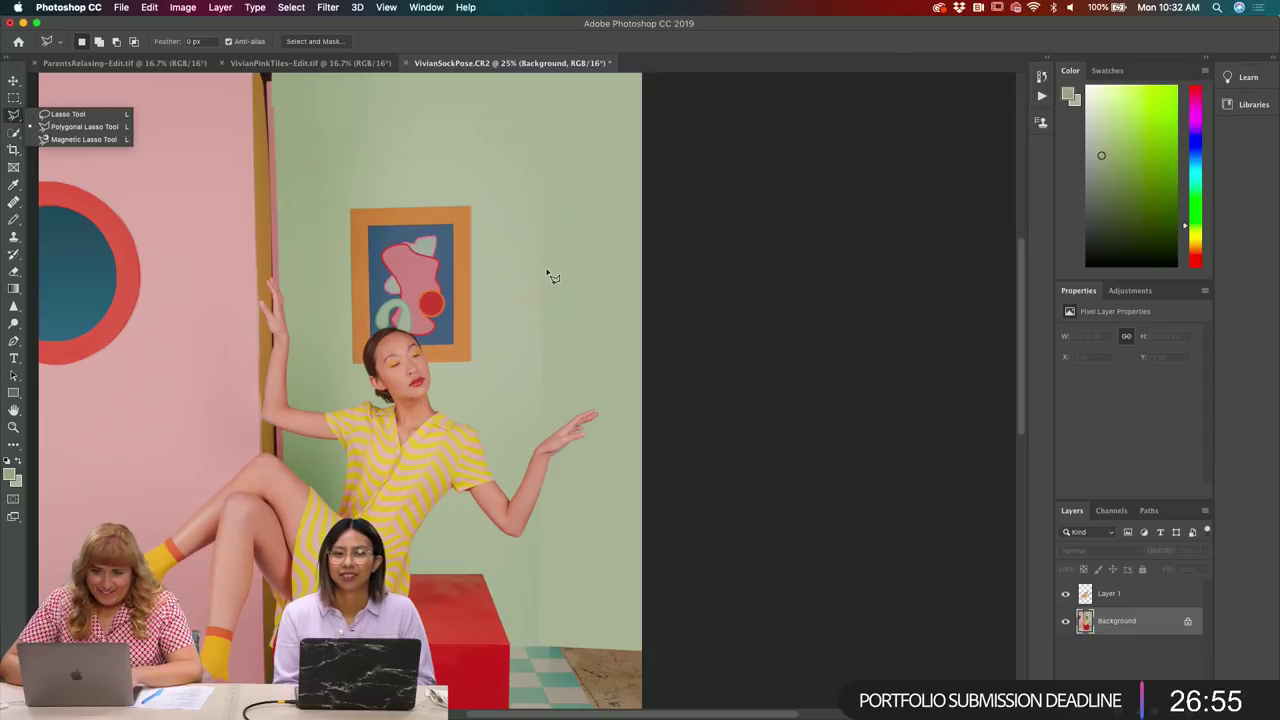
mouse_move(540, 652)
left_mouse_down()
mouse_move(705, 662)
mouse_move(661, 653)
mouse_move(671, 471)
mouse_move(643, 406)
mouse_move(710, 450)
mouse_move(696, 257)
mouse_move(671, 277)
mouse_move(681, 508)
mouse_move(697, 547)
mouse_move(714, 455)
left_mouse_up()
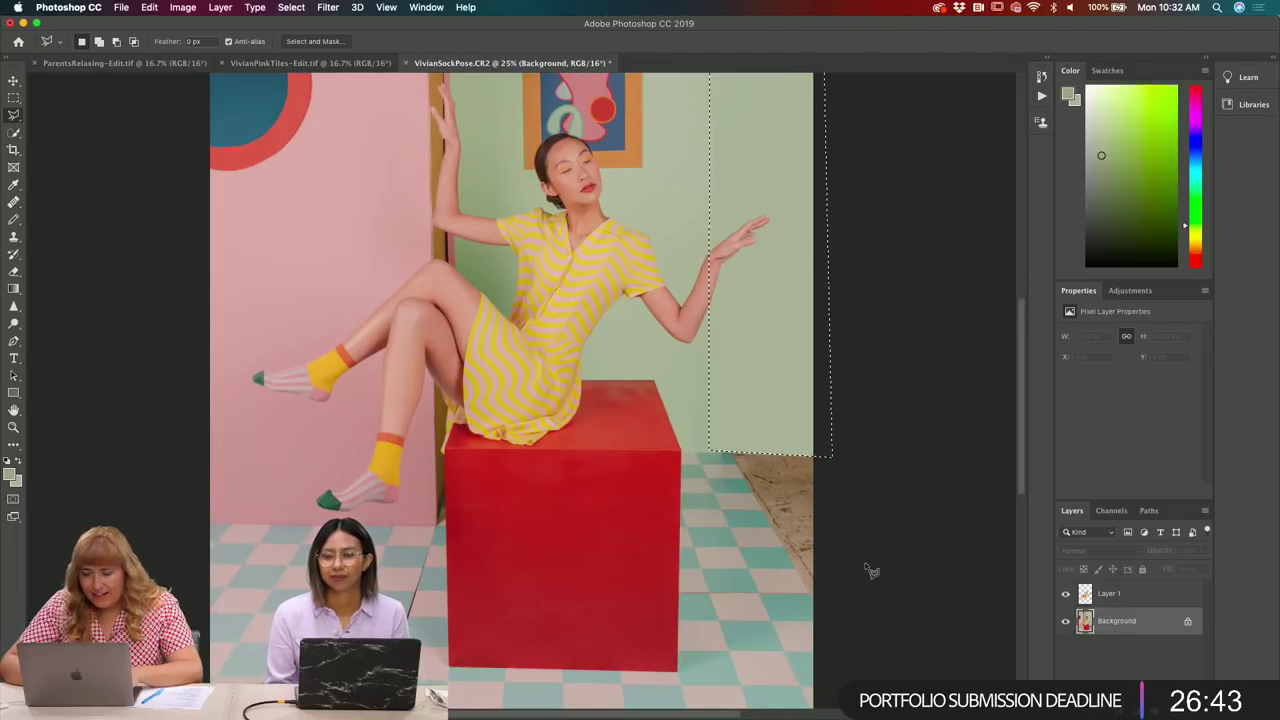
- Sample the pale wall green as foreground and a darker wall green as background
scroll(870, 560, "up", 5)
key("i")
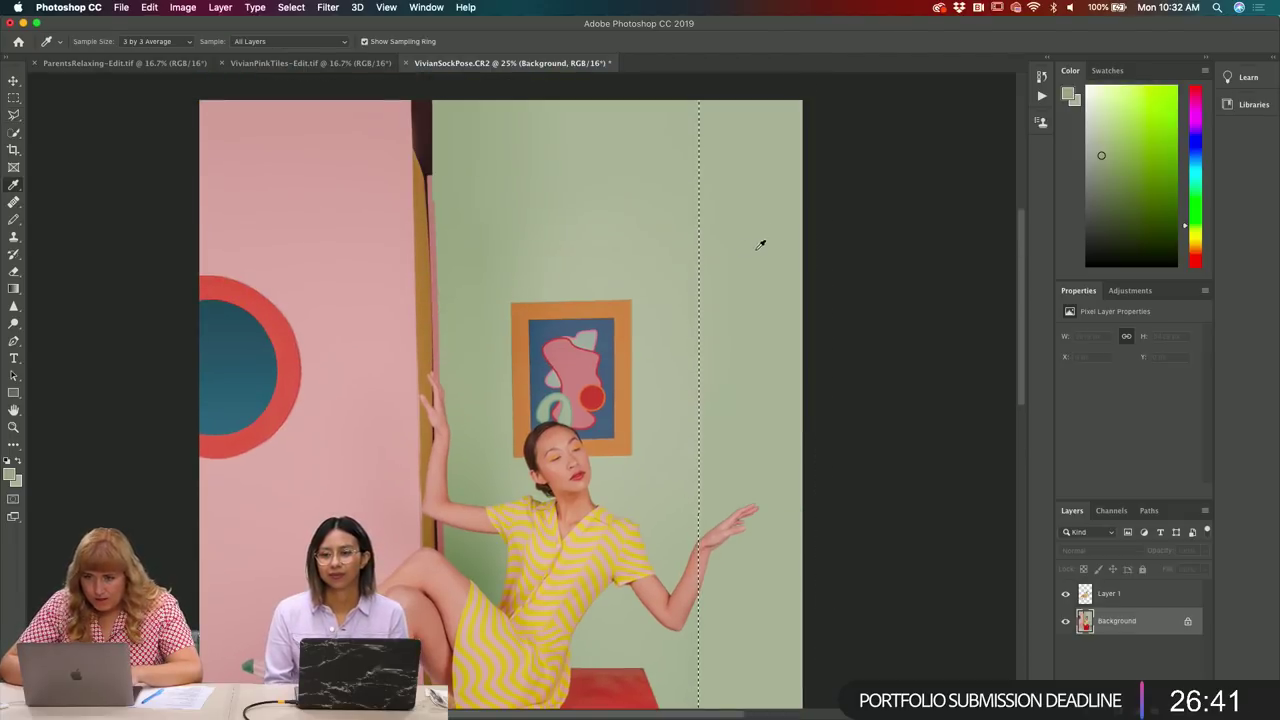
left_click(737, 160)
scroll(843, 414, "down", 5)
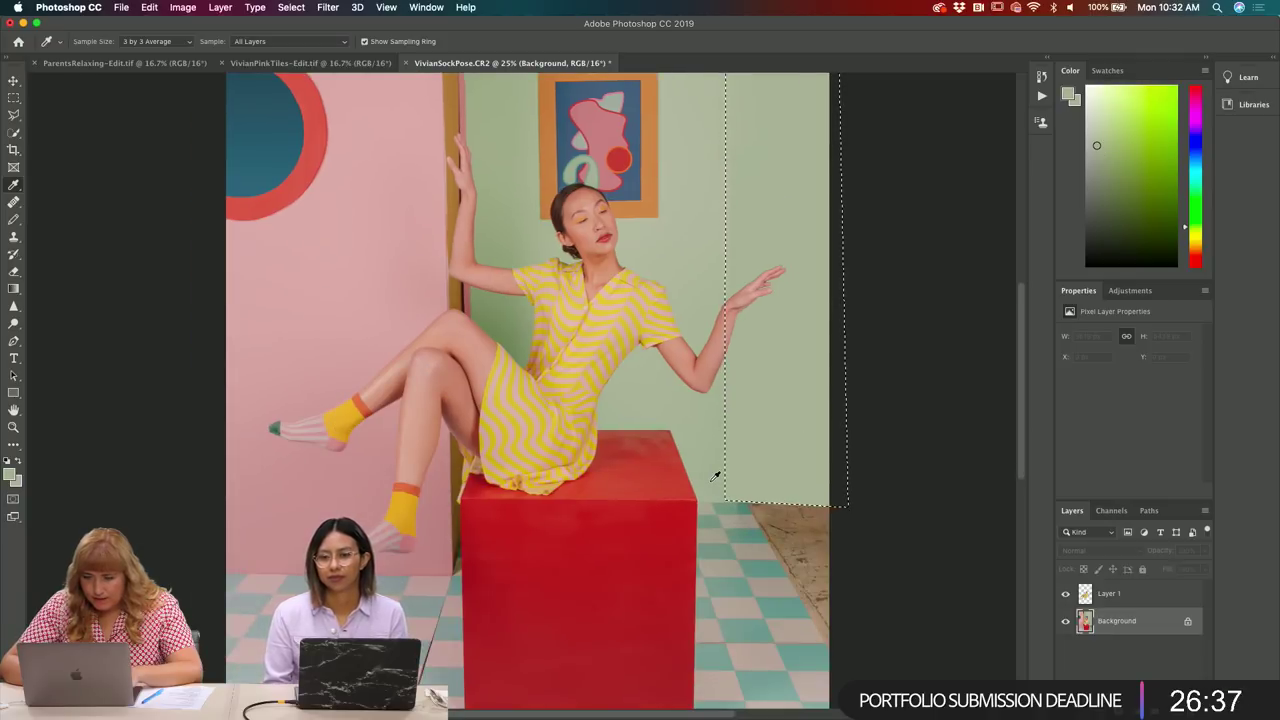
right_click(12, 290)
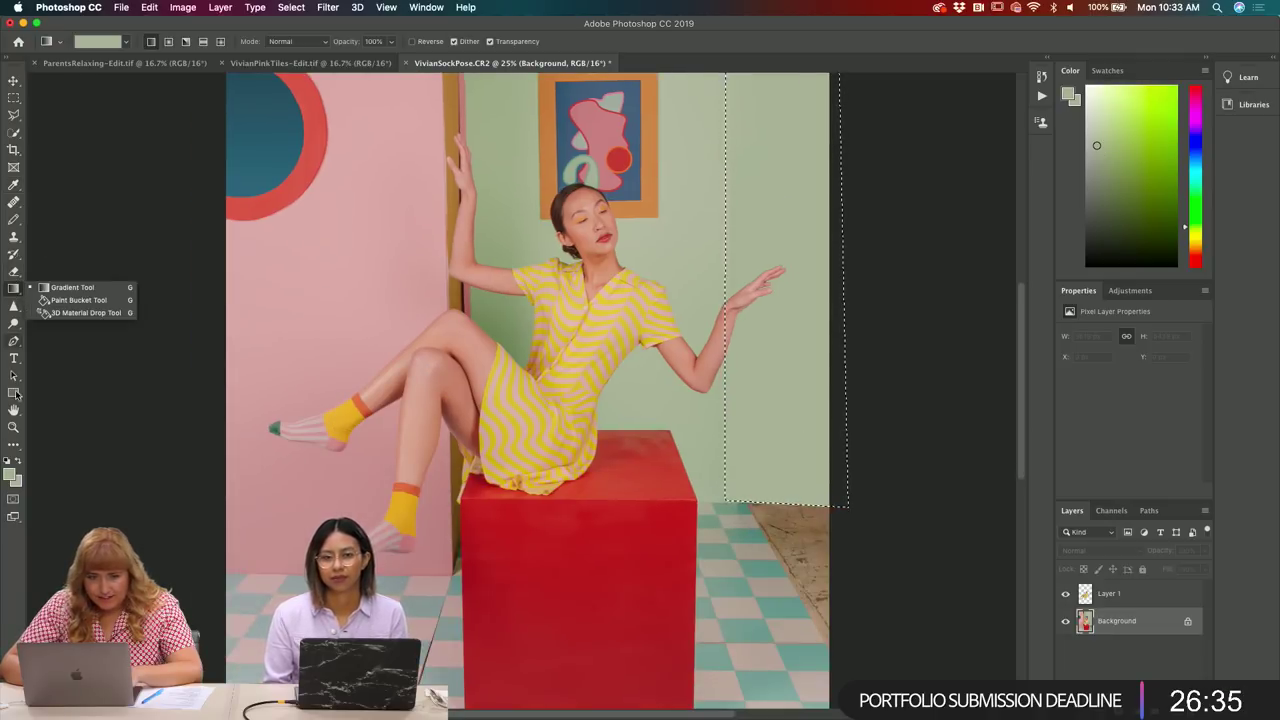
left_click(9, 477)
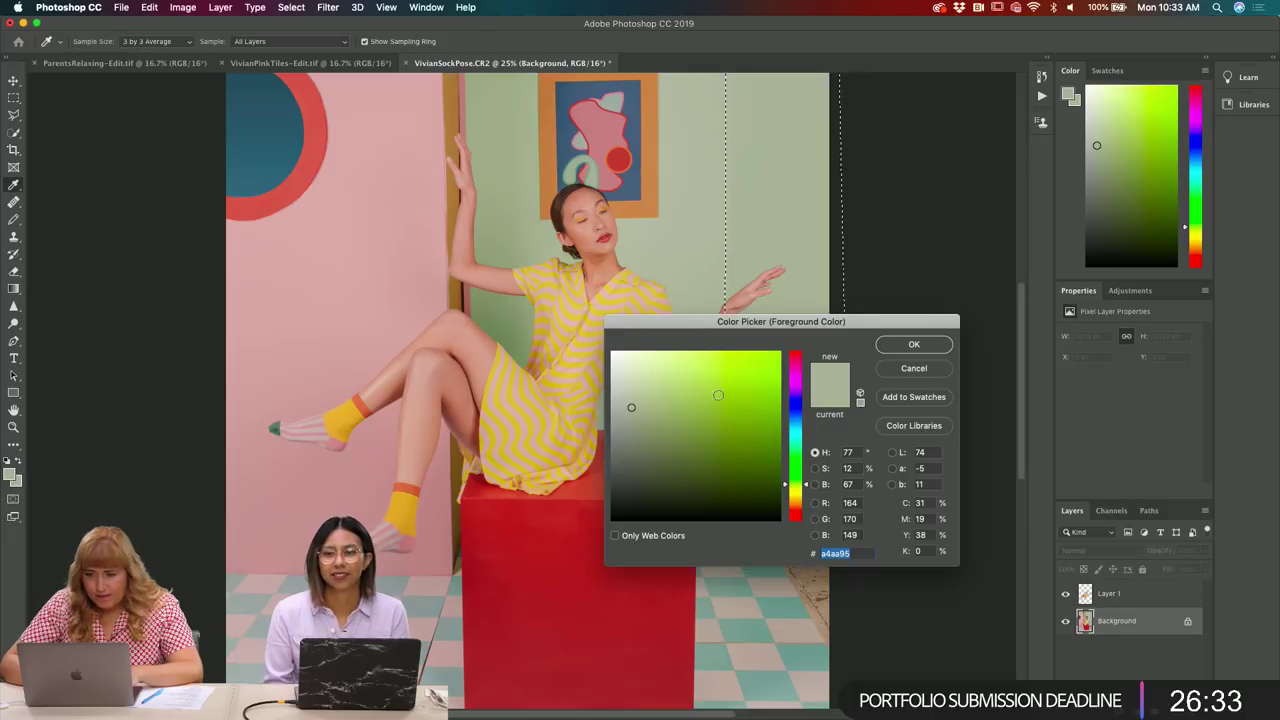
scroll(760, 180, "up", 5)
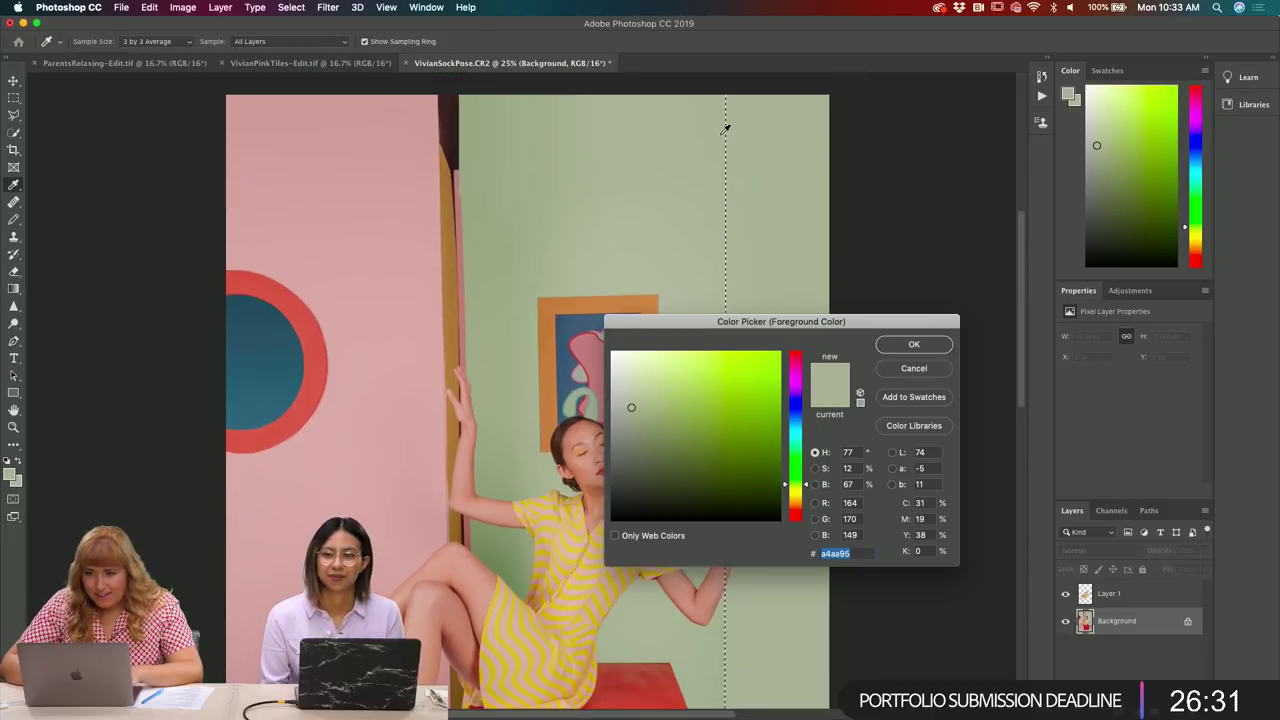
left_click(913, 344)
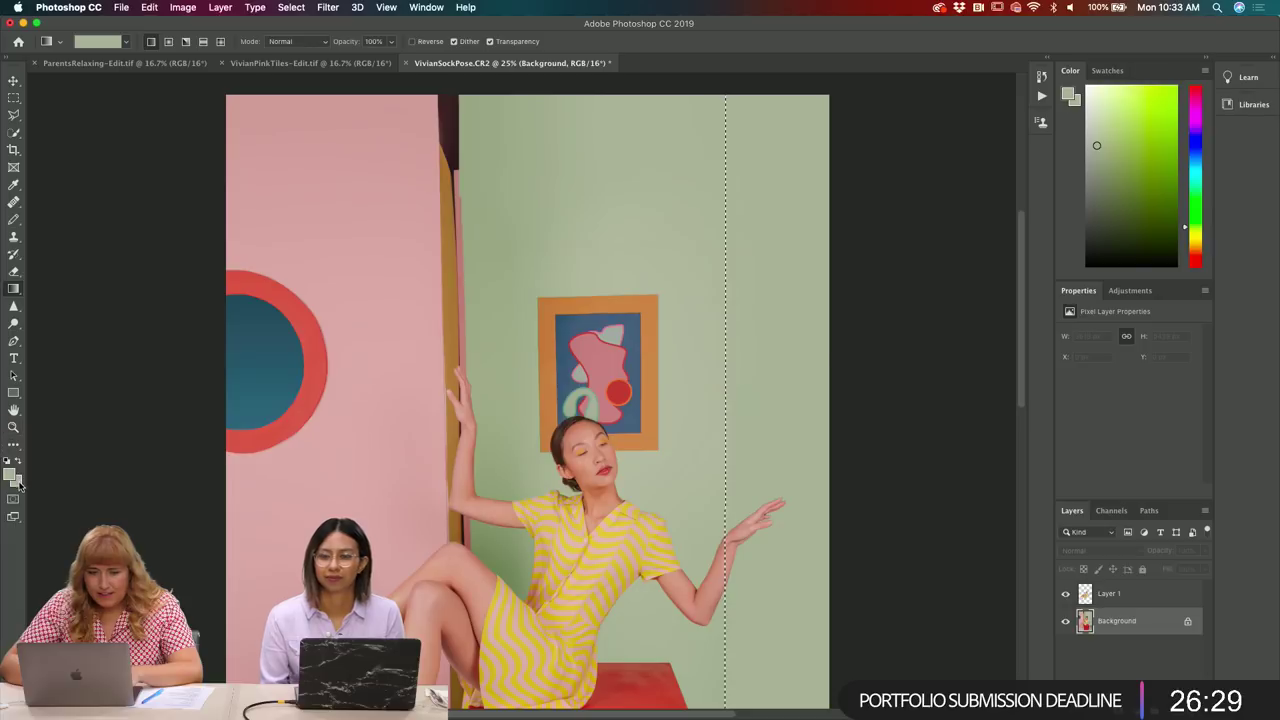
left_click(16, 485)
scroll(793, 285, "down", 10)
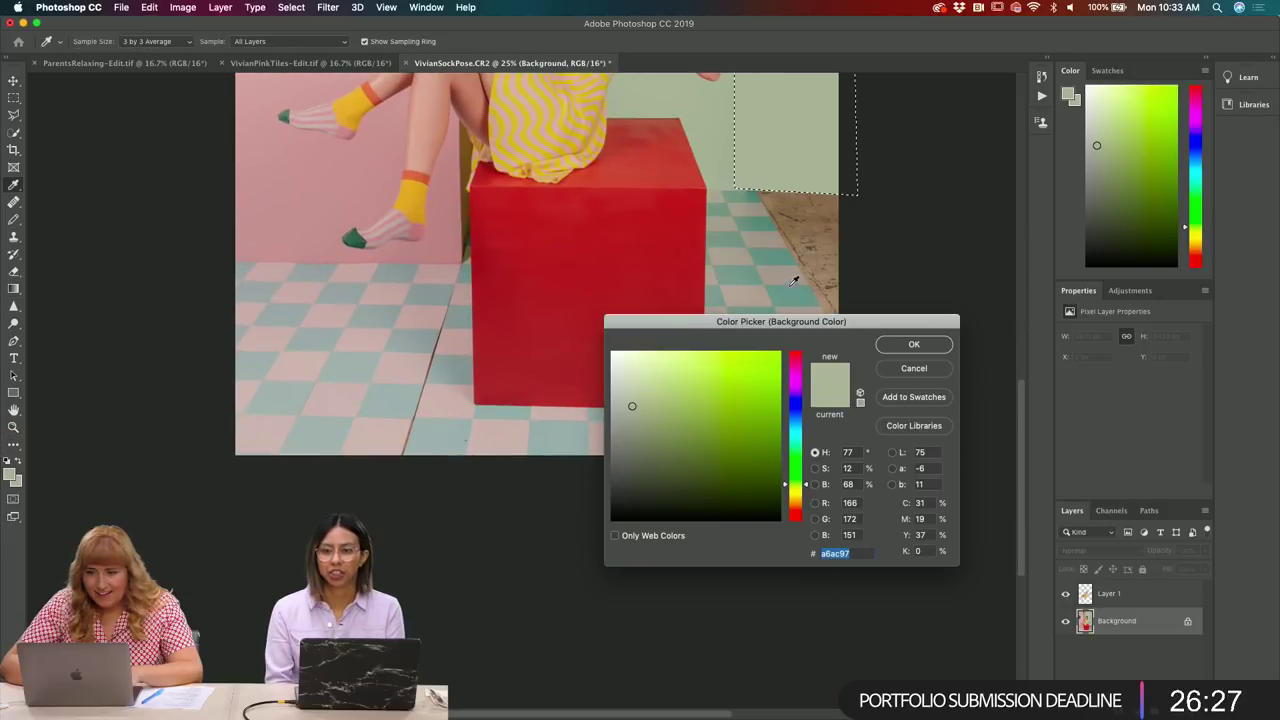
left_click(727, 182)
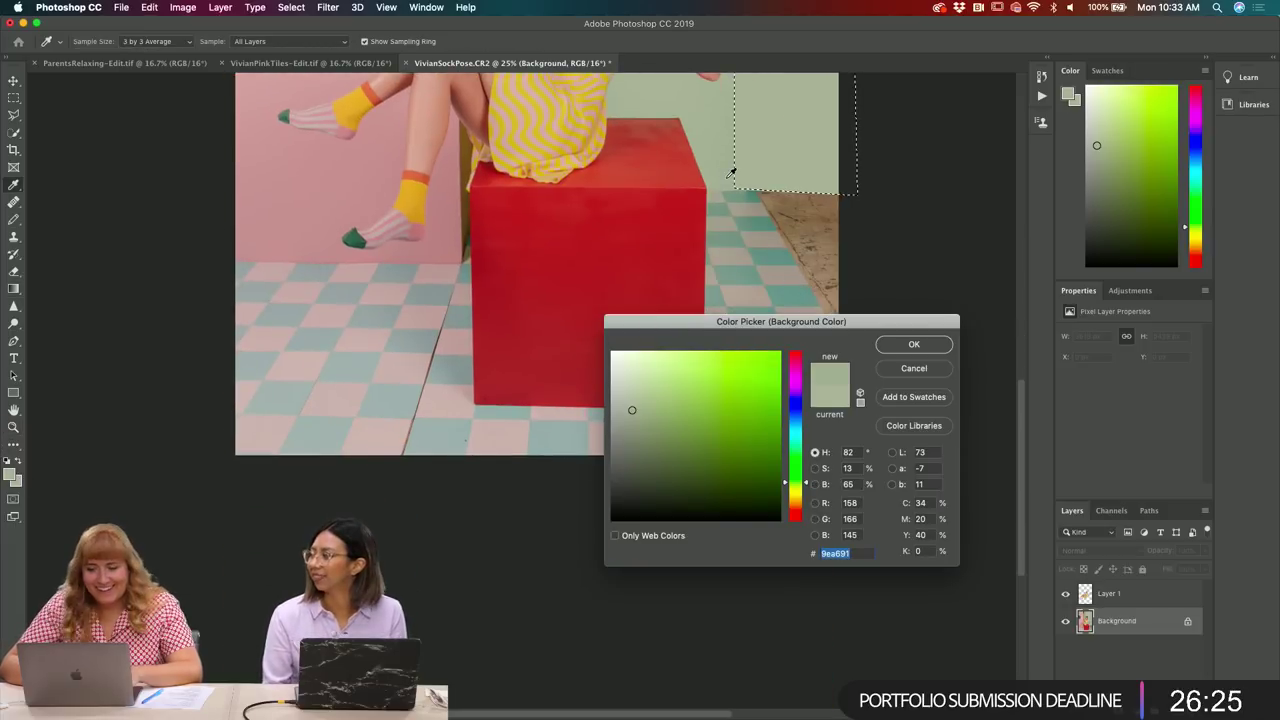
left_click(907, 346)
scroll(960, 420, "up", 10)
scroll(971, 440, "down", 3)
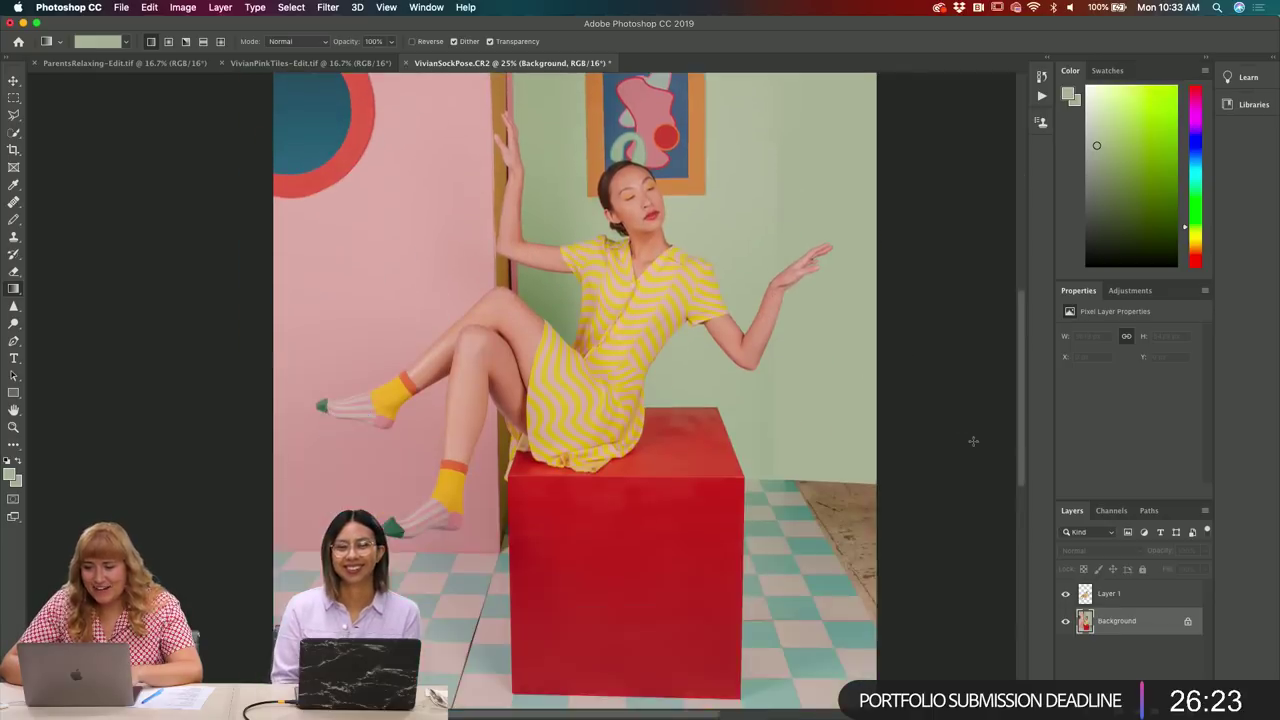
scroll(973, 441, "up", 2)
scroll(973, 441, "right", 2)
scroll(973, 441, "up", 3)
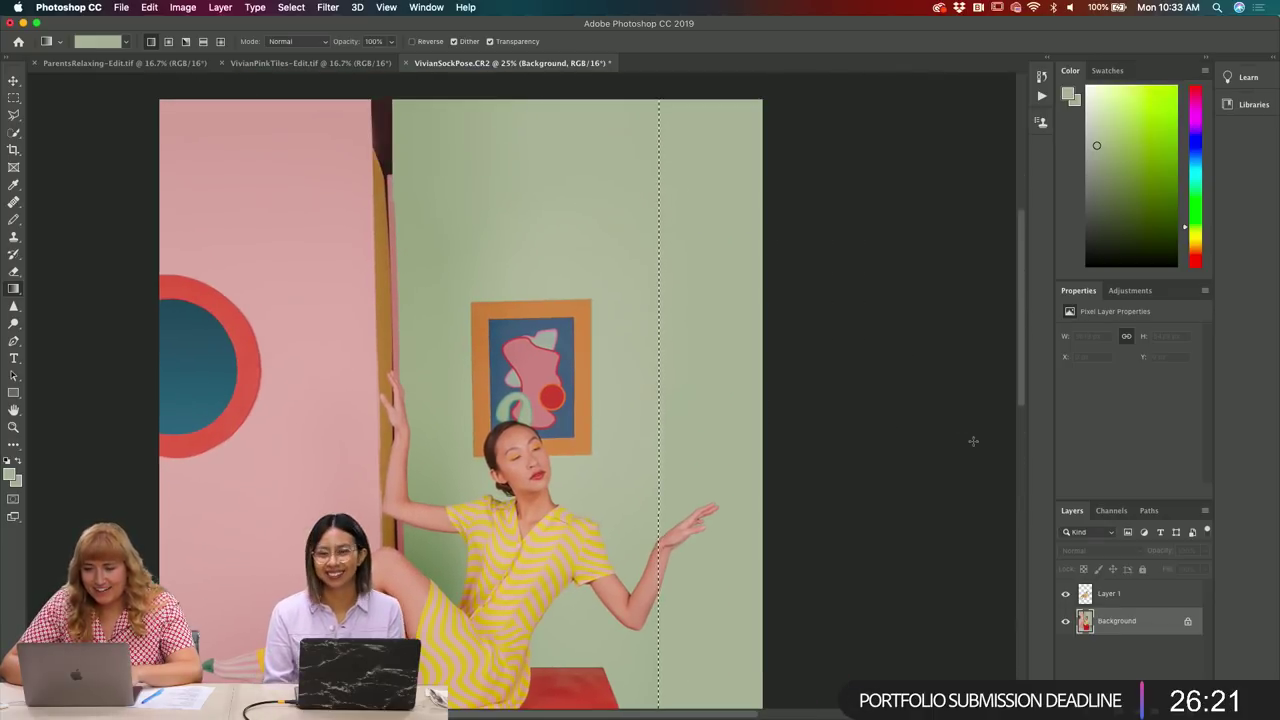
- Drag a vertical green gradient down the selected right wall strip and deselect
left_click_drag(715, 426, 716, 480)
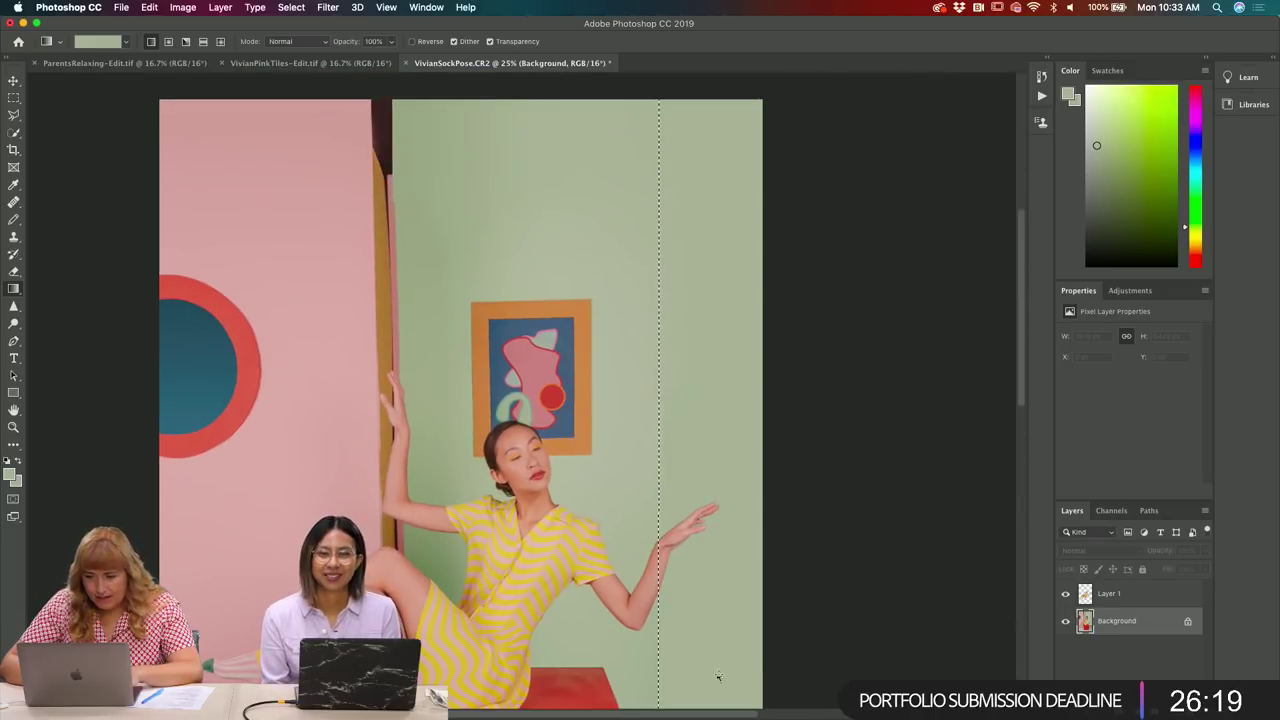
scroll(805, 636, "down", 5)
scroll(805, 636, "up", 3)
key("super+z")
scroll(805, 636, "up", 3)
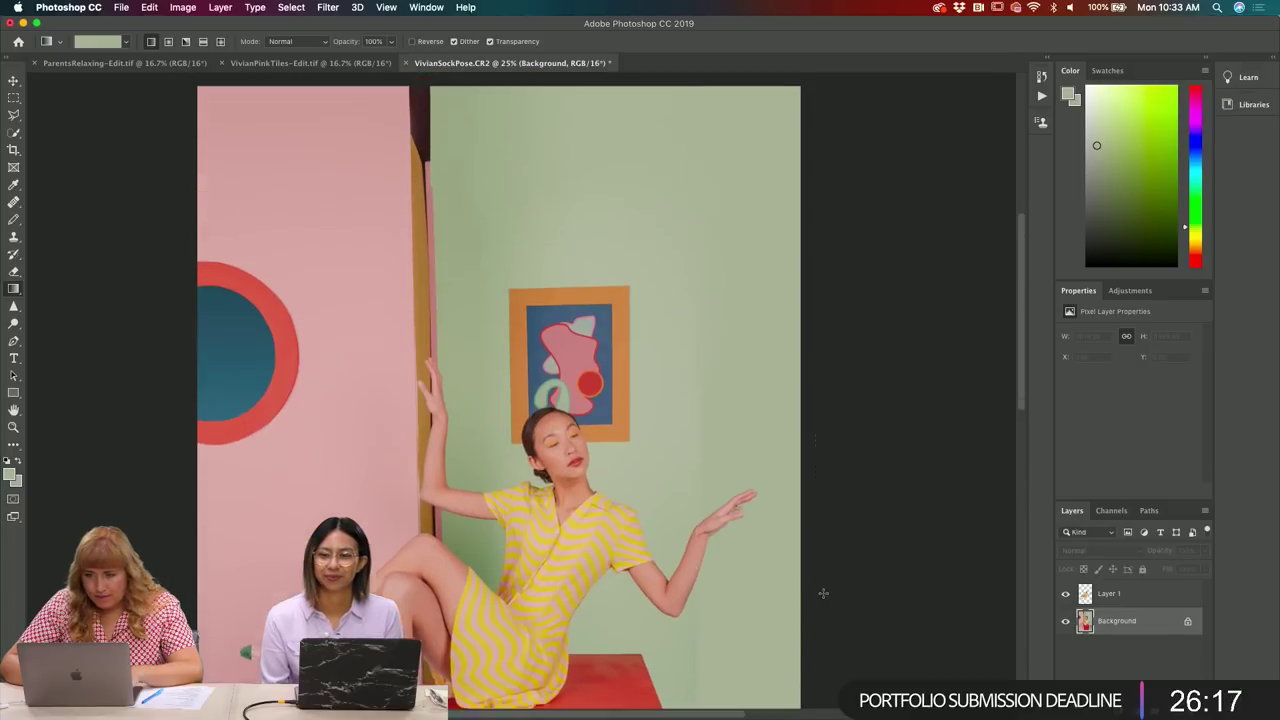
scroll(810, 402, "down", 2)
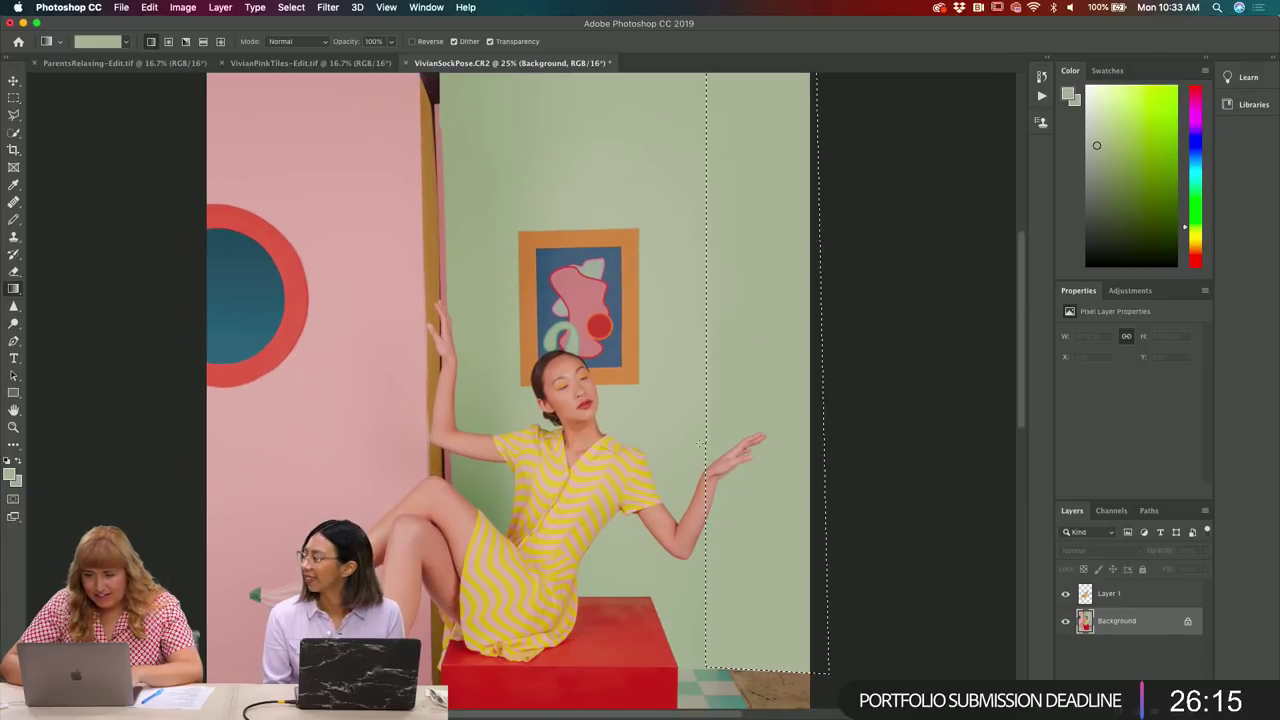
scroll(678, 613, "up", 1)
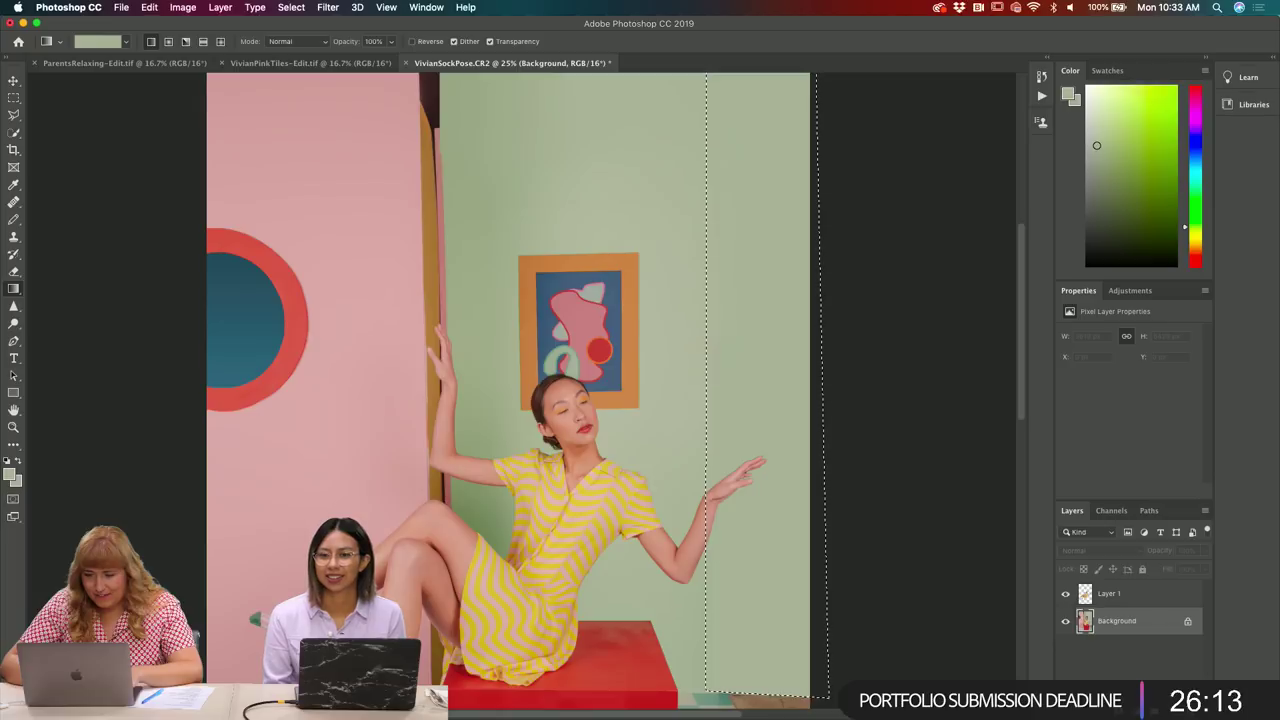
scroll(678, 613, "up", 2)
left_click_drag(753, 355, 753, 577)
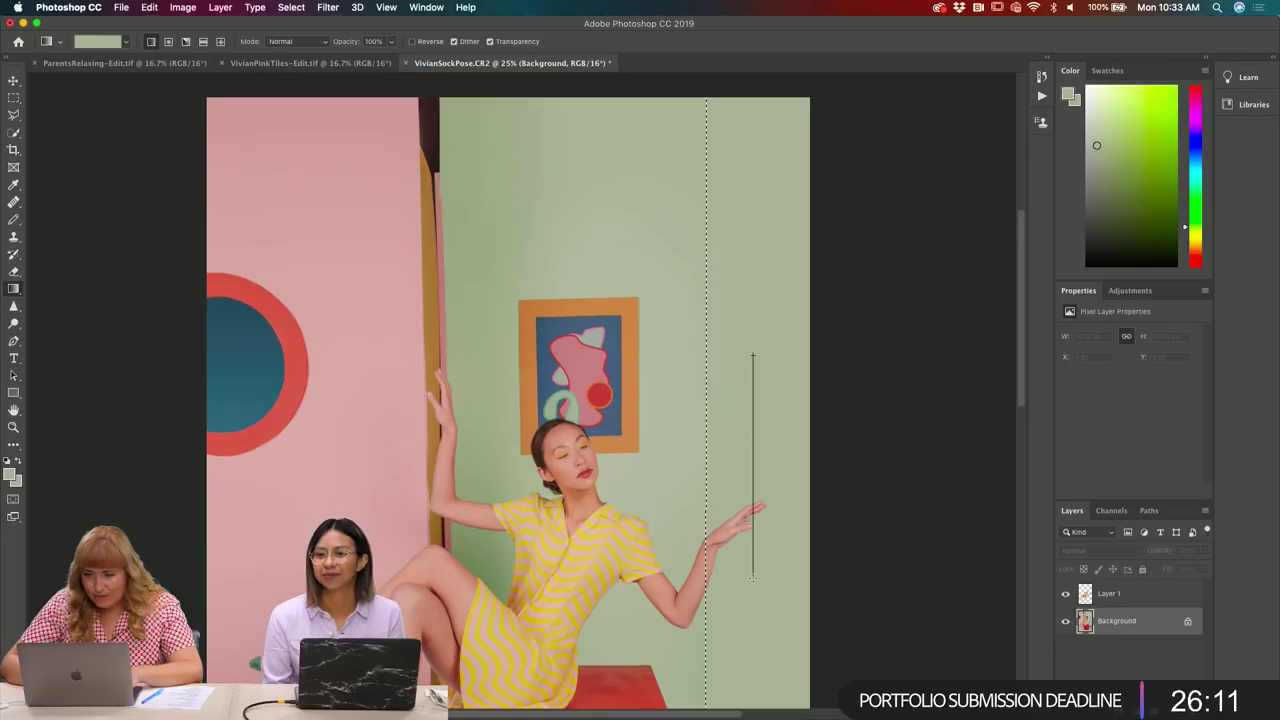
left_click_drag(772, 642, 760, 614)
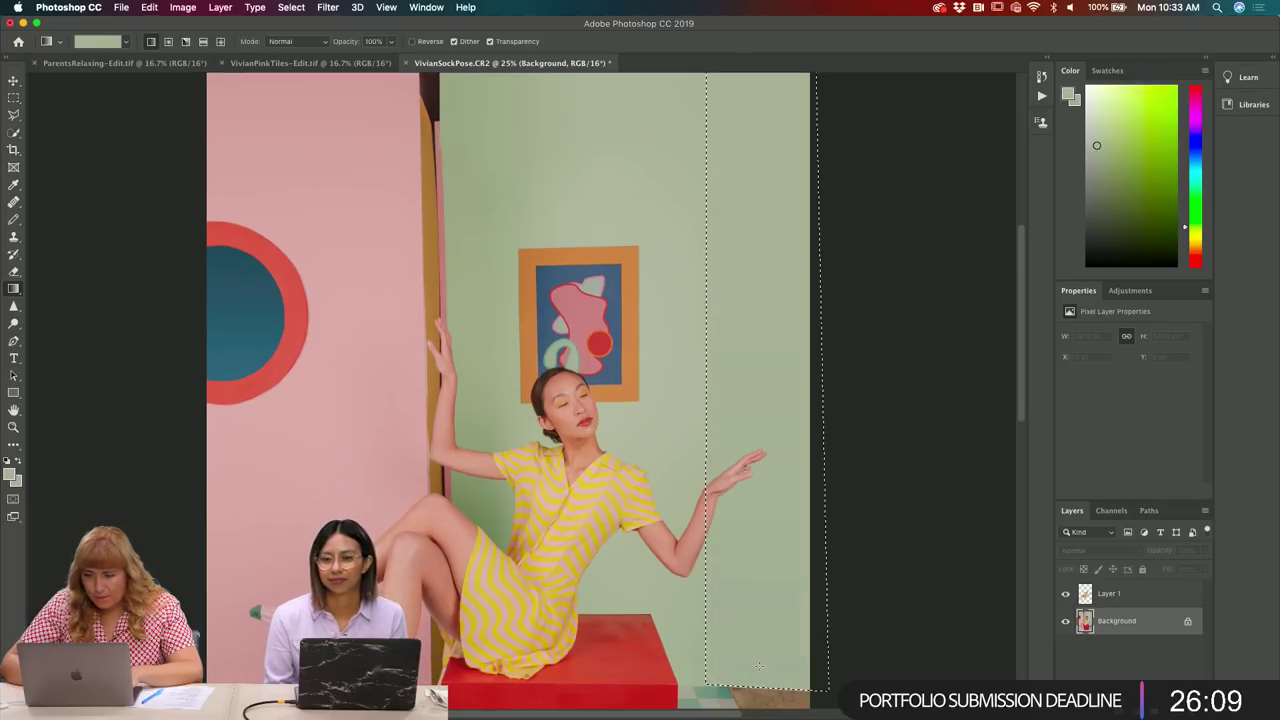
key("ctrl+d")
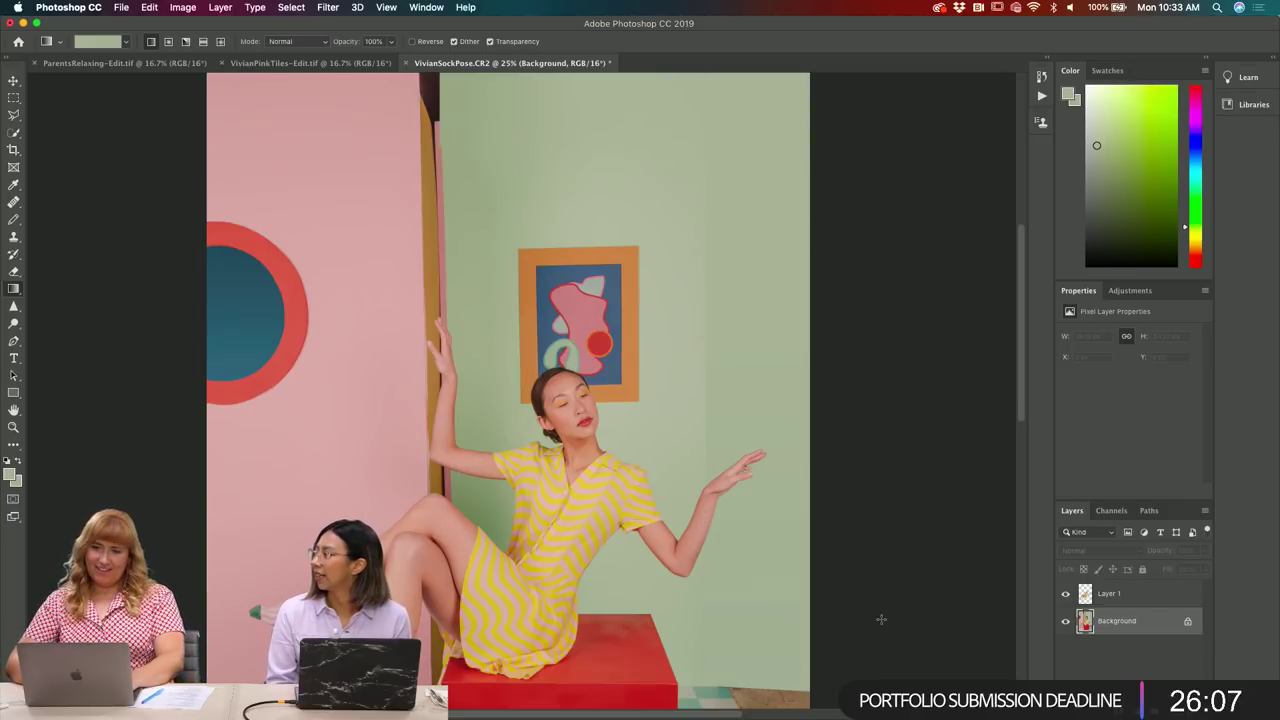
- Zoom out to check the whole photo, then undo the wall-strip gradient
scroll(885, 625, "up", 2)
key("ctrl+minus")
scroll(881, 619, "down", 1)
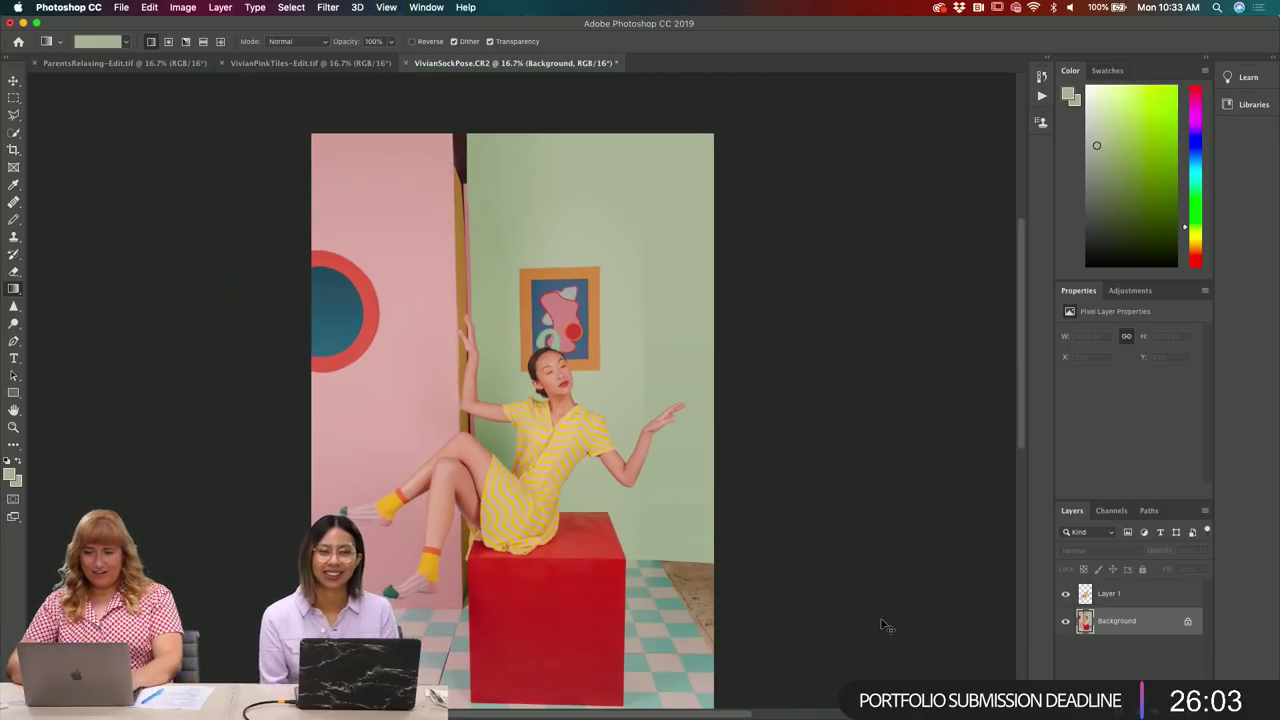
key("super+z")
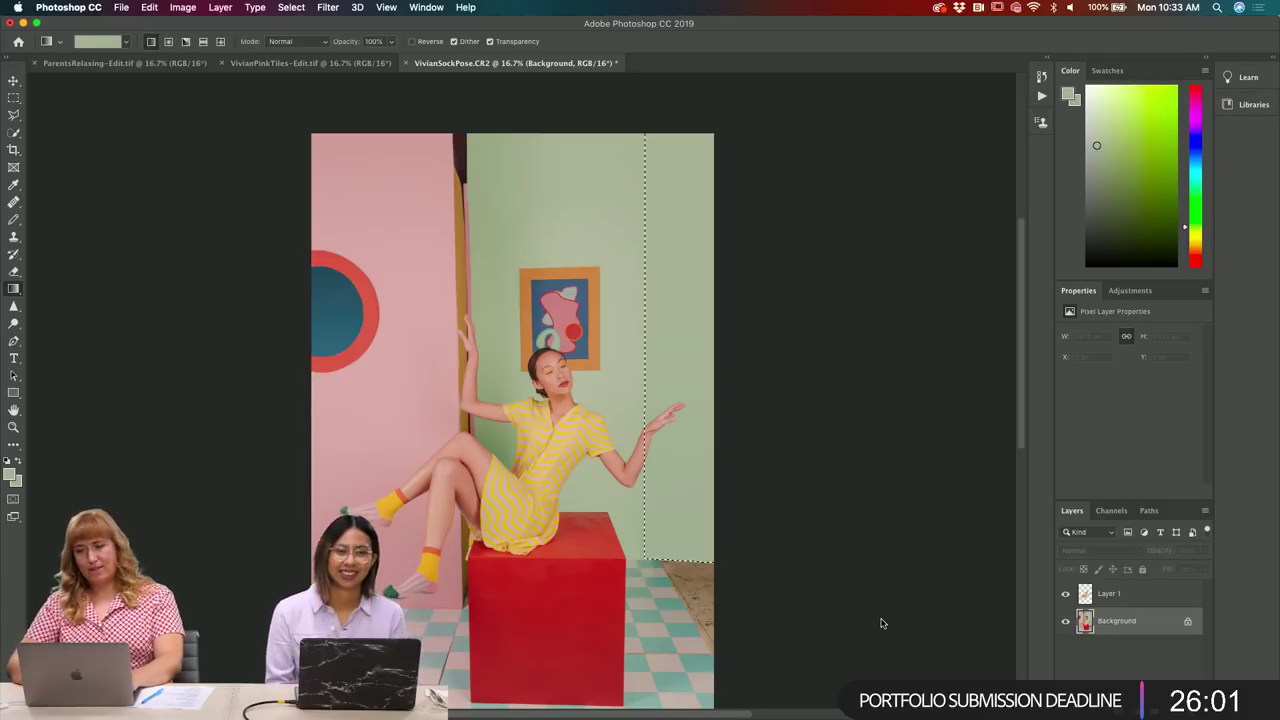
key("super+d")
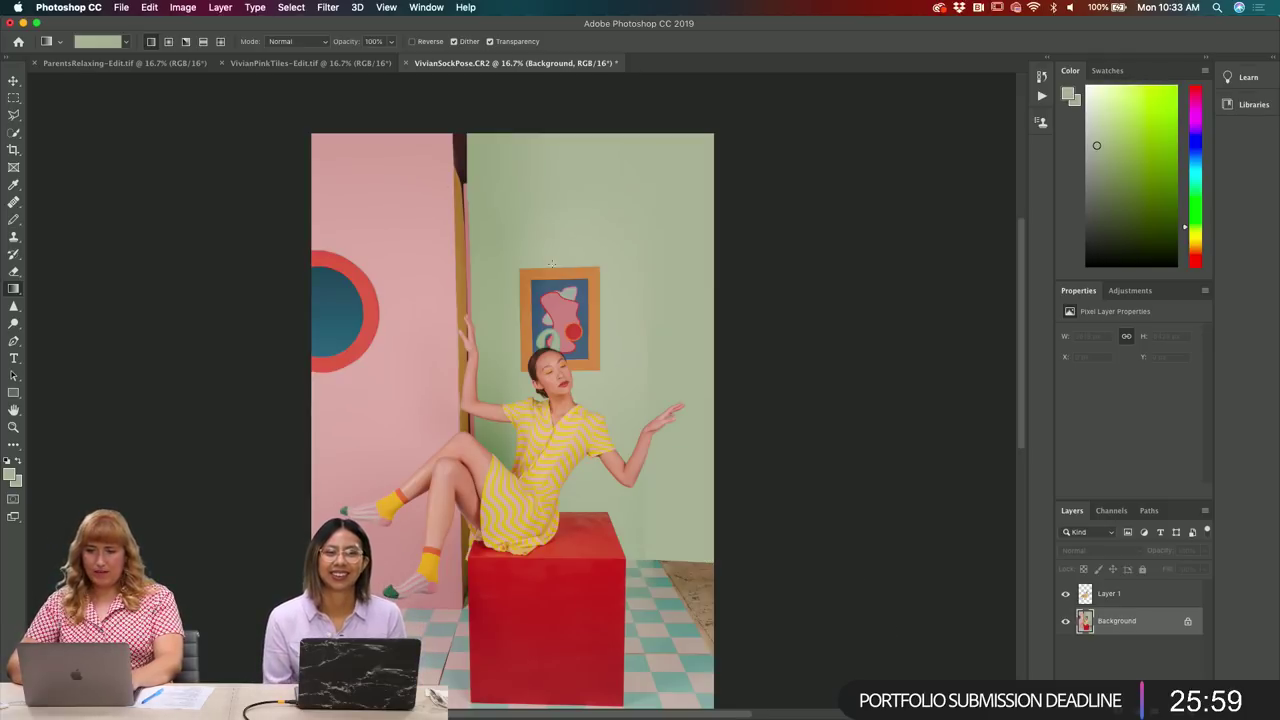
key("super+z")
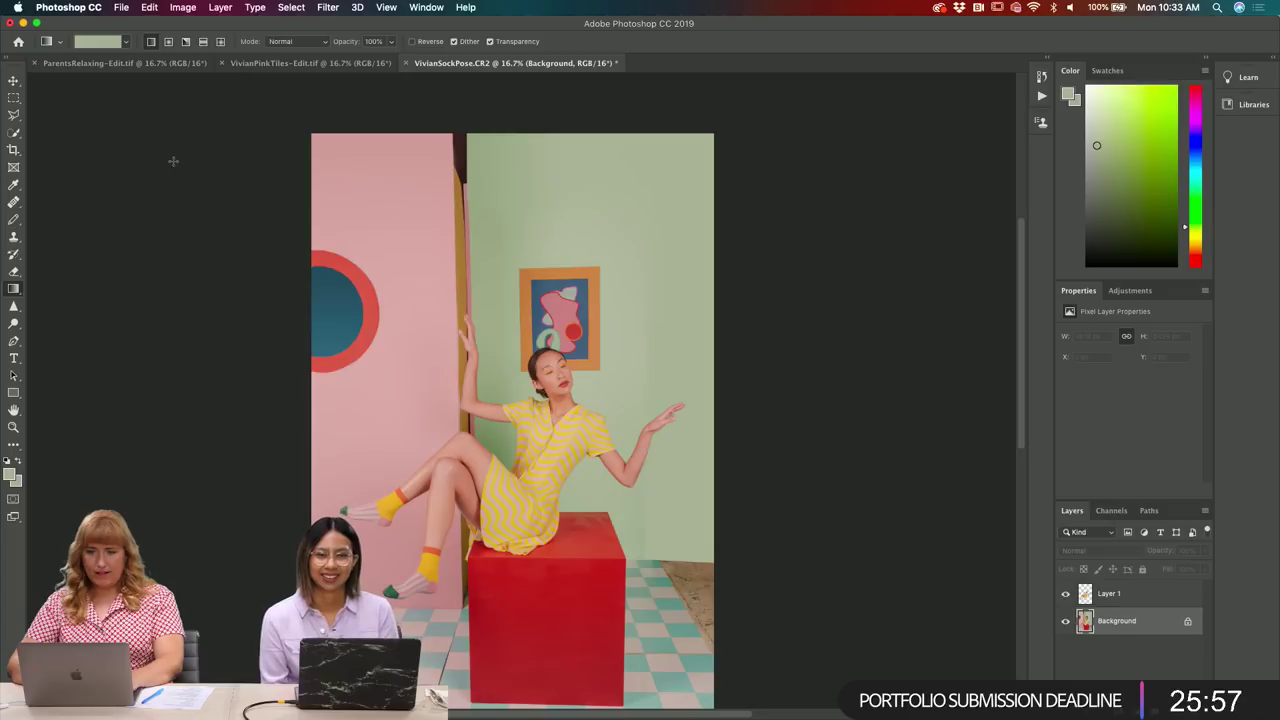
key("super+z")
key("super+z")
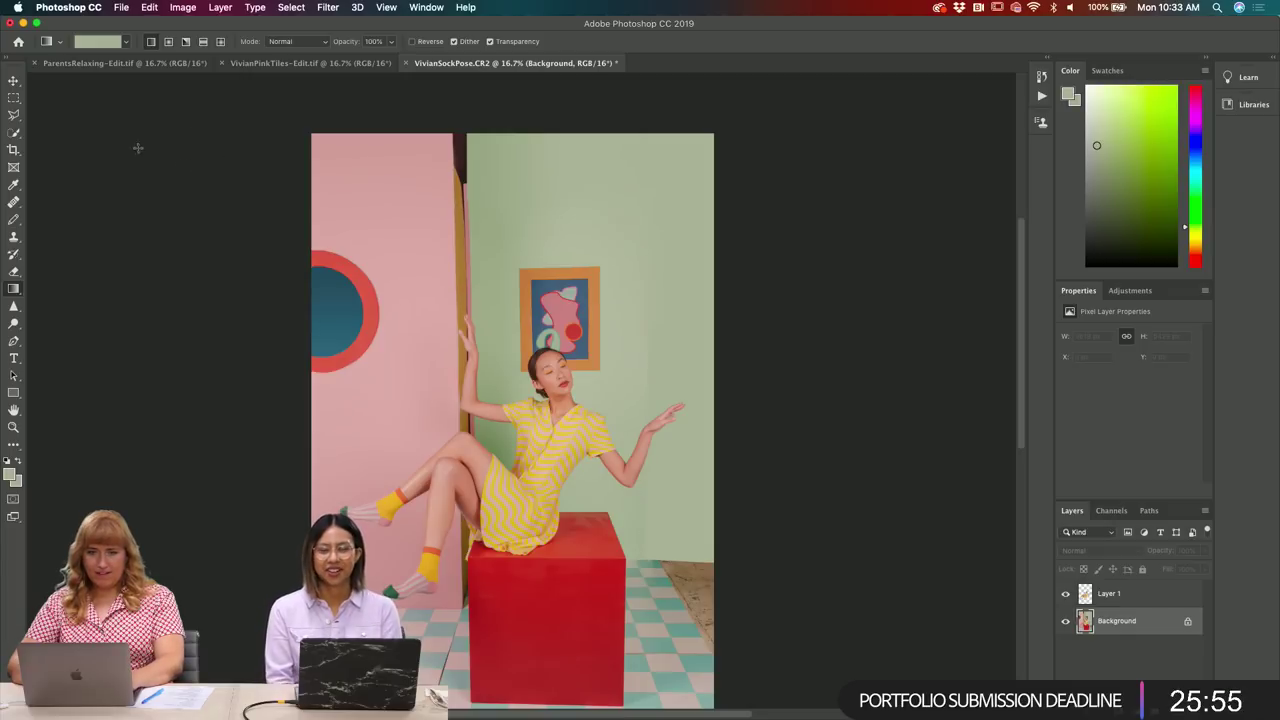
- Draw a rectangular selection on the wall right of her raised hand
left_click(16, 103)
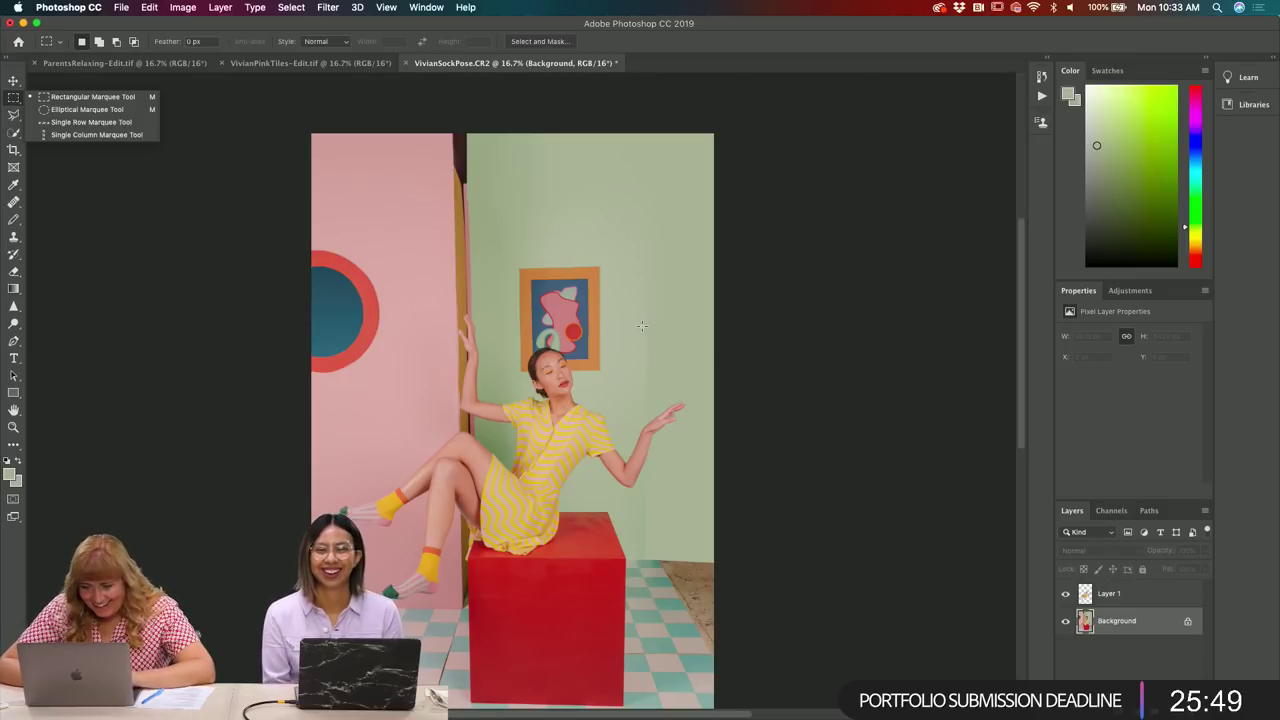
left_click(14, 108)
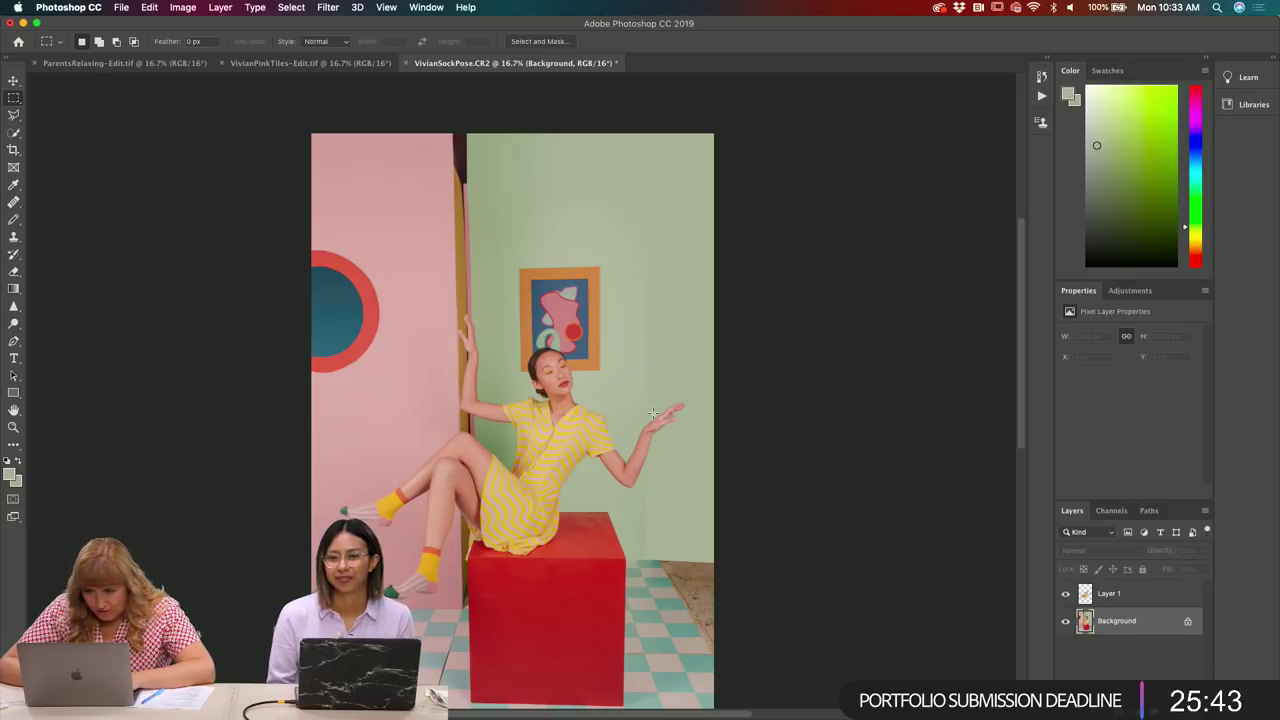
left_click_drag(638, 405, 731, 560)
- Outline the slanted wall patch right of her hand with the Polygonal Lasso
left_click(731, 560)
key("l")
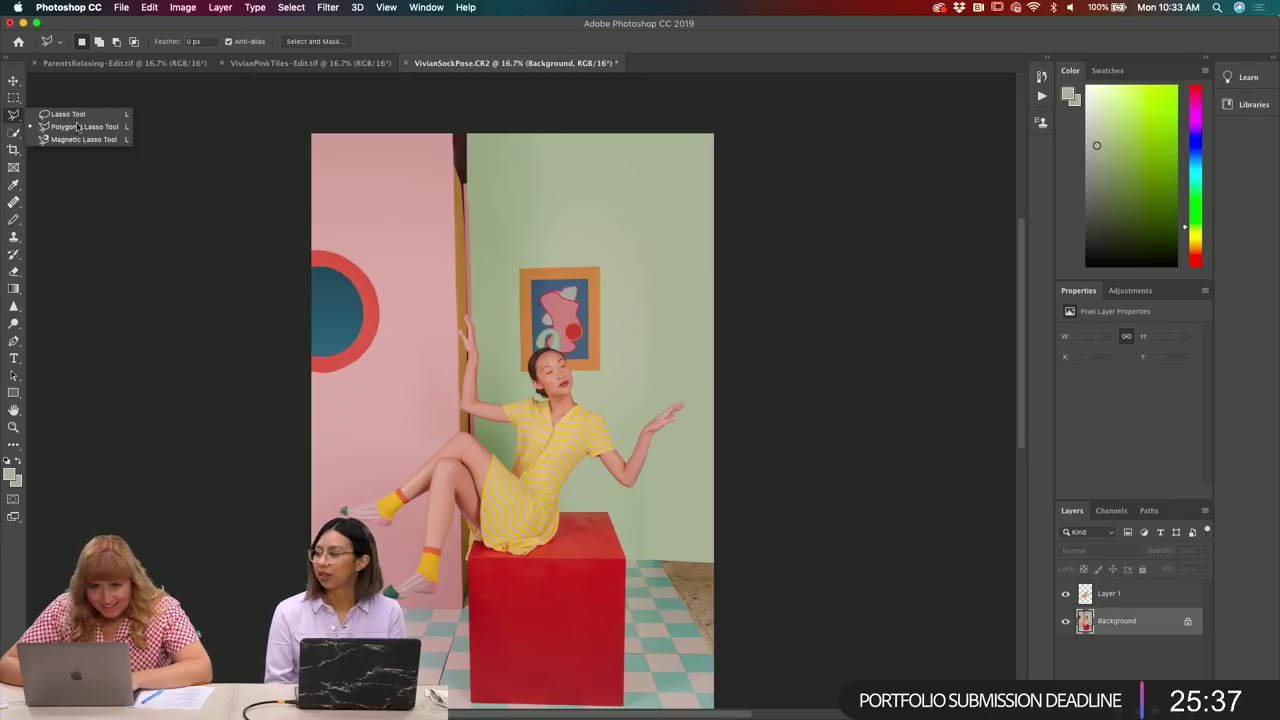
left_click(644, 347)
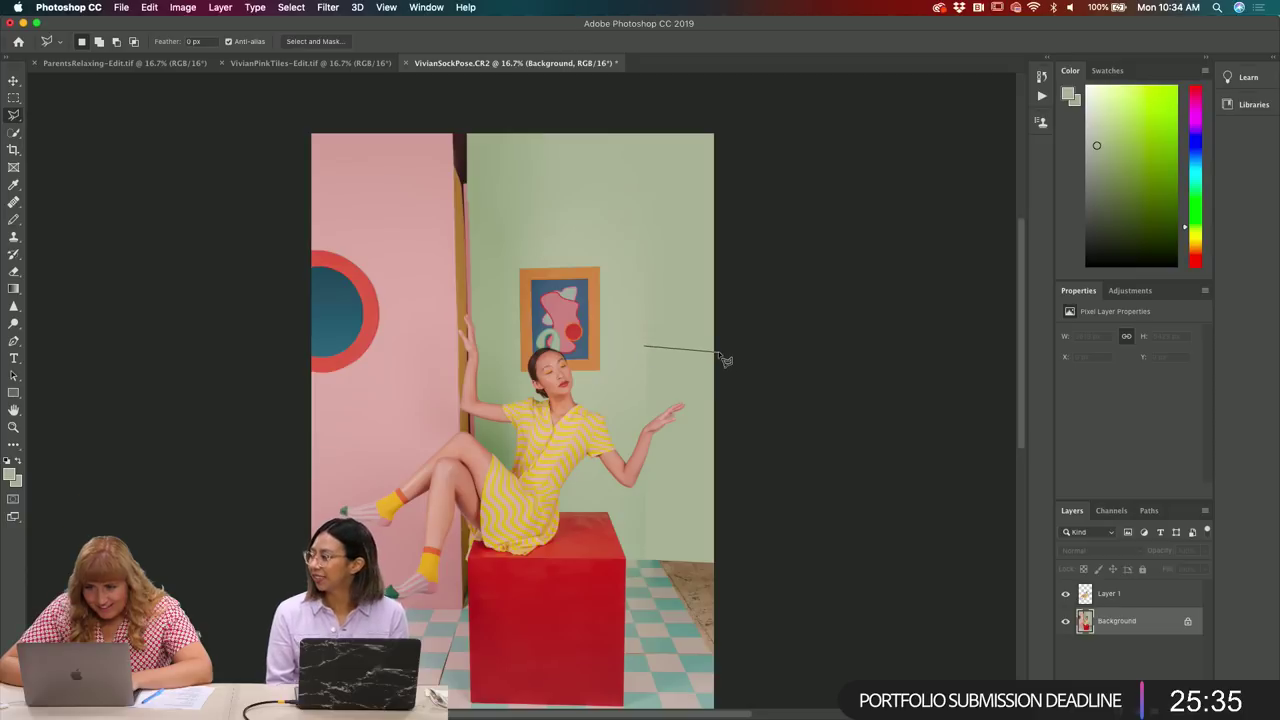
left_click(716, 352)
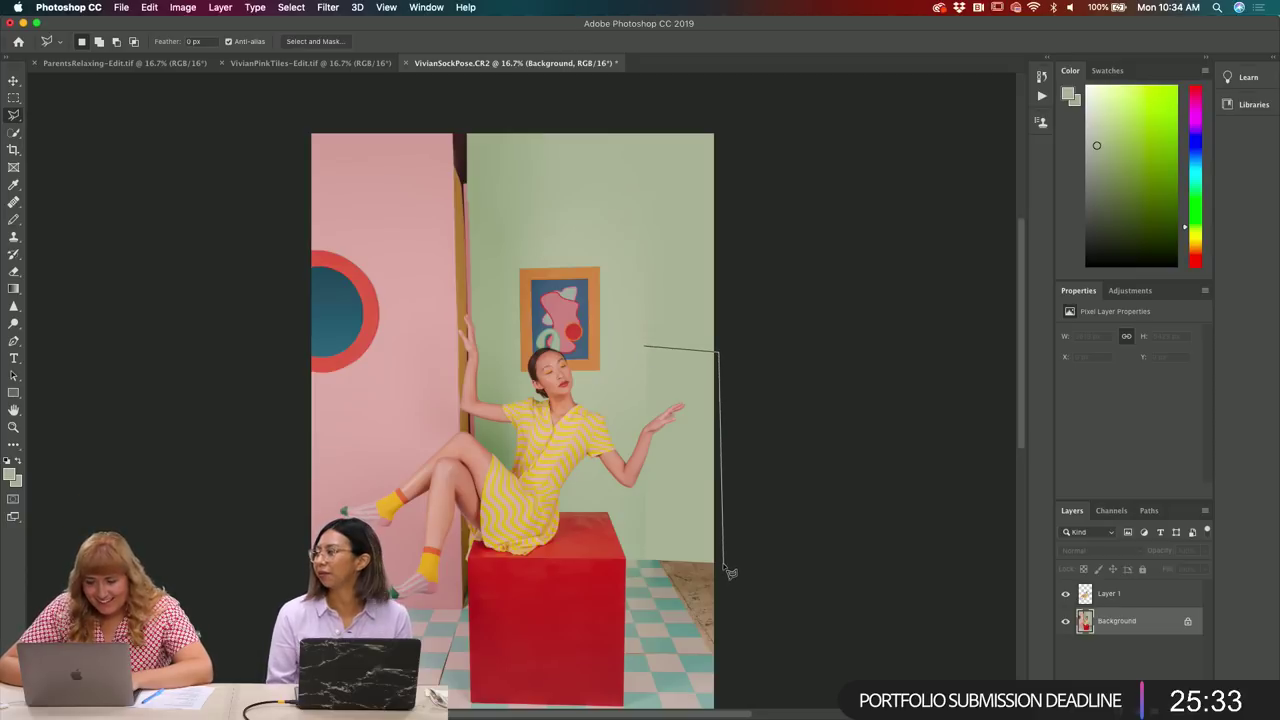
left_click(724, 564)
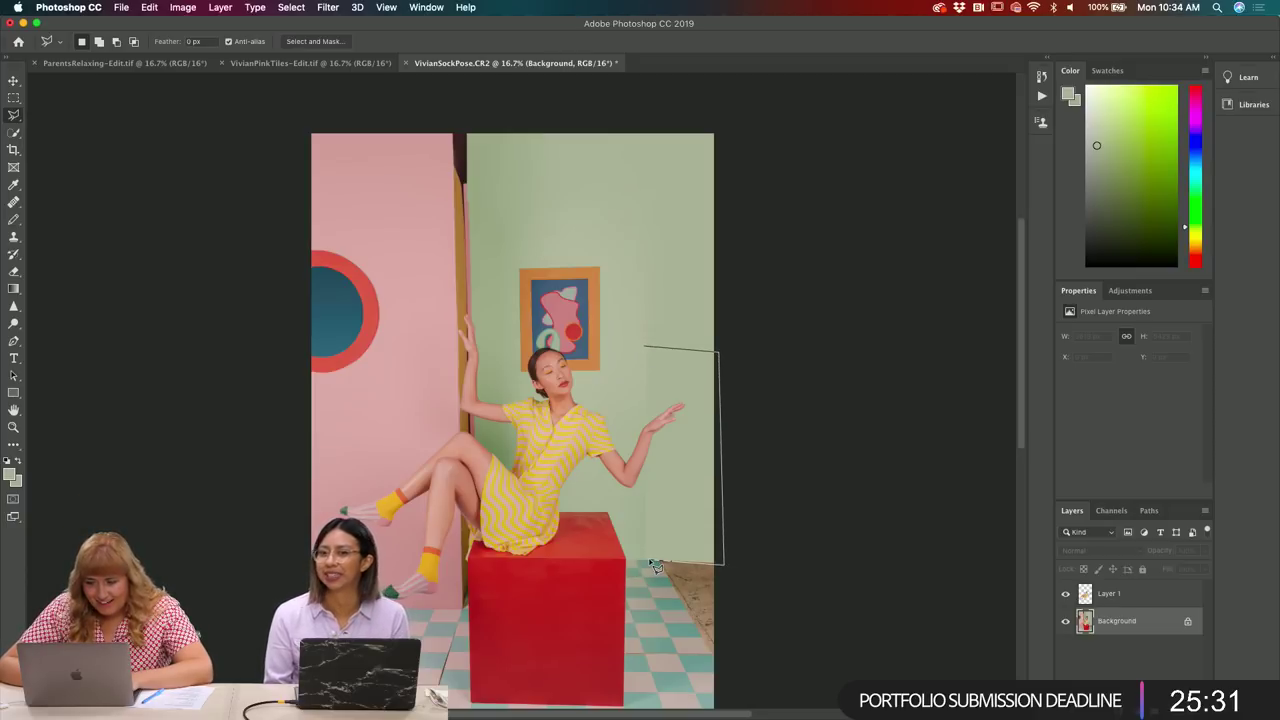
left_click(637, 561)
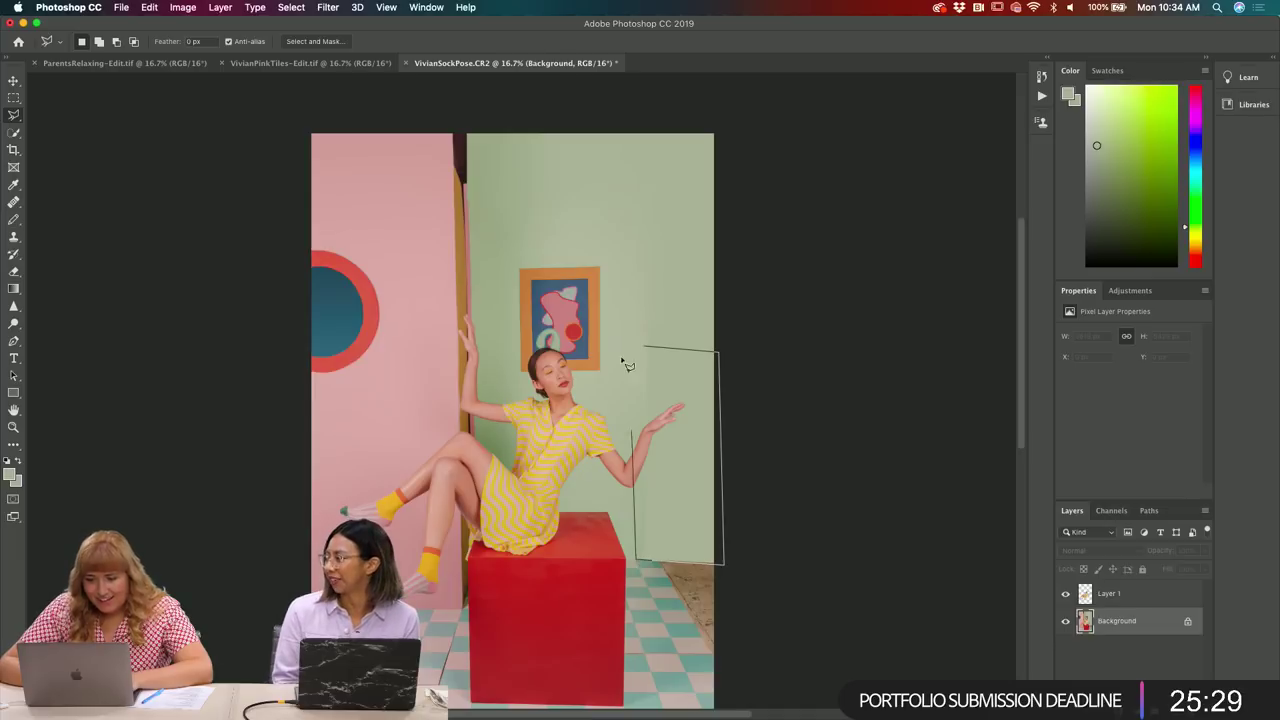
left_click(647, 350)
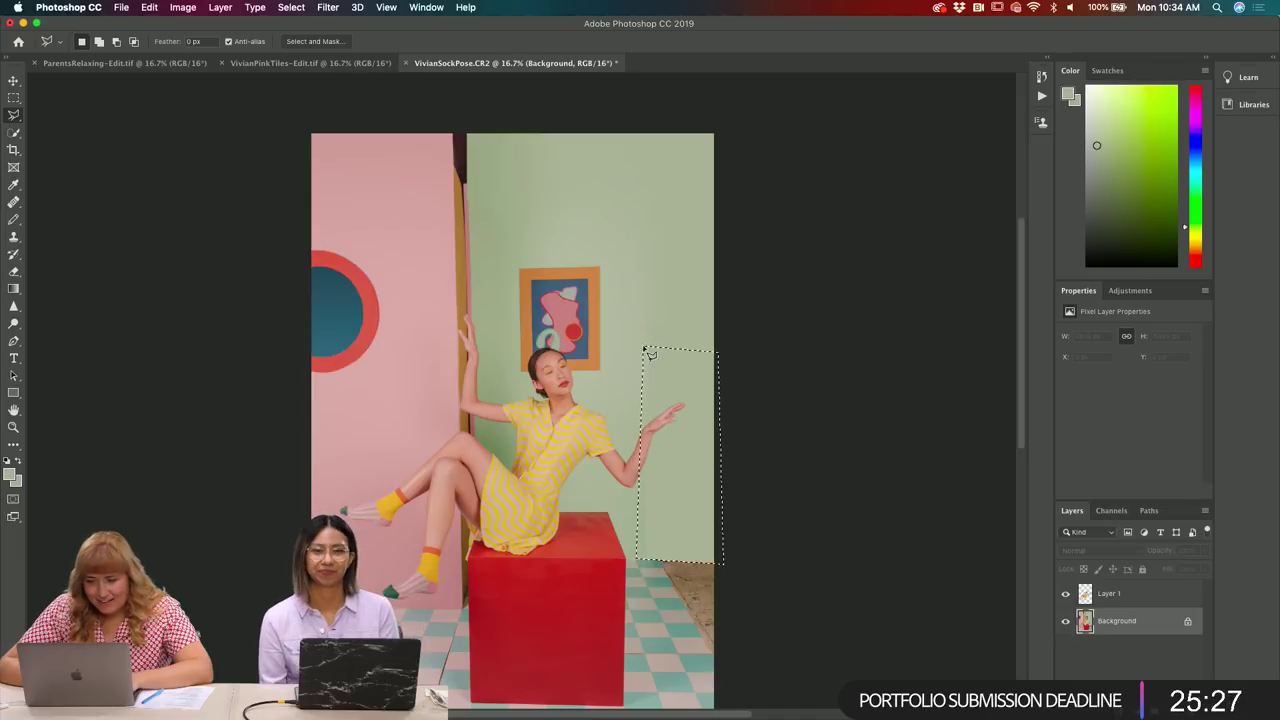
- Fill the patch with a top-to-bottom gradient and deselect it
key("g")
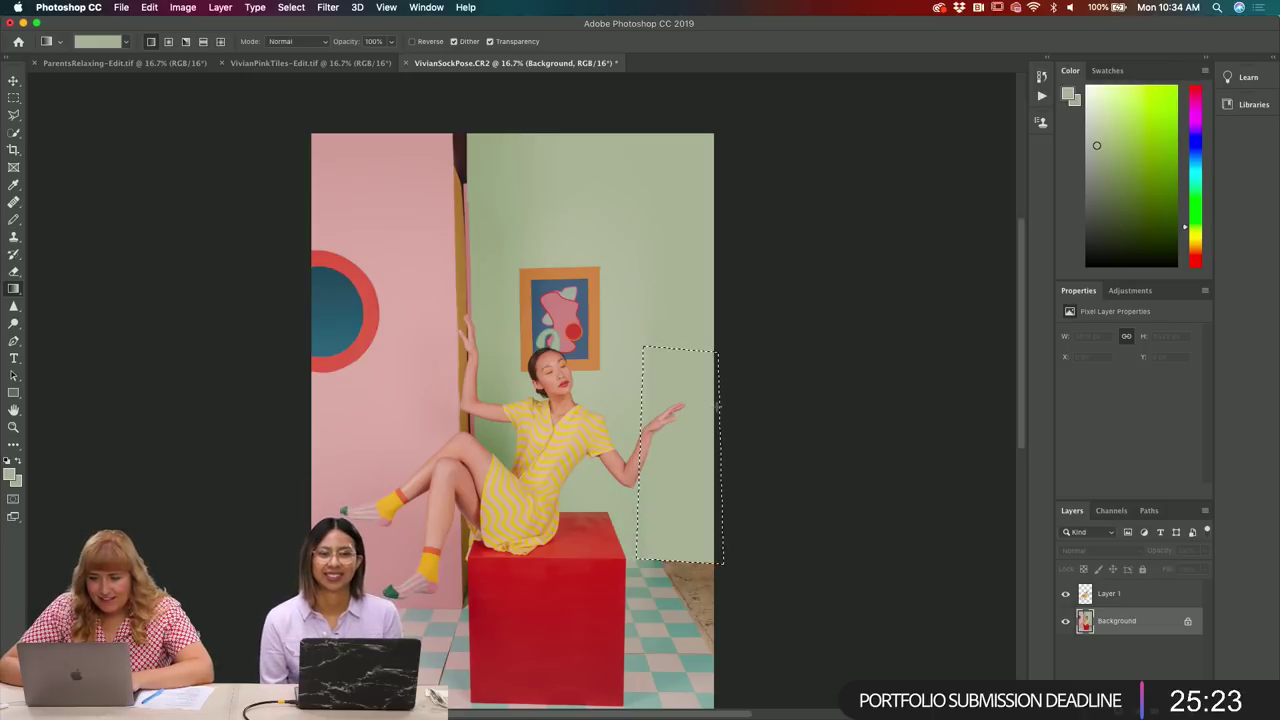
left_click_drag(667, 357, 667, 534)
key("ctrl+d")
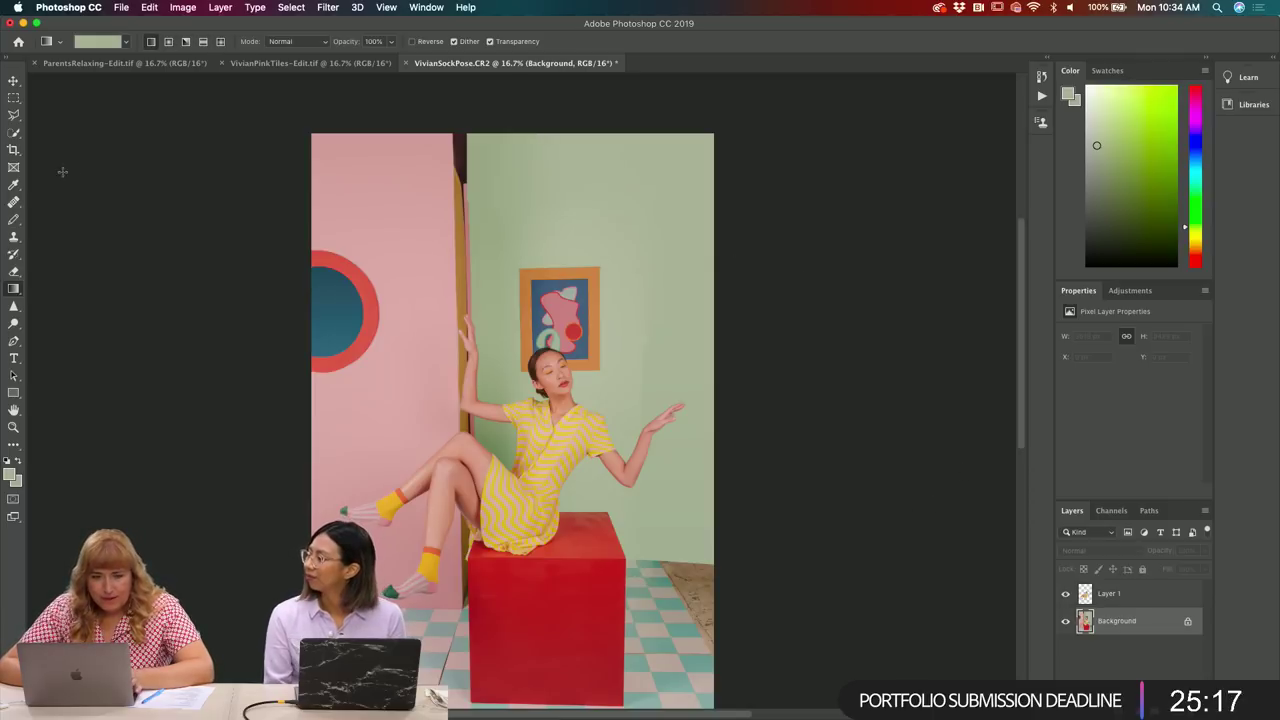
- Try a size-800 Quick Selection of the green wall, then undo it
key("w")
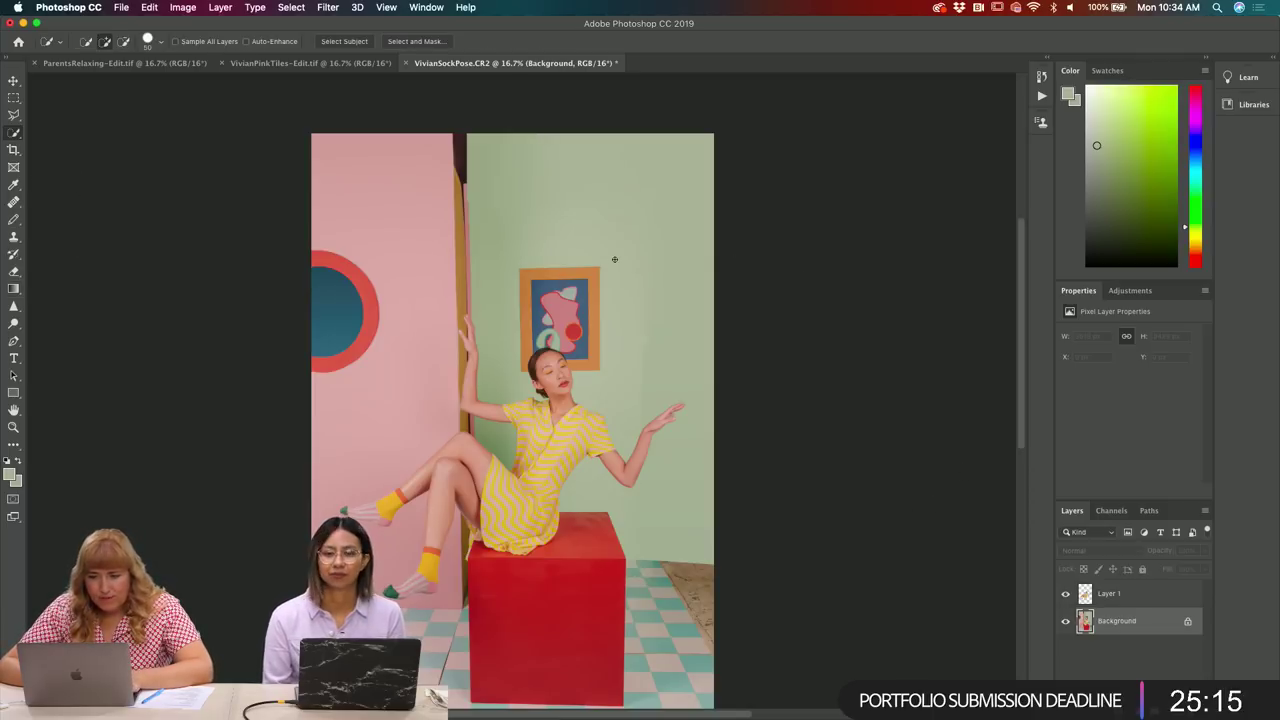
key("bracketright")
key("bracketright")
key("bracketright")
key("bracketright")
key("bracketright")
key("bracketright")
key("bracketright")
key("bracketright")
key("bracketright")
key("bracketright")
key("bracketright")
key("bracketright")
key("bracketright")
key("bracketright")
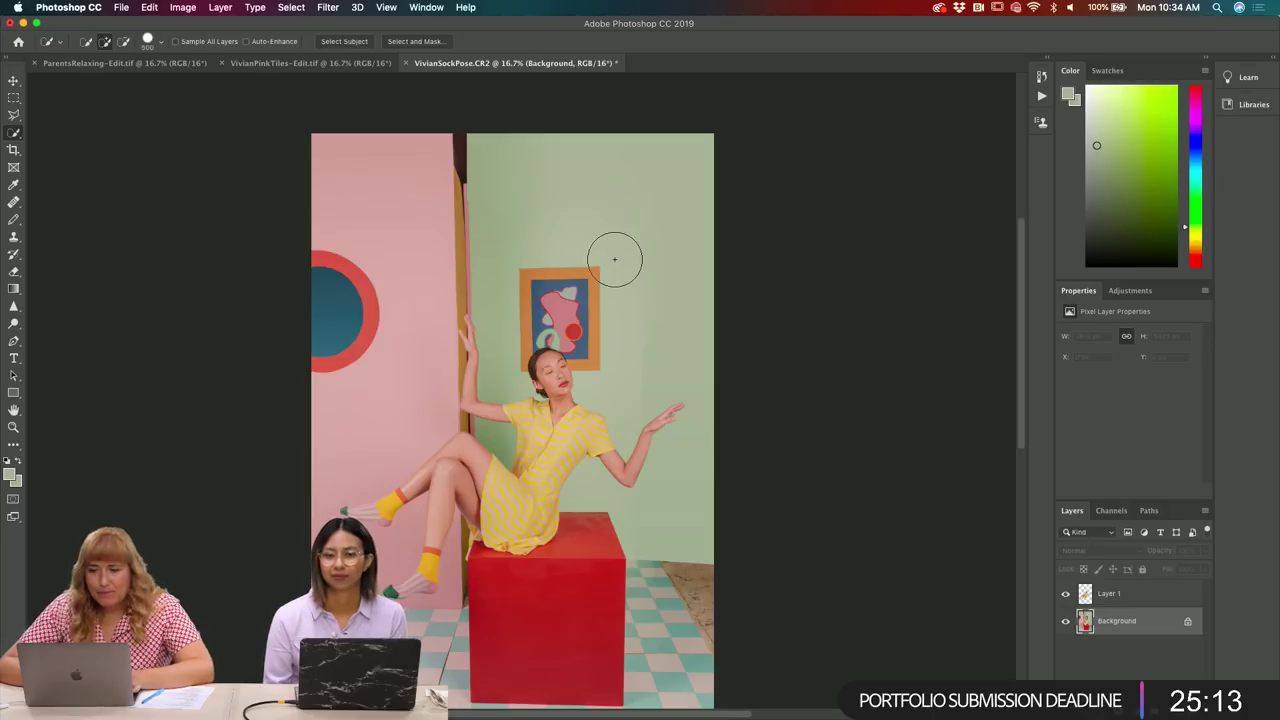
key("bracketright")
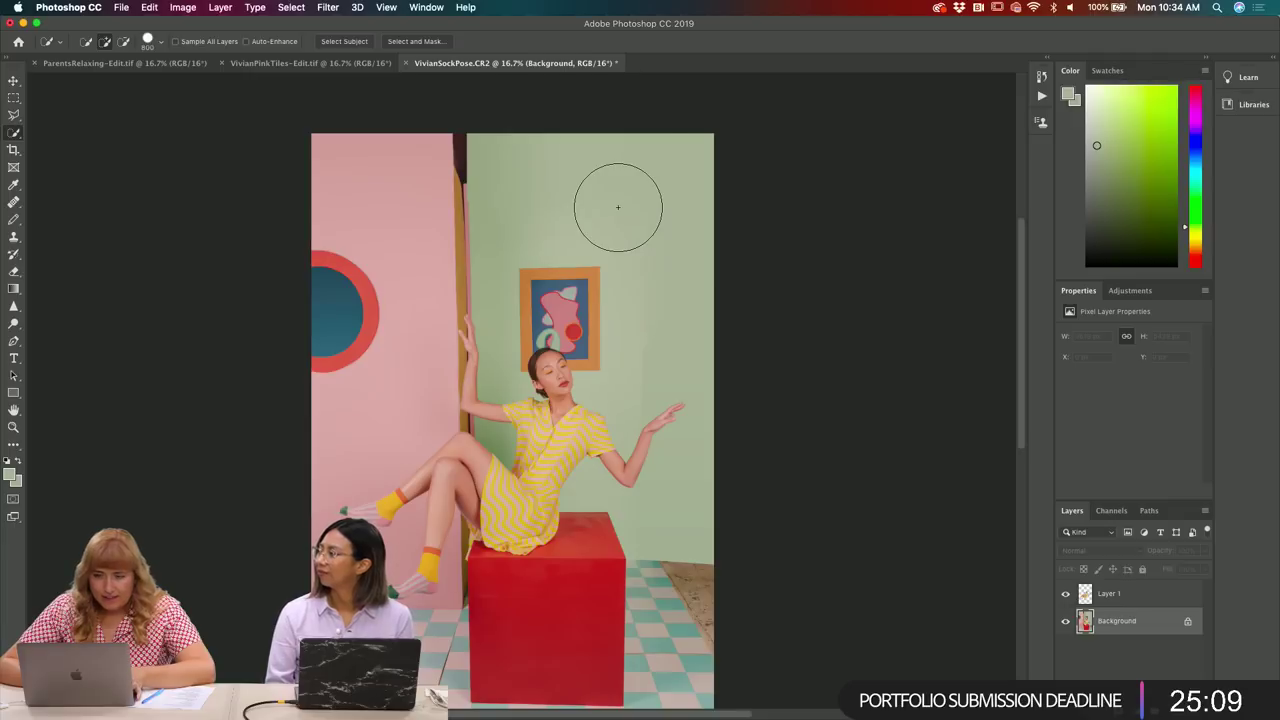
left_click(608, 206)
key("super+z")
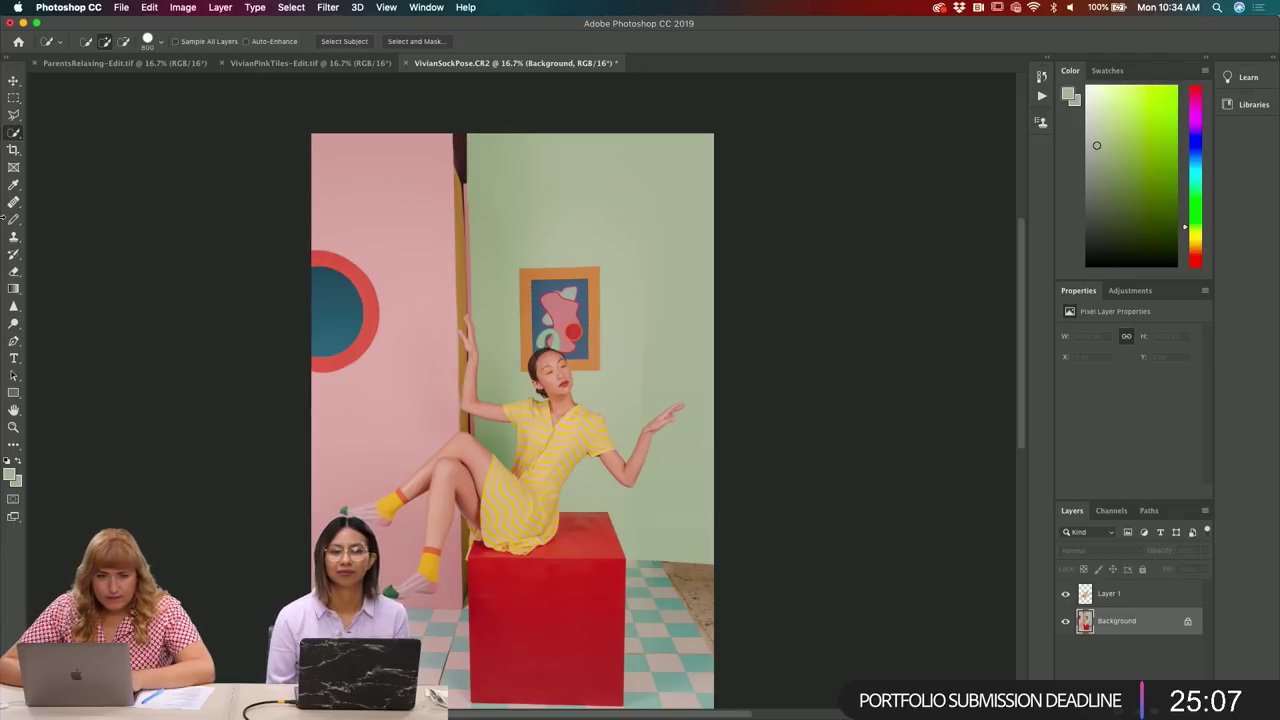
- Switch to the Healing Brush, zoom in on the wall, and set its size to 400
key("j")
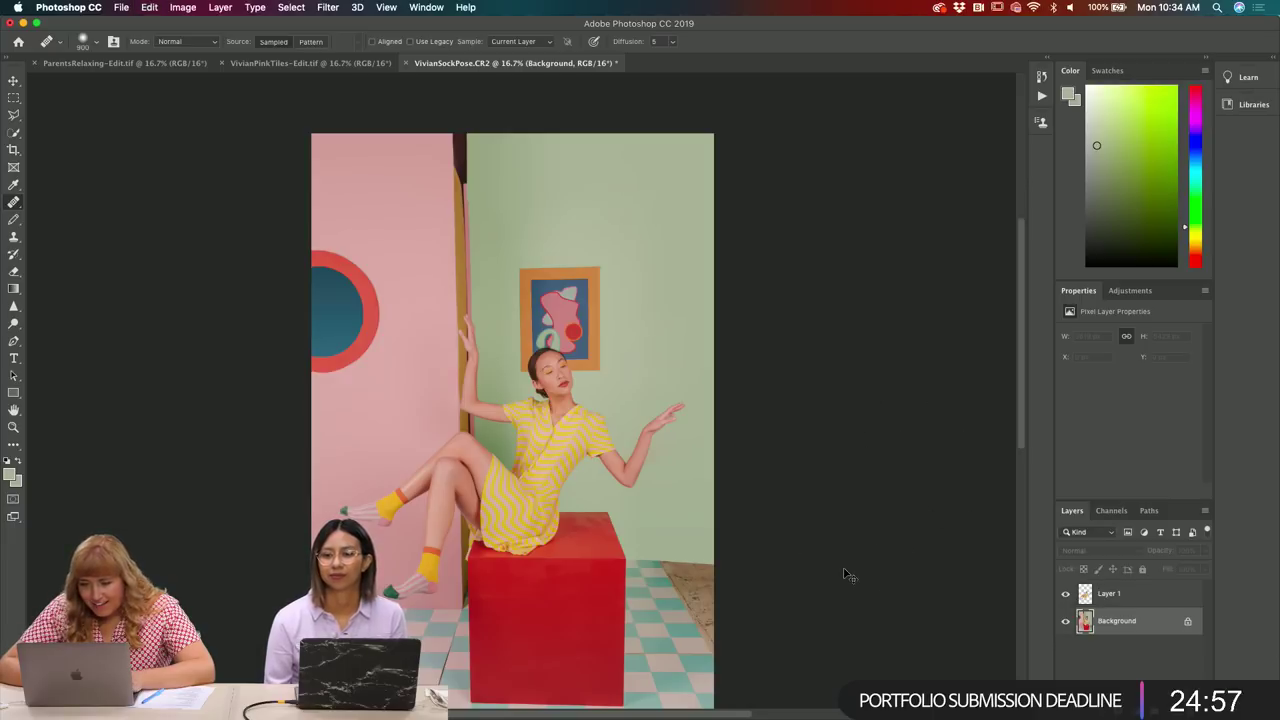
key("super+equal")
scroll(786, 543, "right", 5)
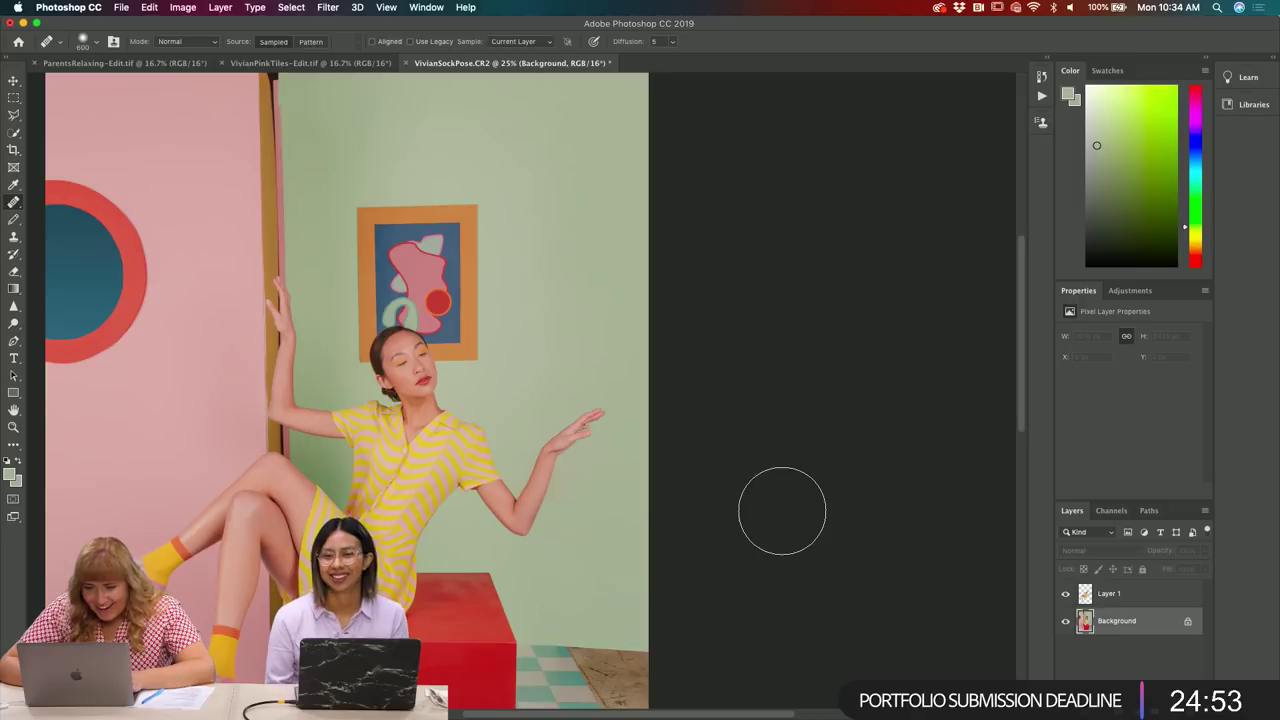
key("bracketleft")
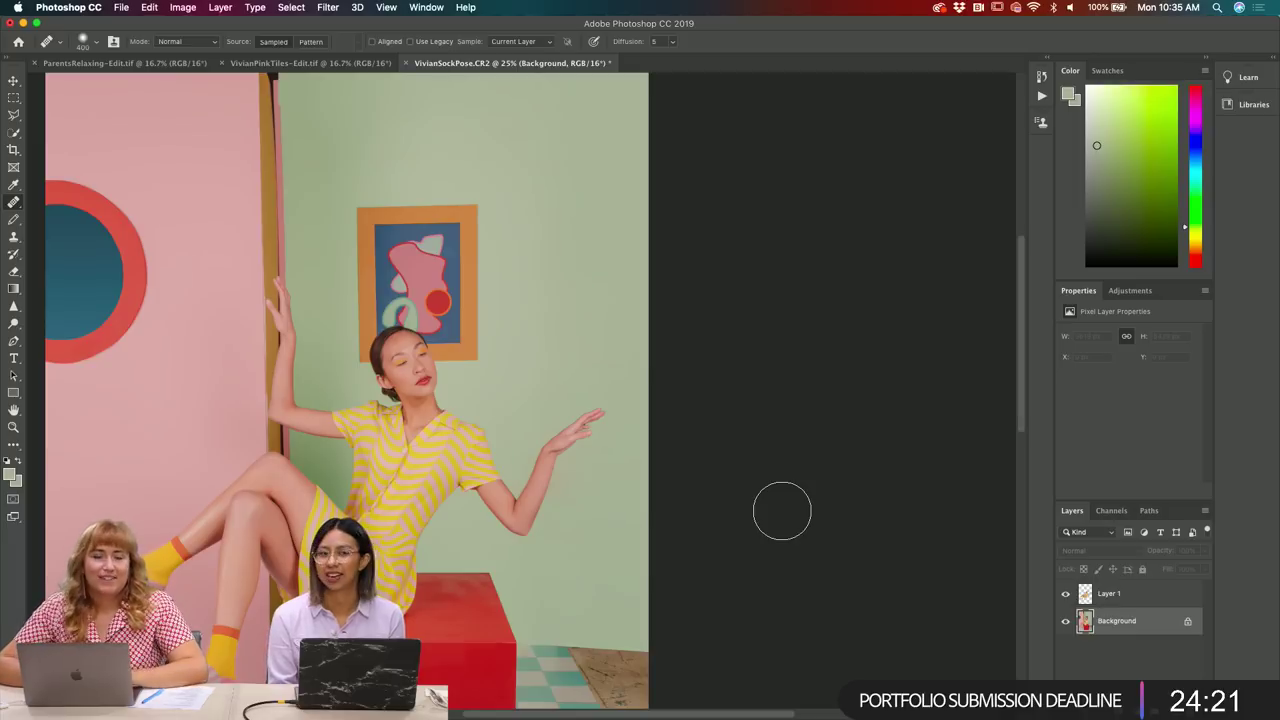
- Enlarge the Healing Brush to 700 pixels for the upper wall
scroll(744, 506, "down", 3)
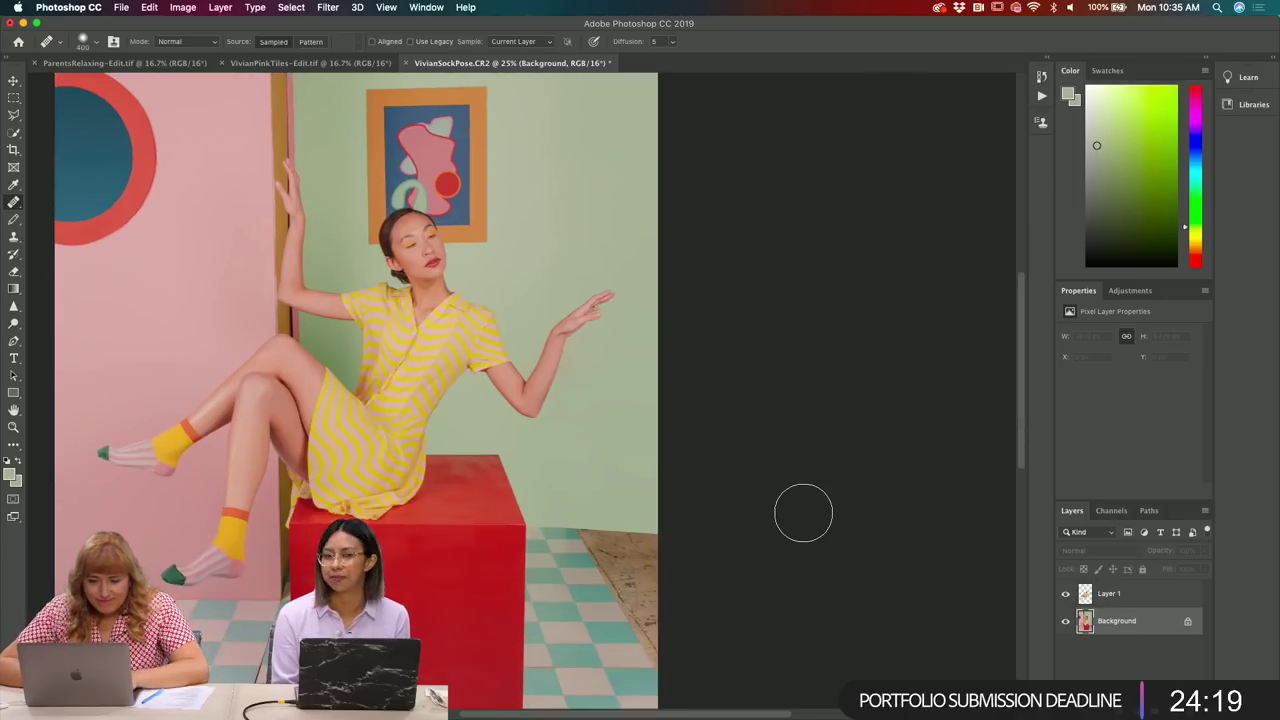
scroll(776, 450, "up", 2)
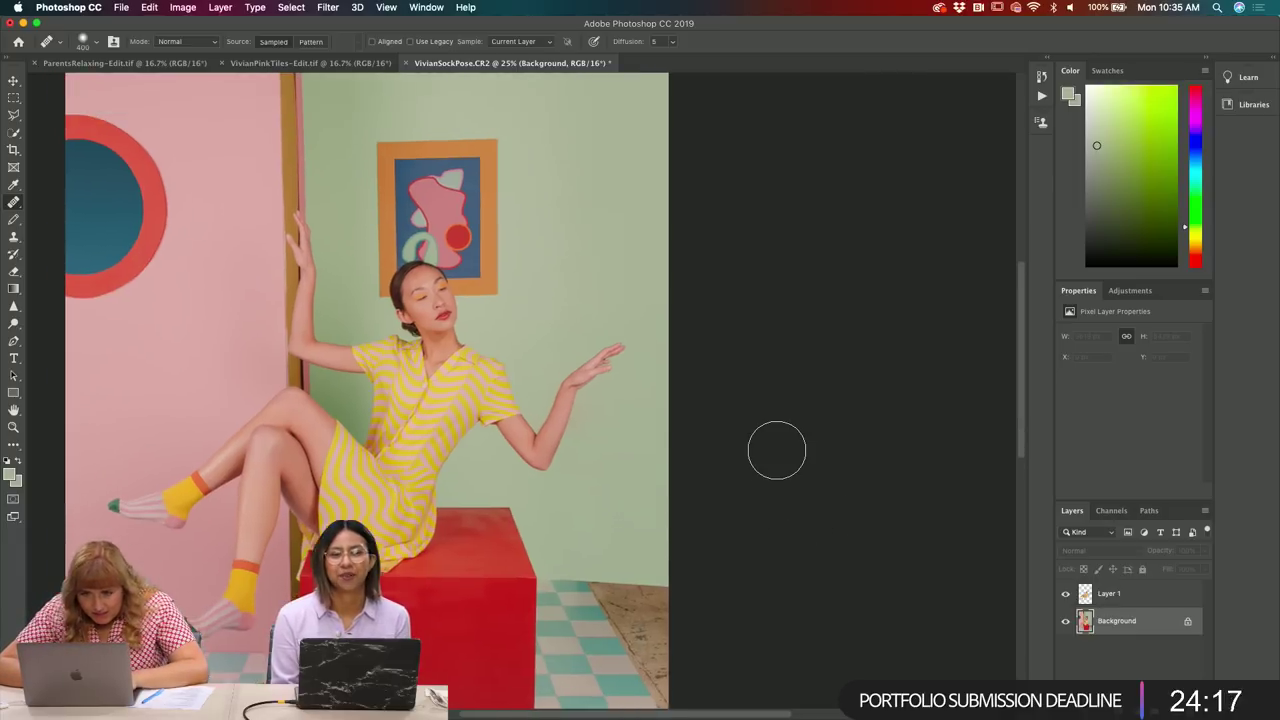
key("bracketright")
key("bracketright")
key("bracketright")
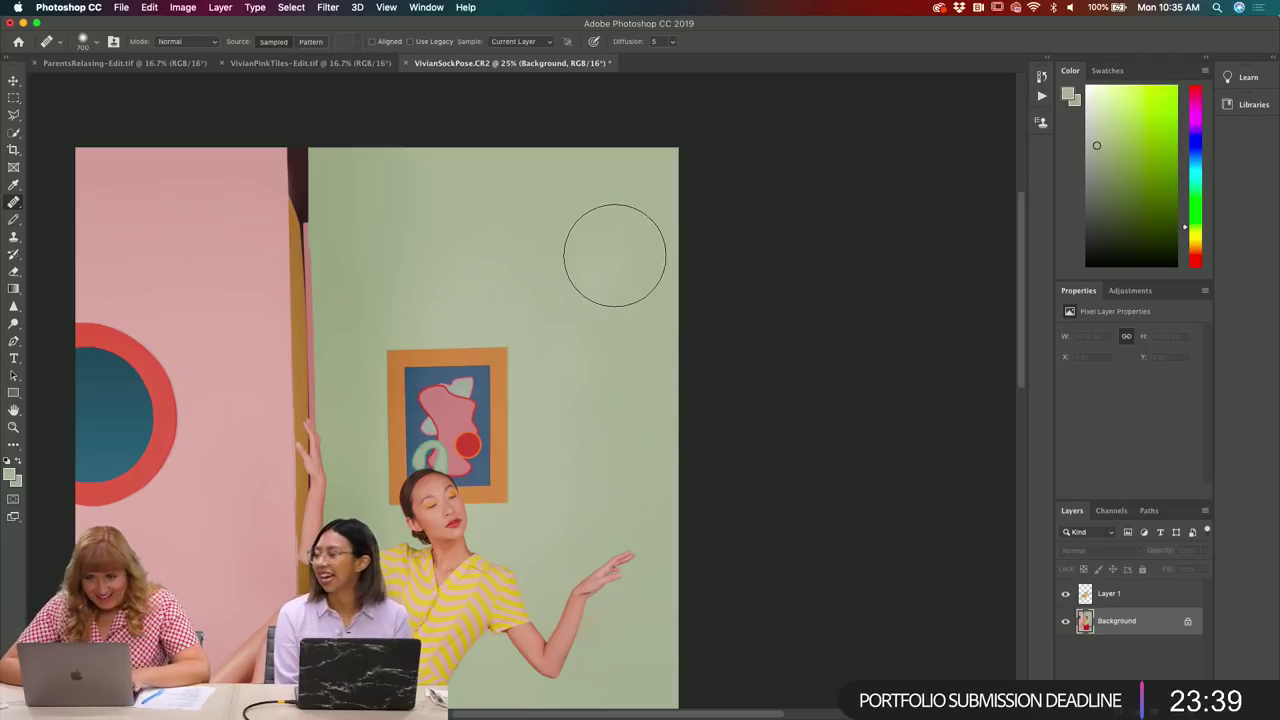
- Sample clean green wall as source and heal the blemishes right of the model
left_click(490, 240, "alt")
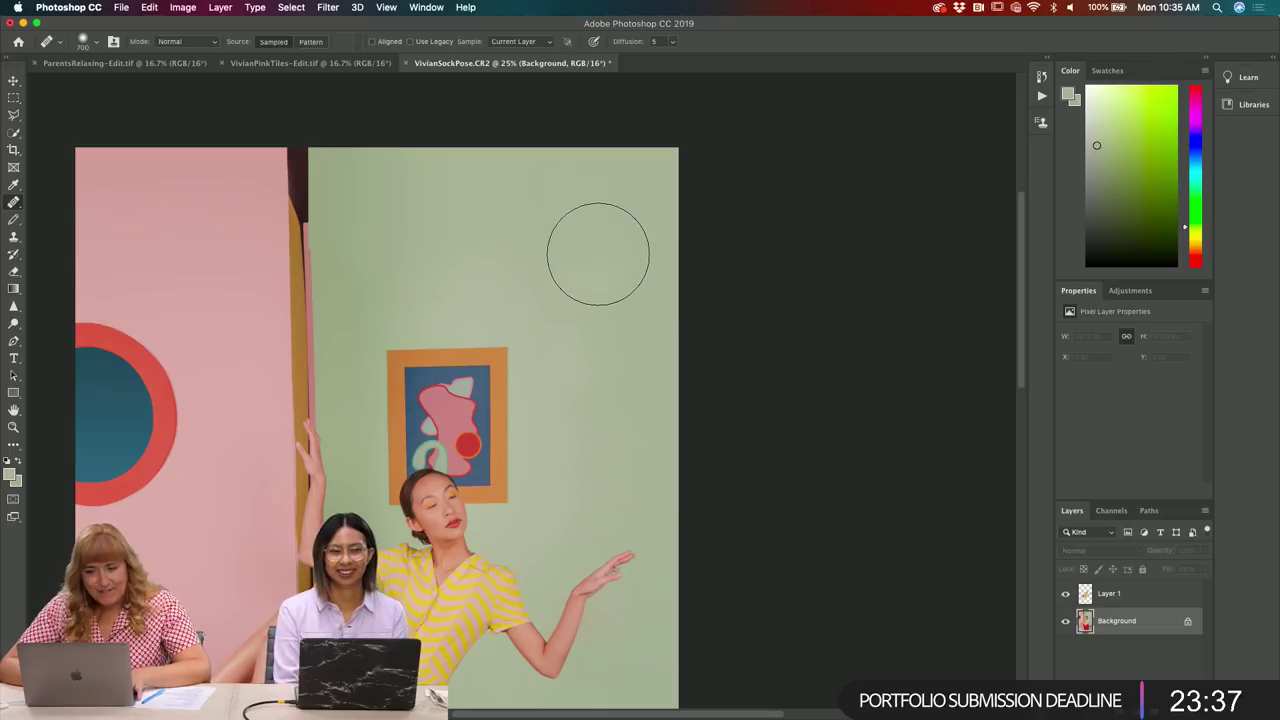
scroll(598, 322, "down", 5)
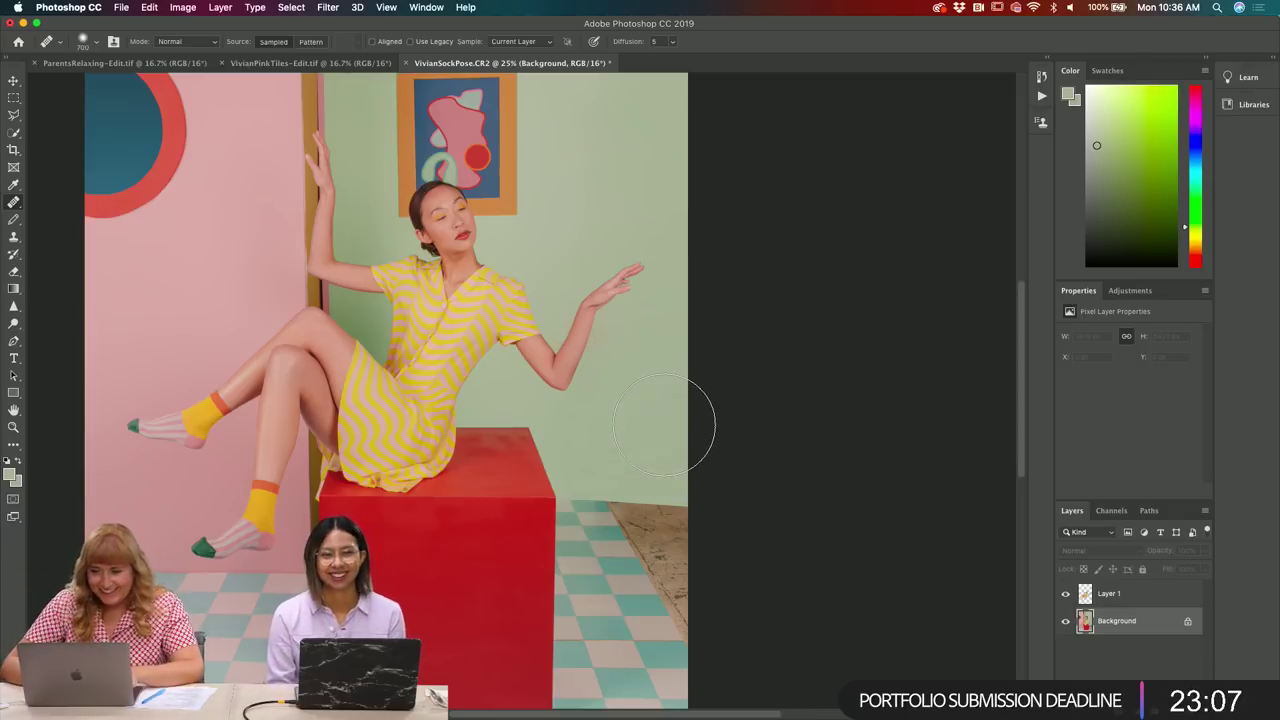
scroll(773, 398, "up", 4)
scroll(773, 398, "up", 4)
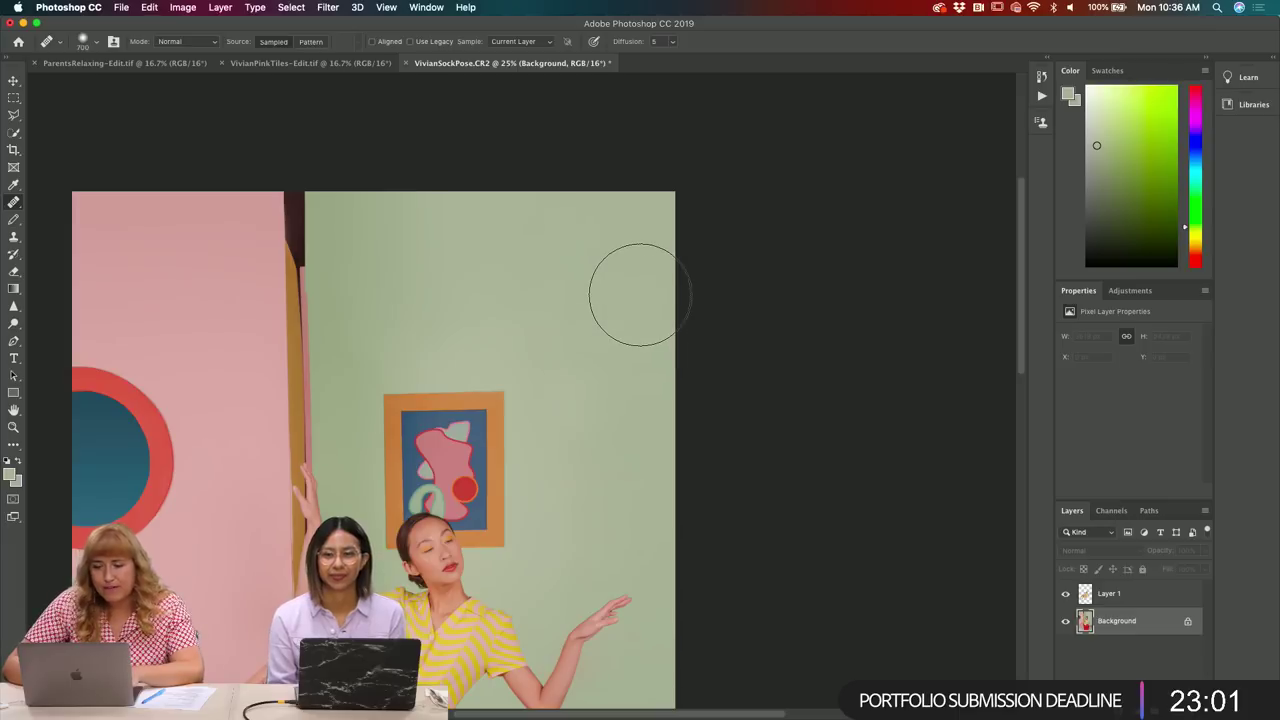
- Reduce the Healing Brush to 400 and keep healing the wall behind the model
scroll(634, 292, "down", 3)
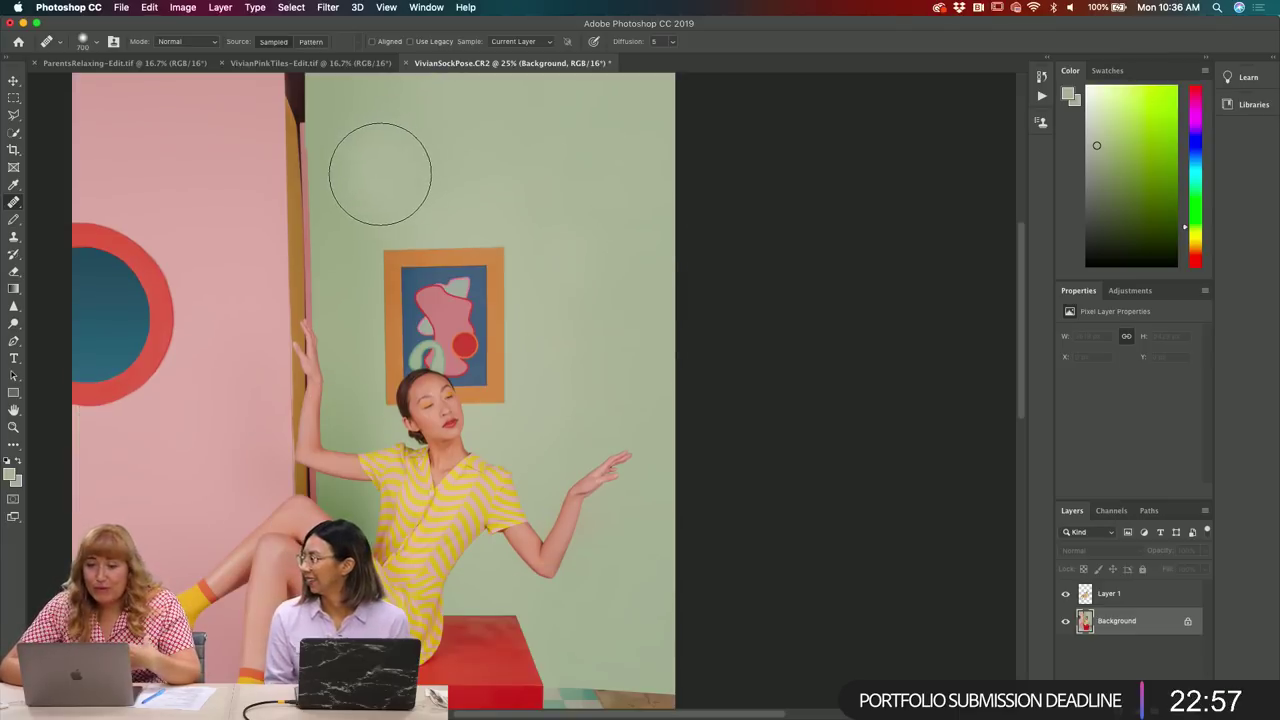
key("bracketleft")
key("bracketleft")
key("bracketleft")
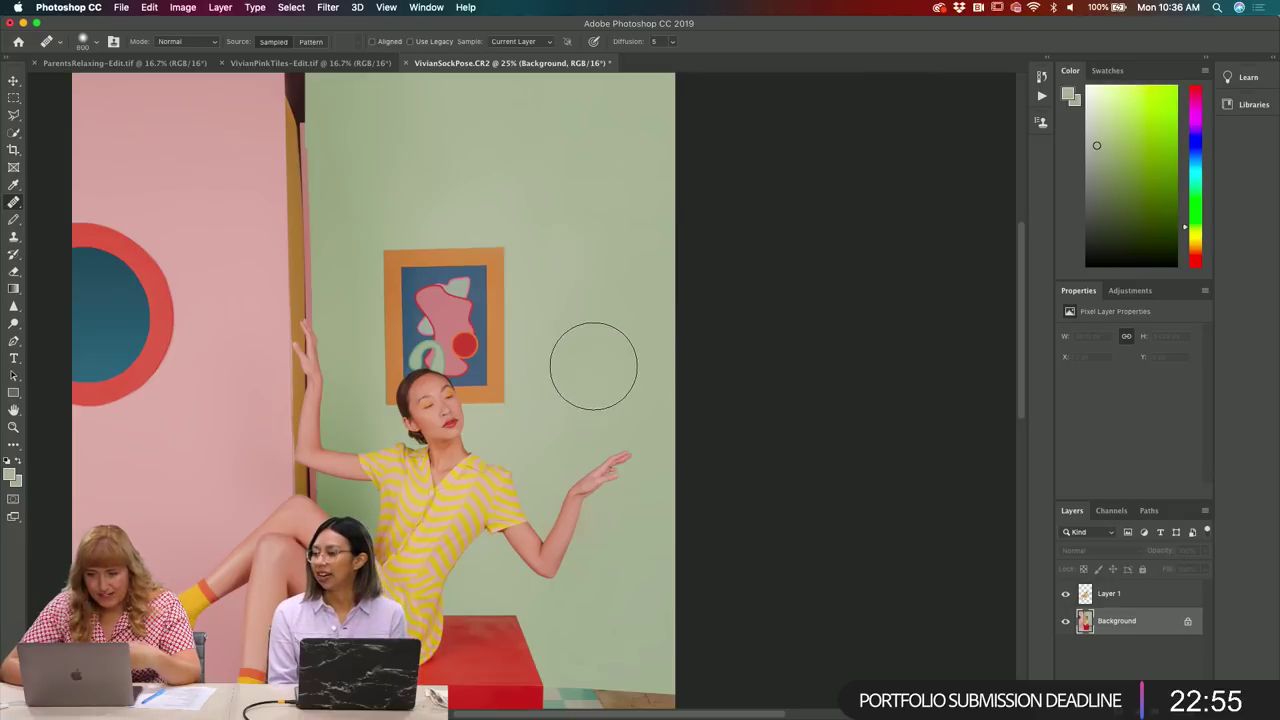
scroll(697, 354, "down", 5)
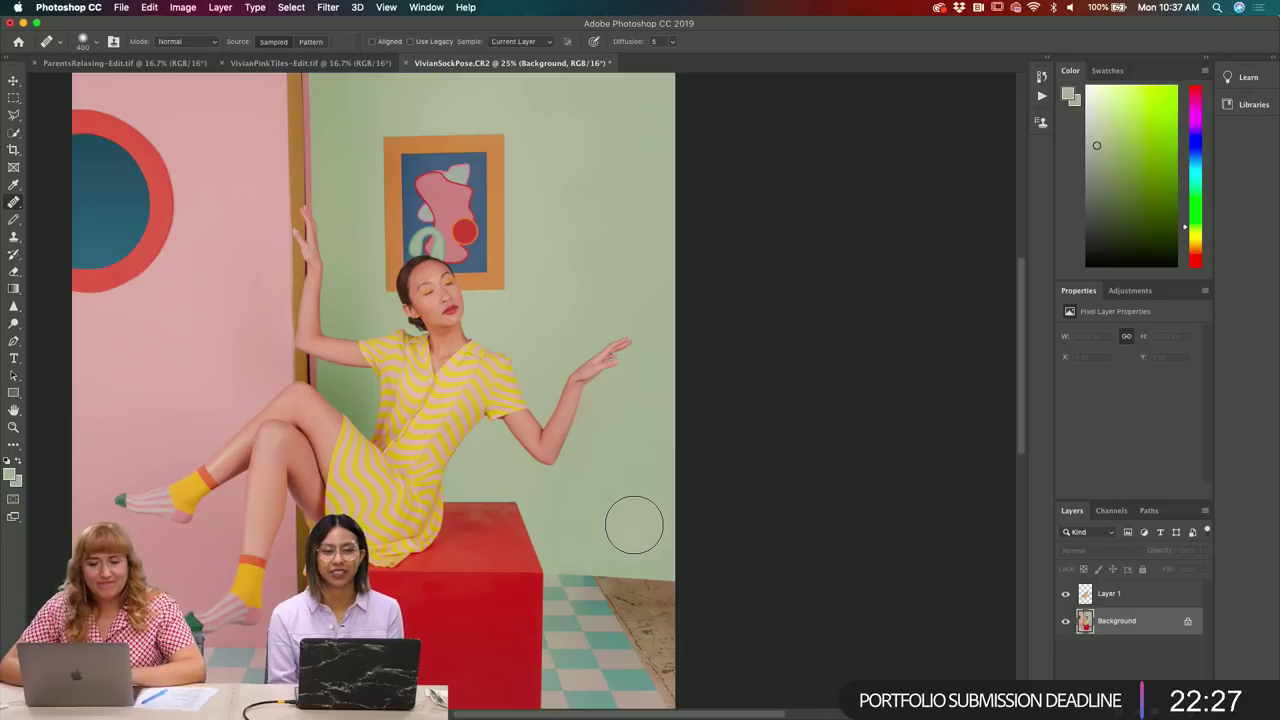
- Heal the wall and floor edges right of the red cube, panning around the photo
scroll(771, 584, "up", 3)
scroll(771, 584, "up", 1)
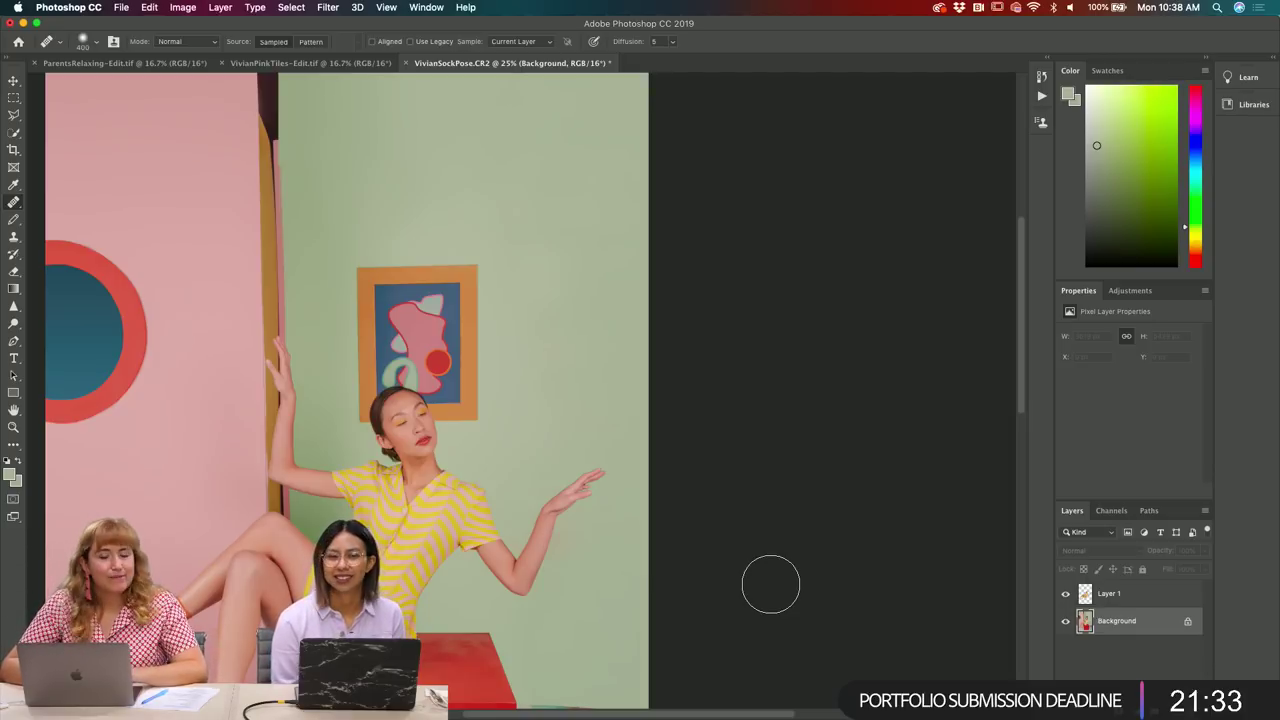
scroll(731, 551, "left", 5)
scroll(731, 551, "down", 3)
scroll(731, 551, "down", 5)
scroll(731, 551, "left", 1)
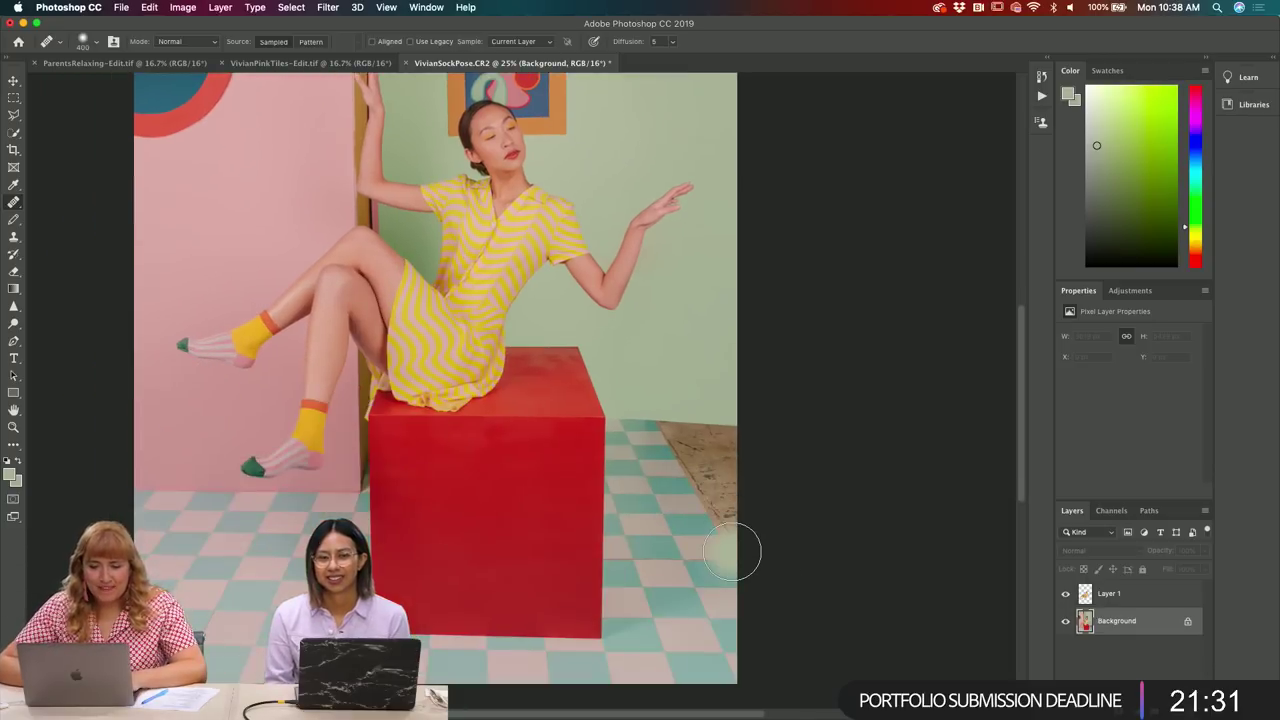
scroll(731, 551, "up", 1)
scroll(731, 551, "right", 2)
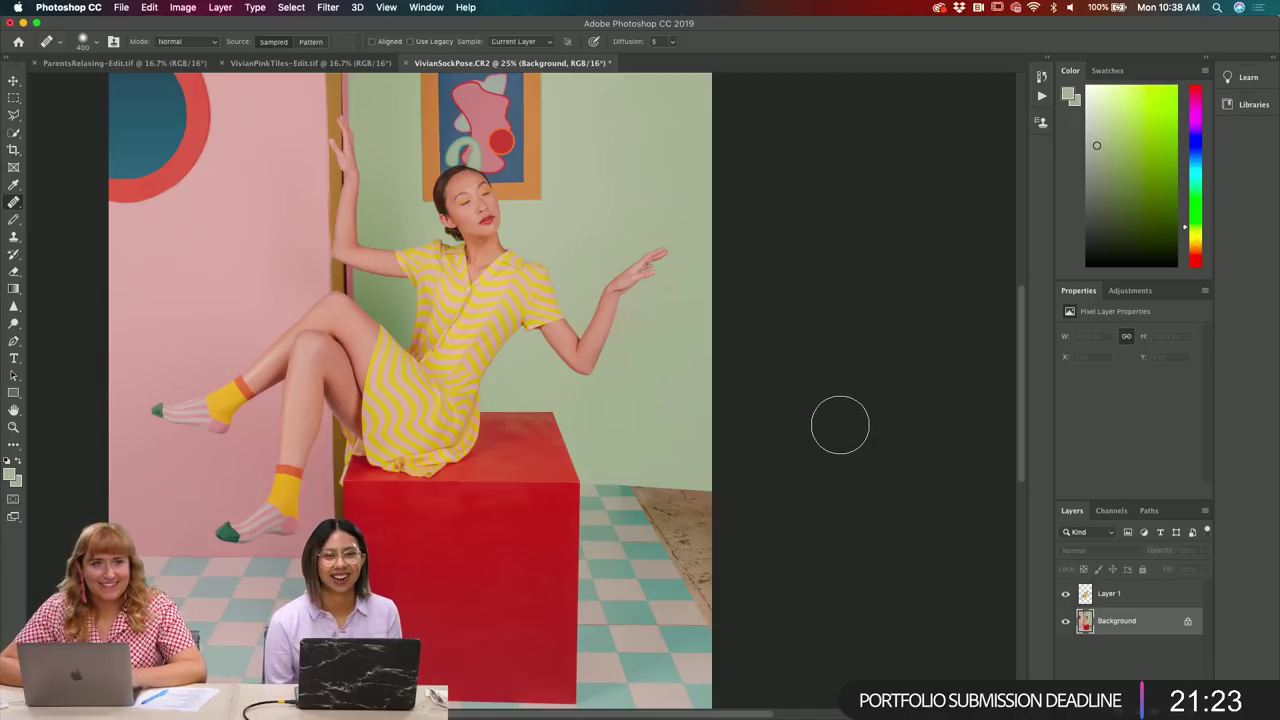
- Trace the narrow gold door-frame strip between the pink and green walls with the Polygonal Lasso
left_click_drag(509, 443, 626, 571)
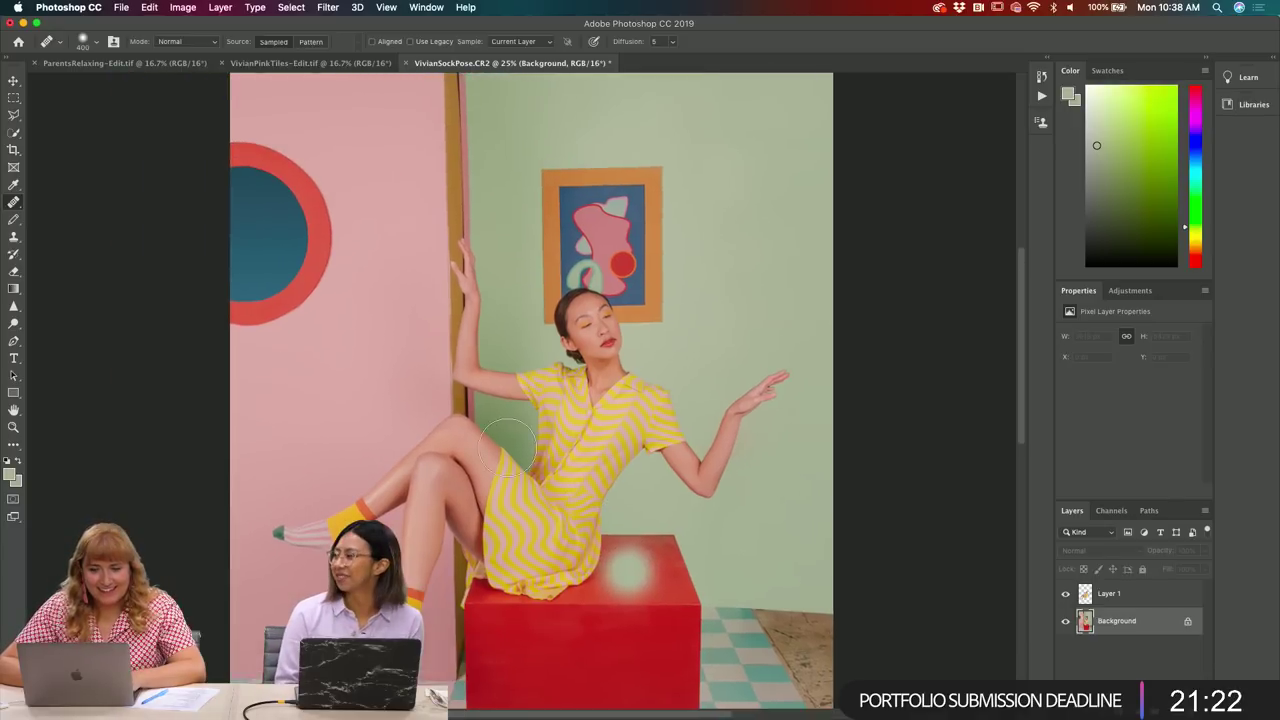
left_click(12, 114)
scroll(462, 190, "up", 5)
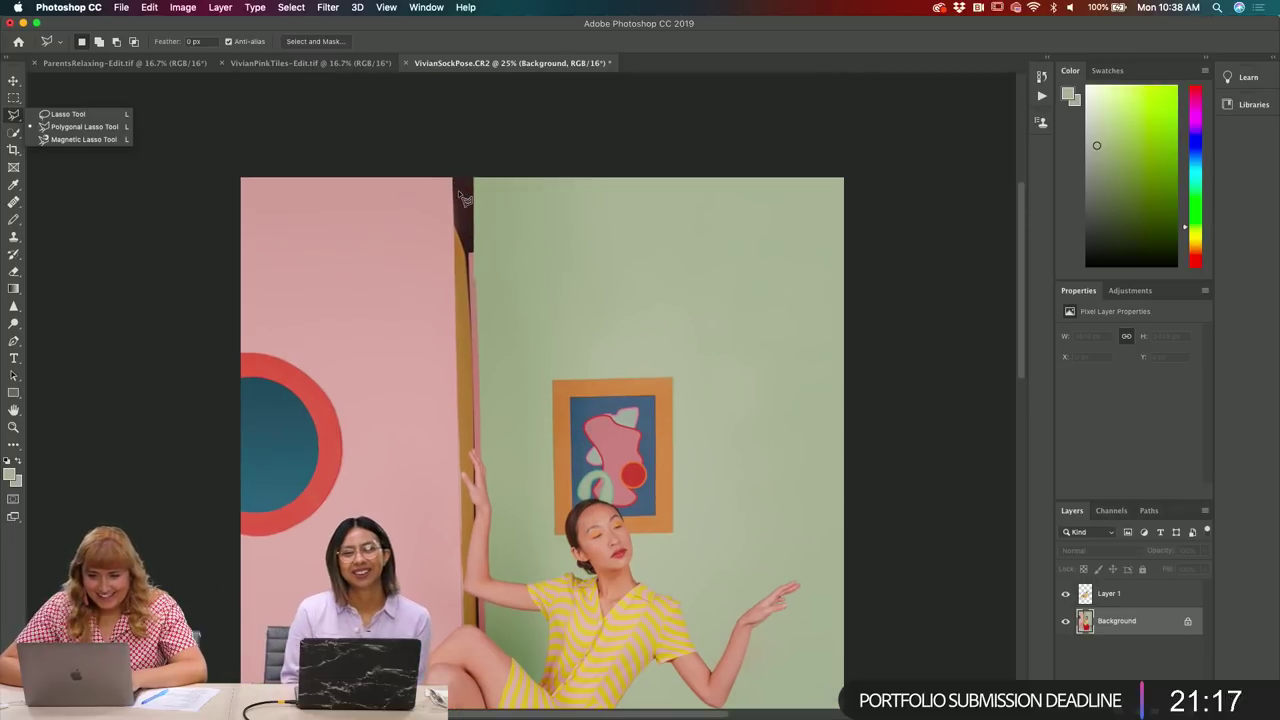
mouse_move(456, 182)
left_mouse_down()
mouse_move(452, 430)
mouse_move(470, 505)
mouse_move(468, 600)
left_mouse_up()
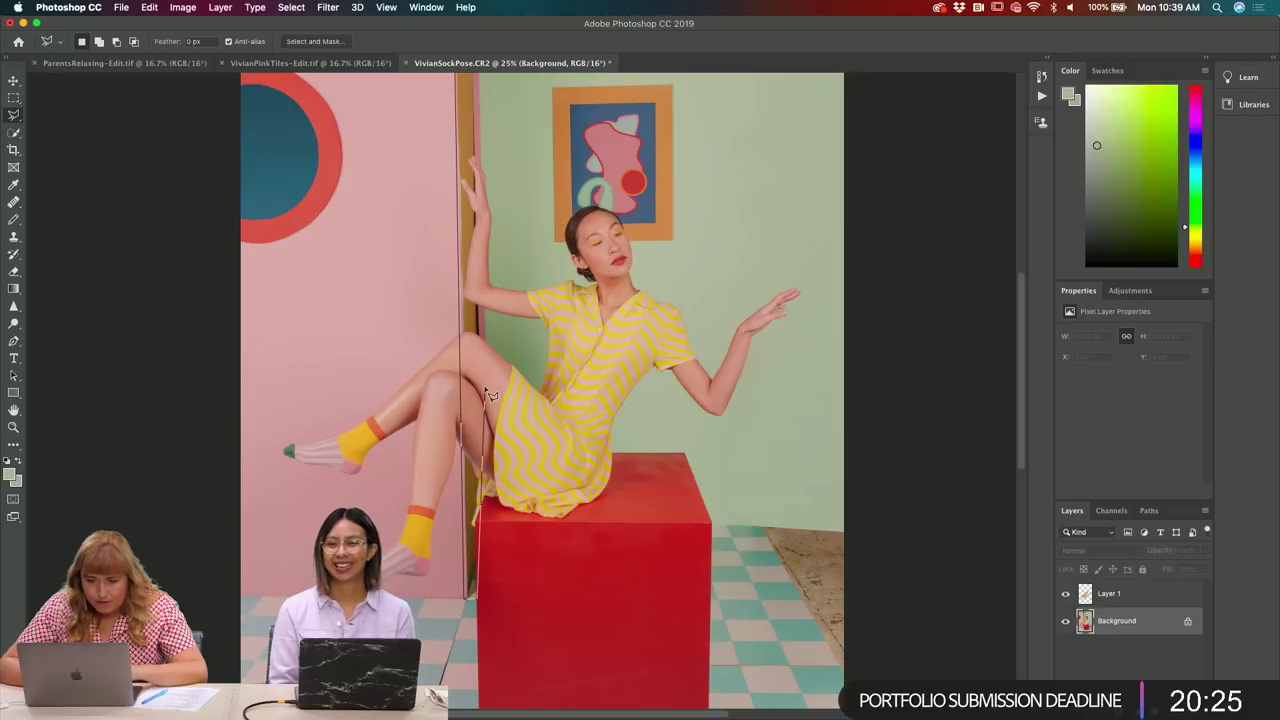
left_click(478, 502)
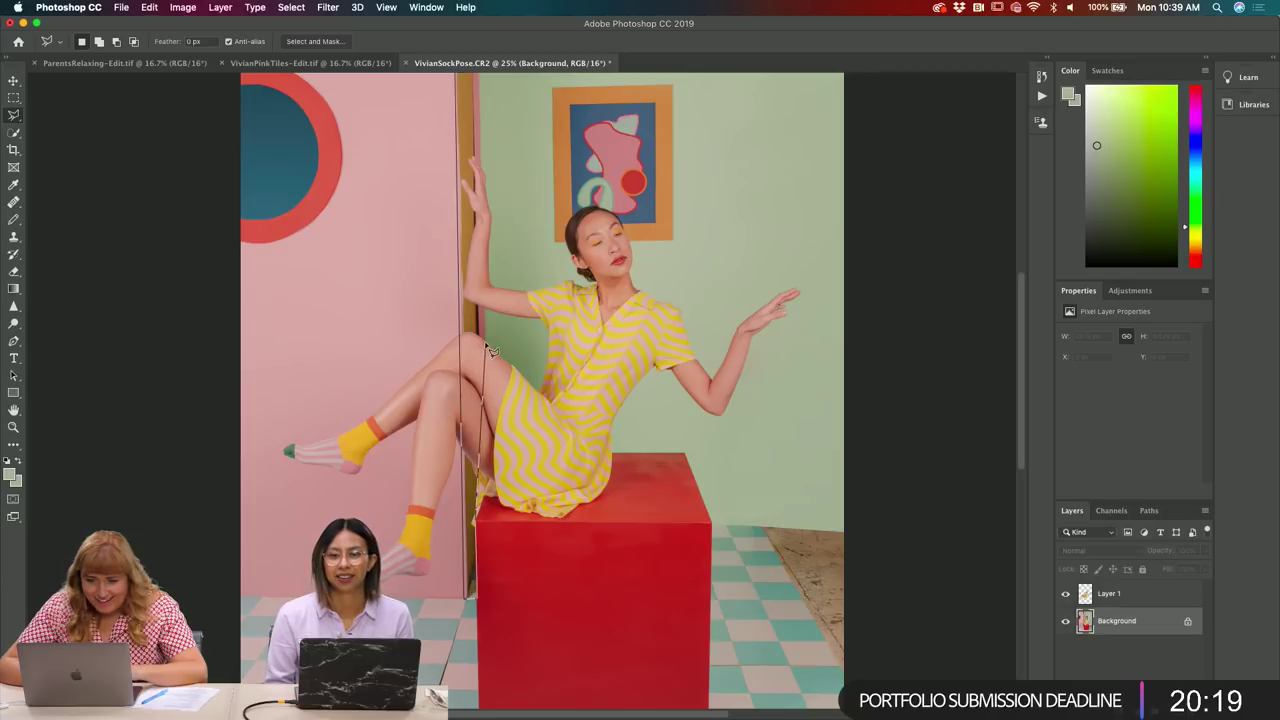
scroll(490, 285, "up", 5)
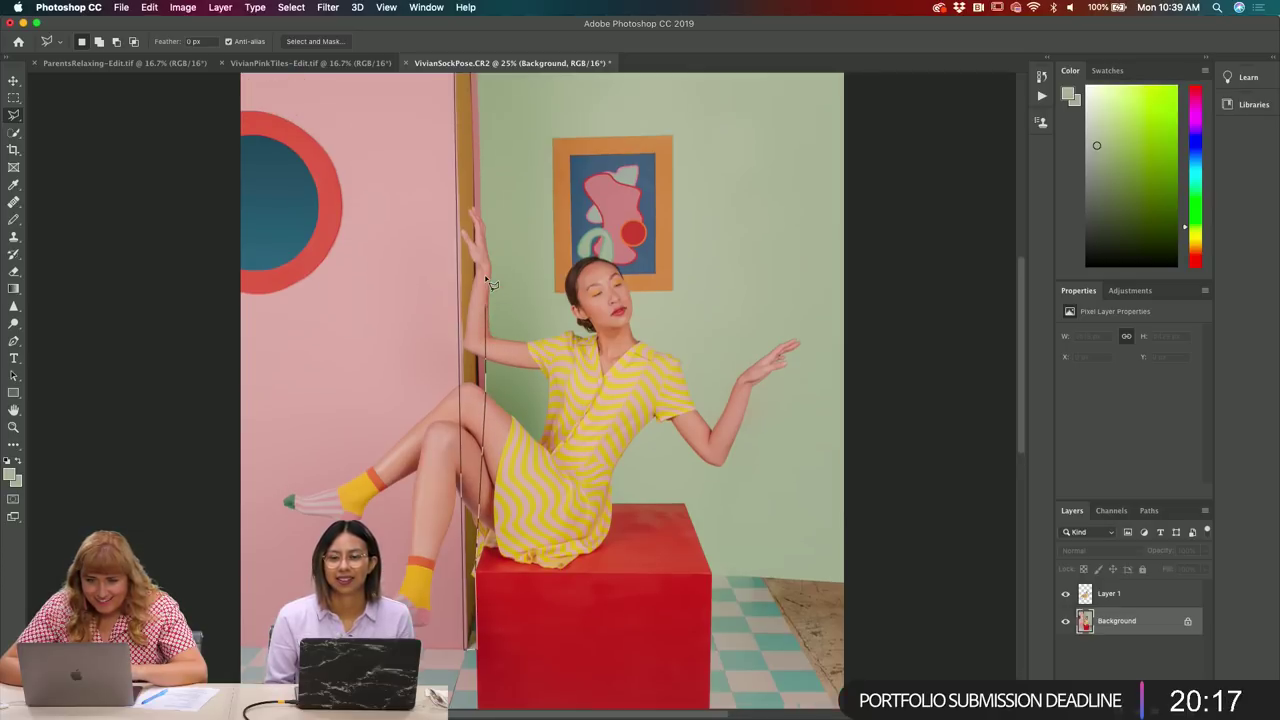
scroll(481, 162, "up", 3)
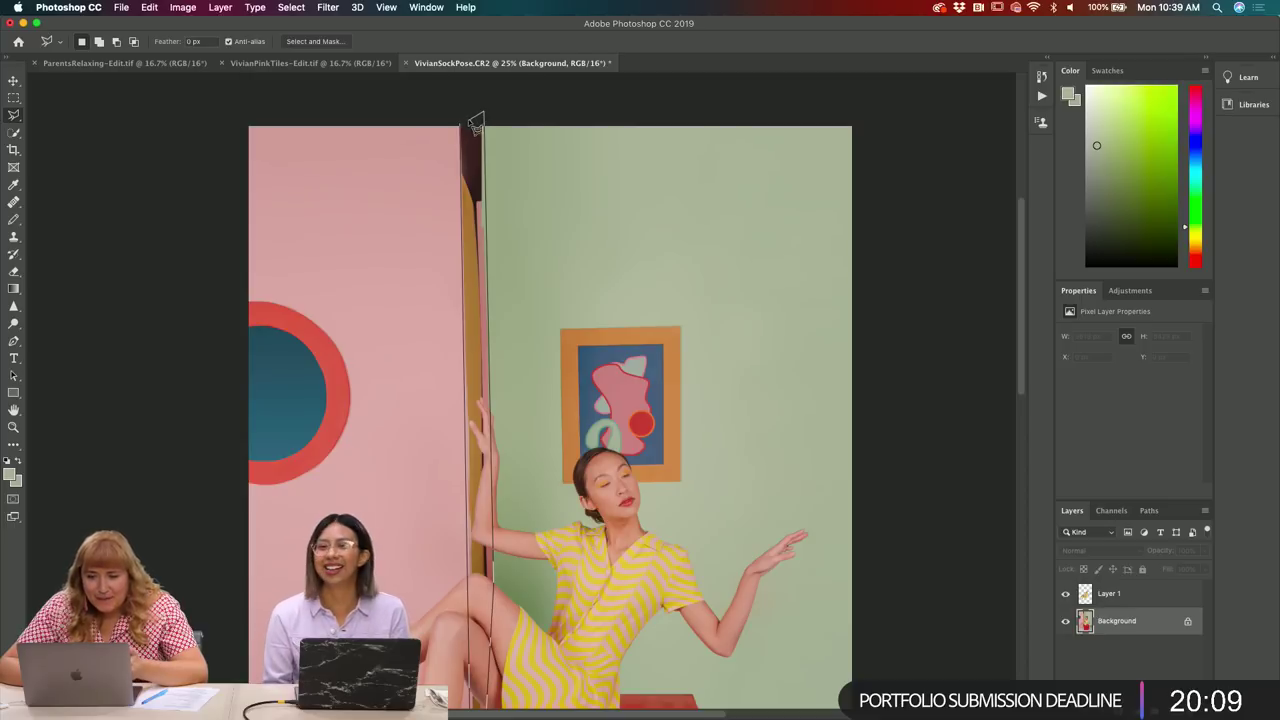
key("Escape")
scroll(617, 236, "down", 5)
scroll(613, 232, "down", 2)
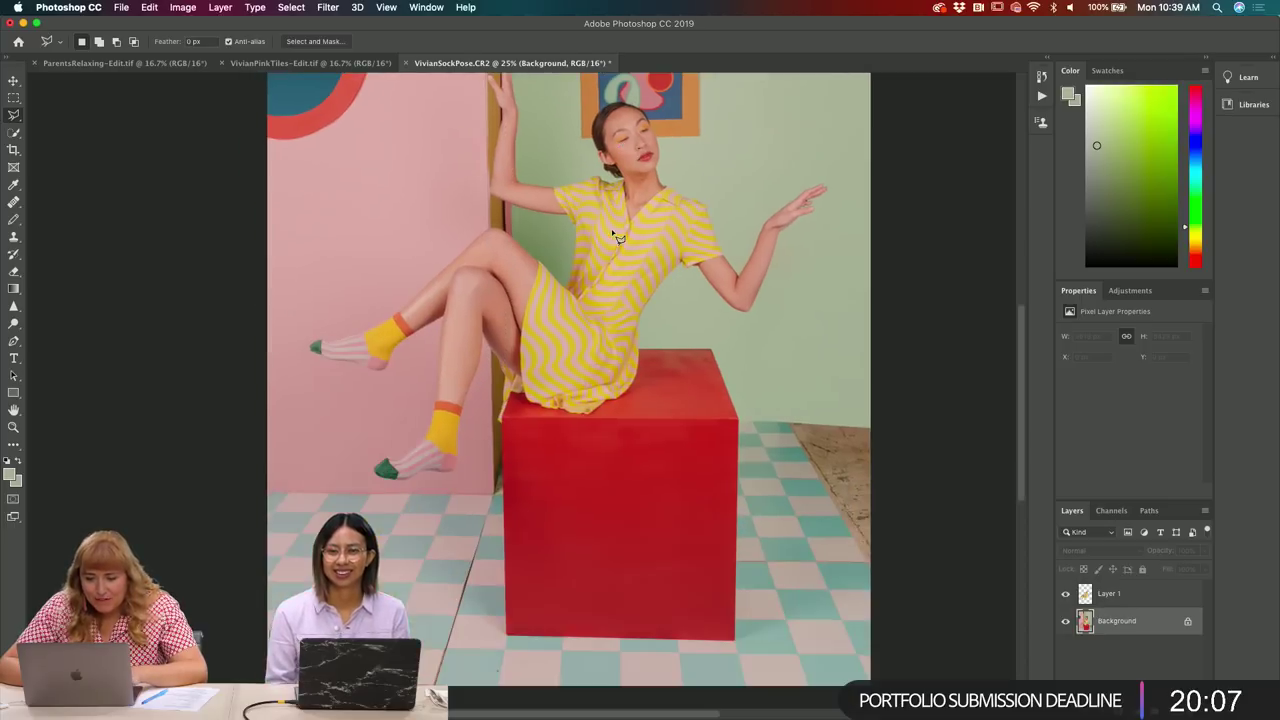
scroll(612, 231, "up", 2)
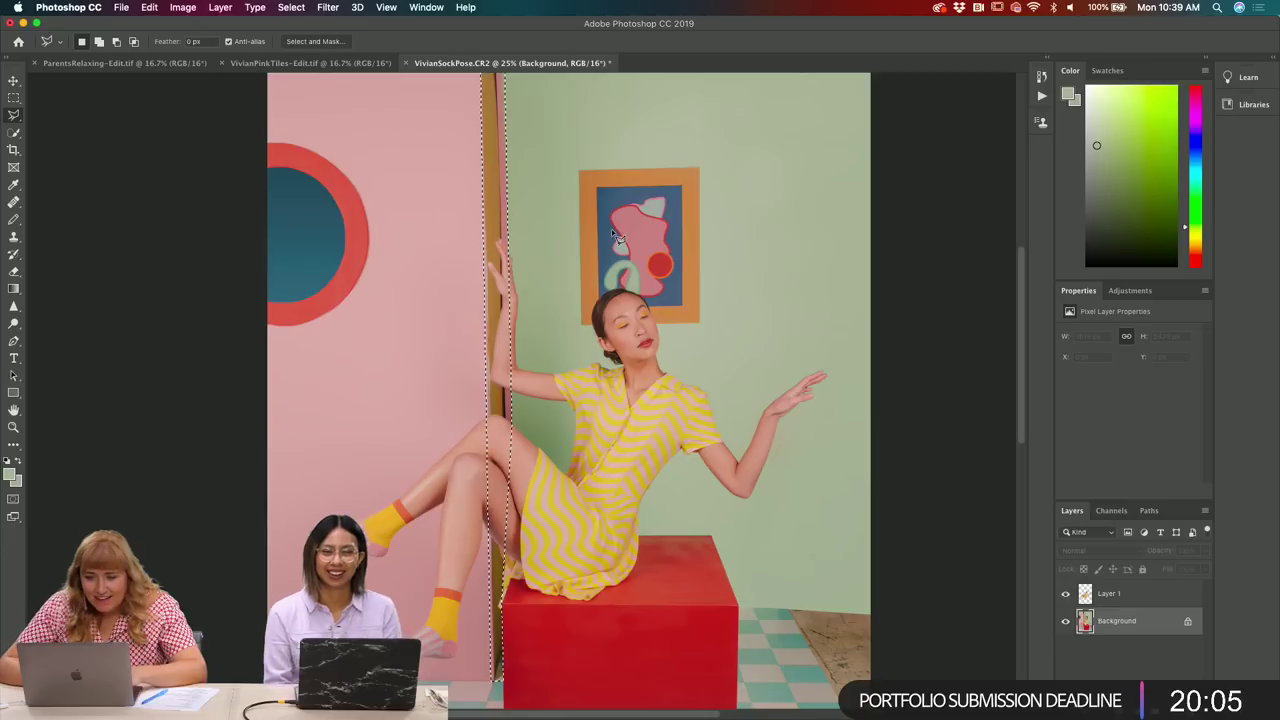
left_click(1066, 595)
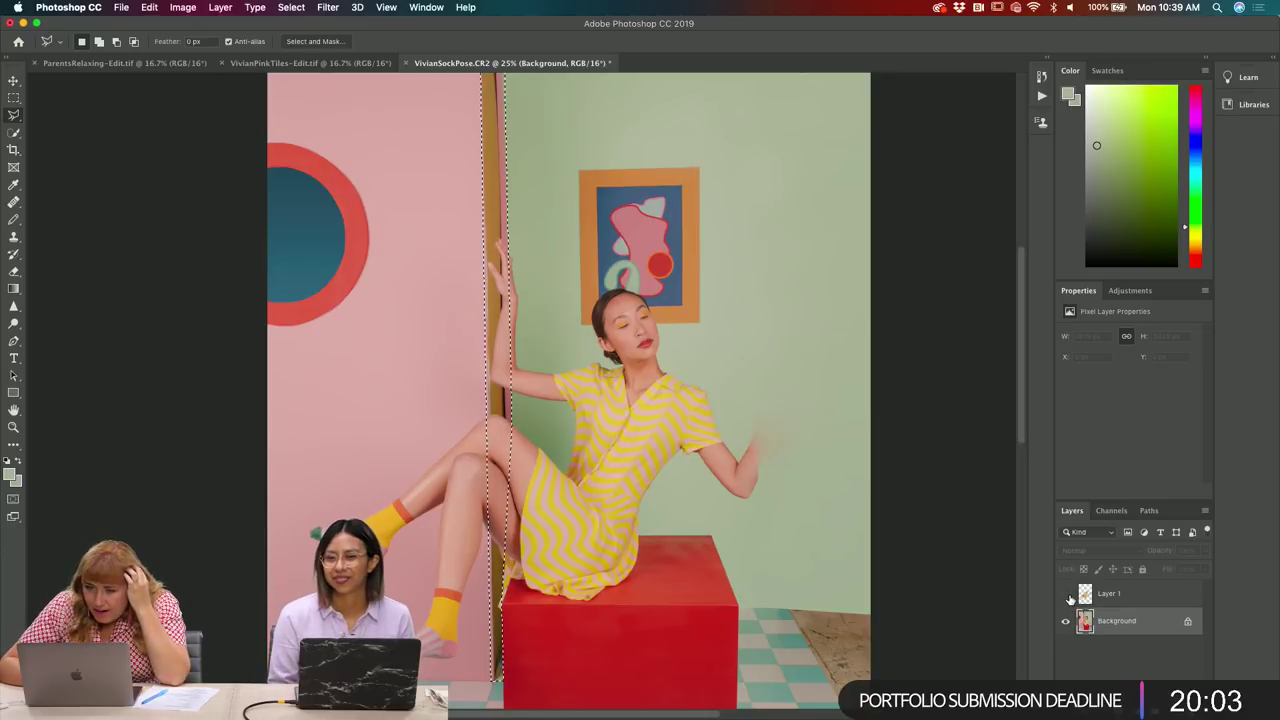
left_click(1066, 595)
left_click(1066, 595)
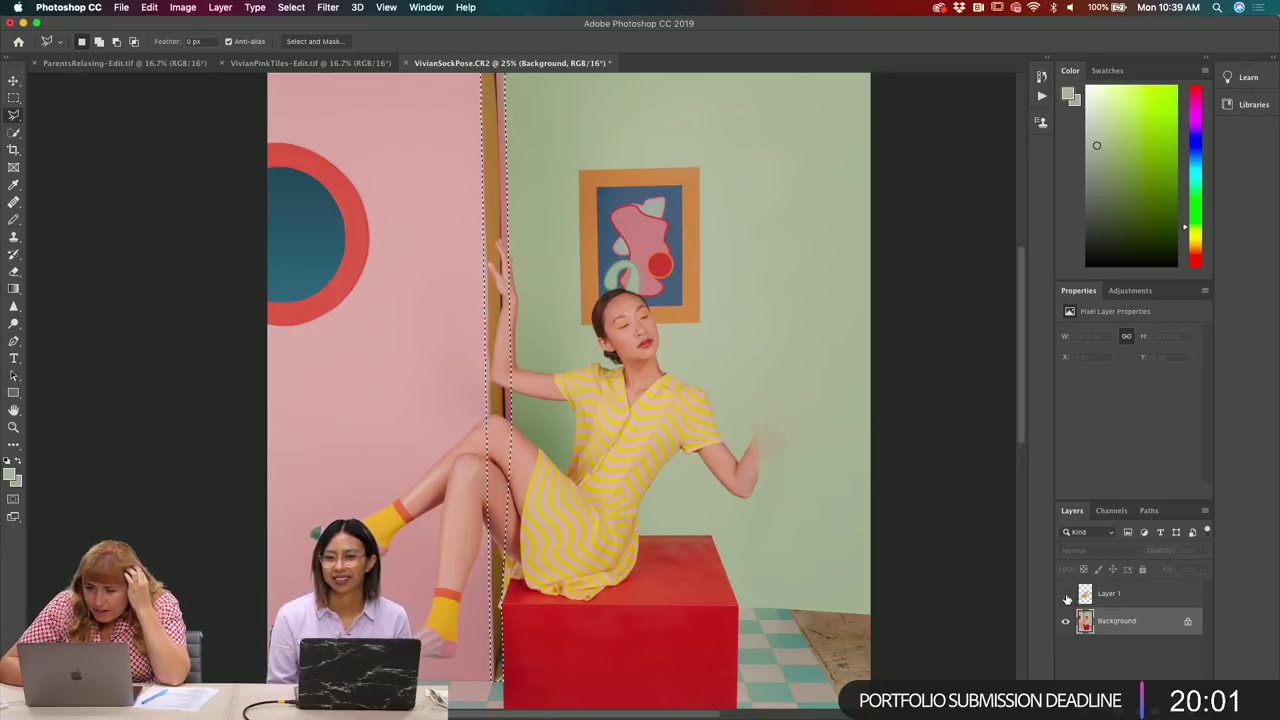
left_click(1066, 595)
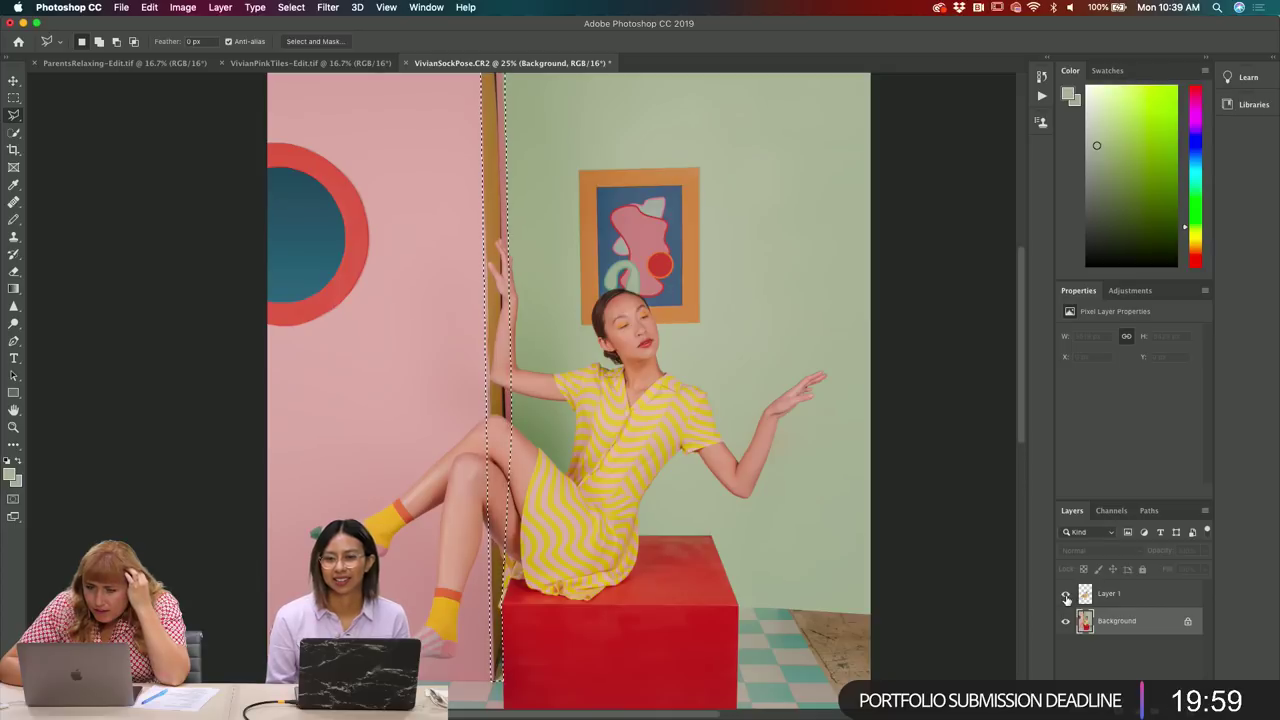
left_click(1066, 621)
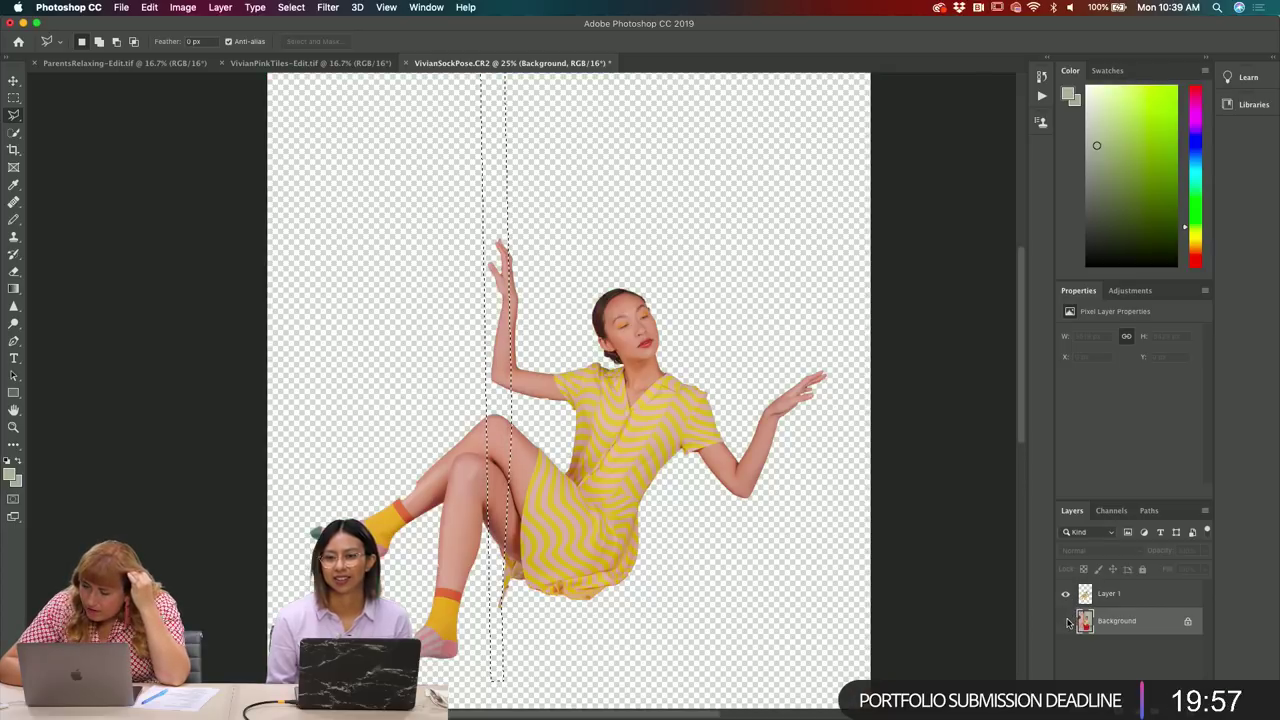
left_click(1066, 621)
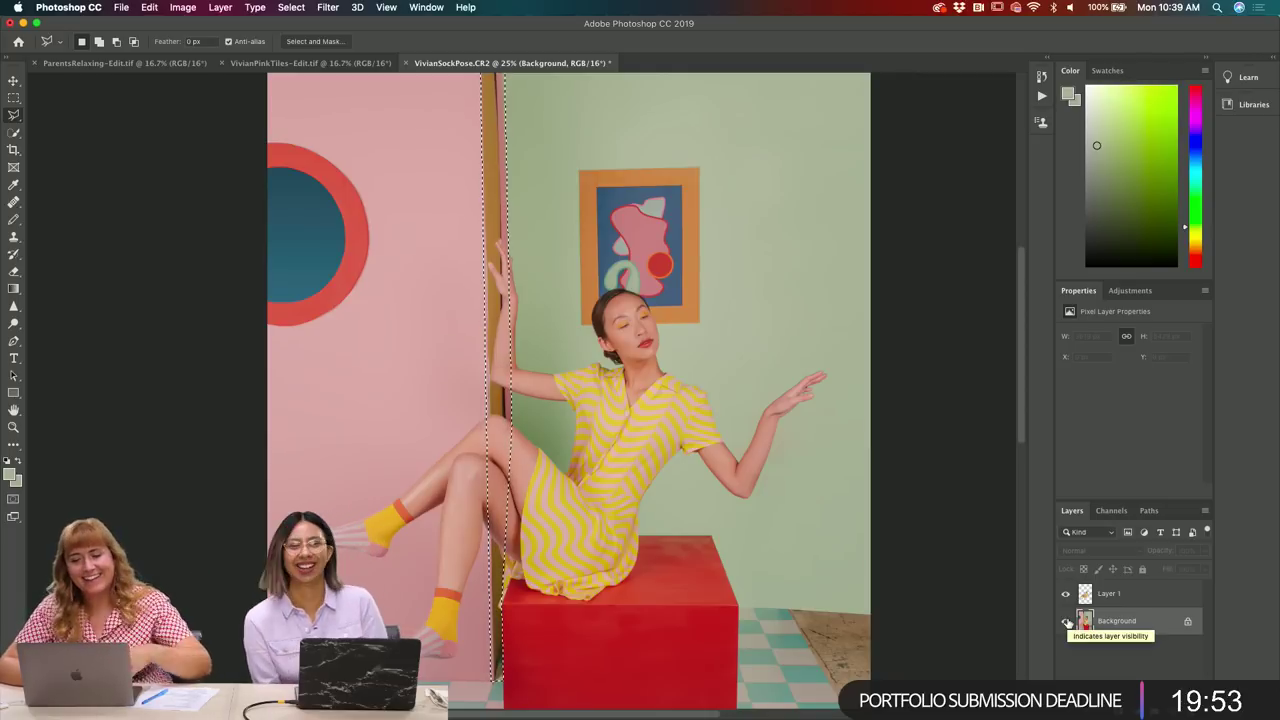
left_click(913, 566)
key("super+minus")
key("super+z")
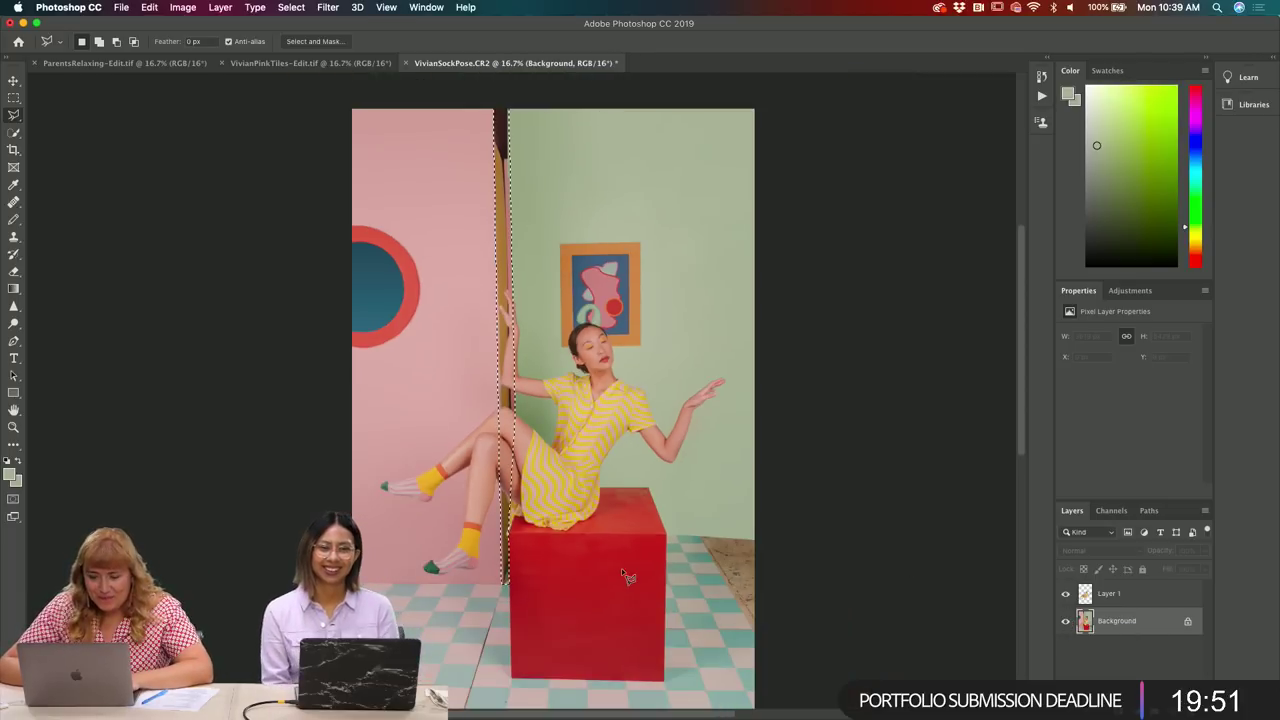
key("i")
- Set a light tan foreground and strip-brown background, gradient-fill the door-frame strip, and deselect
left_click(13, 287)
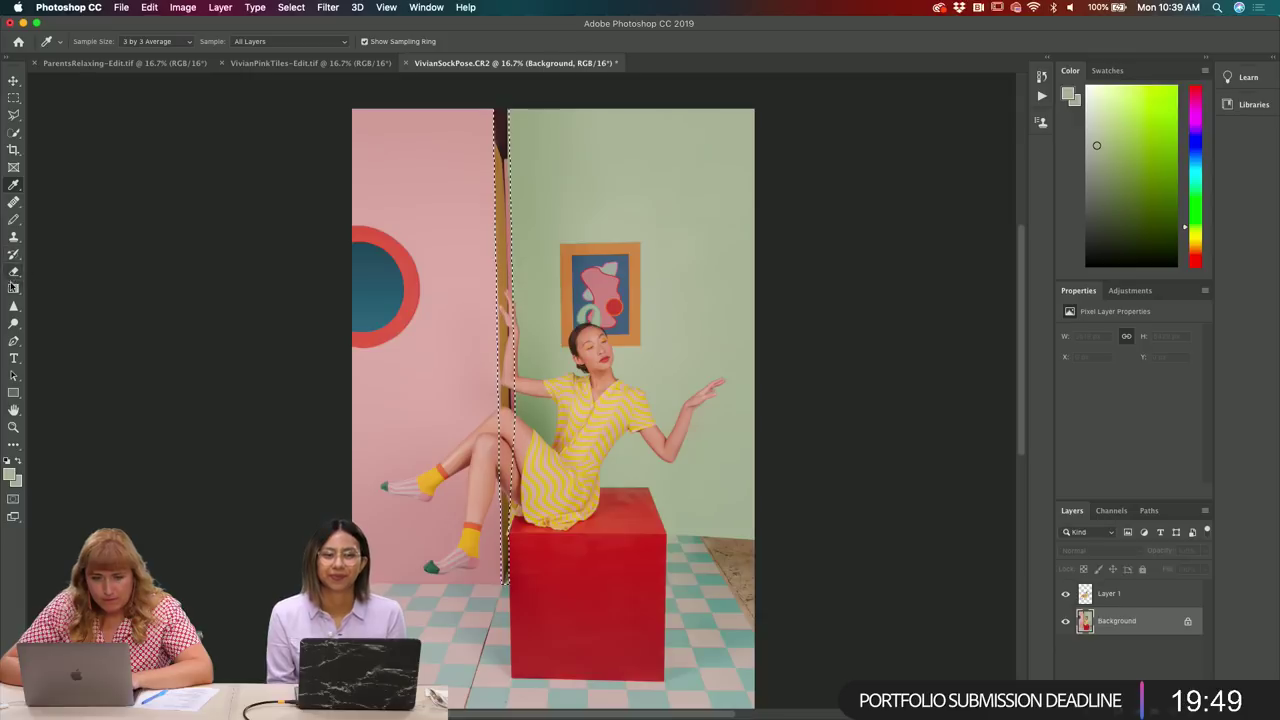
key("i")
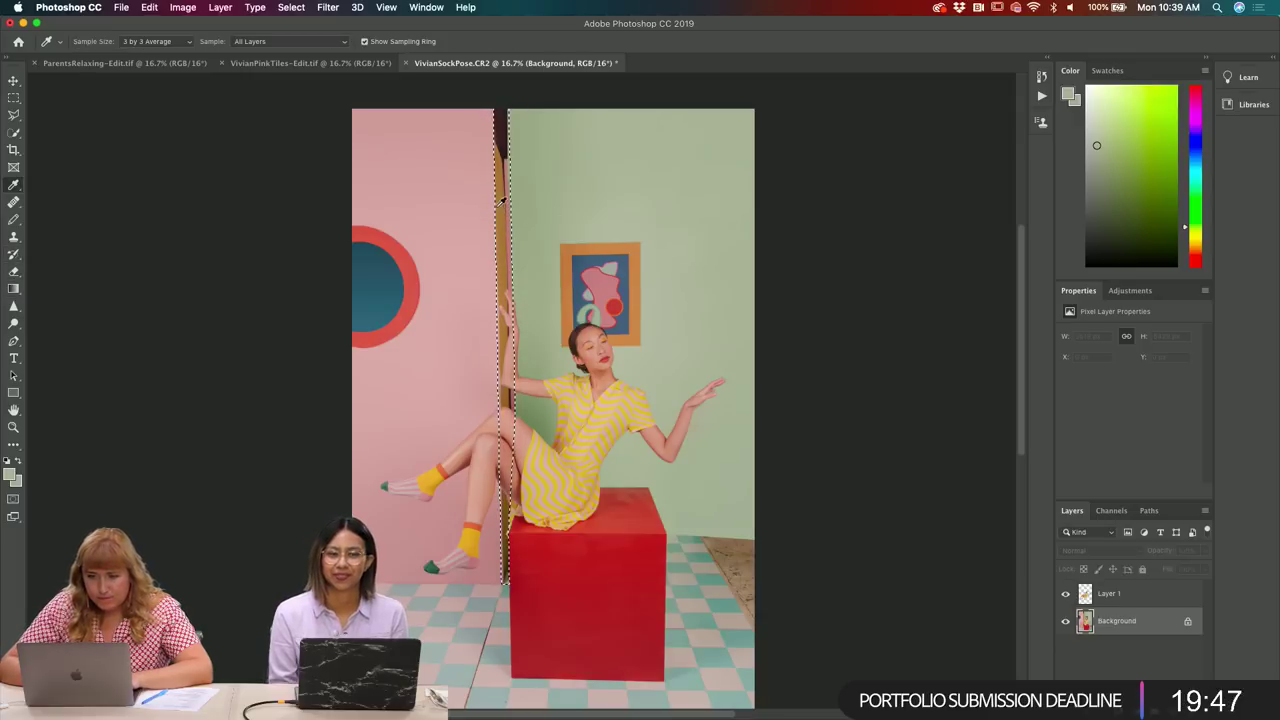
left_click(504, 172)
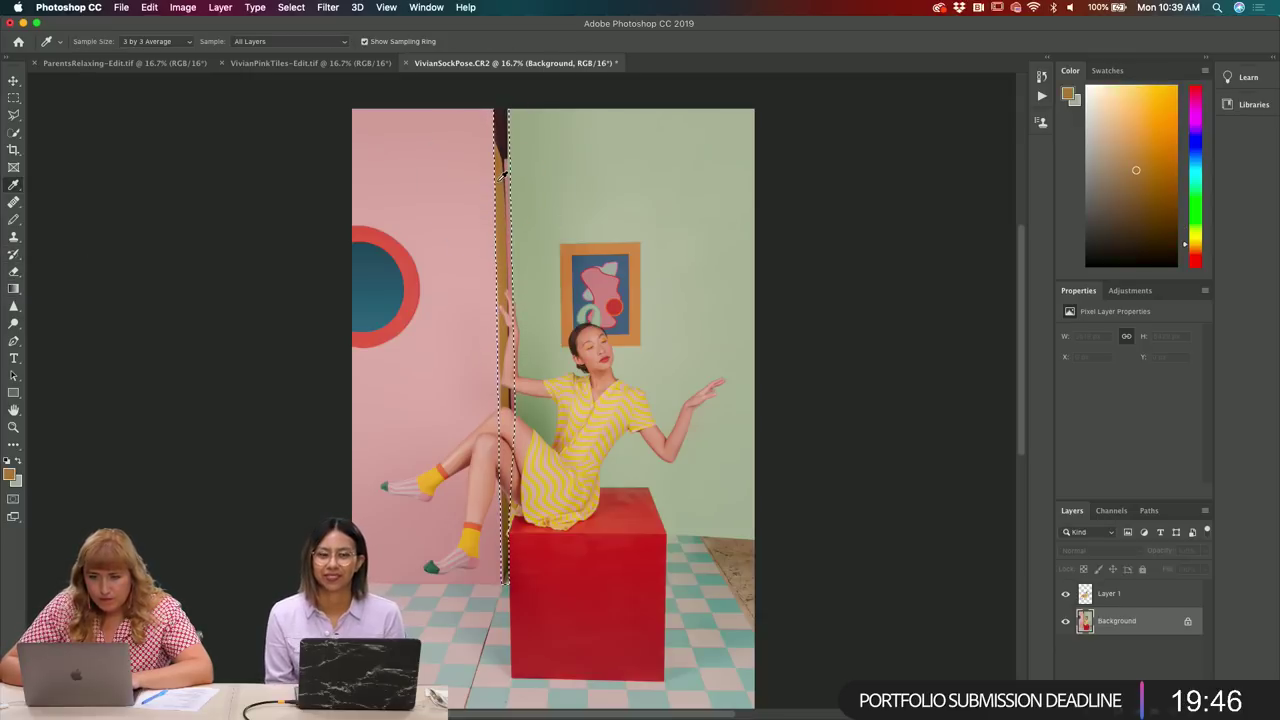
left_click(11, 476)
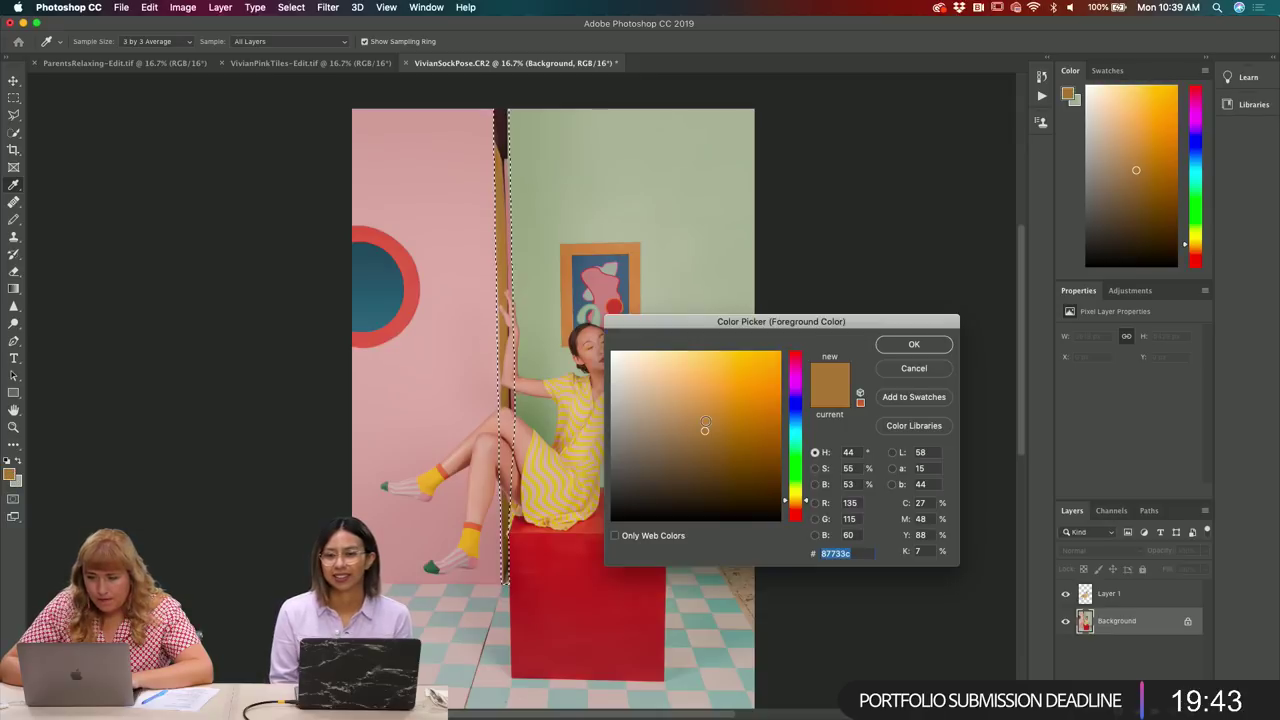
left_click(697, 415)
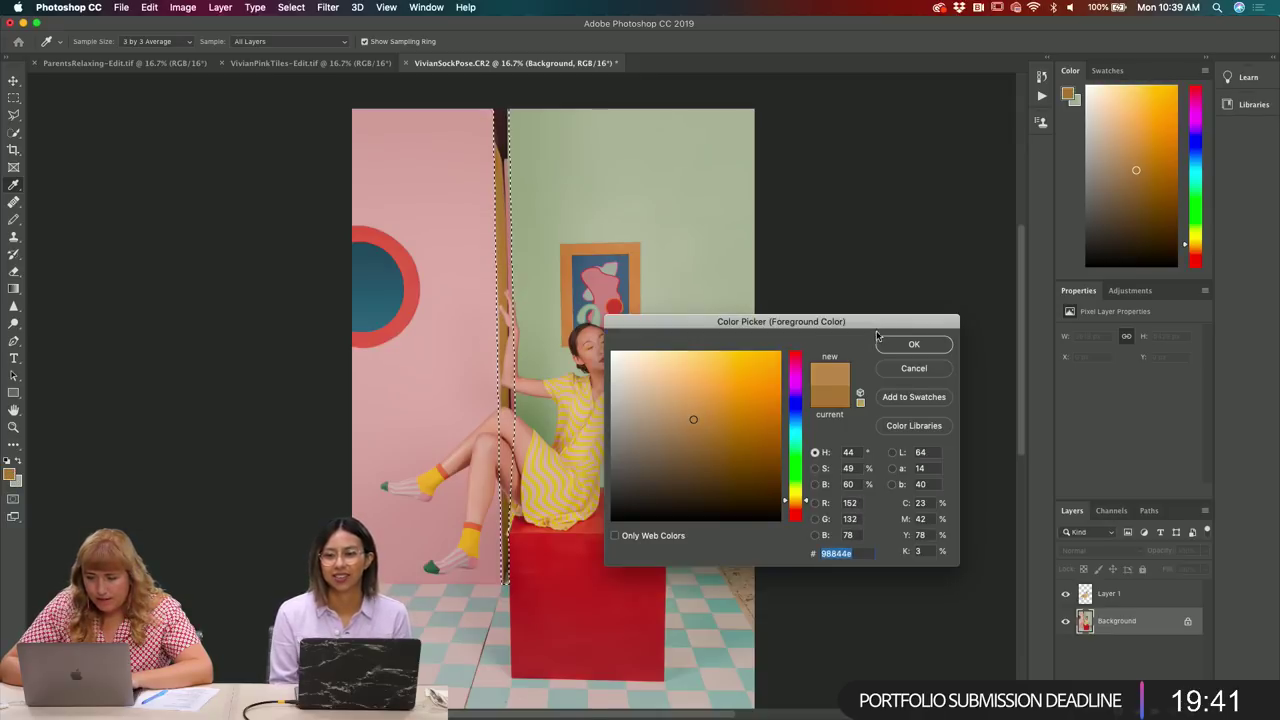
left_click(913, 344)
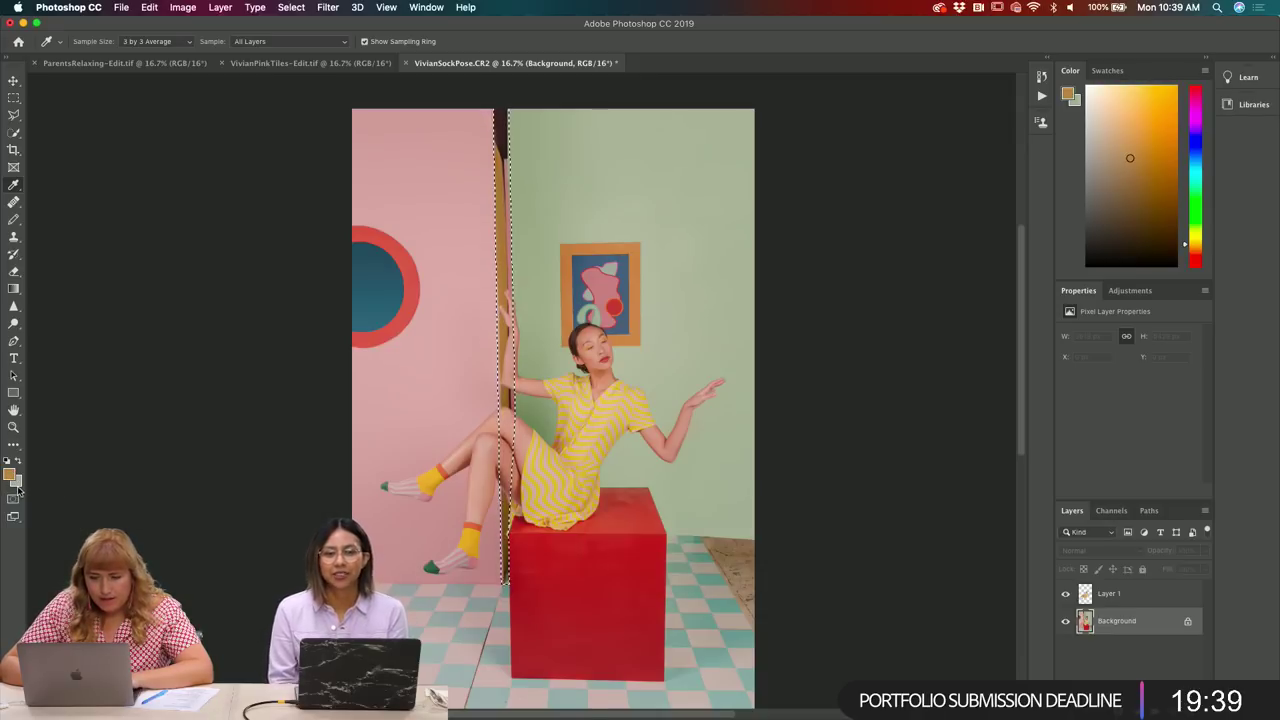
left_click(16, 483)
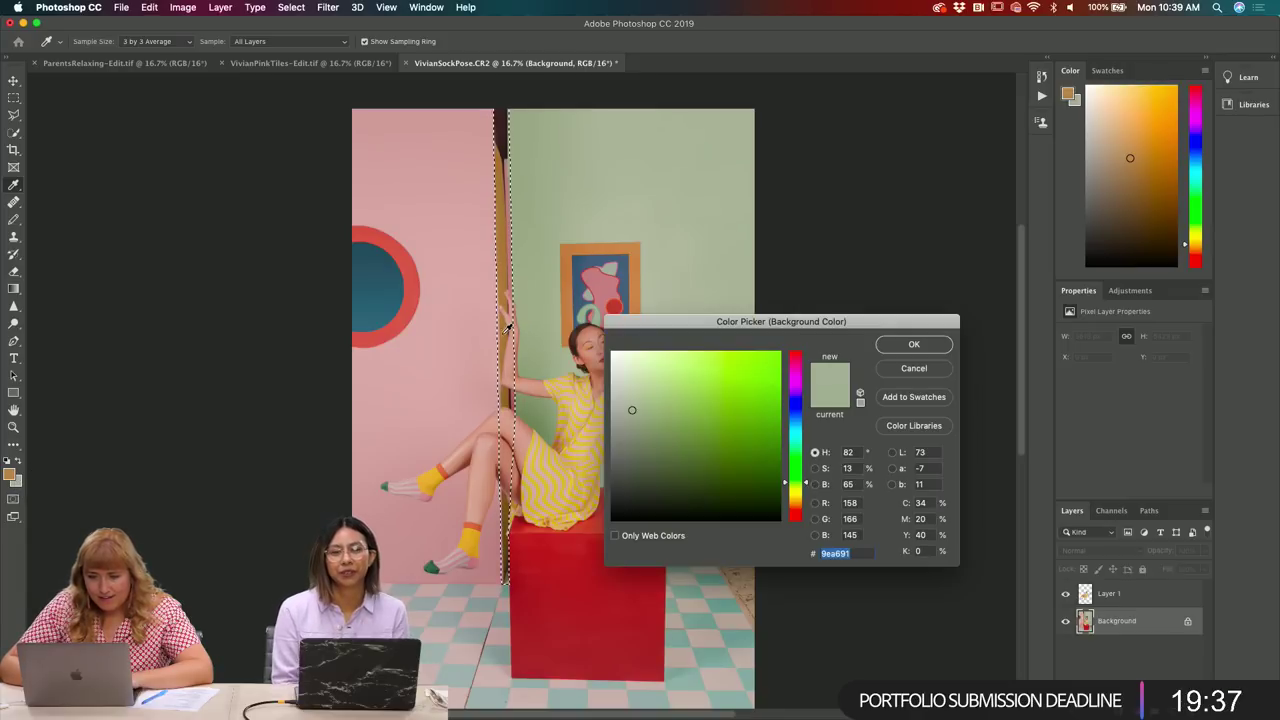
left_click(507, 405)
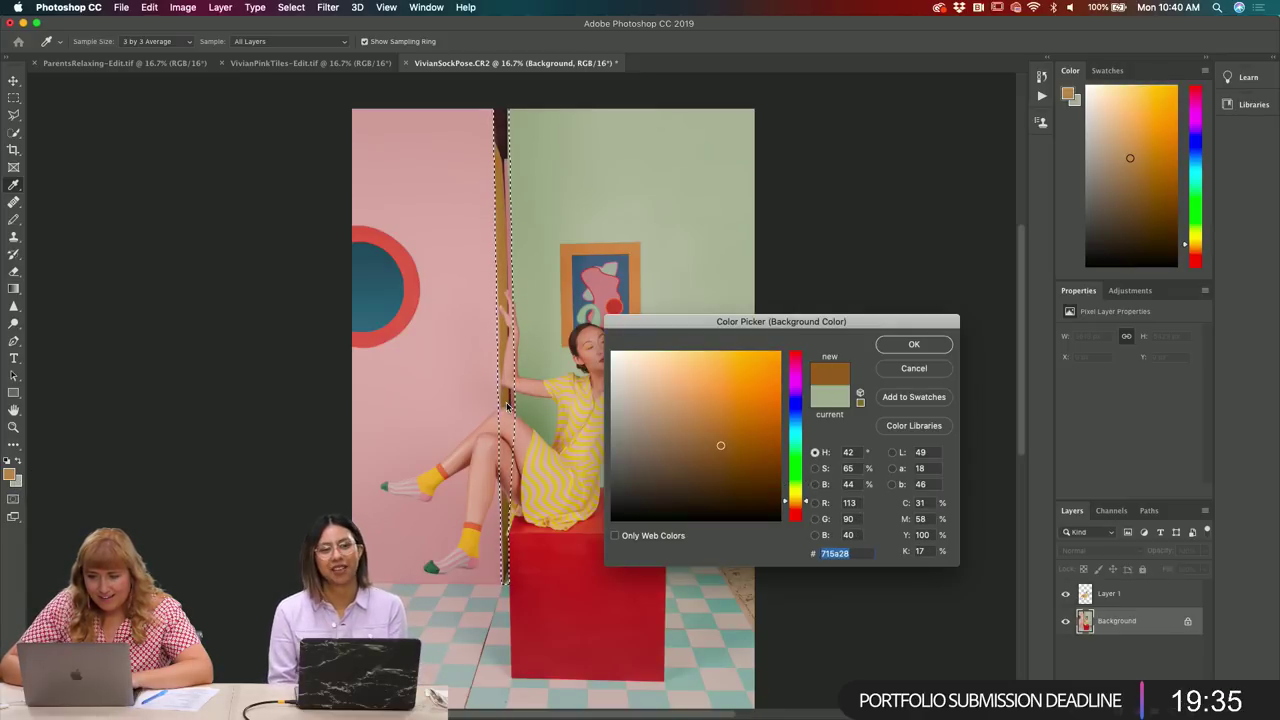
left_click(908, 345)
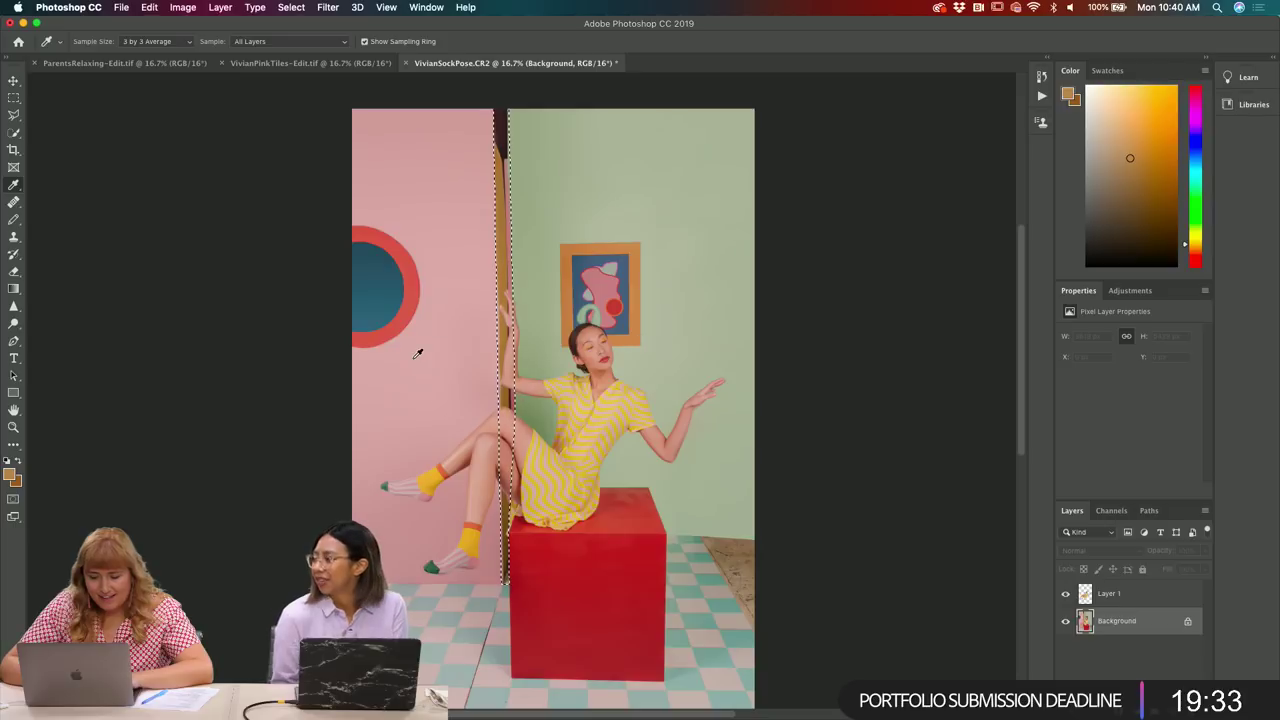
key("g")
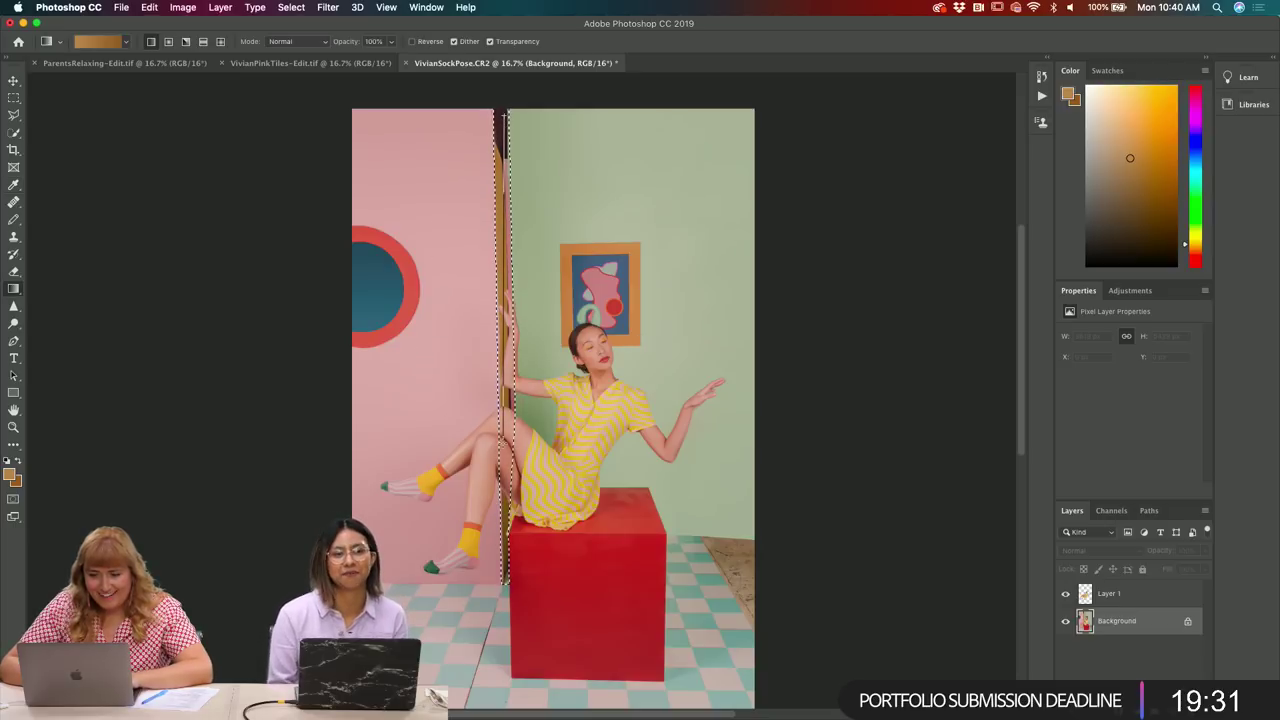
key("super+d")
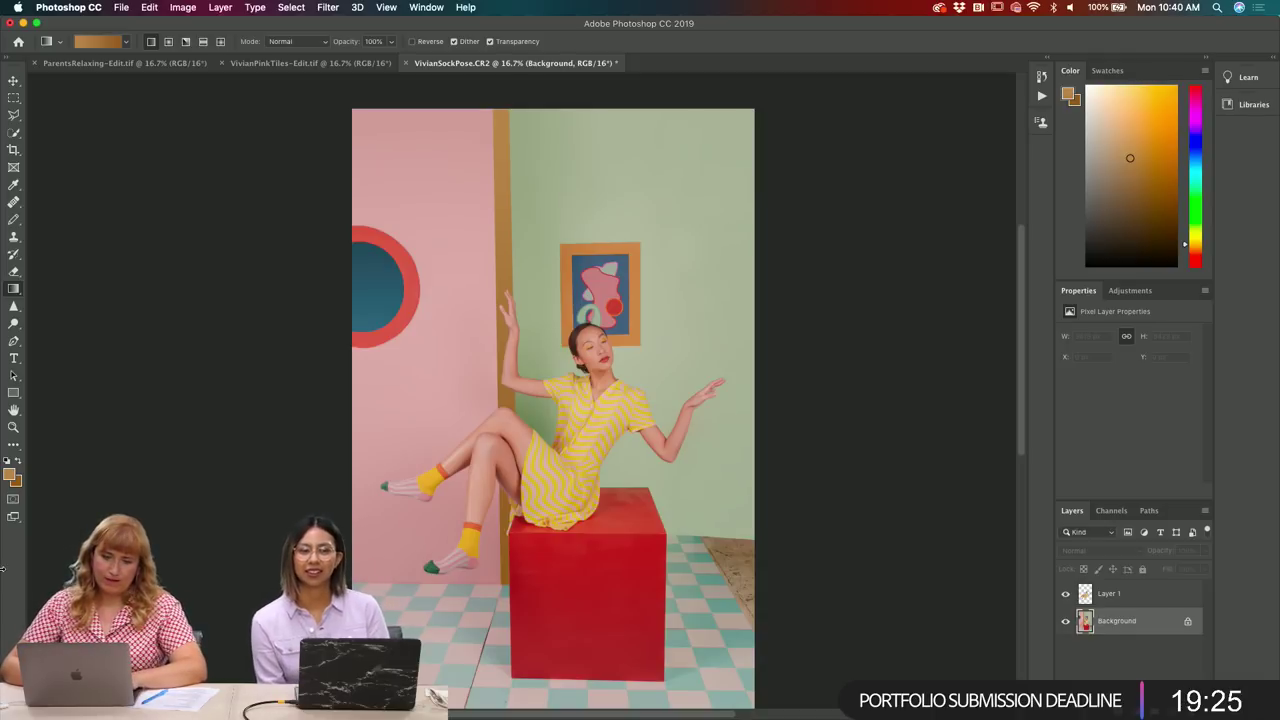
- Set the foreground colour to gold a78d45 and the background colour to brown 745f25
left_click(13, 477)
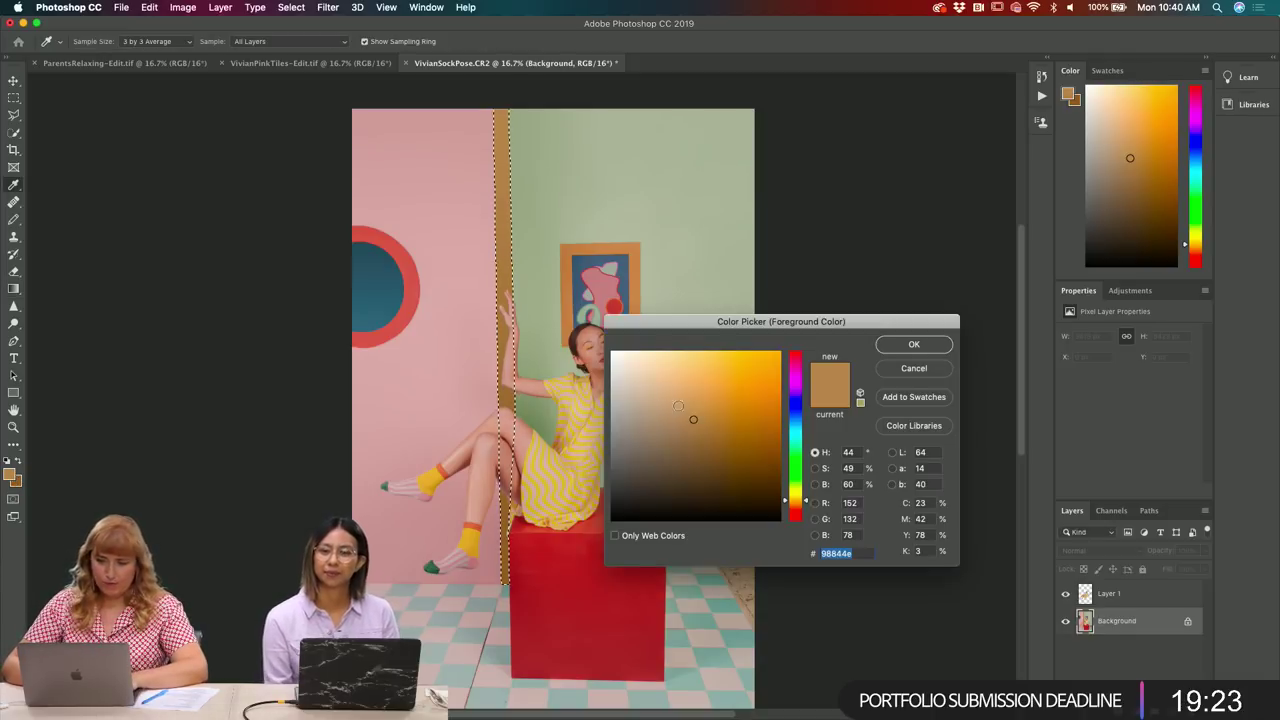
left_click_drag(694, 411, 710, 408)
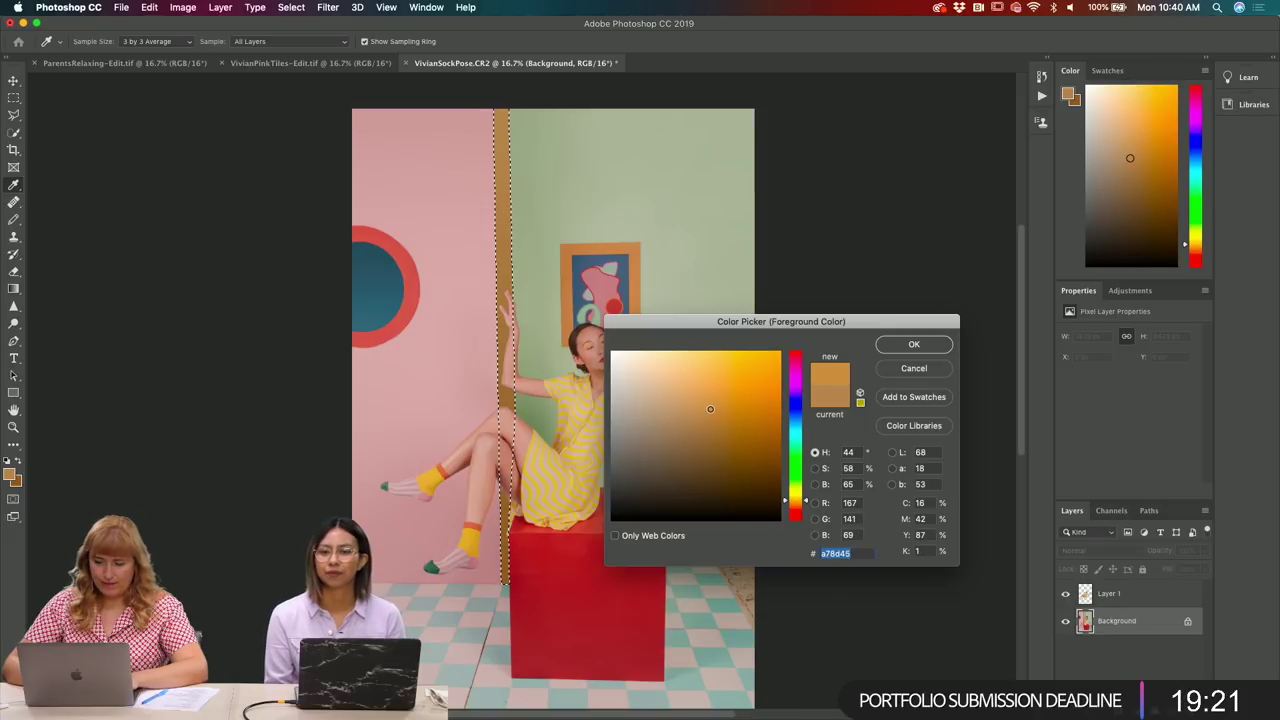
left_click(942, 343)
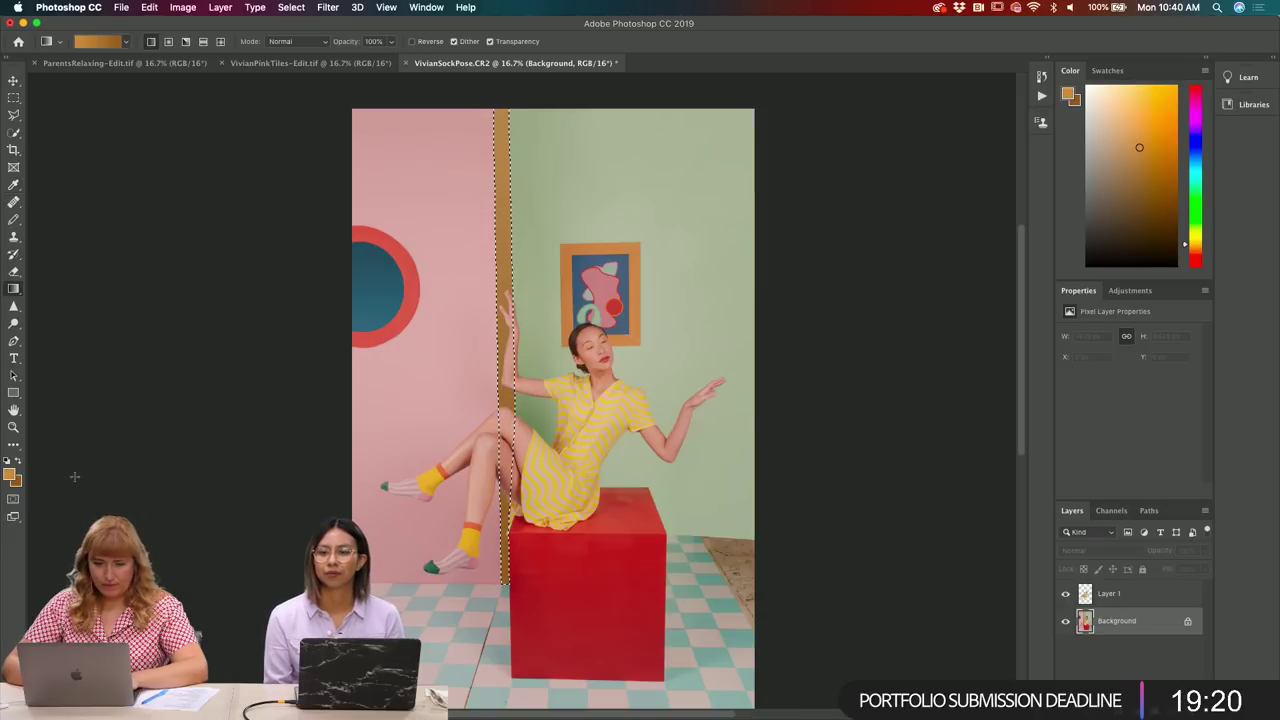
left_click(20, 482)
left_click(12, 472)
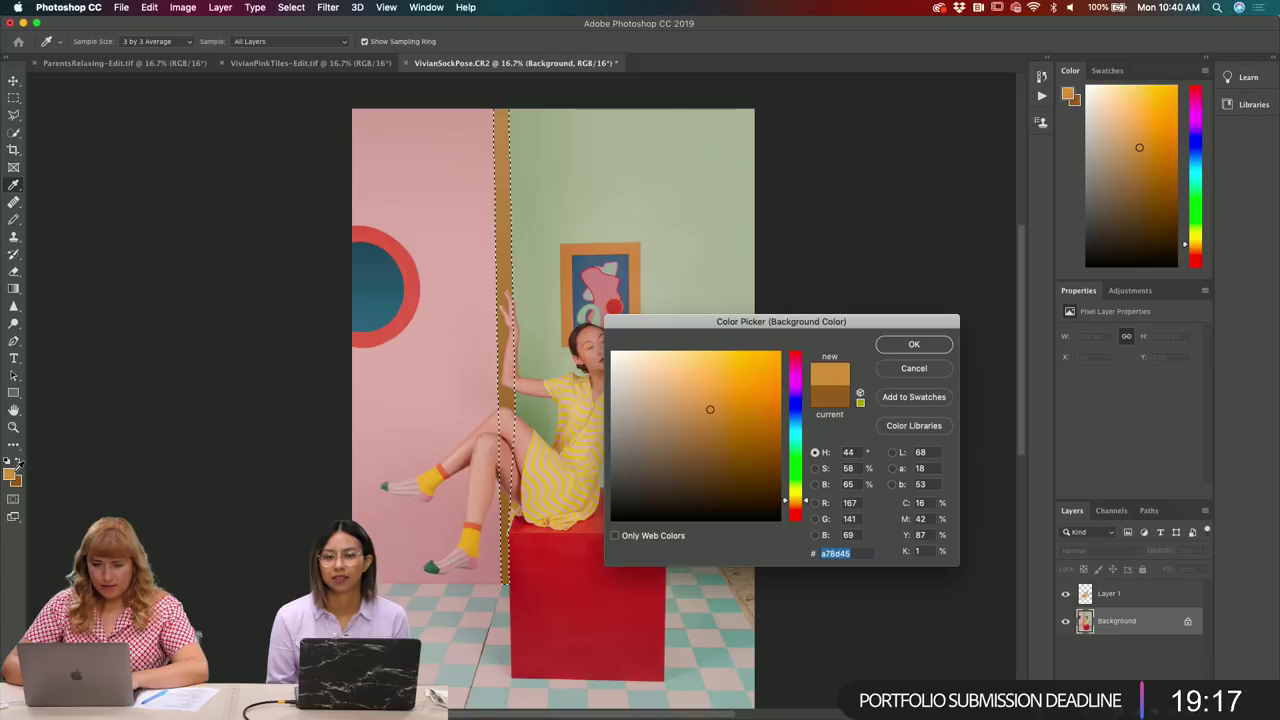
left_click_drag(709, 438, 726, 443)
left_click(914, 345)
- Fill the door-frame strip with a top-to-bottom gradient, then deselect
key("g")
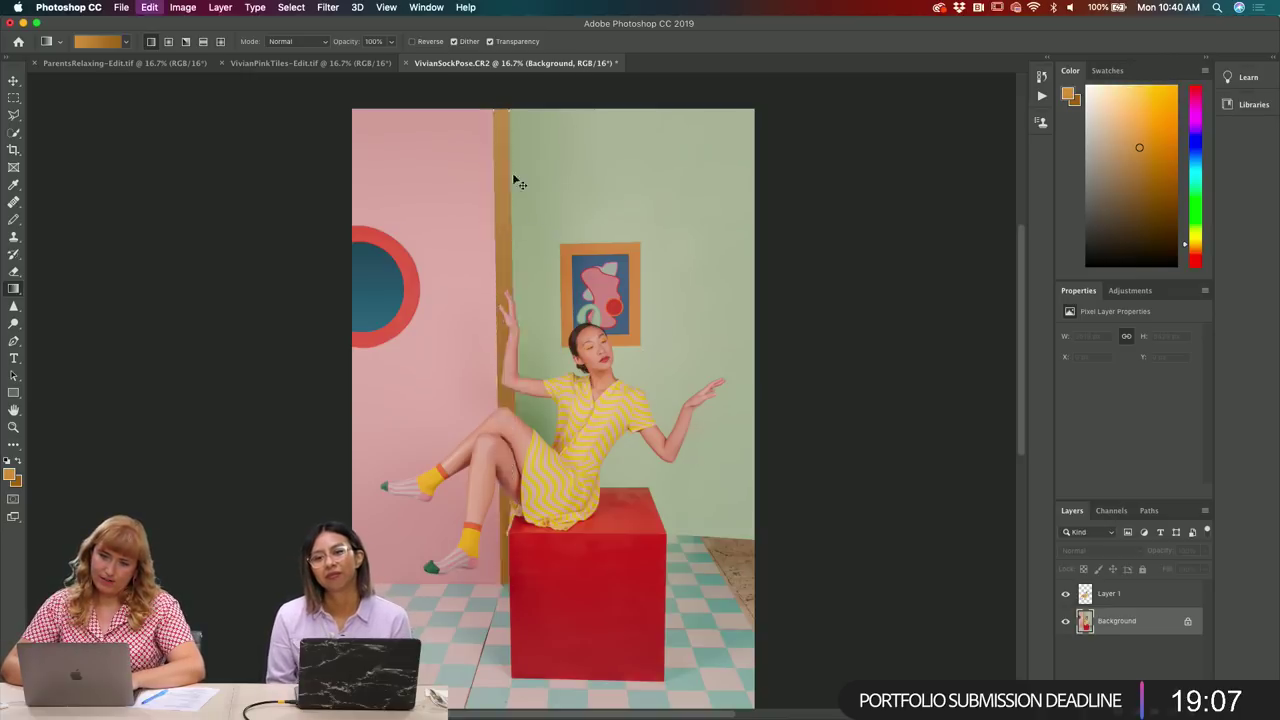
left_click_drag(512, 172, 512, 560)
left_click_drag(504, 103, 518, 540)
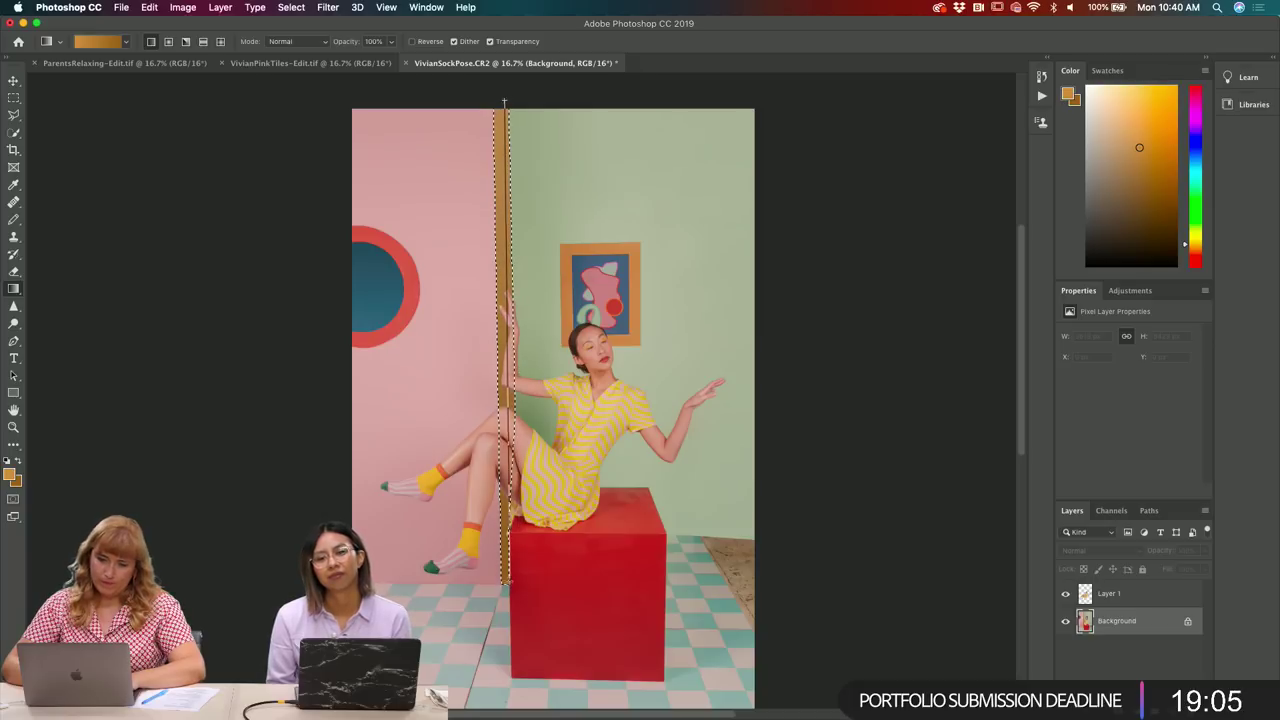
key("ctrl+d")
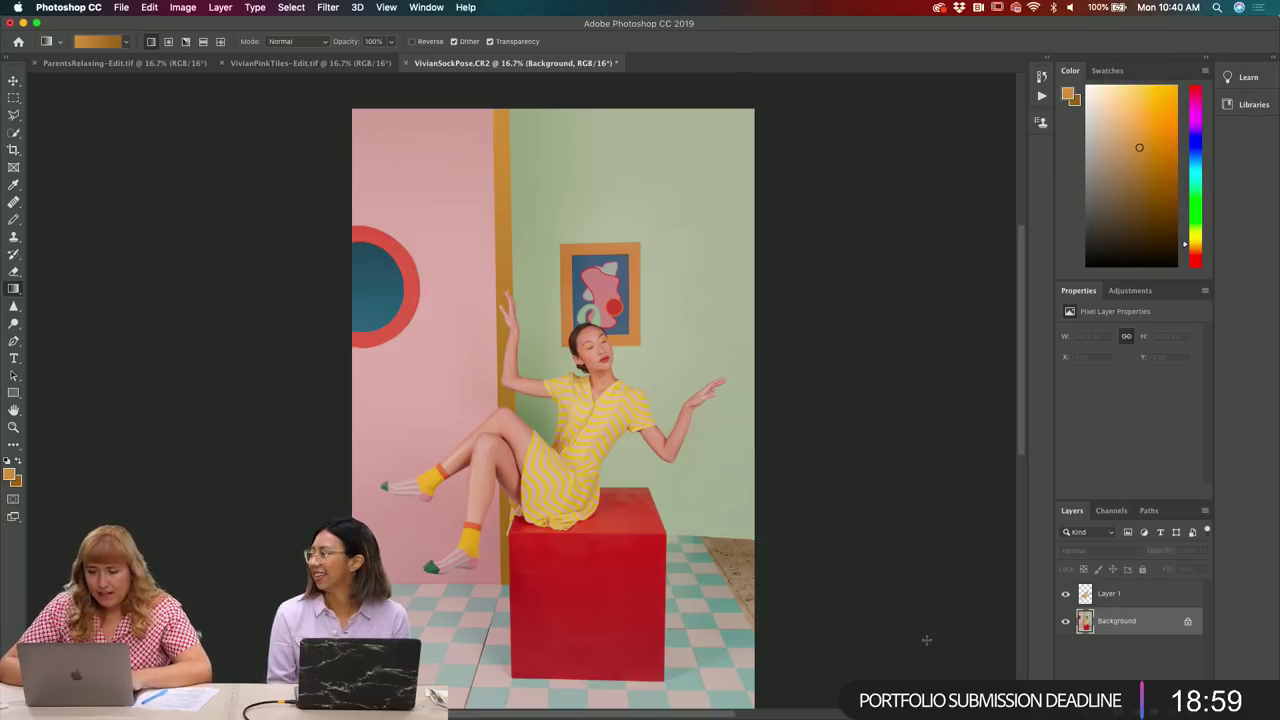
- Zoom to 33.3% and scroll to the checkered floor right of the red cube
scroll(876, 591, "down", 1)
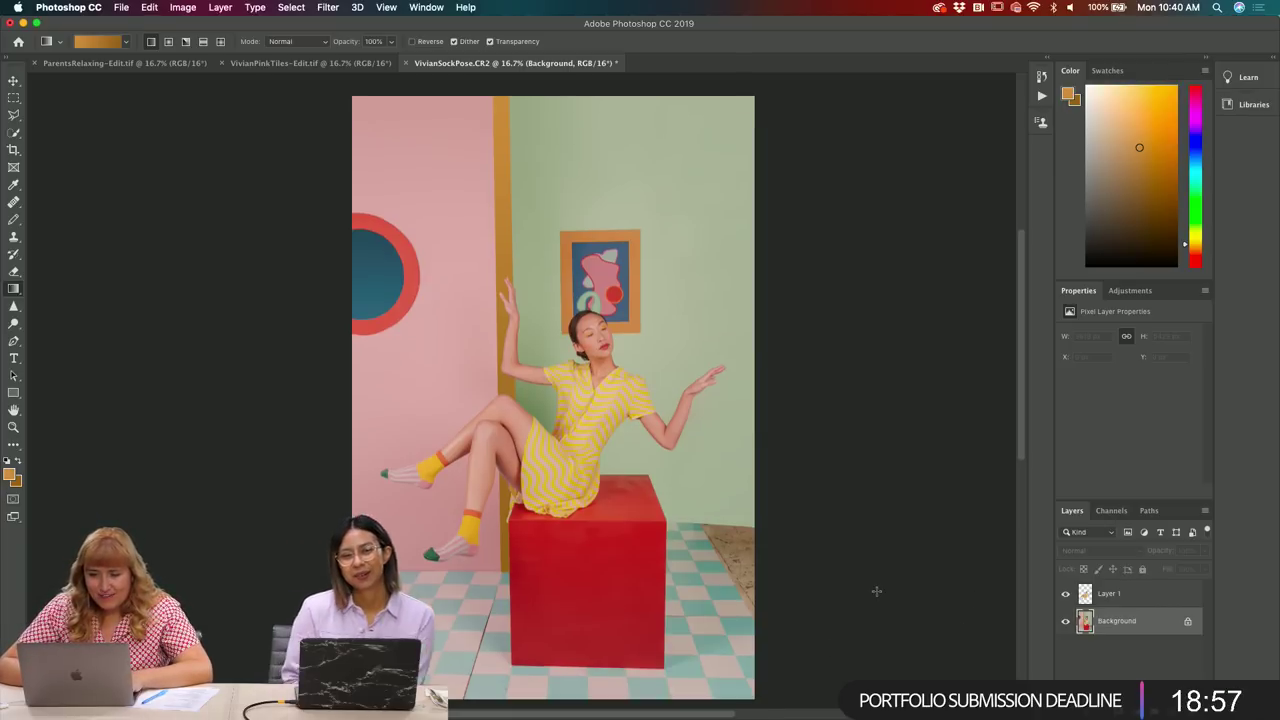
key("super+minus")
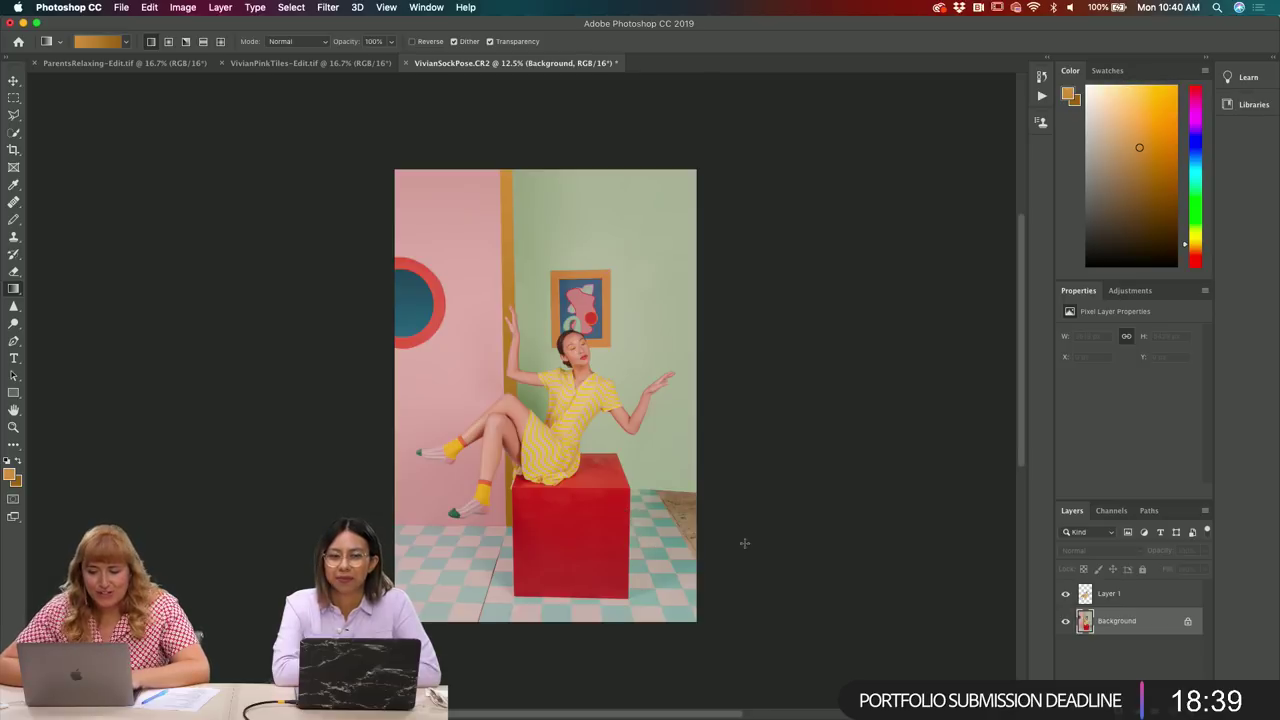
key("super+equal")
scroll(745, 549, "down", 2)
key("super+equal")
key("super+equal")
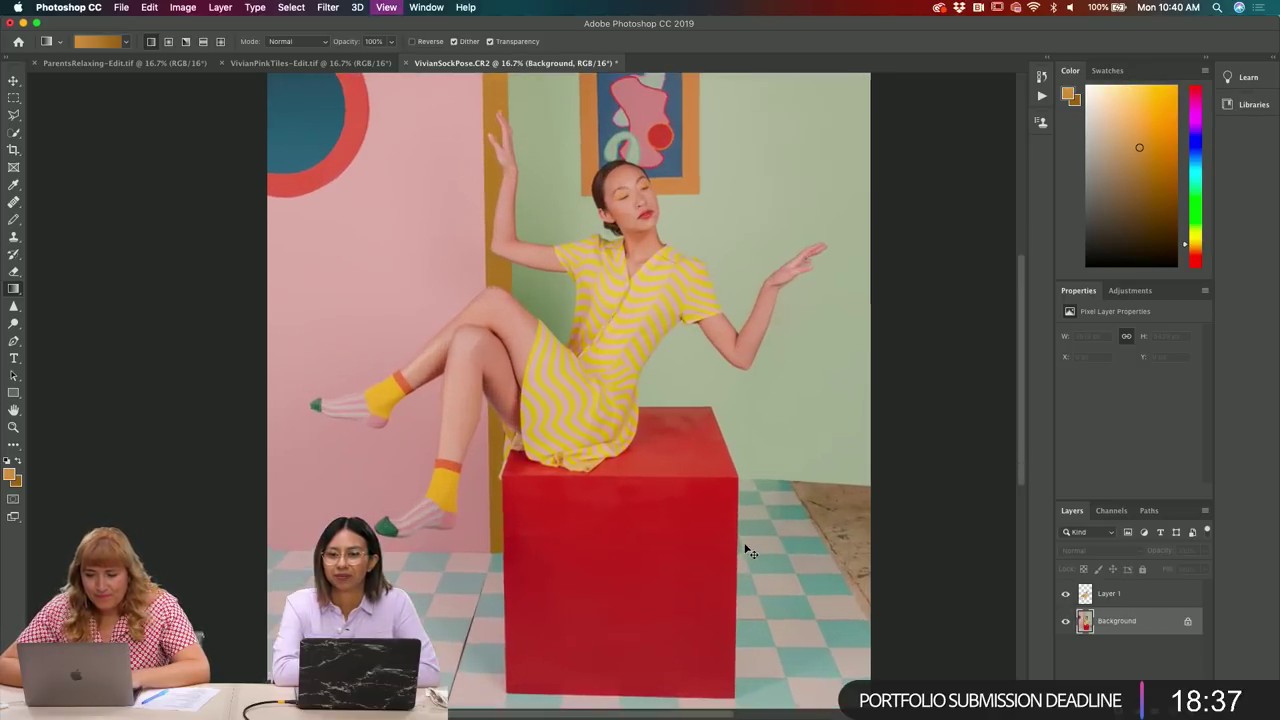
scroll(745, 549, "right", 5)
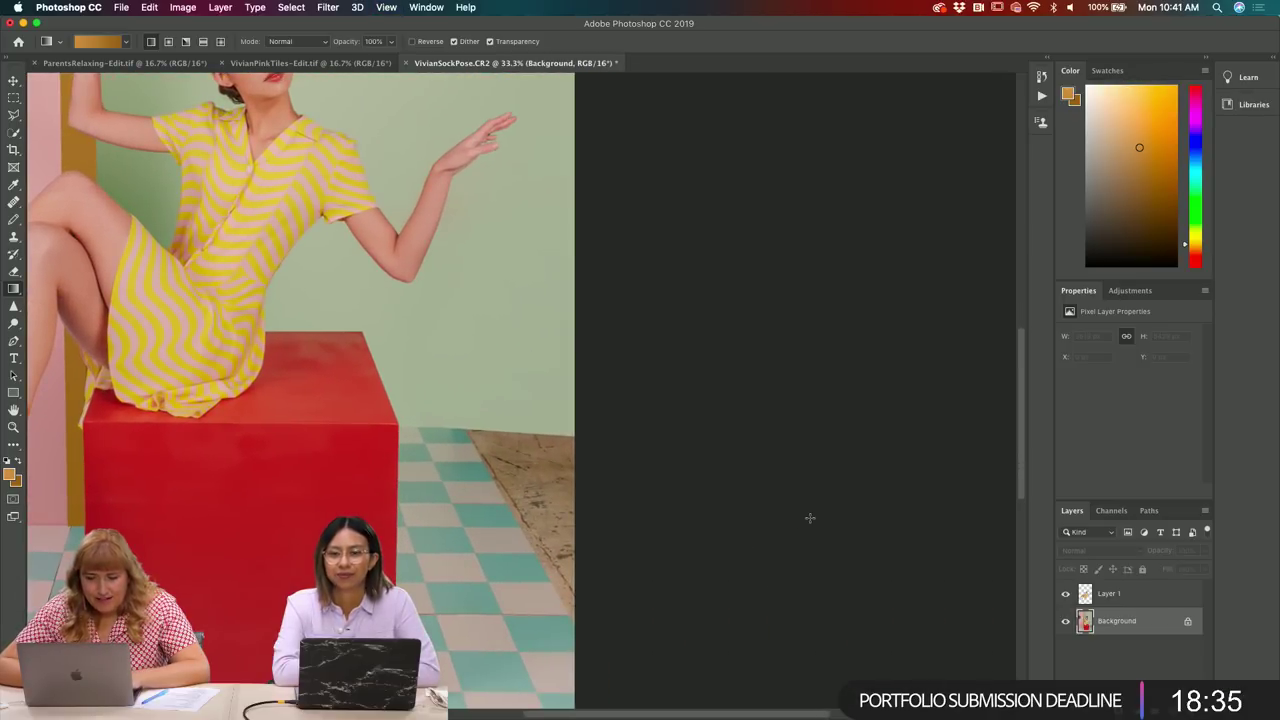
- Start a polygonal selection at the cube's corner, then cancel it
scroll(808, 517, "down", 3)
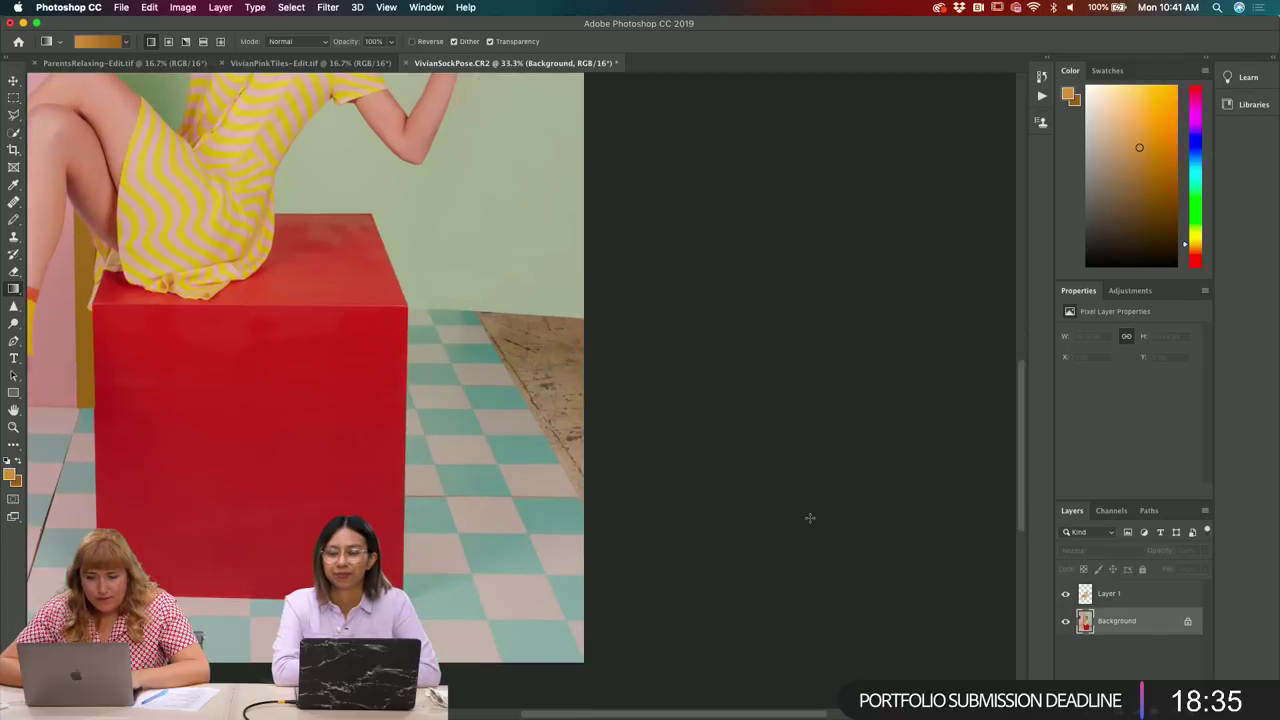
left_click(14, 114)
left_click(428, 313)
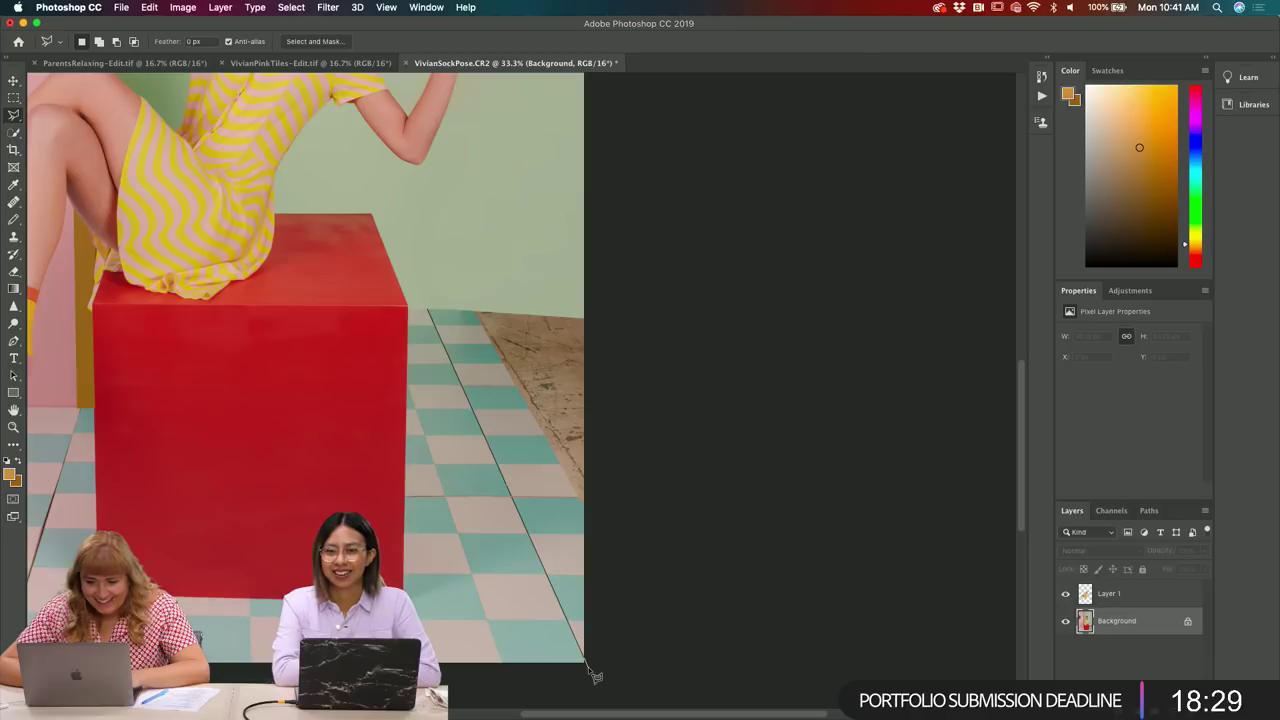
key("Escape")
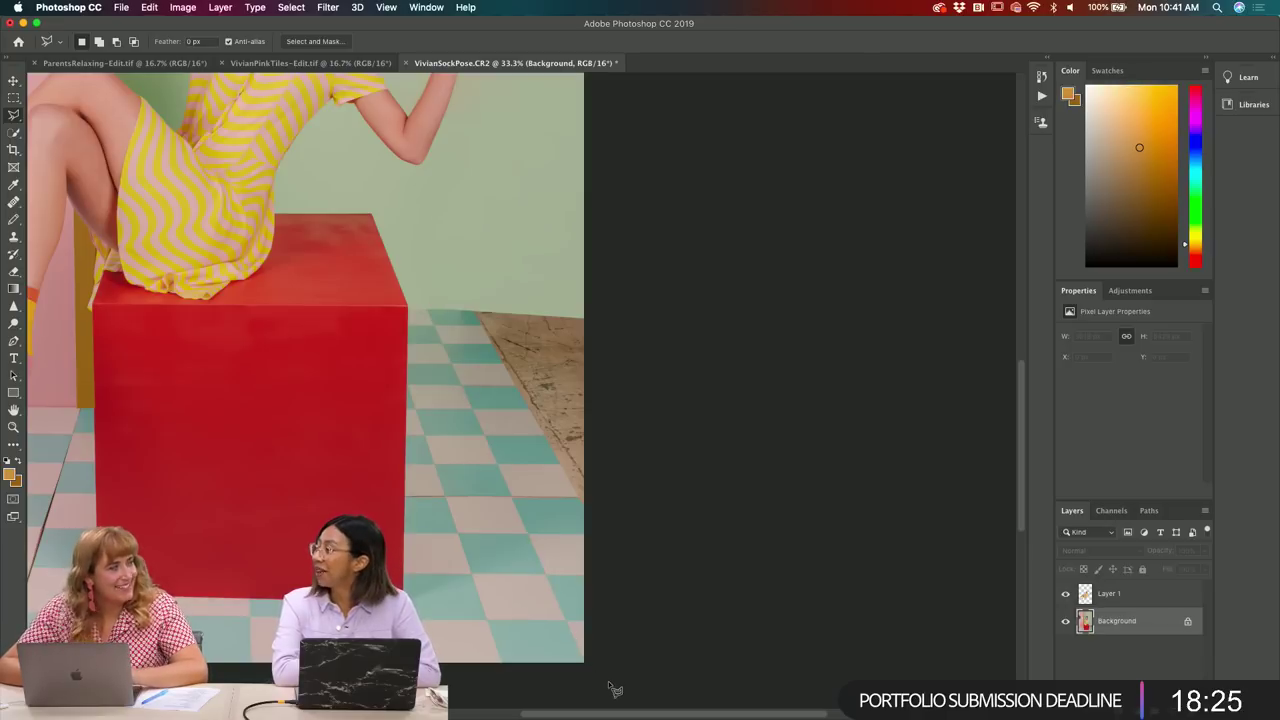
scroll(608, 688, "up", 2)
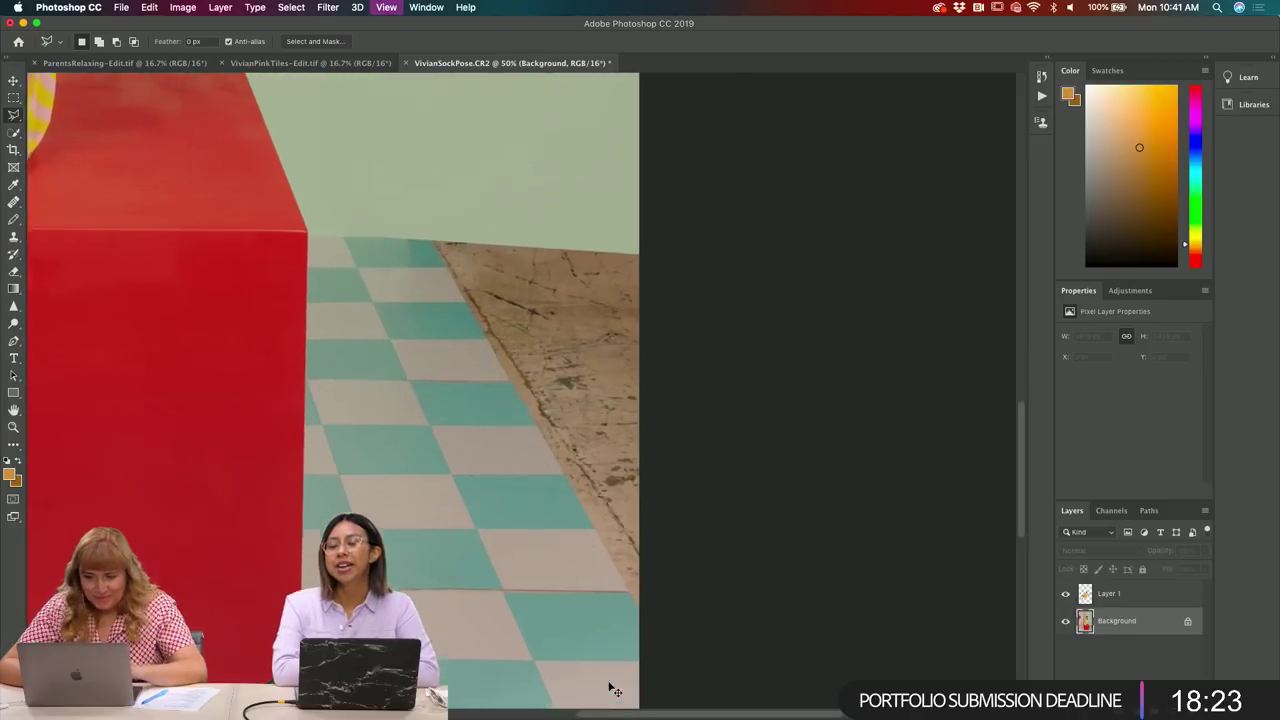
scroll(603, 650, "down", 2)
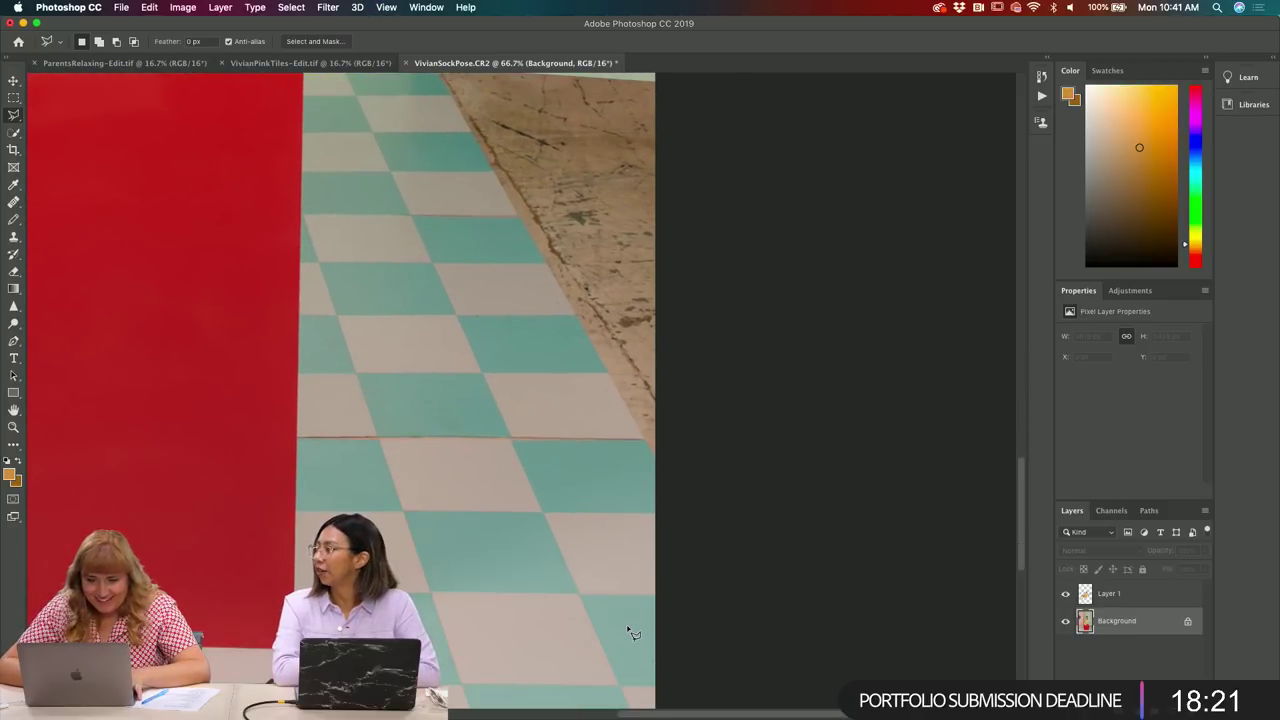
- Clone over the floor seam and heal the stray teal patch on the beige tile
key("s")
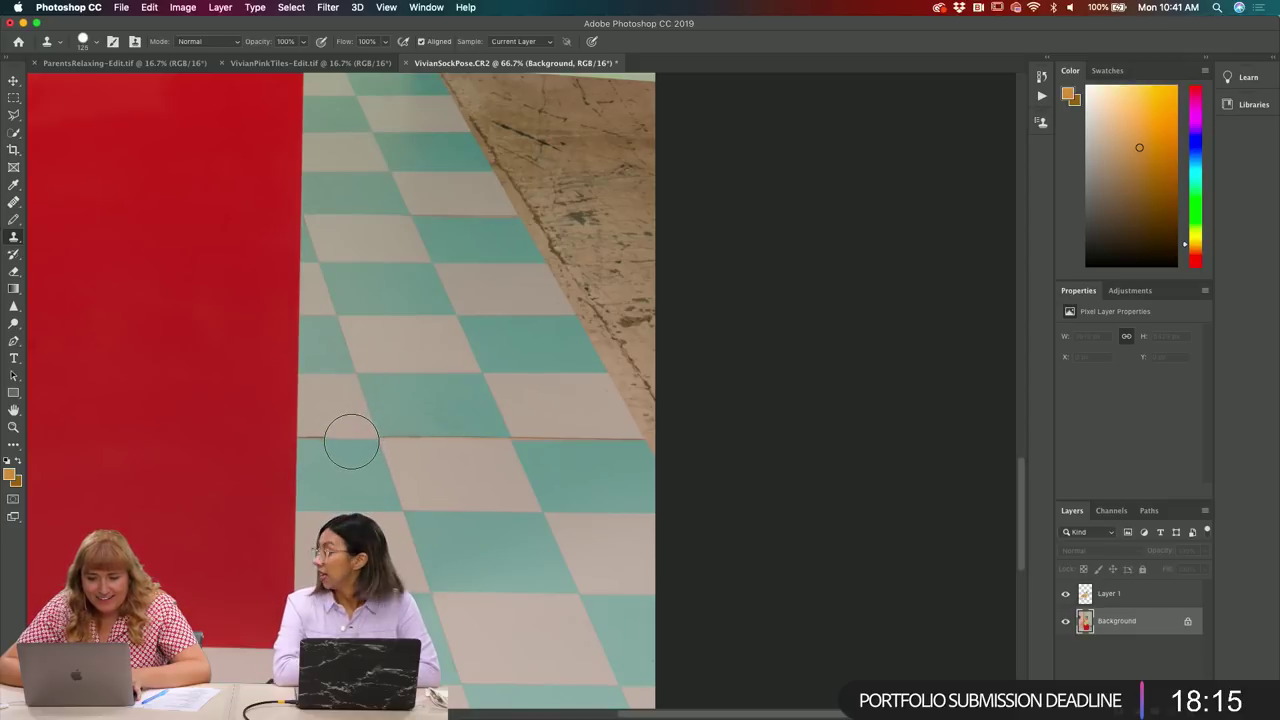
key("bracketleft")
key("bracketleft")
key("bracketleft")
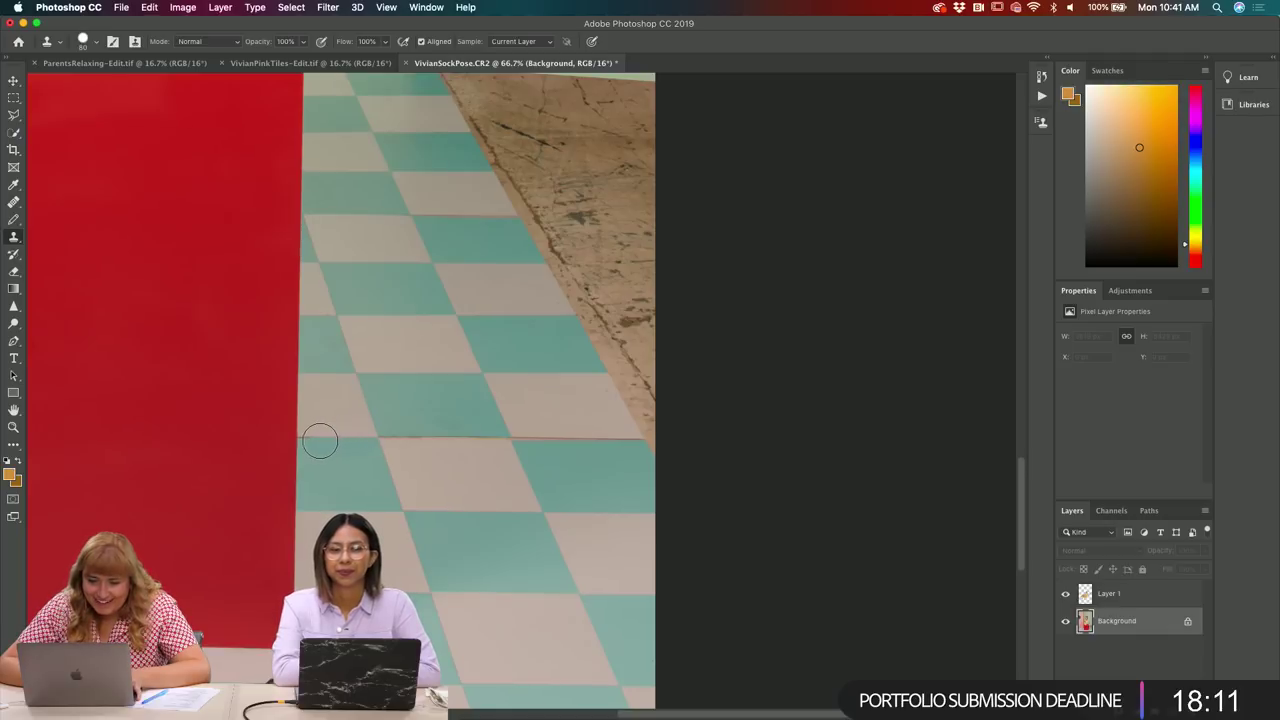
left_click(422, 462)
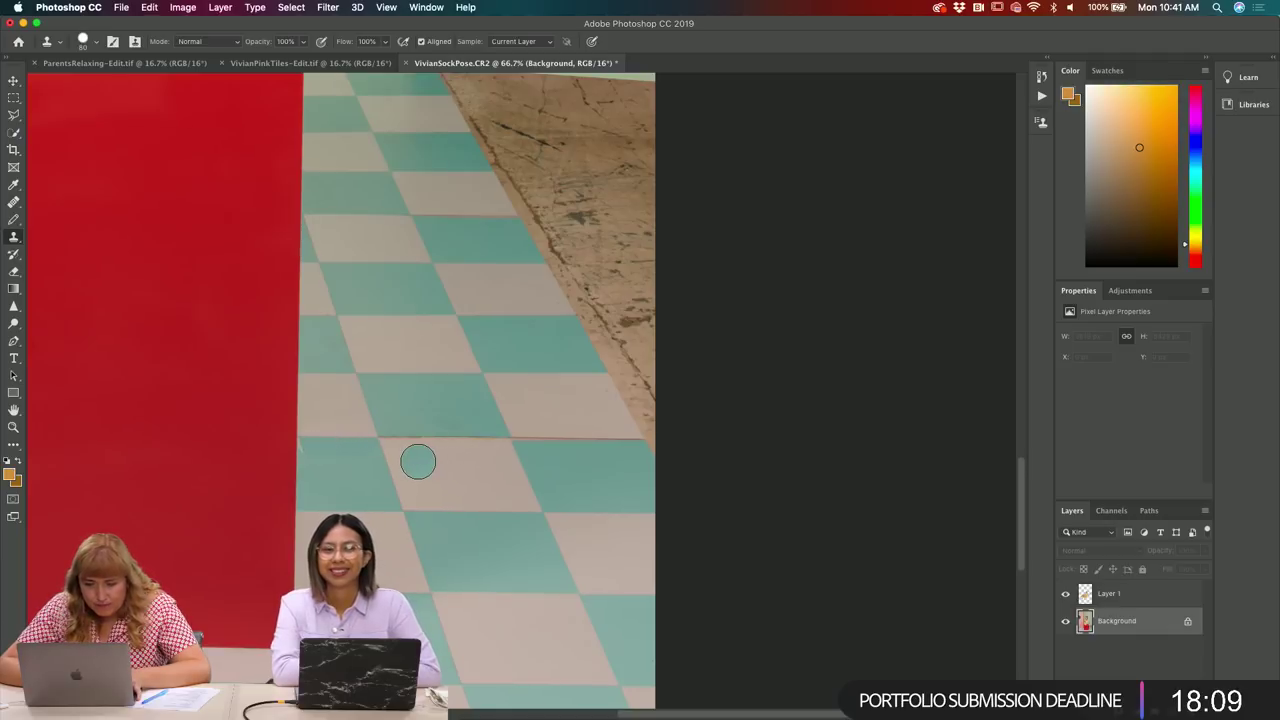
key("j")
key("bracketleft")
key("bracketleft")
key("bracketleft")
key("bracketleft")
key("bracketleft")
key("bracketleft")
key("bracketleft")
left_click_drag(417, 460, 457, 458)
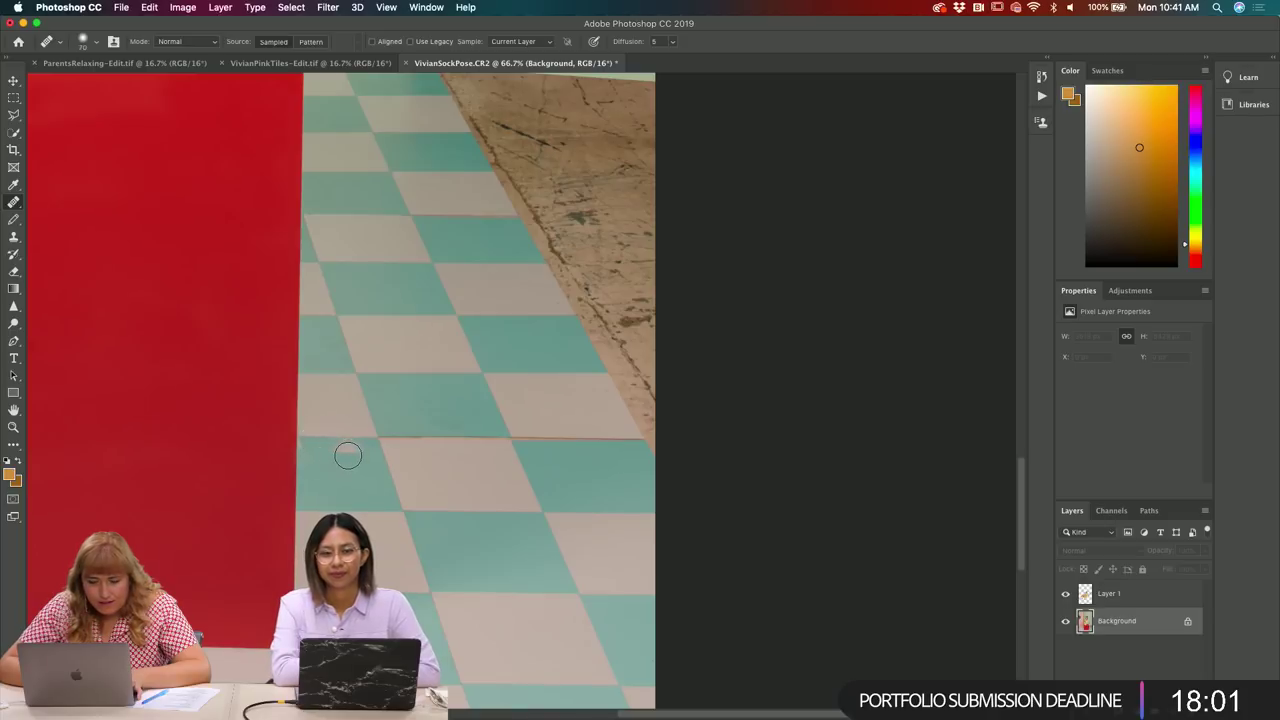
- Sample a clean tile area and clone tile texture over the seam
key("s")
key("p")
key("s")
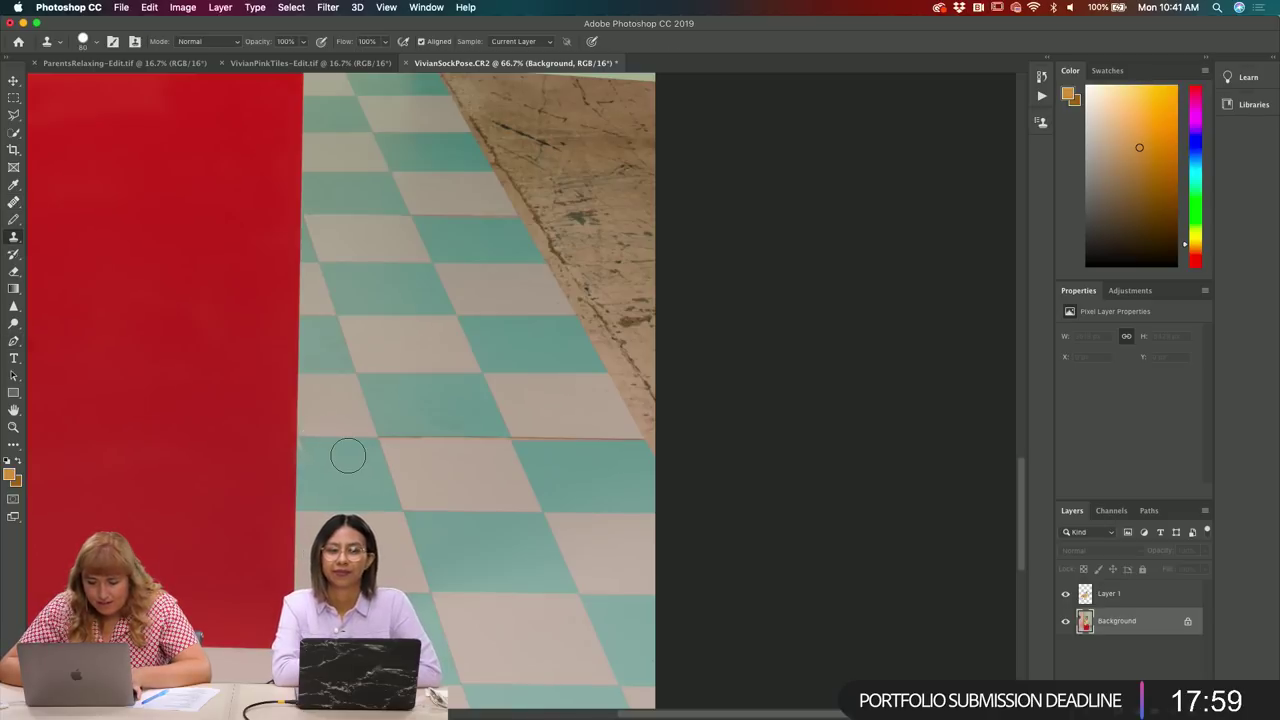
left_click(306, 450, "alt")
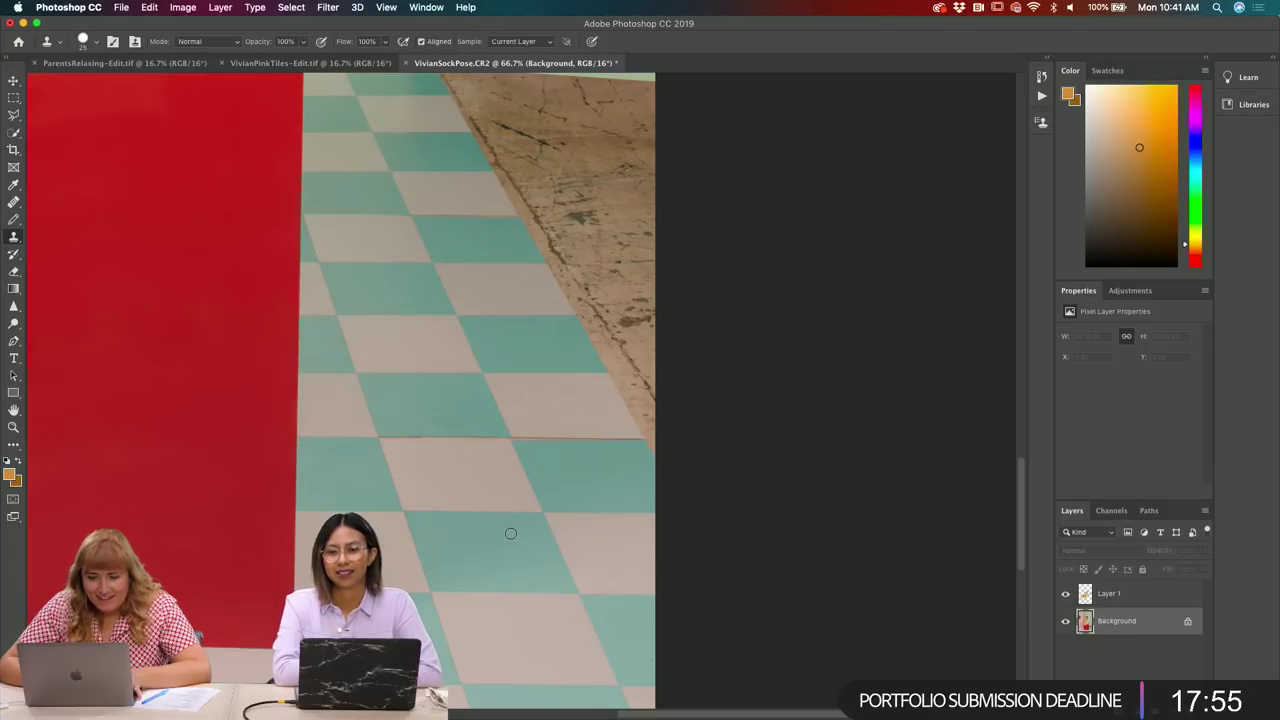
scroll(510, 533, "right", 2)
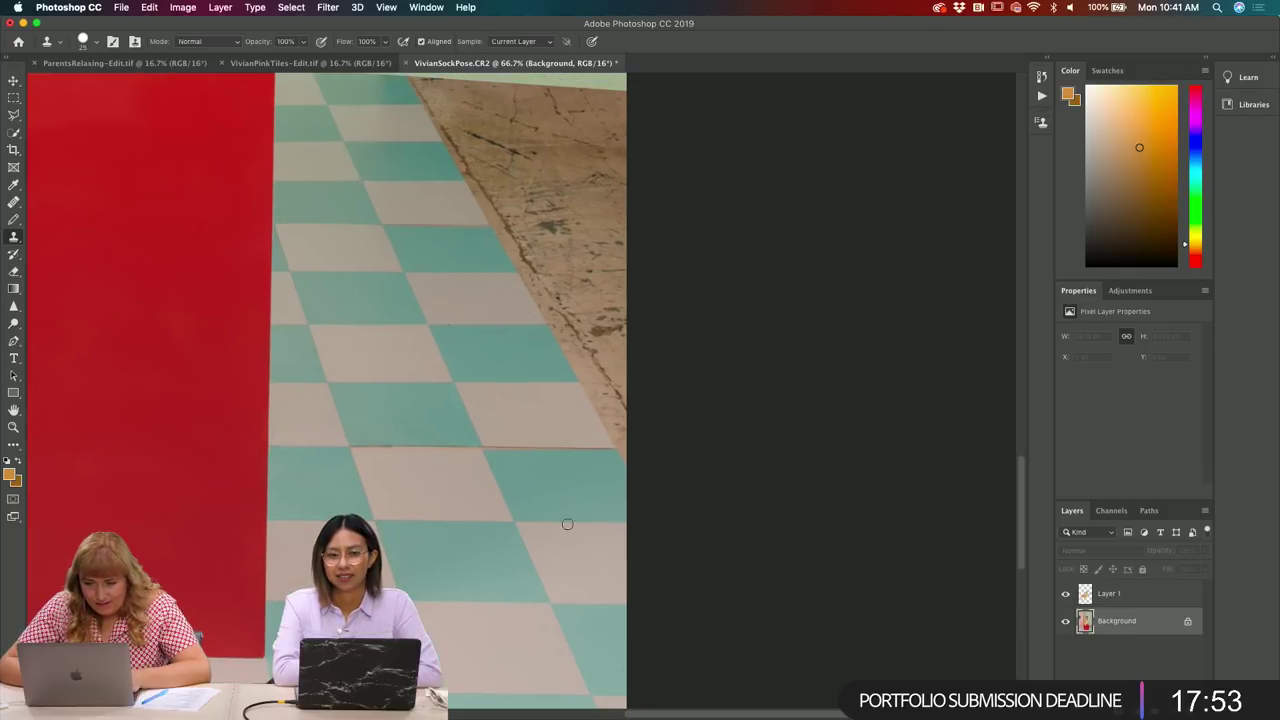
key("bracketright")
key("bracketright")
key("bracketright")
key("bracketright")
key("bracketright")
key("bracketright")
key("bracketright")
key("bracketright")
key("bracketright")
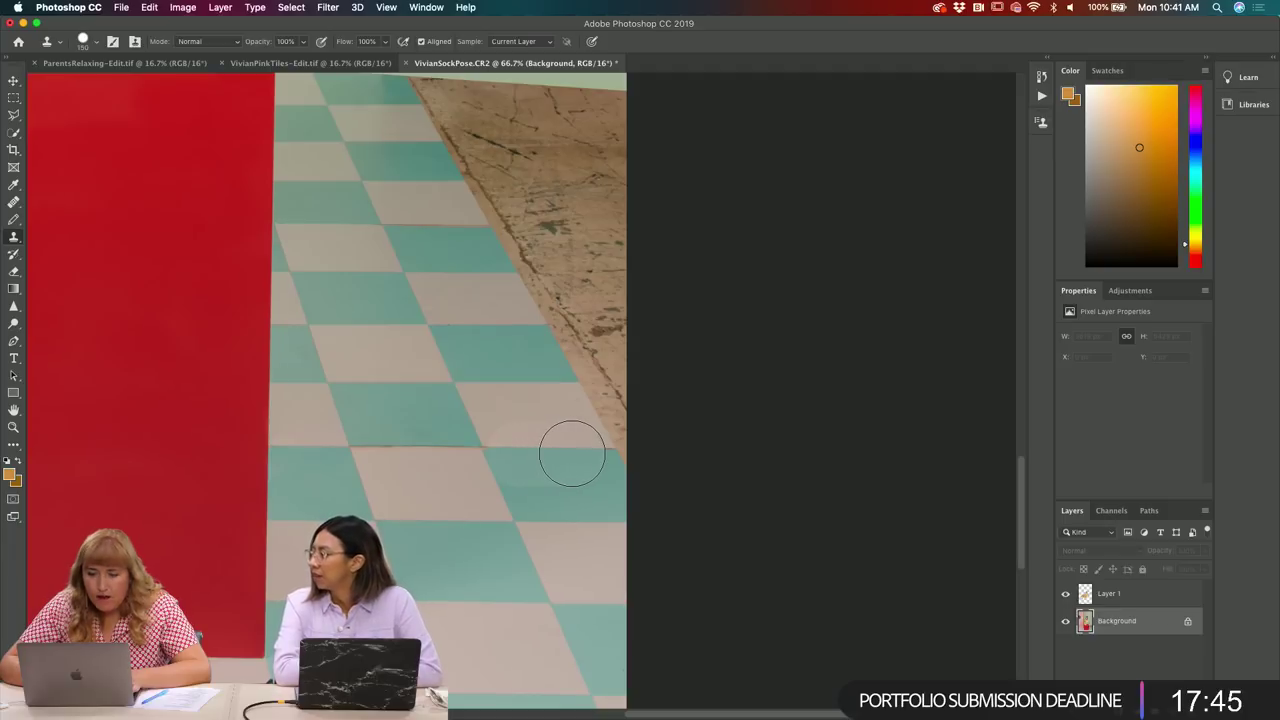
key("bracketleft")
key("bracketleft")
key("bracketleft")
key("bracketleft")
key("bracketleft")
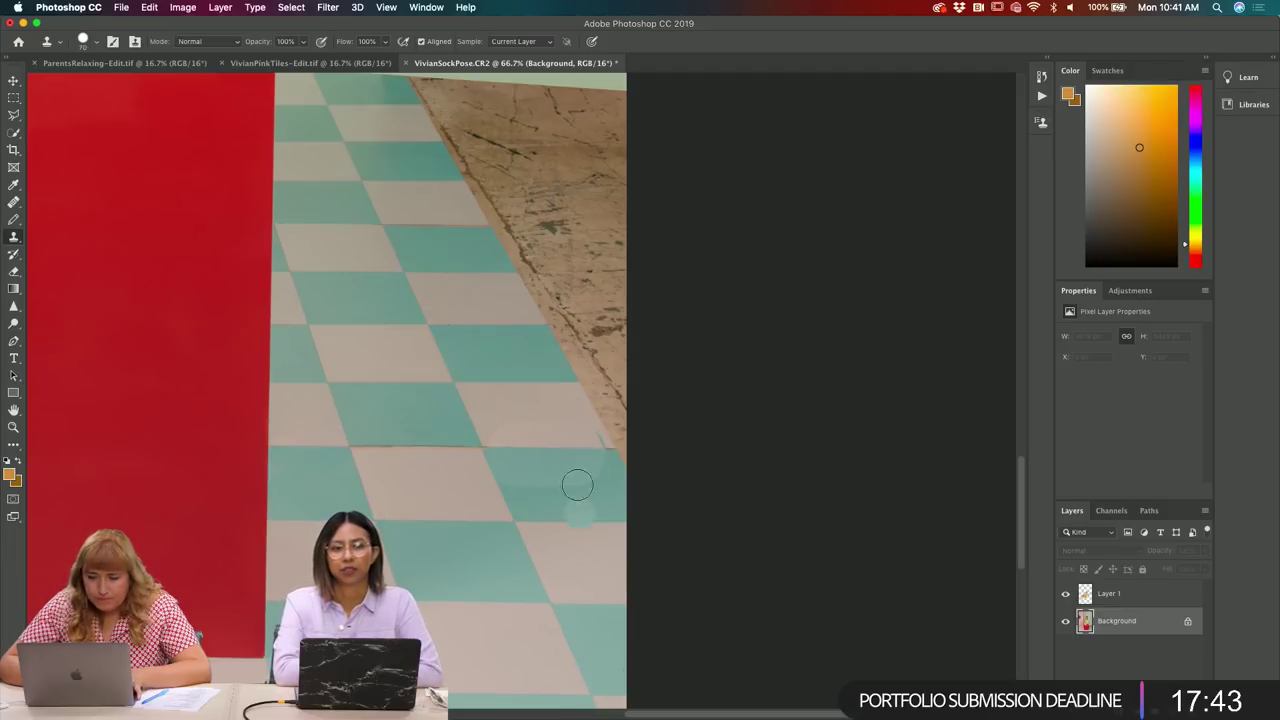
key("bracketleft")
key("bracketleft")
key("bracketleft")
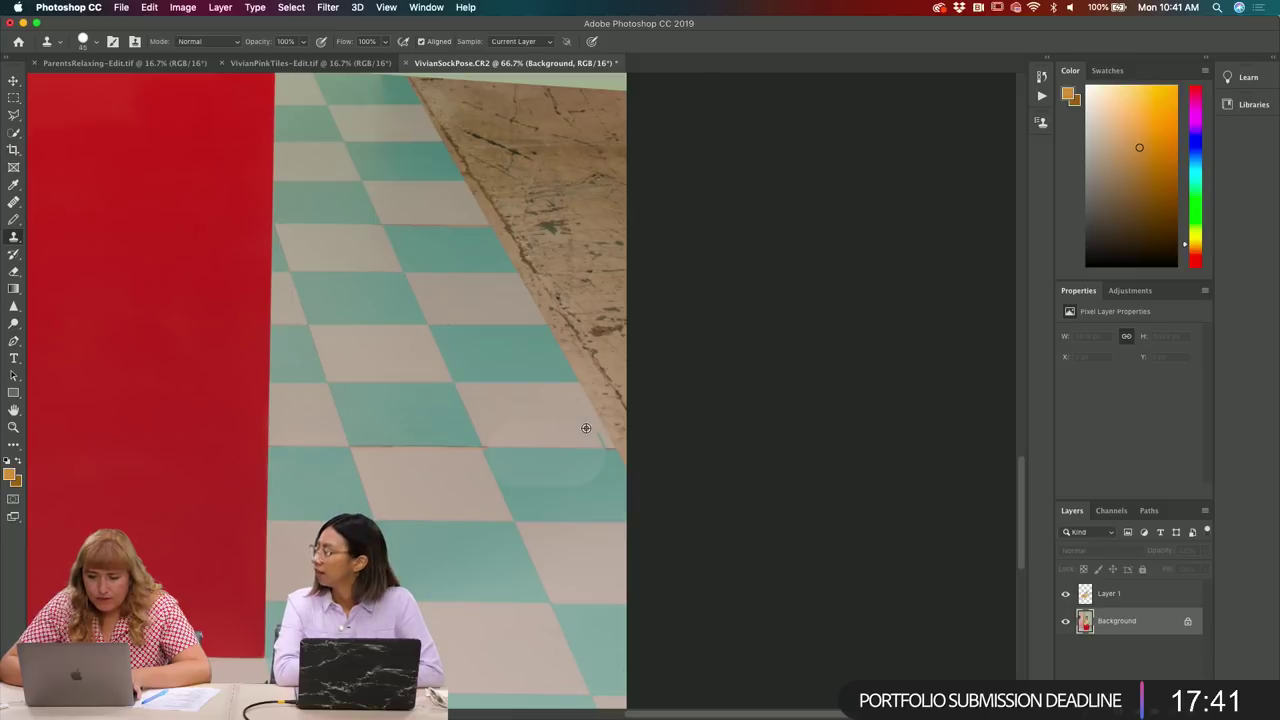
key("bracketleft")
key("bracketleft")
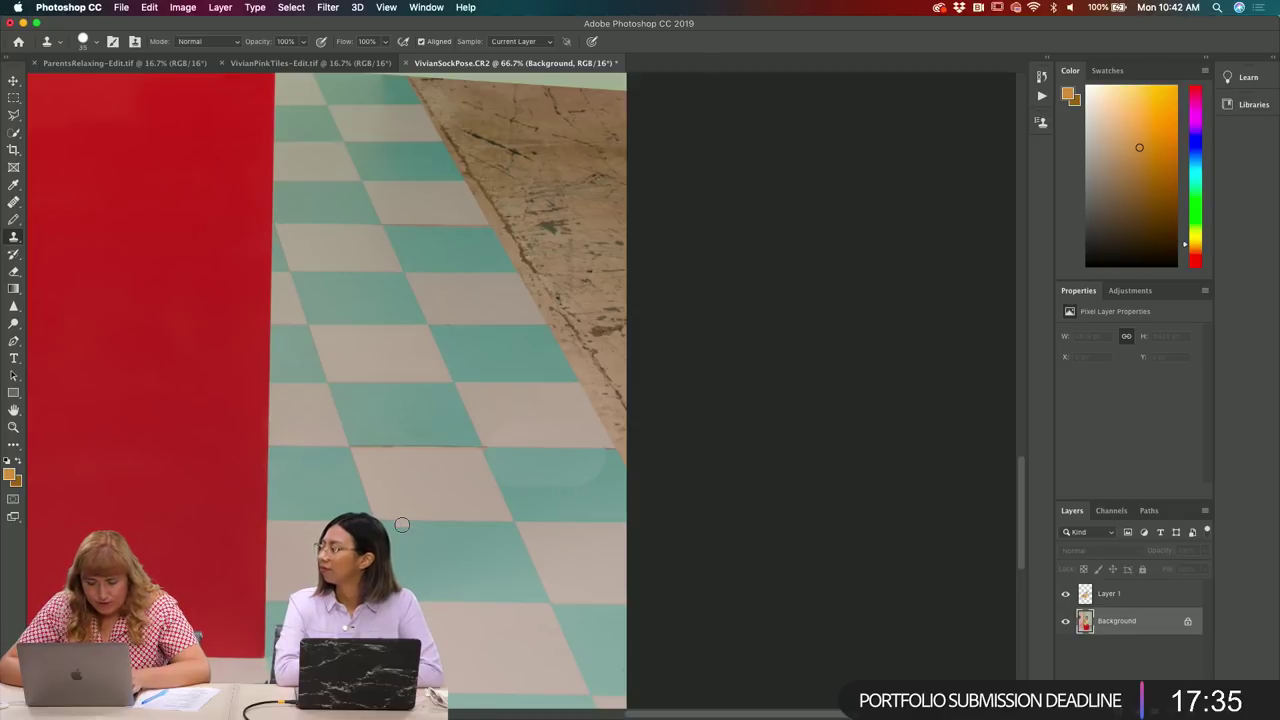
key("bracketright")
key("bracketright")
key("bracketright")
key("bracketright")
key("bracketright")
key("bracketright")
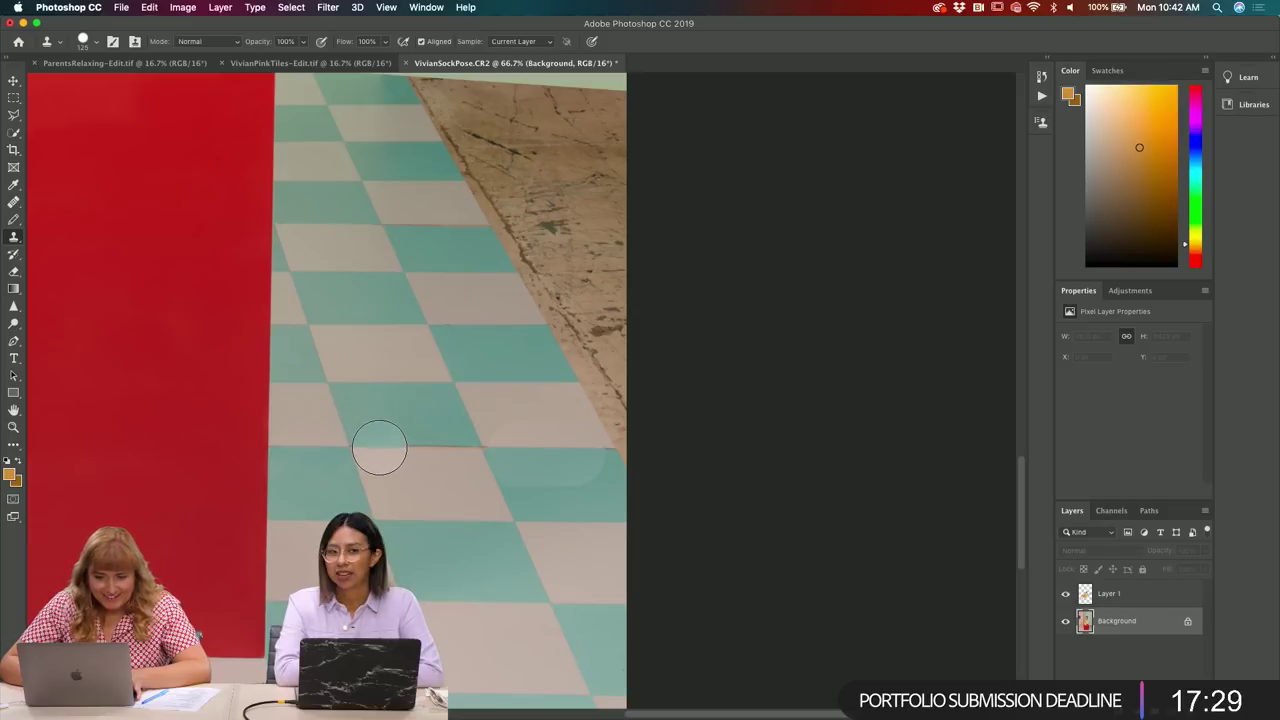
left_click_drag(377, 447, 398, 449)
- Heal along the tile seam, then undo the blotchy strokes and zoom back out
key("j")
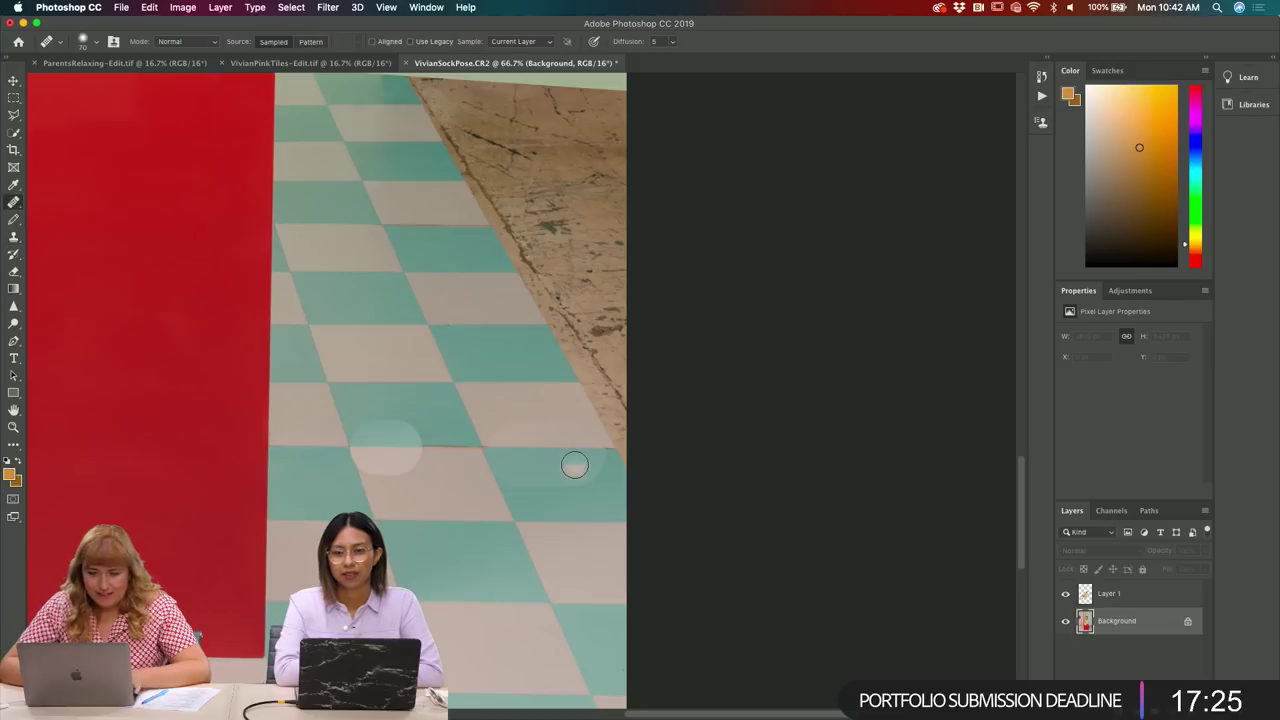
left_click_drag(575, 465, 508, 456)
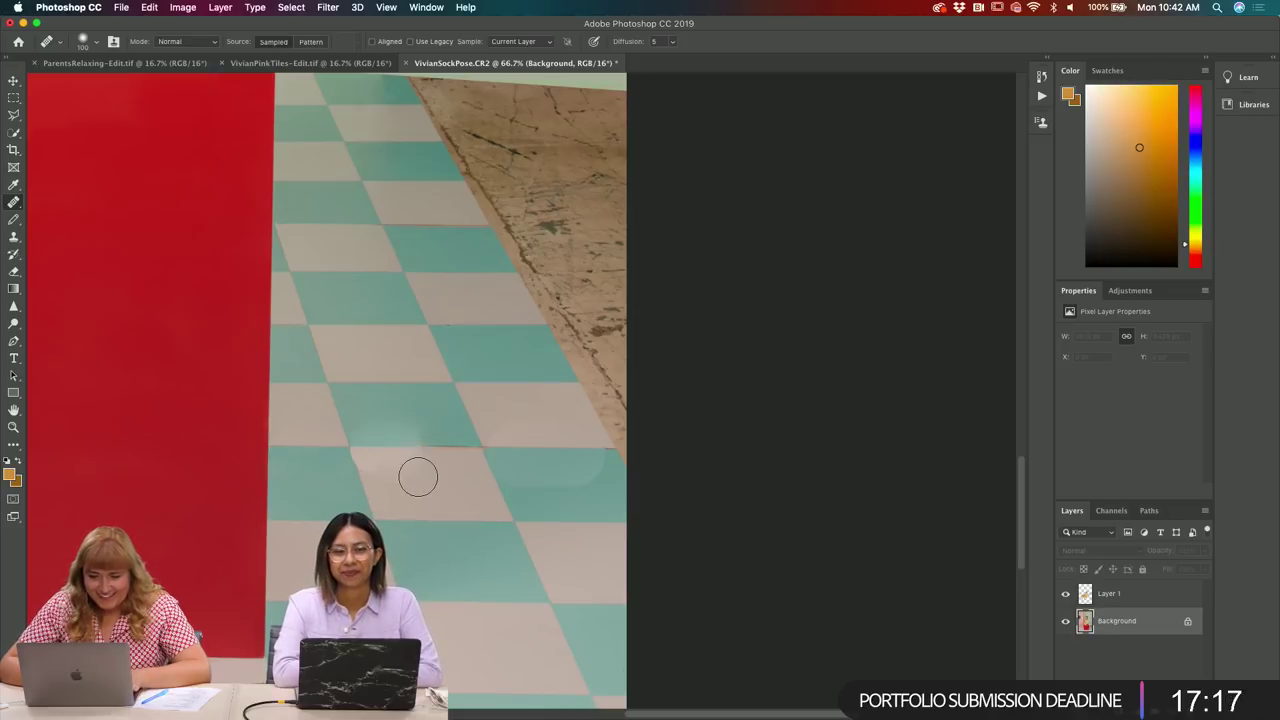
key("bracketright")
key("super+plus")
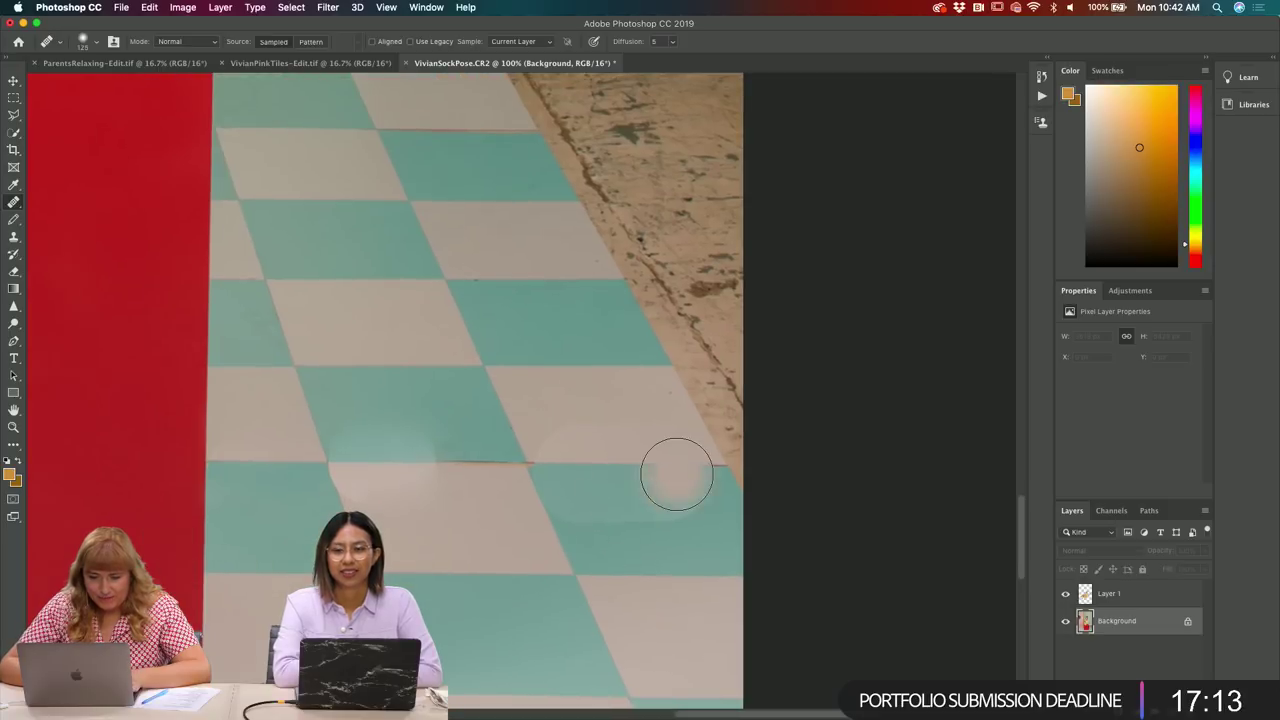
key("super+z")
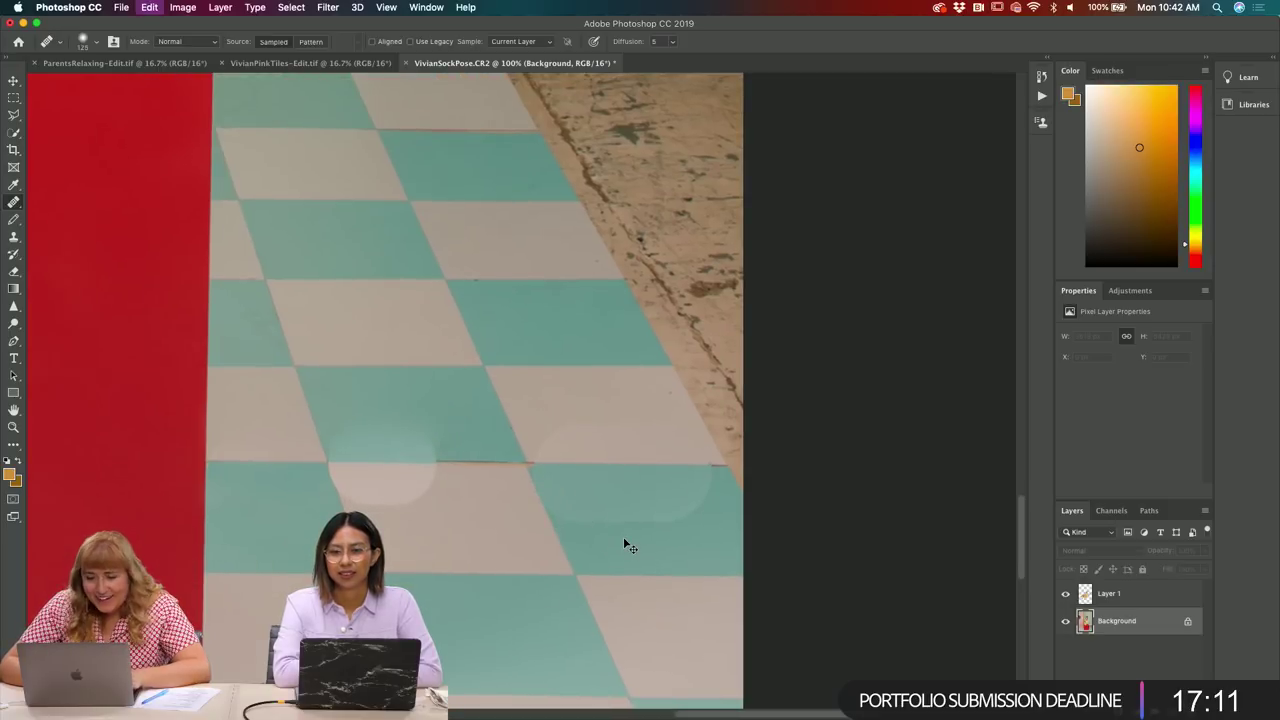
key("super+z")
key("super+z")
key("super+z")
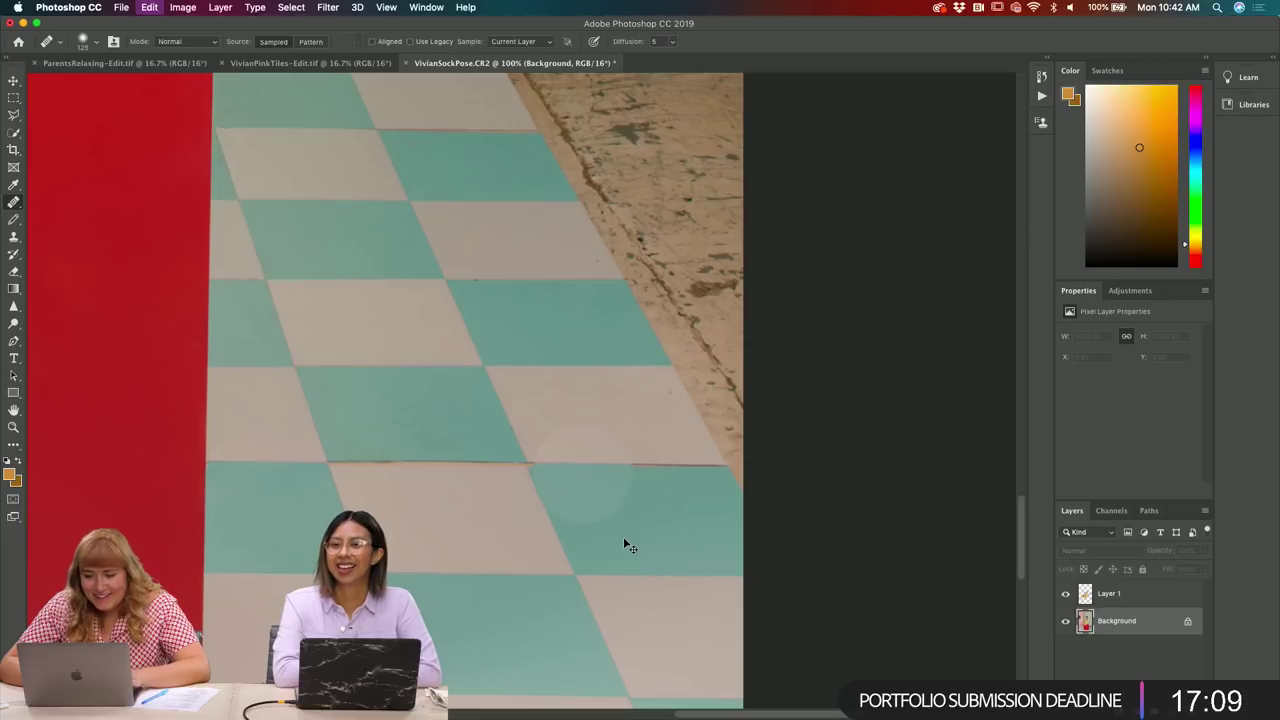
key("super+minus")
key("super+minus")
key("super+minus")
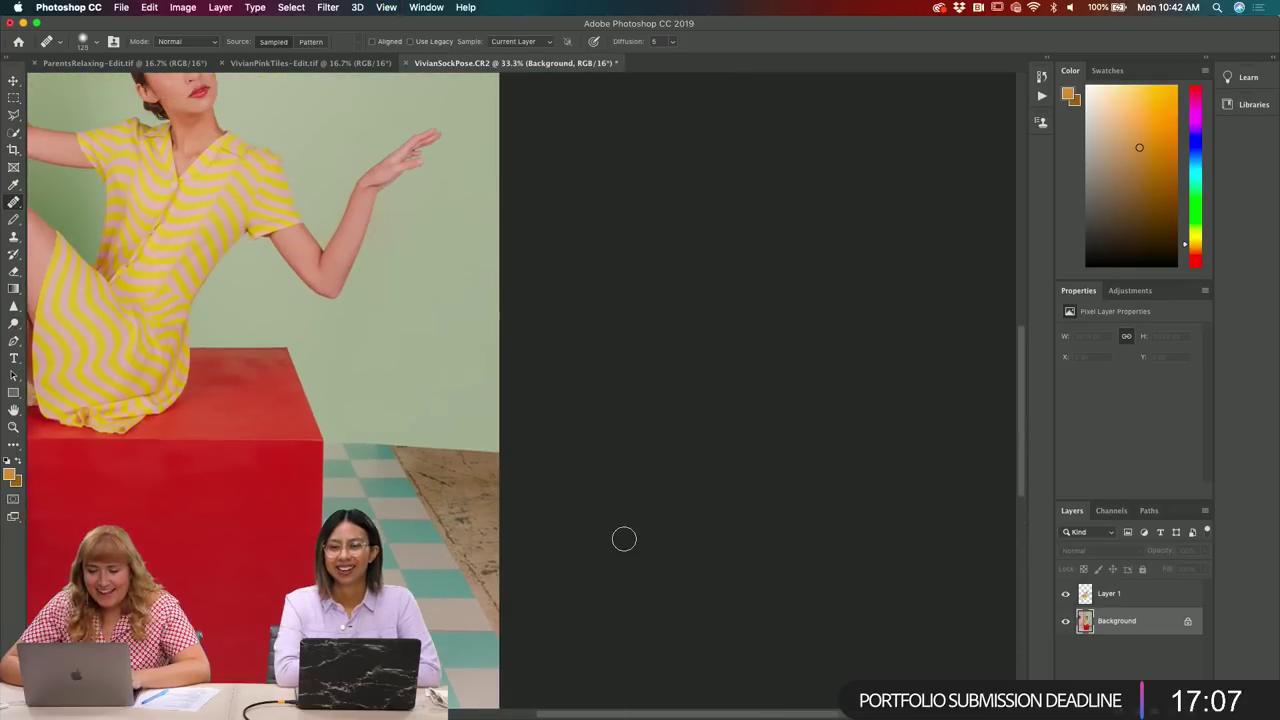
- Select the slanted floor strip right of the red box with the Polygonal Lasso and copy it
left_click(13, 115)
scroll(437, 428, "down", 3)
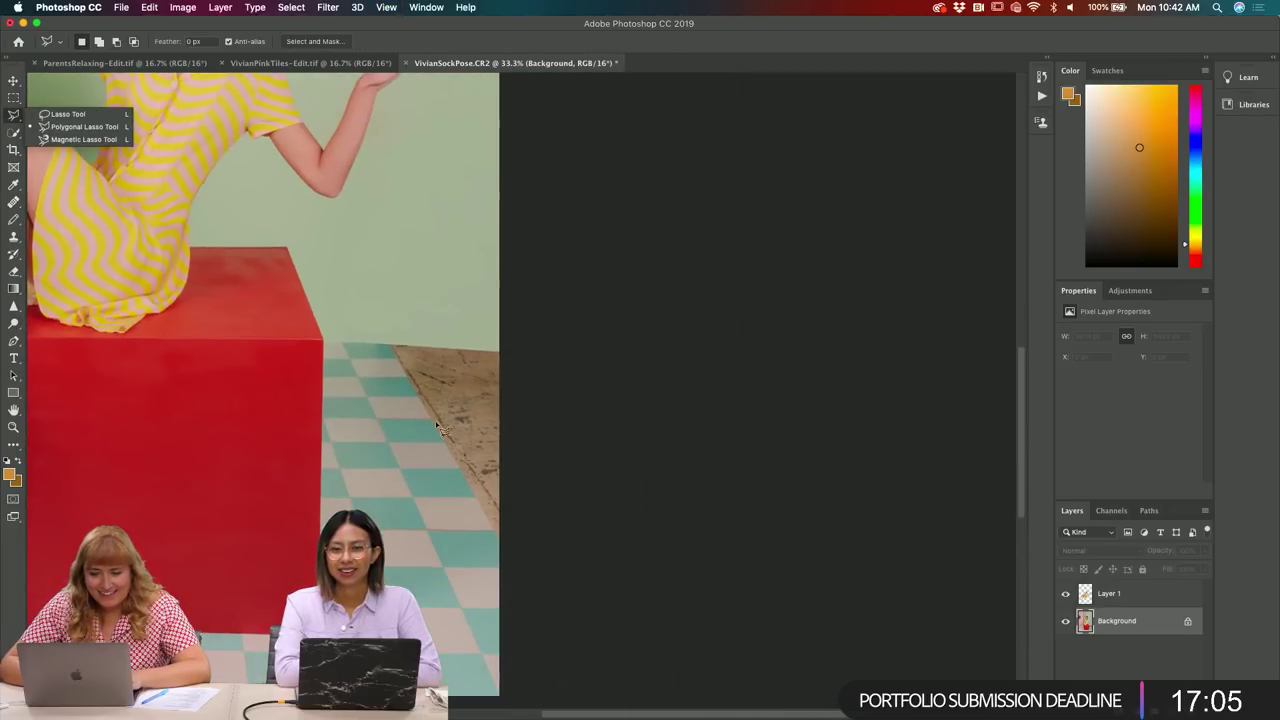
left_click(345, 345)
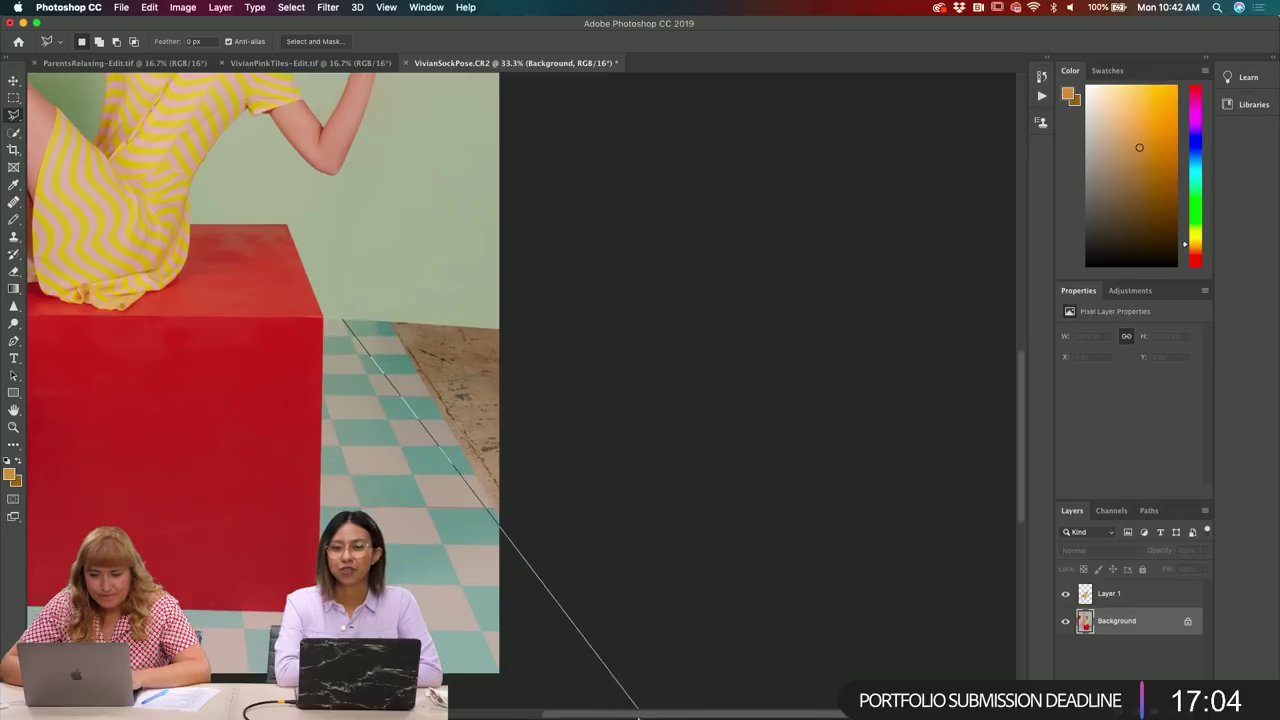
left_click(501, 666)
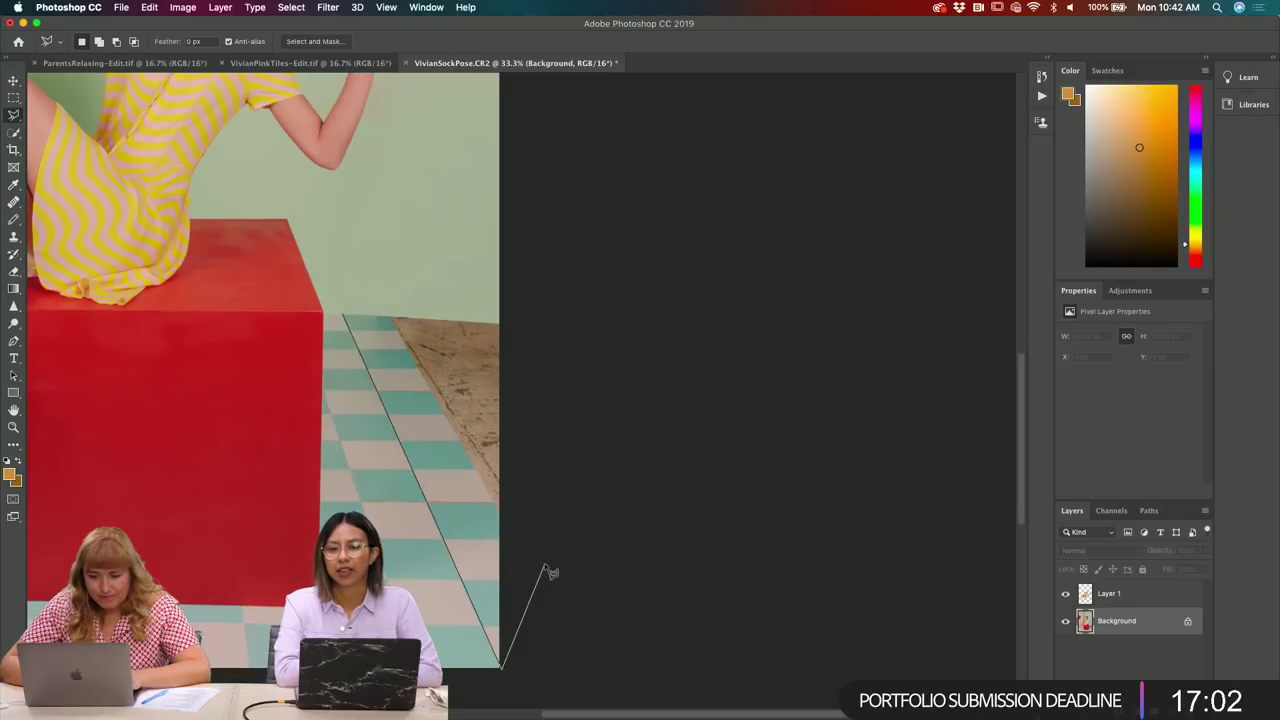
left_click(501, 512)
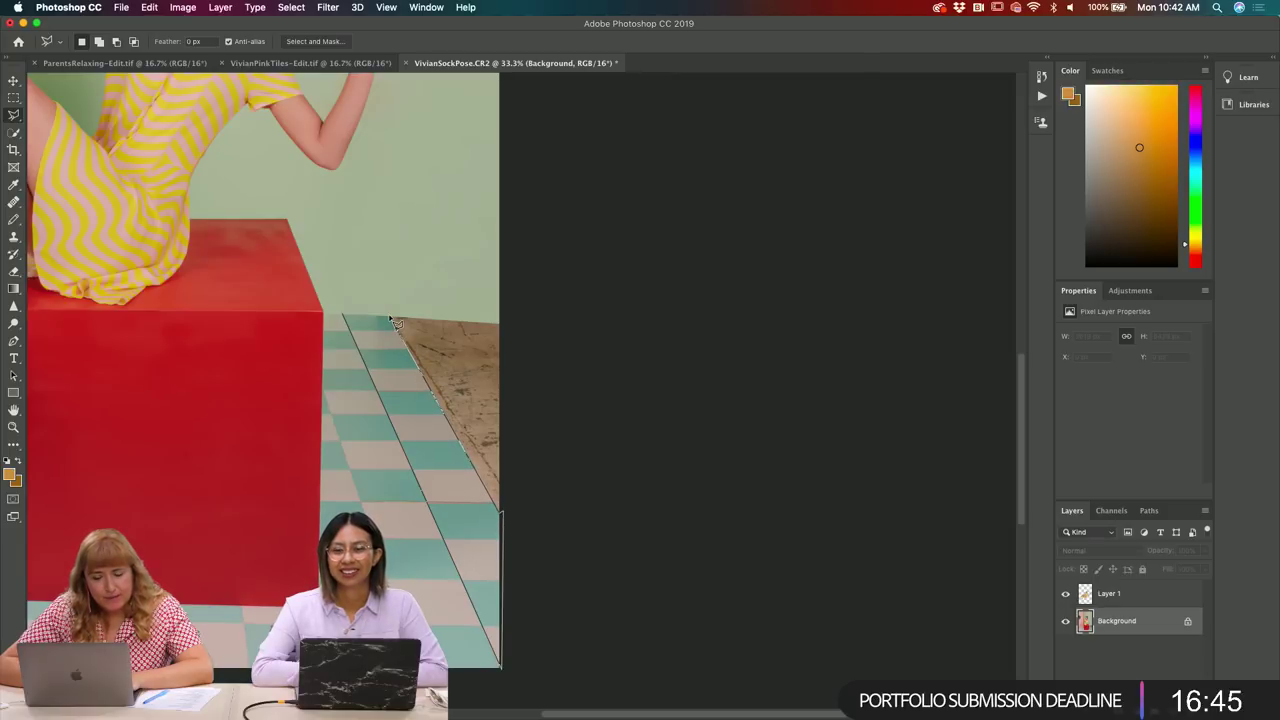
left_click(346, 319)
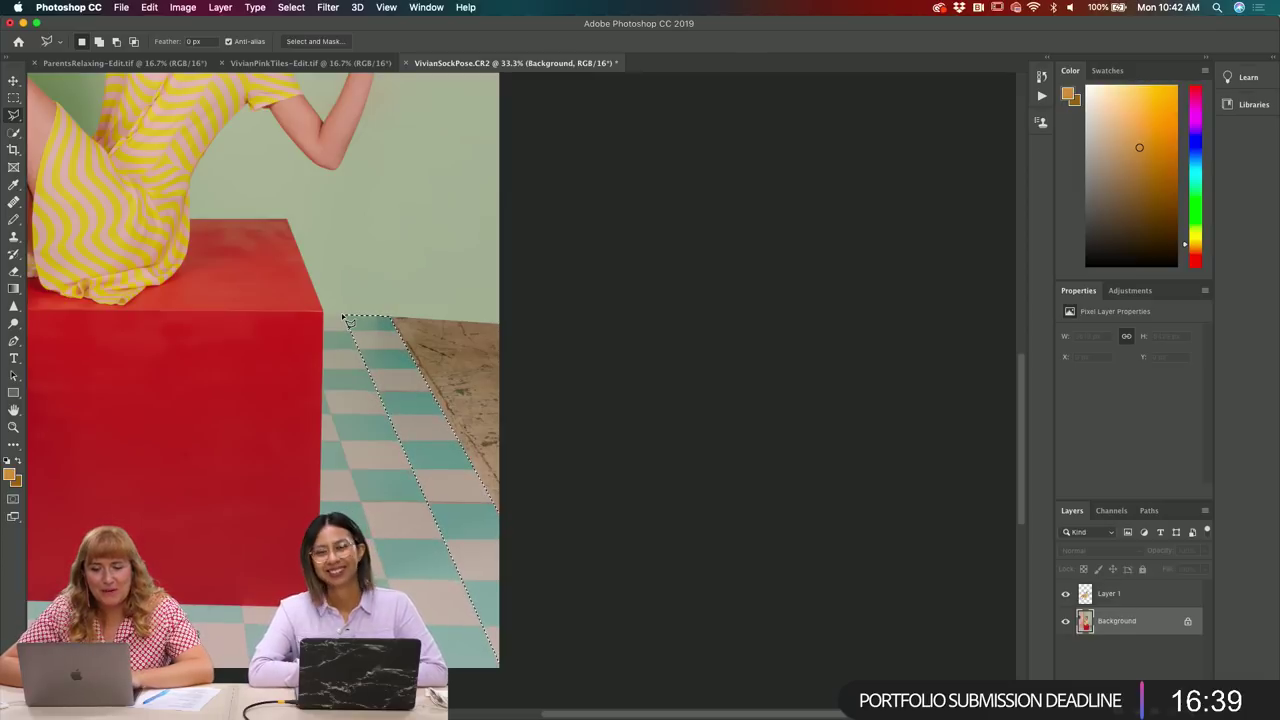
key("super+c")
- Paste the floor strip as Layer 2, move it, scale it to 107% and rotate about -3.25°
key("super+v")
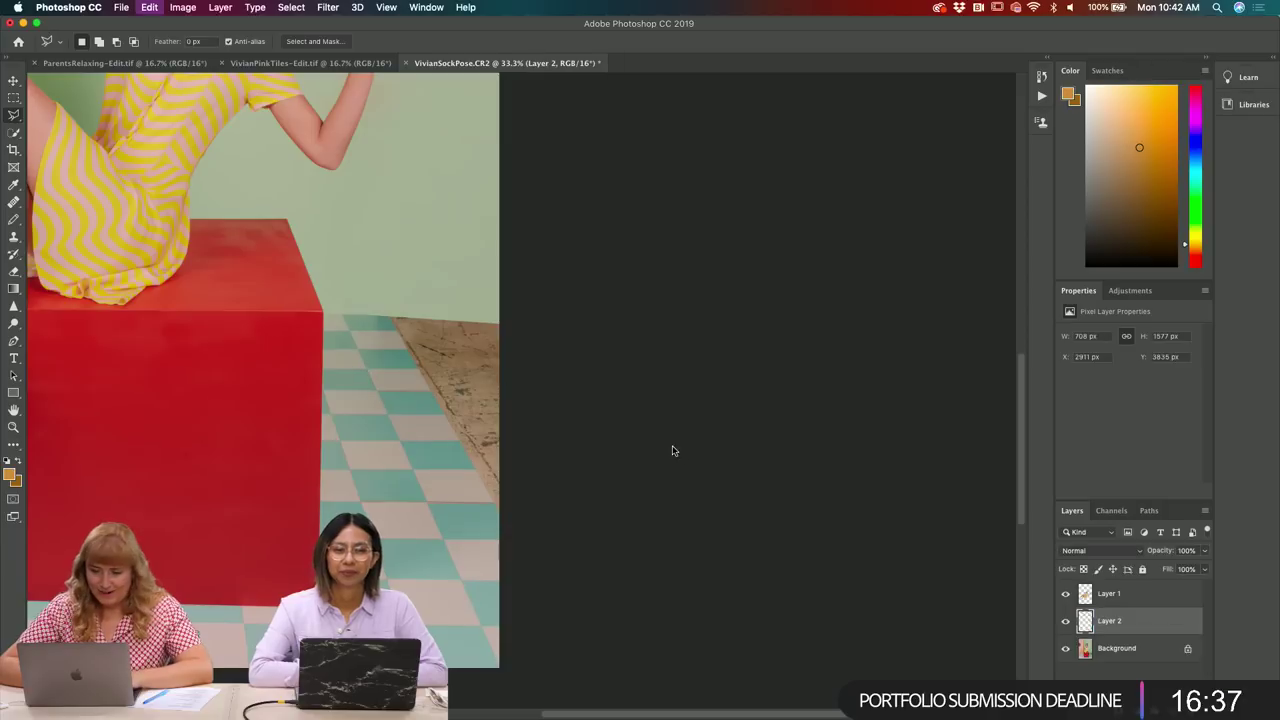
left_click(13, 80)
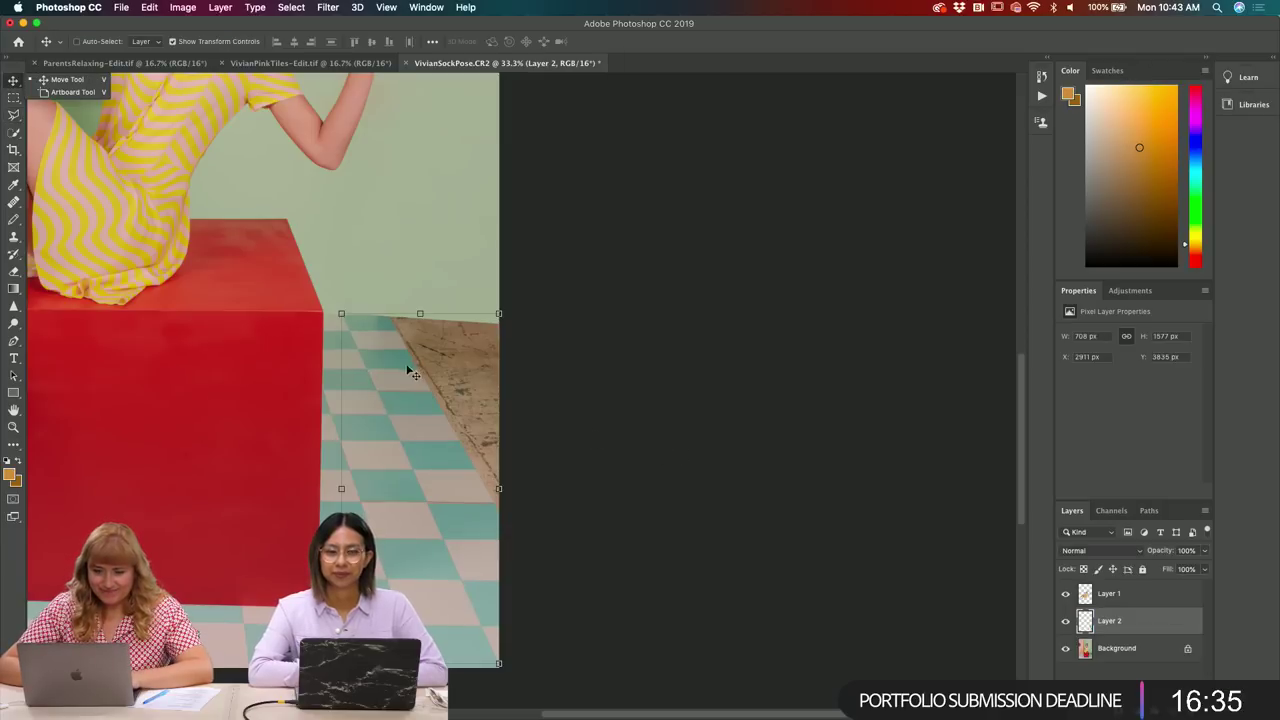
left_click_drag(426, 438, 479, 444)
key("ctrl+t")
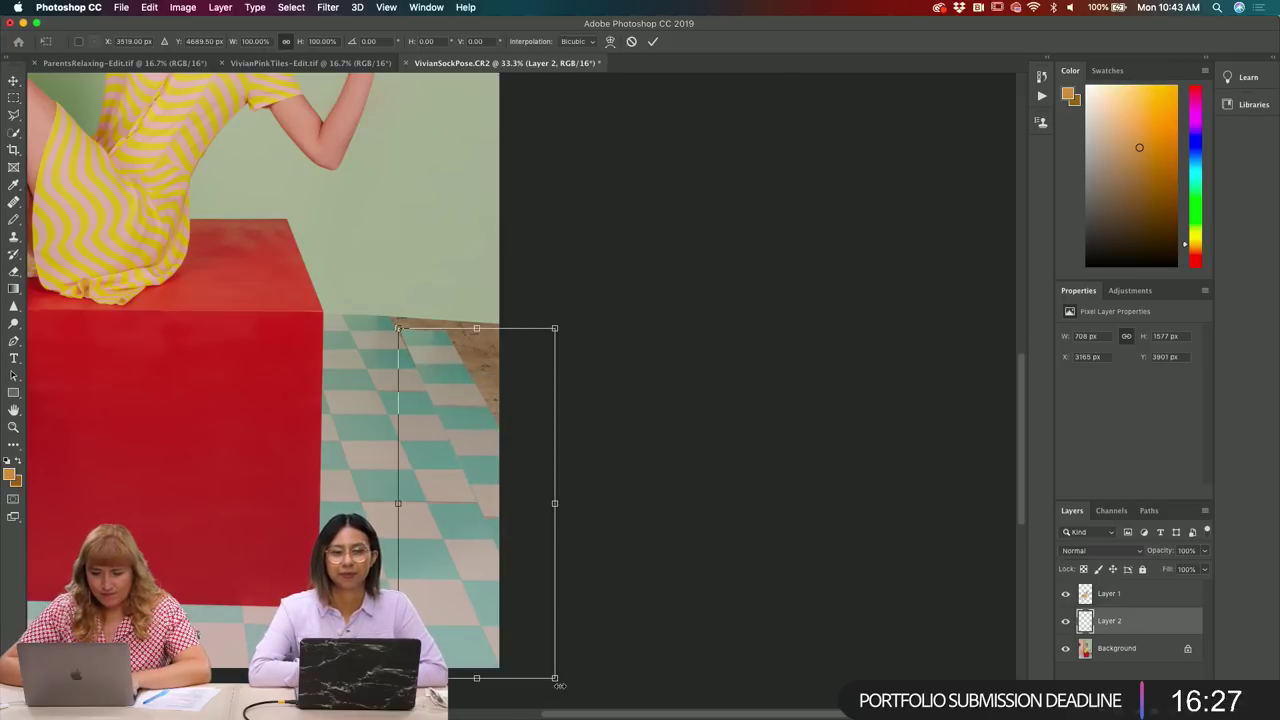
left_click_drag(556, 680, 568, 688)
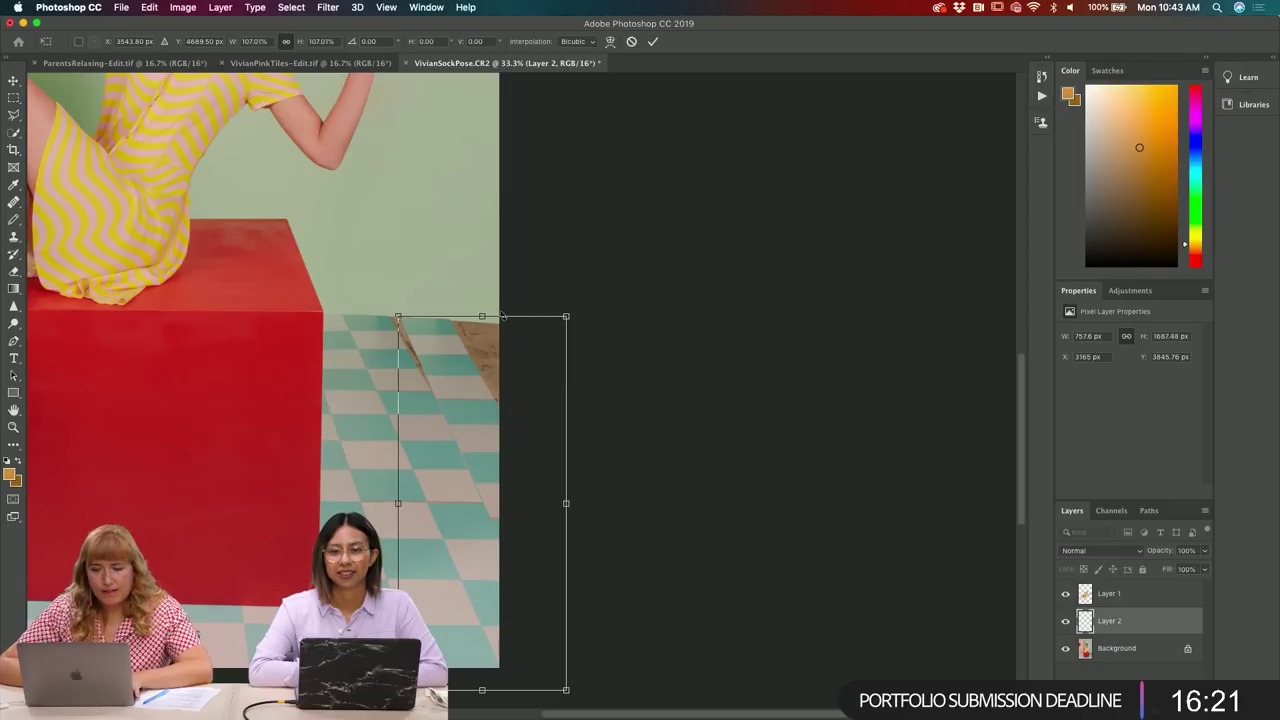
left_click_drag(391, 314, 382, 314)
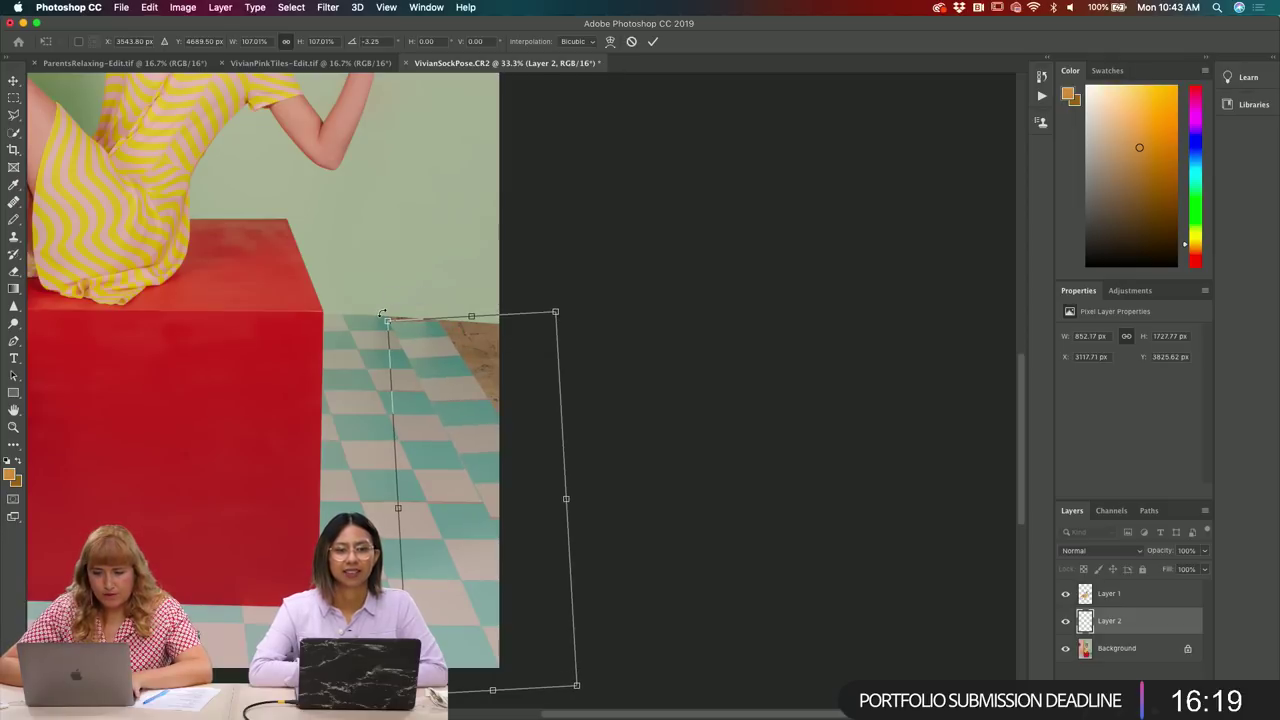
left_click_drag(444, 373, 449, 374)
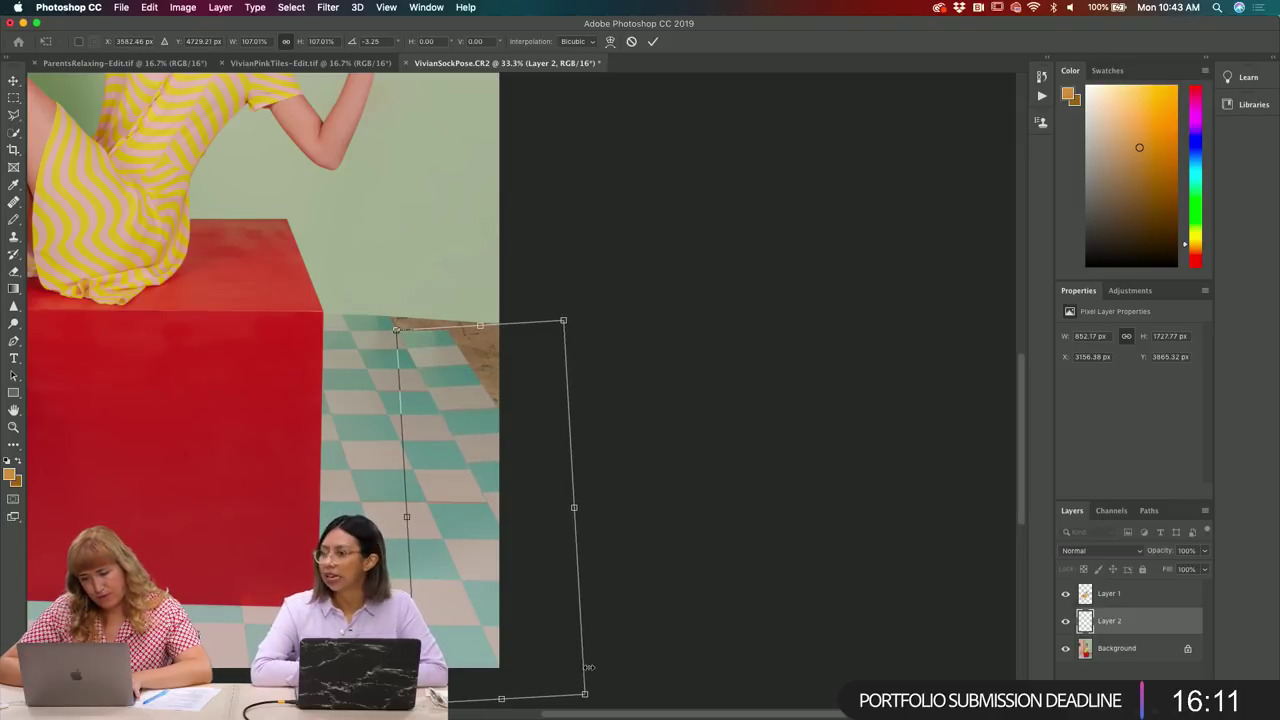
- Stretch and skew the patch to match the tiles and commit the transform
left_click_drag(590, 696, 595, 694)
left_click_drag(580, 509, 603, 515)
left_click_drag(598, 519, 587, 518)
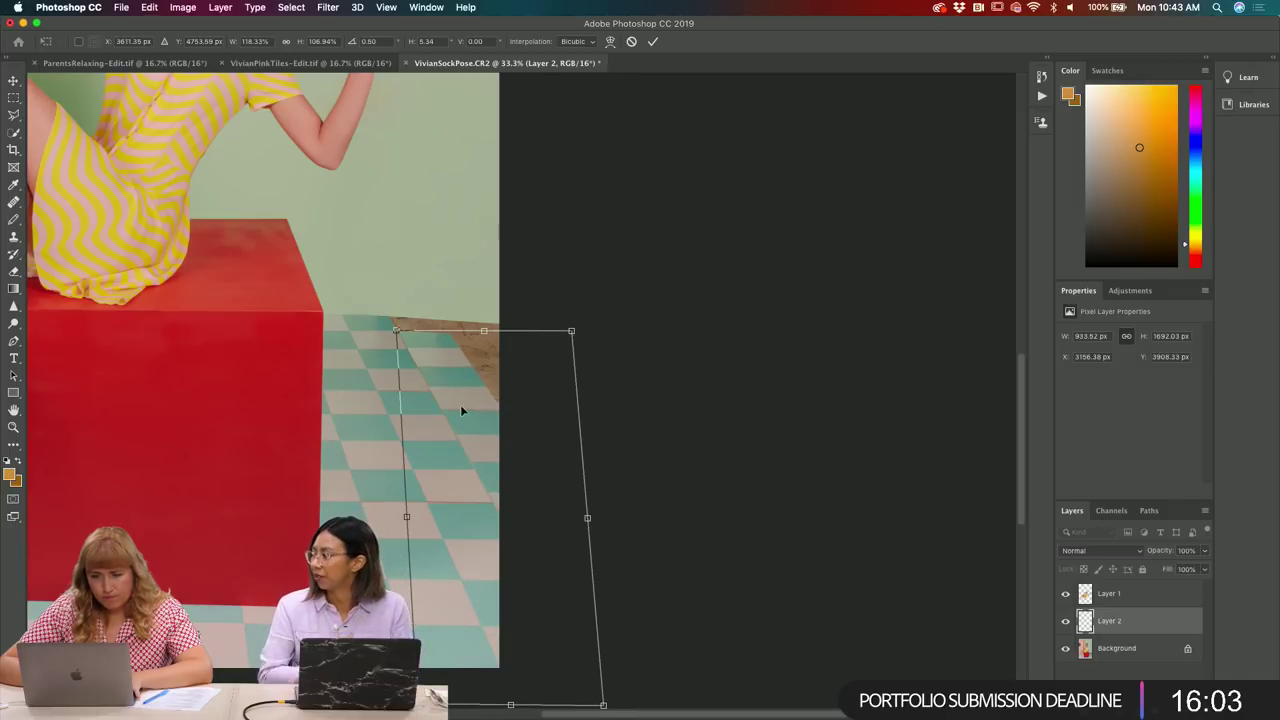
left_click_drag(446, 385, 446, 386)
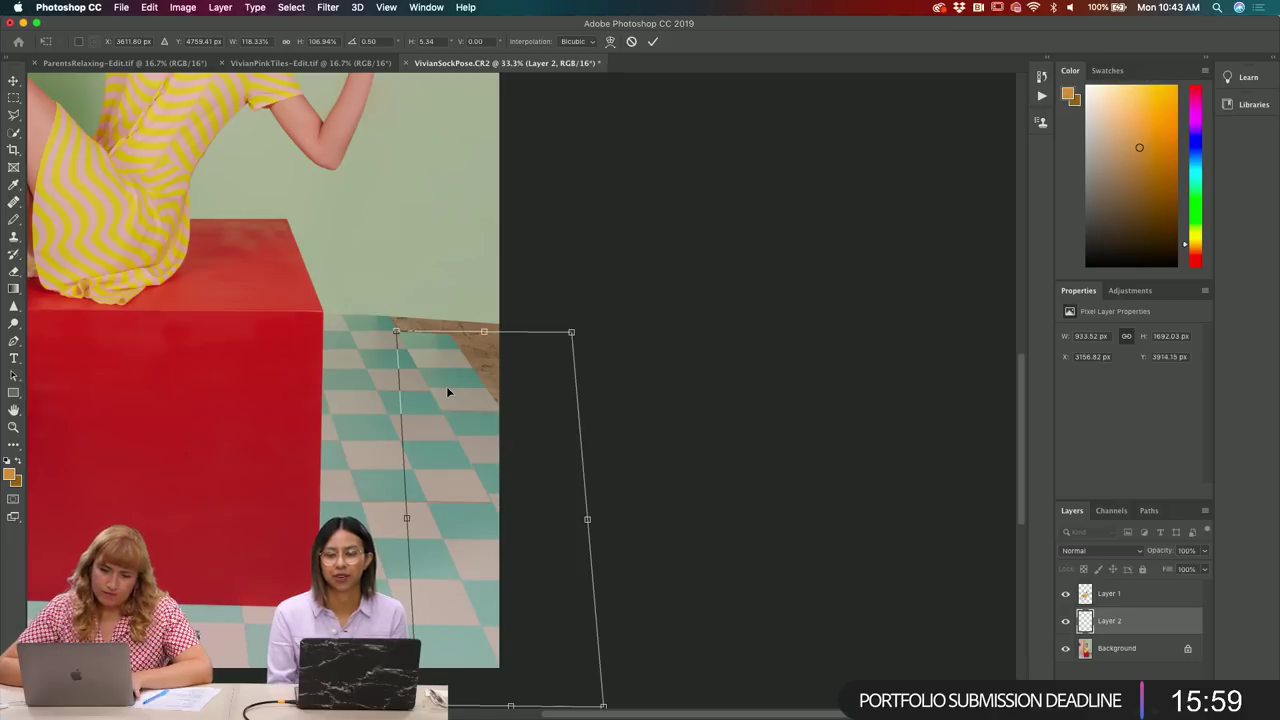
scroll(672, 714, "down", 2)
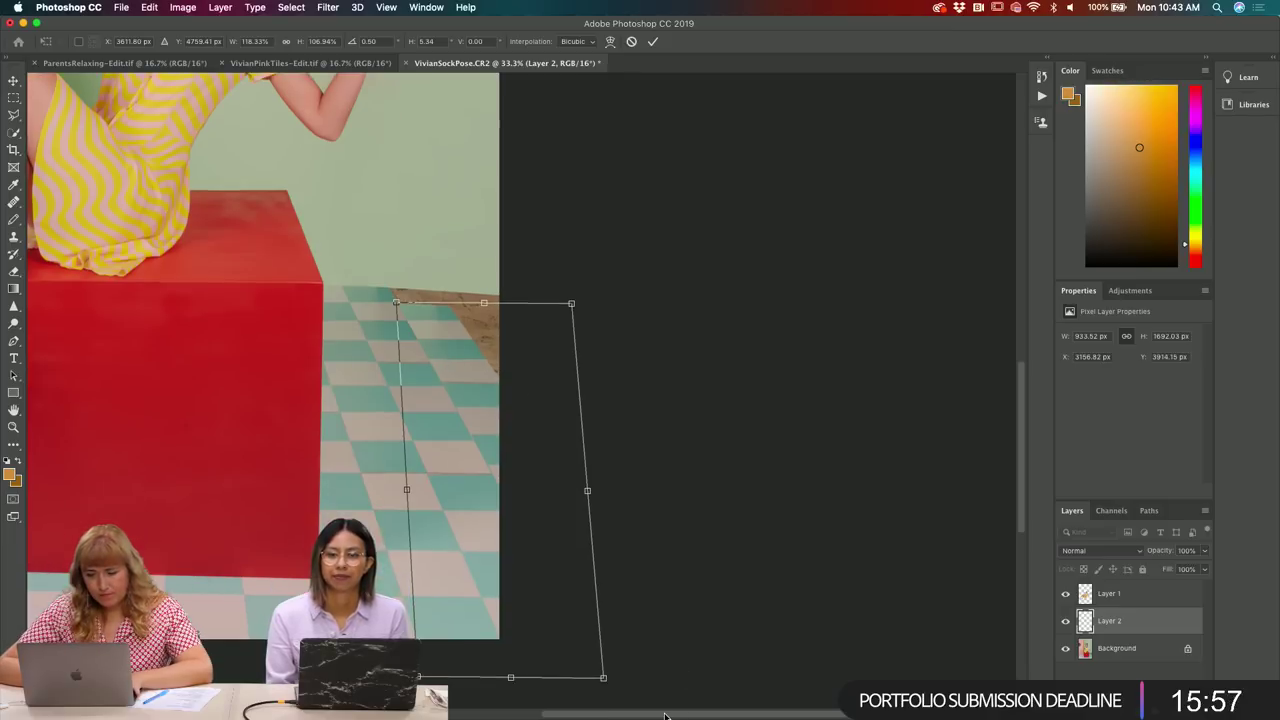
left_click_drag(607, 679, 612, 690)
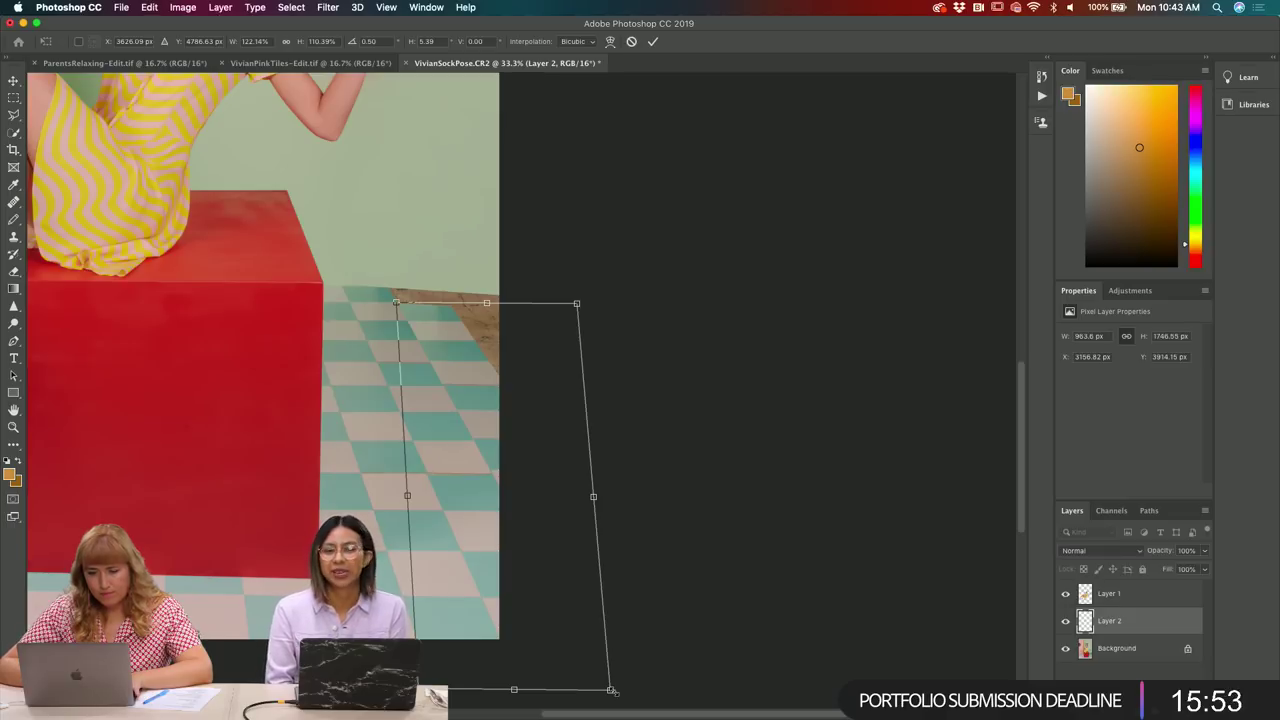
key("Return")
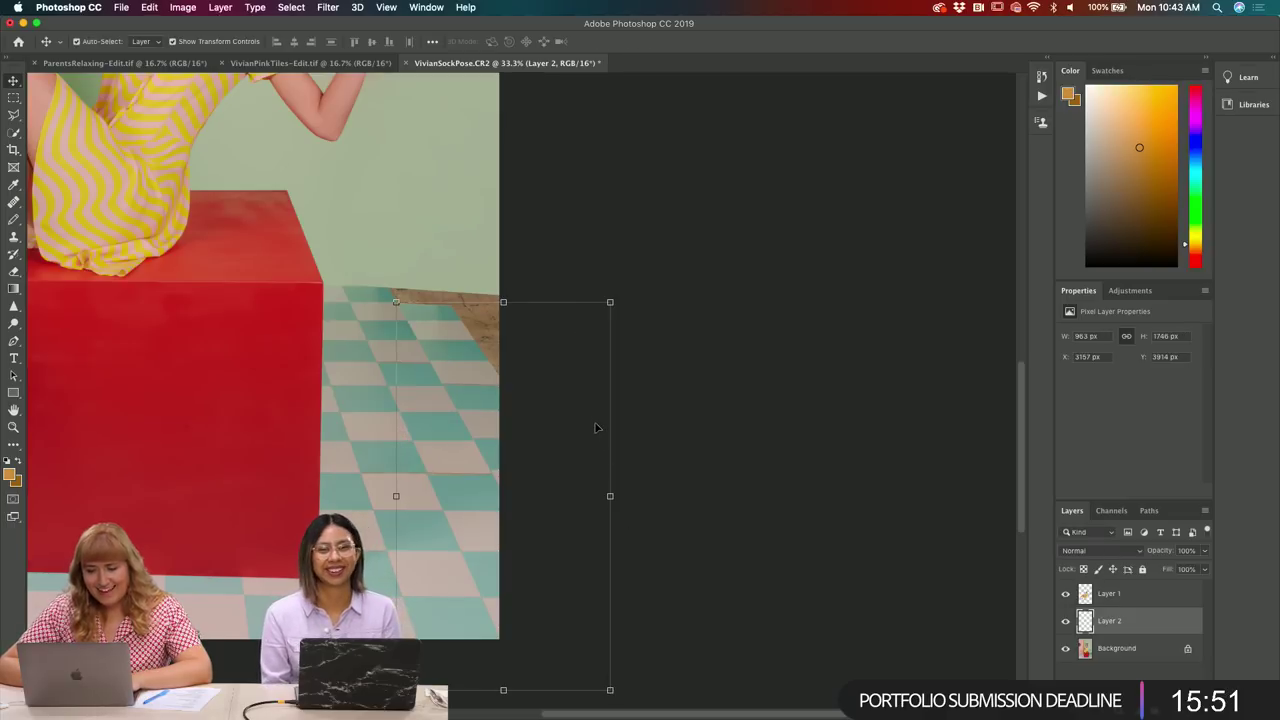
- Paste another floor copy as Layer 3, move it right, rotate to about -0.75°, and commit
key("super+v")
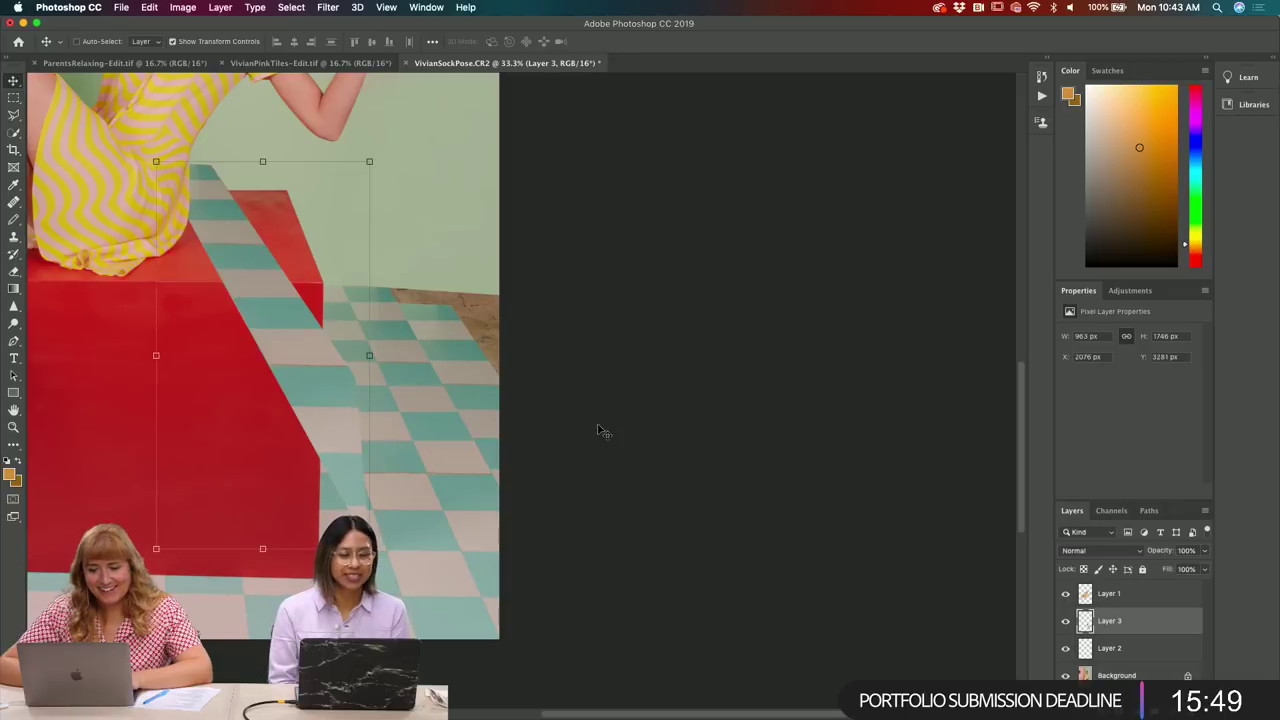
left_click_drag(291, 329, 560, 433)
key("super+t")
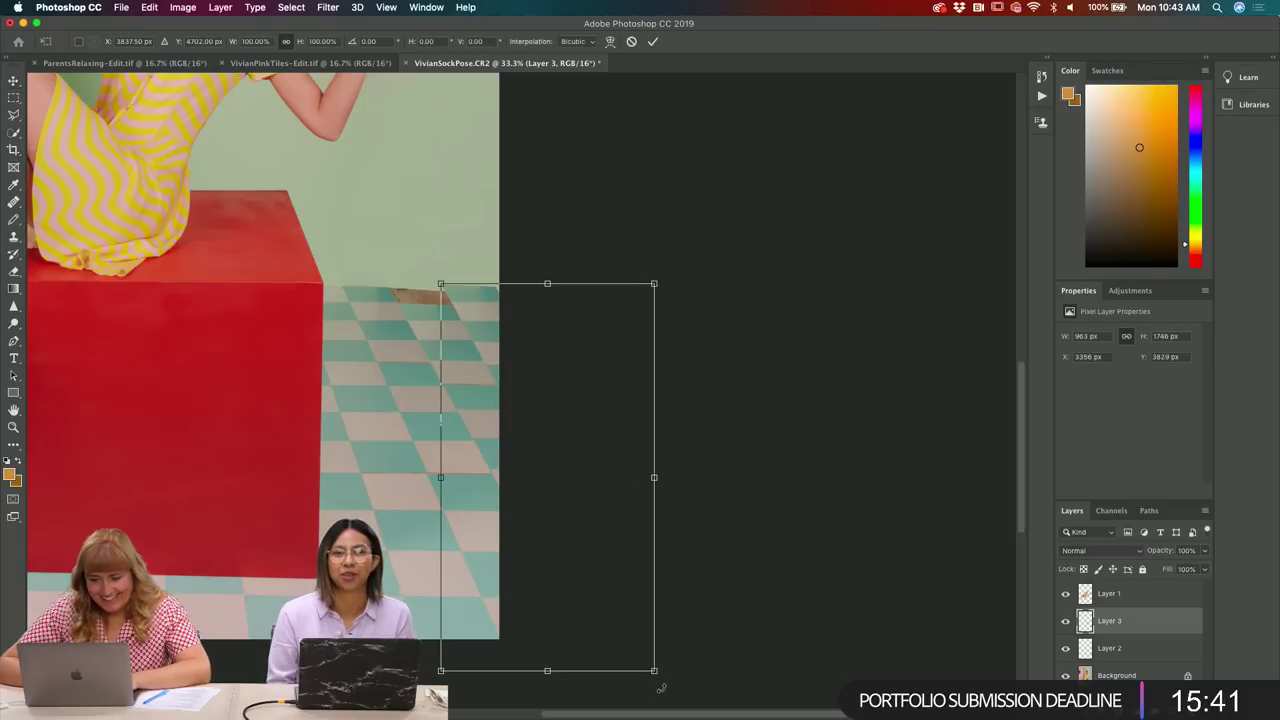
left_click_drag(664, 682, 688, 665)
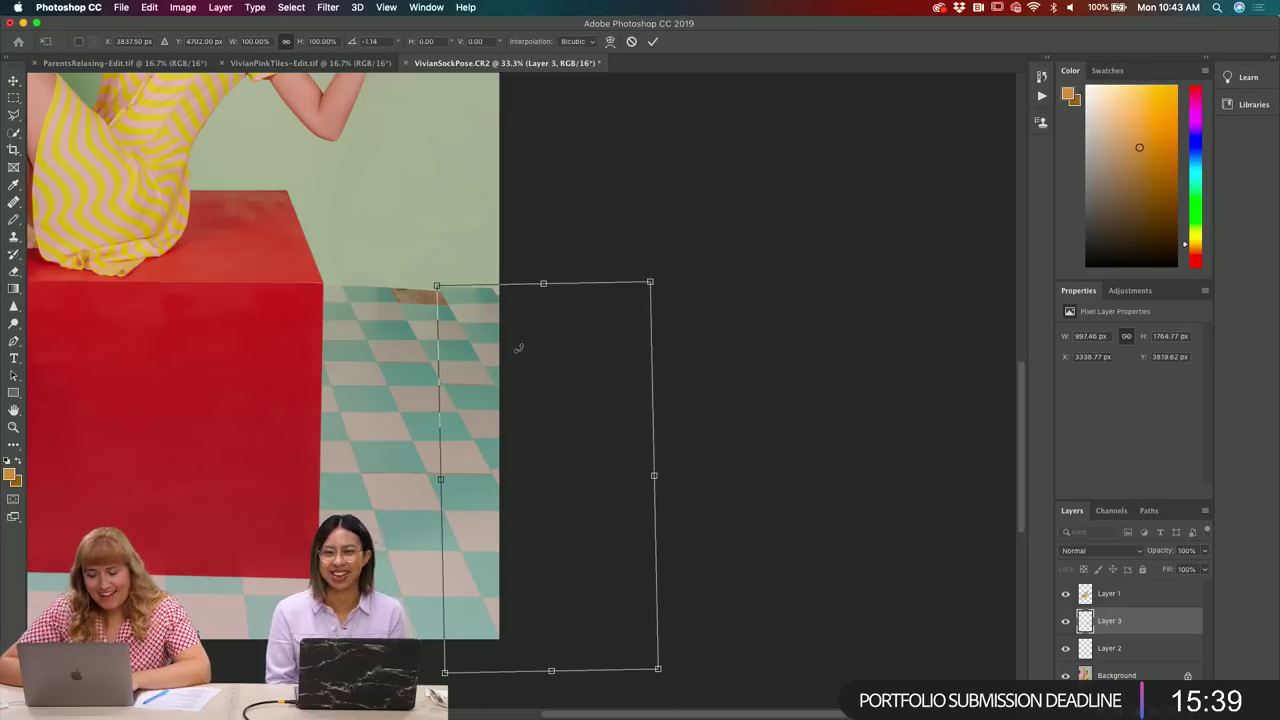
left_click_drag(476, 314, 478, 311)
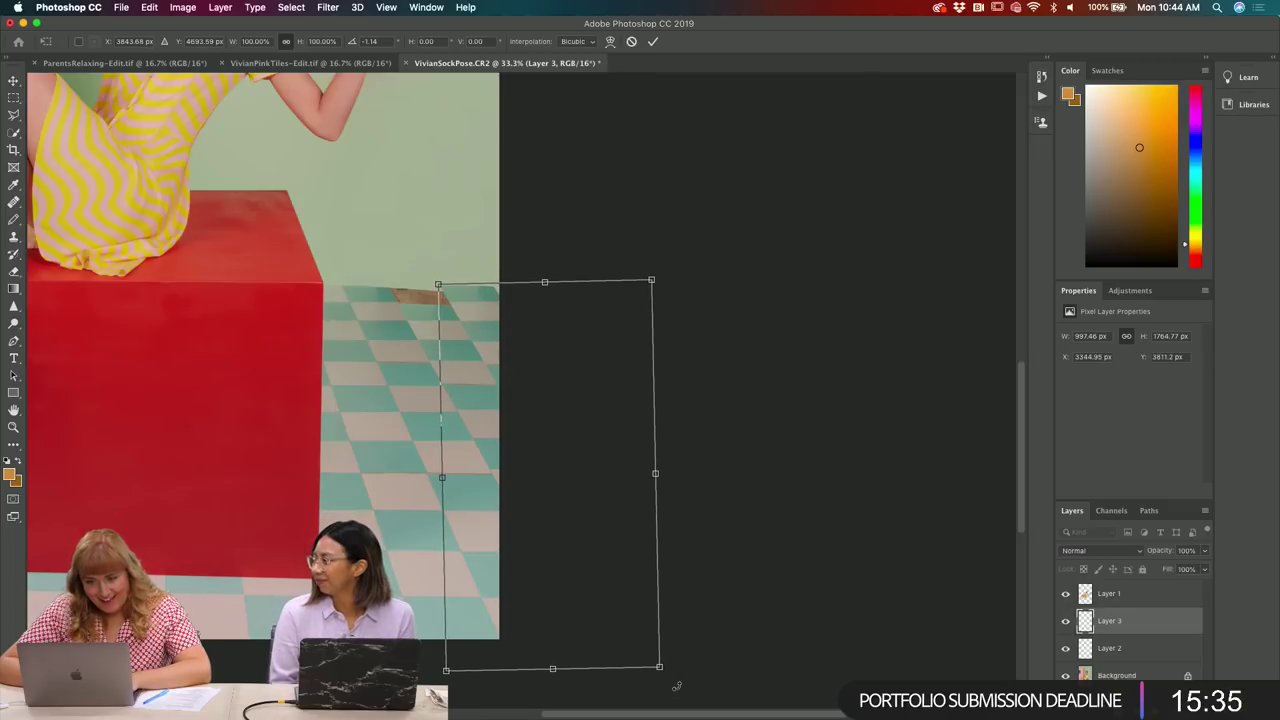
mouse_move(675, 688)
left_mouse_down()
mouse_move(682, 660)
mouse_move(677, 671)
left_mouse_up()
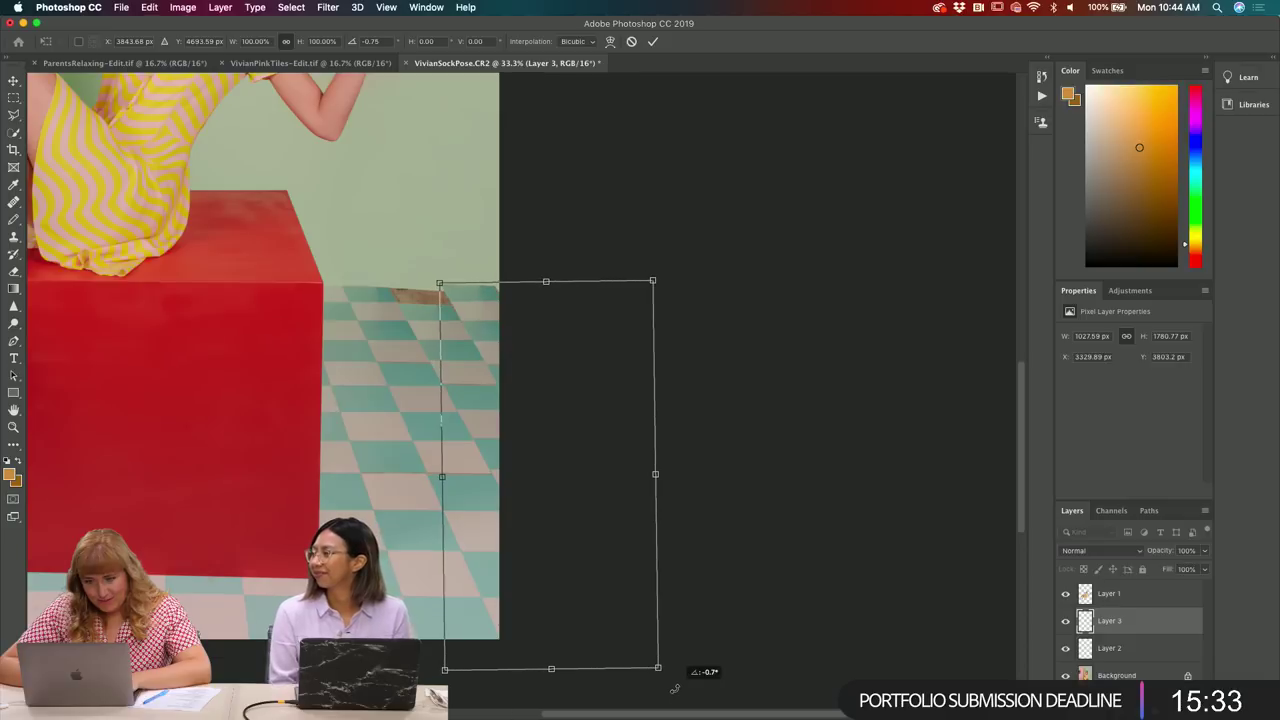
left_click_drag(491, 317, 487, 314)
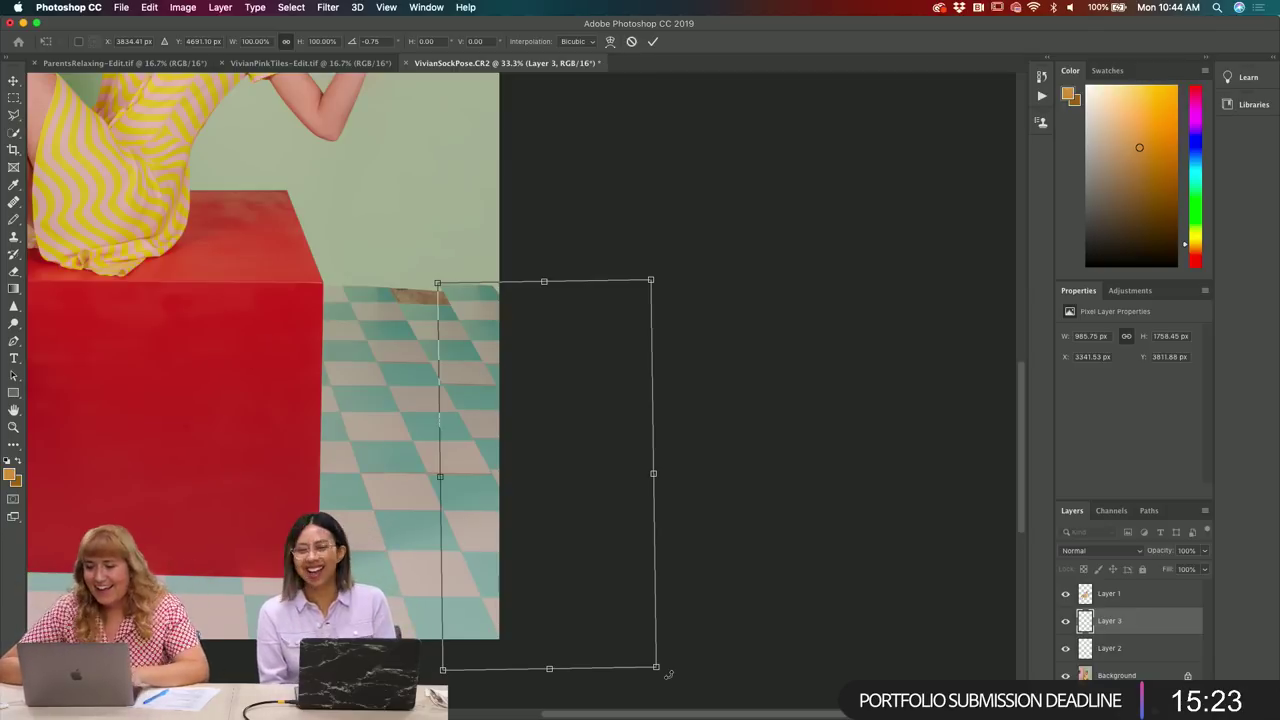
key("Return")
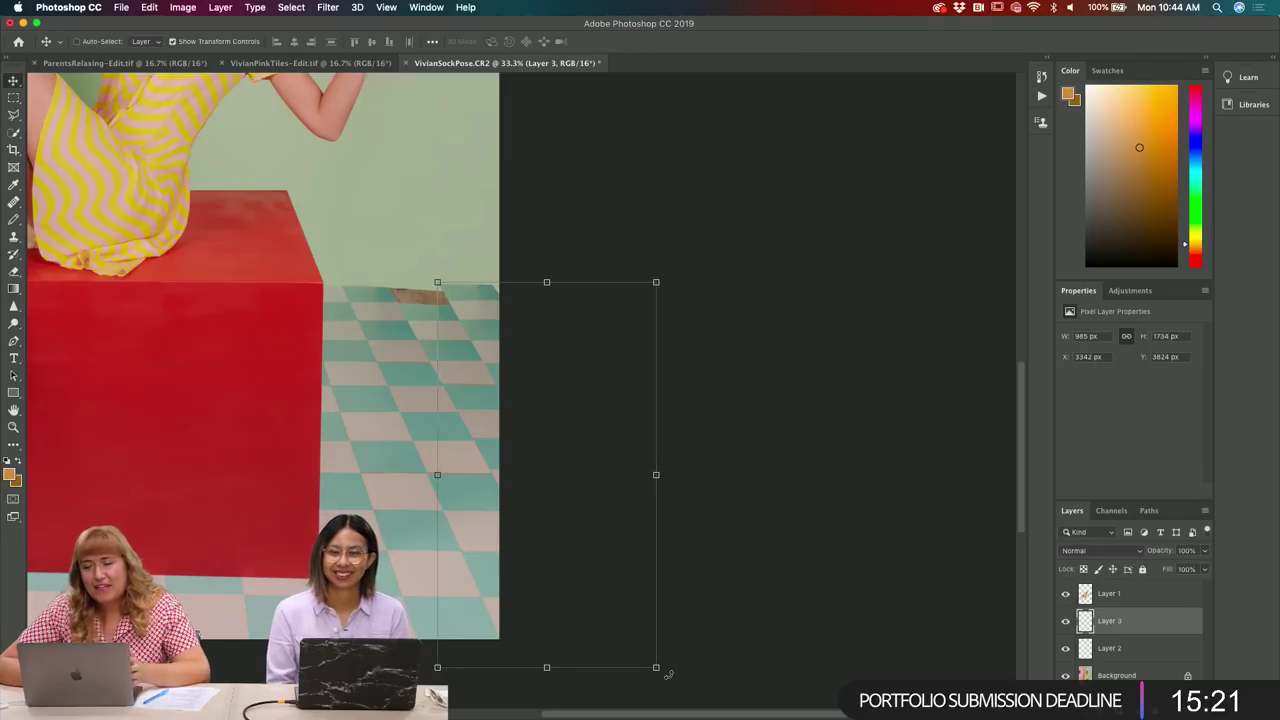
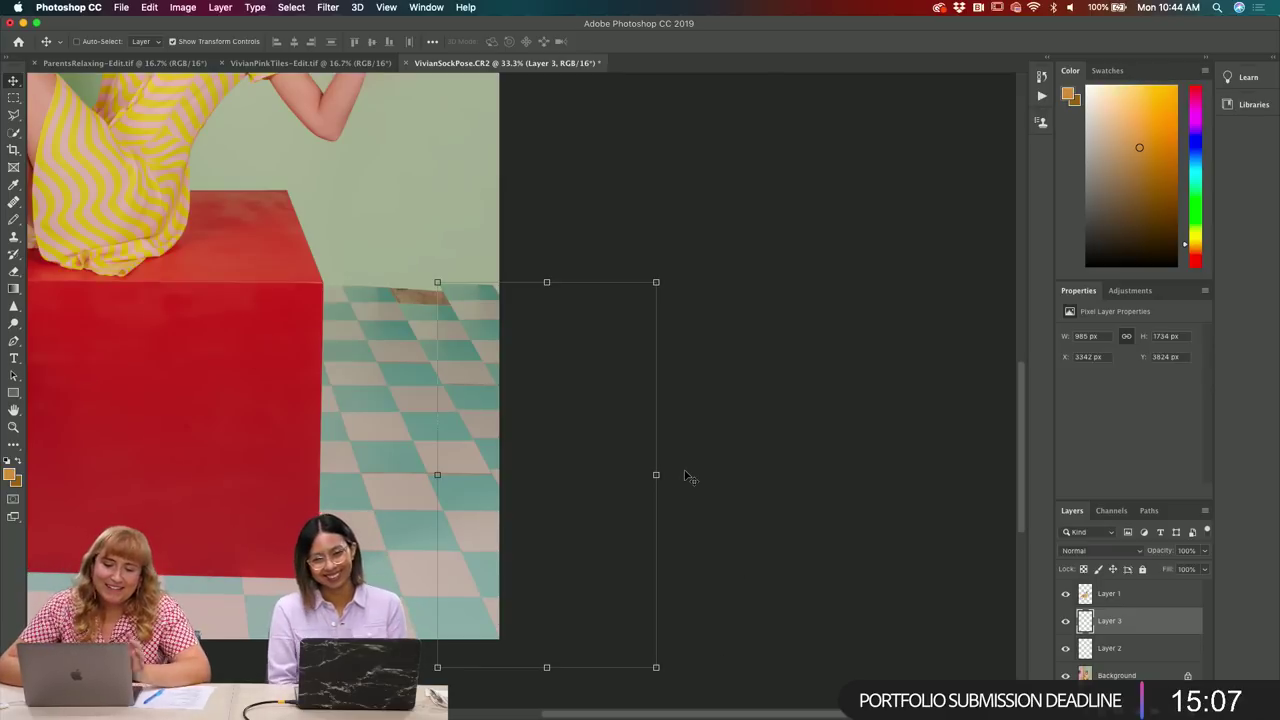
- Nudge Layer 3 slightly left and Polygonal-Lasso the empty strip above the right floor tiles
key("Return")
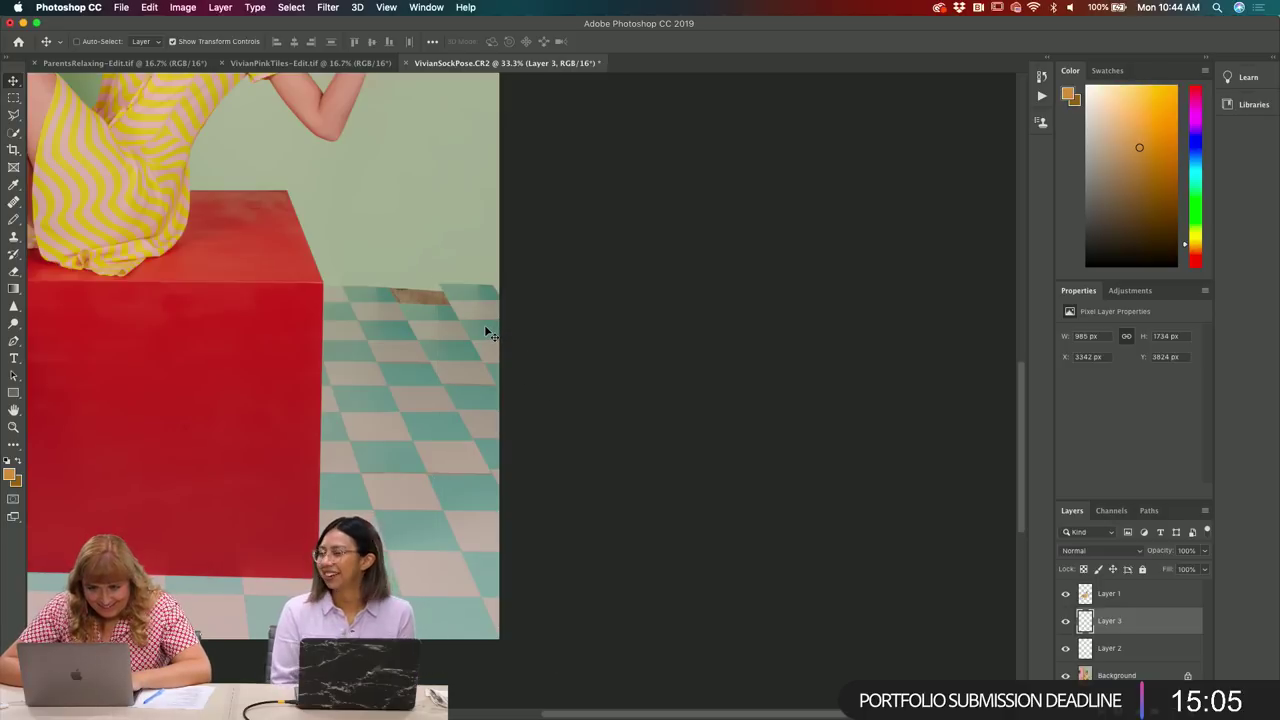
left_click_drag(488, 333, 486, 331)
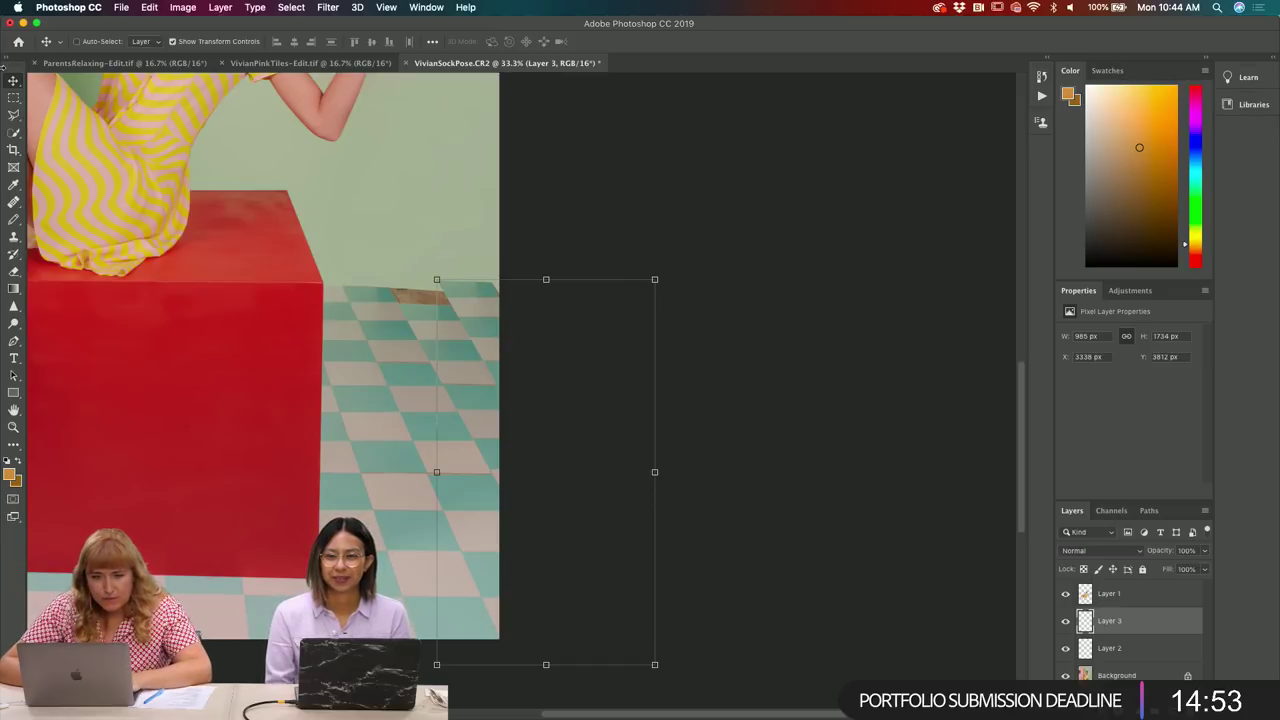
left_click(14, 115)
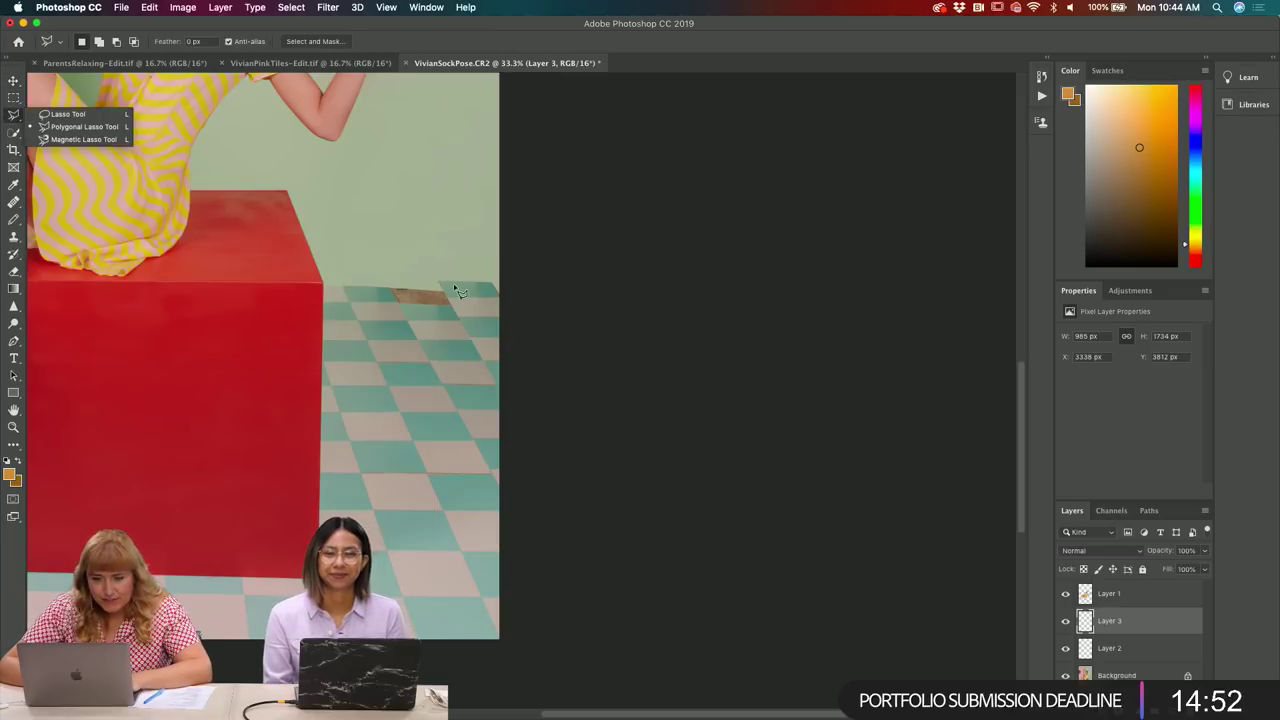
left_click(368, 287)
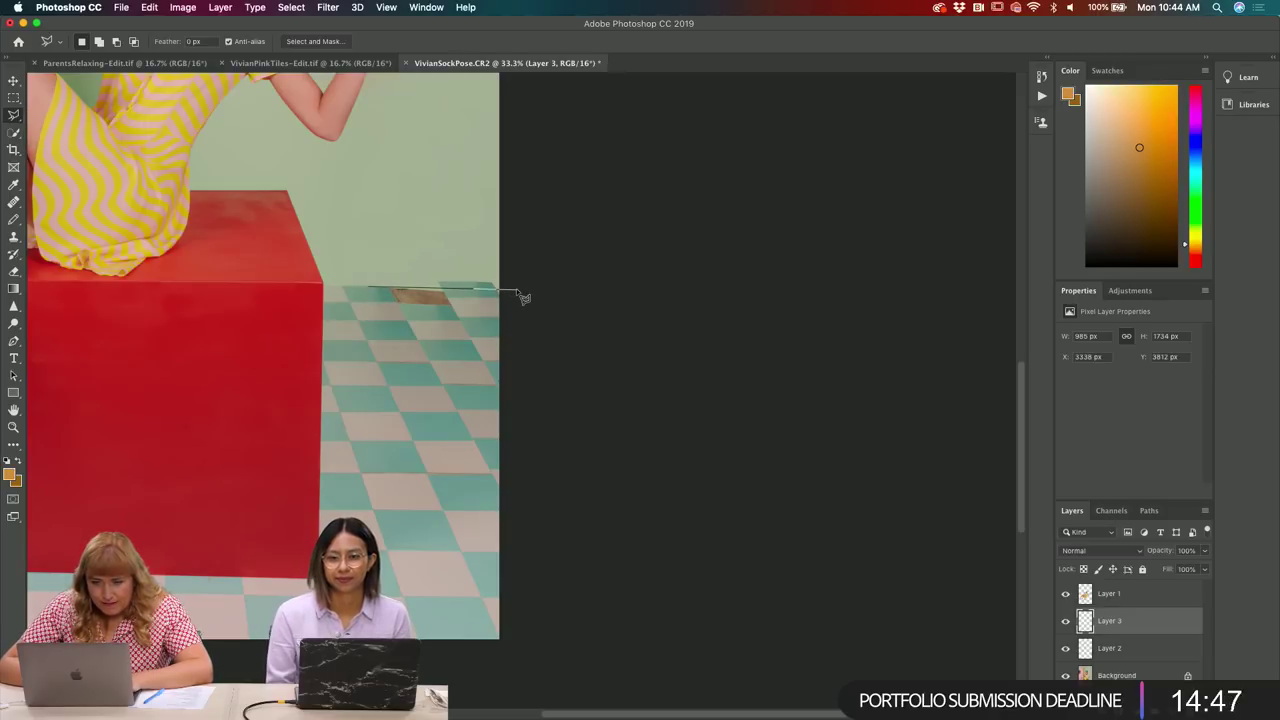
left_click(516, 289)
left_click(516, 235)
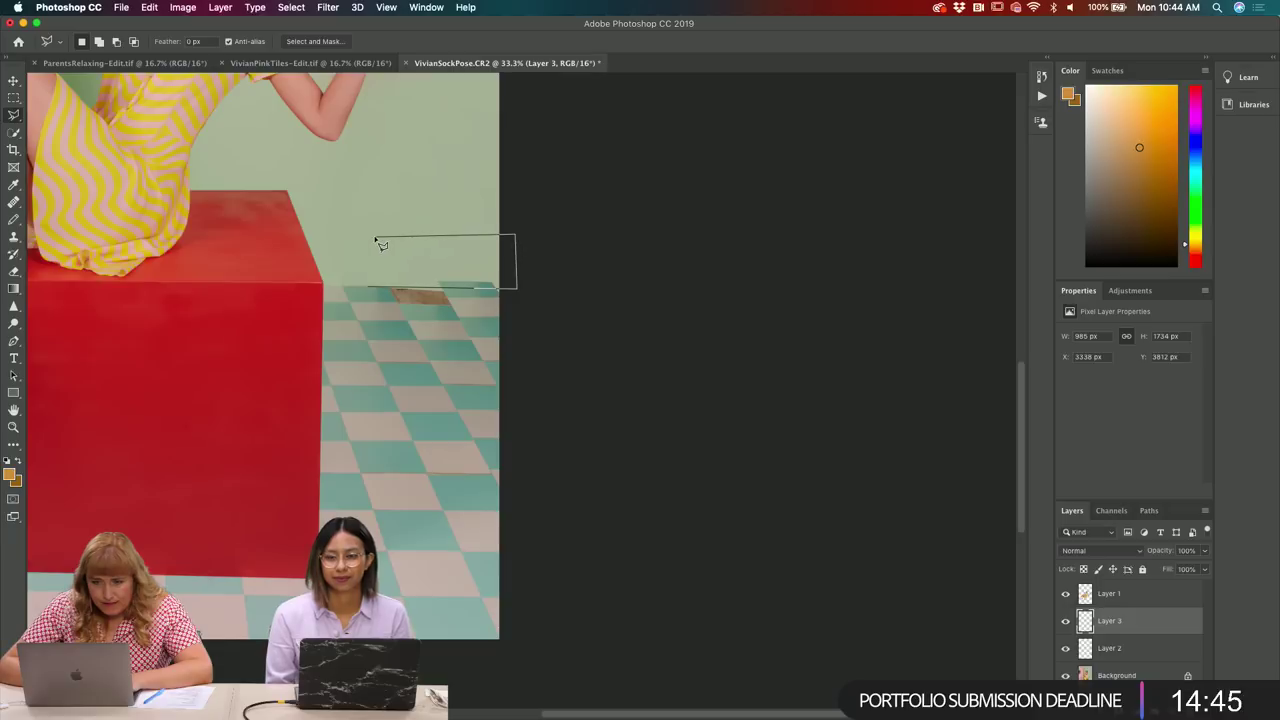
left_click(373, 237)
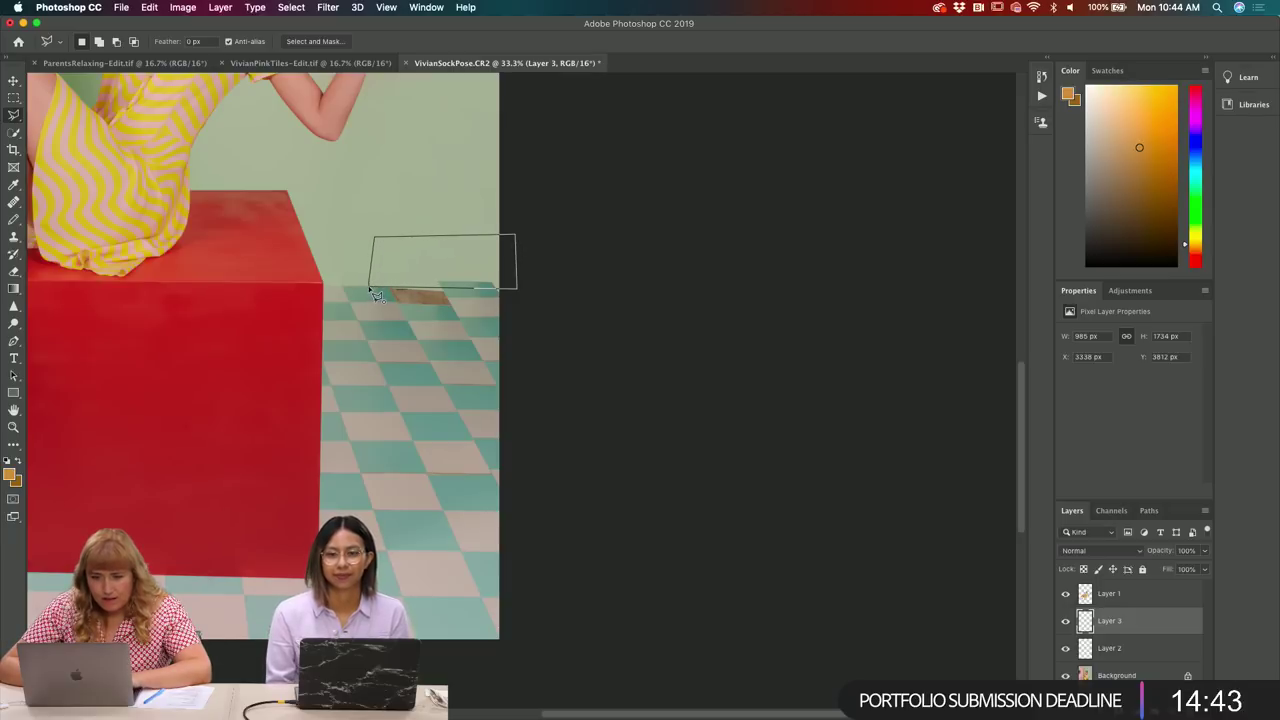
left_click(370, 289)
- Fill the strip selection with the sampled pale wall green #9fa692
right_click(455, 252)
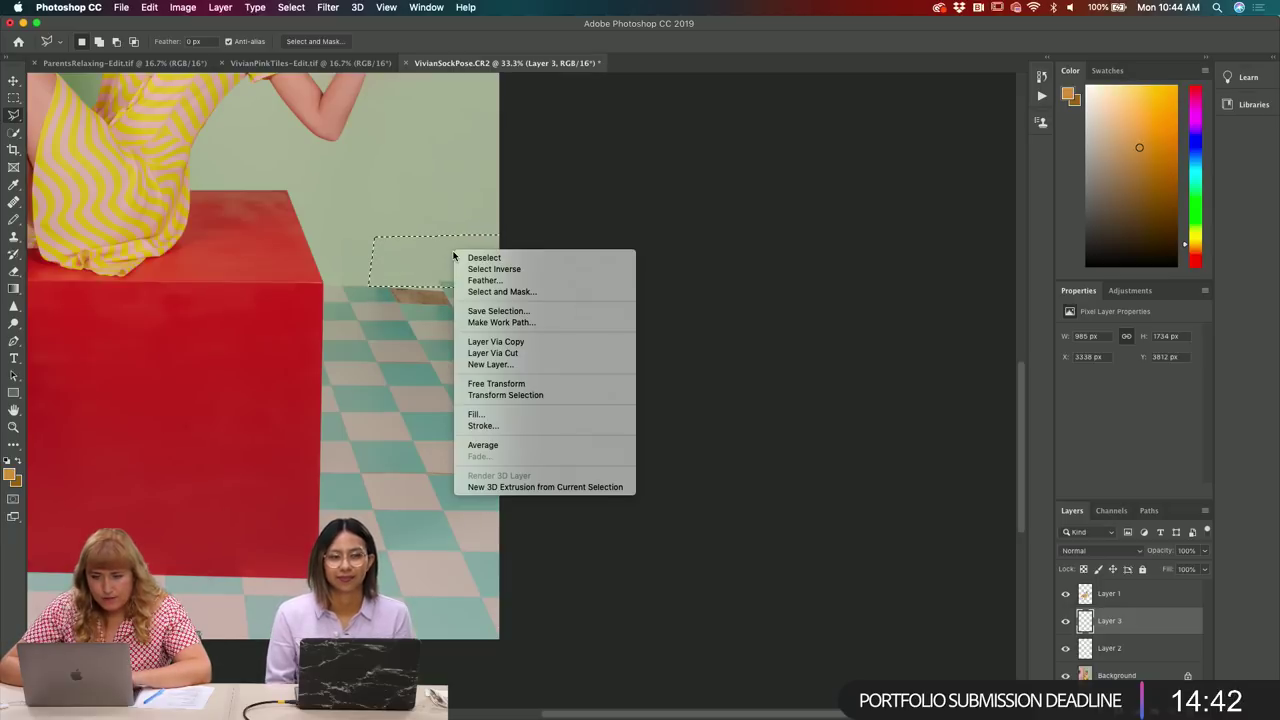
left_click(477, 426)
left_click(574, 220)
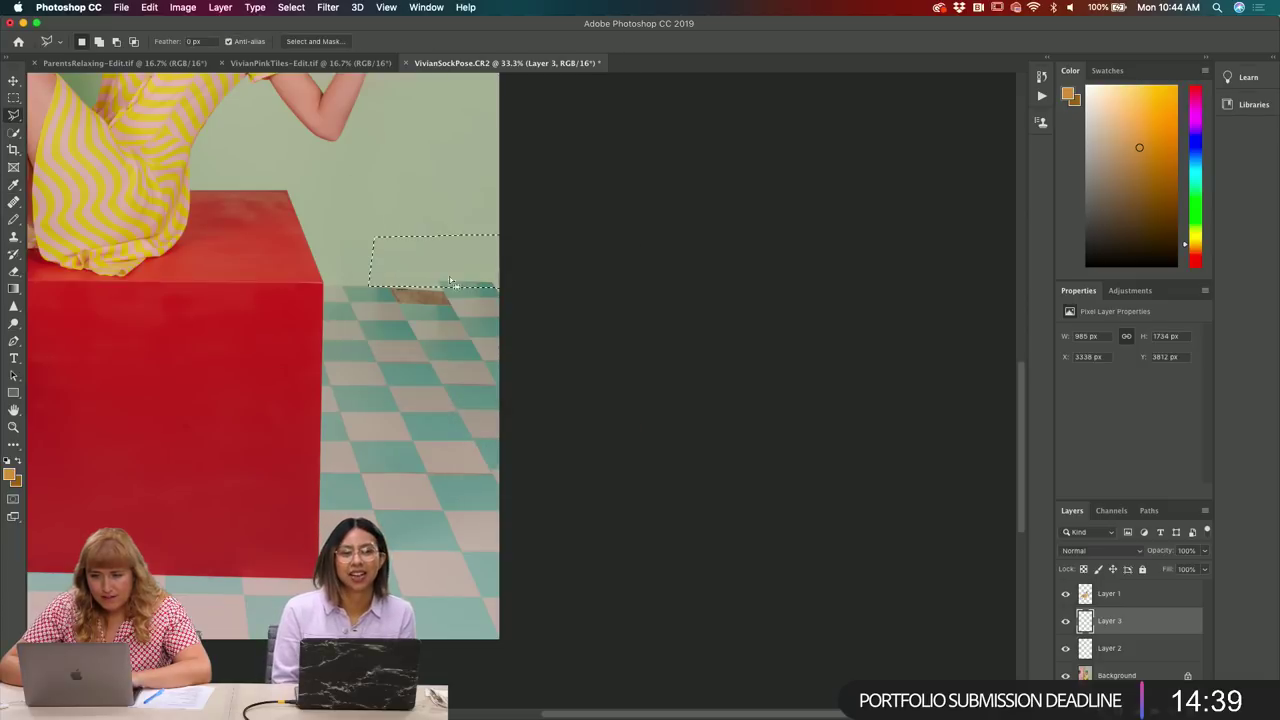
right_click(414, 266)
left_click(476, 436)
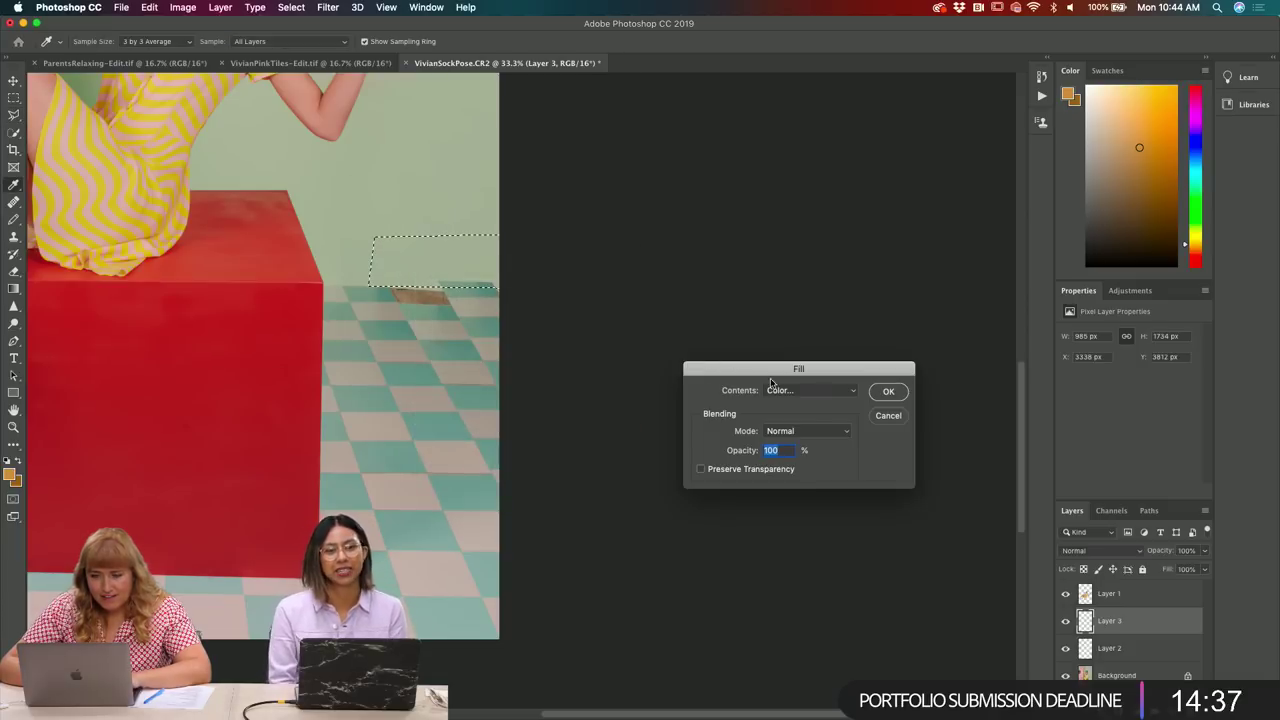
left_click(780, 390)
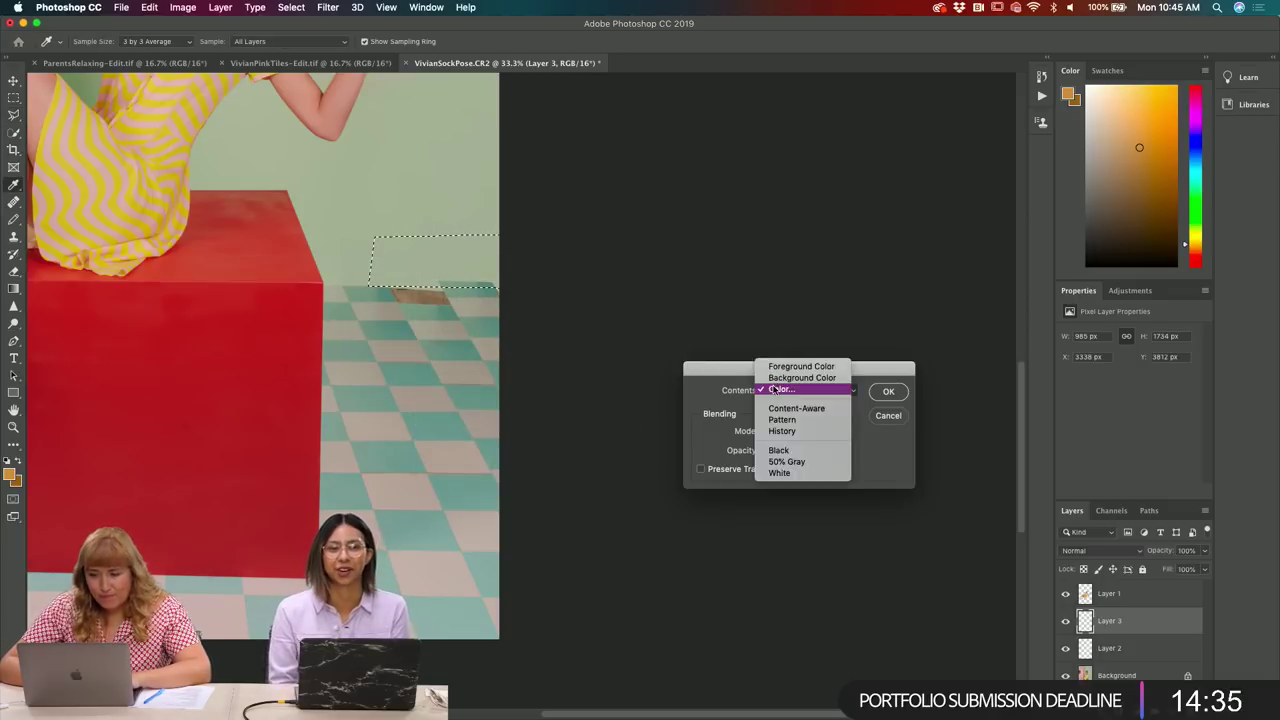
left_click(775, 390)
left_click(441, 247)
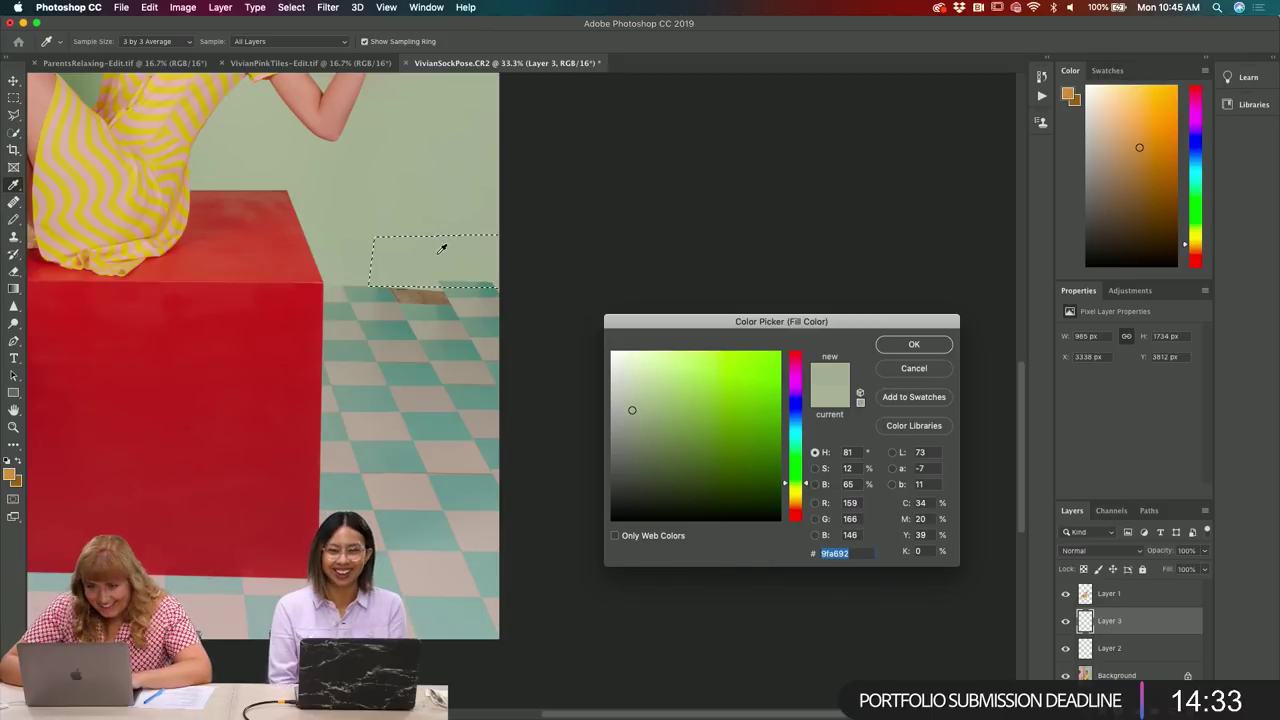
left_click(901, 345)
left_click(888, 391)
- Outline the brown wooden patch at the back of the floor with the Polygonal Lasso
key("l")
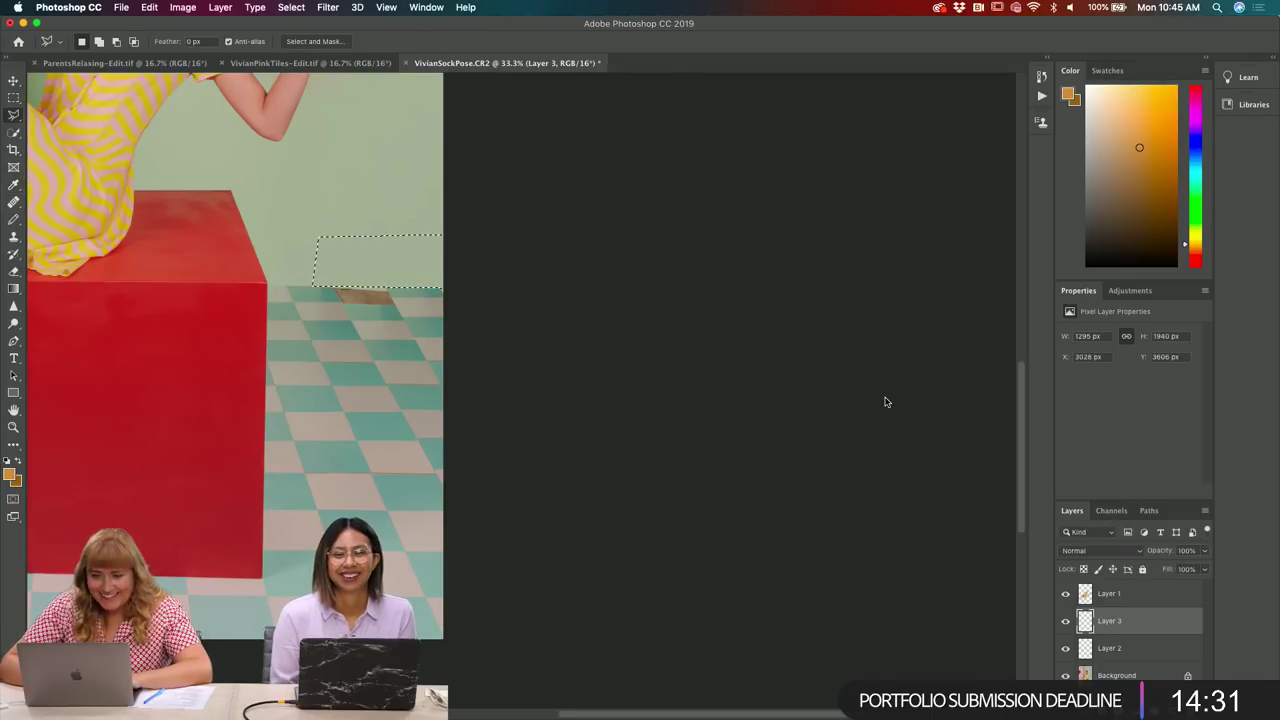
scroll(500, 393, "up", 2)
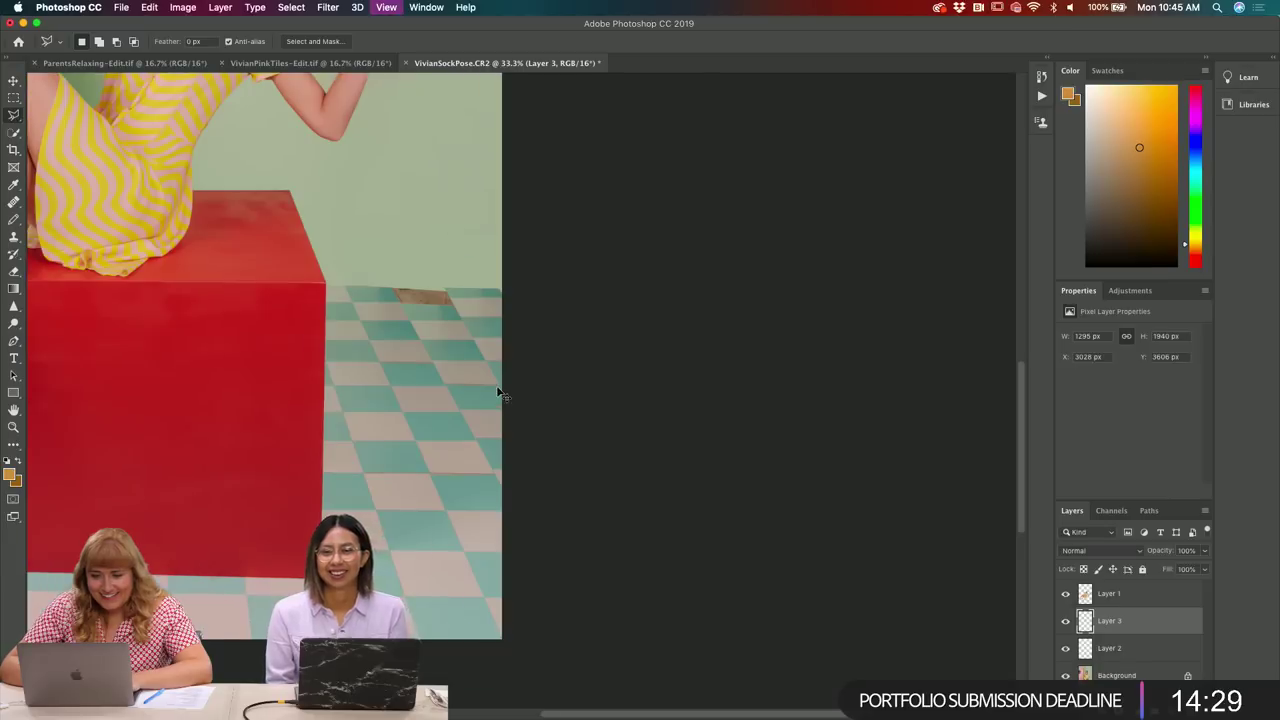
scroll(500, 375, "left", 3)
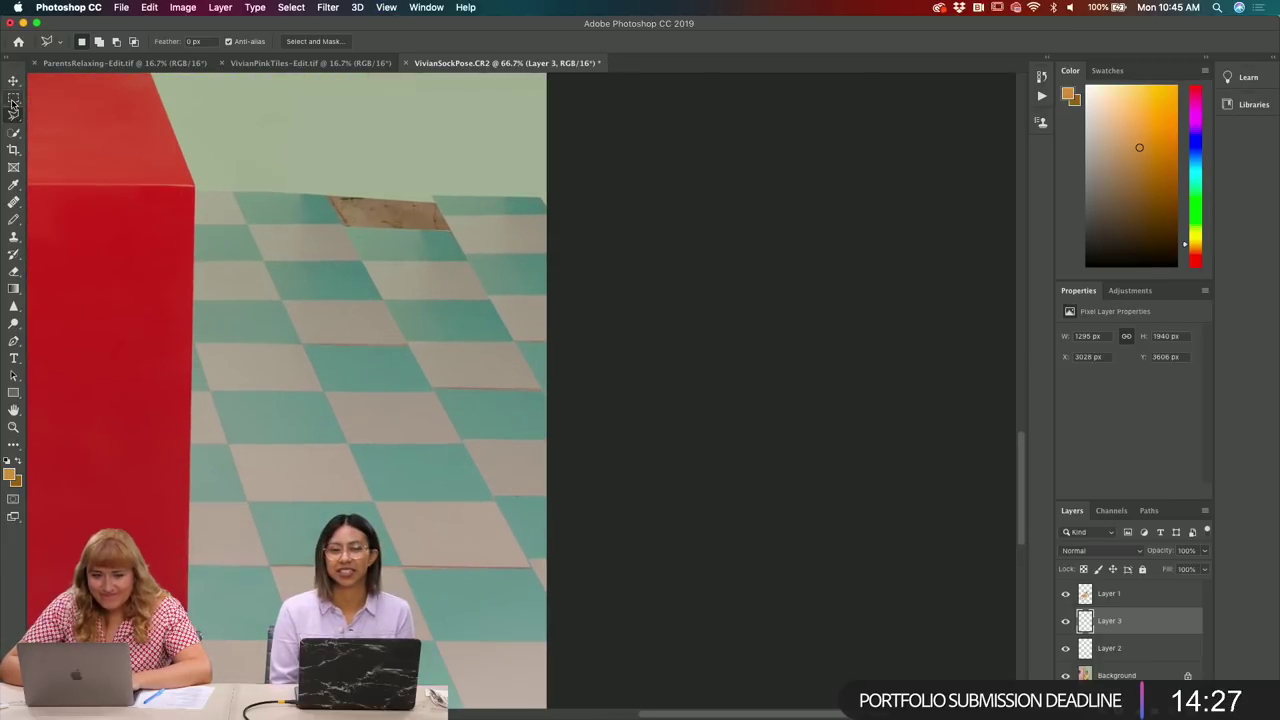
left_click(329, 196)
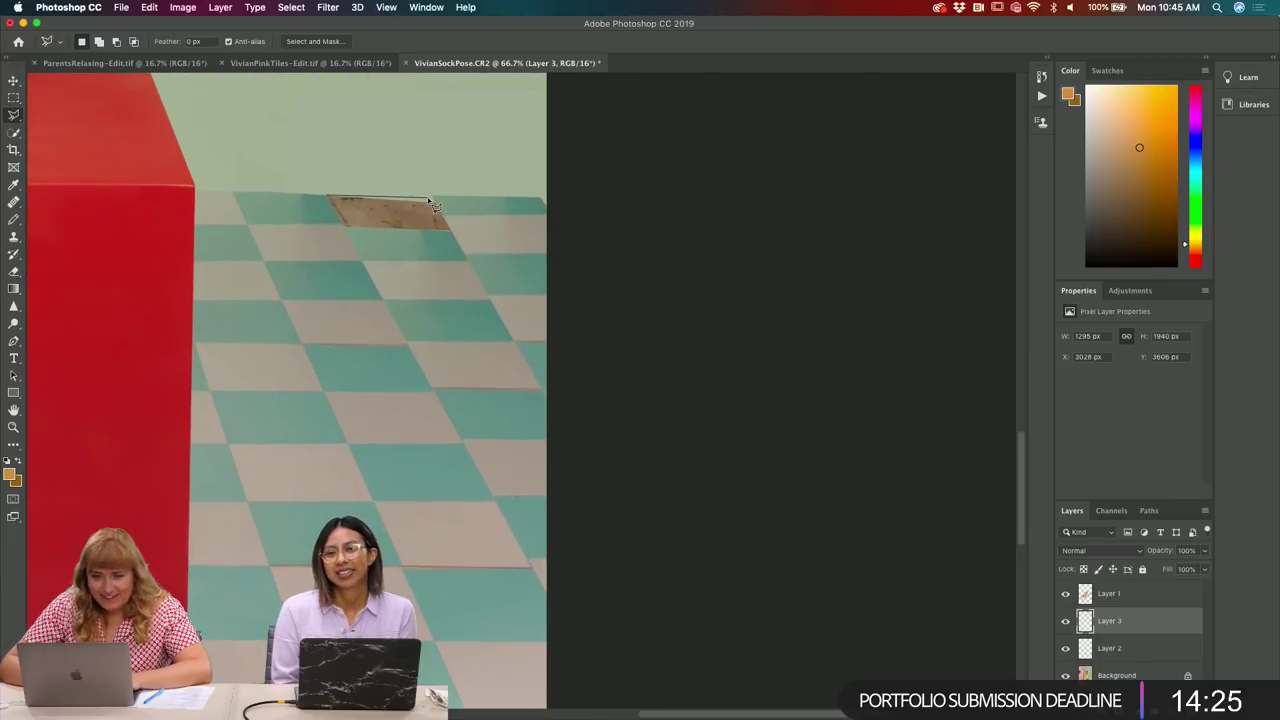
left_click(433, 197)
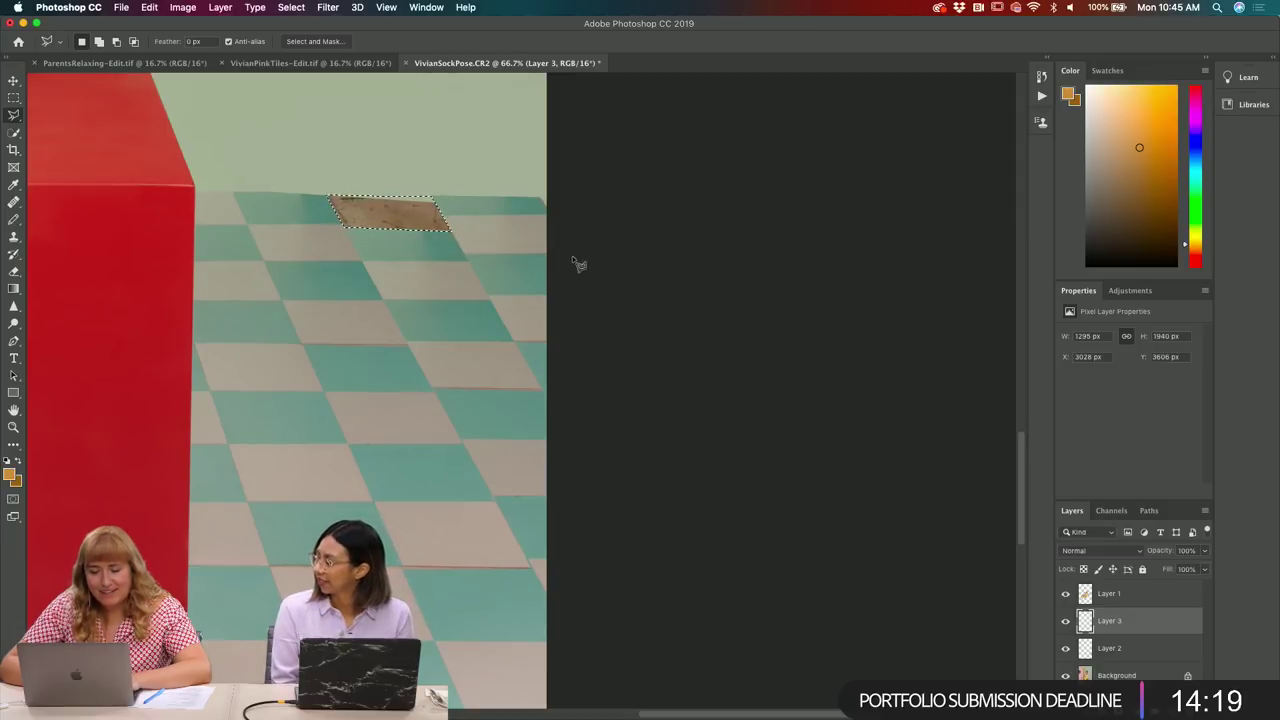
- Eyedrop a grey tile as foreground and a lighter tile as background colour
key("i")
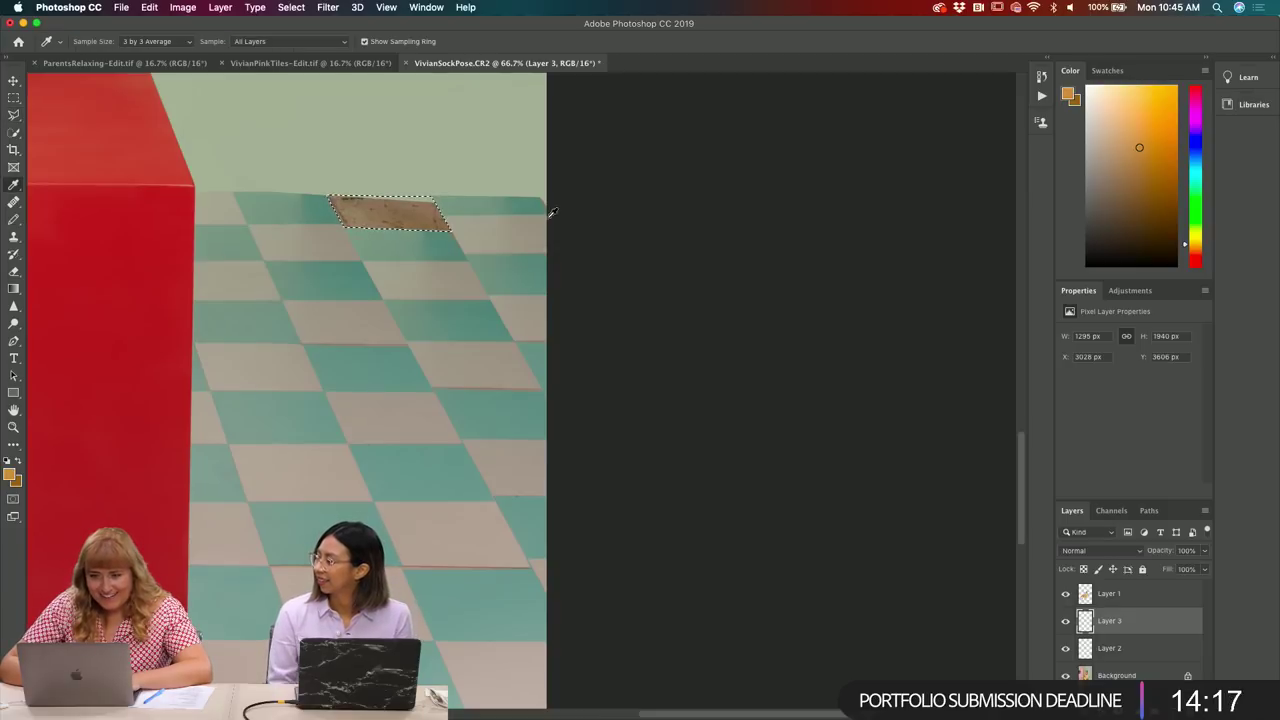
left_click(543, 216)
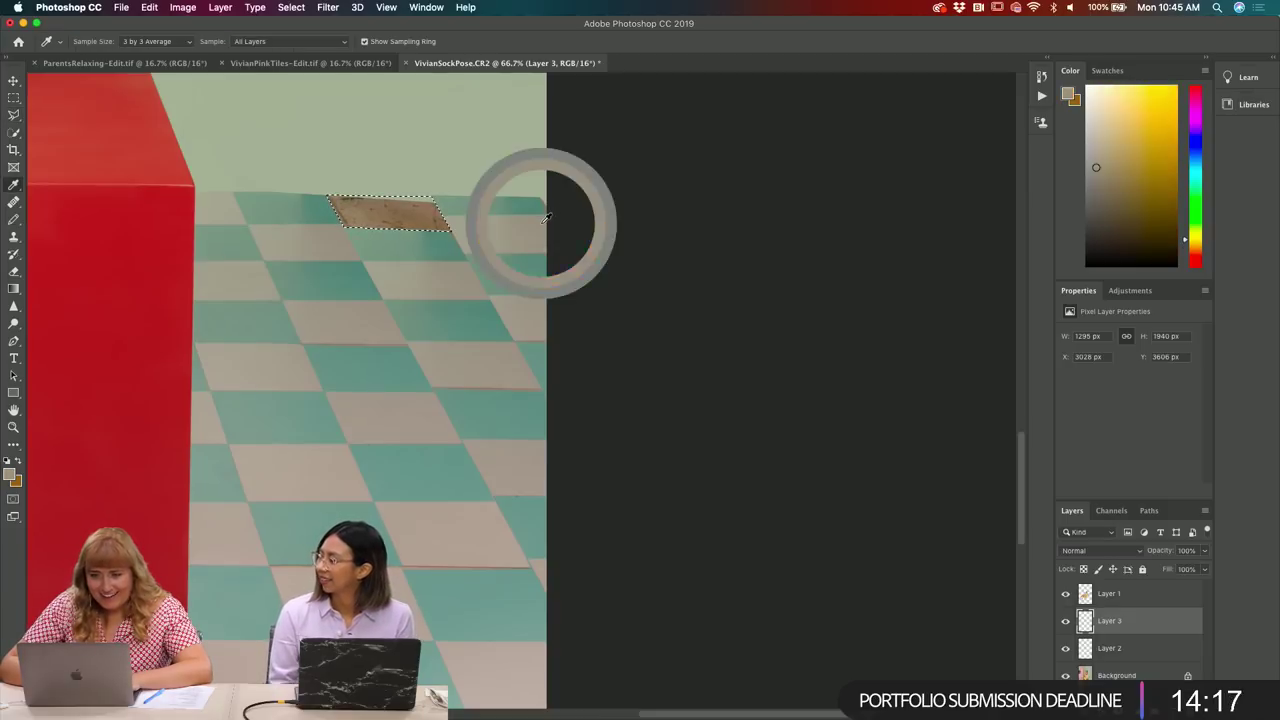
left_click(17, 484)
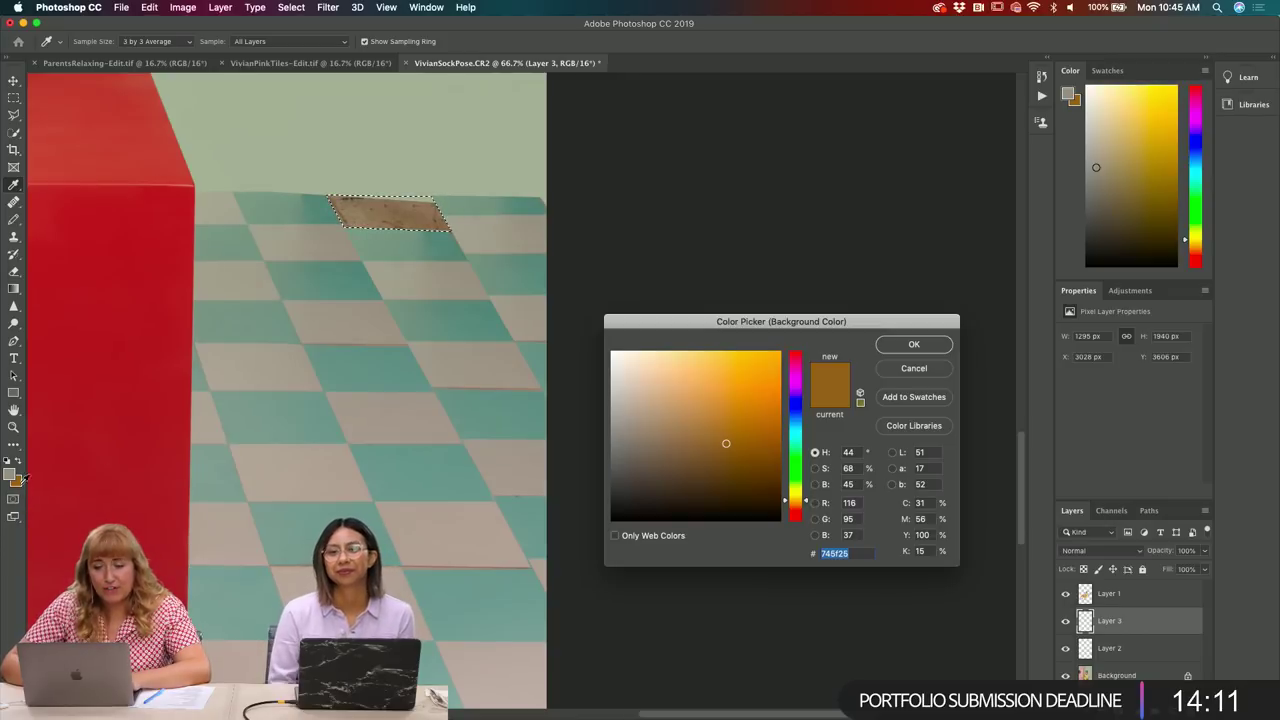
left_click(466, 220)
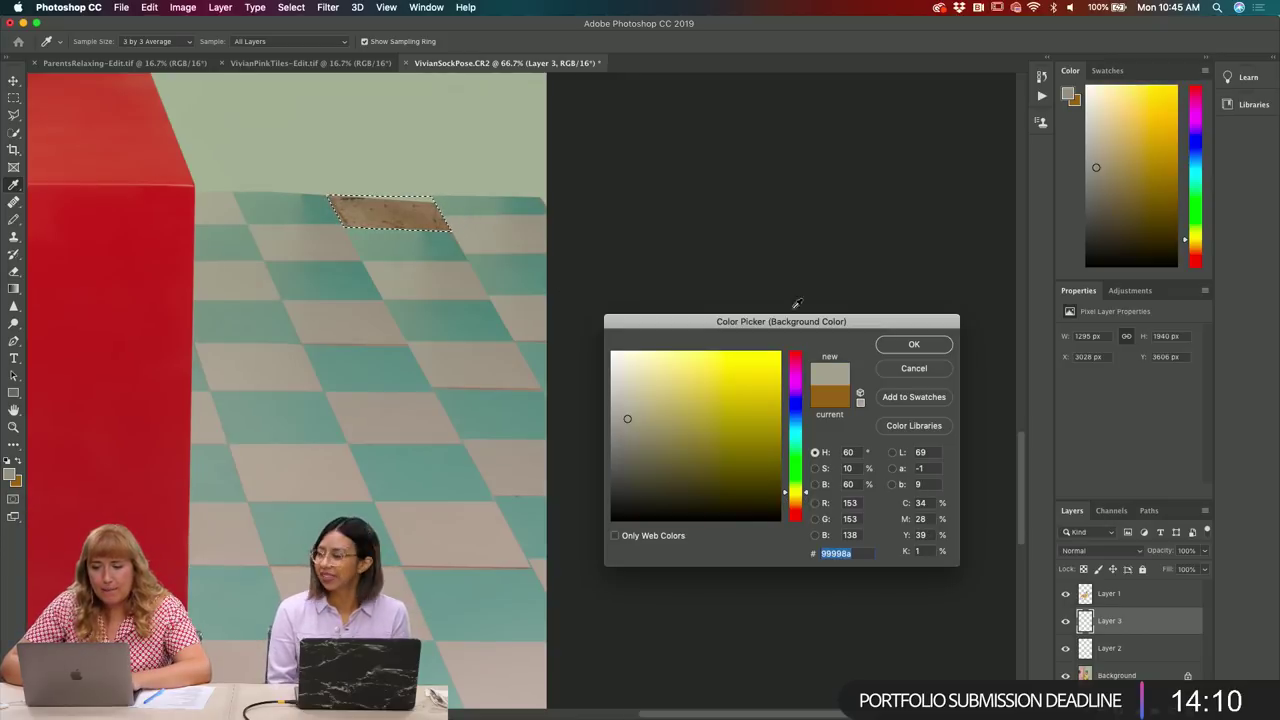
left_click(914, 345)
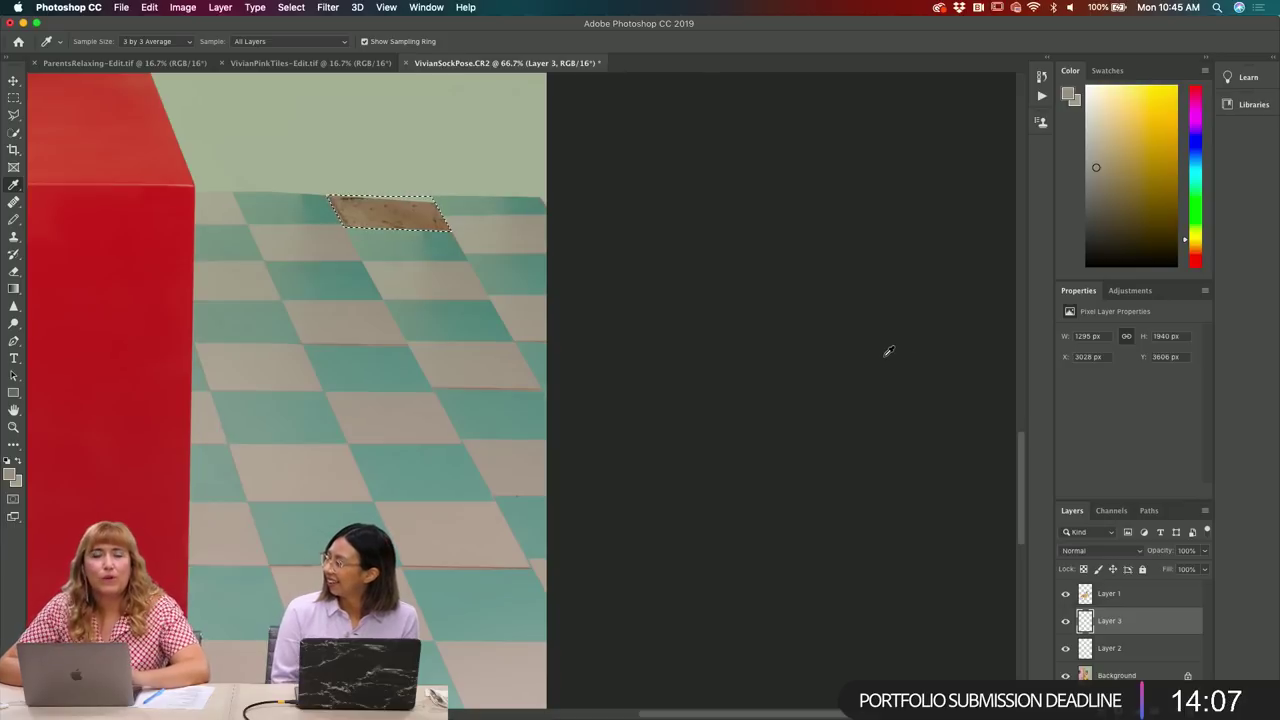
- Drag a tile-coloured gradient across the patch, deselect and fit the photo on screen
key("g")
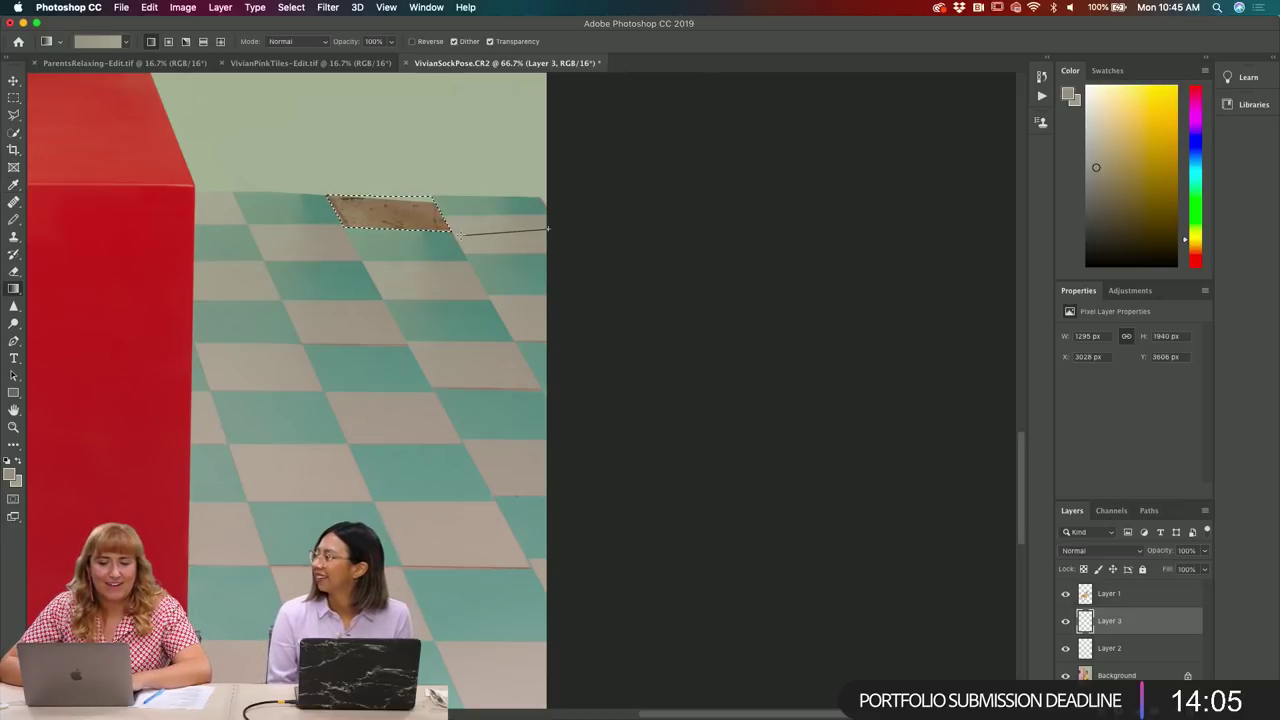
left_click_drag(548, 229, 670, 244)
key("super+z")
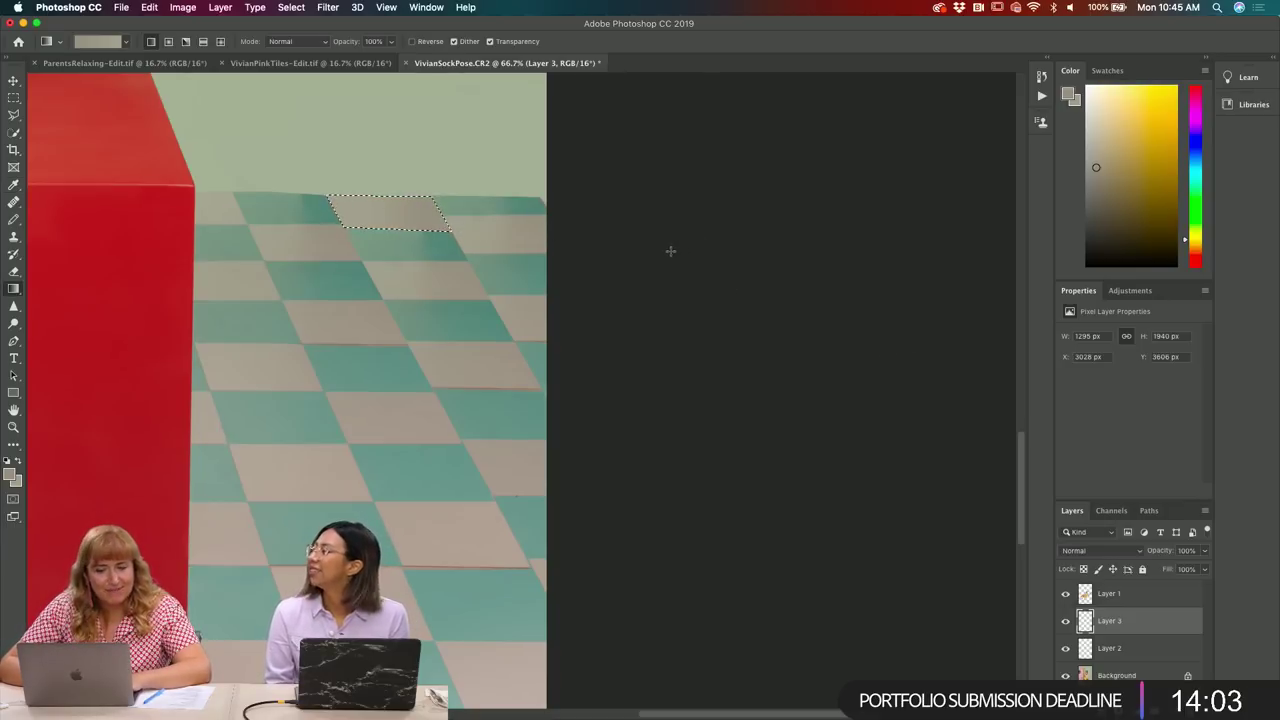
key("super+z")
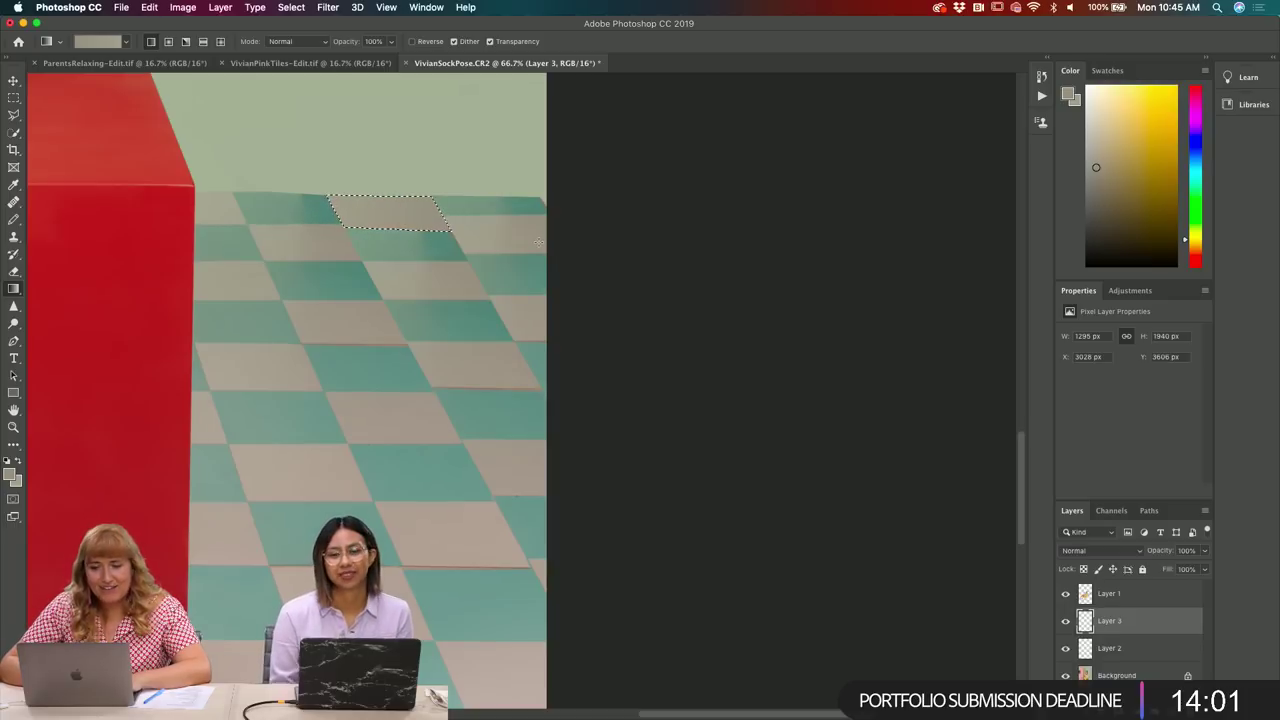
key("super+d")
key("super+0")
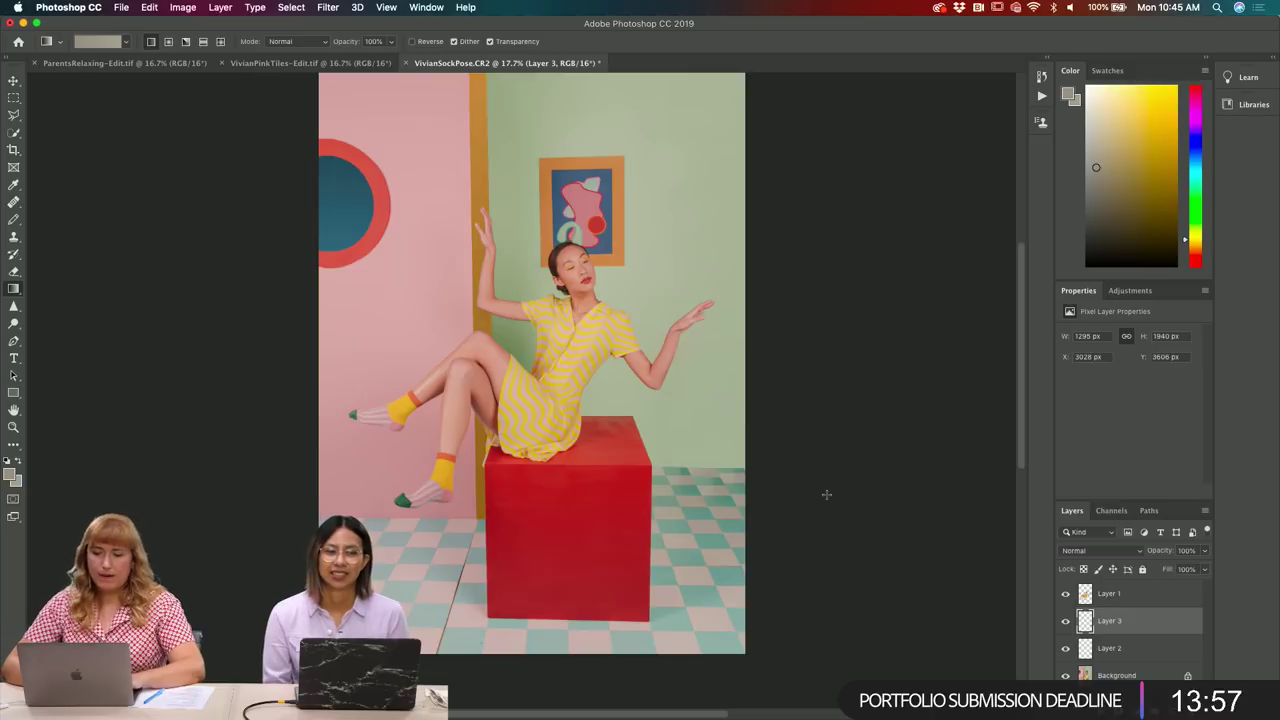
- Zoom in on the back floor and toggle Layer 2 to compare with and without the wood patch
key("super+equal")
key("super+equal")
key("super+equal")
scroll(817, 513, "right", 5)
key("super+equal")
key("super+equal")
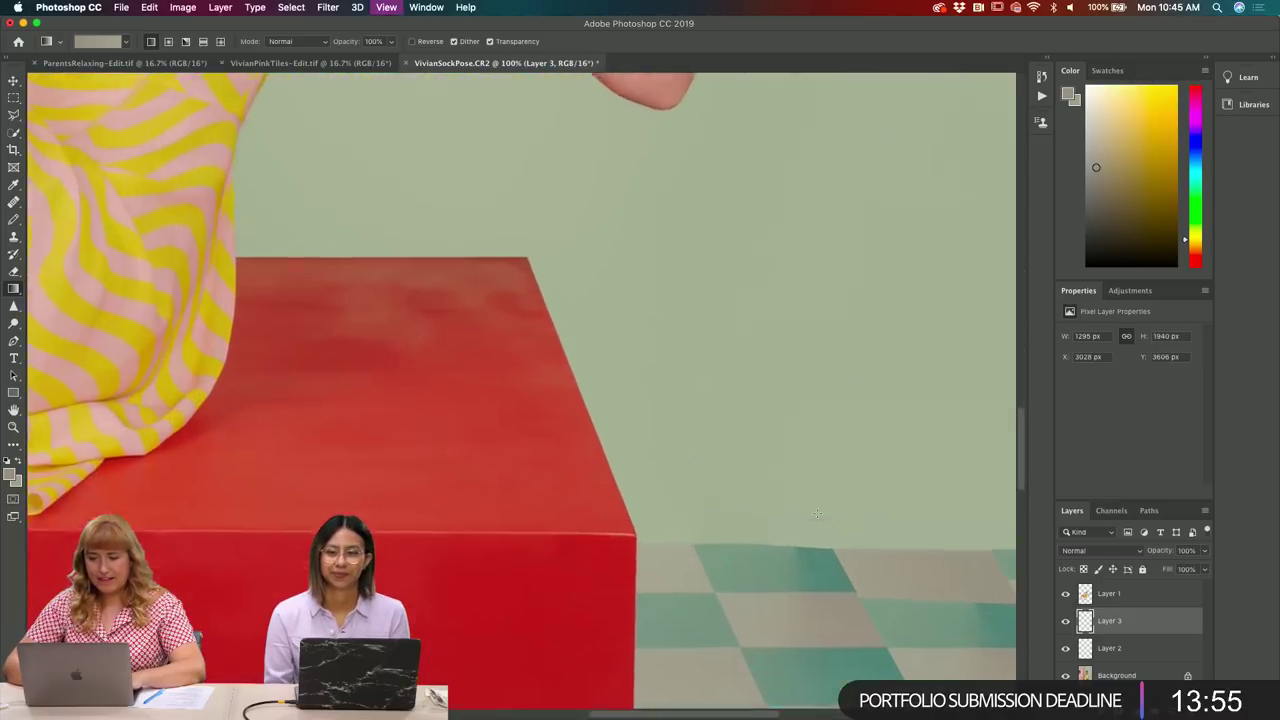
key("s")
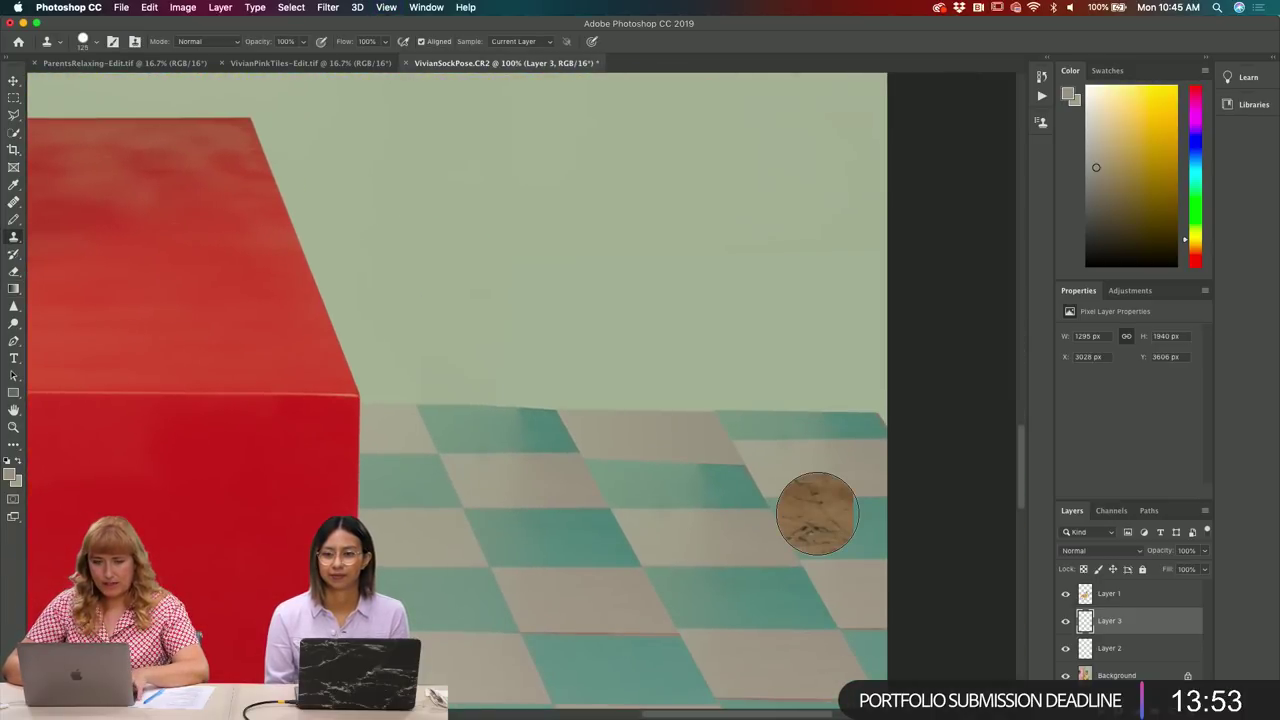
key("j")
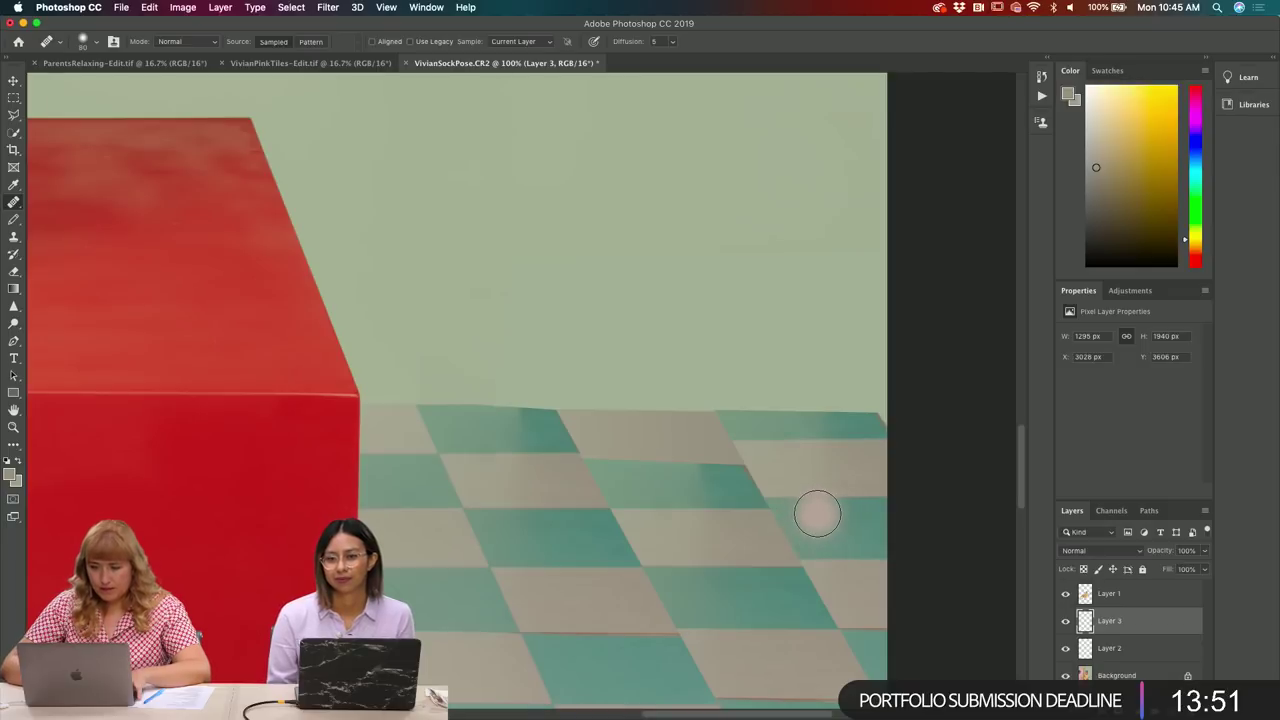
key("bracketleft")
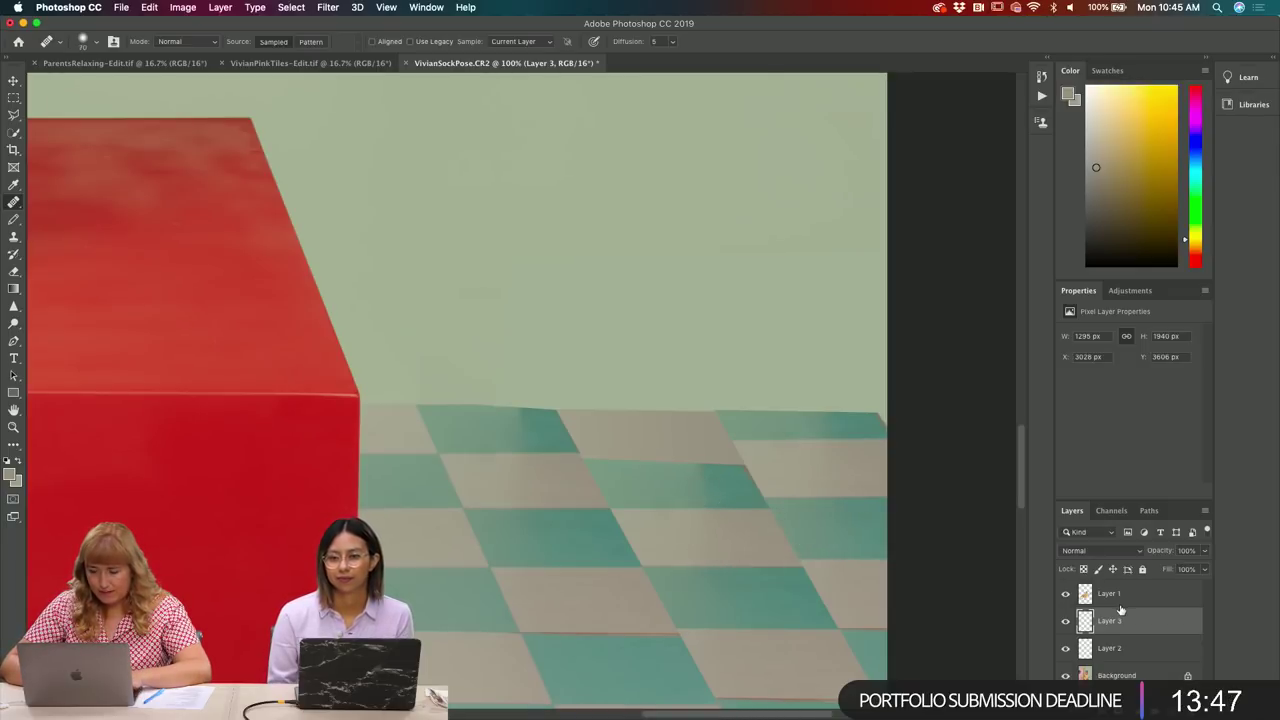
left_click(1066, 649)
left_click(1066, 649)
left_click(1066, 649)
left_click(1066, 649)
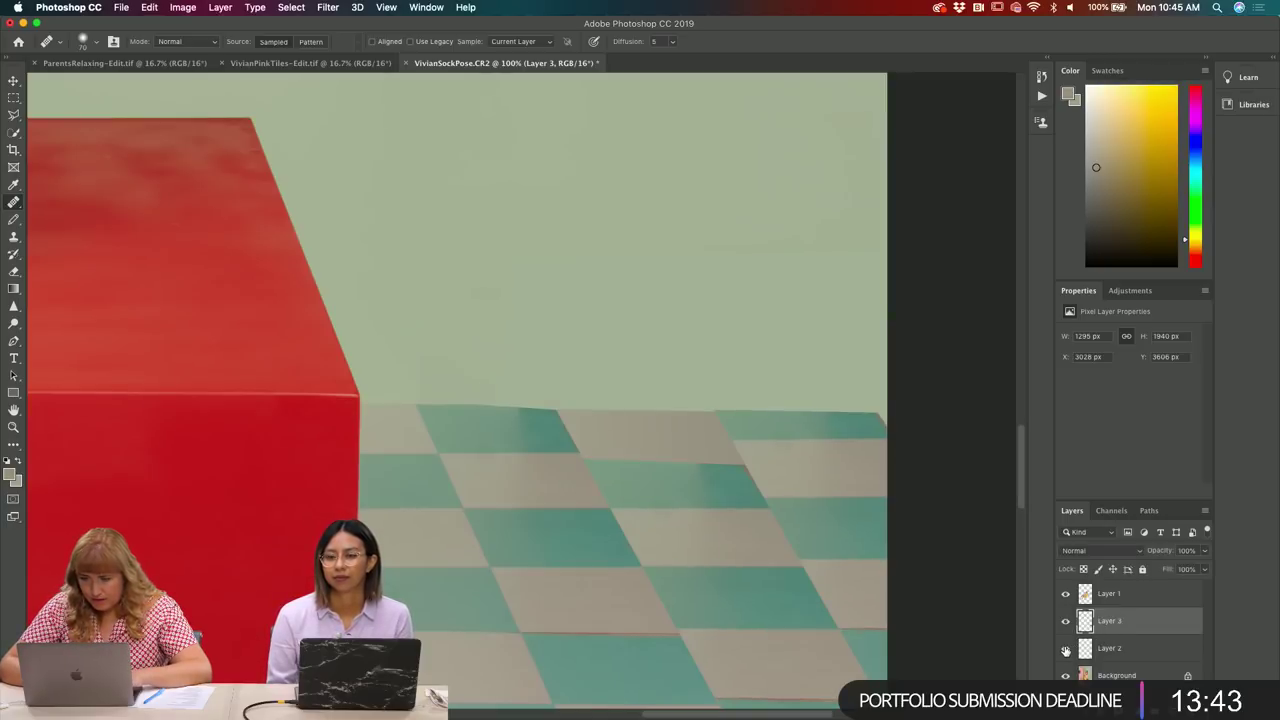
- Select Layer 3 and Layer 2 together
left_click(1083, 596)
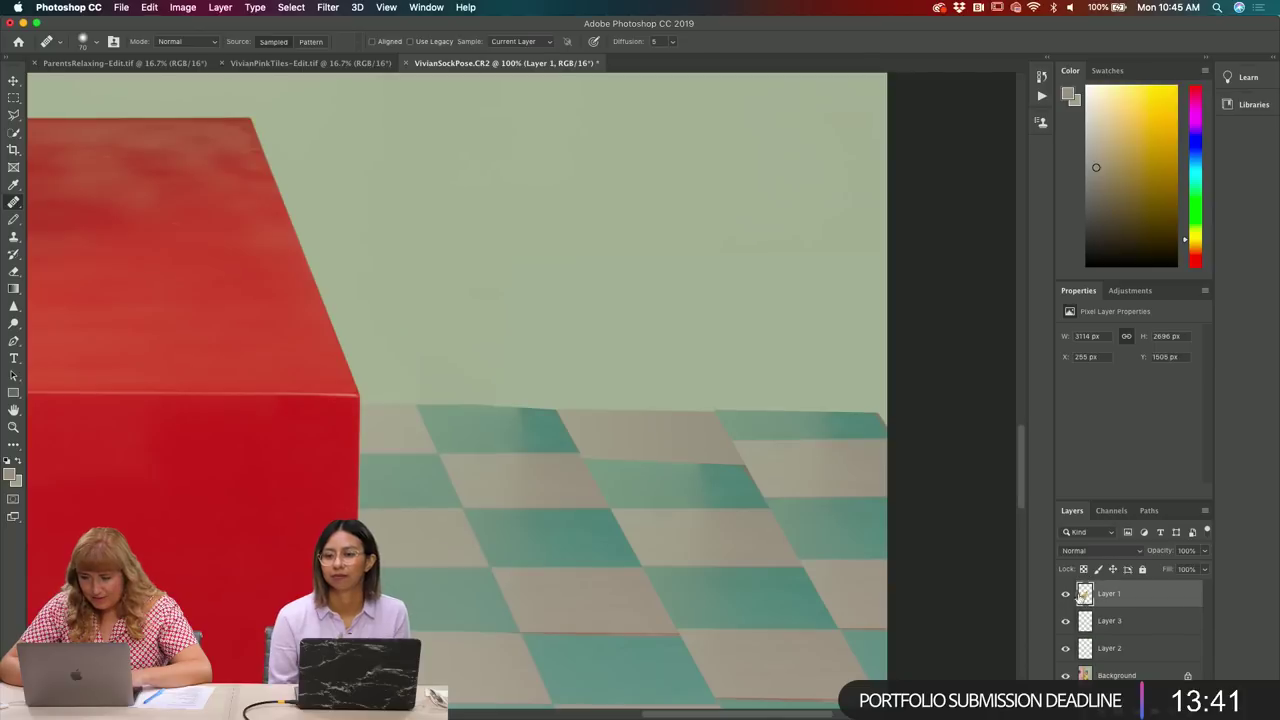
left_click(1090, 621)
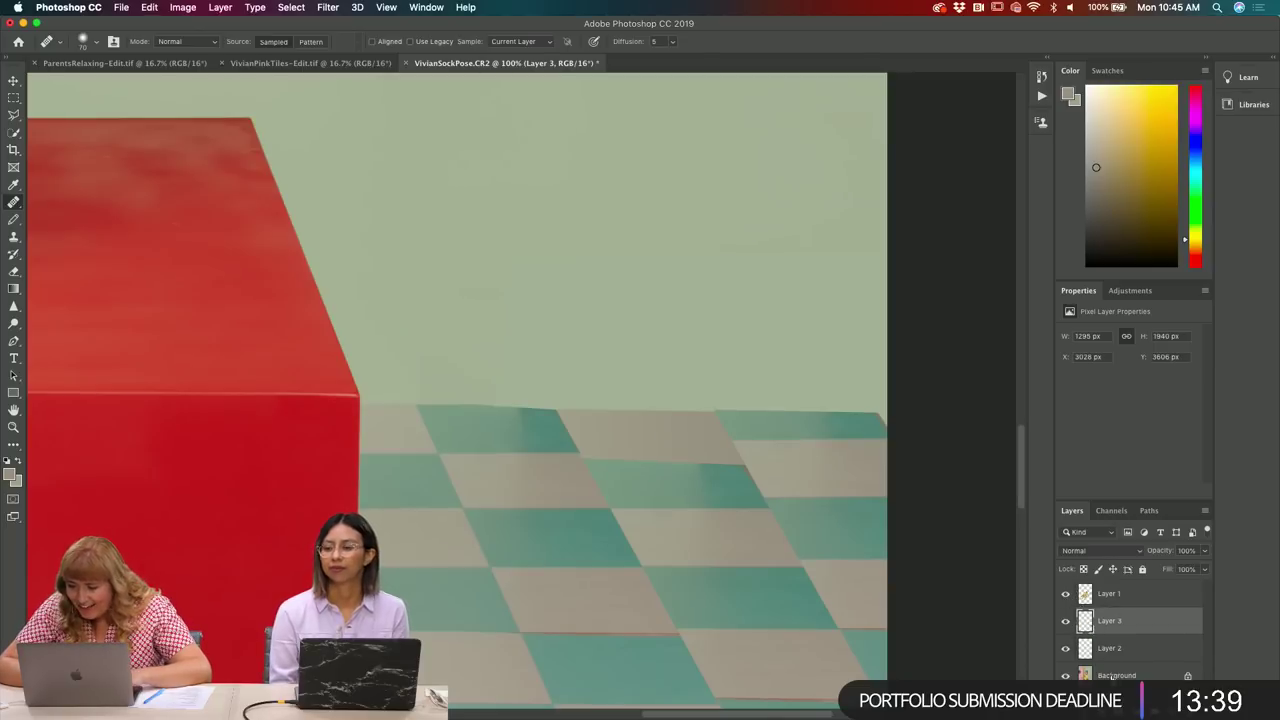
left_click(1110, 676, "shift")
- Merge Layers 2 and 3, then heal the dark blemish along the tile edge
right_click(1110, 674)
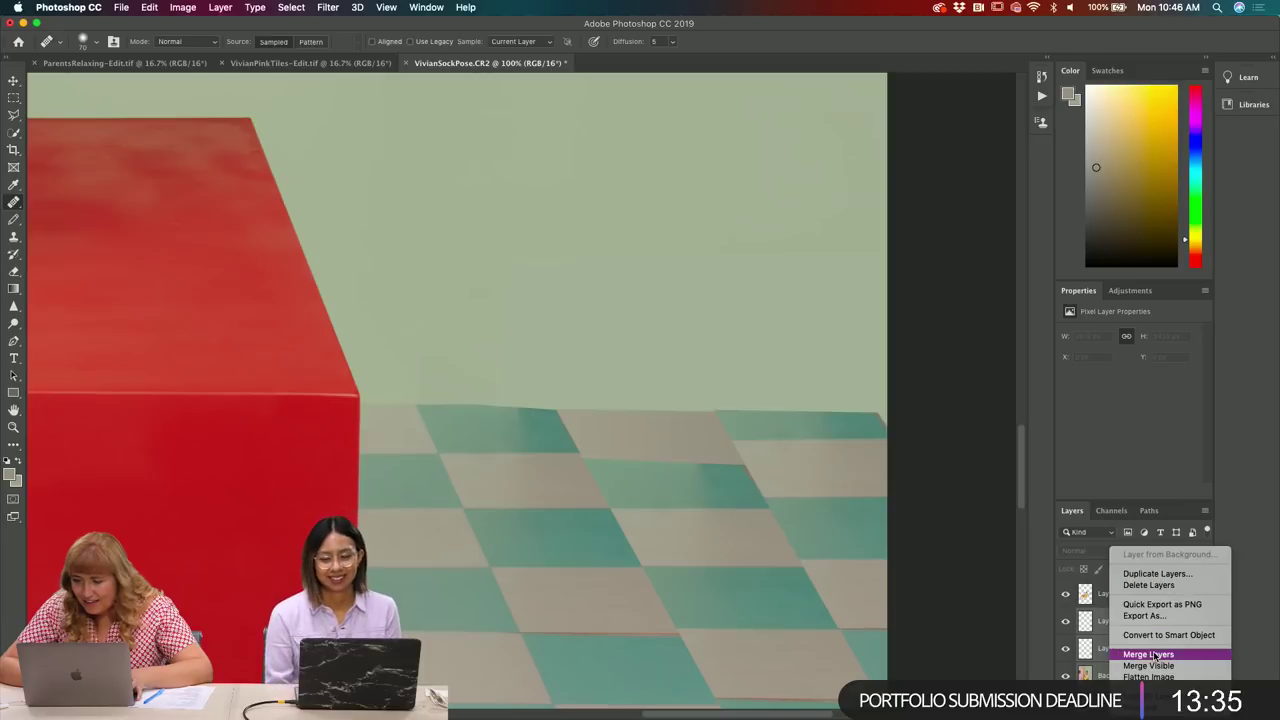
left_click(1150, 654)
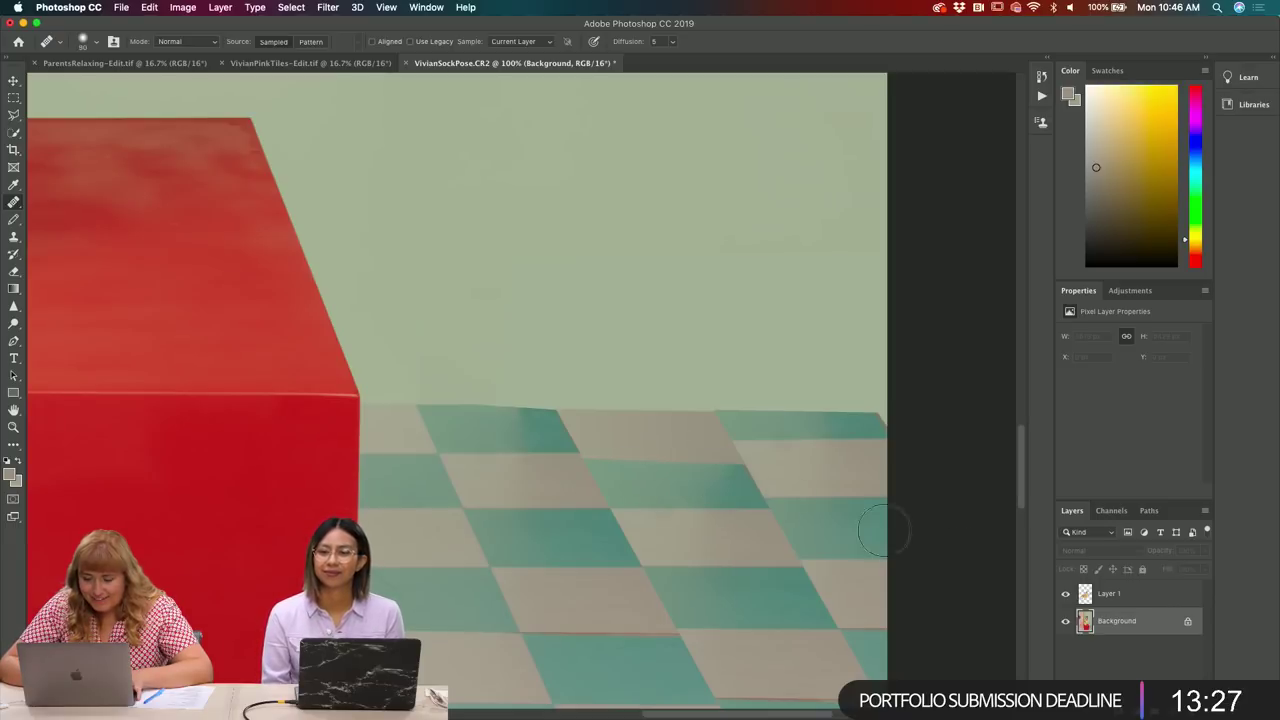
left_click(478, 426, "alt")
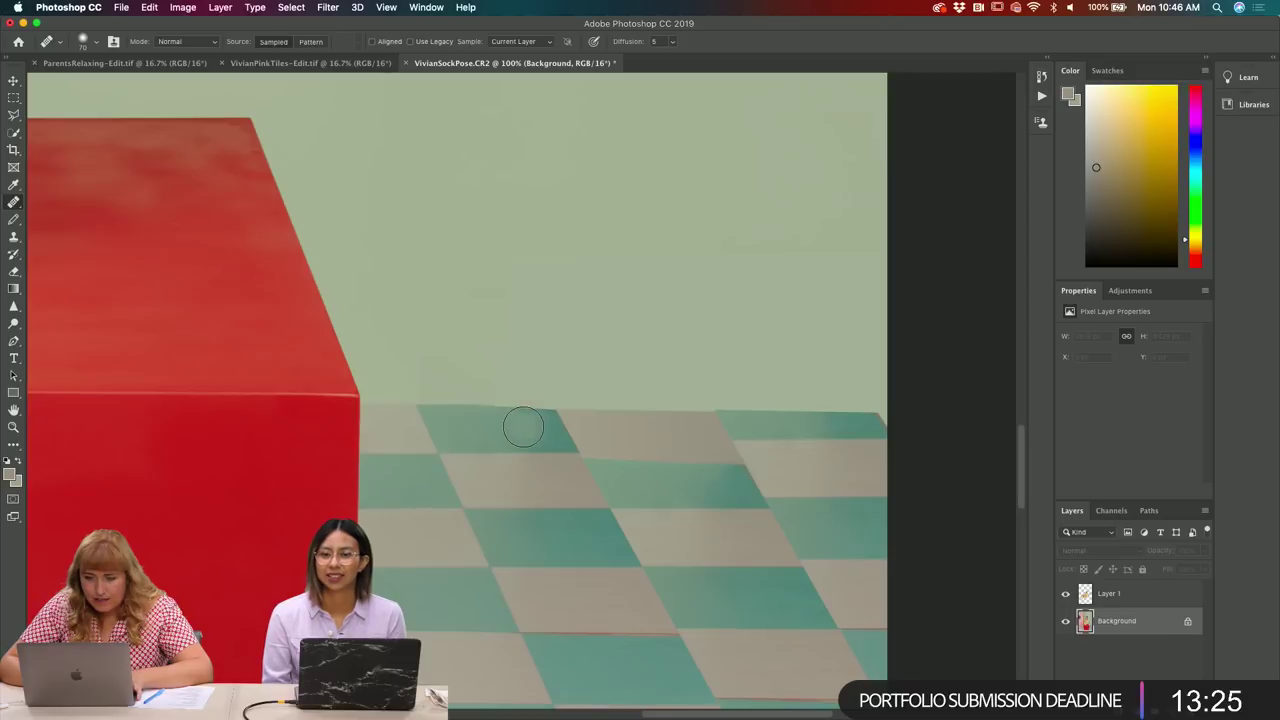
left_click_drag(437, 409, 457, 409)
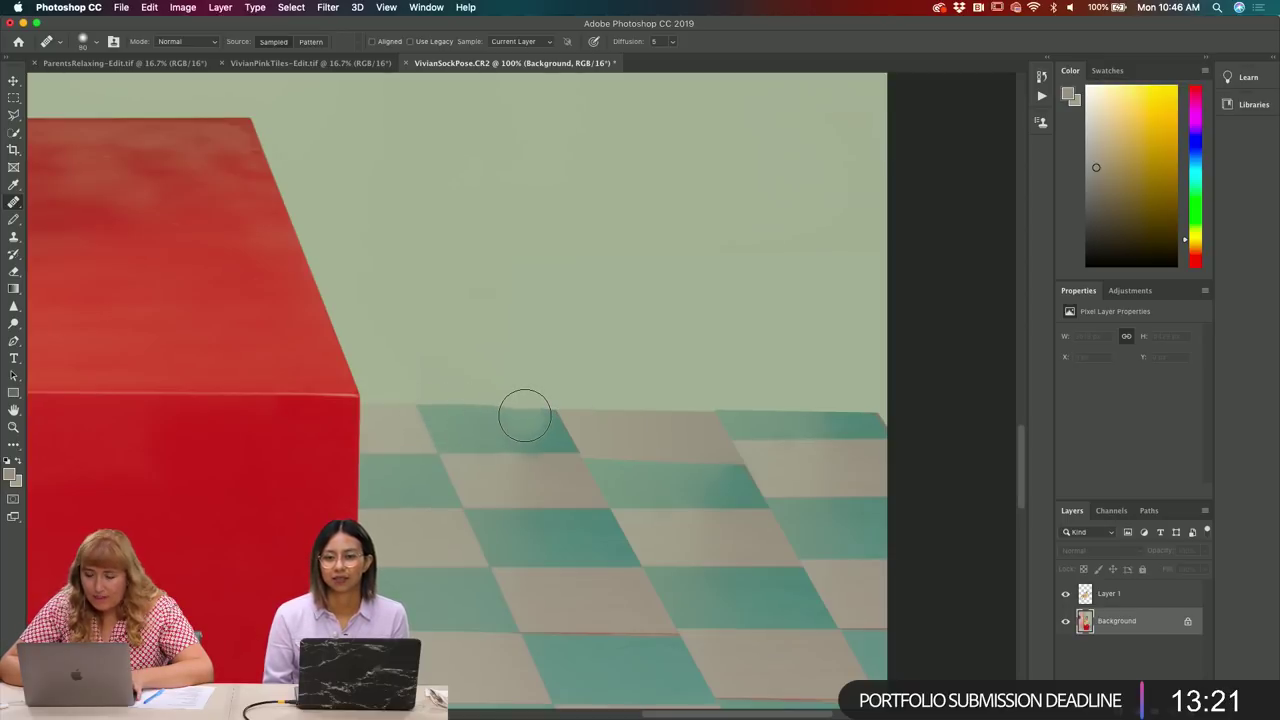
- With a 125 brush, heal the teal blemish by the red box and spots on the floor tiles
scroll(868, 530, "down", 5)
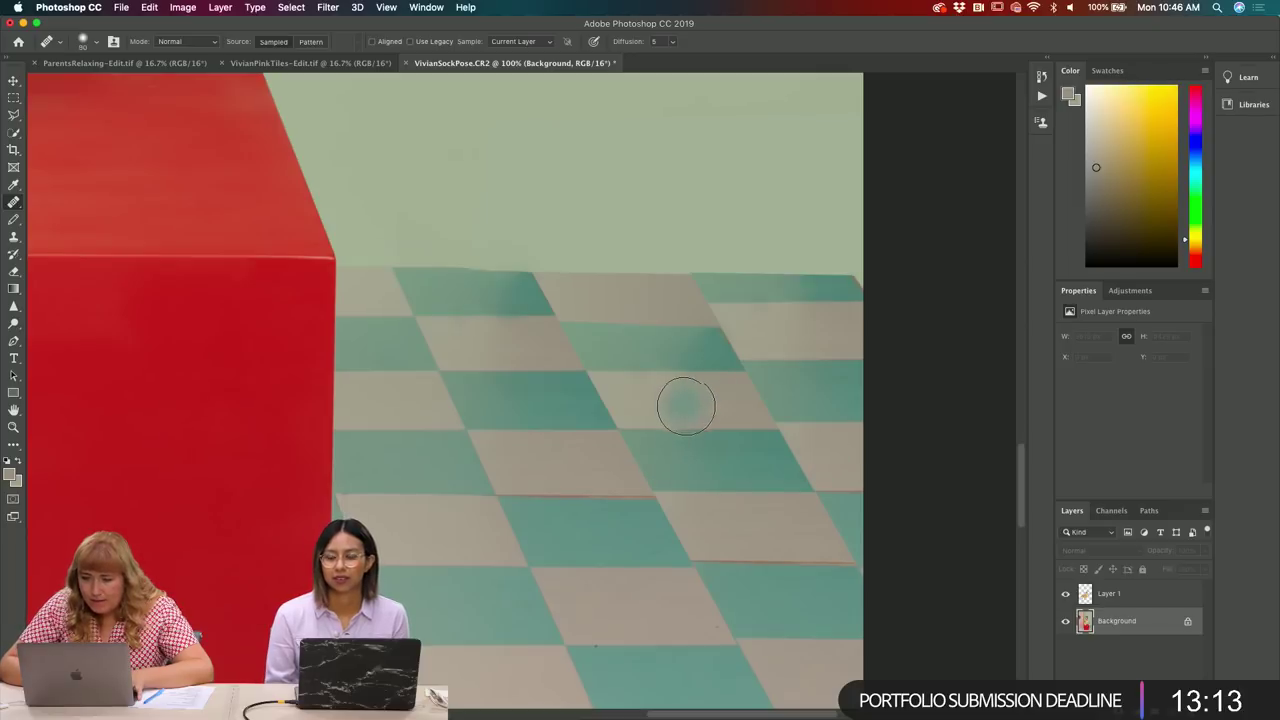
key("bracketright")
key("bracketright")
key("bracketright")
key("bracketright")
key("bracketright")
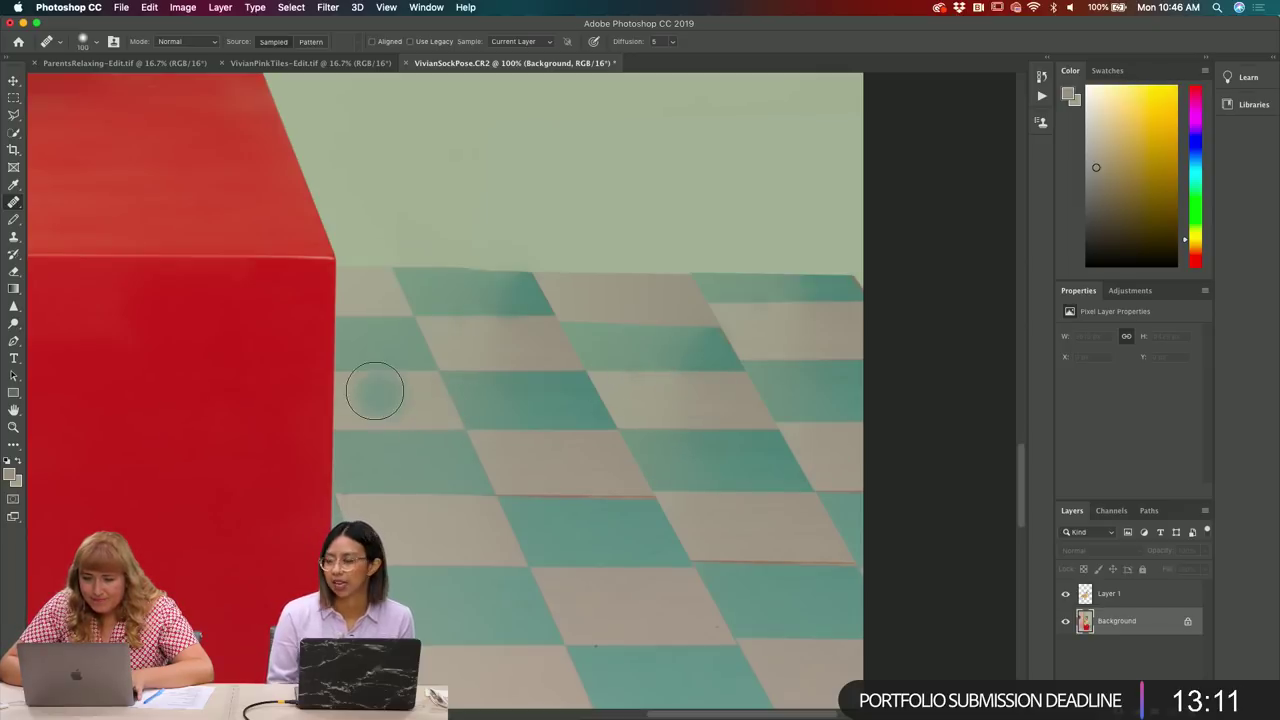
key("bracketright")
left_click_drag(375, 390, 386, 372)
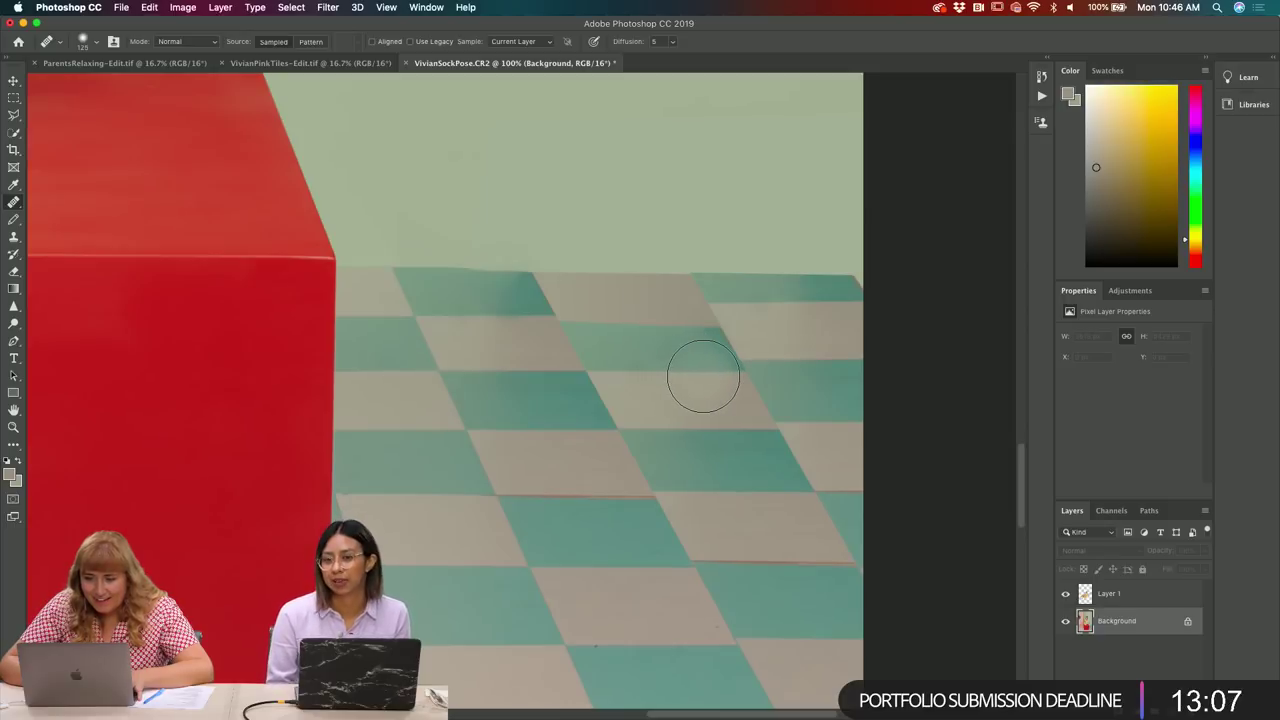
left_click(703, 375)
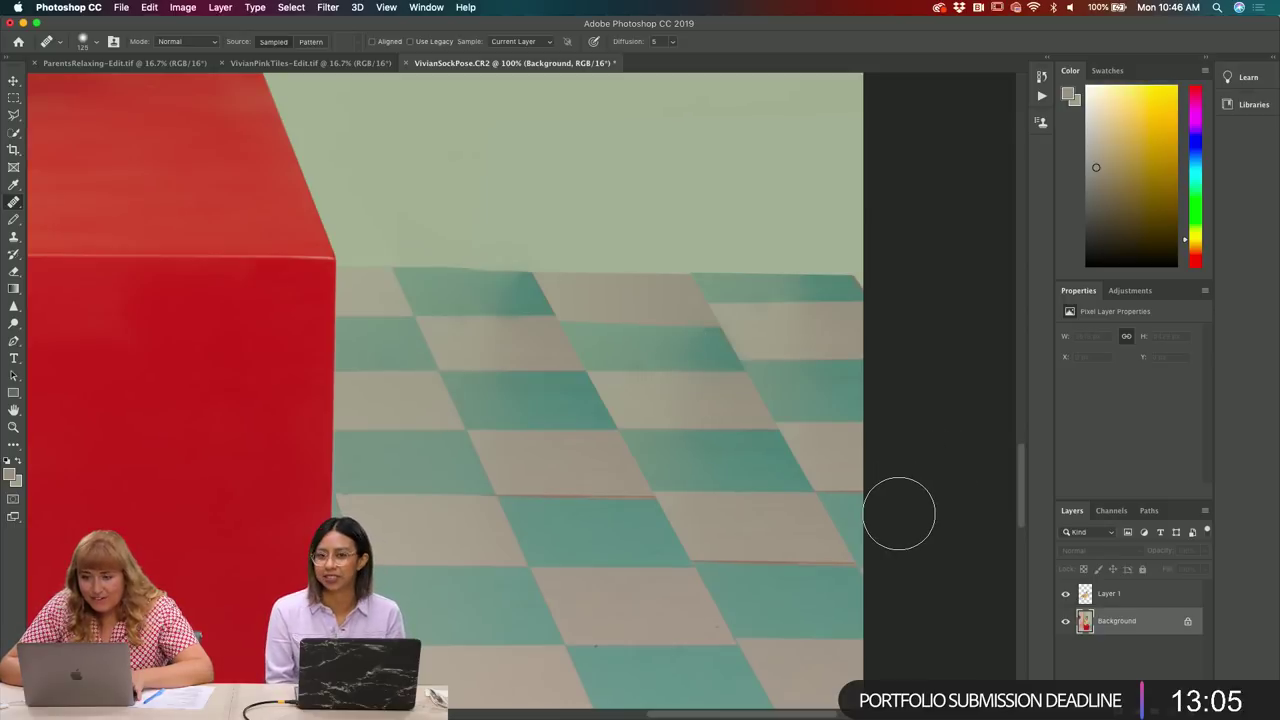
left_click(810, 377)
left_click(754, 303)
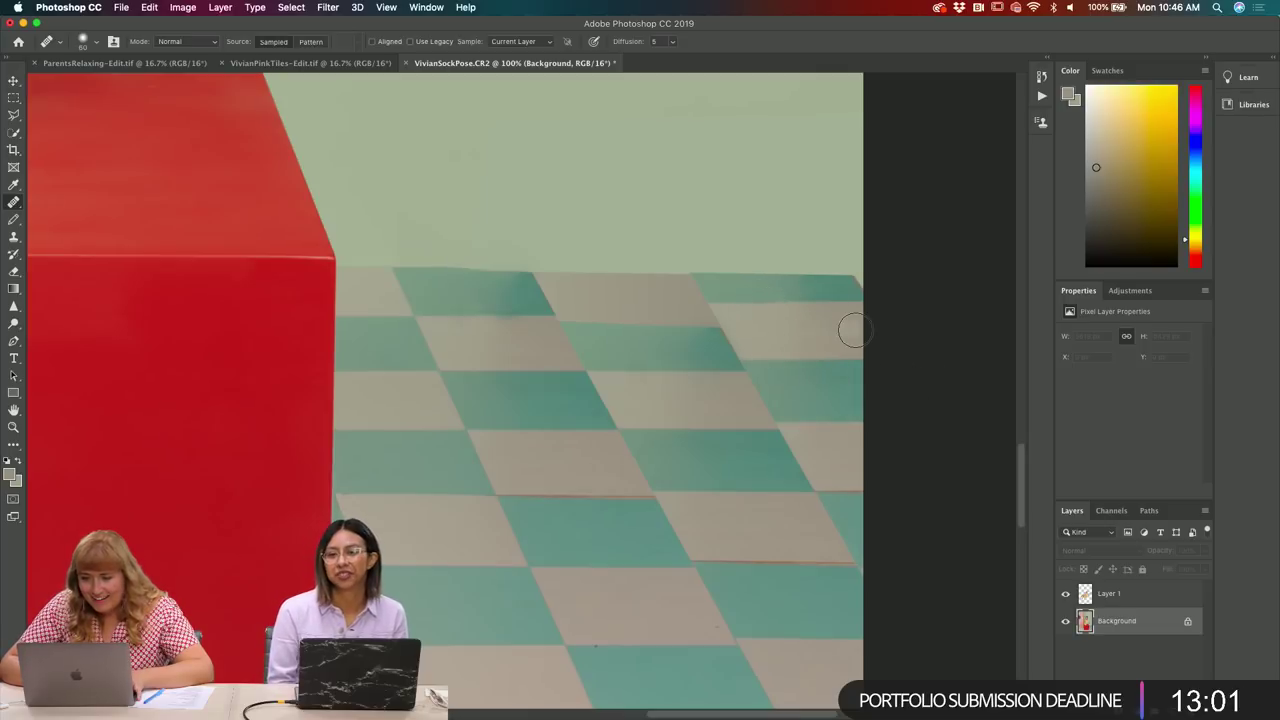
- Zoom out to view the photo, return to 50% and enlarge the healing brush to 250
key("super+minus")
key("super+minus")
key("super+minus")
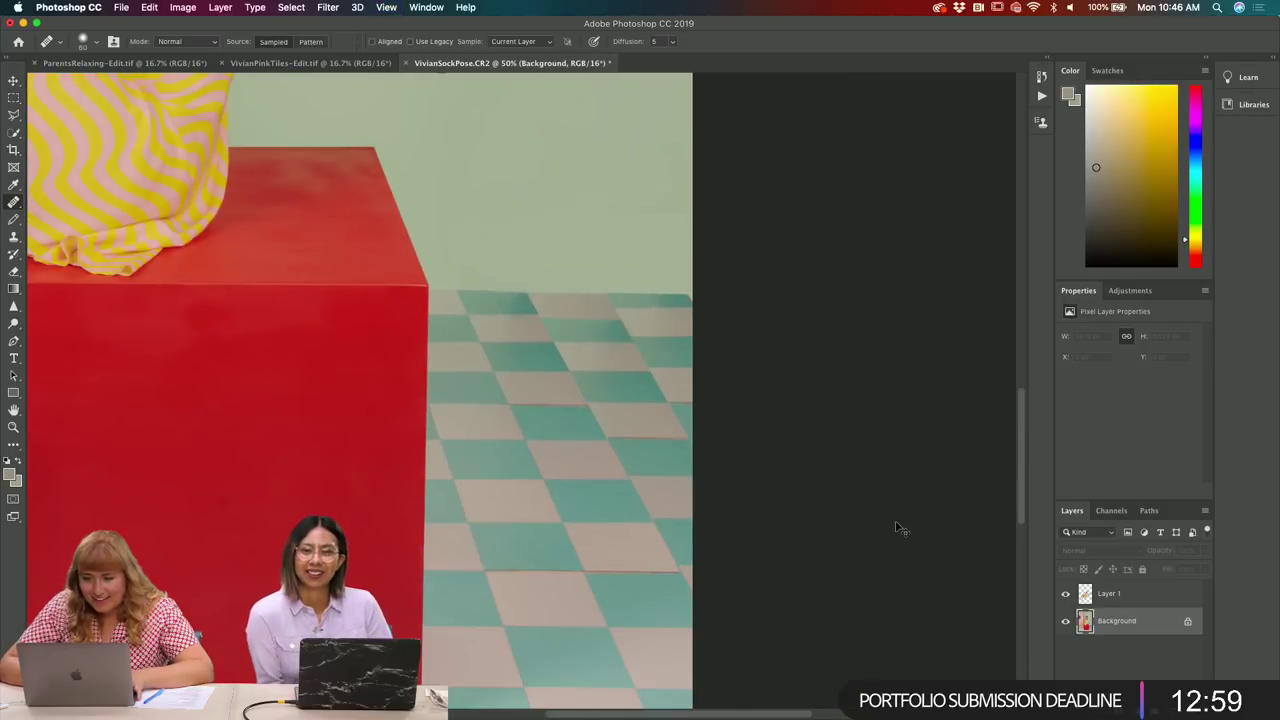
key("super+minus")
key("super+minus")
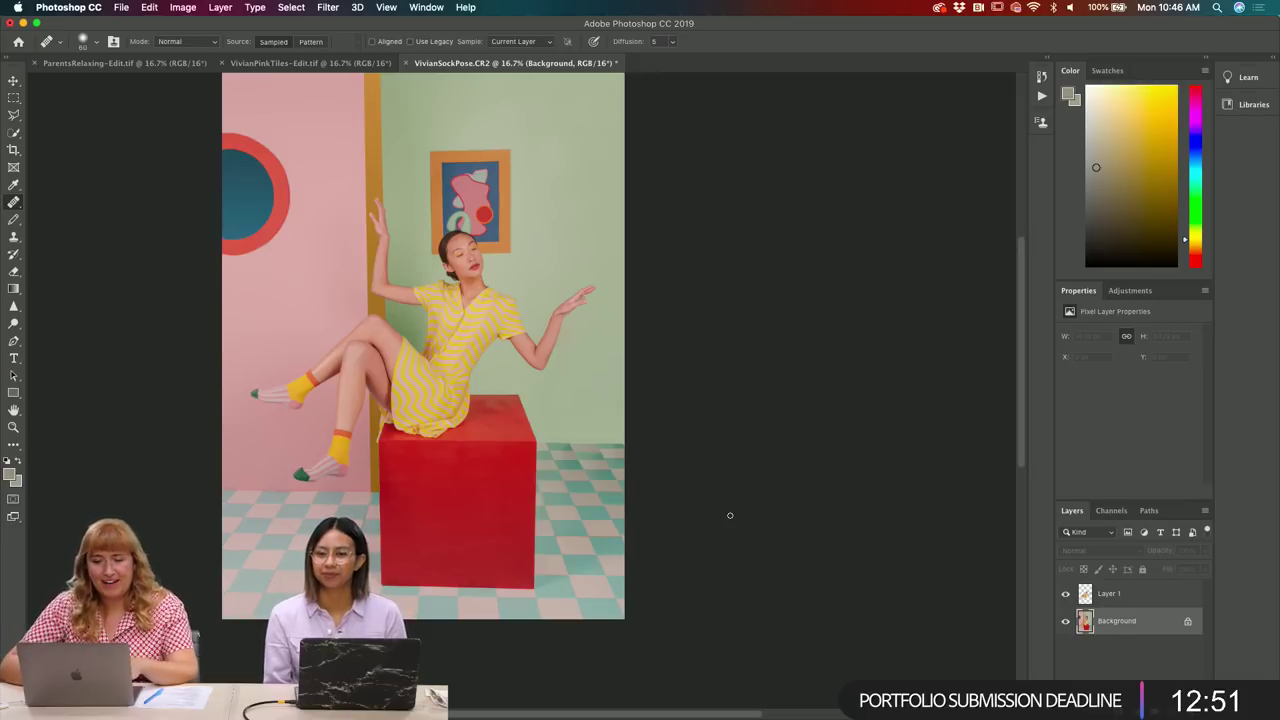
scroll(730, 515, "up", 3)
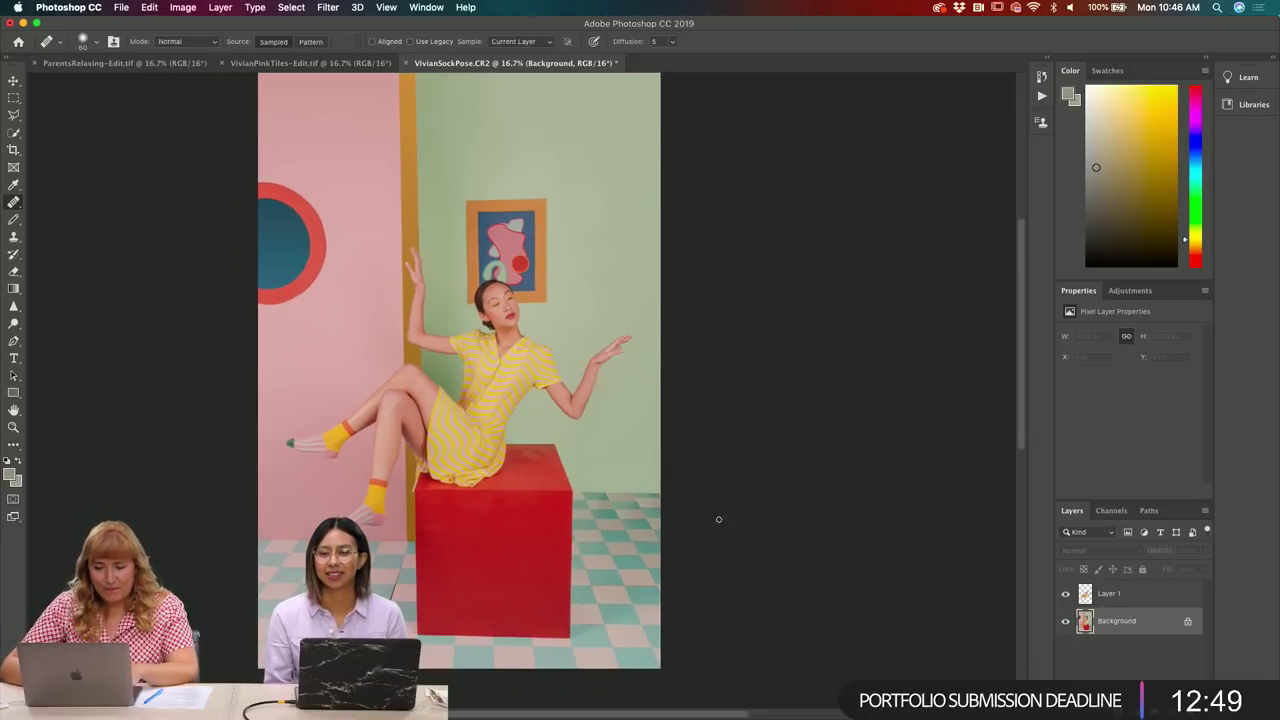
key("super+equal")
key("super+equal")
key("super+equal")
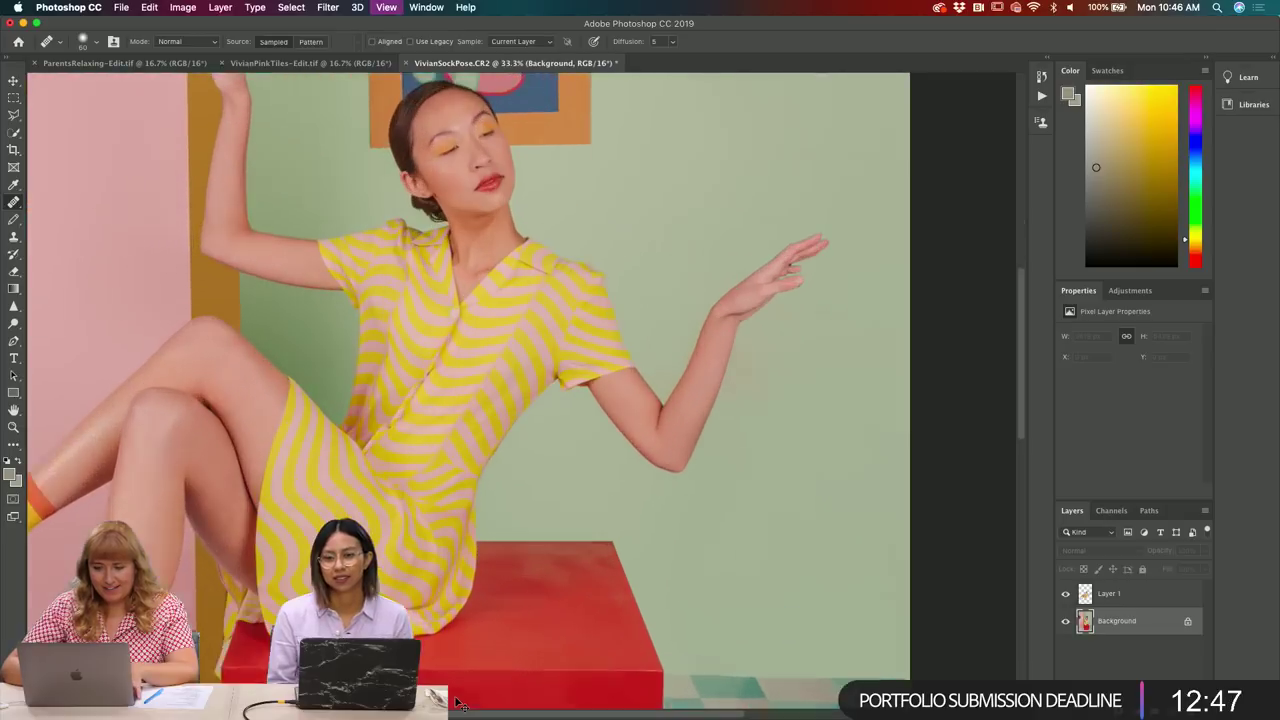
scroll(337, 472, "down", 5)
scroll(336, 472, "down", 5)
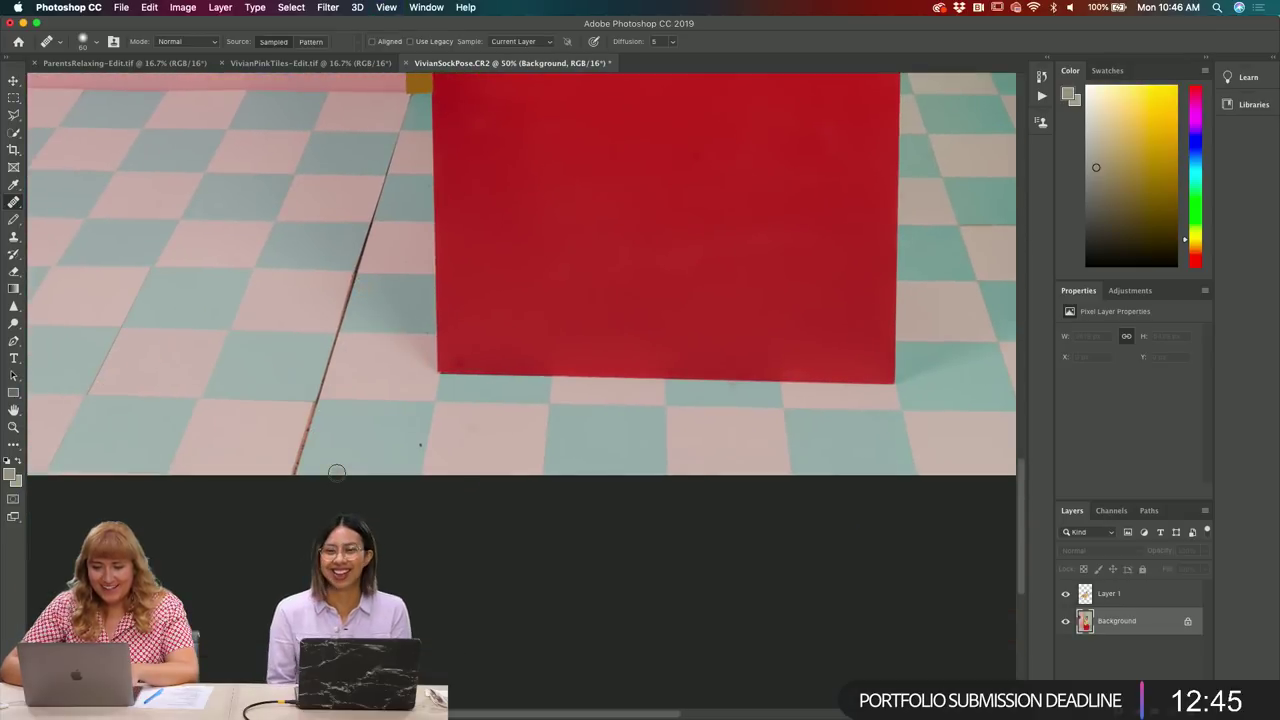
key("bracketright")
key("bracketright")
key("bracketright")
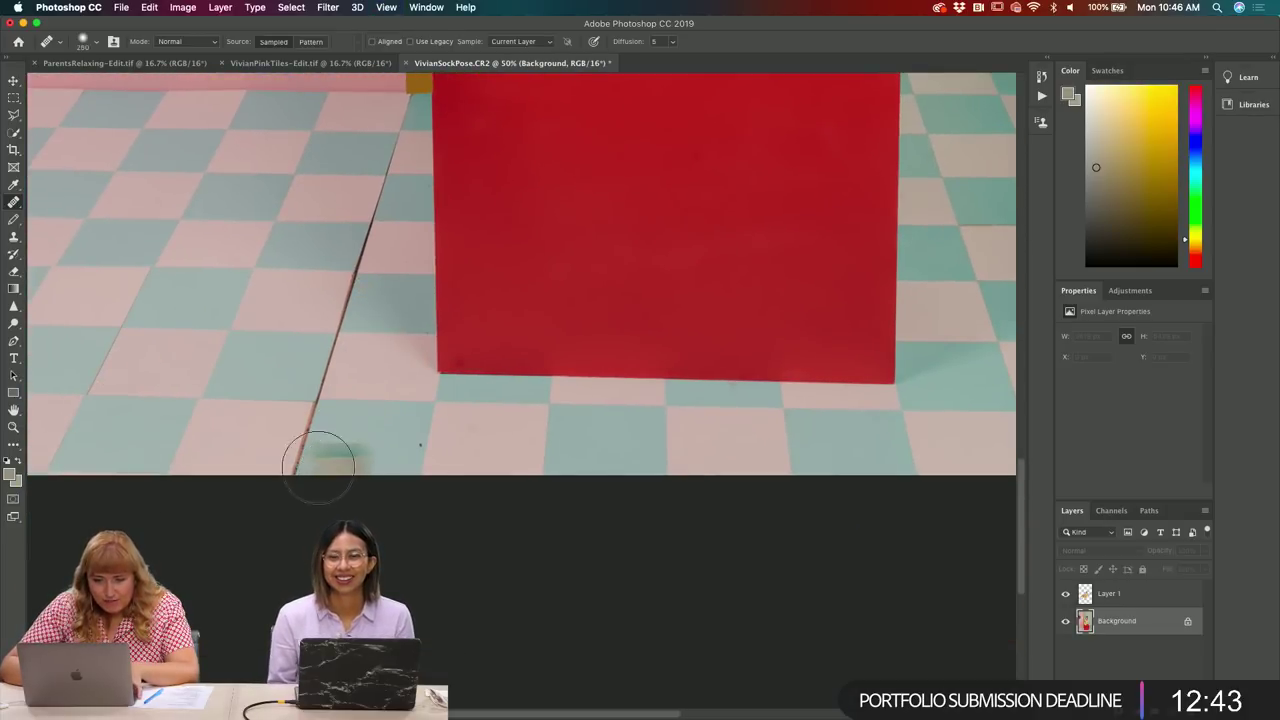
key("bracketright")
key("bracketright")
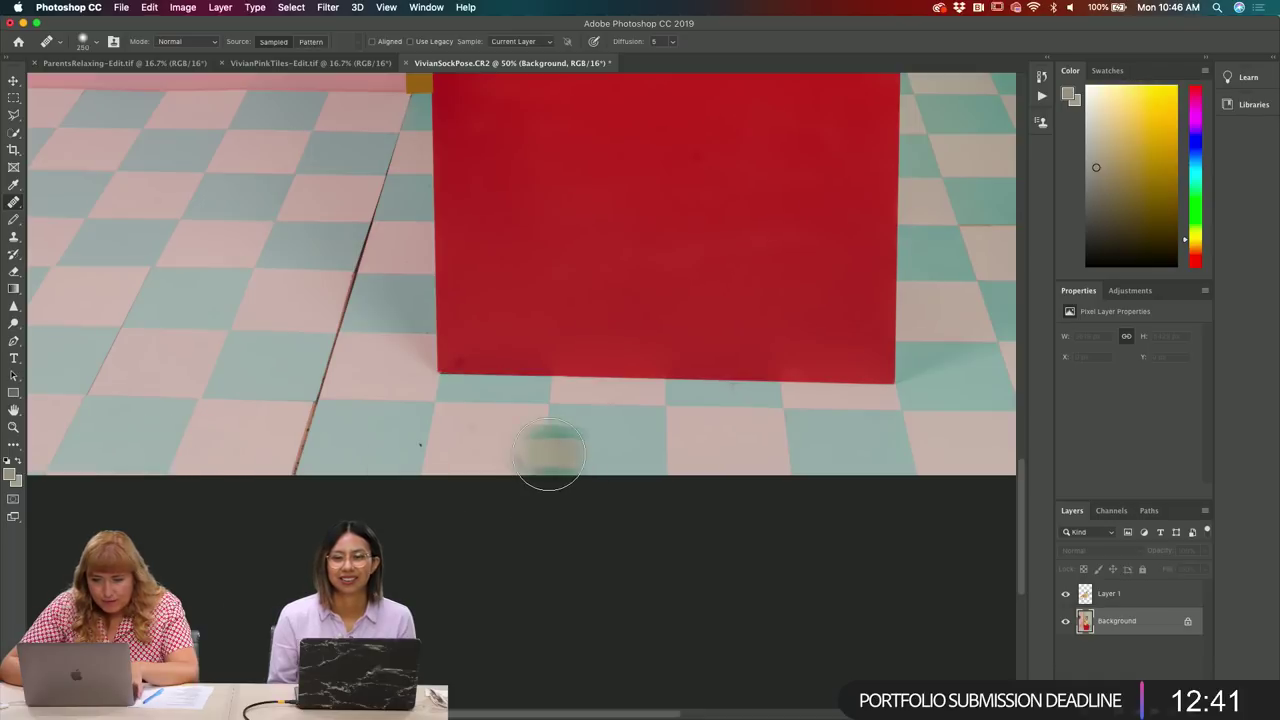
- Heal away the lower part of the floor crack with a 200 brush, then zoom to 100%
key("p")
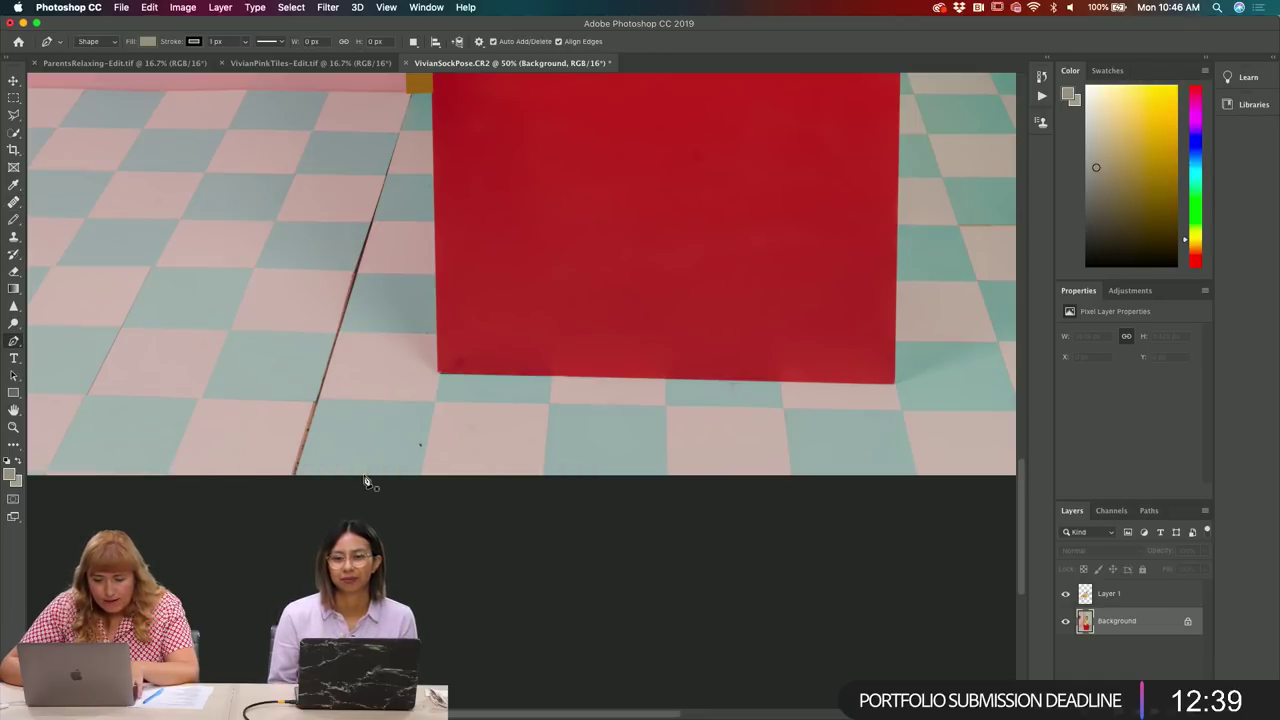
key("j")
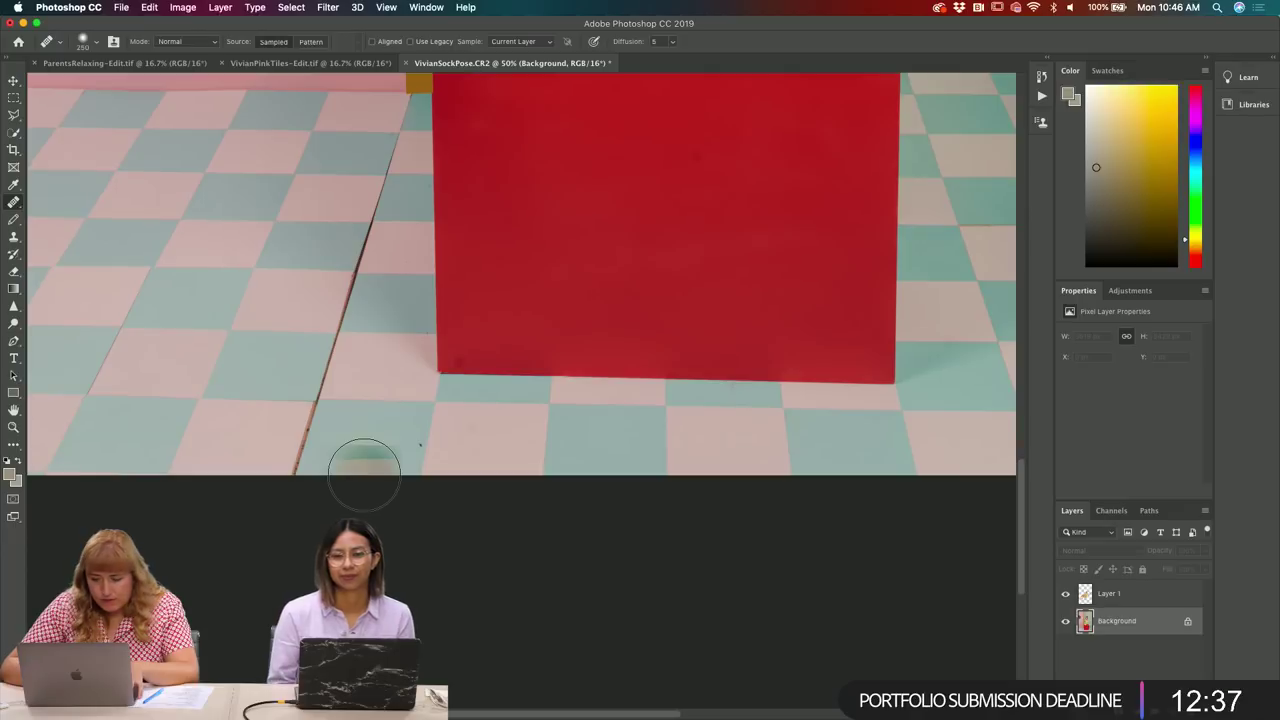
key("bracketleft")
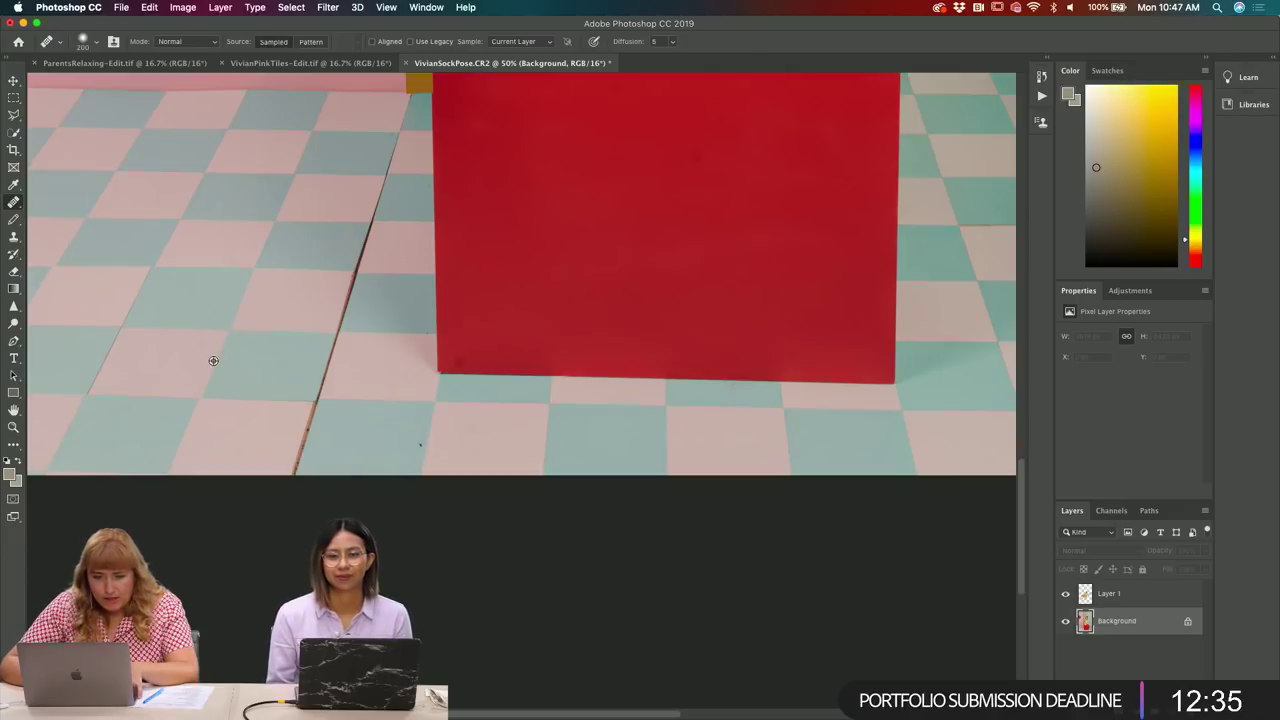
left_click_drag(306, 456, 292, 460)
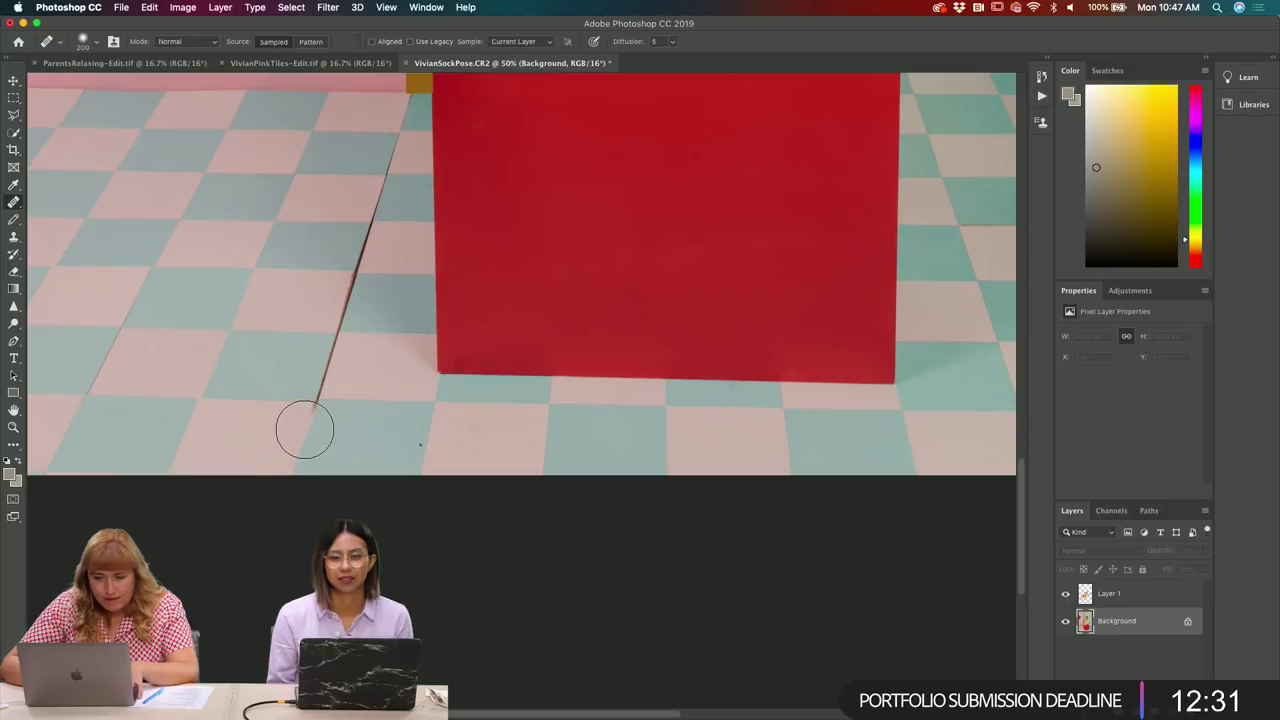
key("bracketleft")
key("bracketleft")
key("bracketleft")
key("bracketleft")
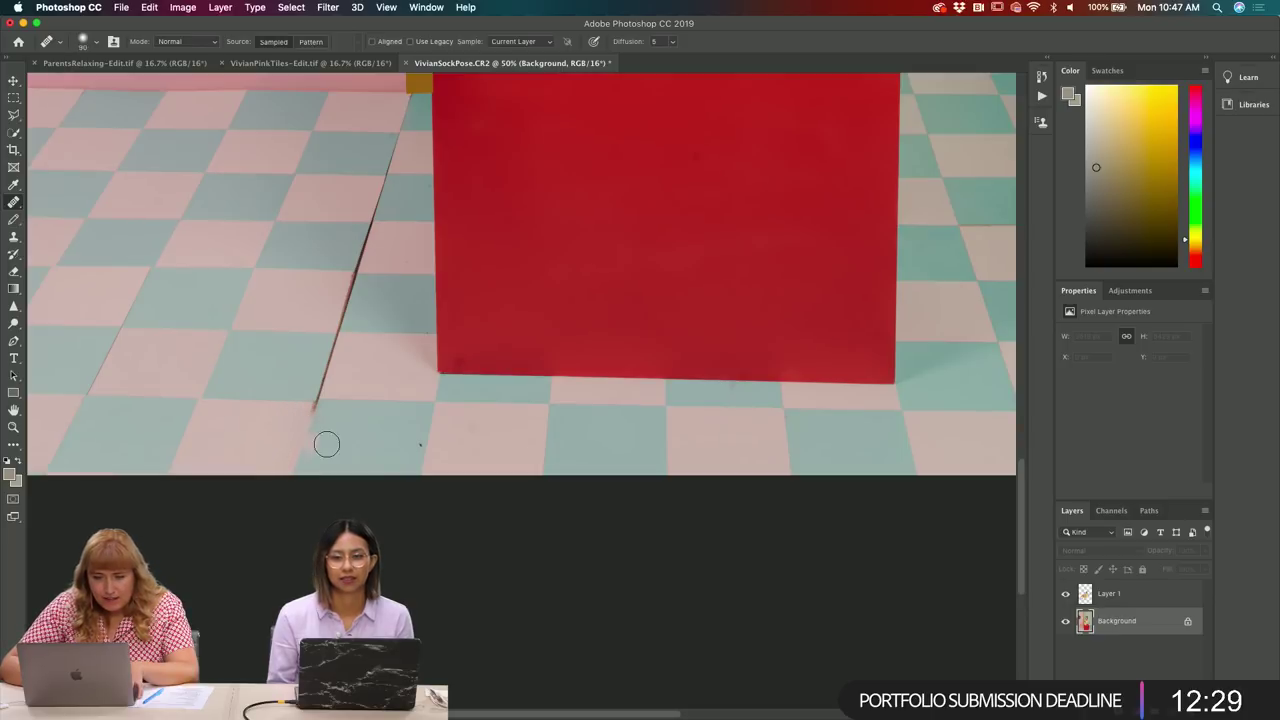
key("super+equal")
key("super+equal")
key("s")
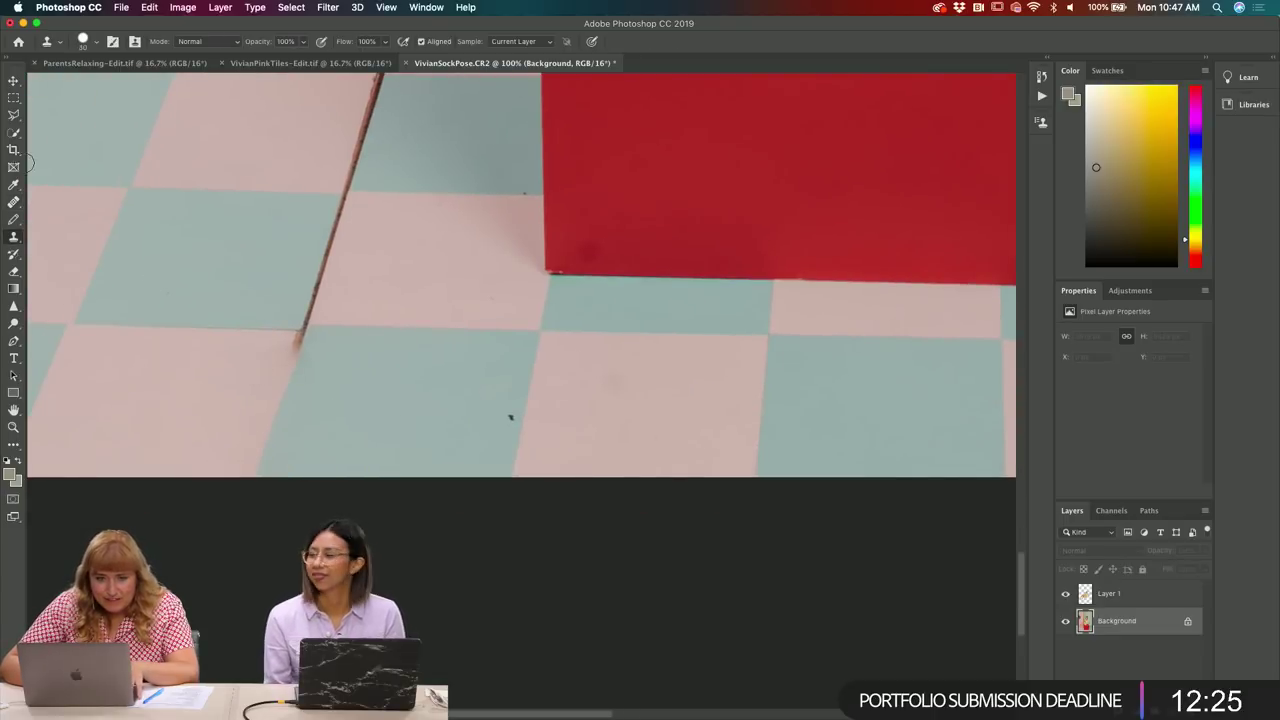
- Clone clean tile over the crack inside a triangular lasso selection, then deselect
left_click(12, 118)
left_click(211, 329)
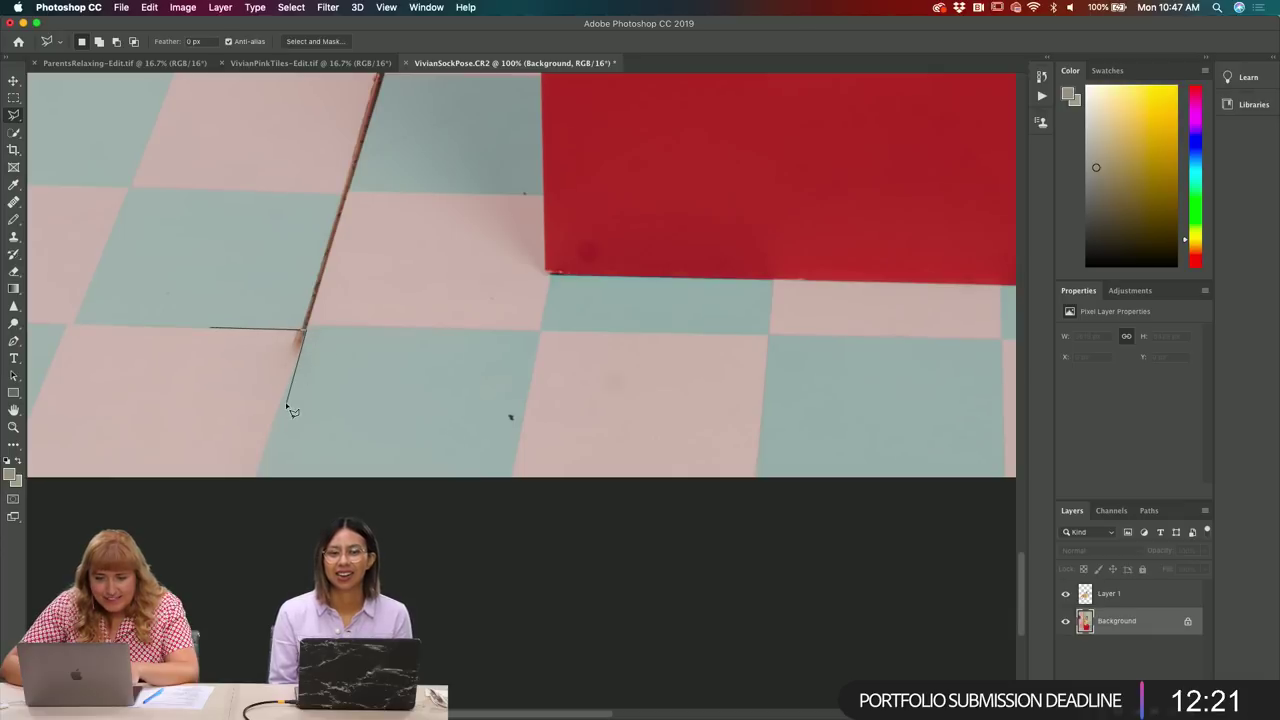
left_click(254, 477)
left_click(212, 328)
key("s")
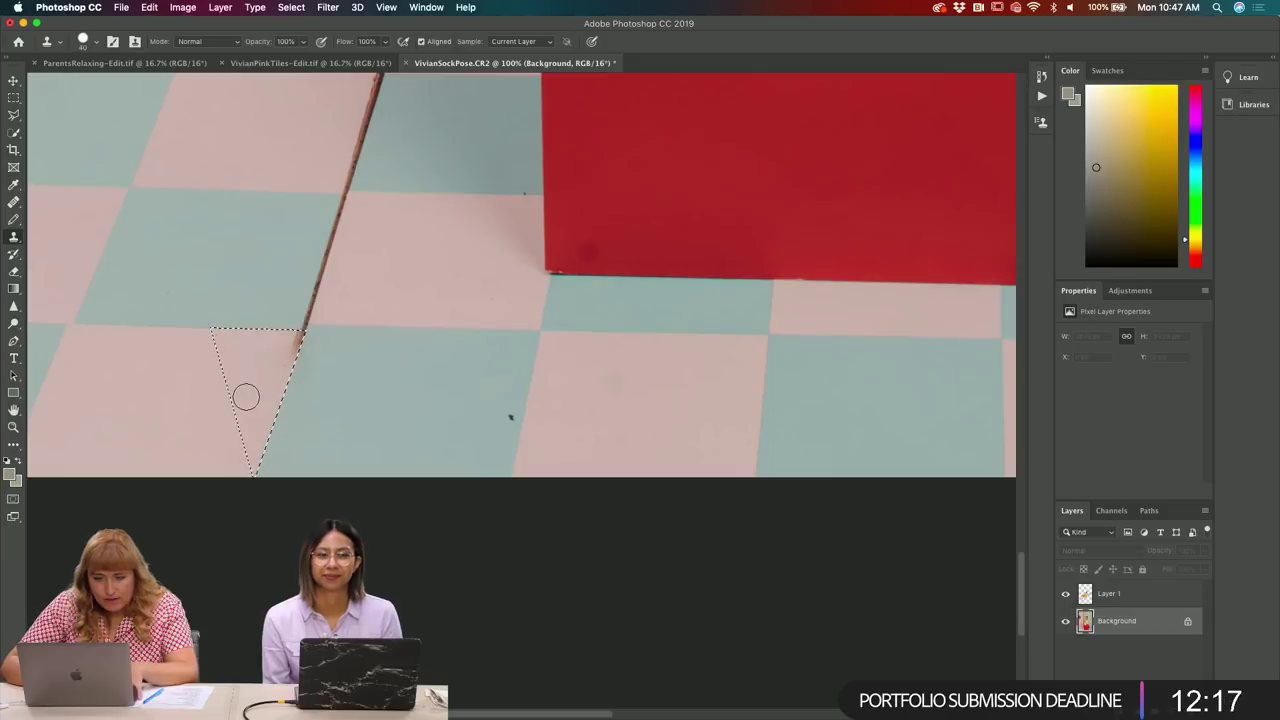
left_click(243, 394, "alt")
left_click_drag(249, 357, 288, 342)
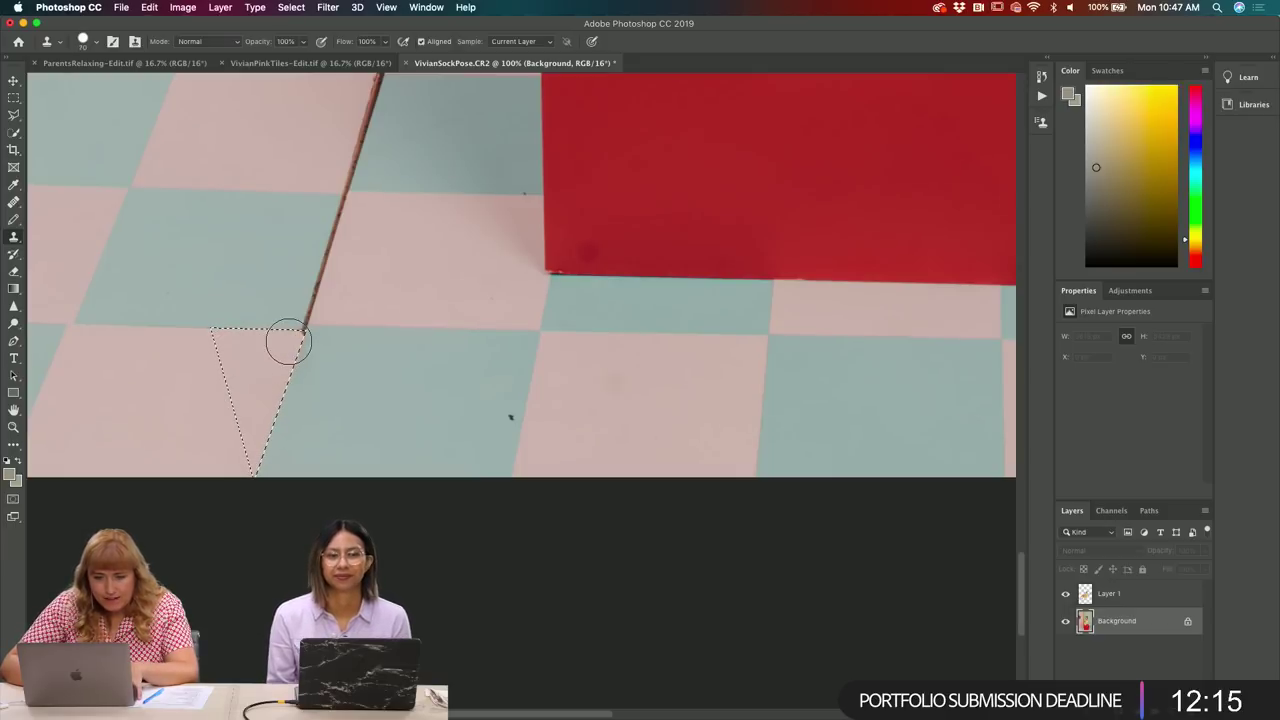
key("ctrl+d")
scroll(445, 478, "up", 2)
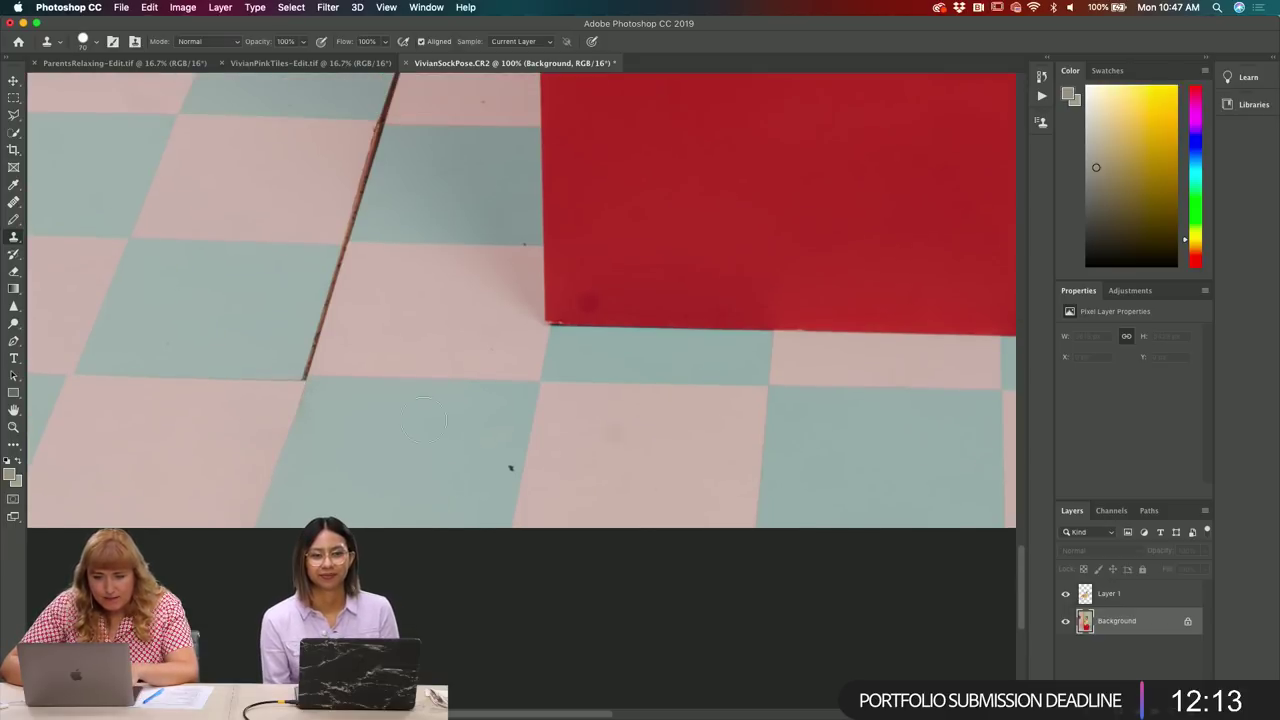
- Select the crack sliver along the tile edge and clone clean tile over it
left_click(13, 115)
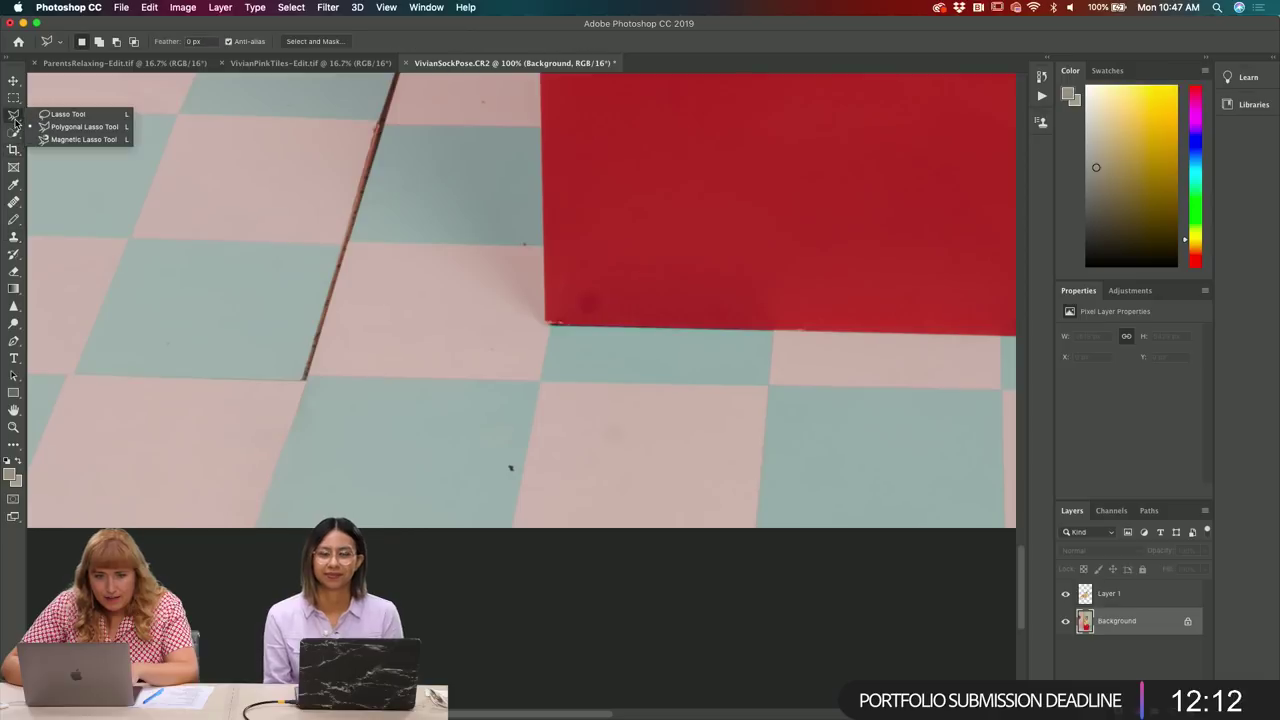
left_click(340, 243)
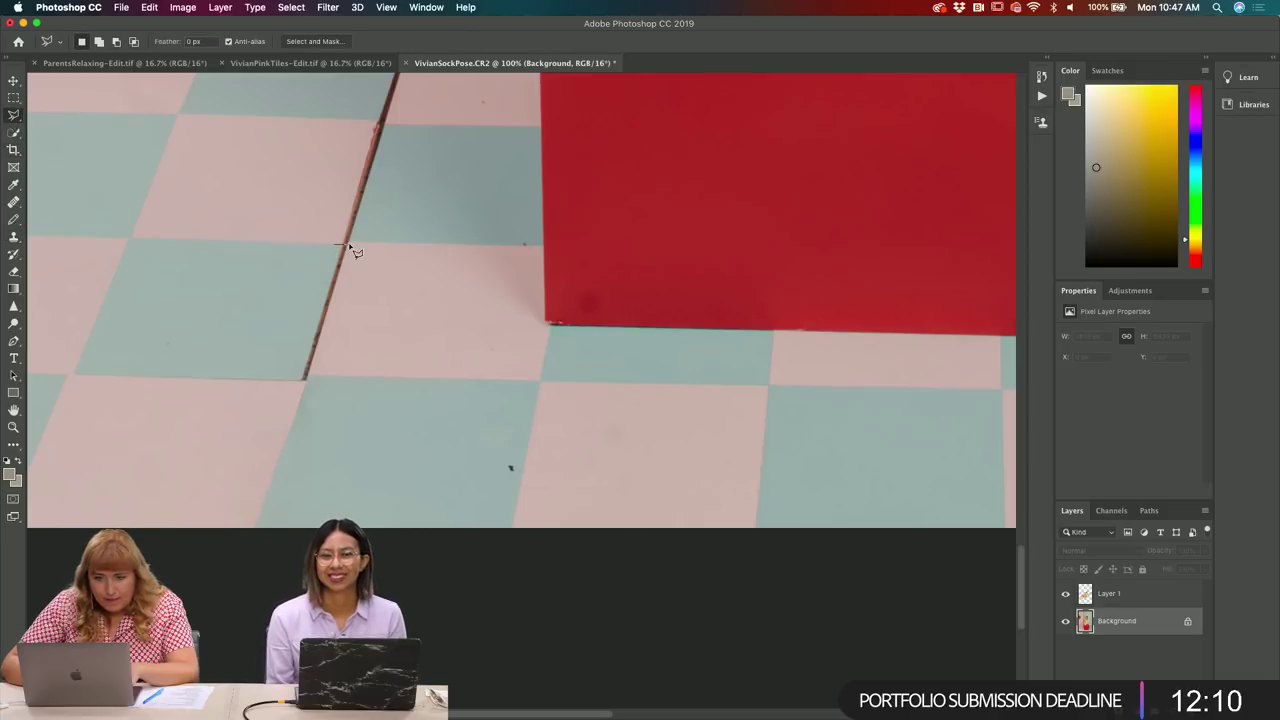
left_click(283, 381)
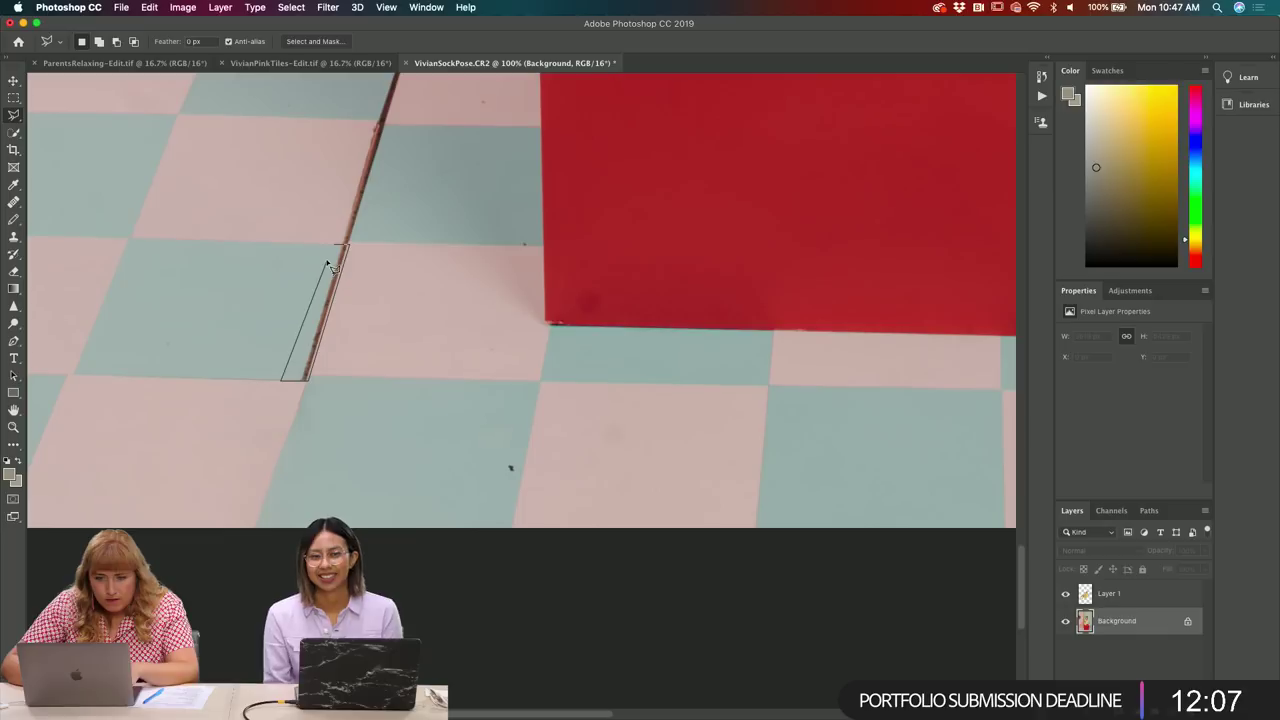
left_click(339, 244)
key("s")
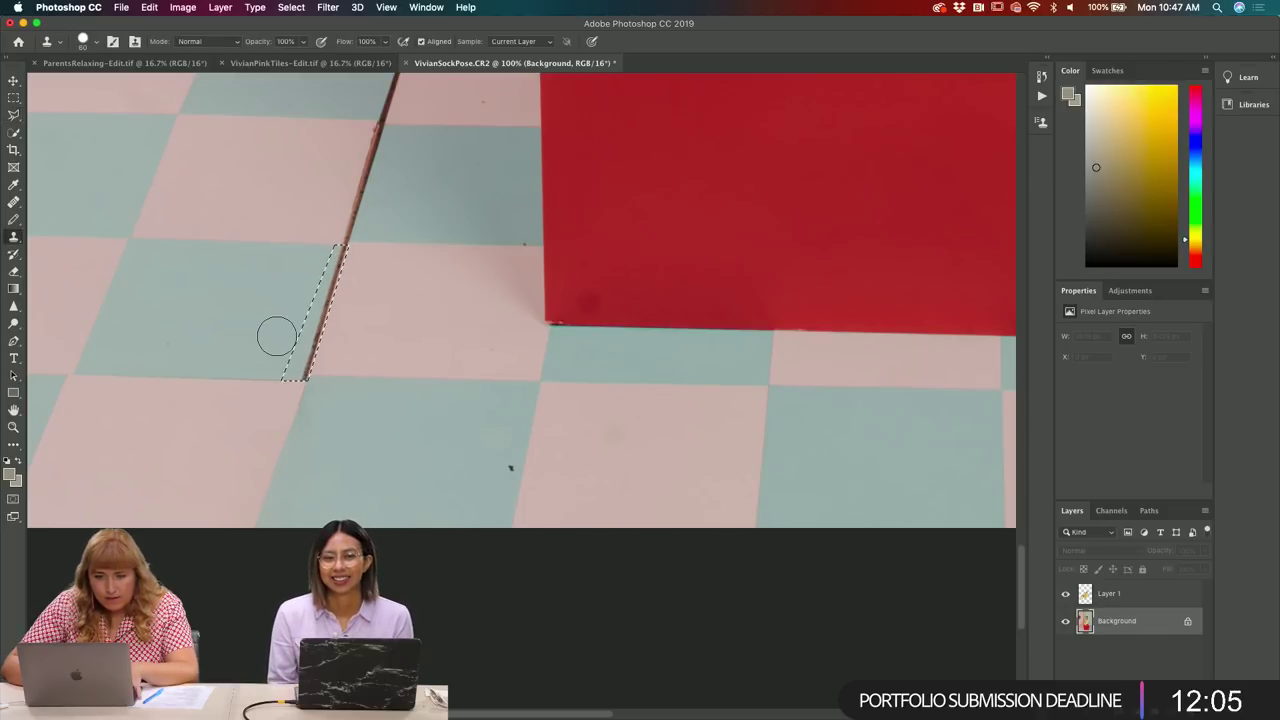
left_click(279, 345, "alt")
mouse_move(297, 366)
left_mouse_down()
mouse_move(320, 259)
mouse_move(313, 268)
mouse_move(342, 246)
left_mouse_up()
scroll(414, 426, "up", 5)
scroll(414, 426, "right", 3)
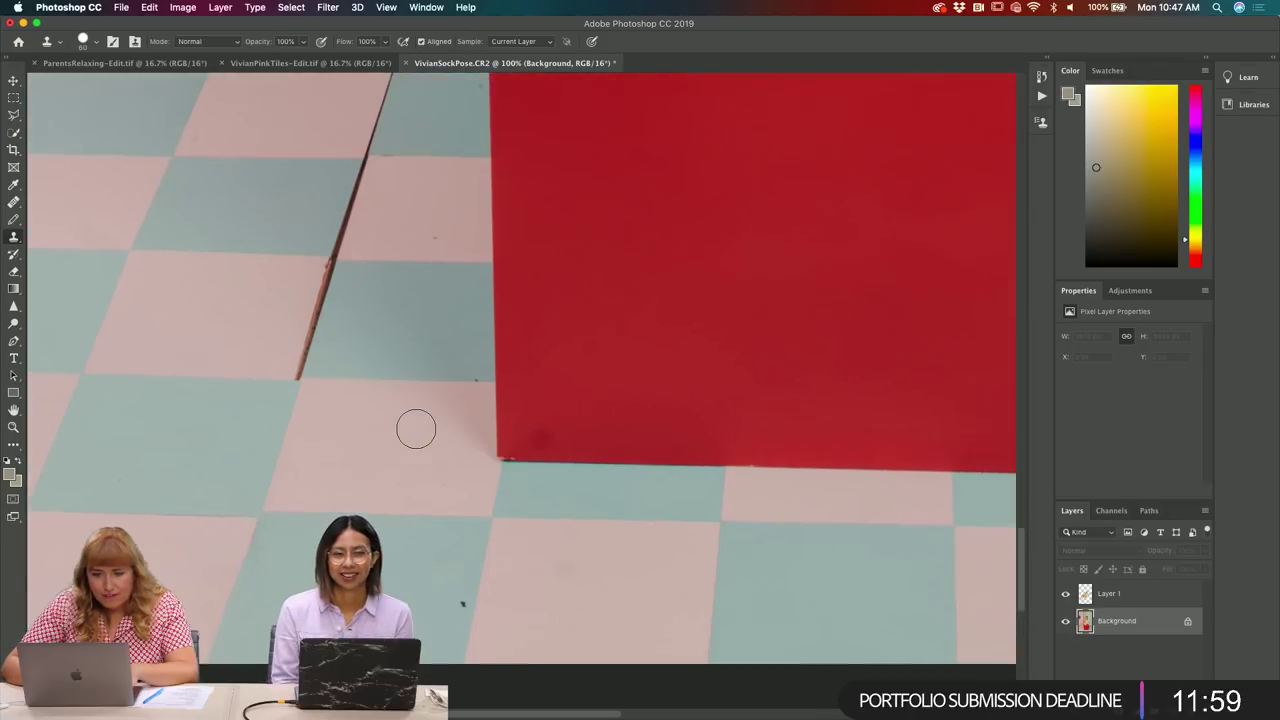
- Outline the dark sliver at the tile corner and paint it out with the Clone Stamp
left_click(13, 116)
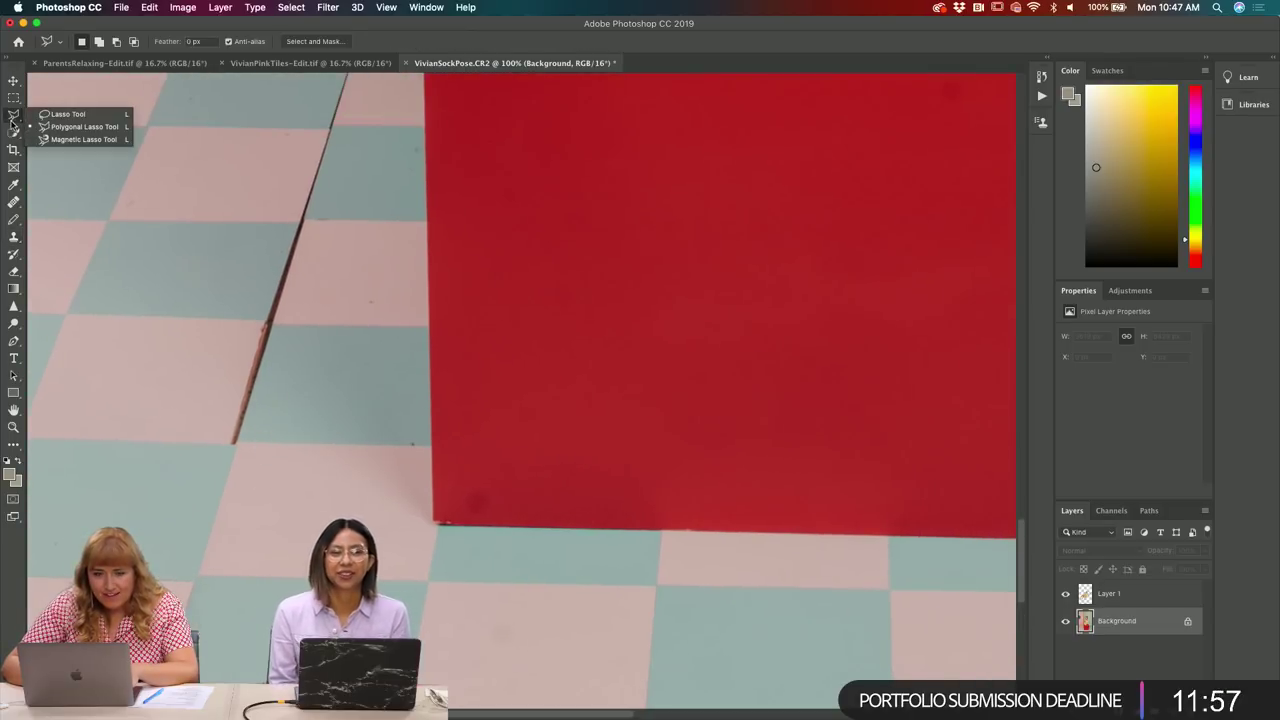
left_click(248, 320)
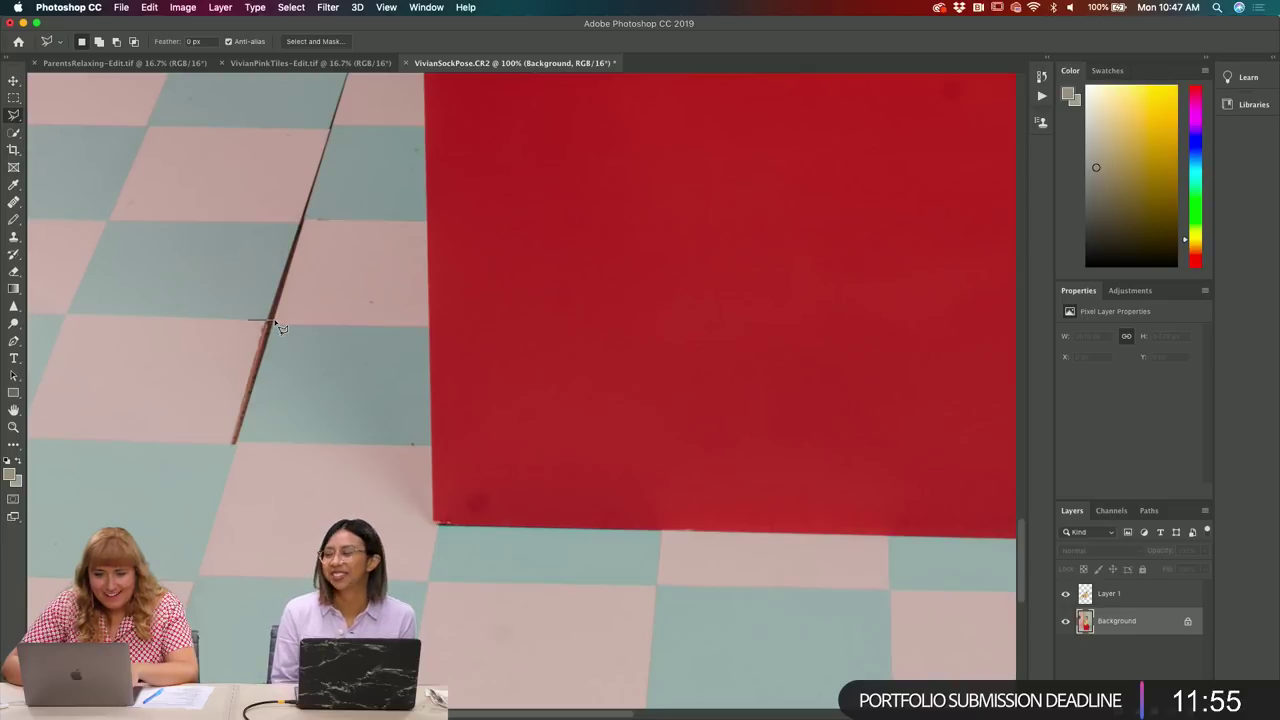
left_click(274, 321)
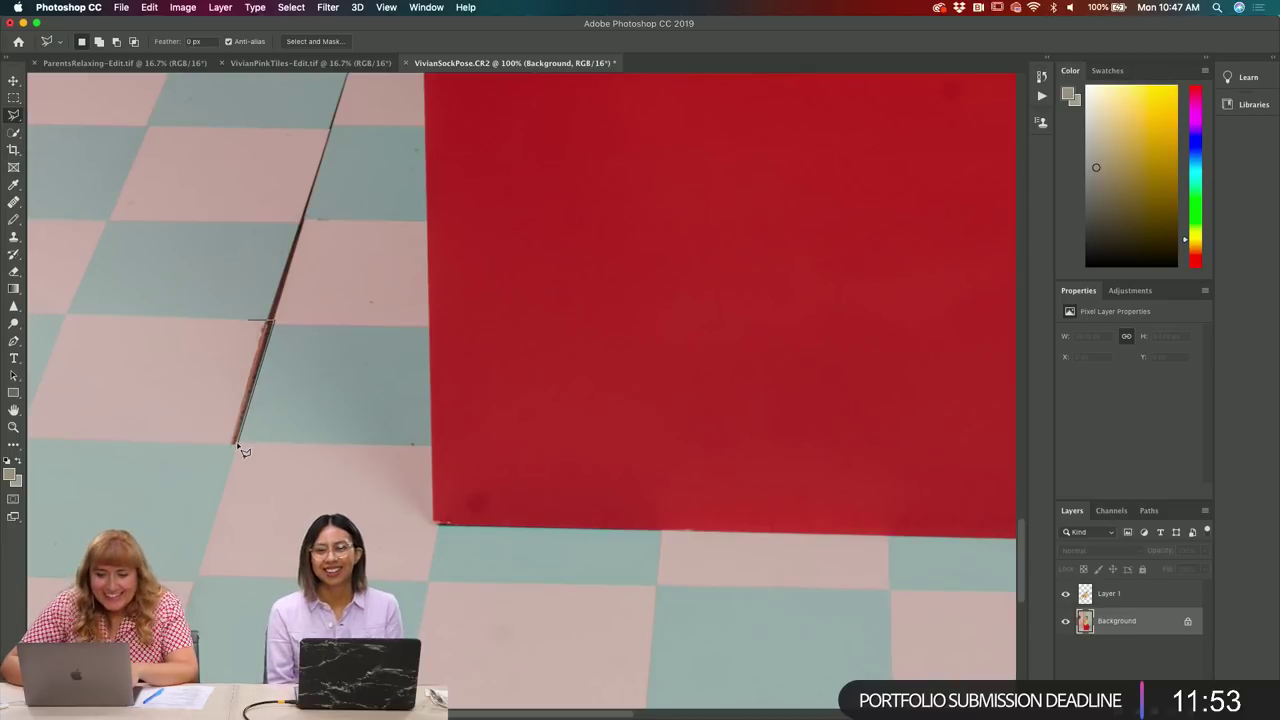
left_click(233, 444)
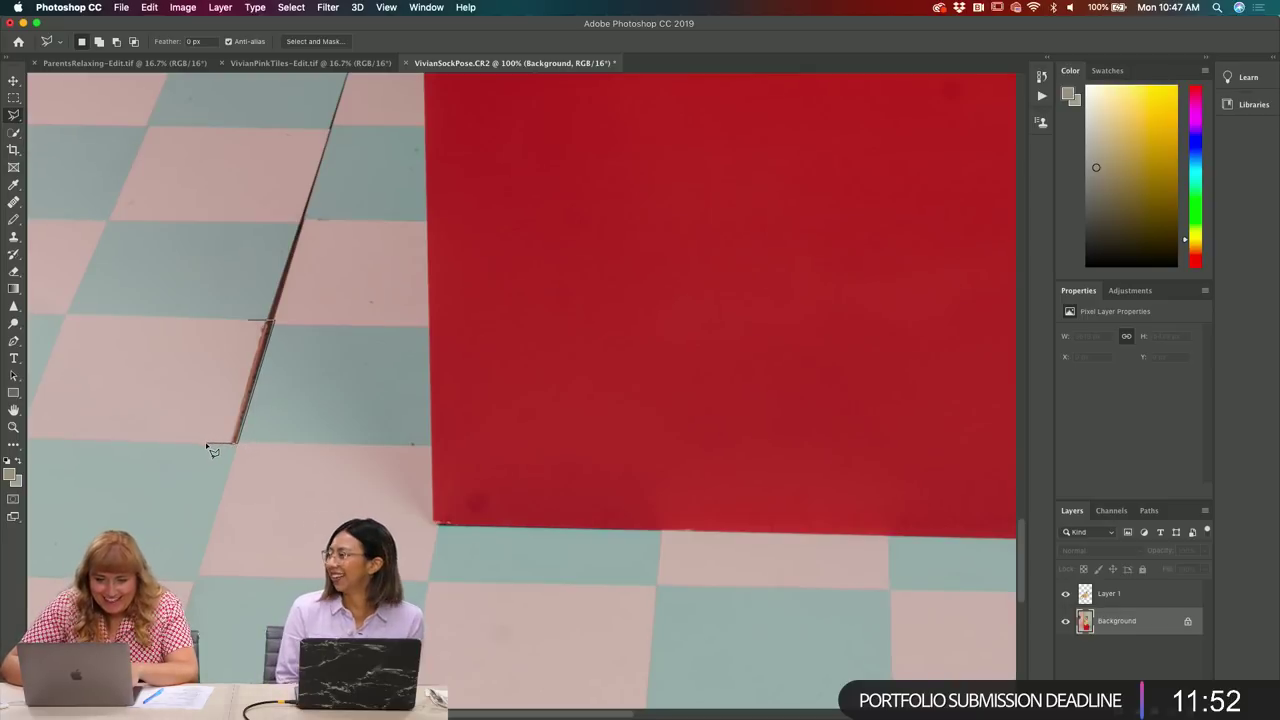
left_click(262, 324)
key("s")
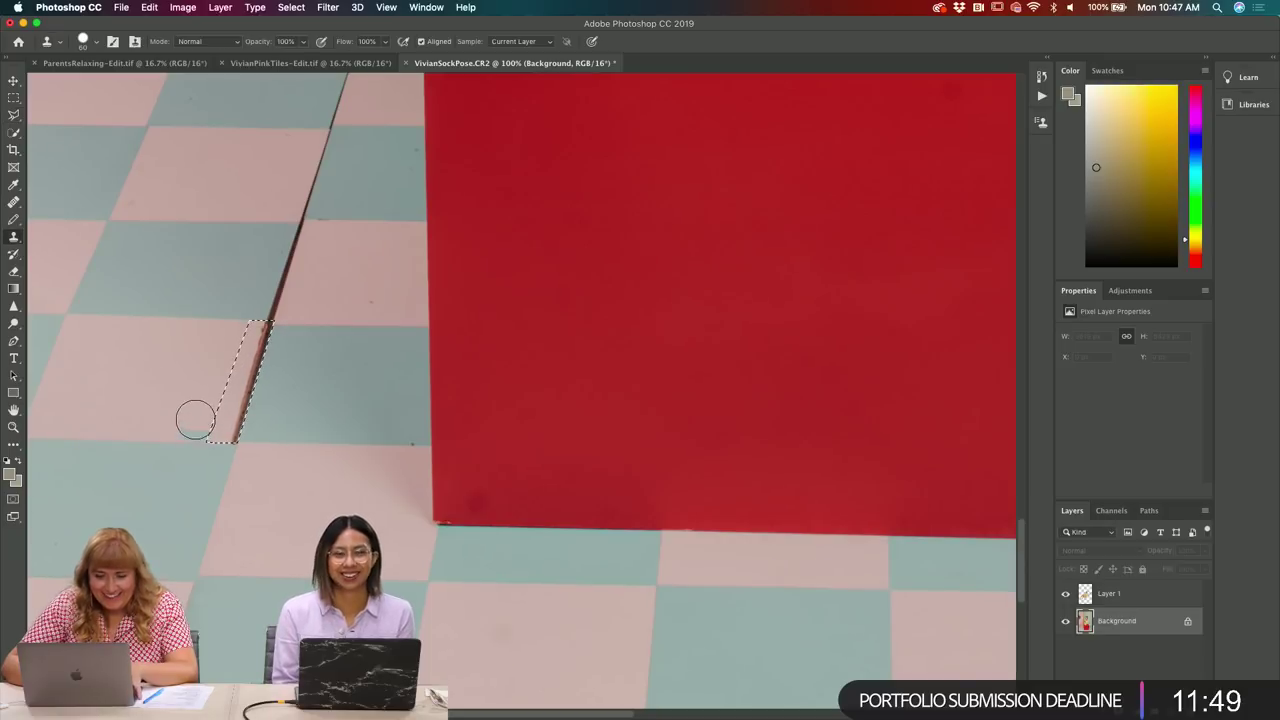
mouse_move(206, 420)
left_mouse_down()
mouse_move(223, 434)
mouse_move(243, 363)
mouse_move(219, 361)
left_mouse_up()
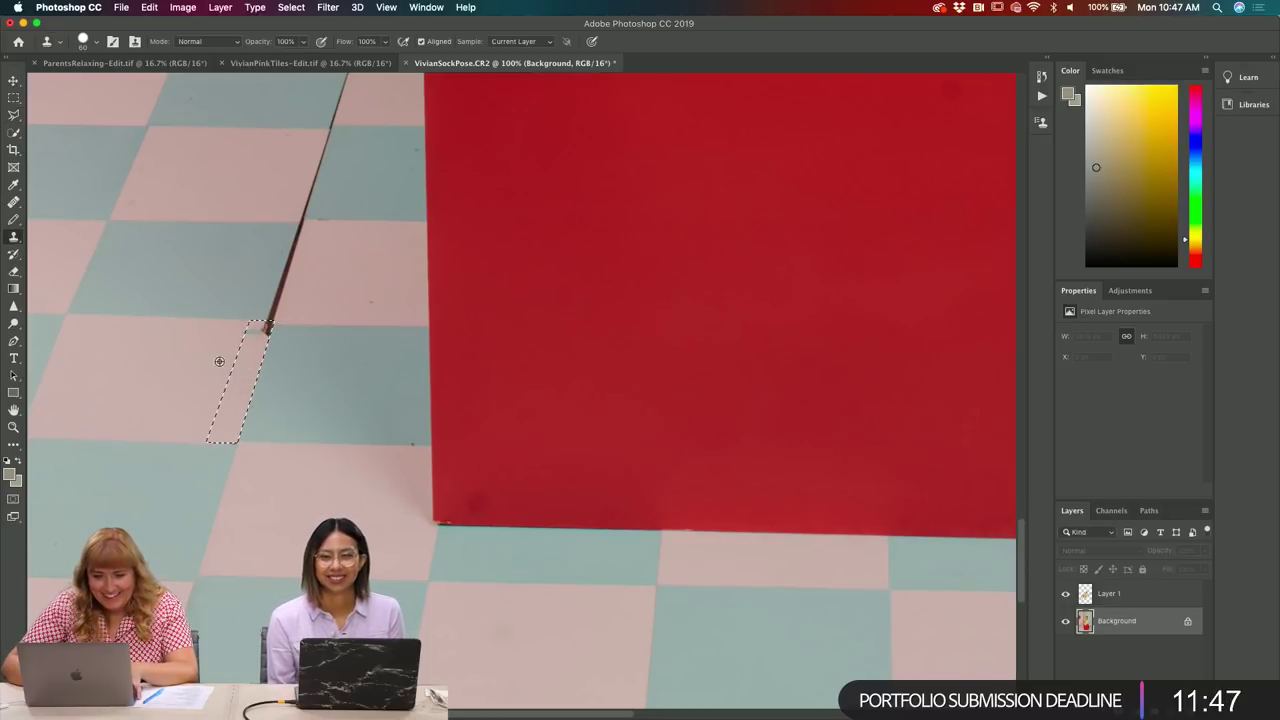
left_click(263, 329)
key("super+d")
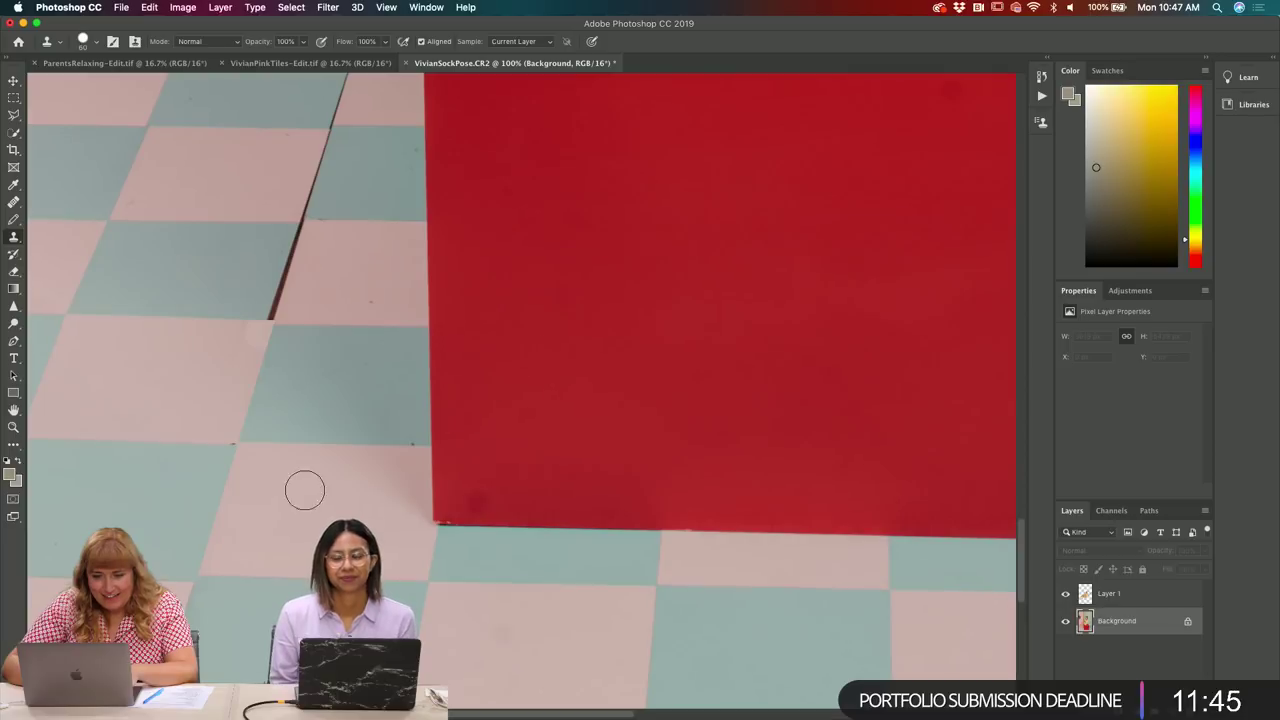
- Reselect the sliver and clone teal tile over the remaining pink, then deselect
key("super+shift+d")
key("l")
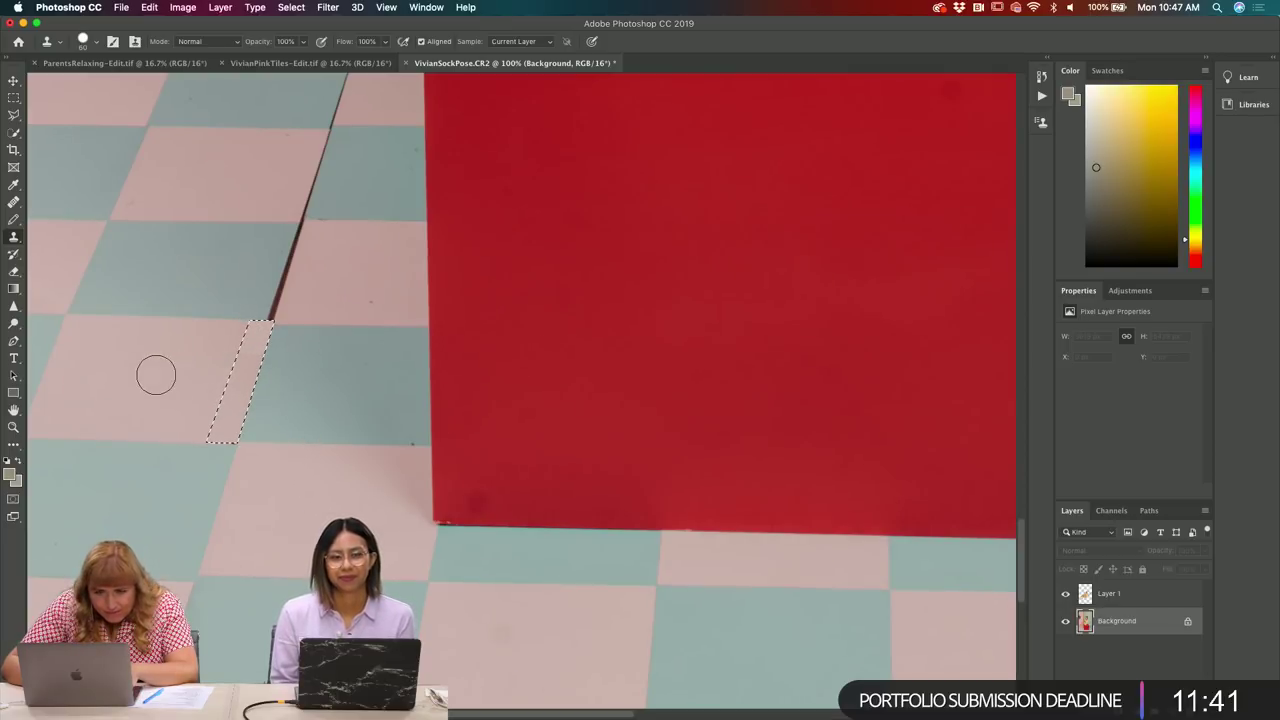
left_click(194, 366, "alt")
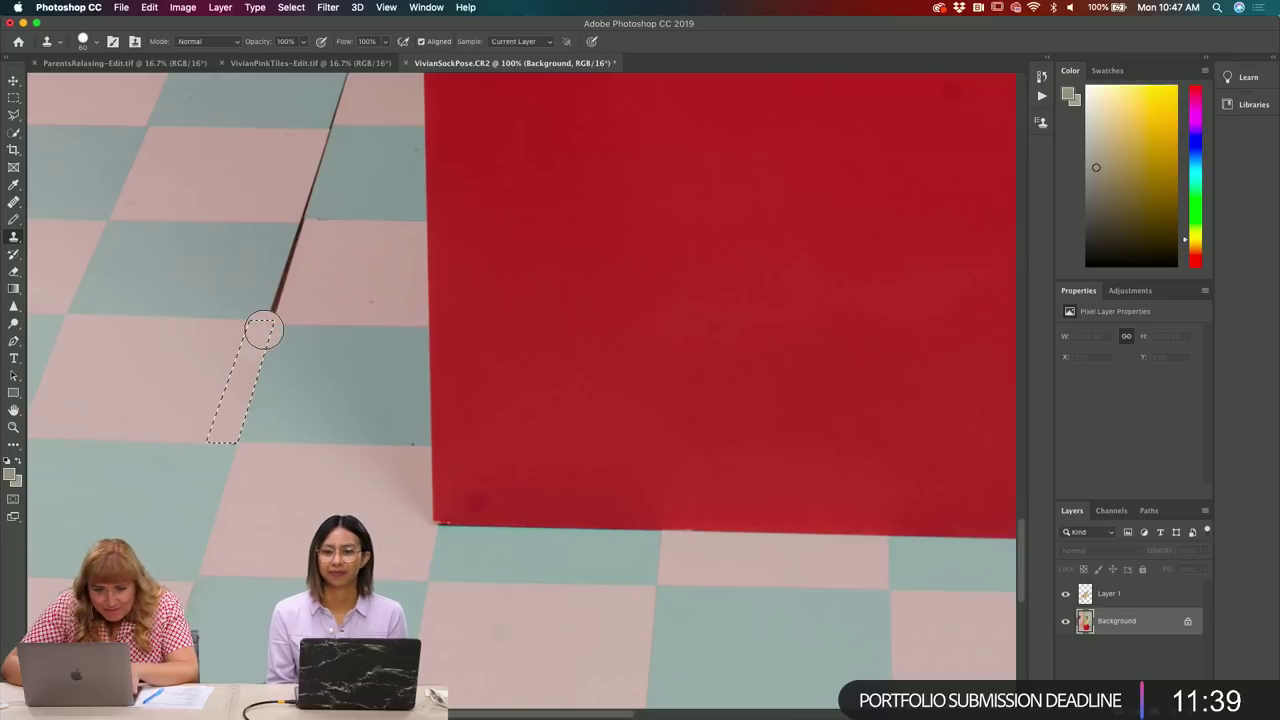
left_click_drag(263, 330, 228, 425)
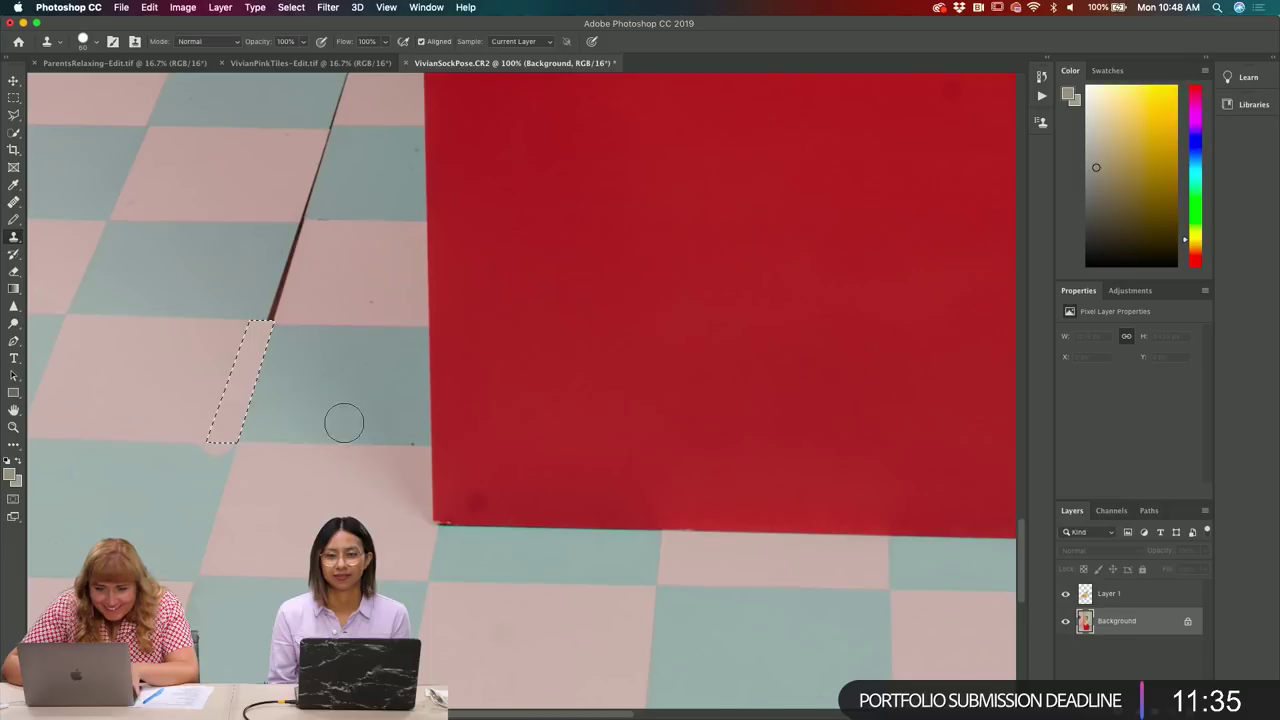
key("super+d")
- Heal a blemish on the red board using a clean patch of the board as source
key("j")
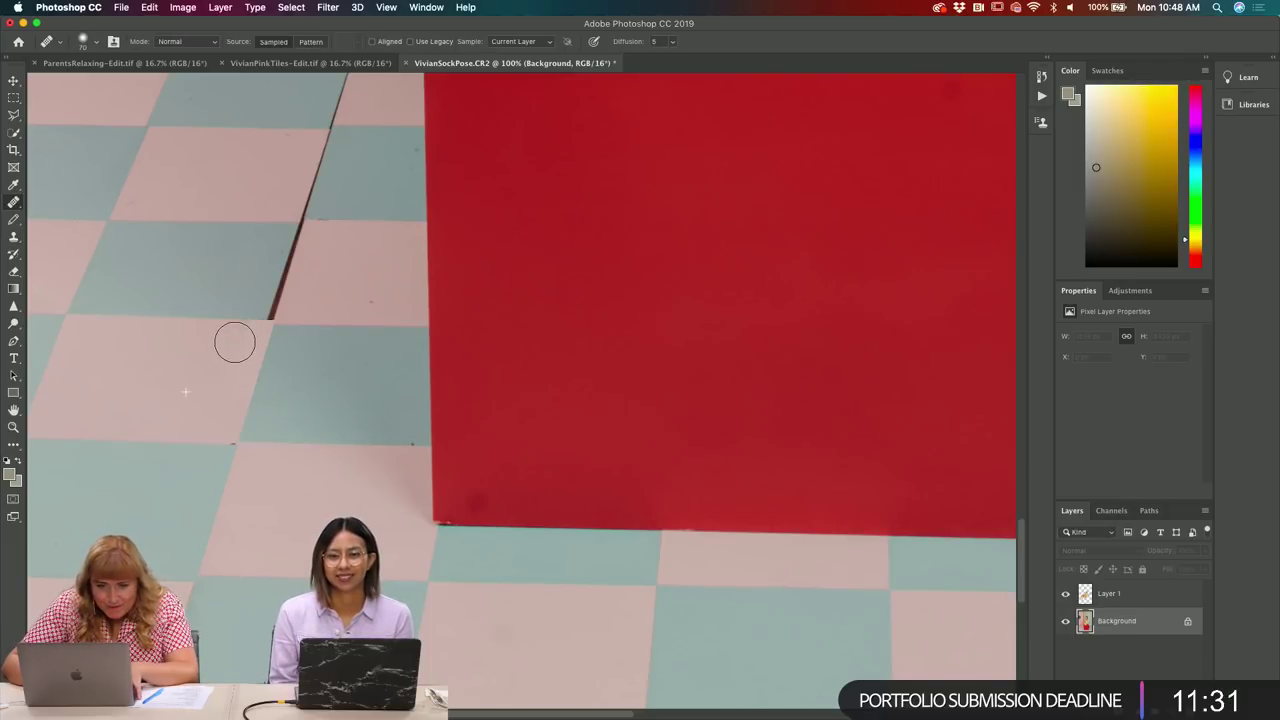
left_click(557, 251, "alt")
left_click_drag(451, 417, 498, 421)
key("s")
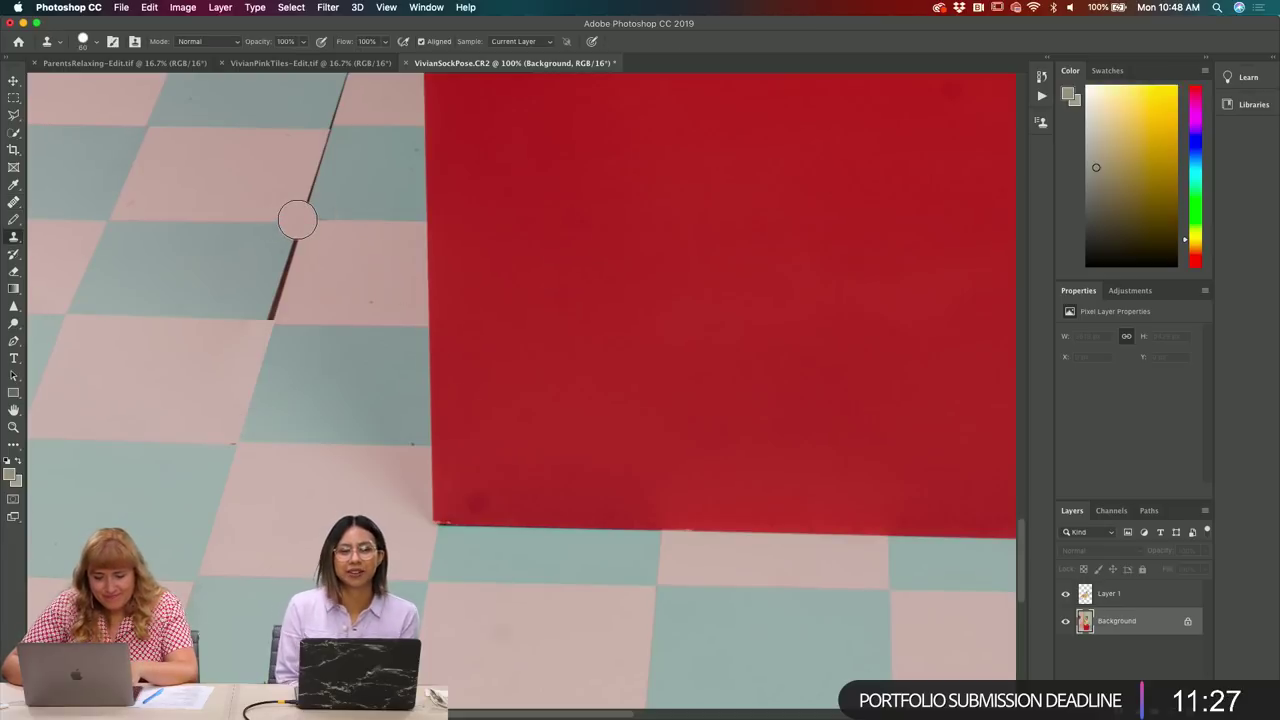
- Clone over the upper crack seam inside a lasso selection, undoing the stray white blob
left_click(14, 118)
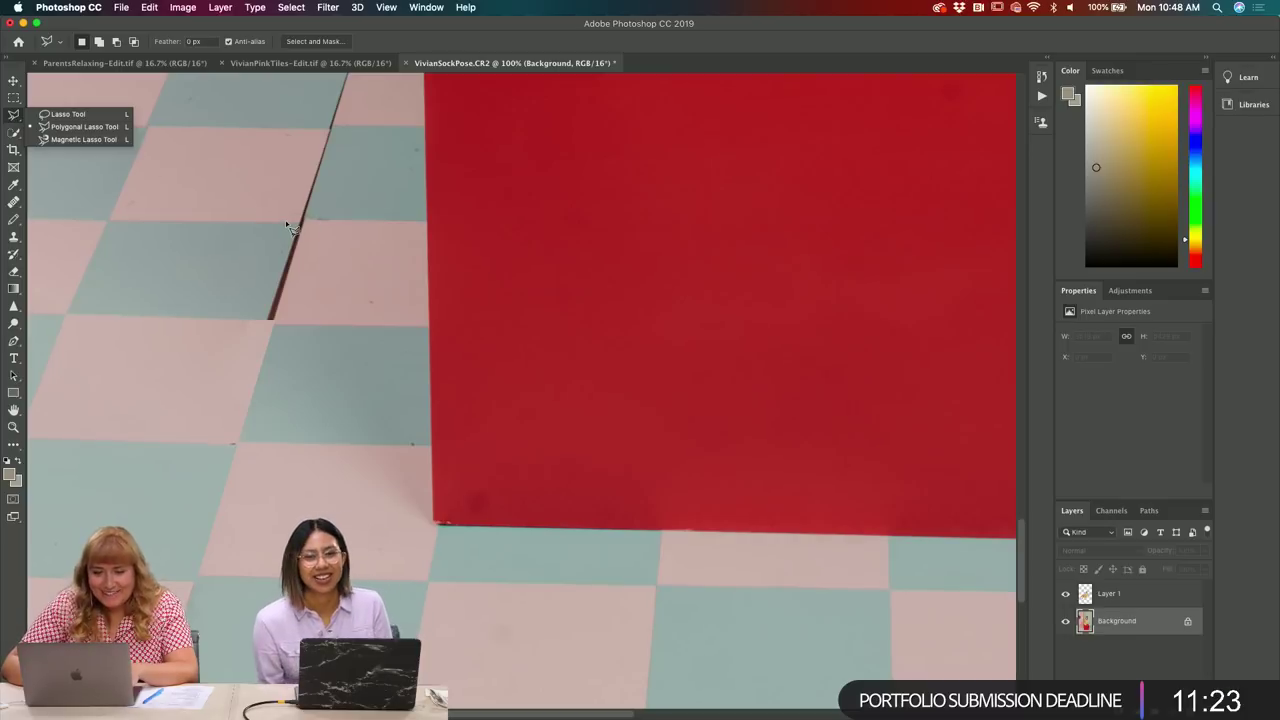
left_click(292, 227)
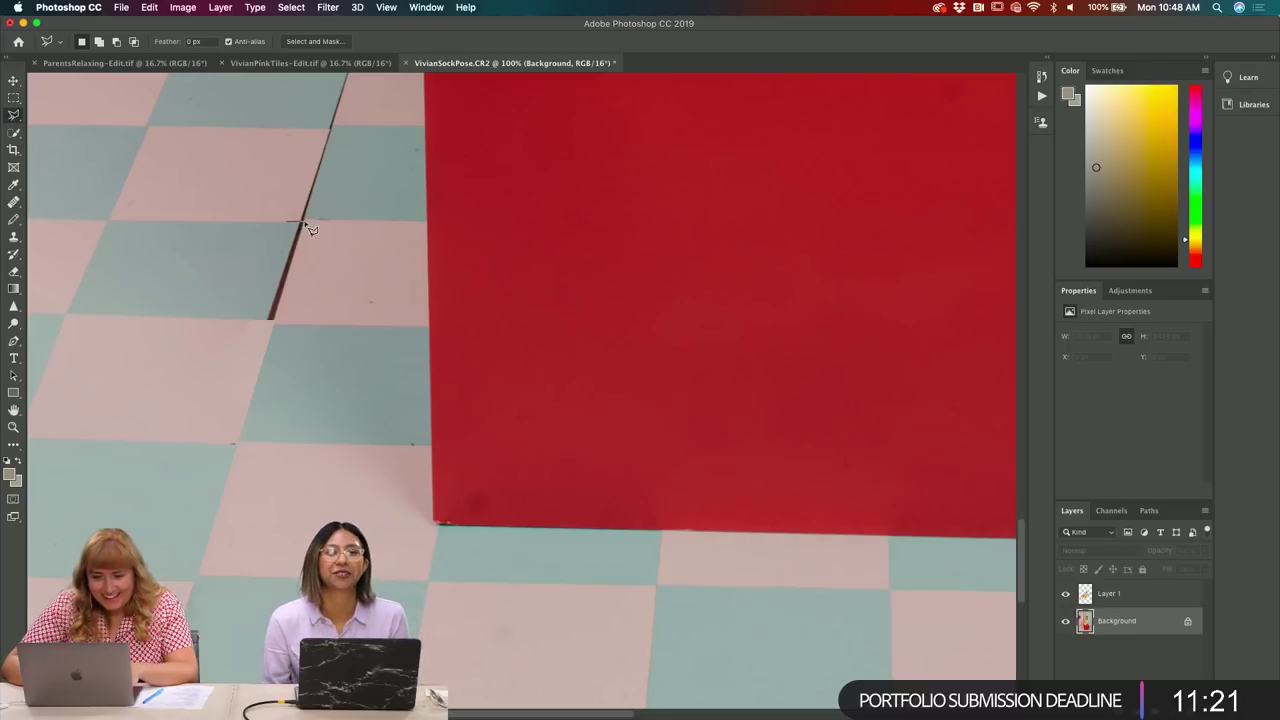
left_click(248, 319)
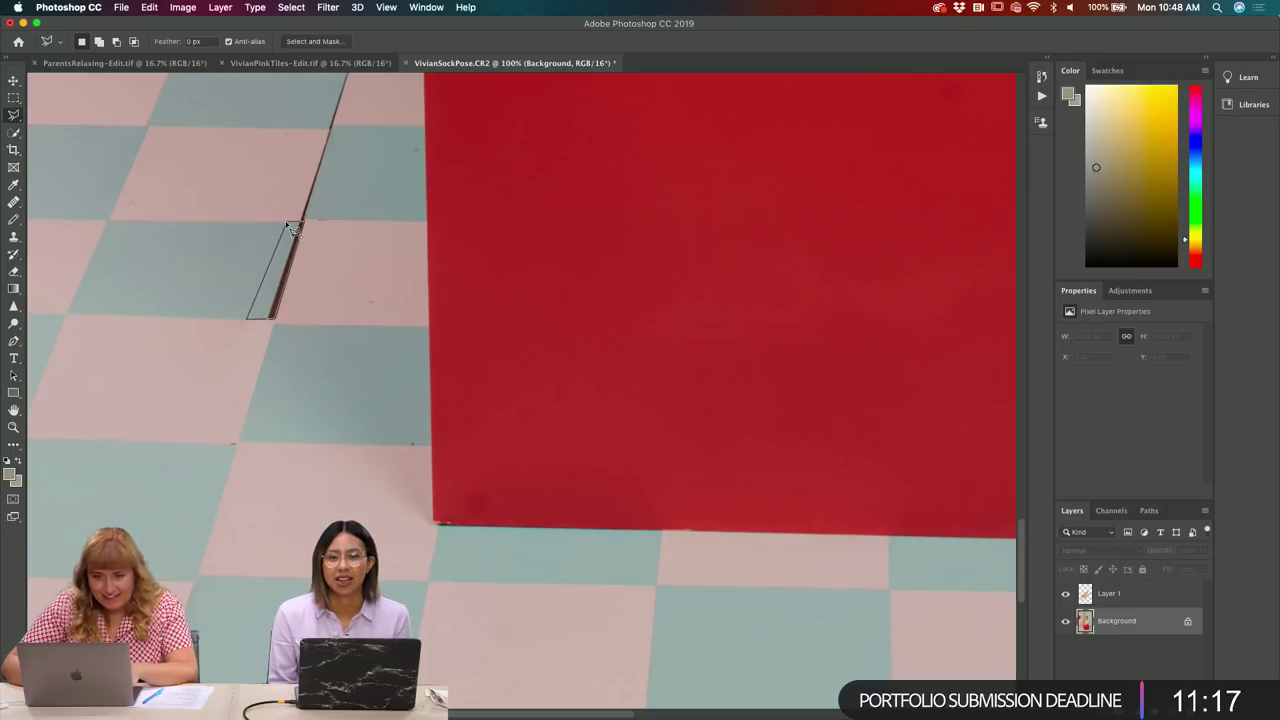
left_click(293, 227)
key("s")
left_click_drag(270, 310, 289, 237)
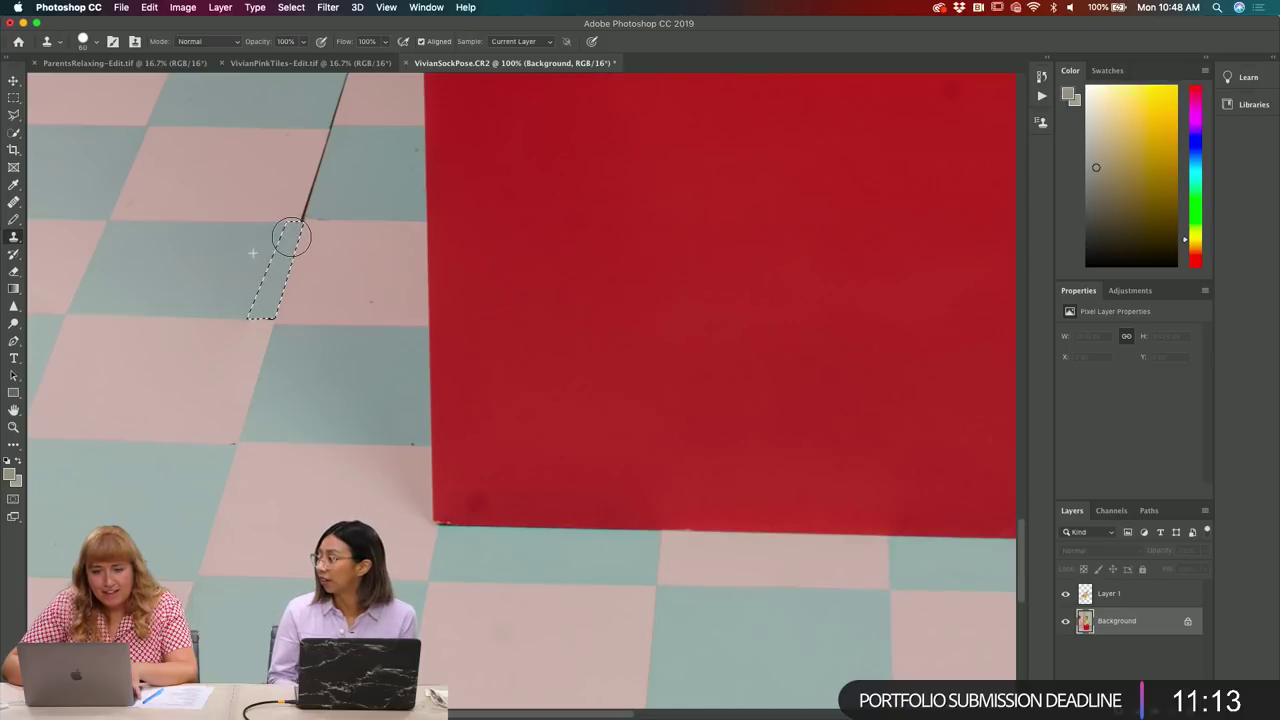
key("super+d")
key("super+z")
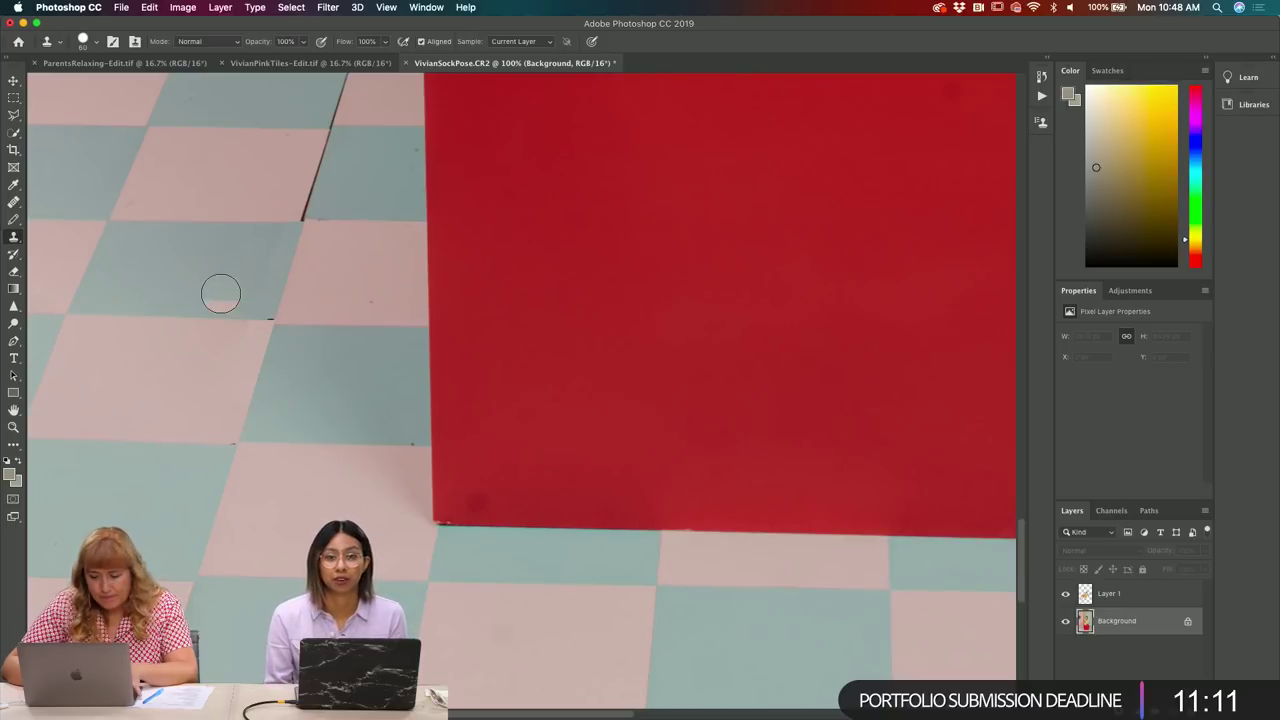
- Retouch the tile corner near the seam with the Clone Stamp
key("j")
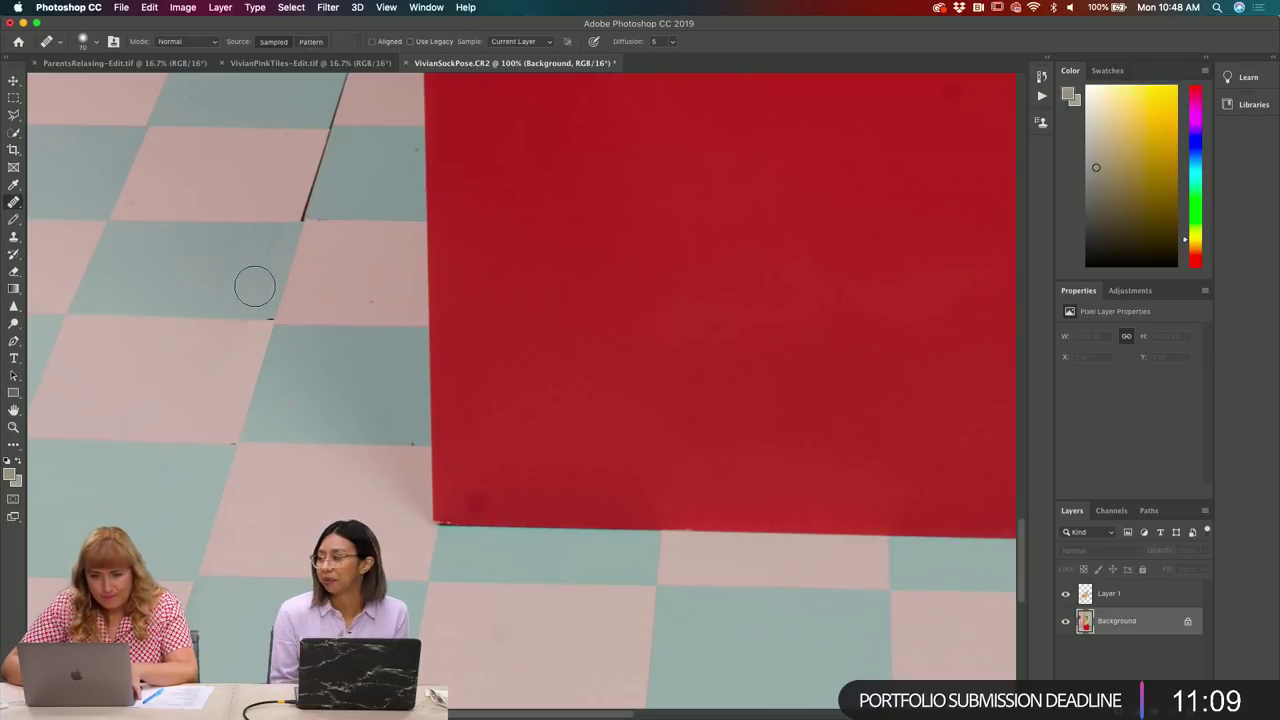
key("p")
key("s")
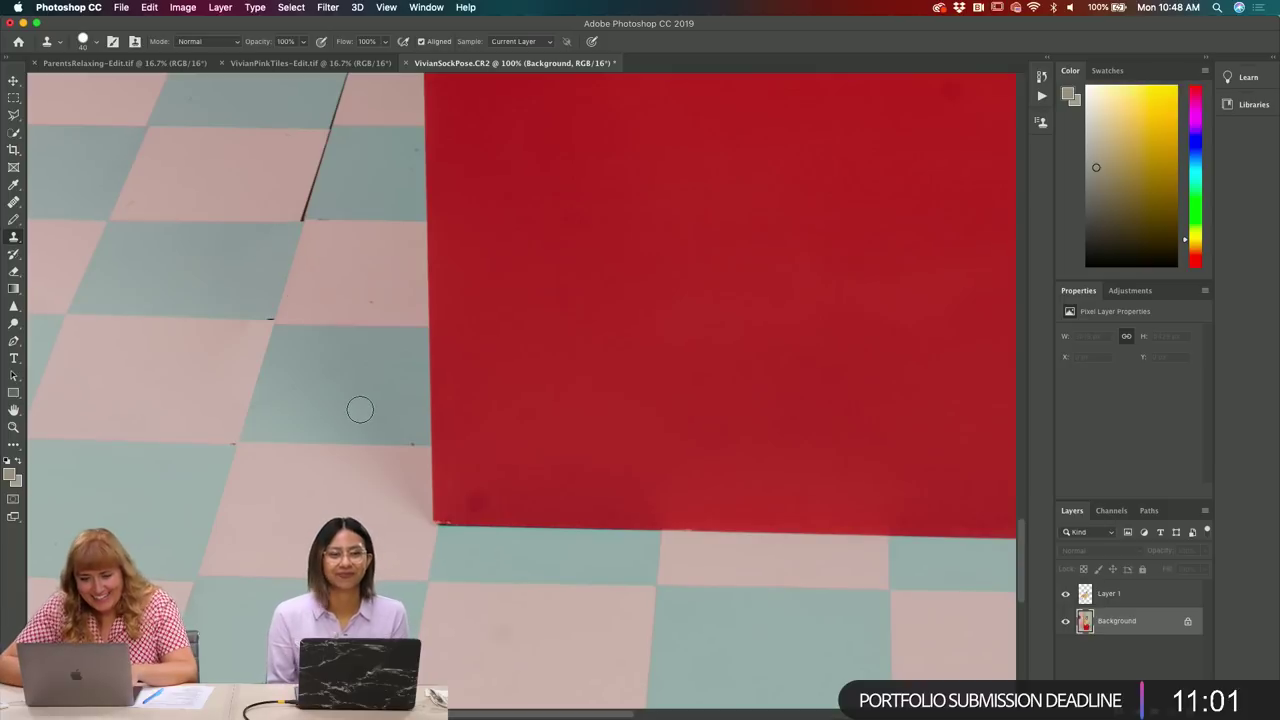
key("j")
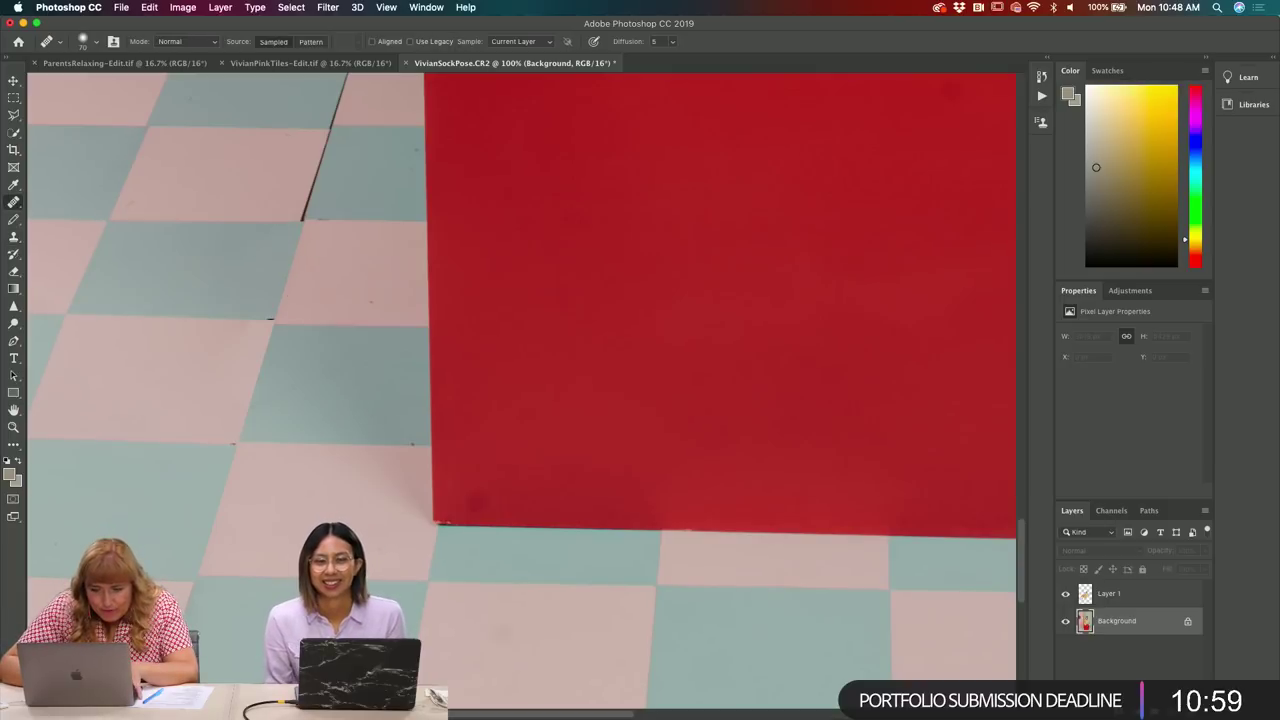
key("p")
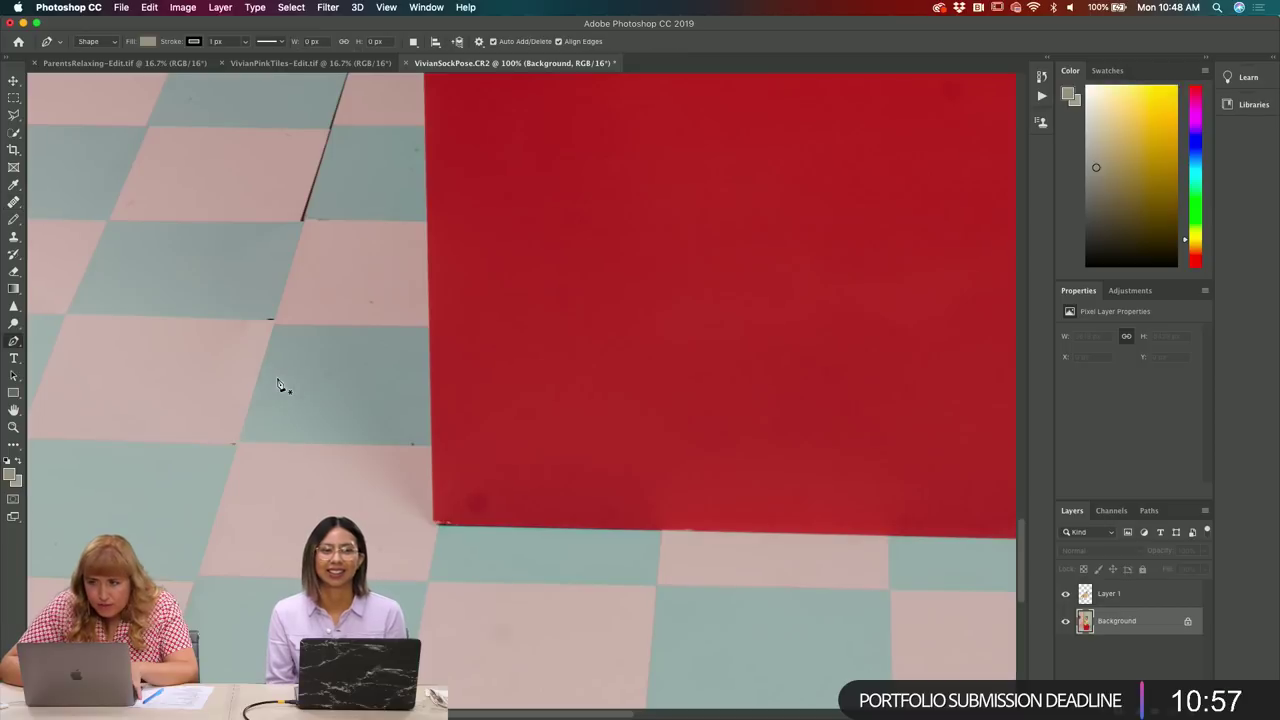
key("s")
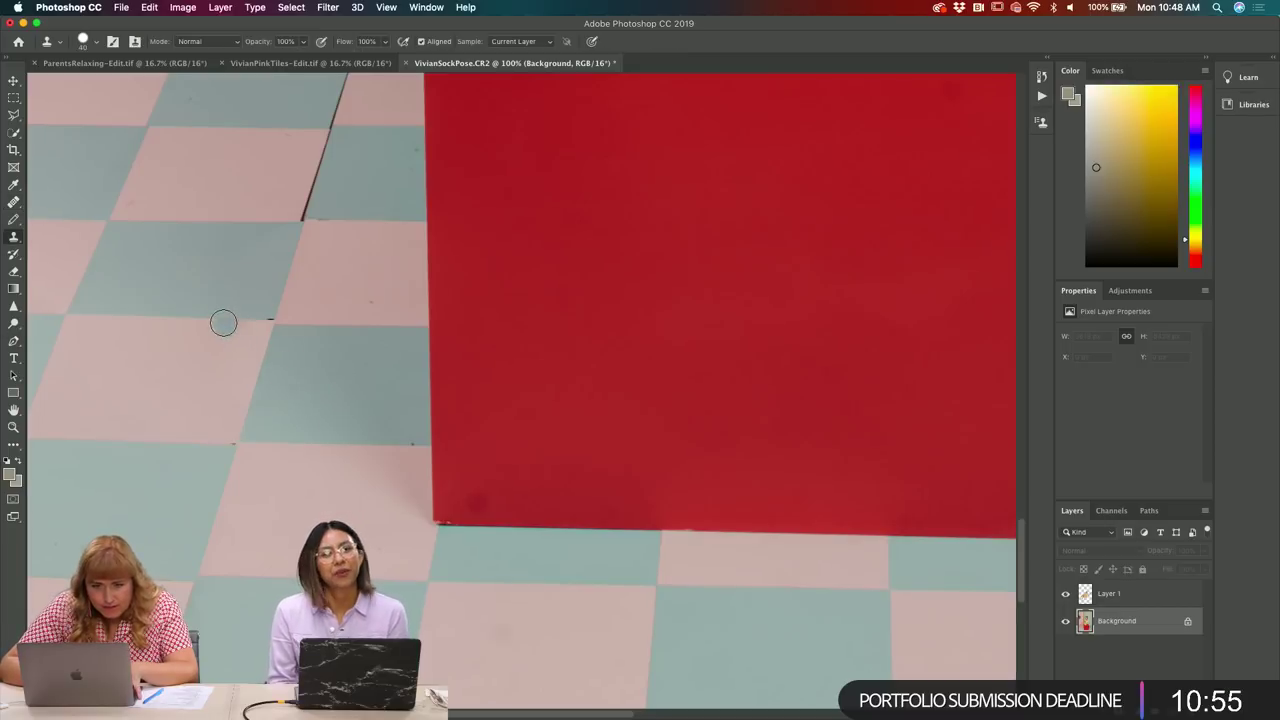
left_click(268, 334)
- Heal spots along the red board's left and bottom edges with a 100 px brush, then zoom out
key("super+equal")
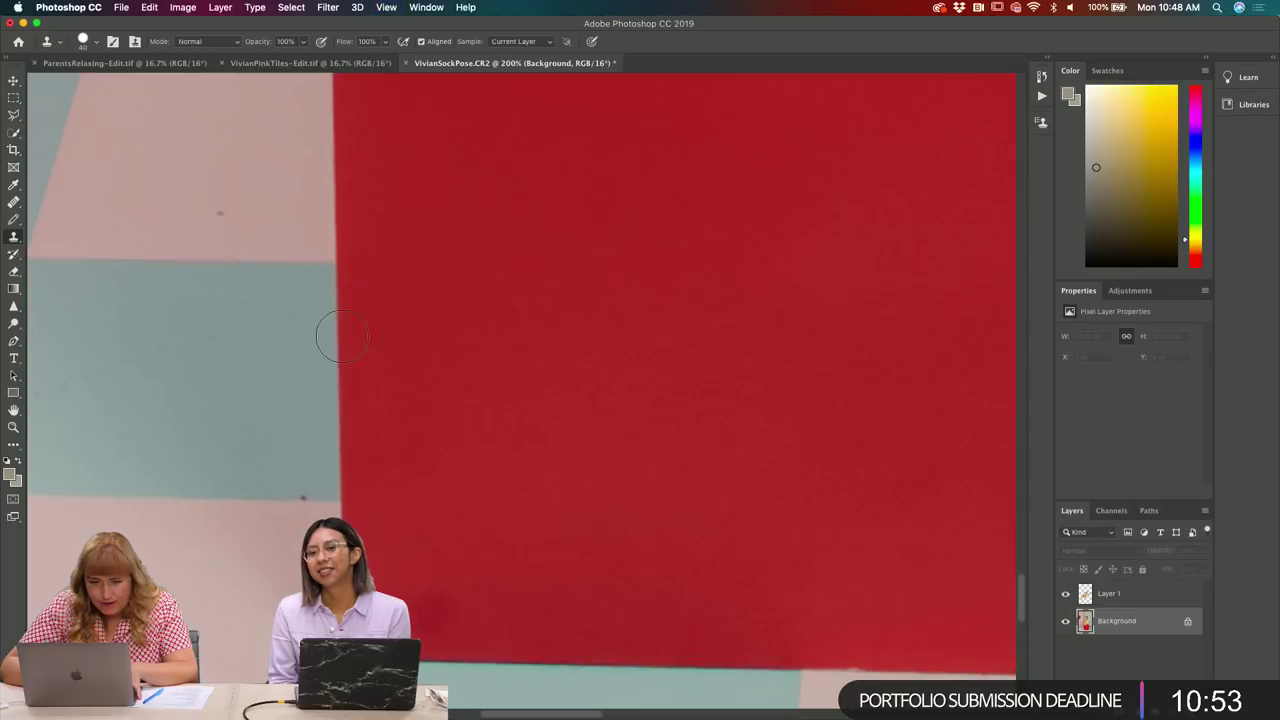
scroll(186, 543, "left", 5)
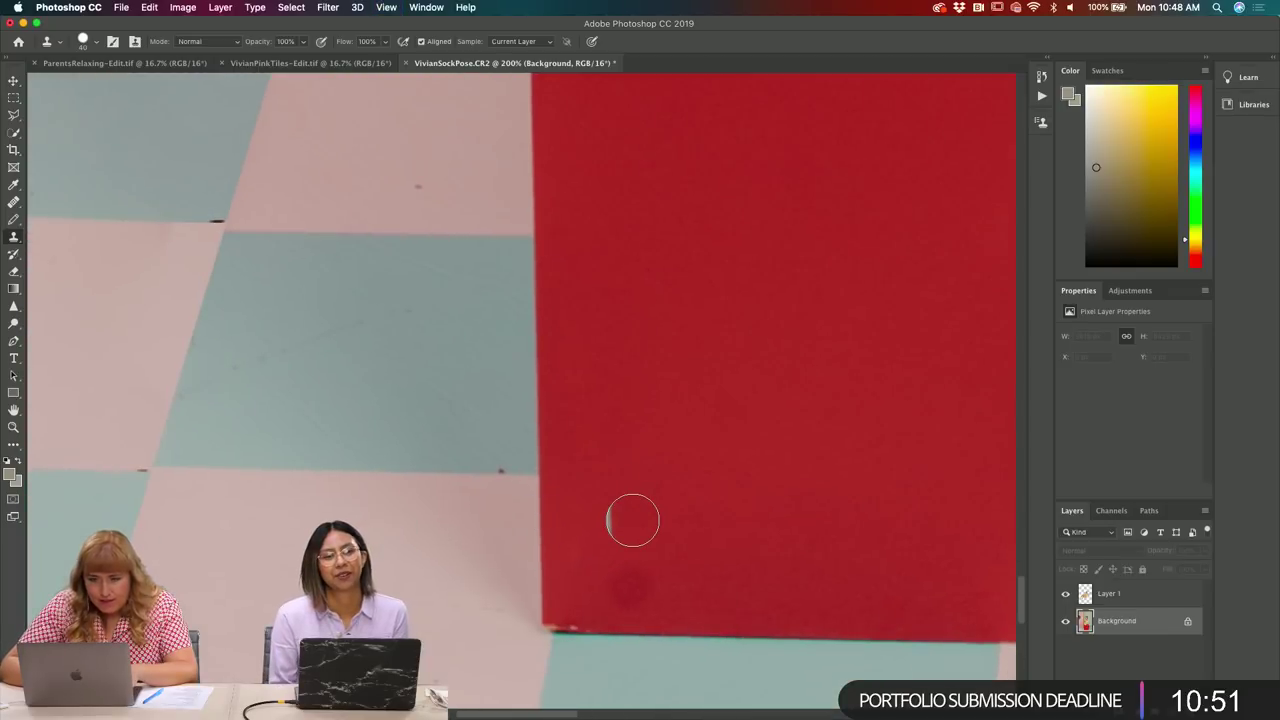
scroll(632, 520, "left", 2)
key("super+minus")
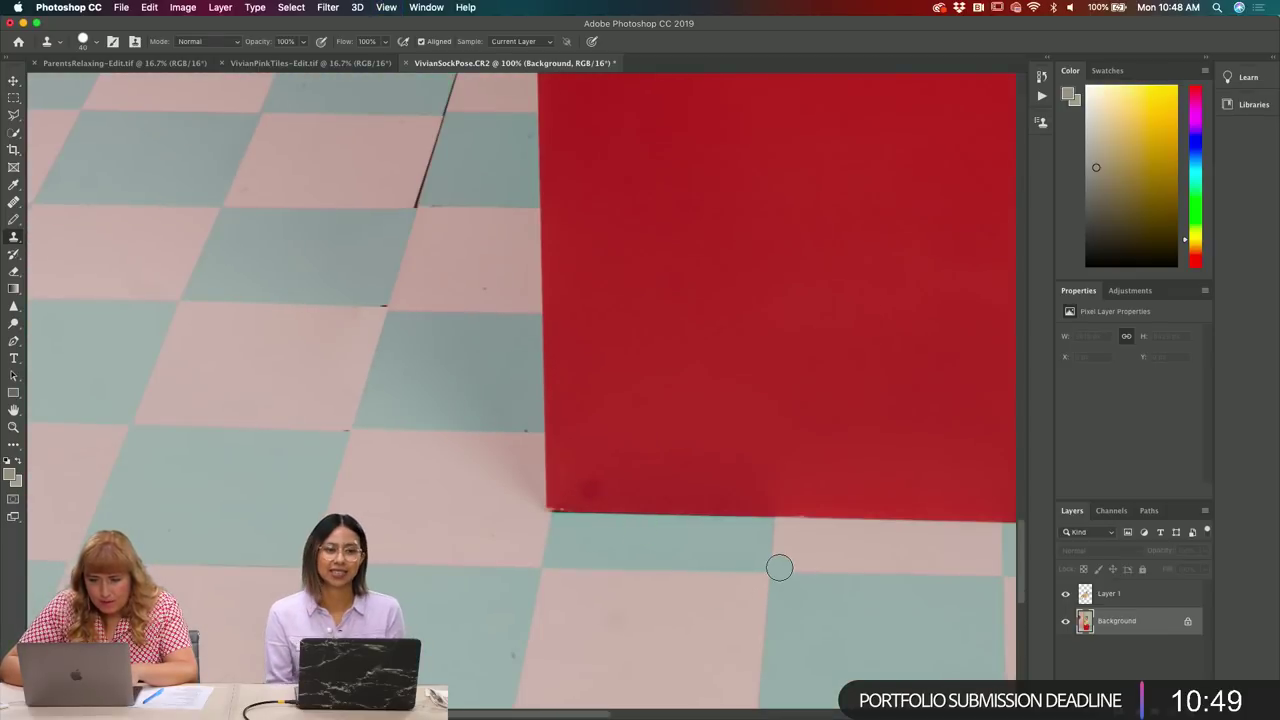
key("j")
left_click(697, 451, "alt")
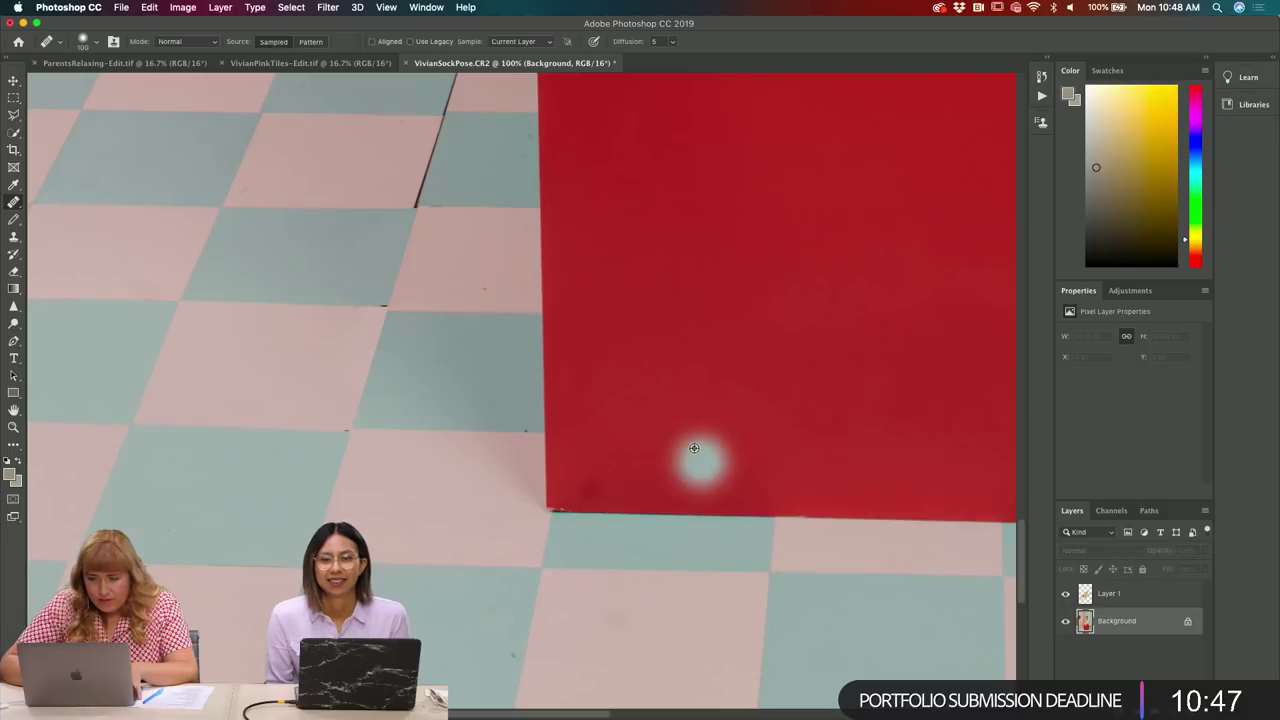
key("bracketright")
key("bracketright")
key("bracketright")
left_click(587, 477)
left_click_drag(606, 606, 609, 634)
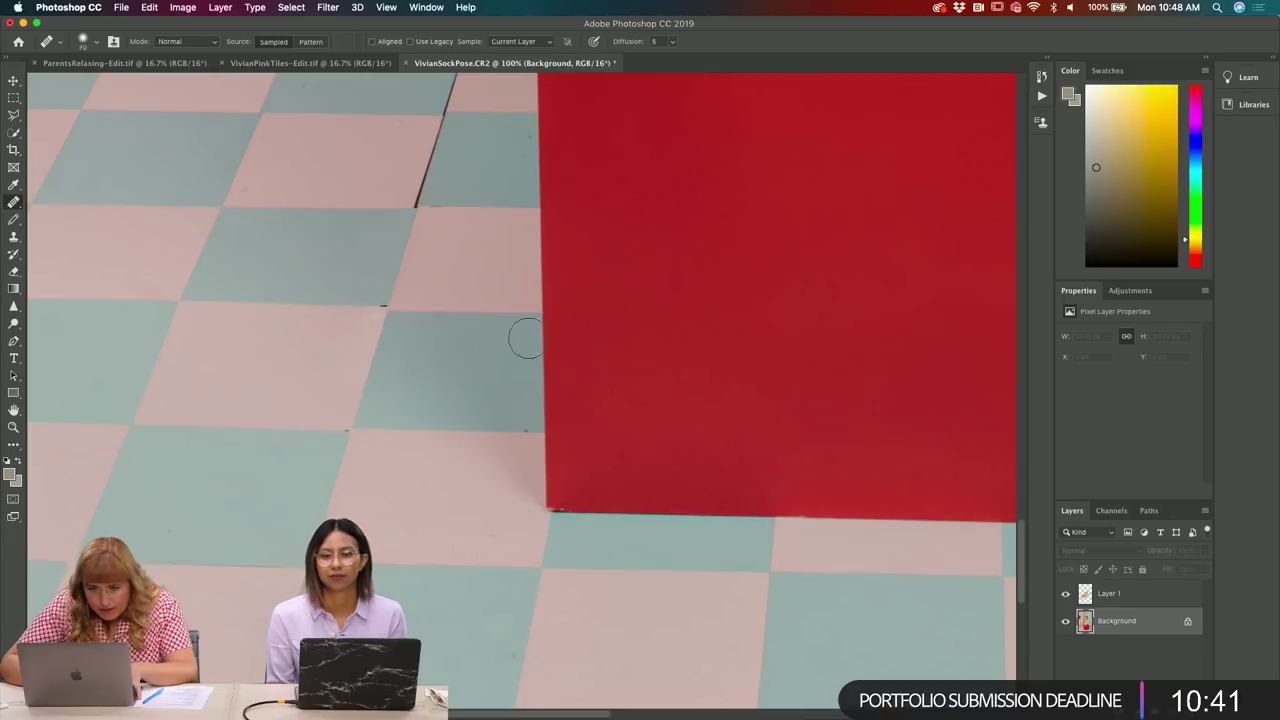
key("super+minus")
key("super+minus")
key("super+minus")
key("super+minus")
key("super+minus")
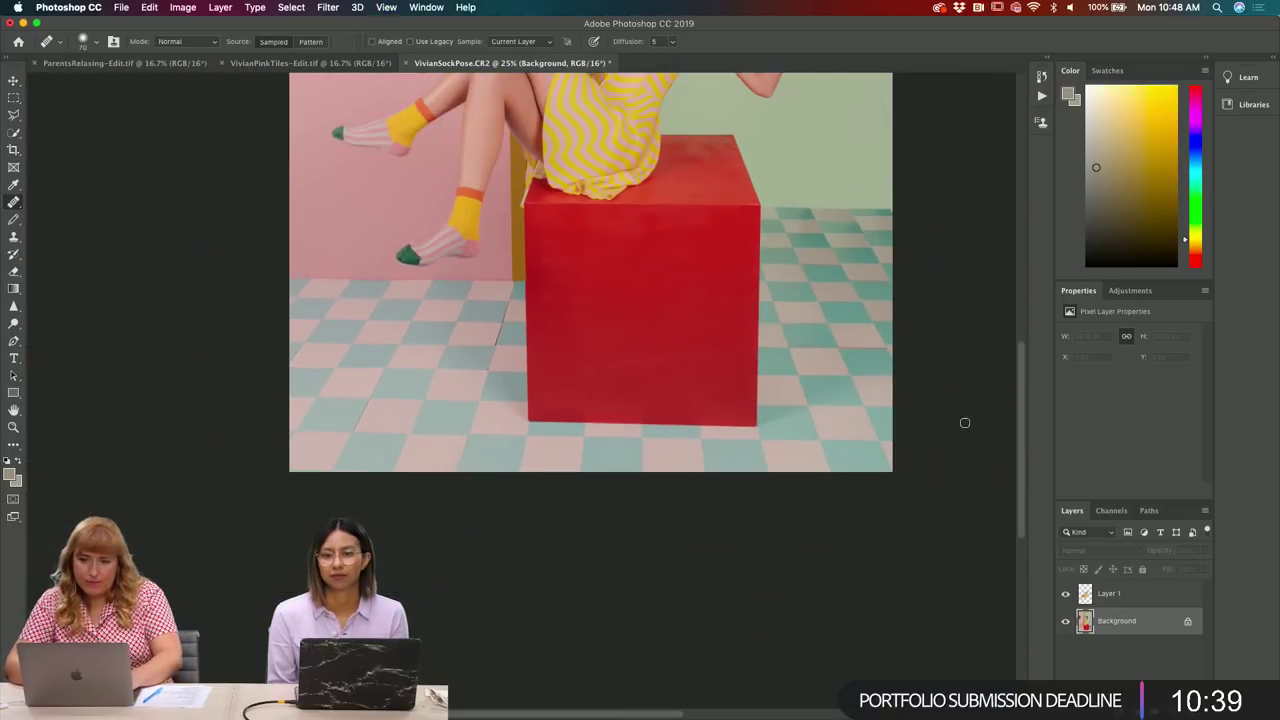
key("super+minus")
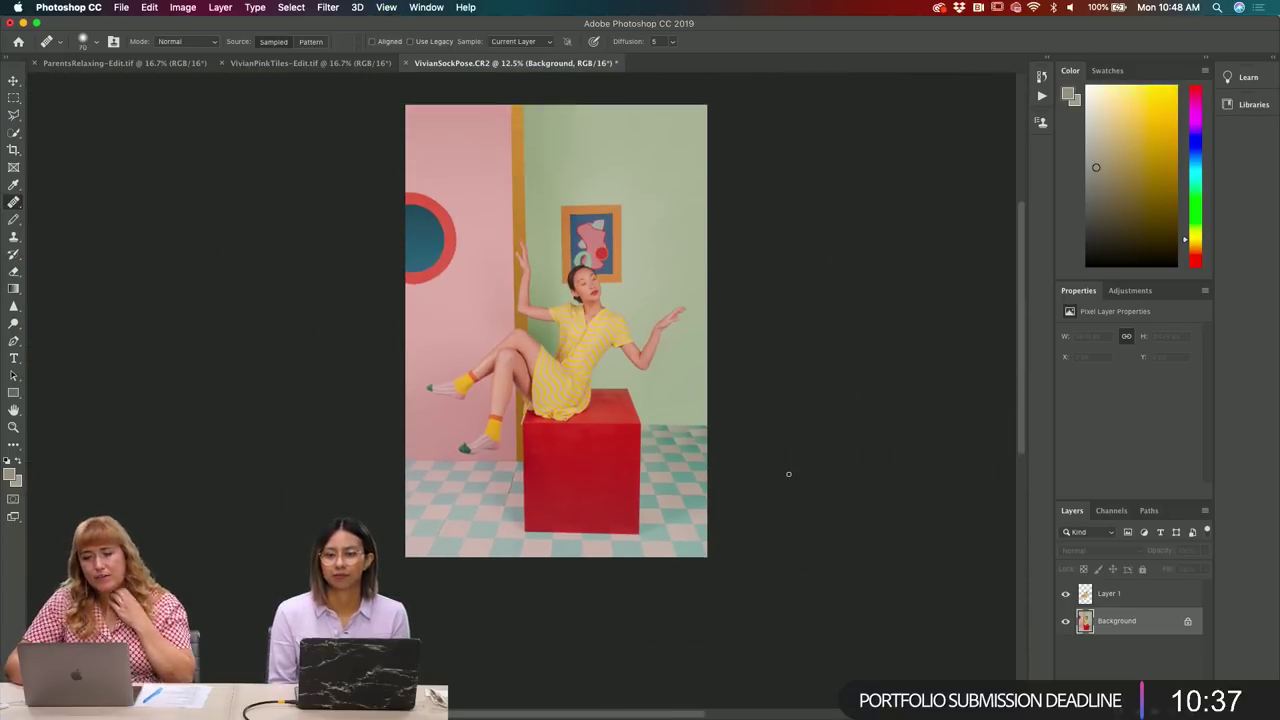
- Zoom to 16.7% so the whole sock pose photo fits, and pan the canvas right
key("super+plus")
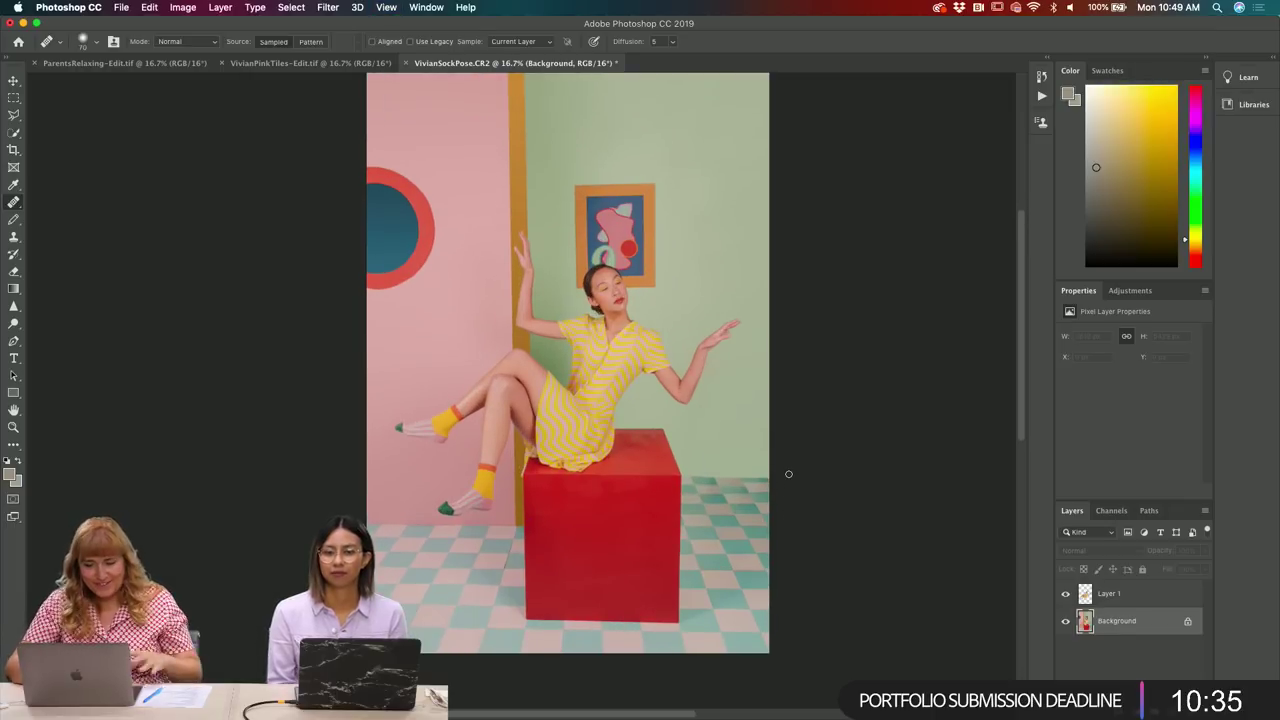
scroll(788, 474, "right", 3)
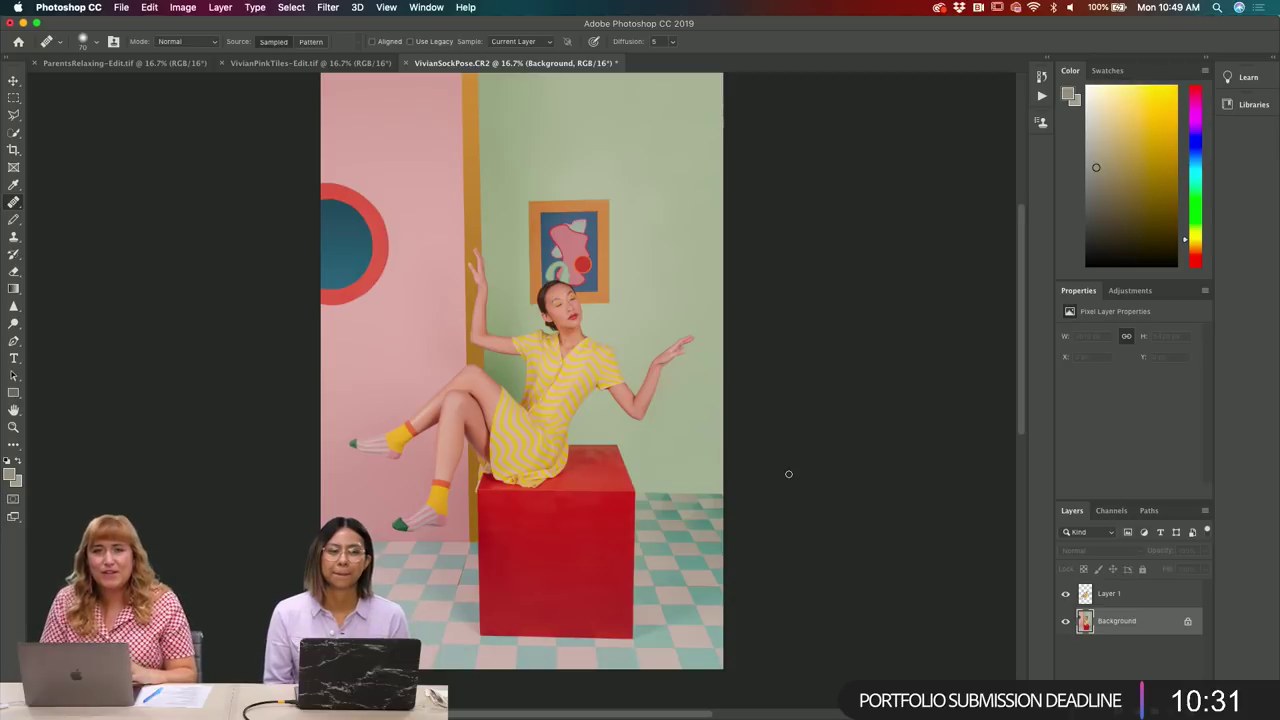
- In Lightroom, compare the sock pose photo without its Gumdrop grade, then restore the grade
key("ctrl+Up")
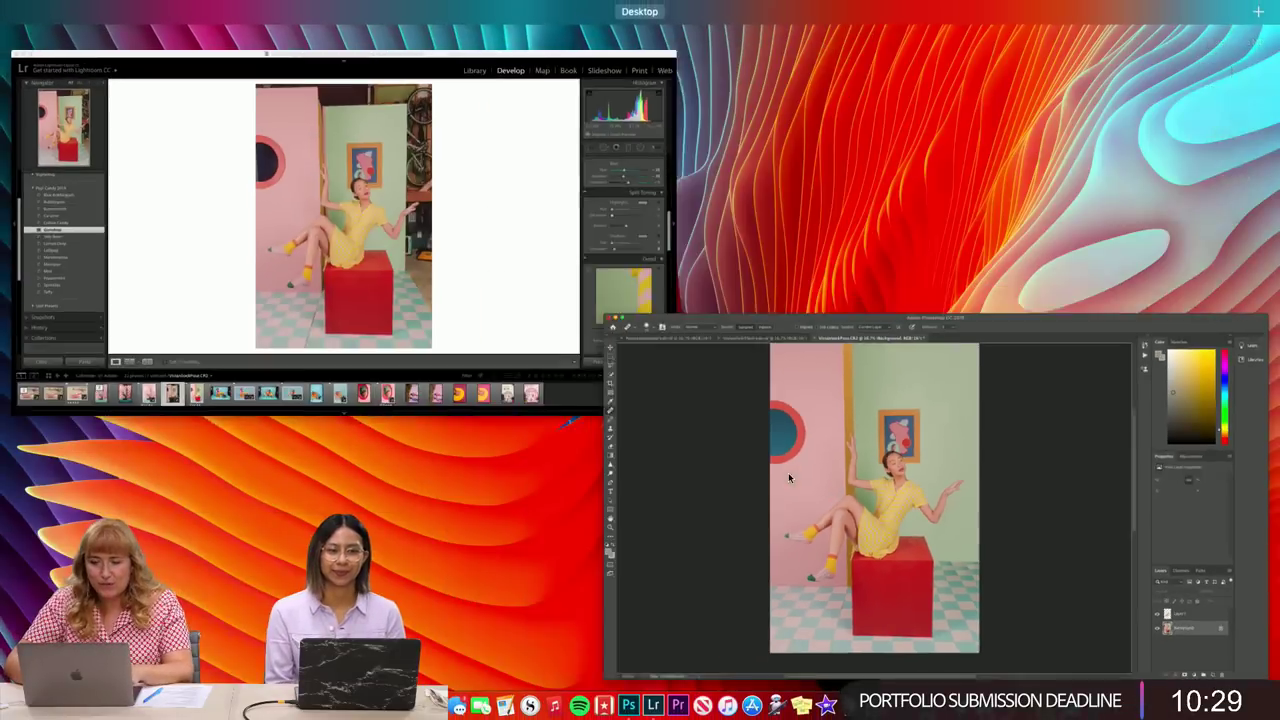
left_click(399, 260)
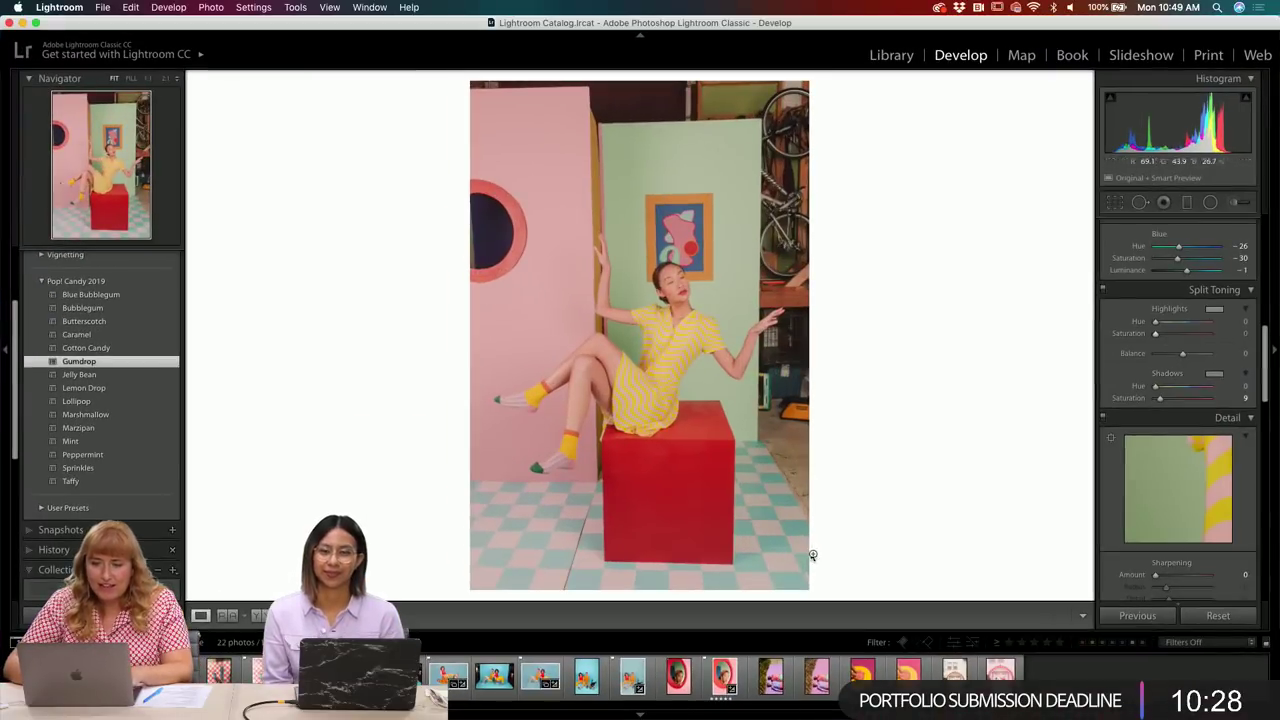
left_click(1218, 616)
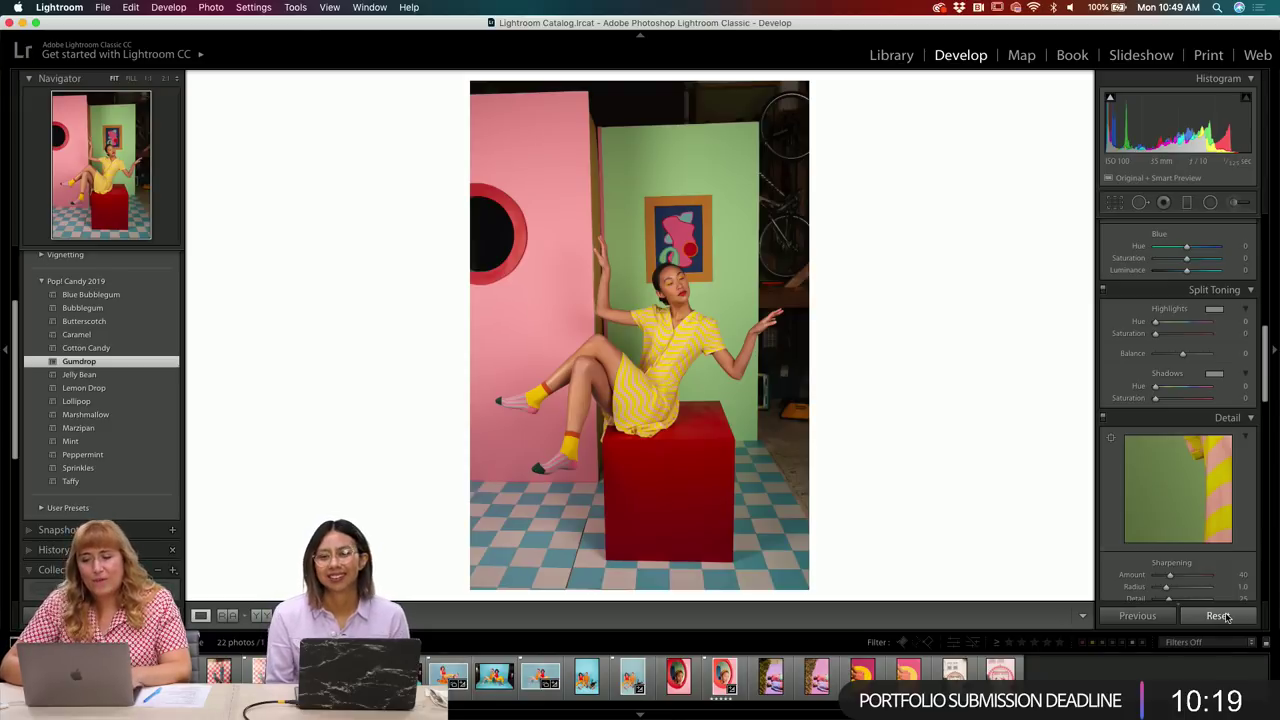
key("super+z")
- Check the Photoshop window, return to Lightroom Classic and bring up the photo's options
key("ctrl+Up")
left_click(463, 376)
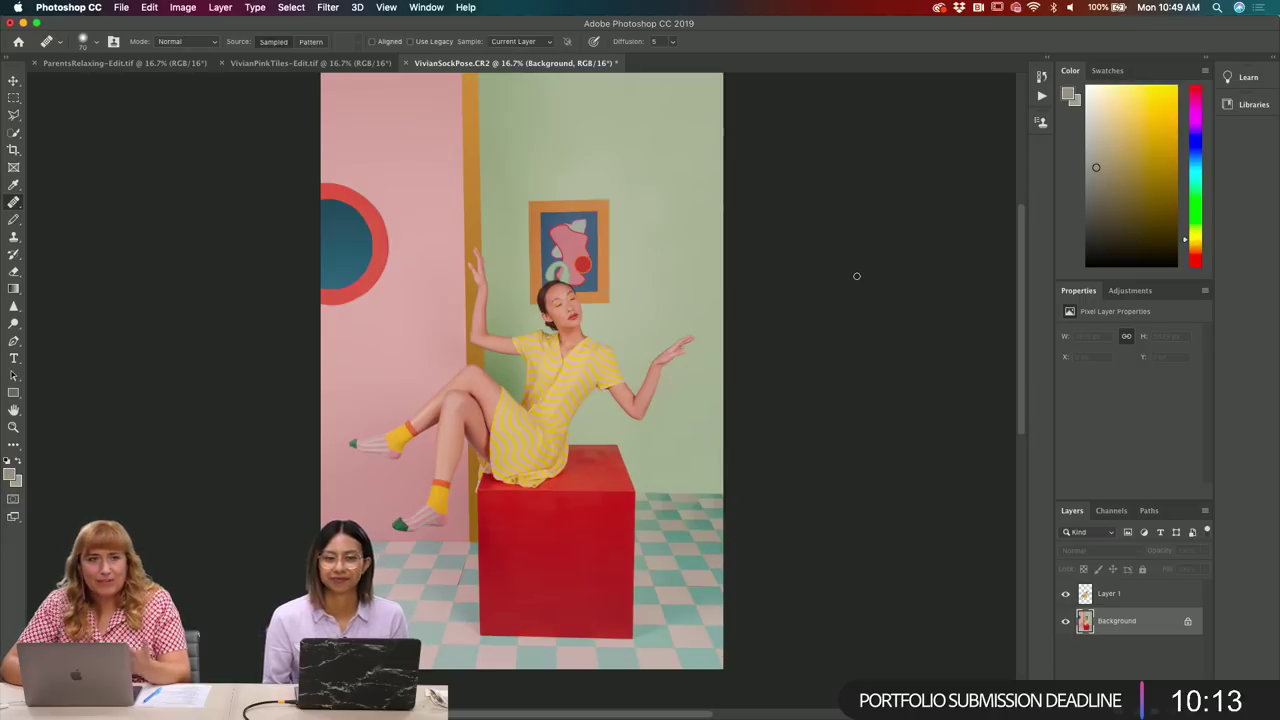
key("ctrl+Up")
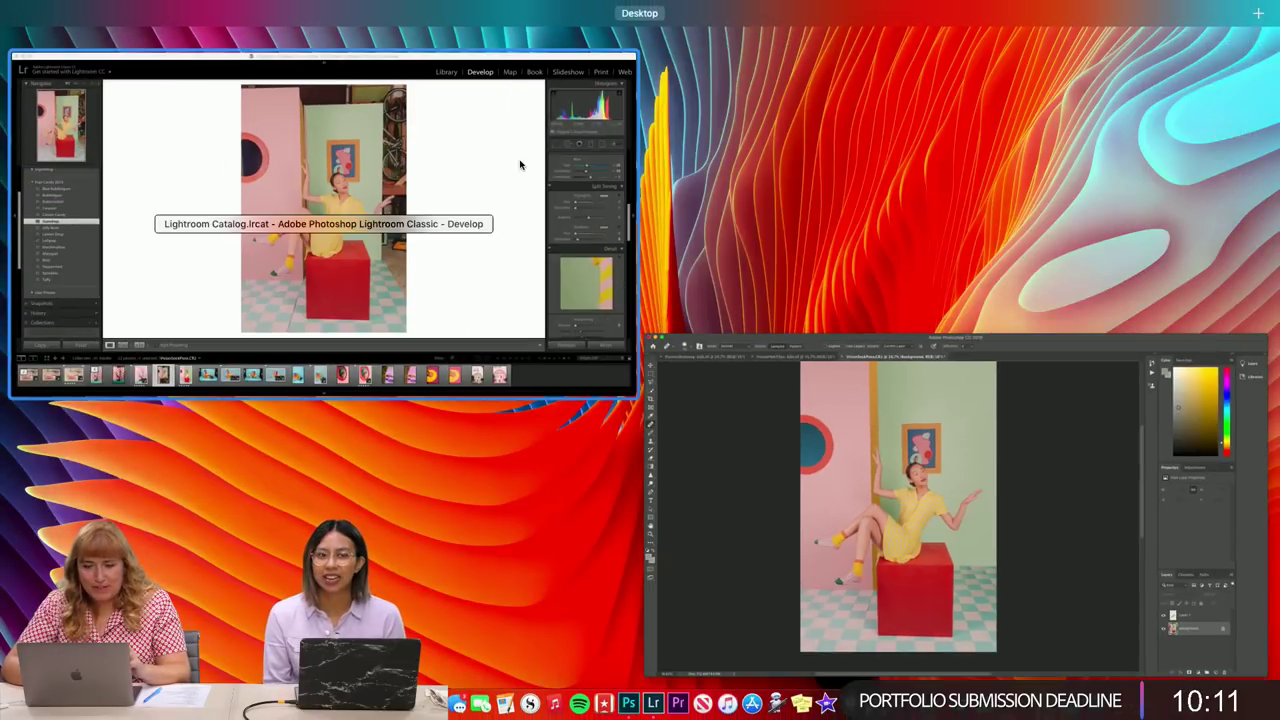
left_click(519, 159)
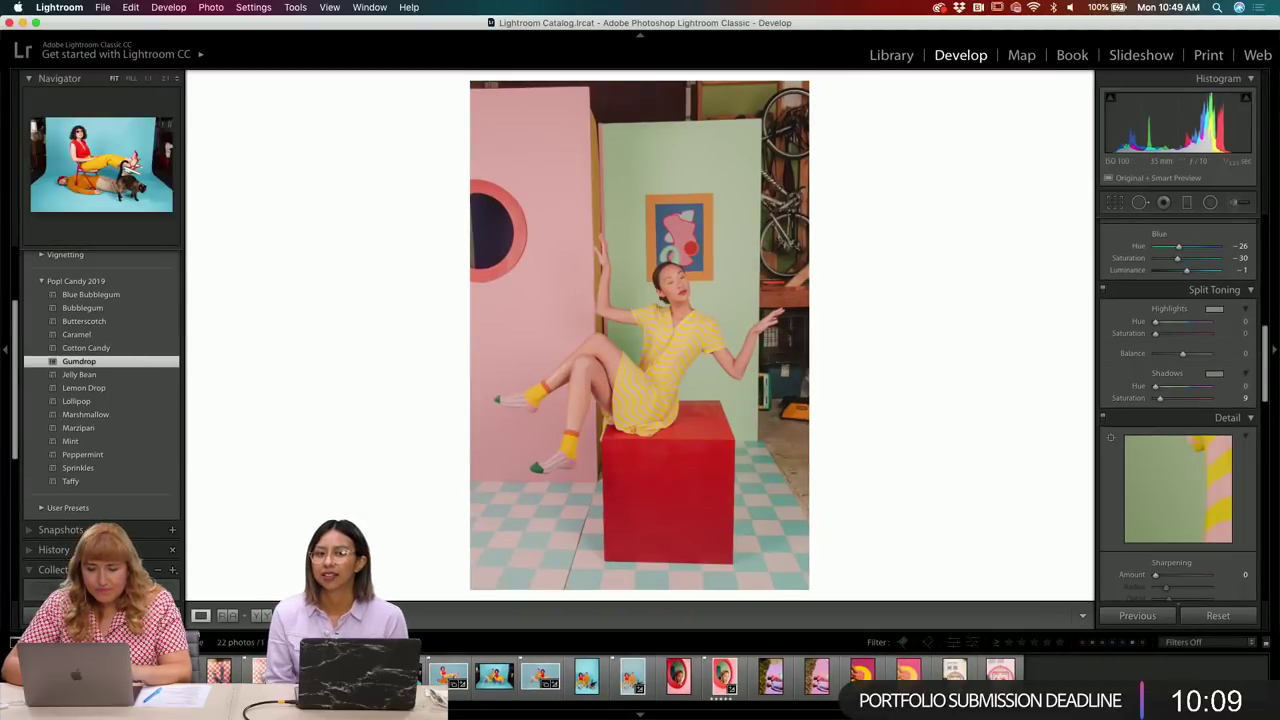
right_click(398, 326)
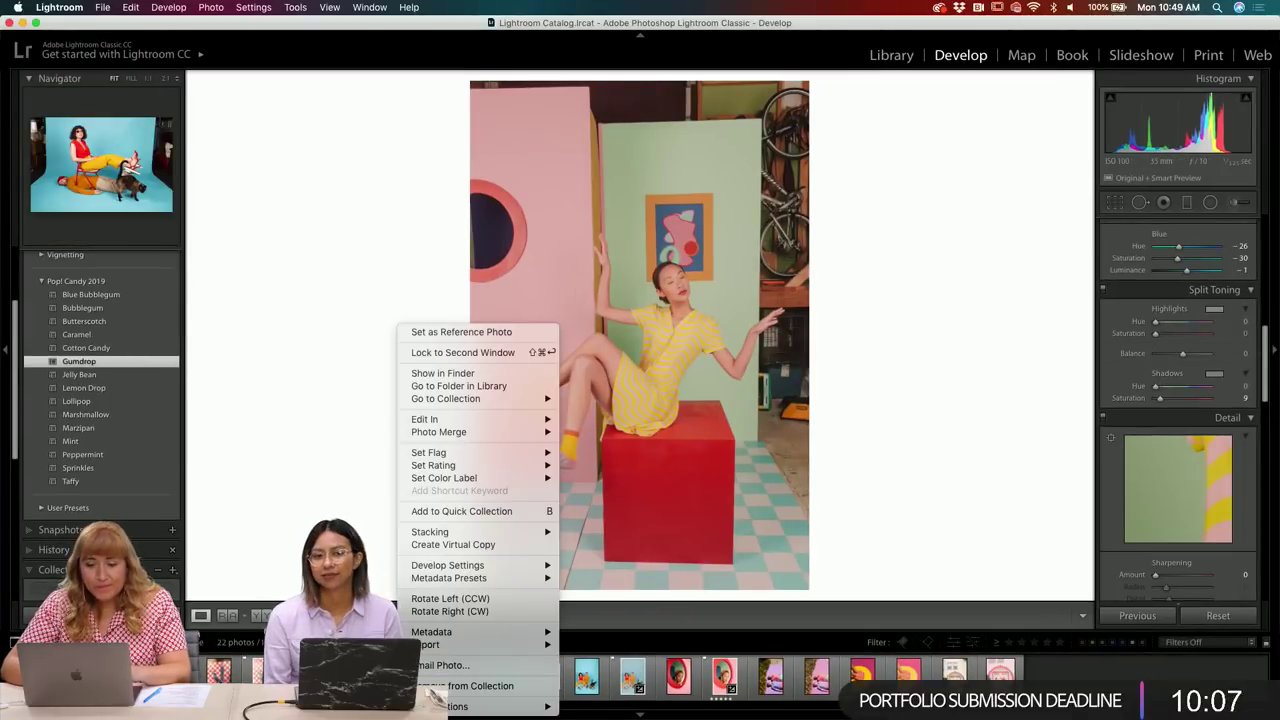
- Dismiss the photo options and move to the couple-and-cat photo on the teal backdrop
key("Escape")
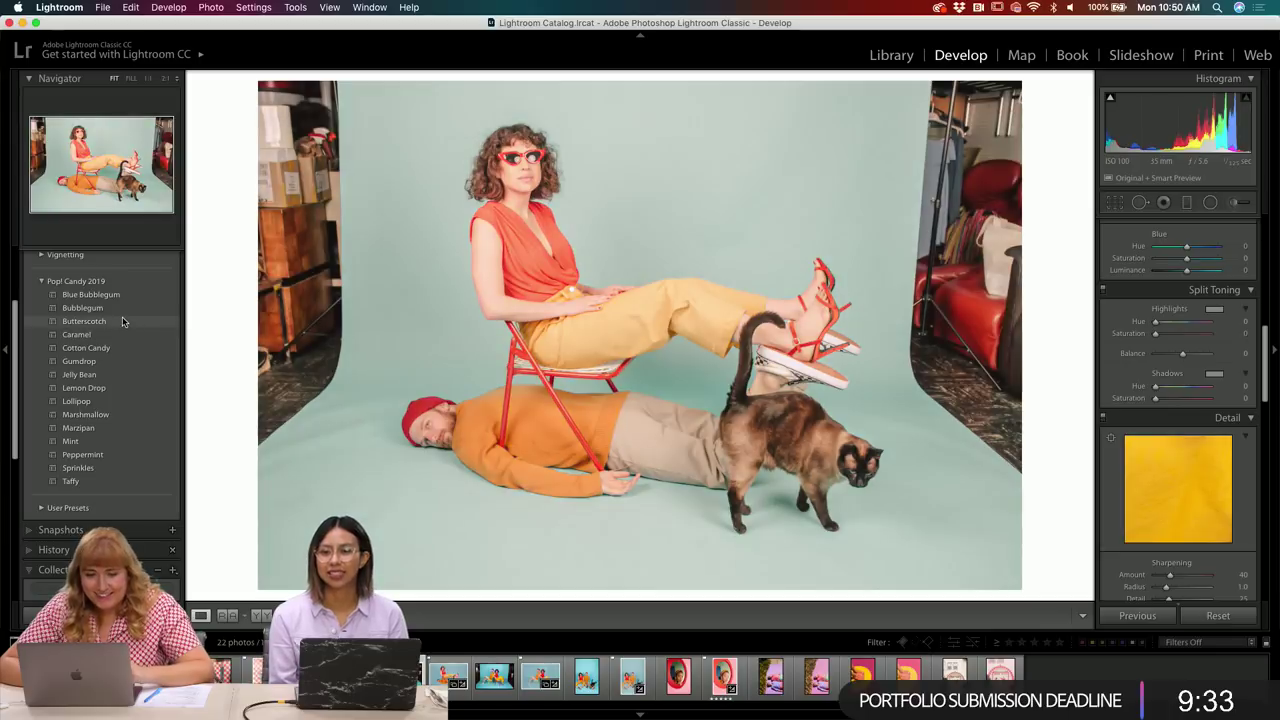
- Apply the Jelly Bean preset and set white balance temperature to 5,800
left_click(111, 374)
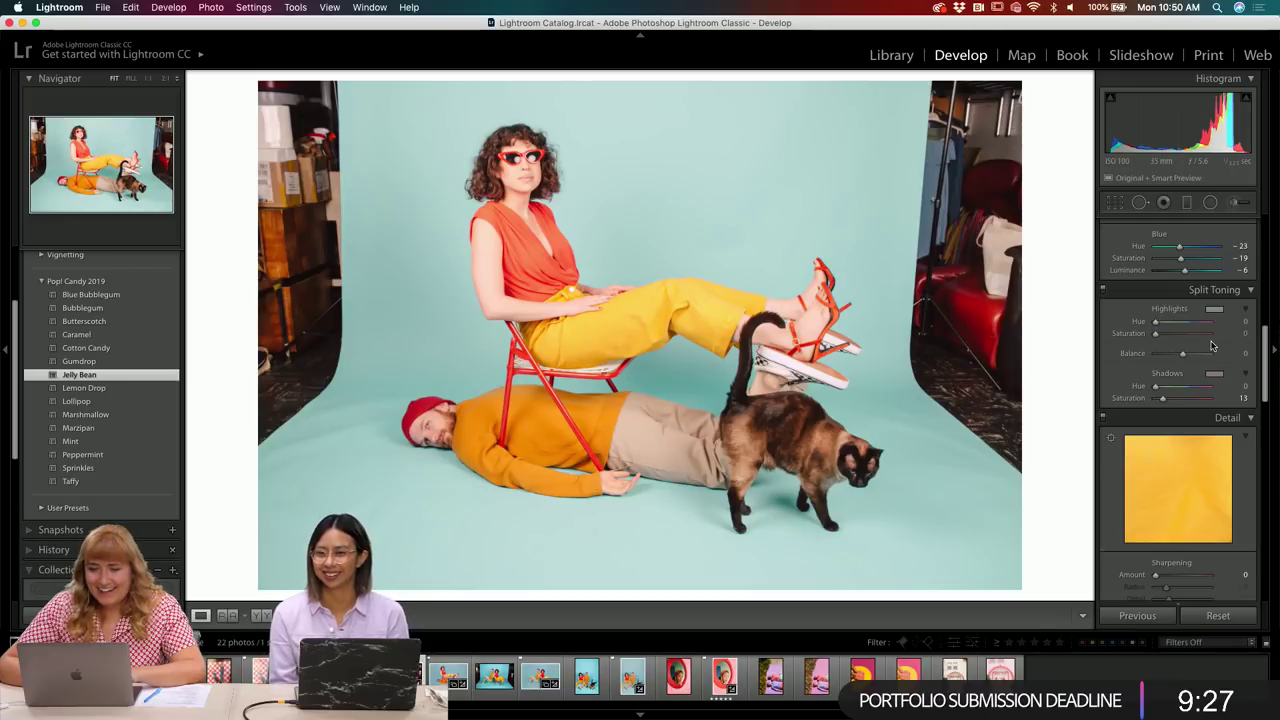
scroll(1192, 353, "up", 10)
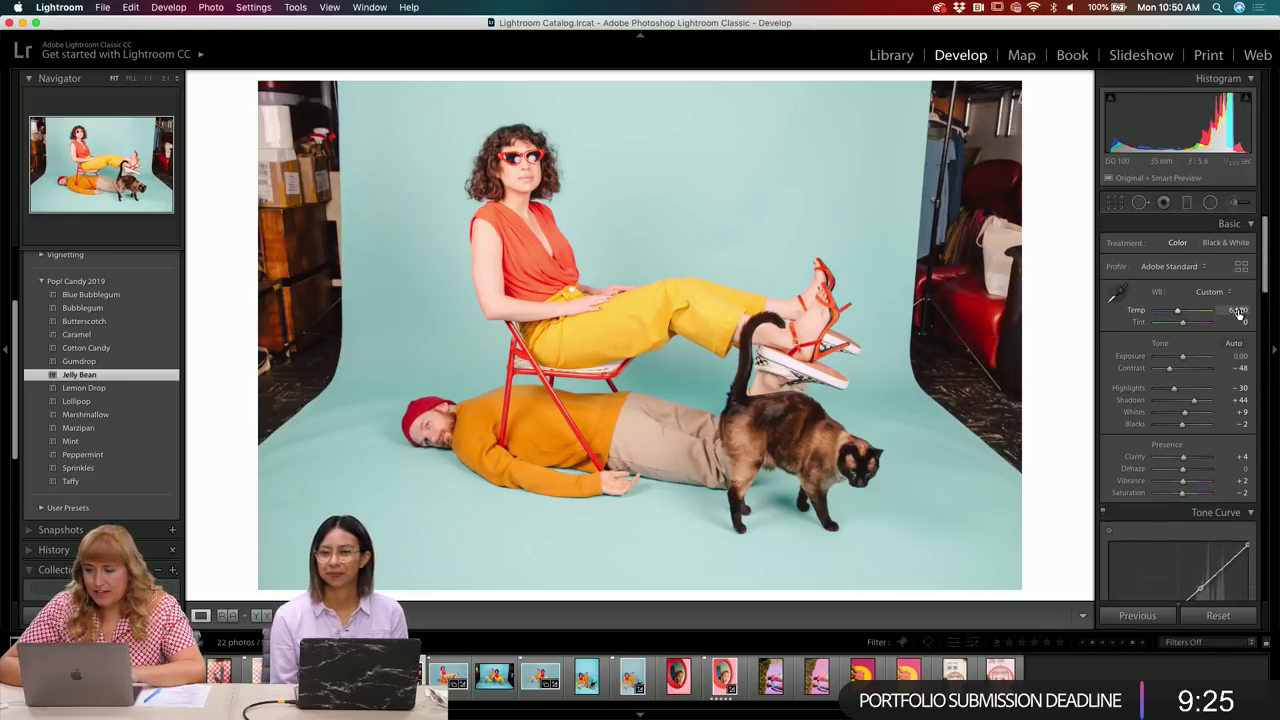
left_click(1237, 311)
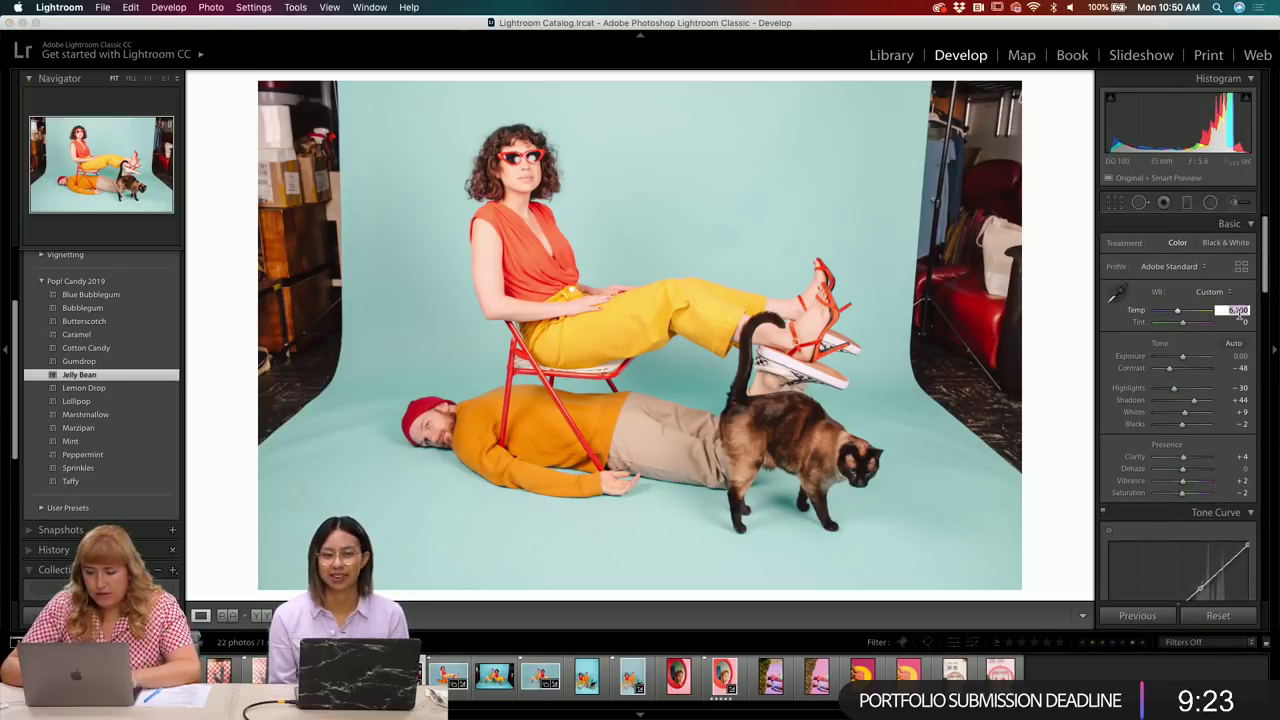
type("5800")
key("Return")
- Set Highlights -58, Exposure -0.20, Blacks +52, and lower Red hue from +24 to +10
left_click(1240, 356)
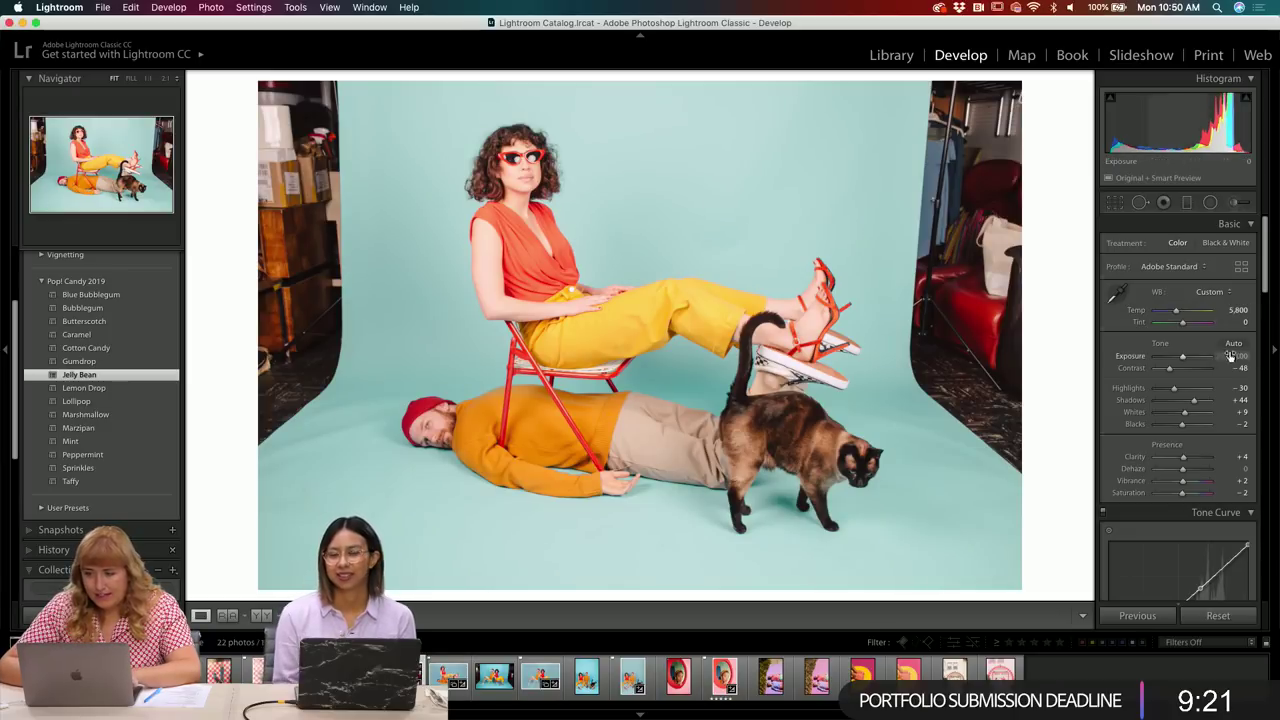
key("Tab")
key("Tab")
type("-58")
key("Return")
left_click(1240, 356)
type("-0.2")
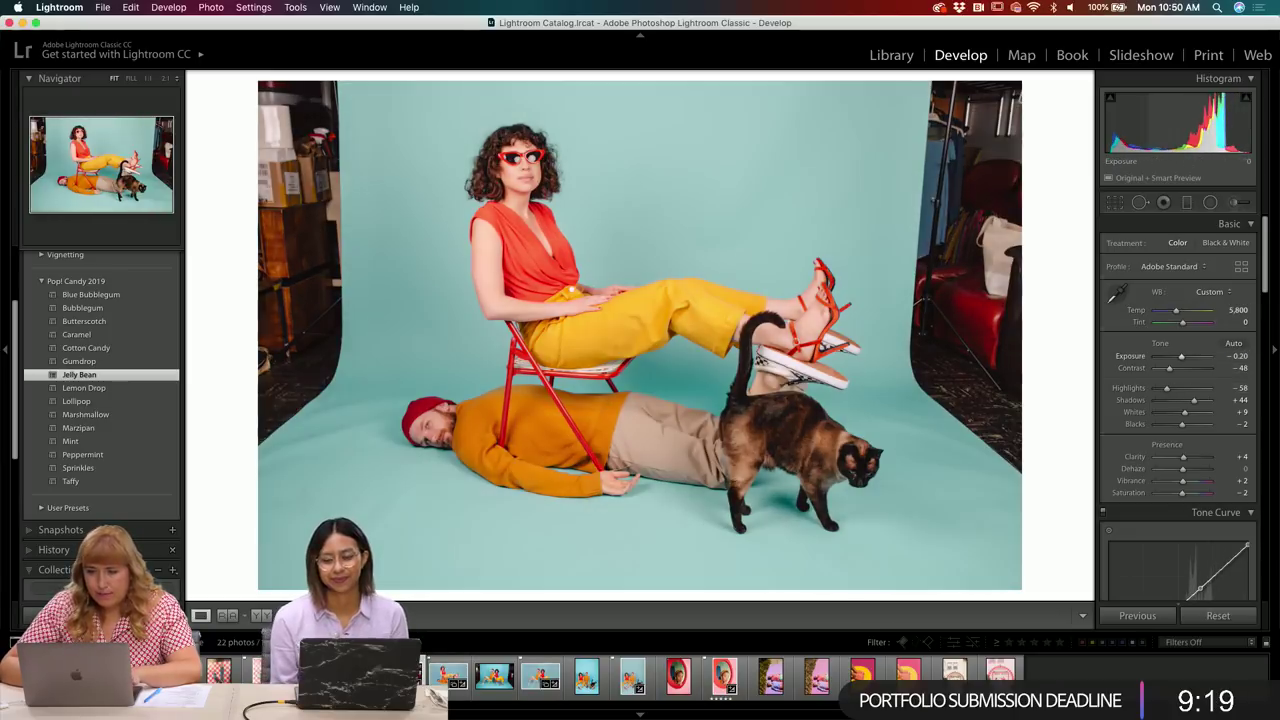
key("Return")
left_click_drag(1183, 424, 1162, 390)
scroll(1162, 390, "down", 8)
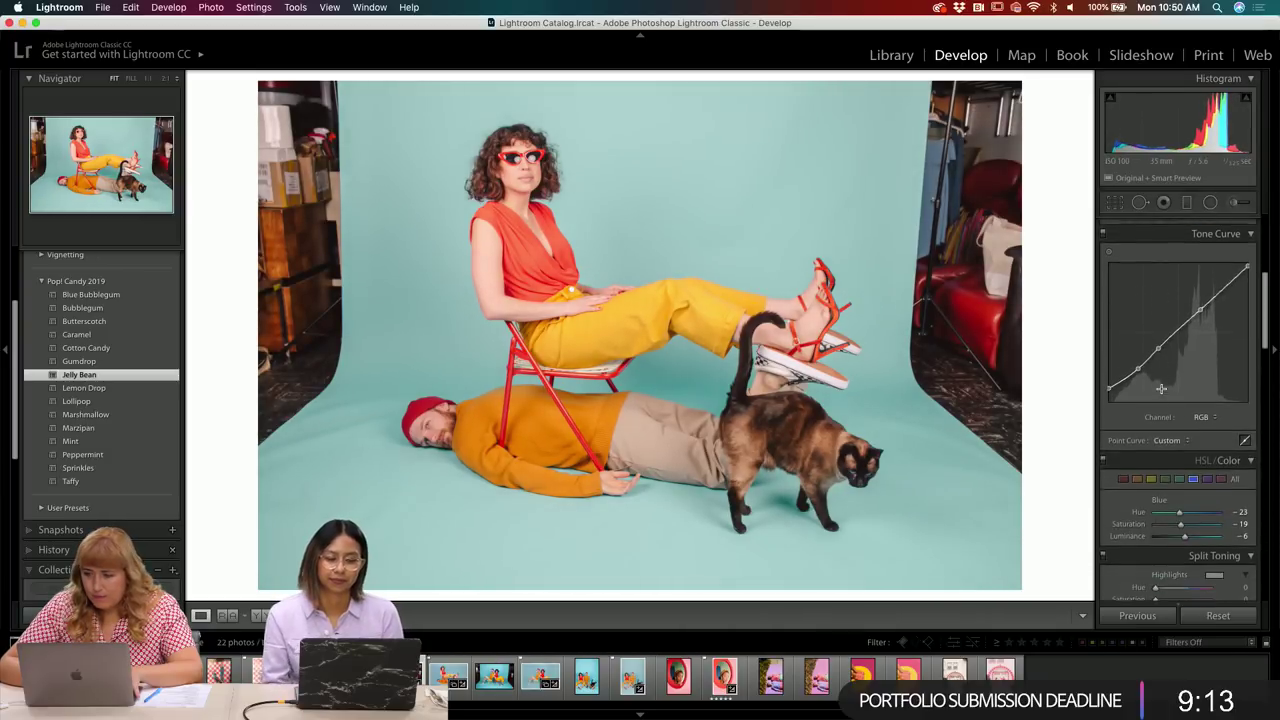
left_click_drag(1193, 503, 1180, 527)
- Set the Orange luminance to -20 in the HSL panel
left_click(1137, 470)
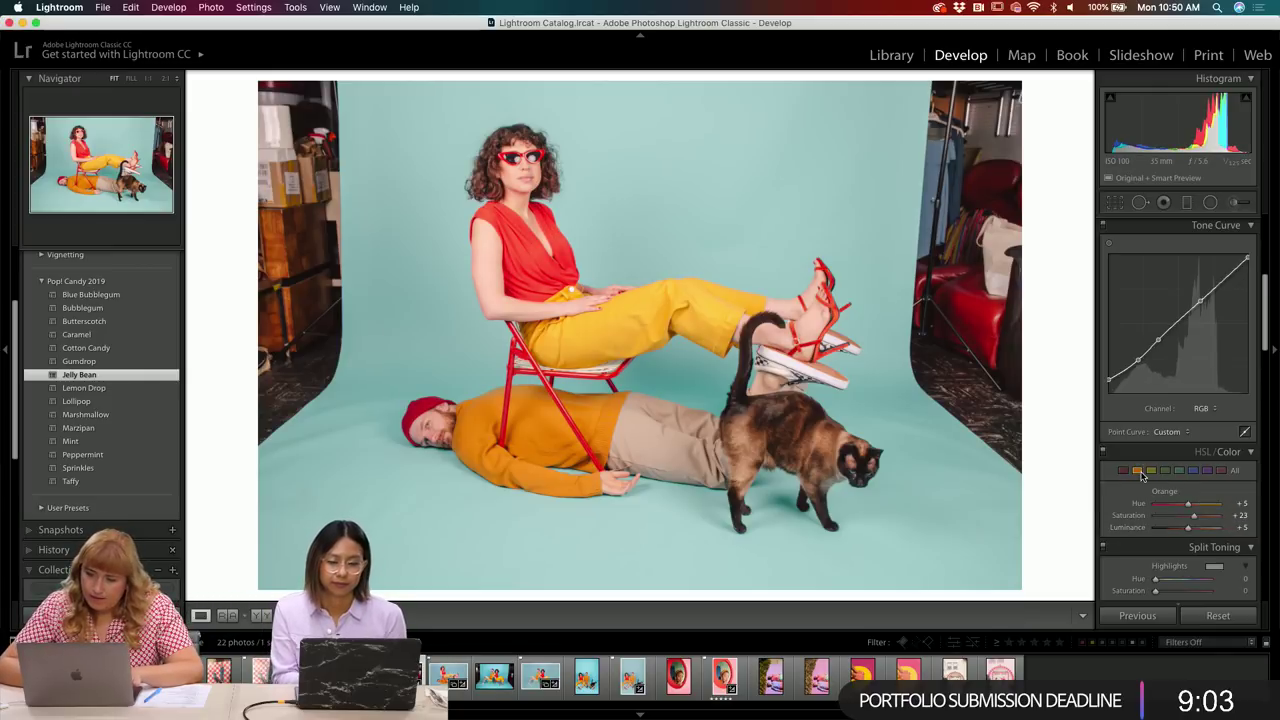
left_click(1240, 515)
left_click(1242, 527)
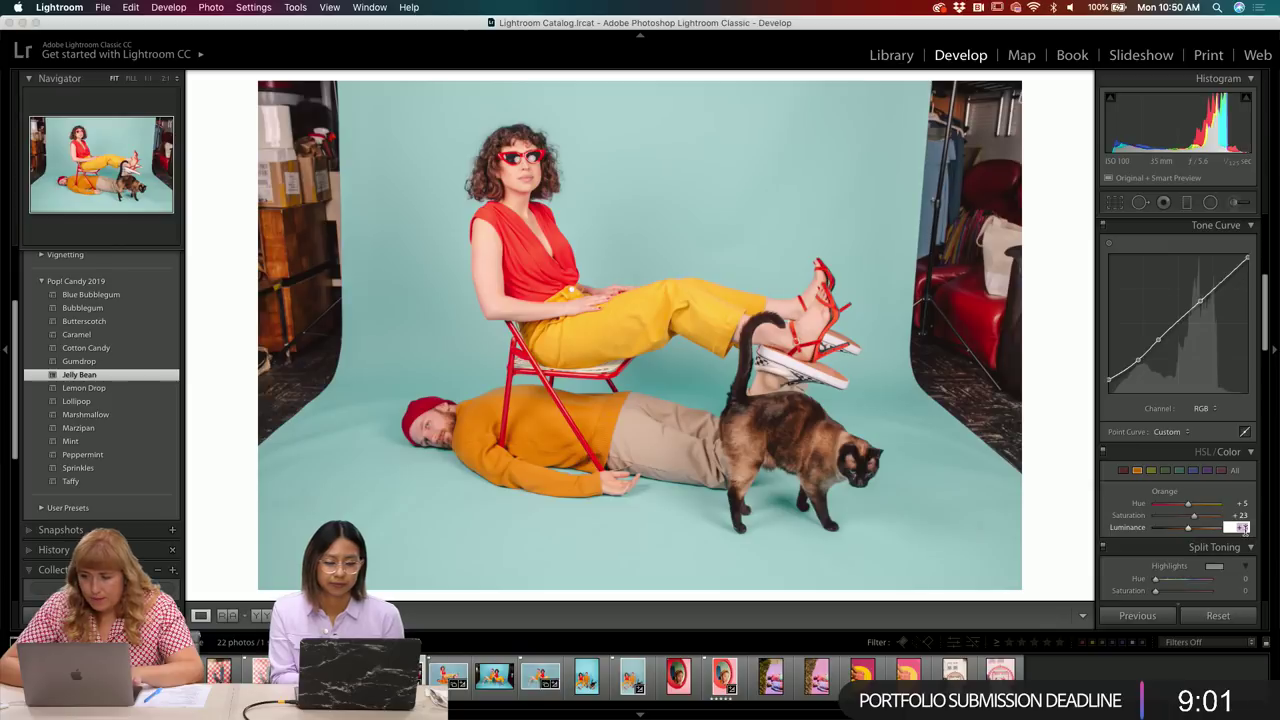
type("-20")
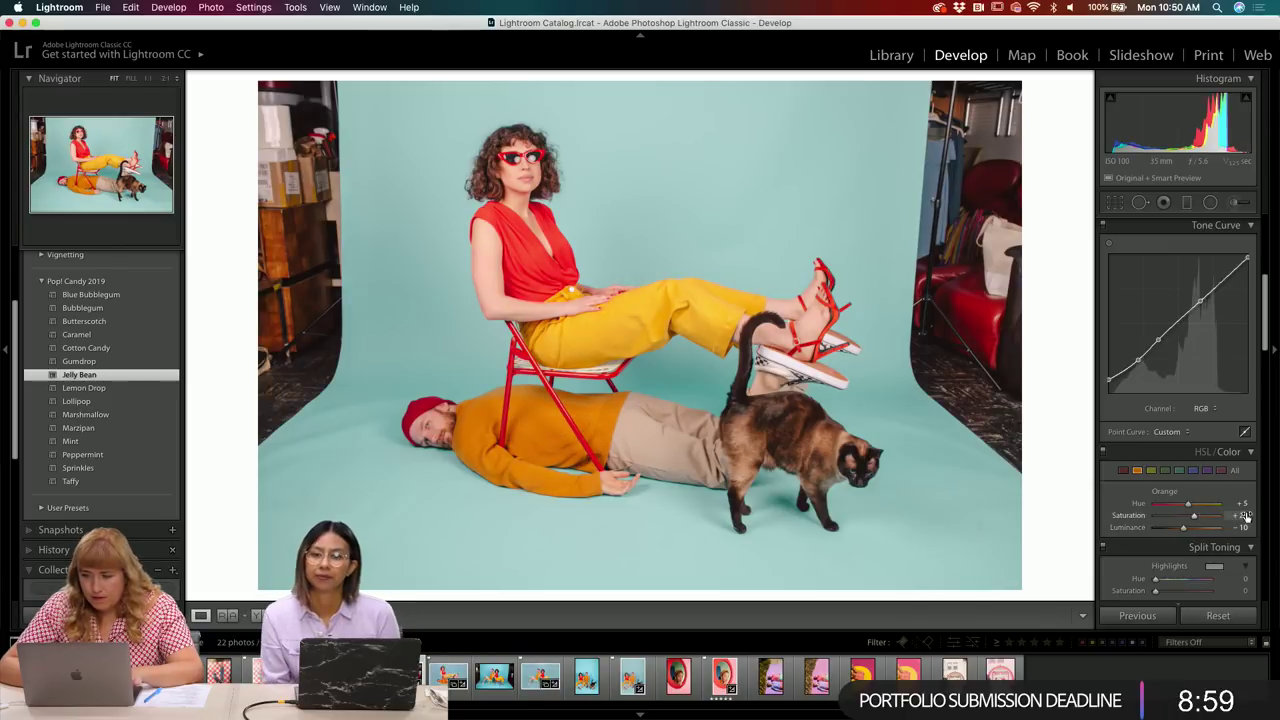
key("Return")
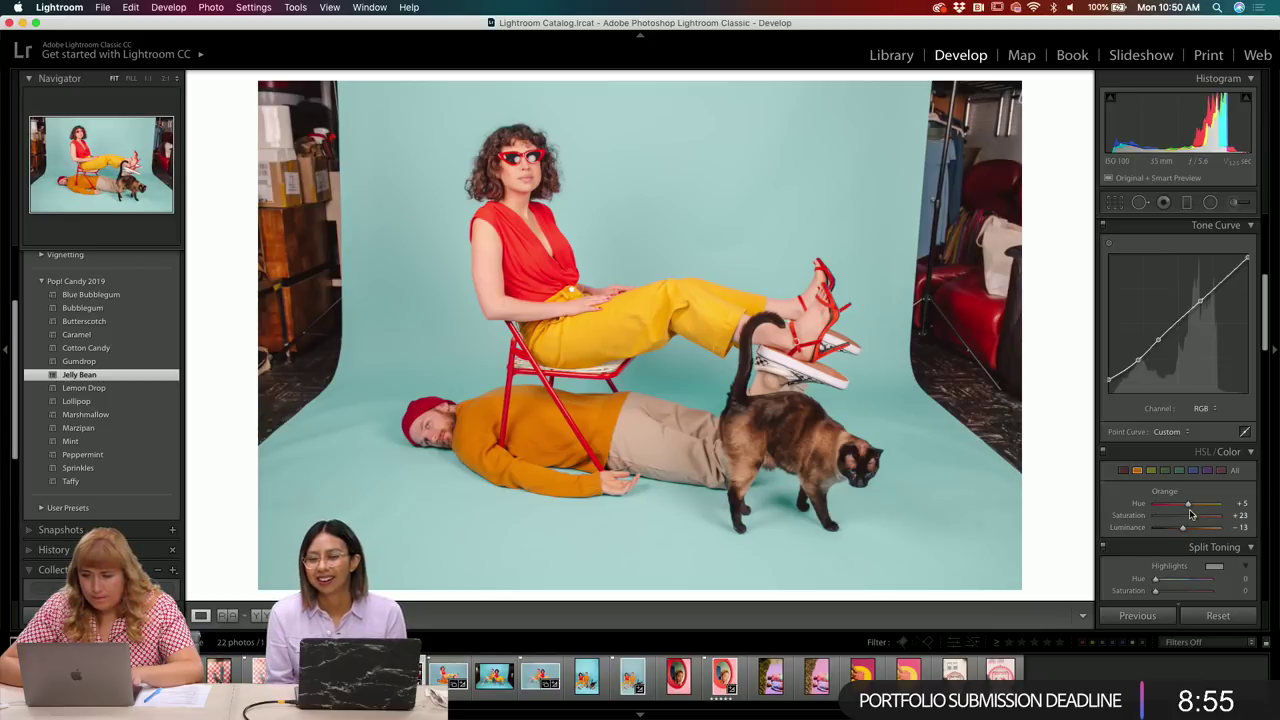
- Ease Highlights to -70, set Clarity to -5 and Exposure to -0.10
scroll(1191, 503, "up", 6)
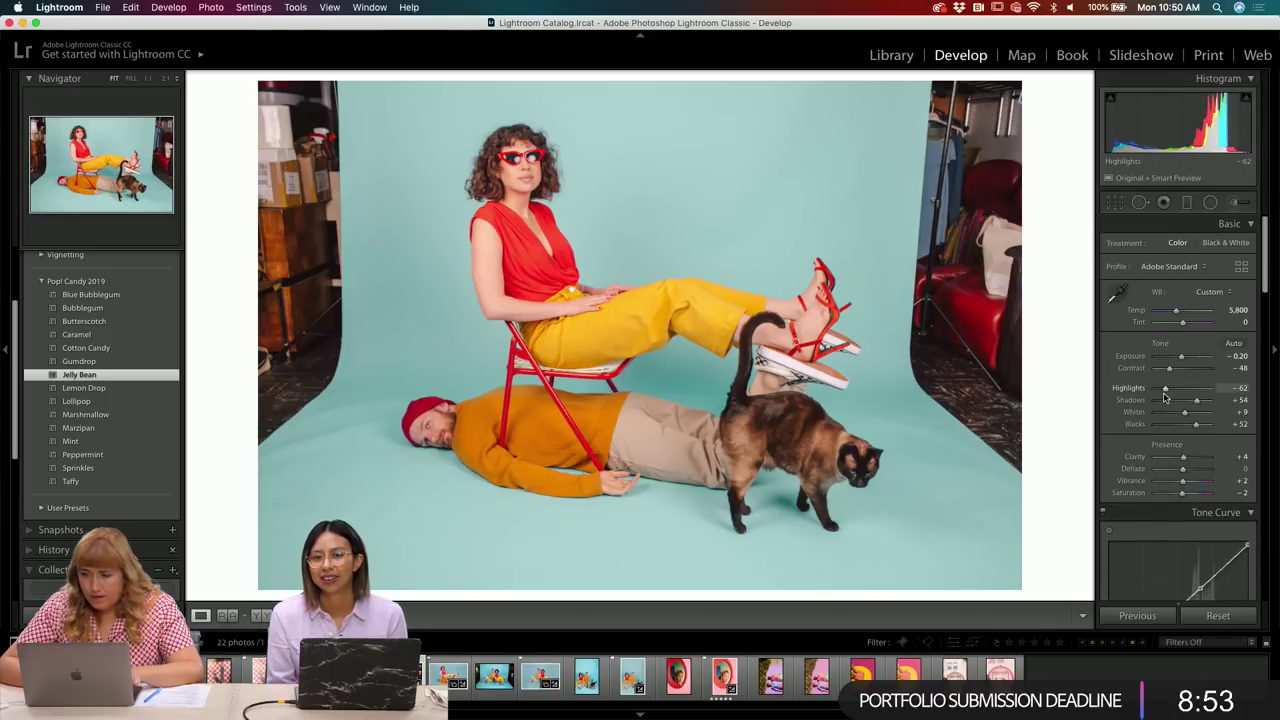
left_click_drag(1162, 397, 1164, 396)
left_click(1238, 456)
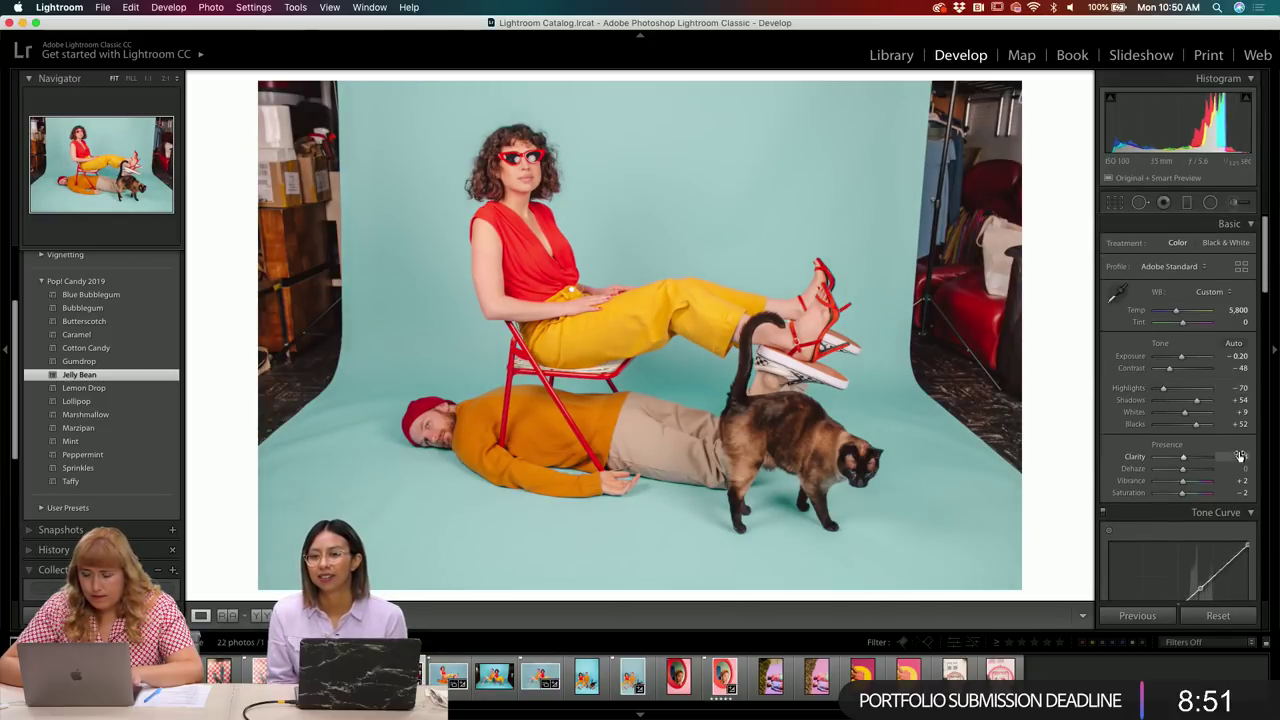
key("BackSpace")
type("-5")
key("Return")
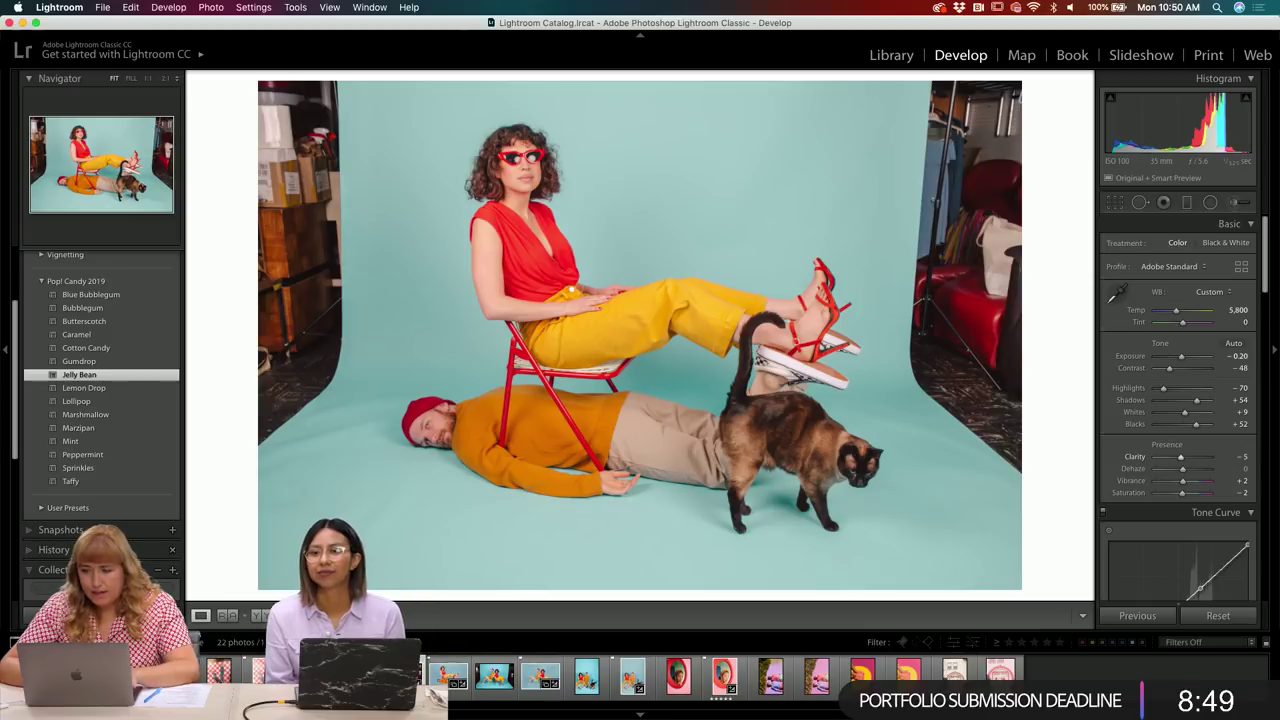
left_click(1236, 356)
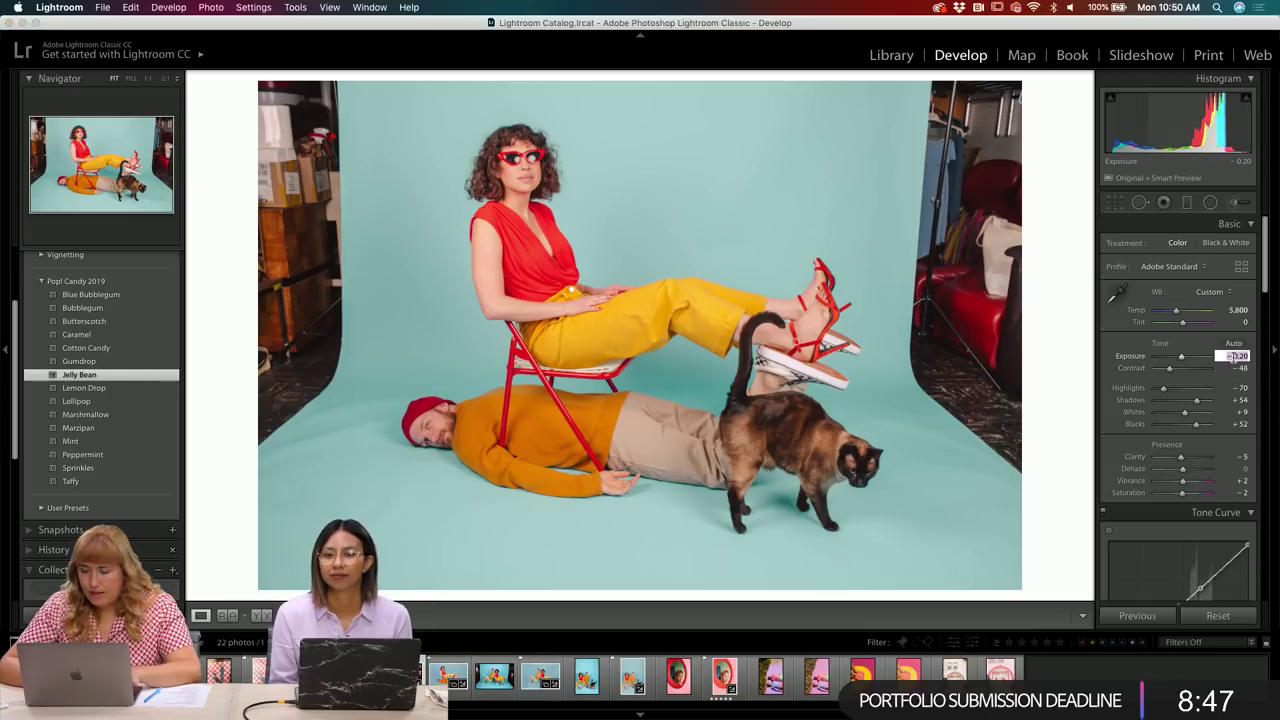
type("-0.1")
key("Return")
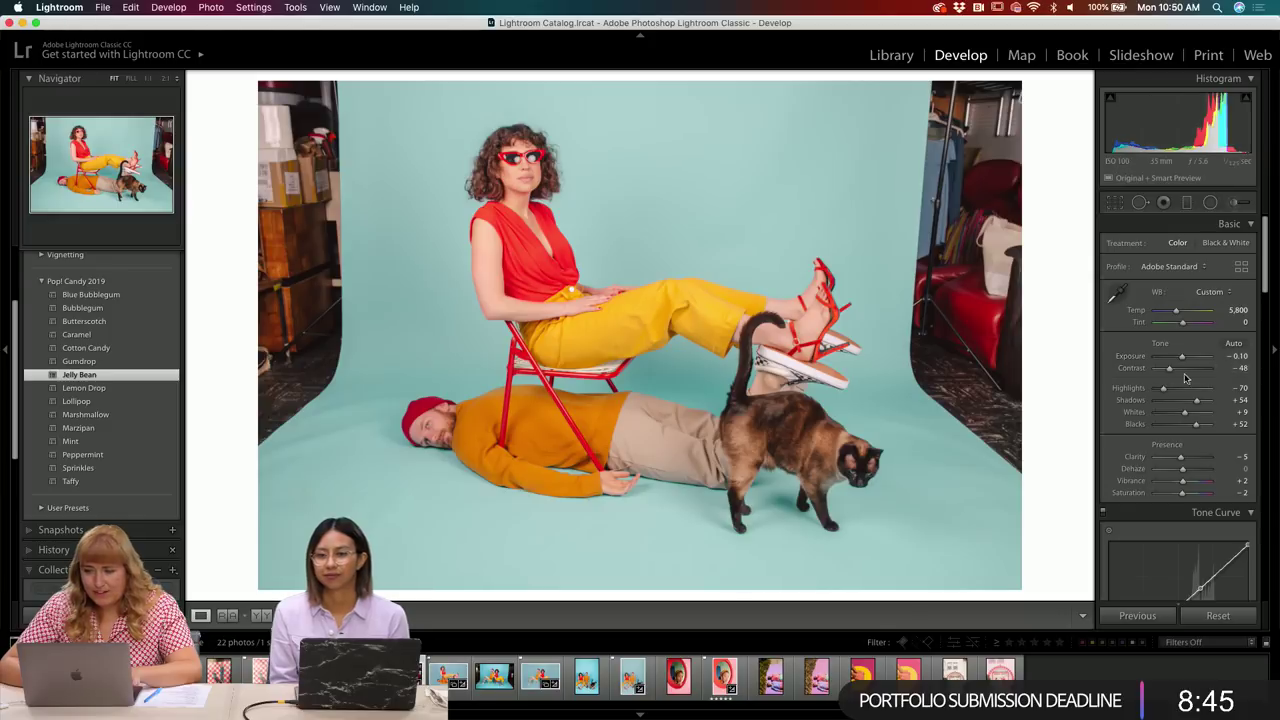
scroll(1165, 370, "down", 3)
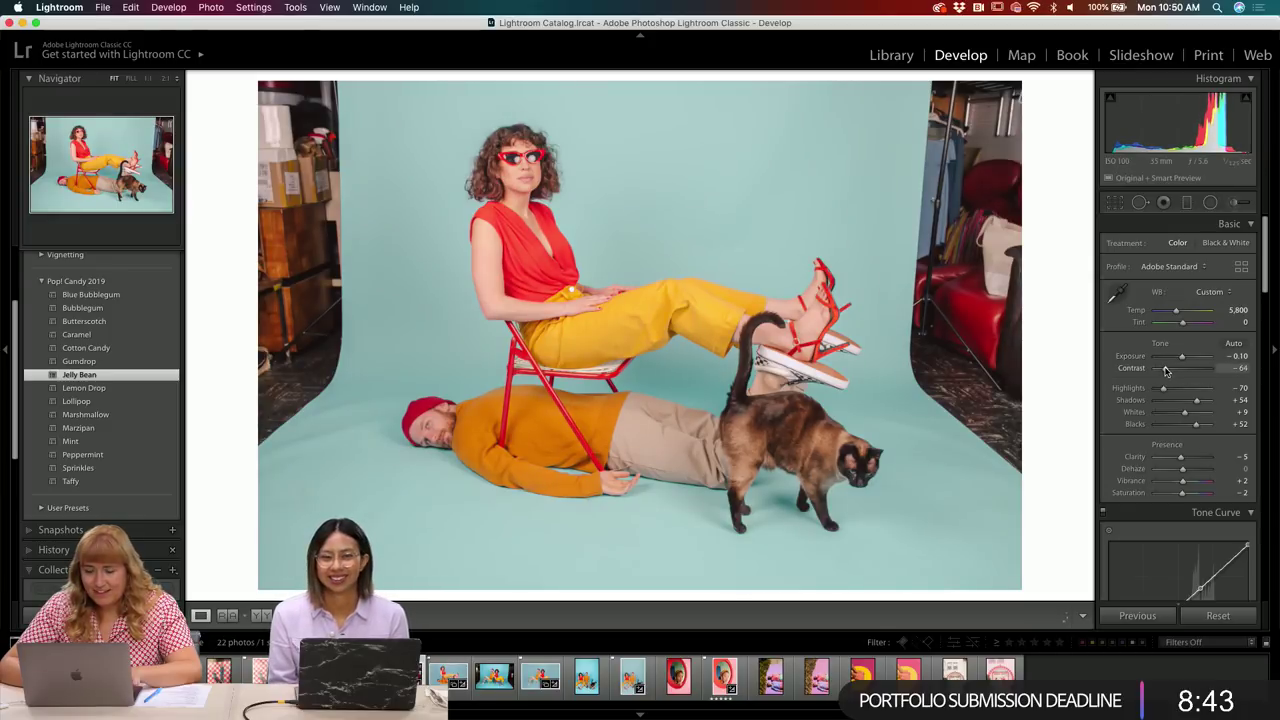
scroll(1187, 388, "down", 5)
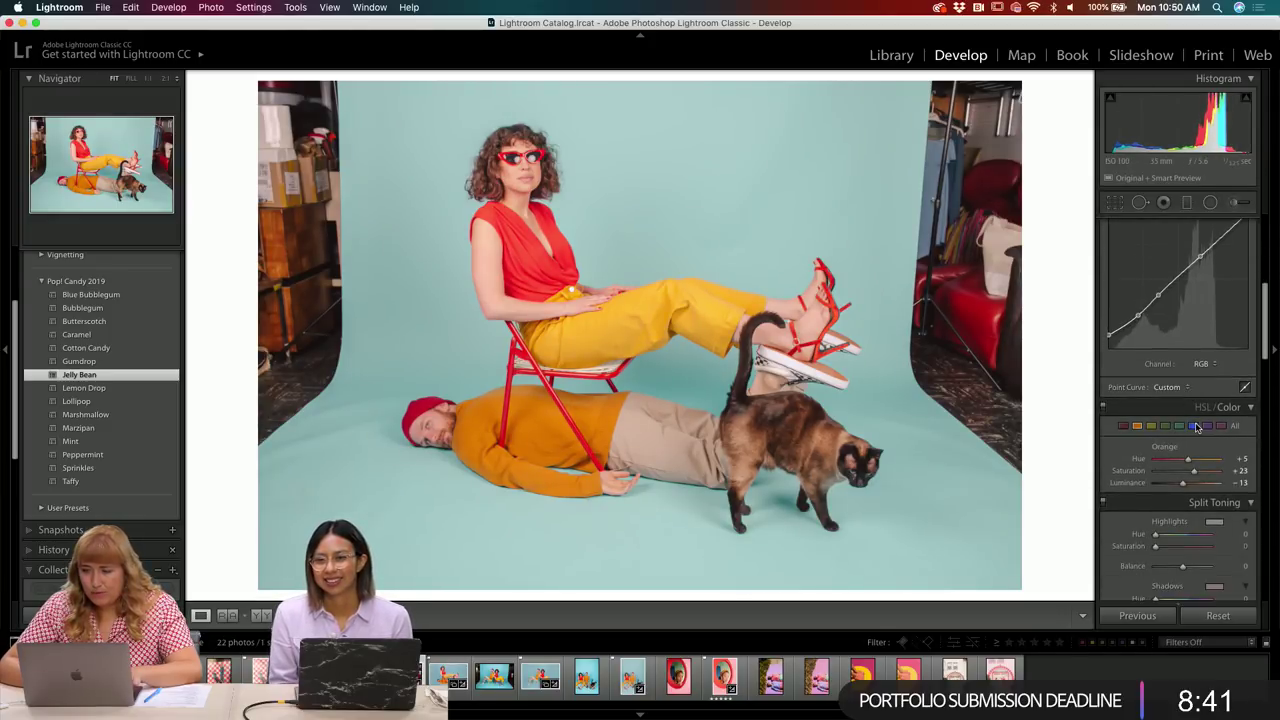
scroll(1187, 472, "up", 5)
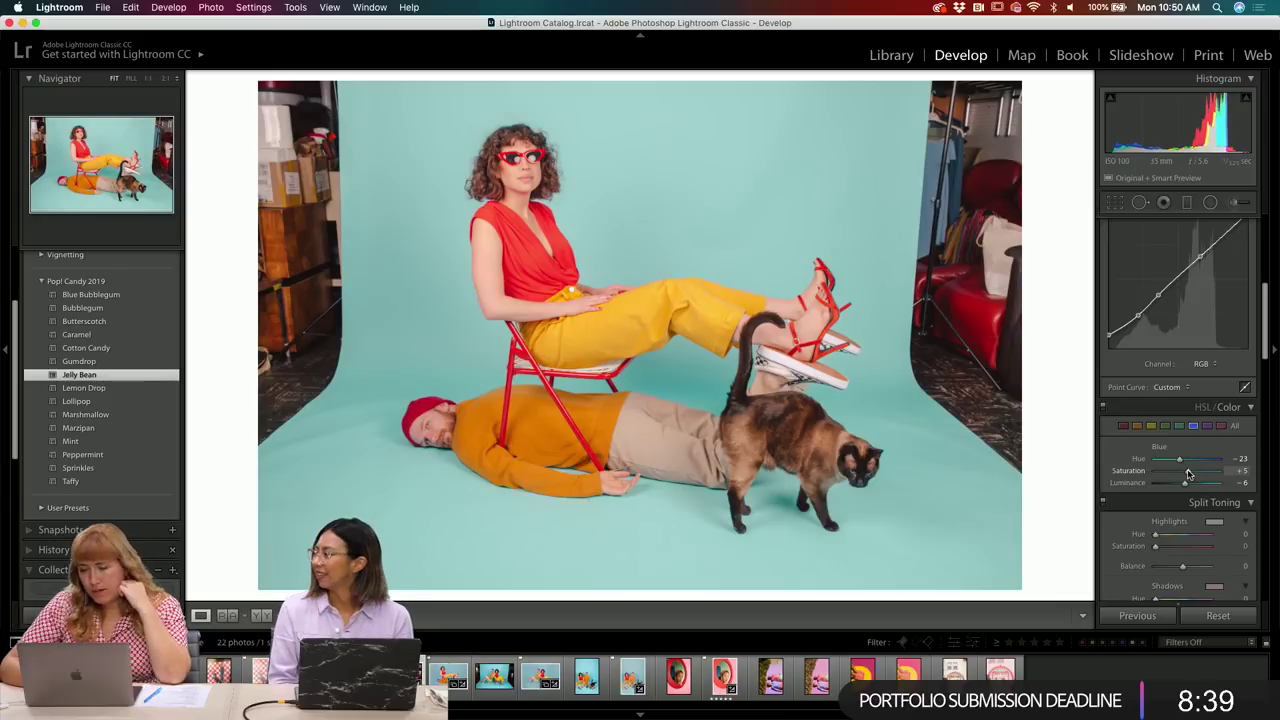
scroll(1190, 484, "up", 5)
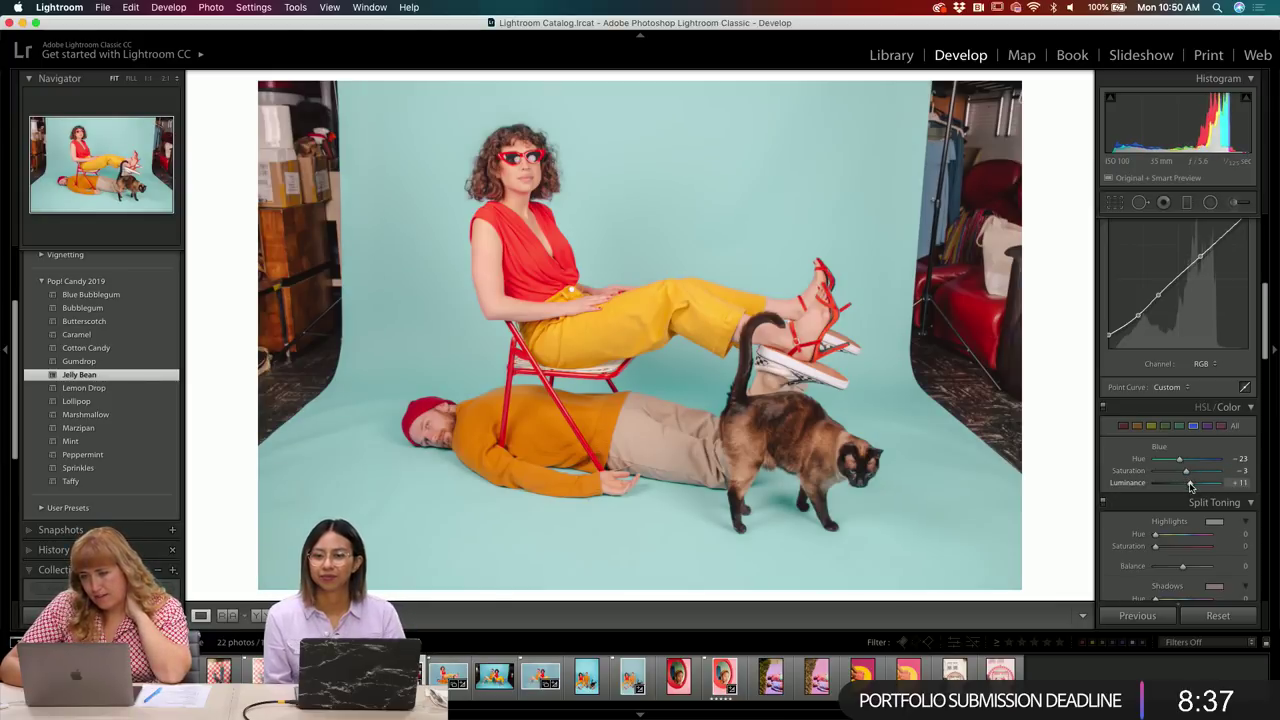
scroll(1190, 484, "down", 6)
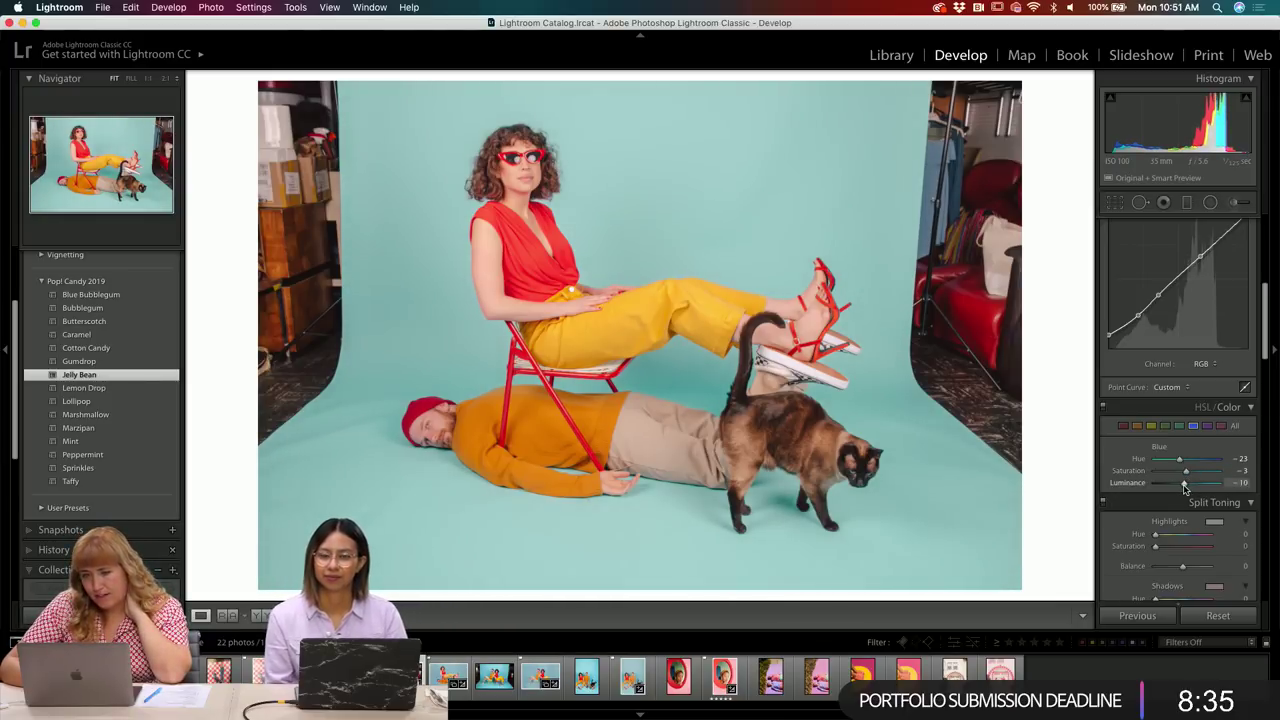
scroll(1184, 459, "up", 5)
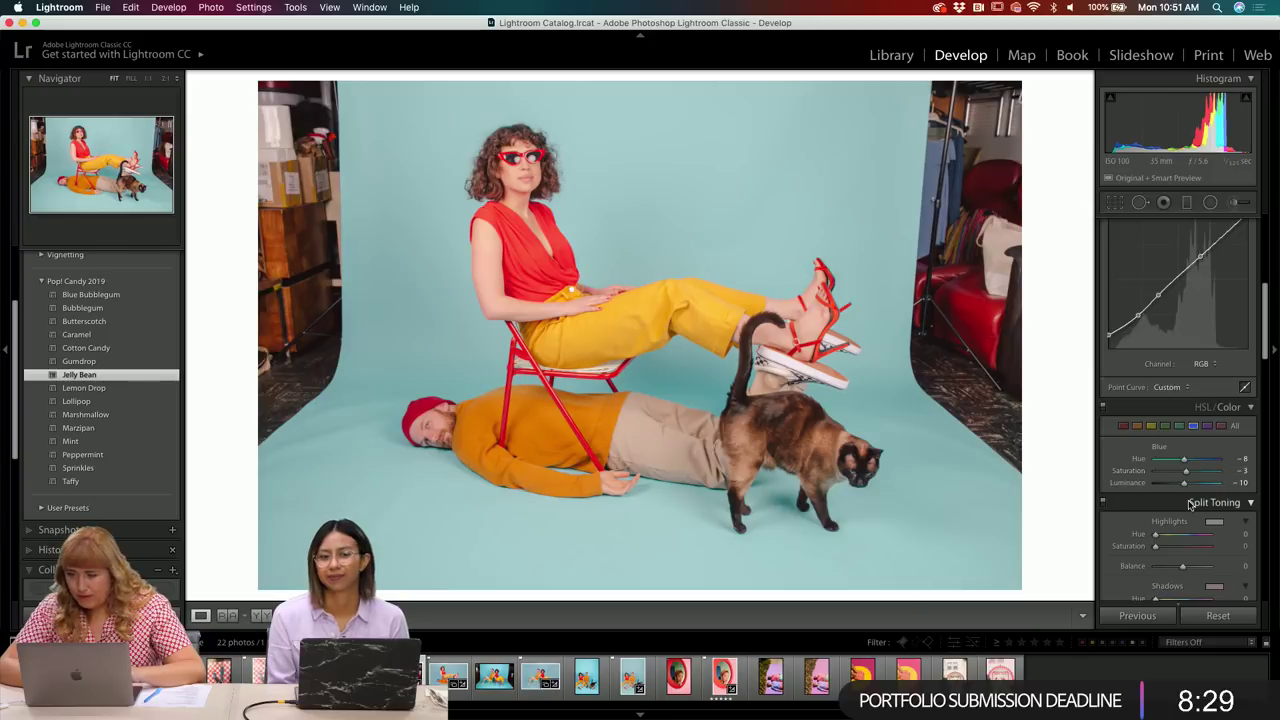
- Pull Blacks down to +33 and fine-tune Highlights to -66 in the Basic panel
scroll(1190, 503, "up", 10)
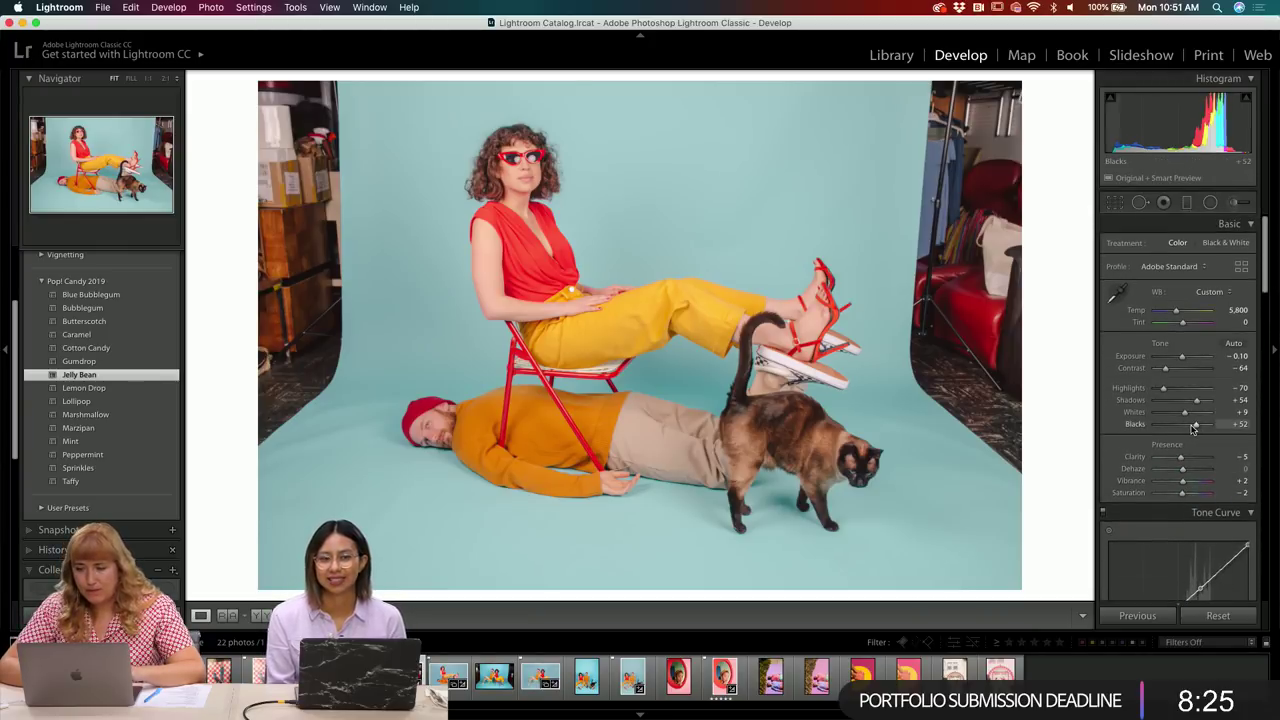
left_click_drag(1193, 428, 1187, 432)
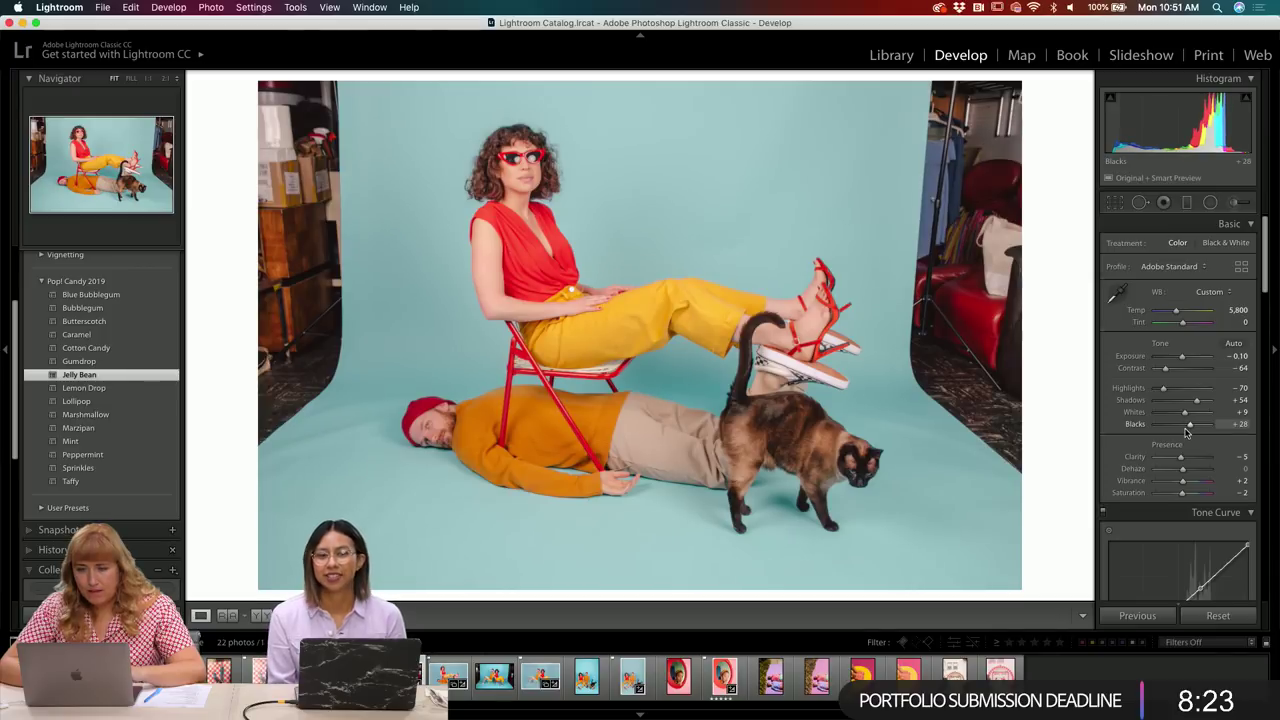
left_click_drag(1163, 388, 1161, 389)
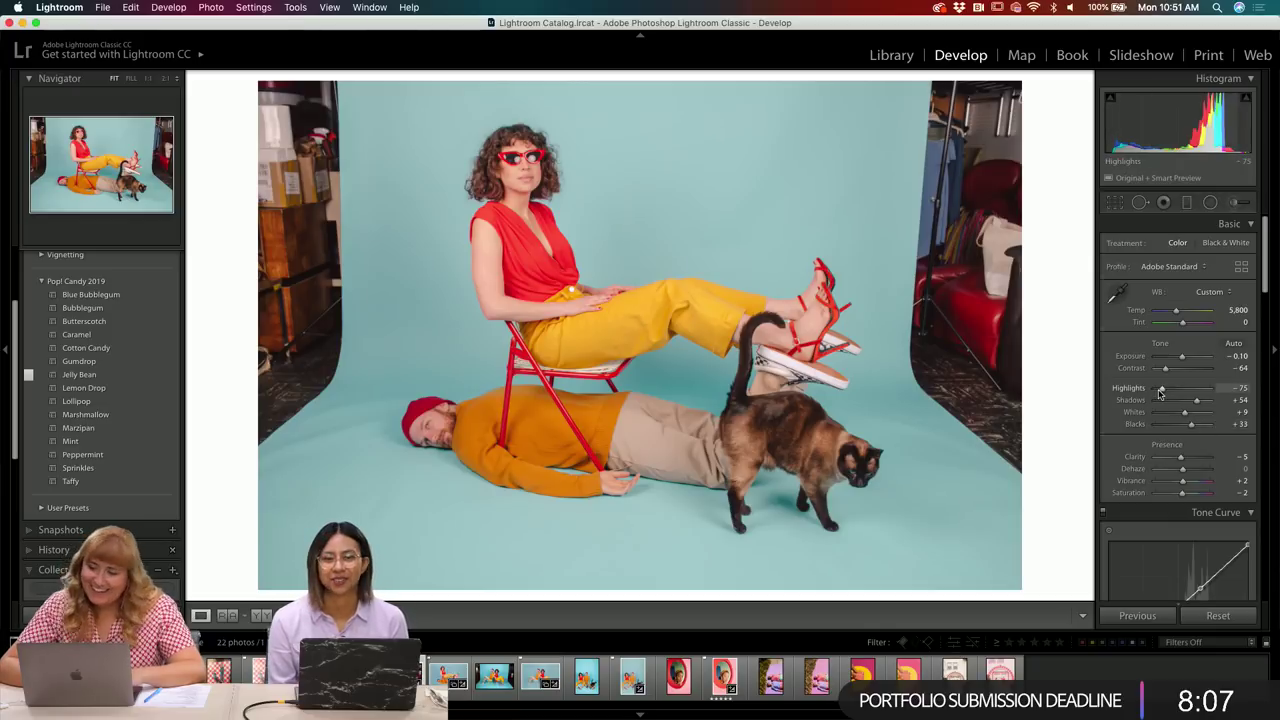
left_click_drag(1160, 393, 1159, 393)
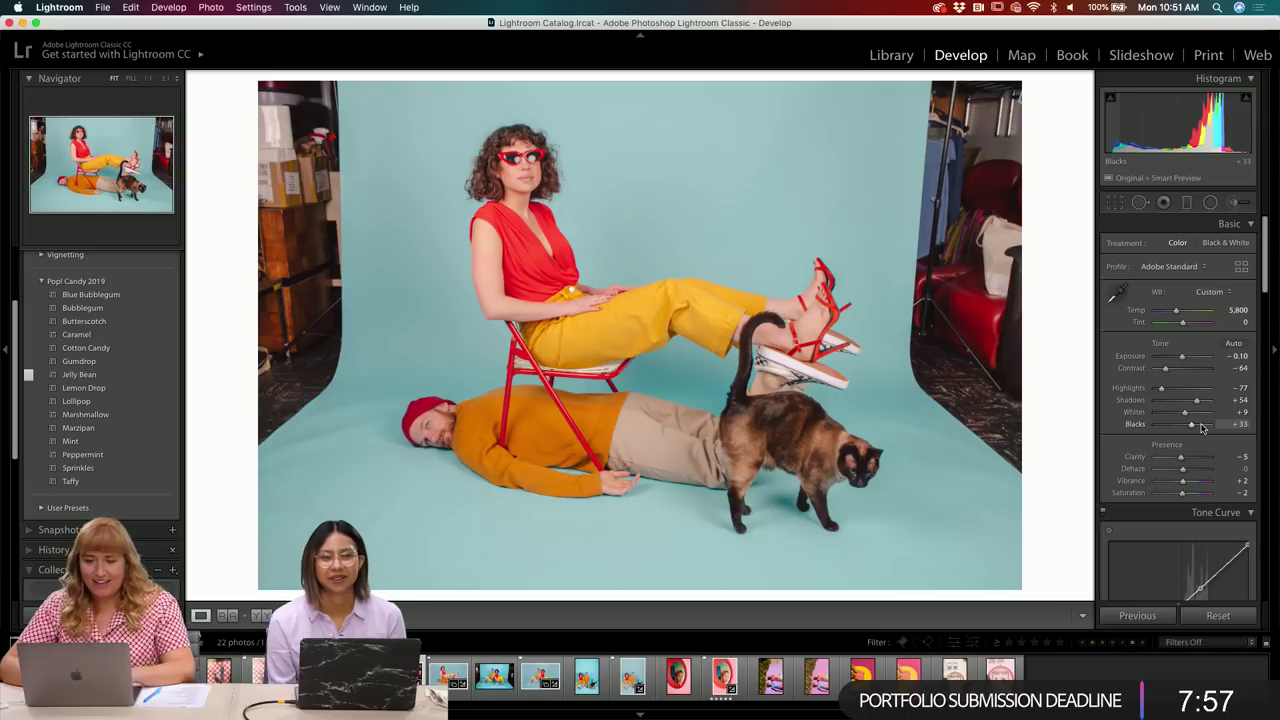
left_click_drag(1161, 388, 1164, 396)
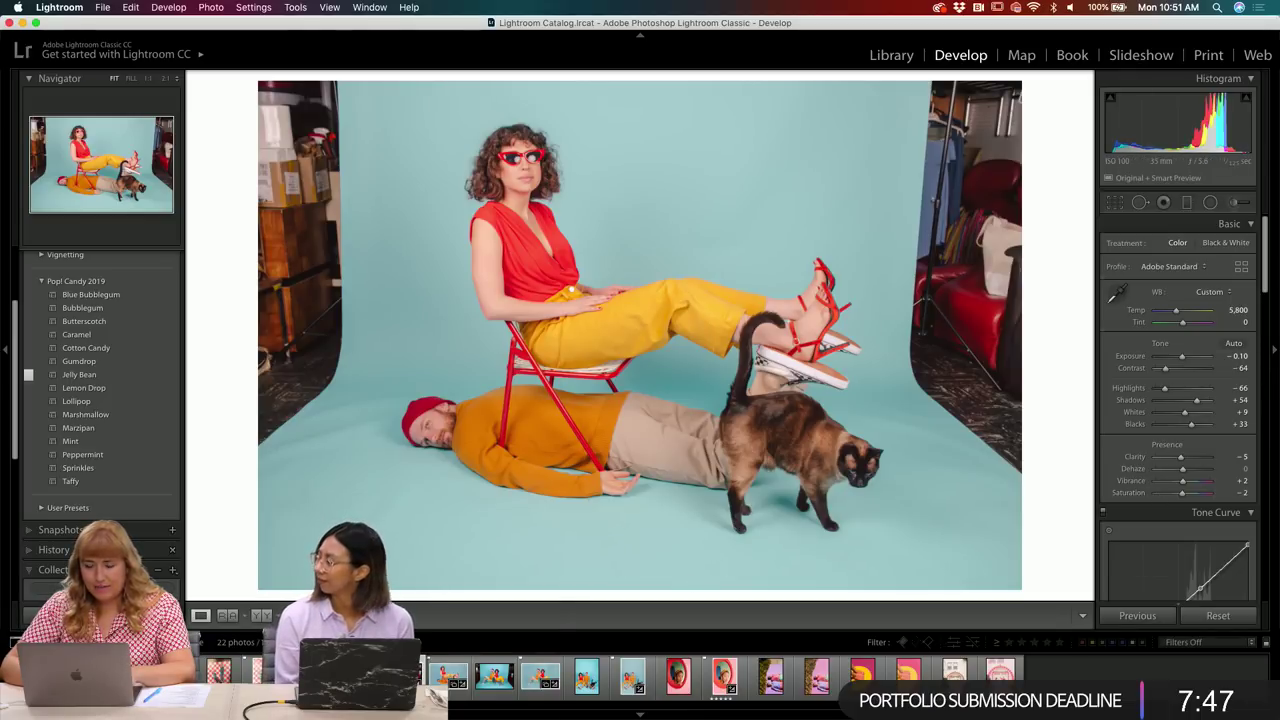
right_click(399, 326)
mouse_move(461, 421)
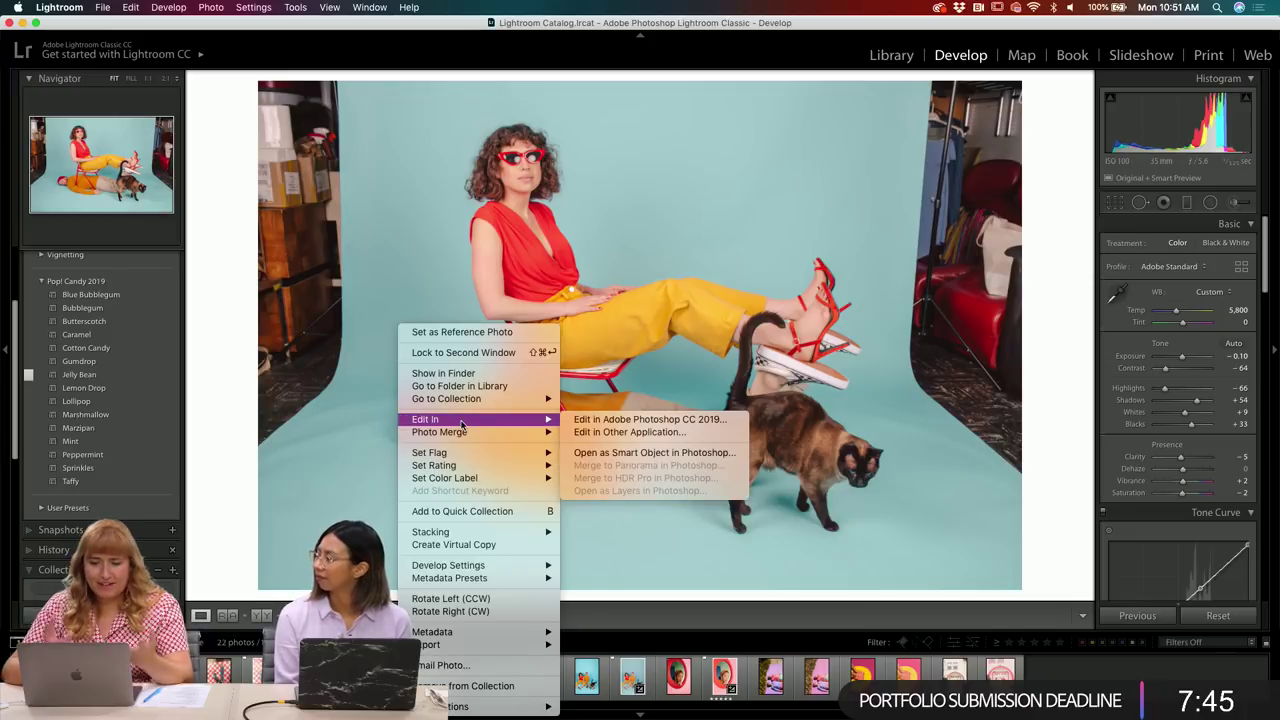
- Open the cat photo in Photoshop CC 2019 using its embedded colour profile
left_click(655, 421)
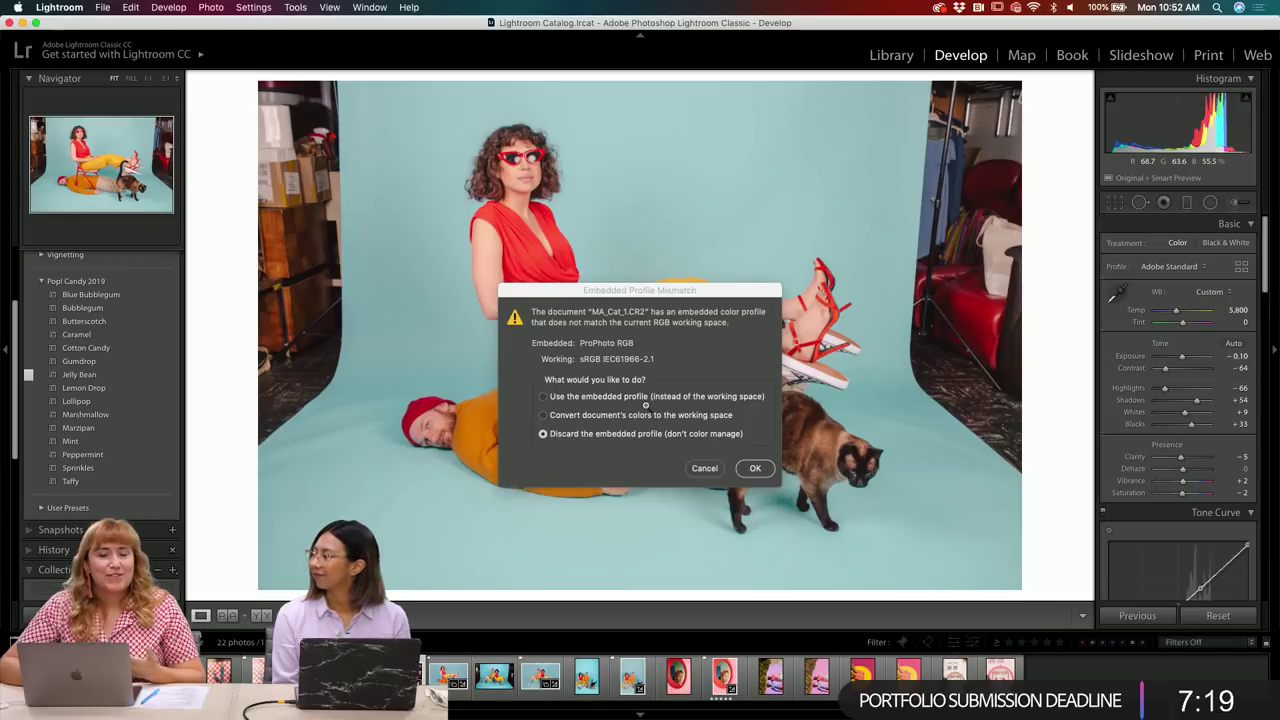
left_click(557, 396)
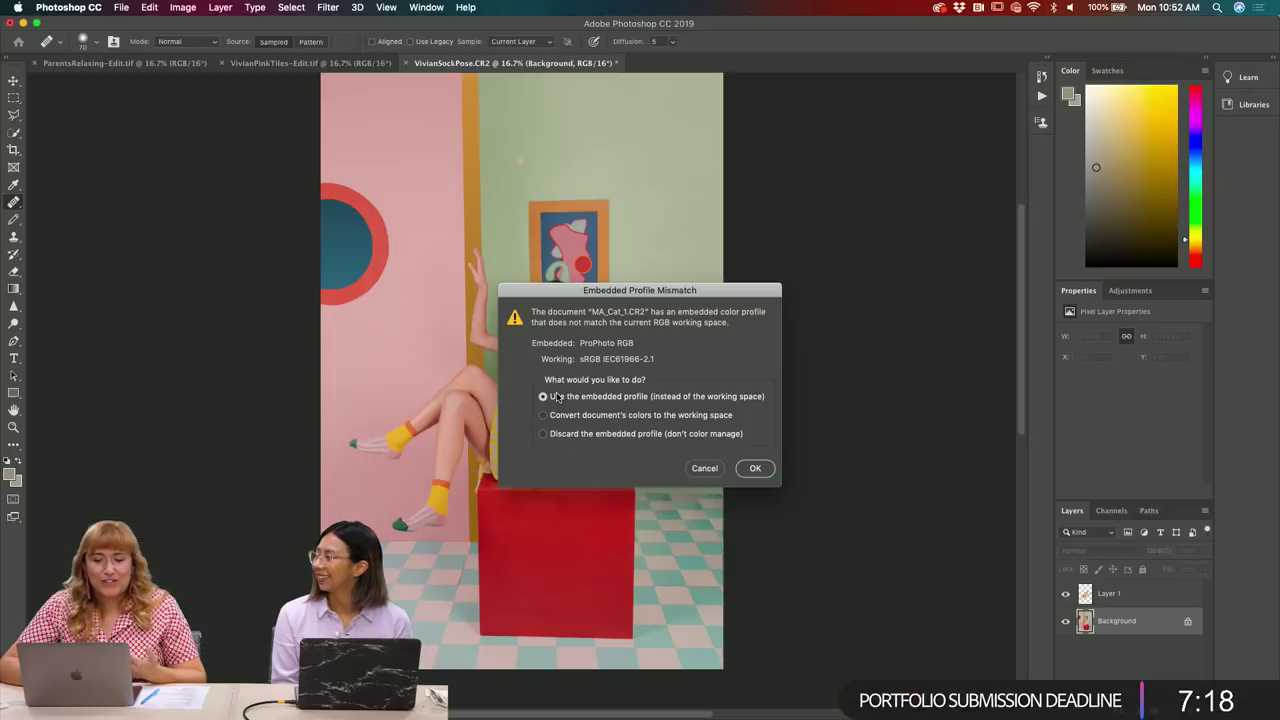
left_click(757, 473)
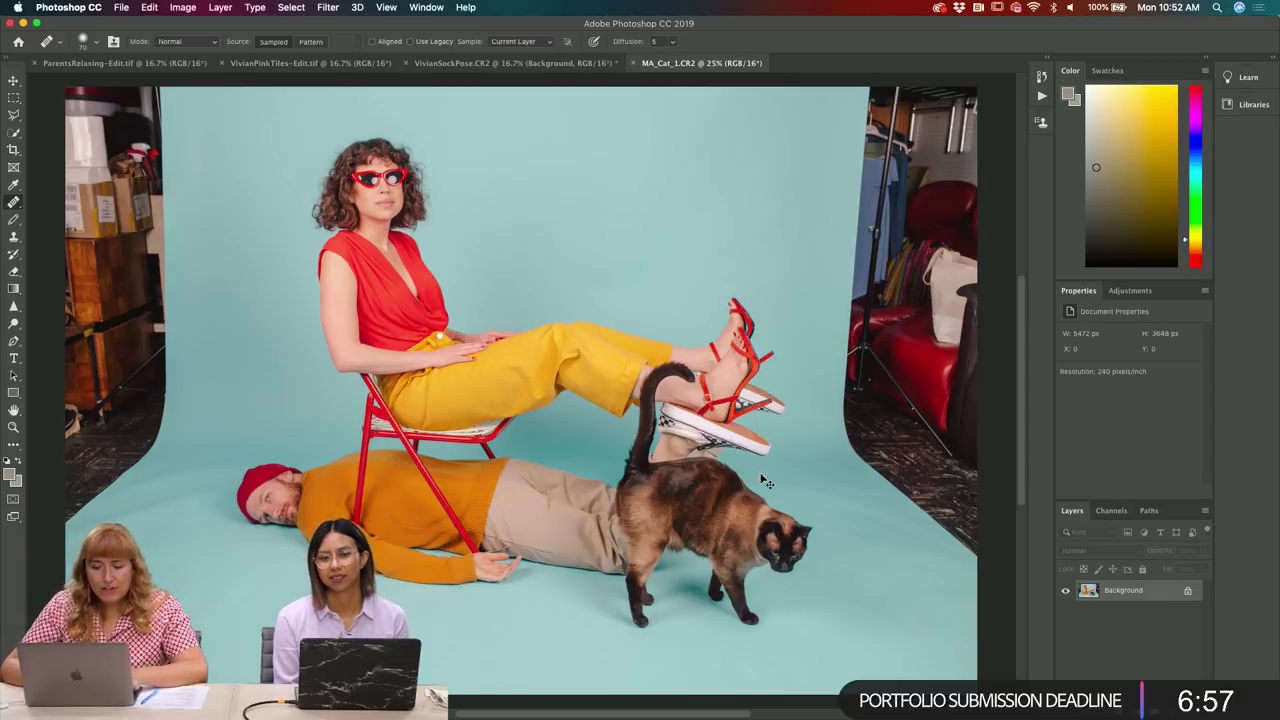
- Lasso the studio clutter on the right edge, then add the left-side clutter to the selection
key("super+minus")
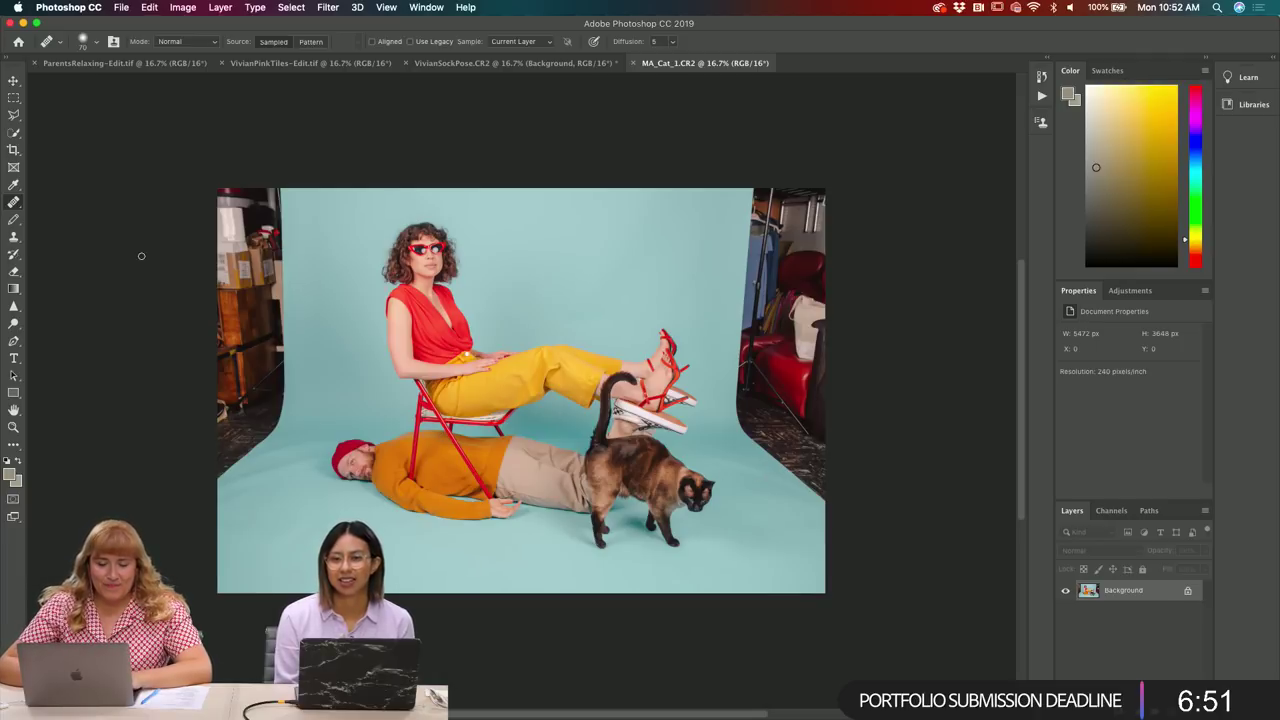
left_click_drag(13, 114, 58, 117)
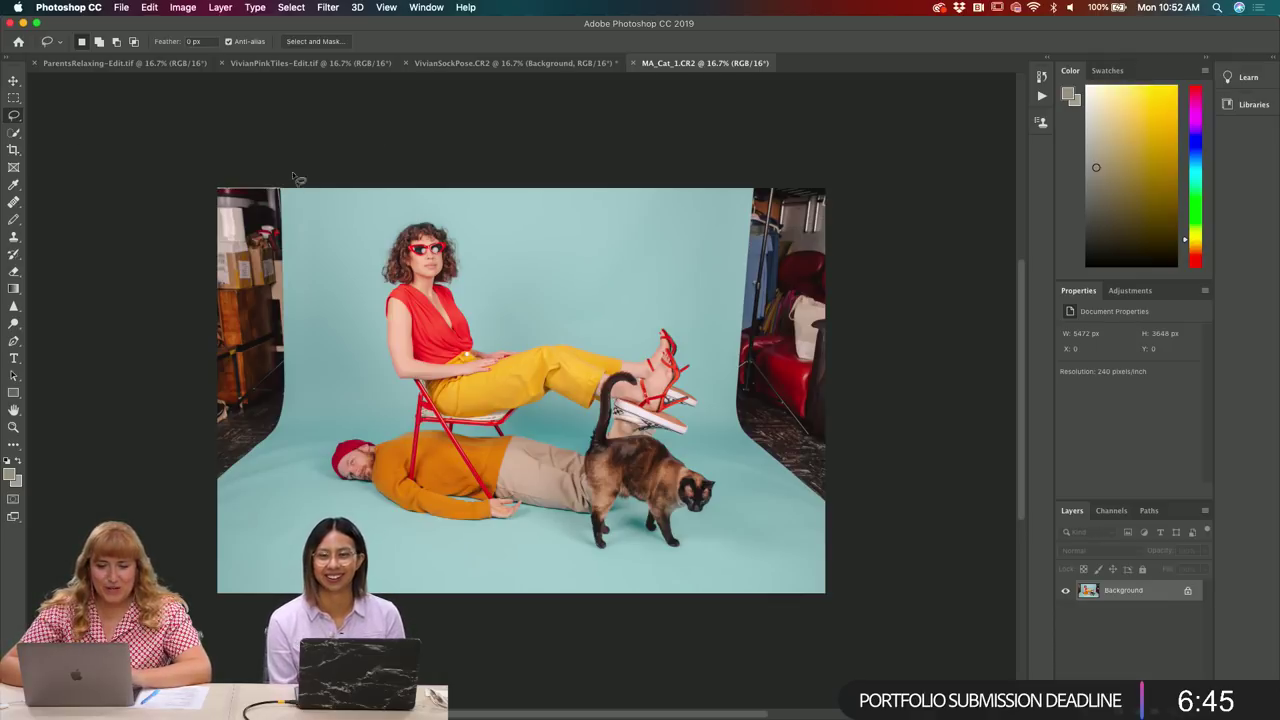
mouse_move(298, 192)
left_mouse_down()
mouse_move(313, 400)
mouse_move(282, 465)
mouse_move(197, 506)
mouse_move(140, 257)
mouse_move(140, 171)
mouse_move(295, 175)
left_mouse_up()
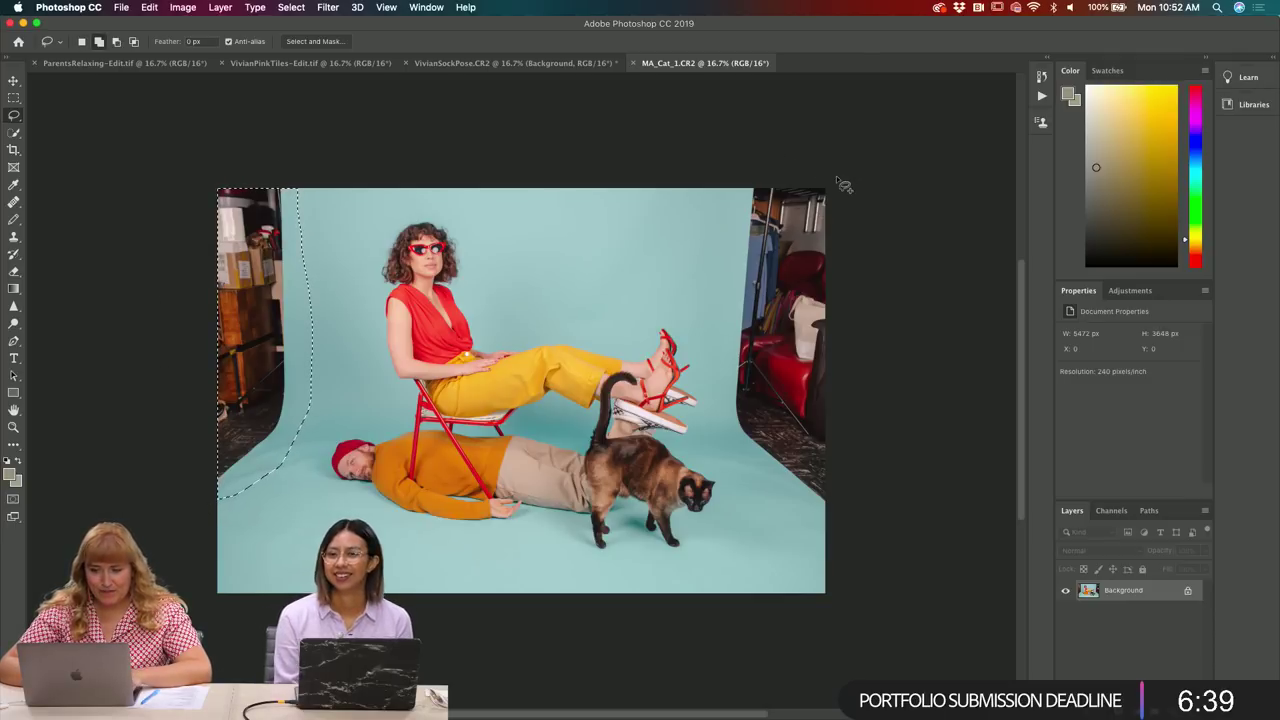
left_click_drag(742, 186, 740, 225)
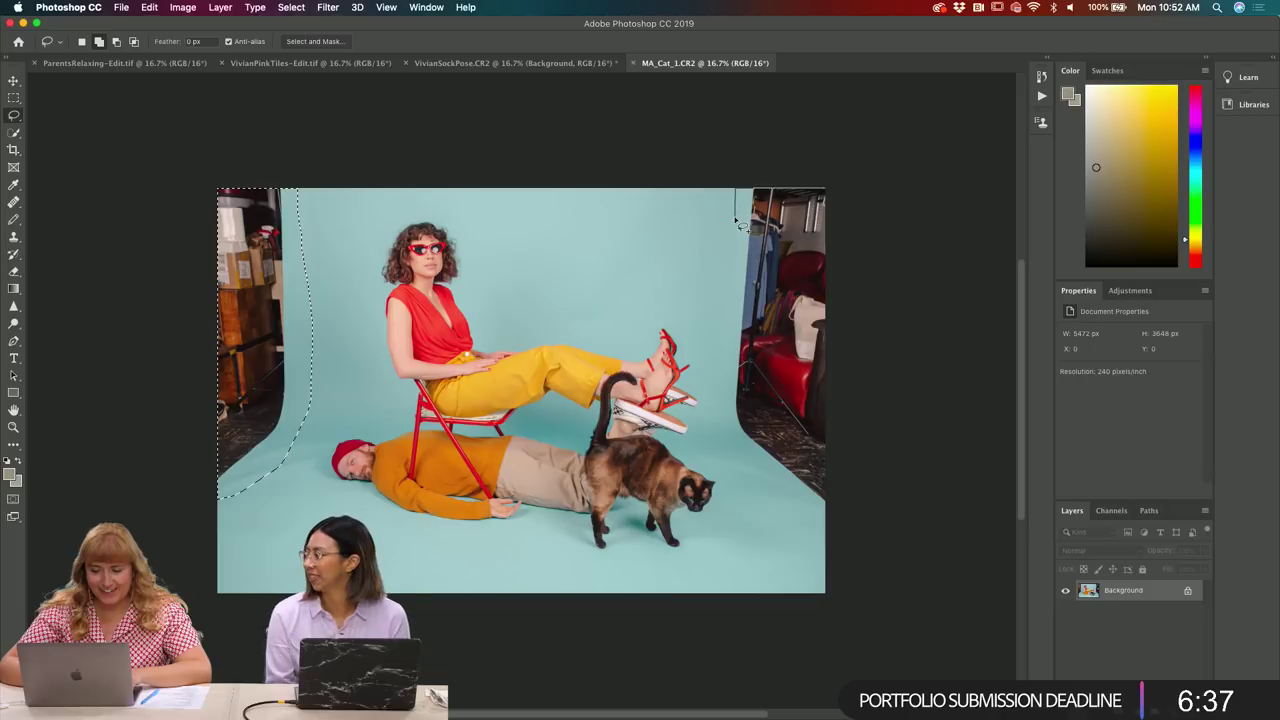
key("Escape")
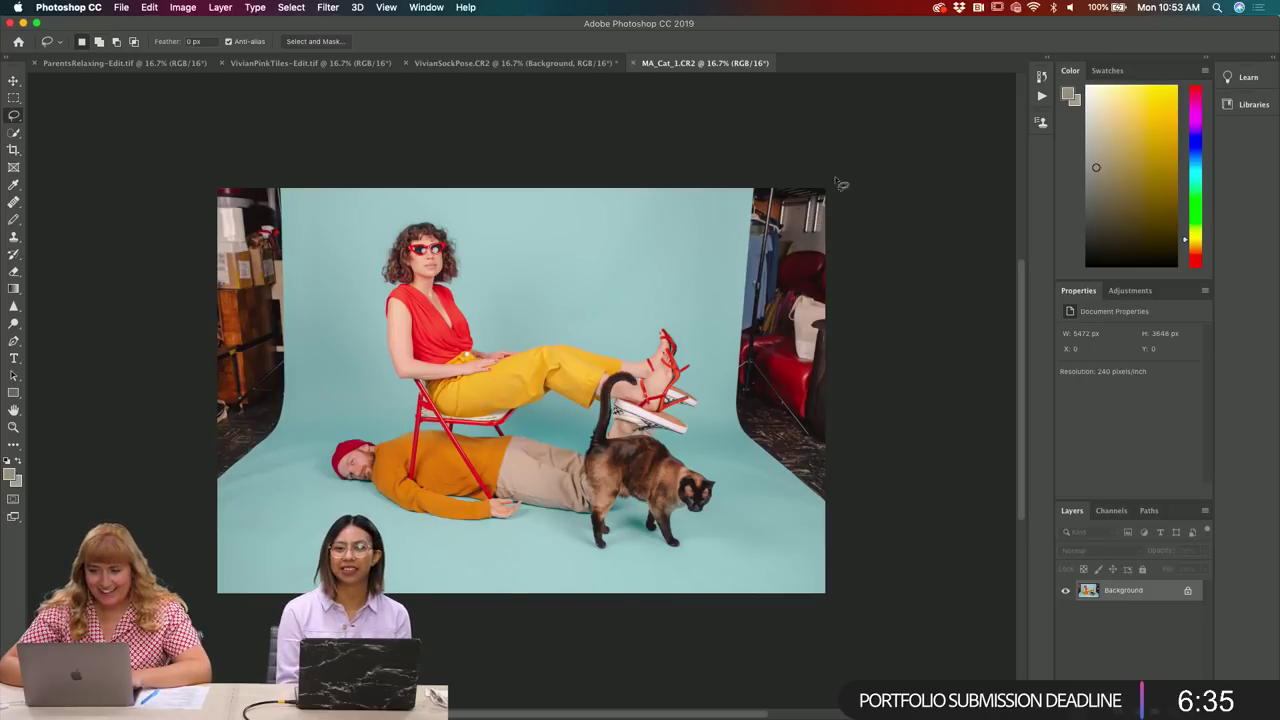
mouse_move(735, 189)
left_mouse_down()
mouse_move(725, 442)
mouse_move(819, 517)
mouse_move(838, 520)
mouse_move(880, 242)
left_mouse_up()
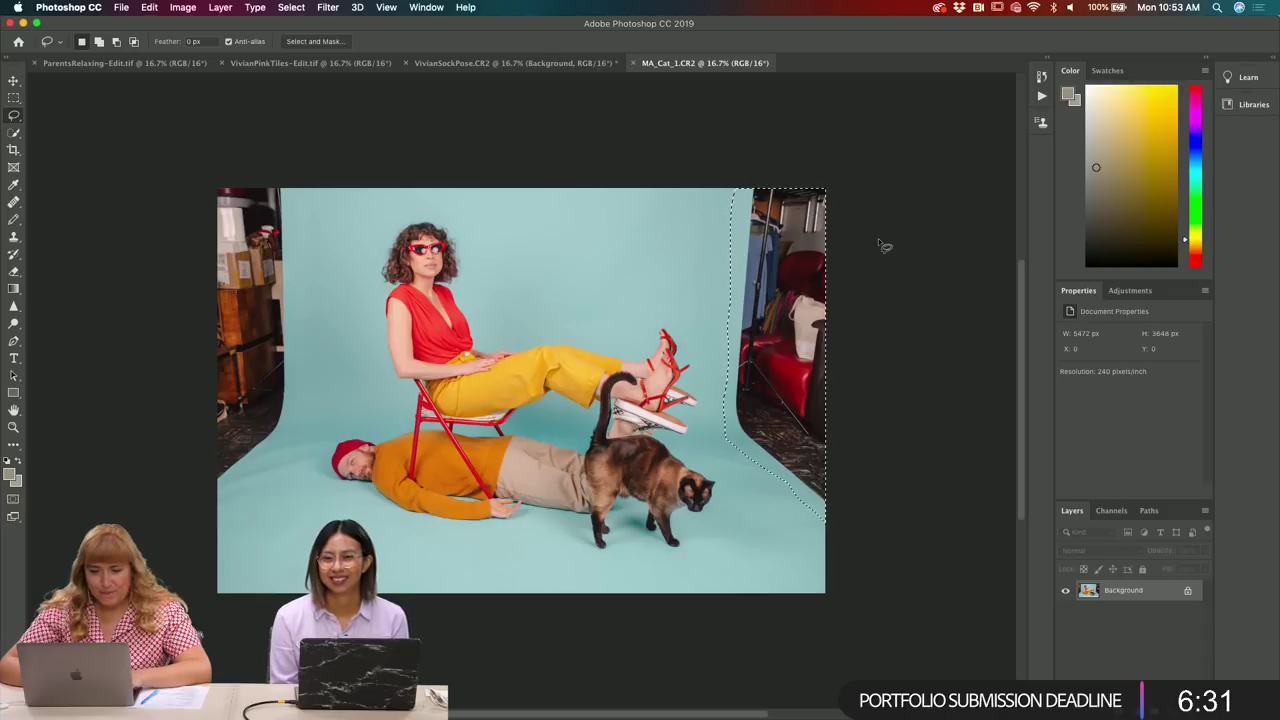
key("shift")
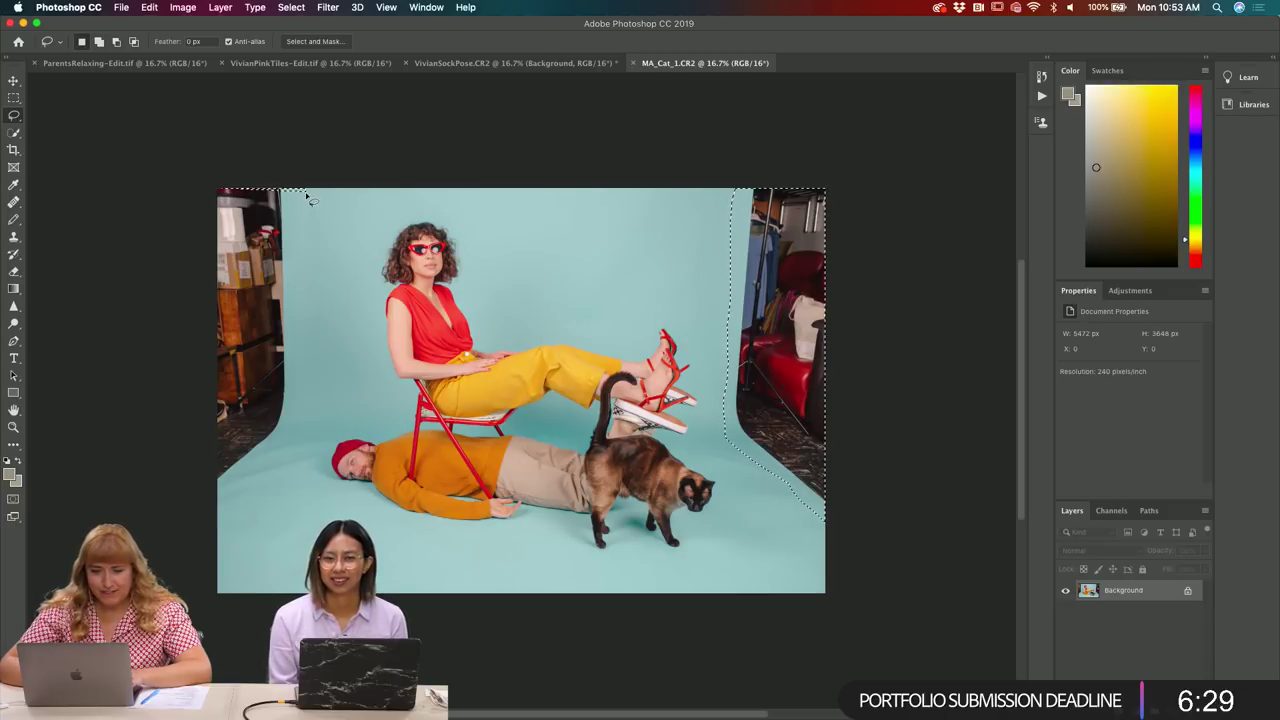
mouse_move(307, 191)
left_mouse_down()
mouse_move(306, 350)
mouse_move(263, 500)
mouse_move(197, 484)
mouse_move(173, 259)
mouse_move(188, 172)
left_mouse_up()
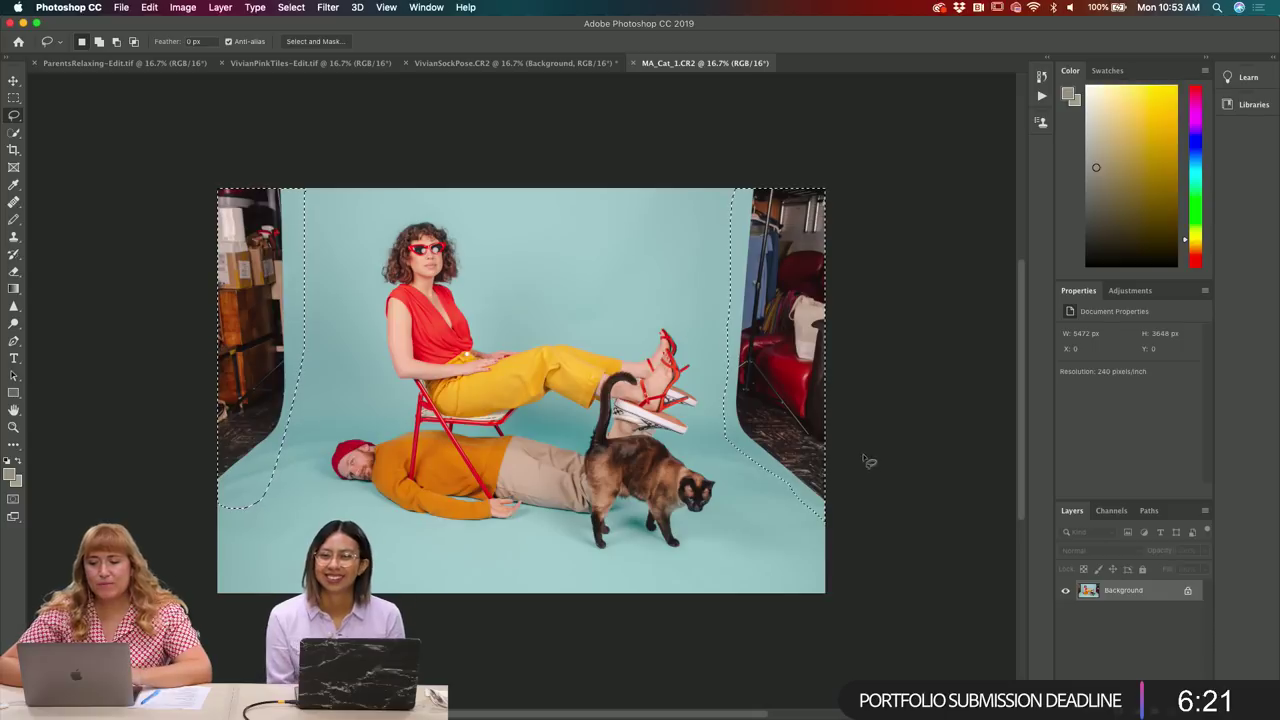
right_click(790, 394)
- Content-Aware Fill the selected edge clutter with teal backdrop, then deselect
left_click(812, 548)
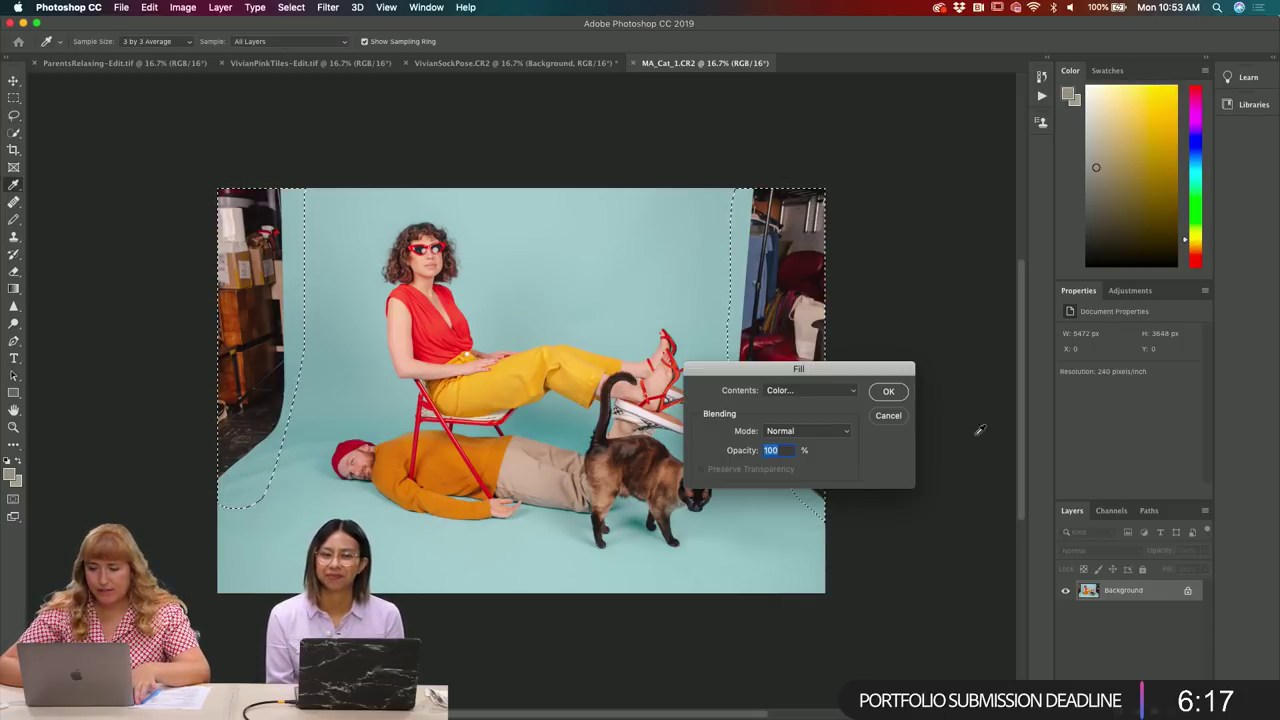
left_click(848, 390)
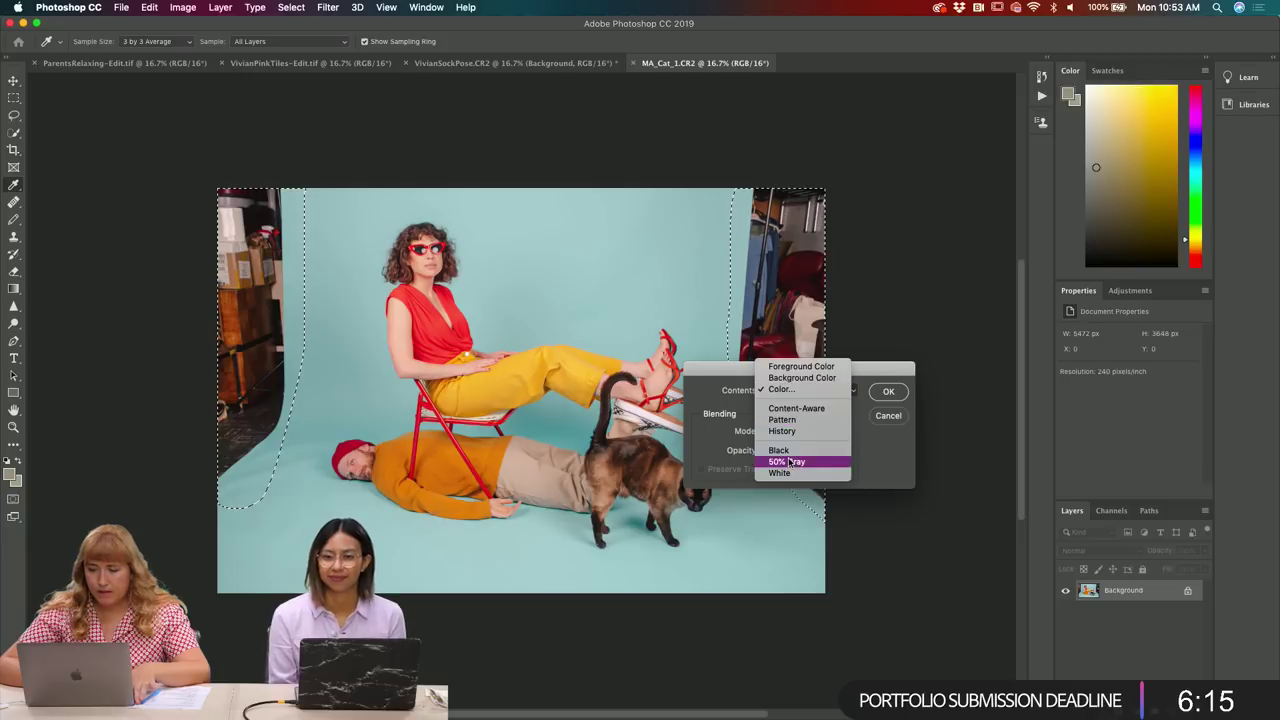
left_click(796, 408)
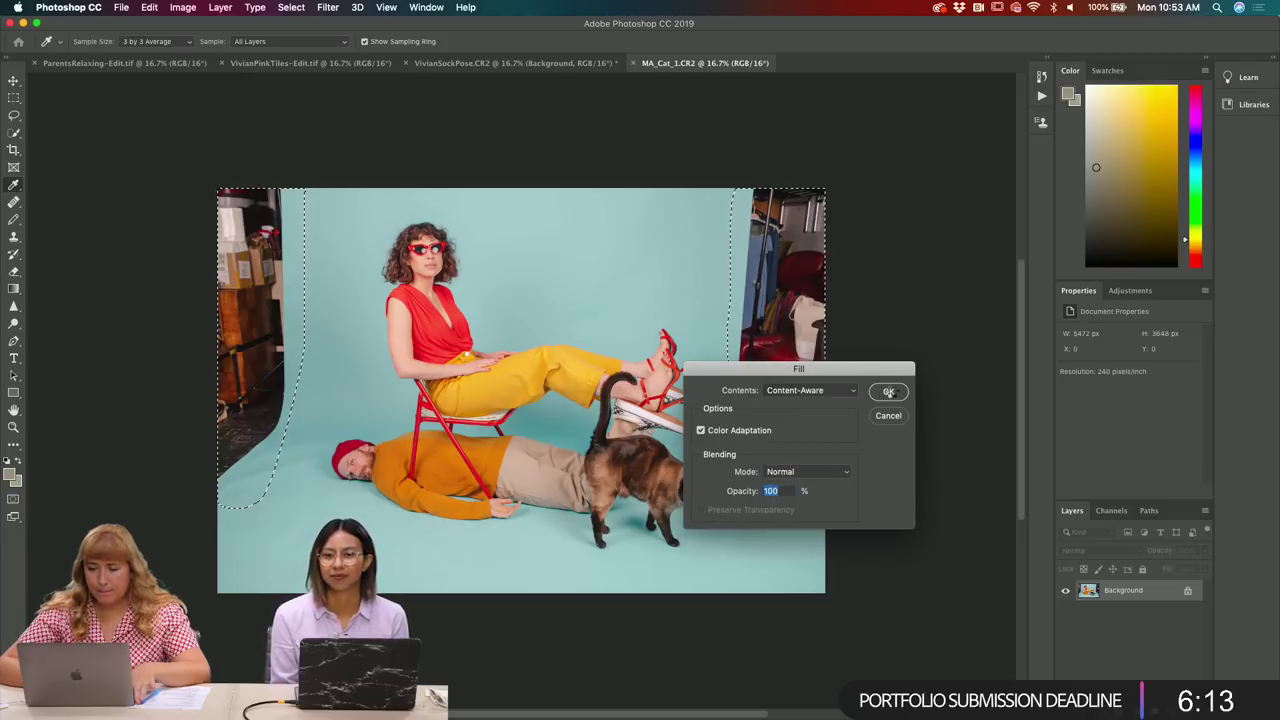
left_click(888, 391)
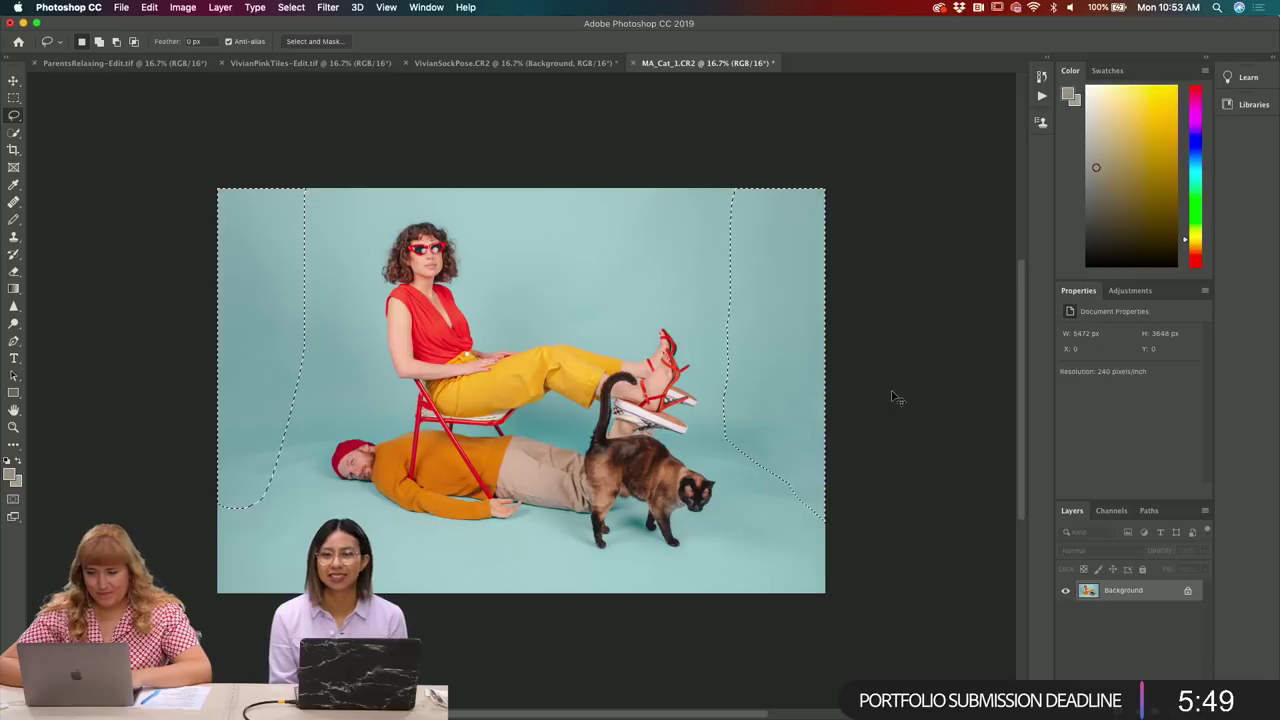
key("super+d")
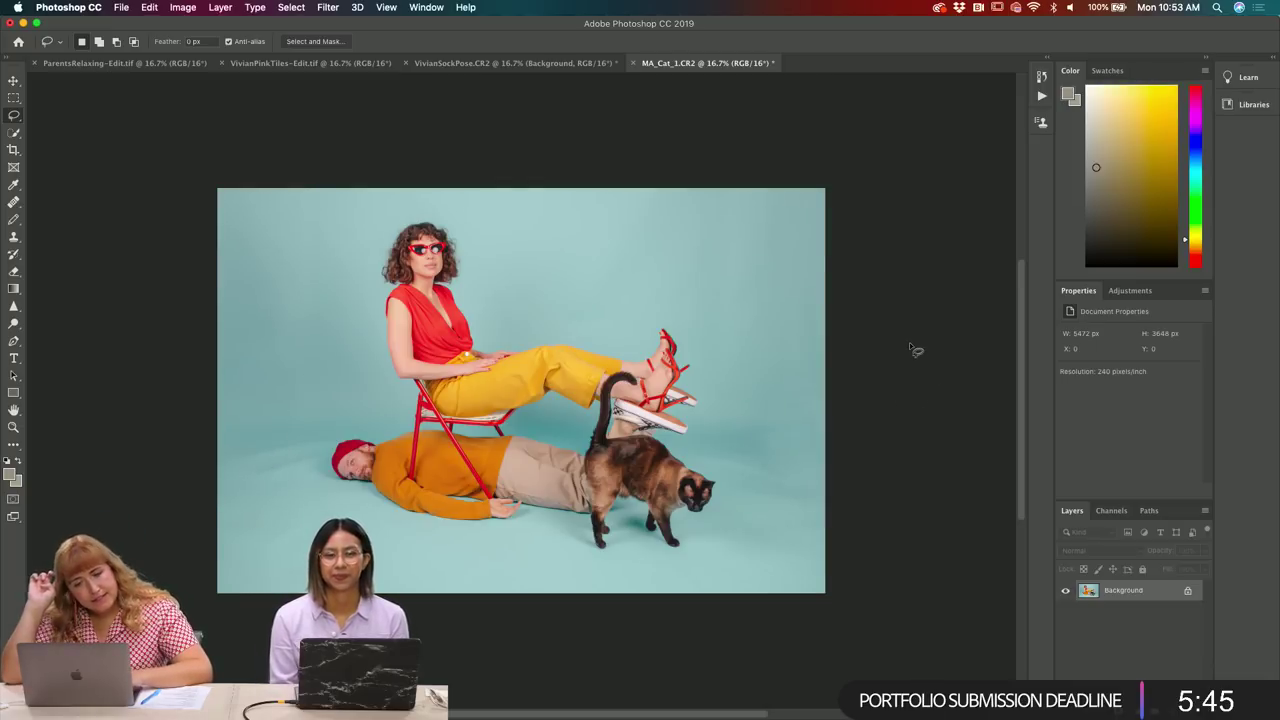
- Heal uneven backdrop patches with a 900 px Healing Brush sampled from clean teal
key("j")
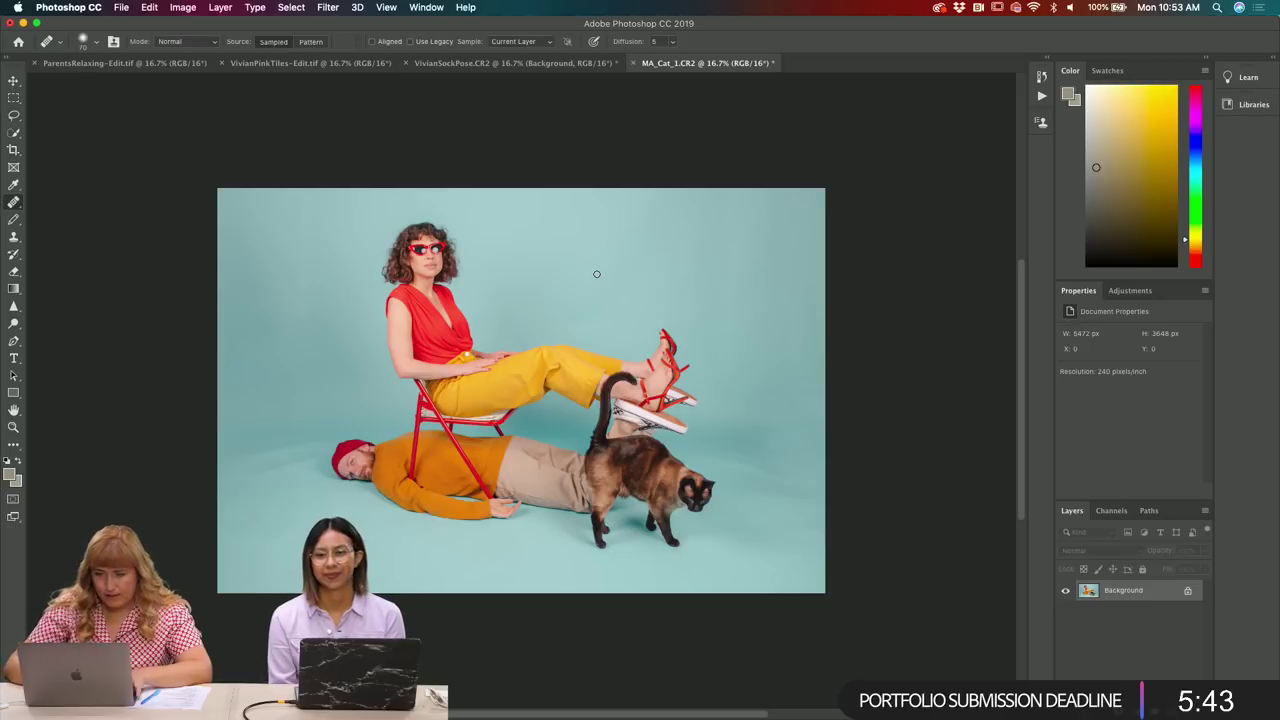
key("bracketright")
key("bracketright")
key("bracketright")
key("bracketright")
key("bracketright")
key("bracketright")
key("bracketright")
key("bracketright")
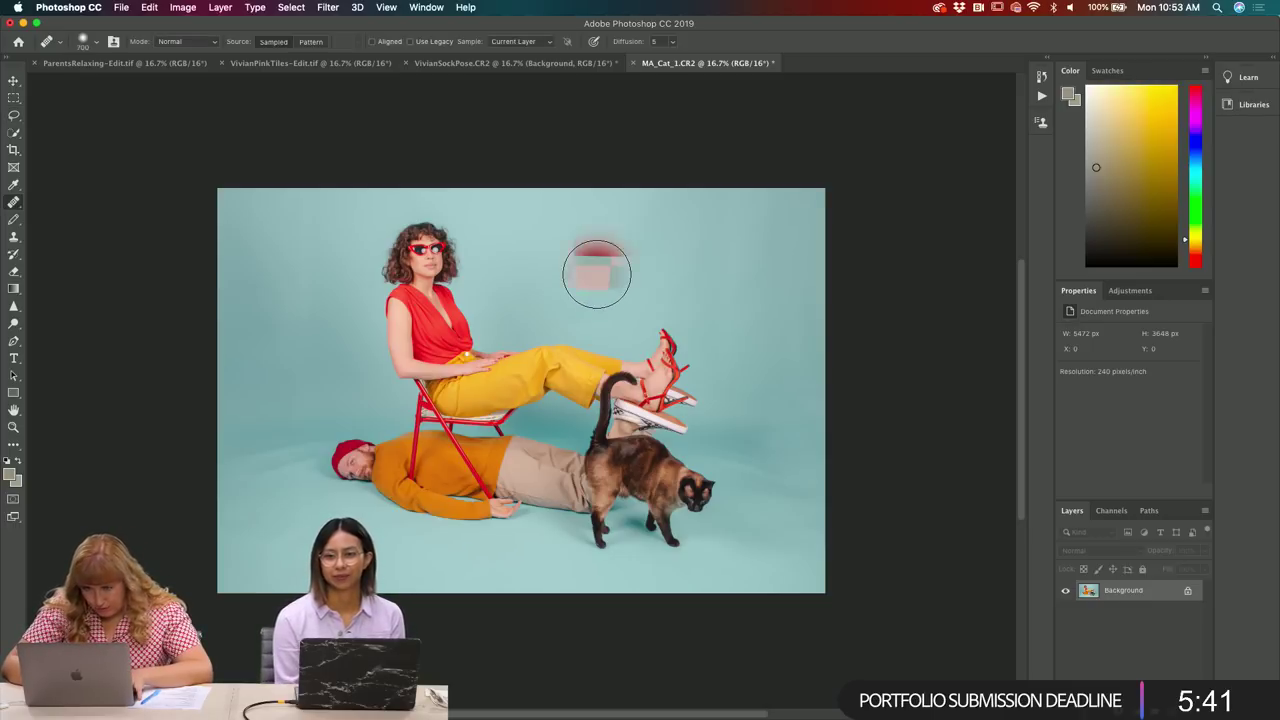
left_click(603, 254, "alt")
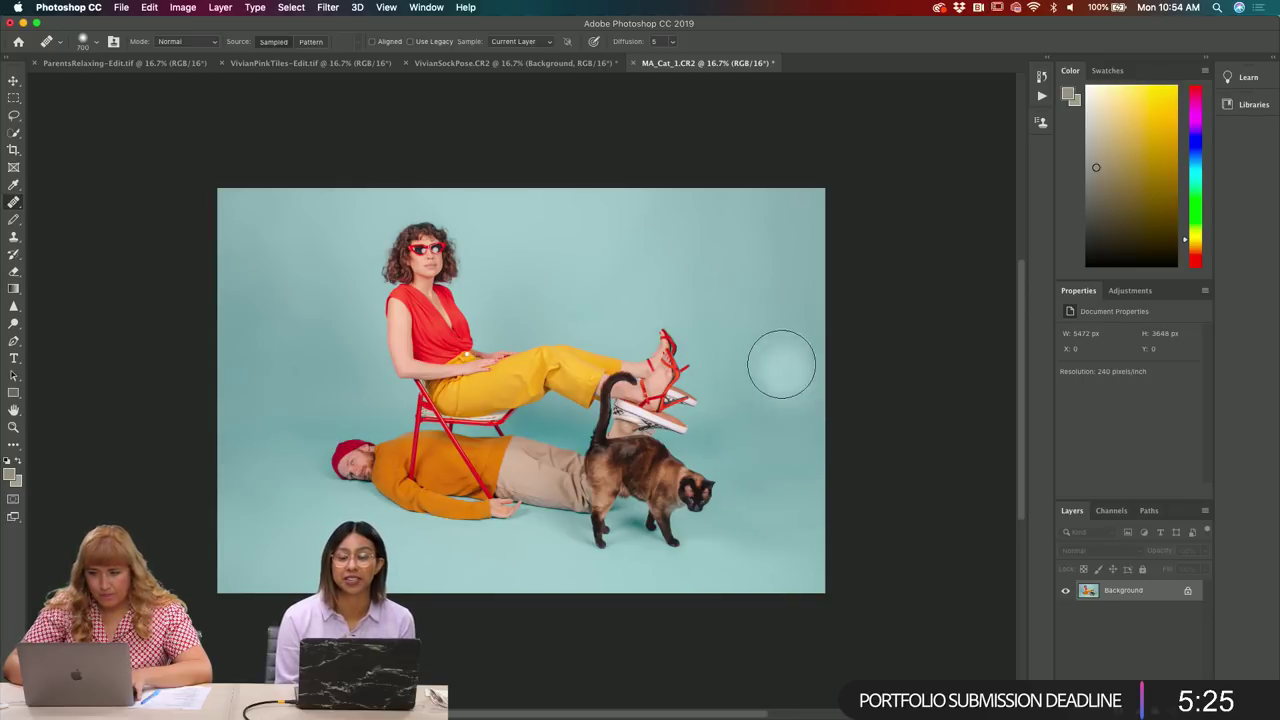
key("bracketright")
key("bracketright")
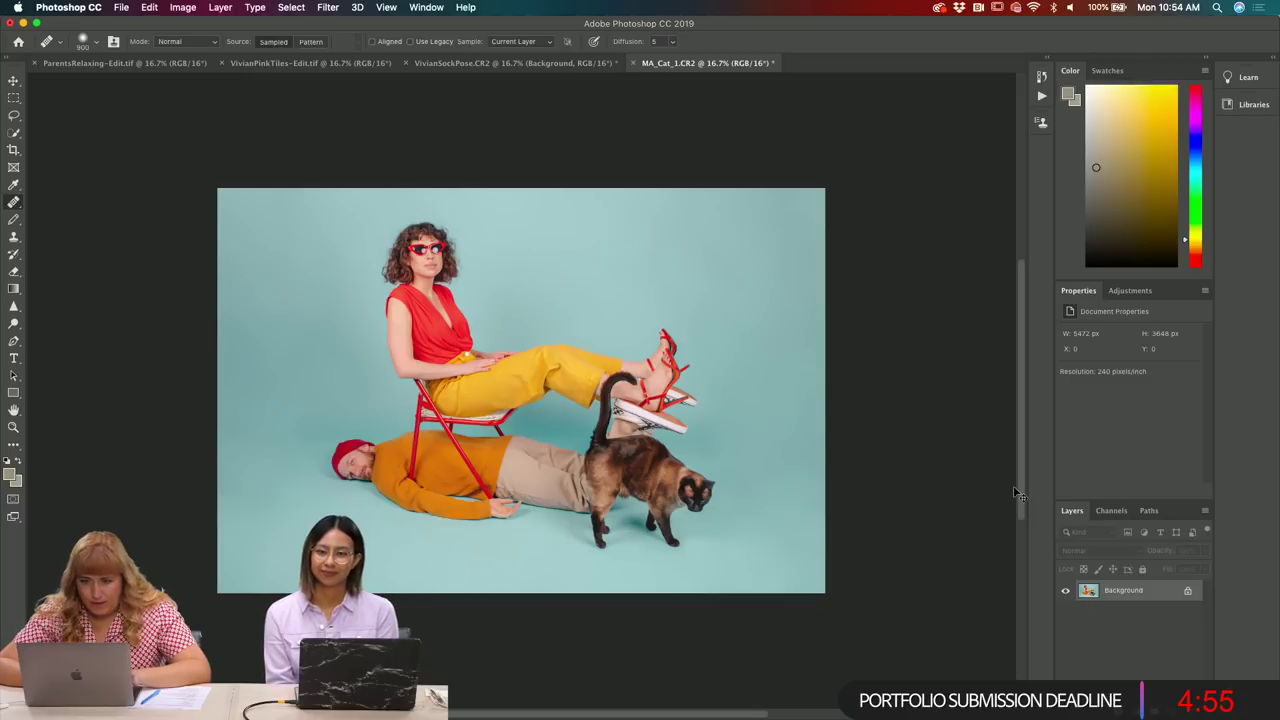
left_click(13, 133)
- Refine the Quick Selection edges around the people, chair and cat with a smaller brush
left_click(340, 41)
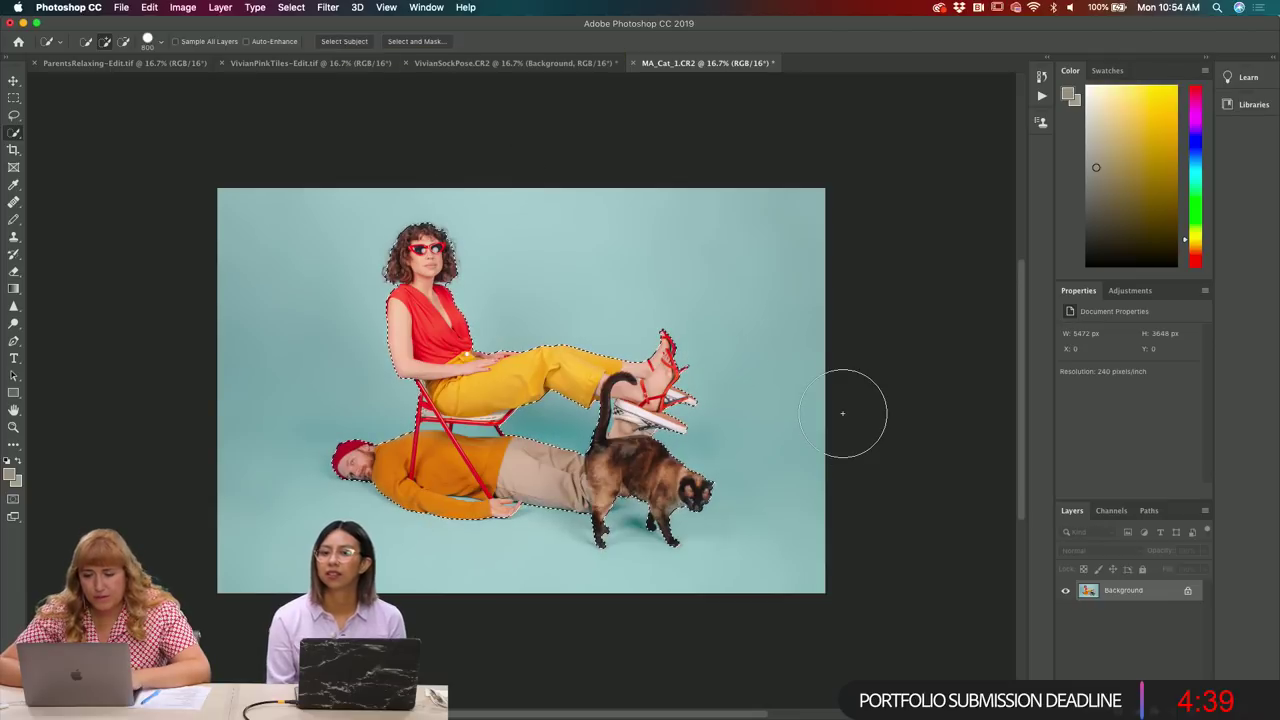
key("super+equal")
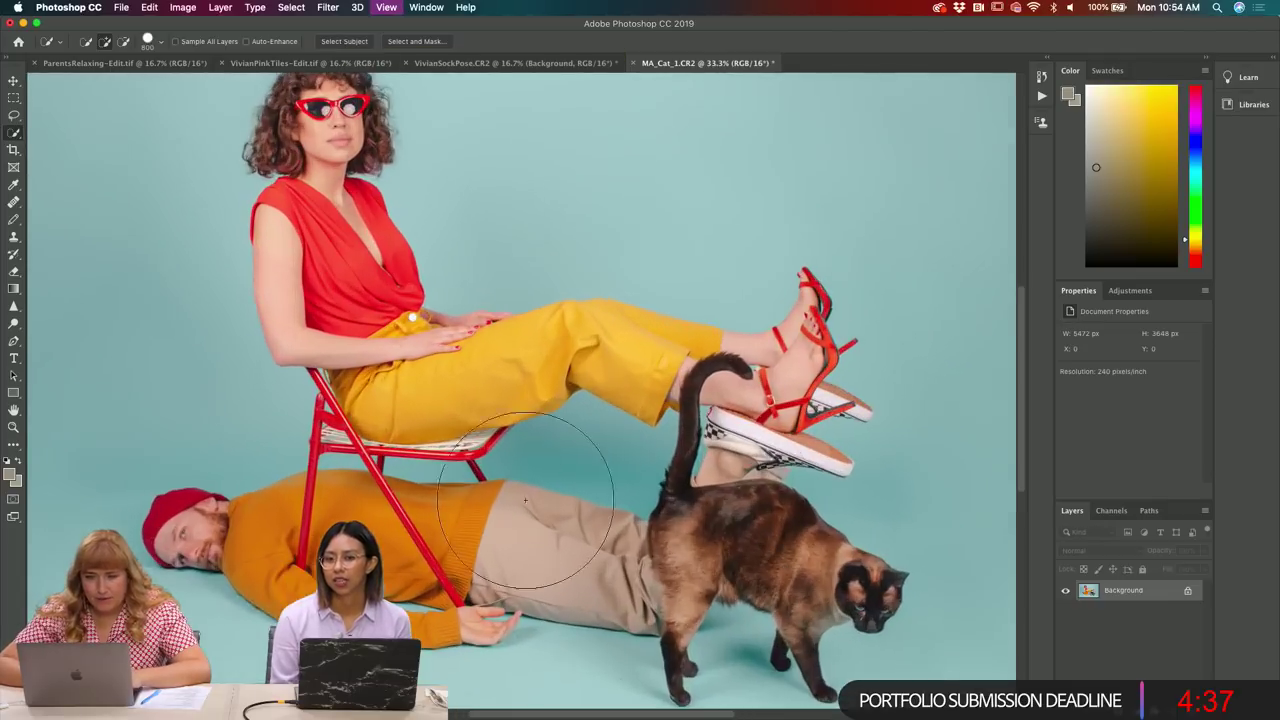
scroll(525, 498, "up", 5)
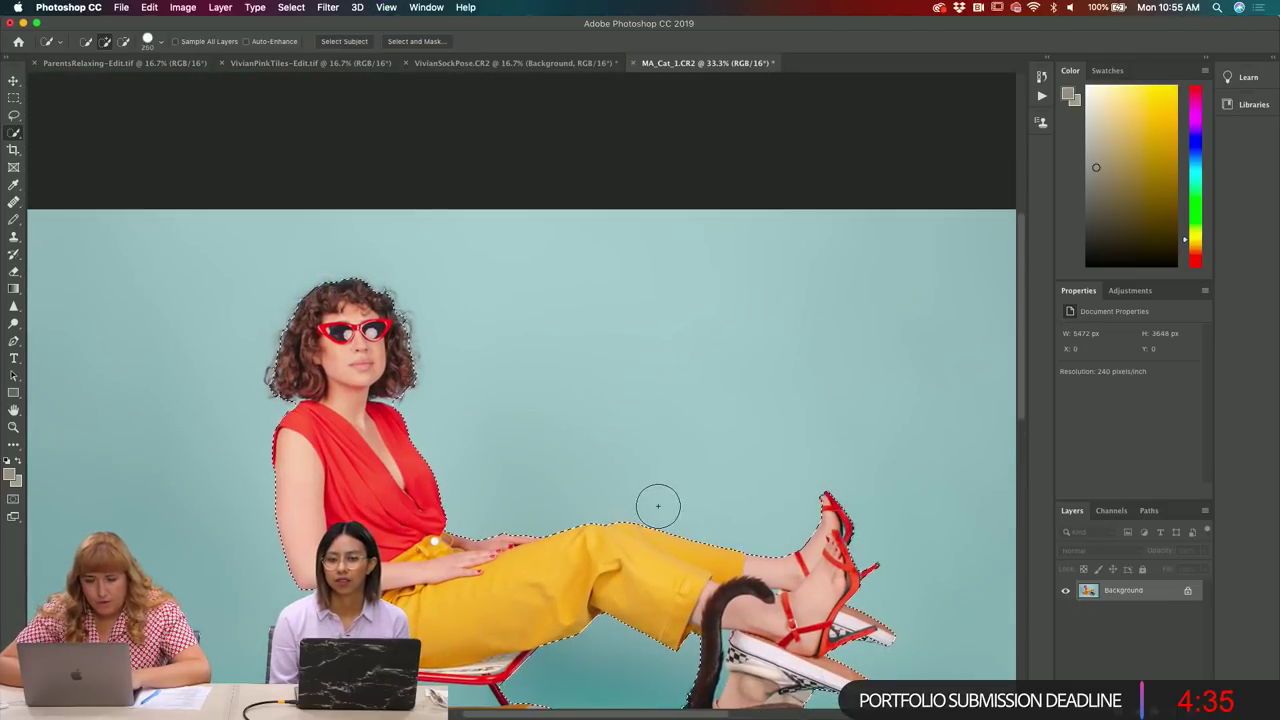
key("bracketleft")
key("bracketleft")
key("bracketleft")
key("bracketleft")
key("bracketleft")
key("bracketleft")
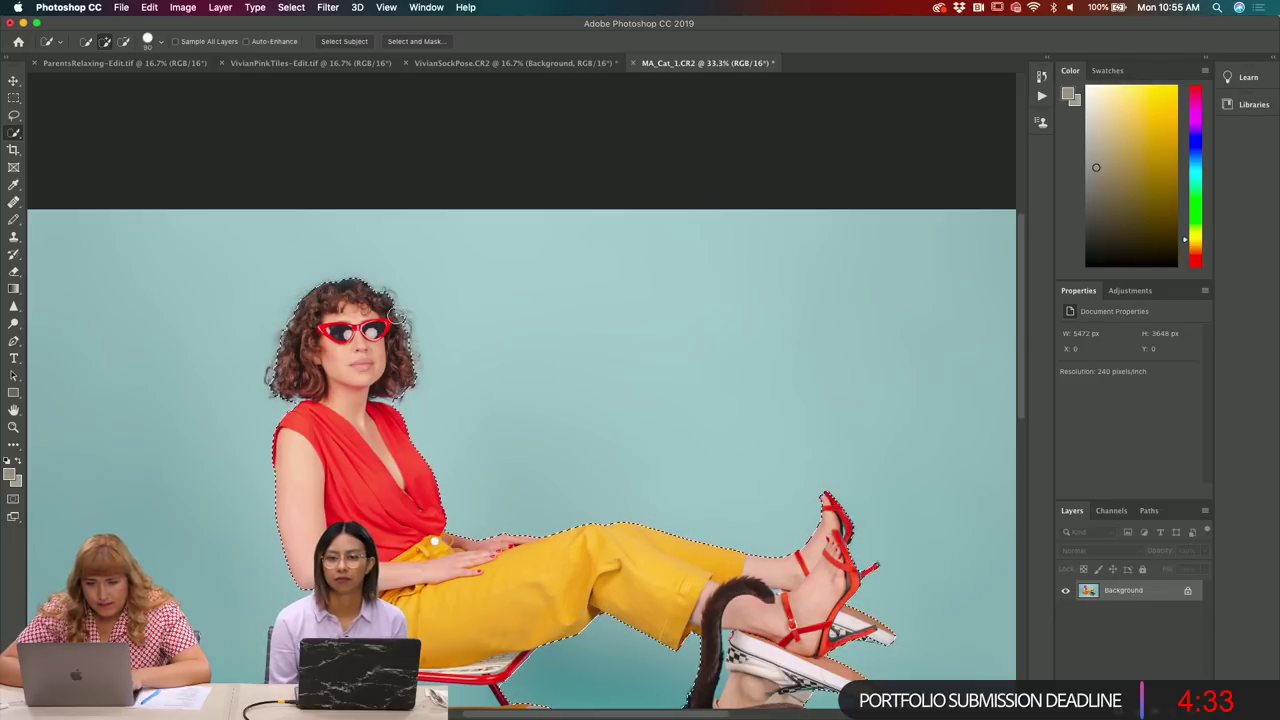
key("bracketleft")
key("bracketleft")
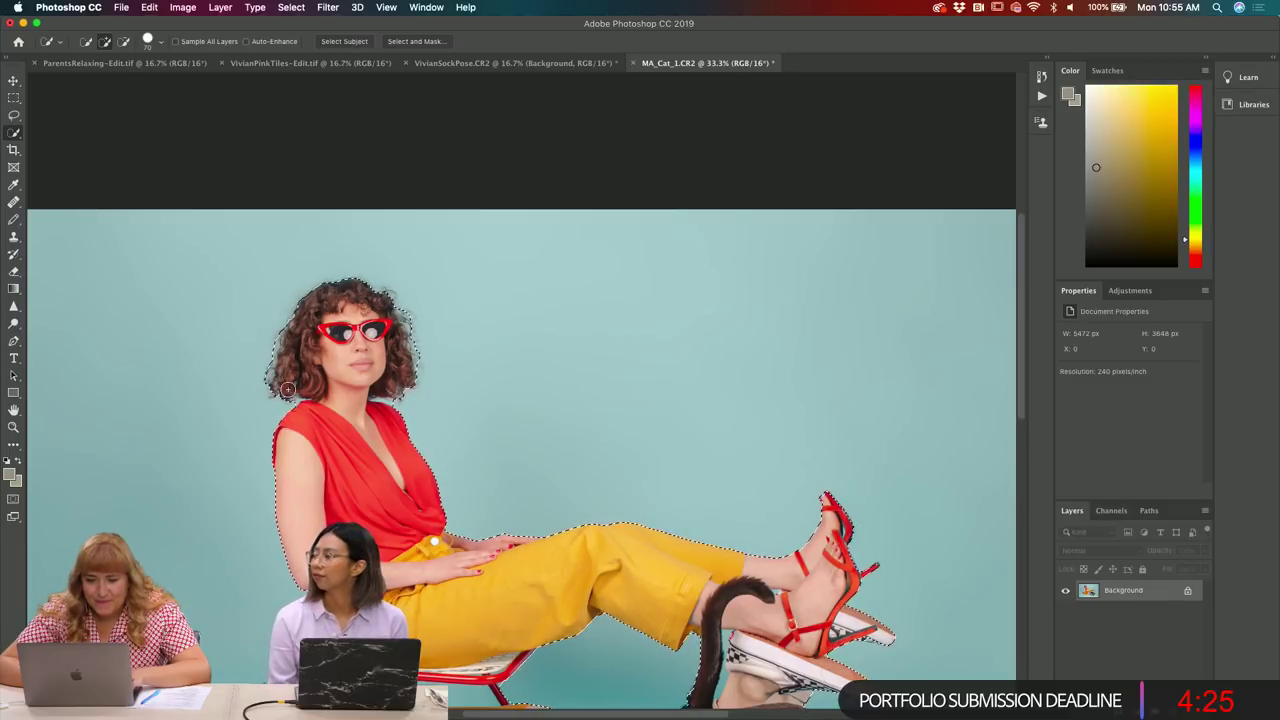
scroll(520, 449, "down", 5)
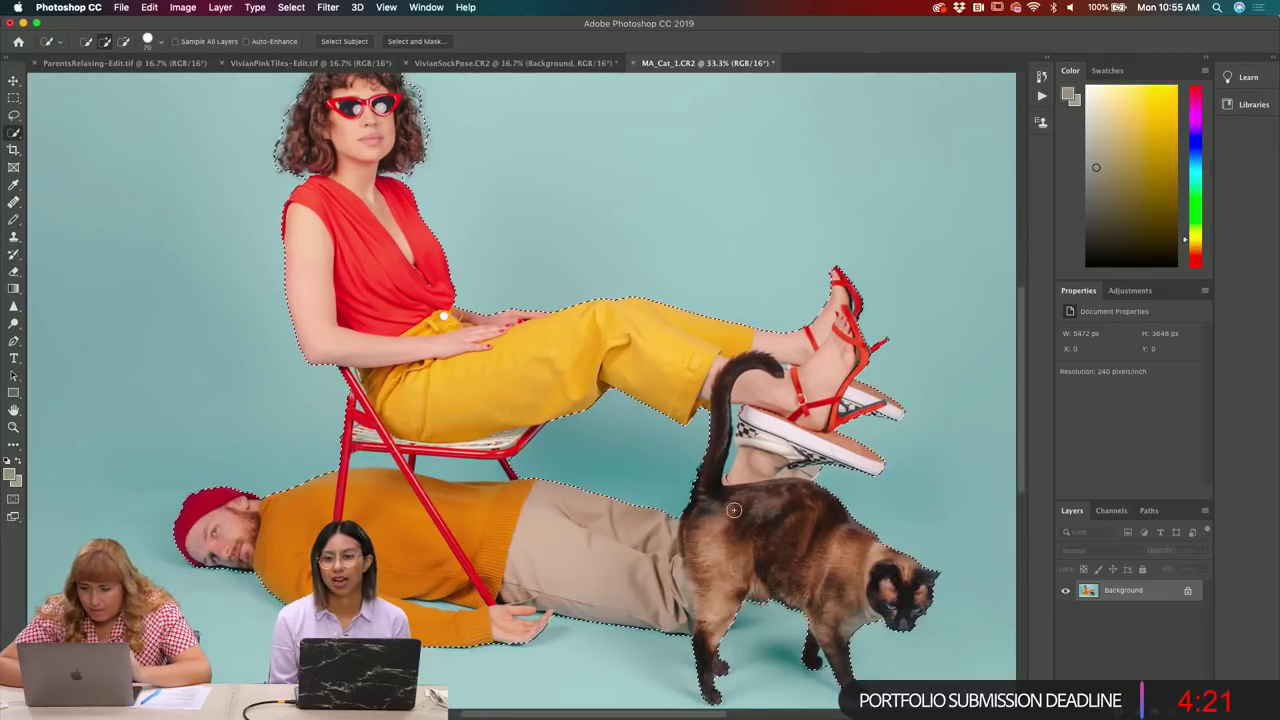
scroll(734, 510, "down", 4)
scroll(734, 510, "up", 2)
scroll(734, 510, "right", 1)
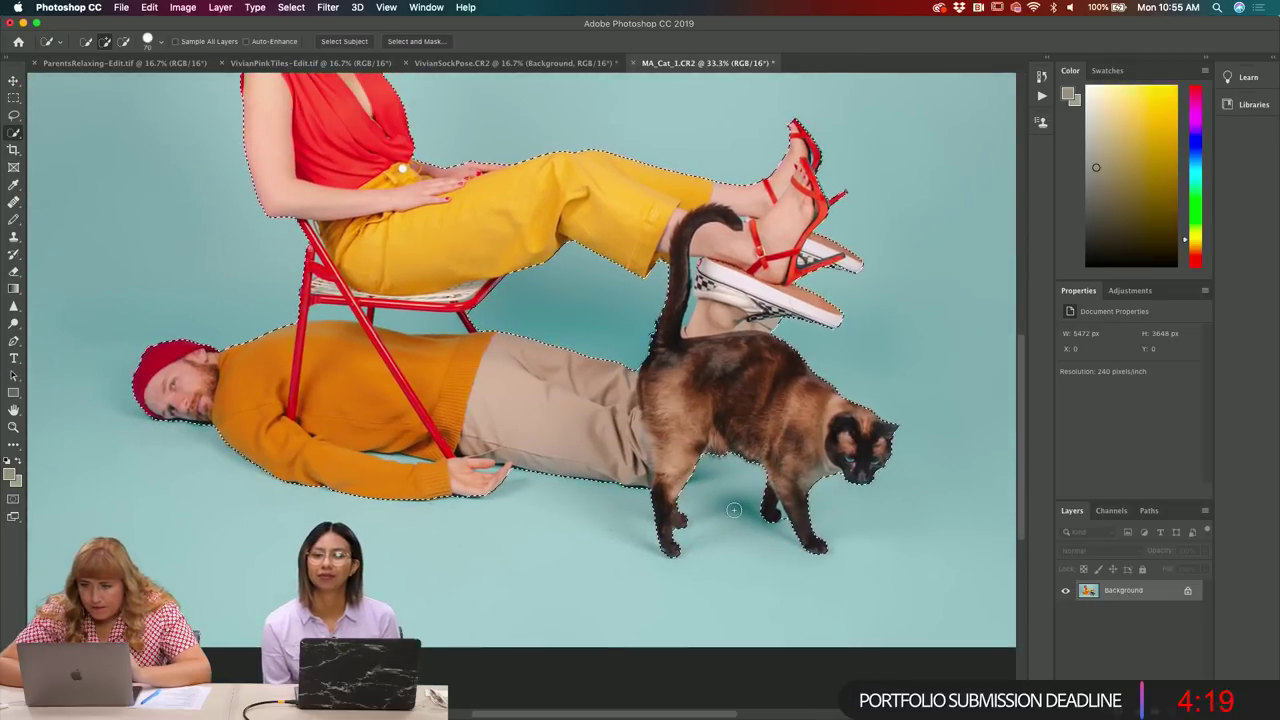
scroll(734, 510, "up", 3)
scroll(734, 510, "left", 1)
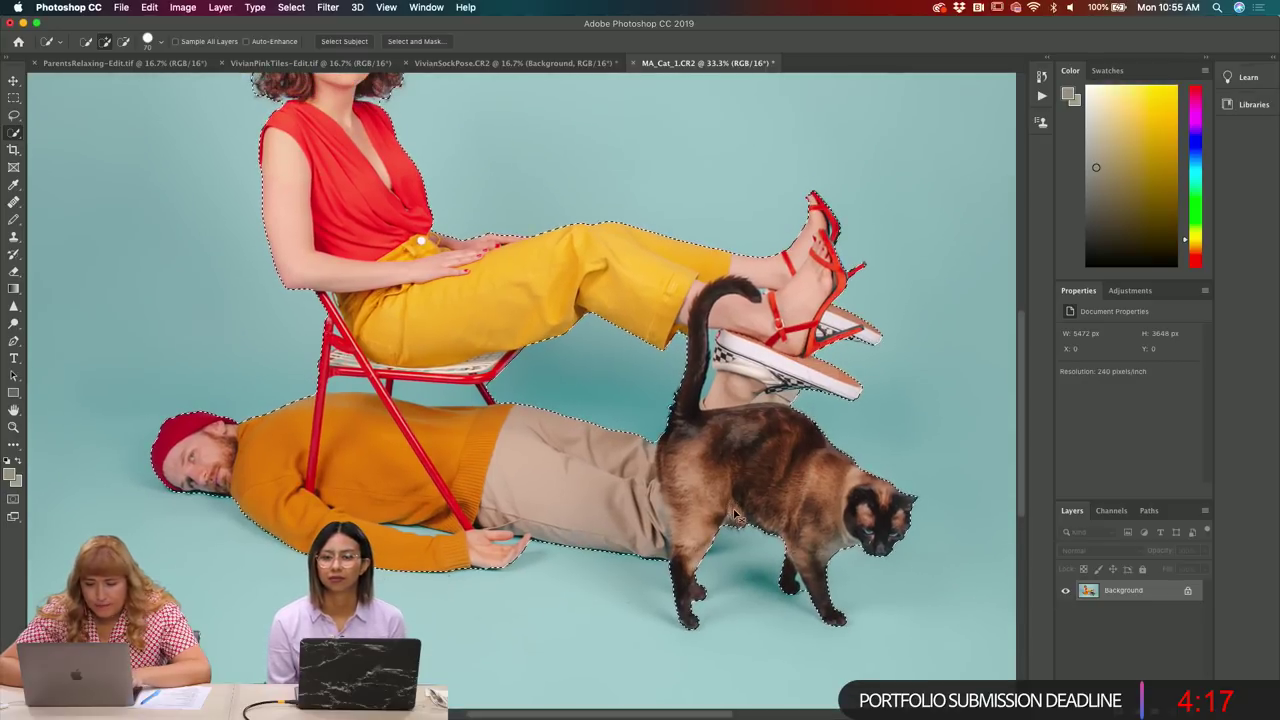
- Invert the selection to the teal backdrop and refine its edges with a smaller brush
key("super+minus")
key("super+minus")
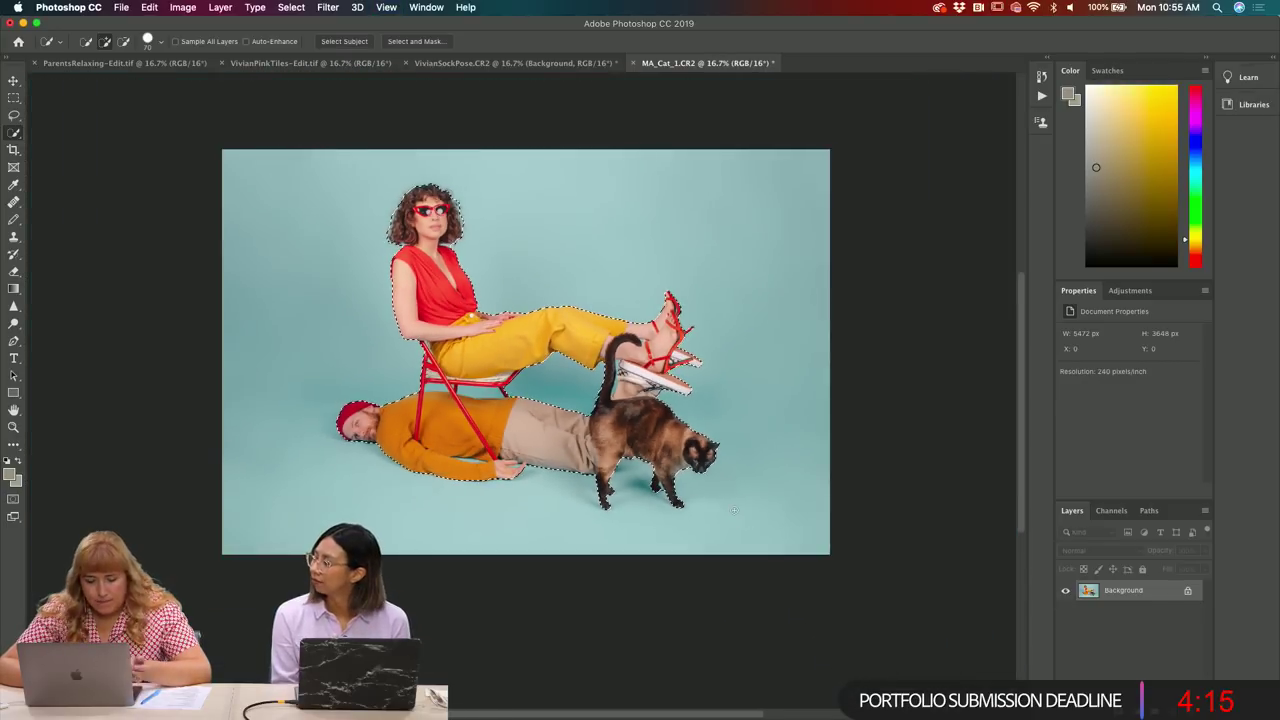
key("shift+super+i")
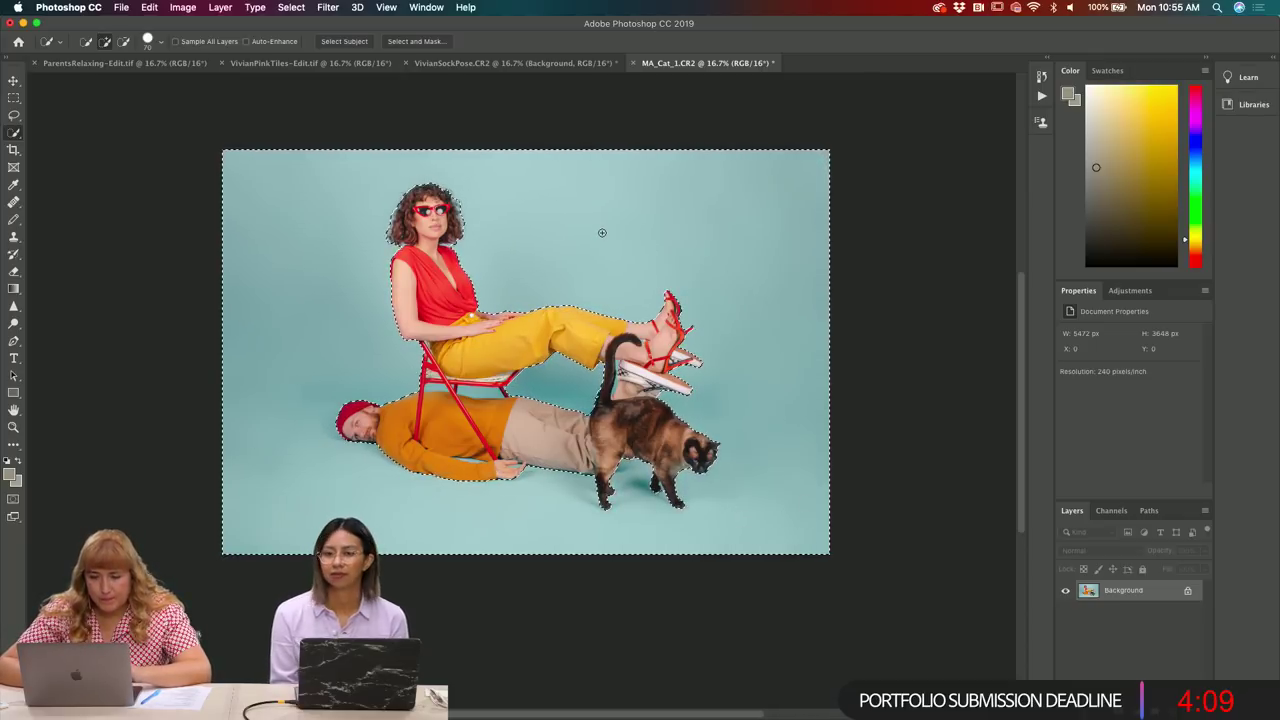
key("super+equal")
key("super+equal")
key("super+equal")
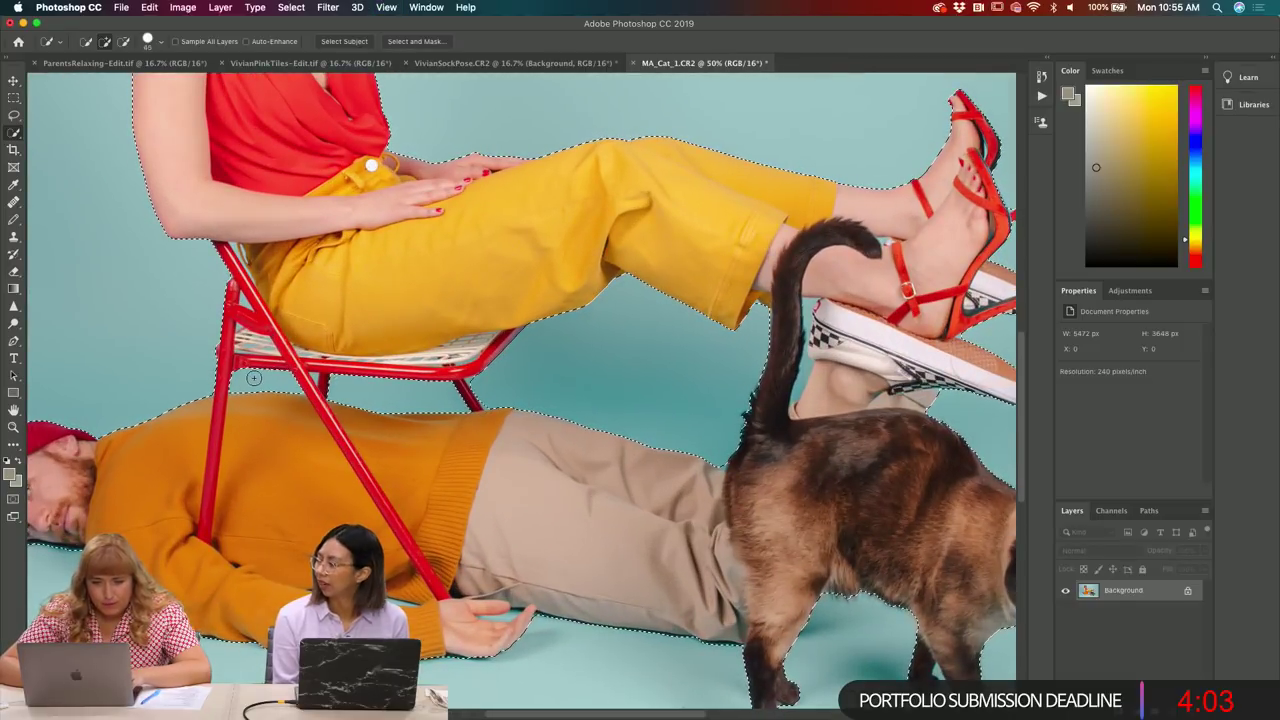
key("bracketleft")
key("bracketleft")
key("bracketleft")
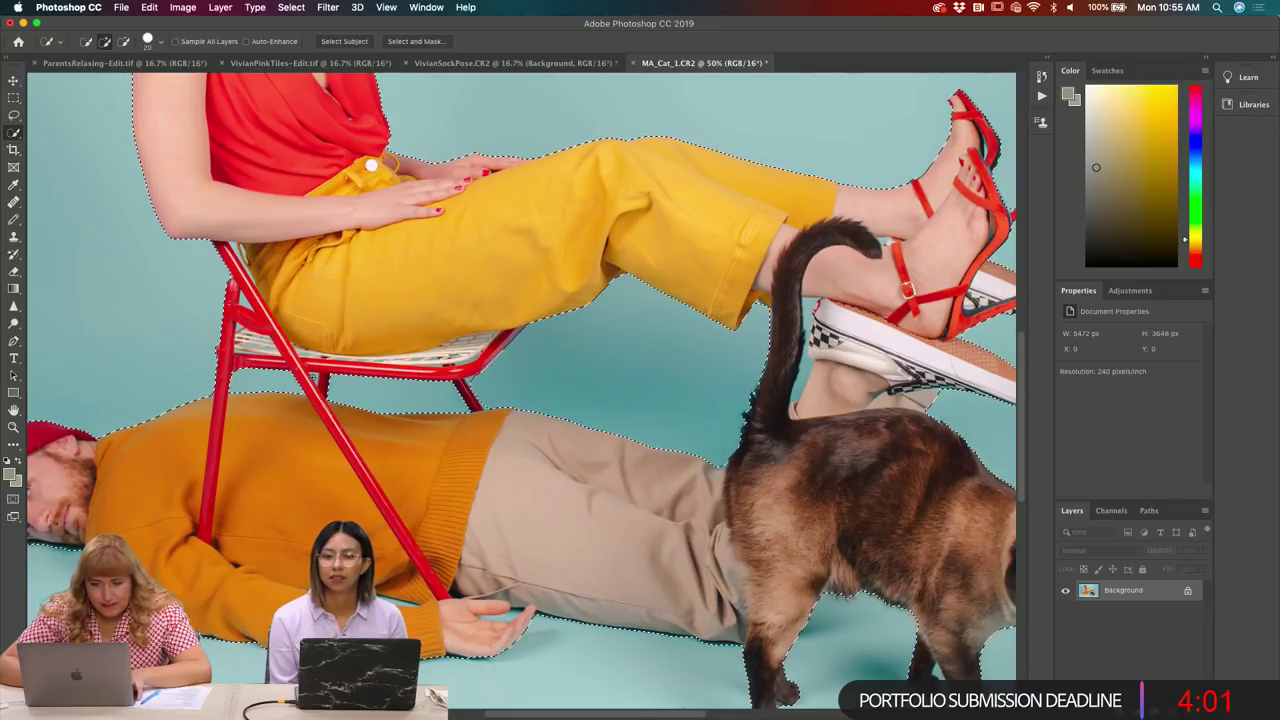
key("bracketleft")
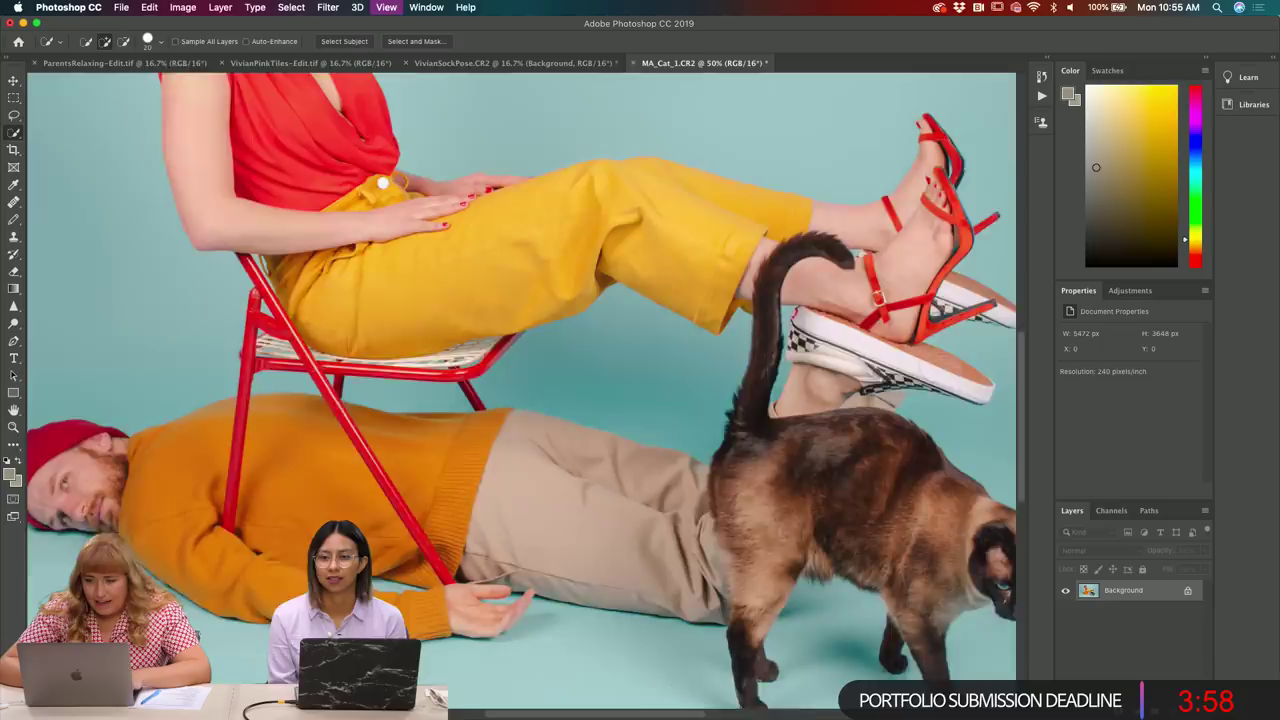
key("super+minus")
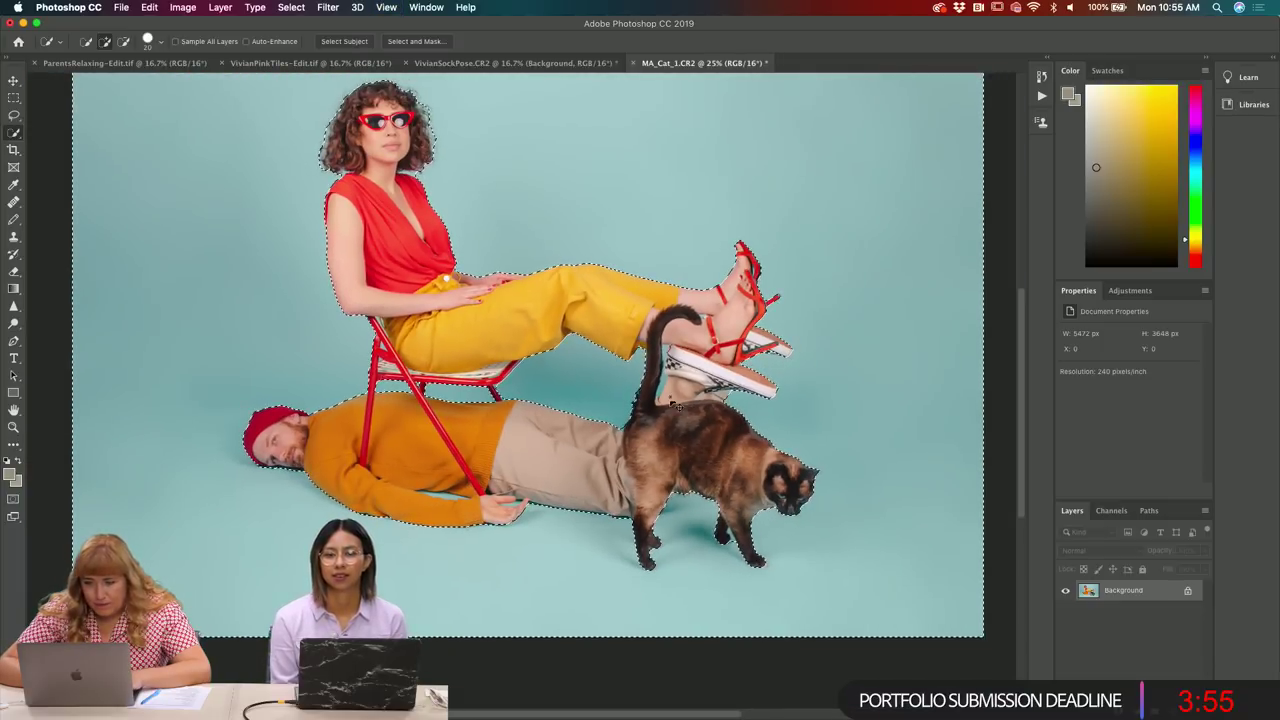
key("super+minus")
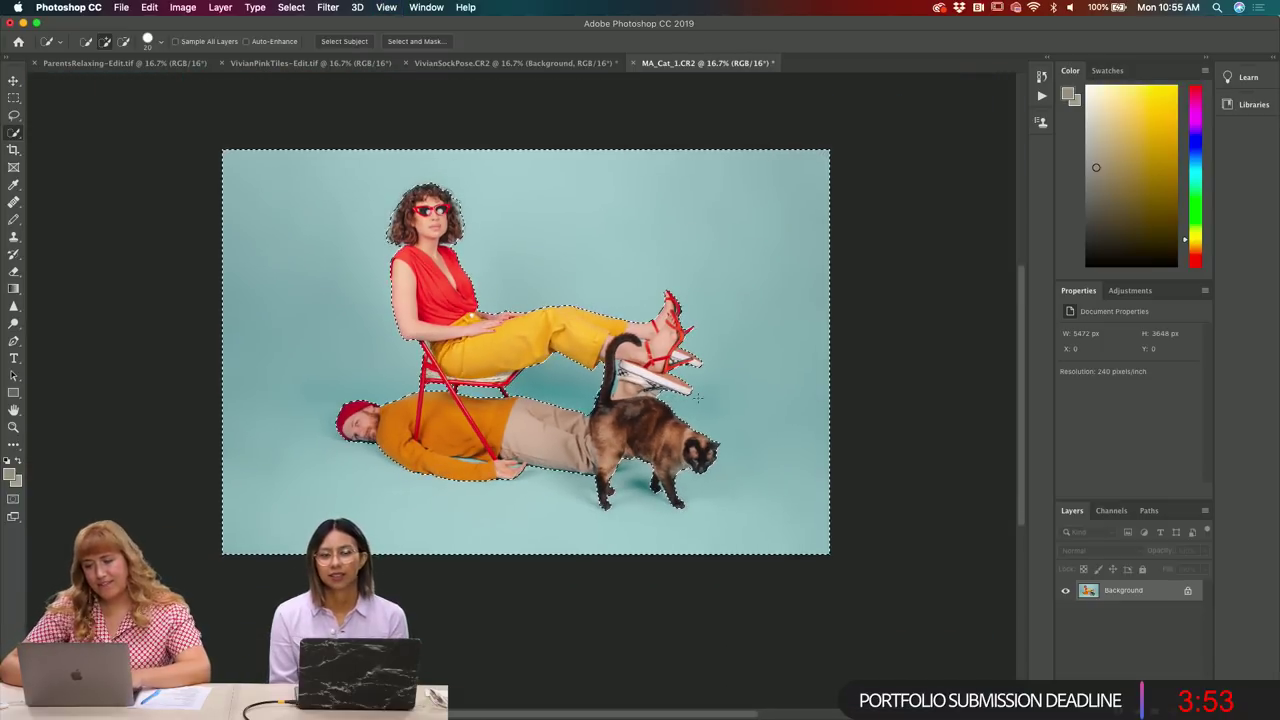
key("i")
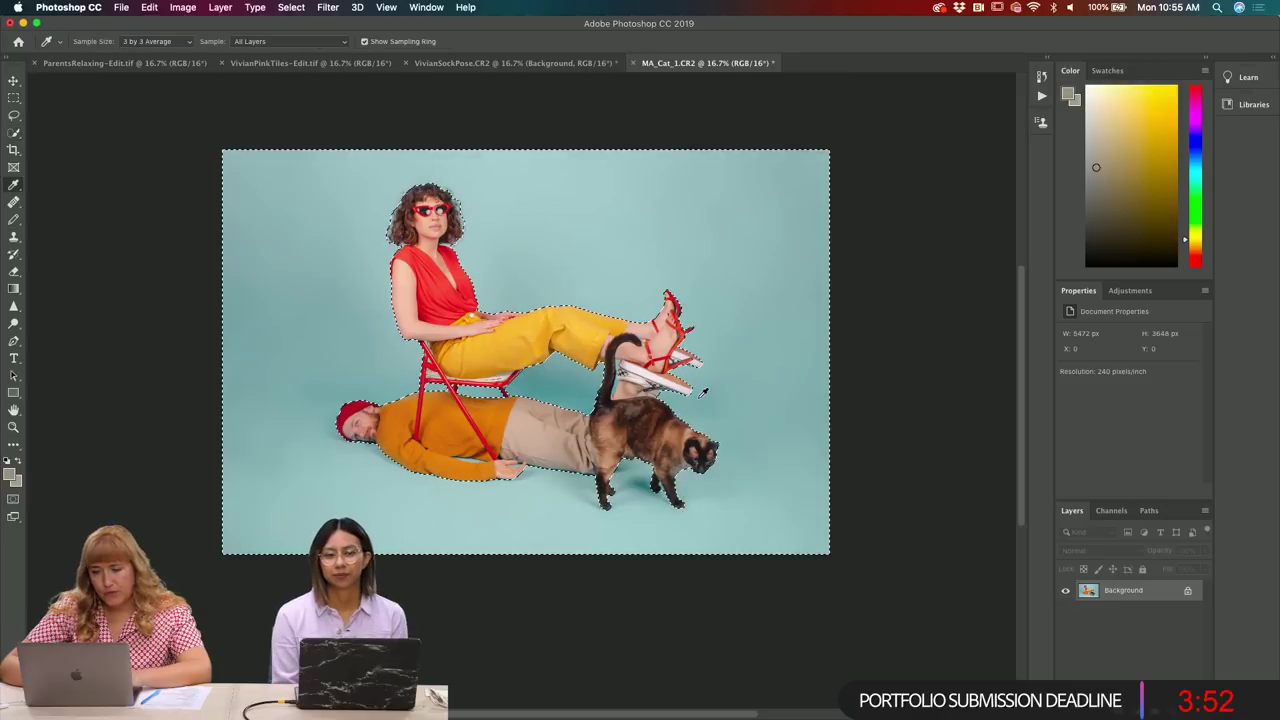
- Sample the teal backdrop colour and set up a low-opacity Soft Round brush
left_click(764, 330)
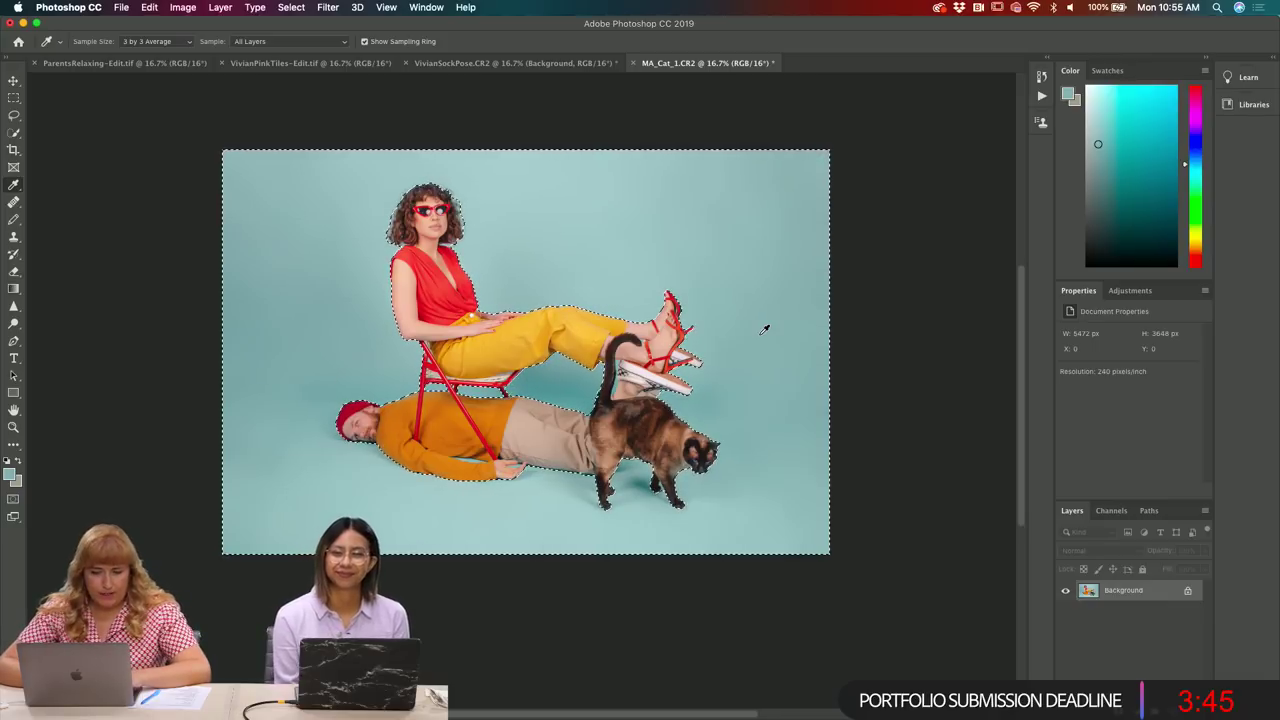
key("b")
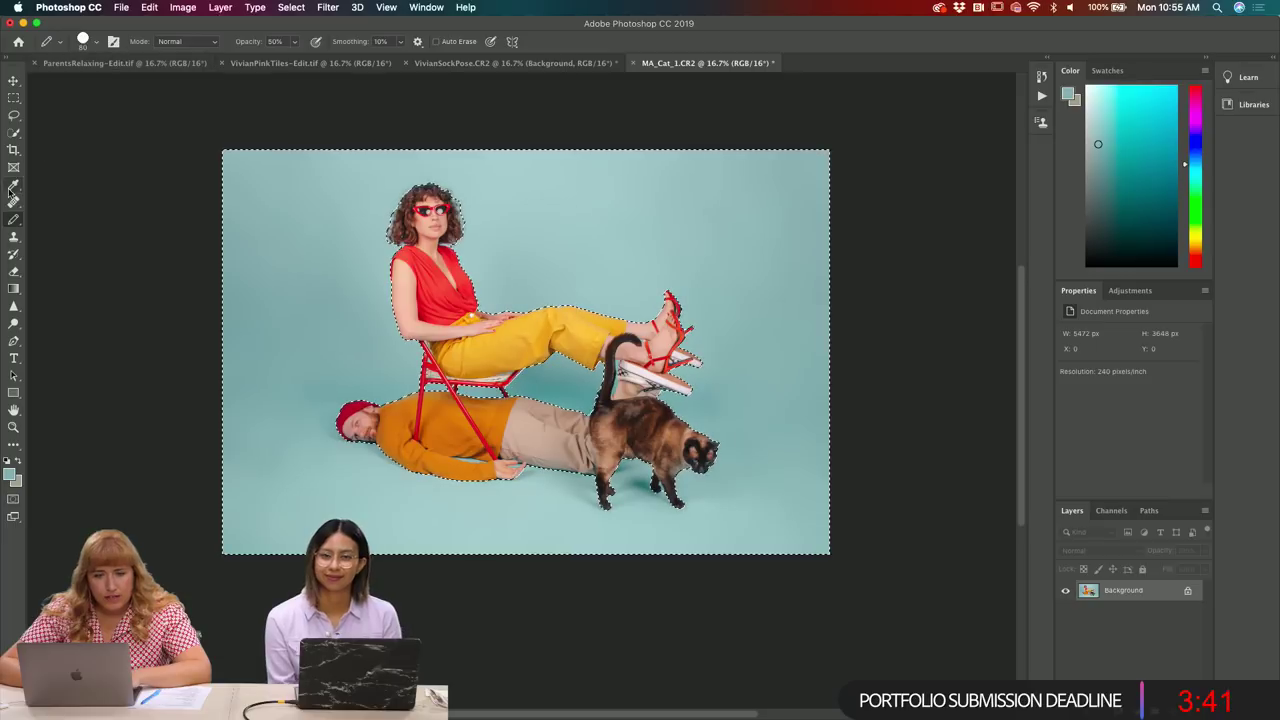
right_click(13, 220)
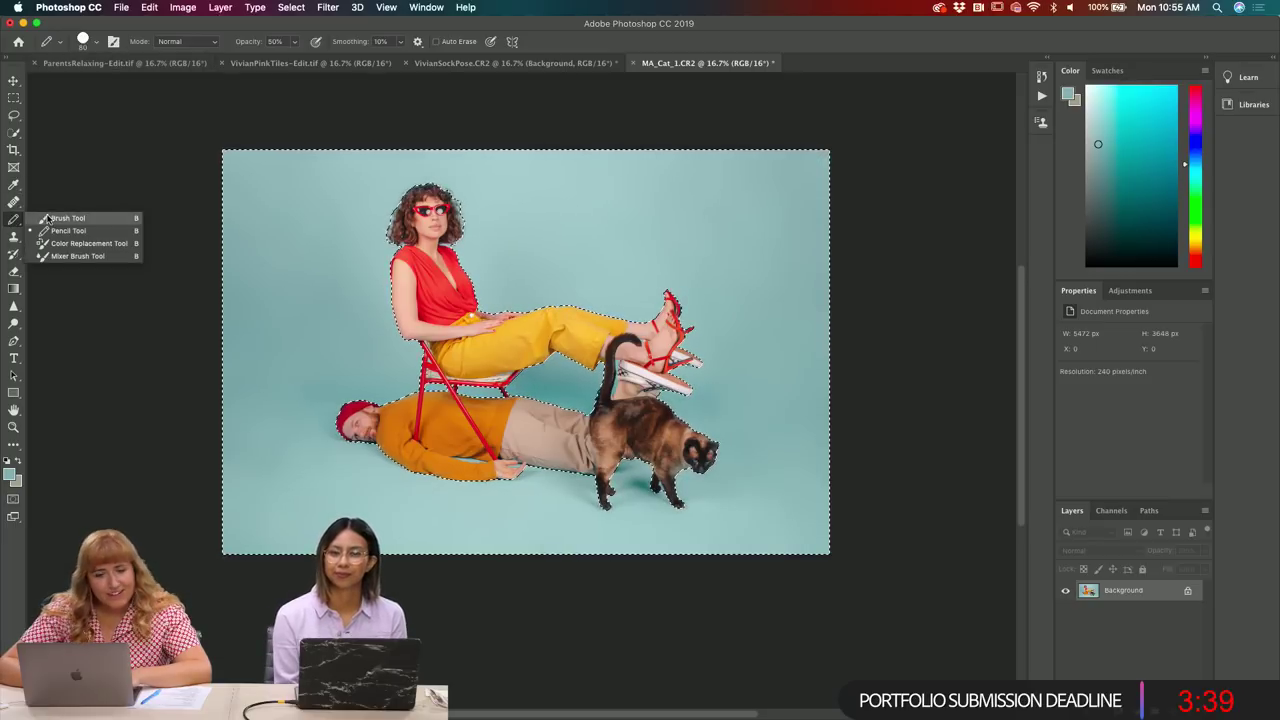
left_click(48, 218)
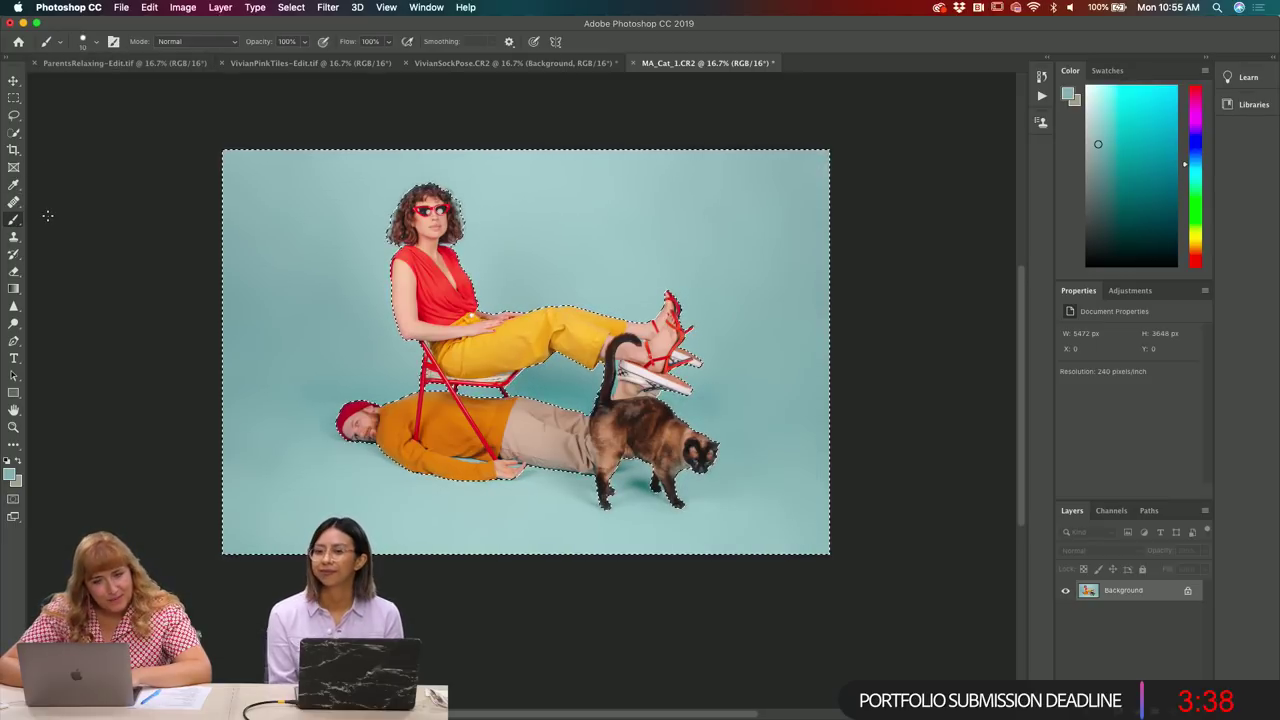
left_click(86, 43)
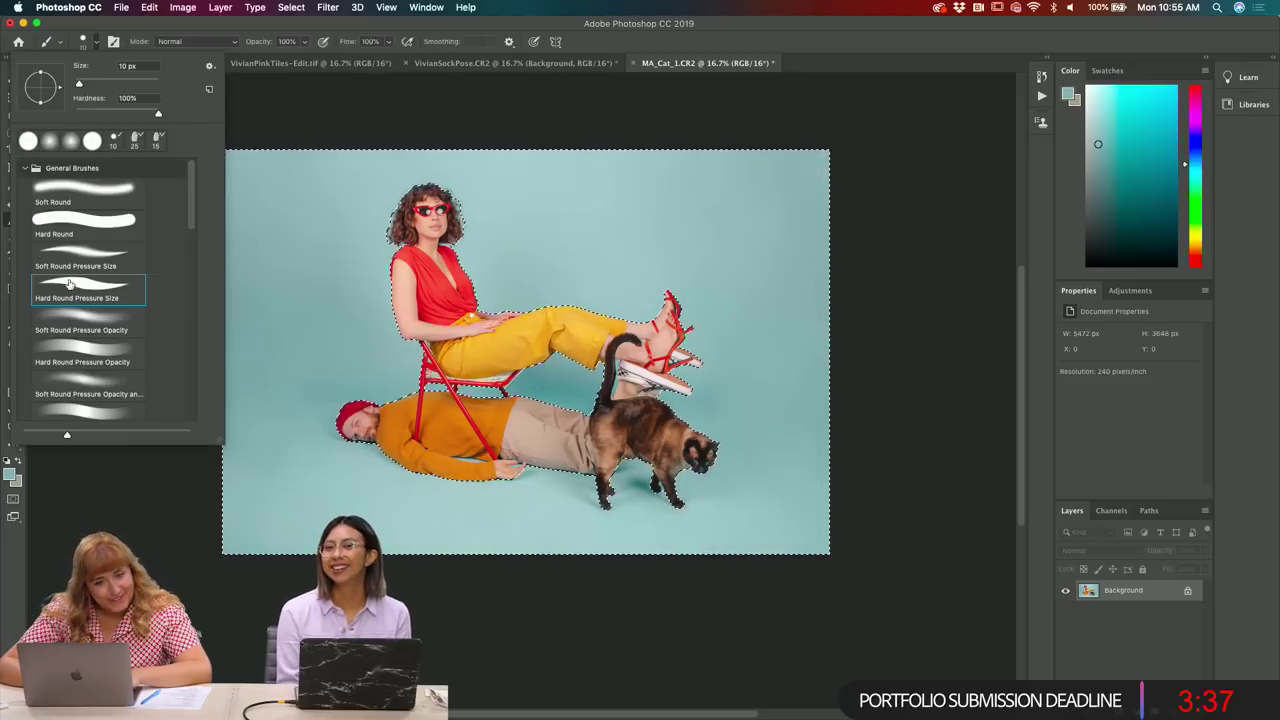
double_click(110, 195)
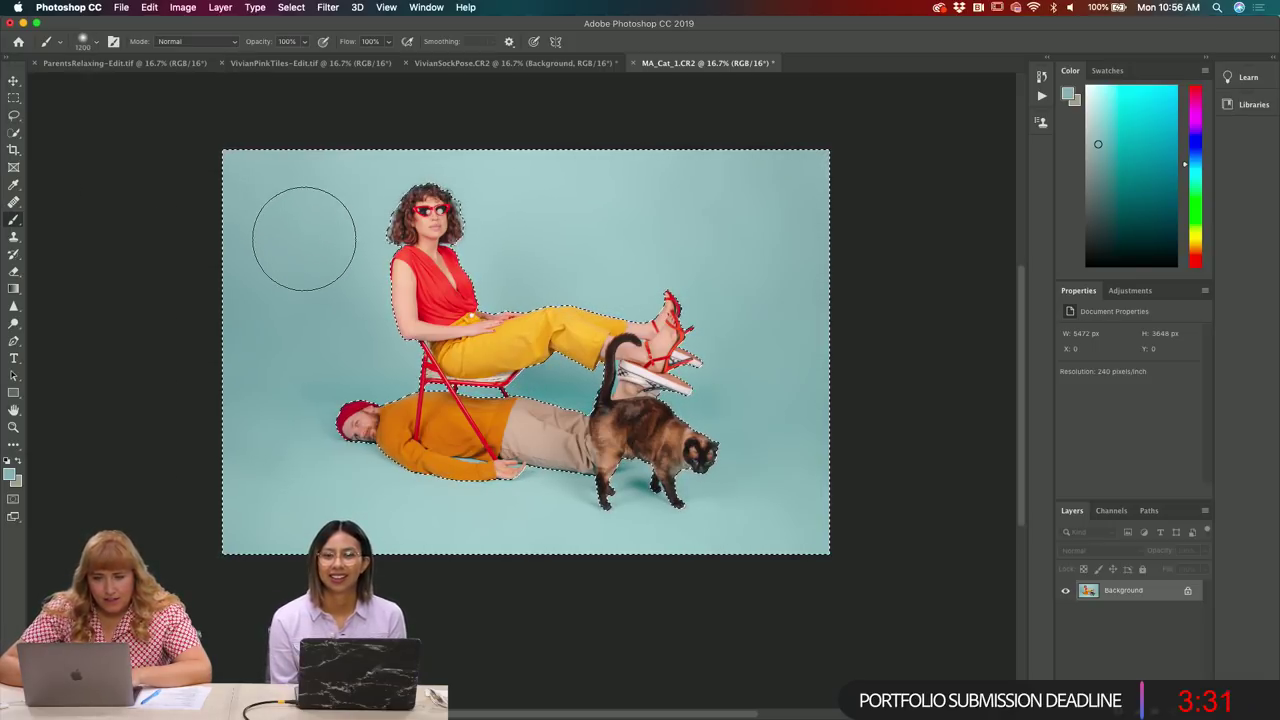
left_click(84, 42)
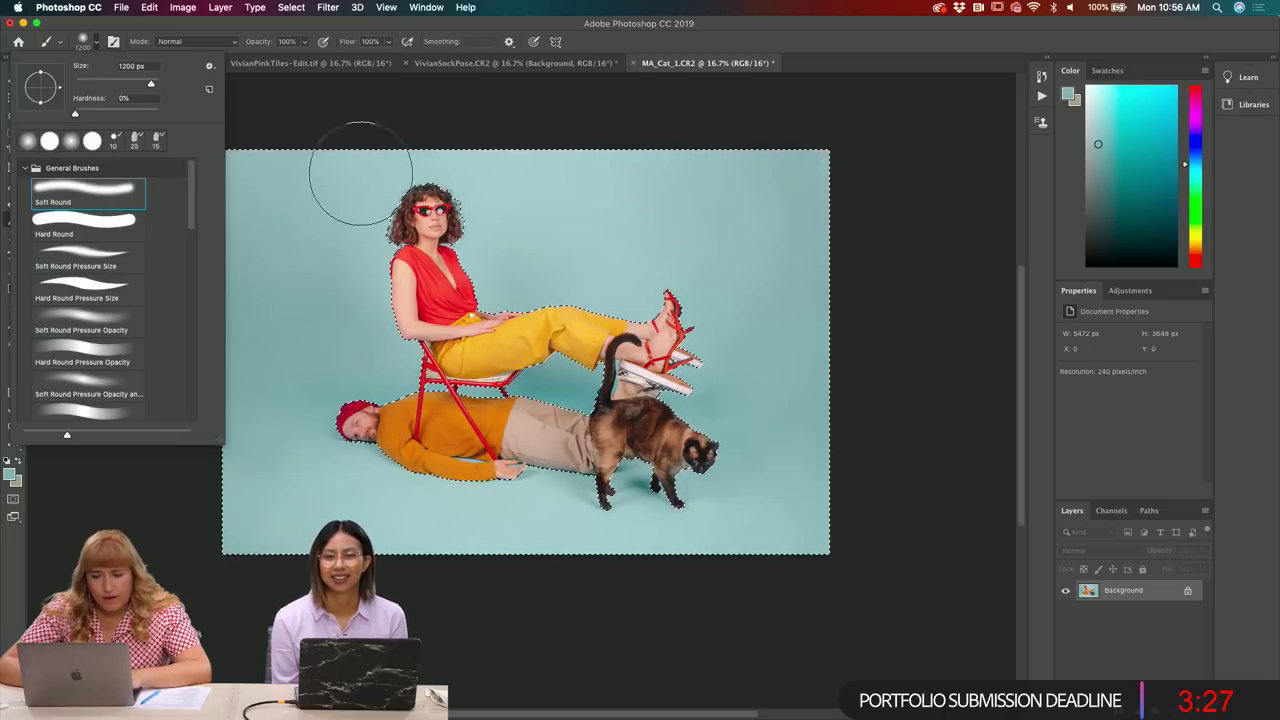
left_click(503, 108)
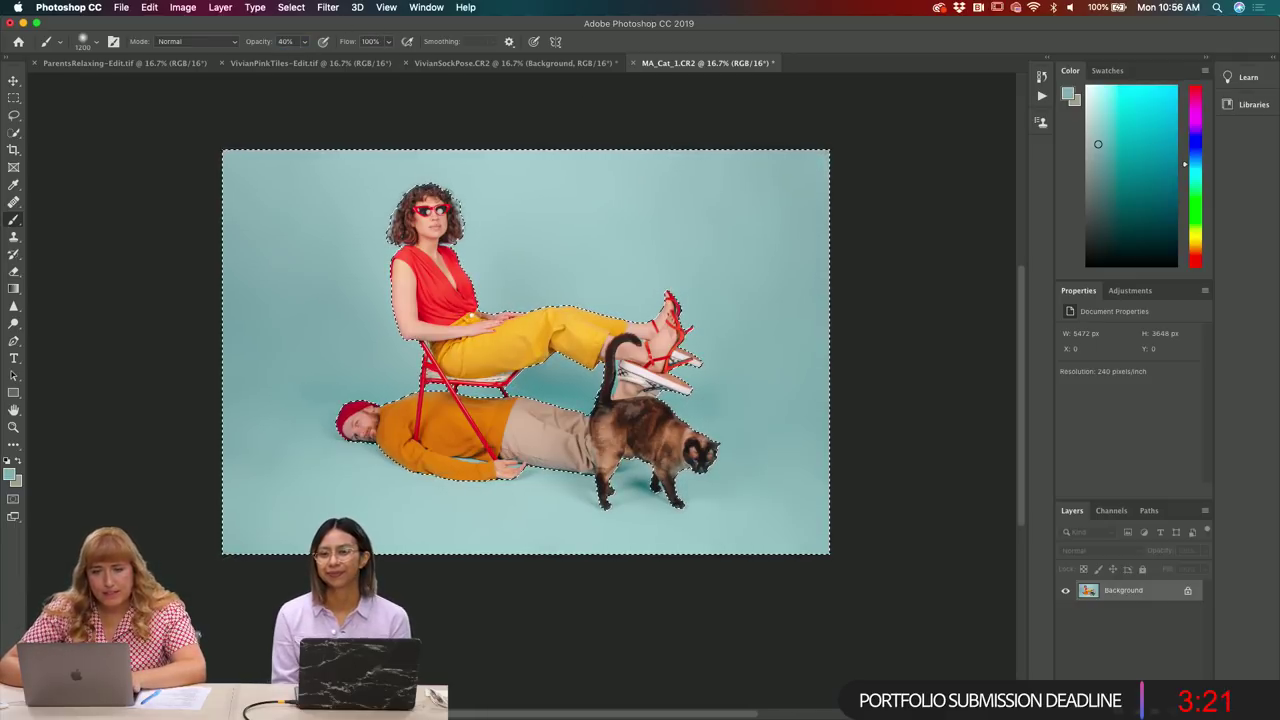
type("50")
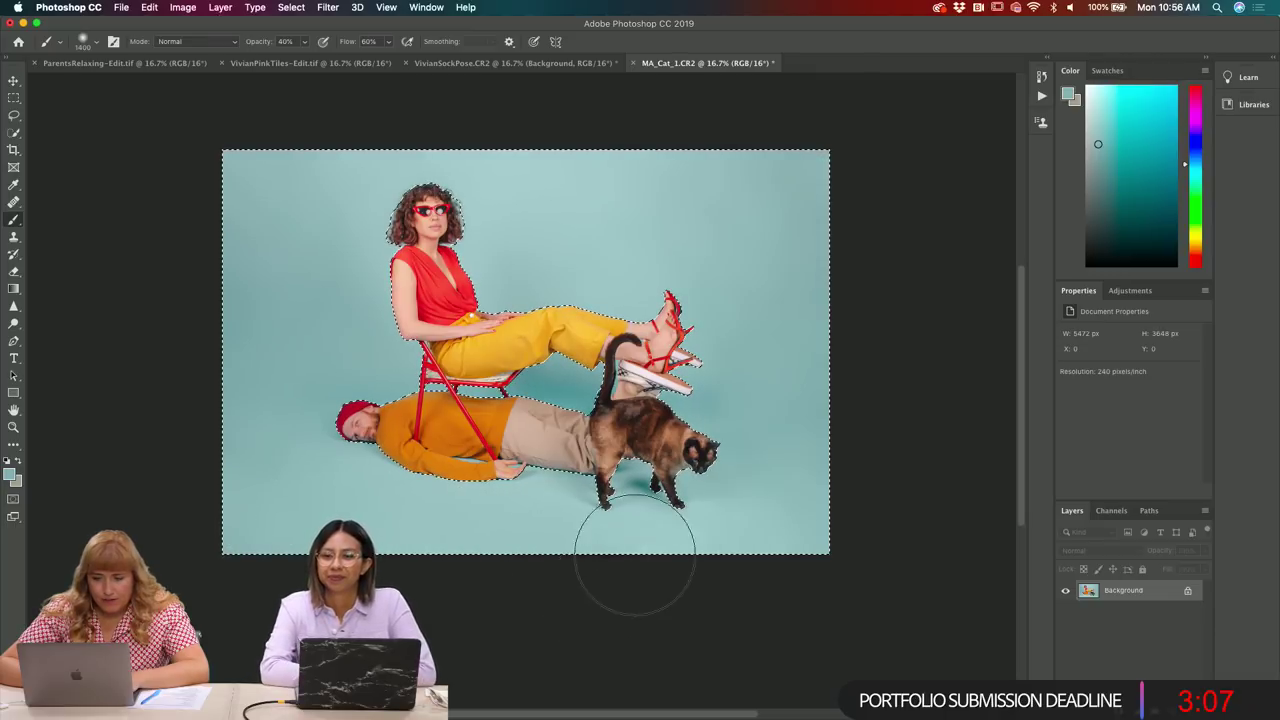
- Paint the selected backdrop with a 900–1000 px brush, undoing one stroke, then hide the selection edges
key("bracketleft")
key("bracketleft")
key("bracketleft")
key("bracketleft")
key("bracketleft")
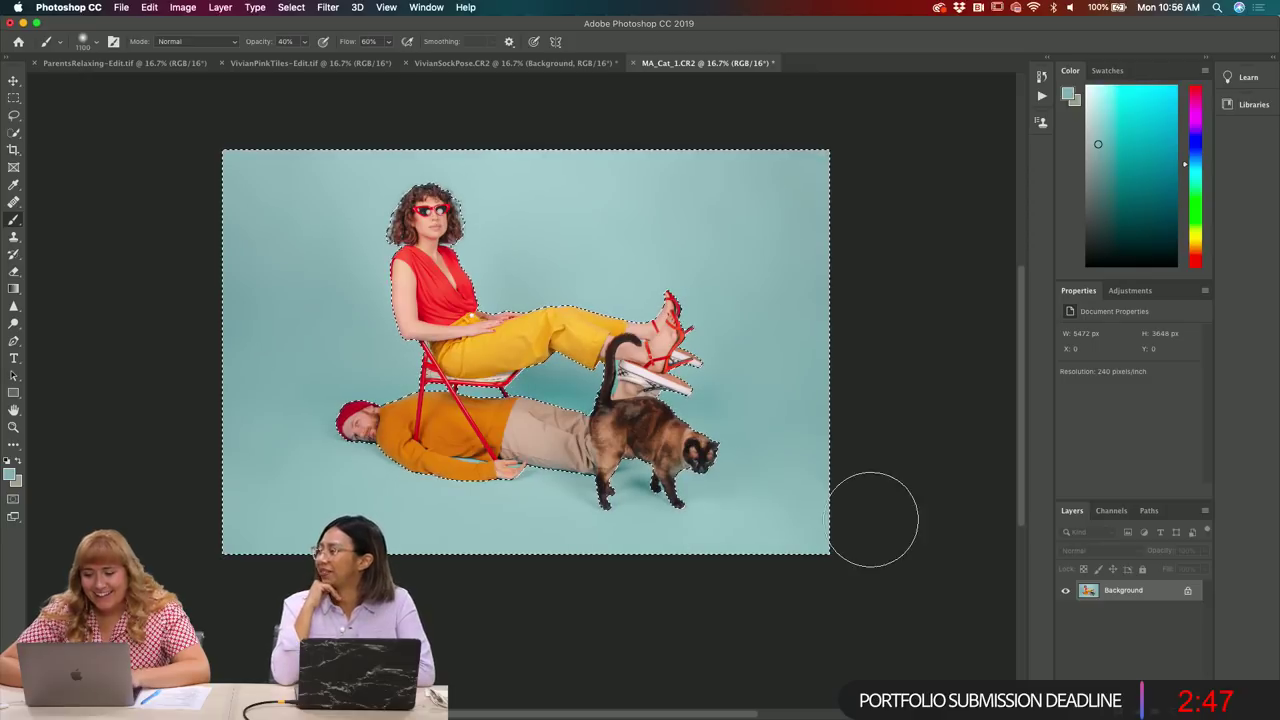
key("bracketleft")
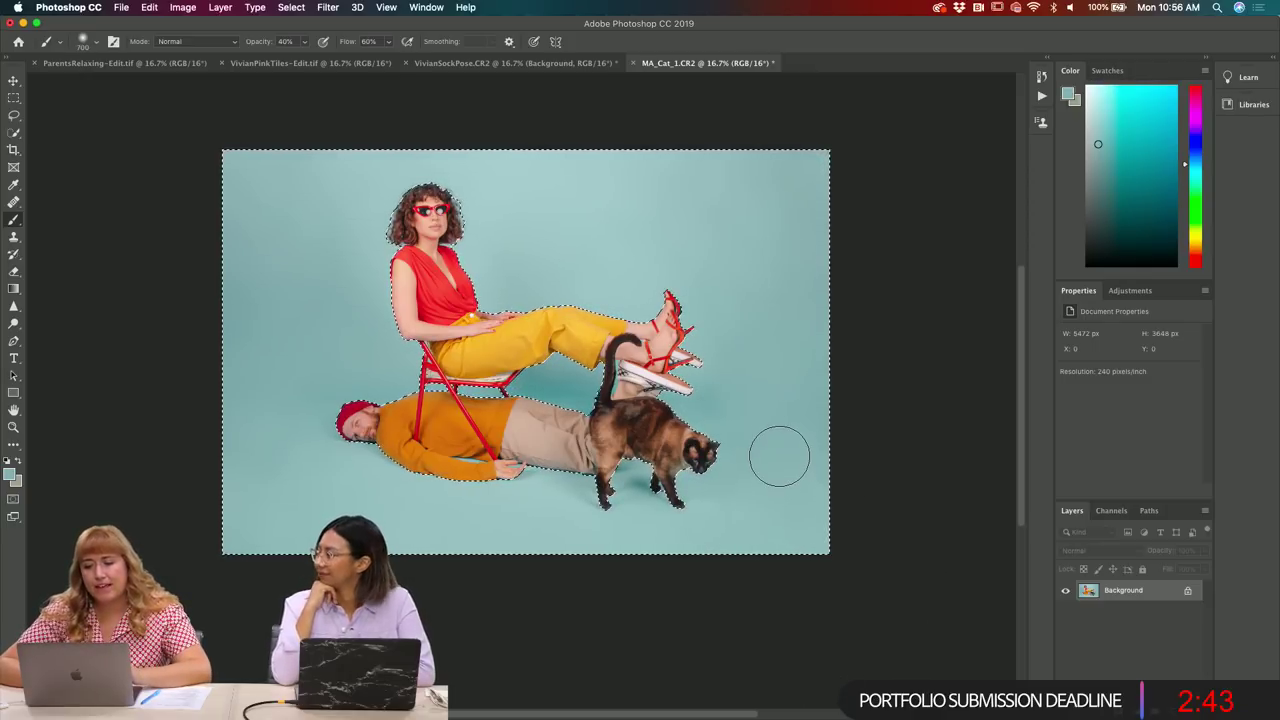
key("bracketright")
key("bracketright")
key("bracketright")
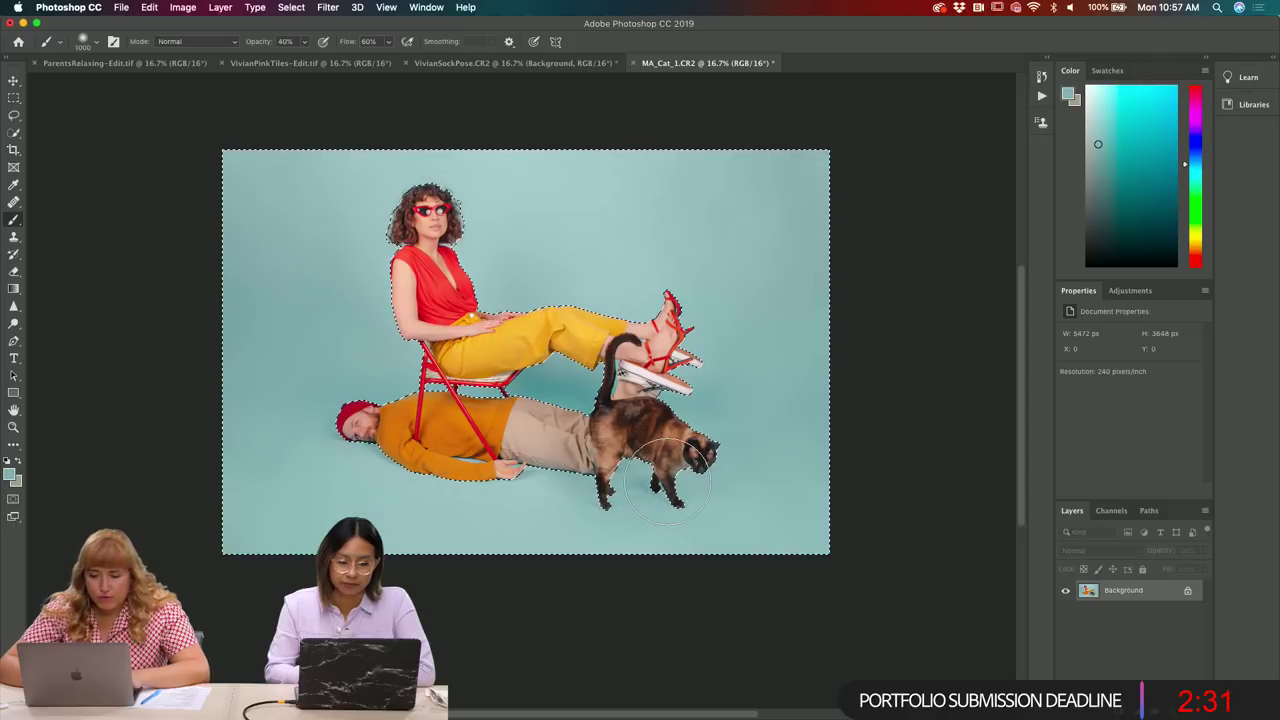
key("super+z")
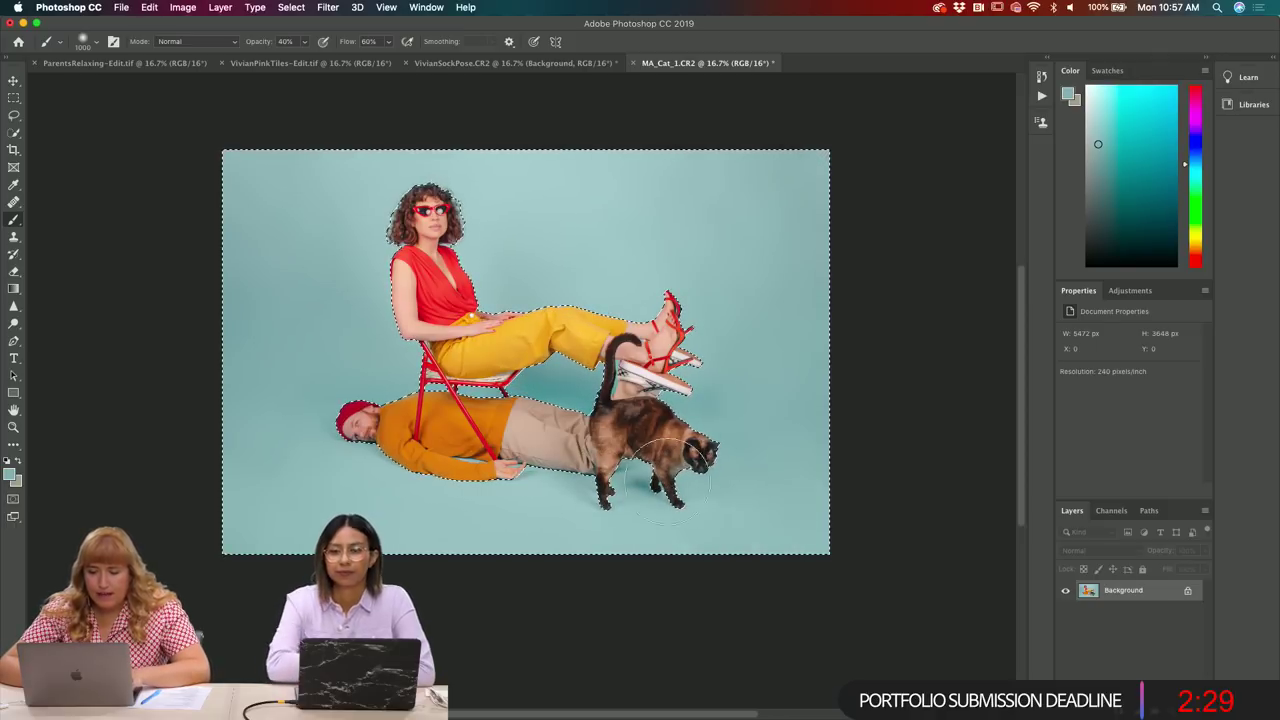
key("bracketright")
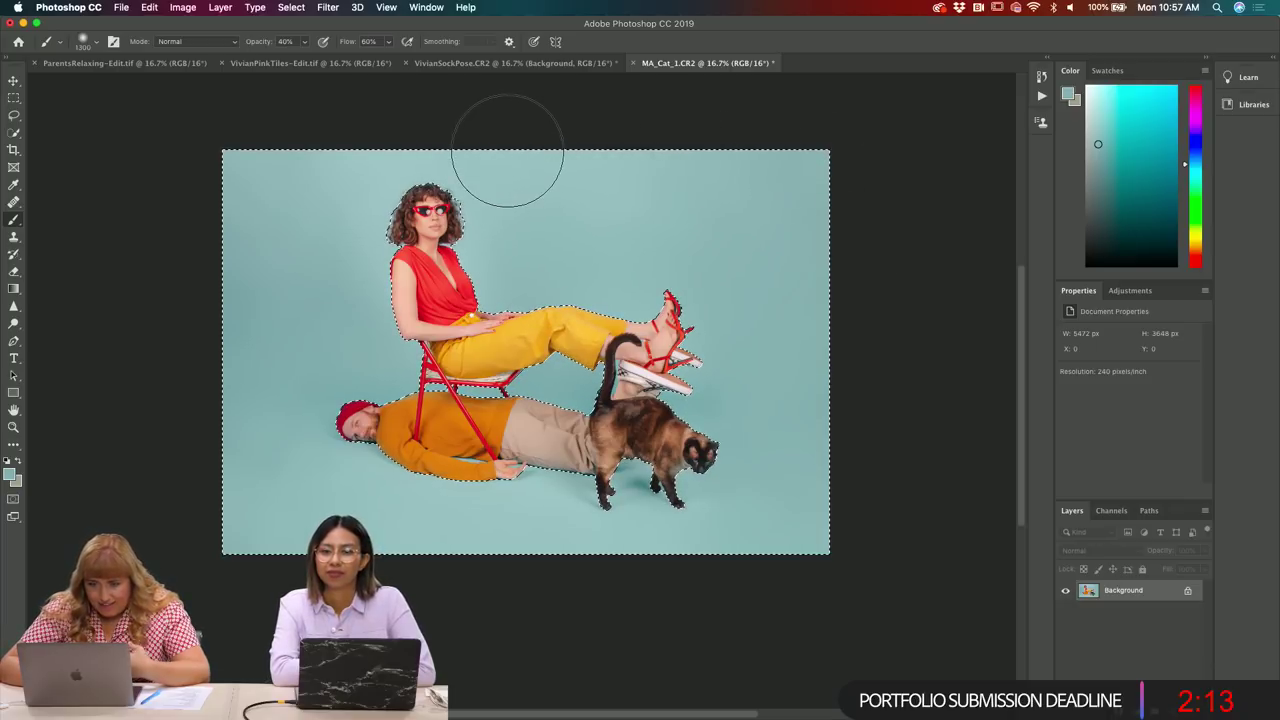
key("super+h")
- Zoom in on the woman's hair, undo the recent strokes there, zoom back out and deselect the backdrop
key("super+equal")
key("super+equal")
key("super+equal")
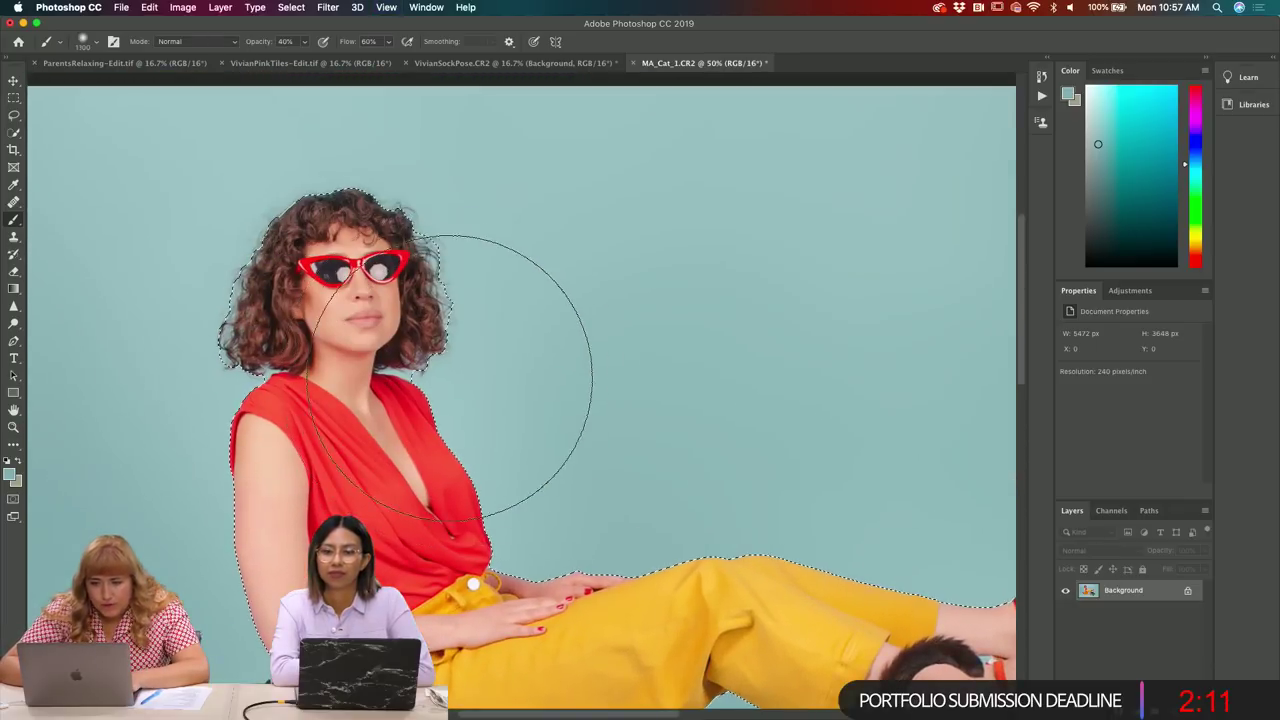
key("bracketleft")
key("bracketleft")
key("bracketleft")
key("bracketleft")
key("bracketleft")
key("bracketleft")
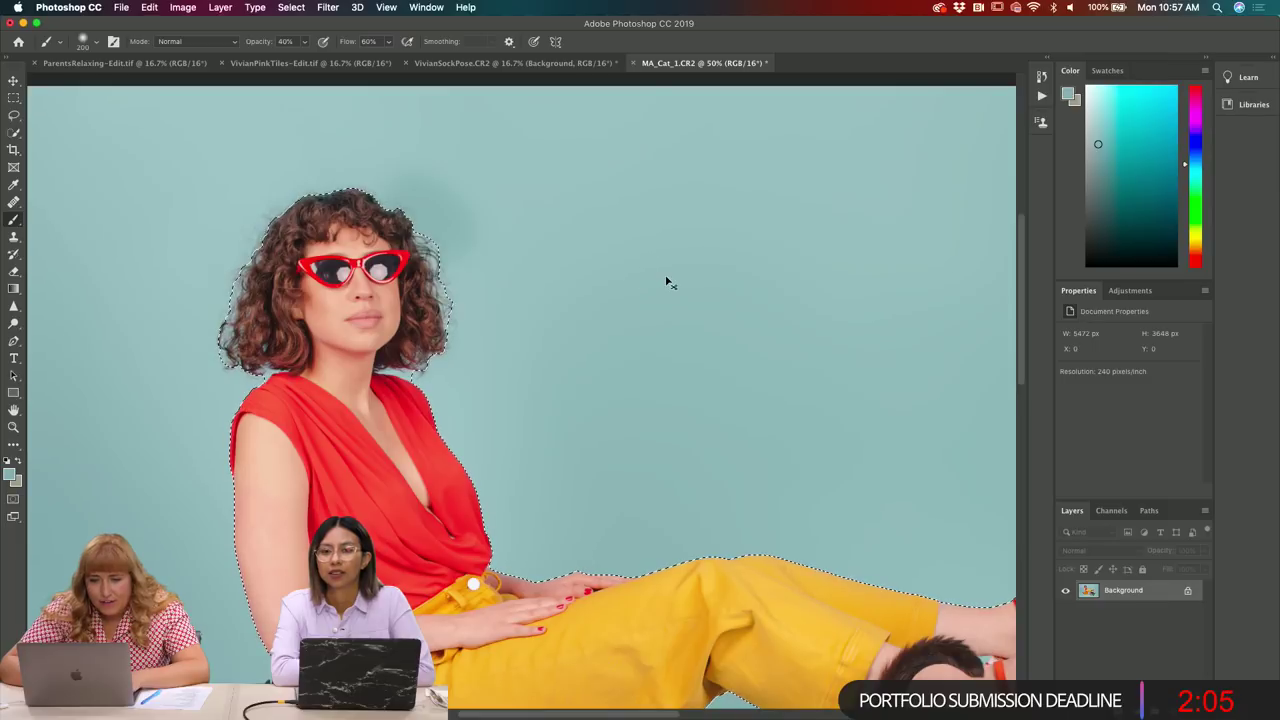
key("super+d")
key("super+z")
key("super+z")
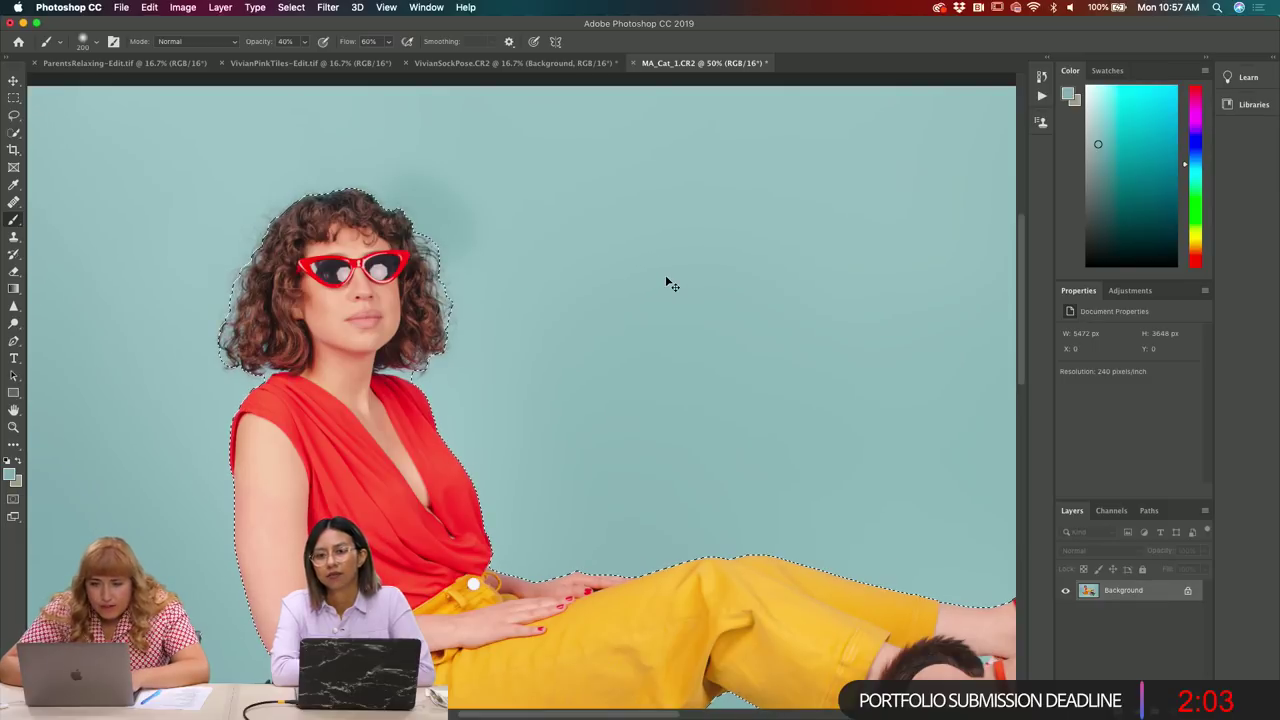
key("super+minus")
key("super+minus")
key("super+minus")
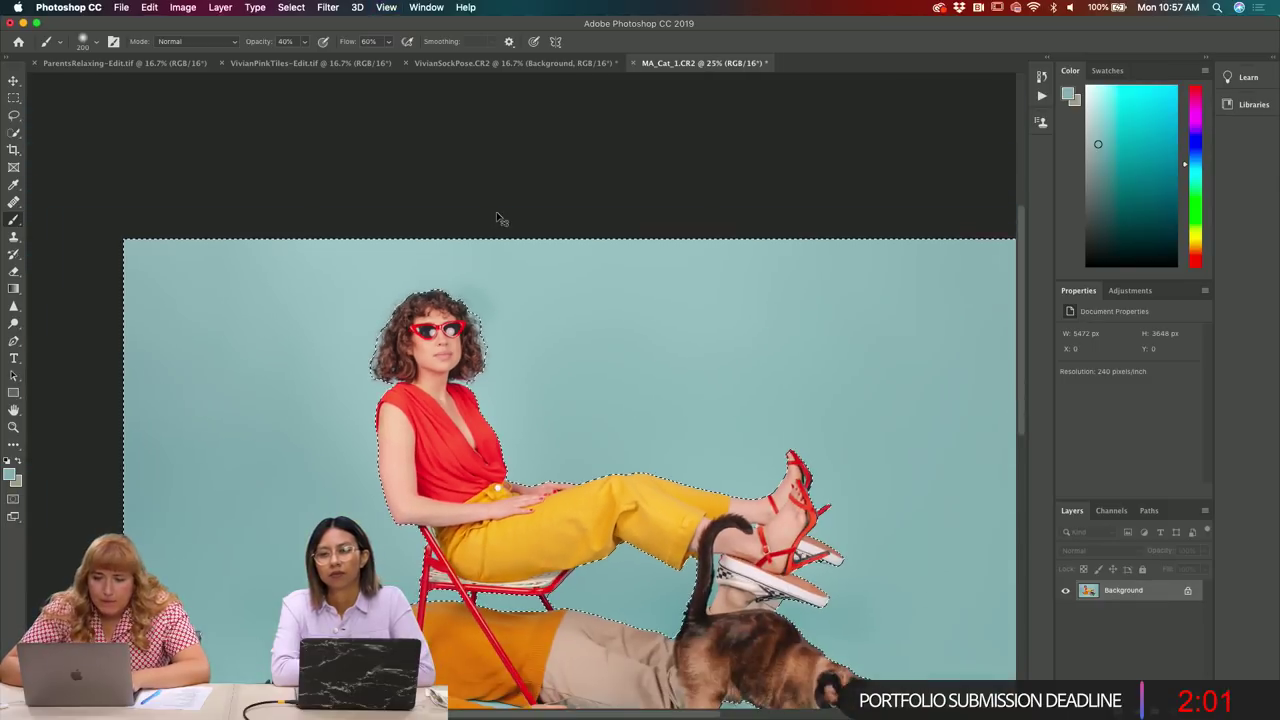
key("super+minus")
key("super+shift+d")
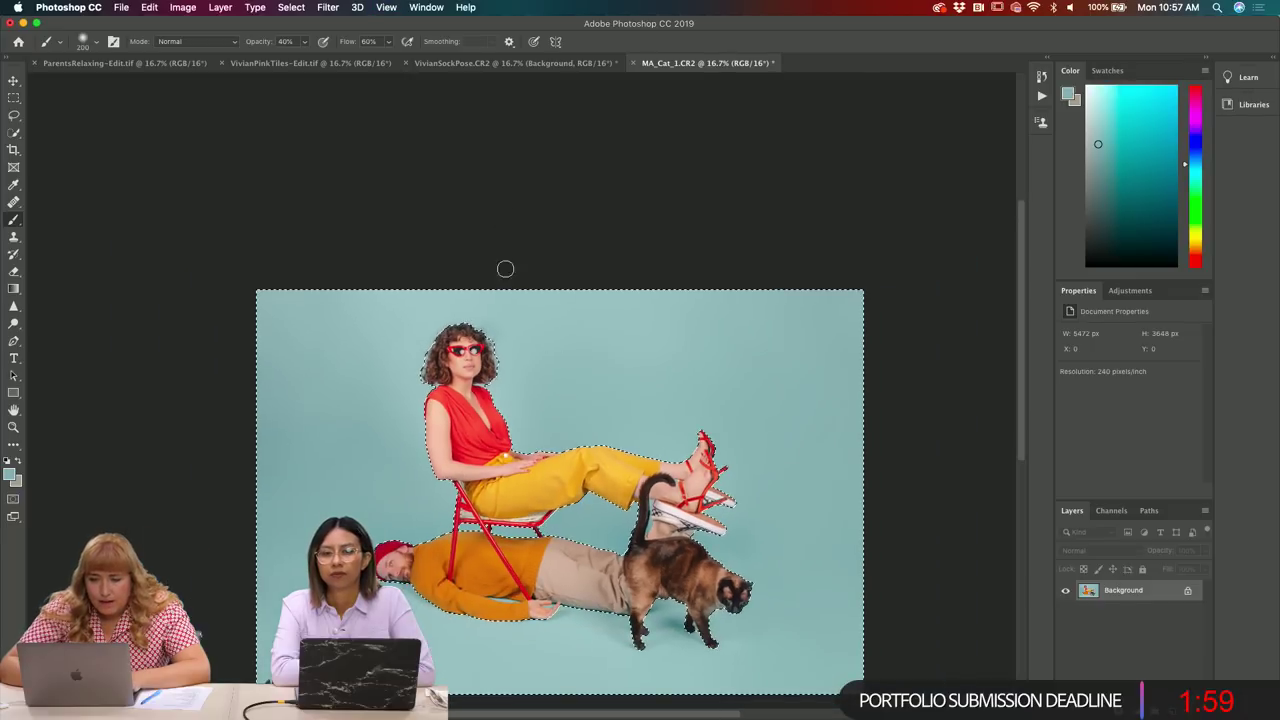
key("bracketright")
key("bracketright")
key("bracketright")
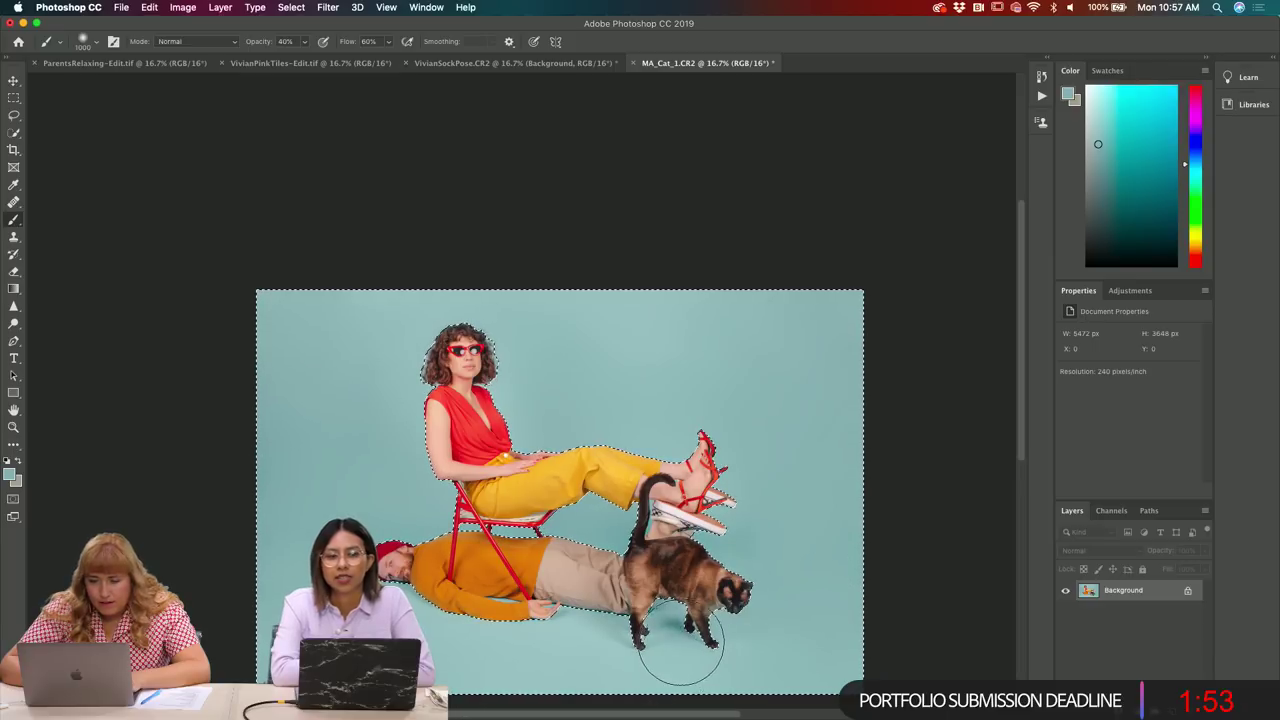
key("super+d")
- Save the retouched photo back as MA_Cat_1-Edit.tif and switch to the Lightroom window
key("super+minus")
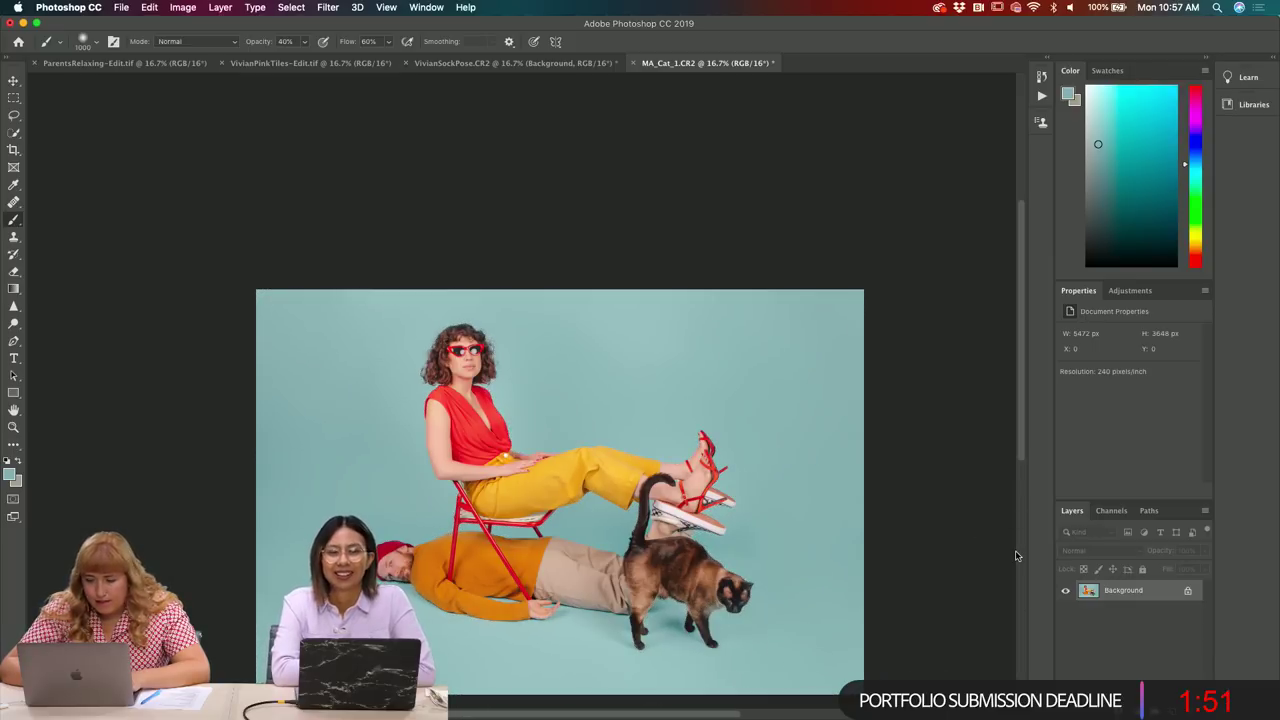
scroll(860, 523, "right", 2)
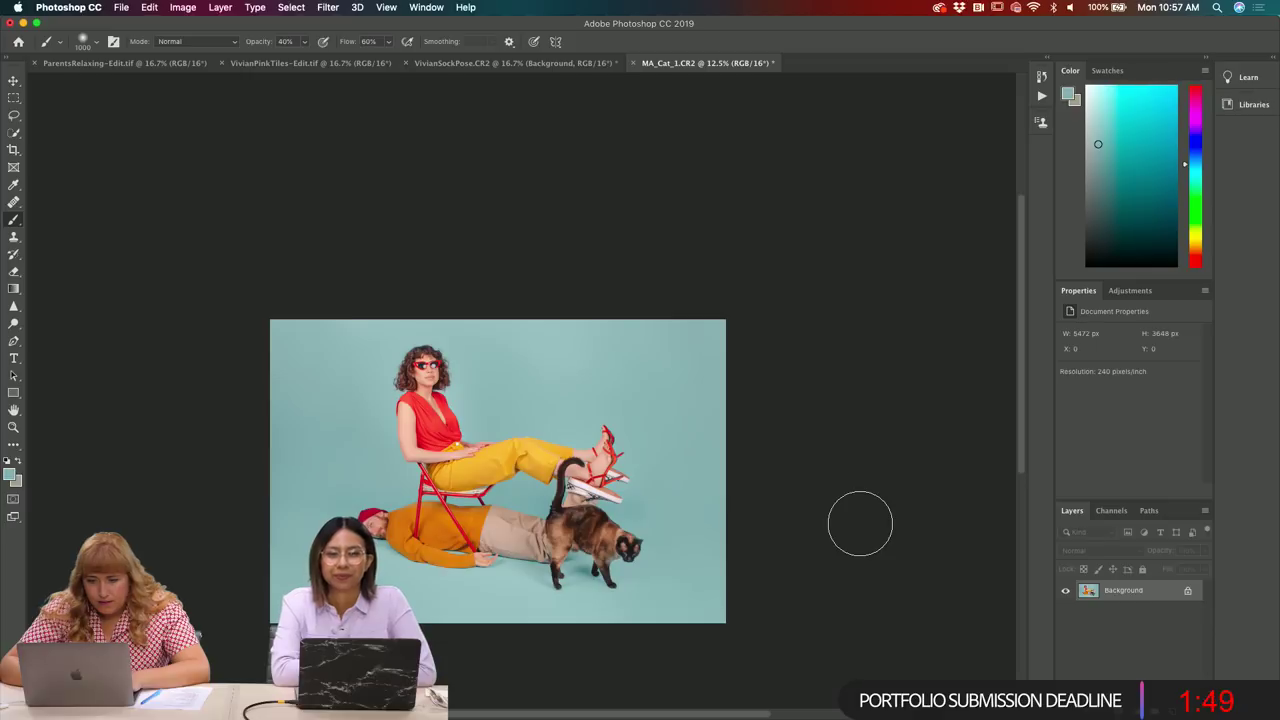
scroll(860, 523, "down", 3)
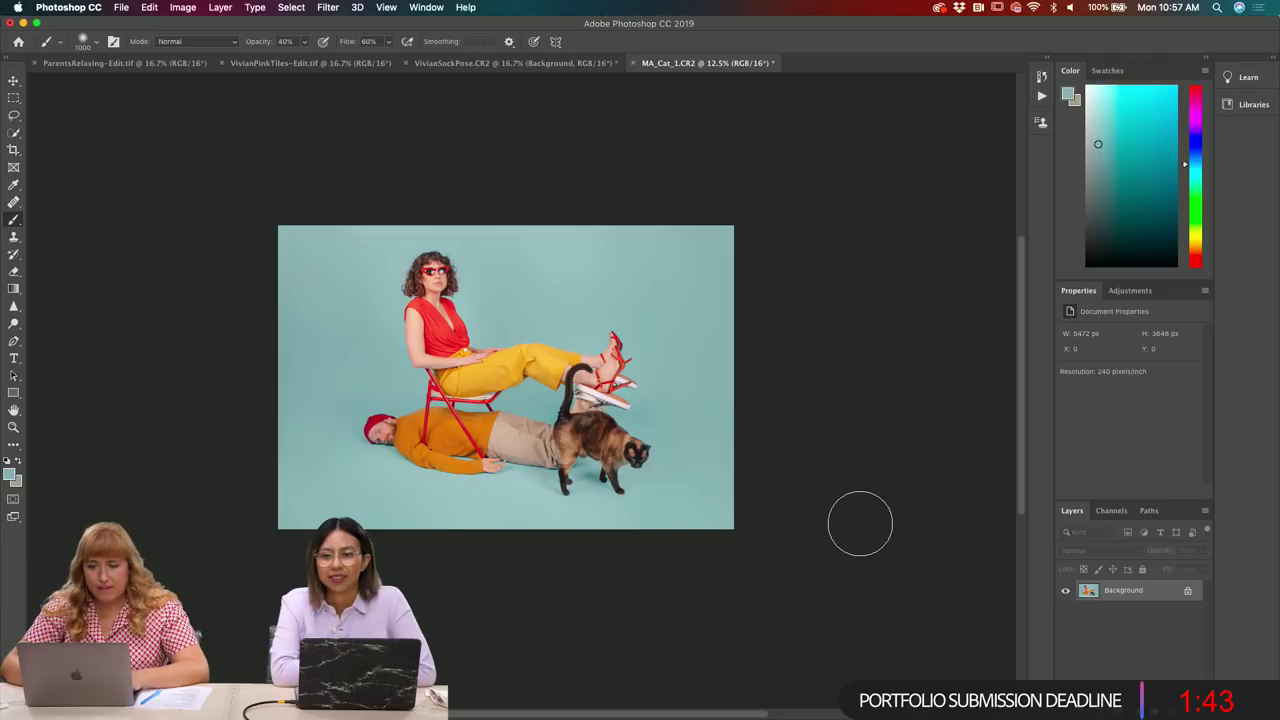
key("super+s")
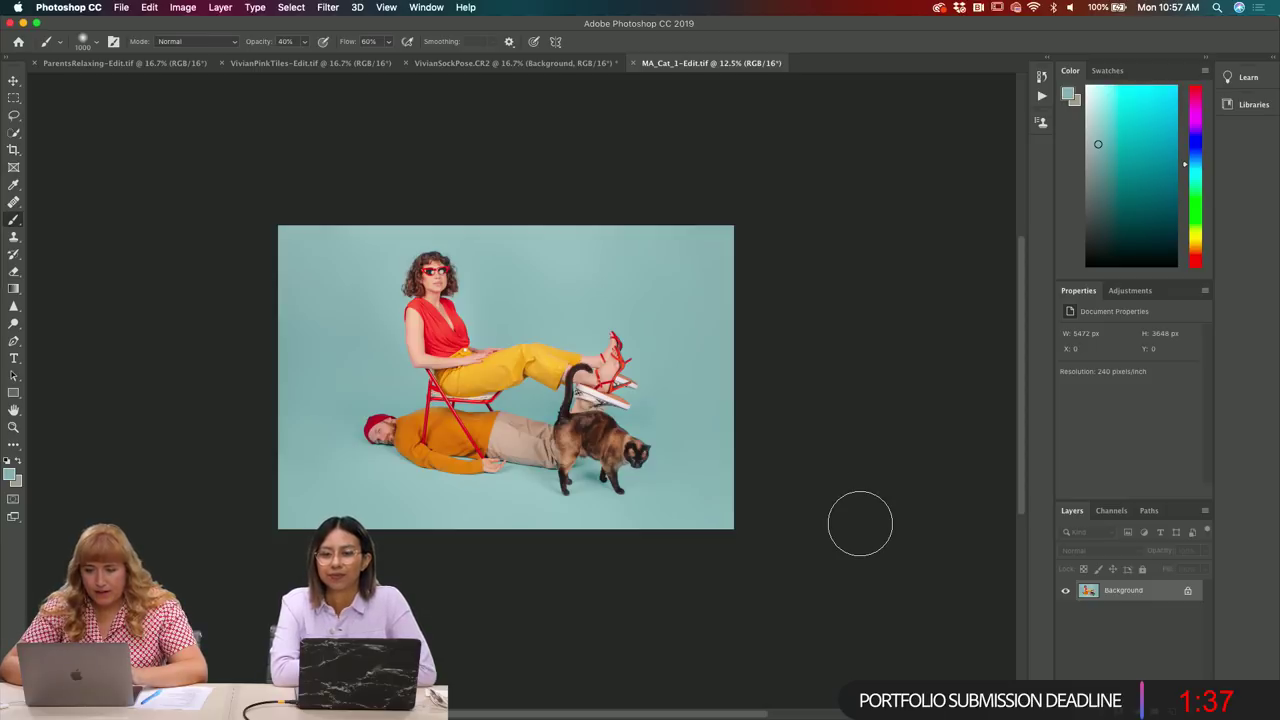
key("ctrl+Up")
left_click(511, 303)
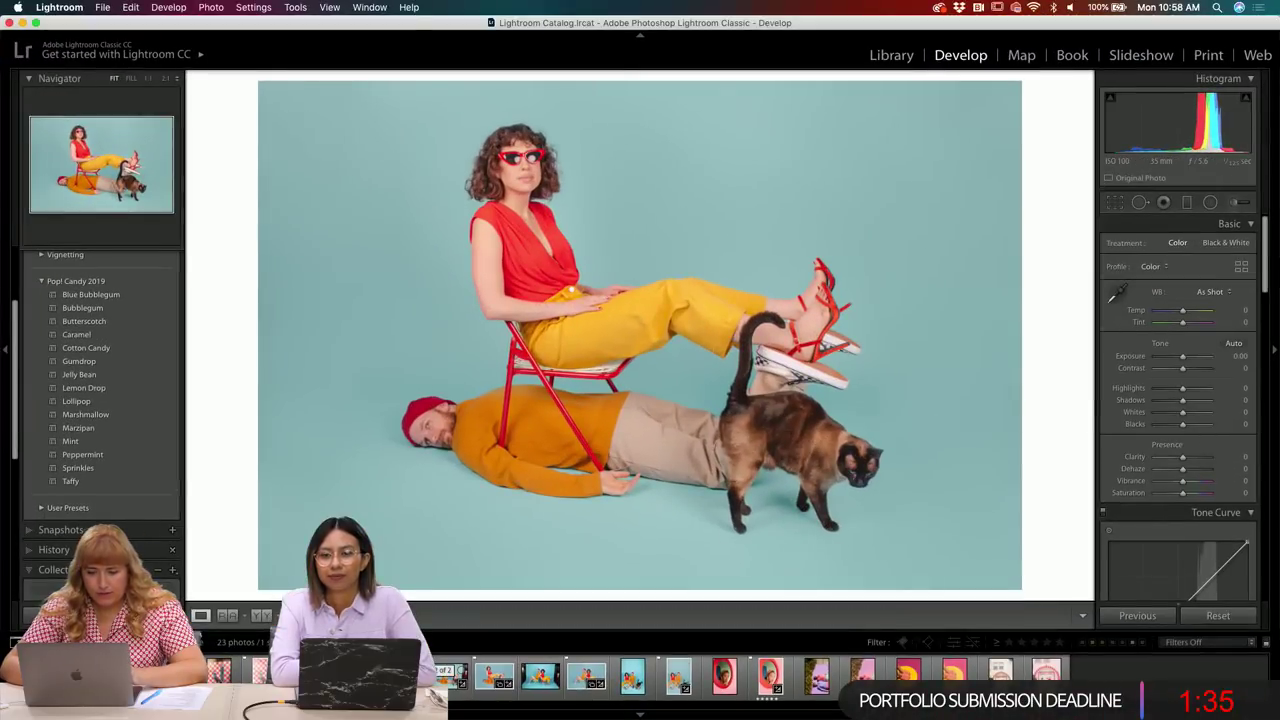
- Reset the cat photo's Basic adjustments and open Reference View in the Develop module
left_click(1218, 616)
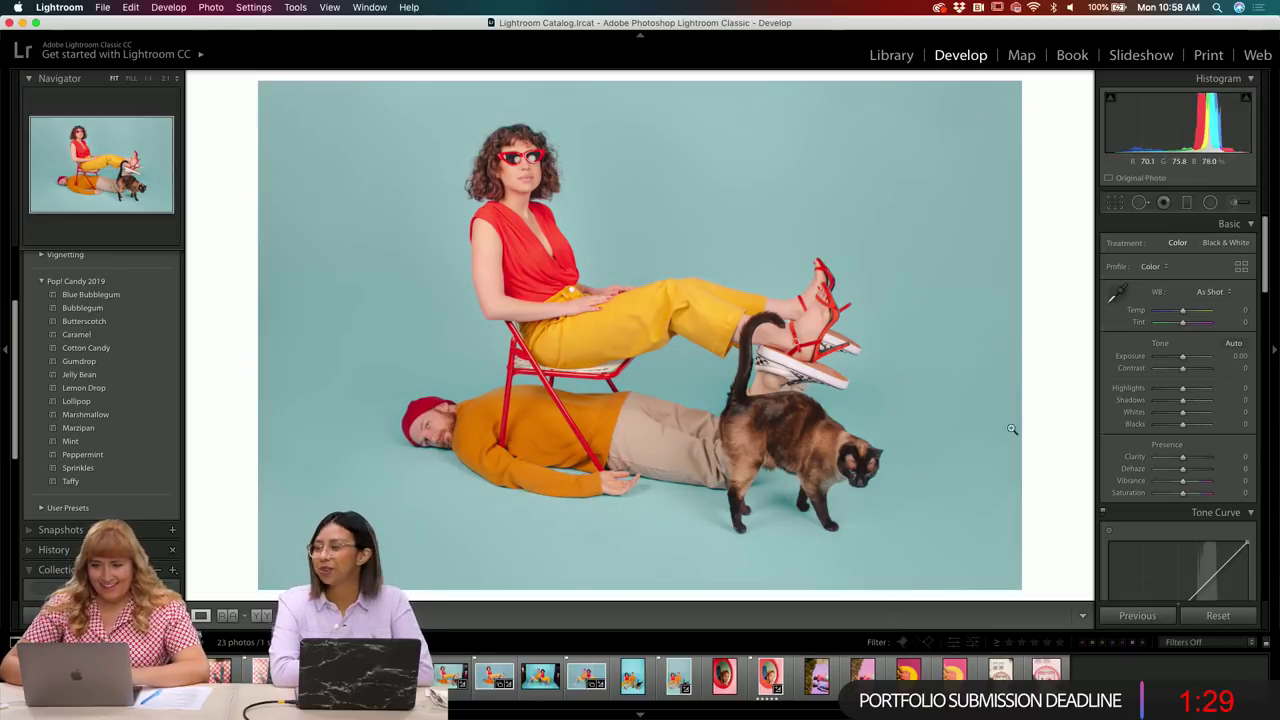
scroll(1218, 451, "down", 5)
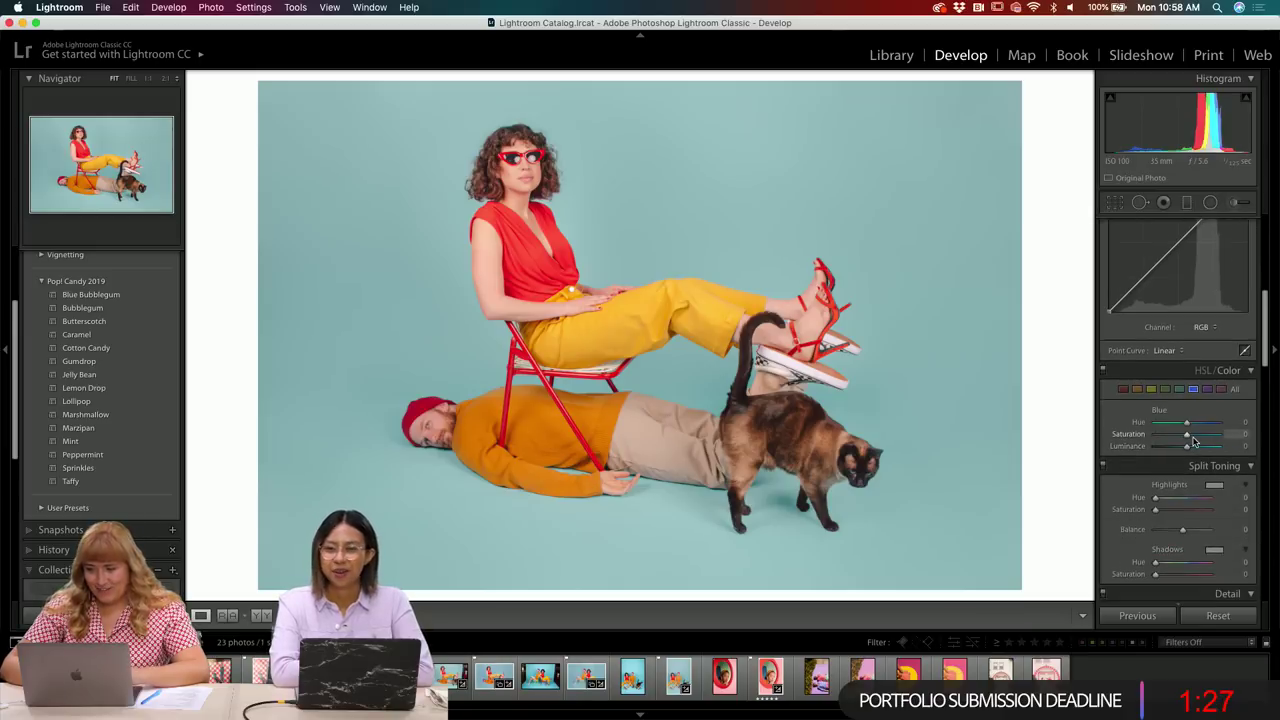
left_click(223, 618)
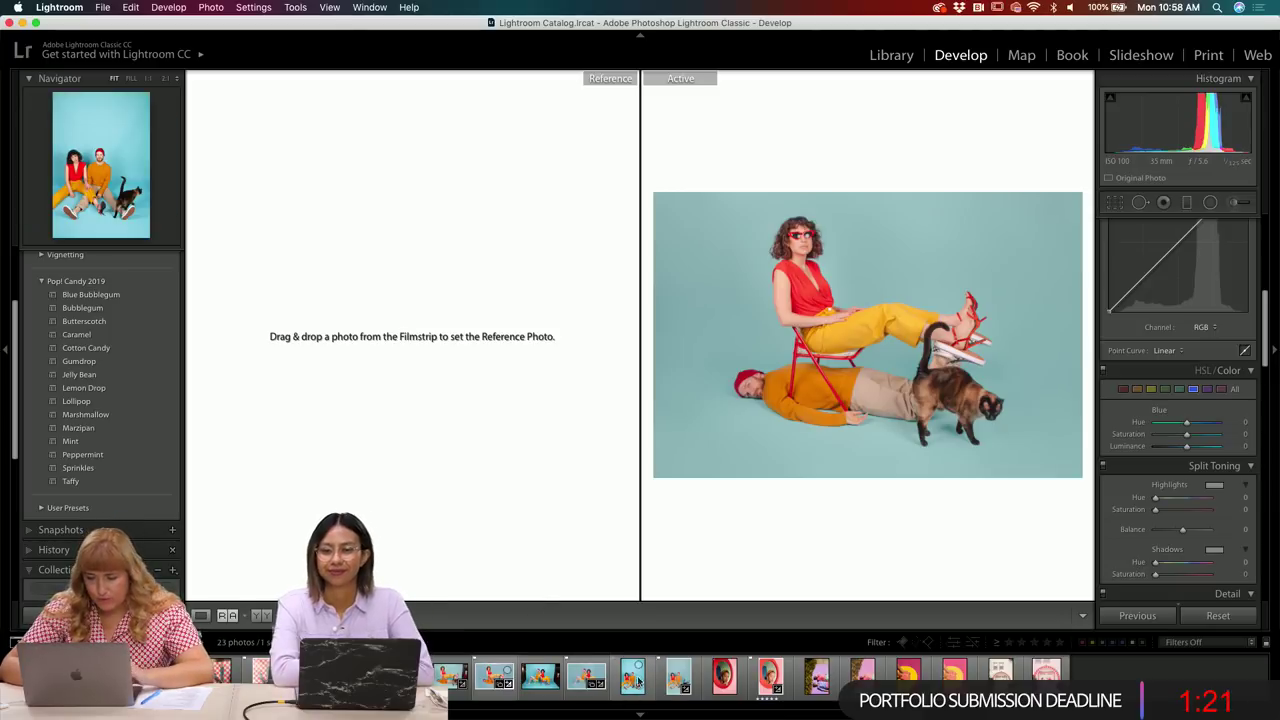
- Use the seated-couple cat photo as reference, shift the Blue hue, and set Temp and Tint to -2
left_click_drag(680, 686, 505, 440)
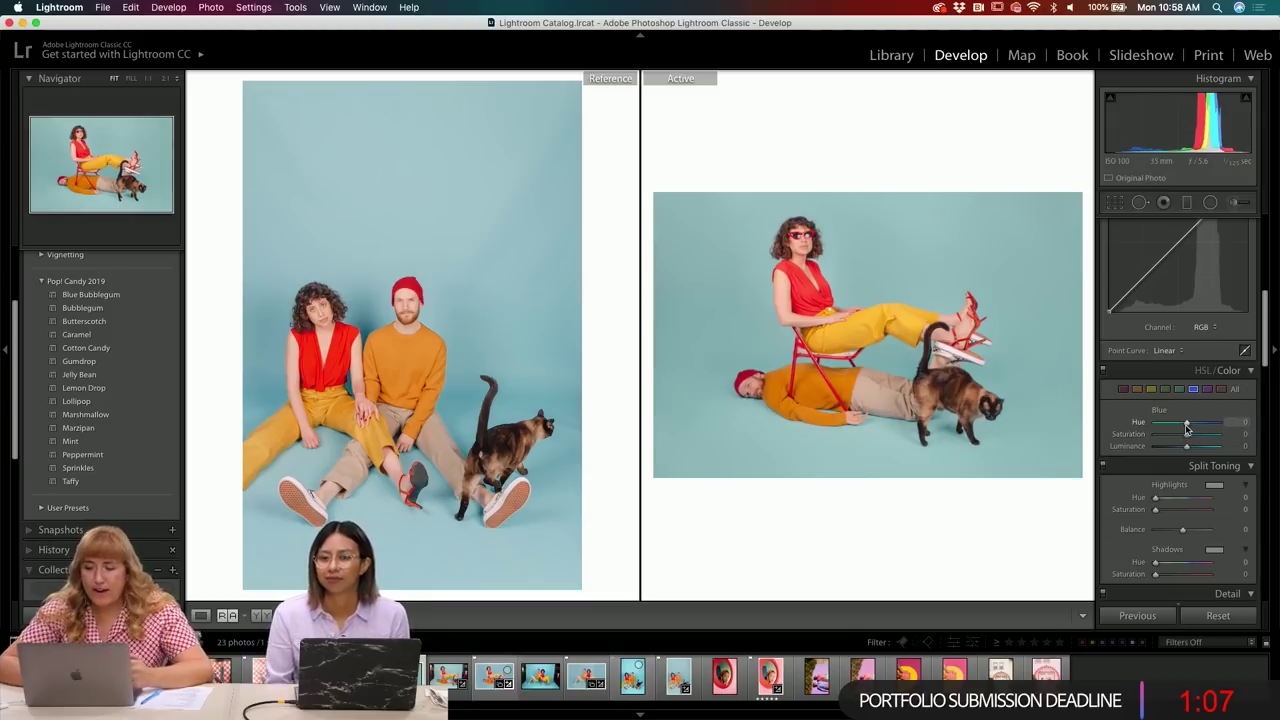
mouse_move(1186, 428)
left_mouse_down()
mouse_move(1209, 428)
mouse_move(1195, 440)
mouse_move(1192, 422)
mouse_move(1181, 450)
mouse_move(1194, 428)
left_mouse_up()
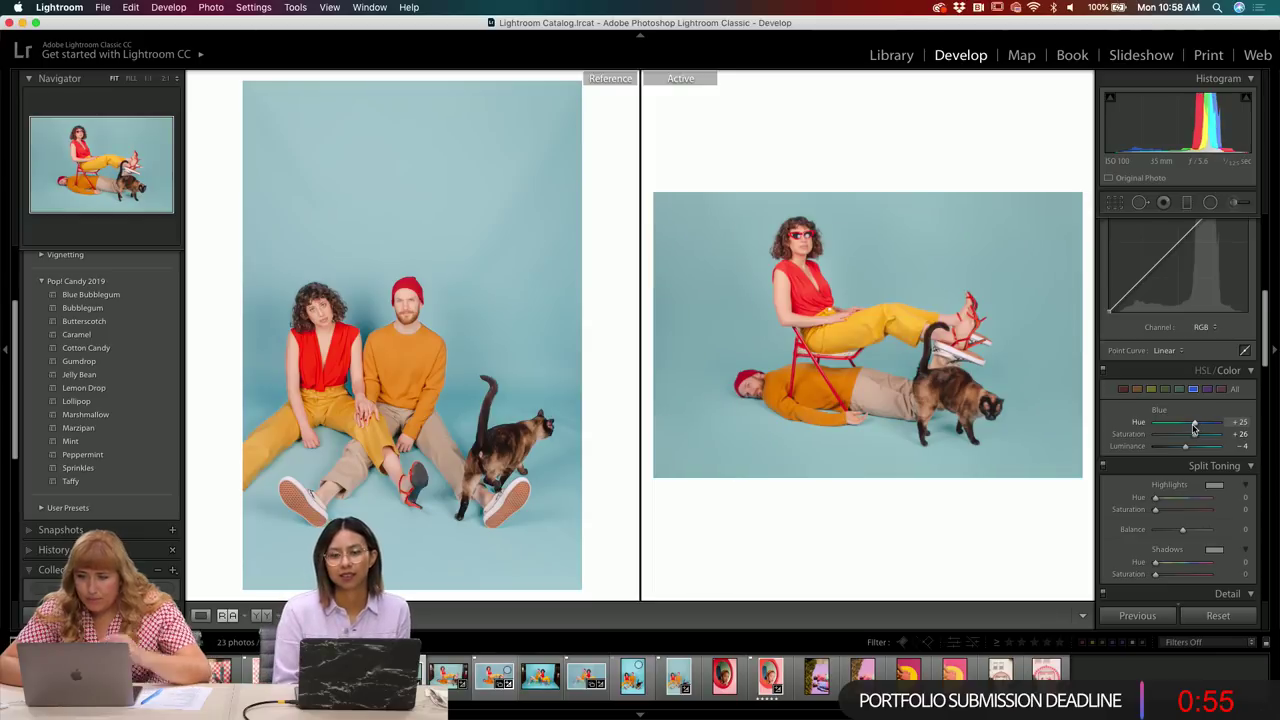
scroll(1194, 428, "up", 10)
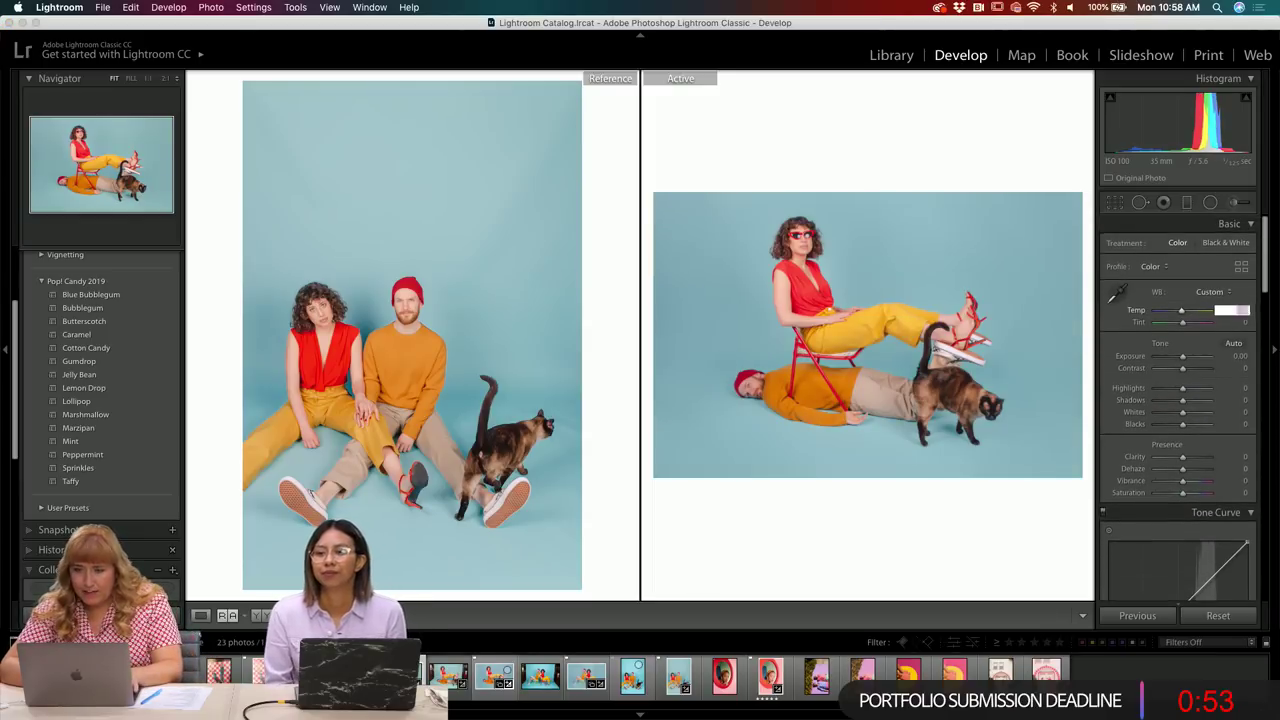
type("-2")
key("Return")
left_click(1243, 322)
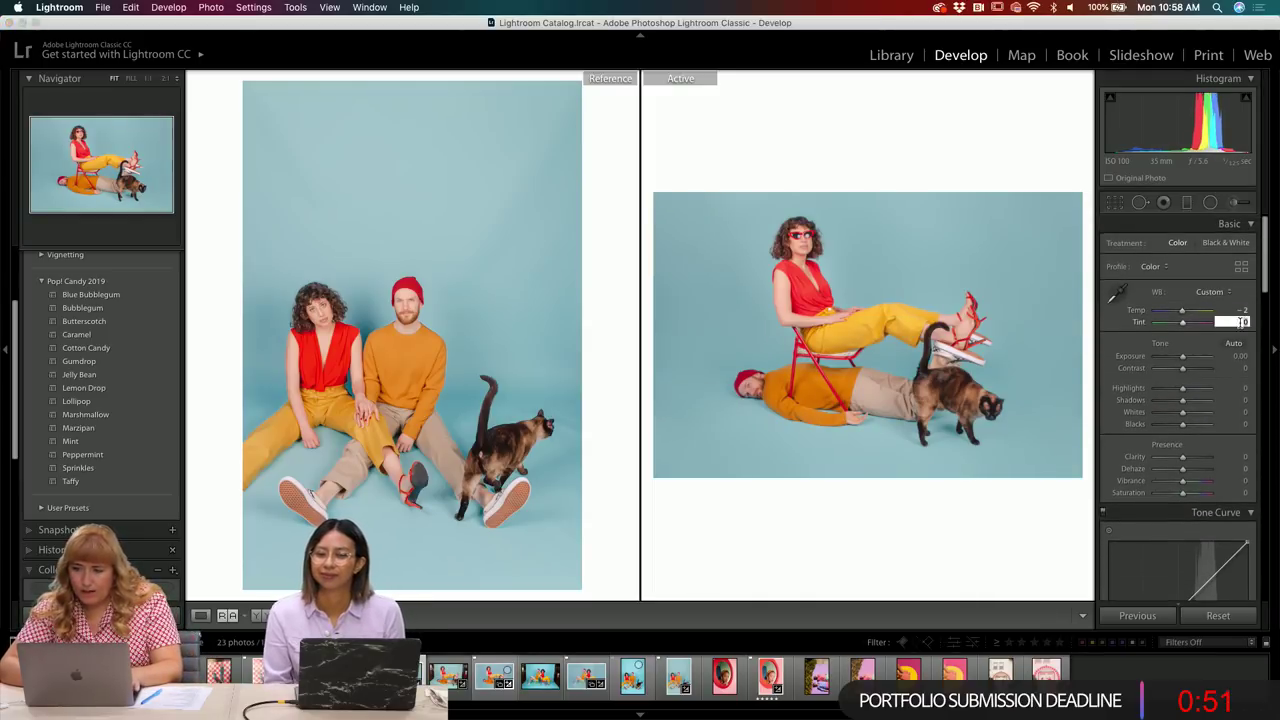
type("-2")
key("Return")
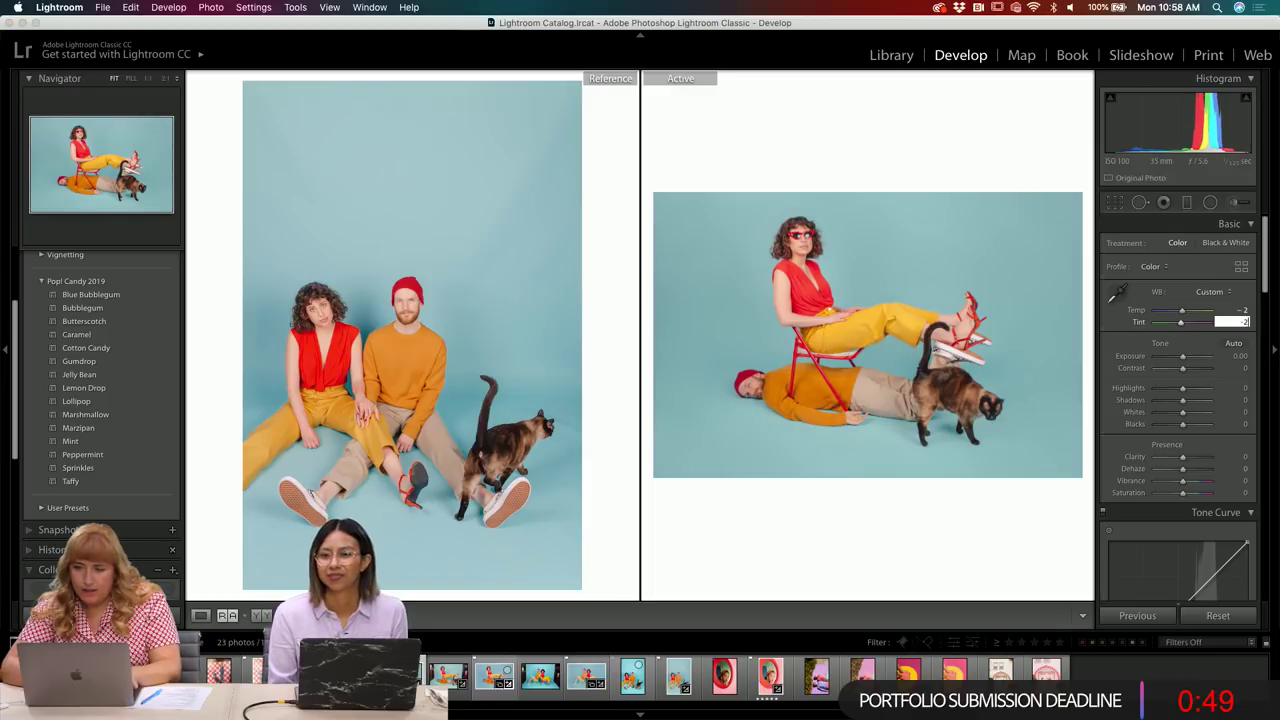
- Lower the Blue hue in the HSL/Color panel to +17
scroll(1225, 399, "down", 5)
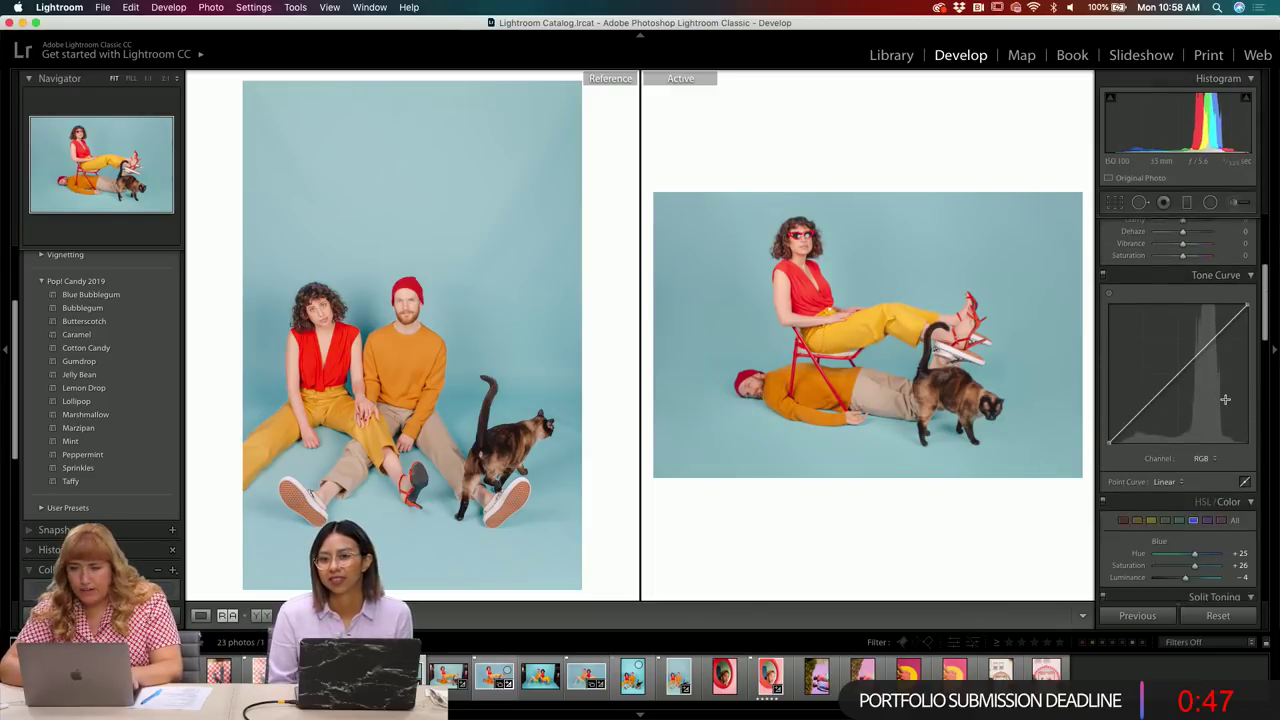
mouse_move(1198, 549)
left_mouse_down()
mouse_move(1191, 570)
mouse_move(1197, 549)
left_mouse_up()
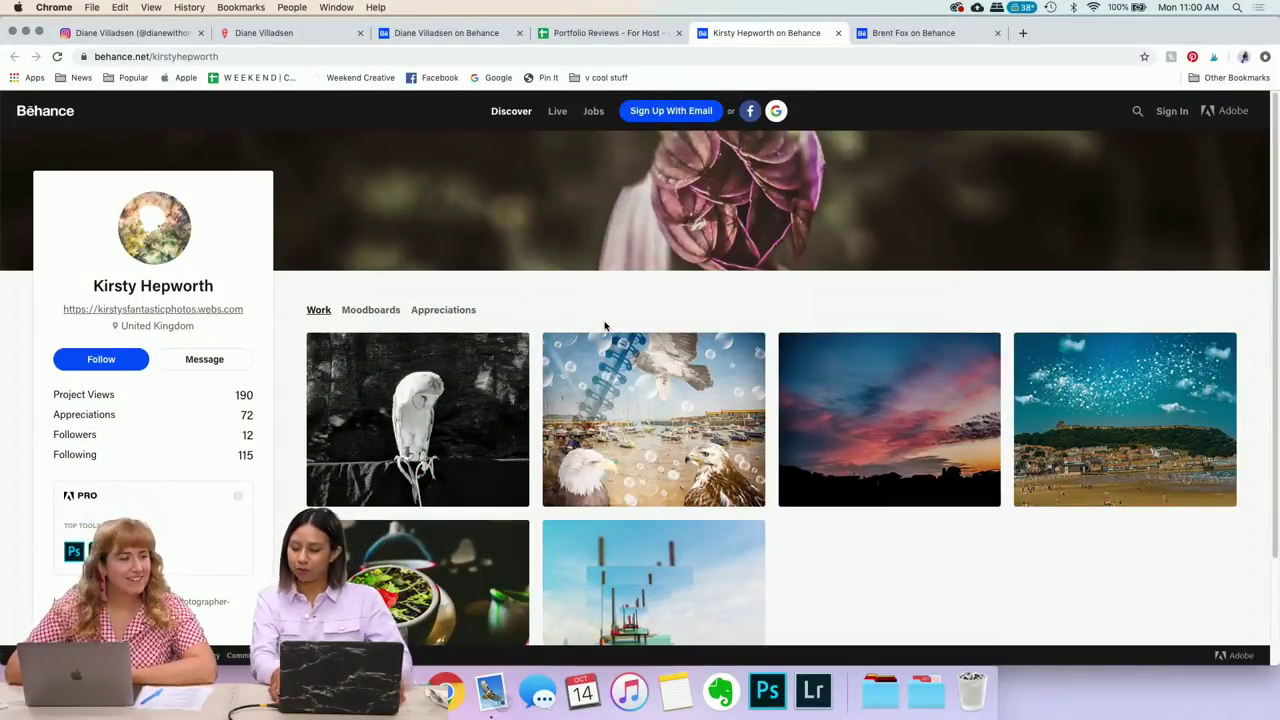
scroll(521, 352, "down", 2)
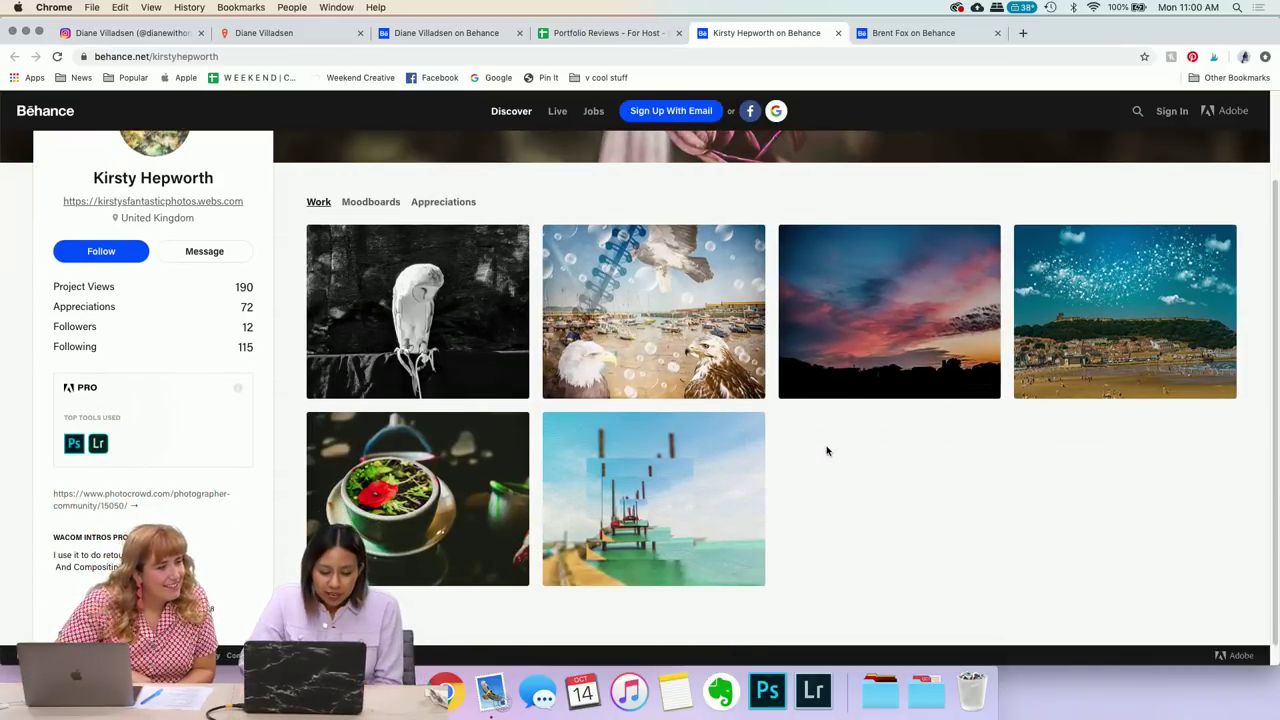
mouse_move(109, 441)
scroll(109, 441, "down", 1)
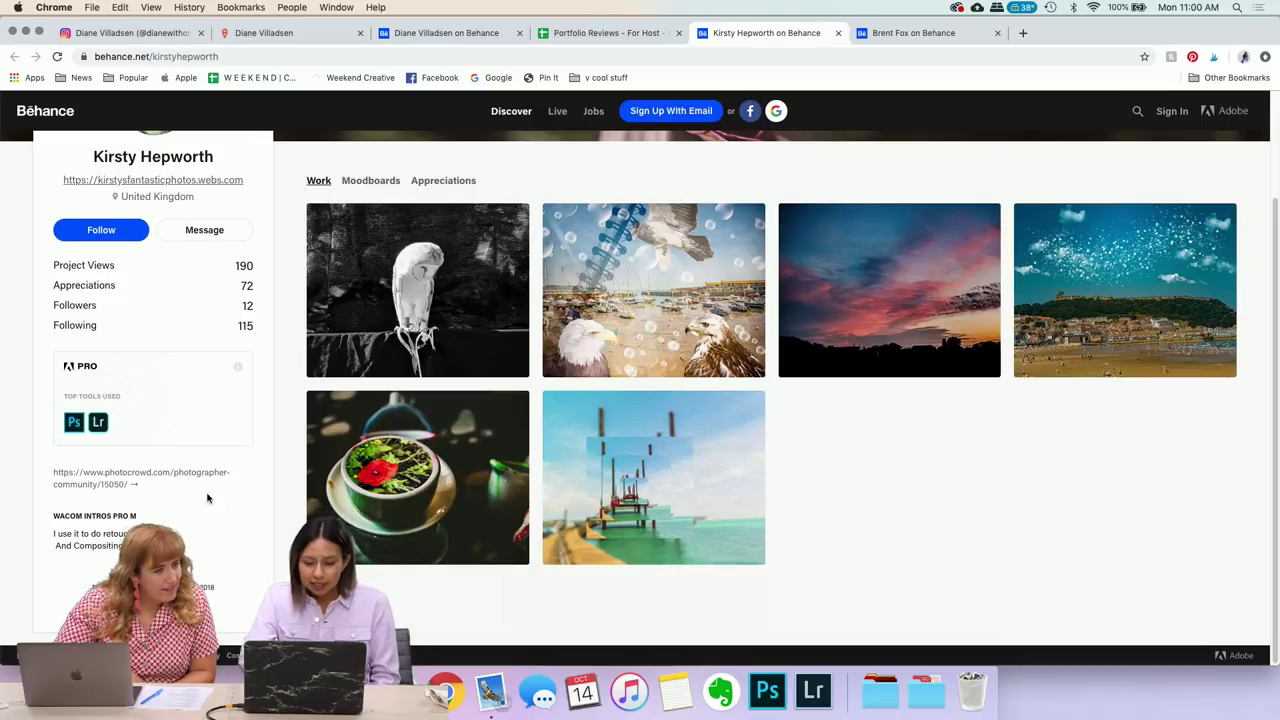
- Open the owls project and scroll past the lakeside trees to the black-and-white barn owl photo
left_click(422, 280)
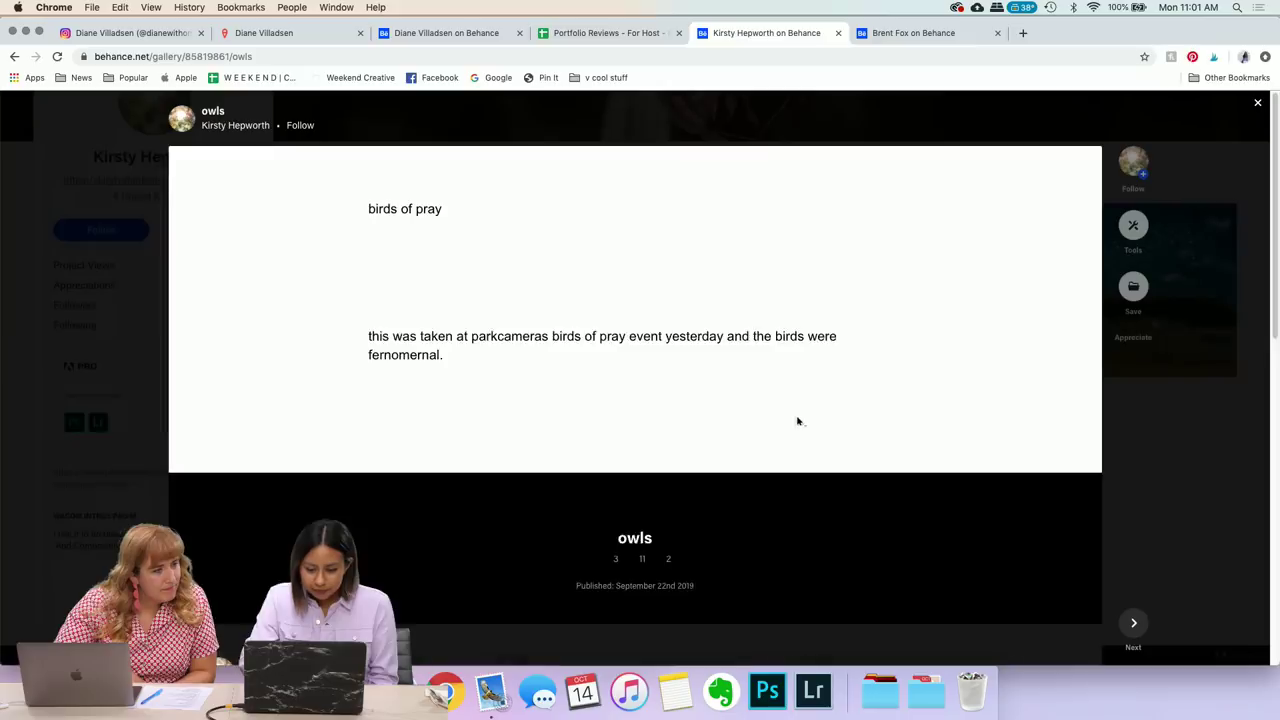
scroll(1103, 429, "down", 3)
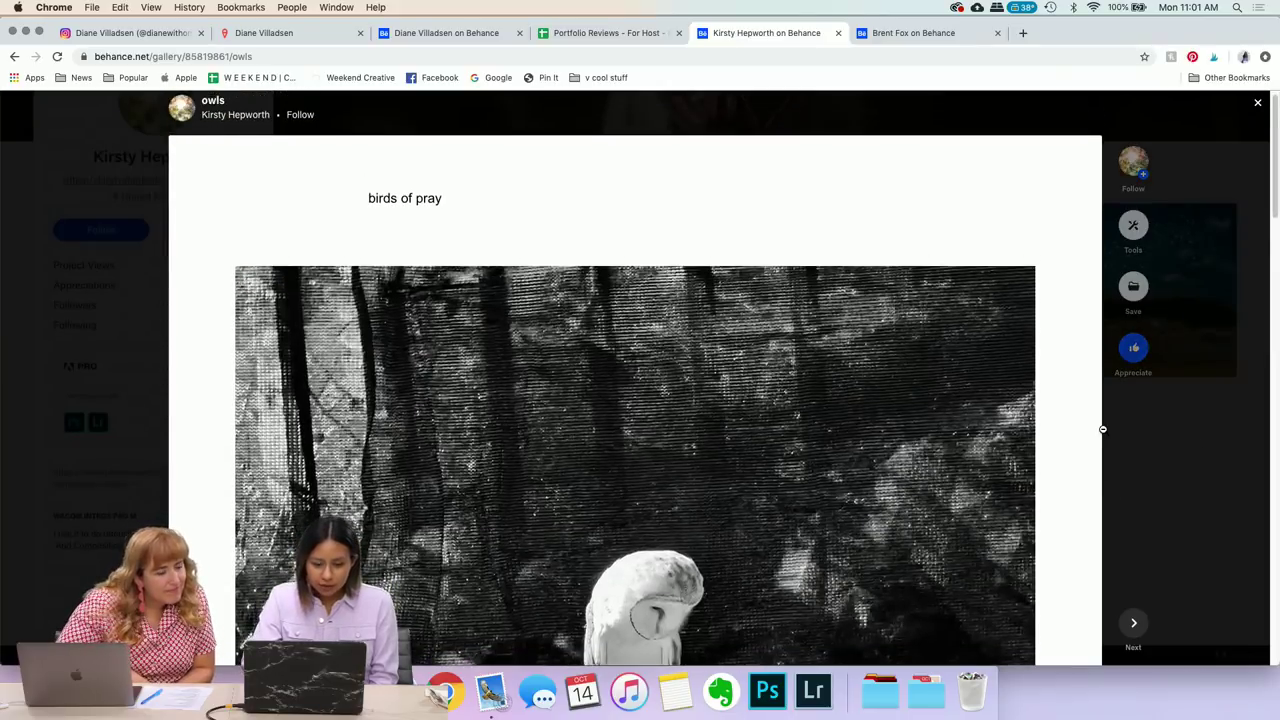
scroll(1103, 429, "down", 2)
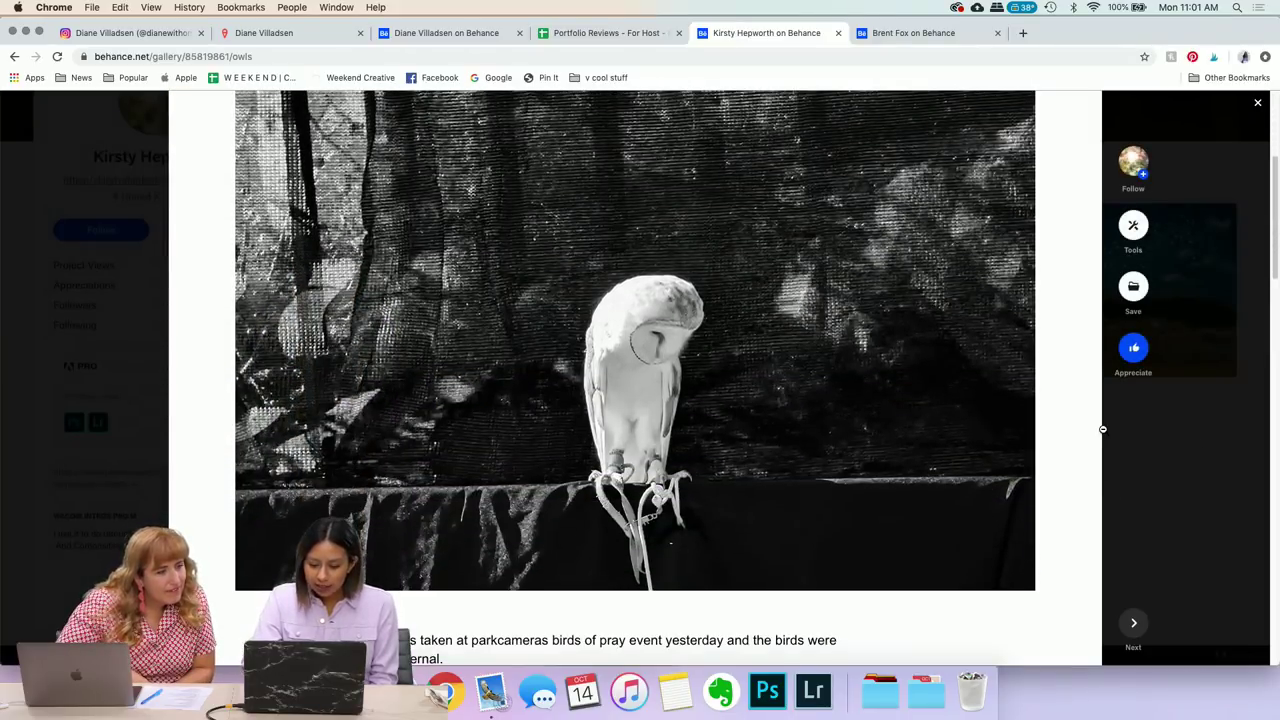
scroll(1103, 429, "down", 1)
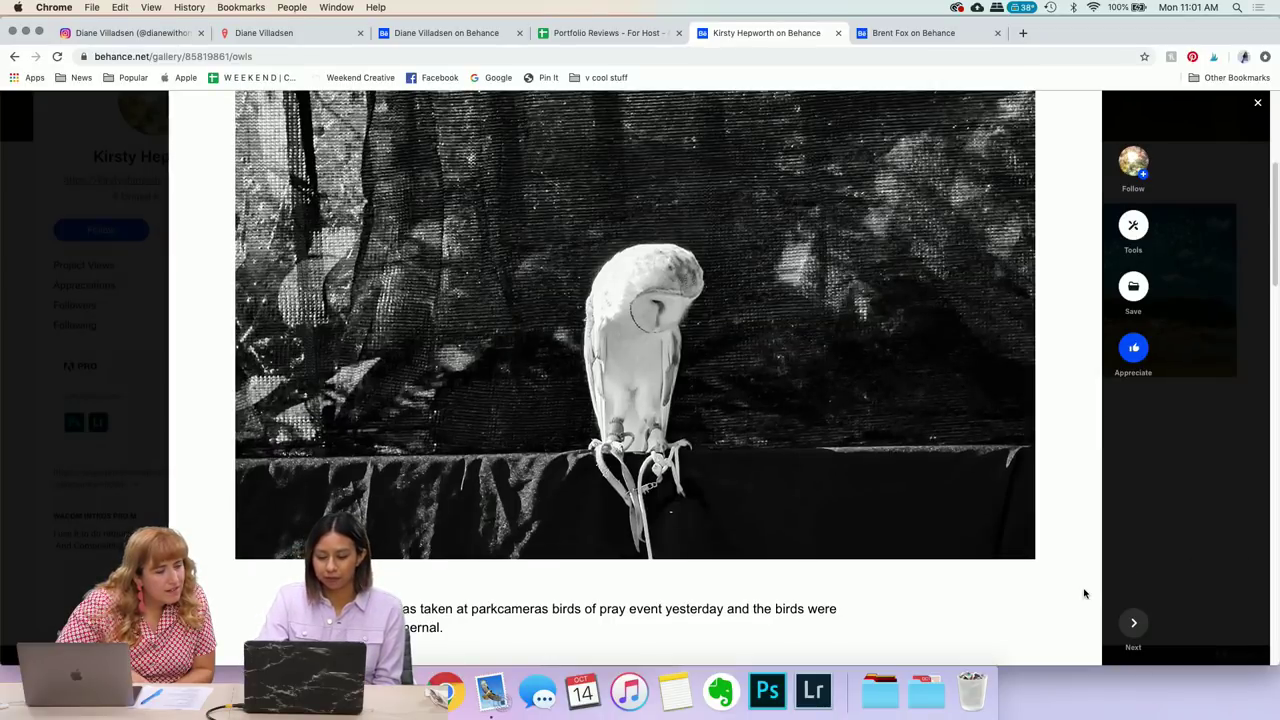
scroll(1084, 594, "down", 4)
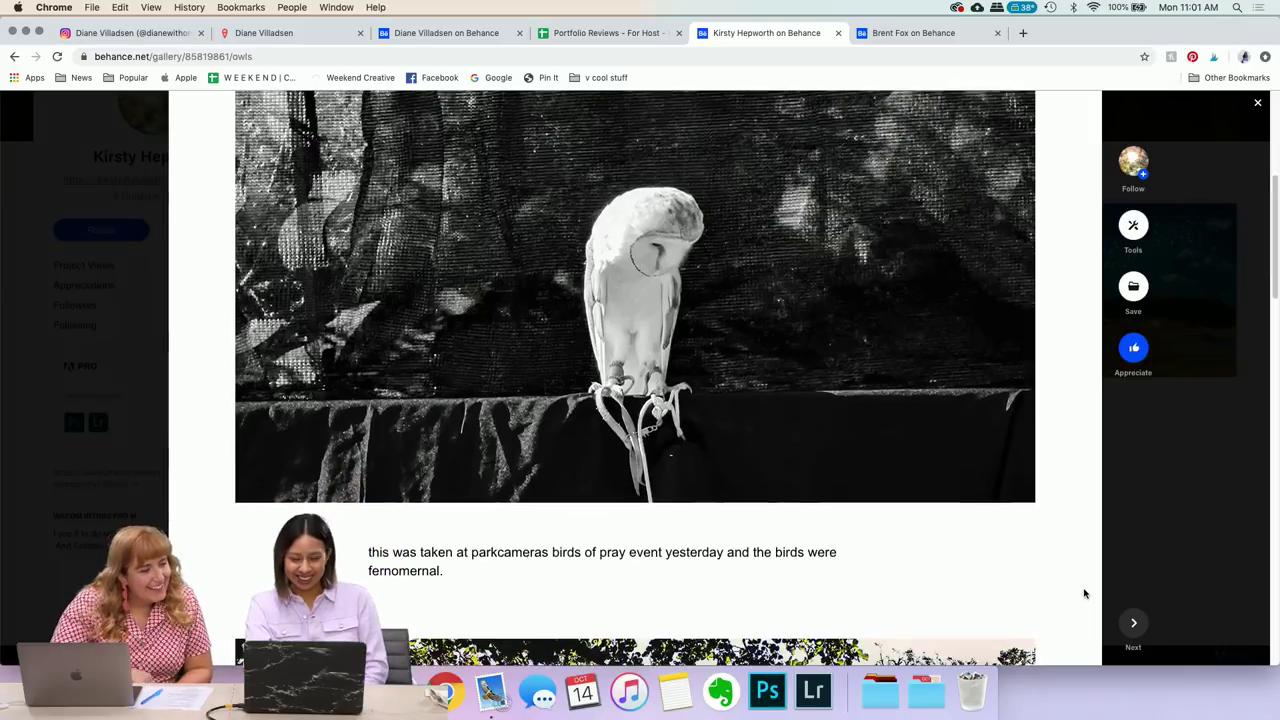
scroll(1084, 591, "down", 3)
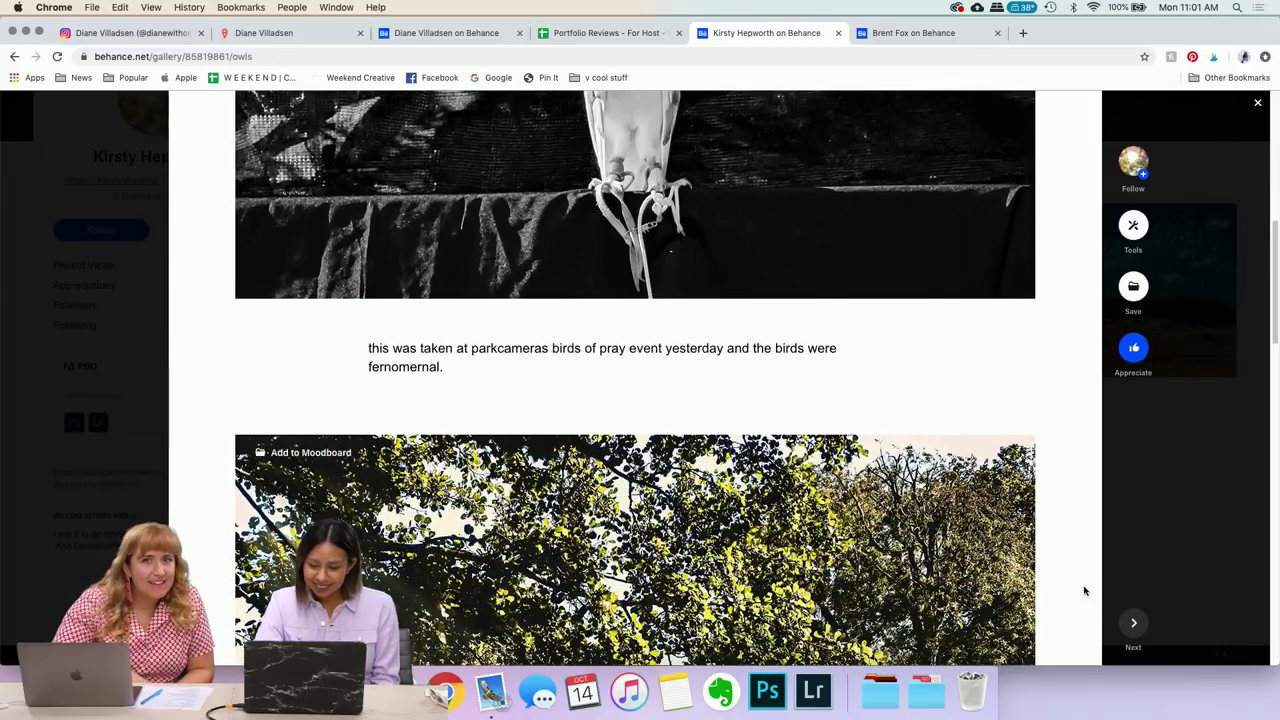
scroll(1084, 591, "down", 4)
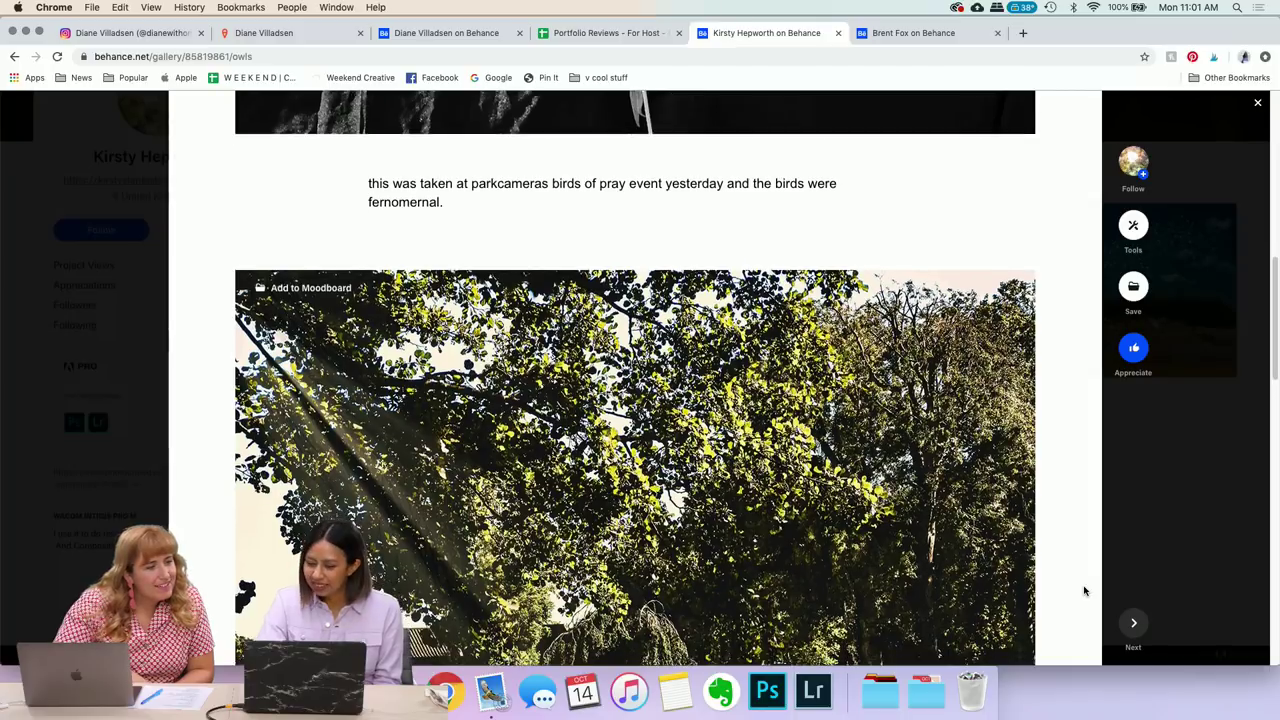
scroll(1084, 591, "down", 4)
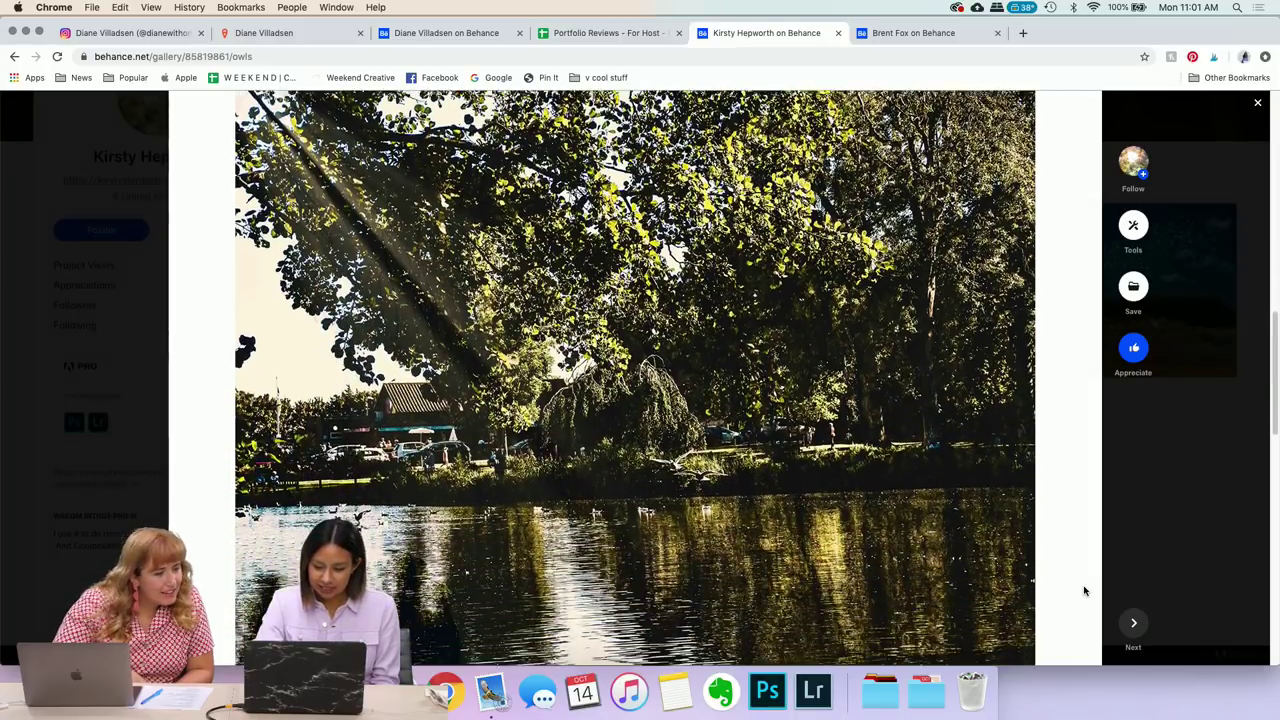
scroll(1084, 591, "down", 2)
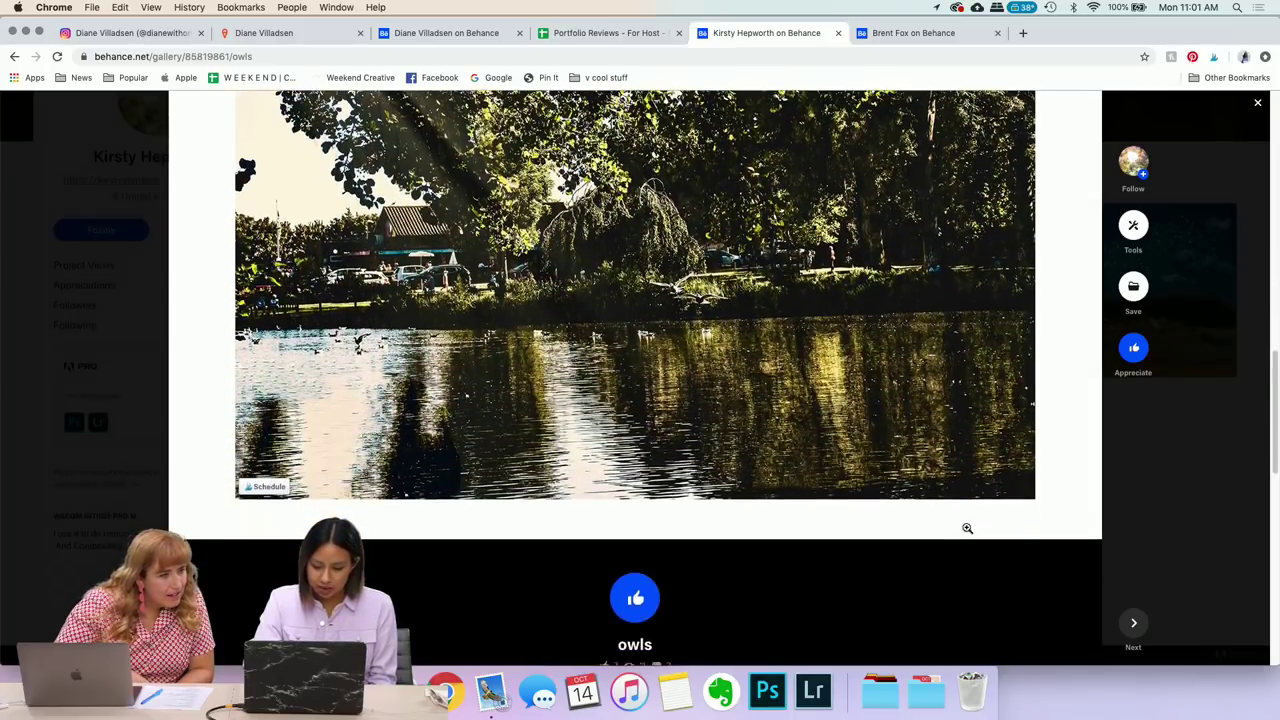
scroll(966, 527, "up", 6)
scroll(966, 527, "up", 10)
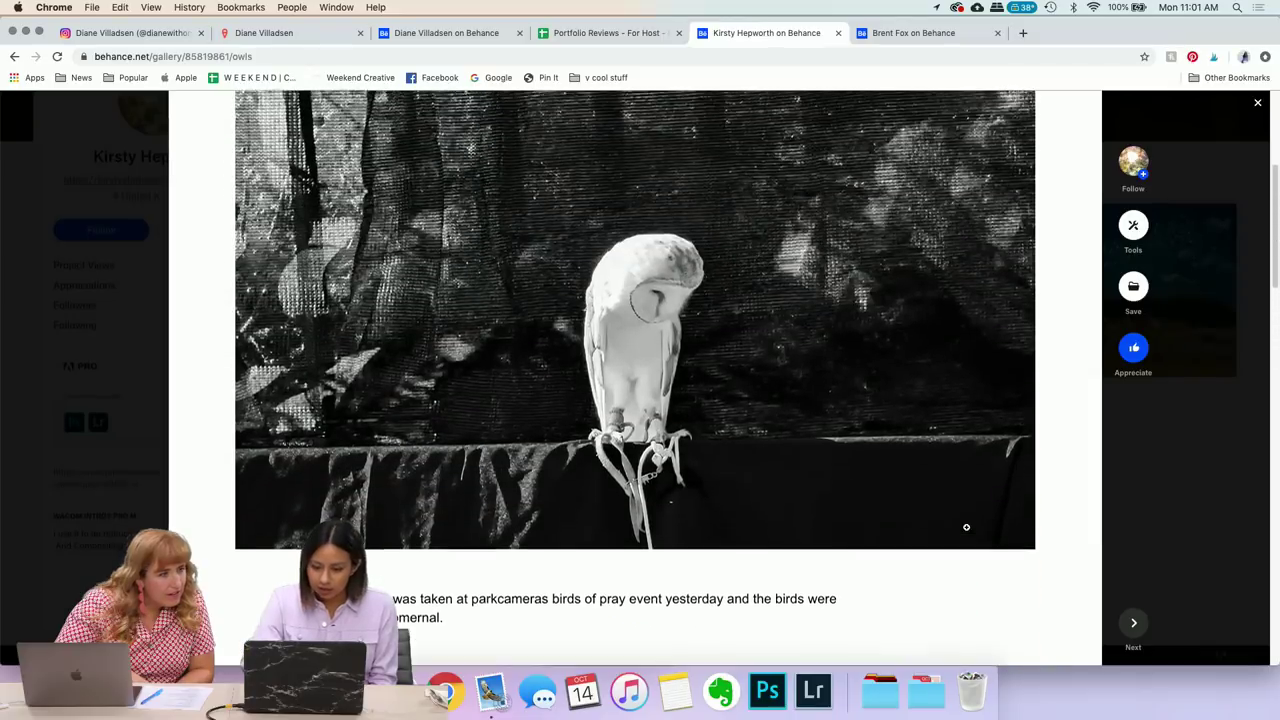
scroll(1076, 542, "up", 2)
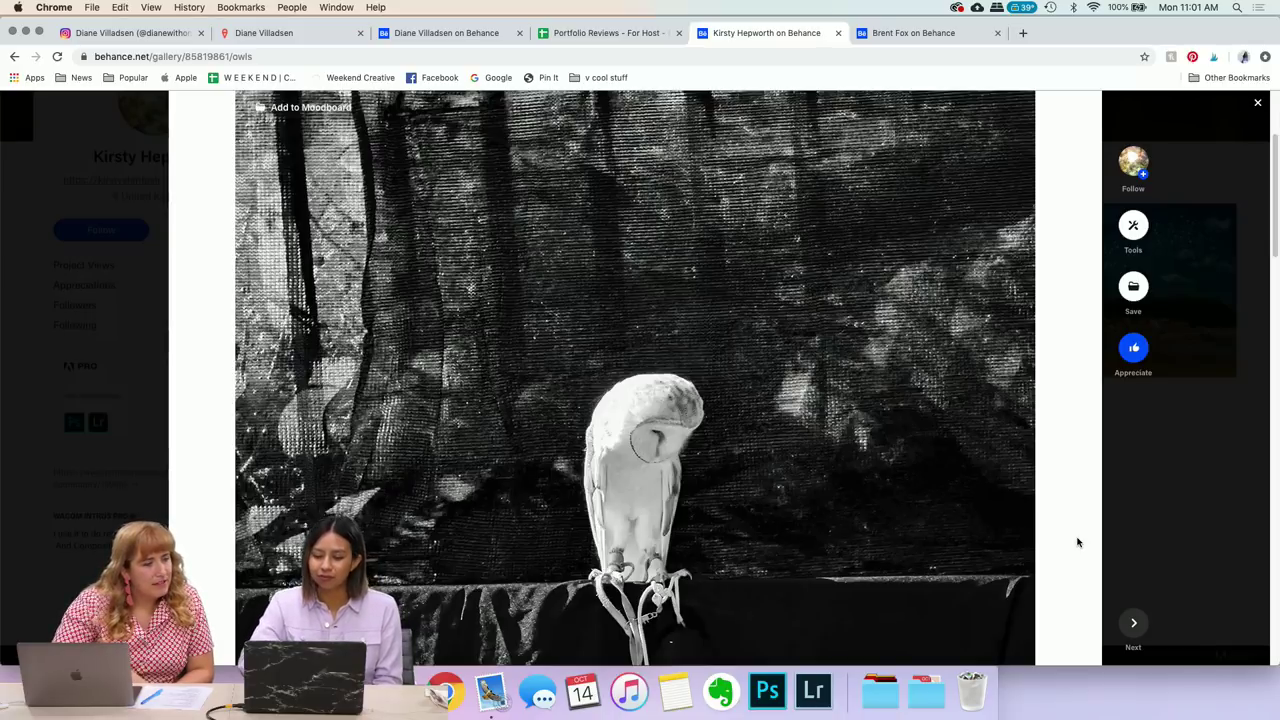
scroll(1078, 542, "down", 1)
scroll(1078, 542, "down", 2)
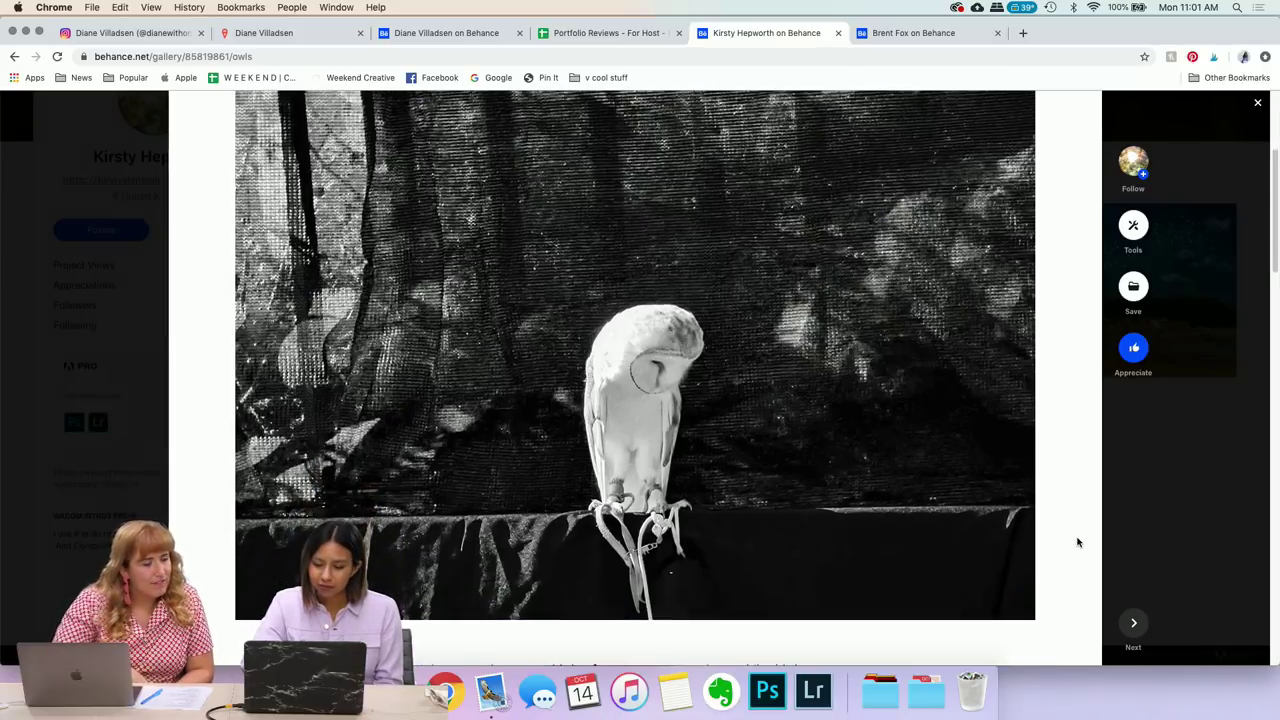
scroll(1078, 542, "up", 1)
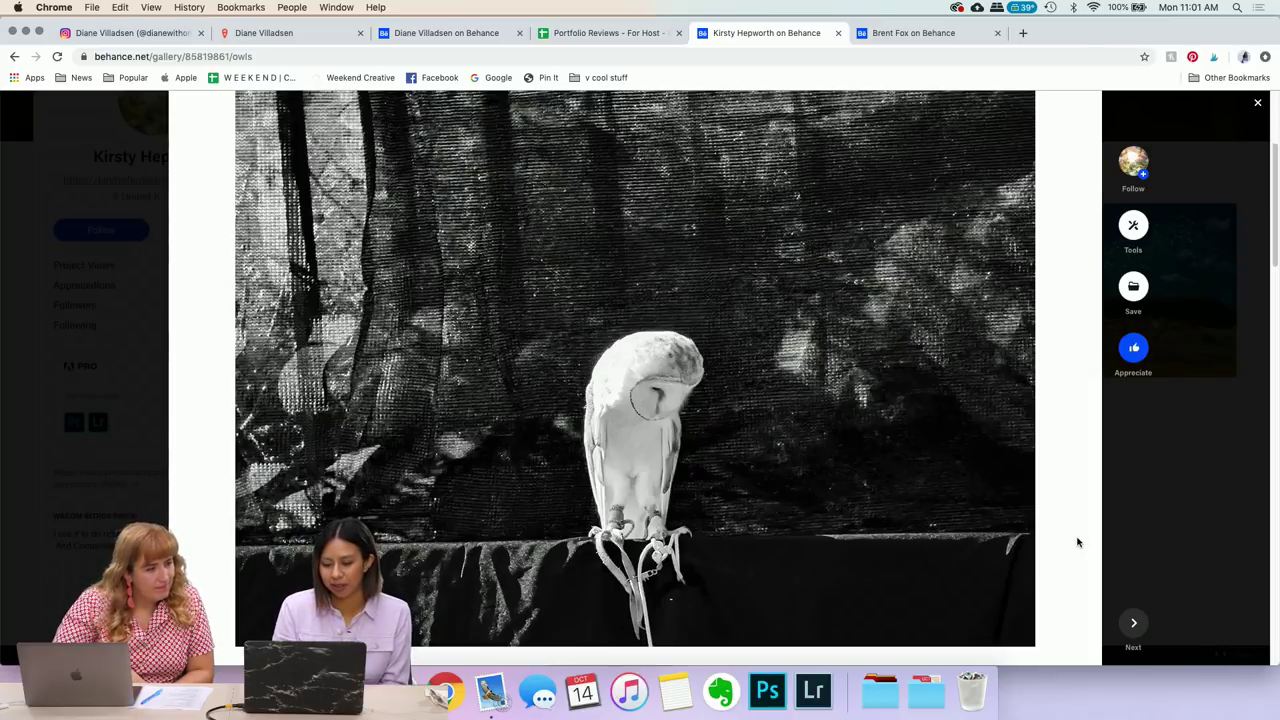
scroll(921, 568, "down", 2)
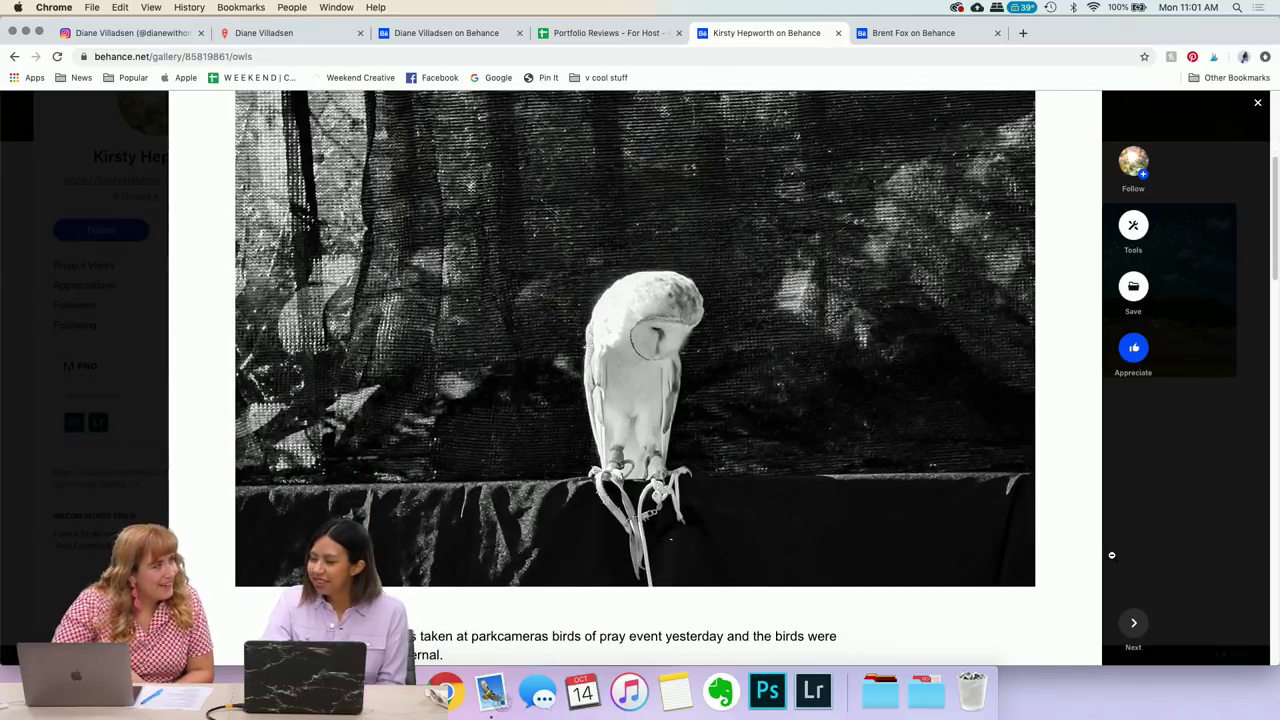
scroll(1078, 535, "down", 1)
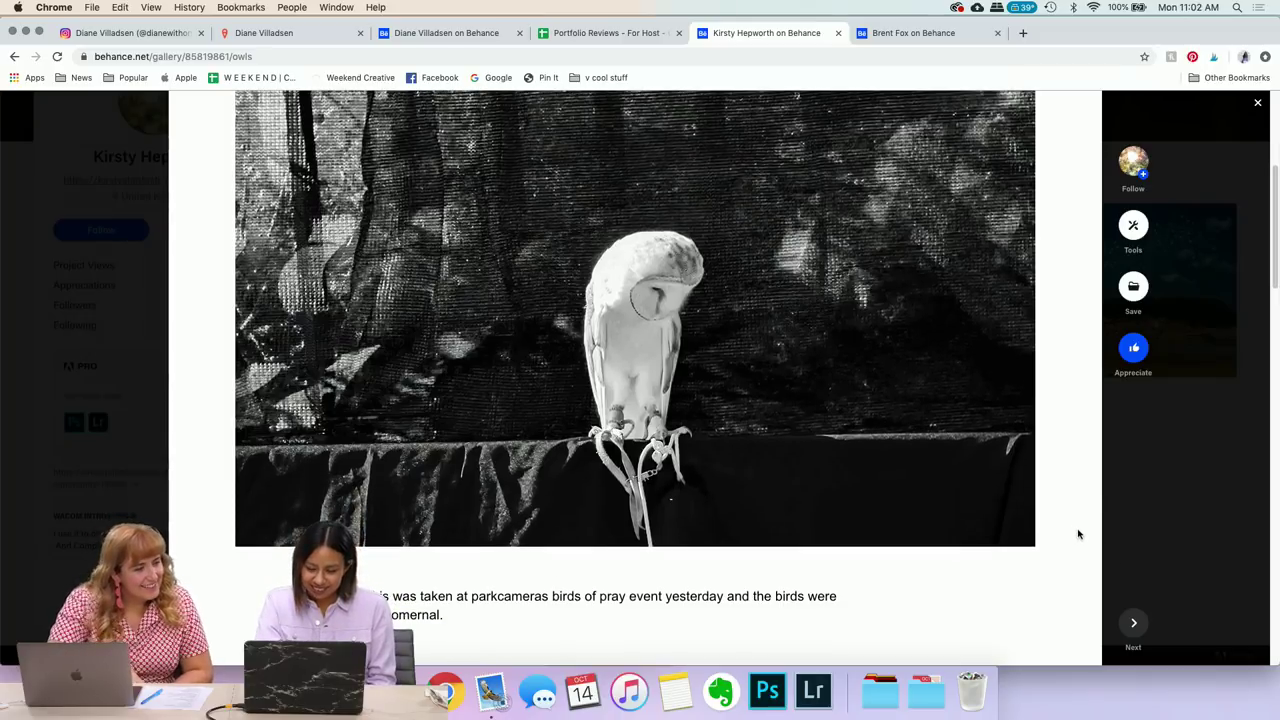
scroll(1077, 532, "up", 2)
scroll(1100, 493, "up", 3)
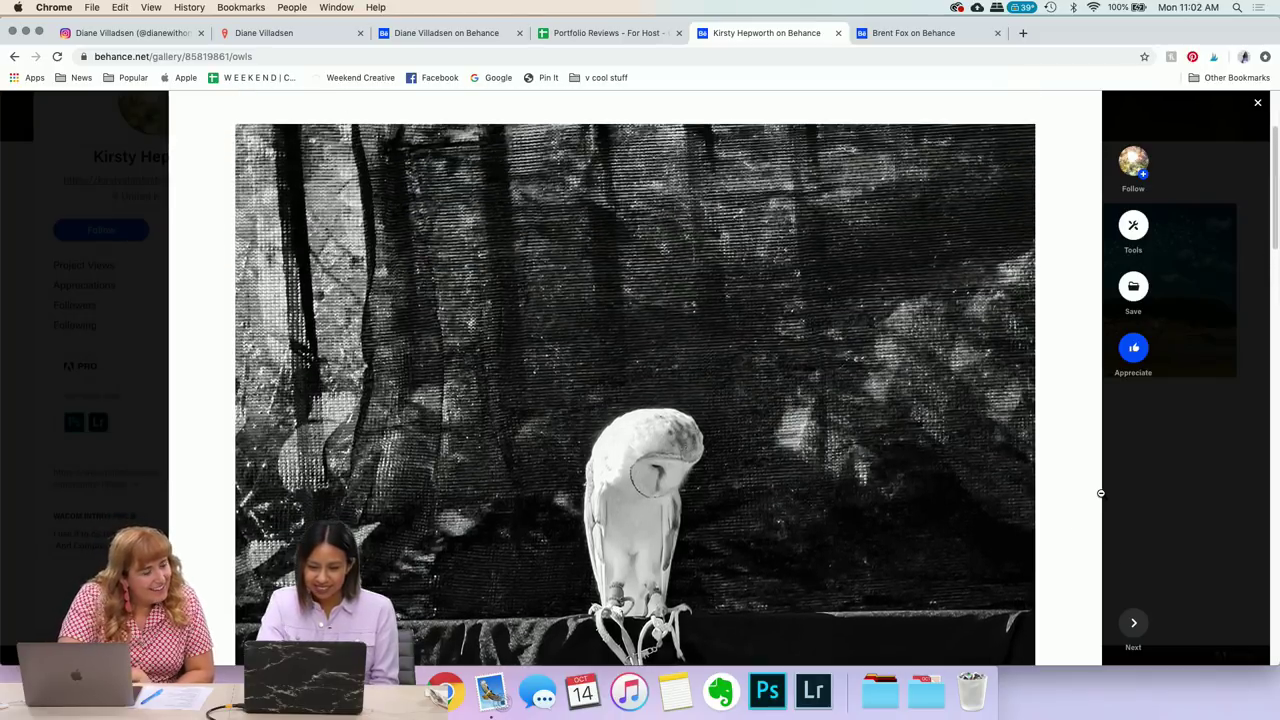
scroll(1045, 520, "down", 1)
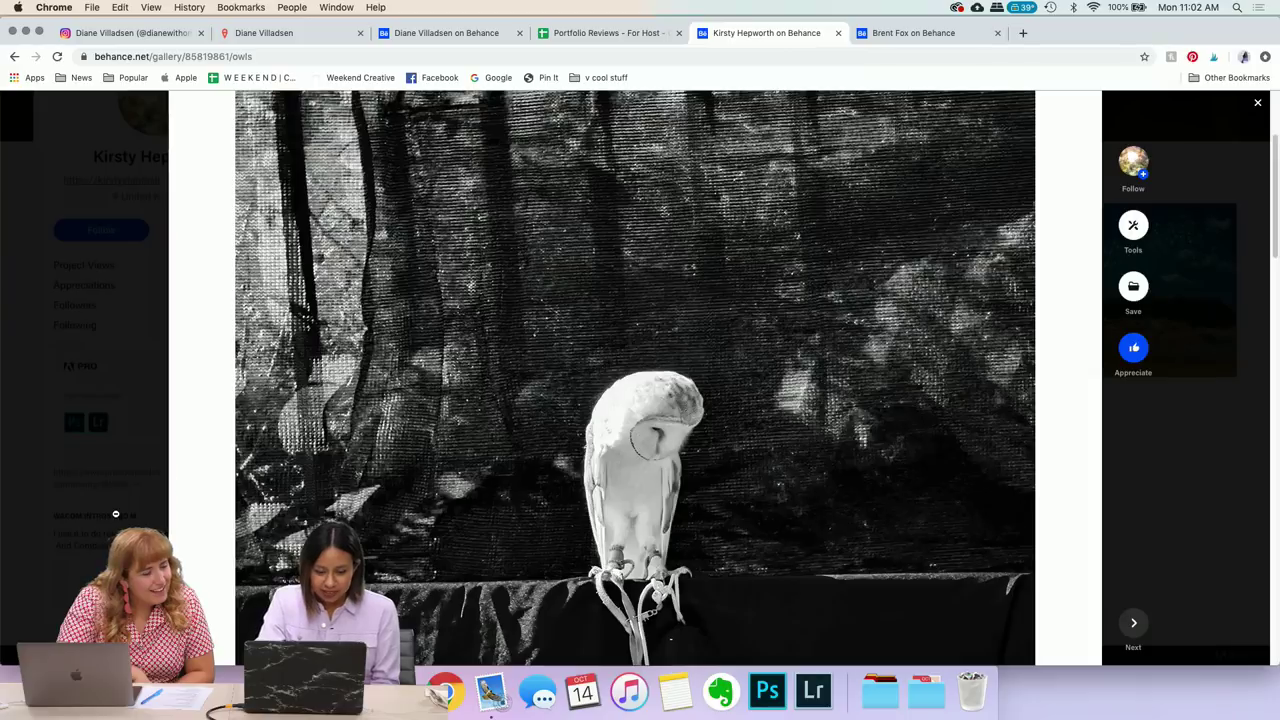
- Close the owls project and open the PS daily challenge project from the profile
left_click(127, 516)
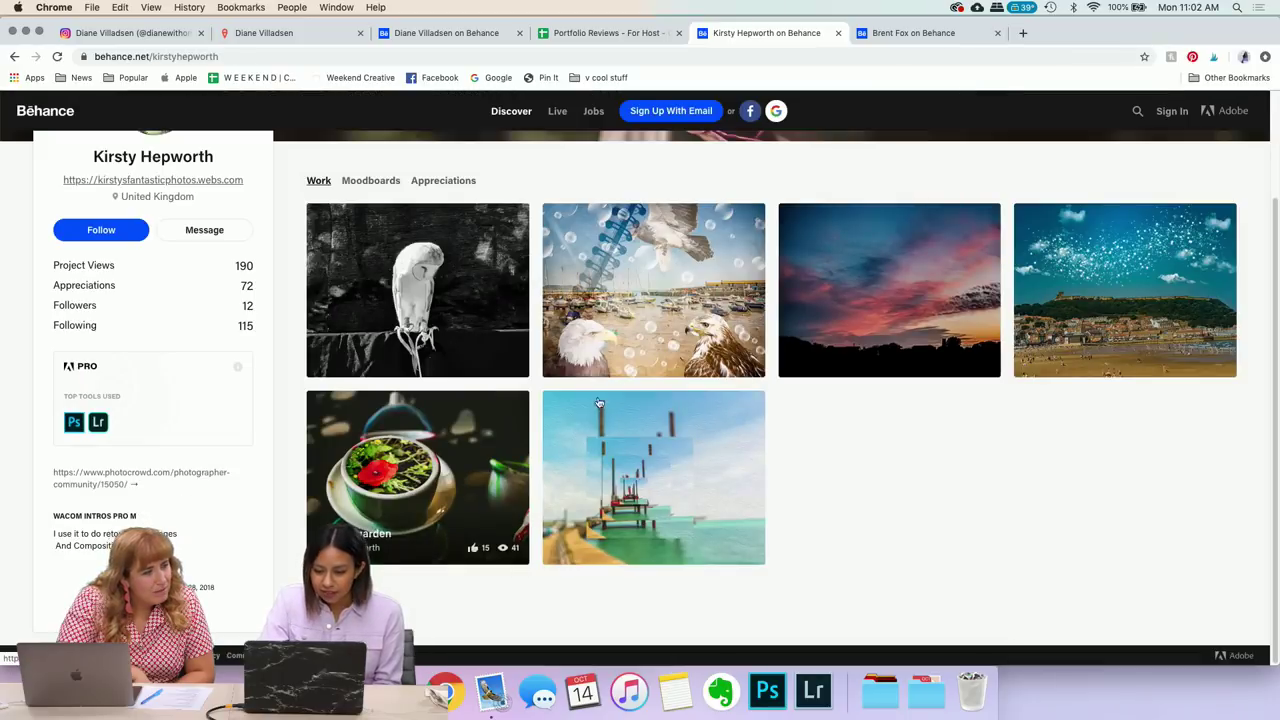
left_click(675, 352)
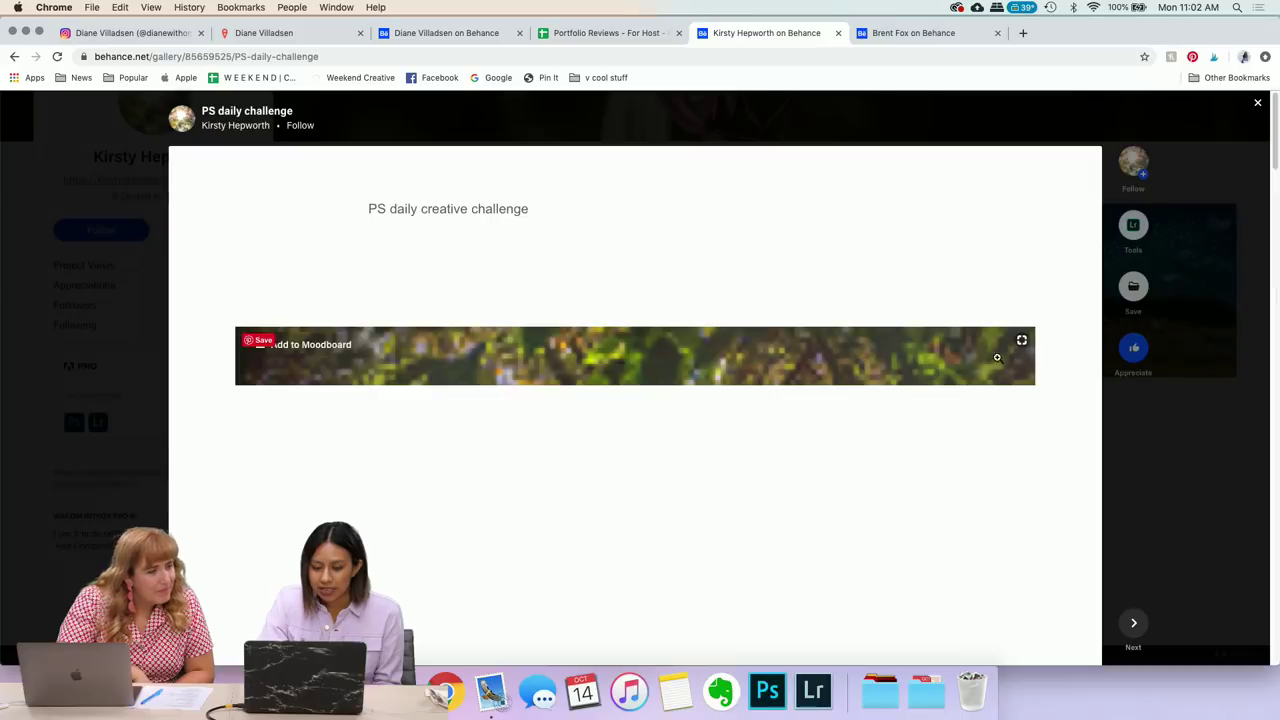
scroll(960, 423, "down", 3)
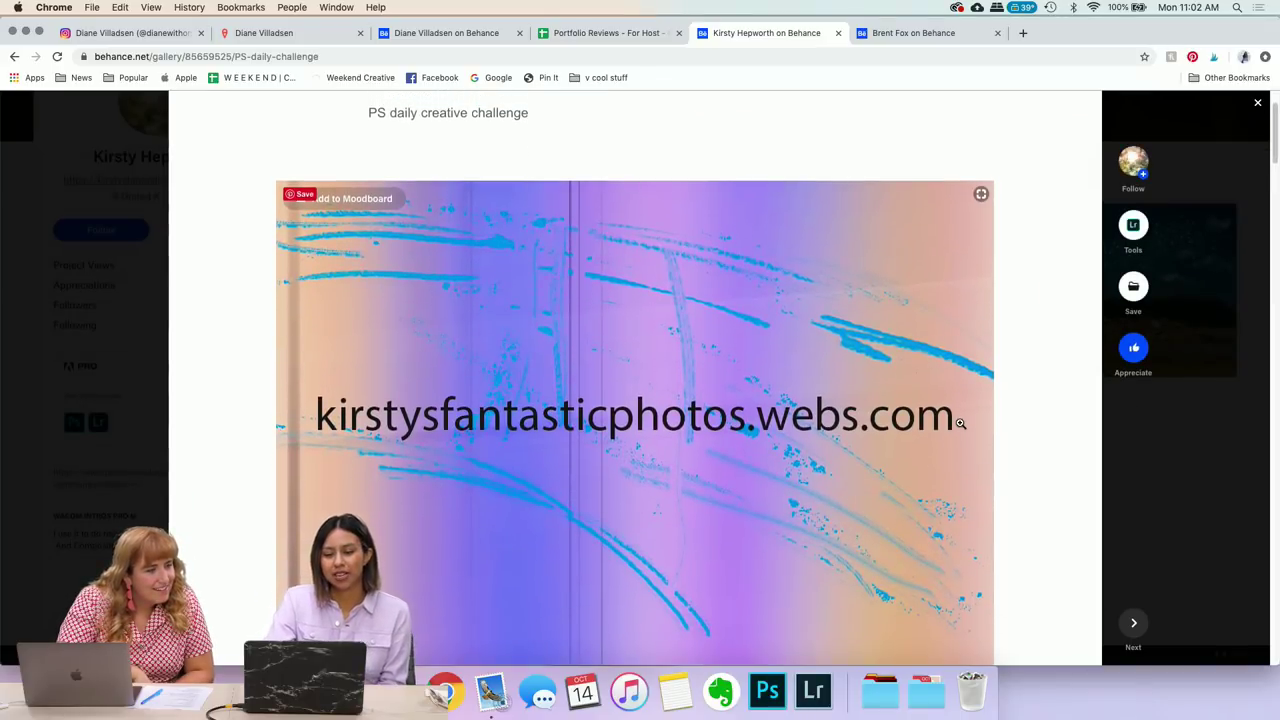
scroll(1128, 469, "down", 5)
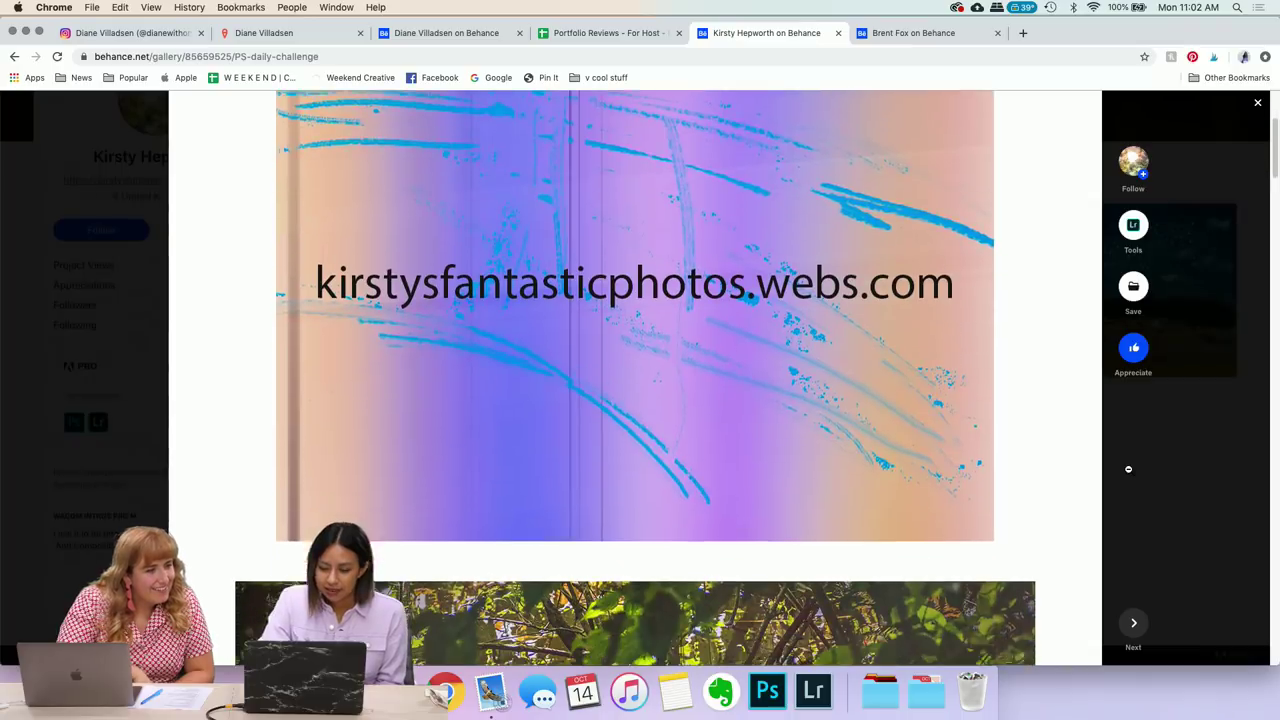
scroll(1128, 469, "down", 10)
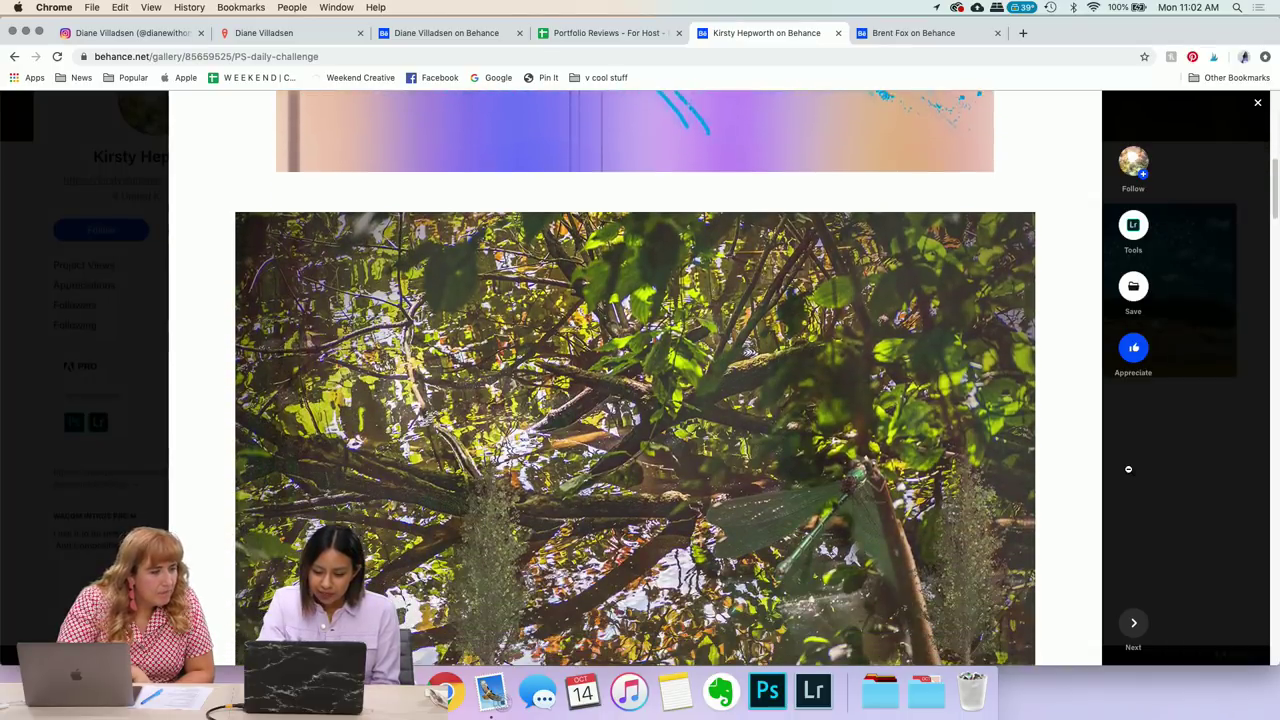
- Scroll through the PS daily challenge images to the black-and-white lakeside town photo
scroll(1128, 469, "down", 6)
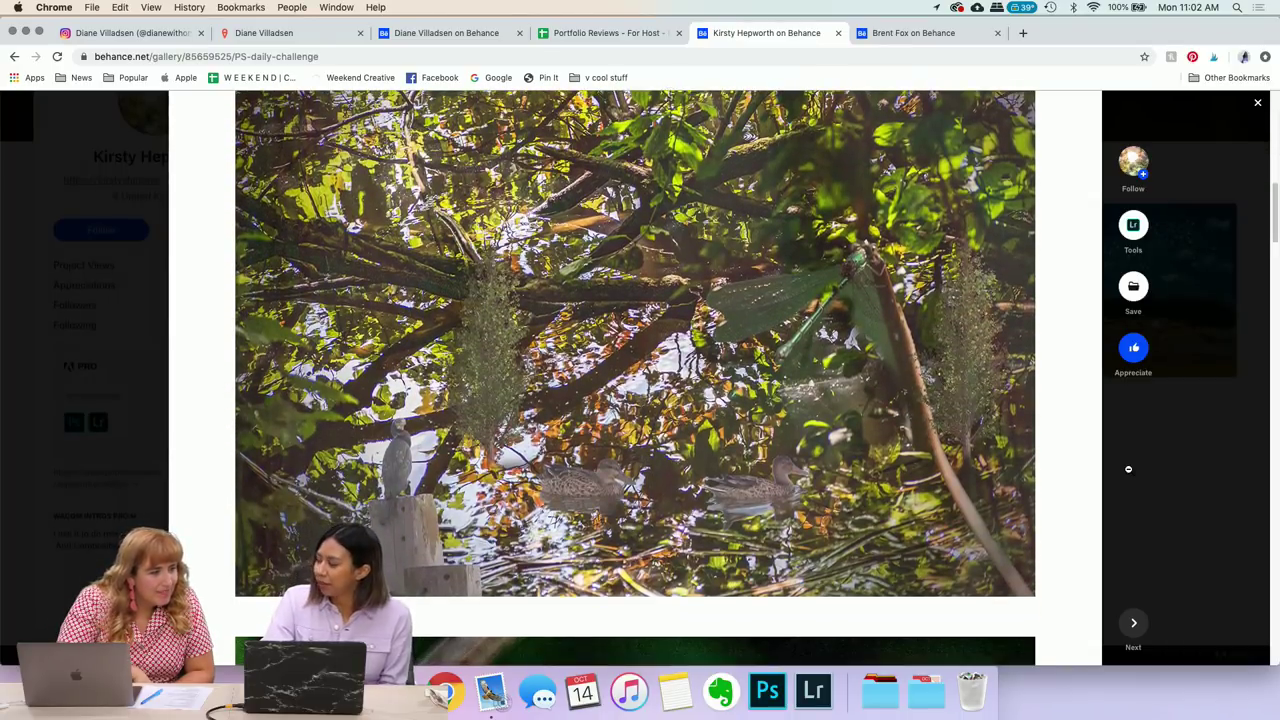
scroll(1128, 469, "up", 2)
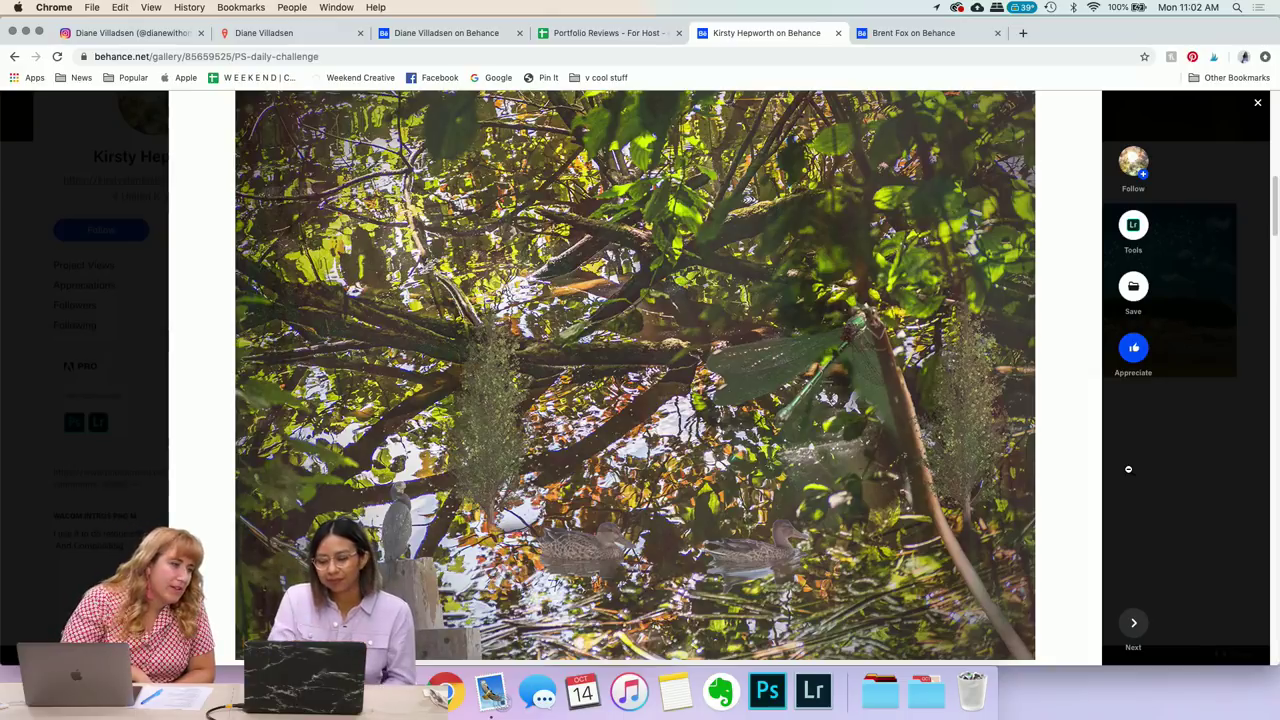
scroll(1118, 478, "down", 2)
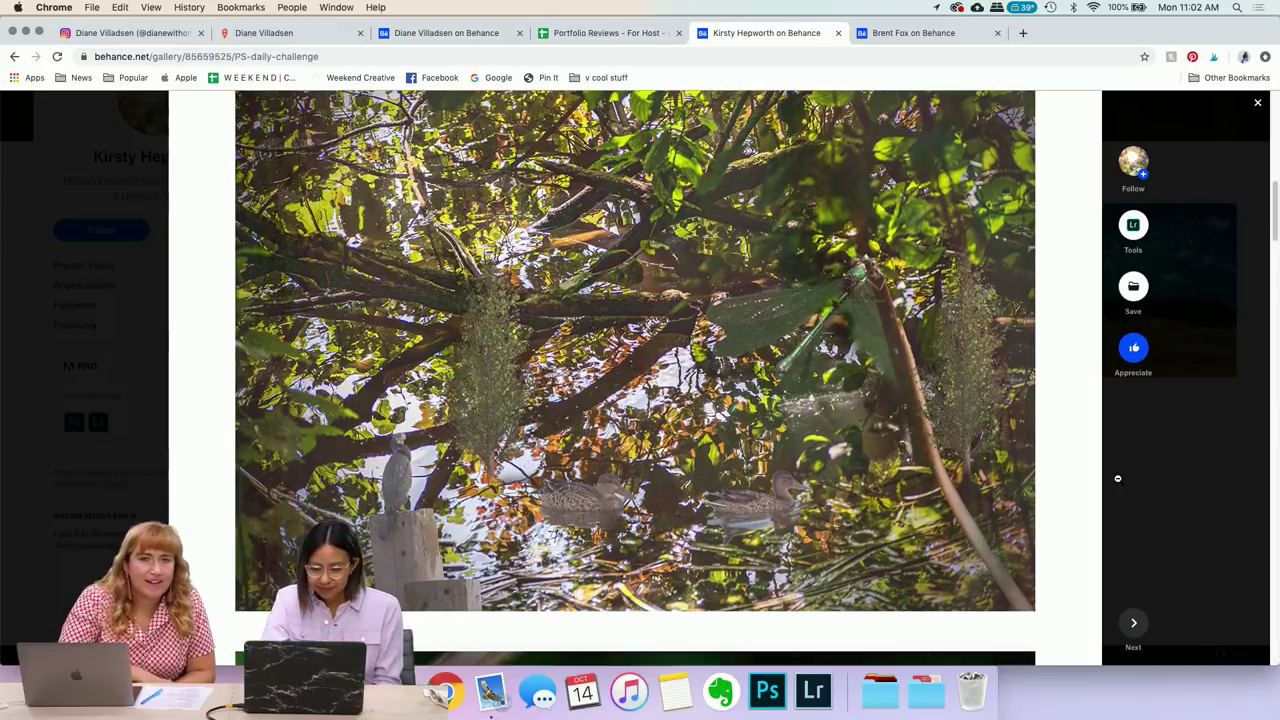
scroll(1118, 478, "down", 2)
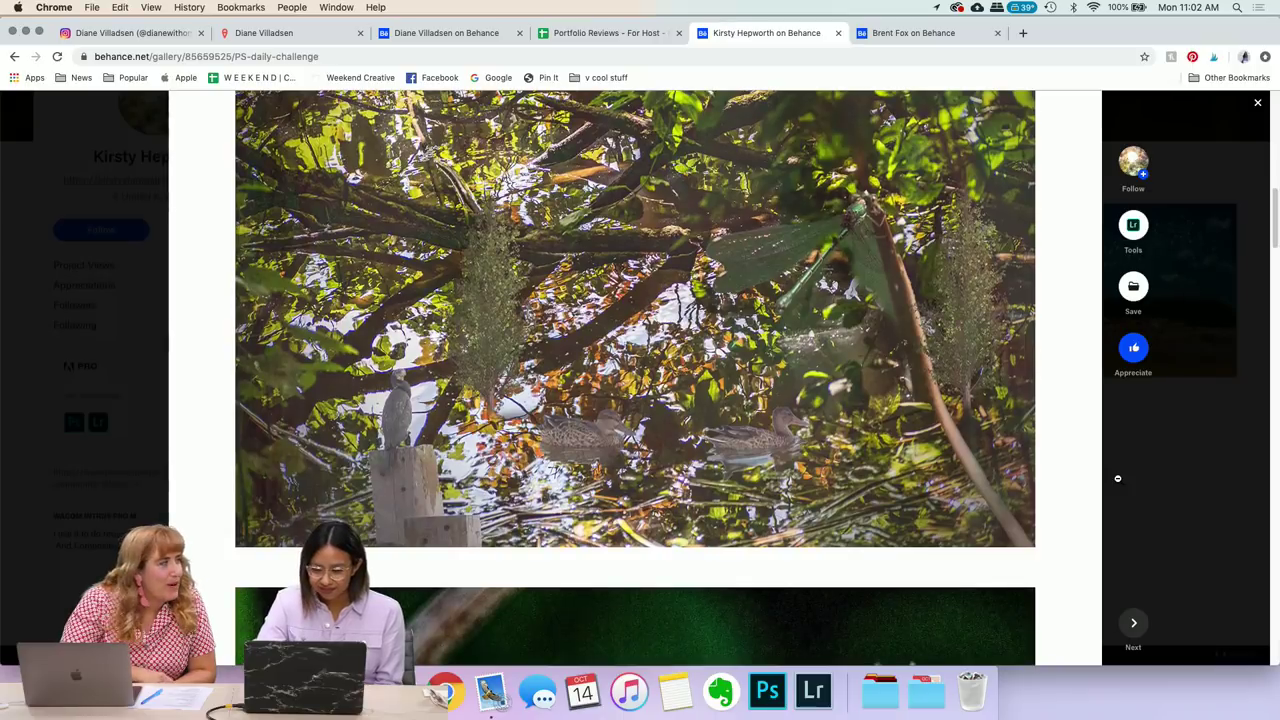
scroll(1118, 478, "down", 1)
scroll(1073, 480, "up", 2)
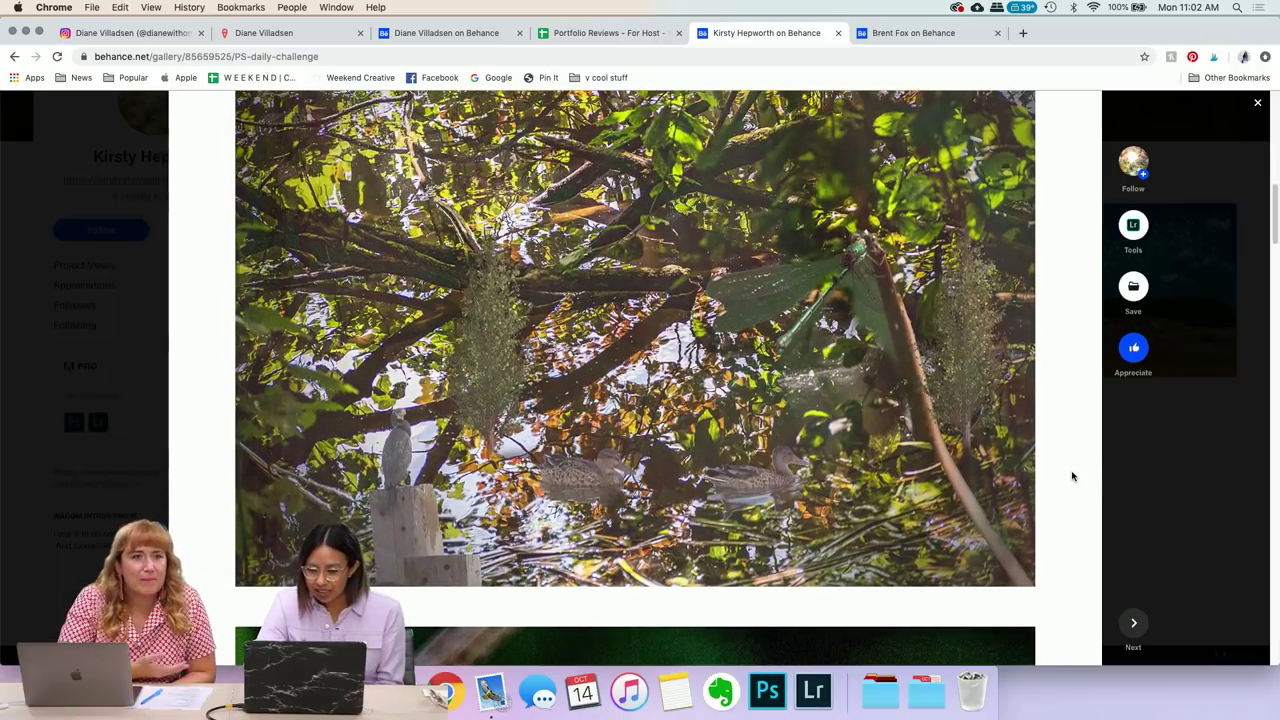
scroll(1072, 476, "down", 5)
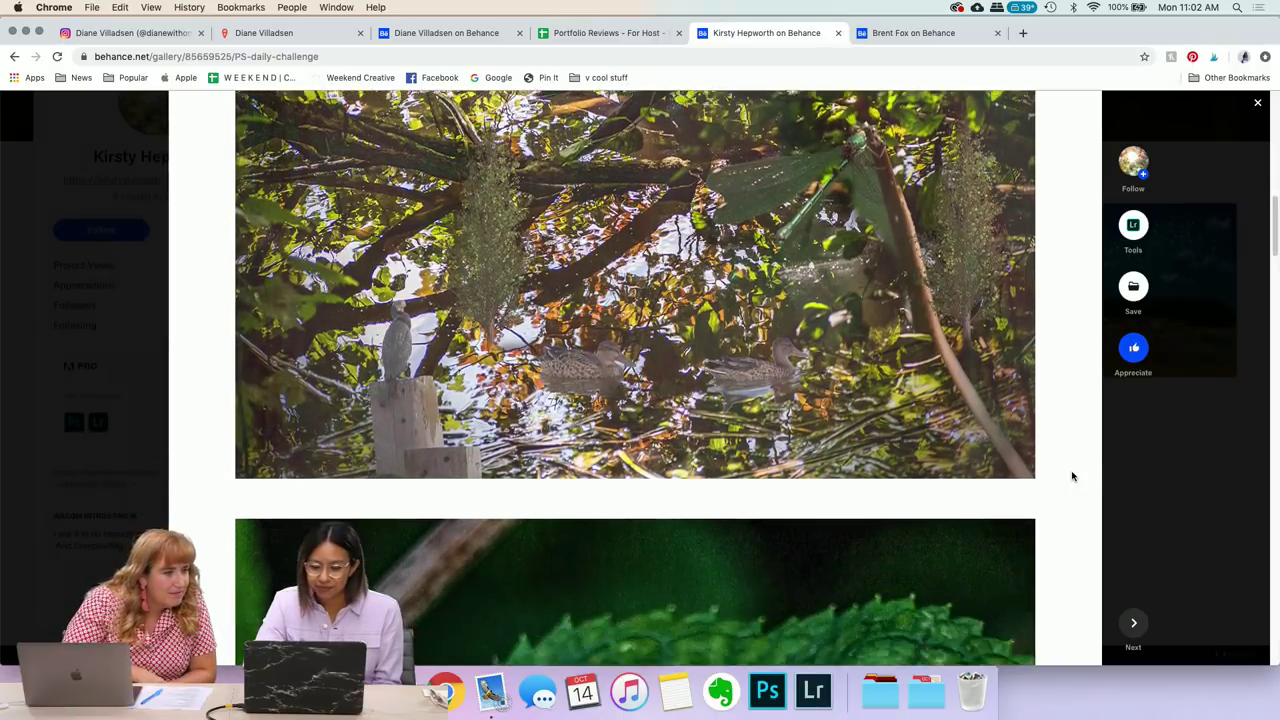
scroll(1072, 476, "down", 9)
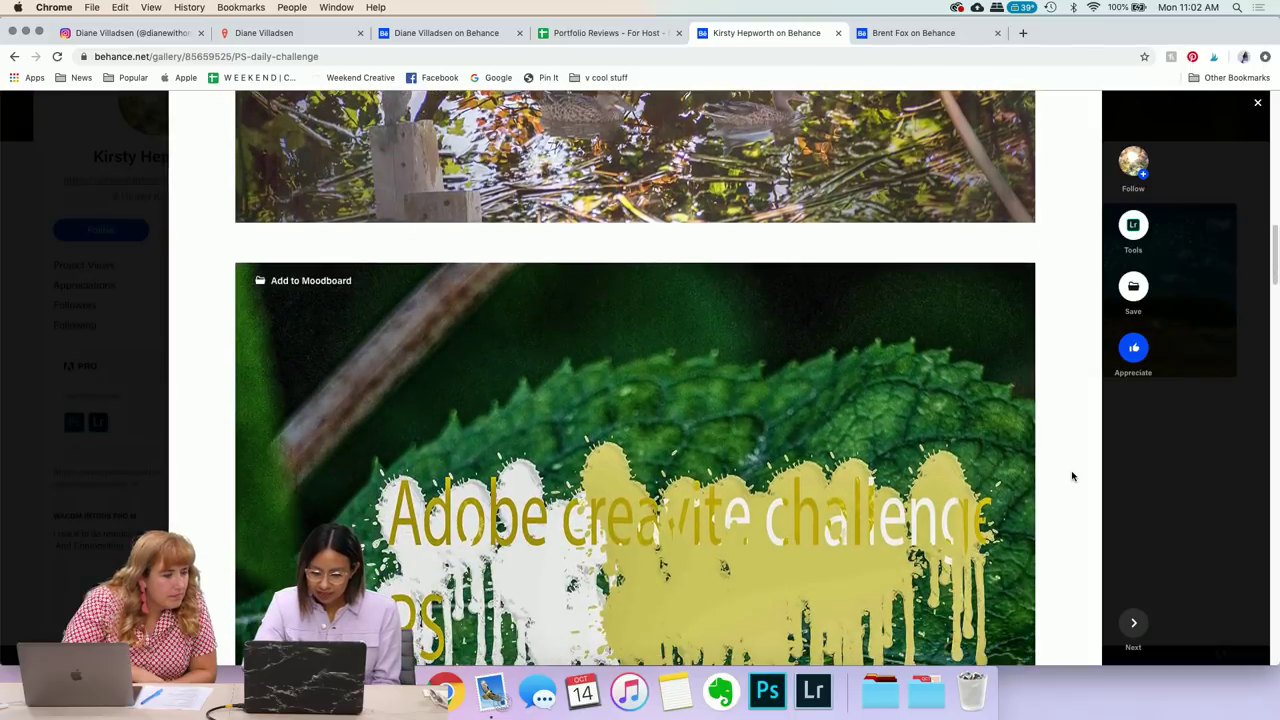
scroll(1072, 476, "down", 8)
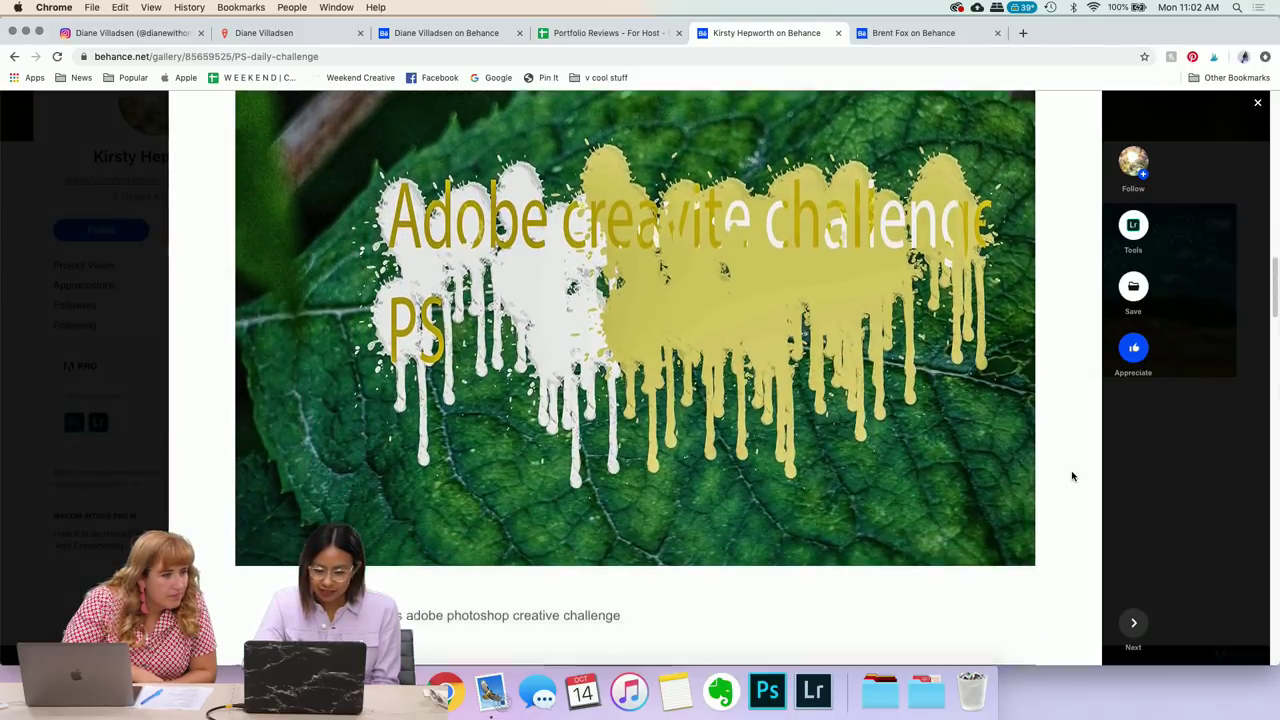
scroll(1072, 476, "down", 8)
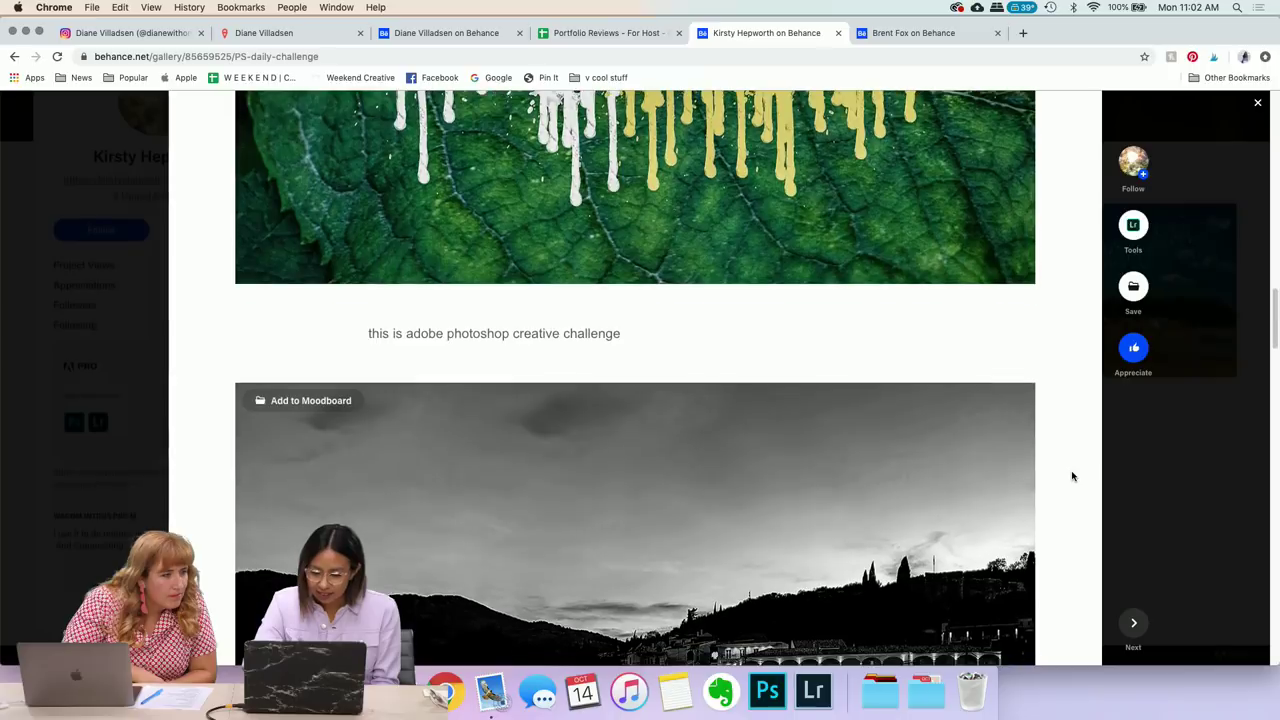
scroll(1072, 476, "down", 7)
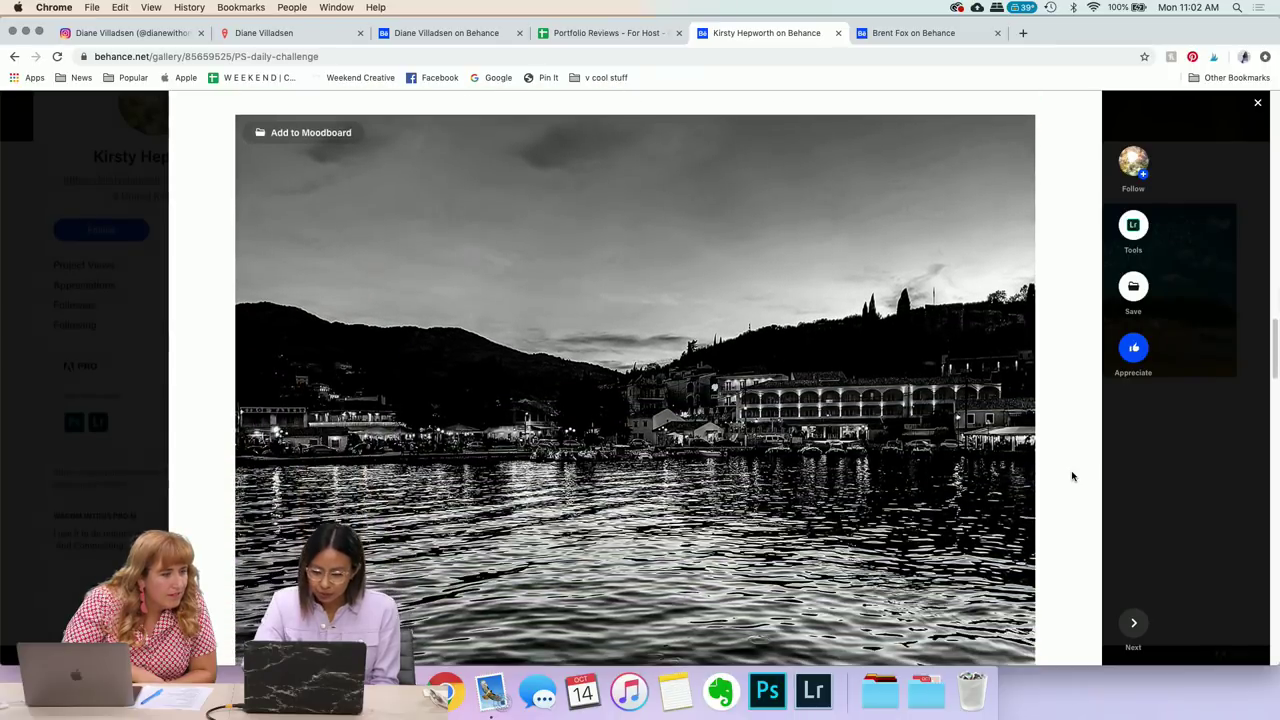
- Scroll past the lakeside town photo to the blue falcon-and-harbour composite with bubbles
scroll(1072, 476, "down", 1)
scroll(1118, 476, "up", 1)
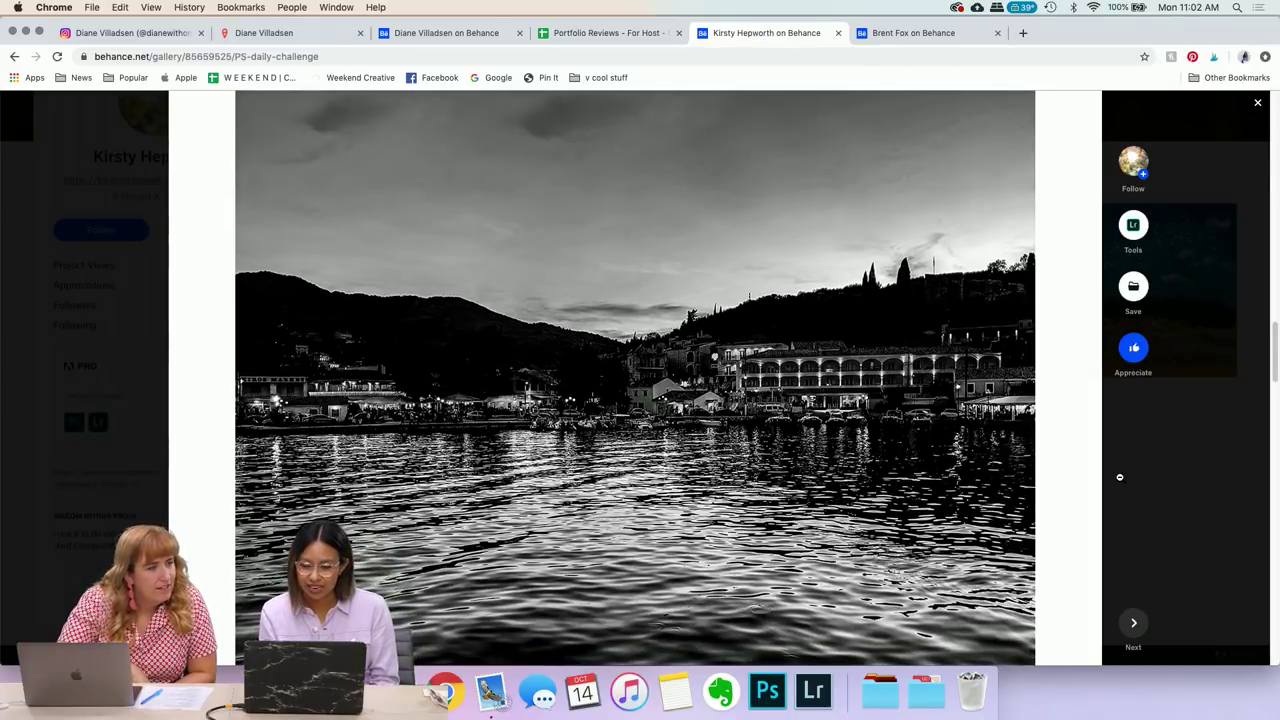
mouse_move(841, 380)
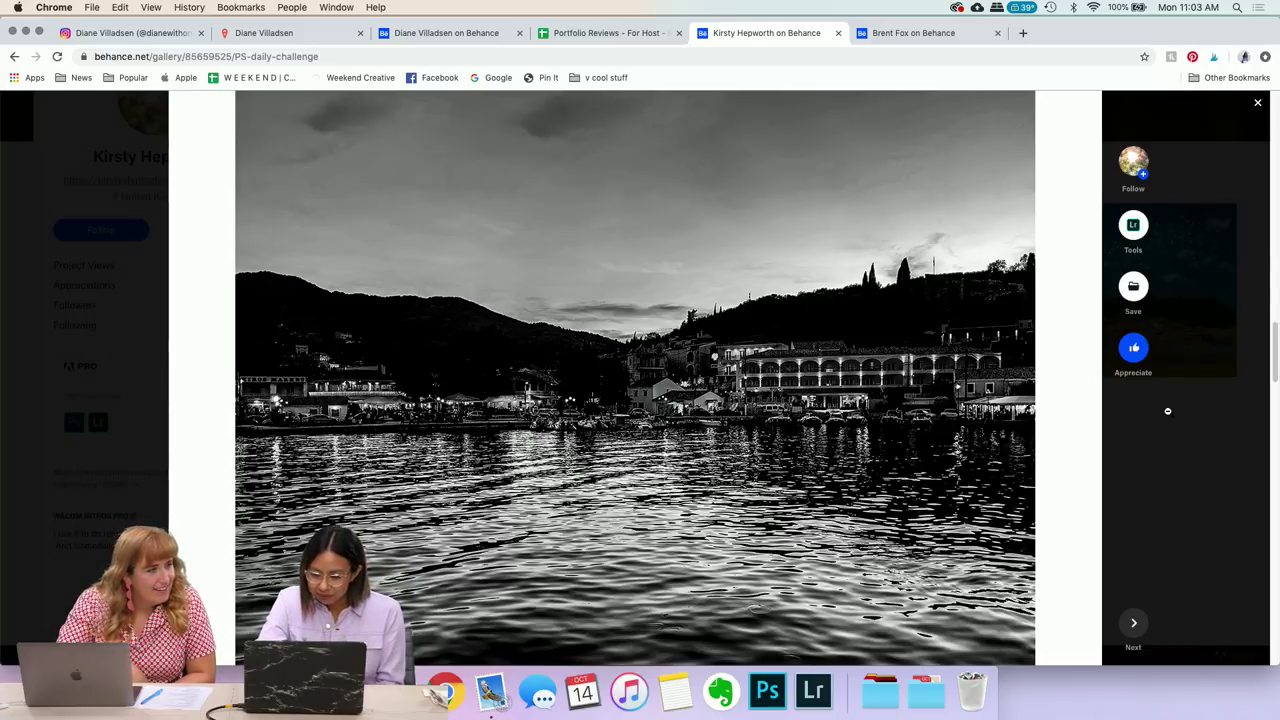
scroll(1165, 413, "up", 3)
scroll(1167, 410, "down", 5)
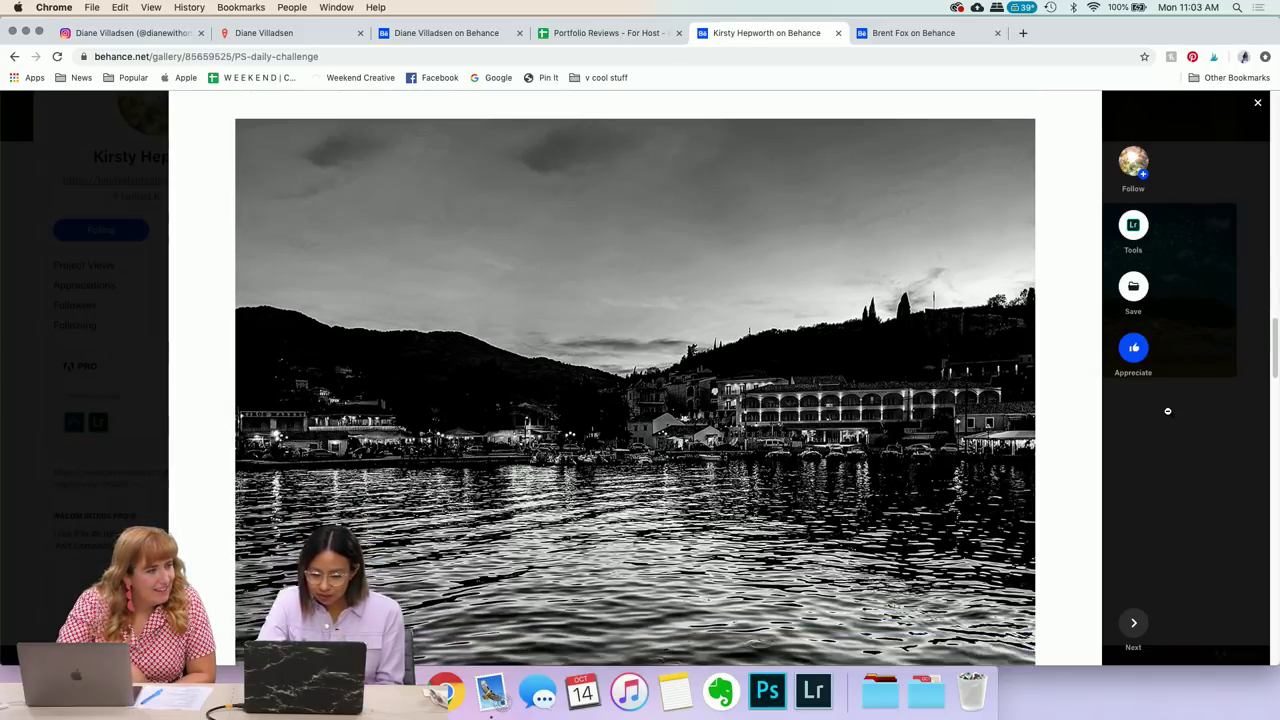
scroll(1131, 430, "down", 5)
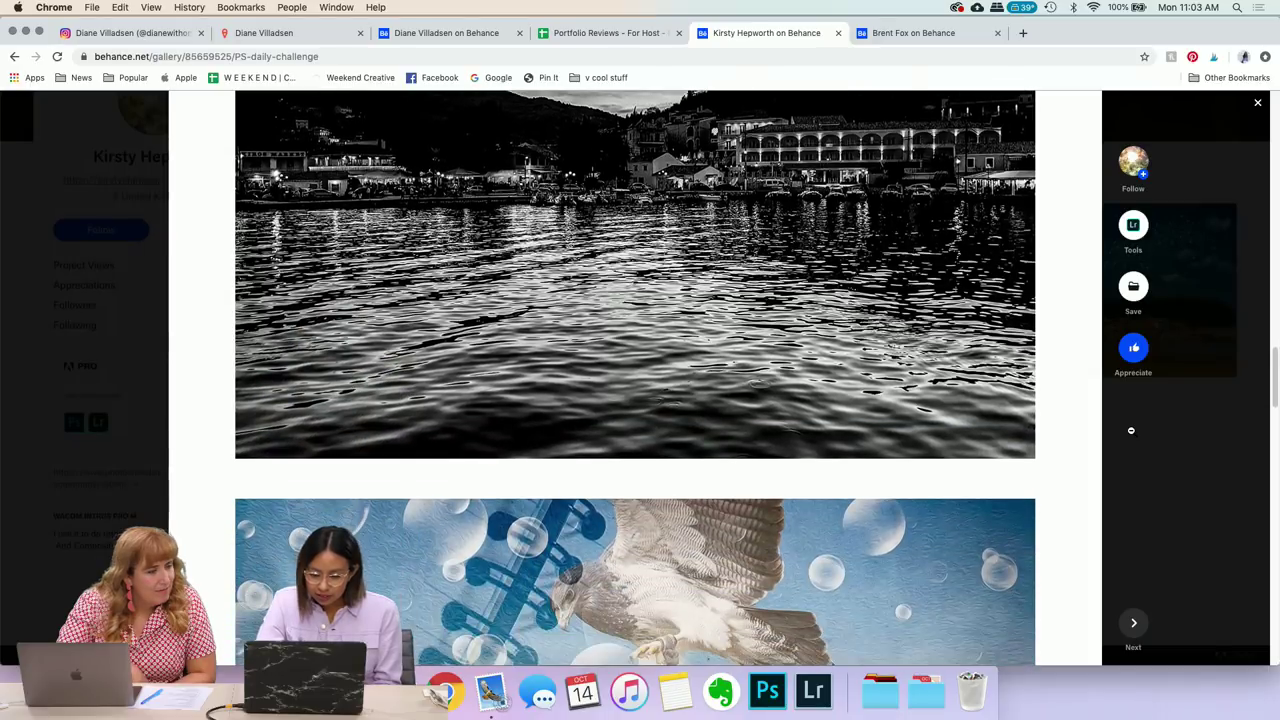
- Scroll past the hawks-over-the-harbour collage until the 'Seaford east sussex 2019' image appears
scroll(1131, 430, "down", 4)
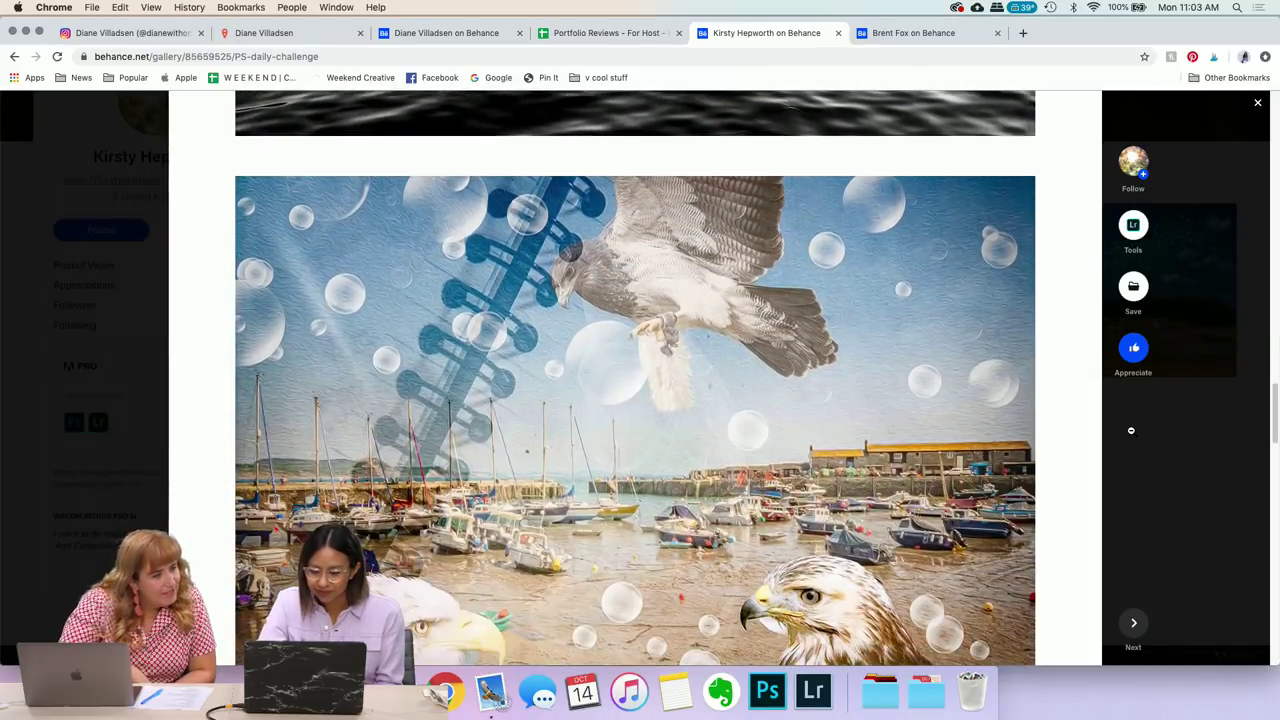
scroll(1131, 430, "up", 1)
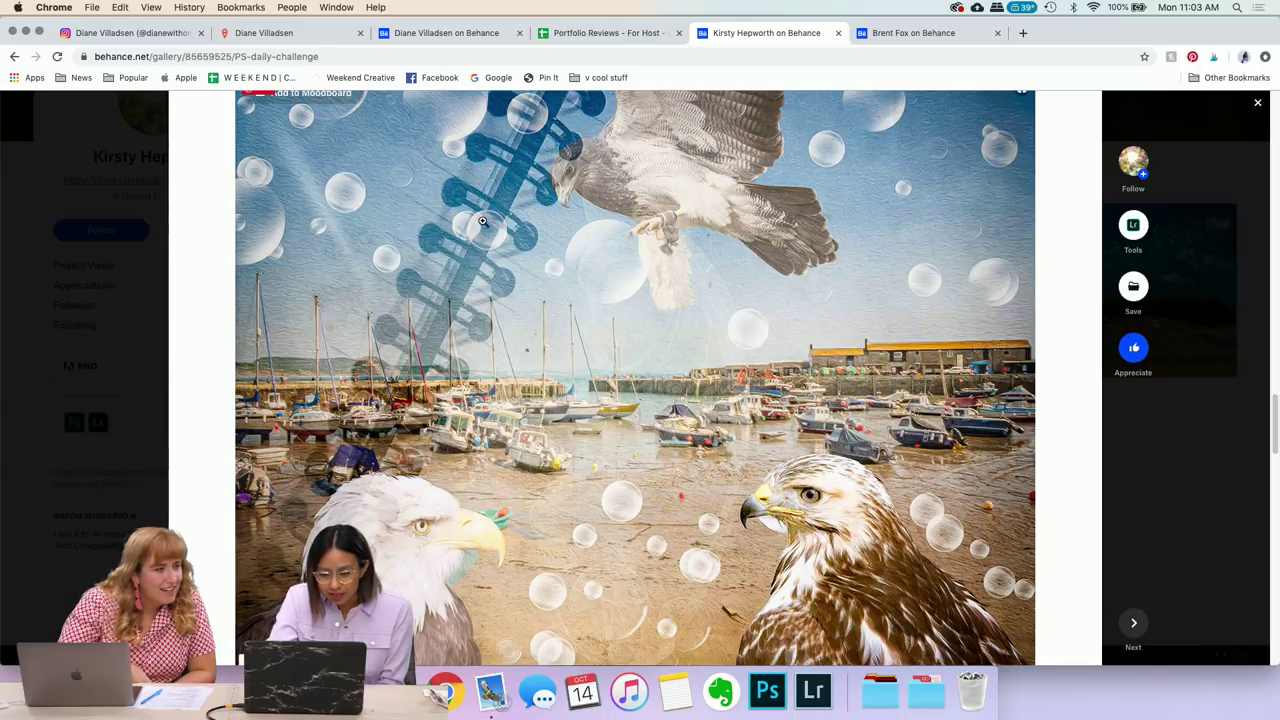
scroll(1073, 398, "down", 1)
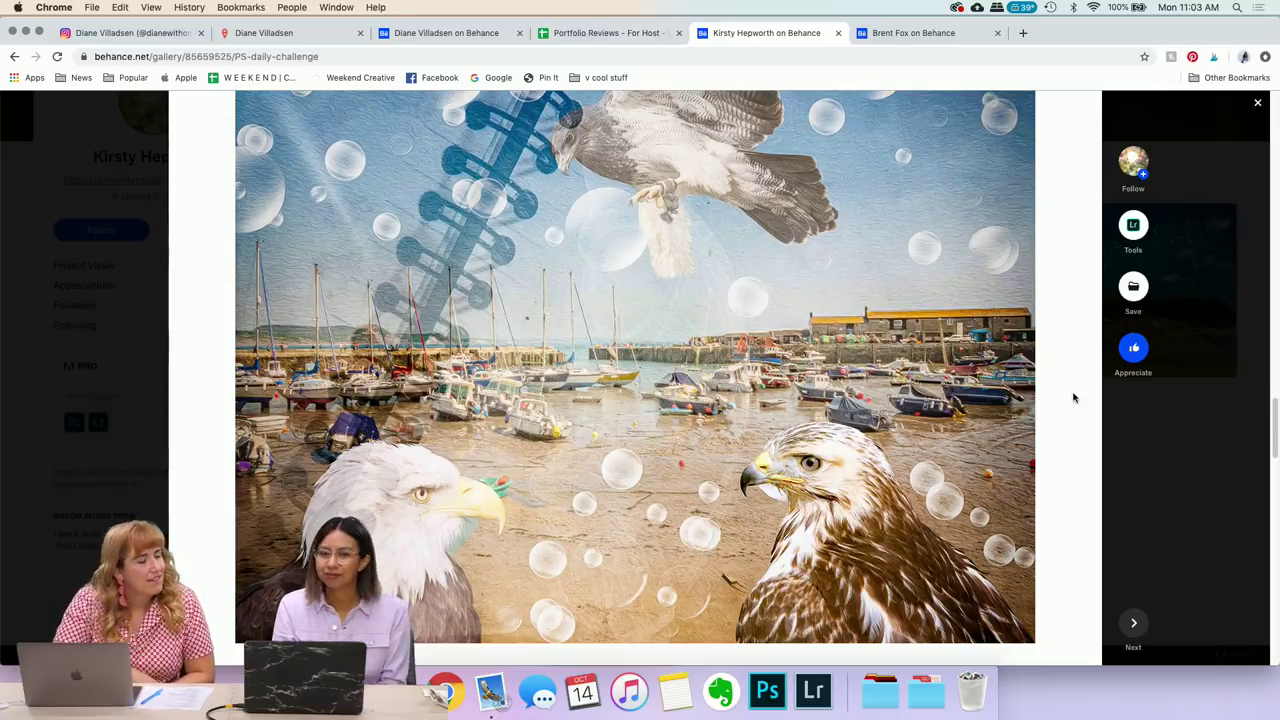
scroll(1074, 396, "up", 2)
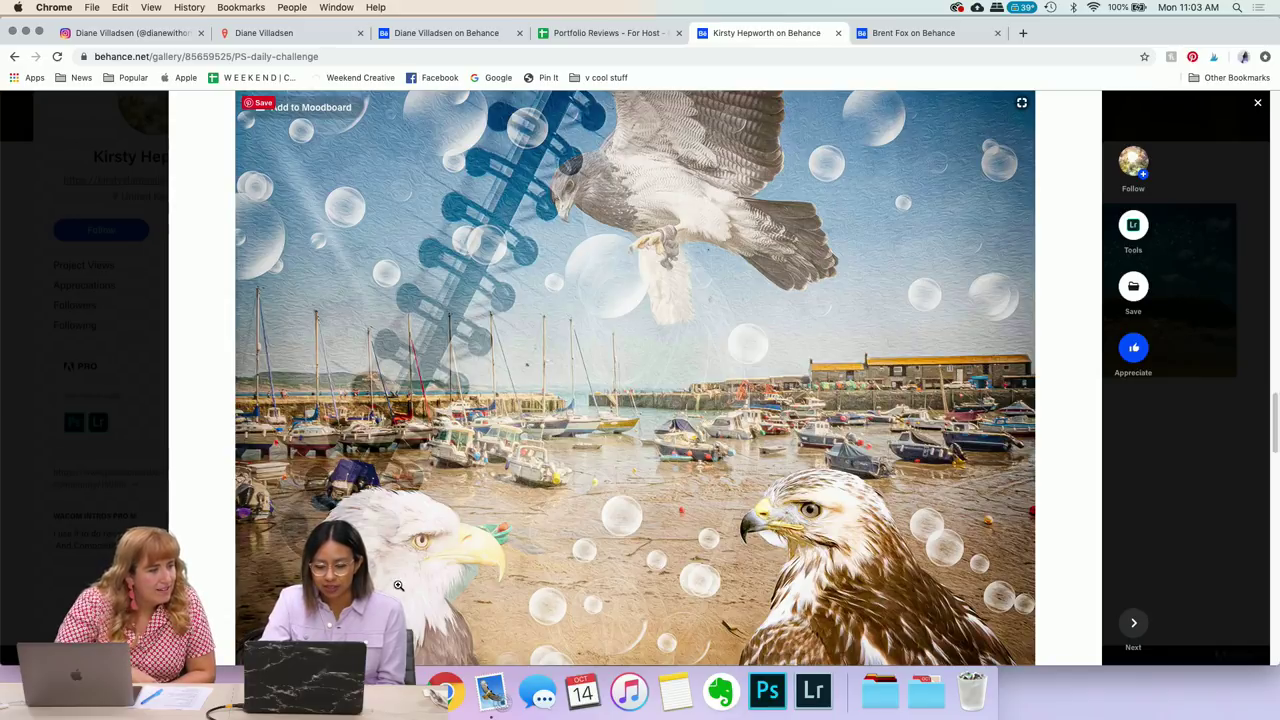
scroll(398, 585, "down", 1)
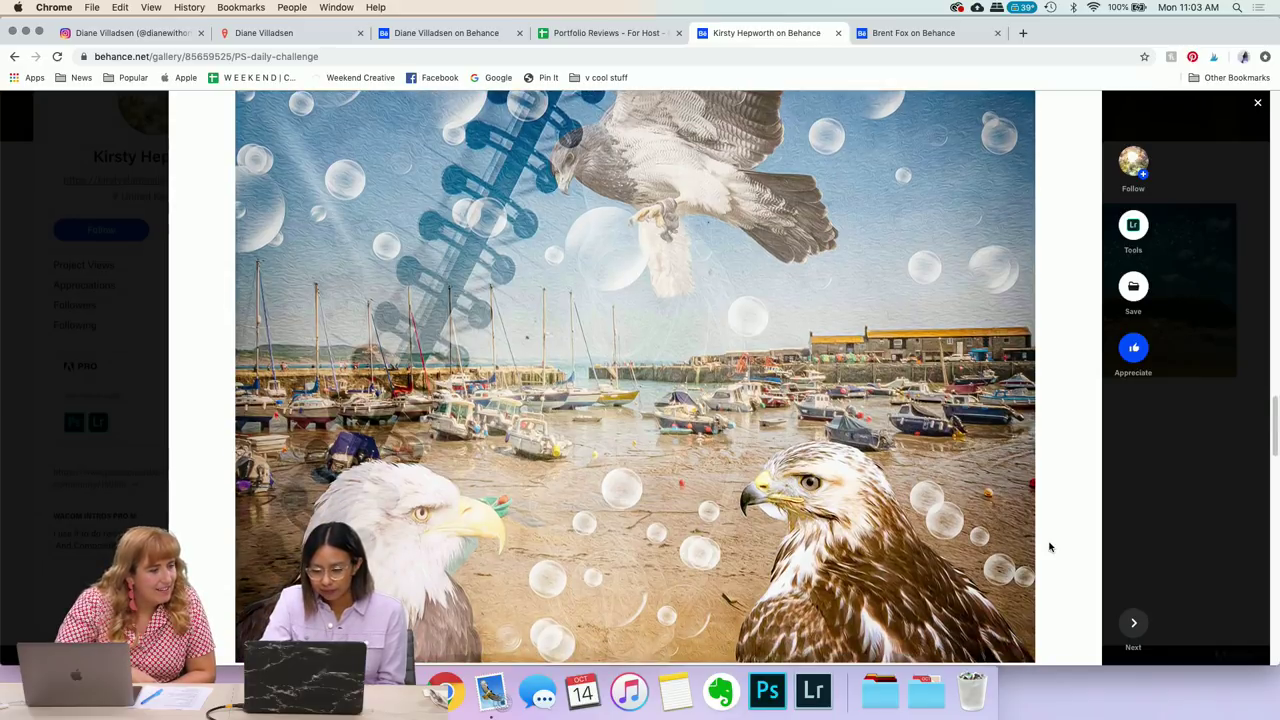
scroll(1049, 547, "down", 5)
scroll(1049, 547, "up", 5)
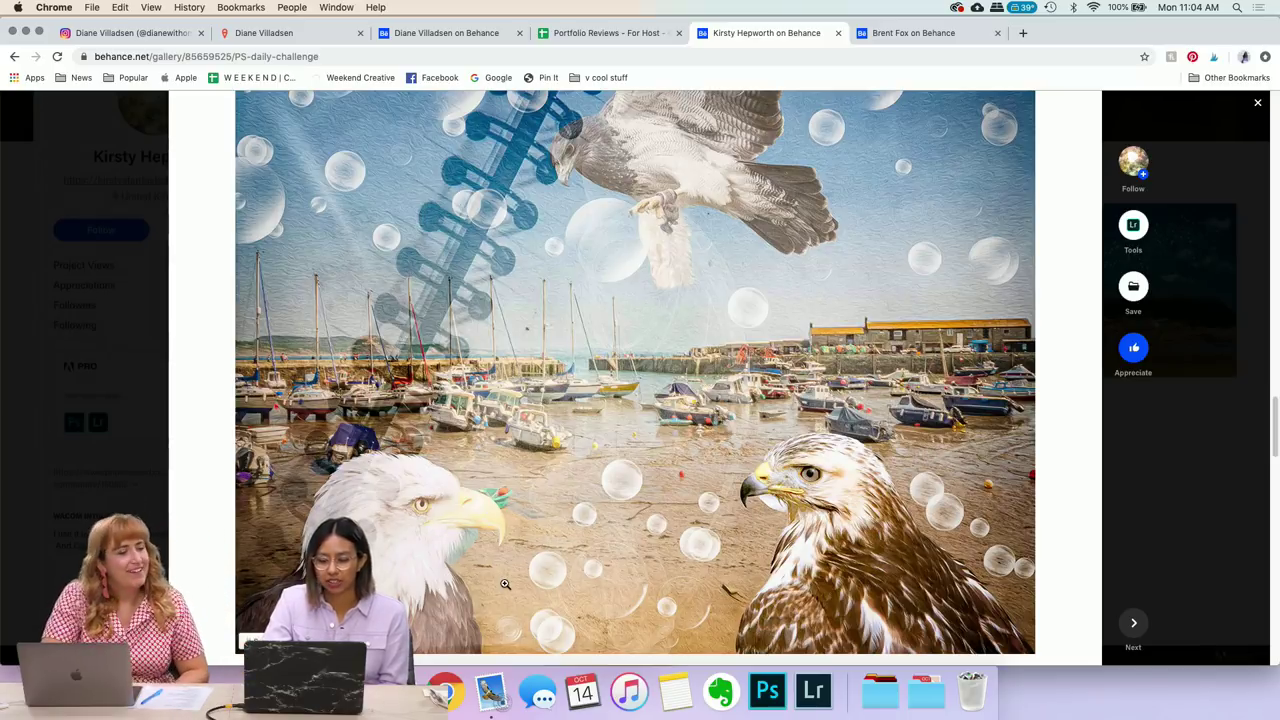
scroll(713, 516, "up", 2)
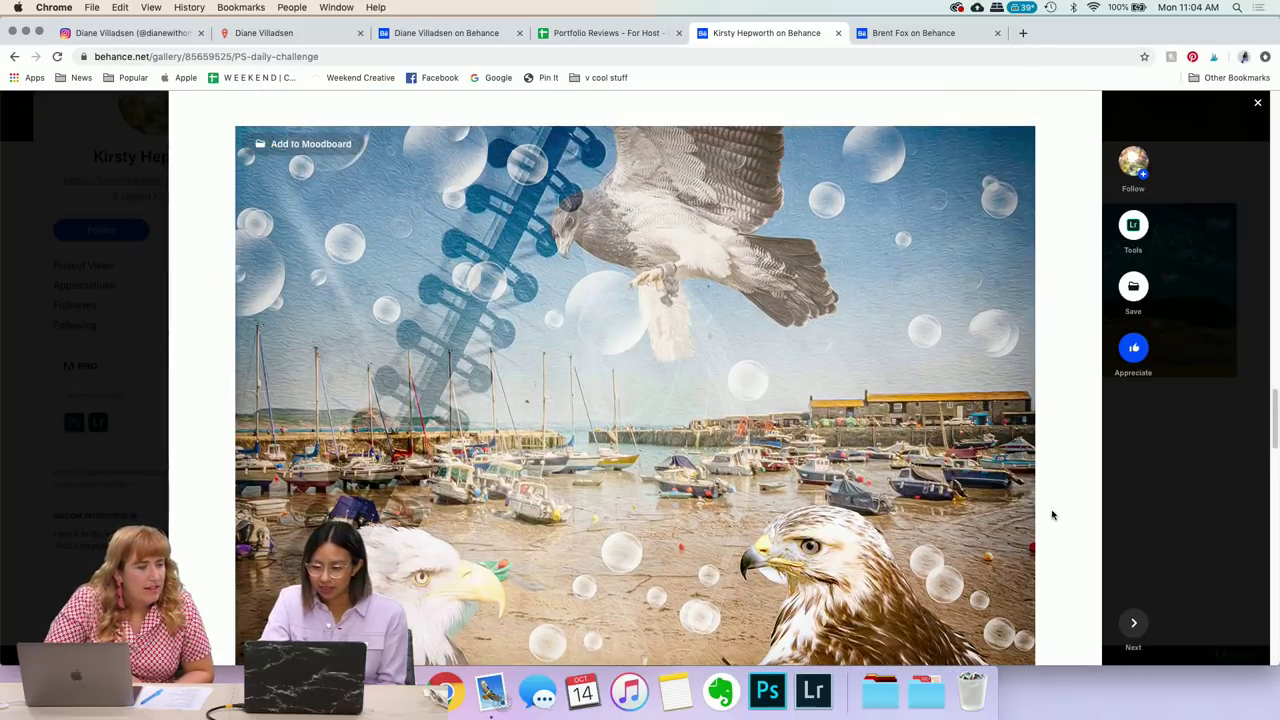
scroll(1055, 516, "down", 1)
scroll(1060, 518, "up", 1)
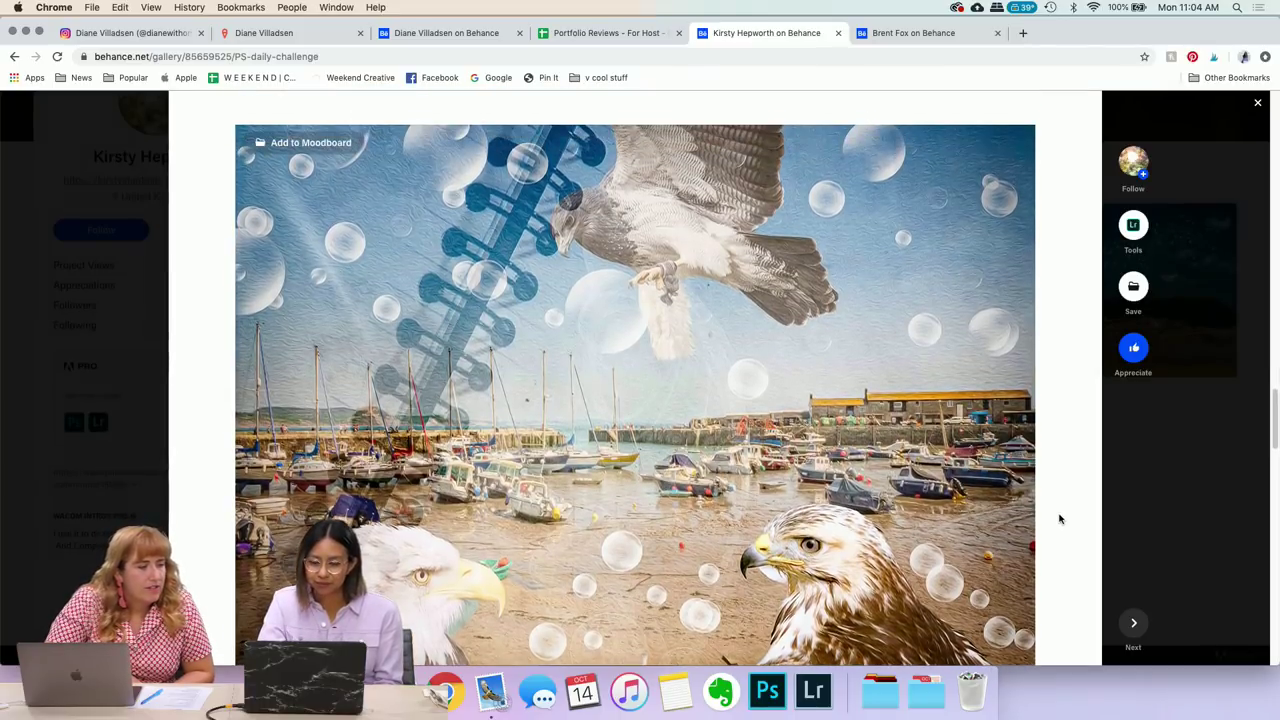
scroll(1060, 518, "down", 1)
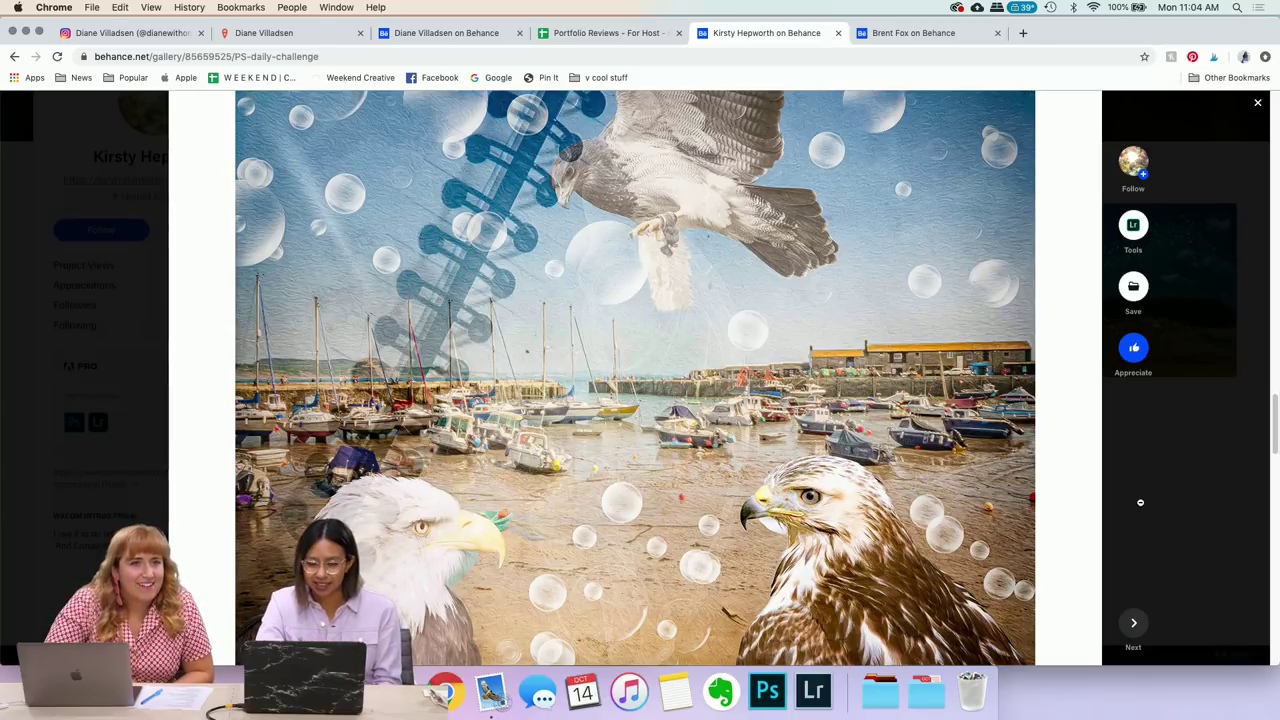
scroll(1127, 517, "down", 3)
scroll(1127, 517, "down", 9)
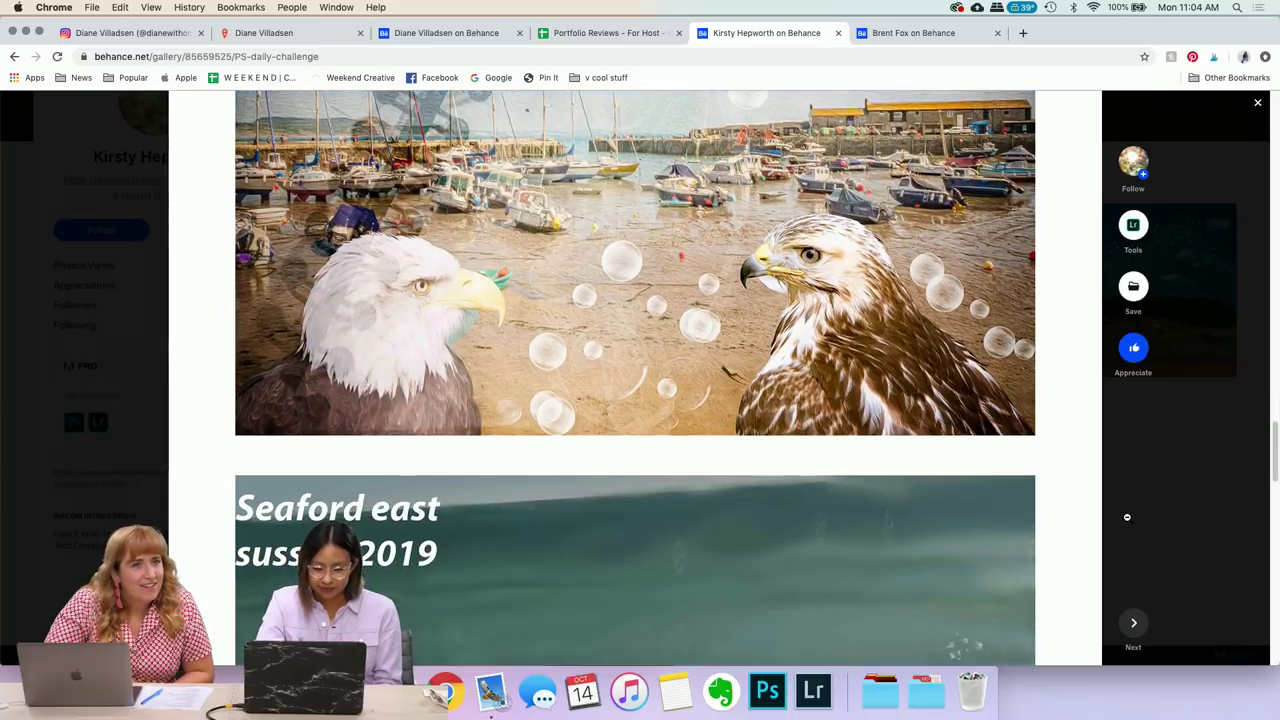
- Review the Seaford east sussex 2019 wave painting to the project's end, then close PS daily challenge
scroll(1127, 517, "down", 4)
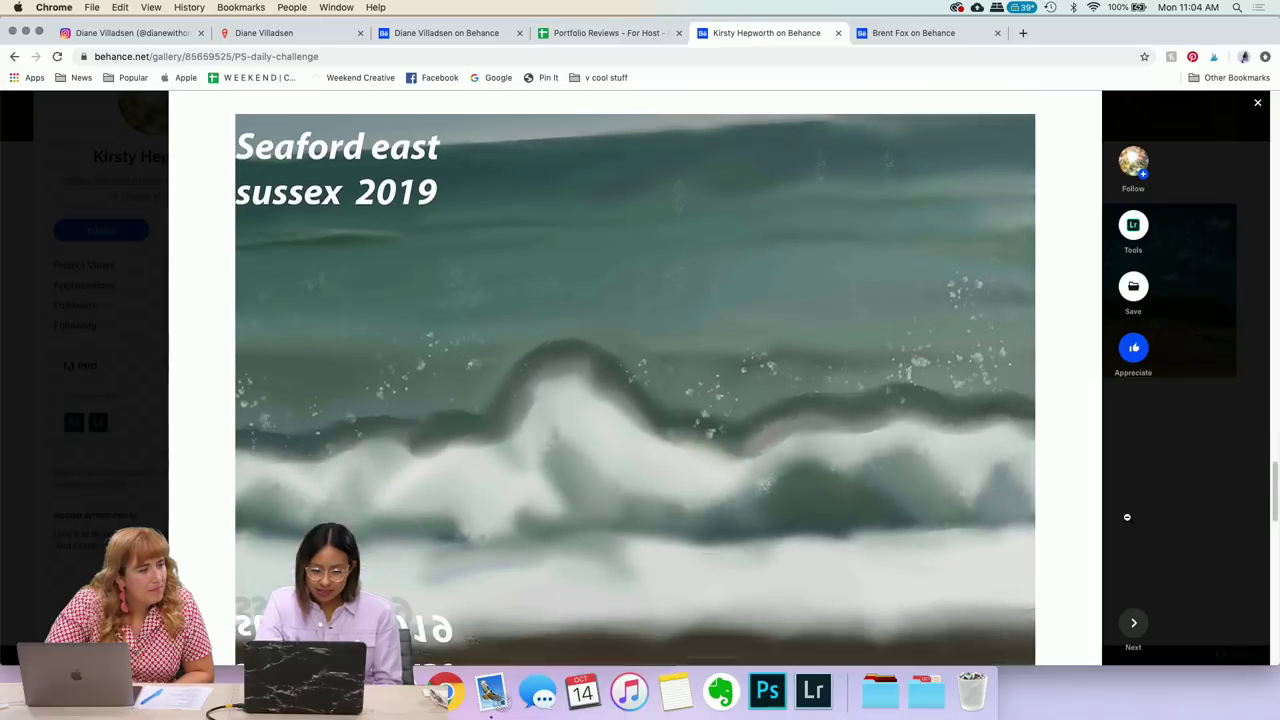
scroll(1127, 517, "up", 1)
scroll(1127, 517, "down", 2)
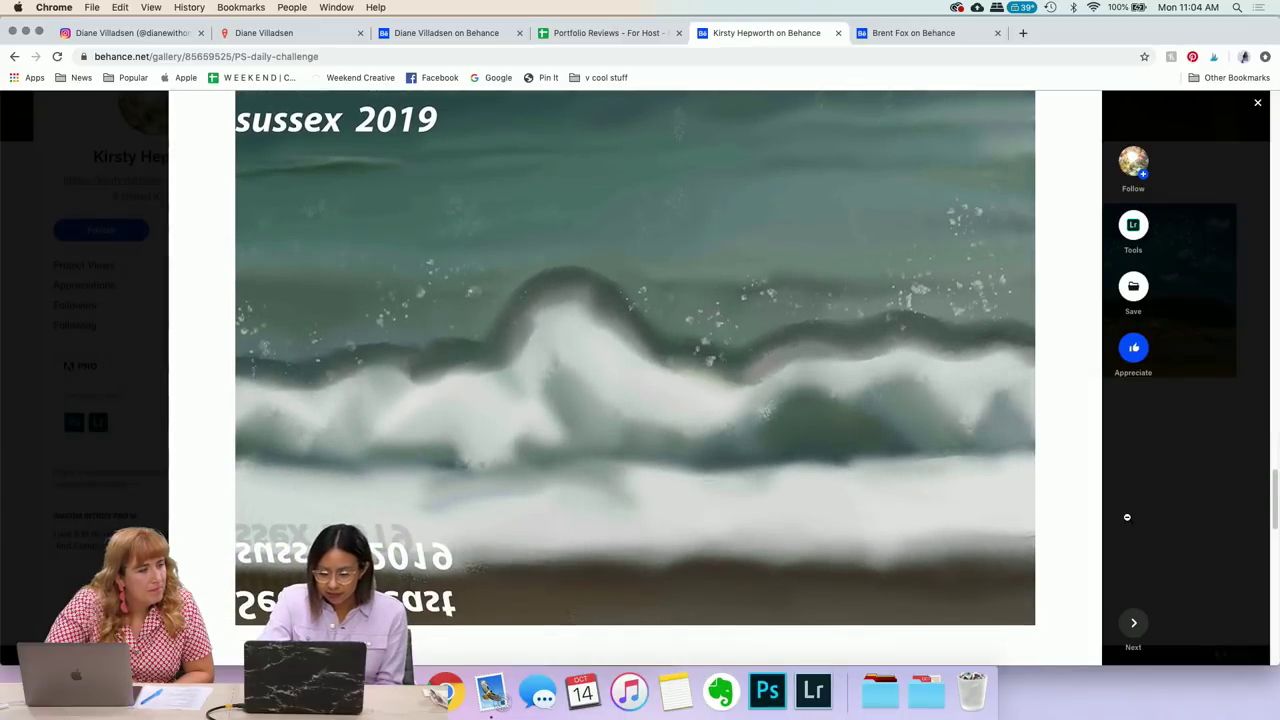
scroll(1148, 511, "up", 1)
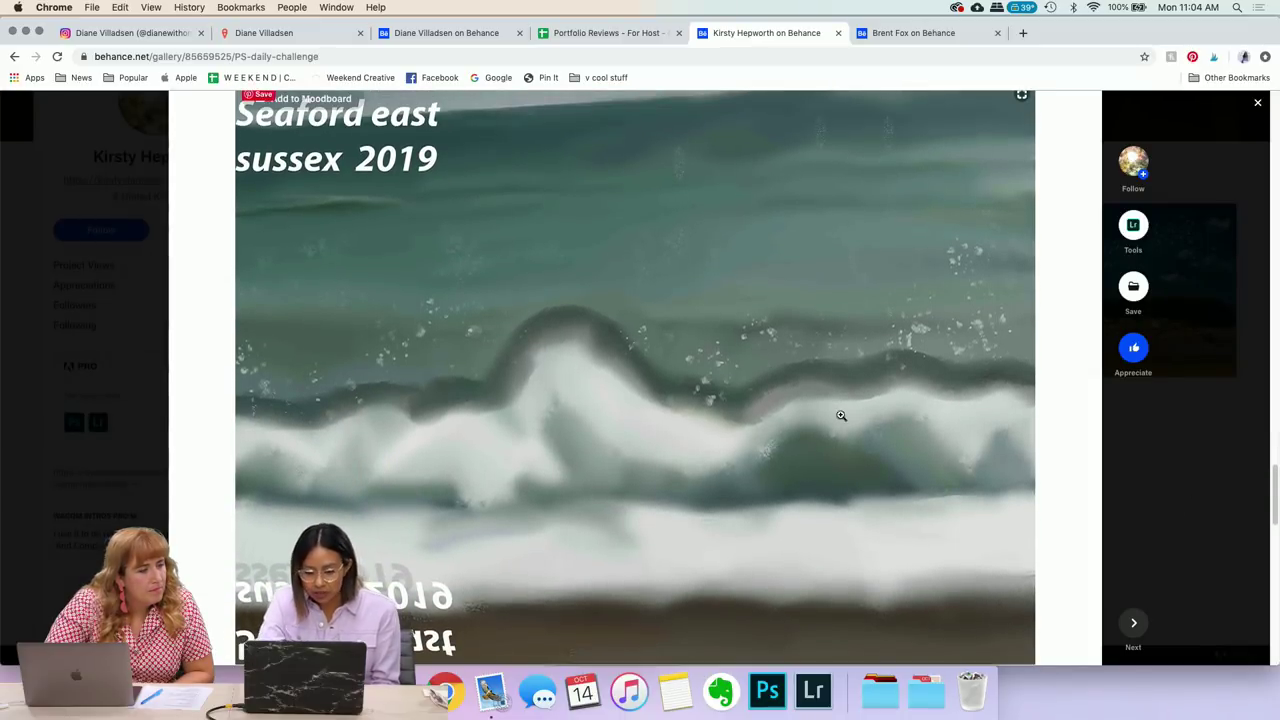
scroll(934, 397, "down", 1)
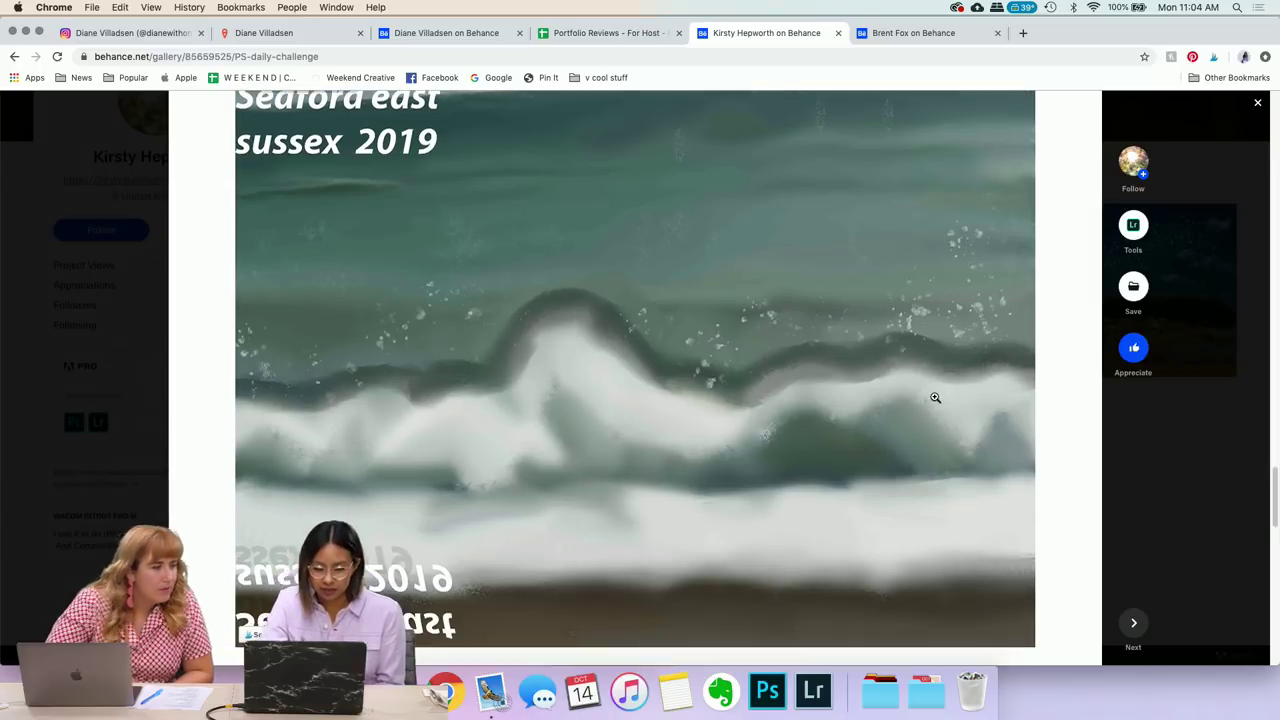
scroll(1143, 426, "up", 1)
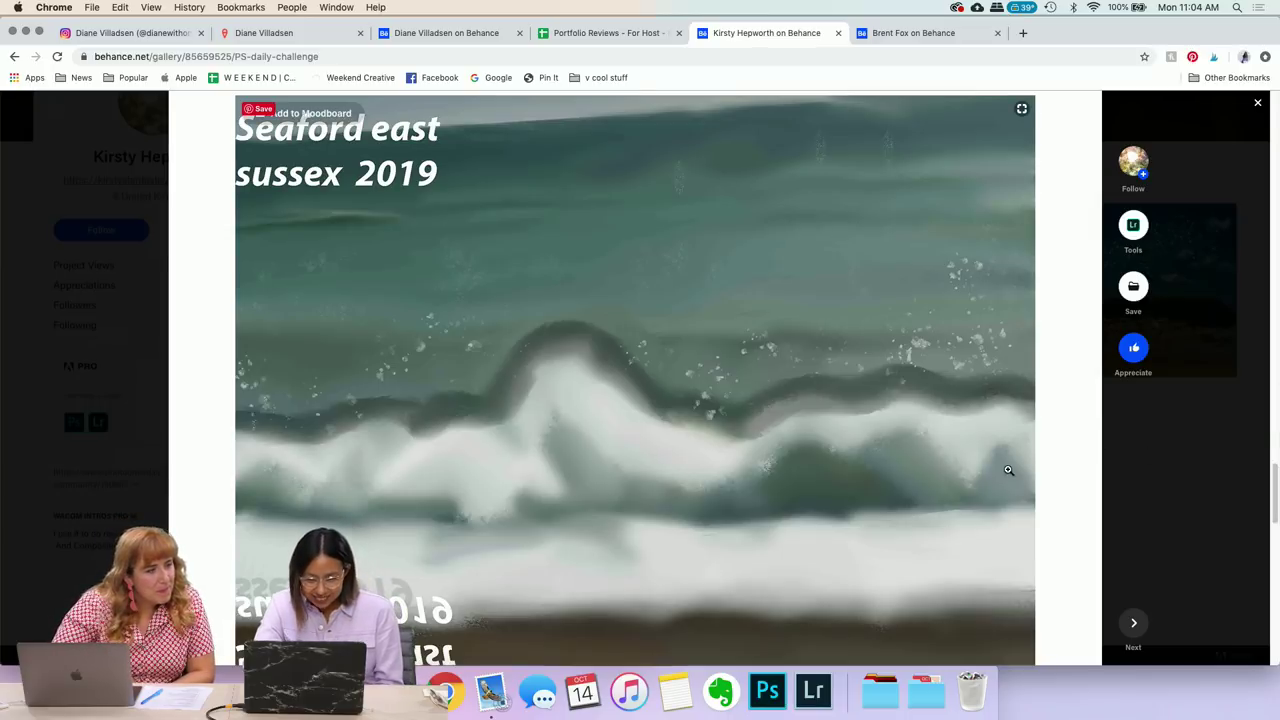
scroll(1010, 468, "down", 4)
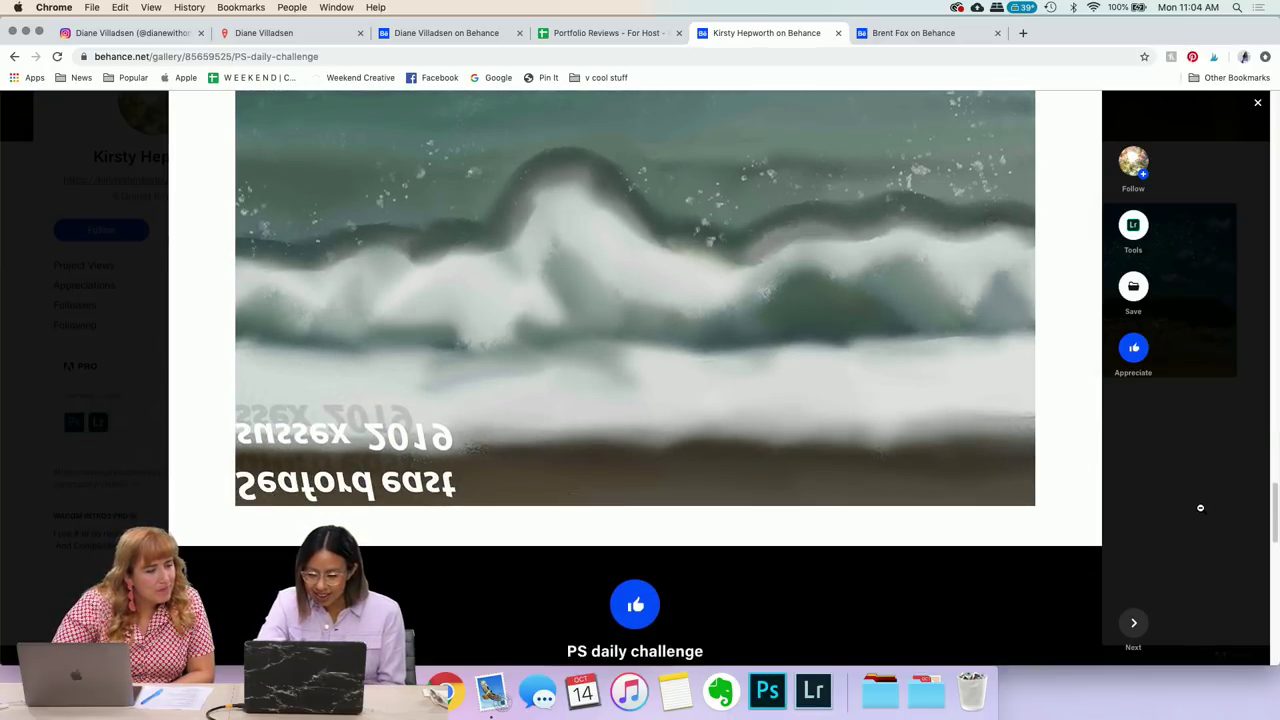
left_click(1200, 508)
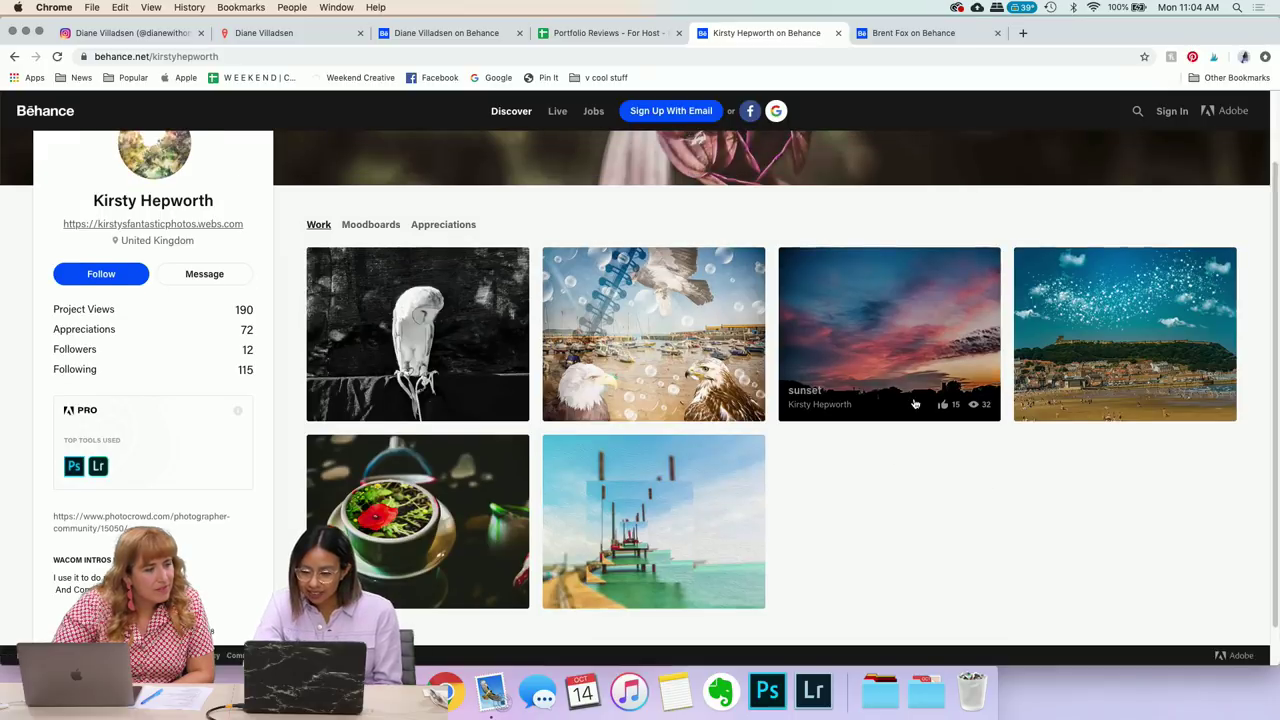
- Open the sunset project and view its orange butterfly and seascape photos
left_click(913, 398)
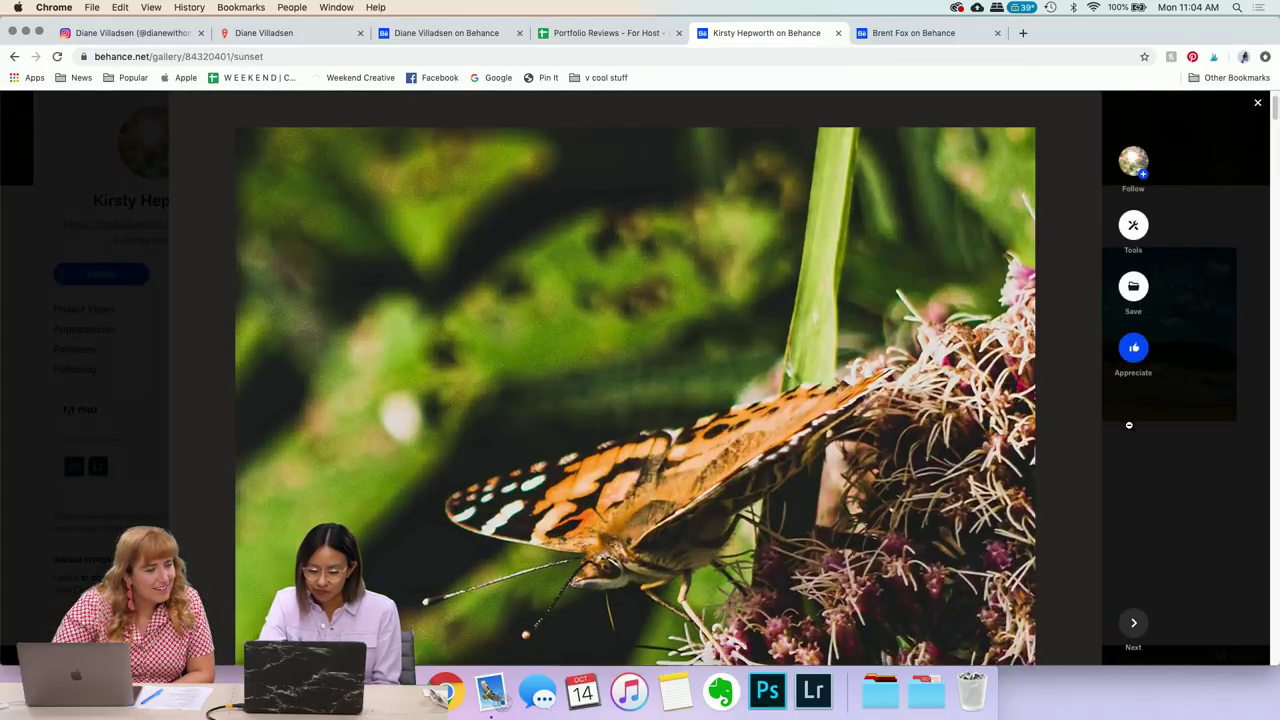
scroll(1129, 425, "down", 5)
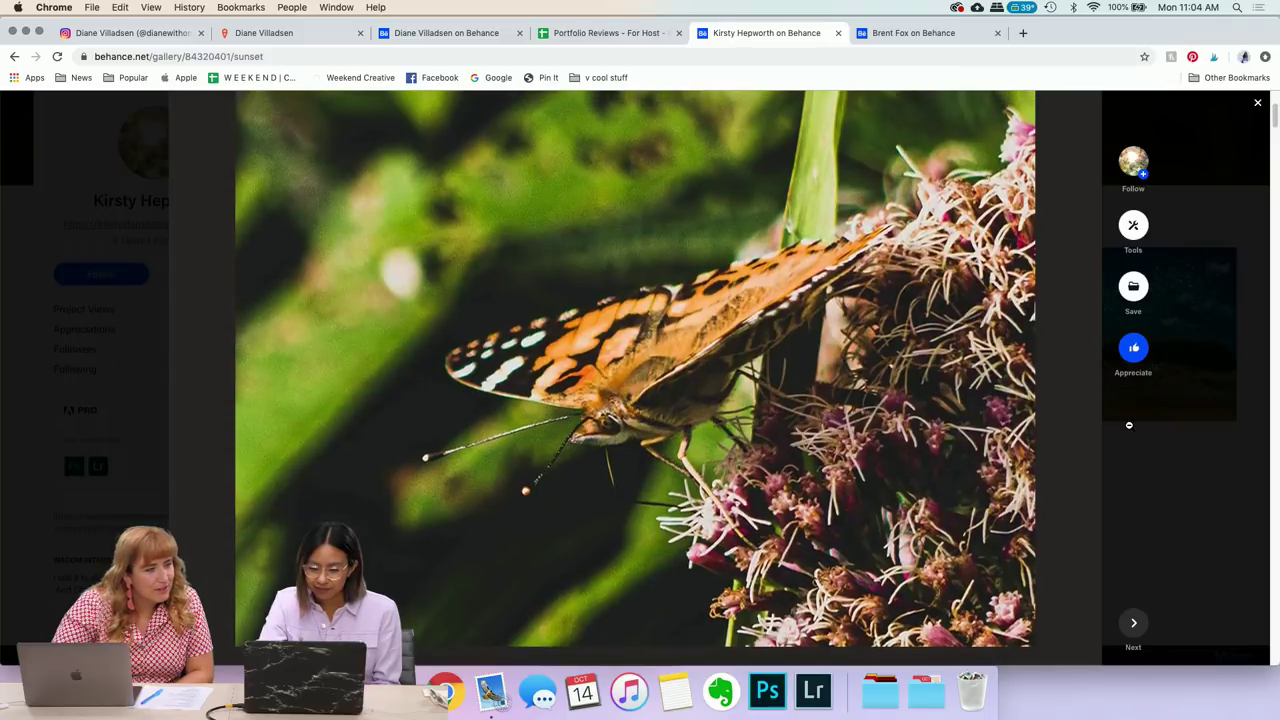
scroll(1125, 493, "up", 1)
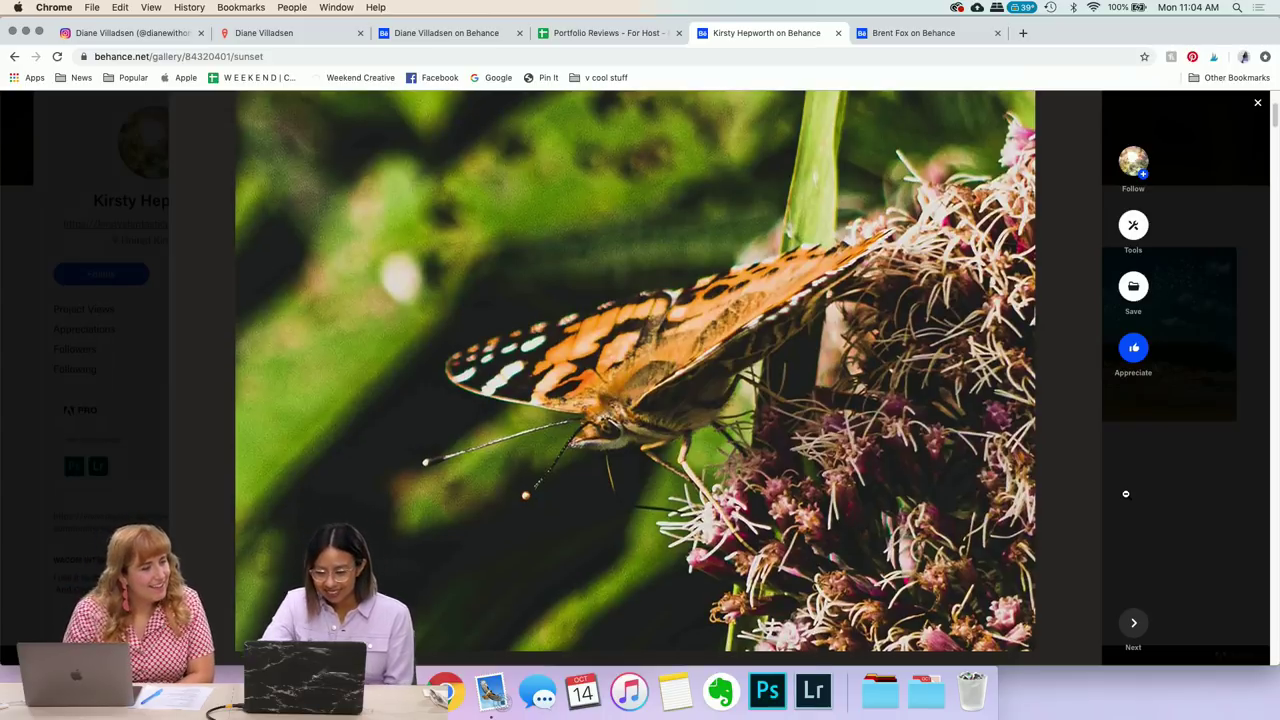
scroll(1125, 493, "down", 5)
scroll(1125, 493, "down", 4)
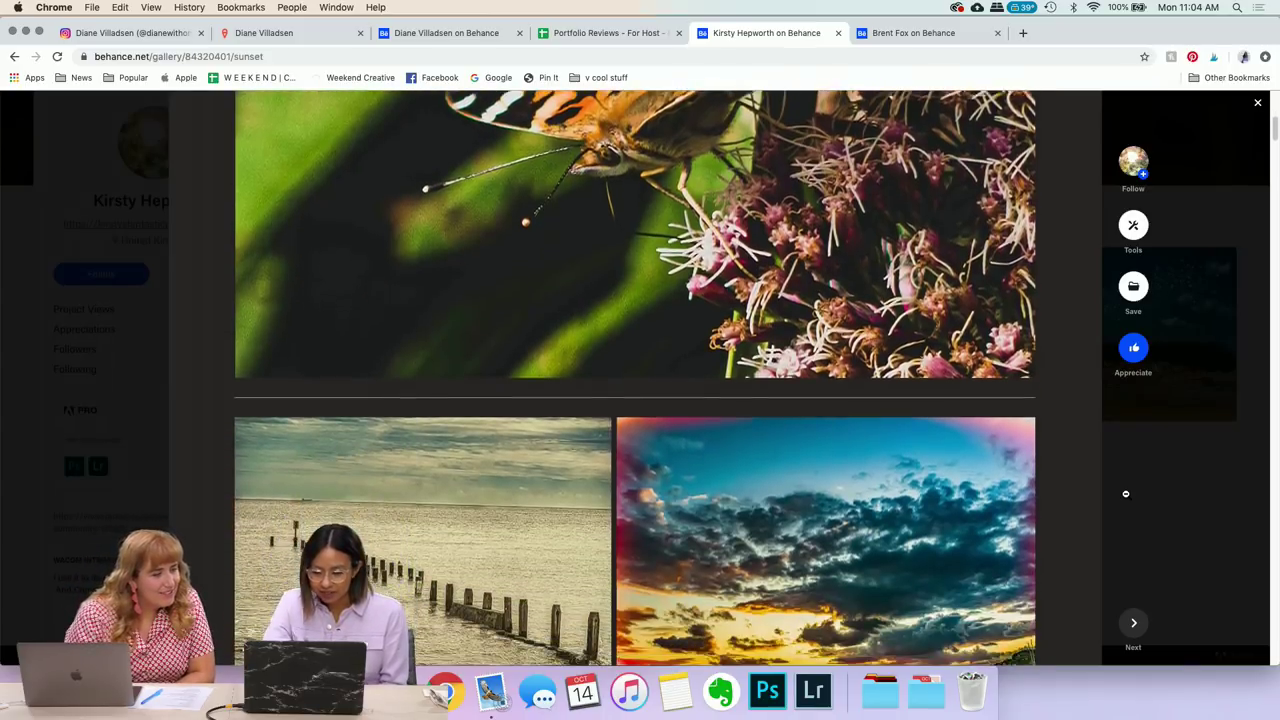
scroll(1125, 493, "up", 3)
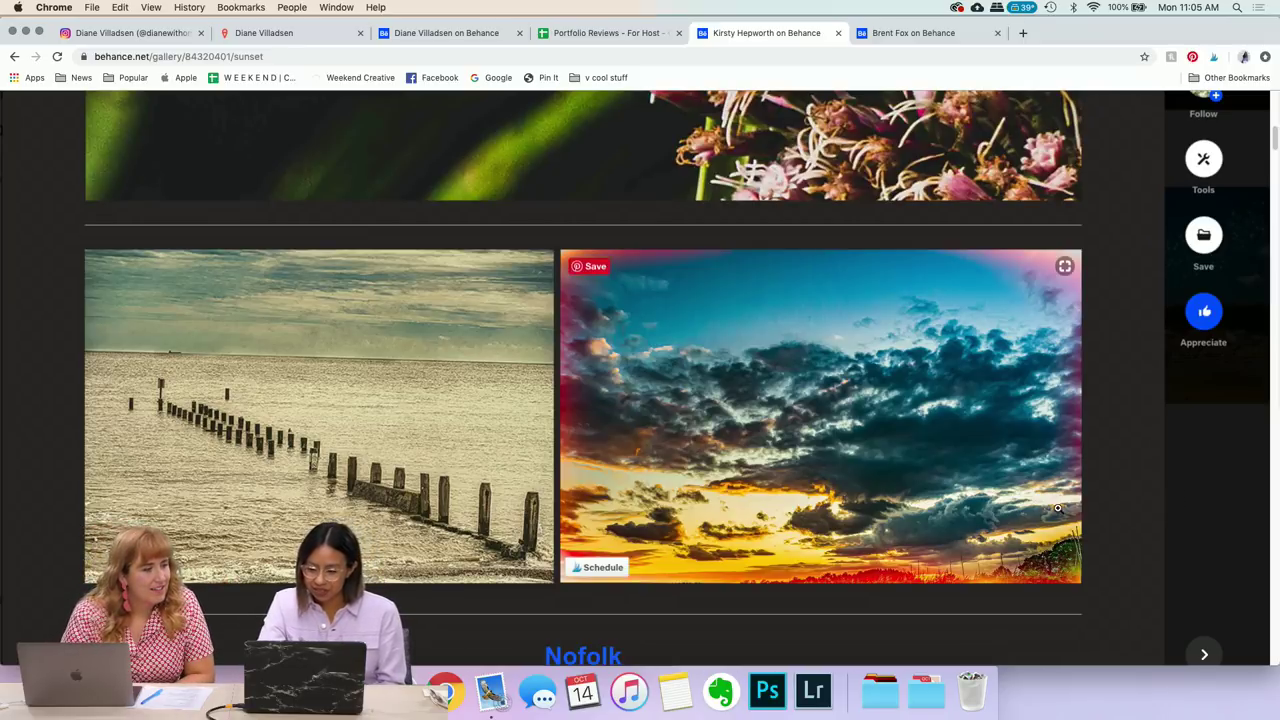
- Move past the Nofolk sunset caption to the large pink-and-blue cloudy sky photo
scroll(1100, 563, "down", 3)
scroll(1100, 566, "down", 2)
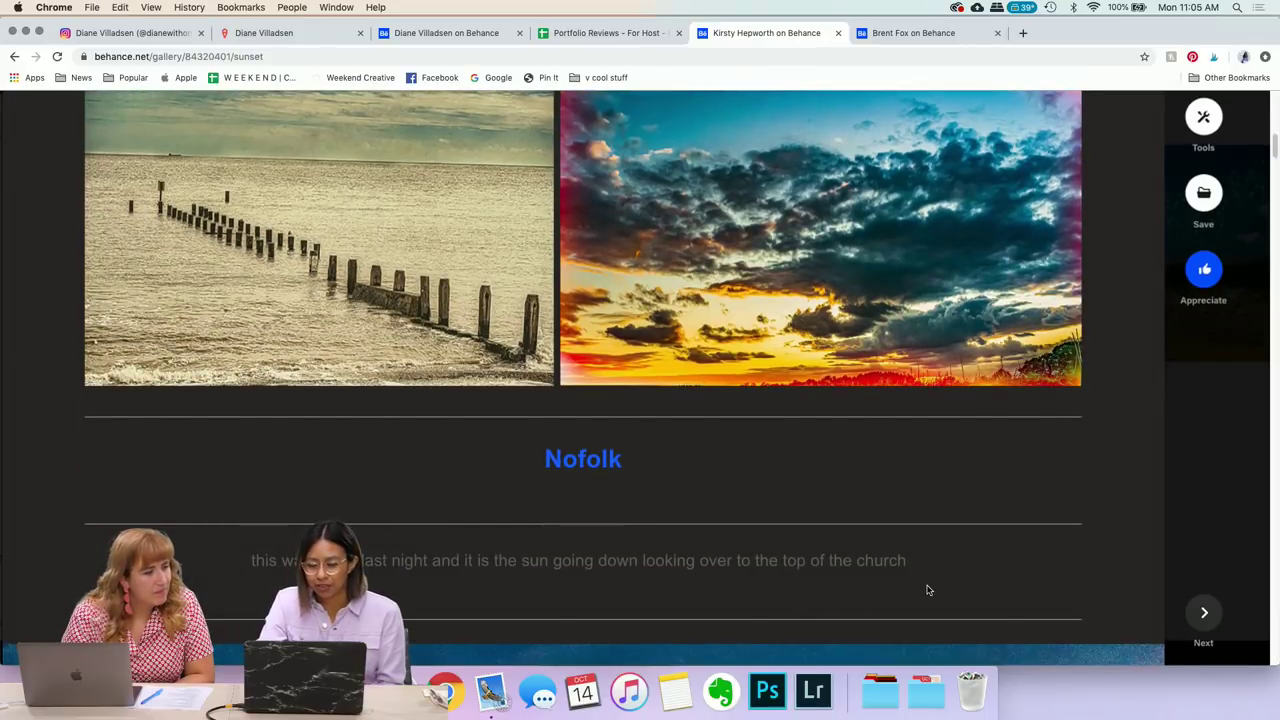
scroll(927, 590, "up", 2)
scroll(1066, 591, "down", 3)
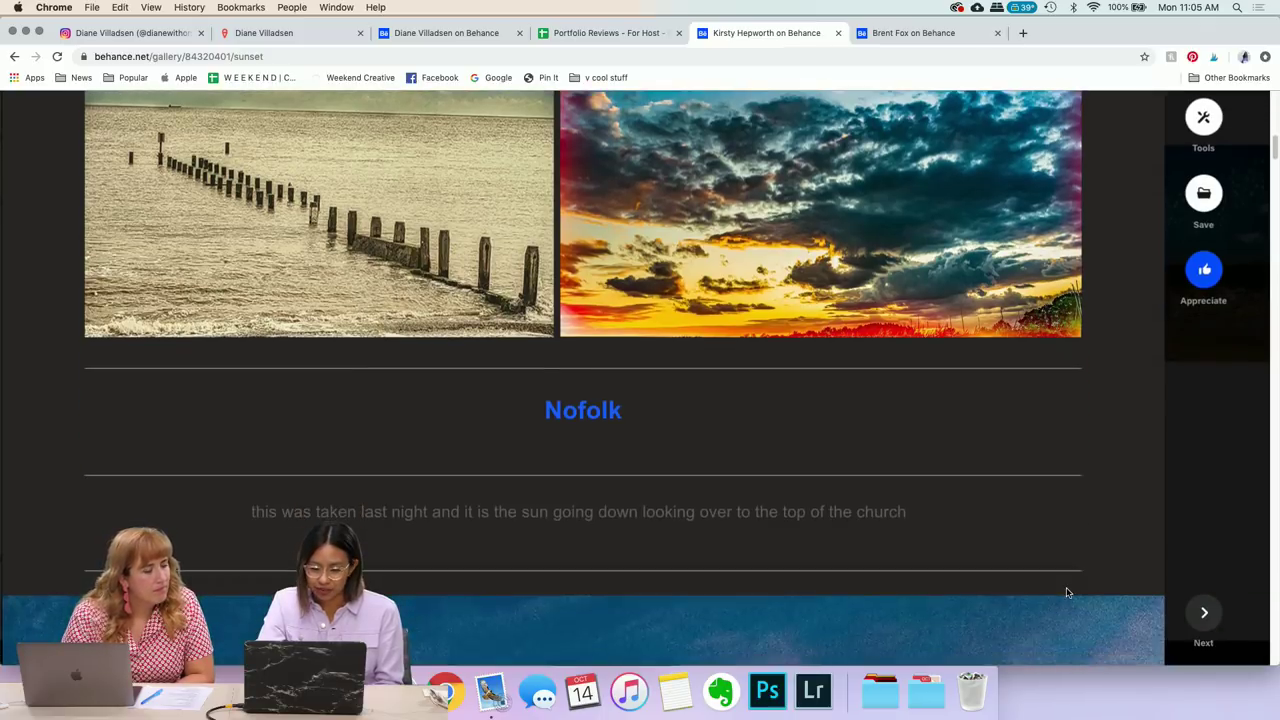
scroll(1066, 593, "down", 10)
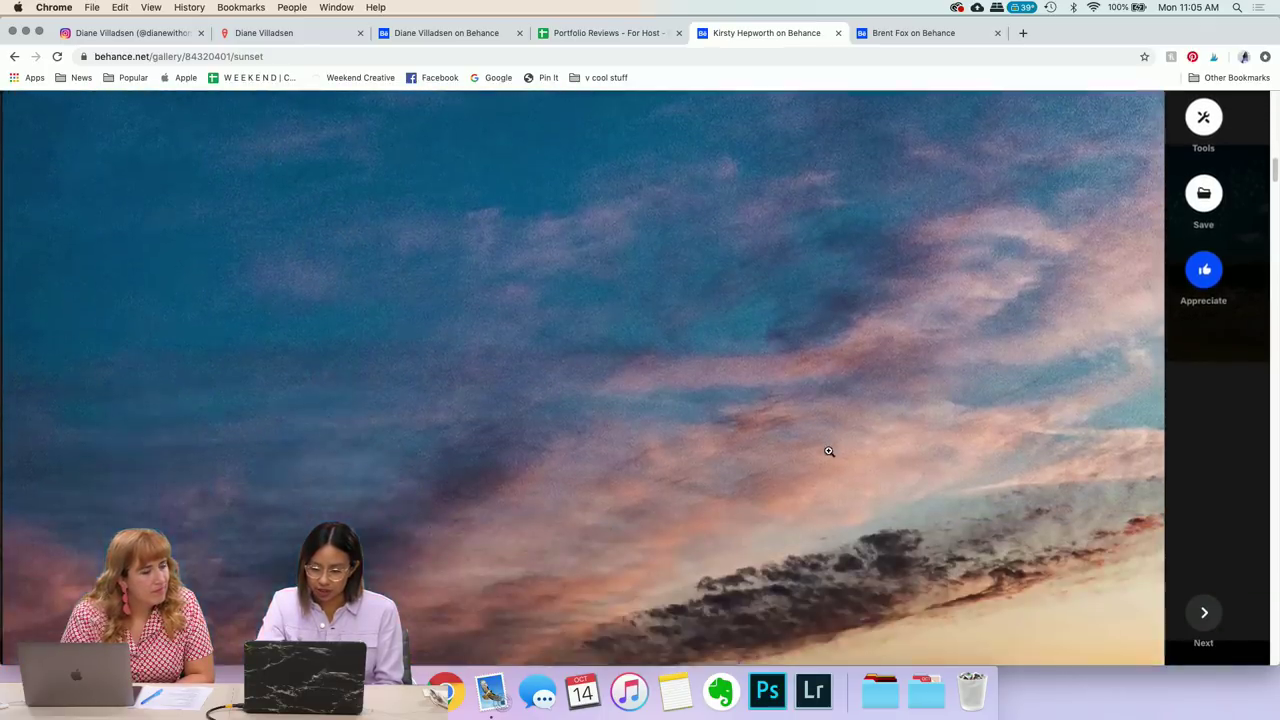
- Inspect the dusk photo of the silhouetted signpost and tower over the dark road
scroll(829, 451, "down", 5)
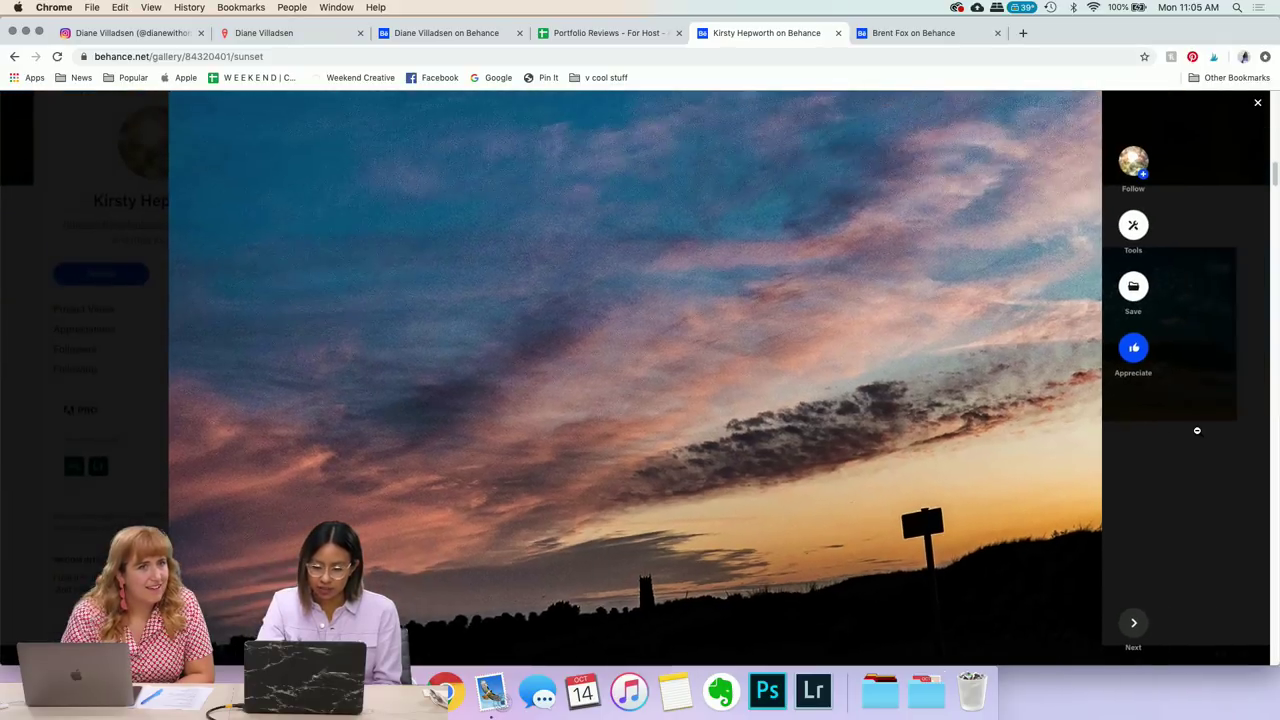
scroll(1197, 430, "down", 1)
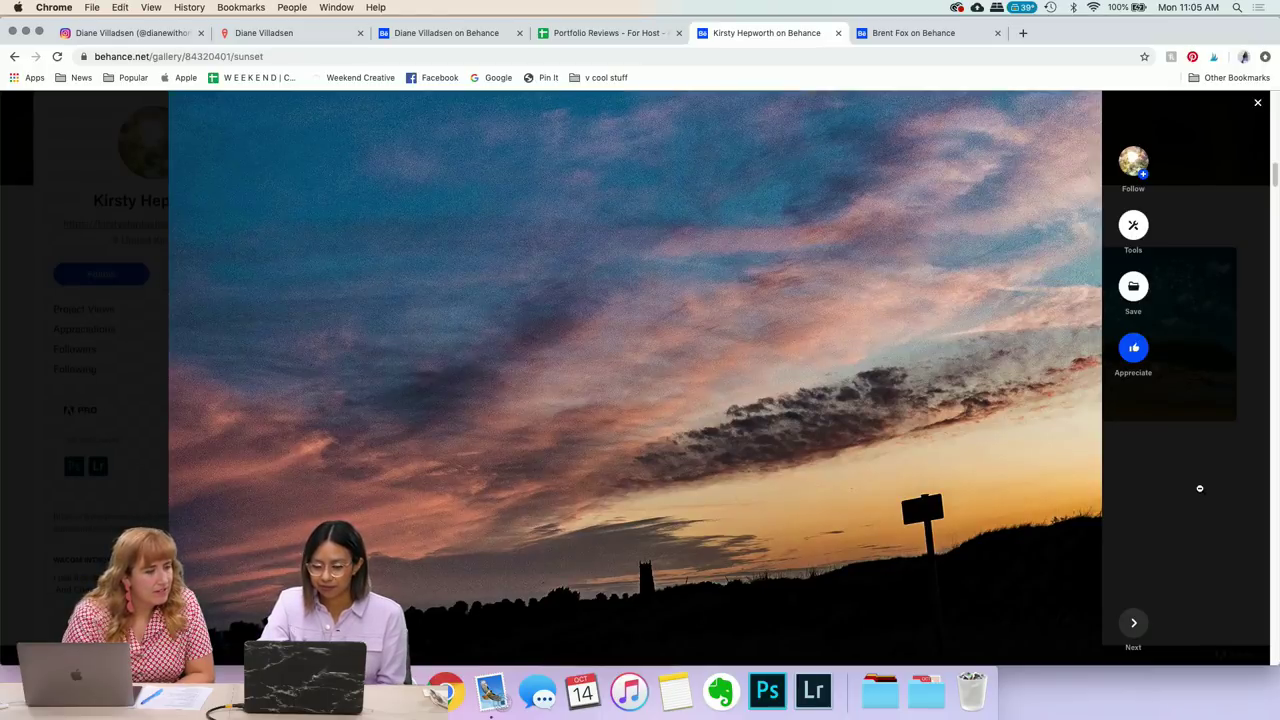
scroll(1172, 480, "down", 1)
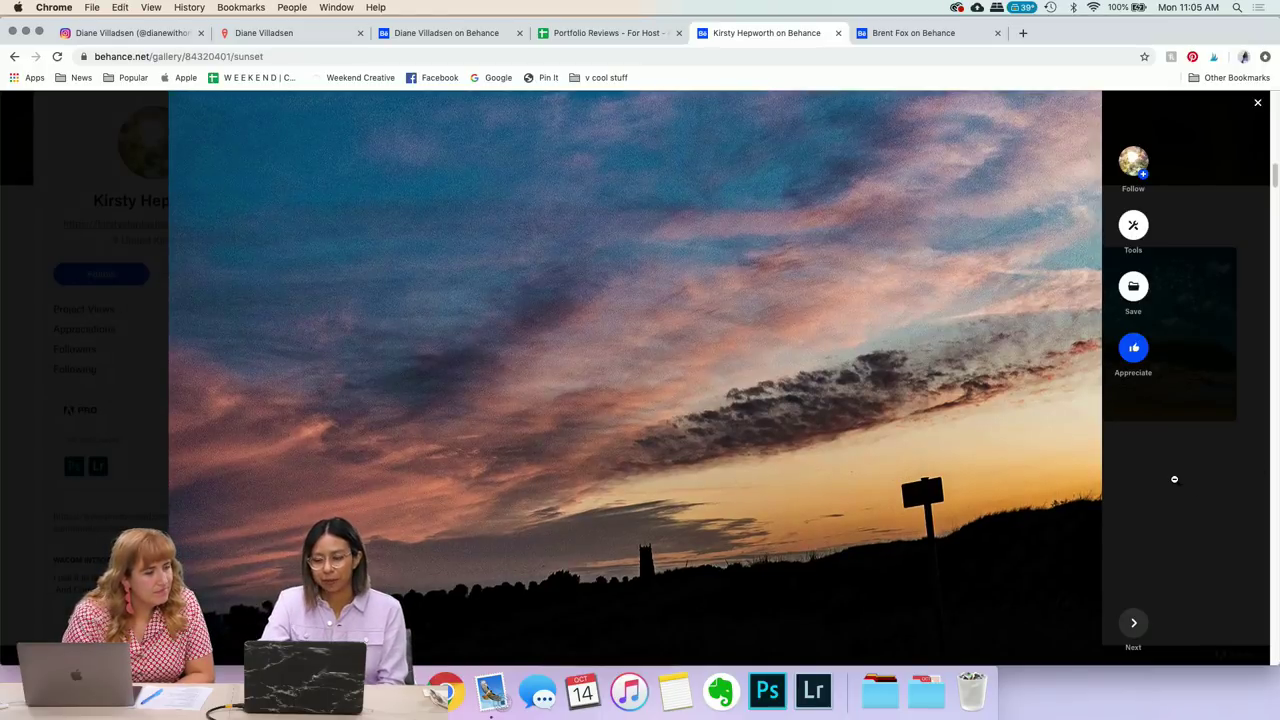
scroll(1174, 479, "up", 1)
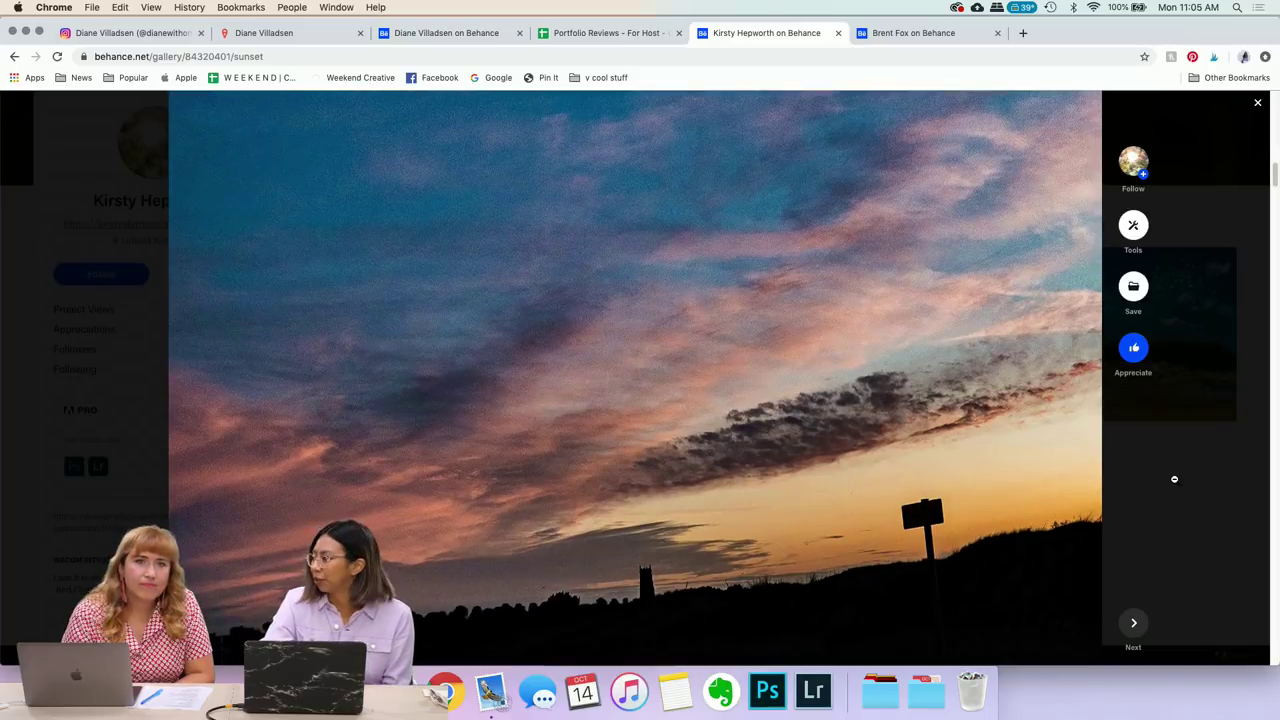
scroll(1174, 479, "up", 2)
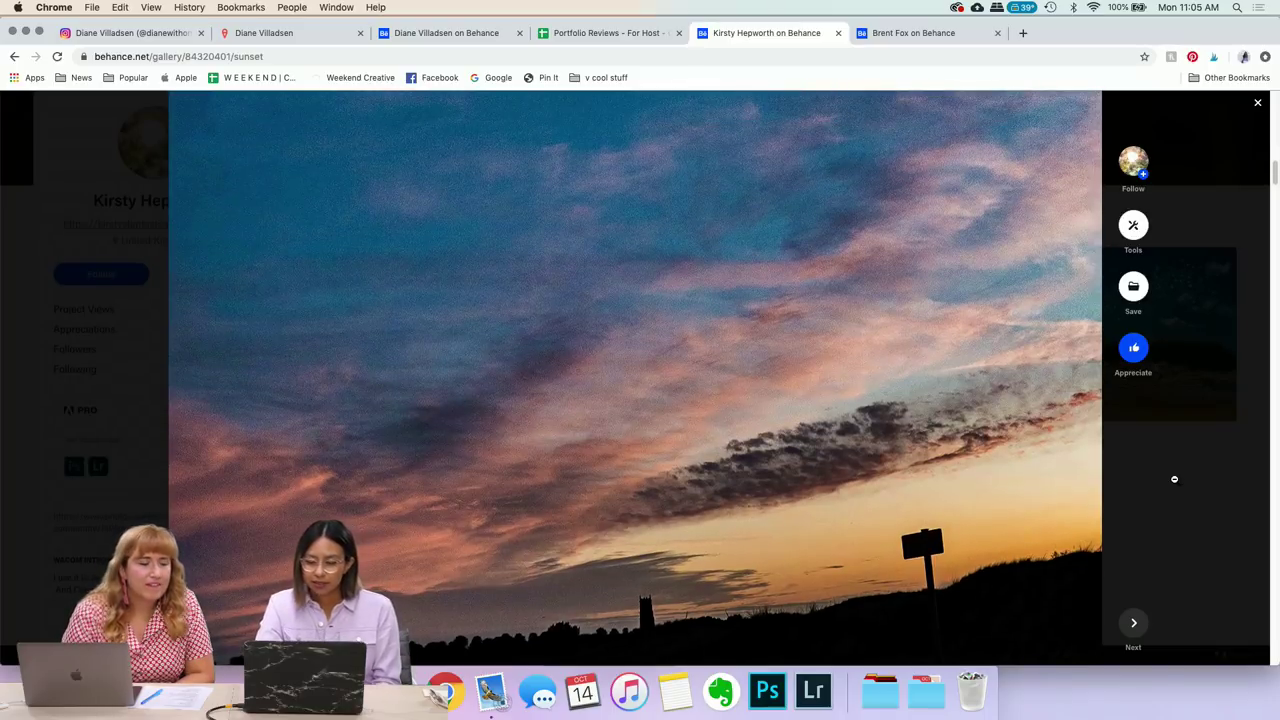
scroll(1174, 479, "down", 1)
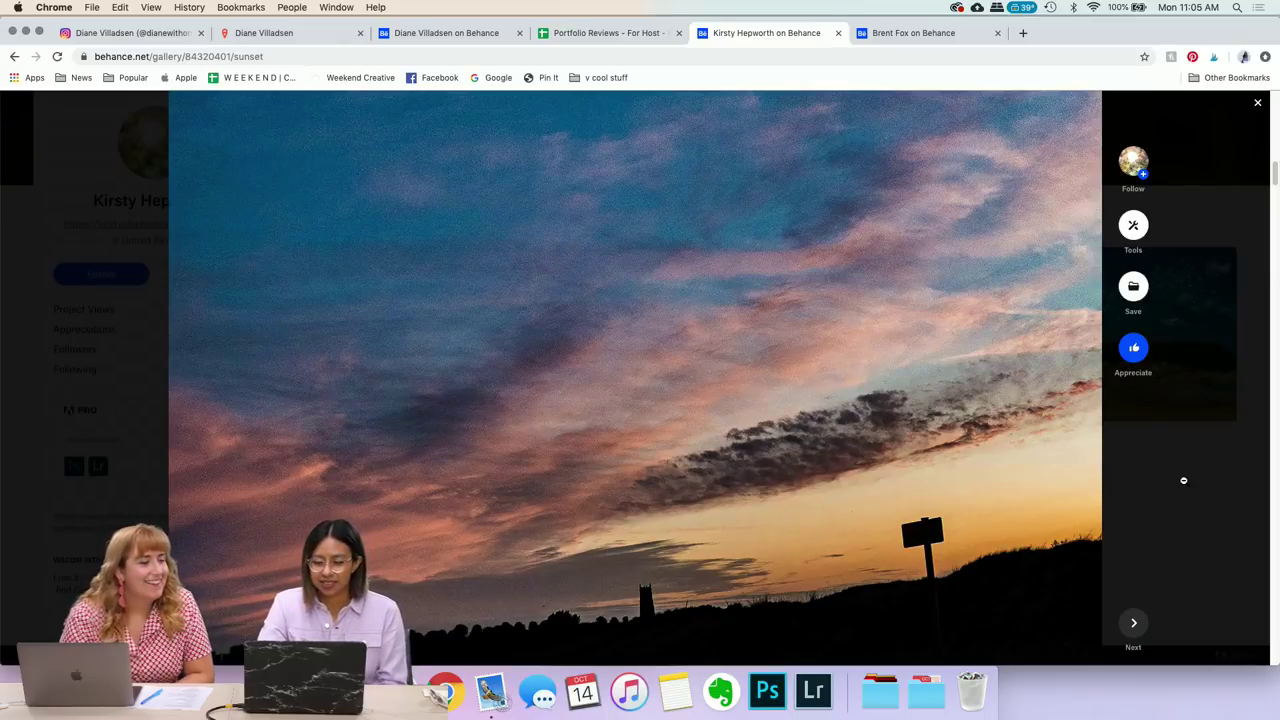
- Bring the next cloudy-sky photo into view below the road image
scroll(1200, 522, "down", 2)
scroll(1125, 475, "down", 6)
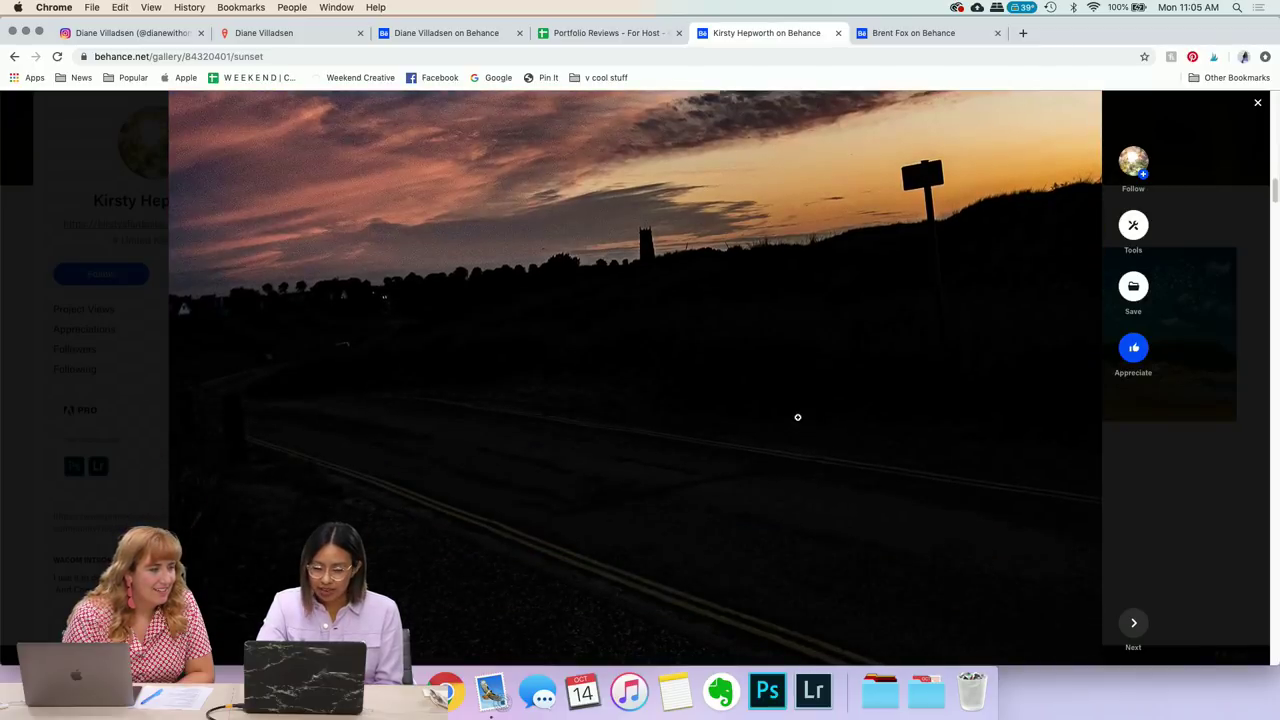
scroll(911, 497, "down", 5)
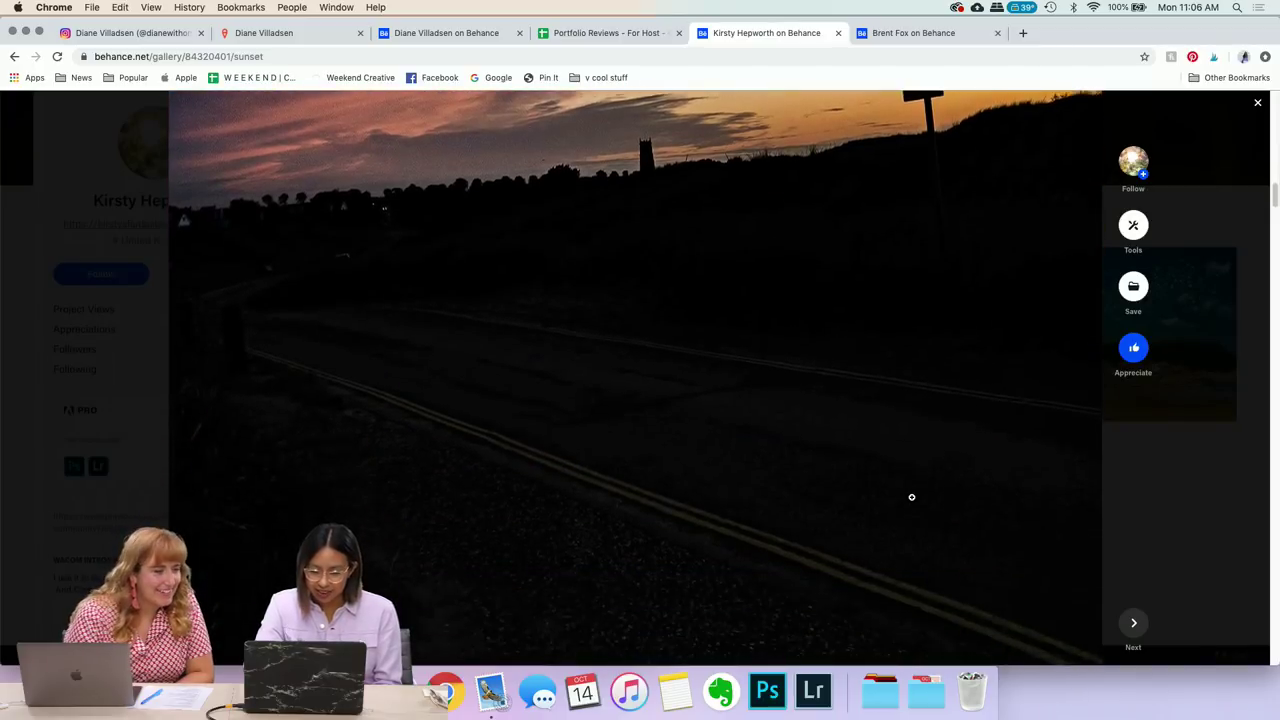
scroll(911, 497, "up", 2)
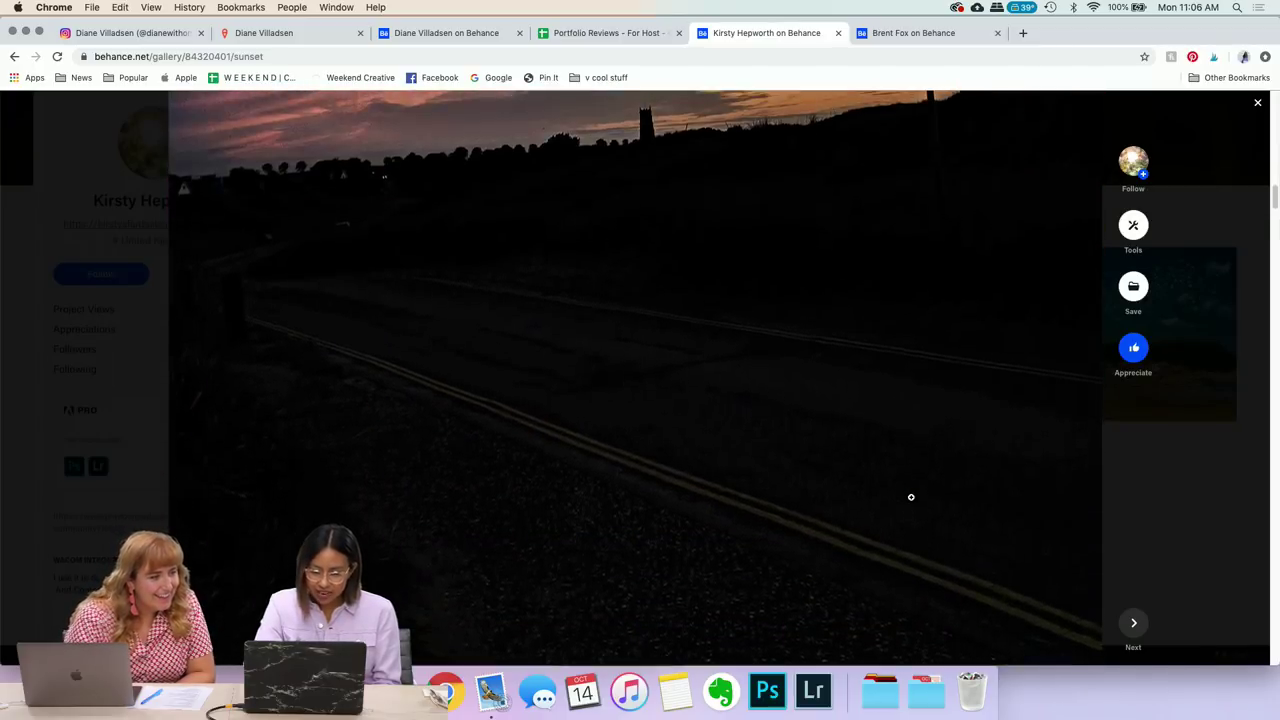
scroll(808, 526, "up", 10)
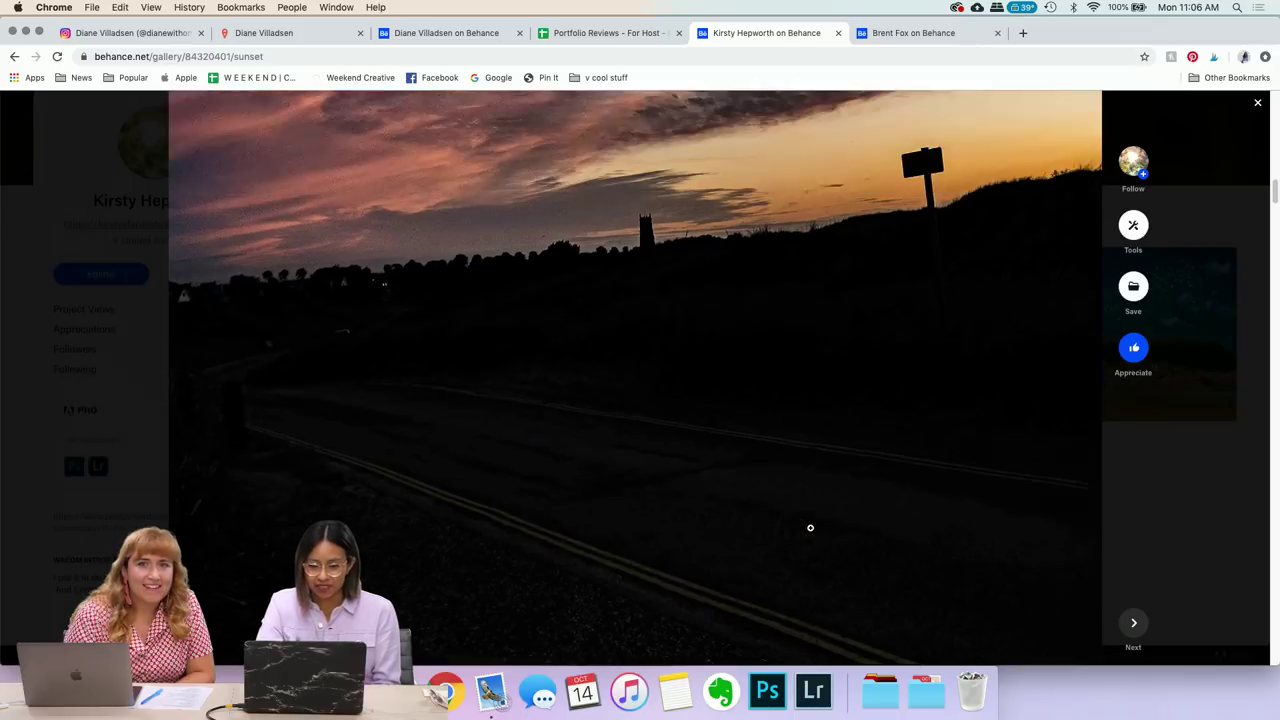
scroll(811, 528, "down", 7)
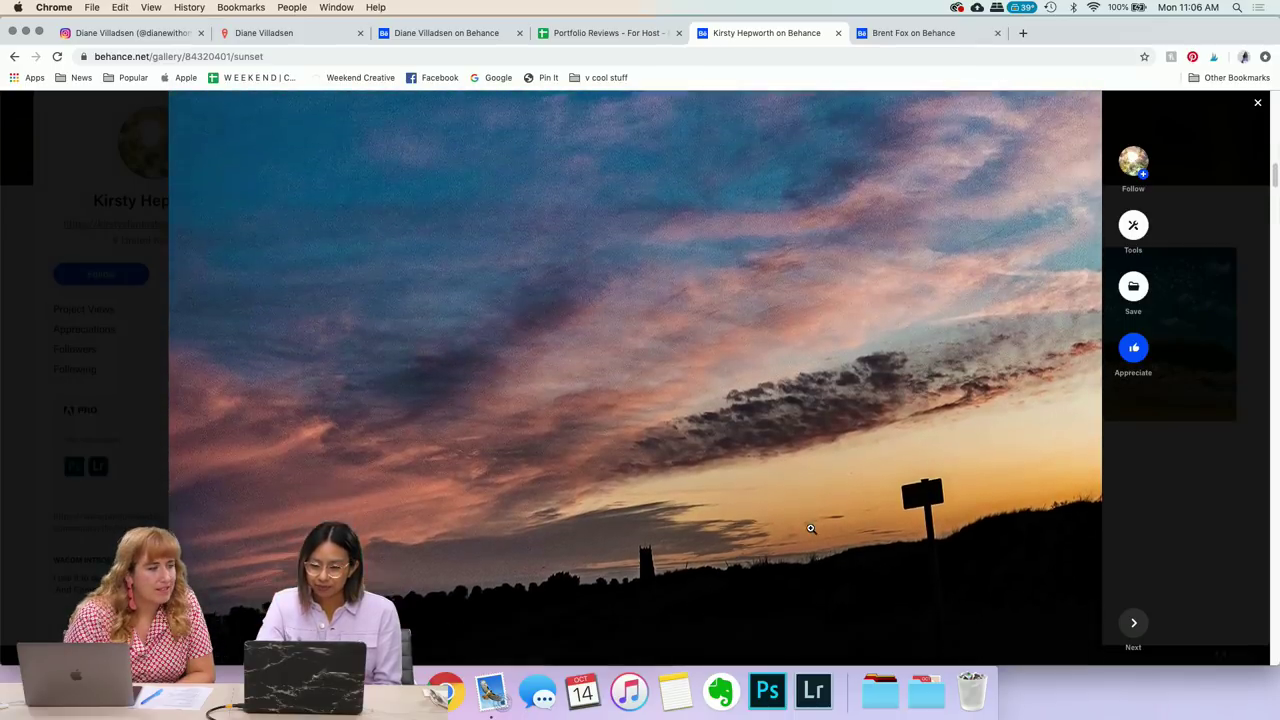
scroll(810, 527, "up", 3)
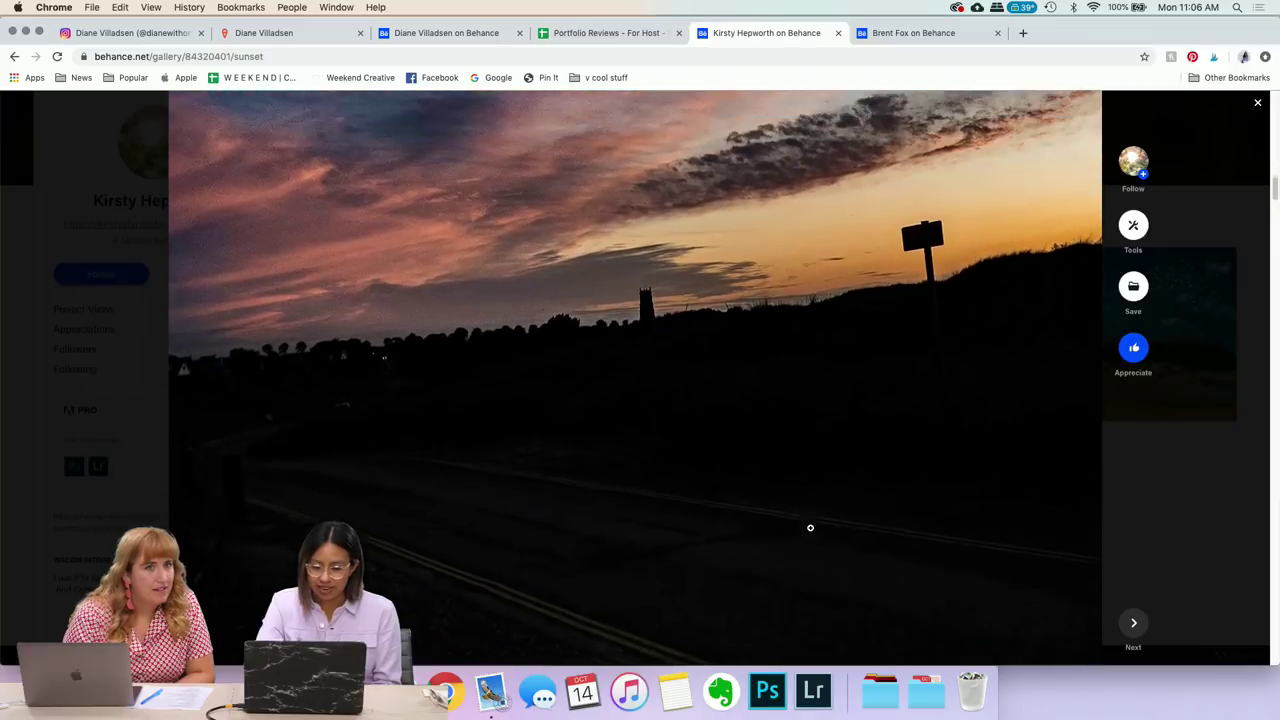
scroll(810, 527, "down", 8)
- Study the blue-toned windmill photo, from its sails down to its base
scroll(810, 527, "down", 12)
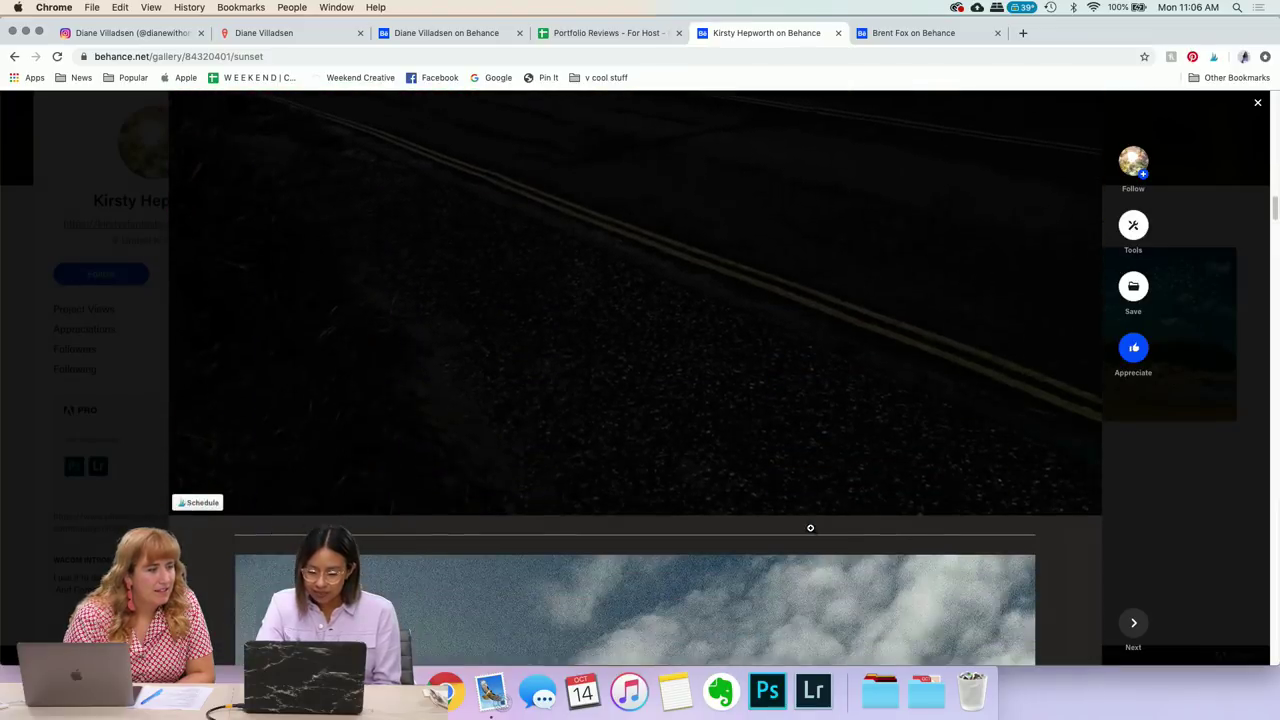
scroll(811, 528, "down", 6)
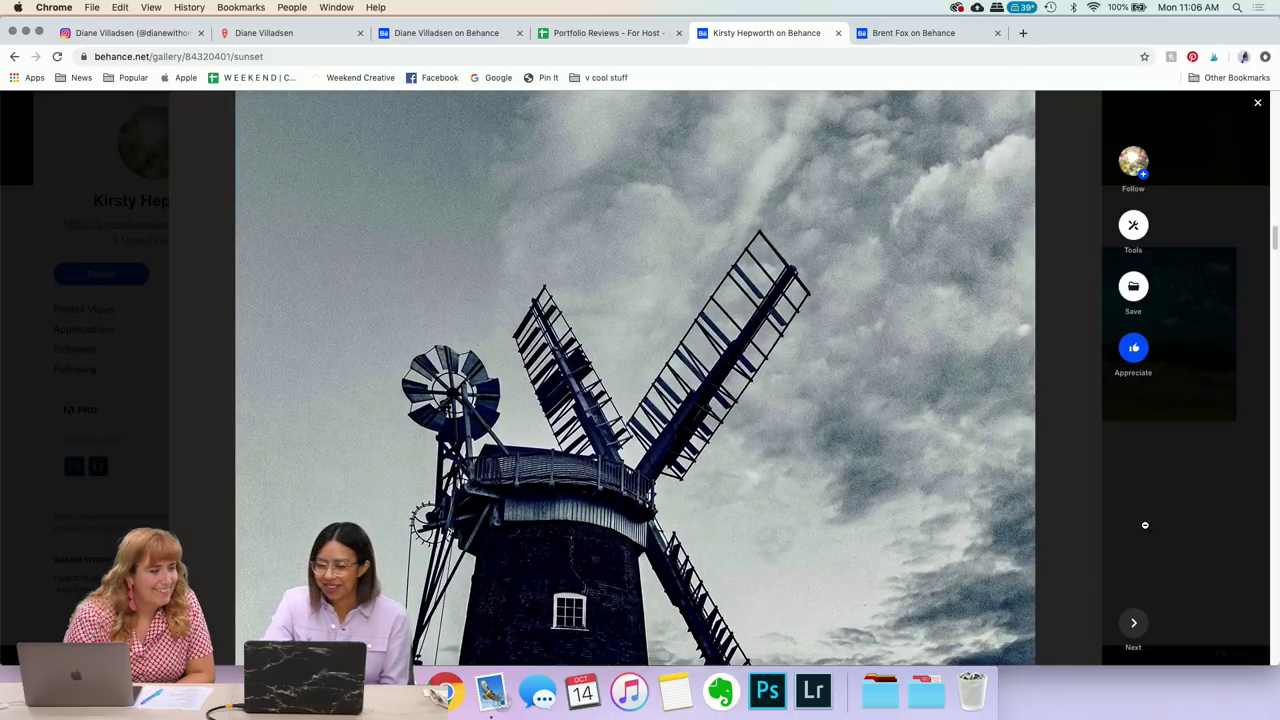
scroll(1145, 525, "down", 5)
scroll(1145, 525, "down", 3)
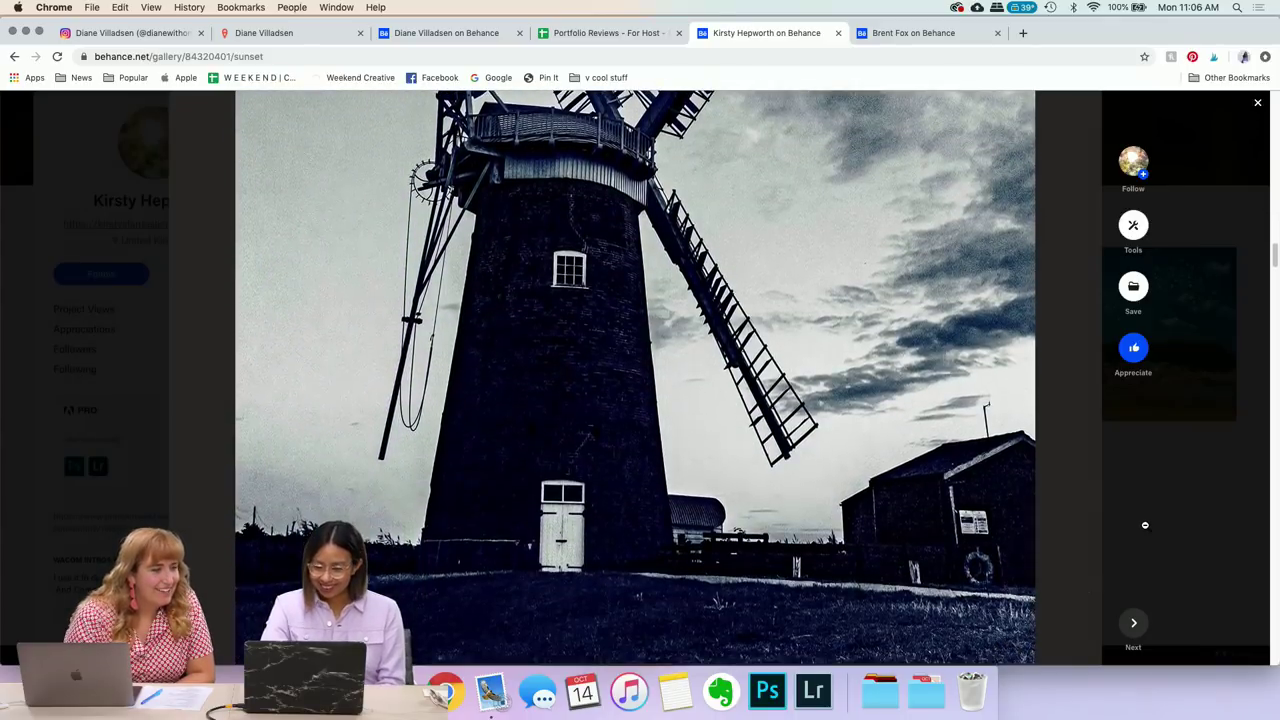
scroll(1145, 525, "up", 2)
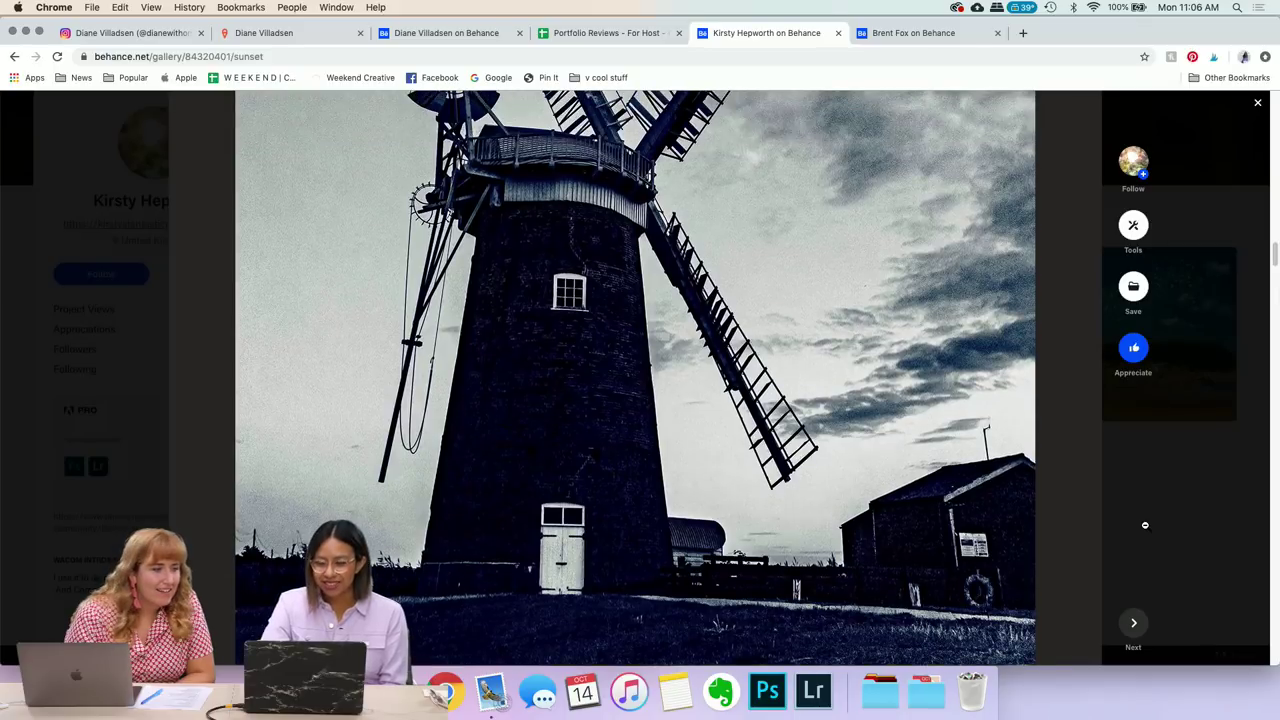
scroll(1114, 525, "up", 1)
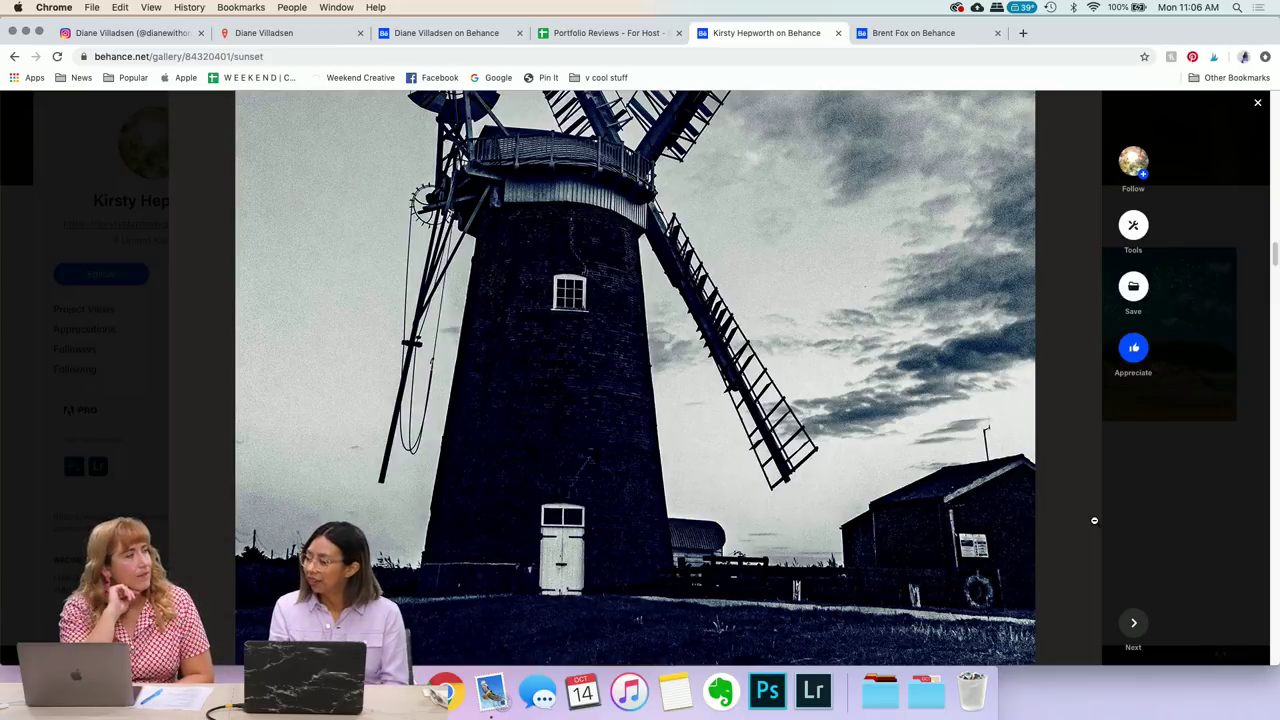
scroll(1094, 520, "up", 5)
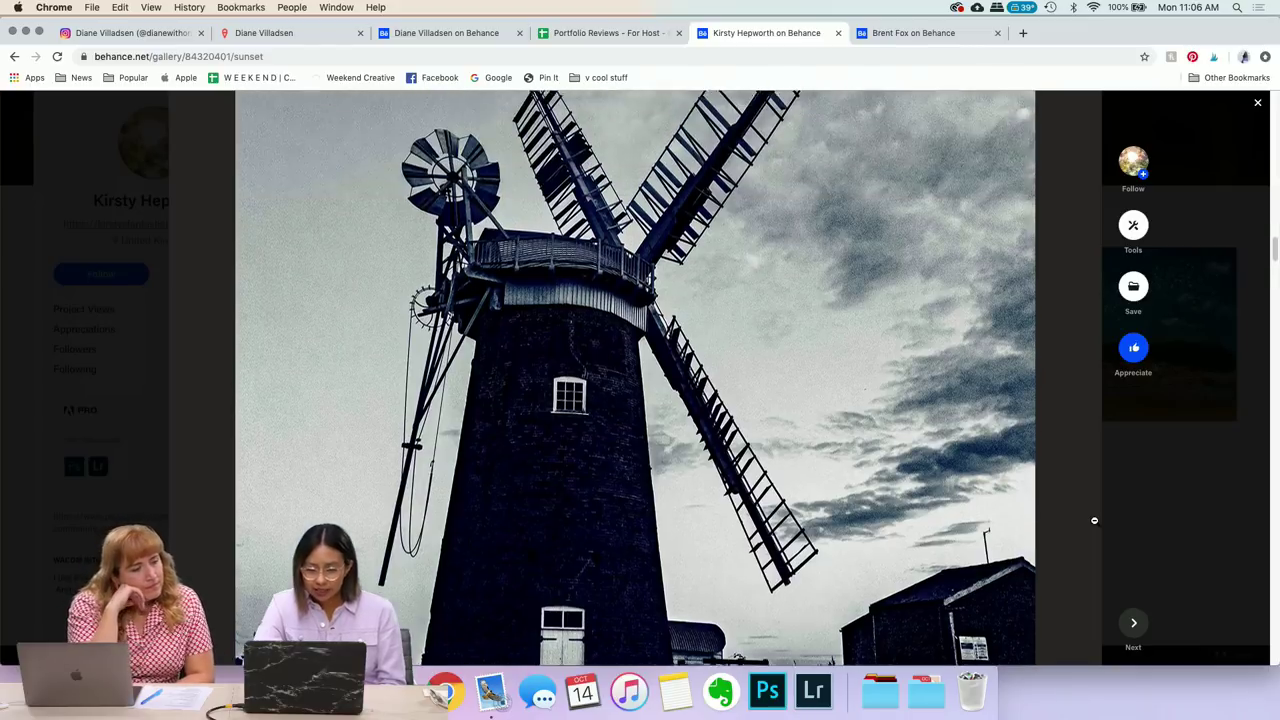
- Continue to the golden sunset sky over the fields and fence posts
scroll(1094, 520, "down", 5)
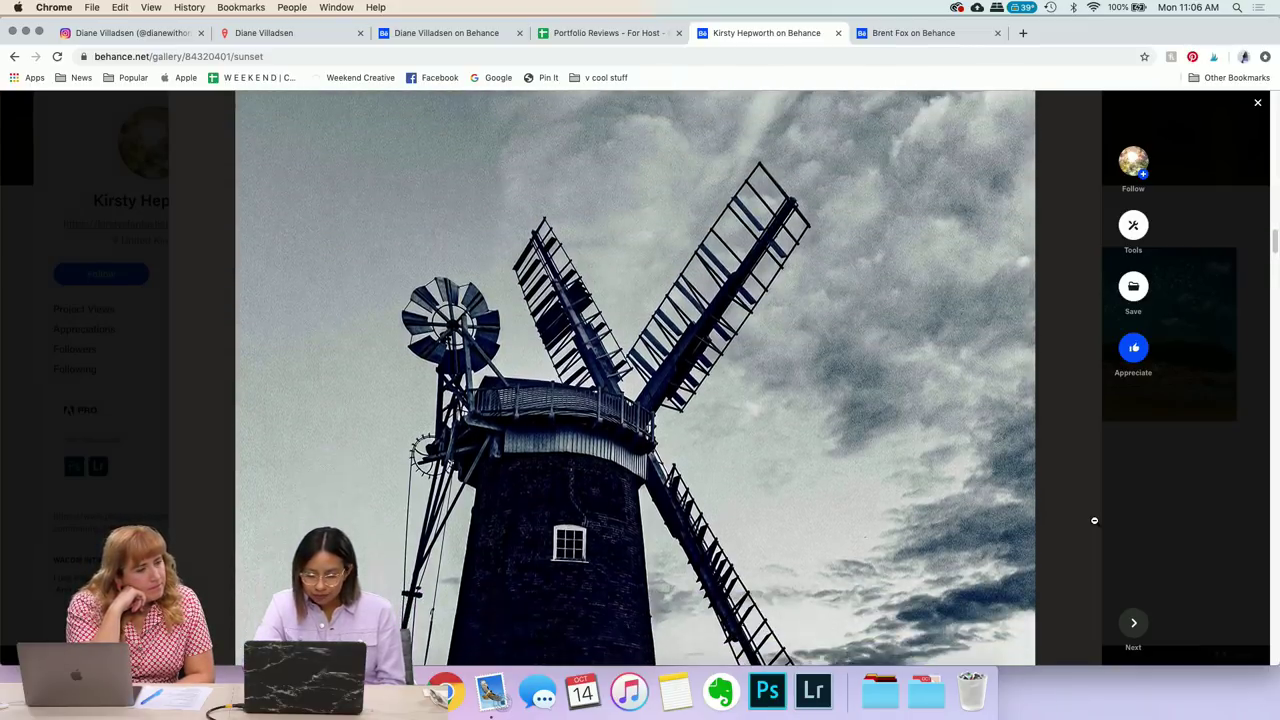
scroll(1094, 520, "down", 2)
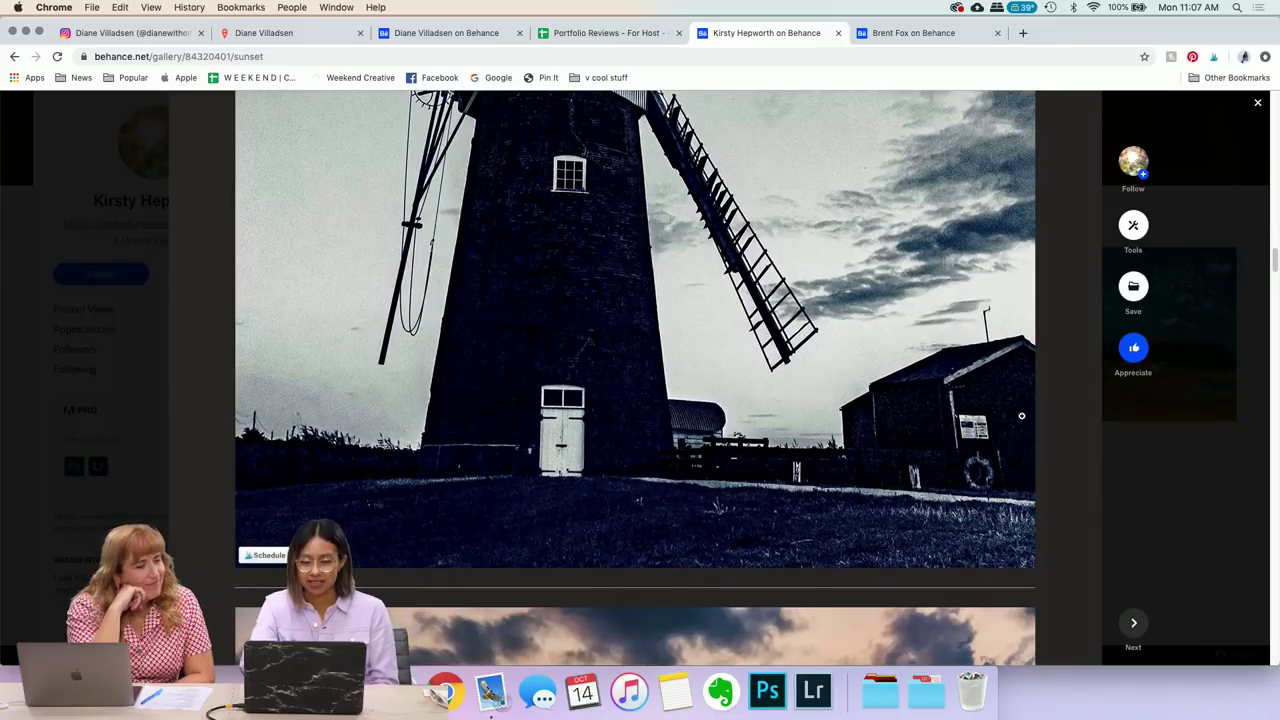
scroll(1078, 478, "down", 2)
scroll(1078, 478, "down", 5)
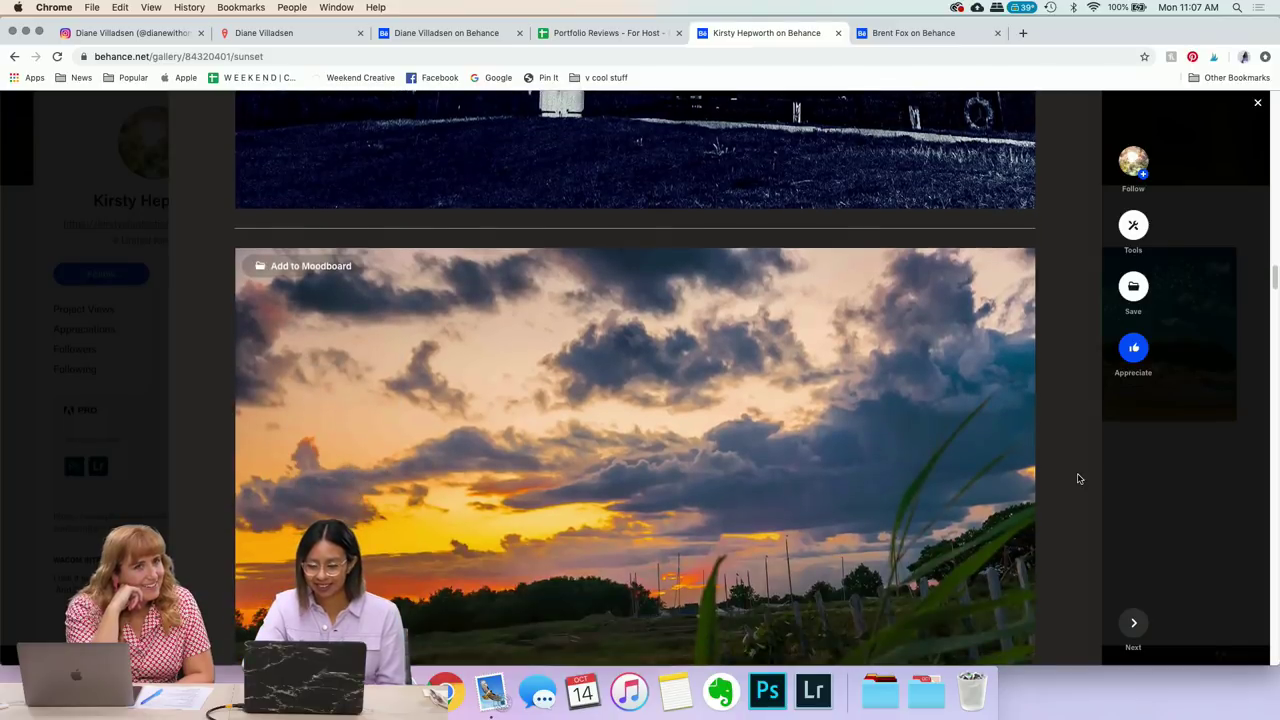
- Look through the colourful marsh sunset photo
scroll(1078, 478, "down", 2)
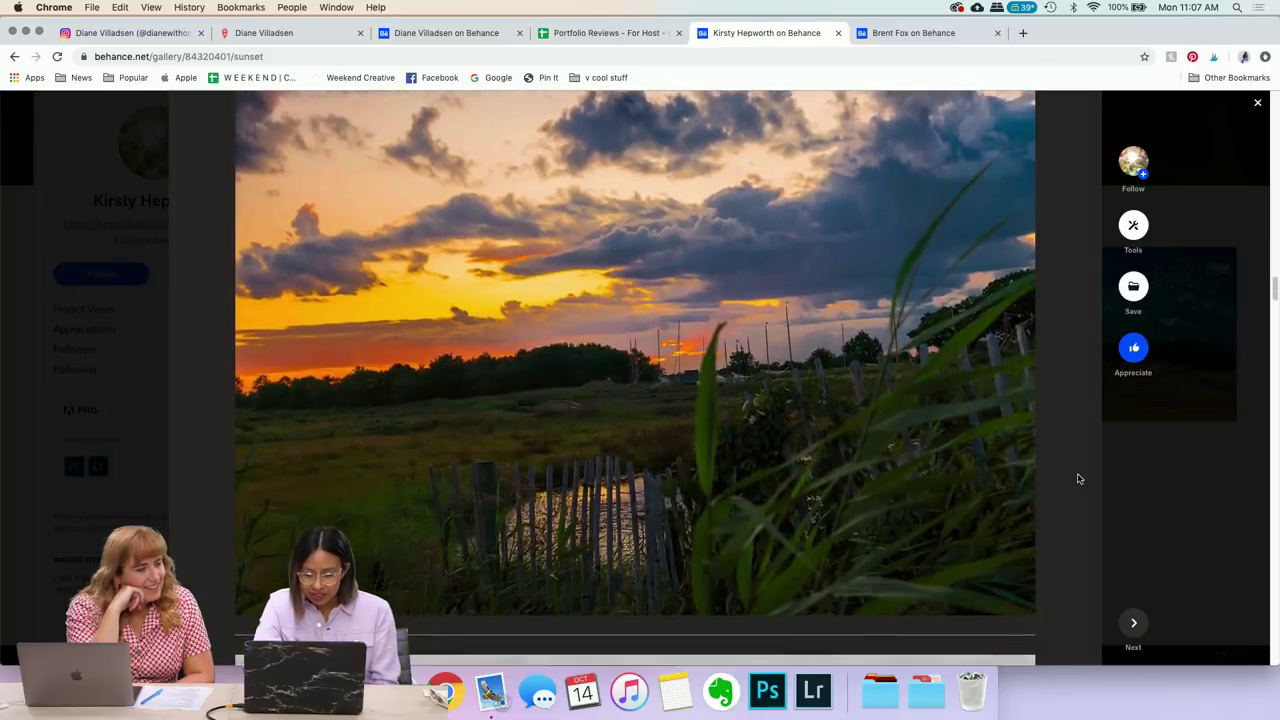
scroll(1085, 444, "up", 1)
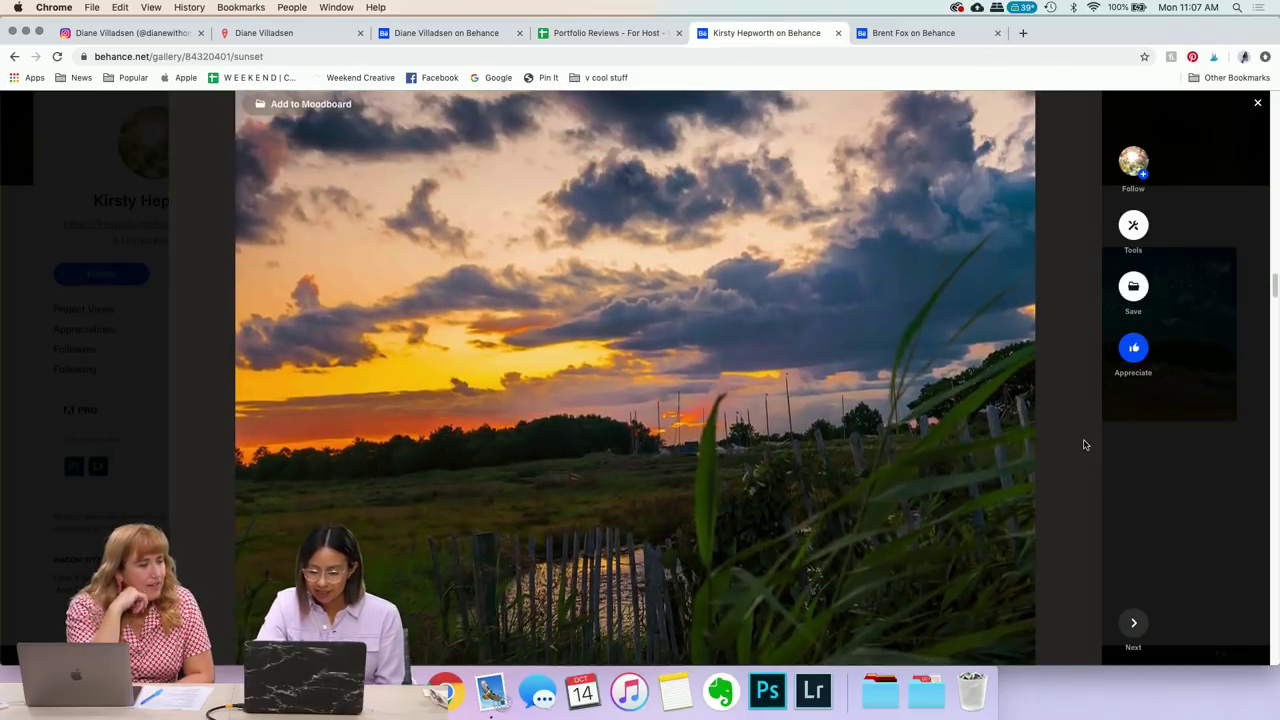
scroll(1085, 444, "down", 1)
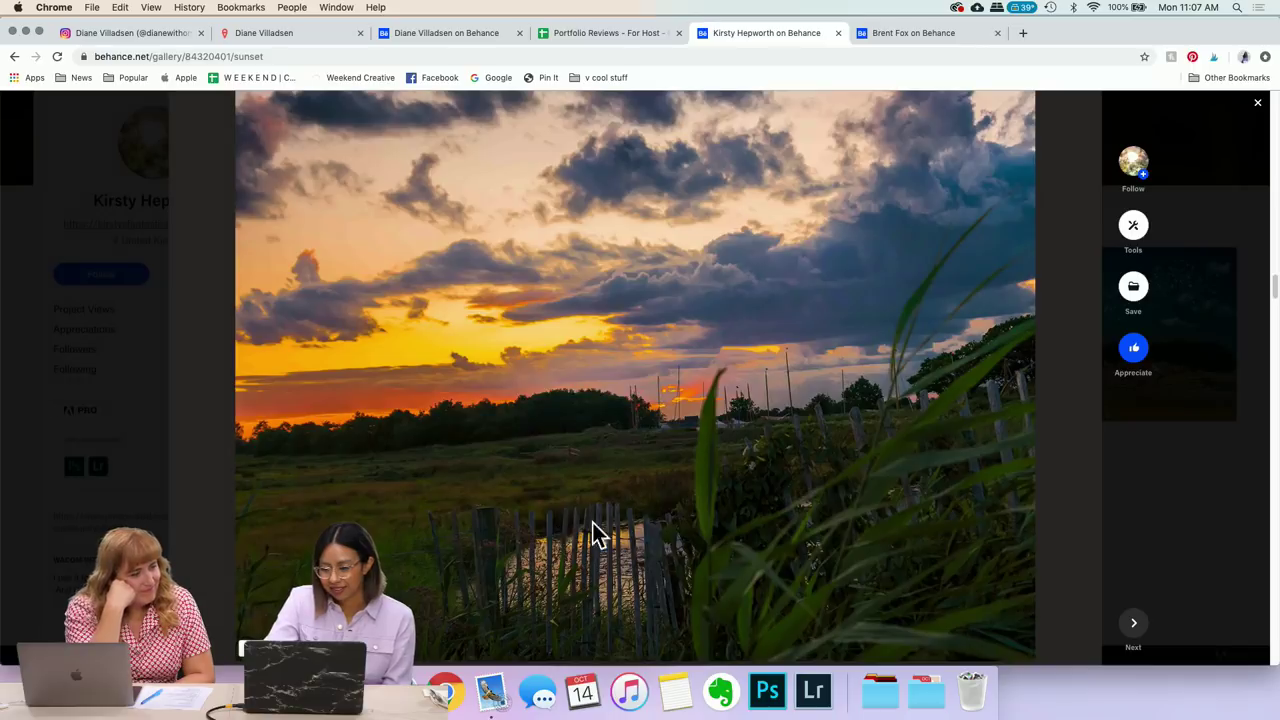
scroll(968, 518, "down", 3)
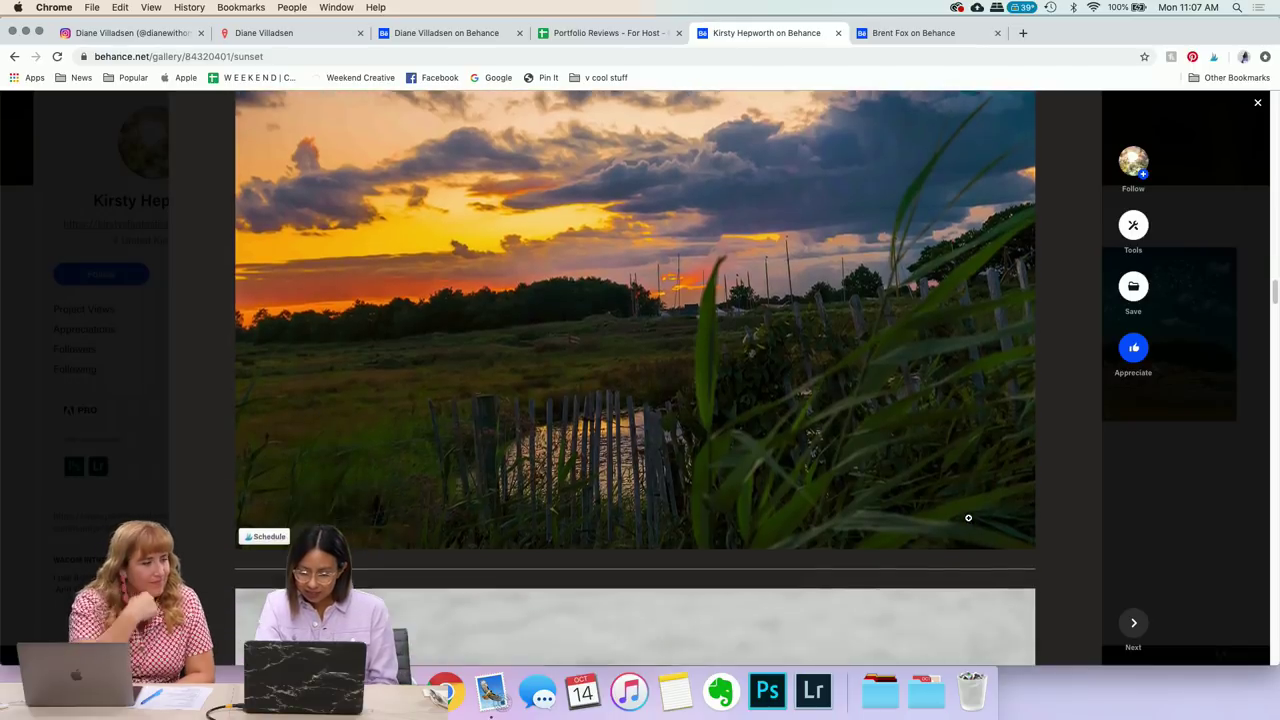
scroll(968, 518, "down", 10)
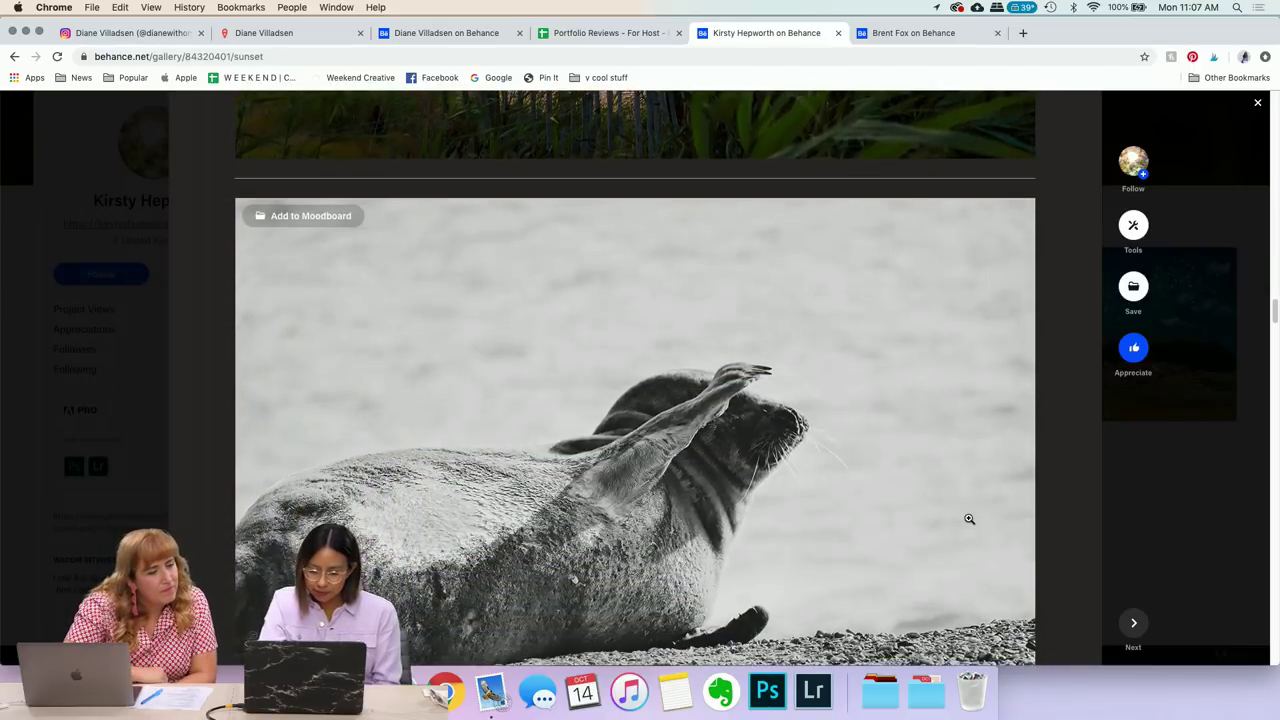
scroll(968, 518, "down", 4)
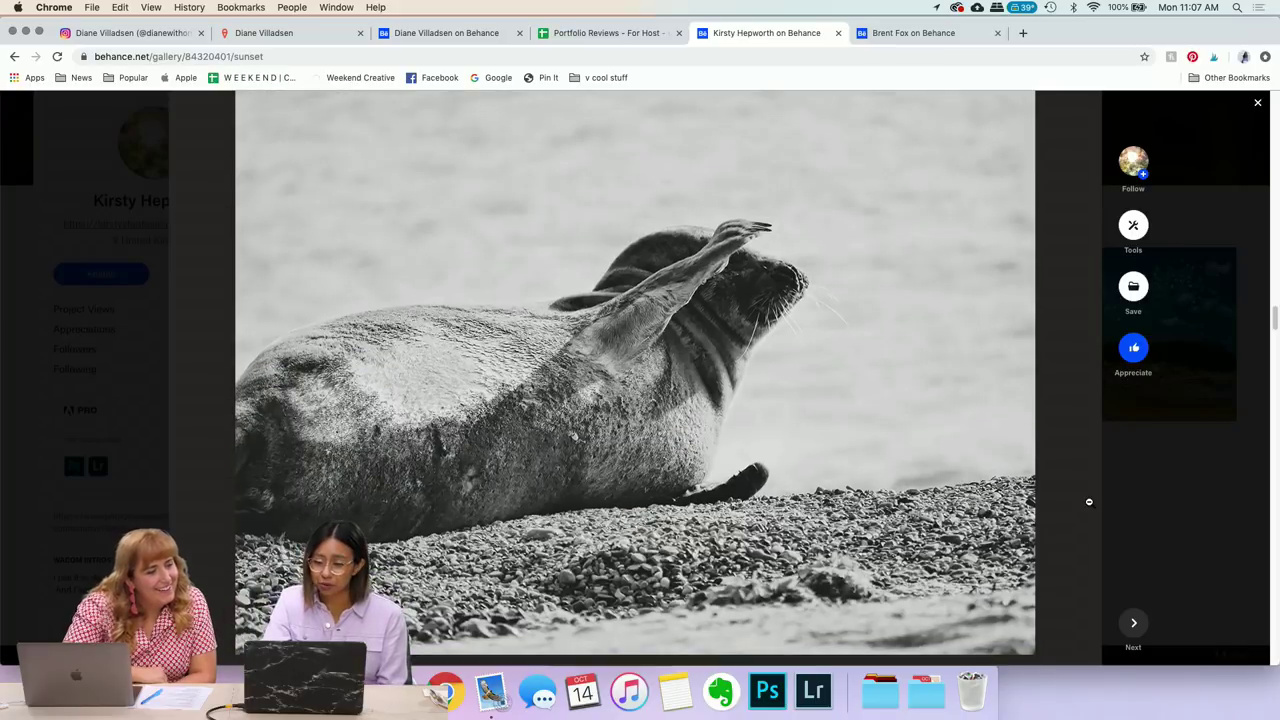
- Examine the black-and-white photo of the seal on the pebble beach
scroll(1089, 502, "up", 1)
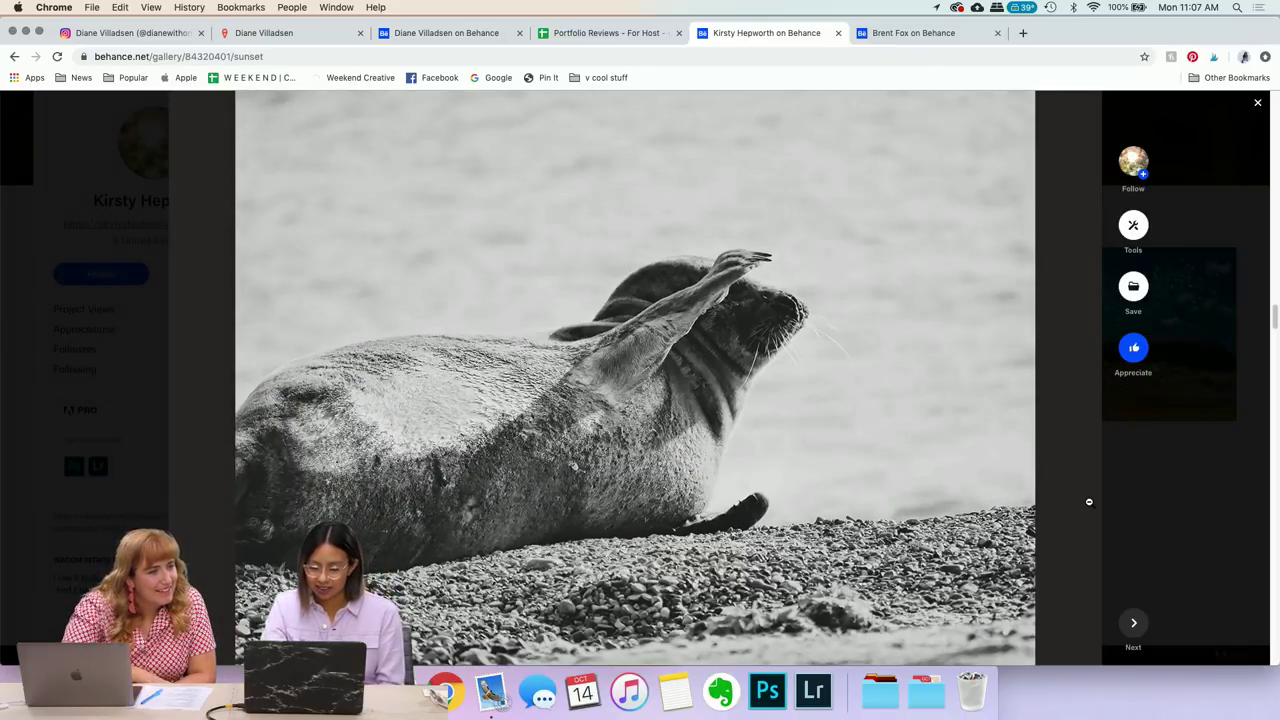
scroll(1089, 502, "down", 1)
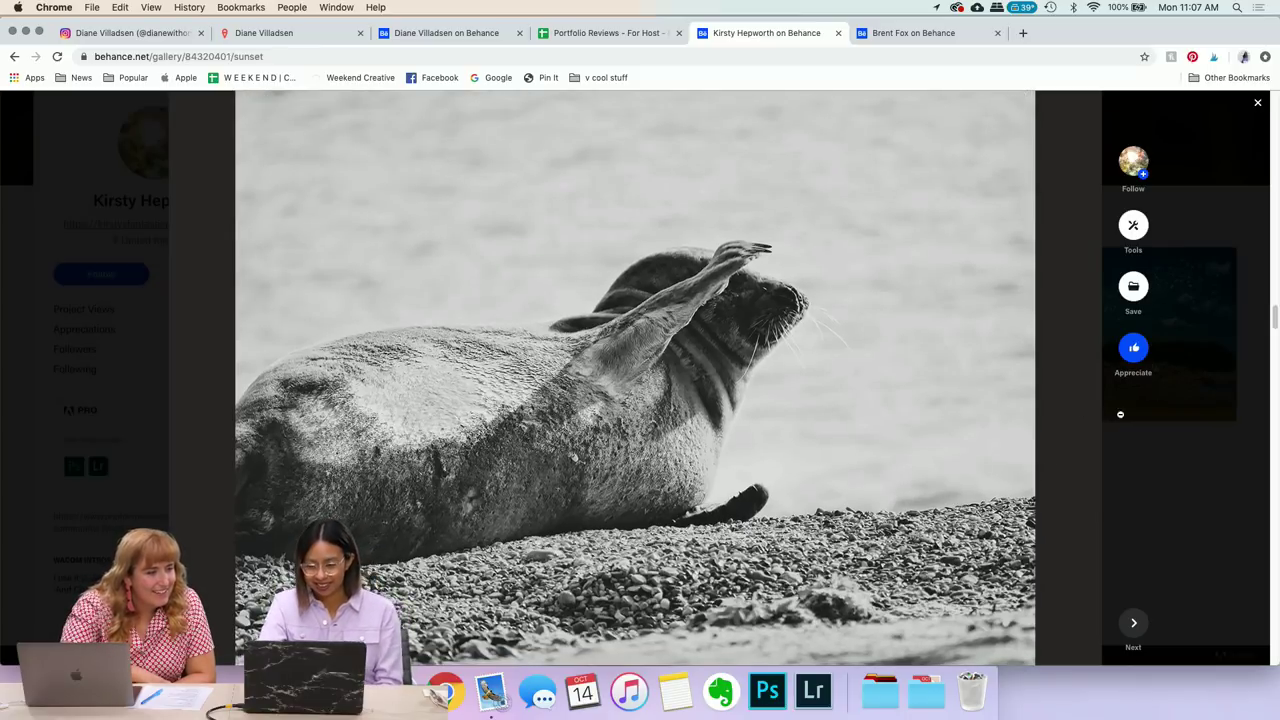
scroll(1120, 413, "up", 2)
scroll(1101, 411, "down", 2)
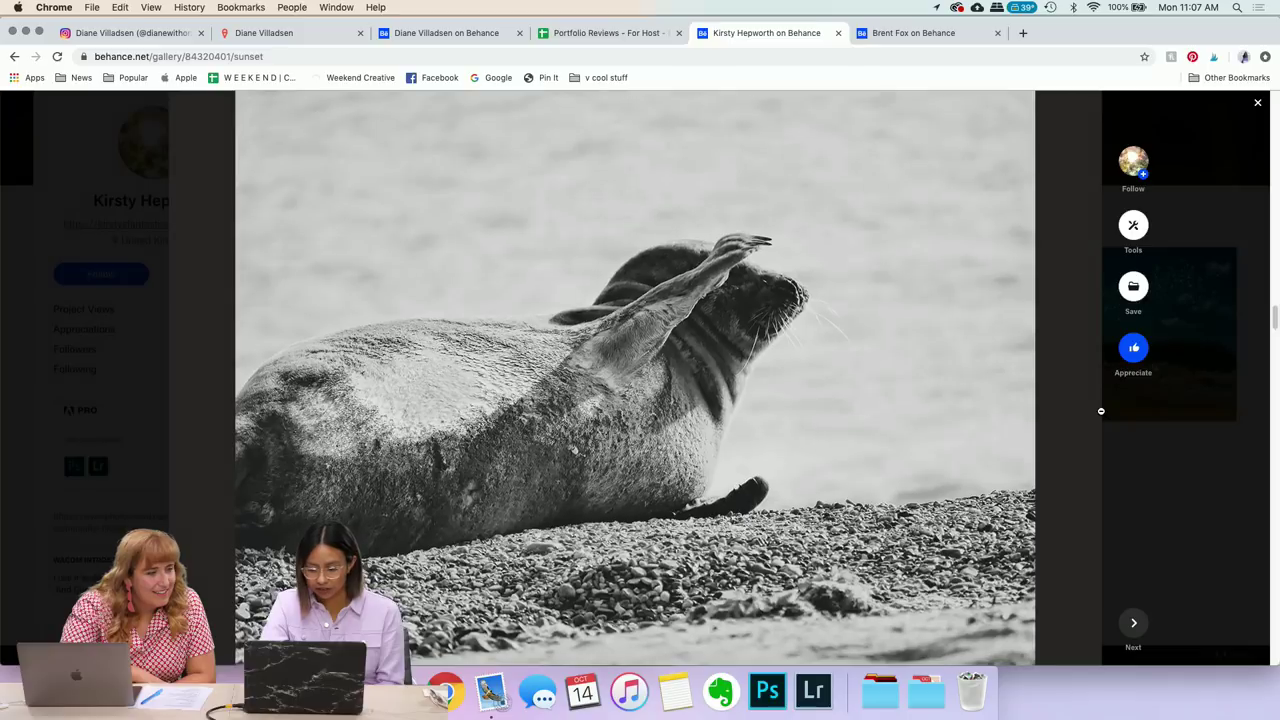
scroll(1101, 411, "down", 2)
scroll(1113, 413, "up", 2)
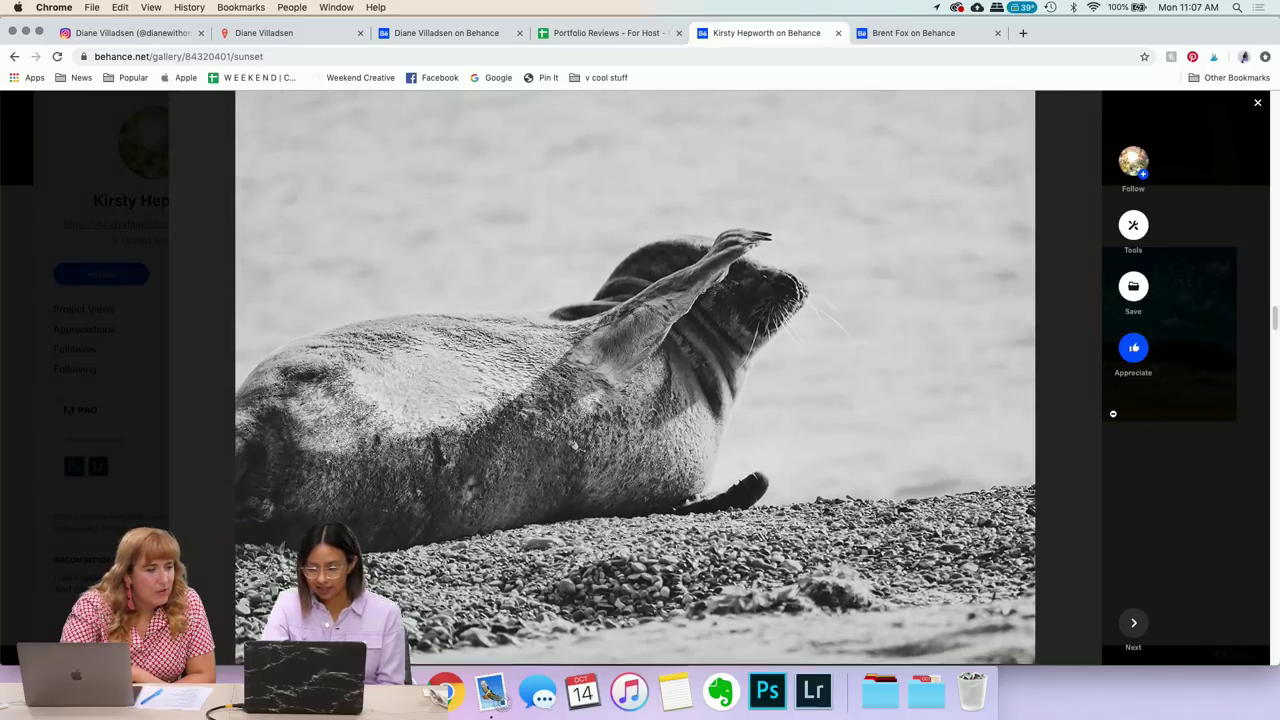
scroll(1113, 413, "up", 2)
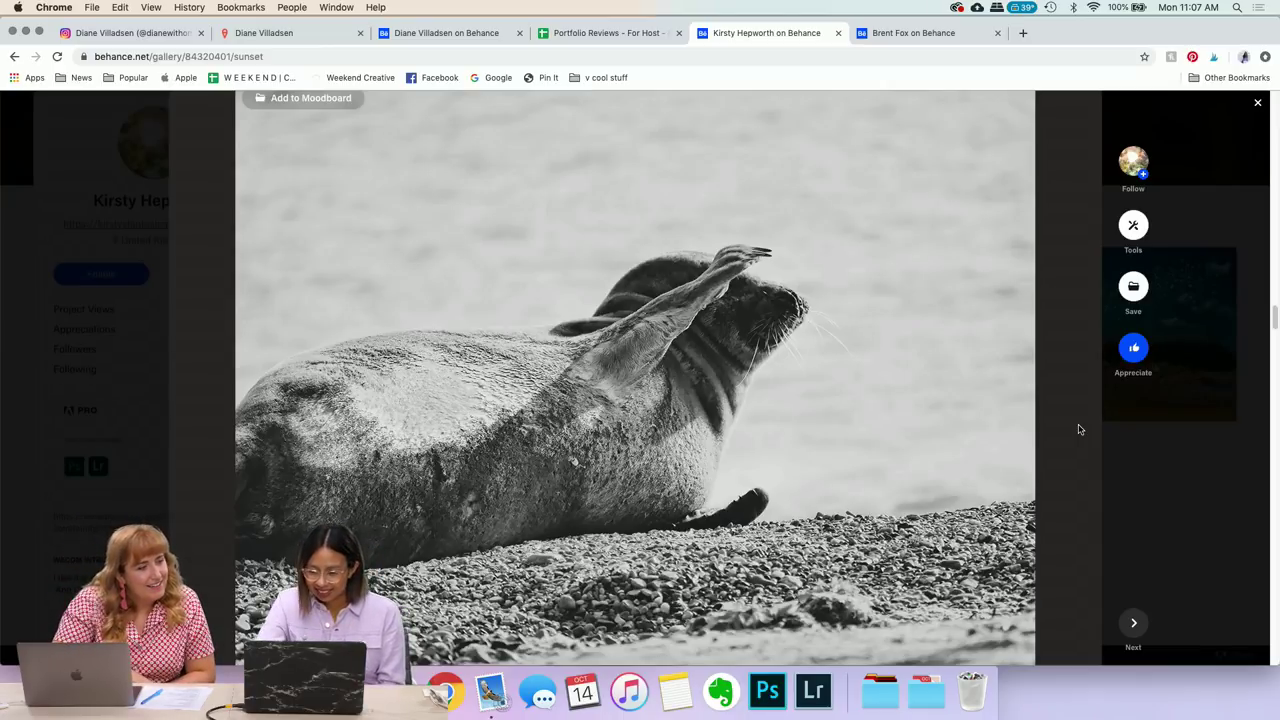
- Bring the geese flying across the orange sunset sky into full view
scroll(960, 432, "down", 5)
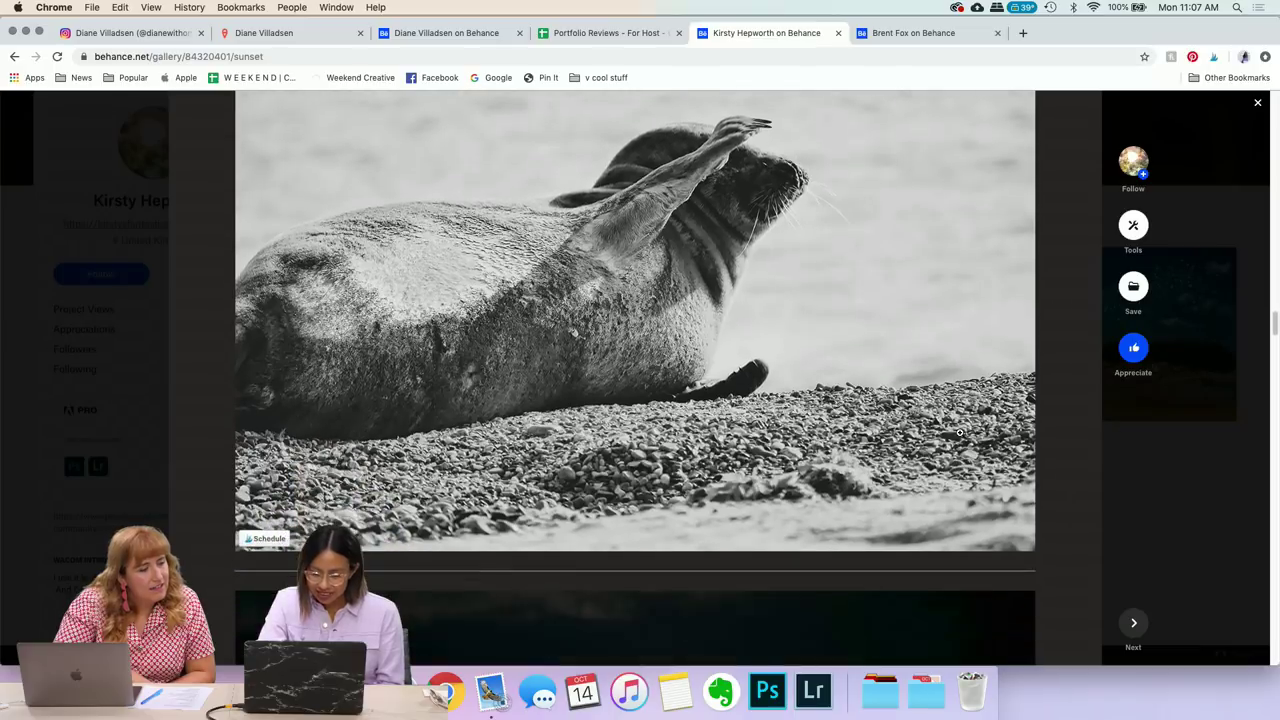
scroll(960, 432, "down", 10)
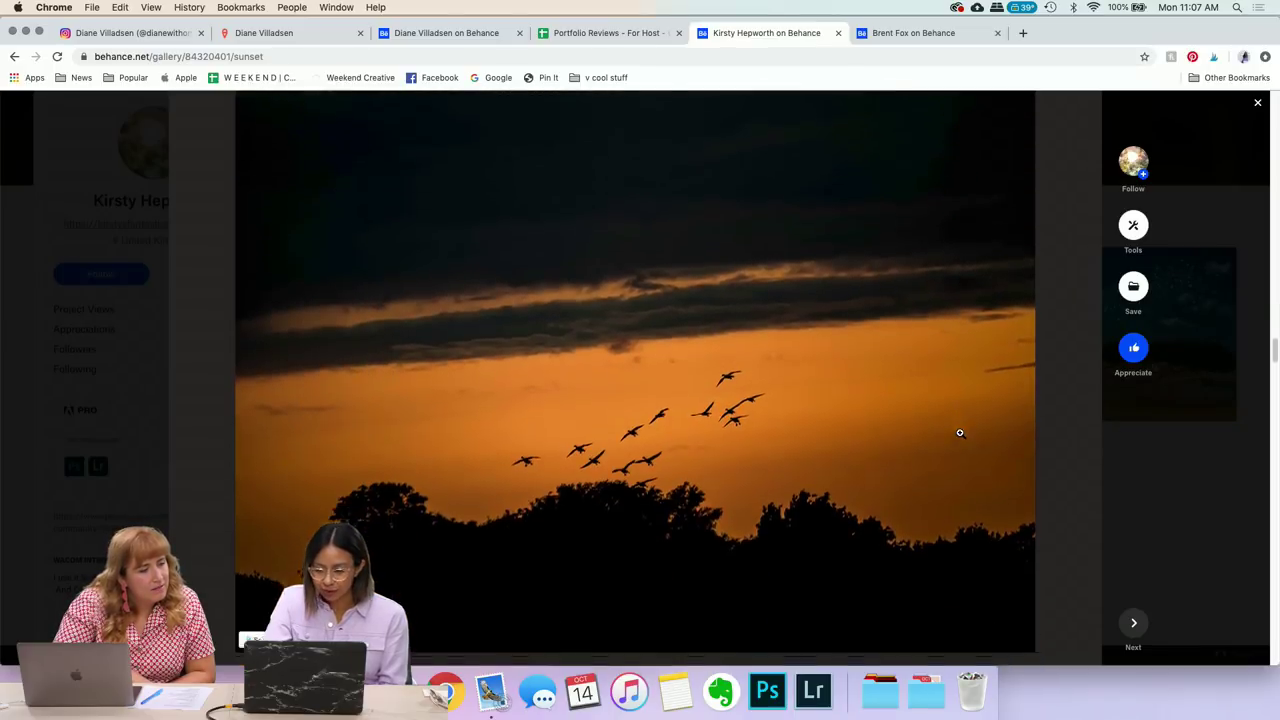
scroll(960, 432, "down", 2)
scroll(1097, 425, "up", 2)
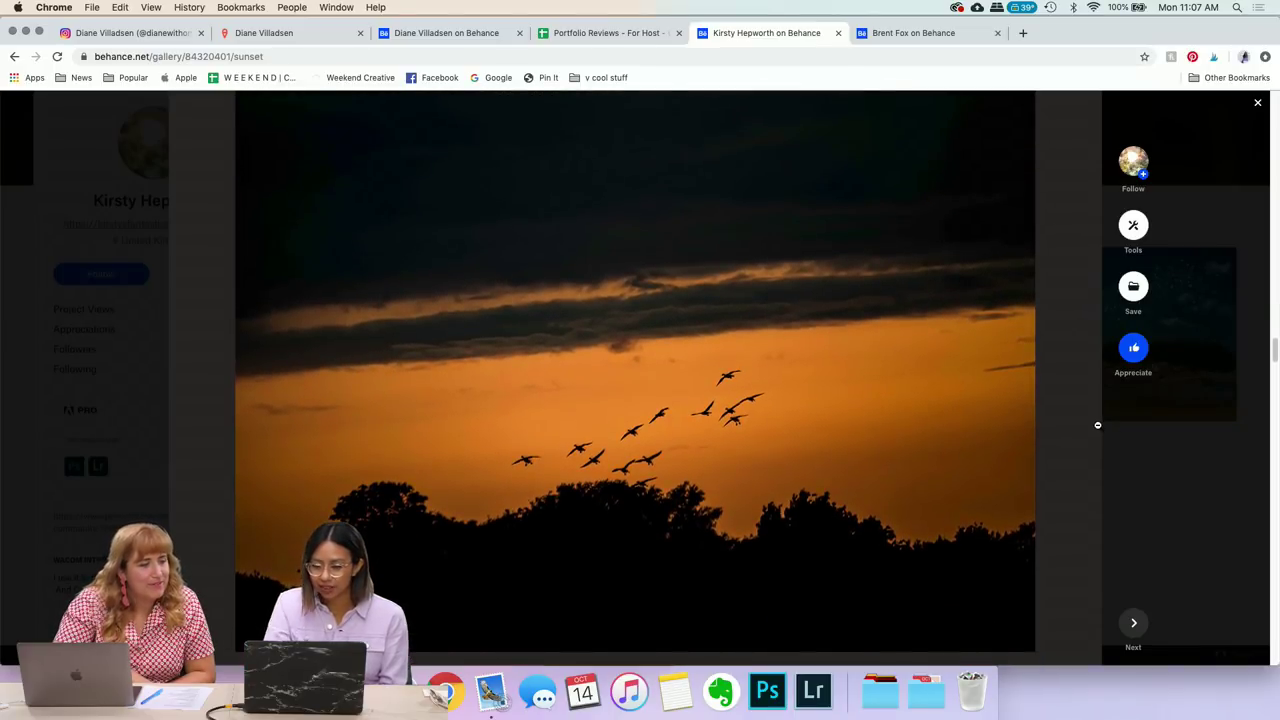
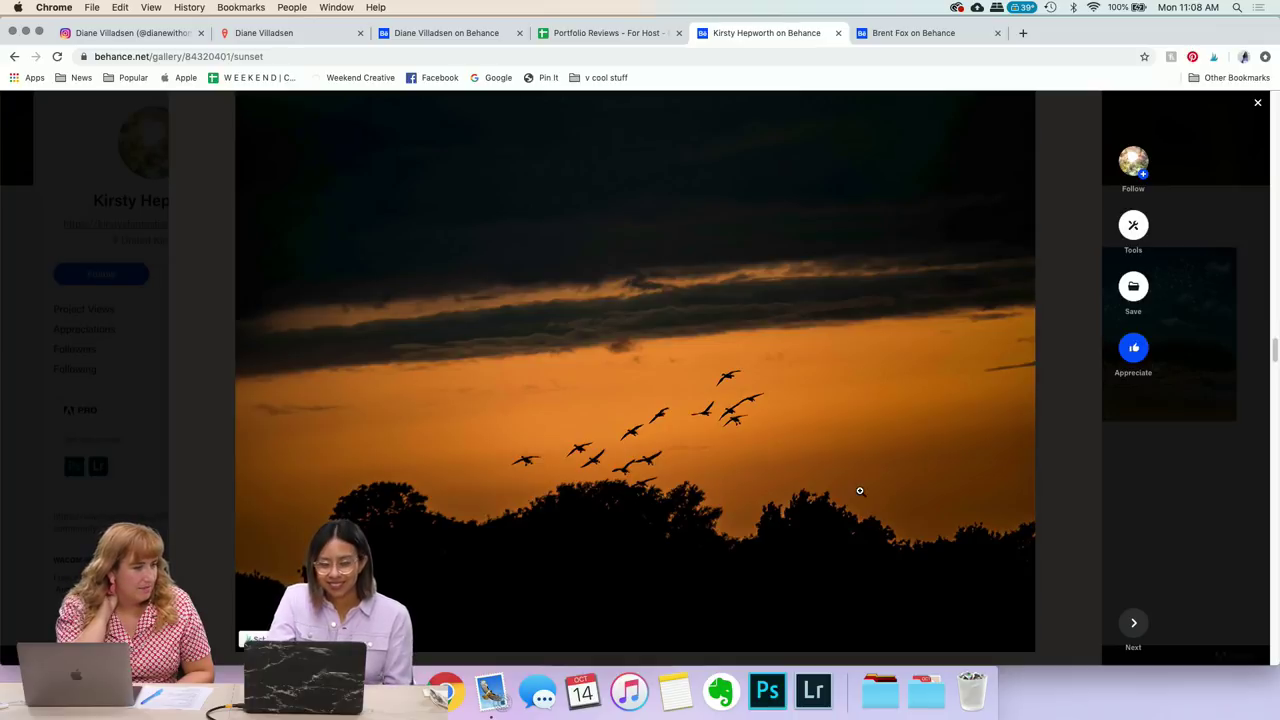
- Scroll the sunset project past the heather and 'cromer fireworks show' photos to the windmill image
scroll(859, 490, "down", 6)
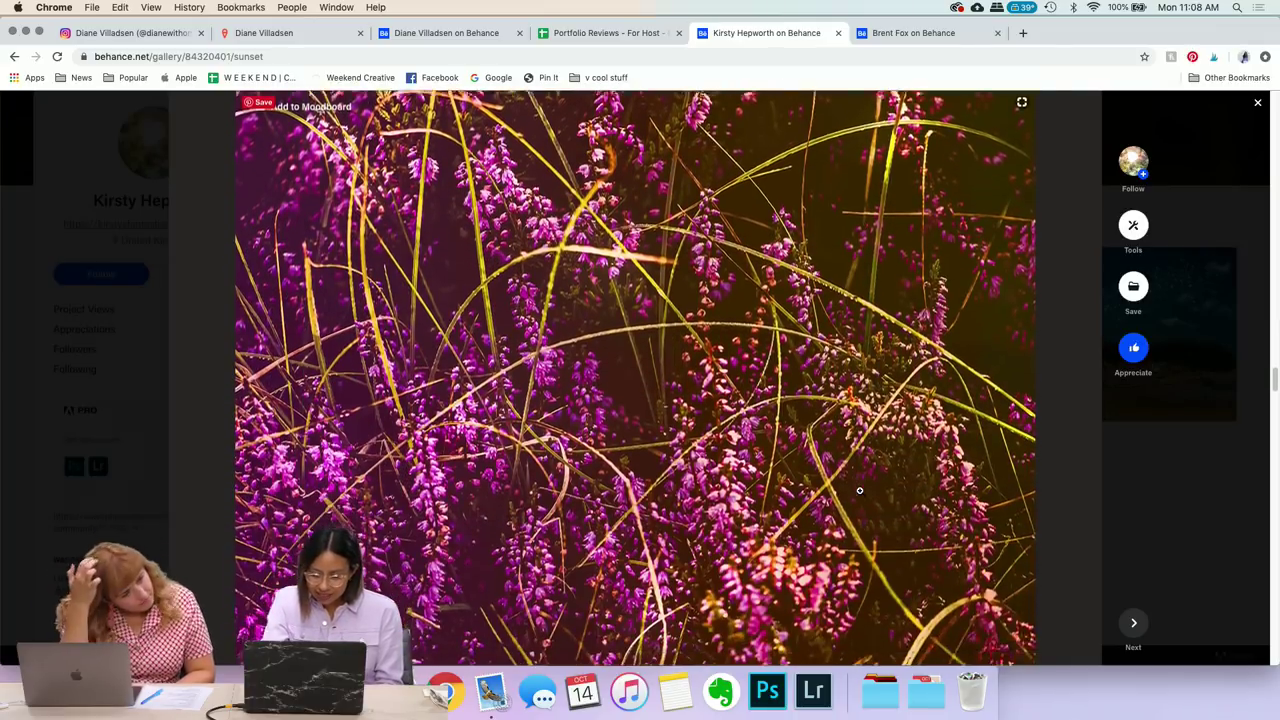
scroll(859, 490, "down", 2)
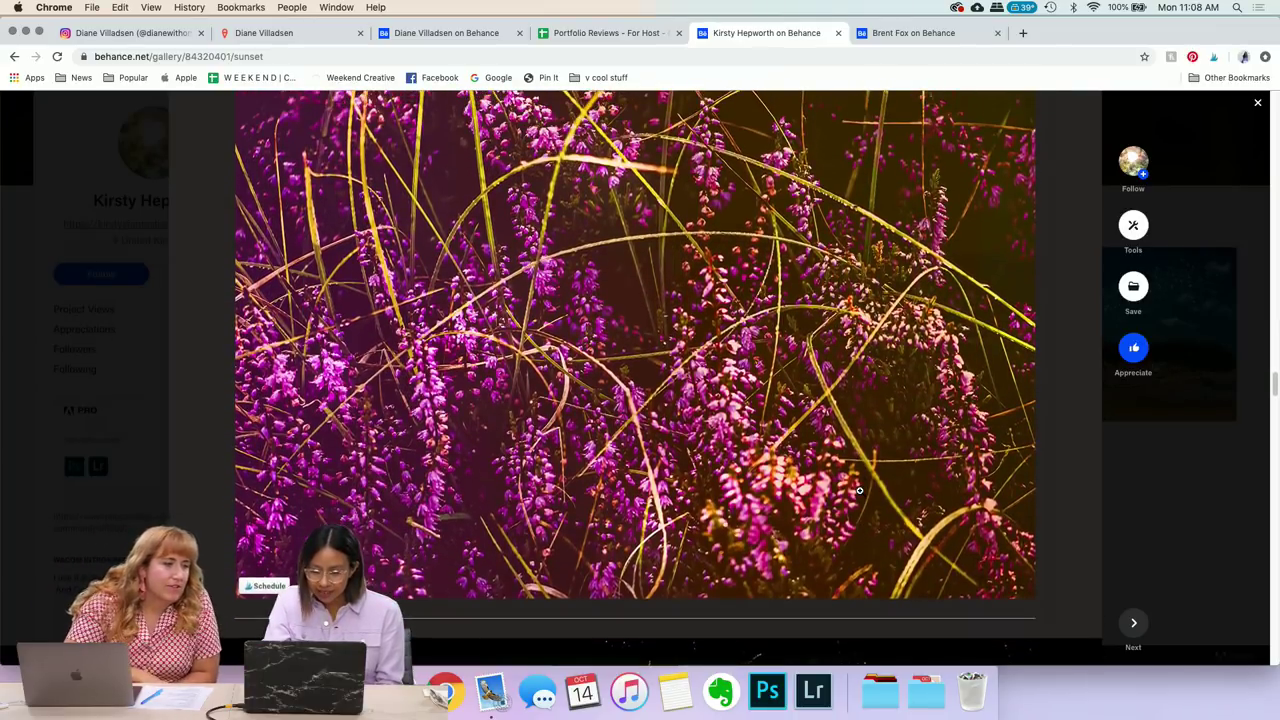
scroll(859, 490, "up", 4)
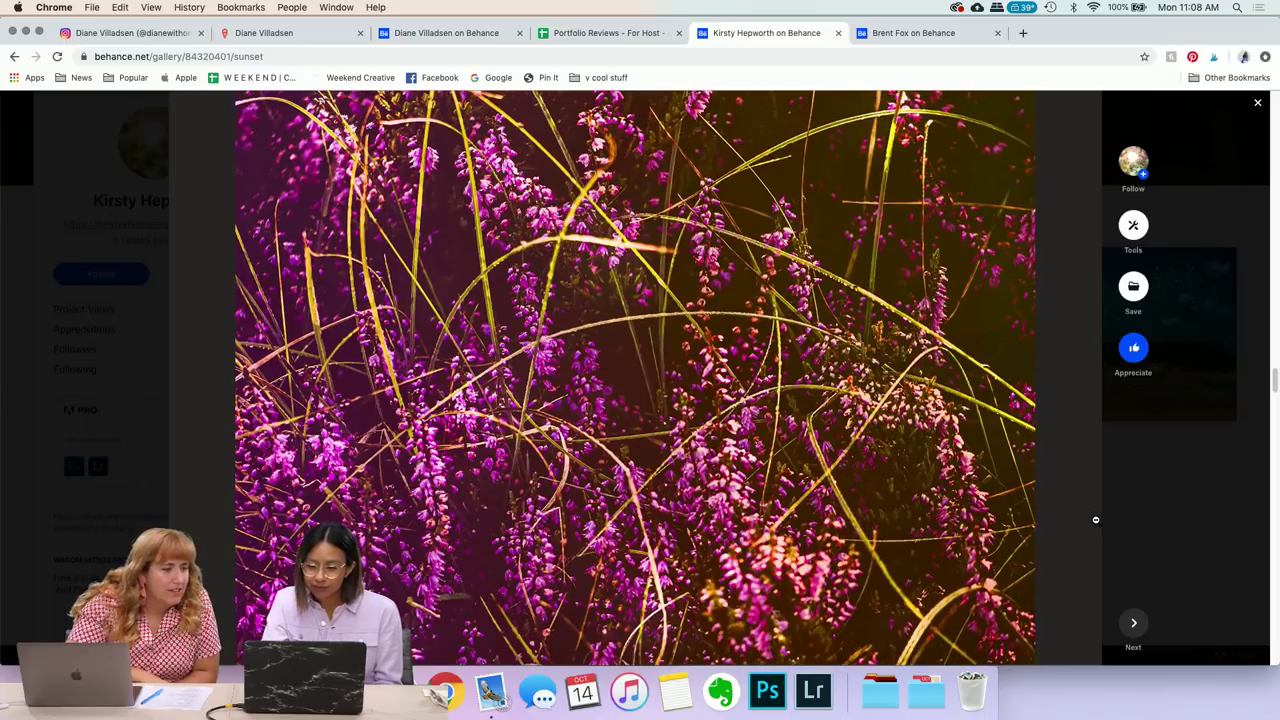
scroll(1096, 520, "down", 1)
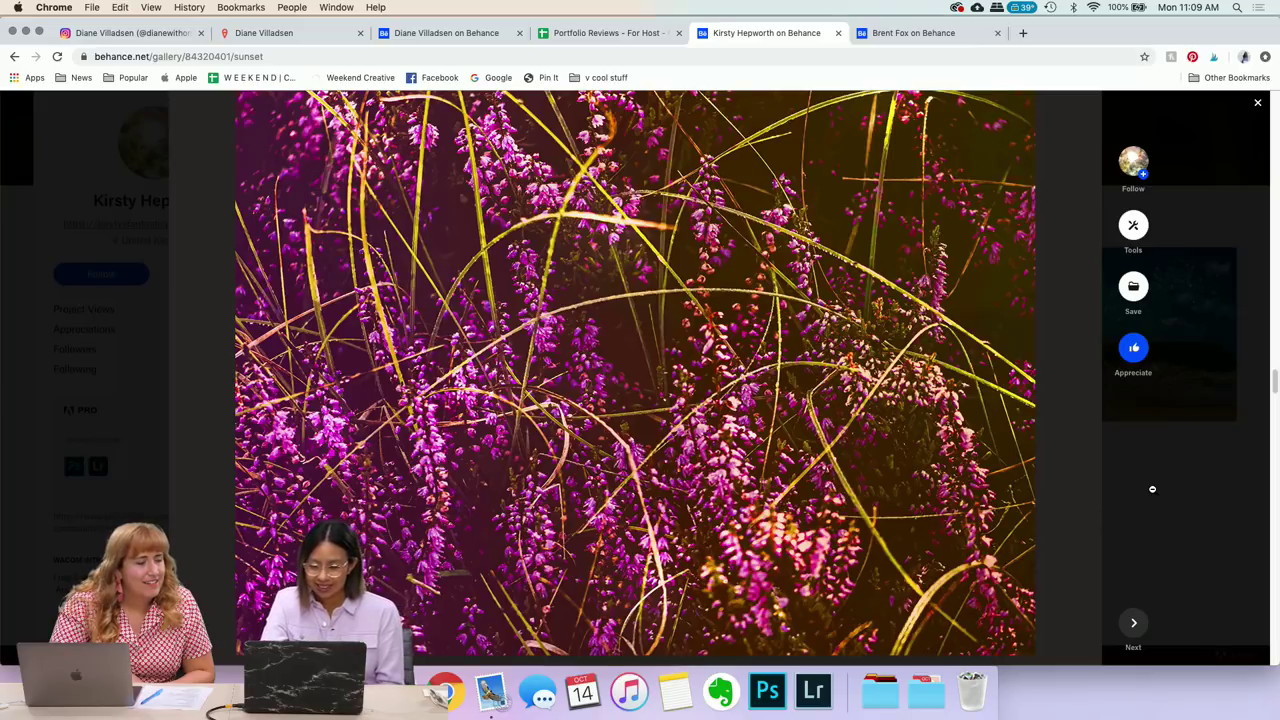
scroll(1152, 489, "down", 5)
scroll(1152, 489, "down", 9)
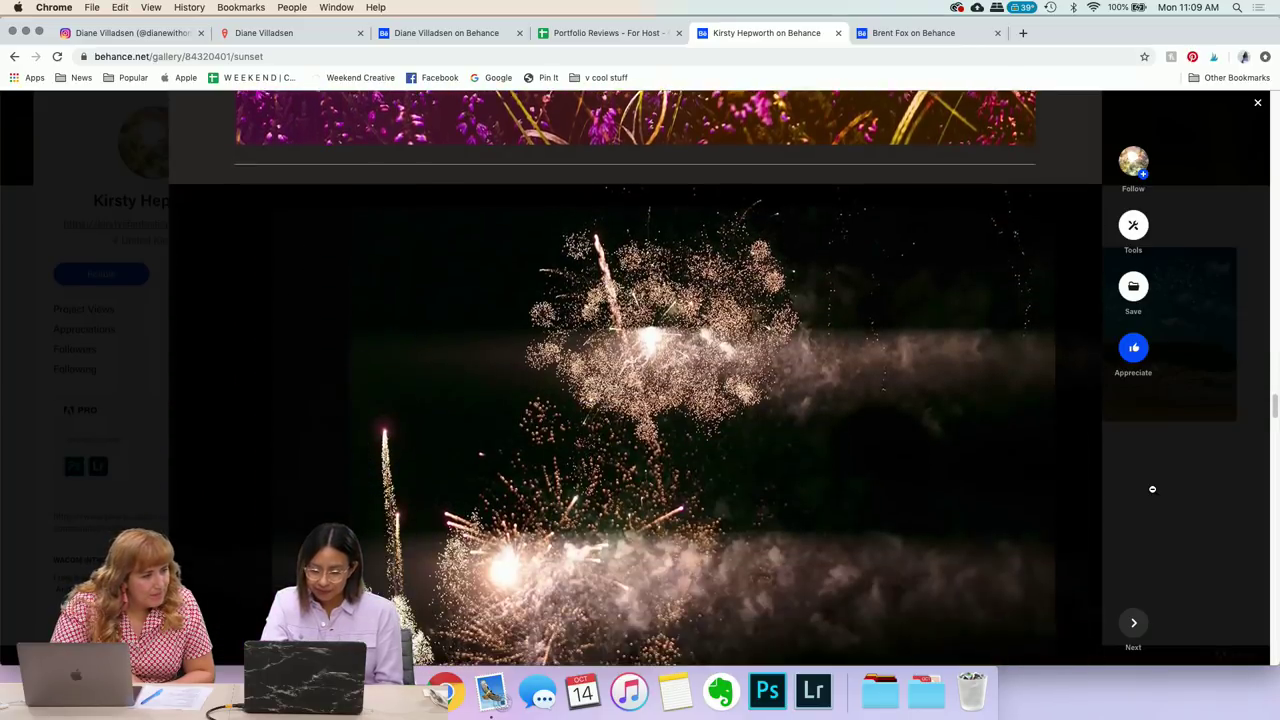
scroll(1152, 489, "down", 2)
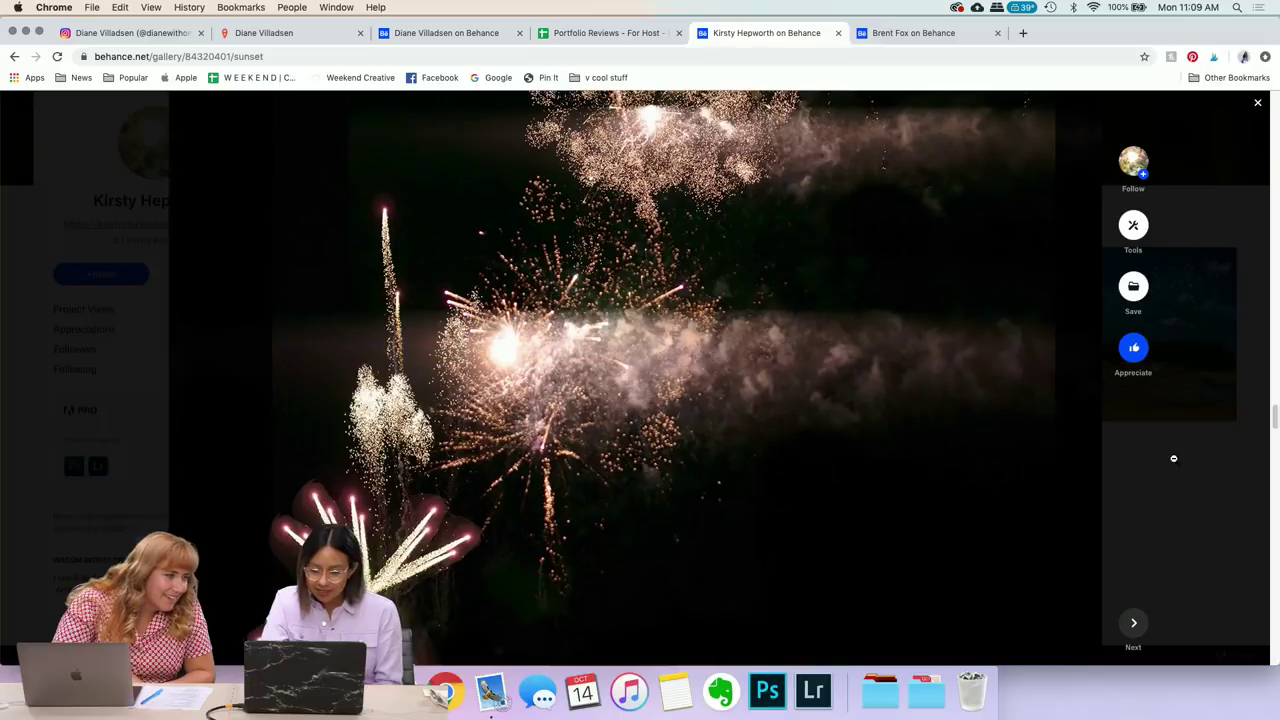
scroll(1127, 472, "down", 2)
scroll(1127, 473, "down", 2)
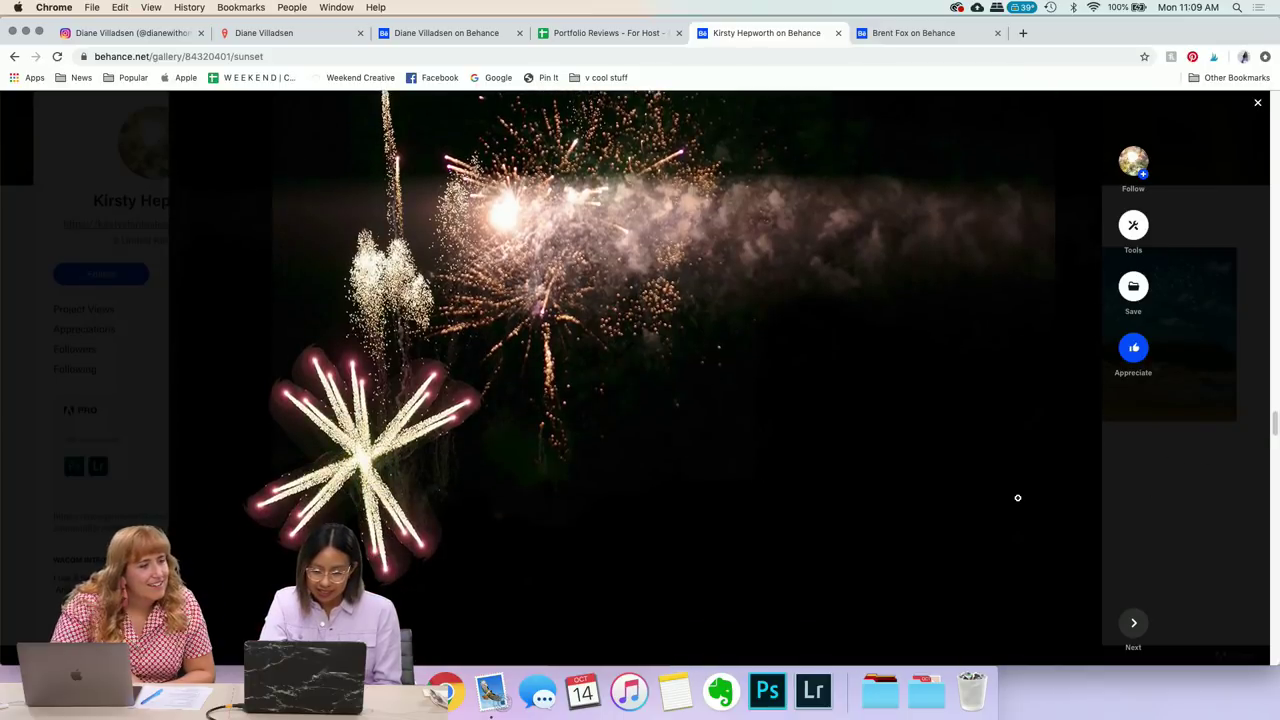
scroll(1003, 500, "up", 1)
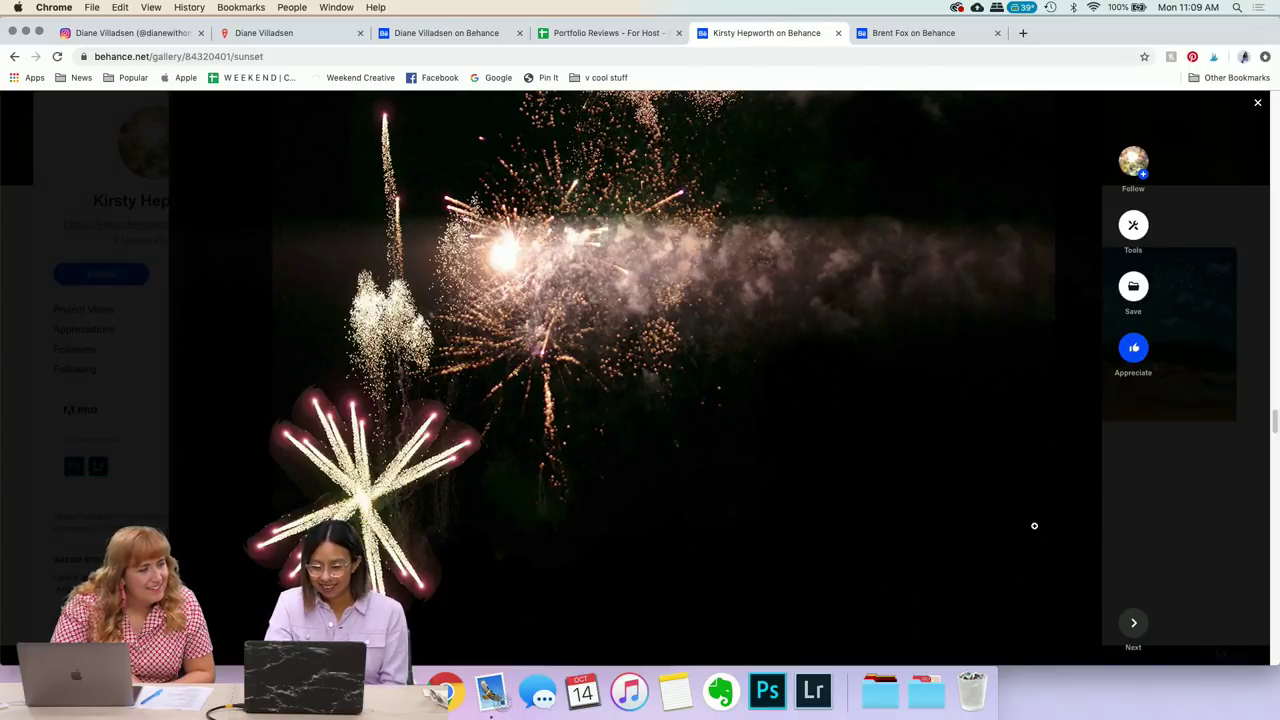
scroll(1034, 525, "down", 10)
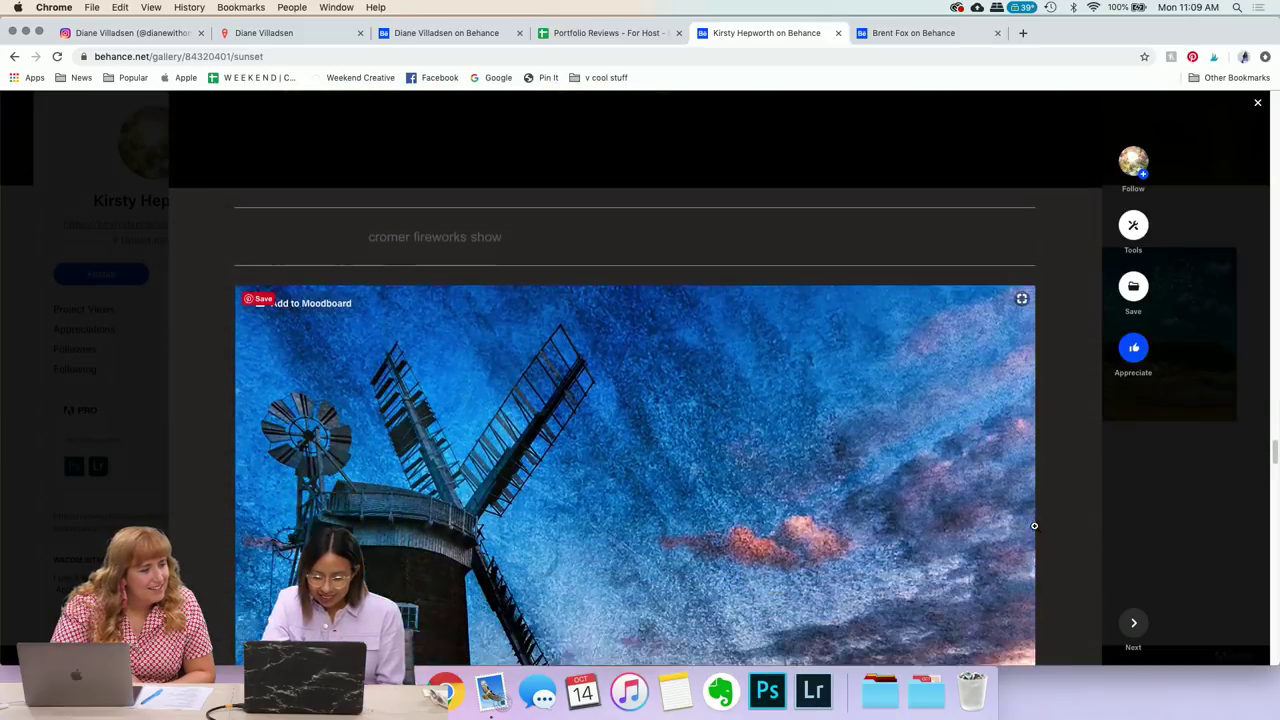
- Scroll past the windmill and swirly sunset photos in the sunset project
scroll(1034, 525, "down", 6)
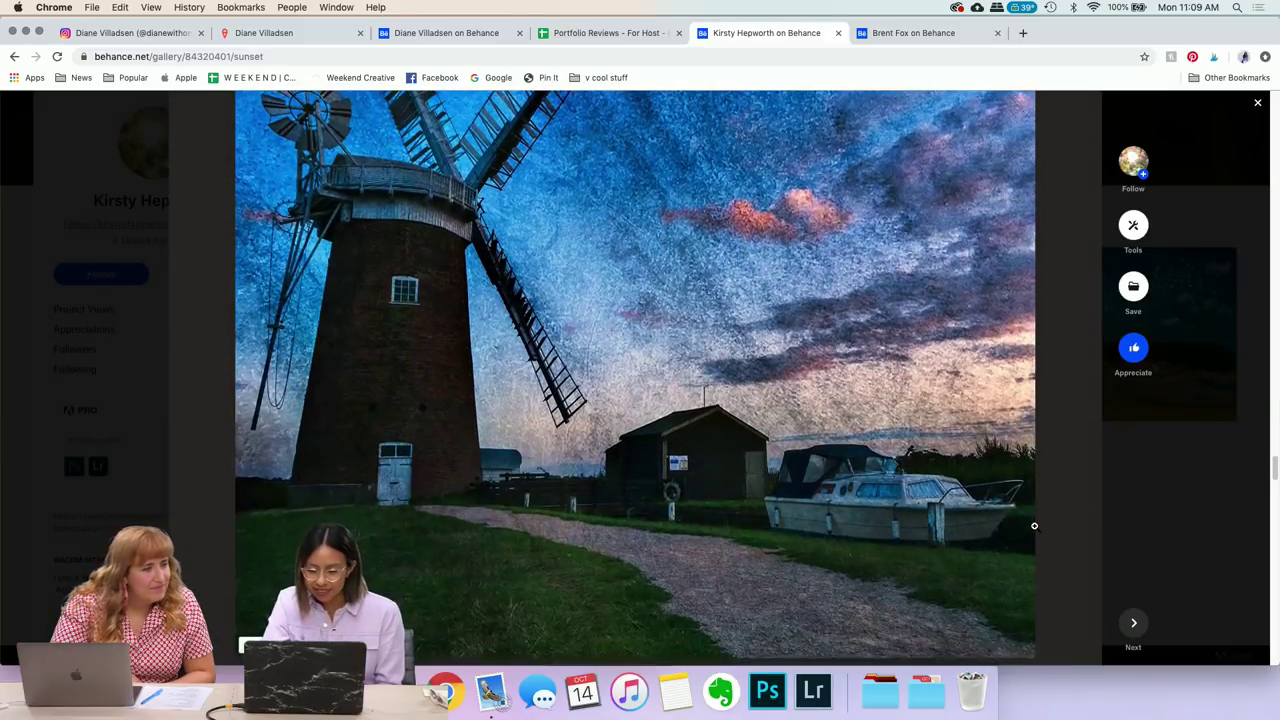
scroll(1034, 525, "up", 1)
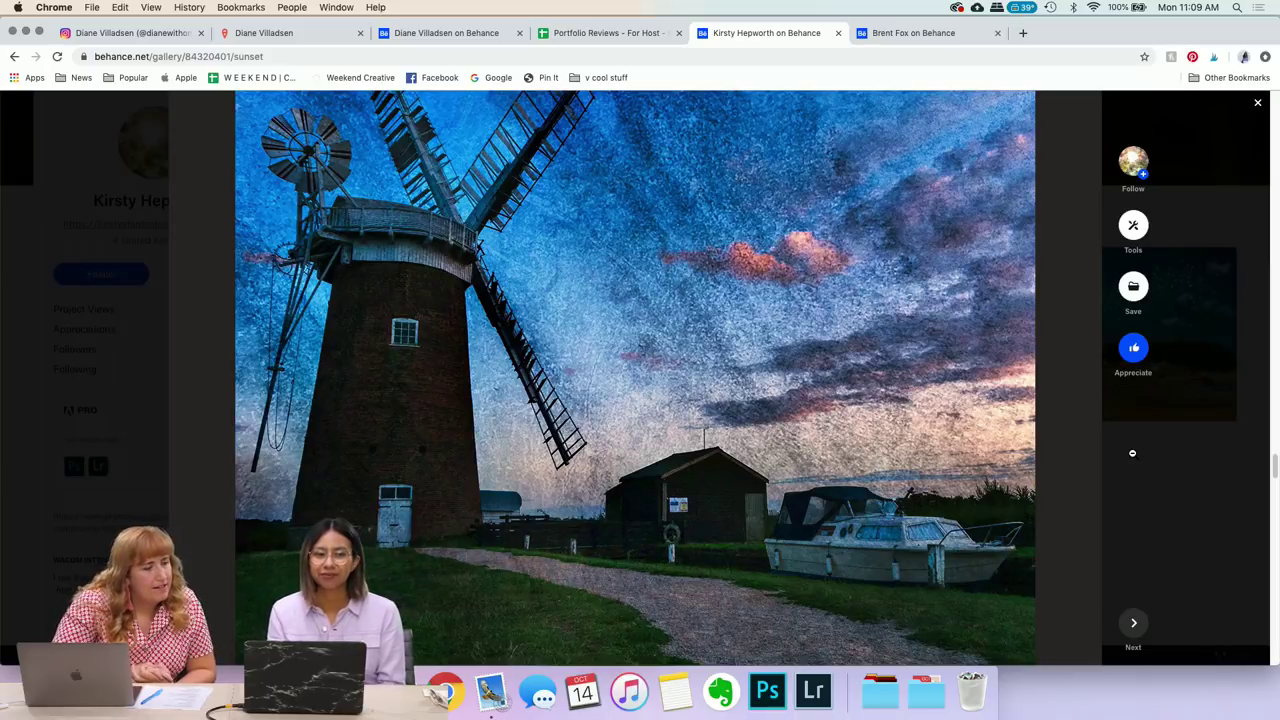
scroll(1132, 453, "down", 6)
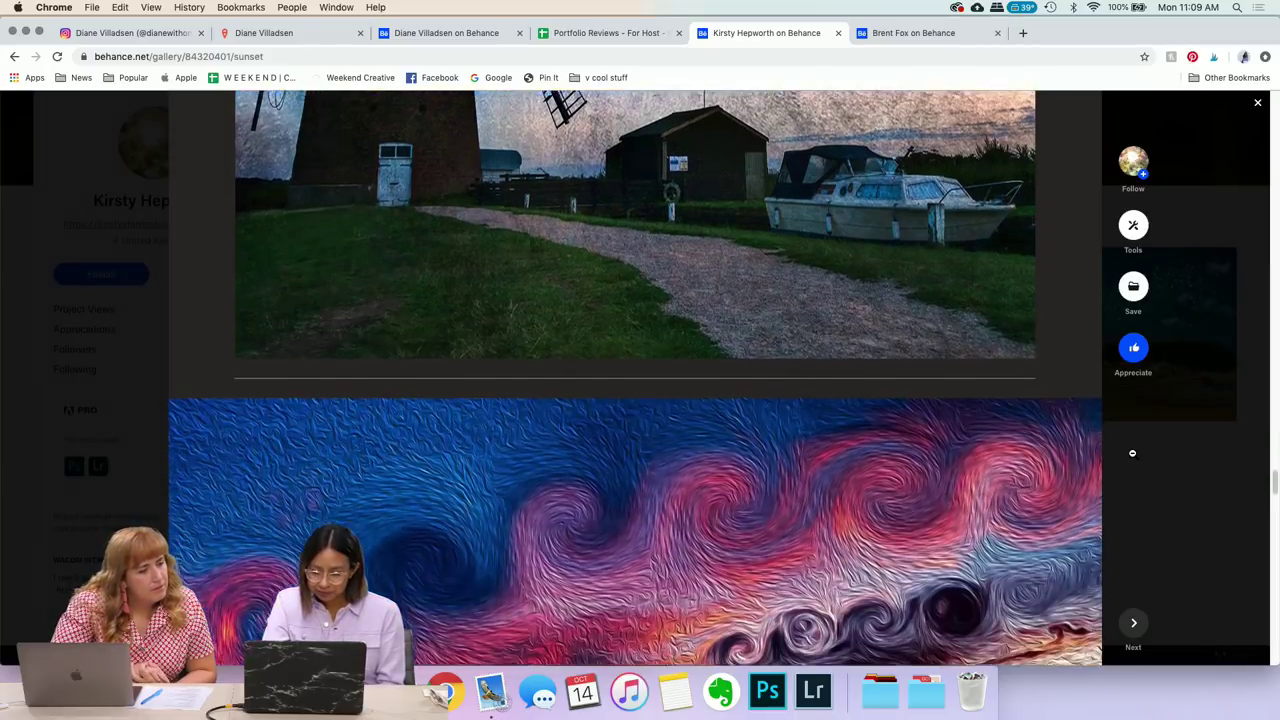
scroll(1132, 453, "down", 2)
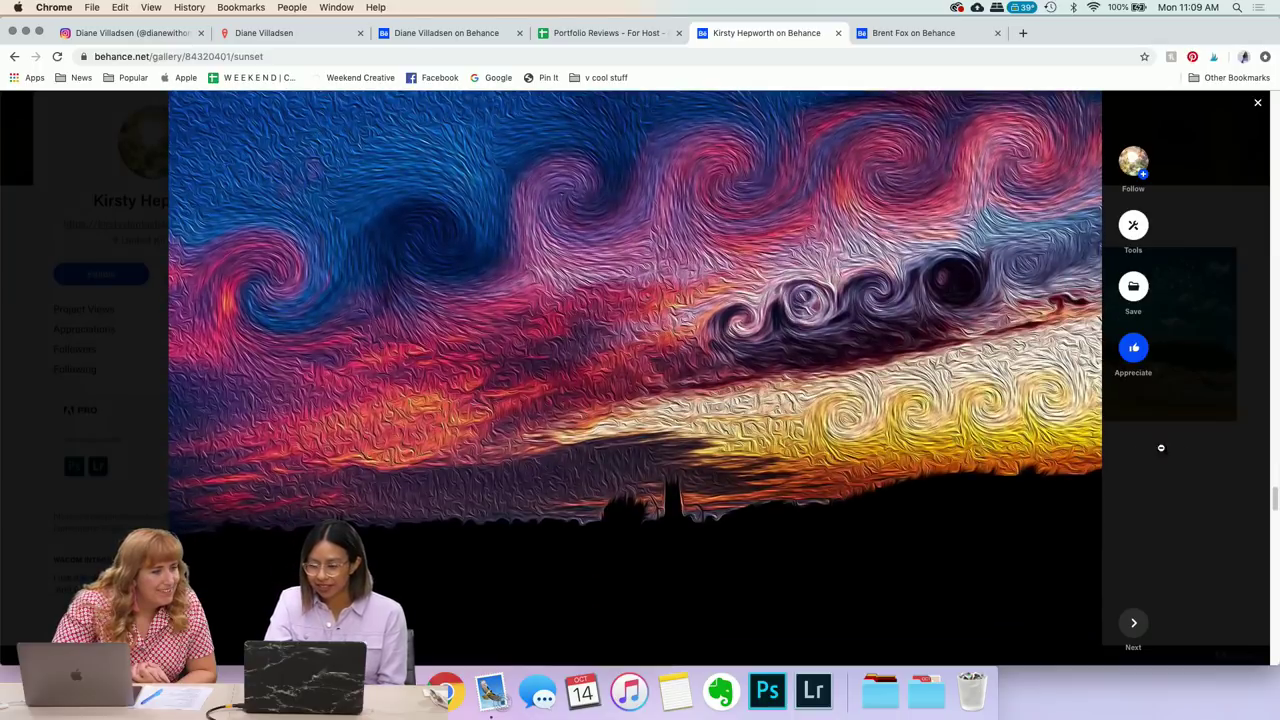
scroll(1203, 502, "up", 2)
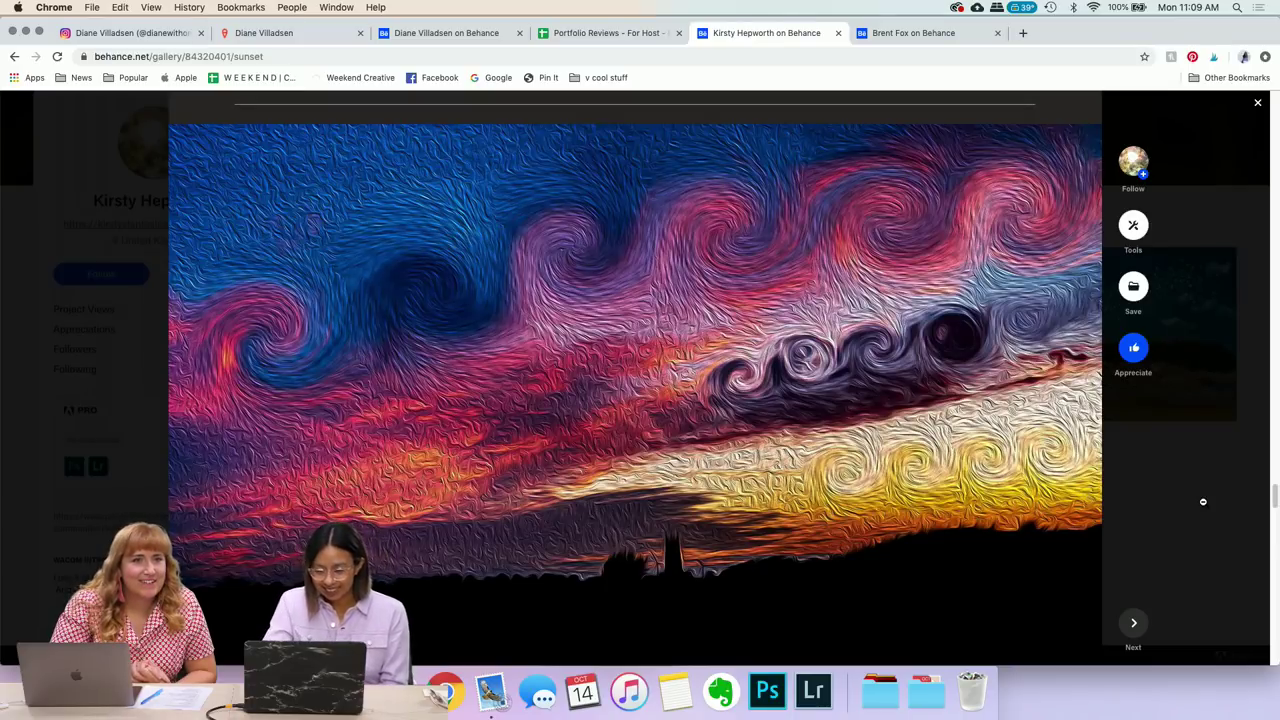
- Scroll through the grey marsh photo and close the sunset project
scroll(1203, 501, "down", 10)
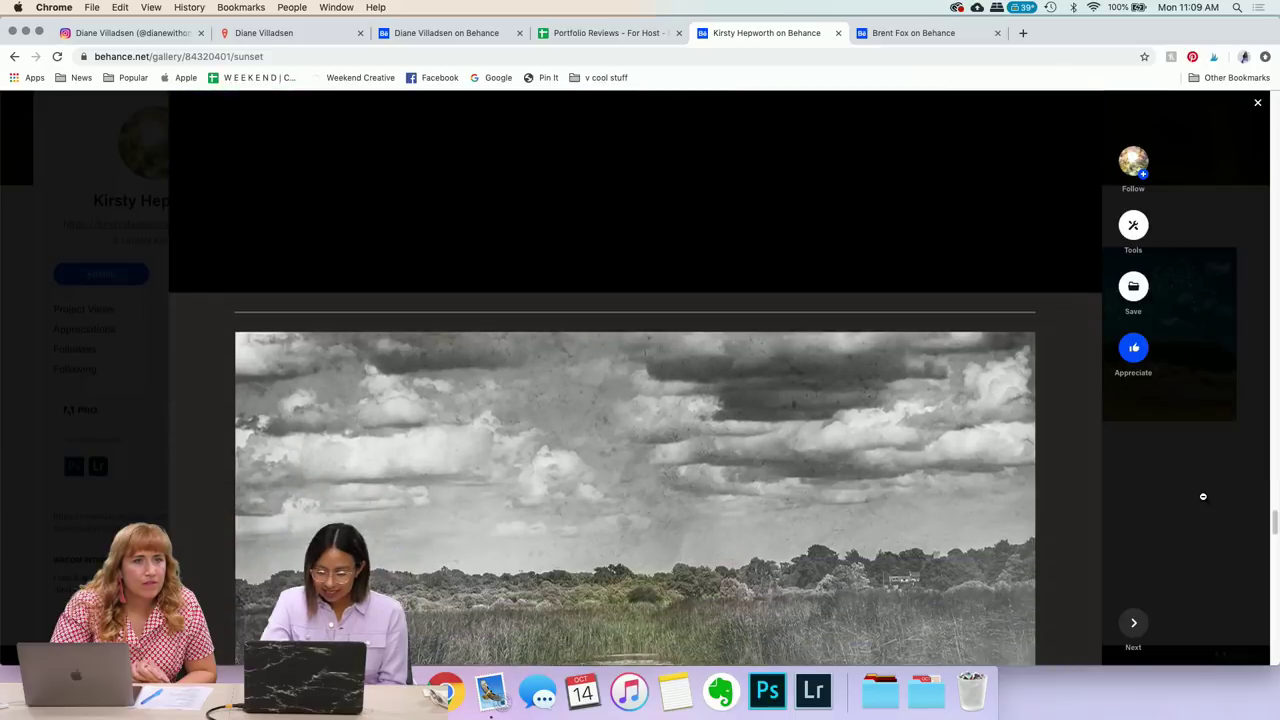
scroll(1203, 496, "down", 5)
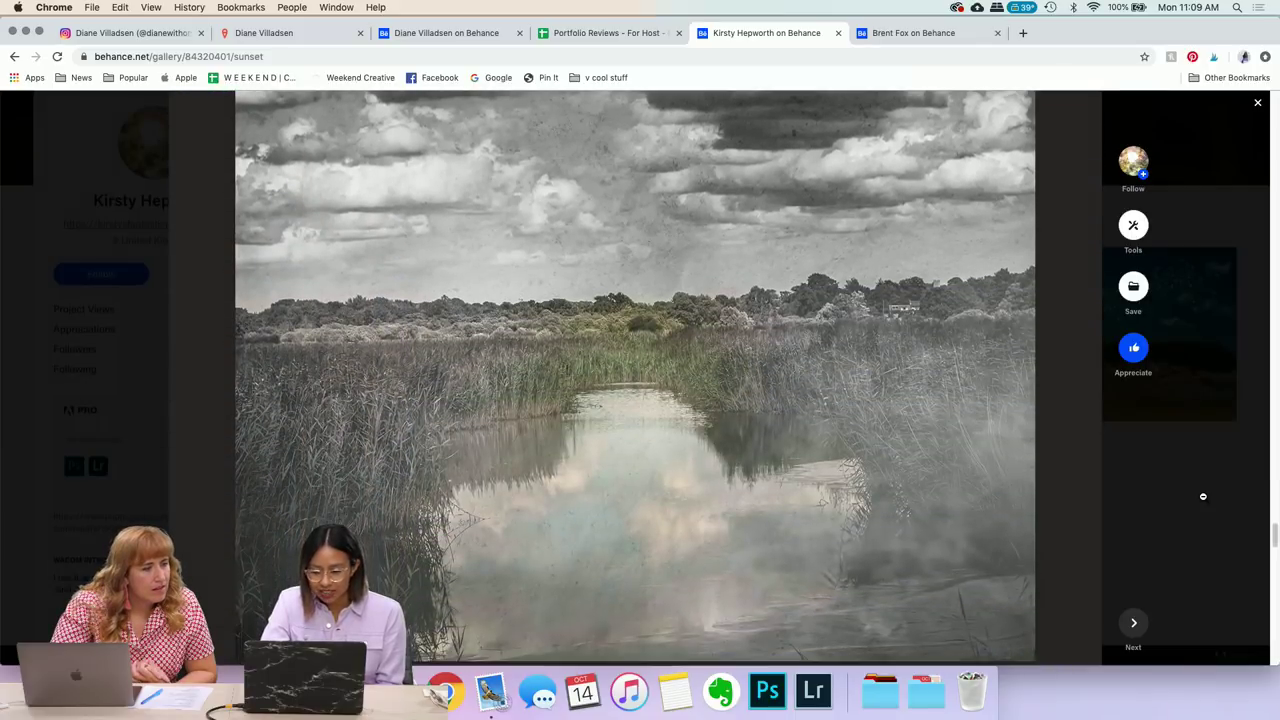
scroll(1163, 550, "down", 1)
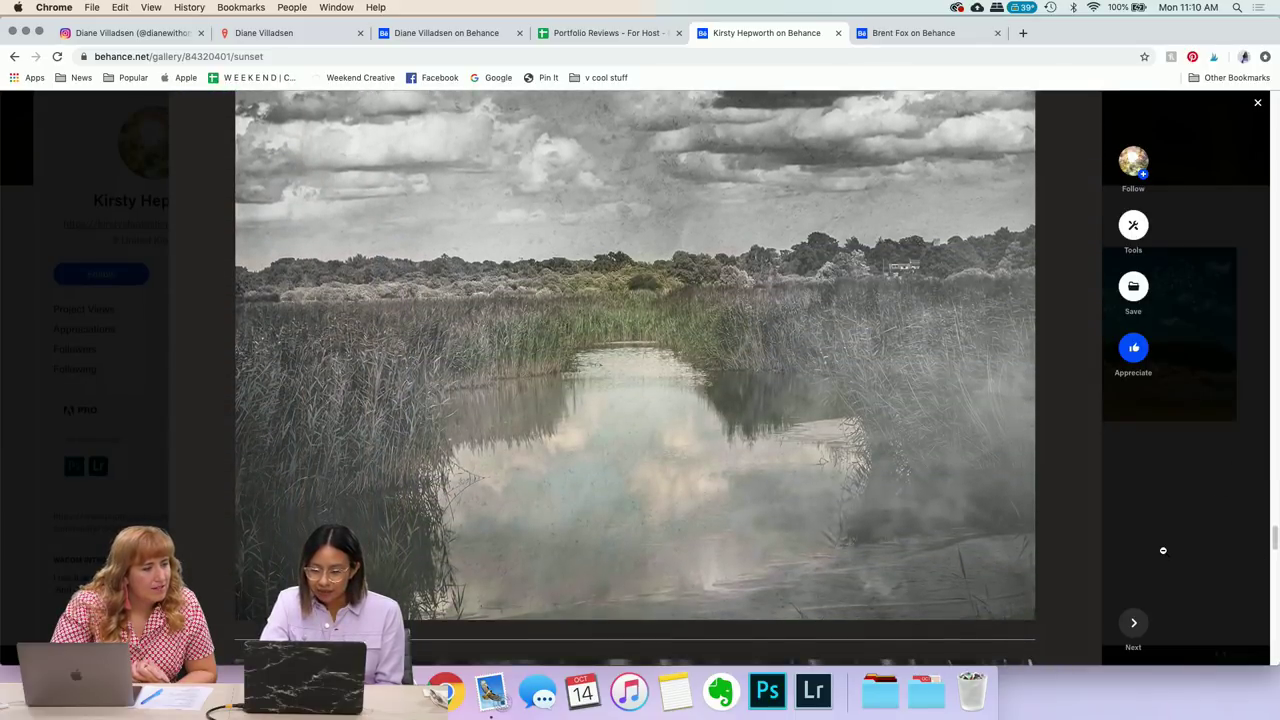
scroll(1163, 550, "down", 4)
left_click(1245, 548)
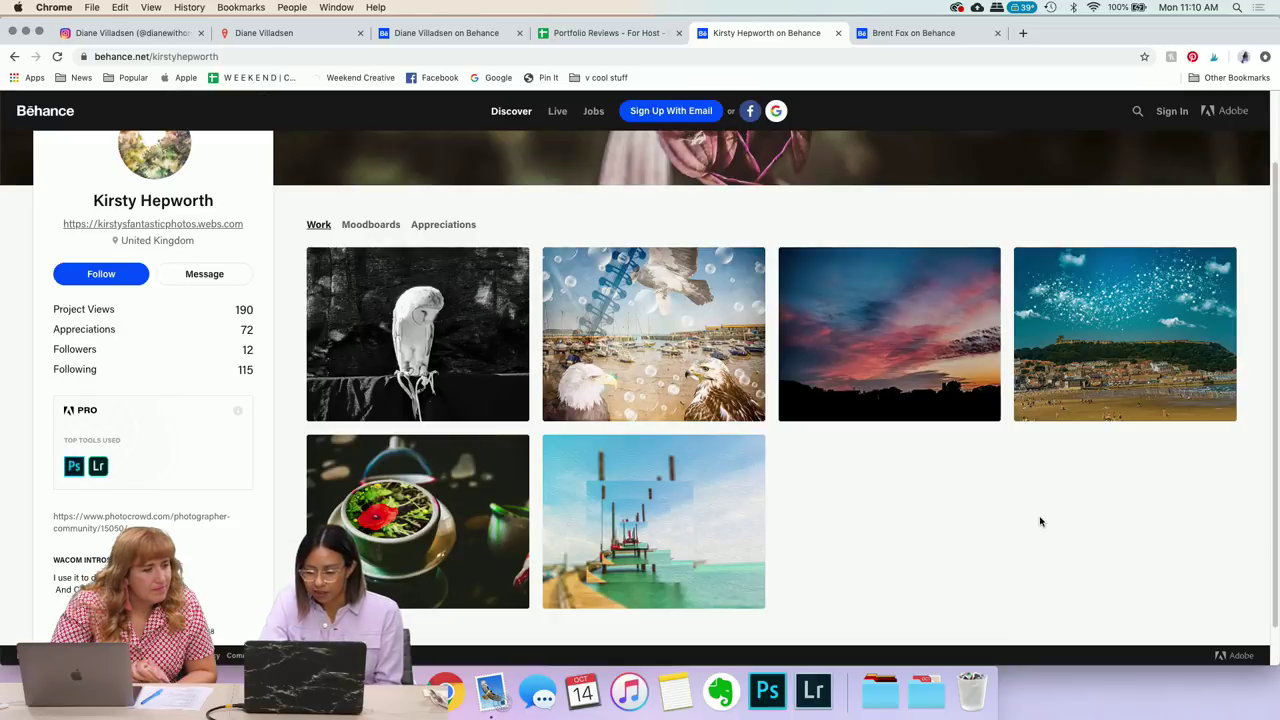
- Open 'beach at night' and view its starry sky over the seaside castle and beach
left_click(1131, 339)
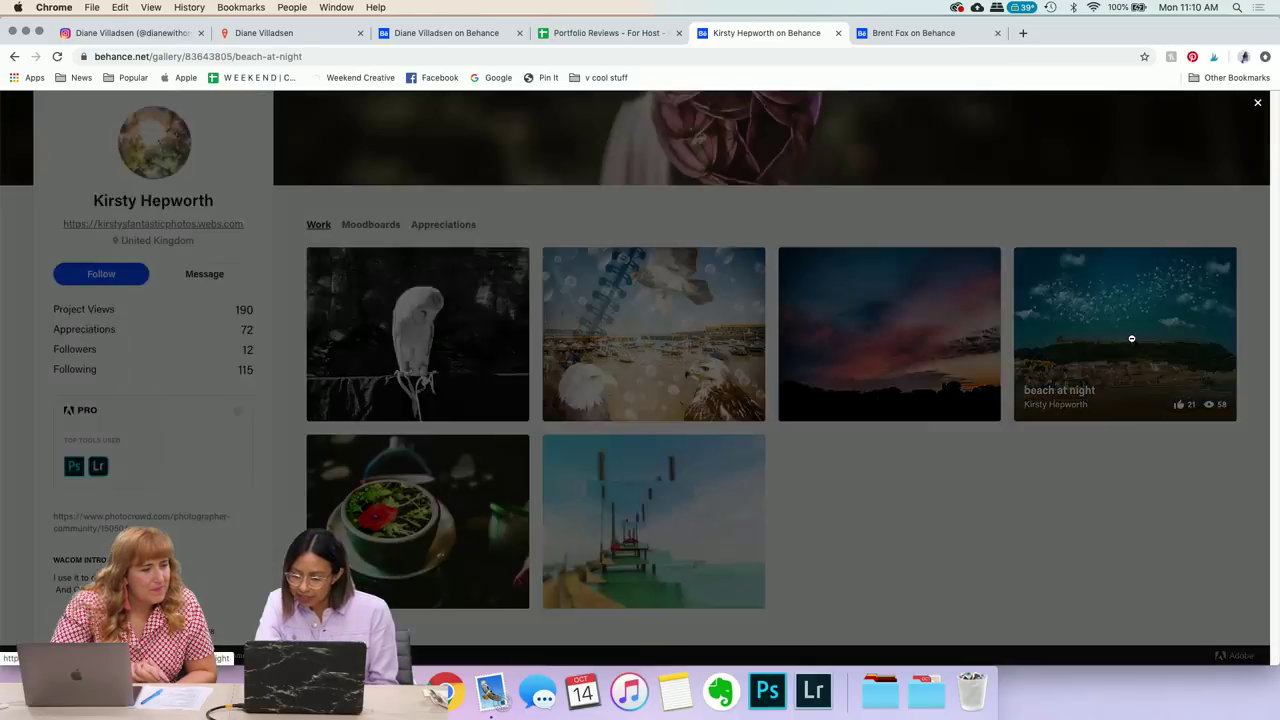
scroll(1157, 483, "down", 3)
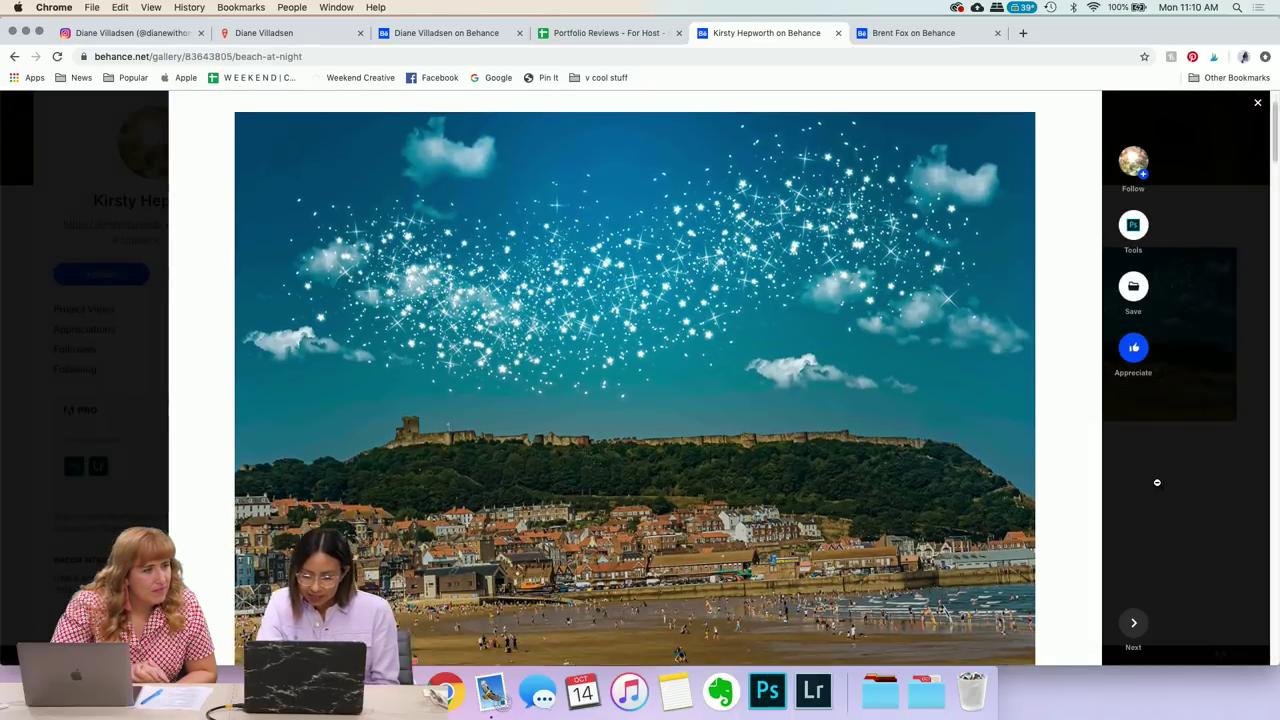
scroll(1157, 483, "down", 2)
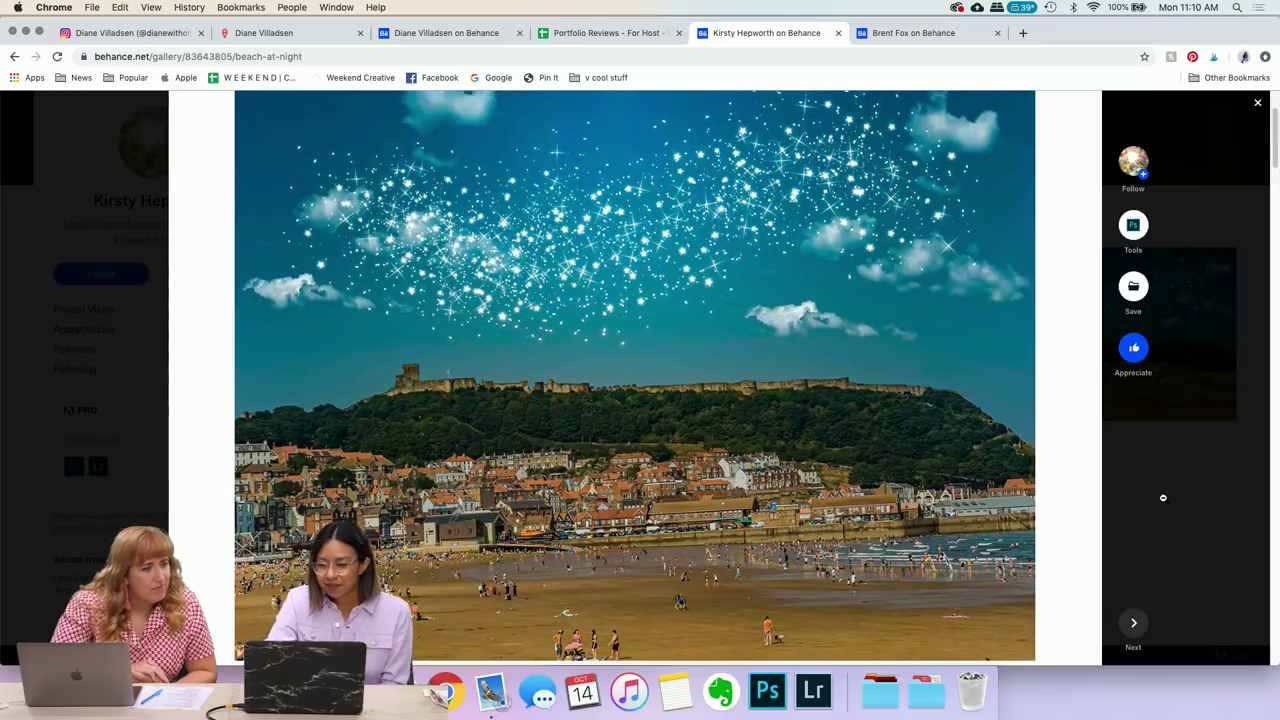
scroll(1163, 497, "up", 1)
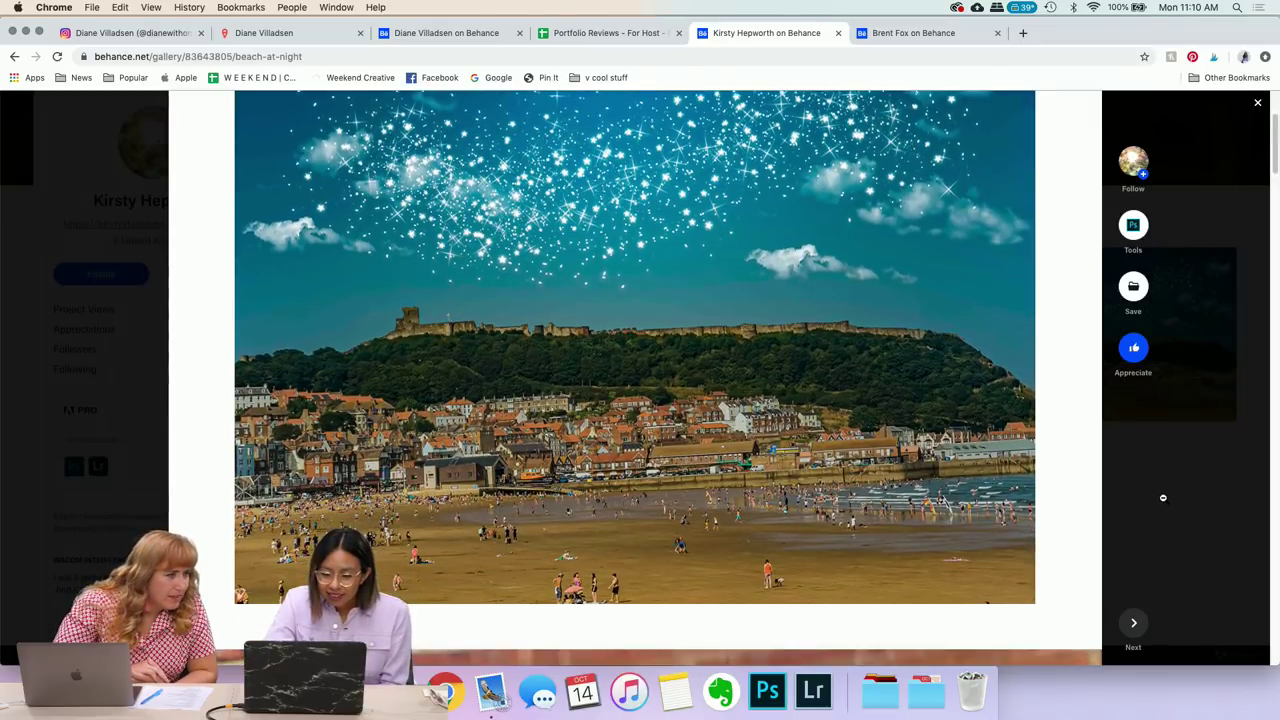
scroll(1163, 497, "up", 2)
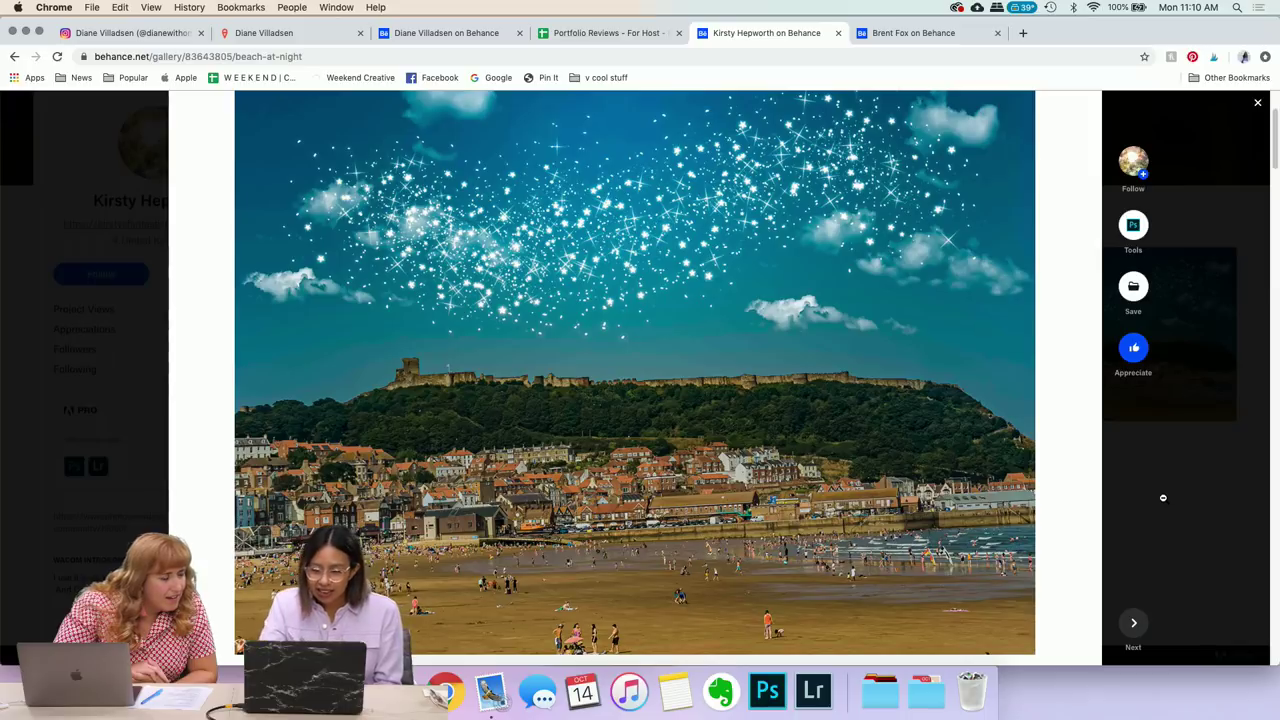
scroll(1163, 497, "up", 1)
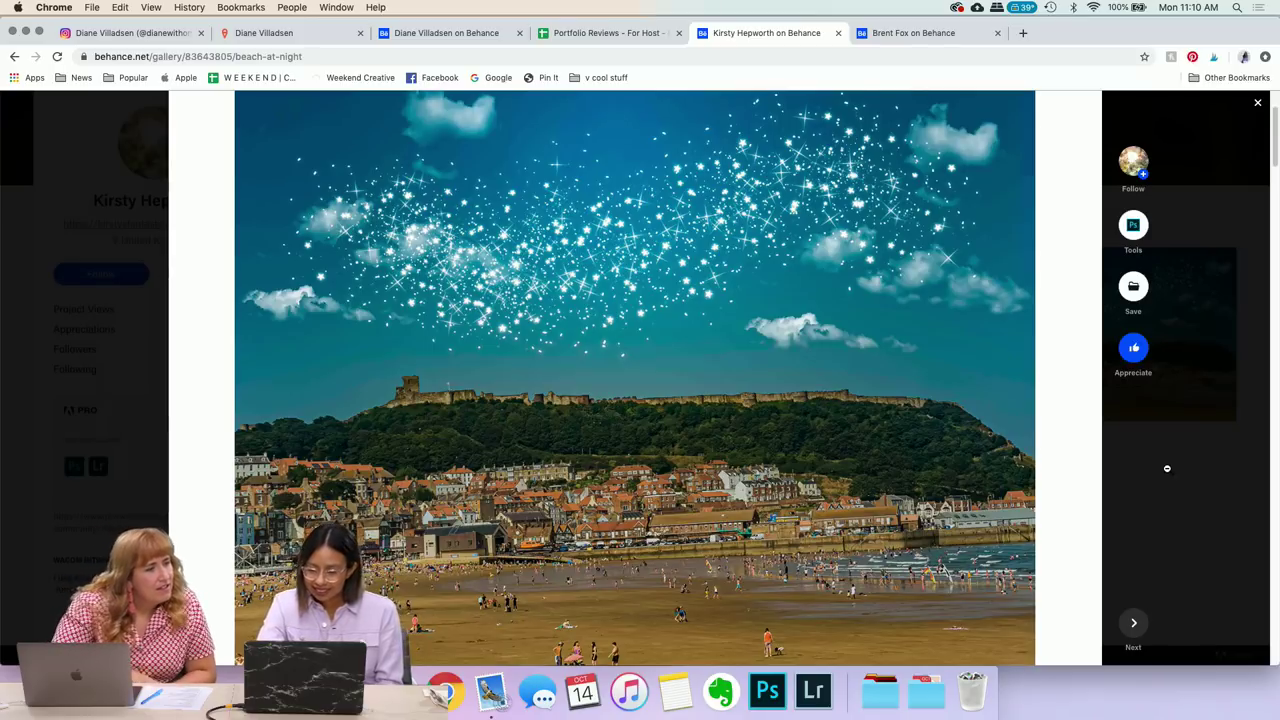
scroll(1163, 470, "down", 8)
scroll(1166, 468, "down", 10)
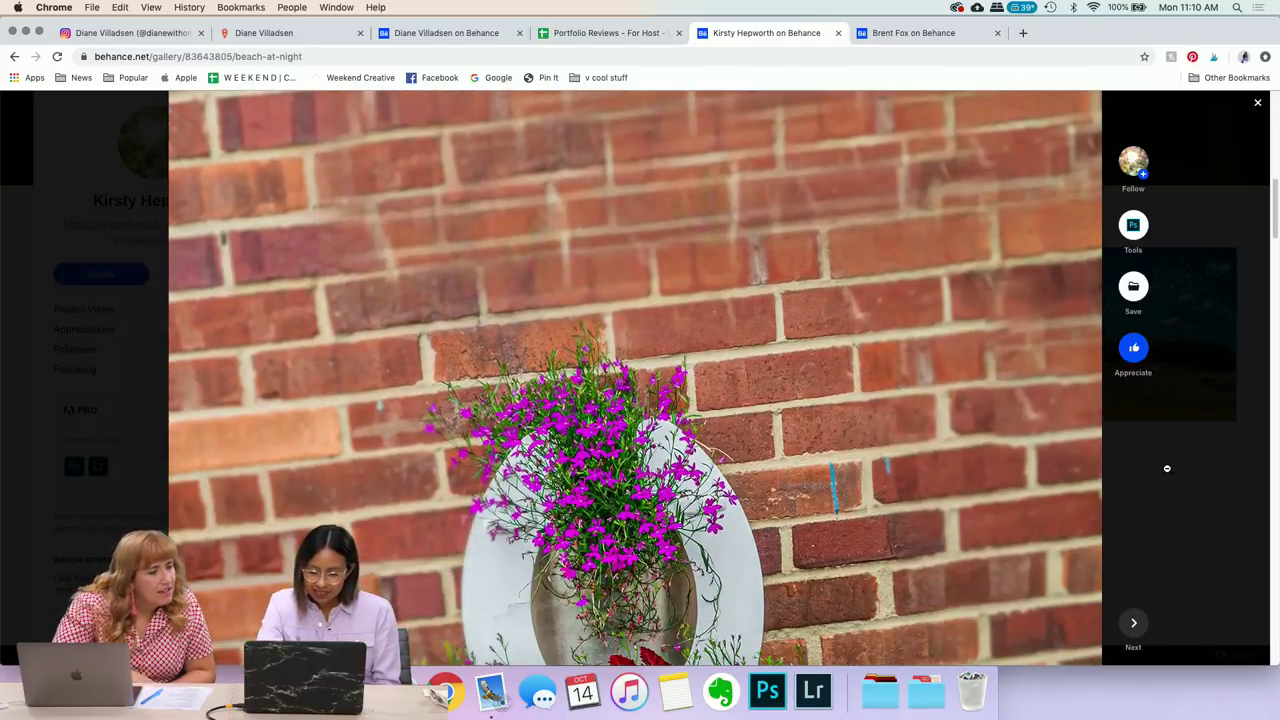
scroll(1166, 468, "down", 7)
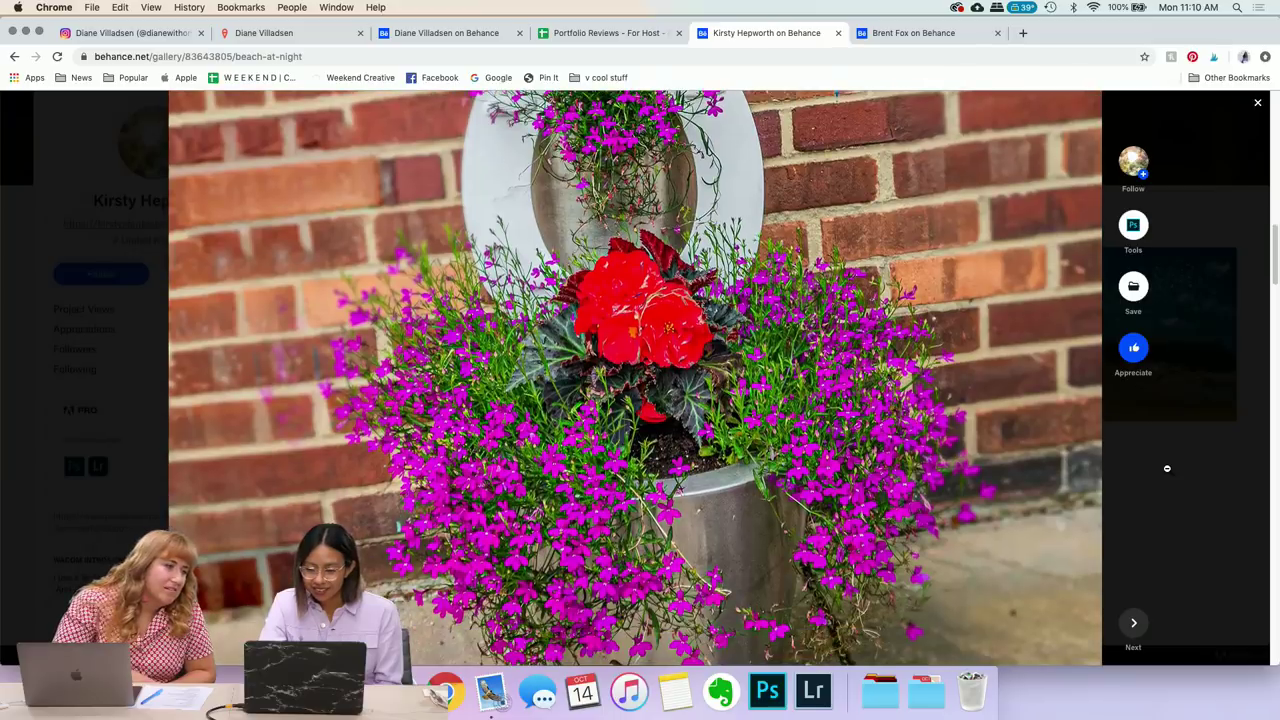
scroll(1166, 468, "down", 10)
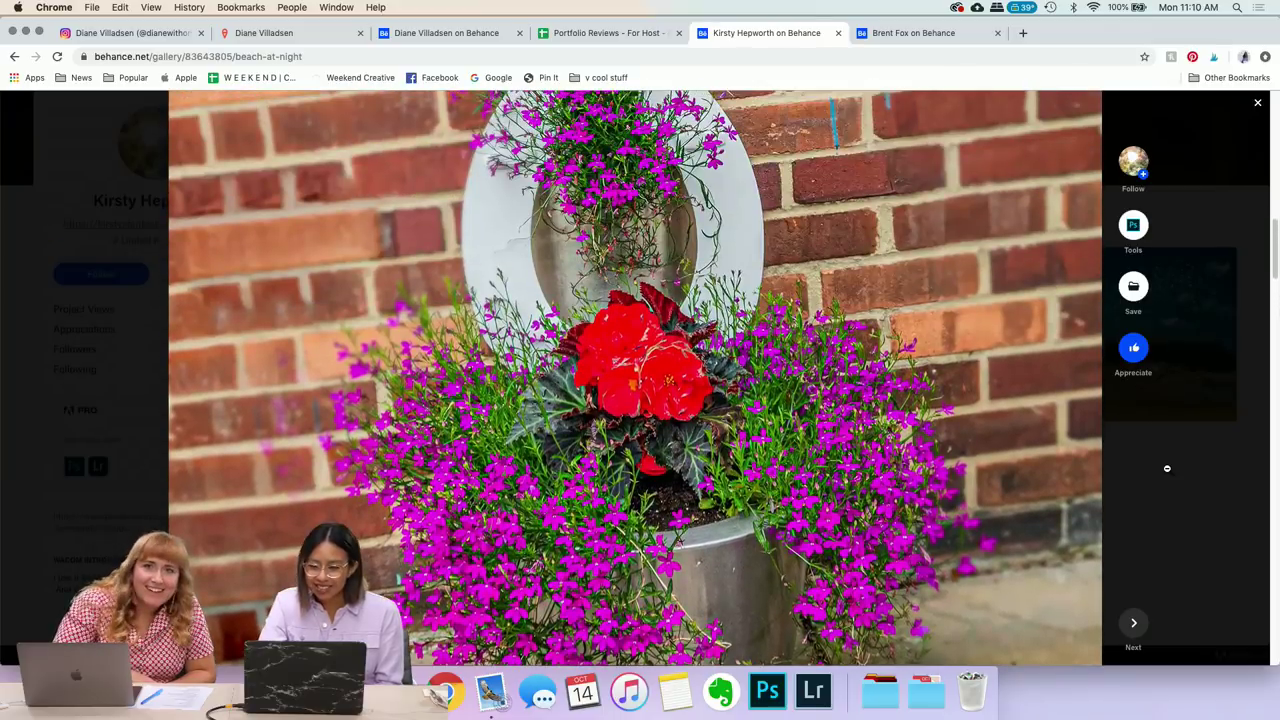
scroll(1166, 468, "down", 1)
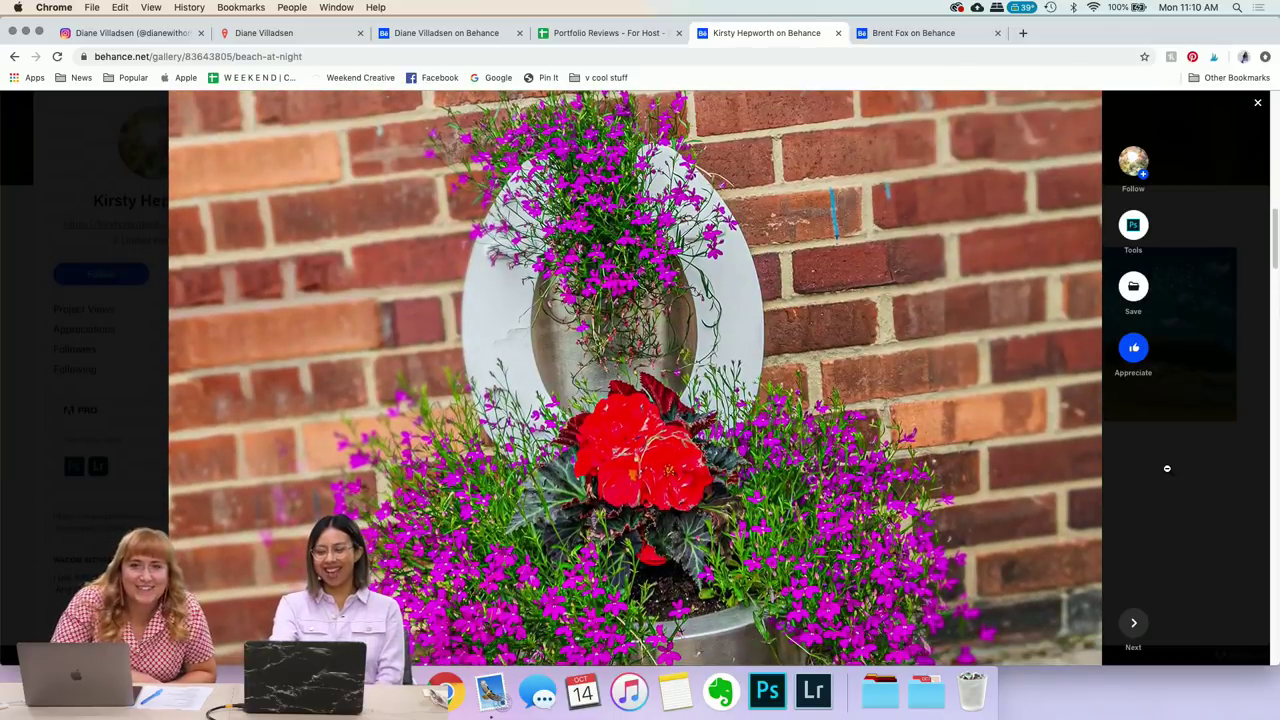
scroll(1166, 468, "down", 2)
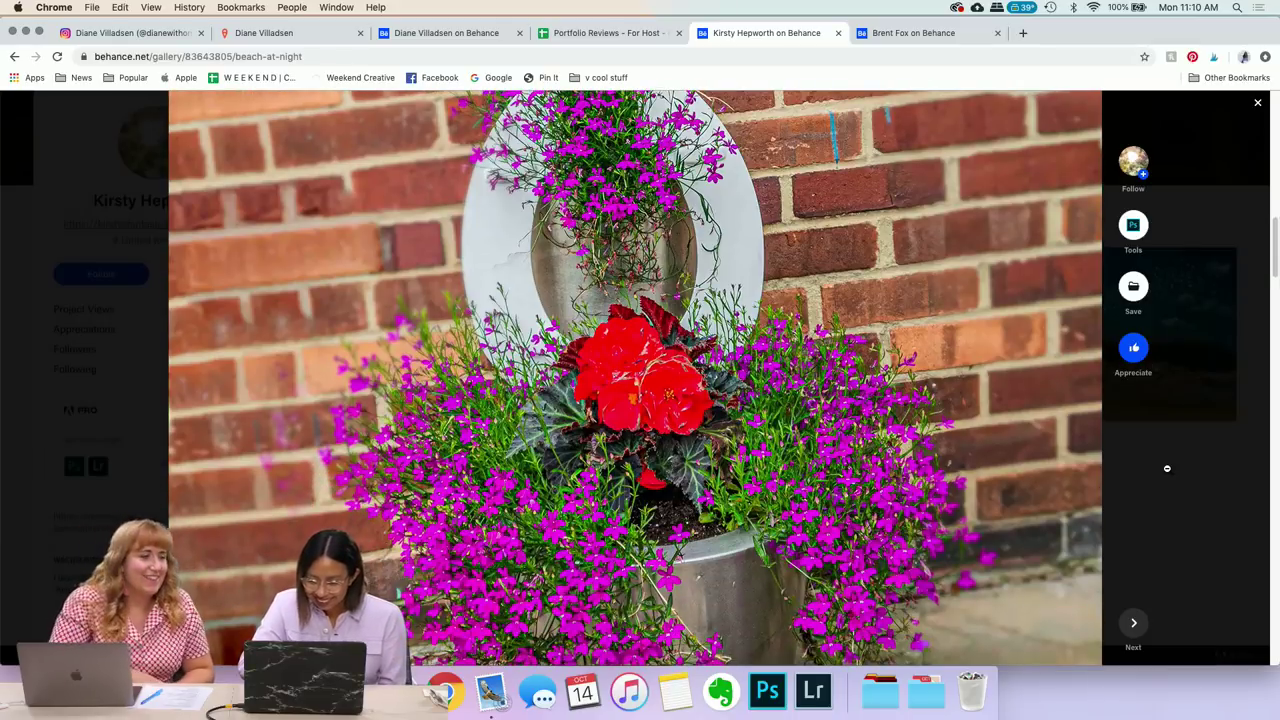
scroll(1130, 437, "down", 4)
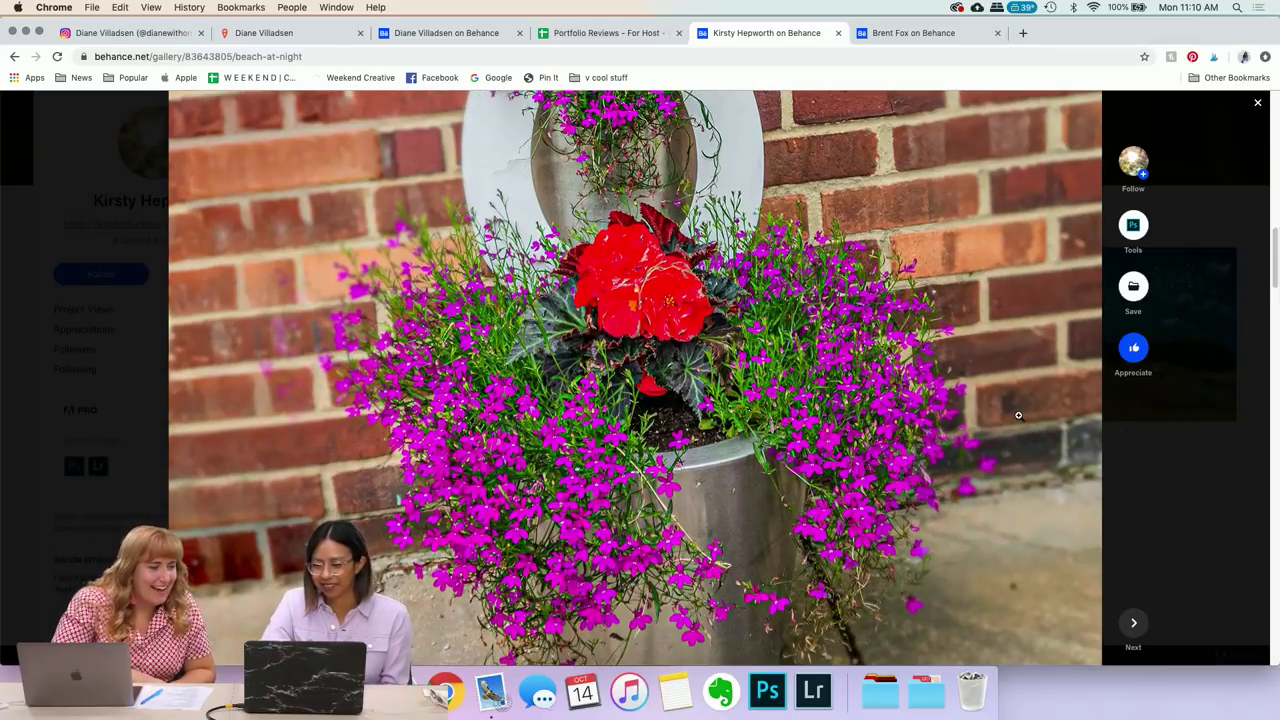
scroll(1018, 415, "up", 2)
scroll(1018, 415, "up", 4)
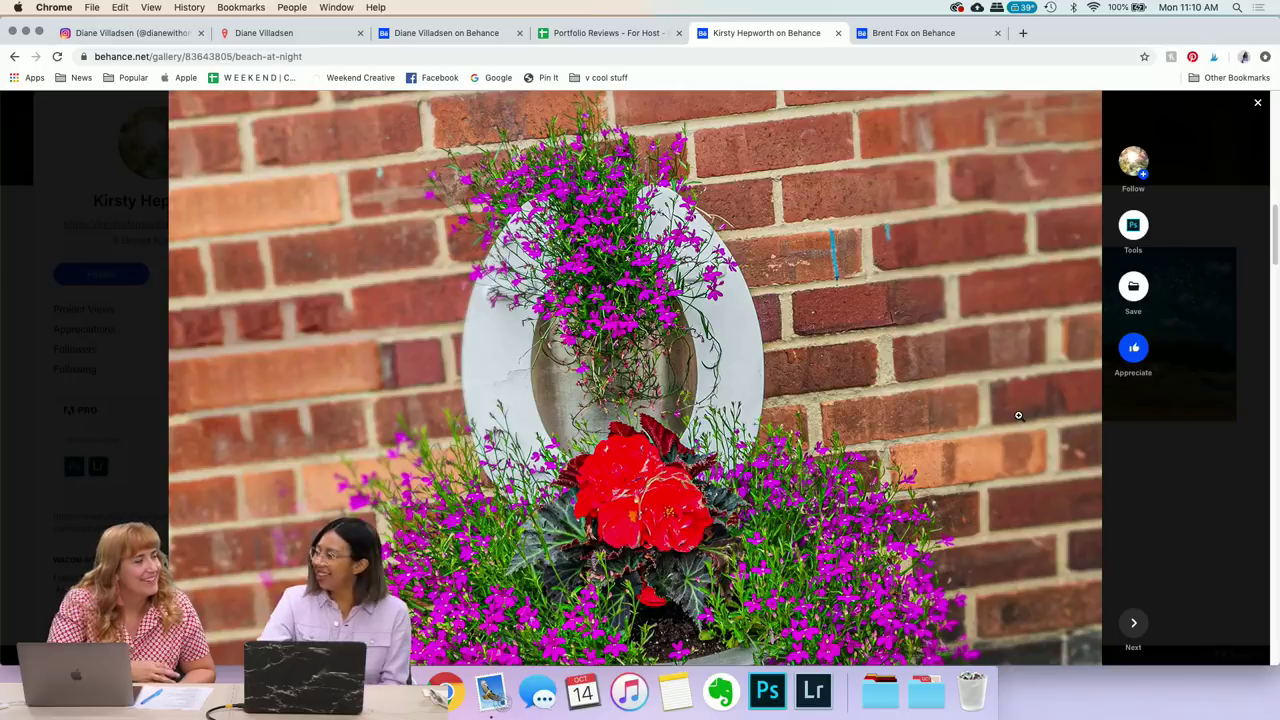
scroll(1018, 415, "down", 2)
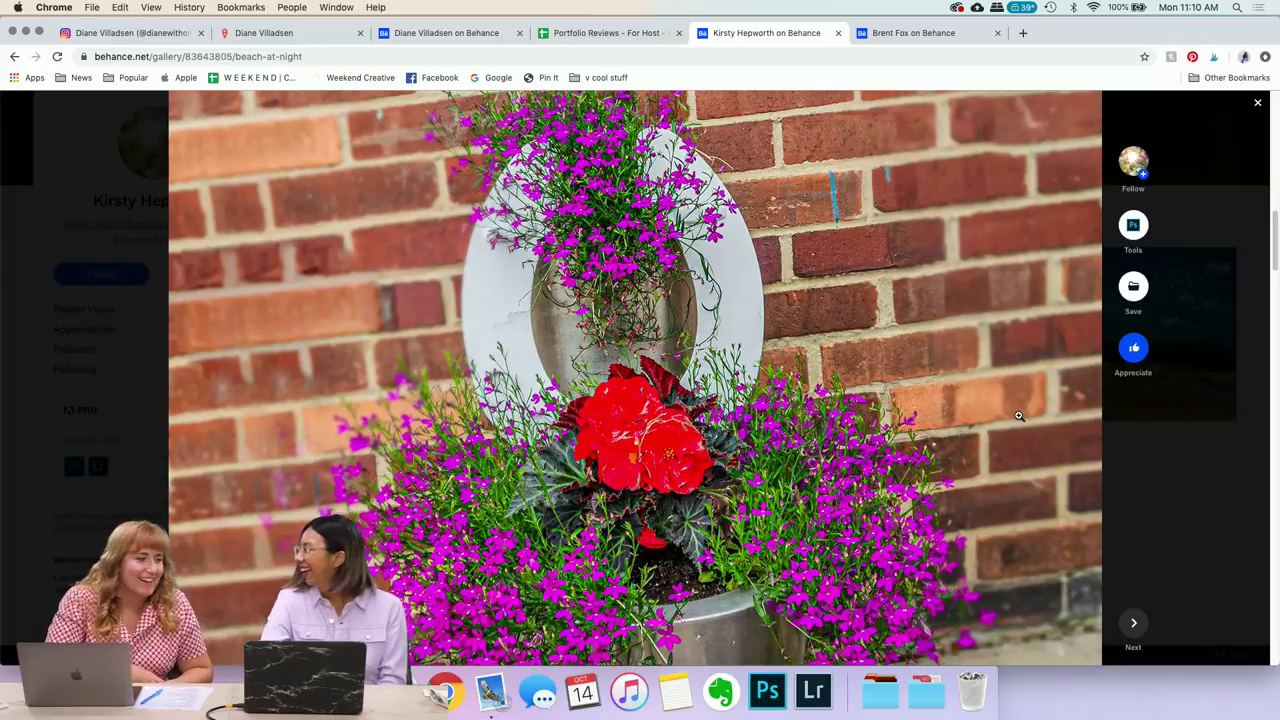
scroll(1018, 415, "down", 18)
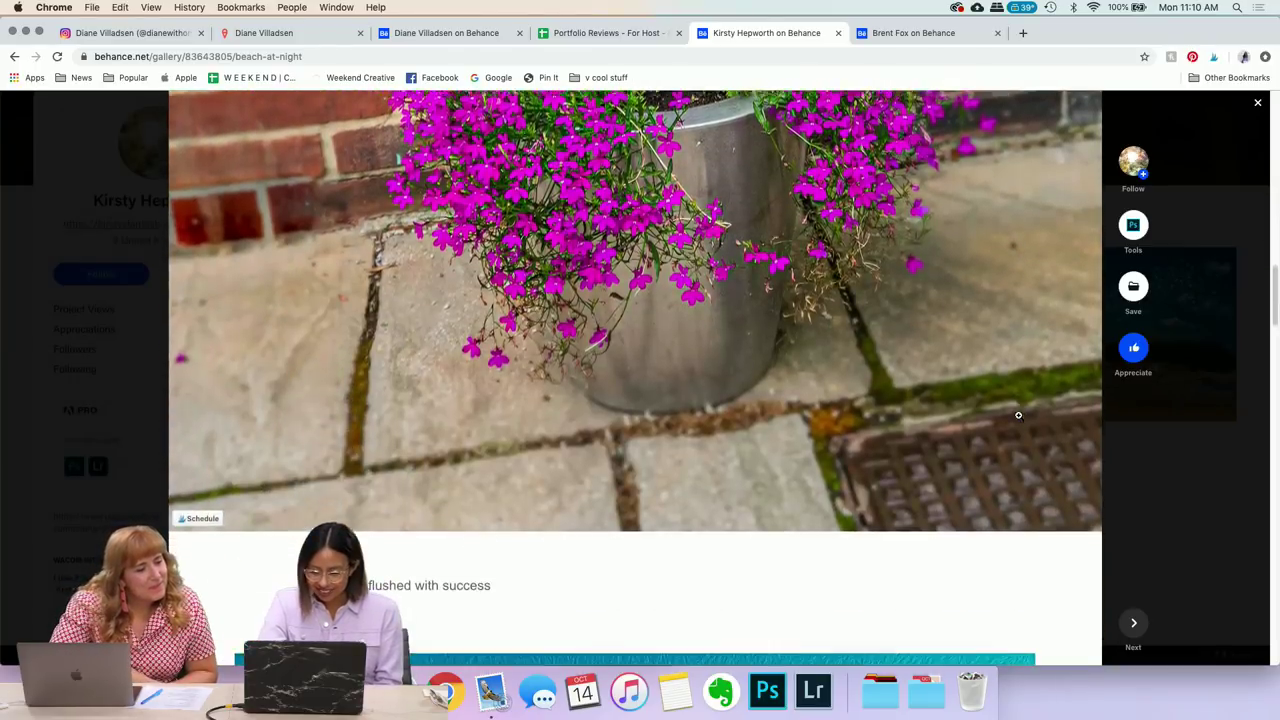
scroll(1018, 415, "down", 6)
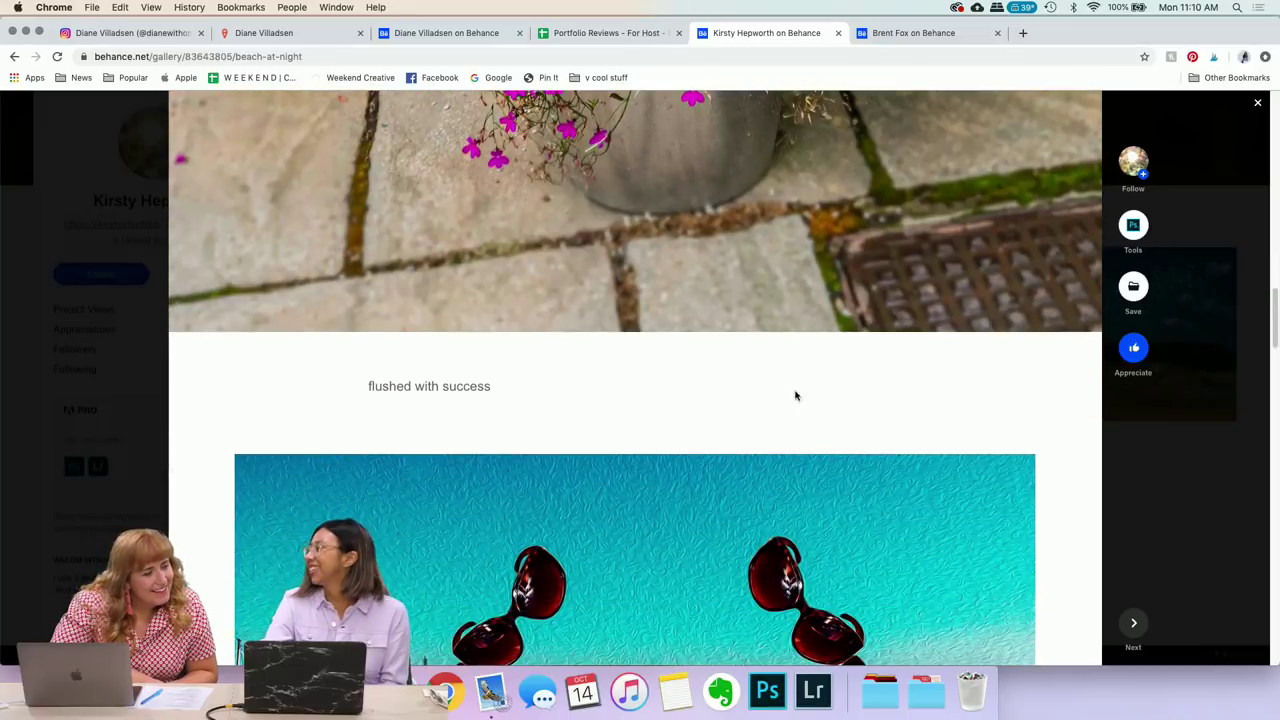
scroll(800, 395, "up", 20)
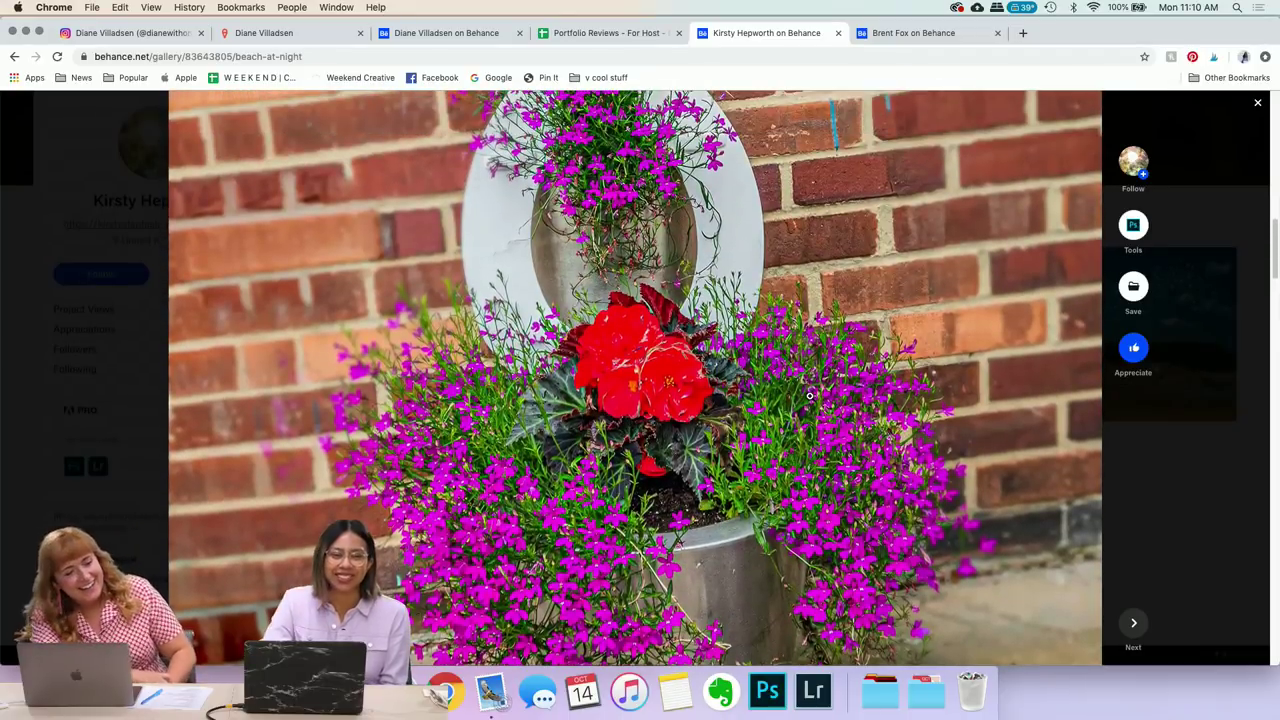
scroll(810, 396, "down", 11)
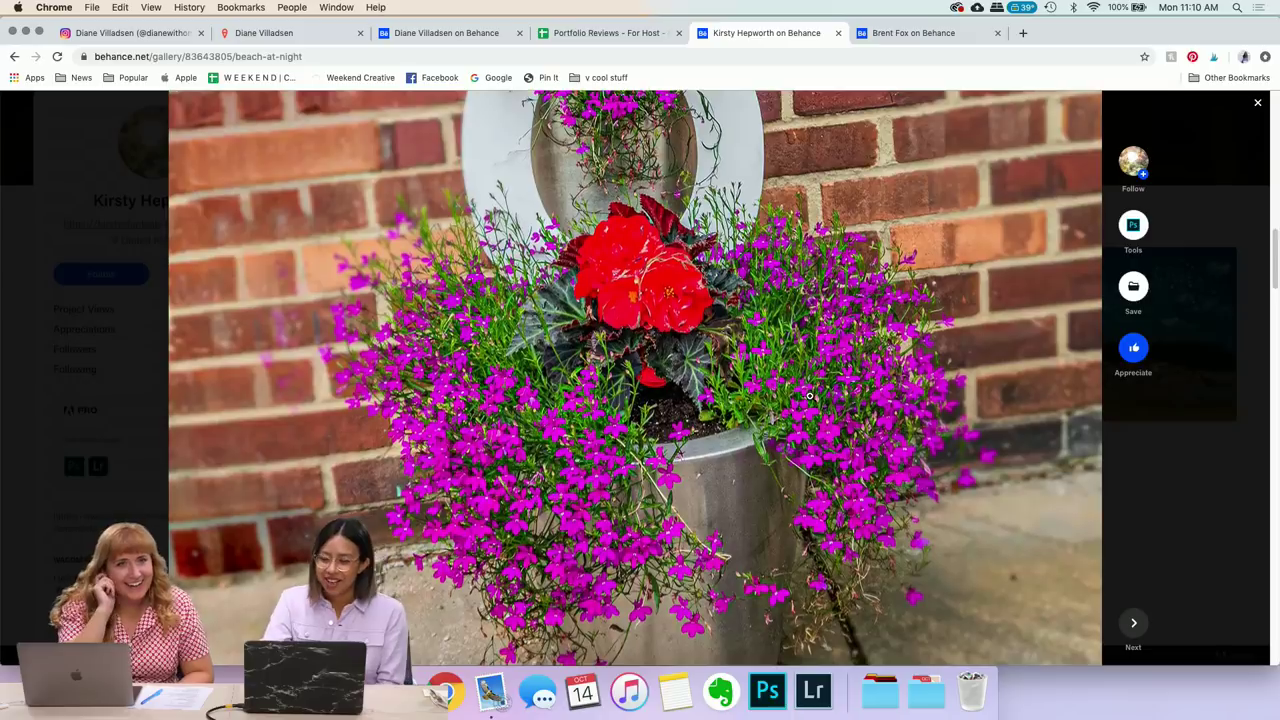
scroll(810, 396, "down", 15)
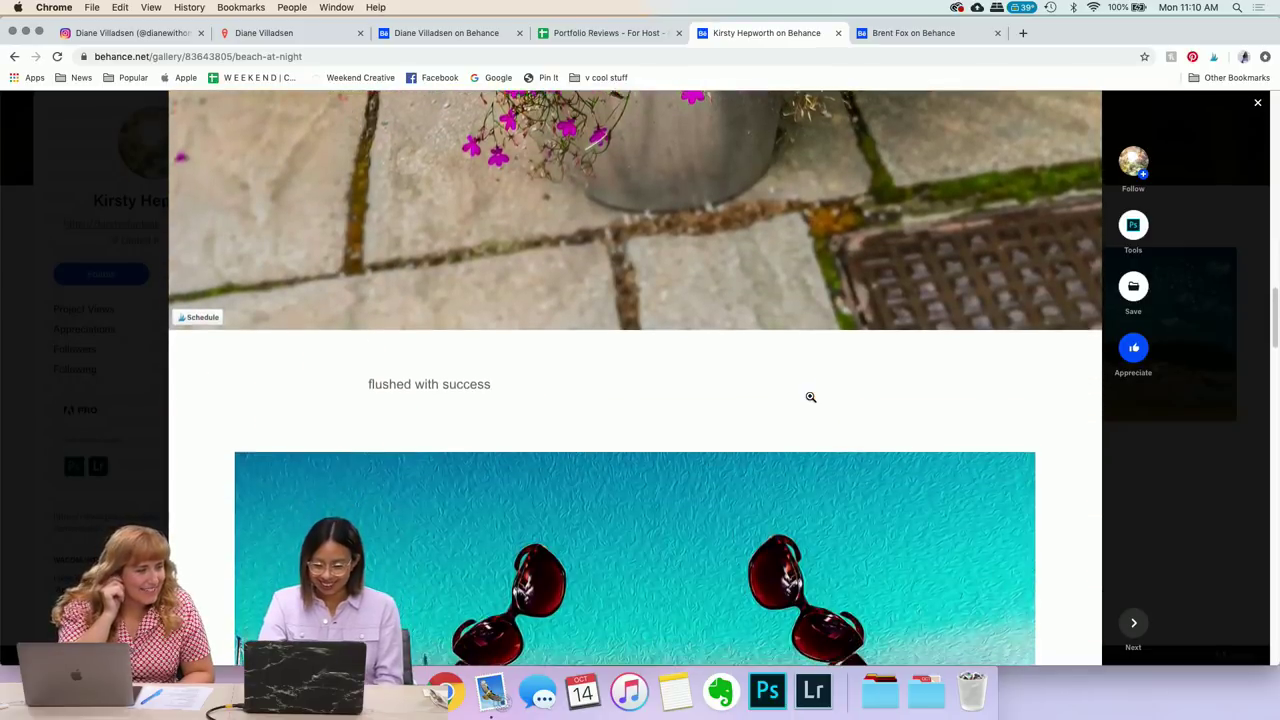
scroll(809, 395, "down", 6)
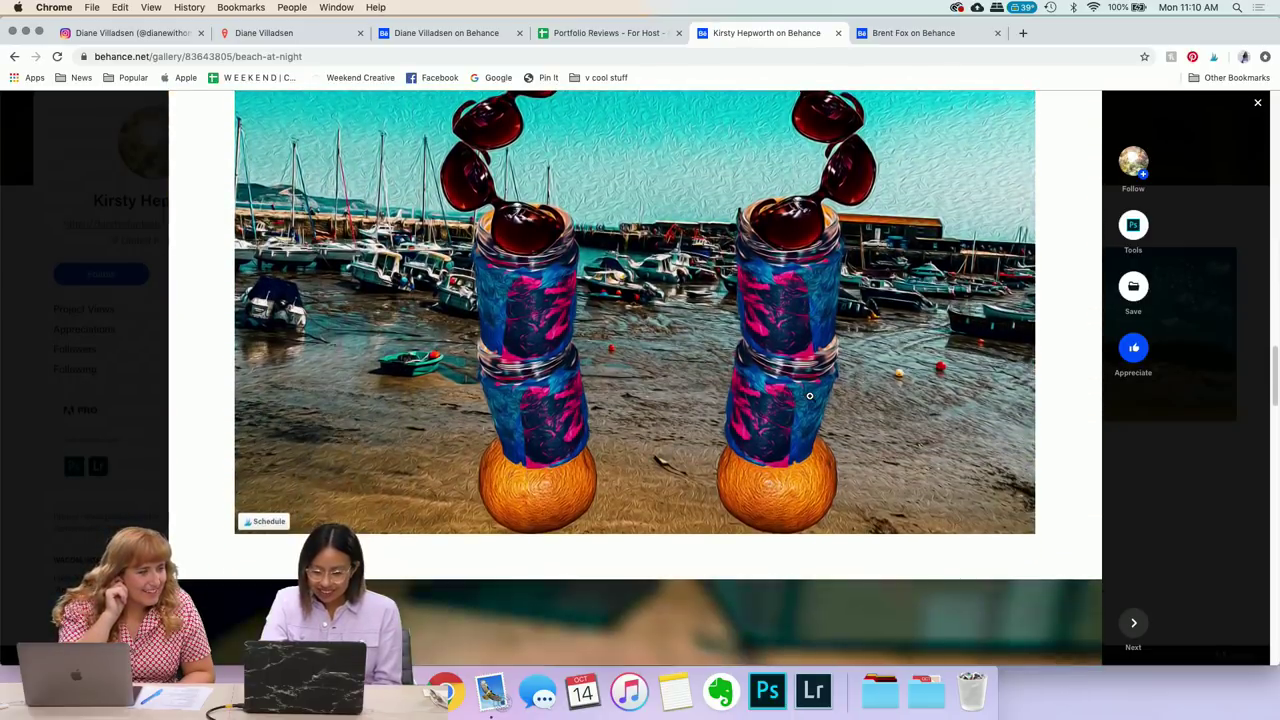
scroll(809, 395, "up", 4)
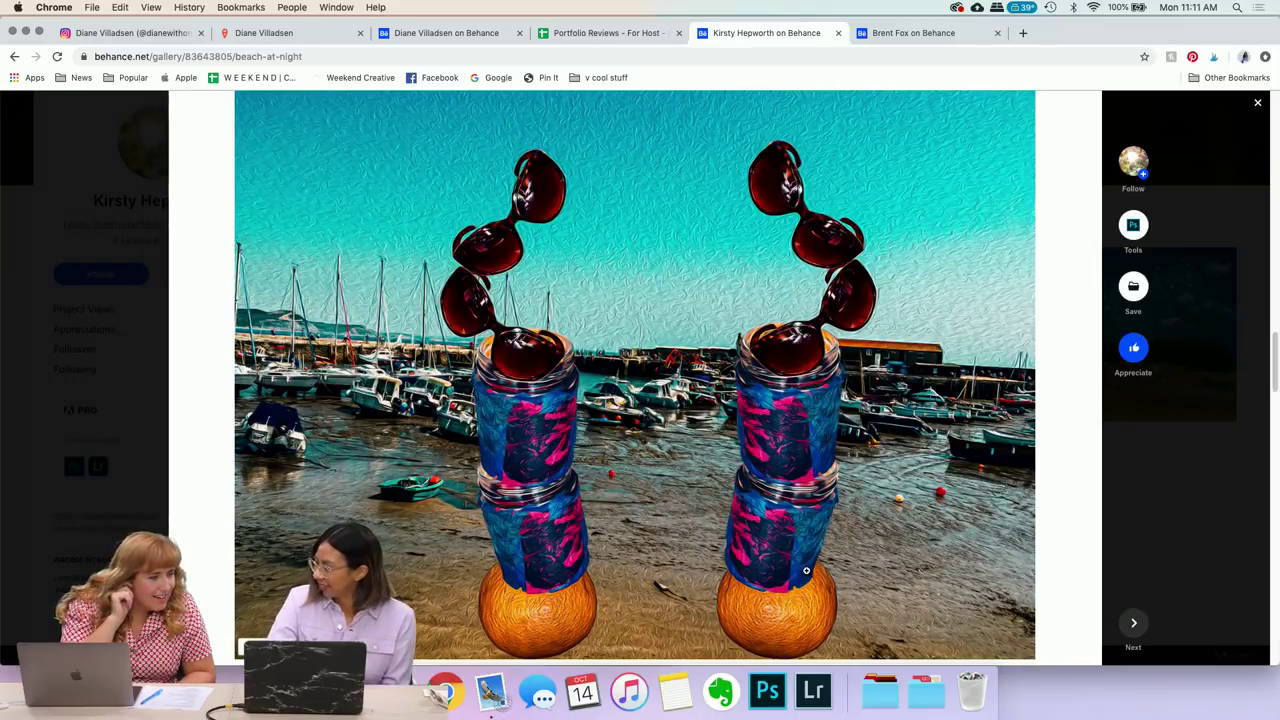
scroll(1016, 549, "down", 1)
scroll(1016, 549, "down", 5)
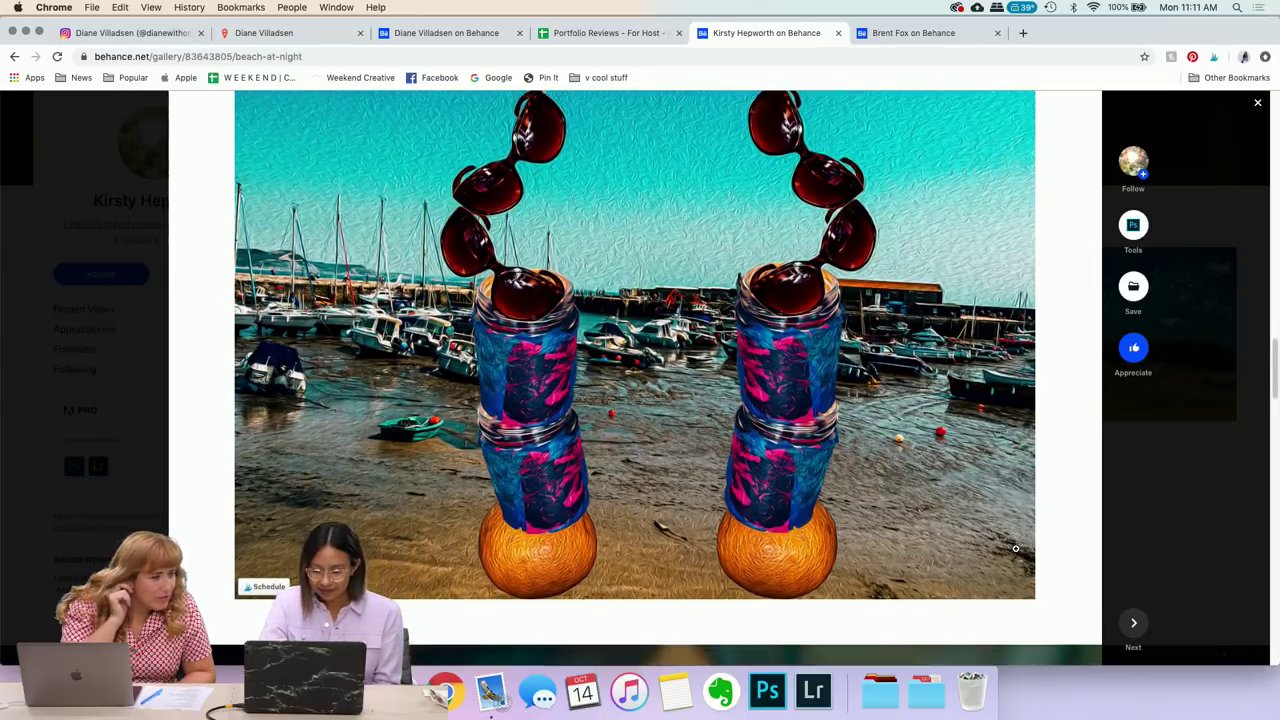
scroll(1016, 549, "down", 10)
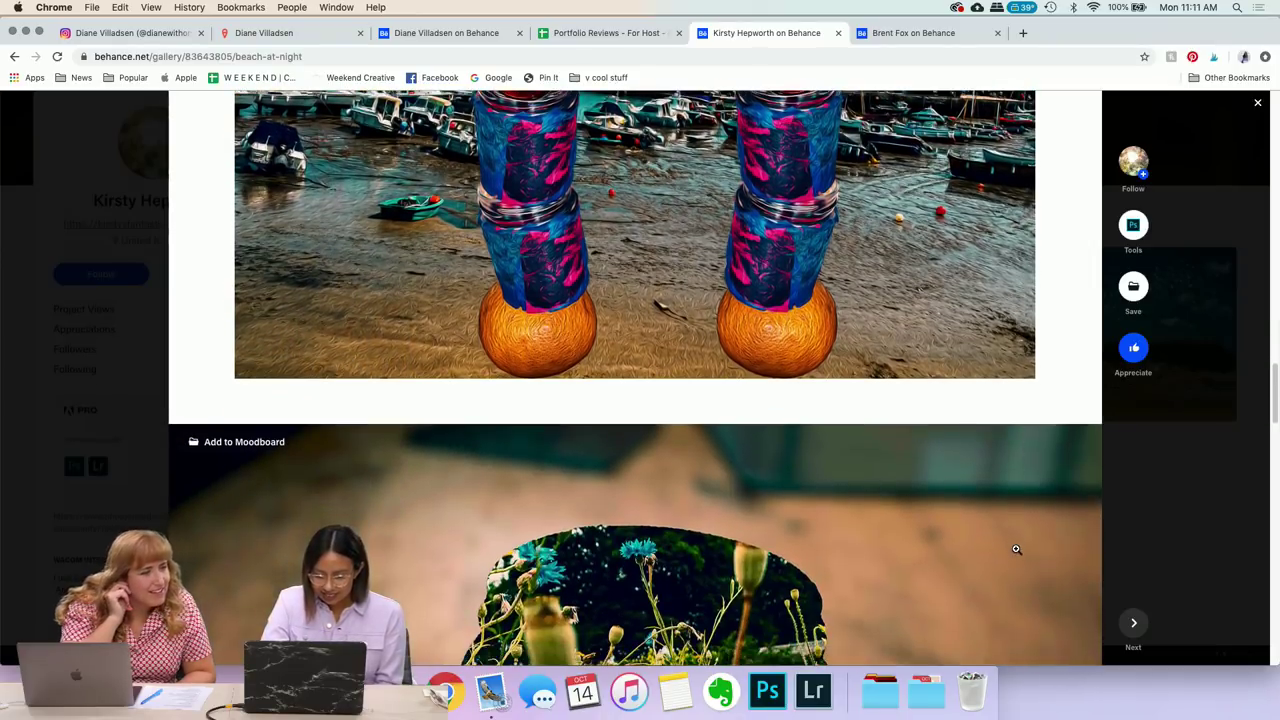
scroll(1016, 549, "down", 6)
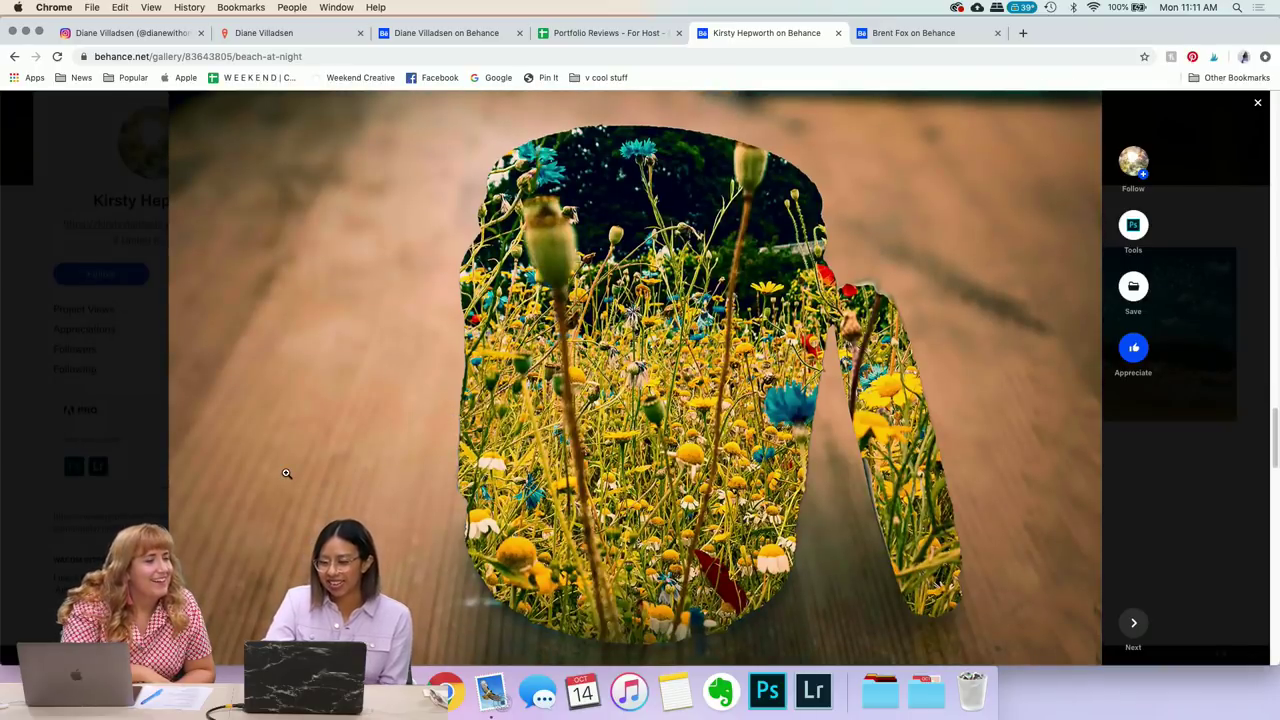
scroll(286, 473, "down", 1)
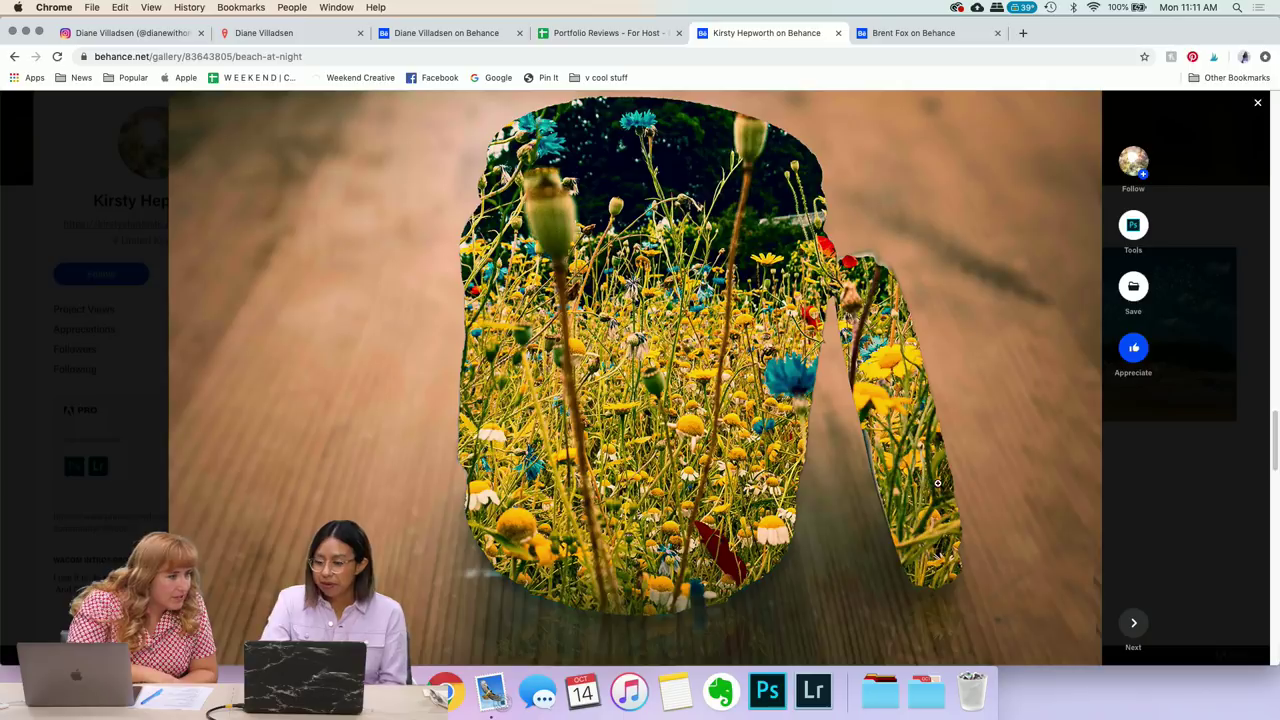
scroll(962, 430, "up", 2)
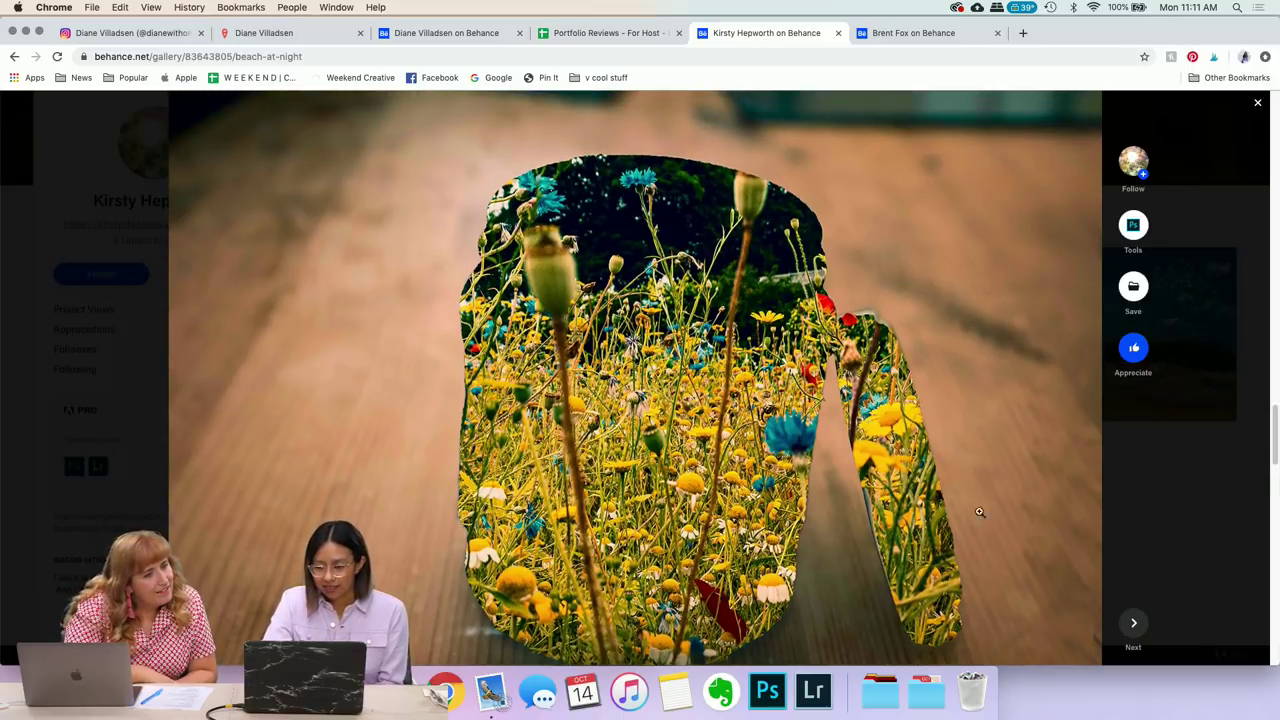
scroll(954, 491, "down", 5)
scroll(952, 490, "down", 10)
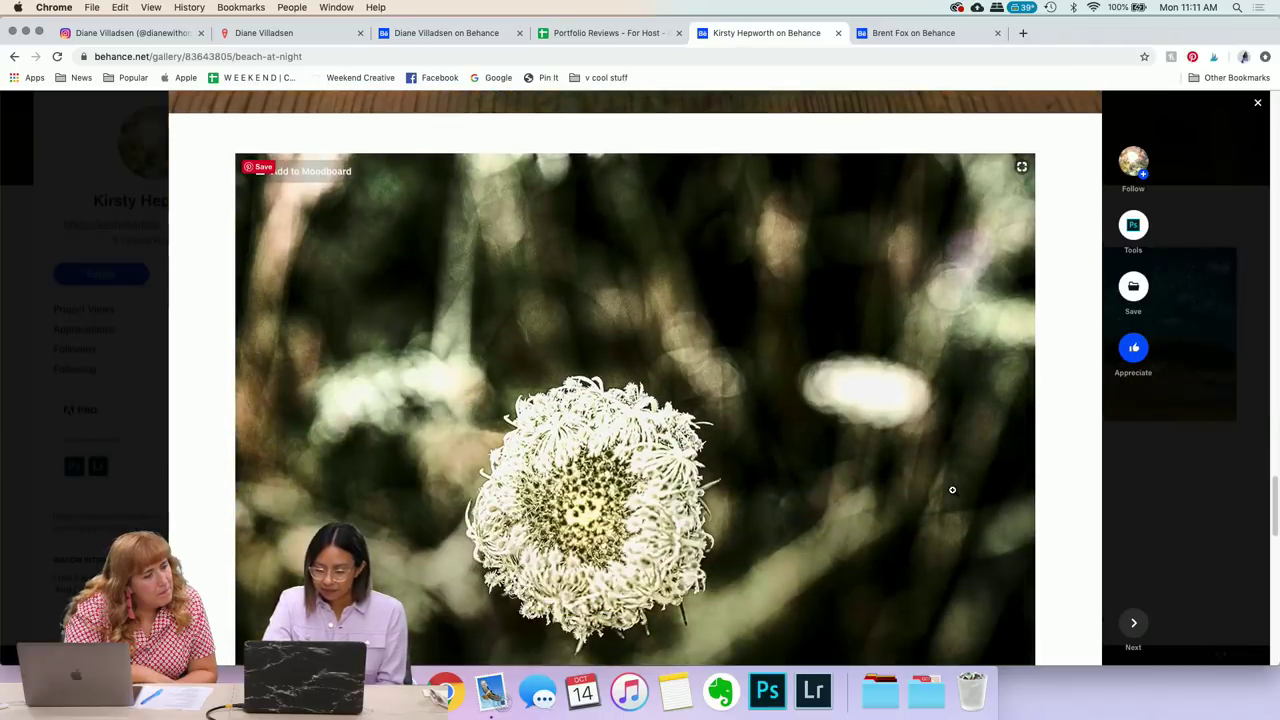
scroll(952, 490, "down", 3)
scroll(952, 490, "down", 3)
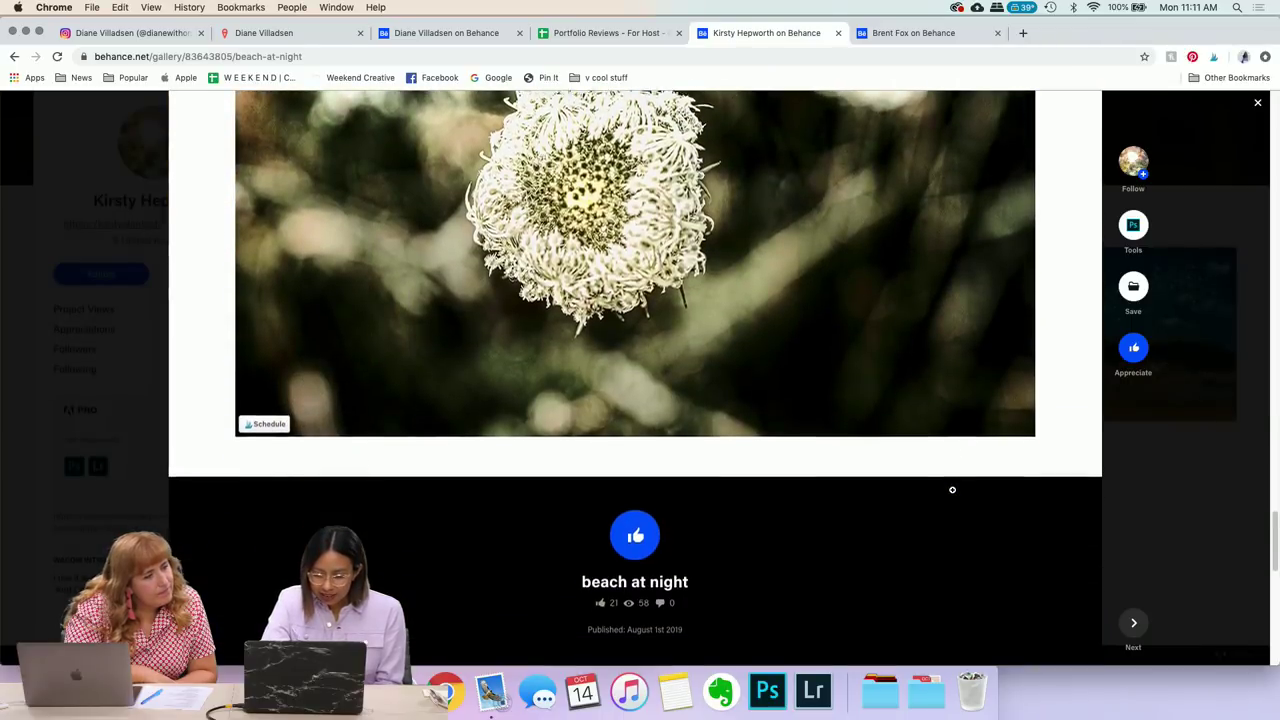
scroll(952, 490, "up", 5)
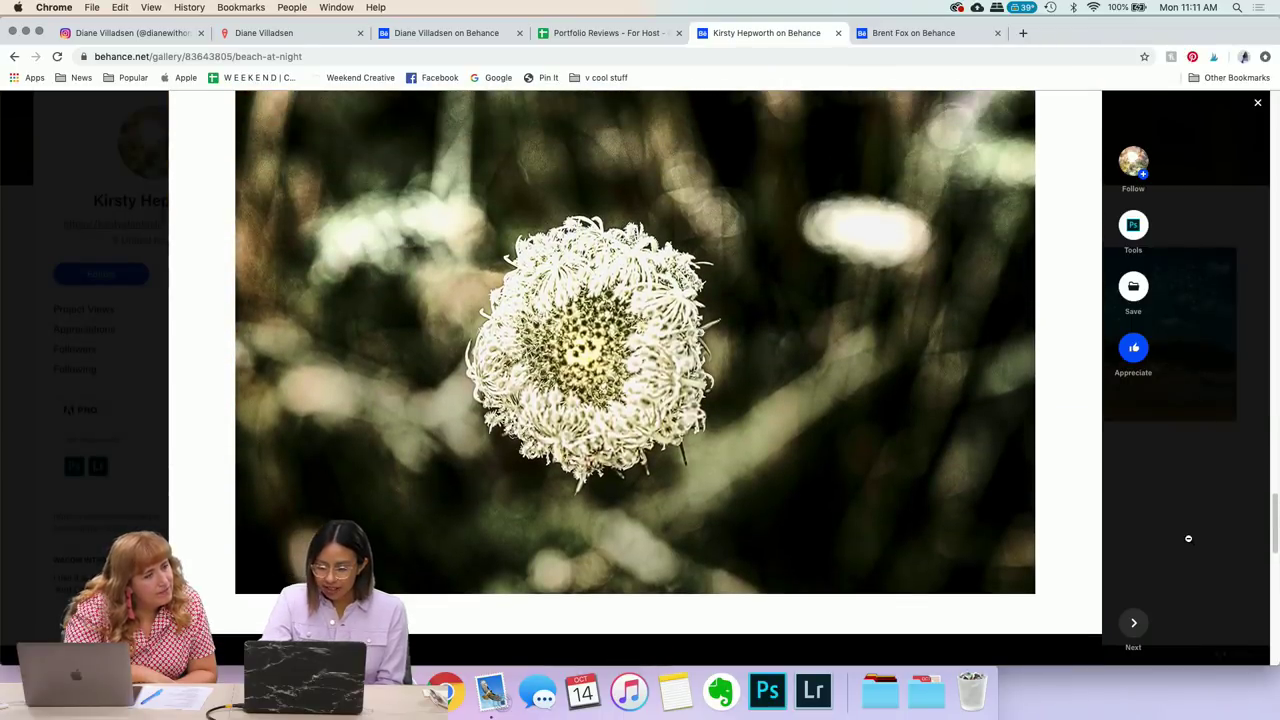
- Close 'beach at night' and look over the profile's six-project Work grid
left_click(1188, 538)
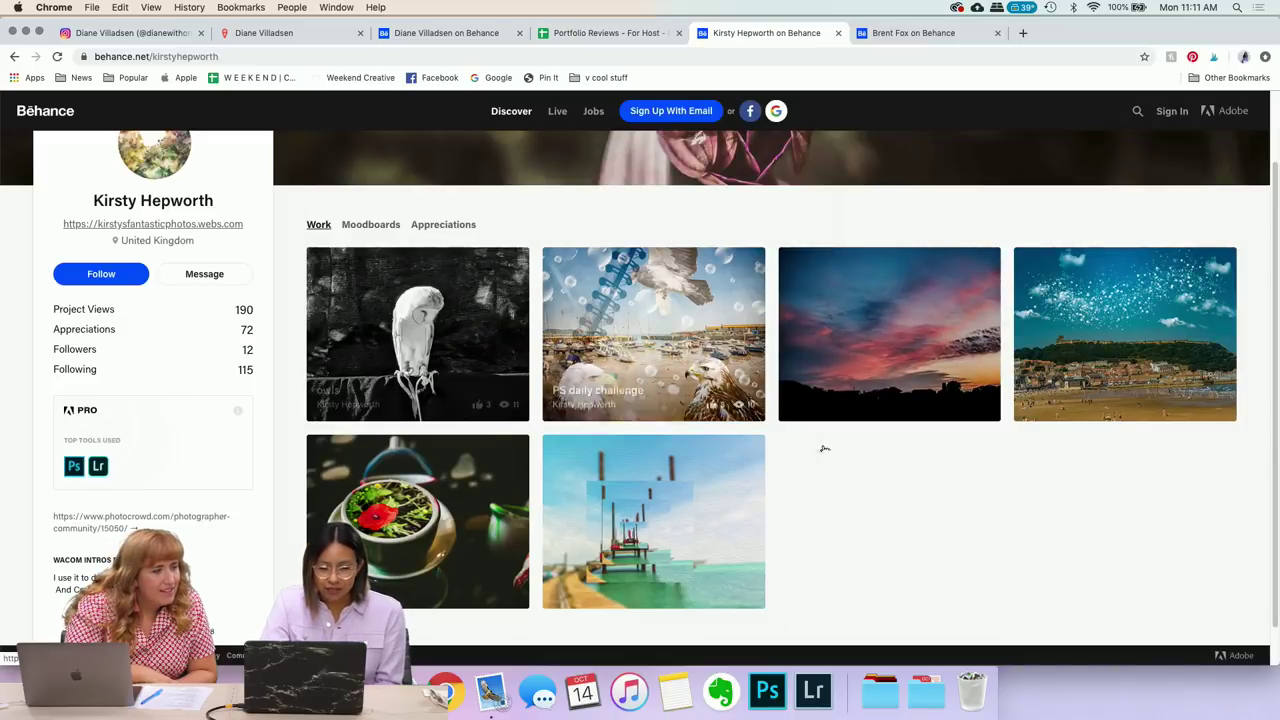
scroll(477, 519, "down", 1)
scroll(477, 519, "up", 2)
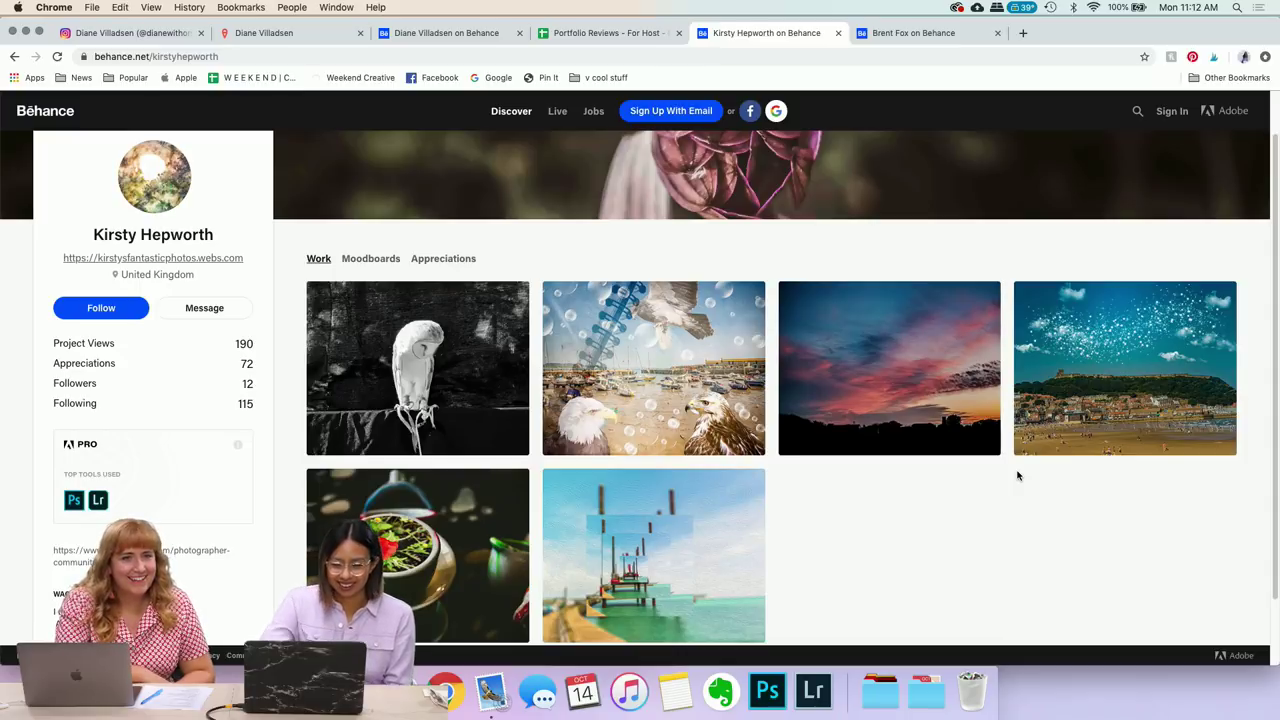
- Switch to the art director's profile tab and browse its twelve Work projects
left_click(862, 36)
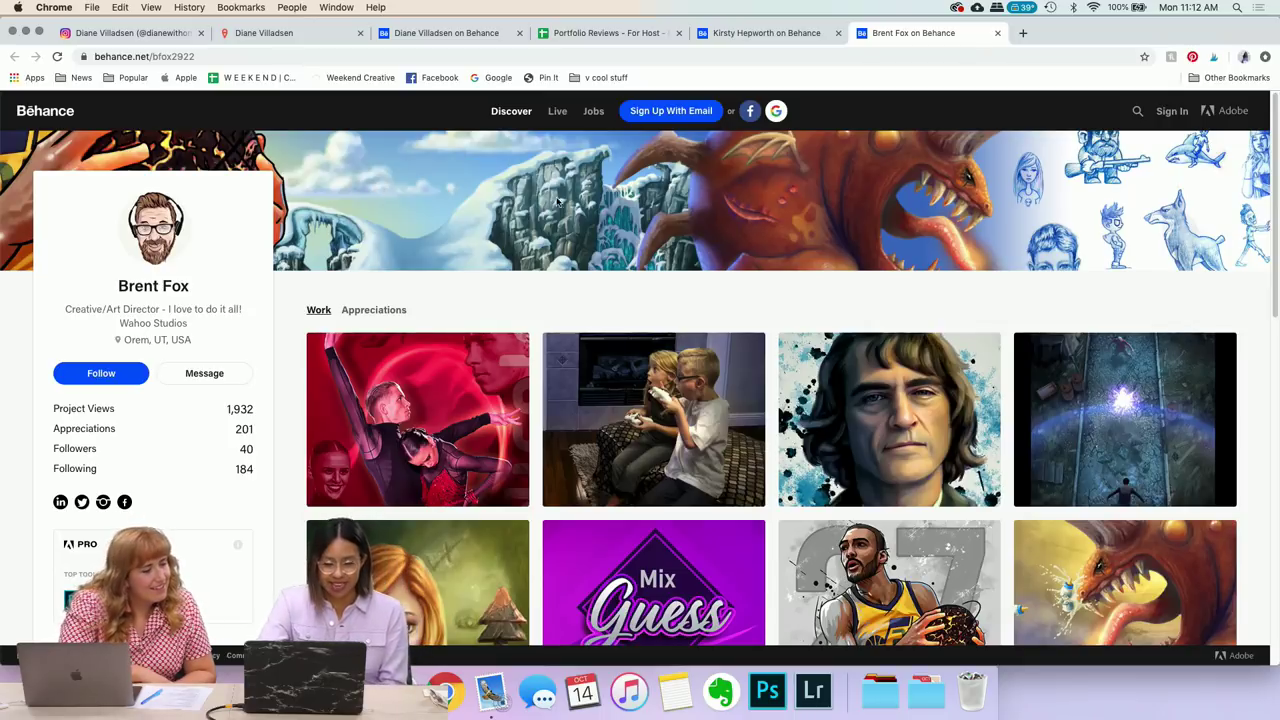
scroll(420, 420, "down", 2)
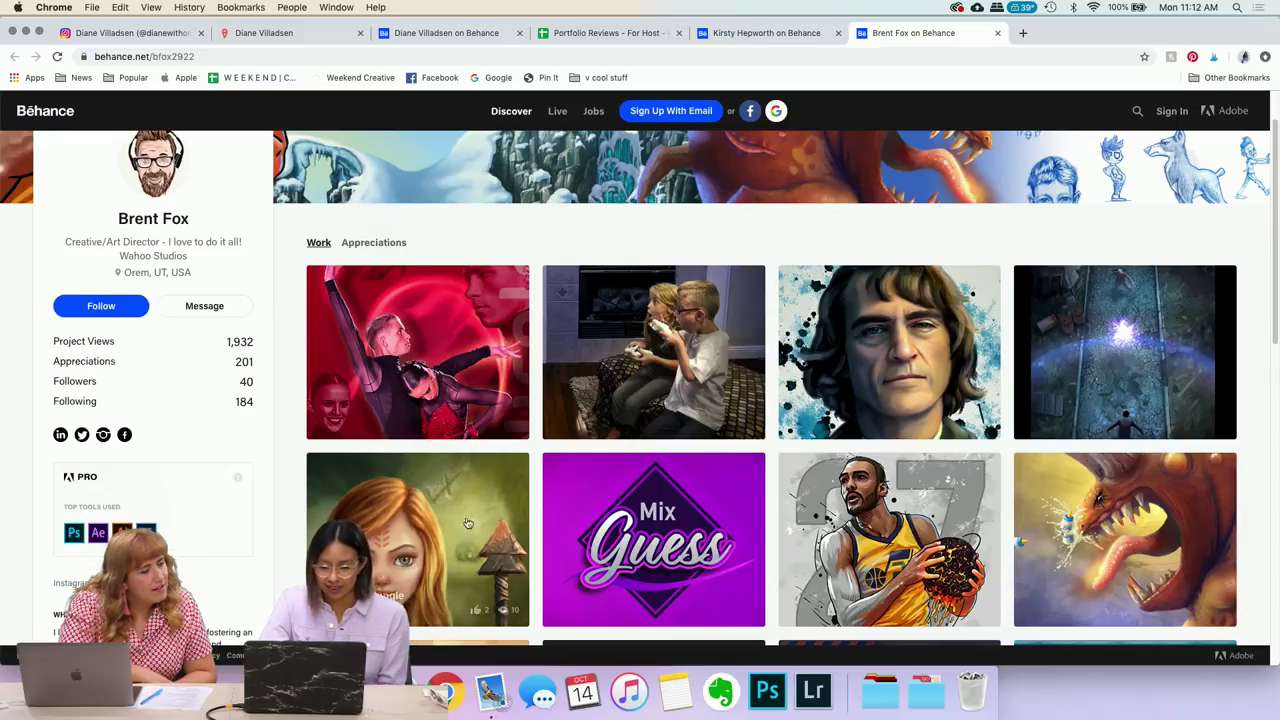
scroll(338, 522, "down", 3)
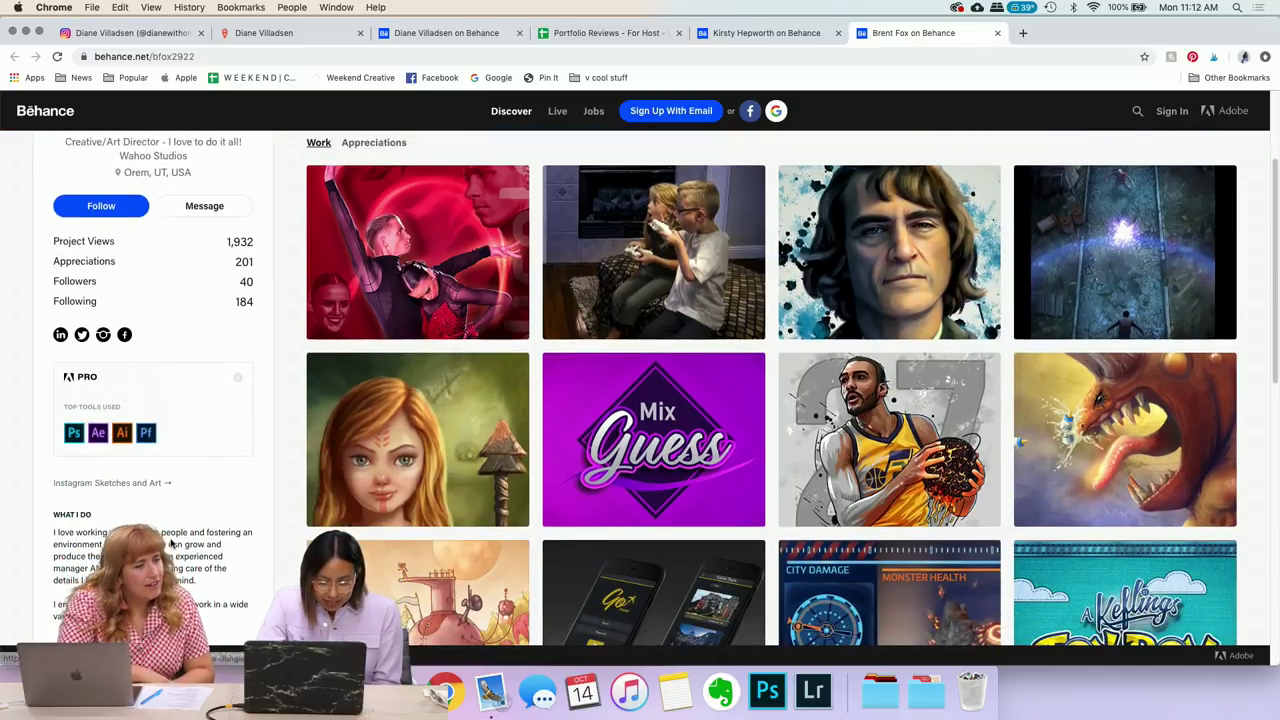
scroll(338, 522, "down", 2)
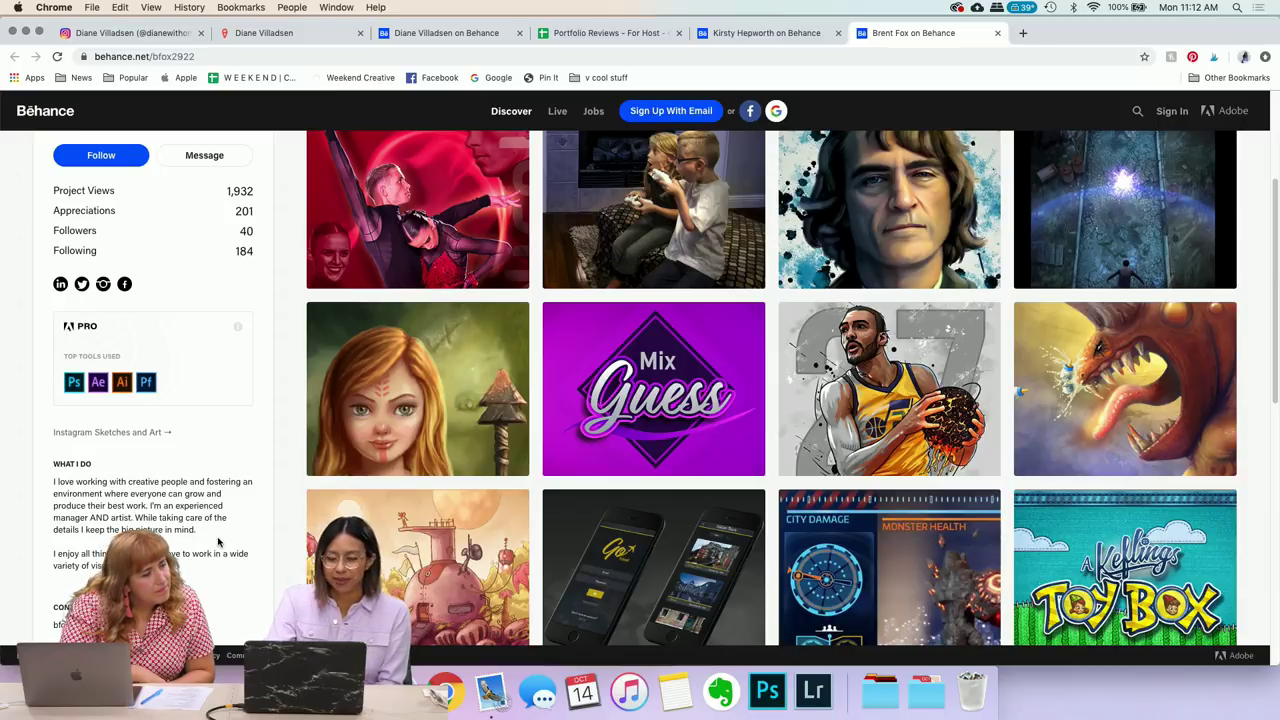
scroll(500, 391, "up", 3)
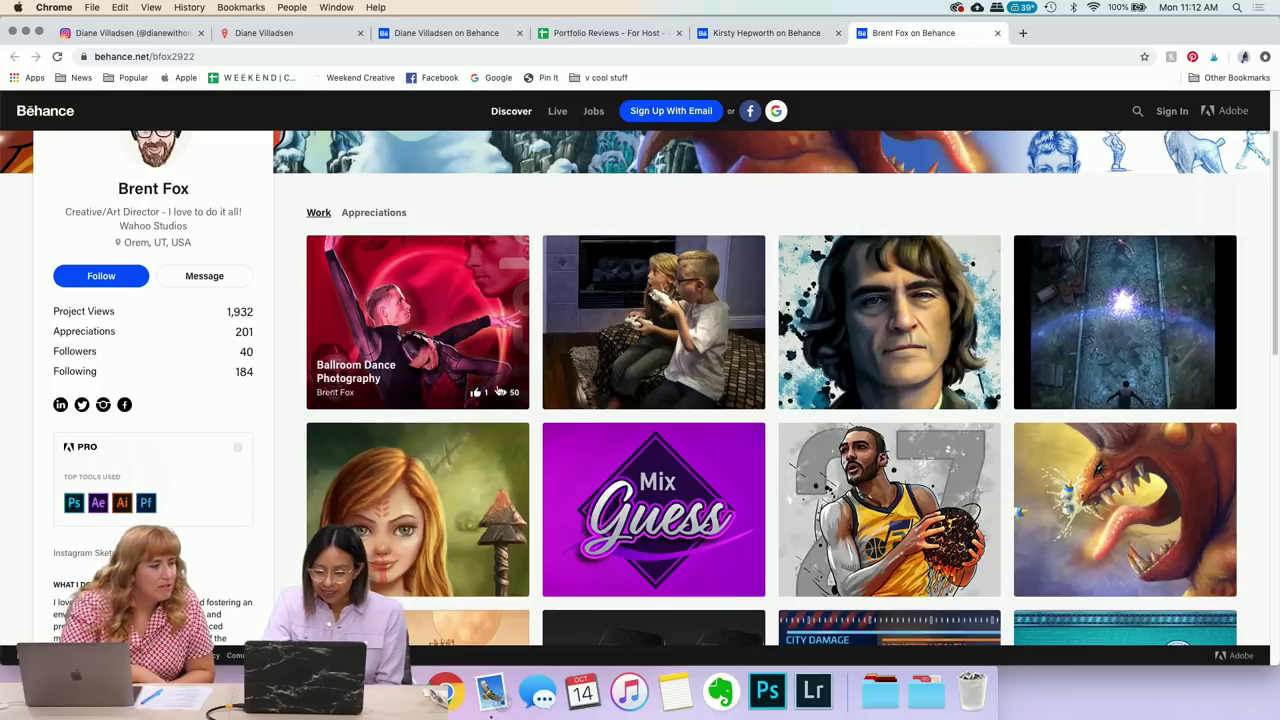
scroll(600, 300, "down", 3)
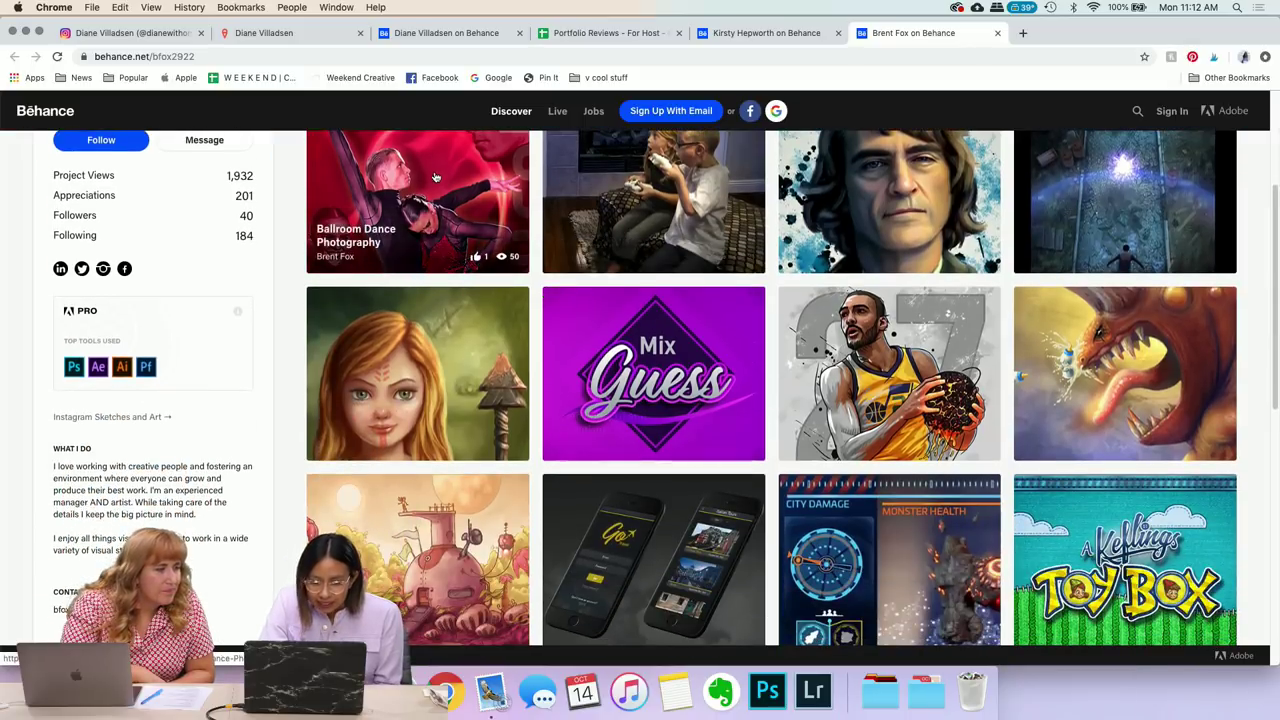
left_click(481, 188)
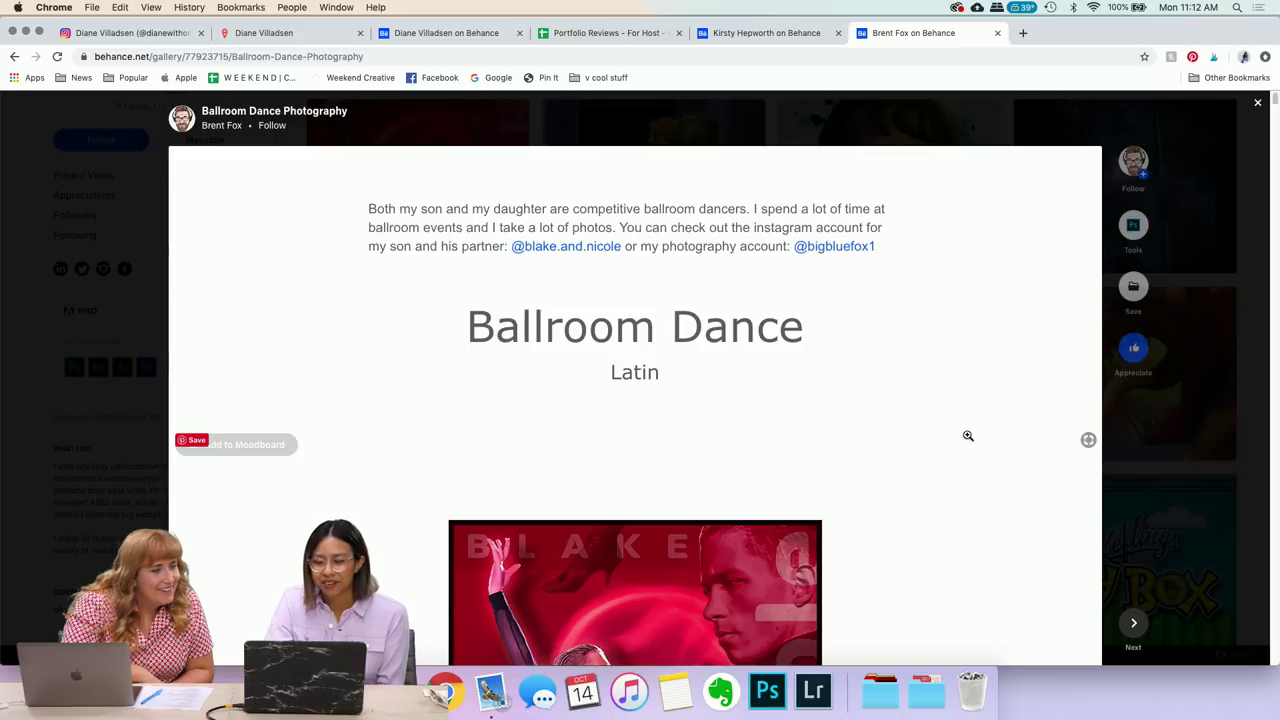
scroll(968, 436, "down", 5)
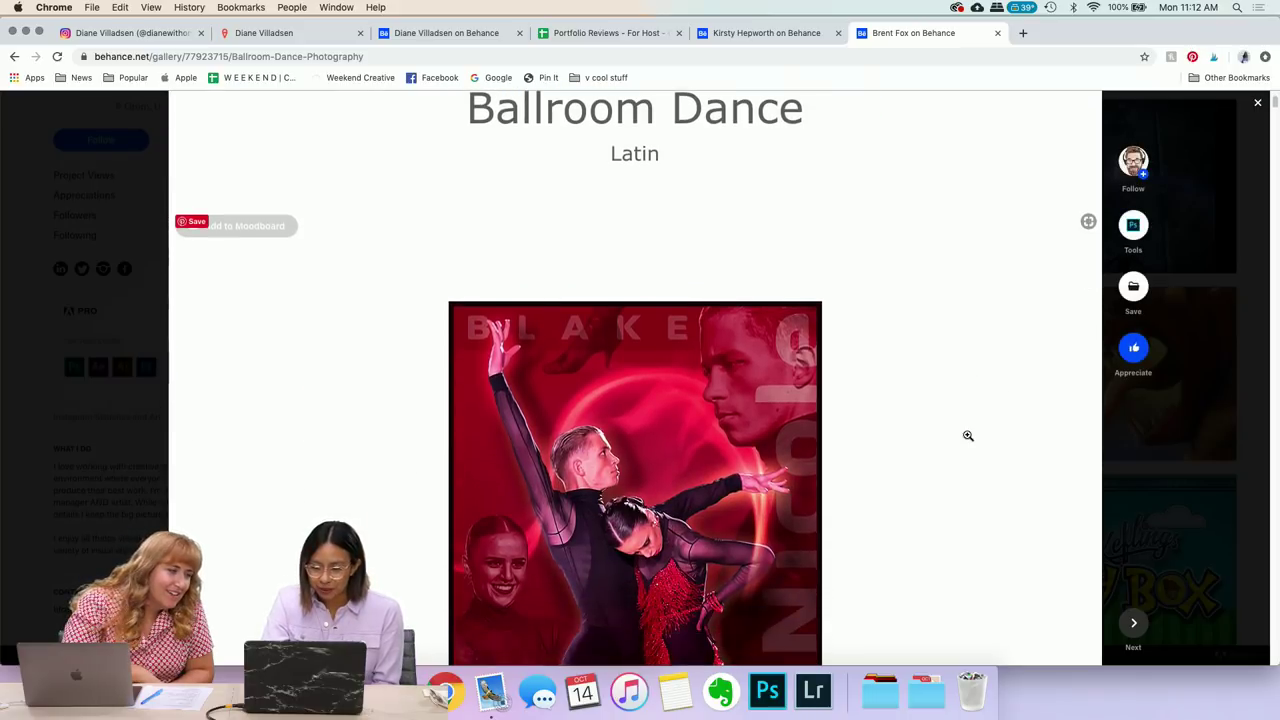
scroll(968, 436, "down", 4)
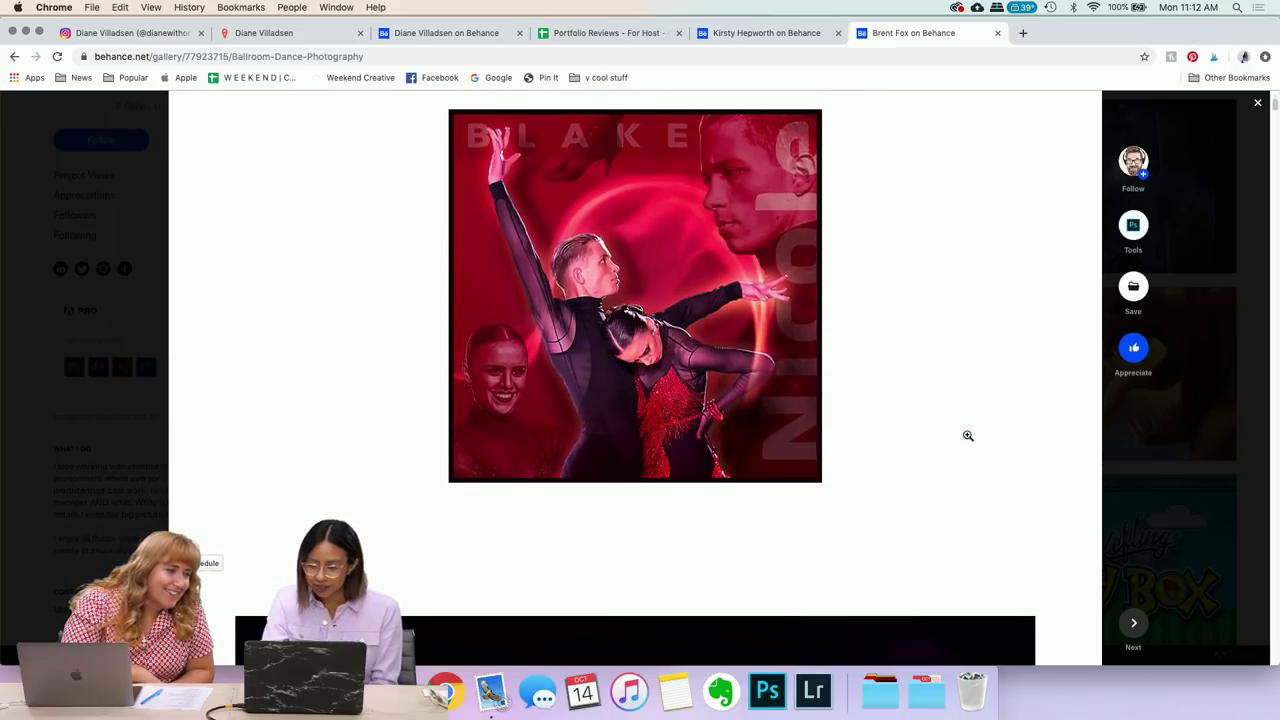
scroll(968, 436, "up", 3)
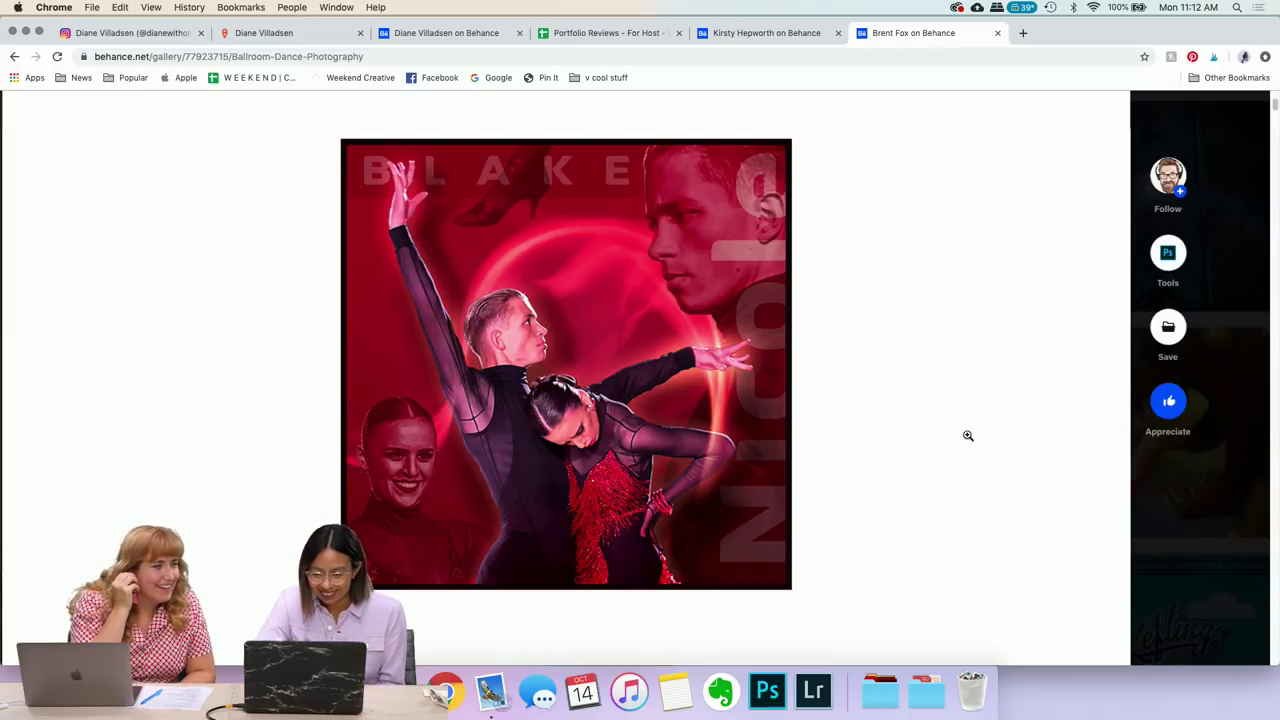
scroll(968, 436, "down", 1)
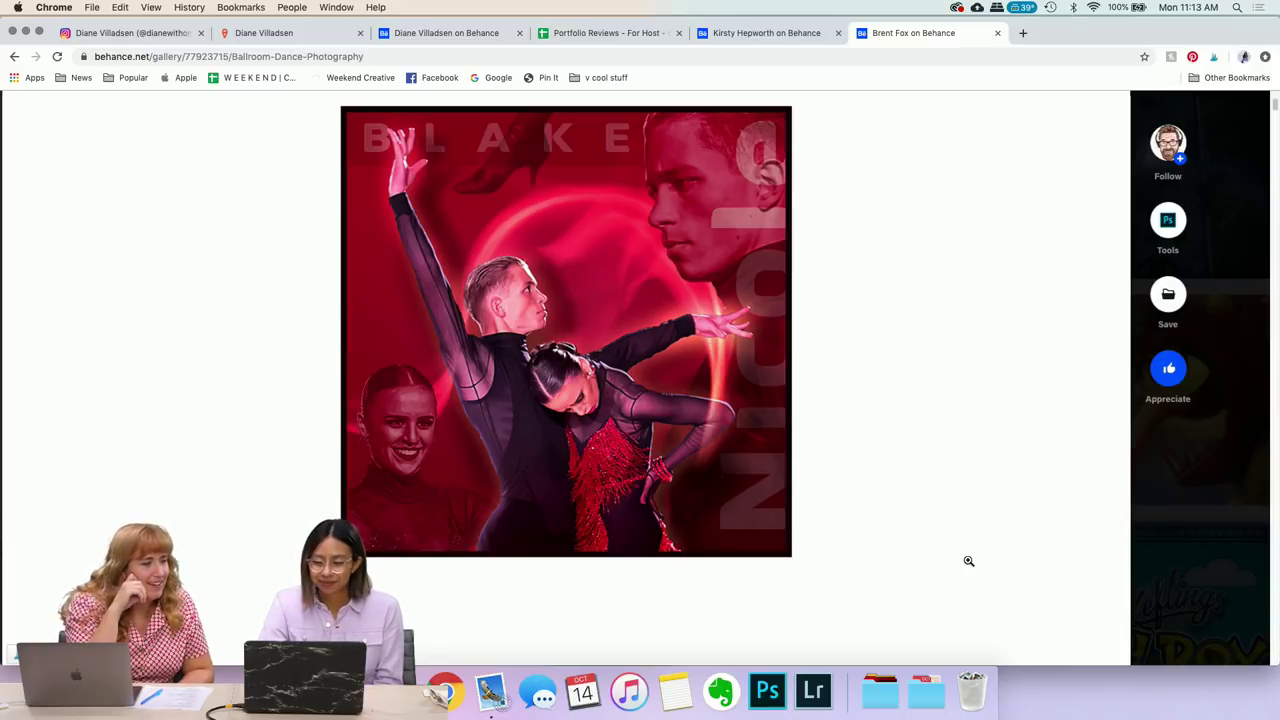
scroll(968, 561, "down", 6)
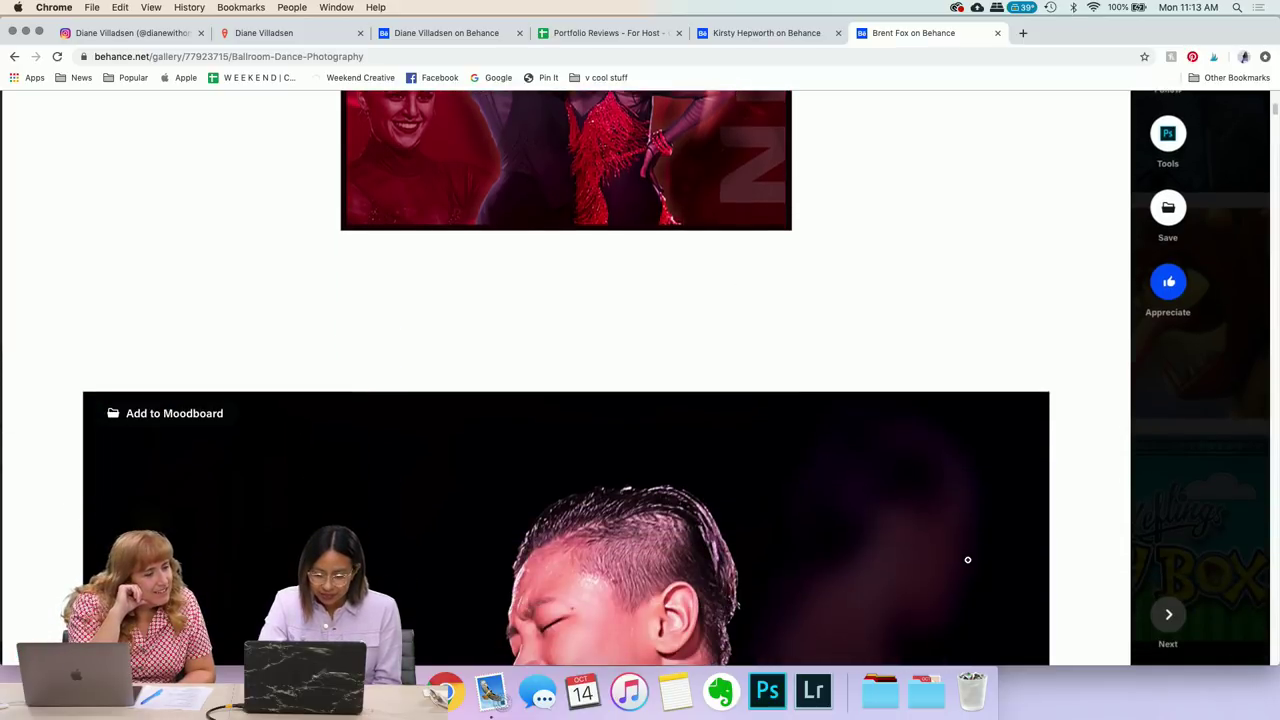
scroll(968, 560, "down", 7)
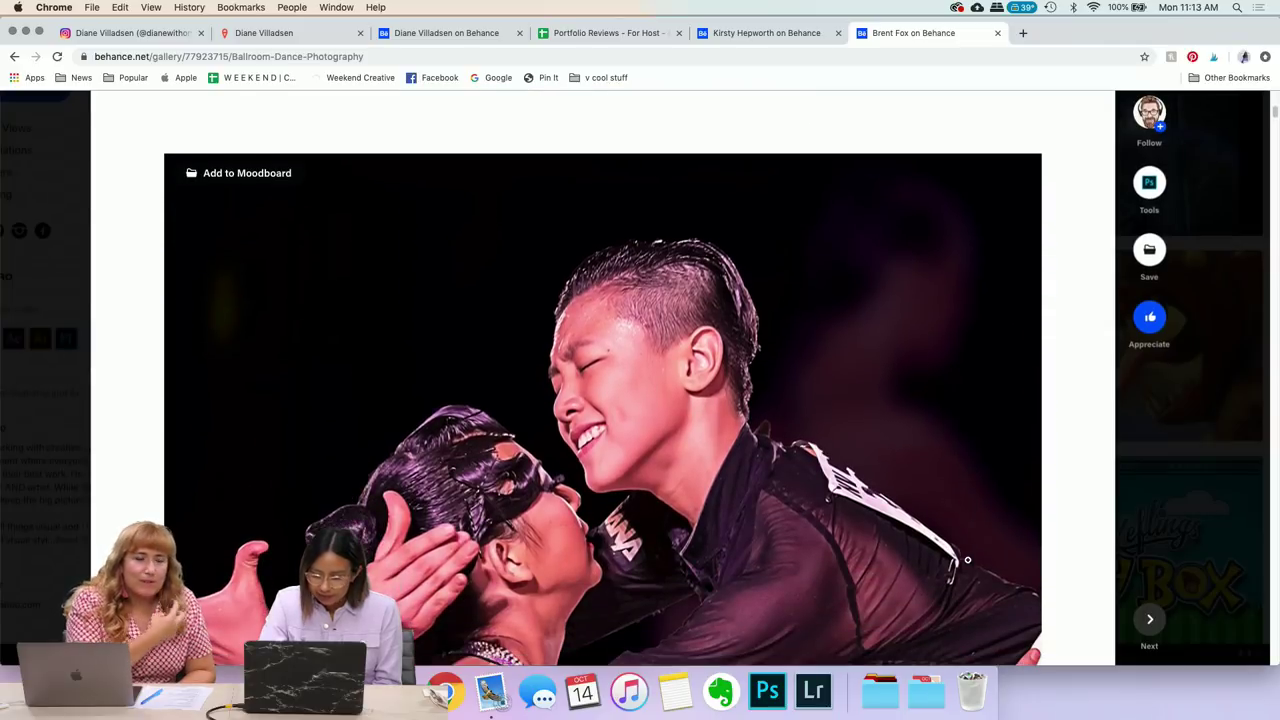
scroll(968, 560, "down", 7)
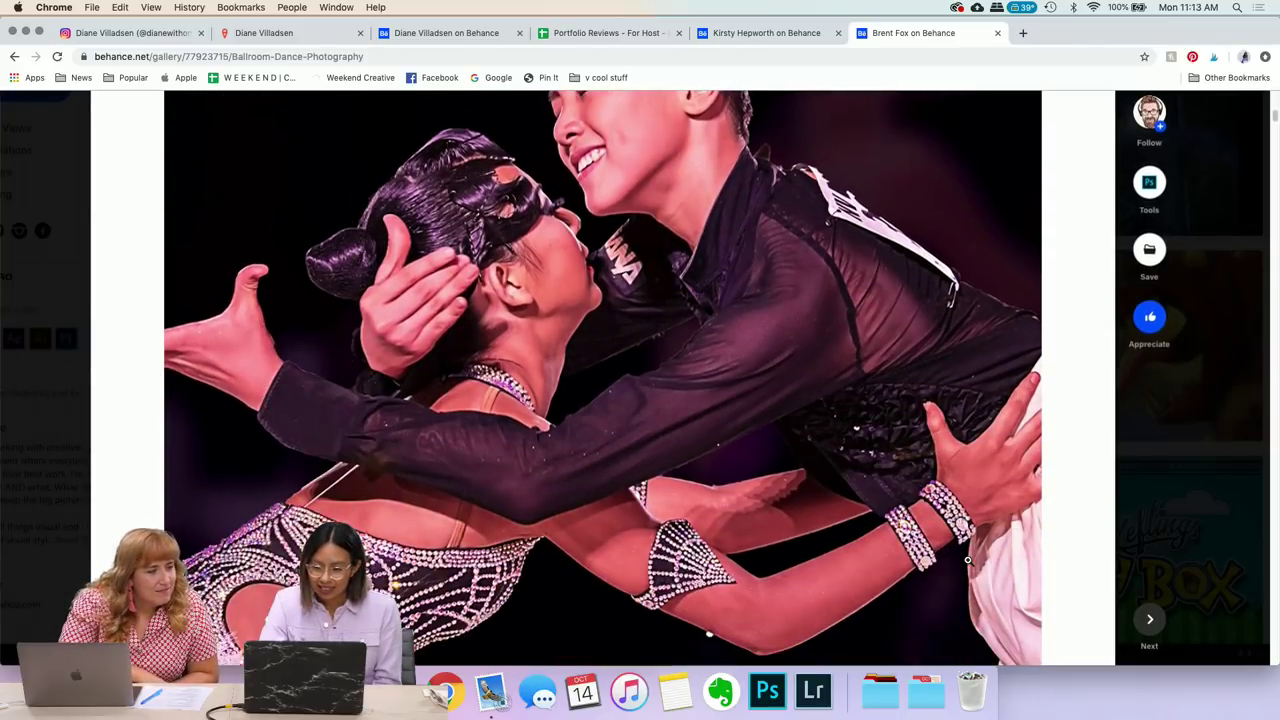
scroll(968, 560, "up", 4)
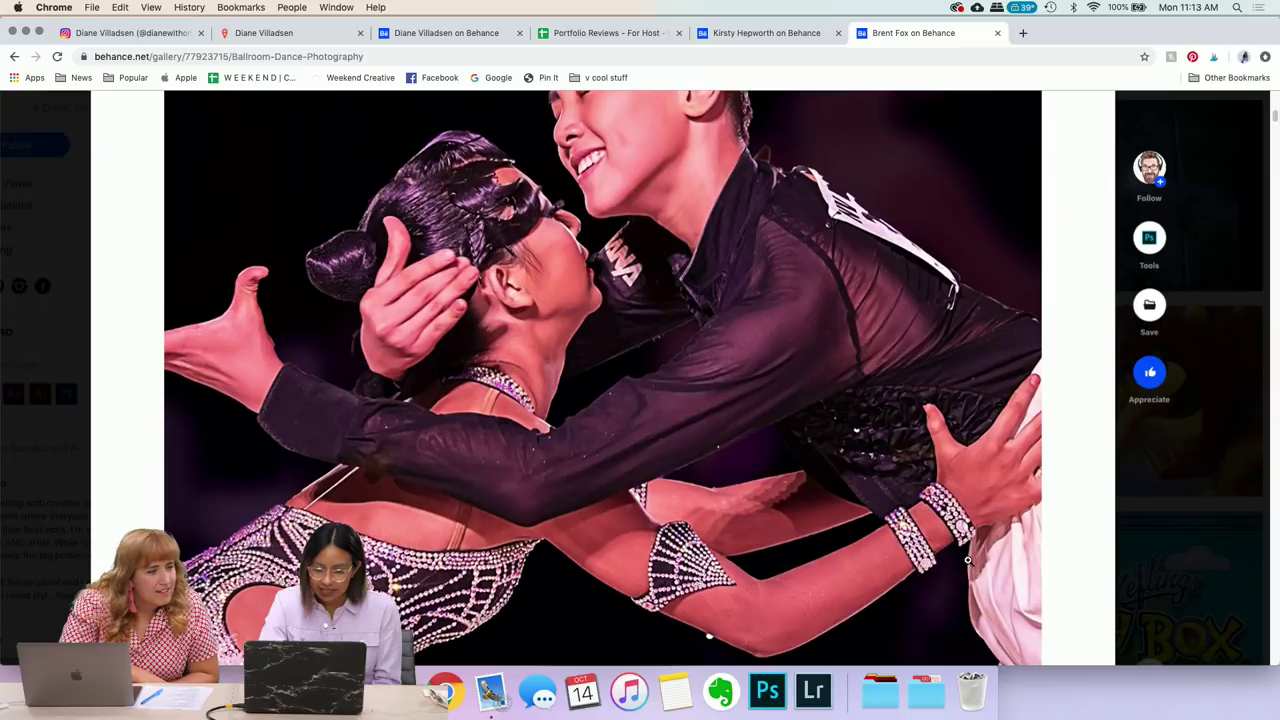
scroll(968, 560, "down", 2)
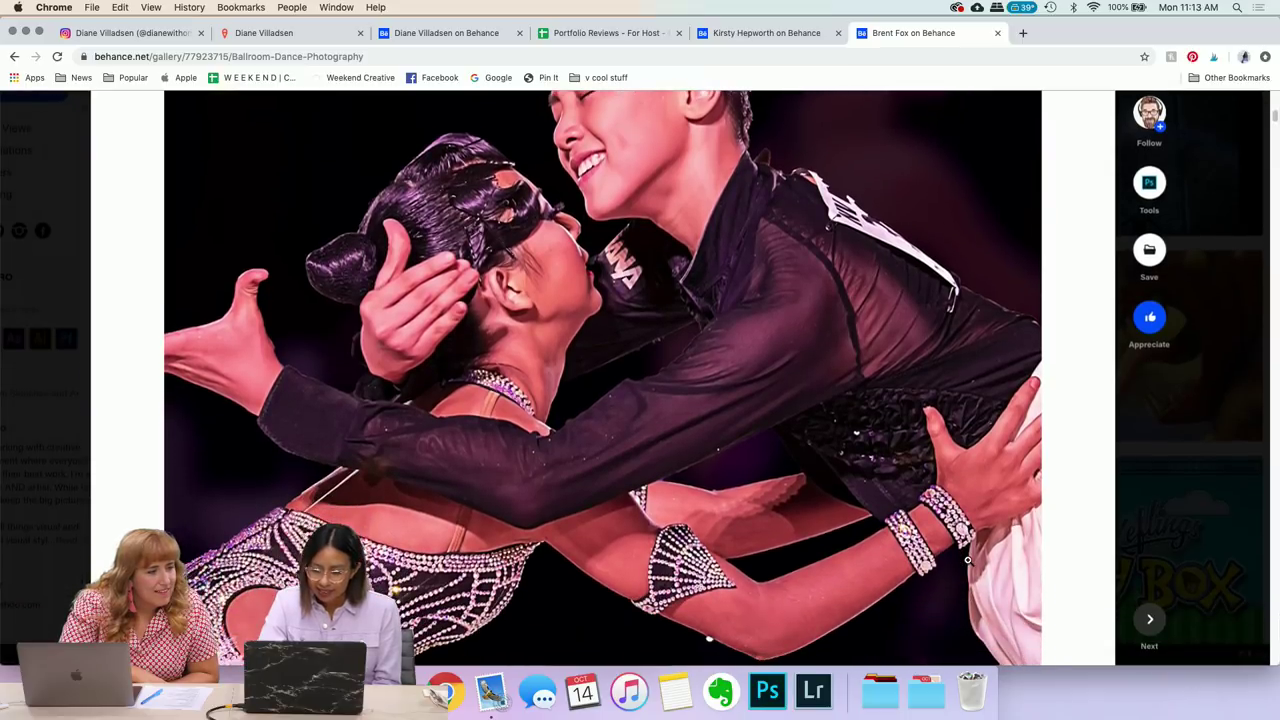
scroll(968, 560, "down", 7)
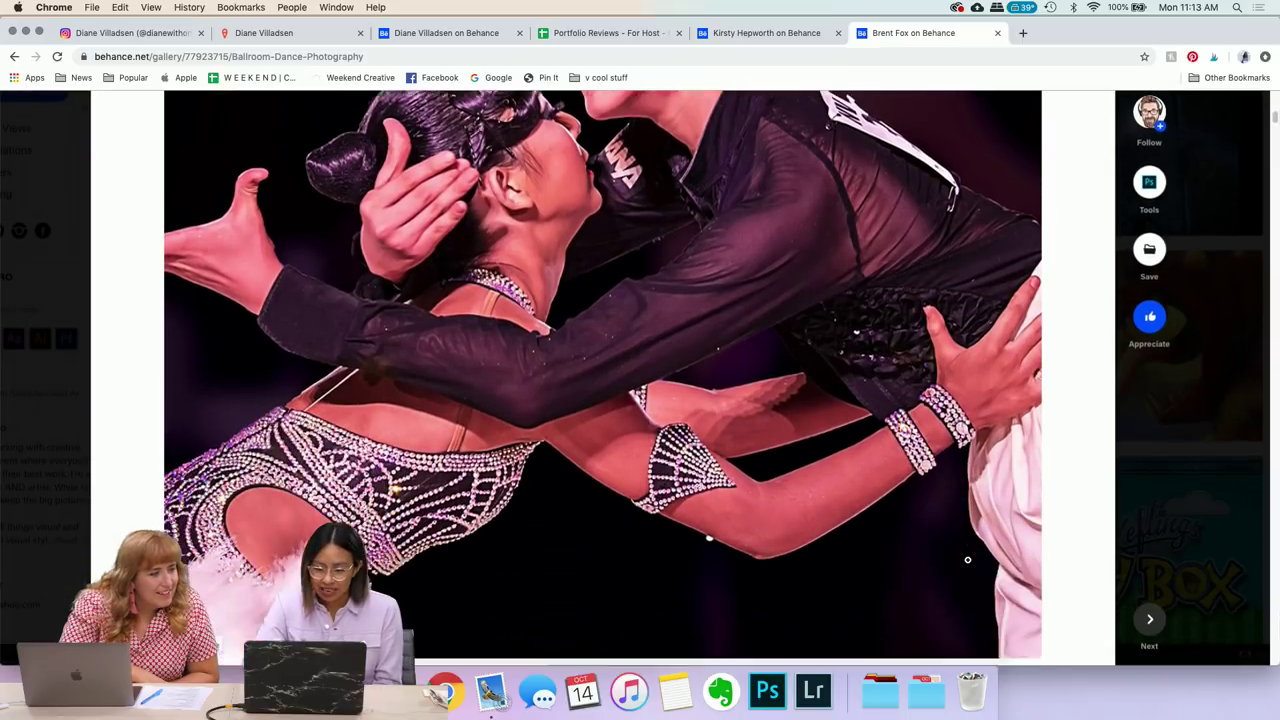
scroll(968, 560, "down", 5)
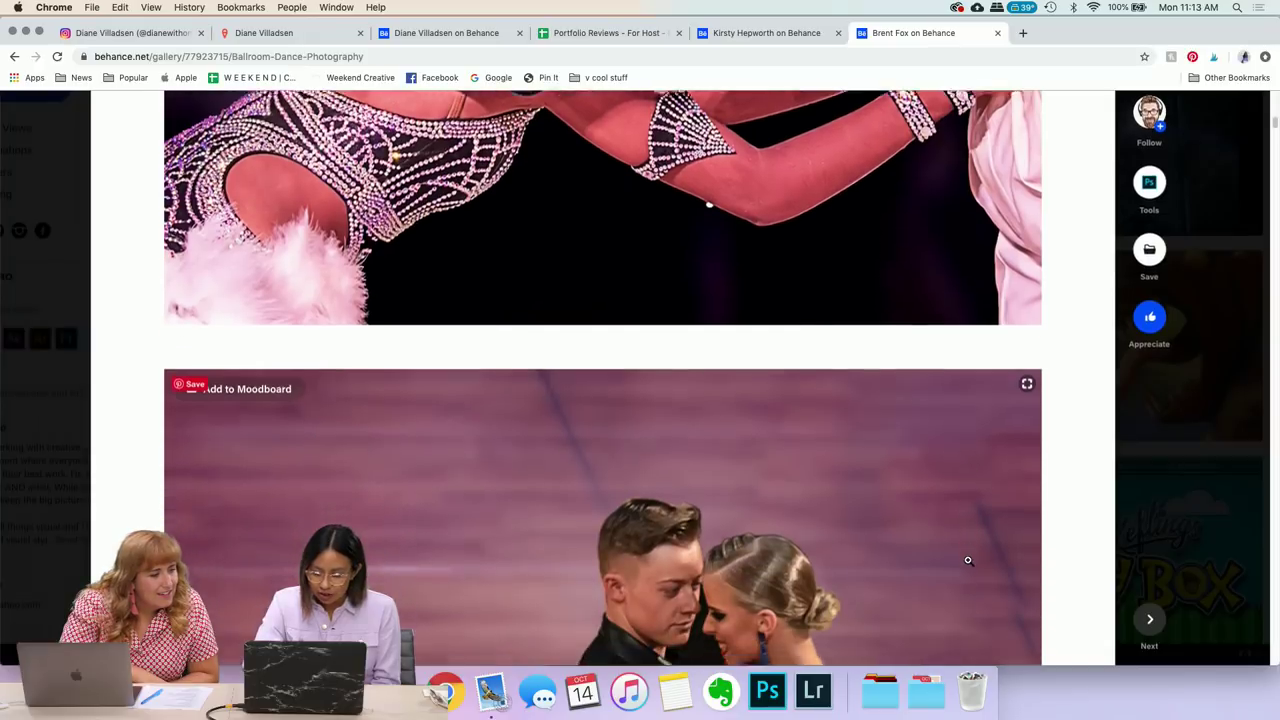
scroll(968, 560, "down", 4)
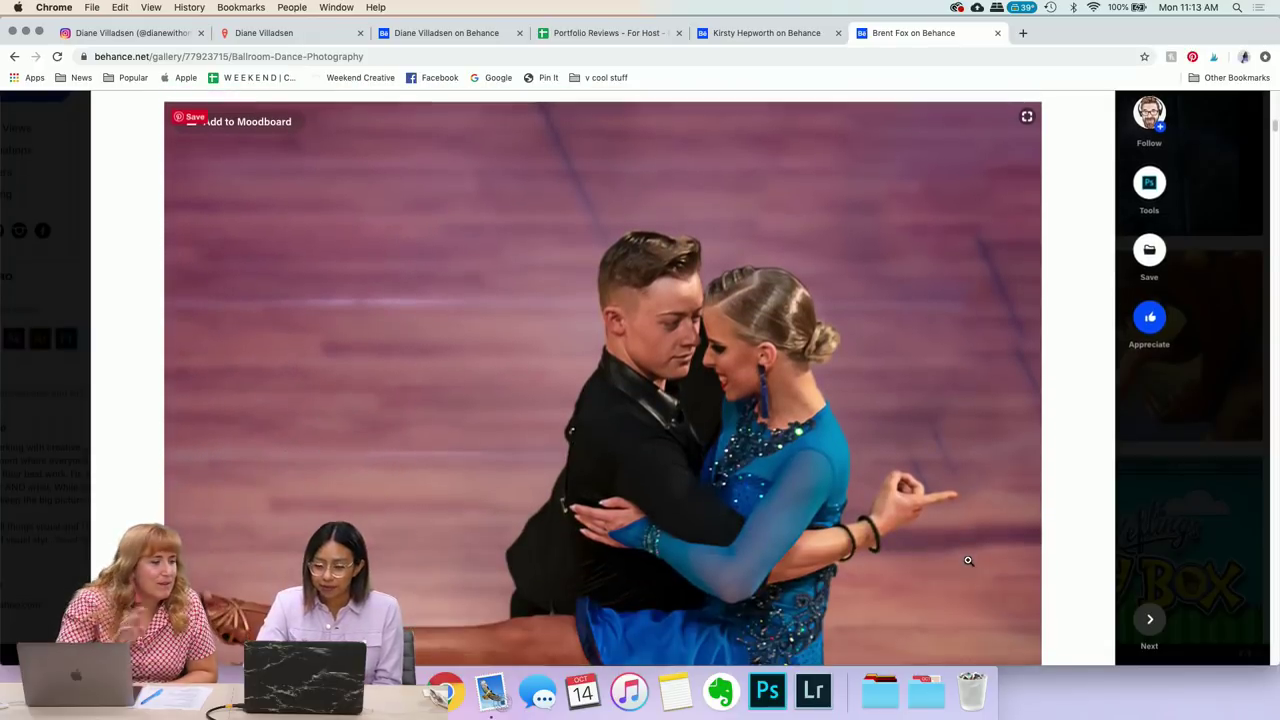
scroll(968, 560, "down", 7)
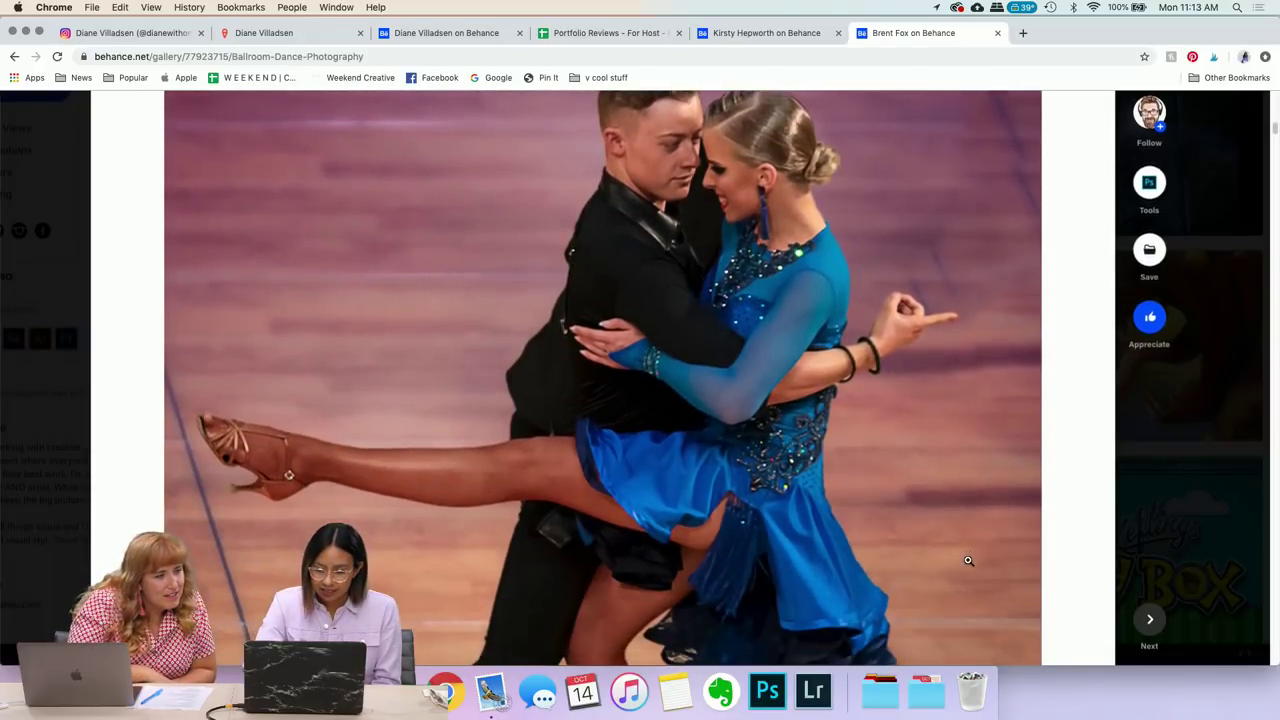
scroll(968, 560, "down", 1)
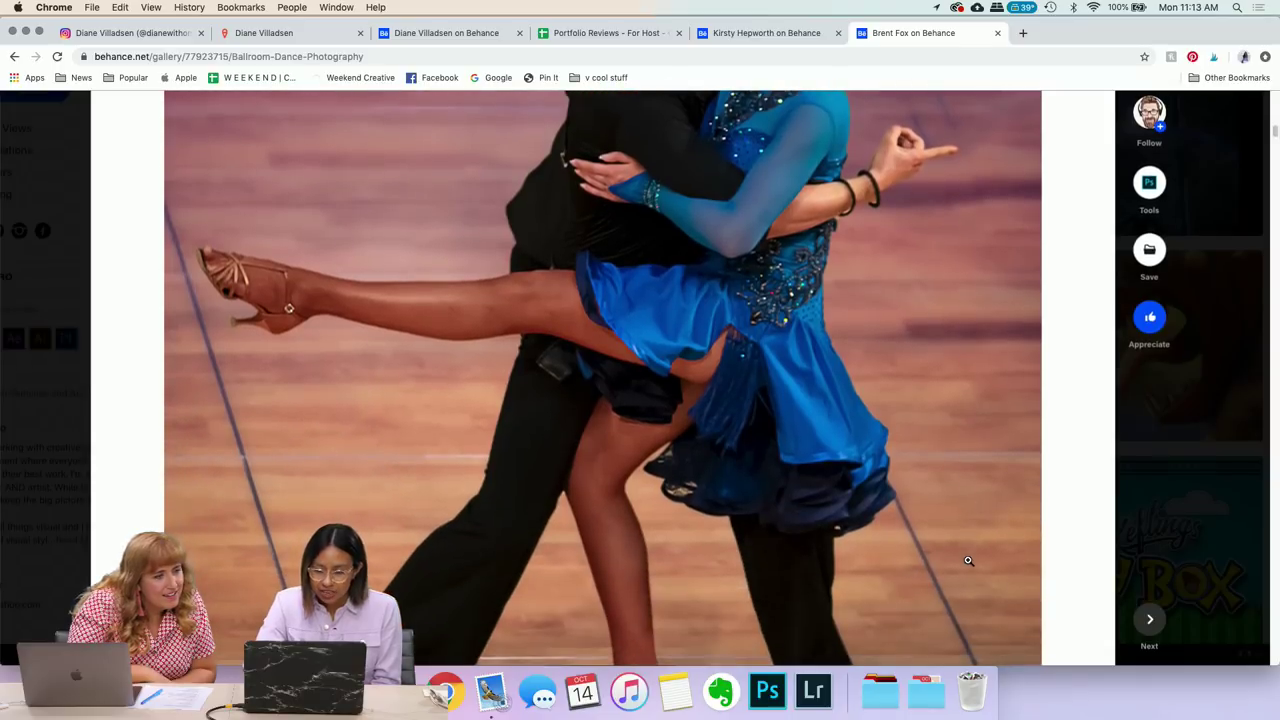
scroll(968, 560, "down", 3)
scroll(968, 560, "up", 4)
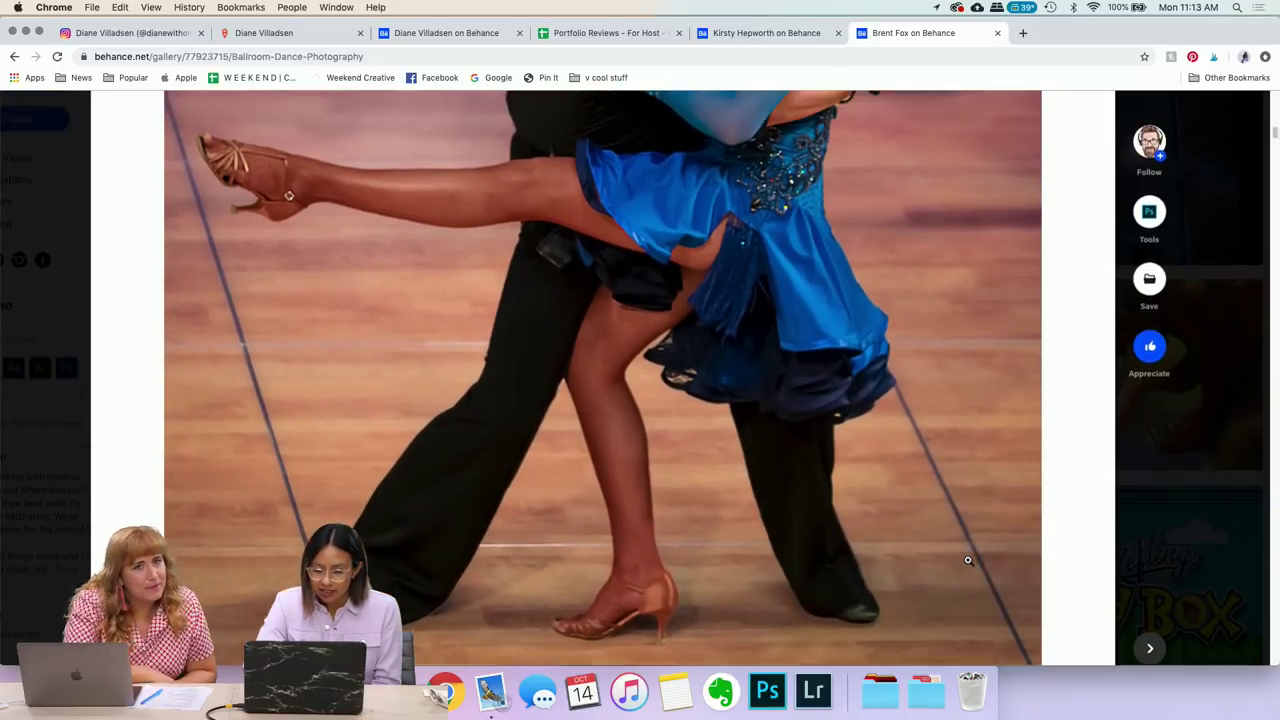
scroll(968, 560, "up", 1)
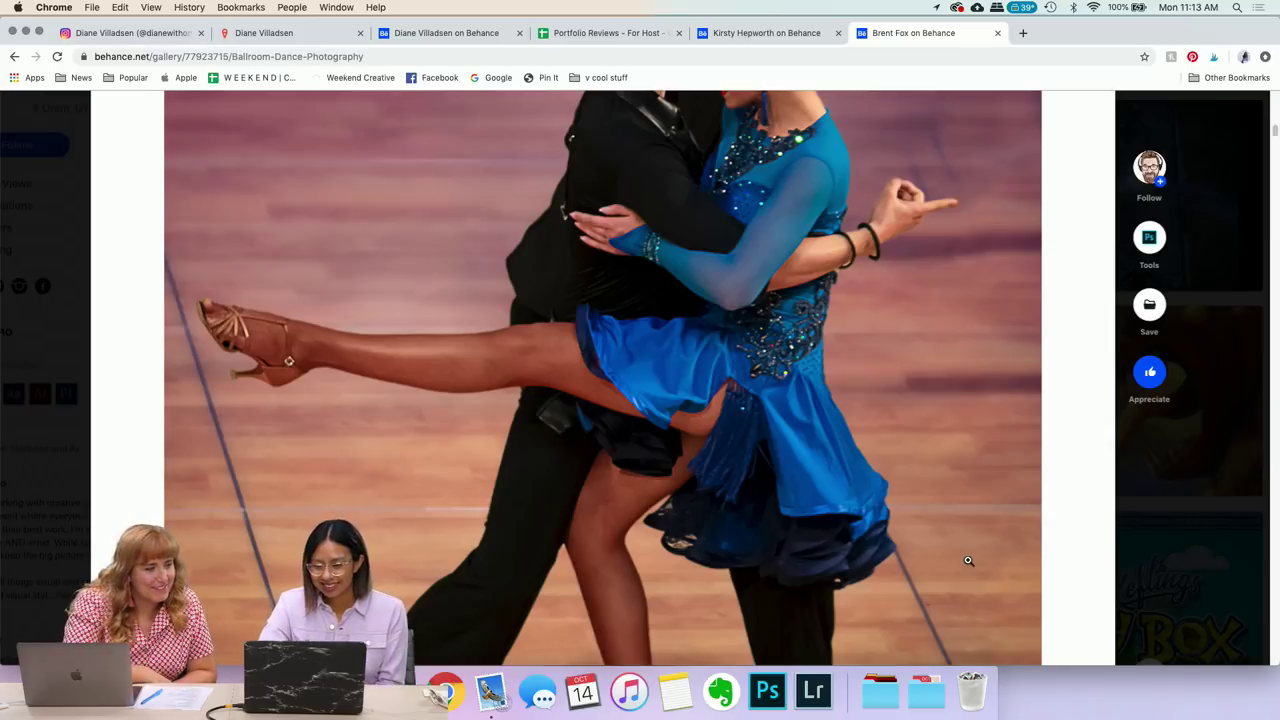
scroll(968, 560, "down", 3)
scroll(968, 560, "down", 10)
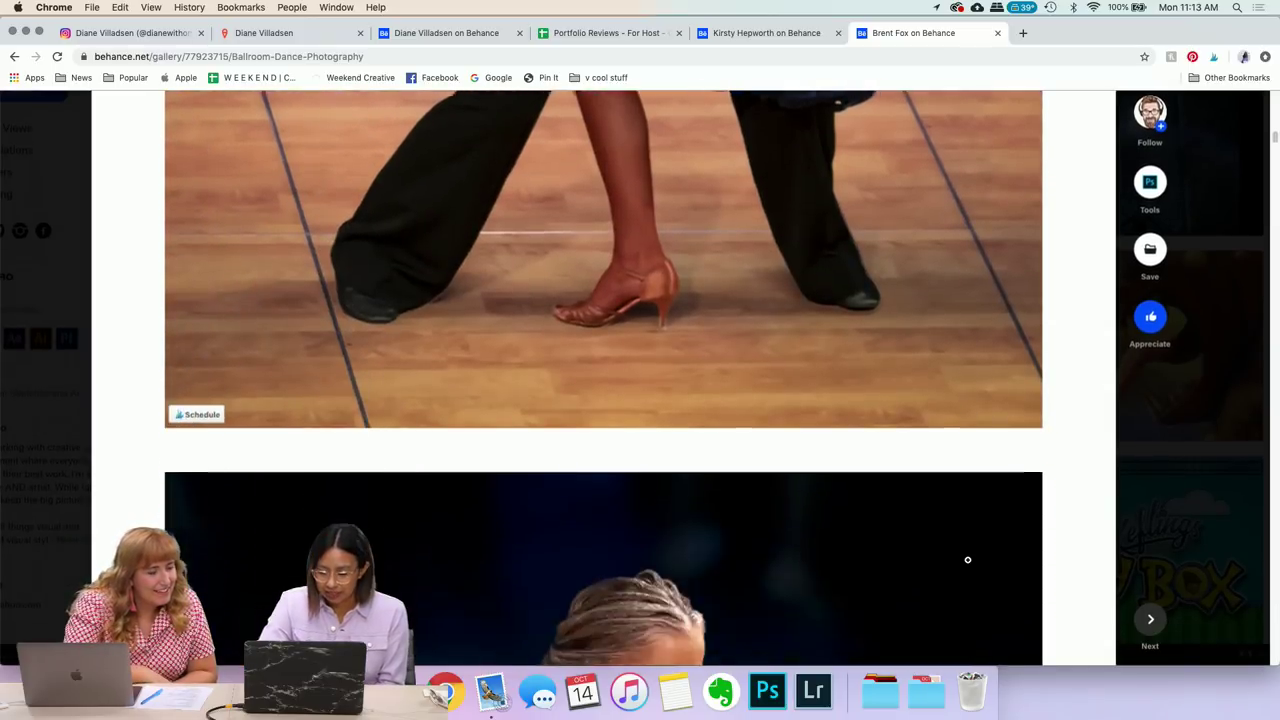
scroll(968, 560, "down", 6)
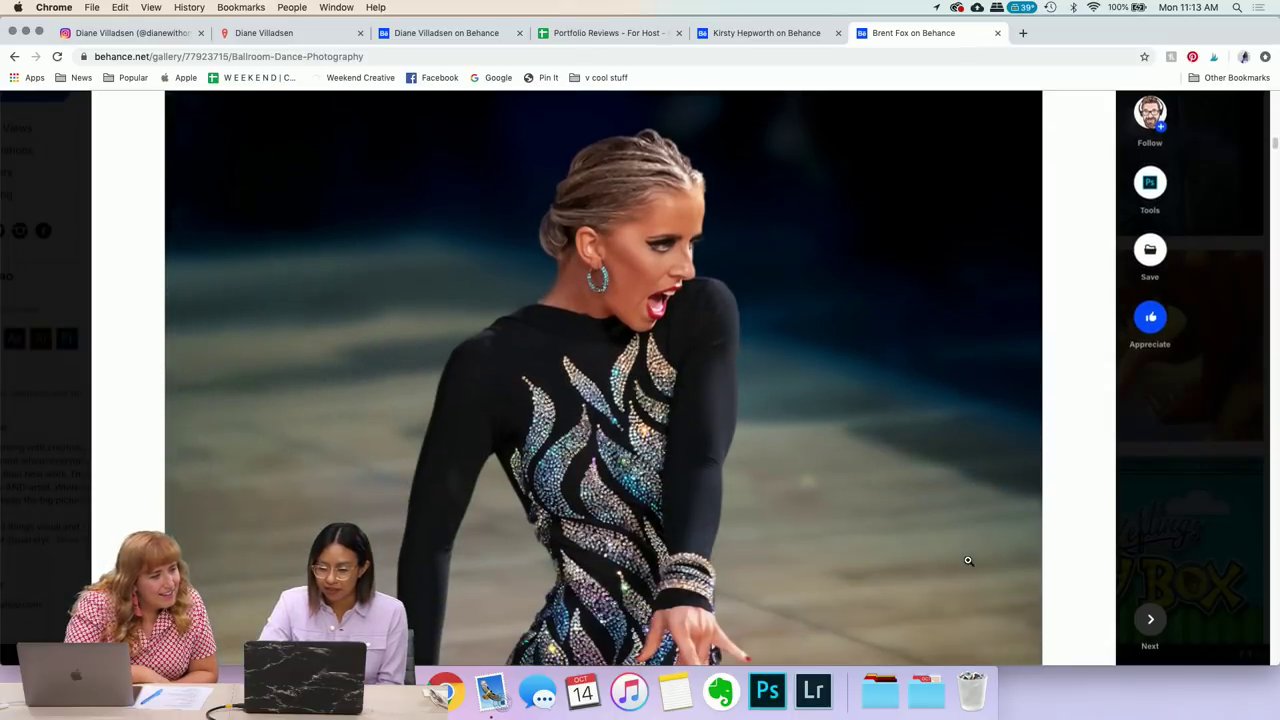
scroll(968, 560, "down", 2)
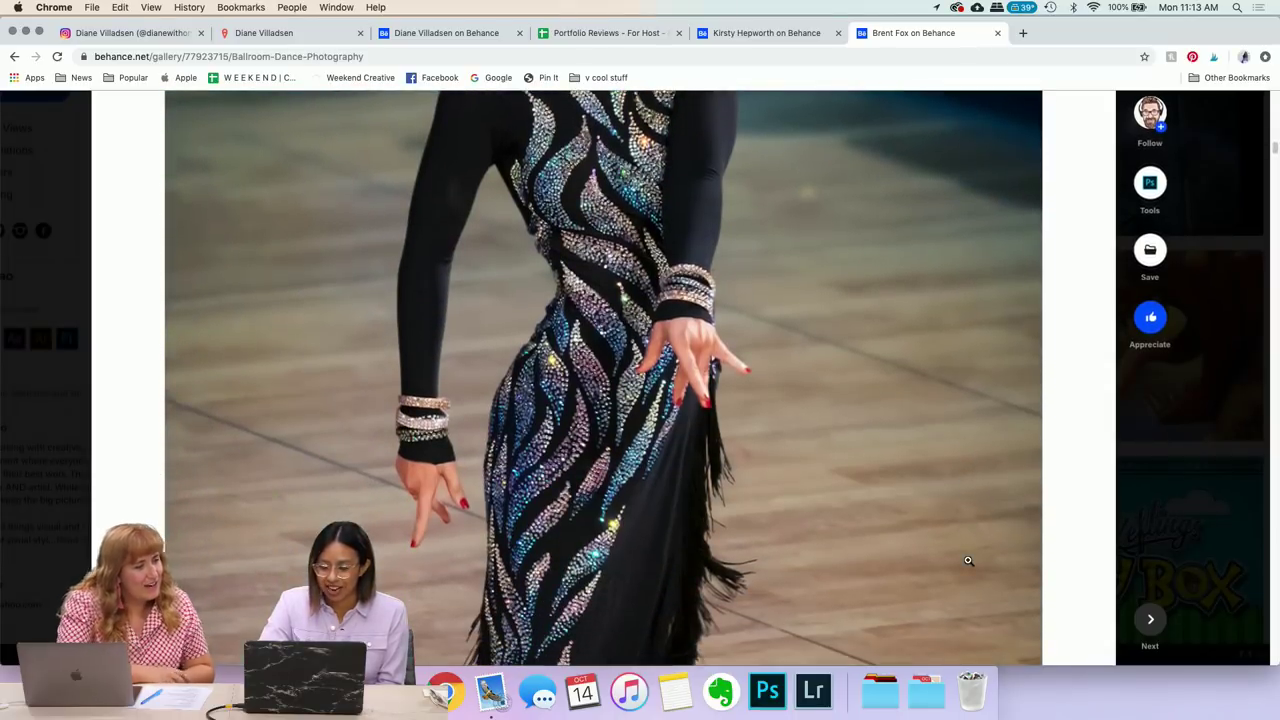
scroll(968, 560, "down", 3)
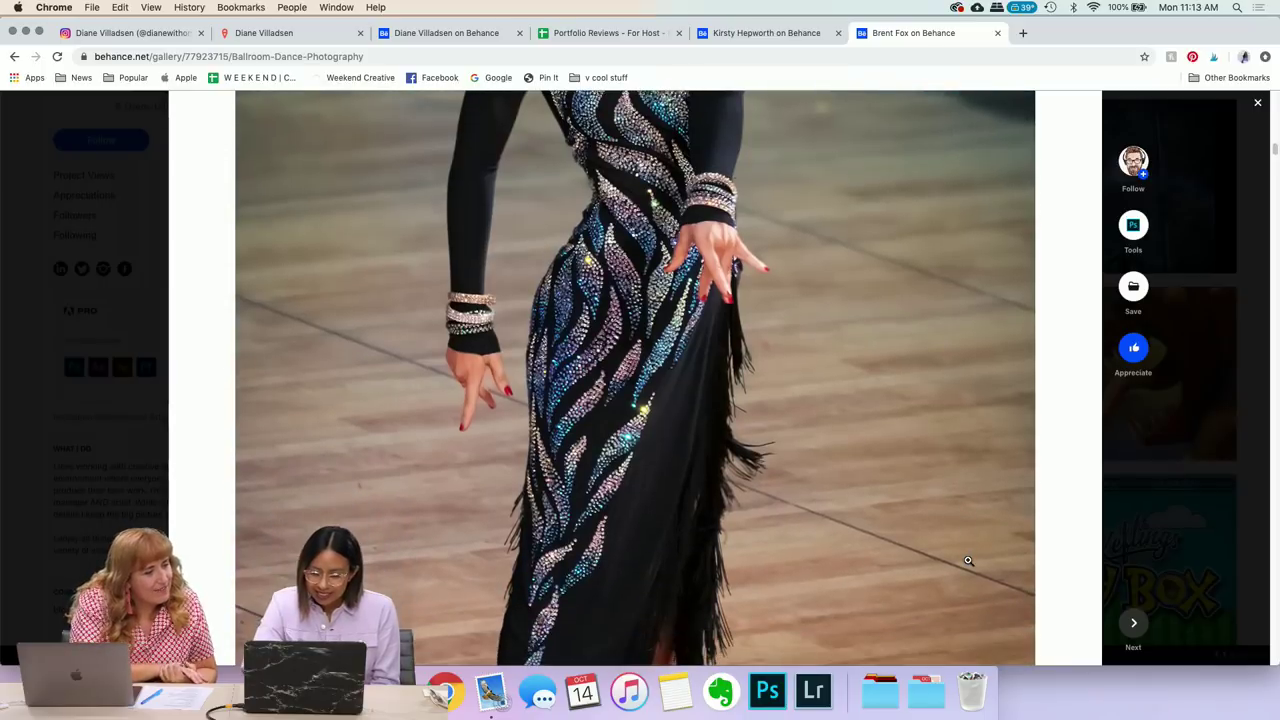
scroll(968, 560, "up", 8)
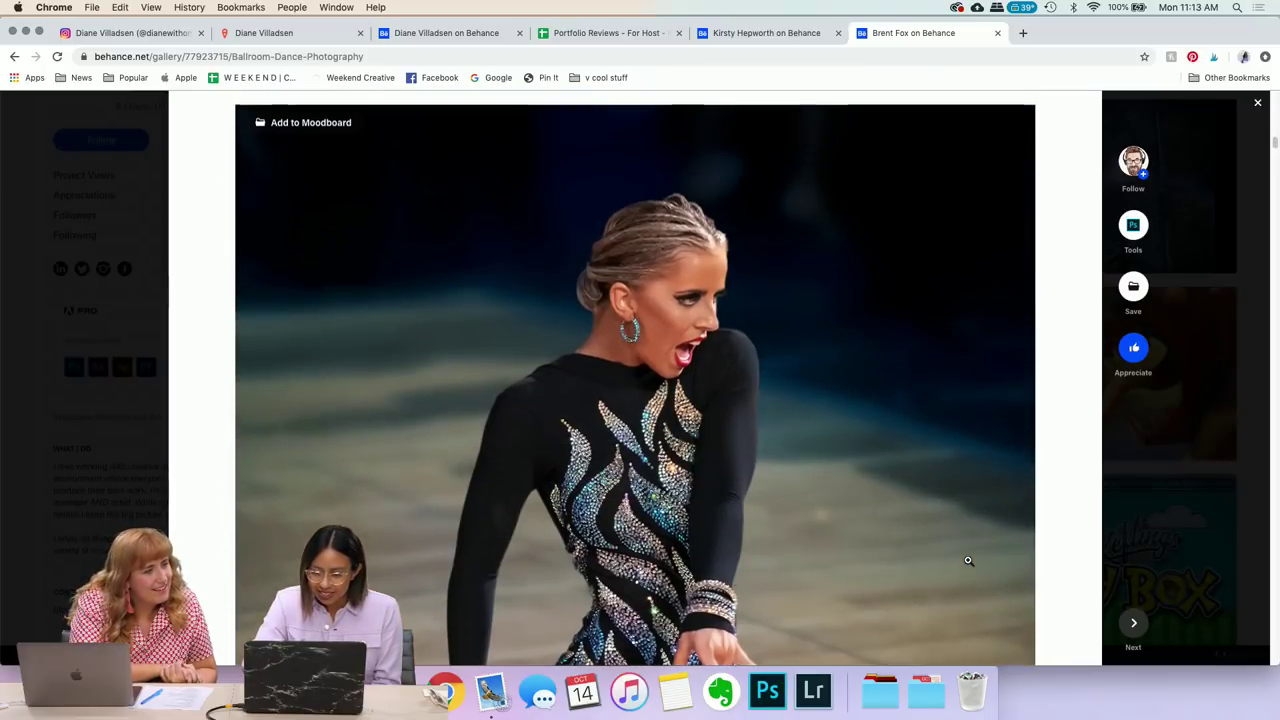
scroll(968, 560, "down", 8)
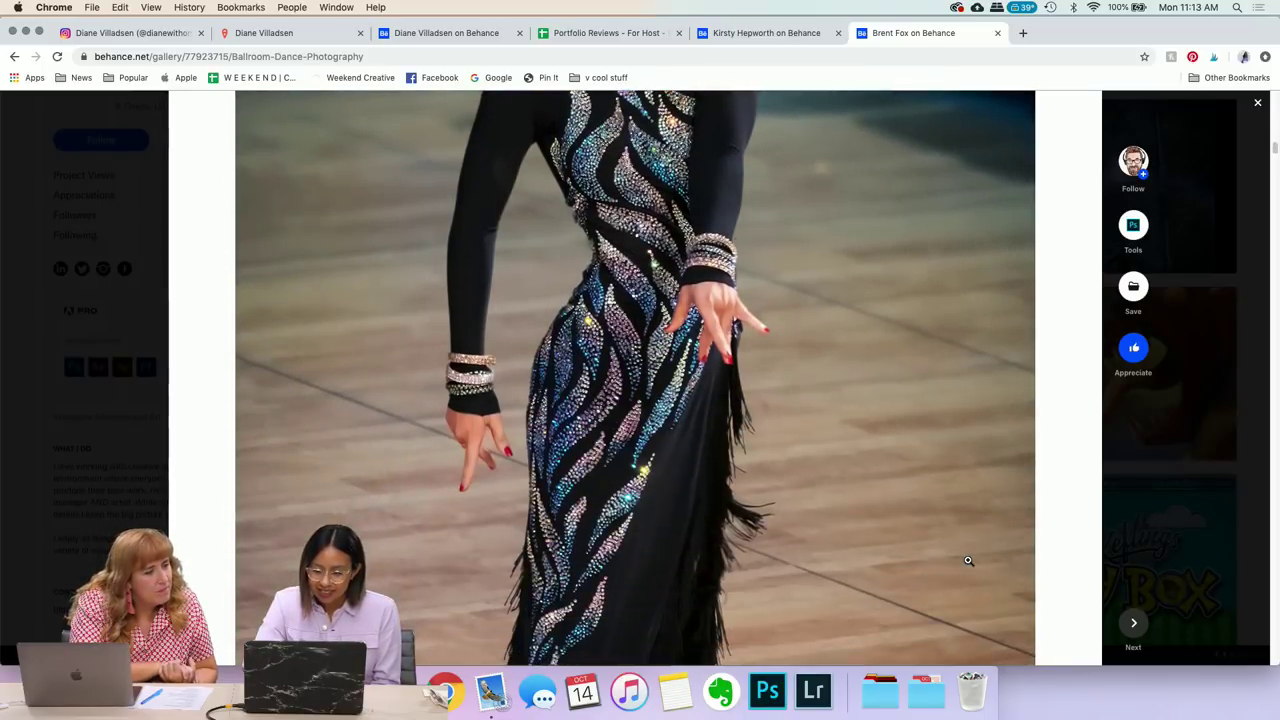
scroll(675, 524, "down", 2)
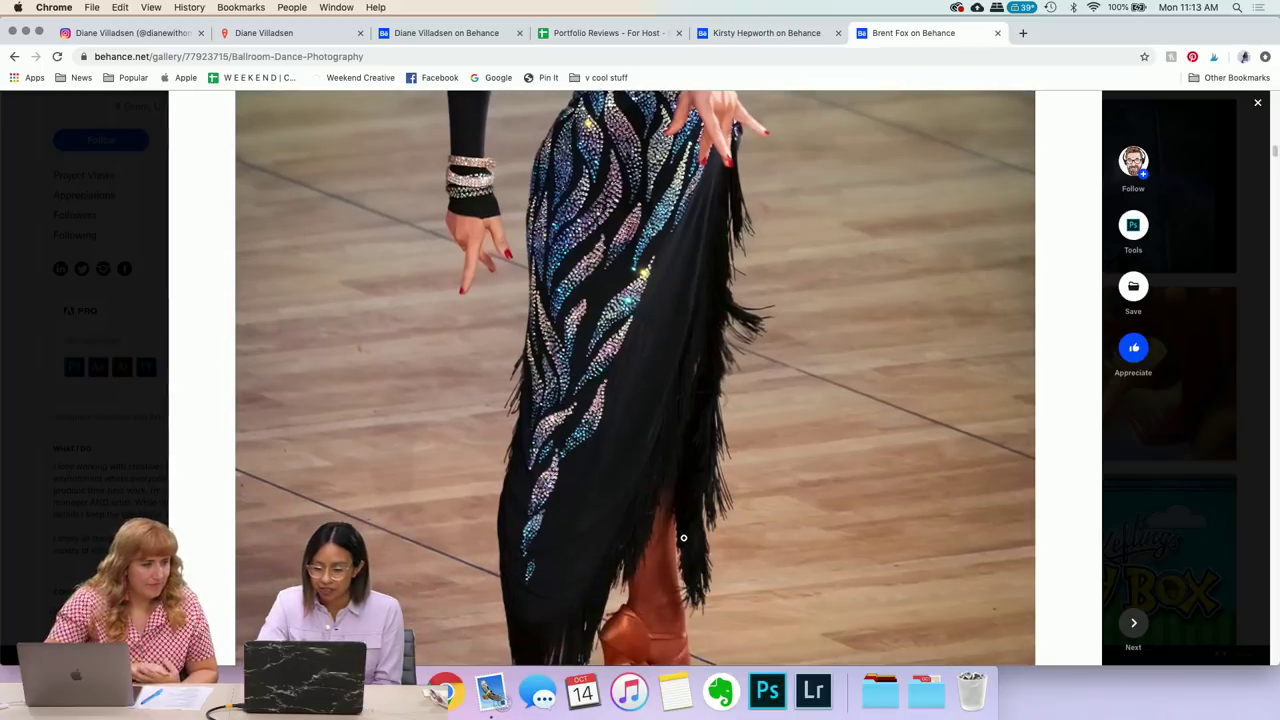
scroll(683, 538, "up", 10)
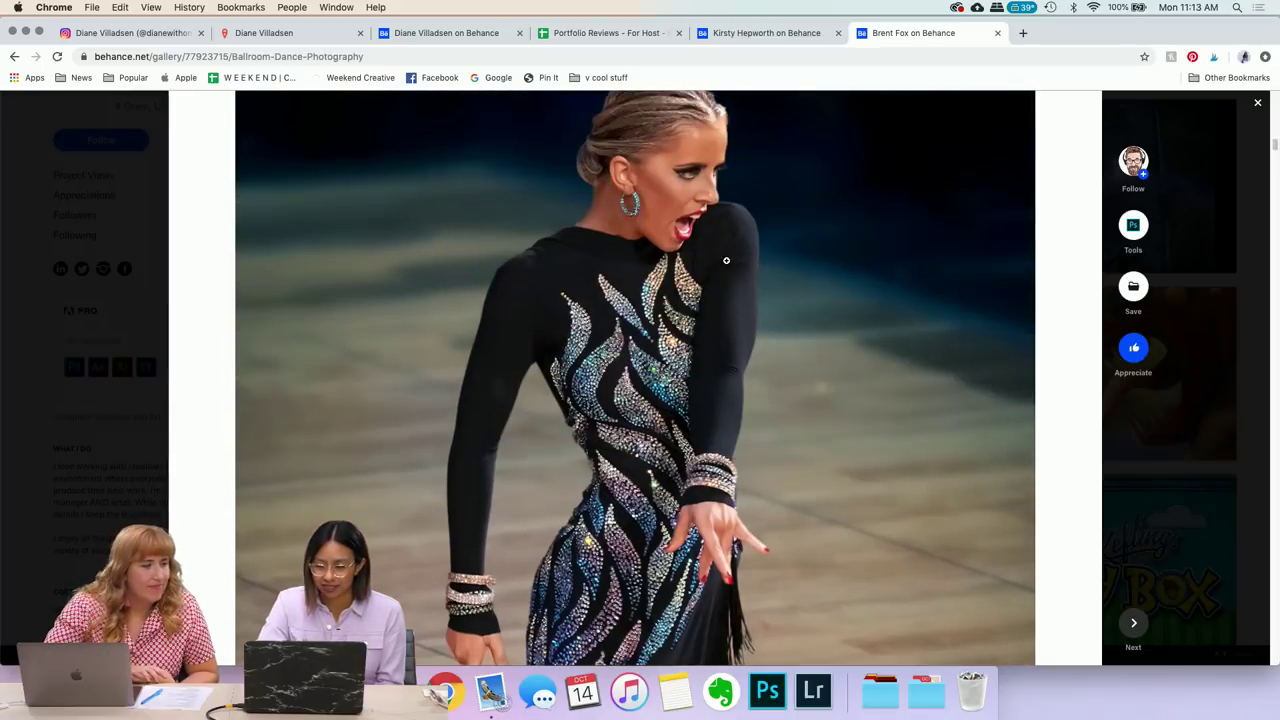
scroll(575, 591, "down", 9)
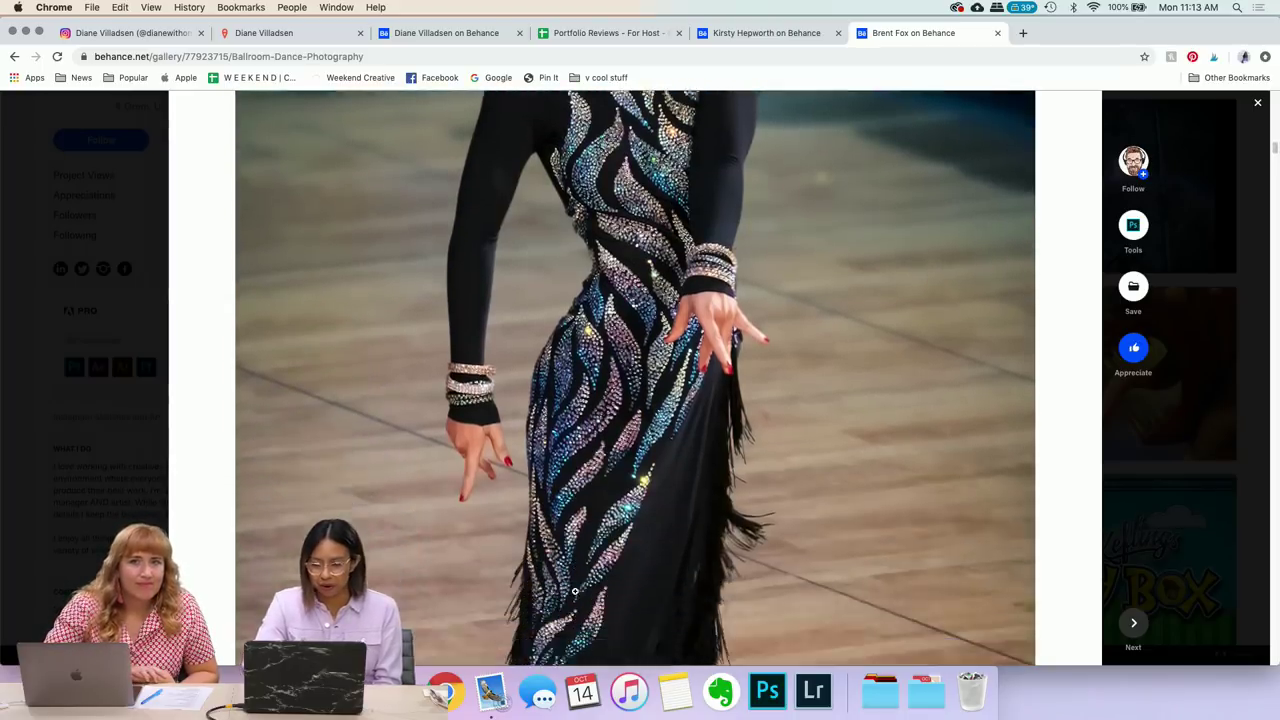
scroll(575, 591, "down", 10)
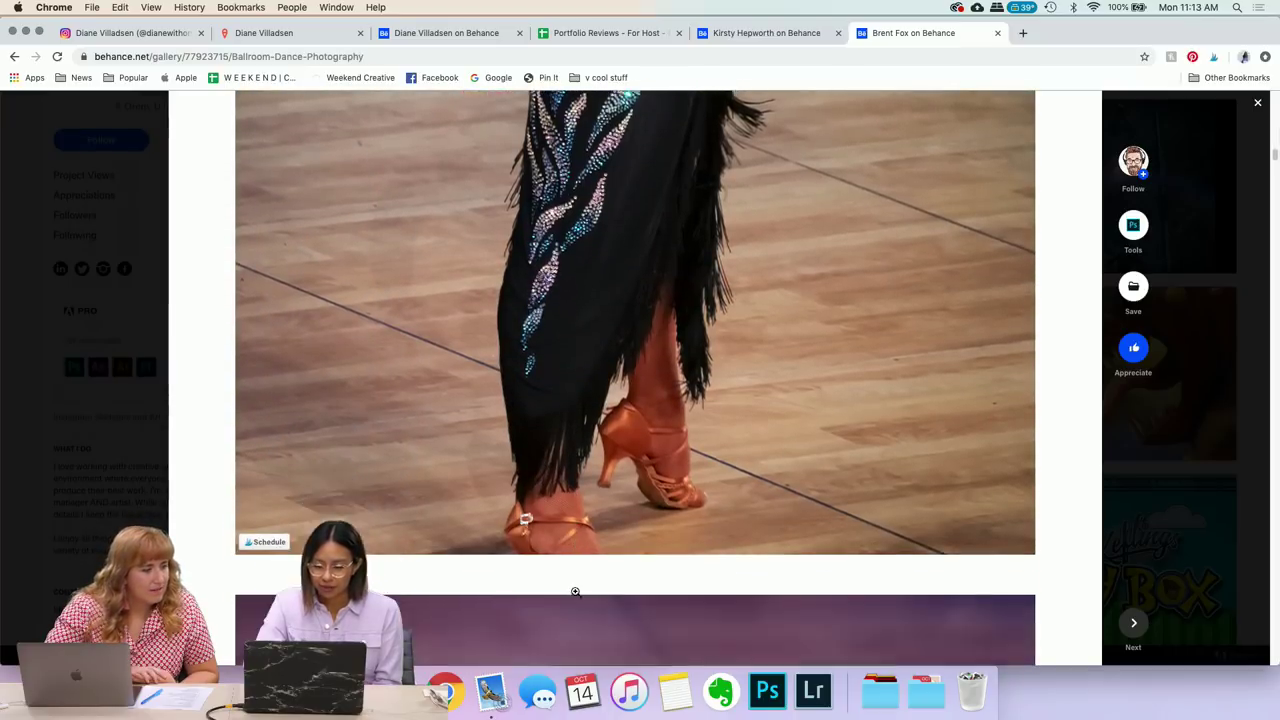
scroll(575, 591, "down", 5)
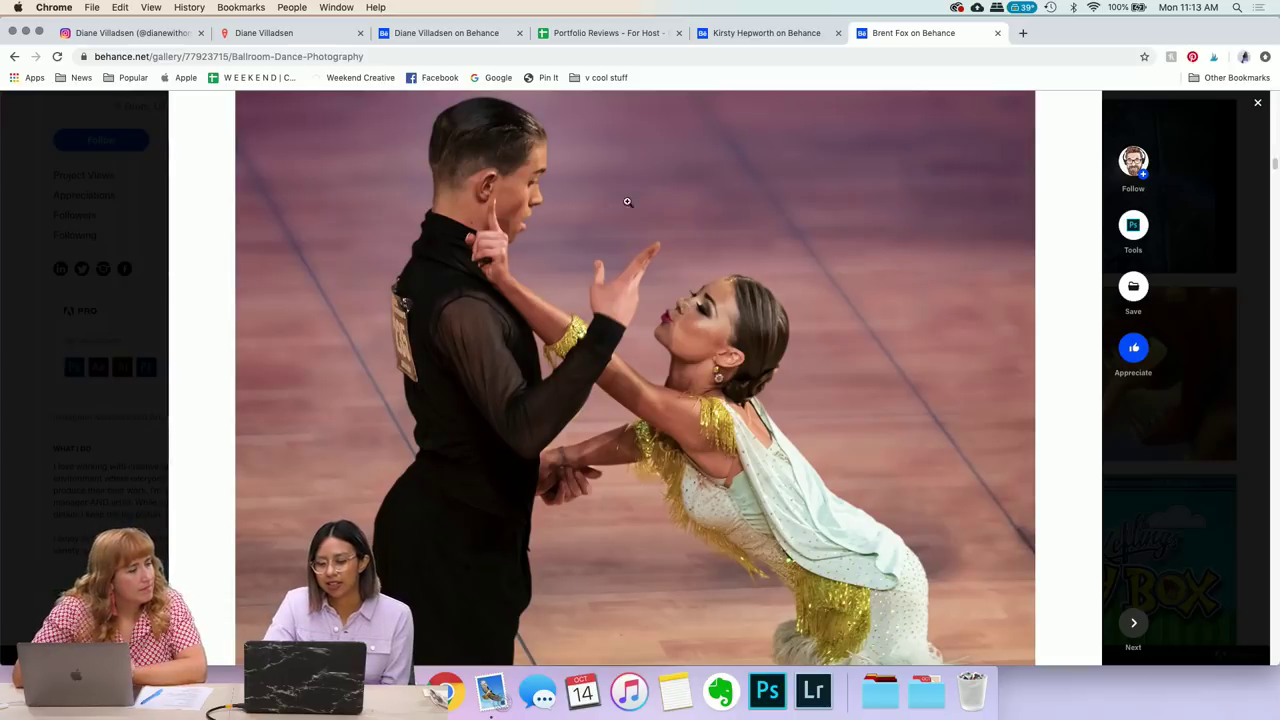
scroll(863, 356, "down", 3)
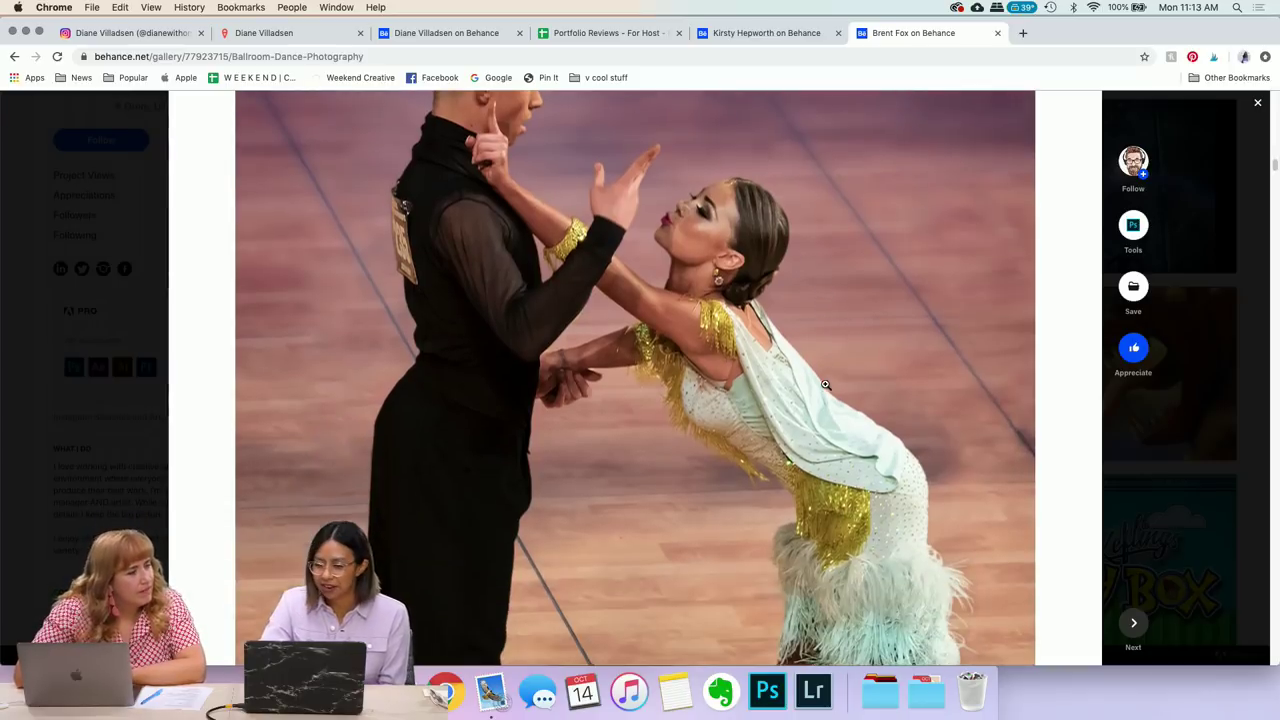
scroll(784, 426, "up", 3)
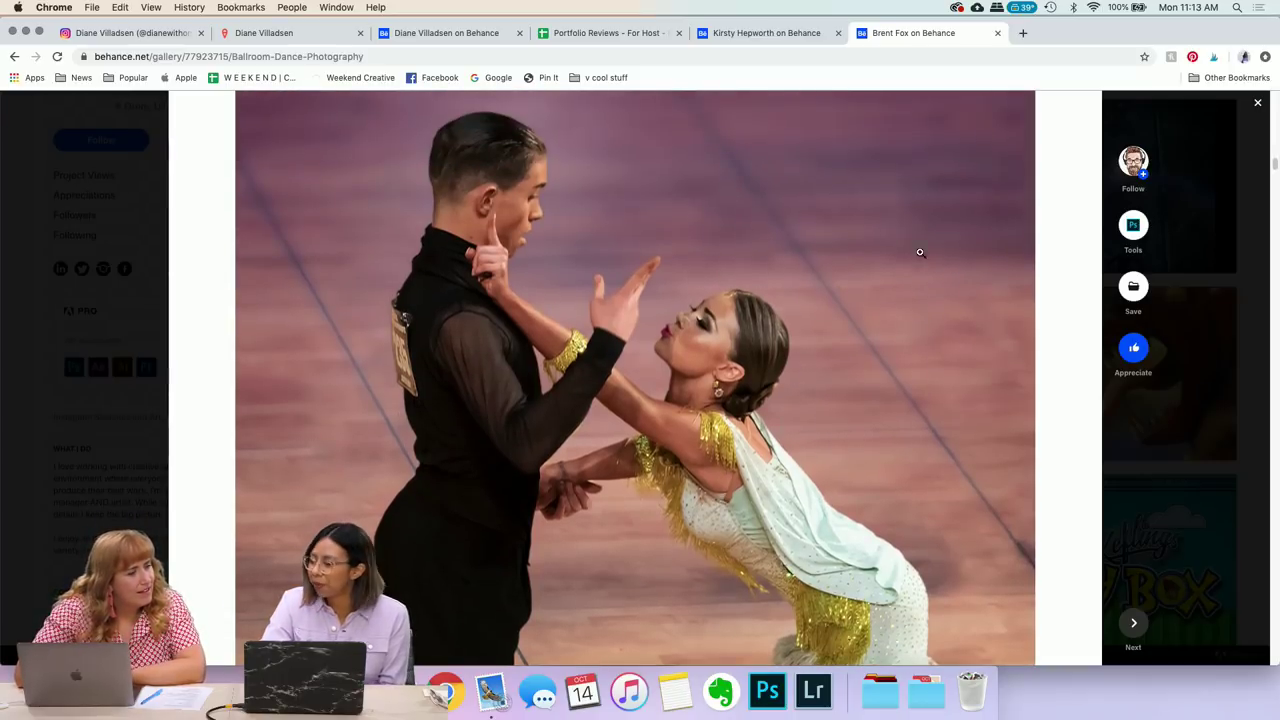
scroll(916, 264, "up", 2)
scroll(883, 238, "up", 1)
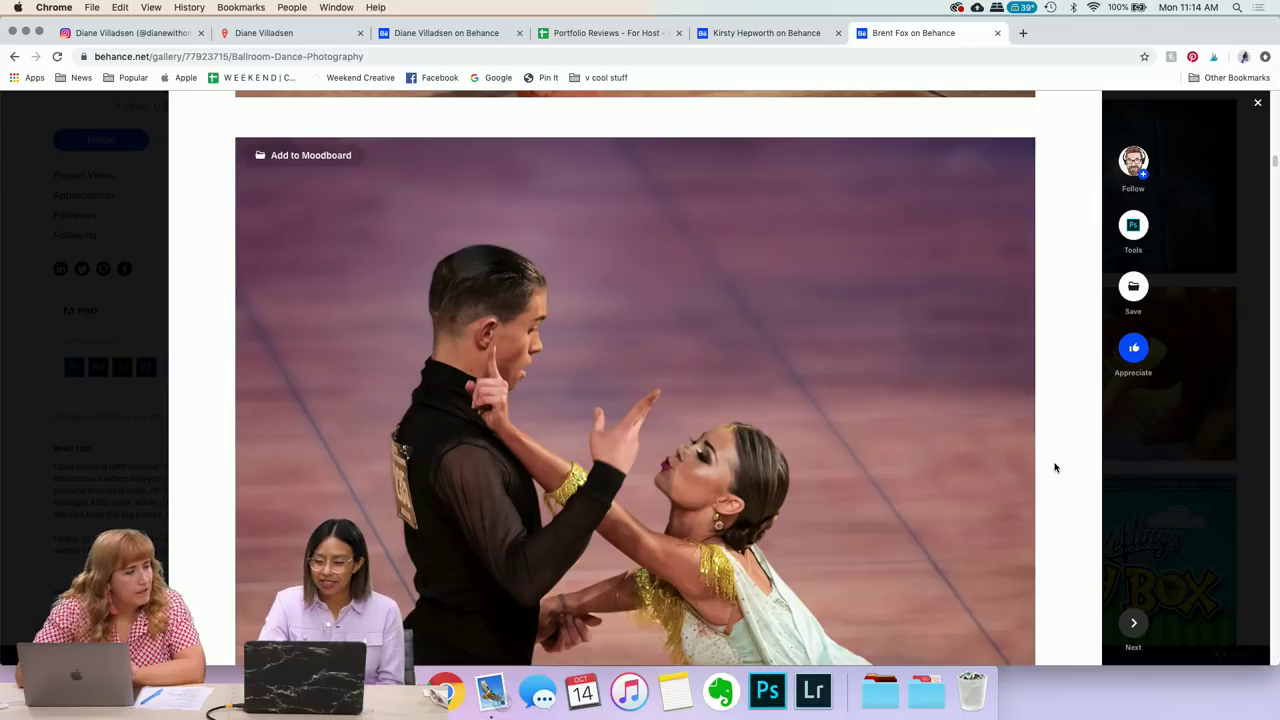
scroll(914, 466, "down", 2)
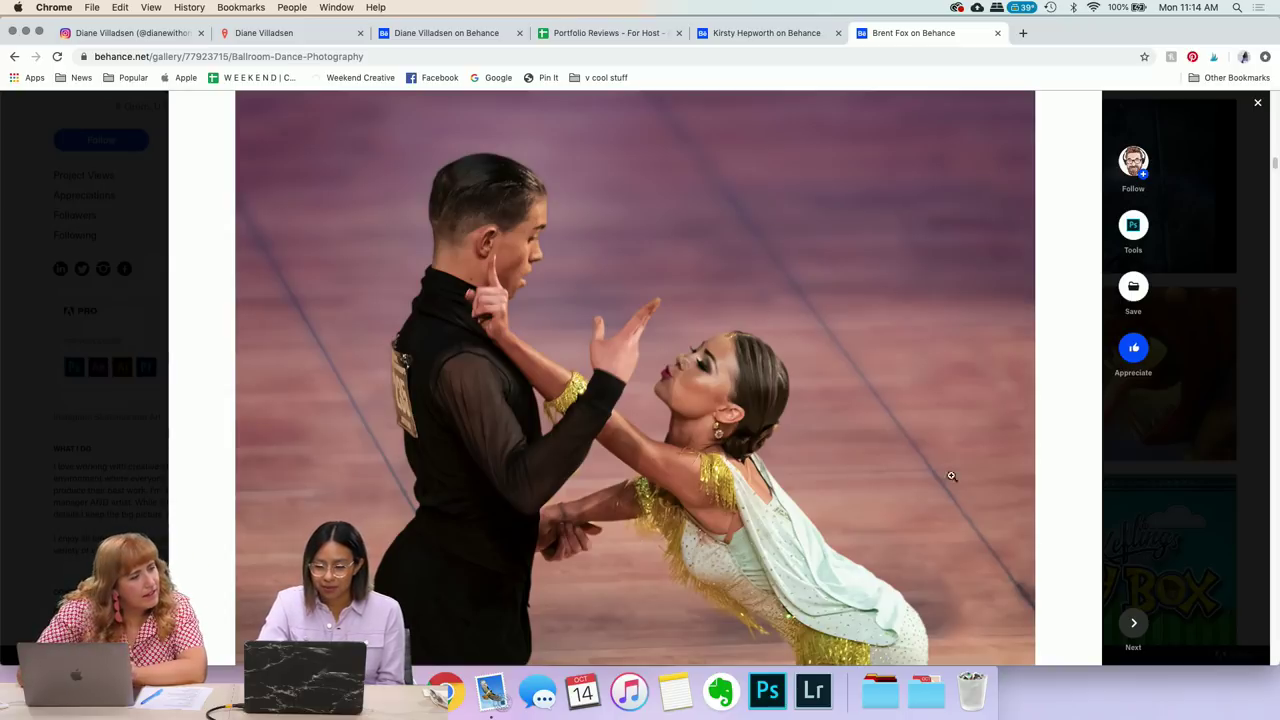
scroll(1008, 443, "down", 6)
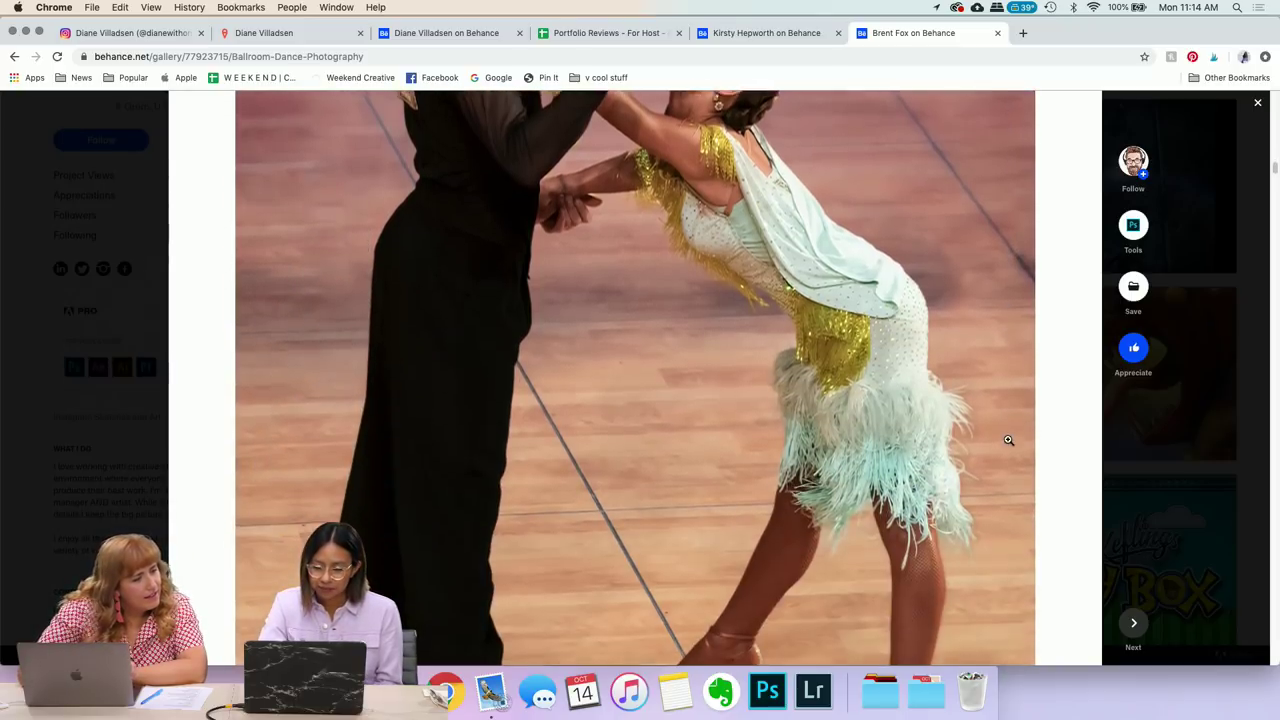
scroll(1008, 440, "down", 9)
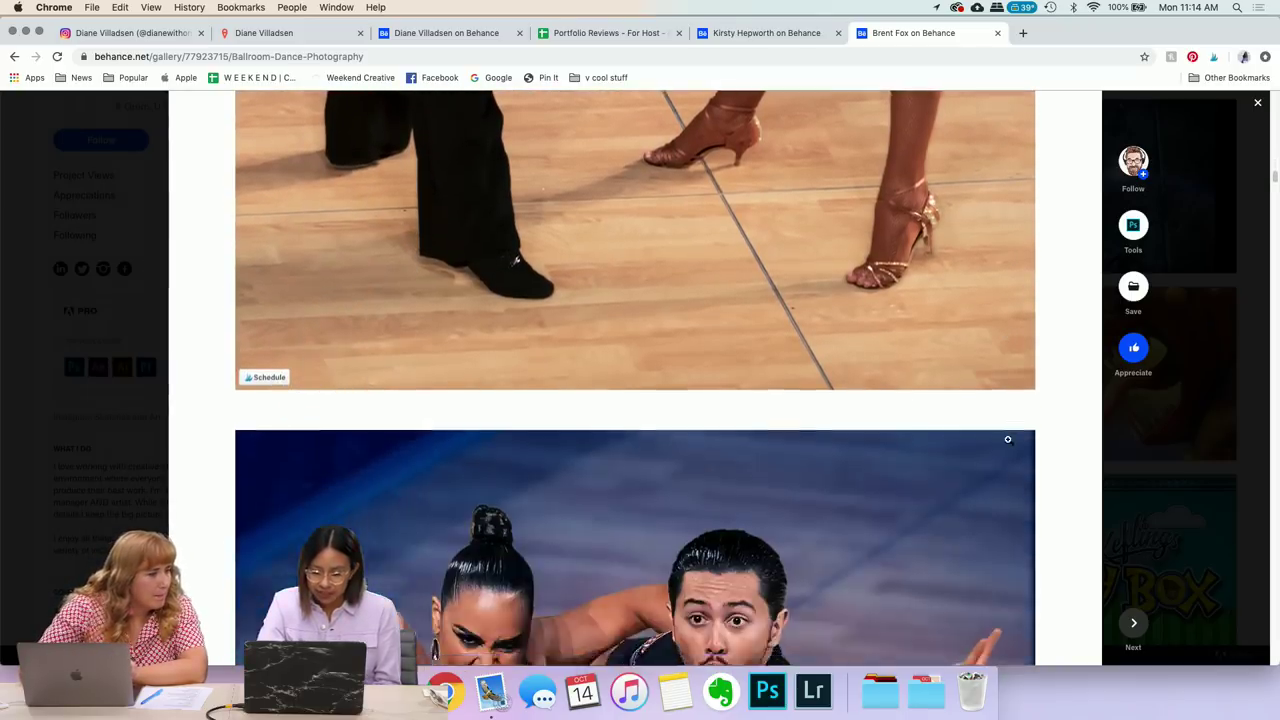
- Scroll through the first dancer photos in Ballroom Dance Photography
scroll(1008, 439, "down", 7)
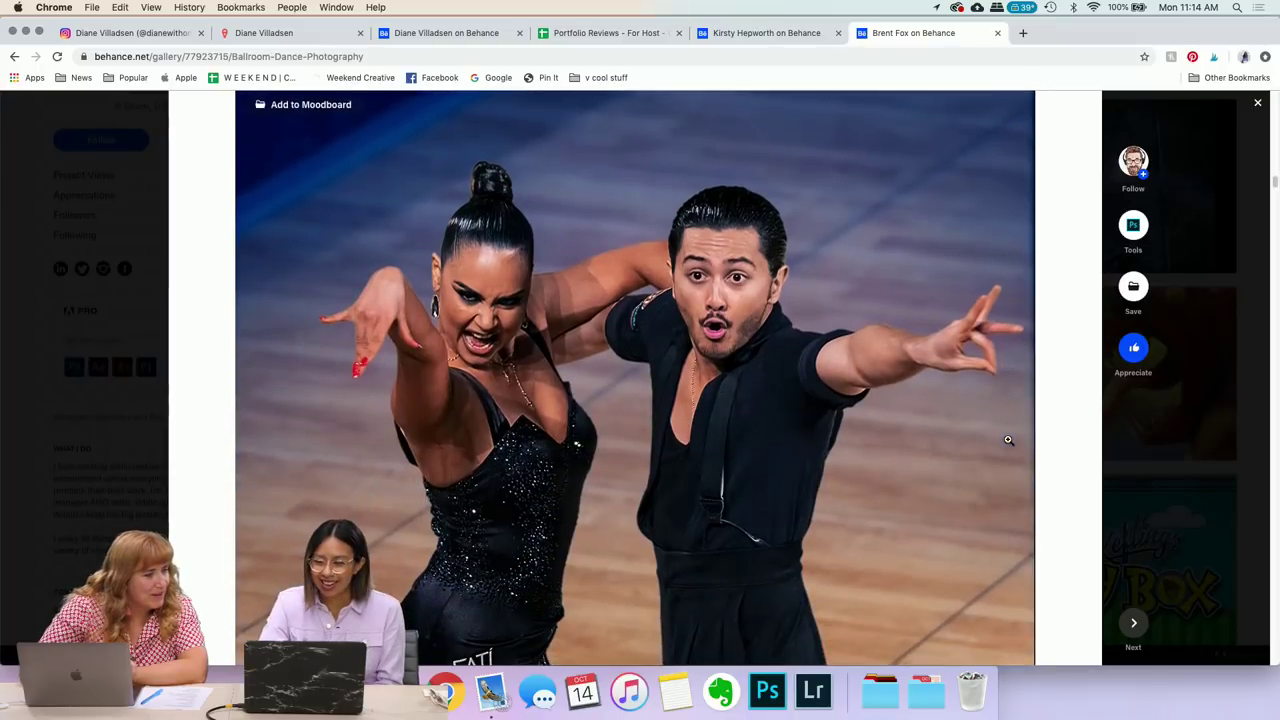
scroll(1008, 439, "down", 2)
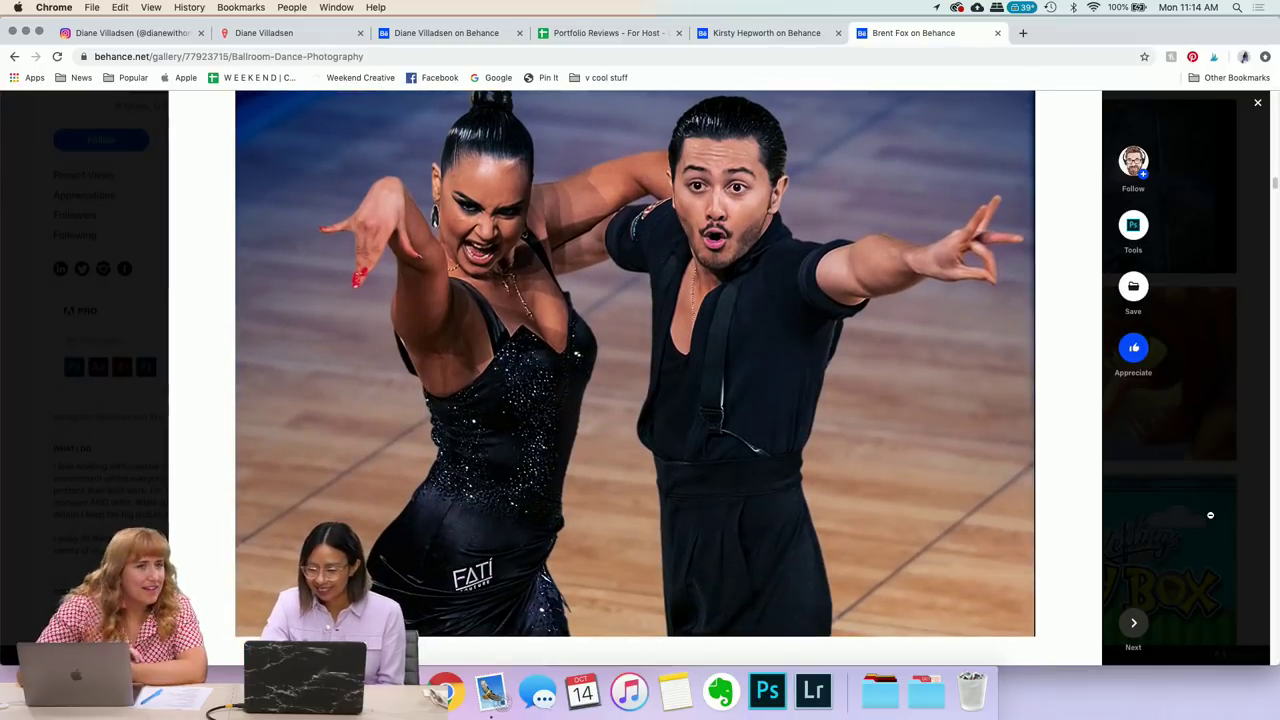
scroll(1008, 439, "up", 2)
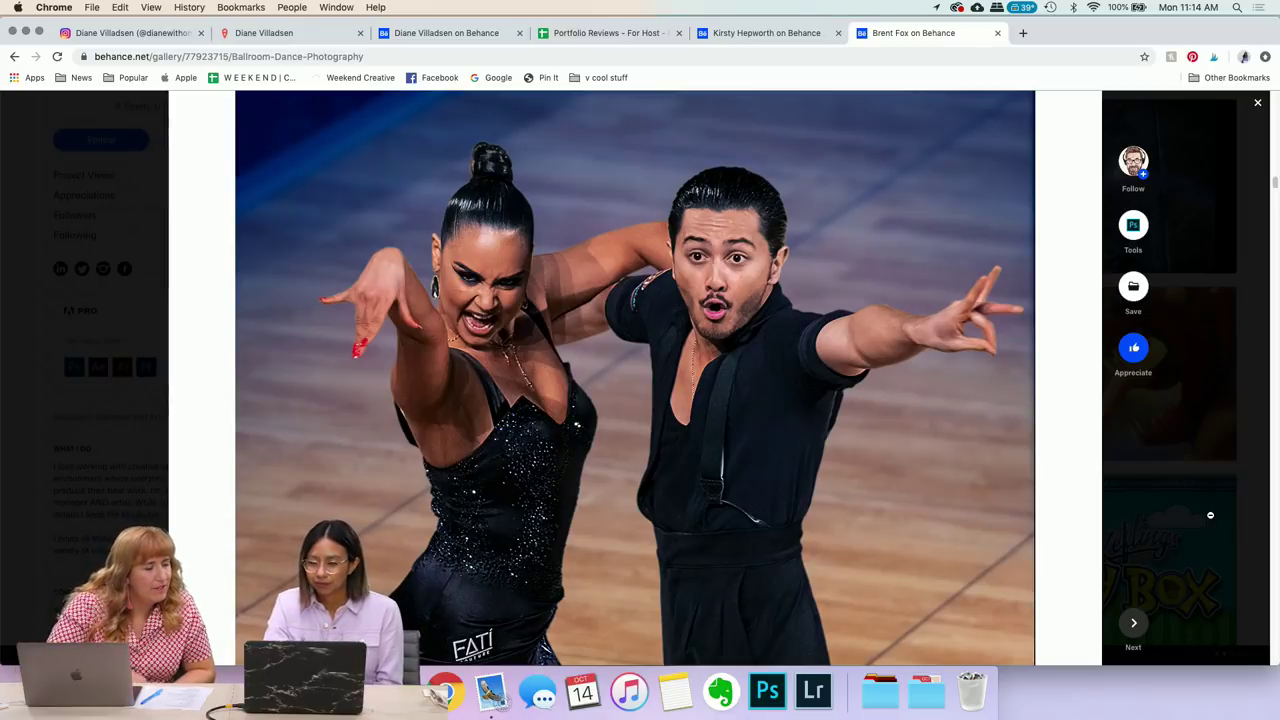
scroll(1133, 511, "down", 9)
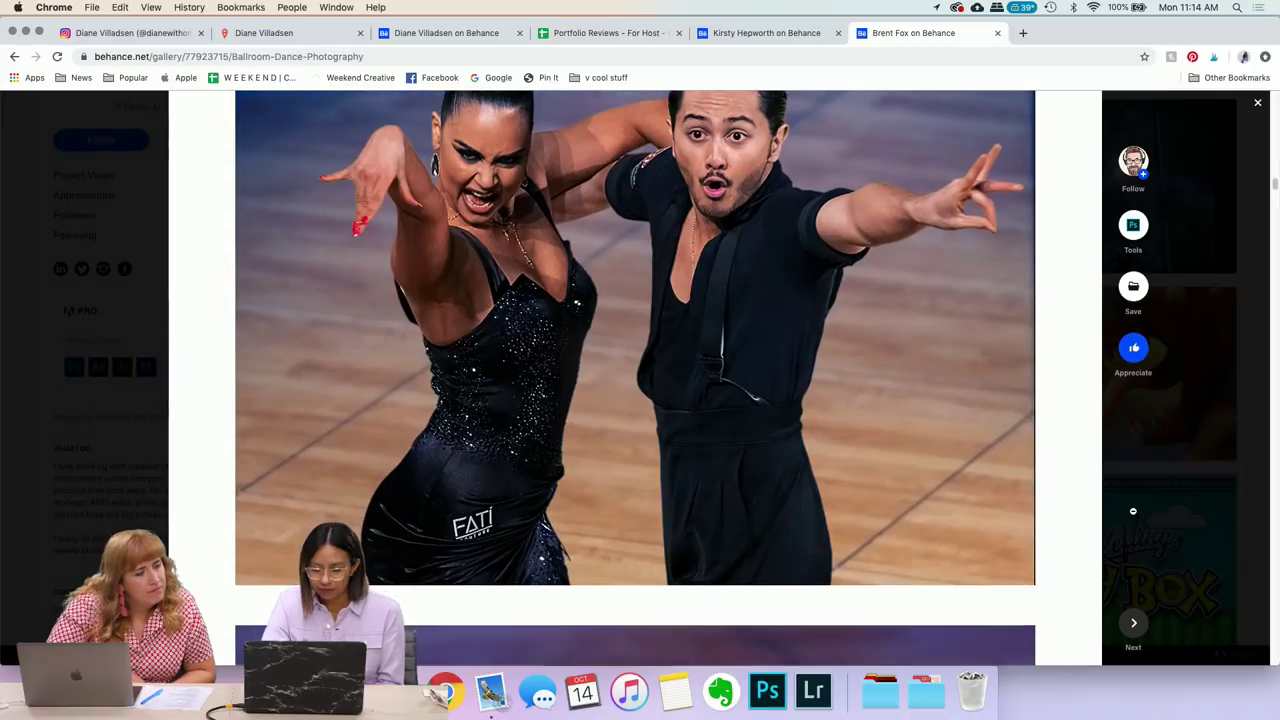
scroll(1133, 511, "down", 8)
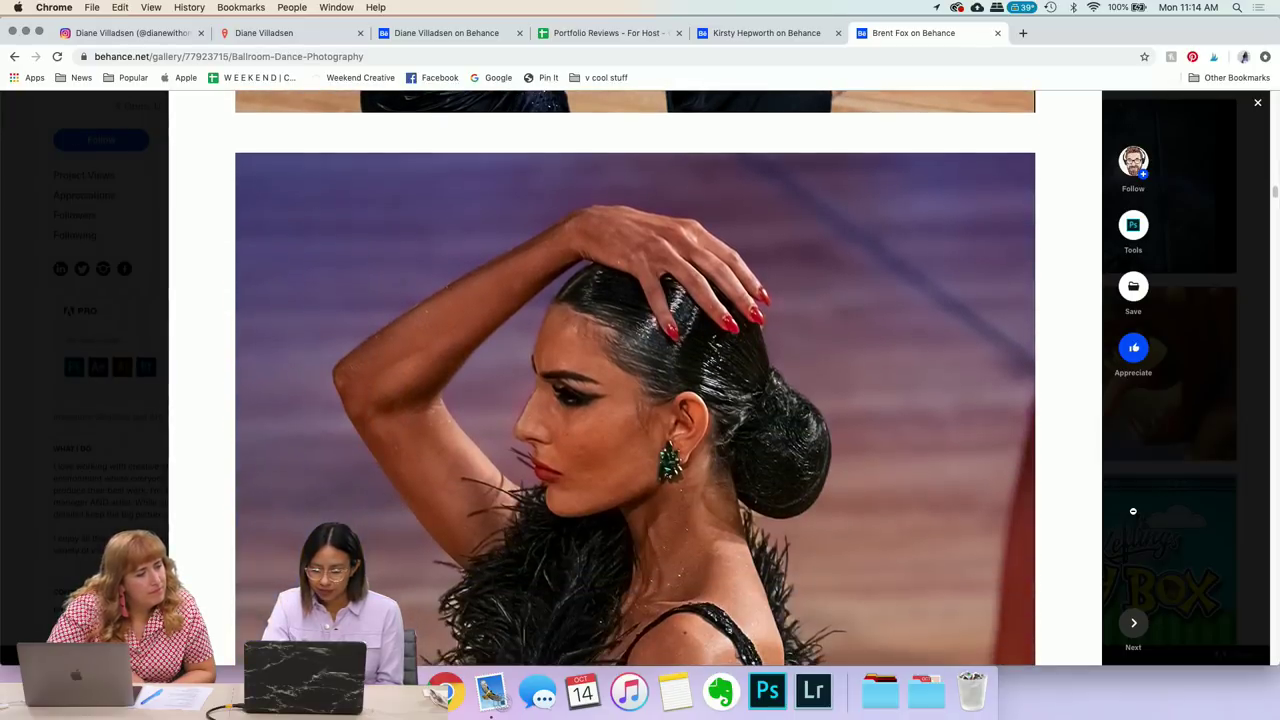
scroll(1133, 511, "down", 4)
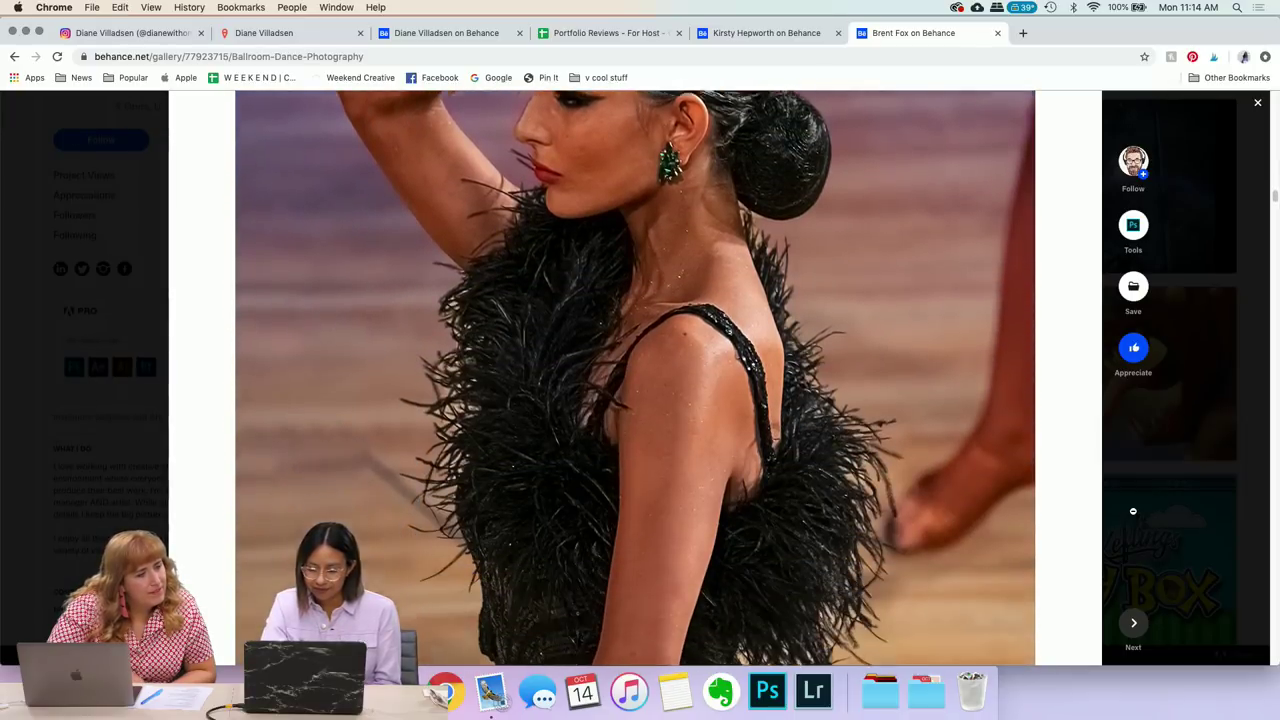
scroll(1133, 511, "up", 4)
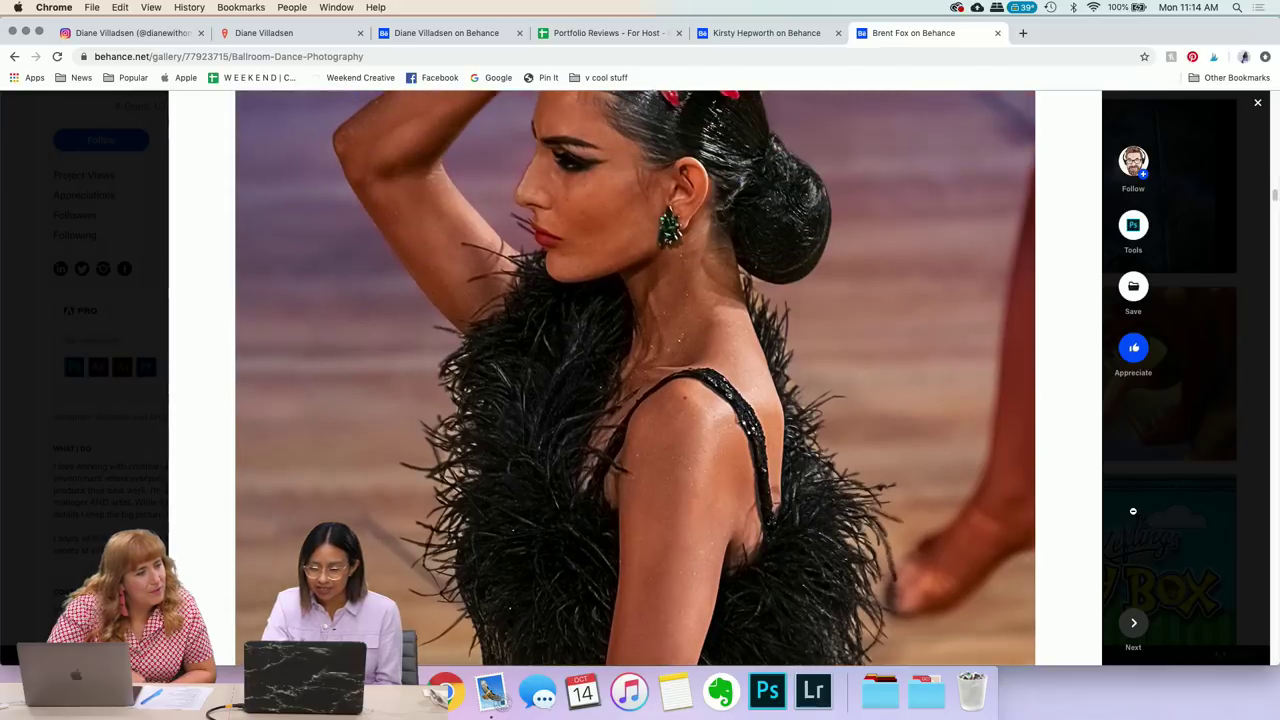
scroll(1133, 511, "up", 1)
- Scroll through the remaining dancer photos and close the ballroom project
scroll(1133, 511, "down", 9)
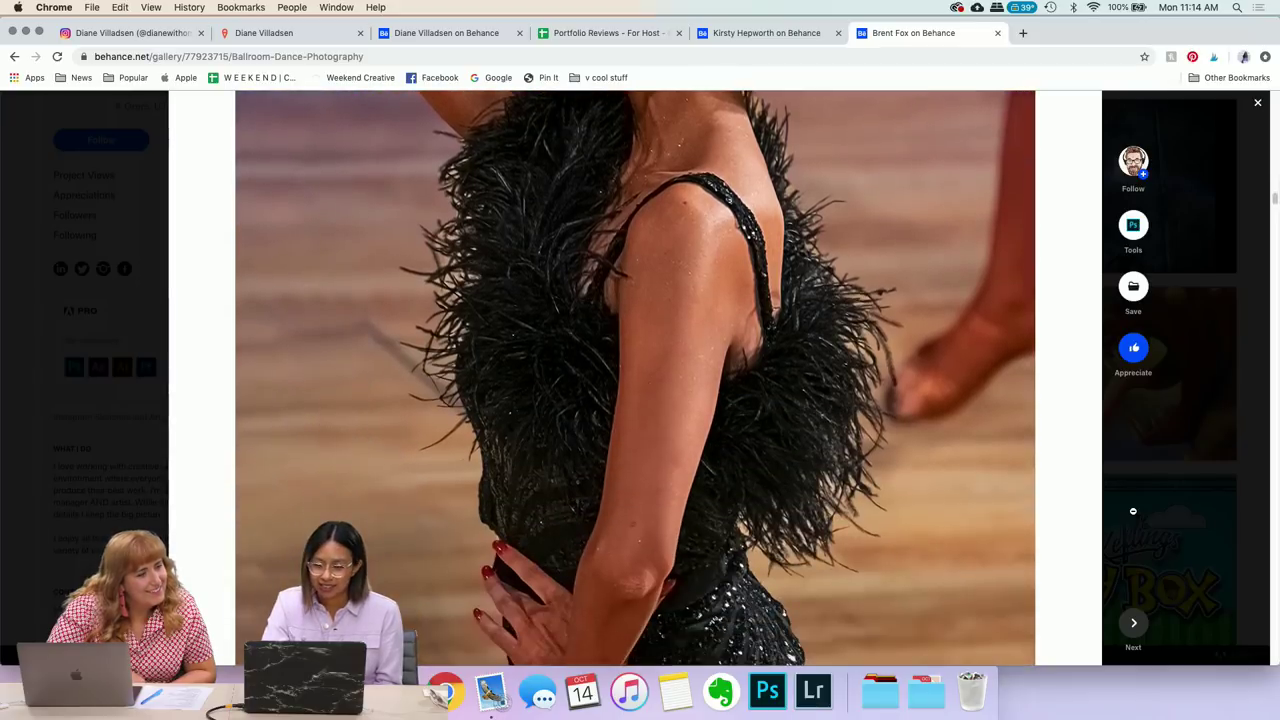
scroll(1133, 511, "down", 4)
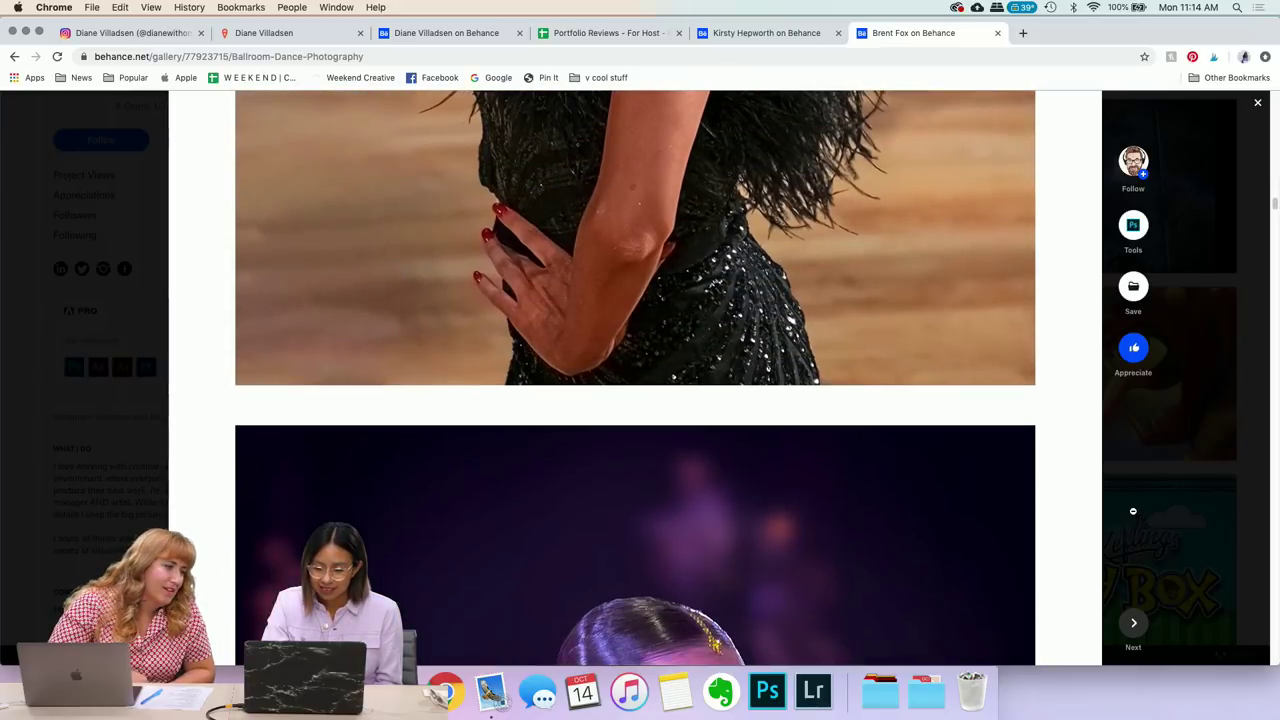
scroll(1133, 511, "down", 10)
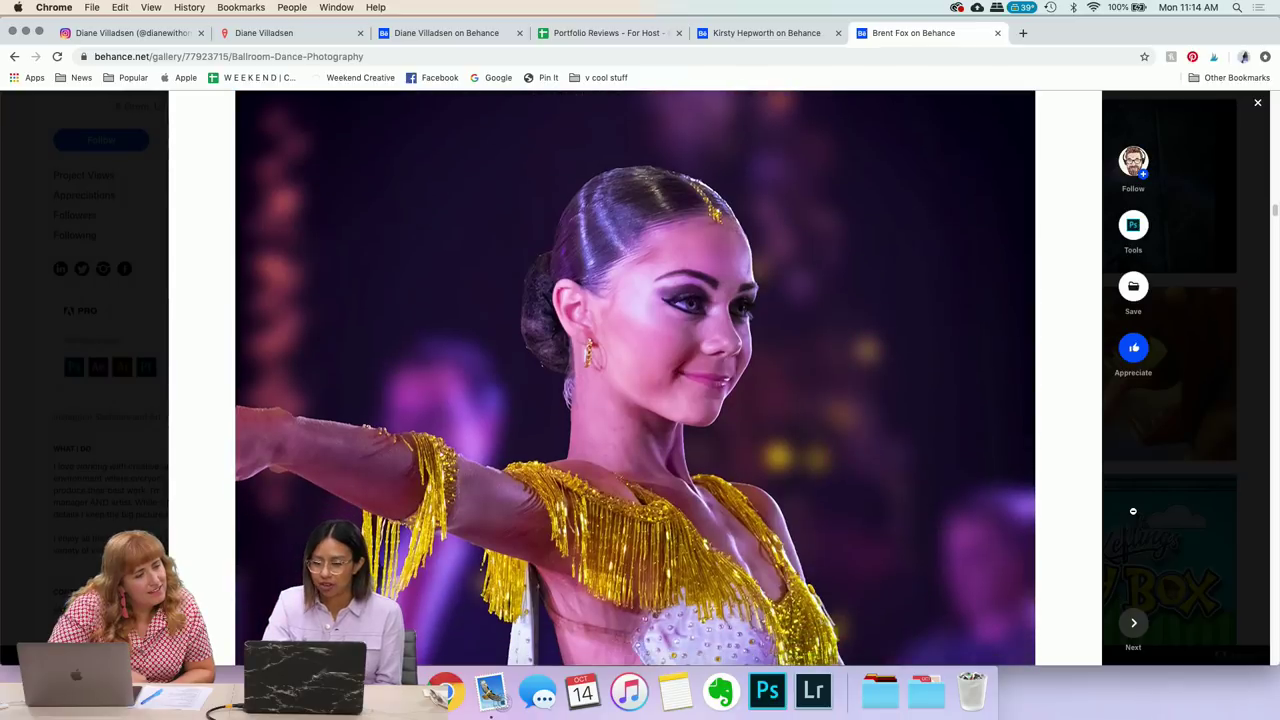
scroll(1133, 511, "down", 3)
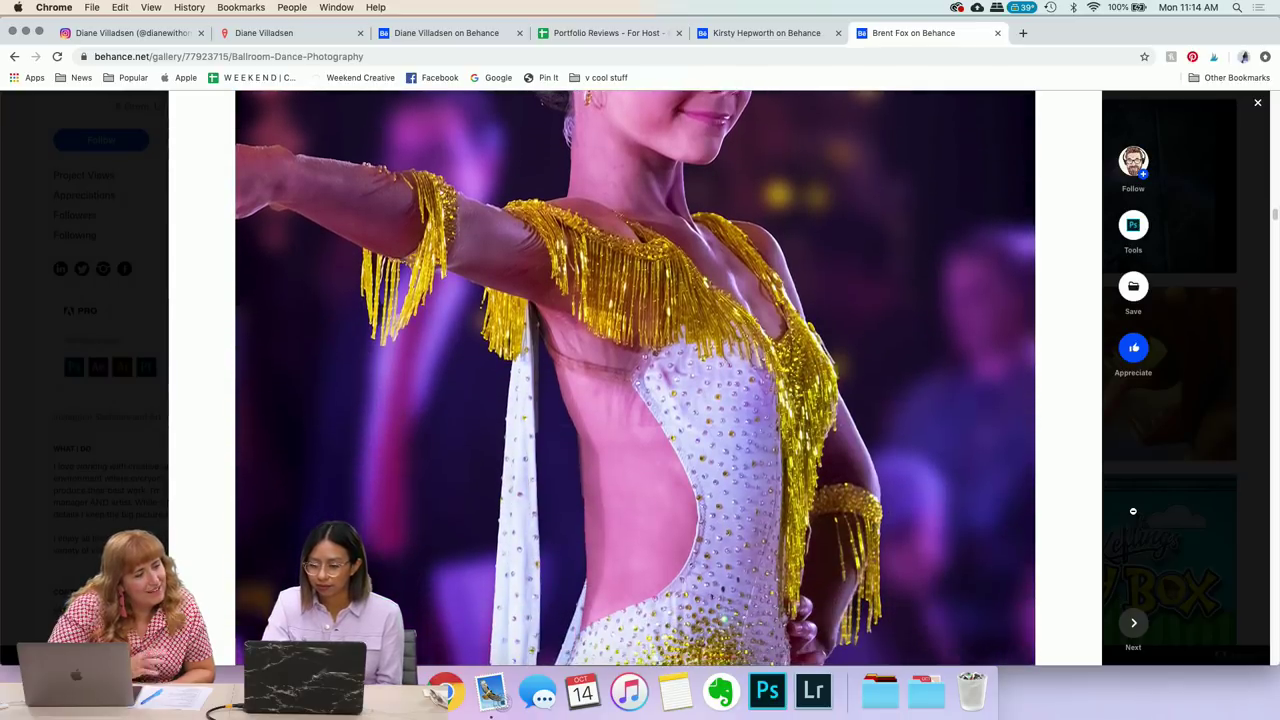
scroll(1133, 511, "up", 4)
scroll(1133, 511, "up", 1)
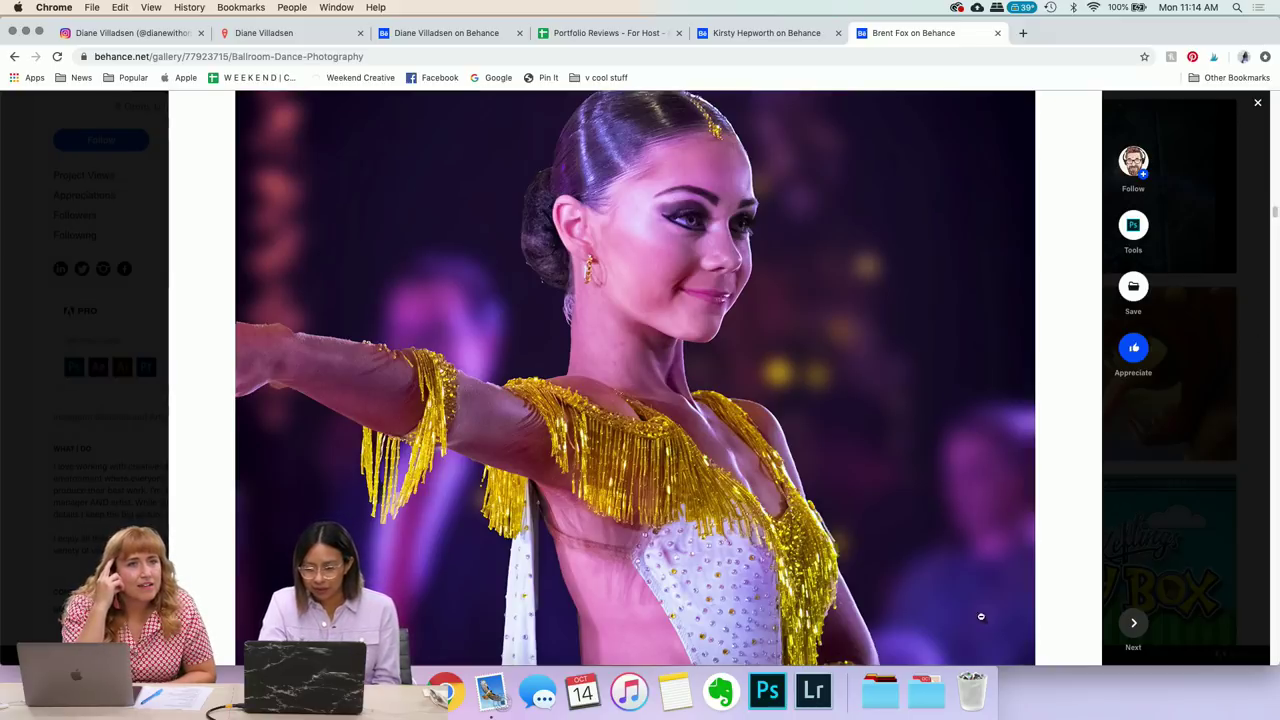
left_click(110, 515)
- Open 'Jane of the Jungle' and scroll down through its artwork to 'Close-up shot of Jane's face'
scroll(498, 421, "up", 1)
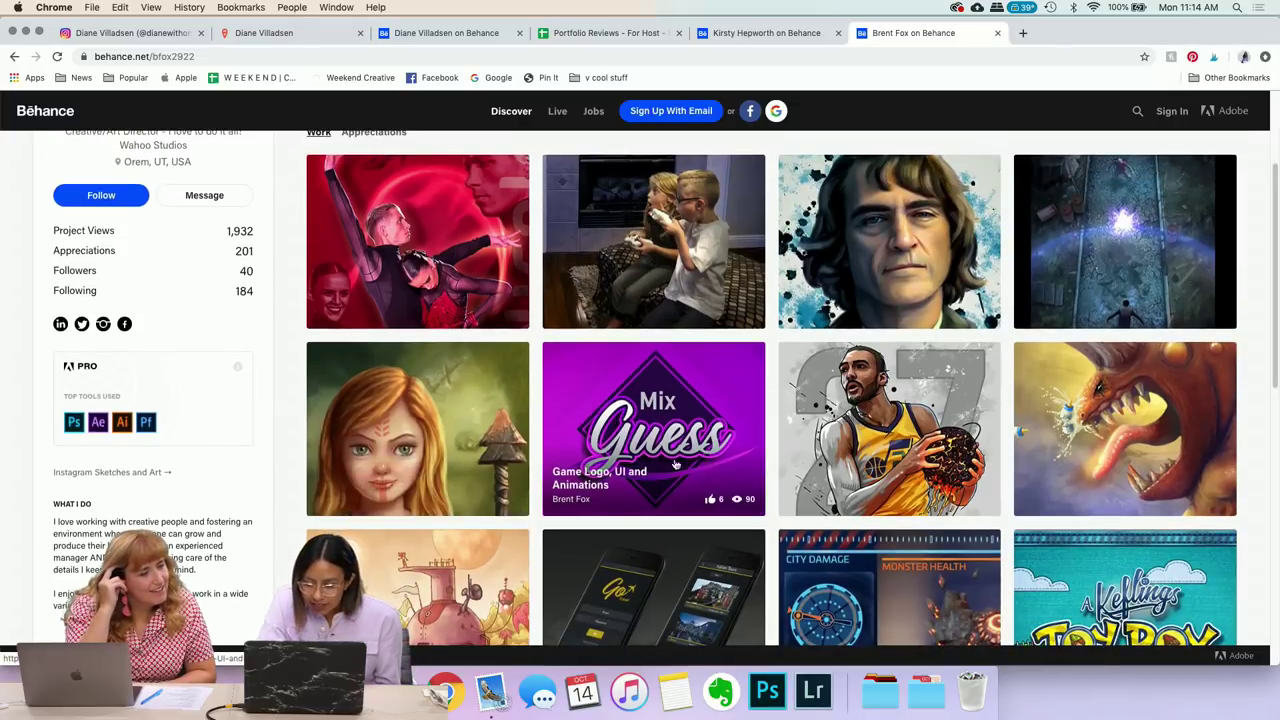
left_click(419, 399)
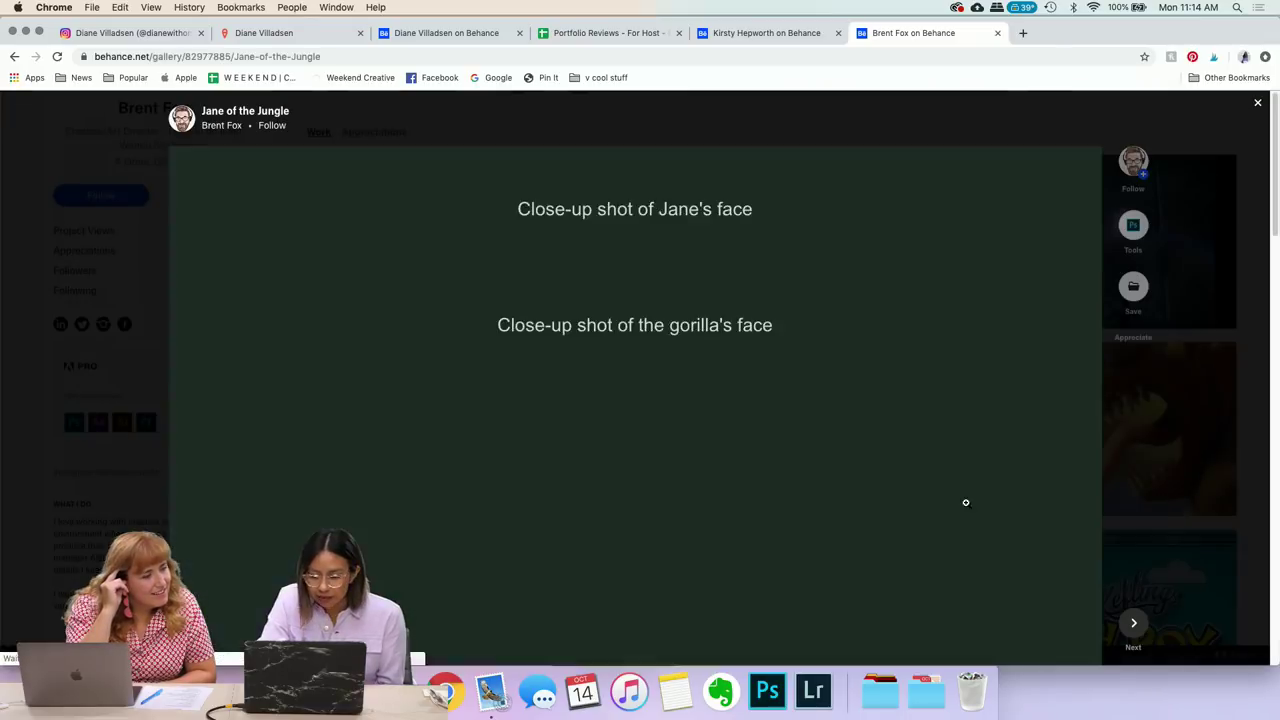
scroll(894, 393, "down", 3)
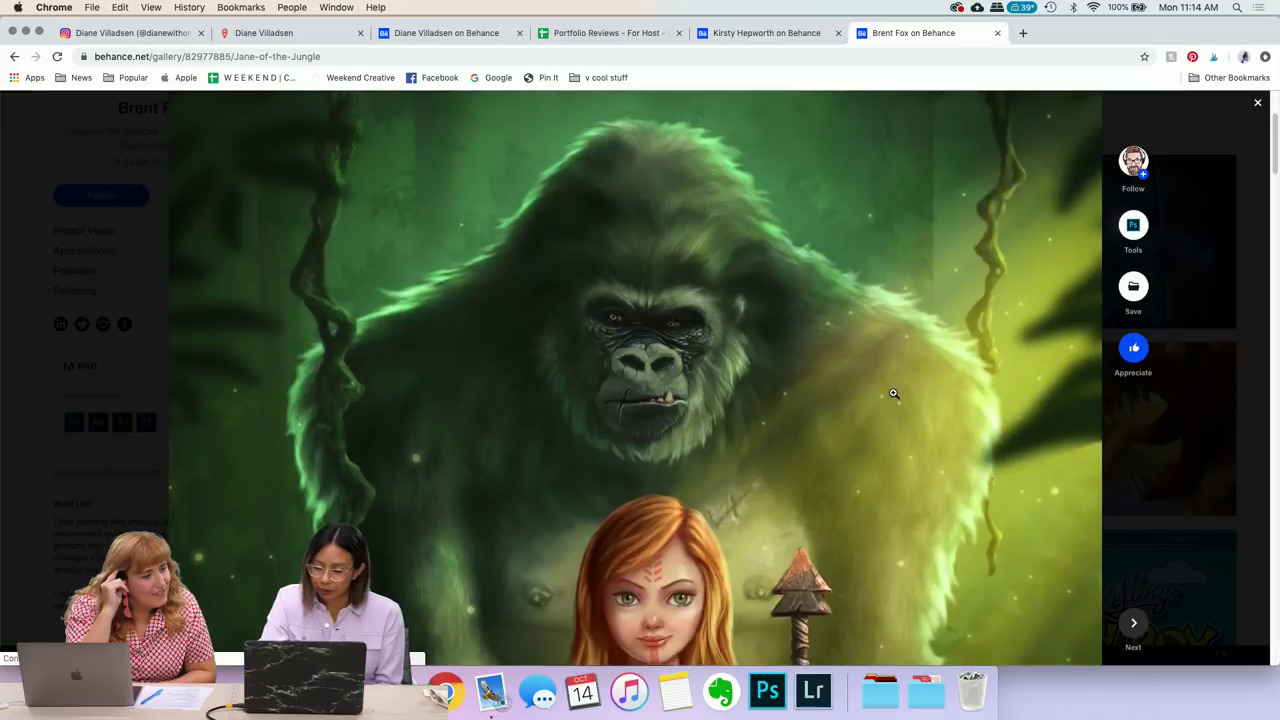
scroll(1177, 497, "down", 5)
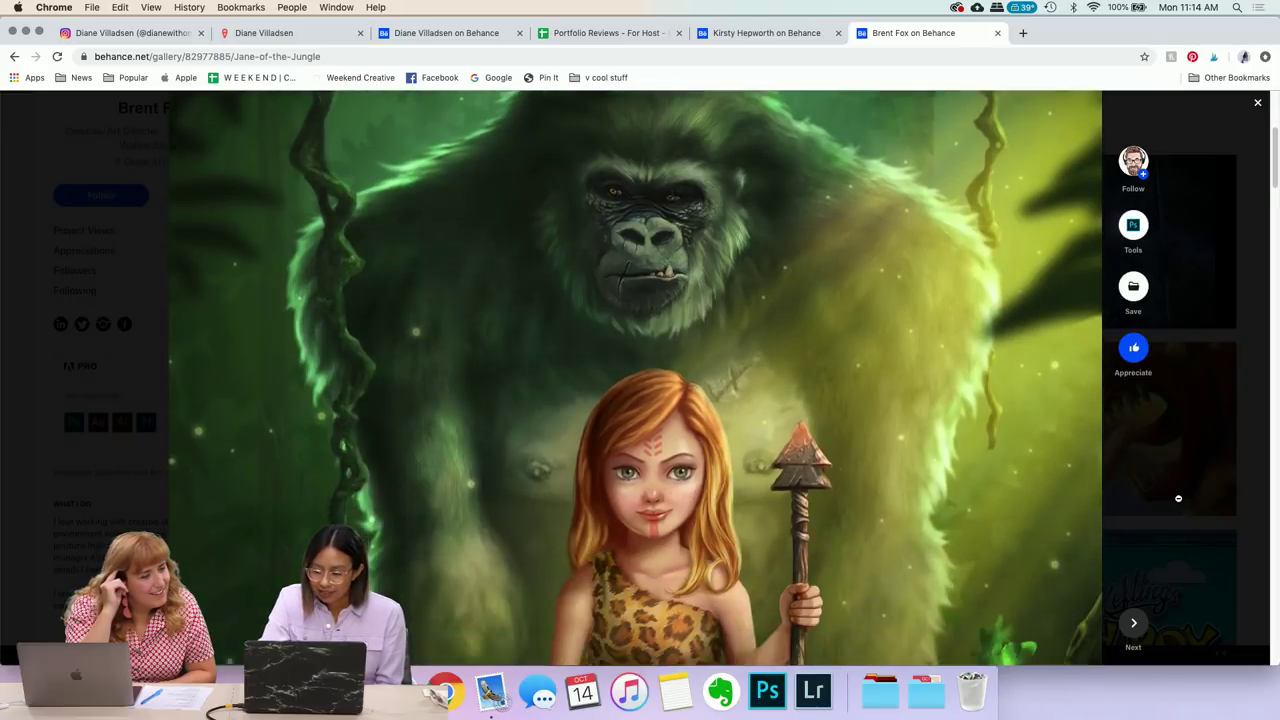
scroll(1178, 498, "up", 5)
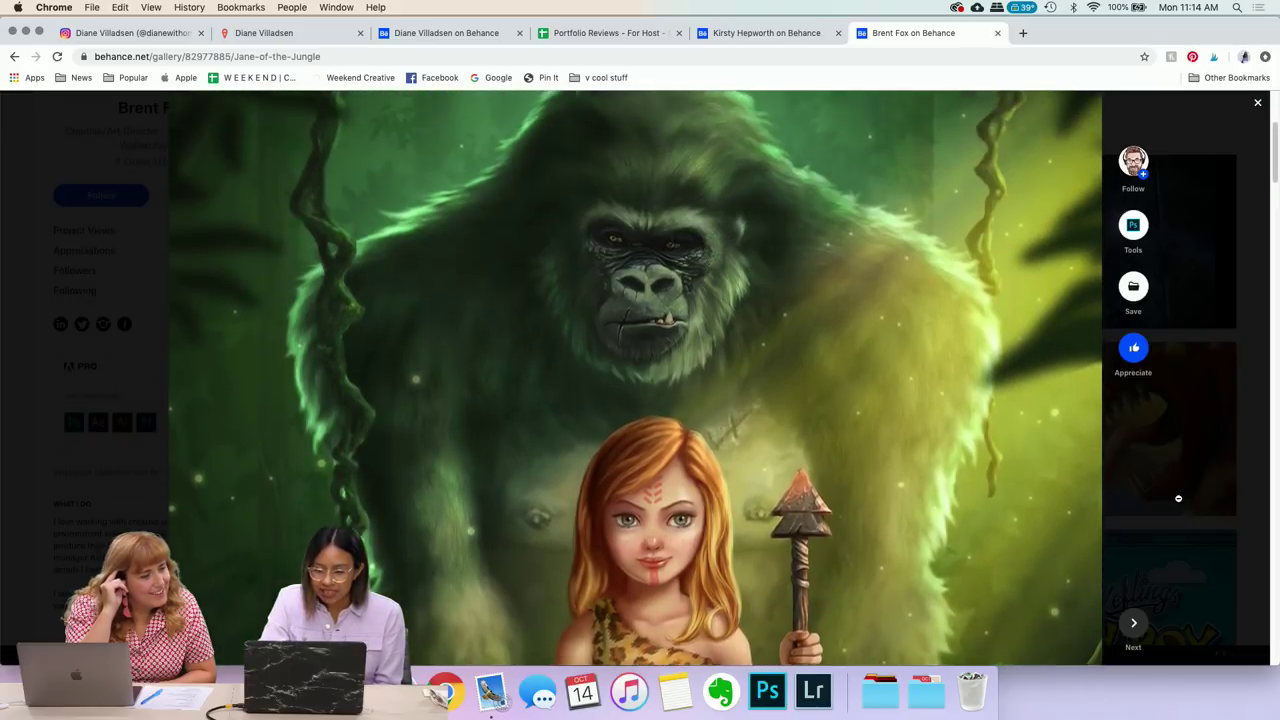
scroll(1178, 498, "down", 5)
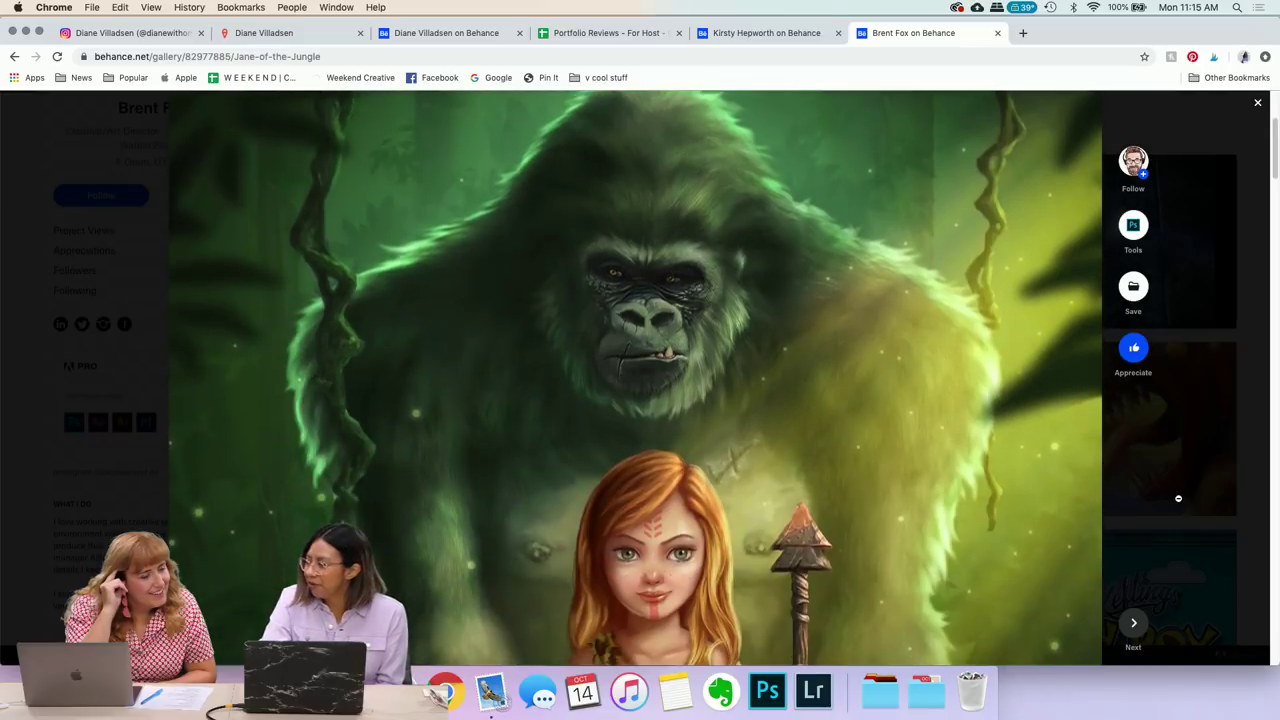
scroll(1178, 498, "down", 5)
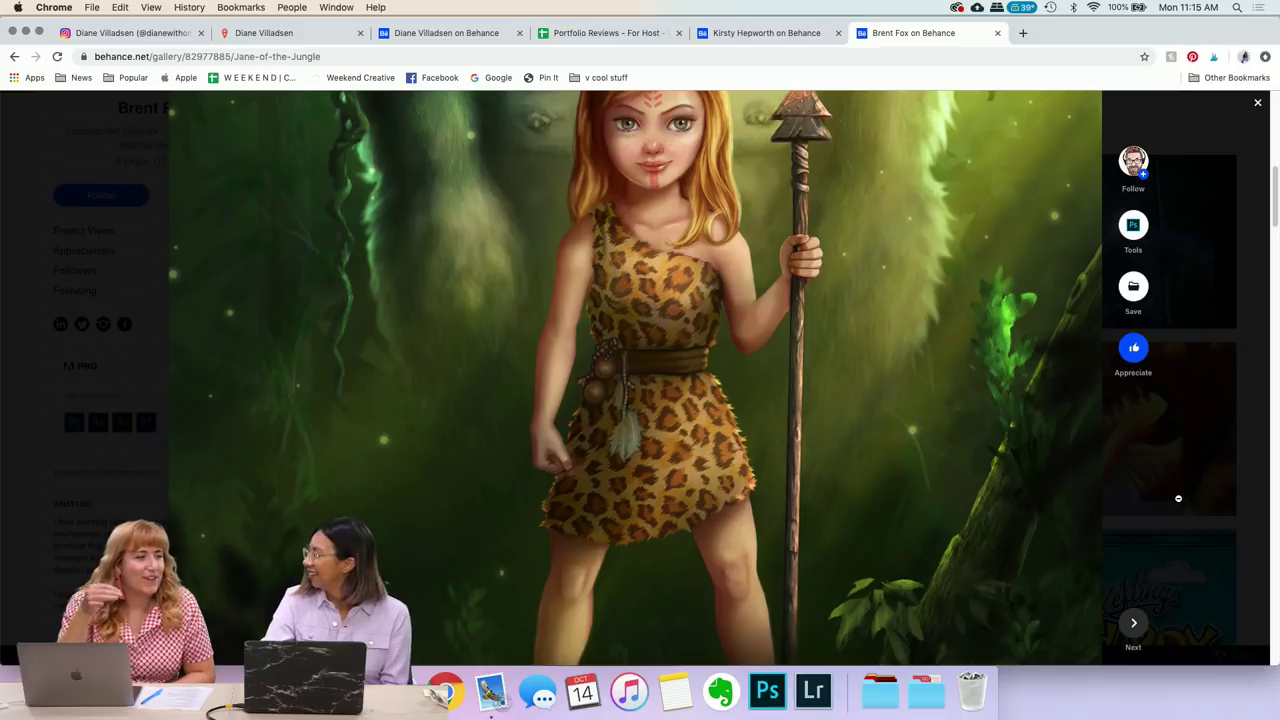
scroll(1178, 498, "down", 5)
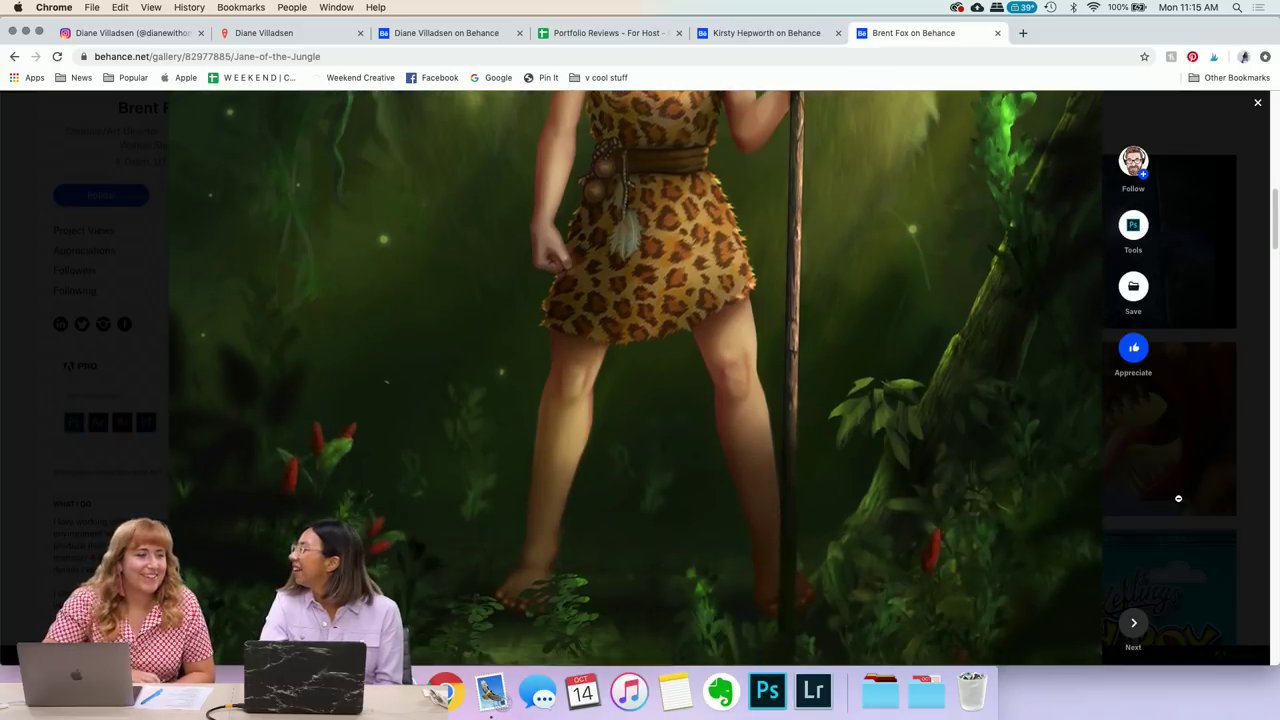
scroll(1178, 498, "down", 3)
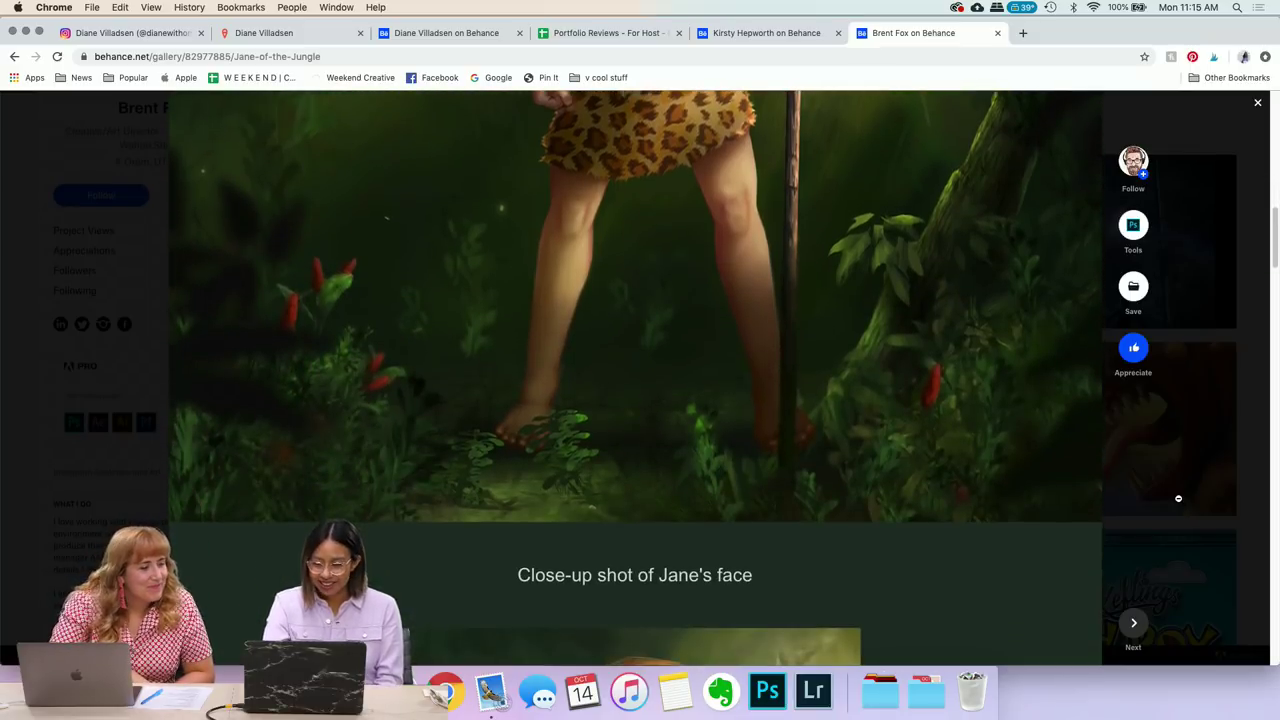
scroll(845, 608, "down", 7)
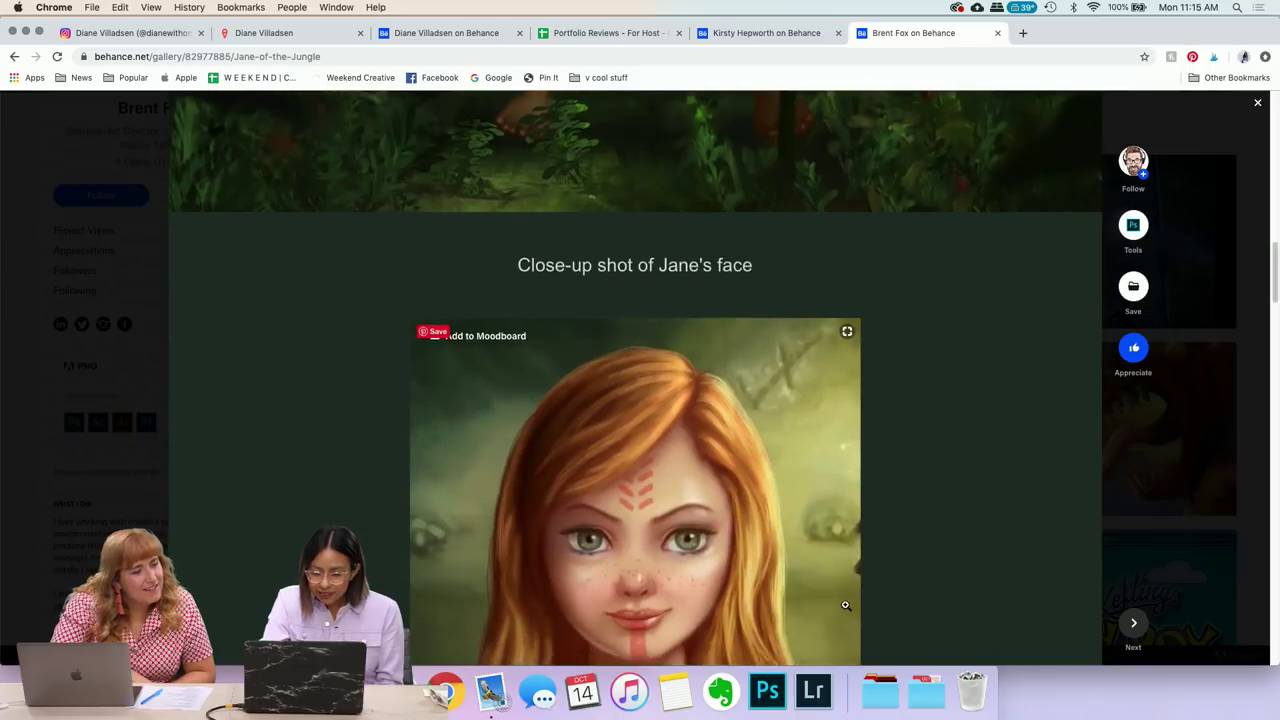
- Scroll past Jane's portrait to 'Close-up shot of the gorilla's face'
scroll(845, 605, "down", 2)
scroll(845, 605, "up", 3)
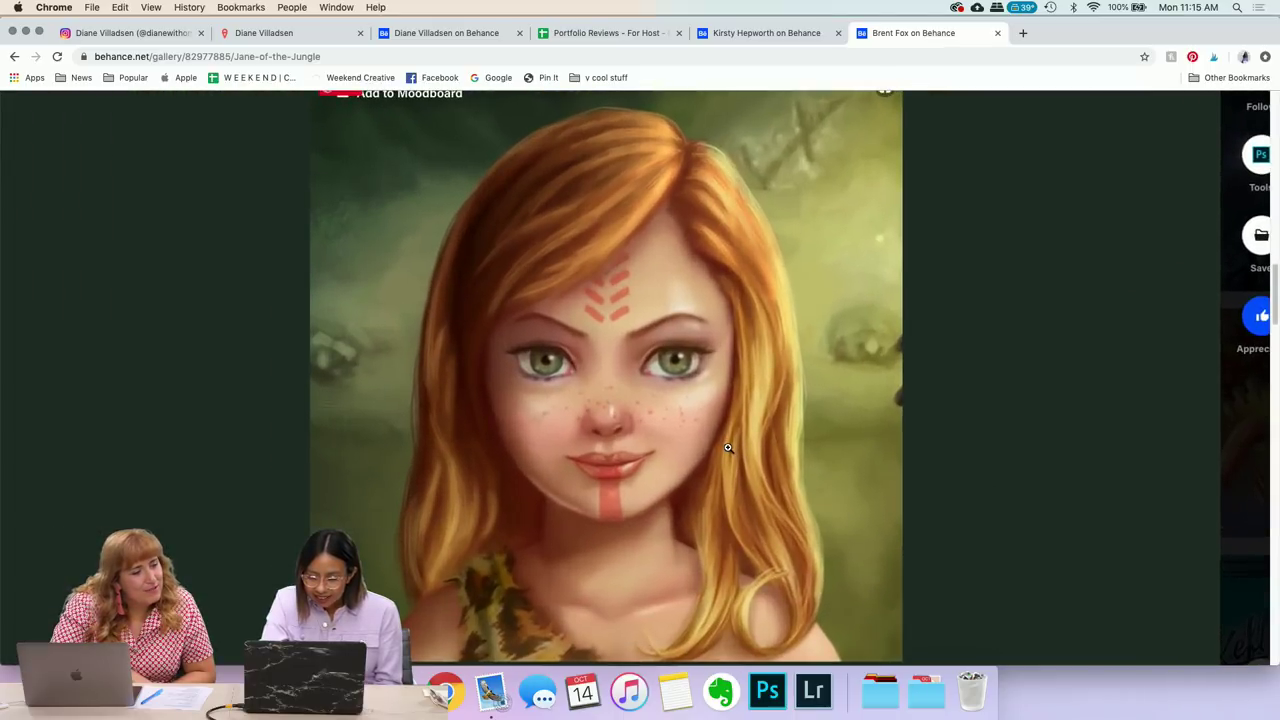
scroll(1033, 489, "down", 3)
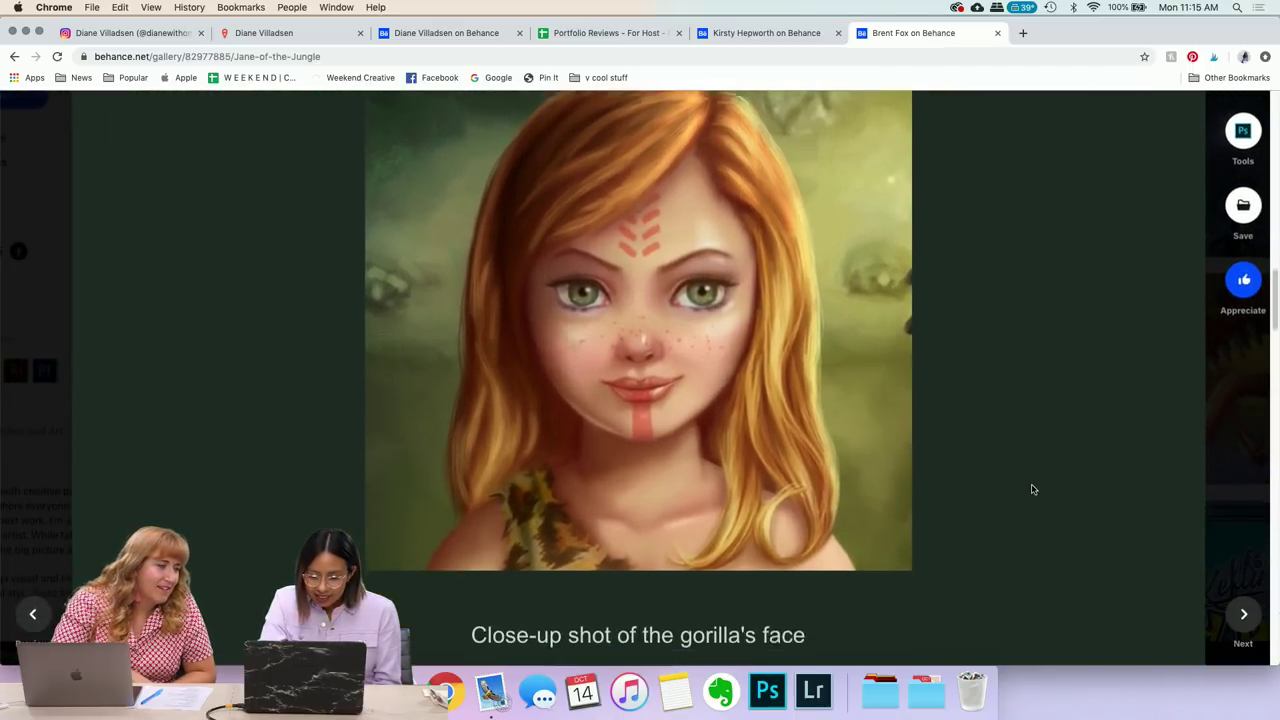
scroll(1033, 489, "up", 1)
scroll(1033, 489, "up", 1)
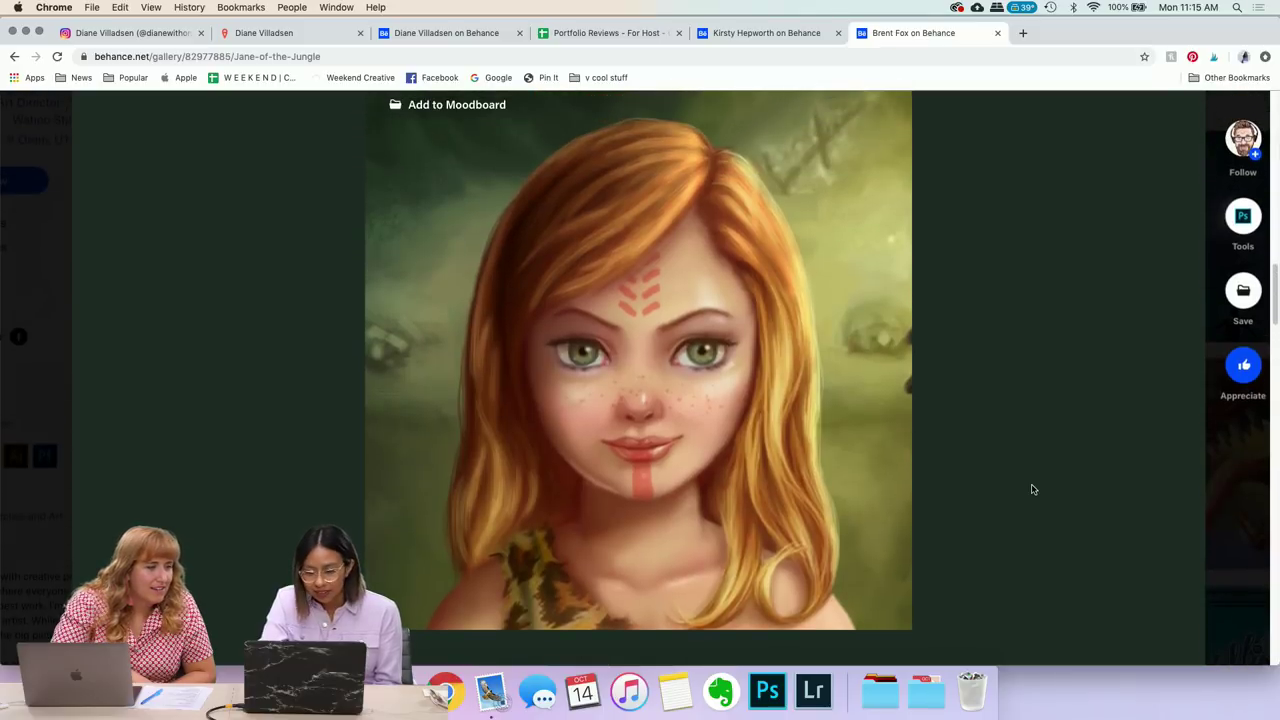
scroll(1033, 489, "down", 3)
scroll(1033, 489, "down", 3)
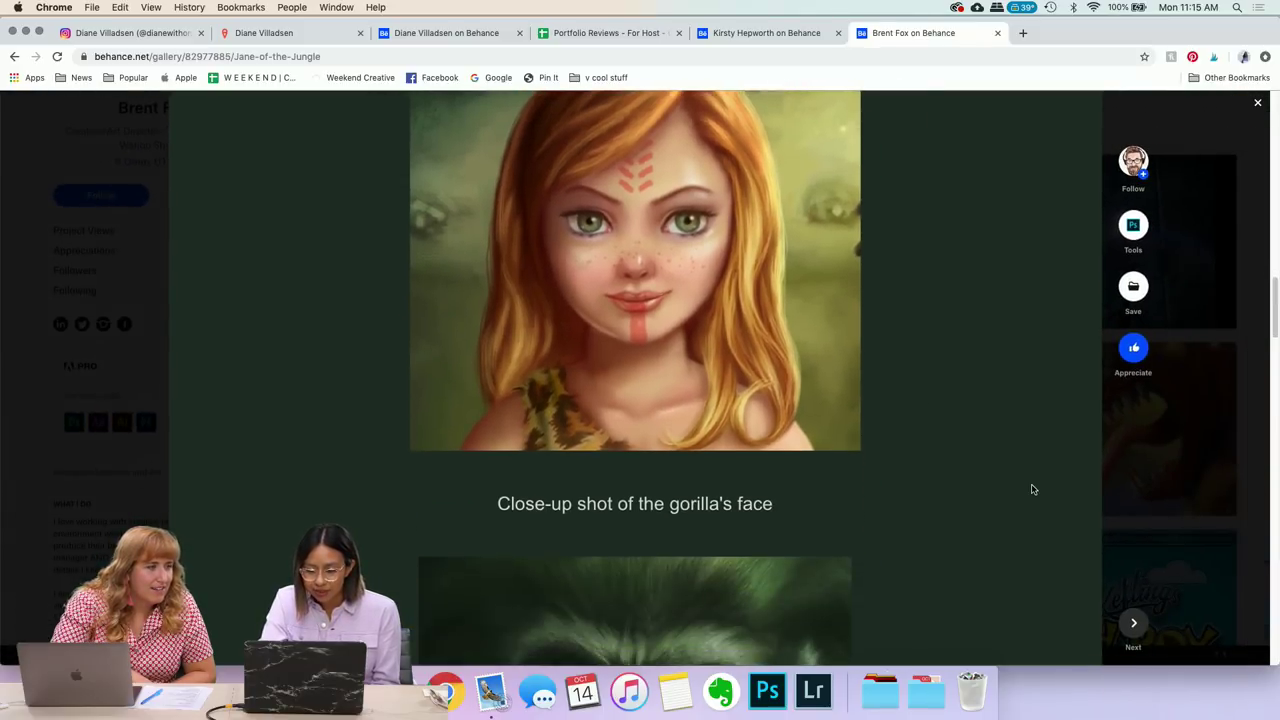
scroll(1033, 489, "up", 2)
scroll(1033, 489, "up", 1)
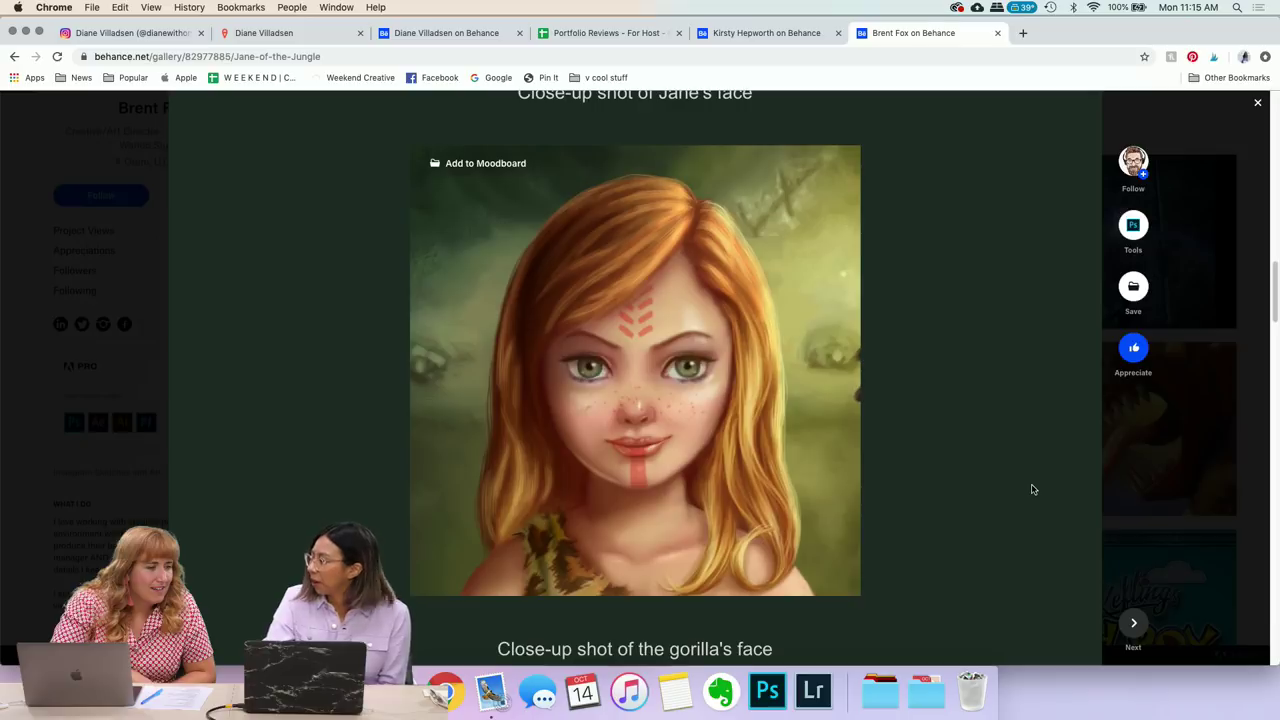
scroll(1033, 489, "down", 2)
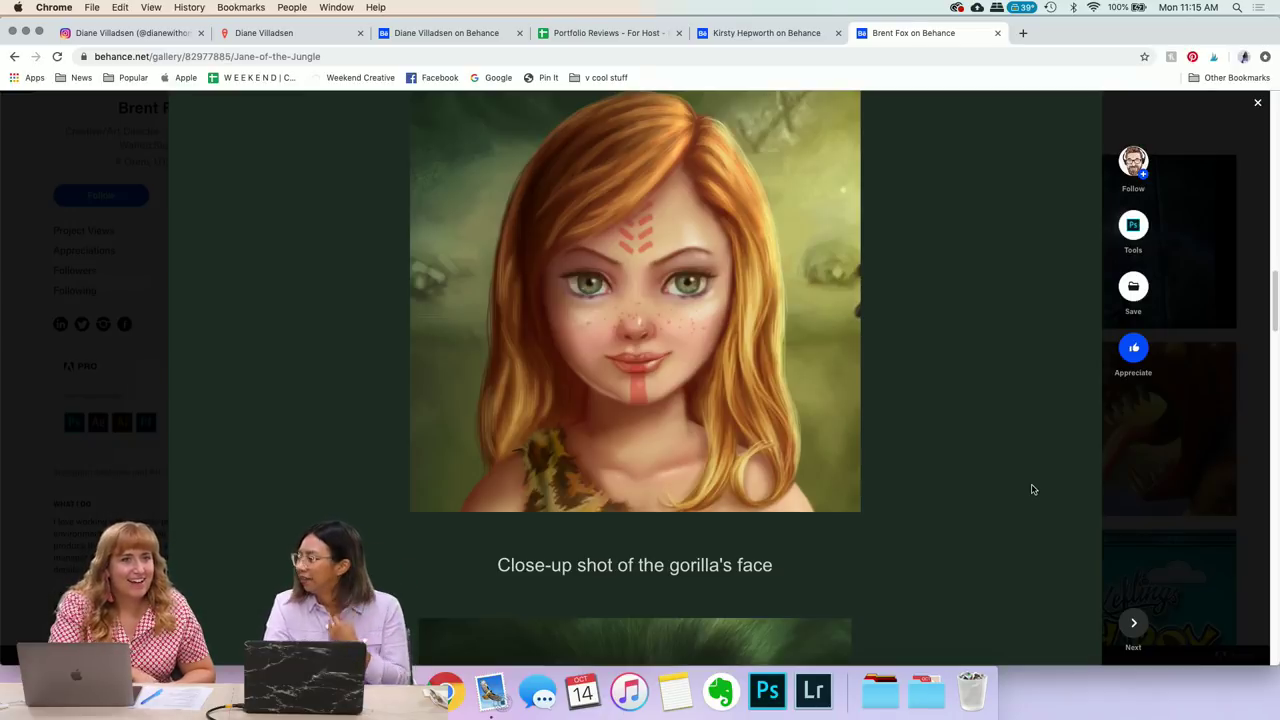
scroll(1033, 489, "down", 5)
scroll(1033, 489, "up", 1)
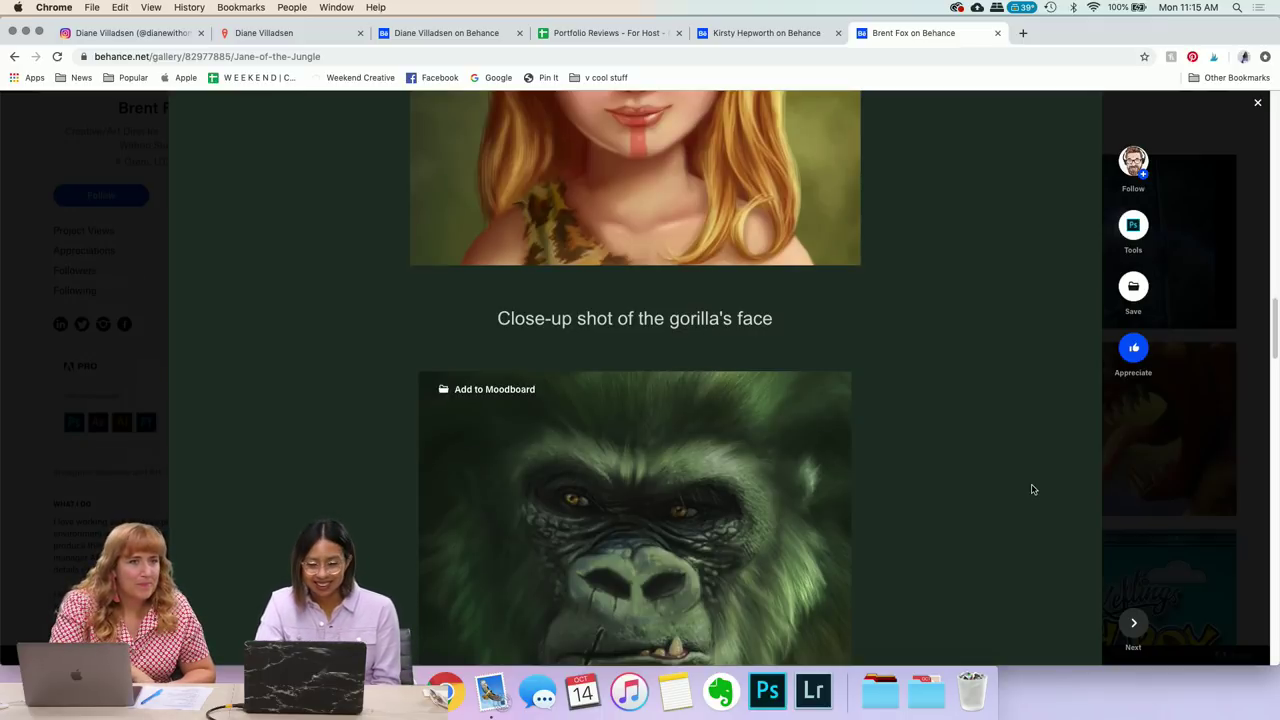
- Scroll through the rest of Jane of the Jungle and exit the enlarged artwork view
scroll(954, 449, "down", 2)
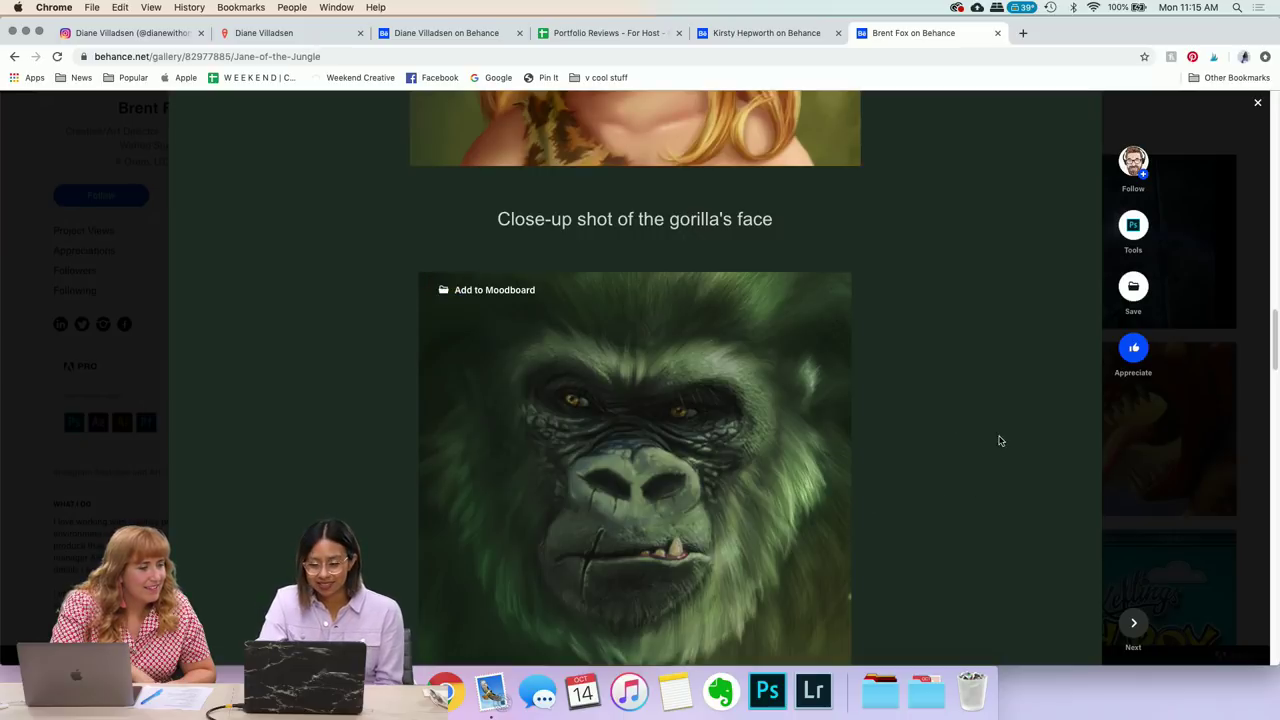
scroll(998, 440, "down", 3)
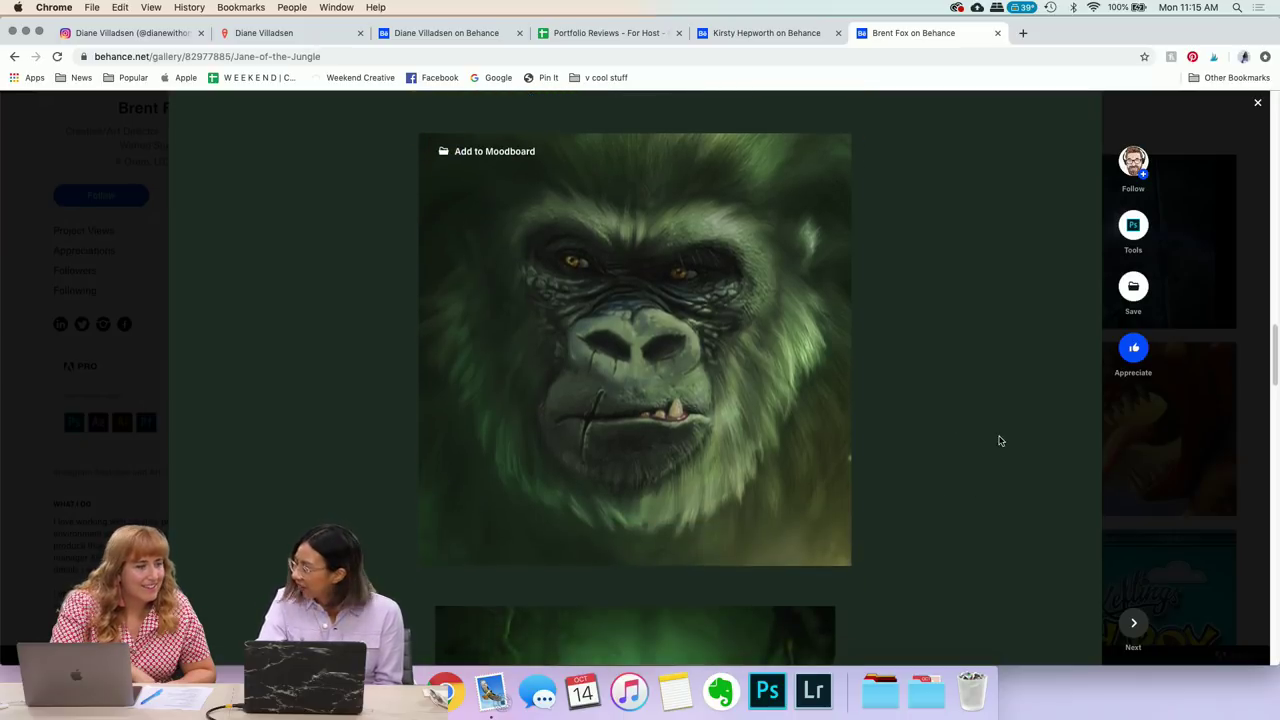
scroll(998, 440, "down", 5)
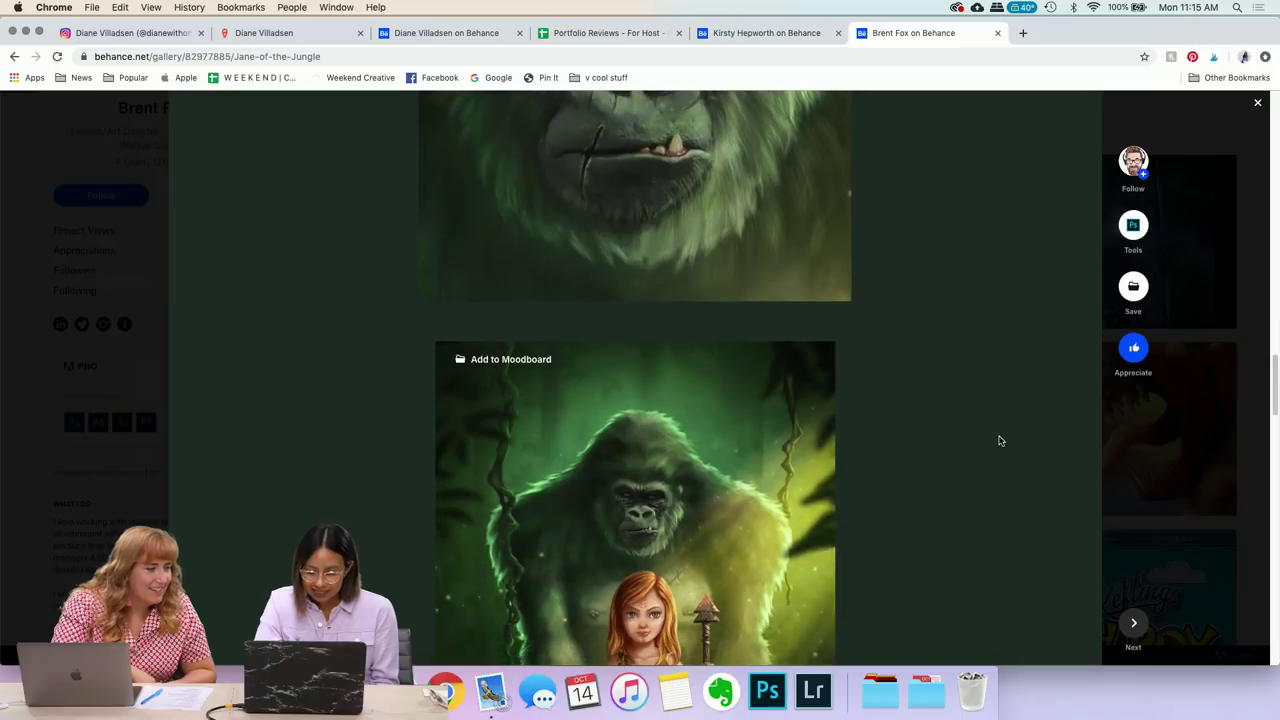
scroll(998, 440, "down", 5)
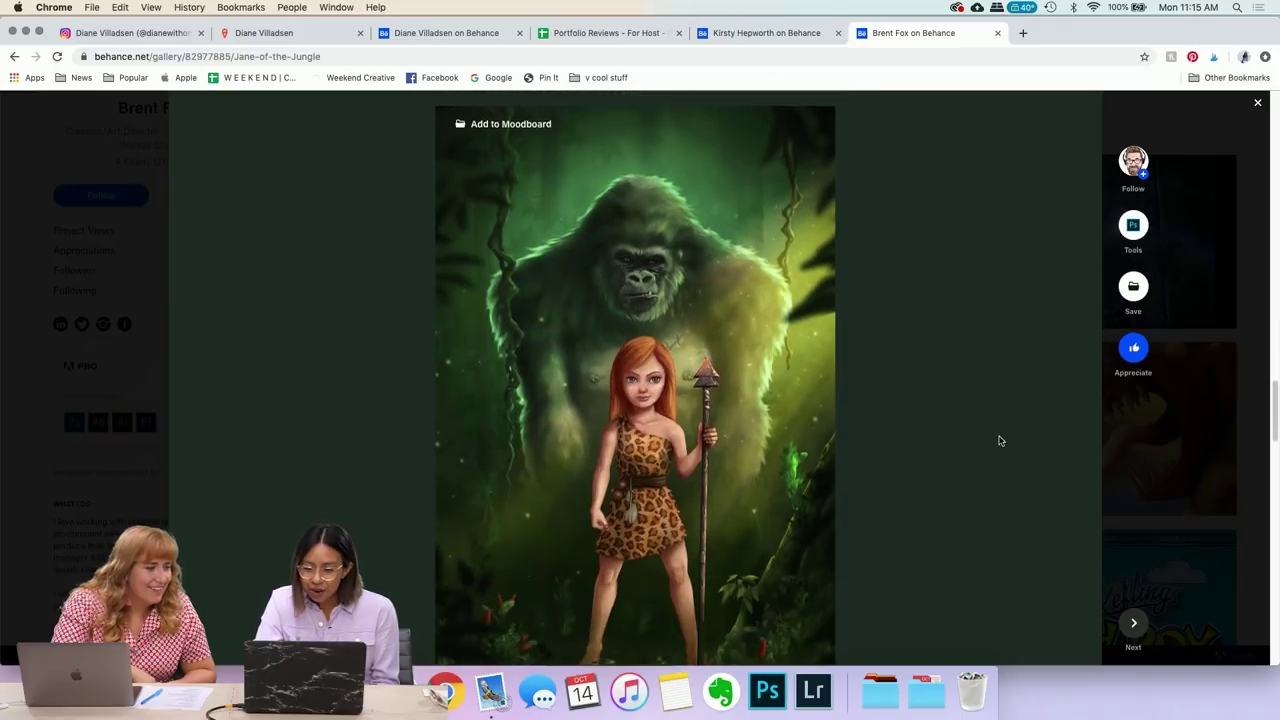
scroll(998, 440, "down", 2)
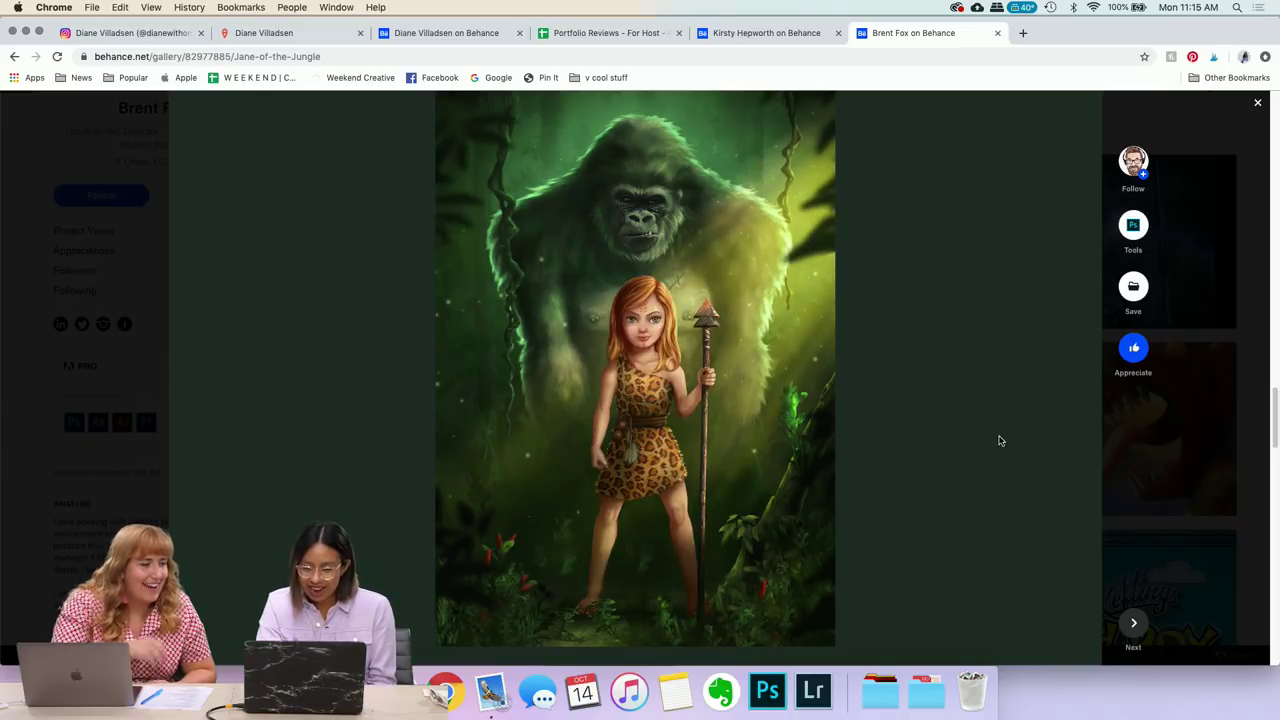
scroll(998, 440, "up", 5)
scroll(998, 440, "left", 5)
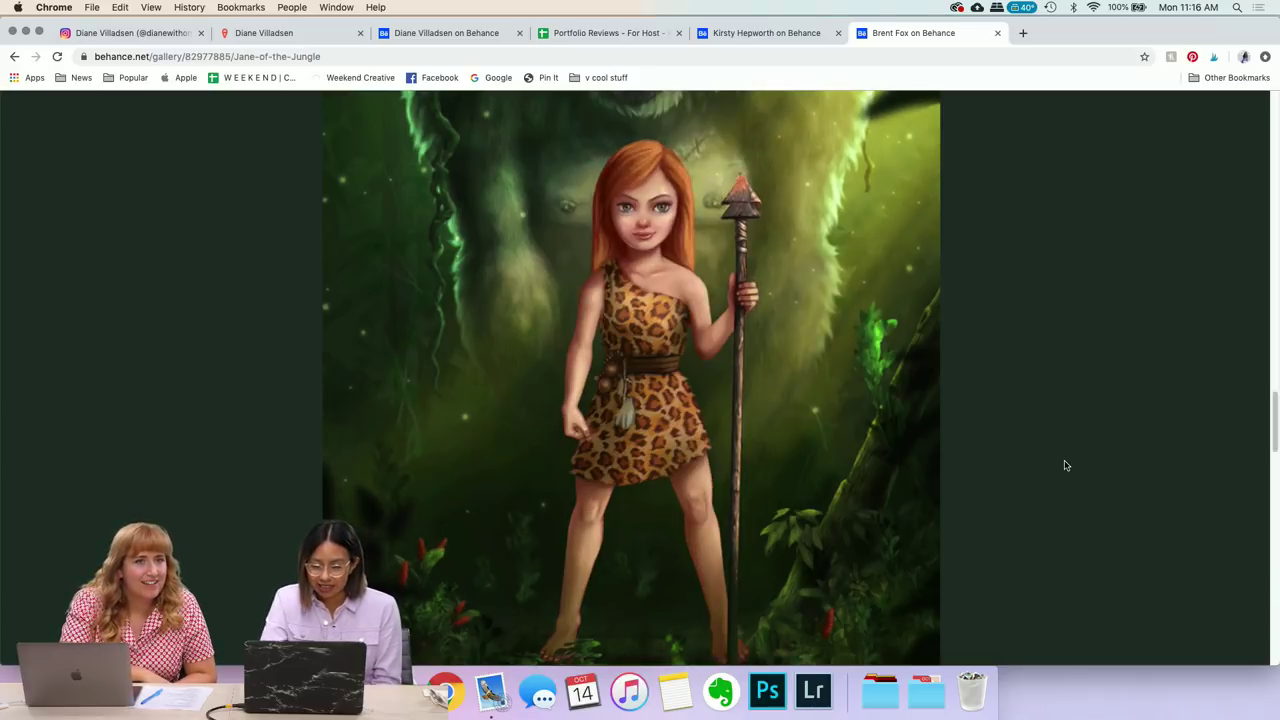
left_click(1065, 465)
- Close the Jane of the Jungle project to return to the profile
scroll(1064, 462, "down", 5)
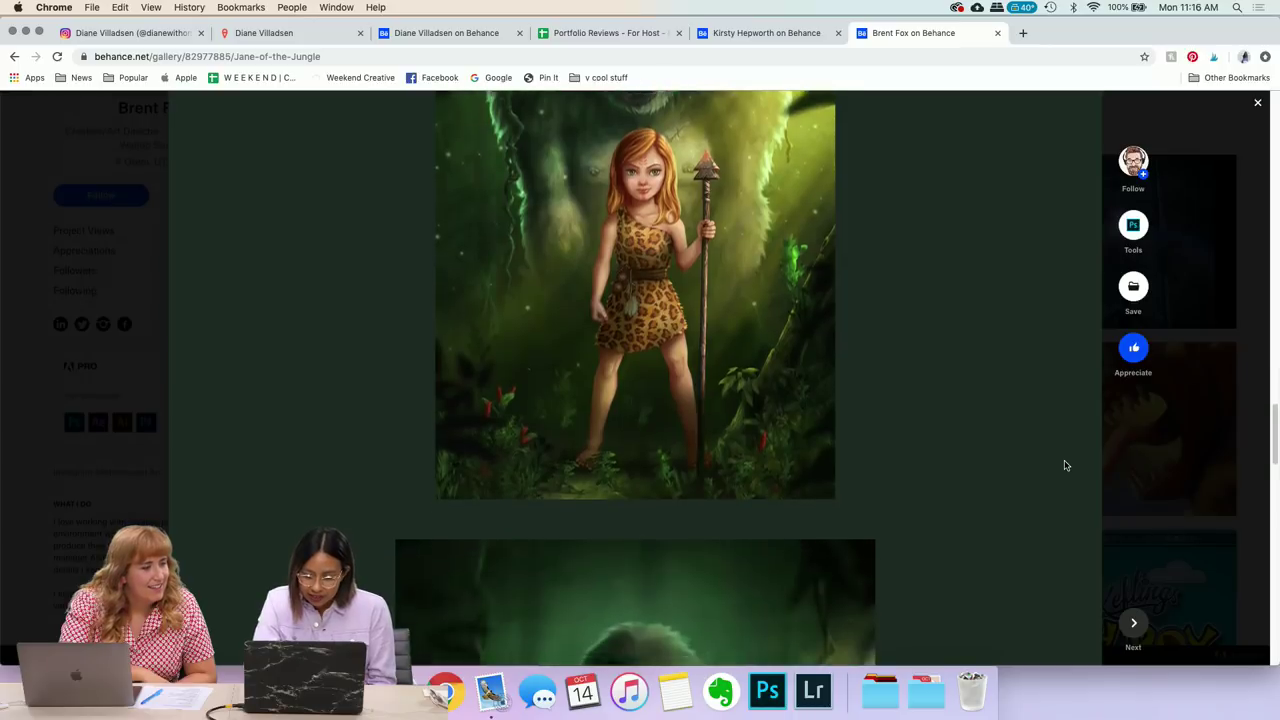
scroll(1064, 461, "down", 10)
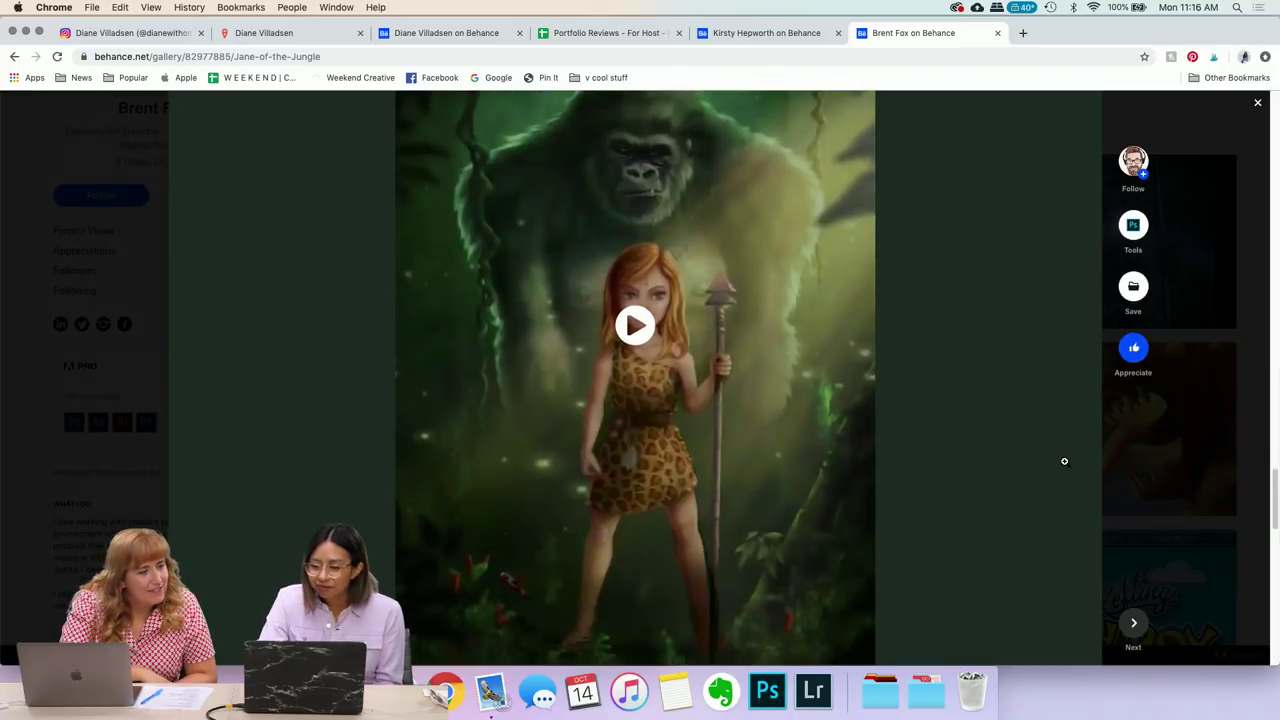
scroll(1064, 461, "down", 8)
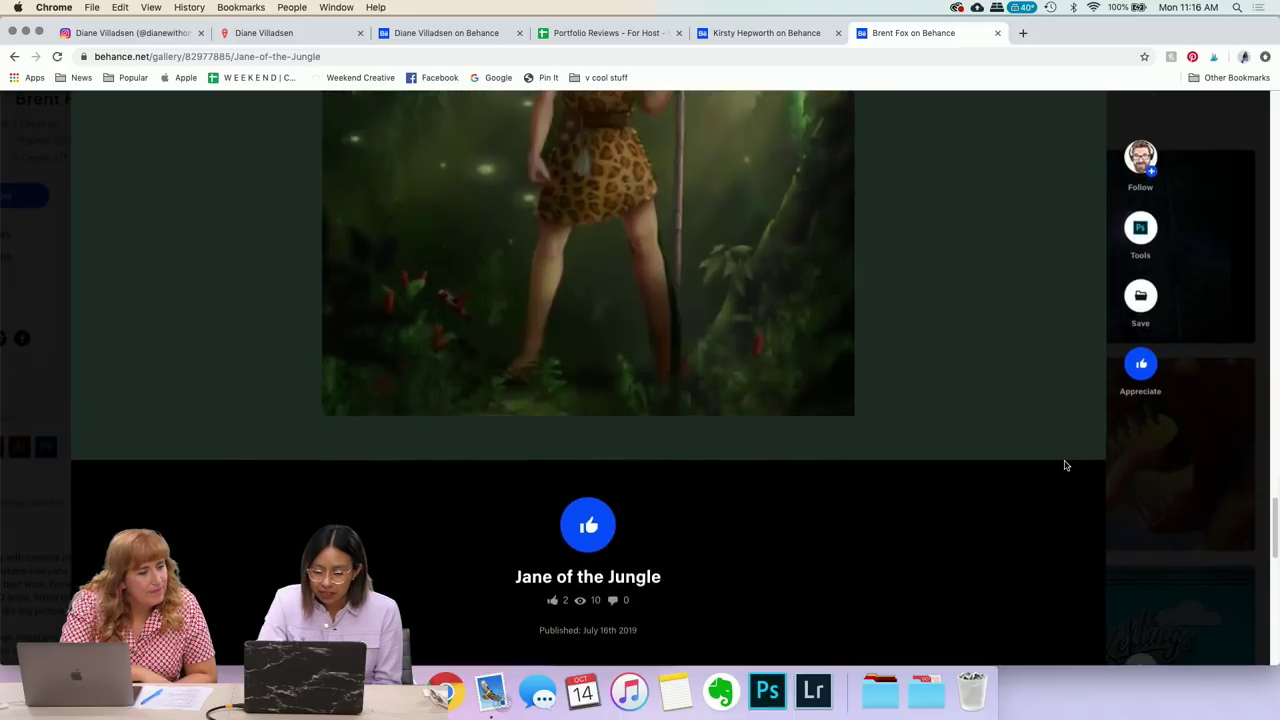
scroll(1065, 465, "up", 1)
left_click(1212, 517)
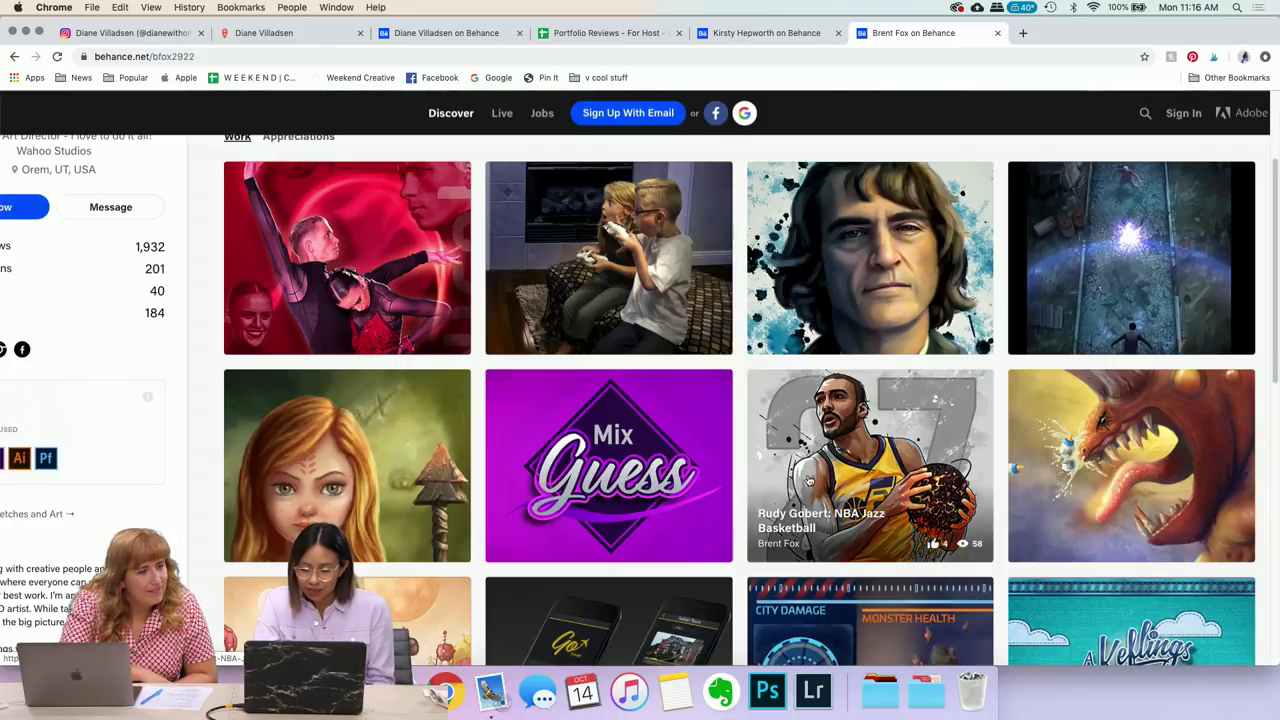
- Open the 'Babies vs. Demons' project from the profile's Work grid
scroll(809, 481, "down", 3)
scroll(809, 481, "down", 4)
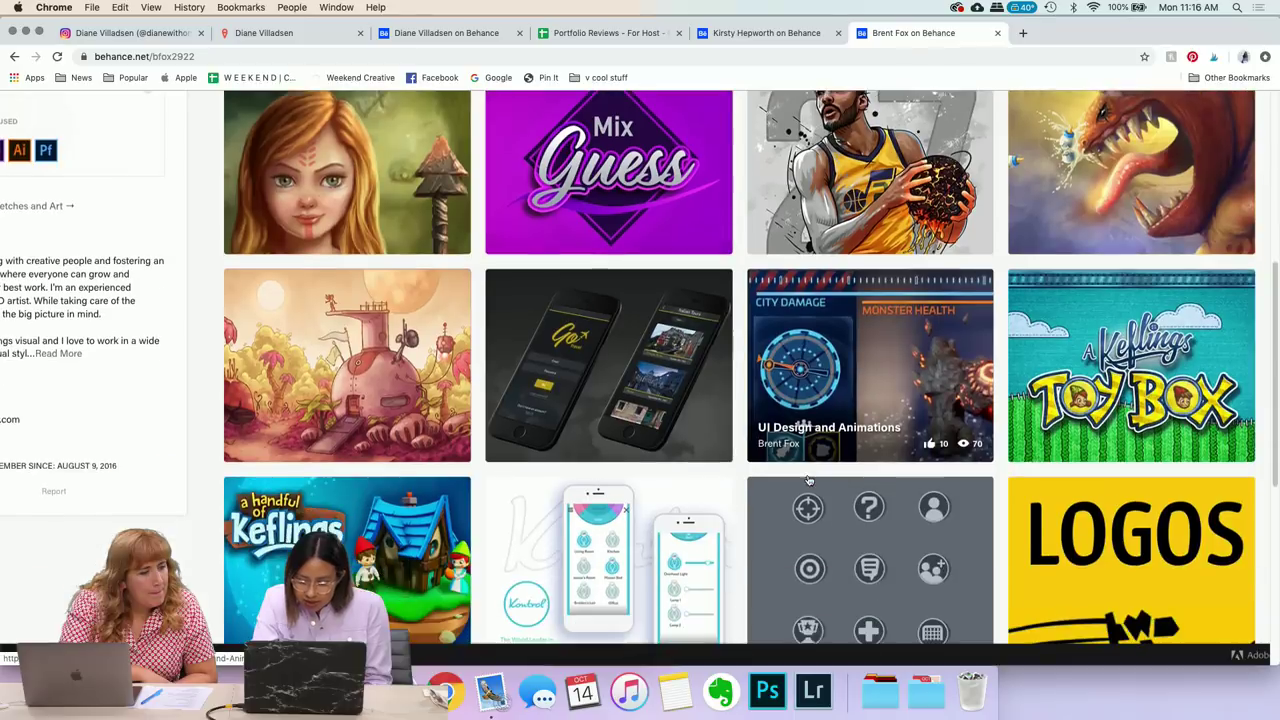
scroll(657, 494, "up", 3)
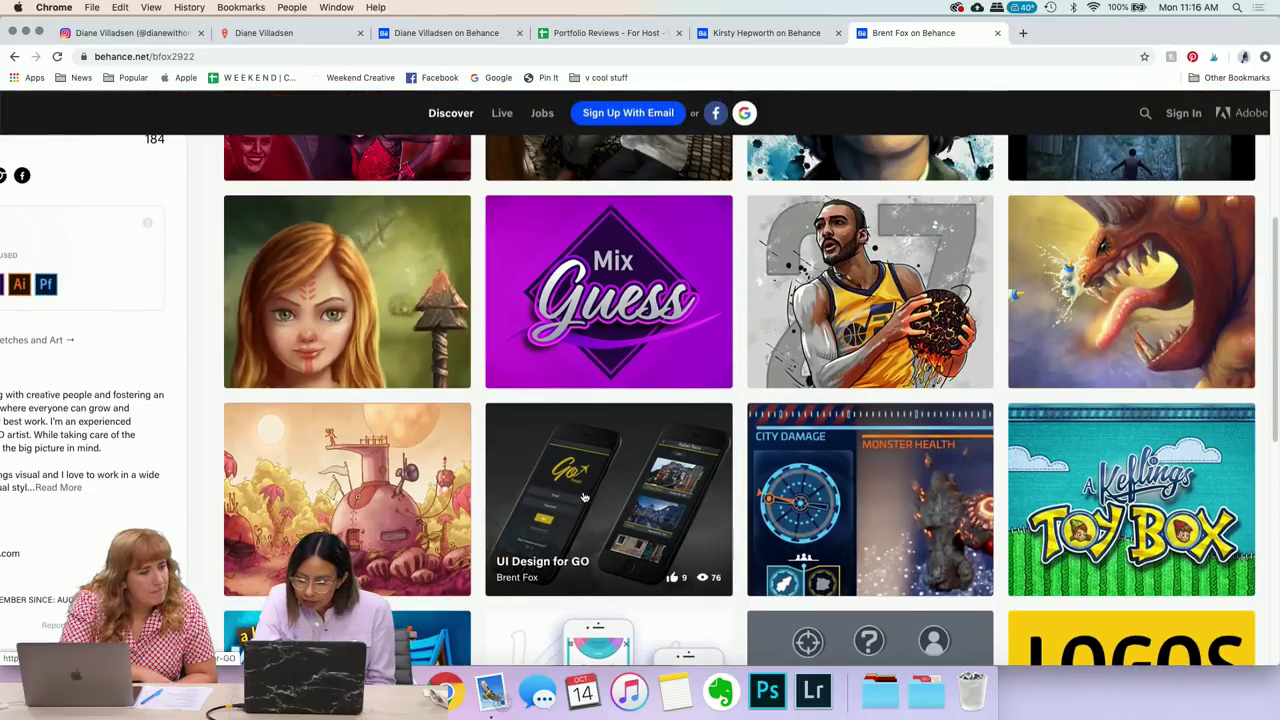
left_click(1146, 303)
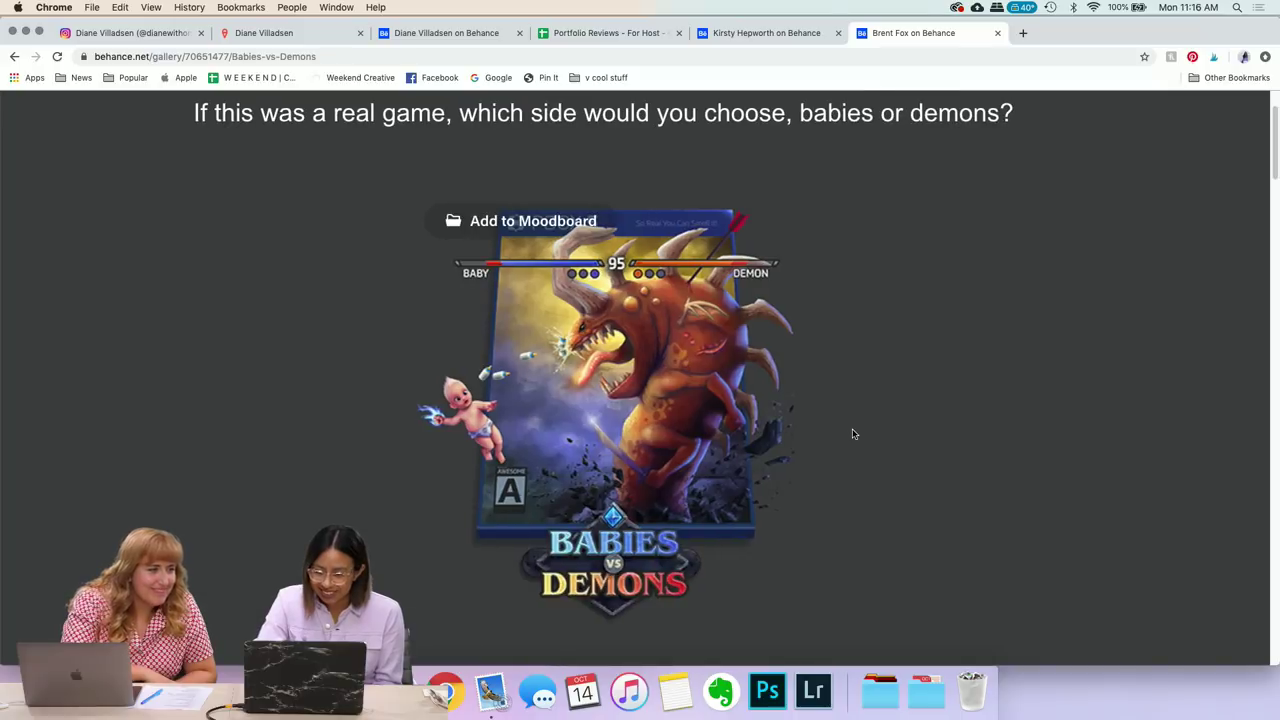
- Scroll through the Babies vs. Demons game-card artwork
scroll(980, 561, "down", 1)
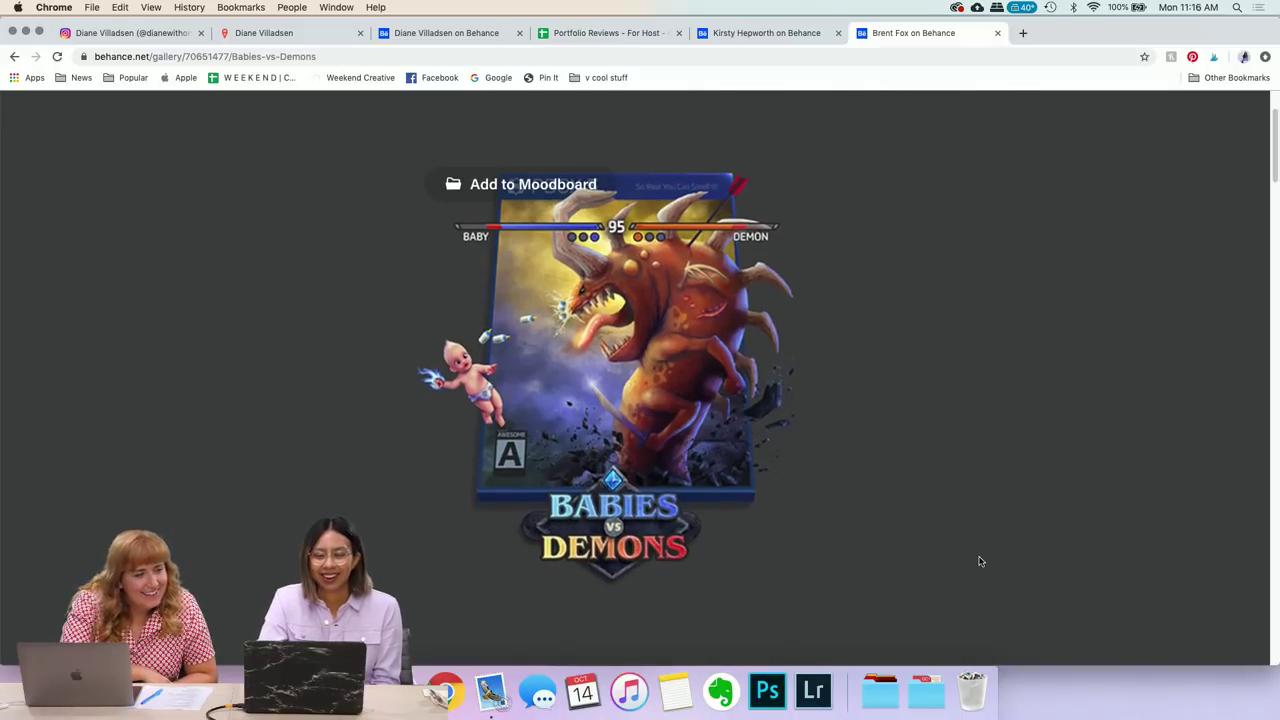
scroll(980, 561, "down", 5)
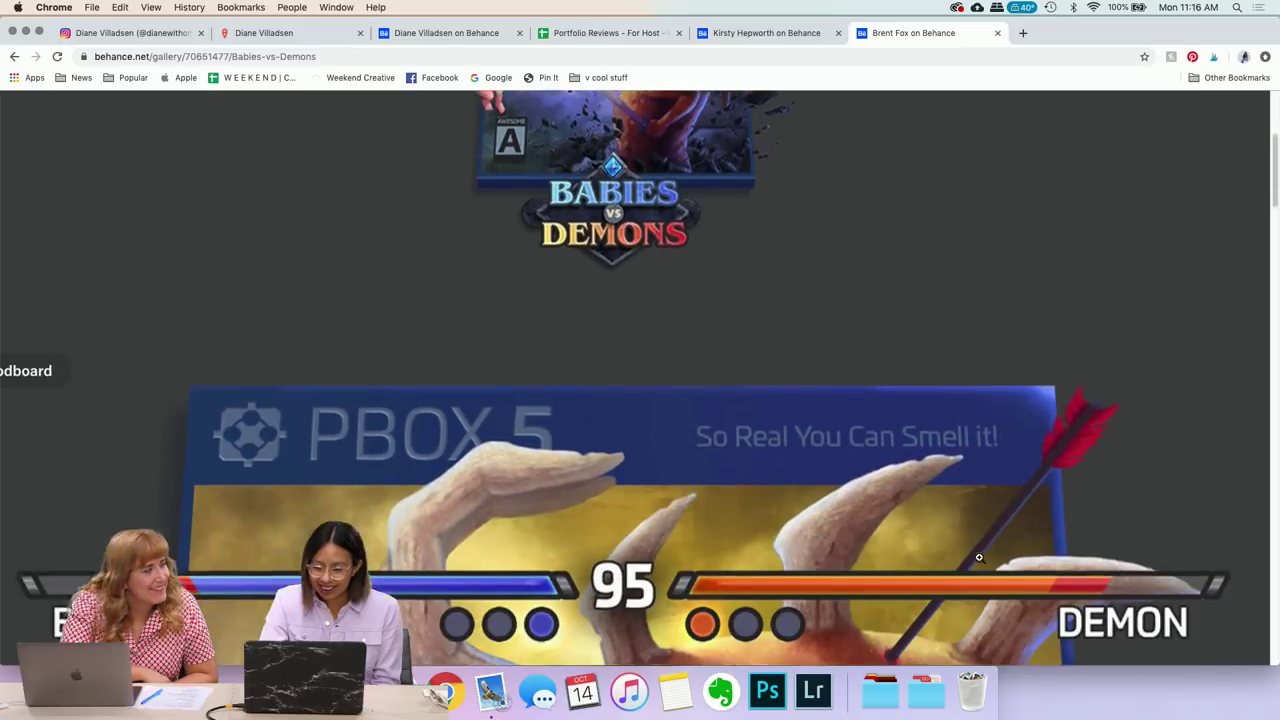
scroll(979, 557, "down", 6)
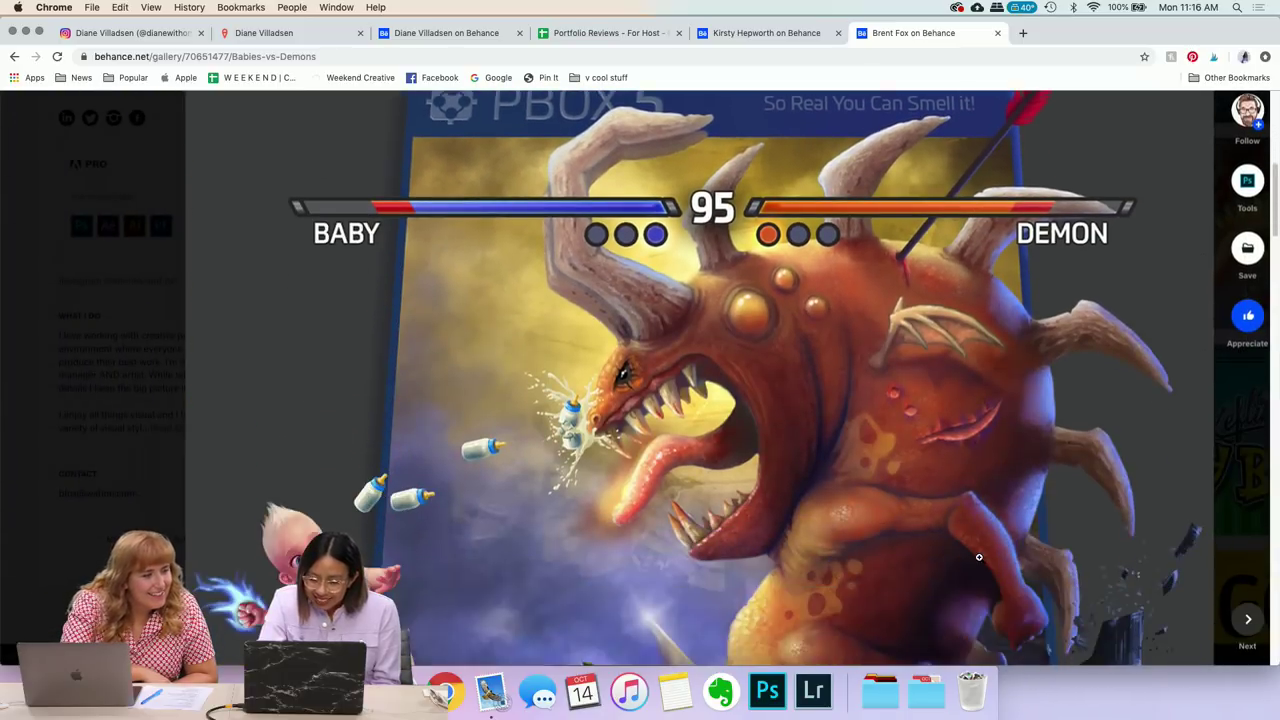
scroll(979, 557, "down", 3)
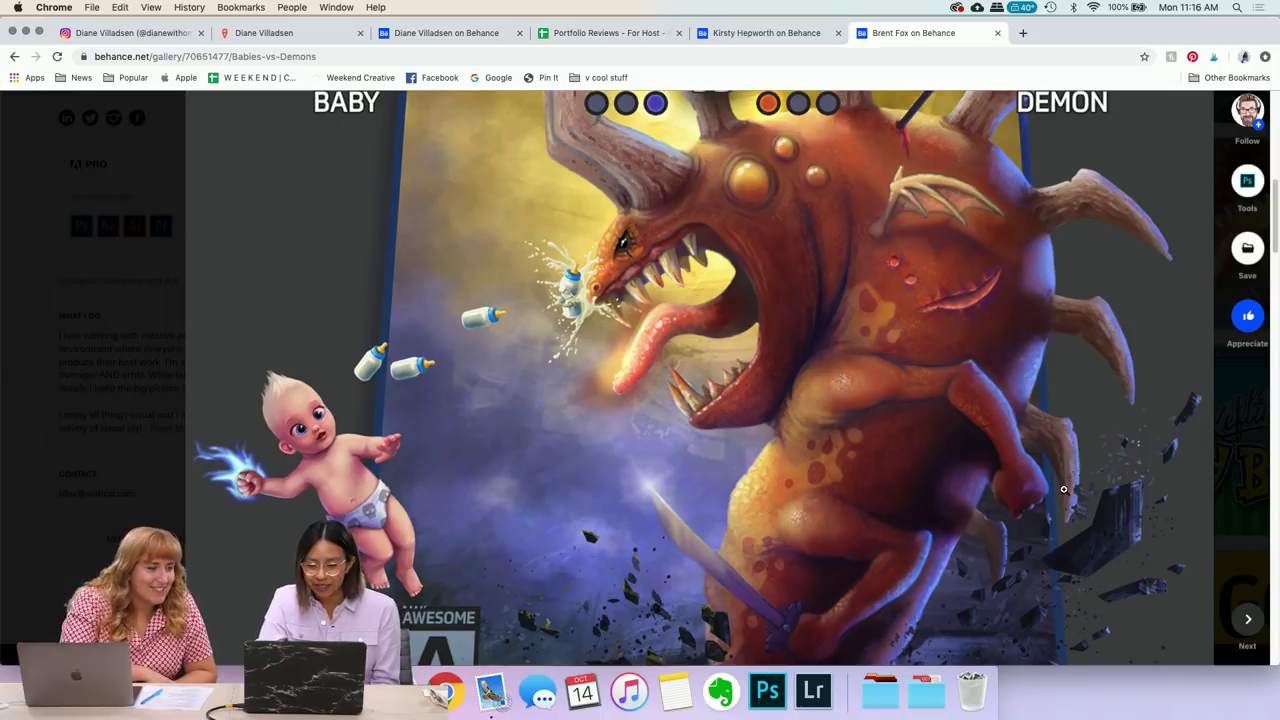
scroll(849, 432, "up", 3)
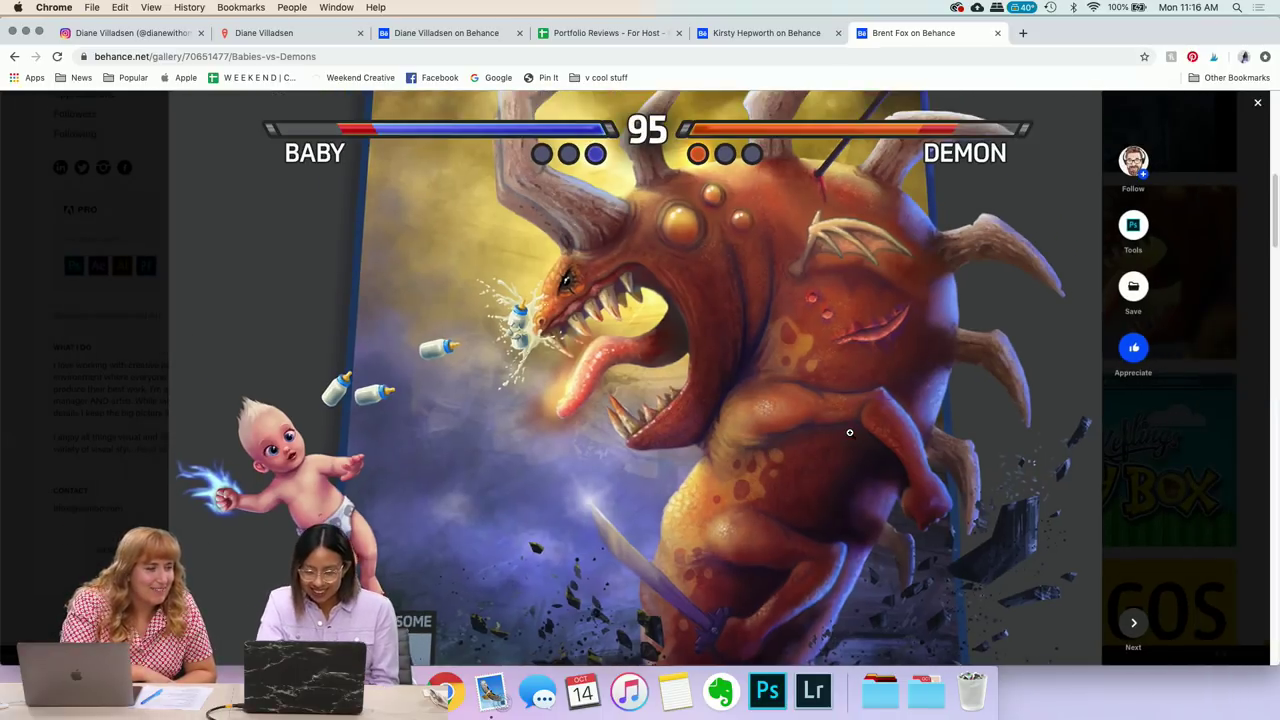
scroll(849, 432, "down", 1)
scroll(849, 432, "down", 5)
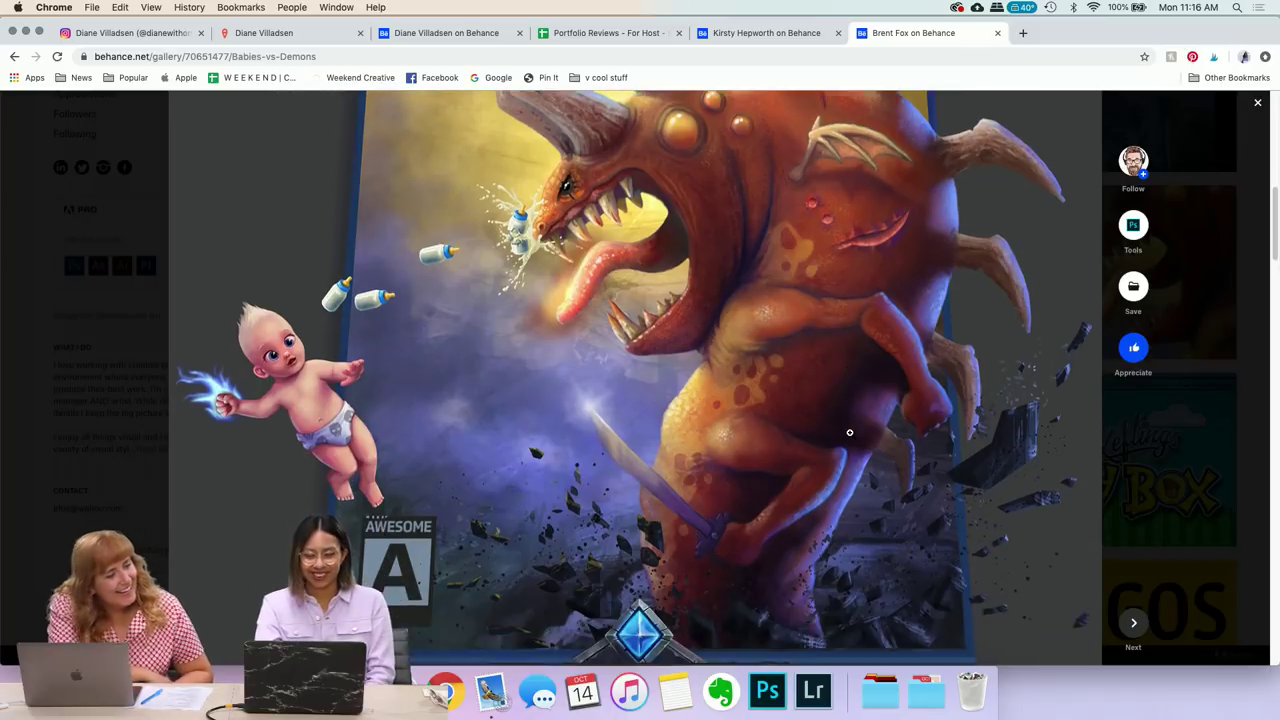
scroll(849, 432, "up", 6)
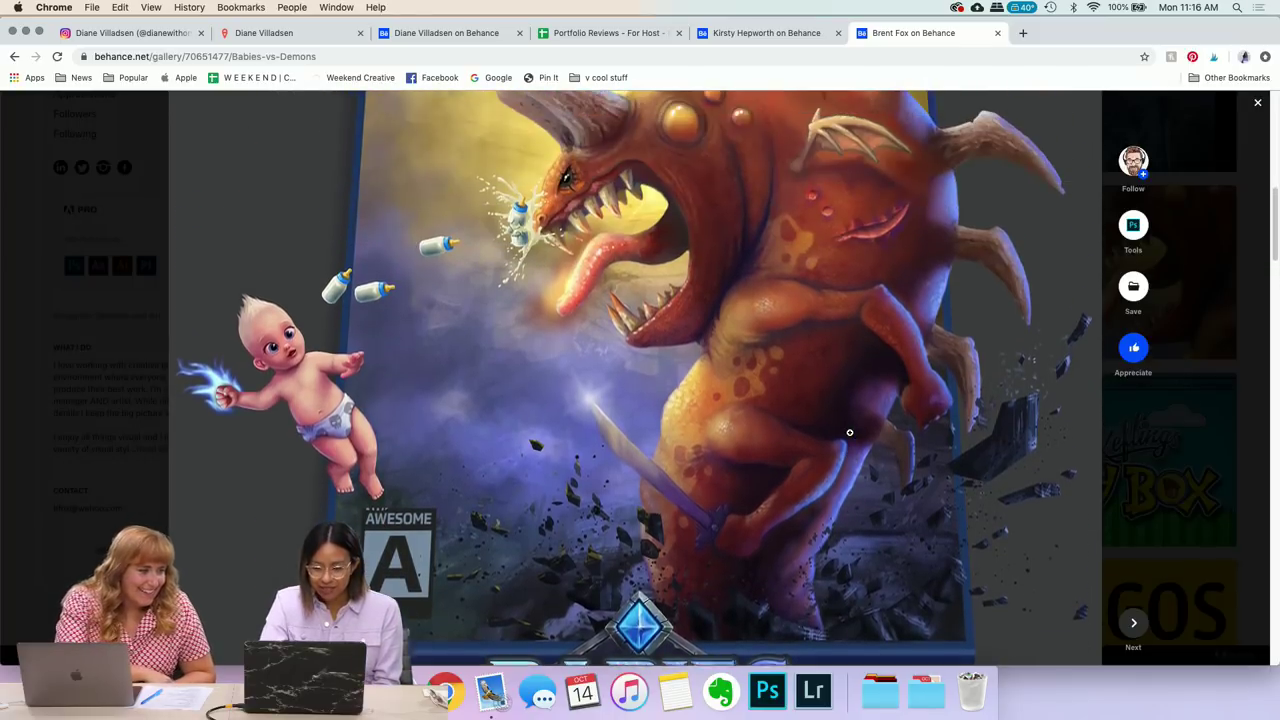
- Scroll to the end of Babies vs. Demons and close the project
scroll(849, 432, "down", 3)
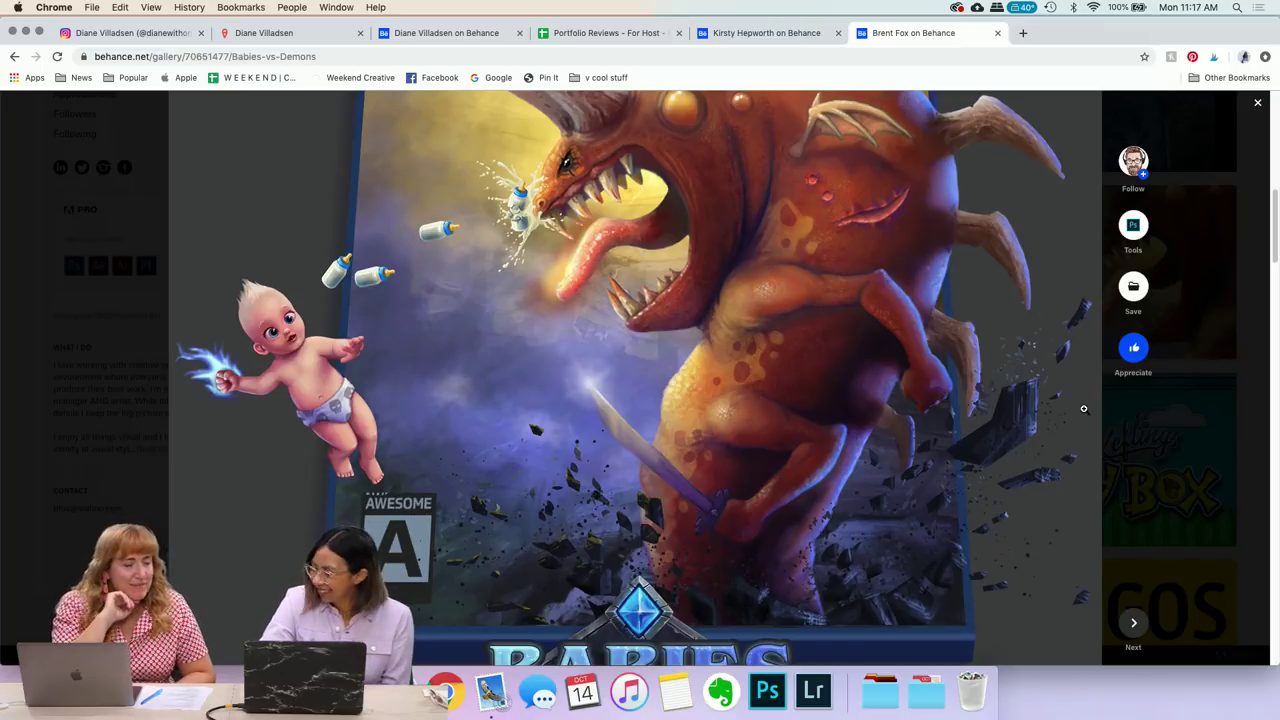
scroll(1083, 408, "down", 4)
scroll(1083, 408, "down", 12)
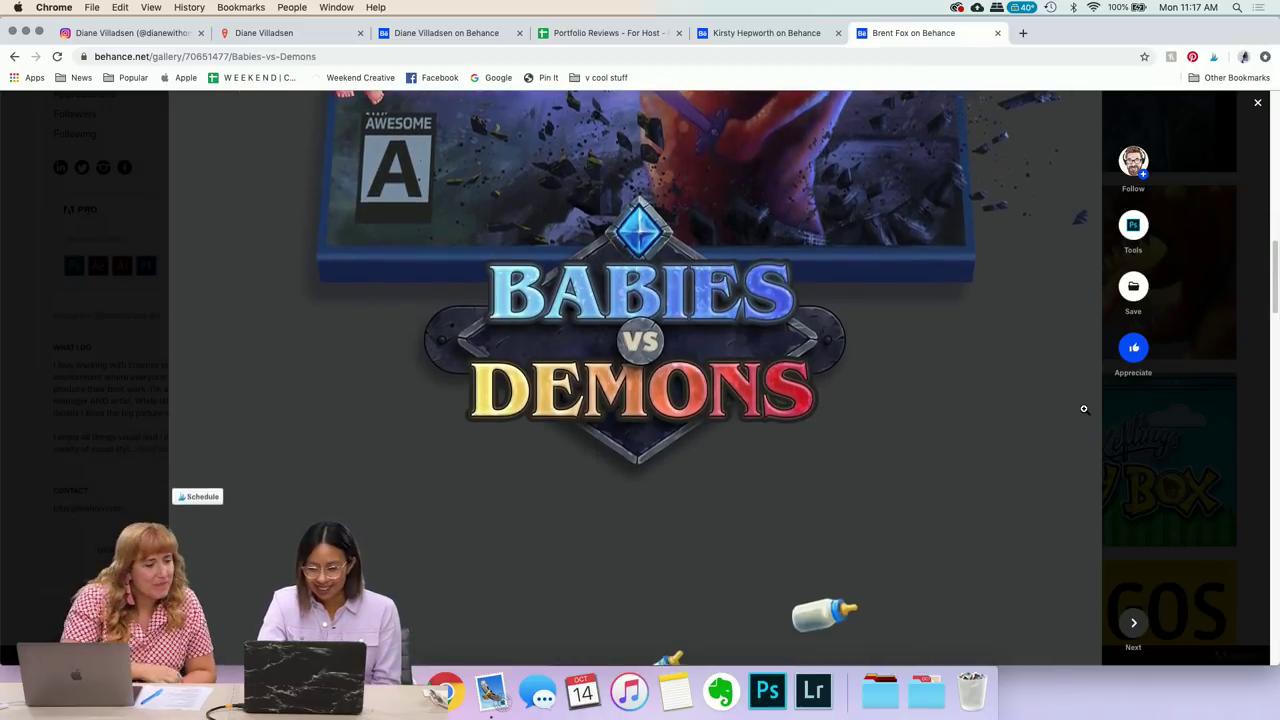
scroll(1083, 410, "down", 12)
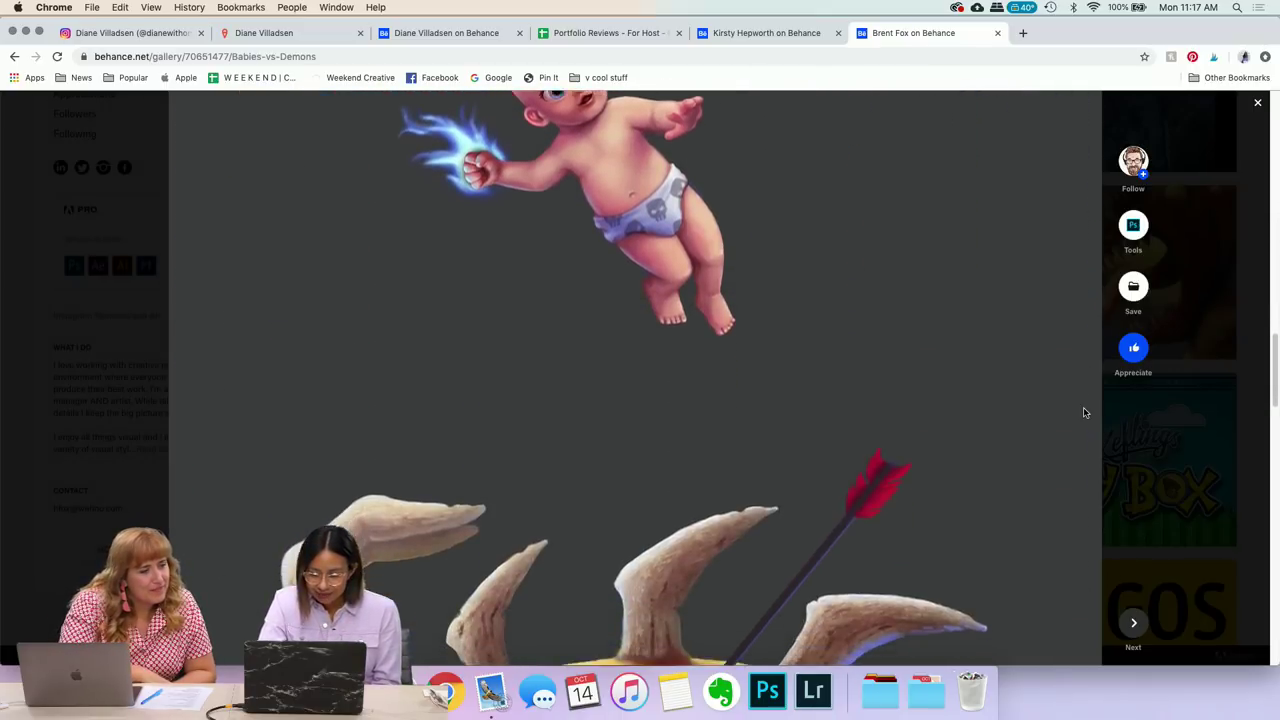
scroll(1083, 408, "down", 2)
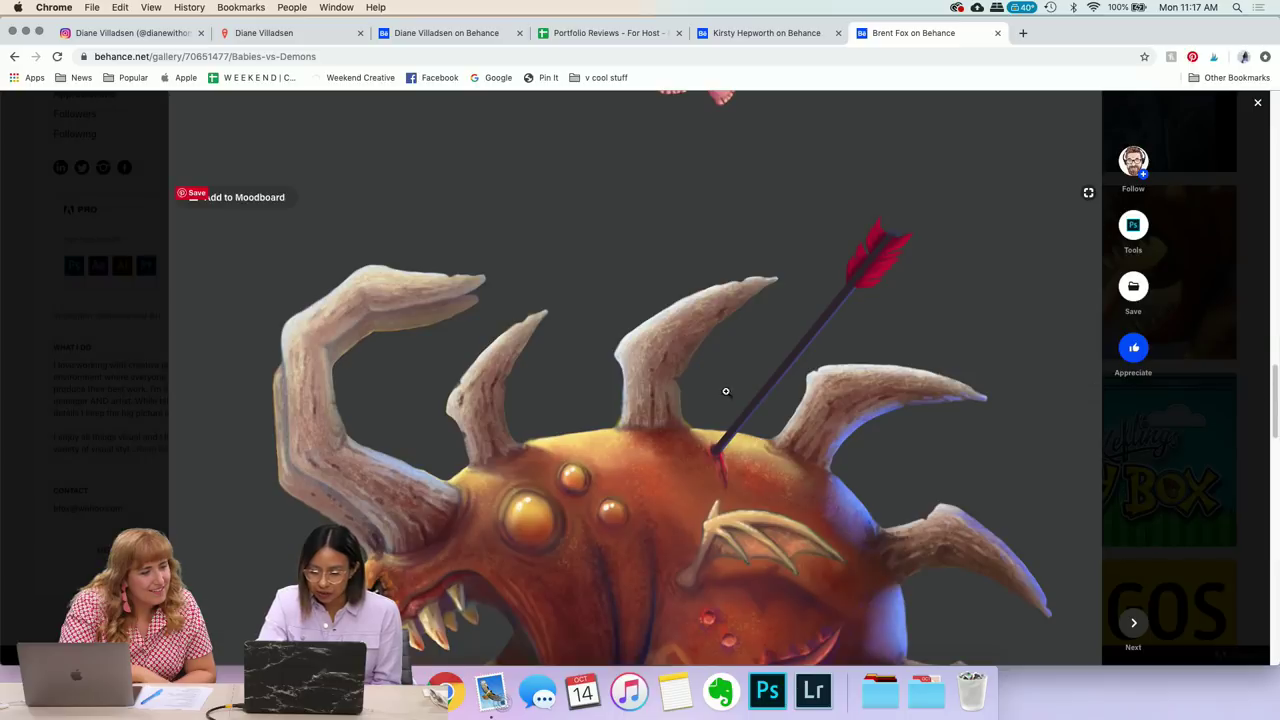
scroll(567, 514, "down", 6)
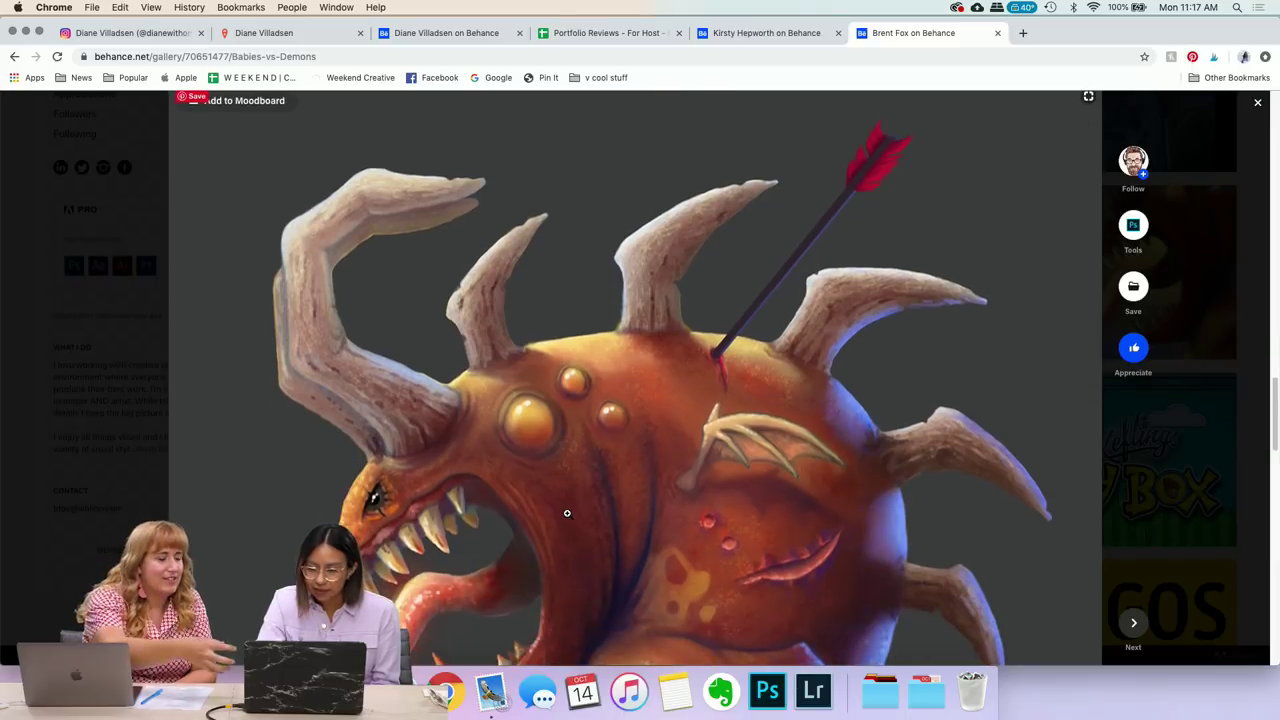
scroll(567, 513, "down", 4)
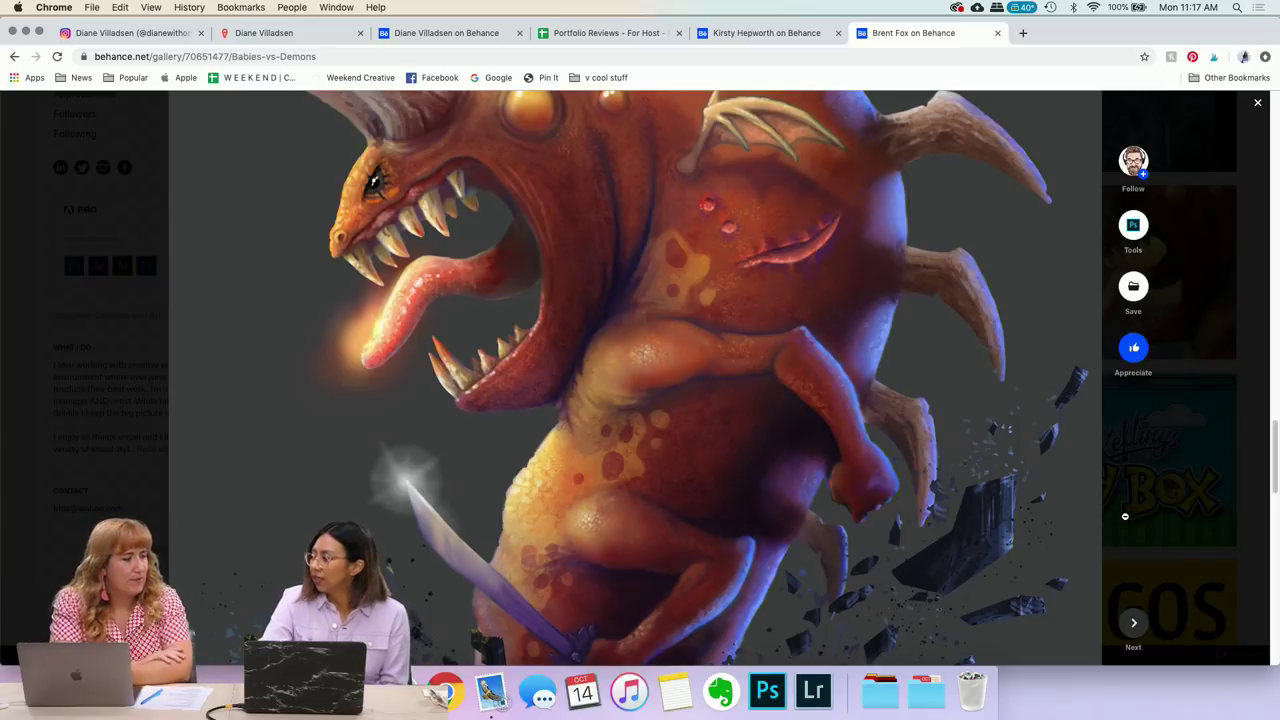
left_click(154, 478)
- Open 'Game On Concert Series Poster & Logo' from the profile's Work grid
scroll(510, 383, "down", 1)
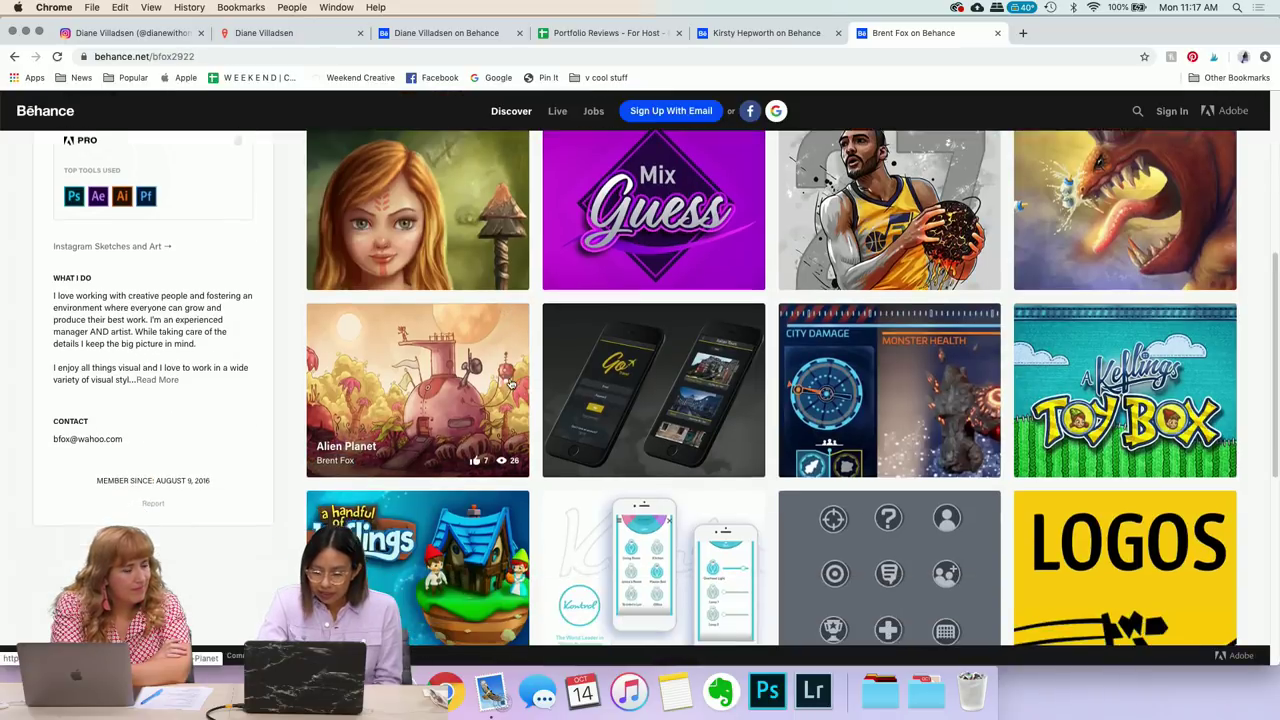
scroll(510, 383, "down", 5)
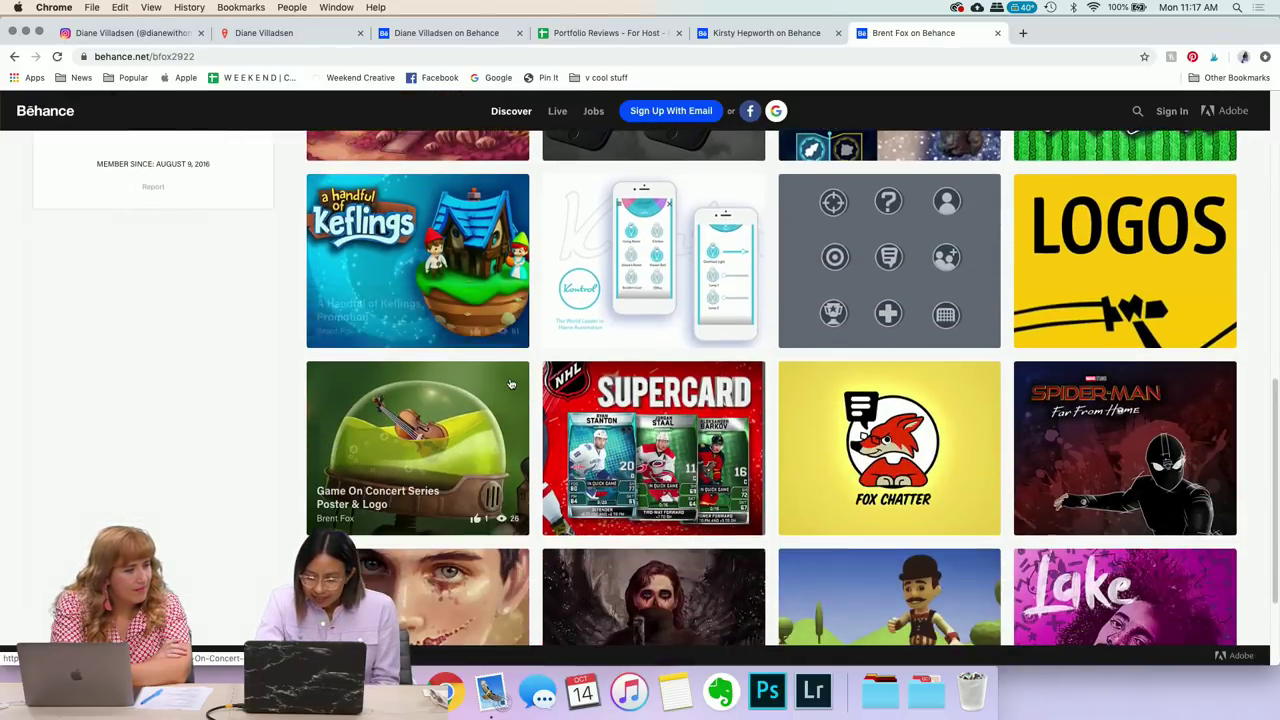
scroll(510, 383, "down", 1)
left_click(510, 383)
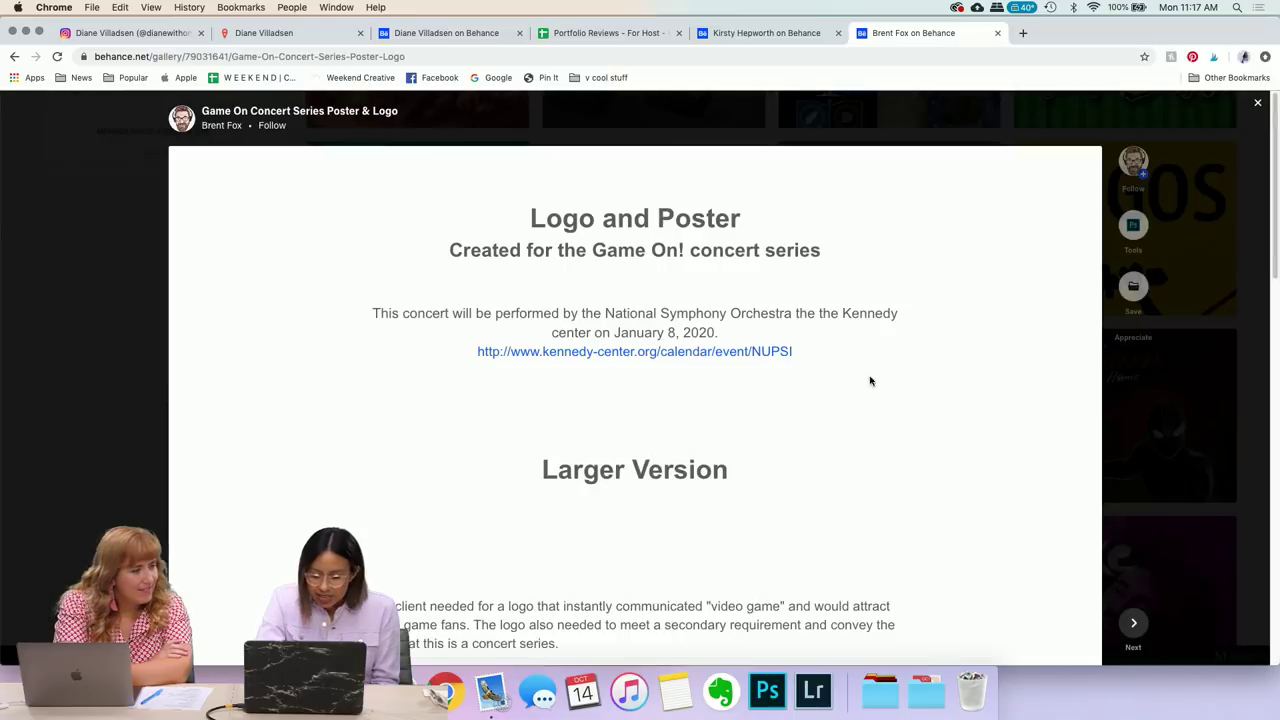
- Scroll through the Game On! project to view the robot-with-violin poster, client brief and logo
scroll(986, 466, "down", 3)
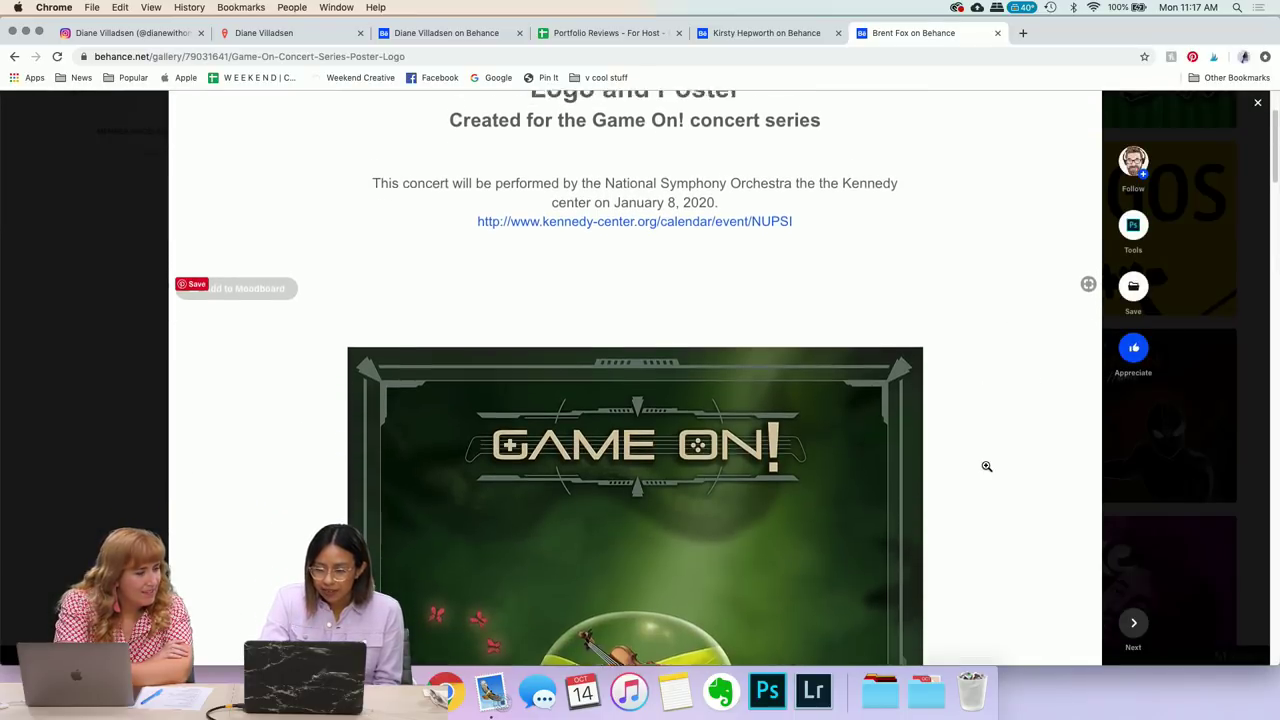
scroll(986, 466, "up", 1)
scroll(986, 466, "down", 5)
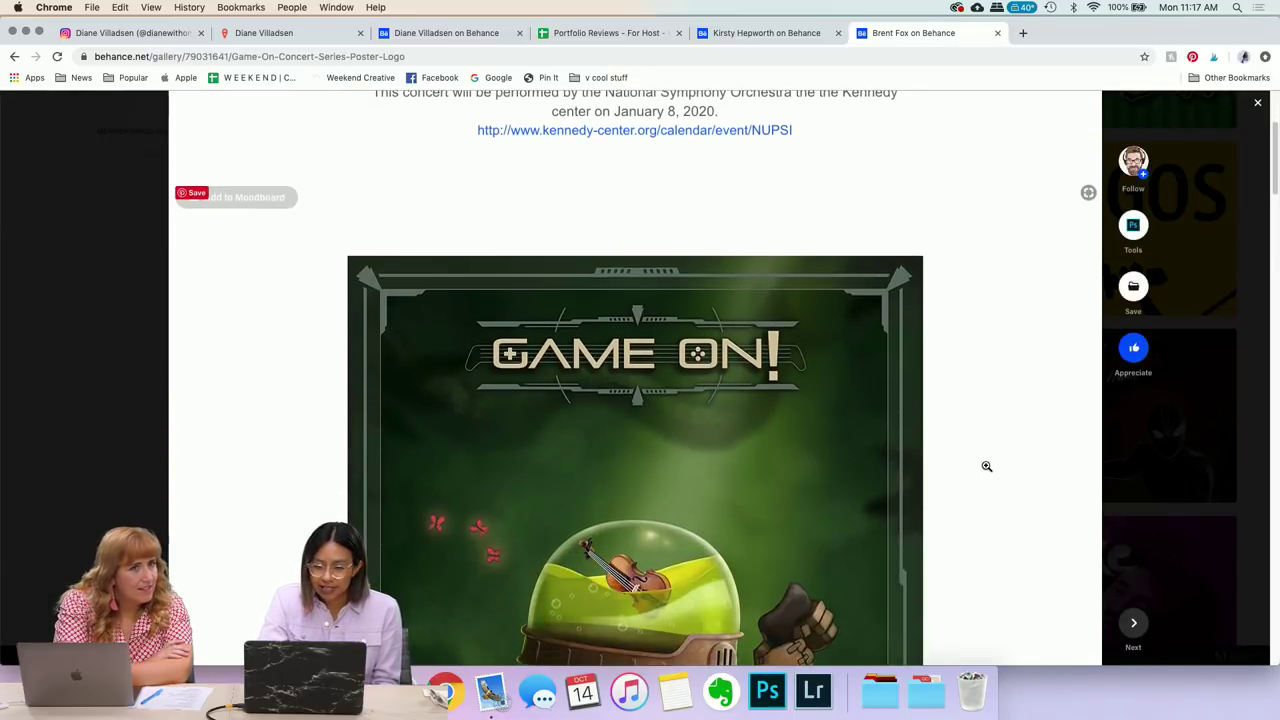
scroll(986, 466, "down", 5)
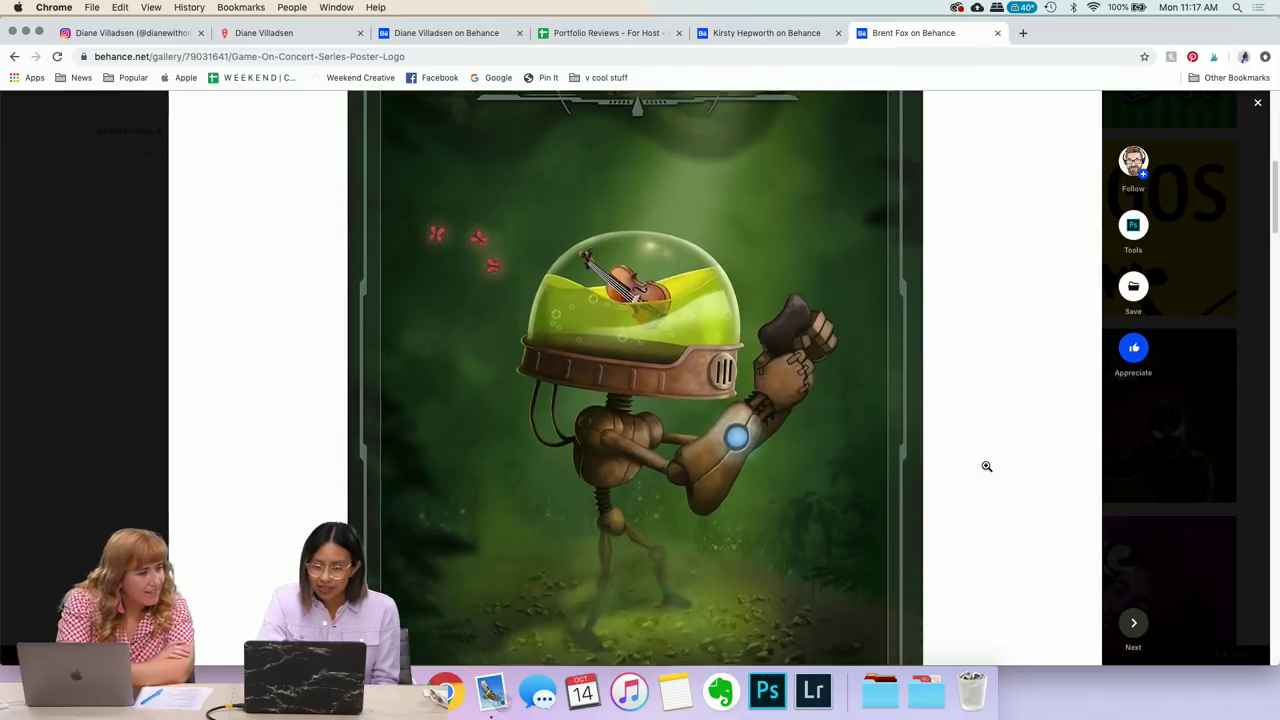
scroll(986, 466, "up", 2)
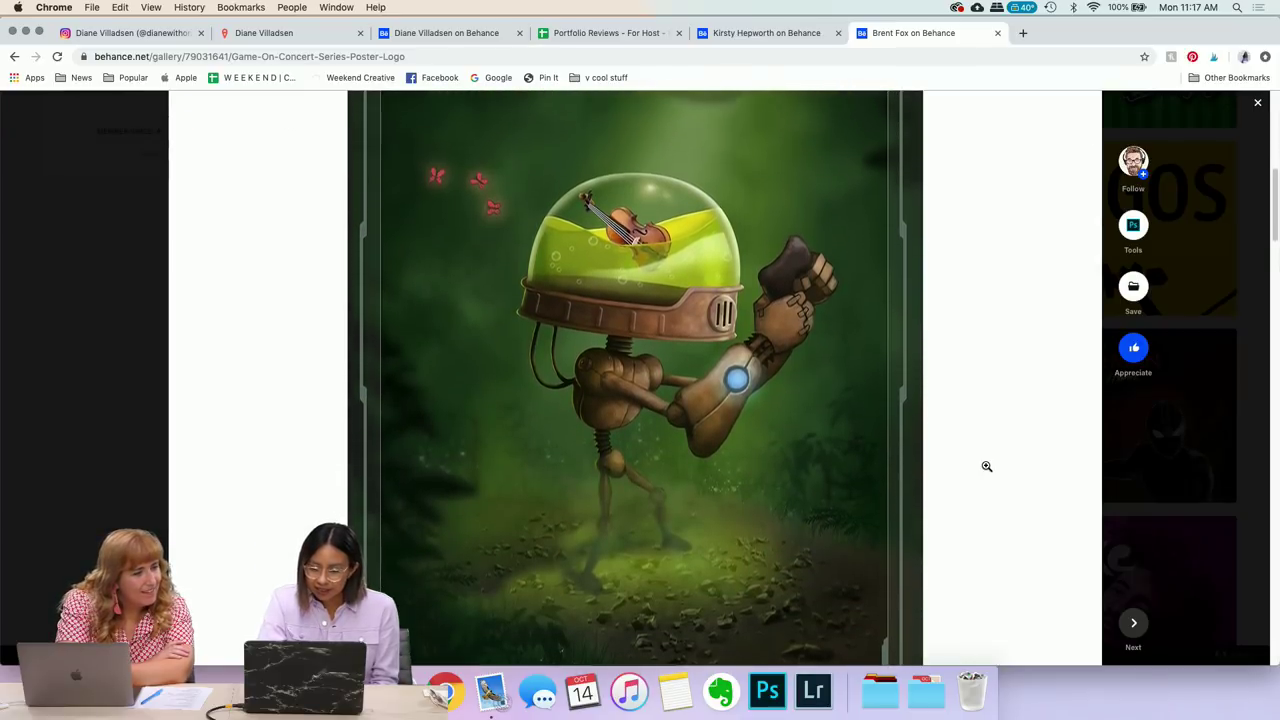
scroll(986, 466, "down", 2)
scroll(986, 466, "up", 7)
scroll(986, 466, "up", 5)
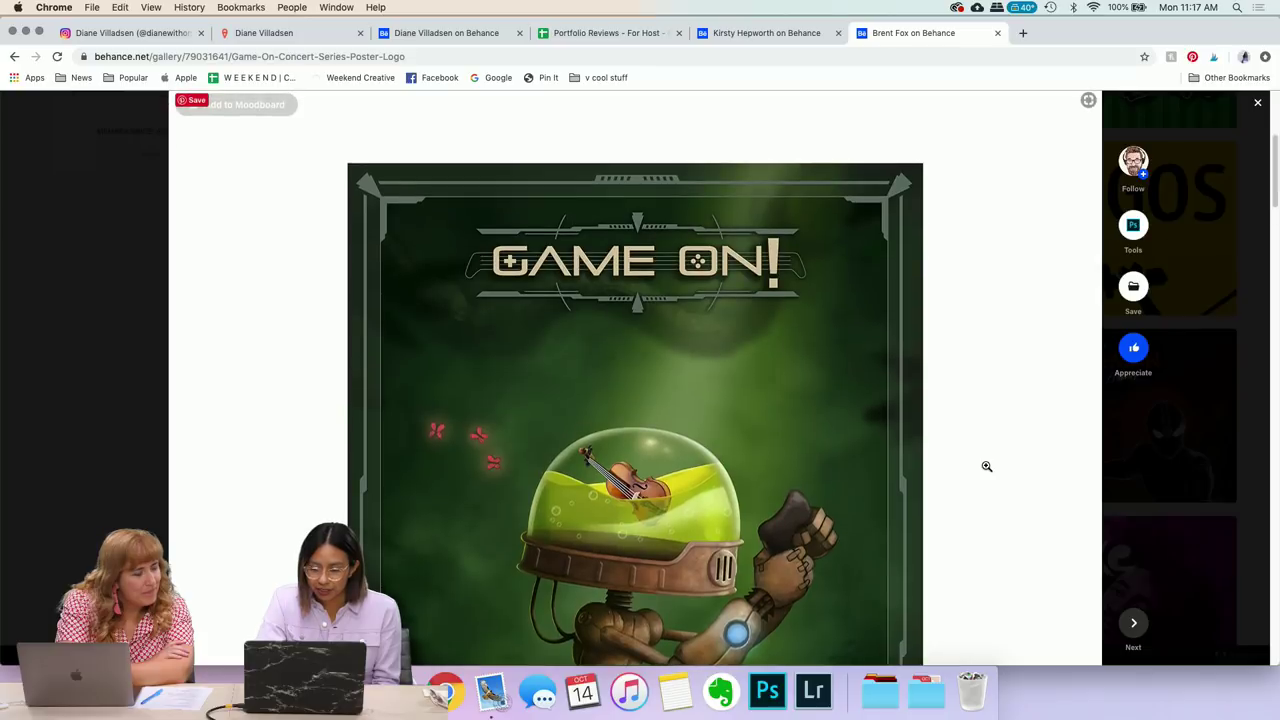
scroll(986, 466, "down", 1)
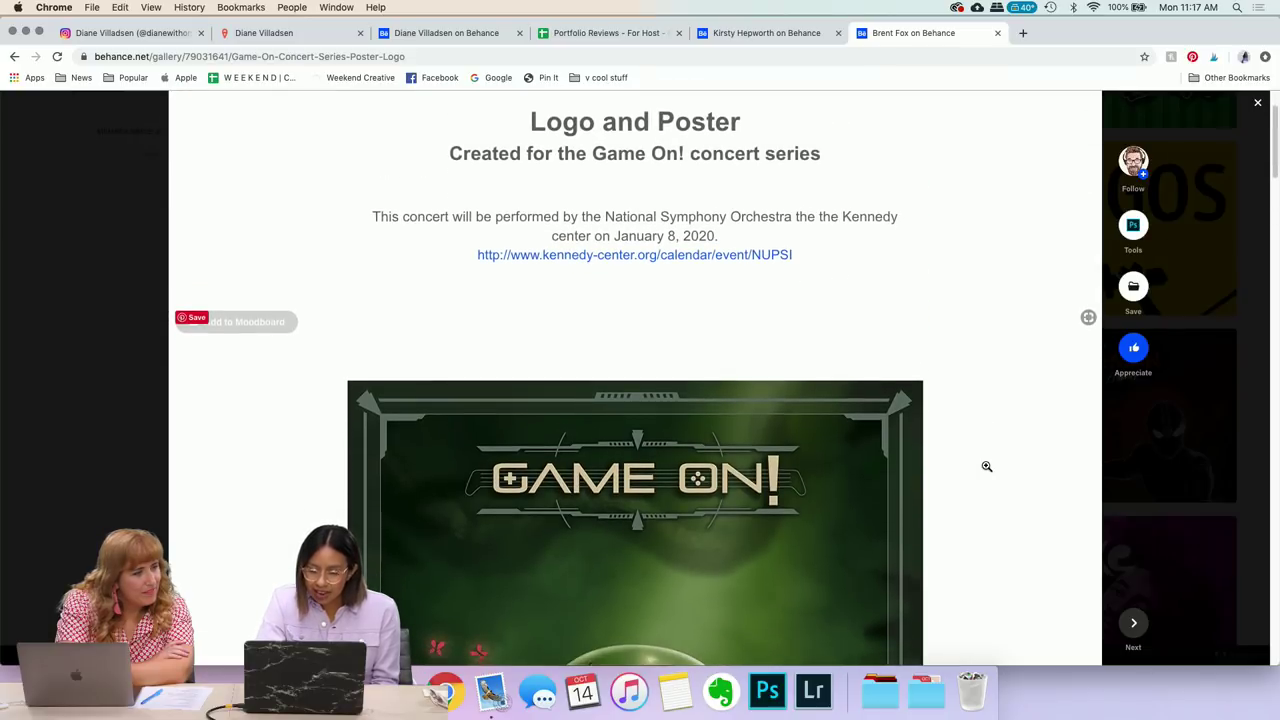
scroll(911, 450, "down", 2)
scroll(911, 450, "down", 5)
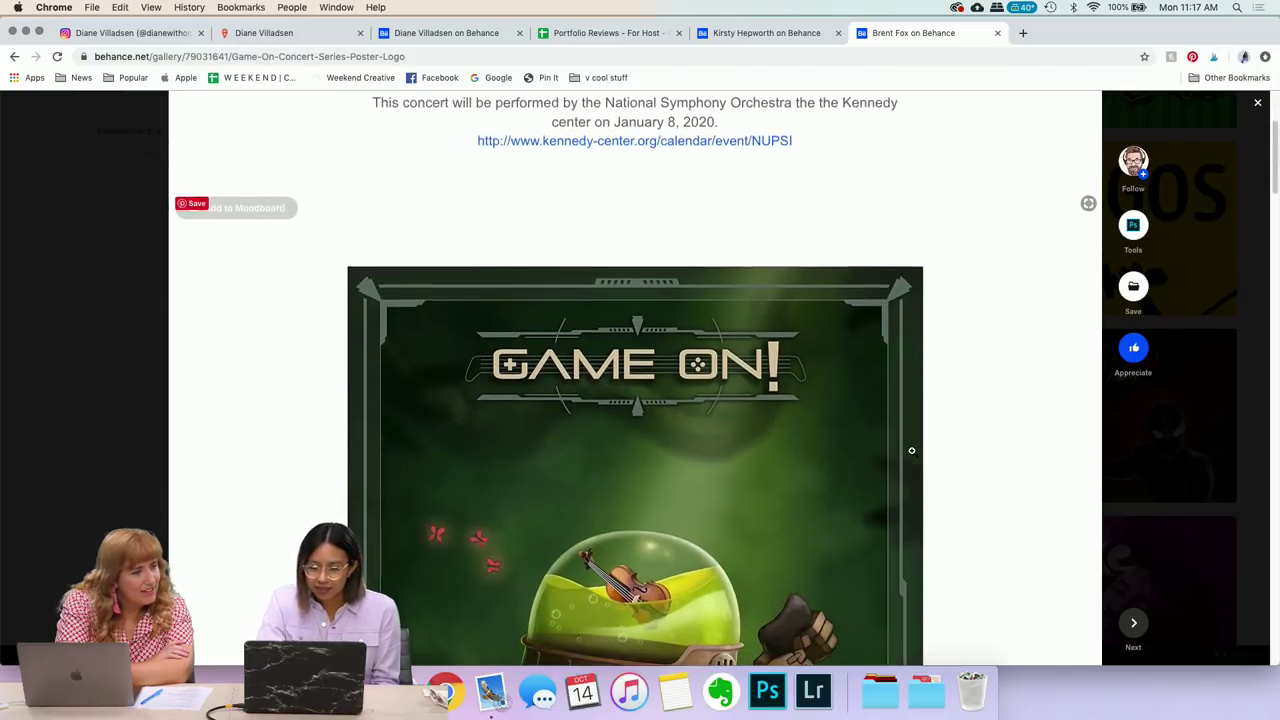
scroll(911, 450, "down", 4)
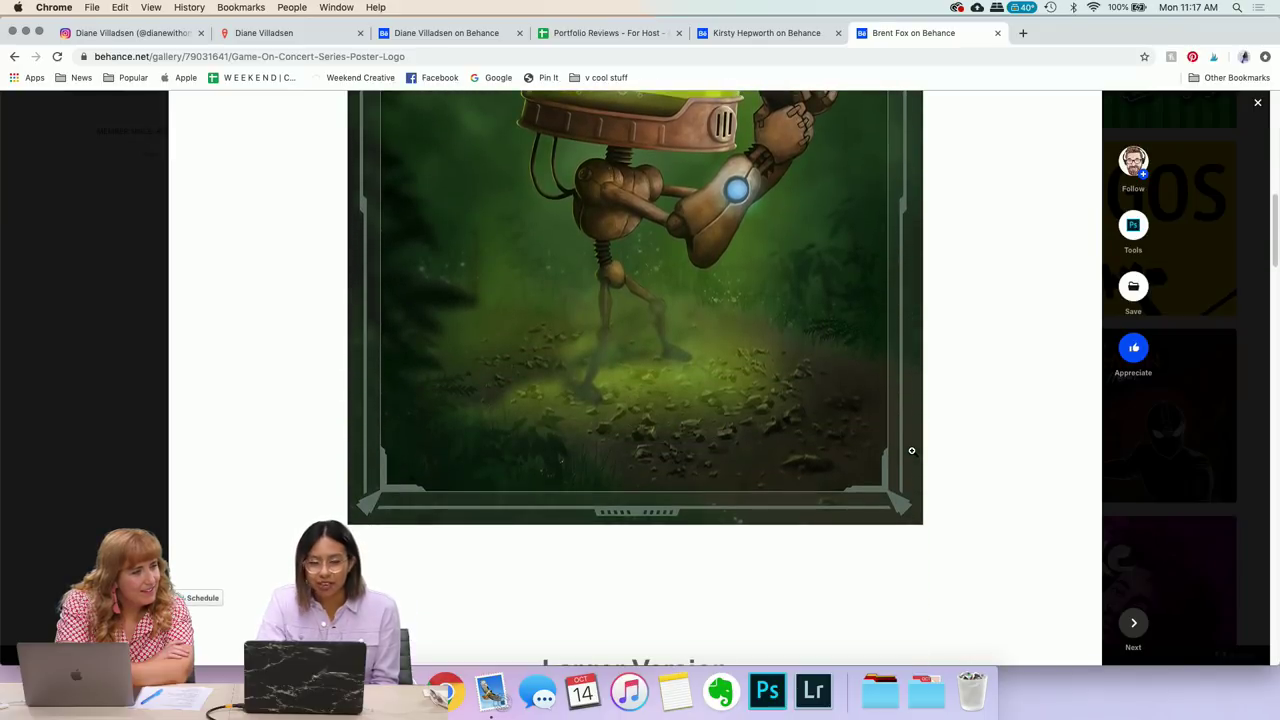
scroll(911, 450, "down", 8)
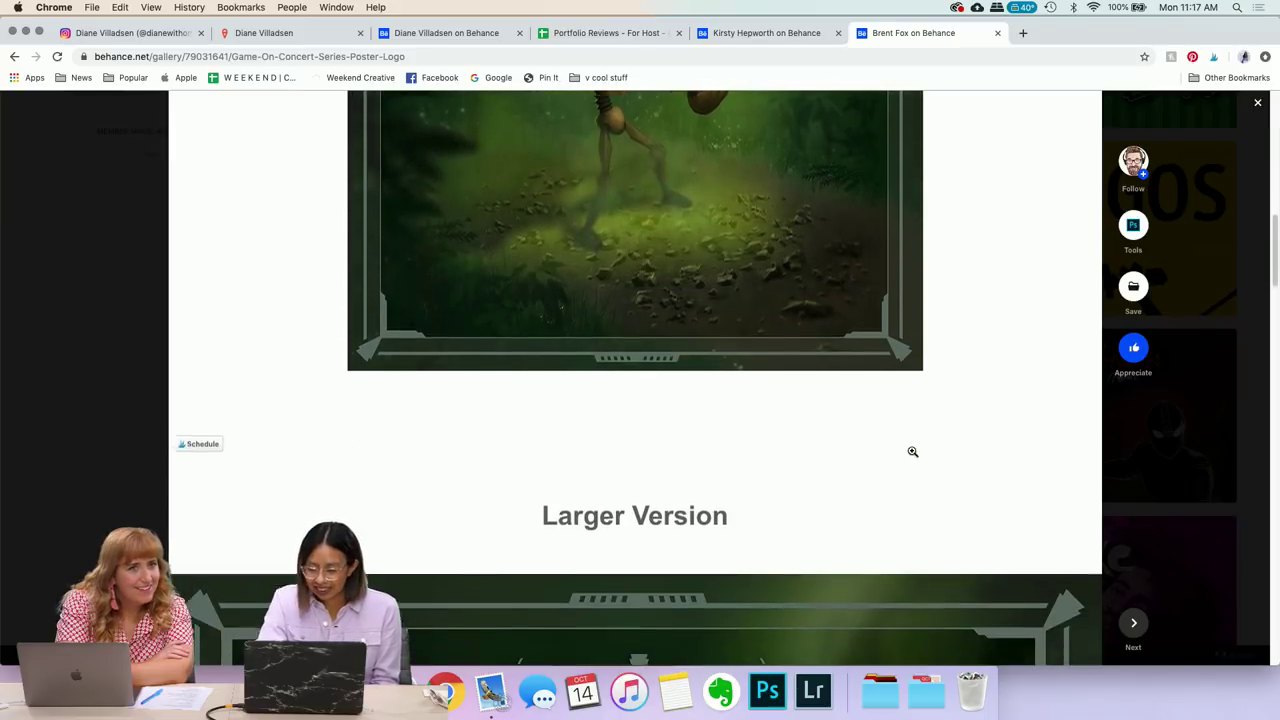
scroll(911, 450, "down", 8)
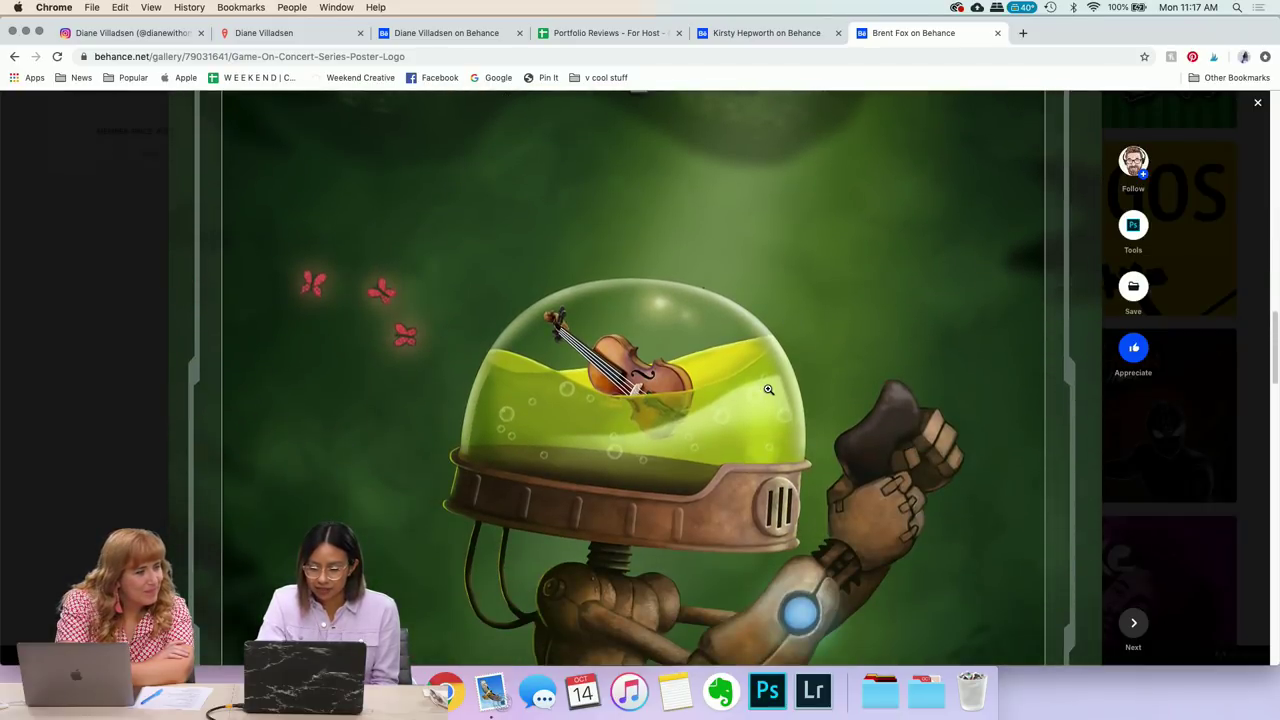
scroll(805, 487, "down", 3)
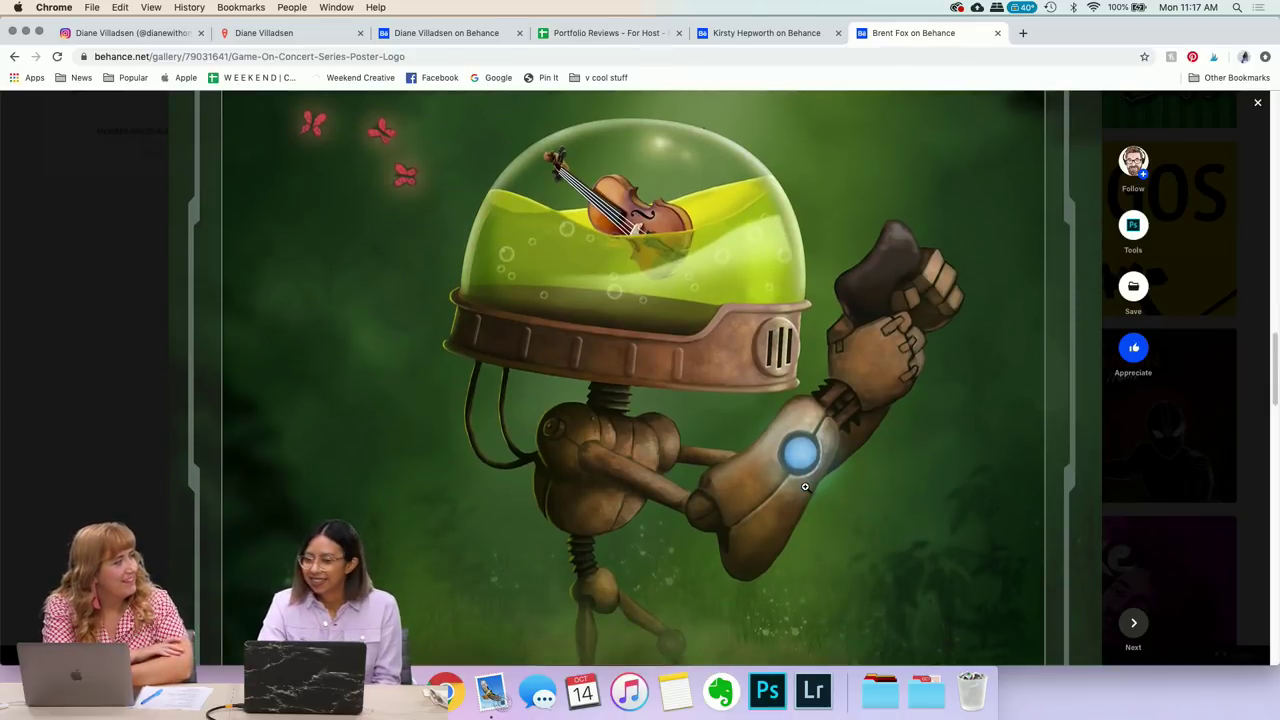
scroll(805, 487, "down", 1)
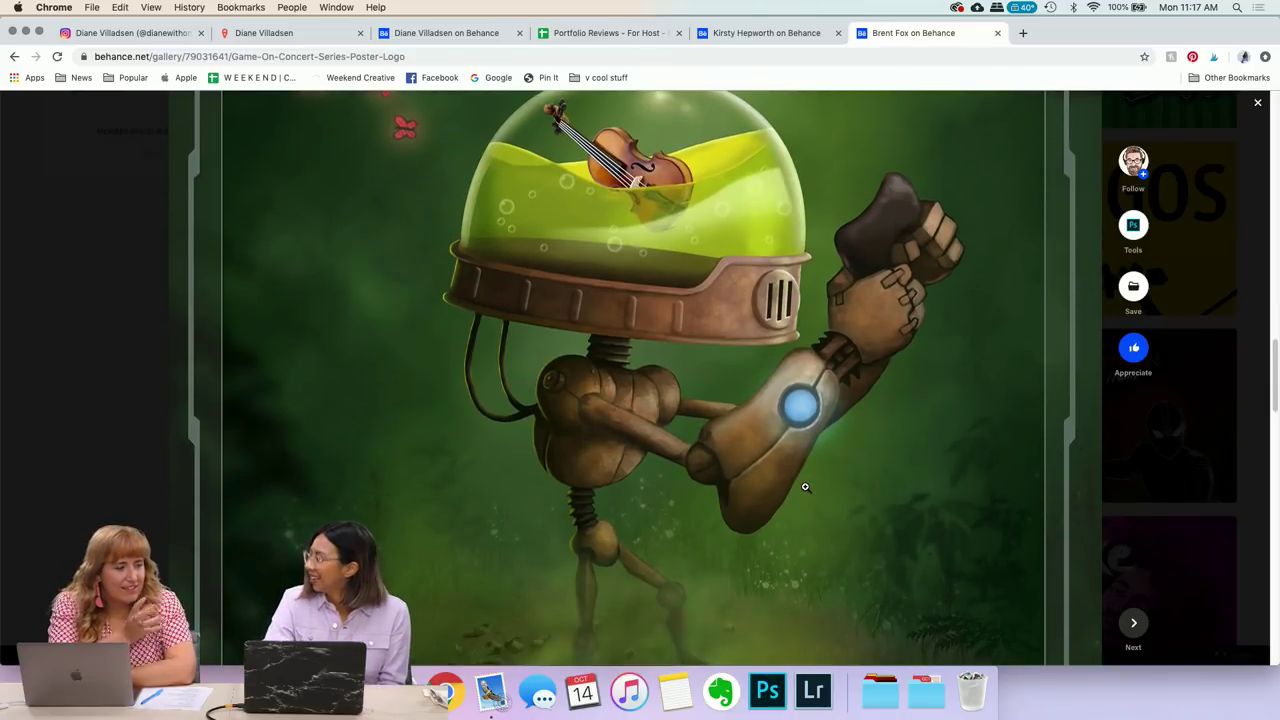
scroll(805, 487, "down", 1)
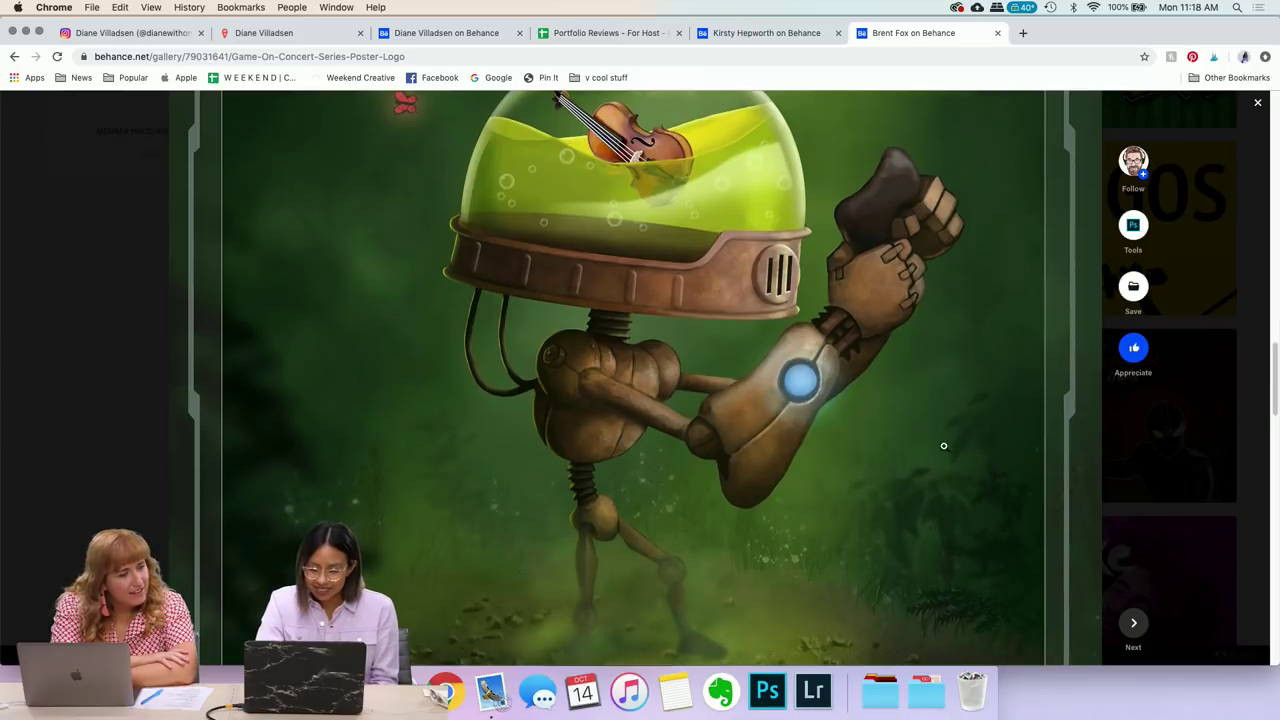
scroll(898, 496, "down", 5)
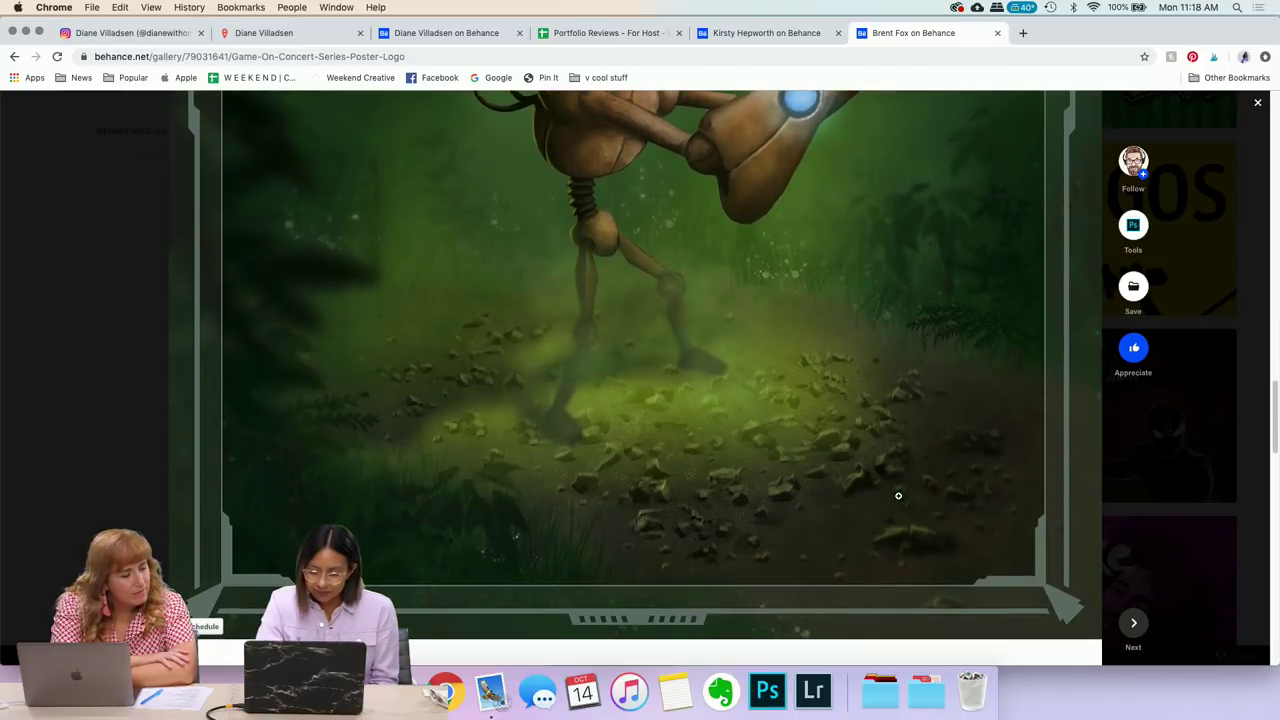
scroll(924, 472, "down", 3)
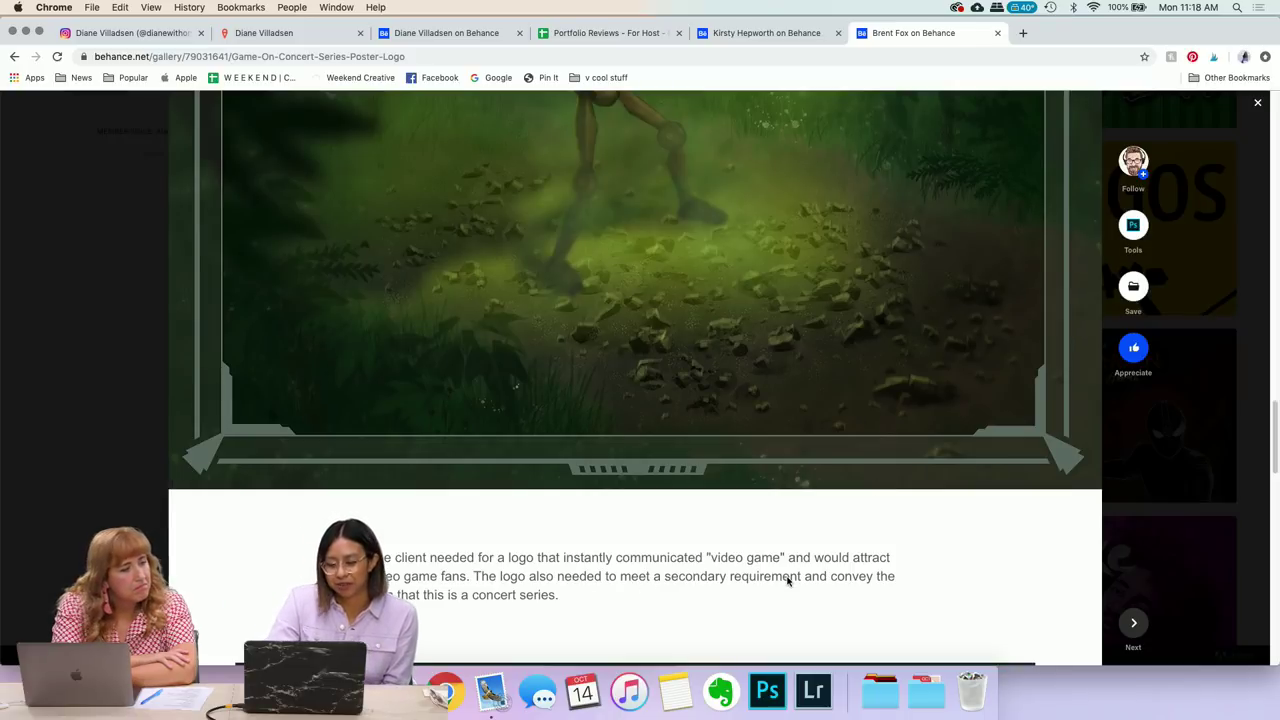
scroll(787, 580, "up", 7)
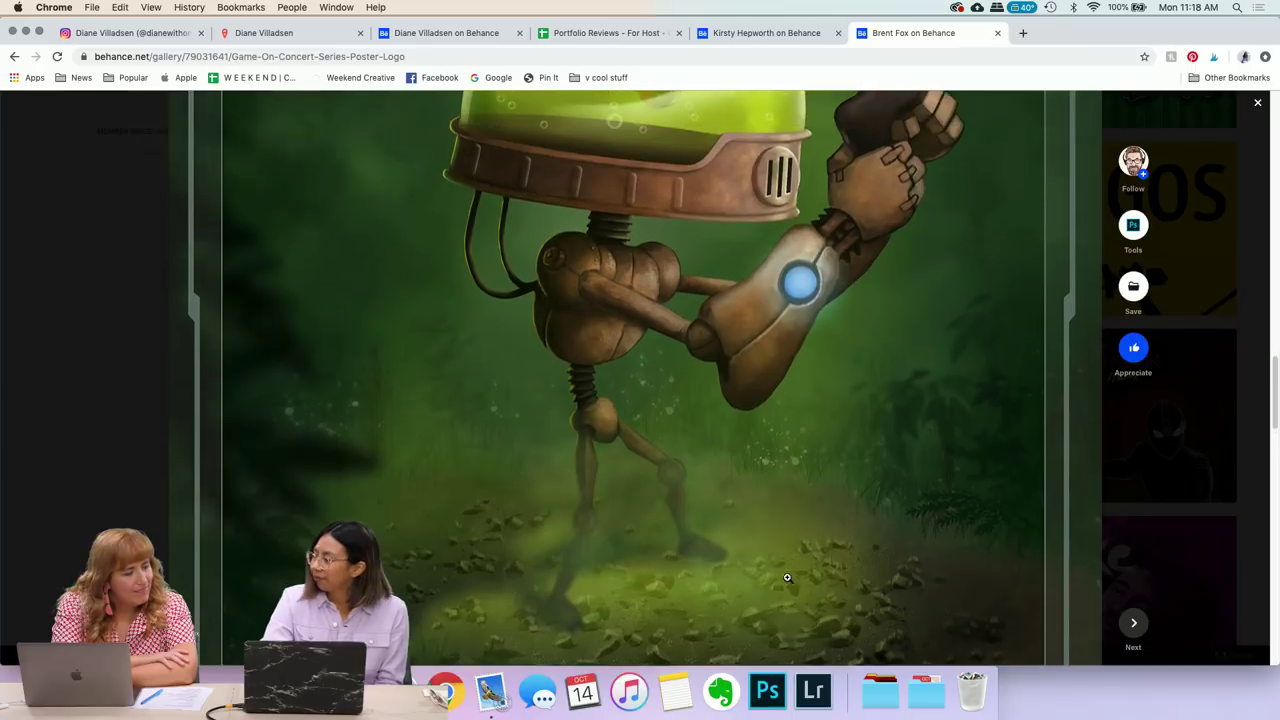
scroll(787, 577, "up", 4)
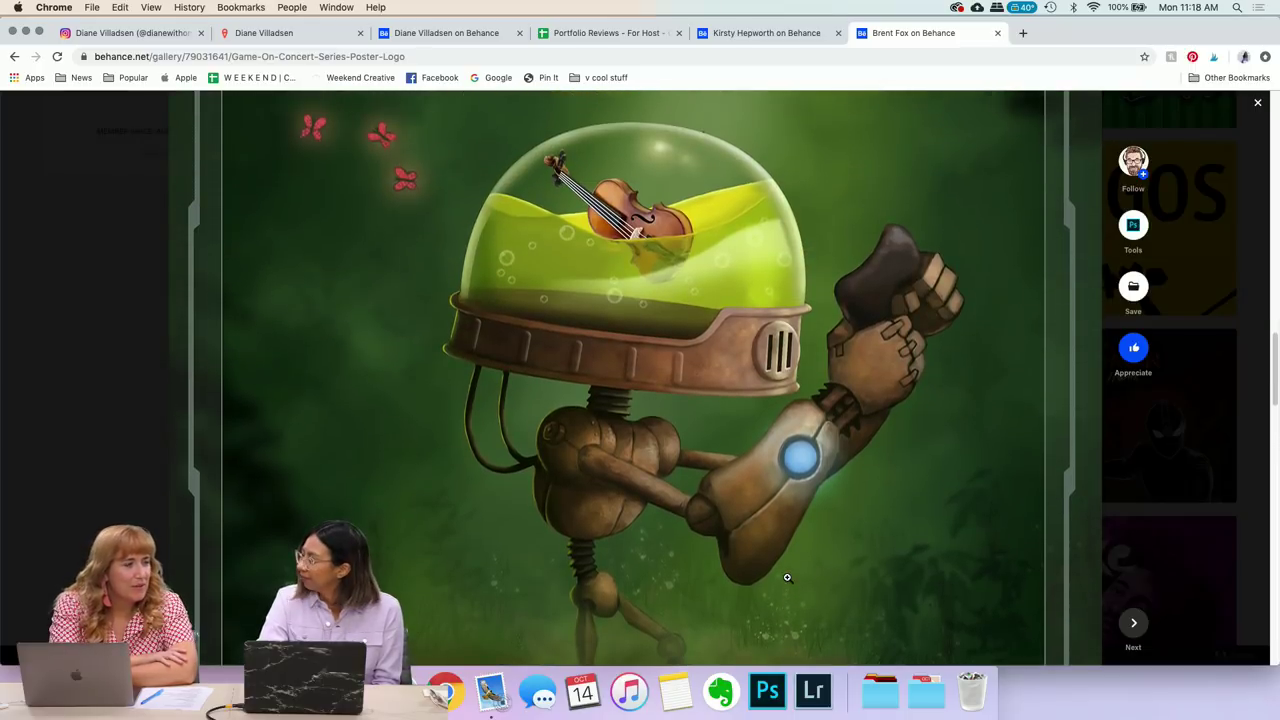
scroll(787, 577, "up", 2)
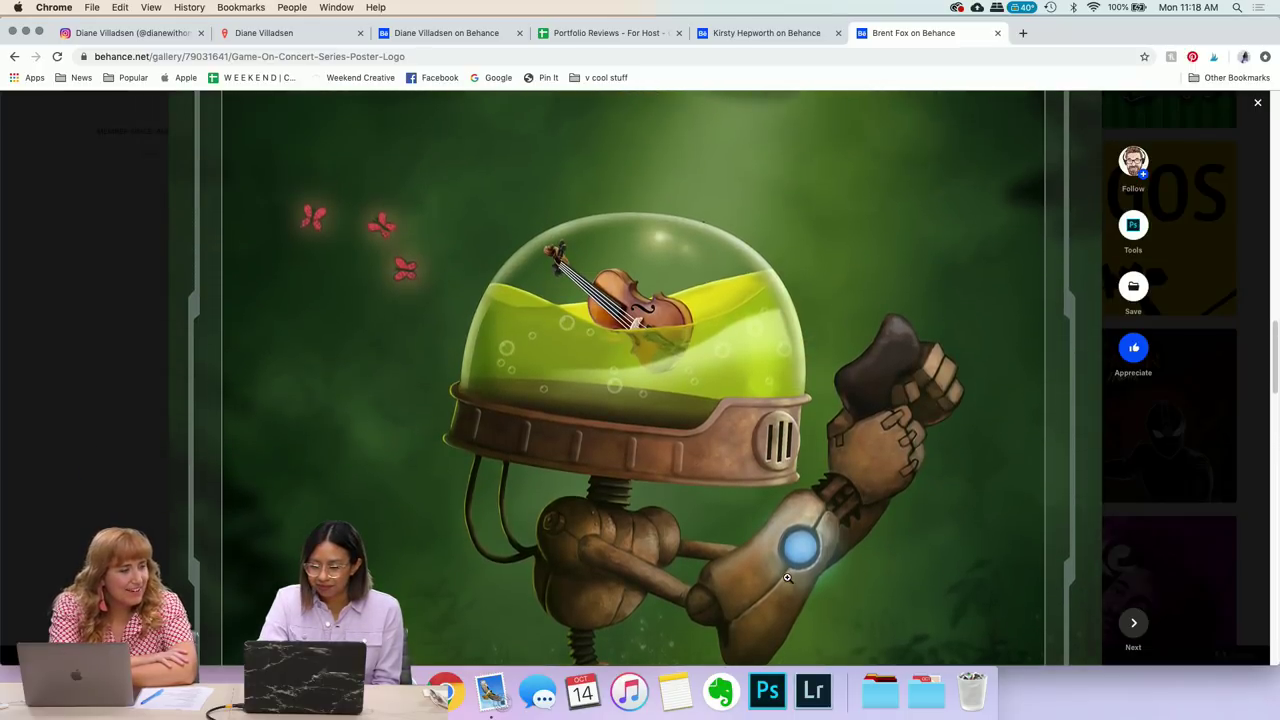
scroll(787, 577, "down", 12)
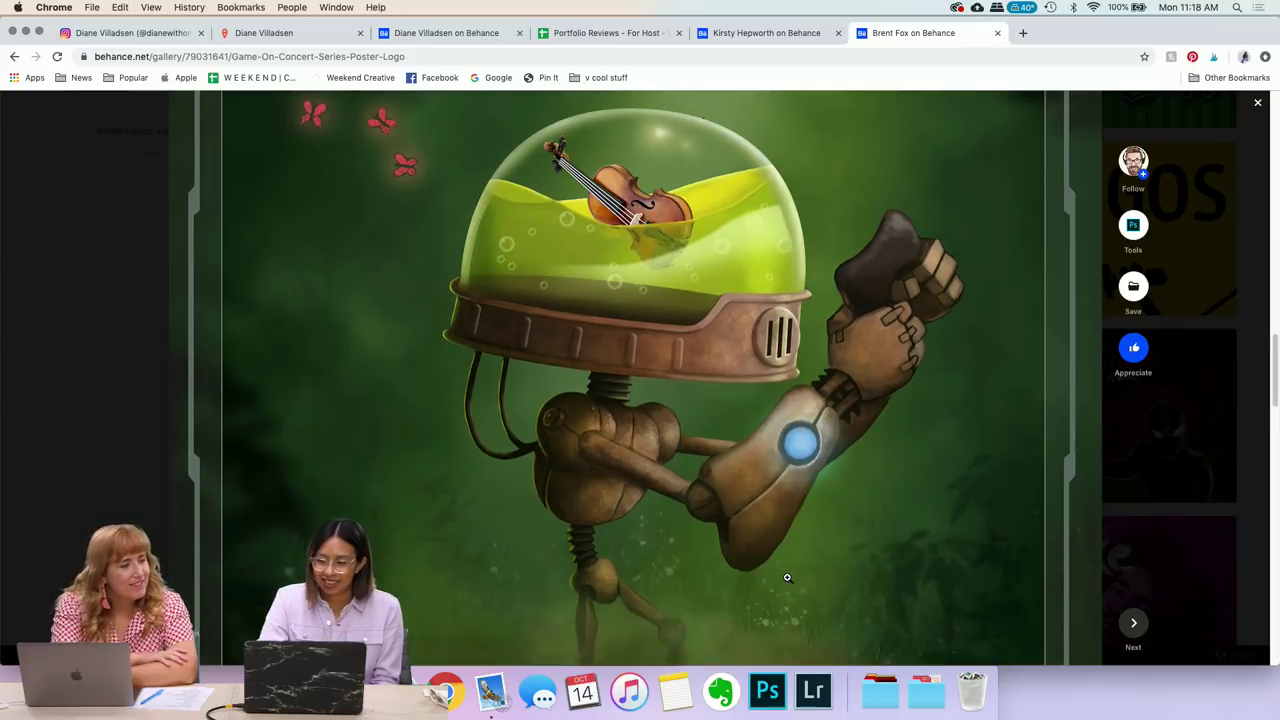
scroll(787, 581, "down", 8)
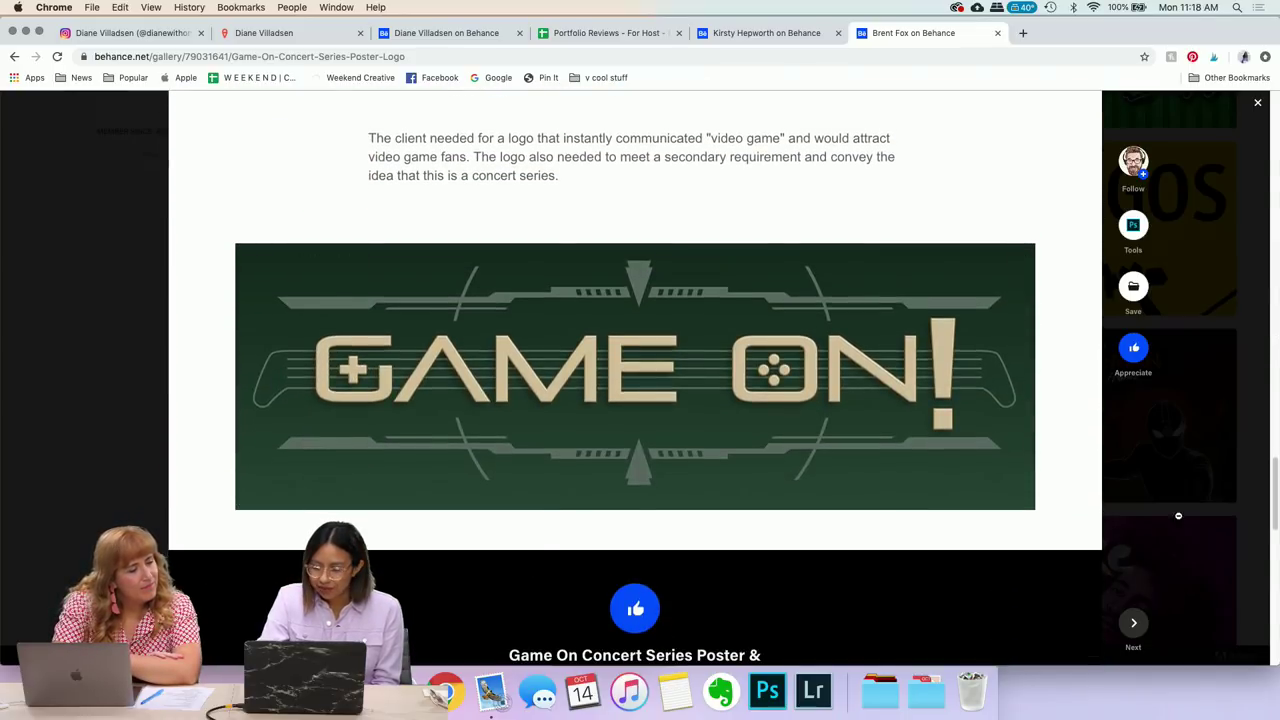
- Close the Game On! project and scroll the artist's profile back up to its header
left_click(1178, 515)
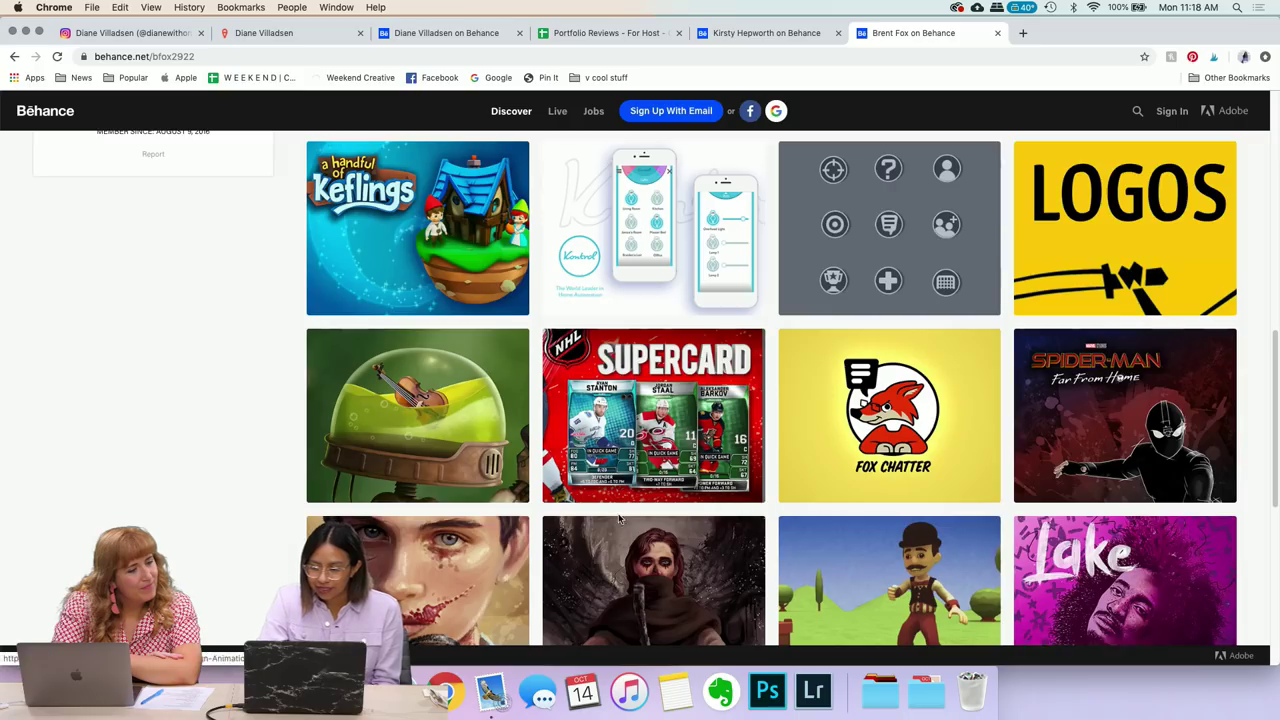
scroll(400, 450, "up", 1)
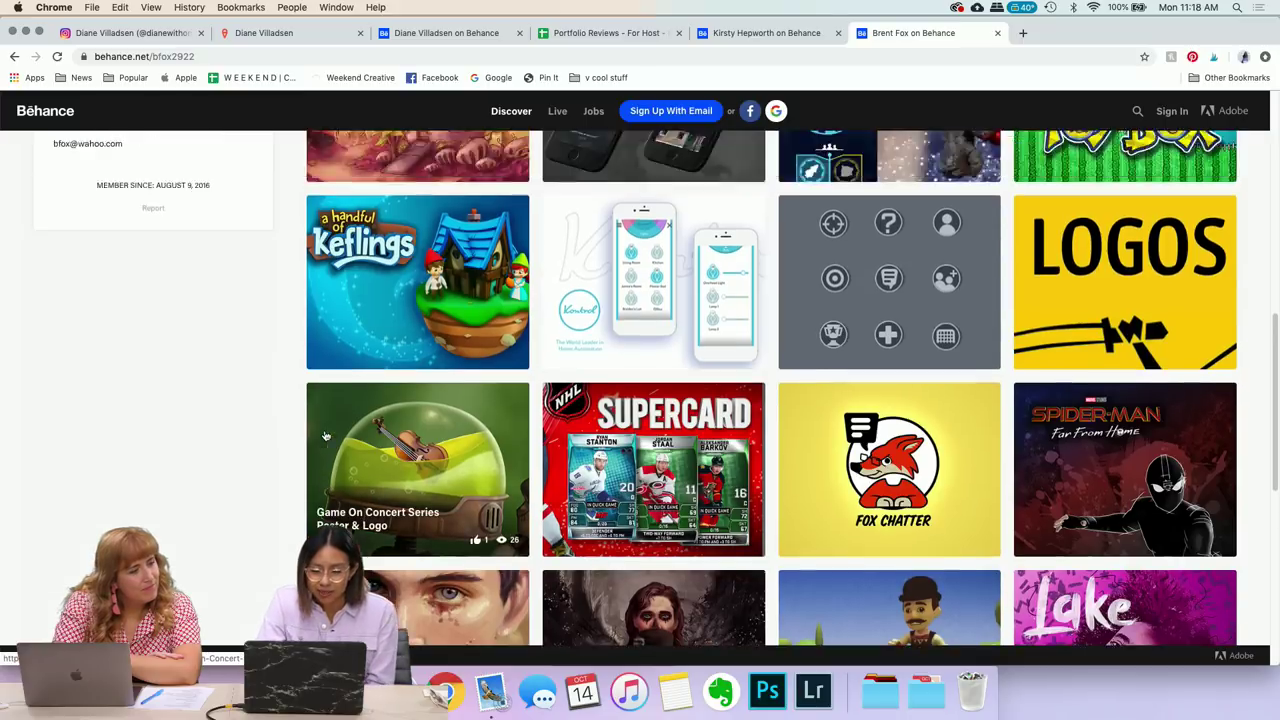
scroll(400, 450, "down", 6)
scroll(157, 424, "up", 10)
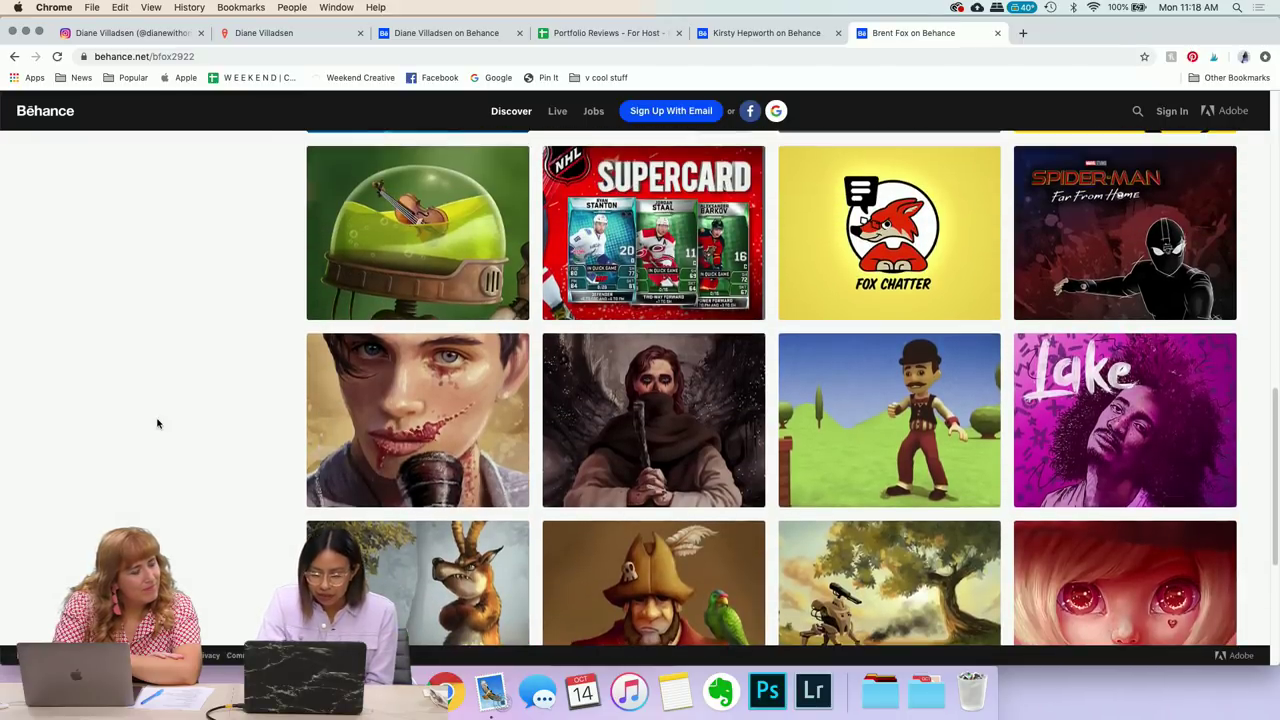
scroll(157, 424, "up", 9)
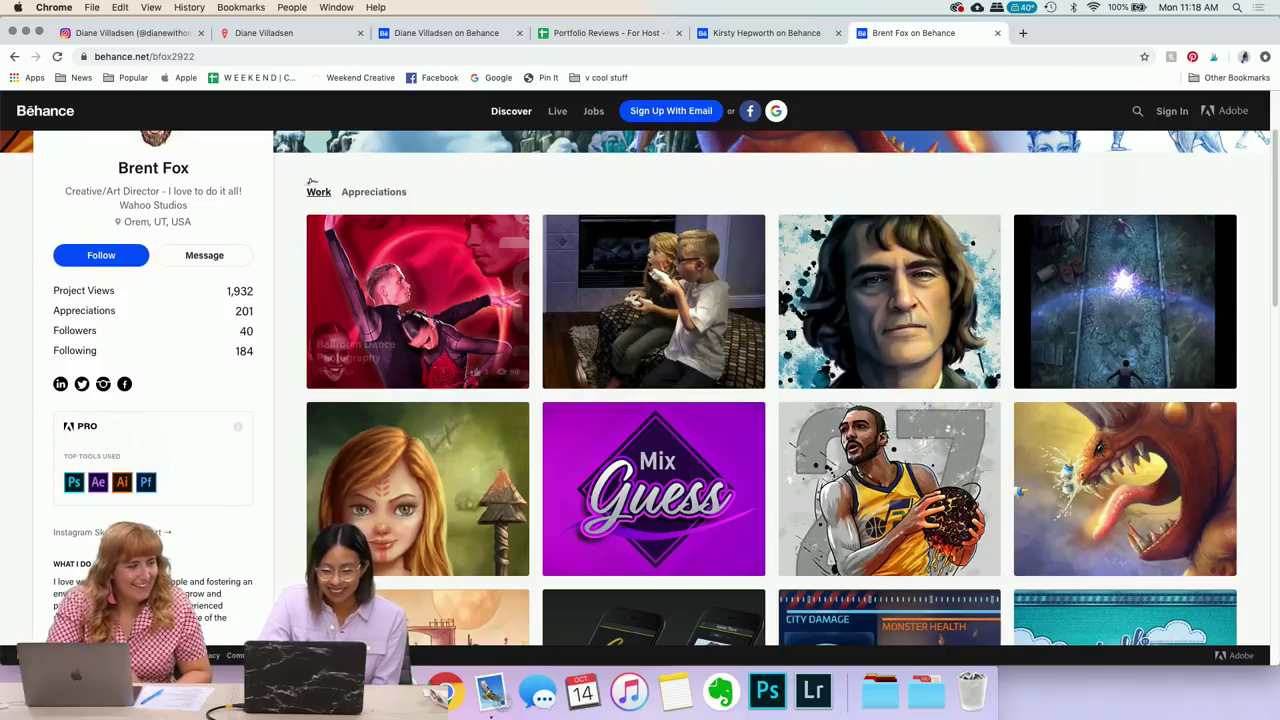
scroll(299, 383, "up", 2)
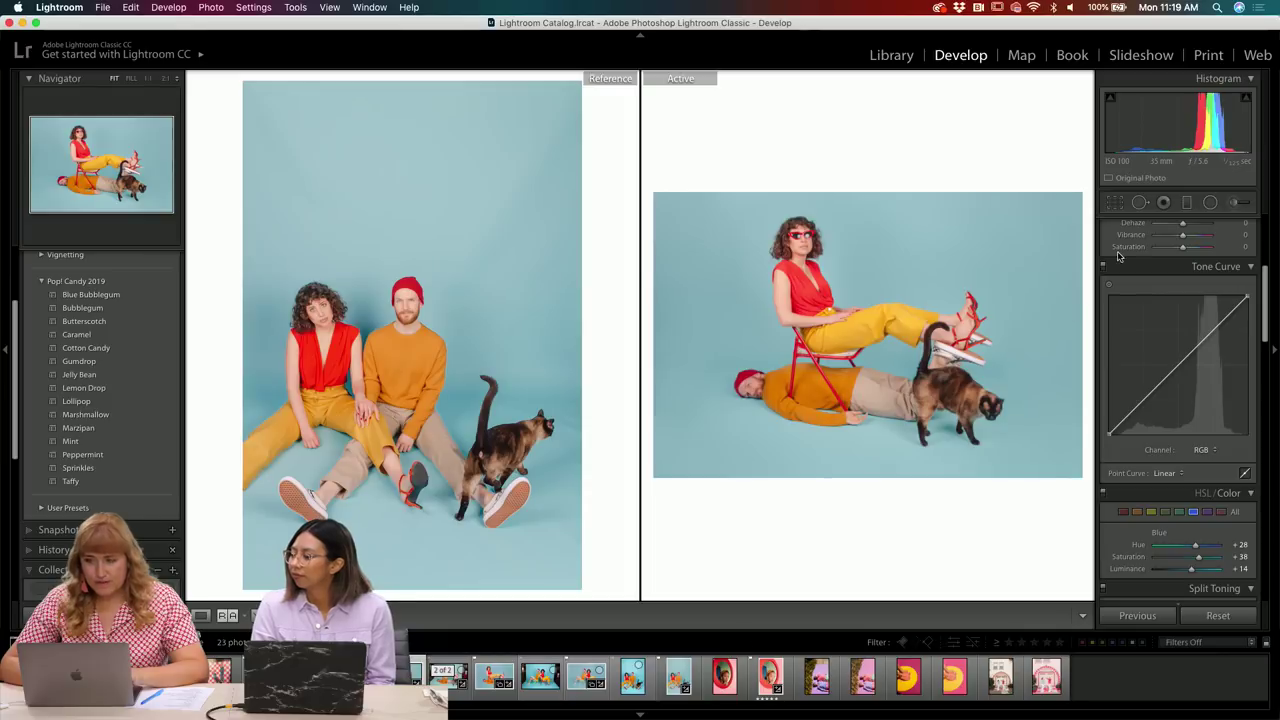
- In the Print module, place the couple-with-cat photo beside the checkered-floor shot
left_click(1207, 55)
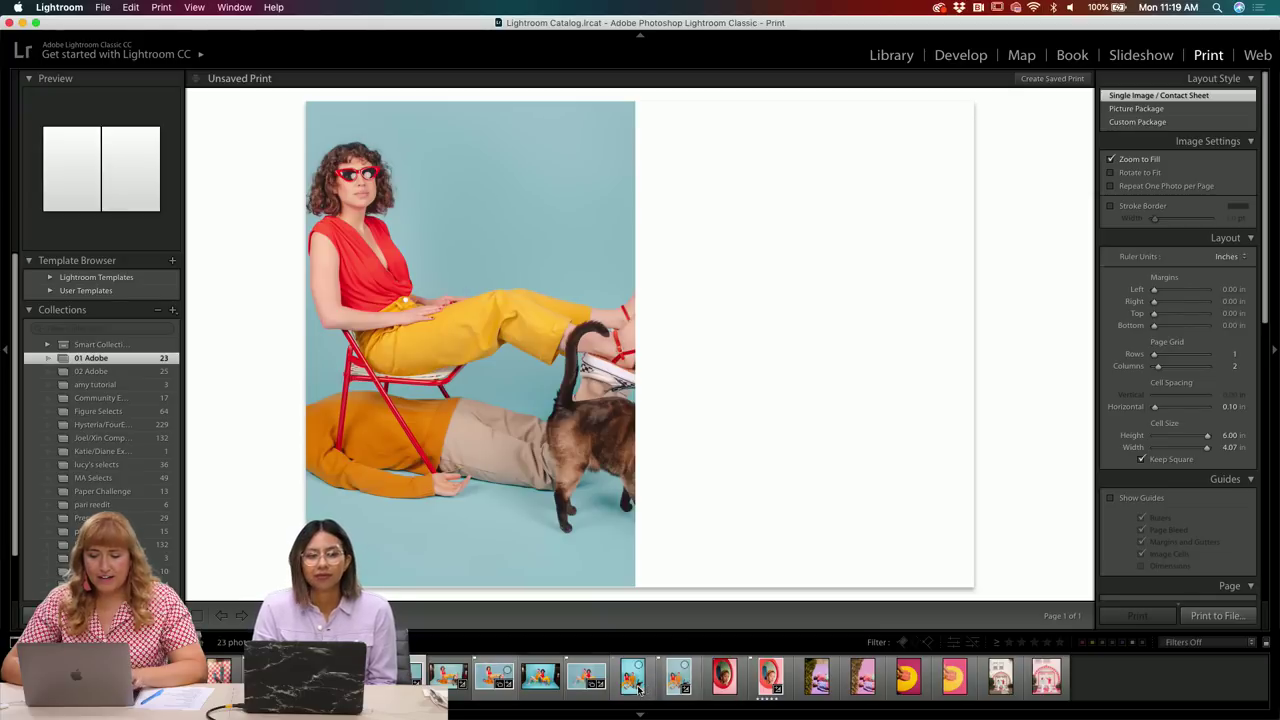
left_click(676, 679)
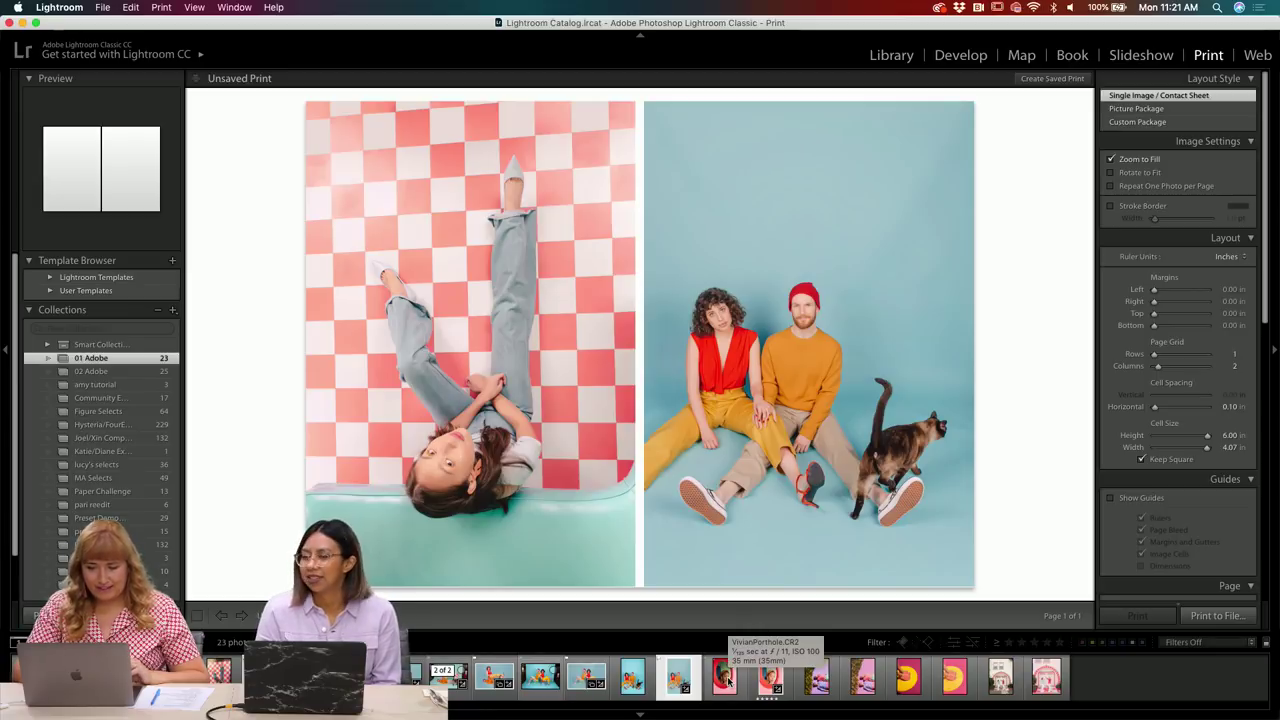
- Select the lavender-ground ParentsDriveway photo and show it large in Develop's Loupe view
left_click(815, 677)
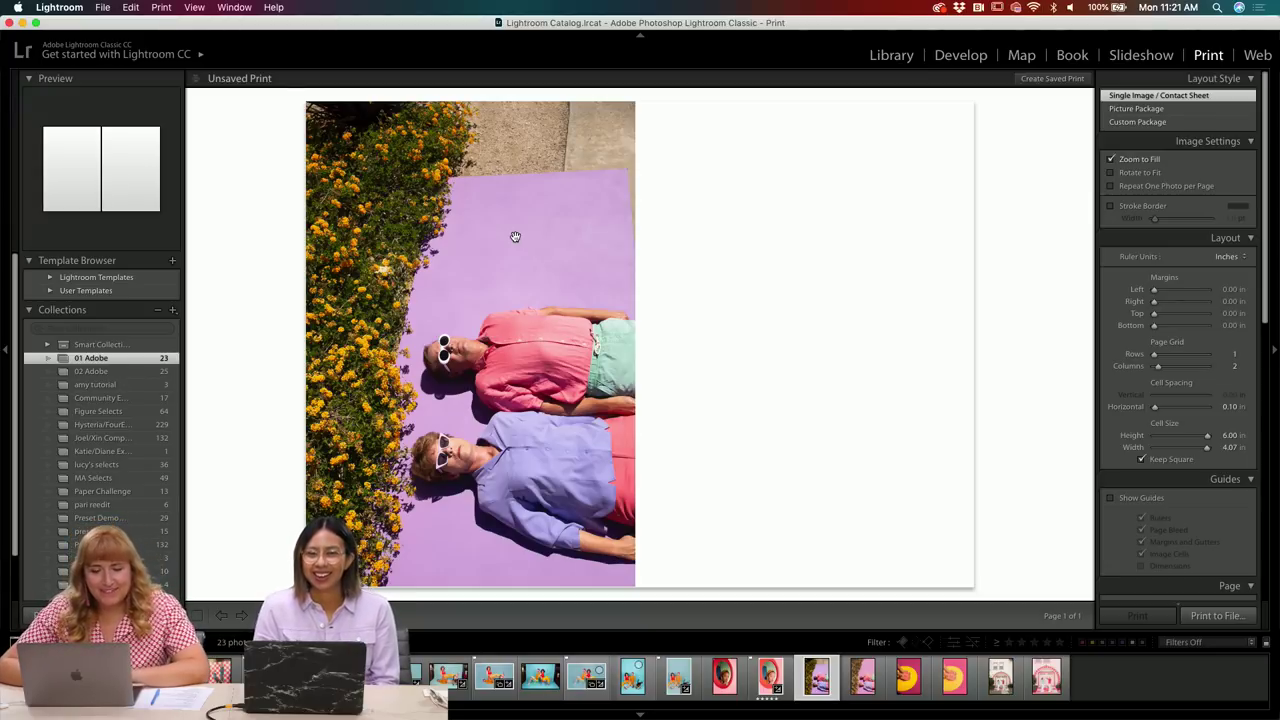
left_click(946, 57)
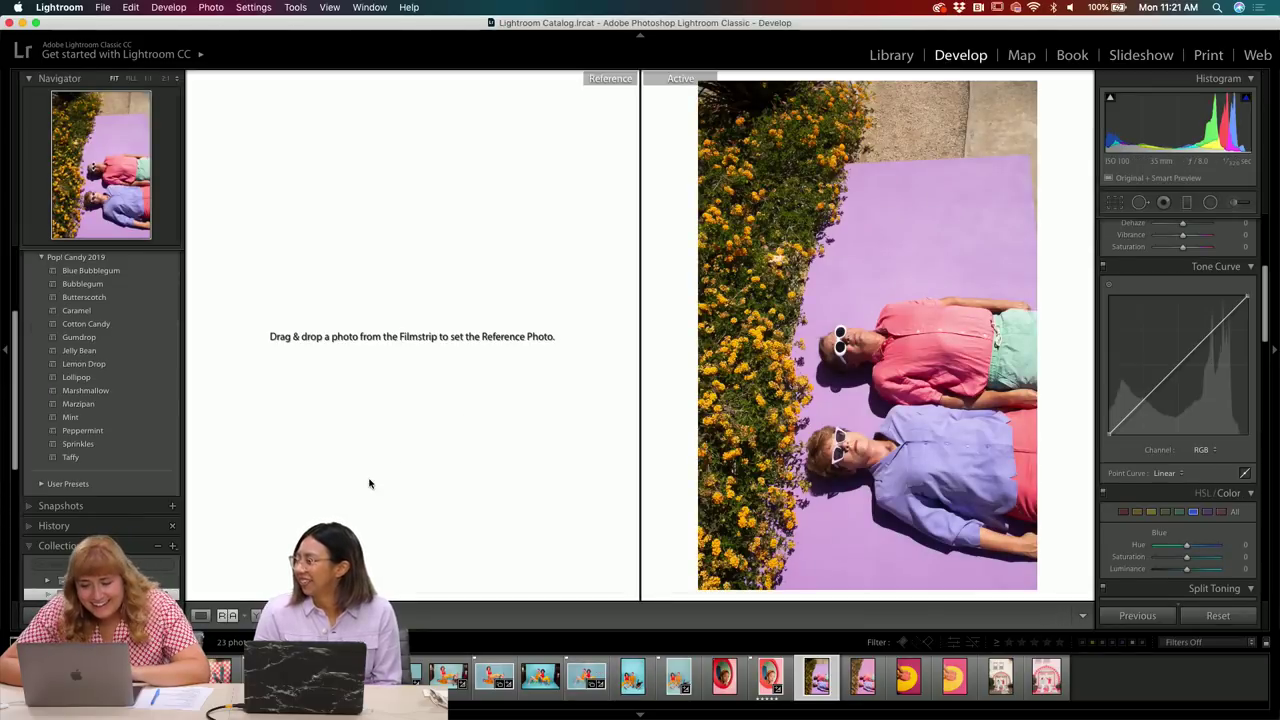
left_click(202, 616)
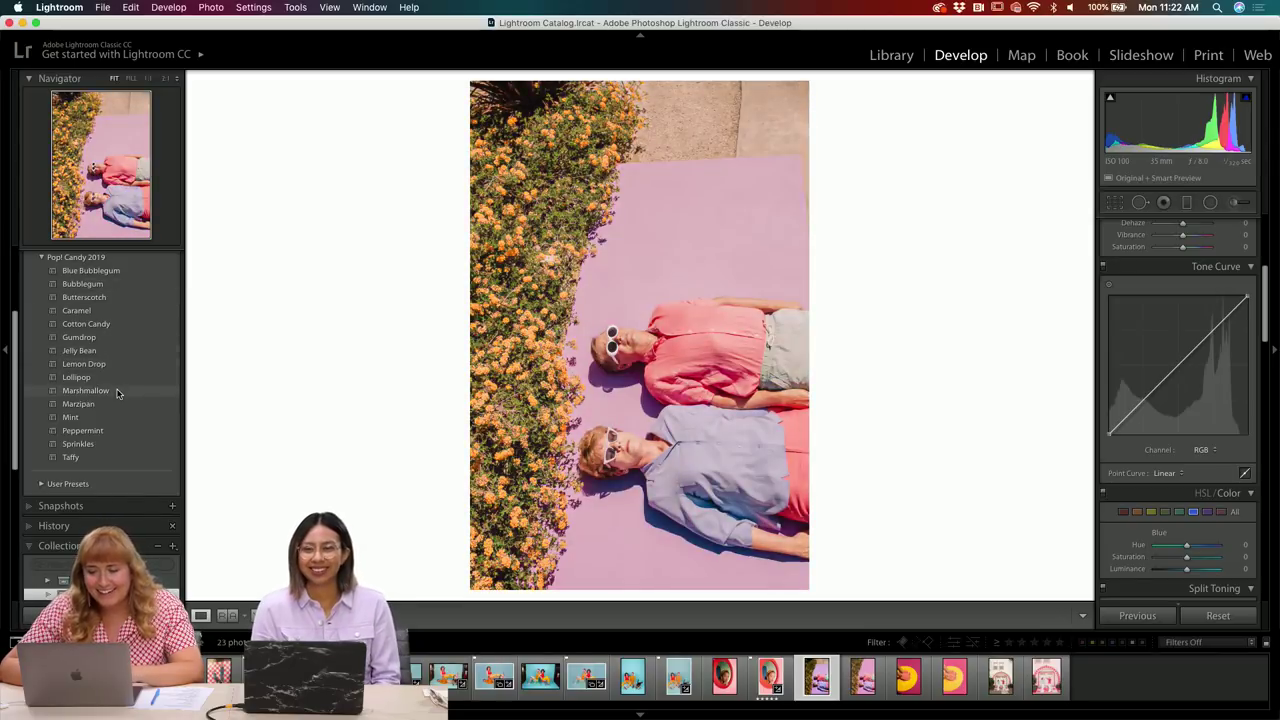
- Apply the Lollipop preset and set Exposure to -0.30
left_click(115, 377)
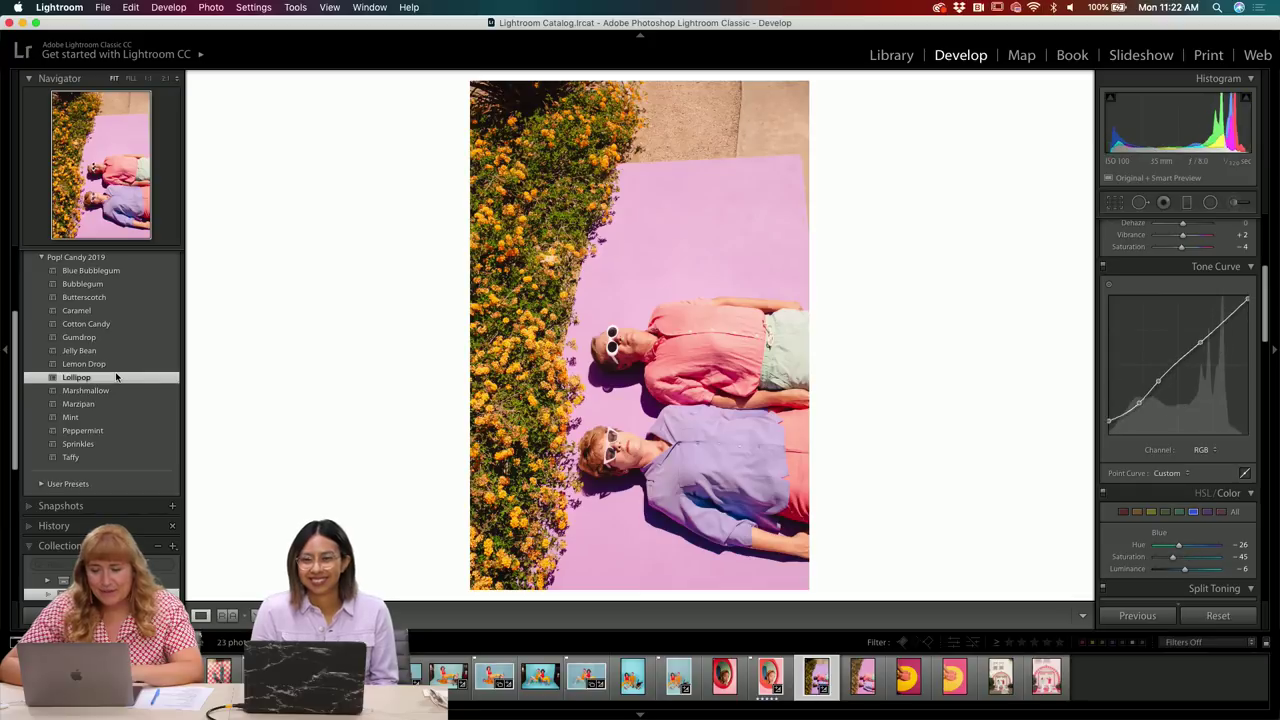
scroll(1157, 458, "up", 5)
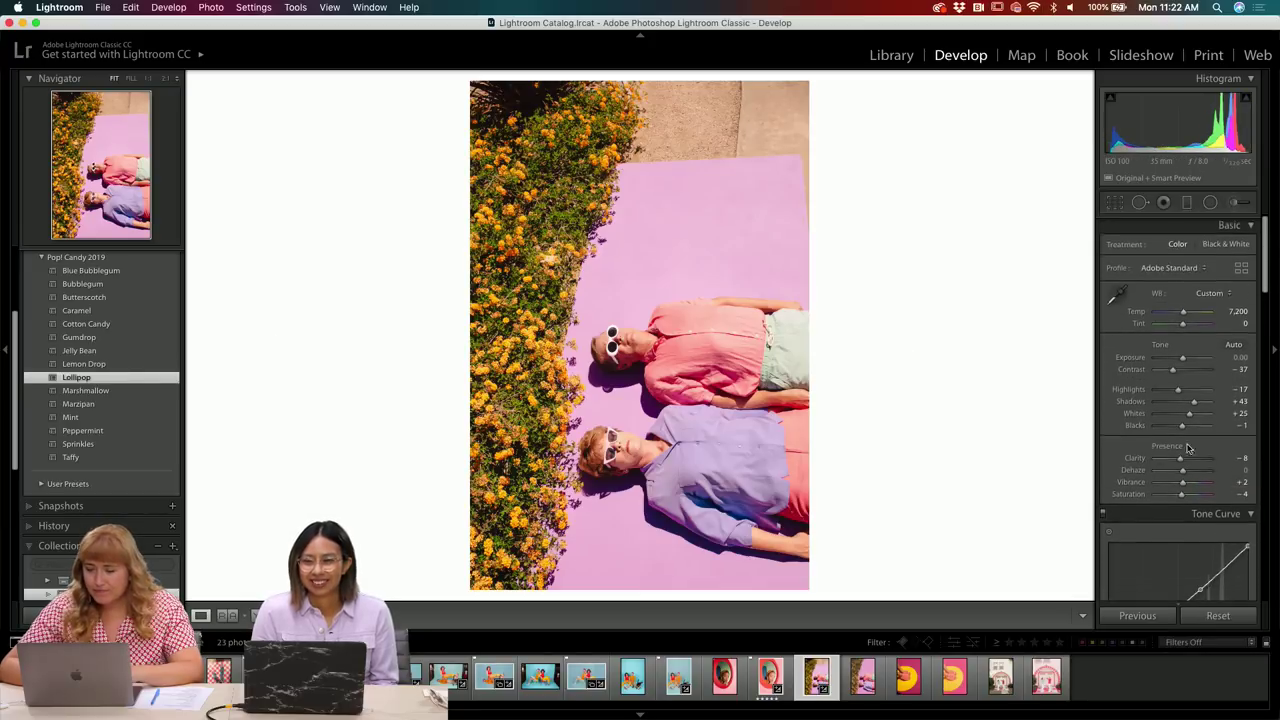
left_click(1240, 356)
type("-0.3")
key("Return")
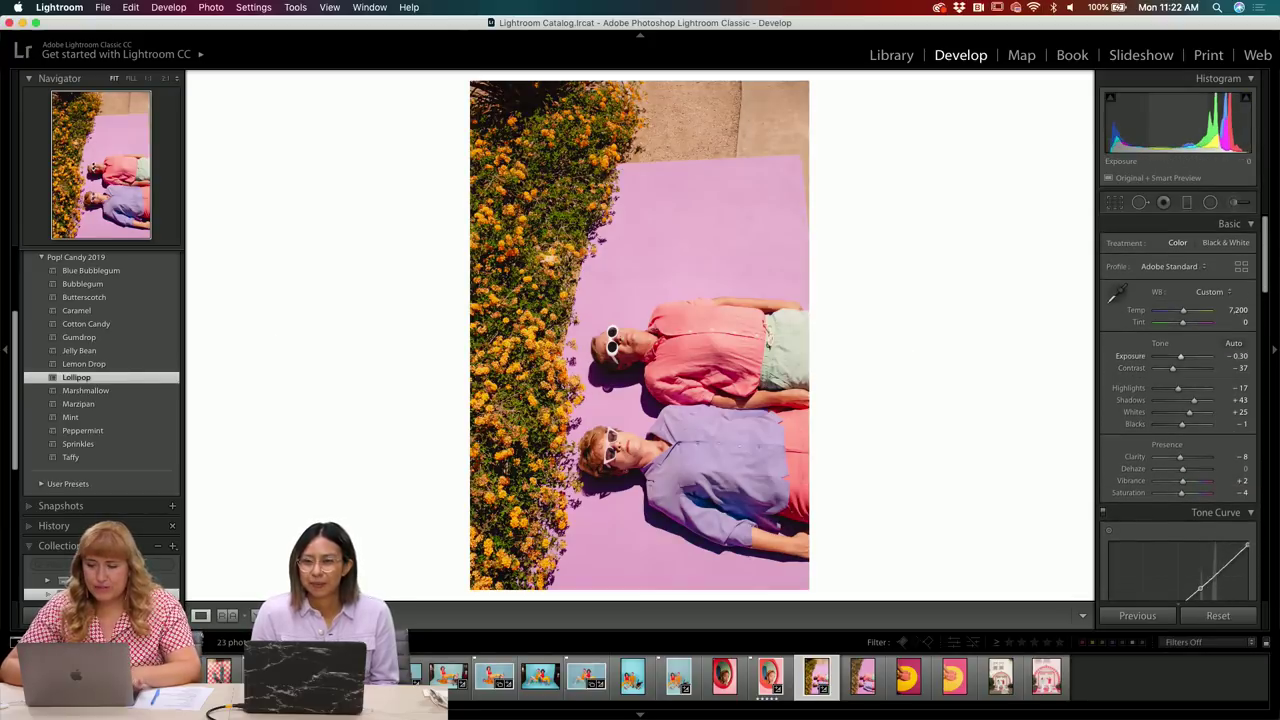
- Lift Shadows to +66 and Blacks to +52, drop Contrast to -46, and set Temp to 6,600
left_click(1199, 401)
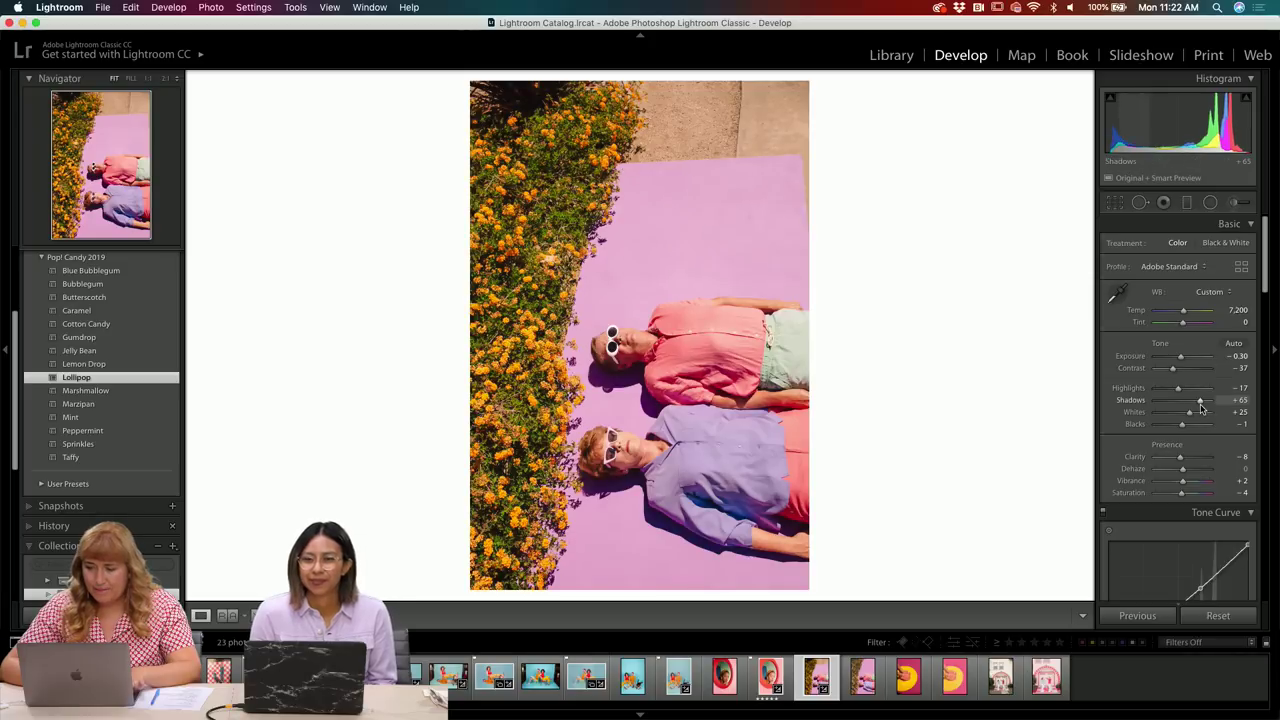
left_click(1198, 425)
left_click_drag(1173, 368, 1169, 368)
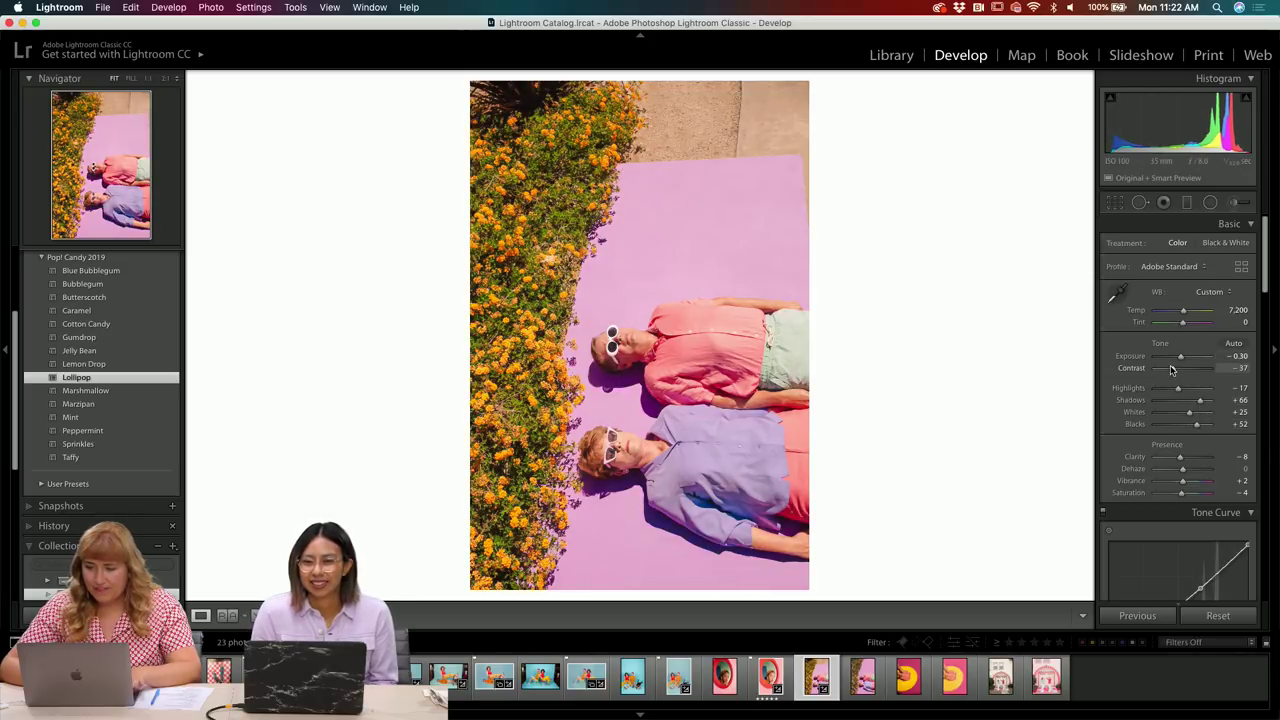
left_click(1238, 310)
type("6700")
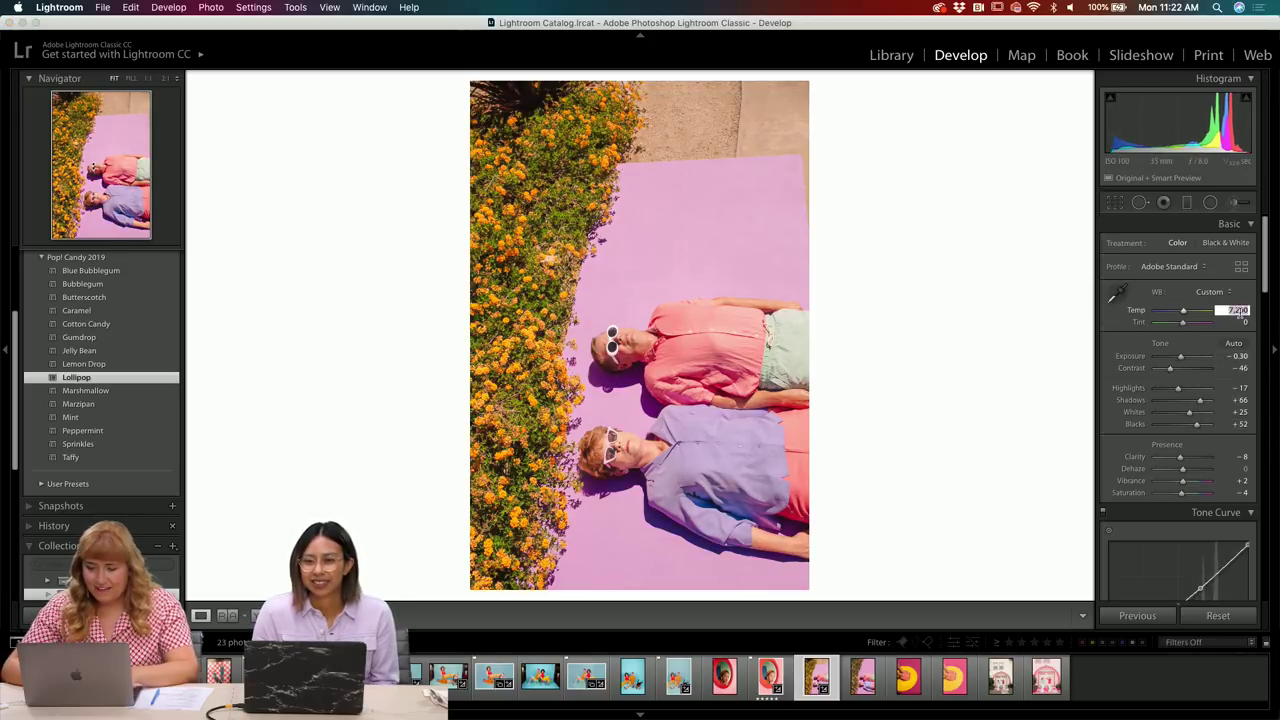
key("Return")
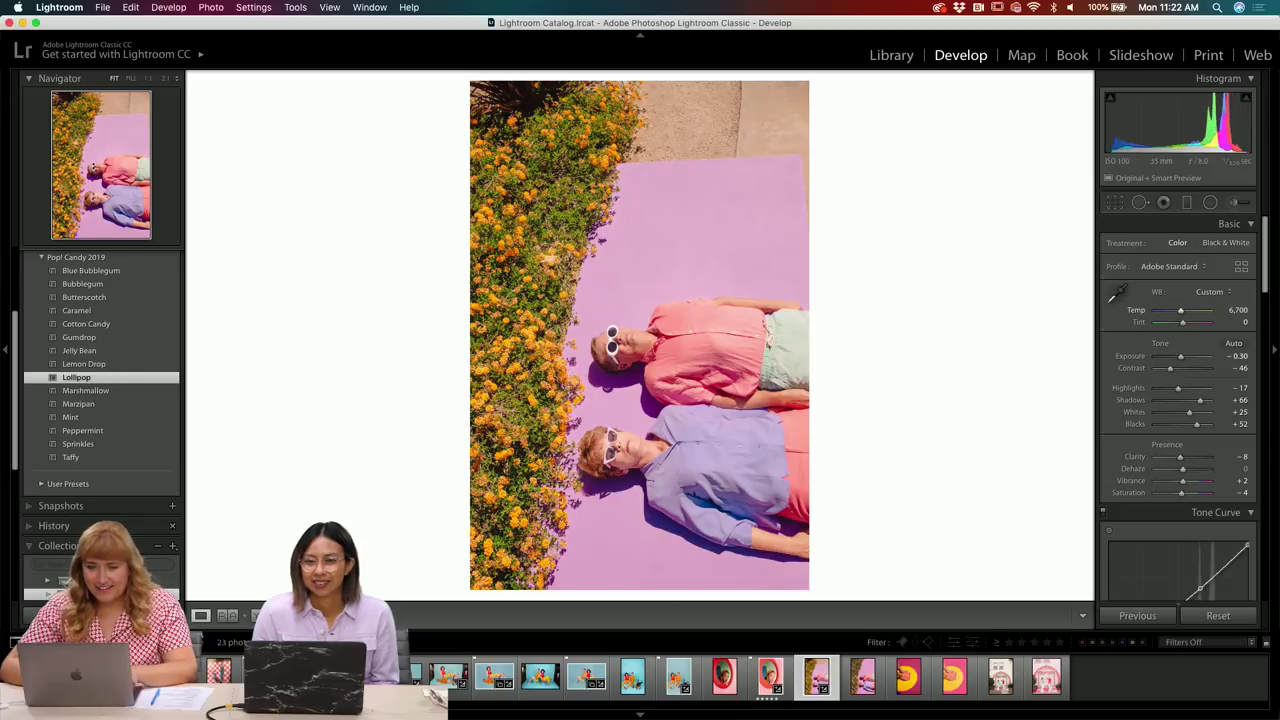
left_click(1238, 310)
type("6600")
key("Return")
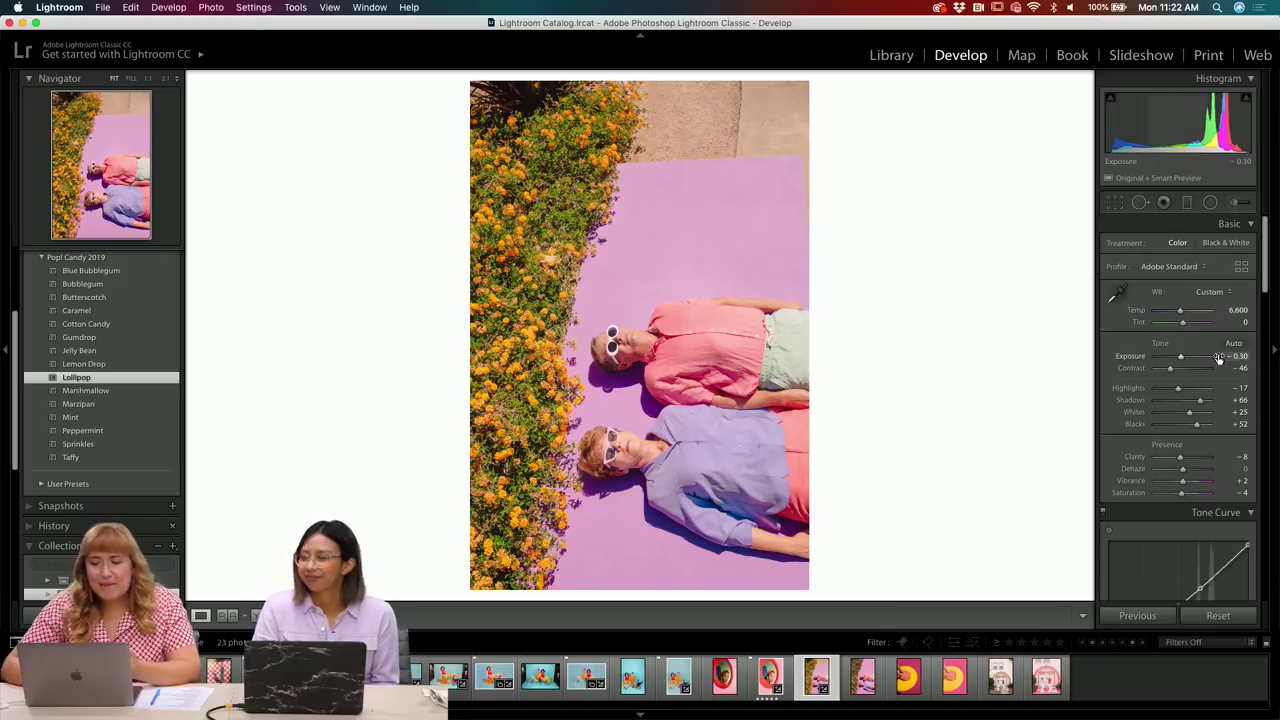
- Set the purple saturation in HSL/Color to +30
scroll(1220, 360, "down", 5)
left_click(1208, 450)
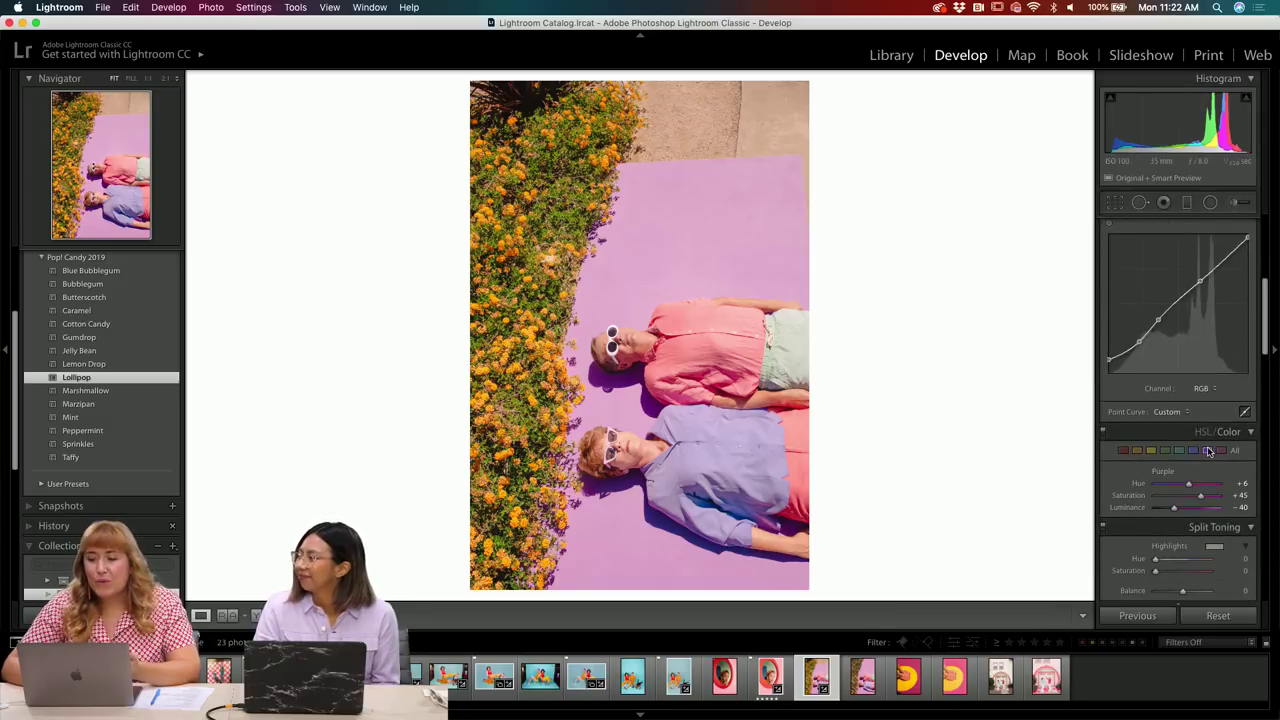
left_click(1241, 496)
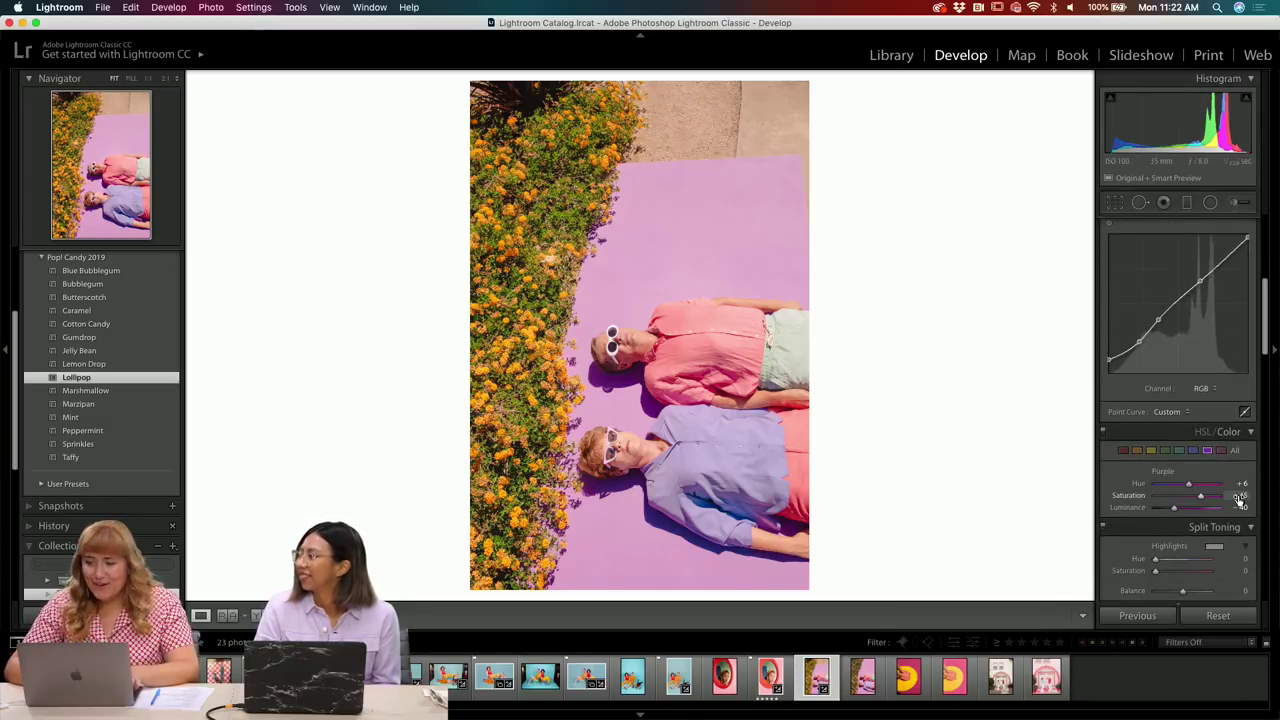
right_click(1241, 497)
left_click(1236, 500)
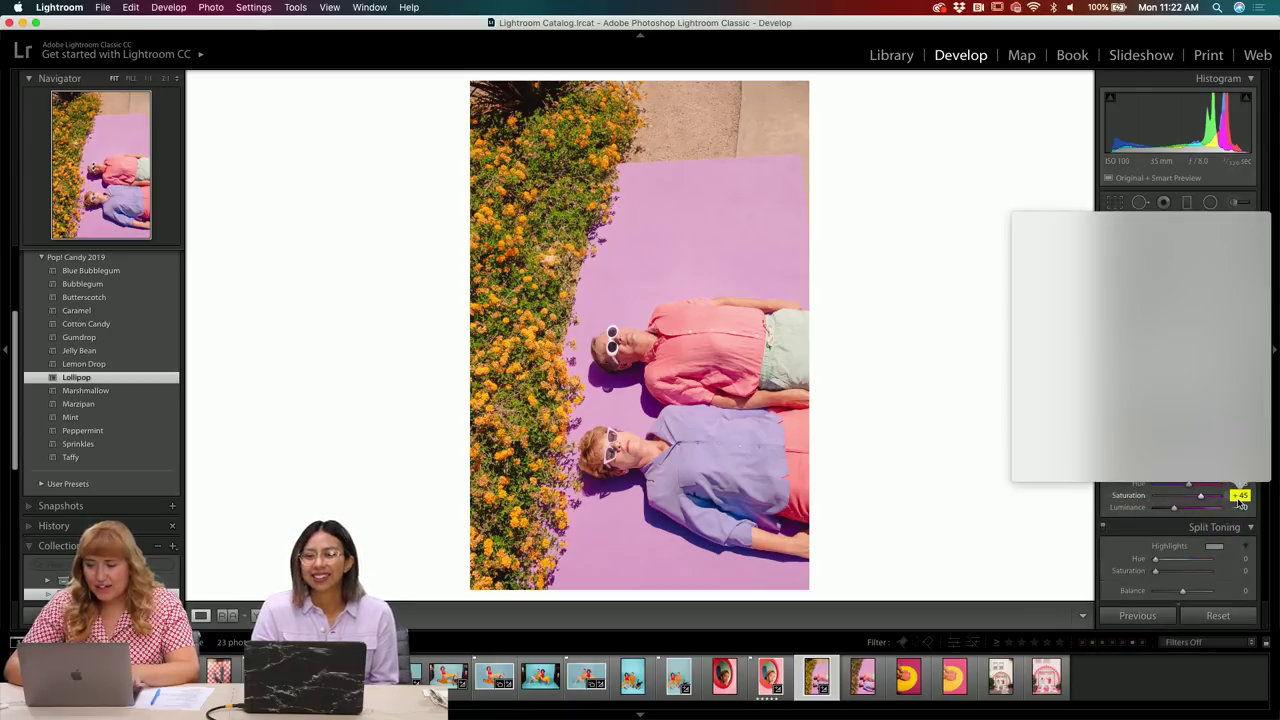
left_click(1254, 504)
left_click(1240, 495)
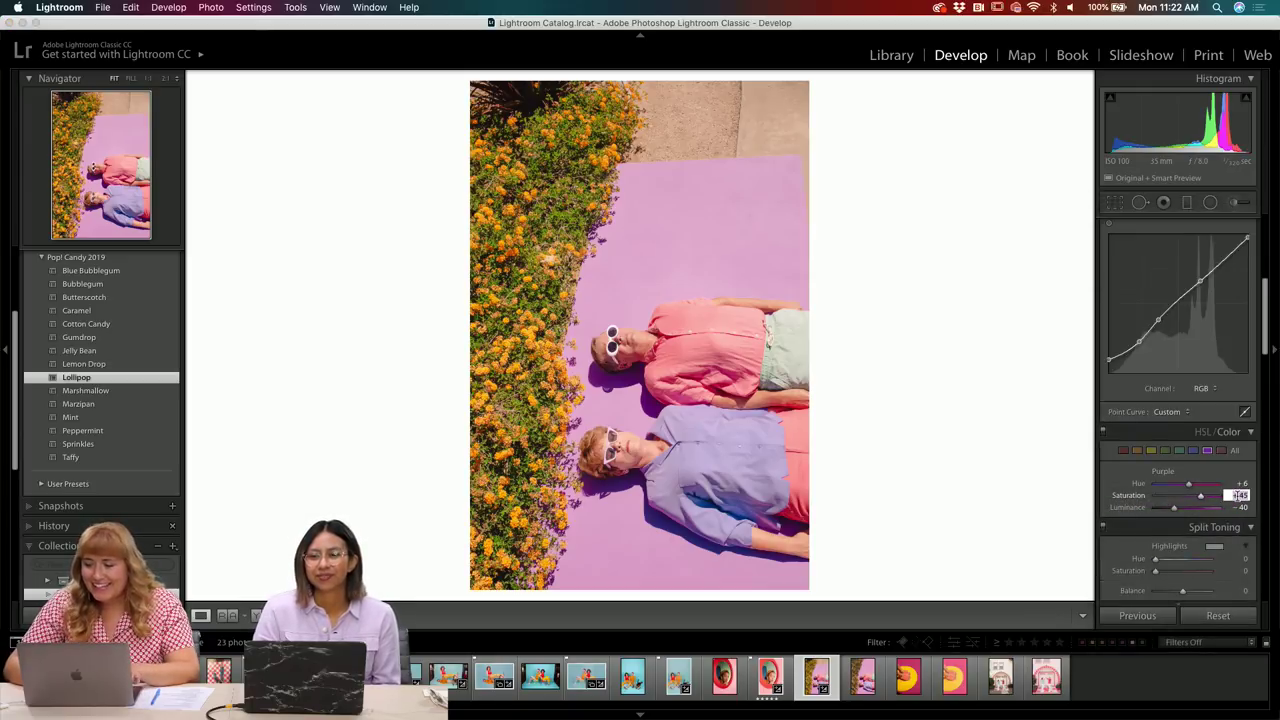
type("30")
key("Return")
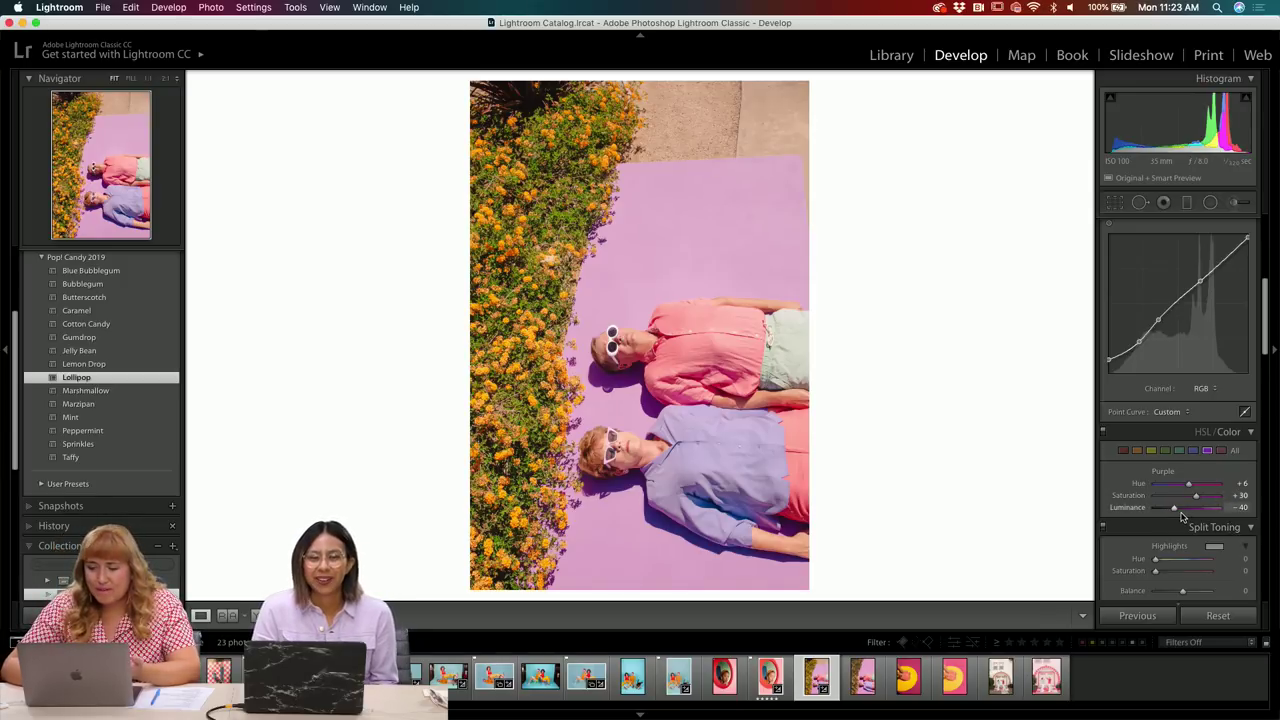
- Desaturate the blues to -55 and the greens to -72
left_click(1193, 450)
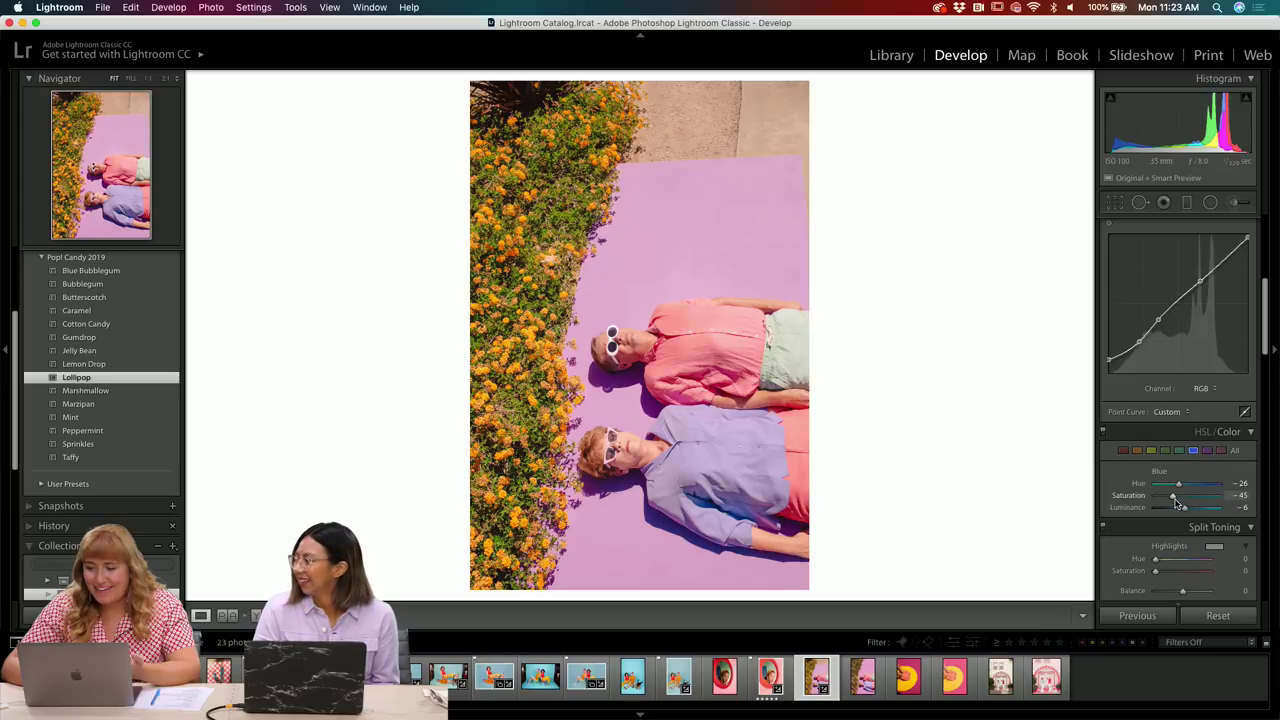
left_click_drag(1174, 496, 1172, 503)
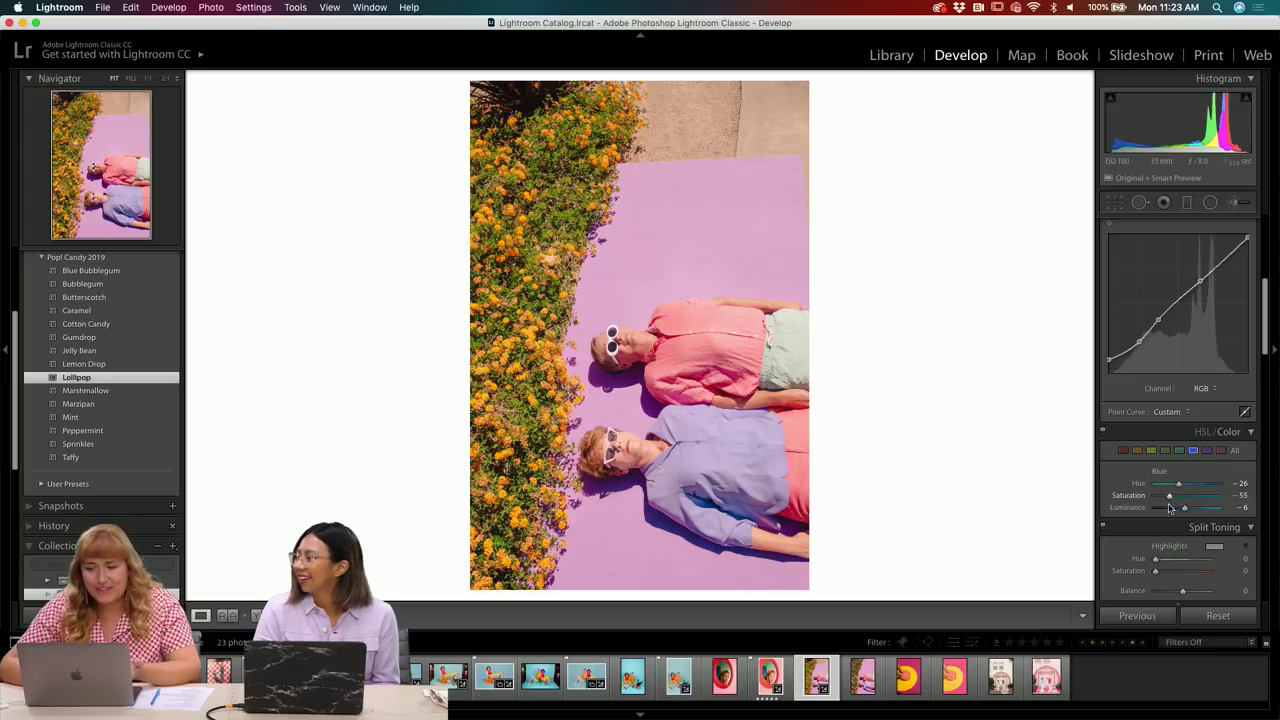
left_click(1151, 450)
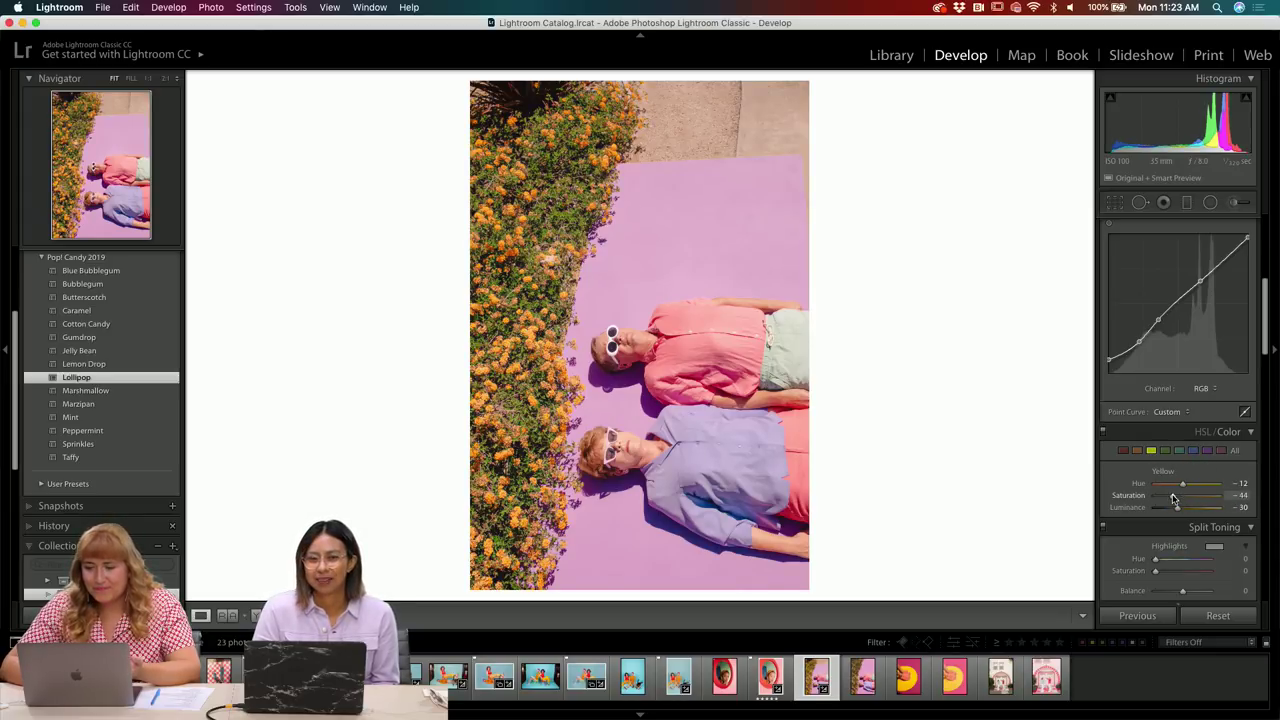
left_click(1165, 450)
left_click_drag(1182, 496, 1165, 500)
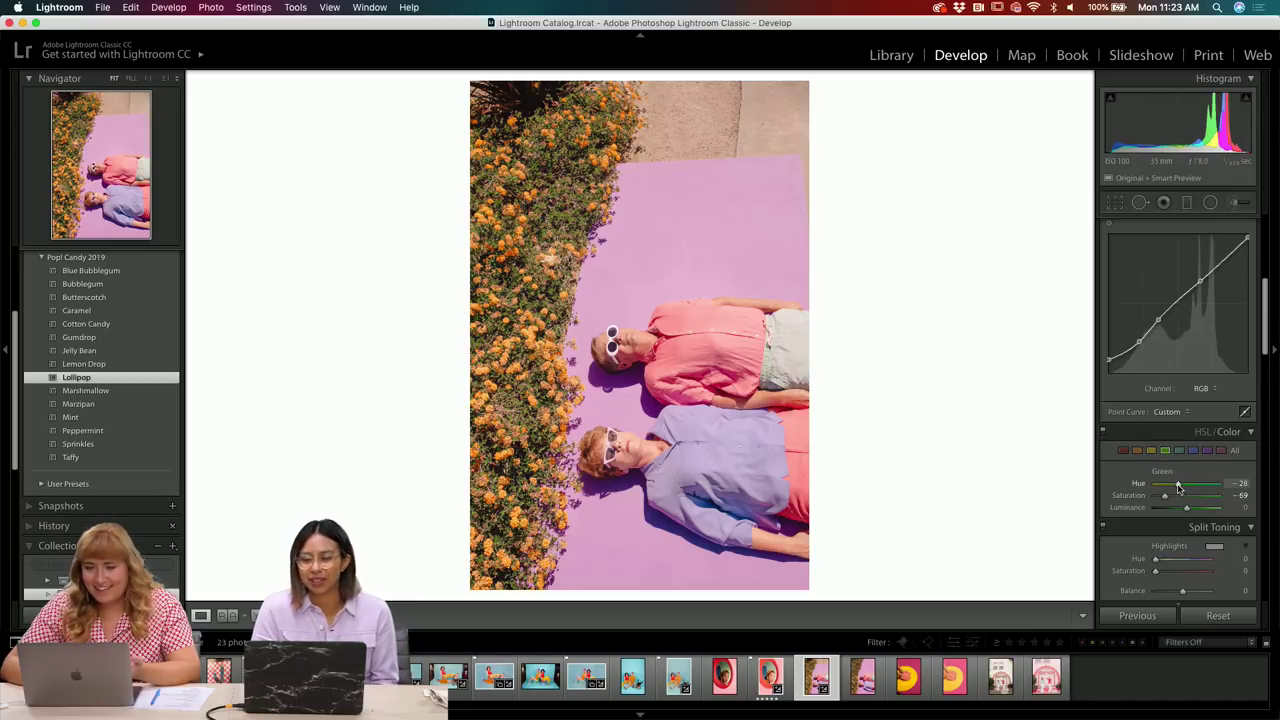
mouse_move(1164, 496)
left_mouse_down()
mouse_move(1274, 495)
mouse_move(1253, 511)
mouse_move(1162, 500)
left_mouse_up()
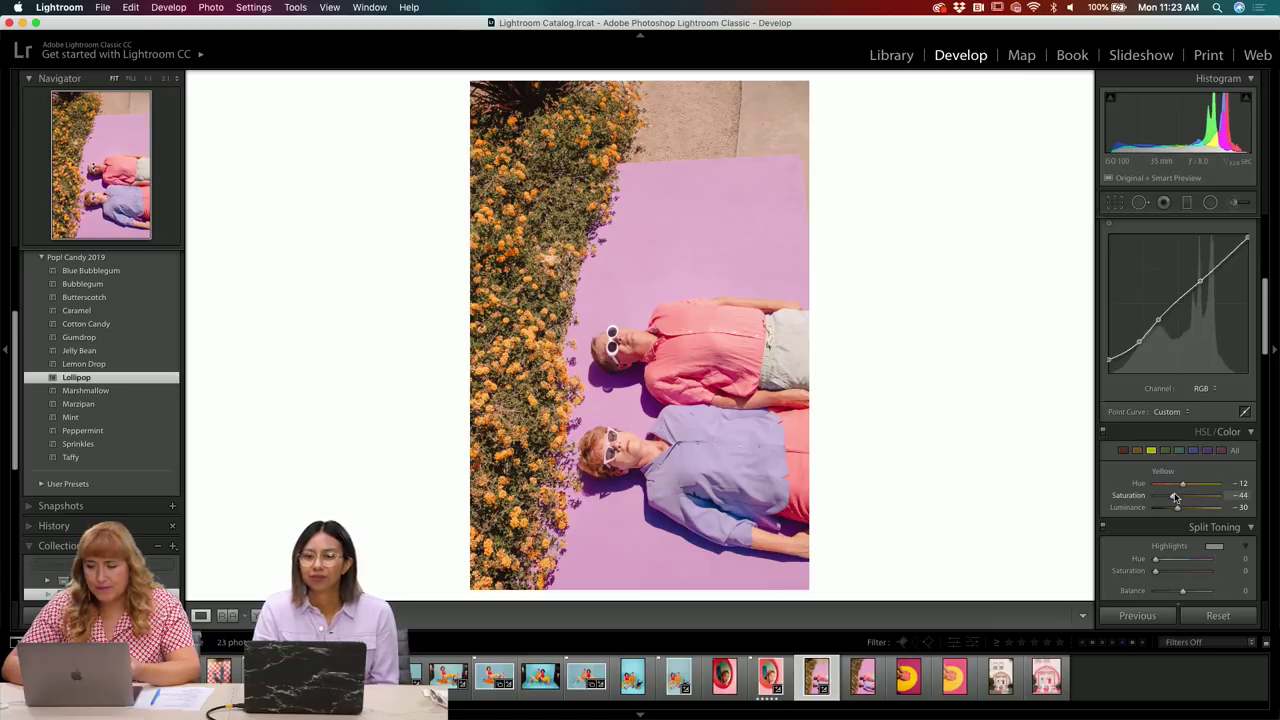
left_click(1151, 450)
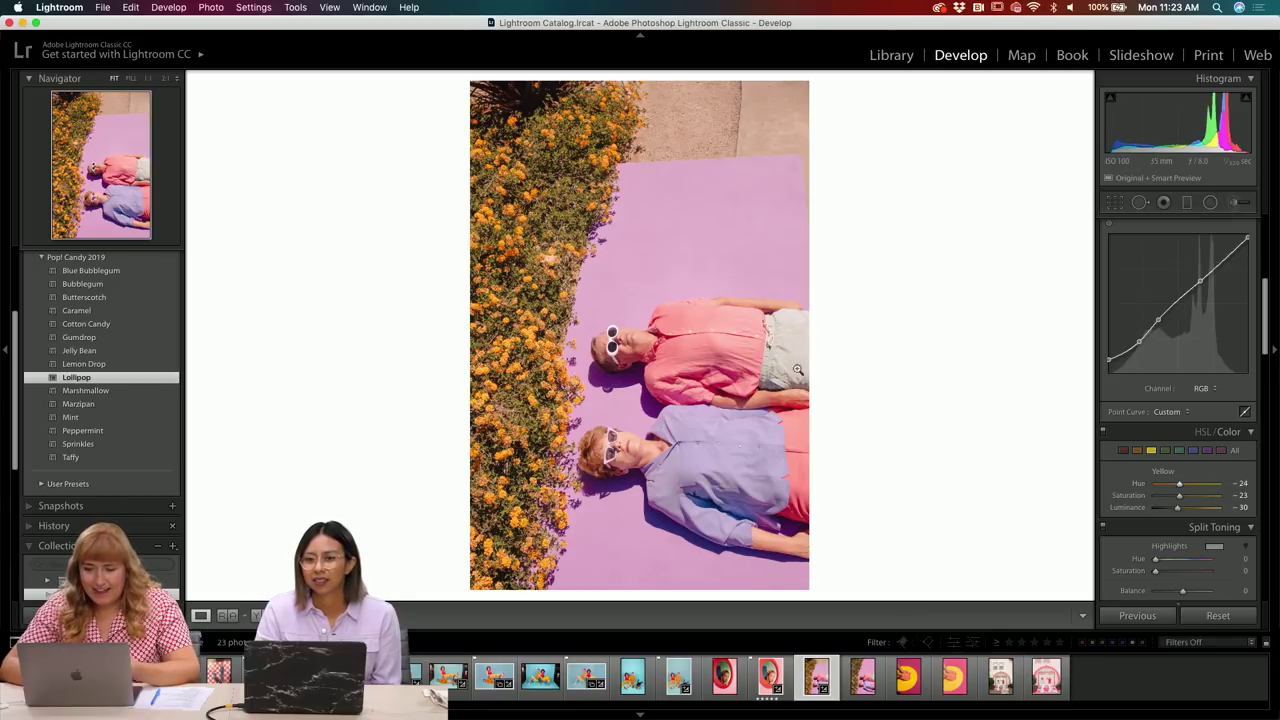
left_click(1234, 204)
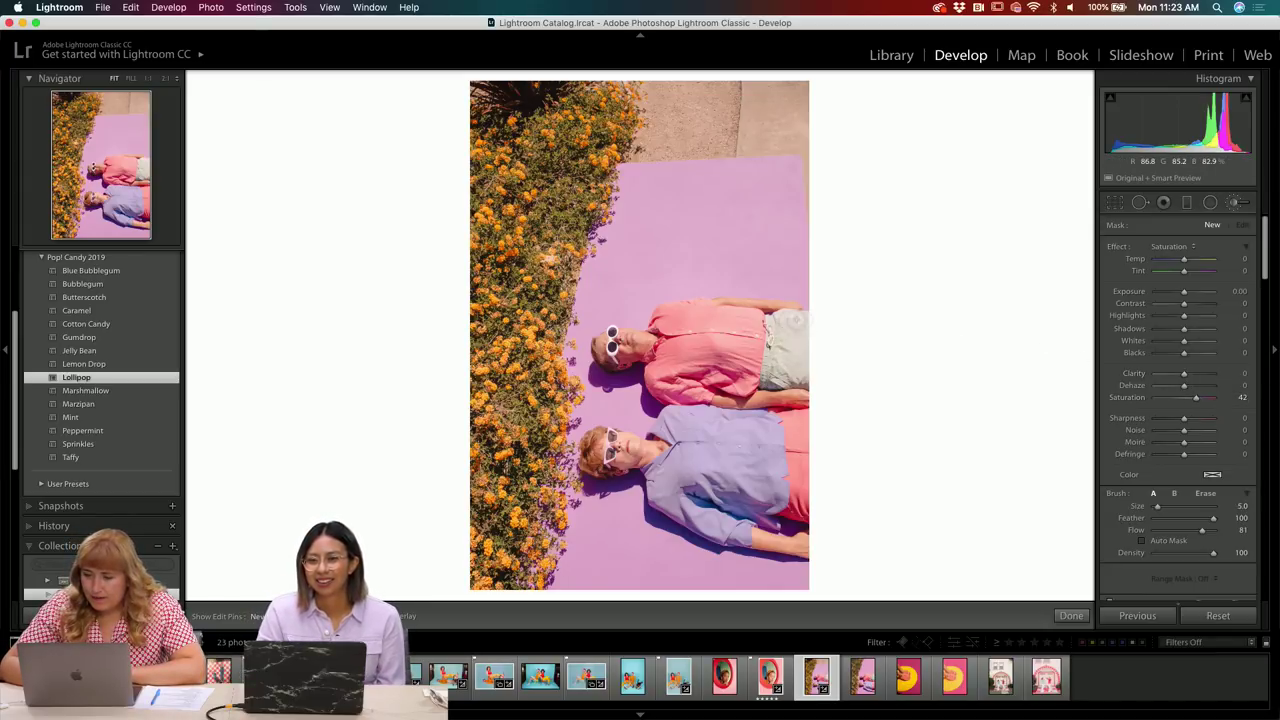
- Paint a mint local adjustment (Saturation 42, Temp -32, Tint -31) onto the top person's shorts
left_click(780, 338)
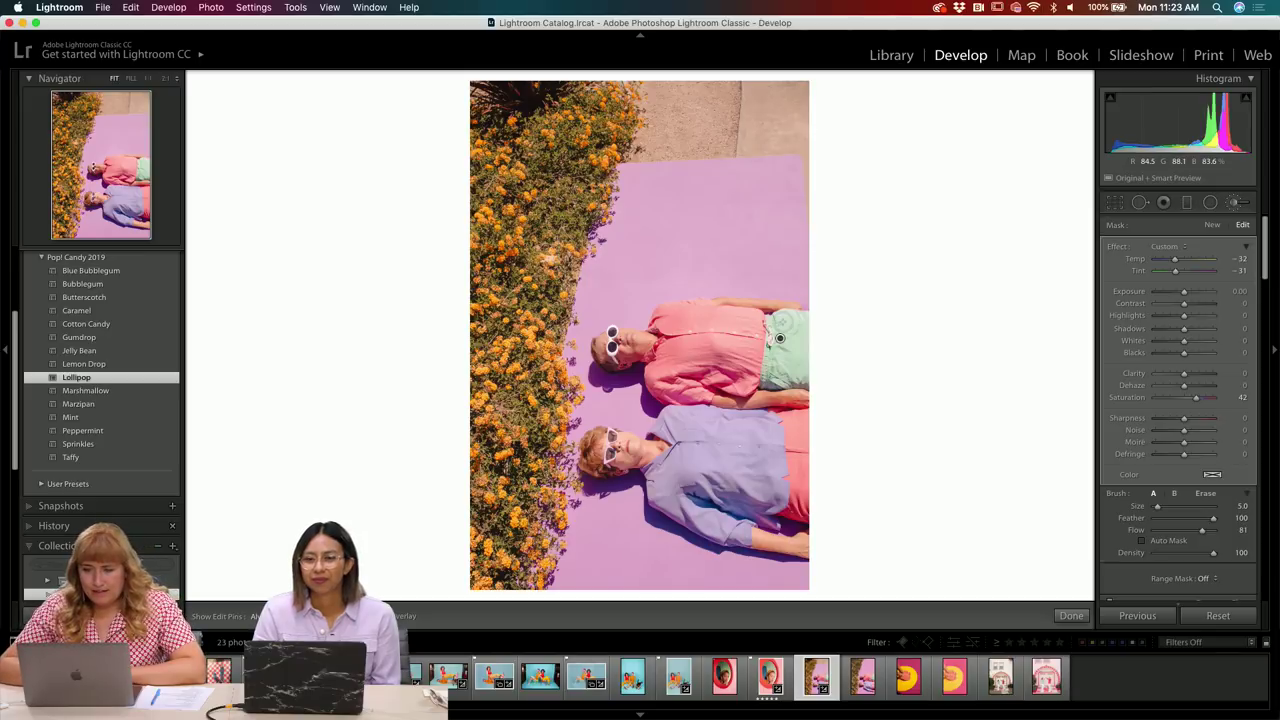
key("k")
scroll(1139, 349, "down", 5)
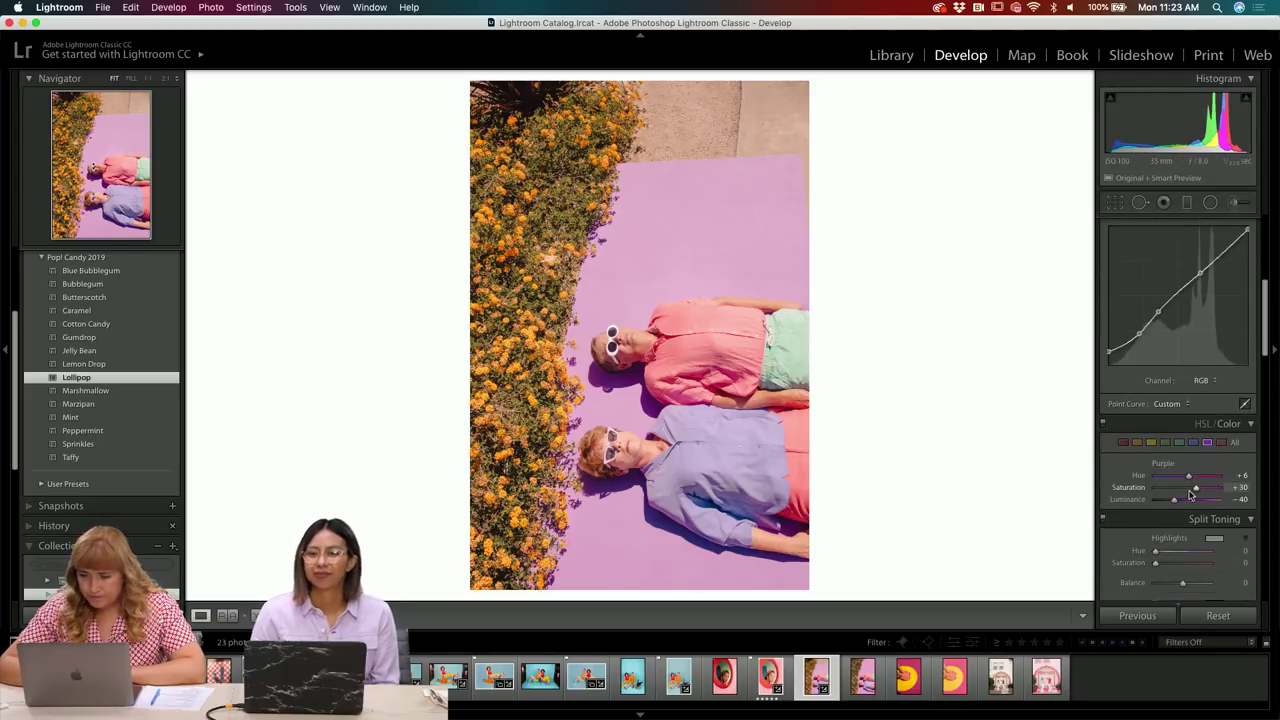
- Bring the purple HSL saturation down from +30 to +17
left_click_drag(1190, 493, 1189, 489)
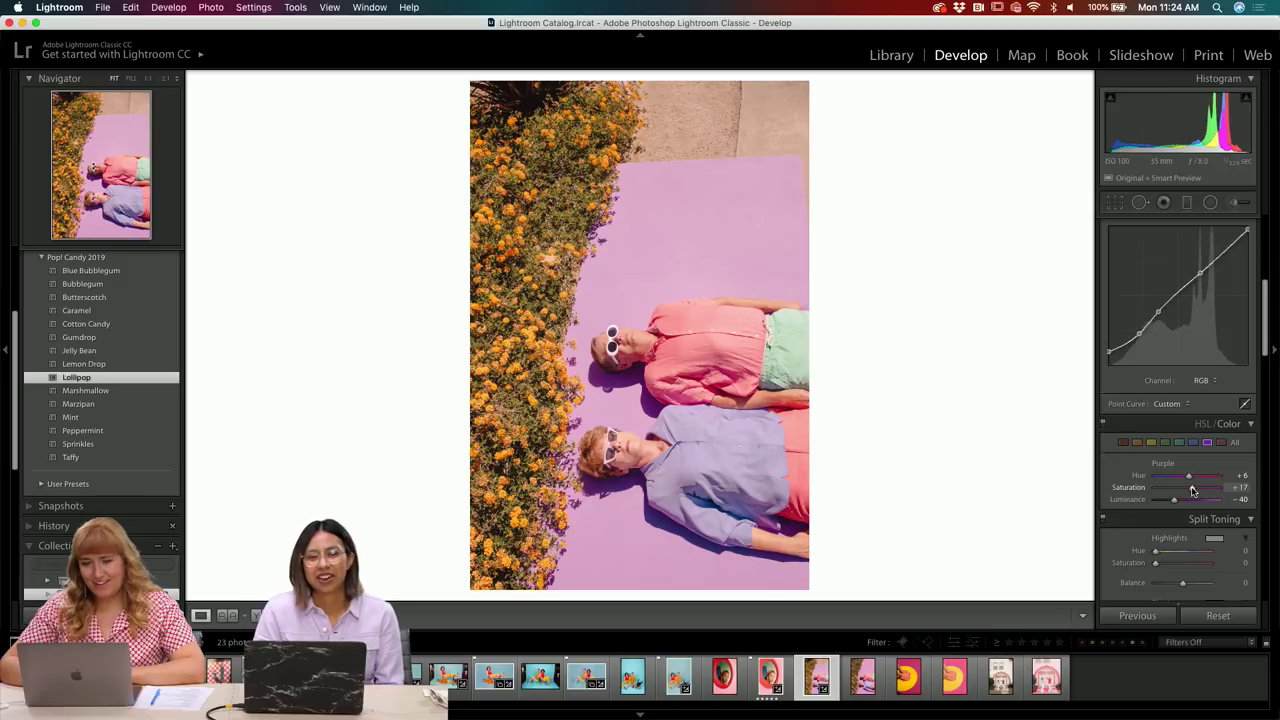
scroll(1191, 491, "down", 3)
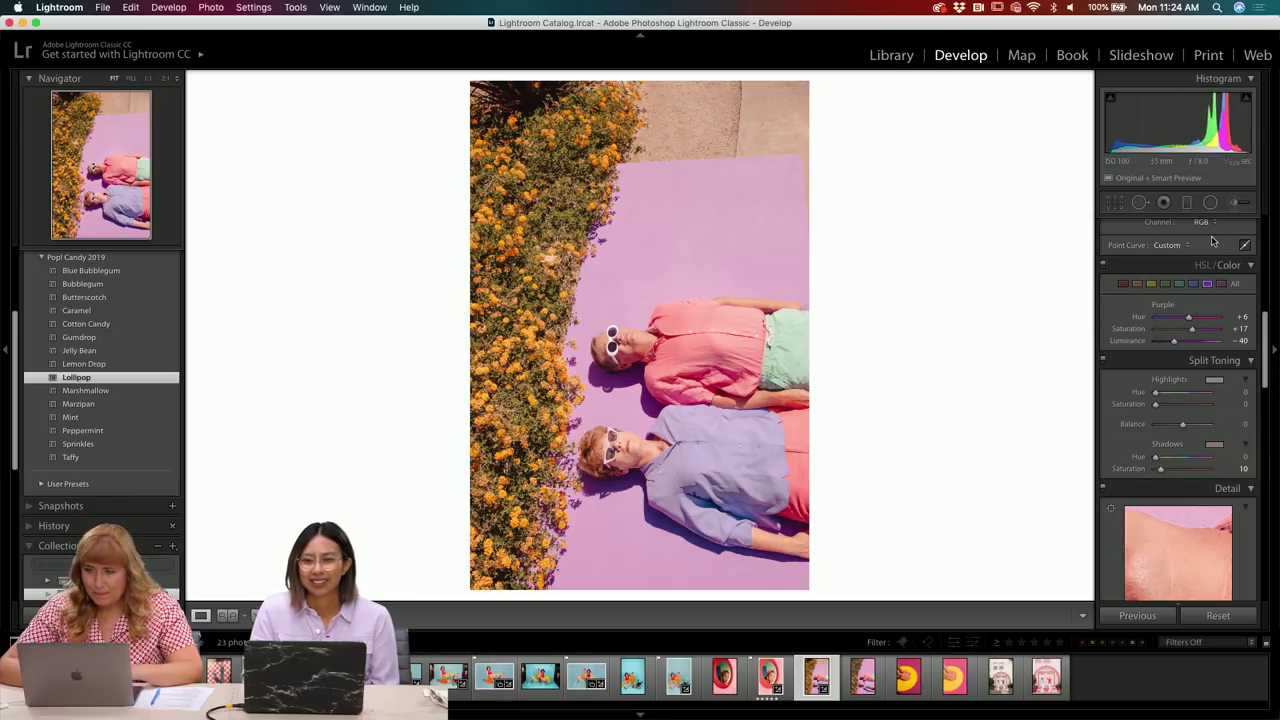
- Heal a spot in the orange flowers near the top left with Spot Removal
left_click(1142, 203)
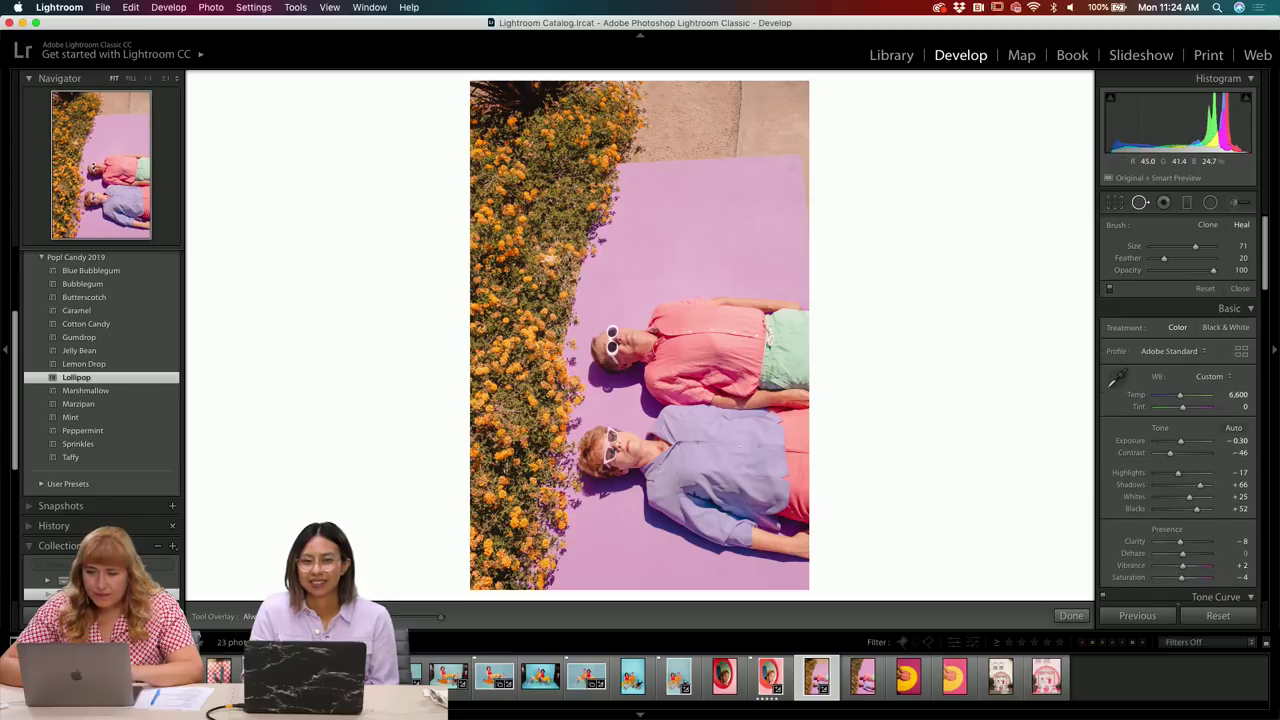
left_click(546, 258)
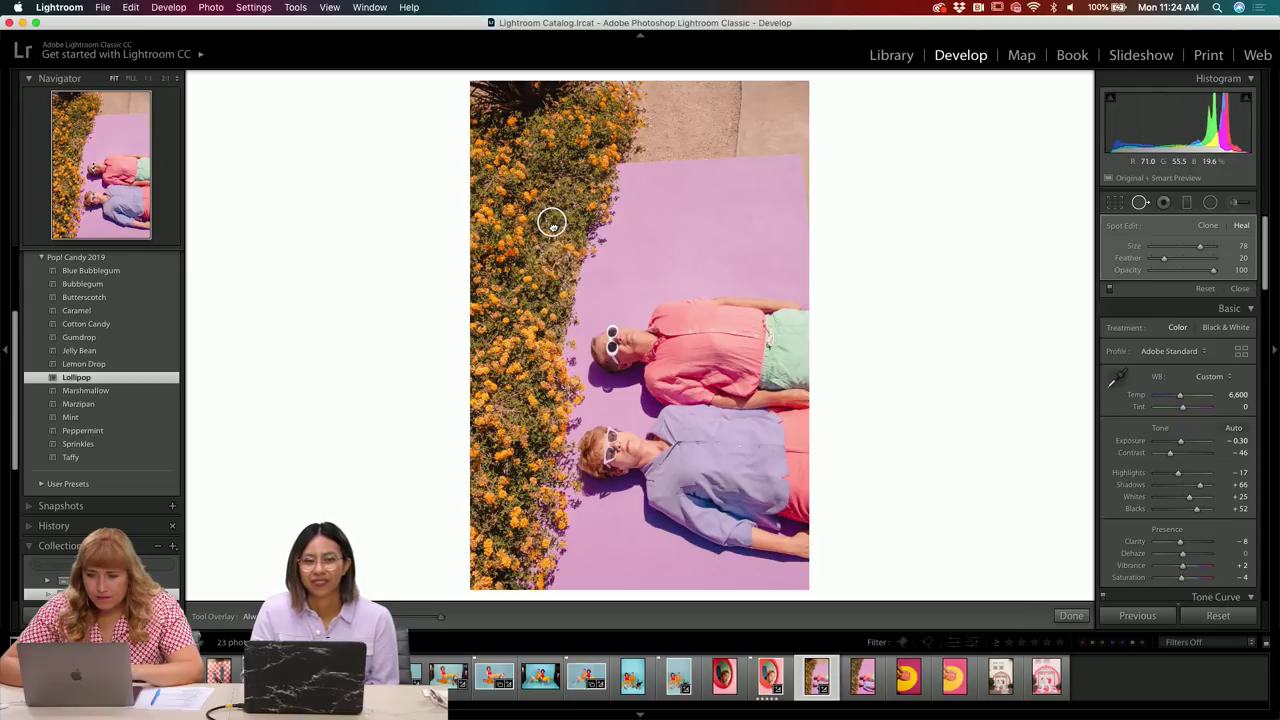
key("q")
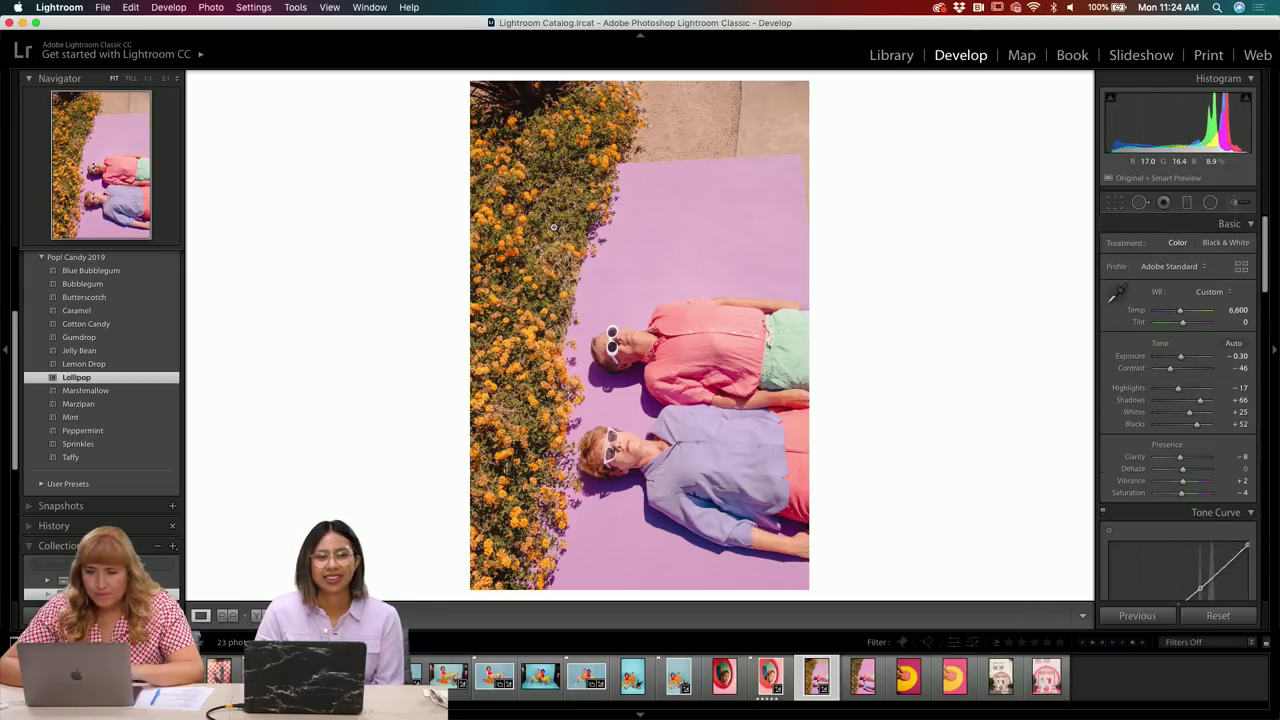